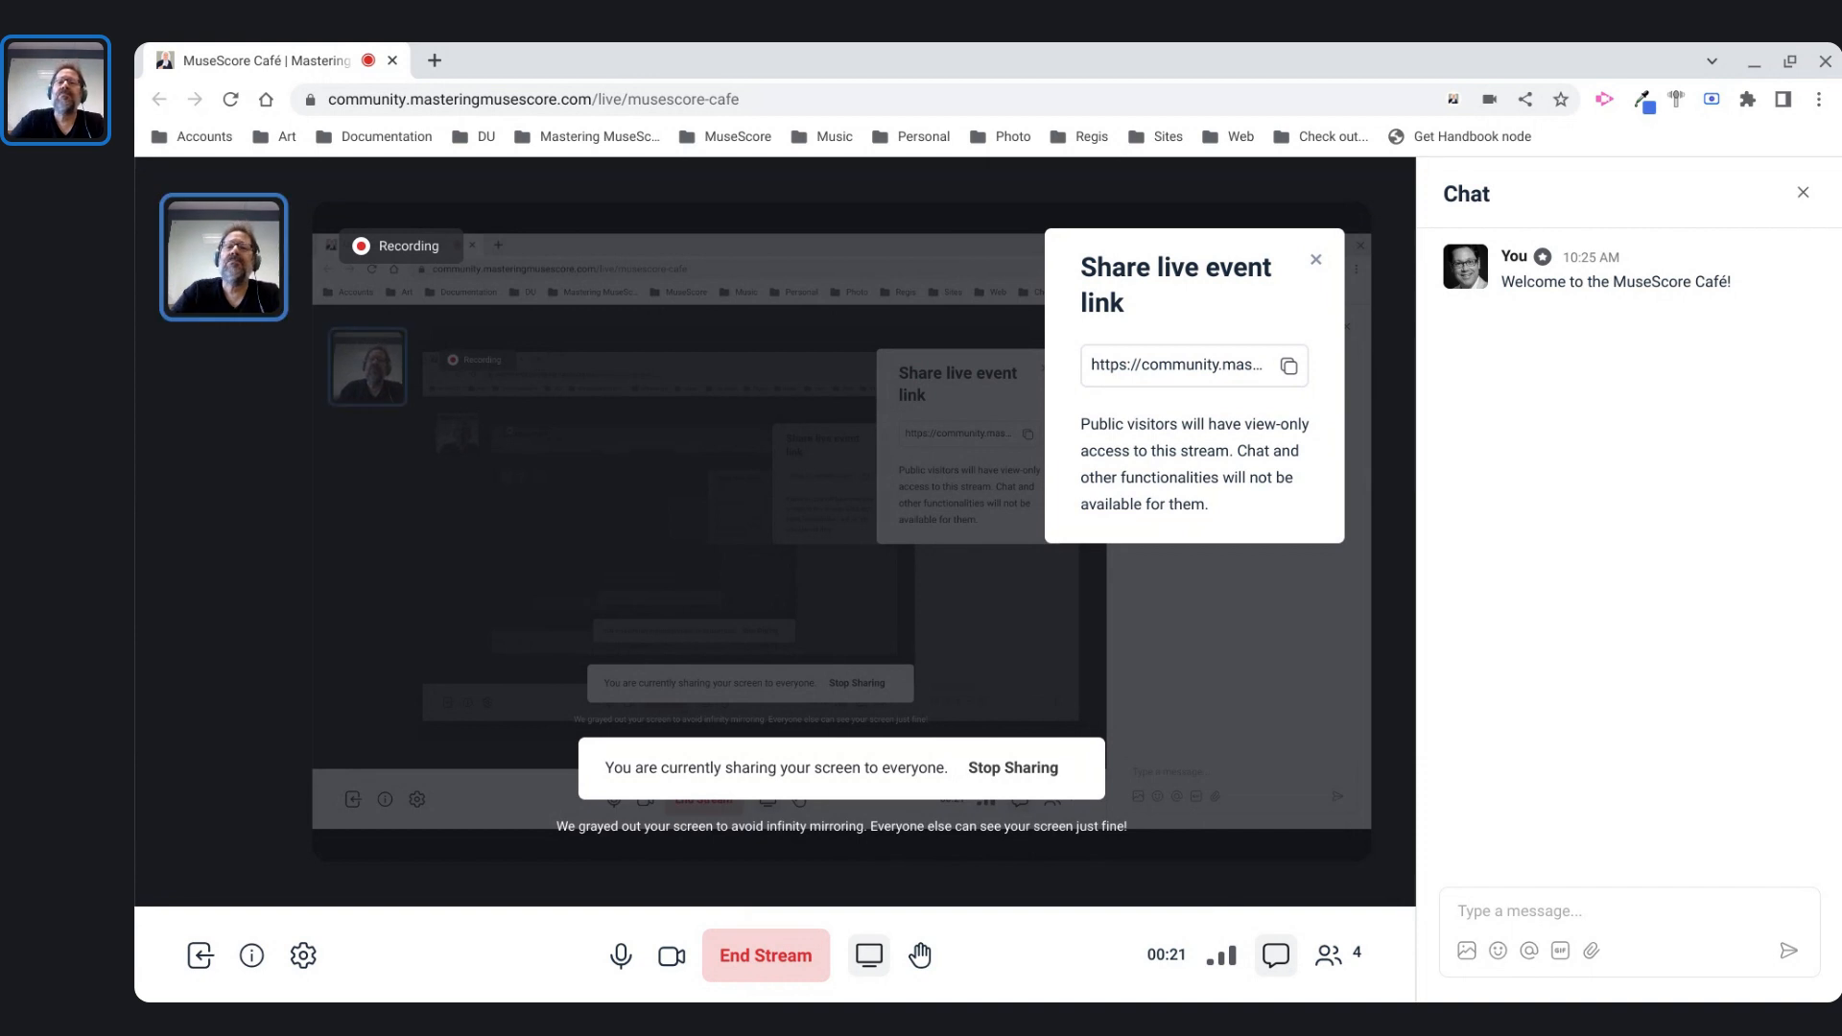
# - Switch to the MuseScore Cafe score in MuseScore and play it from the beginning
pyautogui.hotkey('alt', 'Tab')
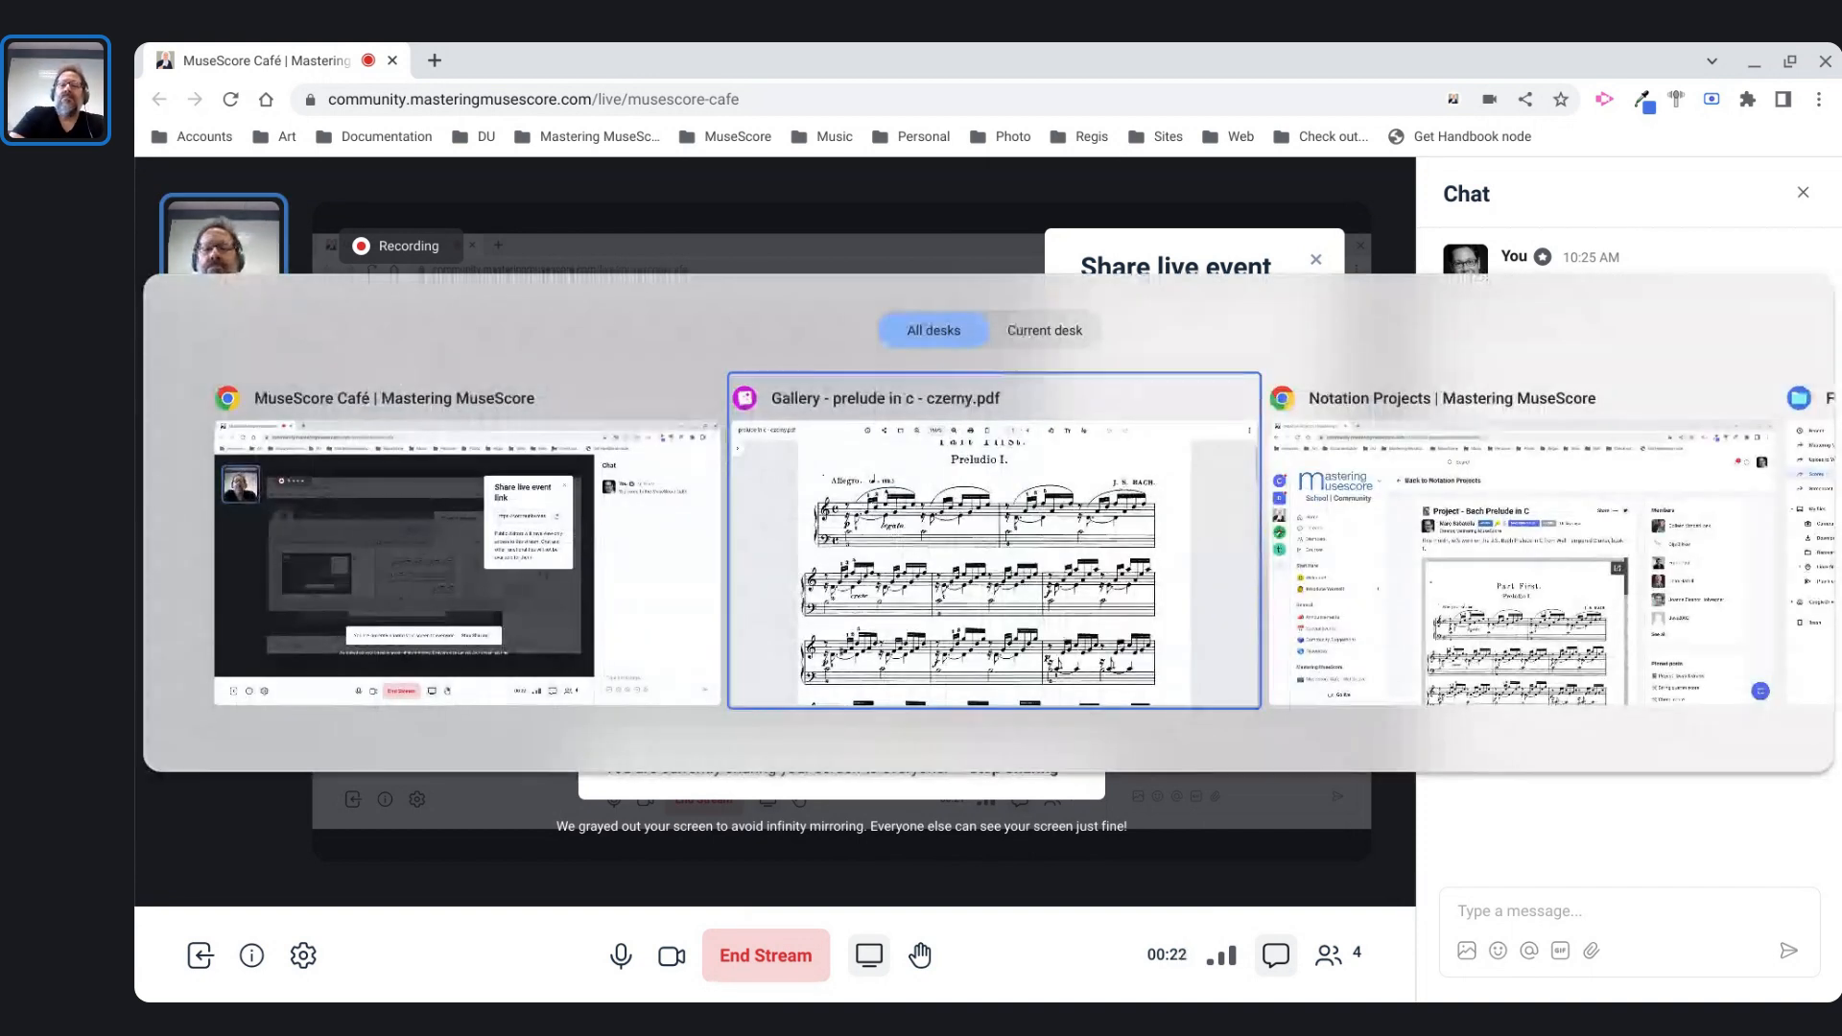
pyautogui.hotkey('alt', 'Tab')
pyautogui.hotkey('alt', 'Tab')
pyautogui.hotkey('alt', 'Tab')
pyautogui.hotkey('alt', 'Tab')
pyautogui.hotkey('ctrl', 'Home')
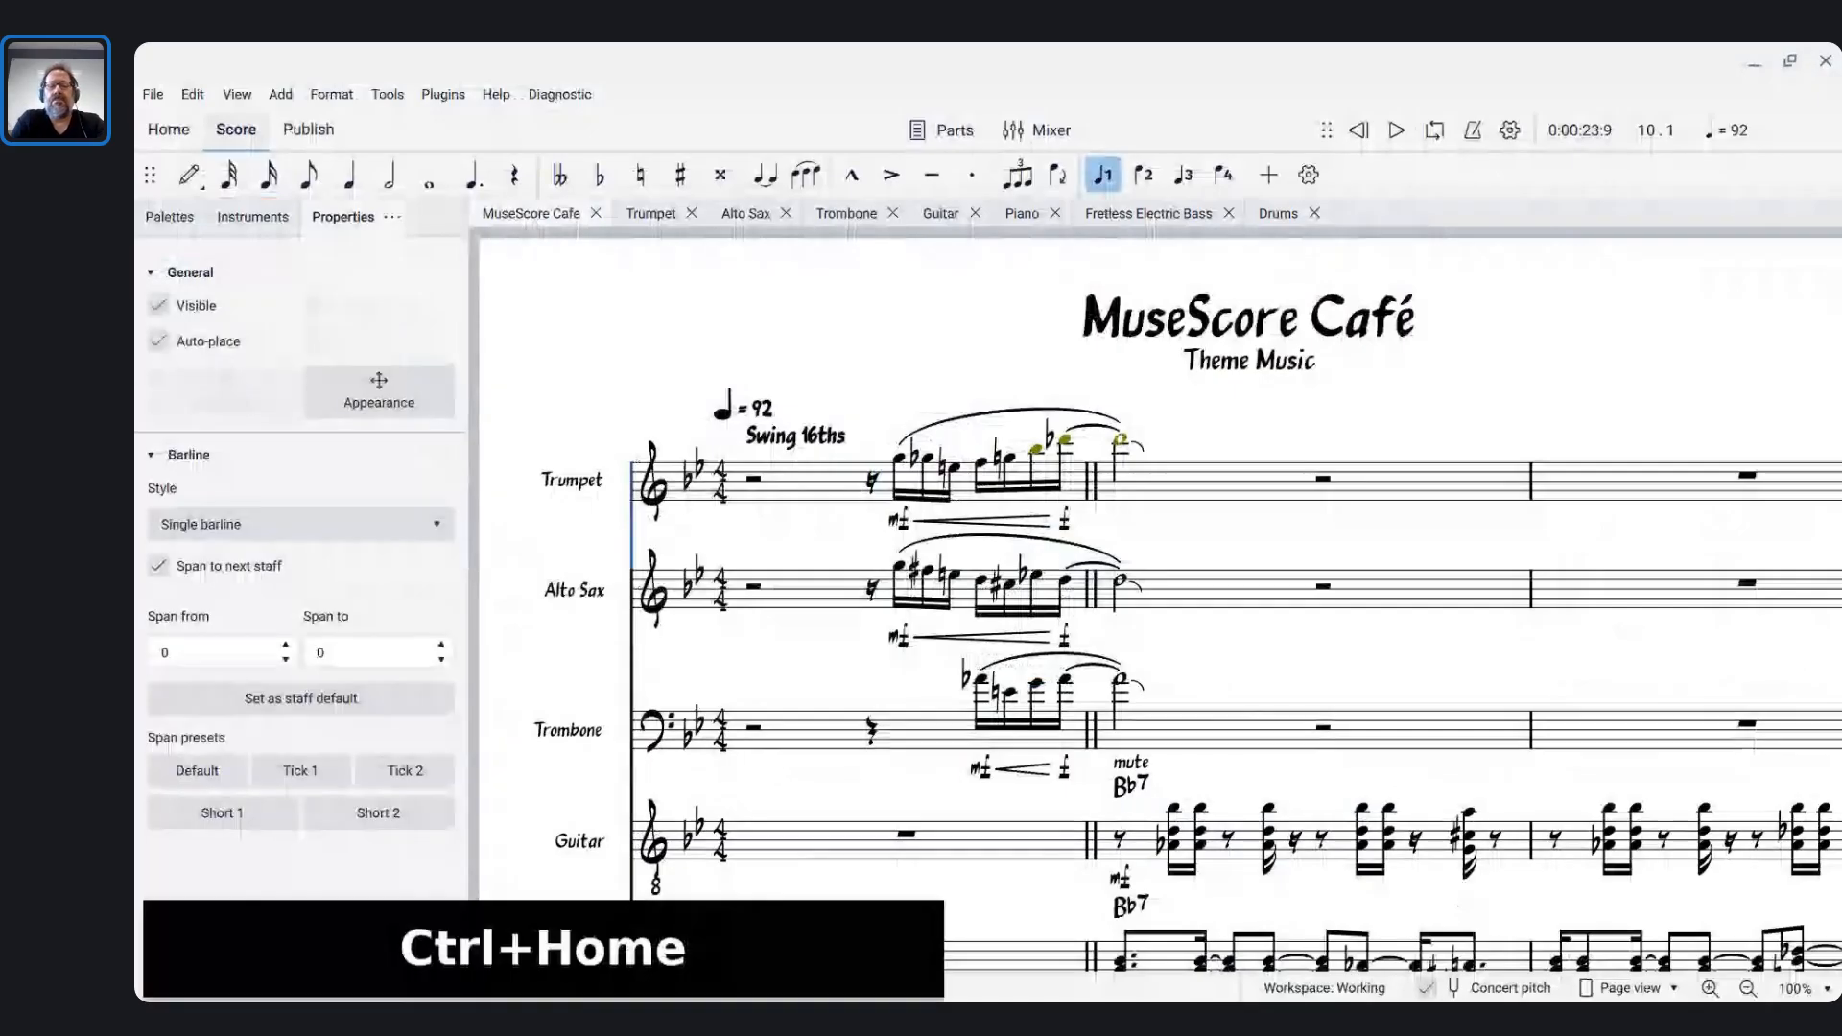
pyautogui.press('space')
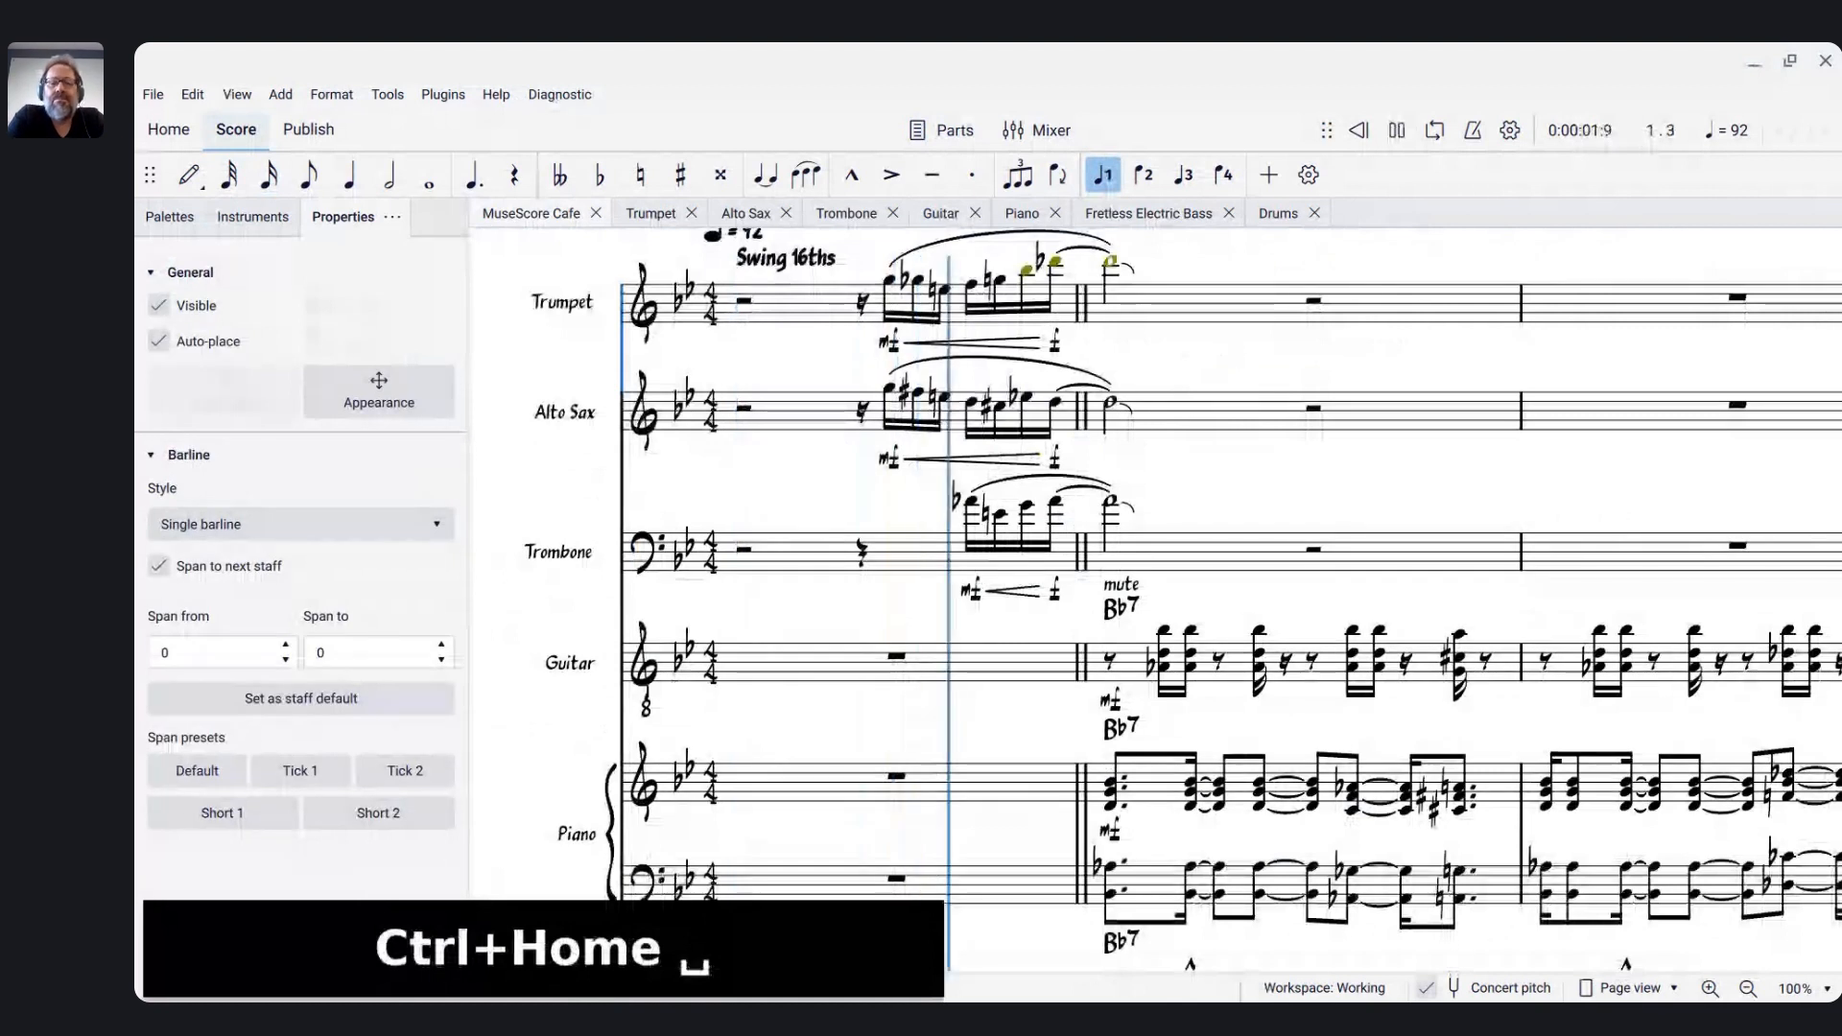
# - Lower the system audio volume by four steps while the theme music plays
pyautogui.press('XF86AudioLowerVolume')
pyautogui.press('XF86AudioLowerVolume')
pyautogui.press('XF86AudioLowerVolume')
pyautogui.press('XF86AudioLowerVolume')
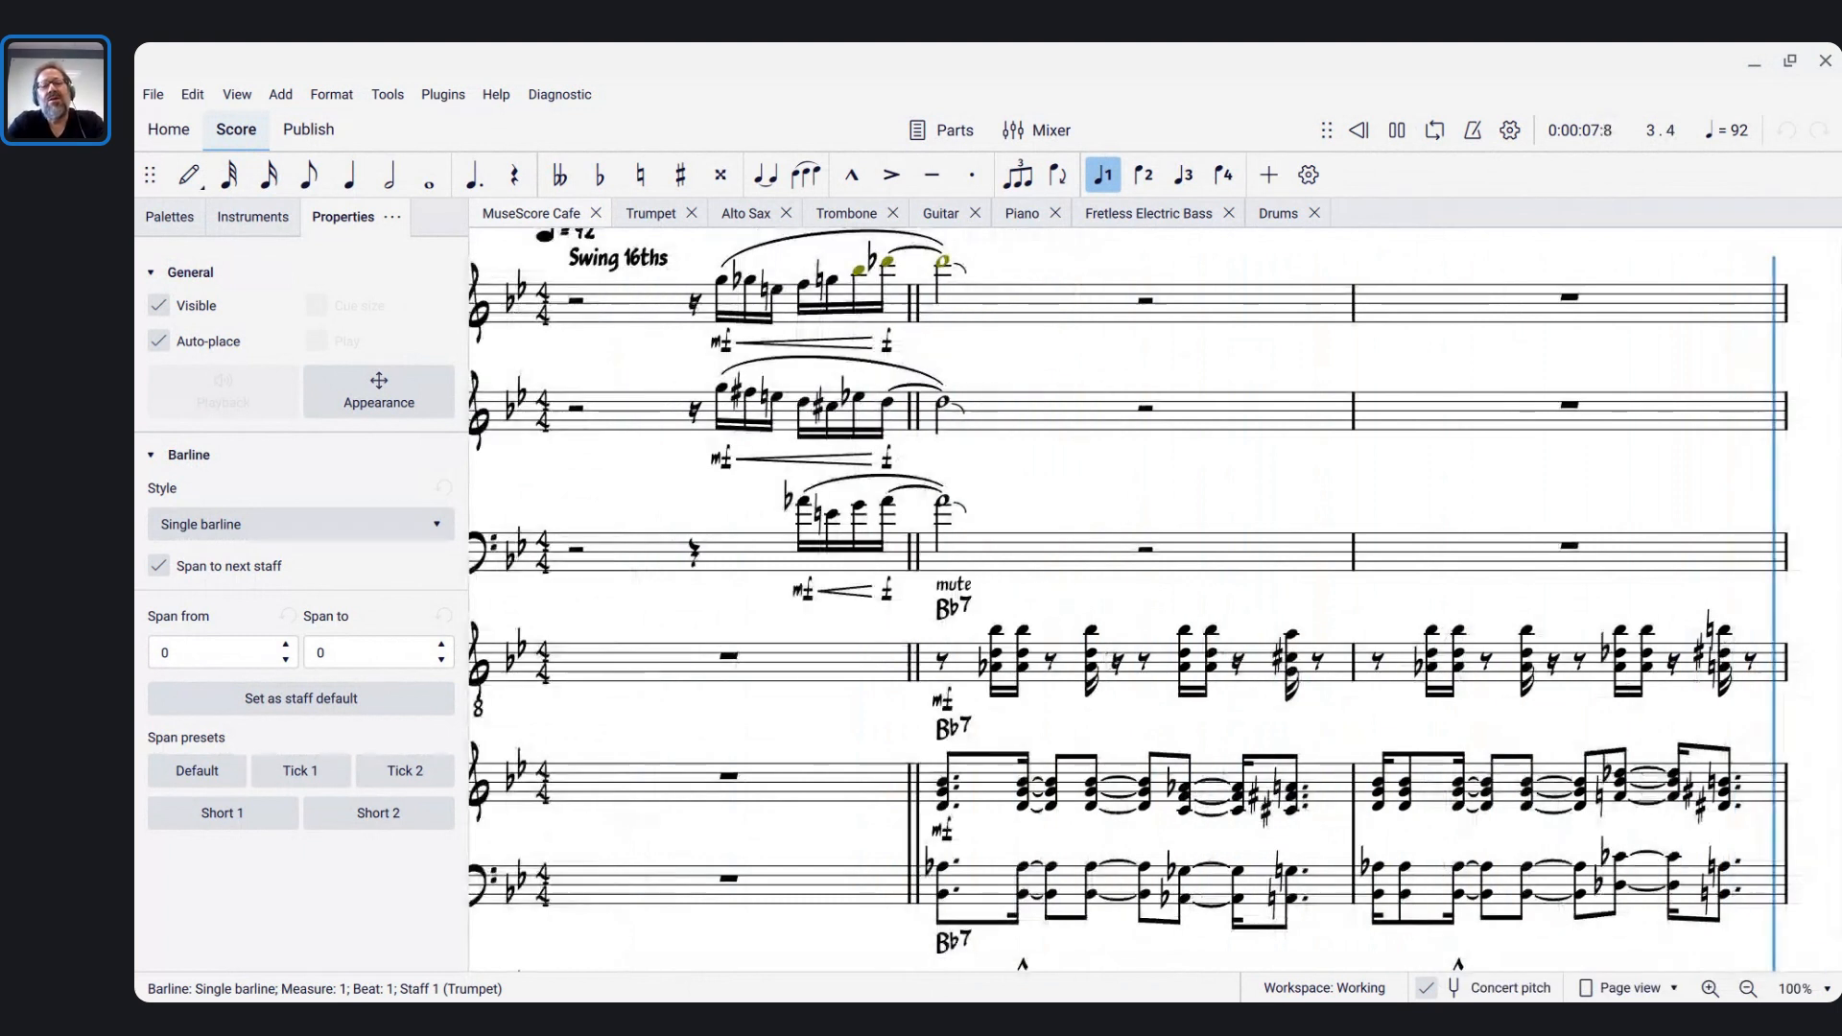
# - Bring the Live Chat window up beside the MuseScore Cafe score
pyautogui.hotkey('alt', 'Tab')
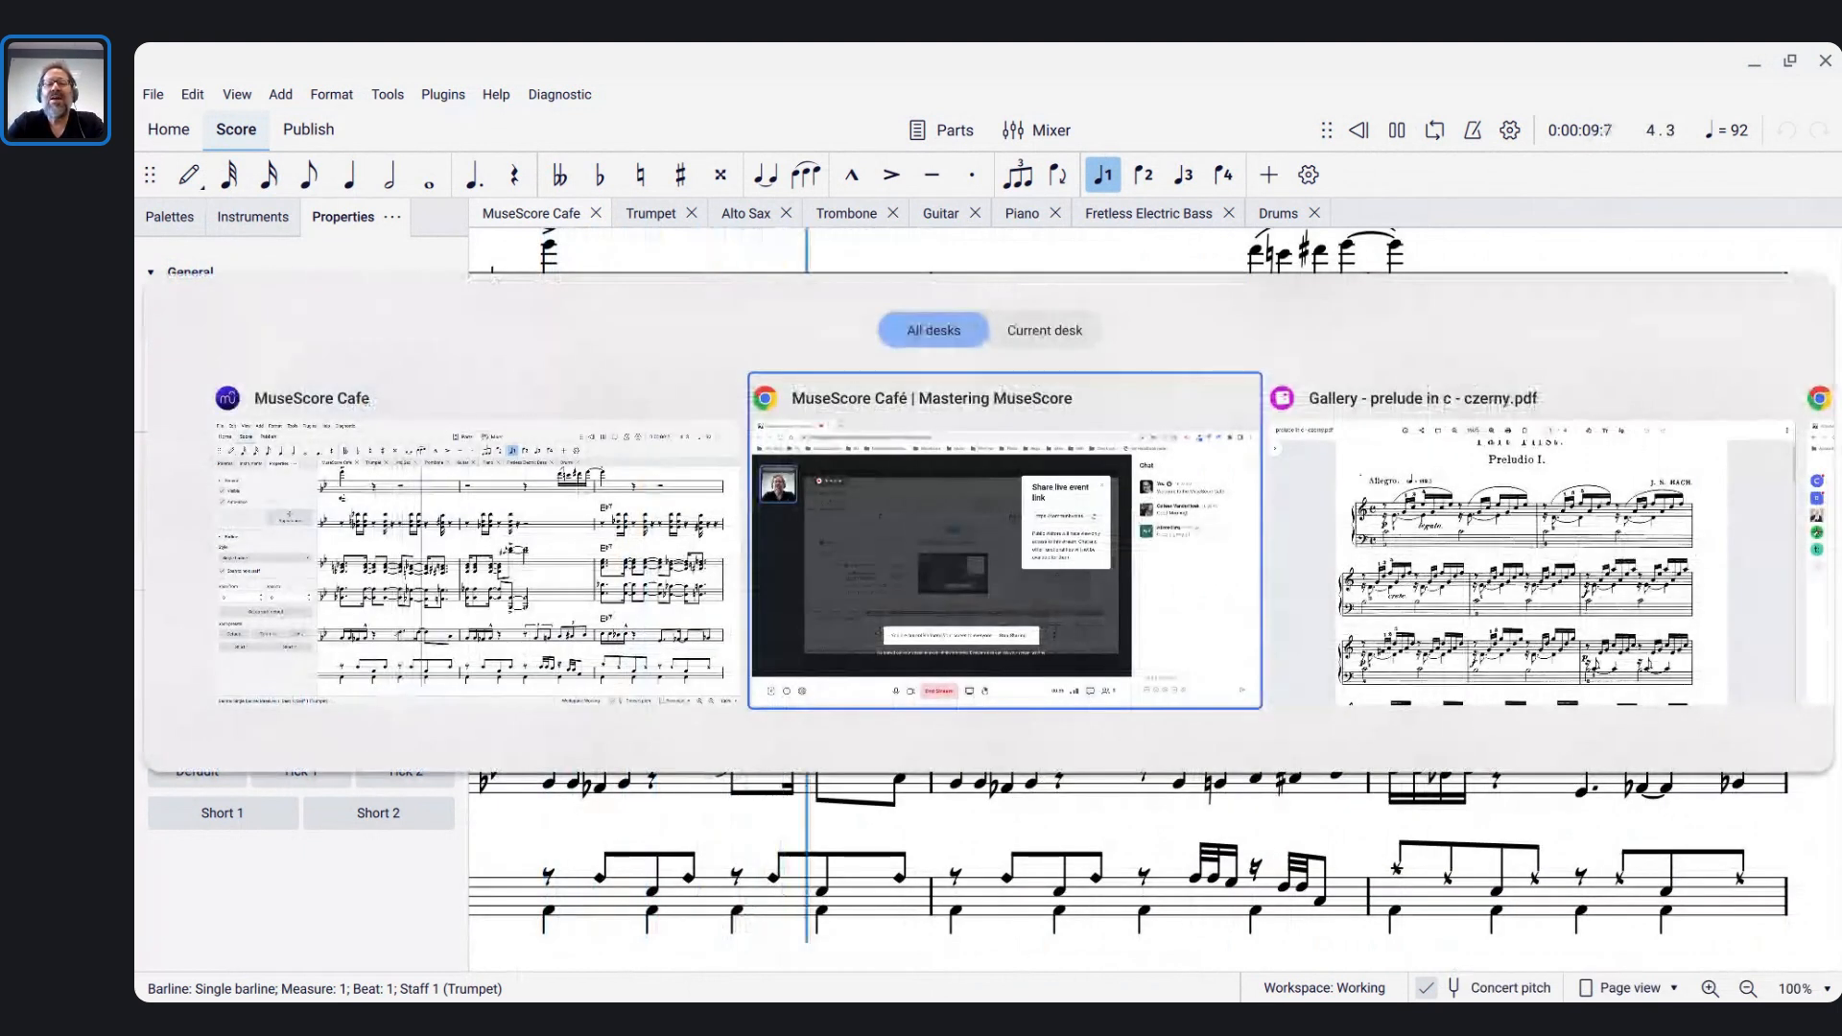
pyautogui.press('Tab')
pyautogui.press('Tab')
pyautogui.press('Tab')
pyautogui.press('Tab')
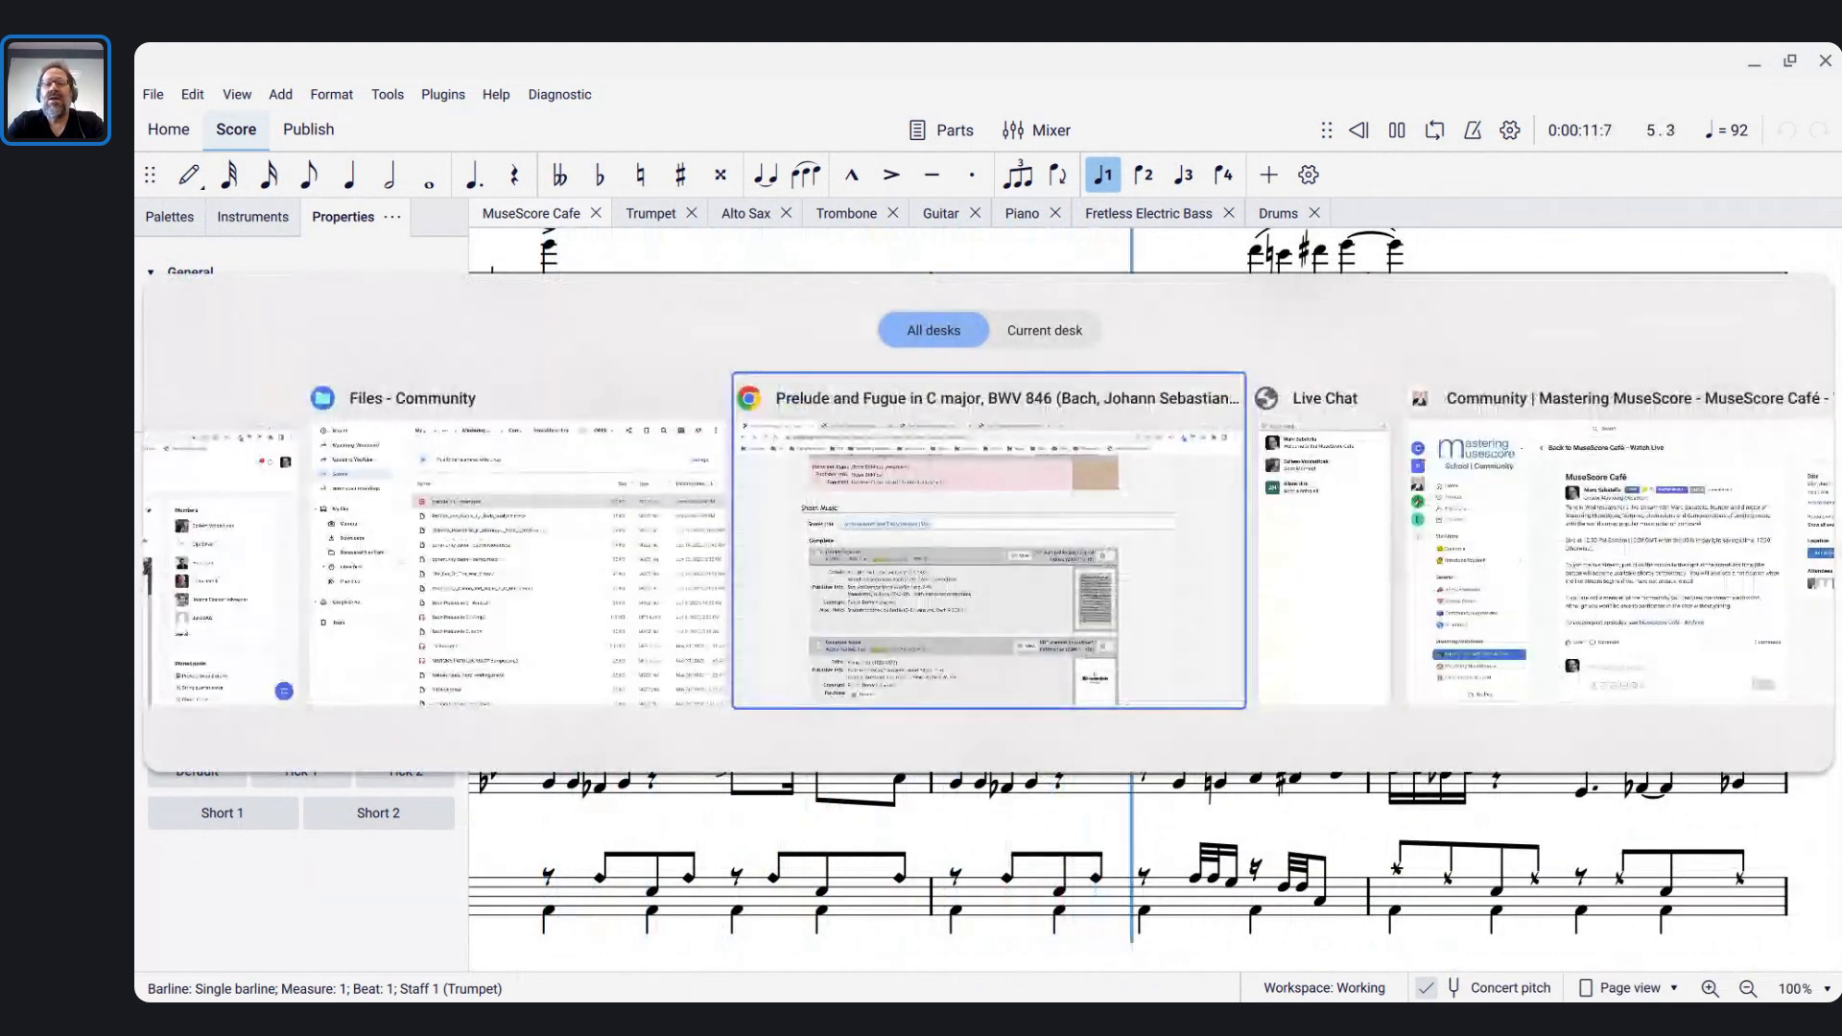
pyautogui.press('Tab')
pyautogui.click(1543, 518)
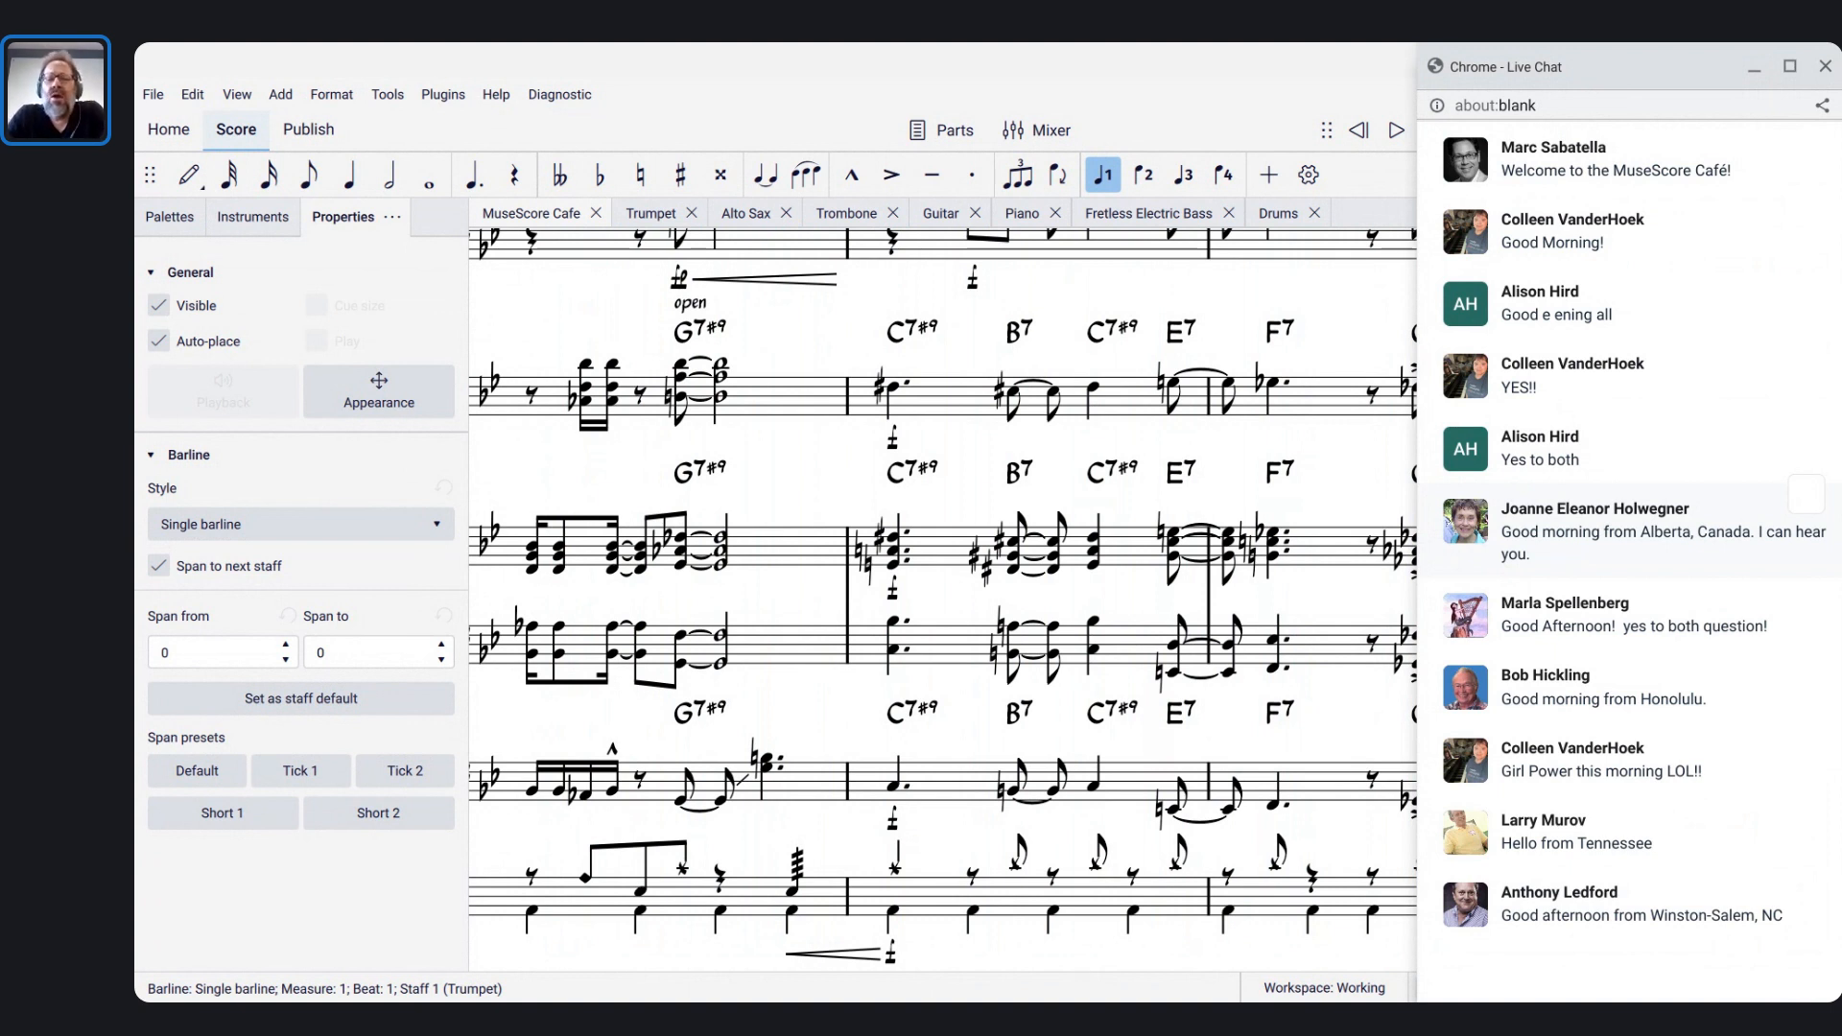
# - Switch to the Gallery window showing prelude in c - czerny.pdf
pyautogui.click(1132, 494)
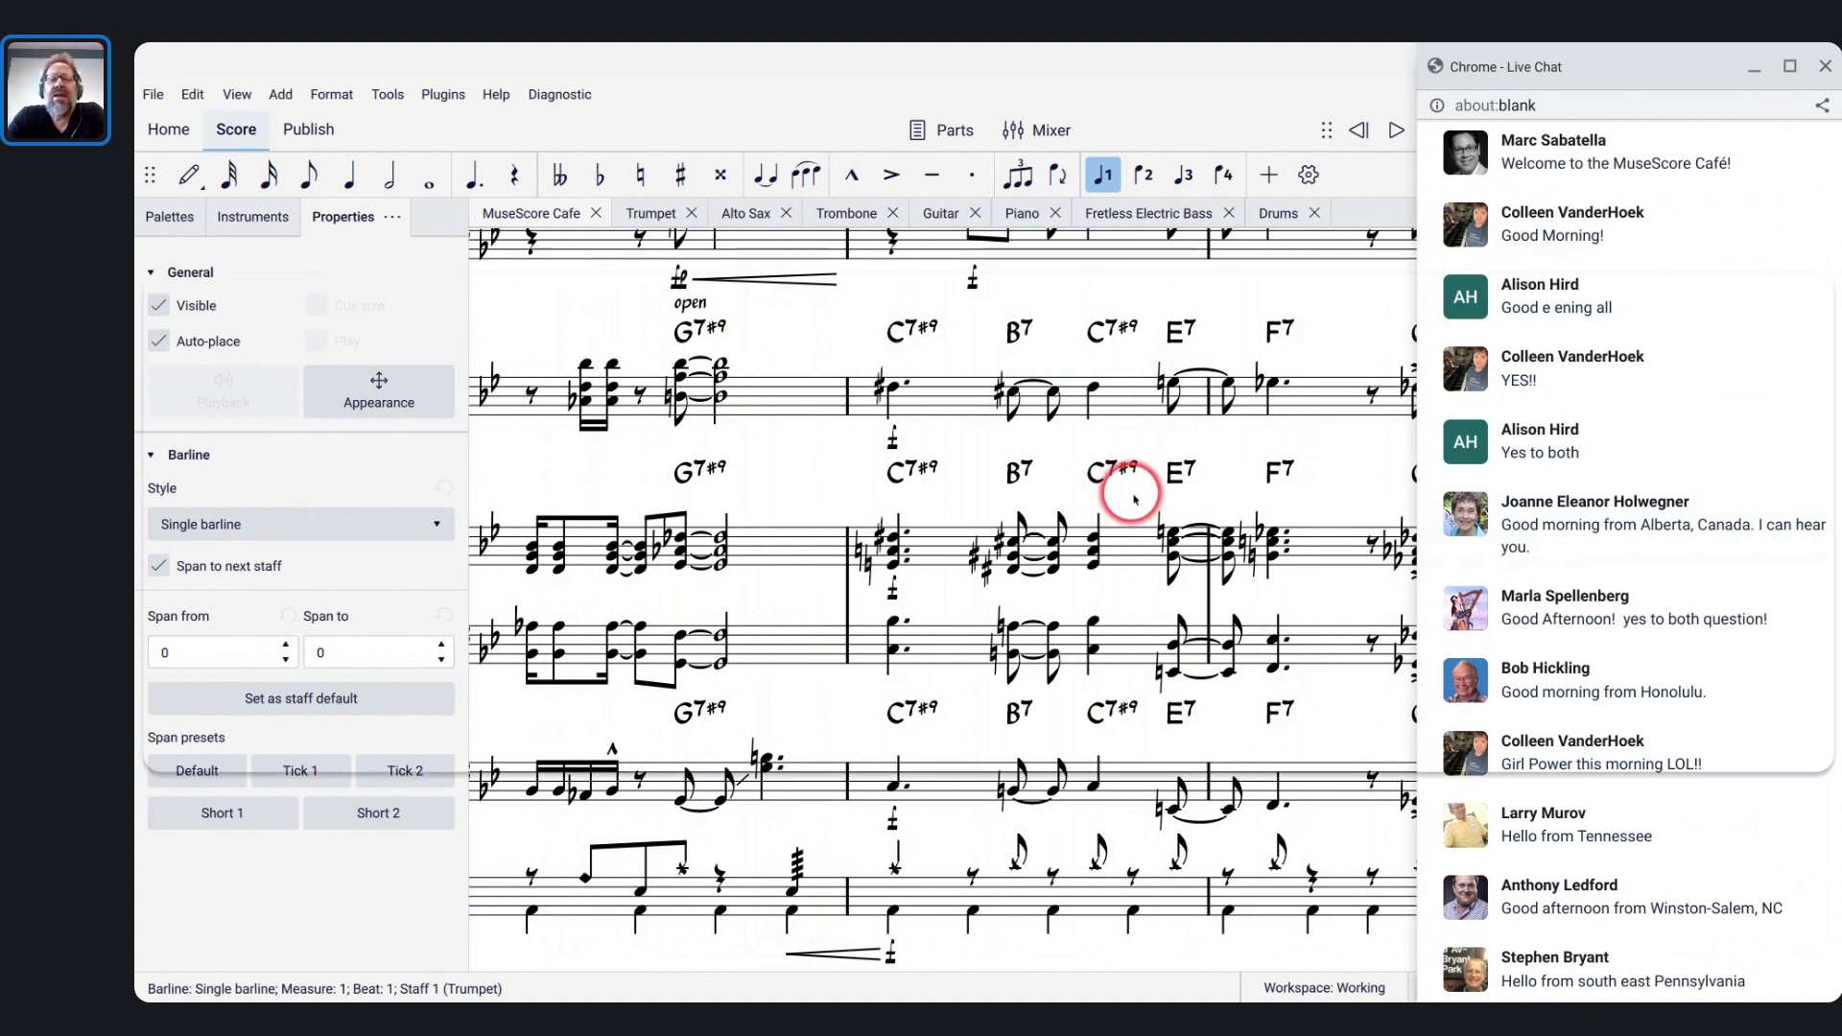
pyautogui.hotkey('alt', 'Tab')
pyautogui.hotkey('alt', 'Tab')
pyautogui.hotkey('alt', 'Tab')
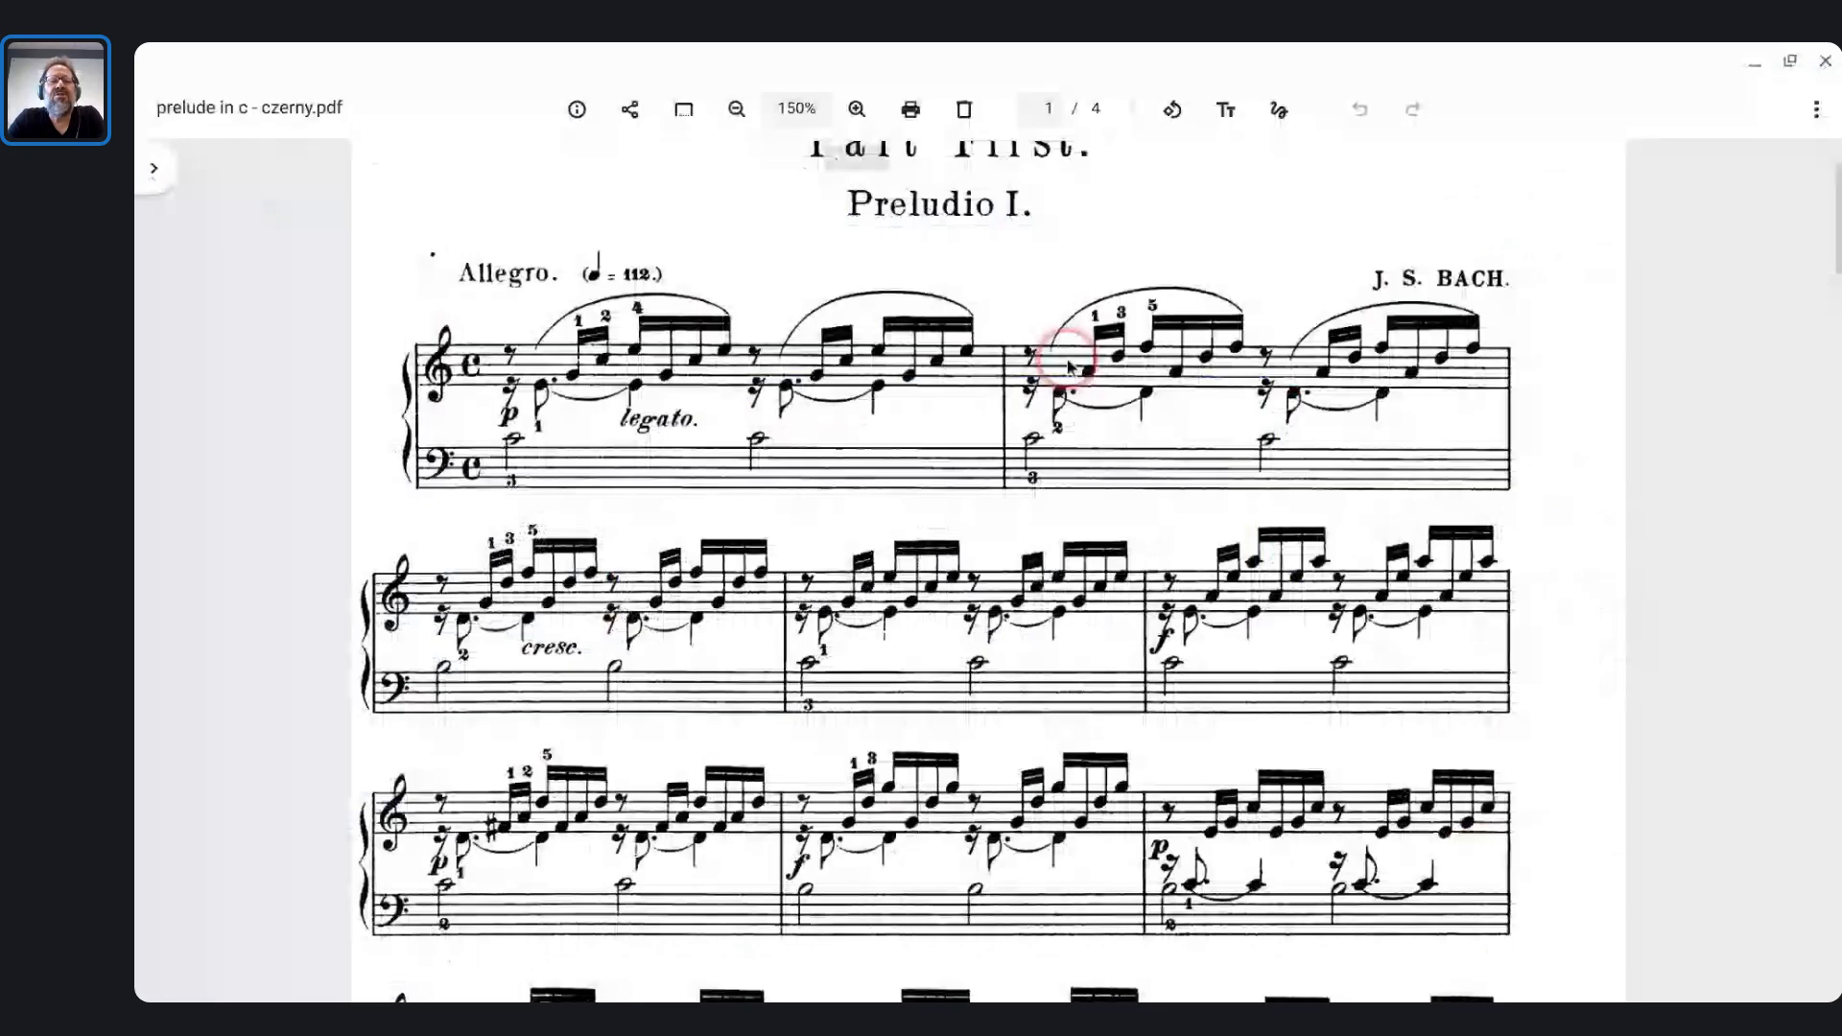
pyautogui.click(604, 376)
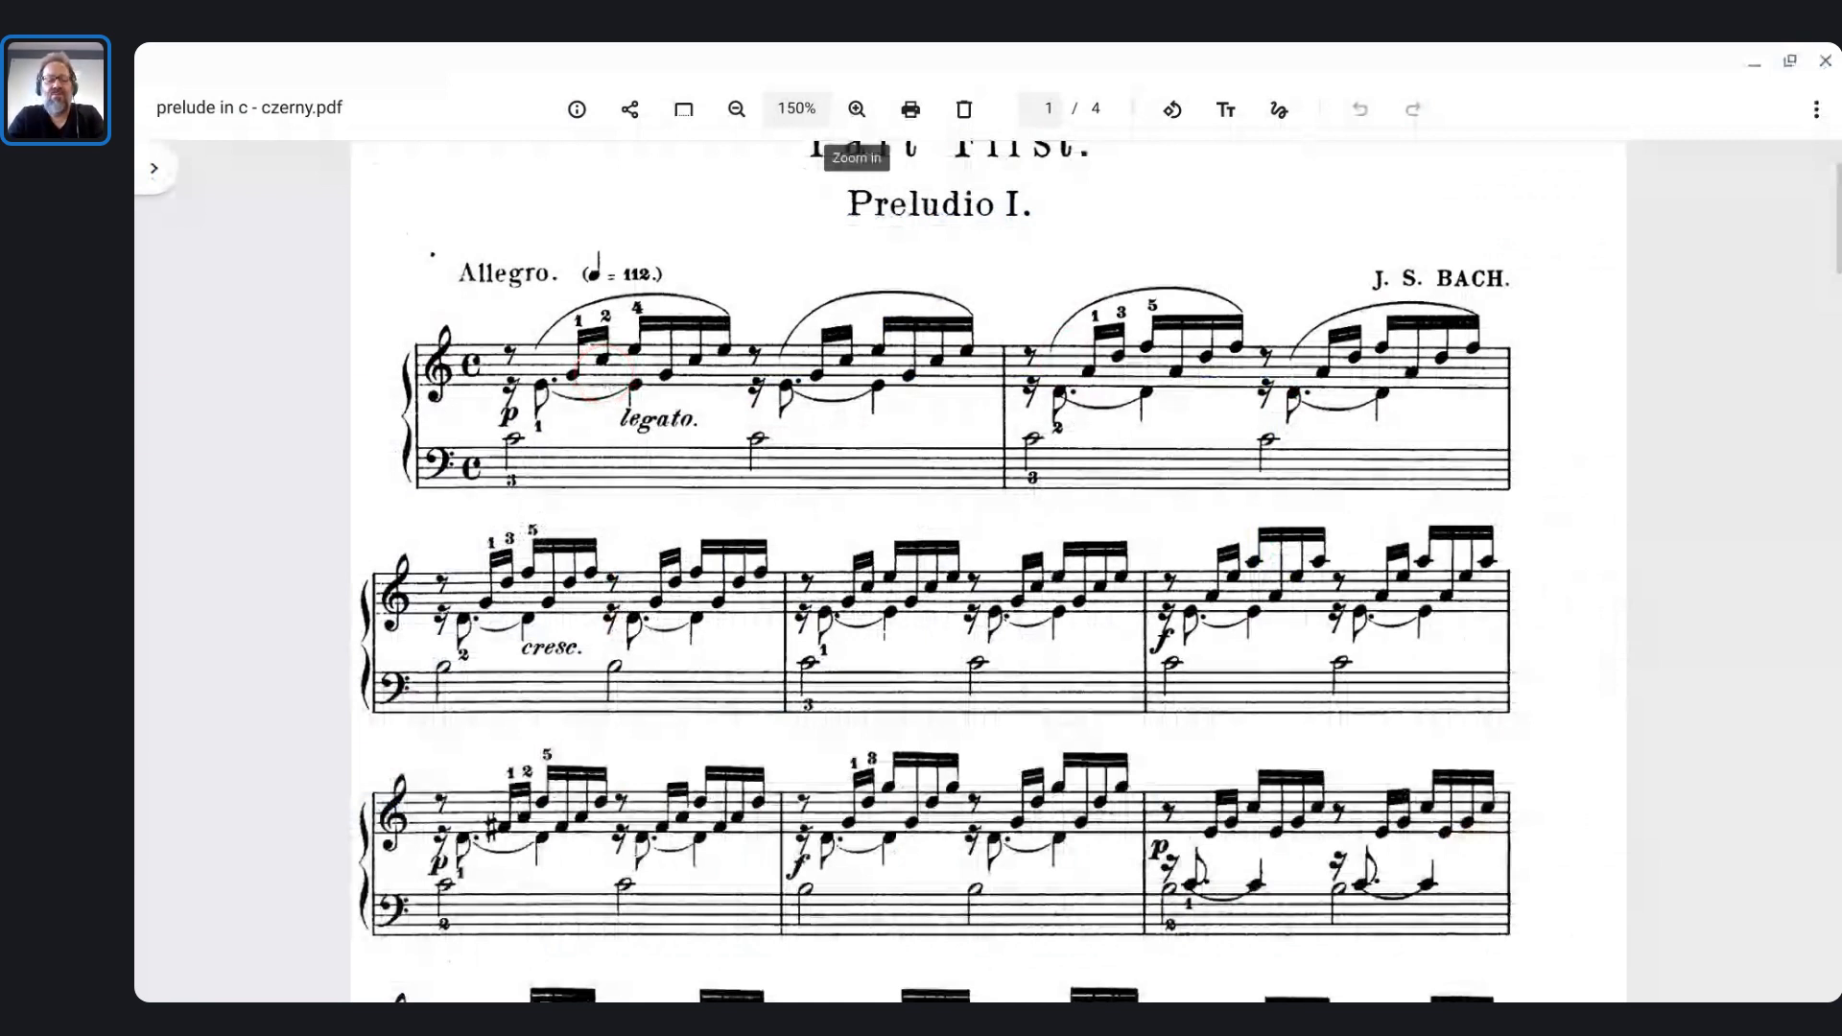
# - Bring the Live Chat window in front of the prelude PDF and resize it to be slightly wider
pyautogui.hotkey('alt', 'Tab')
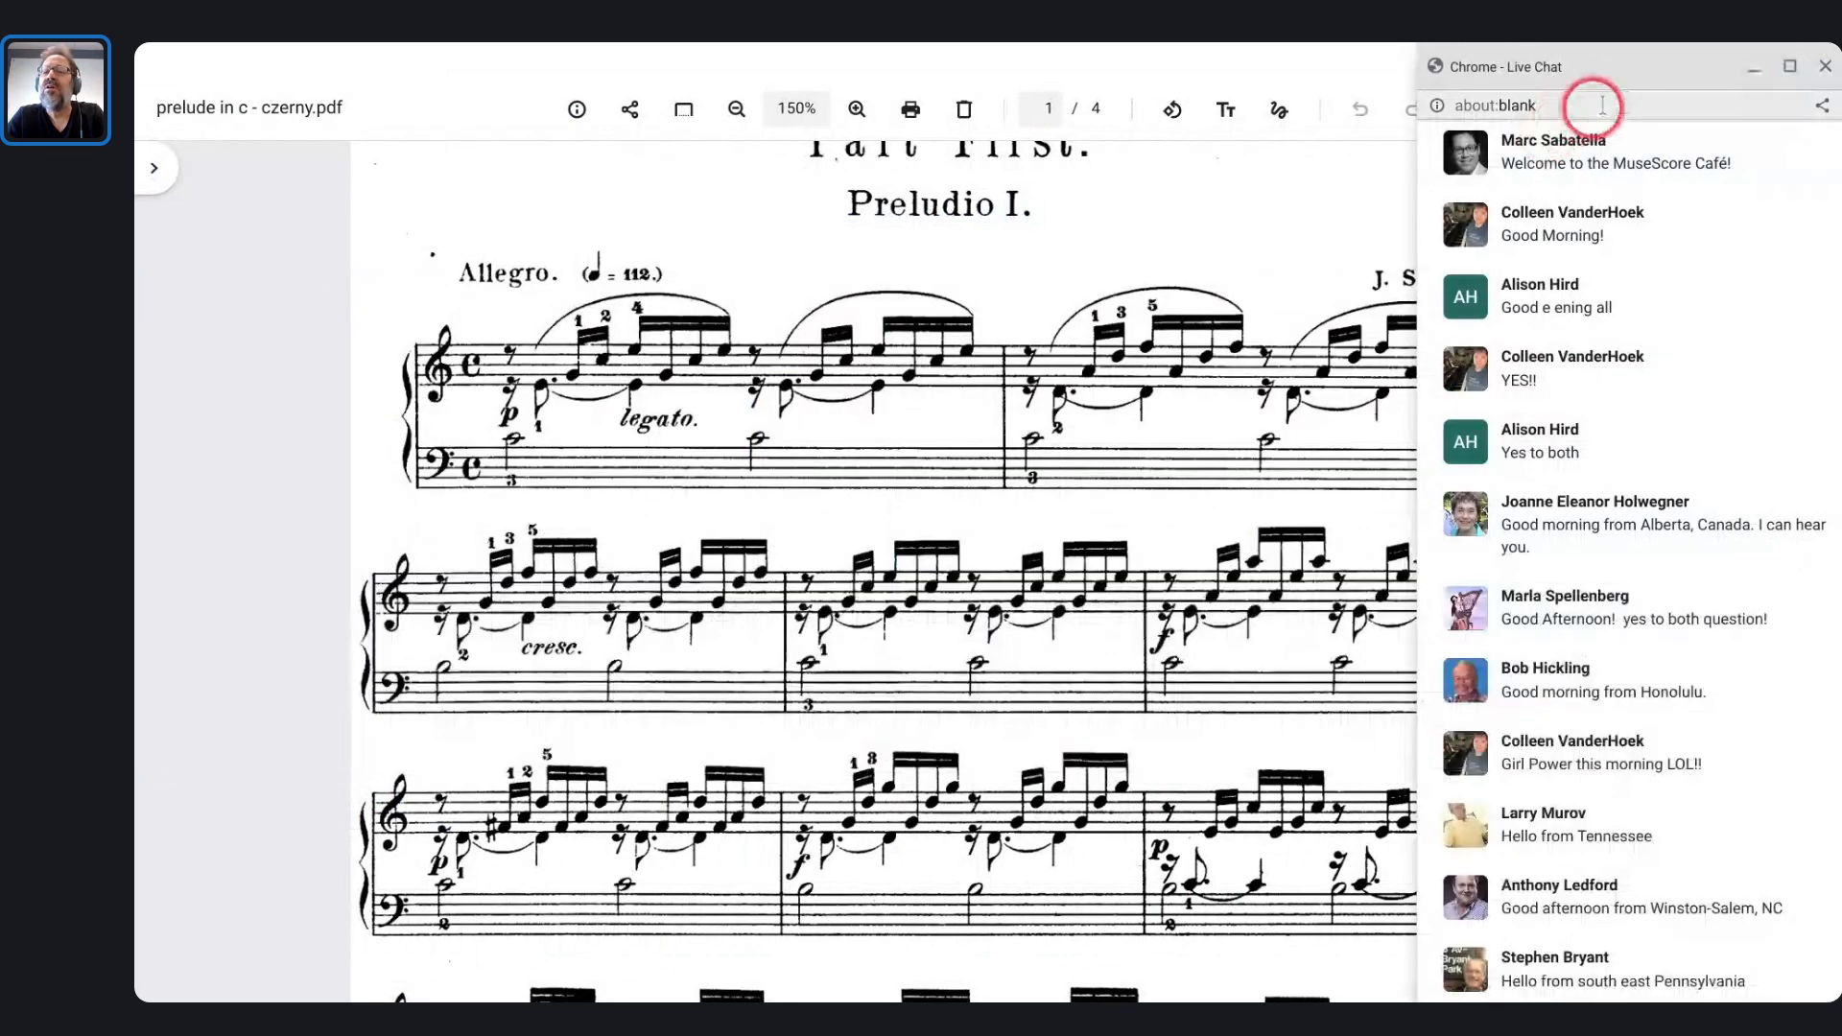
pyautogui.click(1788, 65)
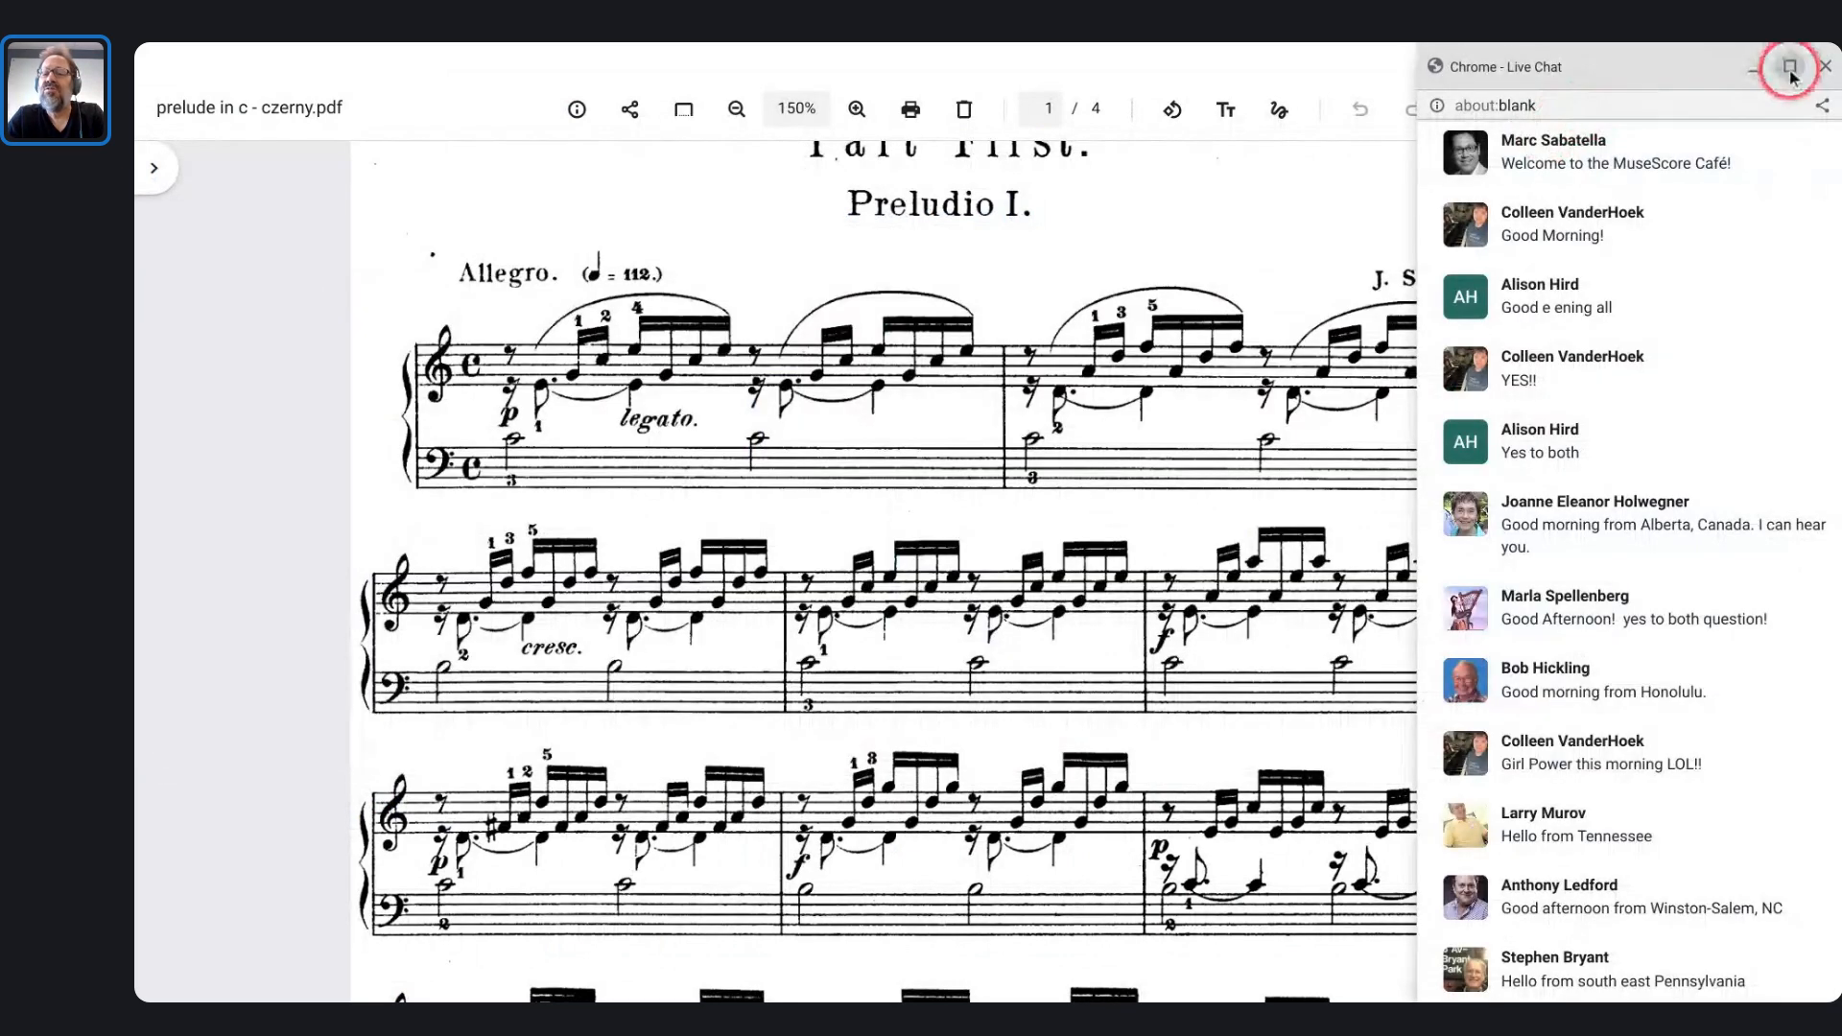
pyautogui.click(1790, 66)
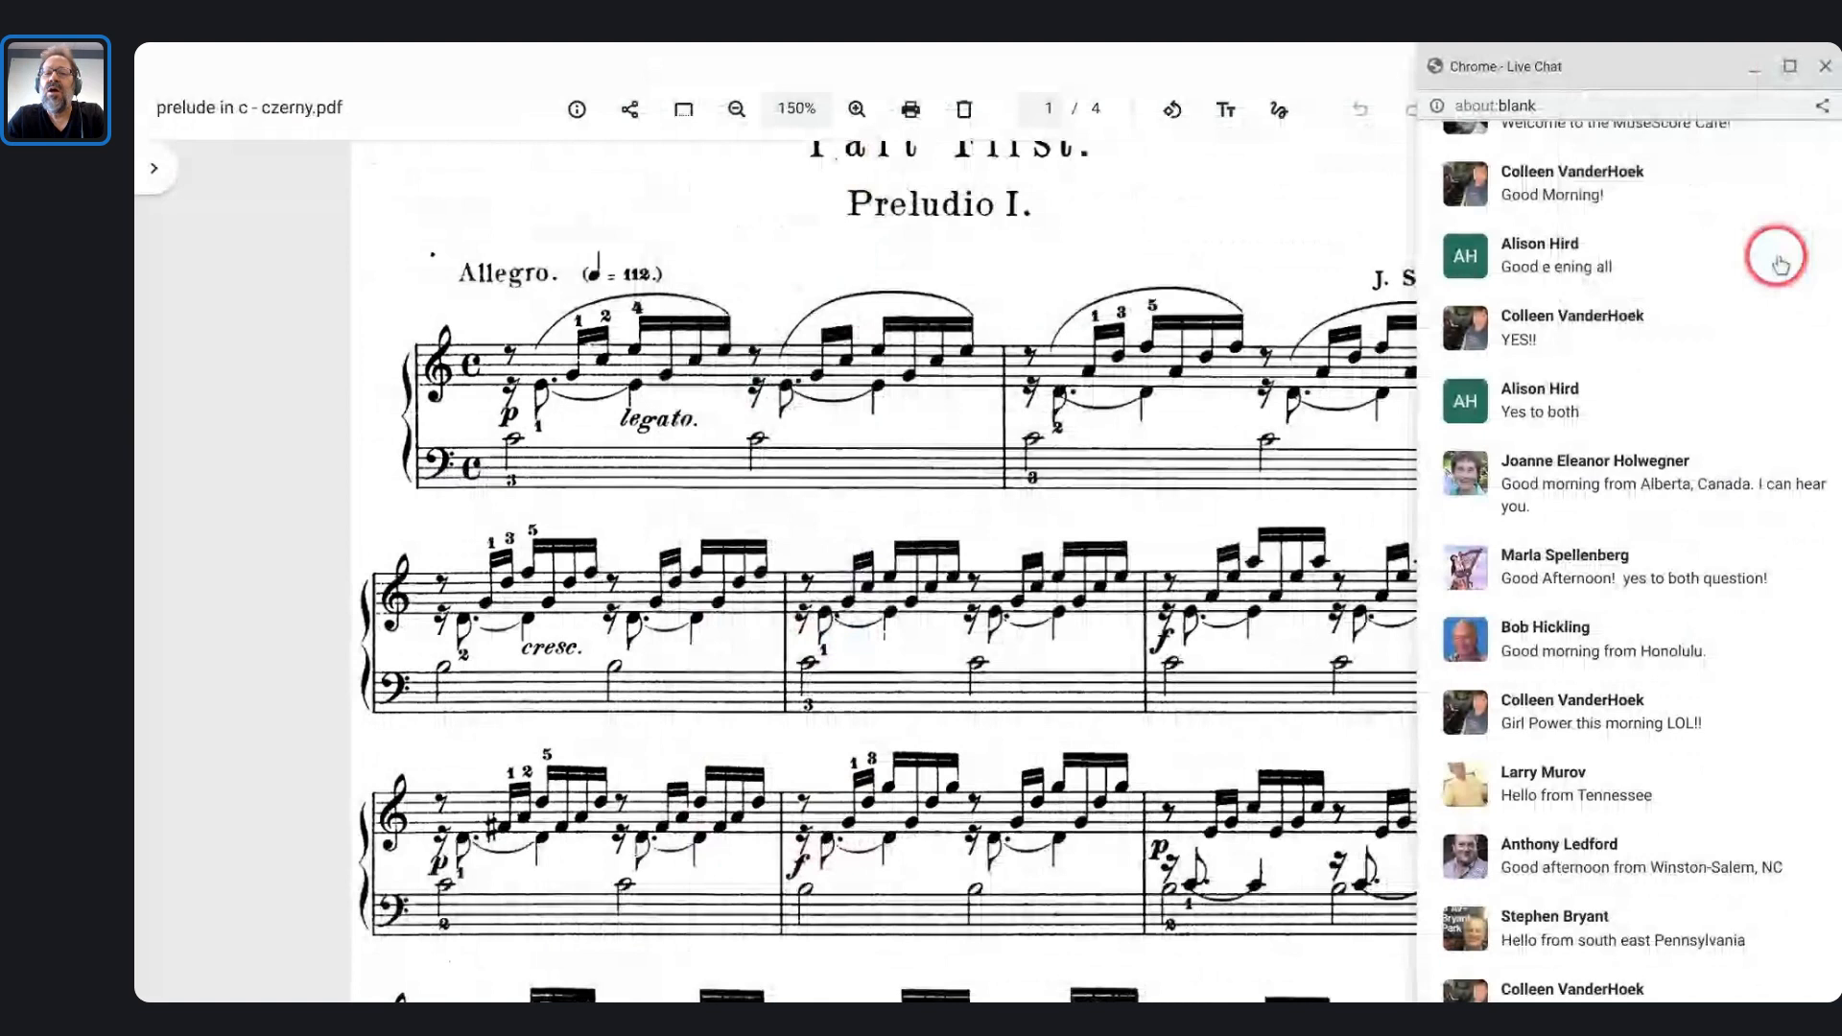
pyautogui.moveTo(1265, 323); pyautogui.dragTo(1381, 57)
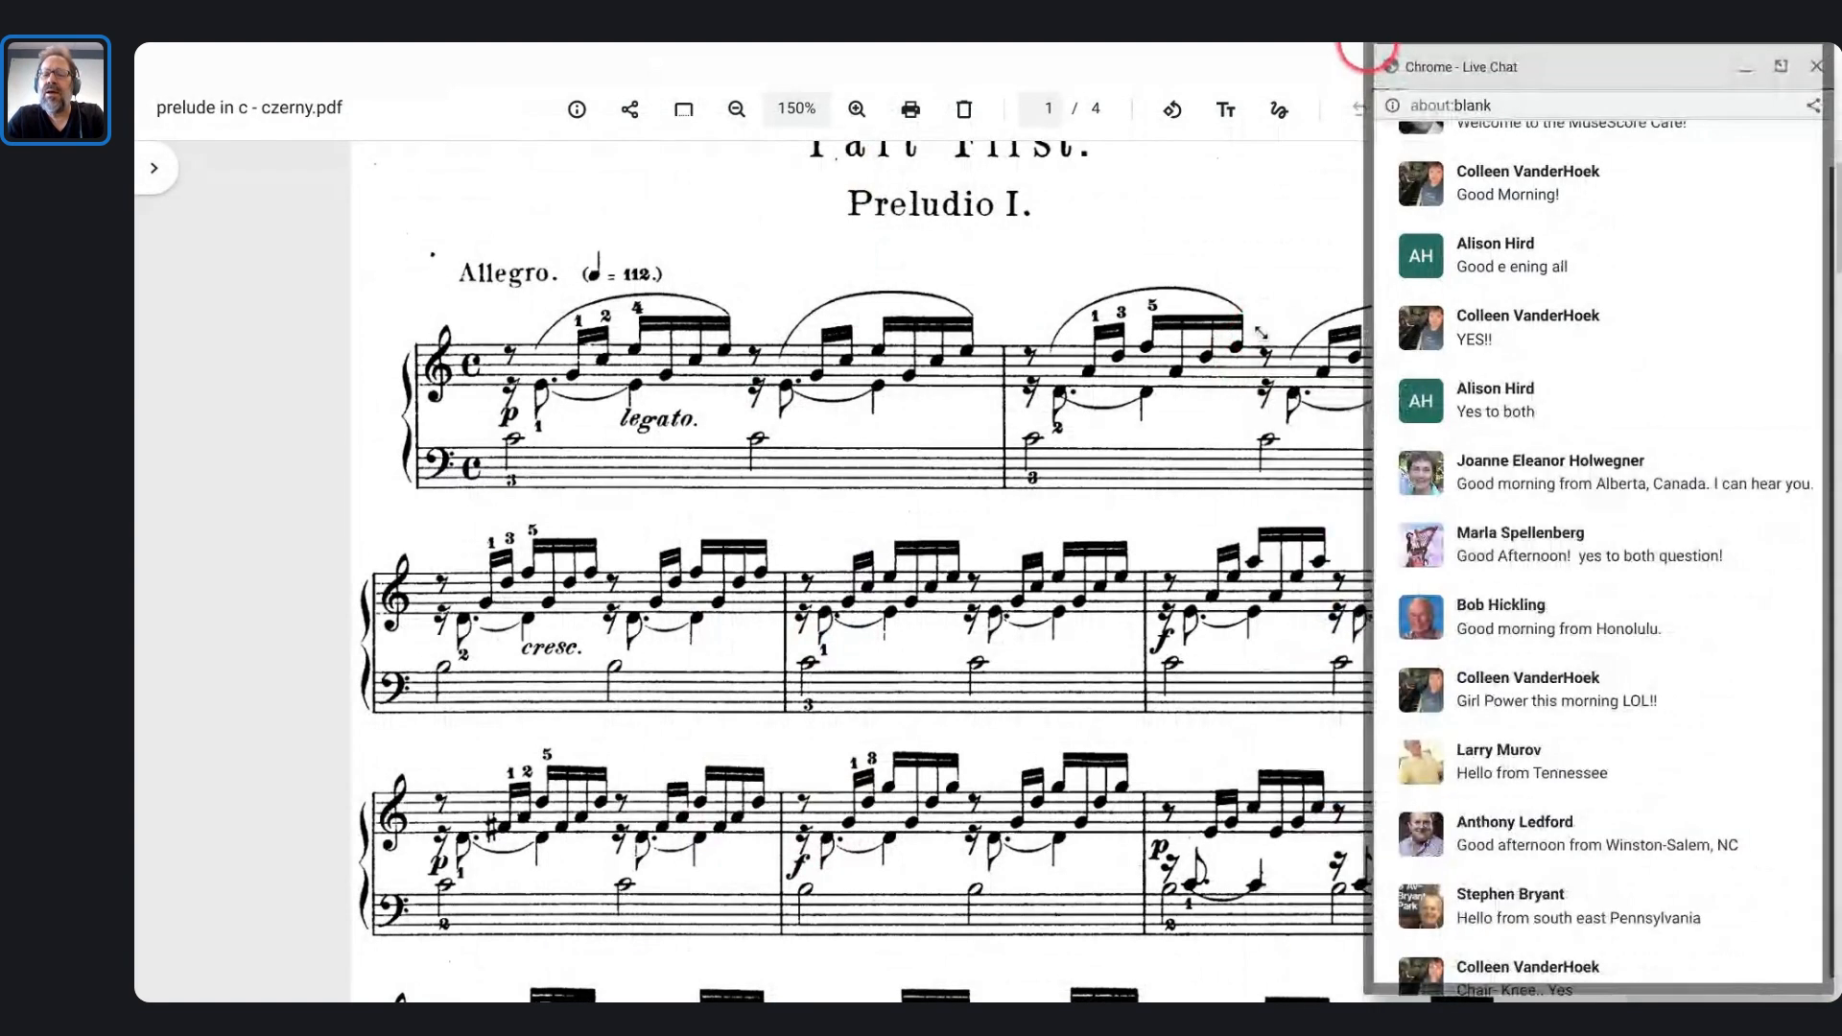
pyautogui.scroll(-1, 1496, 383)
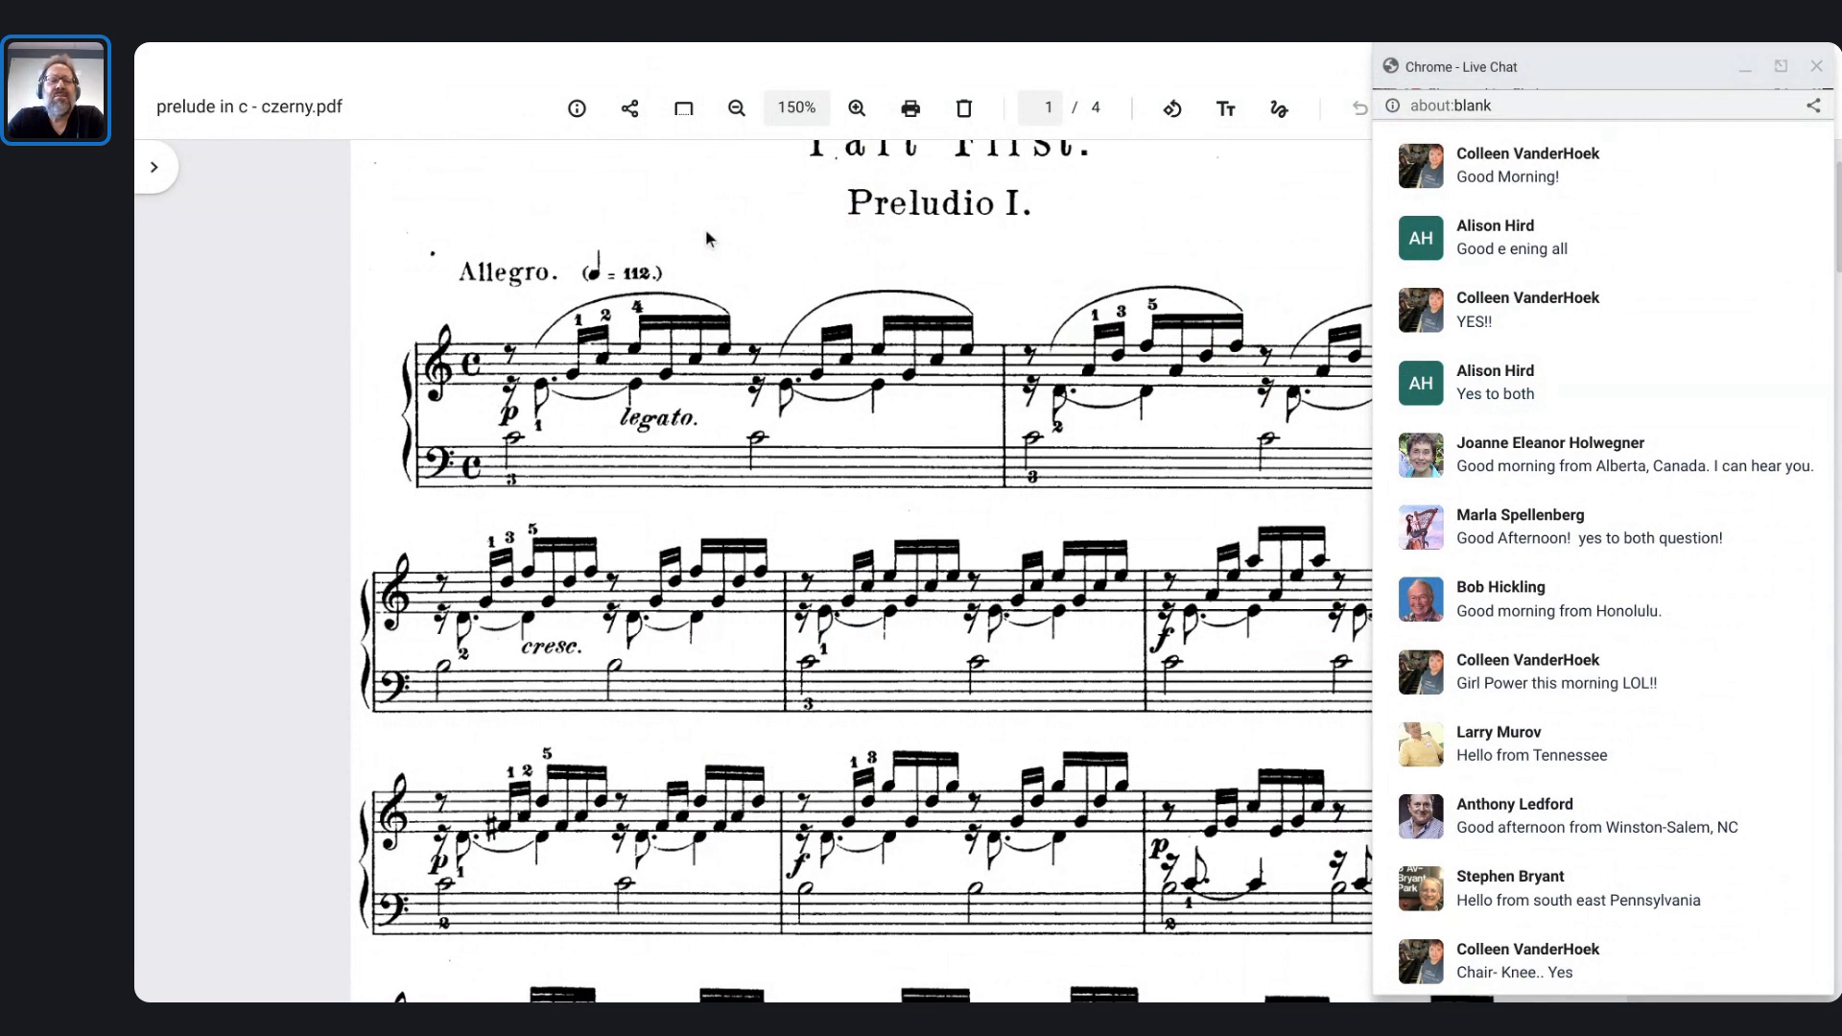
# - Narrow the Live Chat window until the full width of the music on the prelude PDF page is uncovered
pyautogui.click(732, 229)
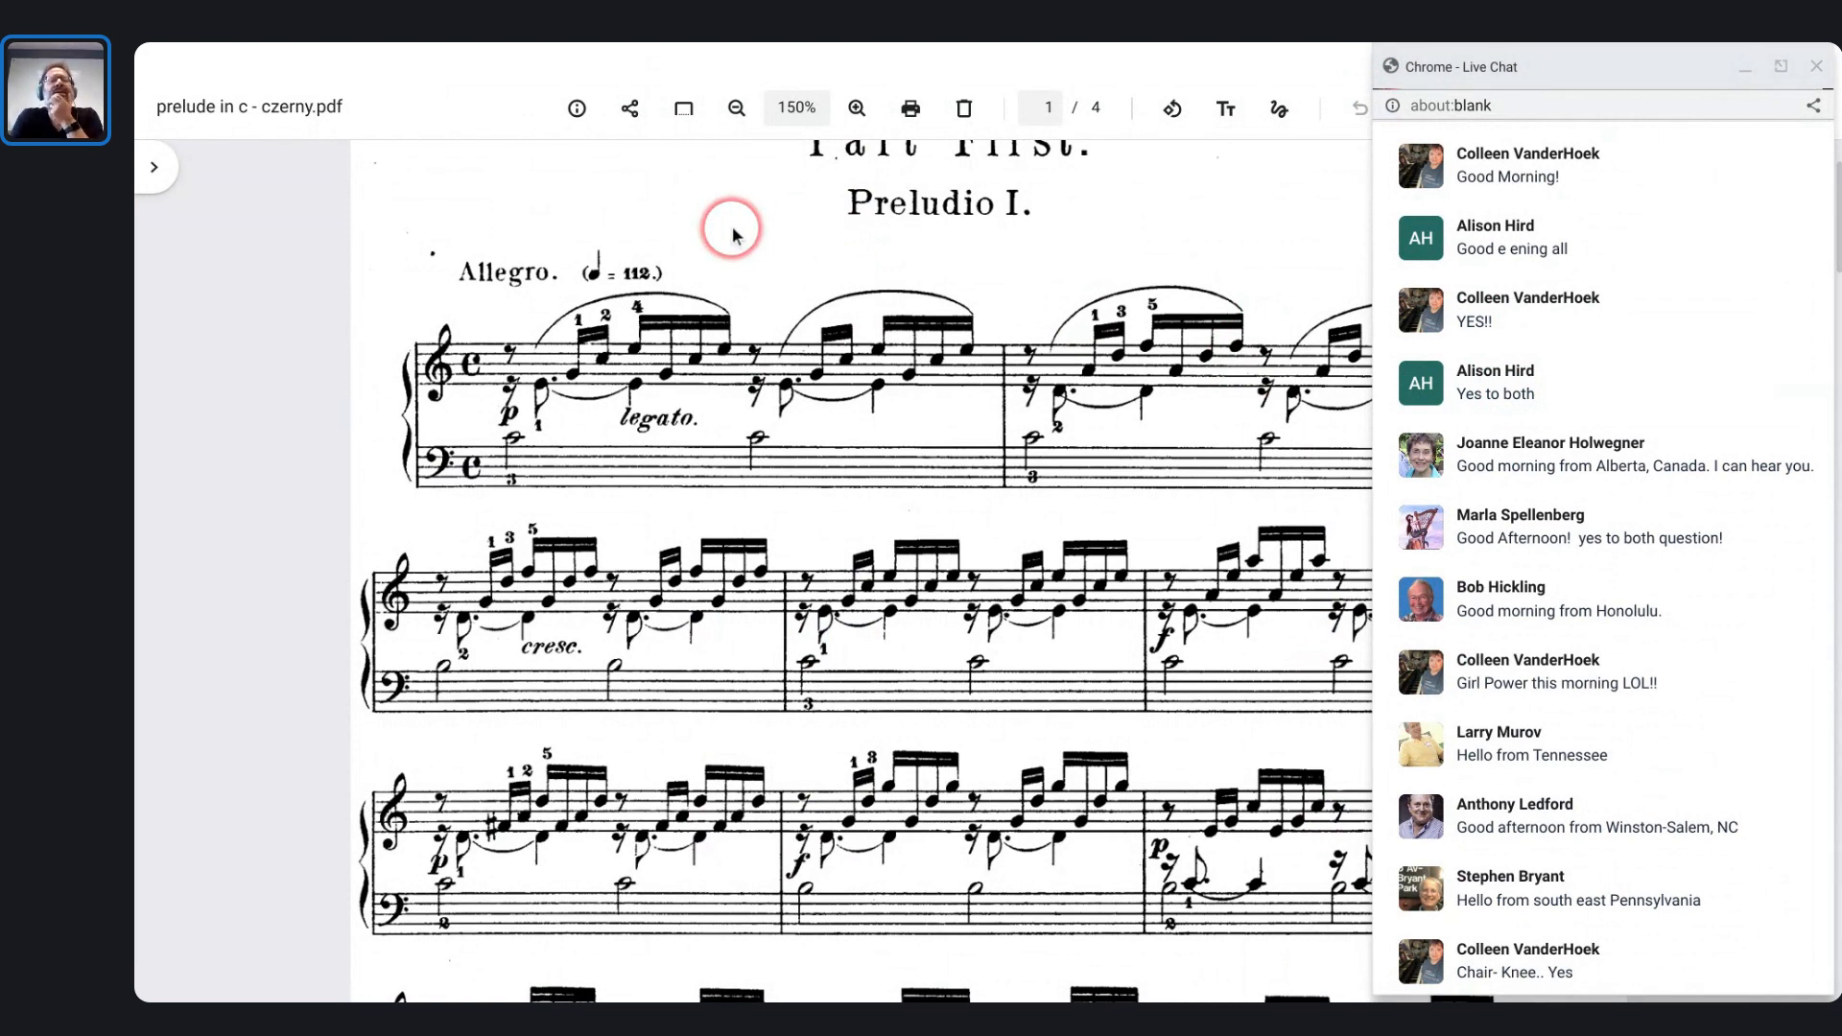
pyautogui.click(541, 406)
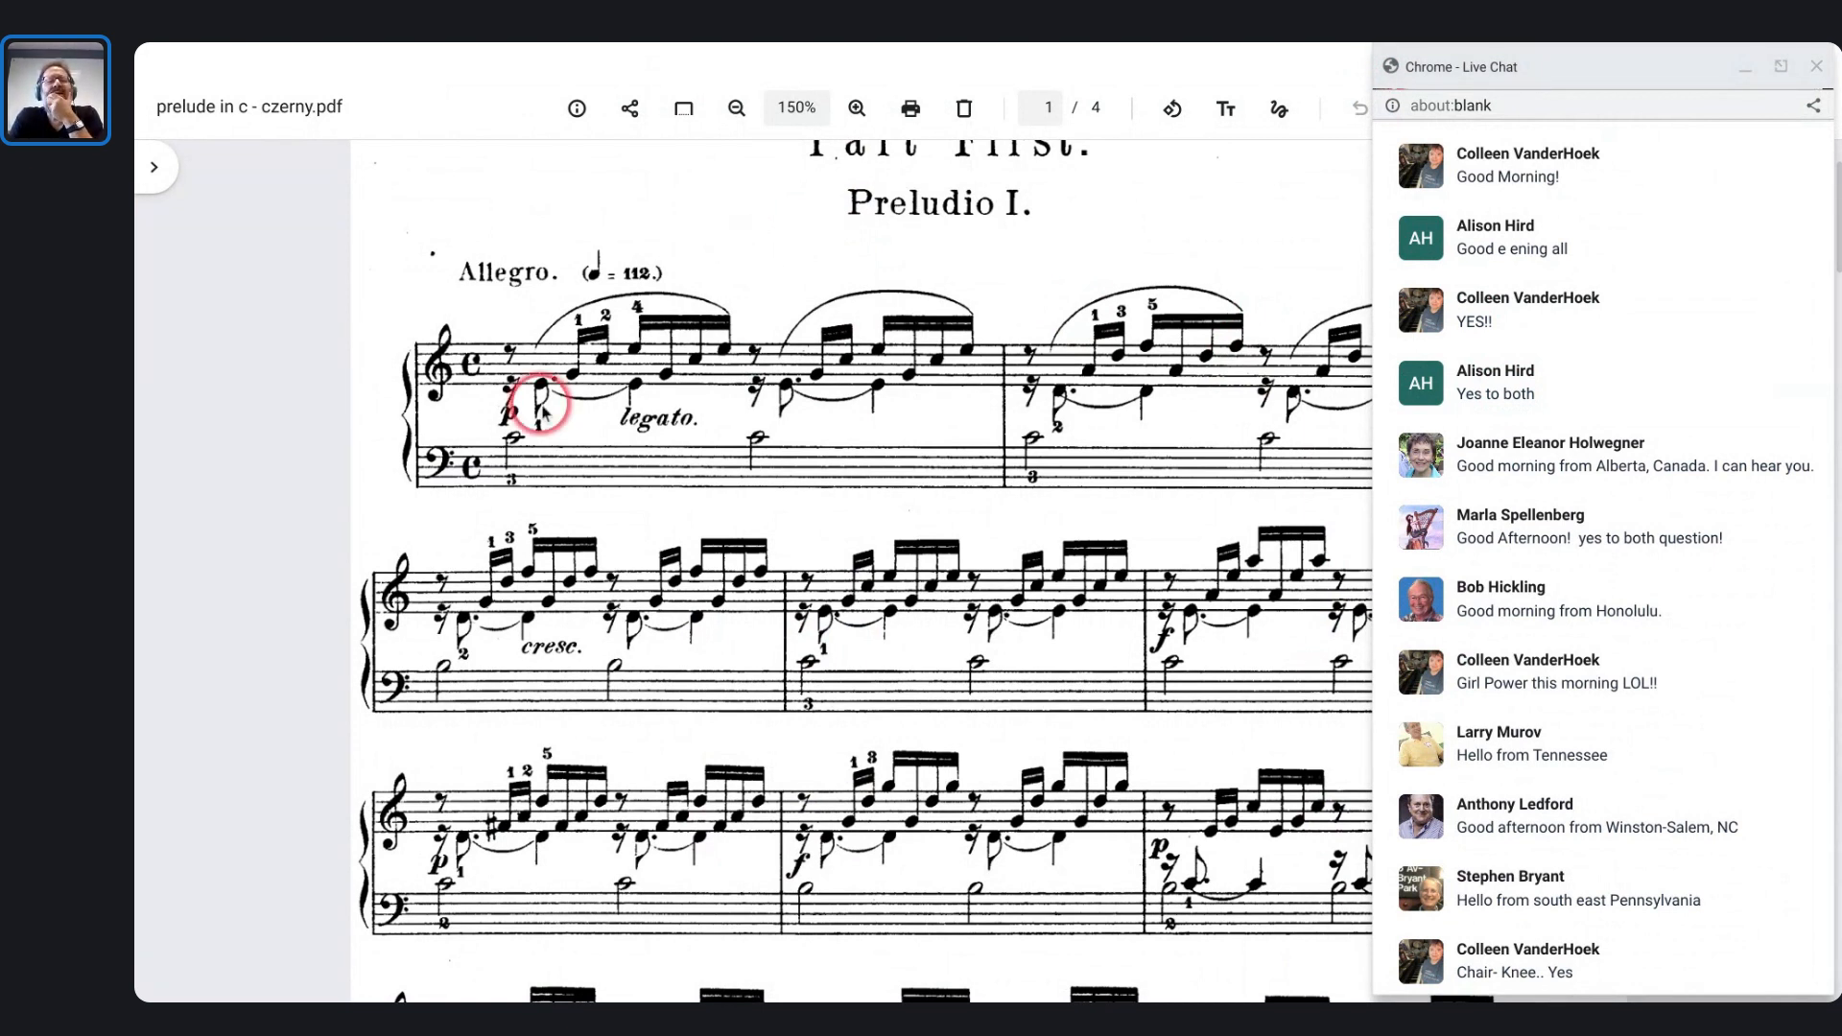
pyautogui.scroll(-1, 542, 410)
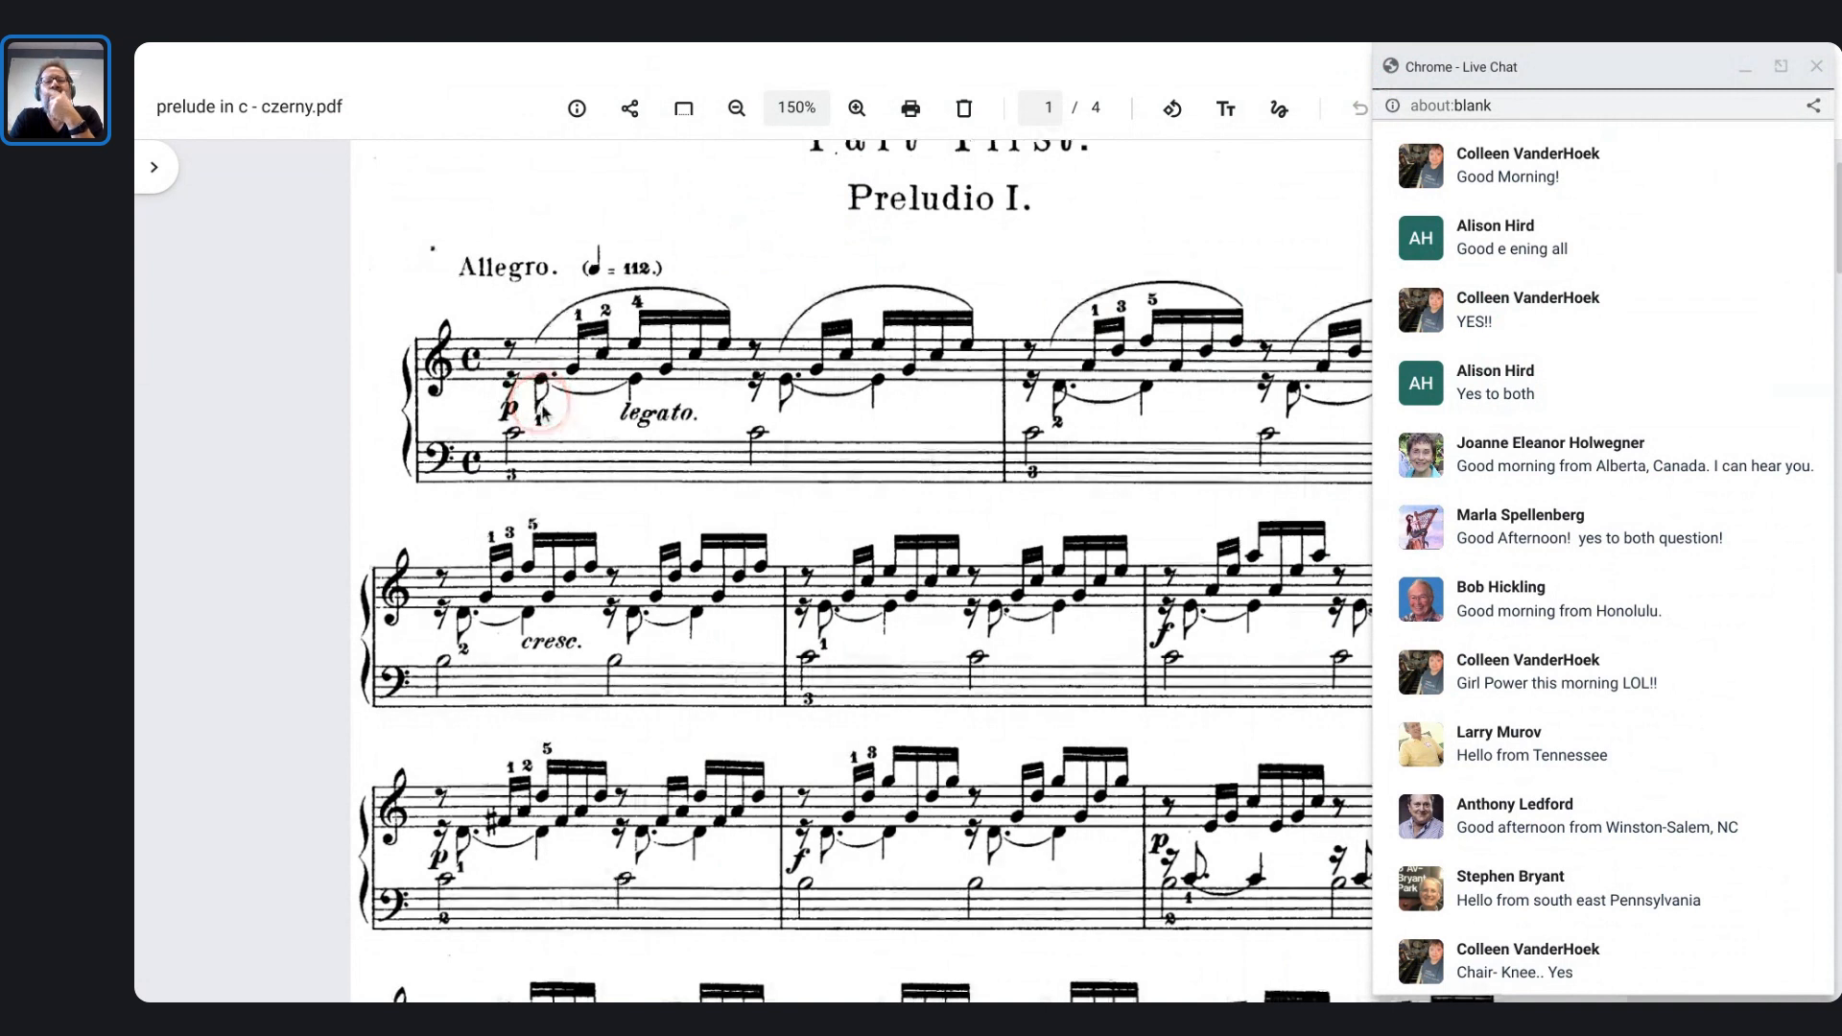
pyautogui.scroll(-3, 542, 410)
pyautogui.click(1363, 130)
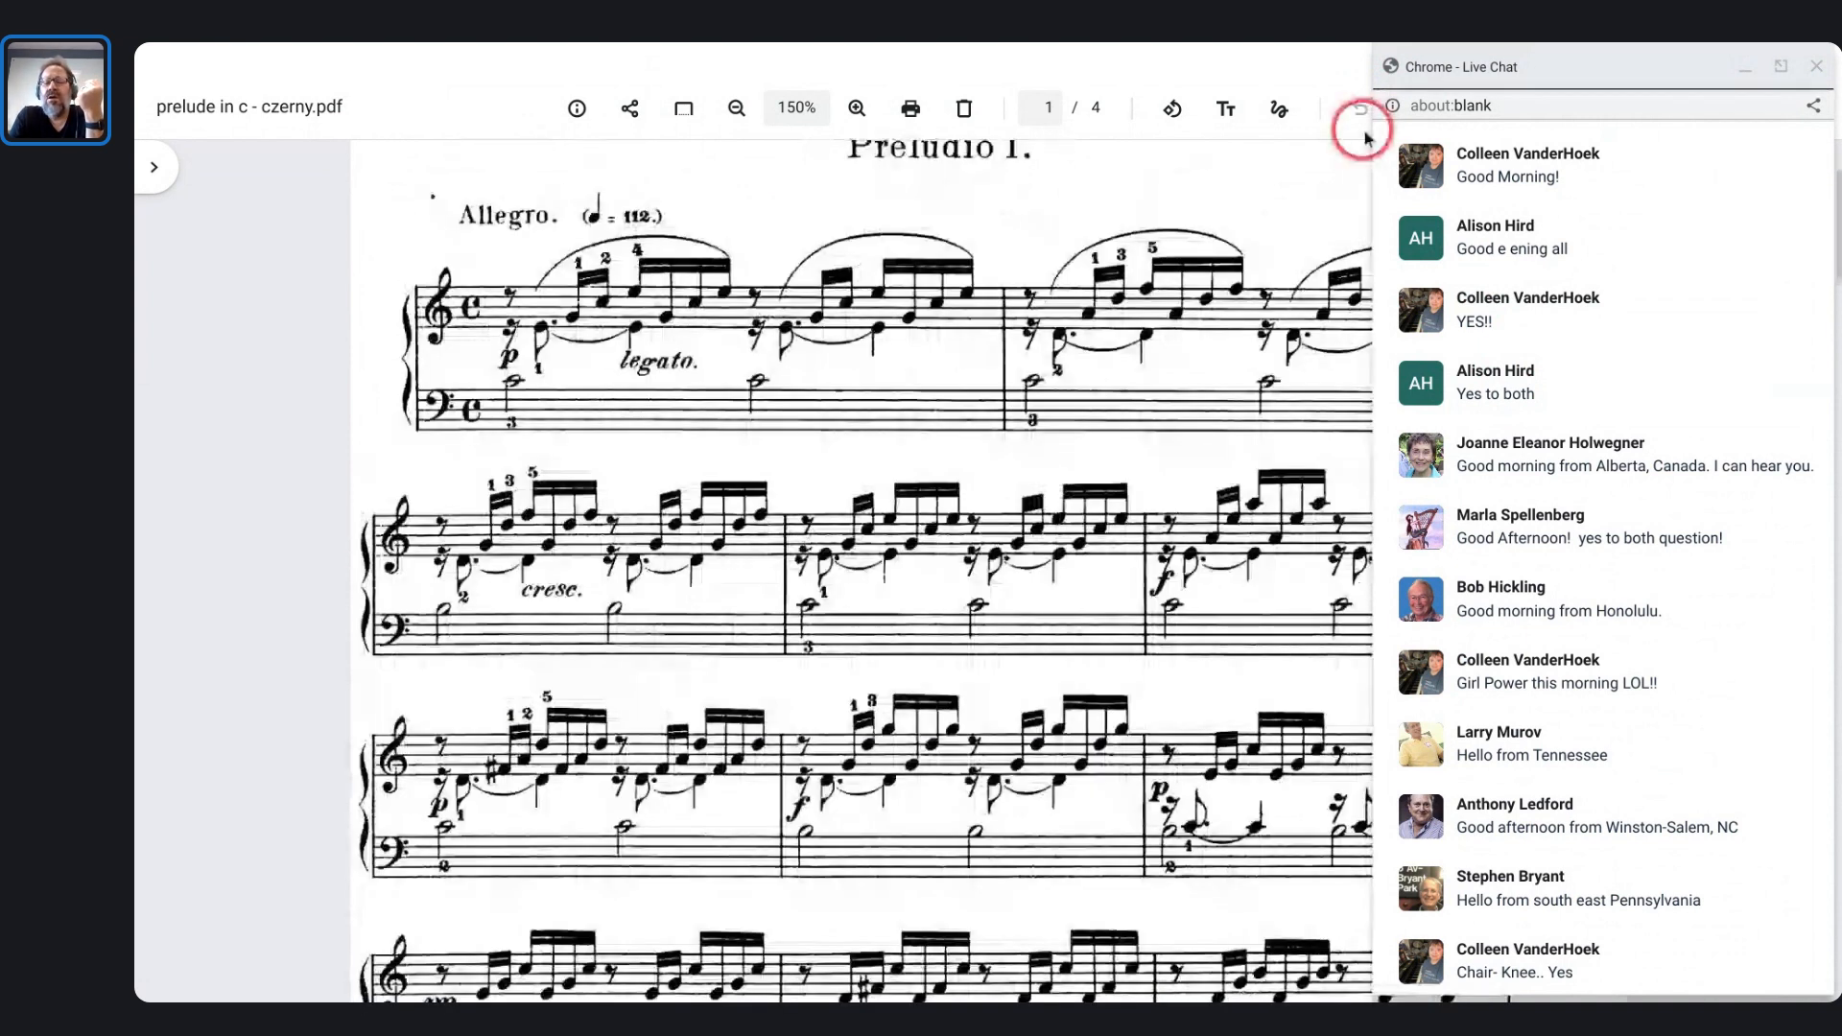
pyautogui.moveTo(1367, 136); pyautogui.dragTo(1521, 163)
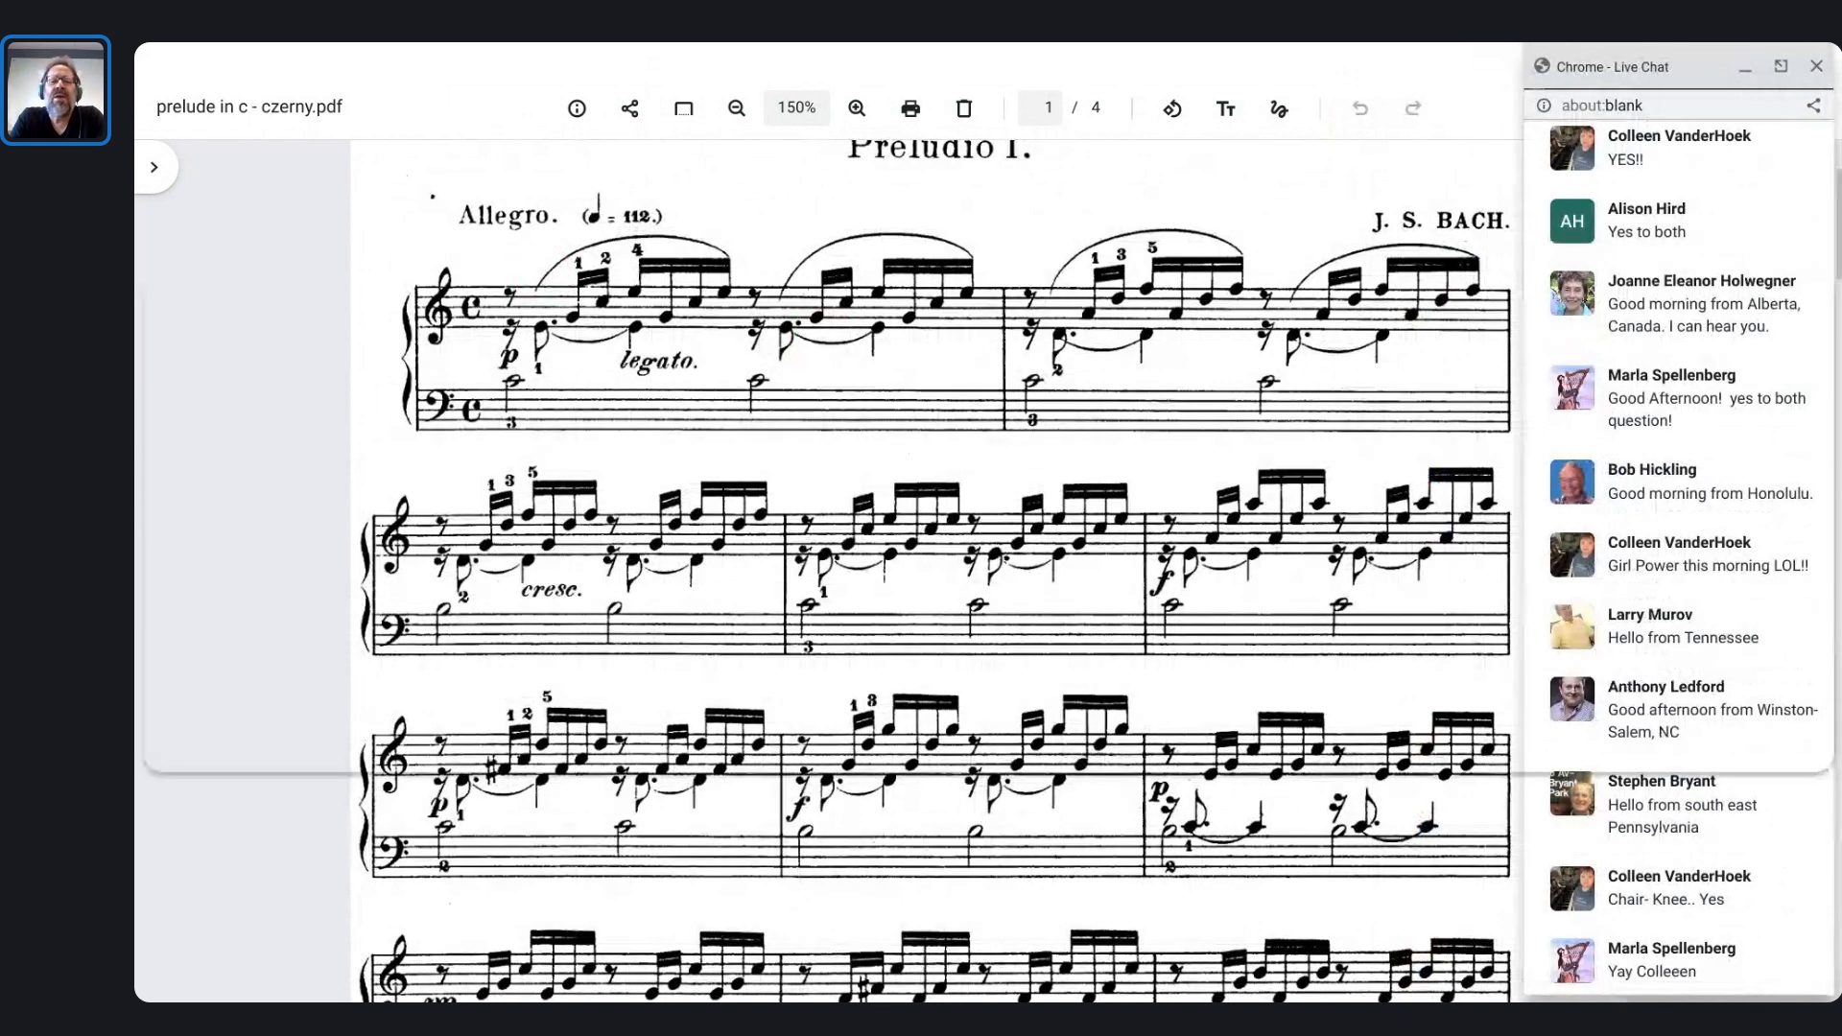
# - Switch to the Chrome window showing the Project - Bach Prelude in C post in Notation Projects
pyautogui.hotkey('alt', 'Tab')
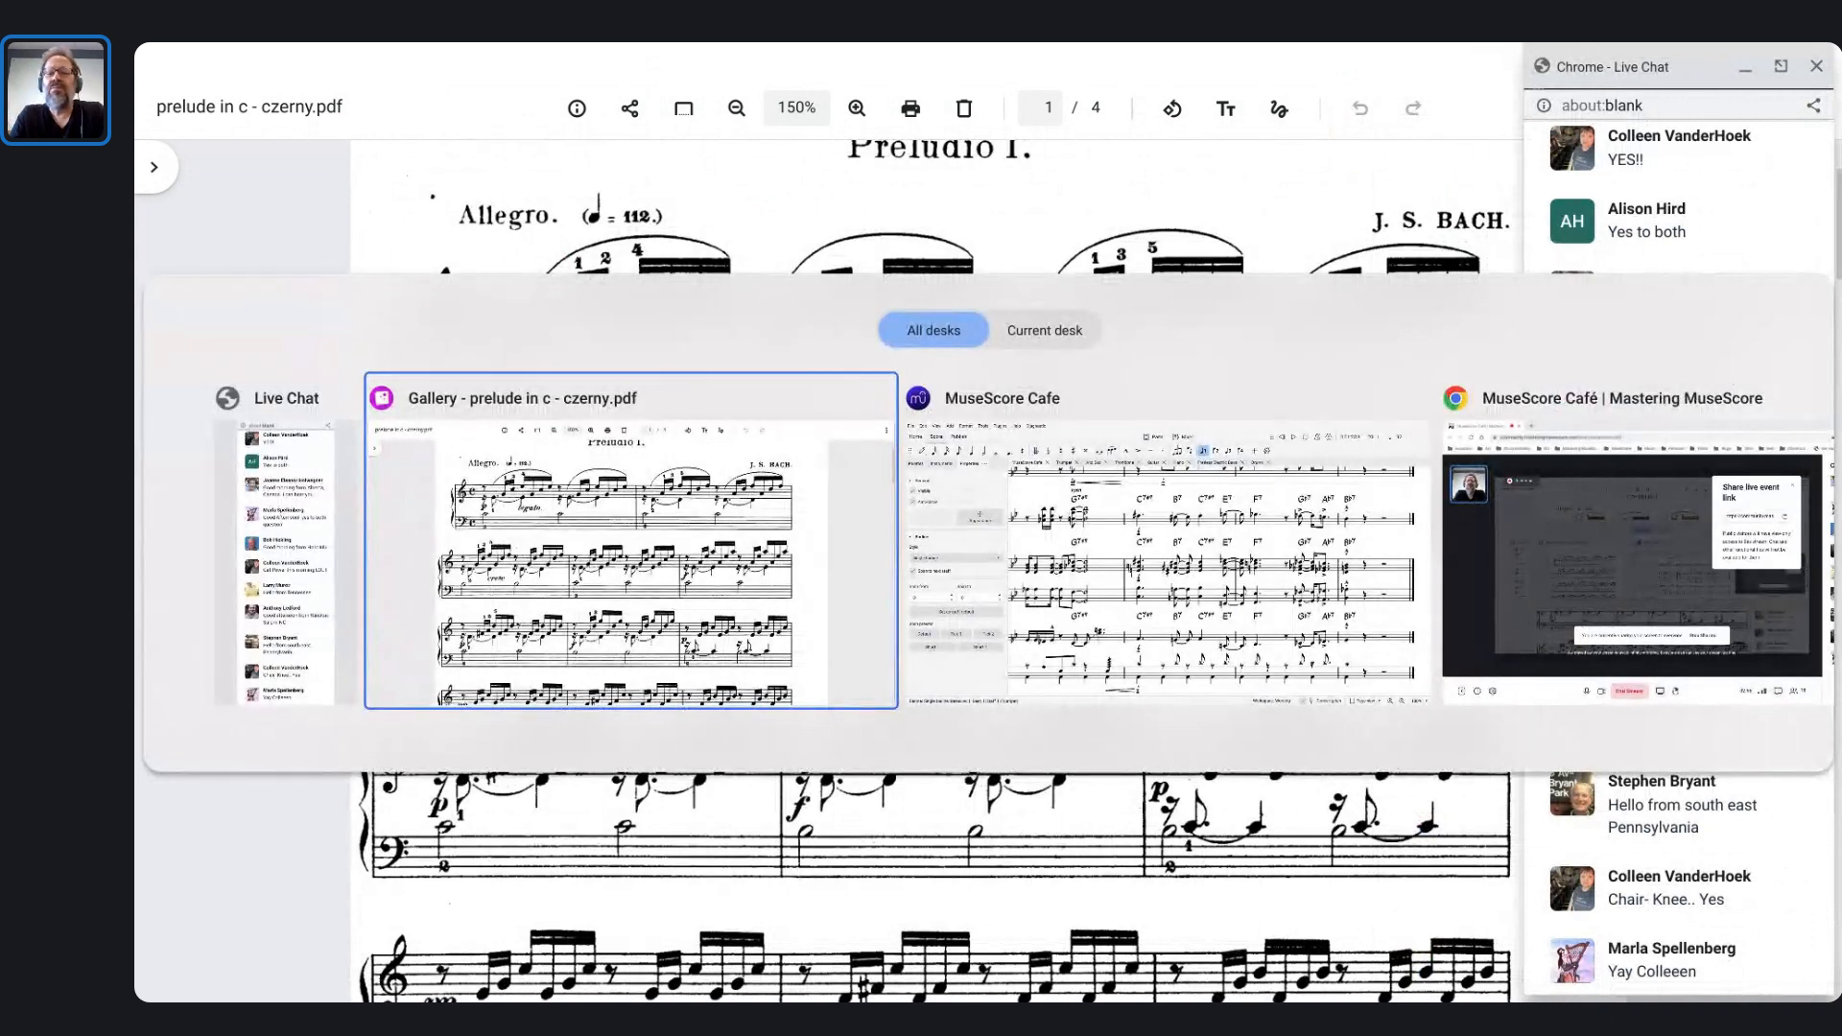
pyautogui.hotkey('alt', 'Tab')
pyautogui.hotkey('alt', 'Tab')
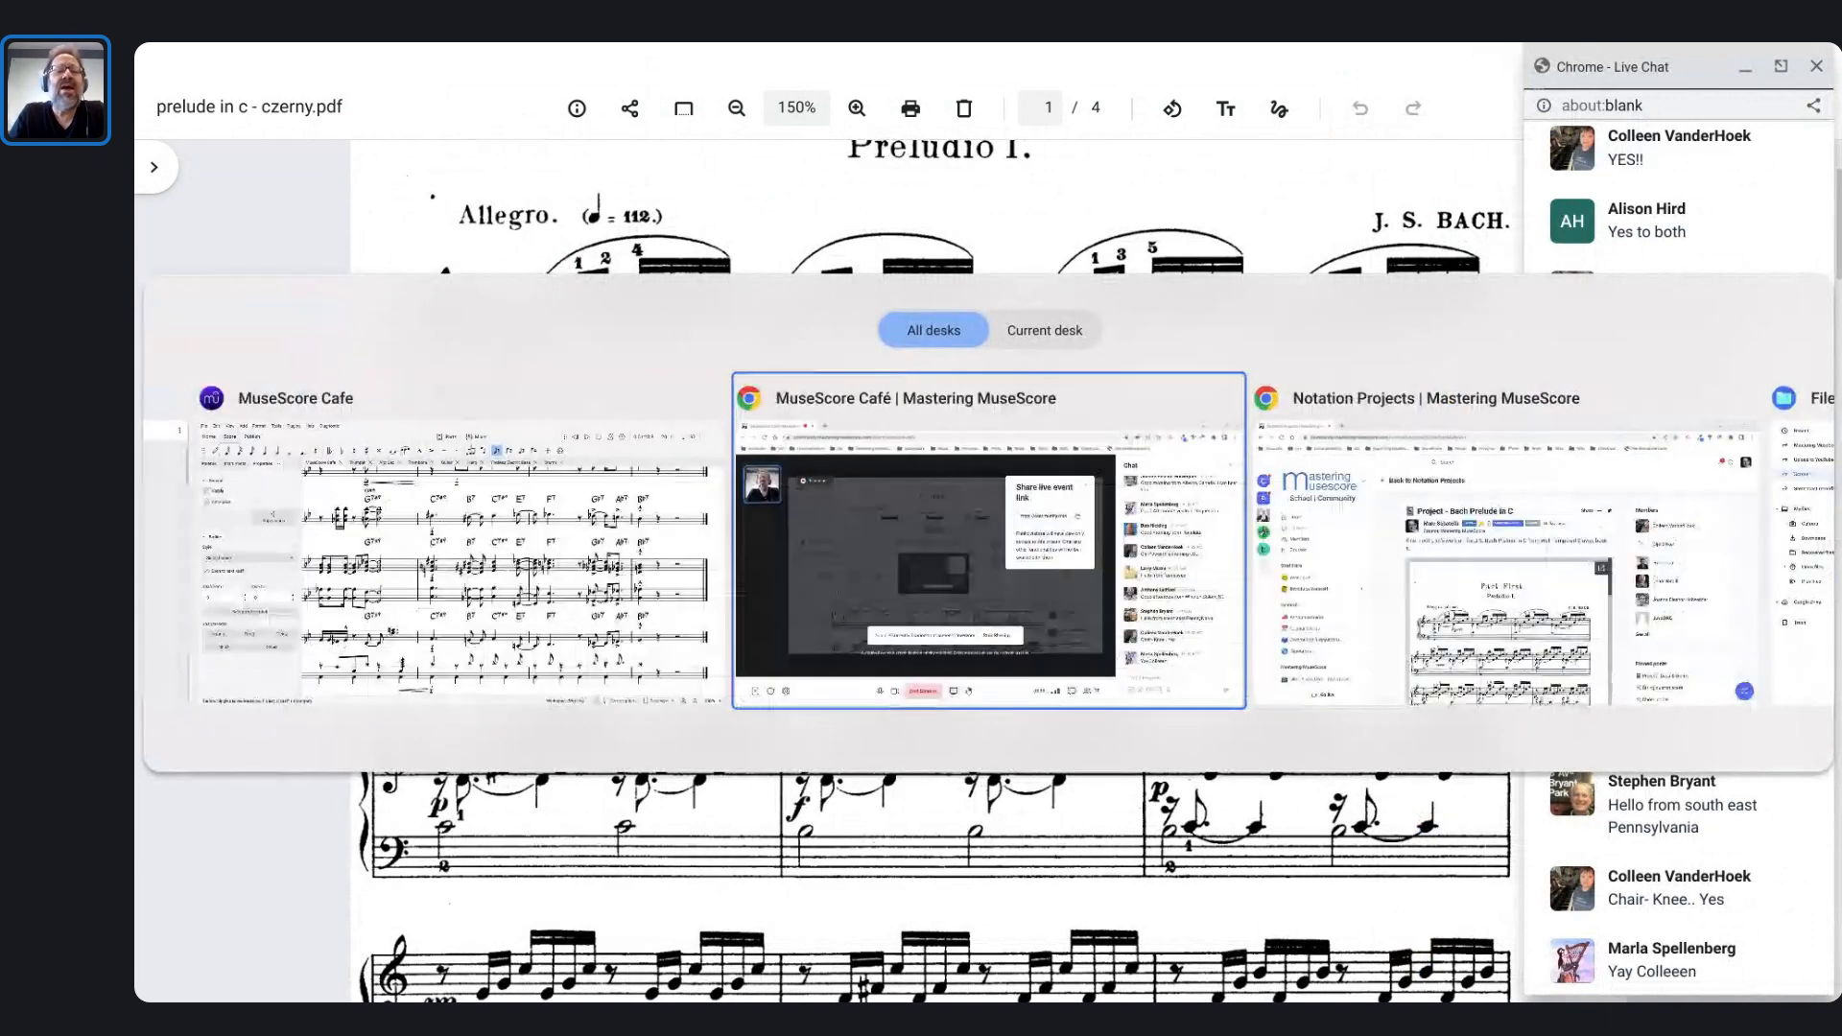
pyautogui.hotkey('alt', 'Tab')
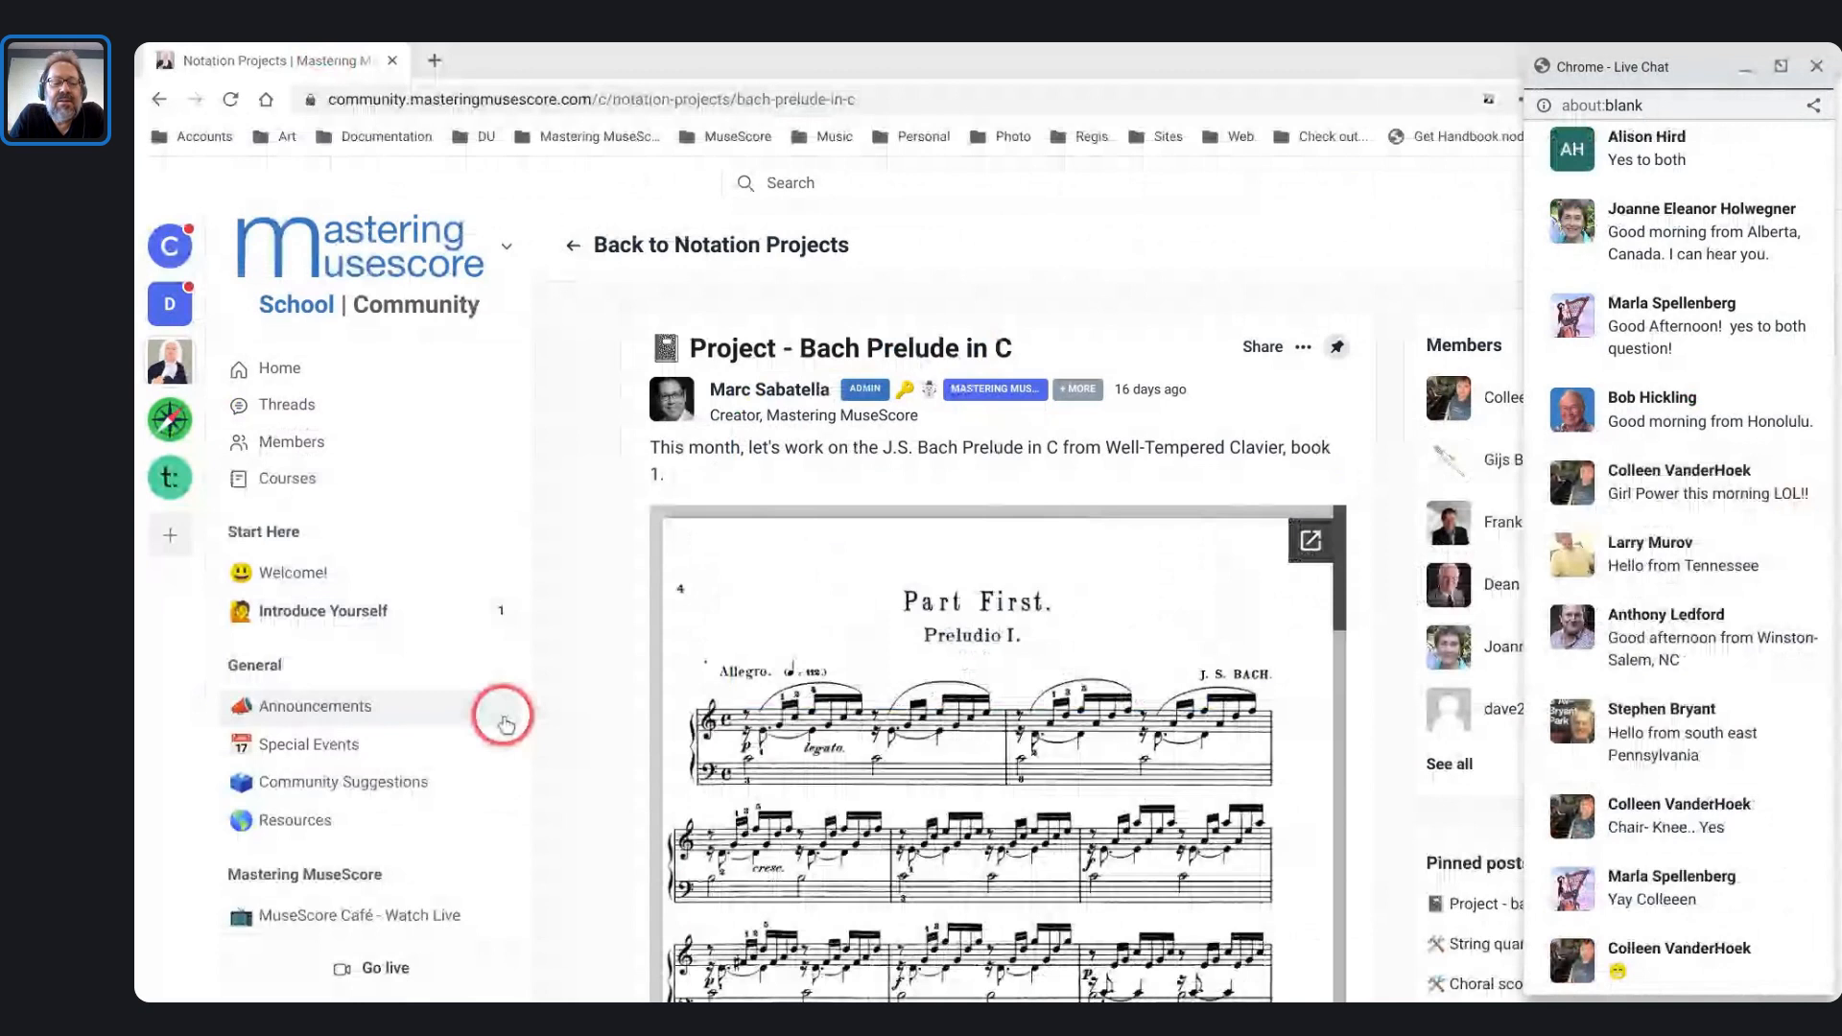
# - Open the Chrome window containing IMSLP330042-PMLP533917-BWV0846ms.pdf and view the first staves of the handwritten Praeludium
pyautogui.click(738, 976)
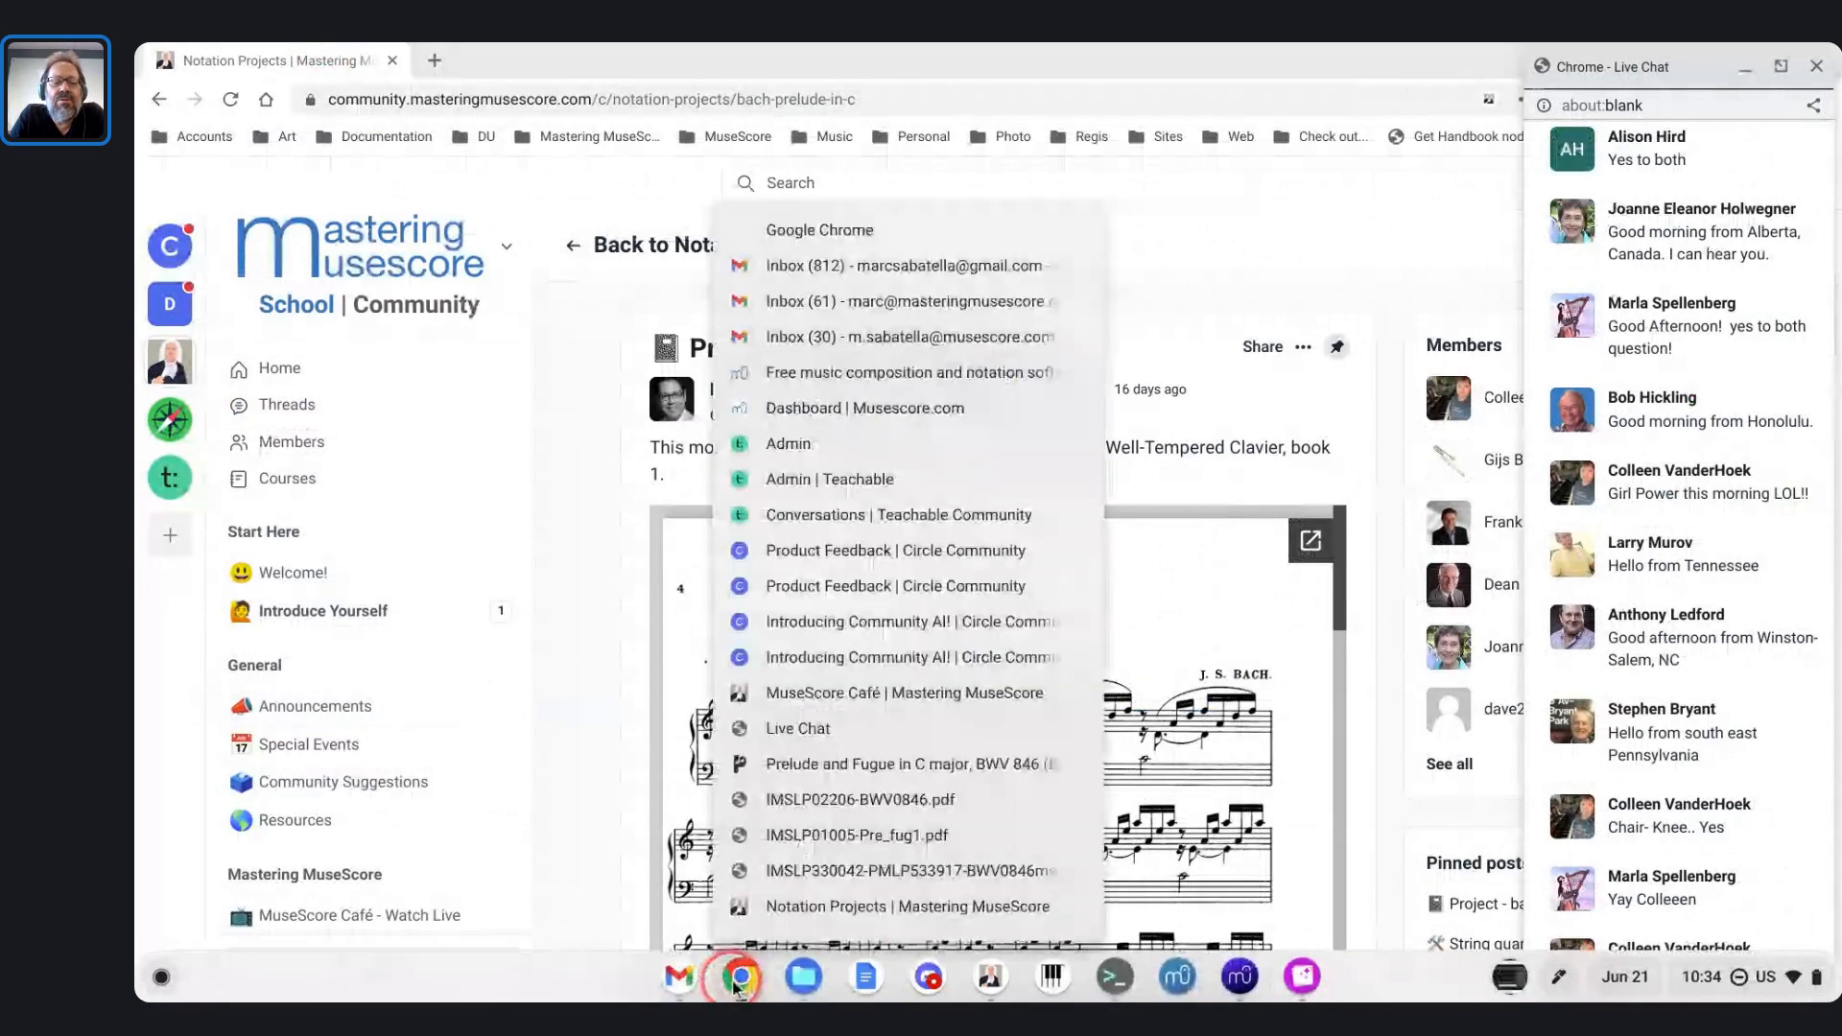
pyautogui.click(779, 871)
pyautogui.scroll(-3, 807, 469)
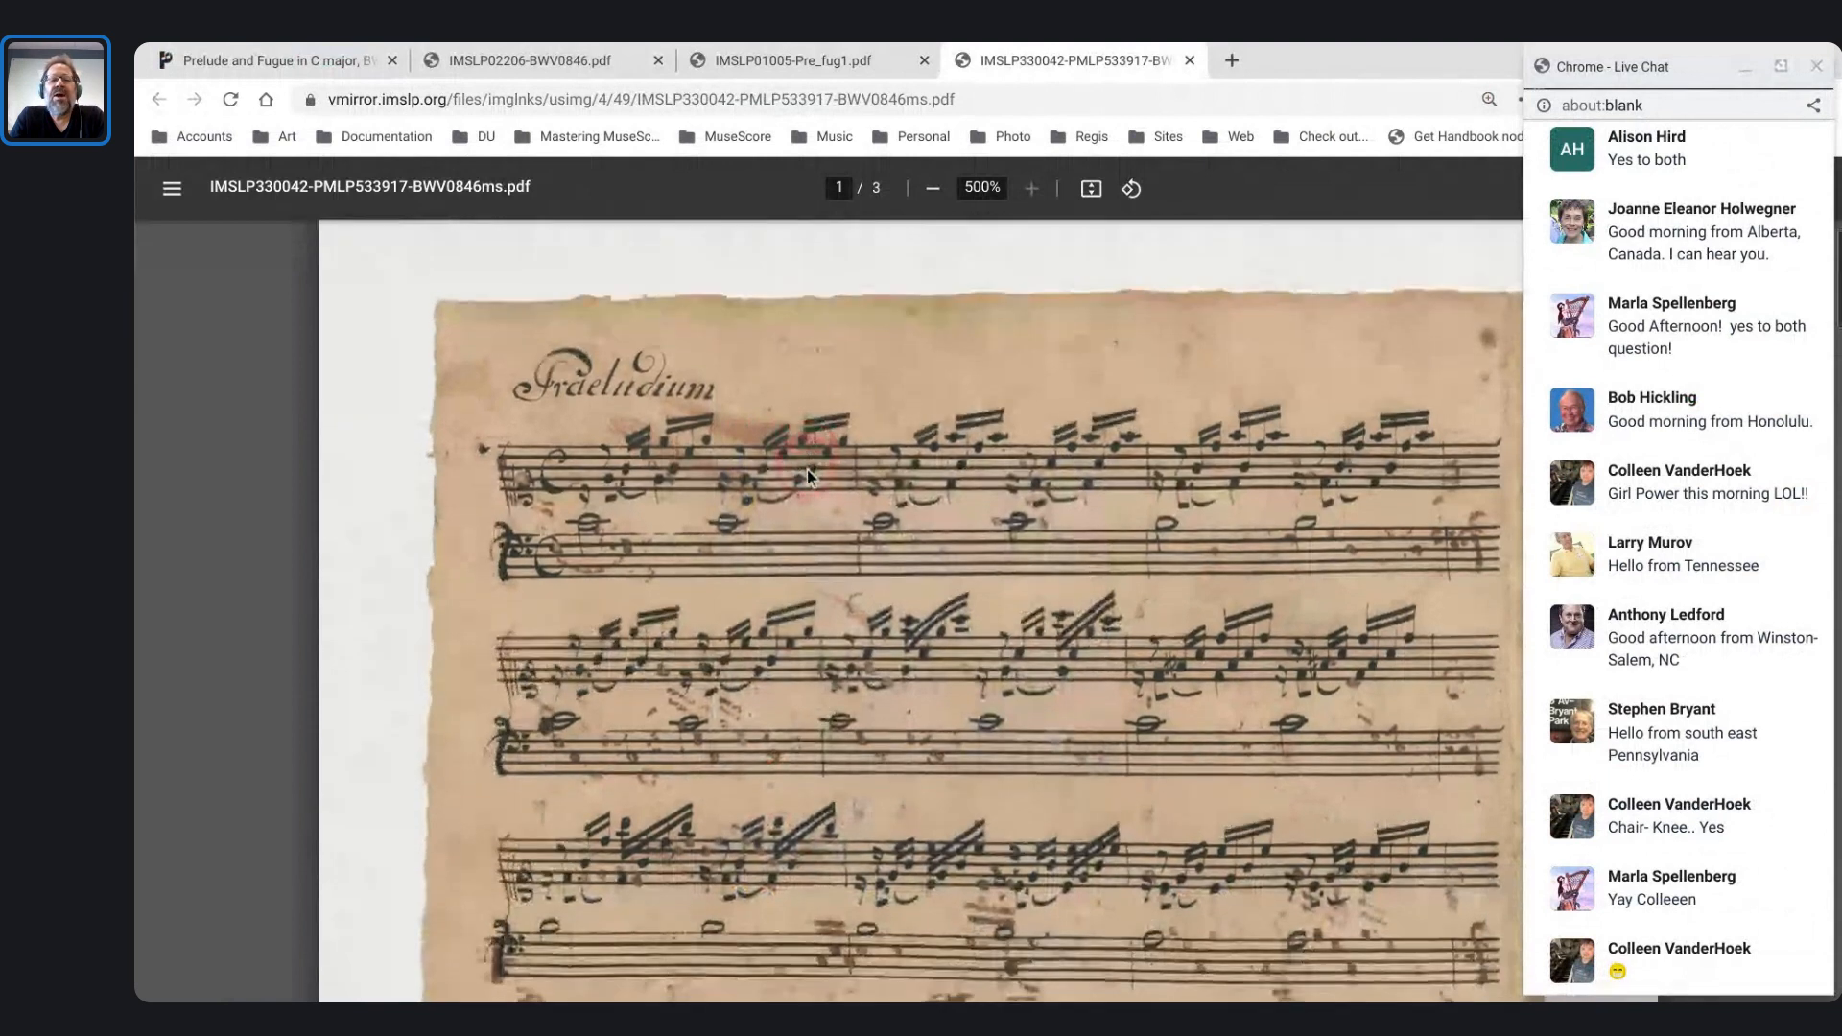
pyautogui.scroll(-1, 808, 469)
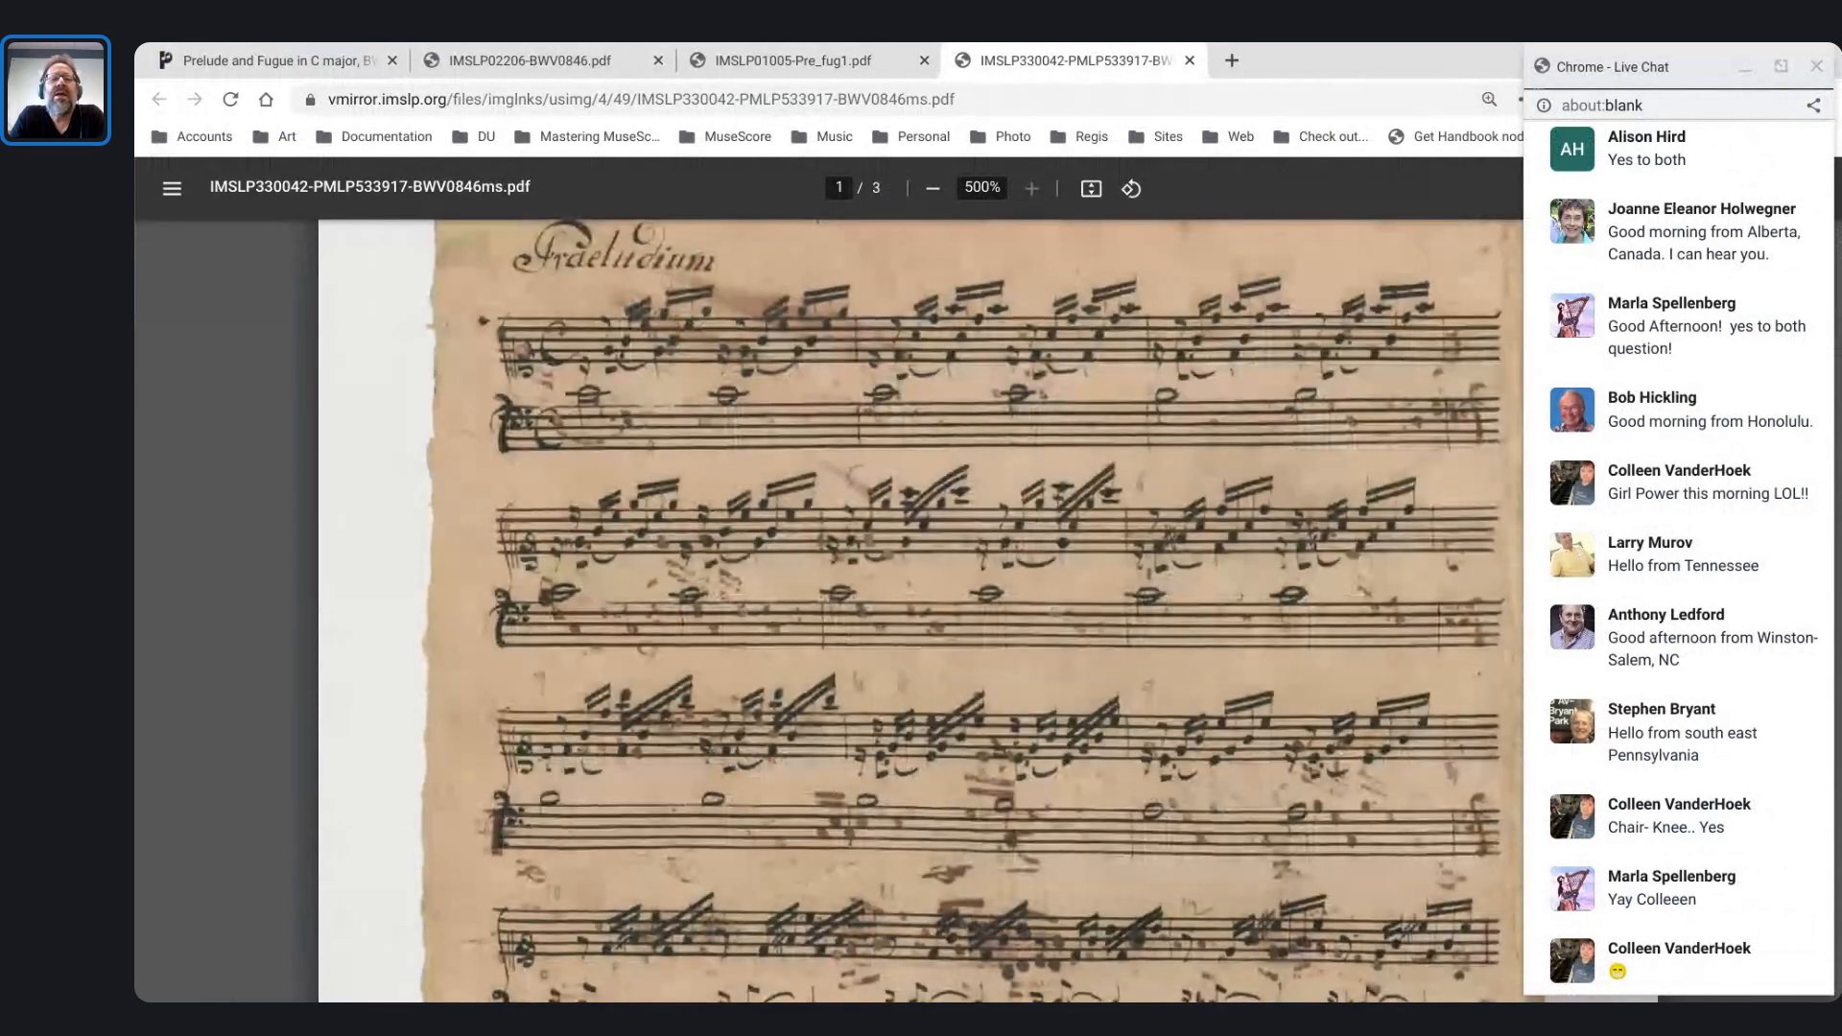
pyautogui.scroll(1, 668, 316)
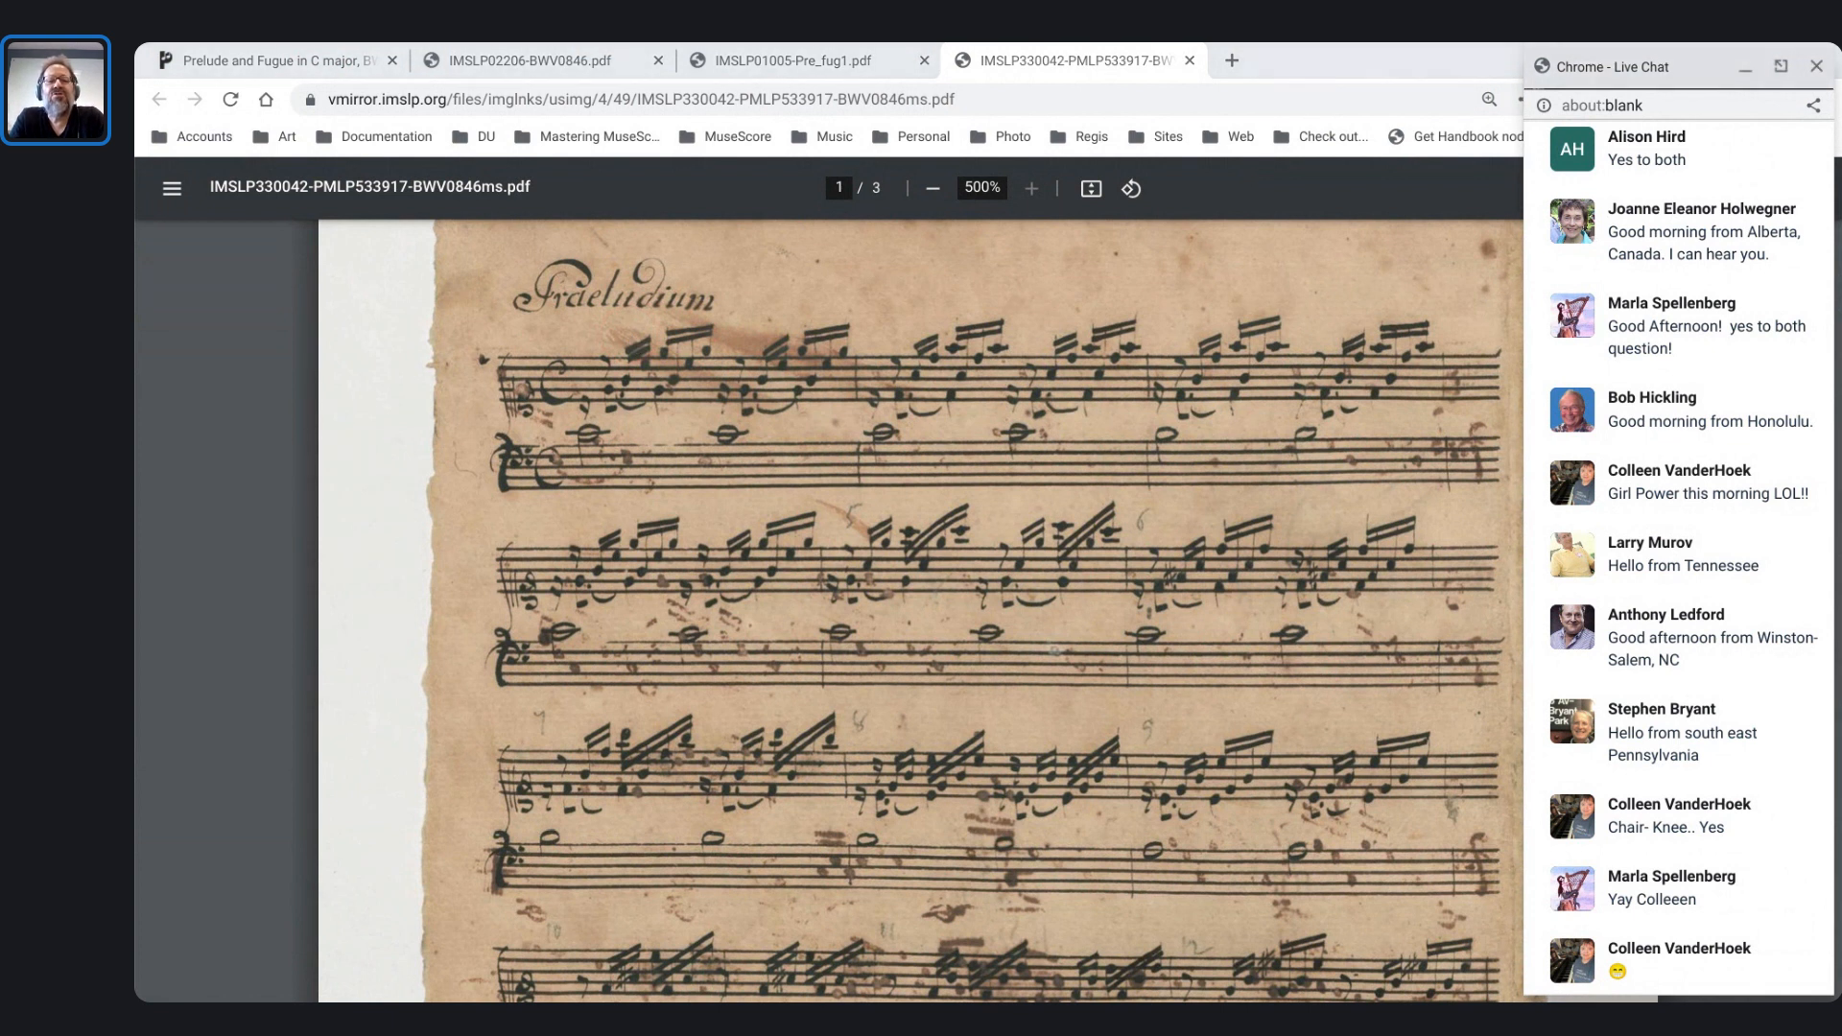
# - Compare the opening measures in the printed edition IMSLP01005-Pre_fug1.pdf with those in the manuscript IMSLP330042-PMLP533917-BWV0846ms.pdf
pyautogui.click(764, 63)
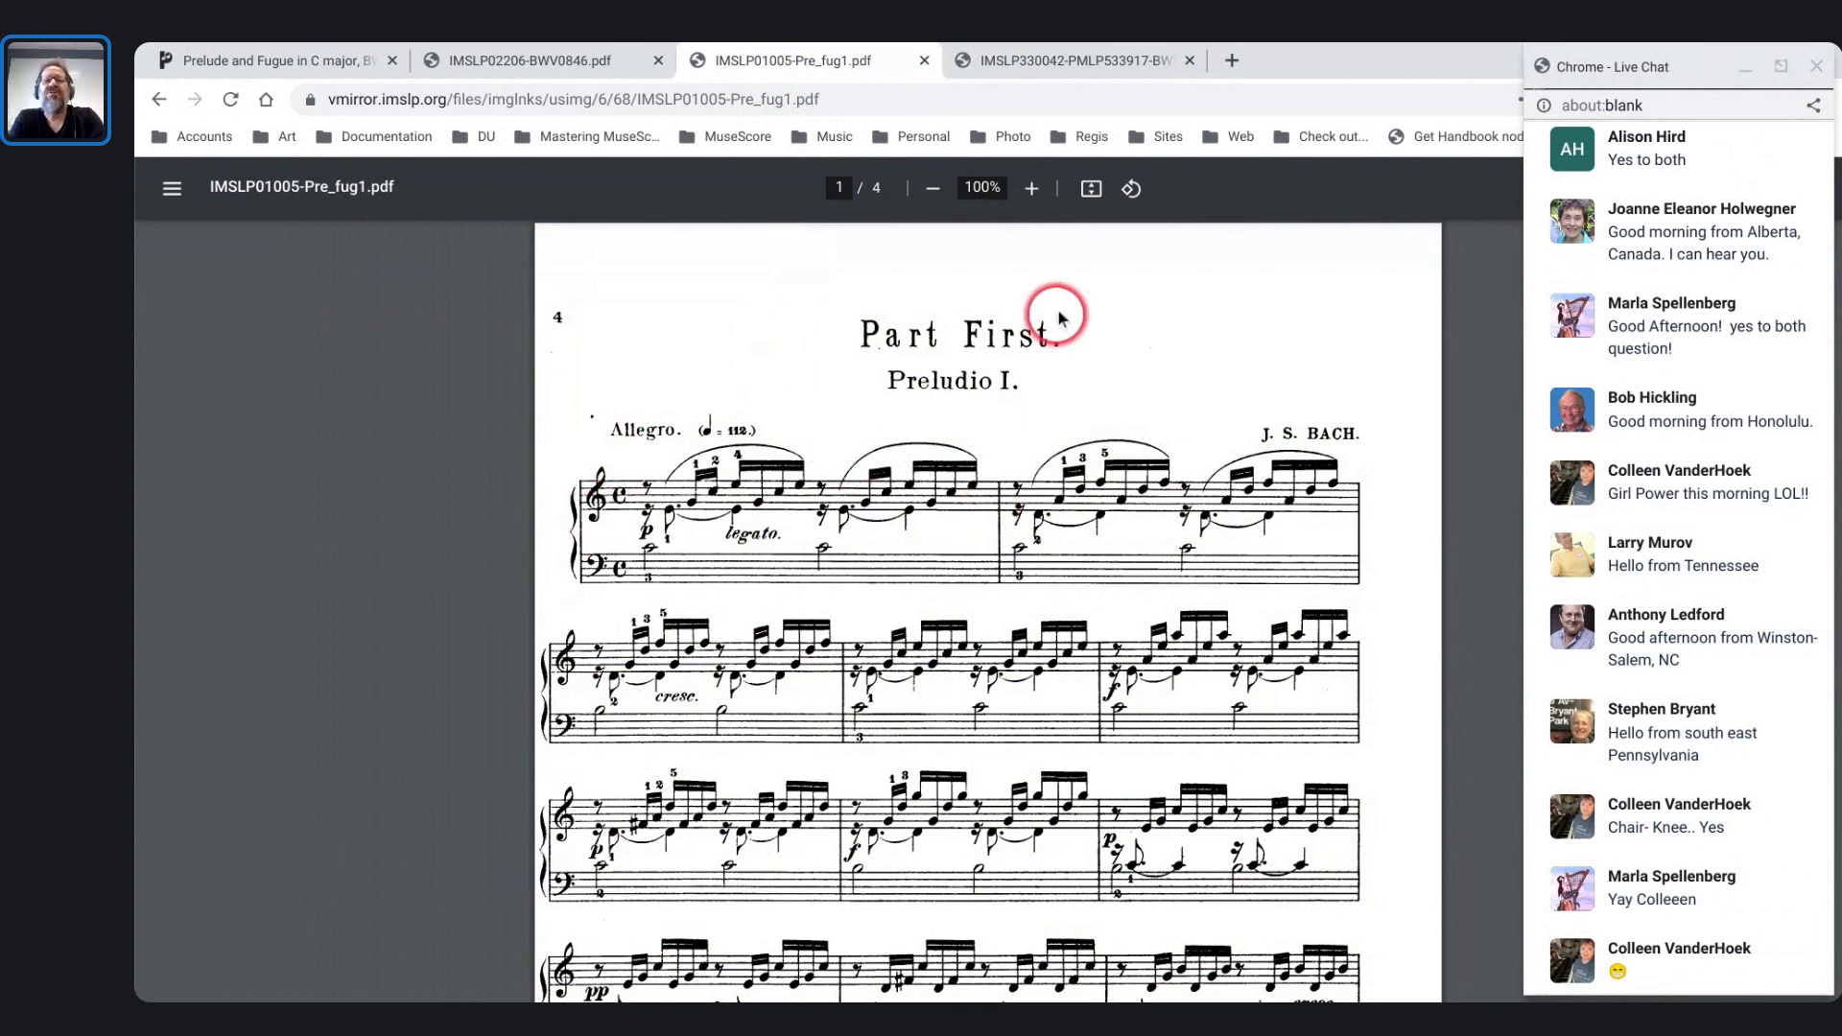
pyautogui.click(1079, 59)
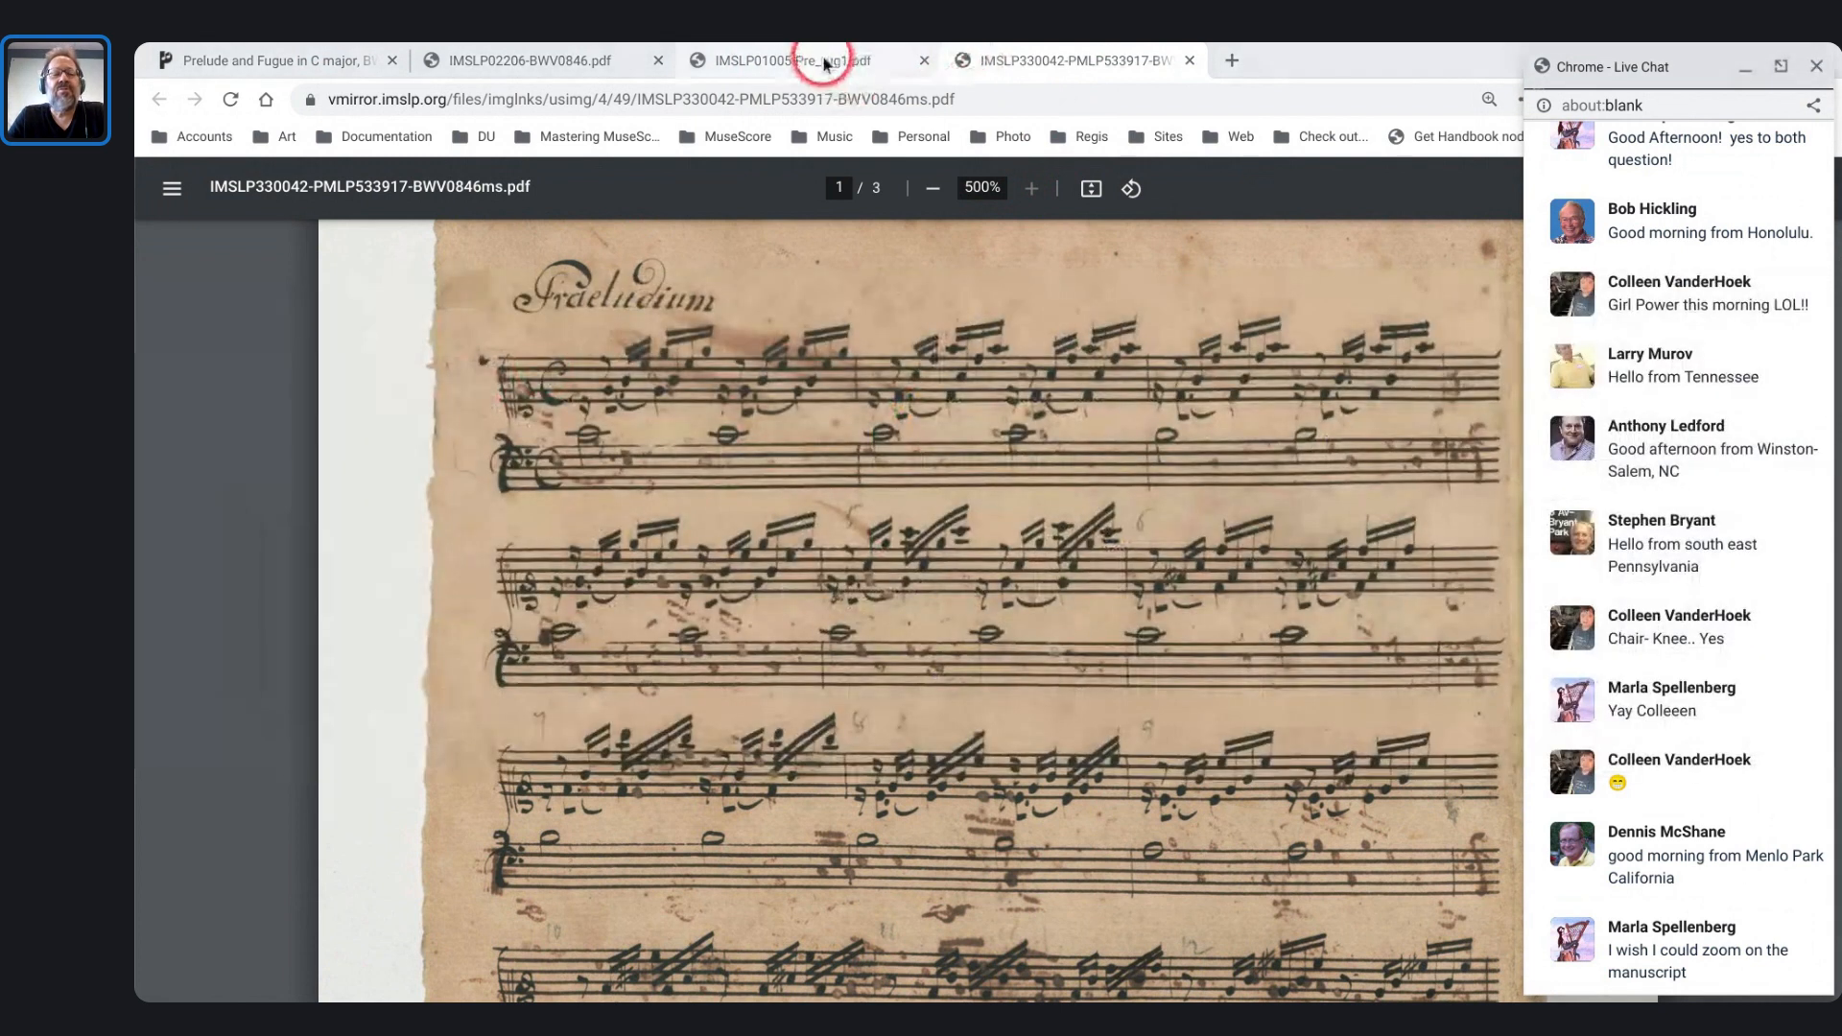
pyautogui.click(824, 63)
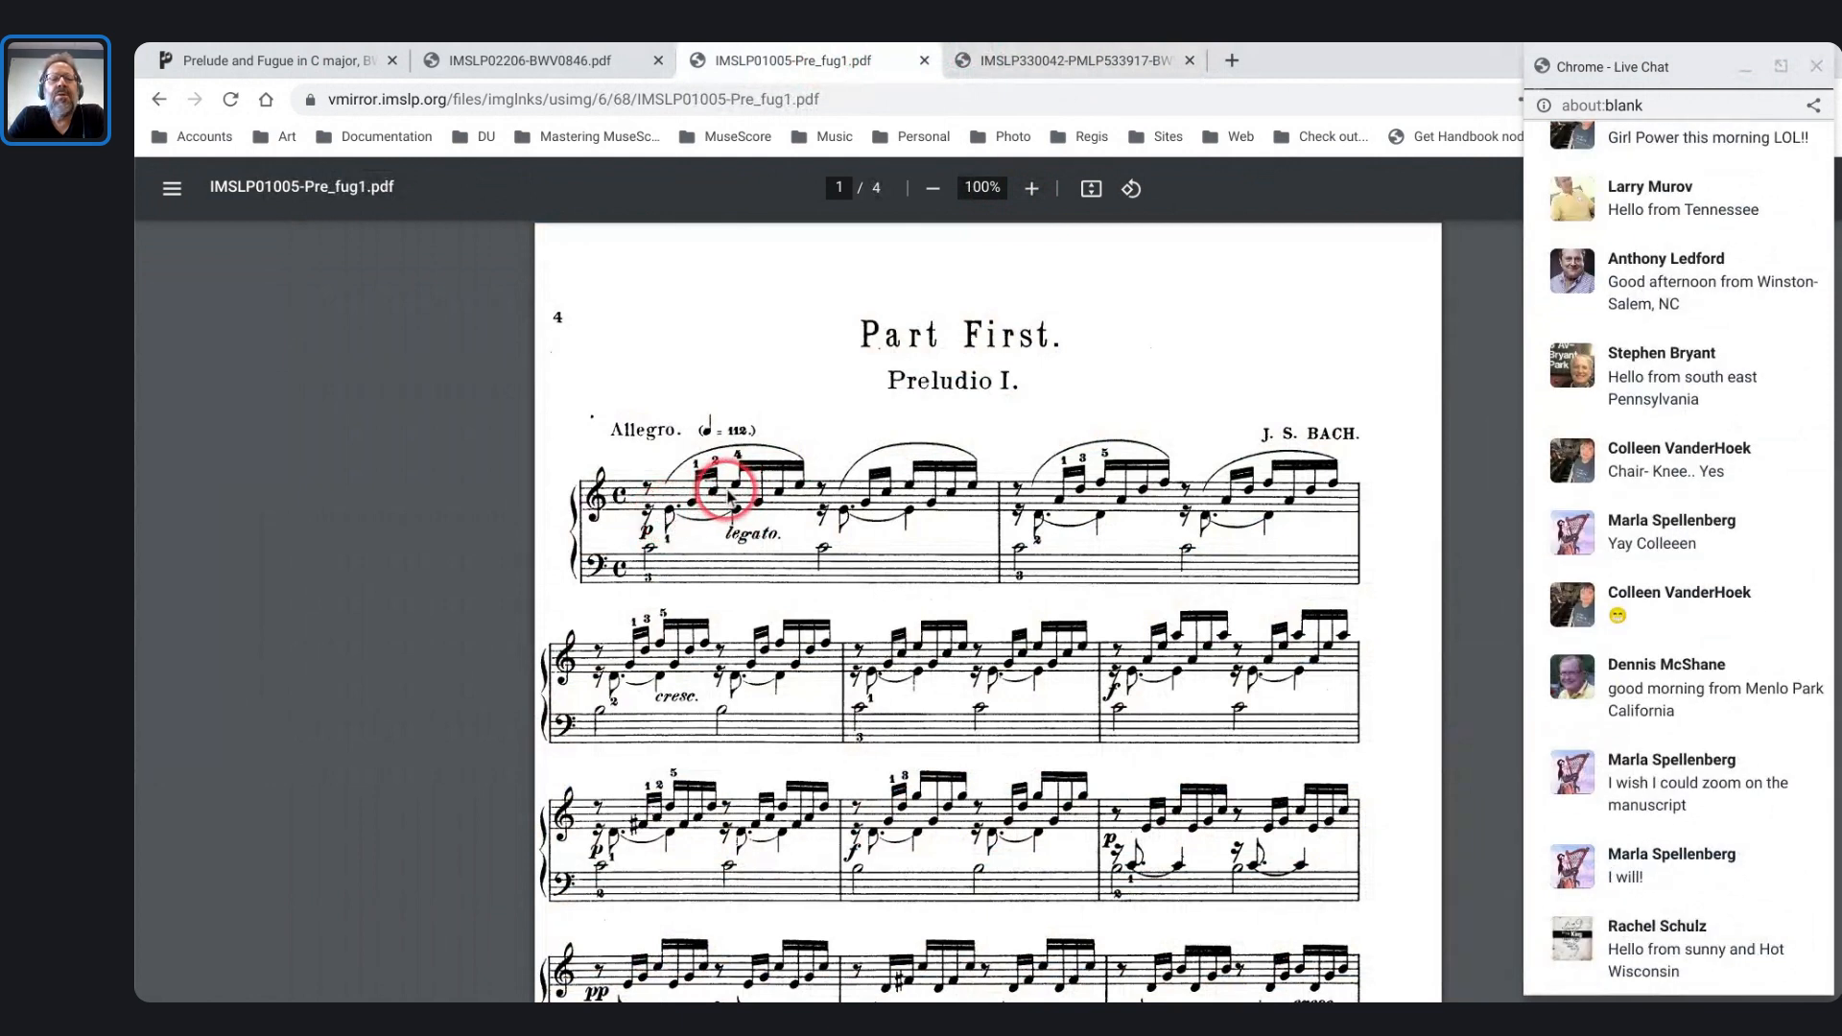
pyautogui.click(1033, 57)
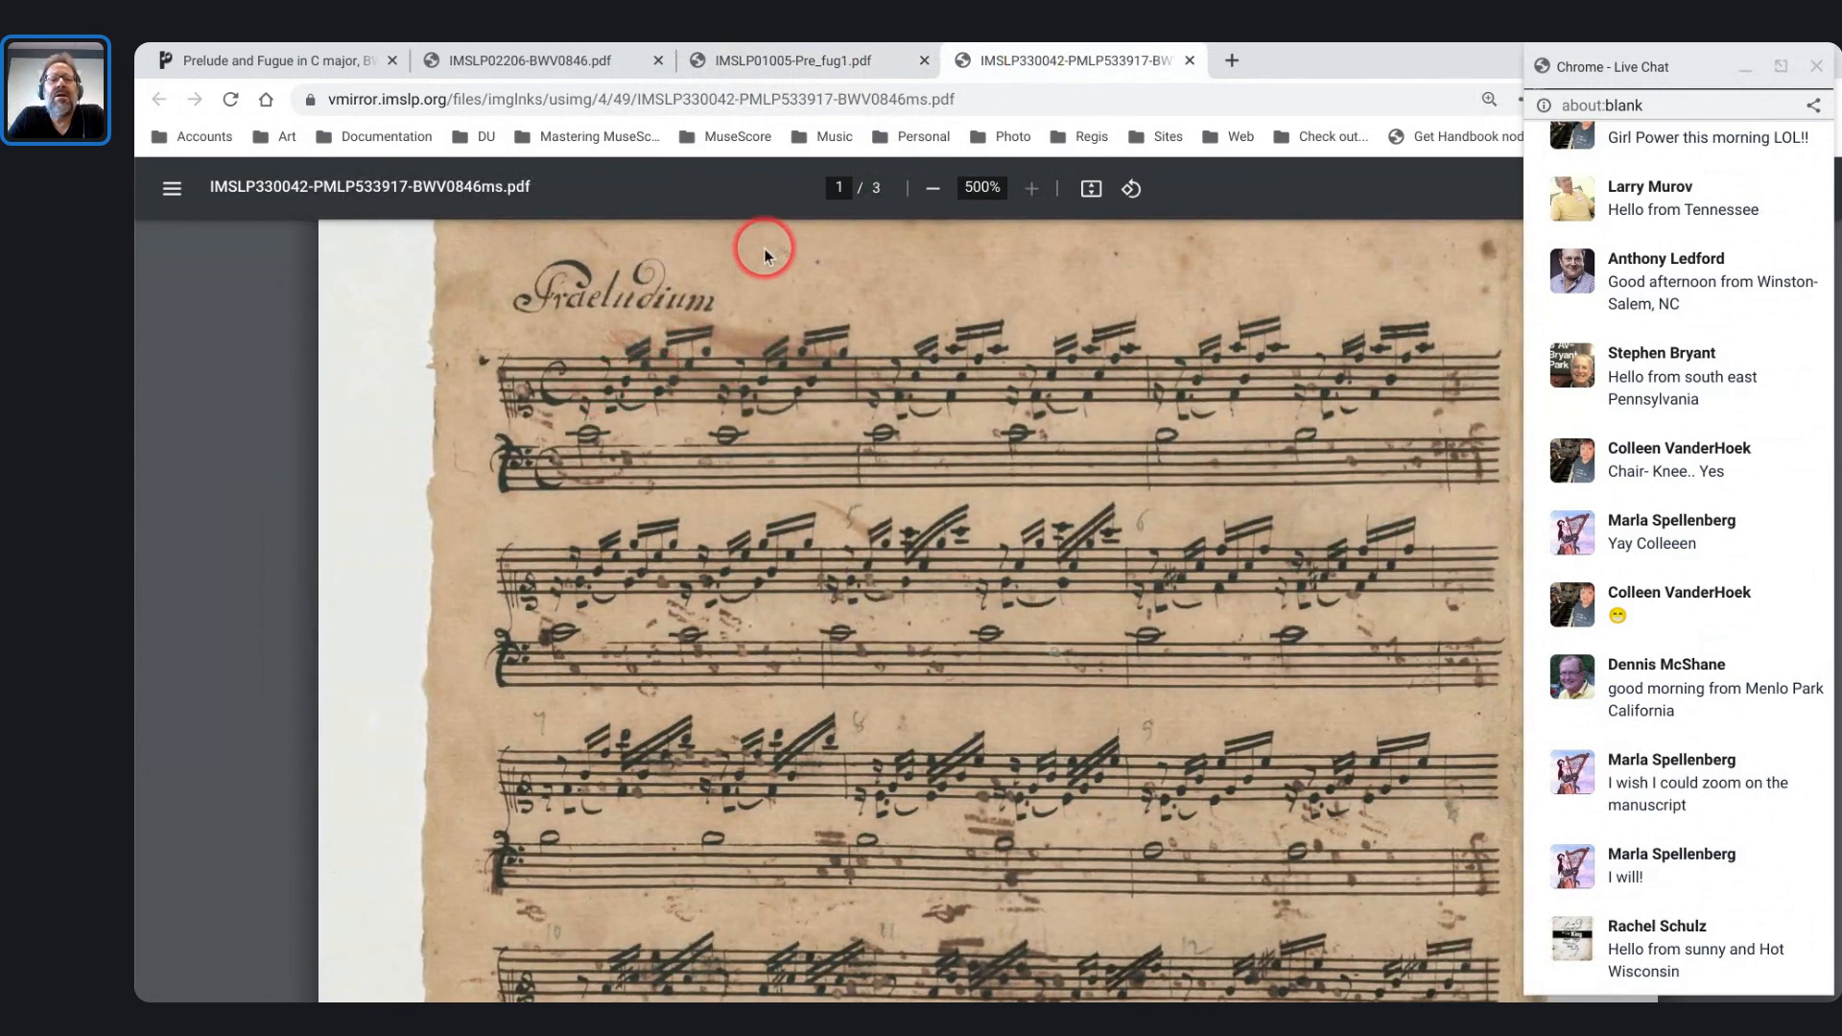
pyautogui.click(758, 53)
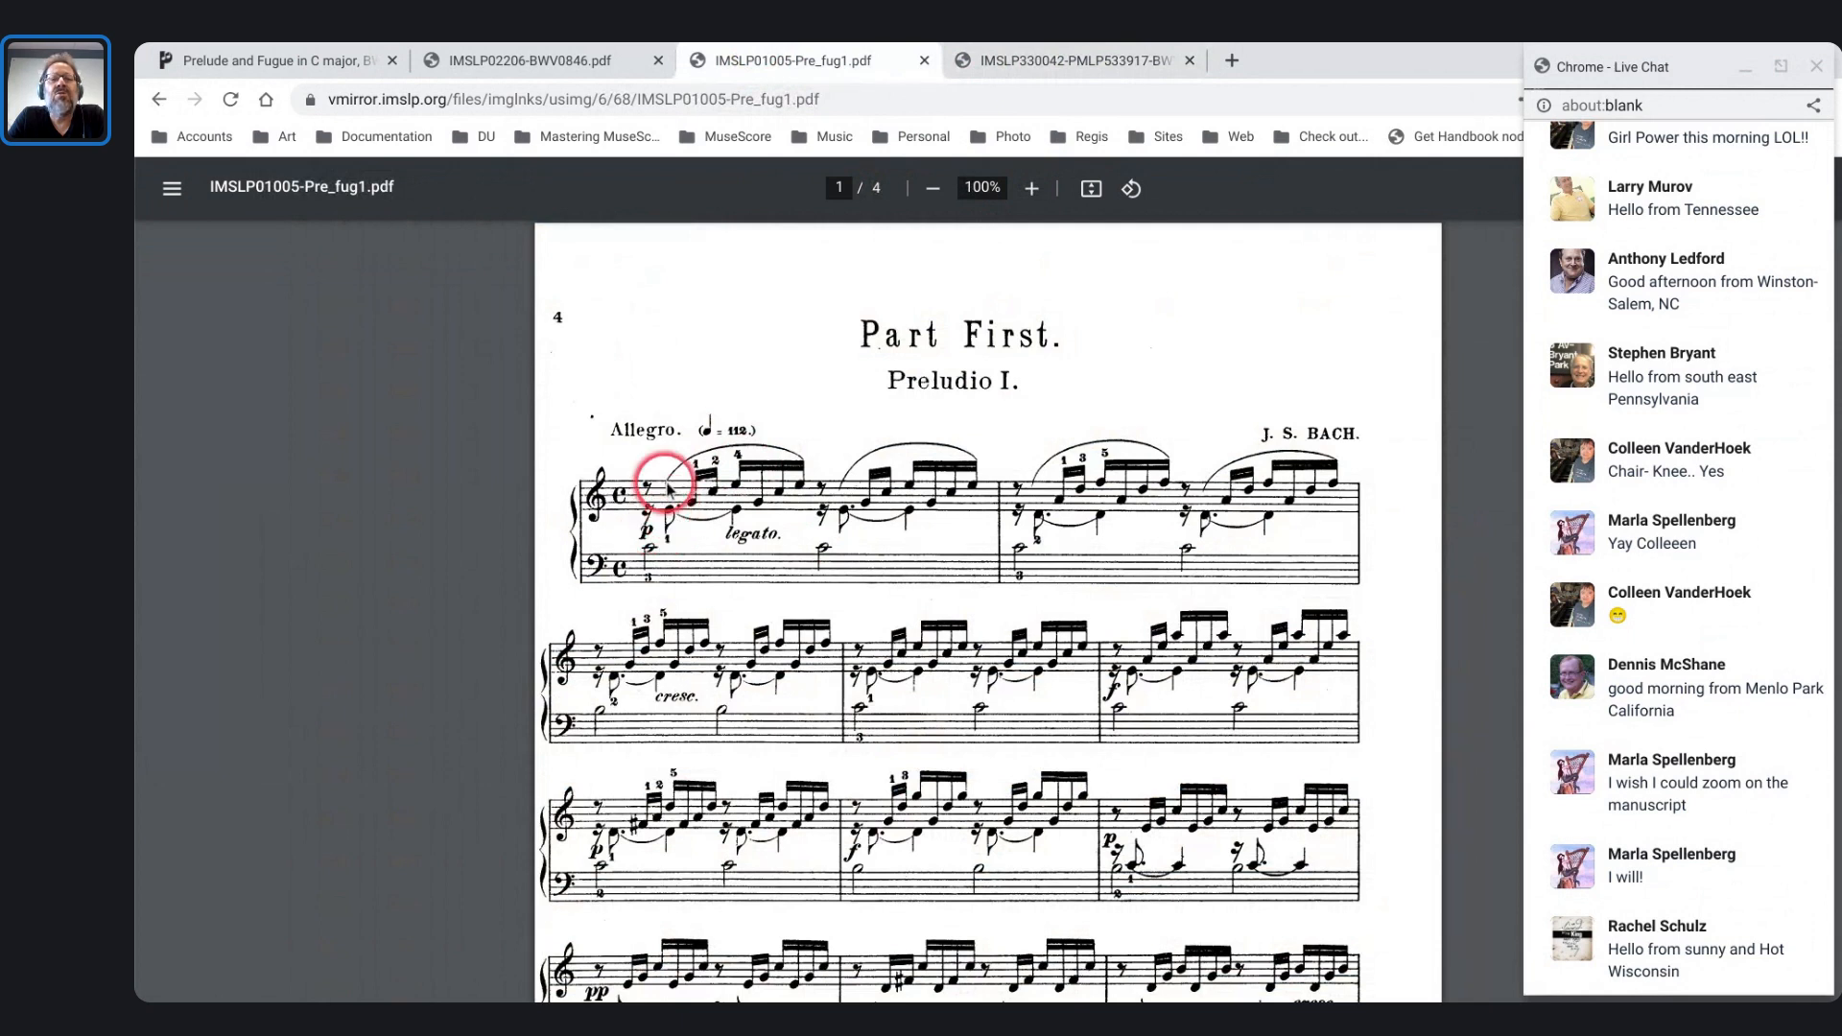
pyautogui.click(976, 59)
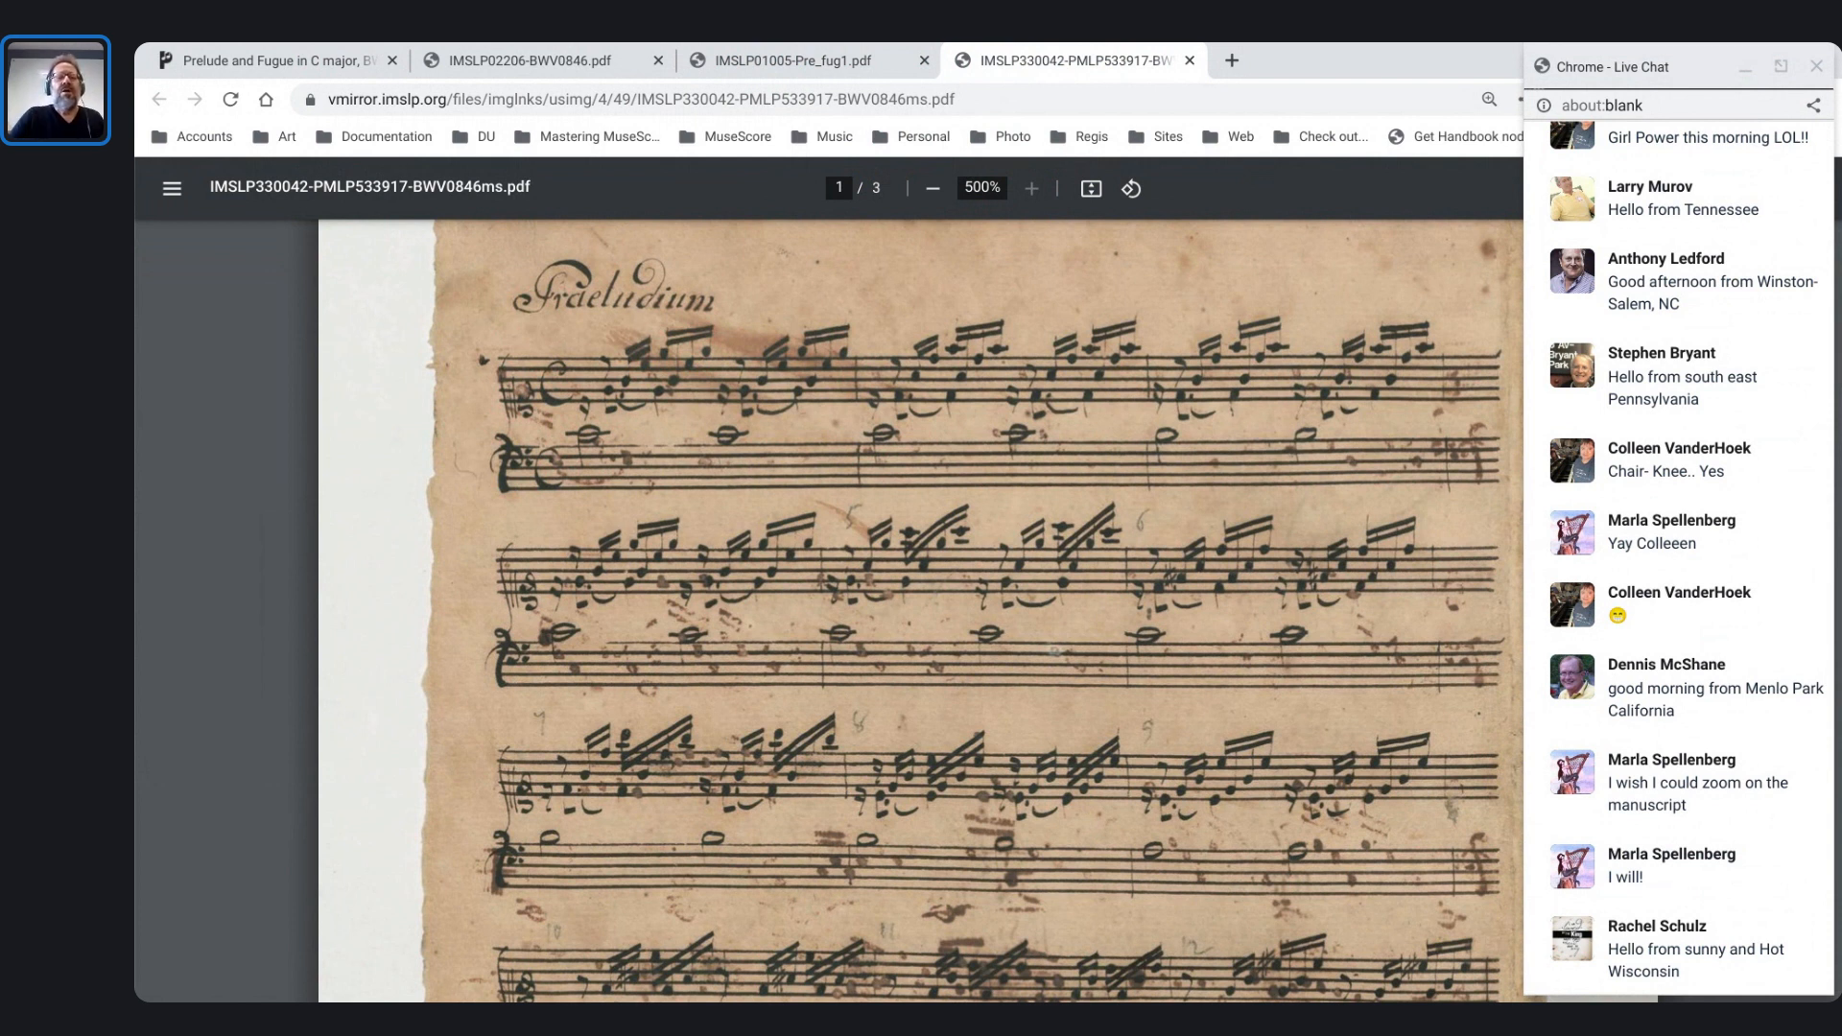
pyautogui.click(767, 48)
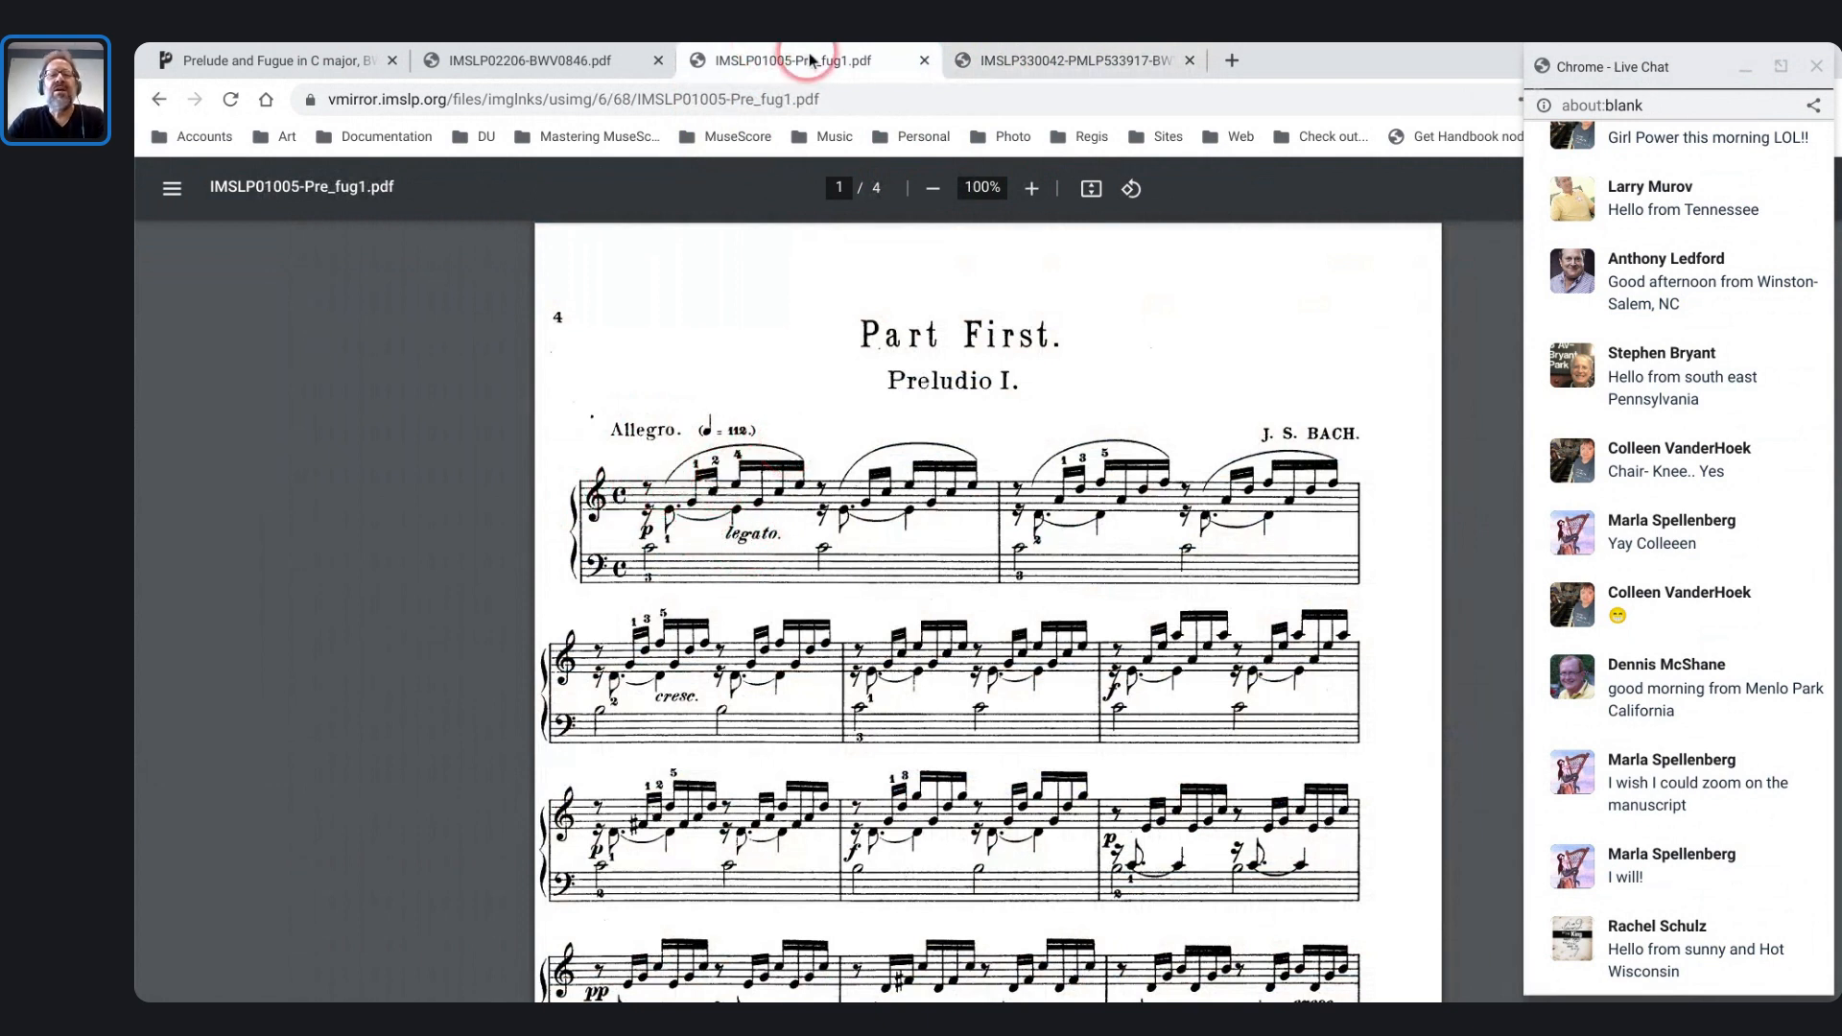
pyautogui.click(986, 70)
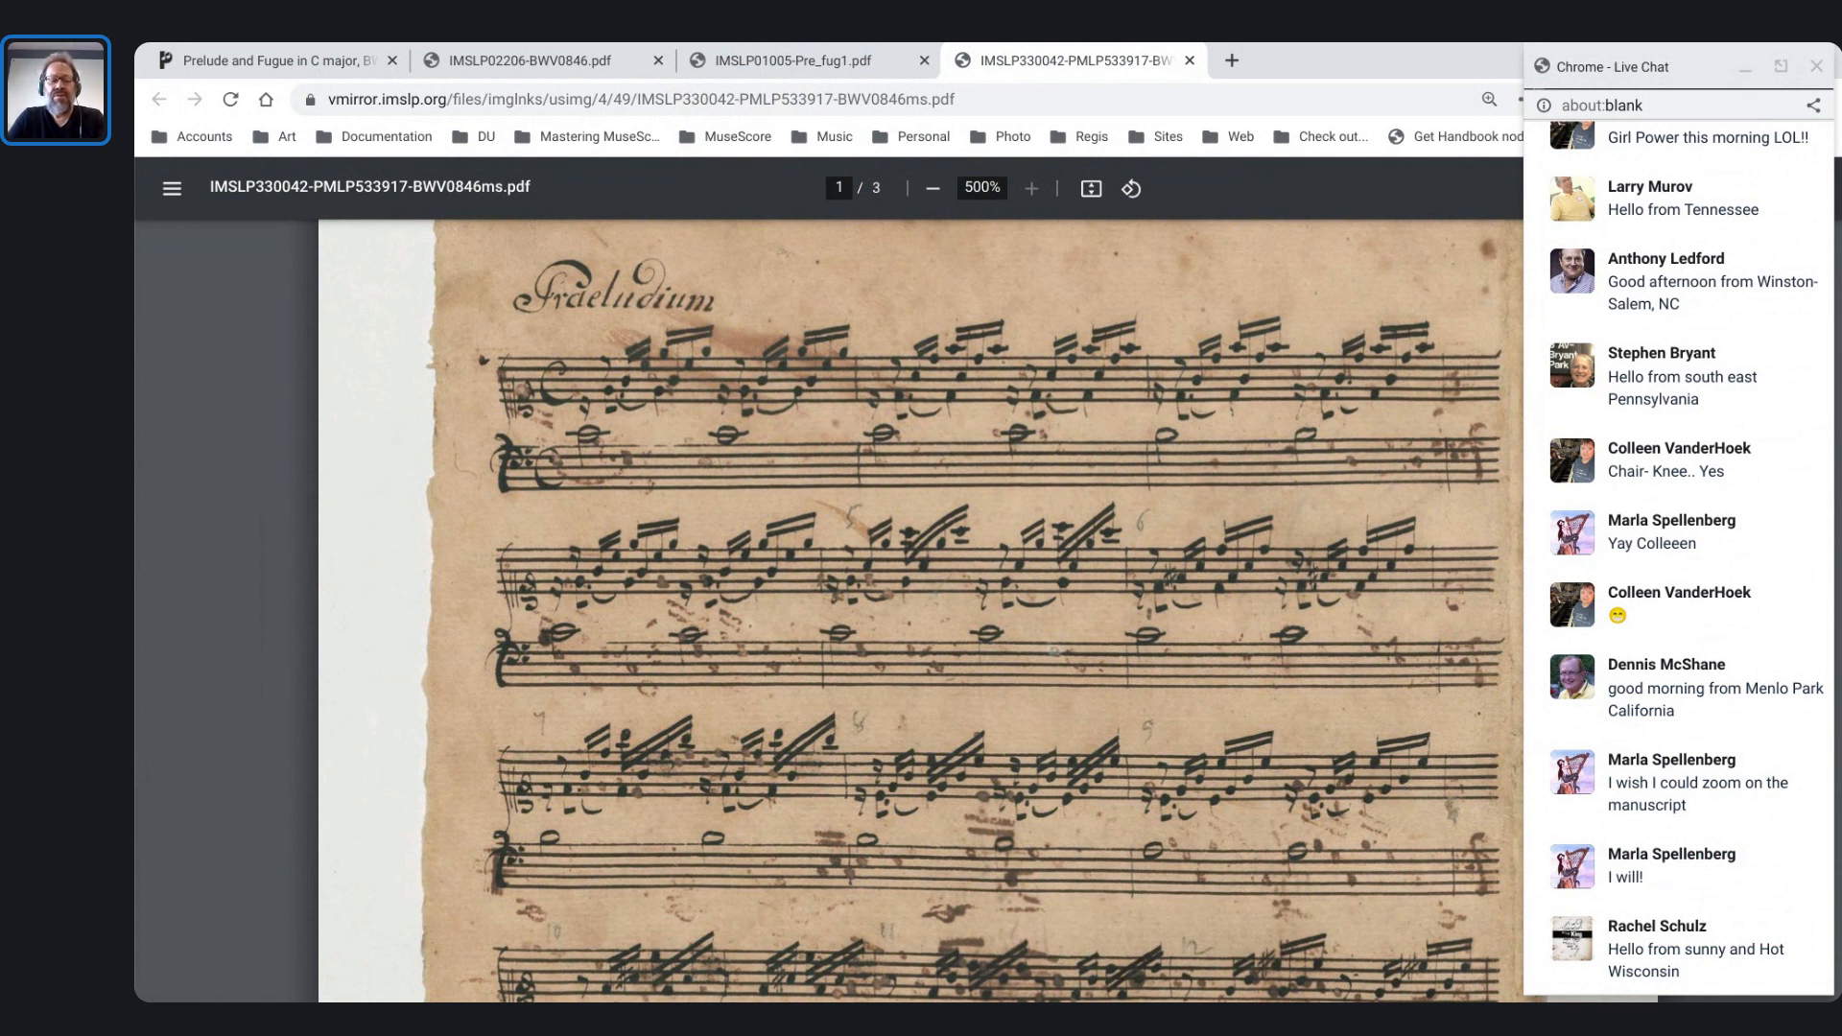
# - Examine the clef opening the manuscript's first staff, then return to the printed edition IMSLP01005-Pre_fug1.pdf and view its first four systems
pyautogui.click(779, 57)
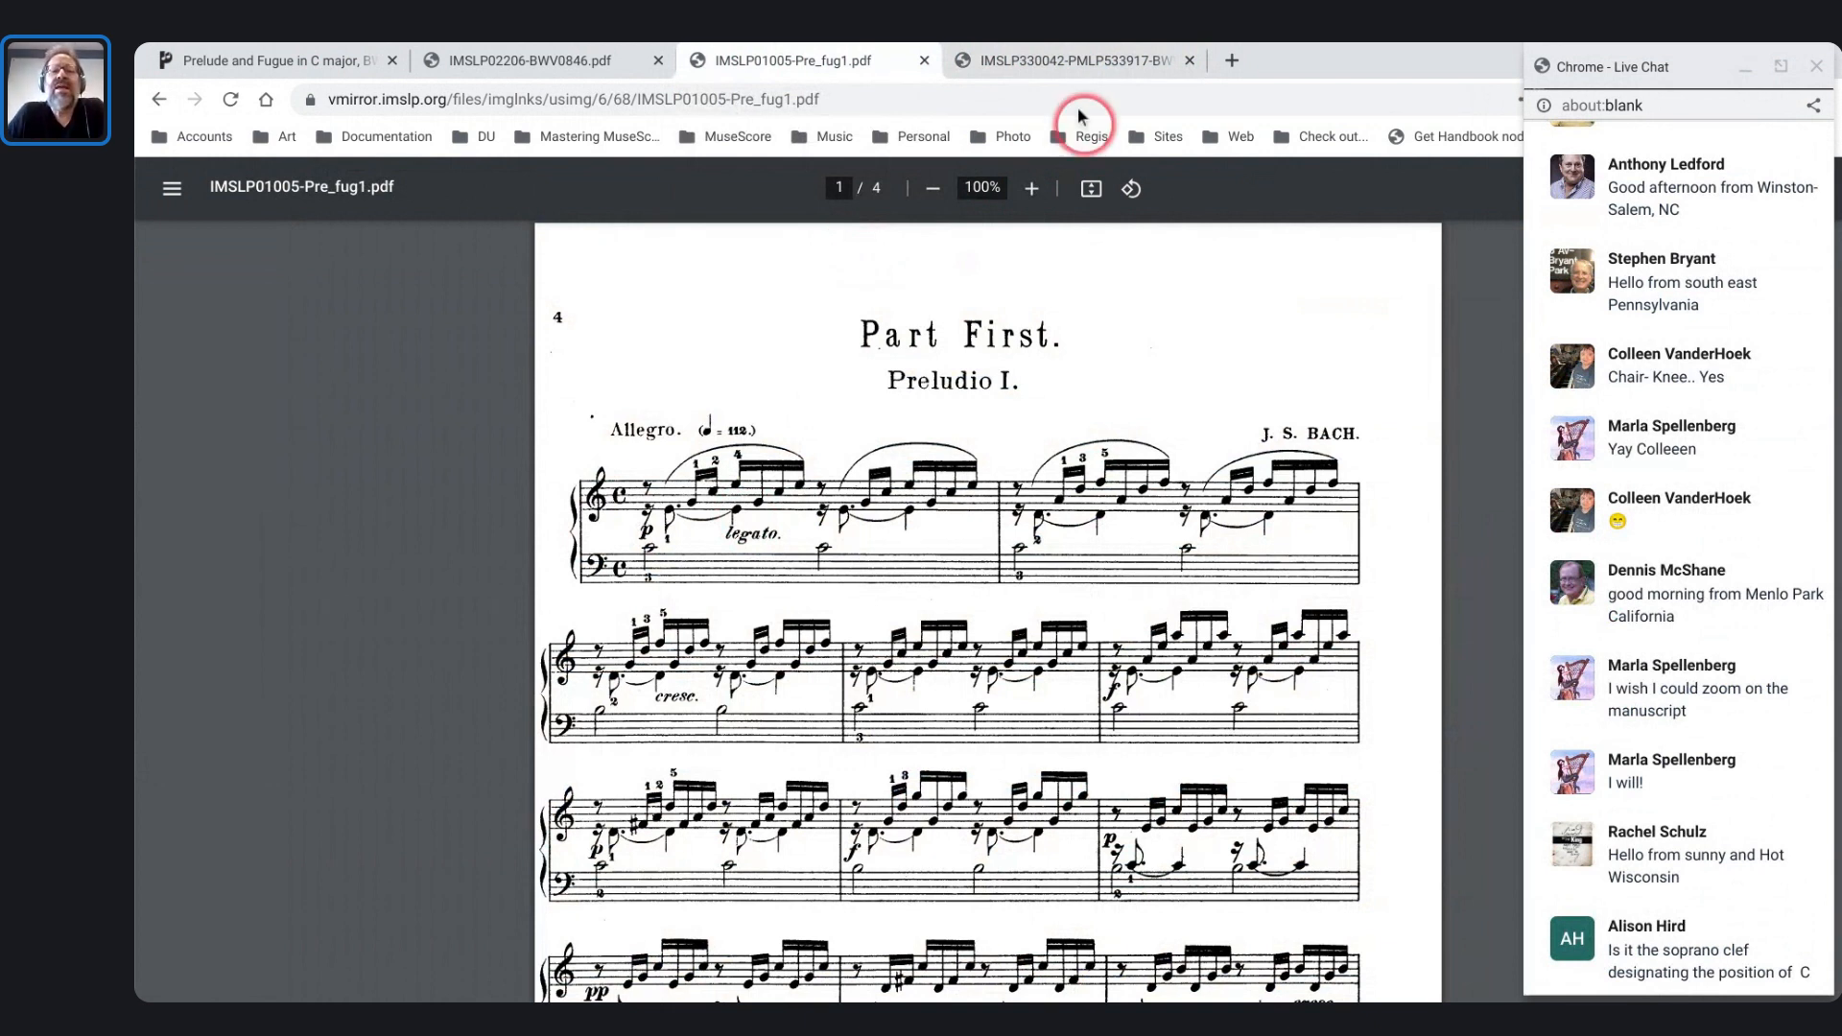
pyautogui.click(1048, 53)
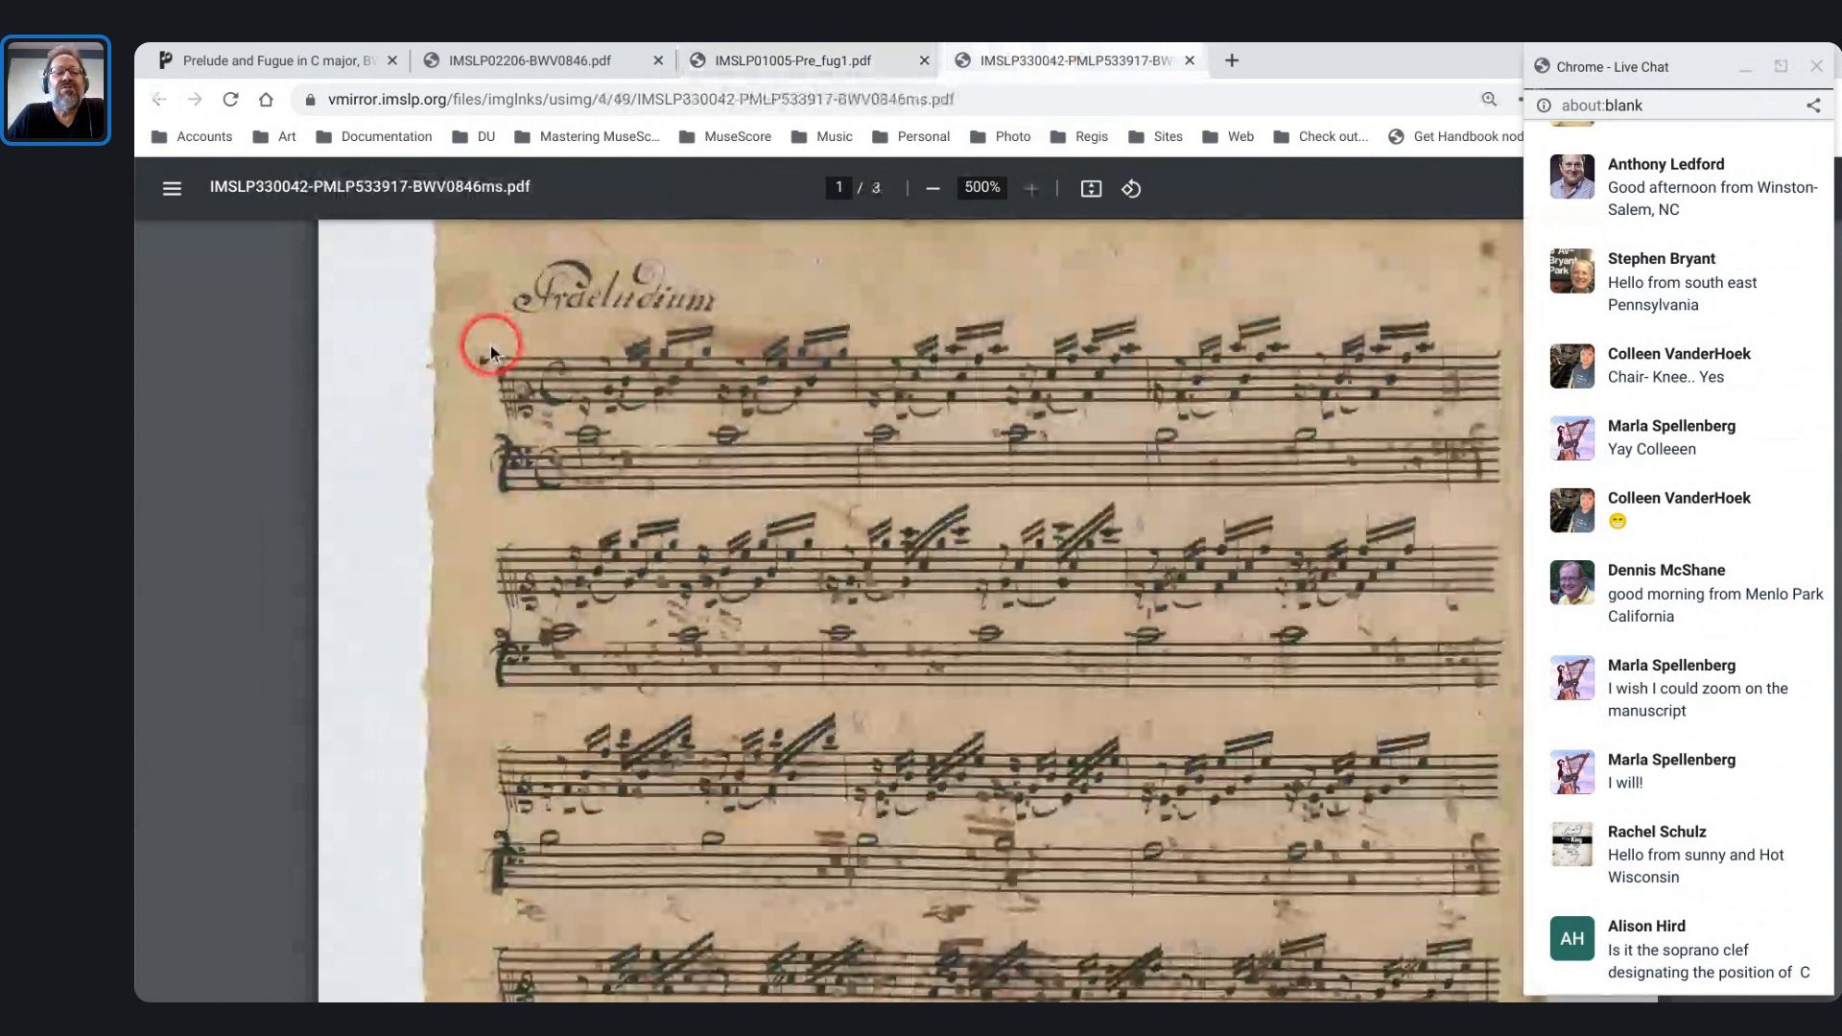
pyautogui.click(521, 394)
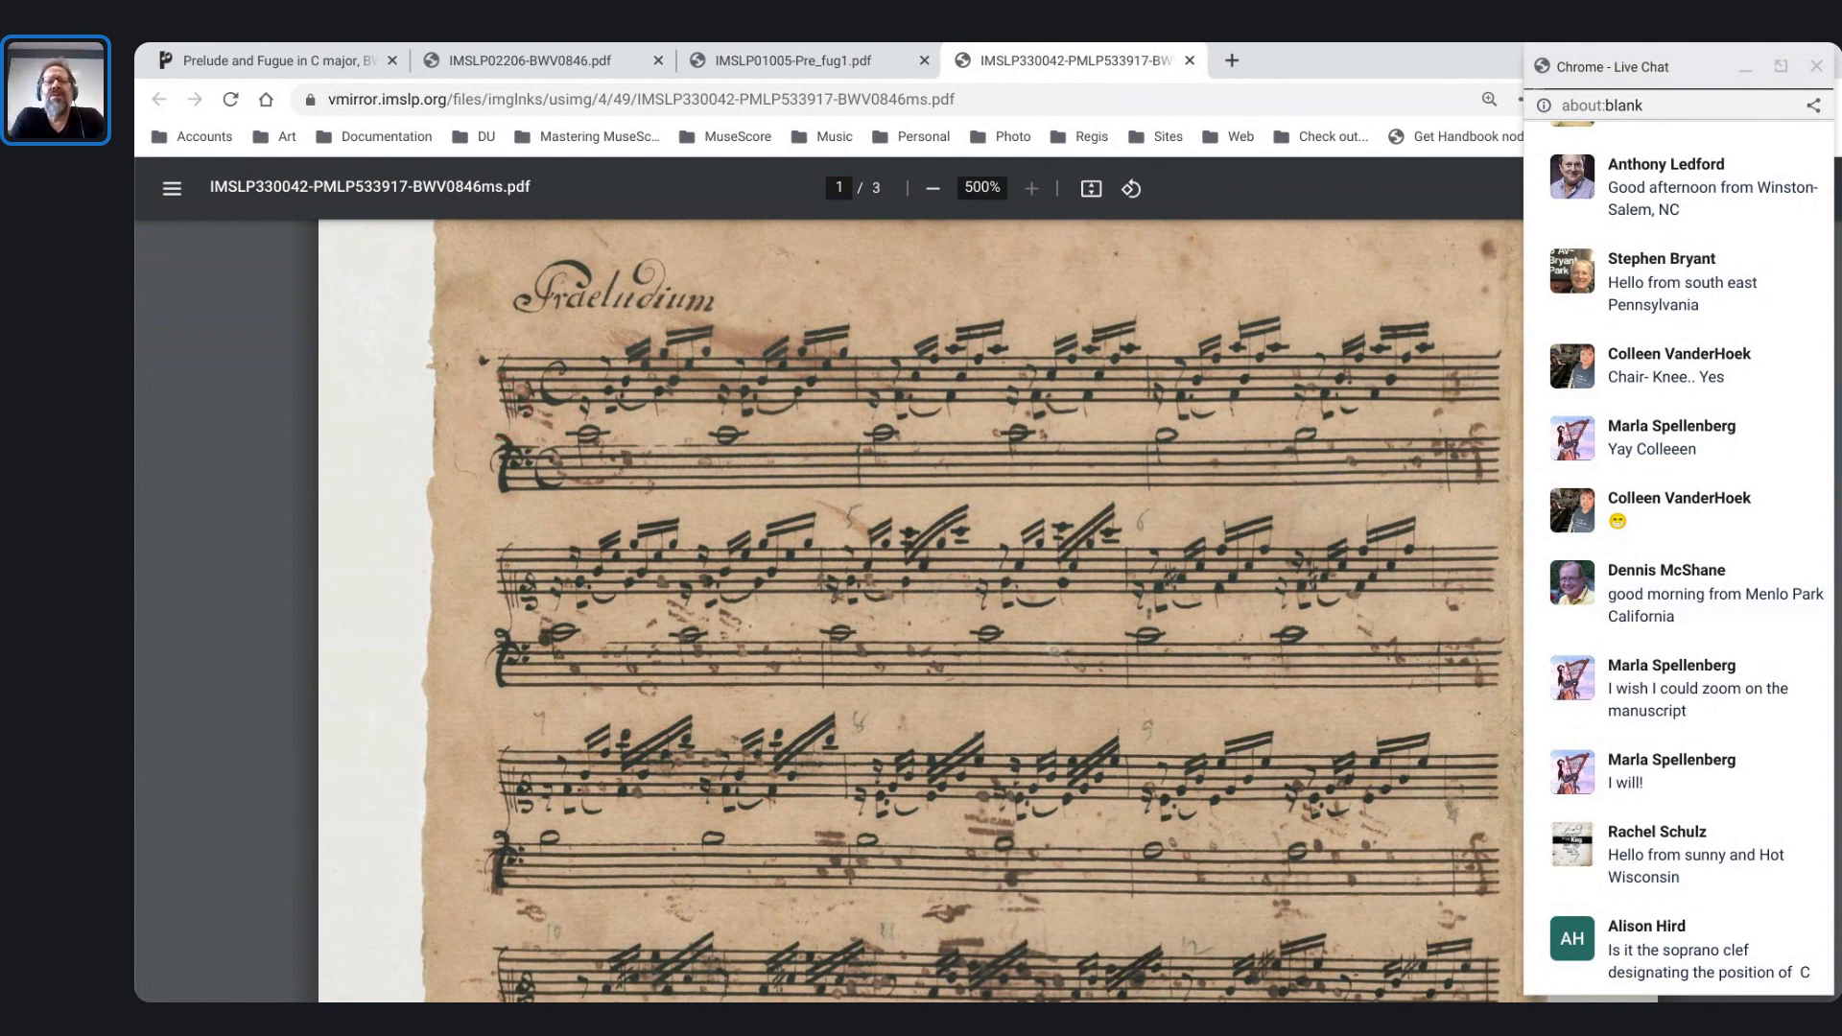
pyautogui.click(825, 56)
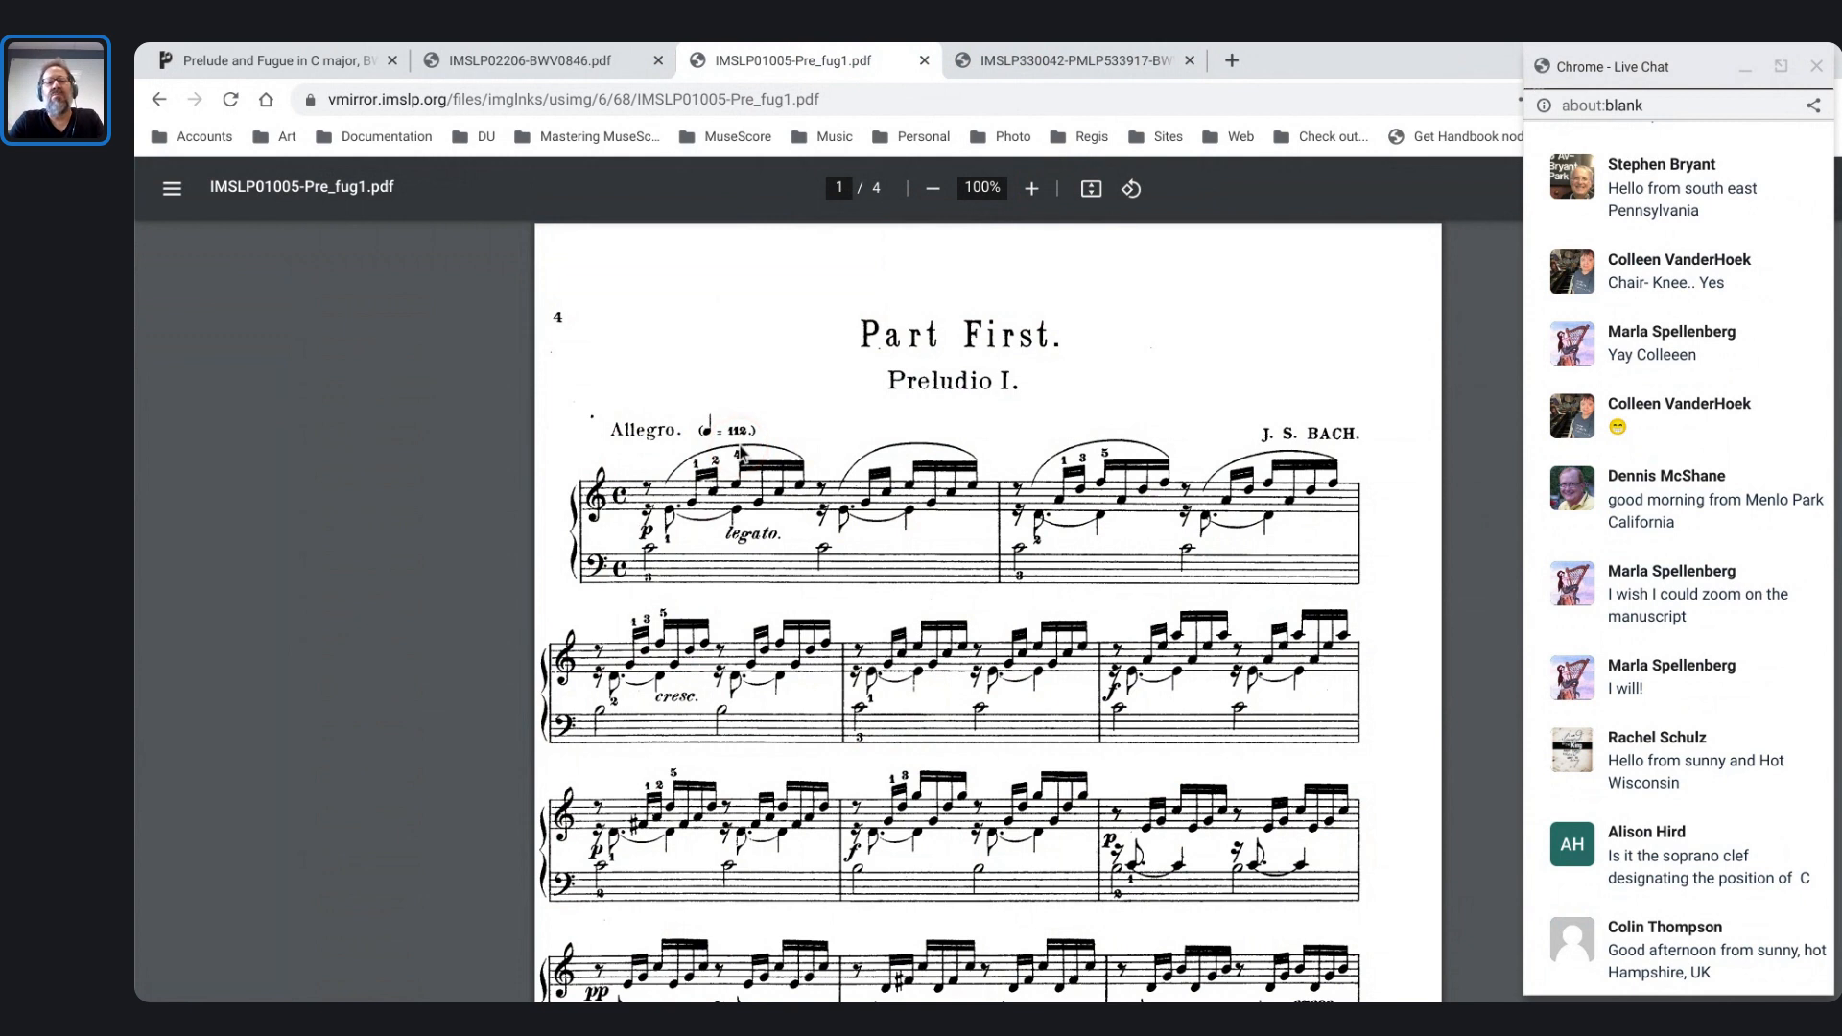
pyautogui.scroll(-1, 660, 326)
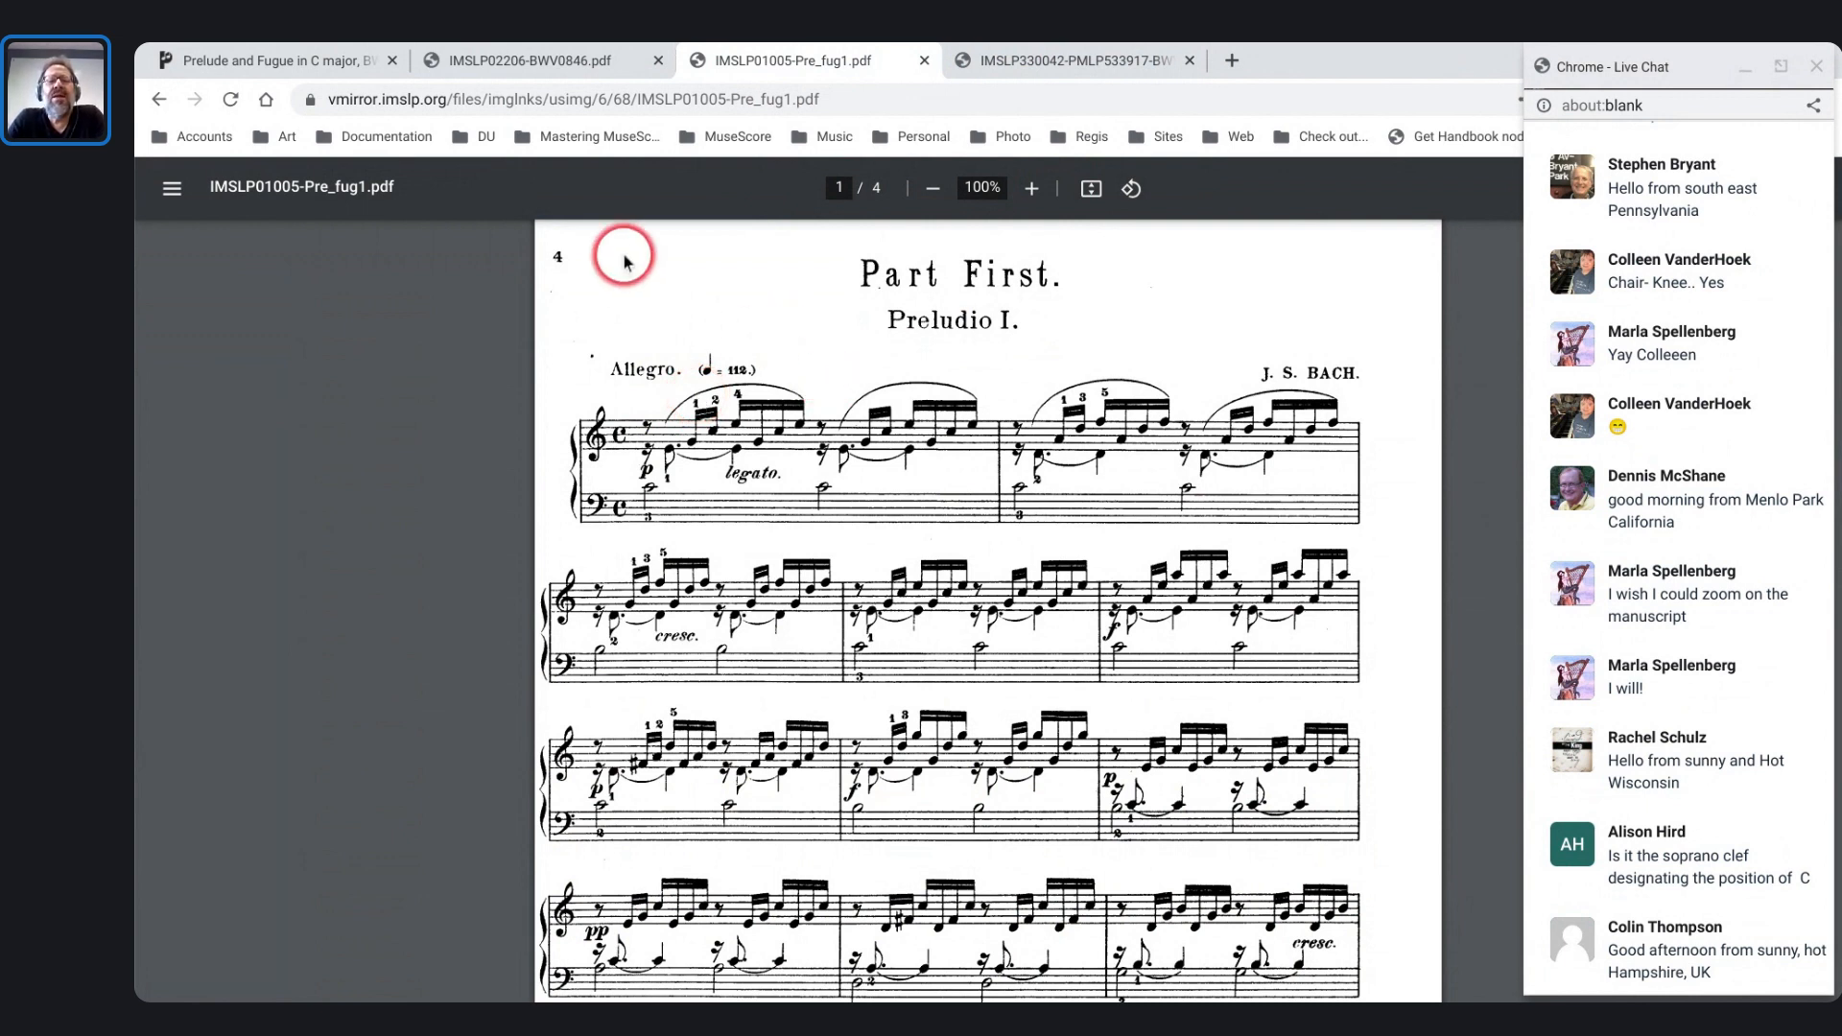
pyautogui.scroll(-1, 670, 318)
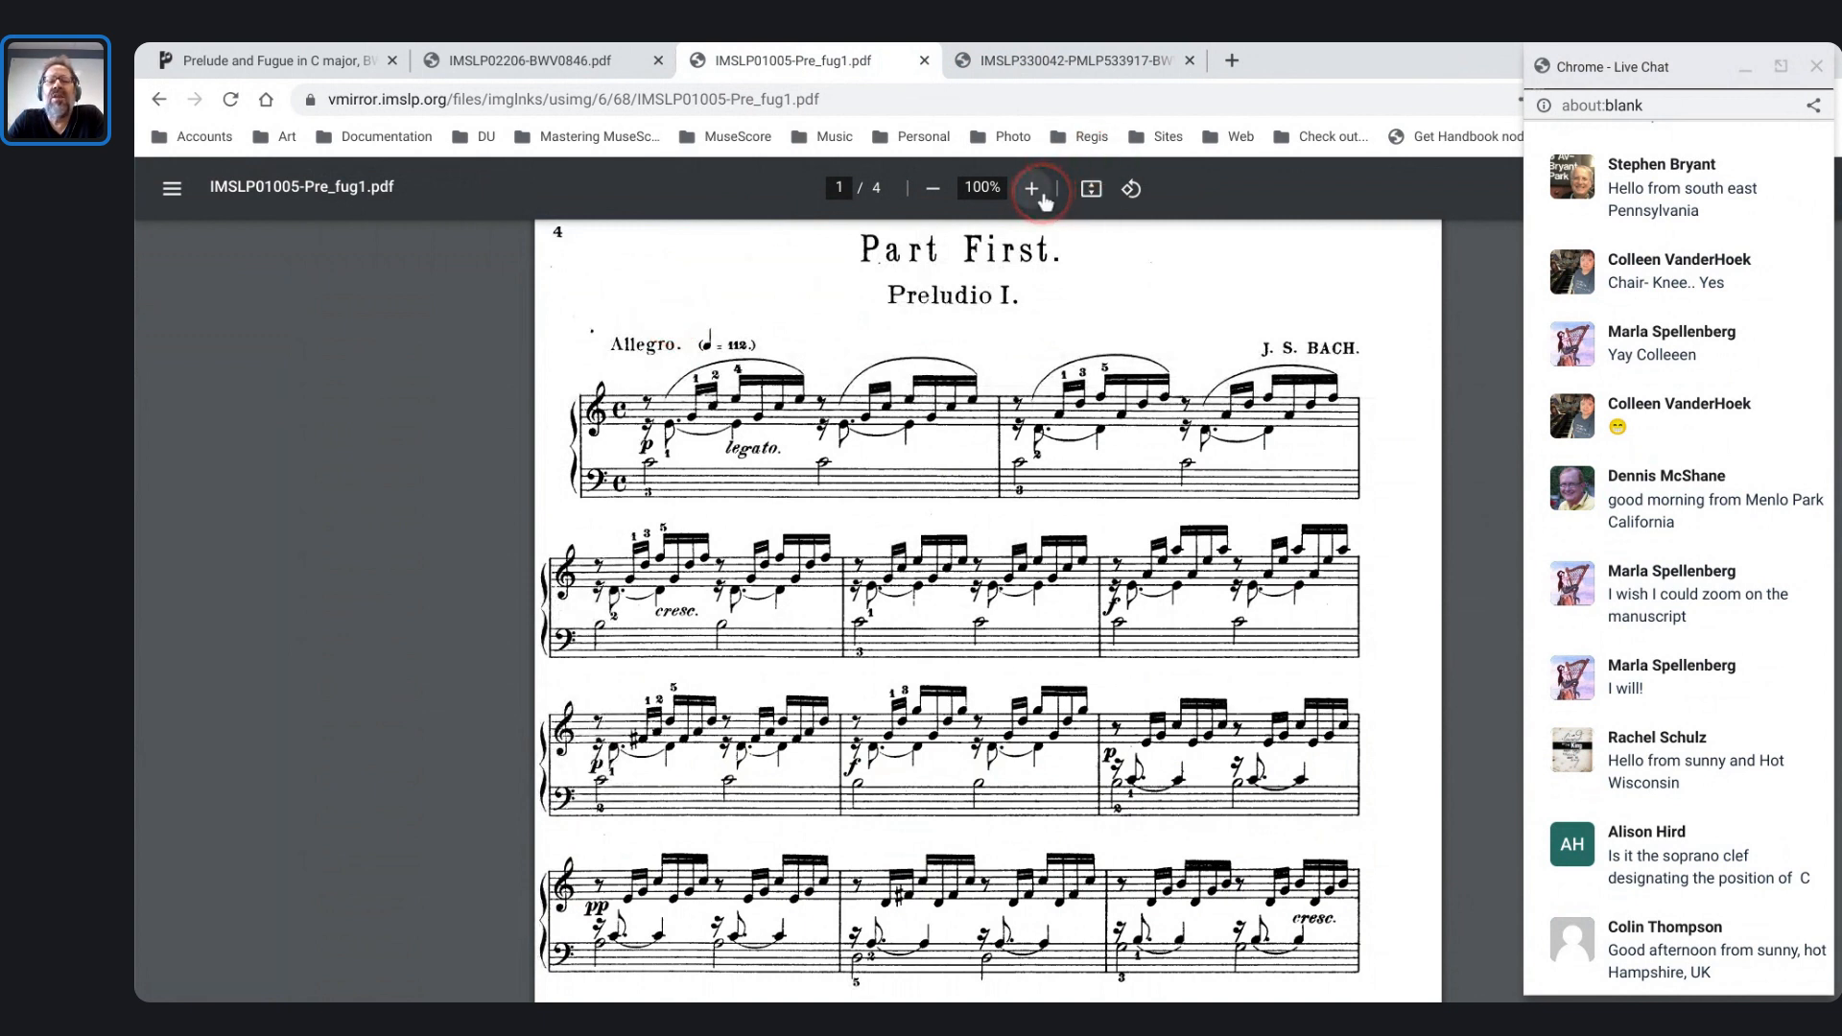
# - Switch to prelude in c - czerny.pdf in Gallery and shorten the Live Chat window to uncover the window controls above it
pyautogui.hotkey('alt', 'Tab')
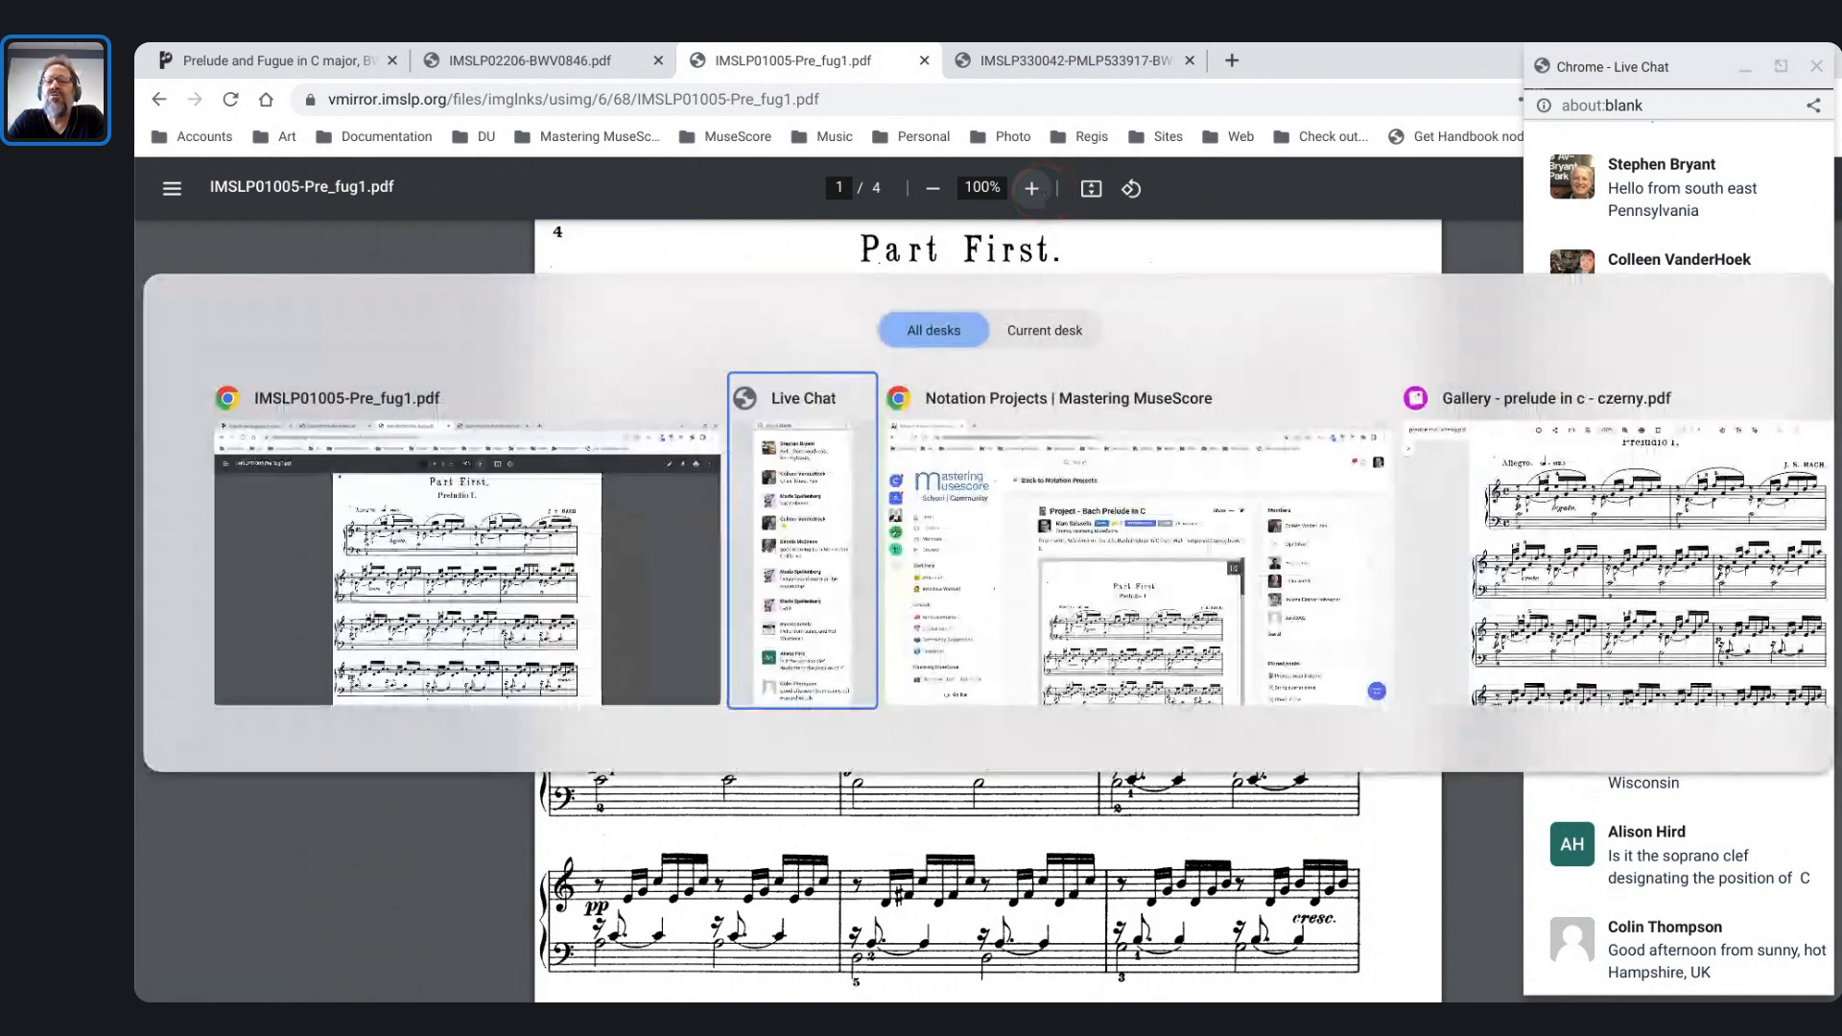
pyautogui.hotkey('alt', 'Tab')
pyautogui.hotkey('alt', 'Tab')
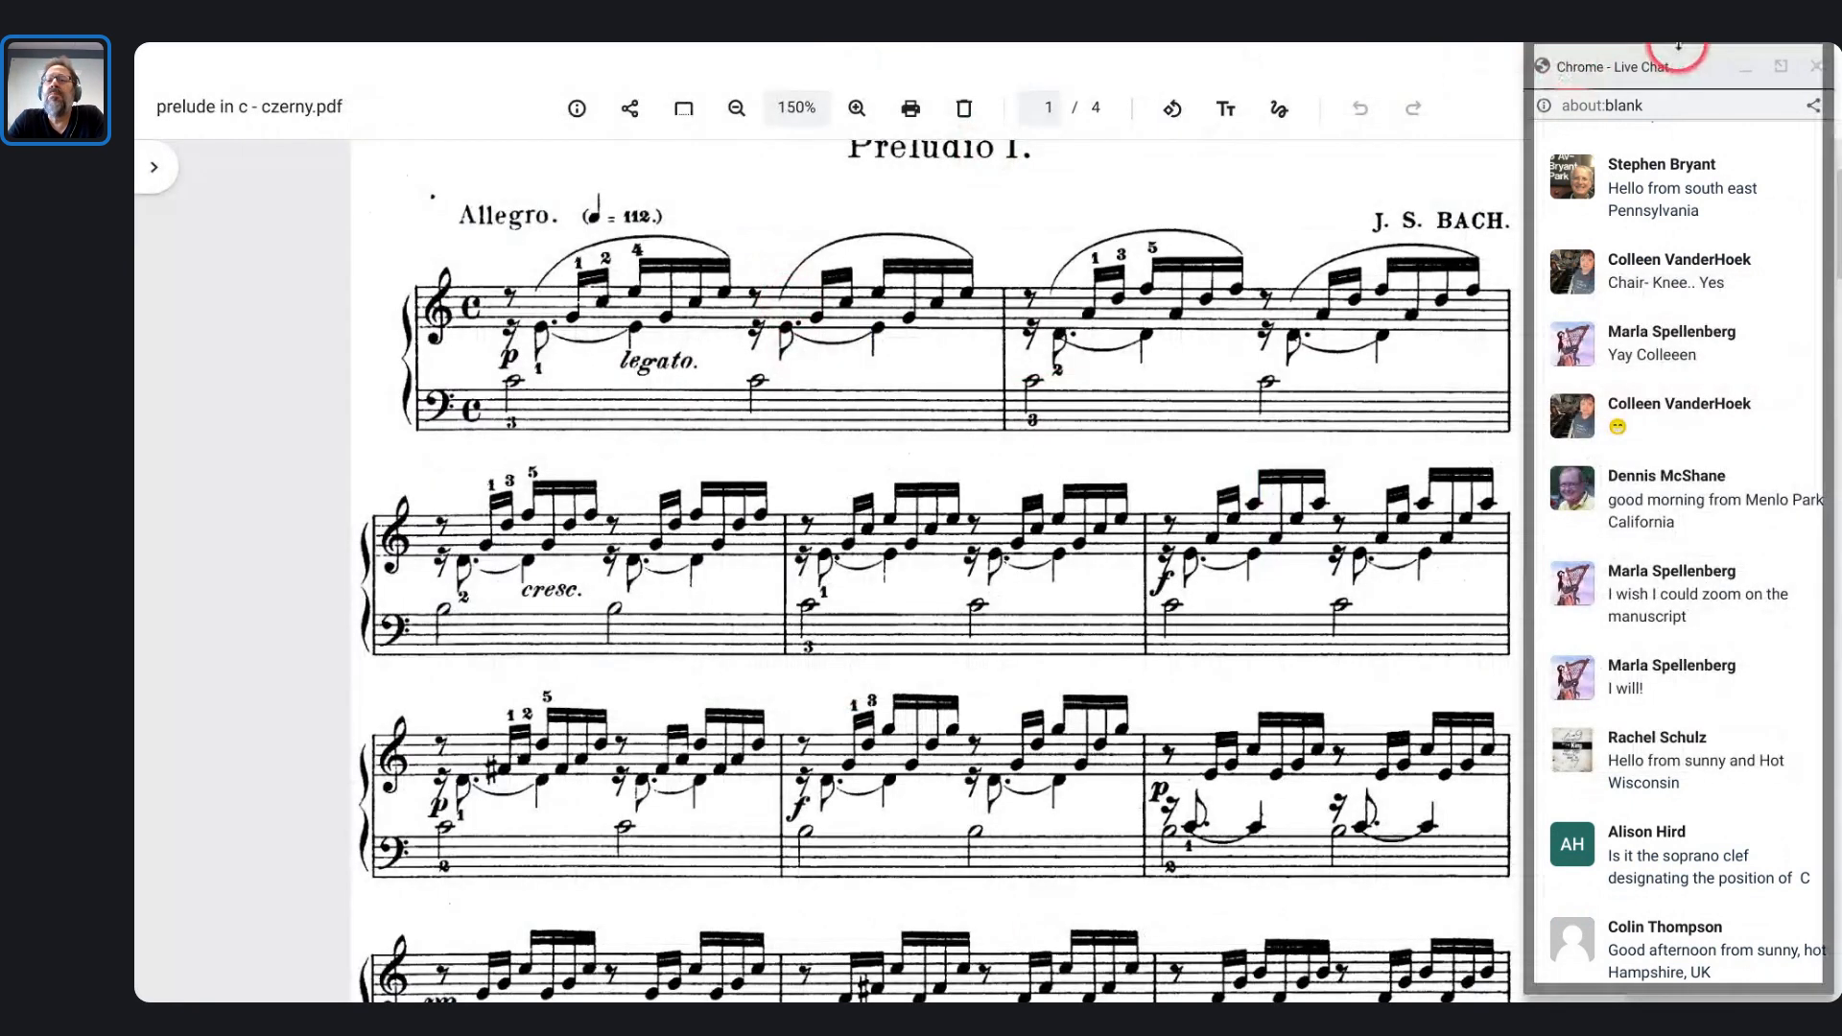
pyautogui.moveTo(1678, 45); pyautogui.dragTo(1665, 124)
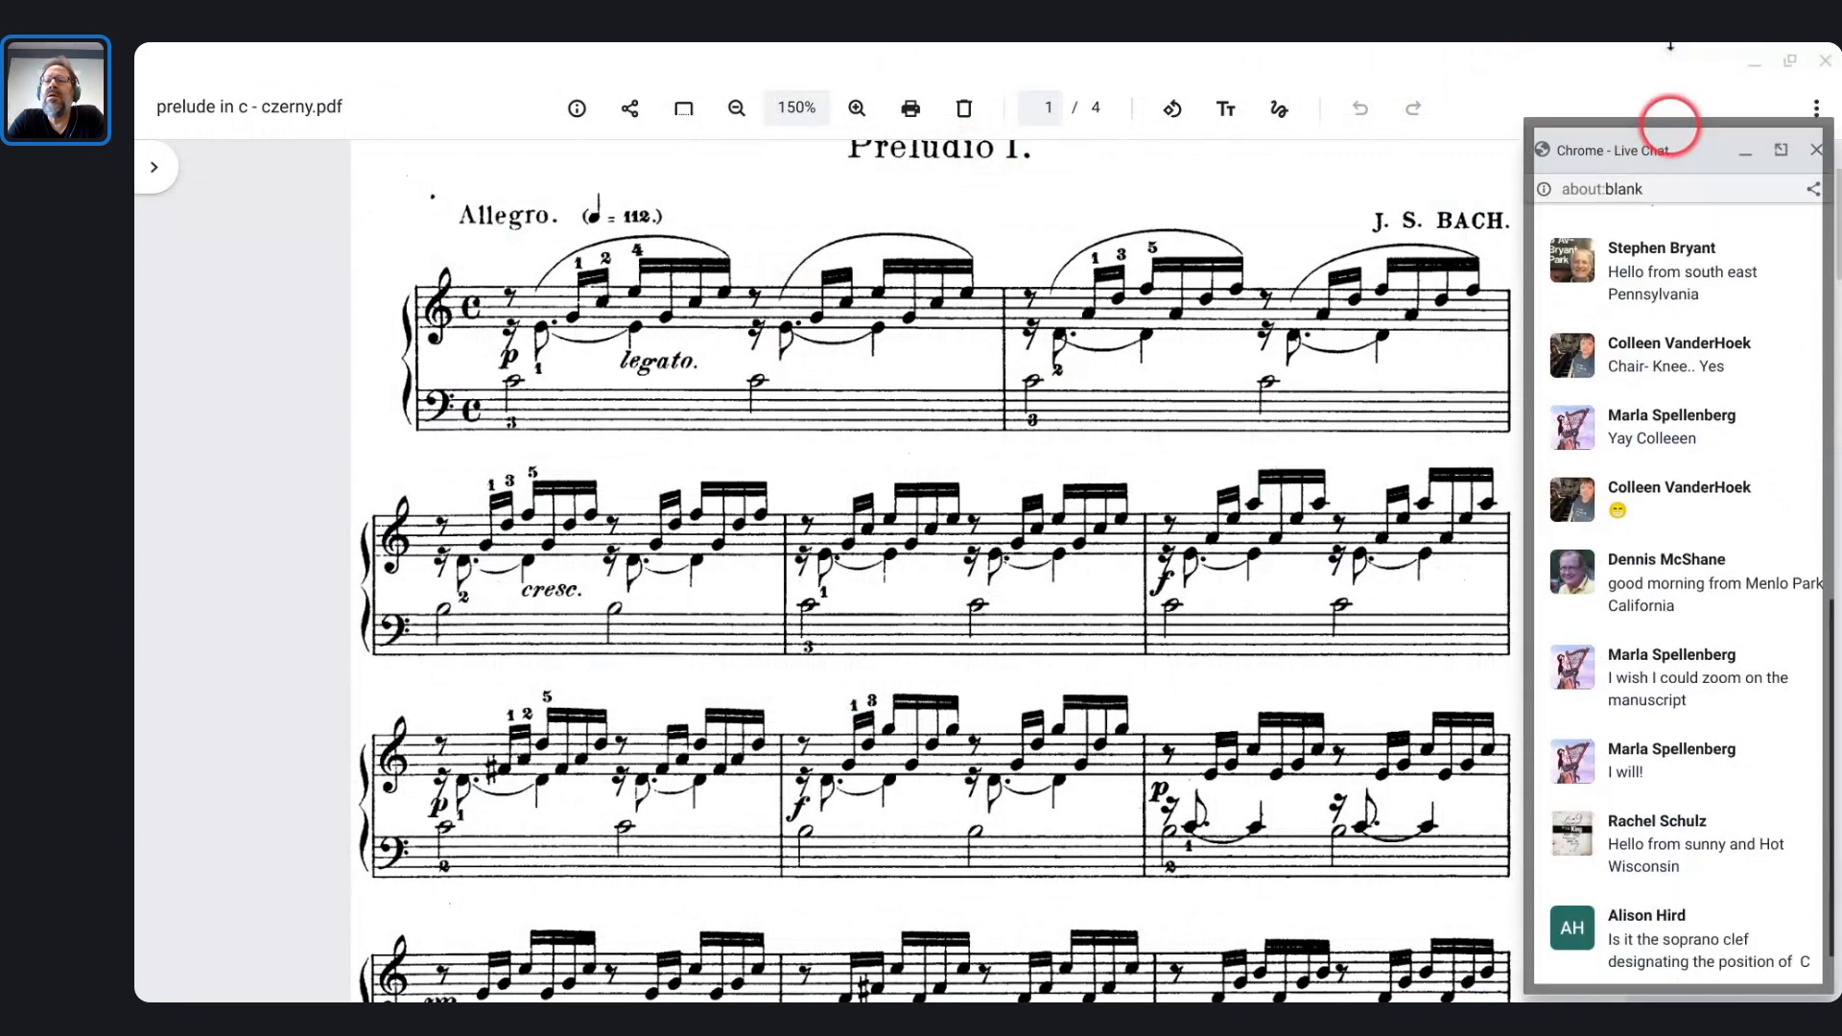
# - Restore the Gallery window to a smaller size and place it over the lower part of the browser with the prelude's first system in view
pyautogui.click(1789, 66)
pyautogui.click(1168, 439)
pyautogui.hotkey('alt', 'Tab')
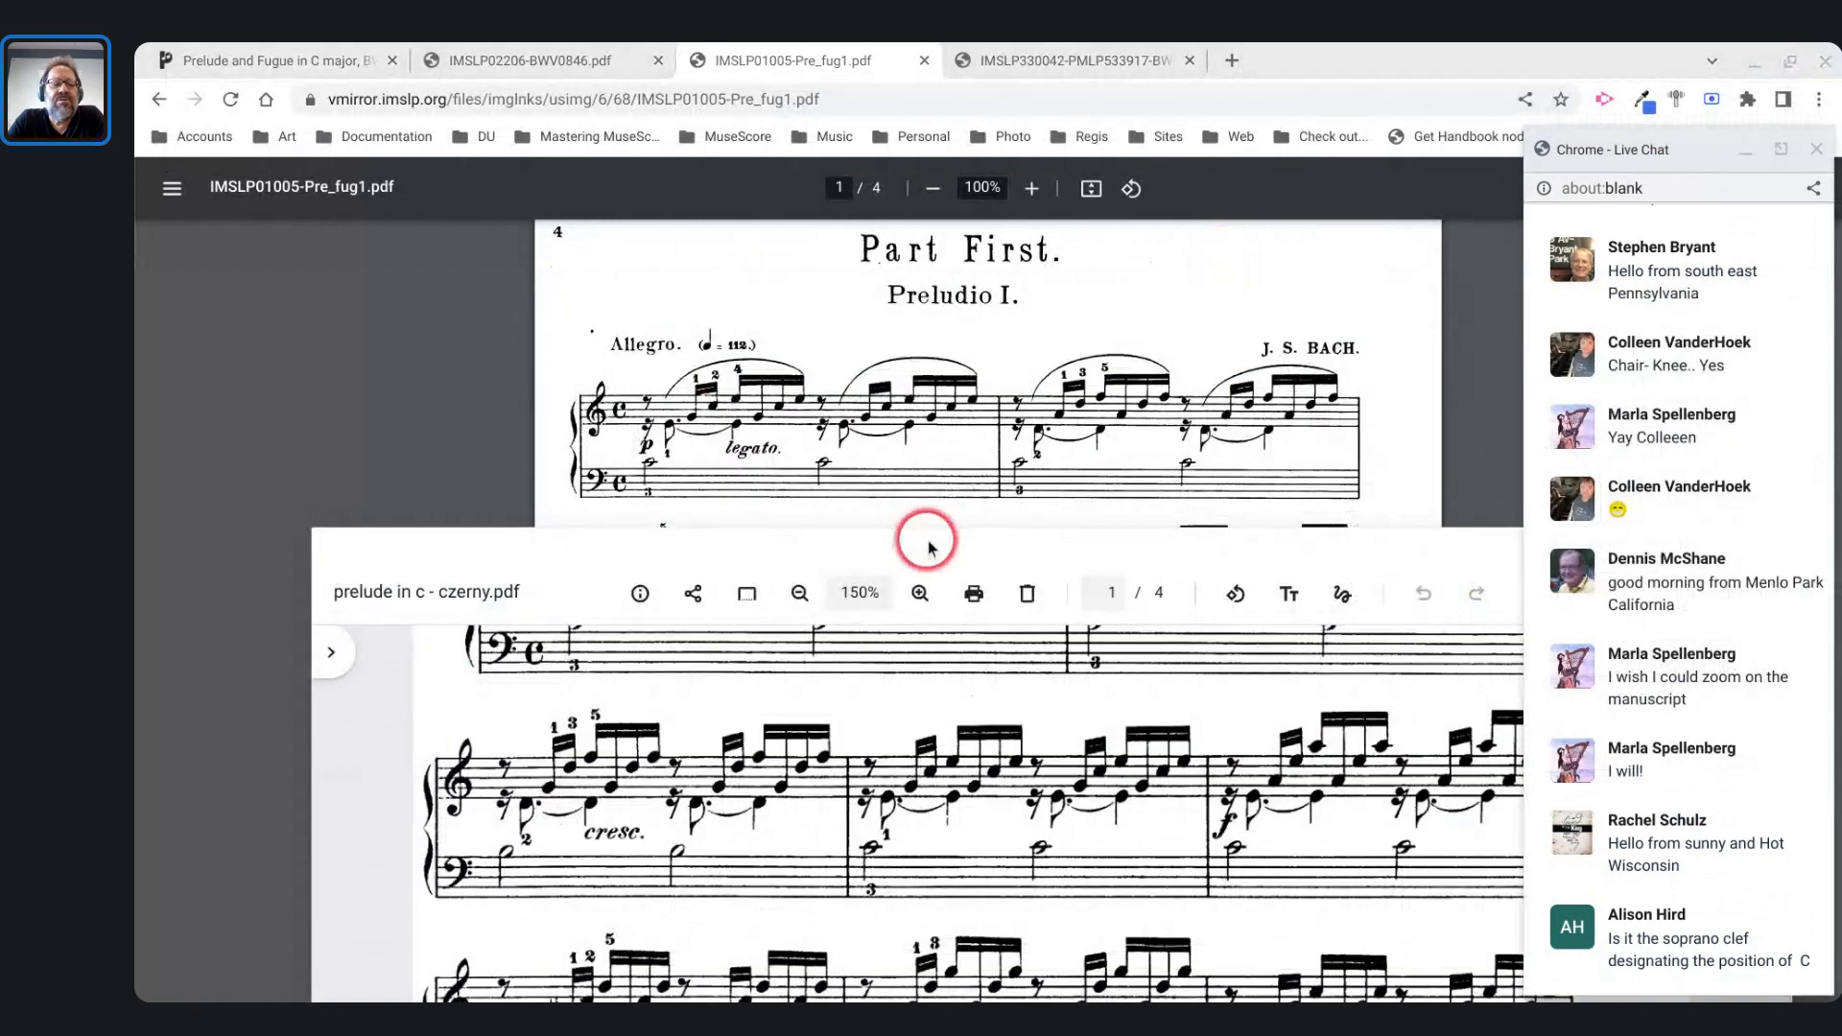
pyautogui.moveTo(928, 548); pyautogui.dragTo(773, 617)
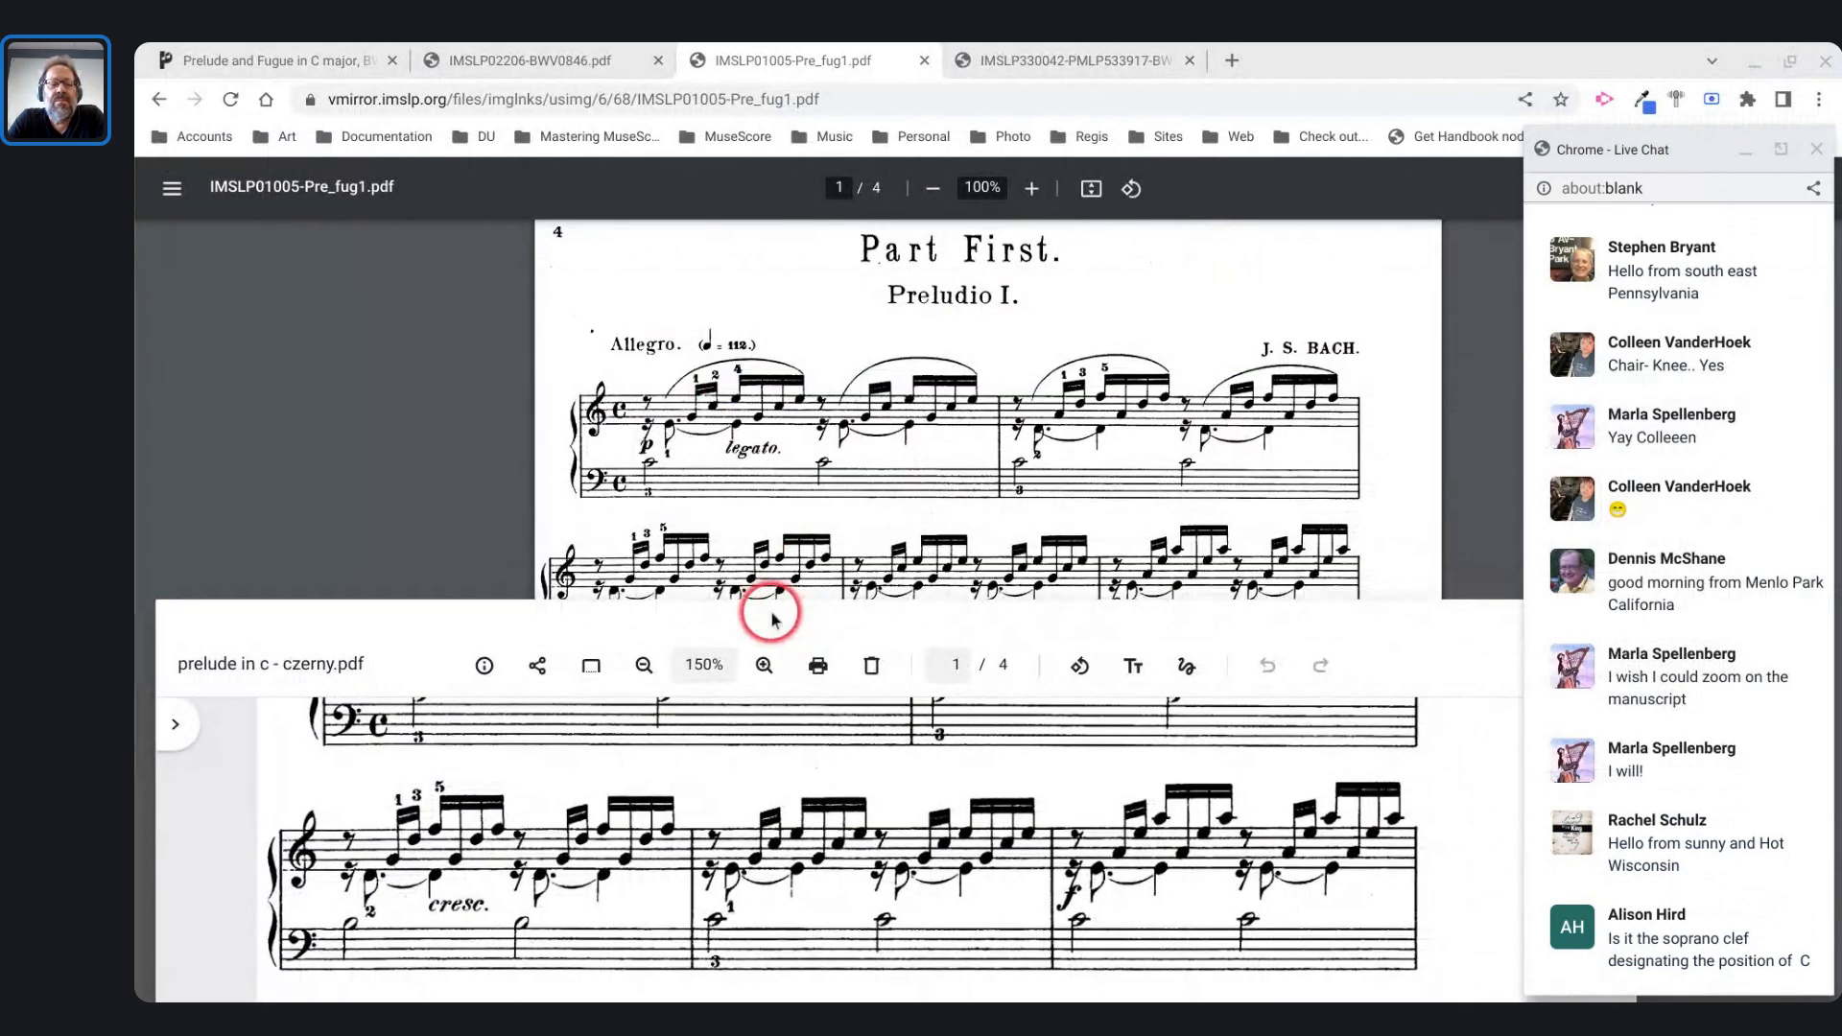
pyautogui.scroll(5, 744, 753)
pyautogui.scroll(-3, 751, 765)
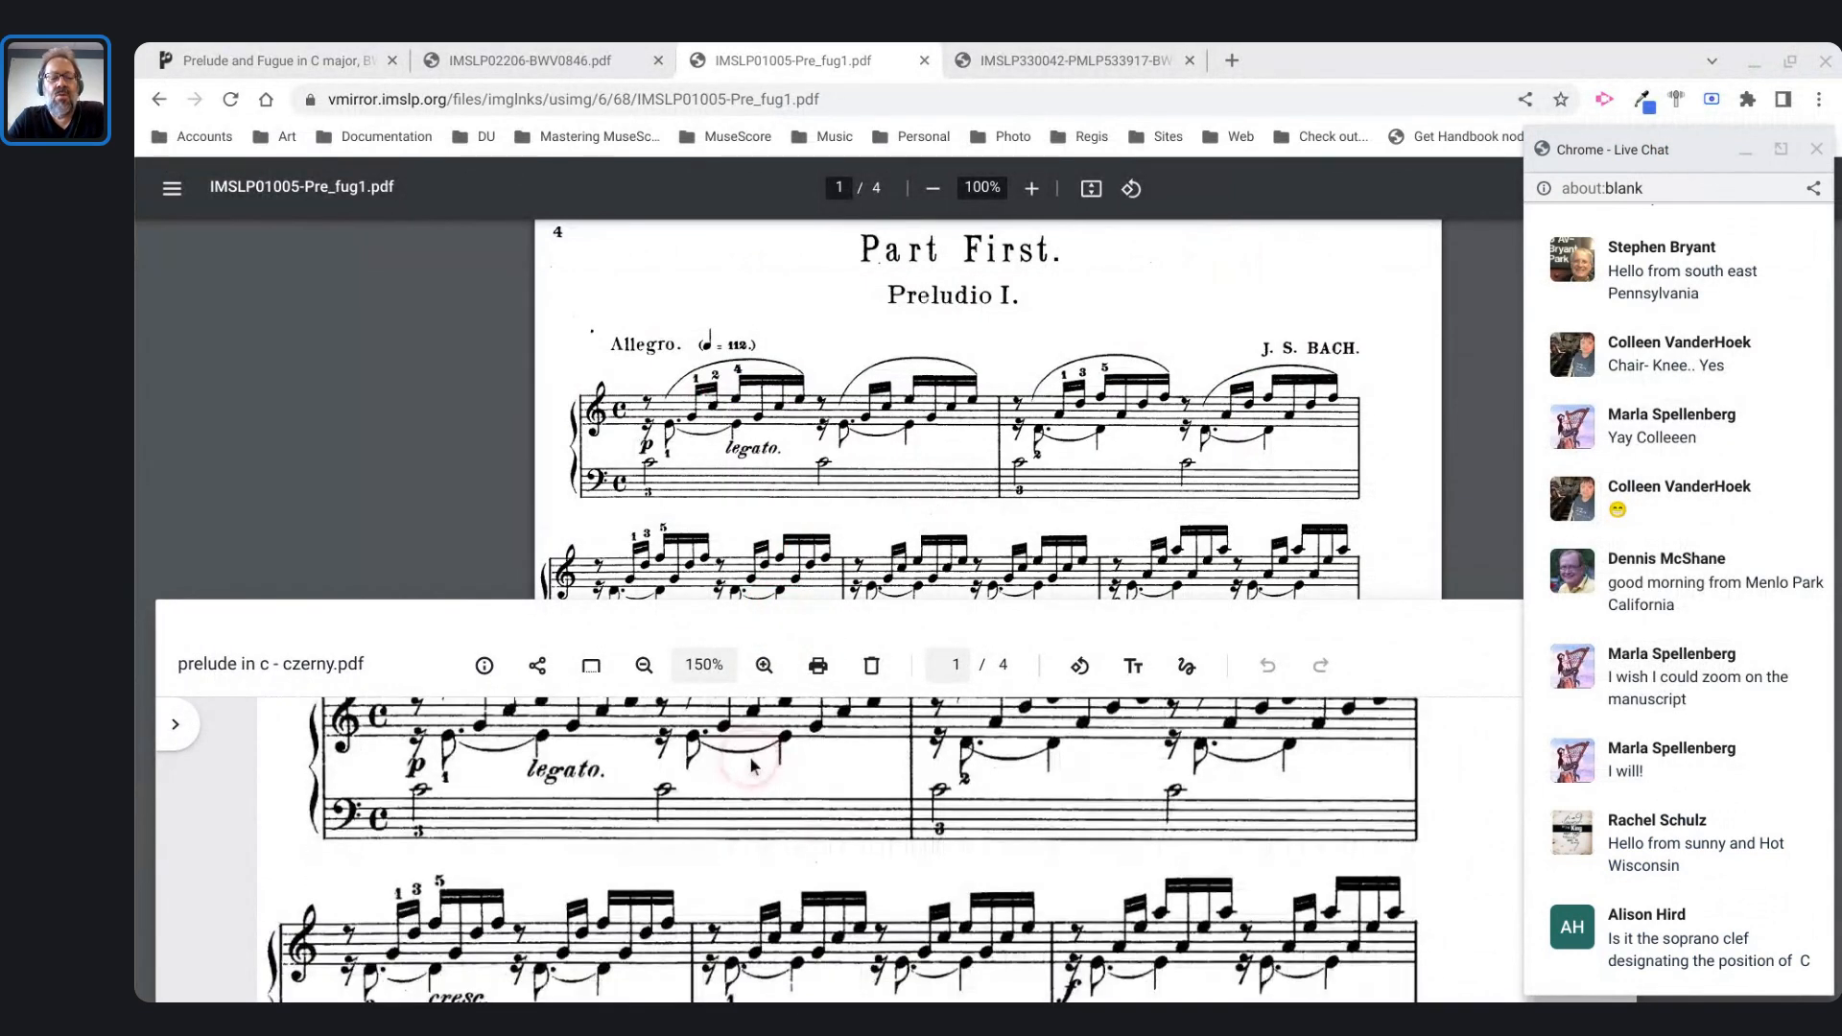
pyautogui.scroll(1, 751, 765)
# - Switch to MuseScore 4, start a new score, and preview the Grand Staff template and the Solo category's Piano template
pyautogui.moveTo(921, 984)
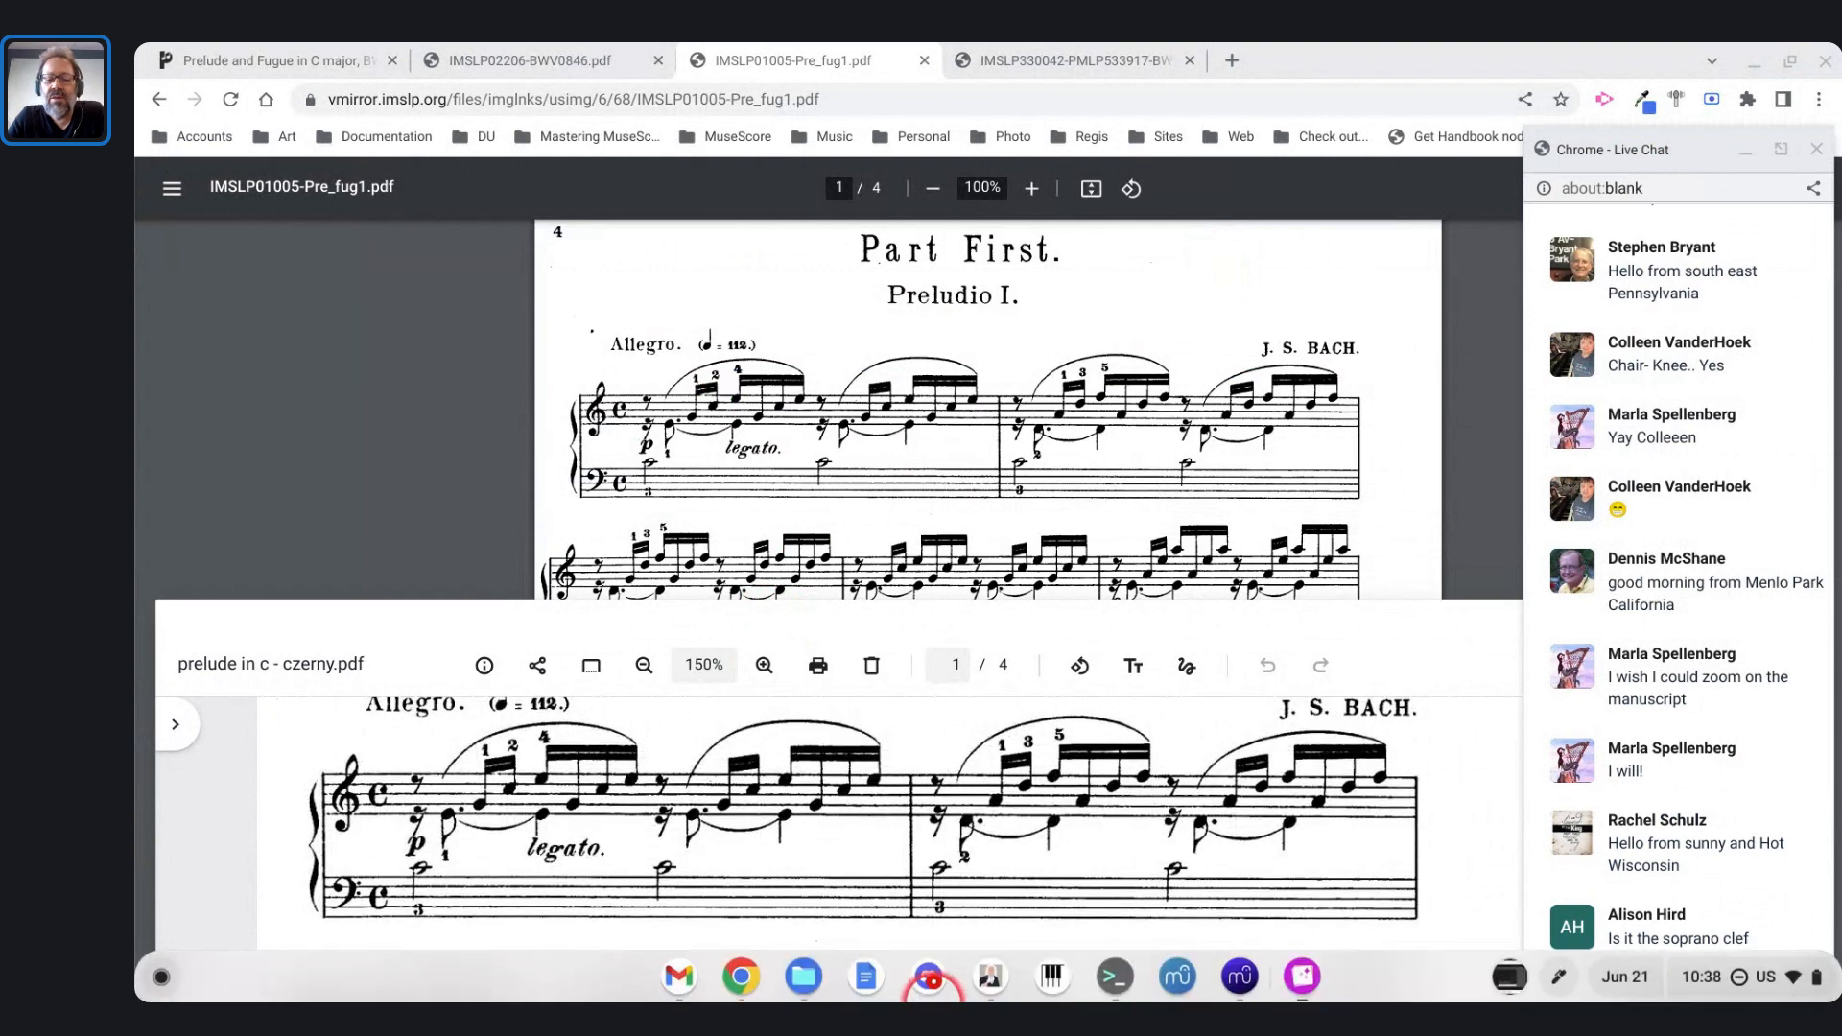
pyautogui.click(1199, 976)
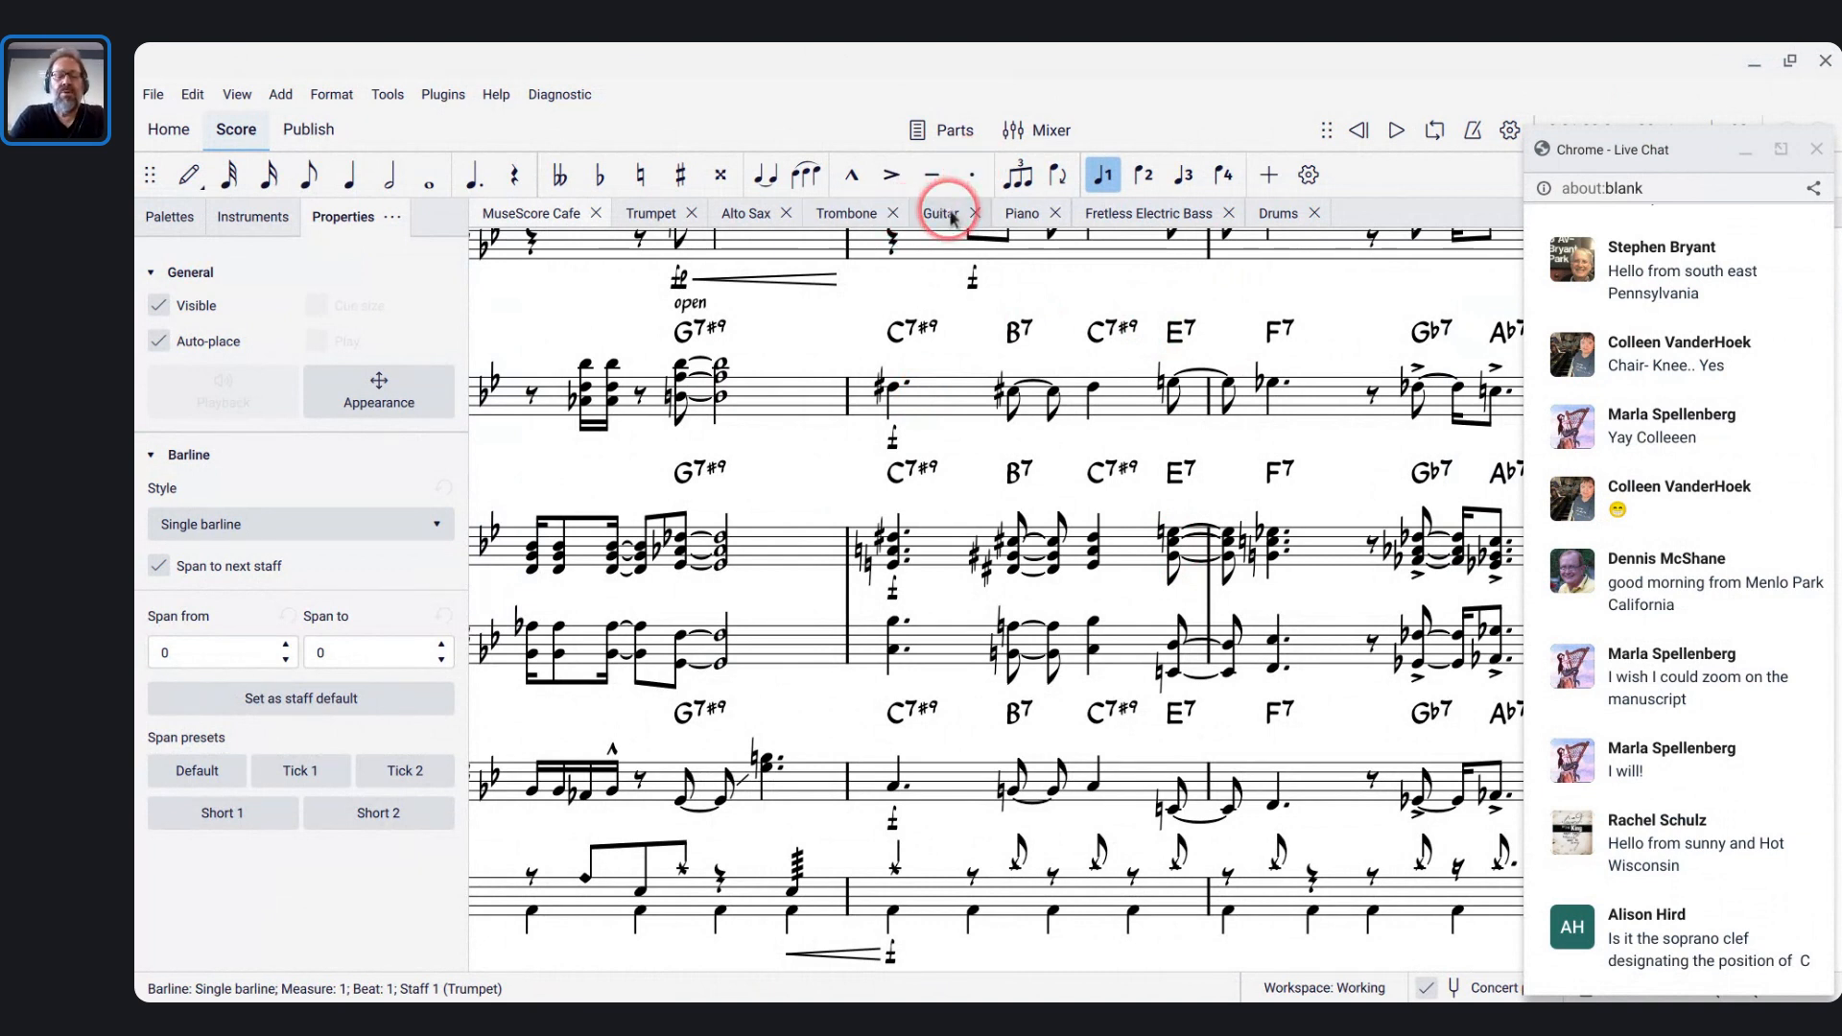
pyautogui.hotkey('ctrl', 'n')
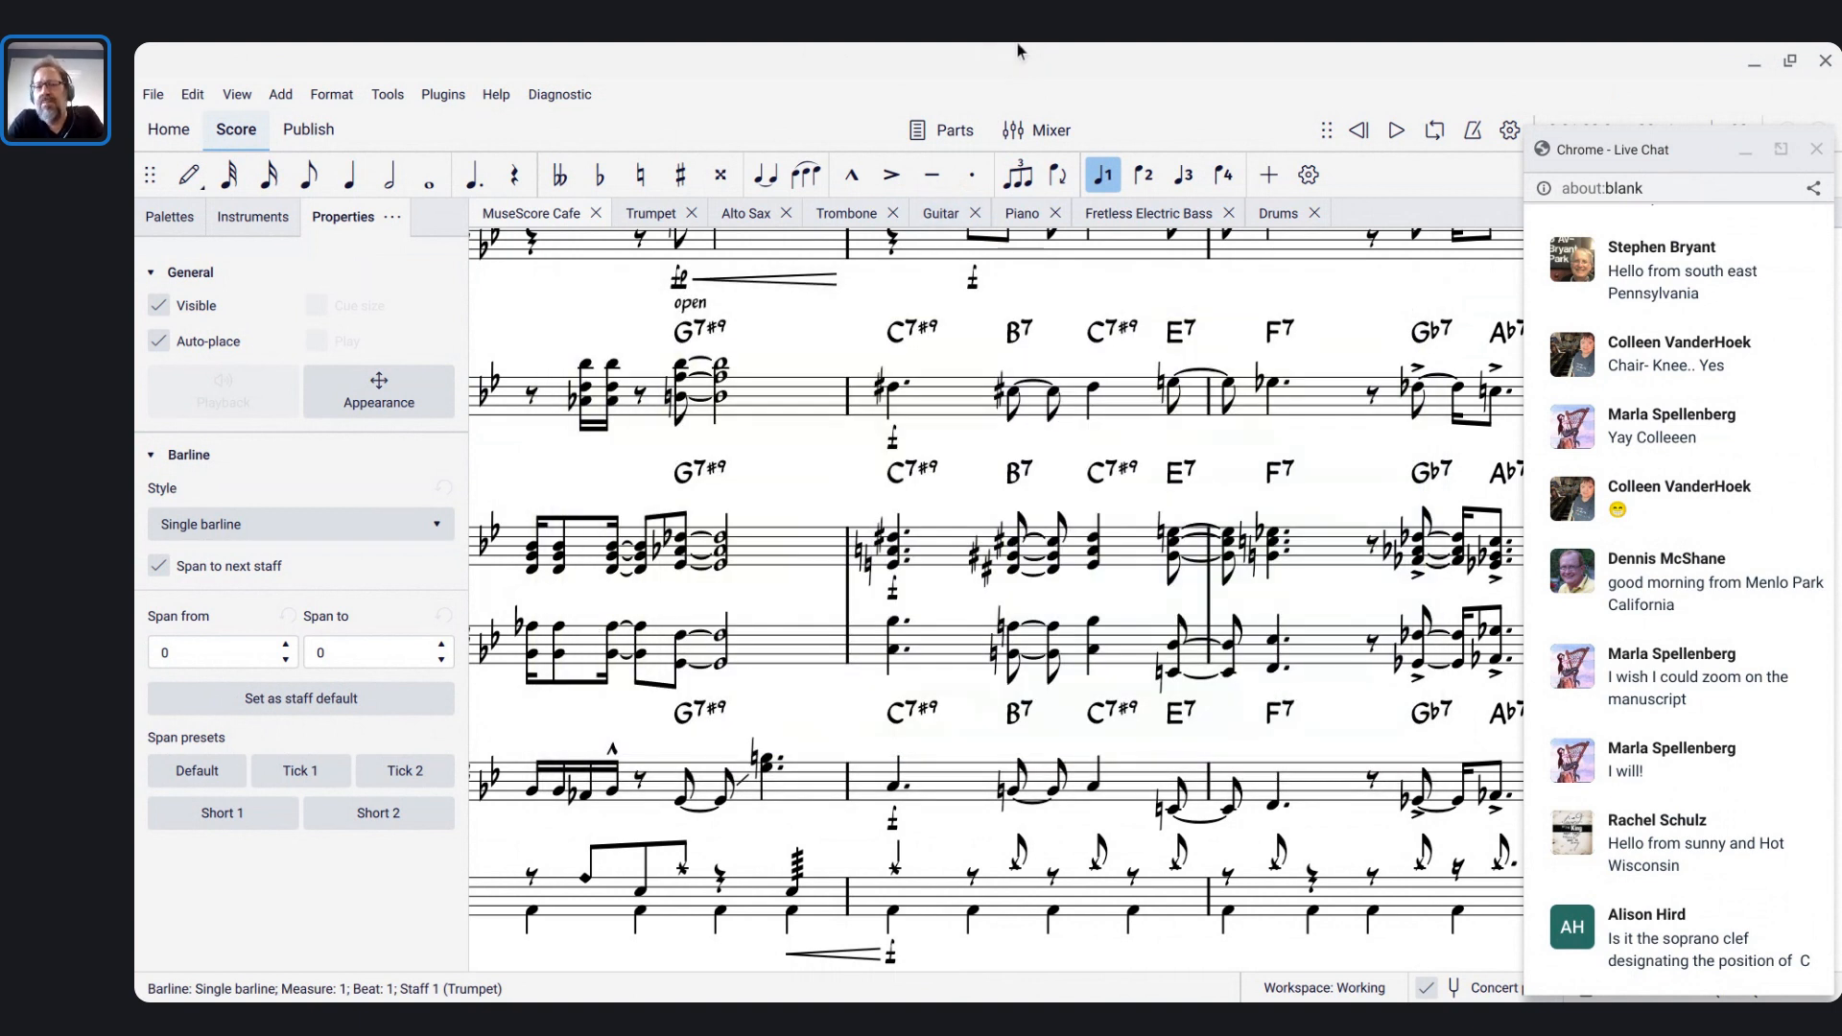
pyautogui.click(765, 451)
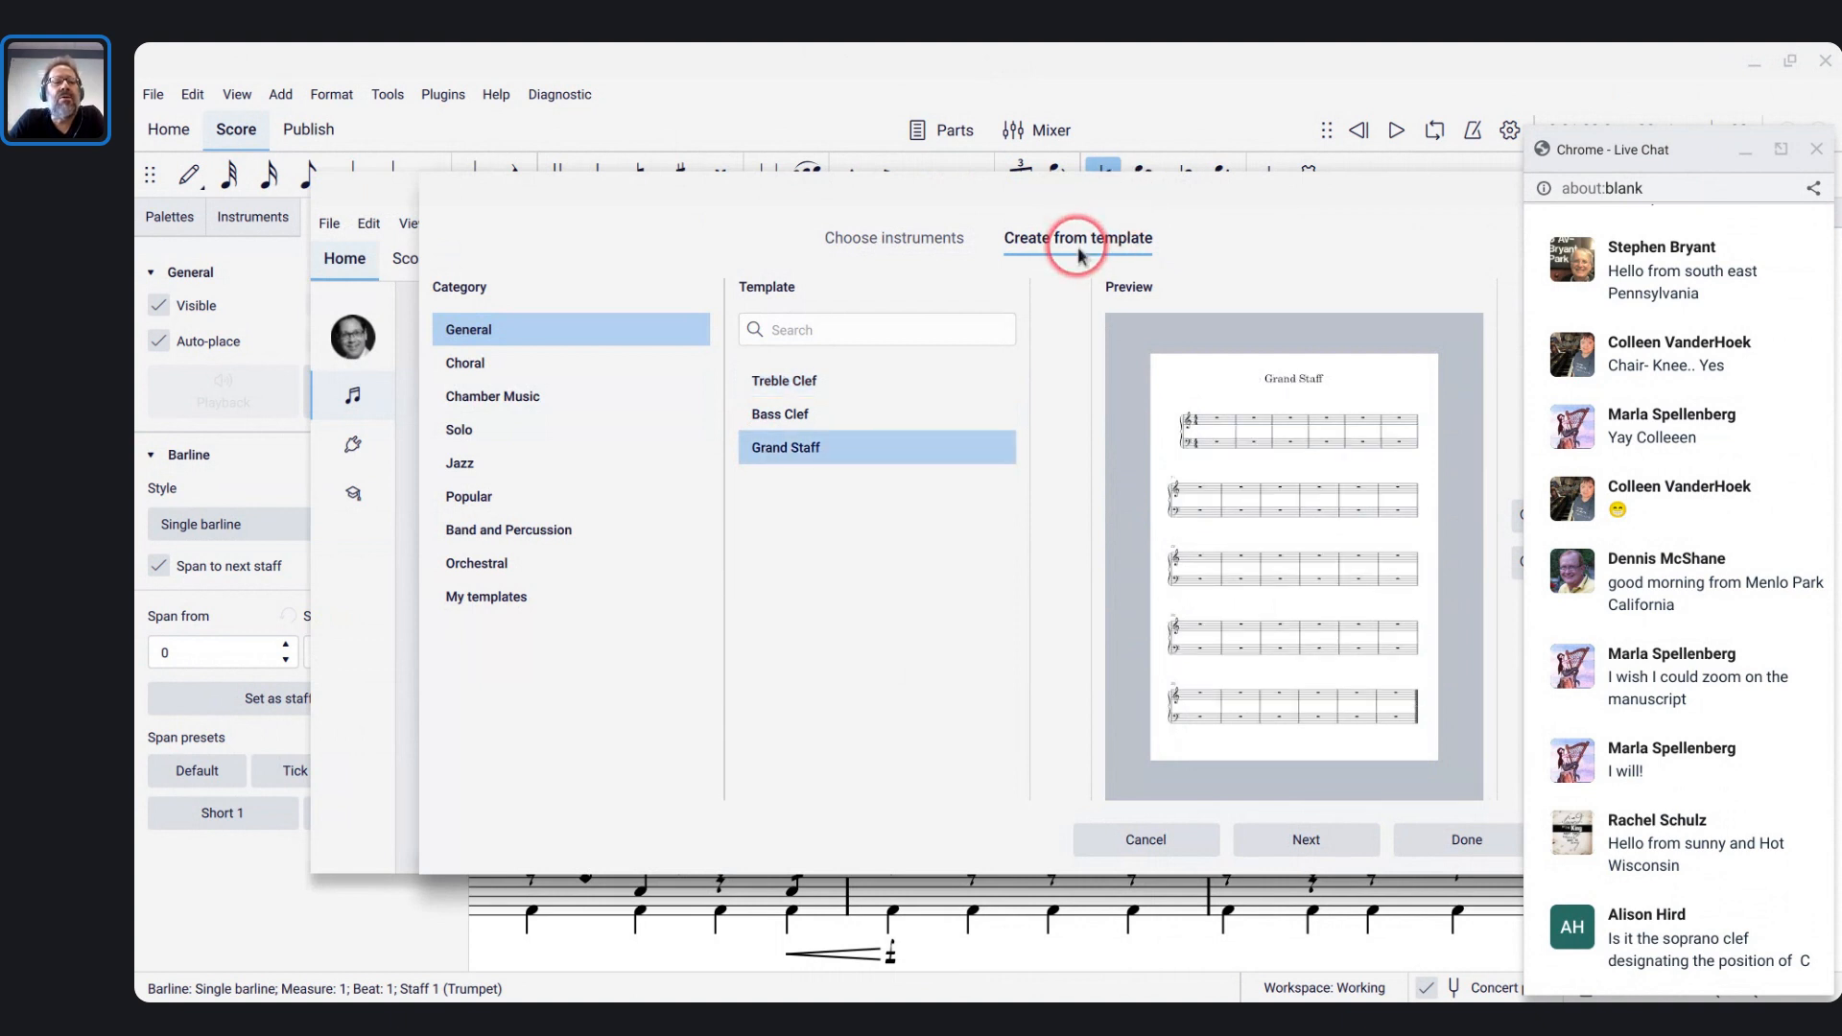
pyautogui.click(463, 429)
pyautogui.click(770, 387)
pyautogui.click(759, 483)
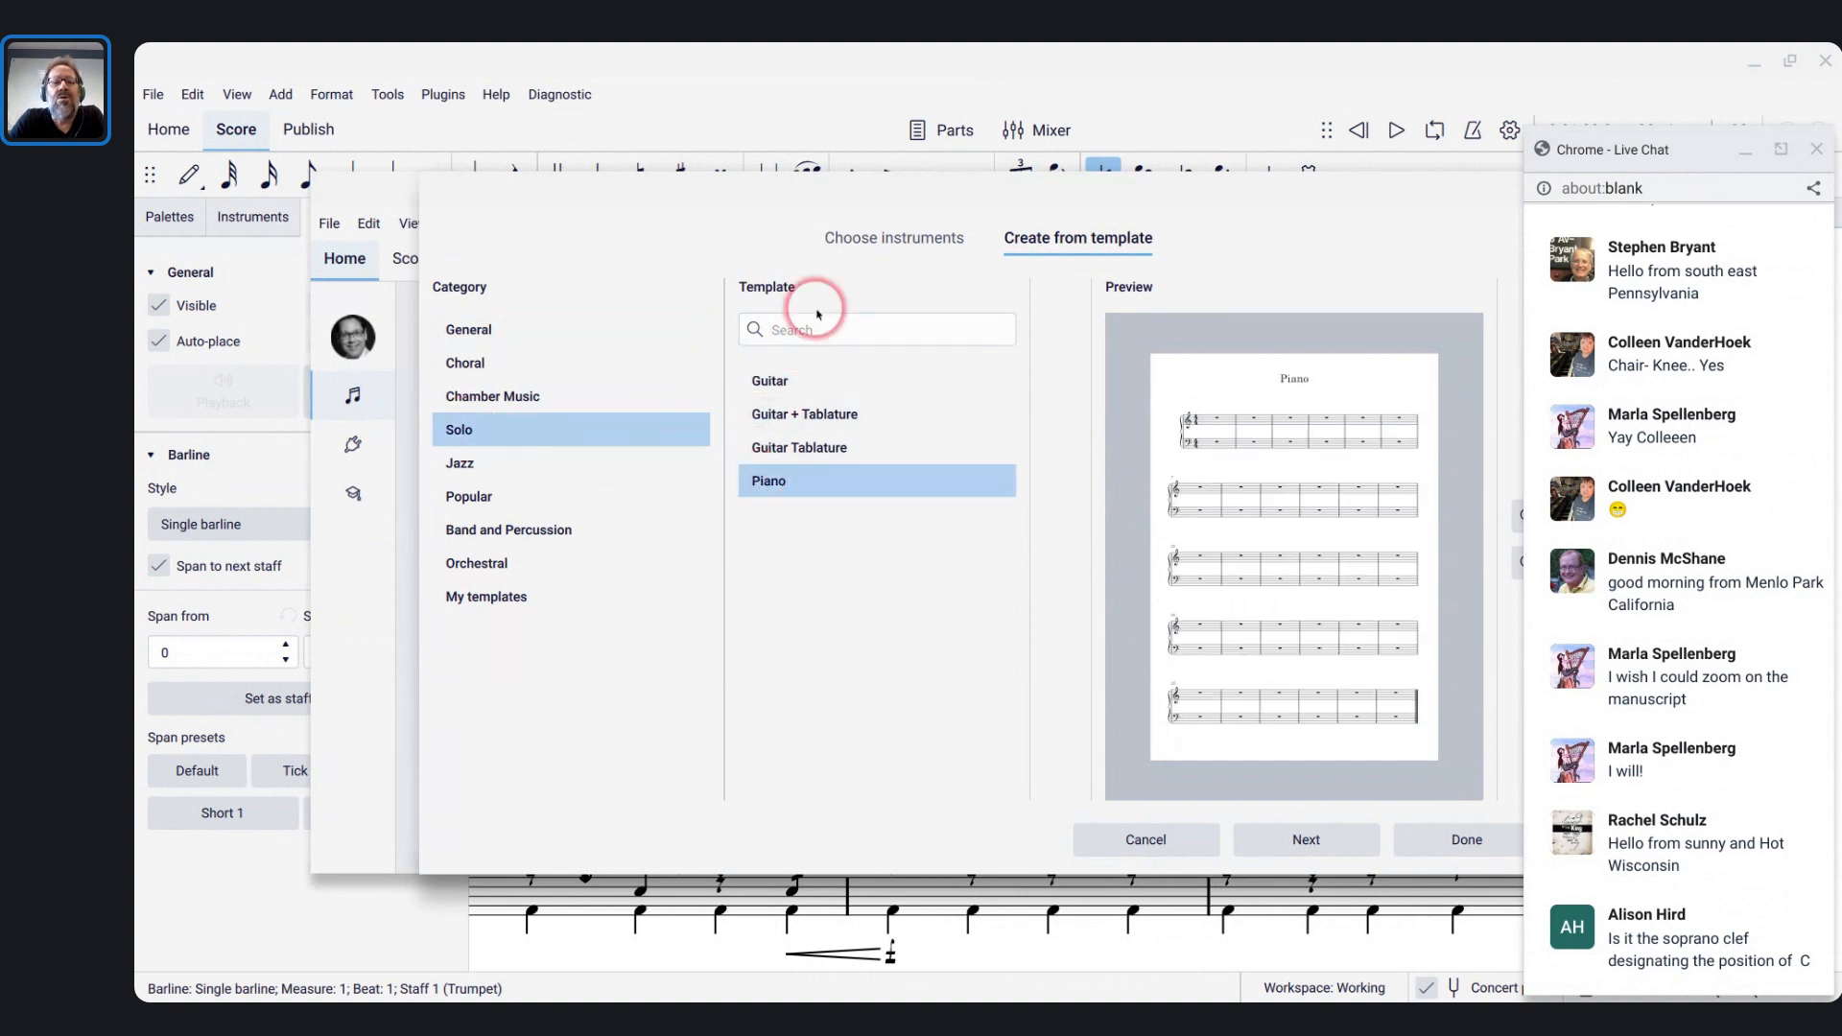
# - Choose individual instruments instead of a template and add Piano from the Keyboards family to the score
pyautogui.click(844, 240)
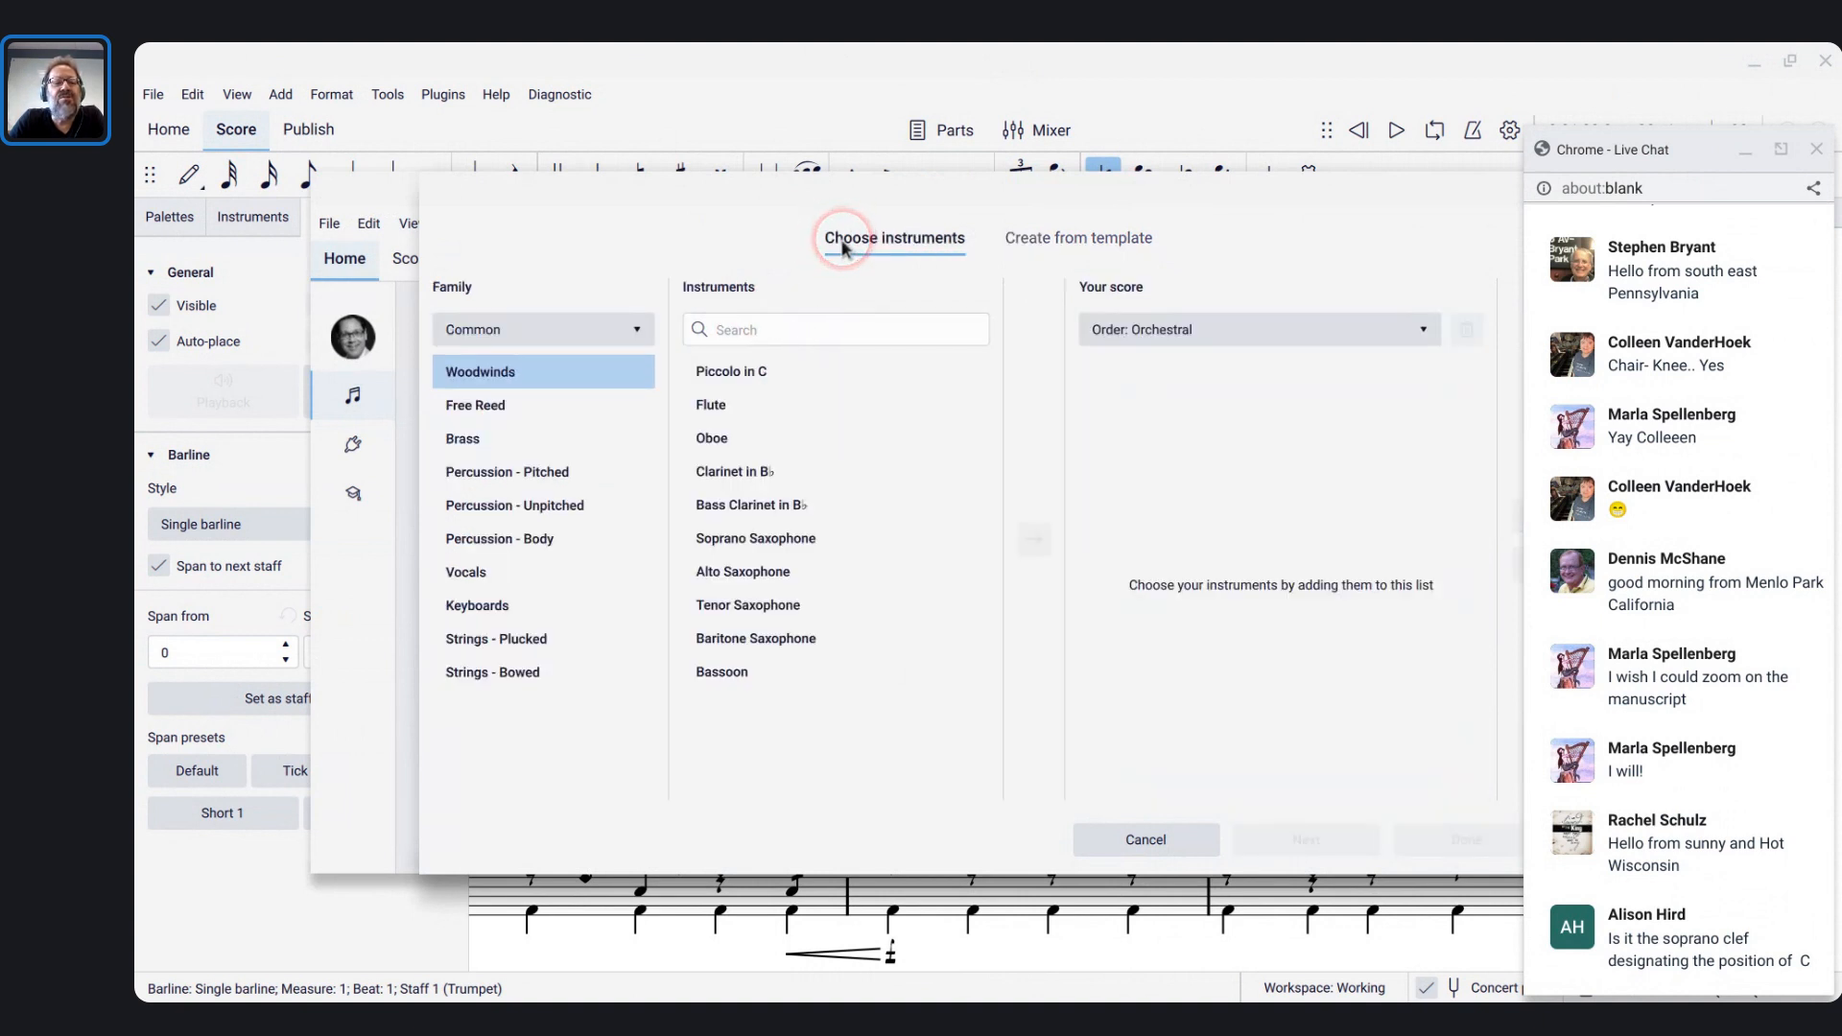
pyautogui.click(494, 606)
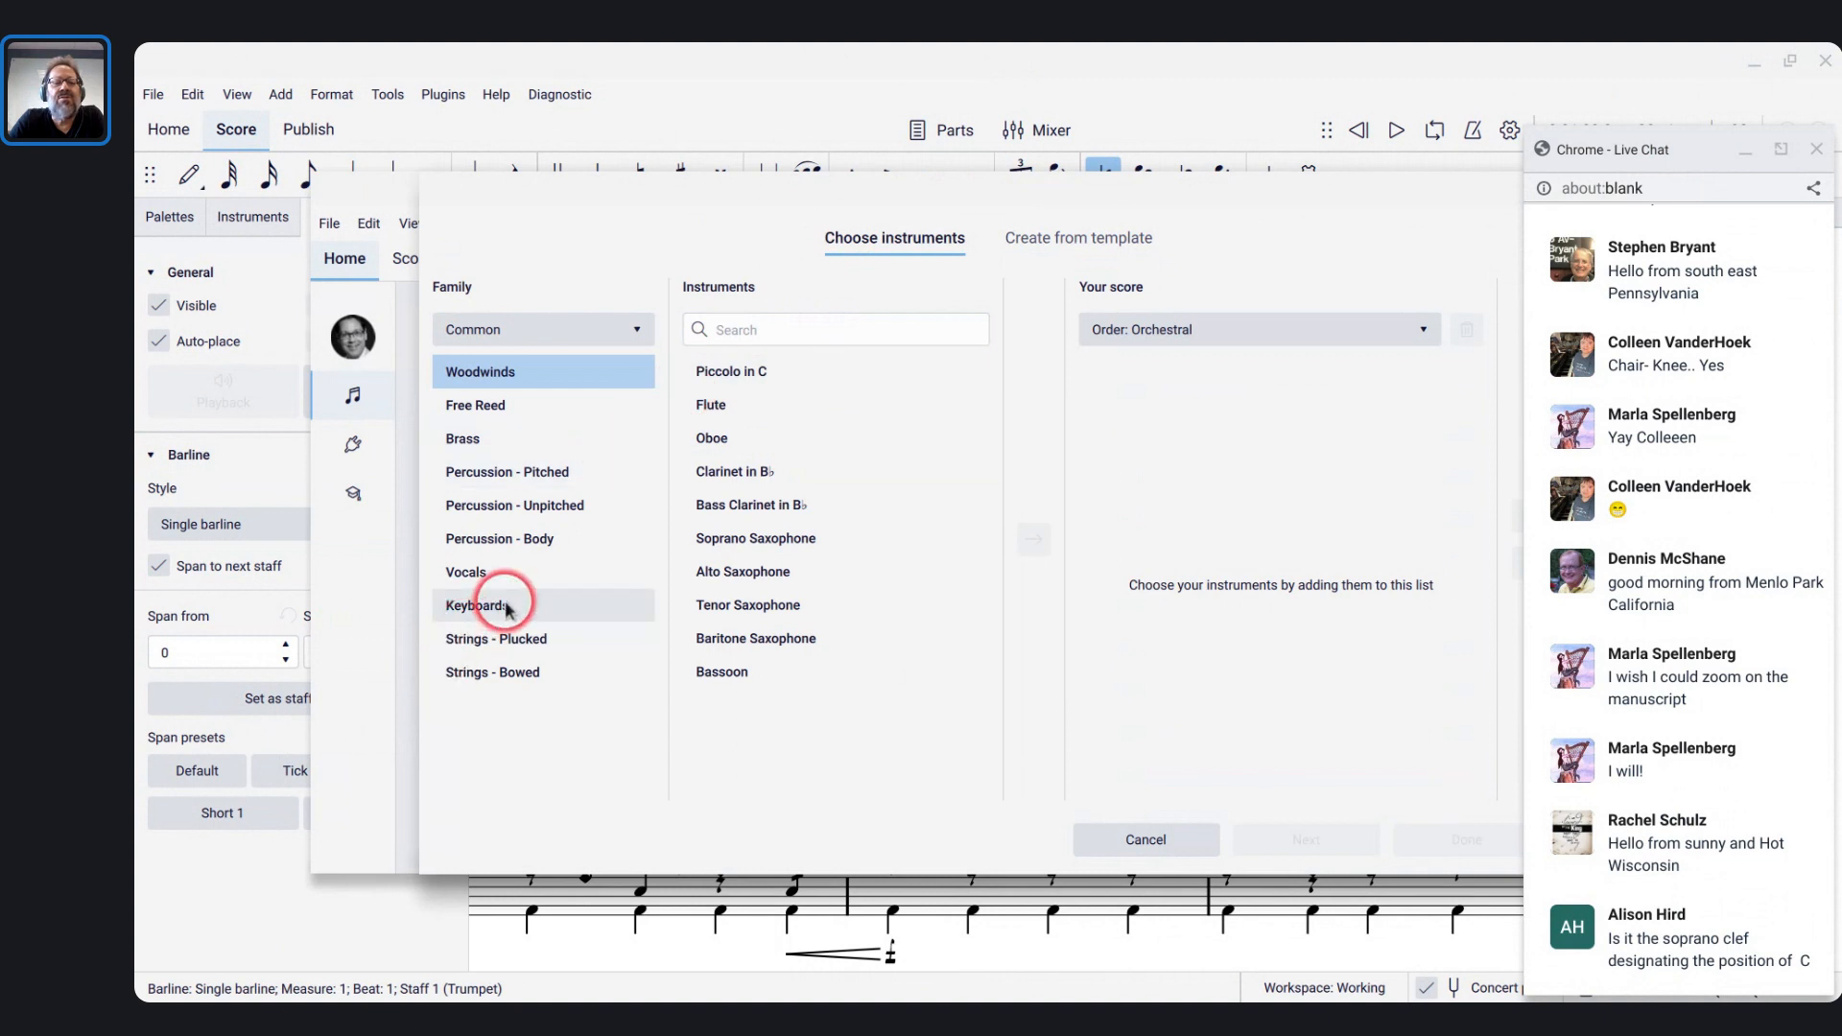
pyautogui.click(715, 419)
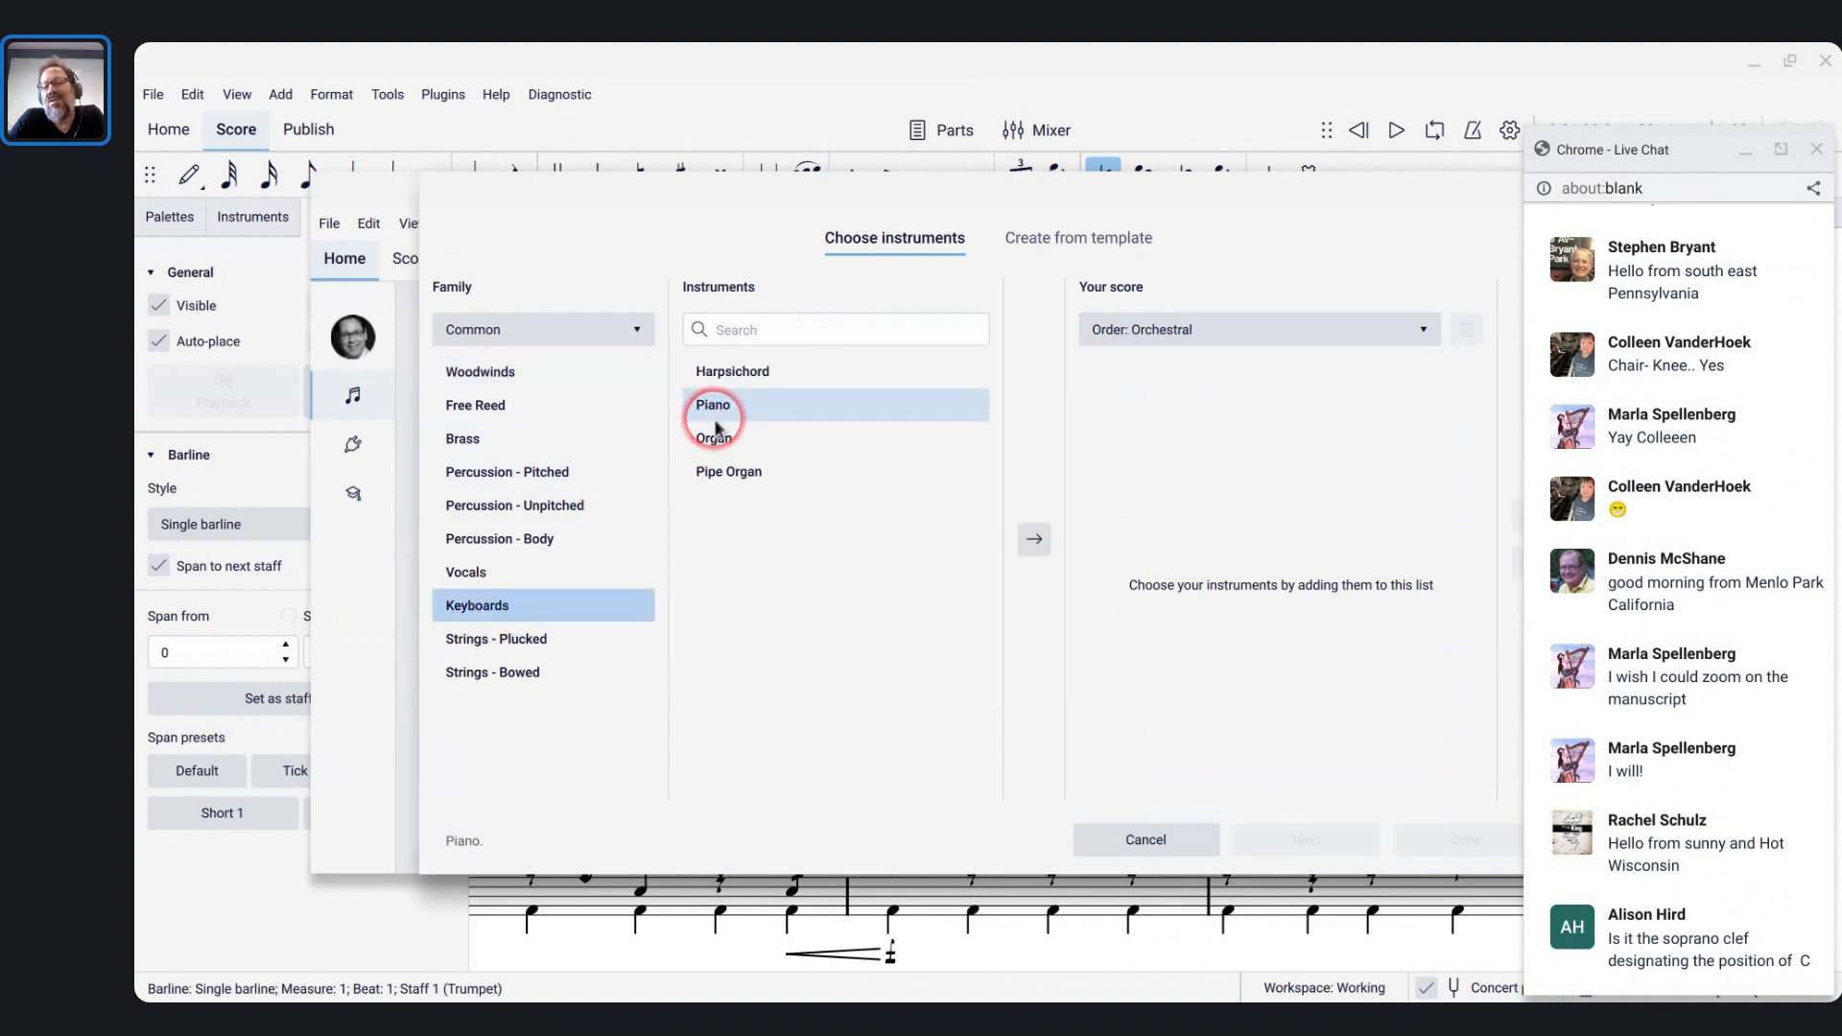
pyautogui.doubleClick(714, 419)
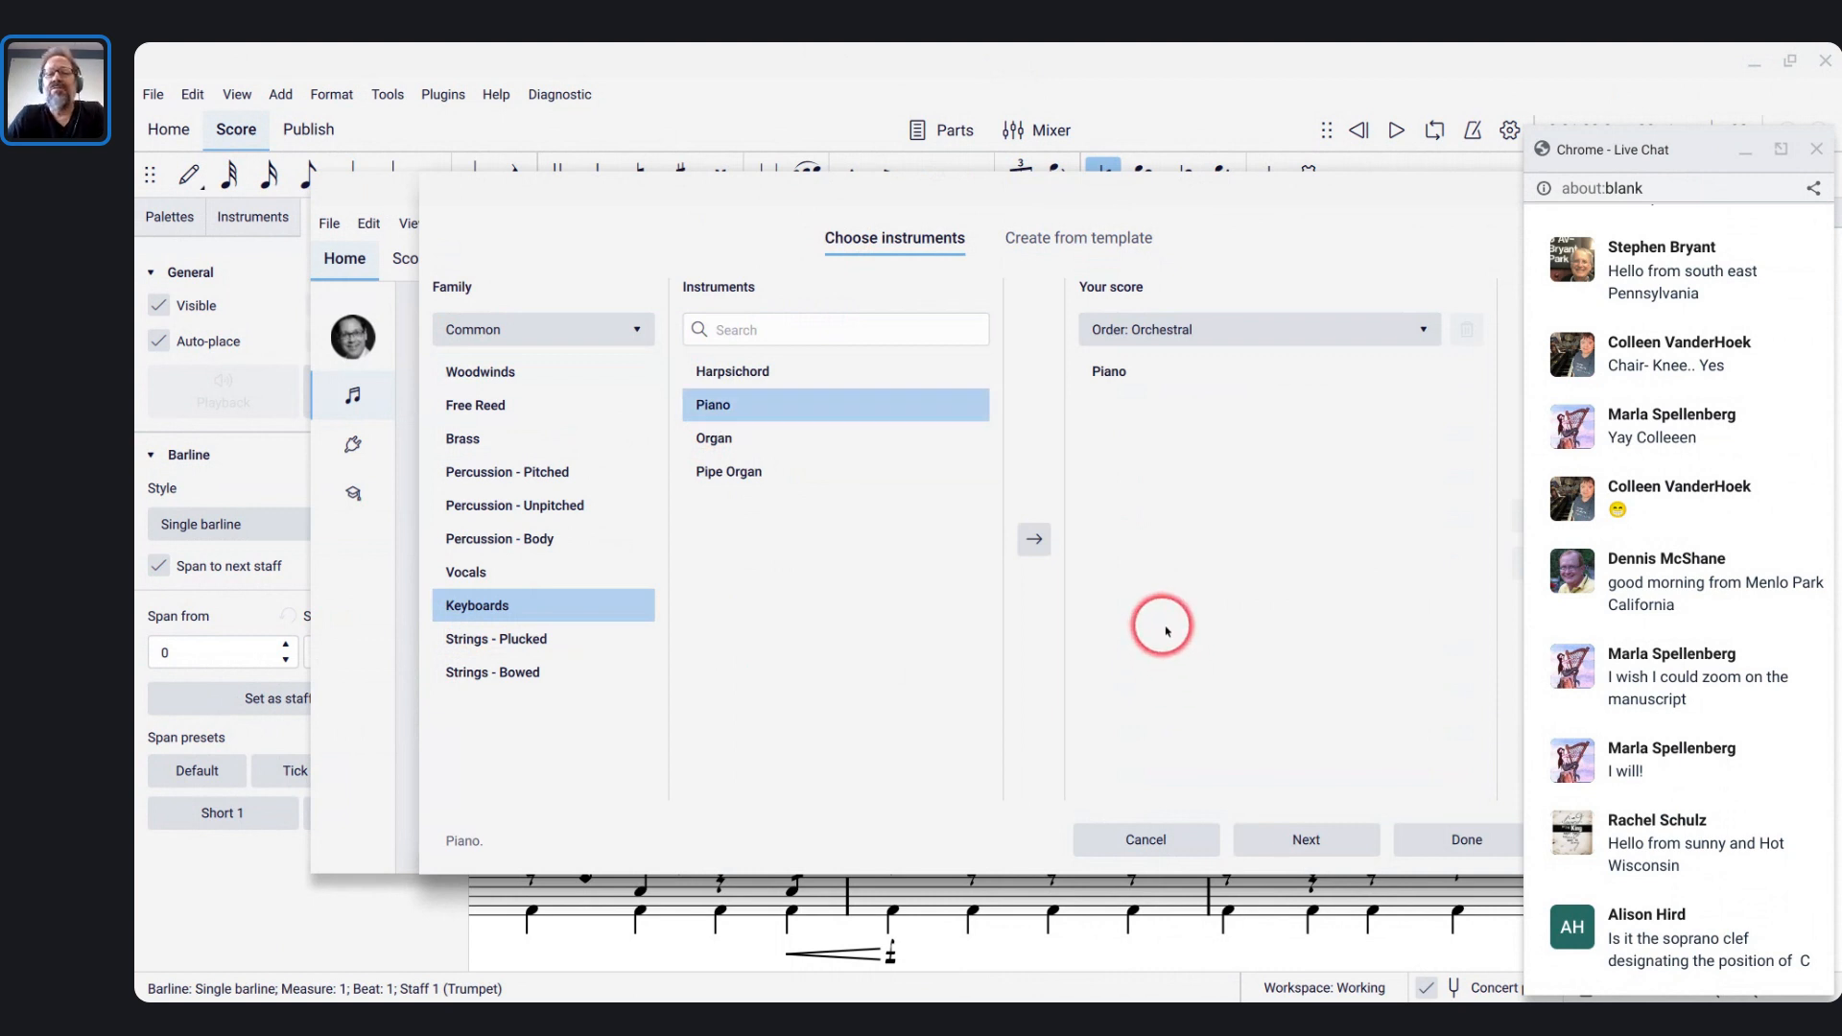
# - Base the new score on the Piano template in the Solo category and continue to the additional score information
pyautogui.click(1064, 236)
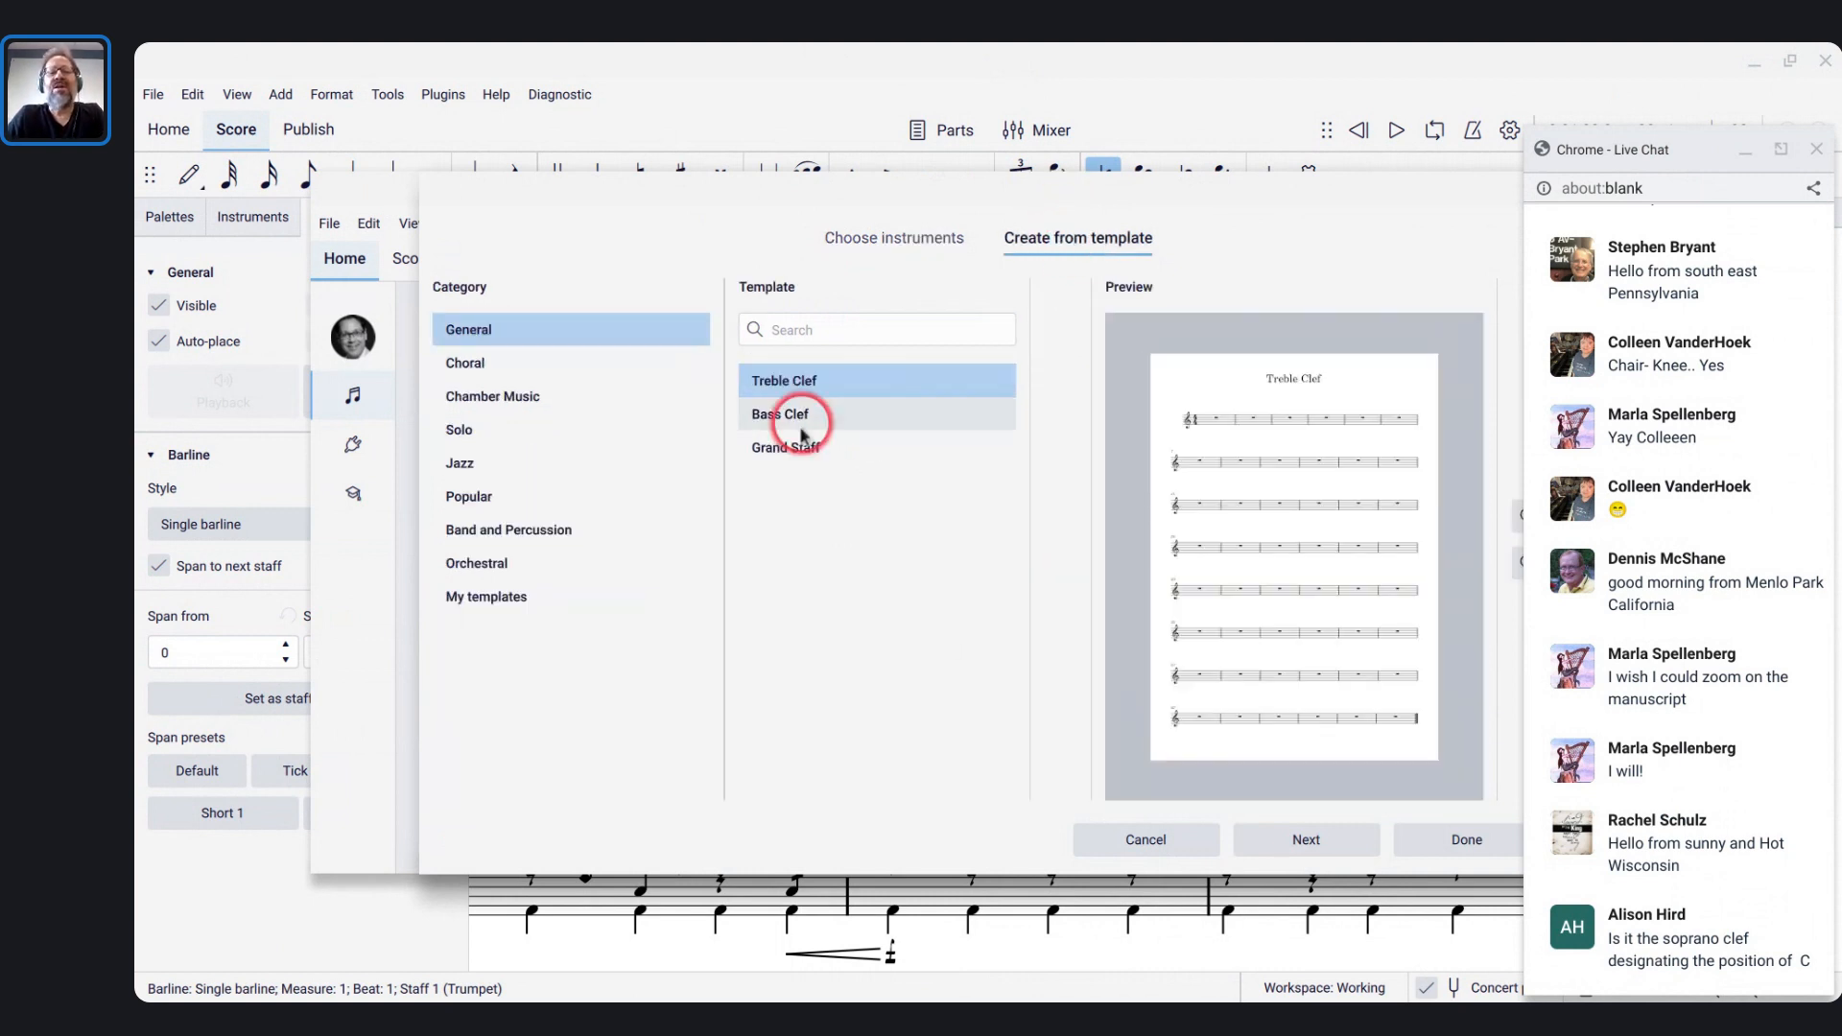
pyautogui.click(770, 451)
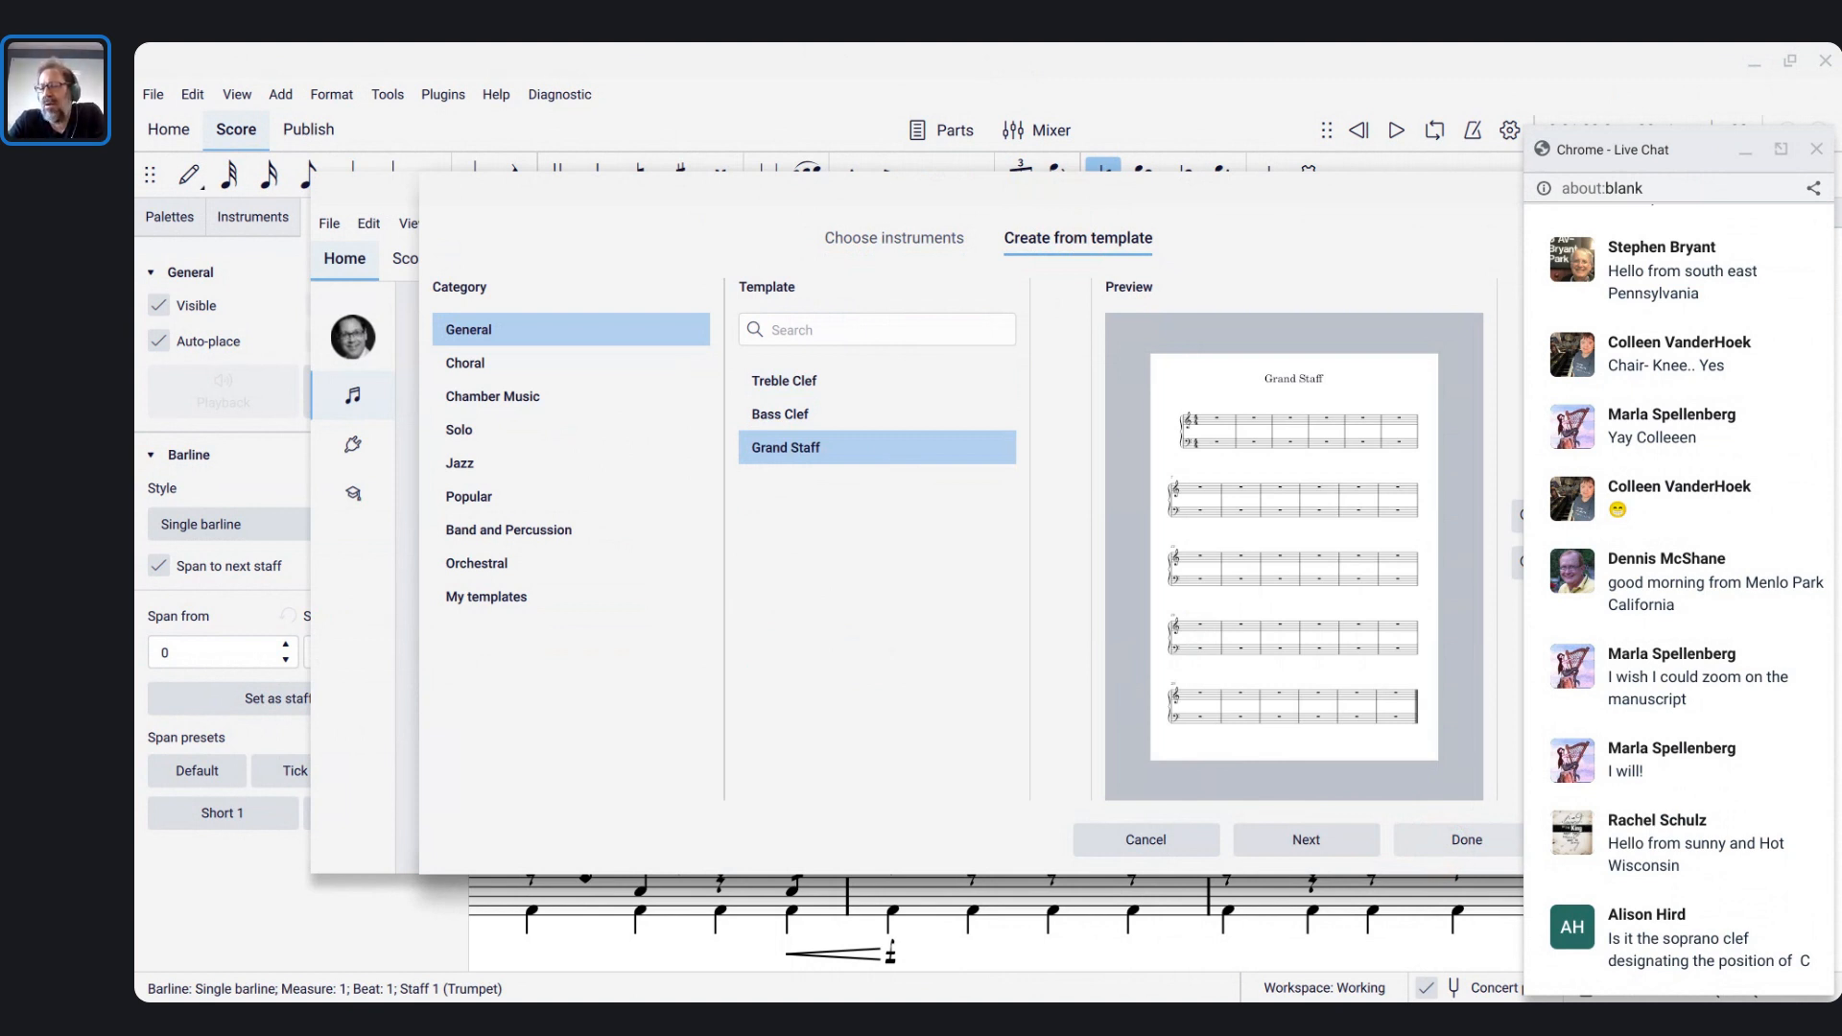
pyautogui.click(468, 432)
pyautogui.click(773, 486)
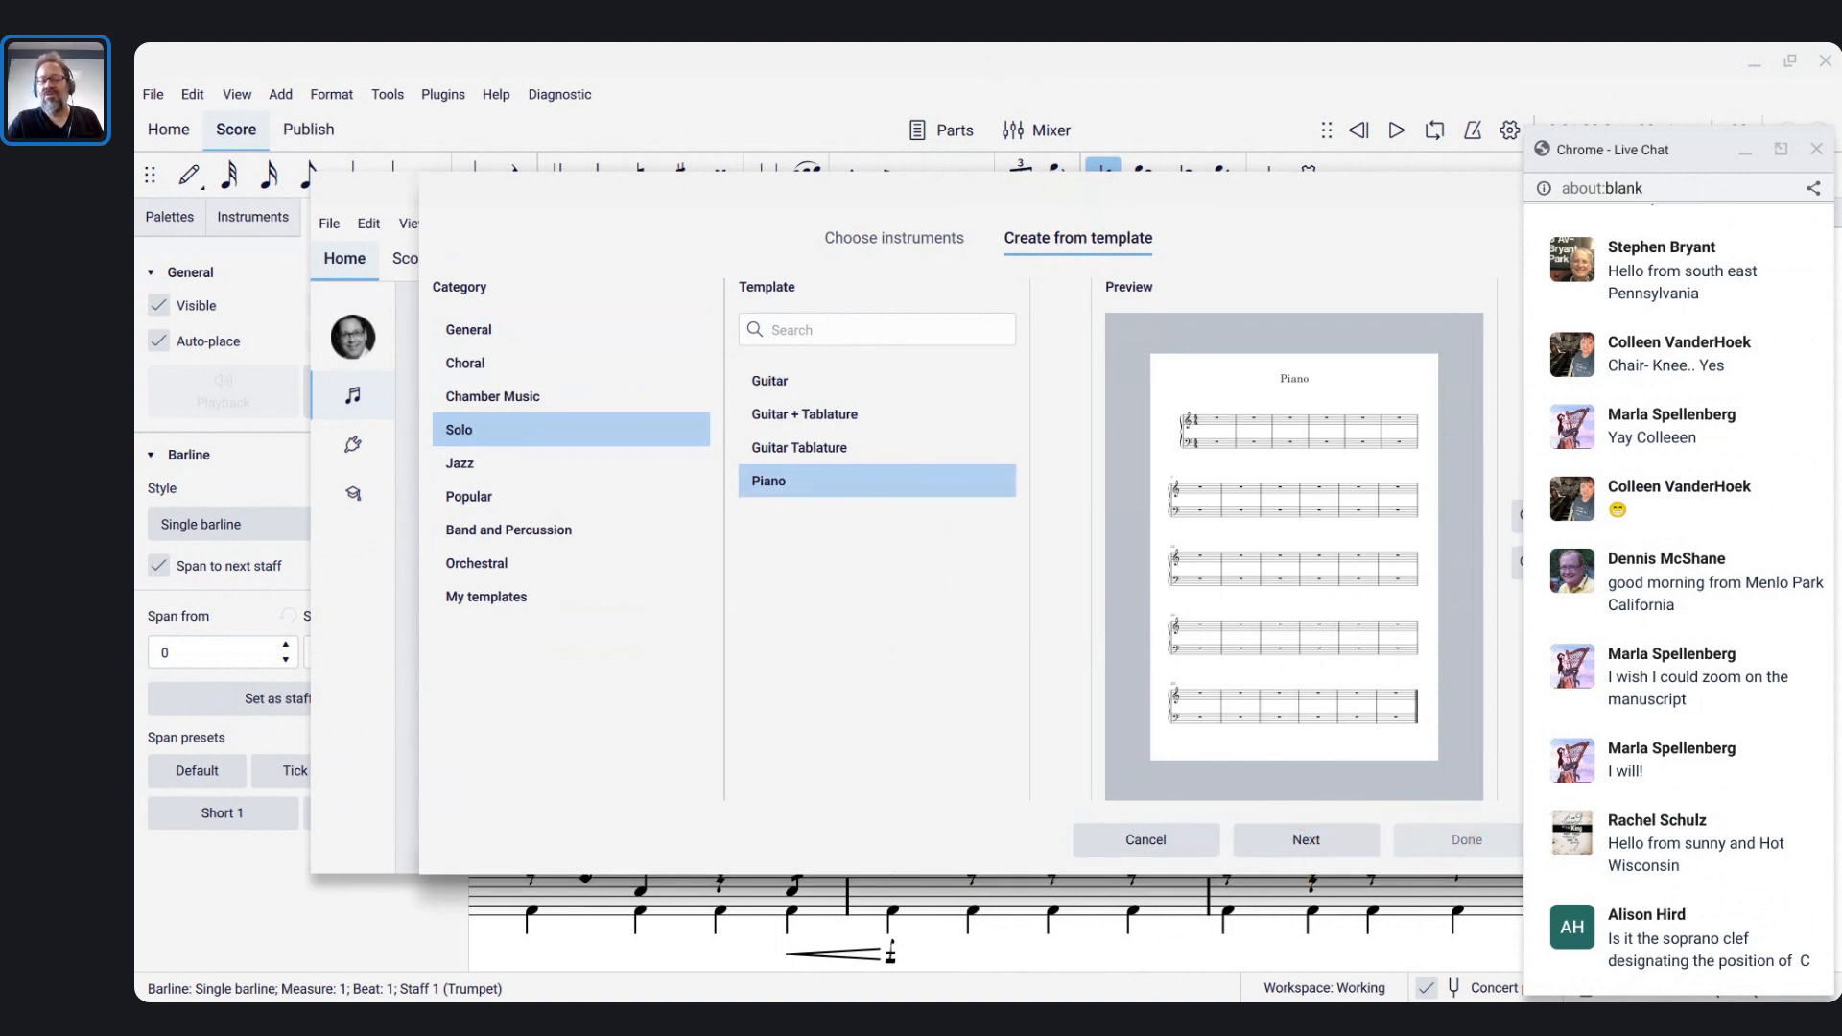
pyautogui.click(1277, 853)
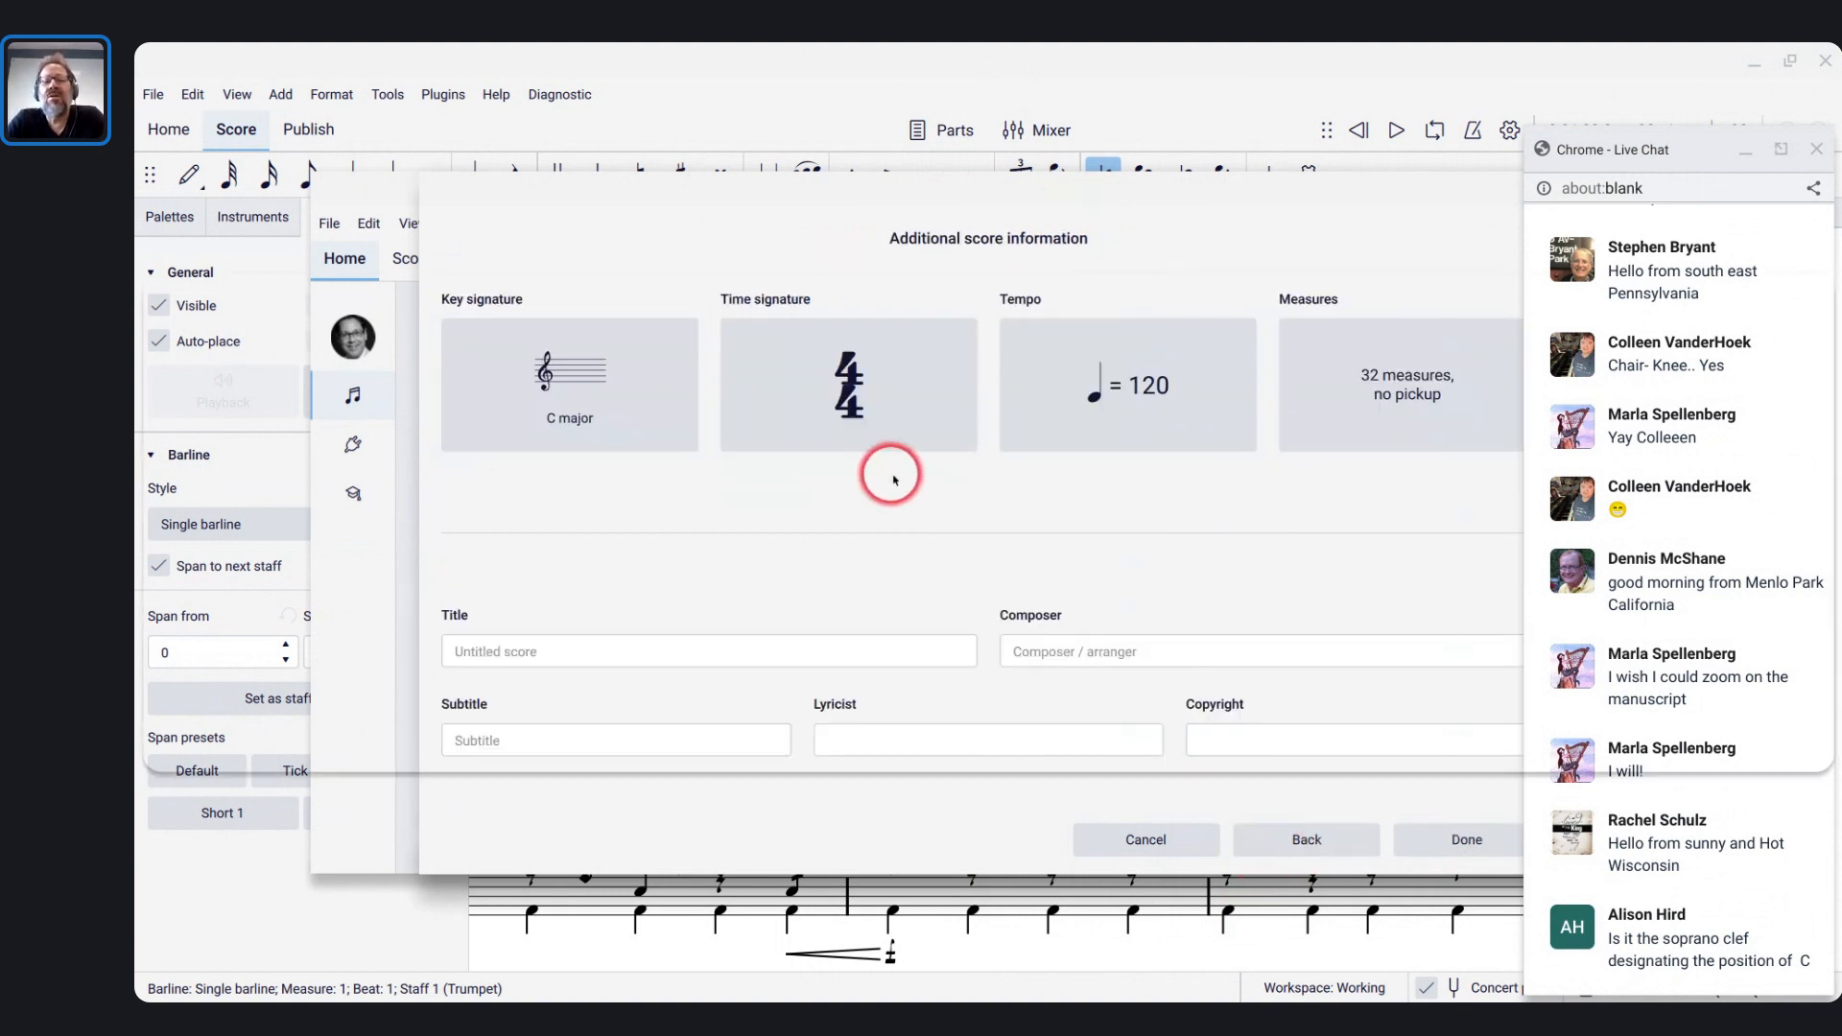
# - Switch to the Chrome window with IMSLP01005-Pre_fug1.pdf and examine the title, tempo marking, and key and time signatures of the prelude
pyautogui.hotkey('alt', 'Tab')
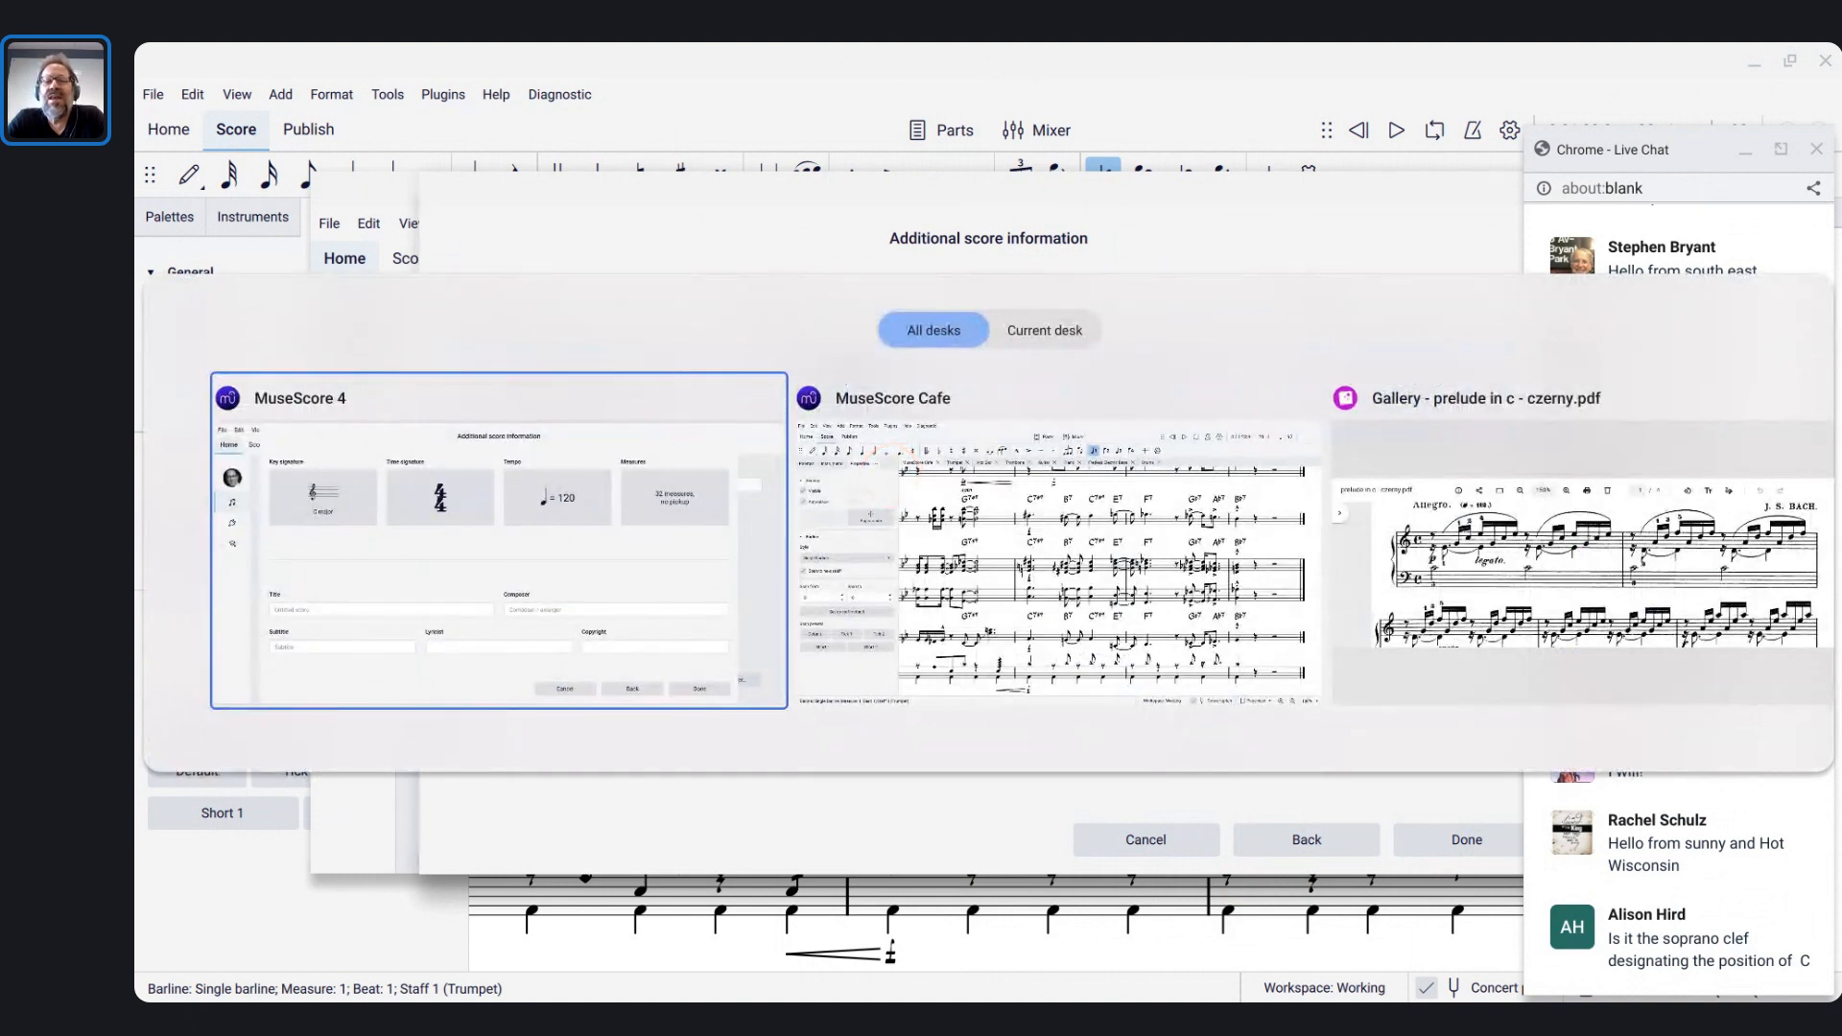
pyautogui.hotkey('alt', 'Tab')
pyautogui.hotkey('alt', 'Tab')
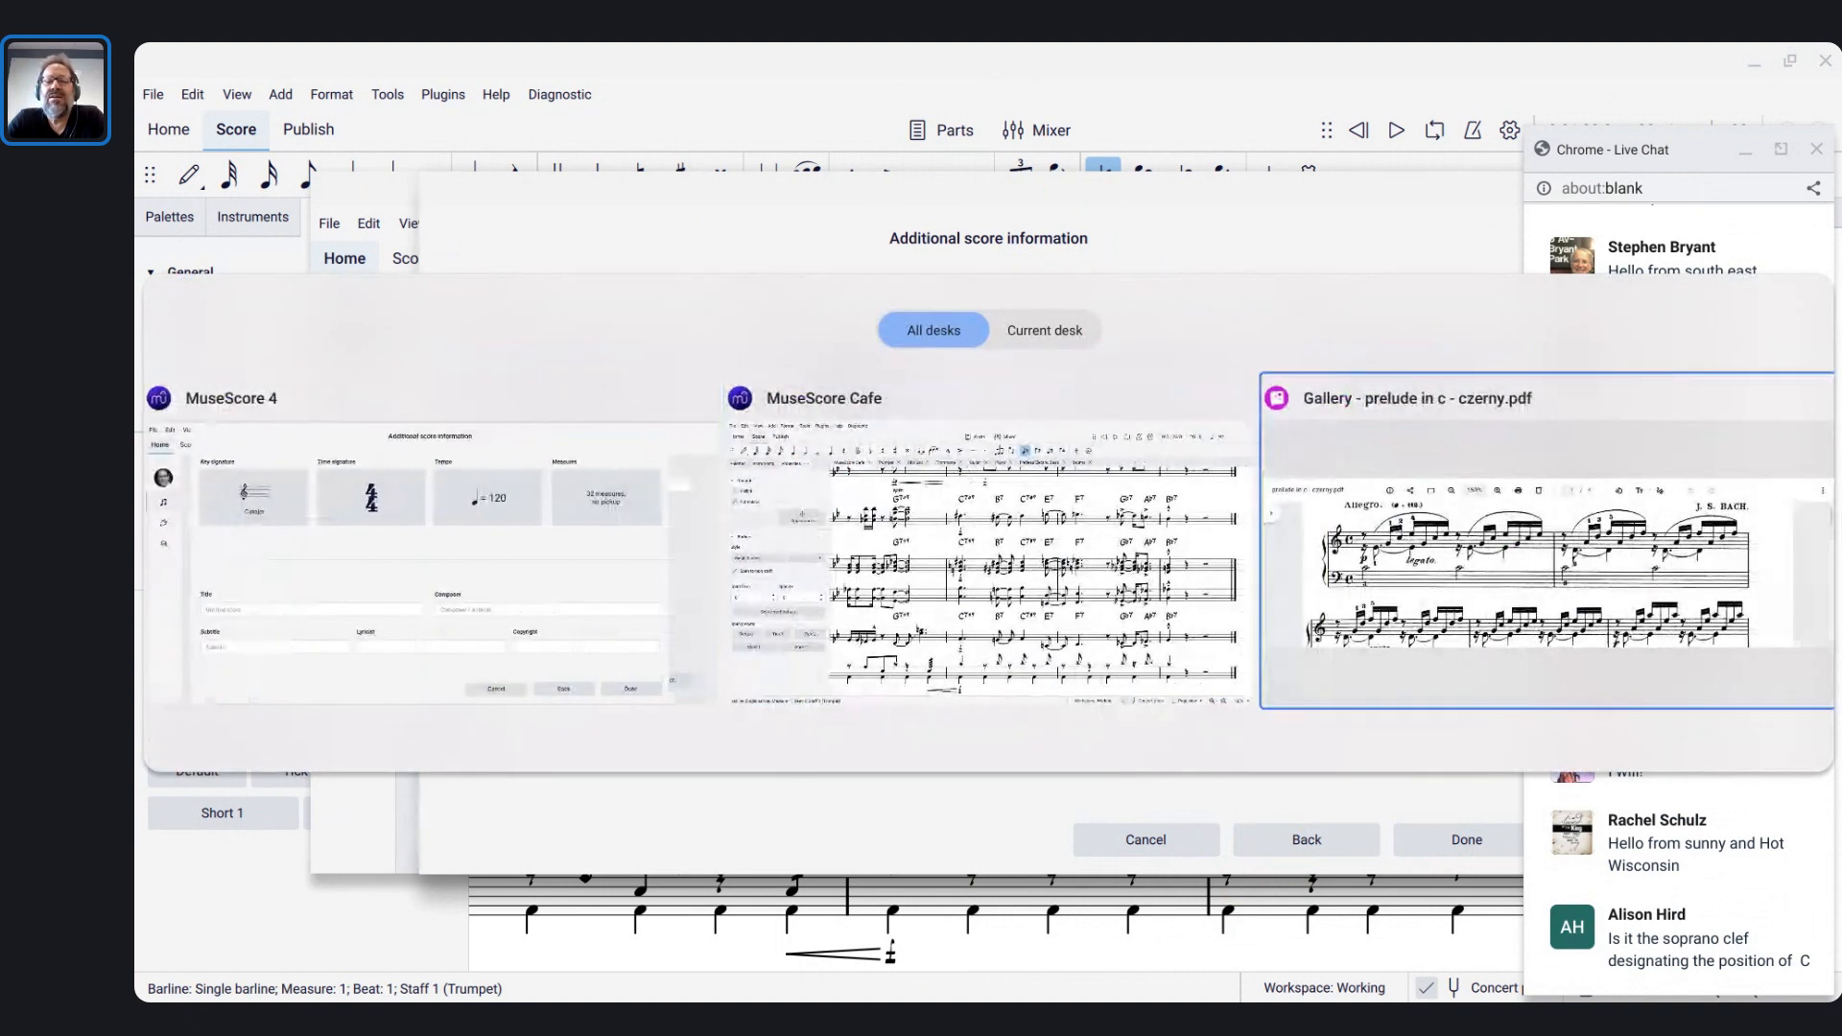
pyautogui.hotkey('alt', 'Tab')
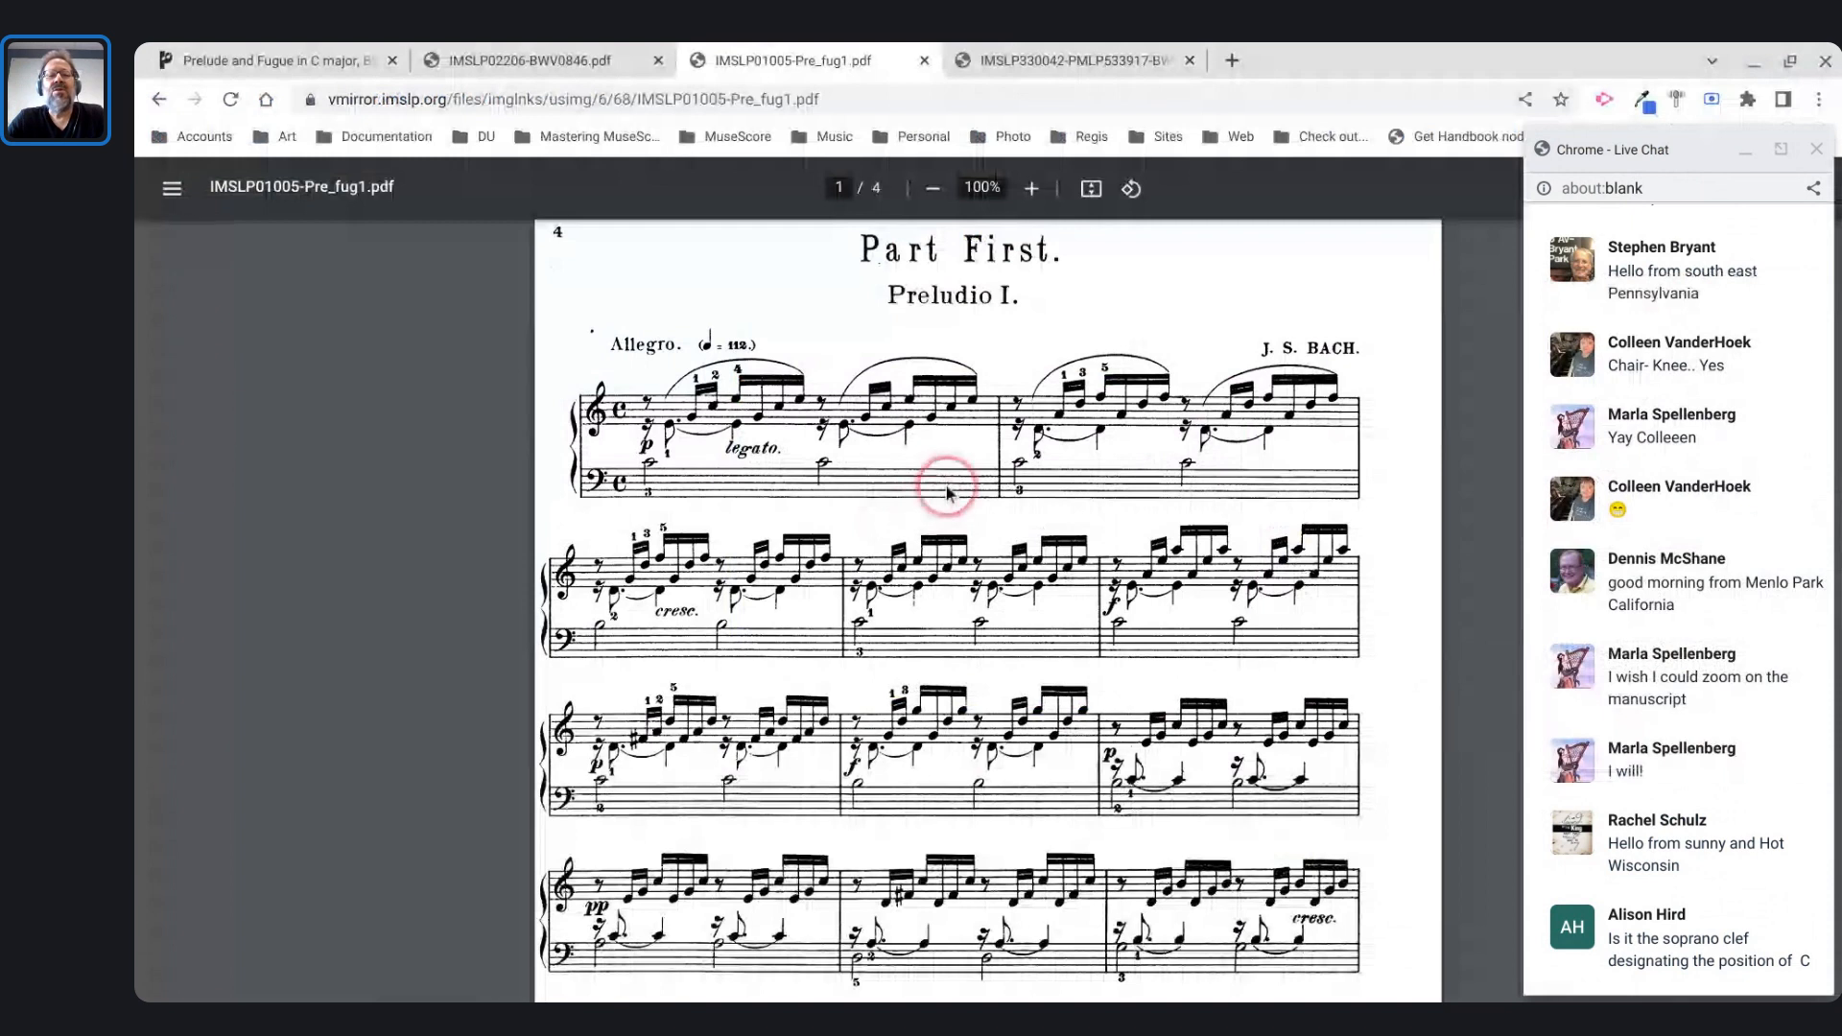
pyautogui.scroll(1, 947, 487)
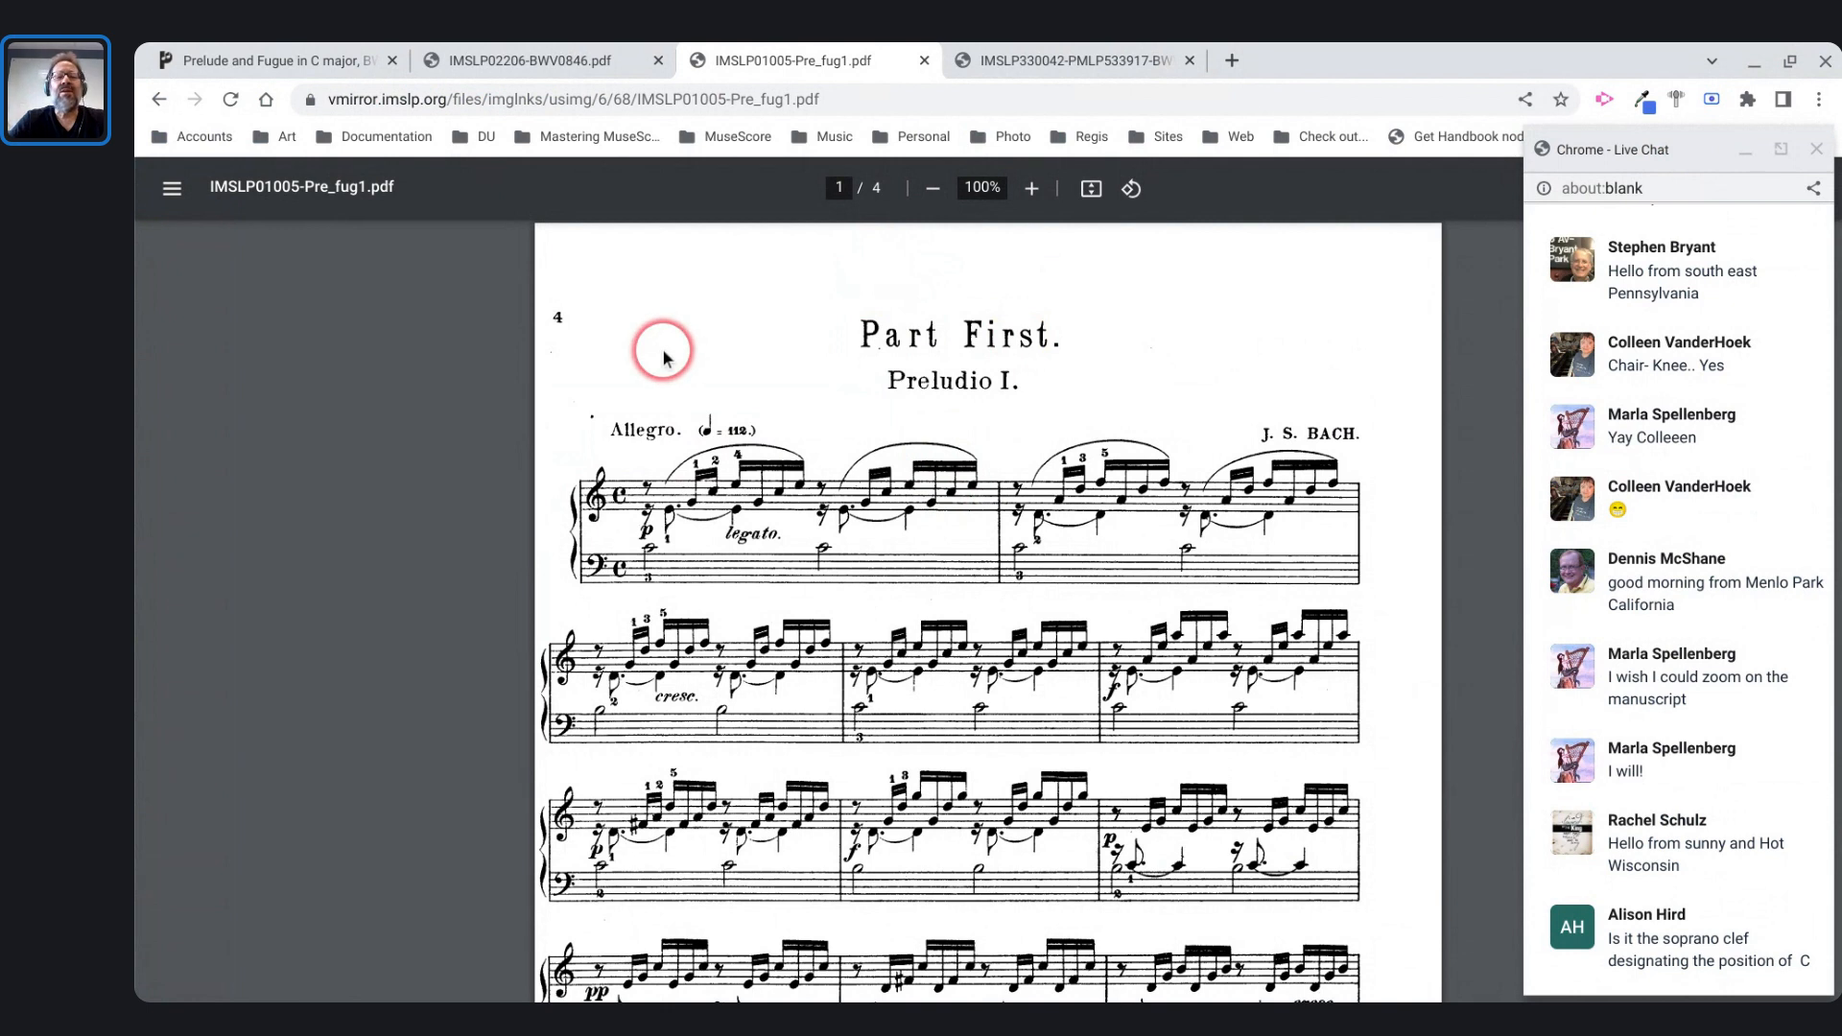
pyautogui.scroll(-7, 909, 343)
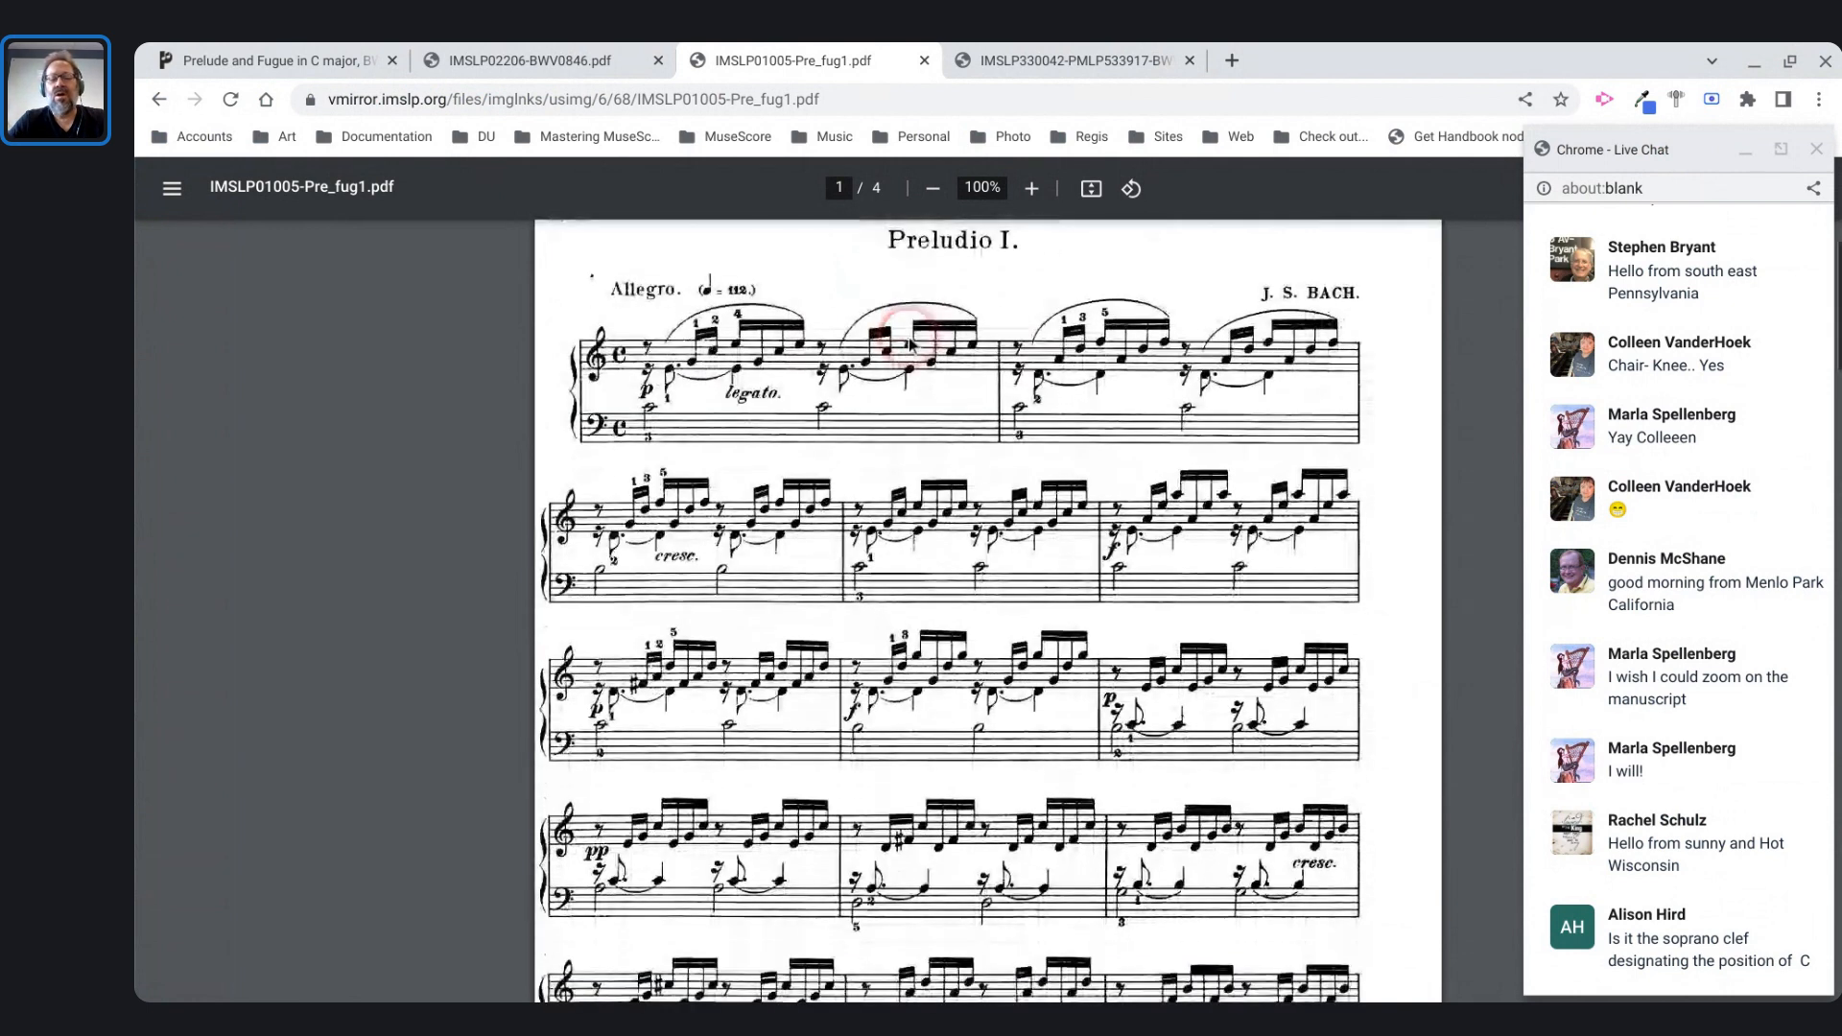
pyautogui.scroll(6, 910, 346)
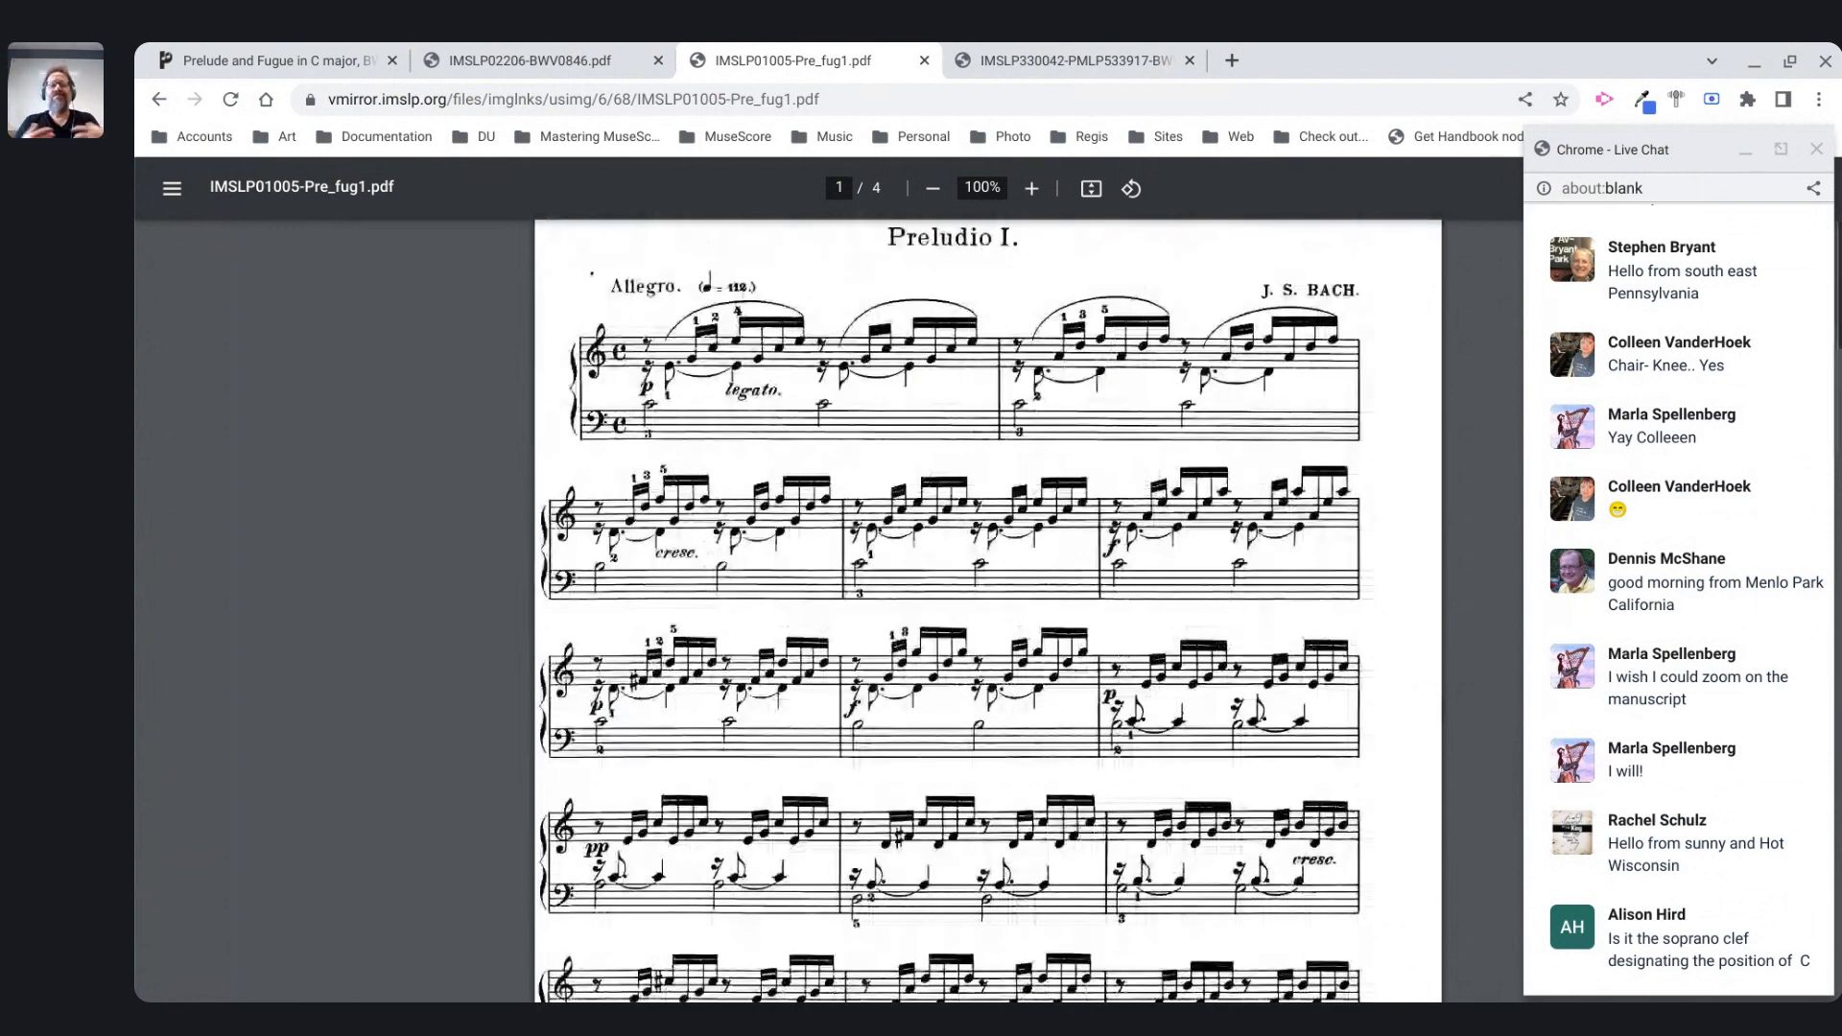
pyautogui.scroll(2, 988, 609)
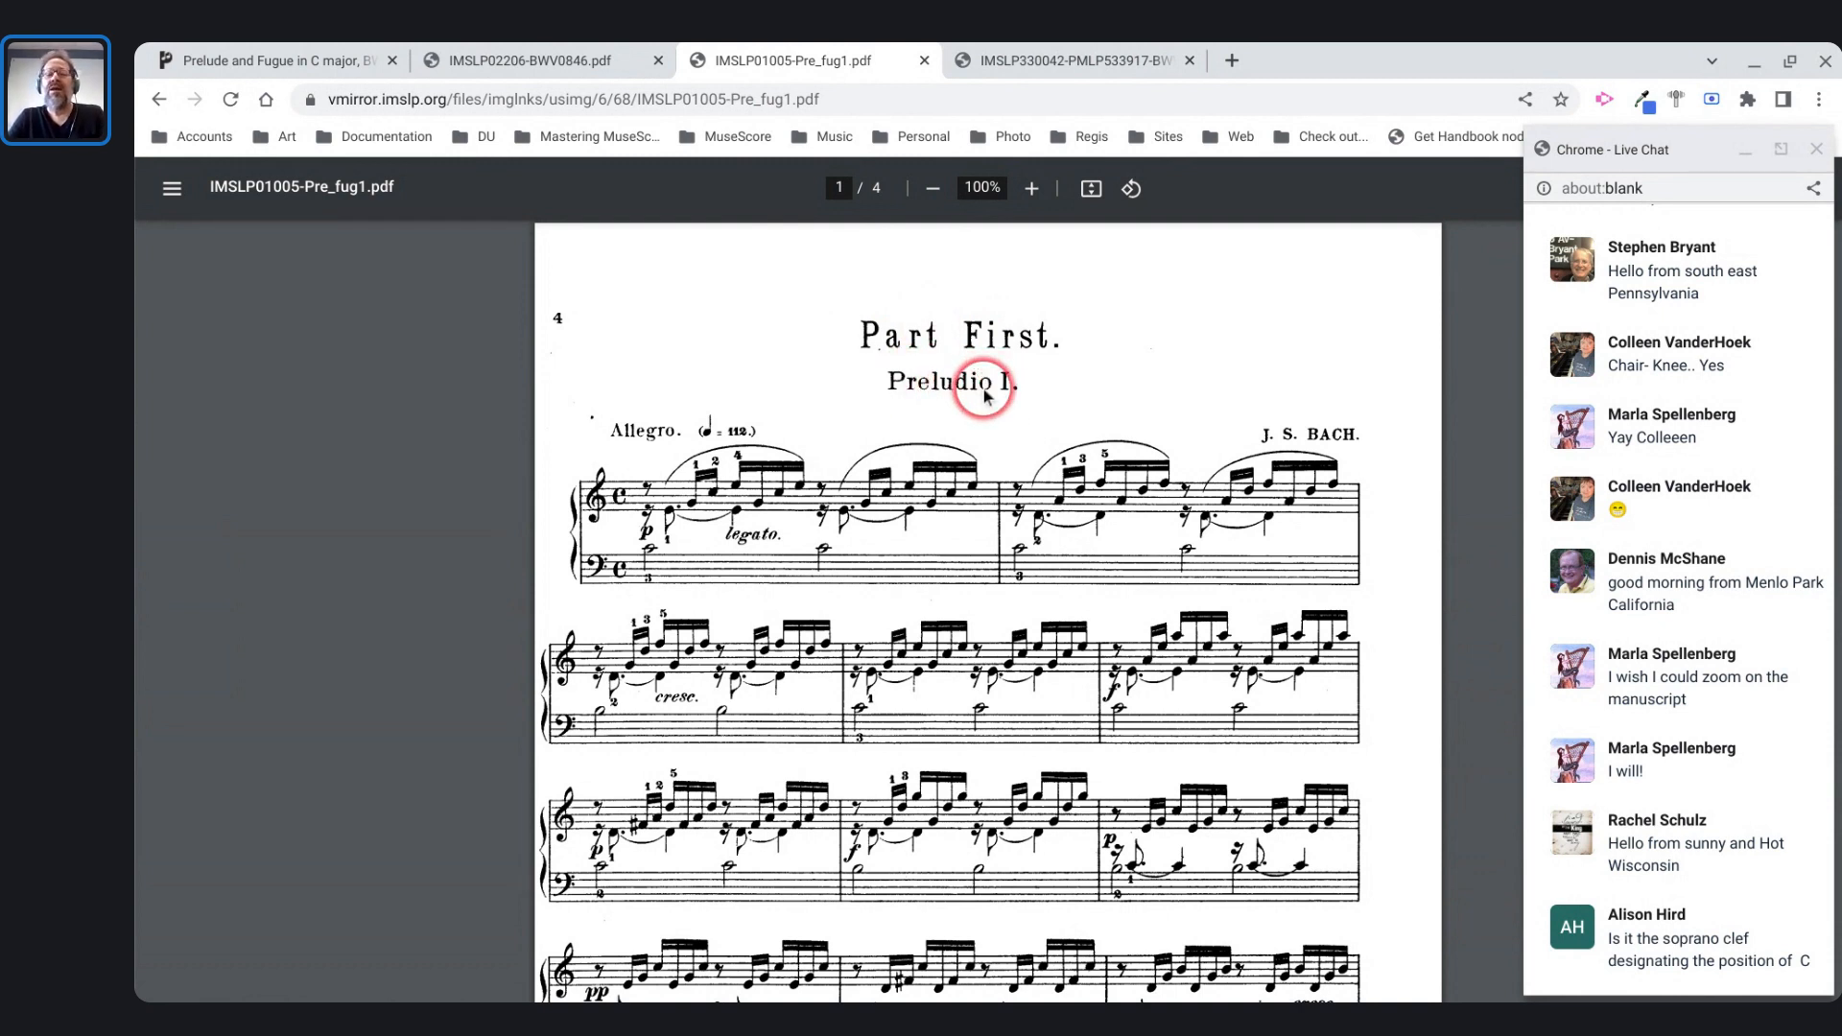
# - Return to the new score setup in MuseScore 4 and enter "Preludio I" as the title
pyautogui.hotkey('alt', 'Tab')
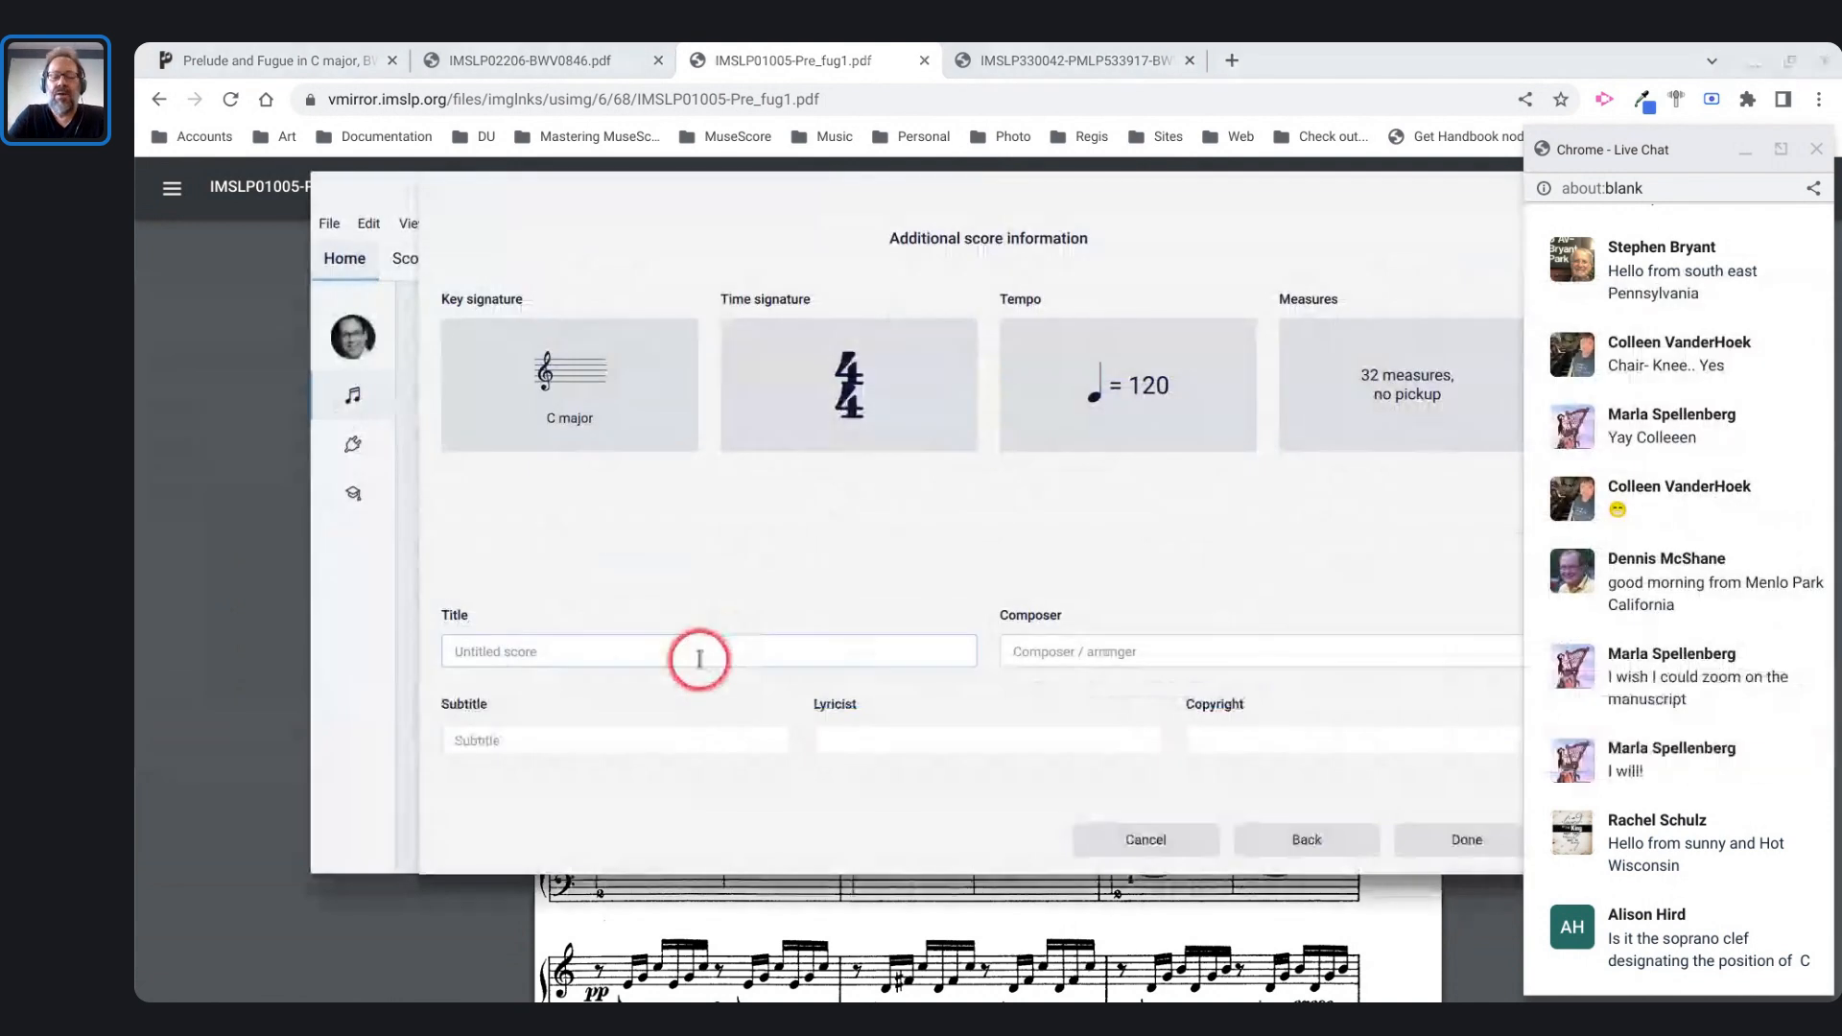
pyautogui.click(699, 659)
pyautogui.write('Preludio ')
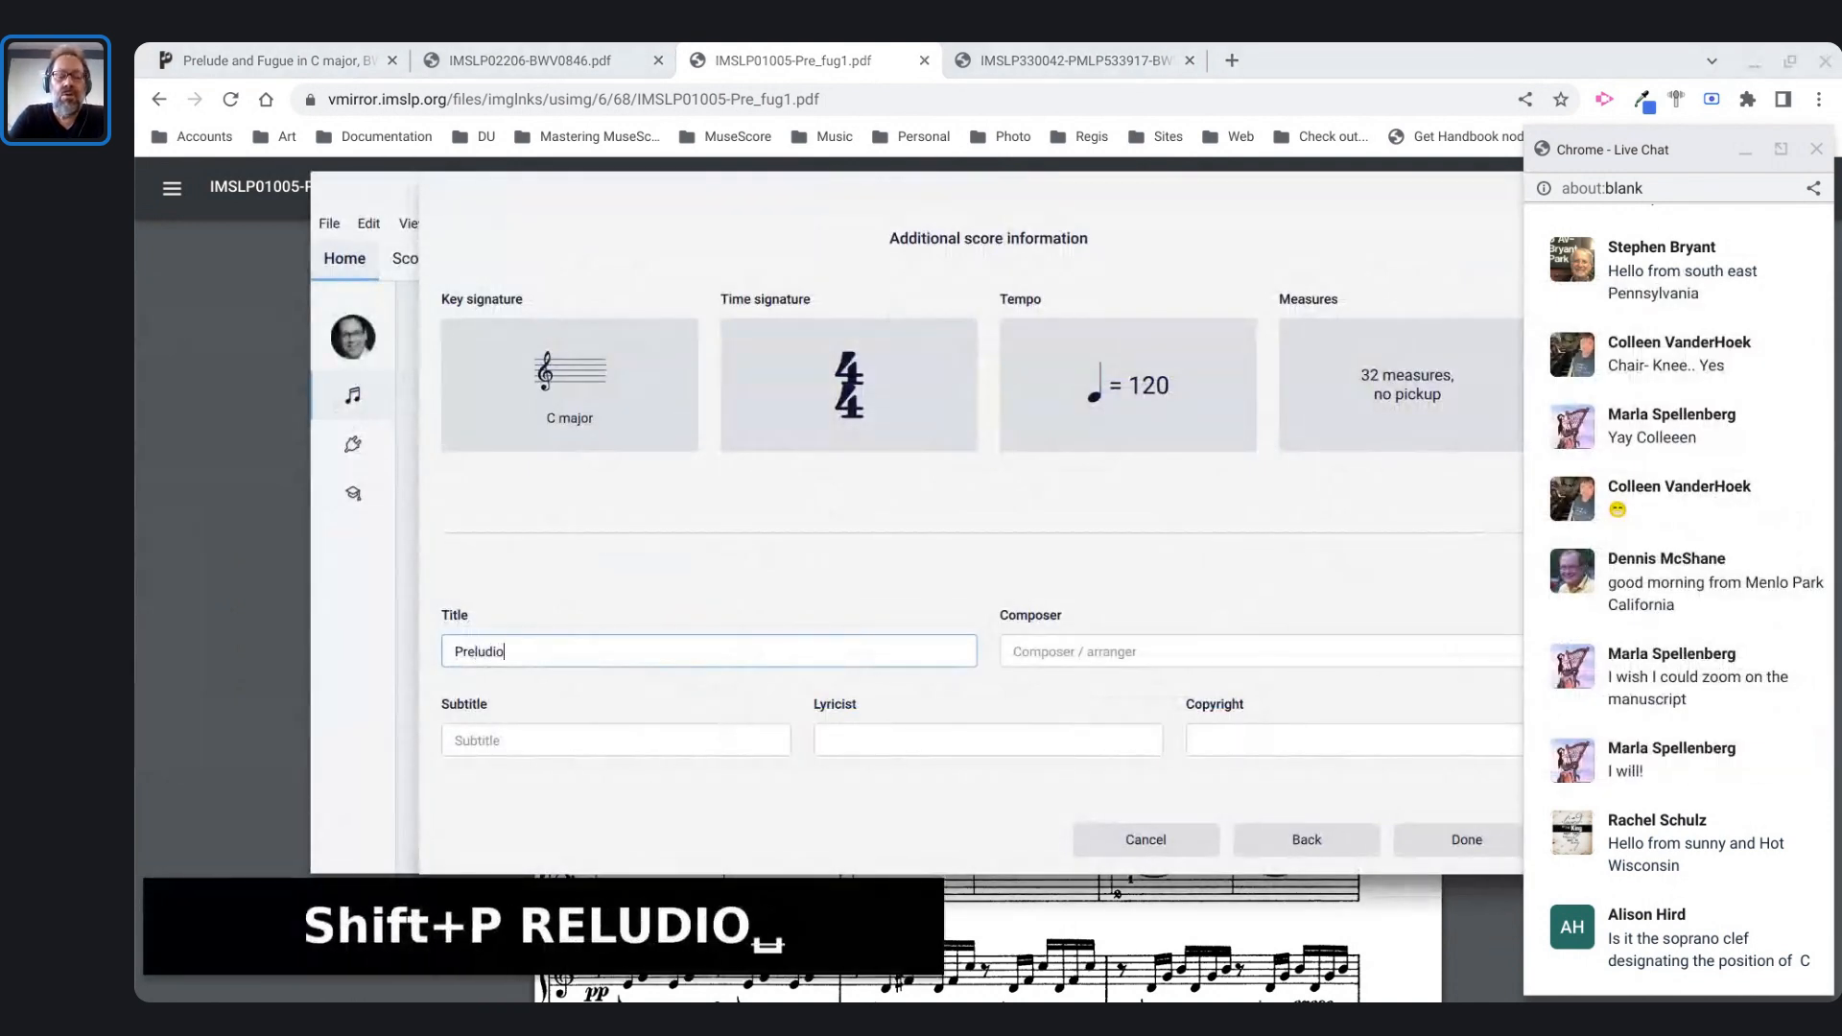
pyautogui.write('I')
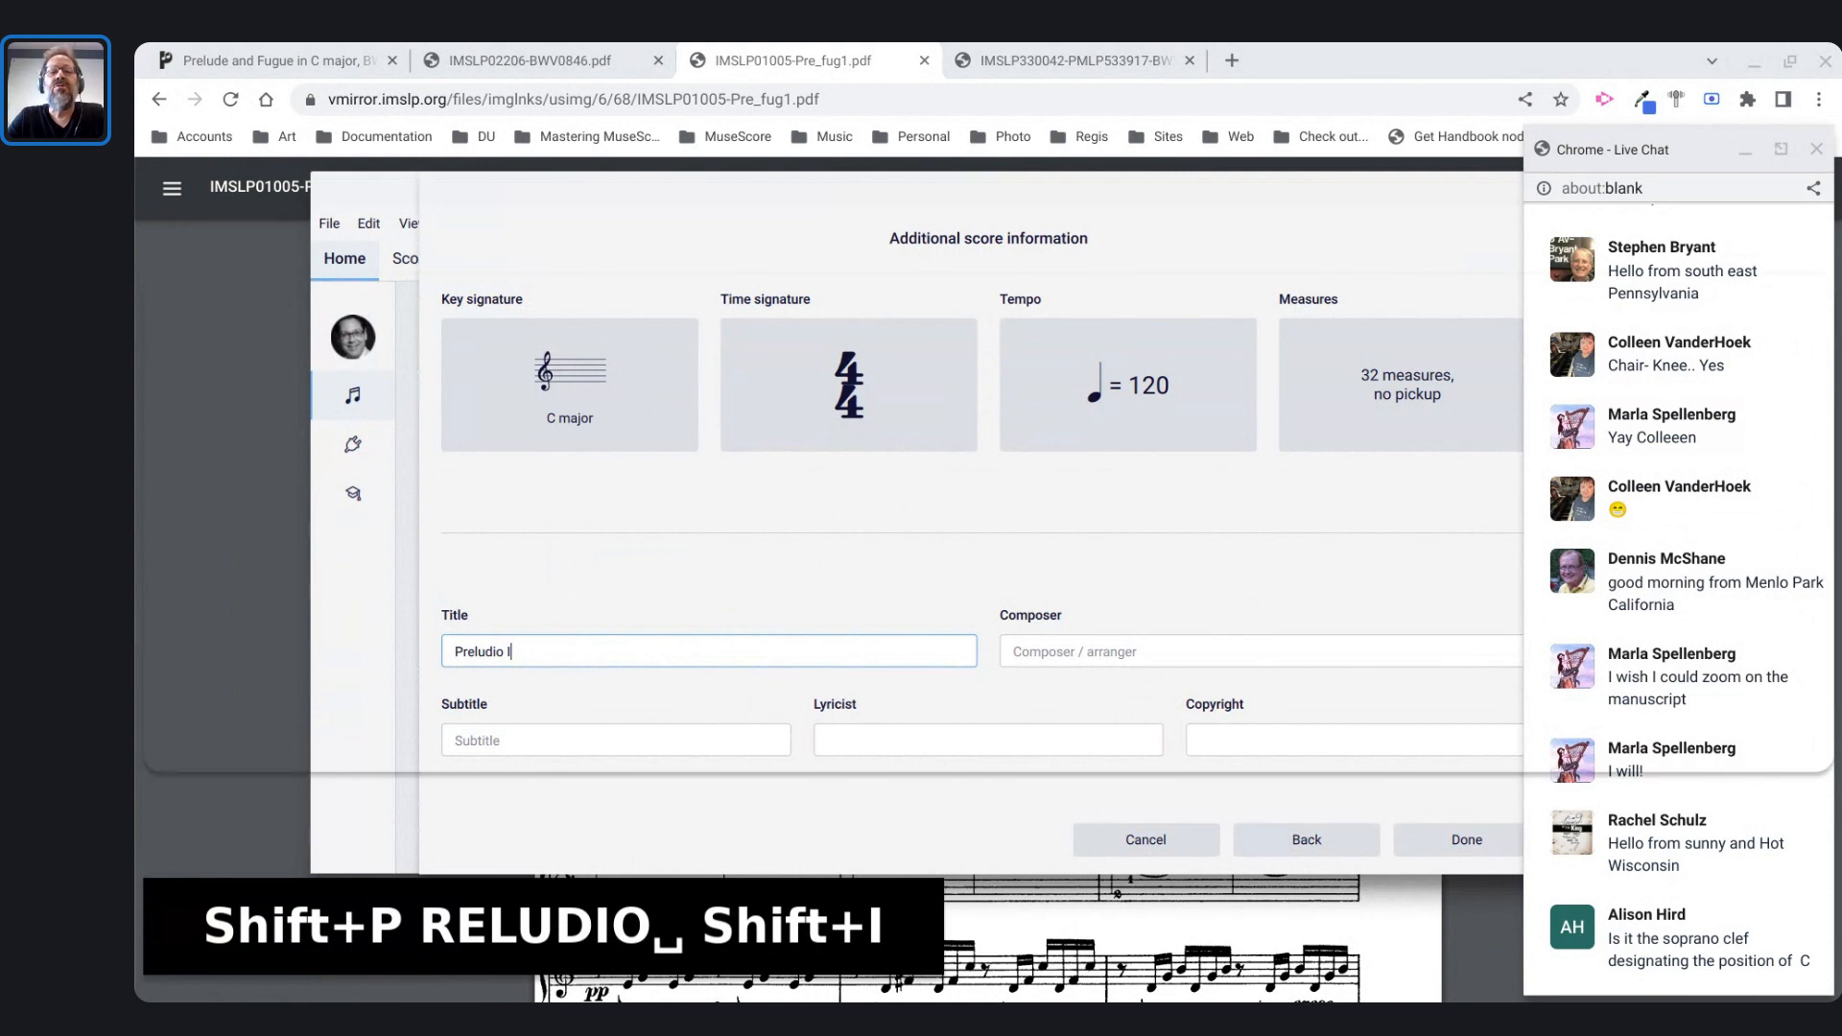
# - Check the composer credit in the source PDF, enter "J.S Bach" as the new score's composer, and leave the subtitle empty
pyautogui.hotkey('alt', 'Tab')
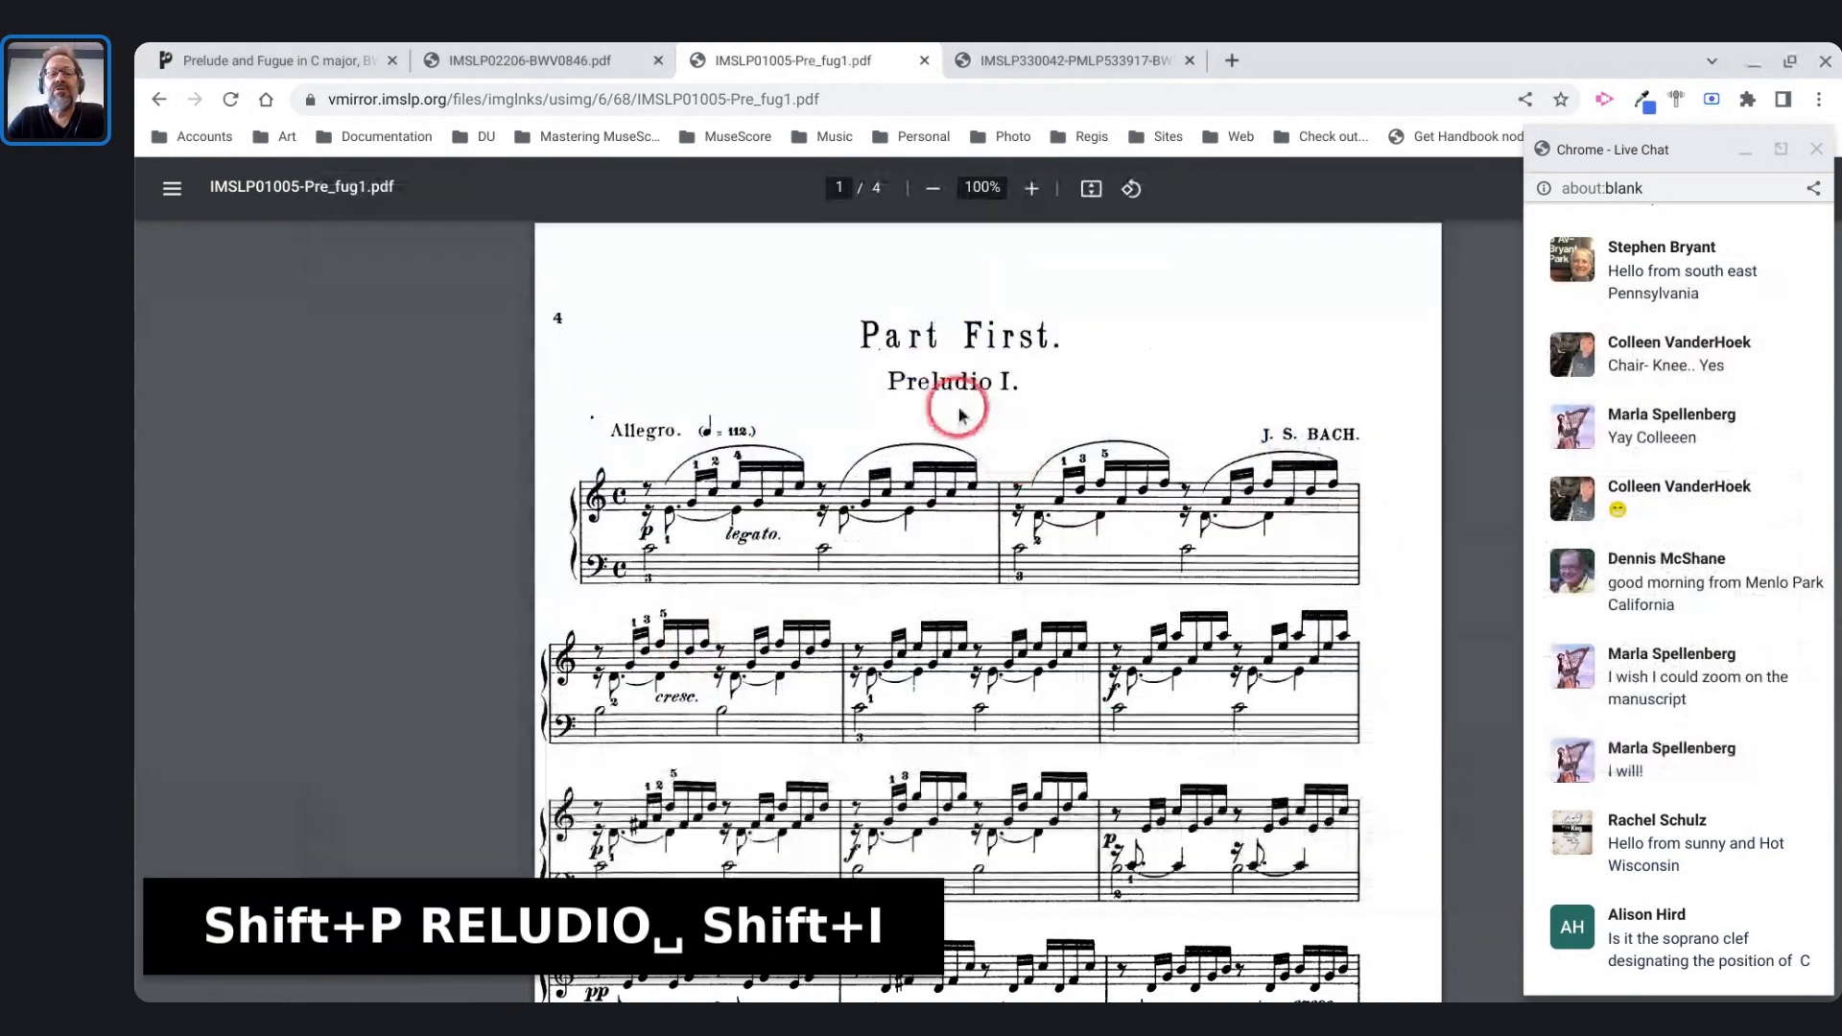
pyautogui.hotkey('alt', 'Tab')
pyautogui.click(1061, 645)
pyautogui.write('J.S')
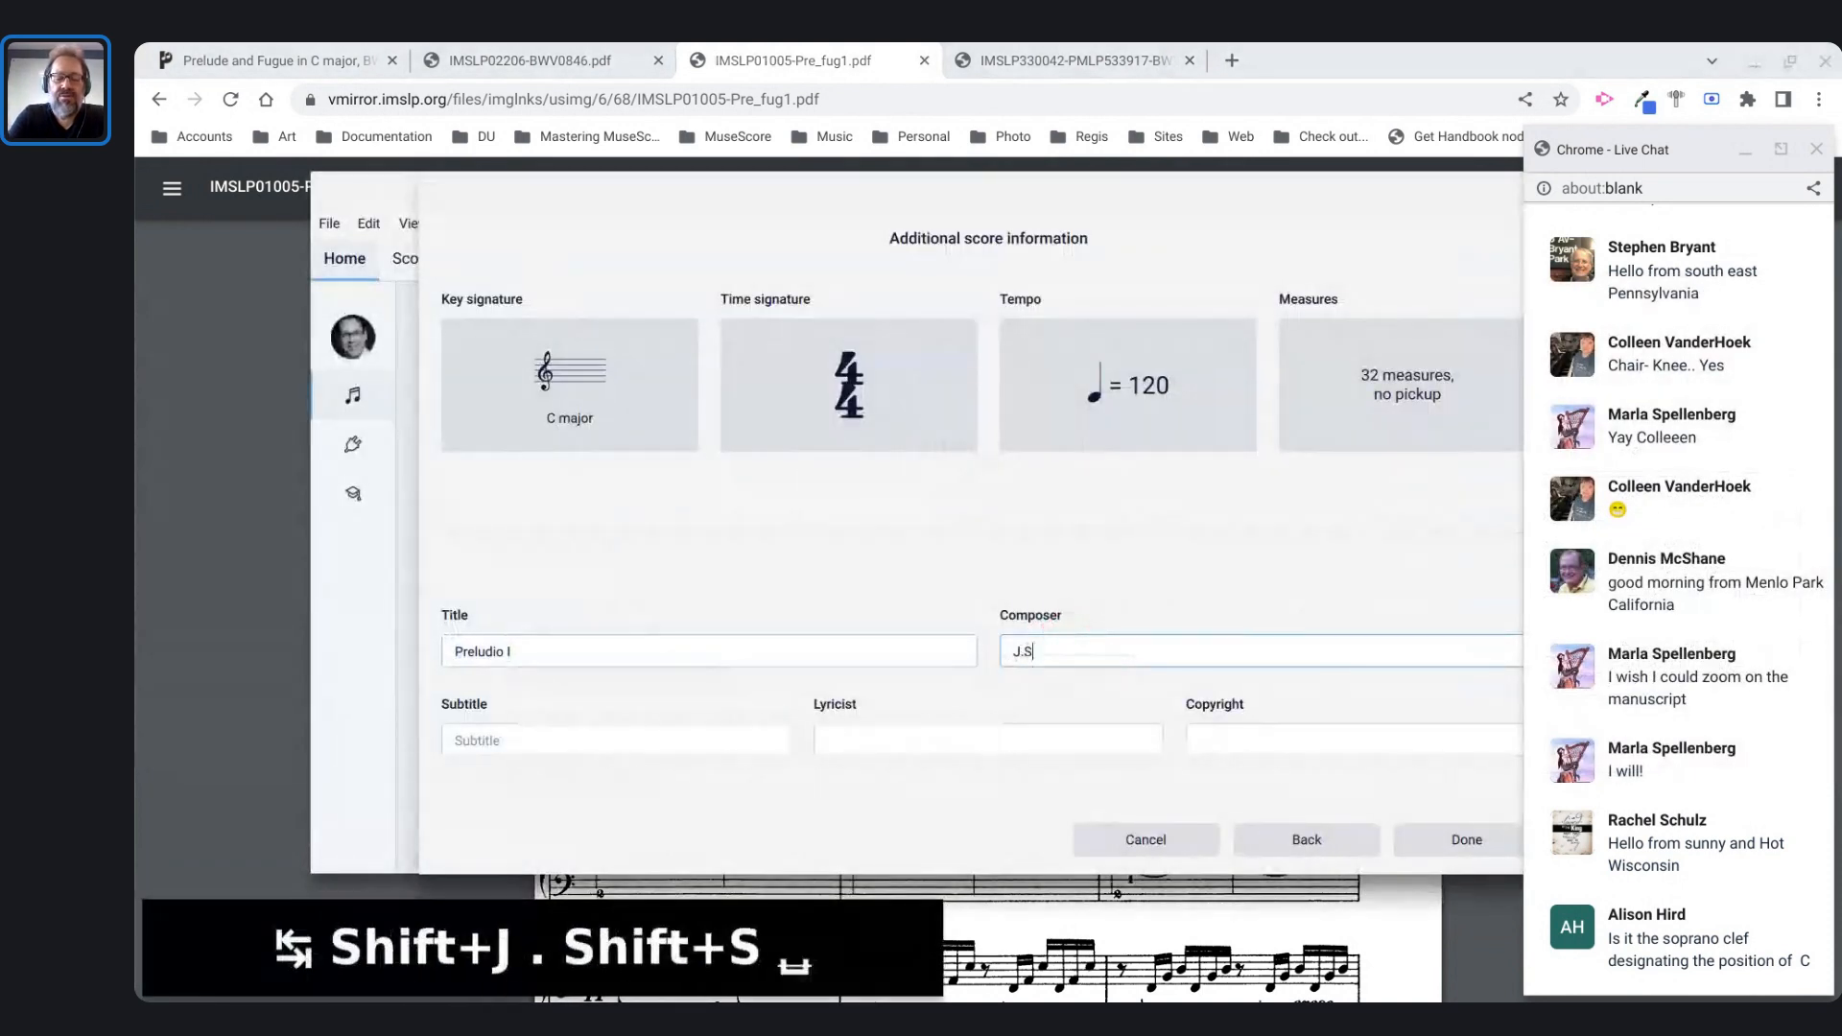
pyautogui.write(' Bach')
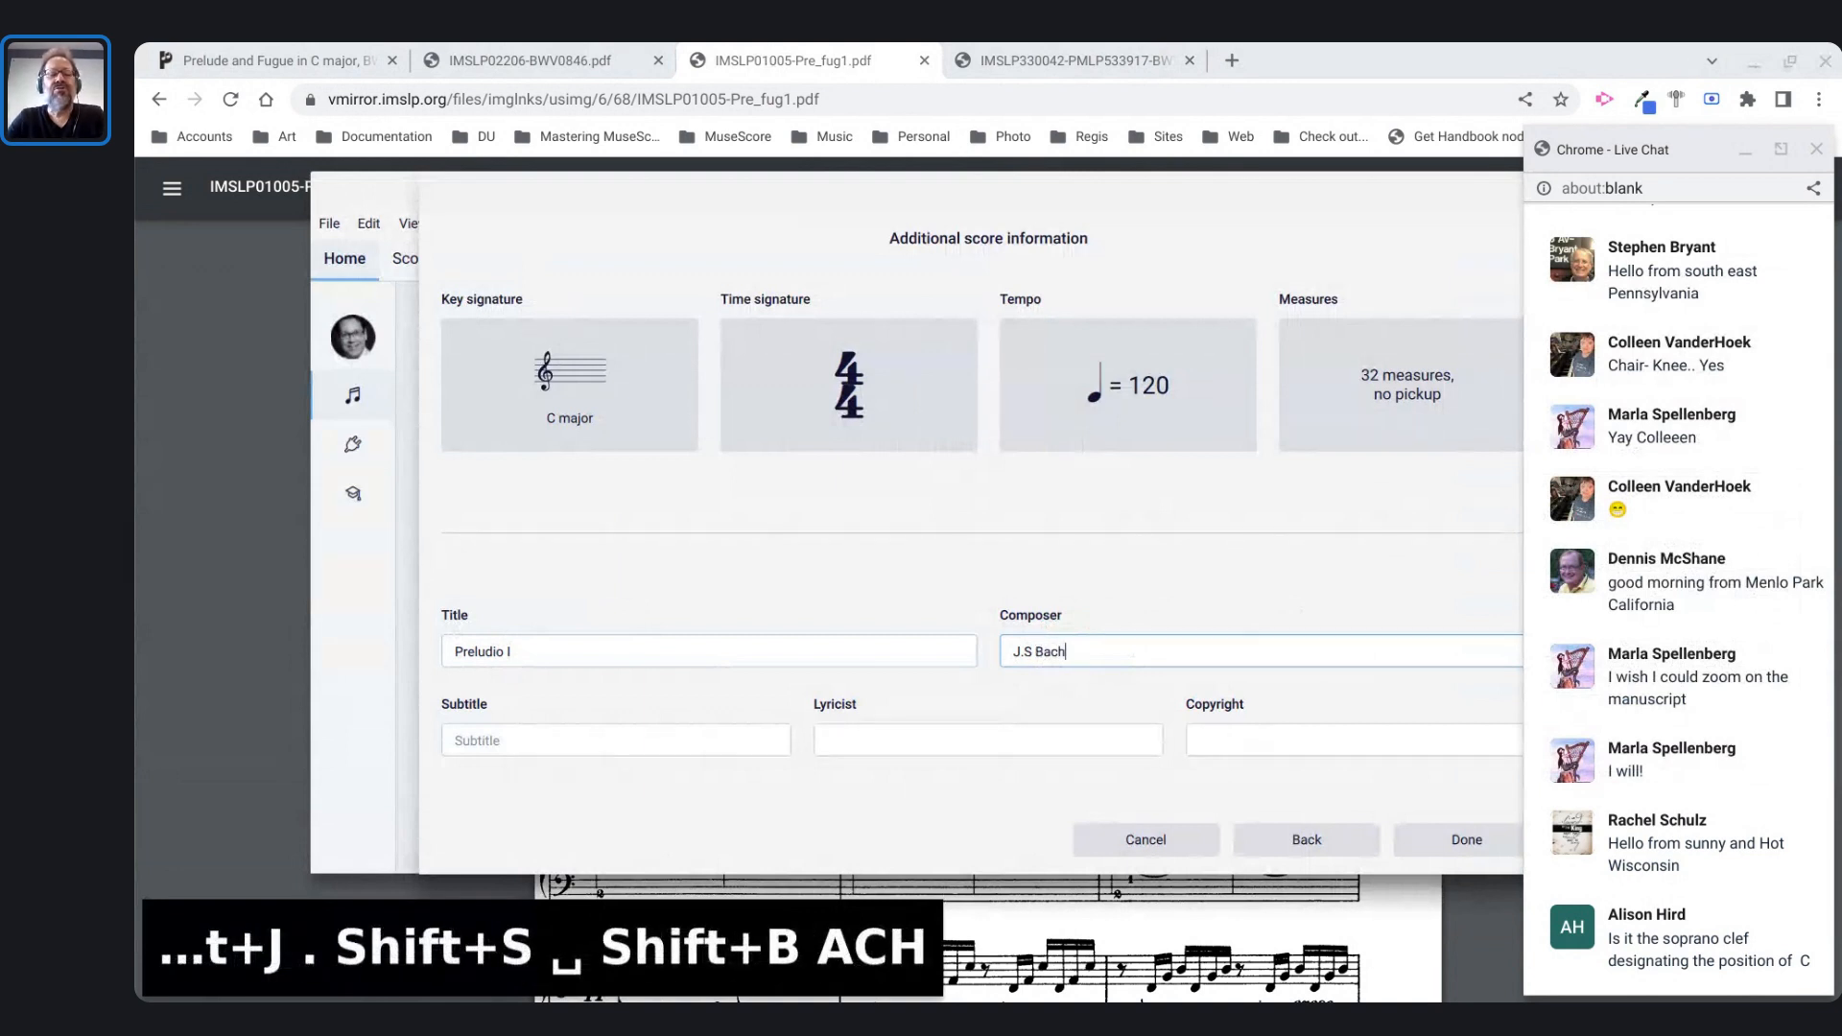
pyautogui.click(630, 749)
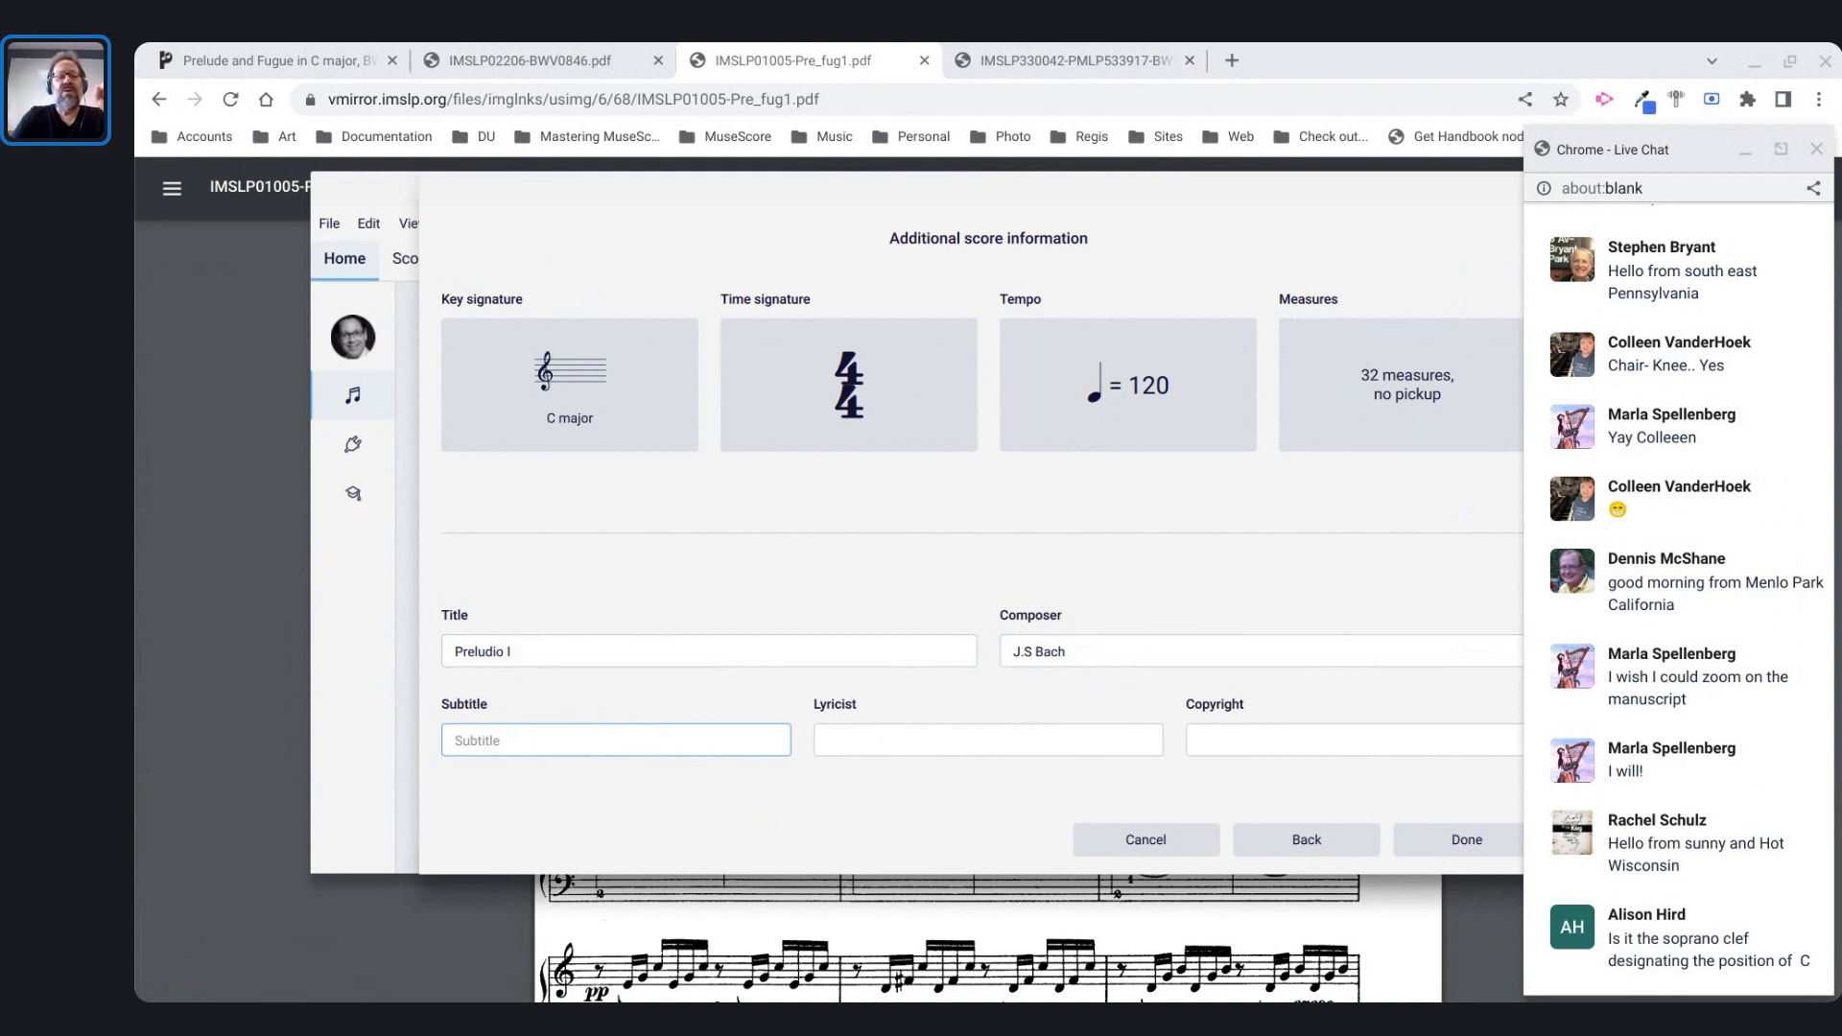
pyautogui.press('BackSpace')
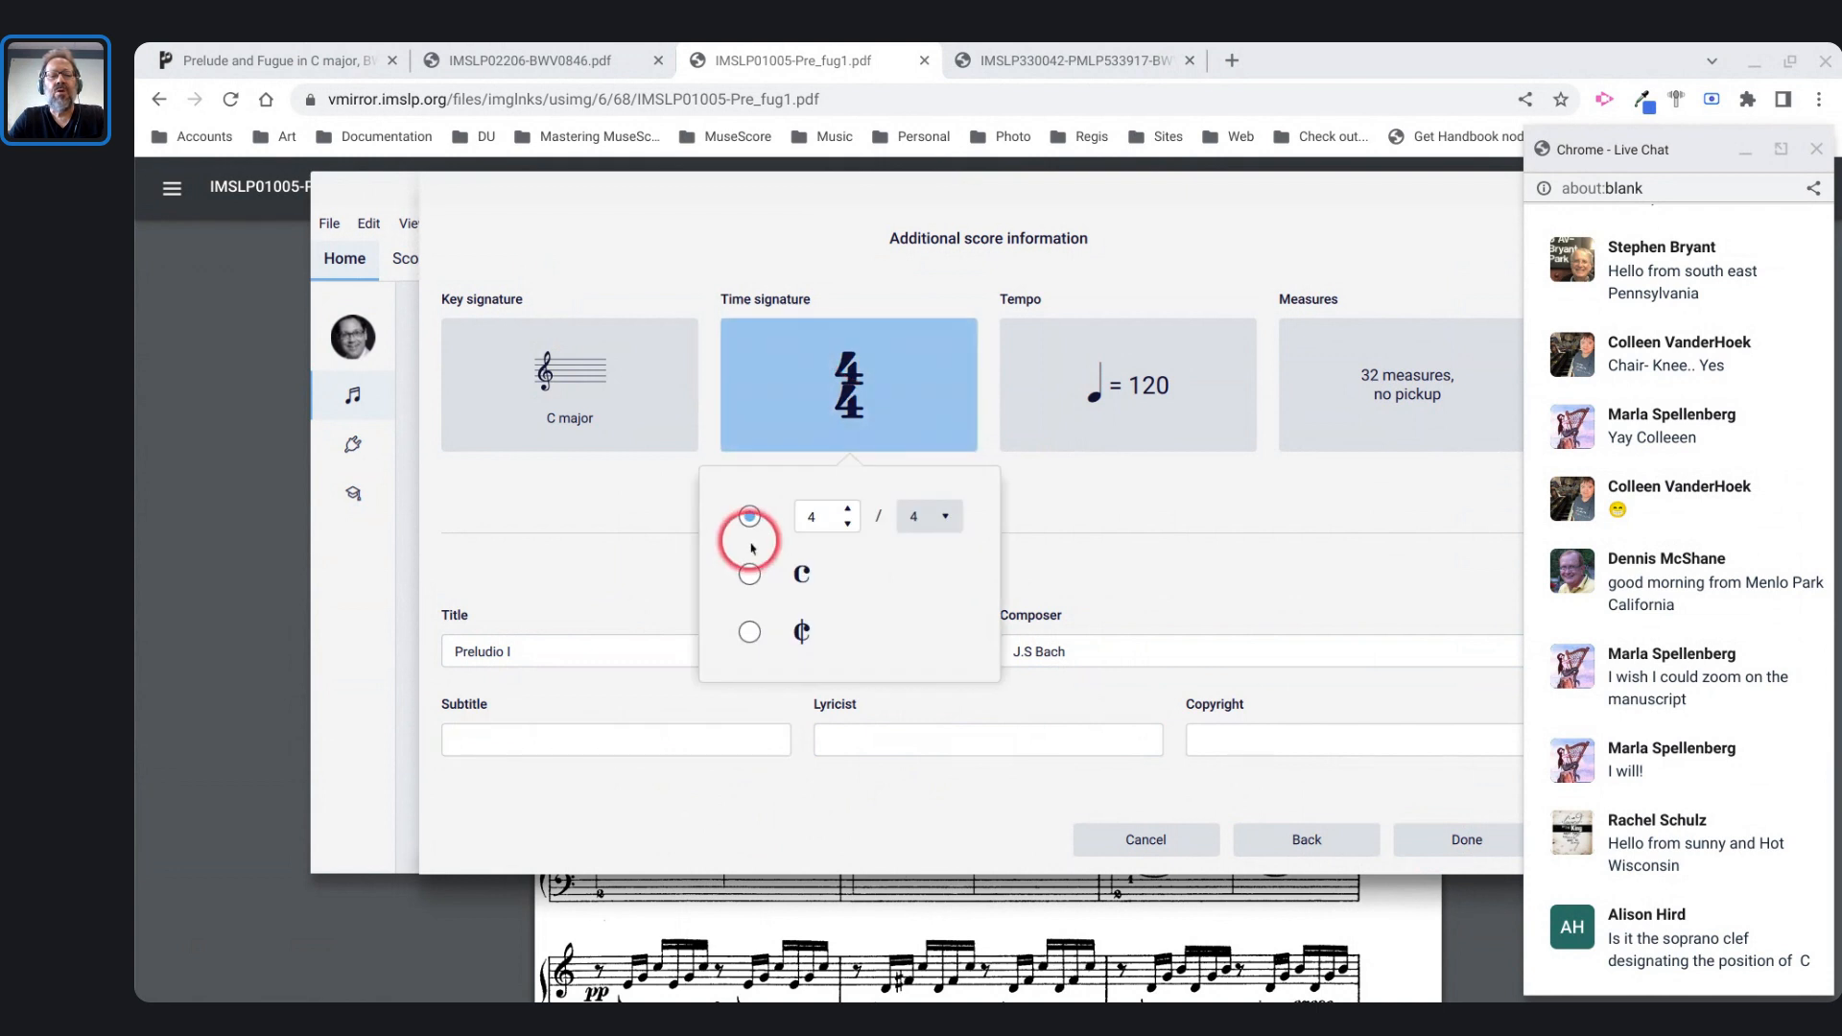
# - Set the time signature to common time (C), checking it against the time signature printed in the source PDF
pyautogui.click(750, 574)
pyautogui.hotkey('alt', 'Tab')
pyautogui.hotkey('alt', 'Tab')
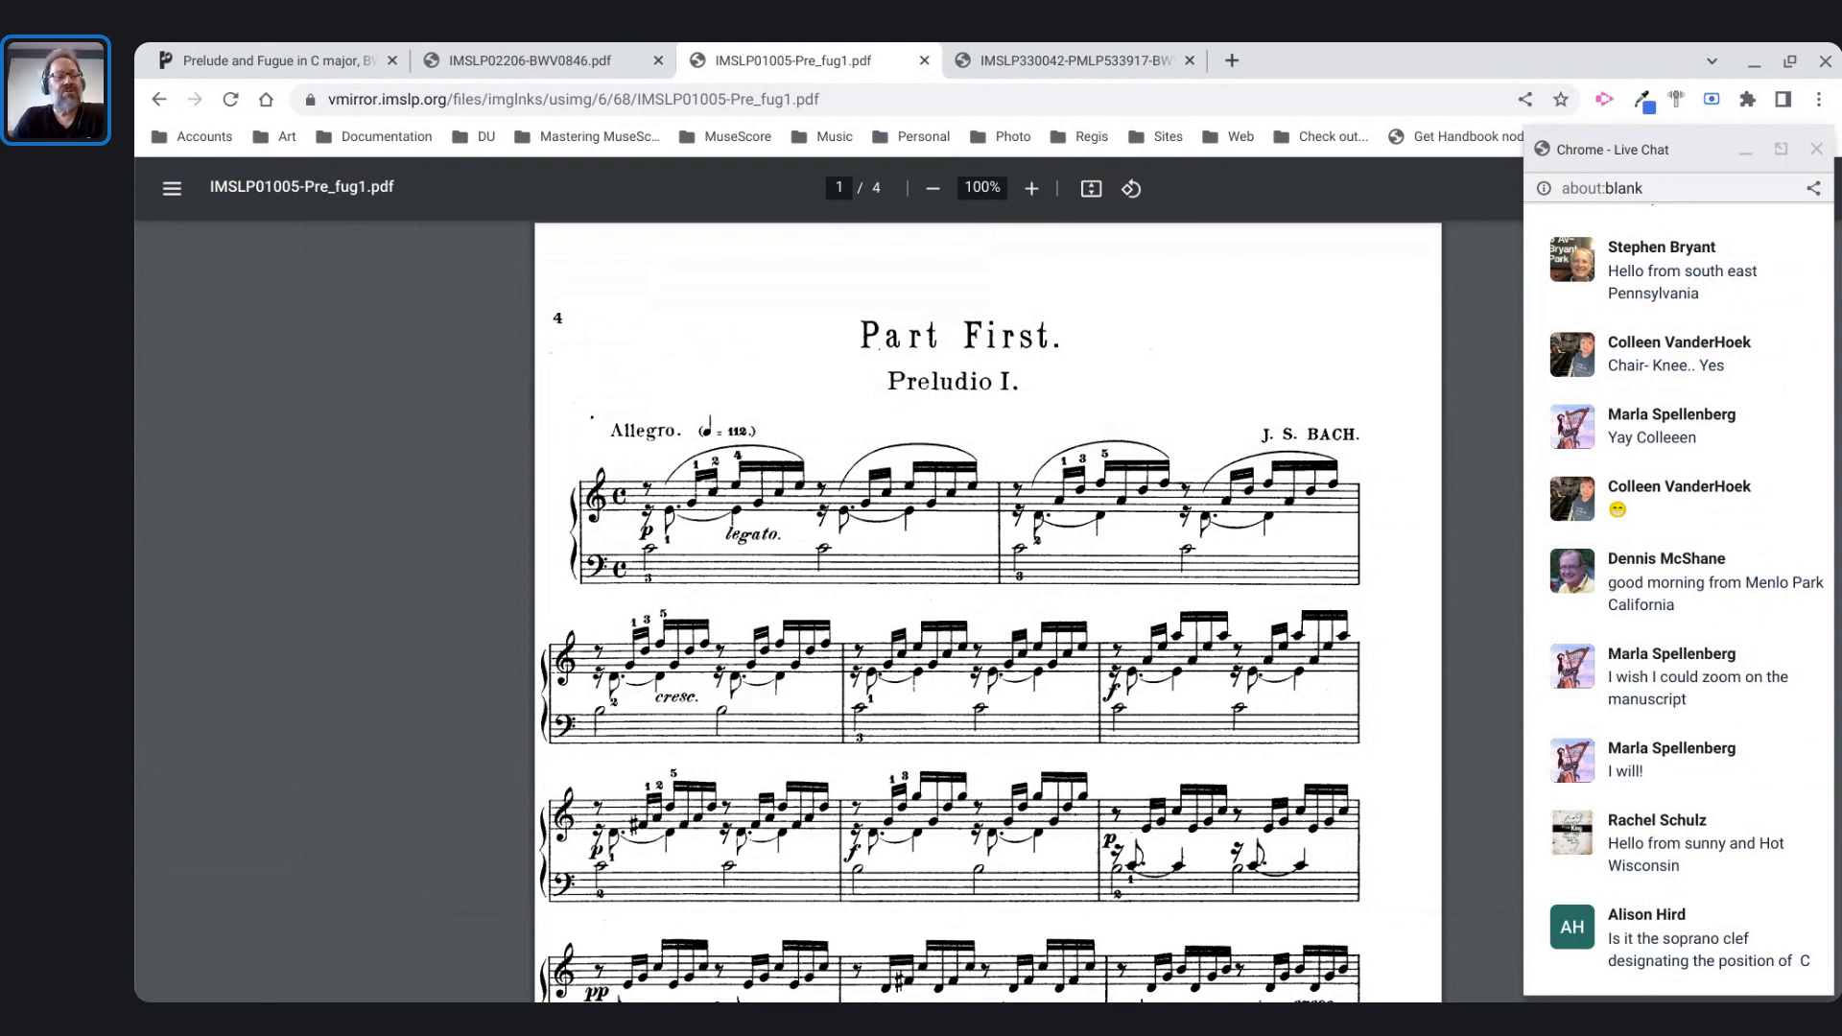
pyautogui.click(614, 484)
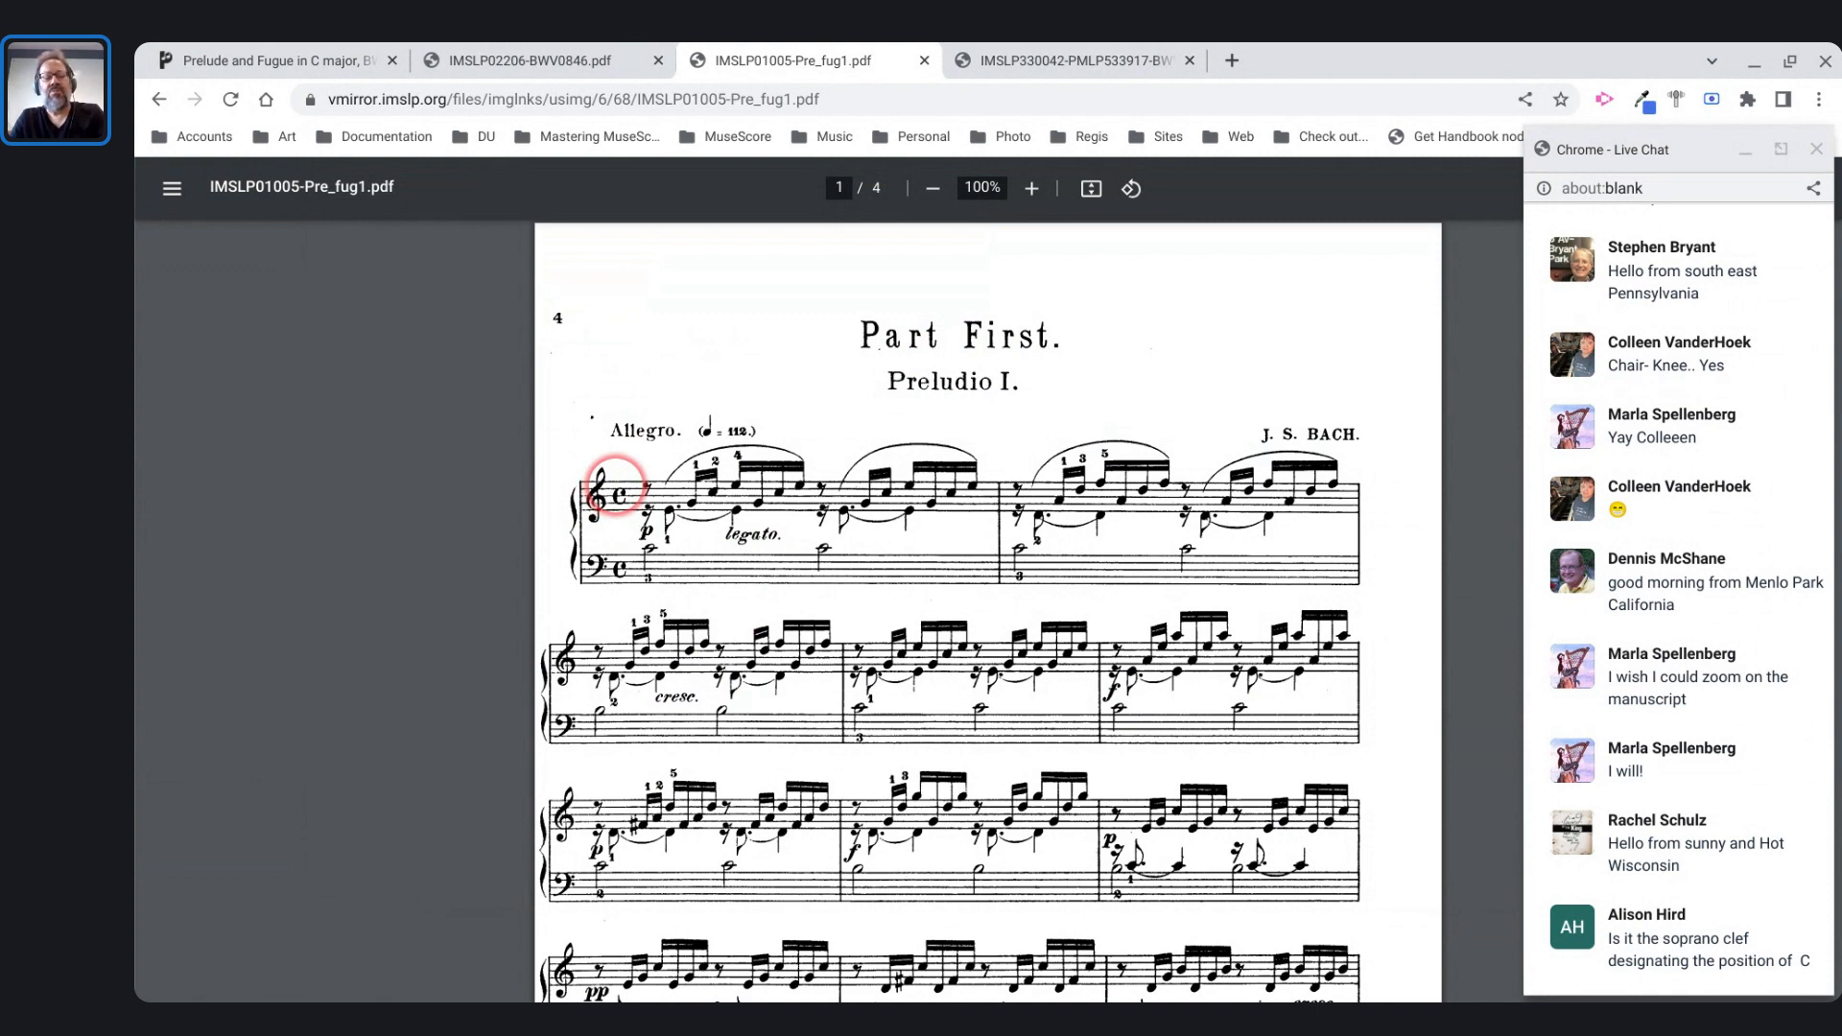
pyautogui.hotkey('alt', 'Tab')
pyautogui.click(812, 386)
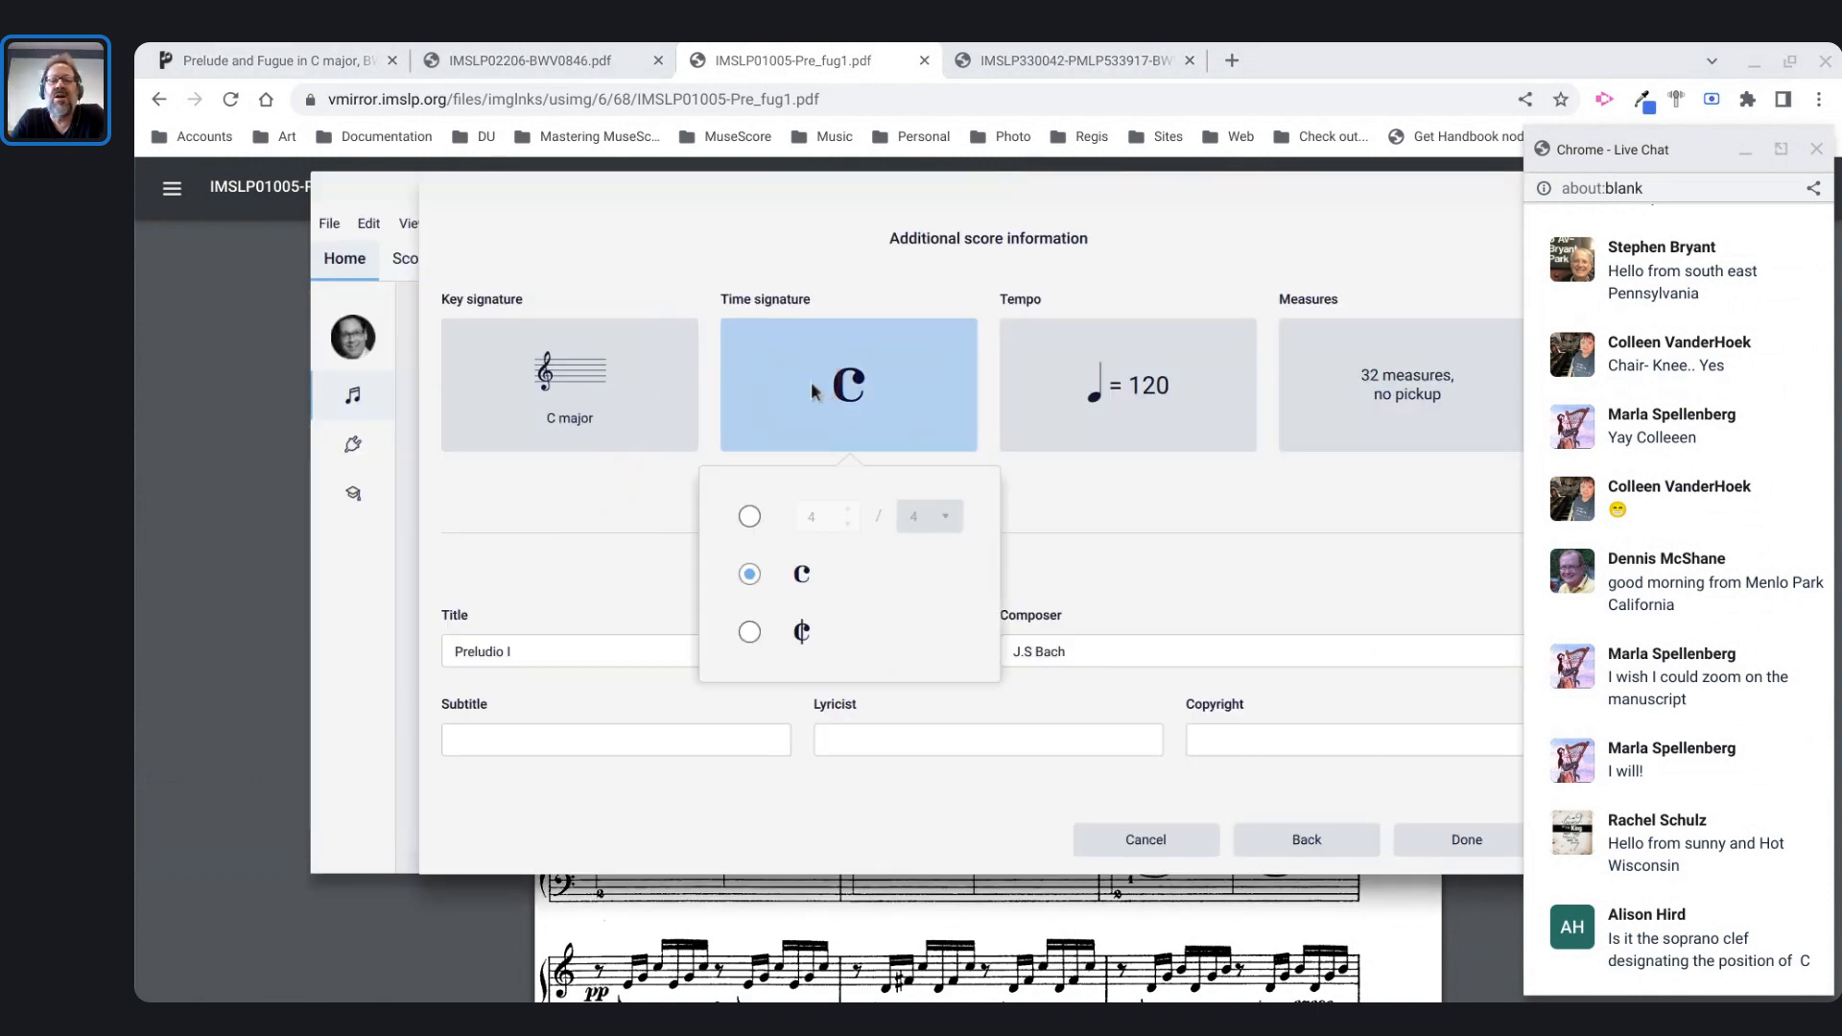
pyautogui.click(811, 391)
# - Show a tempo marking on the score and set it to quarter note = 112, checking the marking in the source PDF
pyautogui.click(1130, 401)
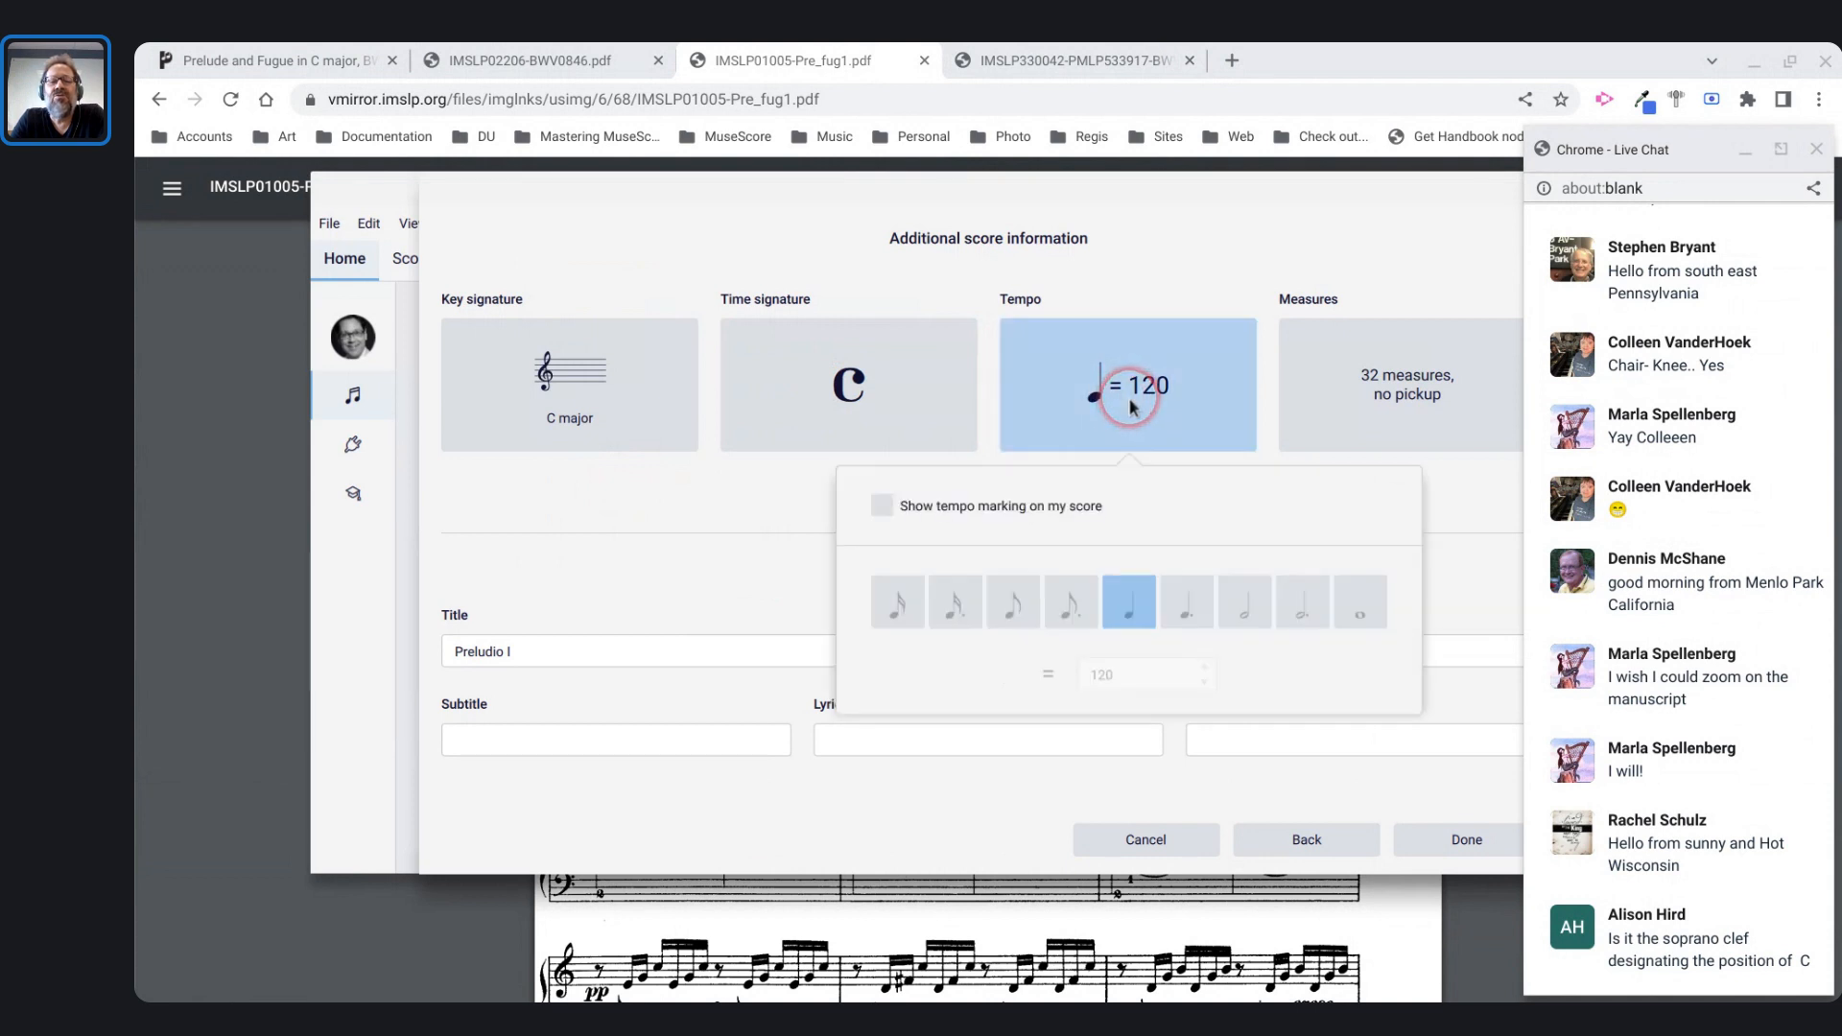
pyautogui.click(890, 508)
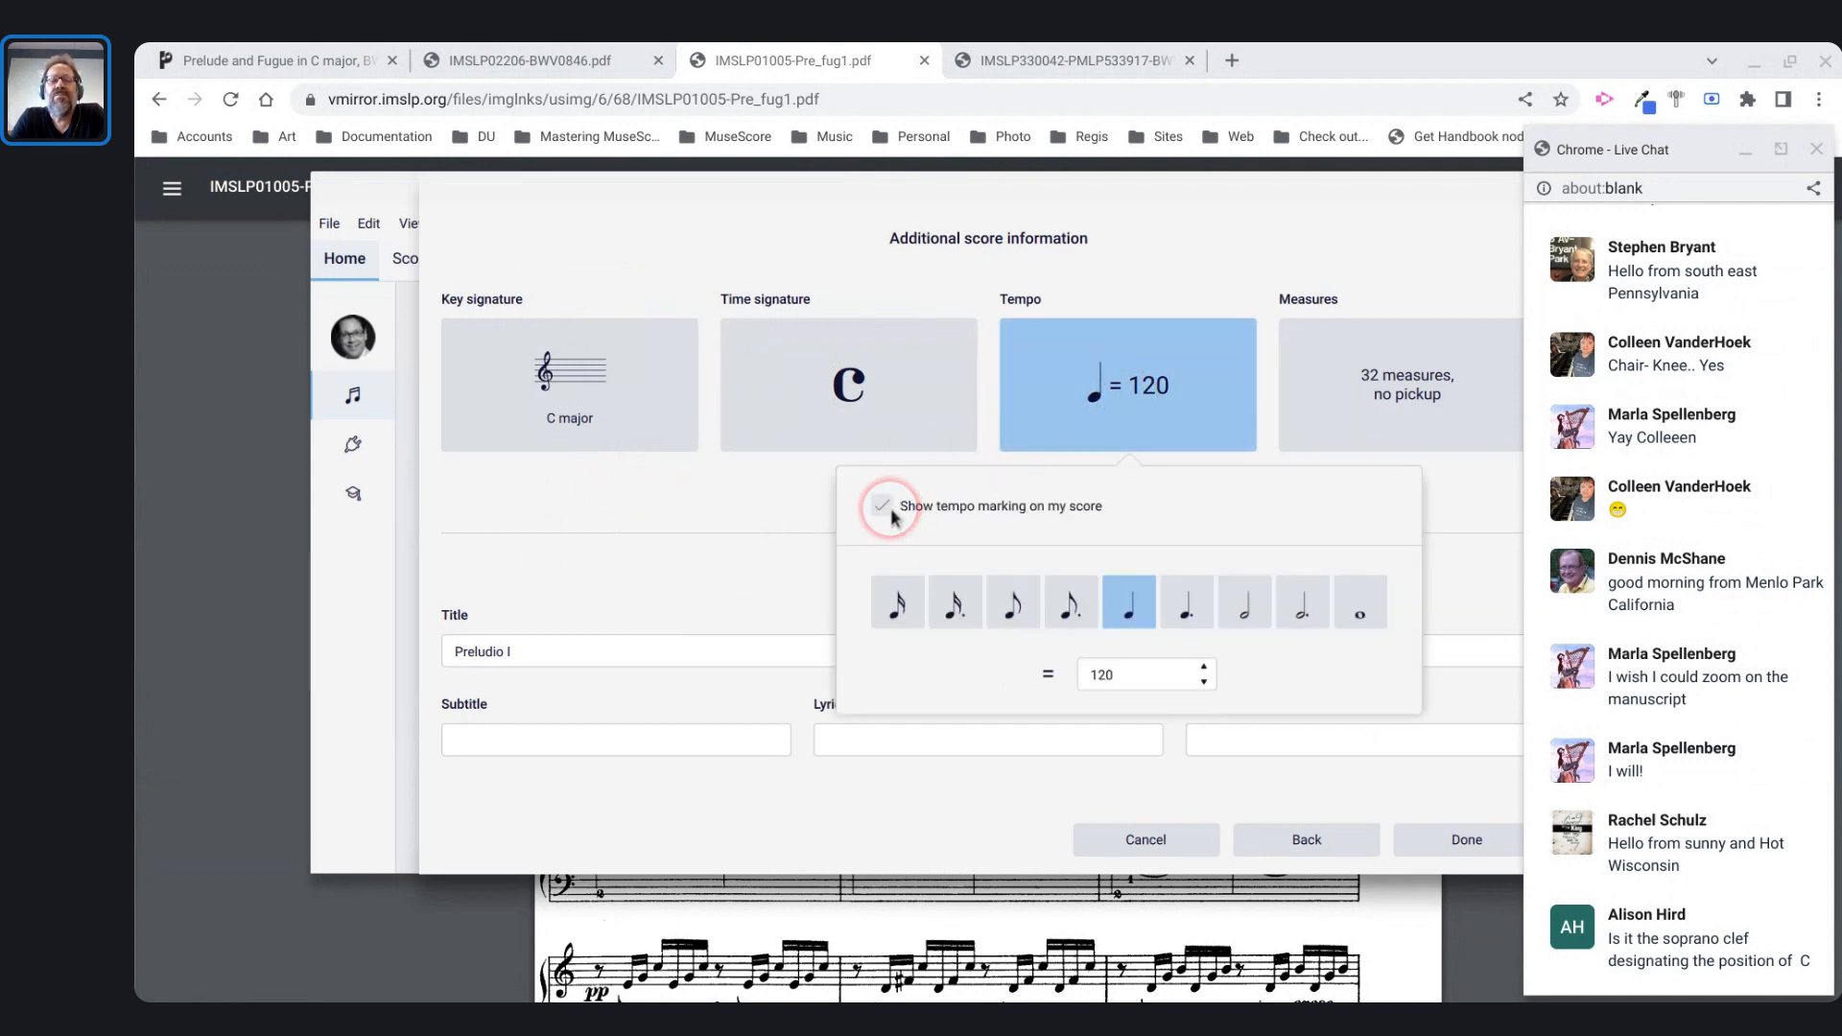
pyautogui.hotkey('alt', 'Tab')
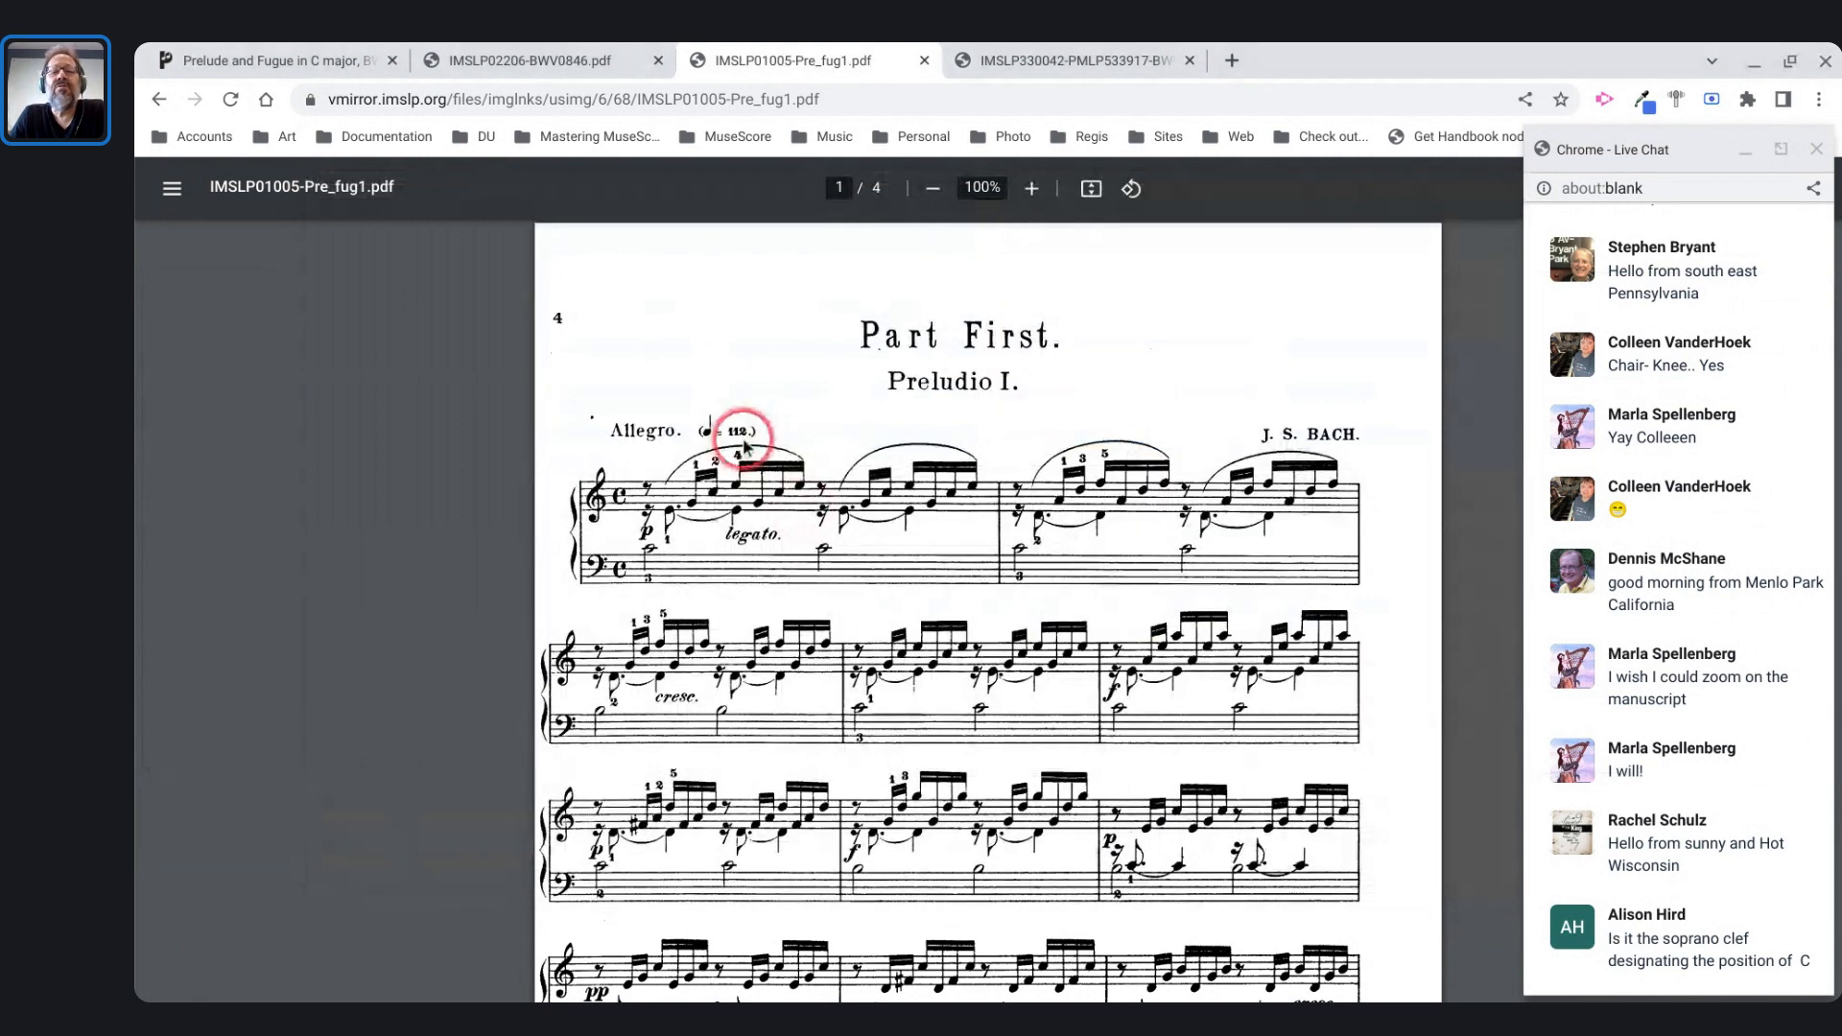
pyautogui.hotkey('alt', 'Tab')
pyautogui.click(1108, 425)
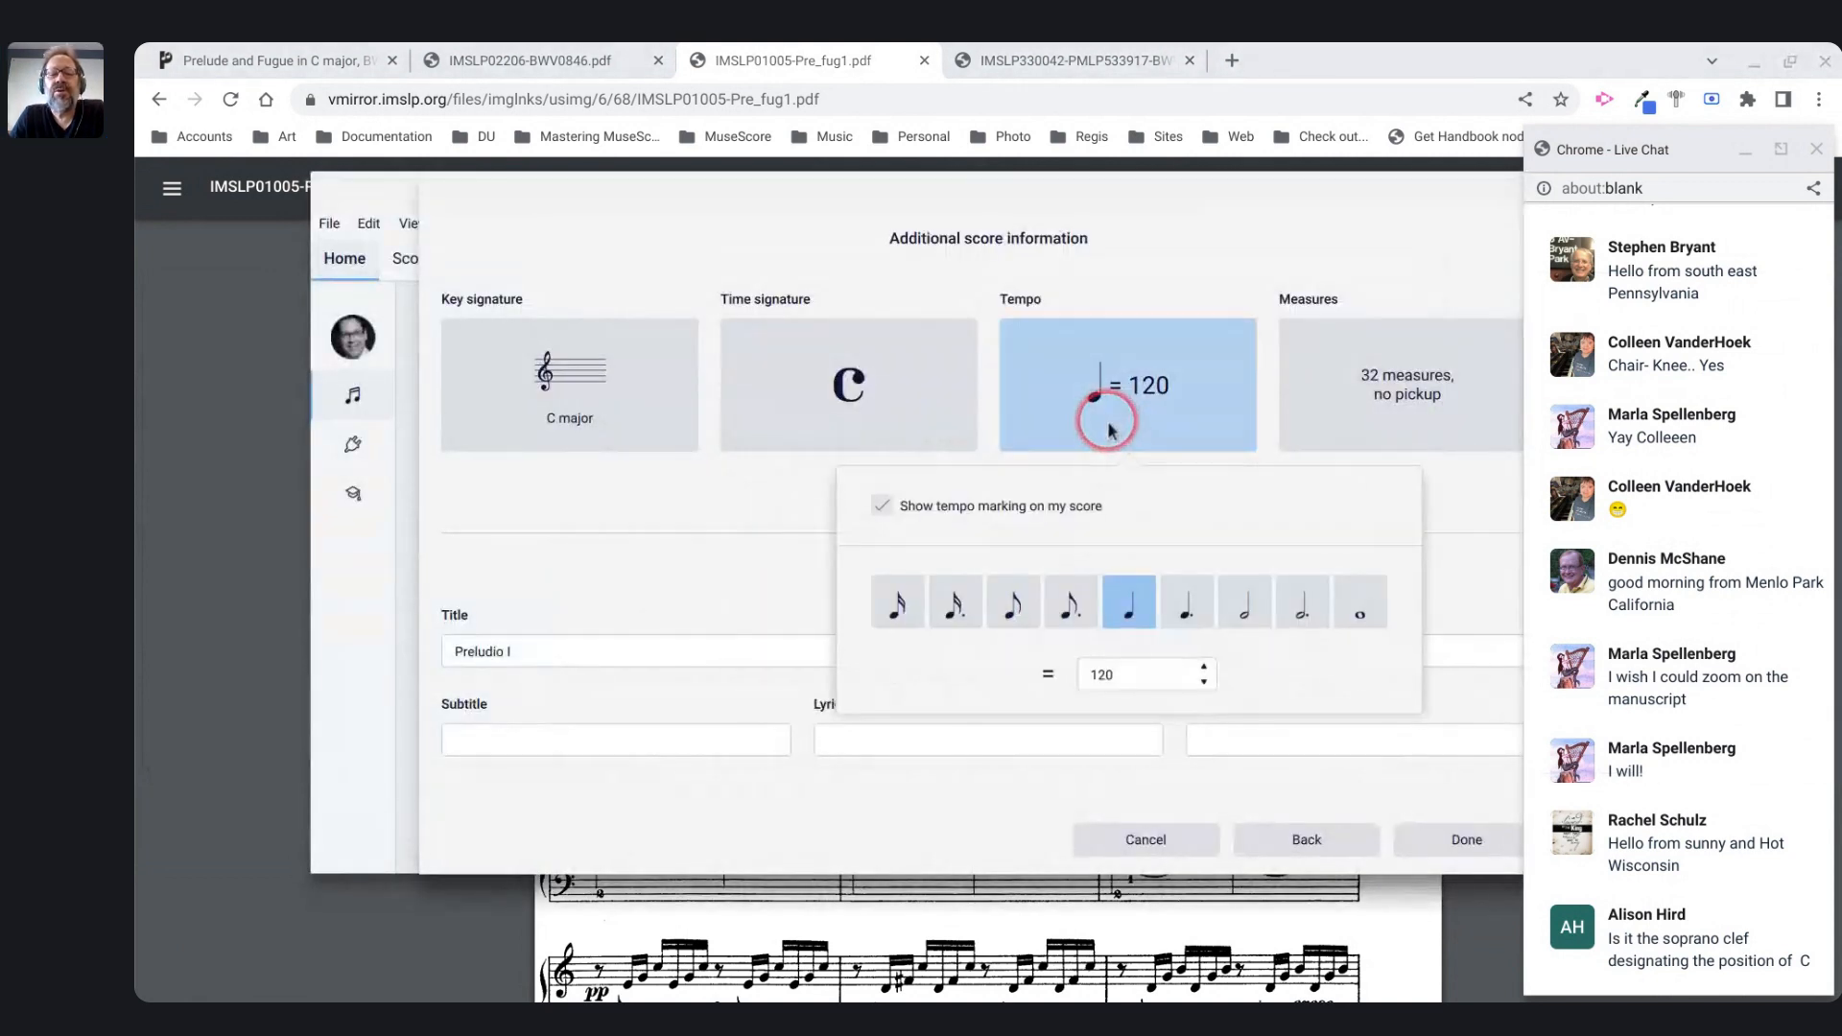
pyautogui.click(1110, 672)
pyautogui.press('BackSpace')
pyautogui.press('BackSpace')
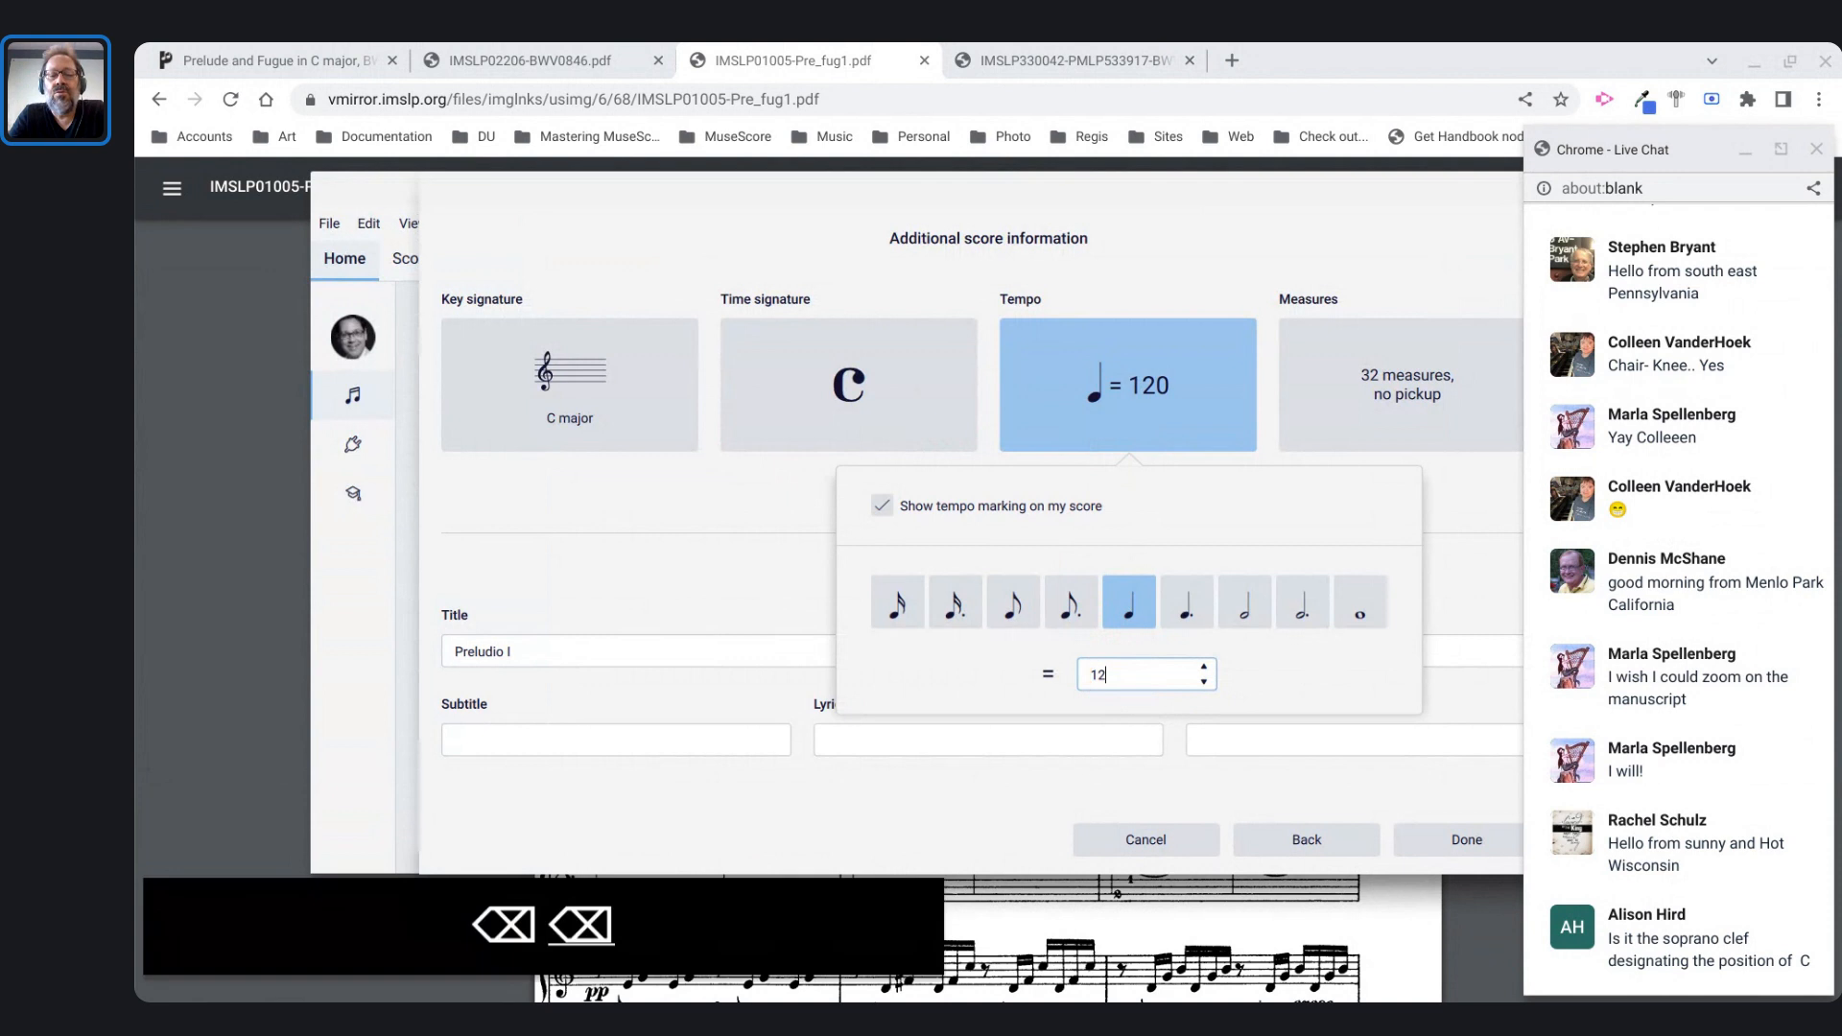
pyautogui.write('12')
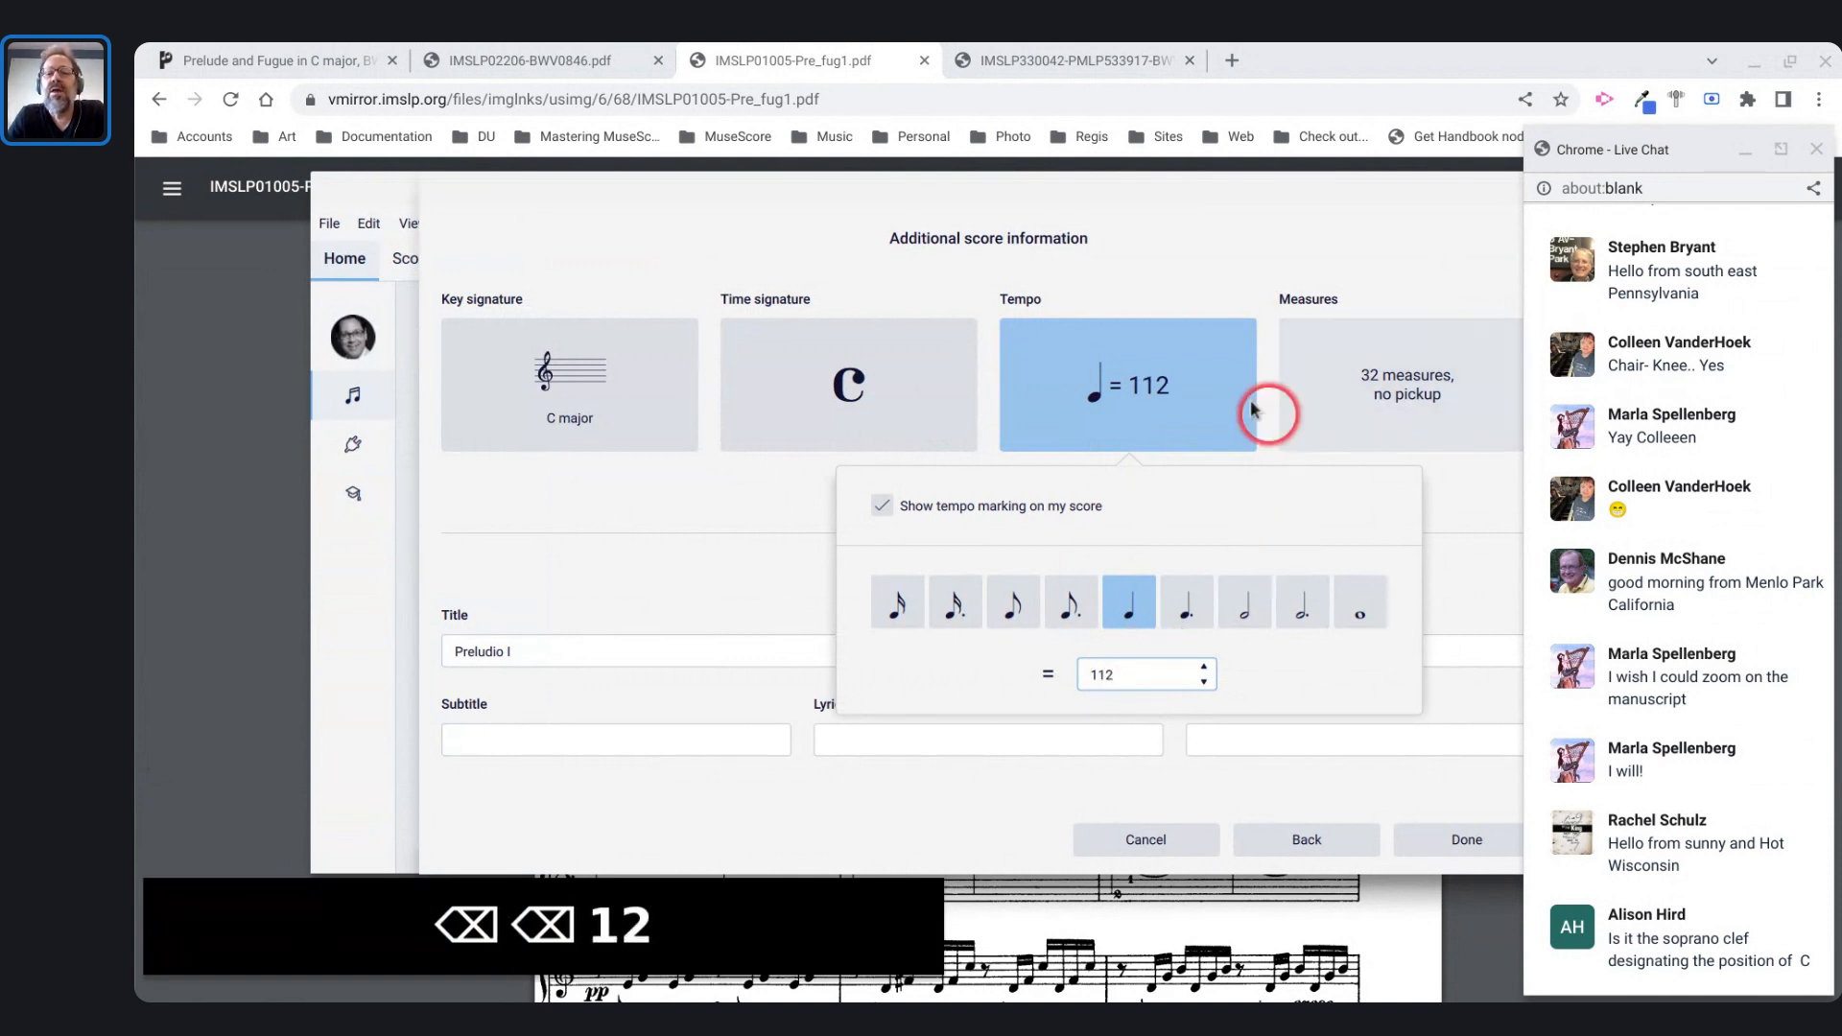
# - Set the initial number of measures to 64
pyautogui.click(1320, 371)
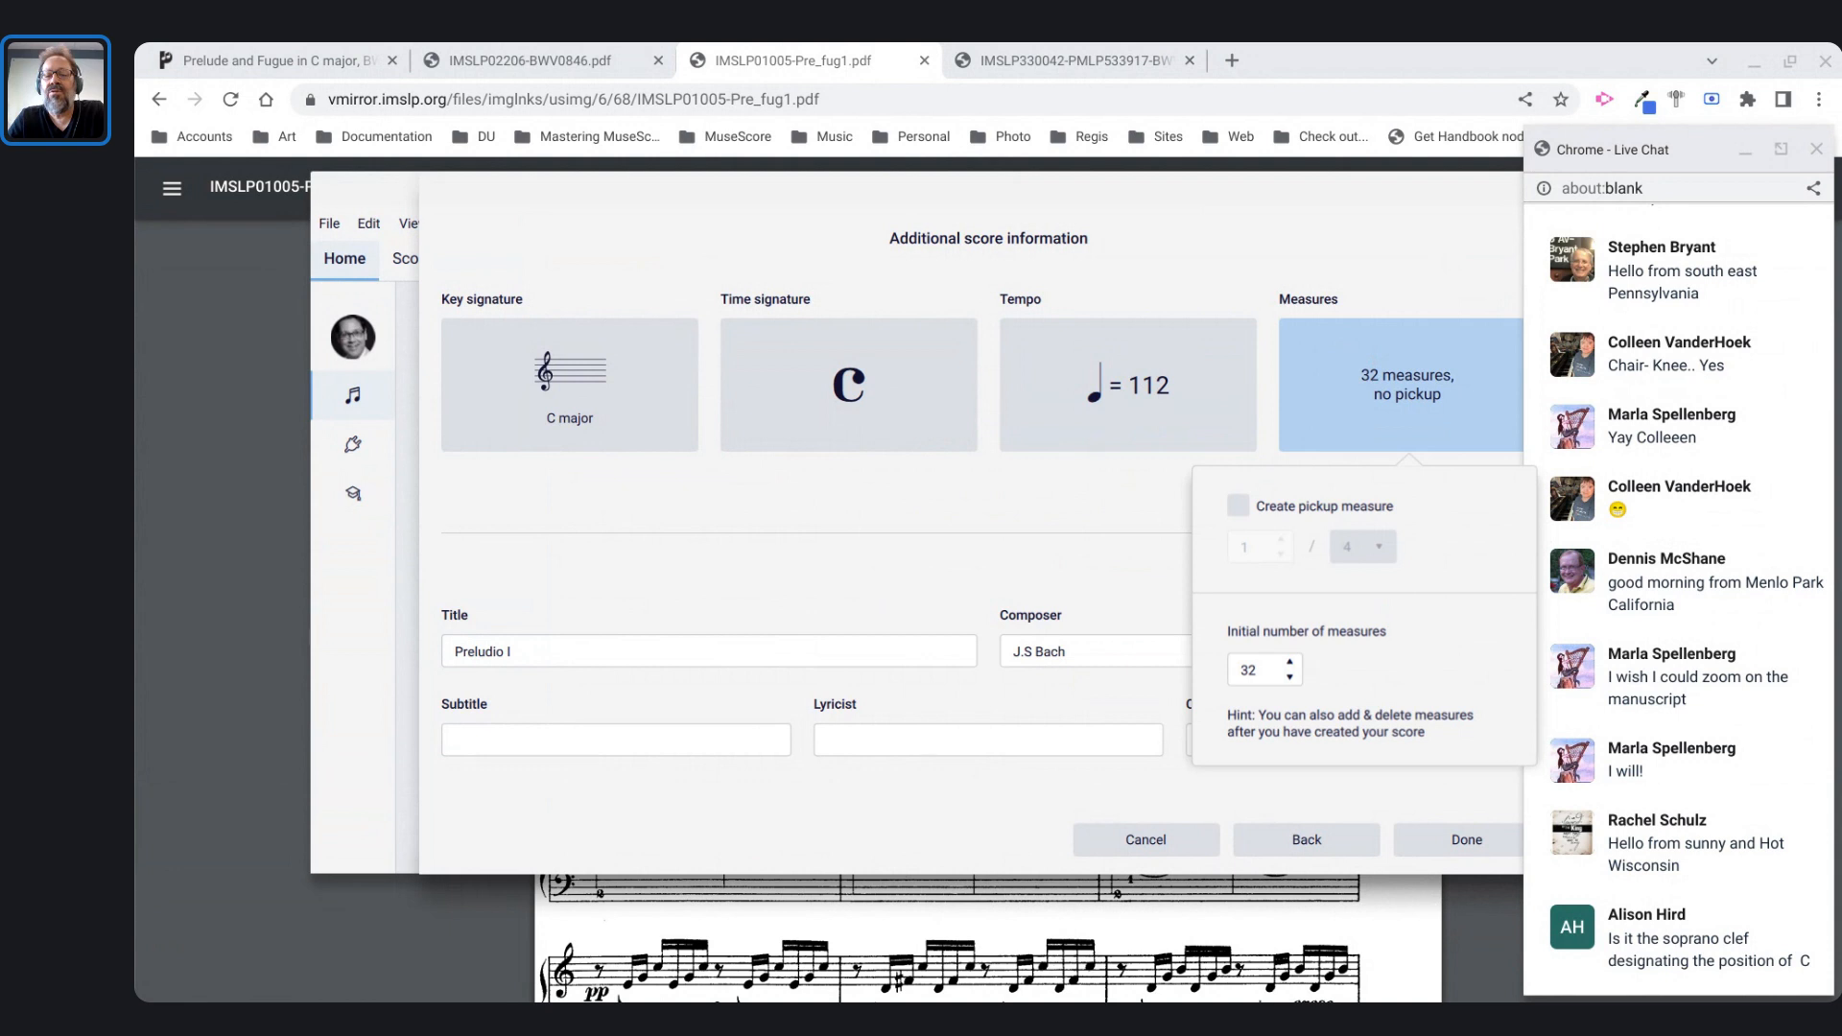
pyautogui.click(1266, 672)
pyautogui.hotkey('ctrl', 'a')
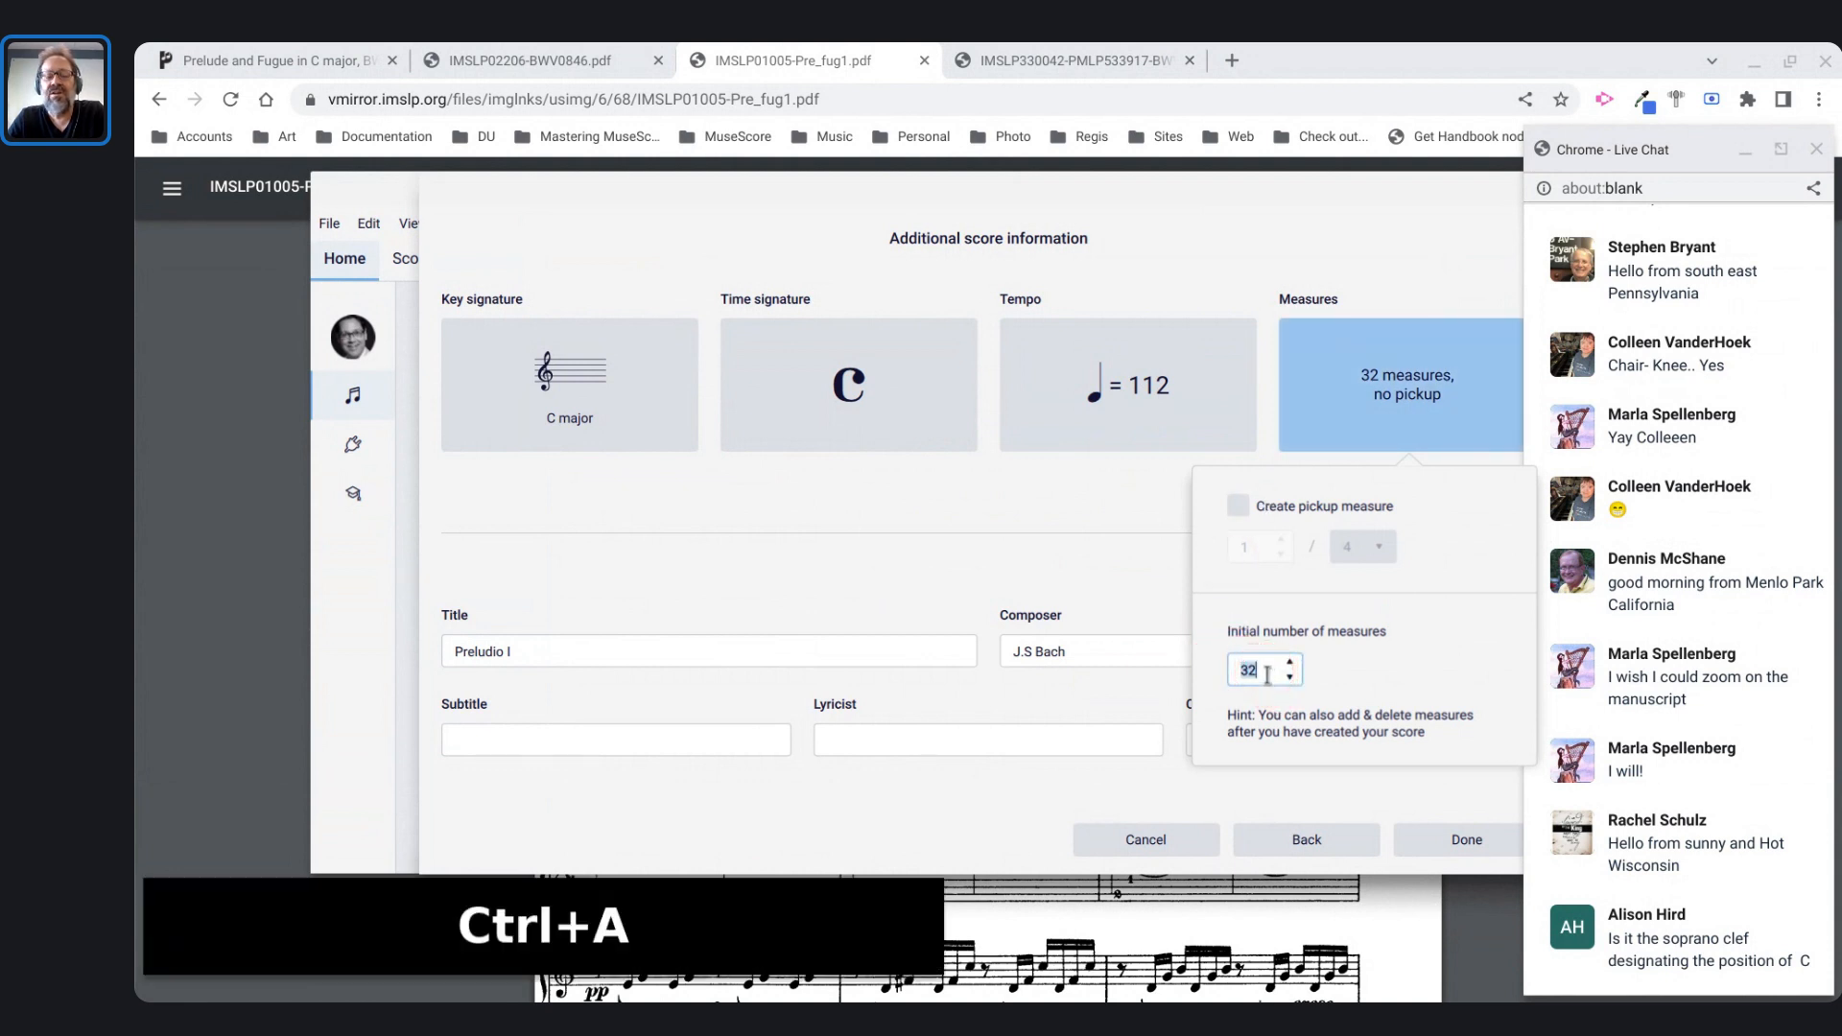
pyautogui.write('64')
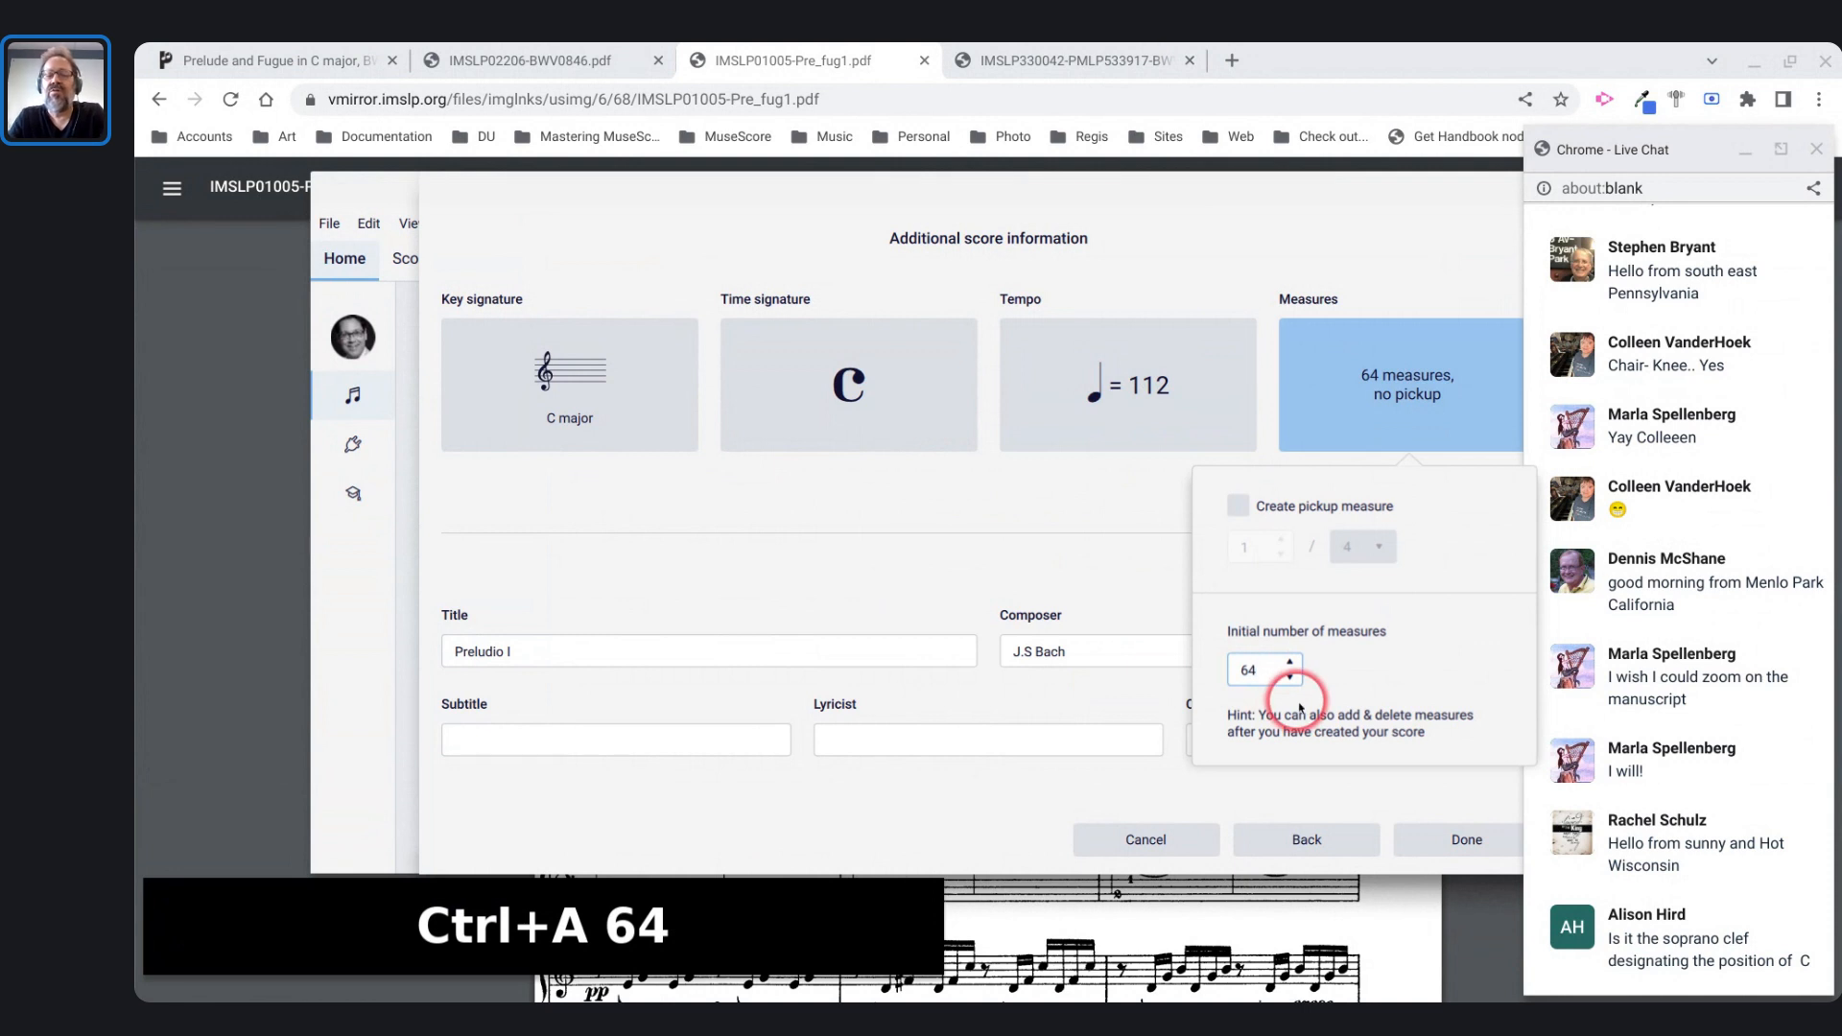
pyautogui.press('Return')
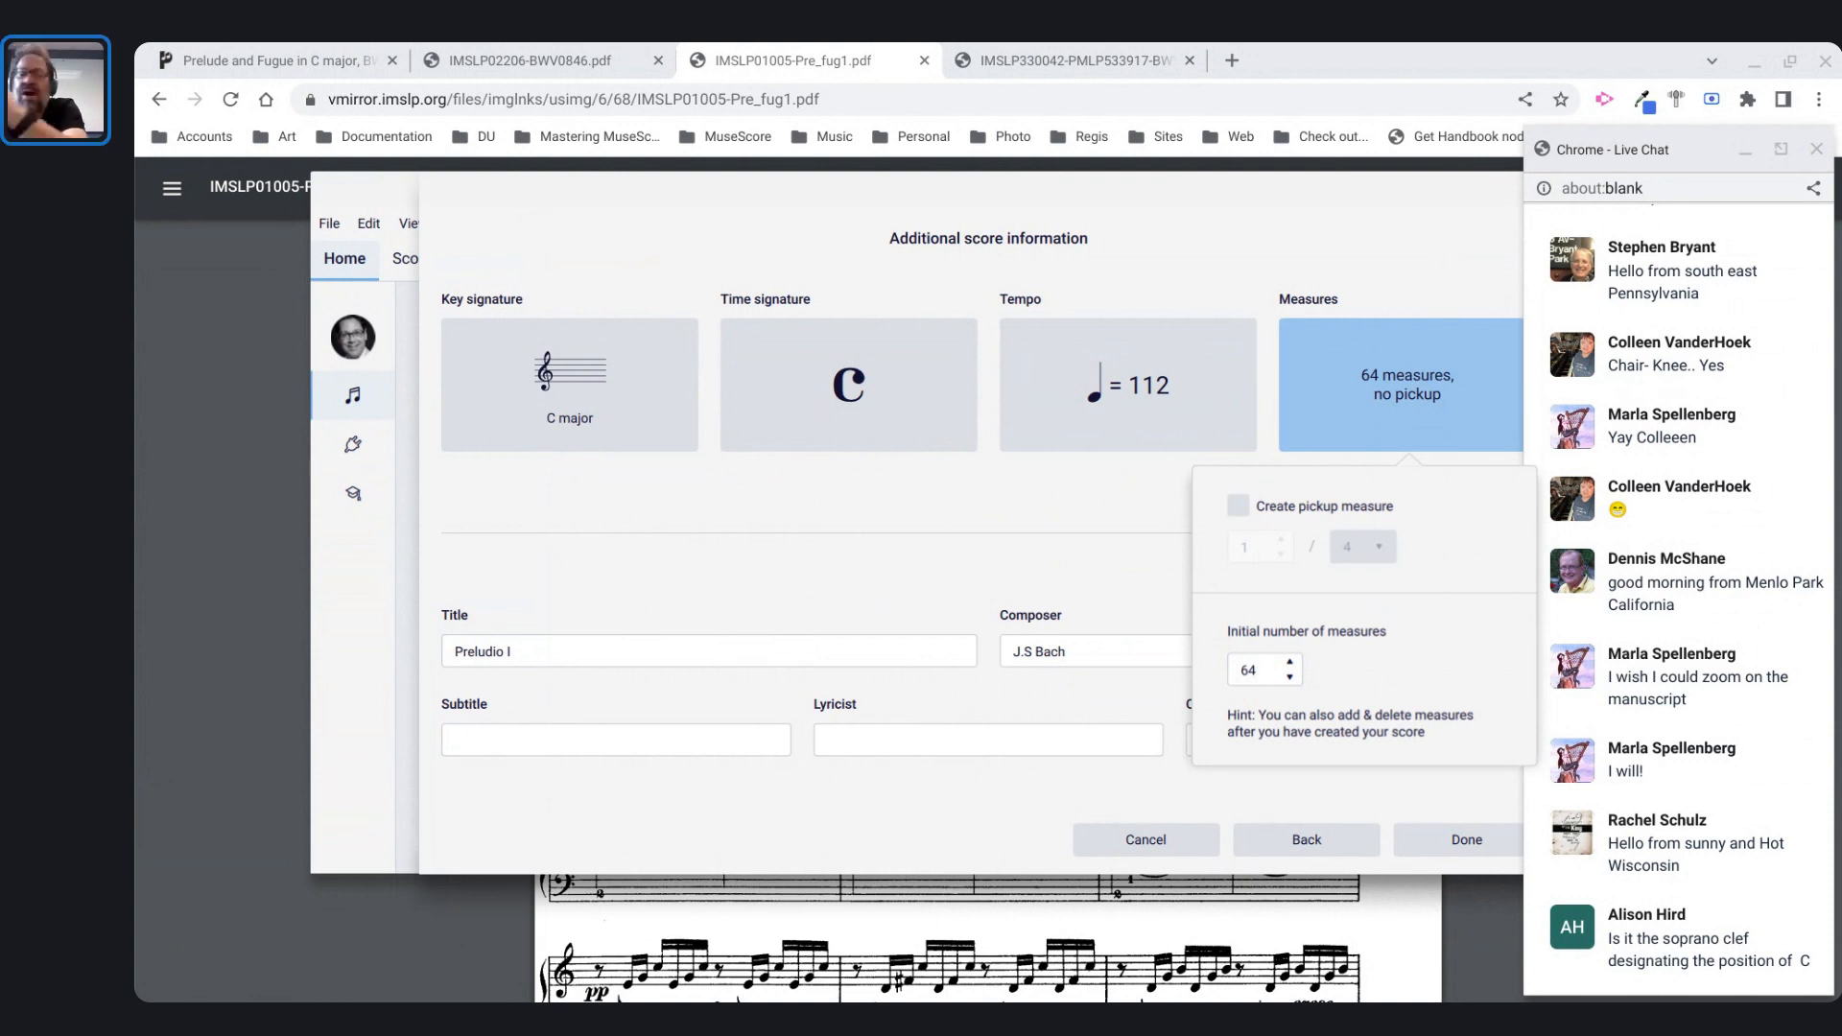
# - Set the initial number of measures to 35 without a pickup measure and create the score
pyautogui.click(1263, 670)
pyautogui.hotkey('ctrl', 'a')
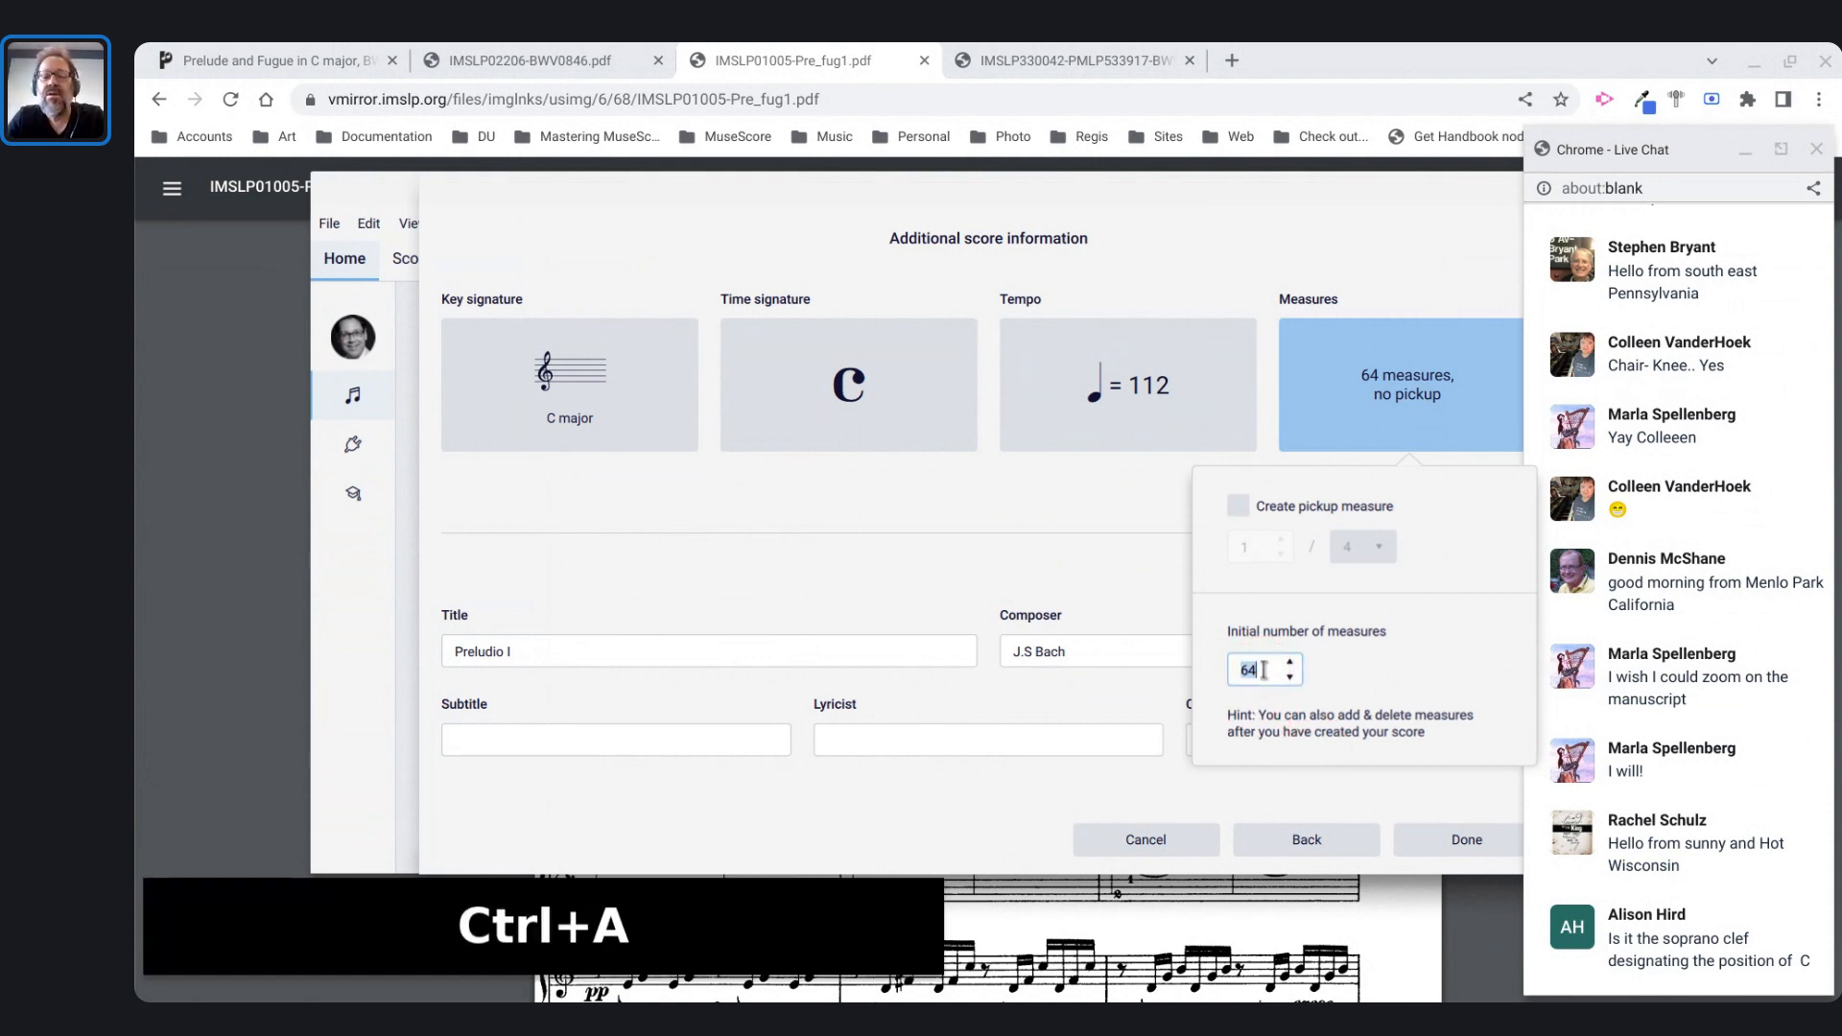
pyautogui.write('35')
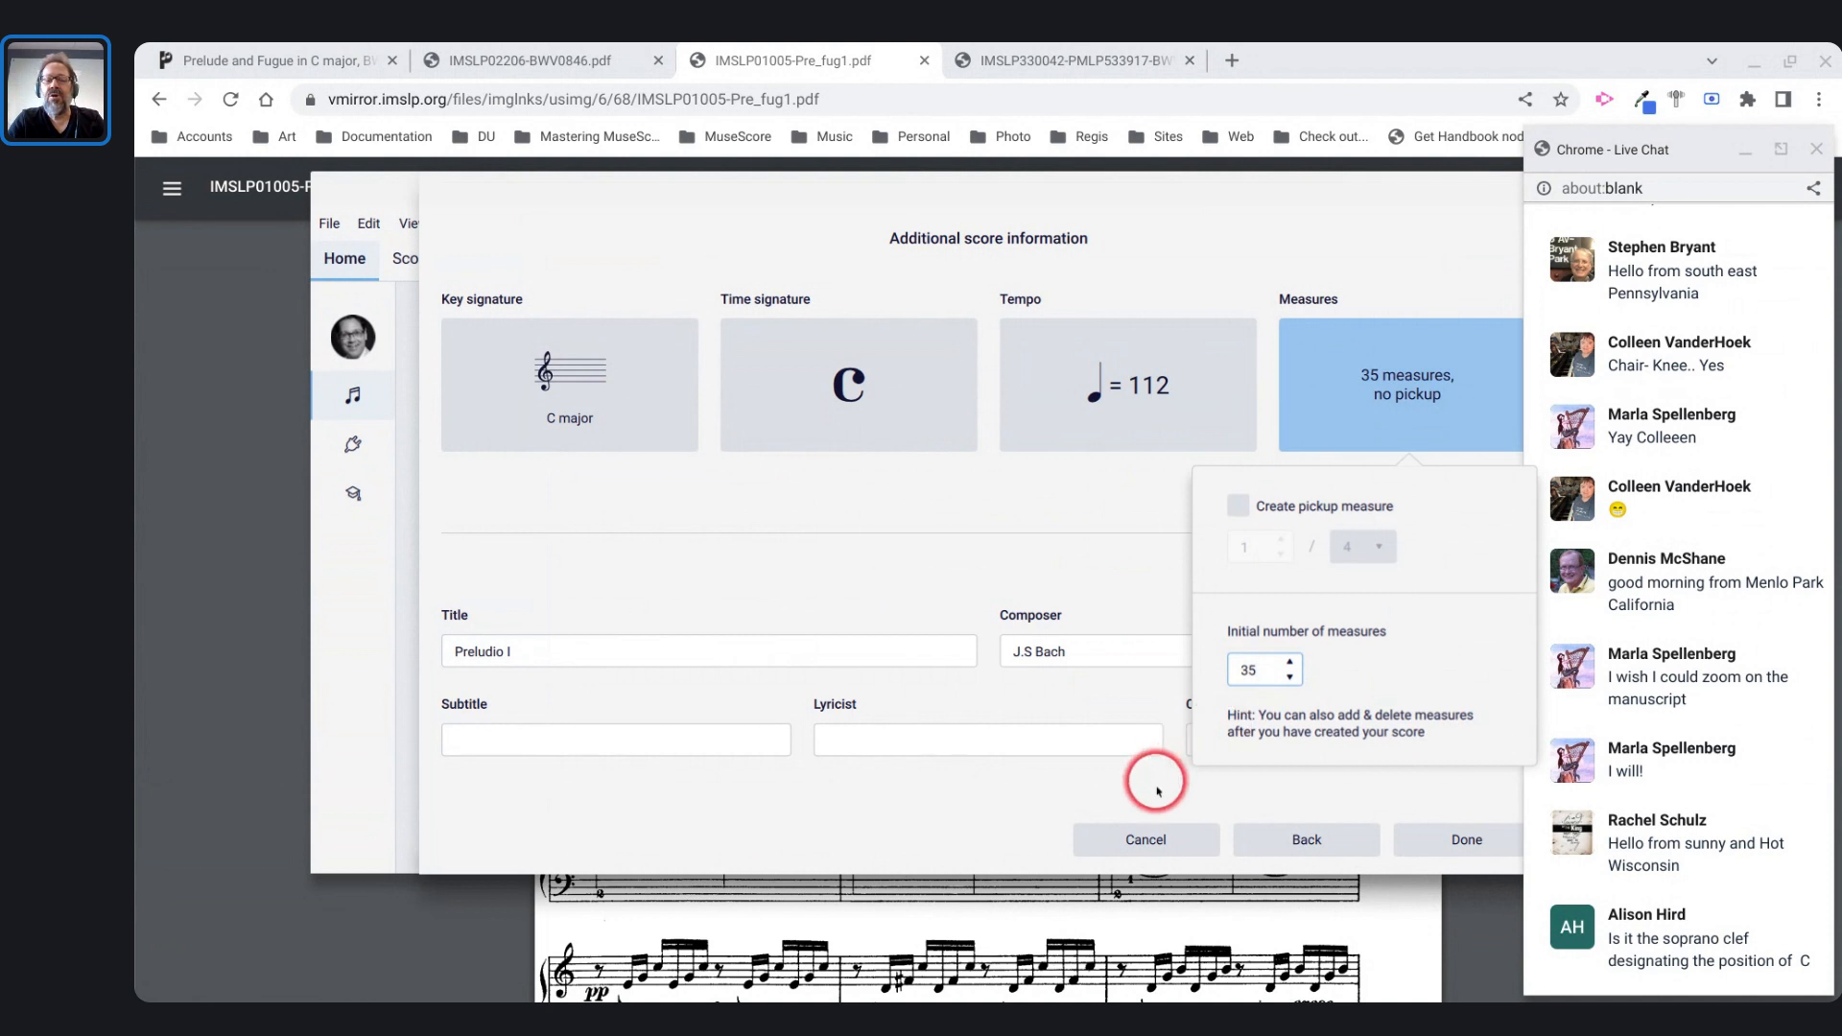
pyautogui.click(1158, 790)
pyautogui.click(1444, 841)
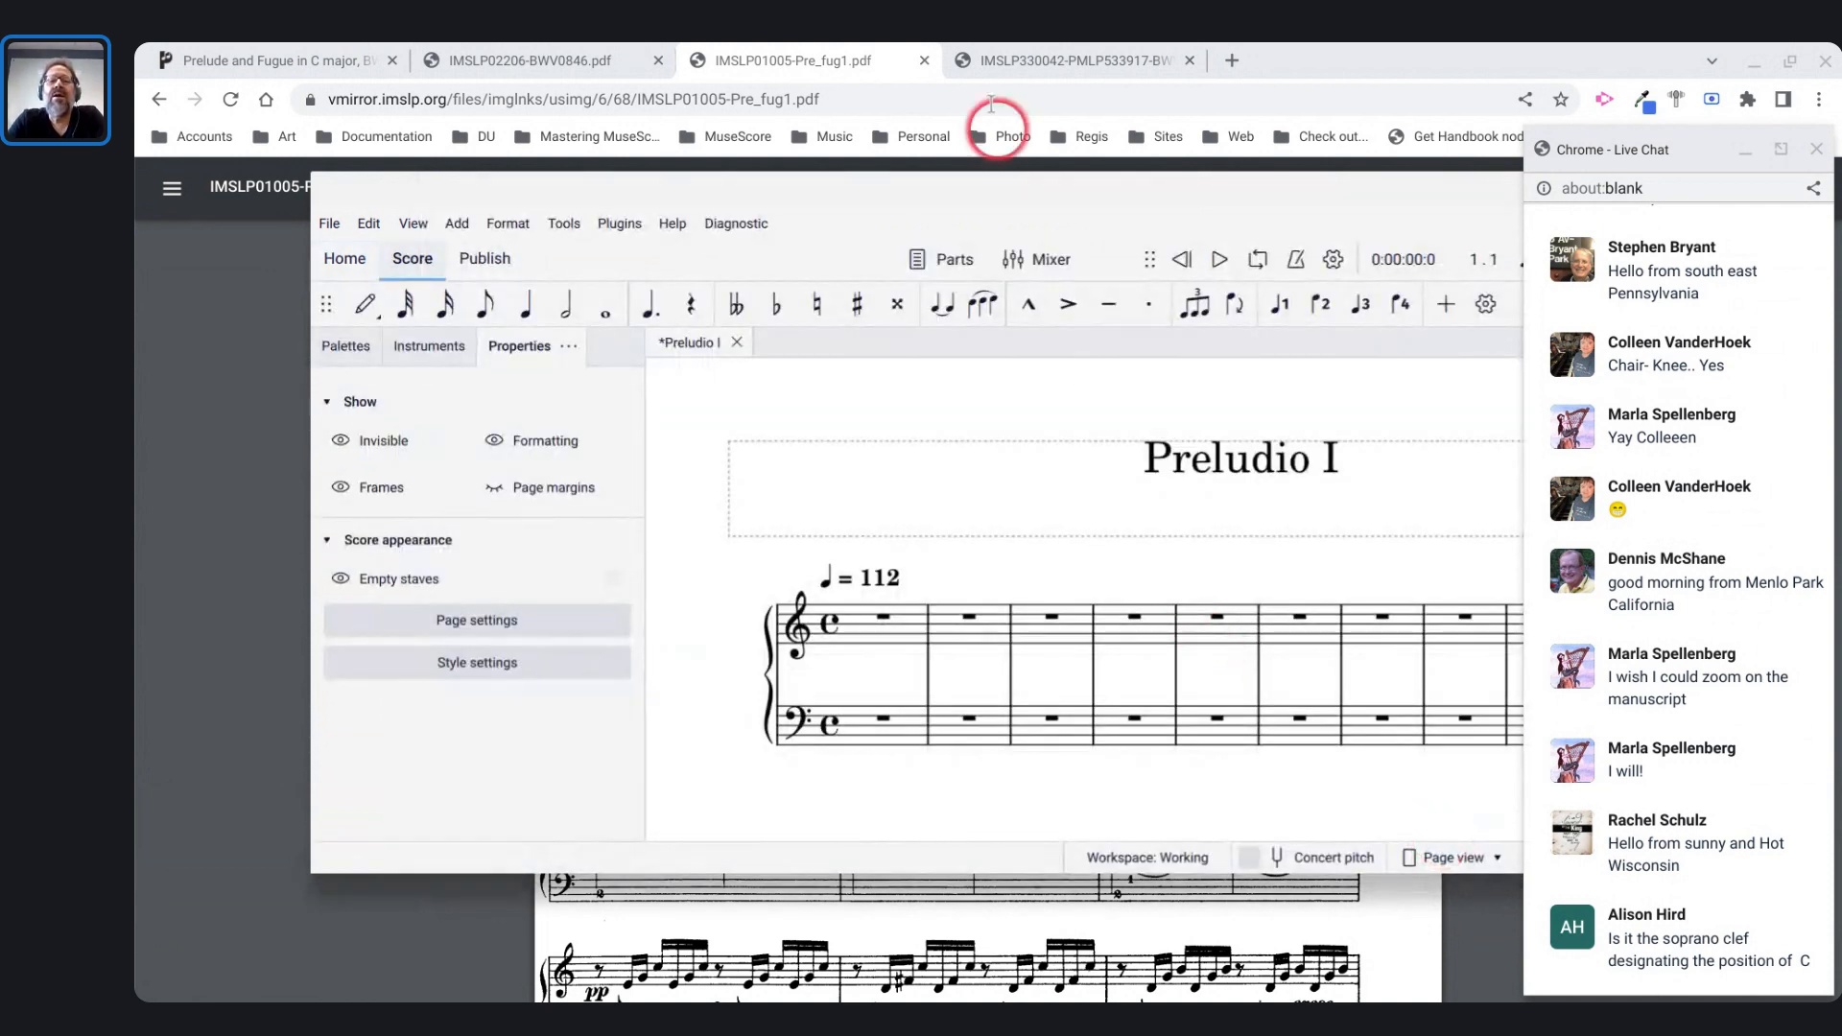
# - Arrange the MuseScore window above the prelude in c - czerny.pdf viewer and widen it to the edge of the chat window
pyautogui.moveTo(1004, 206); pyautogui.dragTo(810, 62)
pyautogui.hotkey('alt', 'Tab')
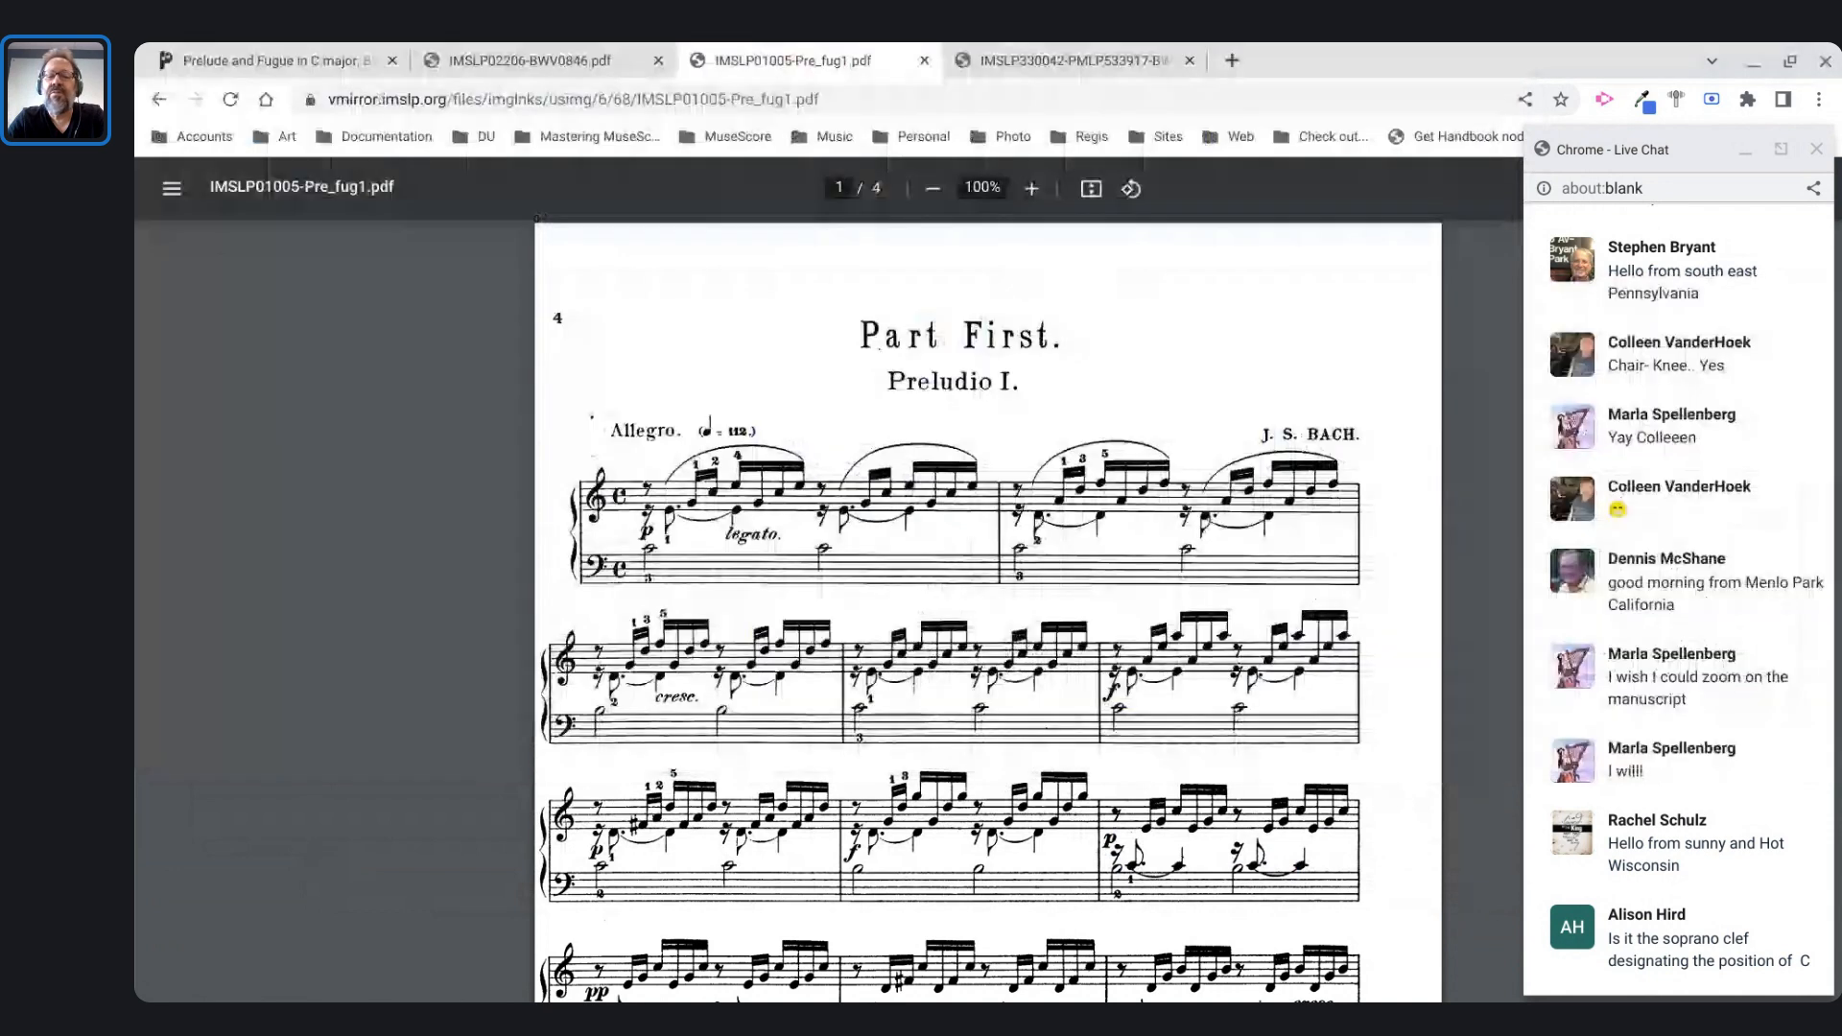
pyautogui.hotkey('alt', 'Tab')
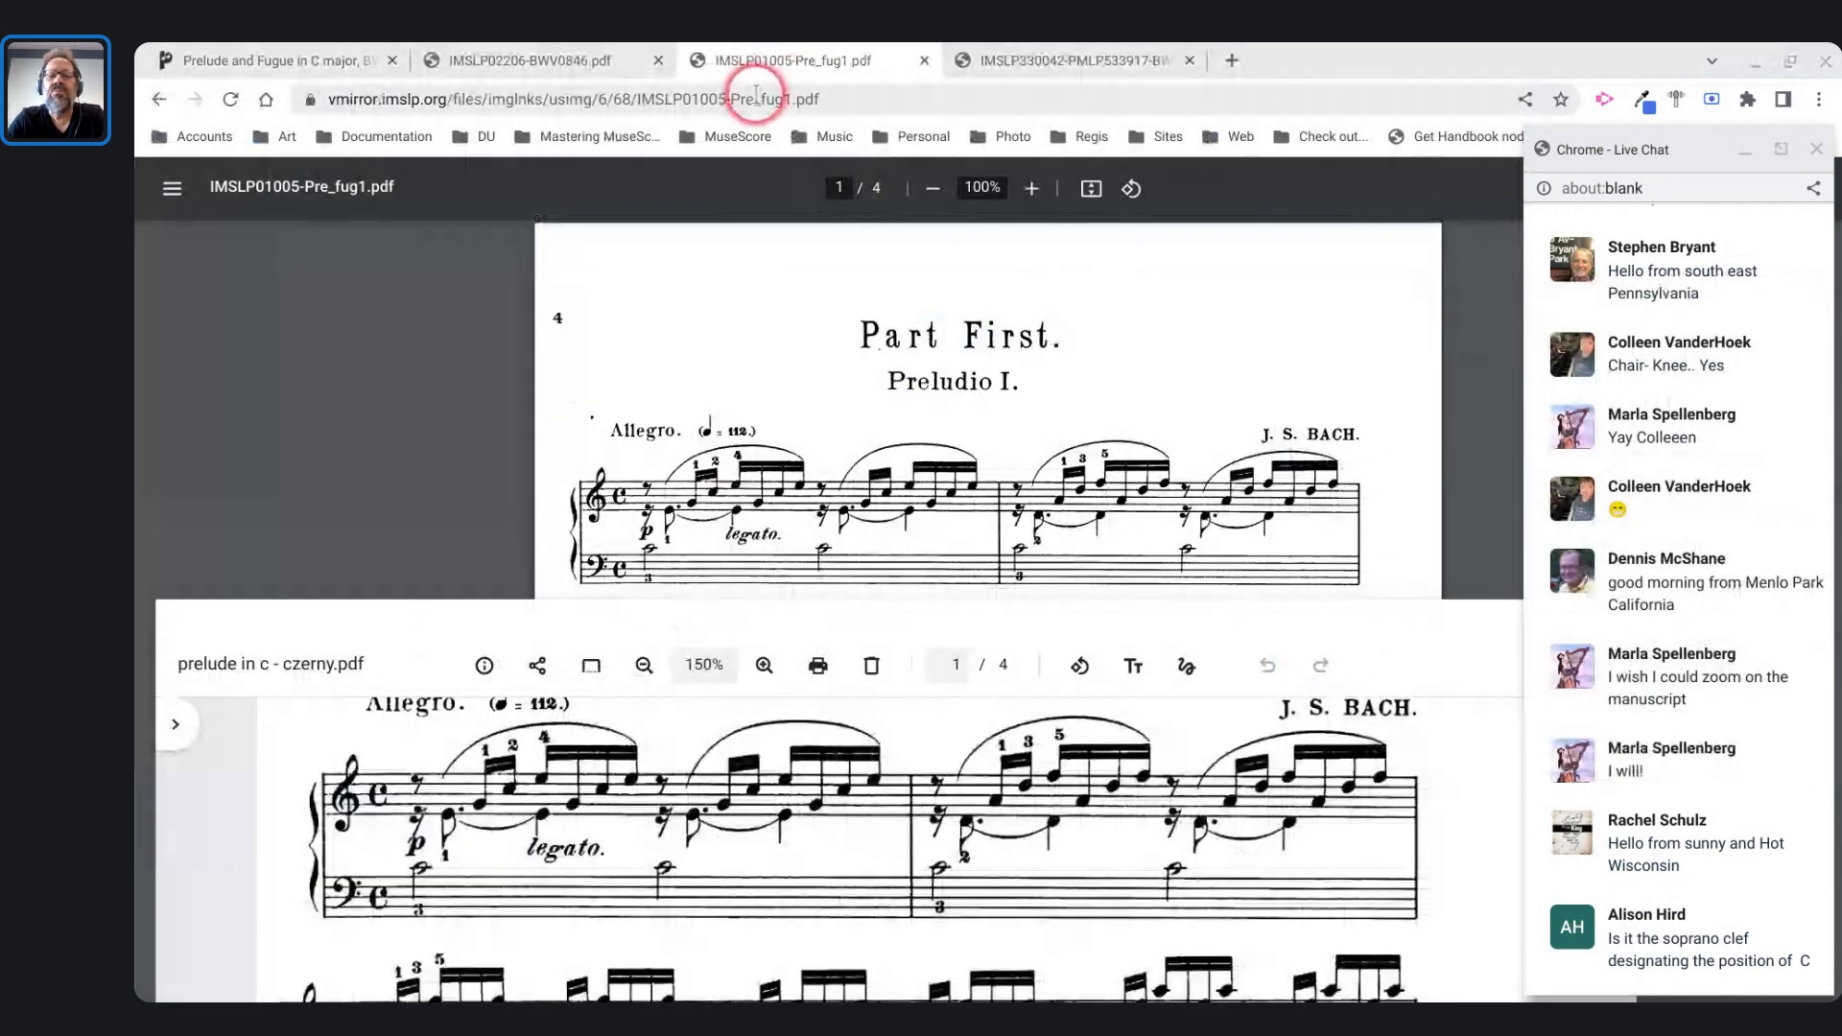
pyautogui.hotkey('alt', 'Tab')
pyautogui.hotkey('alt', 'Tab')
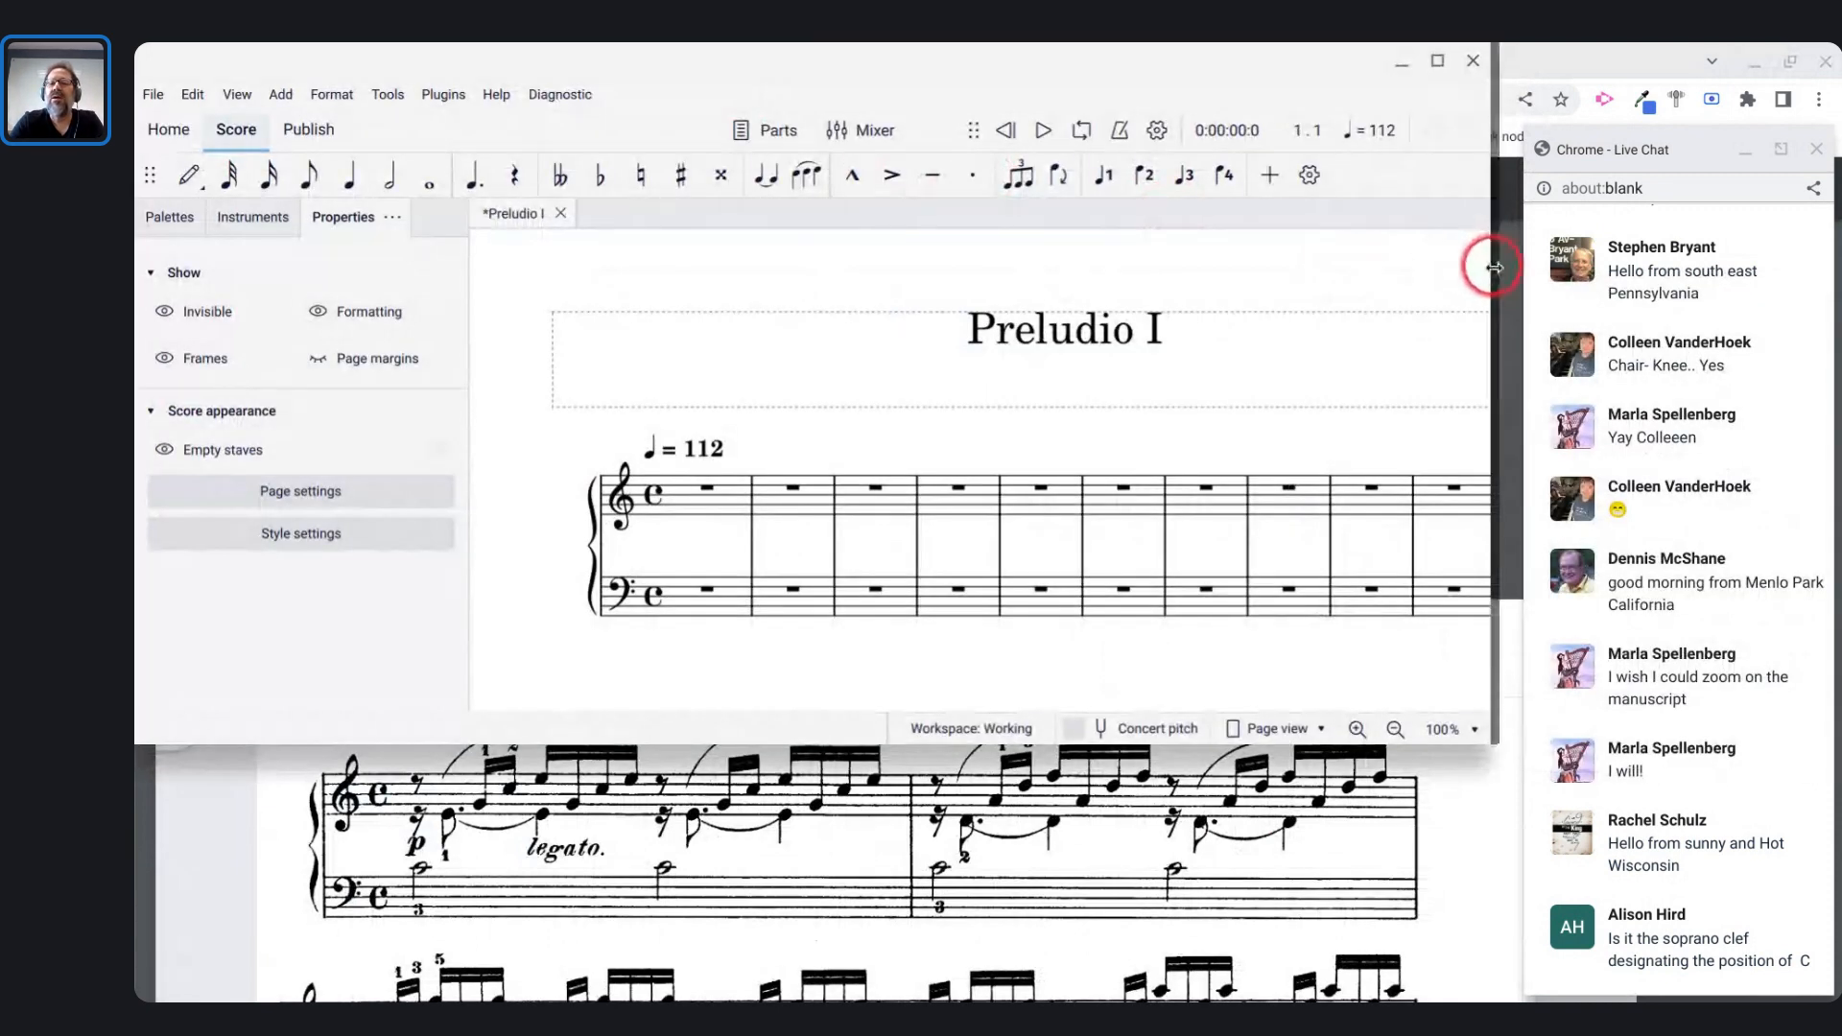
pyautogui.moveTo(1494, 268); pyautogui.dragTo(1527, 271)
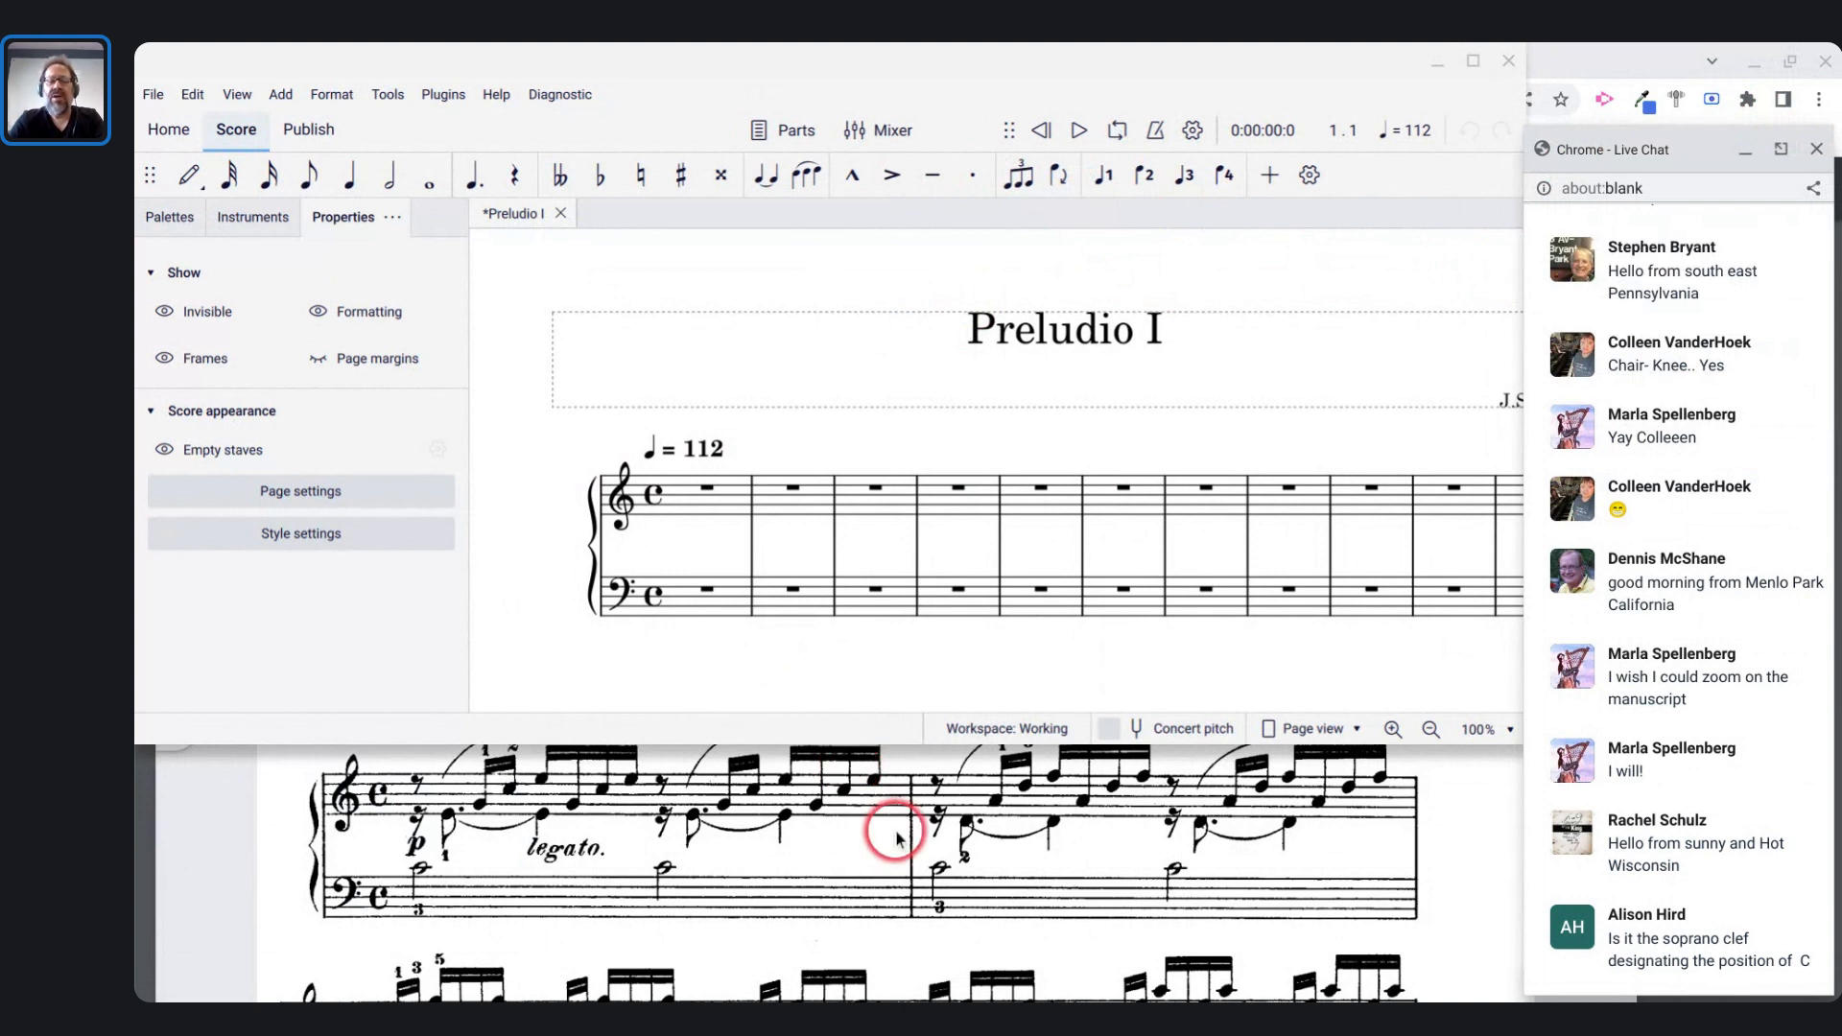
# - Line up the first system of prelude in c - czerny.pdf below the new score and examine its opening measures
pyautogui.scroll(1, 897, 834)
pyautogui.scroll(-1, 897, 837)
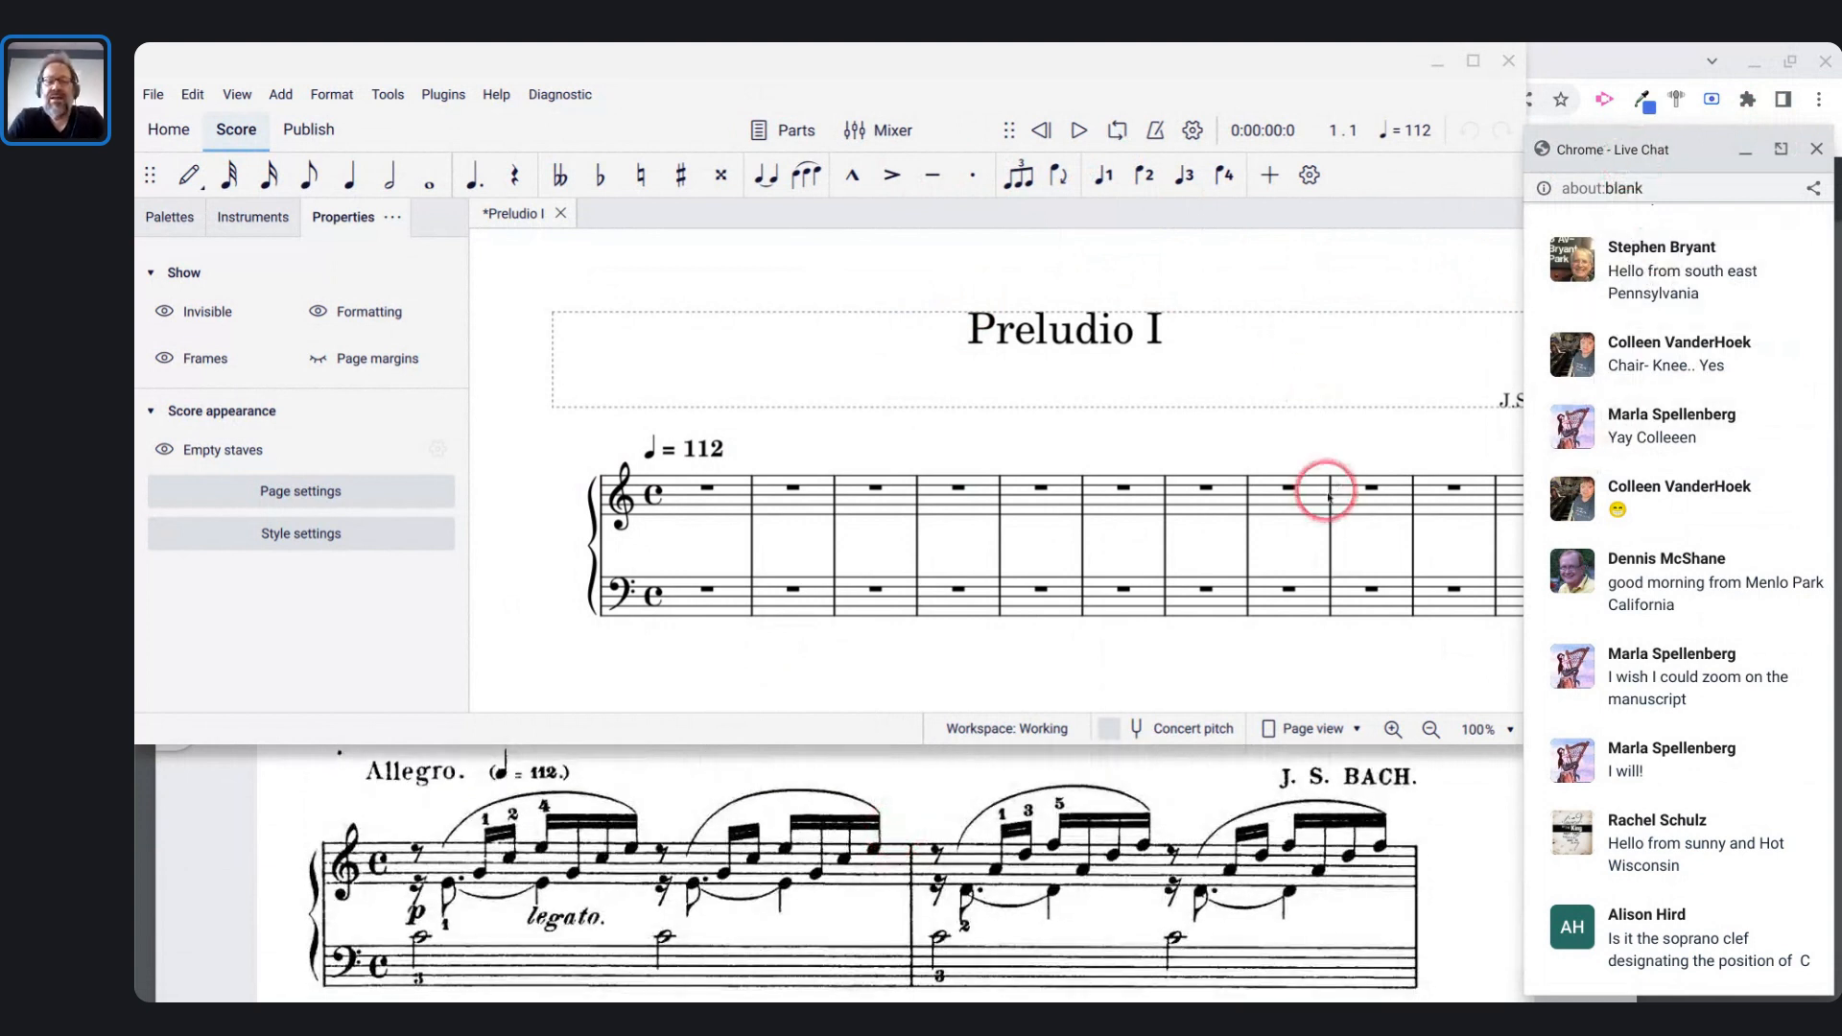
pyautogui.hscroll(1, 864, 581)
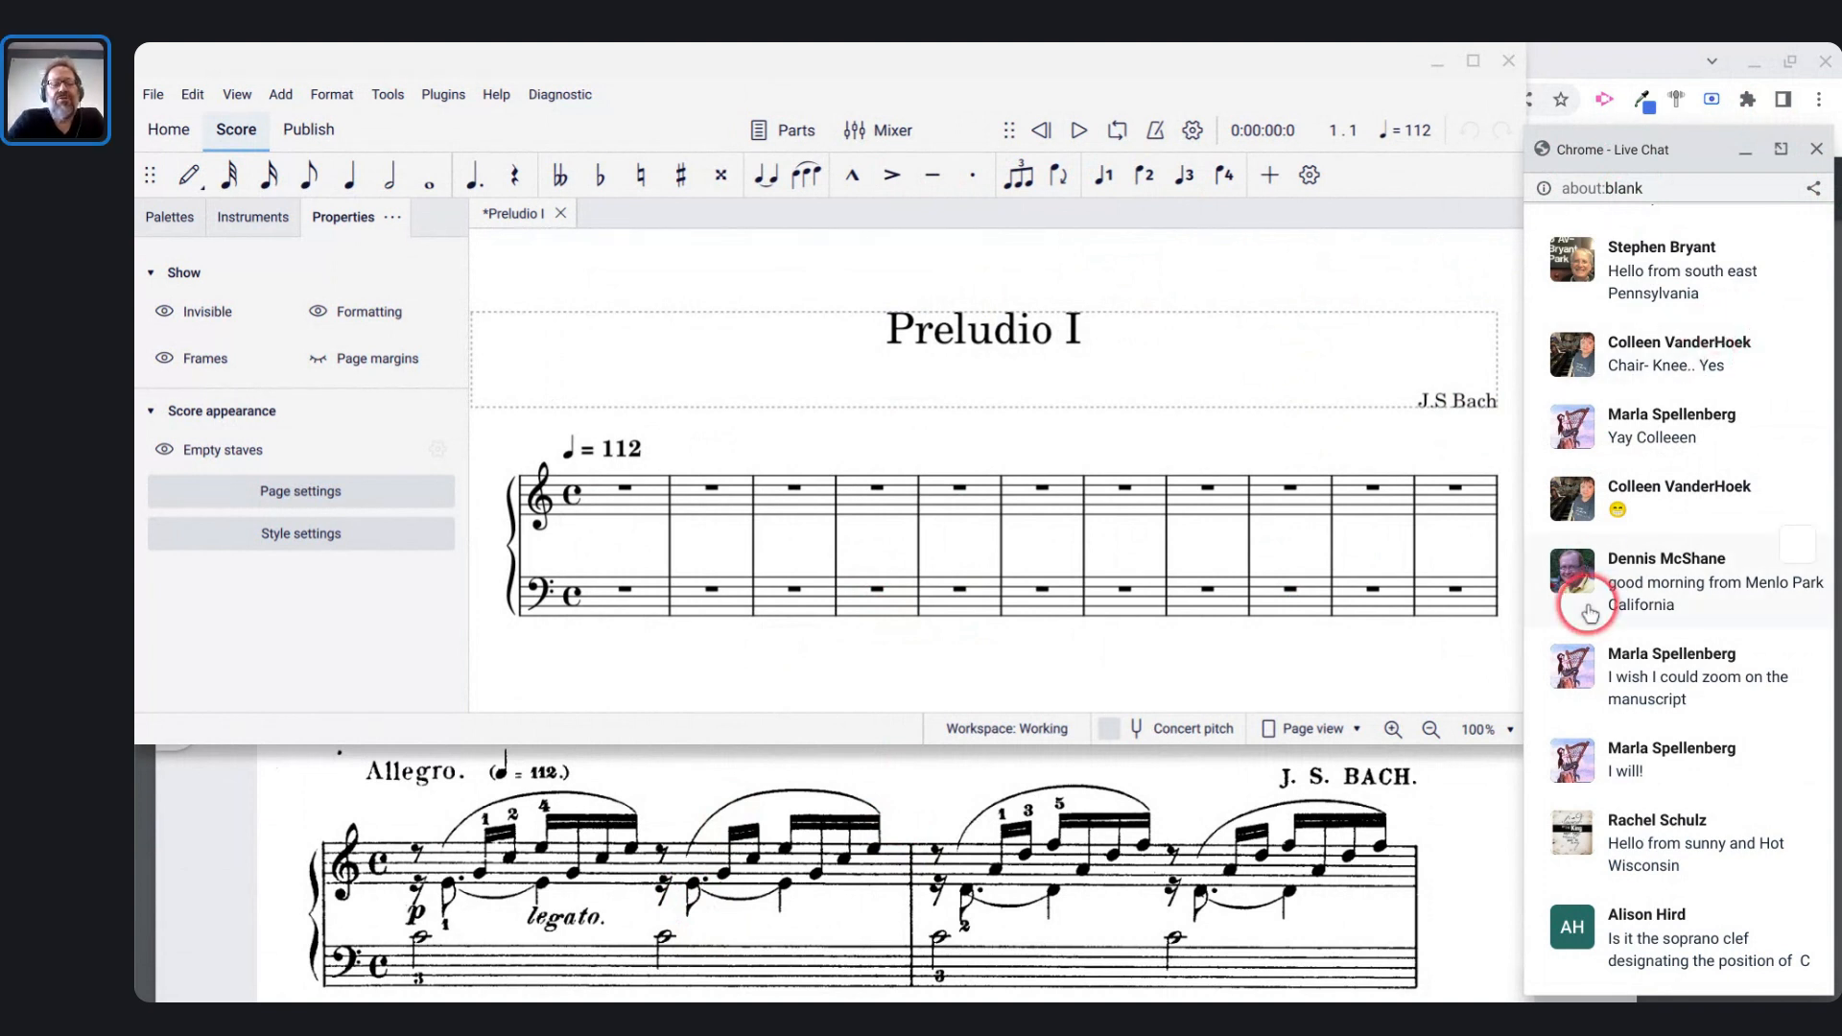
pyautogui.scroll(1, 780, 857)
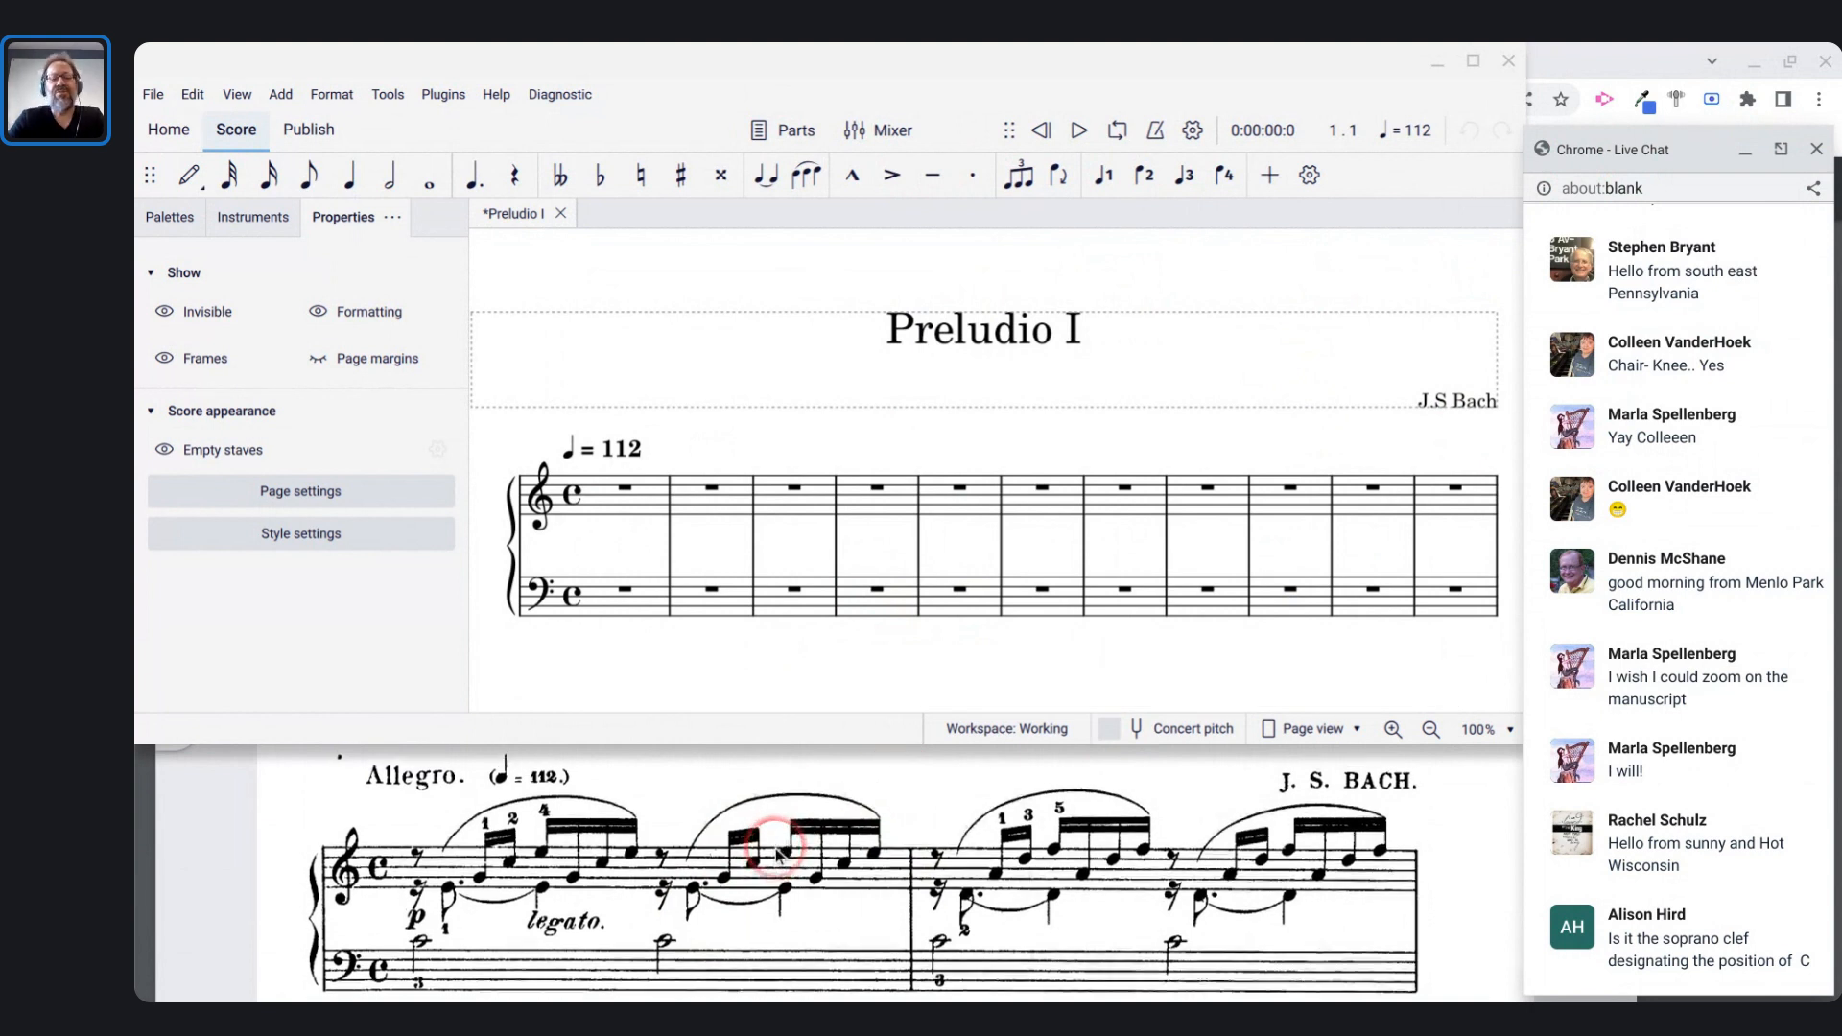
pyautogui.scroll(-1, 780, 856)
pyautogui.scroll(1, 780, 856)
pyautogui.scroll(-1, 780, 857)
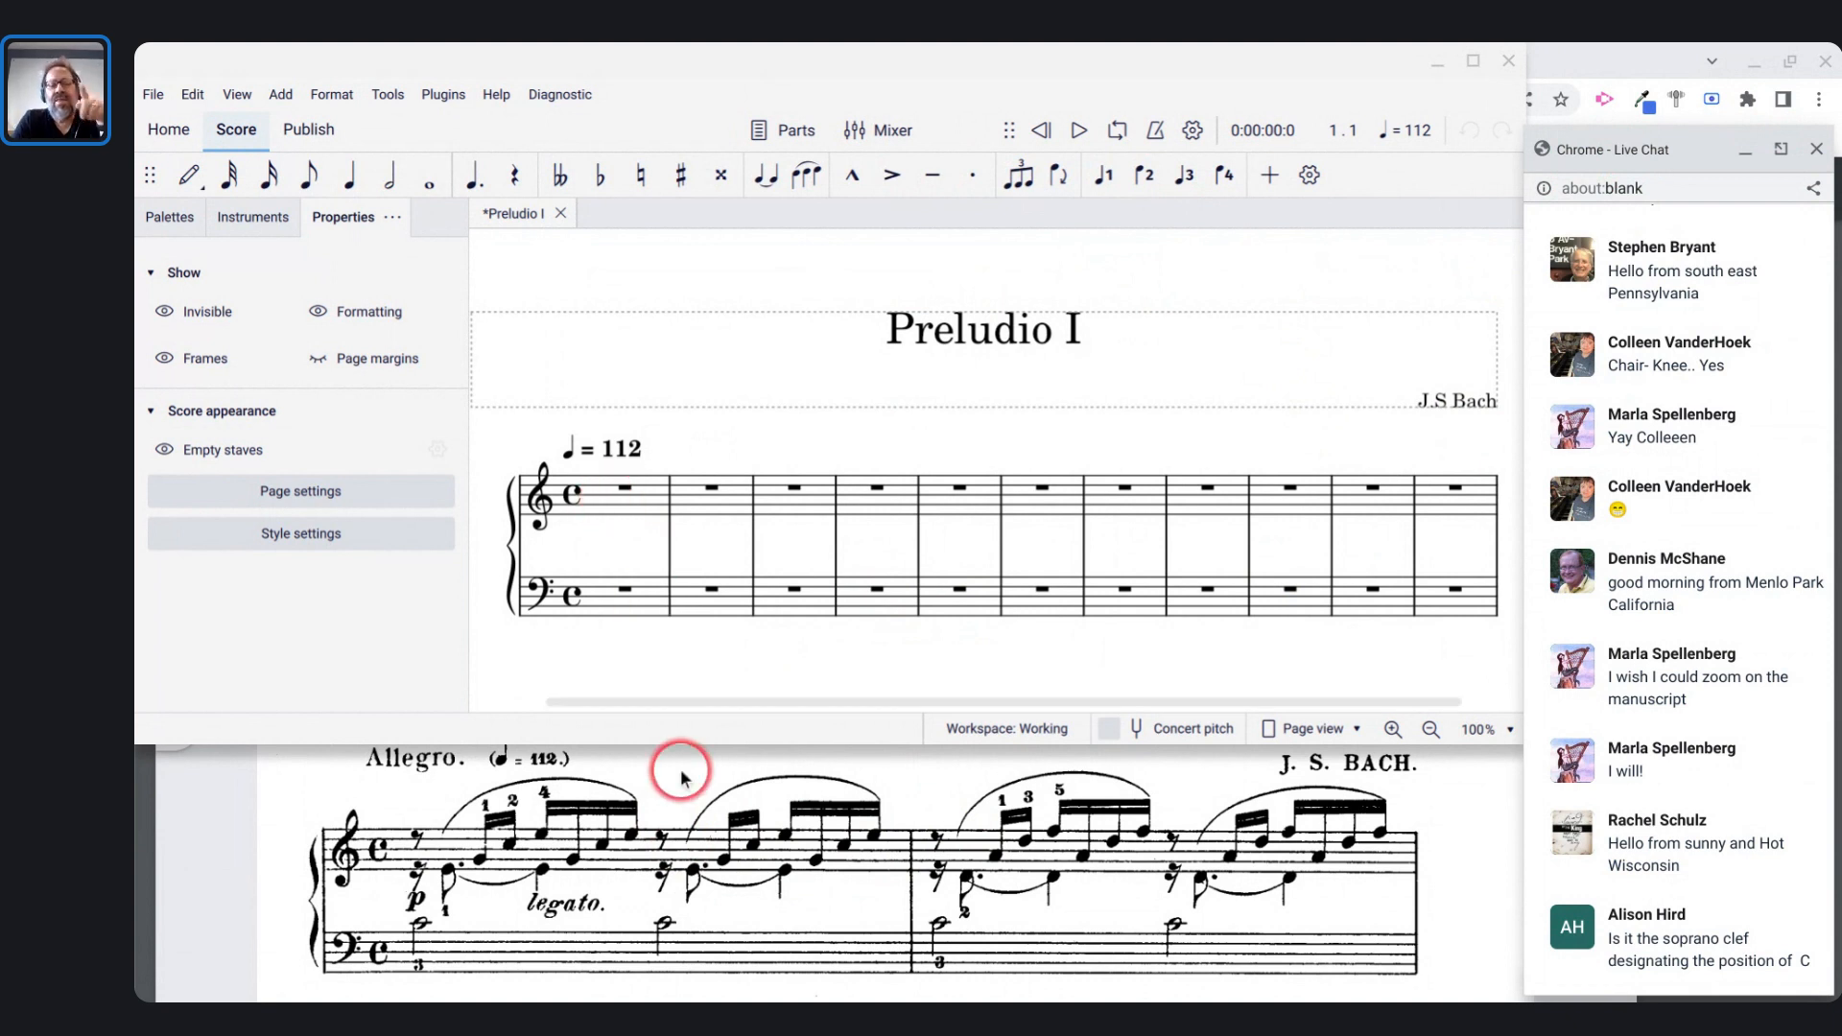
pyautogui.scroll(-1, 682, 775)
pyautogui.scroll(1, 681, 775)
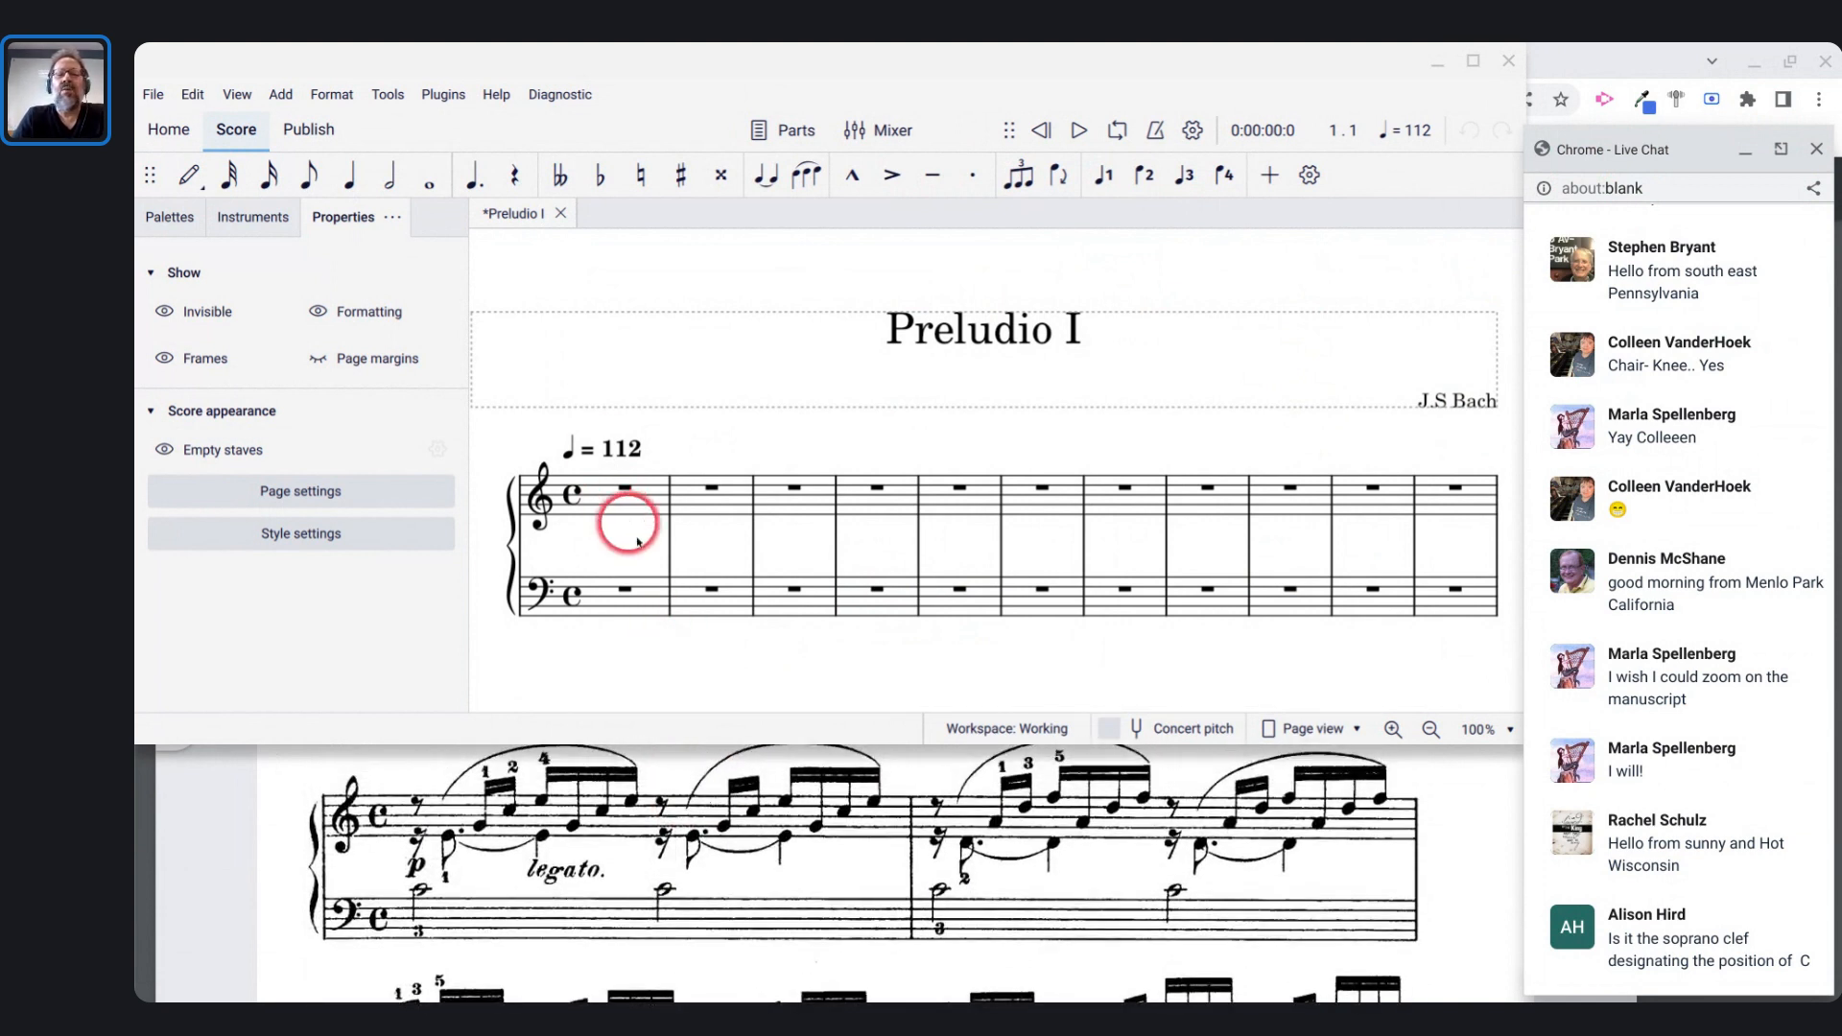
# - Enter two half-note C4s in measure 1 of the bass staff, raising the first note an octave
pyautogui.scroll(2, 638, 534)
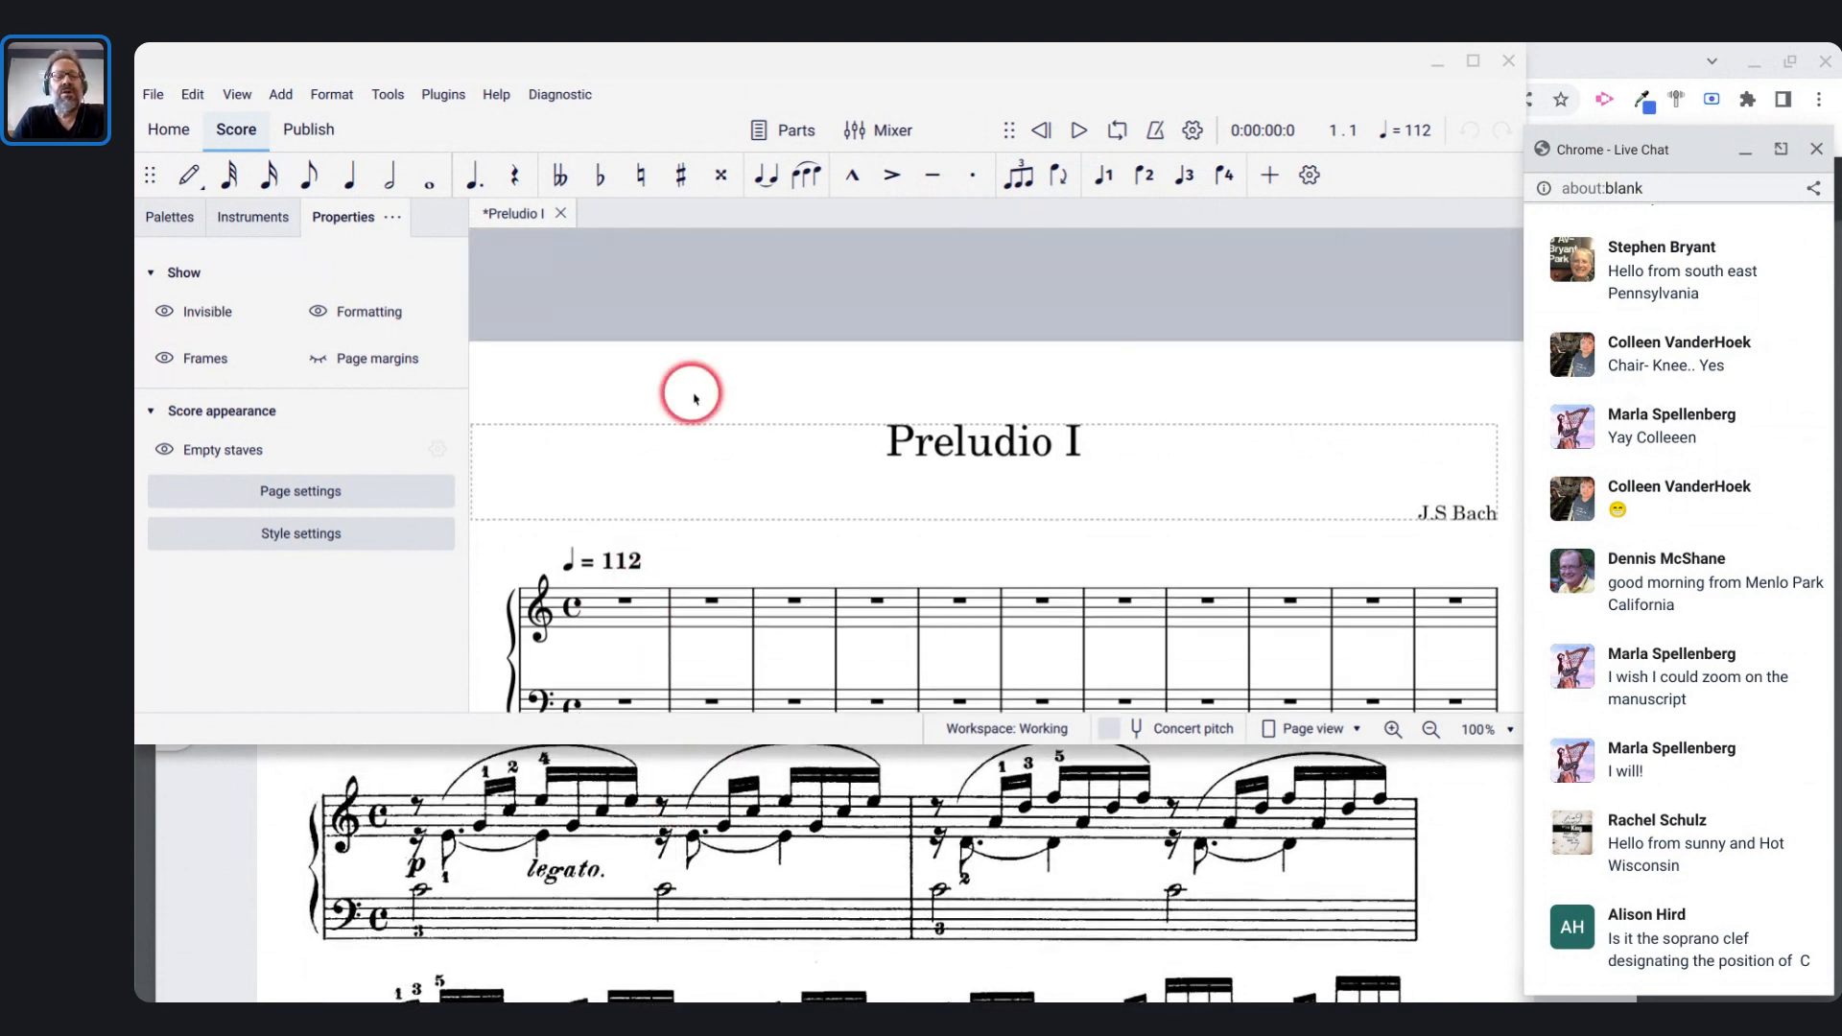
pyautogui.scroll(3, 691, 390)
pyautogui.scroll(-2, 693, 398)
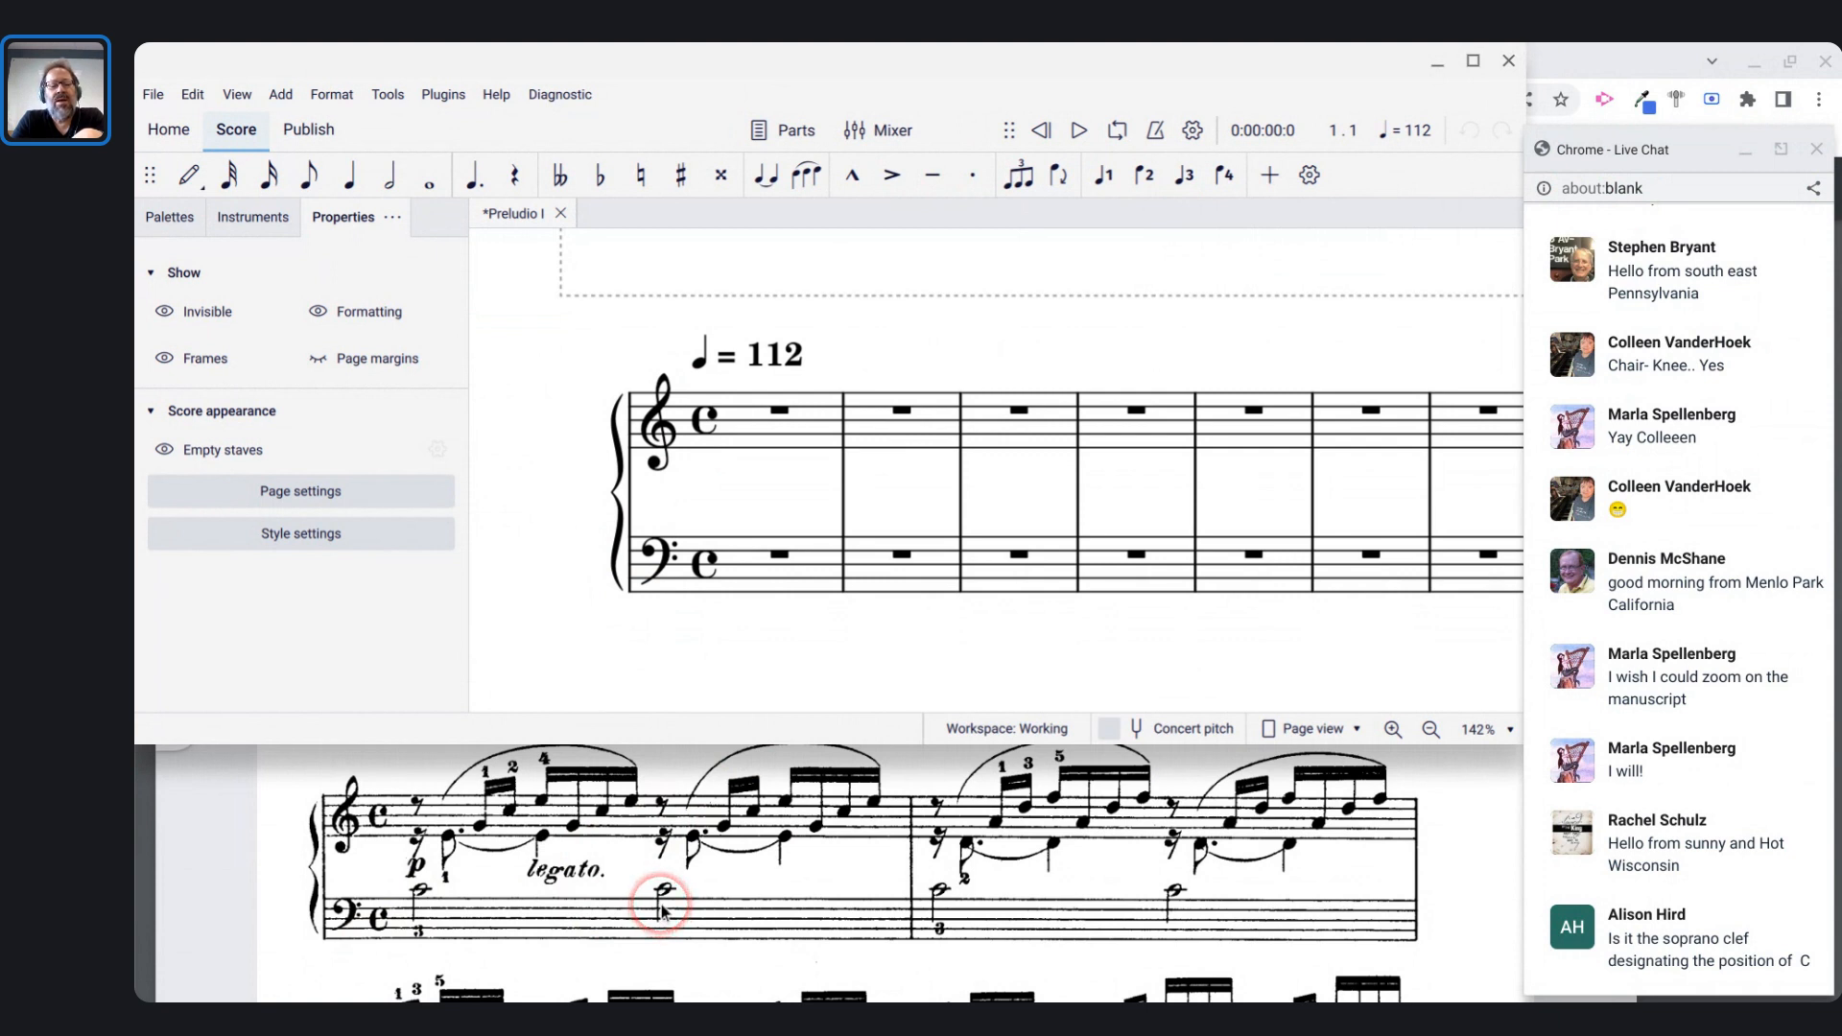
pyautogui.click(773, 595)
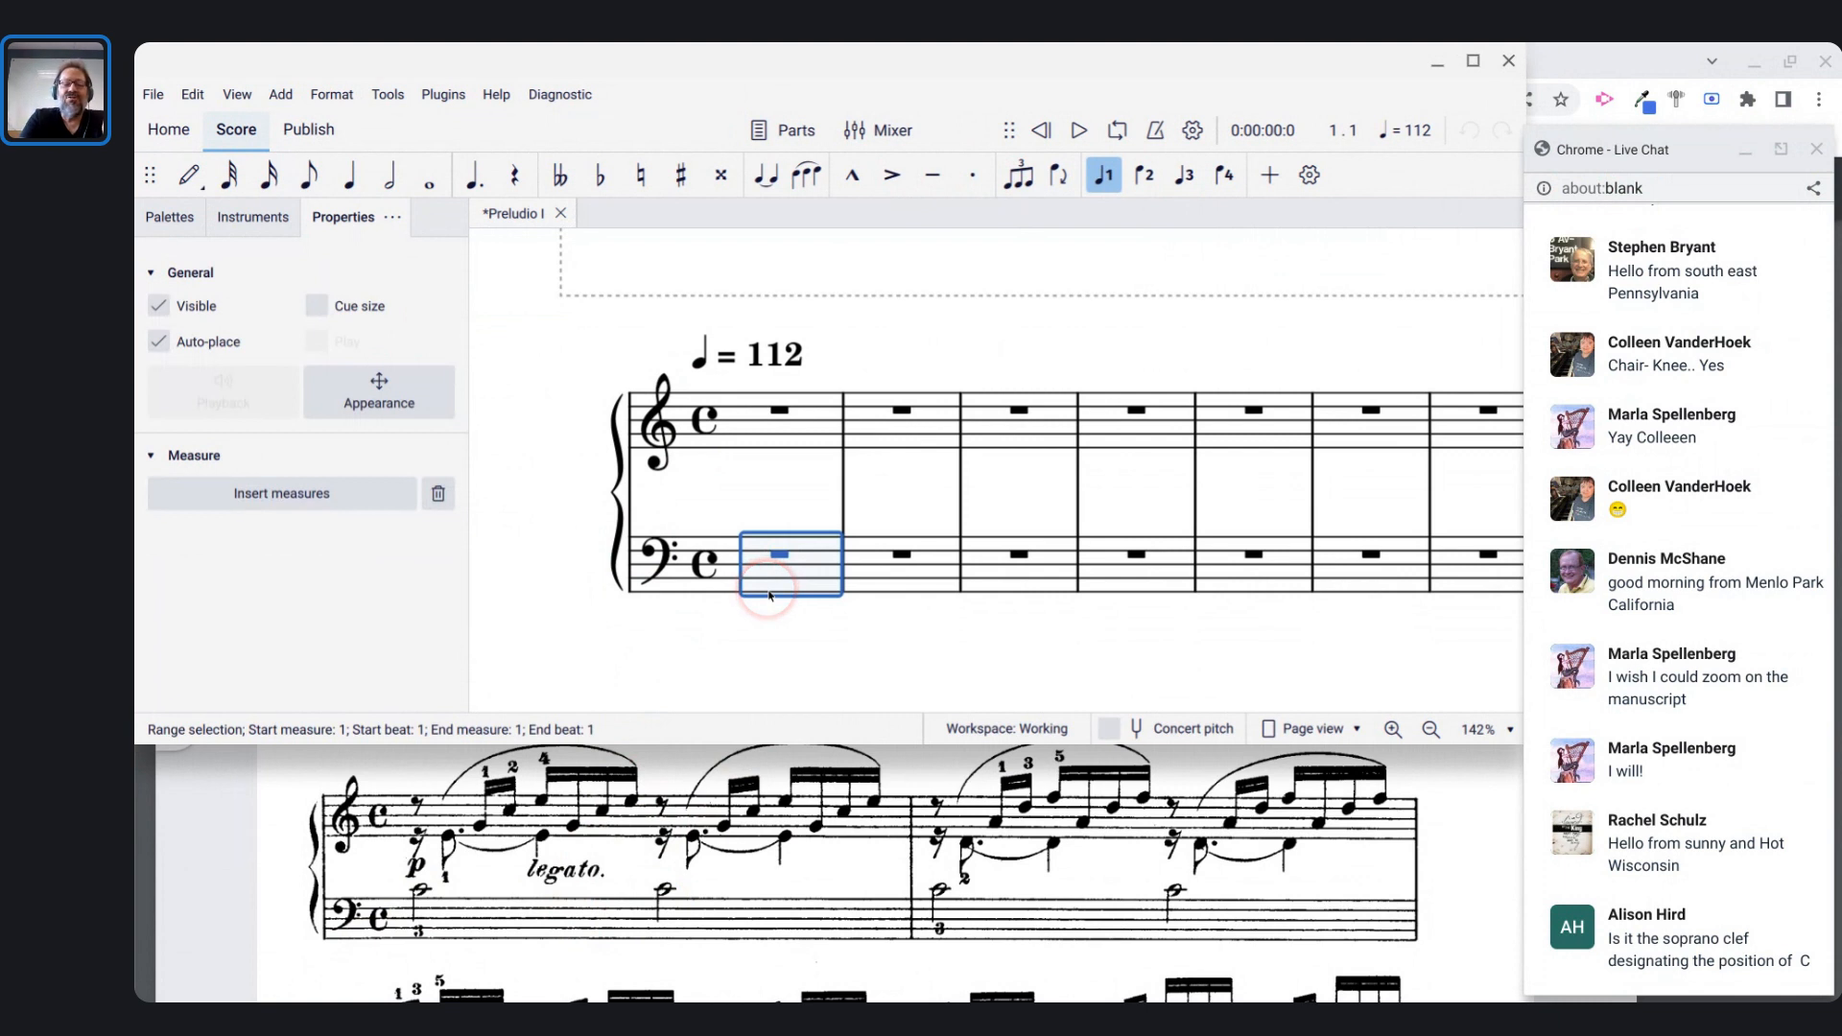
pyautogui.press('n')
pyautogui.press('6')
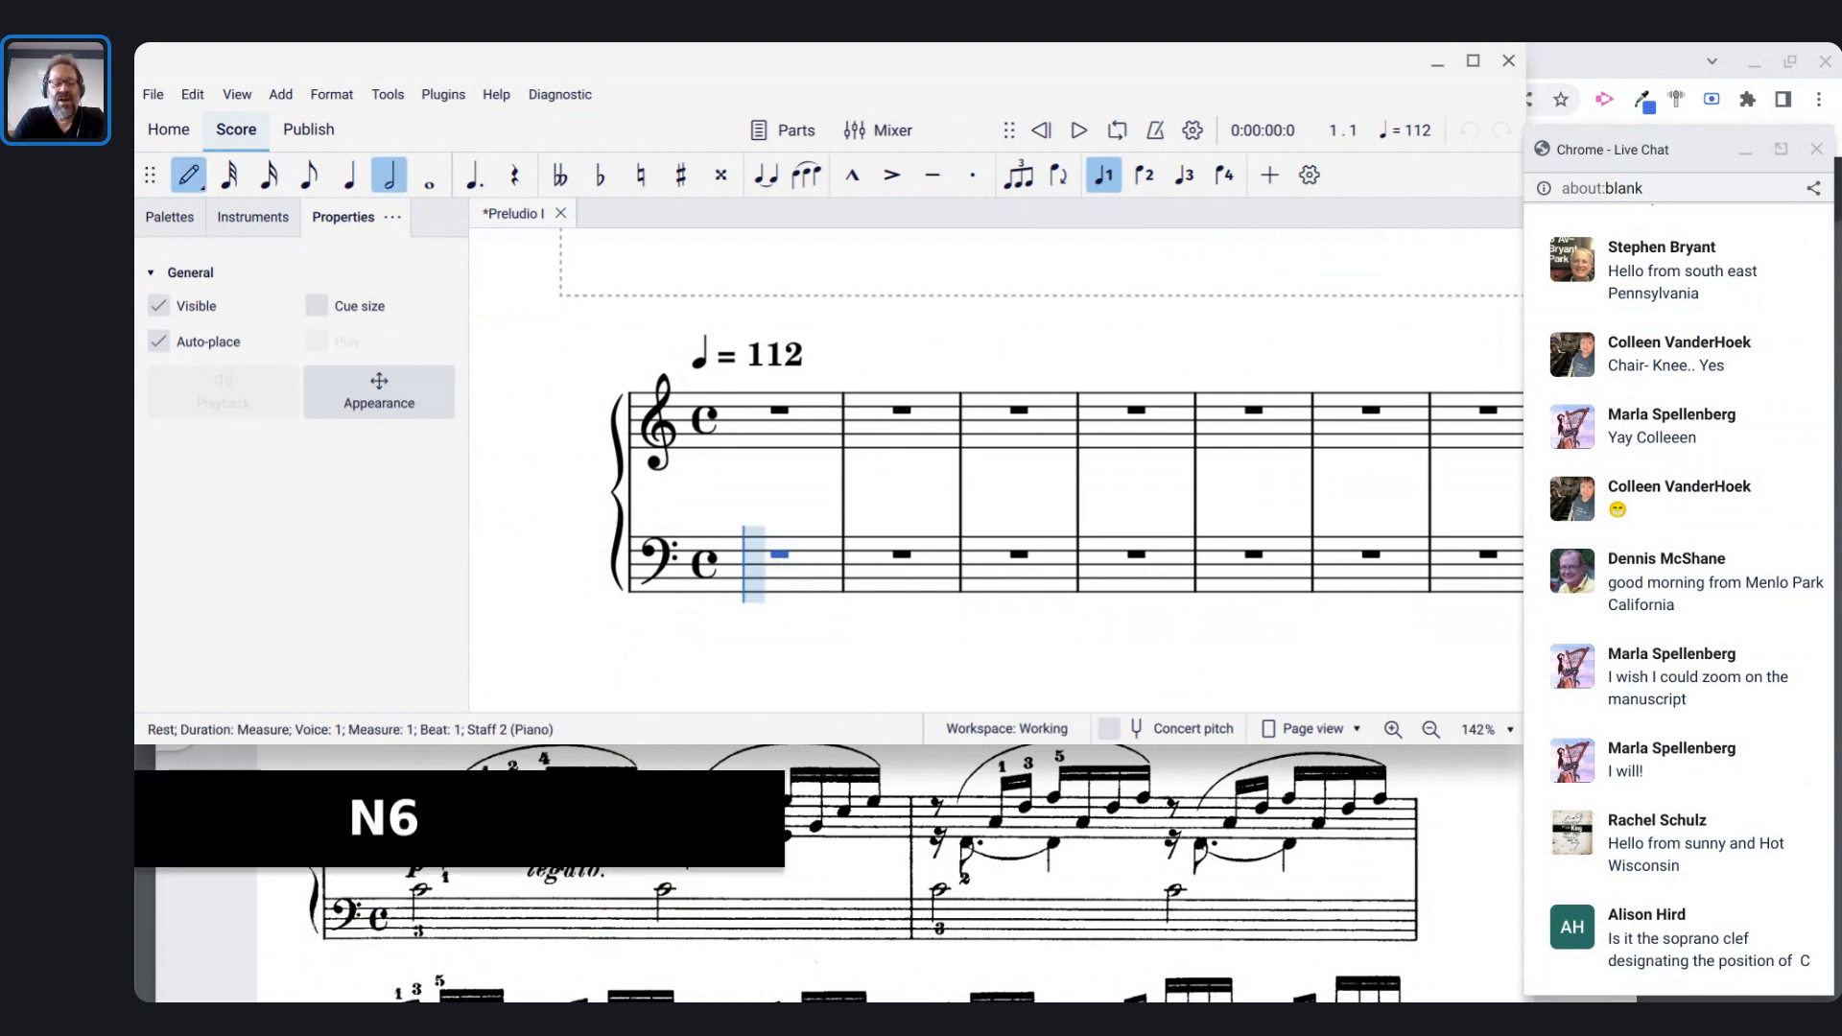
pyautogui.press('c')
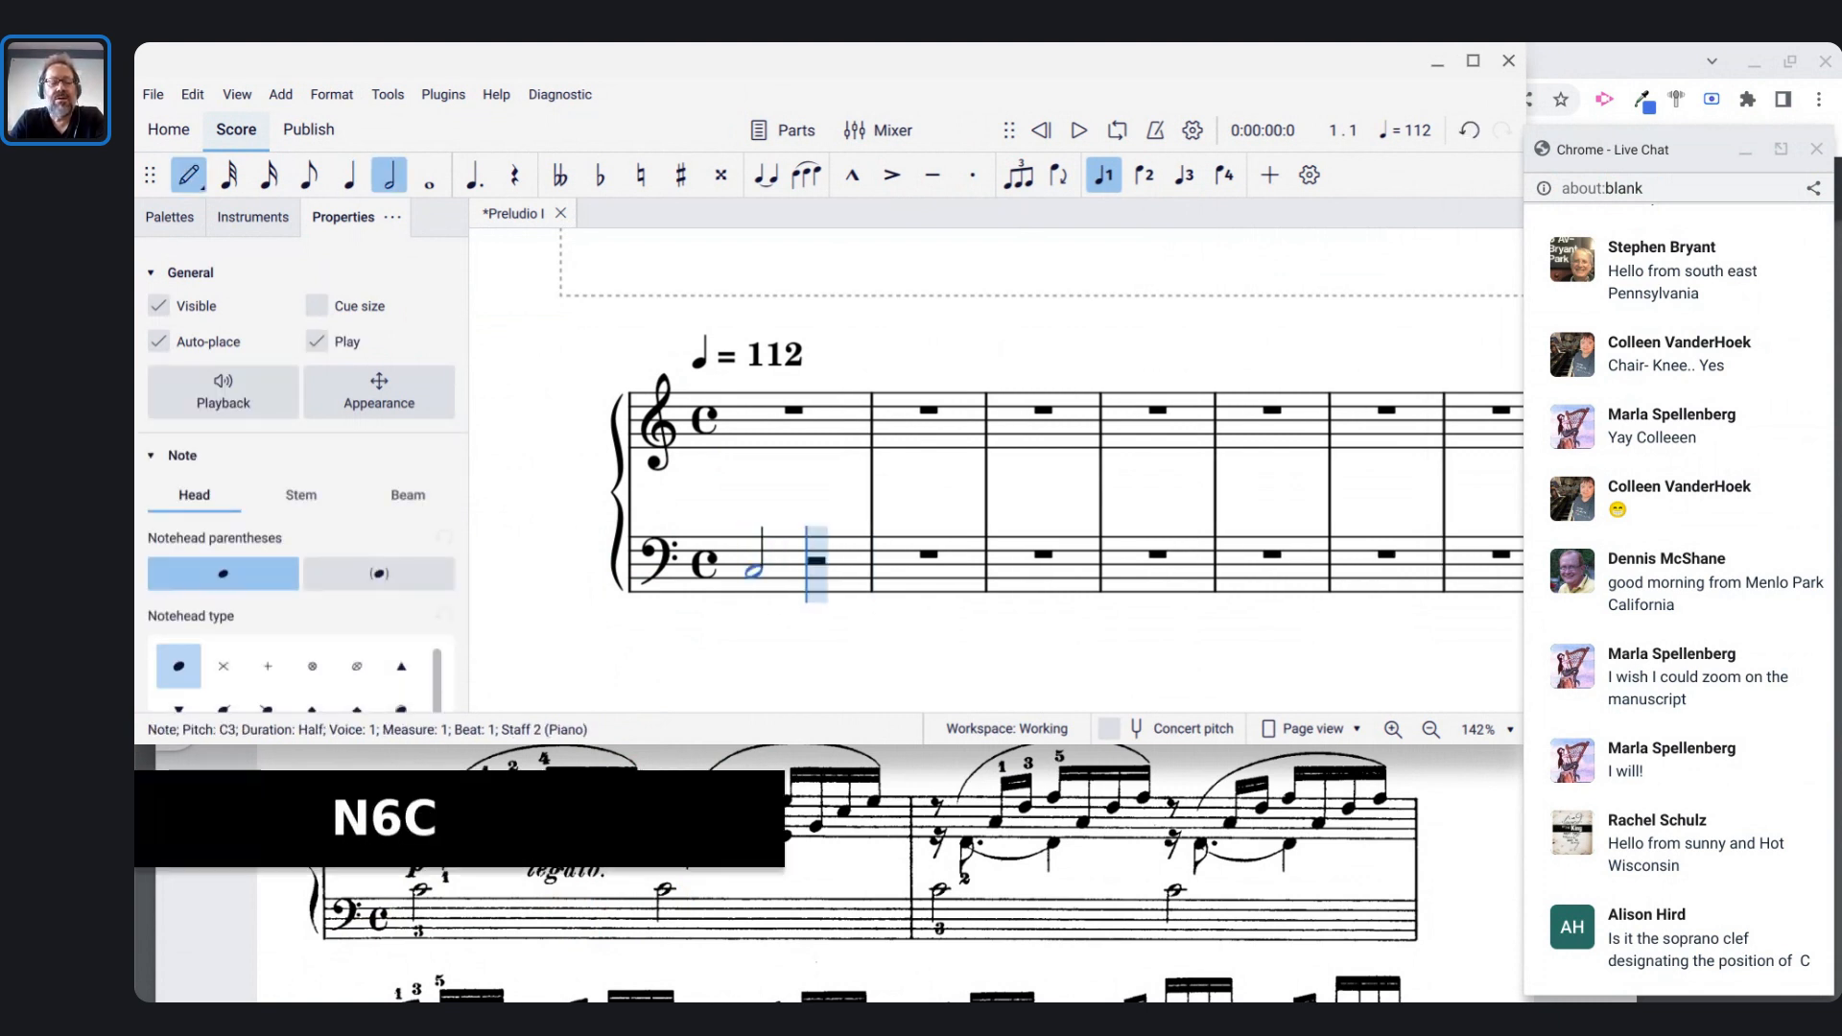
pyautogui.hotkey('ctrl', 'Up')
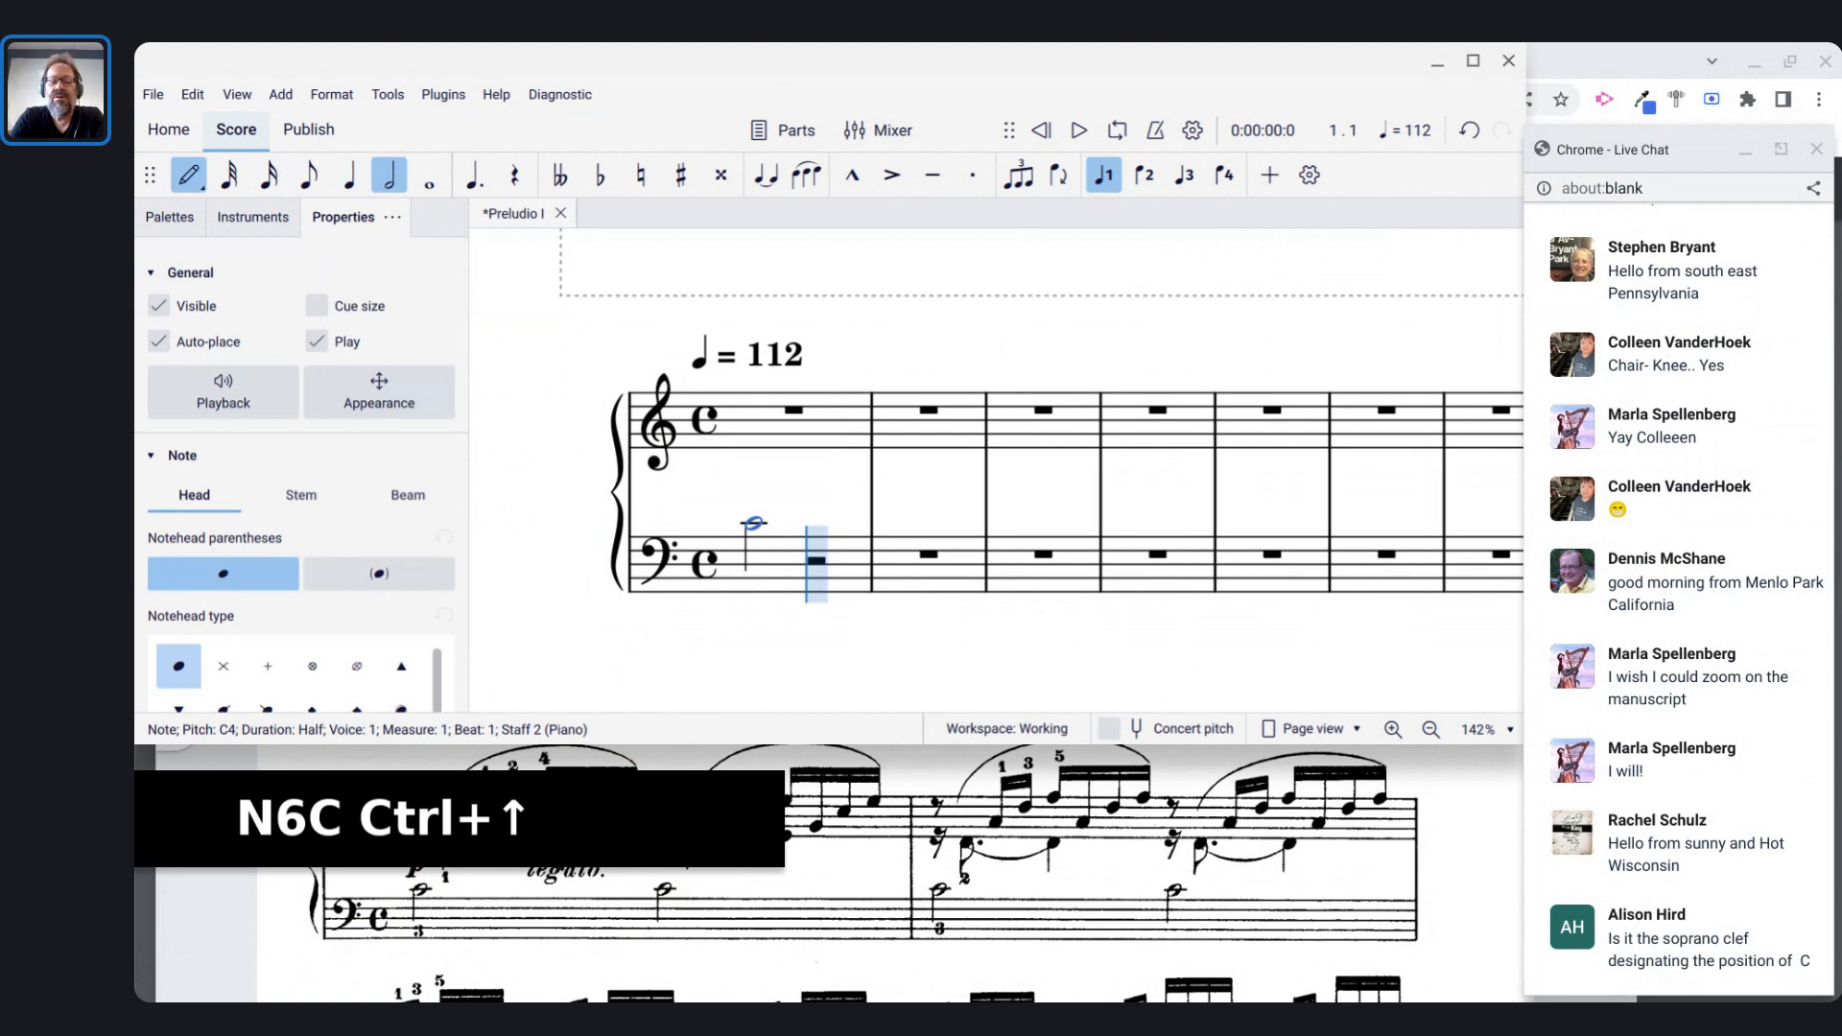
pyautogui.press('c')
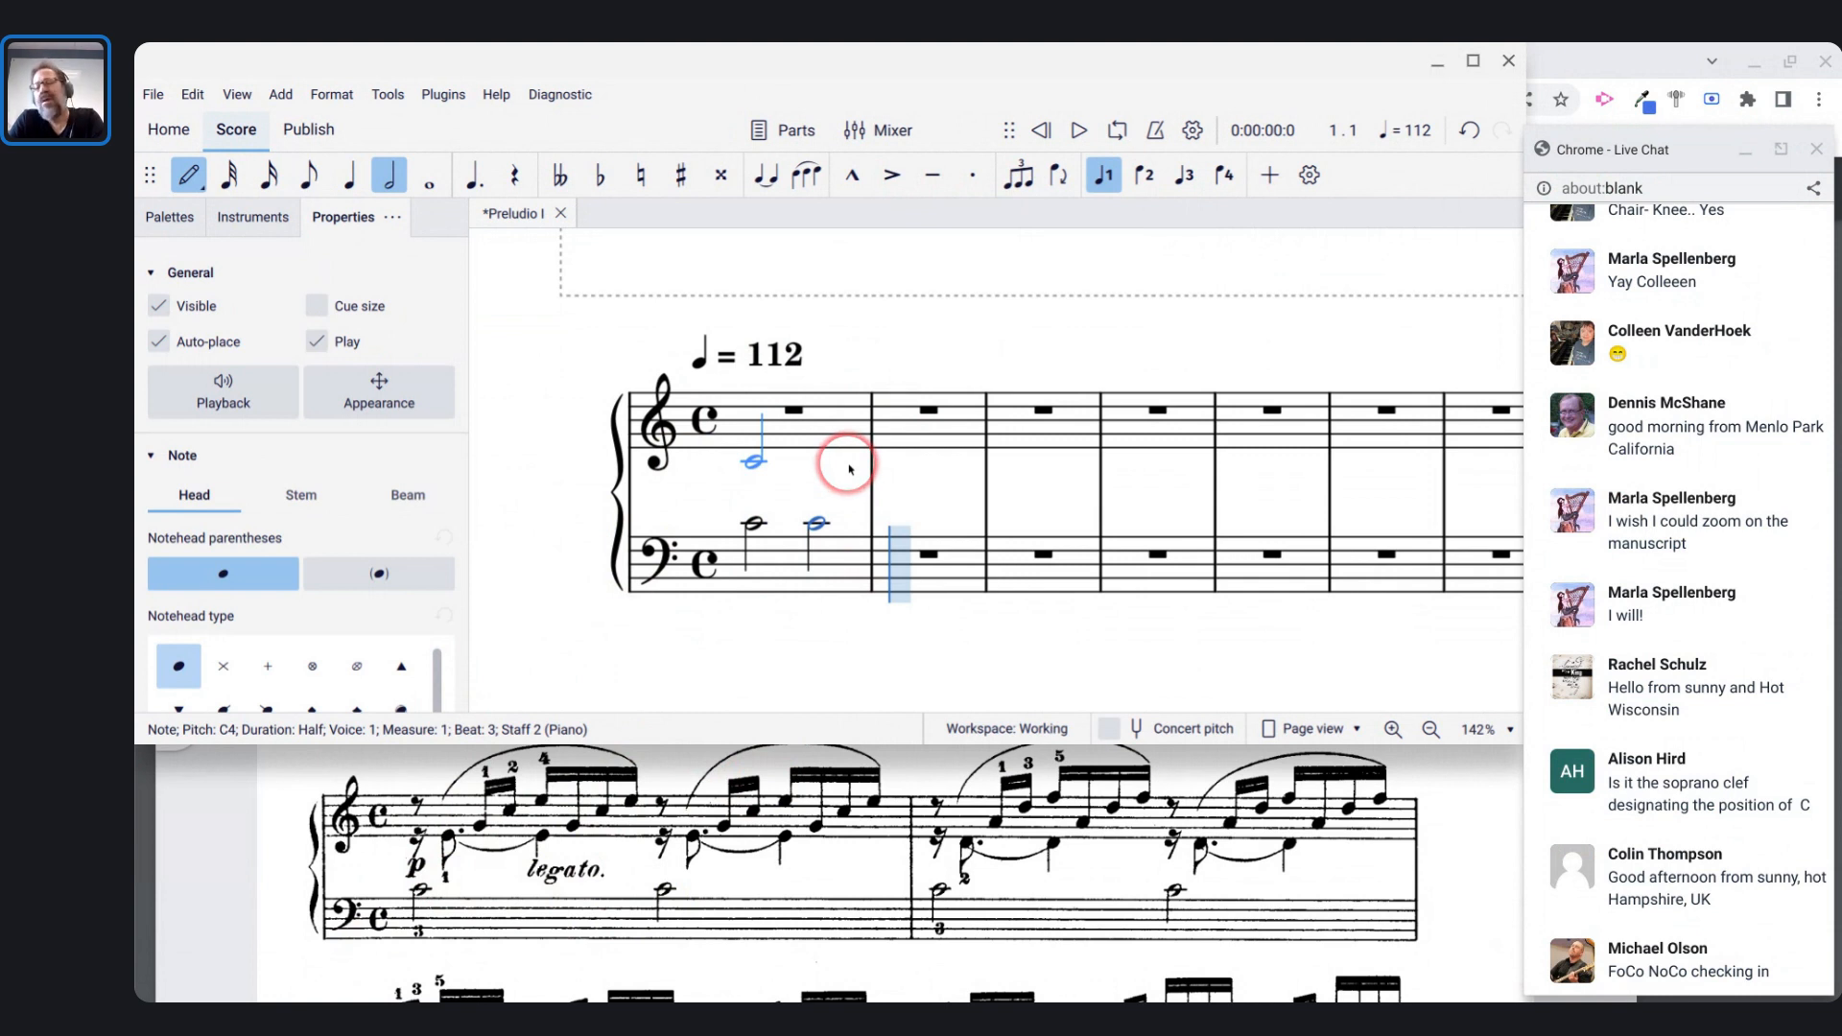
# - Look through the systems of the Czerny edition PDF to examine the measures per system and the left-hand notation
pyautogui.scroll(-5, 774, 923)
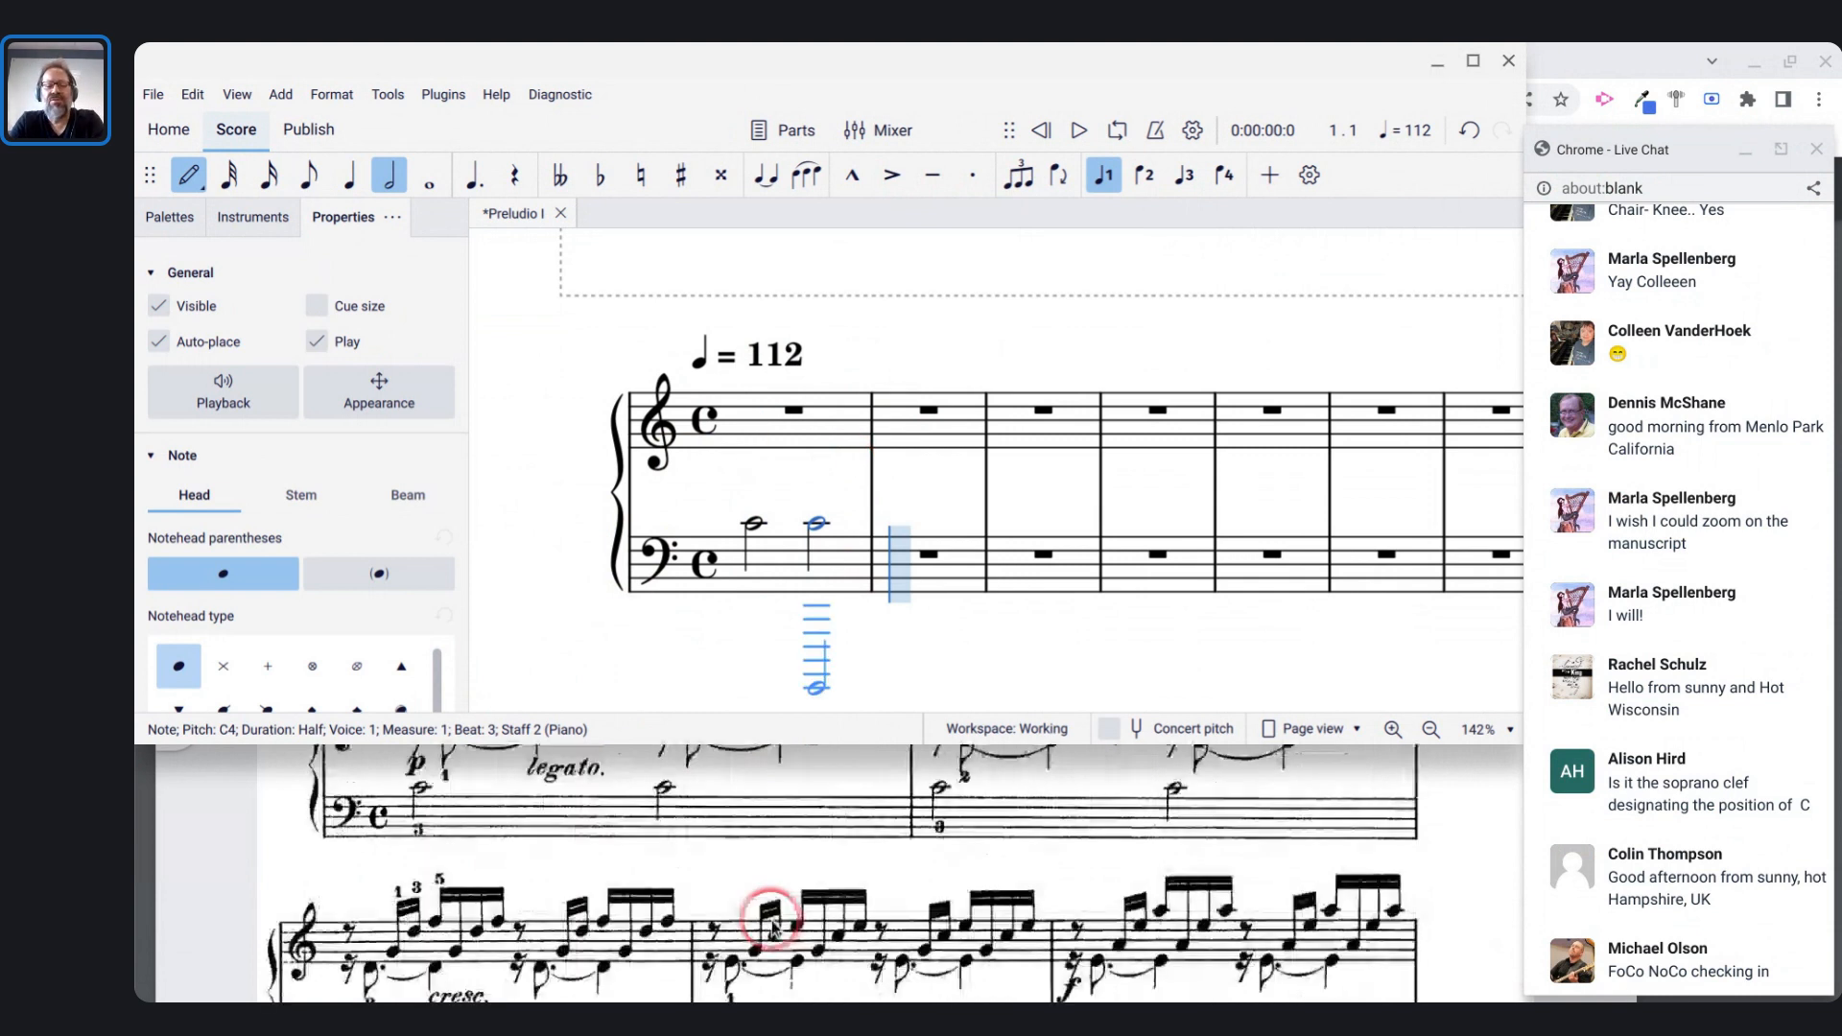
pyautogui.scroll(4, 773, 923)
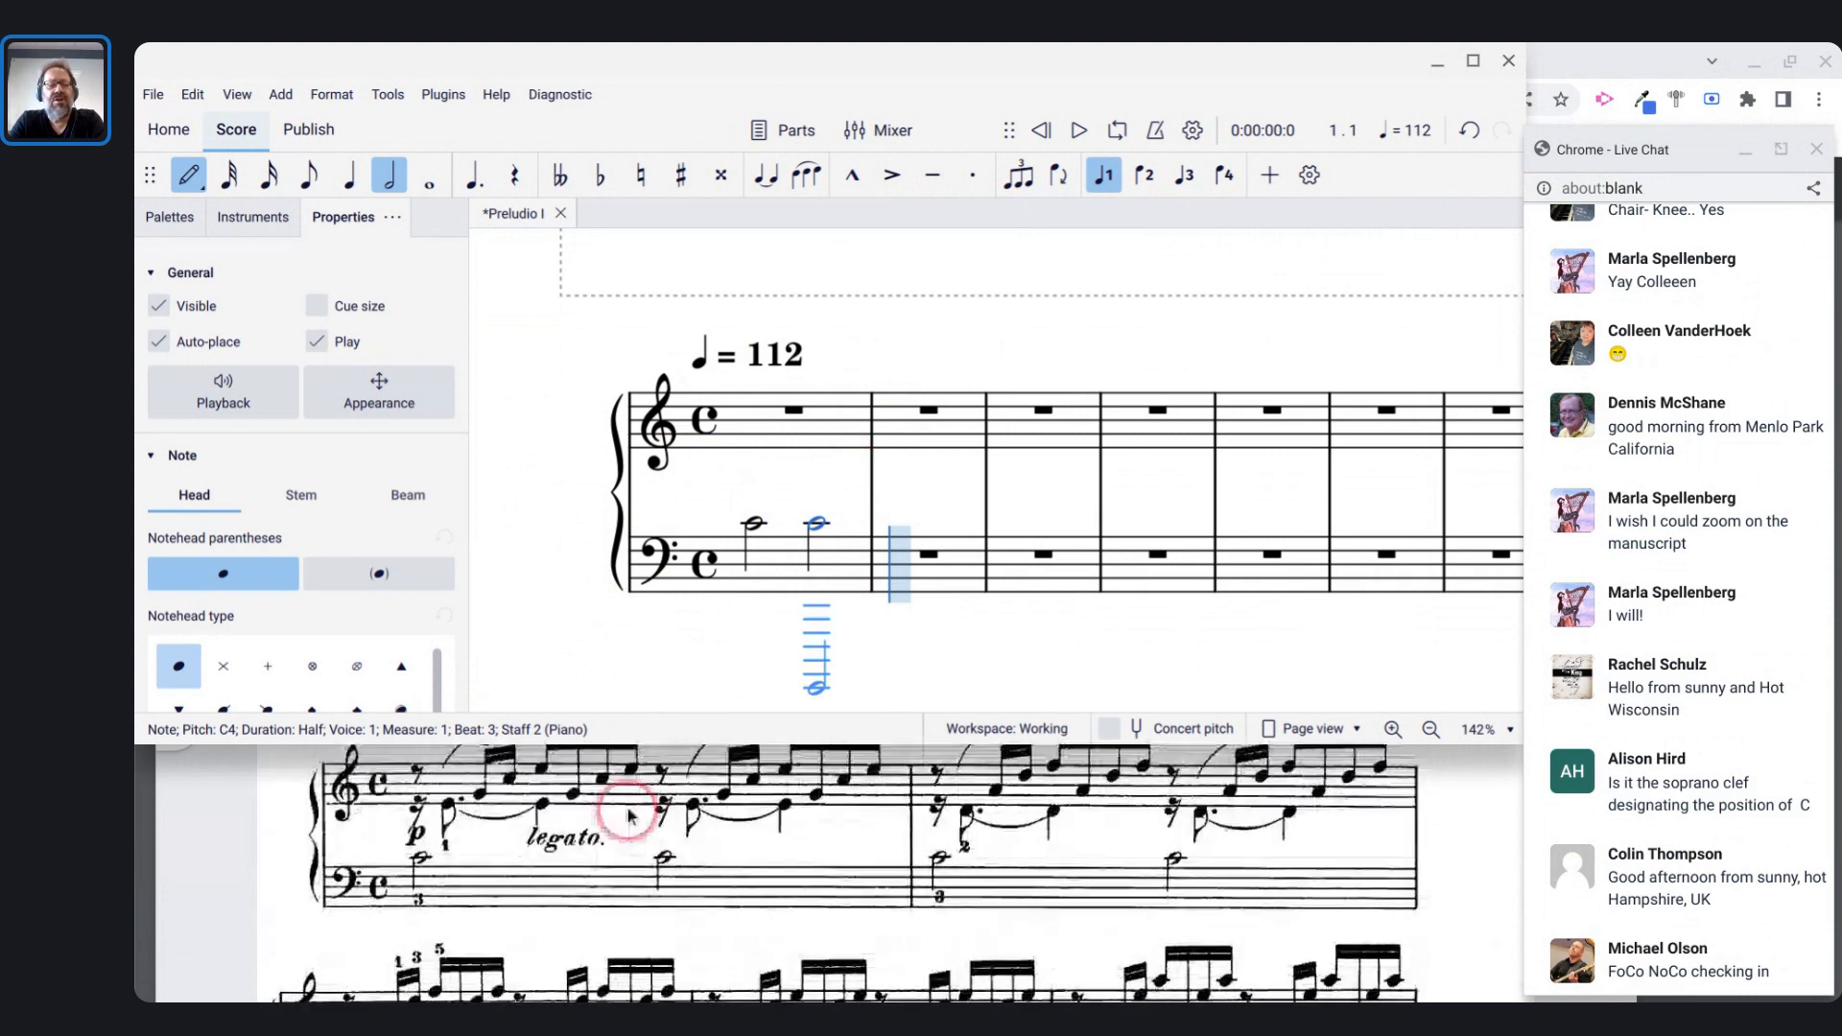
pyautogui.scroll(3, 1025, 764)
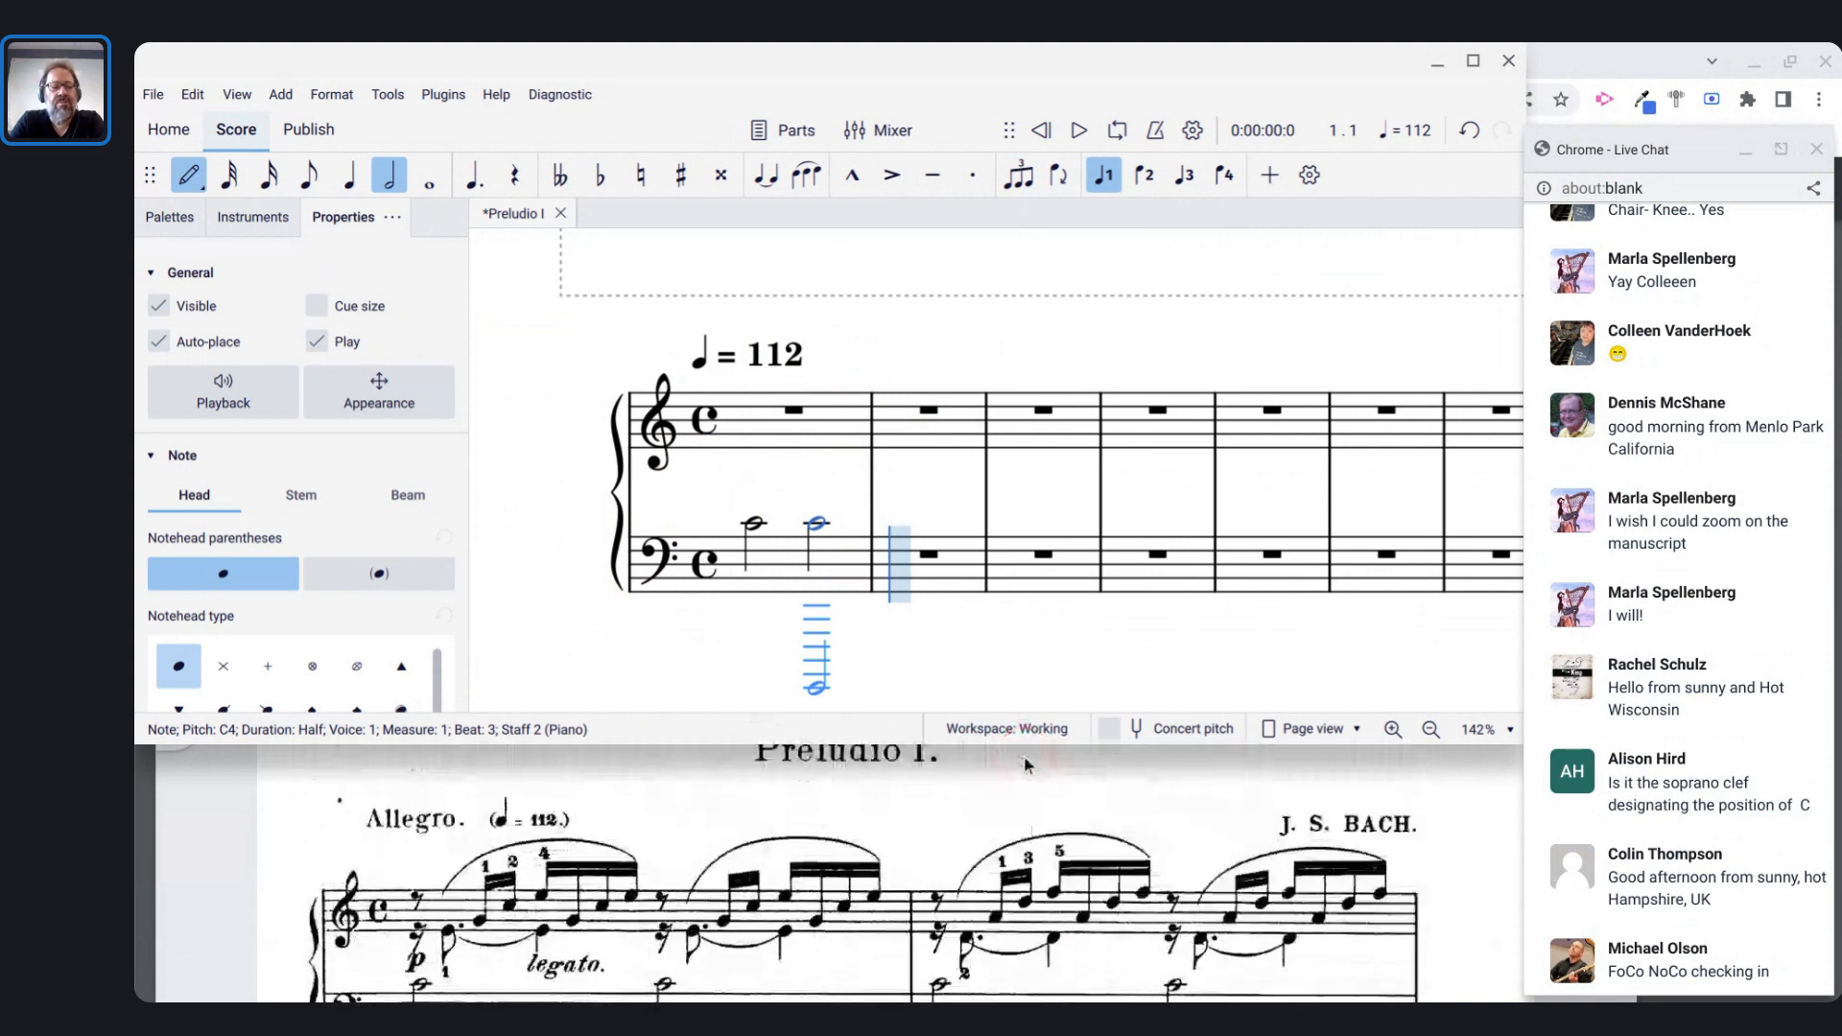
pyautogui.scroll(-1, 360, 893)
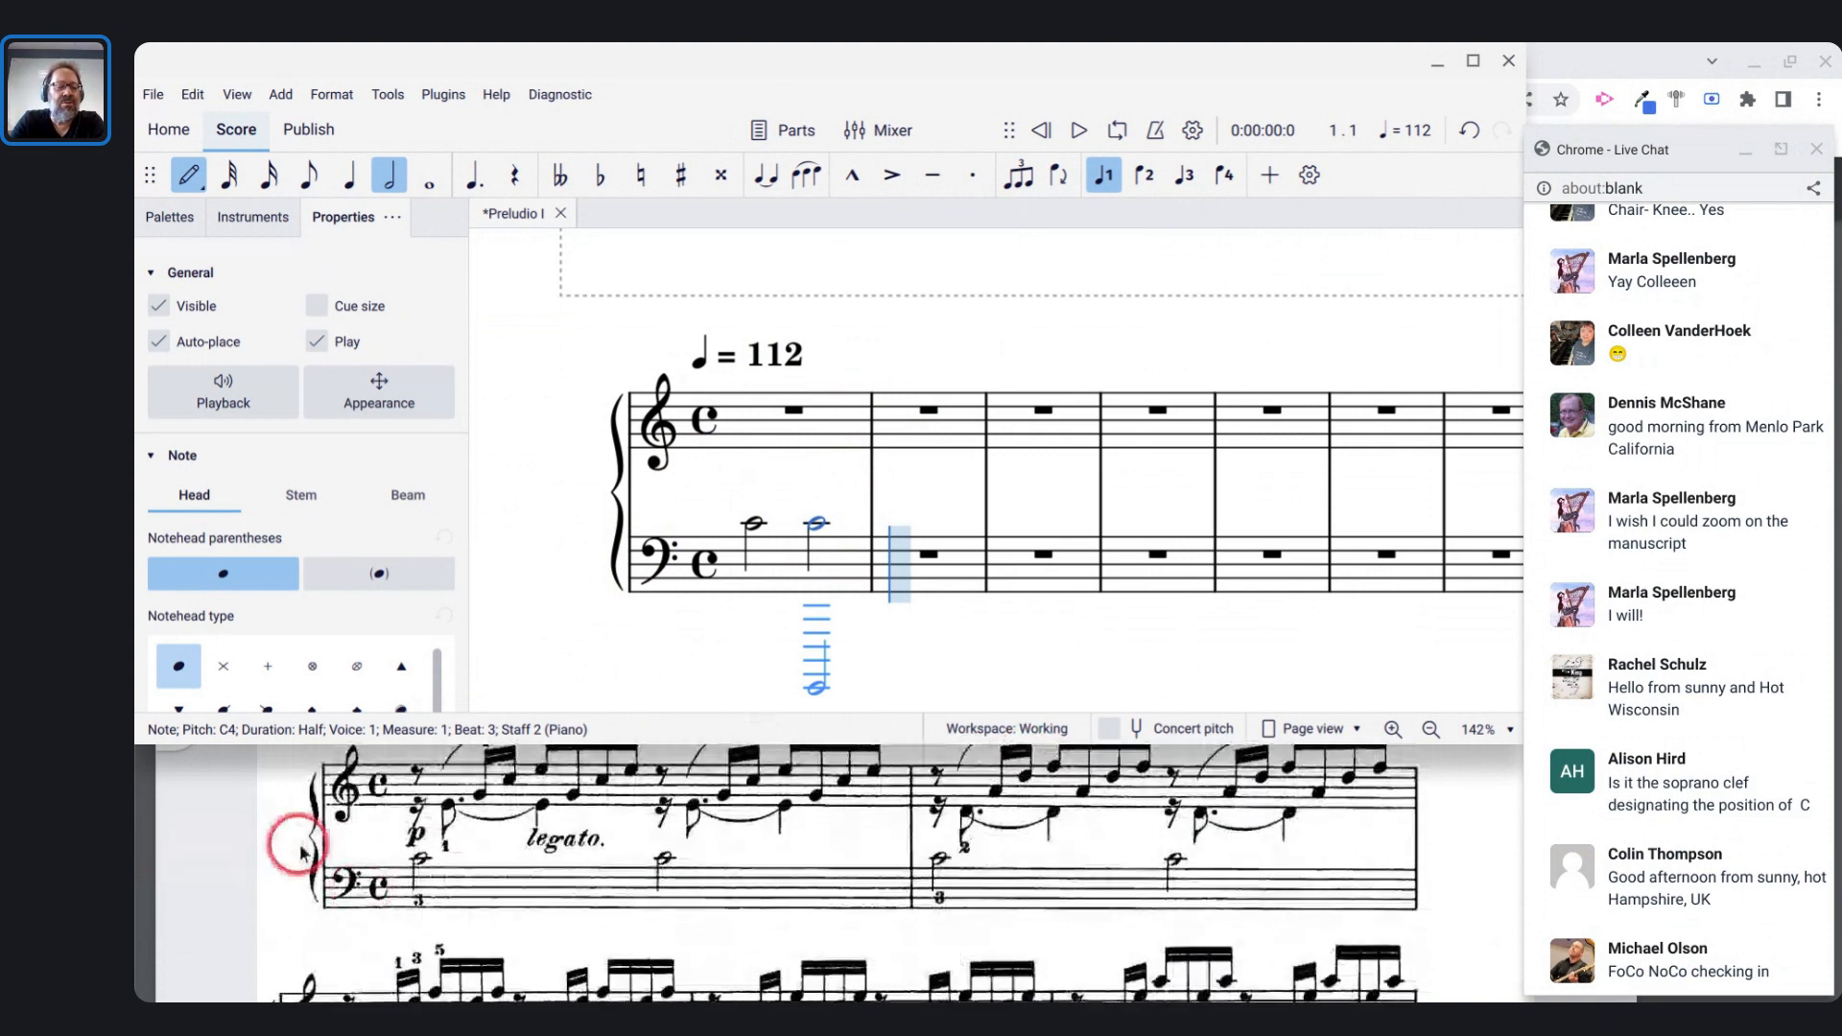
pyautogui.scroll(1, 317, 849)
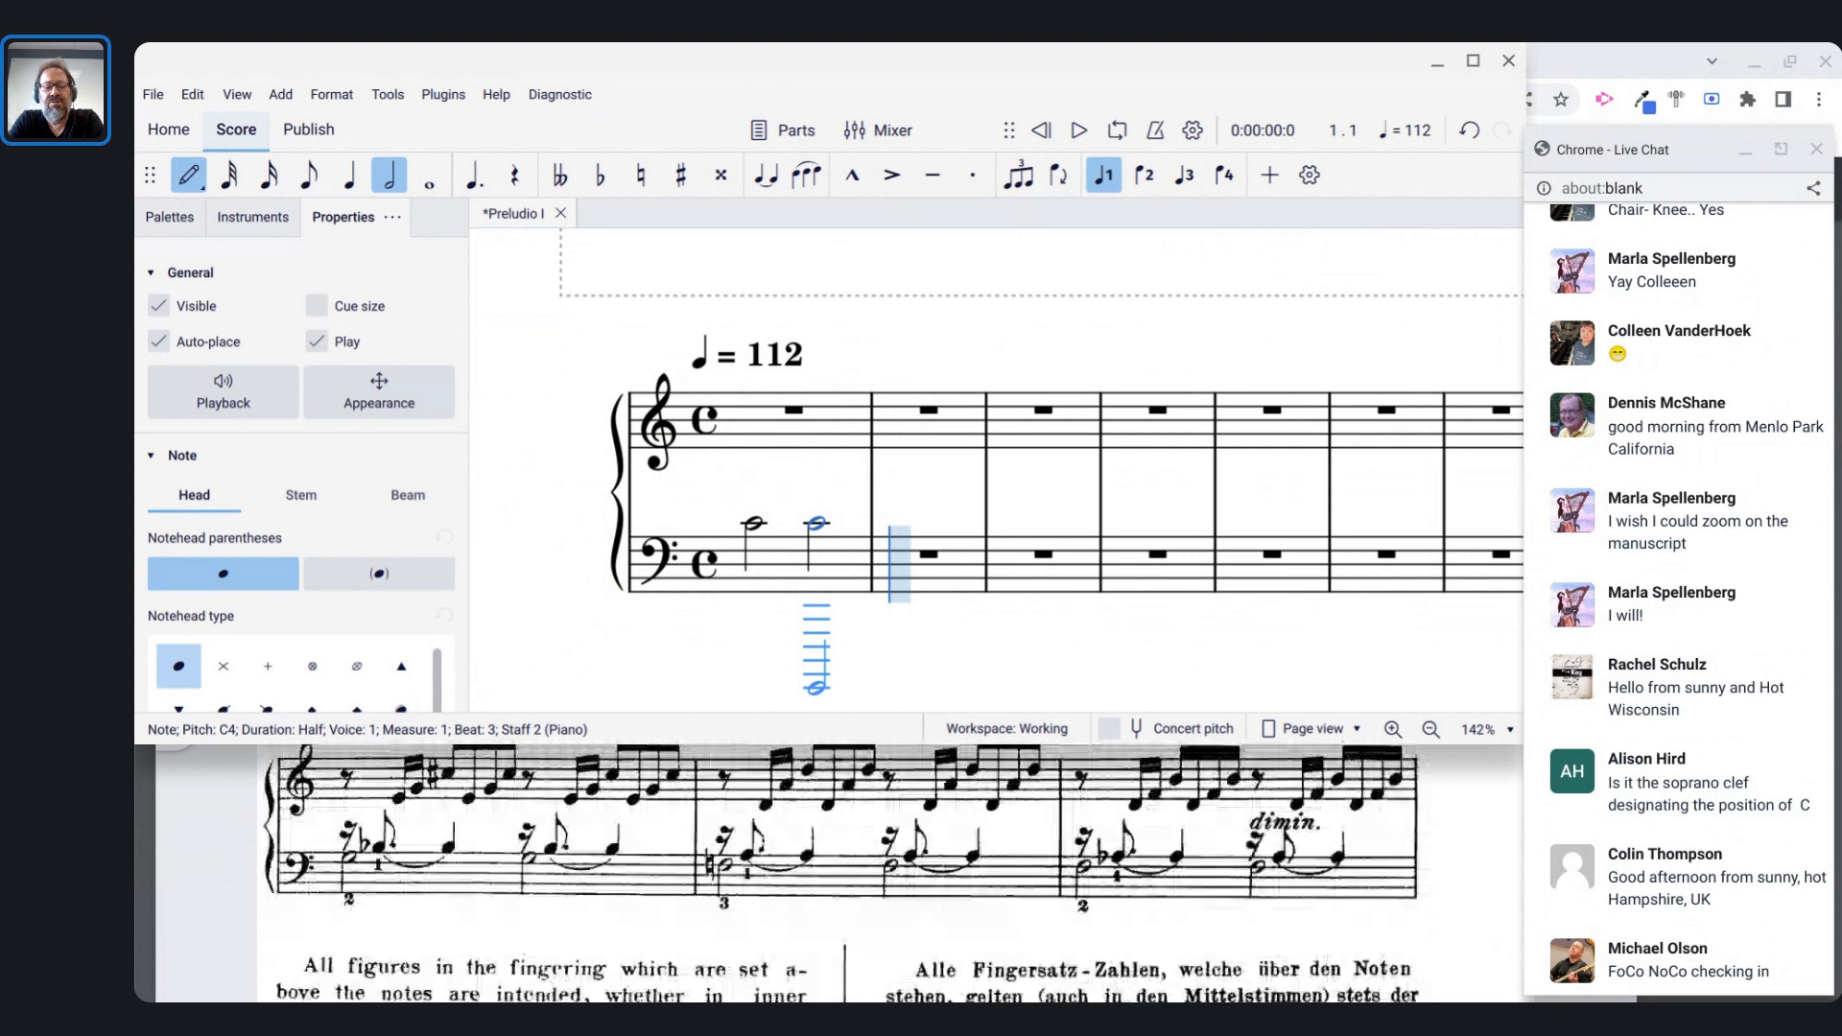
pyautogui.scroll(-5, 835, 873)
pyautogui.scroll(-3, 835, 873)
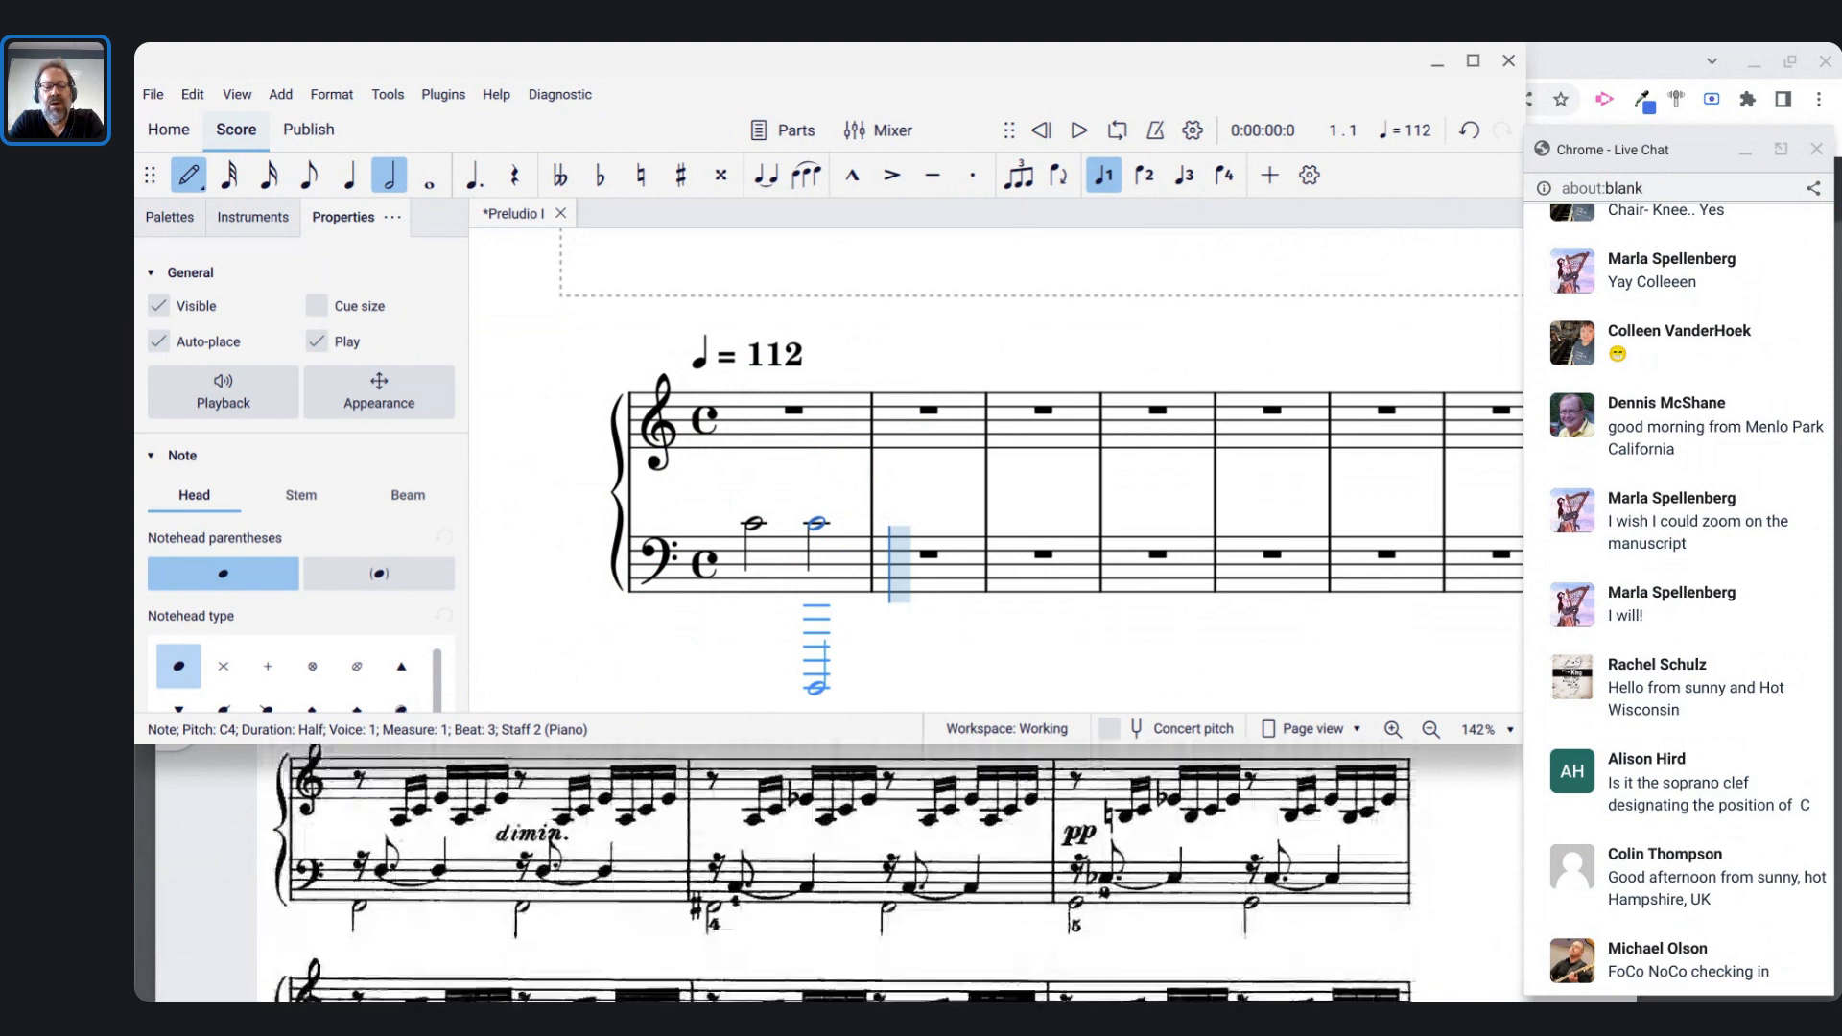
pyautogui.scroll(-3, 835, 873)
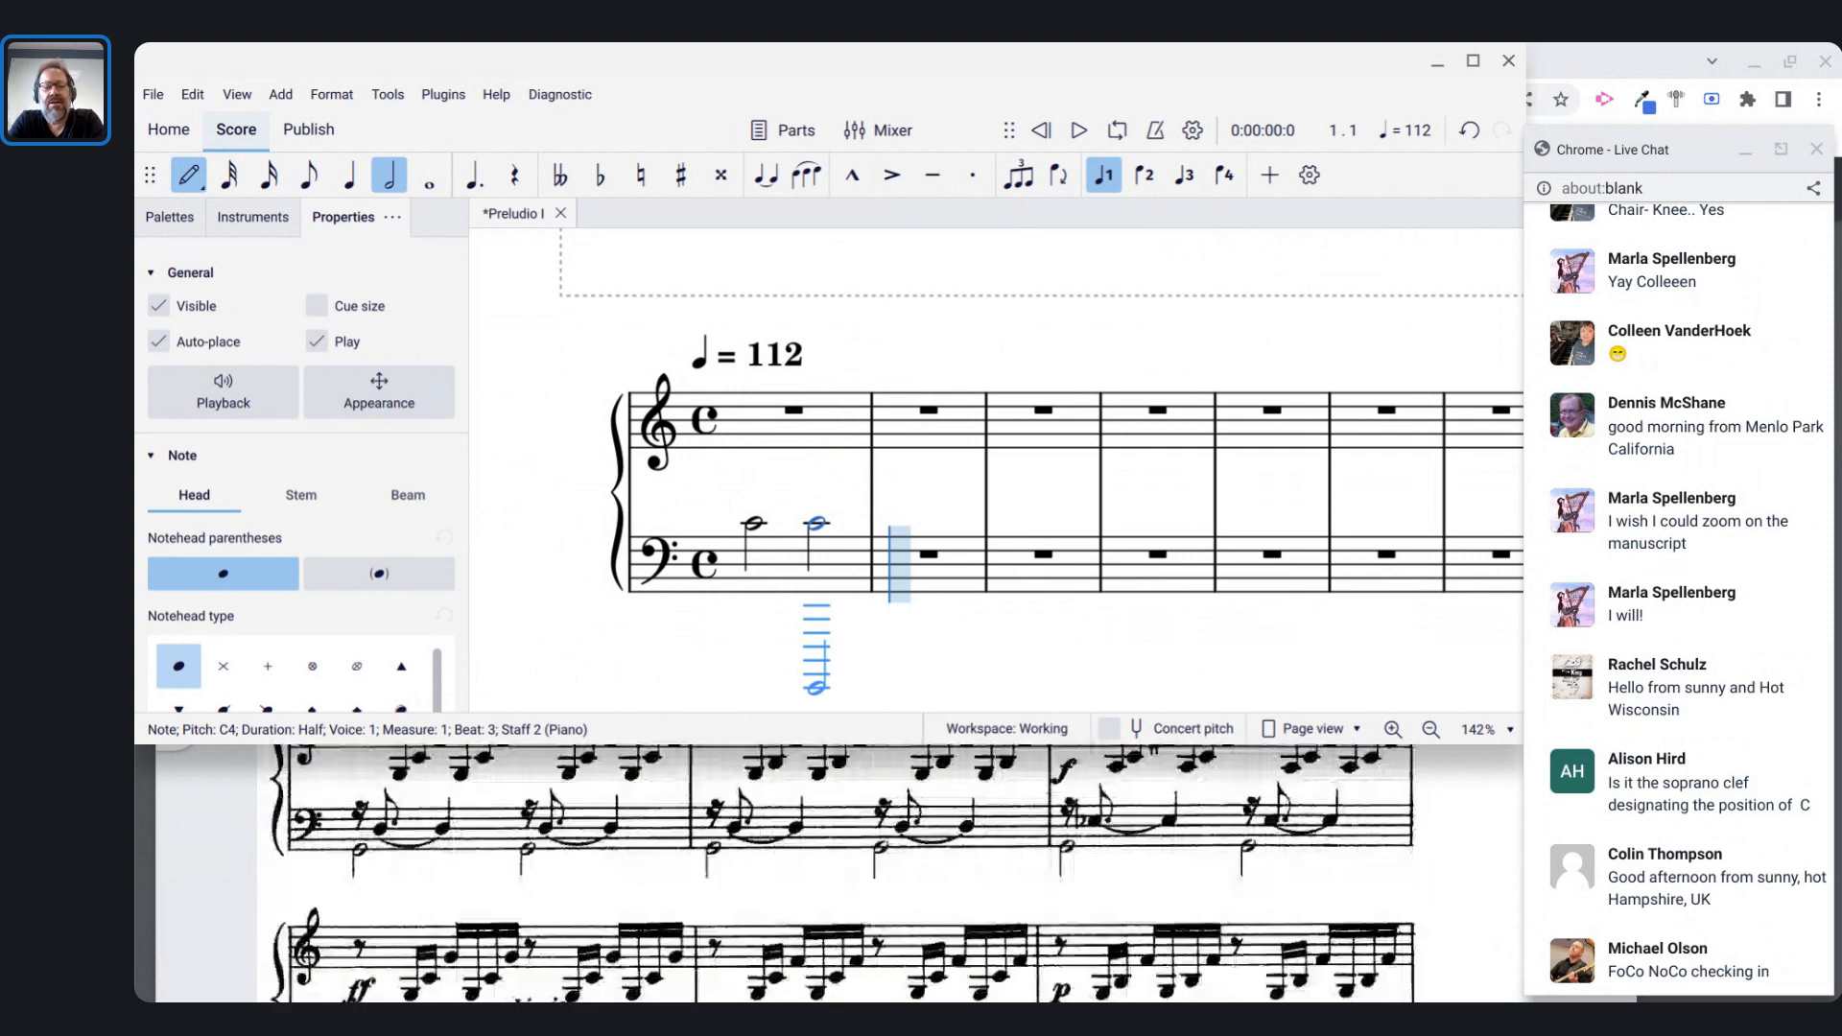
pyautogui.scroll(5, 839, 873)
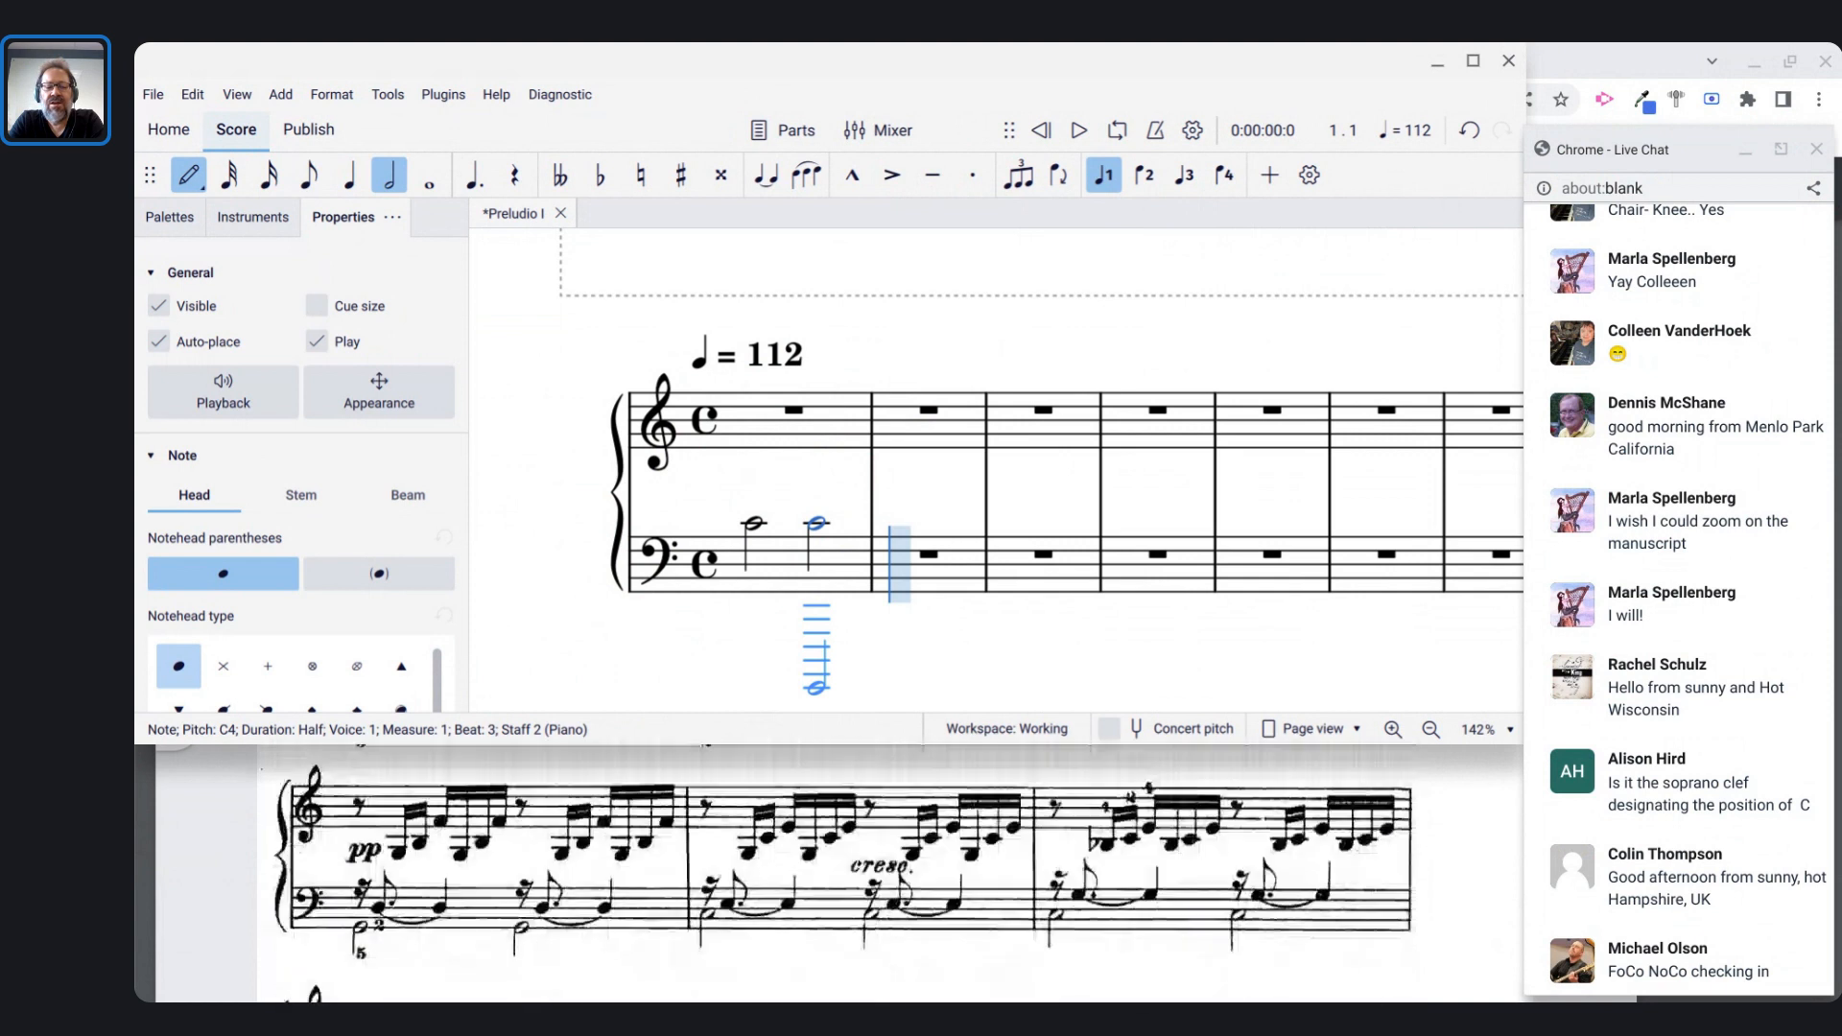
pyautogui.scroll(5, 839, 873)
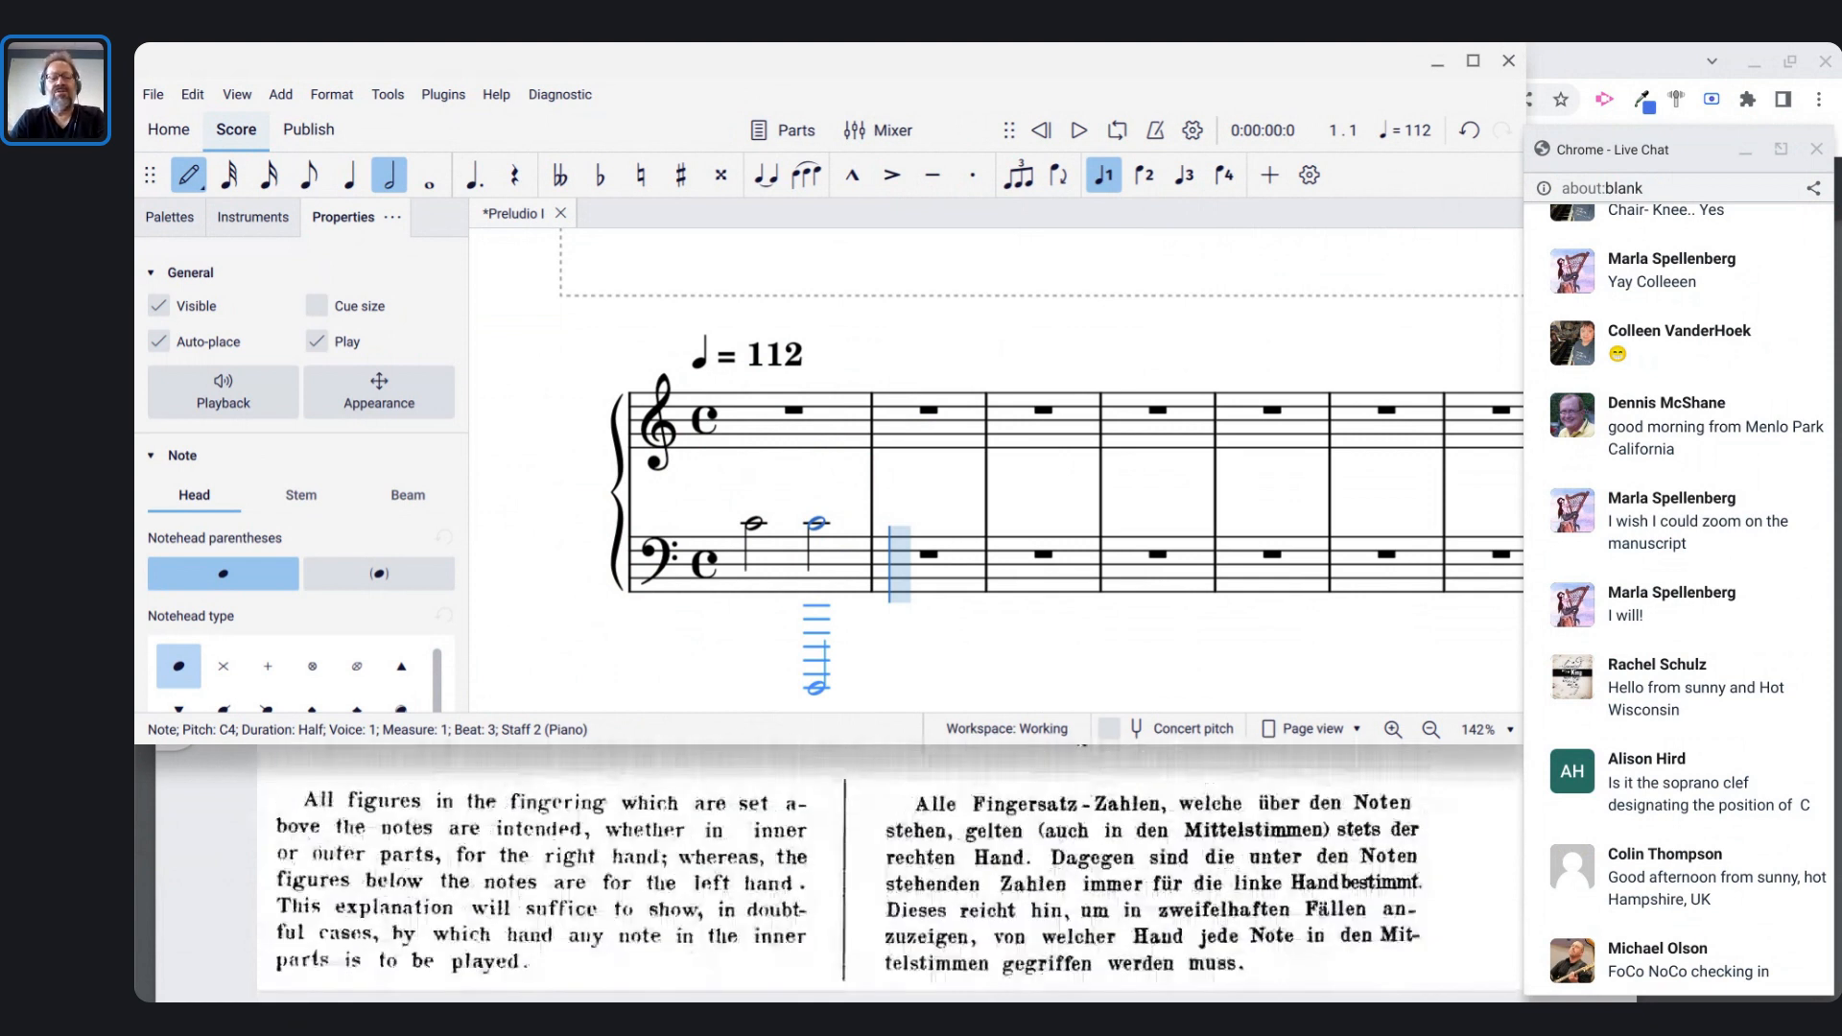
pyautogui.scroll(-5, 839, 873)
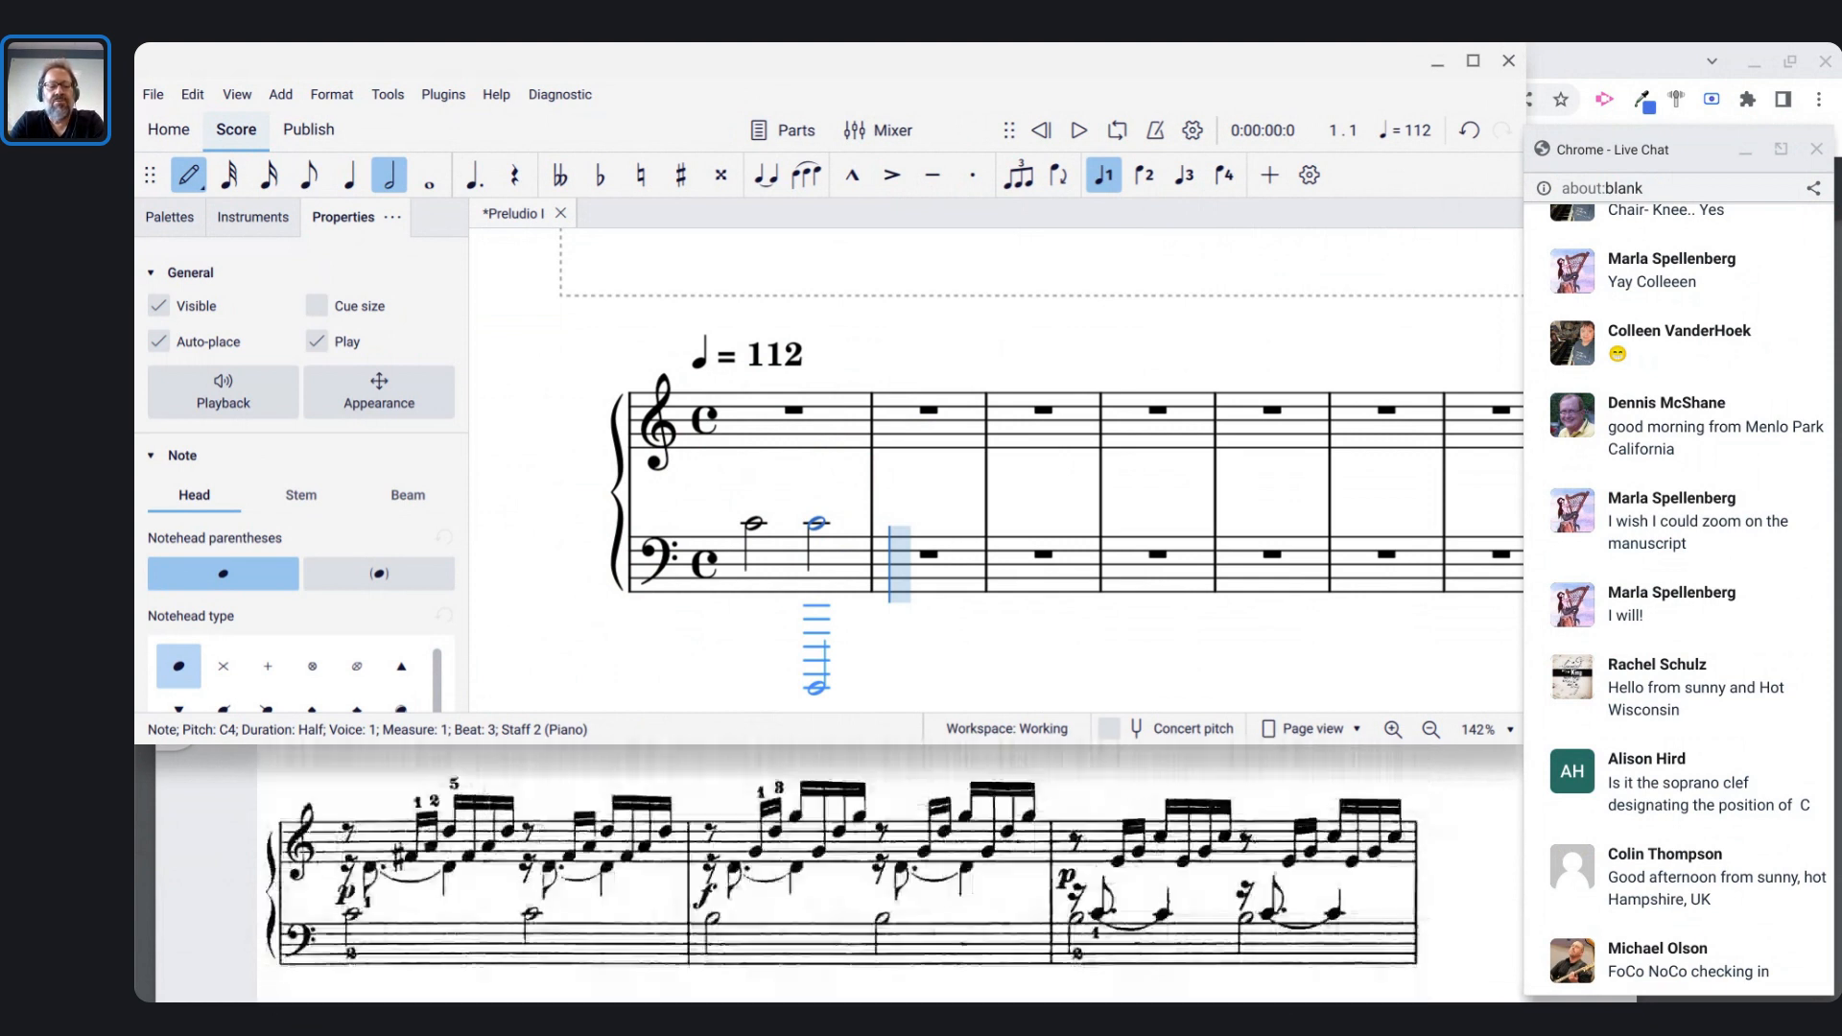
pyautogui.scroll(5, 839, 873)
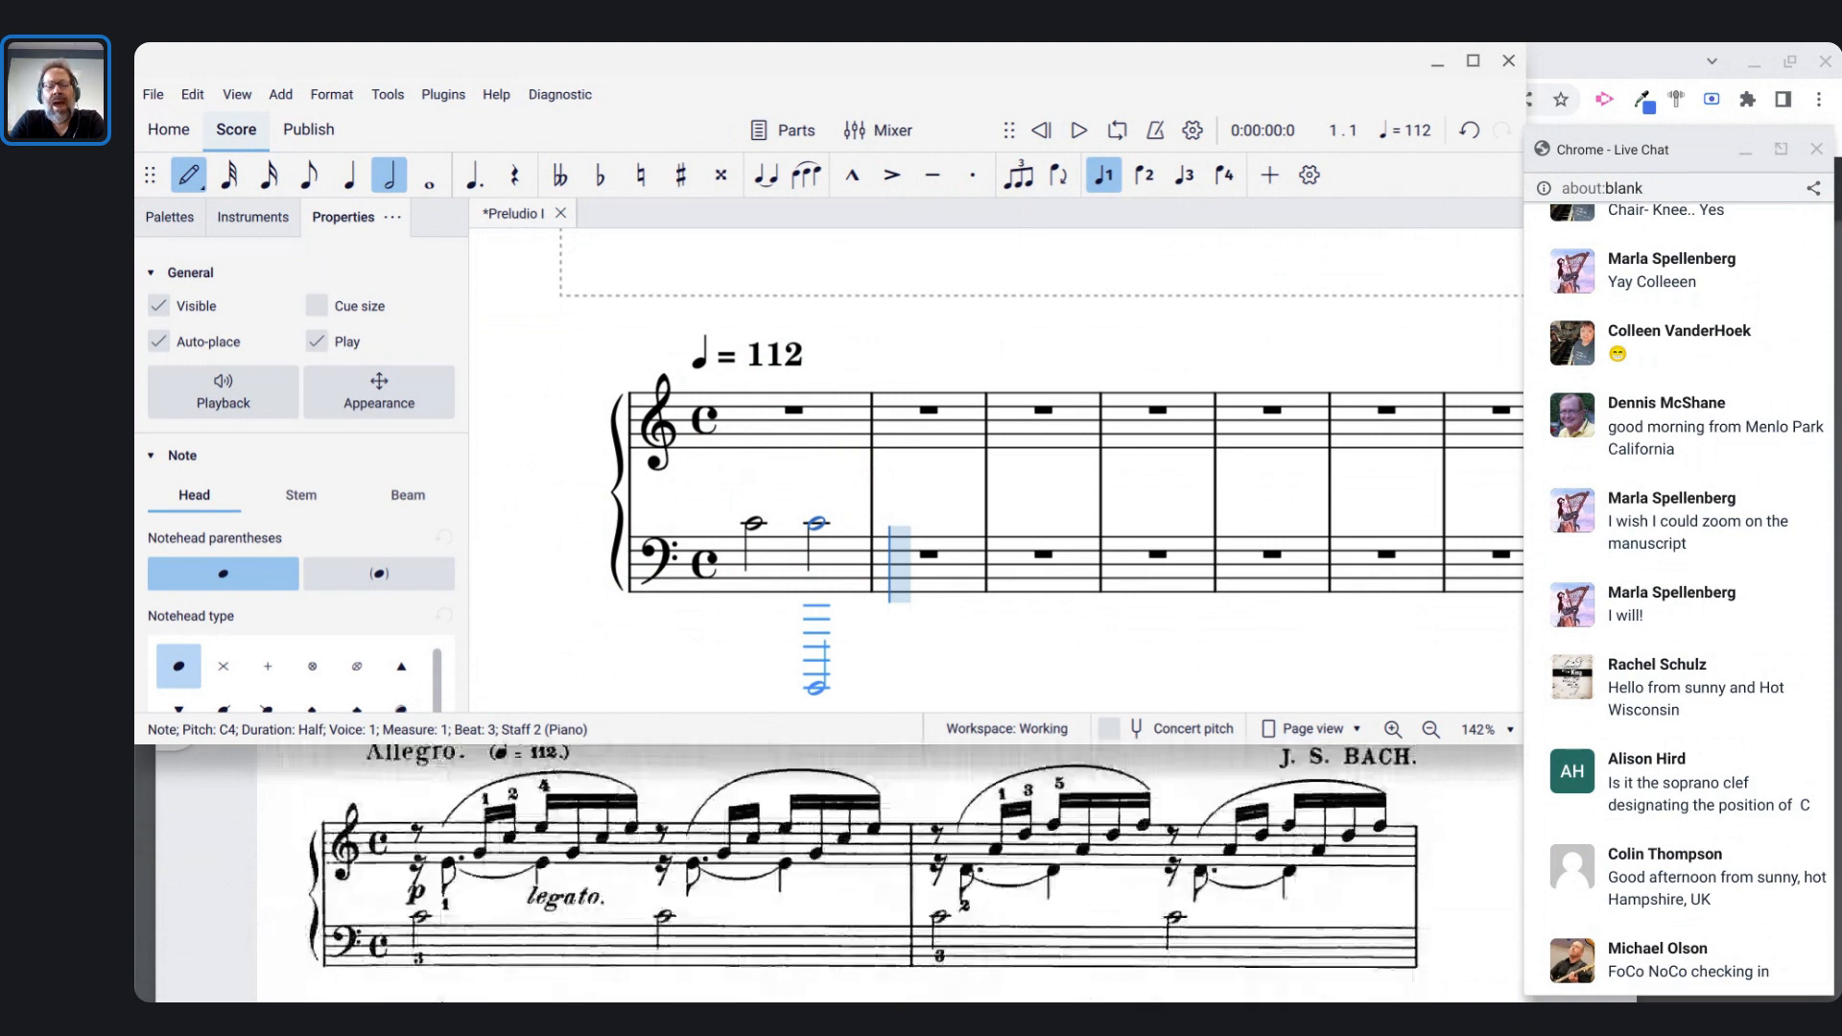
# - Try a system break after measure 1 and remove it again
pyautogui.keyDown('shift'); pyautogui.click(806, 591); pyautogui.keyUp('shift')
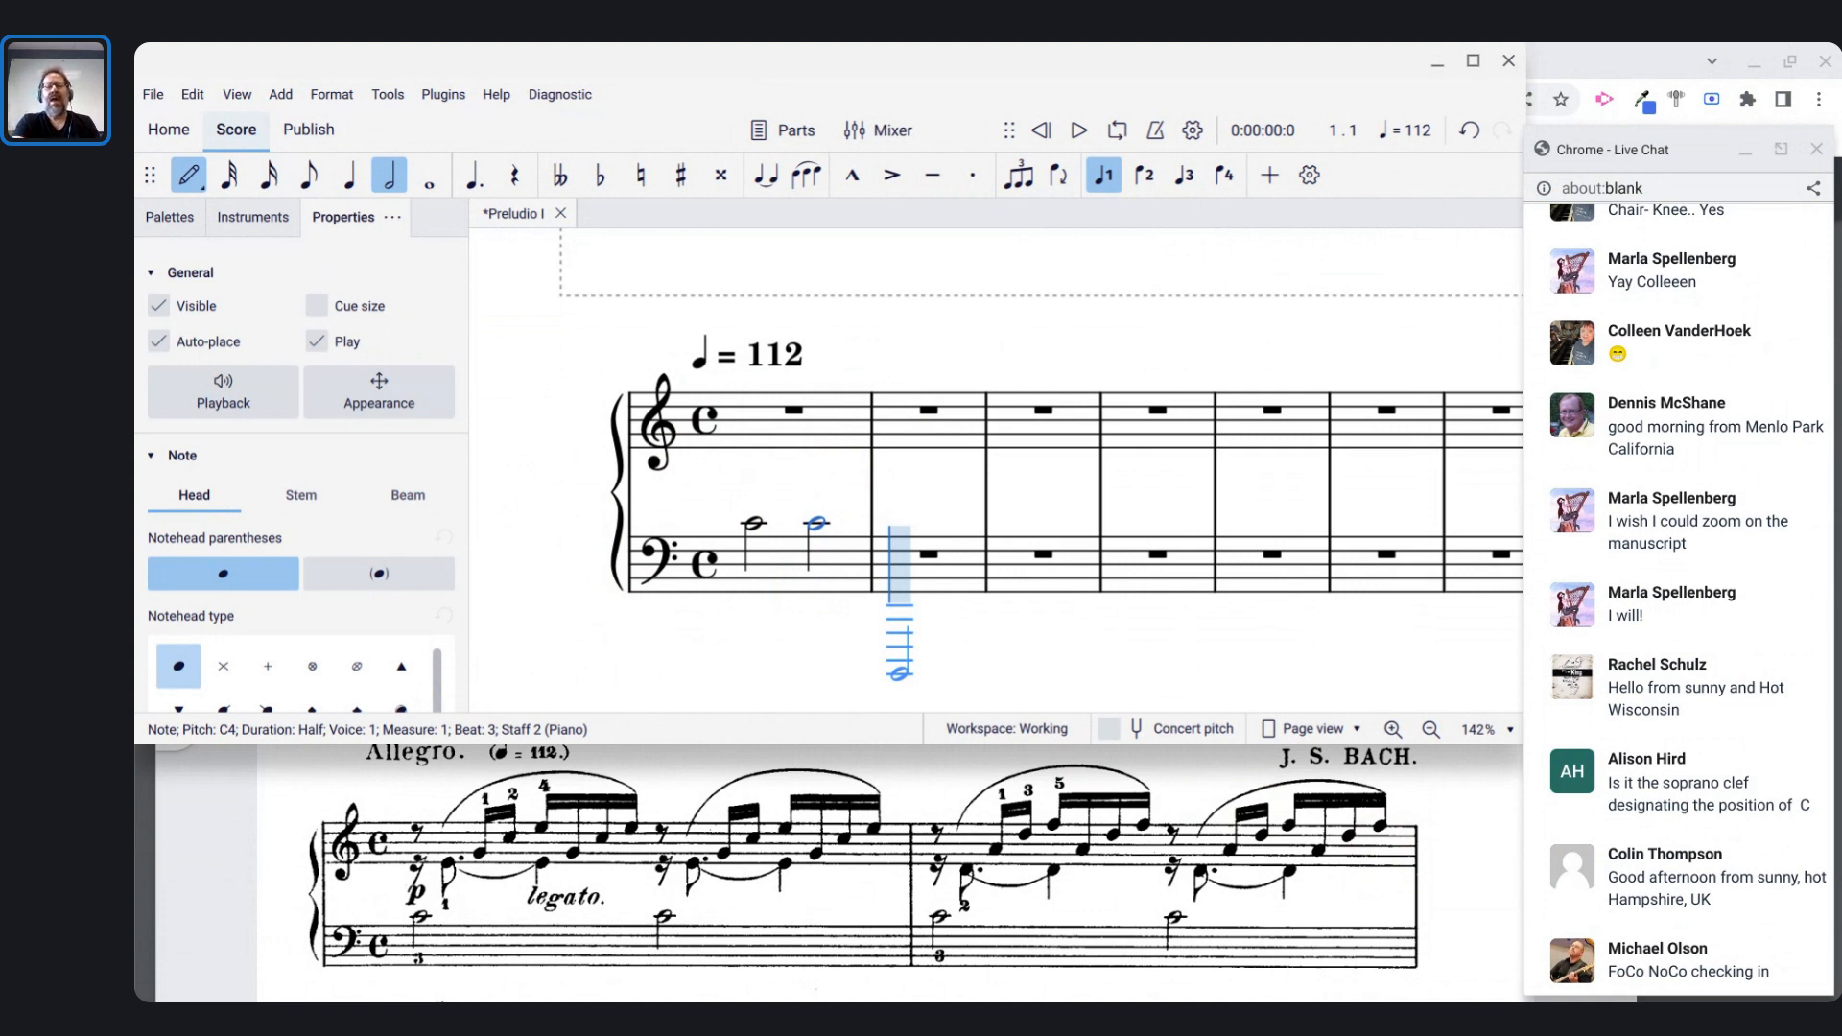
pyautogui.press('Return')
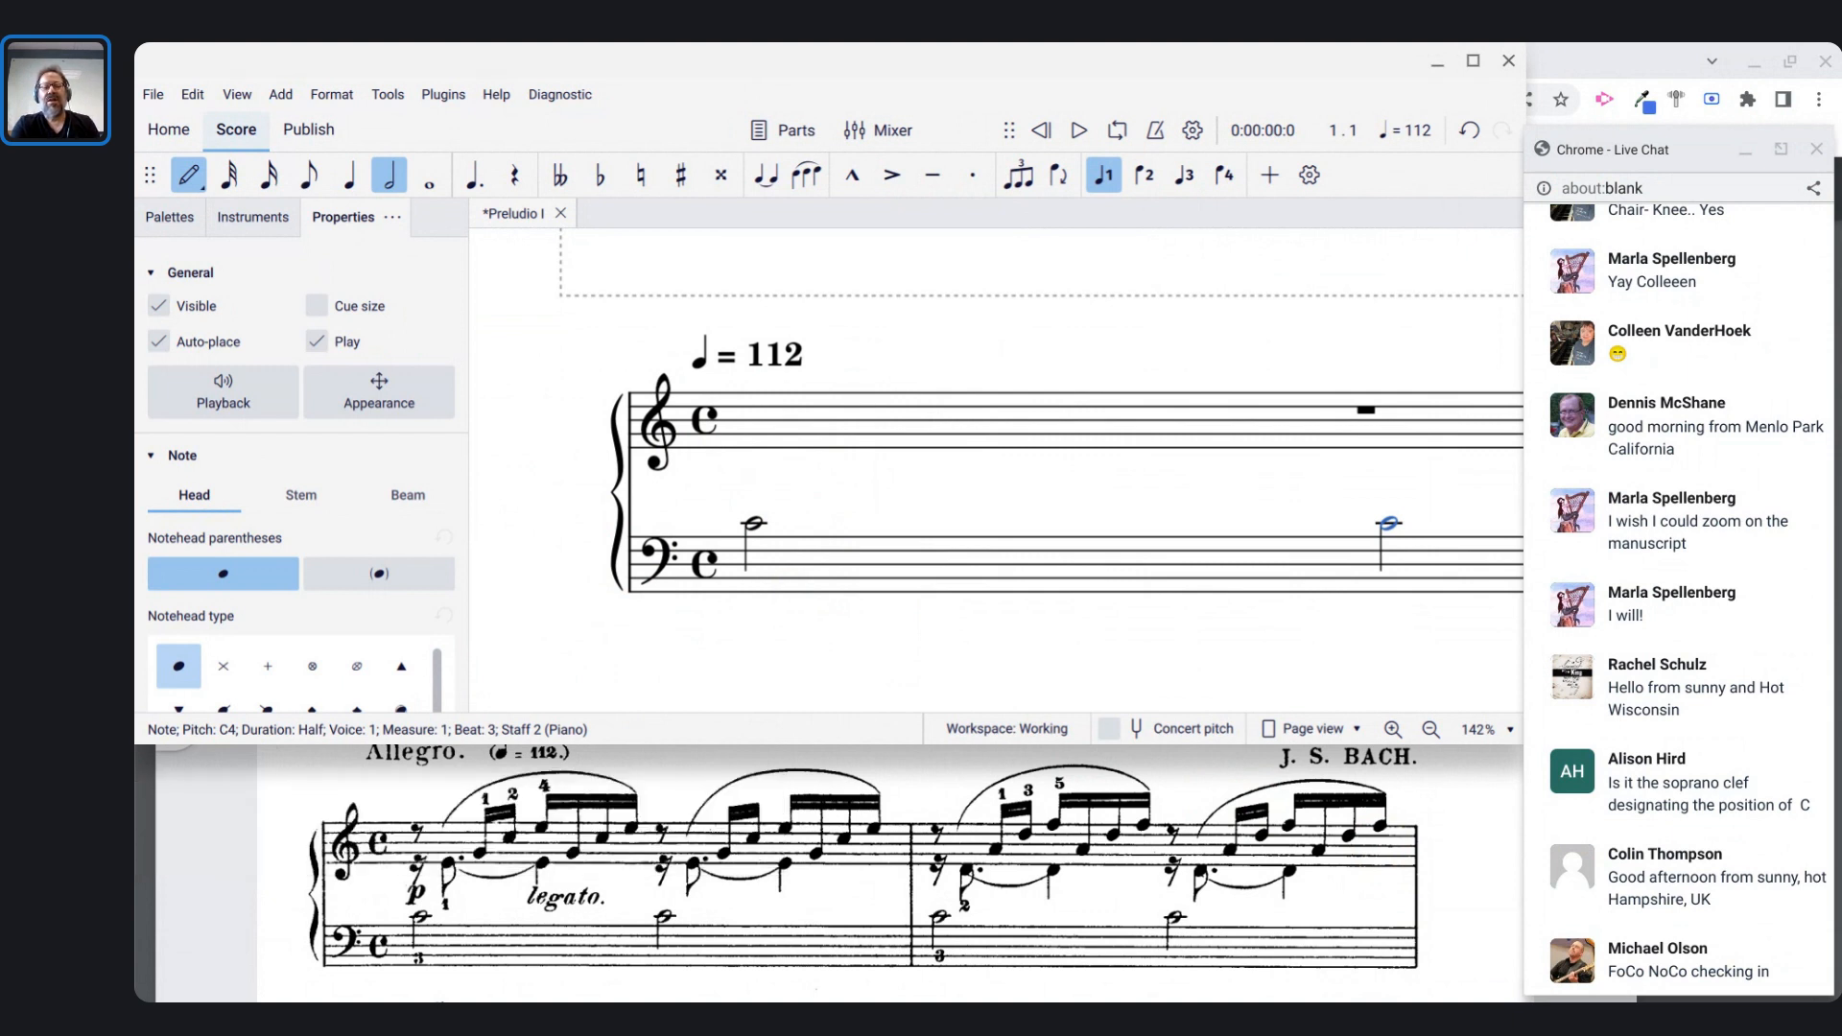
pyautogui.press('Return')
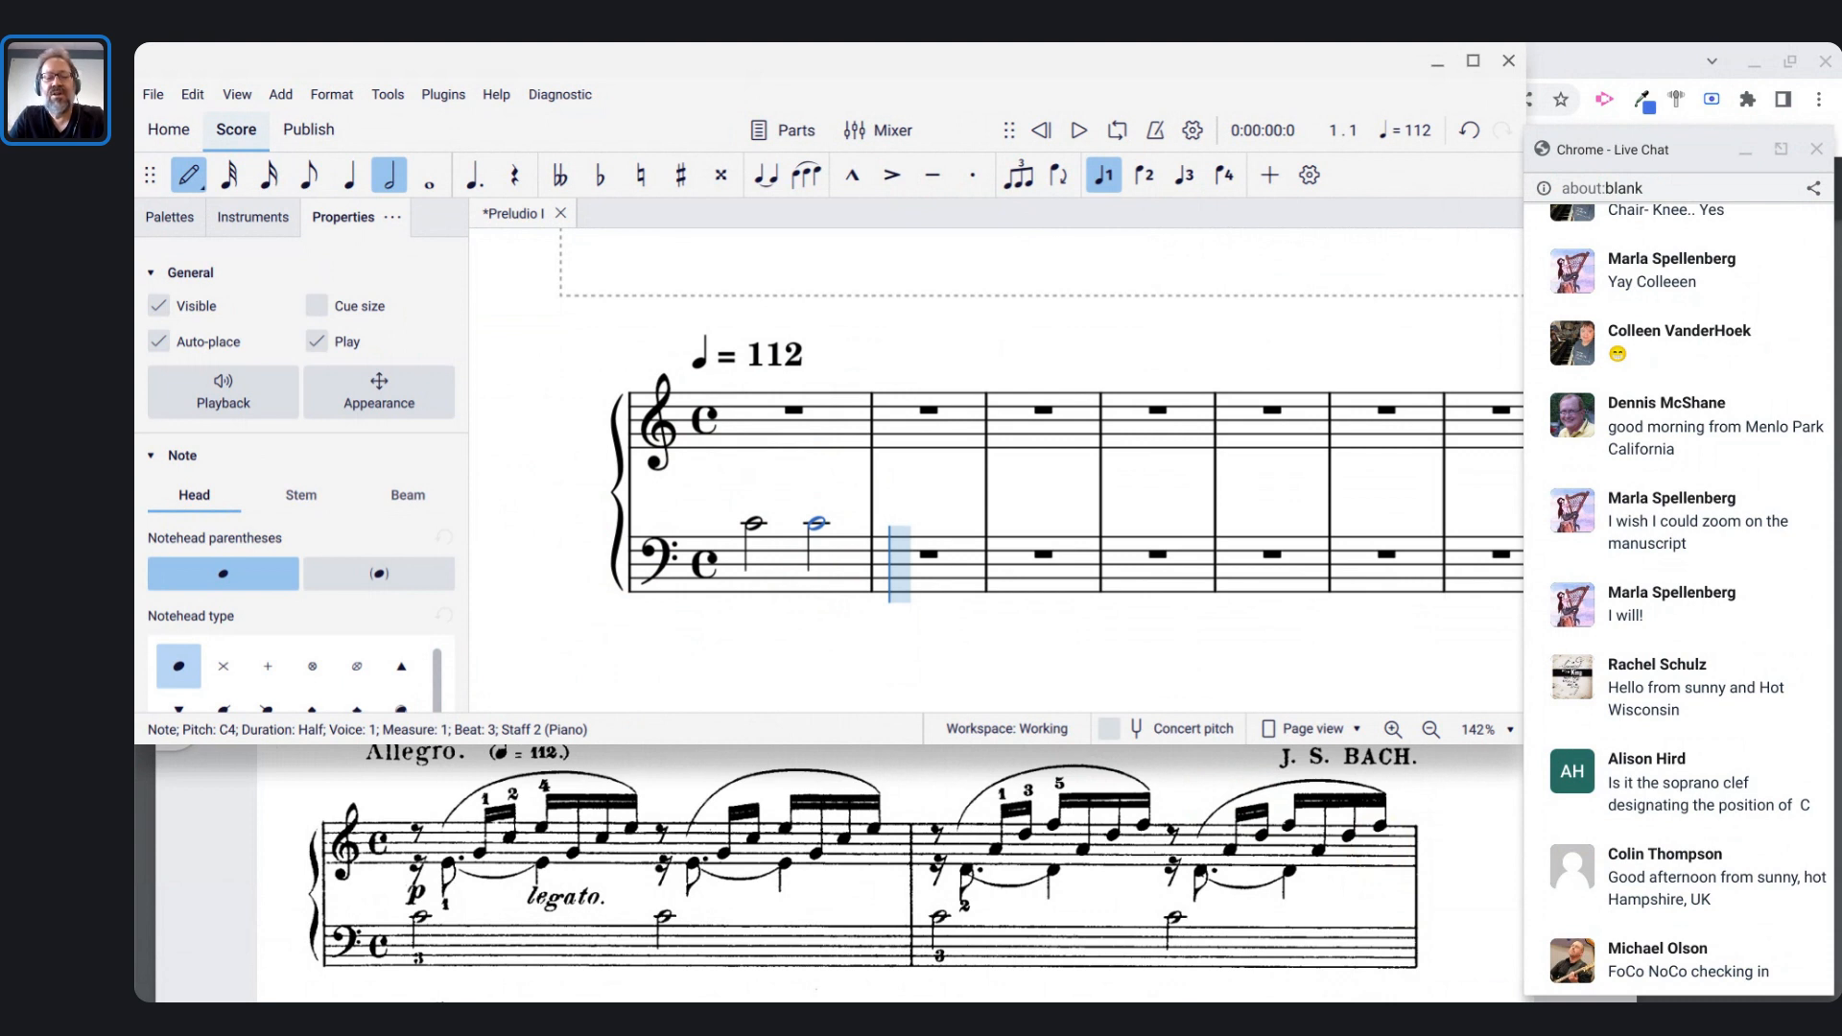
# - Enter two half-note C4s in measure 2 of the bass staff, add a system break after that measure, and leave note input
pyautogui.press('c')
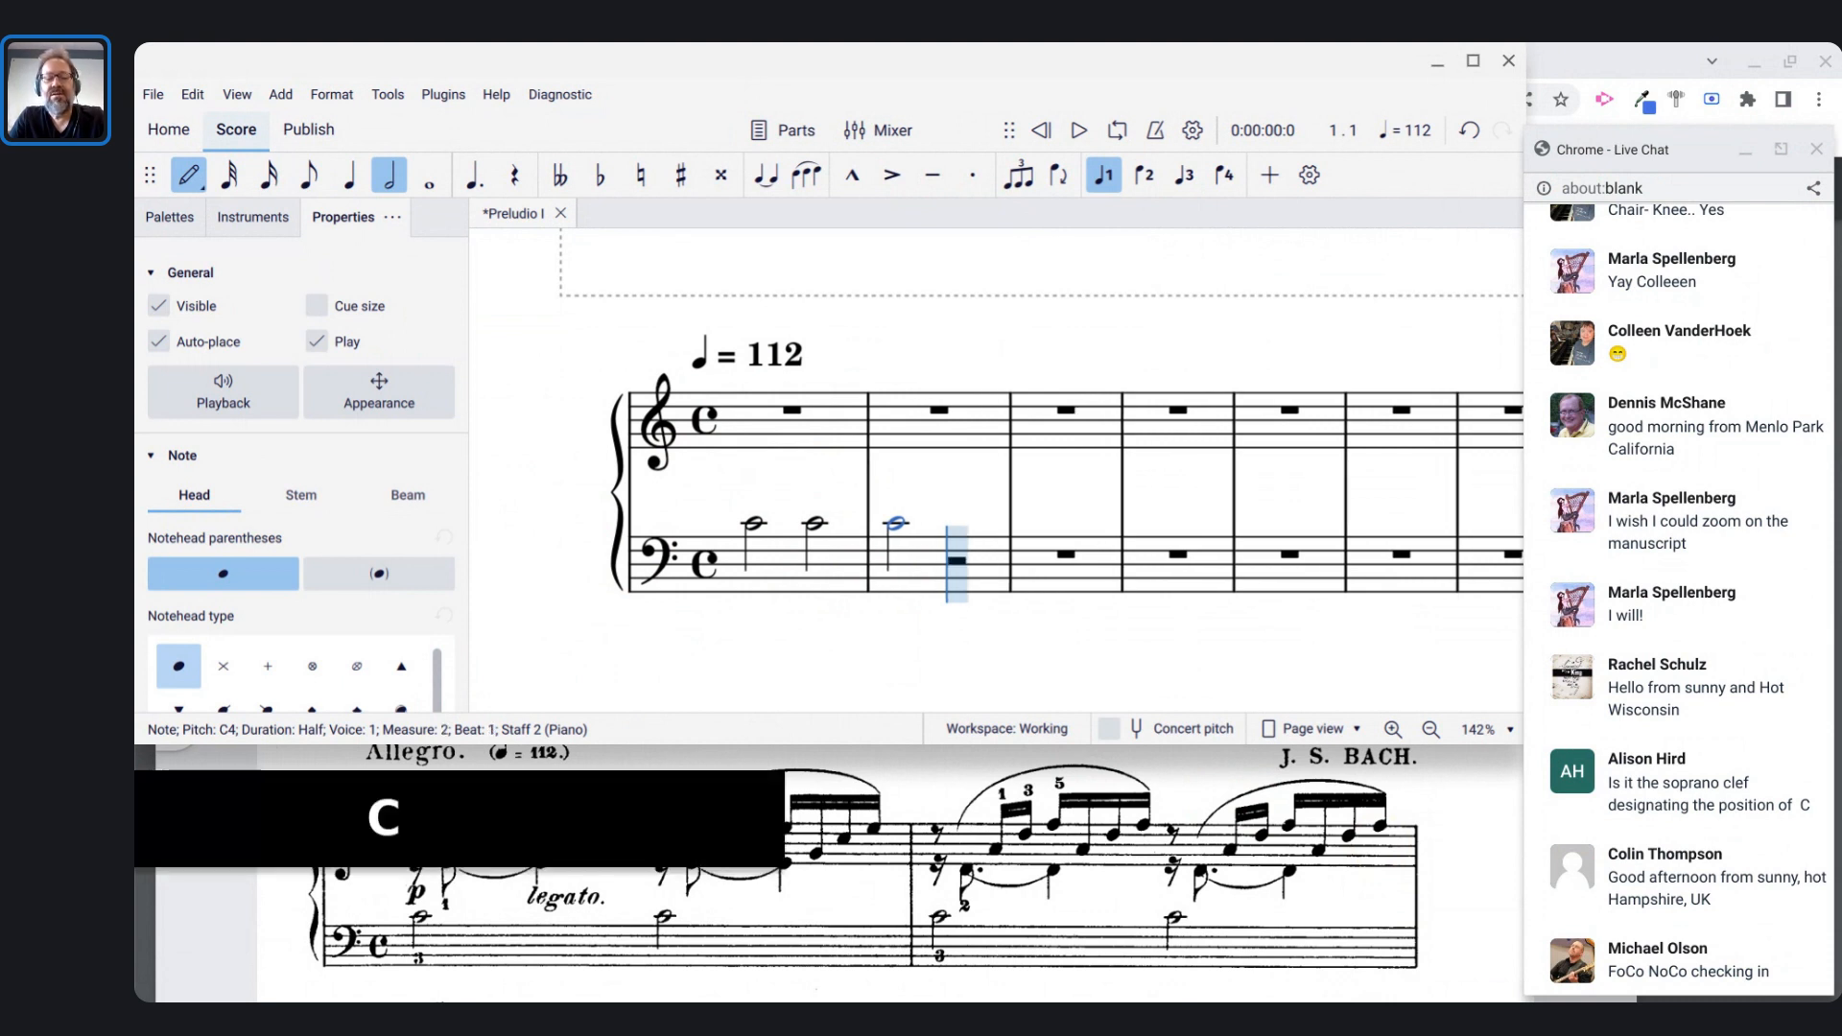
pyautogui.press('c')
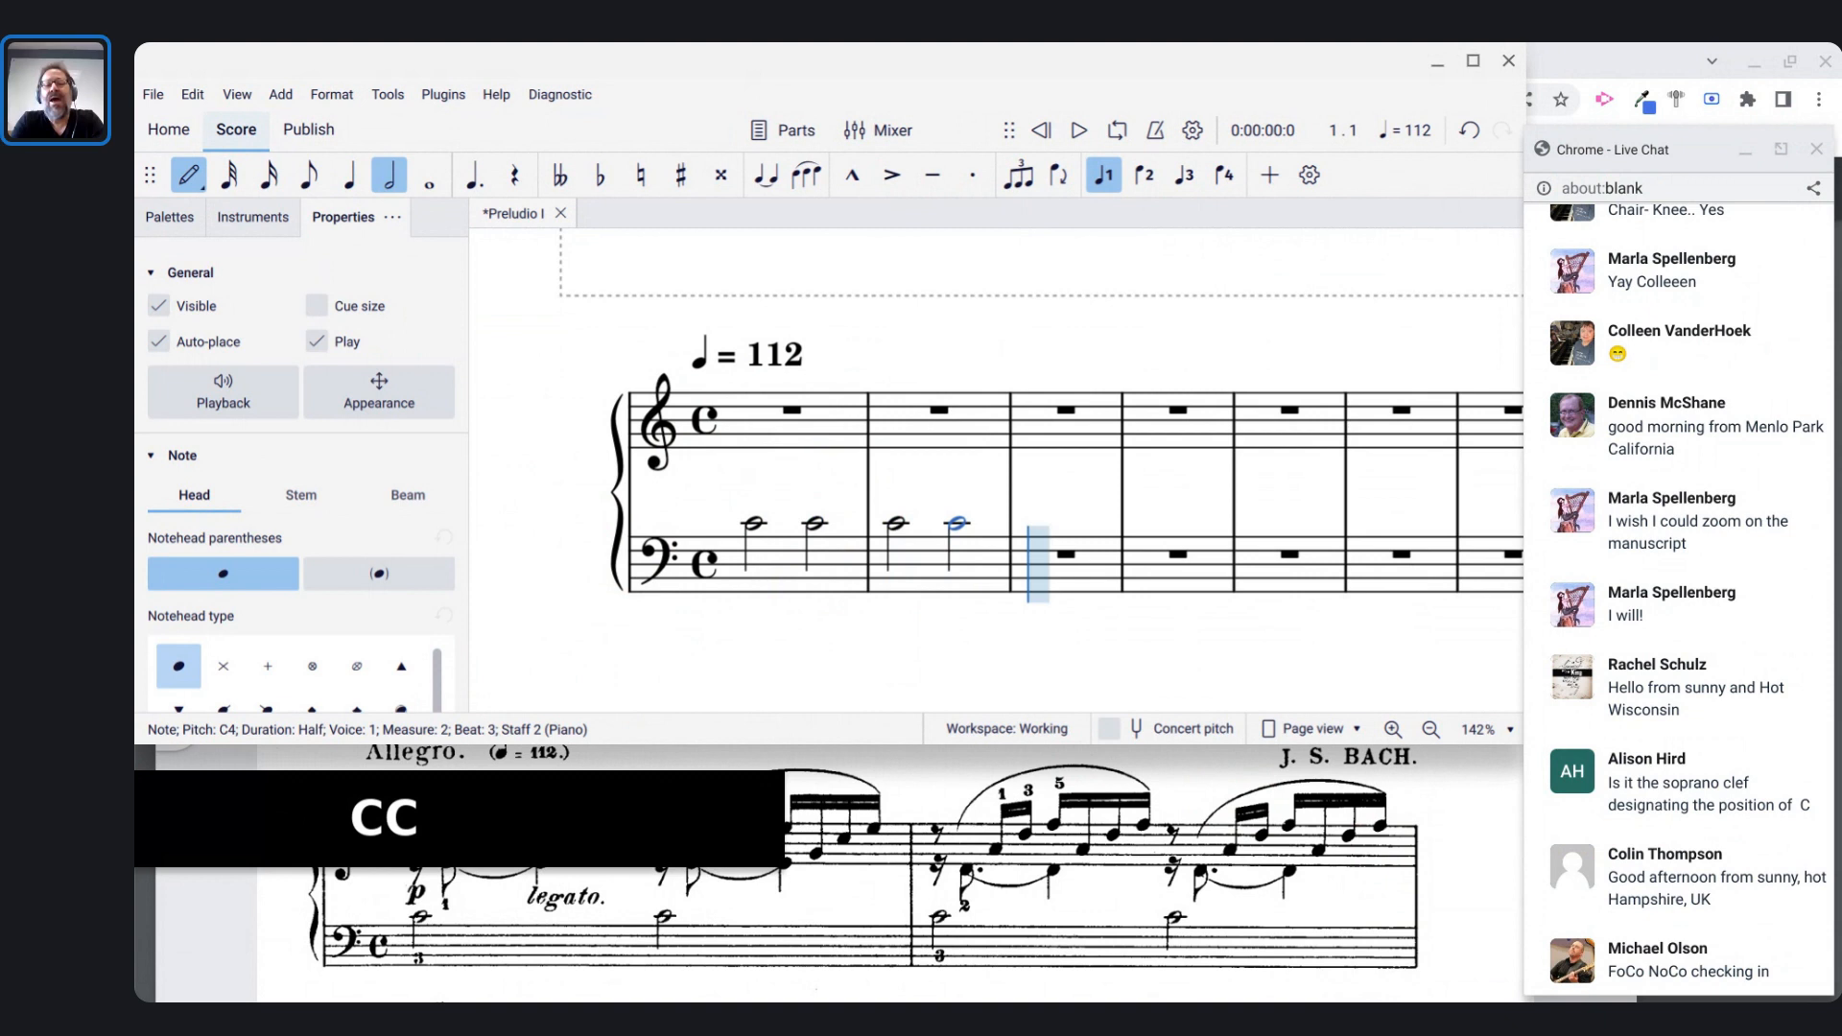
pyautogui.keyDown('ctrl'); pyautogui.scroll(5, 1192, 588); pyautogui.keyUp('ctrl')
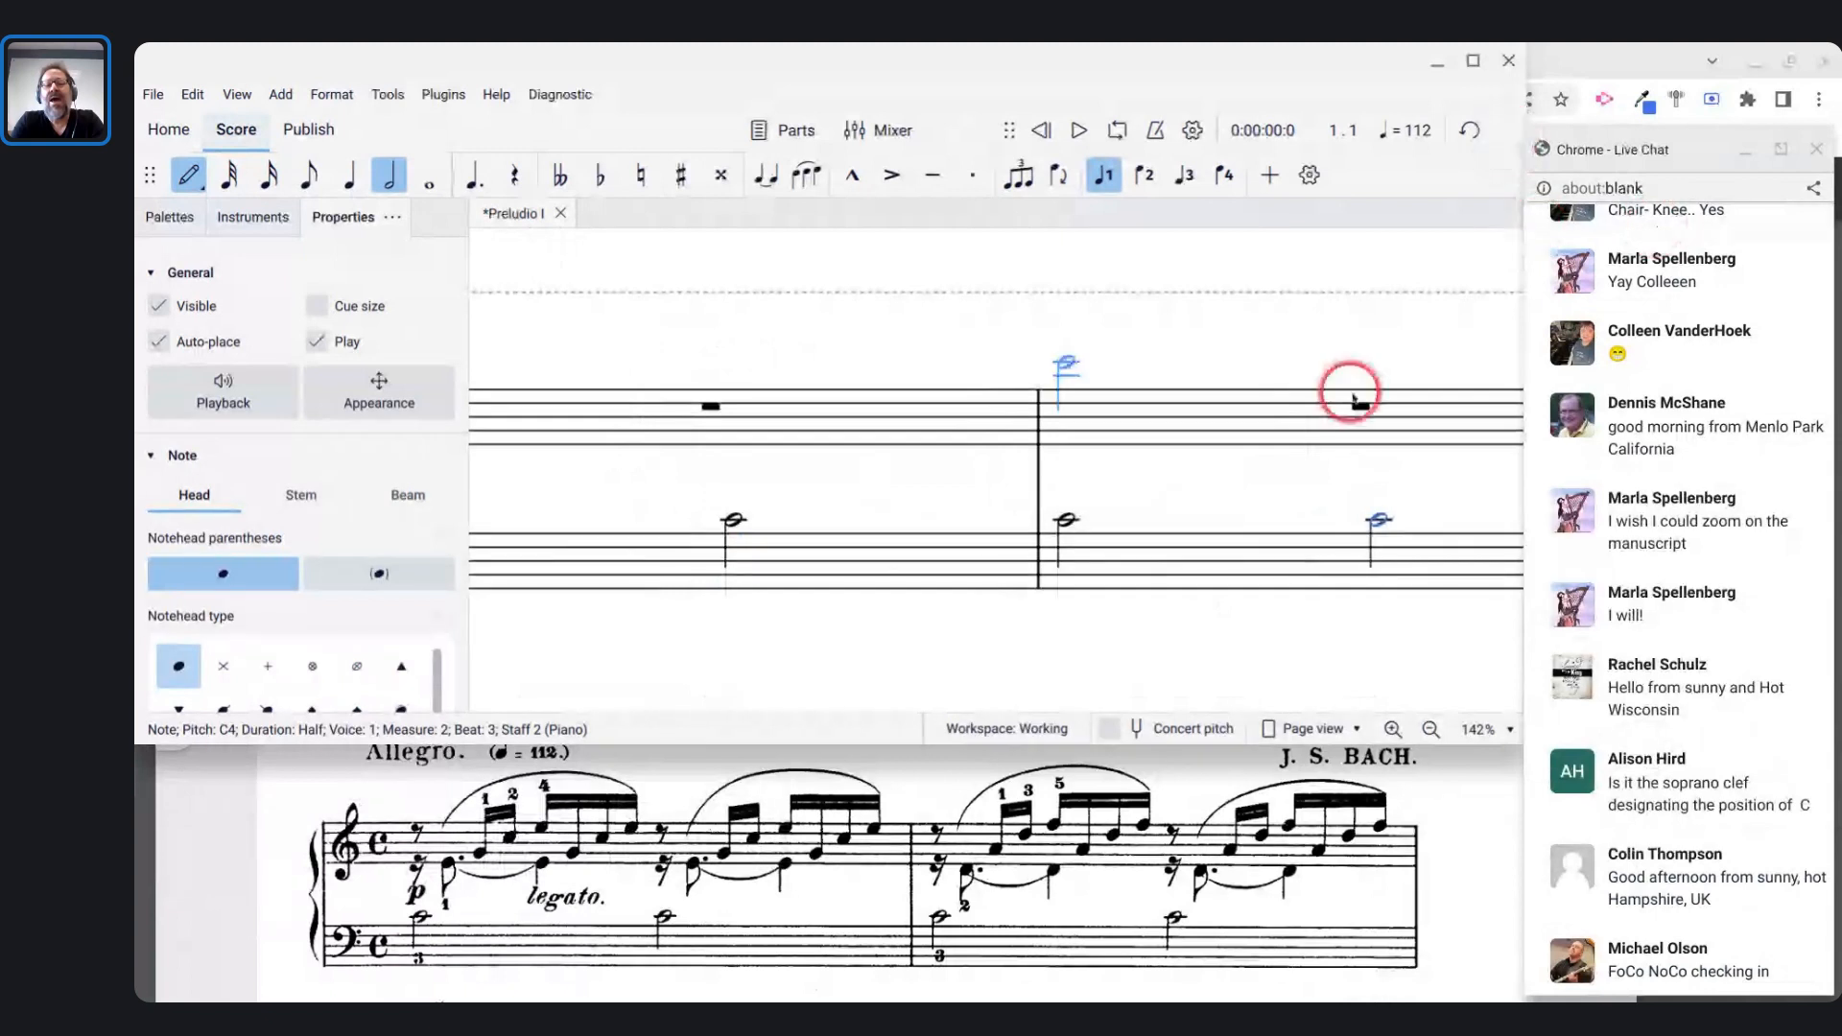
pyautogui.keyDown('ctrl'); pyautogui.scroll(-4, 1348, 399); pyautogui.keyUp('ctrl')
pyautogui.click(854, 485)
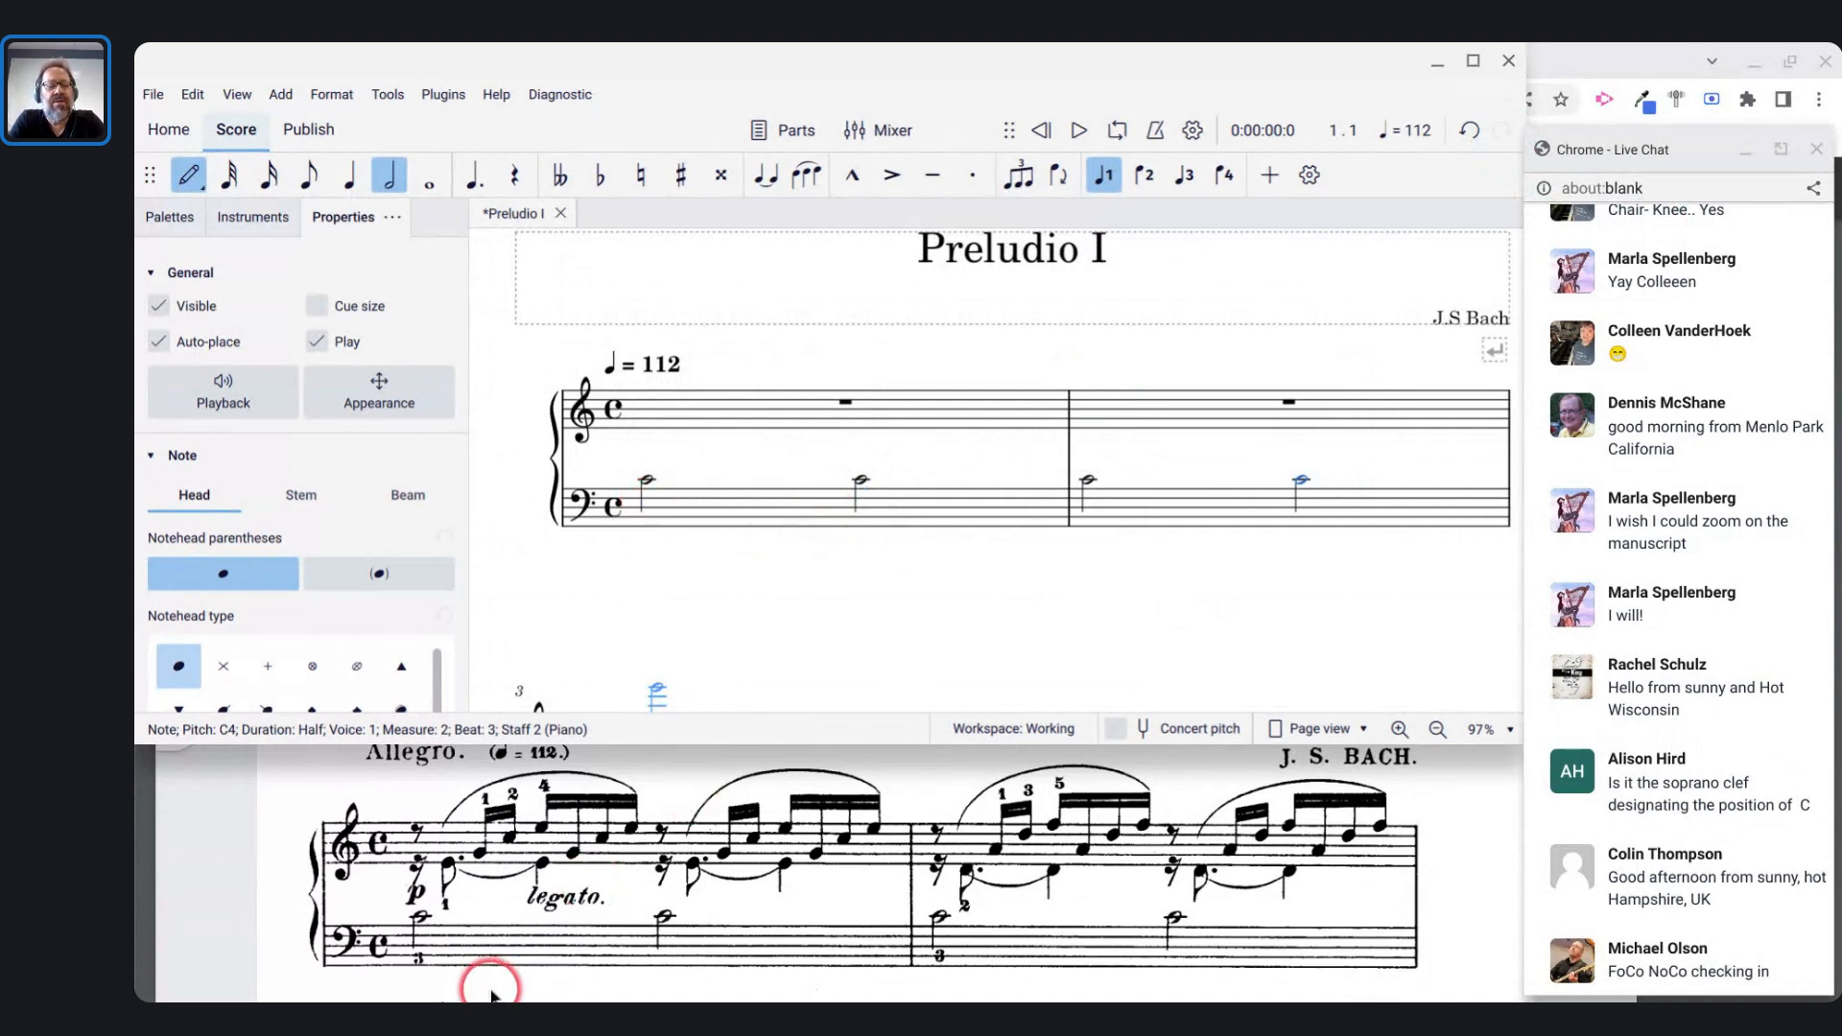
pyautogui.scroll(1, 489, 993)
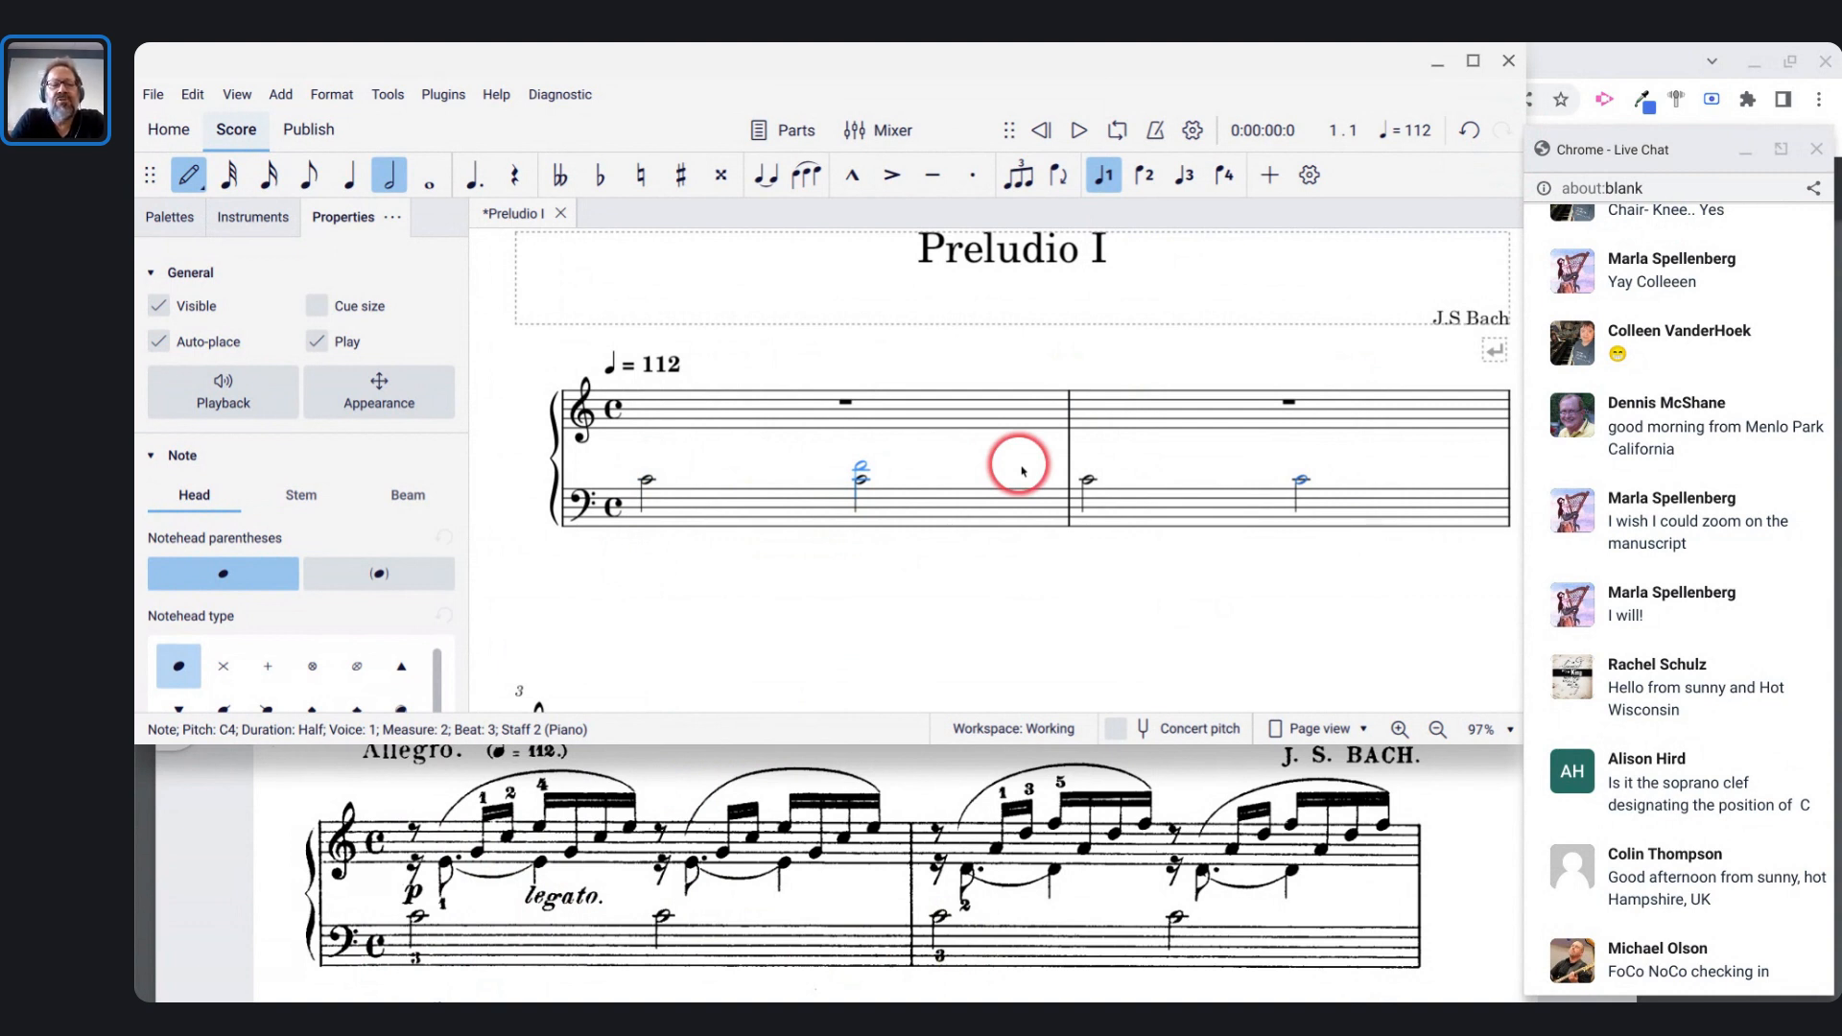
pyautogui.scroll(-1, 661, 461)
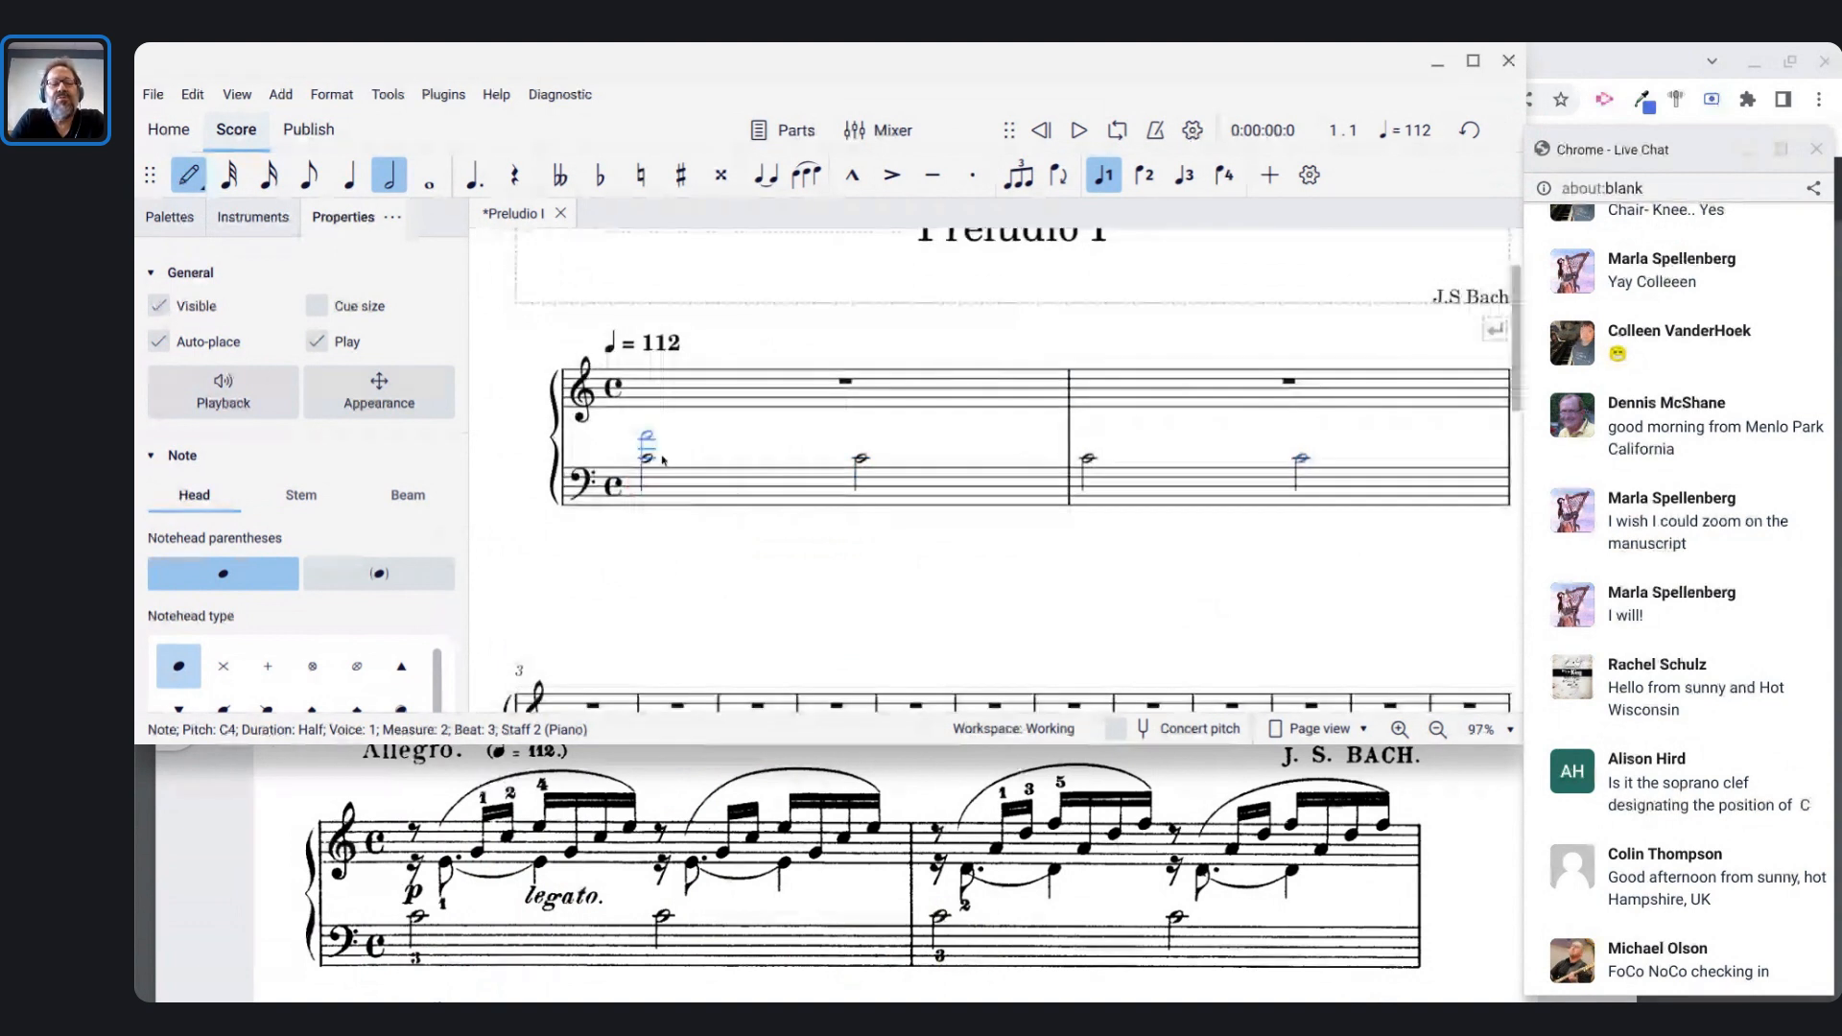
pyautogui.scroll(-2, 662, 461)
pyautogui.scroll(2, 662, 460)
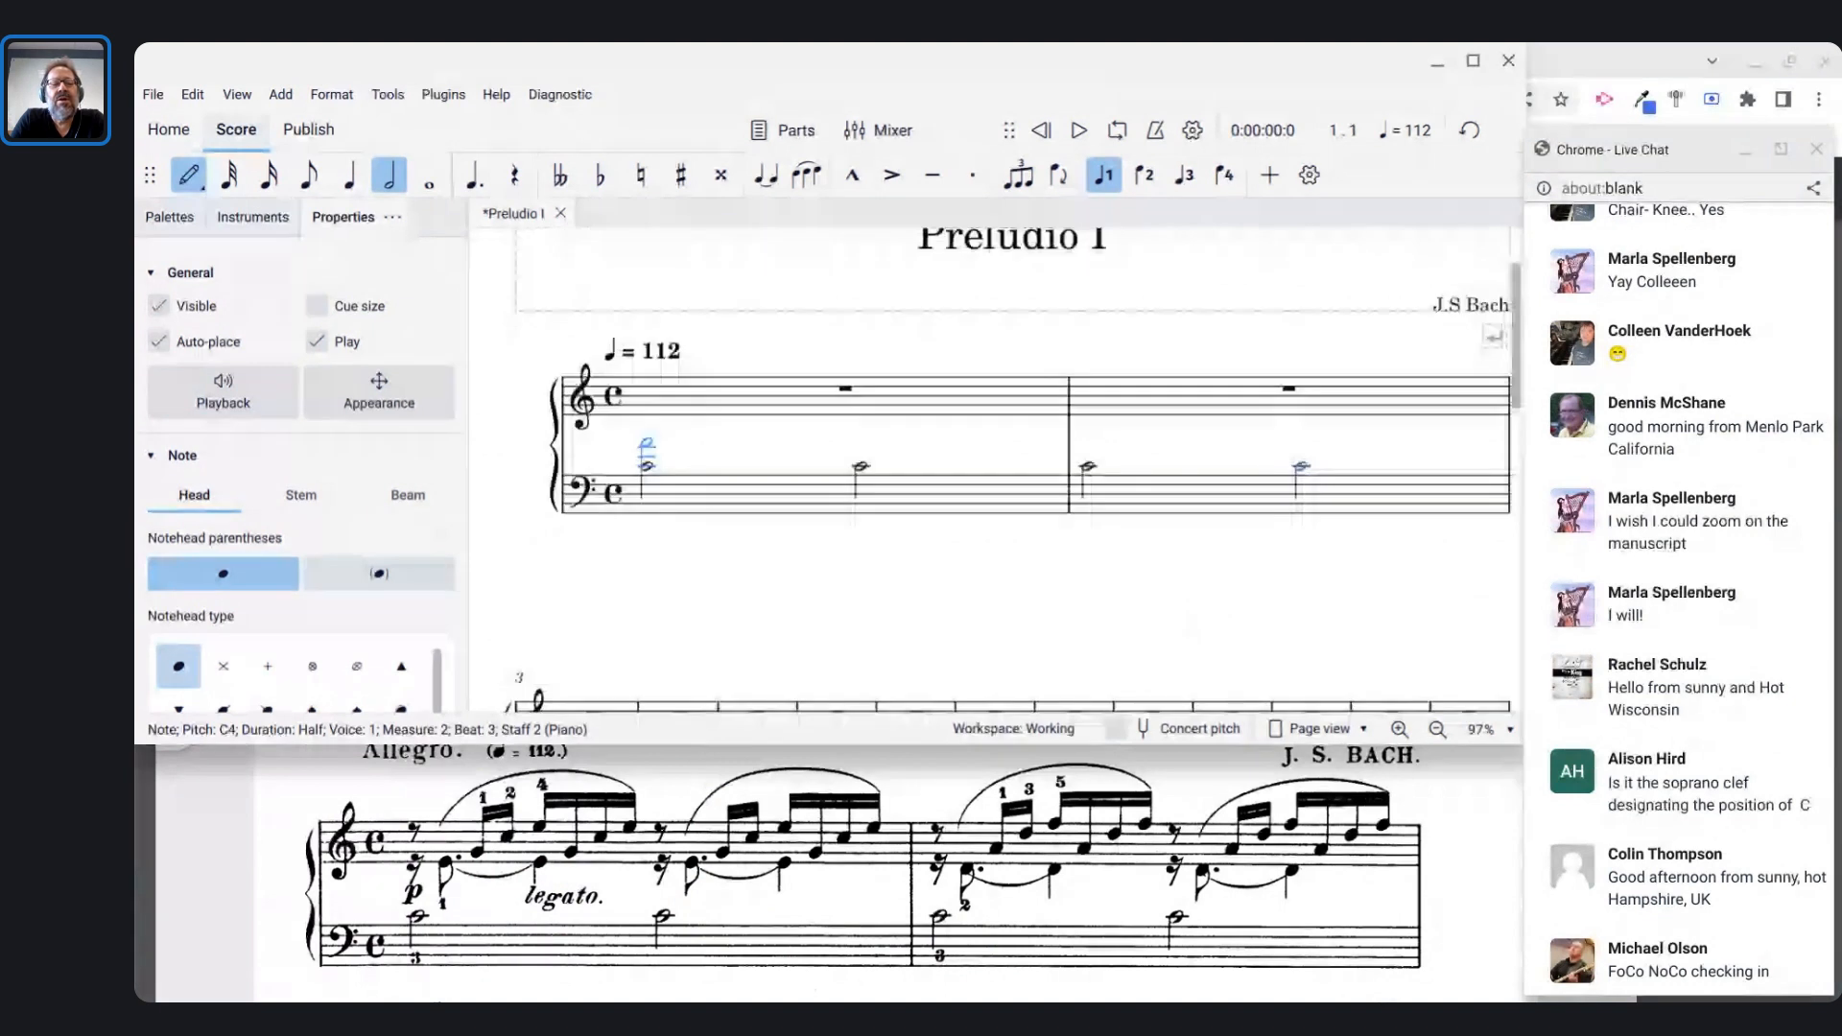
pyautogui.scroll(1, 648, 451)
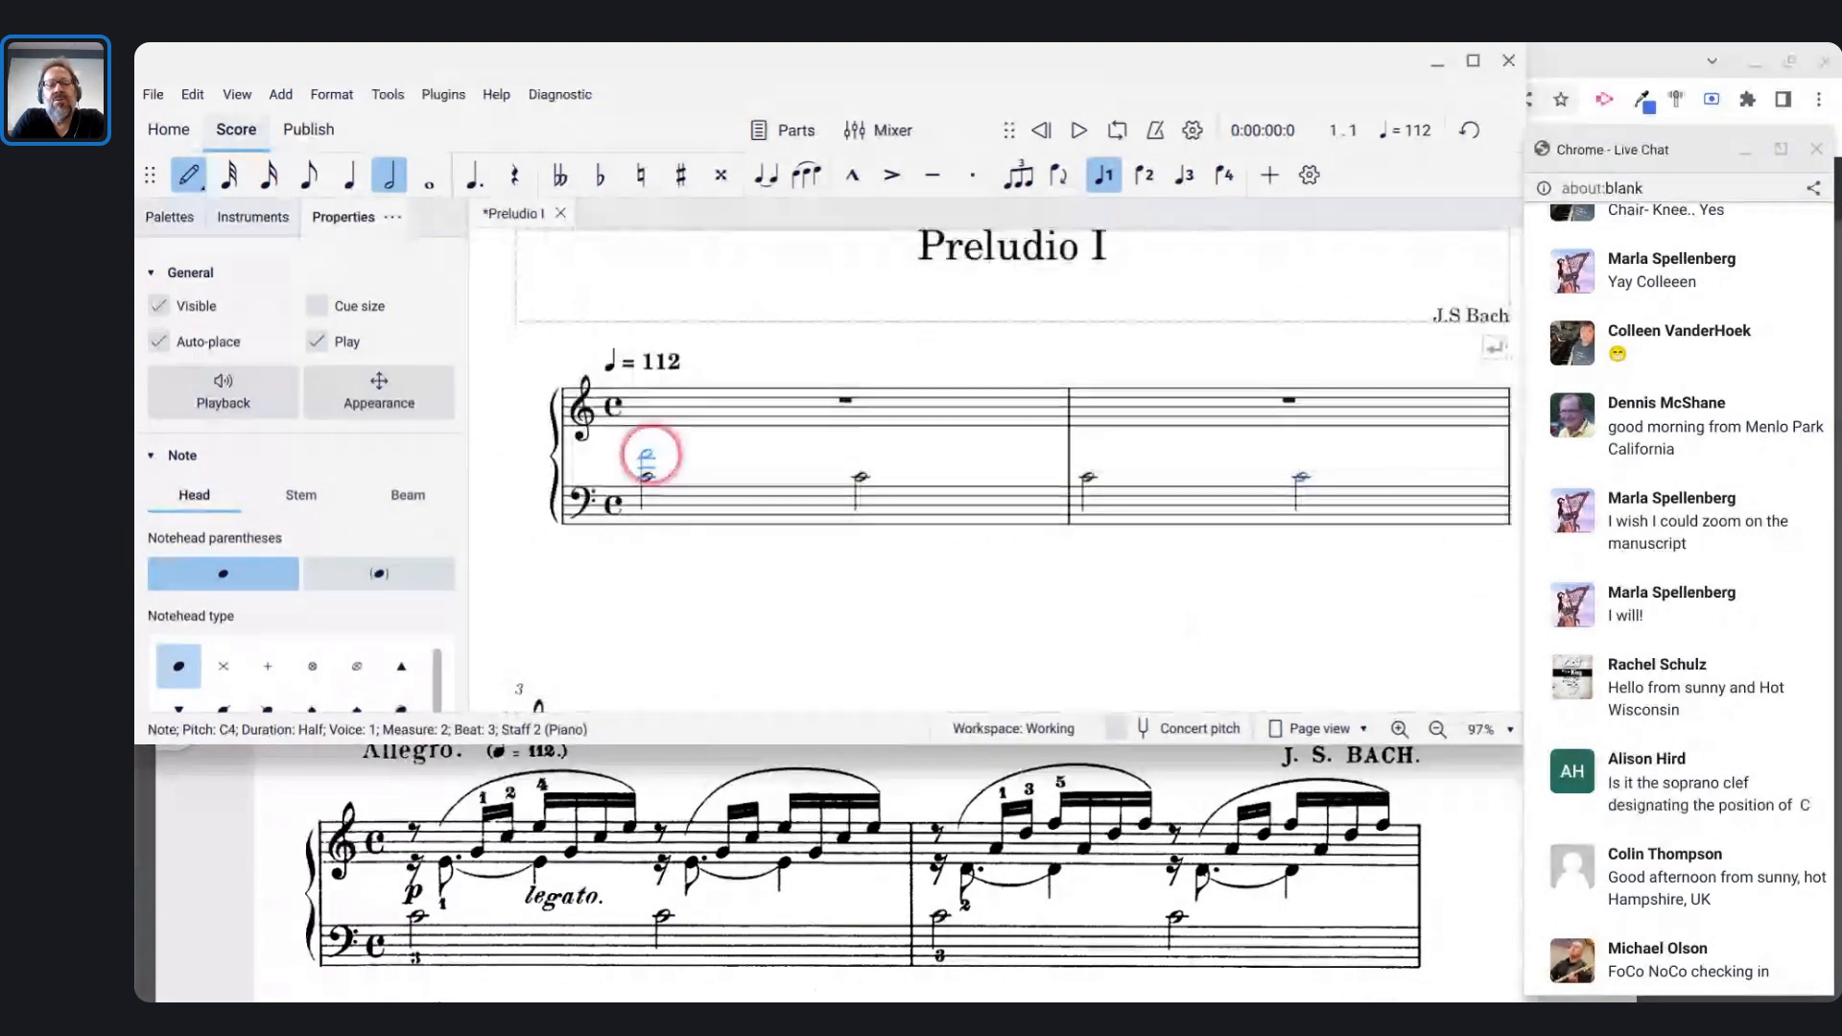
pyautogui.press('Escape')
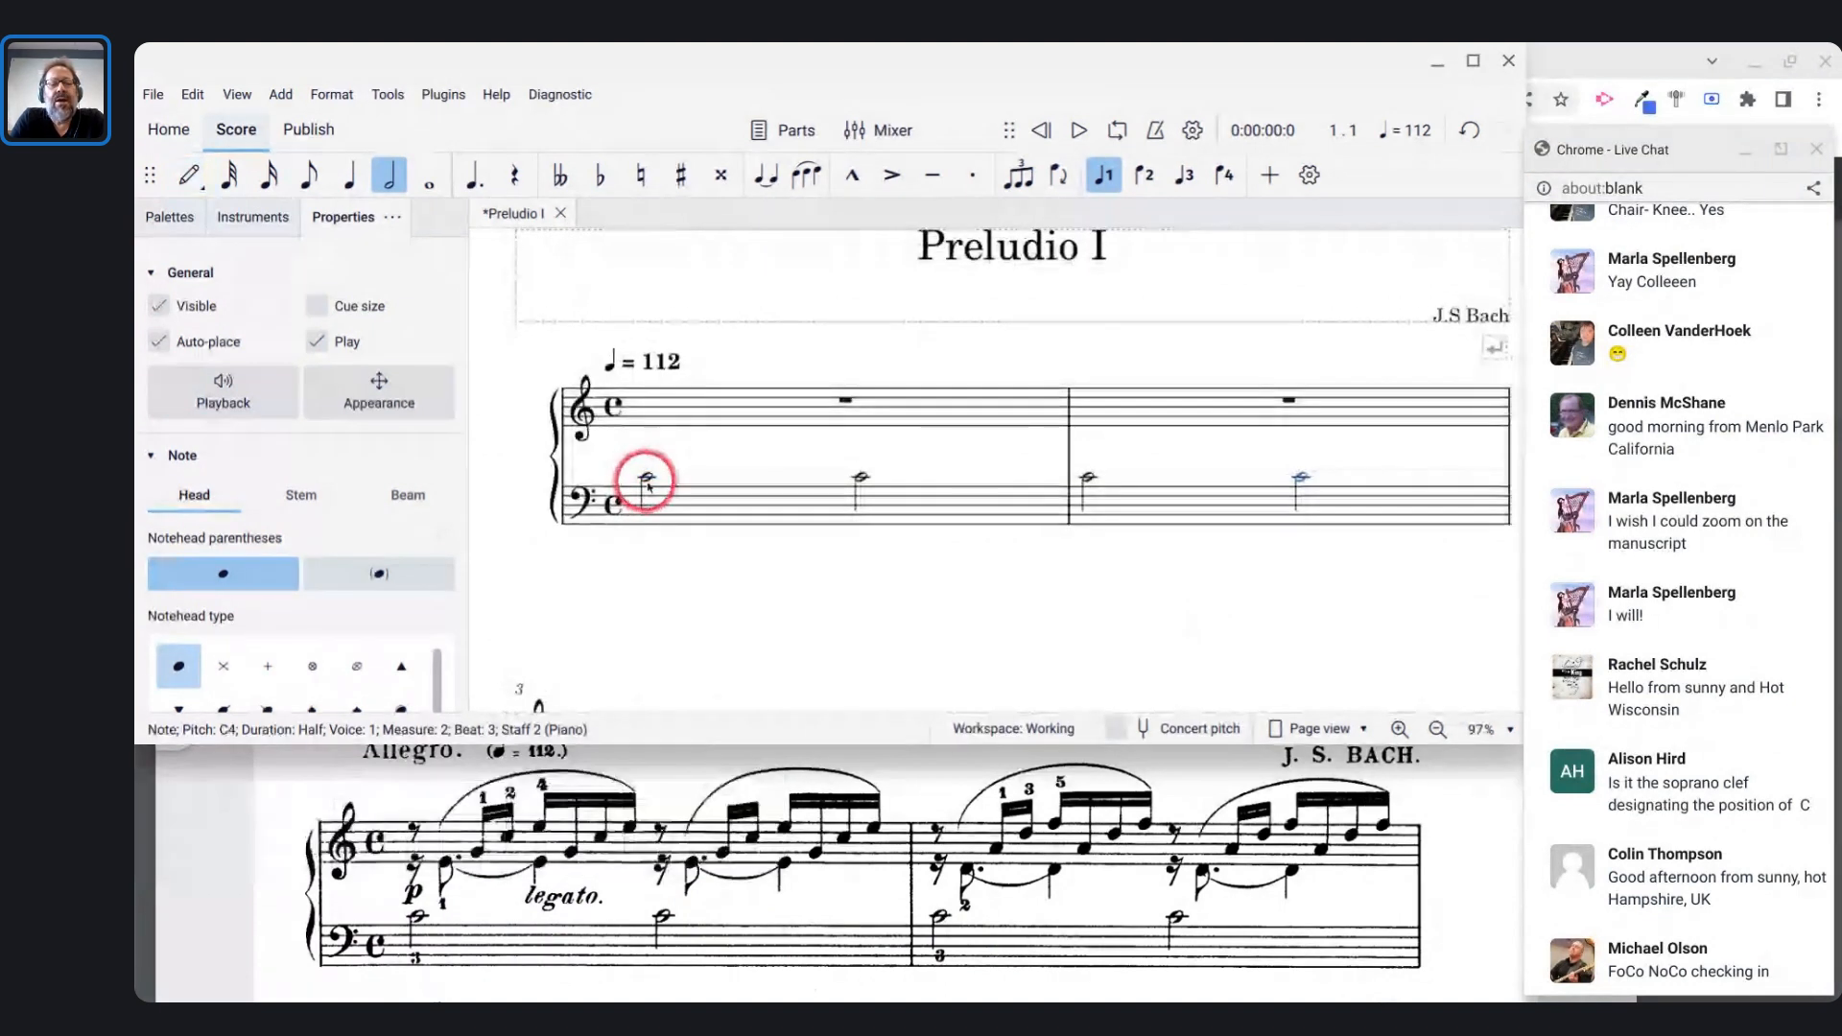
# - Add the fingering 3 to the first half note in measure 1 of the bass staff
pyautogui.click(646, 477)
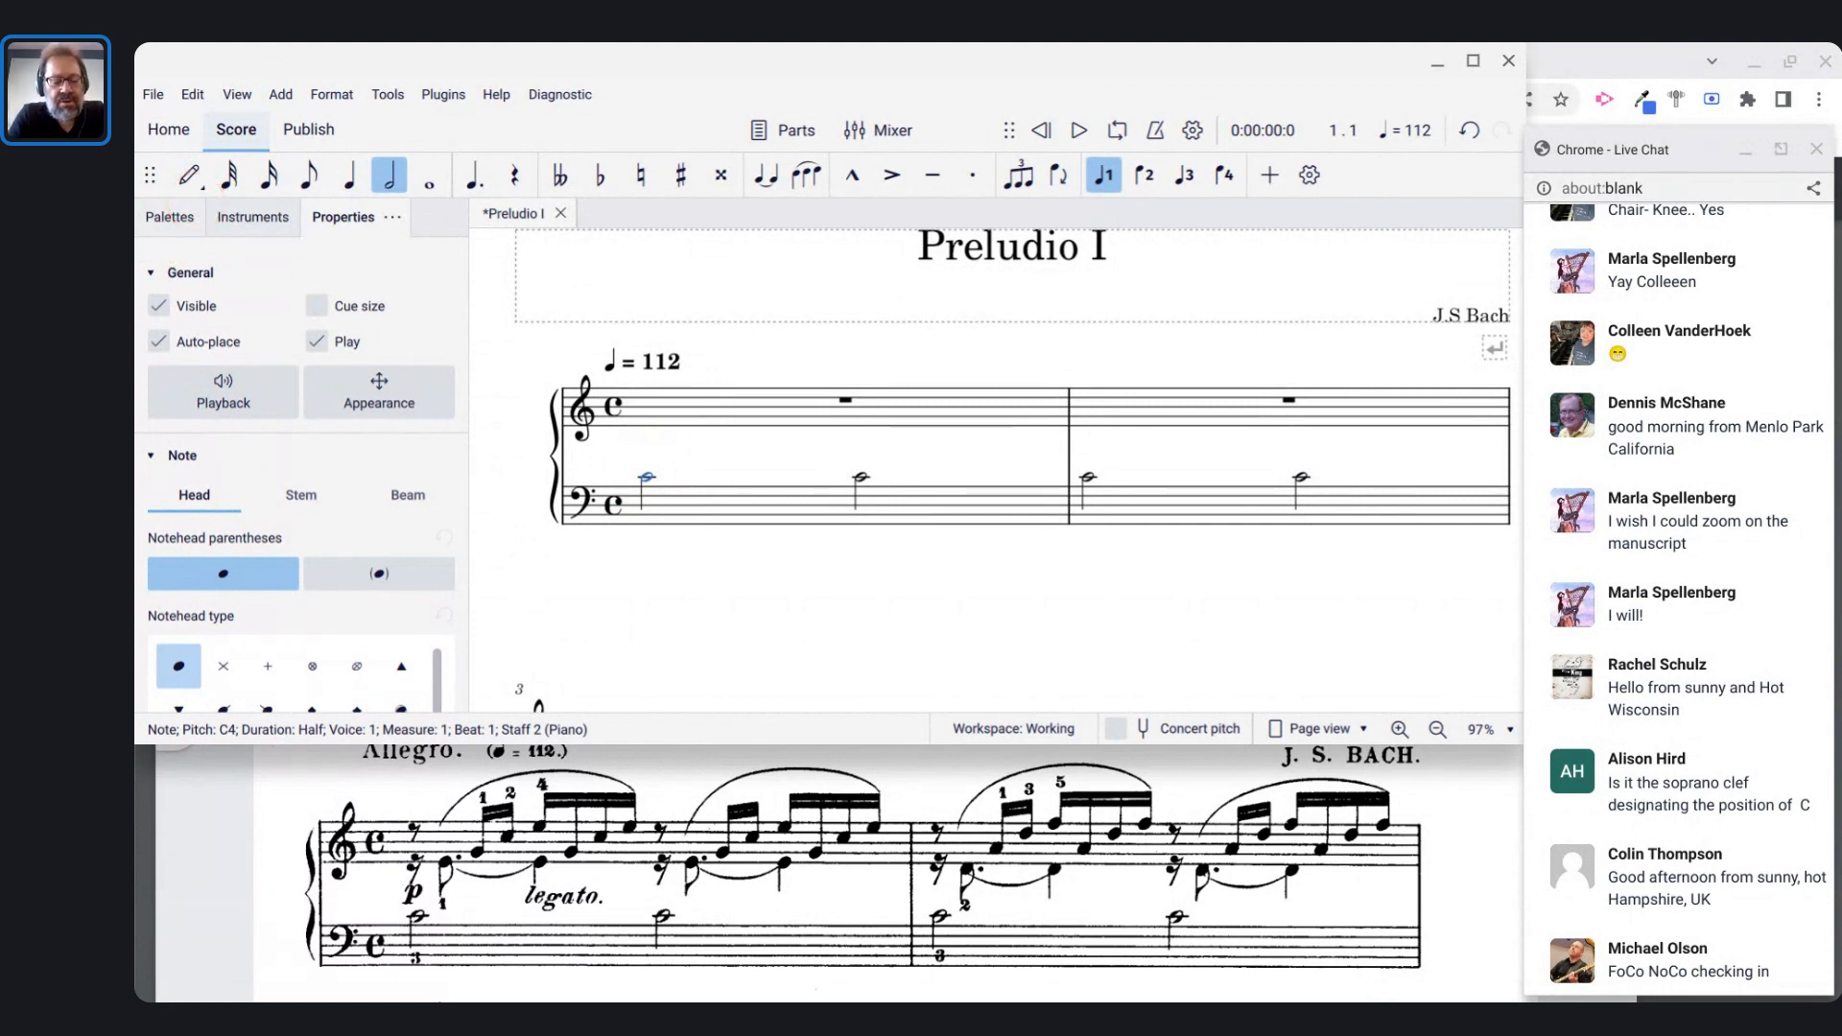
pyautogui.click(281, 93)
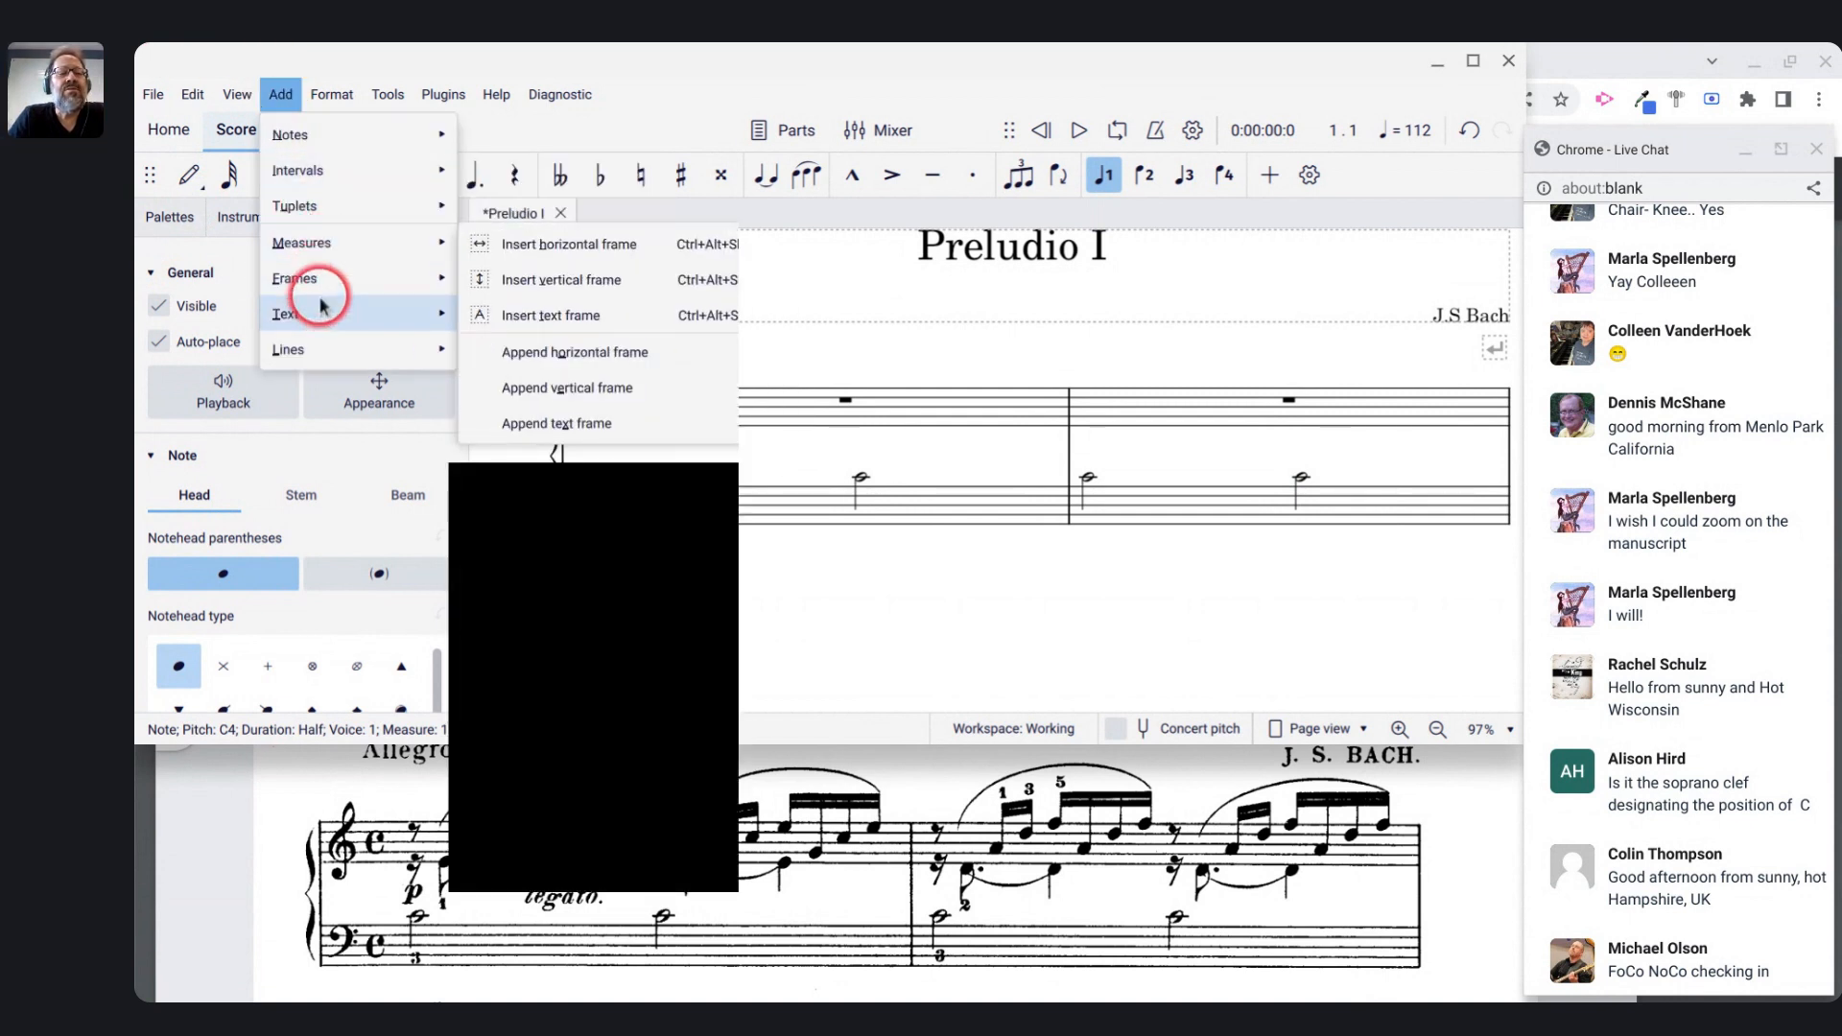
pyautogui.moveTo(288, 314)
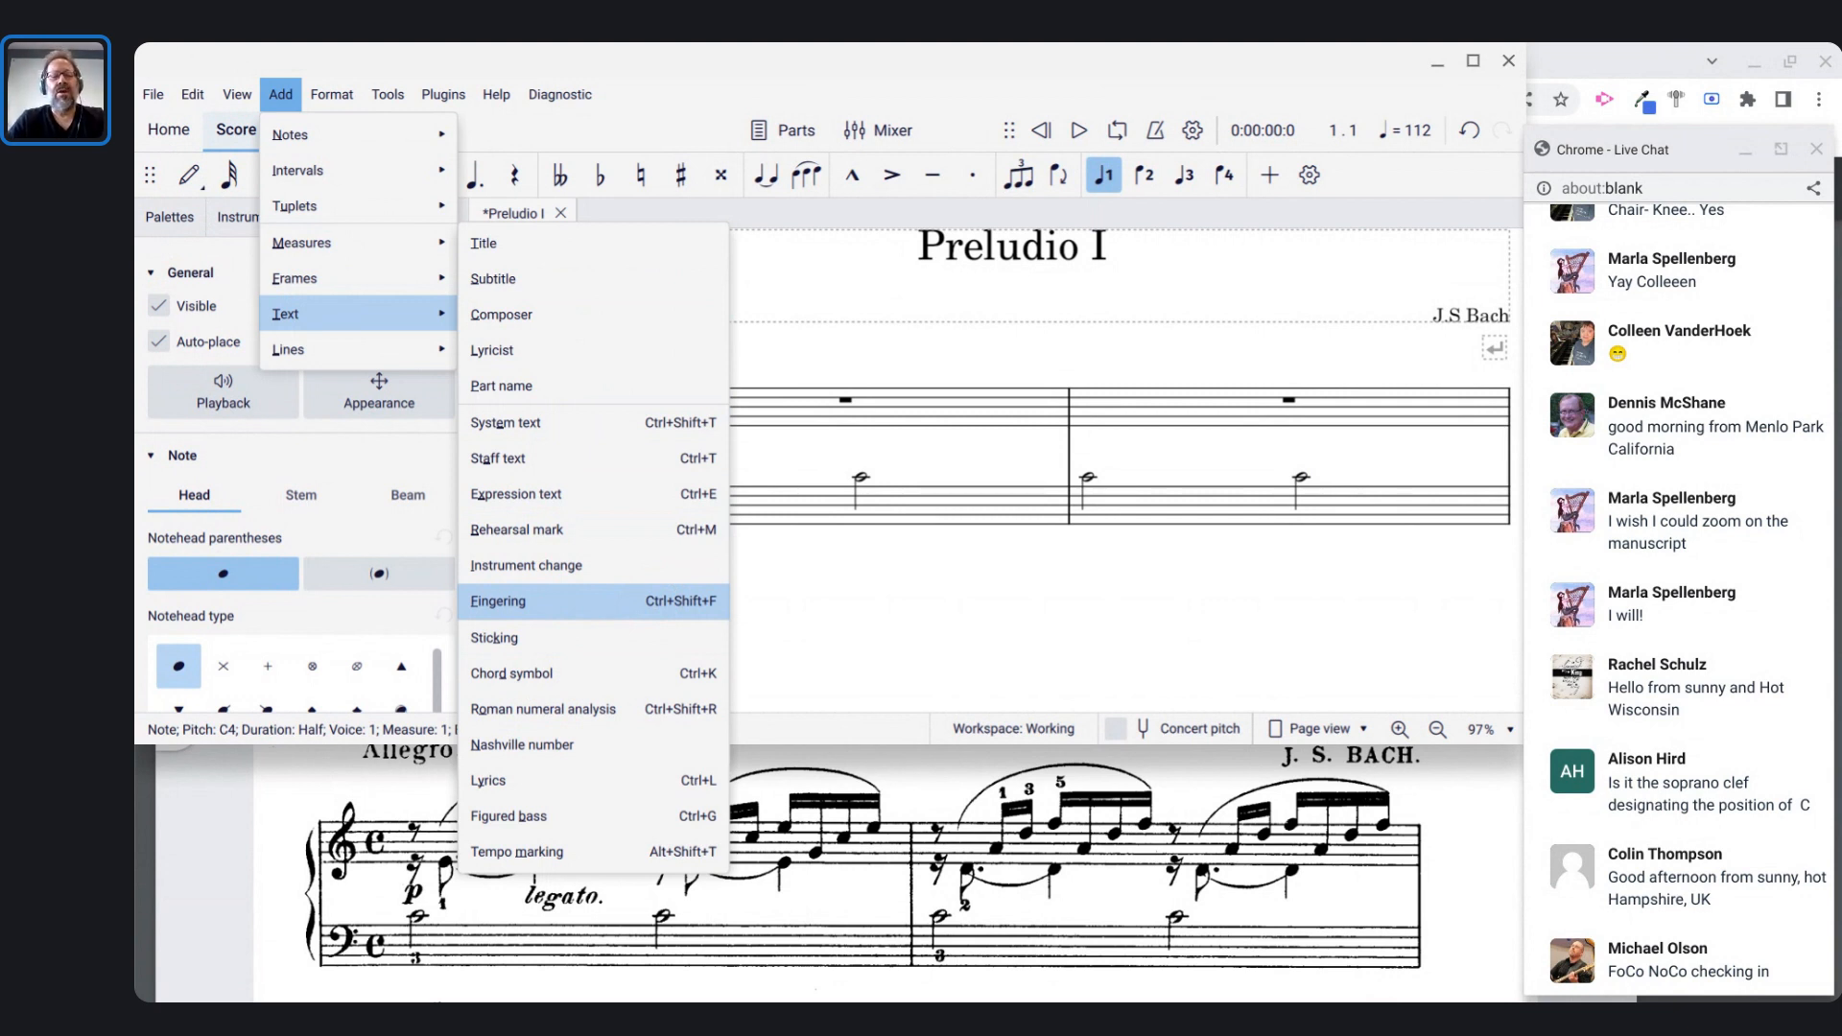
pyautogui.click(651, 603)
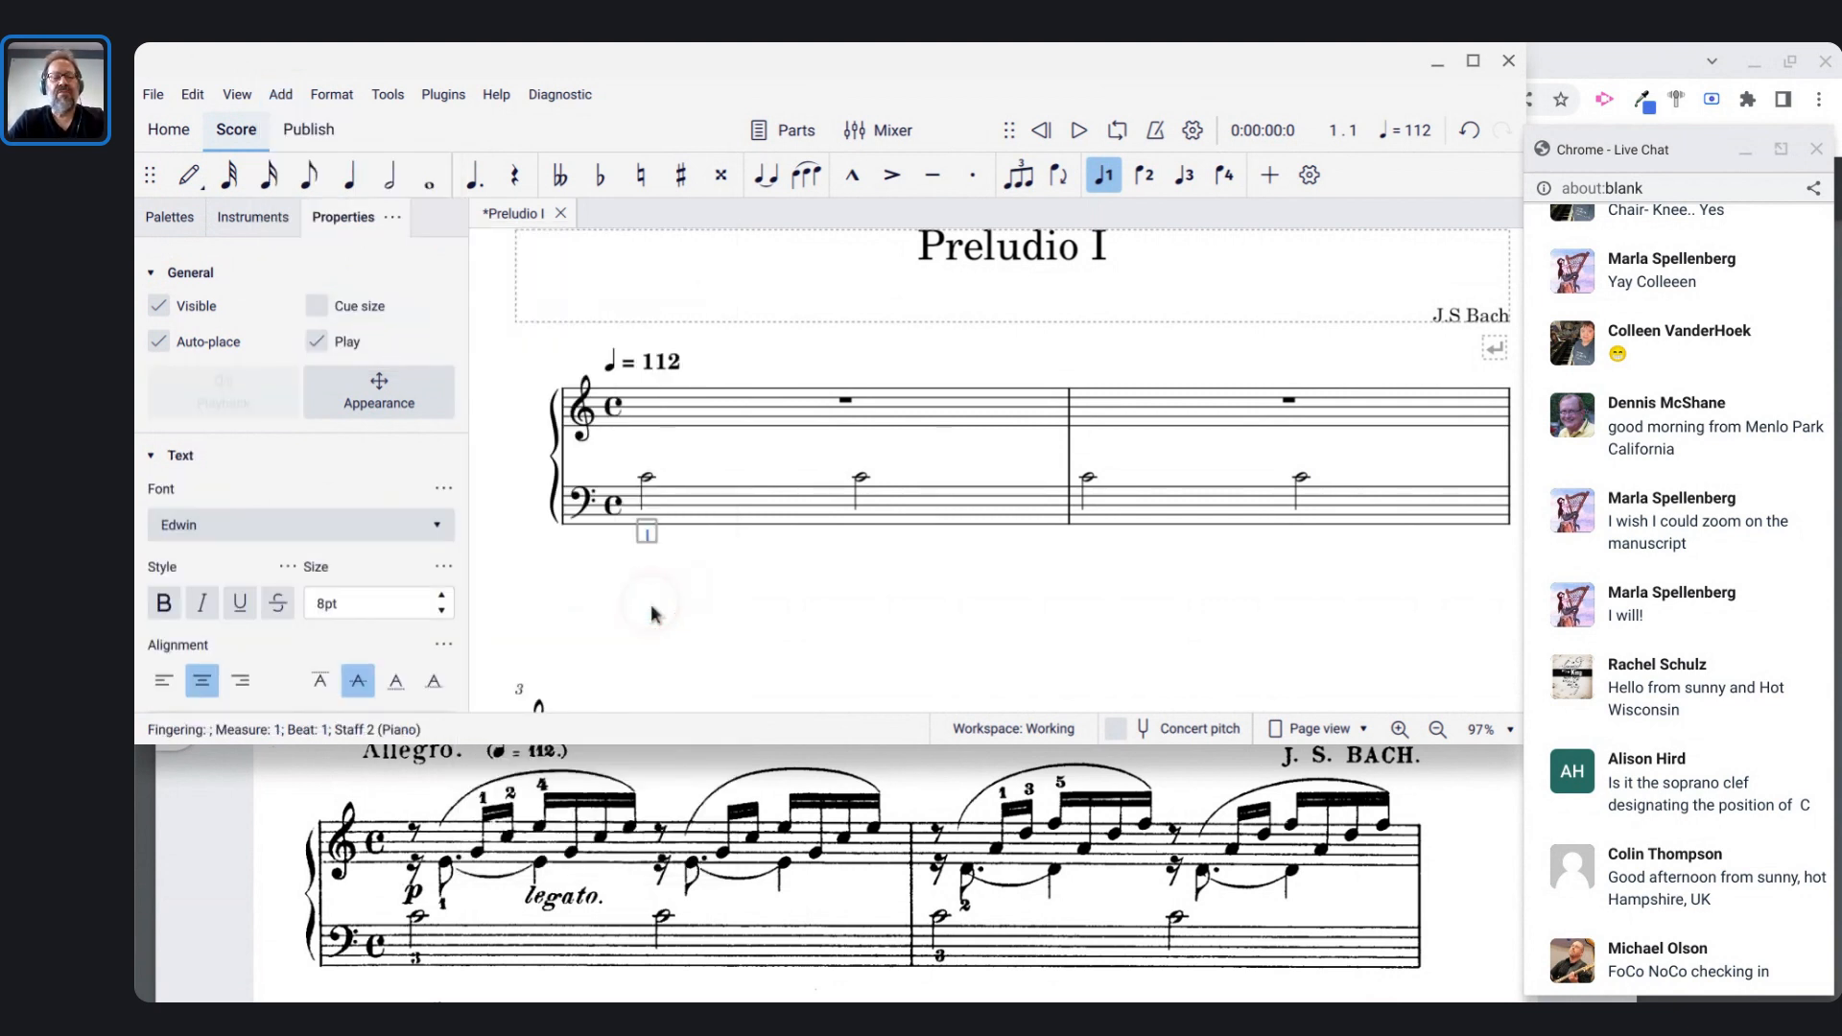
pyautogui.write('3')
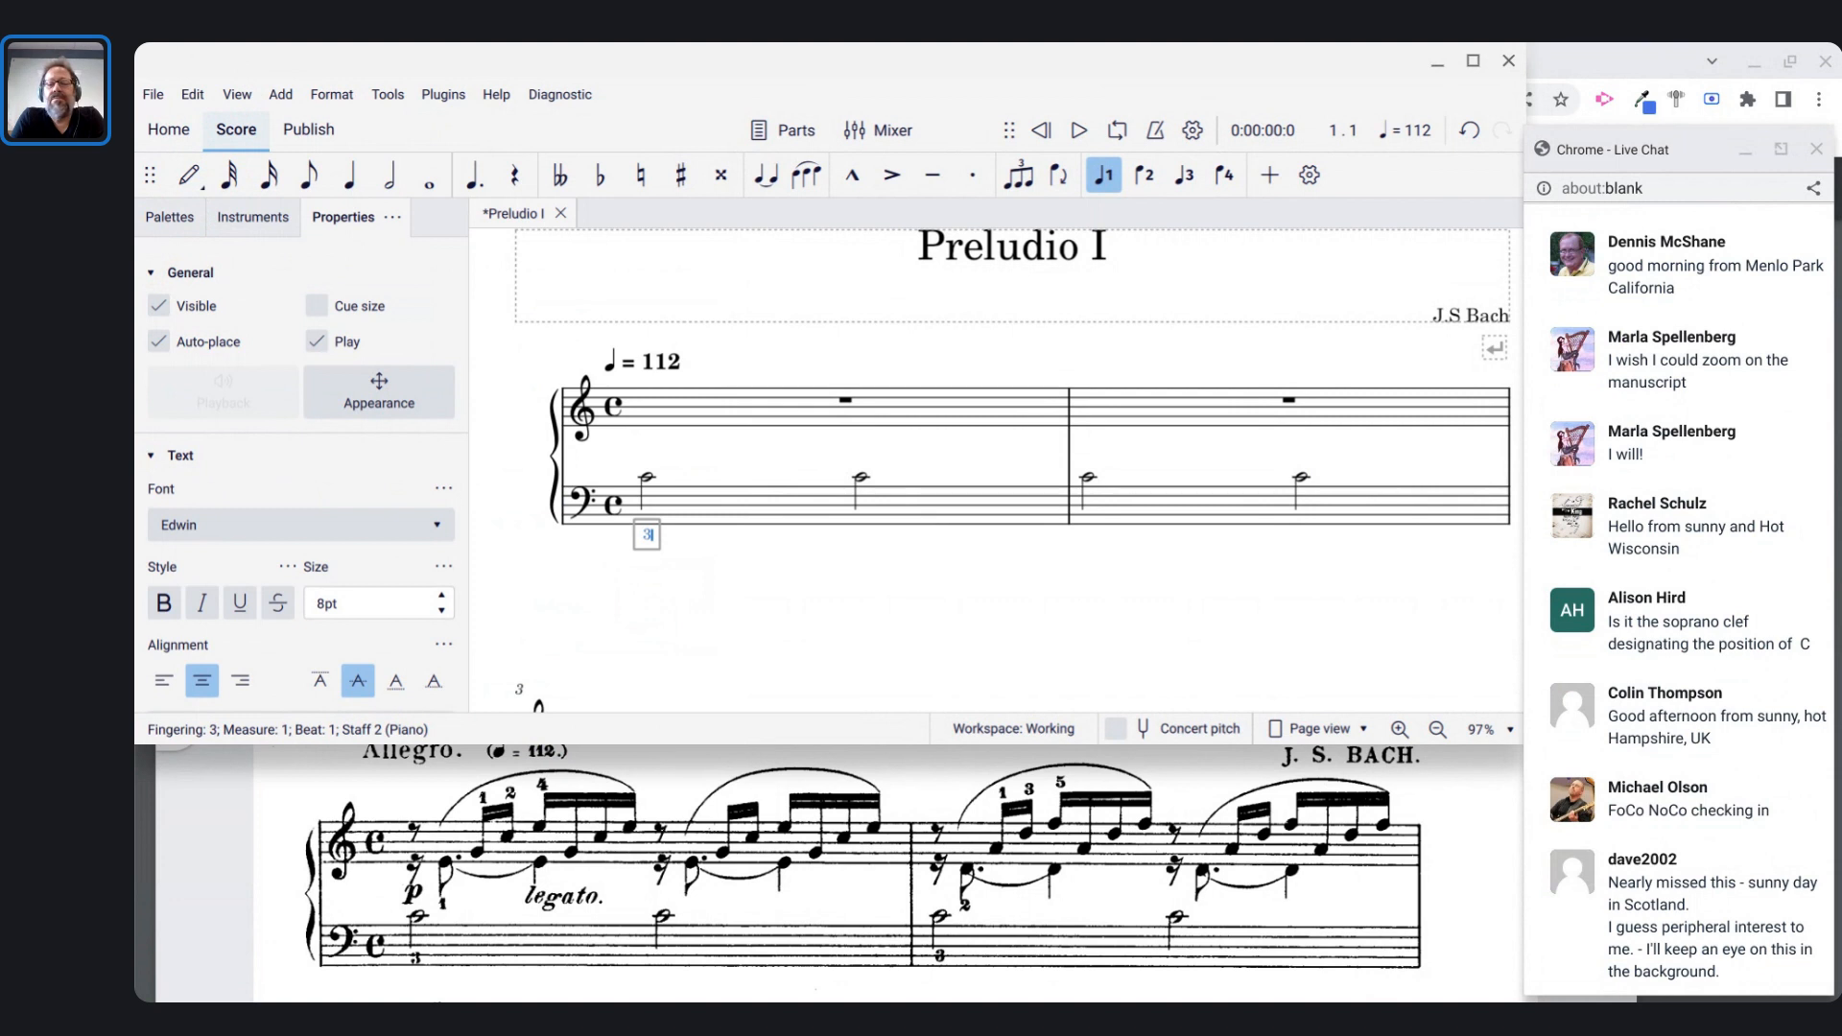
# - Add the fingering 3 to the first half note in measure 2 of the bass staff
pyautogui.press('space')
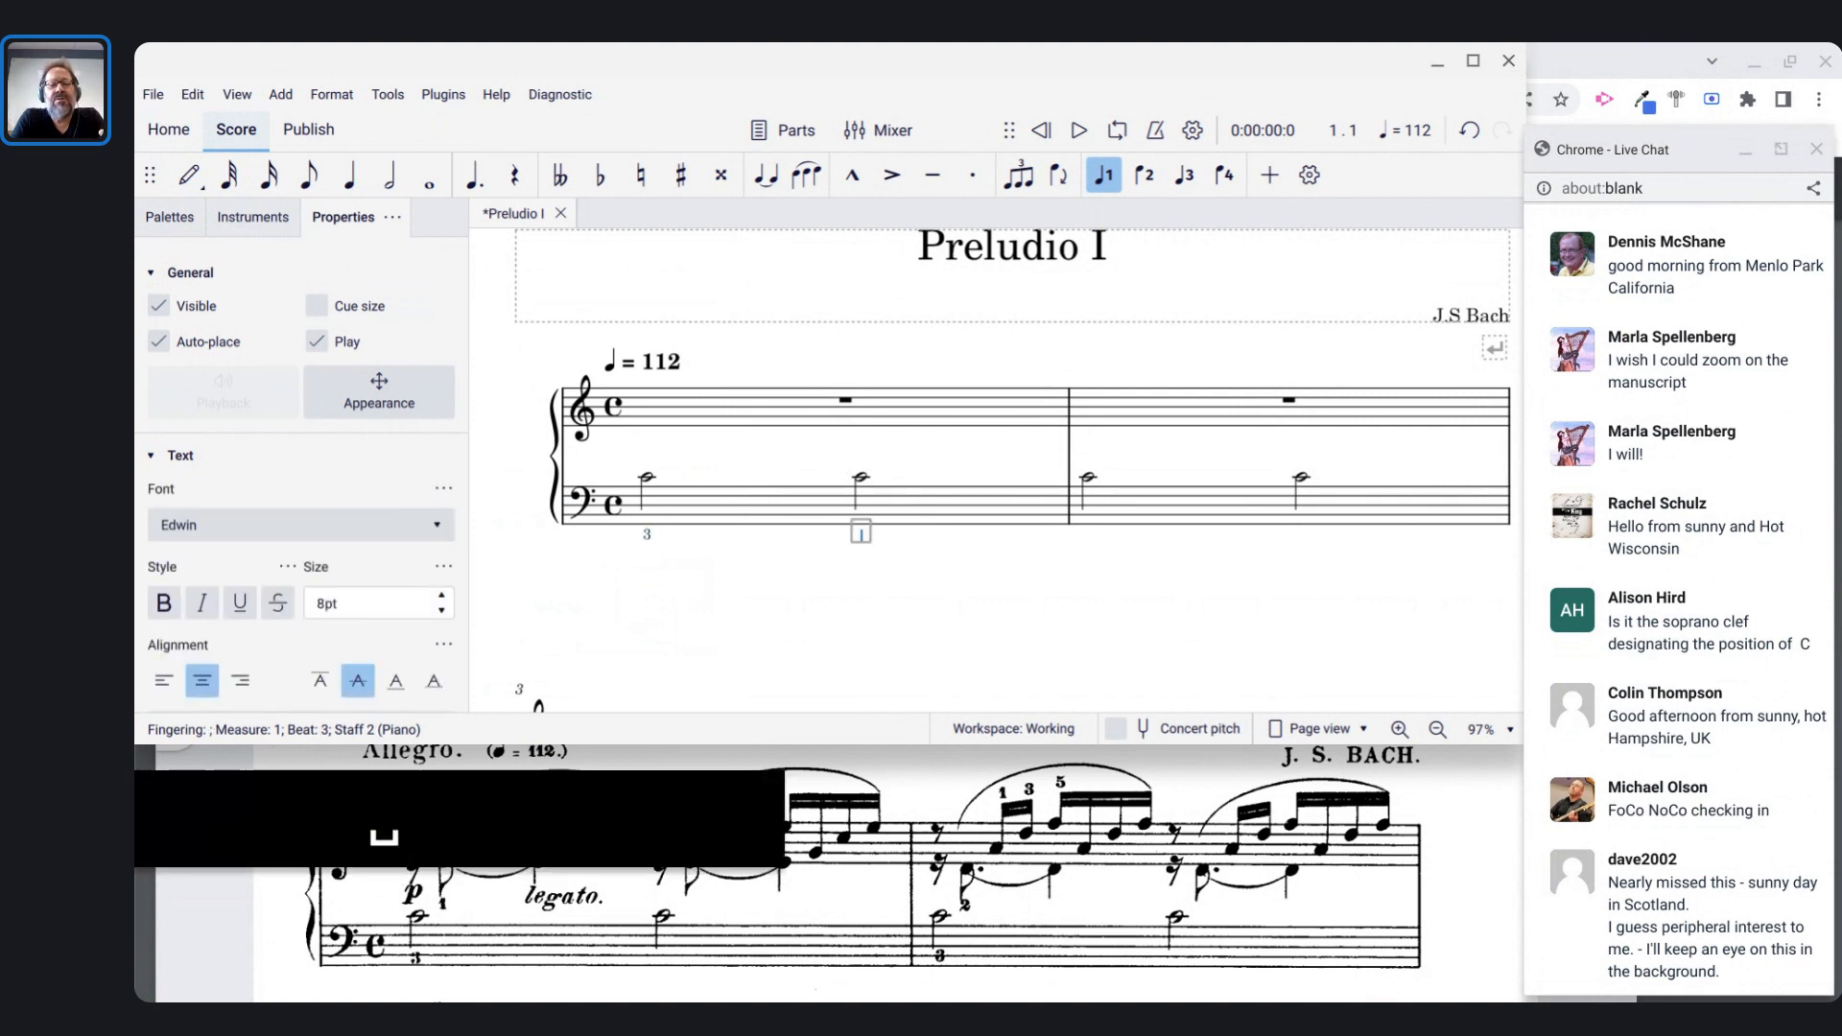
pyautogui.press('space')
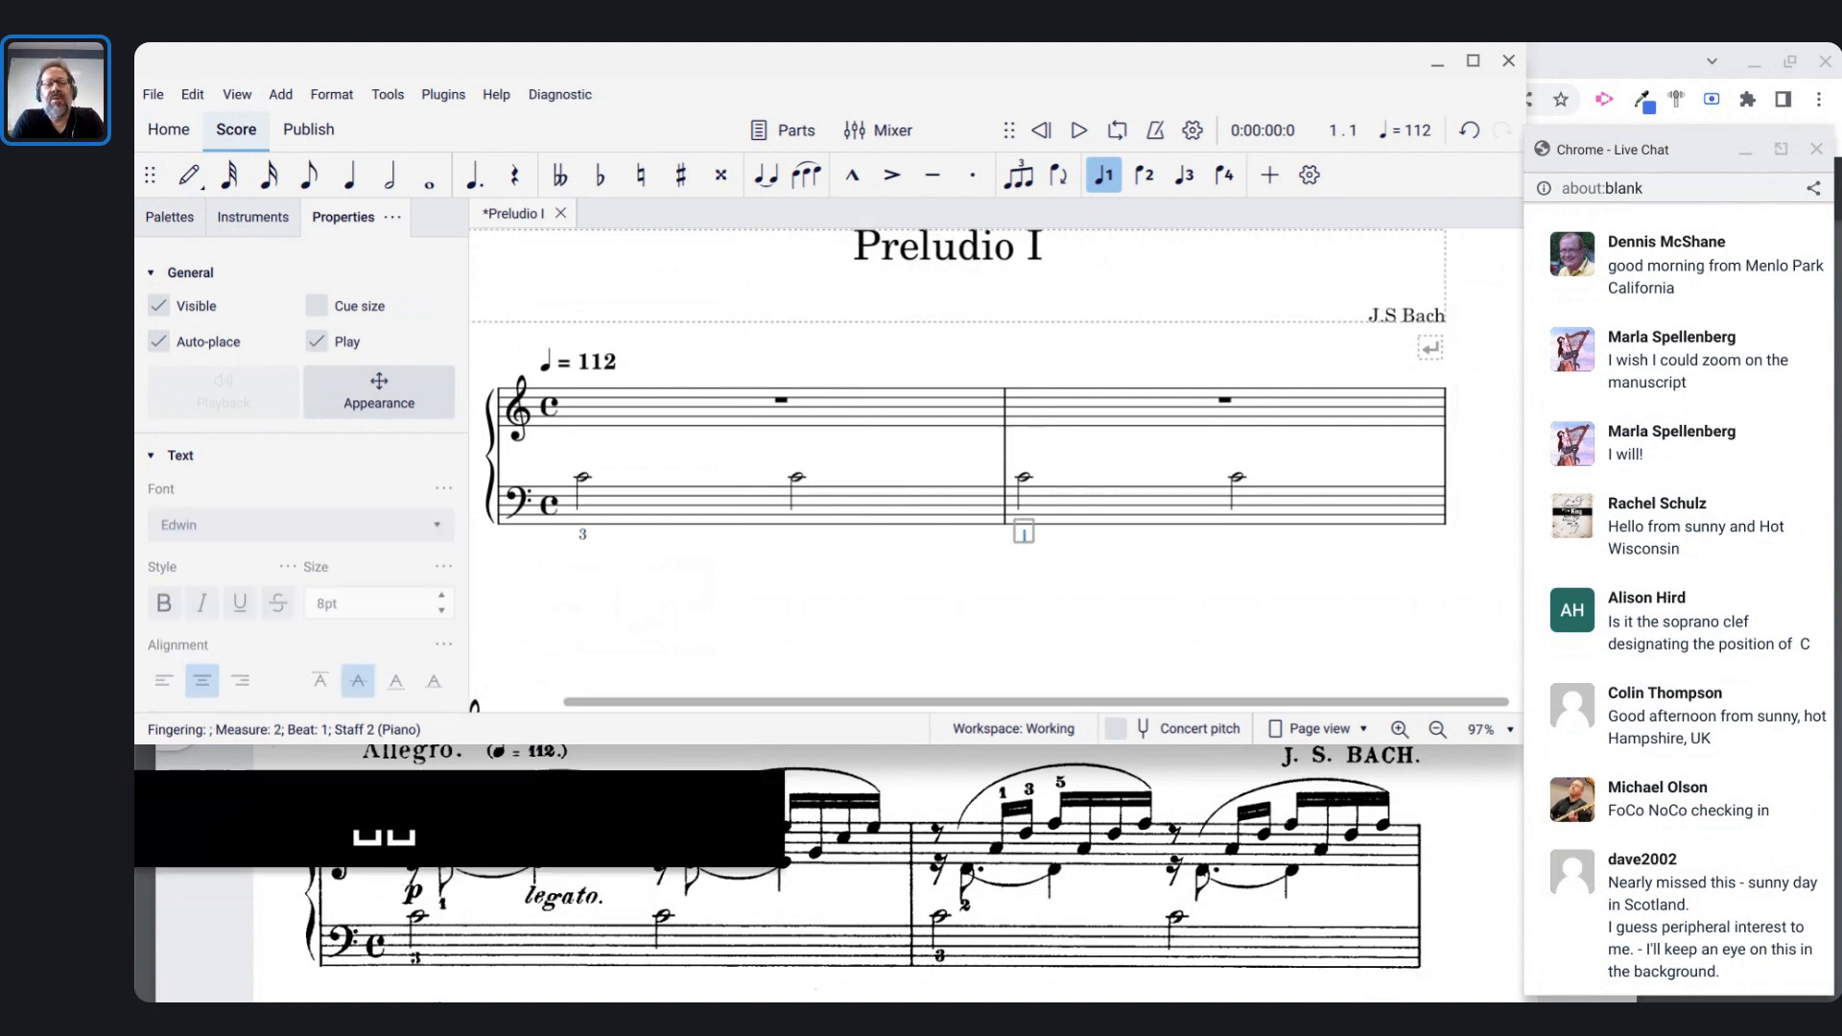
pyautogui.write('3')
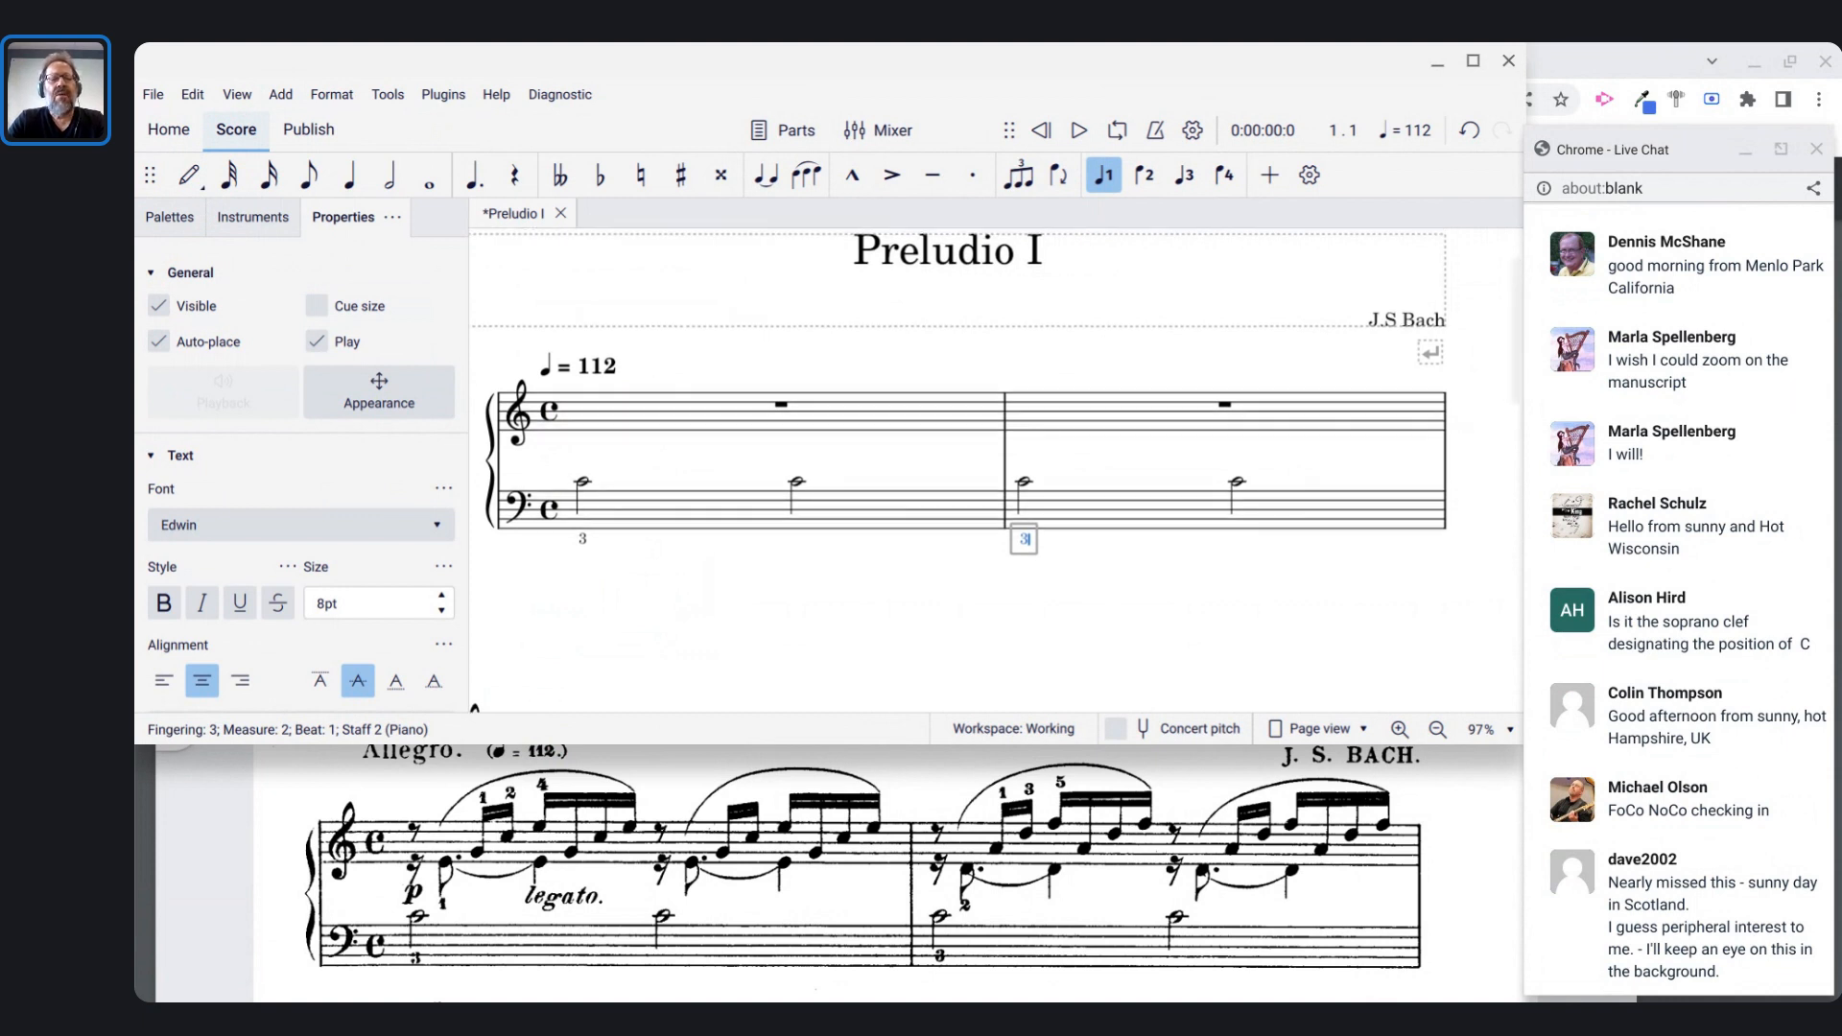
# - Insert the word "Allegro" in front of the metronome mark in the tempo text above measure 1
pyautogui.scroll(2, 481, 794)
pyautogui.scroll(1, 481, 799)
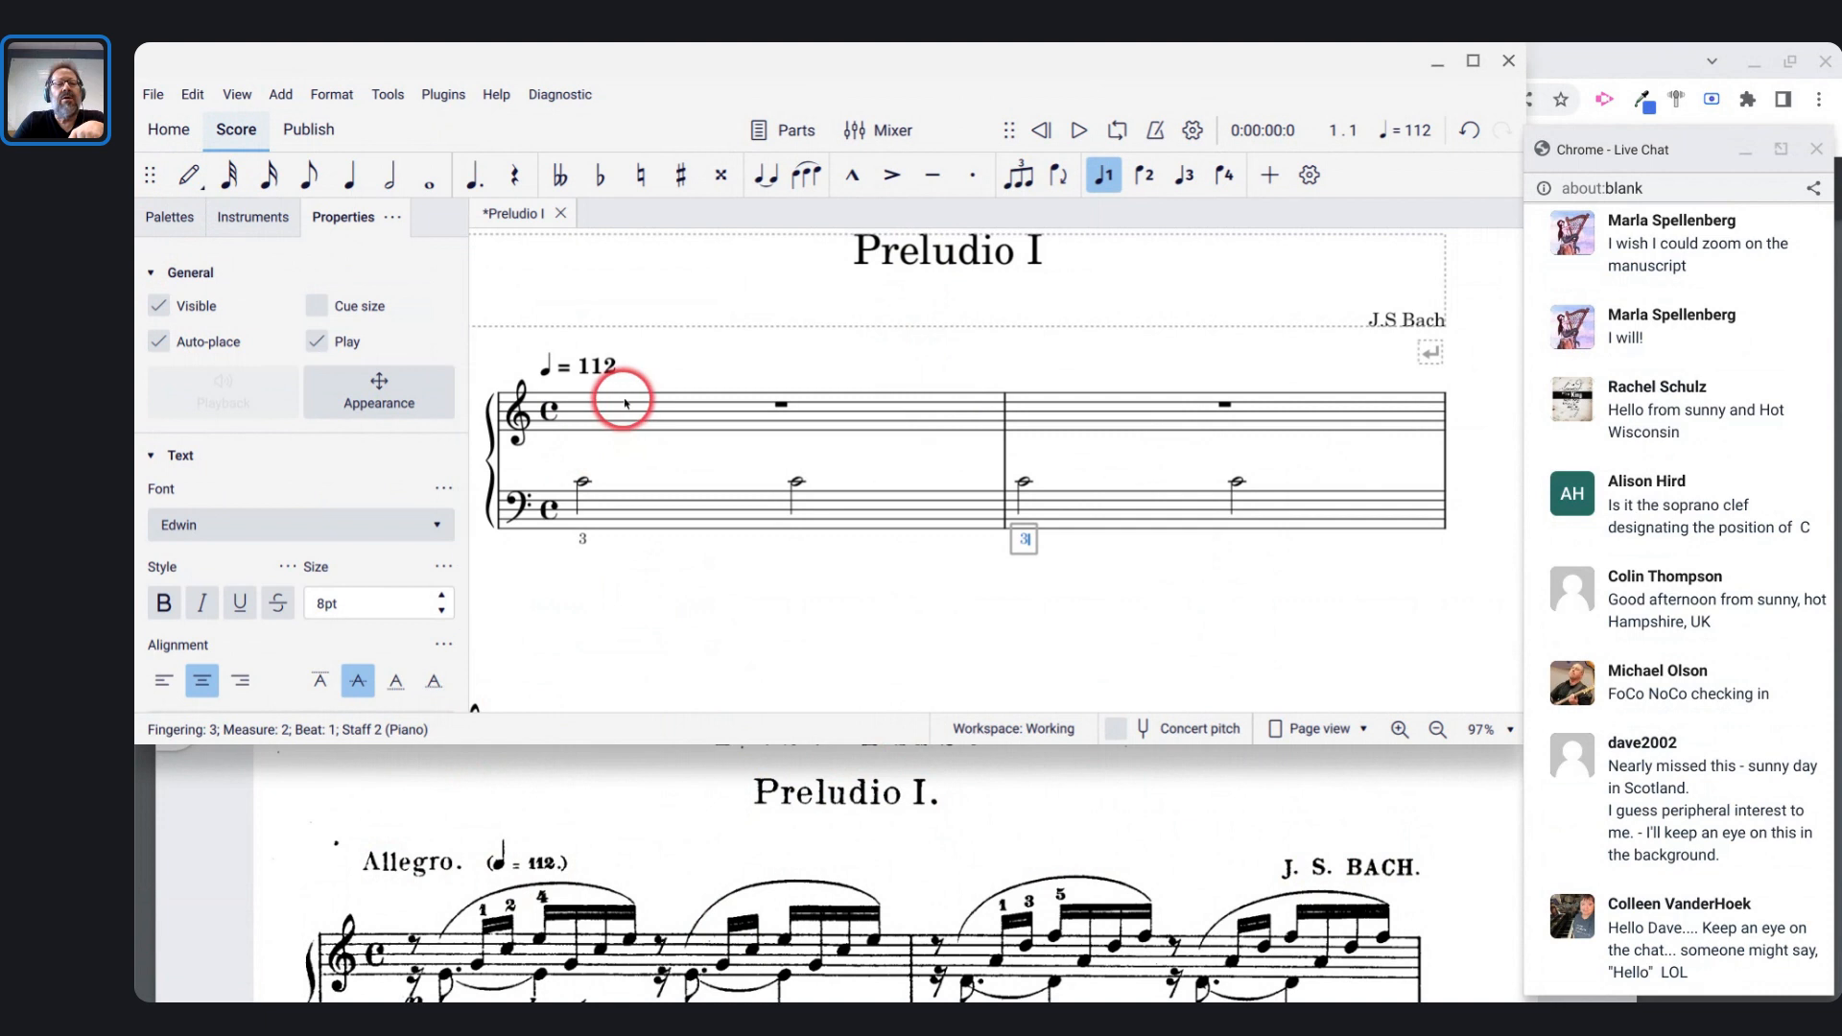
pyautogui.click(607, 374)
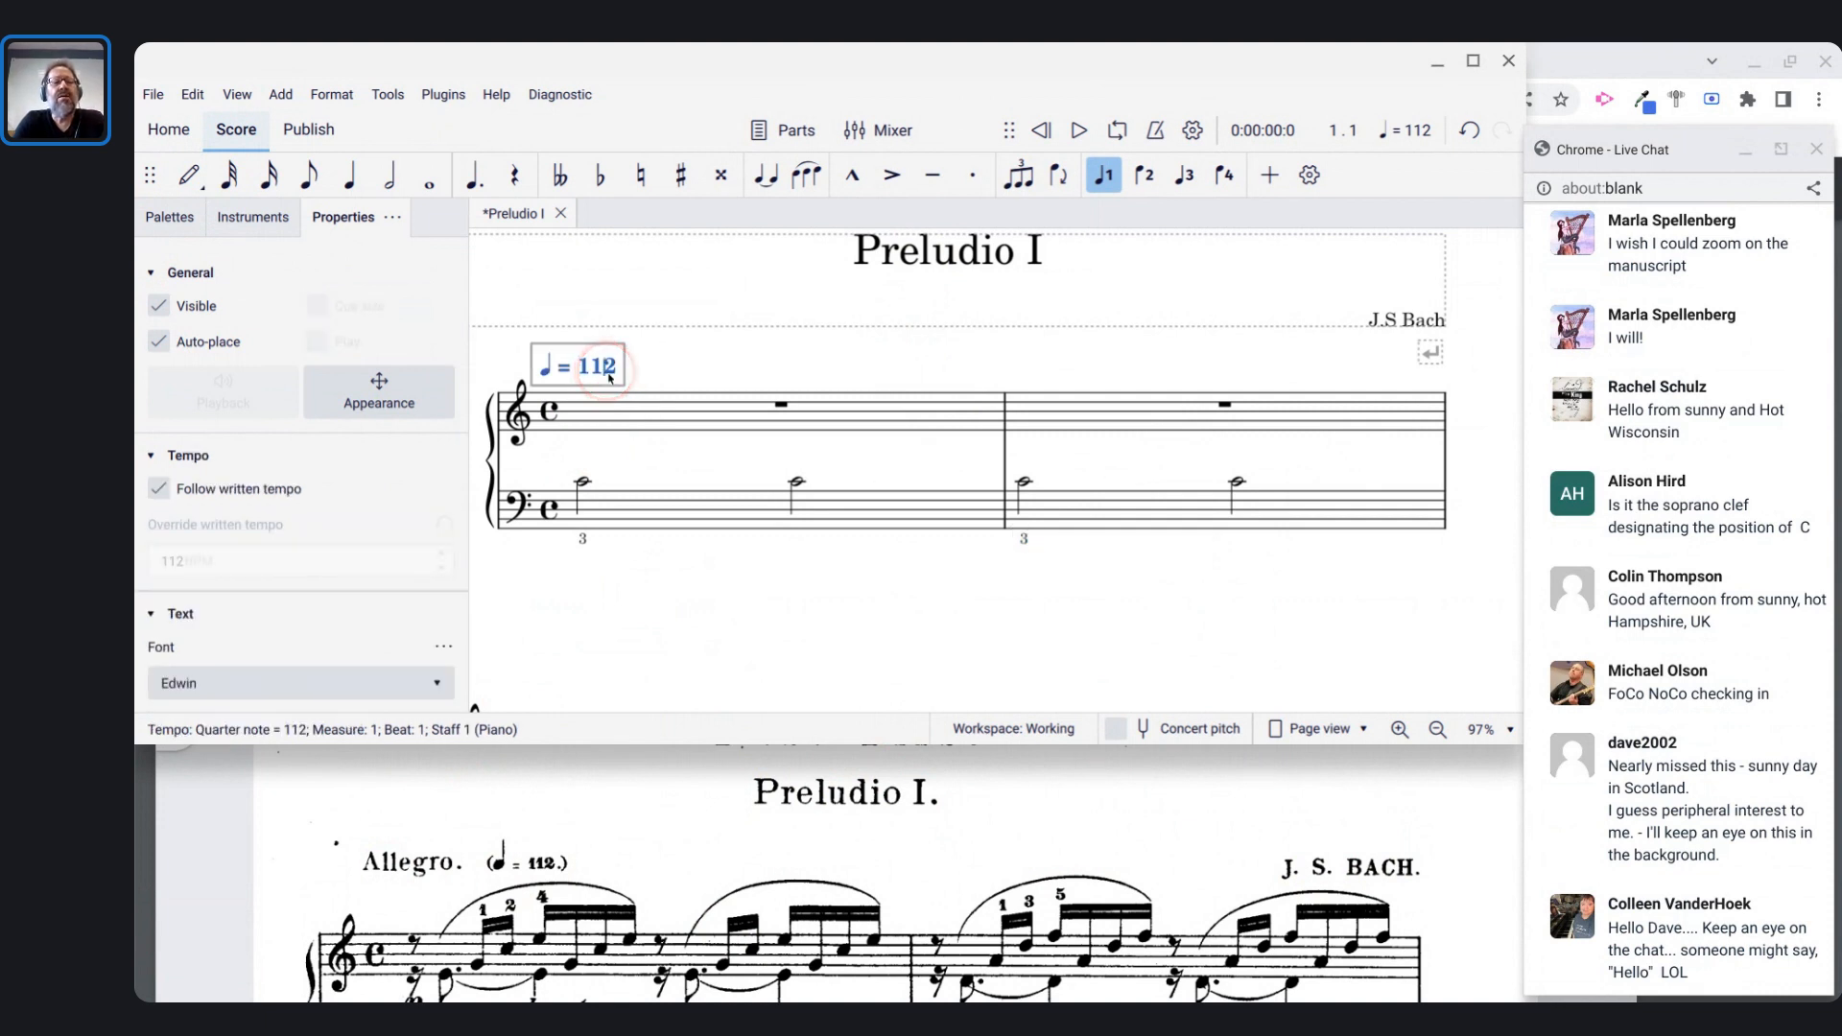
pyautogui.press('Home')
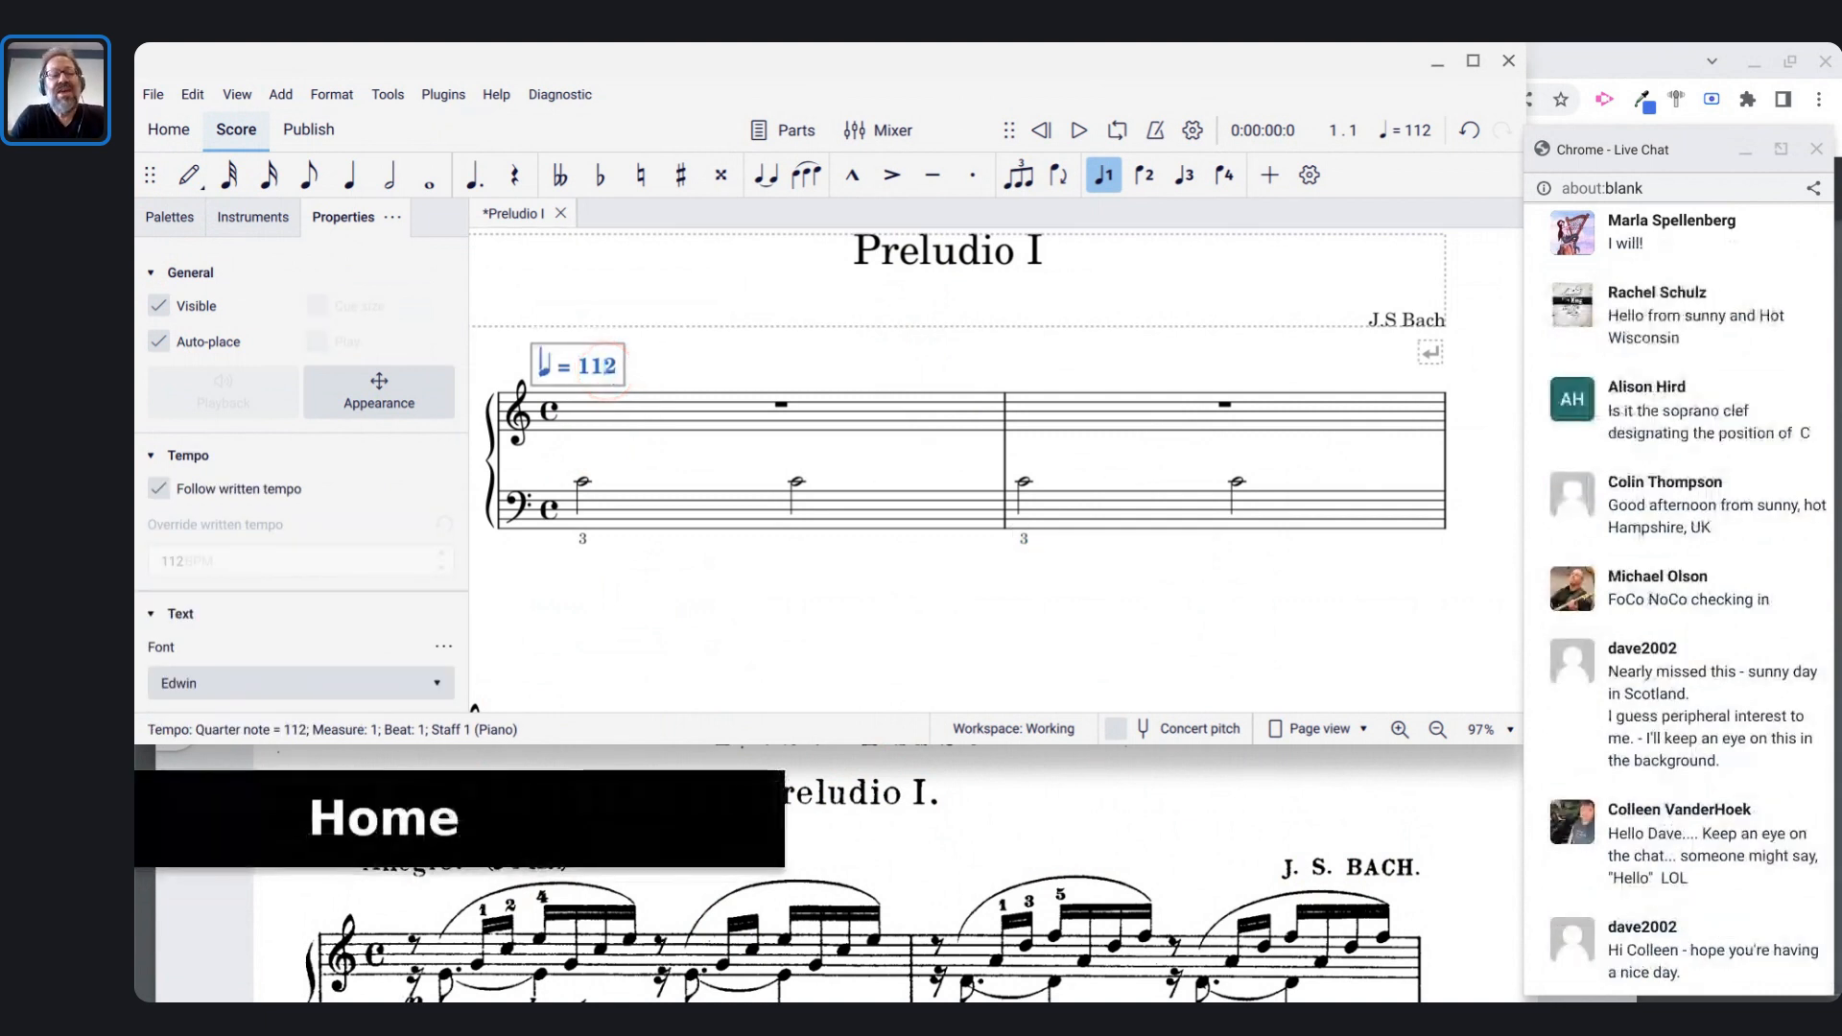
pyautogui.write('Allegr')
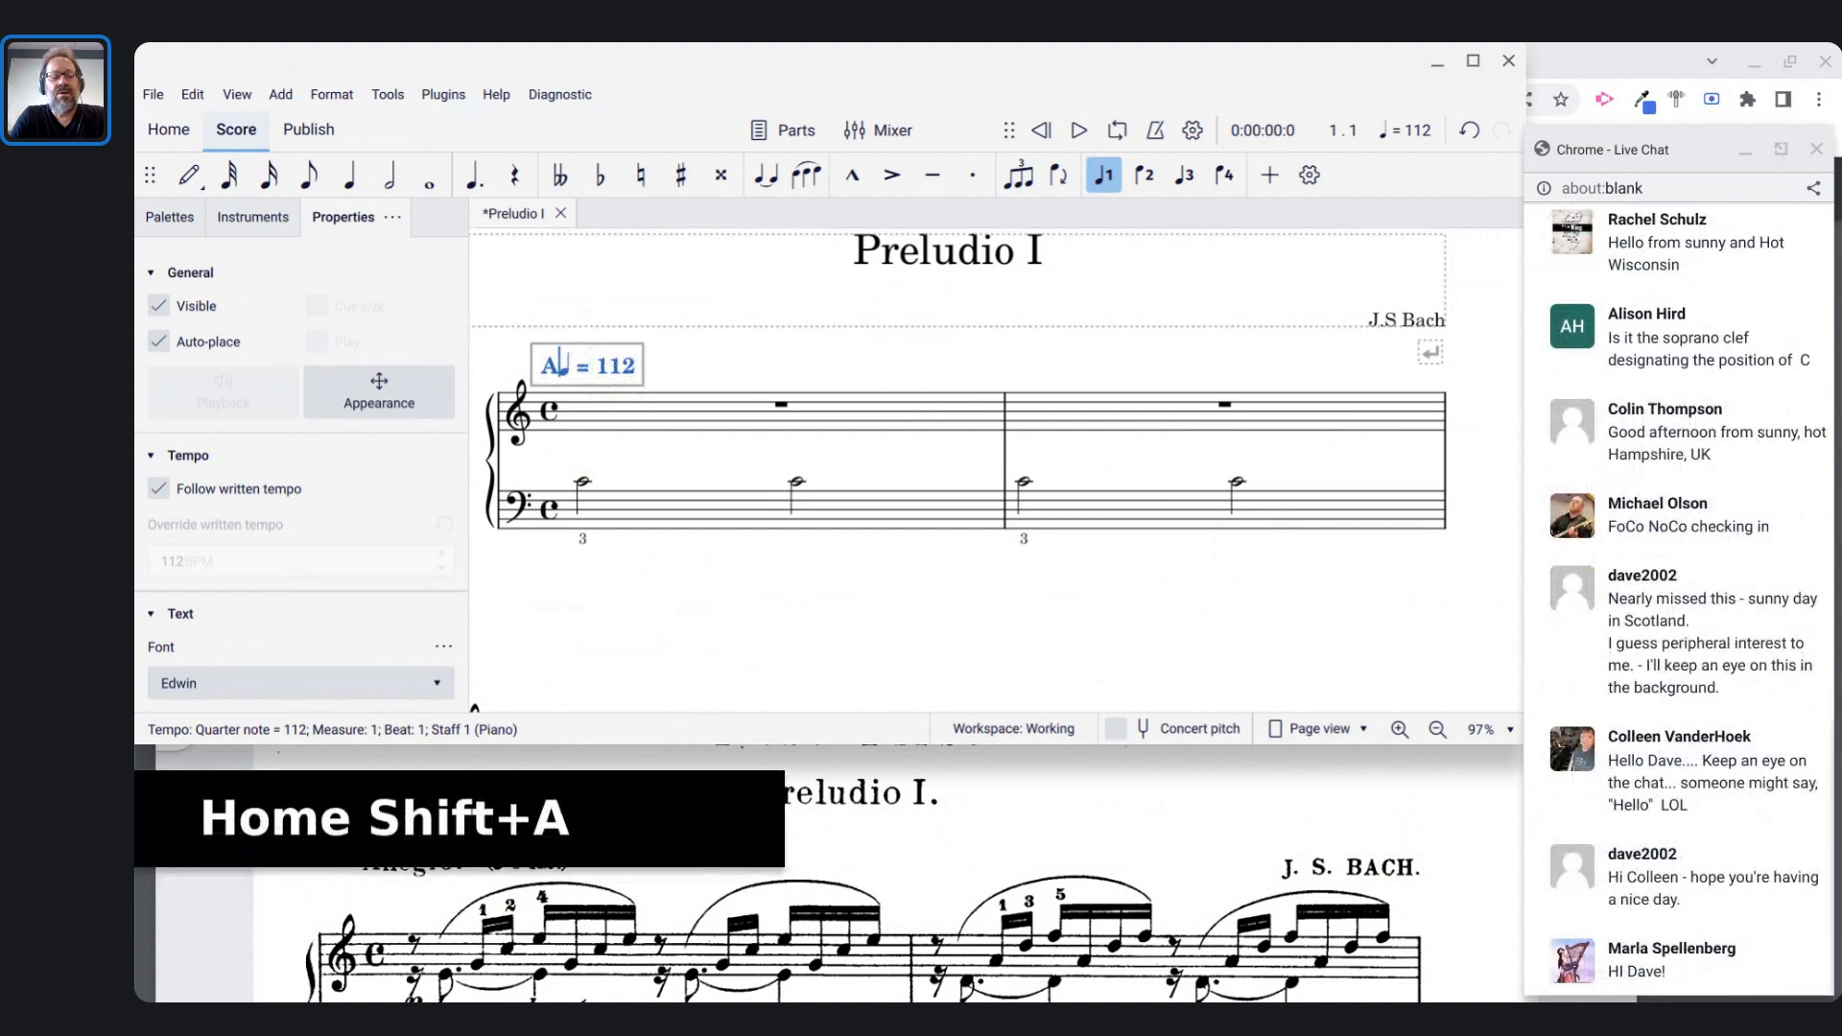
pyautogui.write('o')
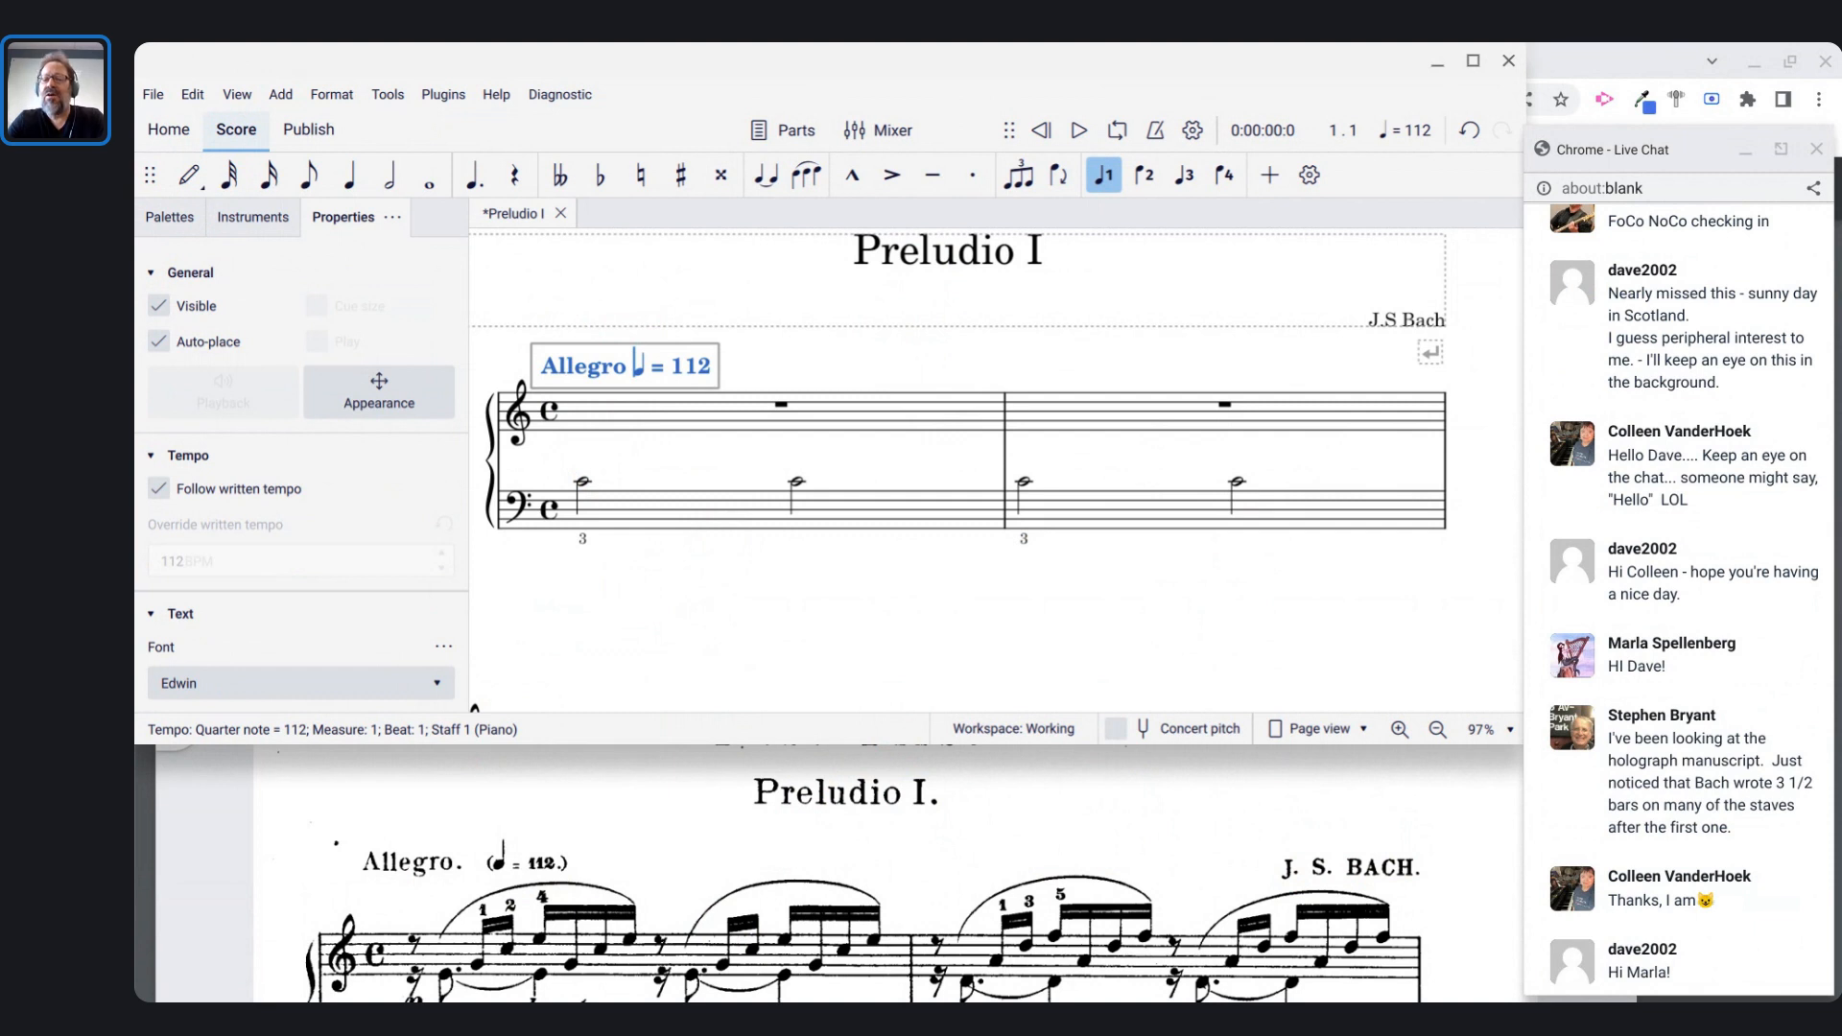
pyautogui.press('Escape')
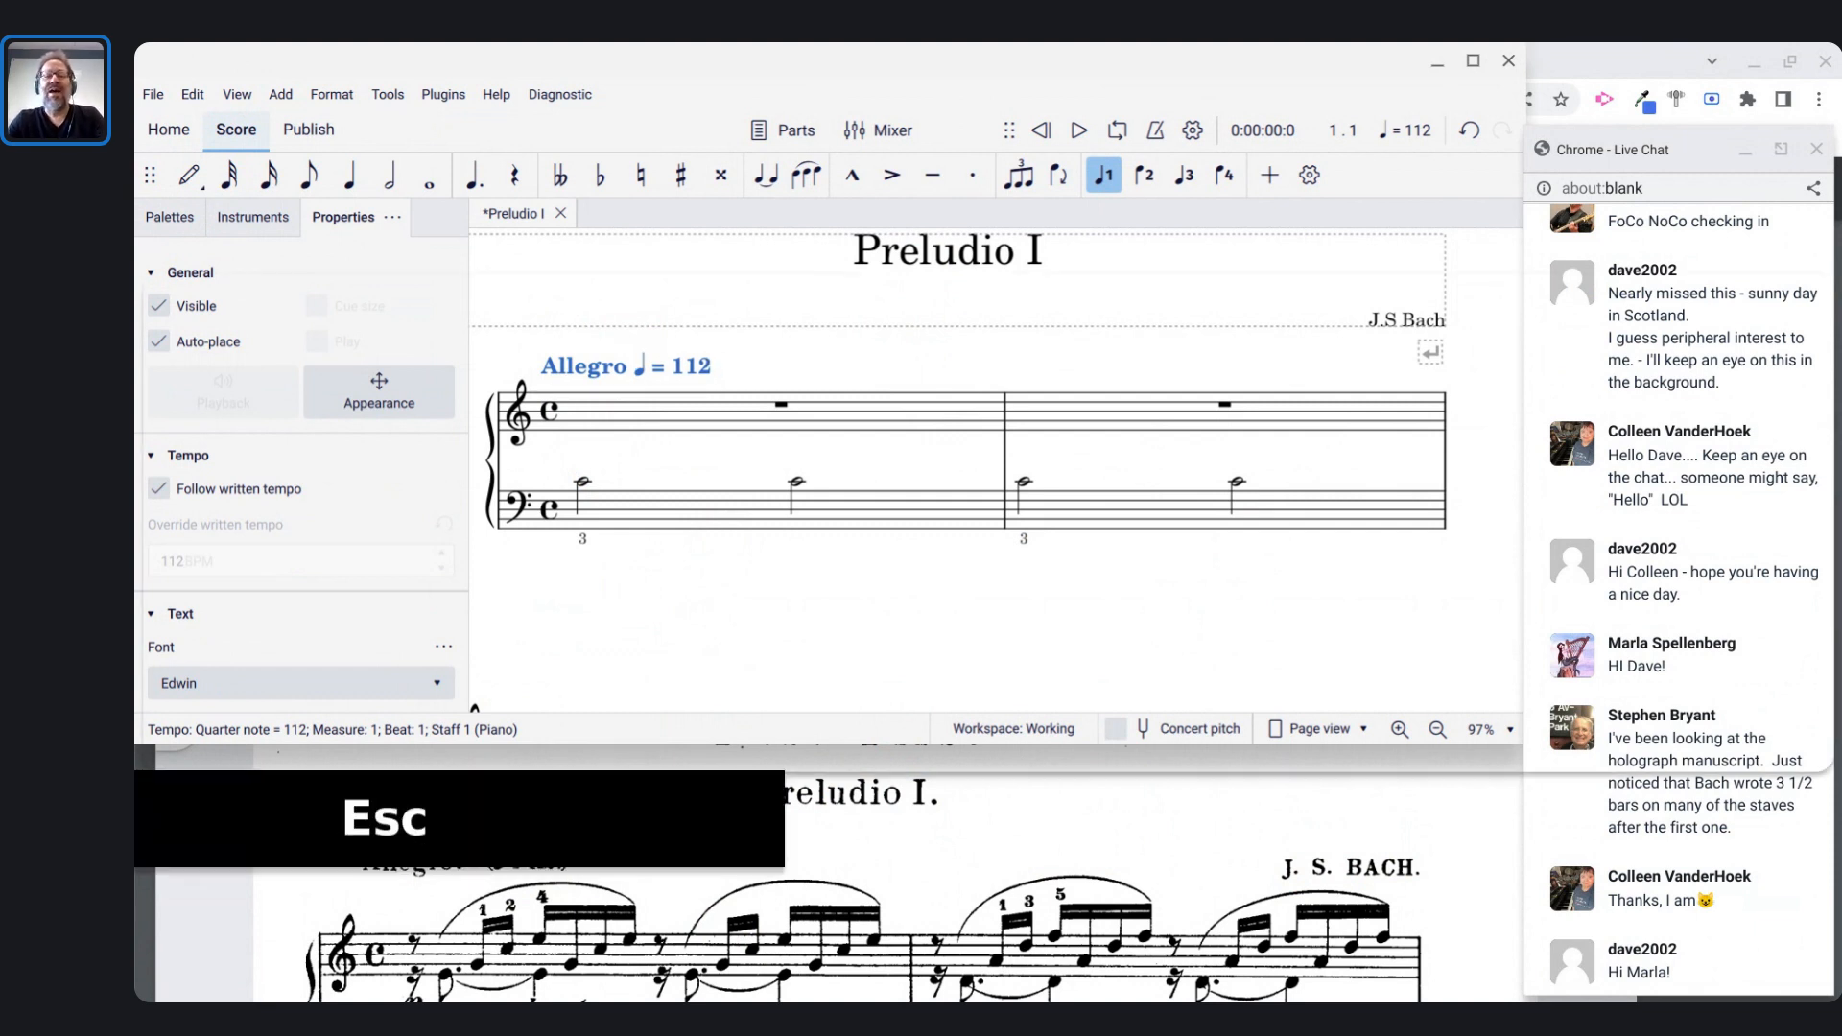
# - Switch to Chrome, examine how measures are divided across the systems of the BWV0846ms manuscript PDF, and return to MuseScore
pyautogui.hotkey('alt', 'Tab')
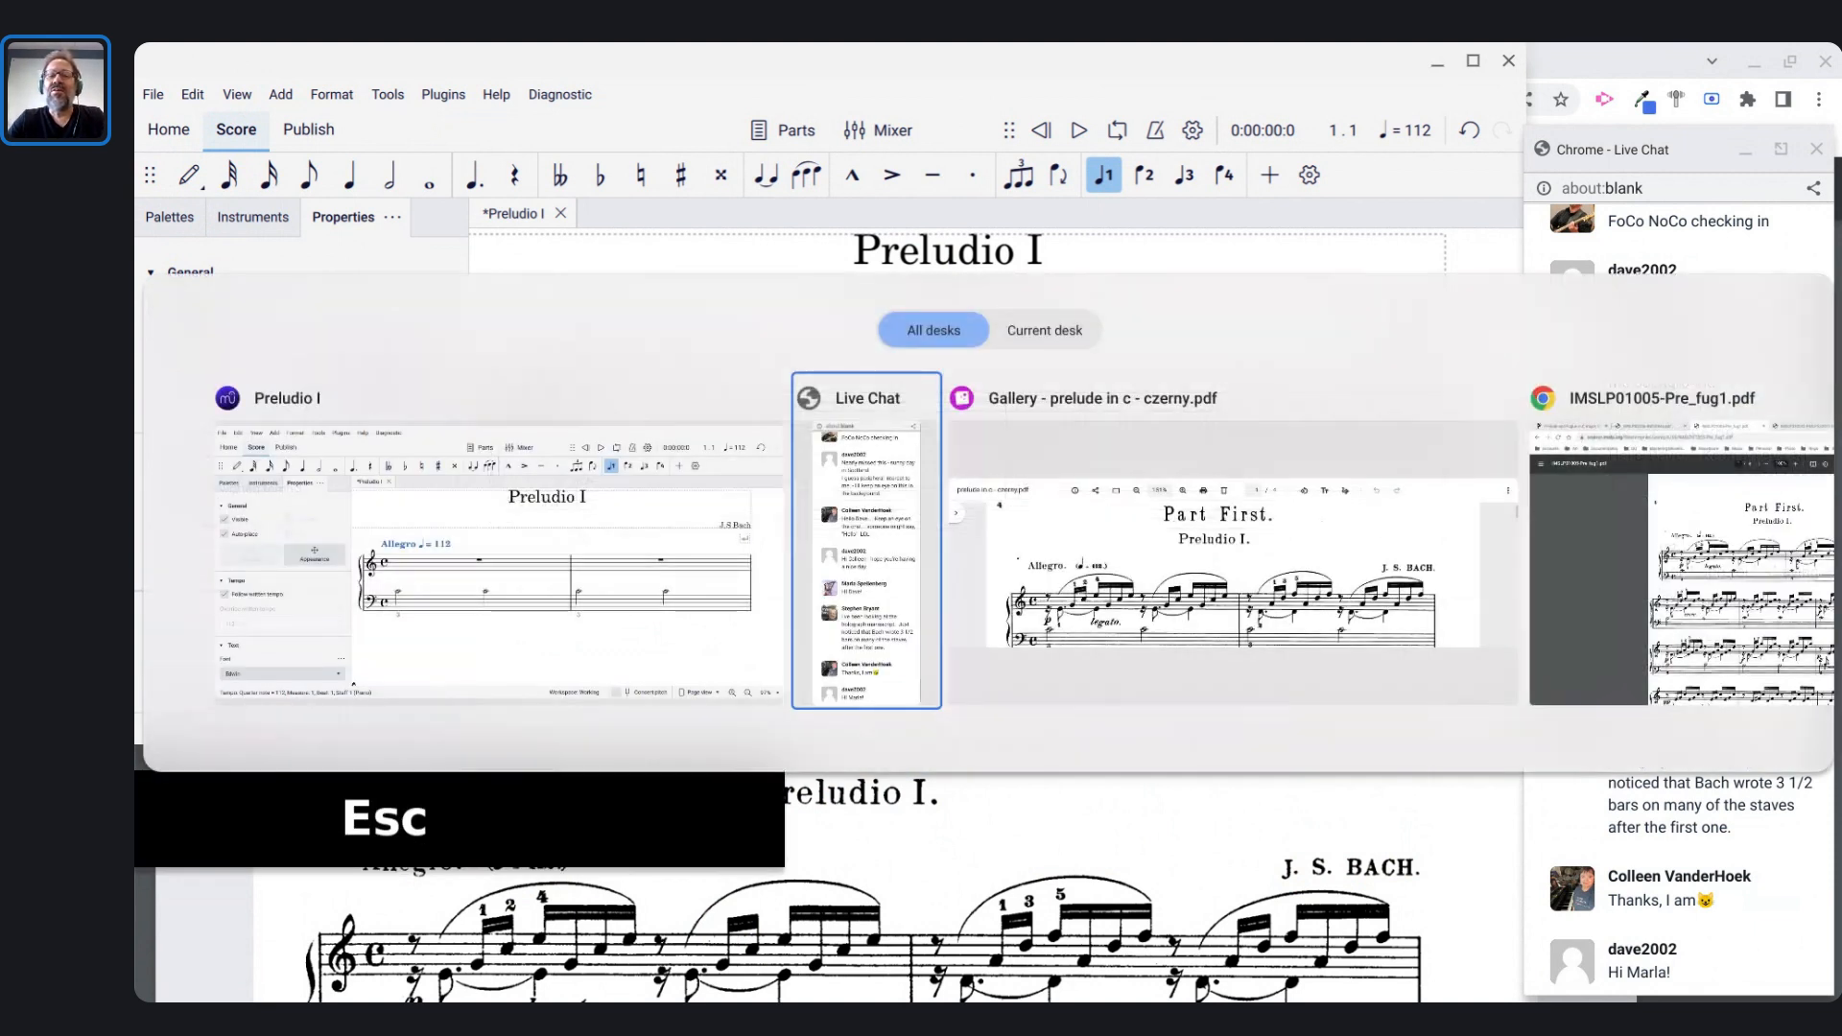
pyautogui.hotkey('alt', 'Tab')
pyautogui.hotkey('alt', 'Tab')
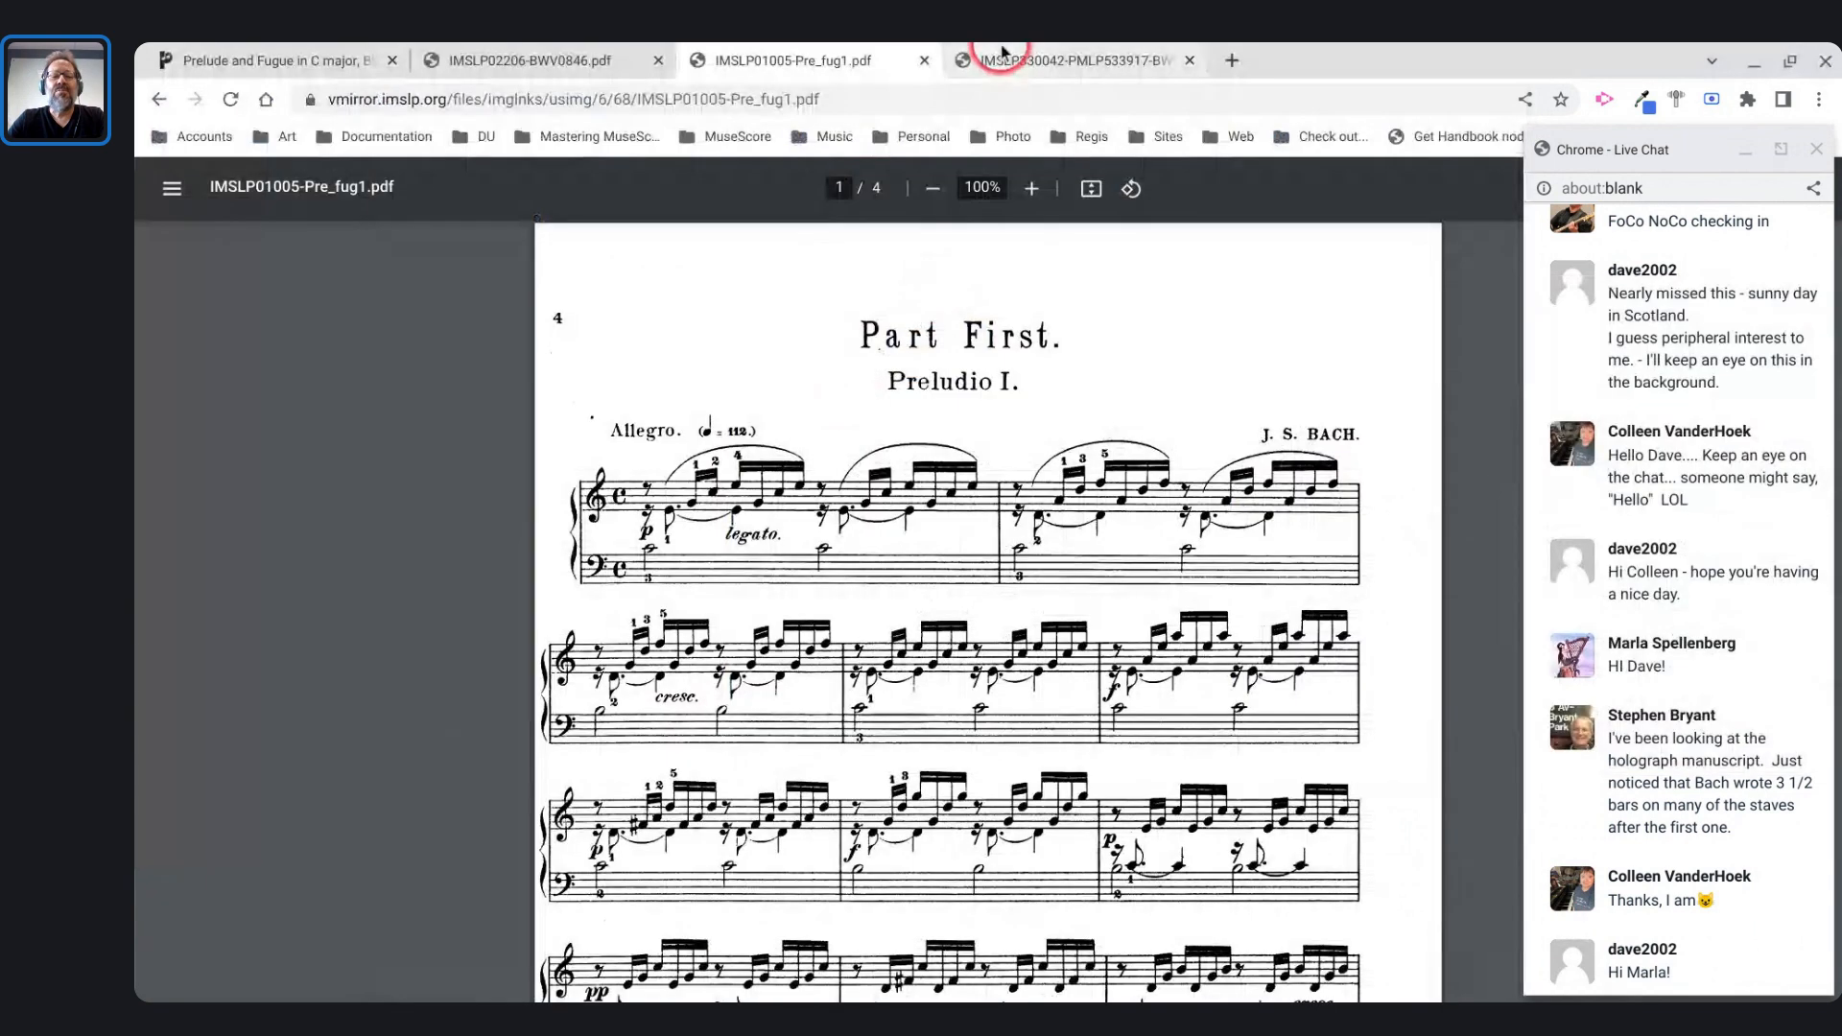
pyautogui.click(1001, 56)
pyautogui.scroll(-5, 883, 576)
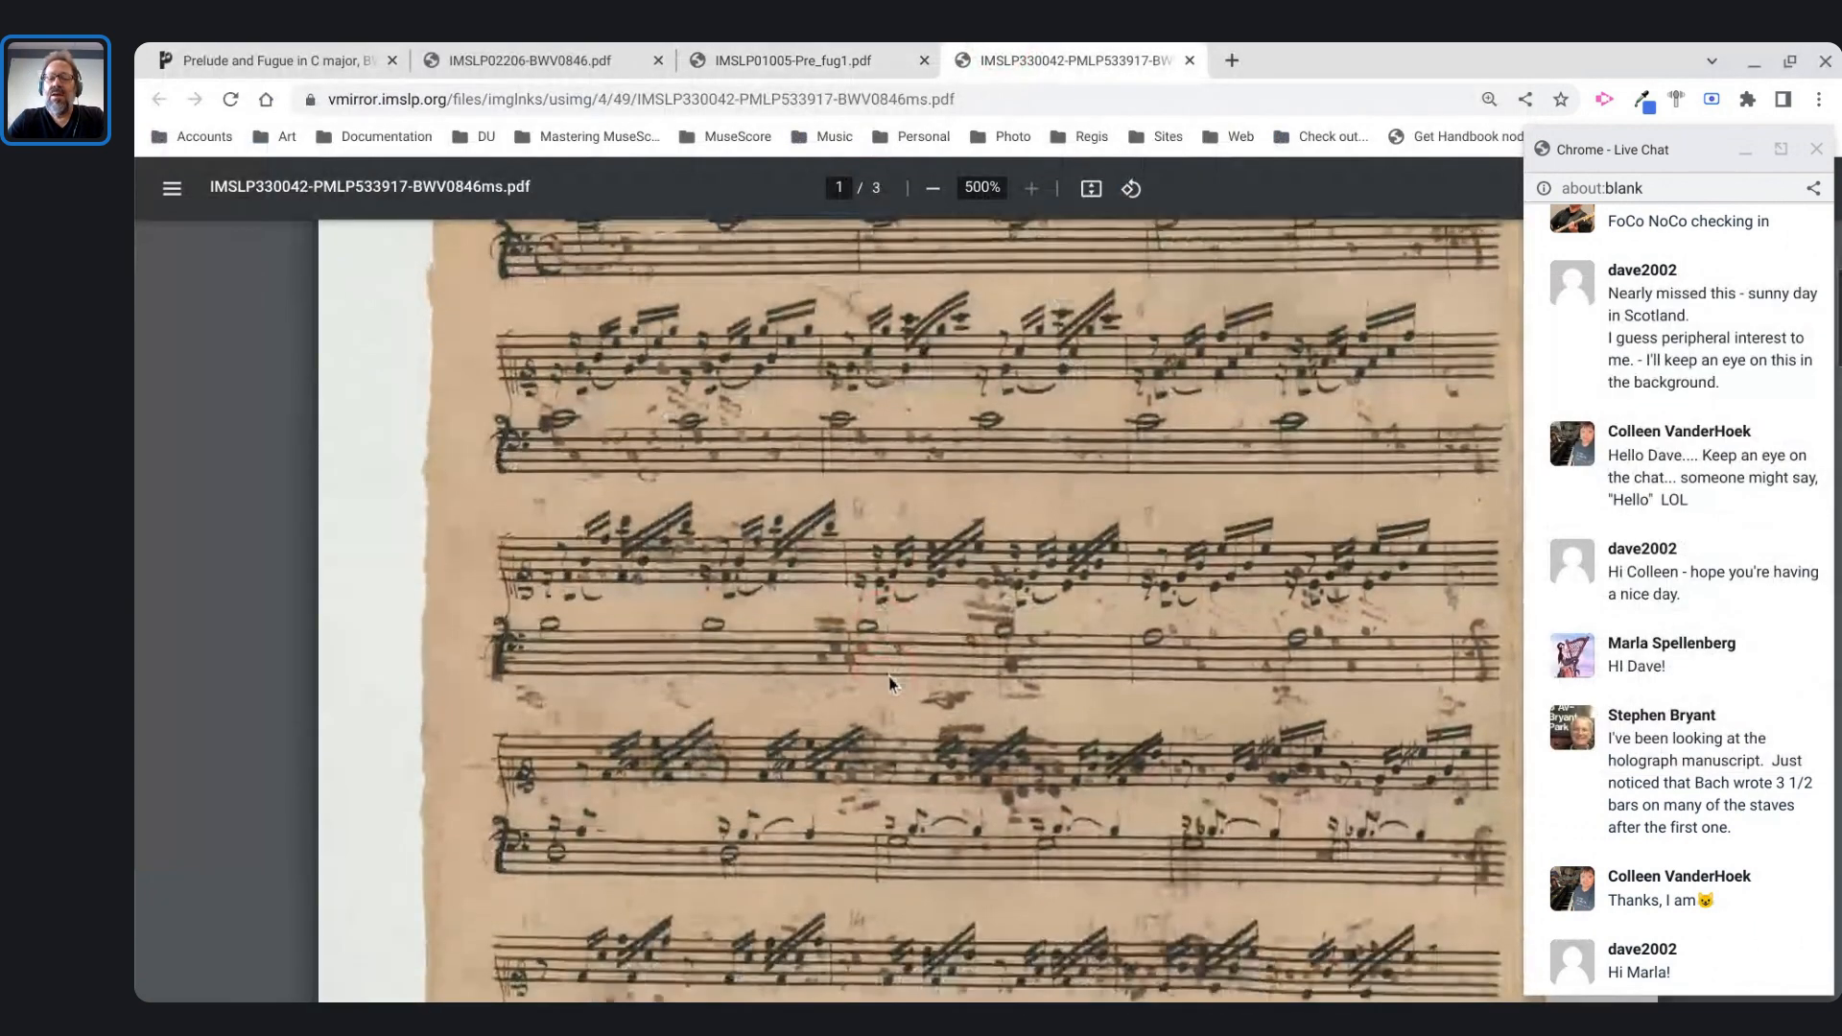
pyautogui.scroll(-5, 888, 676)
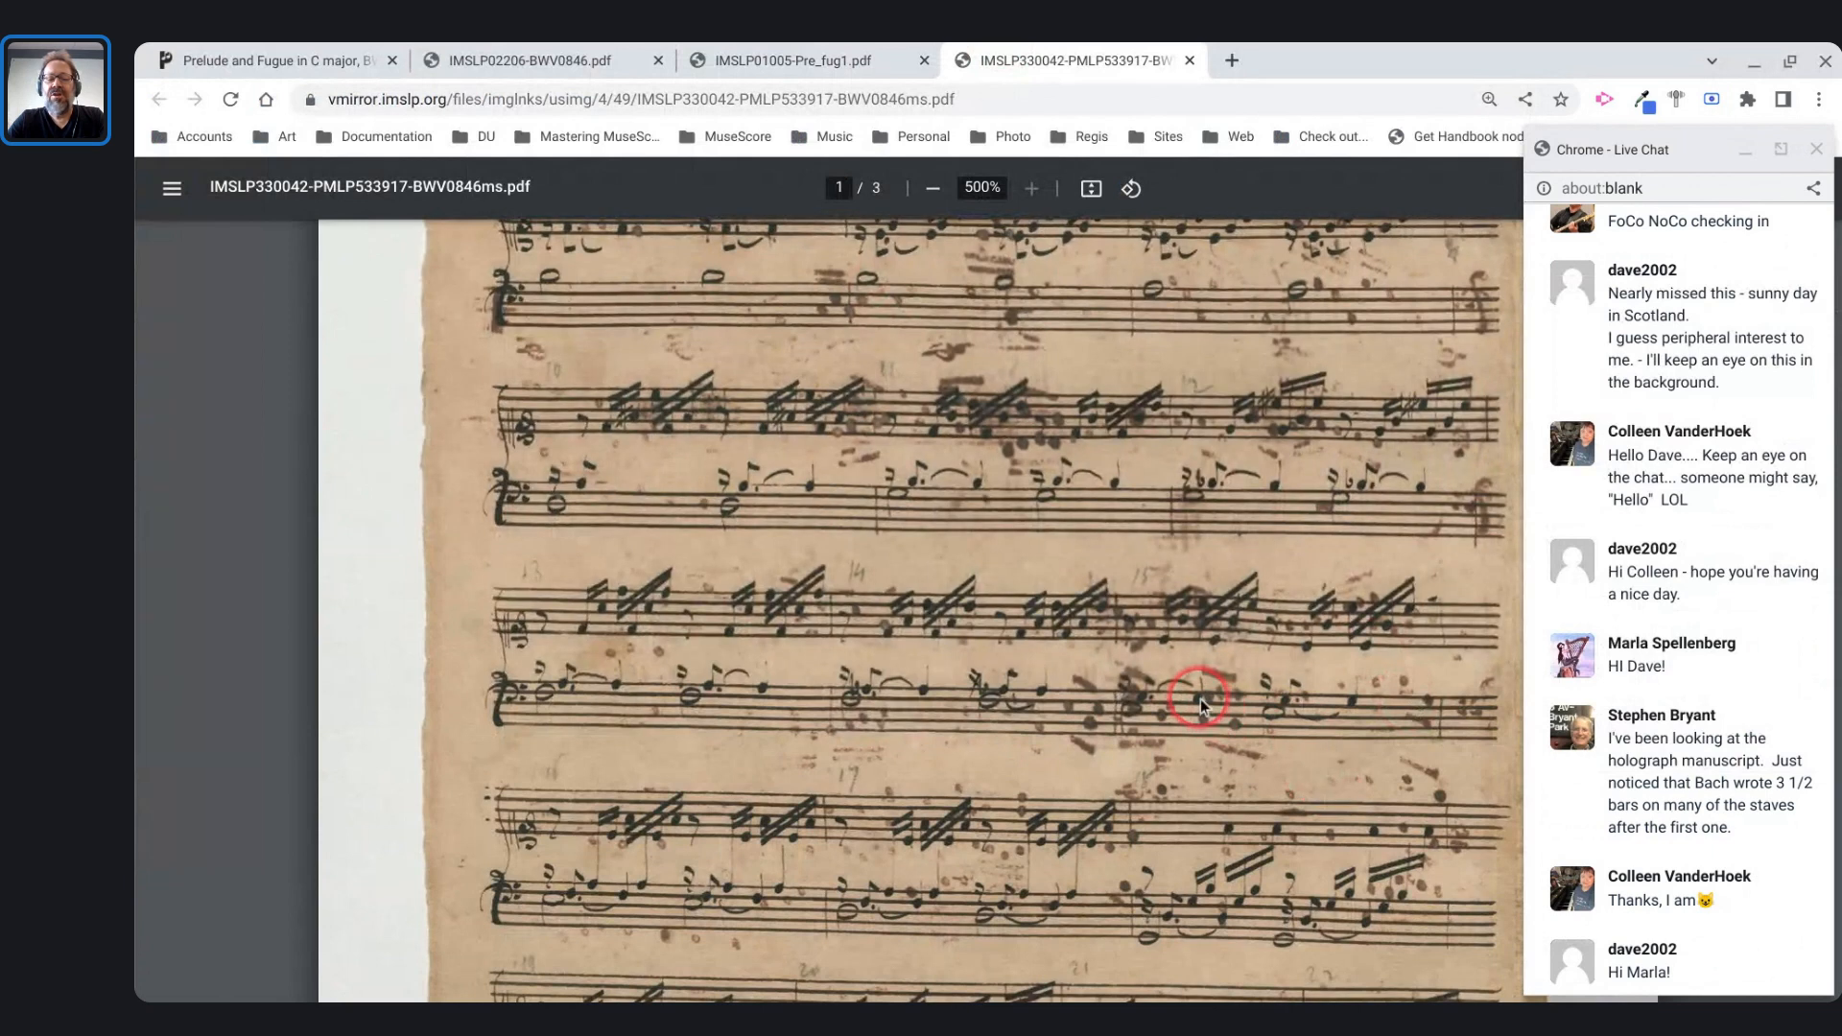
pyautogui.scroll(-1, 1200, 698)
pyautogui.scroll(-5, 1200, 699)
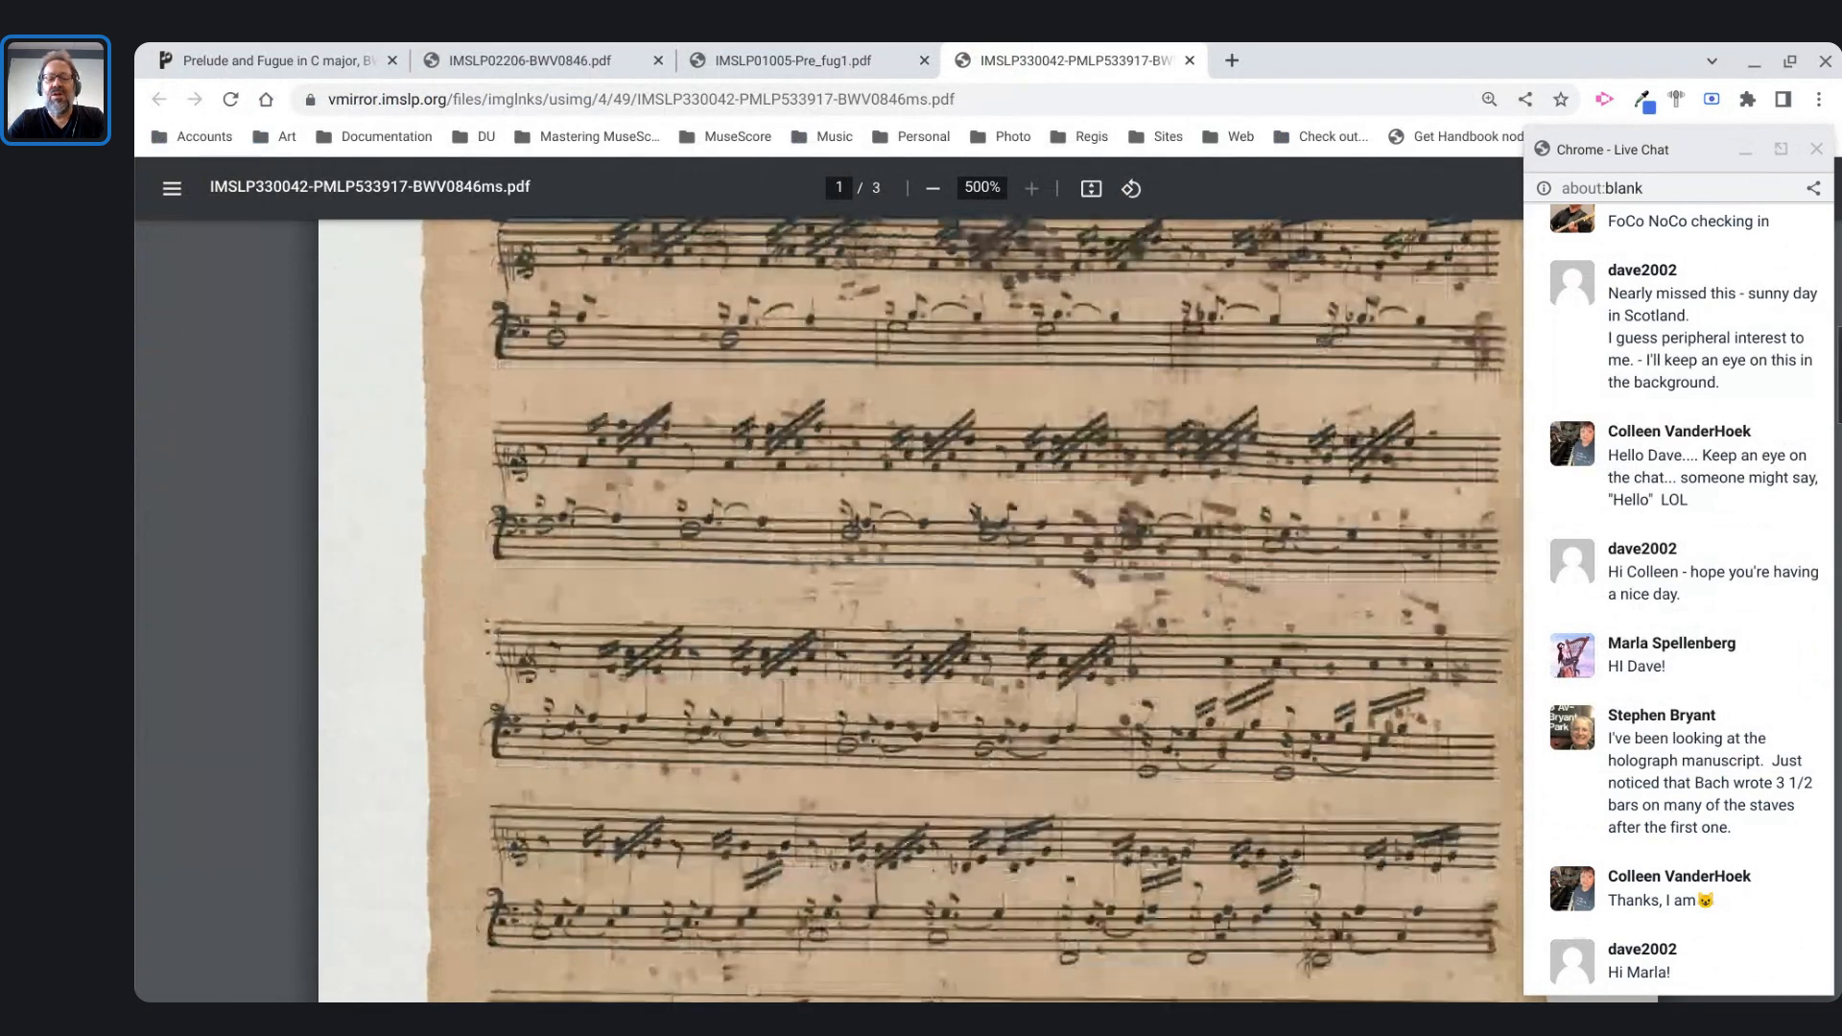
pyautogui.scroll(-2, 1385, 415)
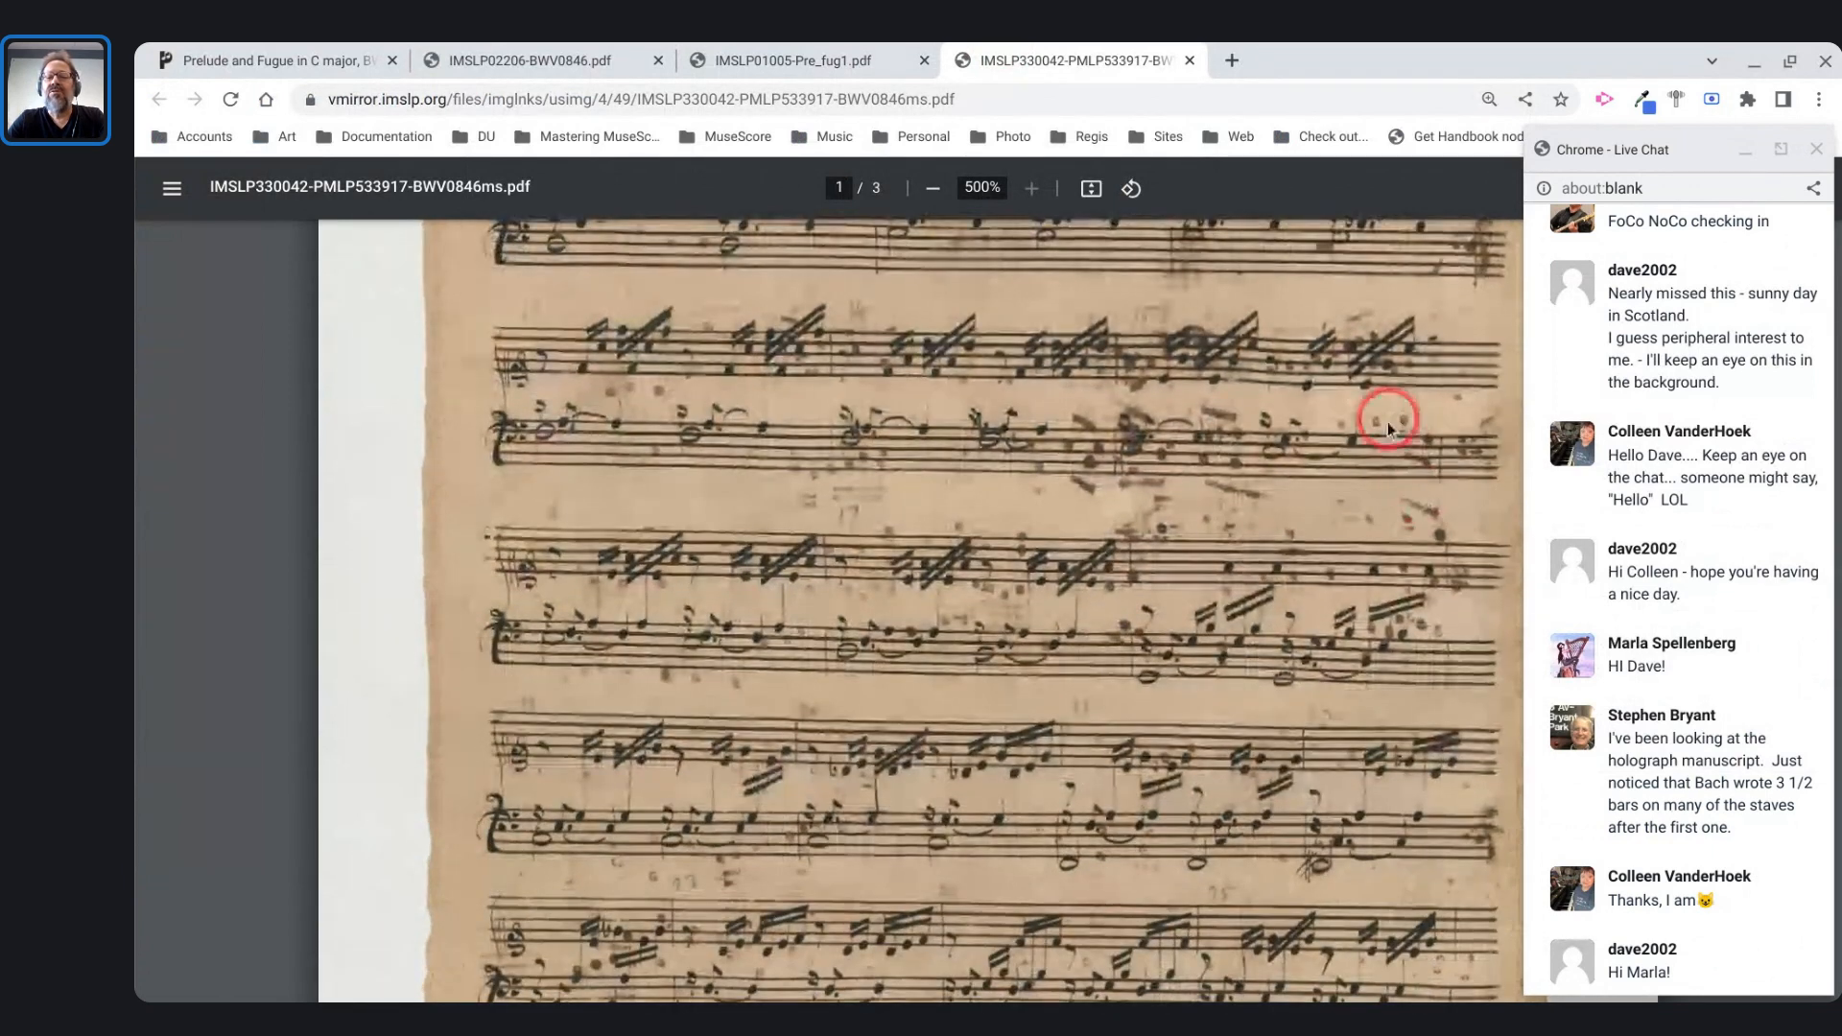
pyautogui.scroll(-2, 1341, 484)
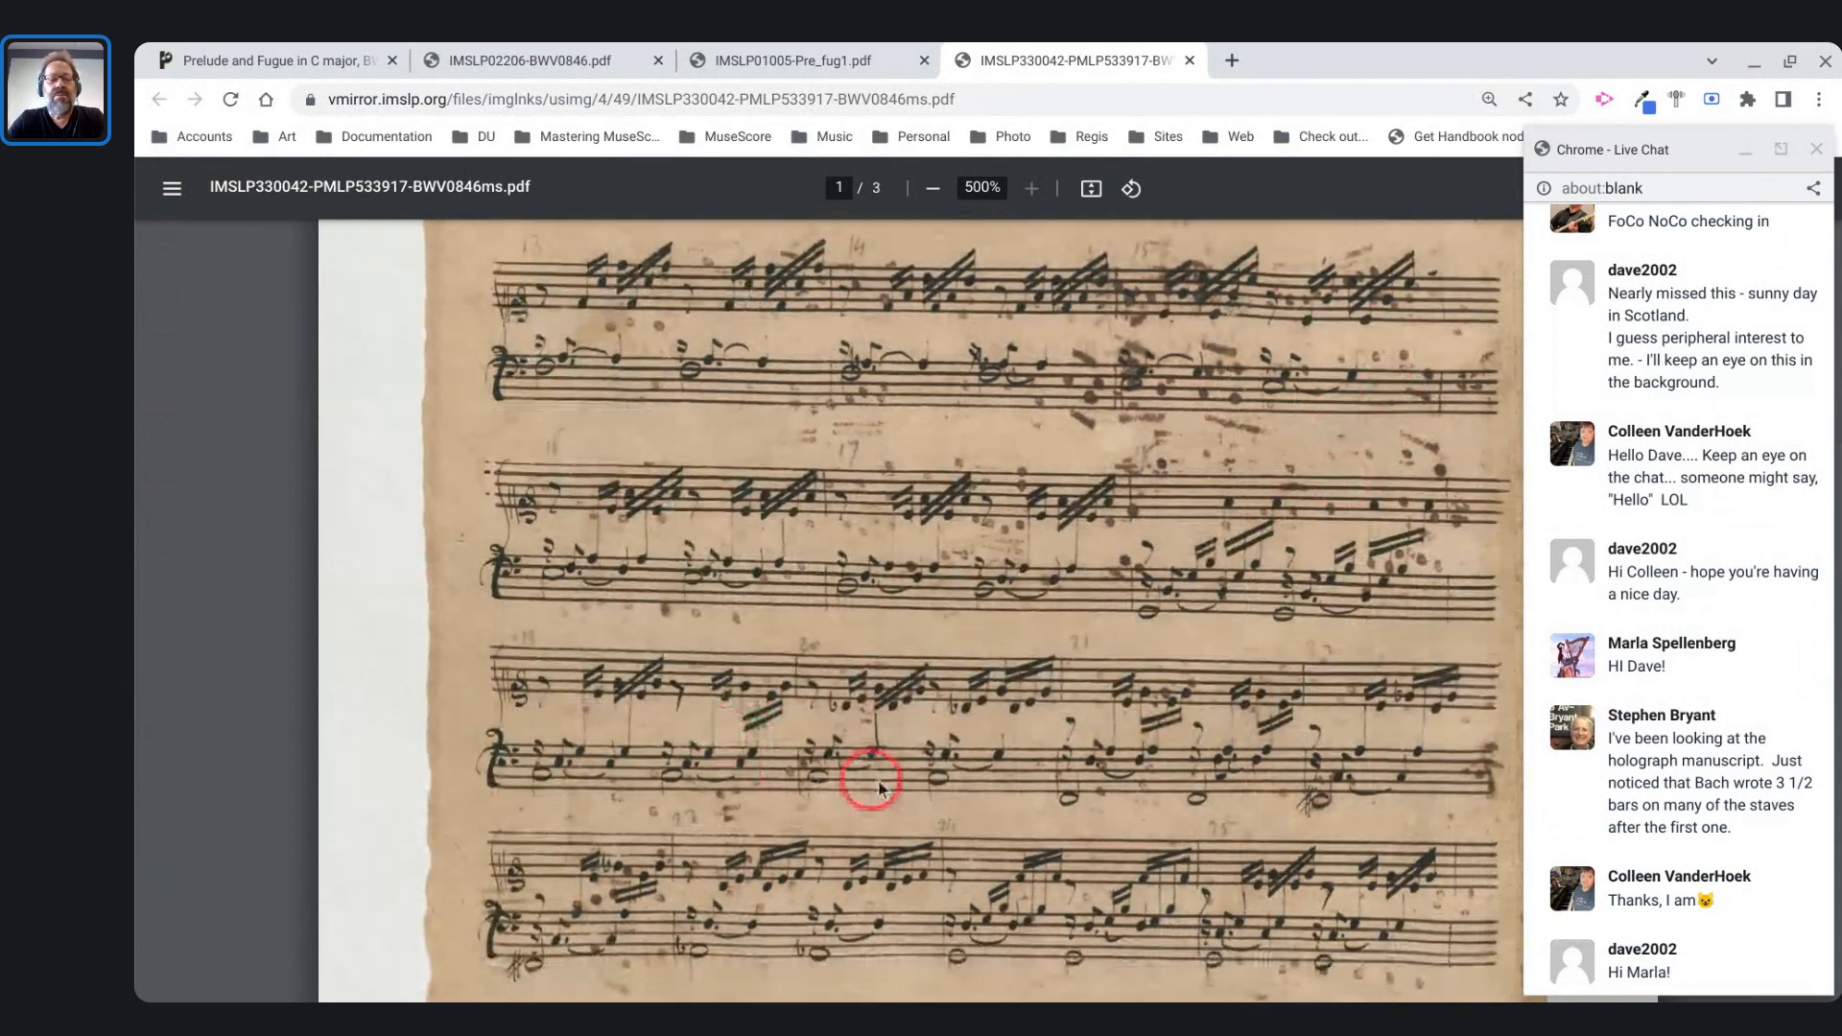
pyautogui.scroll(-2, 1059, 788)
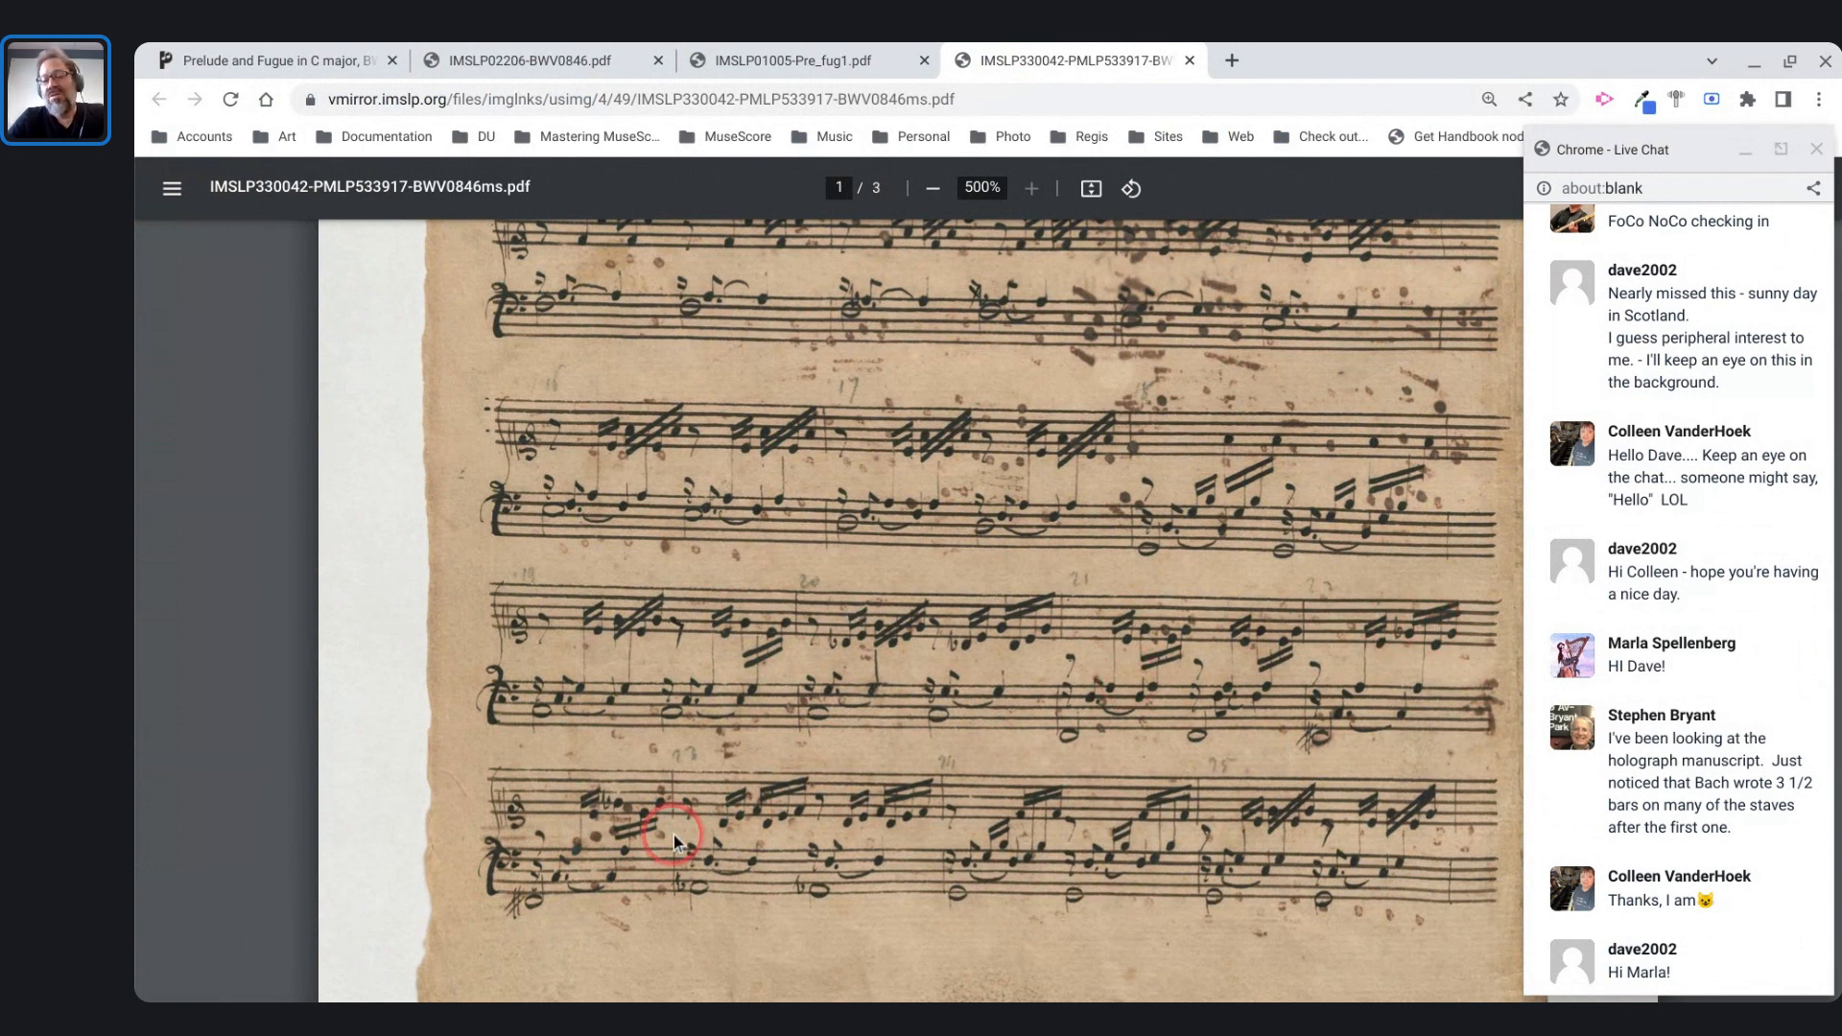
pyautogui.scroll(3, 674, 835)
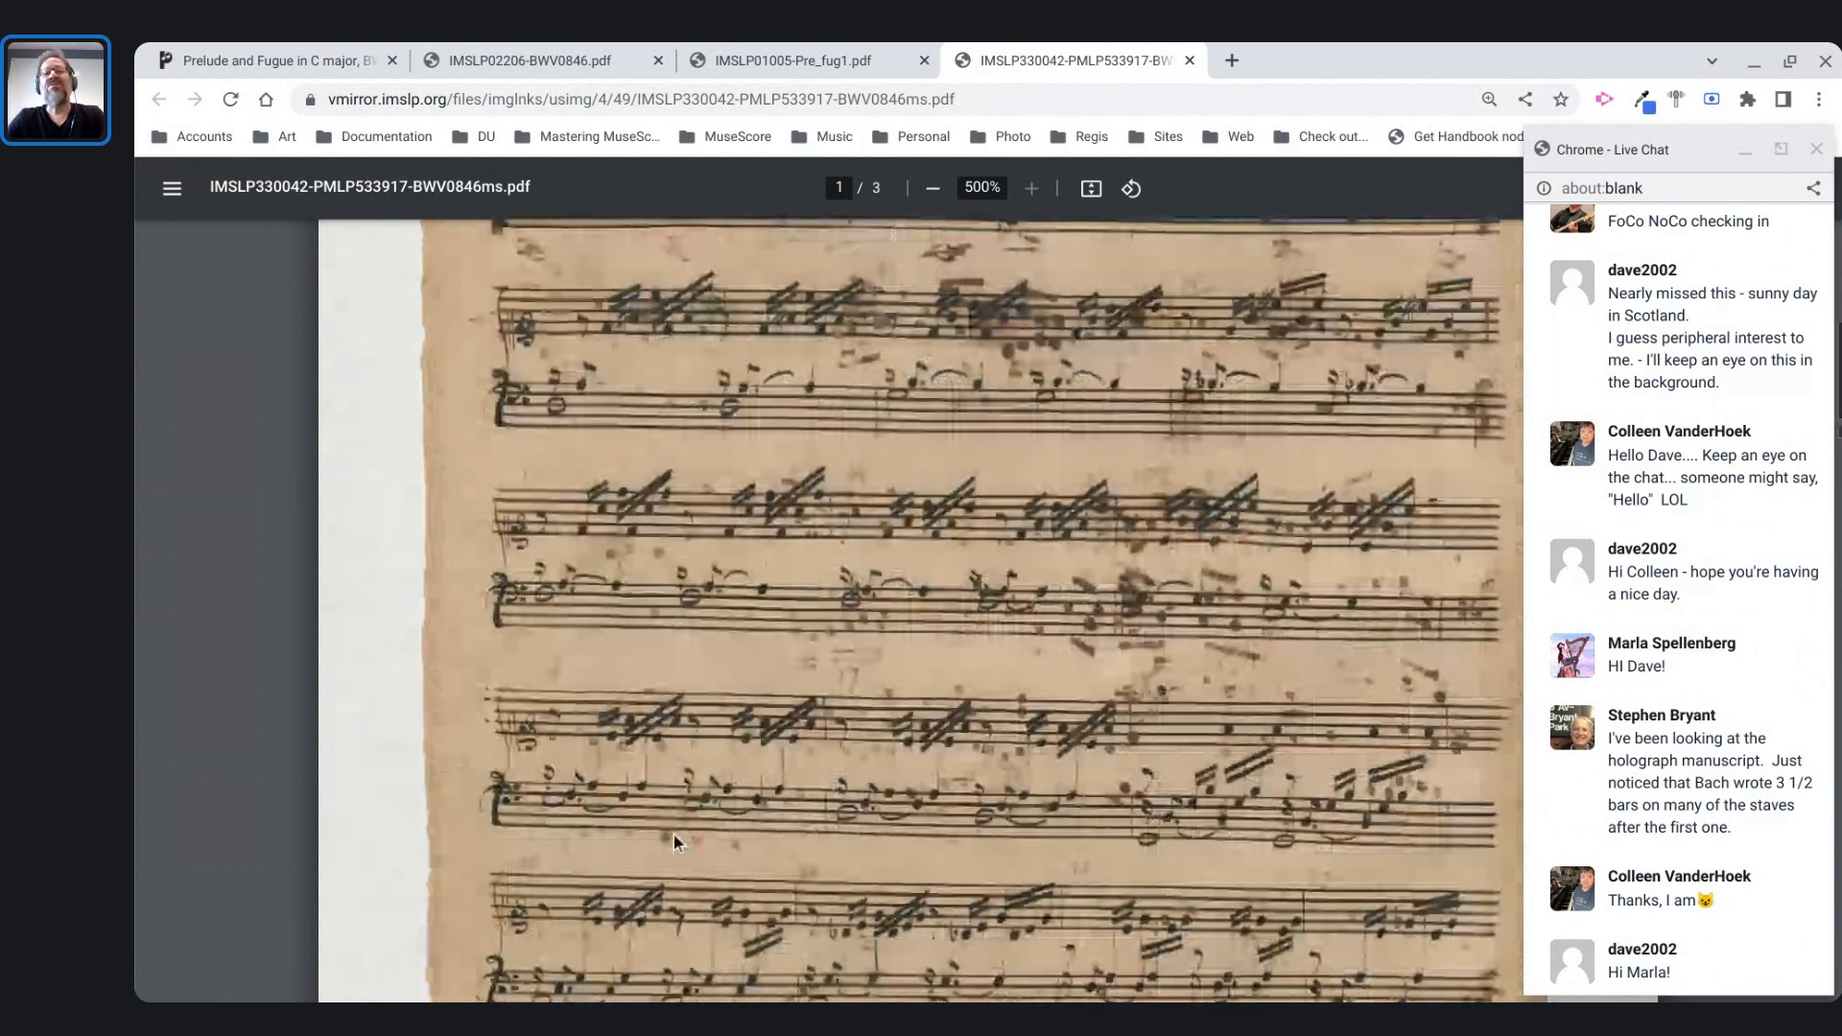
pyautogui.scroll(1, 673, 835)
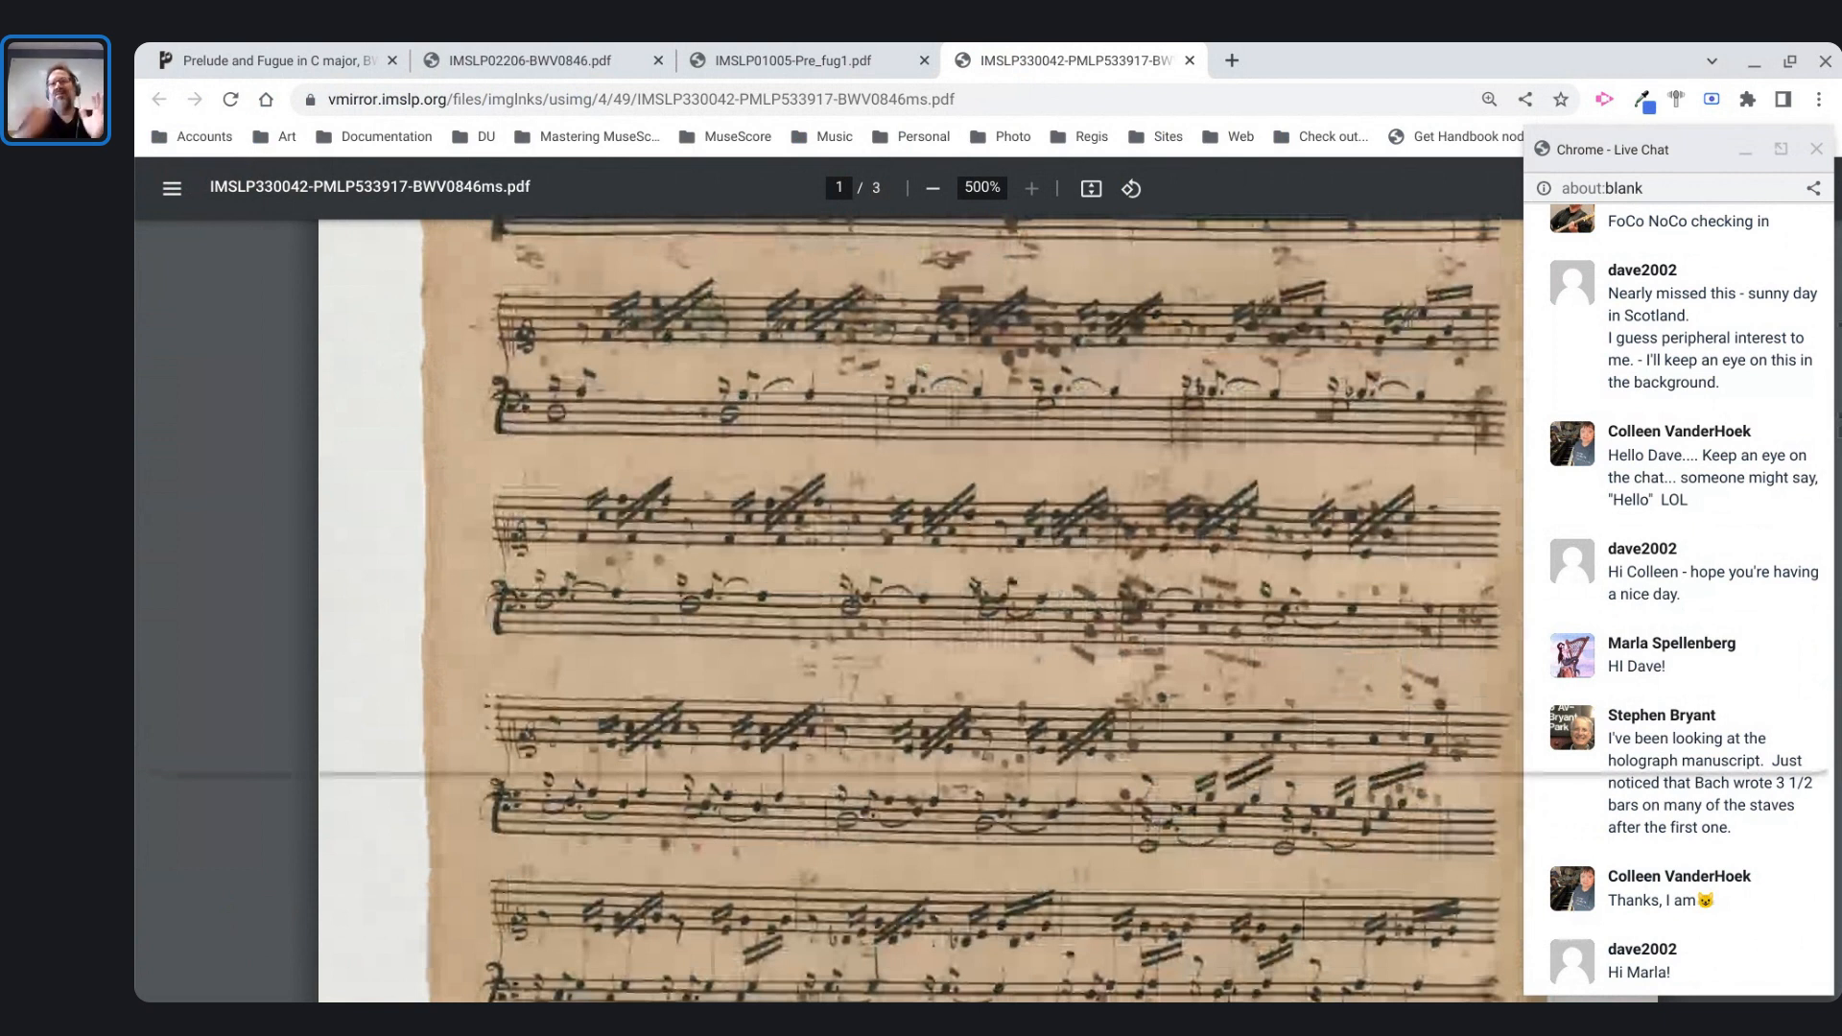
pyautogui.hotkey('alt', 'Tab')
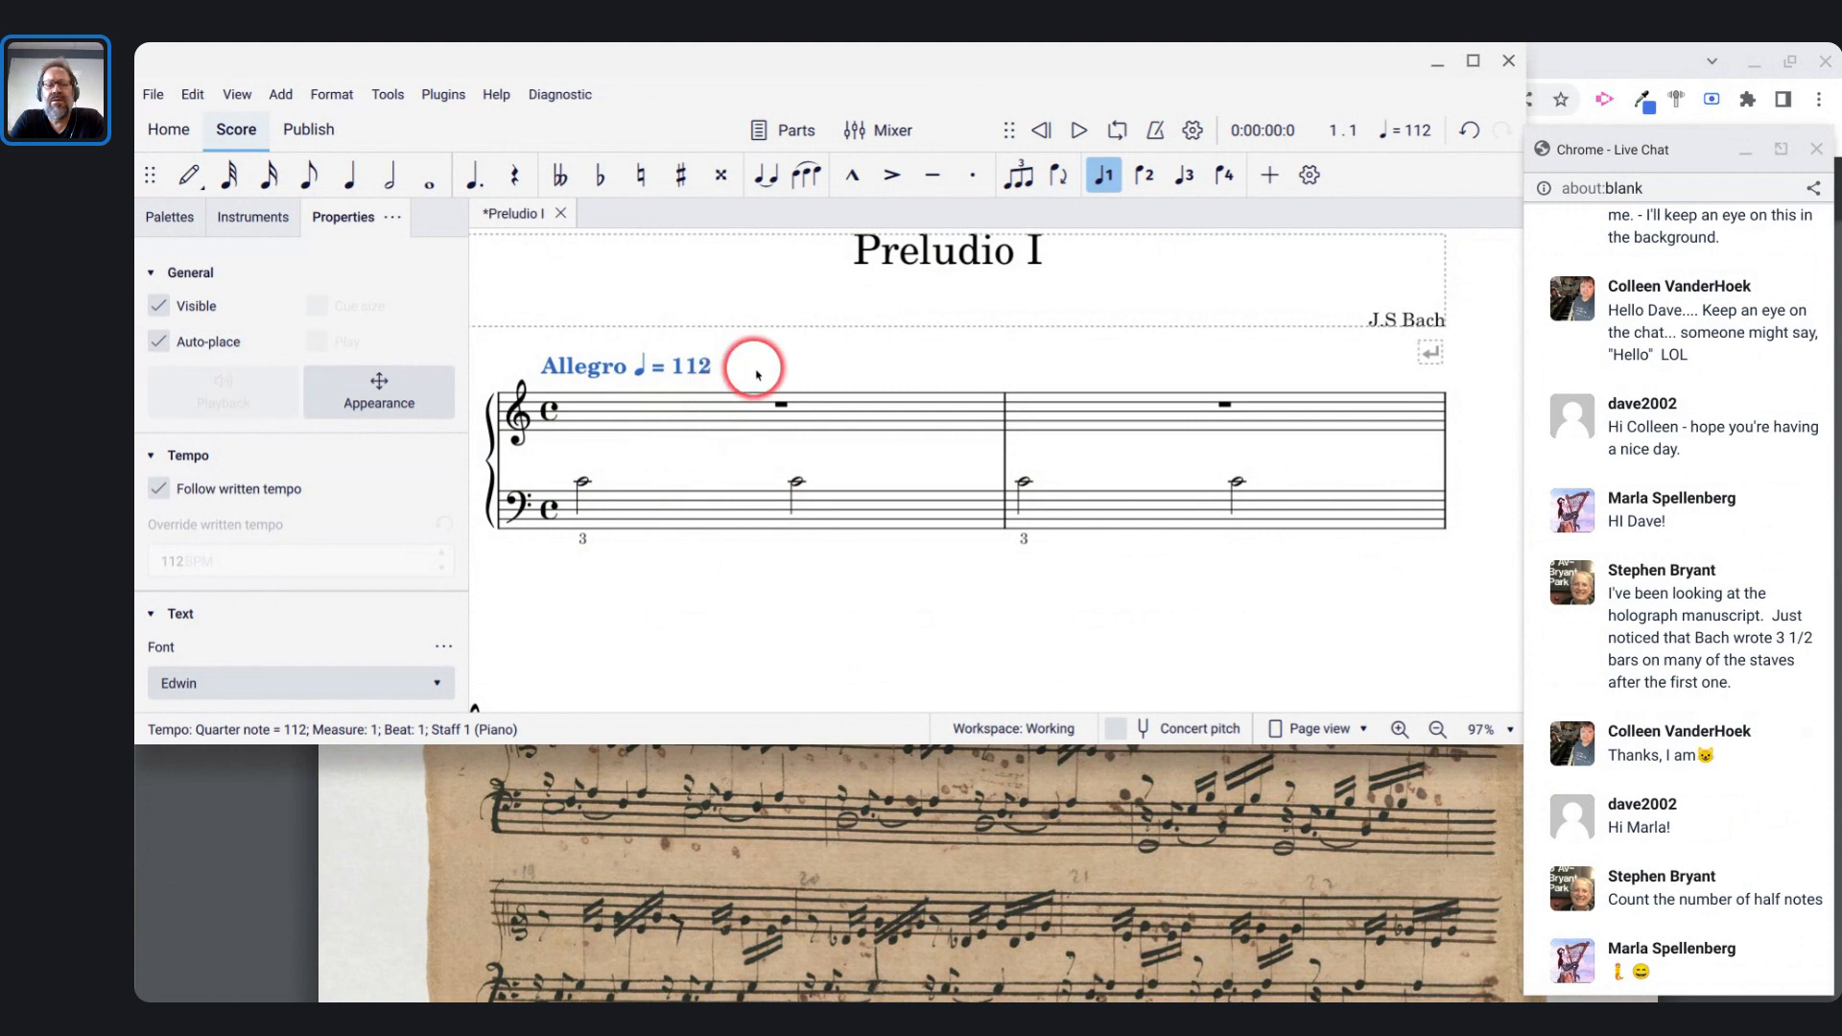
# - Switch back to Chrome to examine the measures in the last systems of the manuscript's first page, and return to MuseScore
pyautogui.hotkey('alt', 'Tab')
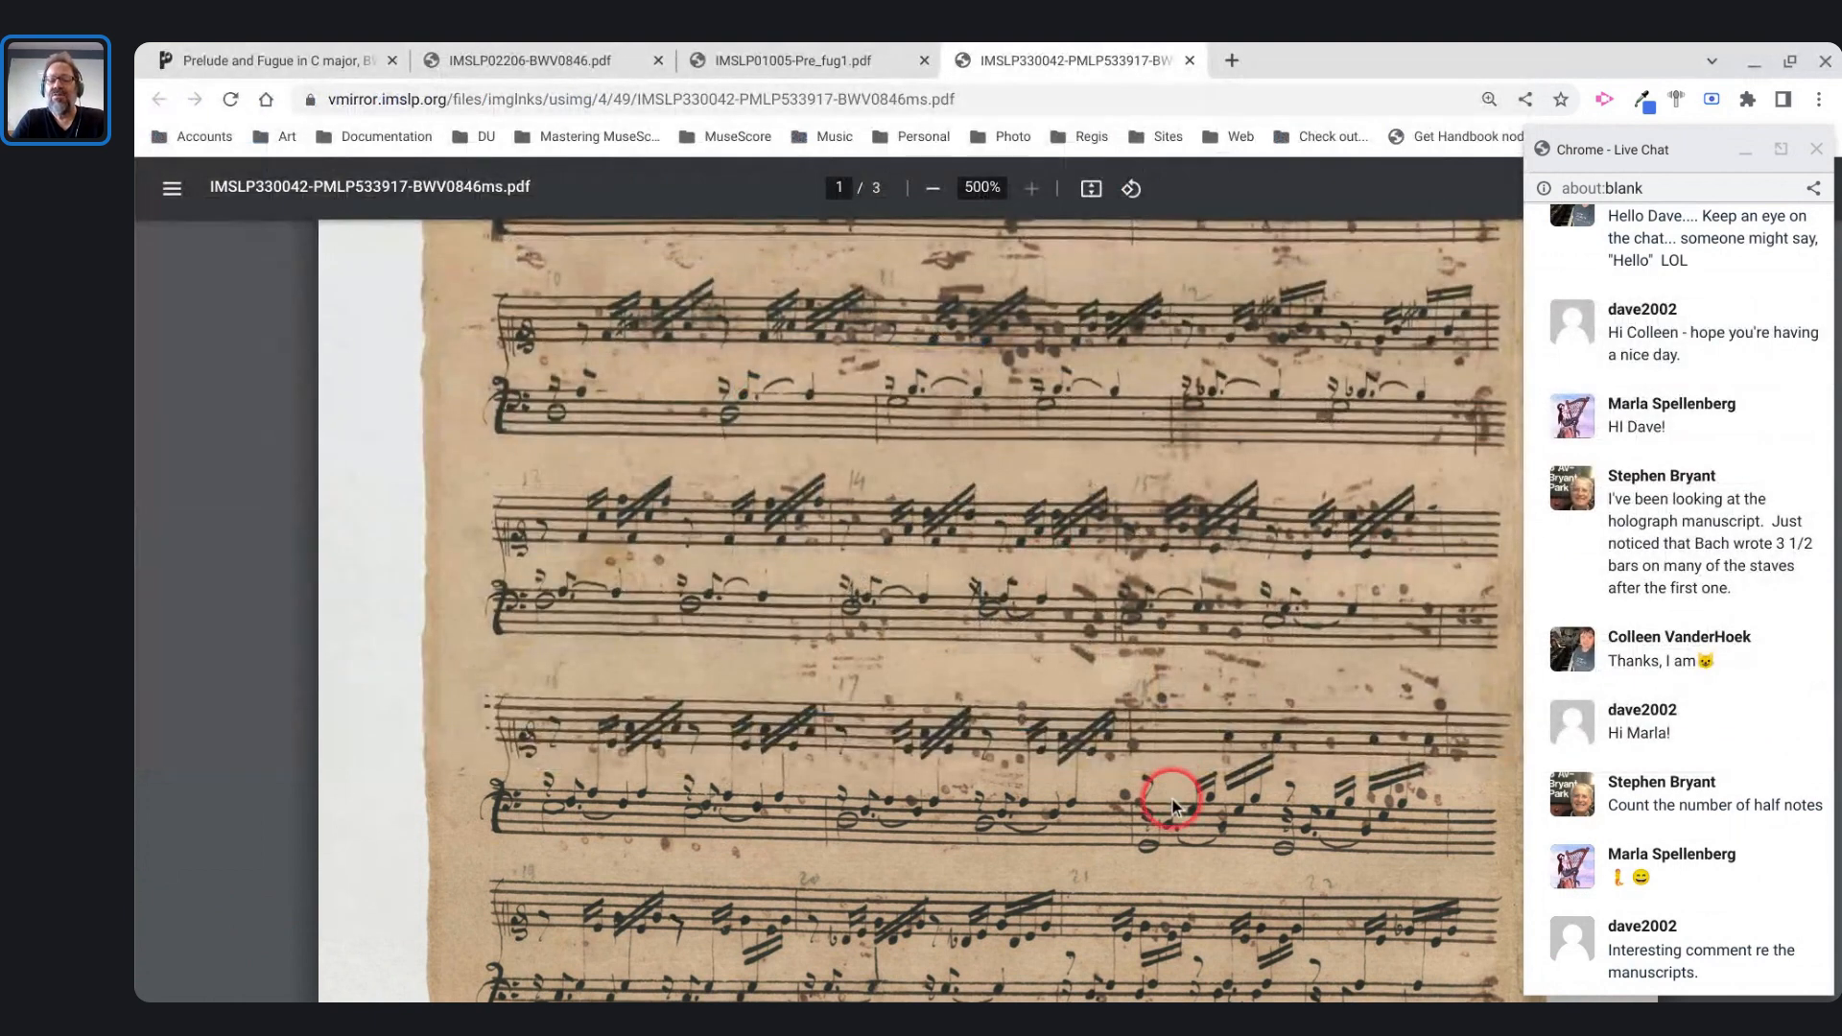
pyautogui.scroll(-5, 1056, 575)
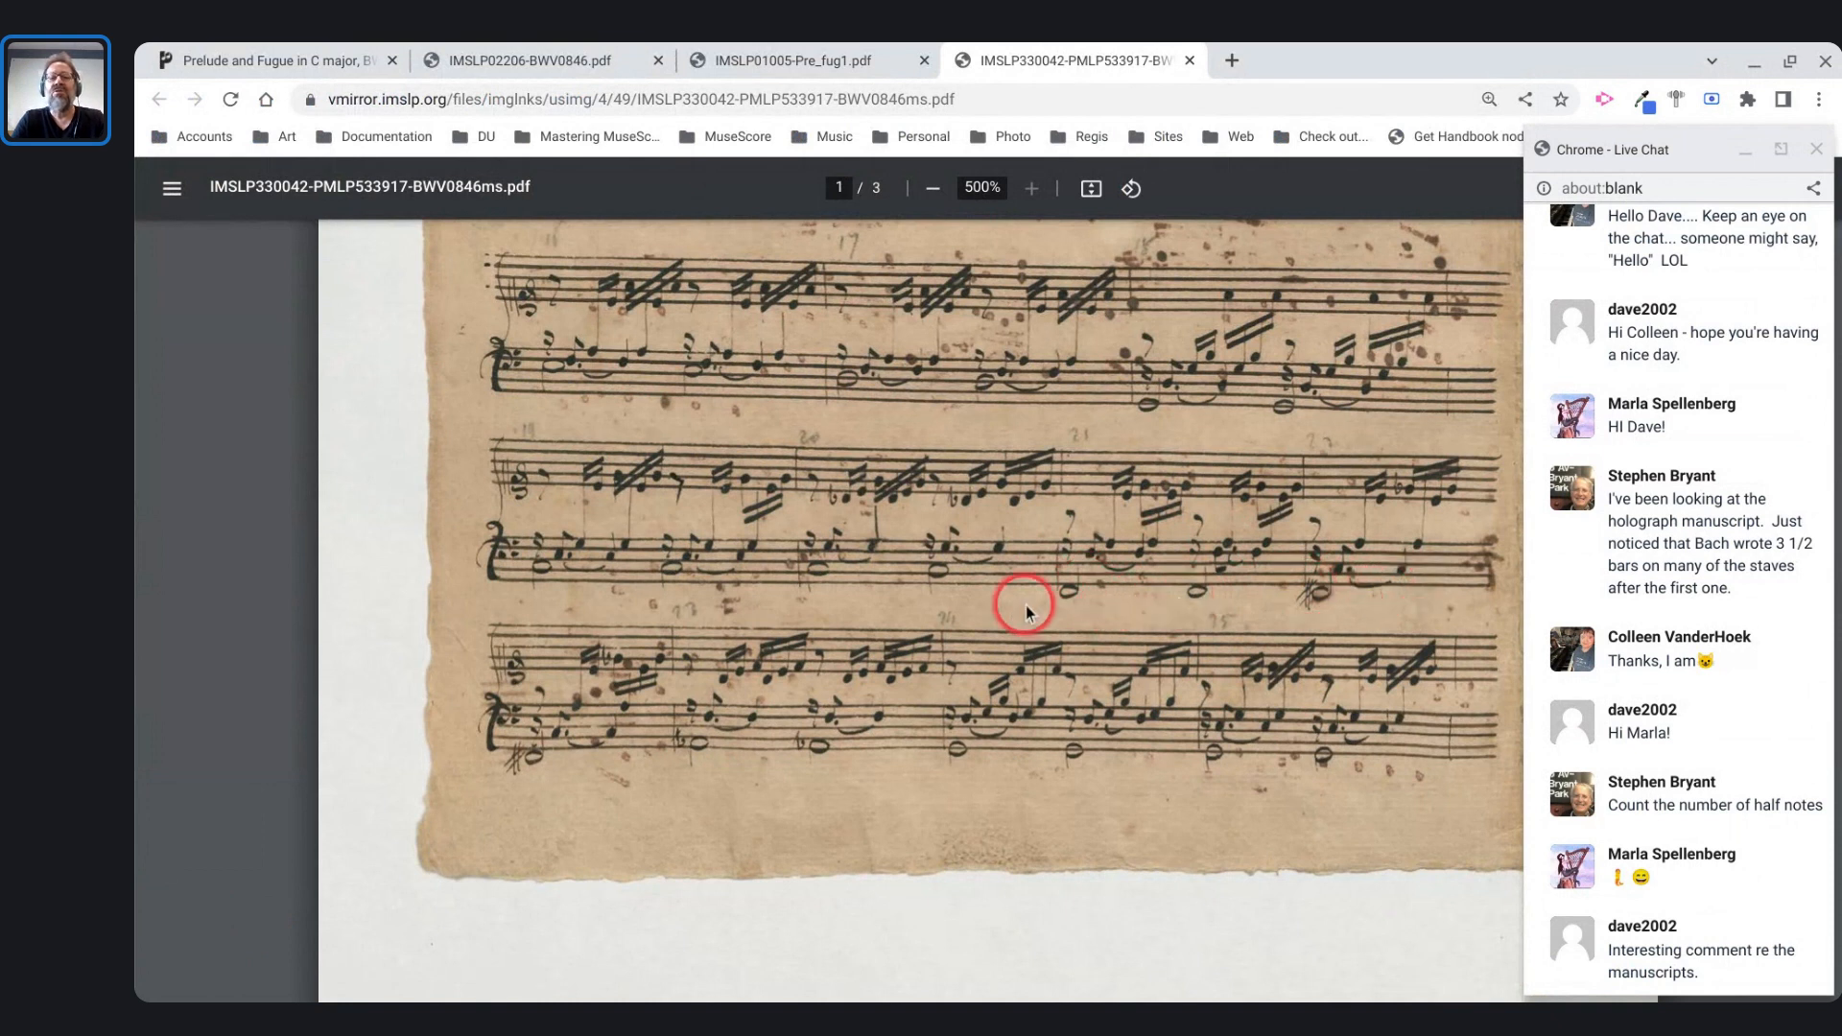
pyautogui.scroll(1, 1211, 566)
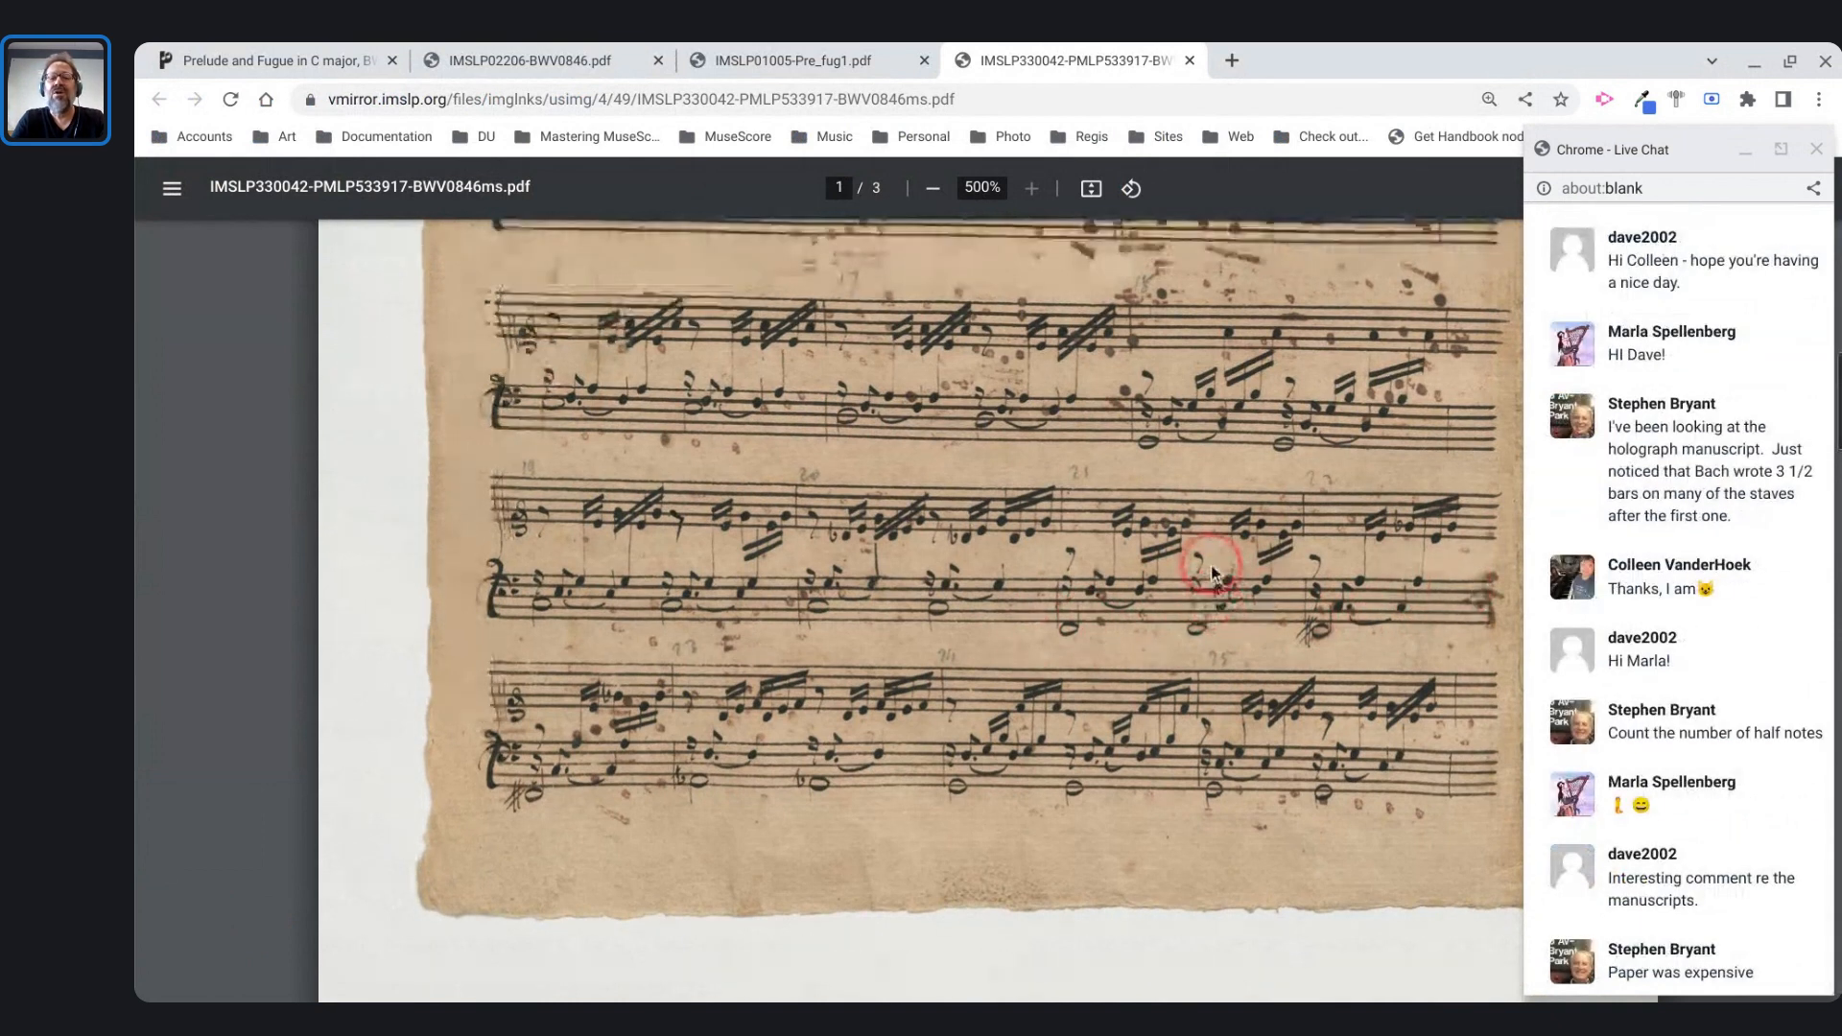
pyautogui.scroll(3, 1210, 572)
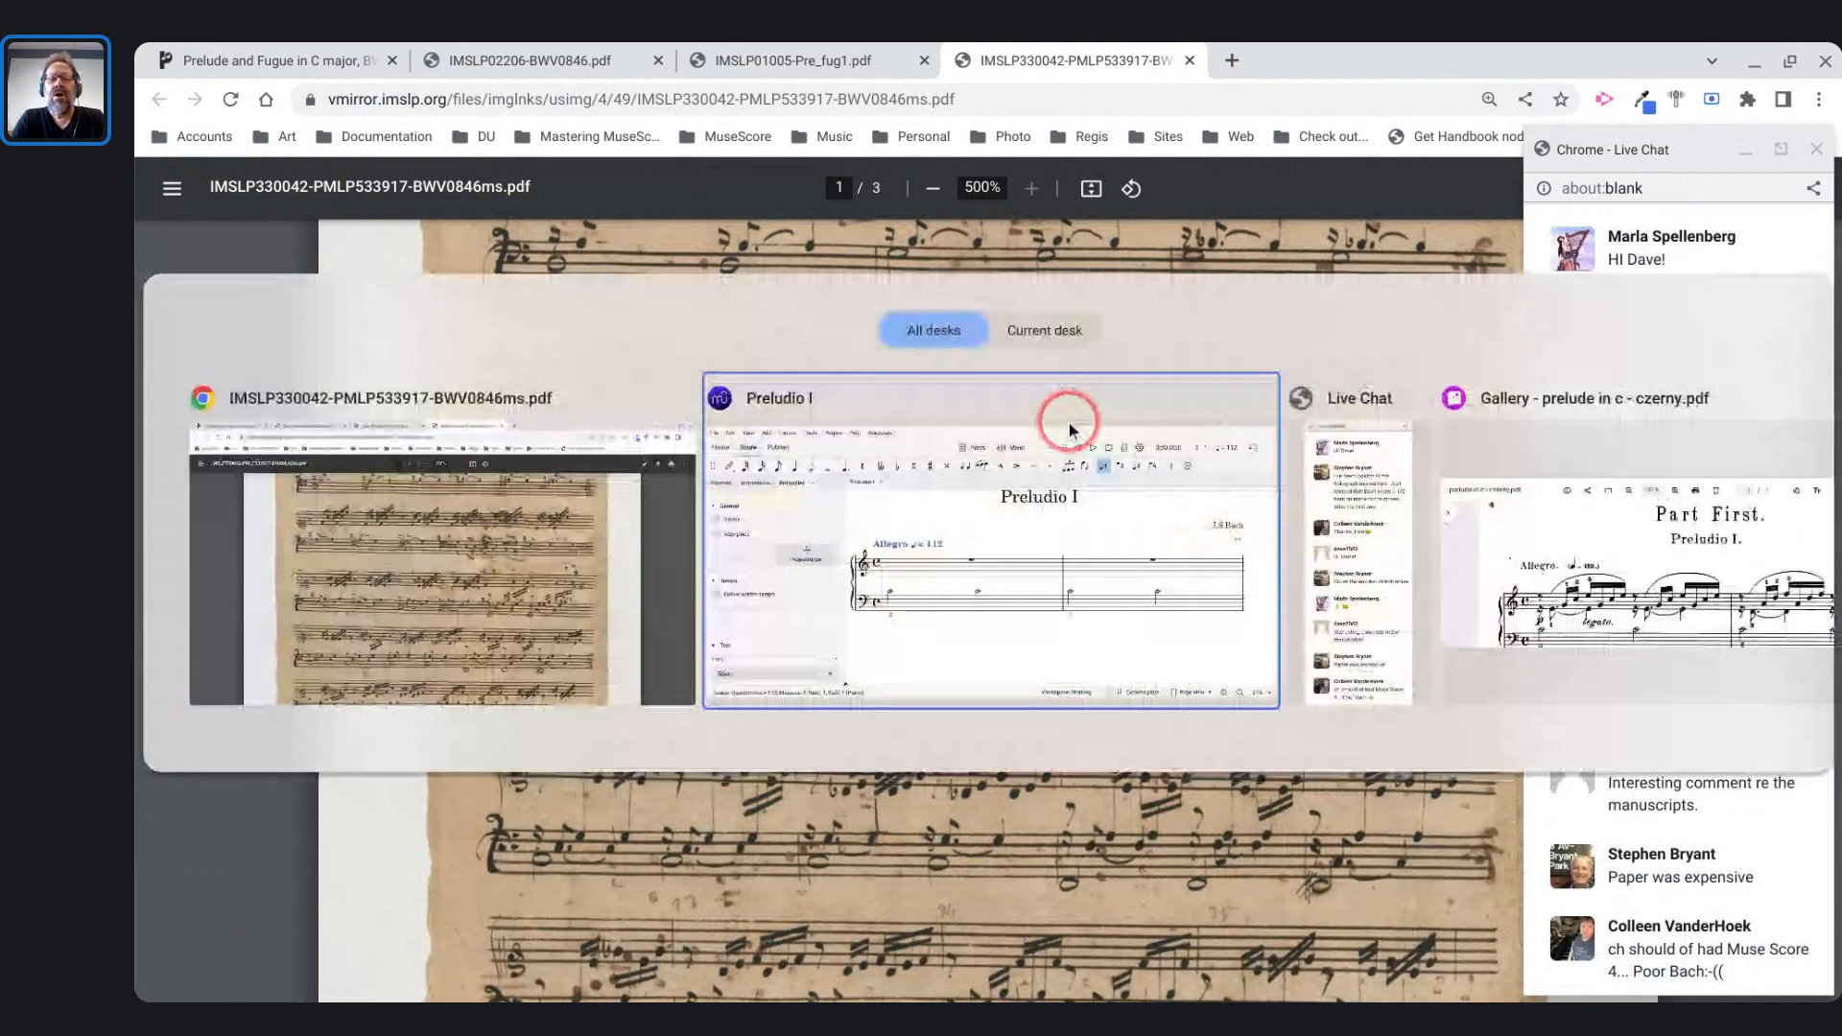
pyautogui.click(1061, 414)
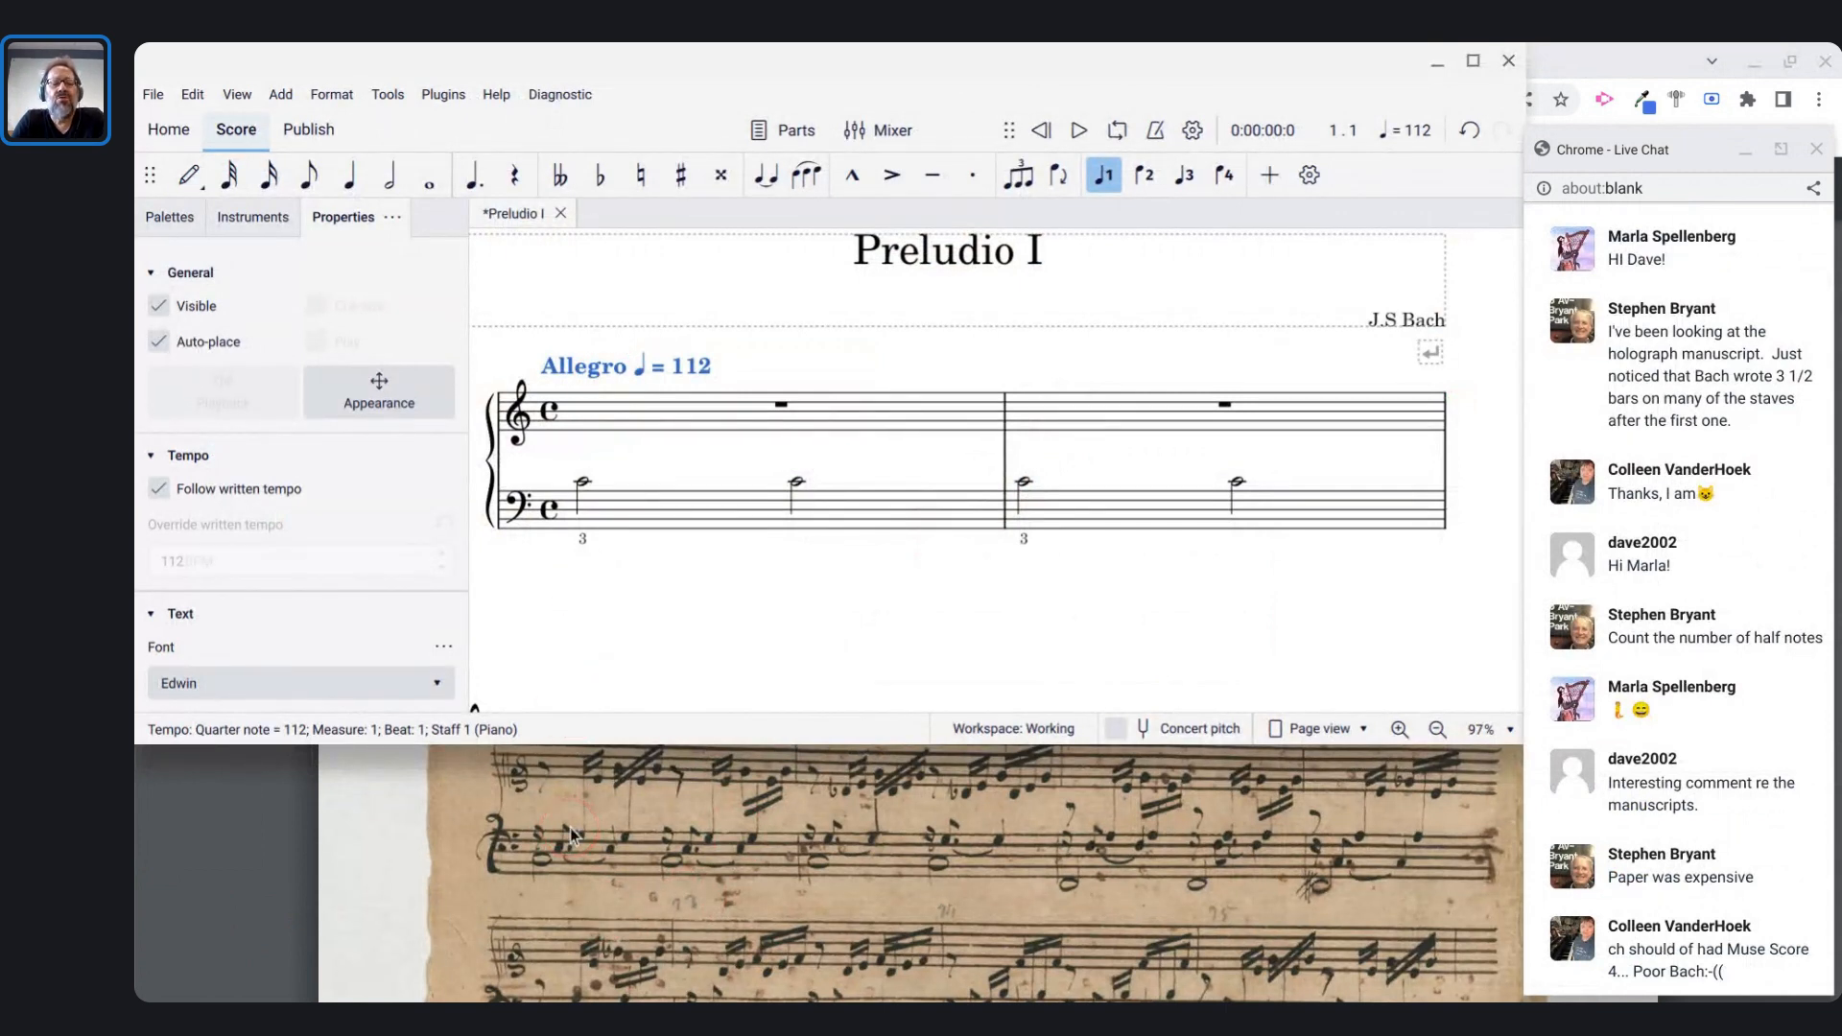
# - Check the tempo marking in the Czerny PDF in Gallery, and enclose the metronome mark in MuseScore's tempo text in parentheses
pyautogui.hotkey('alt', 'Tab')
pyautogui.hotkey('alt', 'Tab')
pyautogui.hotkey('alt', 'Tab')
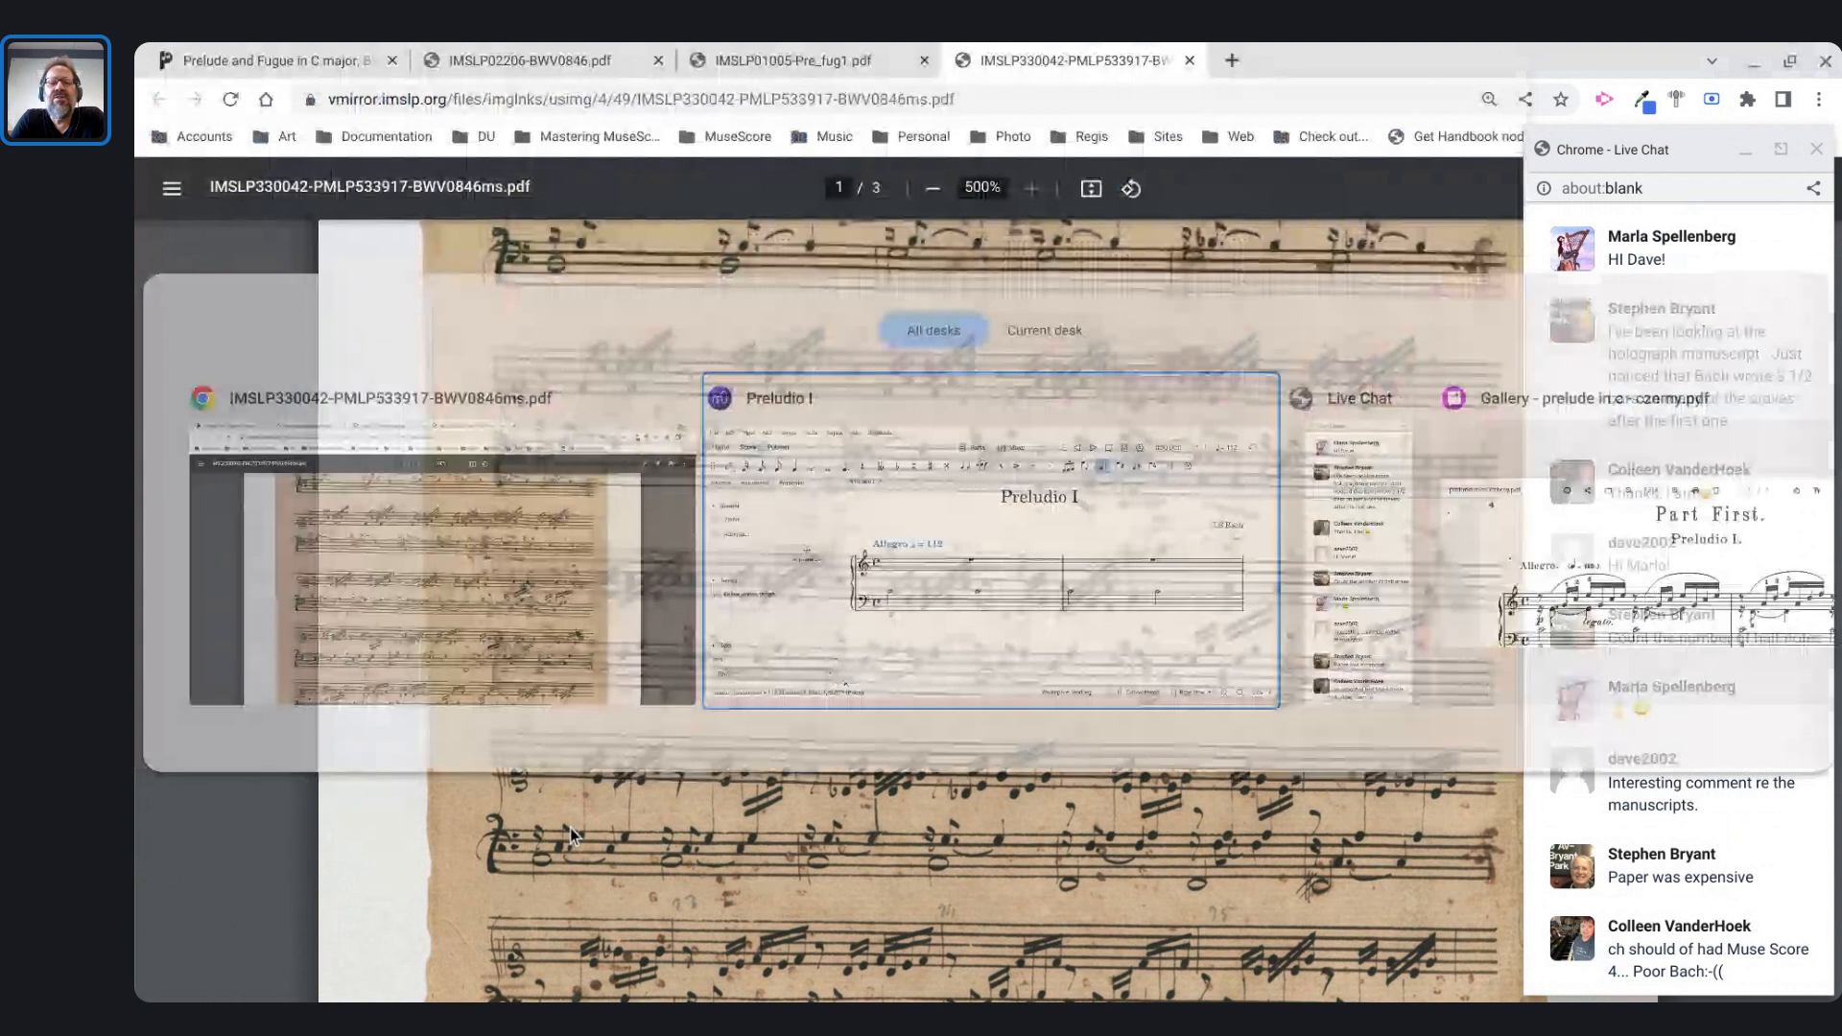
pyautogui.hotkey('alt', 'Tab')
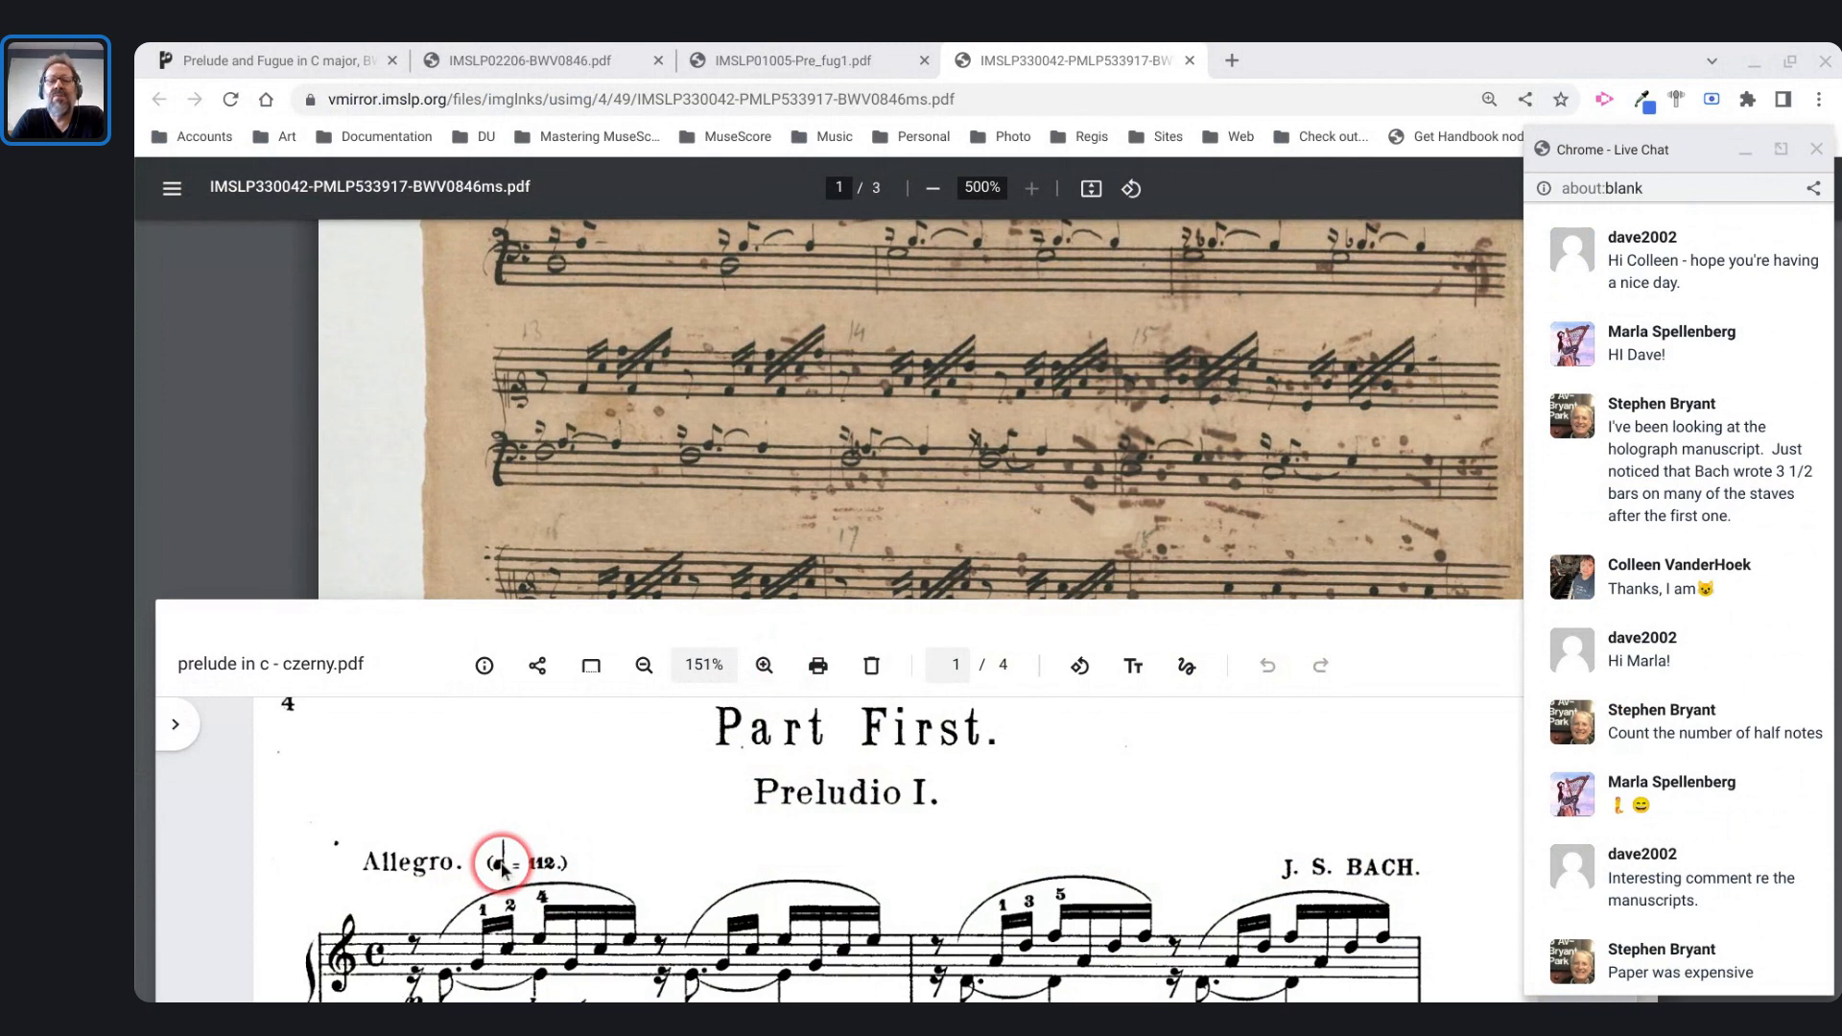
pyautogui.hotkey('alt', 'Tab')
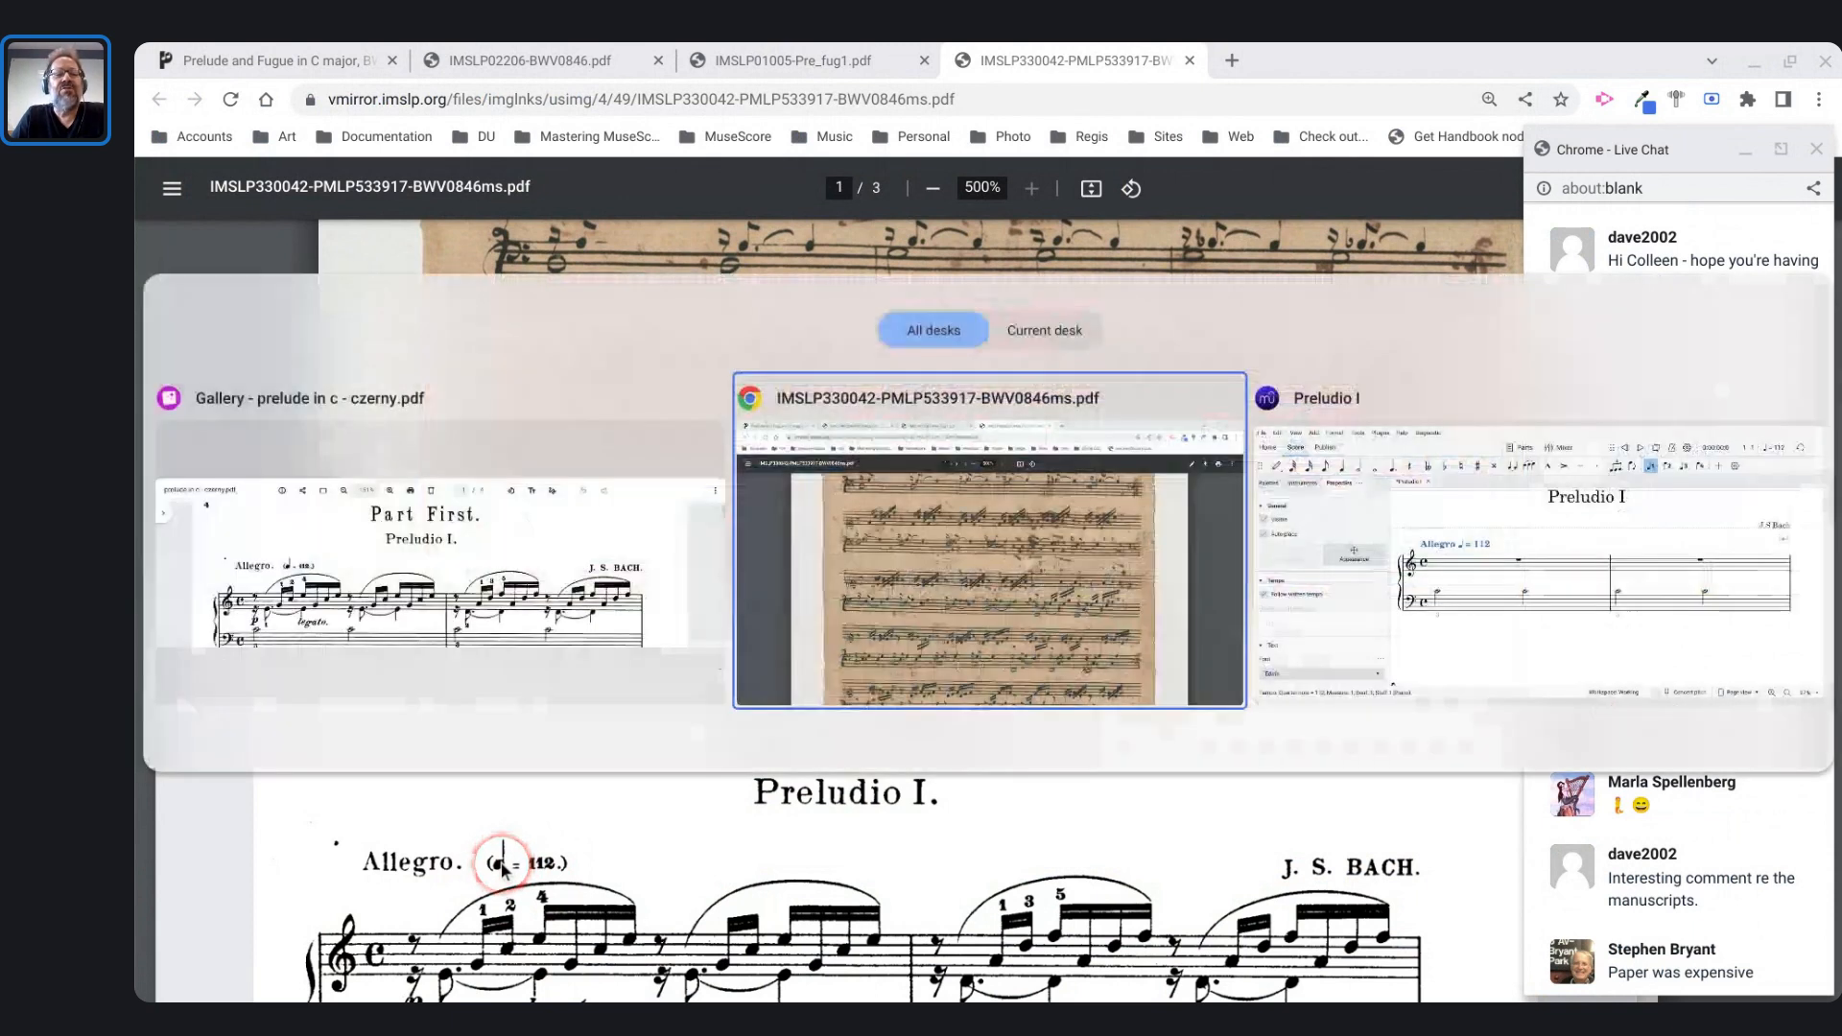
pyautogui.hotkey('alt', 'Tab')
pyautogui.write('(')
pyautogui.press('End')
pyautogui.write(')')
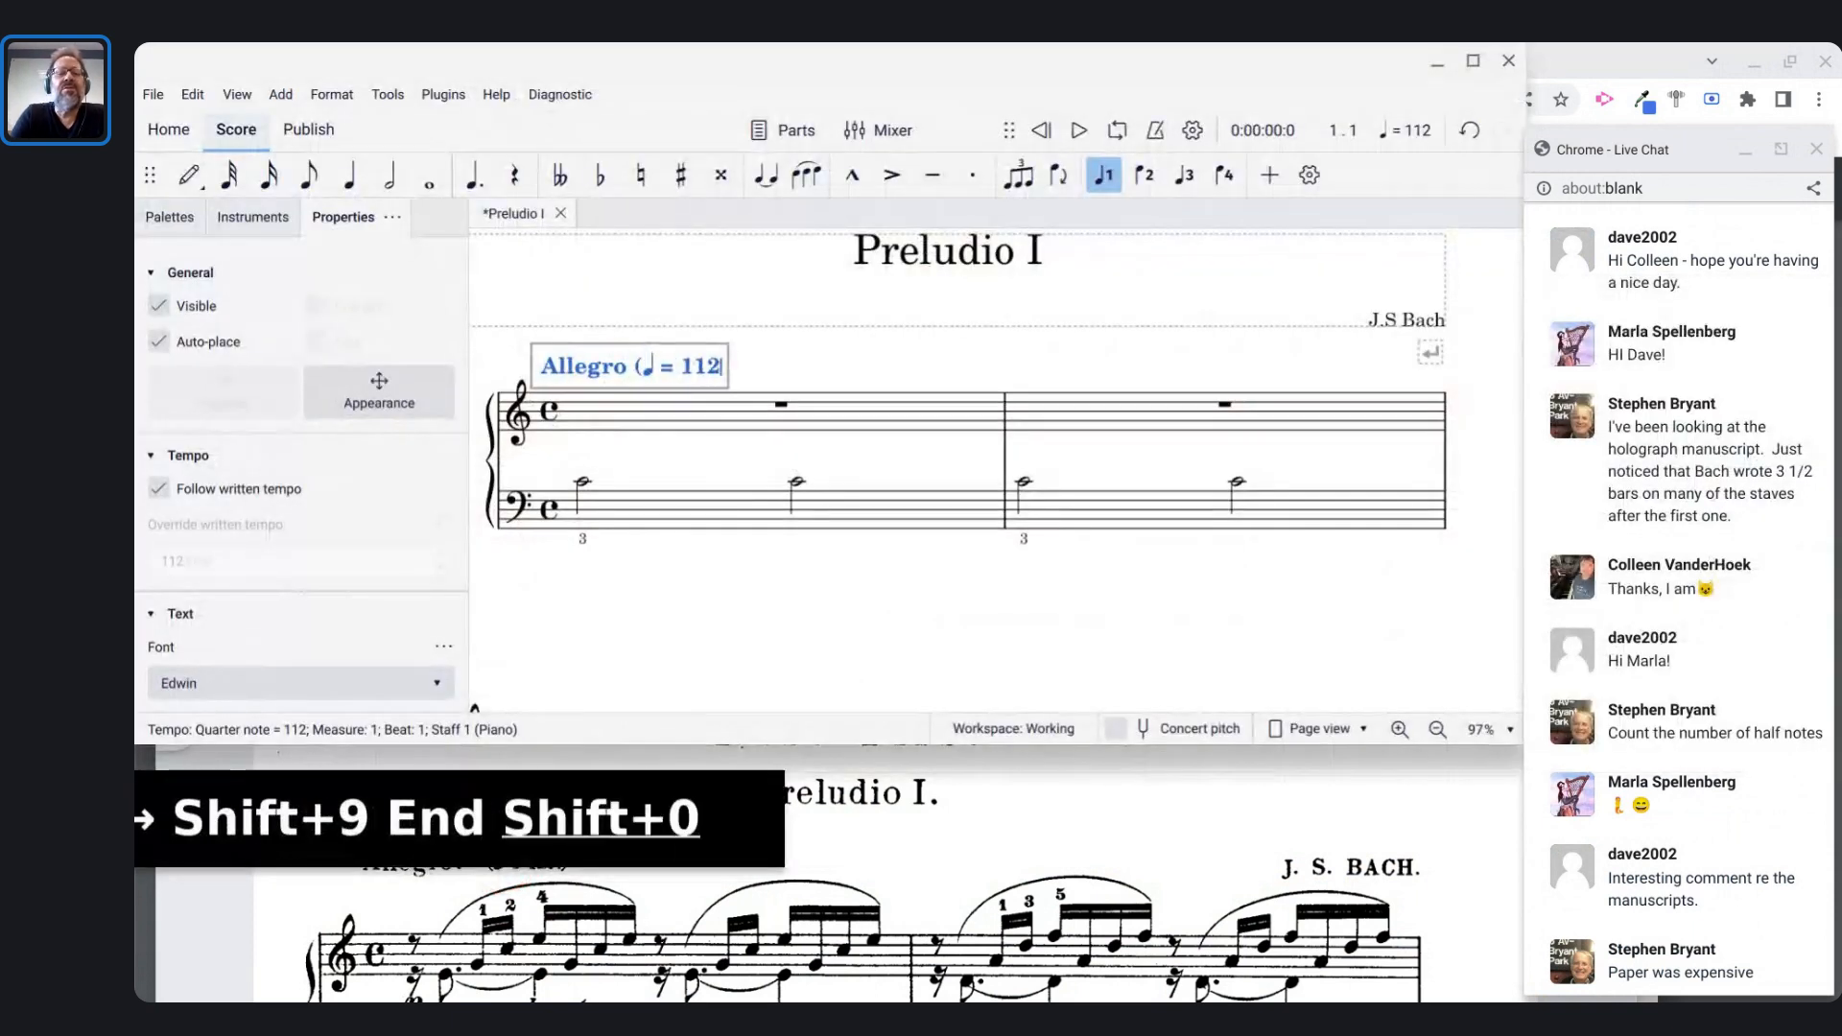
pyautogui.press('Escape')
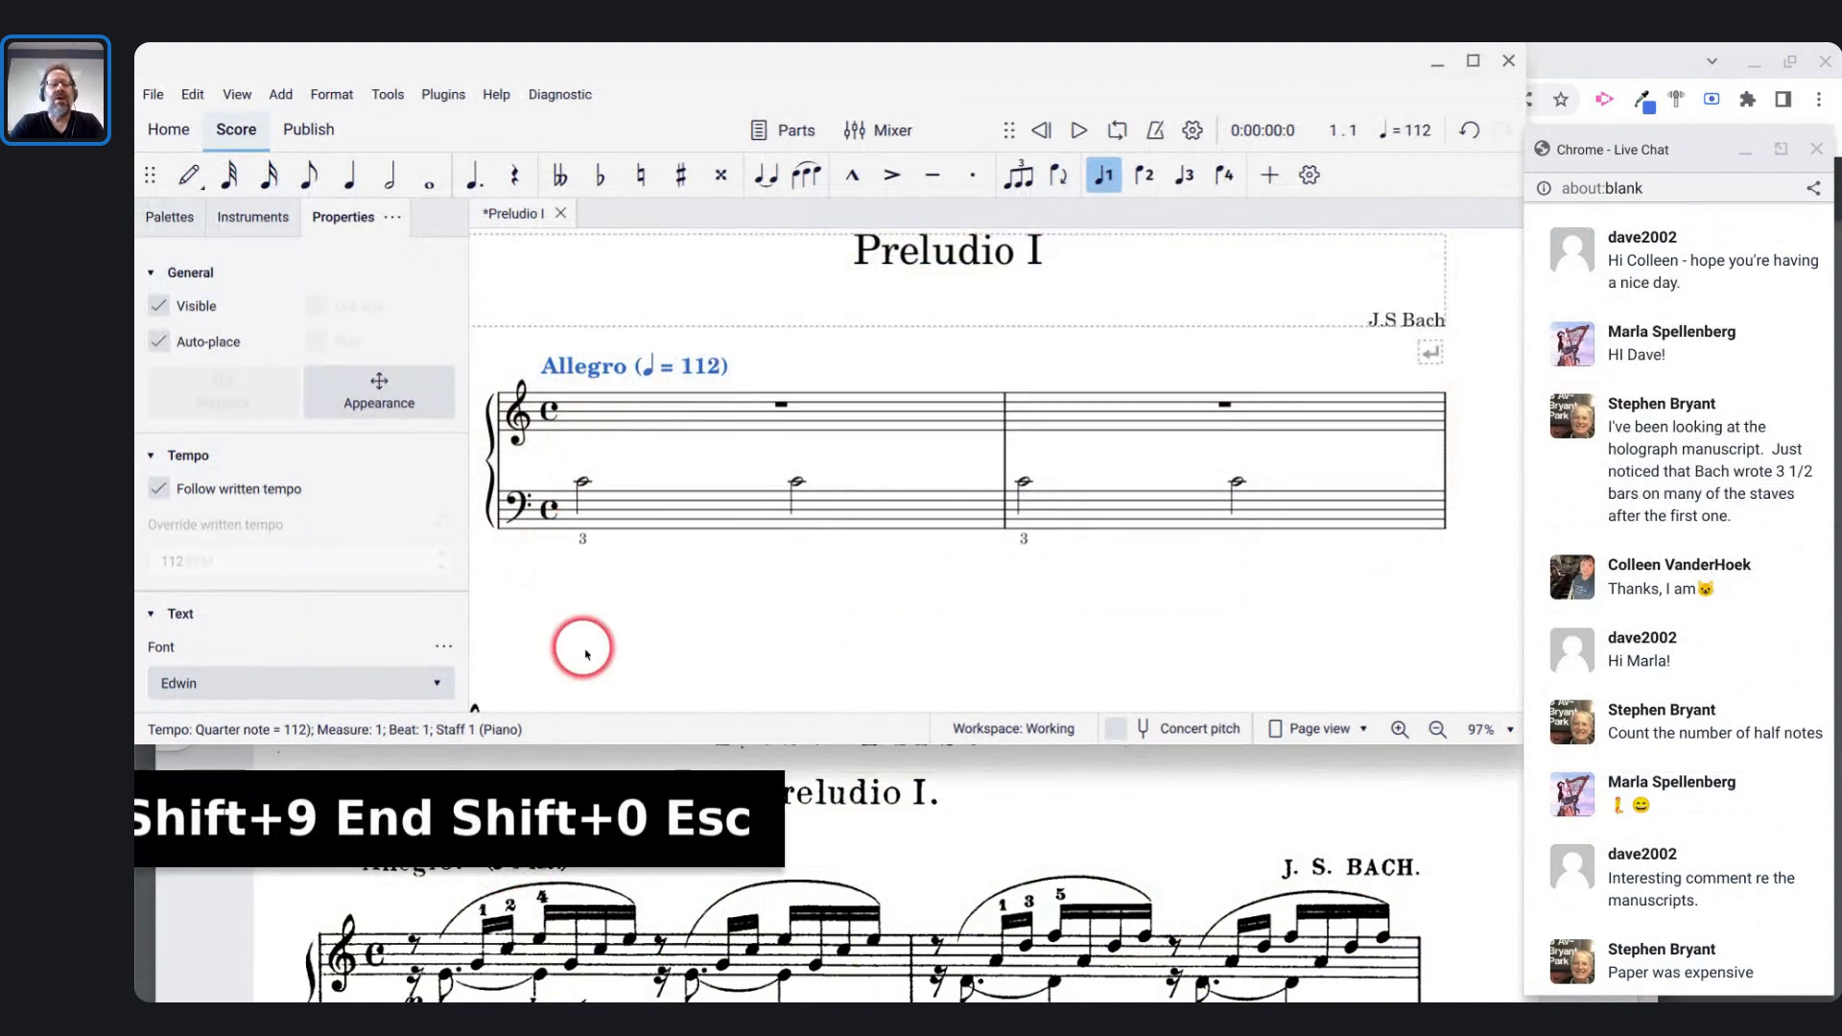
# - Examine the rests, notes and voices in the first system of the Czerny edition PDF
pyautogui.scroll(-1, 470, 950)
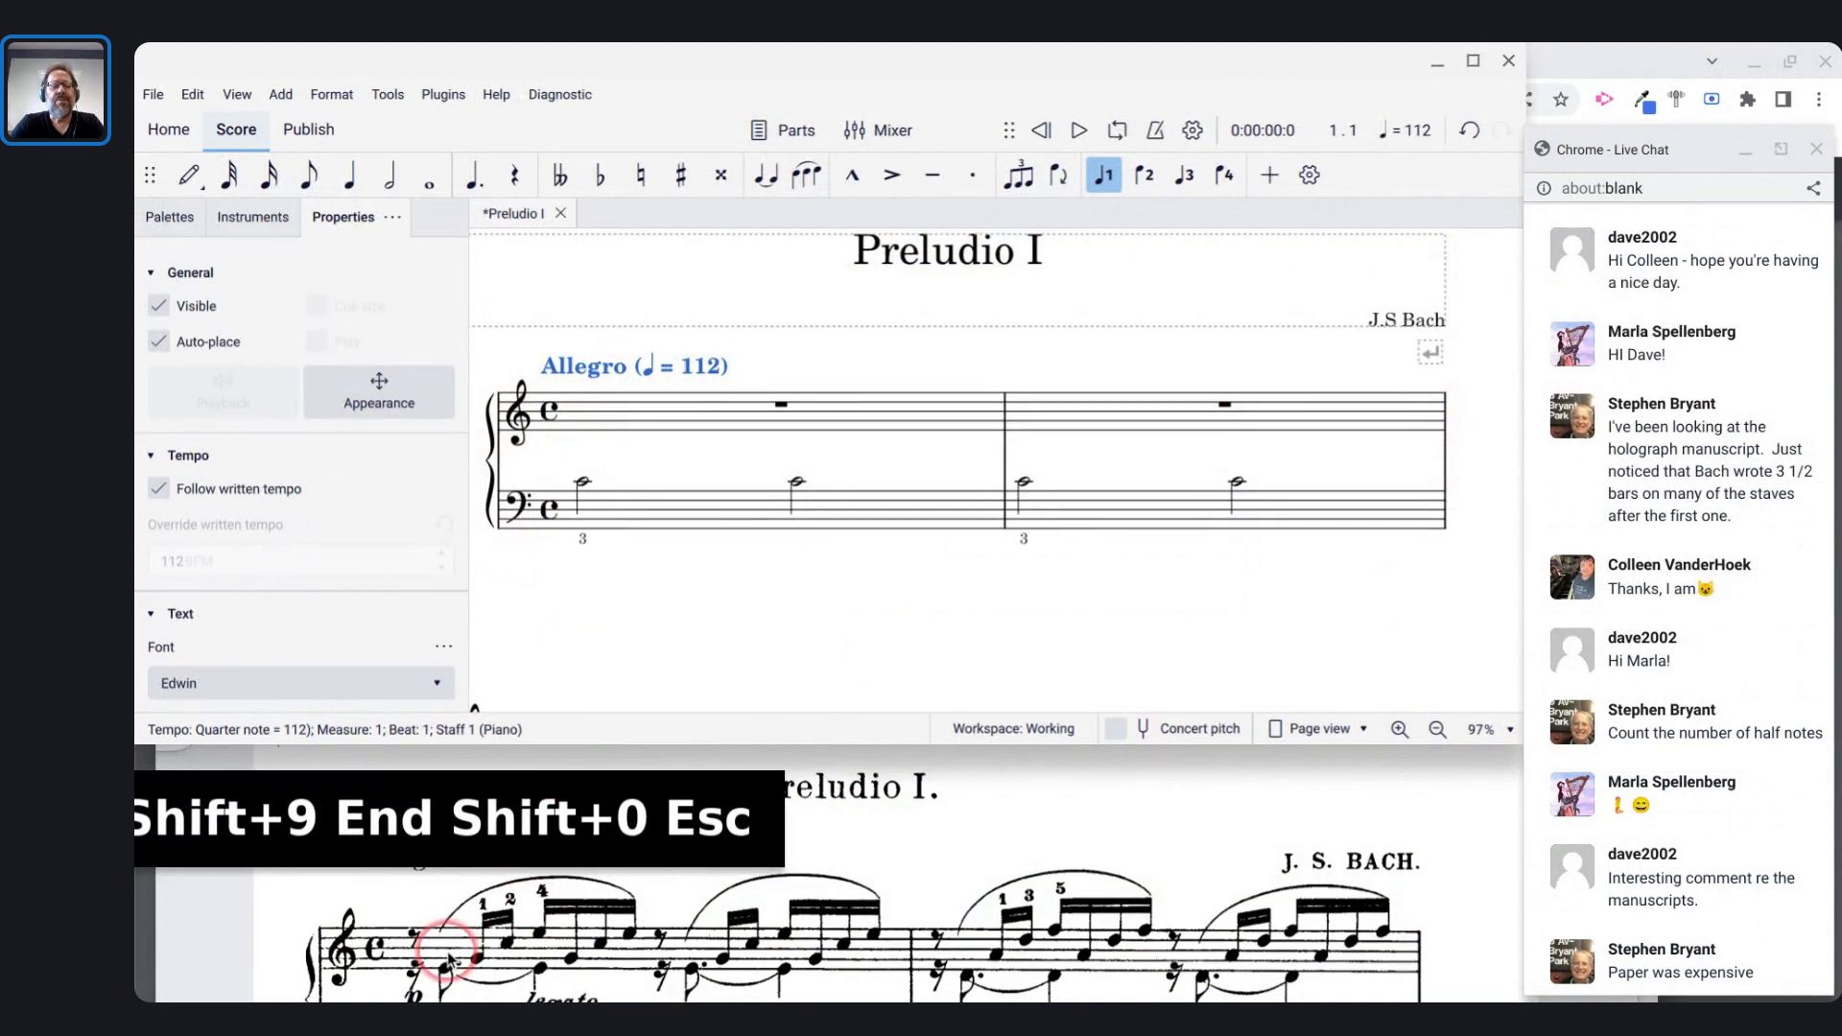
pyautogui.scroll(-1, 485, 929)
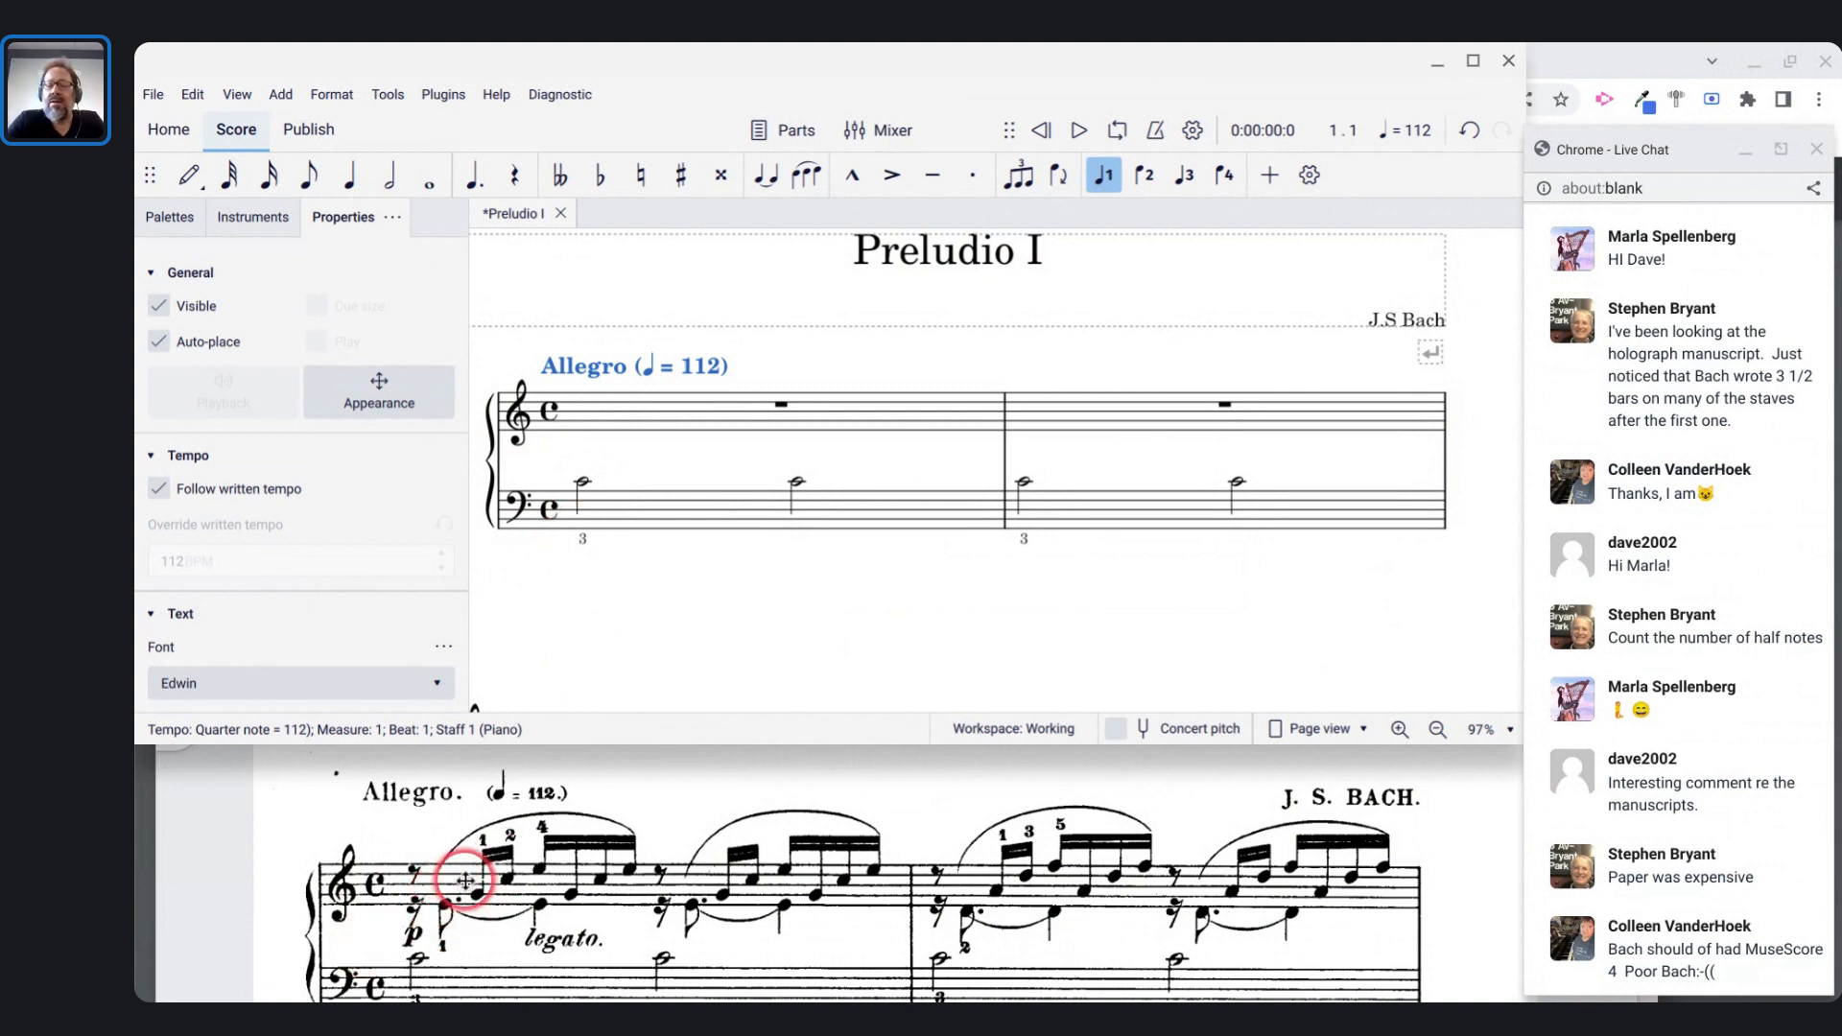
pyautogui.moveTo(465, 880); pyautogui.dragTo(466, 874)
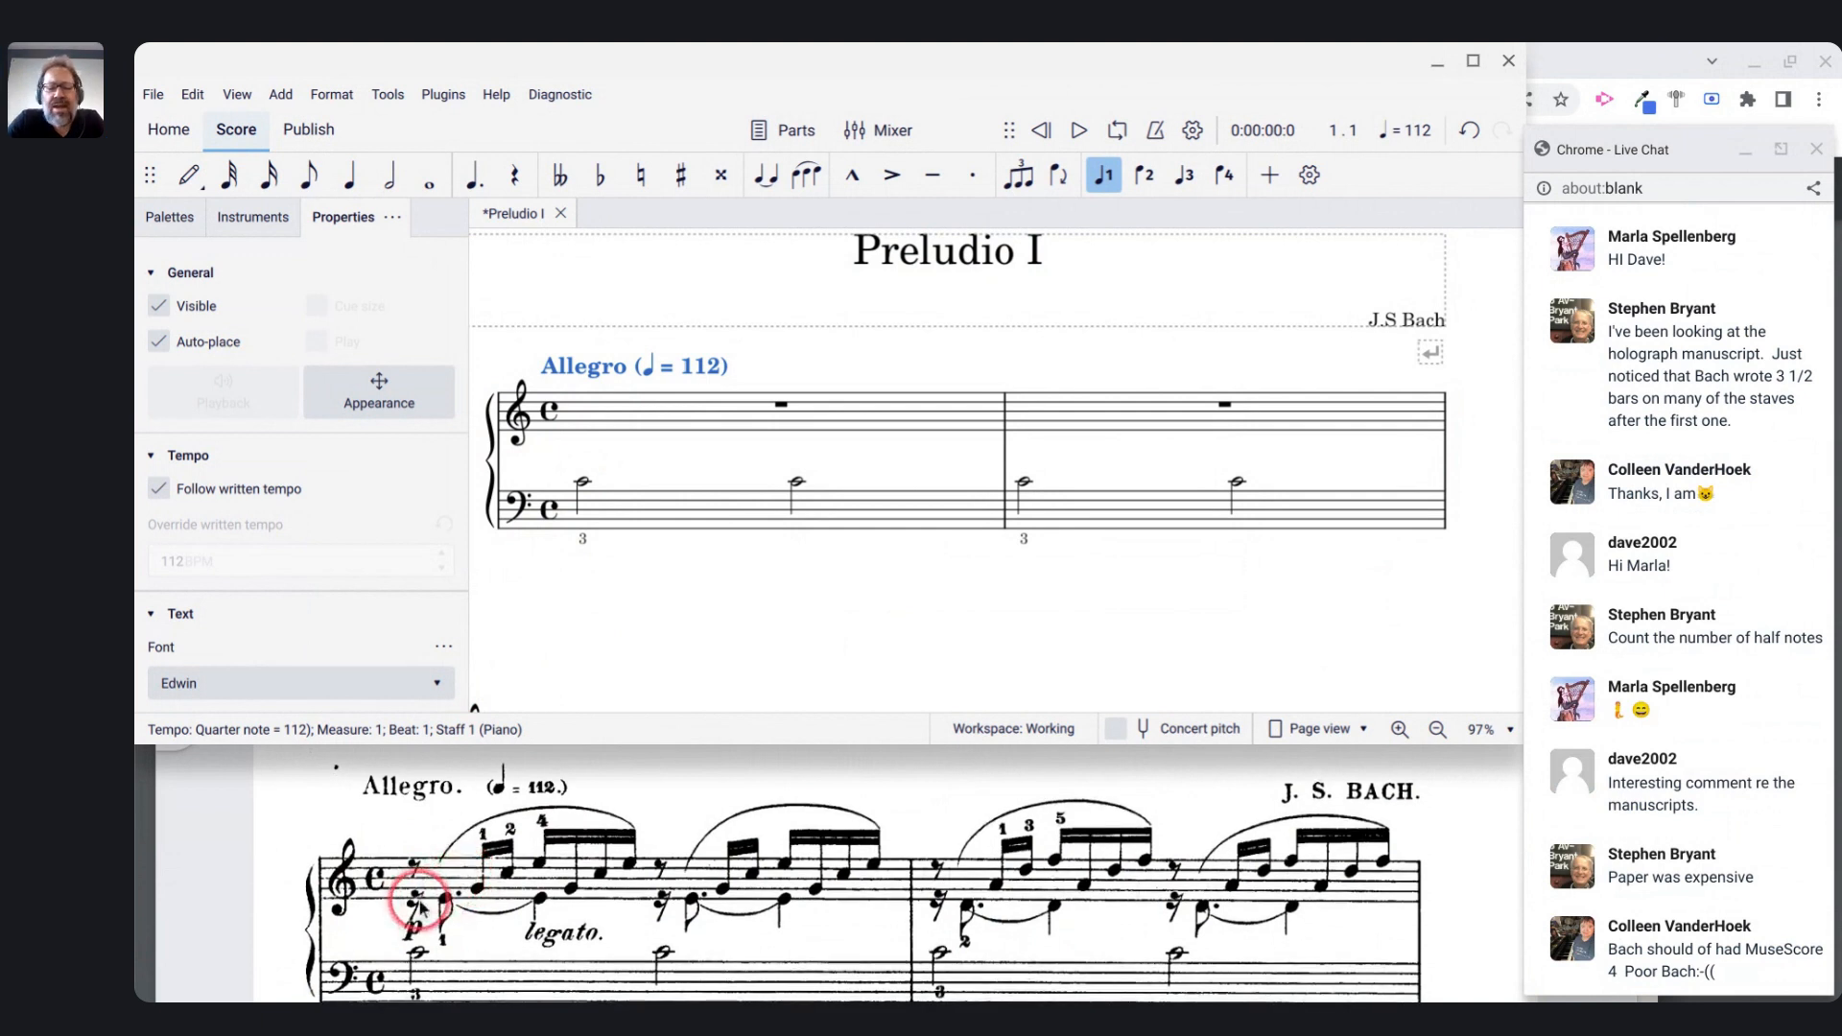
pyautogui.scroll(-2, 436, 902)
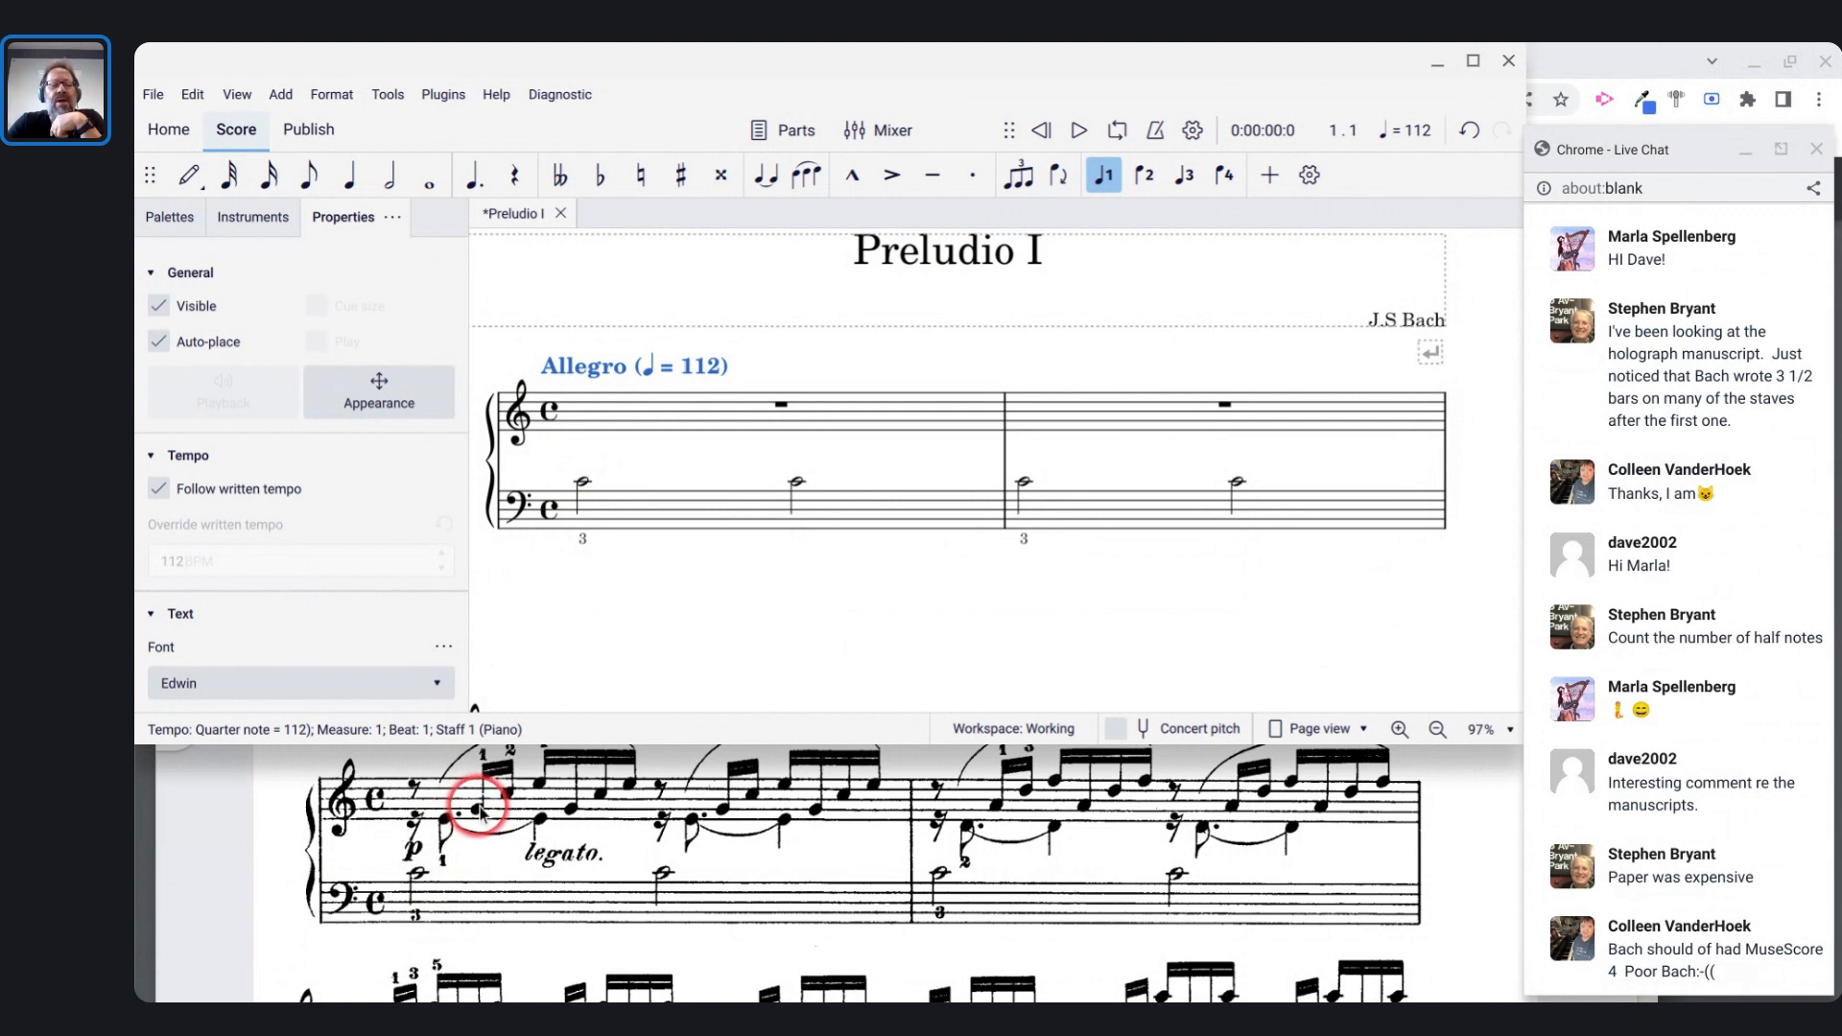
pyautogui.scroll(2, 451, 825)
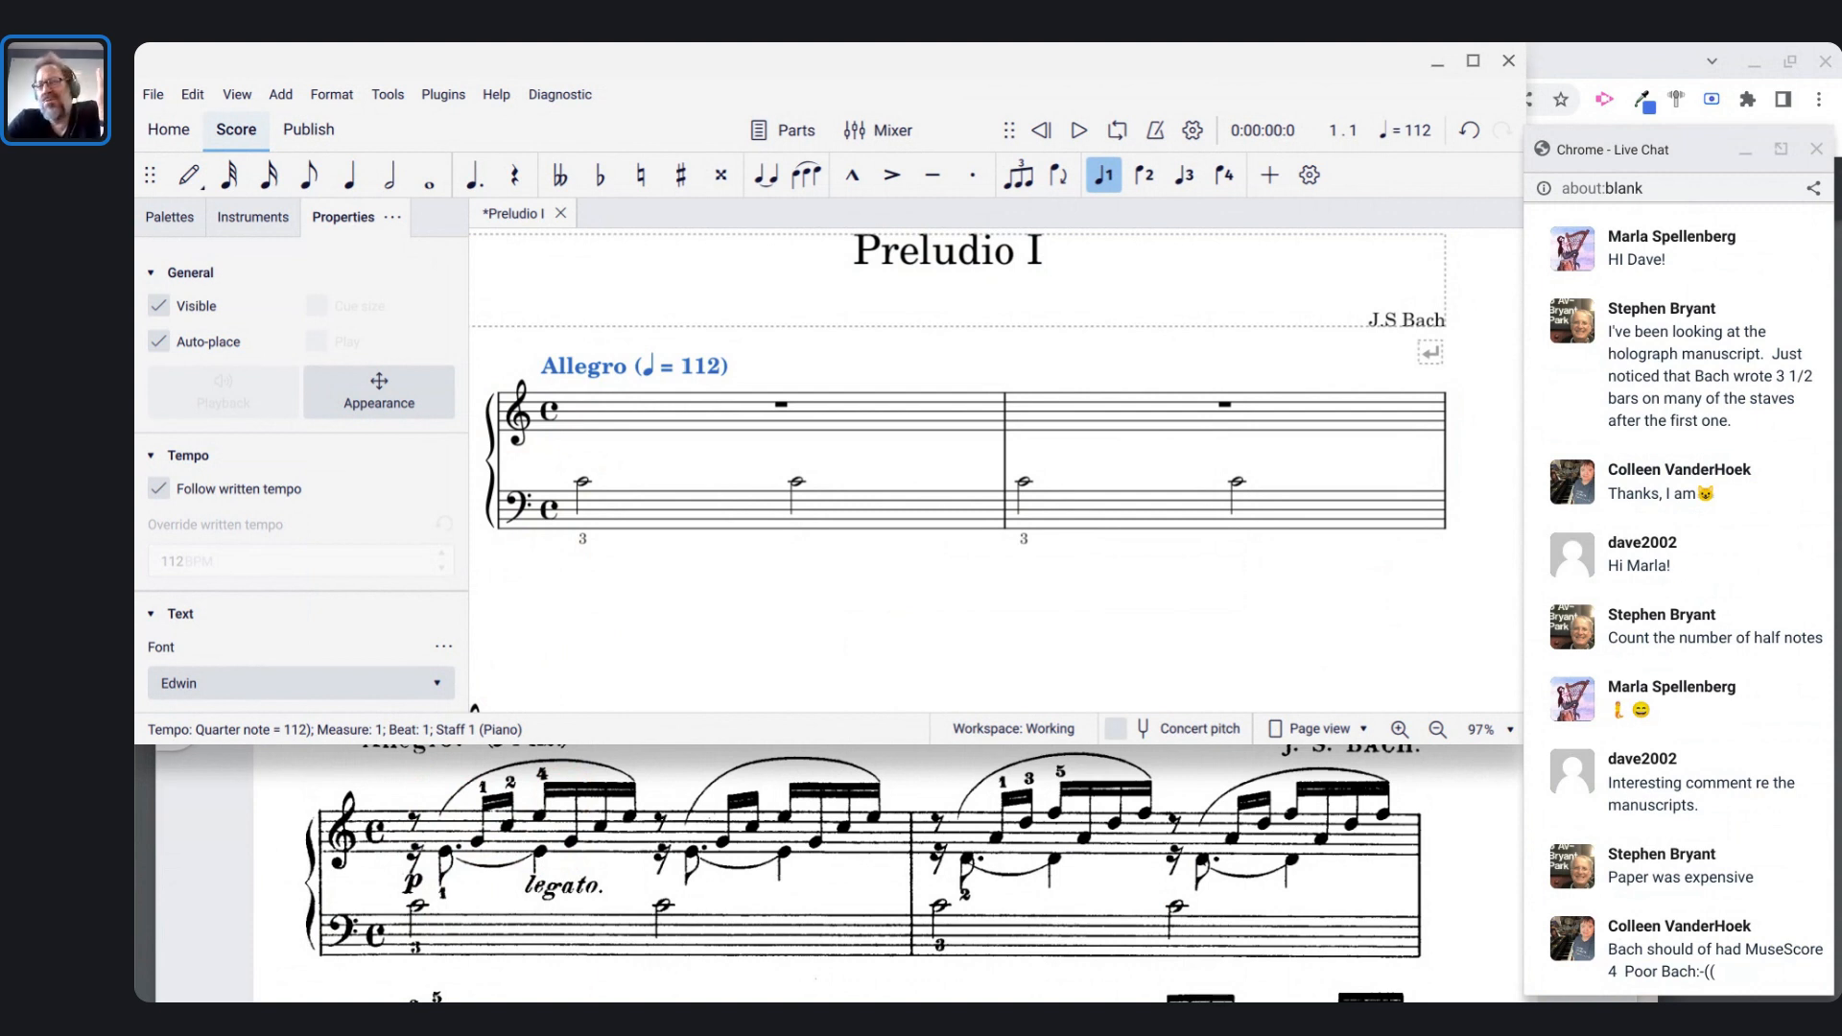
# - Enter a sixteenth rest and a dotted-eighth E4 tied to a quarter E4 in voice 1 of measure 1's treble staff
pyautogui.click(722, 405)
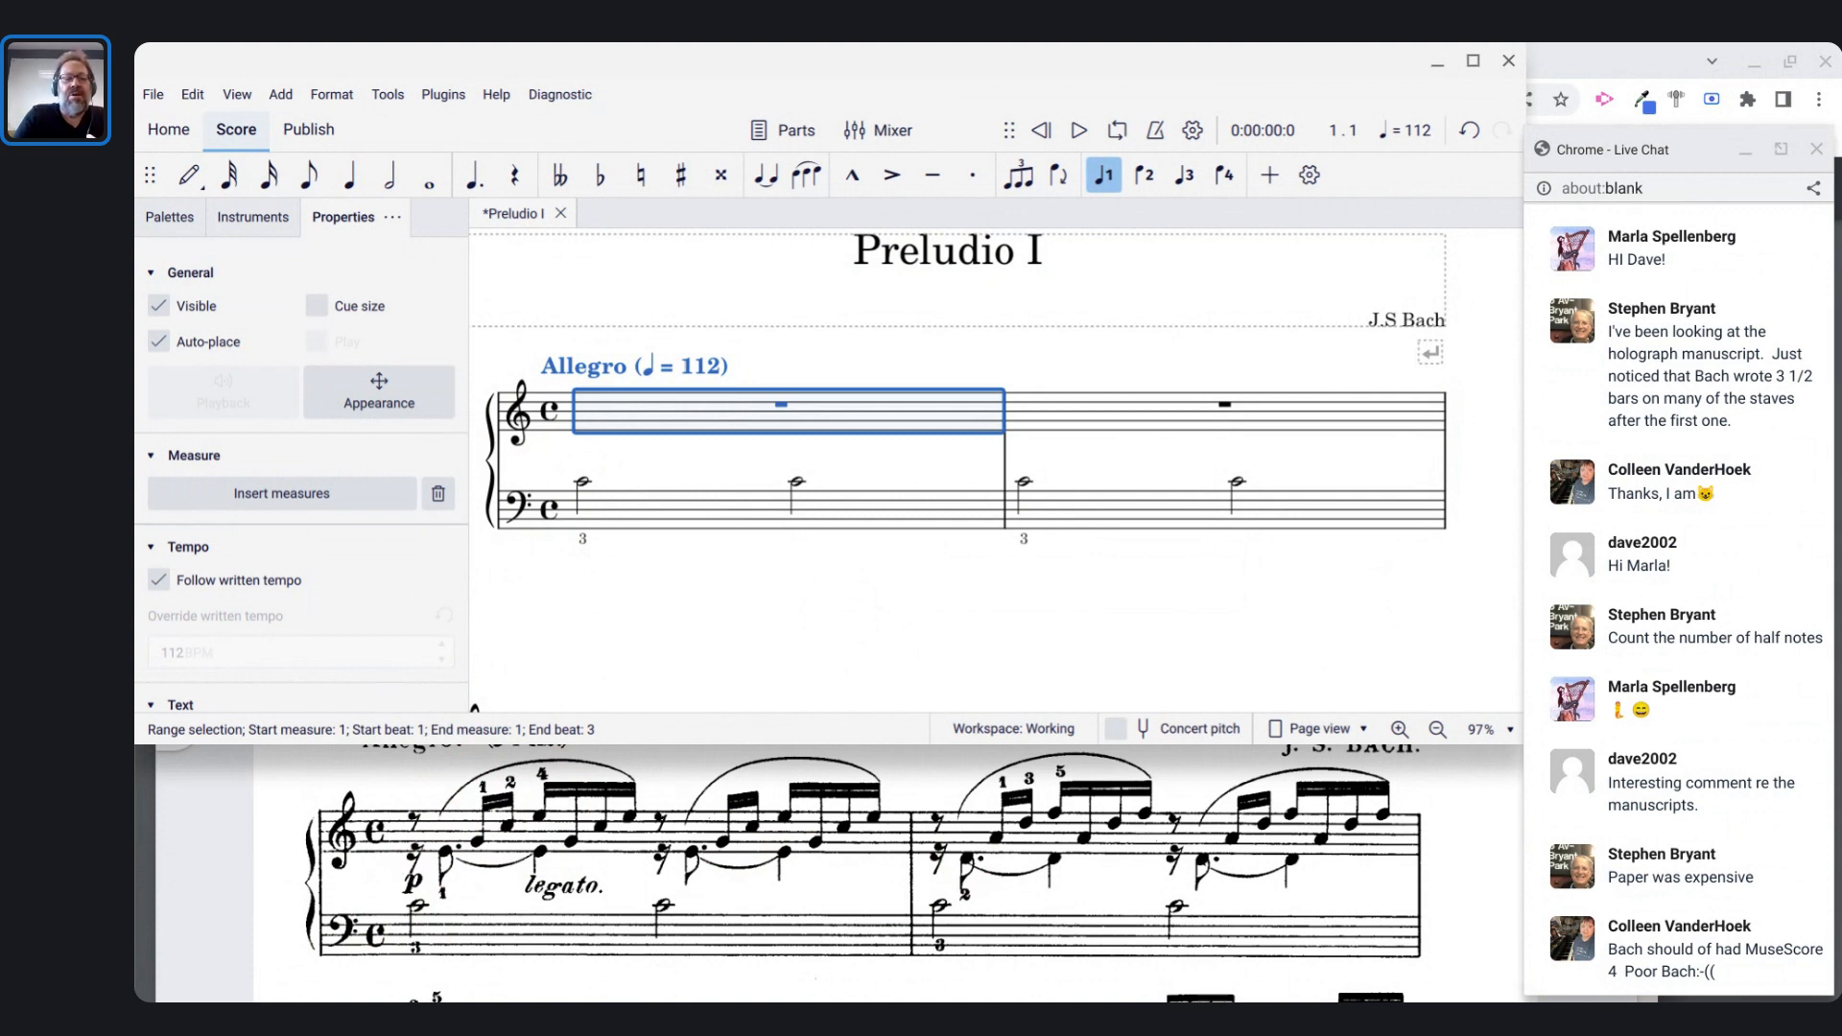
pyautogui.press('n')
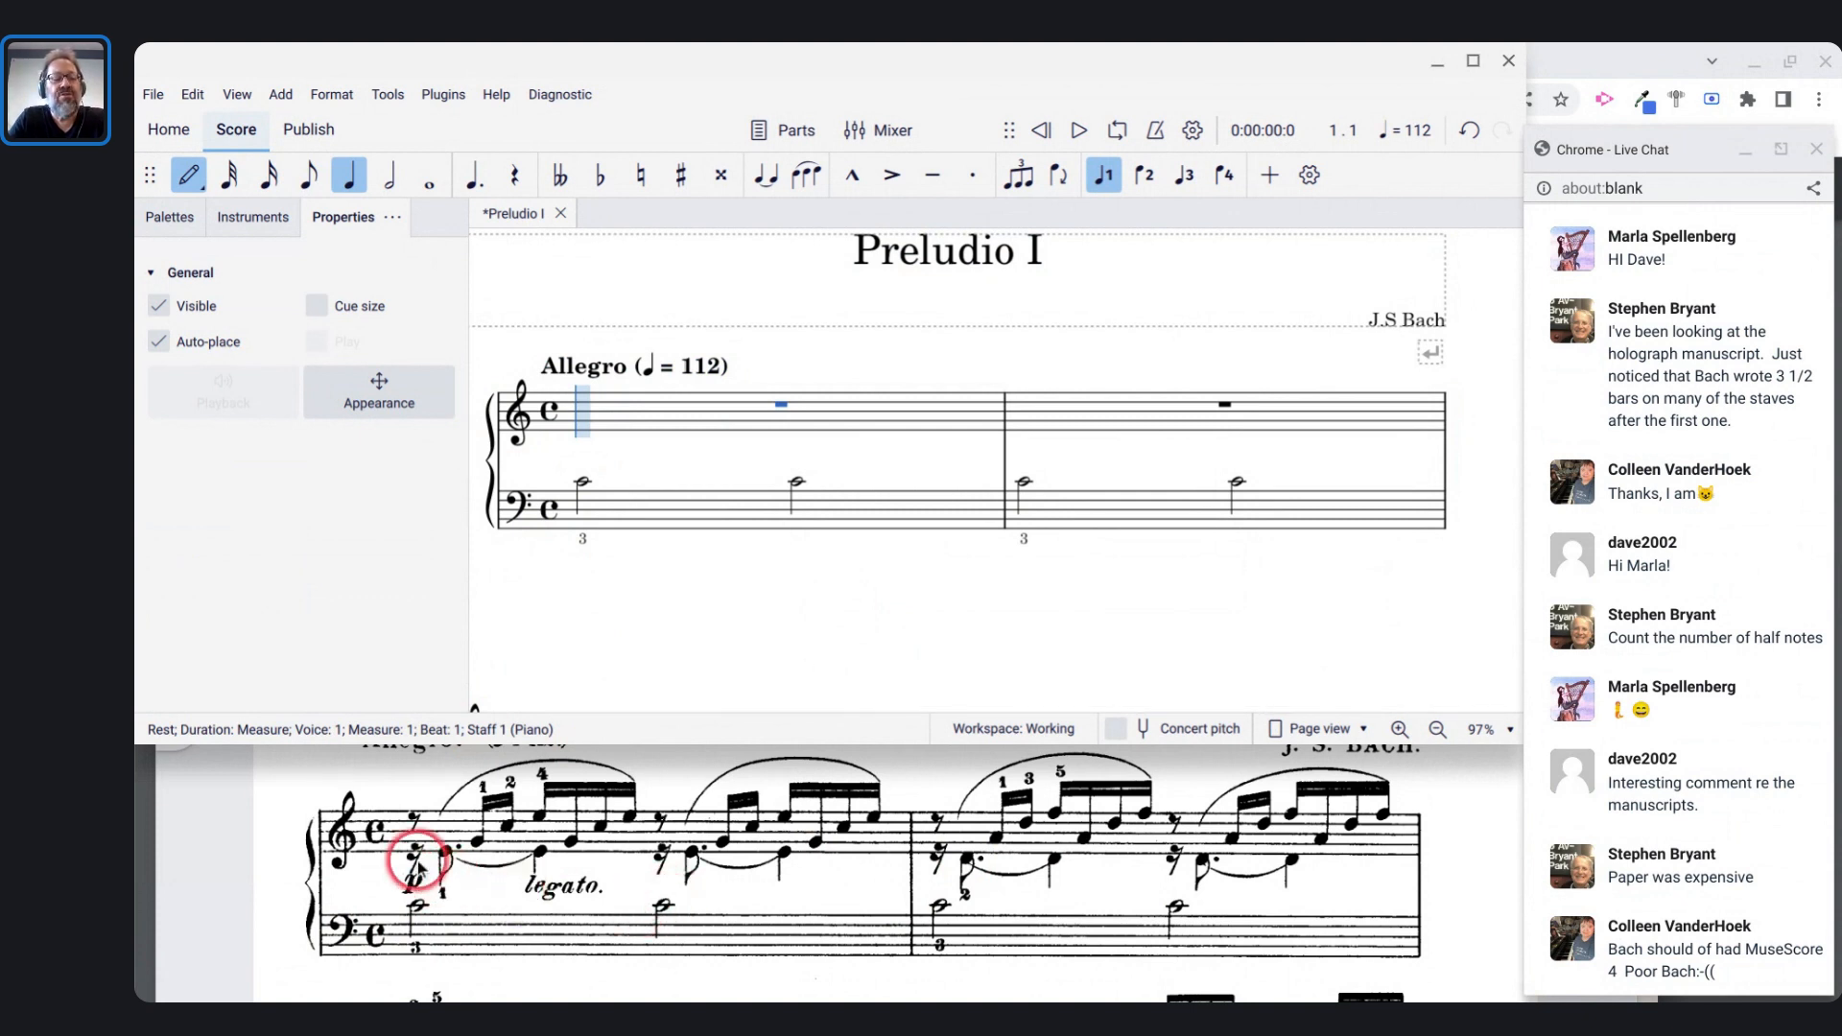
pyautogui.press('3')
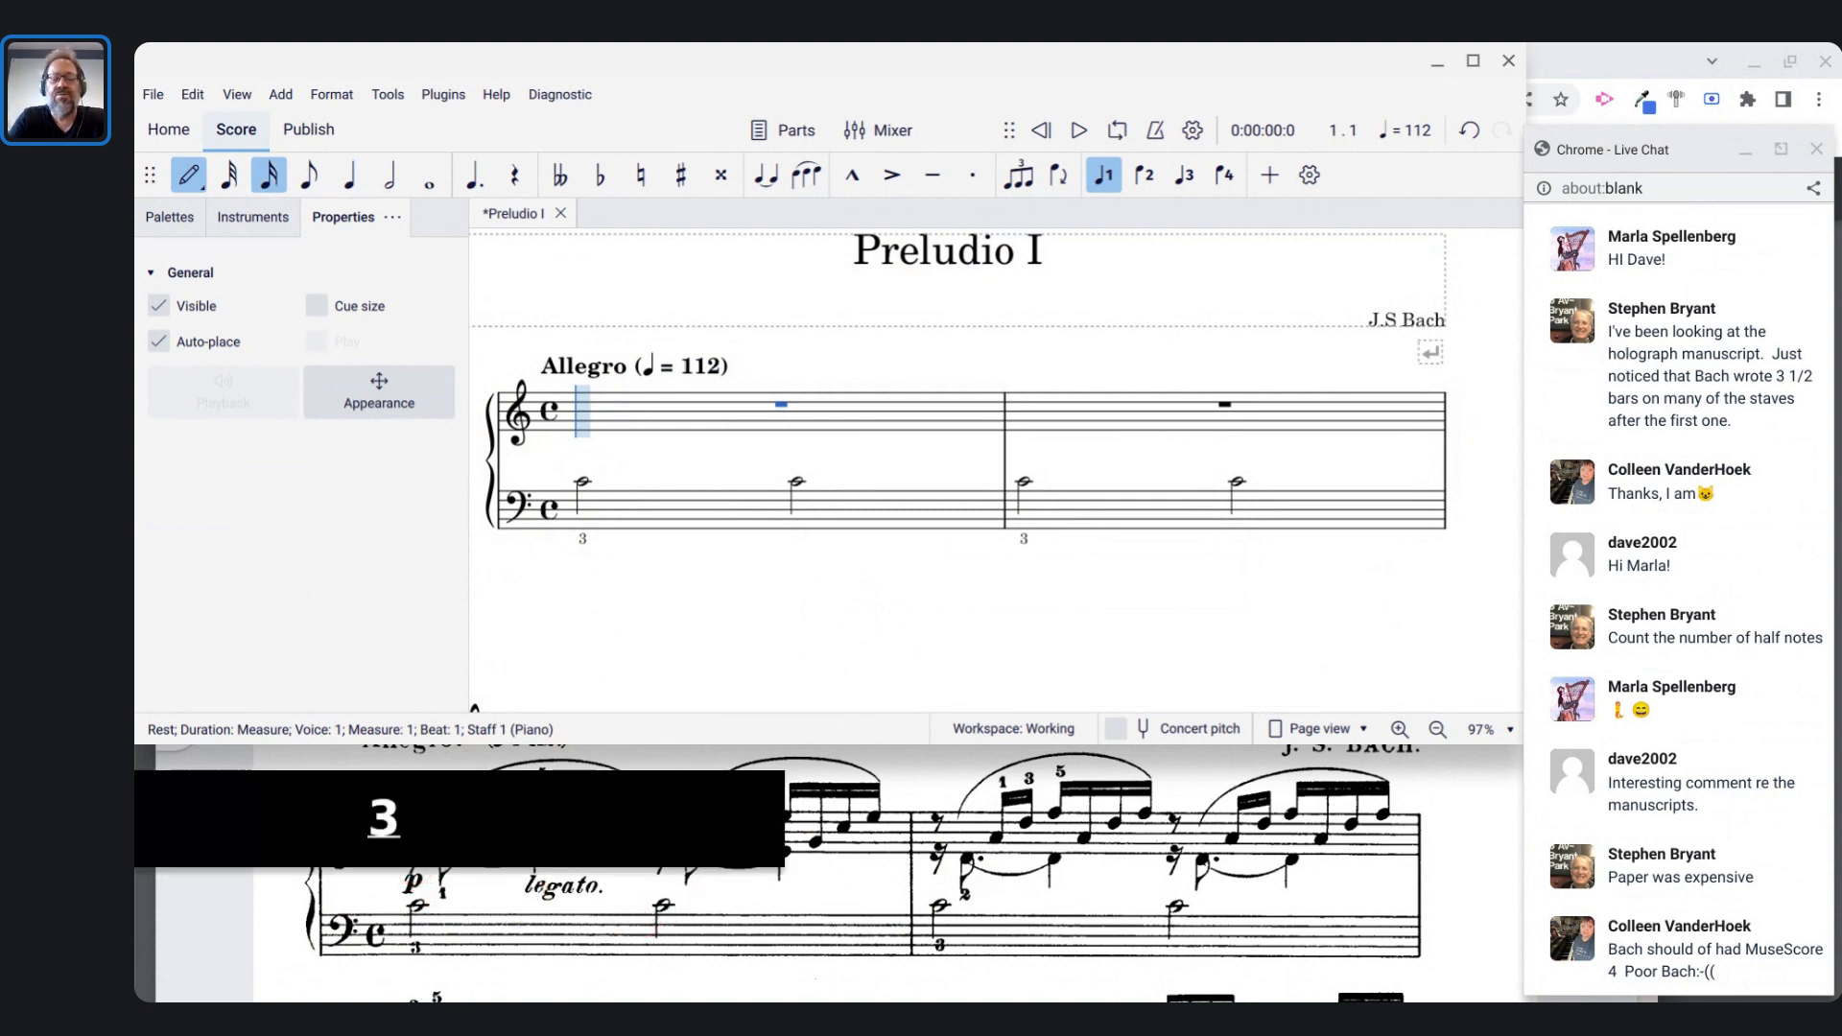
pyautogui.press('0')
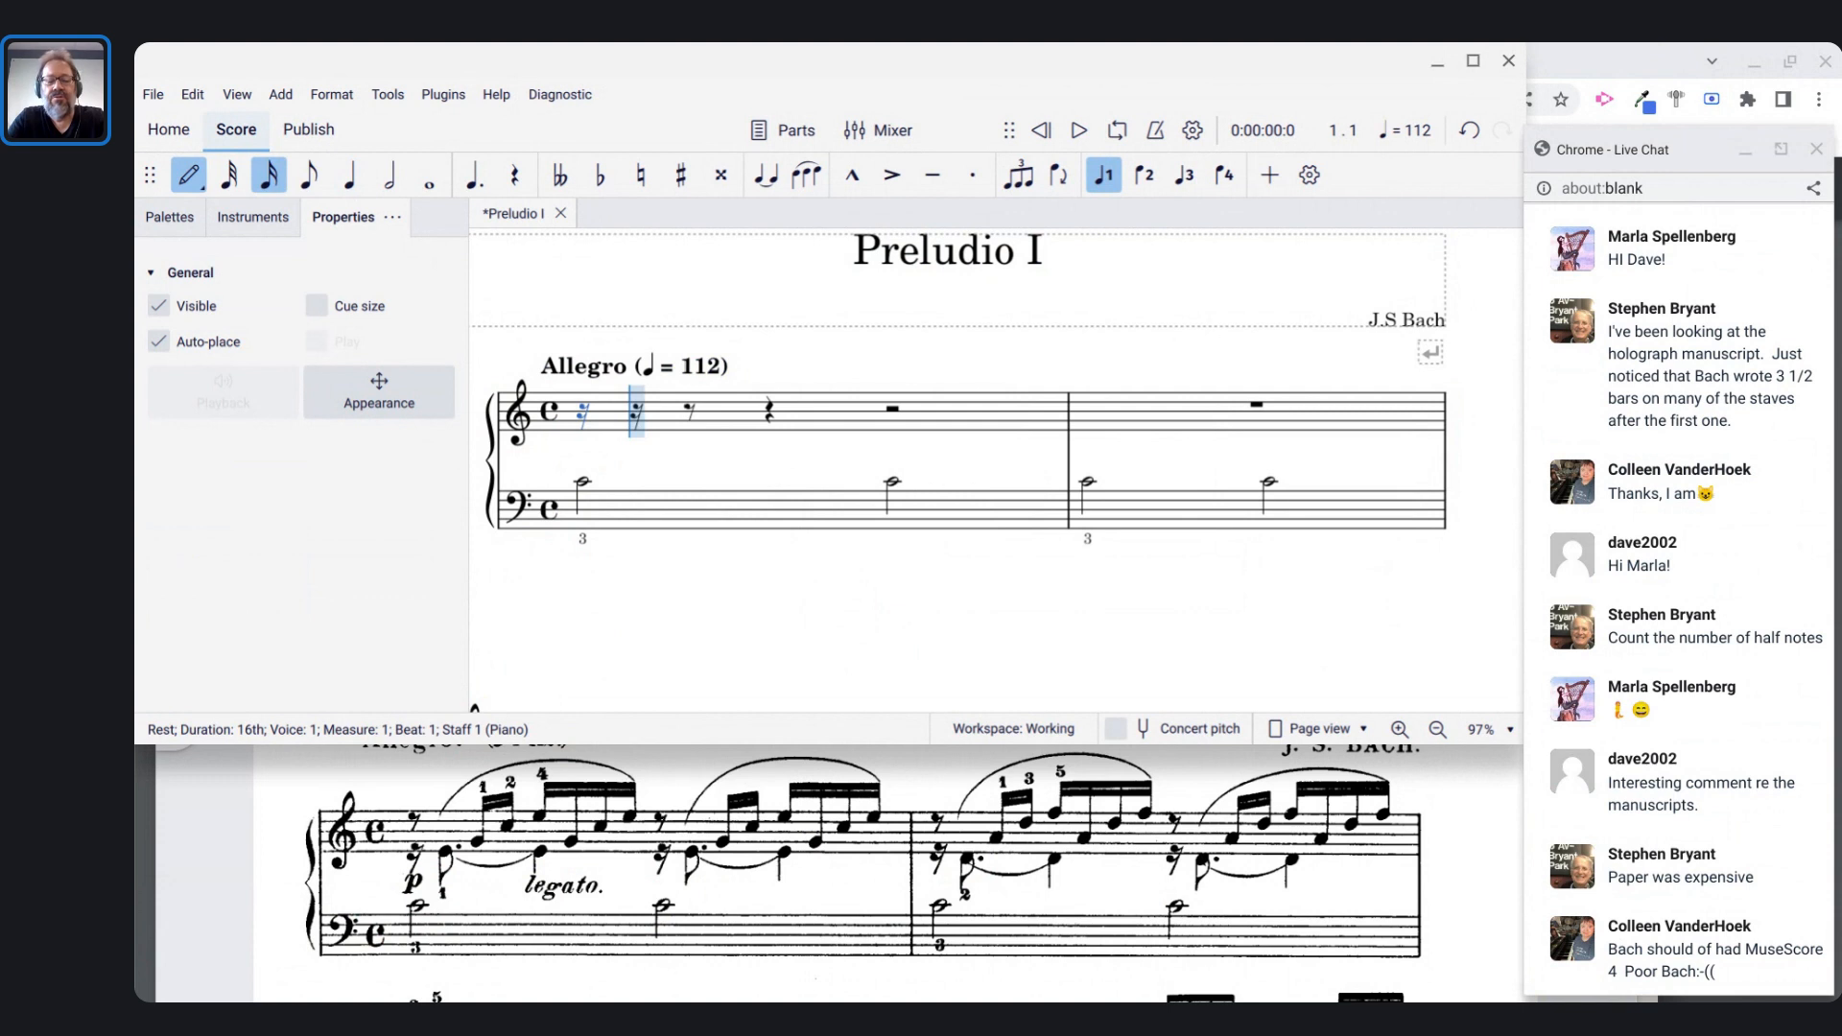
pyautogui.press('4')
pyautogui.press('.')
pyautogui.press('e')
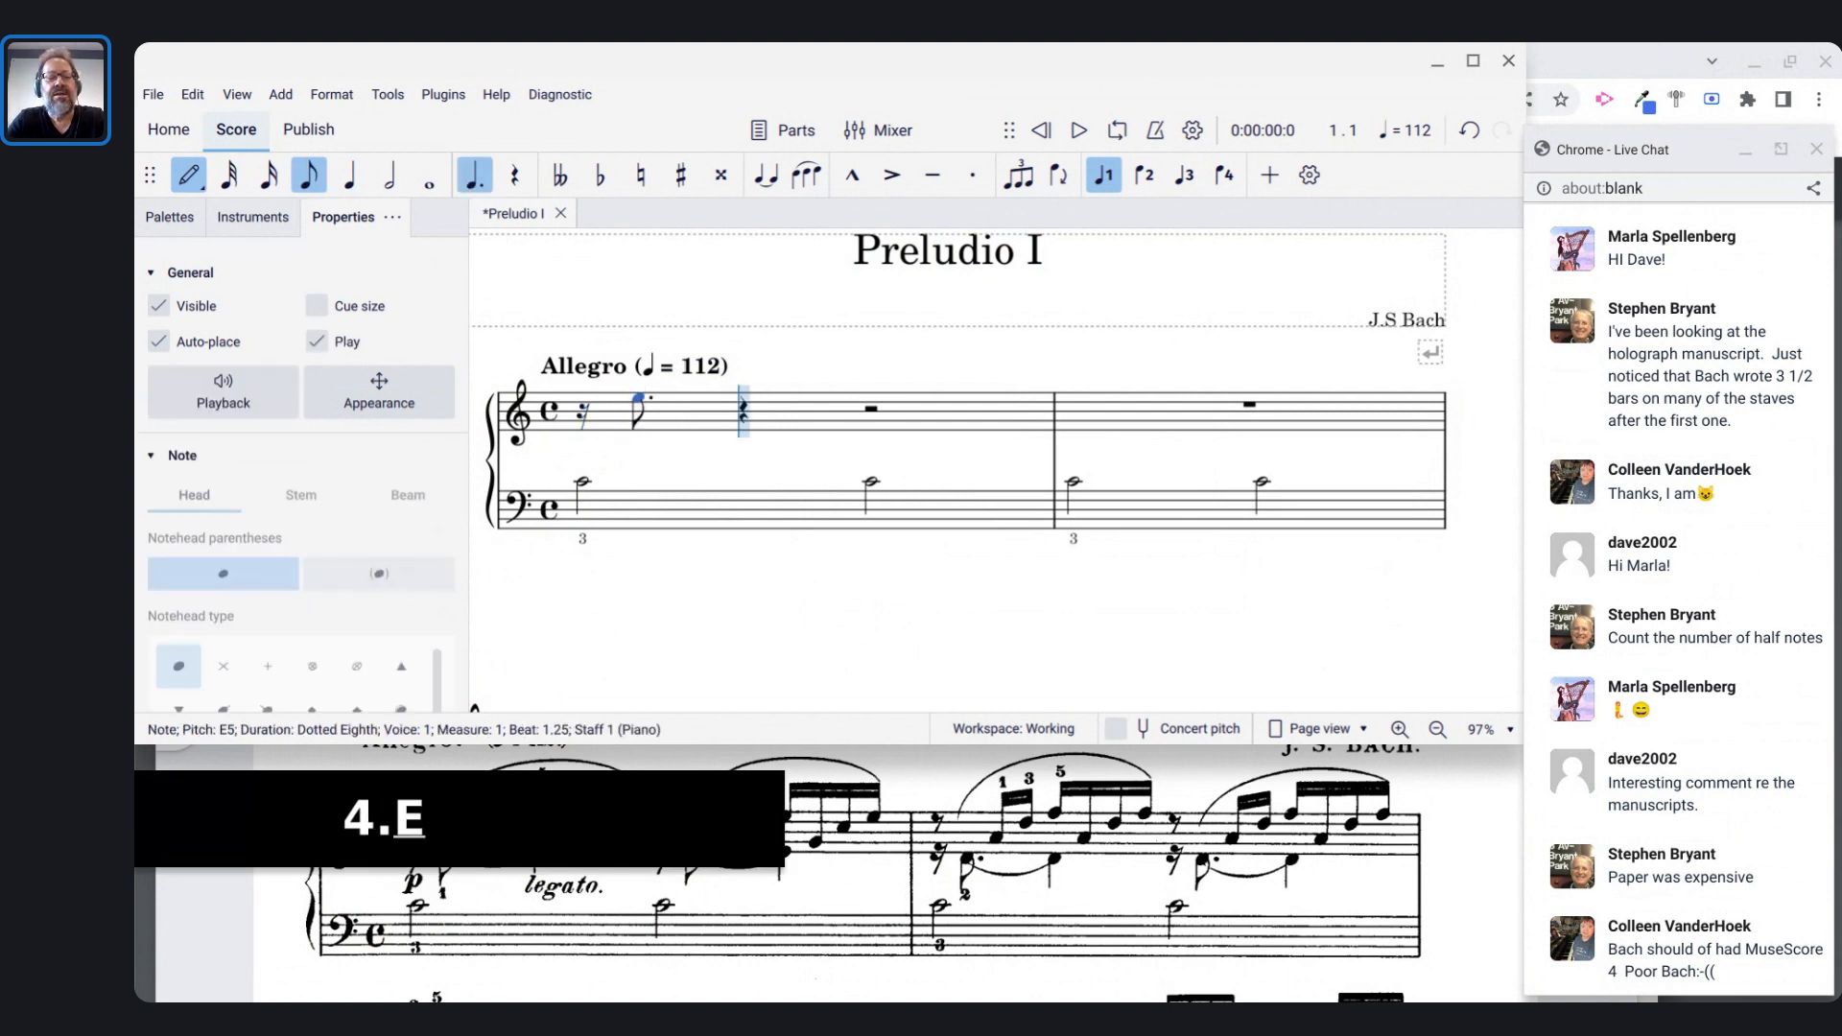
pyautogui.hotkey('ctrl', 'Down')
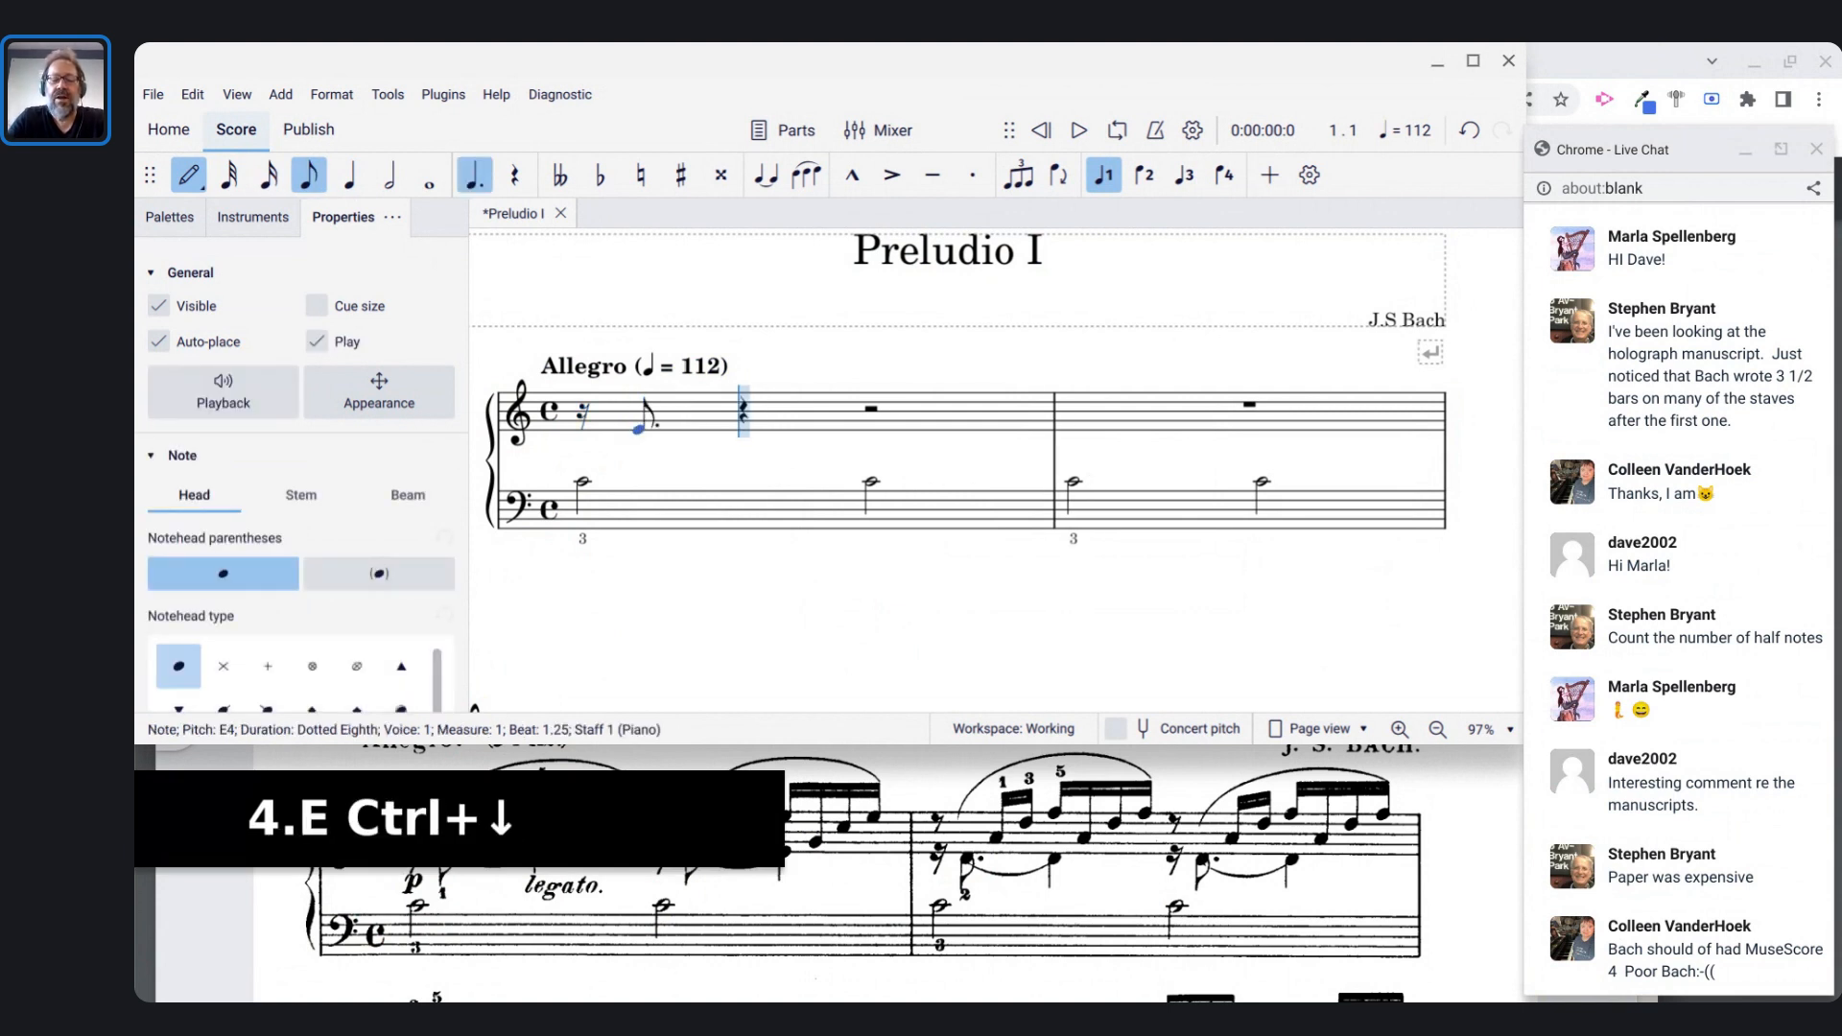
pyautogui.press('XF86AudioLowerVolume')
pyautogui.press('XF86AudioLowerVolume')
pyautogui.press('XF86AudioLowerVolume')
pyautogui.press('XF86AudioLowerVolume')
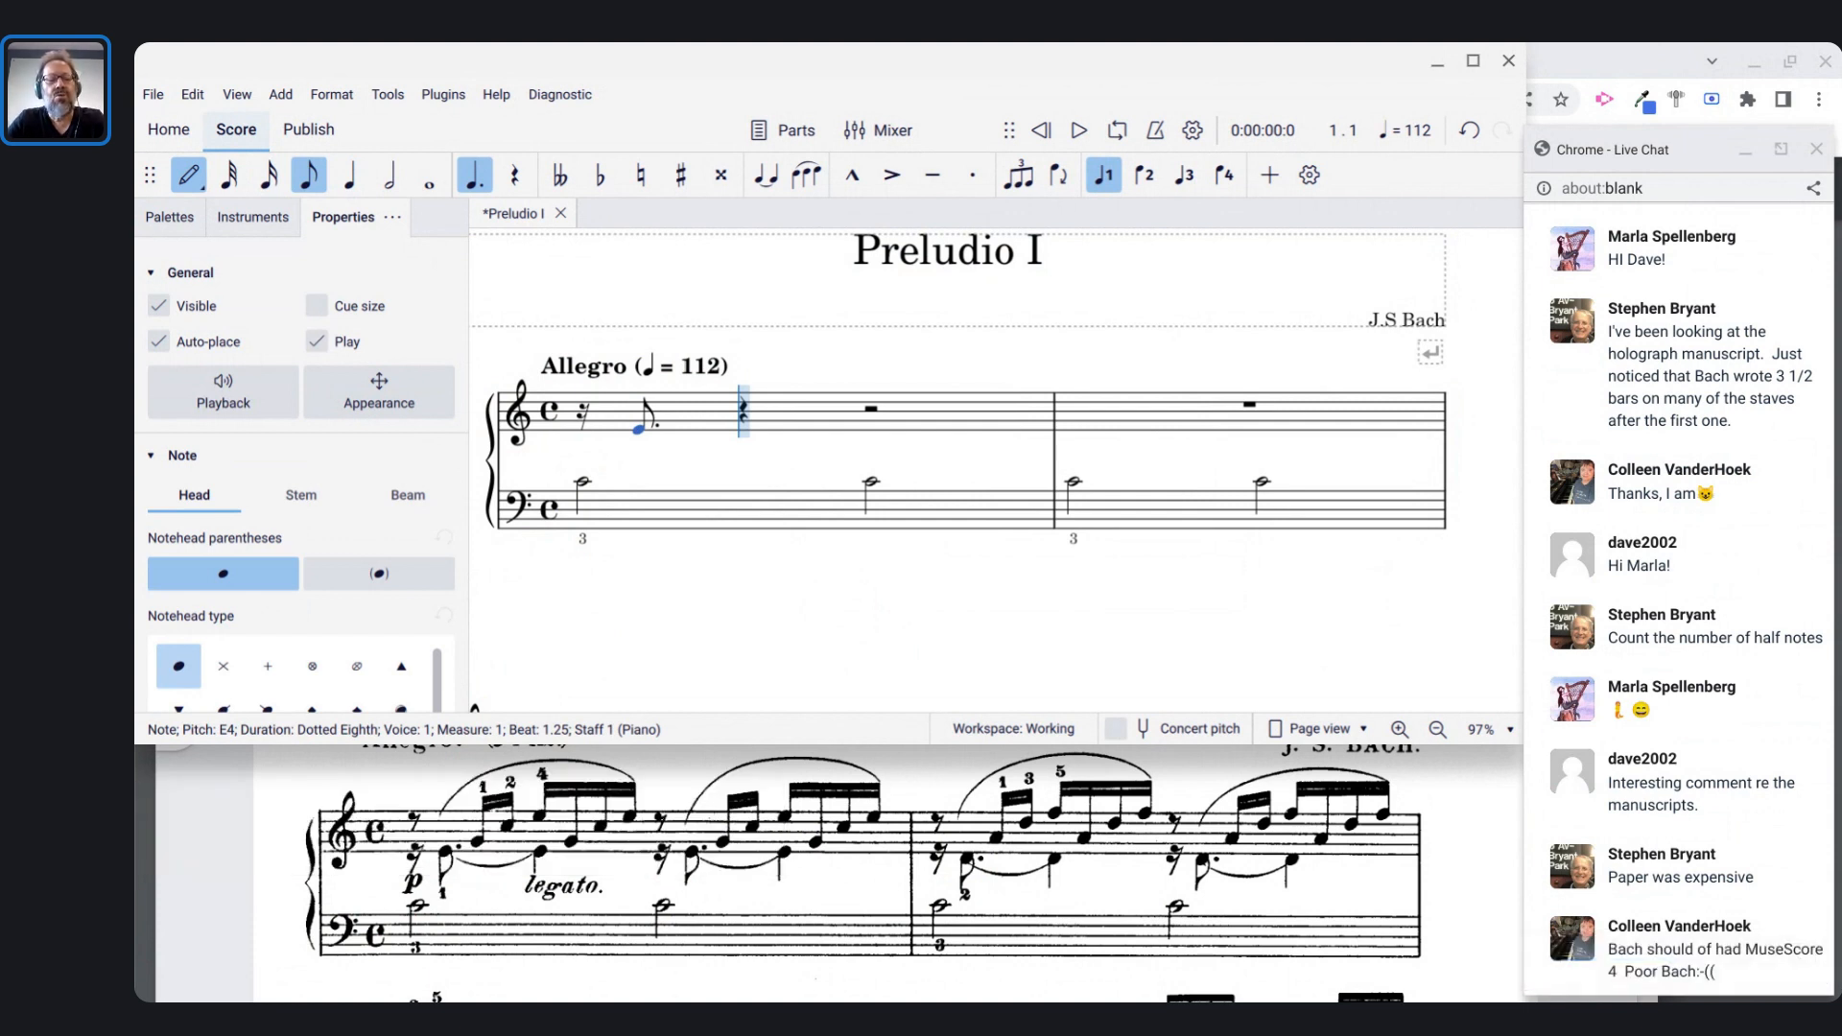
pyautogui.press('5')
pyautogui.press('t')
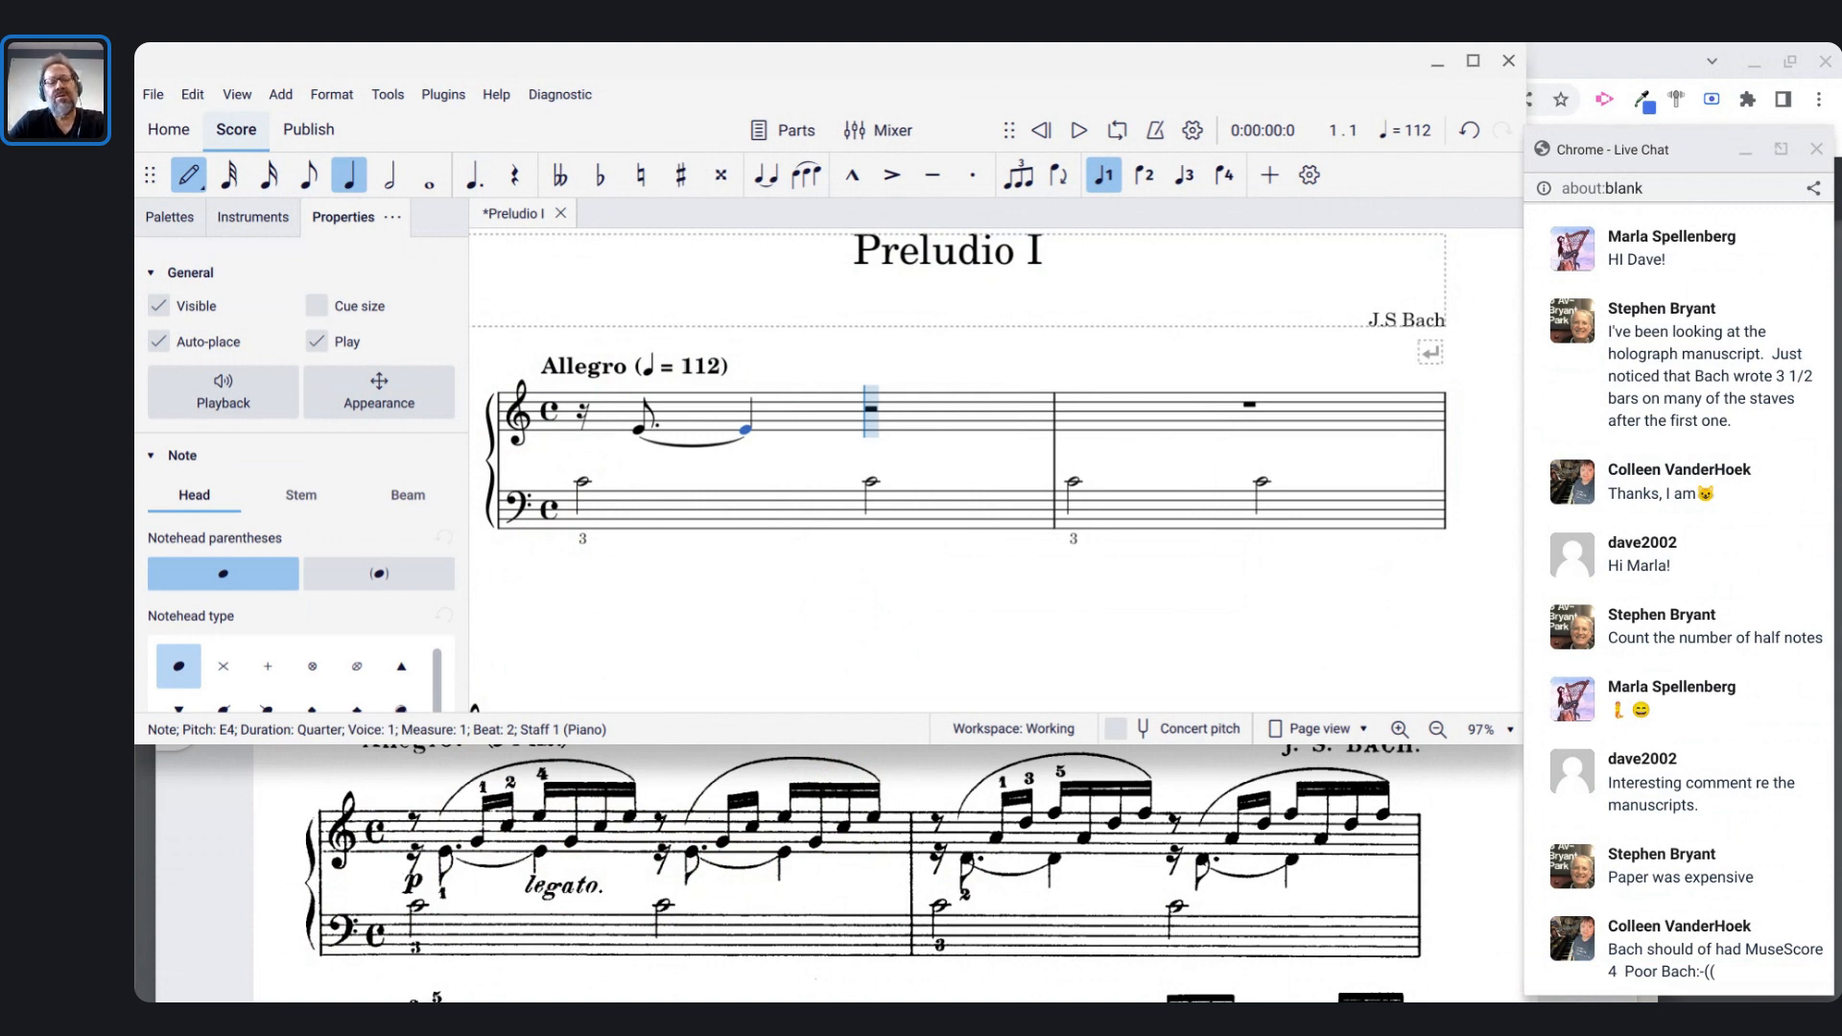
pyautogui.press('Escape')
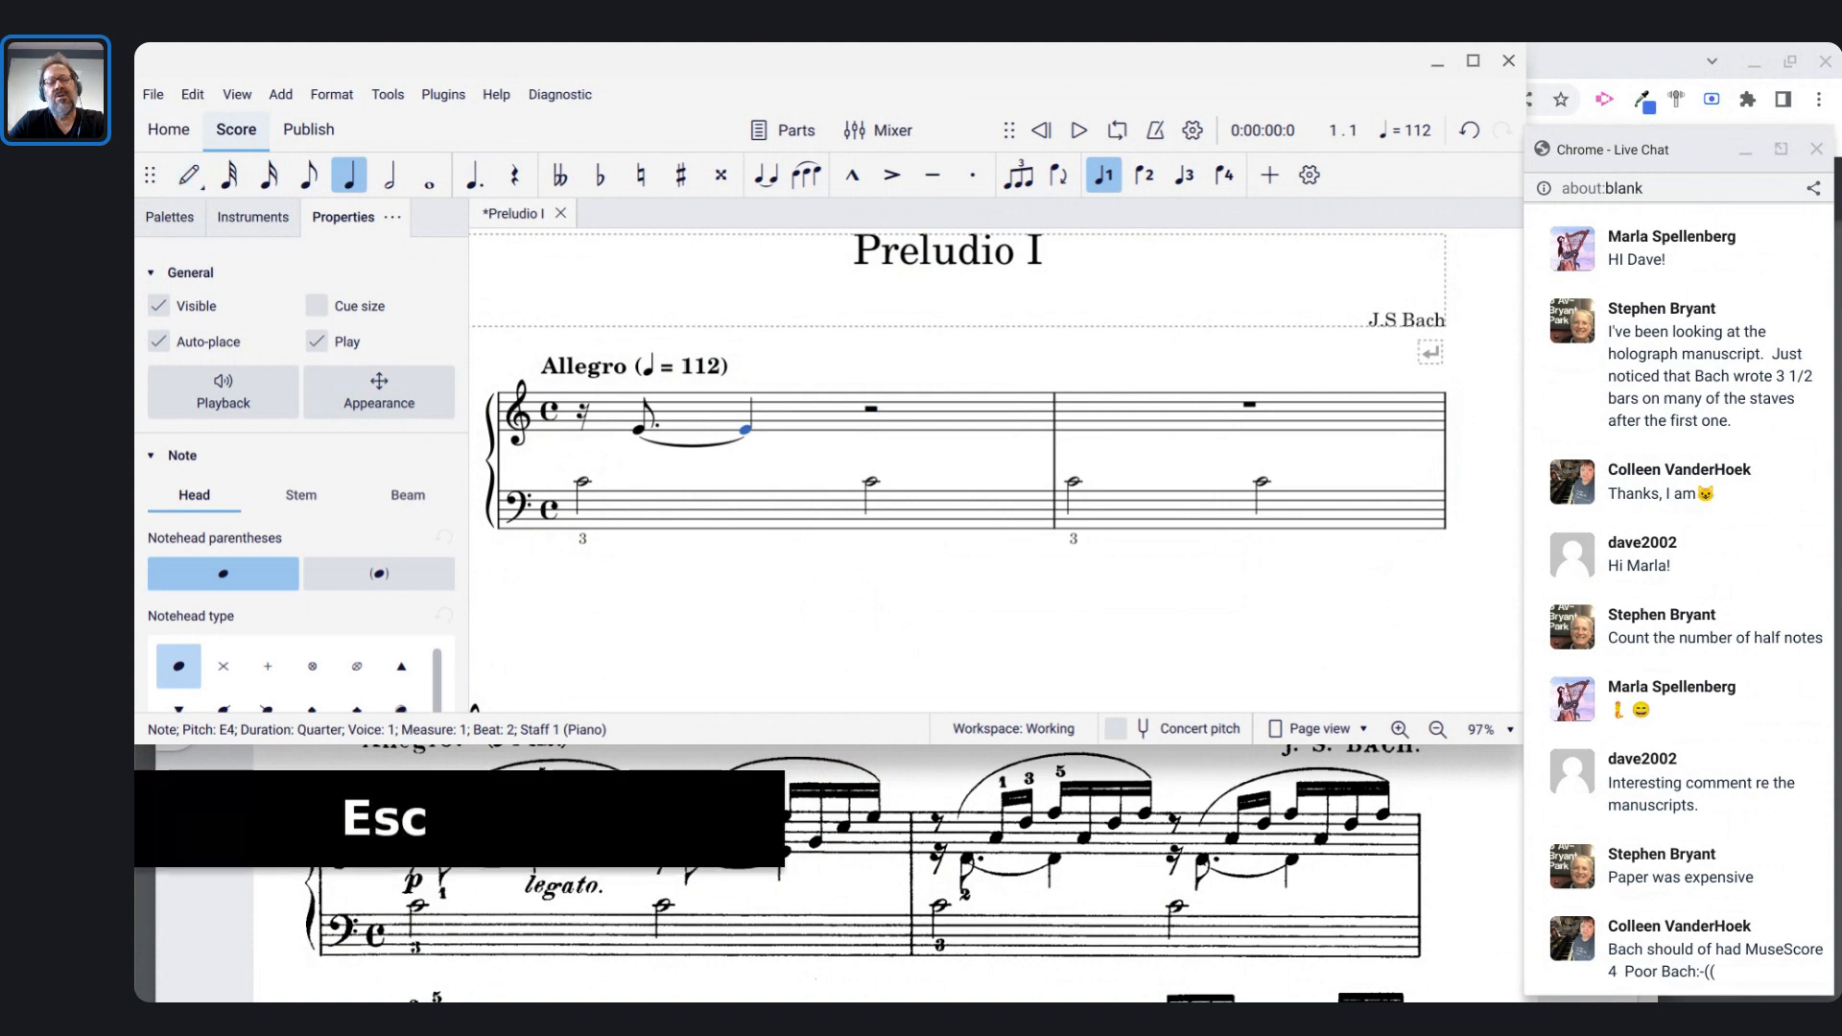
# - Move the notes in measure 1's treble staff to voice 2, and look at the commands for exchanging voices
pyautogui.click(793, 418)
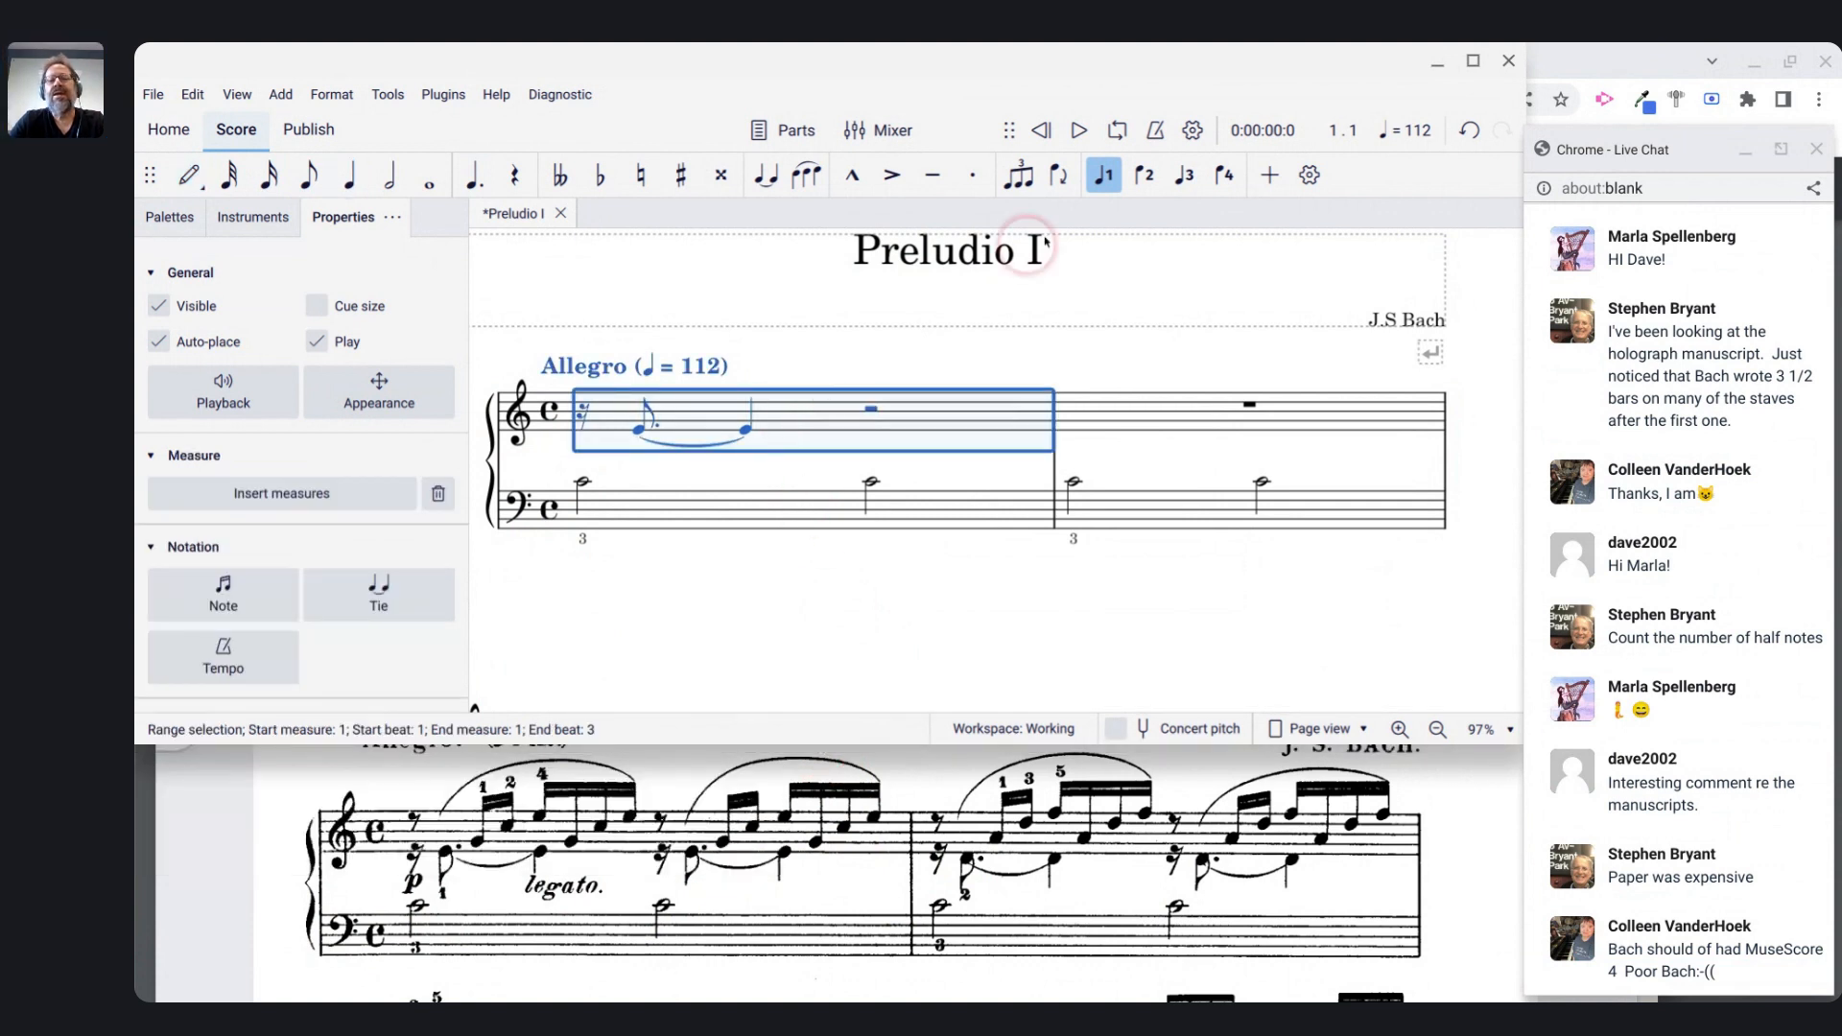
pyautogui.click(1145, 174)
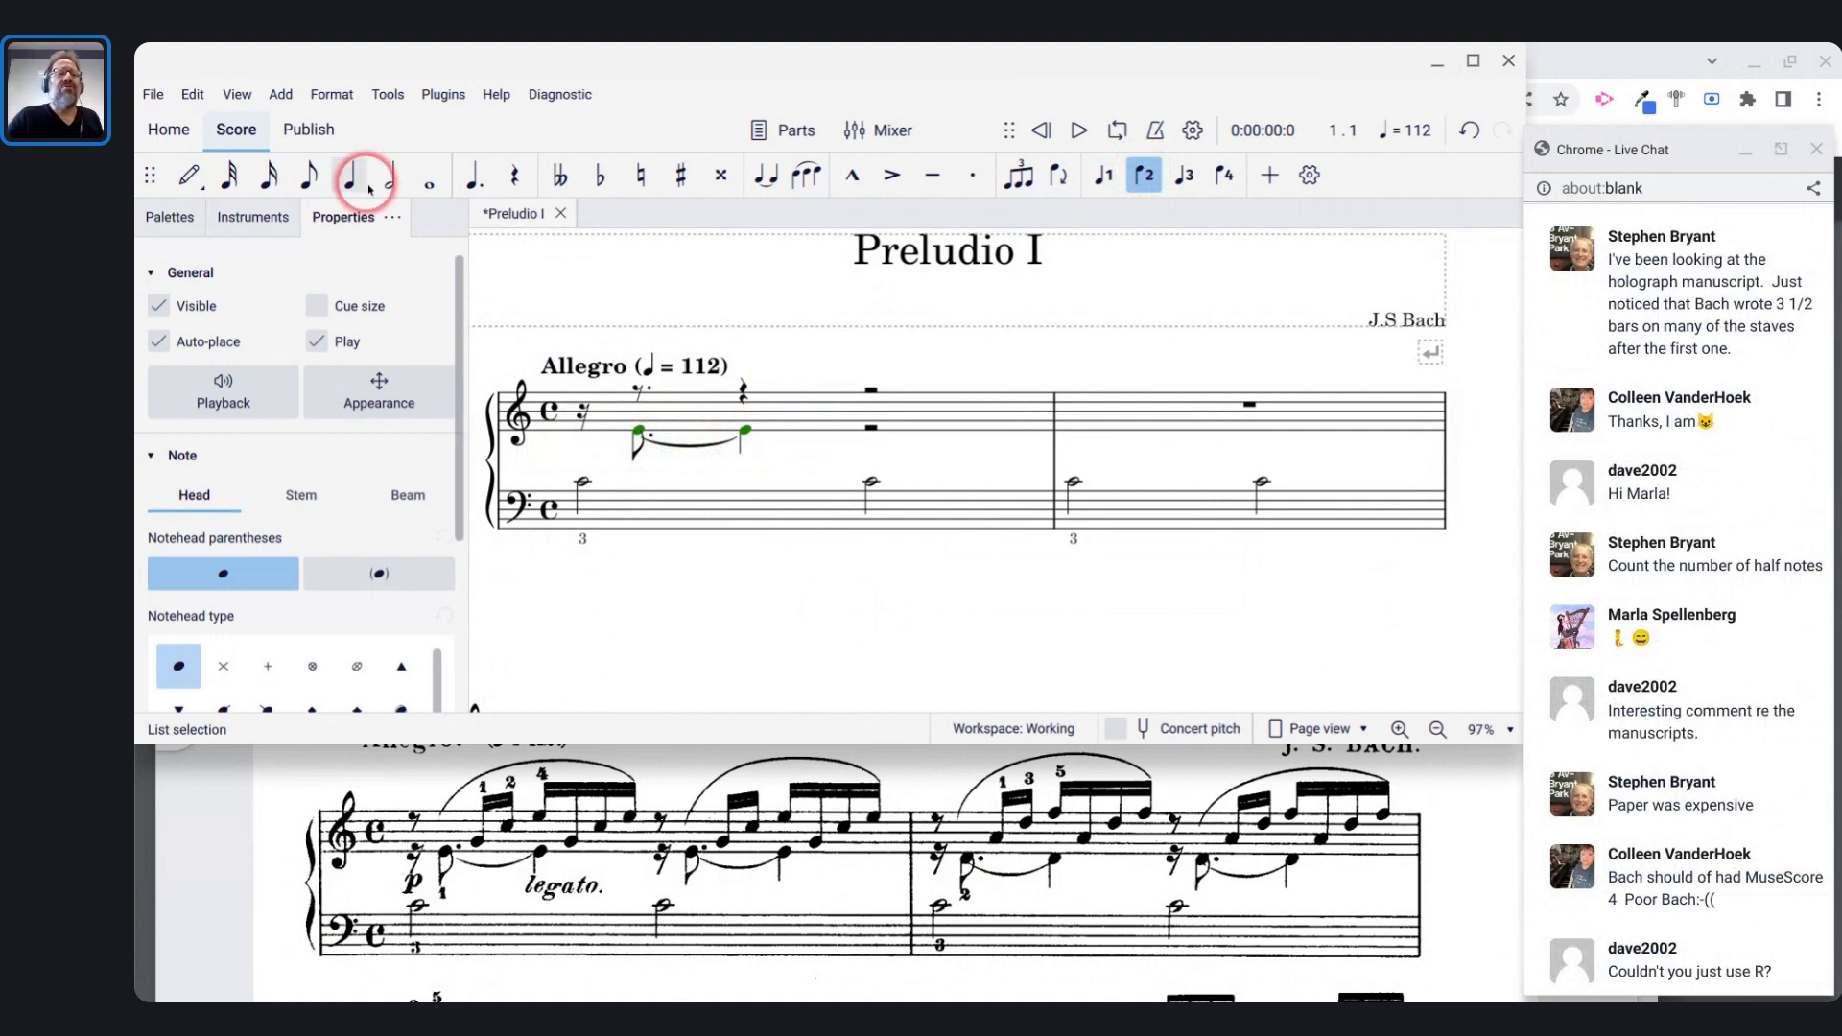
pyautogui.click(387, 96)
pyautogui.moveTo(389, 279)
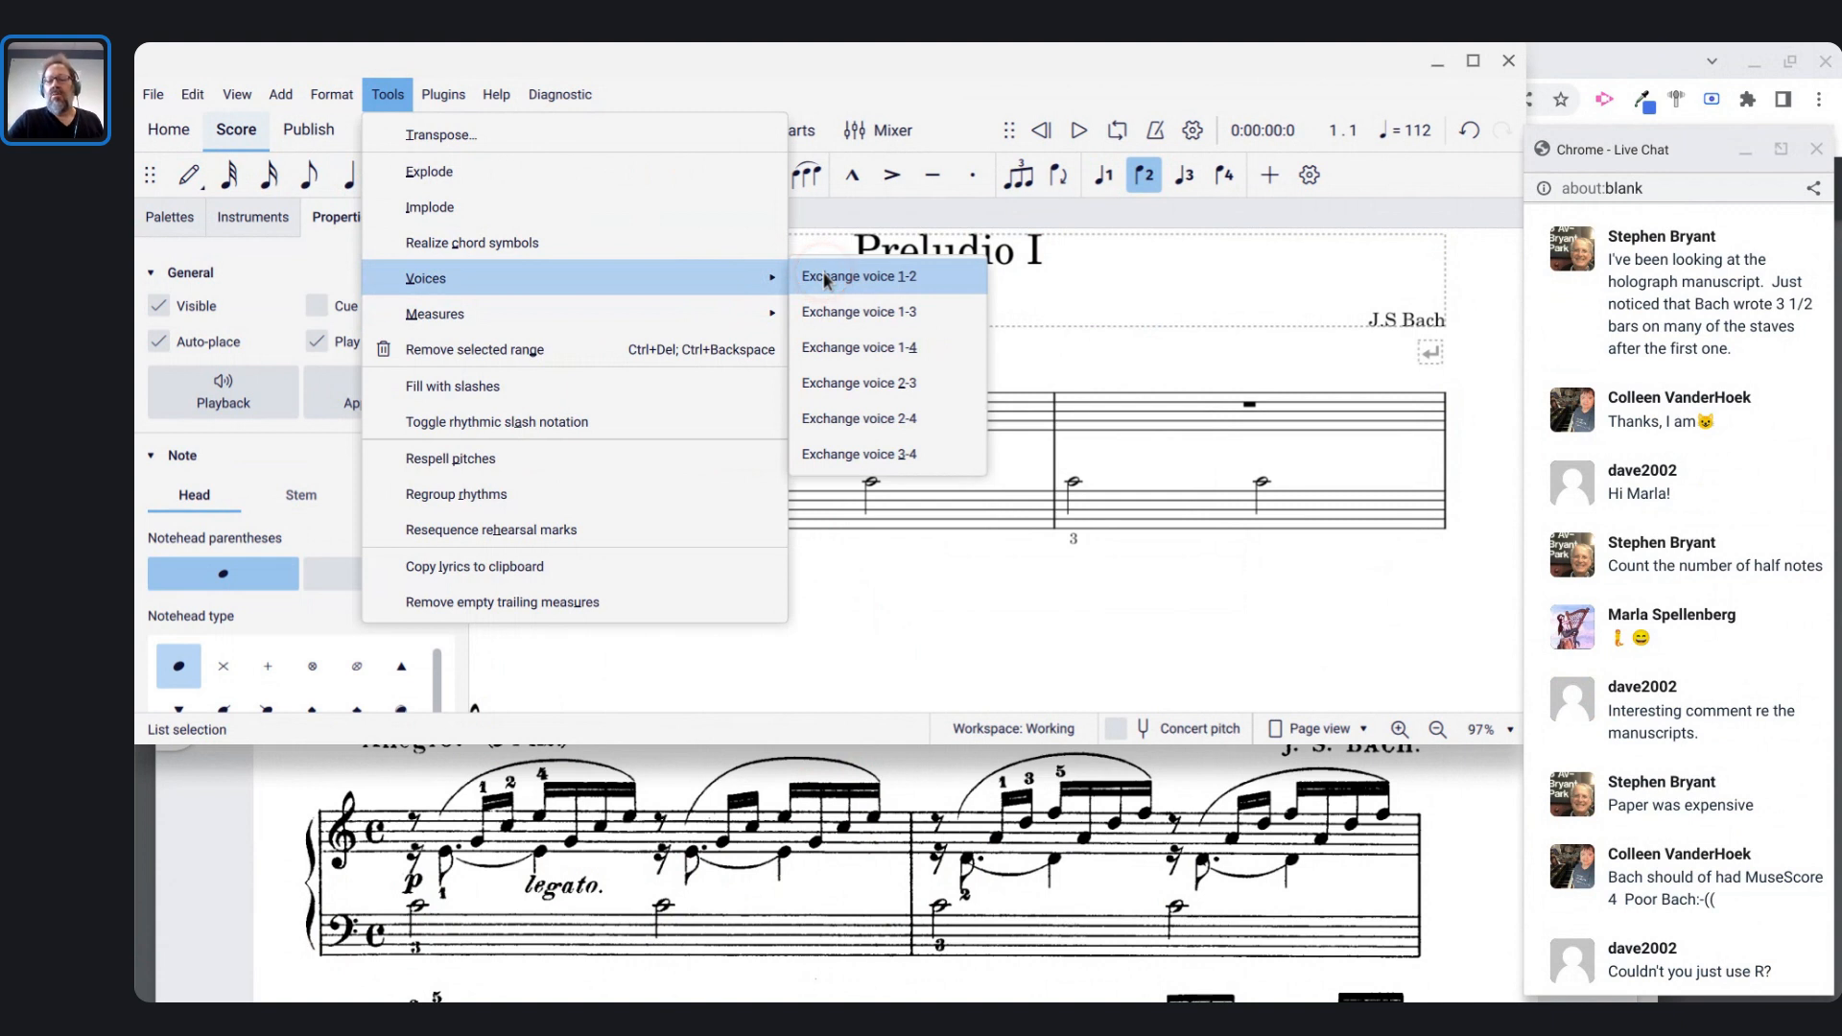
pyautogui.click(859, 276)
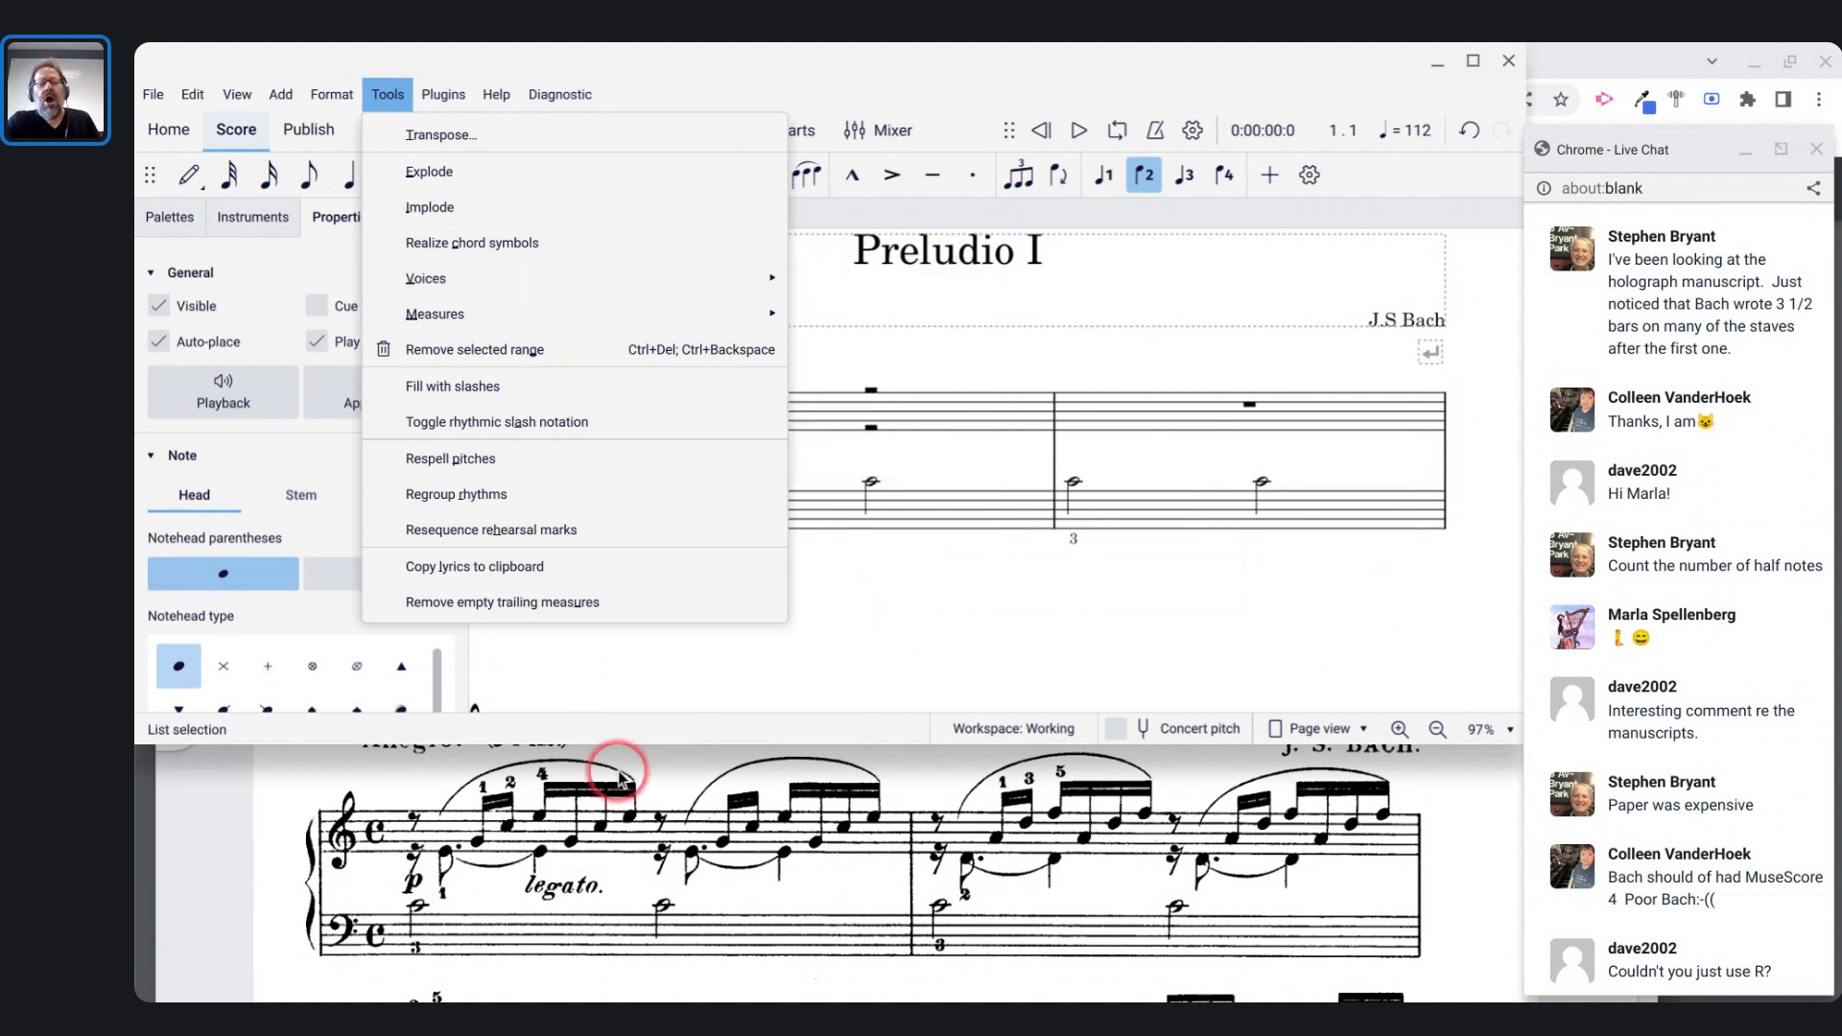
pyautogui.click(650, 784)
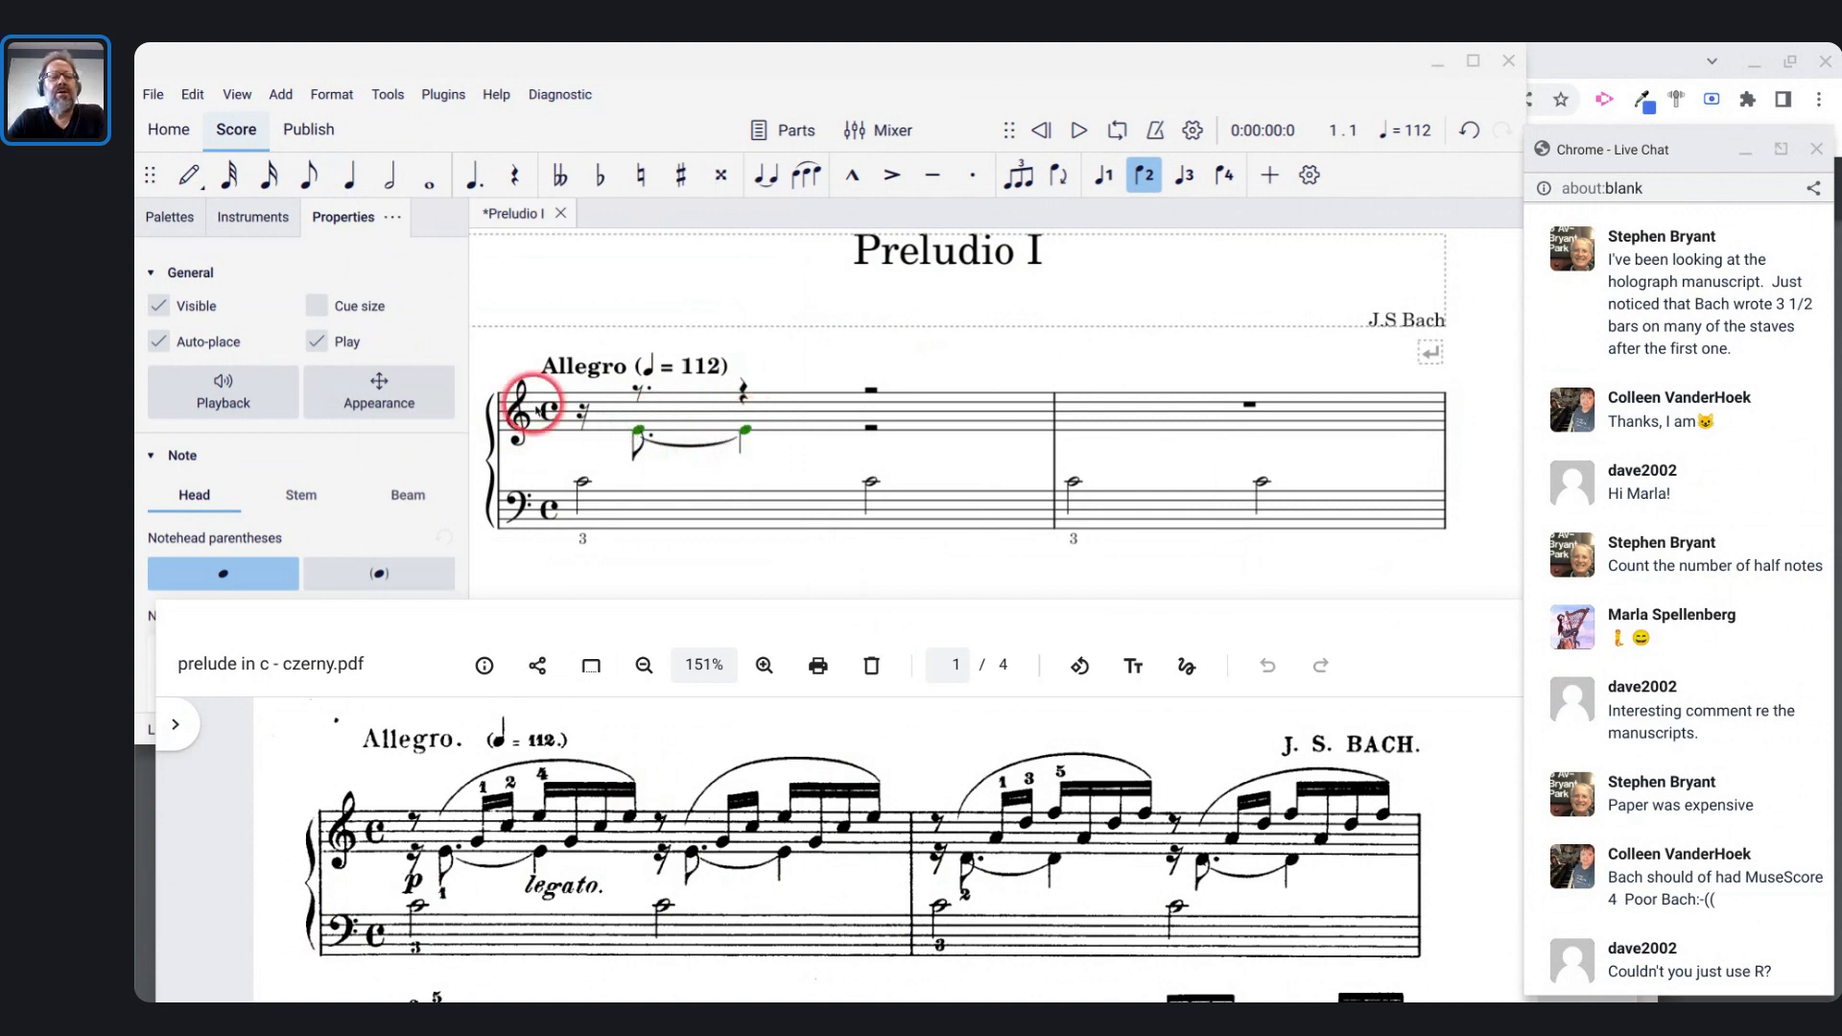
# - Try an eighth rest in voice 1 at the start of measure 1, undo it, and clear that measure's treble staff
pyautogui.click(599, 429)
pyautogui.press('n')
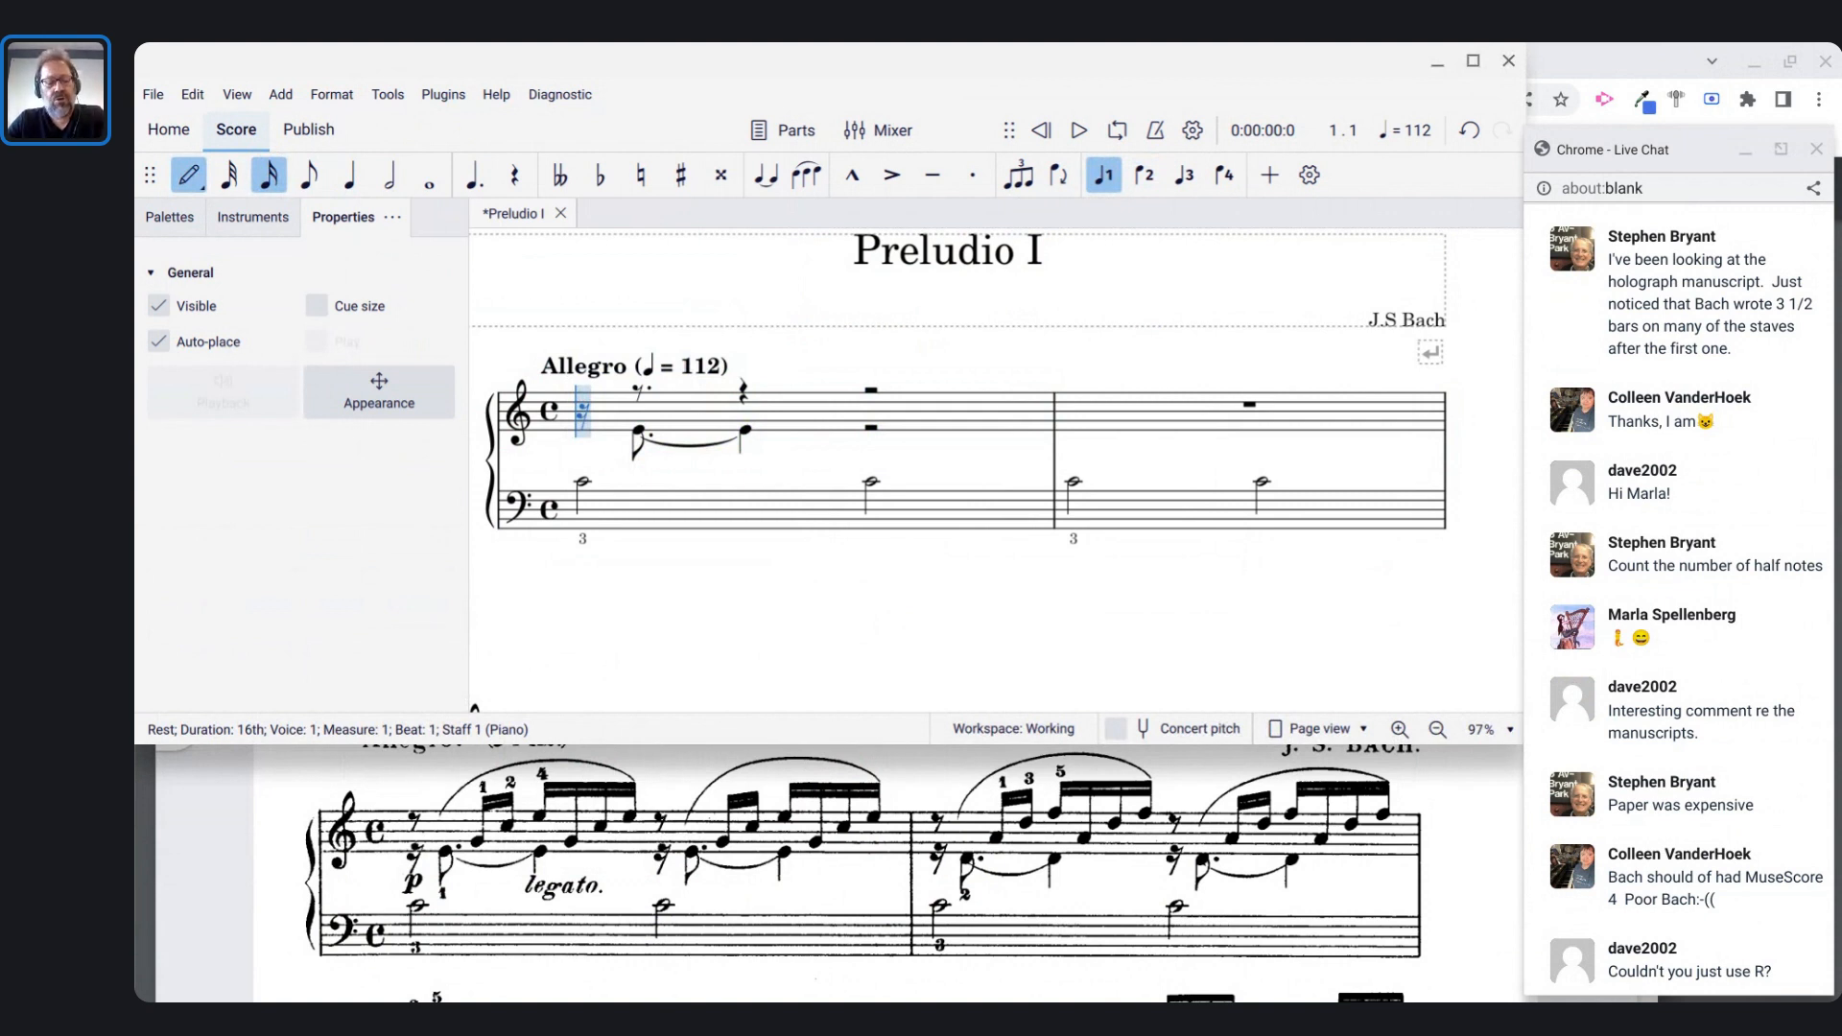
pyautogui.hotkey('ctrl', 'alt', '2')
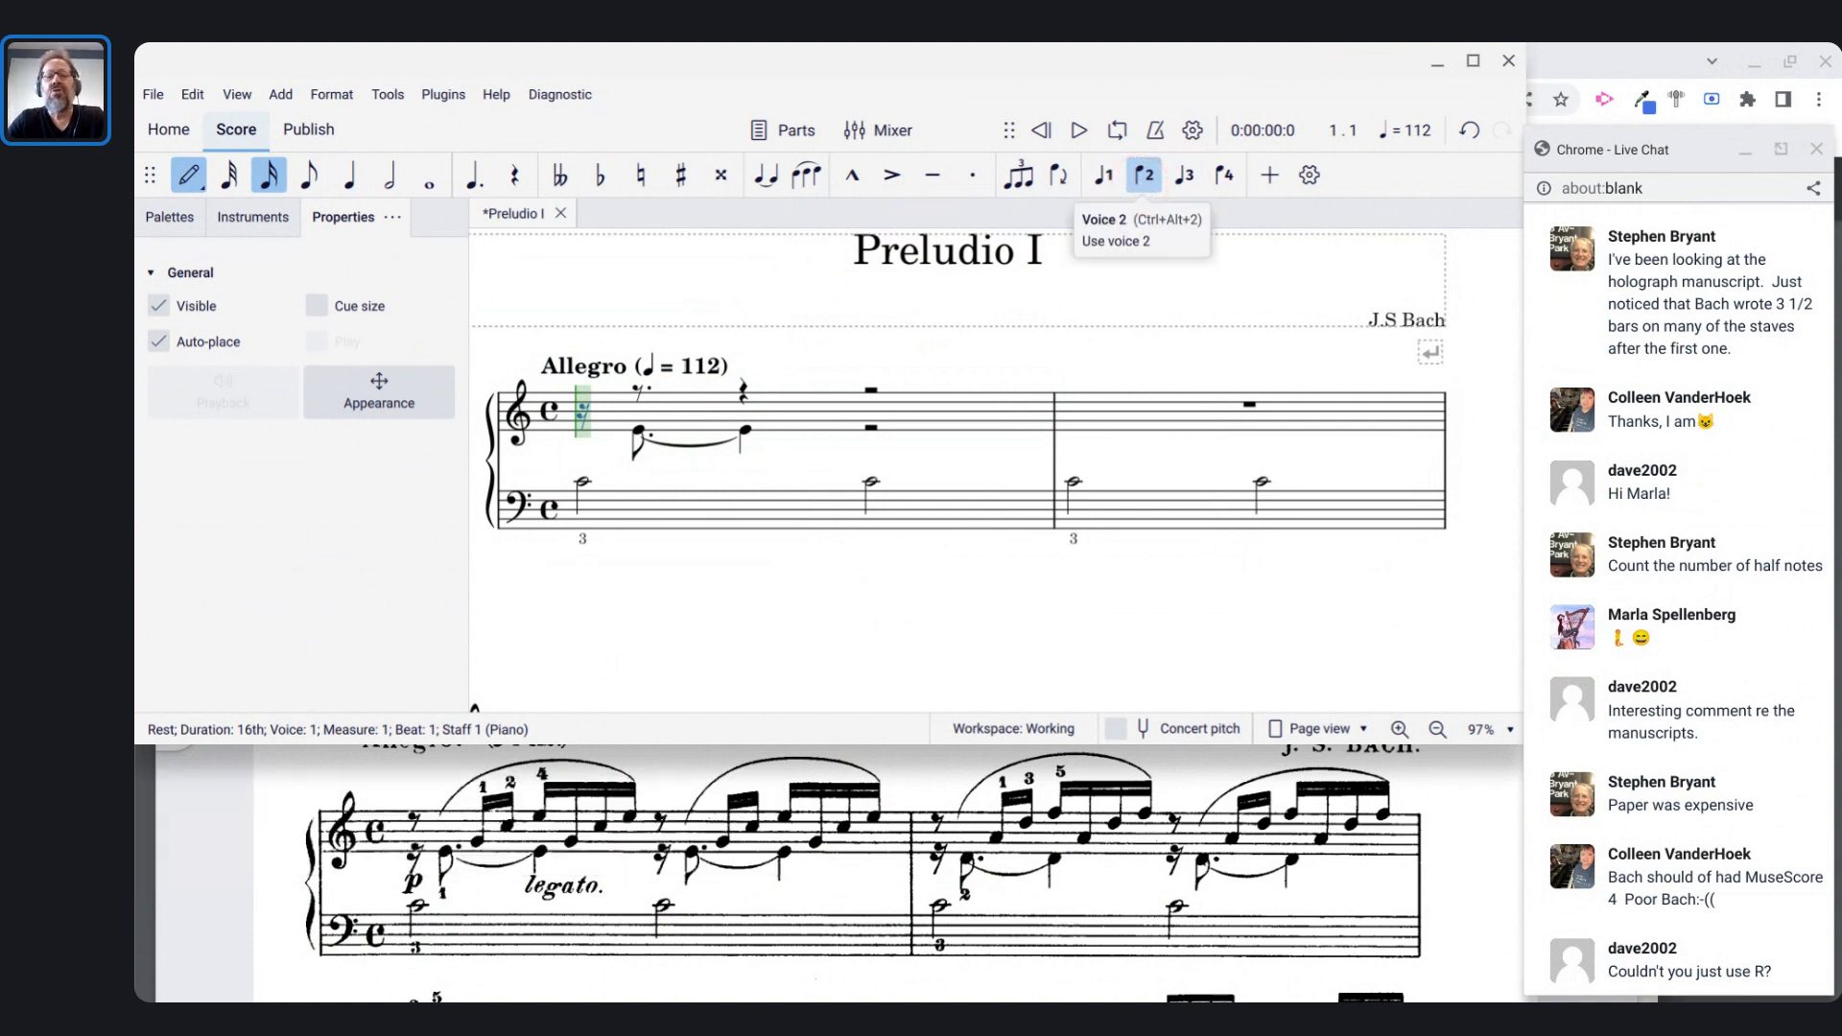
pyautogui.hotkey('ctrl', 'alt', '1')
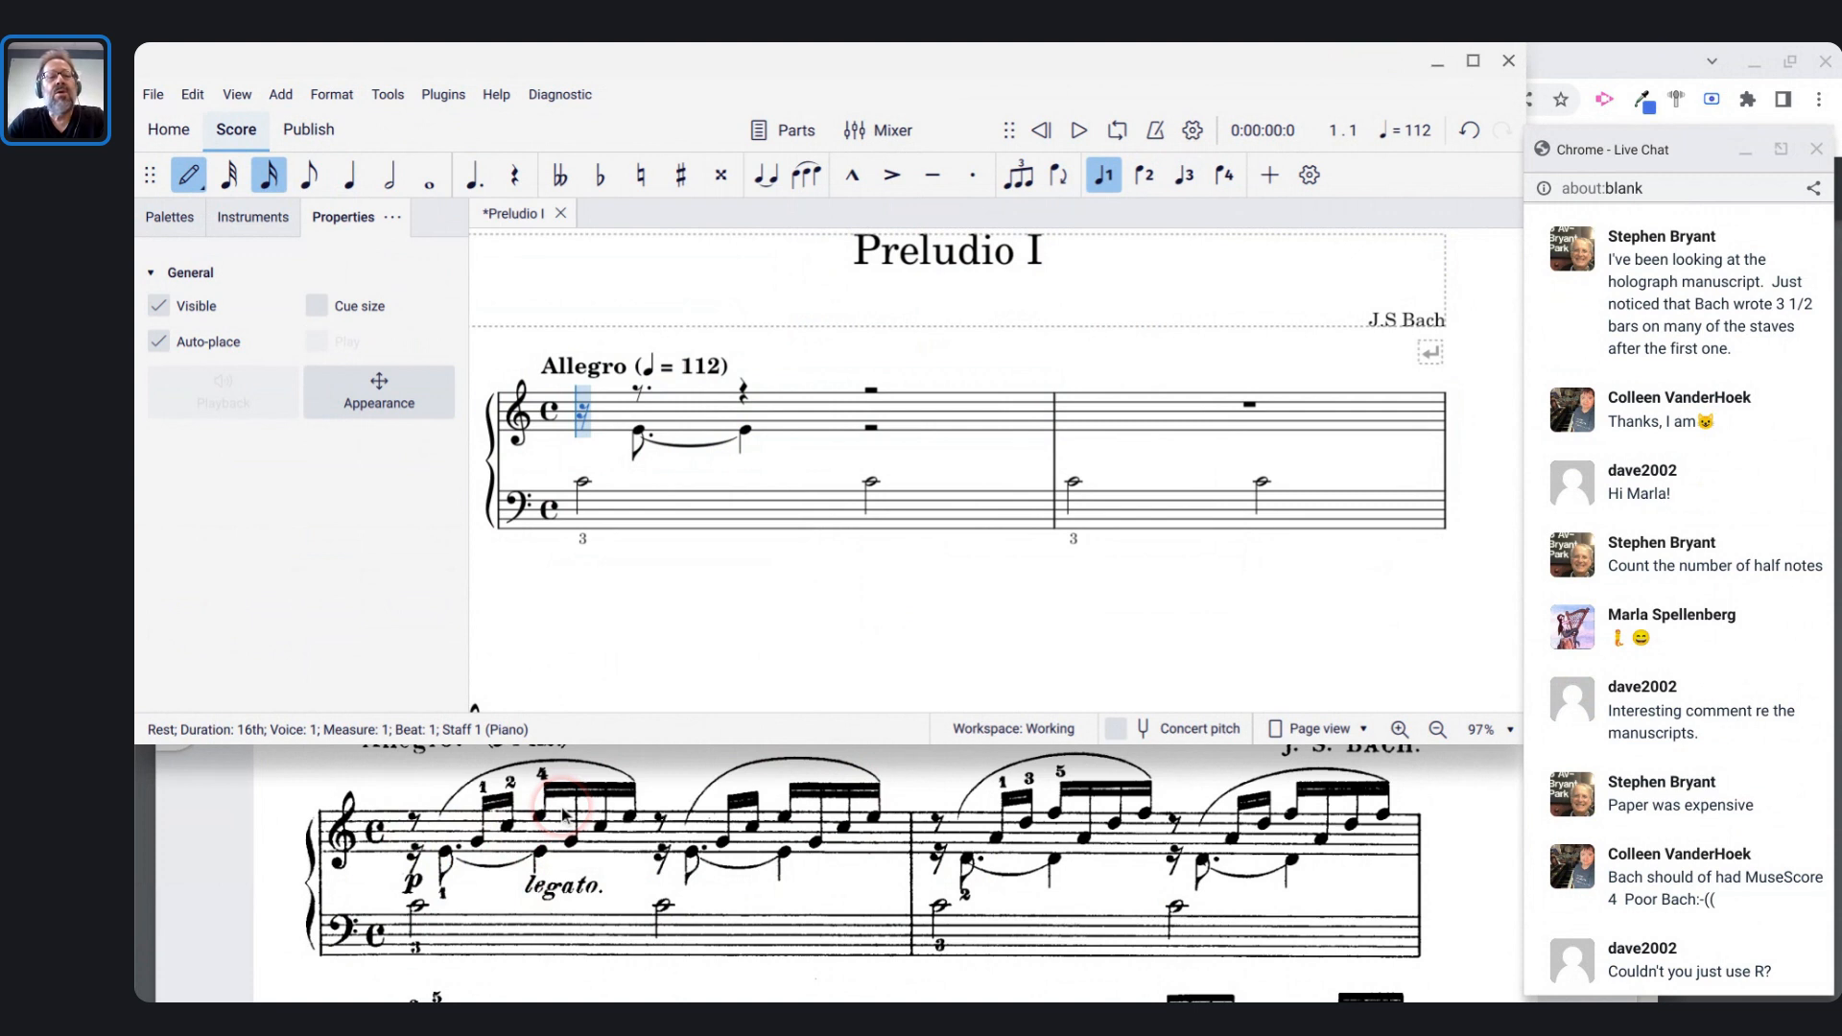
pyautogui.press('4')
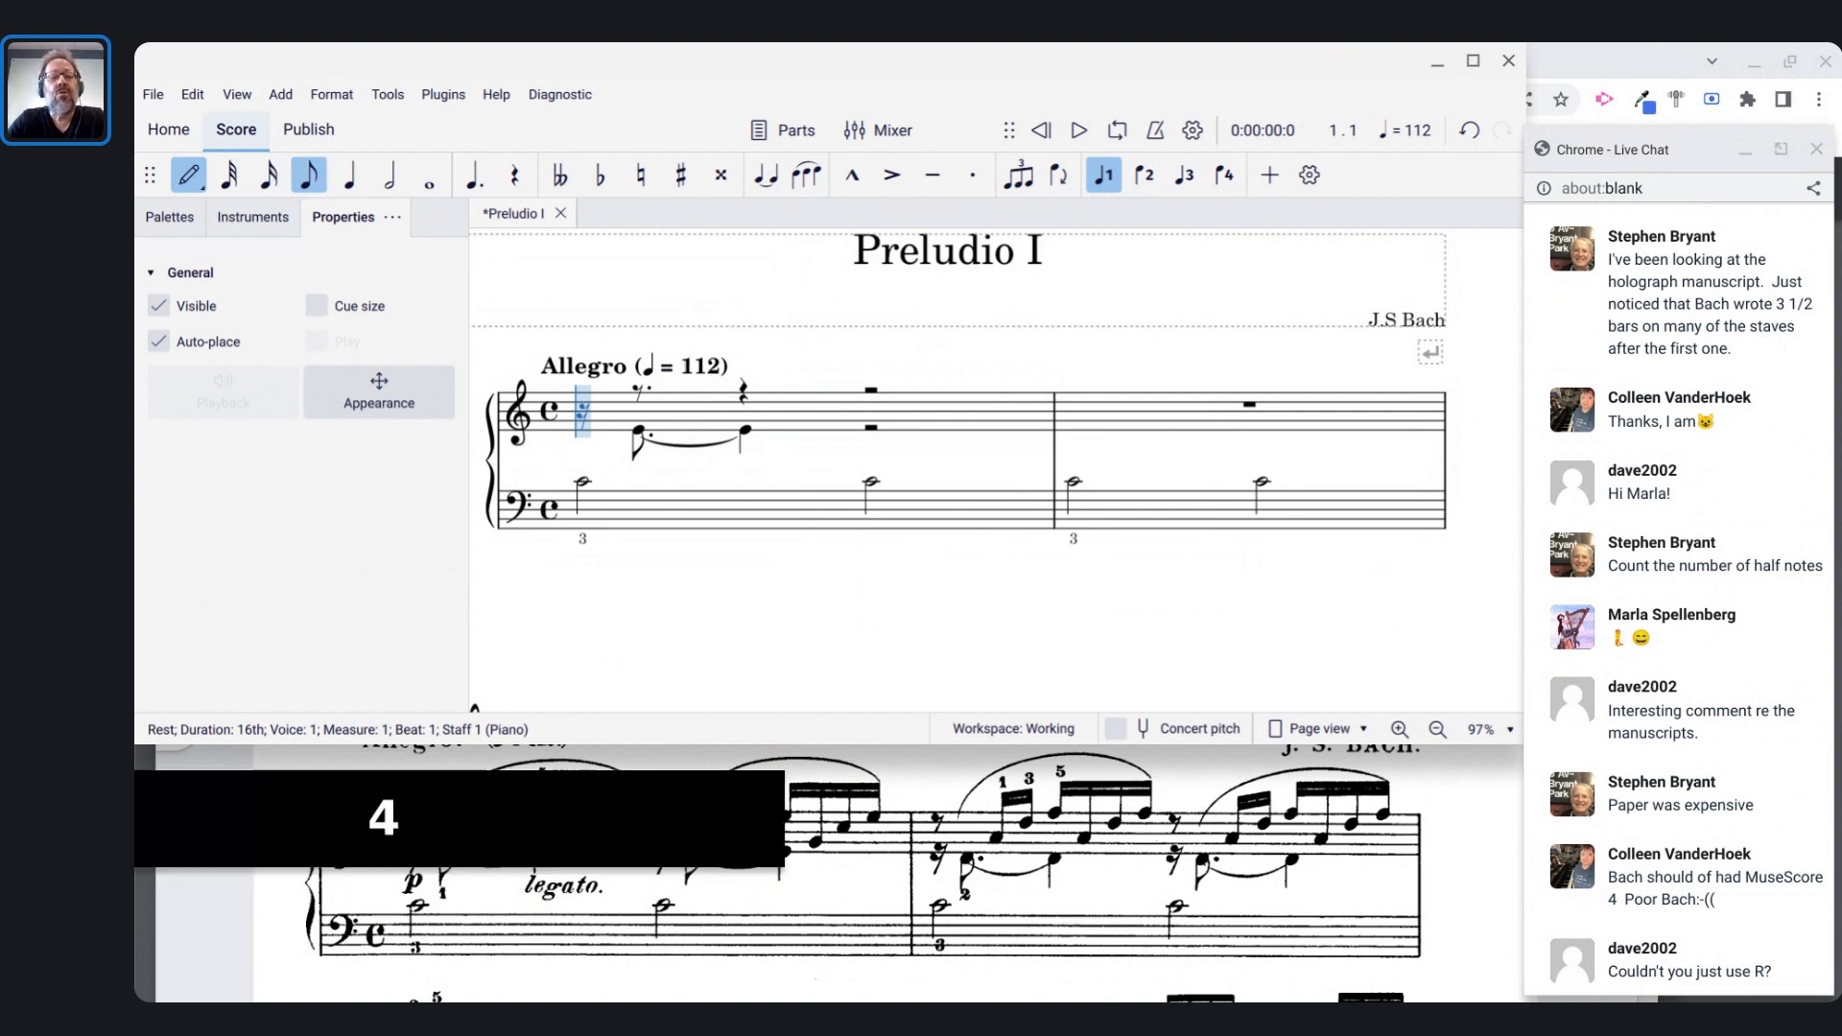
pyautogui.press('0')
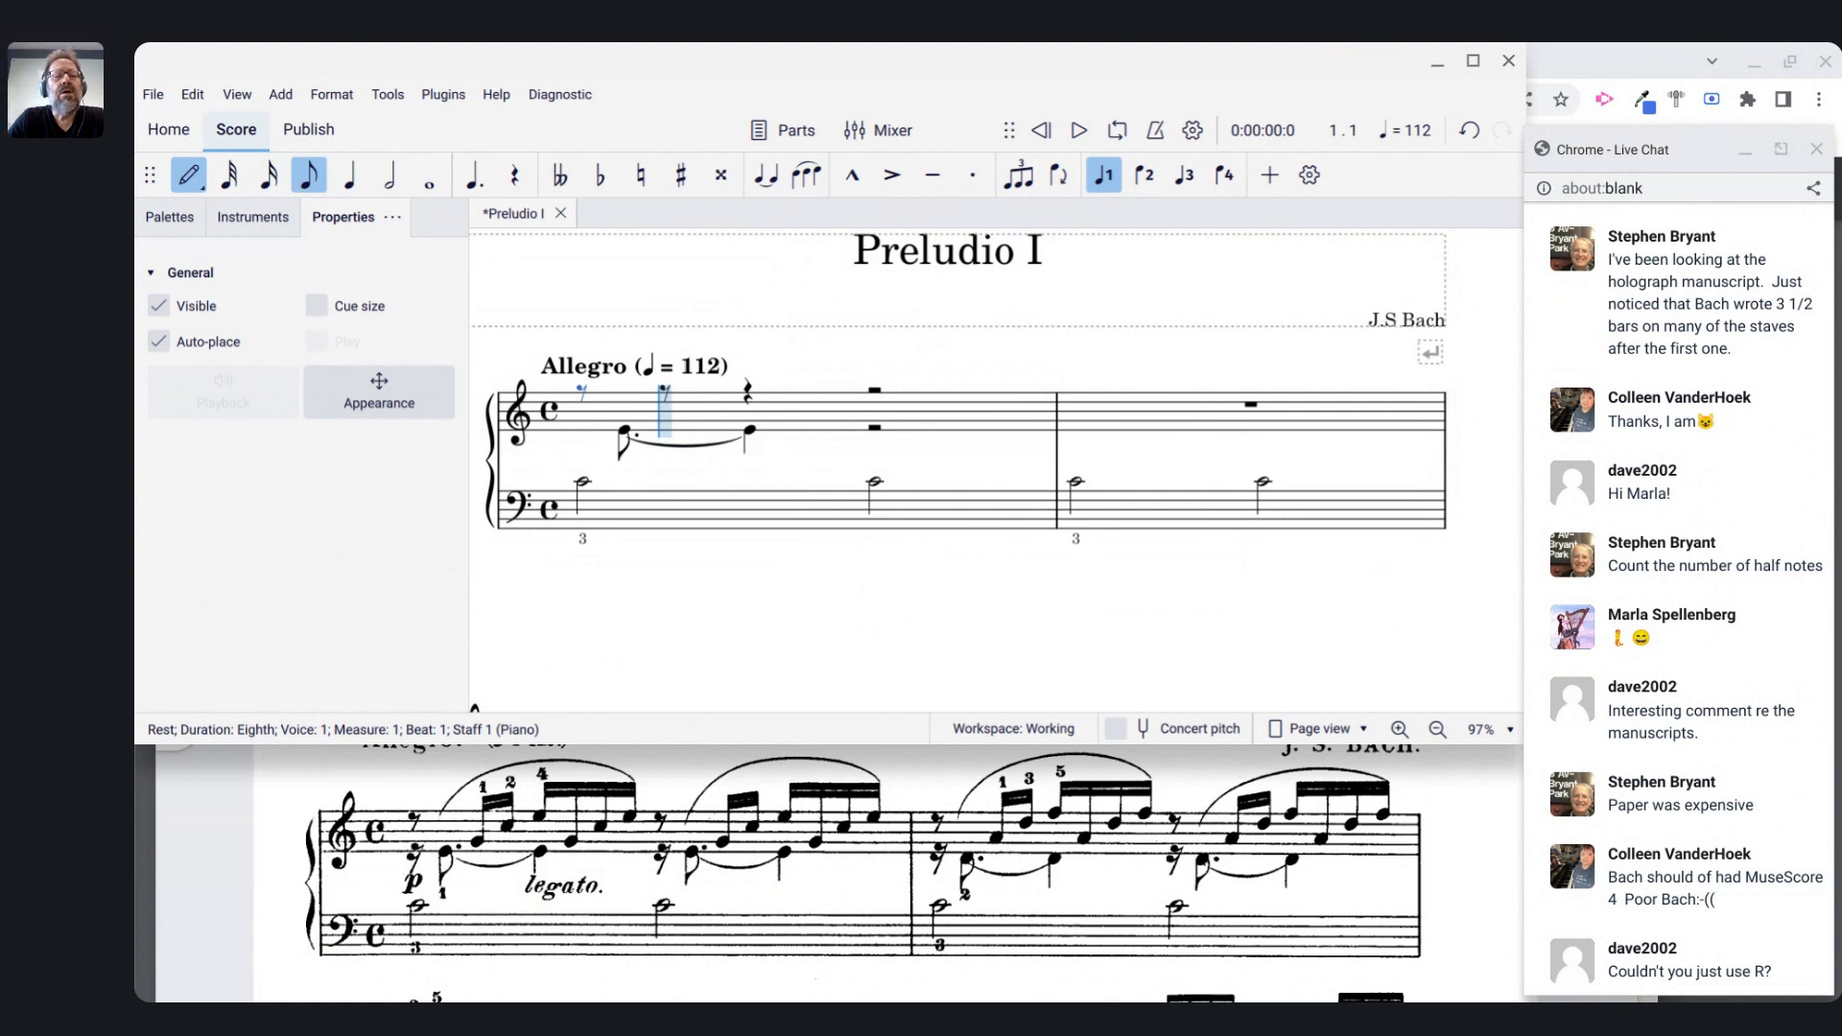
pyautogui.hotkey('ctrl', 'z')
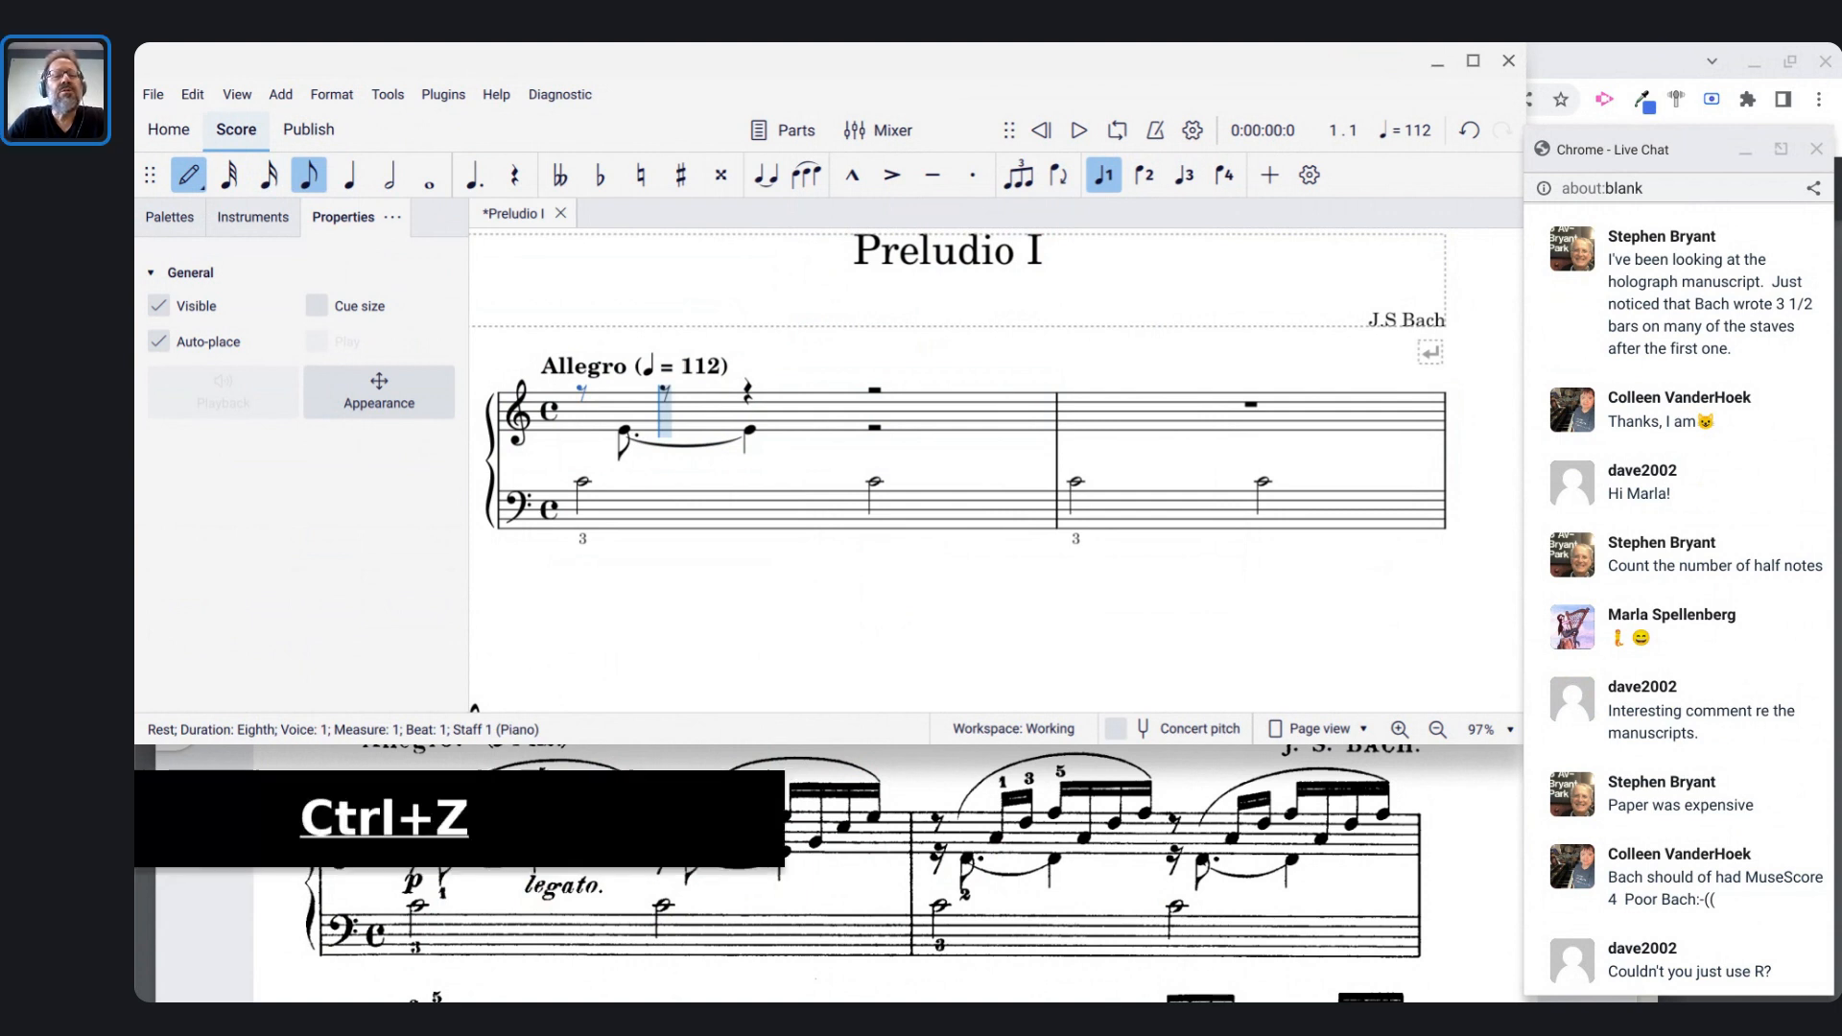
pyautogui.press('Escape')
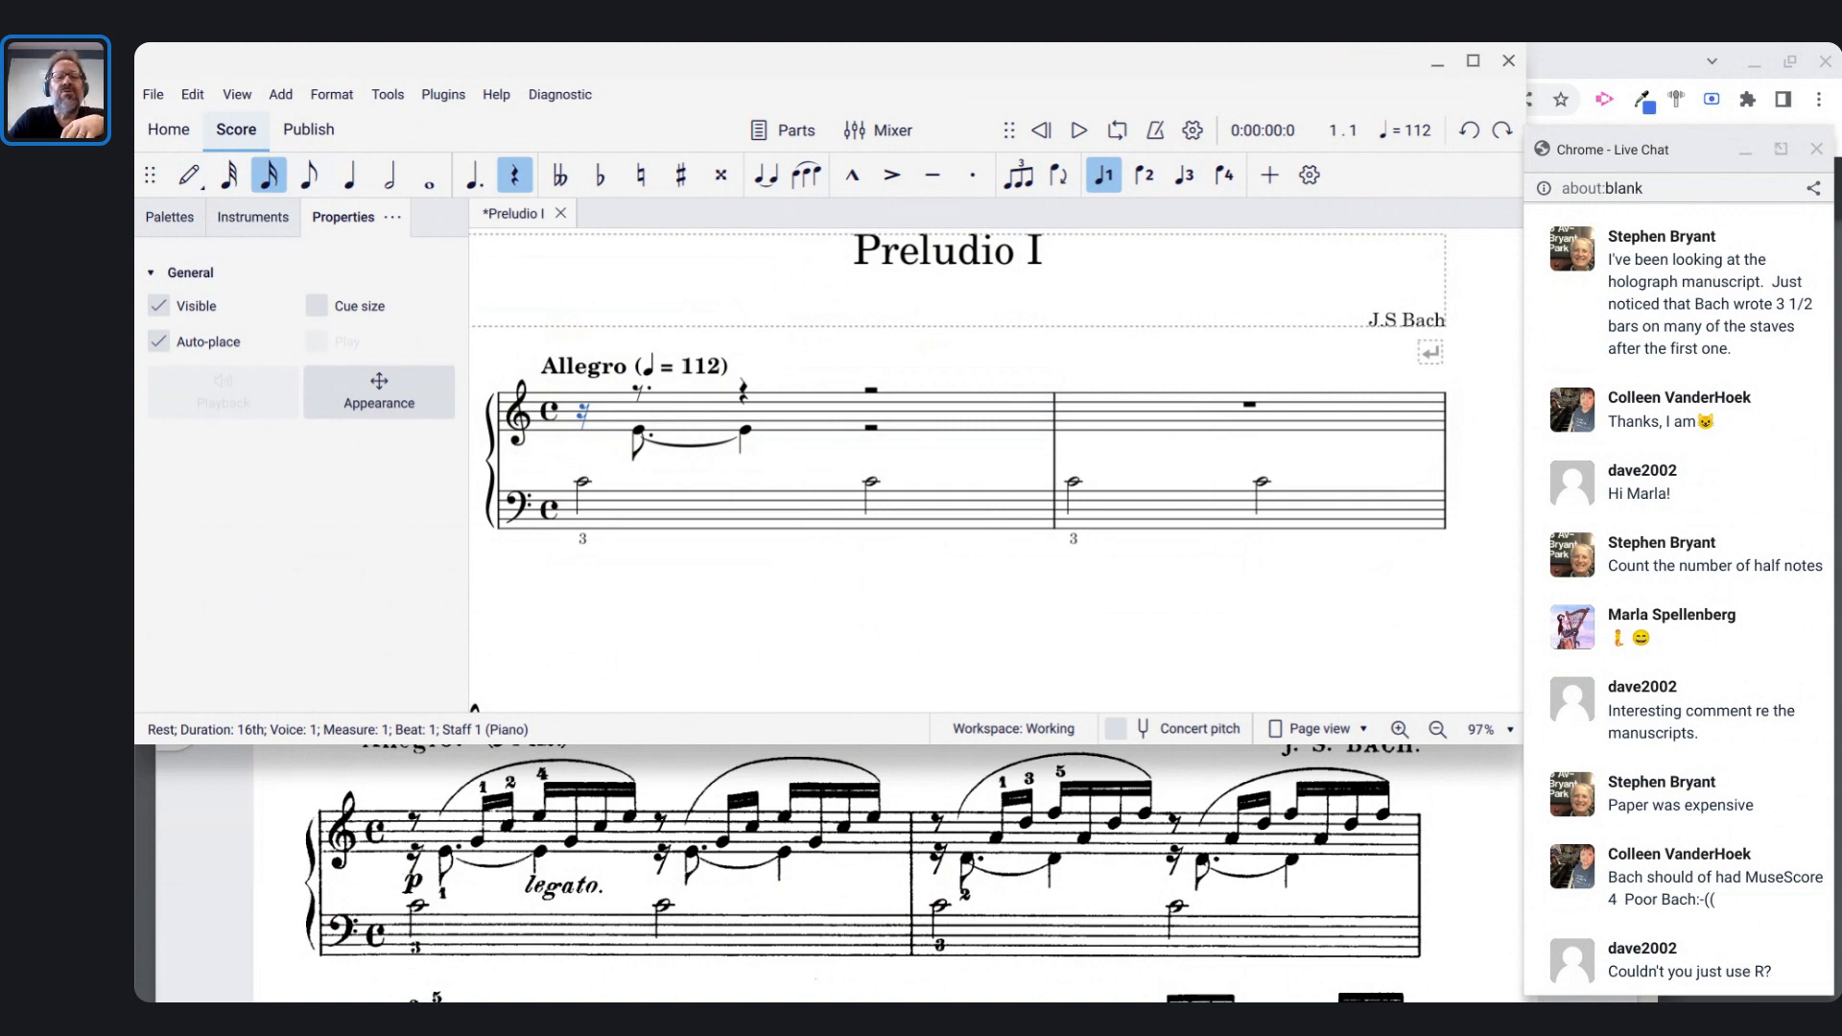
pyautogui.click(828, 416)
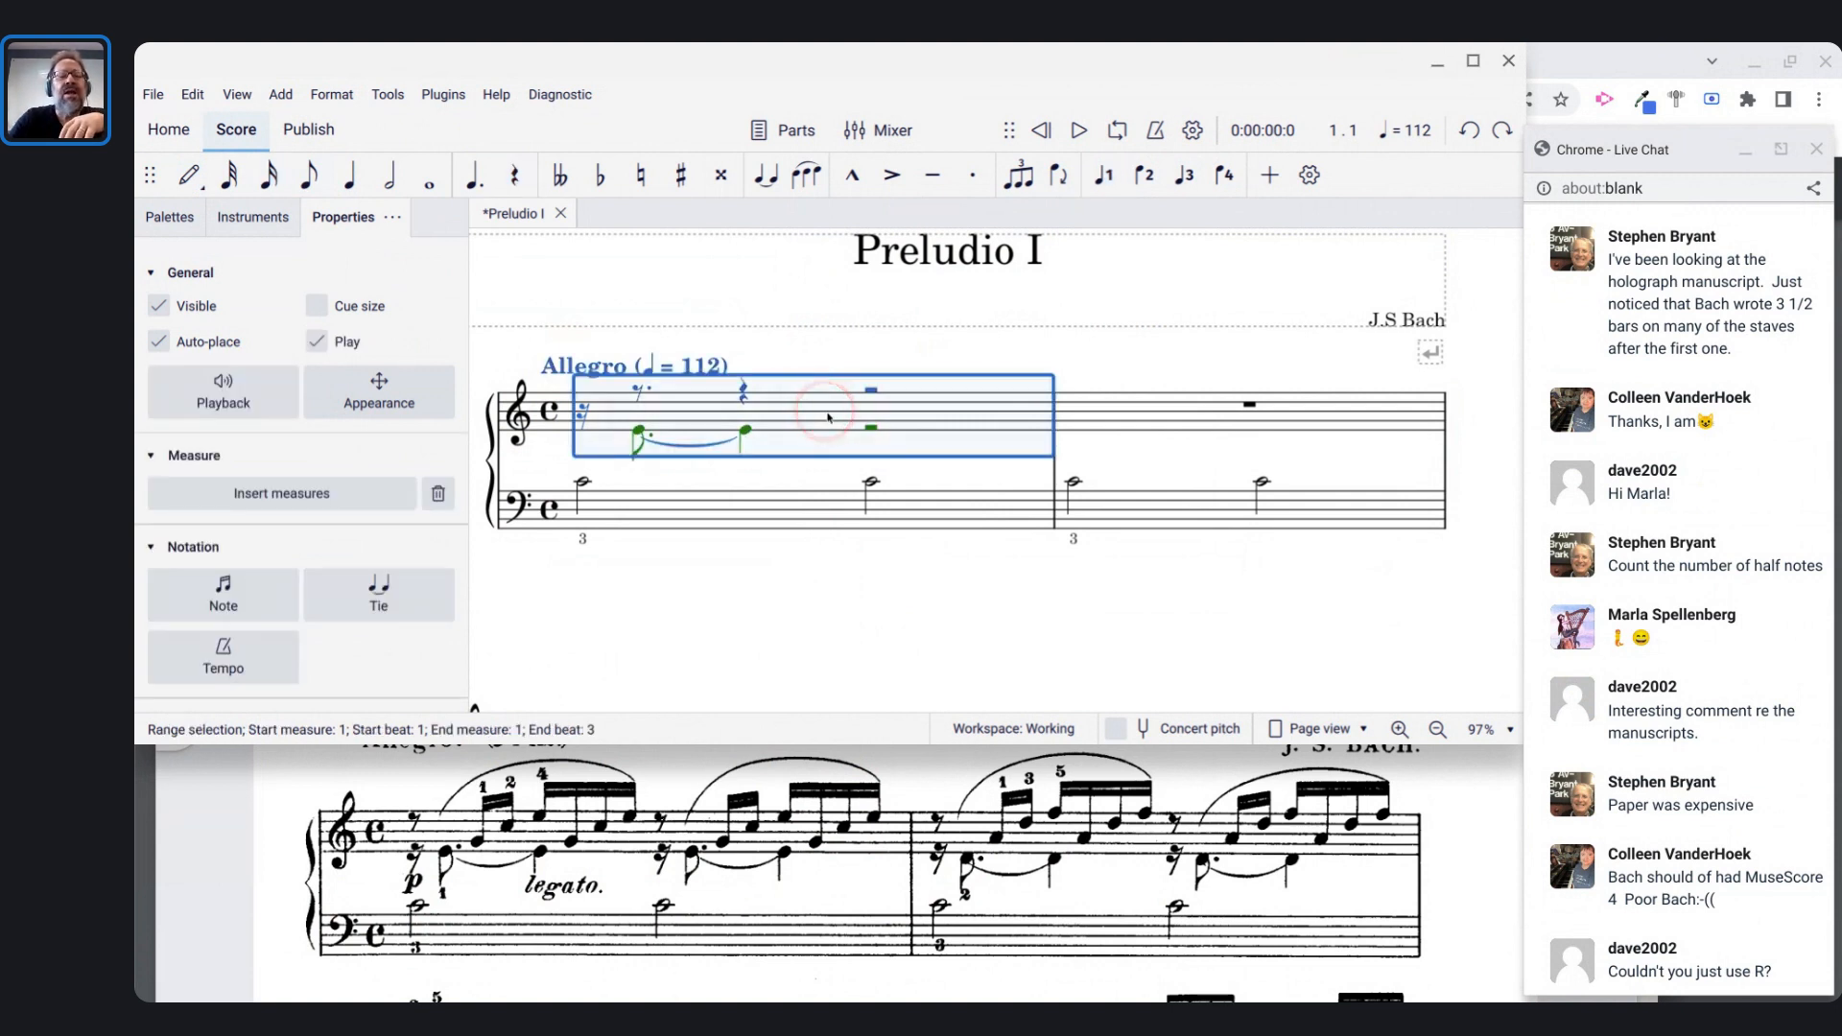
pyautogui.press('BackSpace')
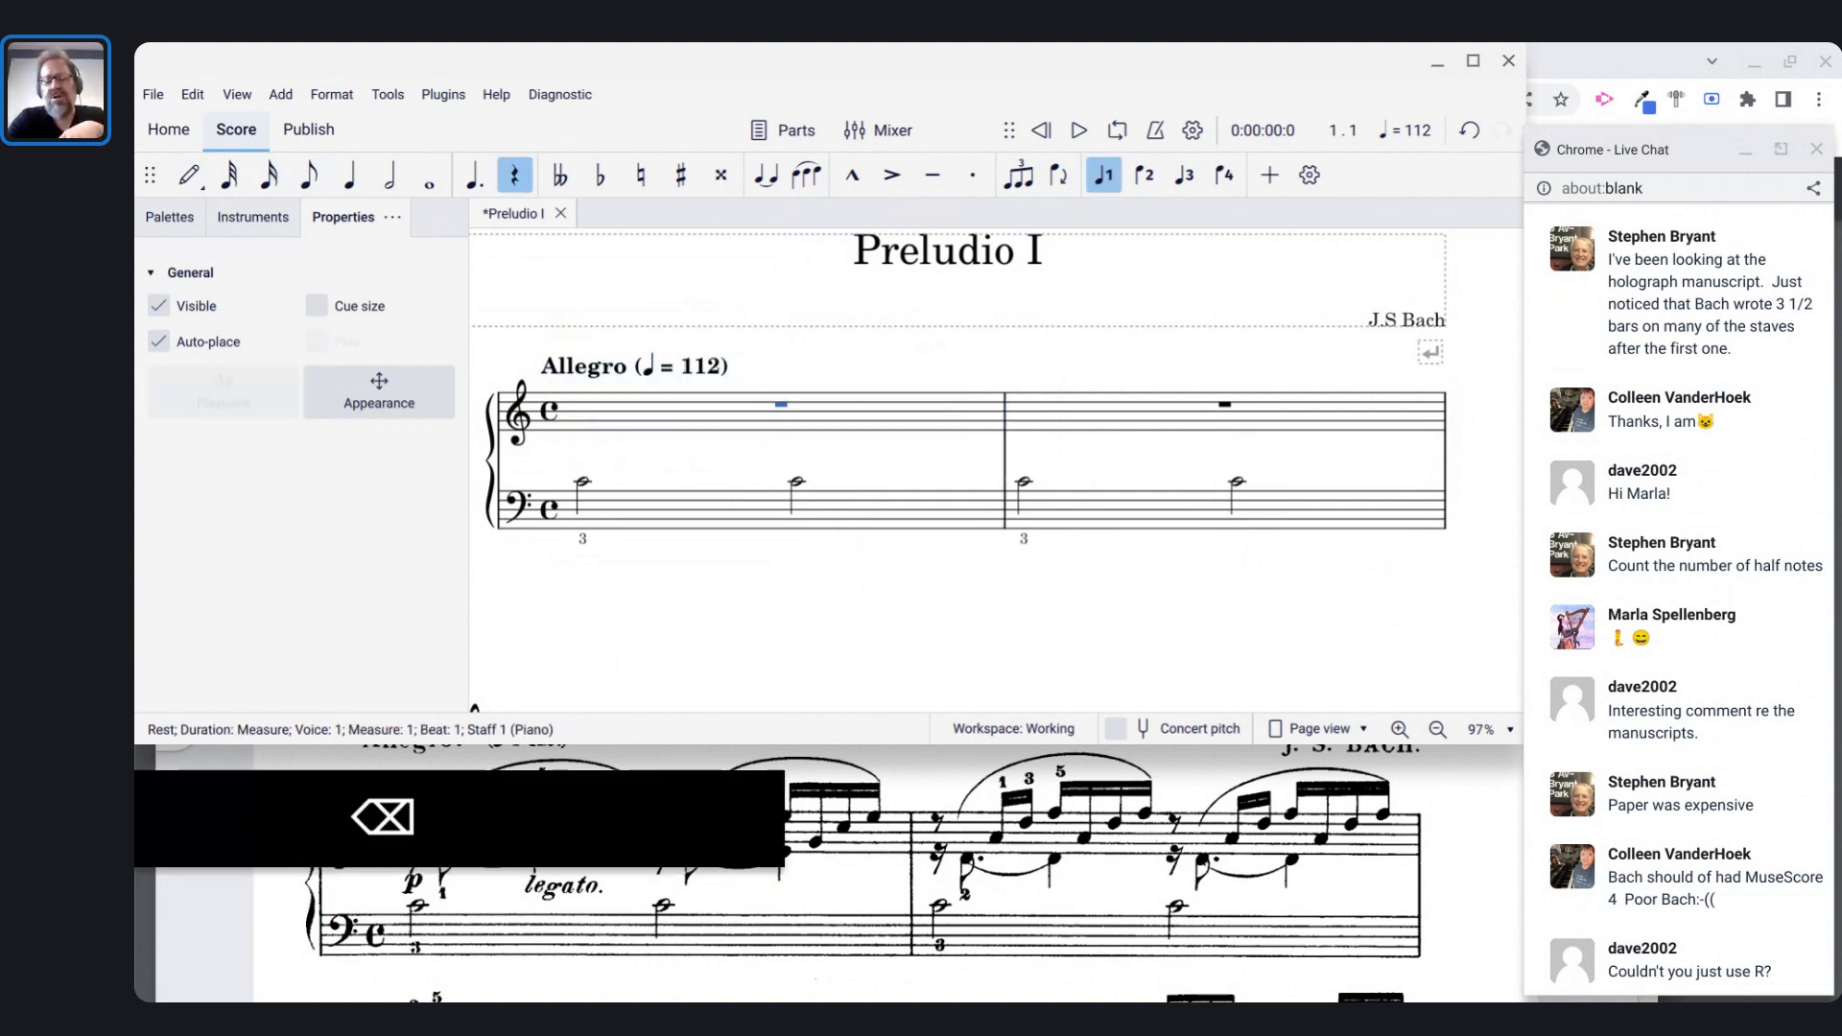
# - Enter a sixteenth rest and a dotted-eighth E4 tied to a quarter E4 in voice 2 of measure 1's treble staff
pyautogui.press('n')
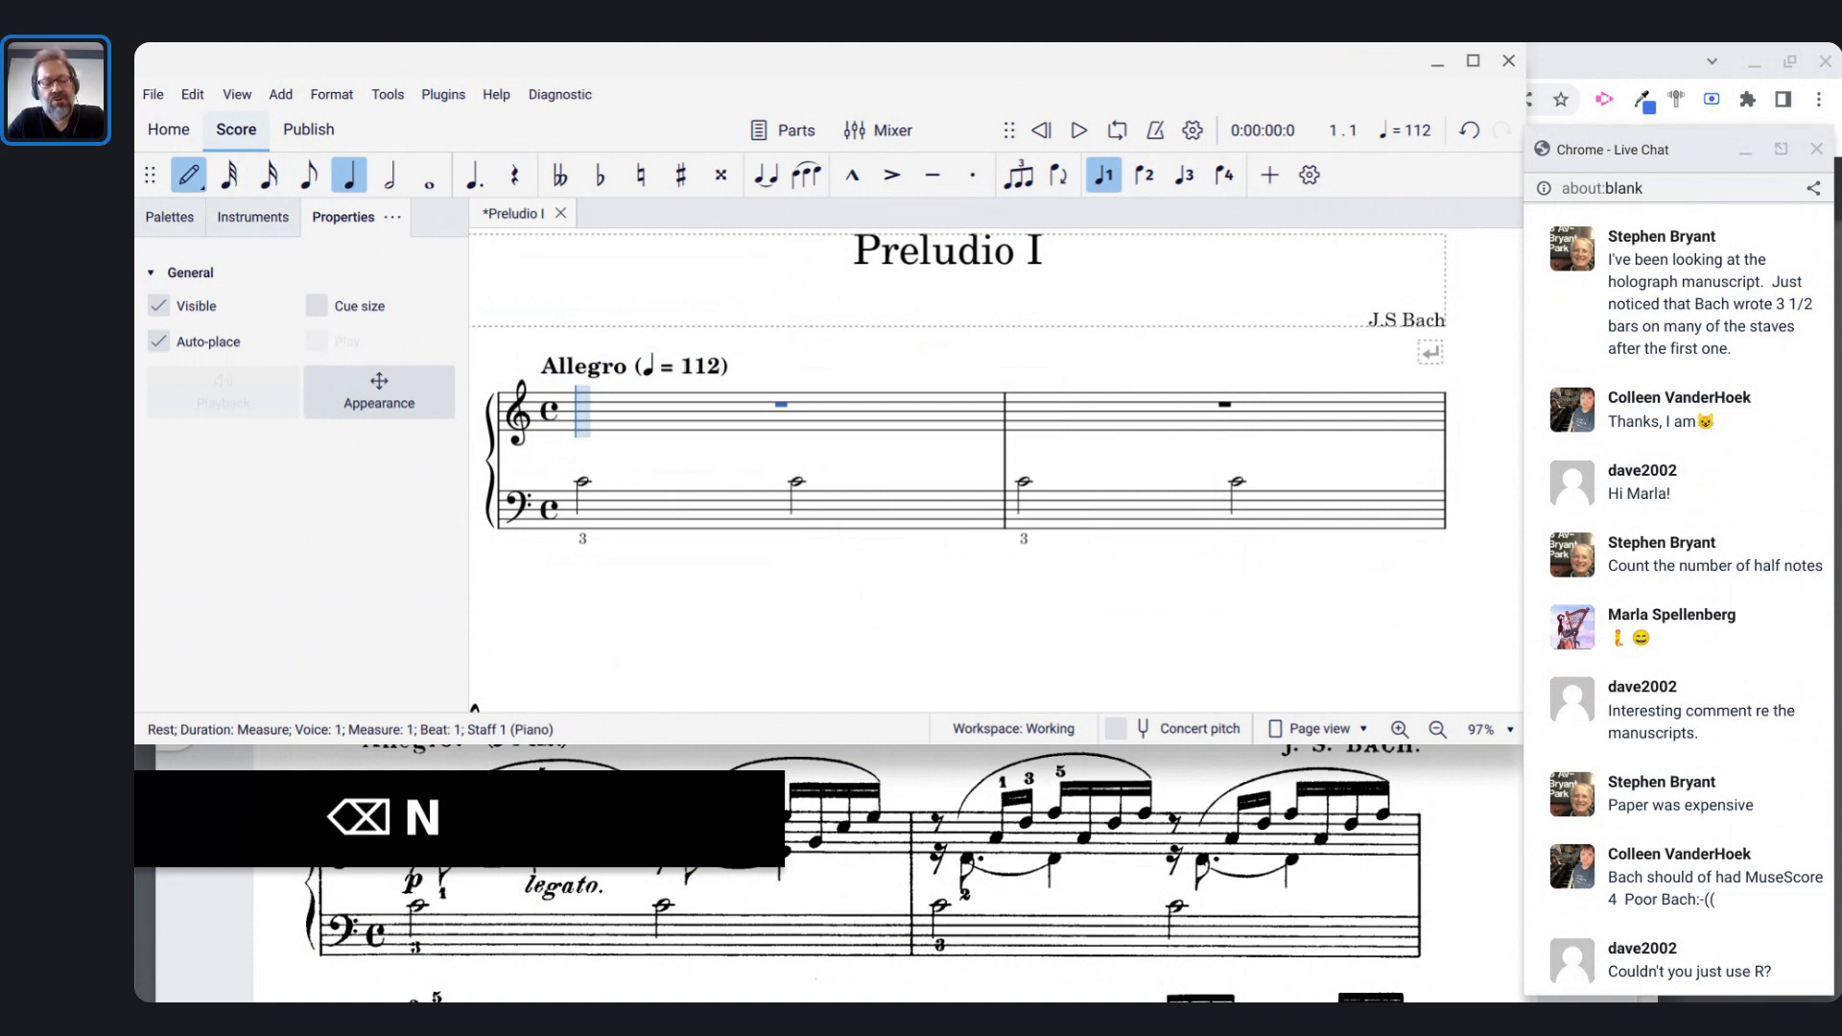
pyautogui.hotkey('ctrl', 'alt', '2')
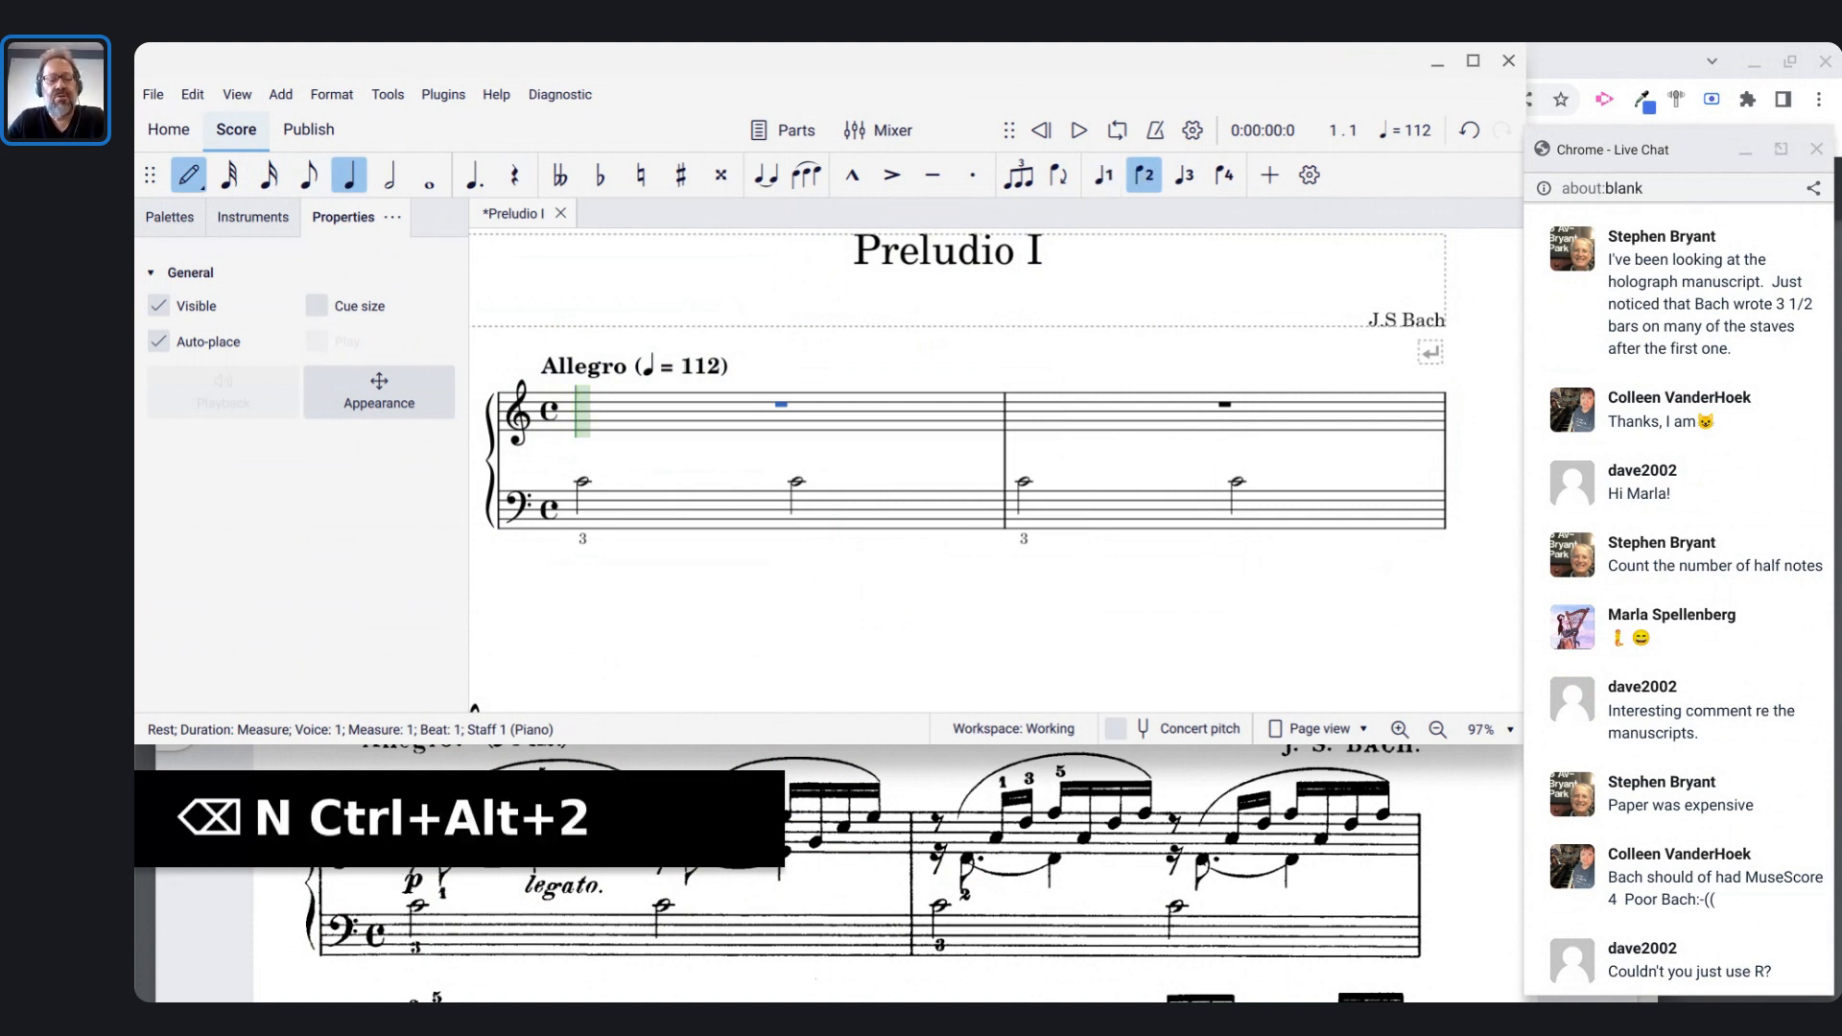
pyautogui.press('3')
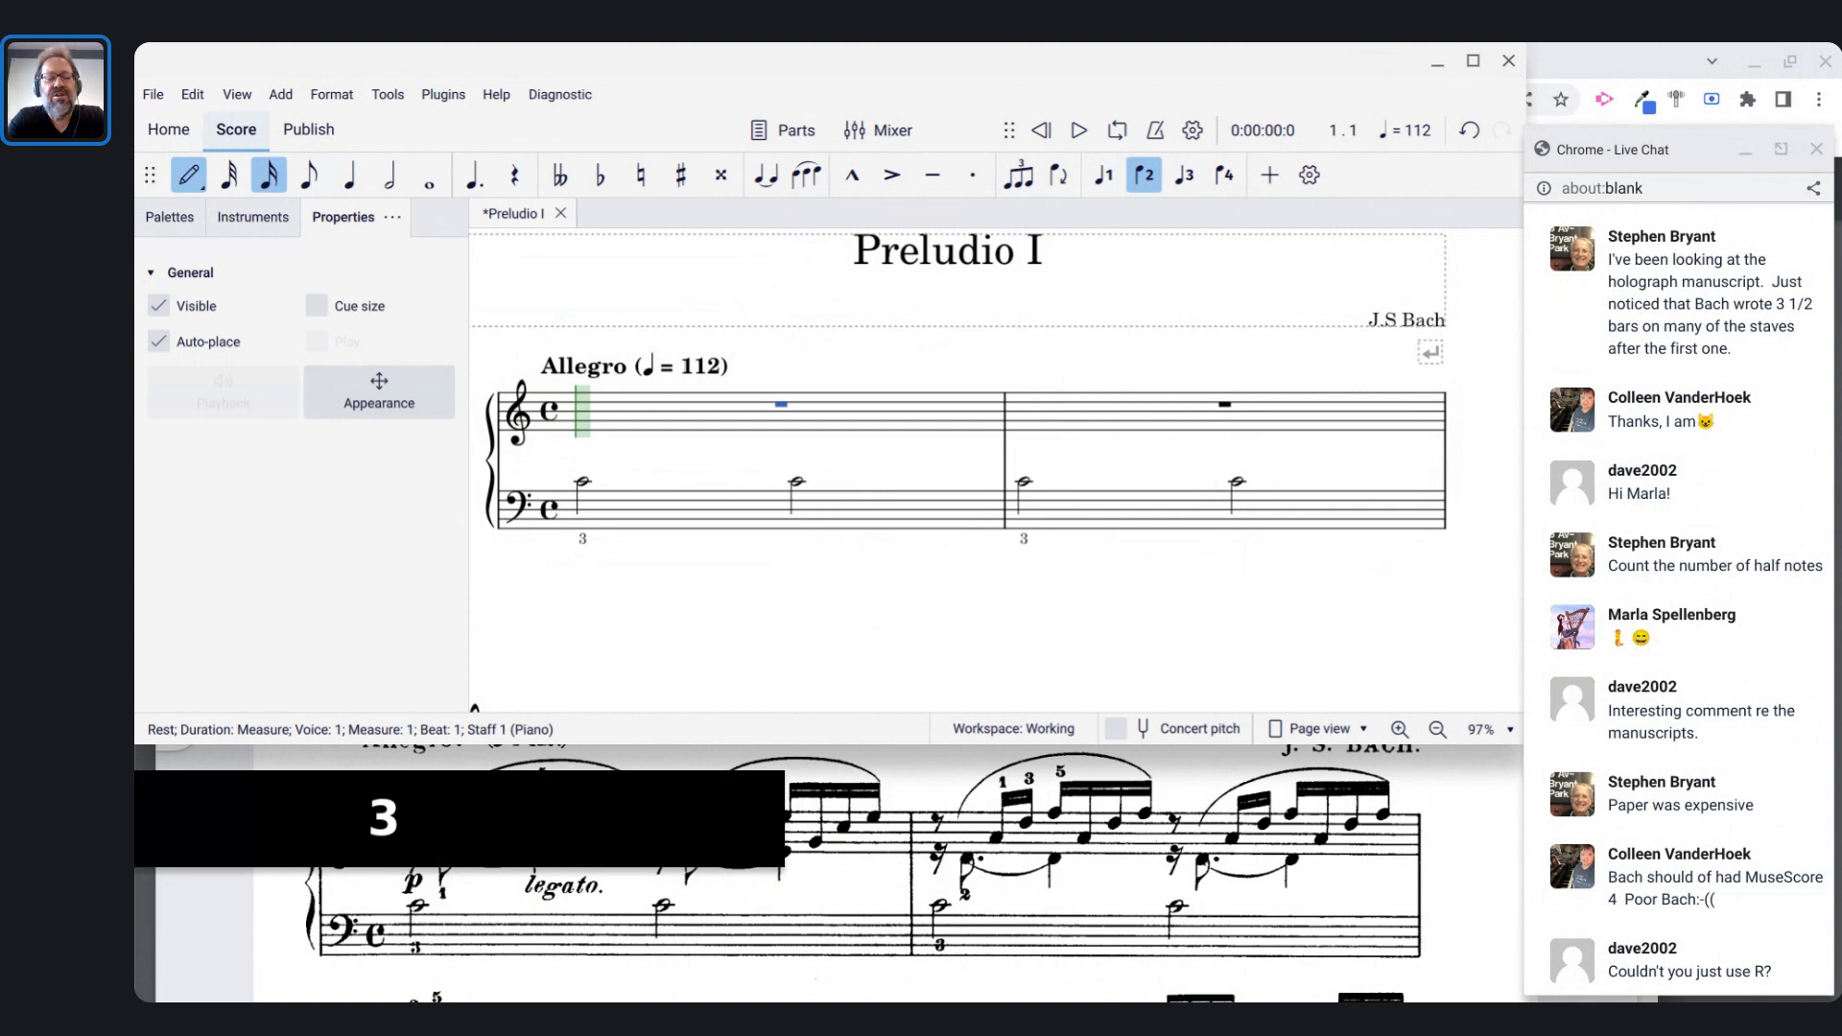
pyautogui.press('0')
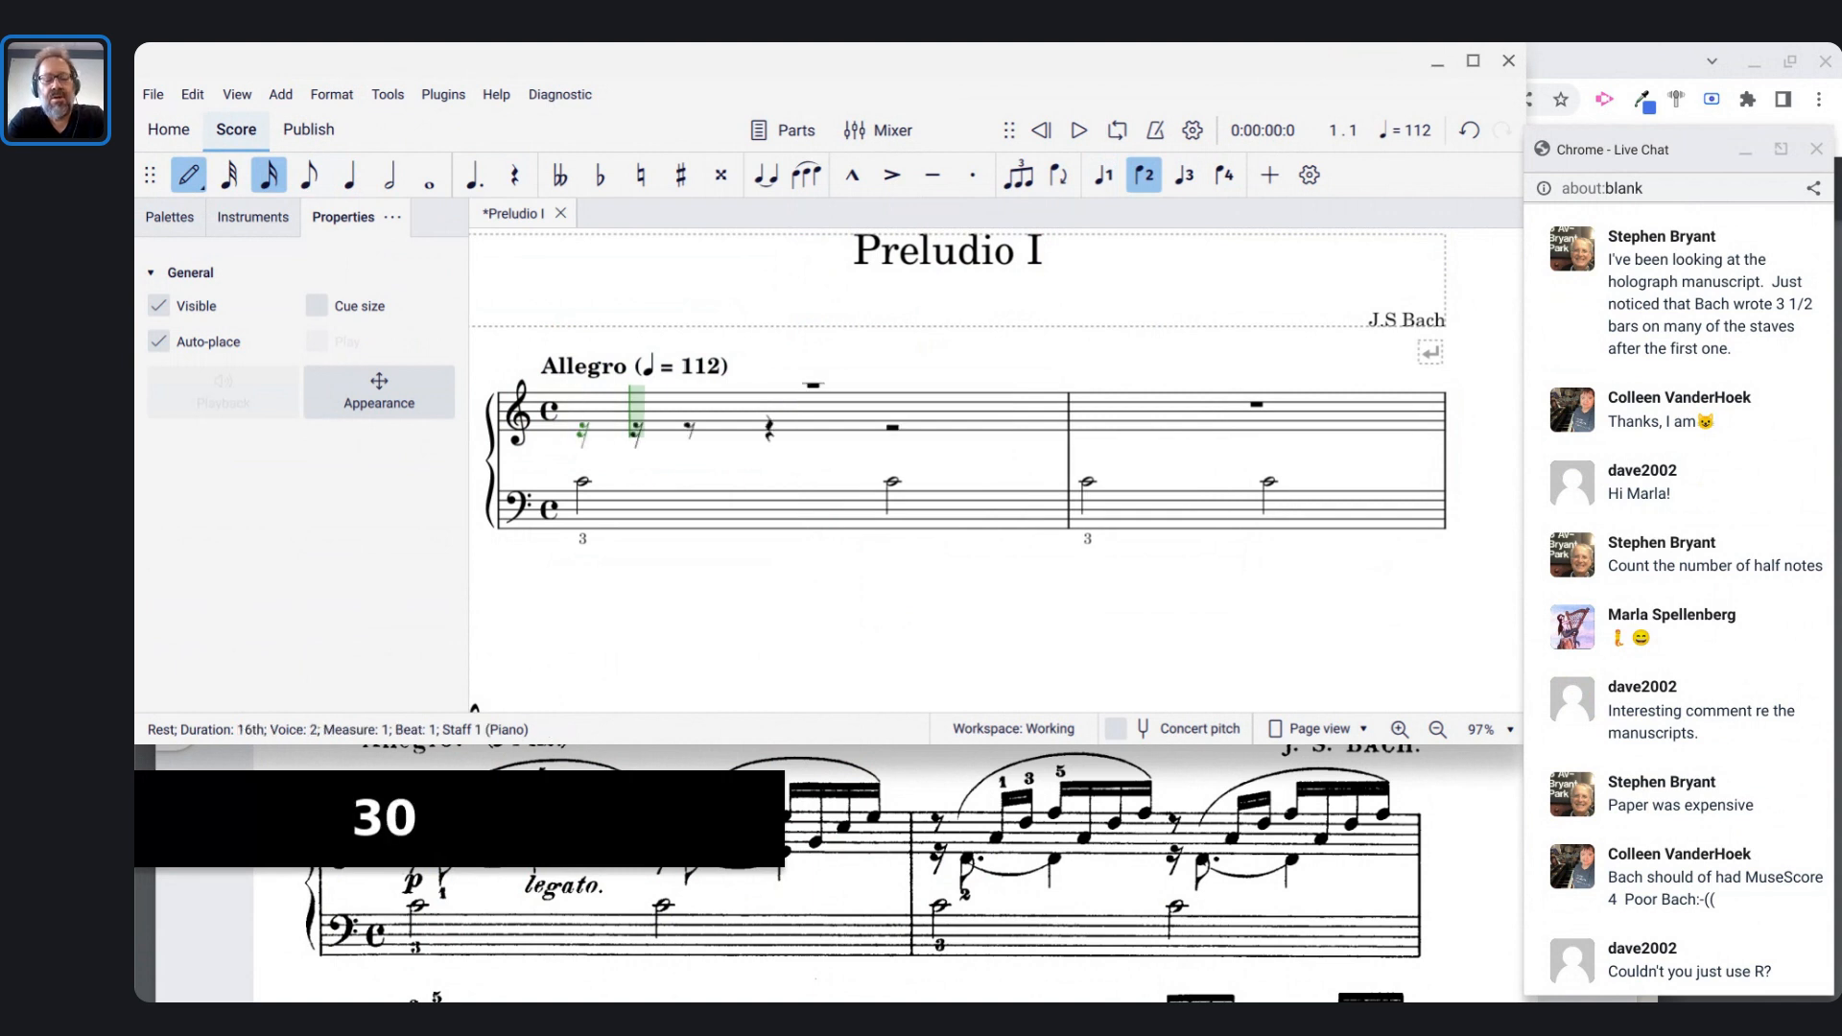
pyautogui.press('4')
pyautogui.press('.')
pyautogui.press('e')
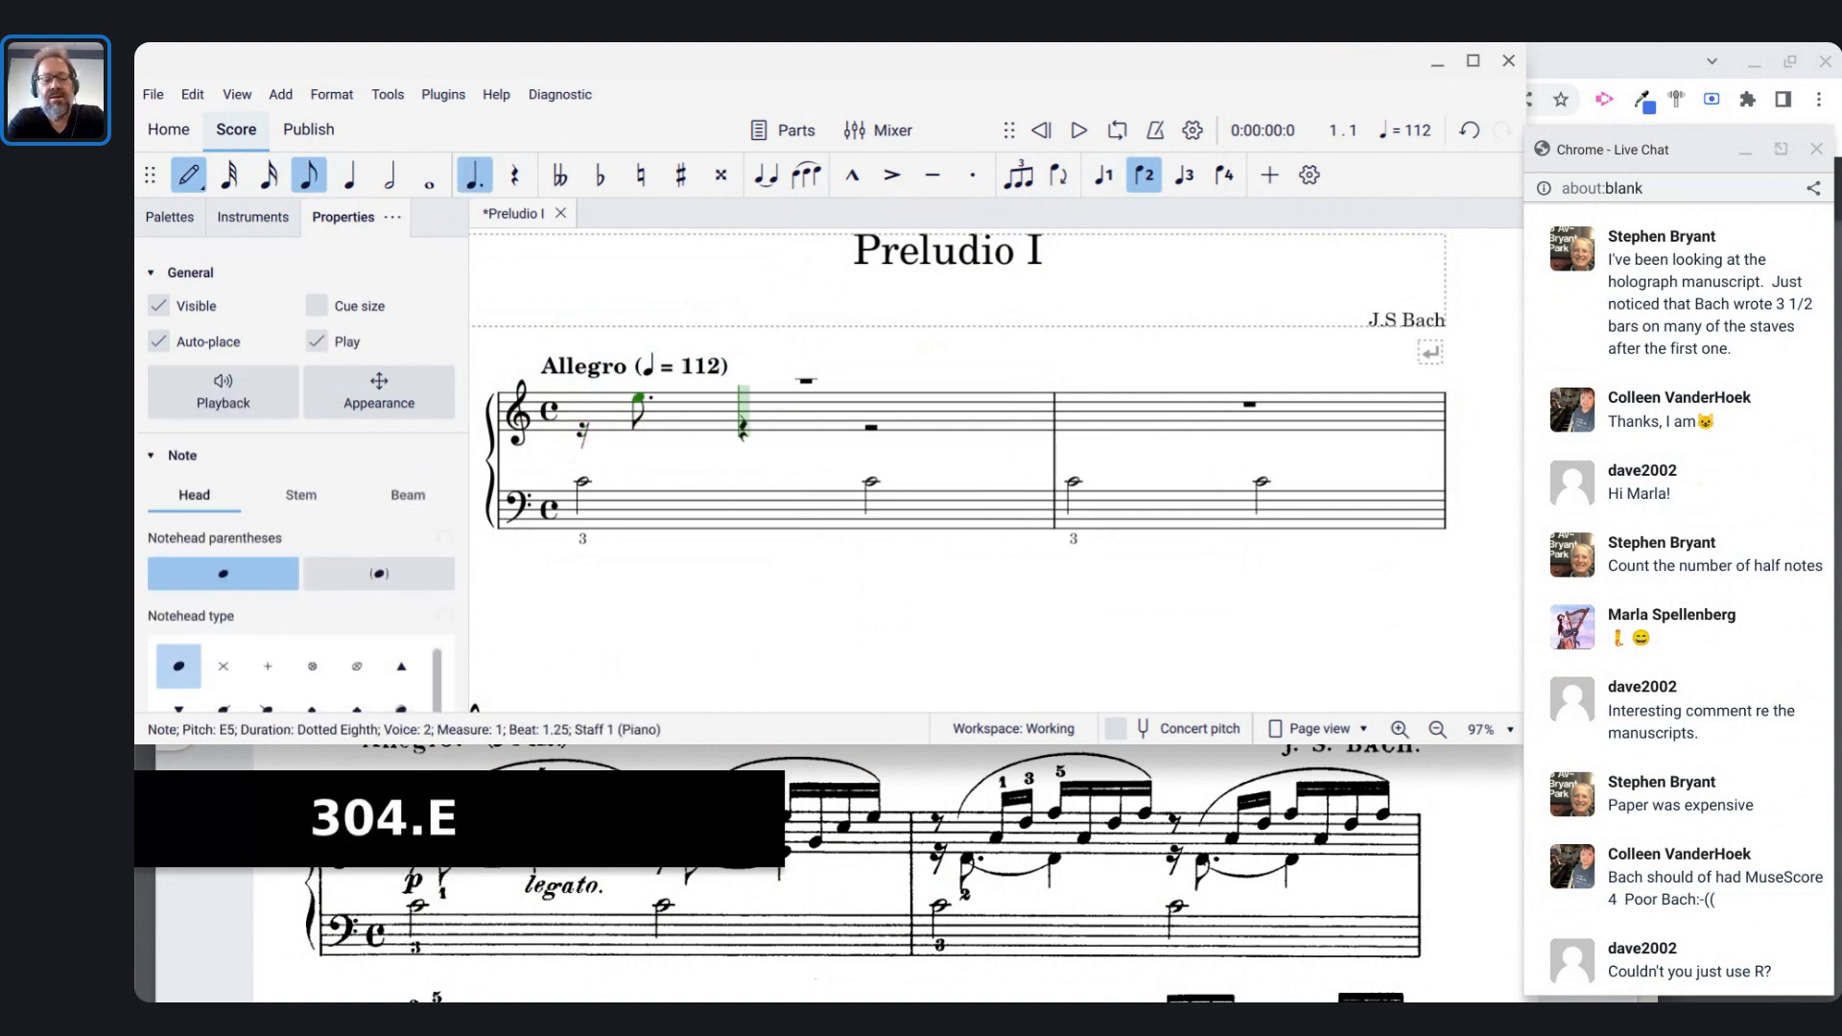
pyautogui.hotkey('ctrl', 'Down')
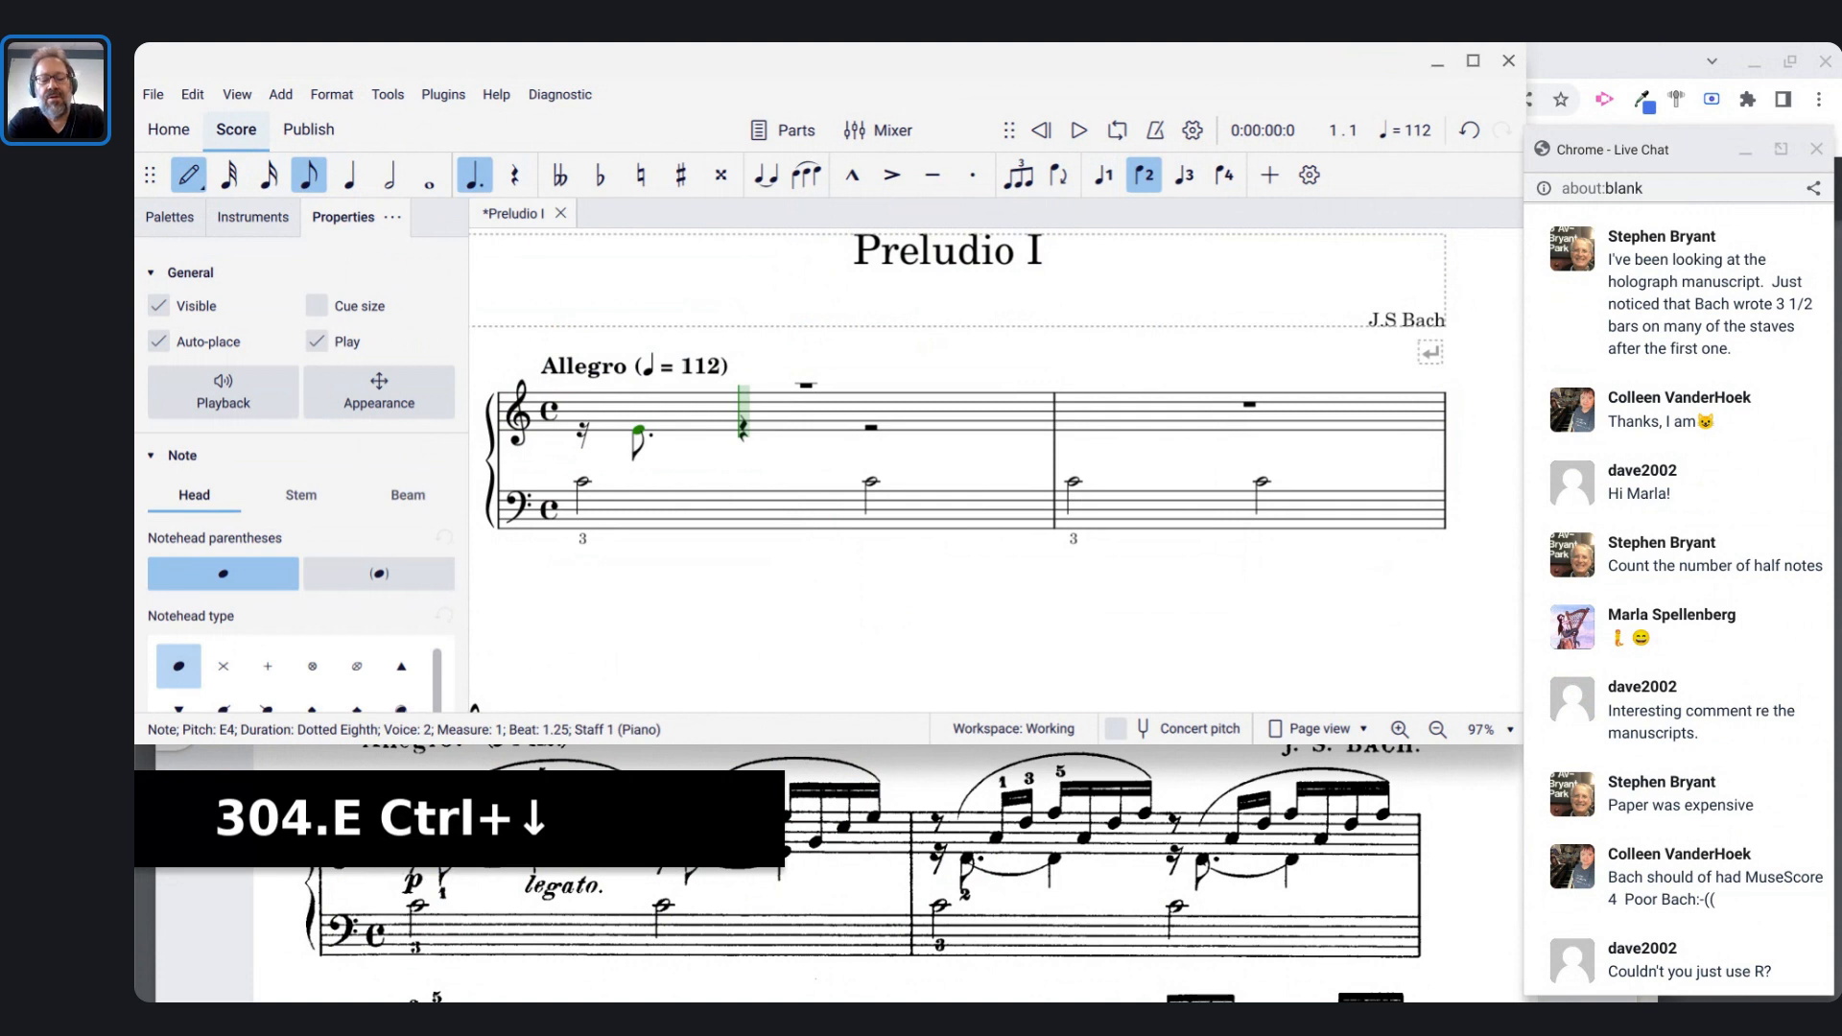
pyautogui.press('5')
pyautogui.press('t')
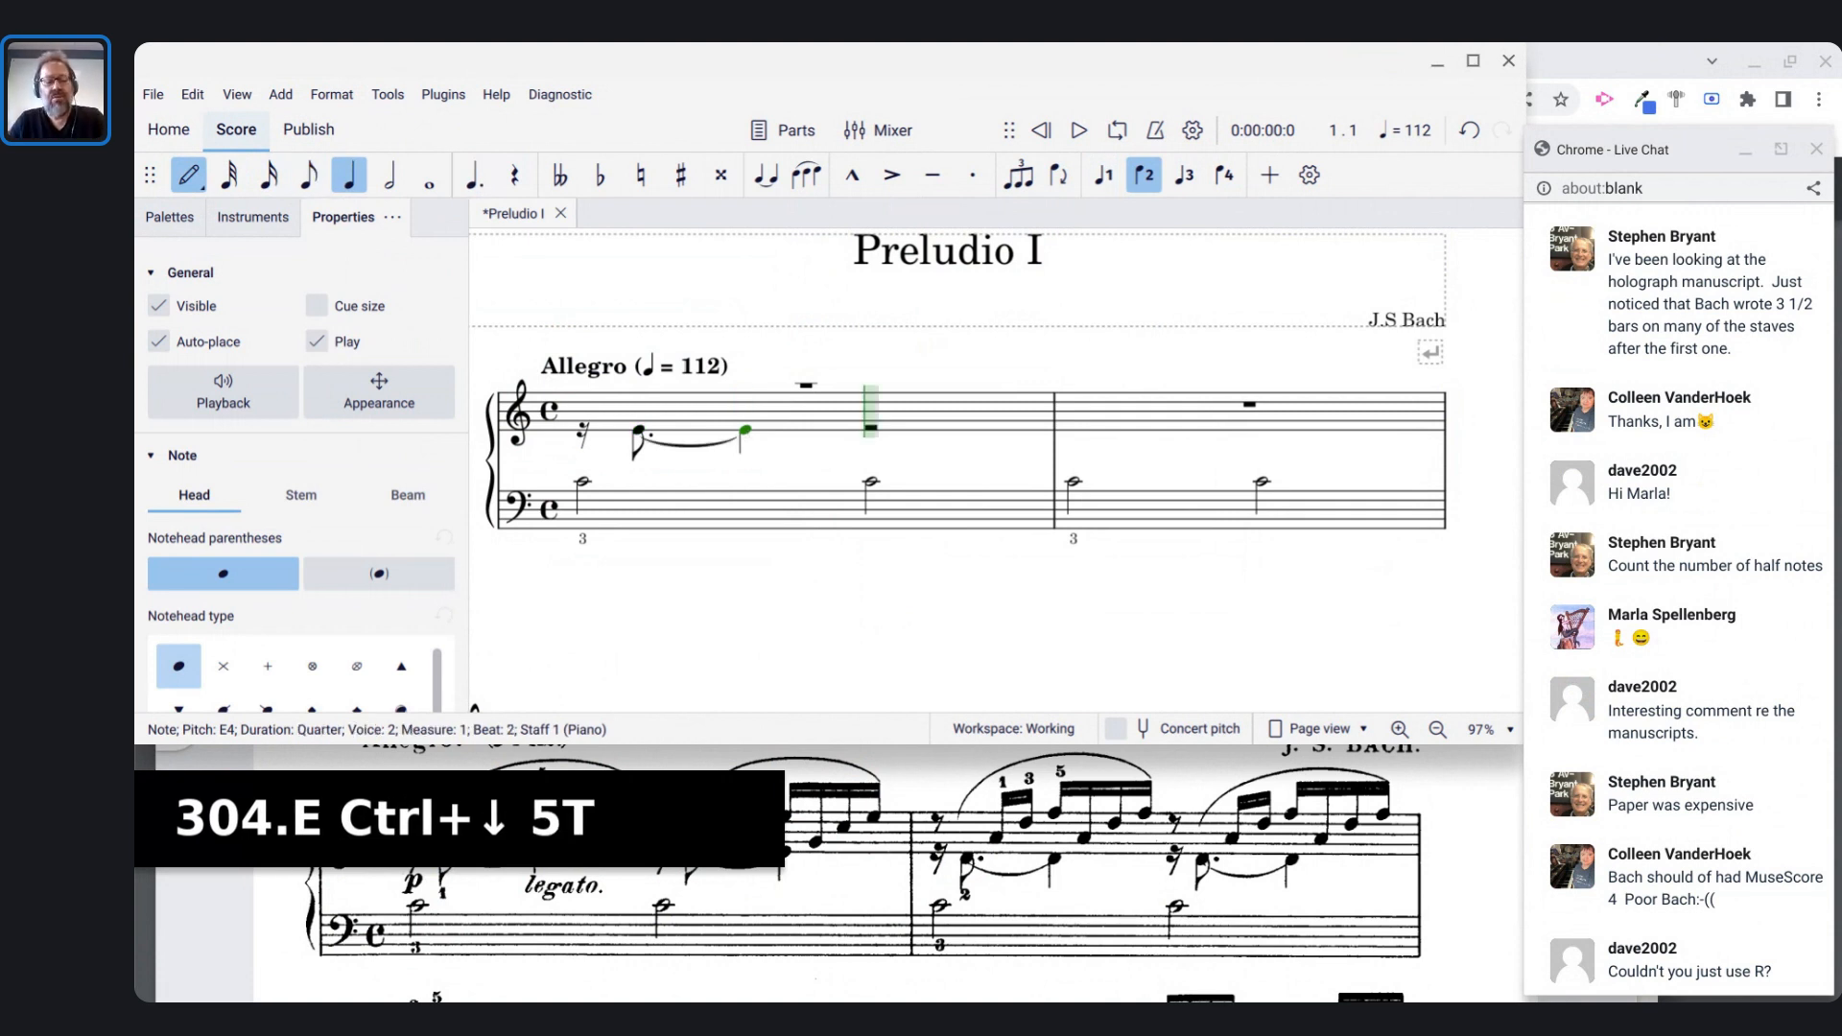
# - Enter an eighth rest and sixteenths G4, C5, E5, G4, C5, E5 in voice 1 of measure 1's treble staff
pyautogui.hotkey('ctrl', 'alt', '1')
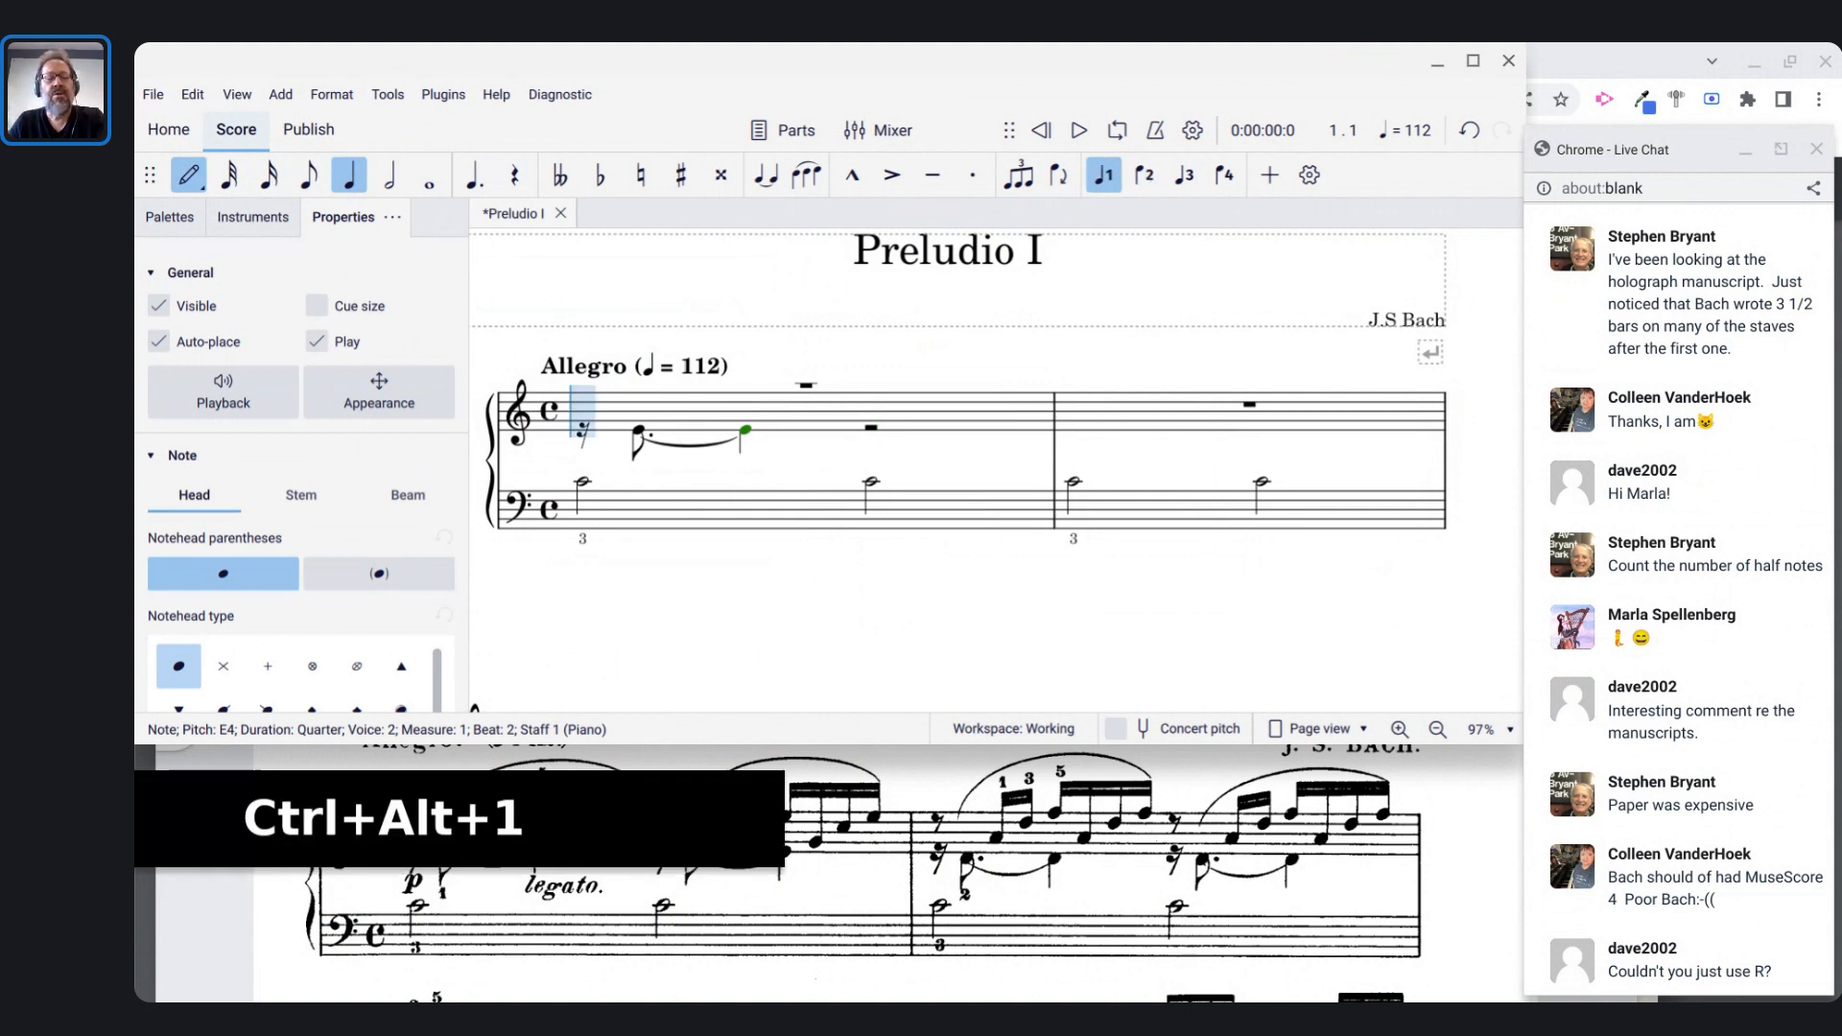
pyautogui.press('4')
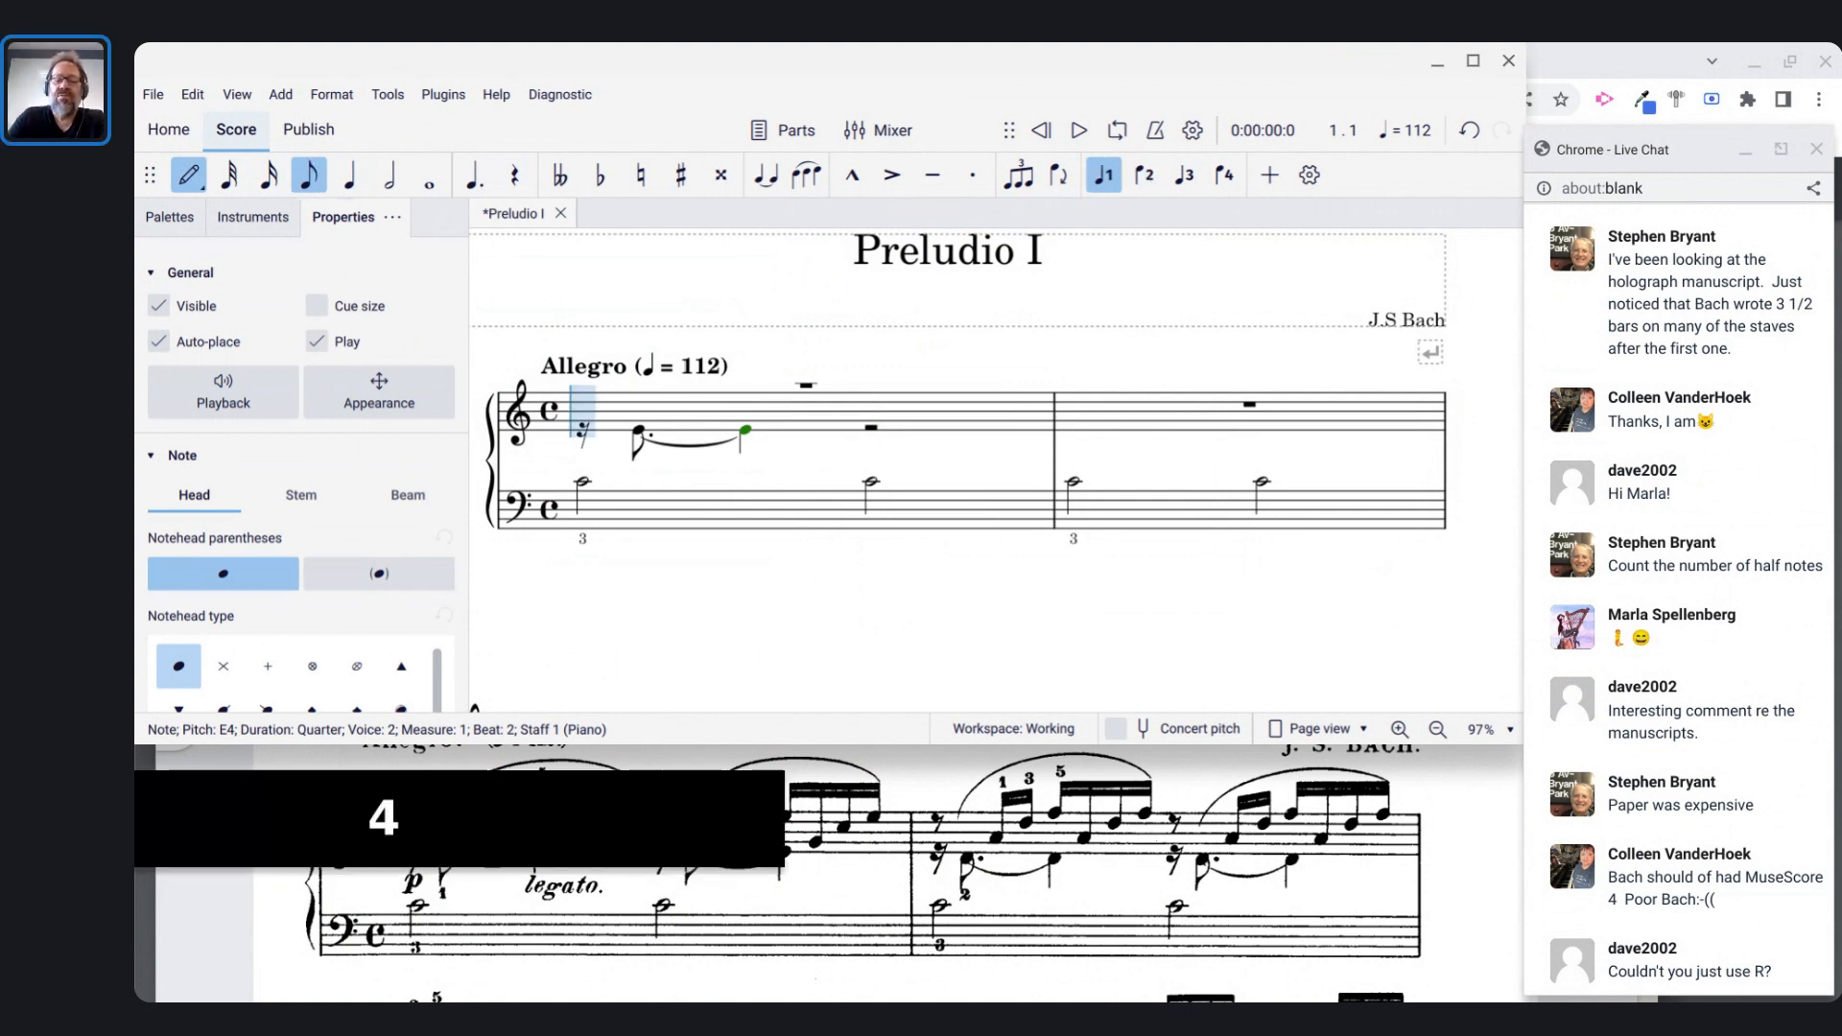
pyautogui.press('0')
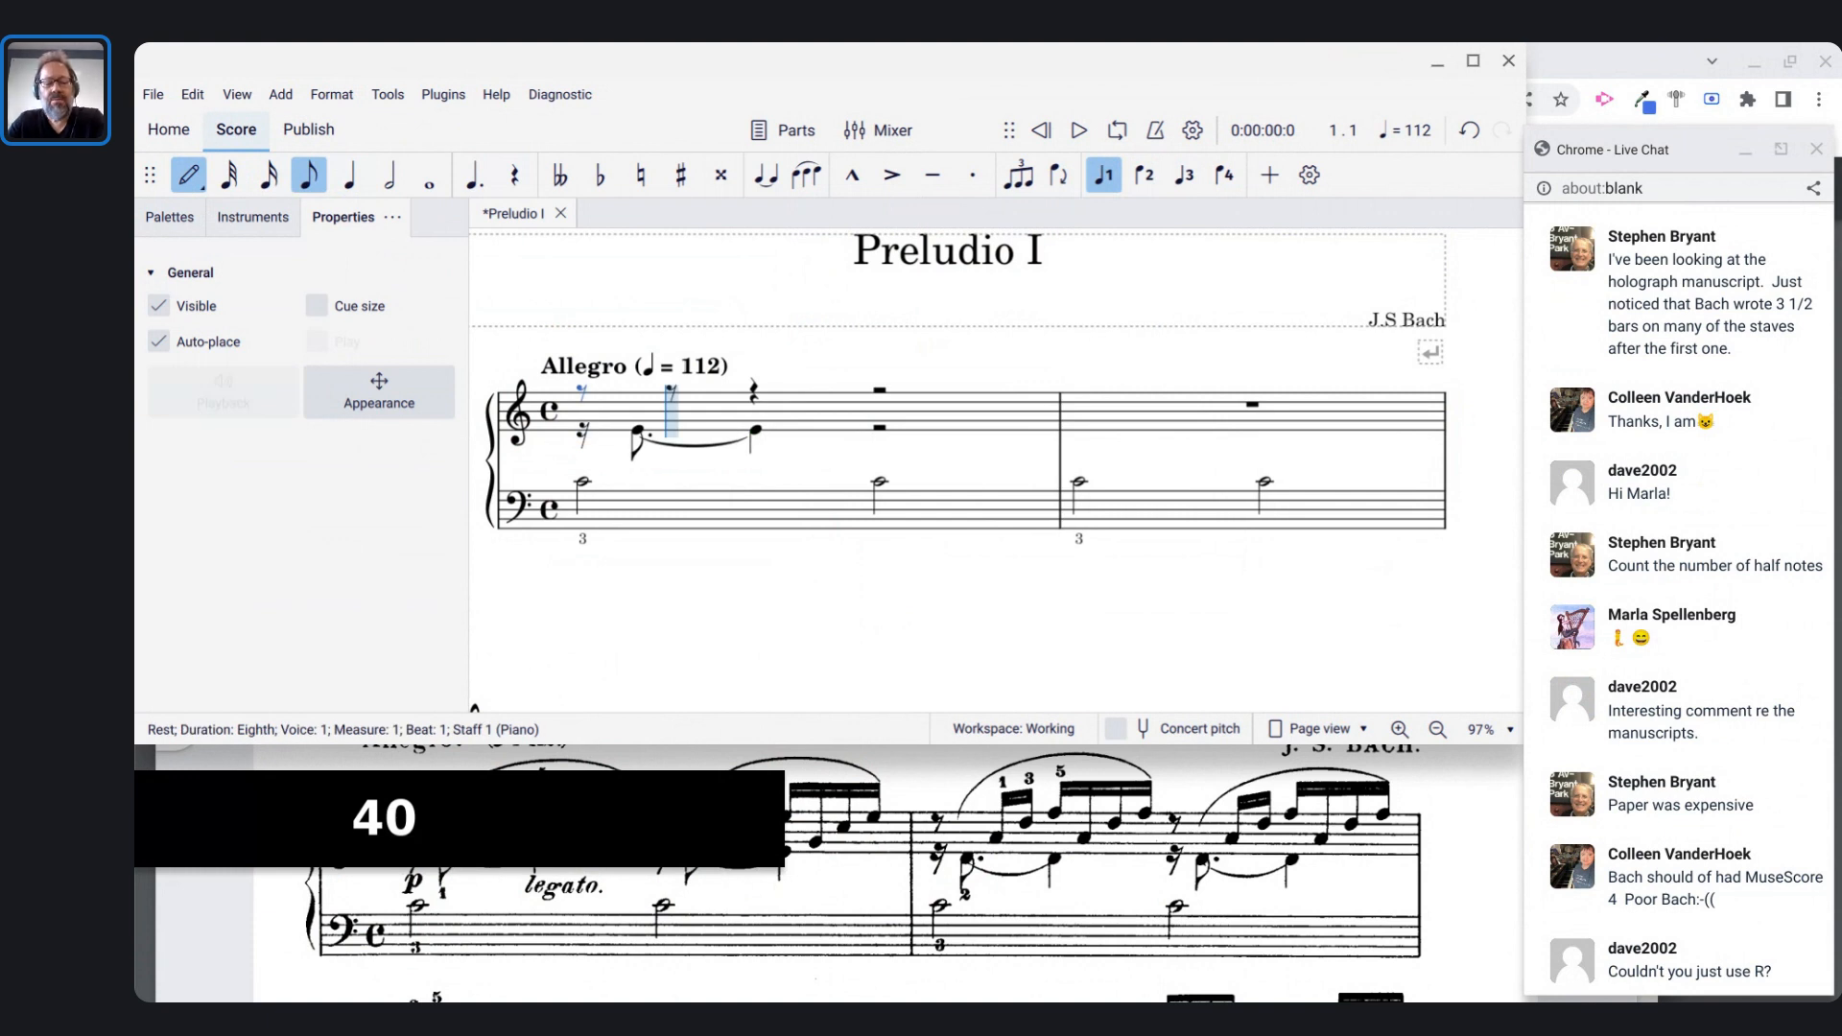
pyautogui.press('3')
pyautogui.press('g')
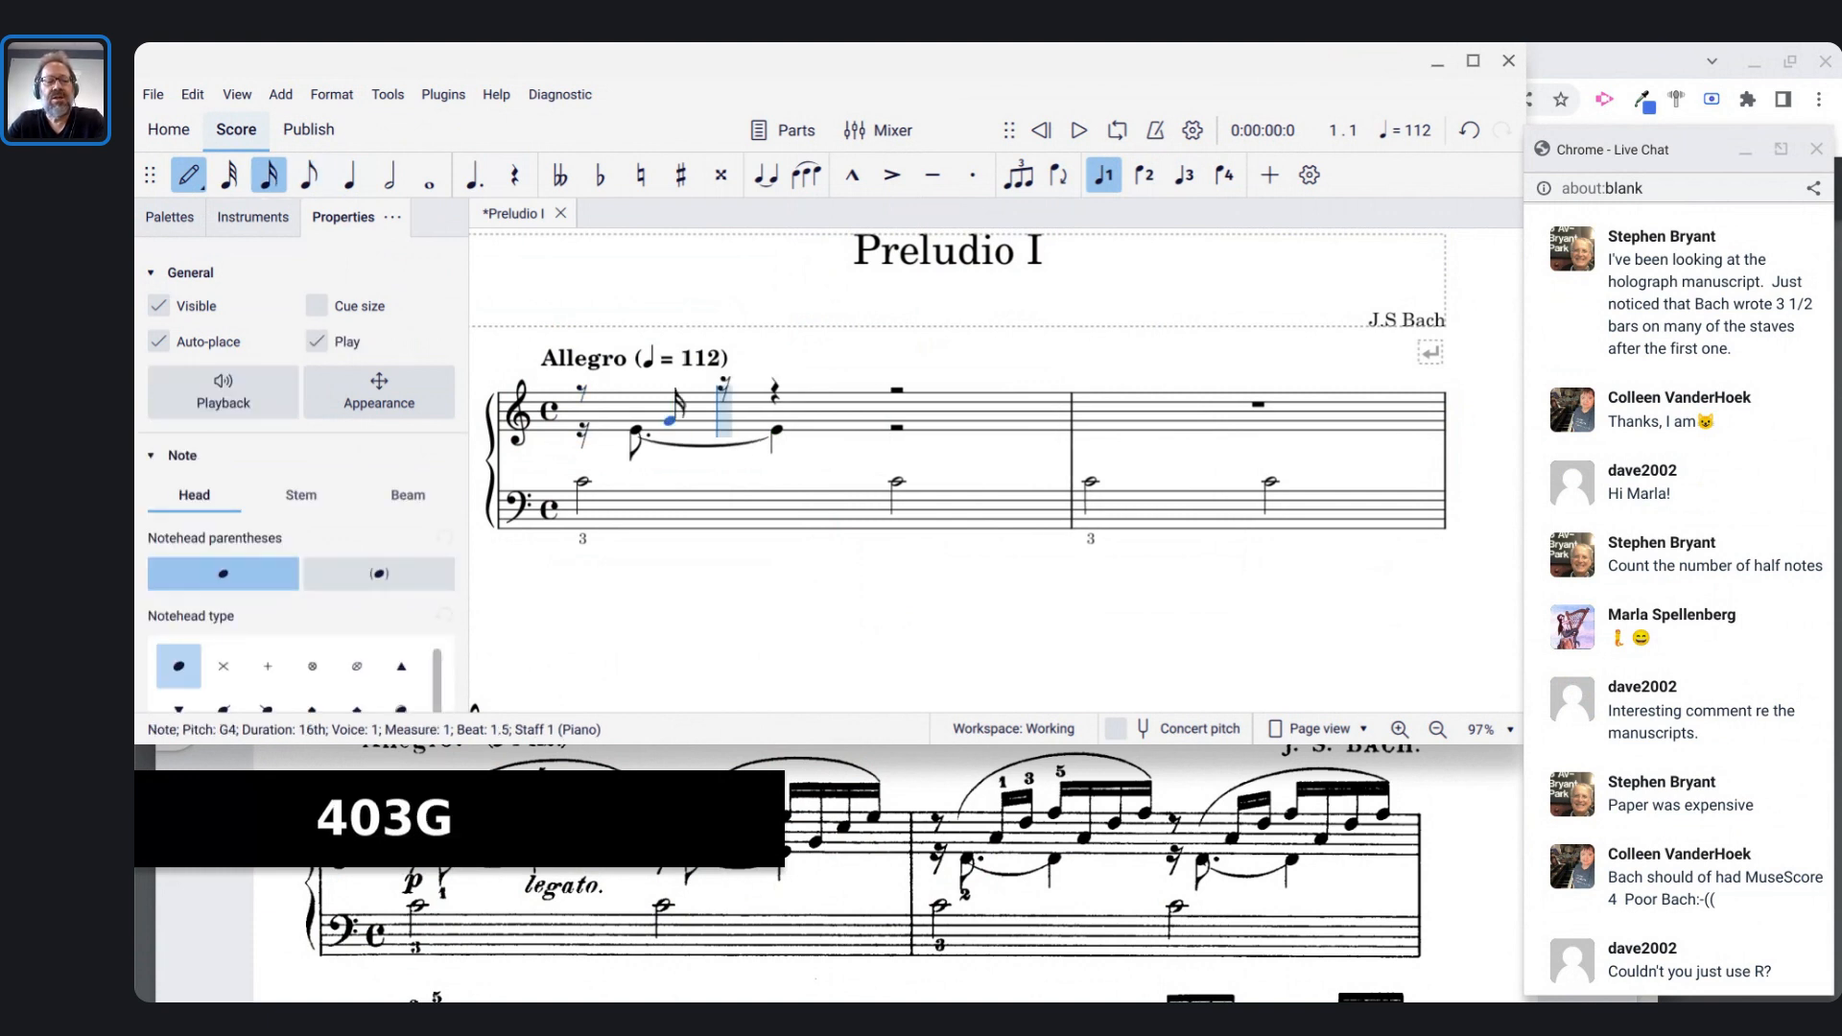
pyautogui.press('c')
pyautogui.press('e')
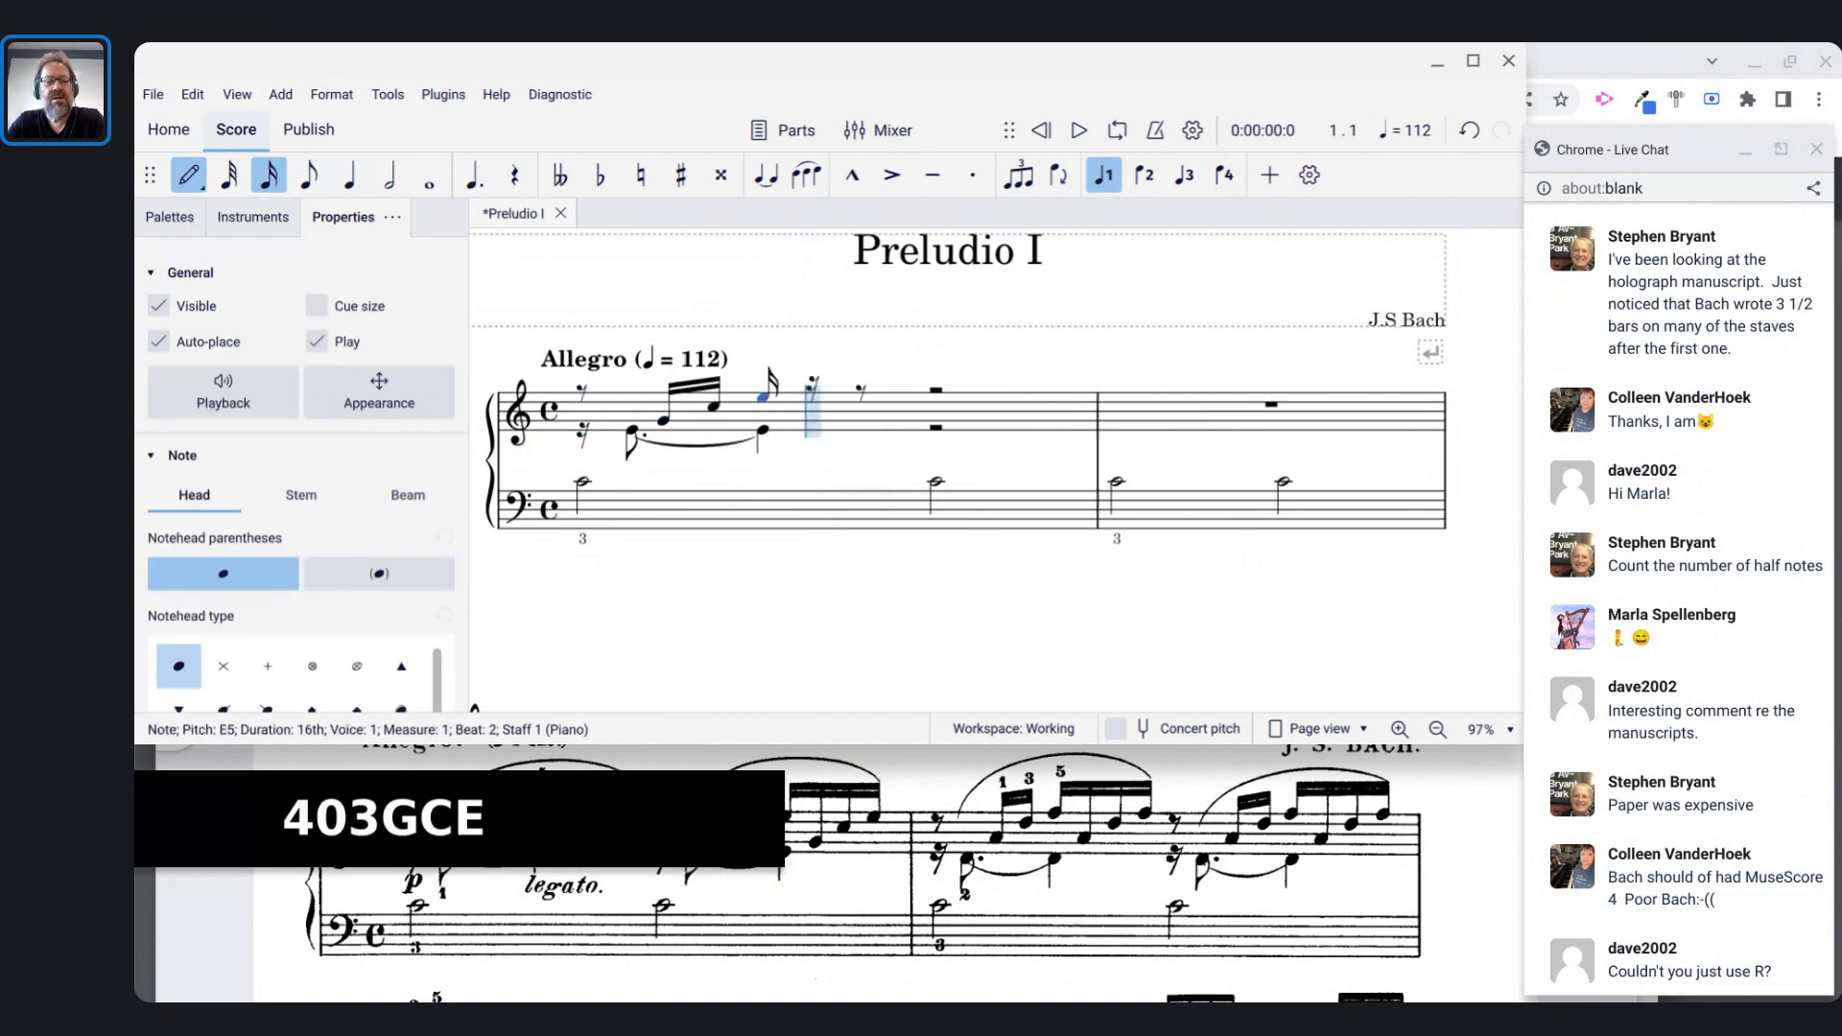
pyautogui.press('g')
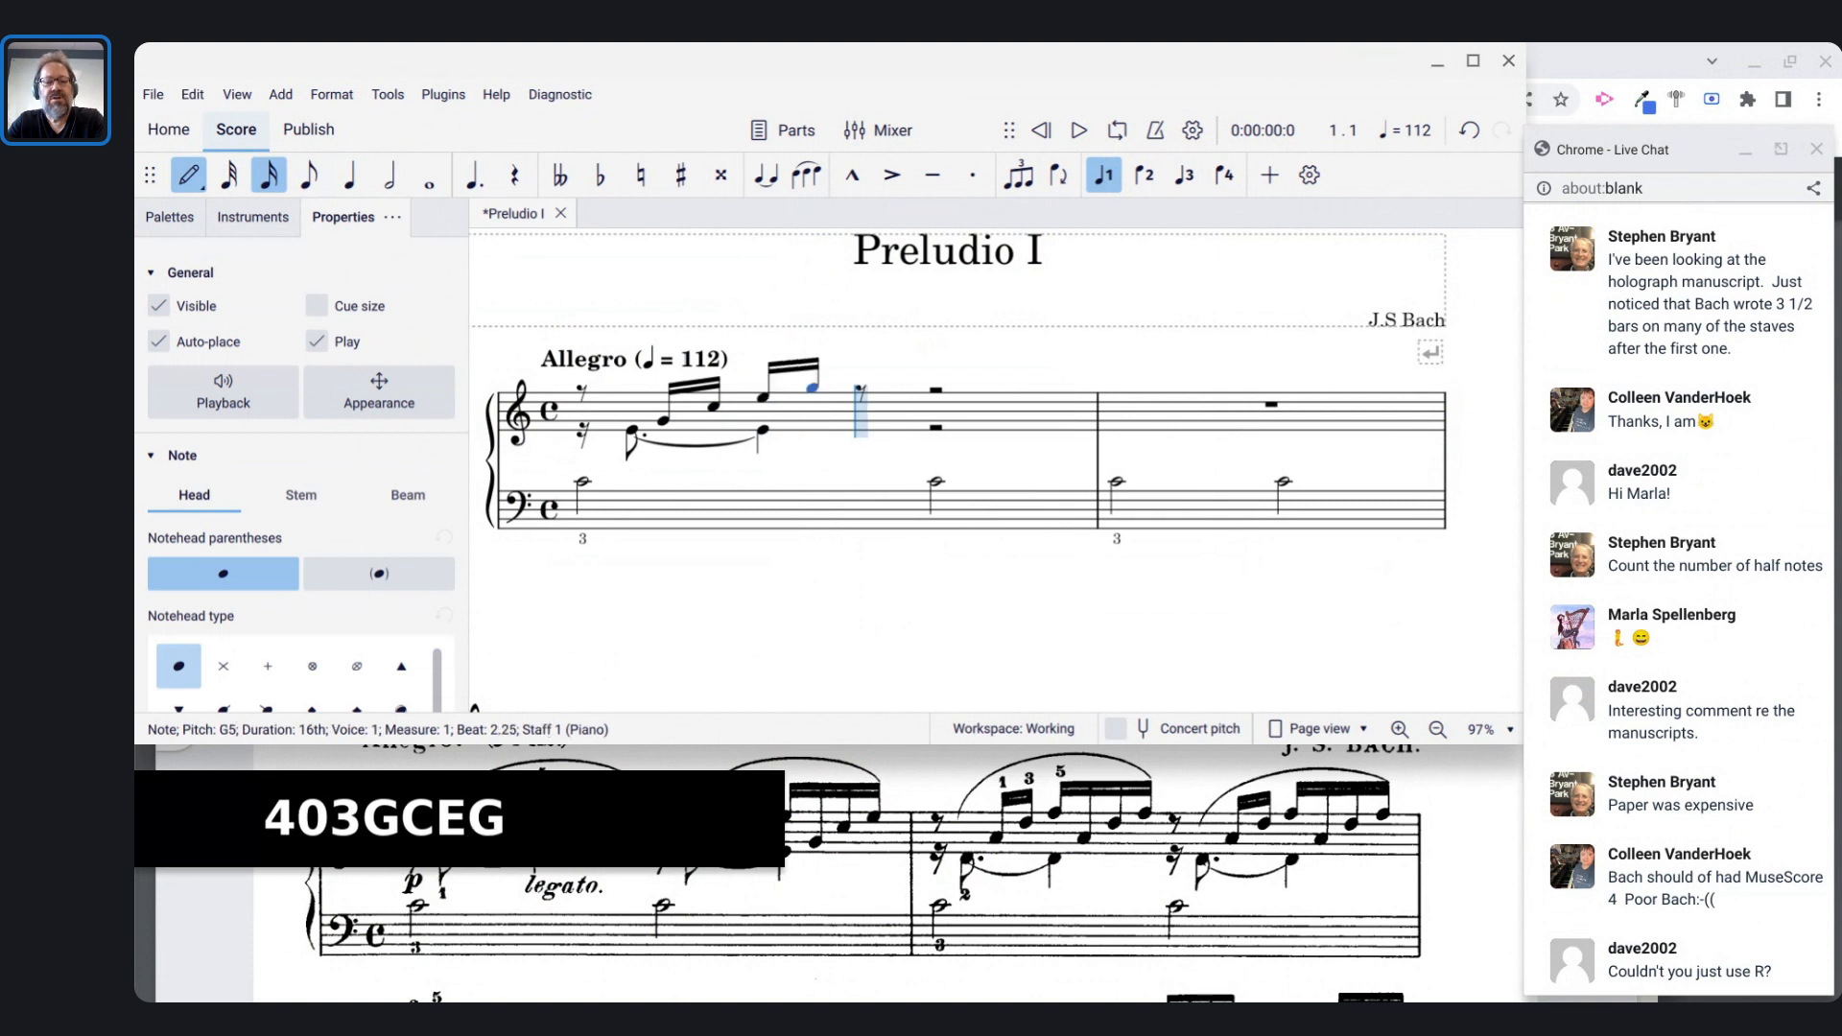
pyautogui.hotkey('ctrl', 'Down')
pyautogui.press('c')
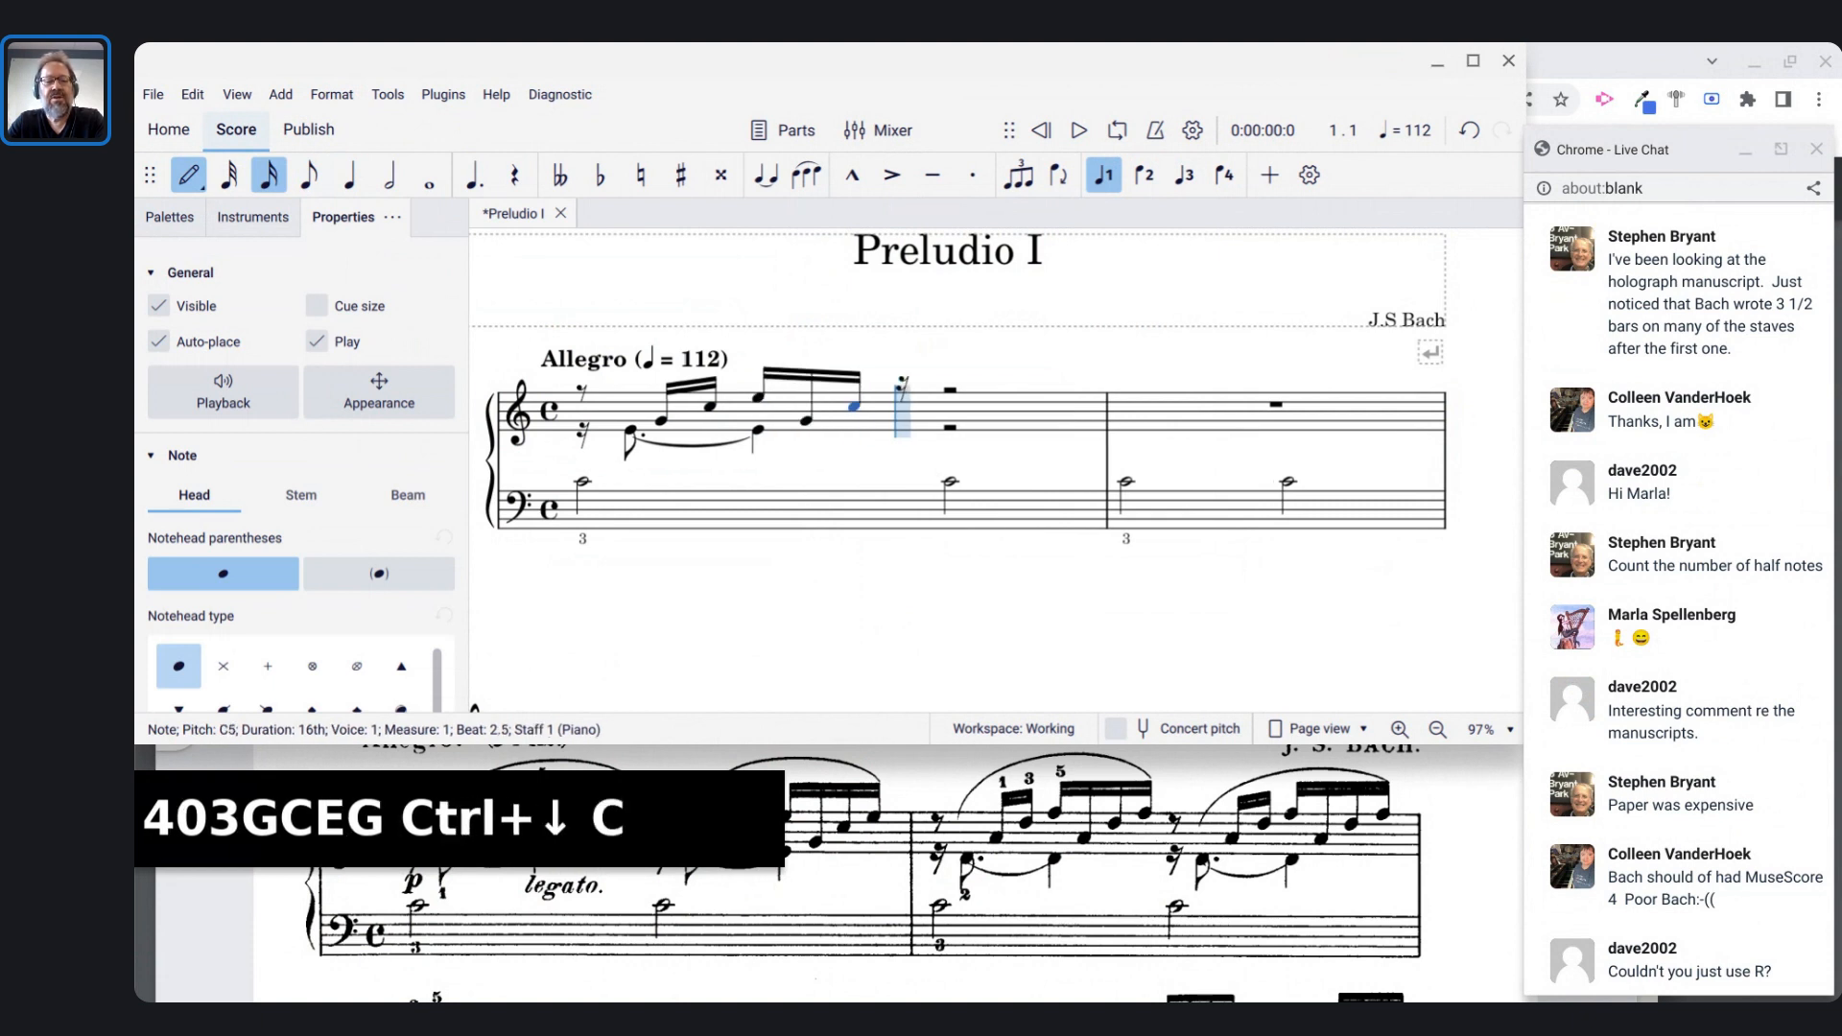
pyautogui.press('e')
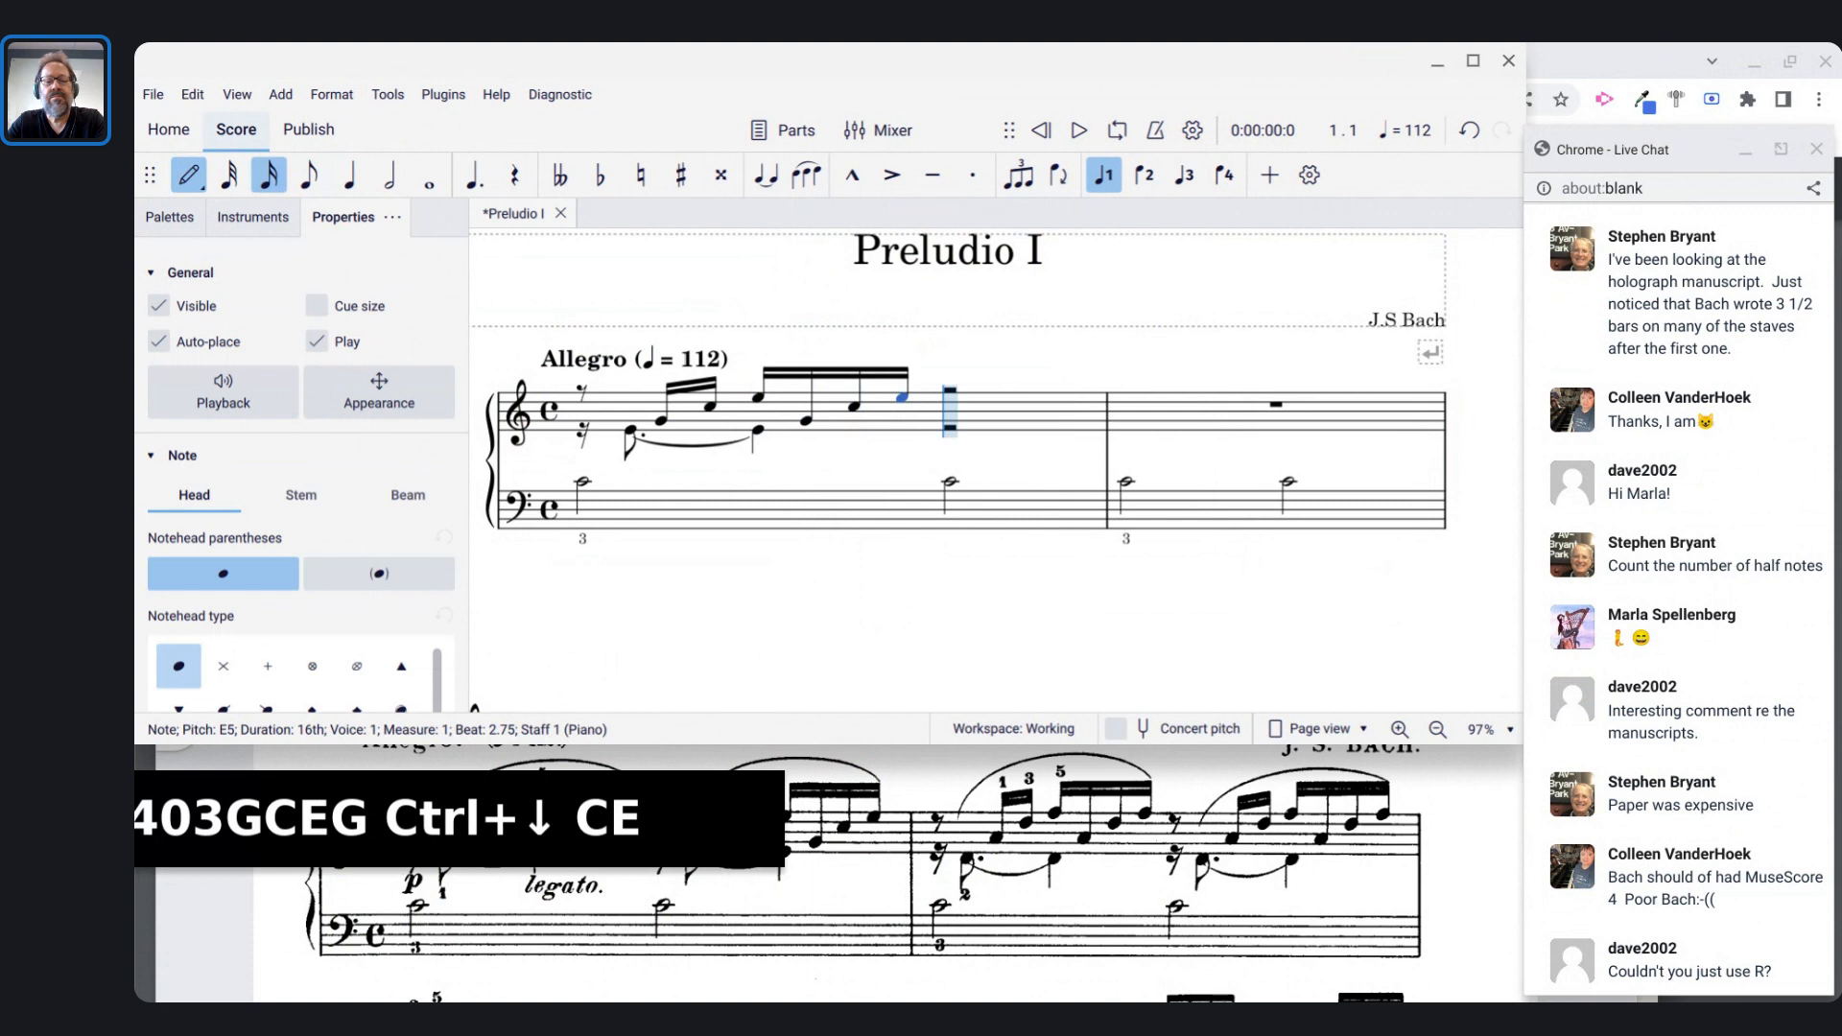
pyautogui.press('Escape')
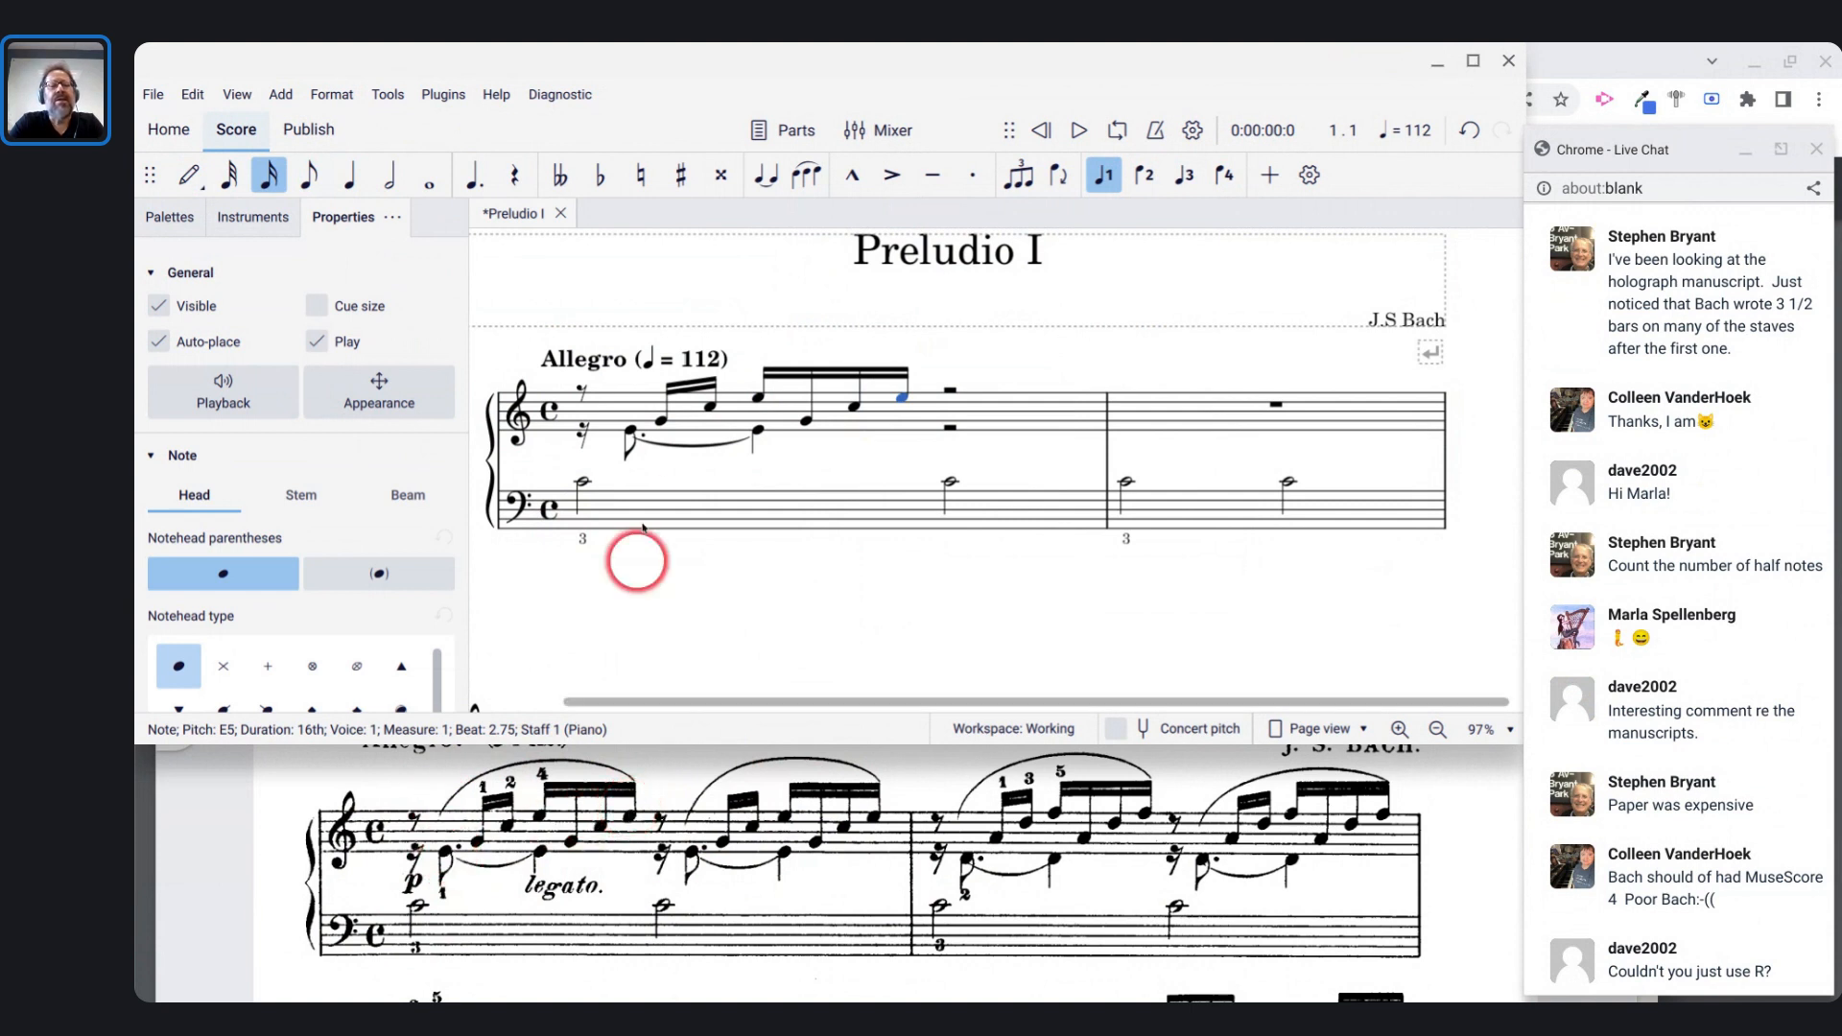
# - Add a slur from the voice 2 dotted-eighth E4 to the last sixteenth E5 in measure 1, and flip it above the notes
pyautogui.click(629, 433)
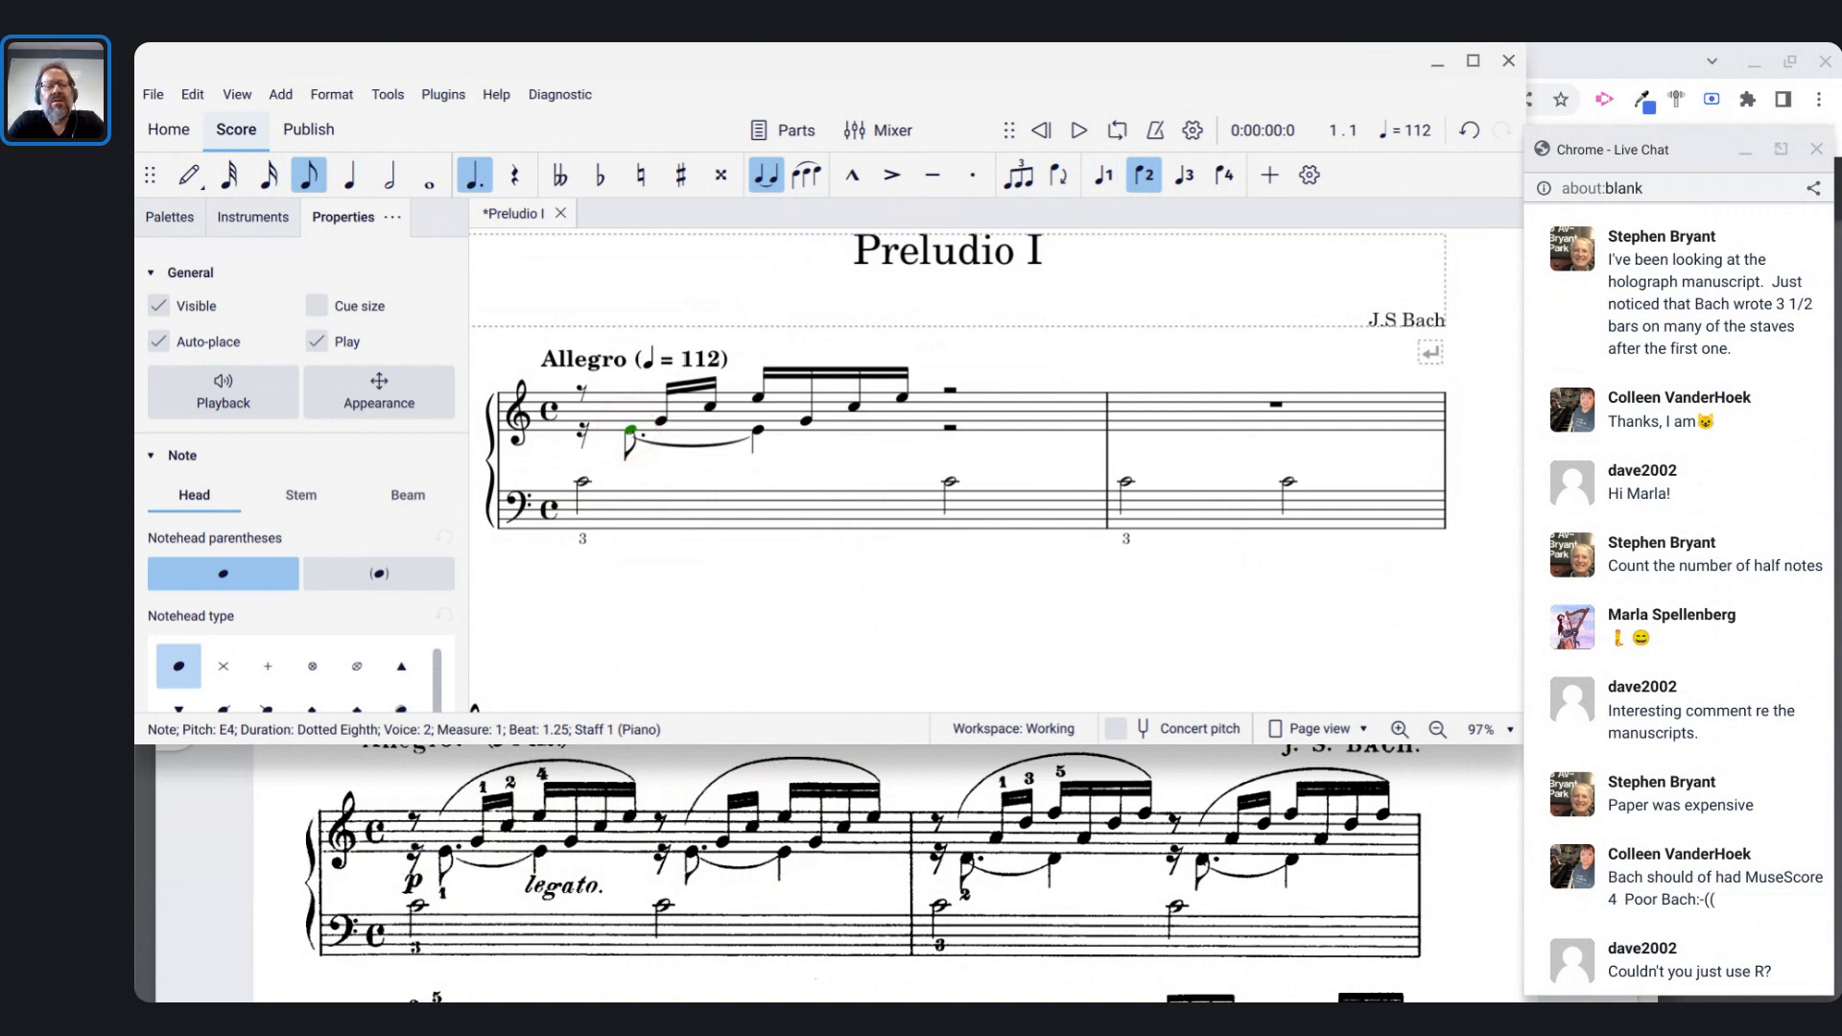
pyautogui.keyDown('ctrl'); pyautogui.click(903, 399); pyautogui.keyUp('ctrl')
pyautogui.press('s')
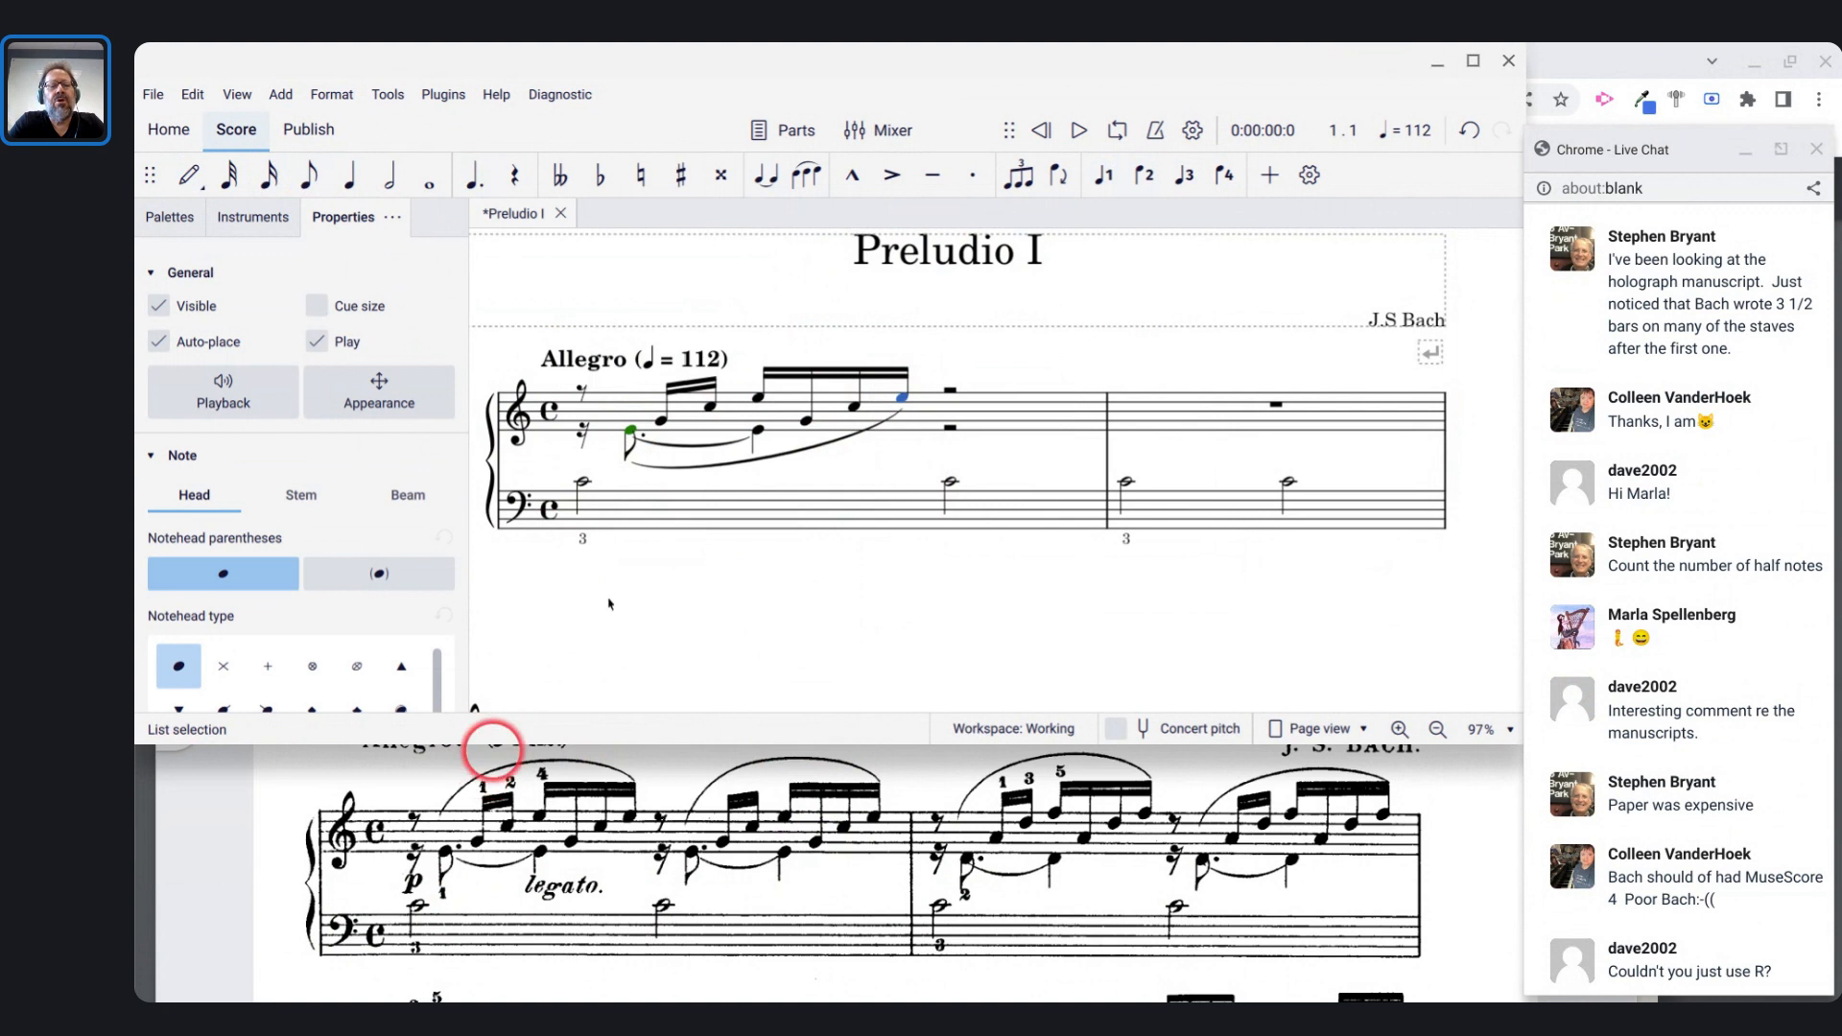
pyautogui.click(814, 454)
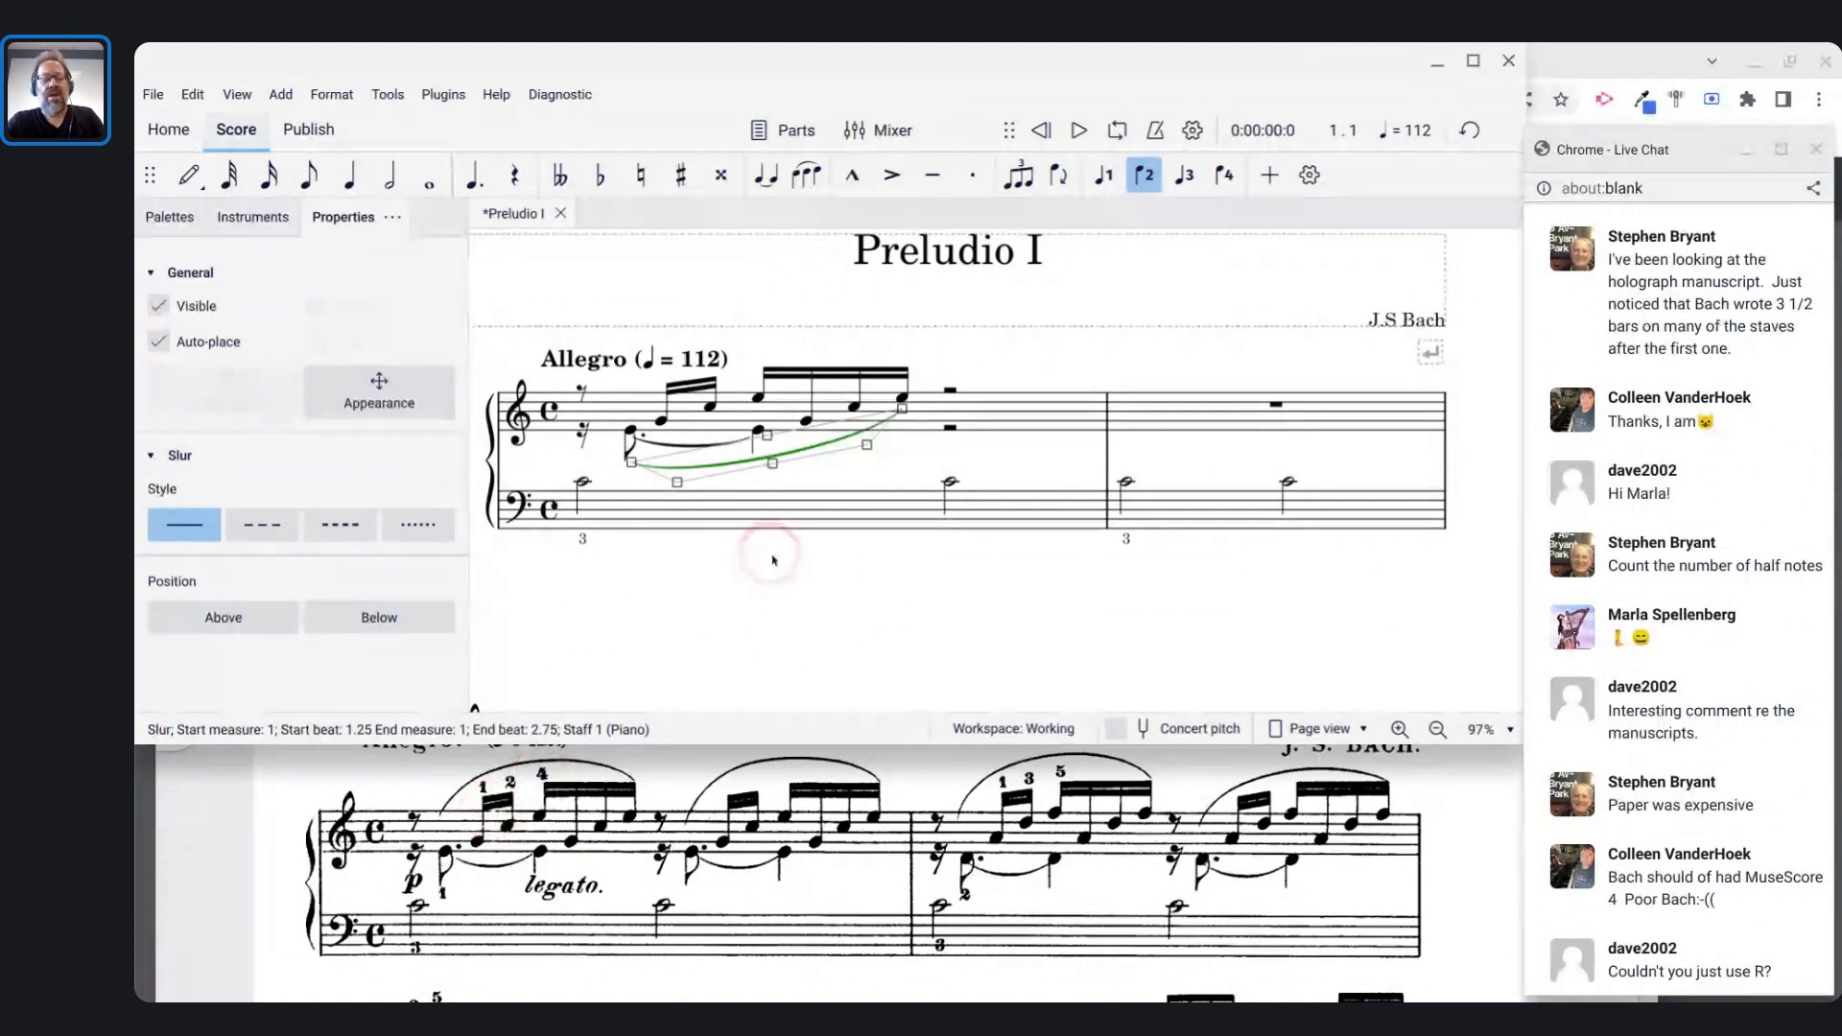
pyautogui.press('x')
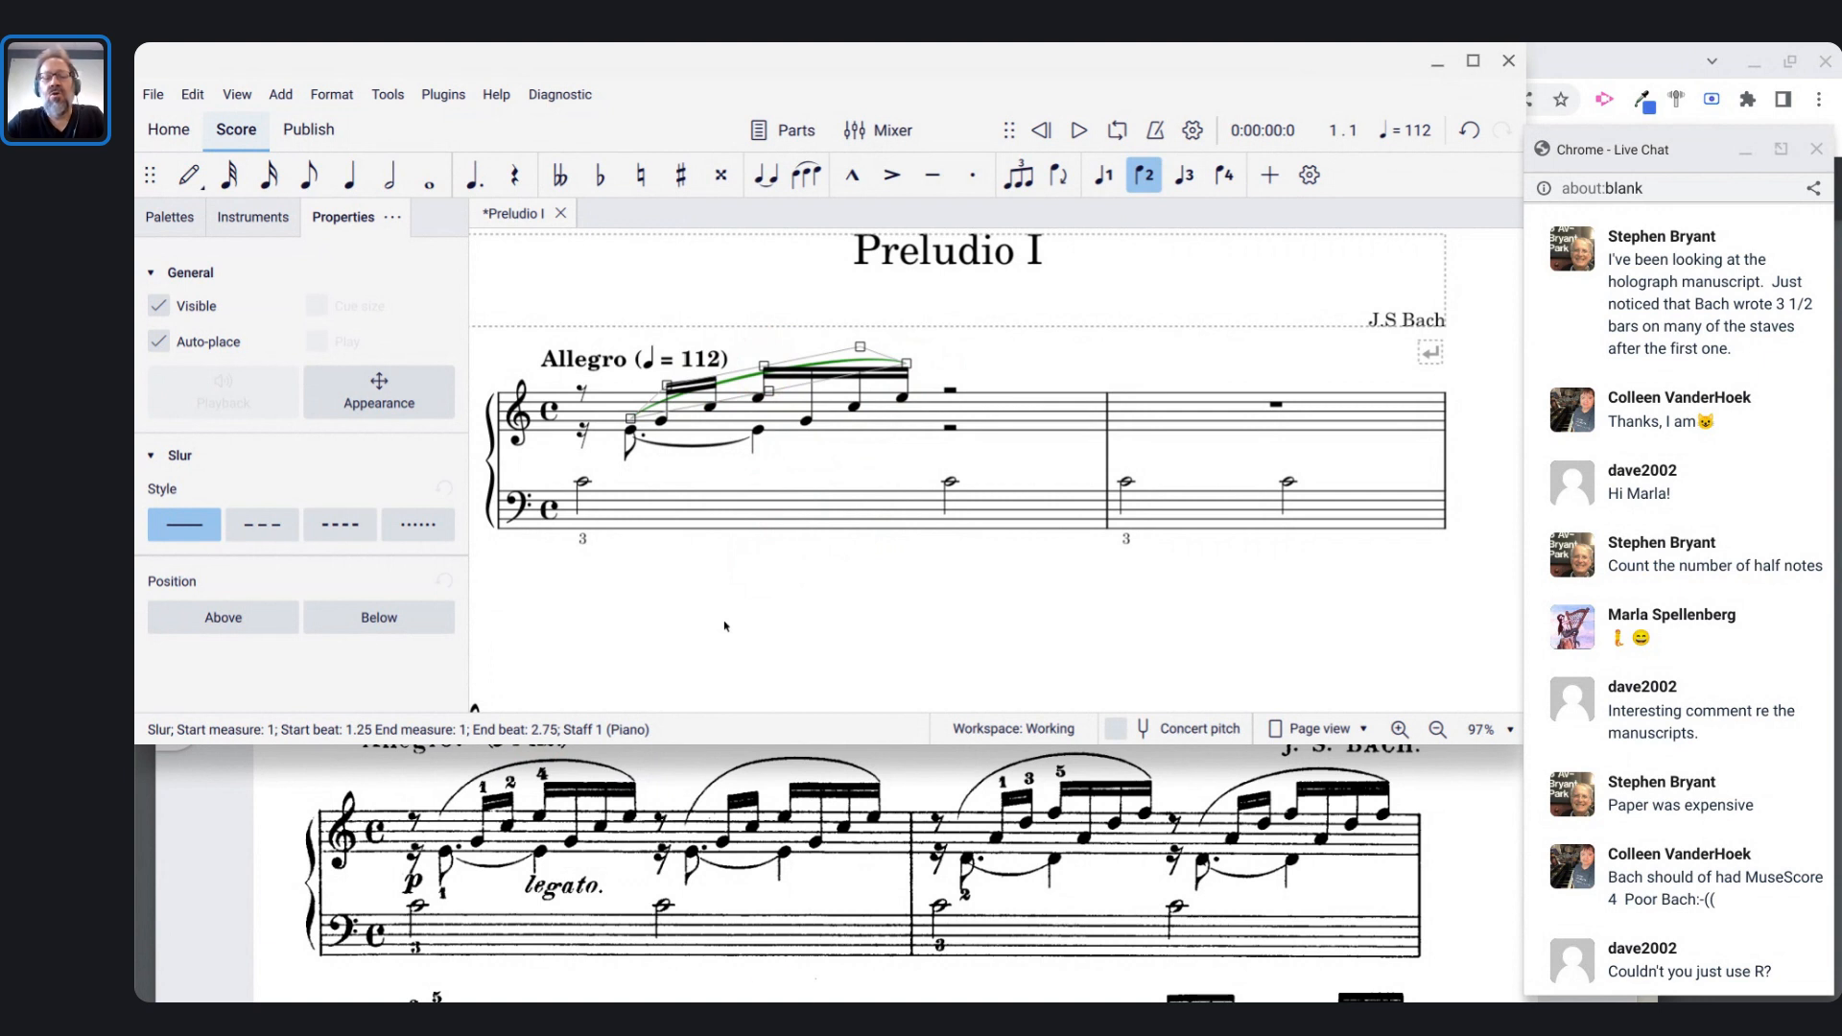
# - Examine the voices, slurs and fingerings in the first two systems of the Czerny edition PDF
pyautogui.moveTo(804, 997)
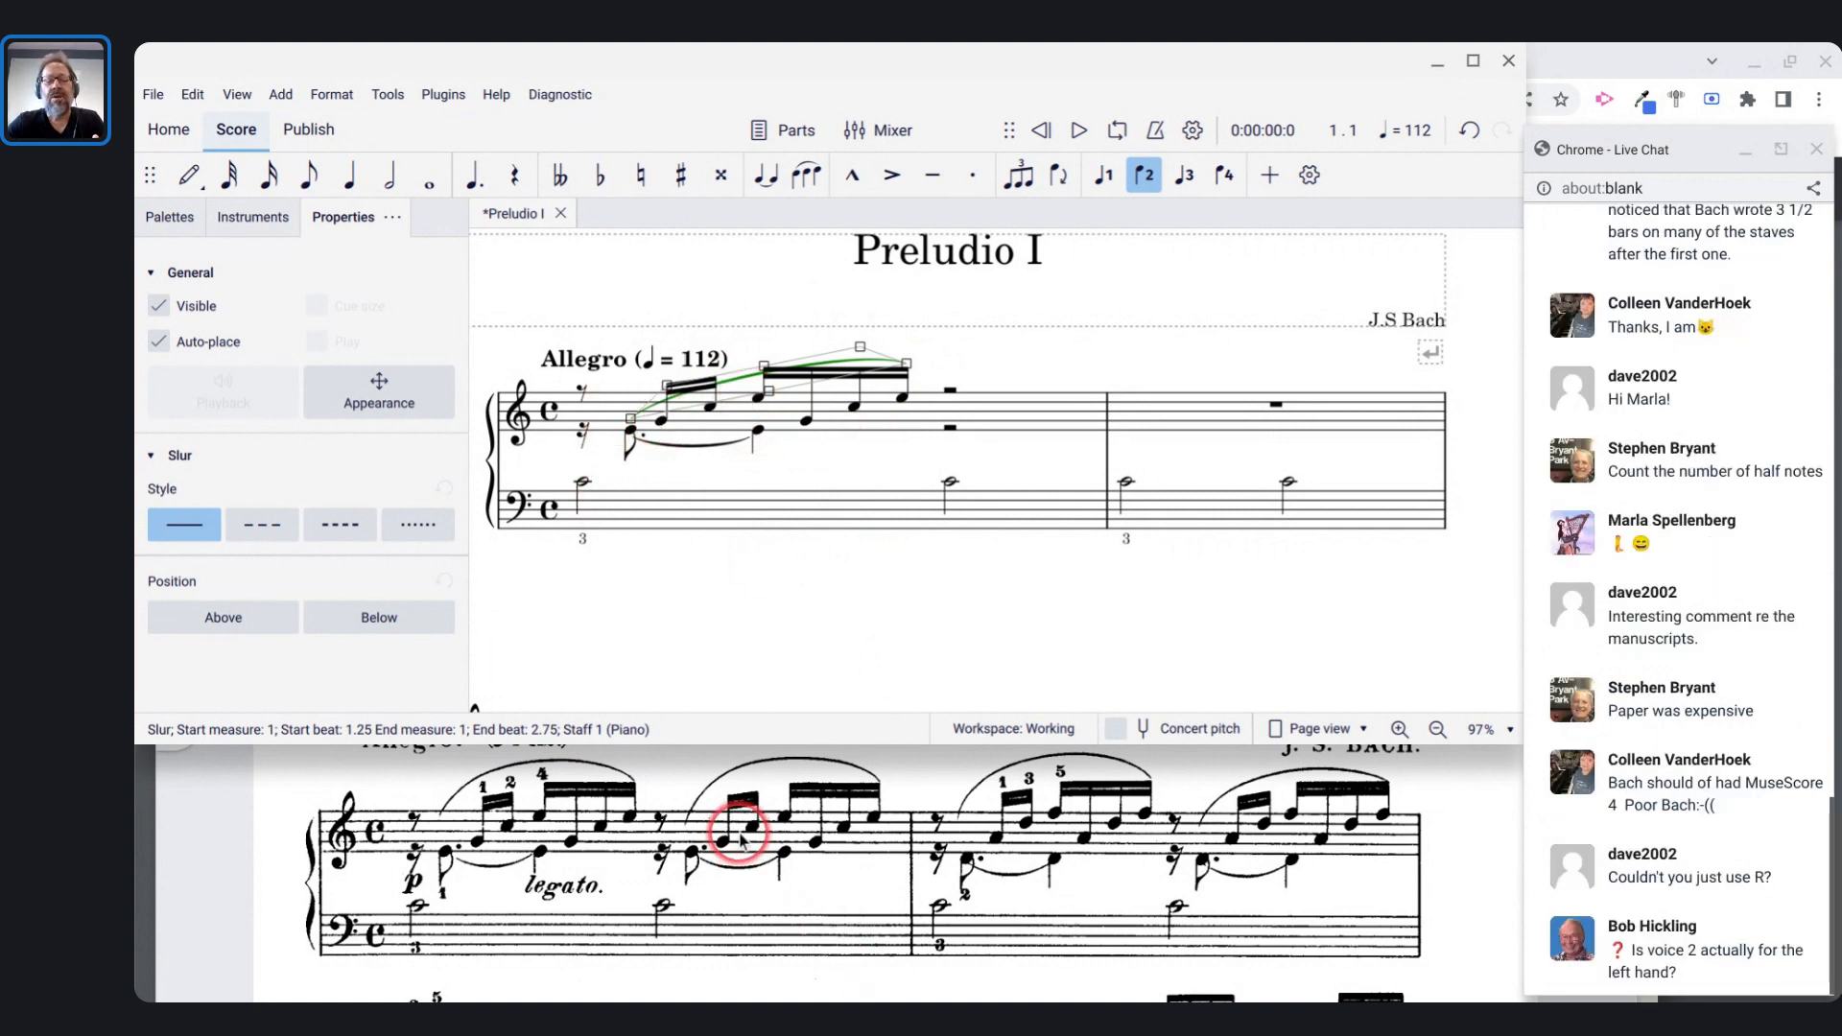
pyautogui.scroll(-3, 739, 827)
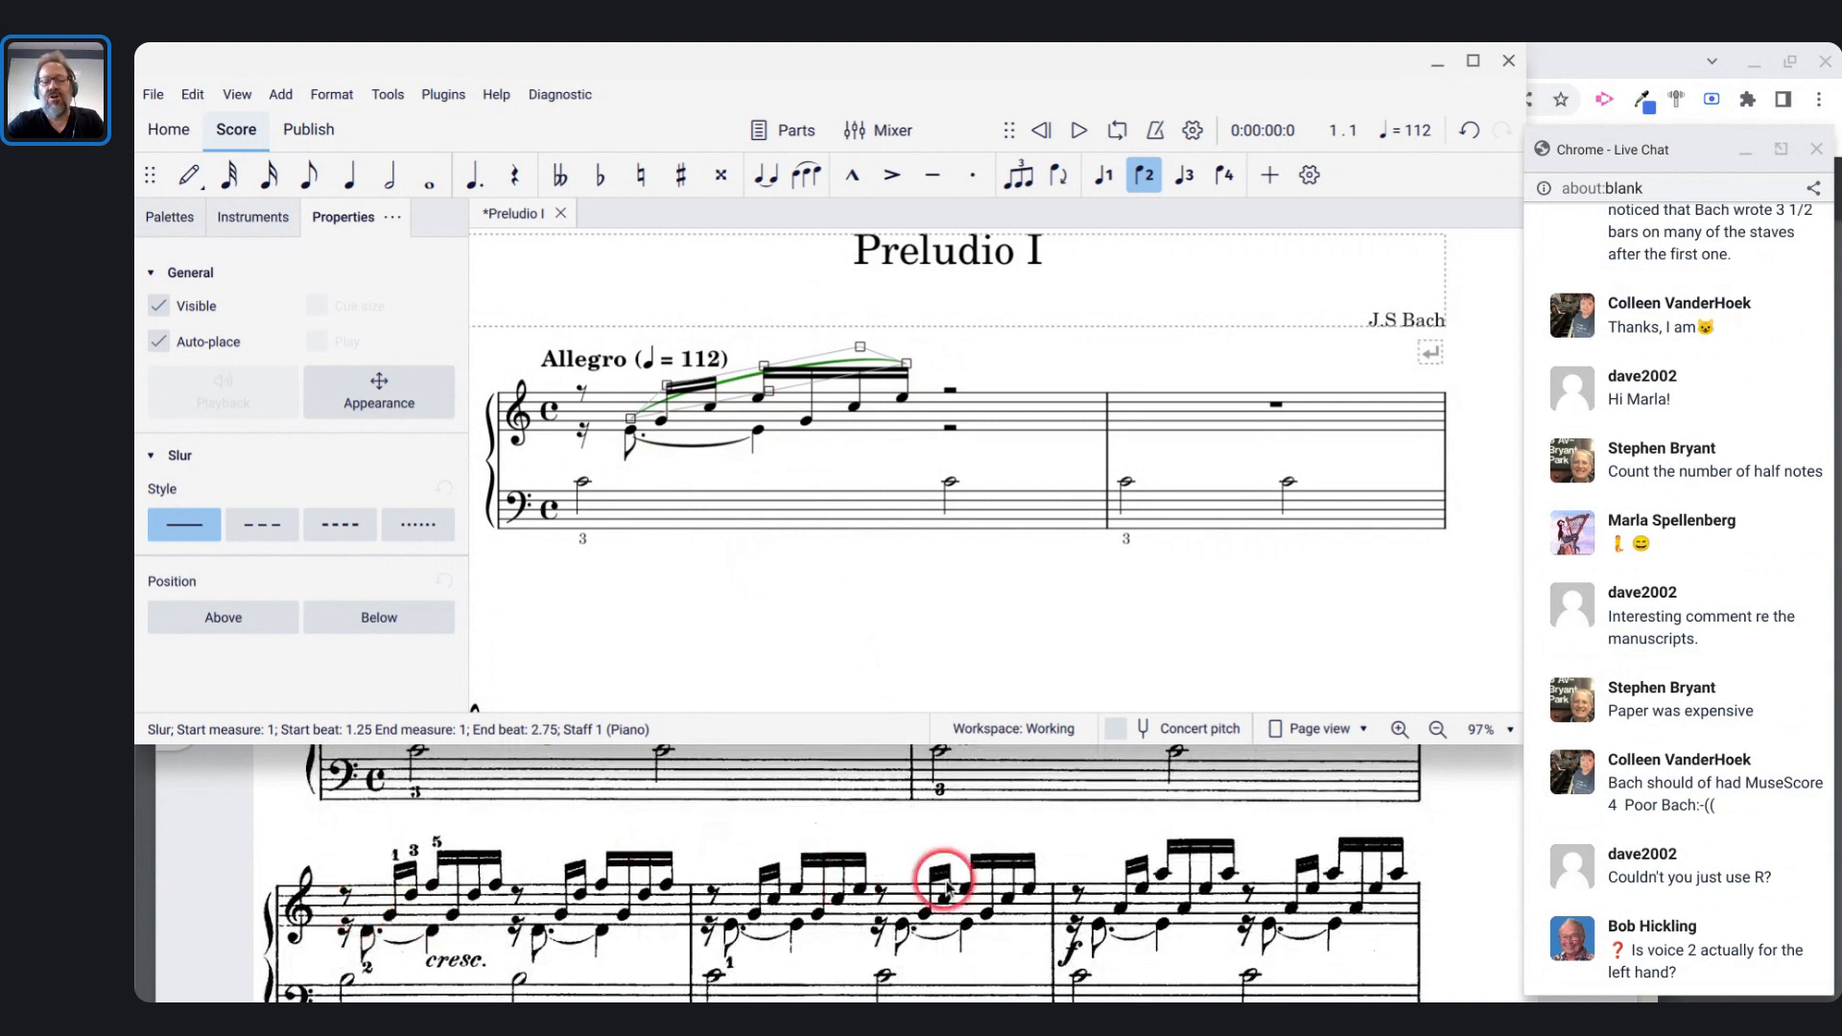
pyautogui.scroll(1, 945, 887)
pyautogui.scroll(1, 945, 887)
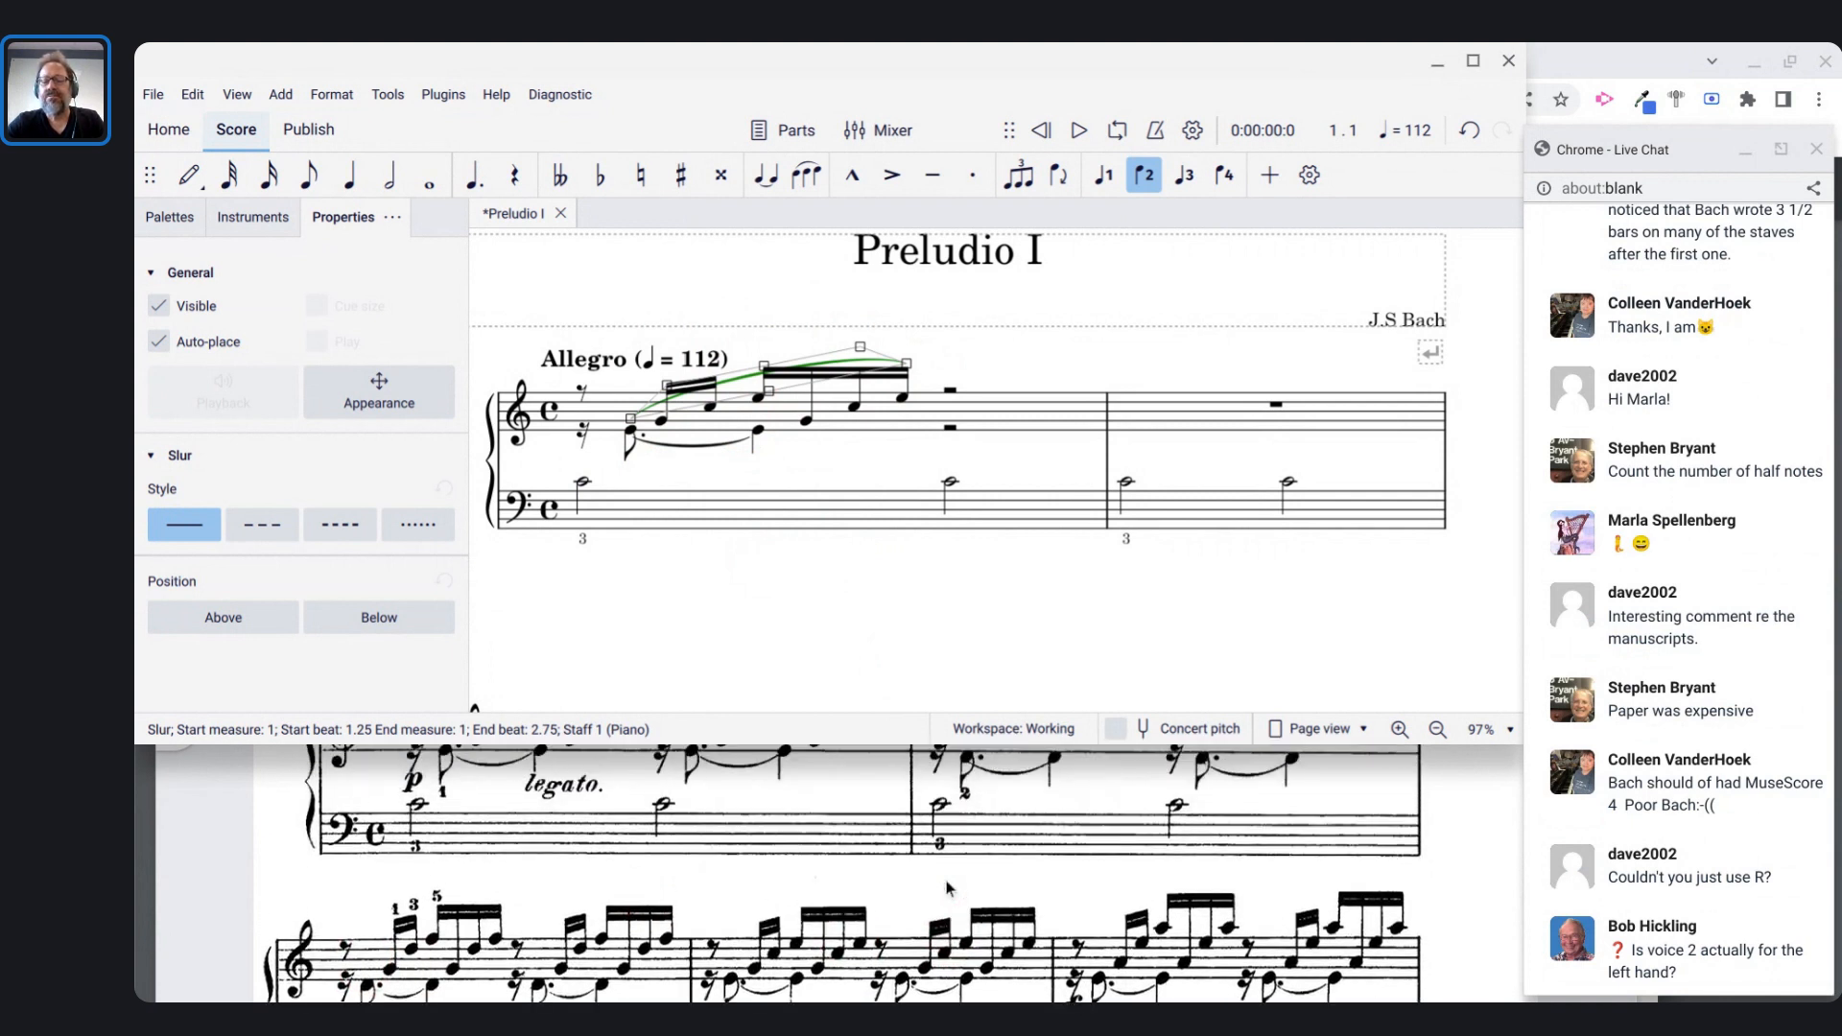
pyautogui.scroll(-2, 738, 873)
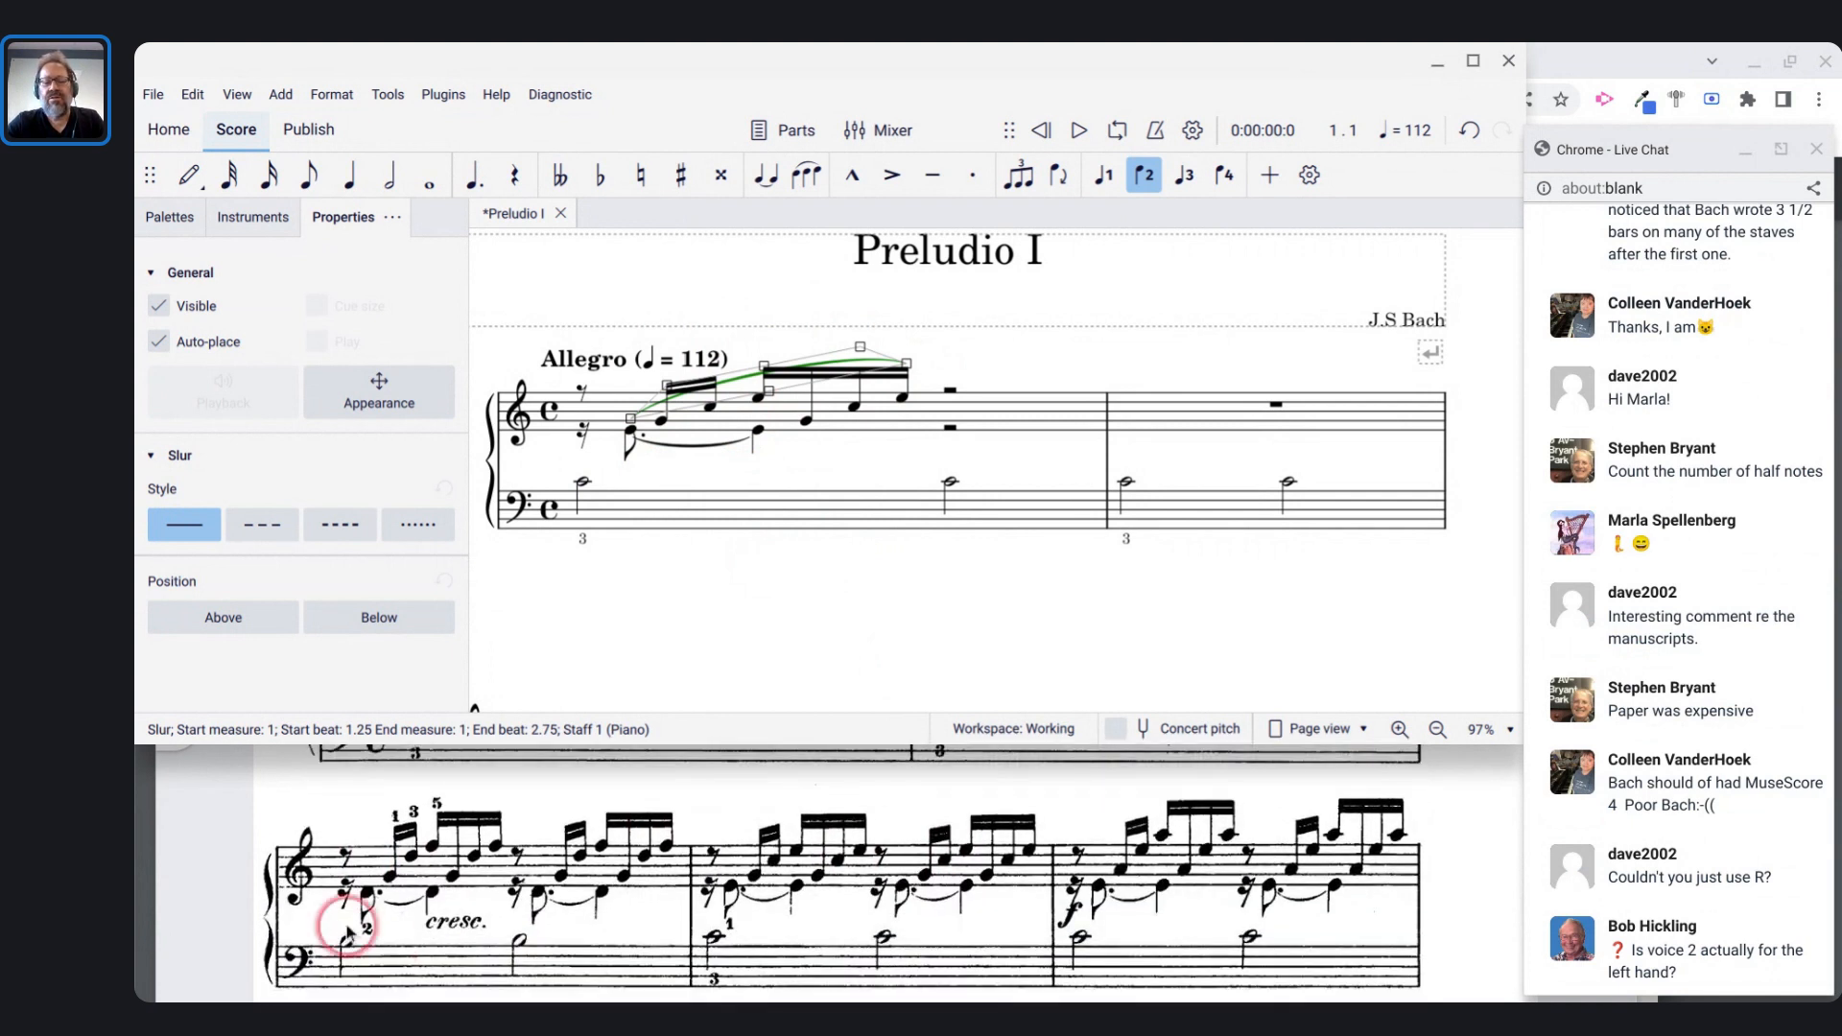
pyautogui.scroll(3, 1222, 840)
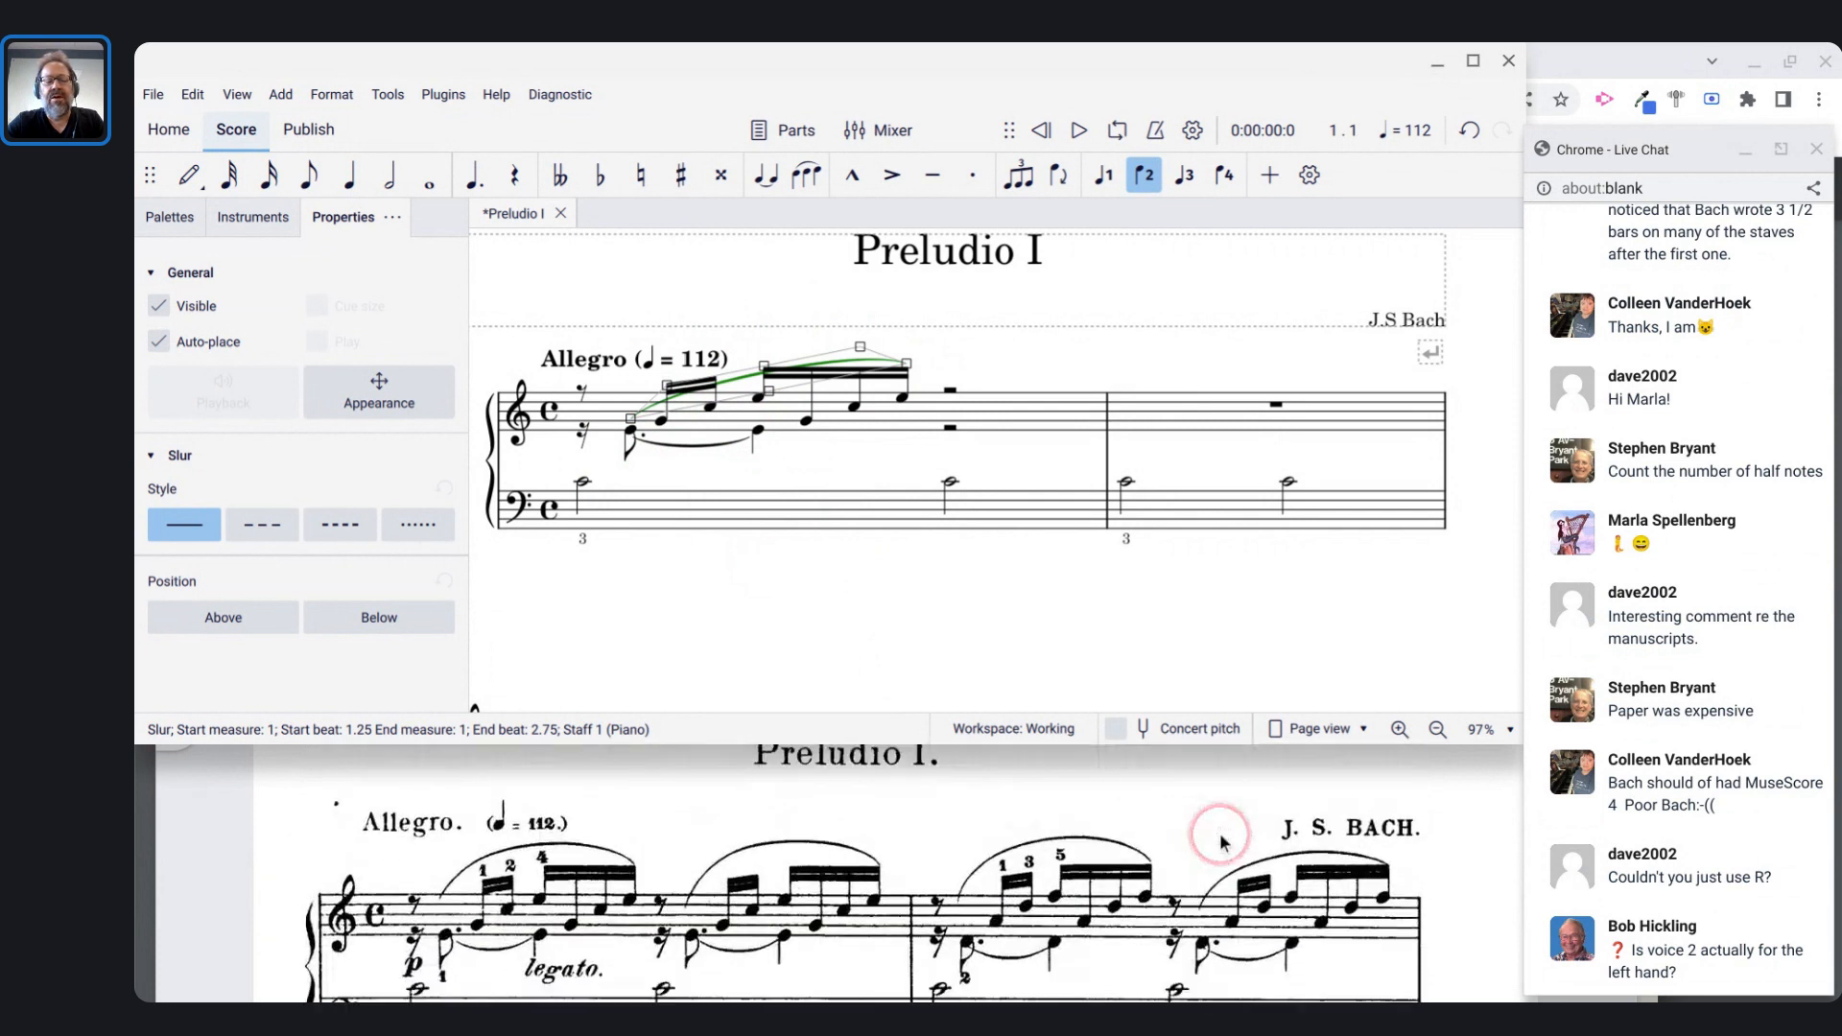
pyautogui.scroll(-1, 1000, 852)
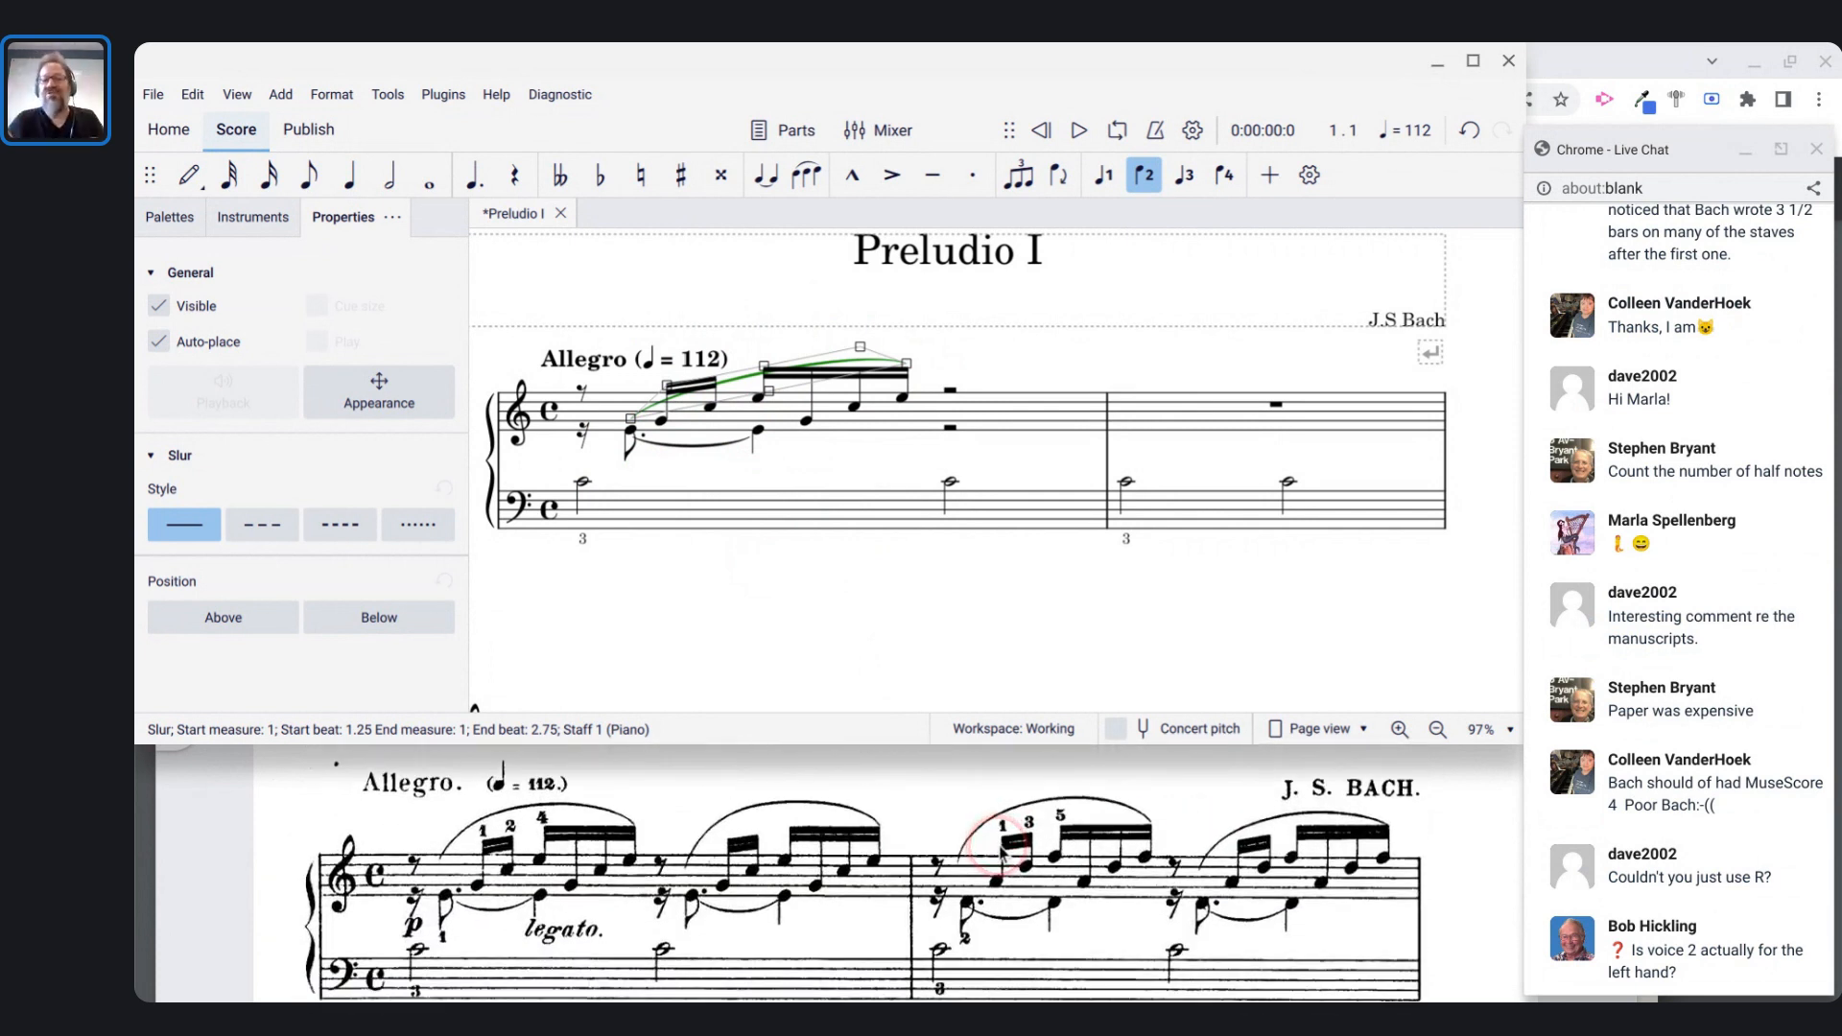
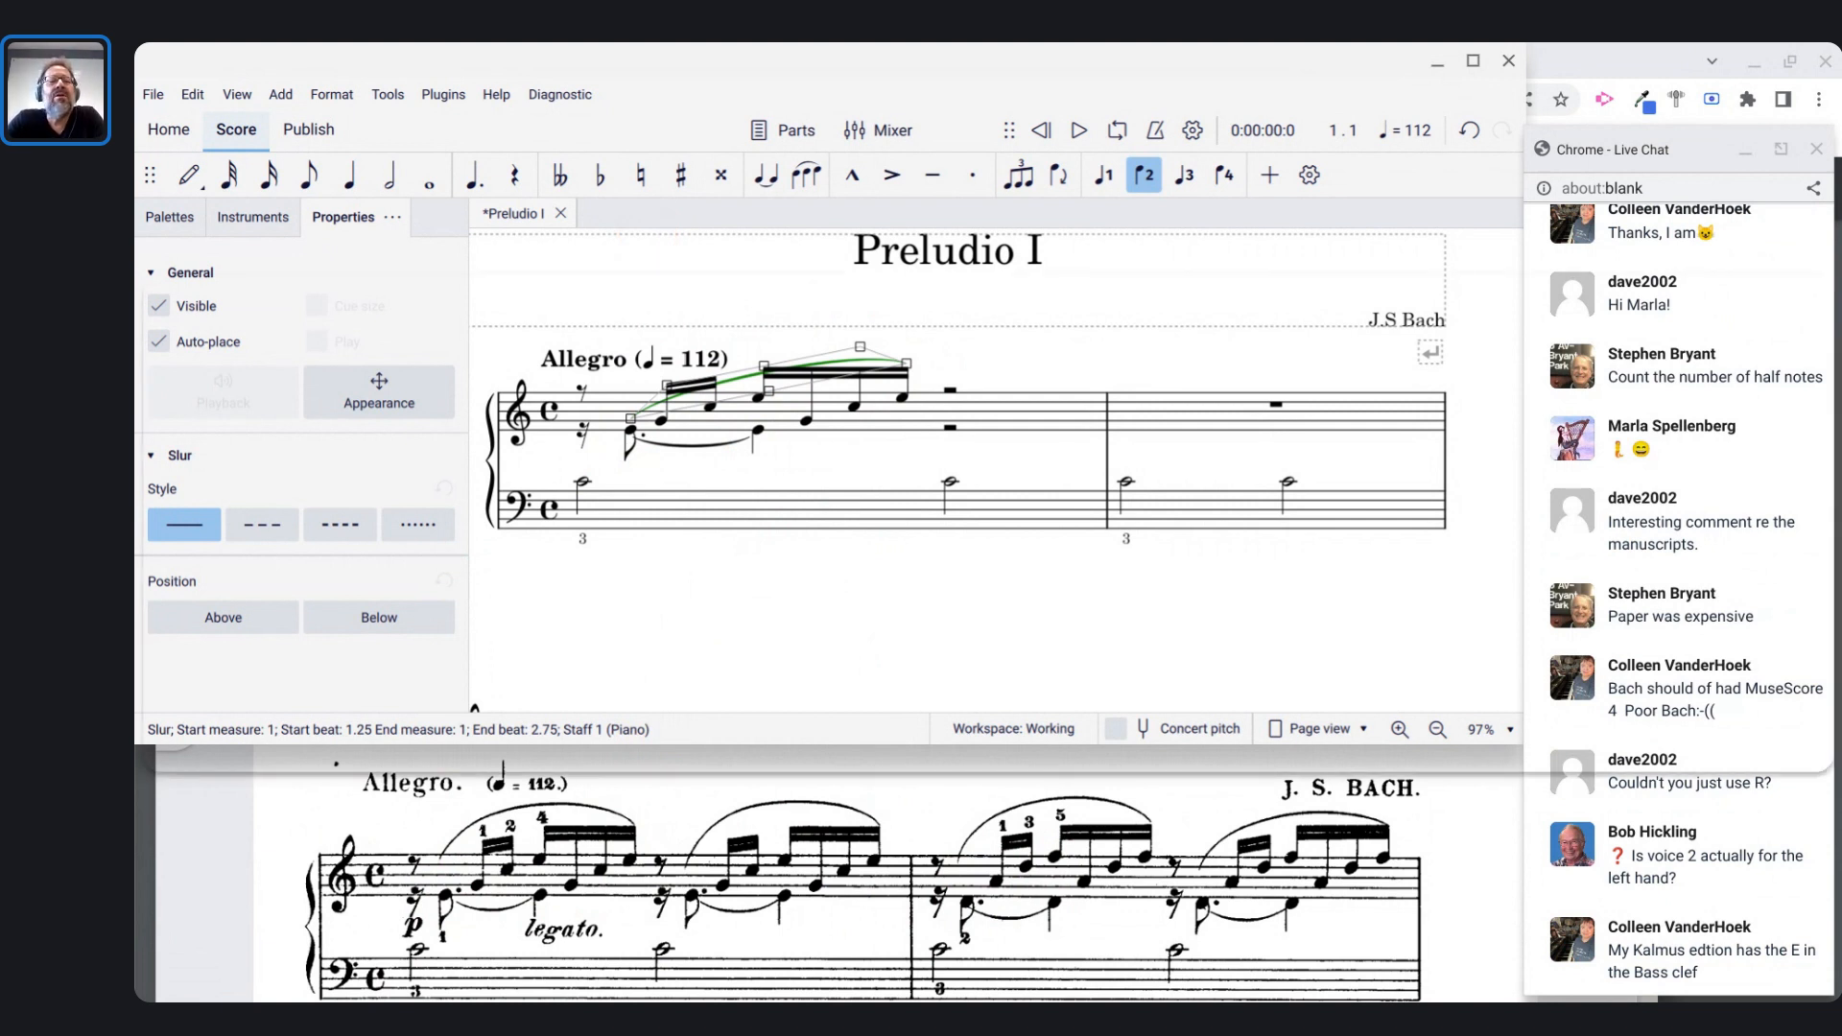
# - Switch to Chrome and compare the opening of the handwritten manuscript with Praeludium I on page 3 of IMSLP02206-BWV0846.pdf
pyautogui.hotkey('alt', 'Tab')
pyautogui.hotkey('alt', 'Tab')
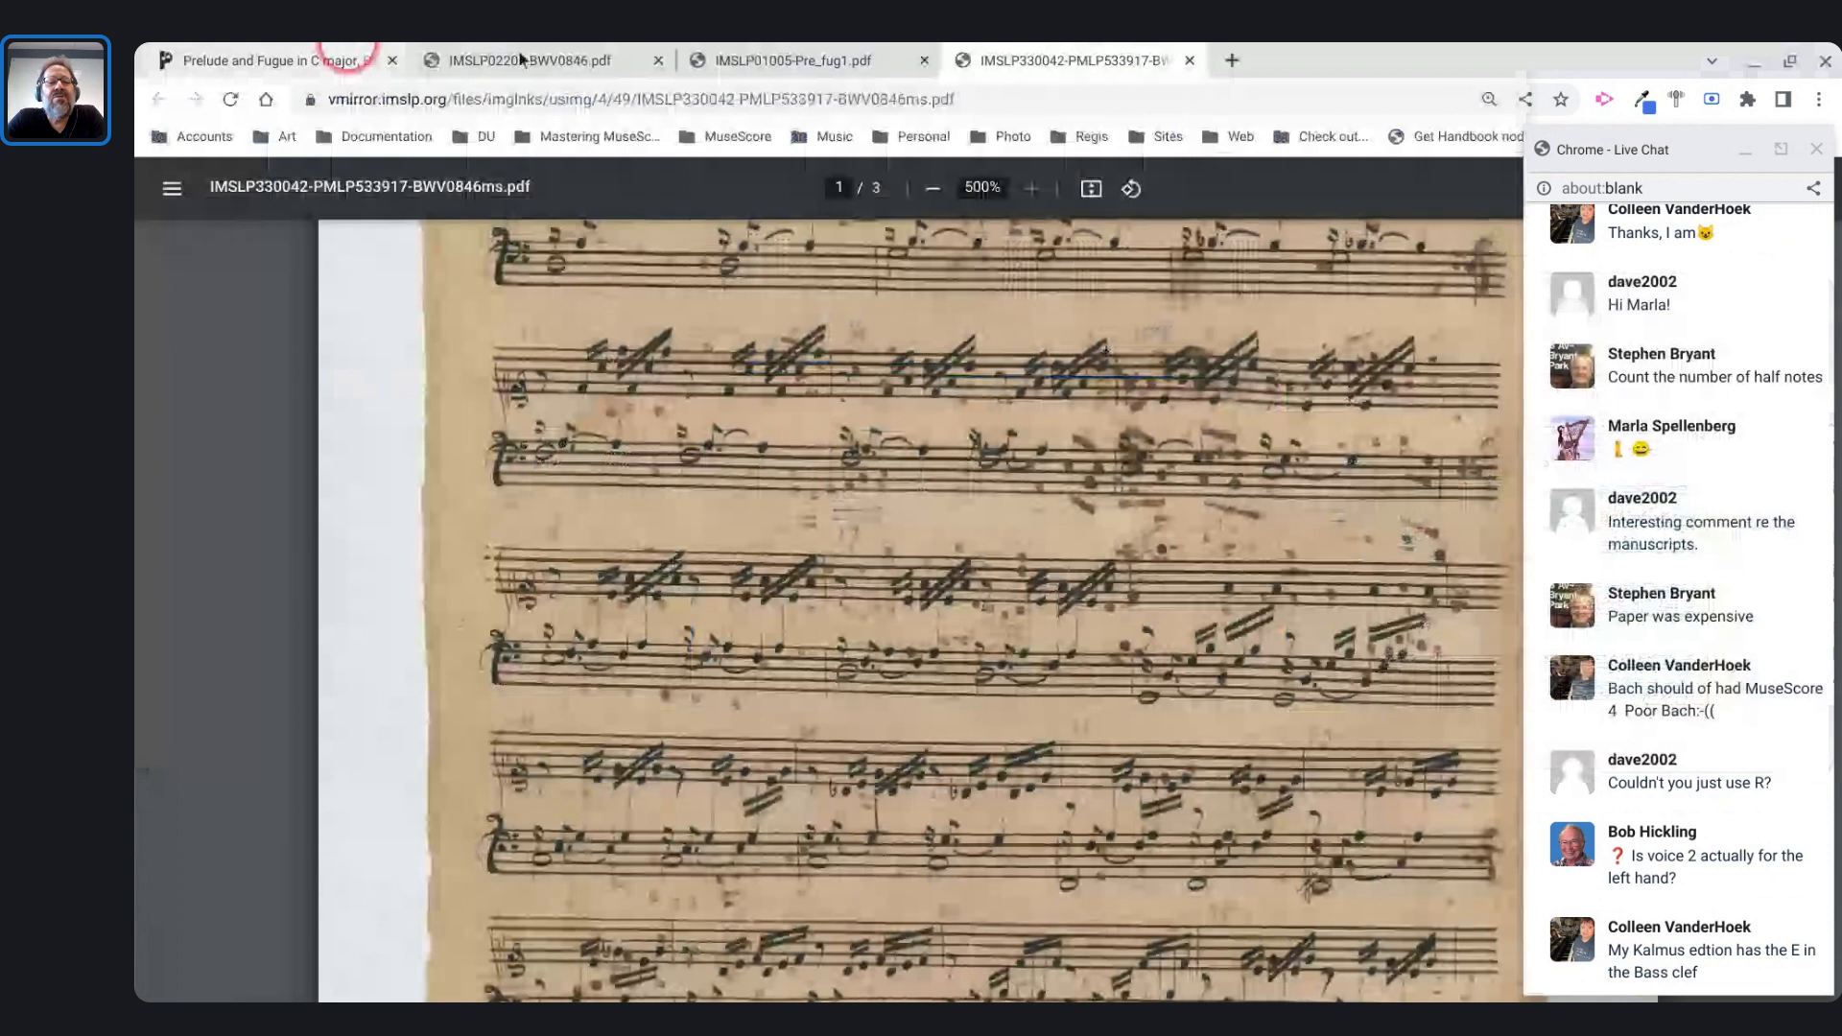
pyautogui.scroll(10, 662, 365)
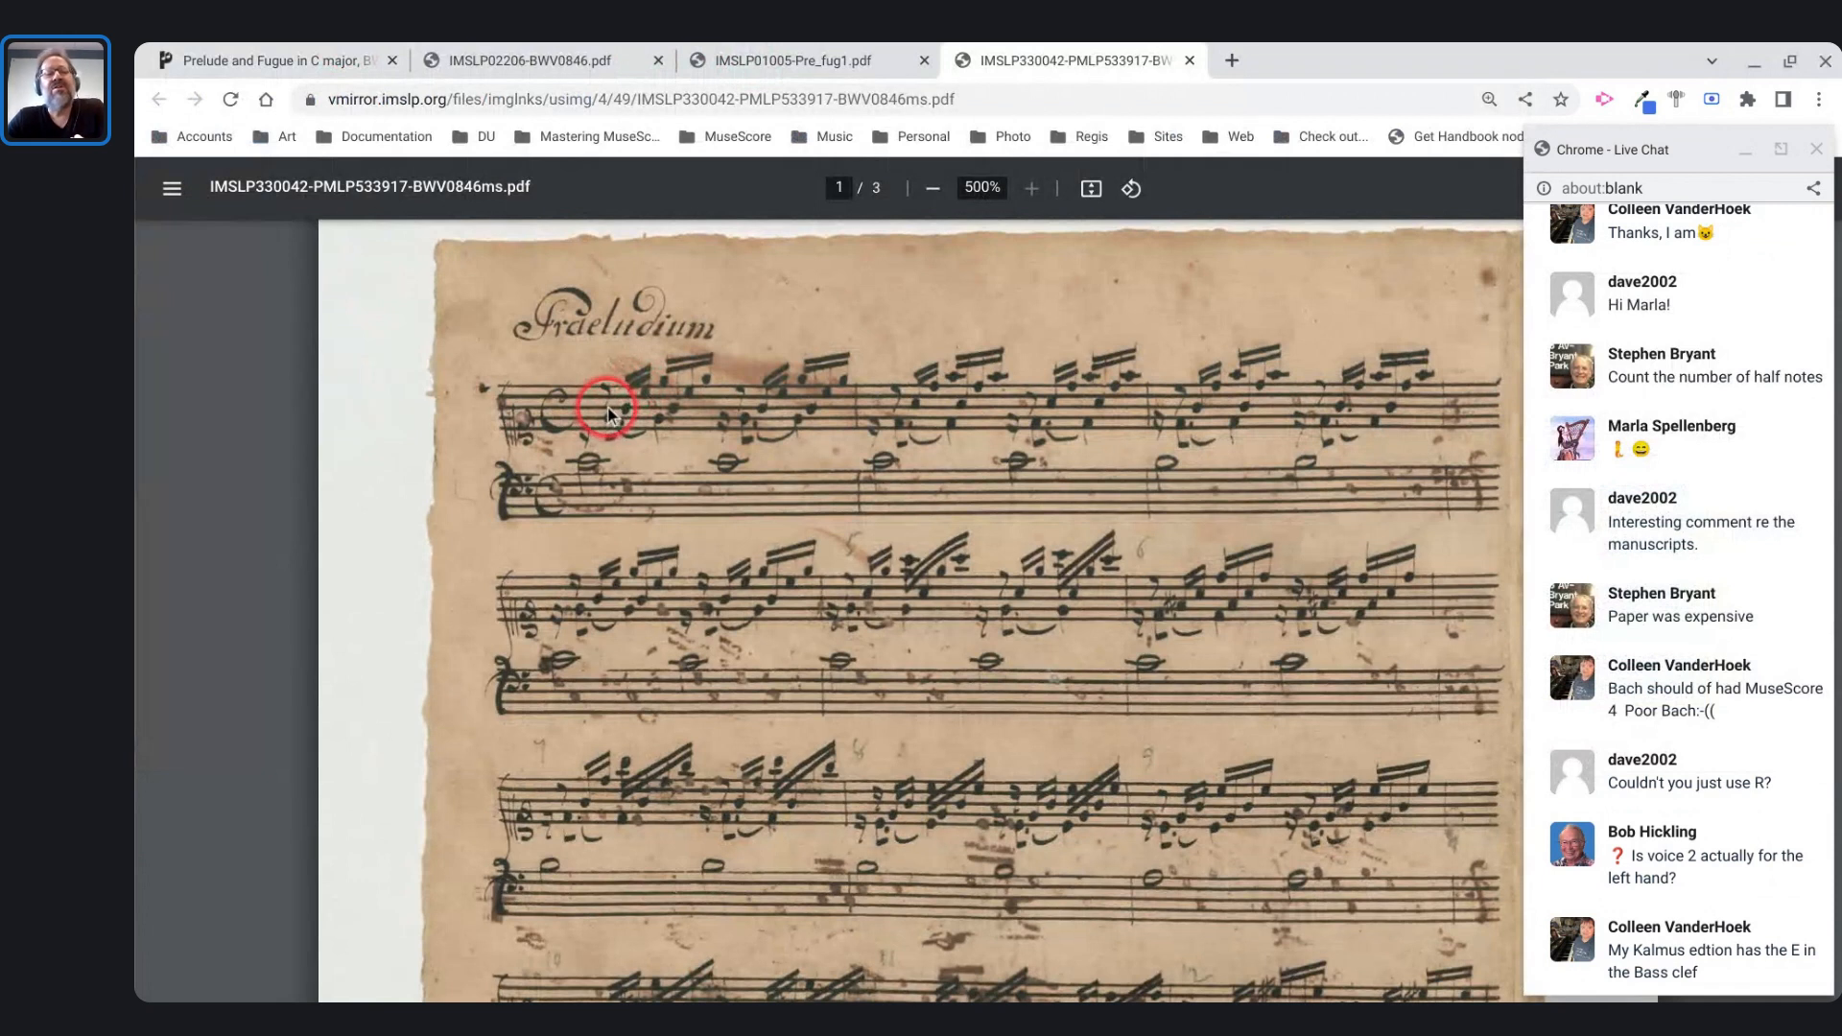
pyautogui.click(580, 59)
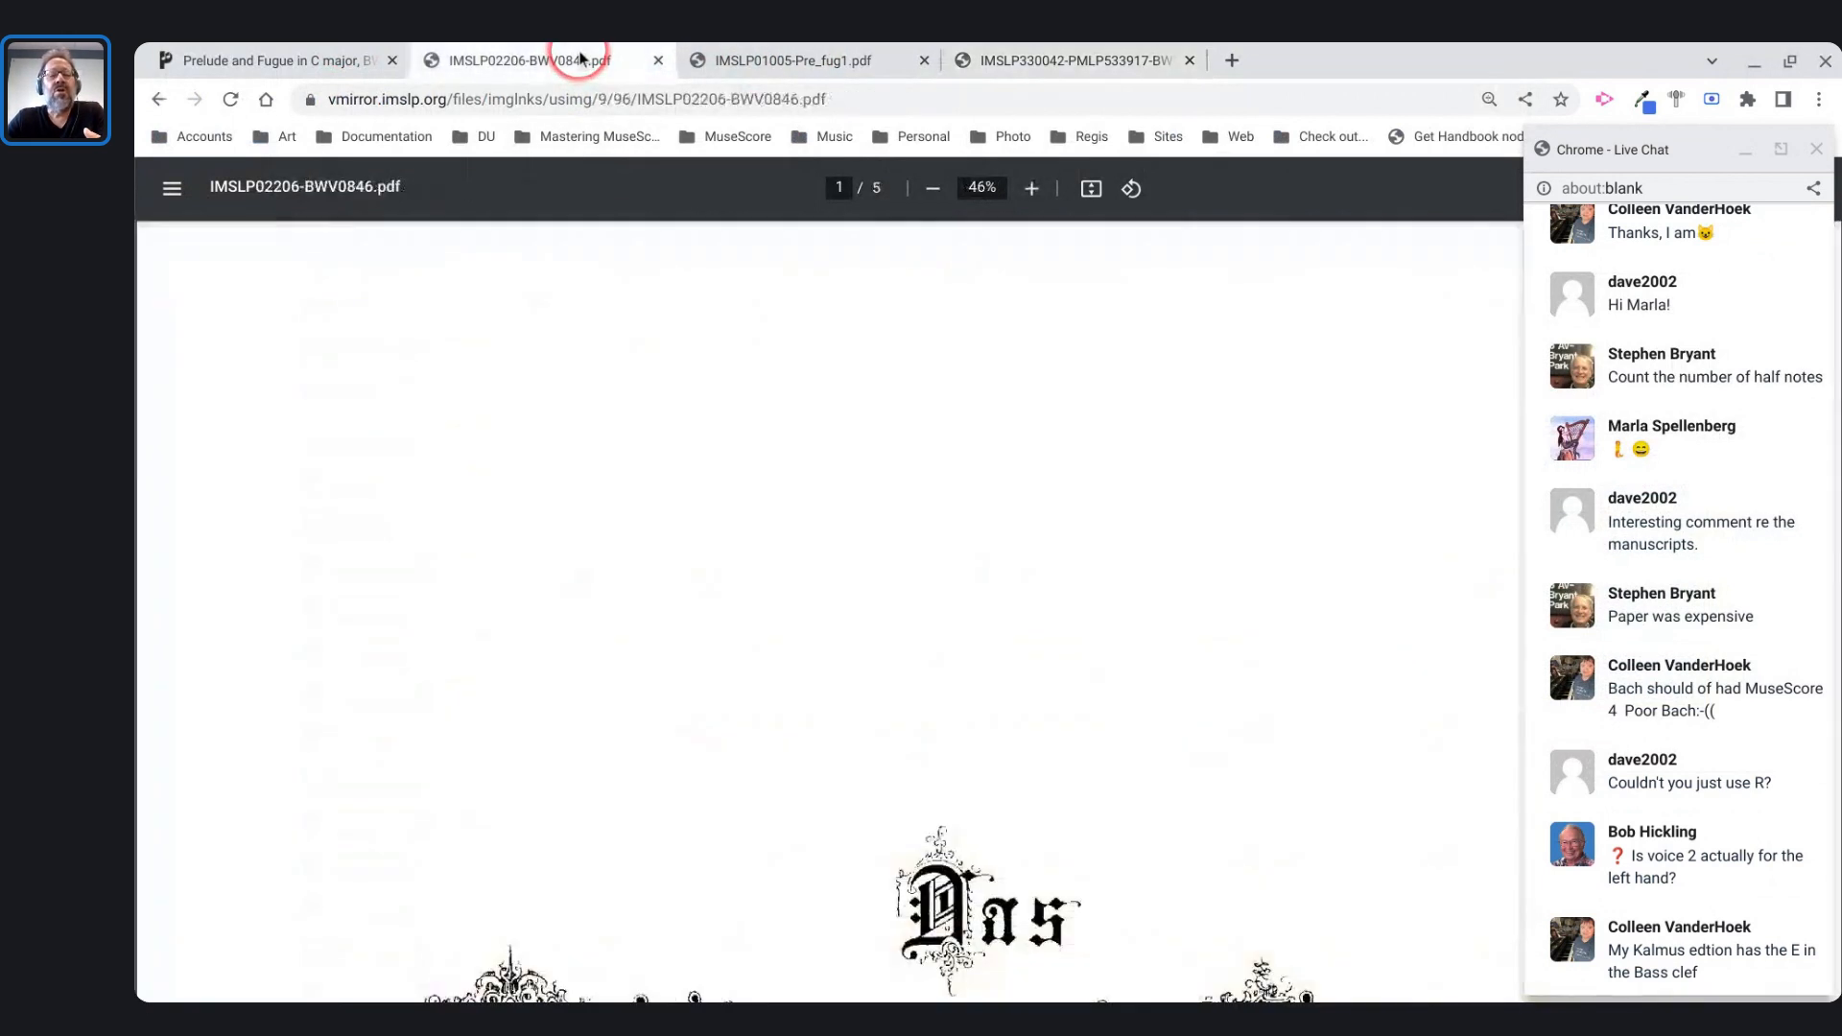
pyautogui.scroll(-10, 660, 452)
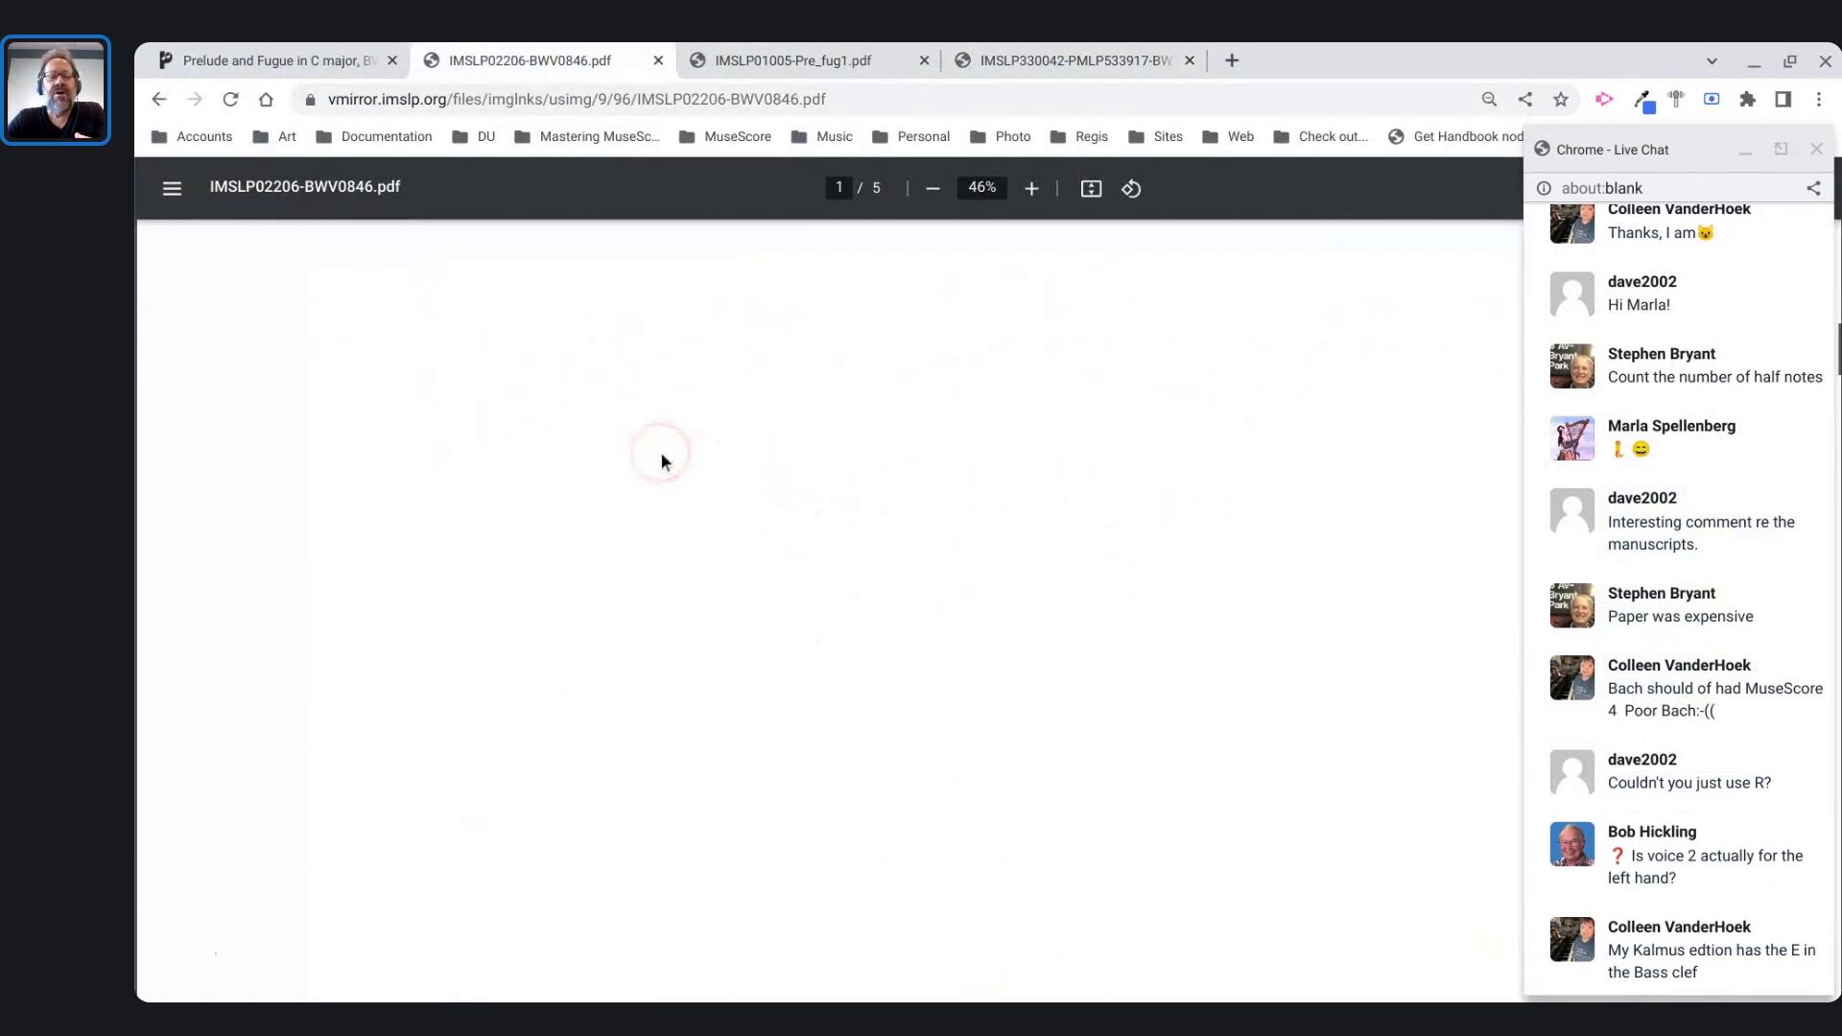
pyautogui.scroll(-5, 661, 461)
pyautogui.scroll(-10, 661, 460)
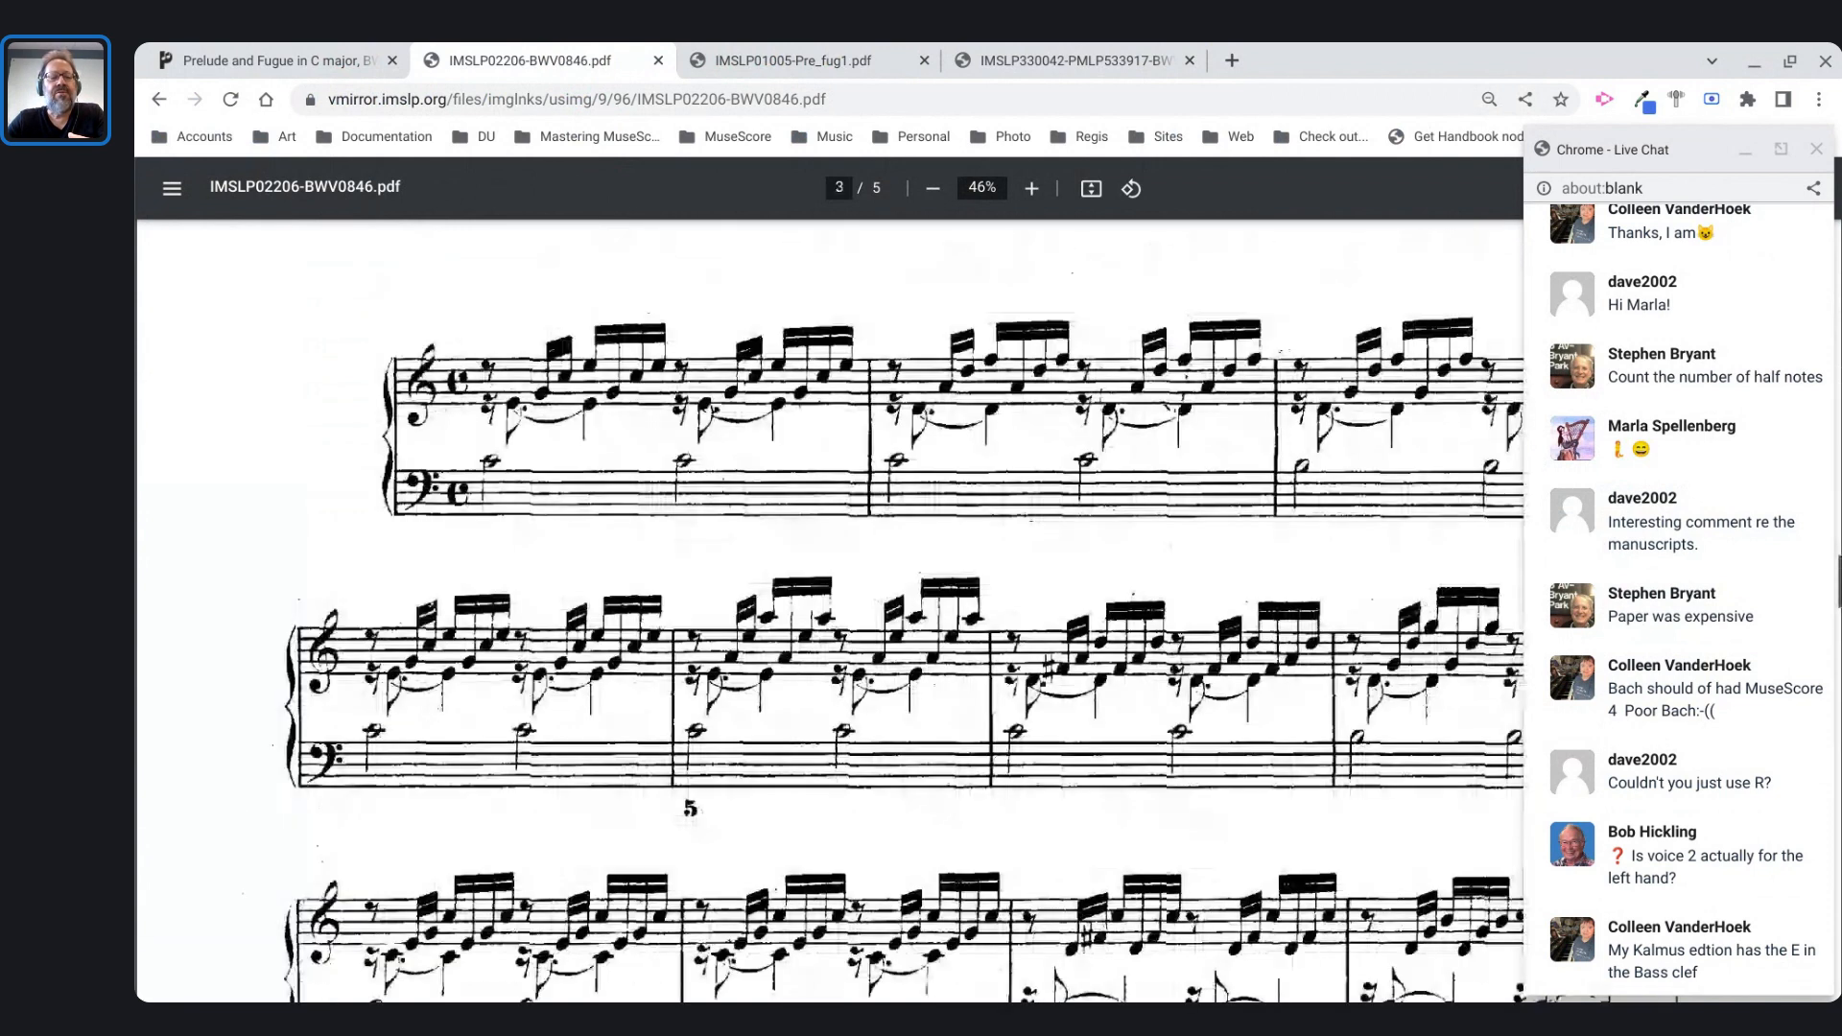
pyautogui.scroll(2, 493, 514)
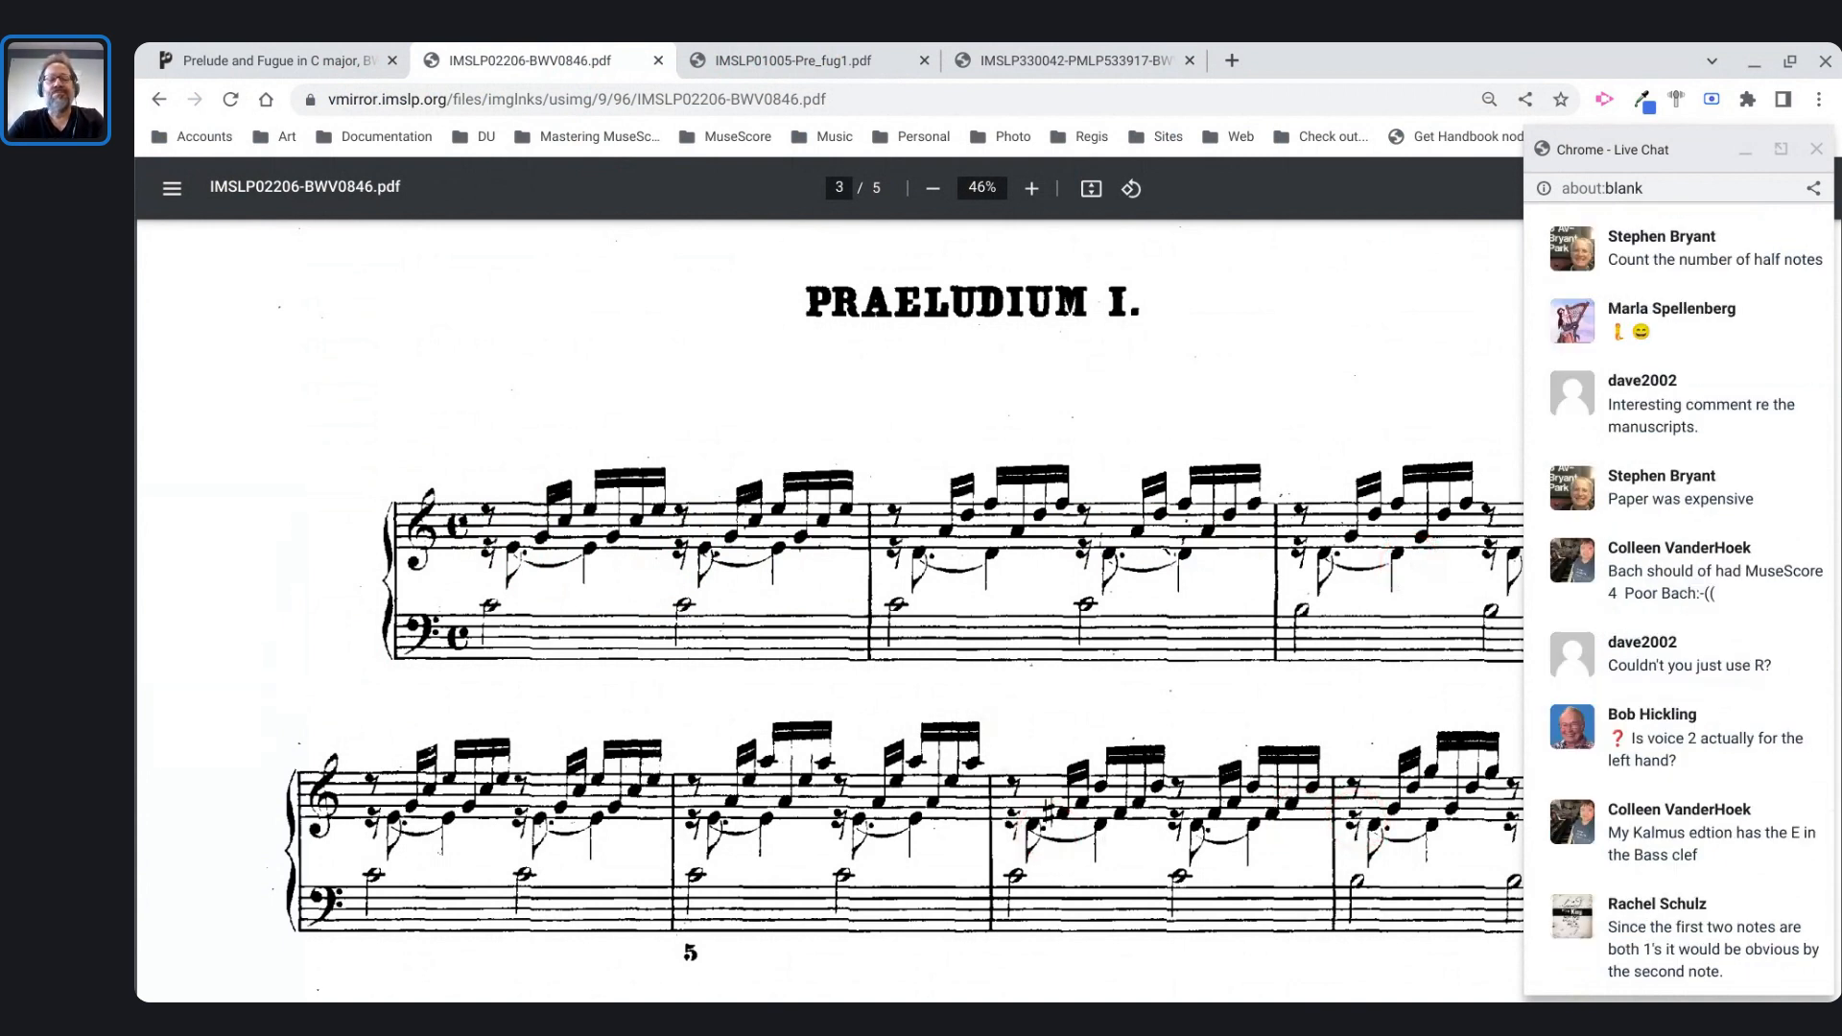
# - Return to MuseScore and bring up the Czerny PDF in Gallery to compare it with measure 1 of the score
pyautogui.hotkey('alt', 'Tab')
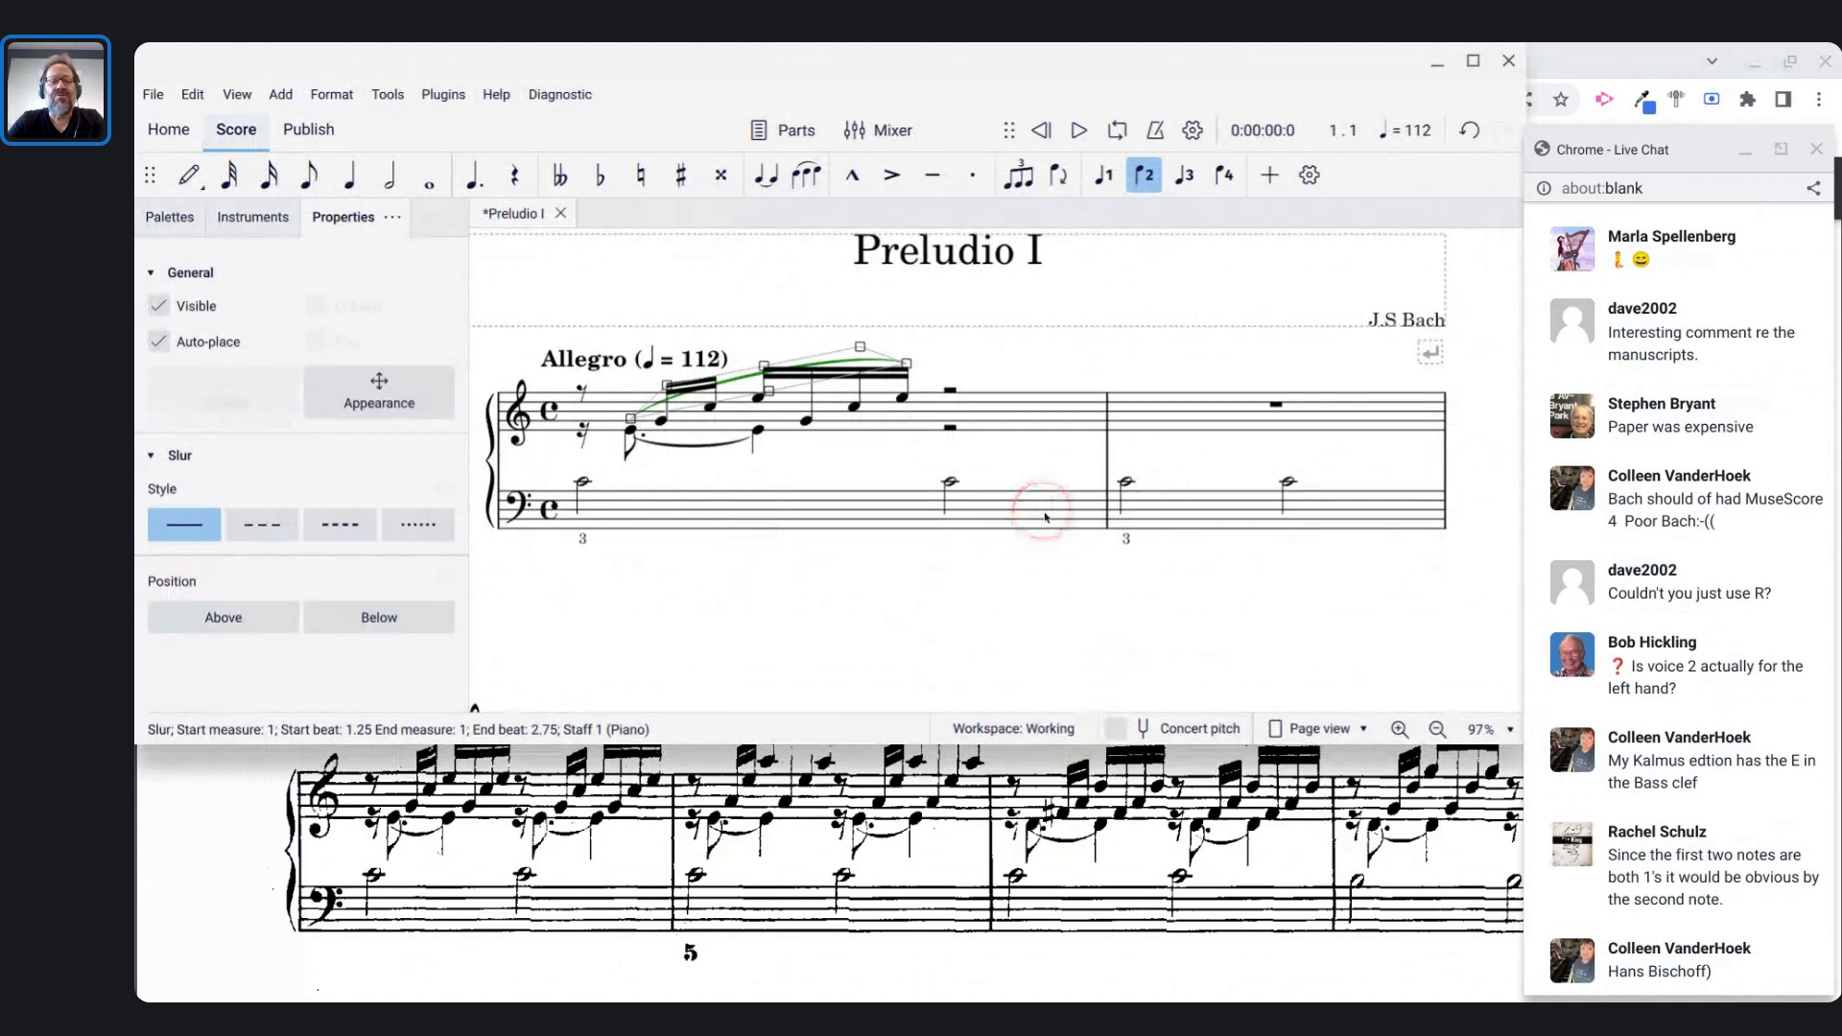
pyautogui.hotkey('alt', 'Tab')
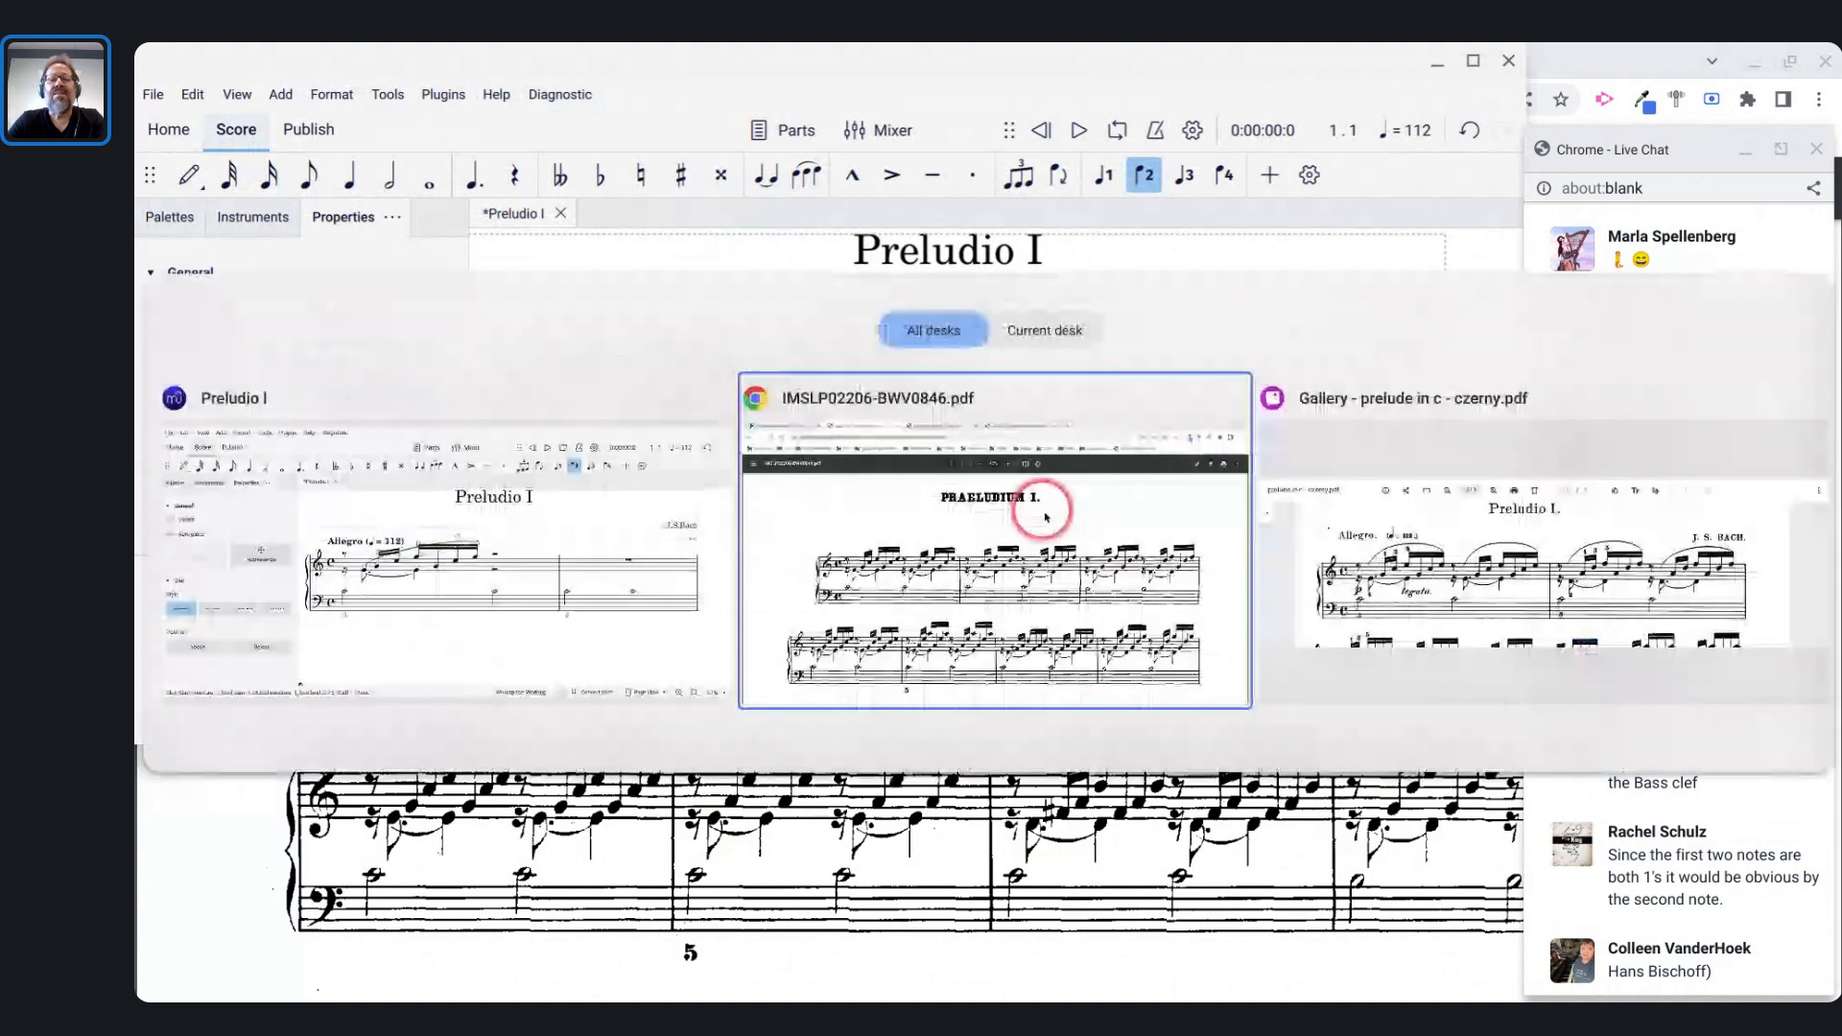
pyautogui.hotkey('alt', 'Tab')
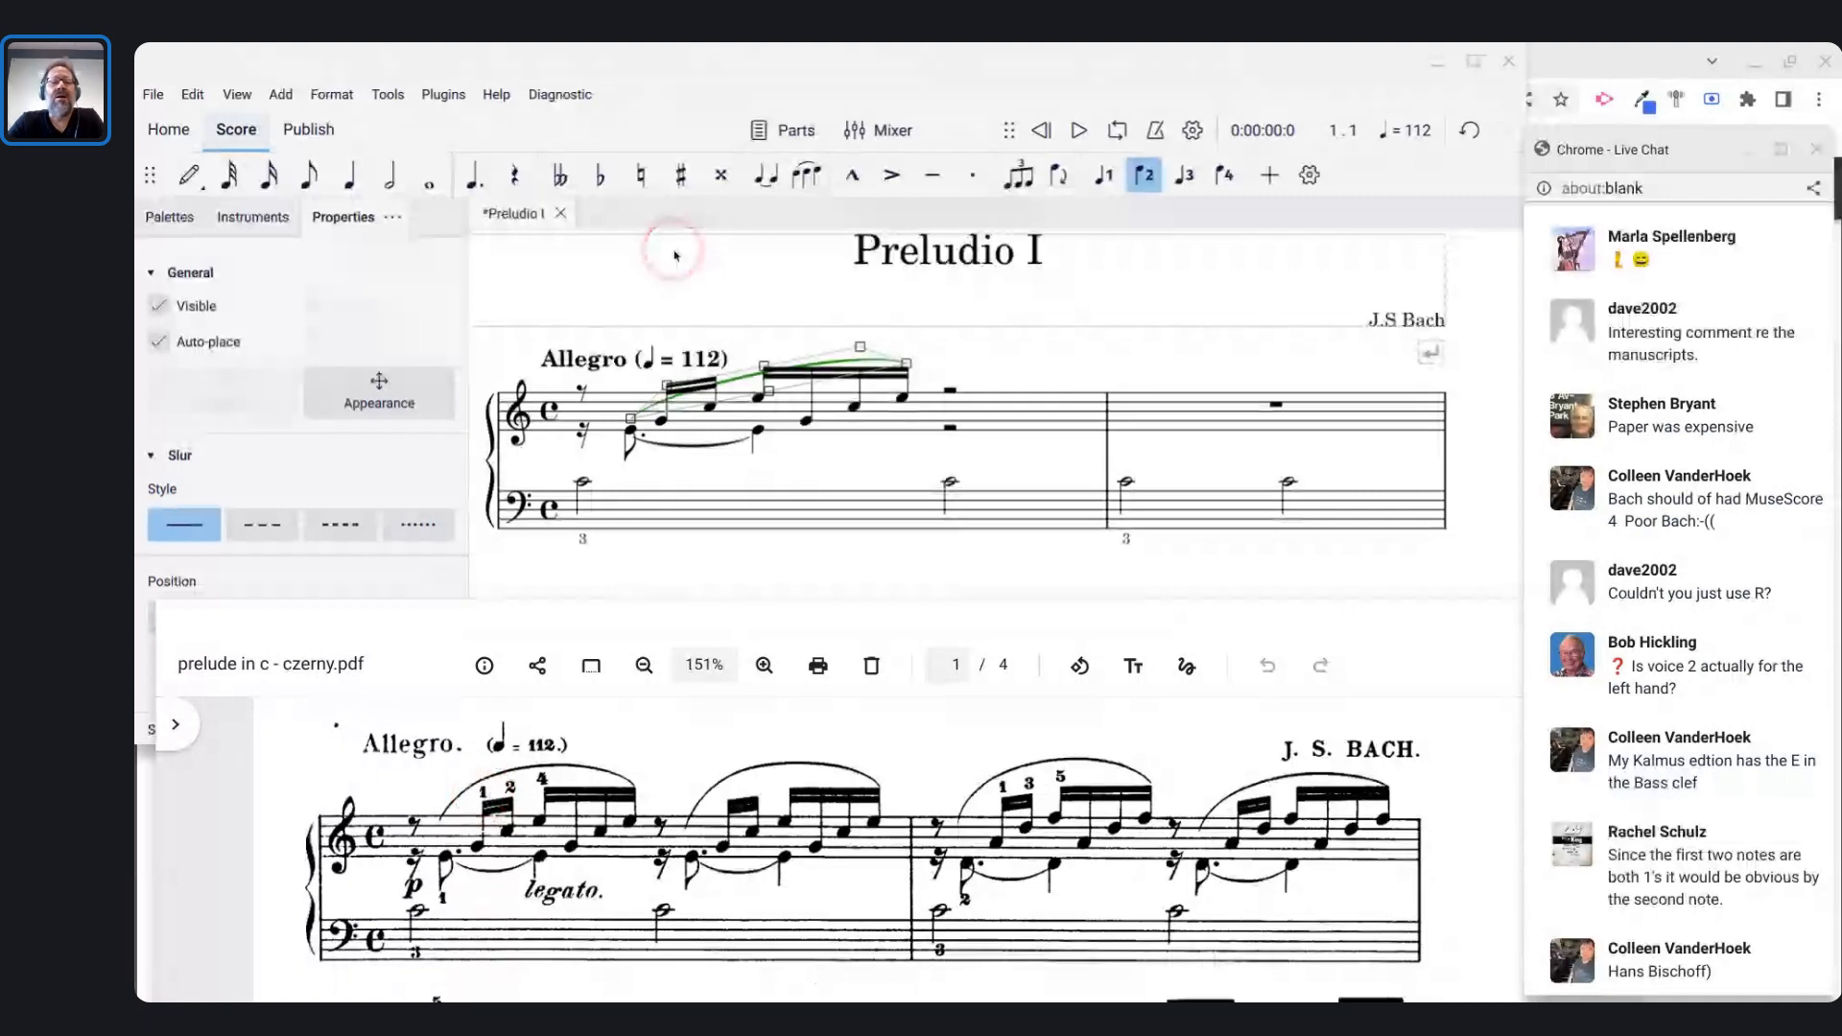
pyautogui.hotkey('alt', 'Tab')
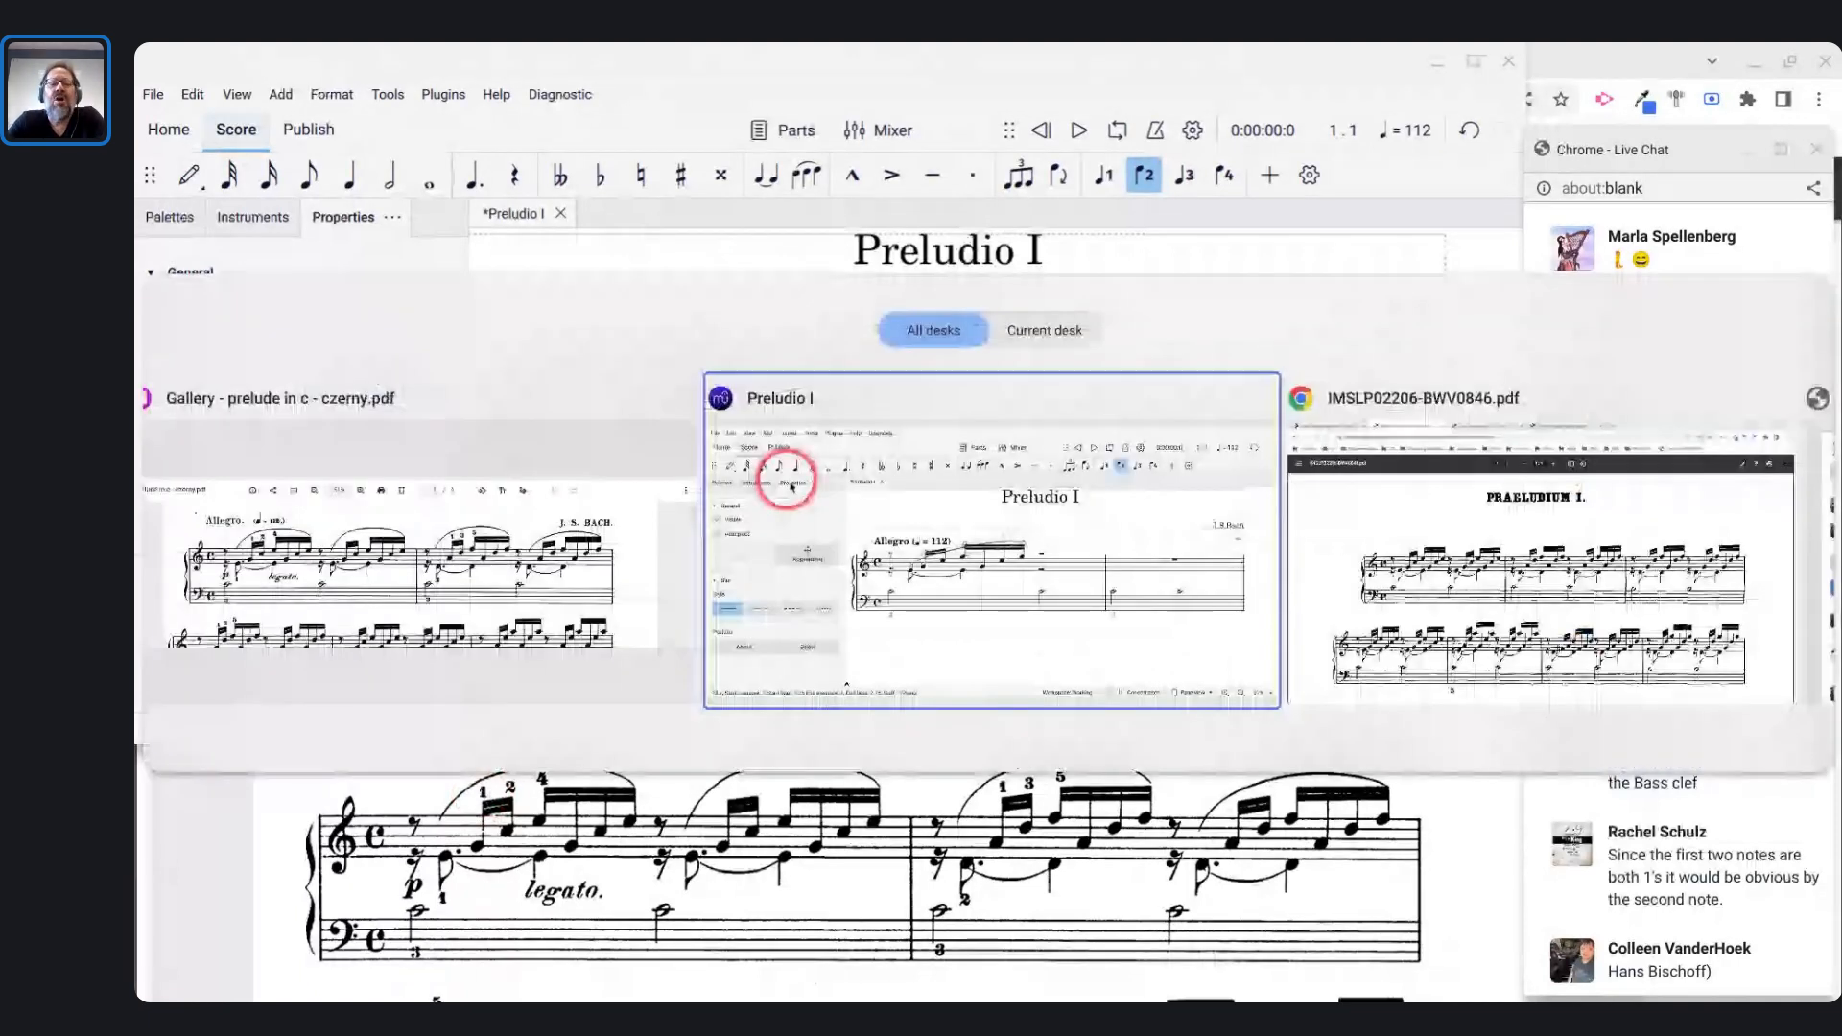
# - Switch to Chrome and compare the prelude's opening in IMSLP02206-BWV0846.pdf, the handwritten manuscript and IMSLP01005-Pre_fug1.pdf
pyautogui.hotkey('alt', 'Tab')
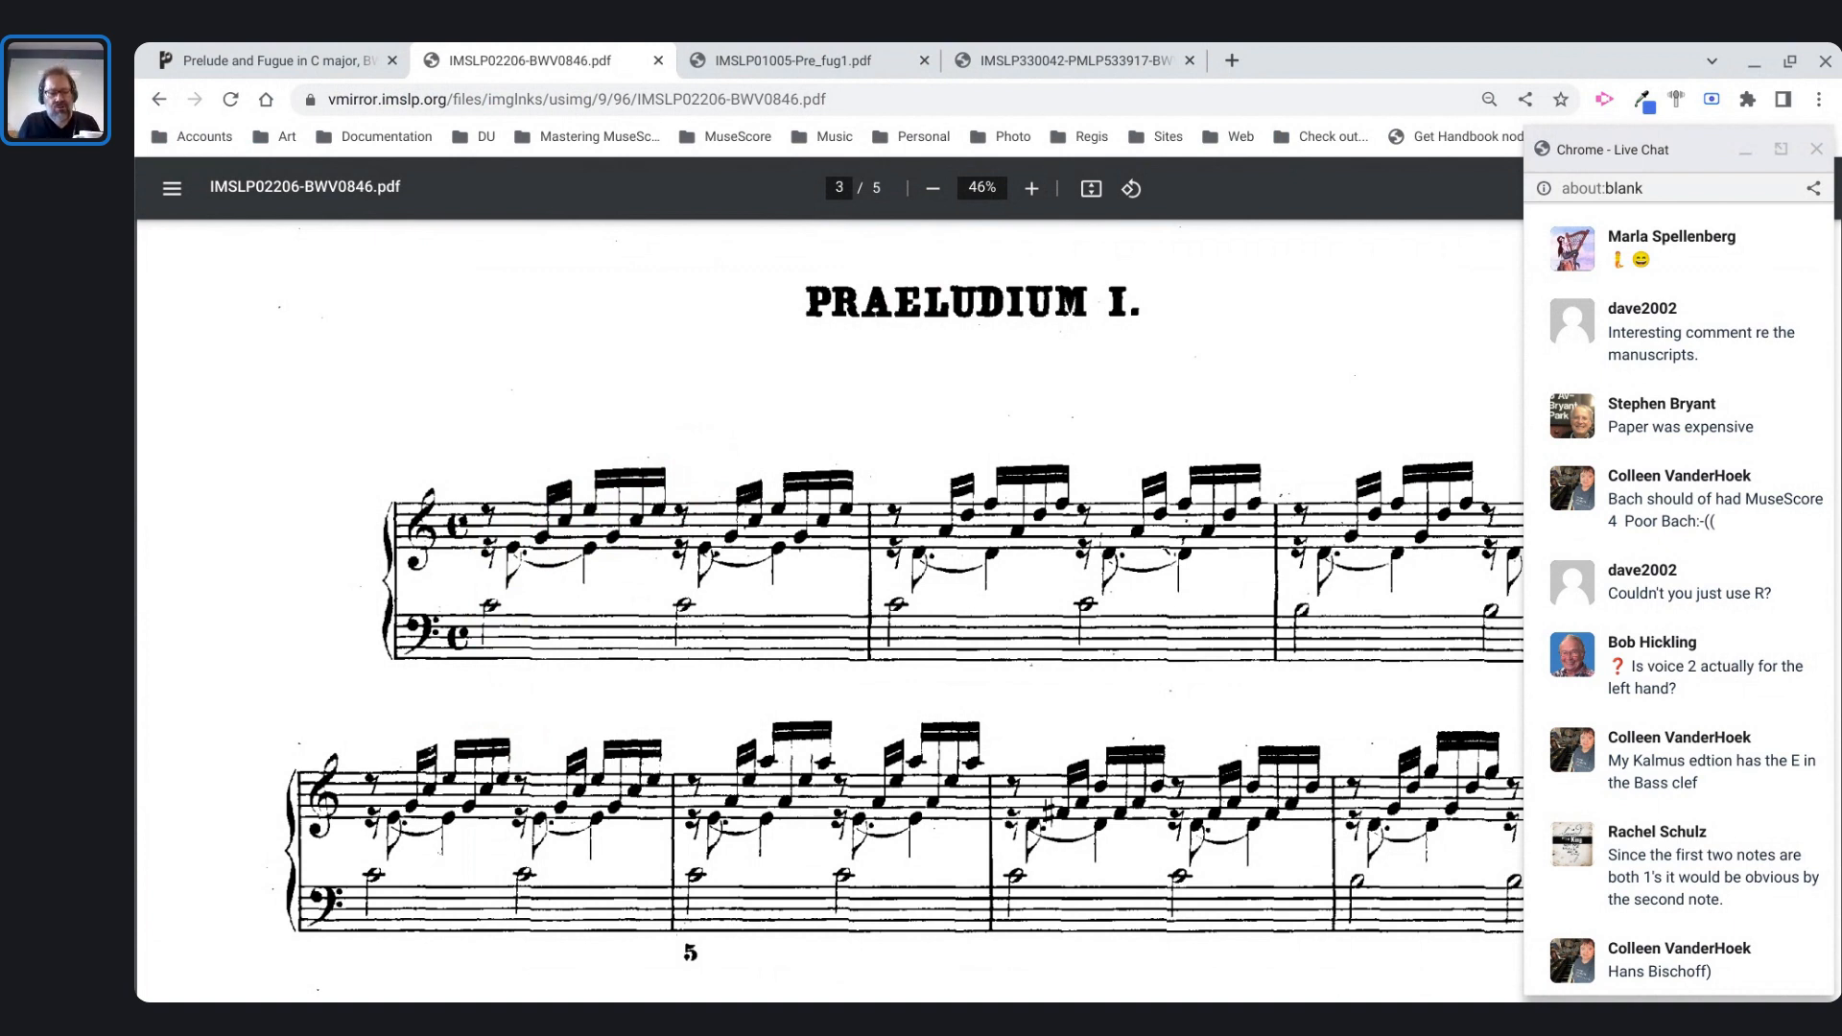
pyautogui.click(625, 466)
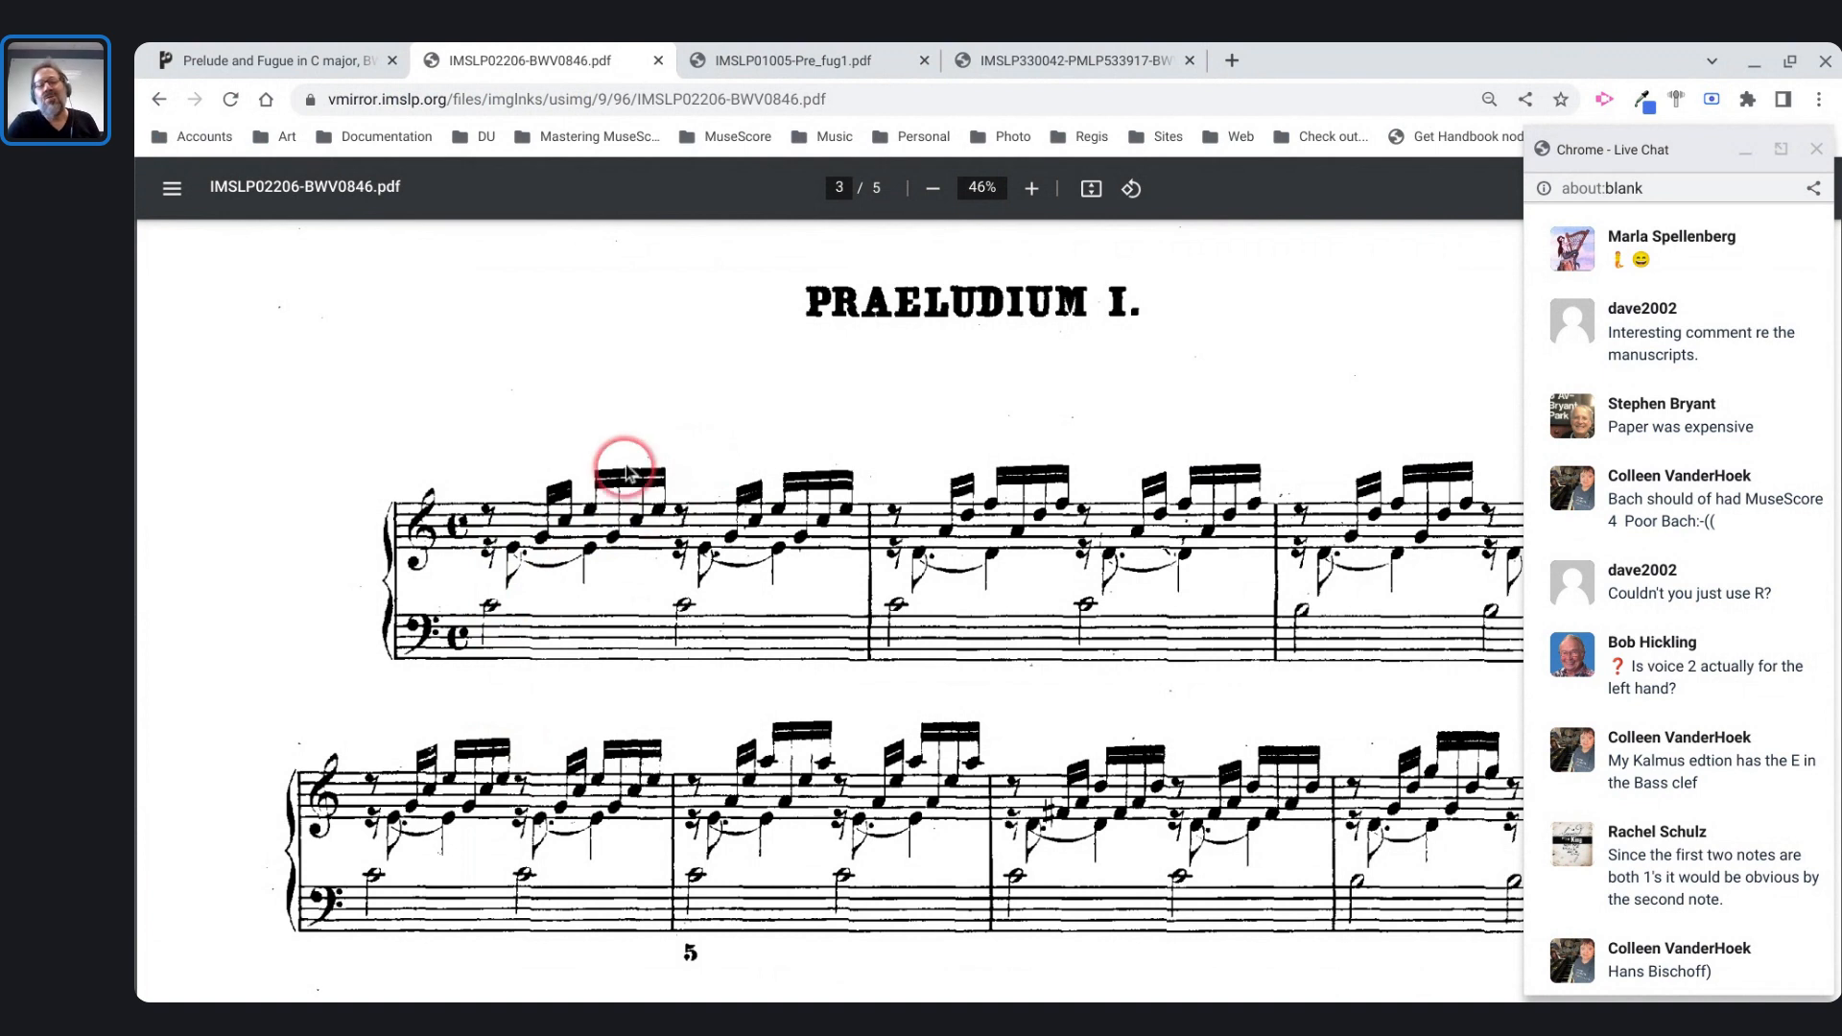
pyautogui.click(501, 599)
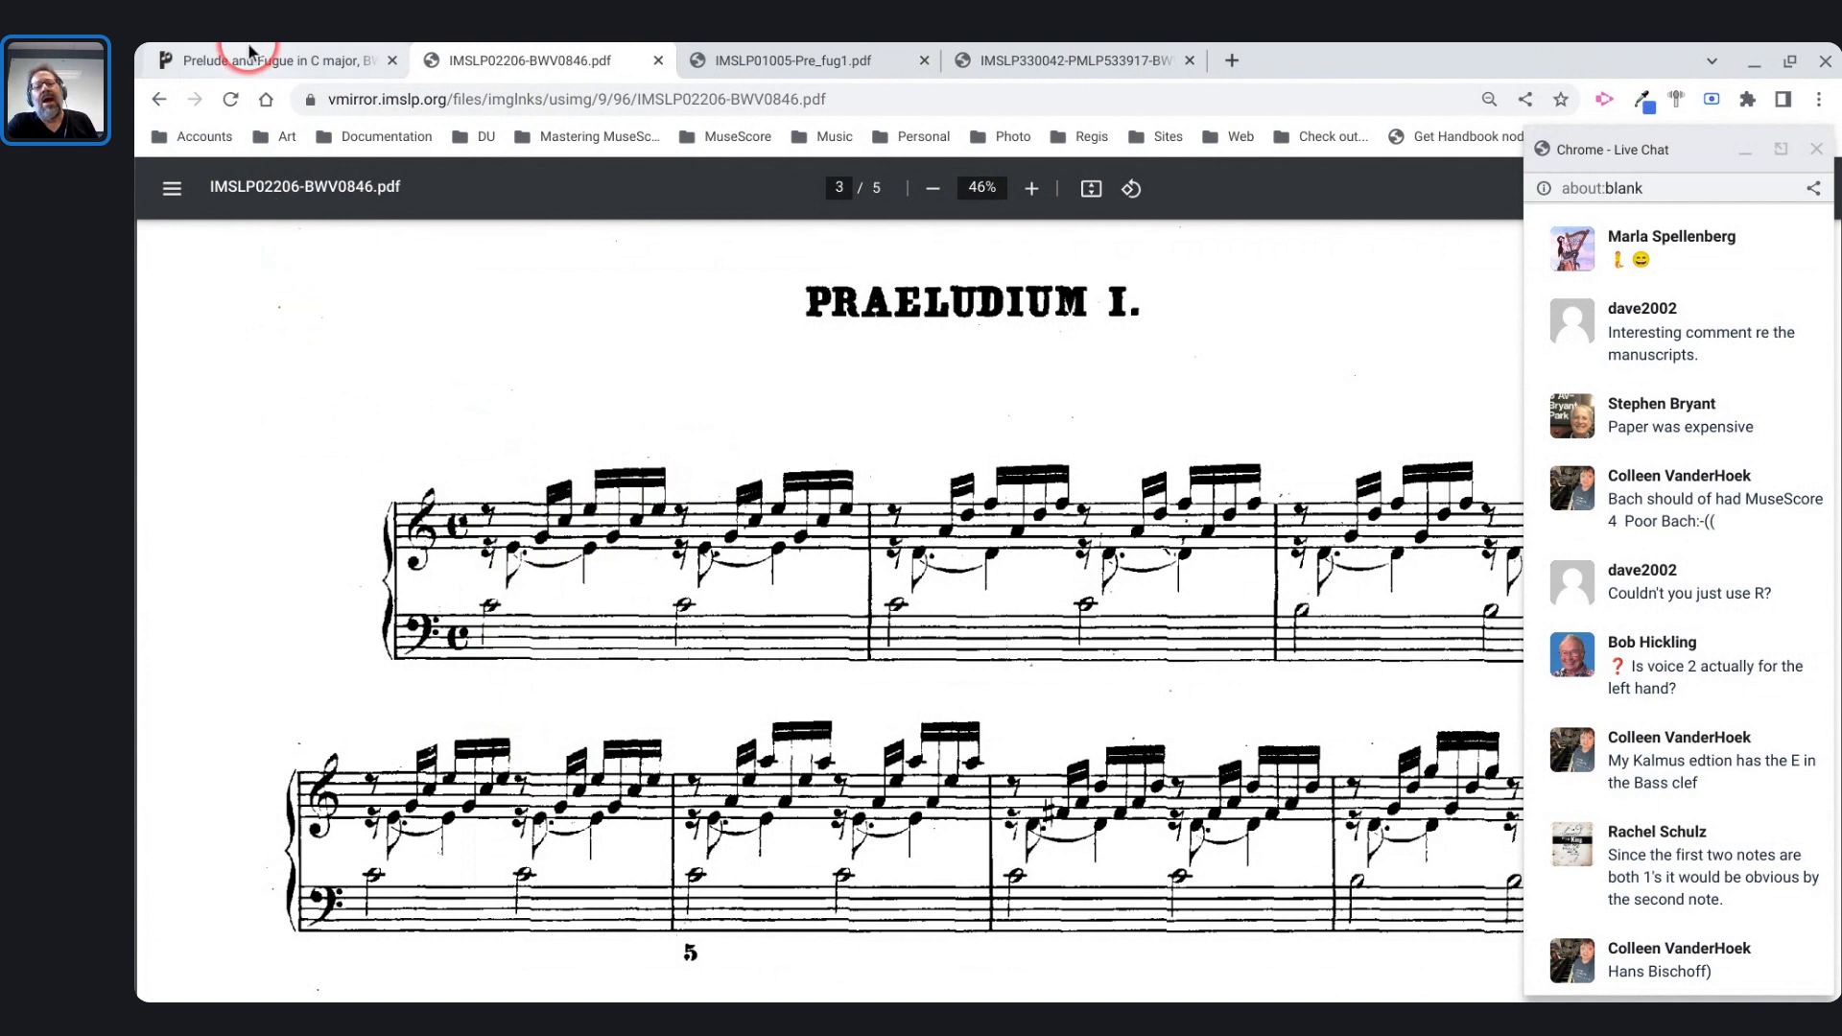
pyautogui.click(988, 57)
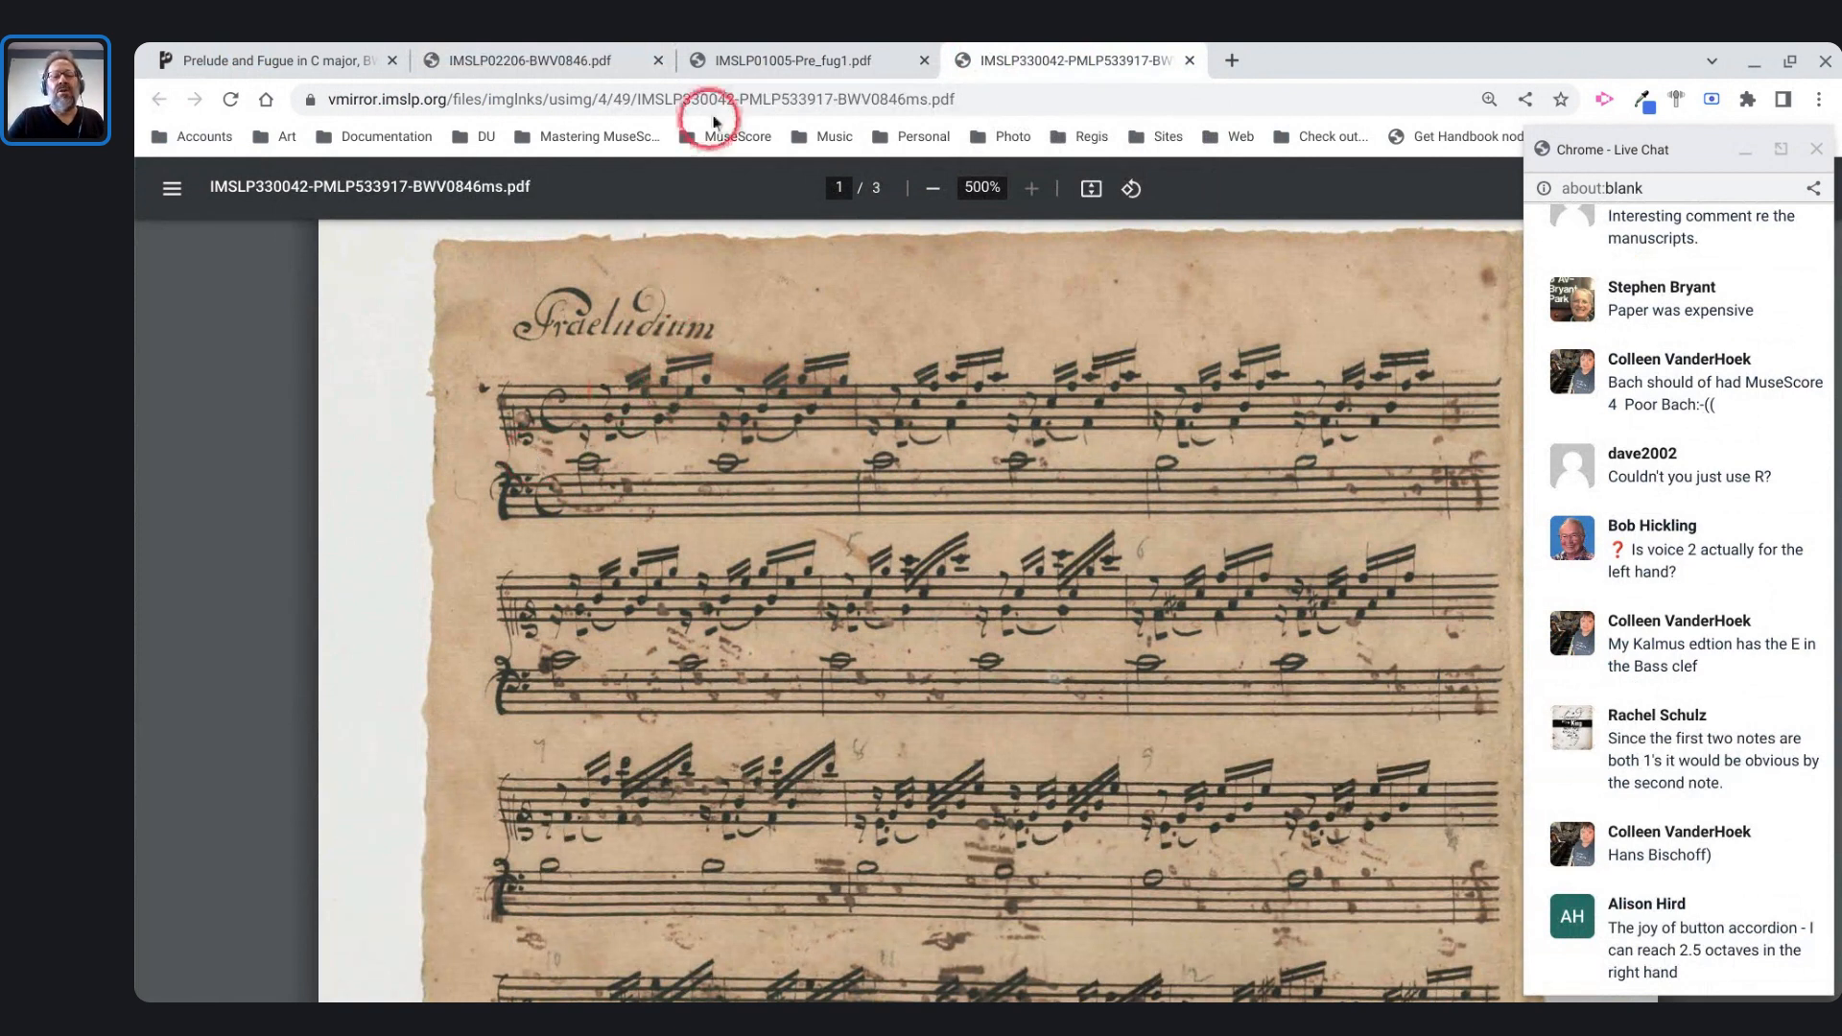
pyautogui.click(712, 62)
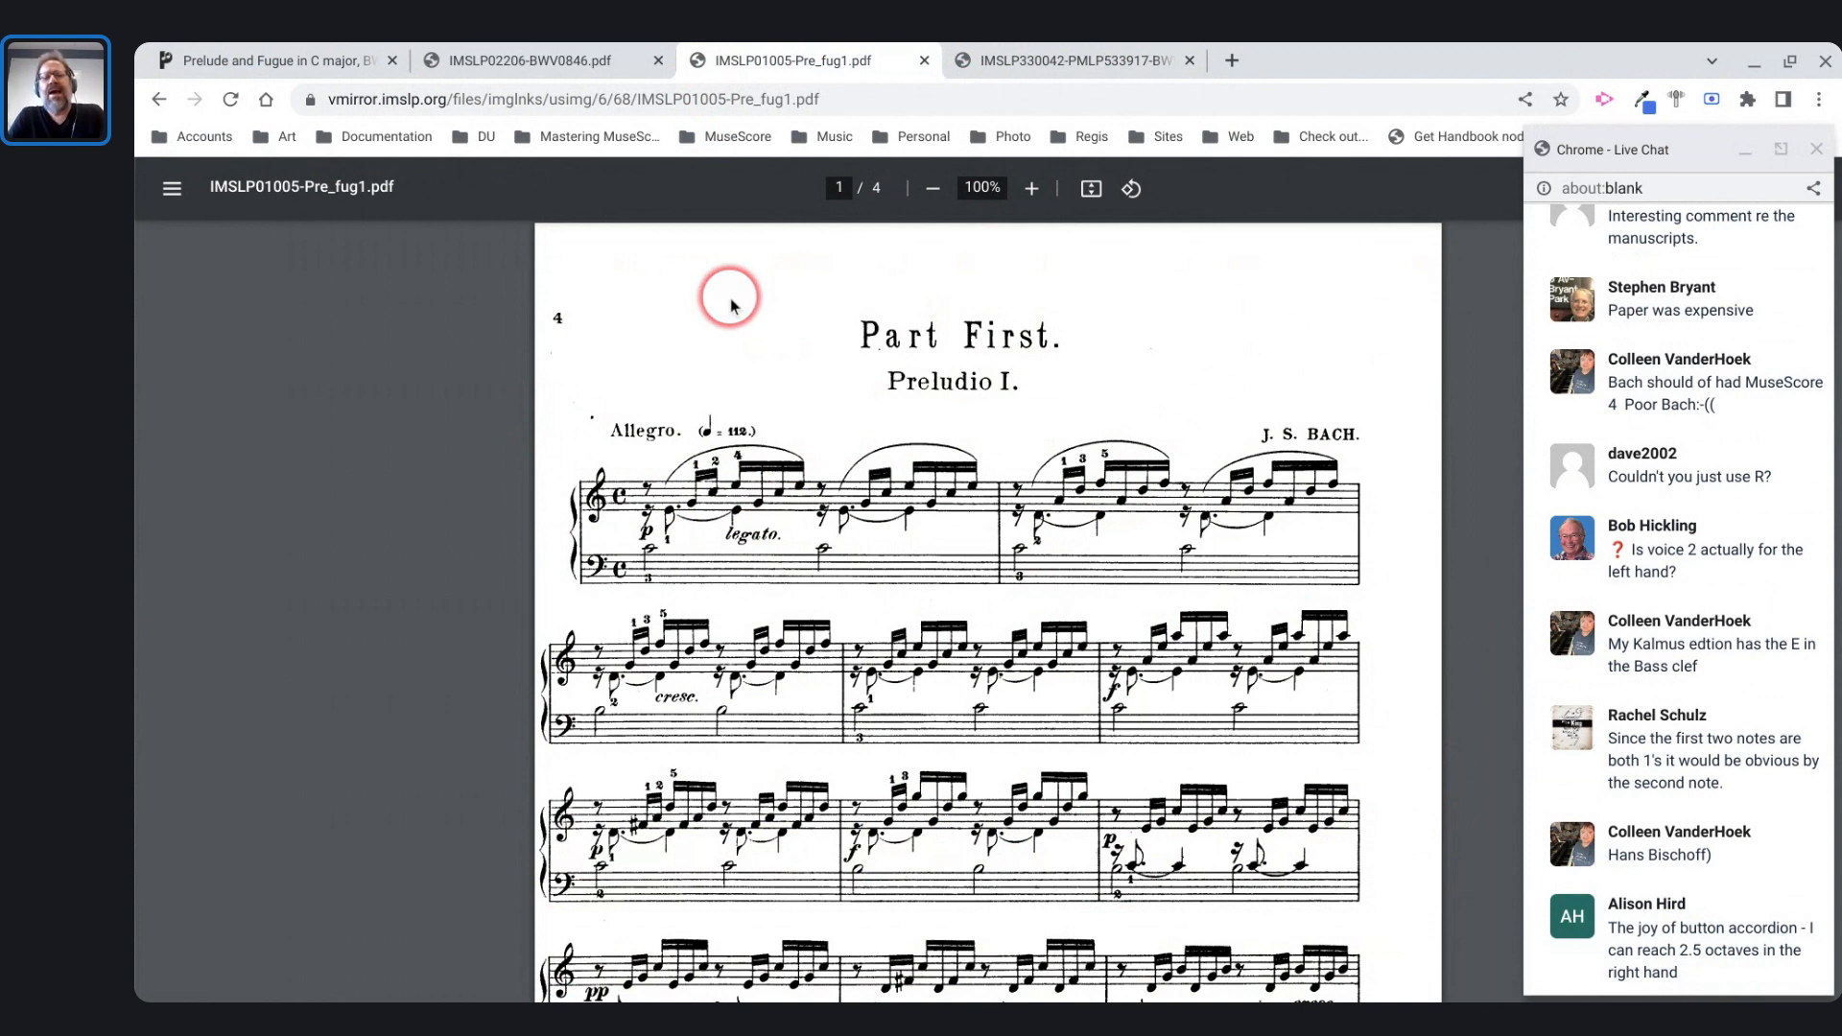
# - Return to MuseScore and bring up the Czerny PDF in Gallery to compare it with measure 1's treble notes and slurs
pyautogui.hotkey('alt', 'Tab')
pyautogui.hotkey('alt', 'Tab')
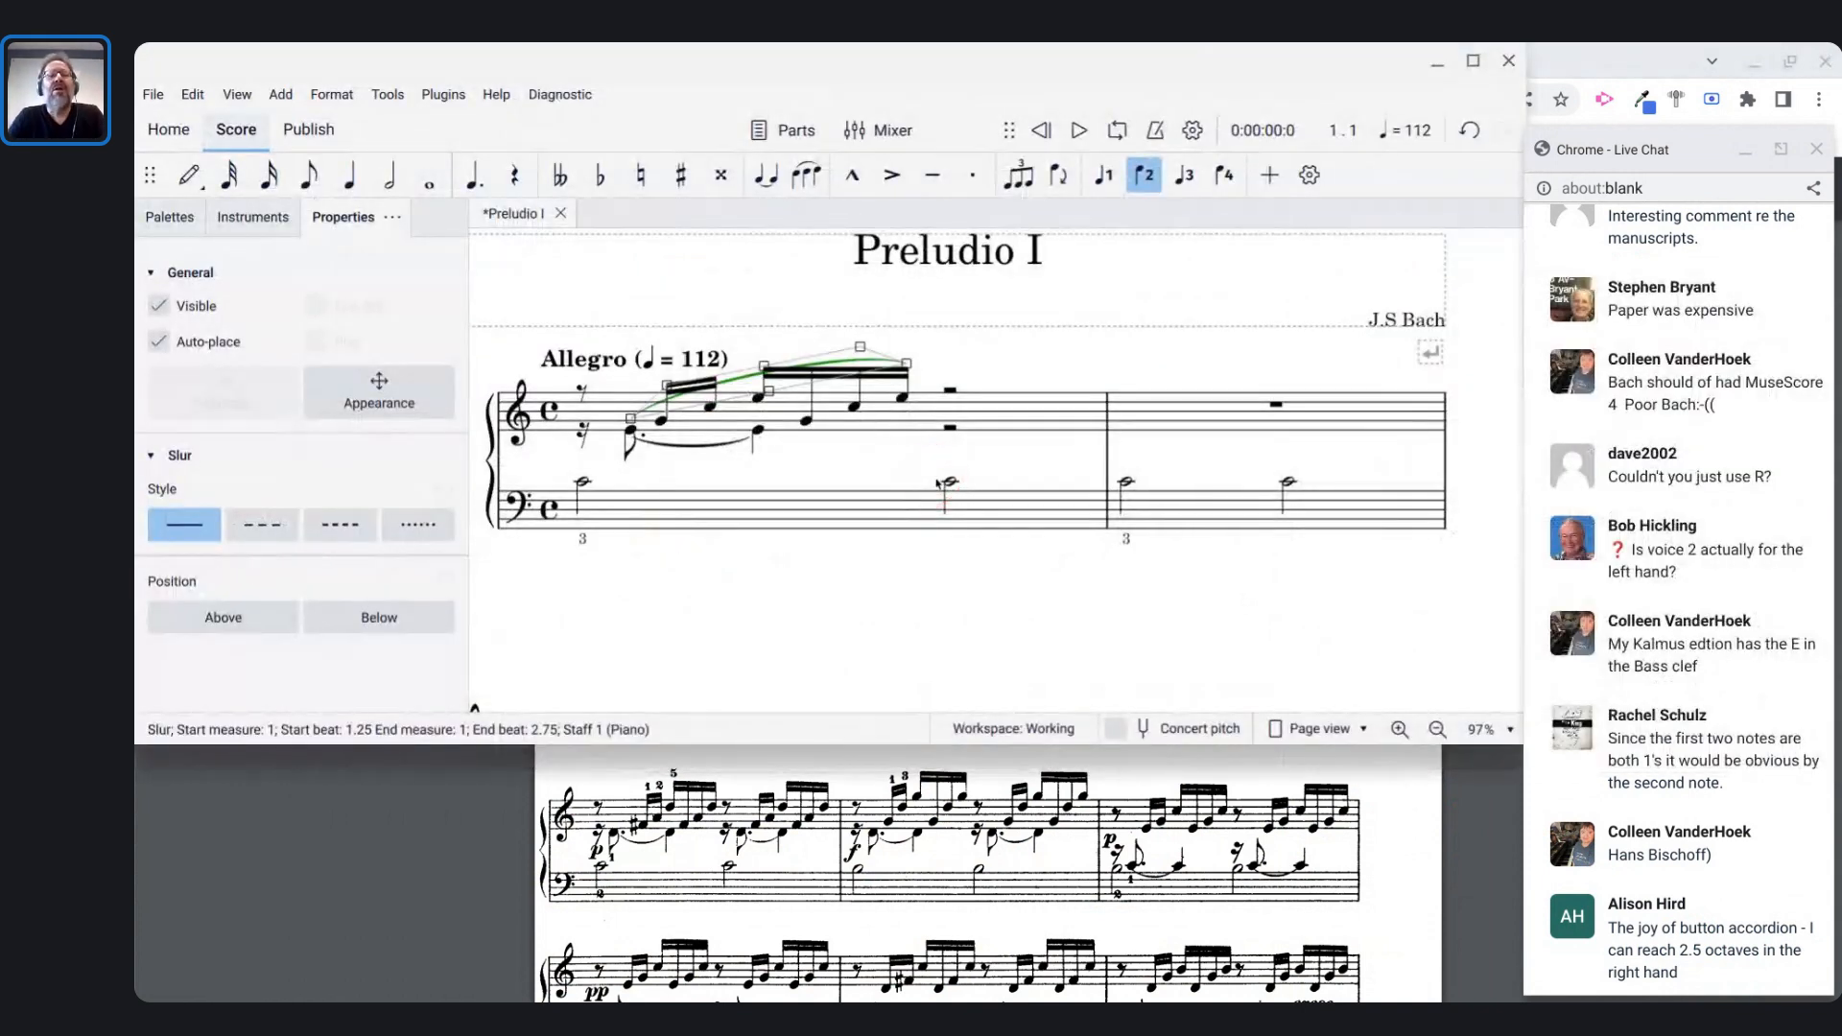
pyautogui.scroll(4, 936, 479)
pyautogui.moveTo(935, 478); pyautogui.dragTo(1250, 617)
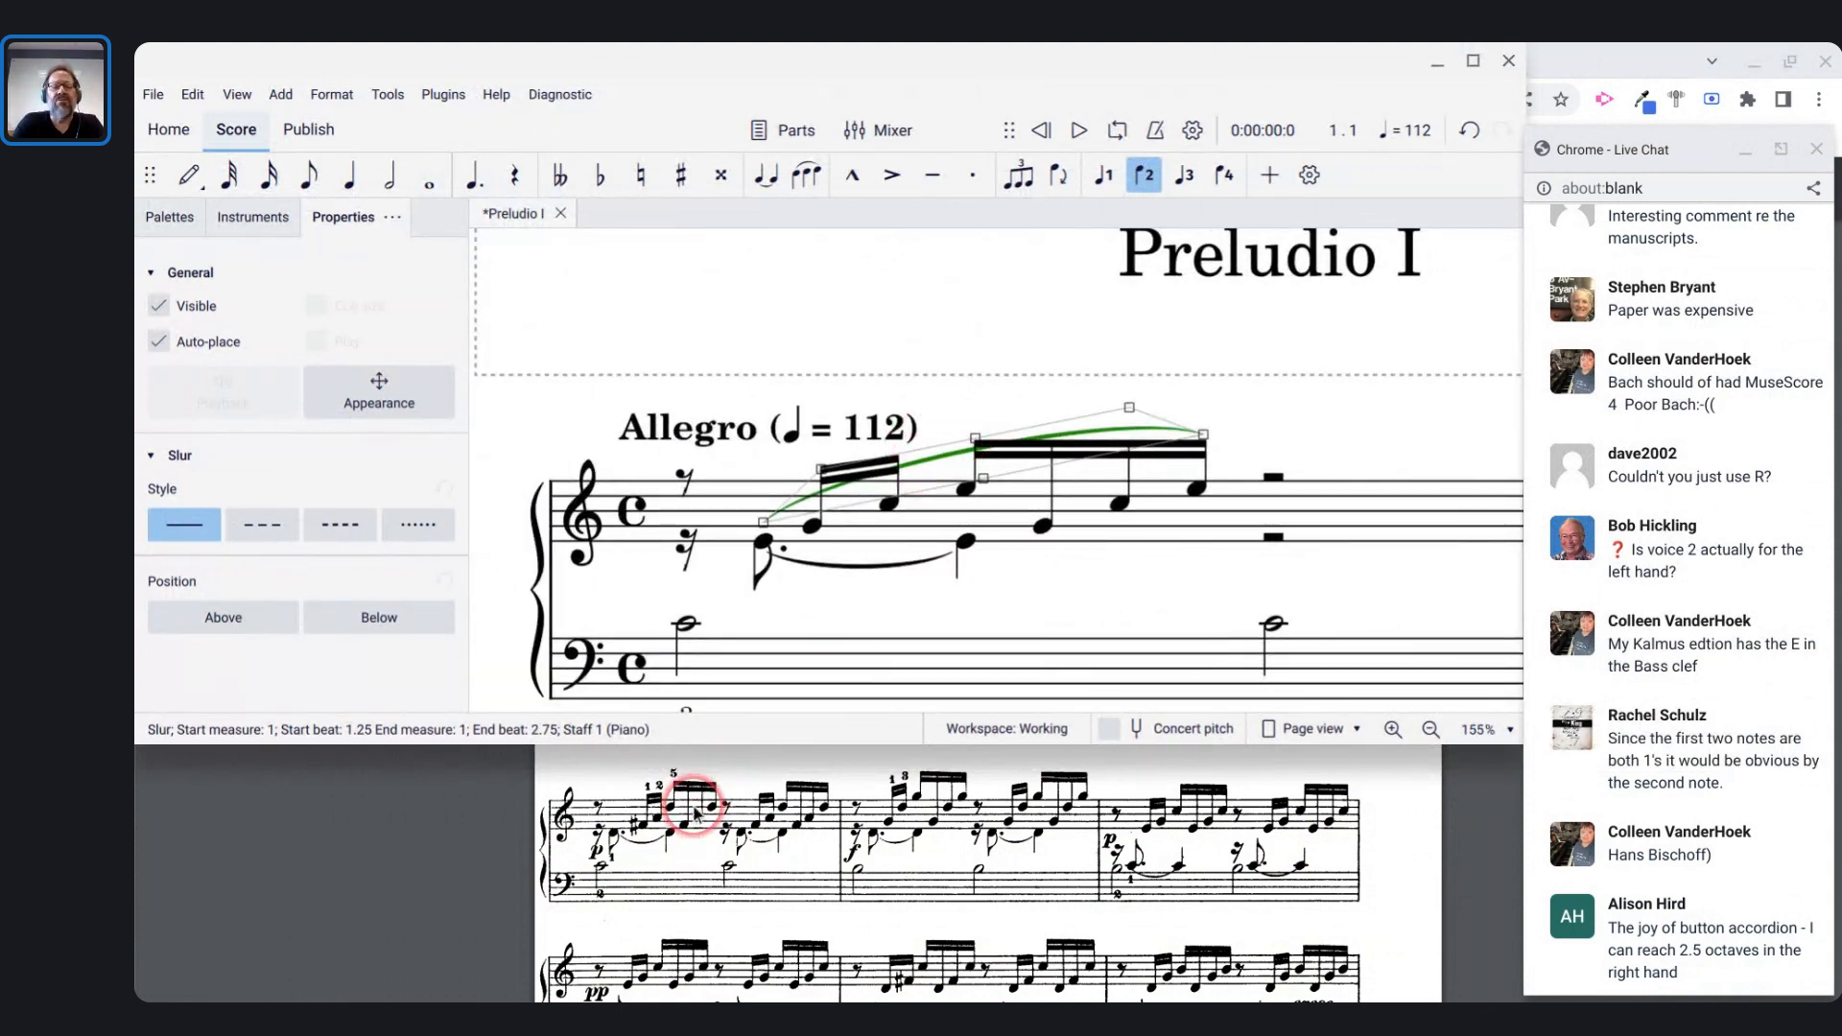
pyautogui.hotkey('alt', 'Tab')
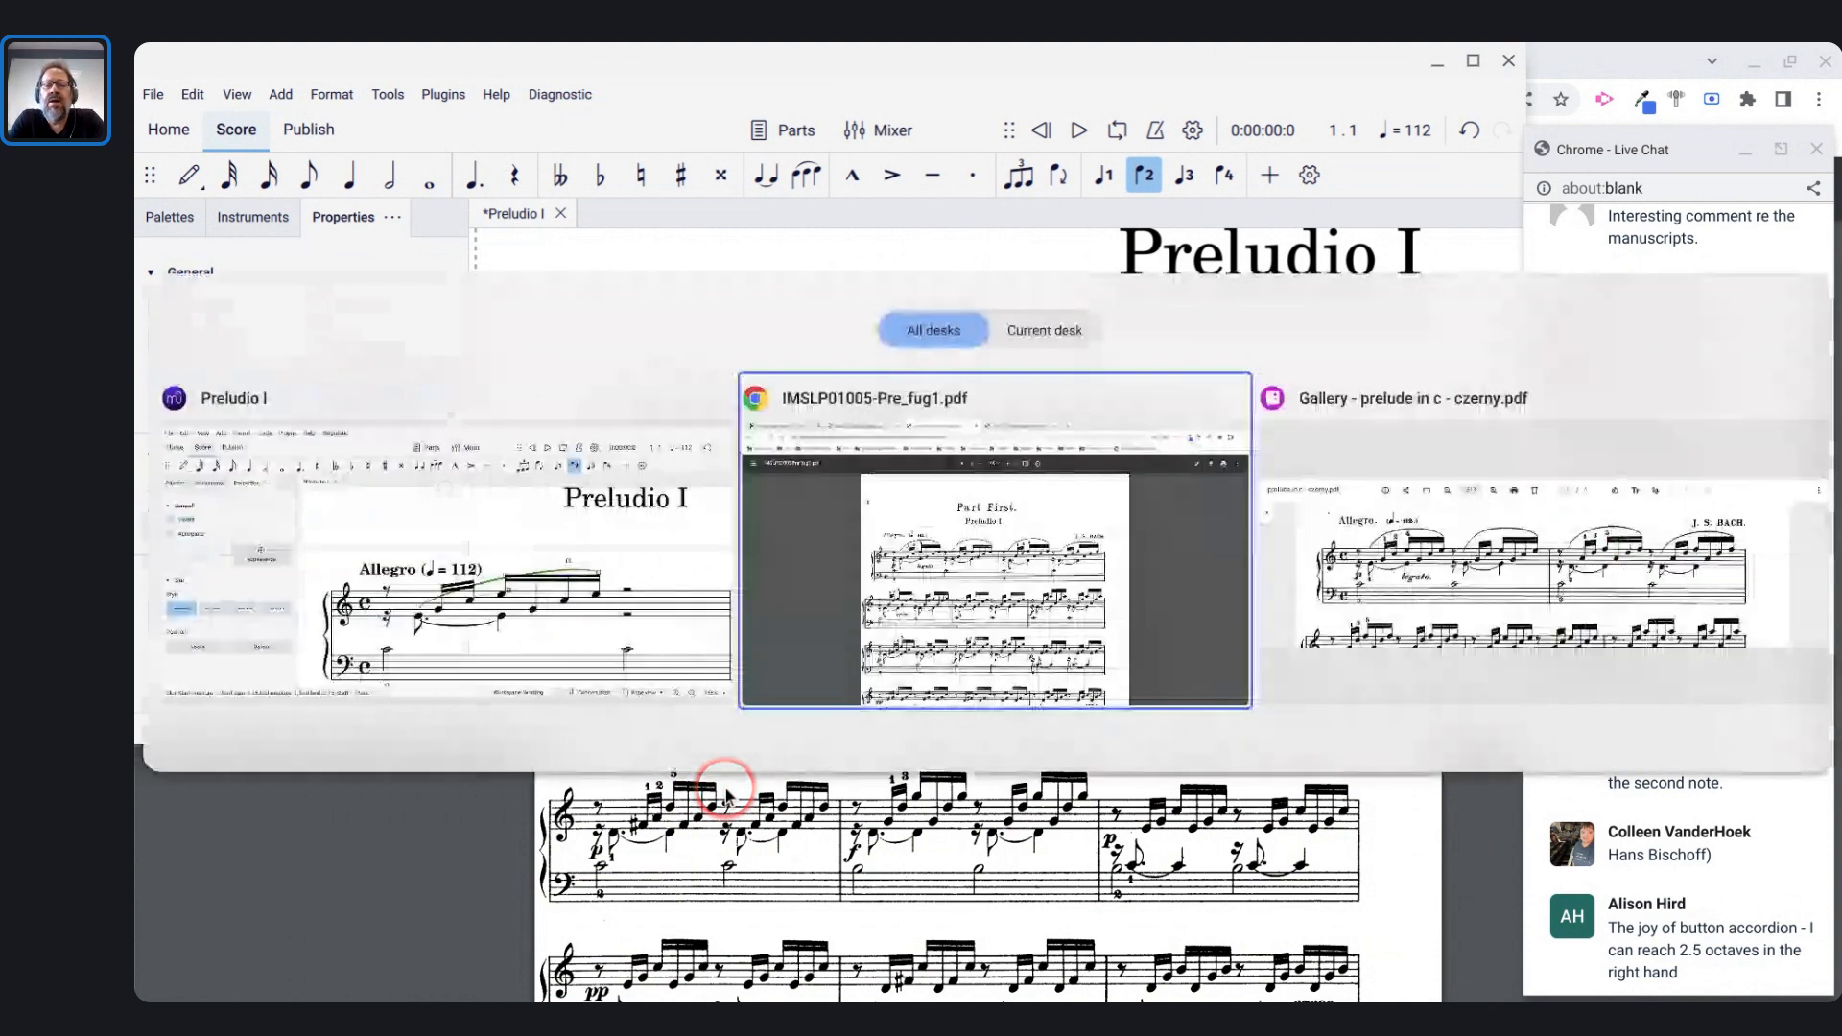
pyautogui.hotkey('alt', 'Tab')
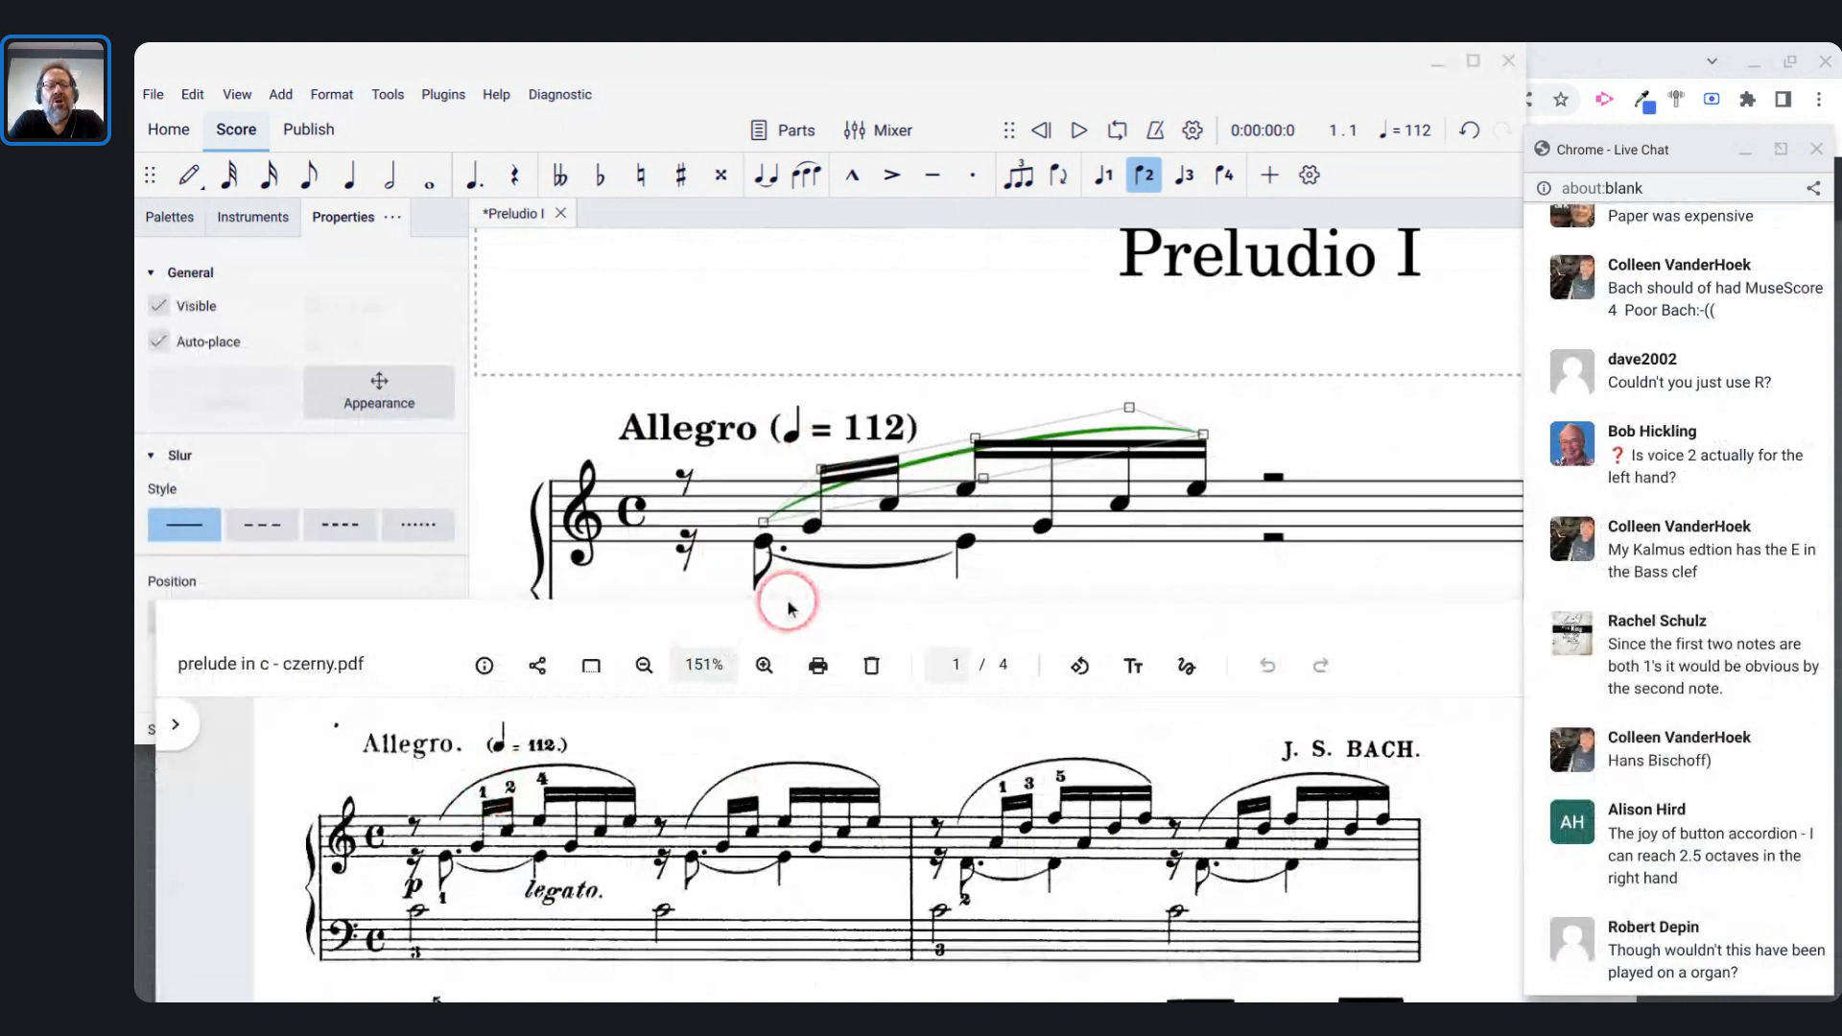
pyautogui.click(733, 552)
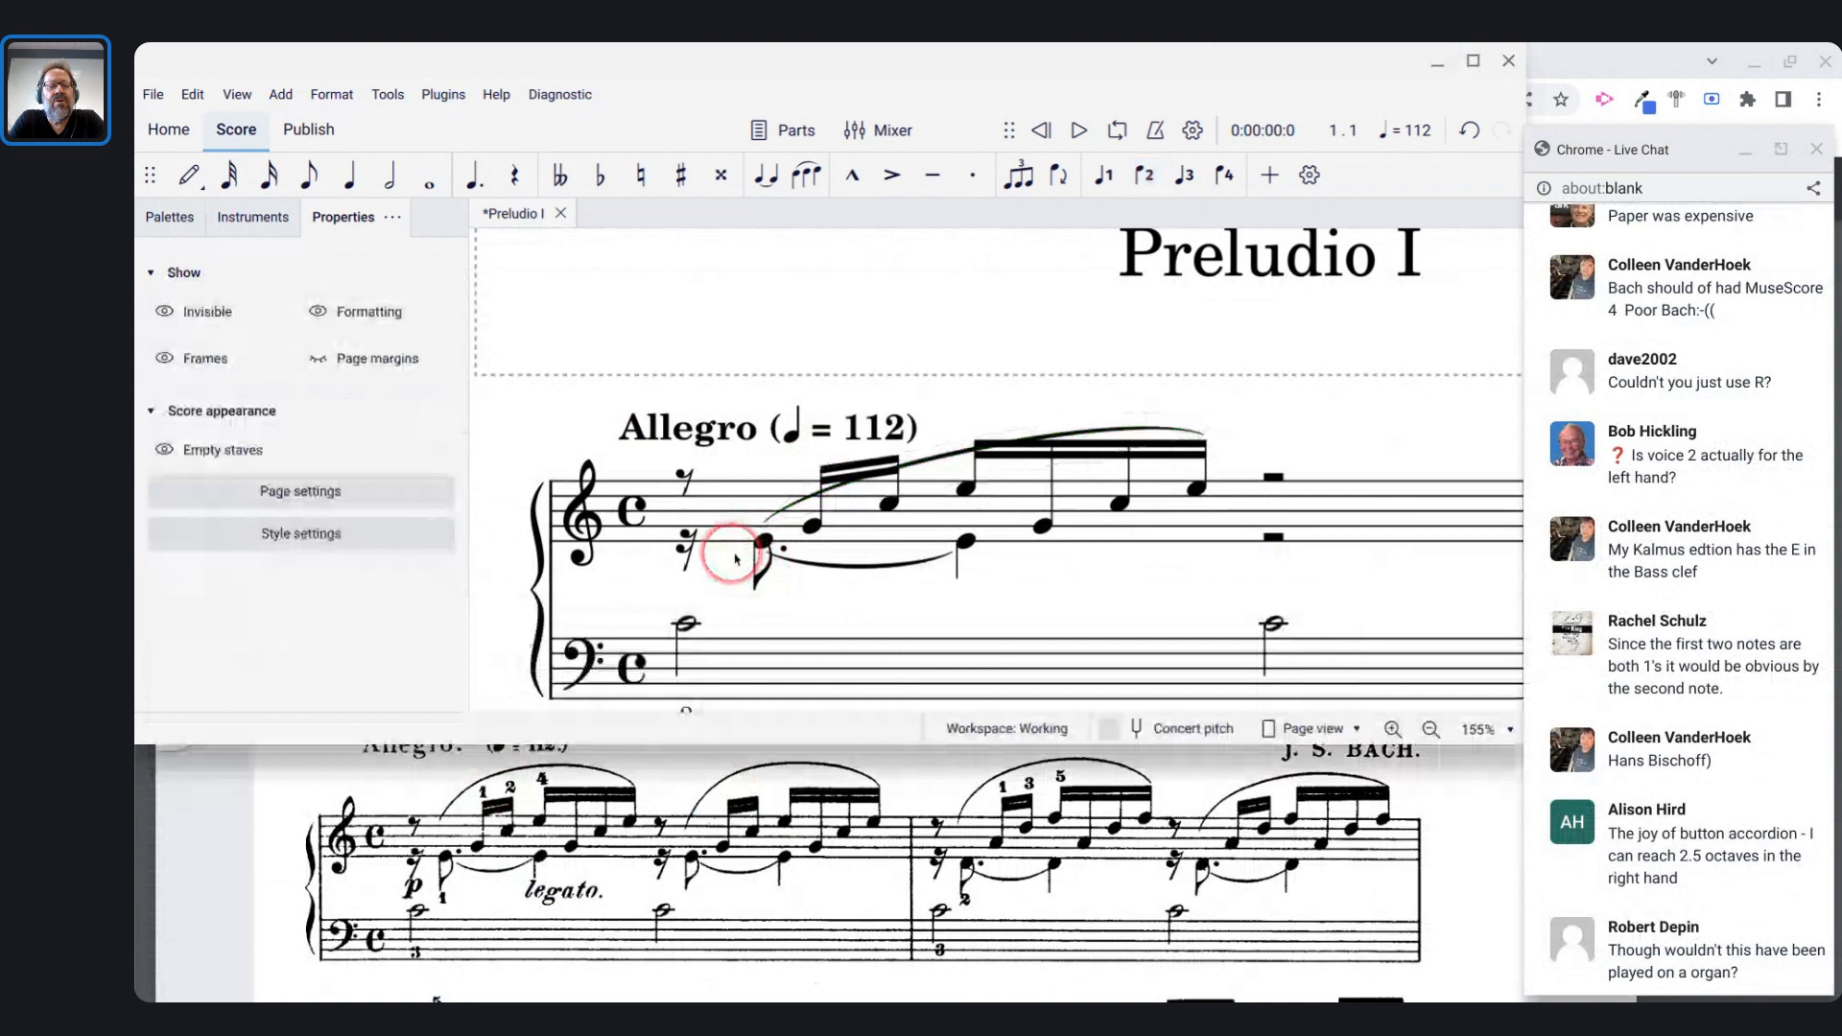
pyautogui.scroll(-1, 736, 559)
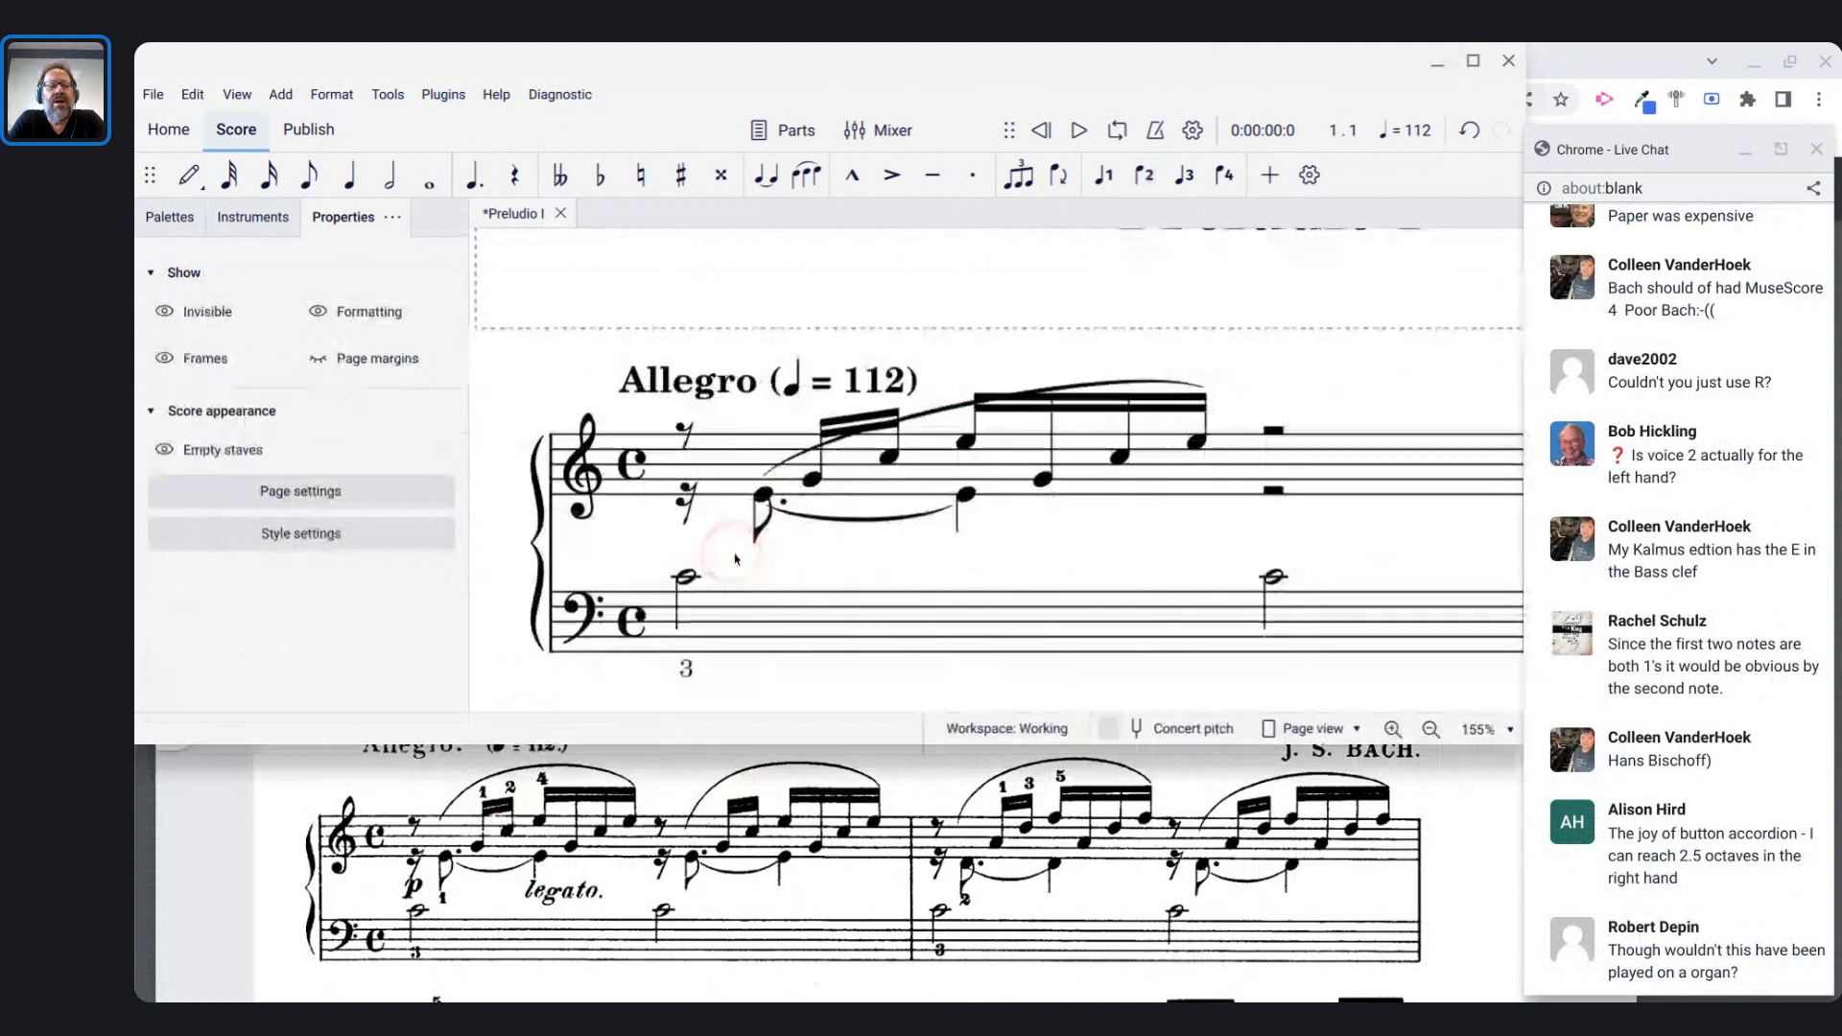
pyautogui.click(767, 496)
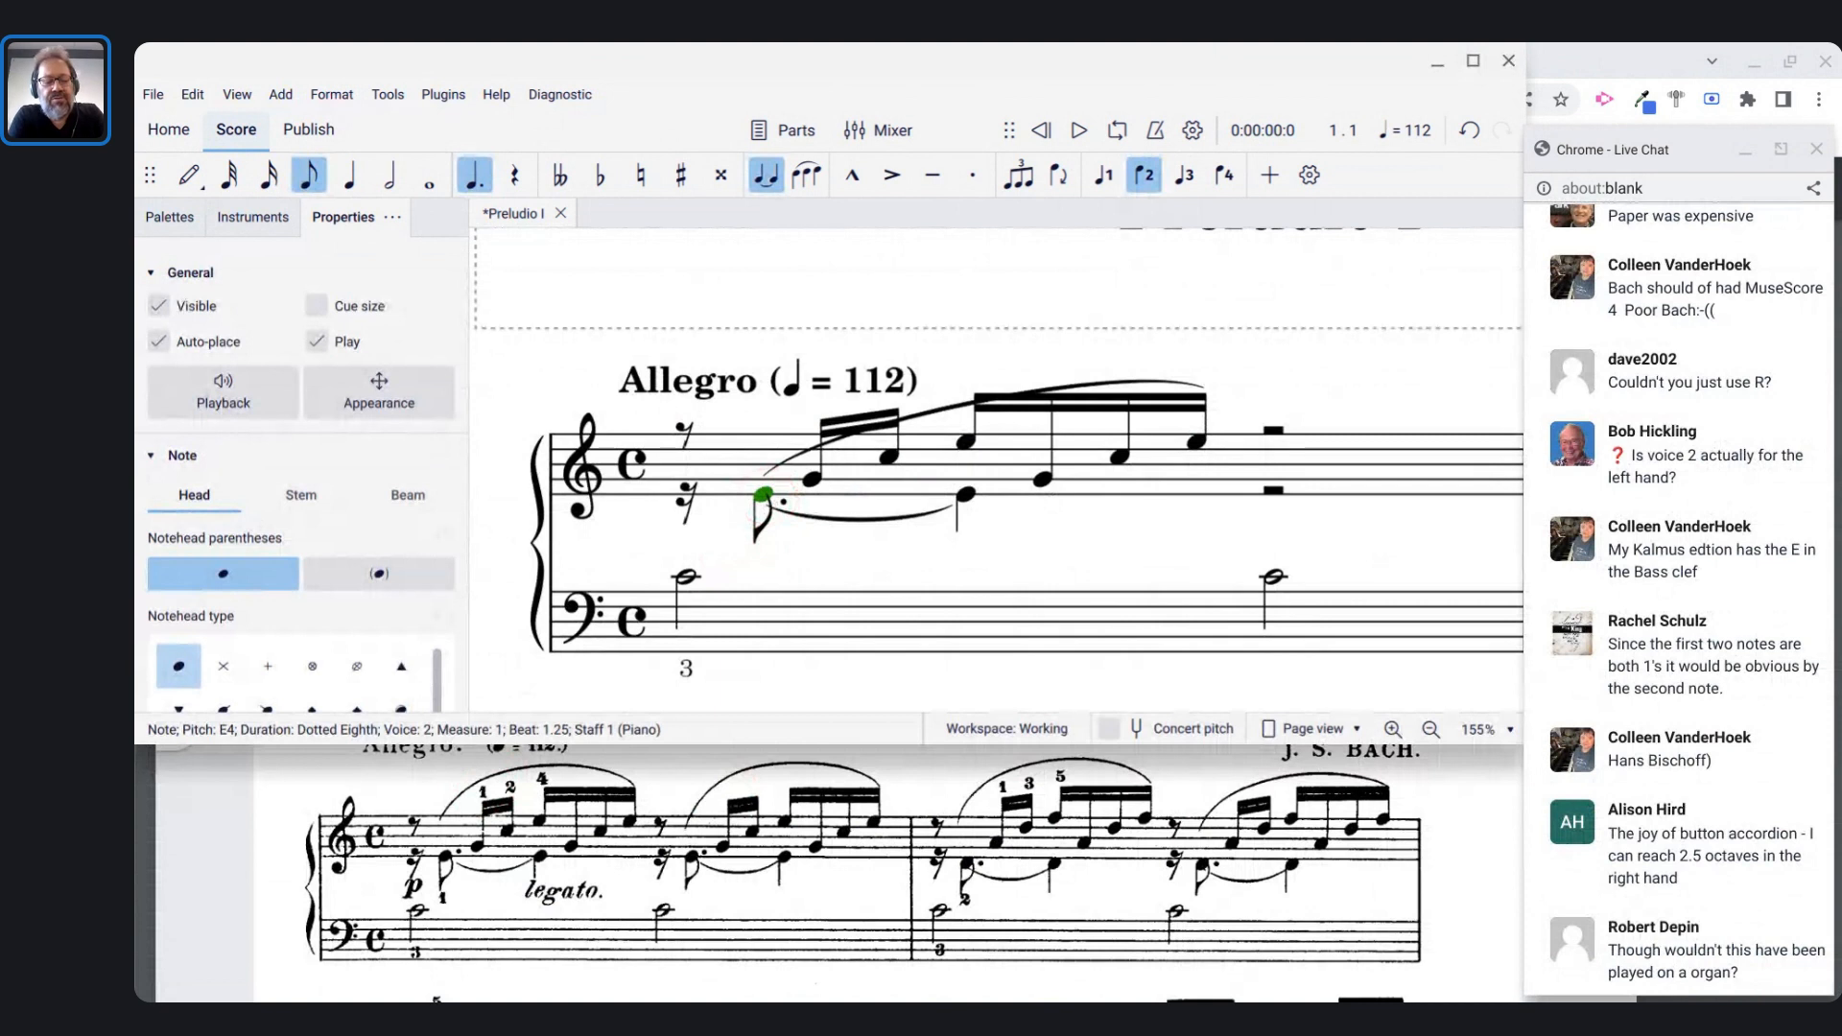
pyautogui.hotkey('shift', 'alt', 'f')
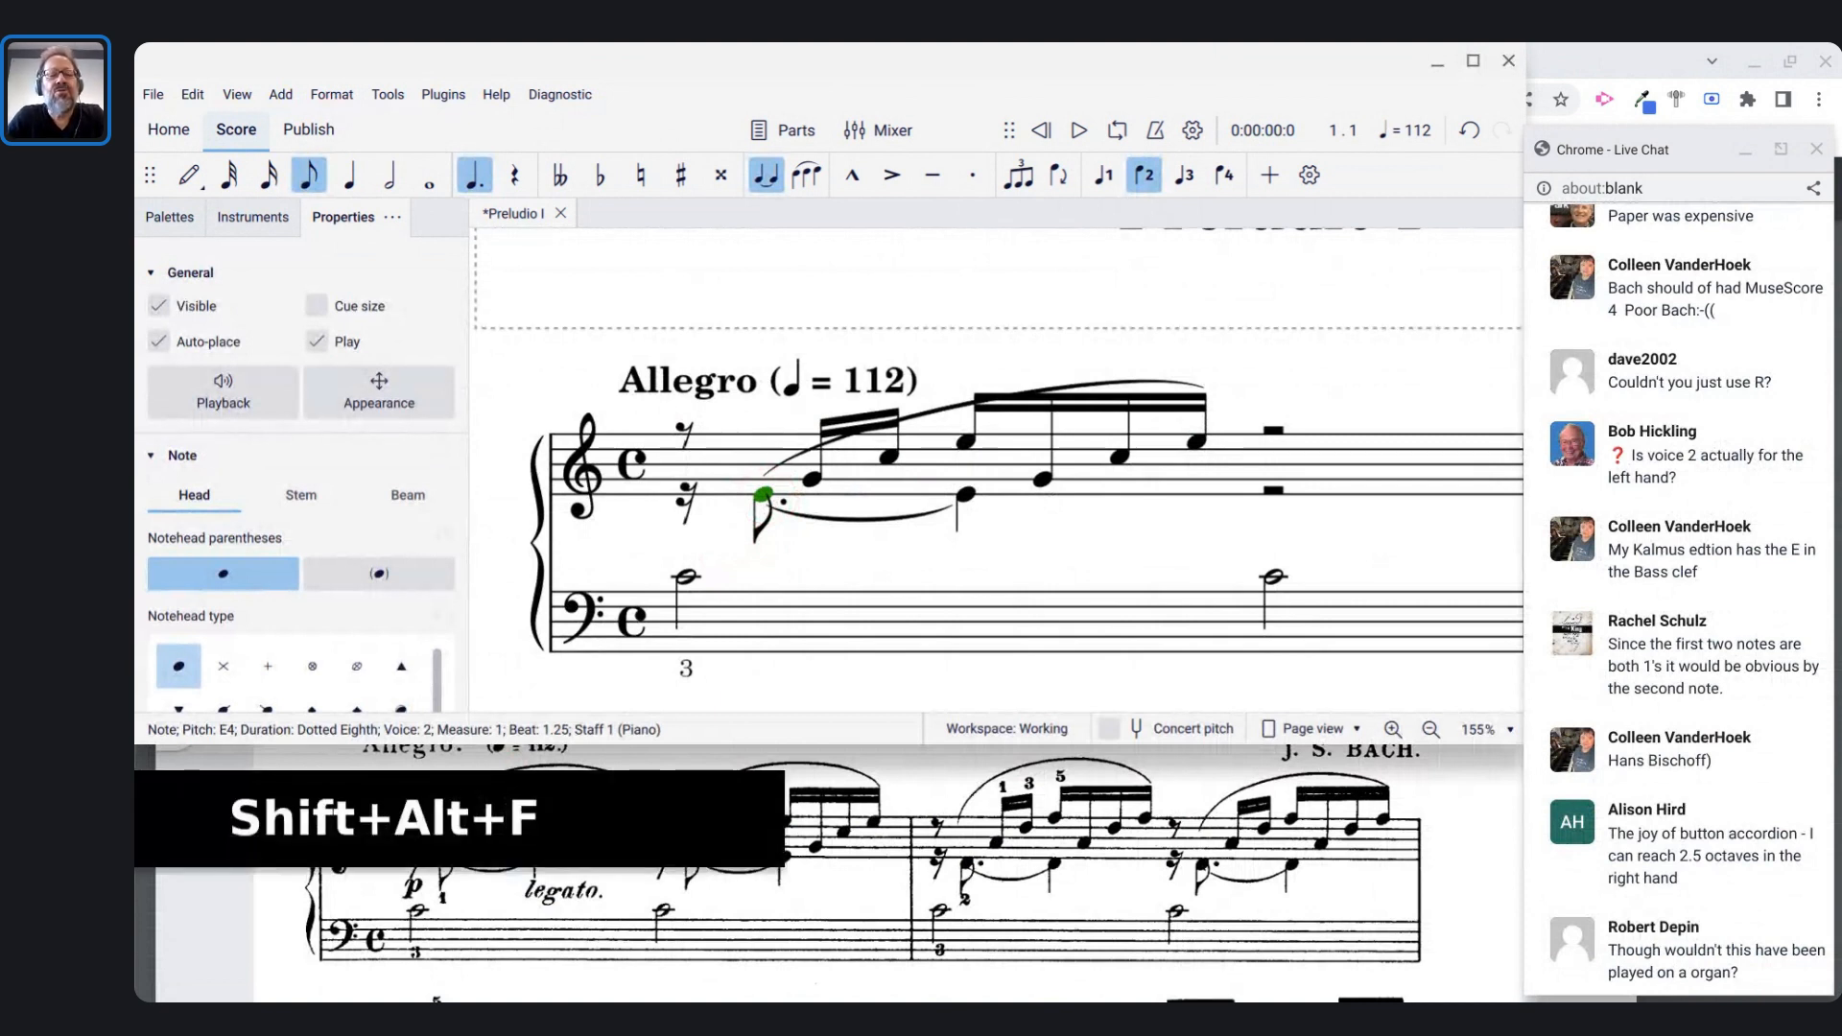
pyautogui.press('Escape')
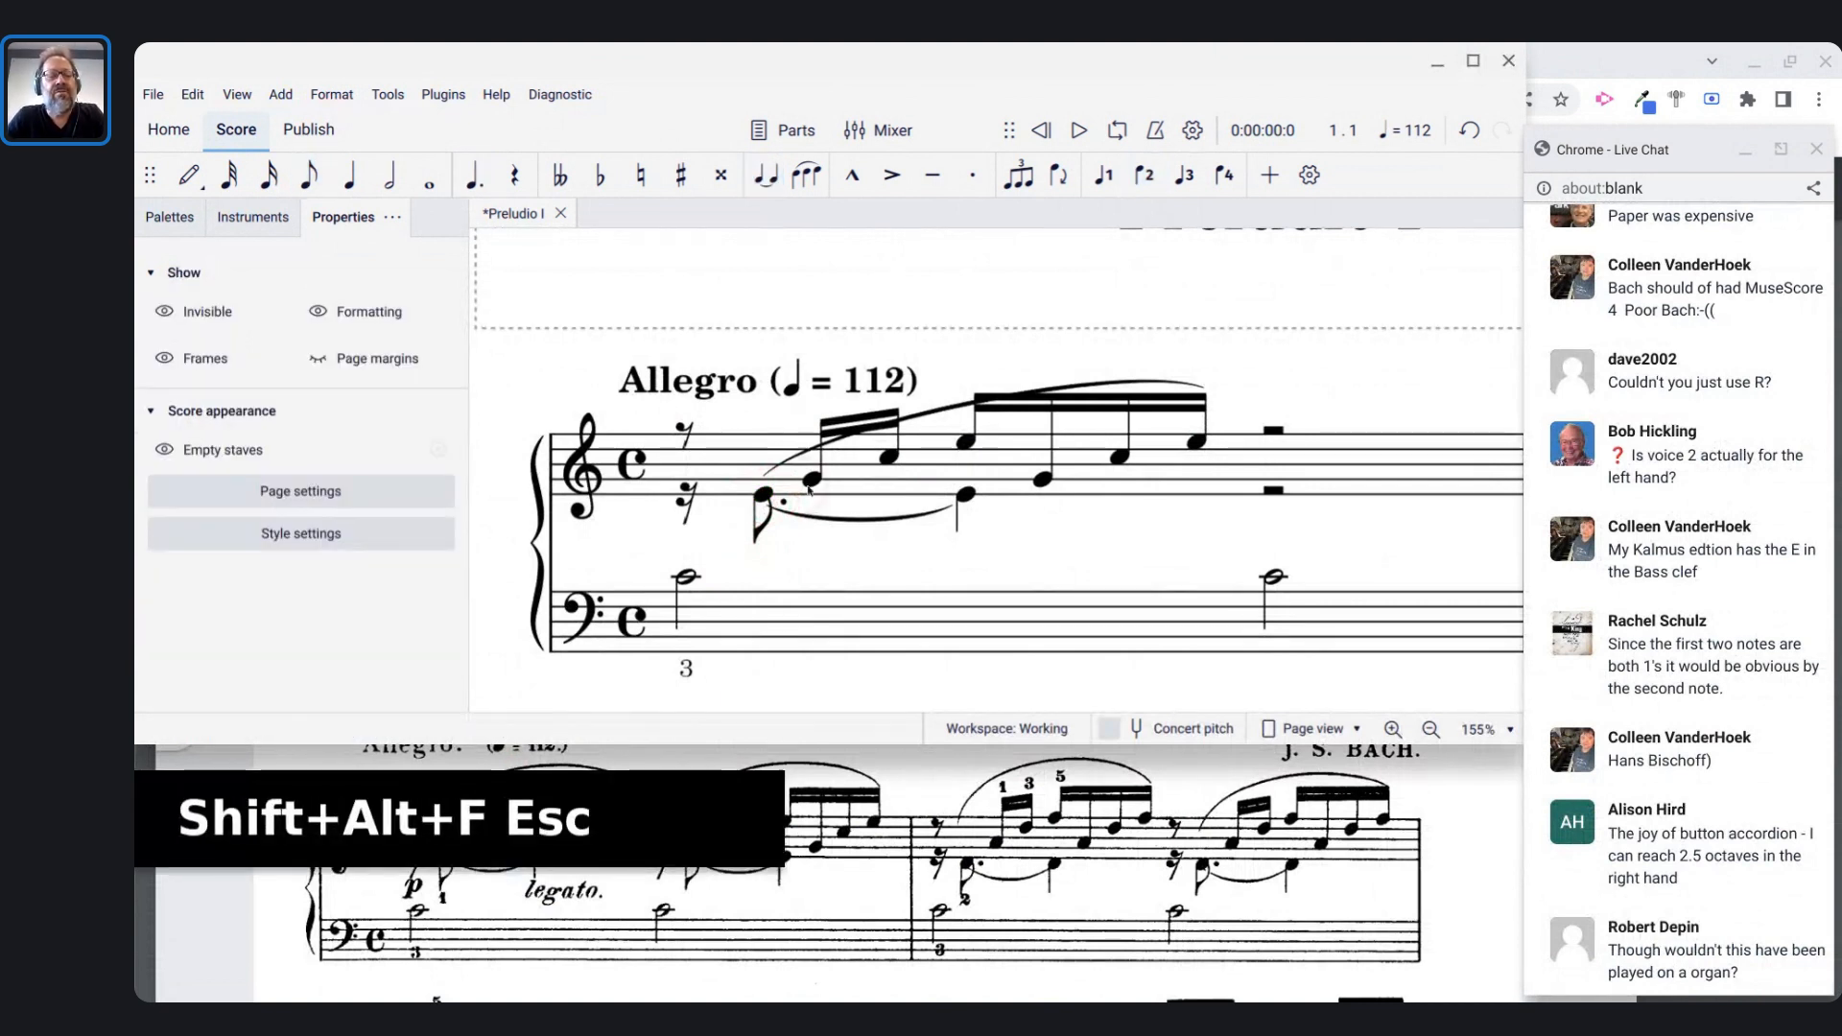
pyautogui.click(796, 498)
pyautogui.click(763, 496)
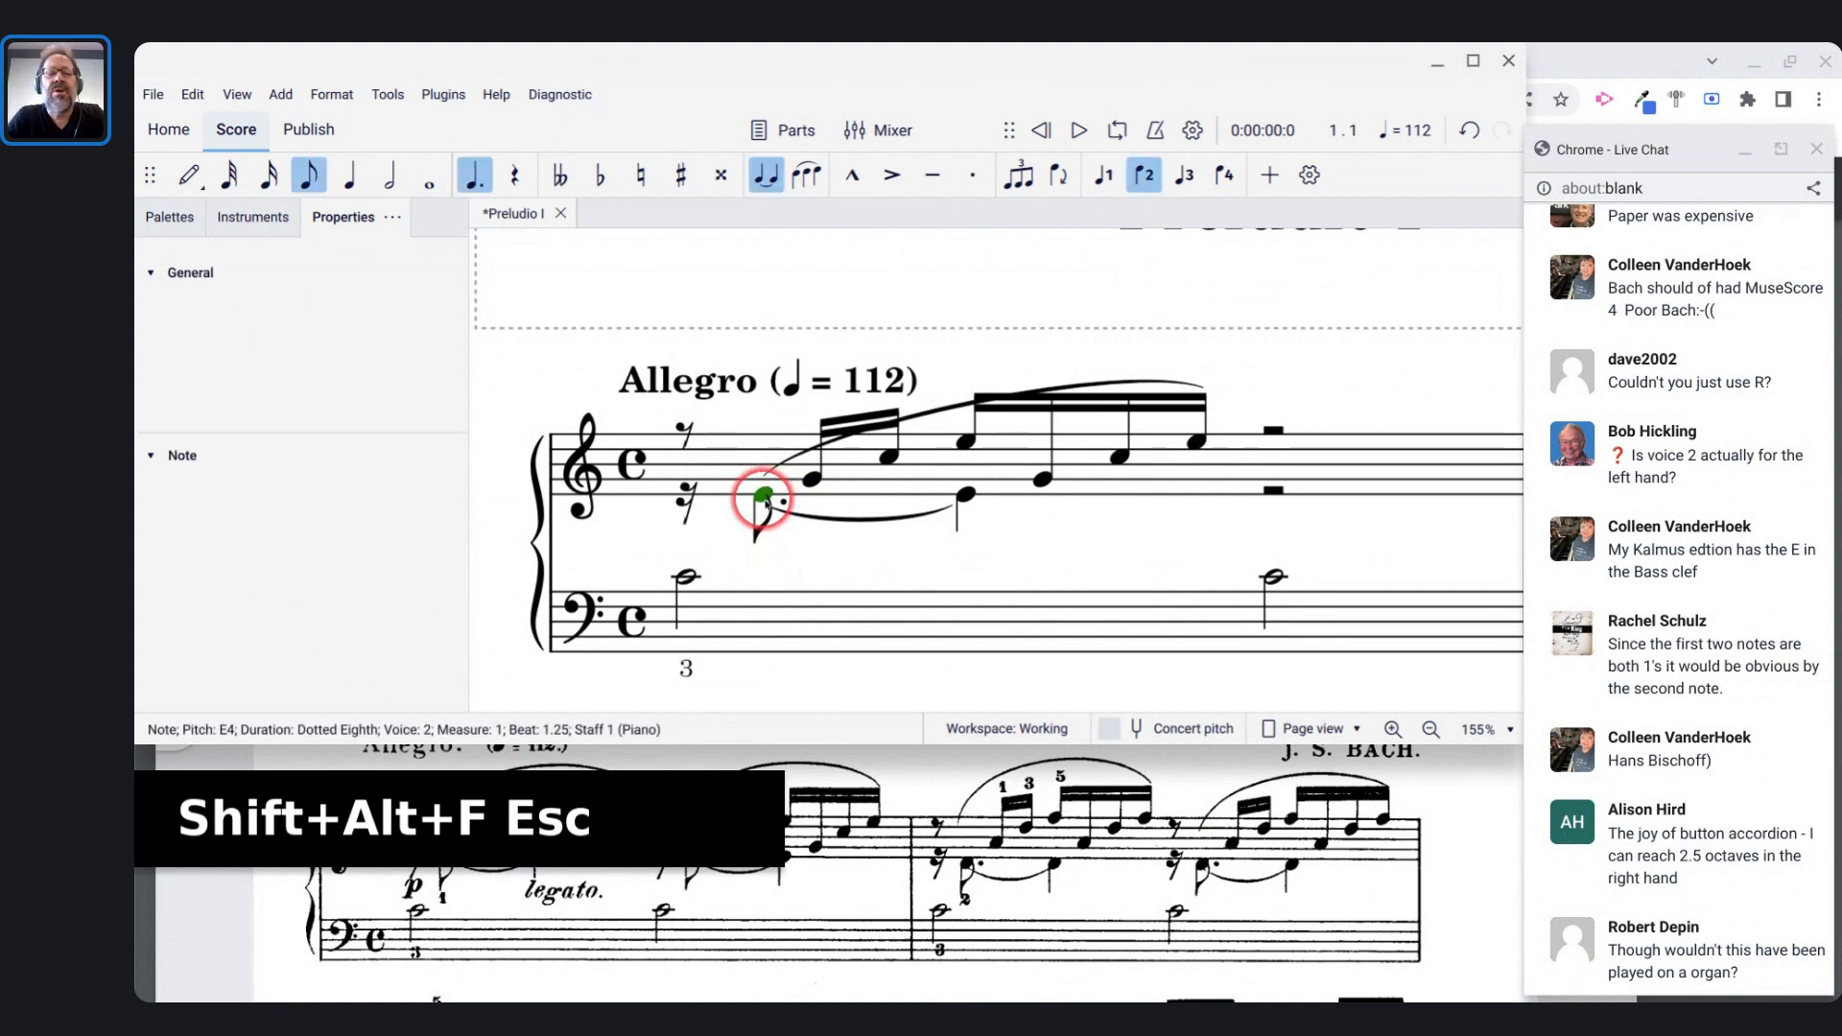
pyautogui.hotkey('ctrl', 'z')
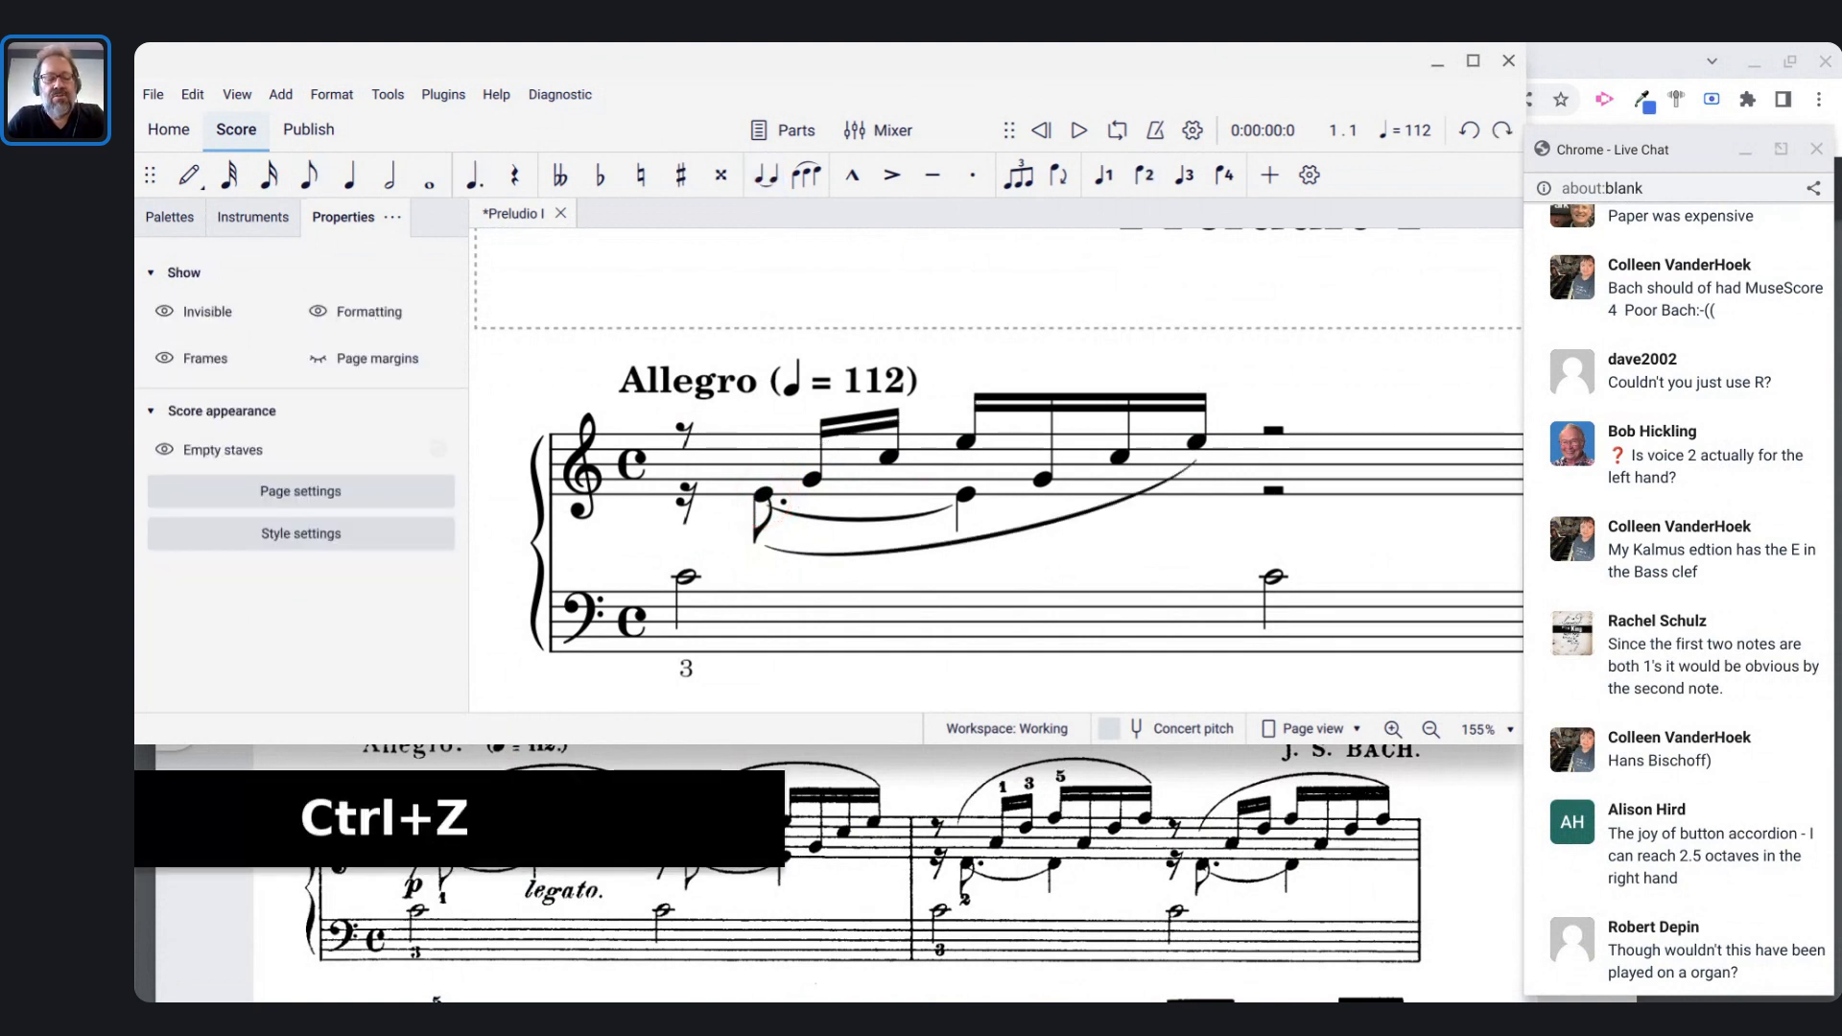
pyautogui.hotkey('ctrl', 'shift', 'z')
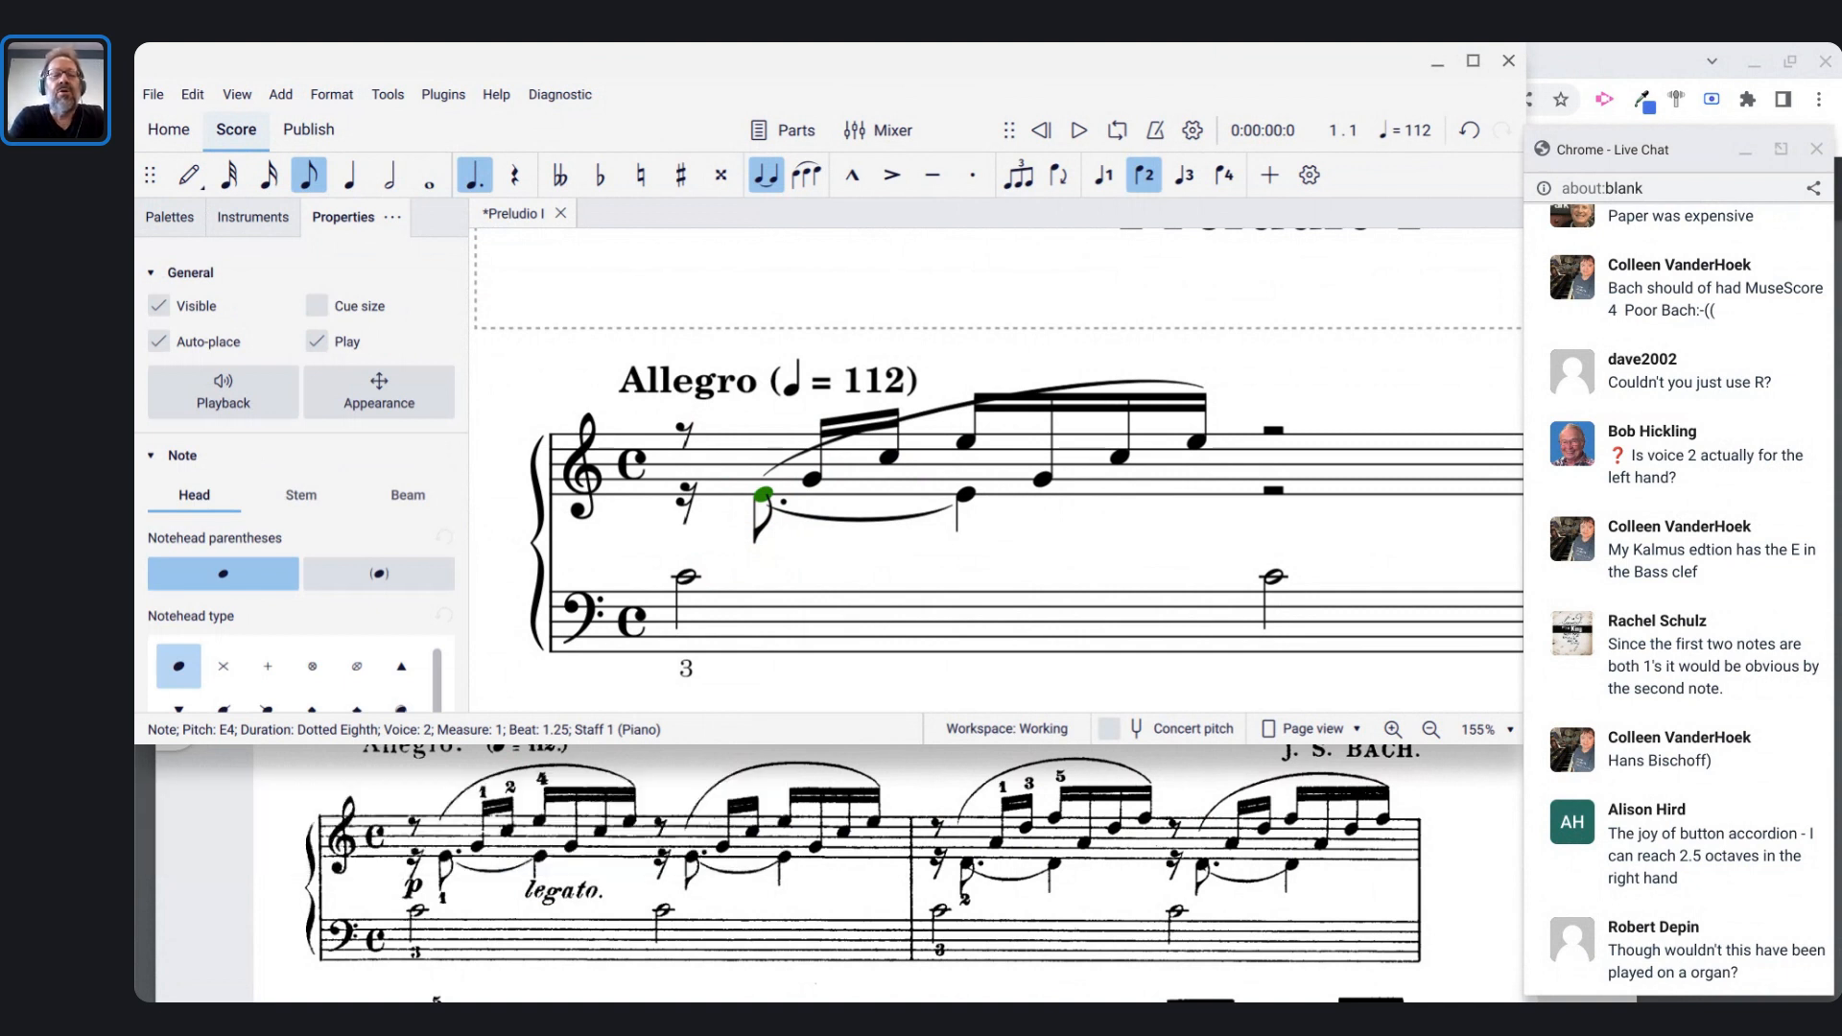
pyautogui.hotkey('ctrl', 'alt', 'f')
pyautogui.press('Escape')
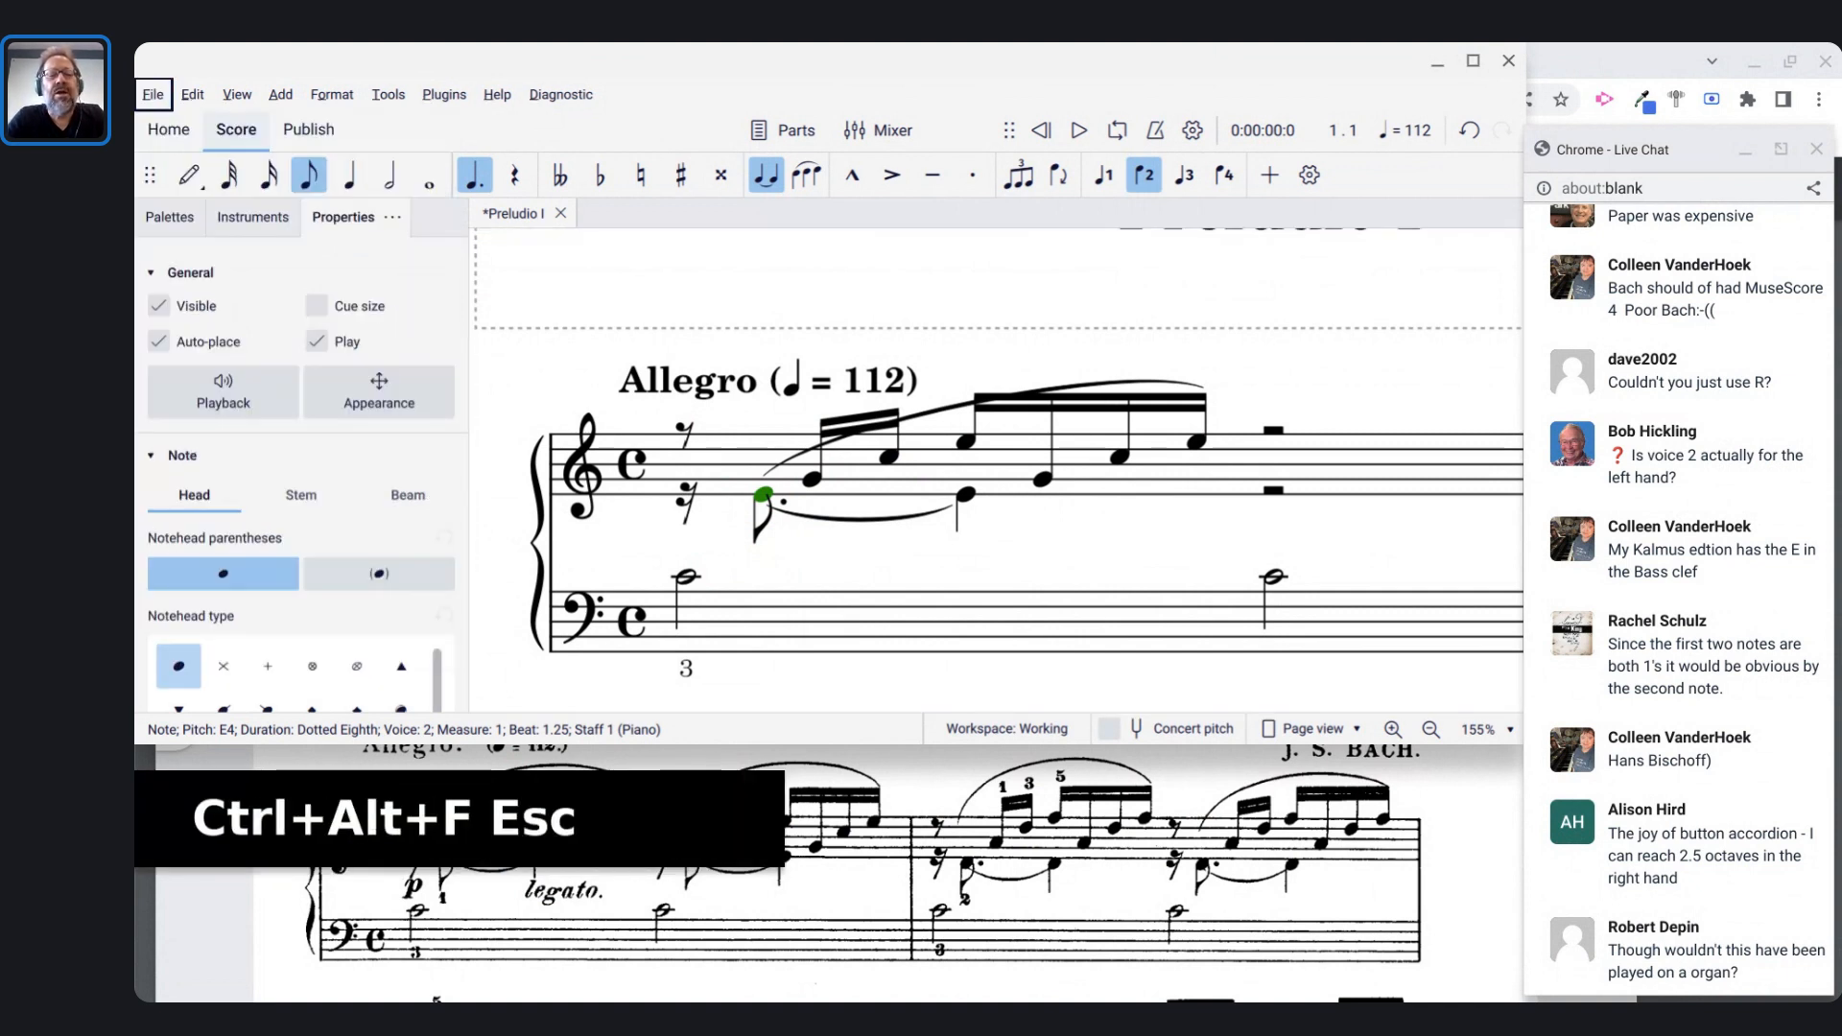
pyautogui.click(764, 496)
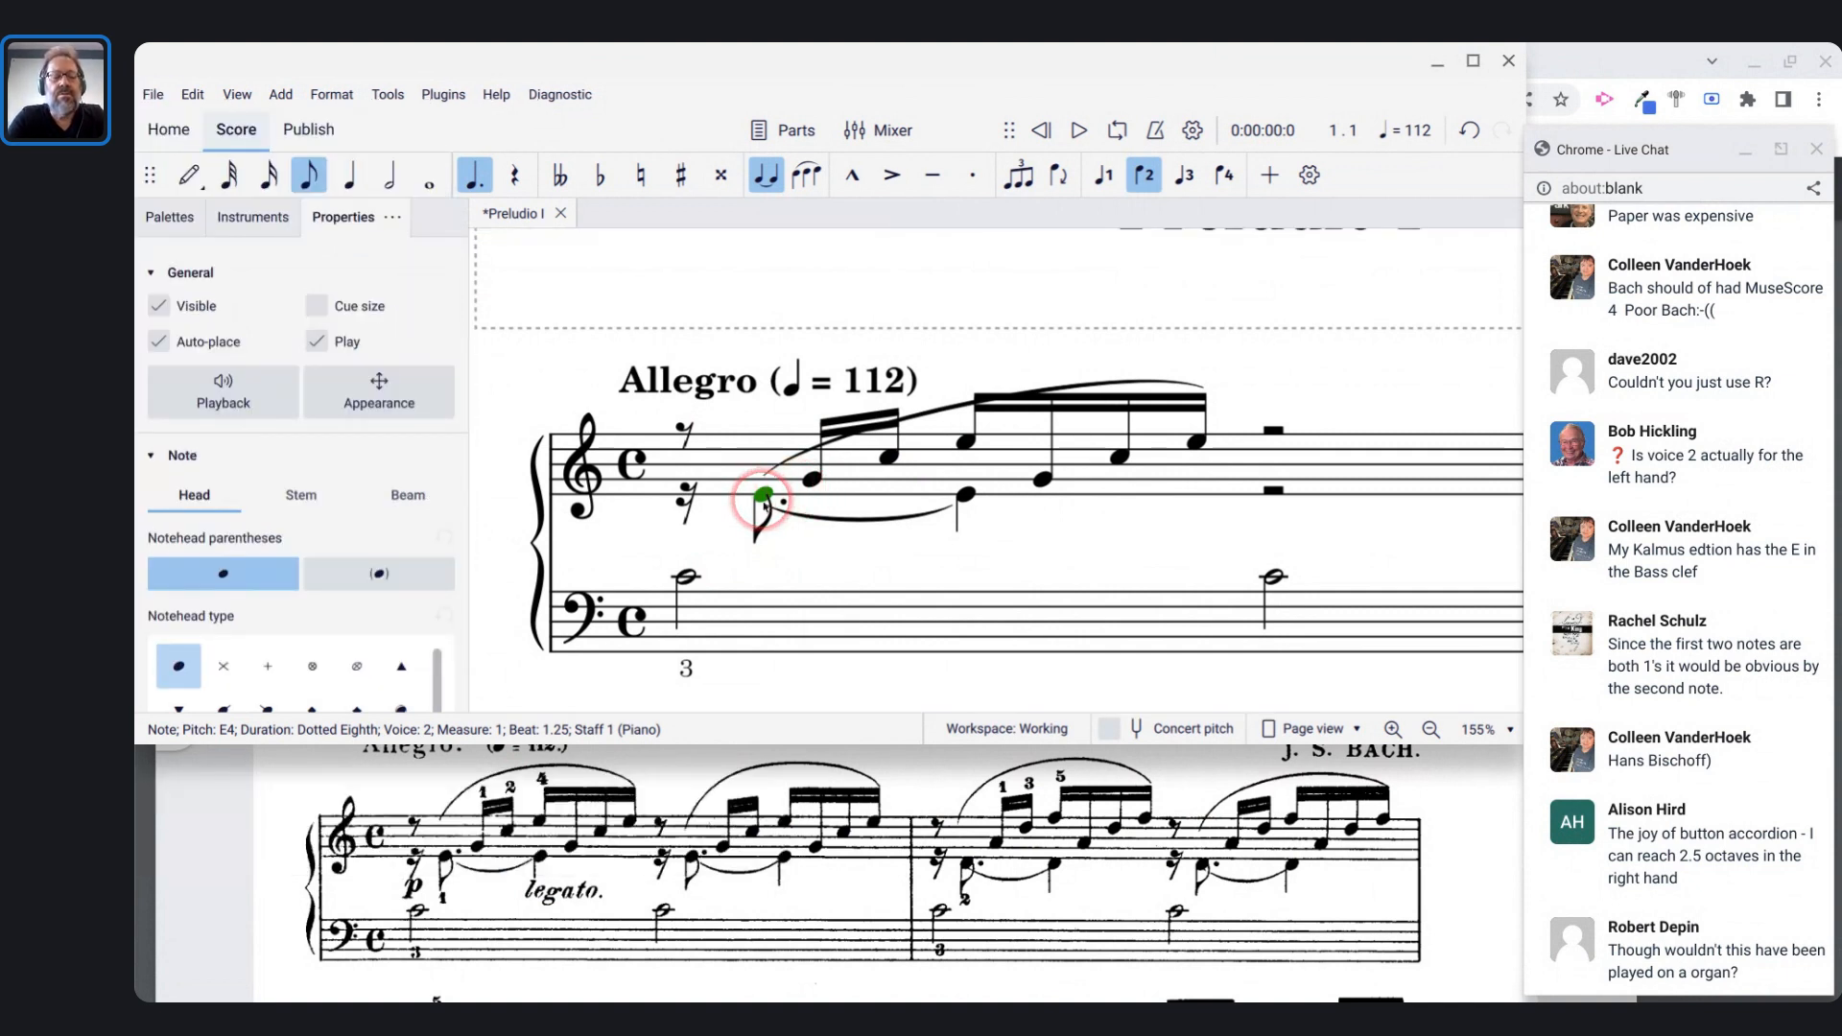
pyautogui.hotkey('ctrl', 'alt', 'f')
pyautogui.press('Escape')
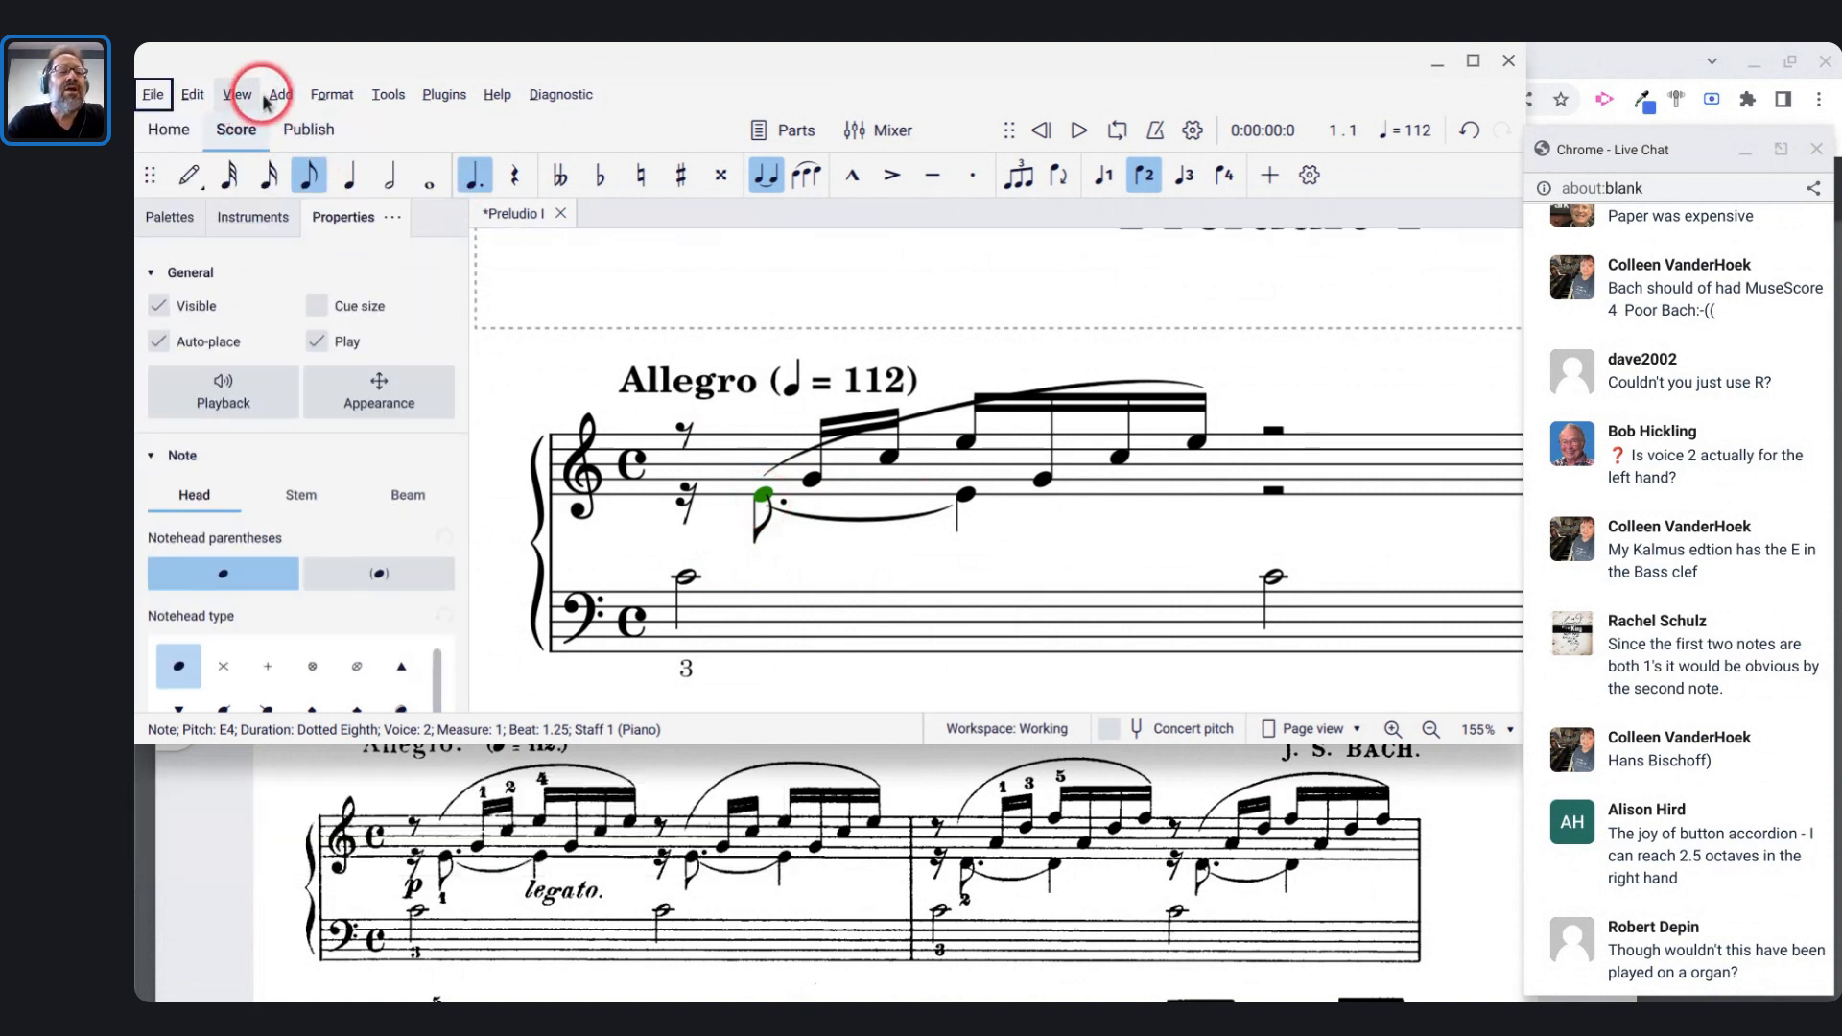
# - Add fingering 1 to the dotted eighth E4 in voice 2 of measure 1 and continue to the next note
pyautogui.click(280, 94)
pyautogui.moveTo(360, 205)
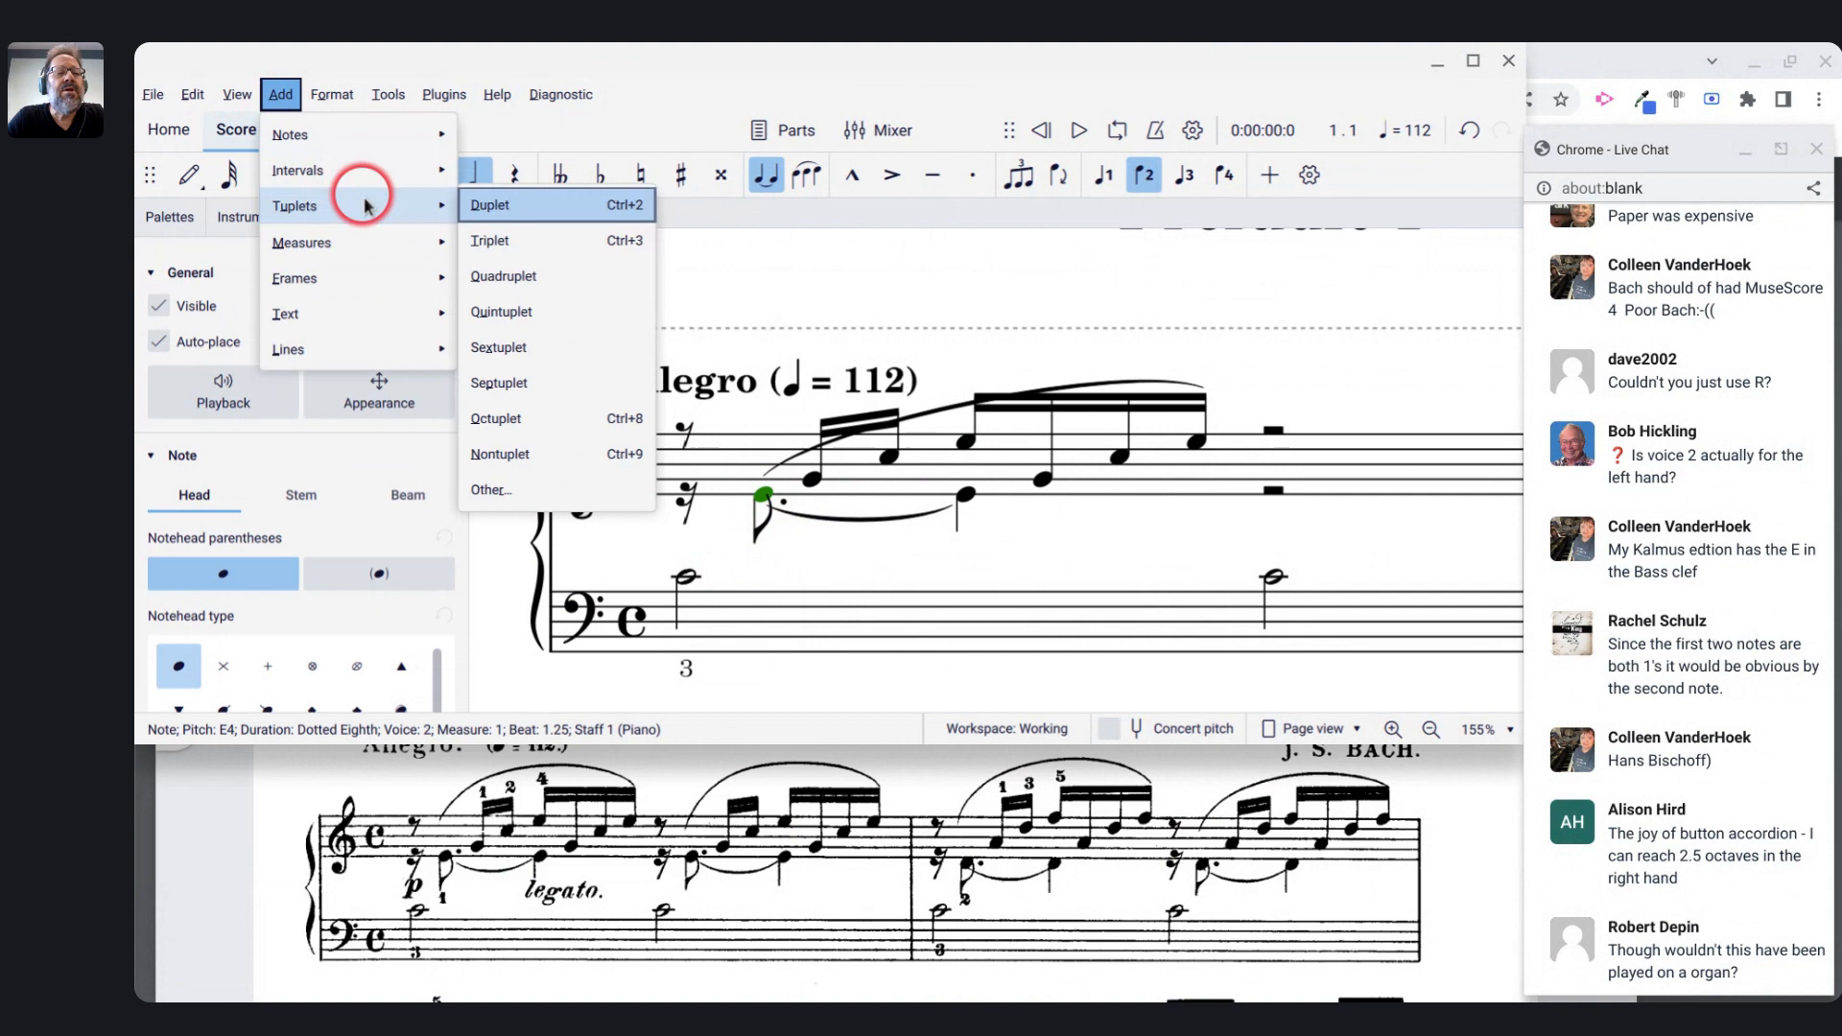
pyautogui.moveTo(401, 296)
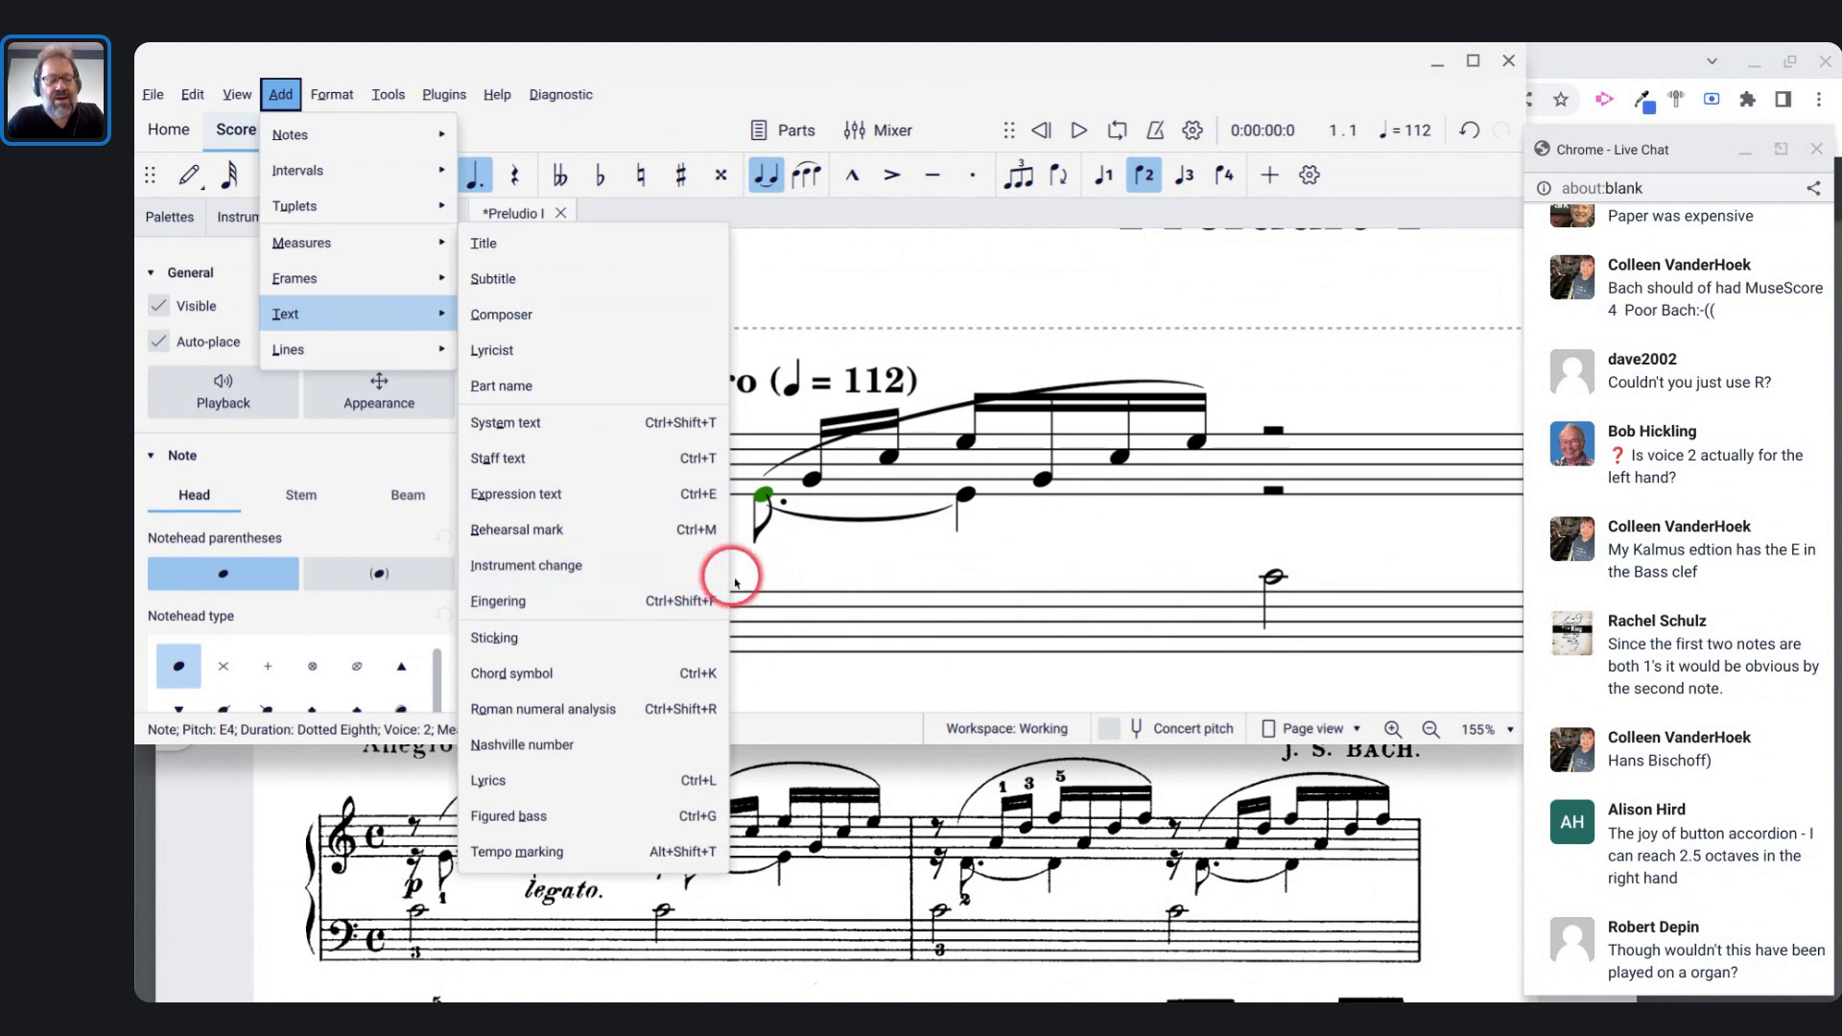
pyautogui.click(765, 507)
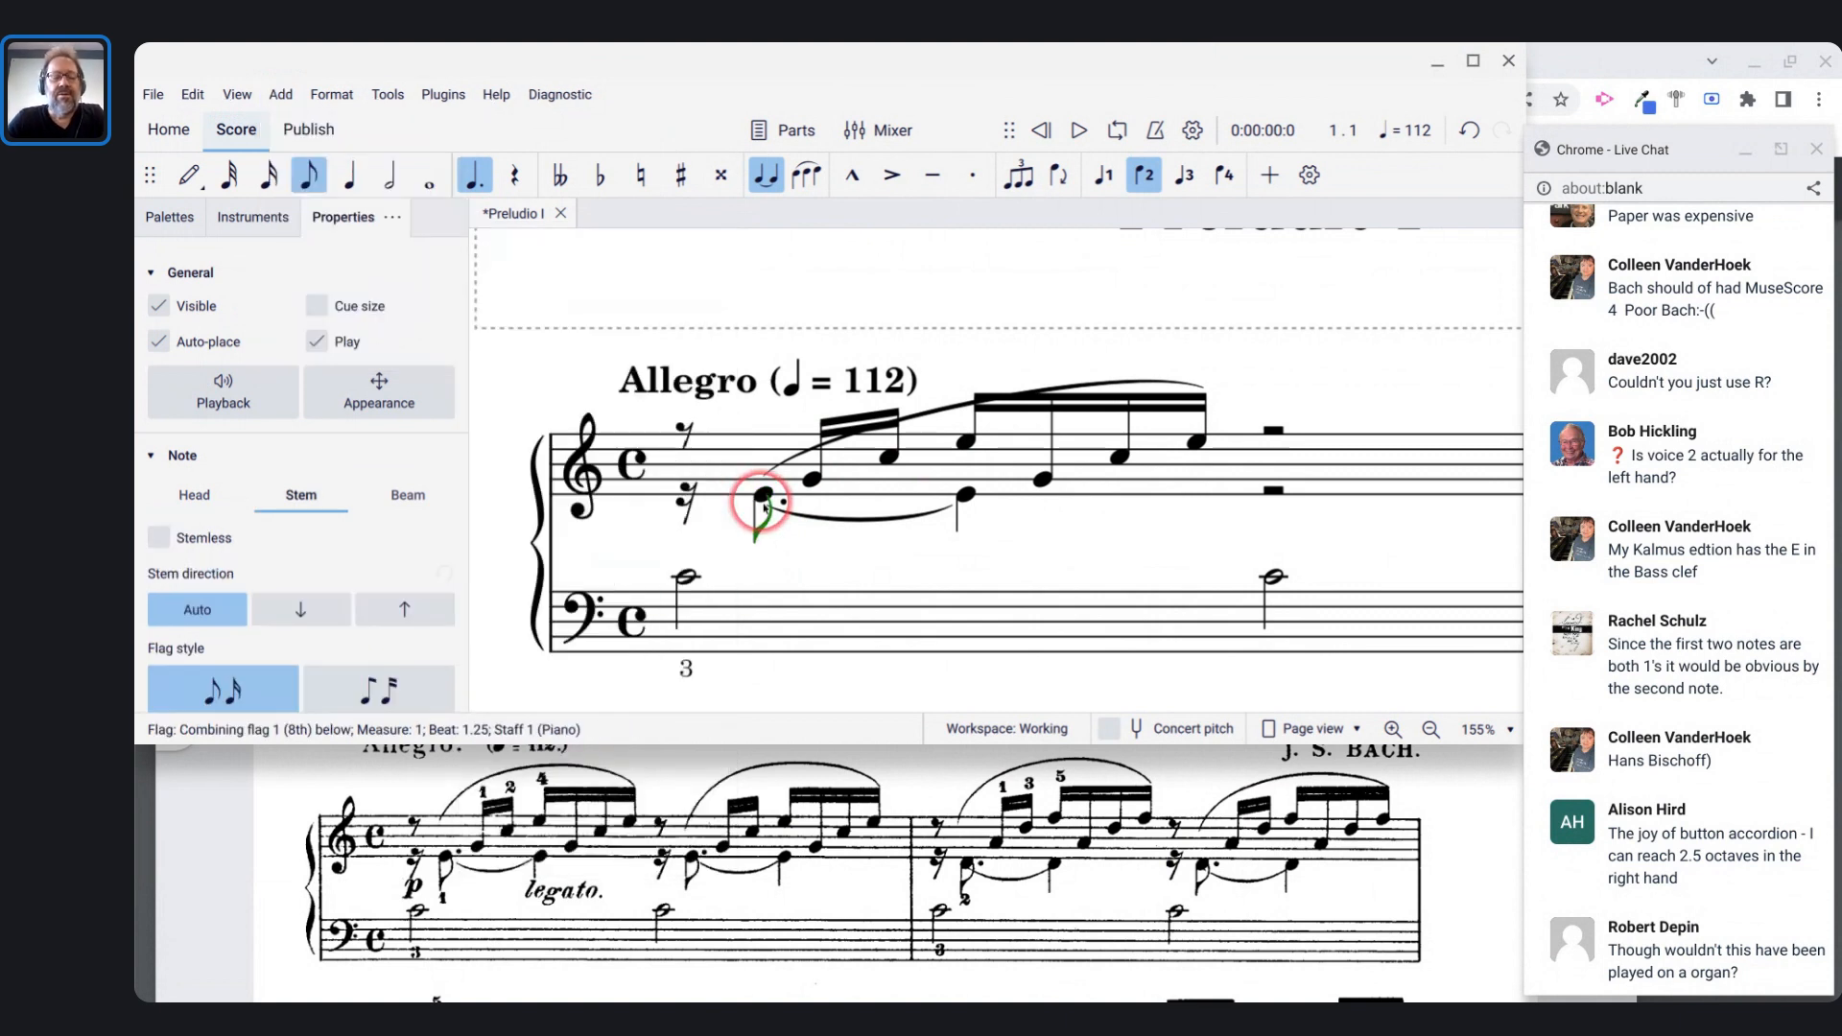
pyautogui.click(763, 496)
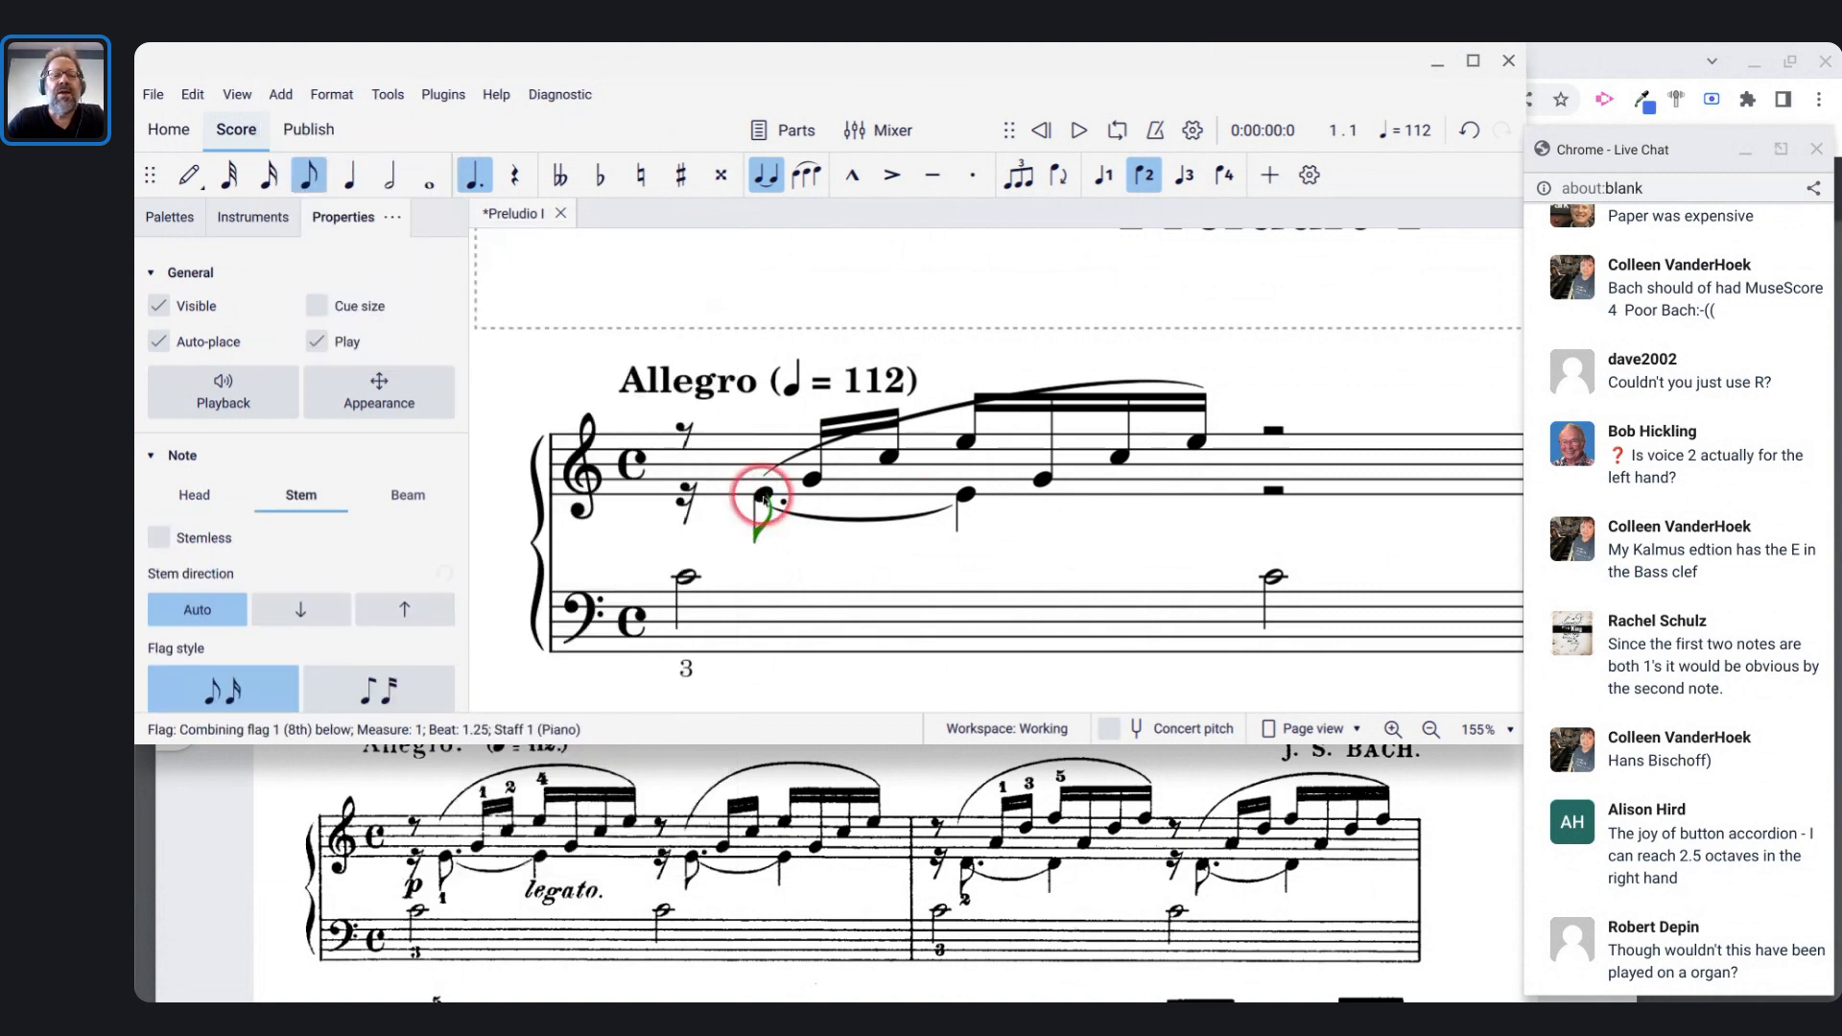
pyautogui.hotkey('ctrl', 'shift', 'f')
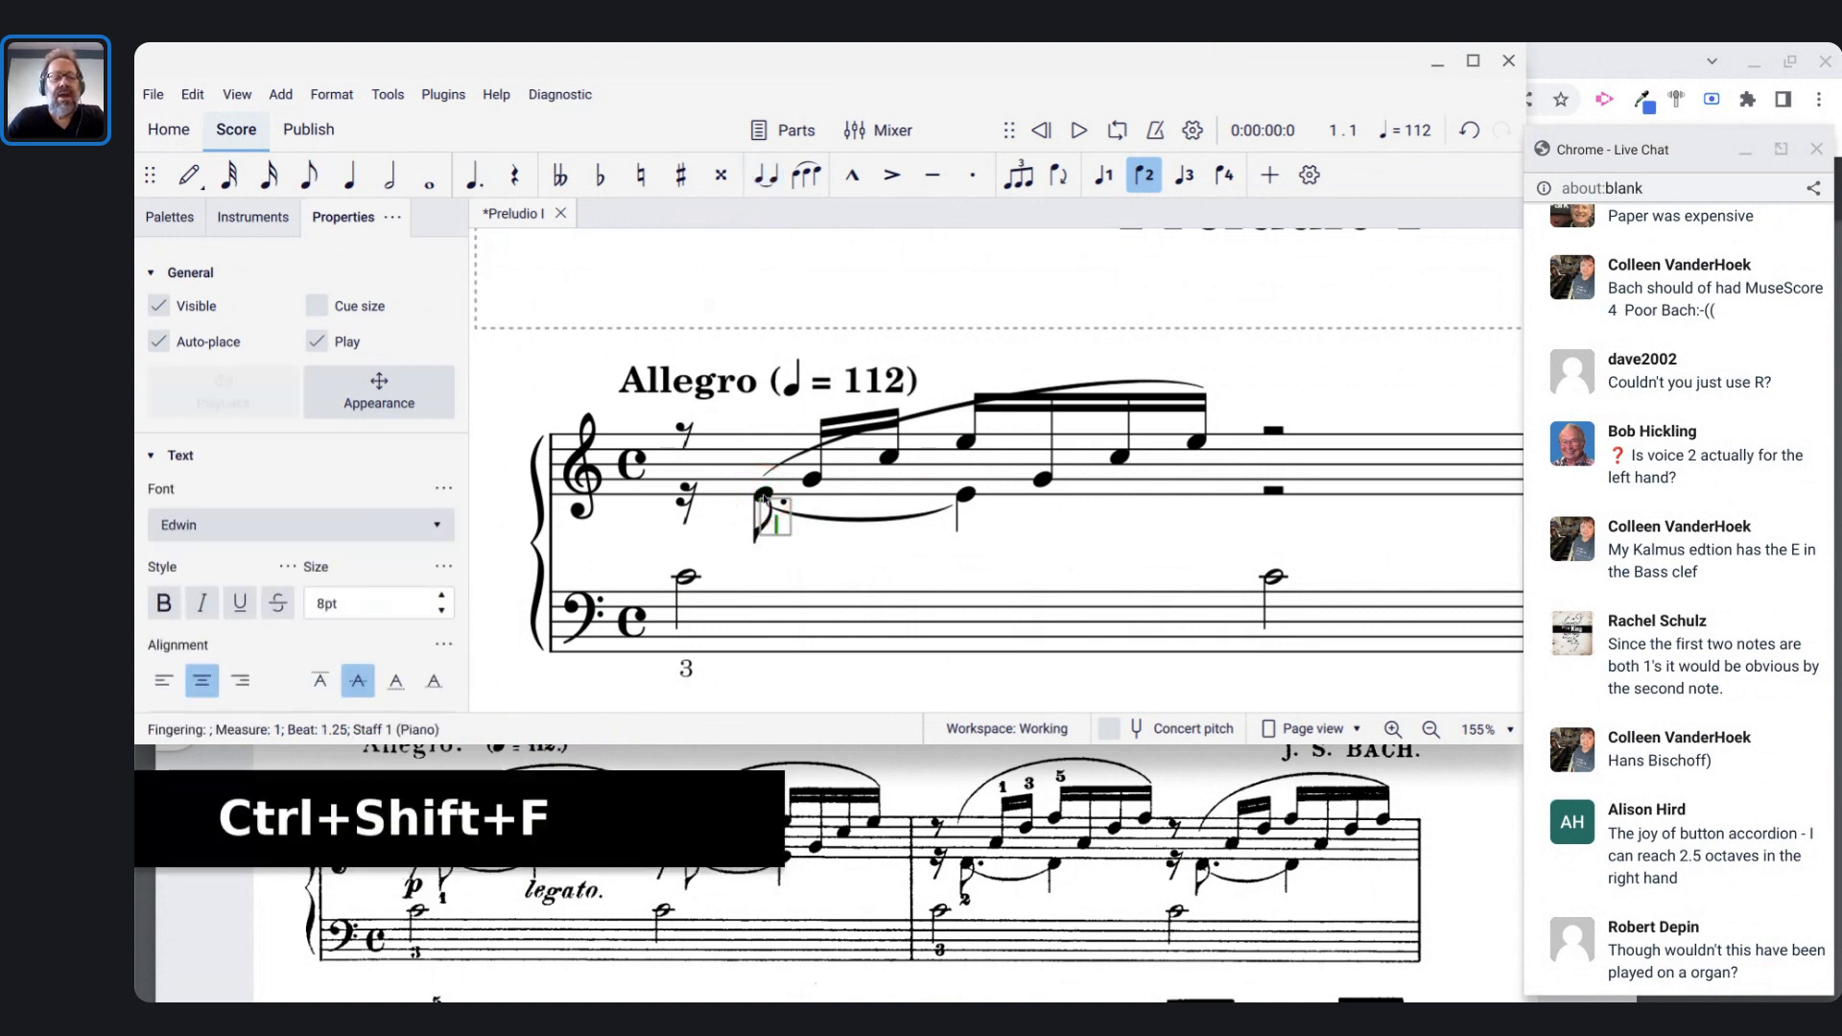
pyautogui.write('1')
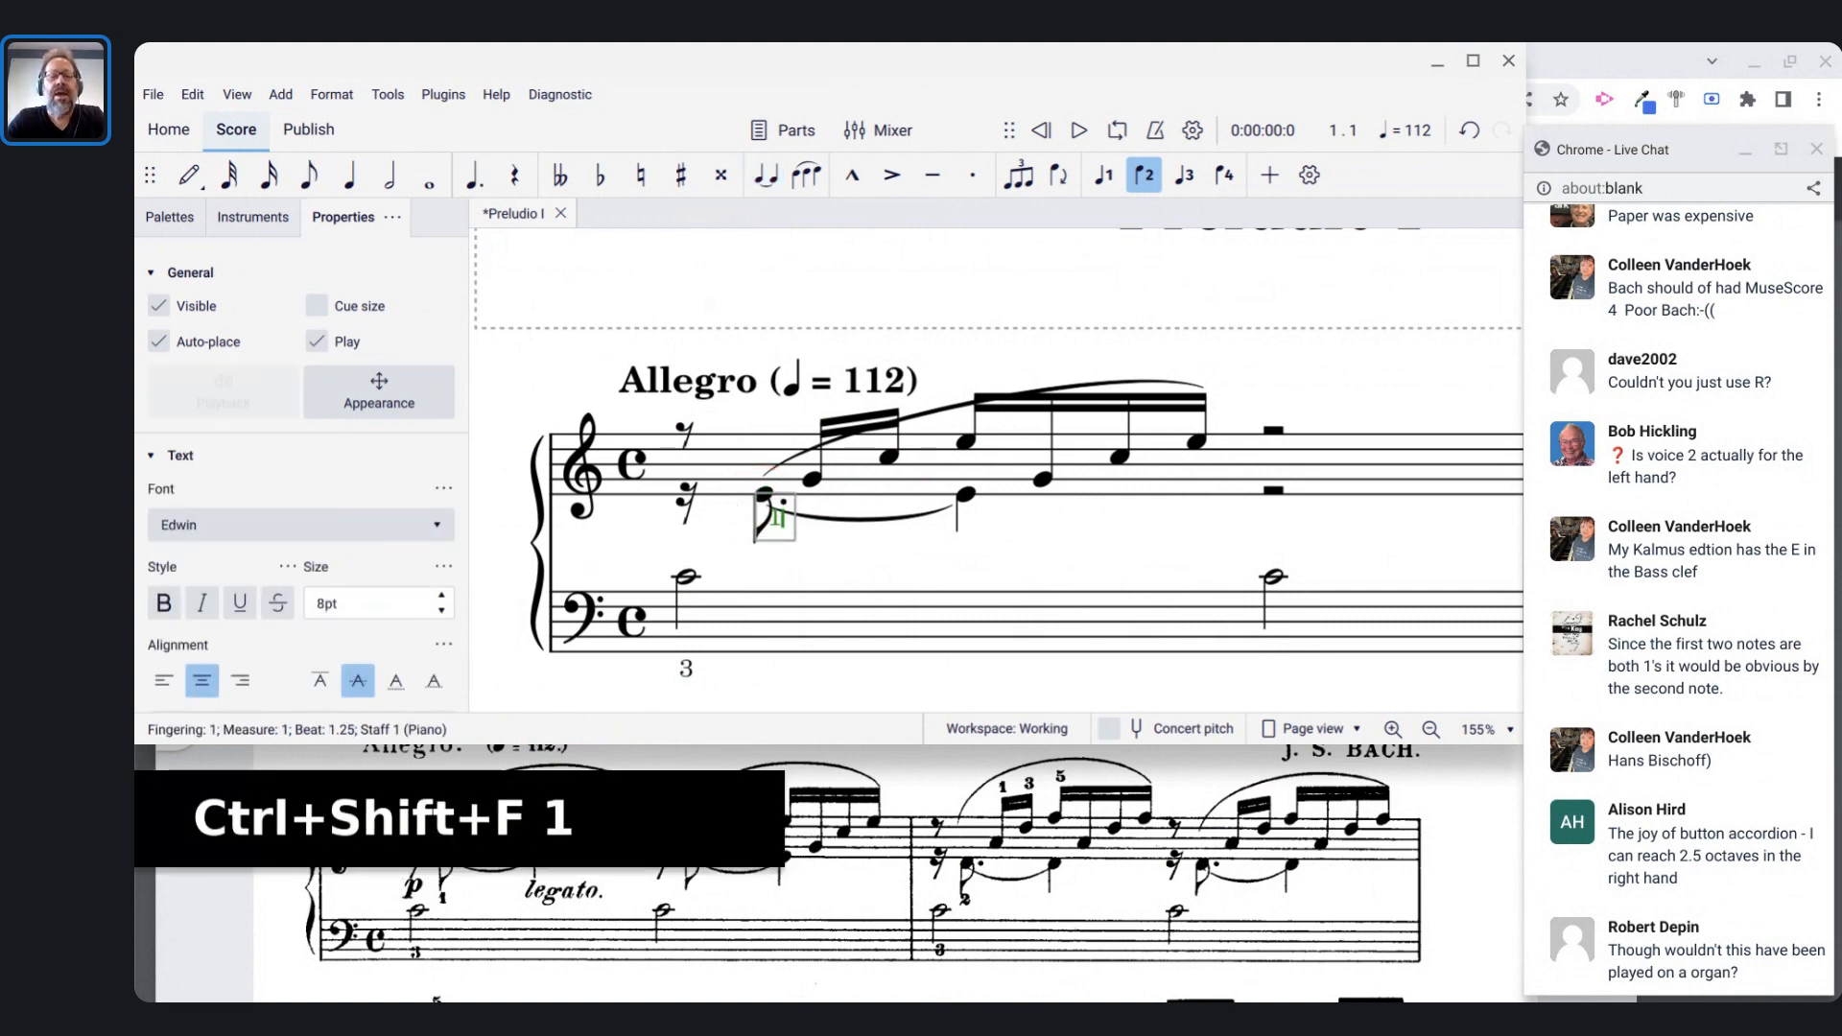
pyautogui.press('space')
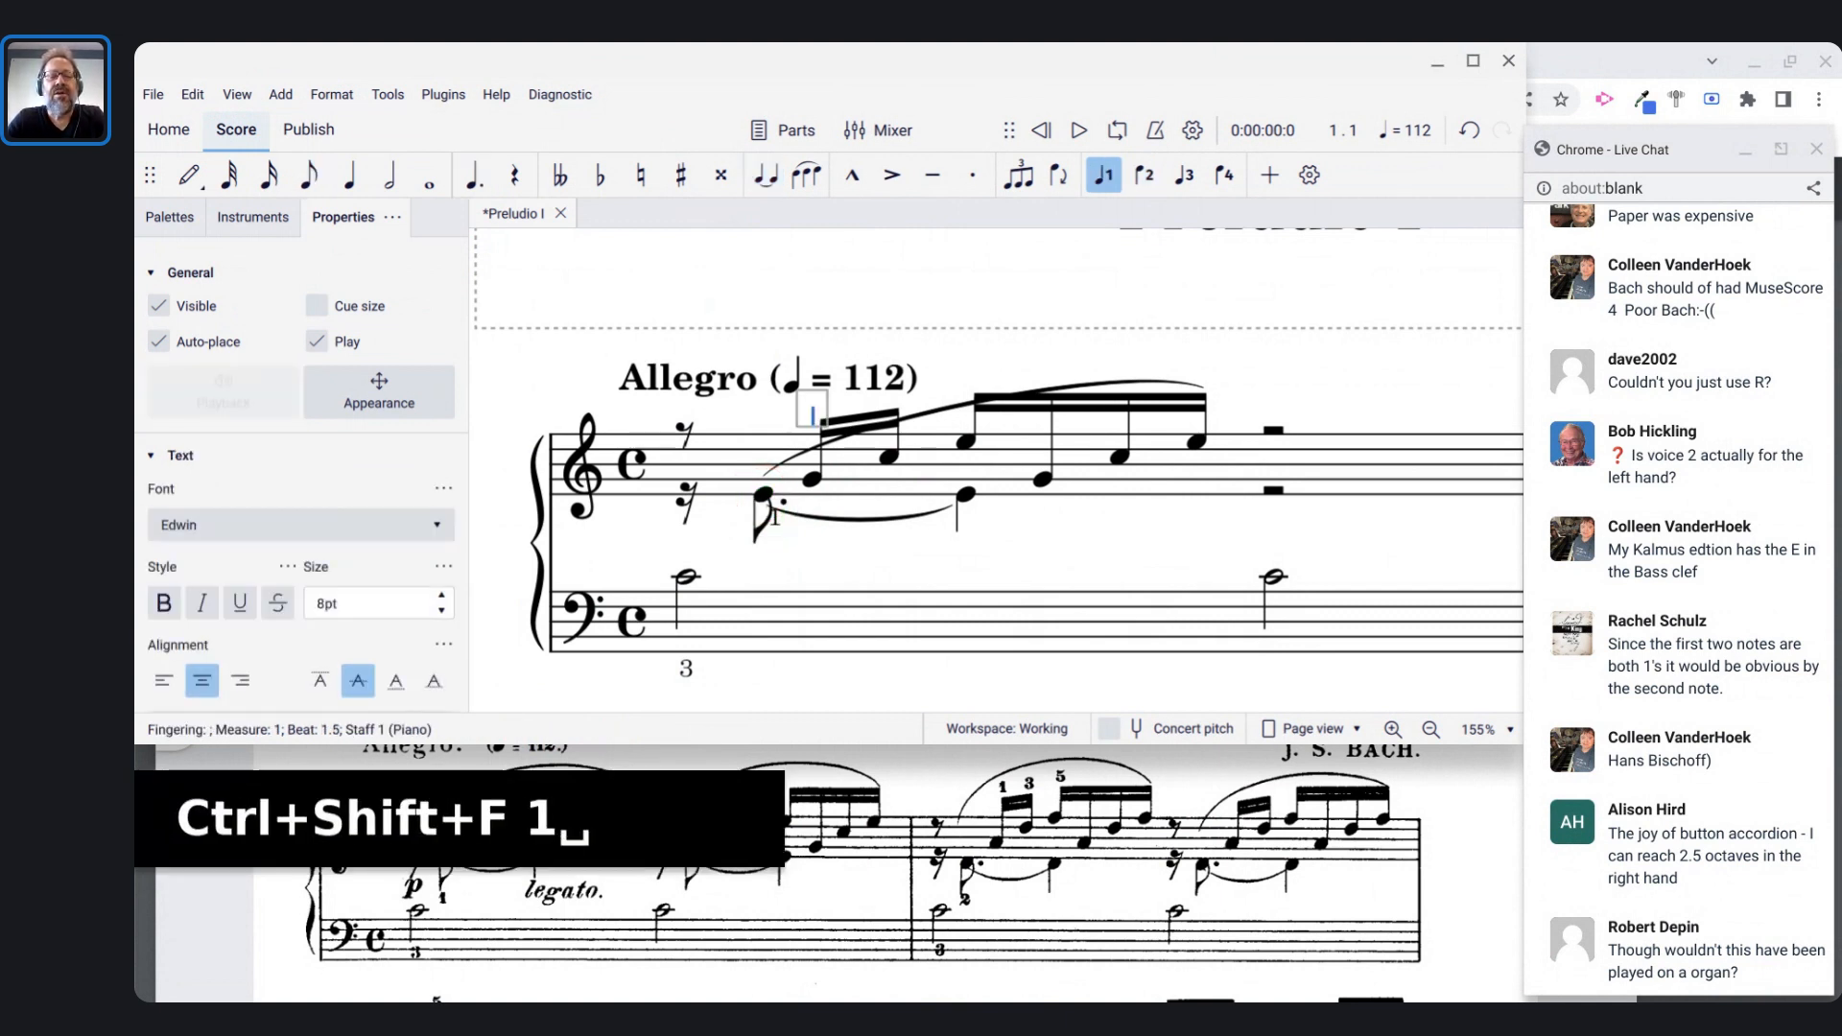
# - Add fingerings 1, 2 and 4 to the first three voice 1 sixteenth notes of measure 1
pyautogui.write('1')
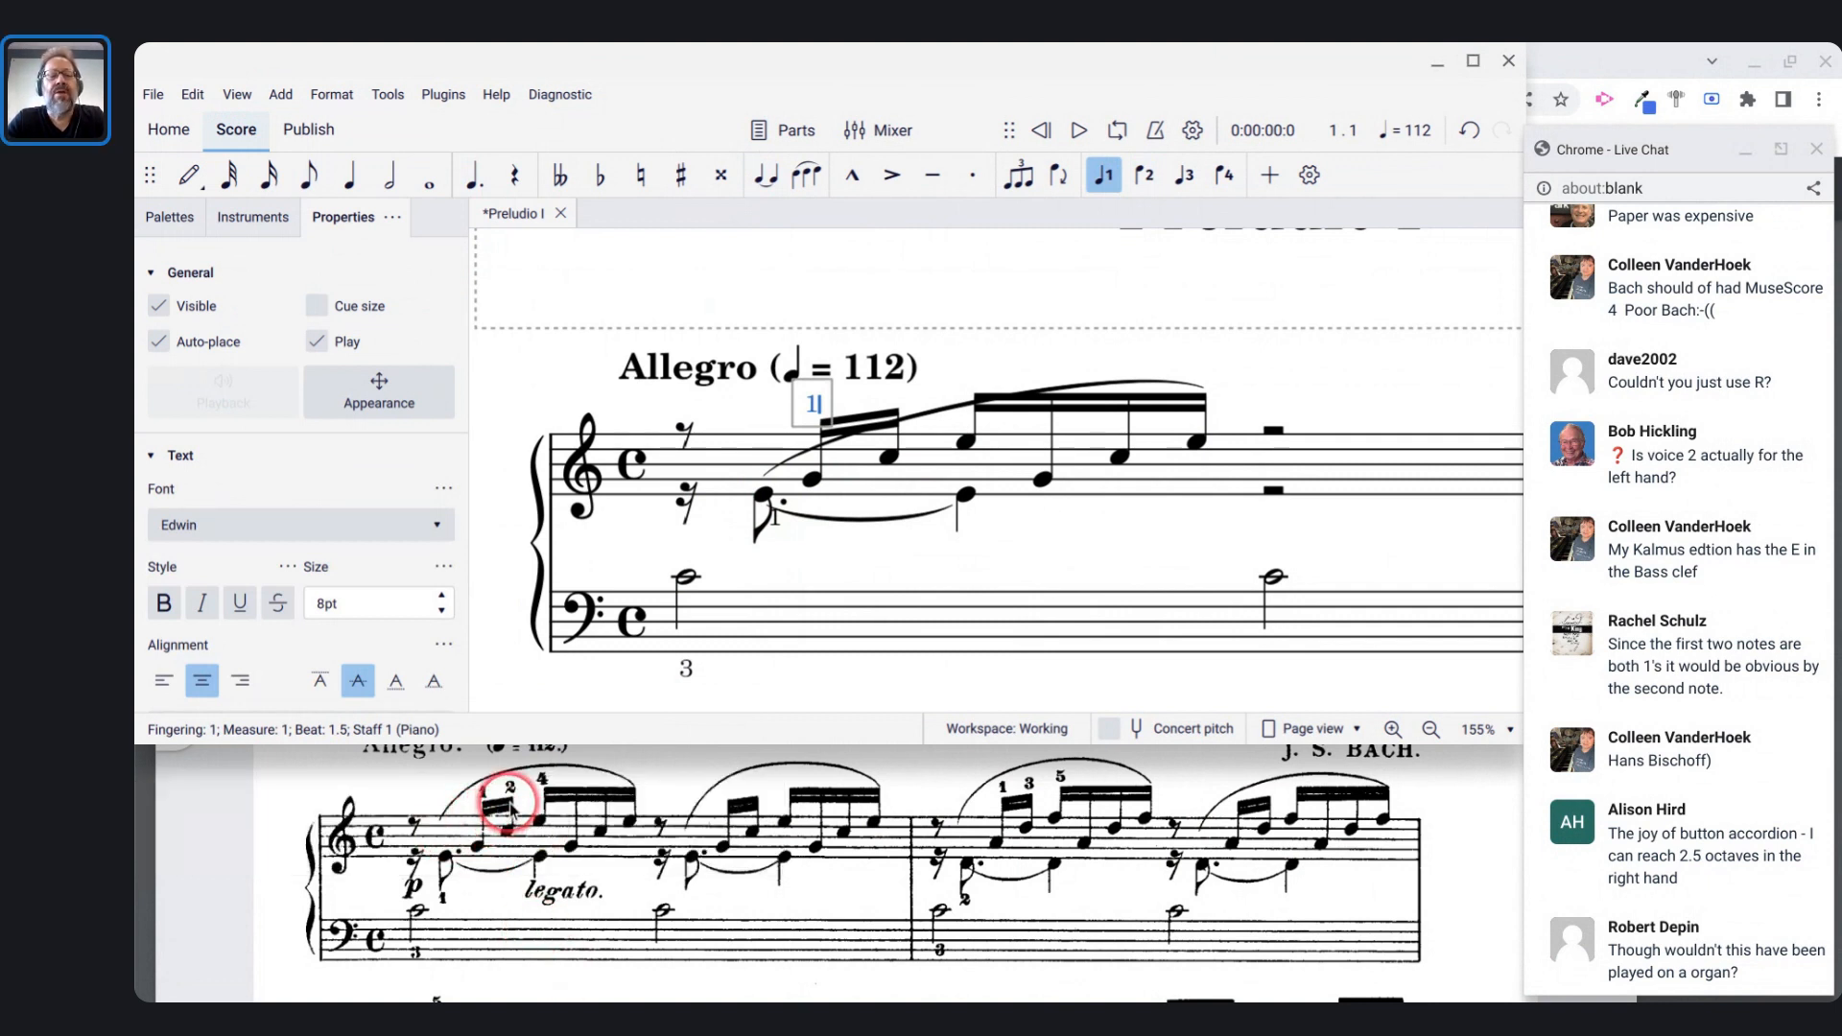
pyautogui.press('space')
pyautogui.write('2')
pyautogui.press('space')
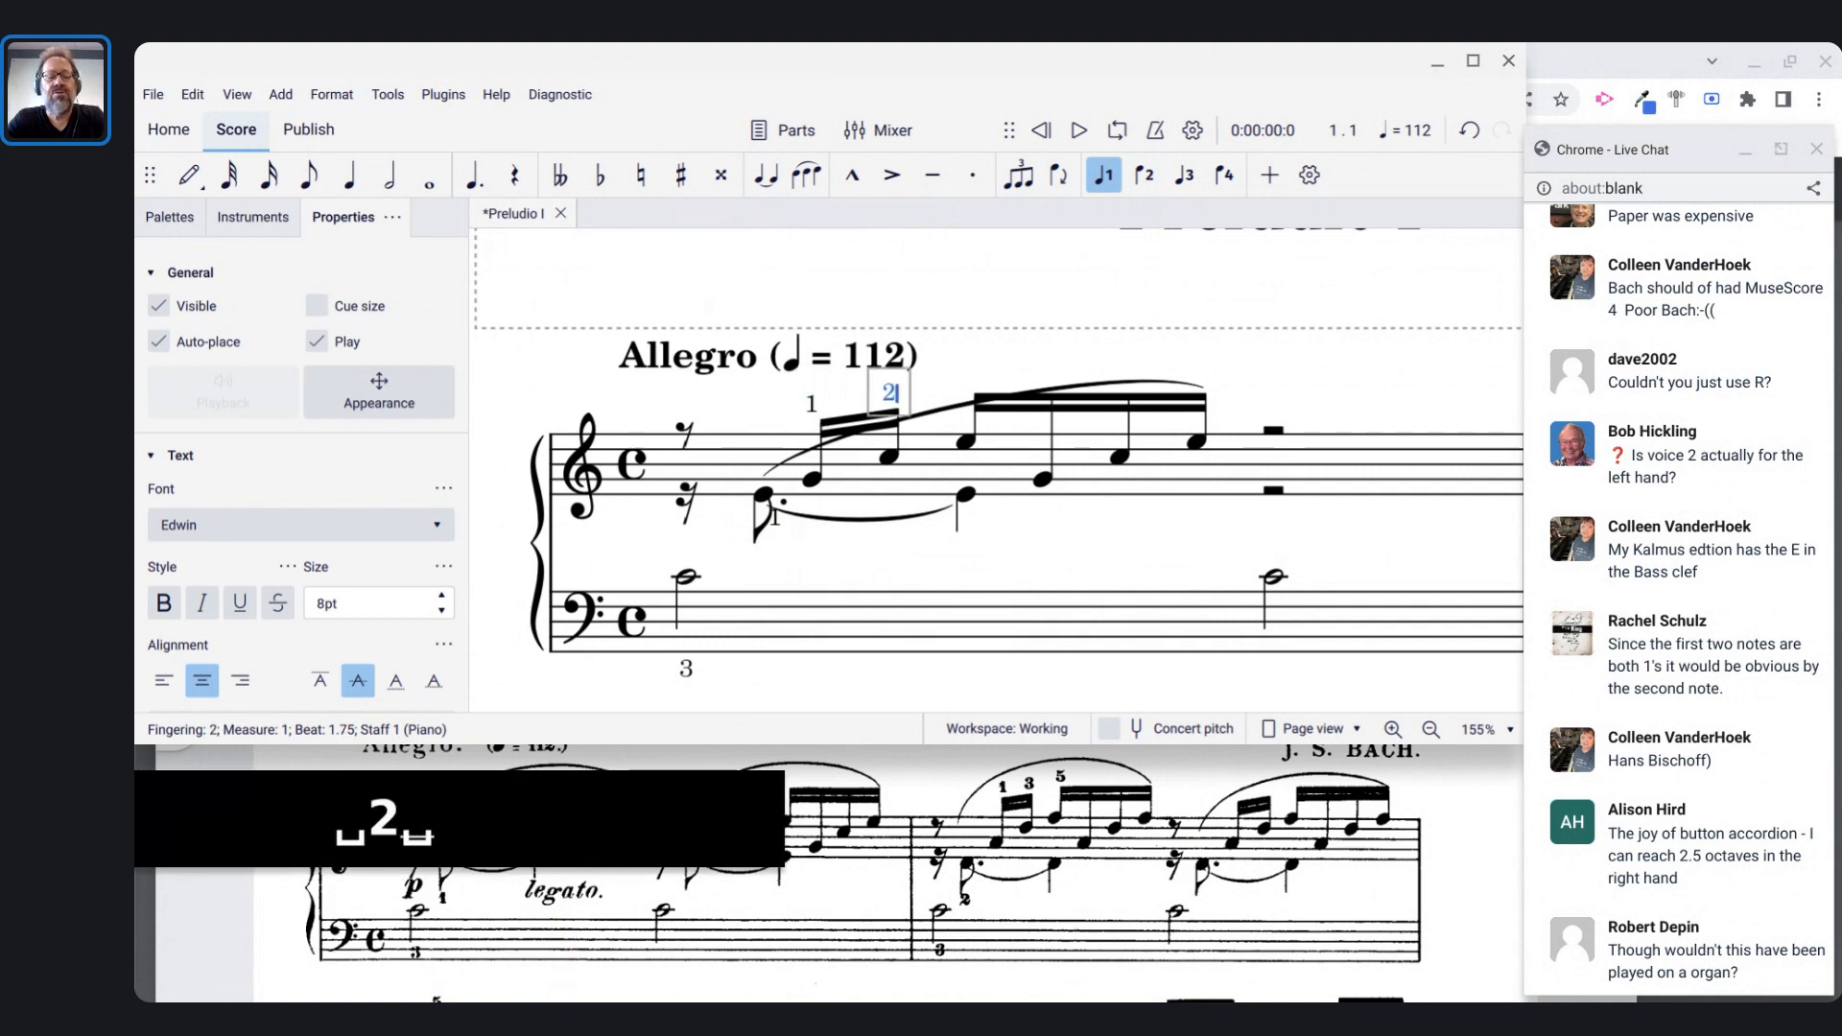
pyautogui.write('4')
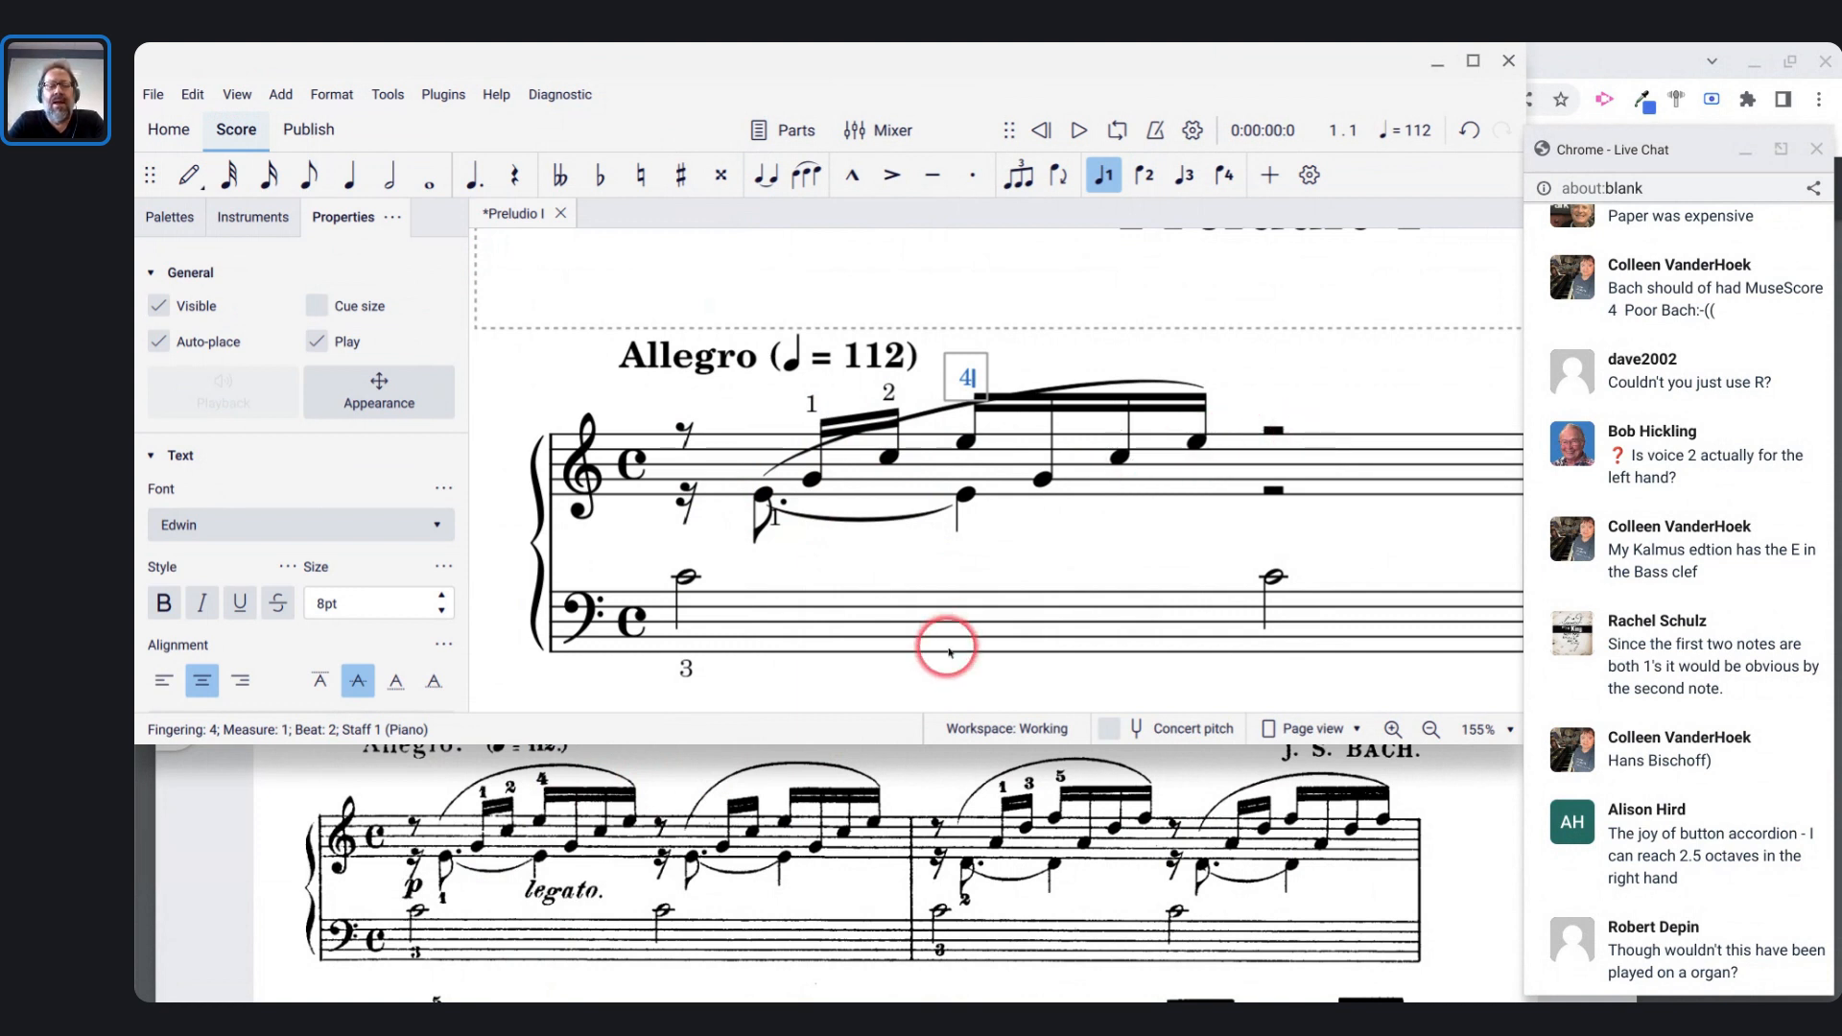
pyautogui.scroll(-3, 950, 649)
pyautogui.press('Escape')
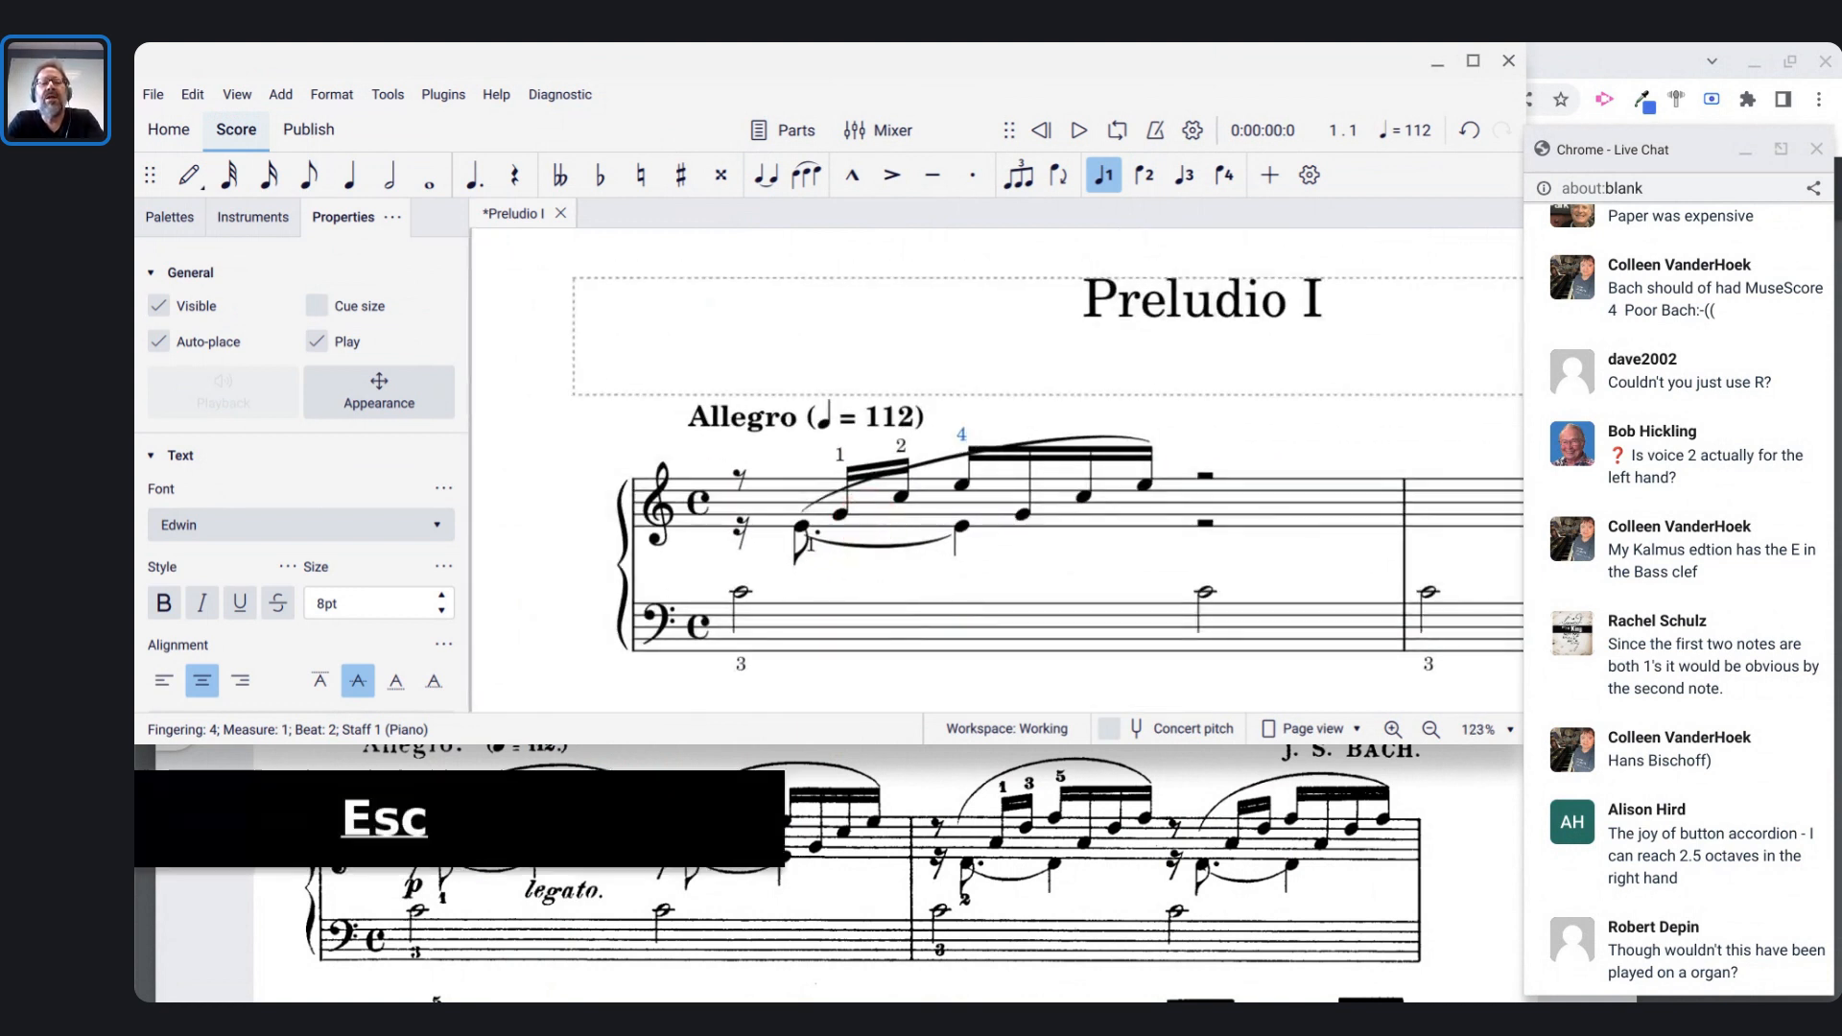
# - Repeat the treble staff's first half of measure 1, with both voices, slurs and fingerings, into the measure's second half
pyautogui.click(770, 521)
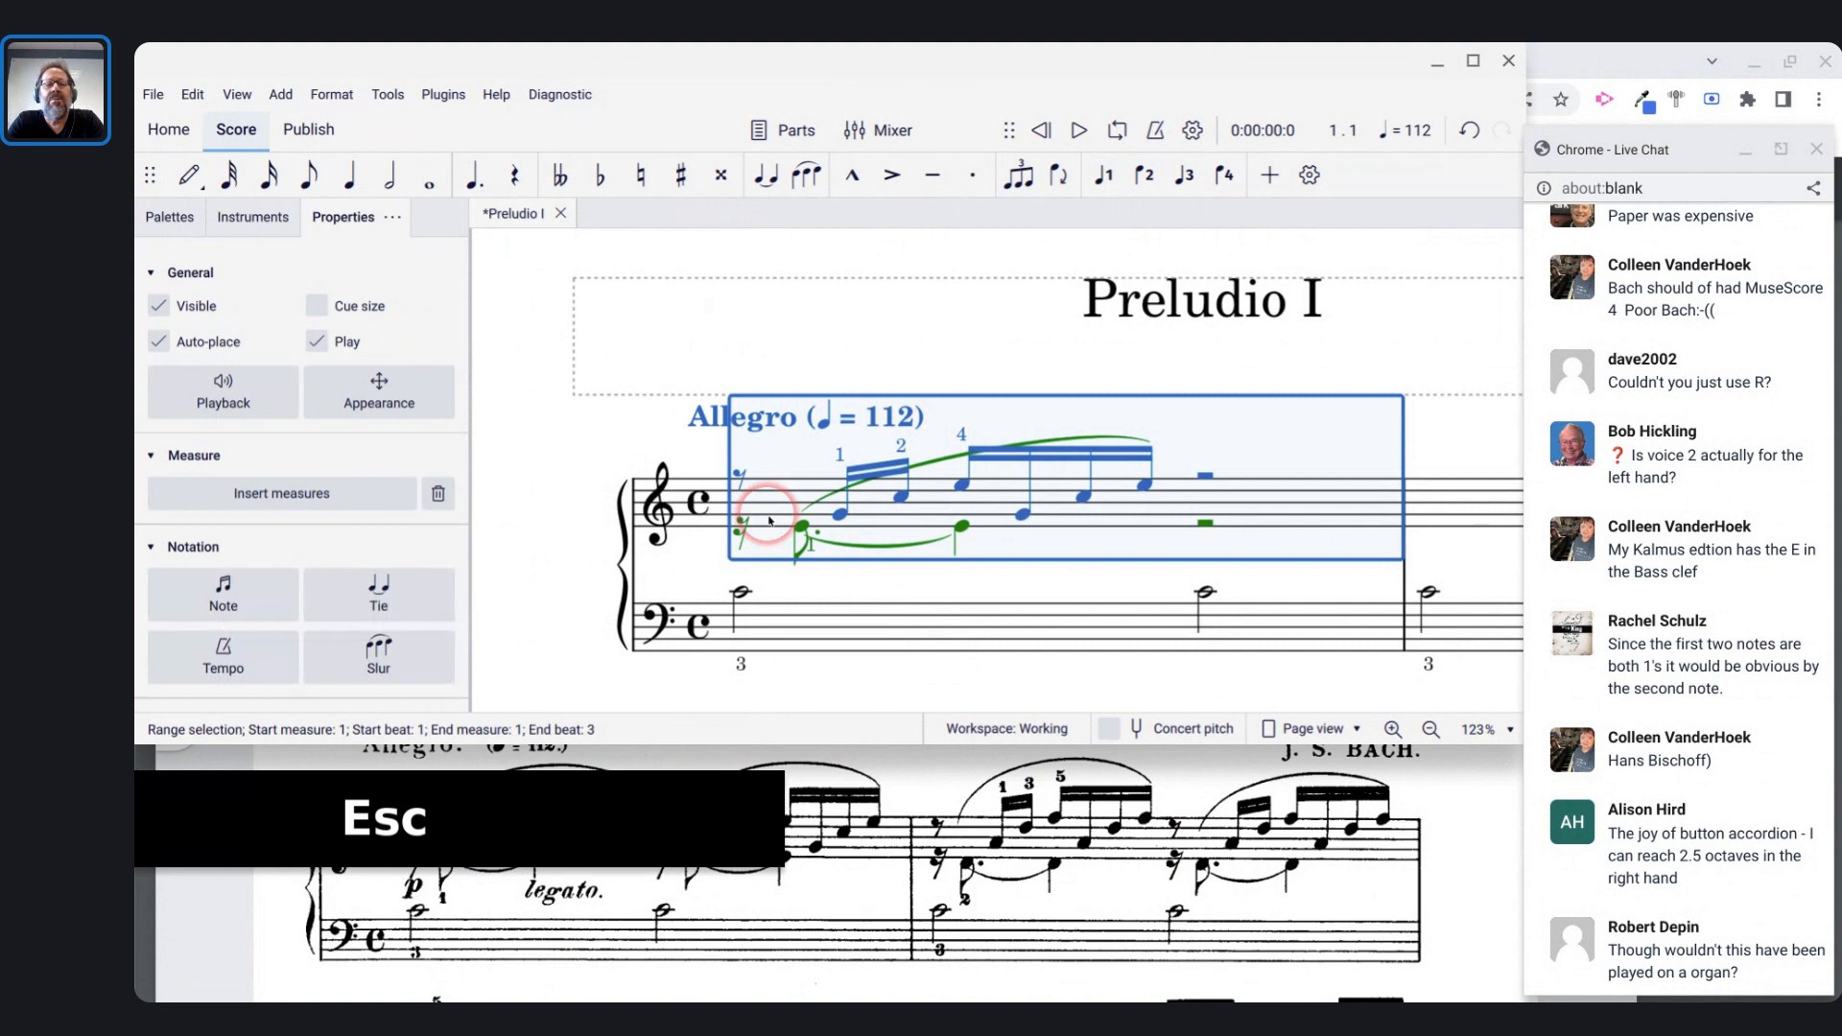
pyautogui.click(741, 487)
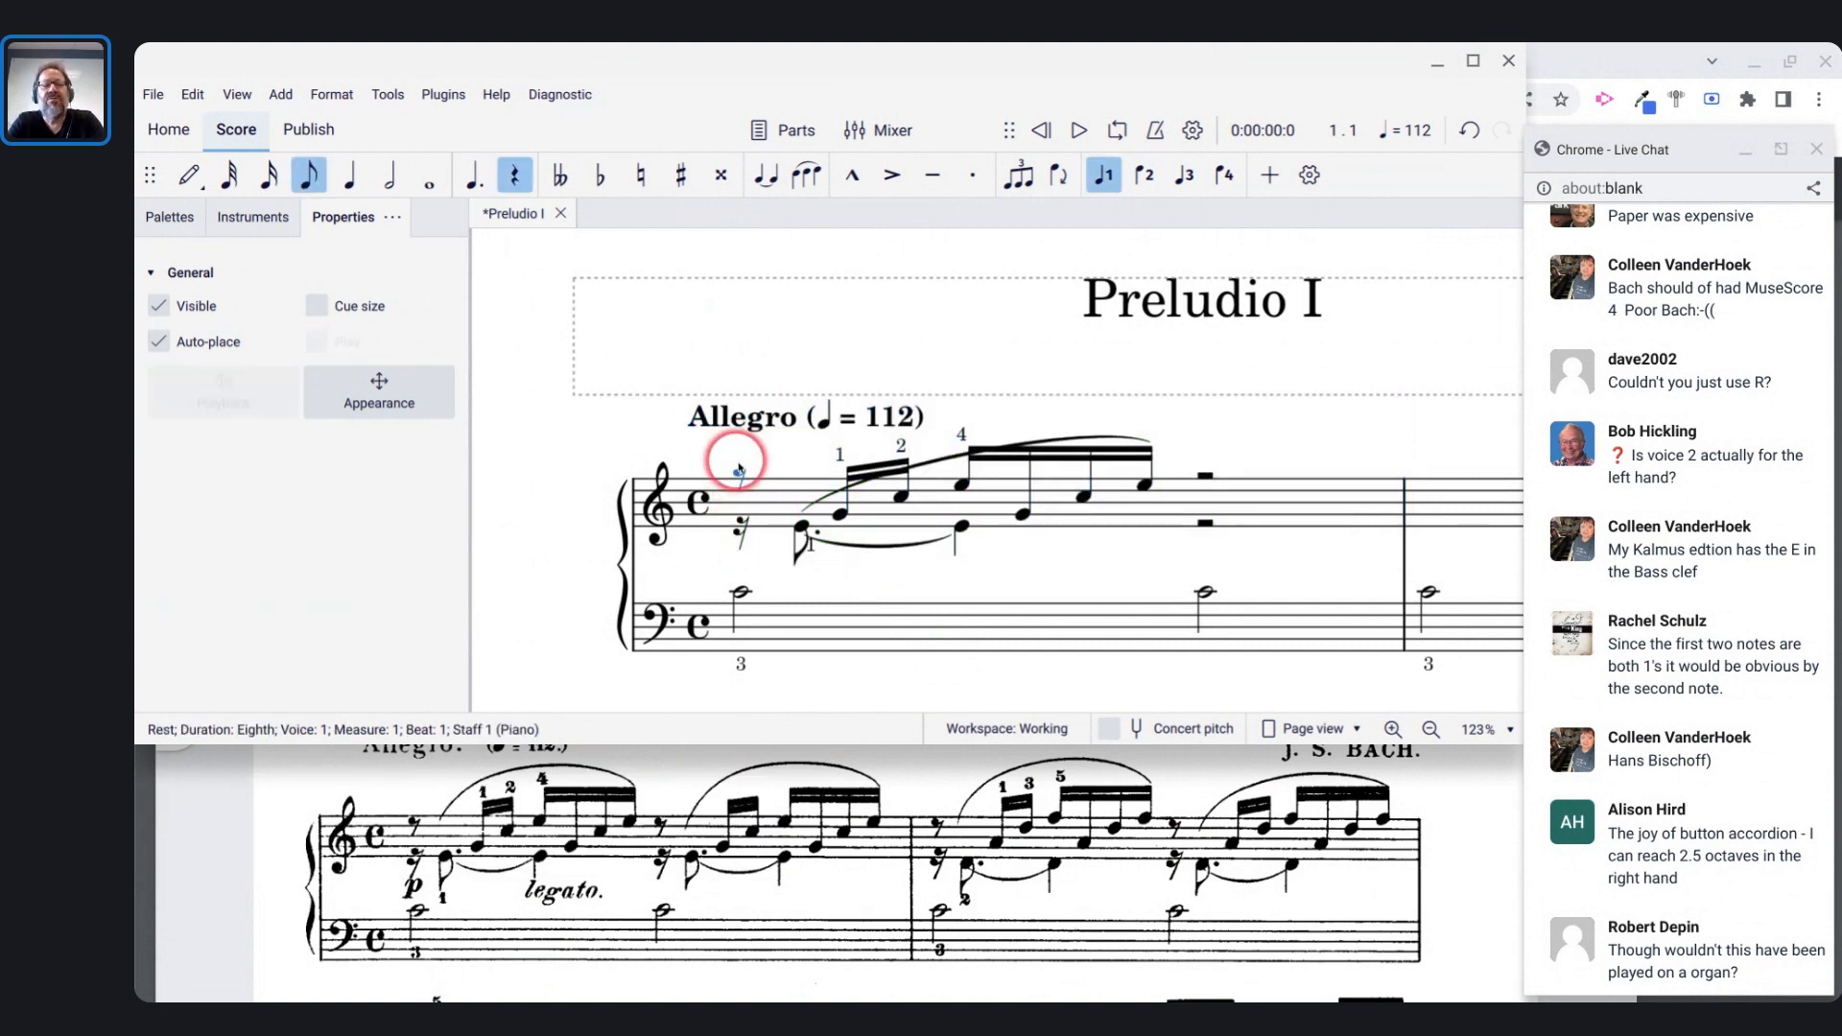
pyautogui.hotkey('shift', 'Right')
pyautogui.hotkey('shift', 'Right')
pyautogui.hotkey('shift', 'Right')
pyautogui.hotkey('shift', 'Right')
pyautogui.hotkey('shift', 'Right')
pyautogui.hotkey('shift', 'Right')
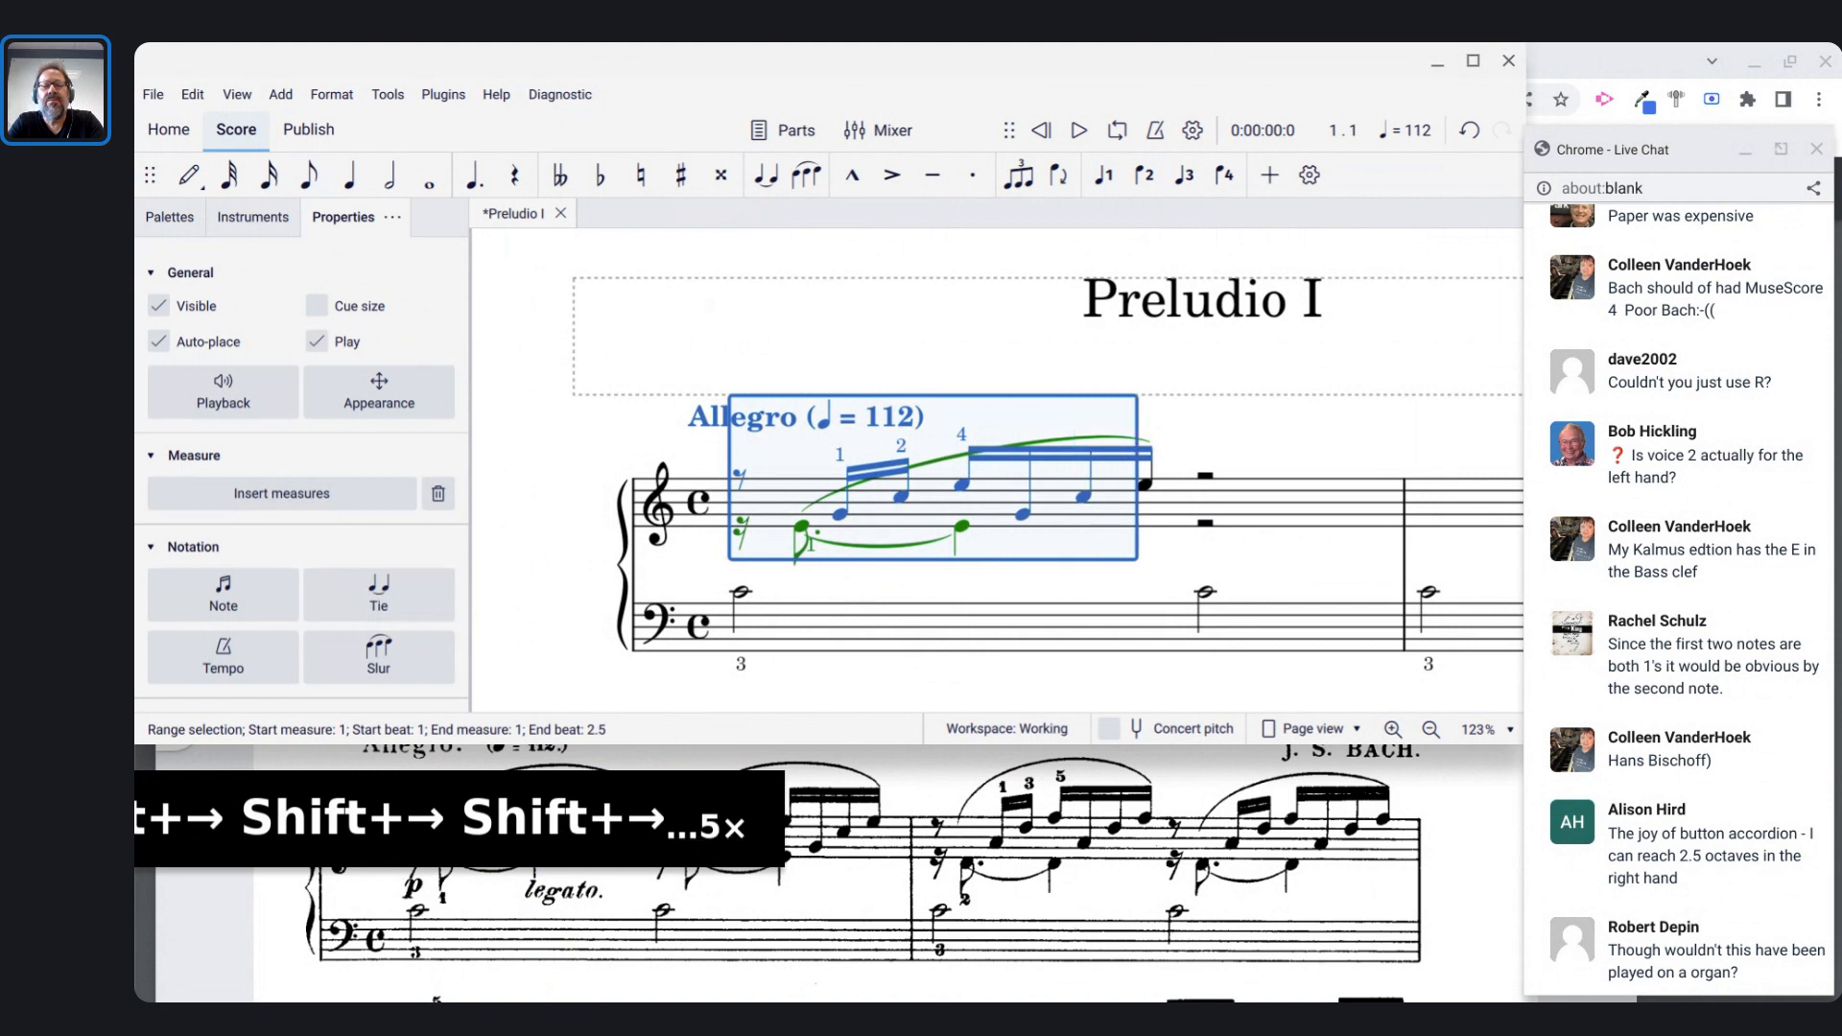
pyautogui.press('r')
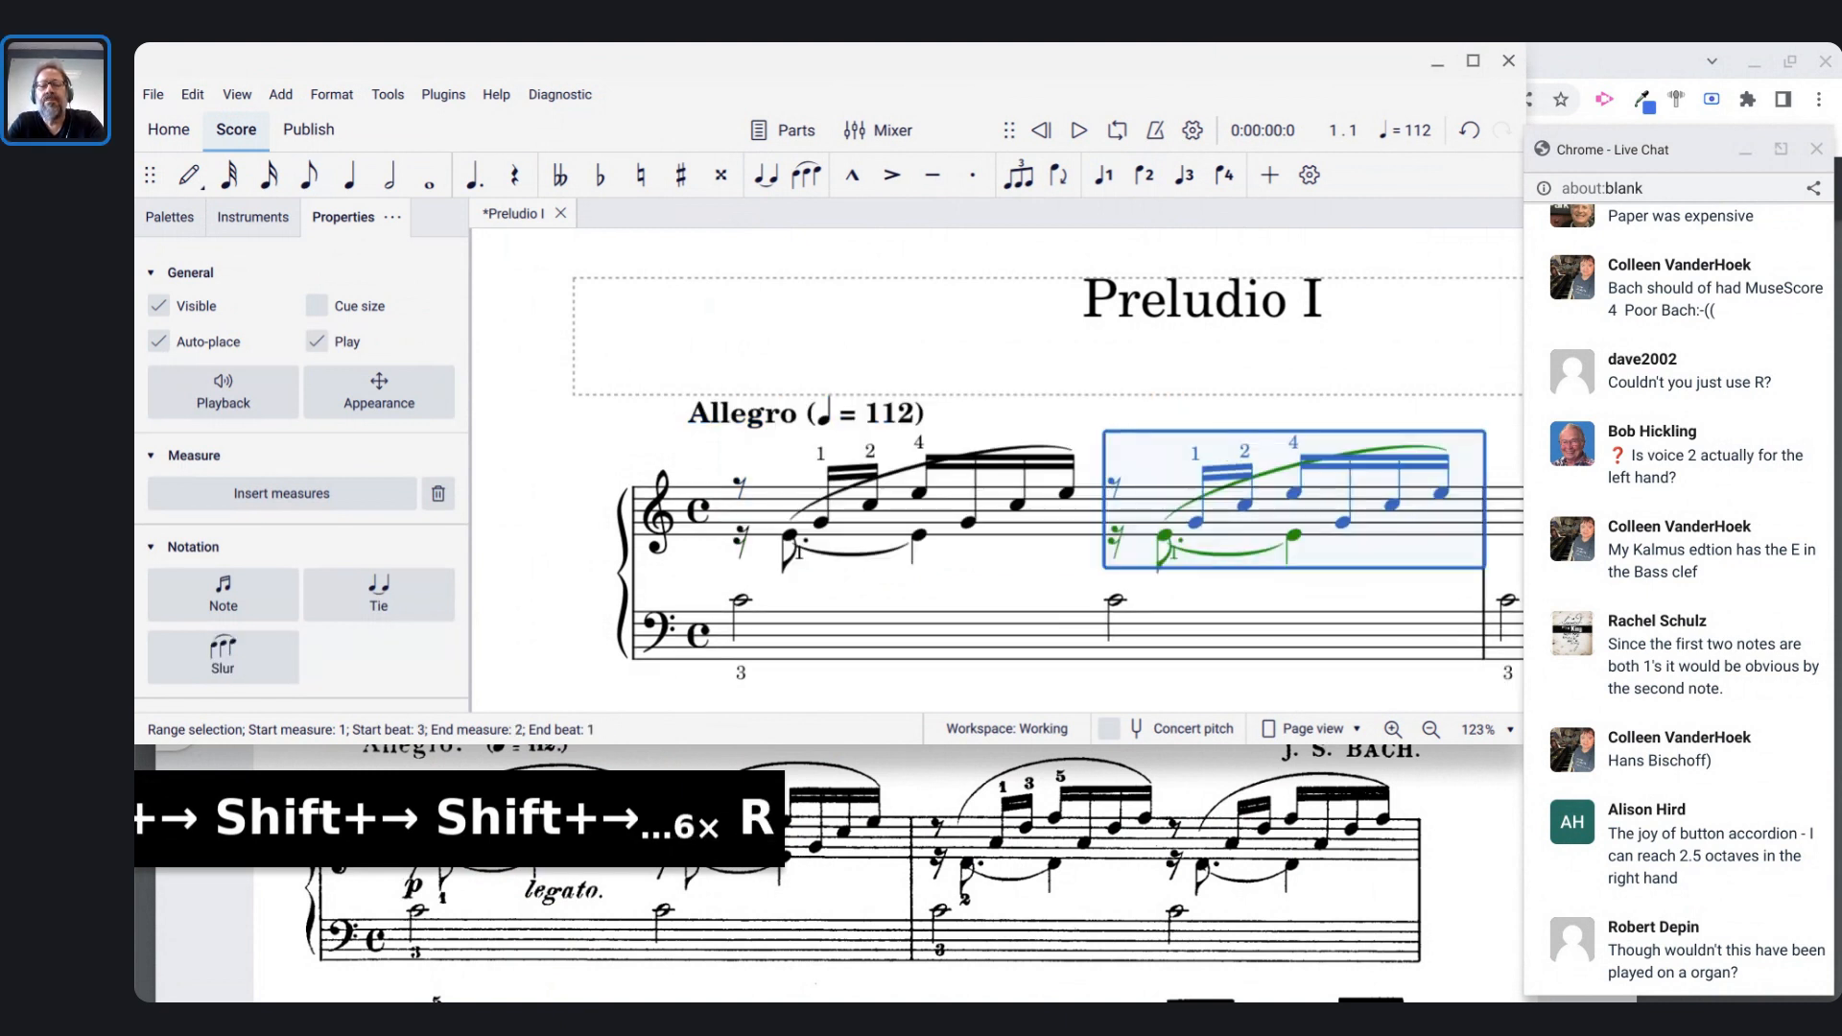
# - Delete the copied fingerings 1, 2 and 4 and the voice 2 fingering 1 from the second half of measure 1
pyautogui.click(1195, 454)
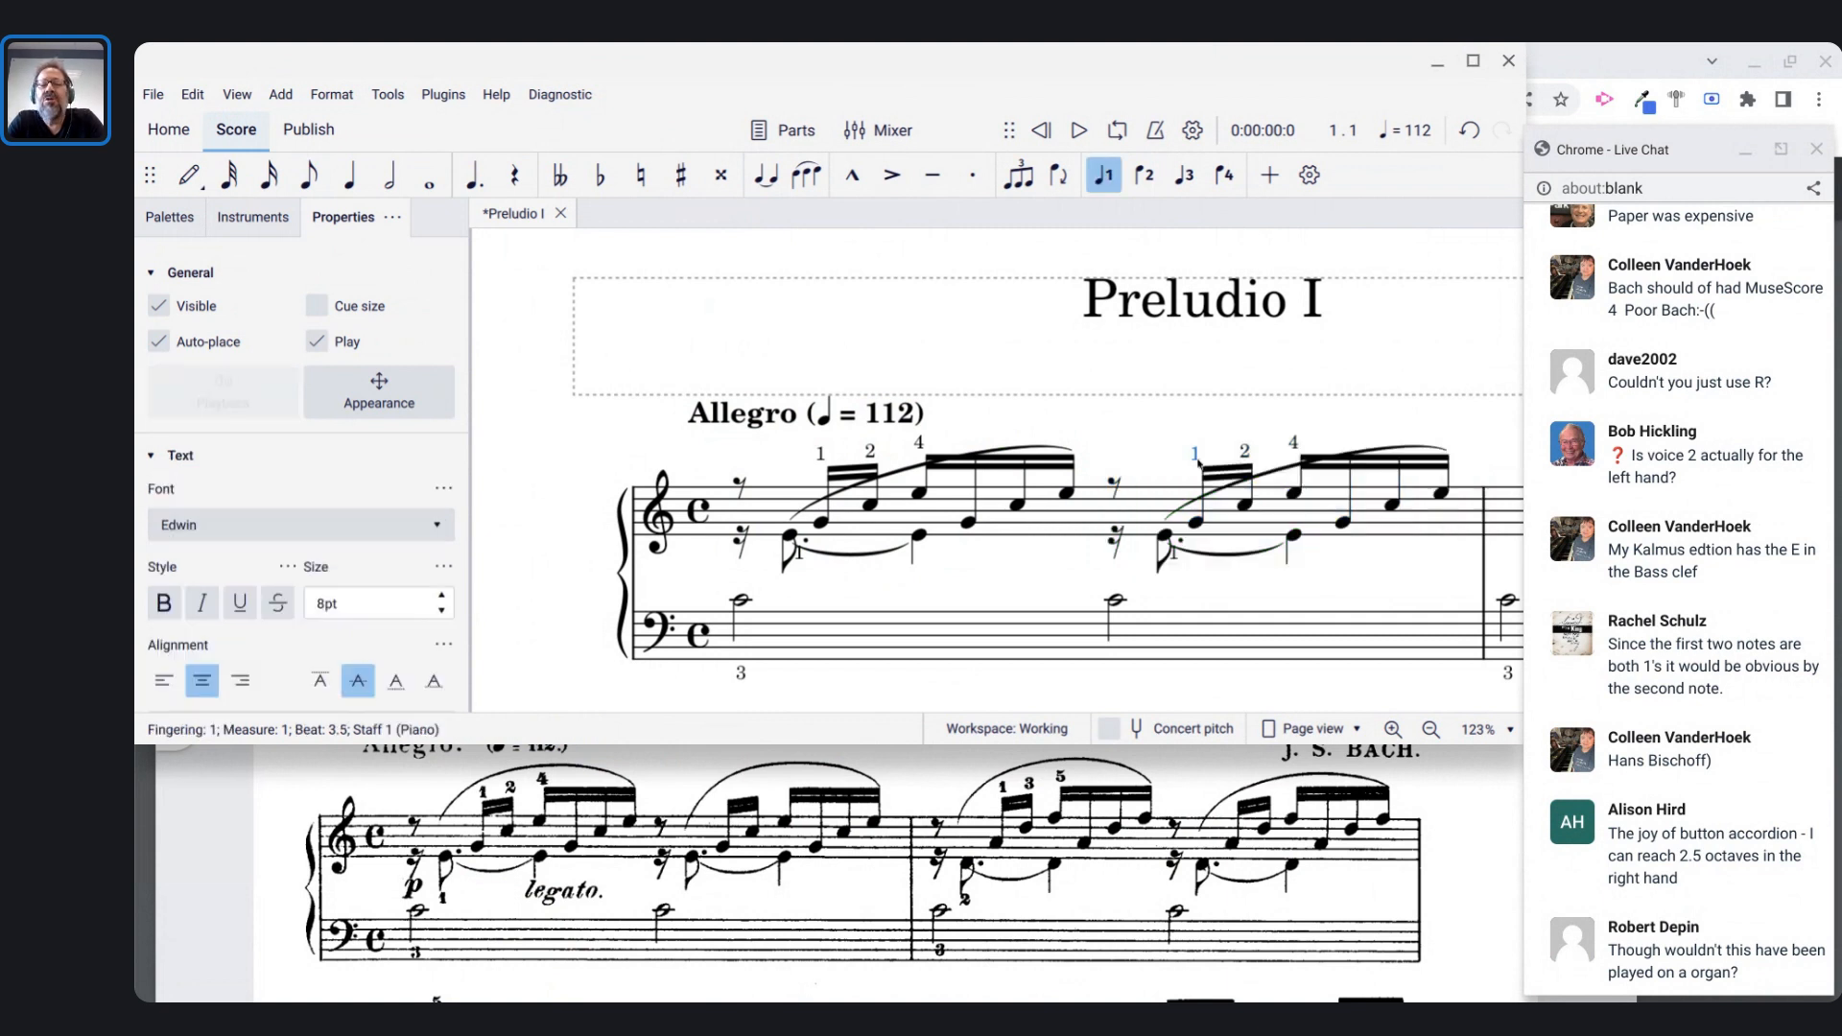
pyautogui.keyDown('shift'); pyautogui.click(1297, 445); pyautogui.keyUp('shift')
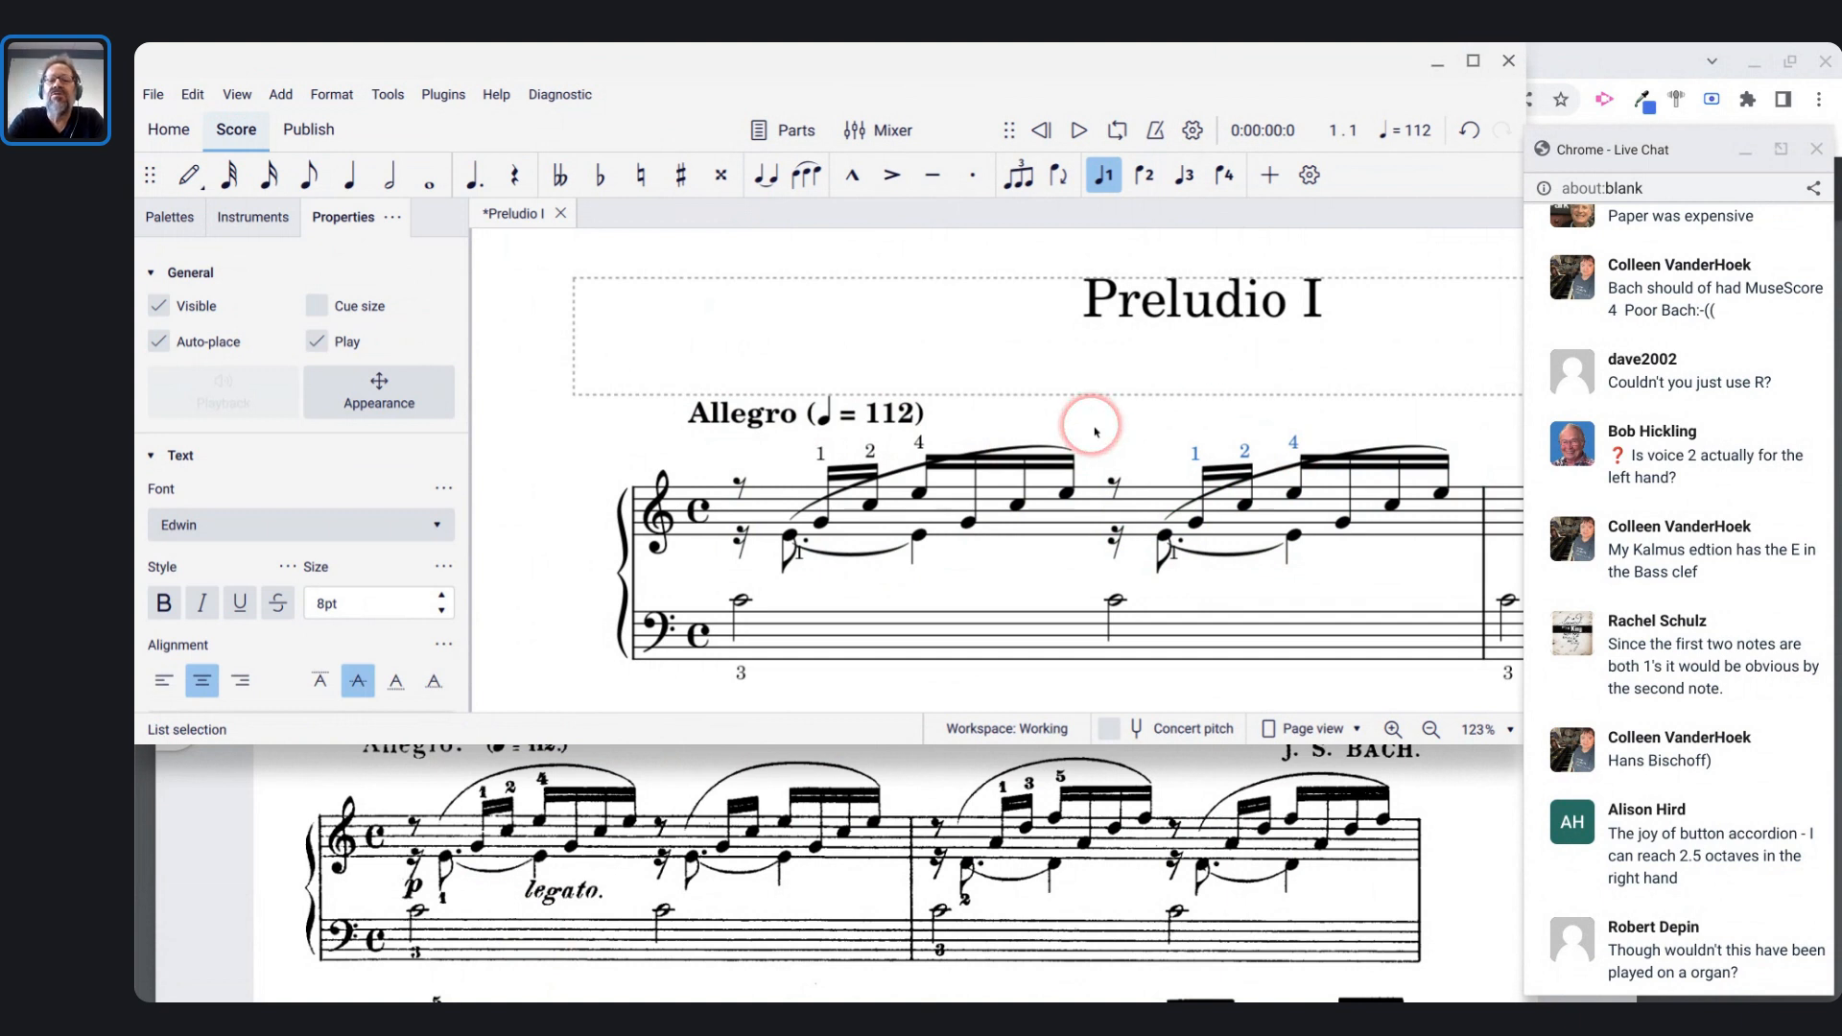
pyautogui.click(1174, 556)
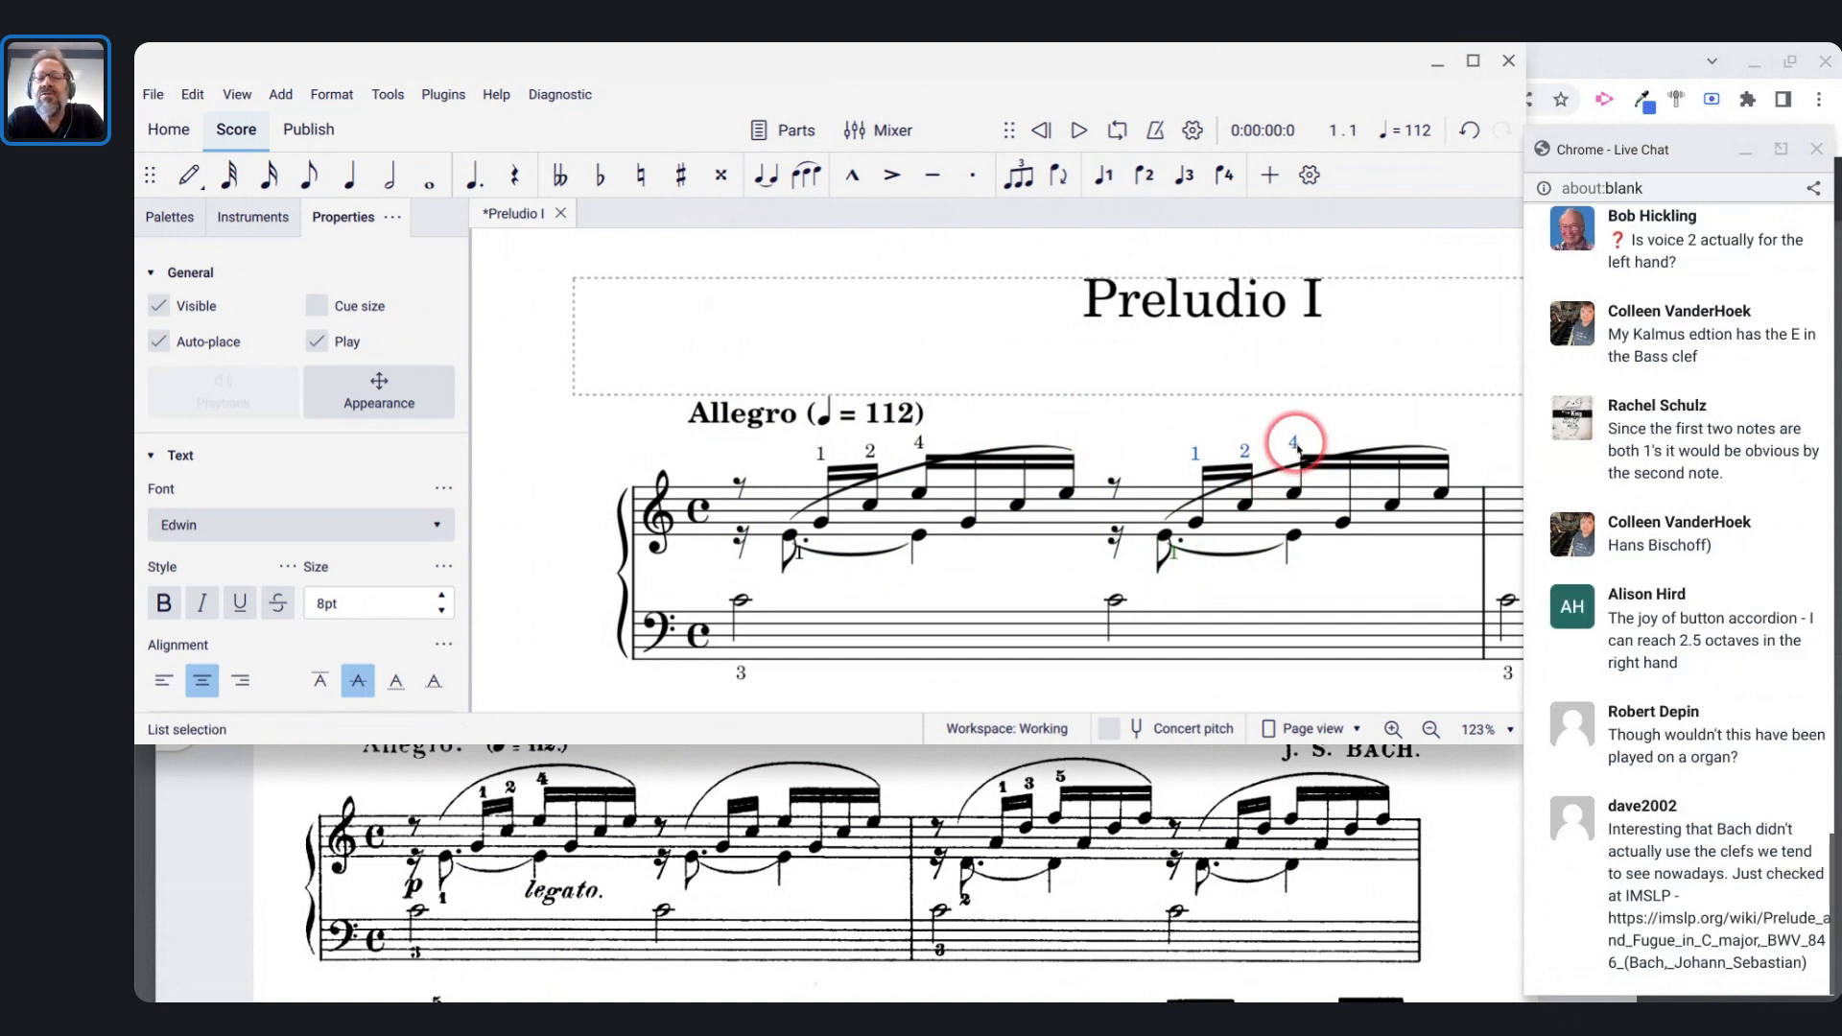
pyautogui.press('BackSpace')
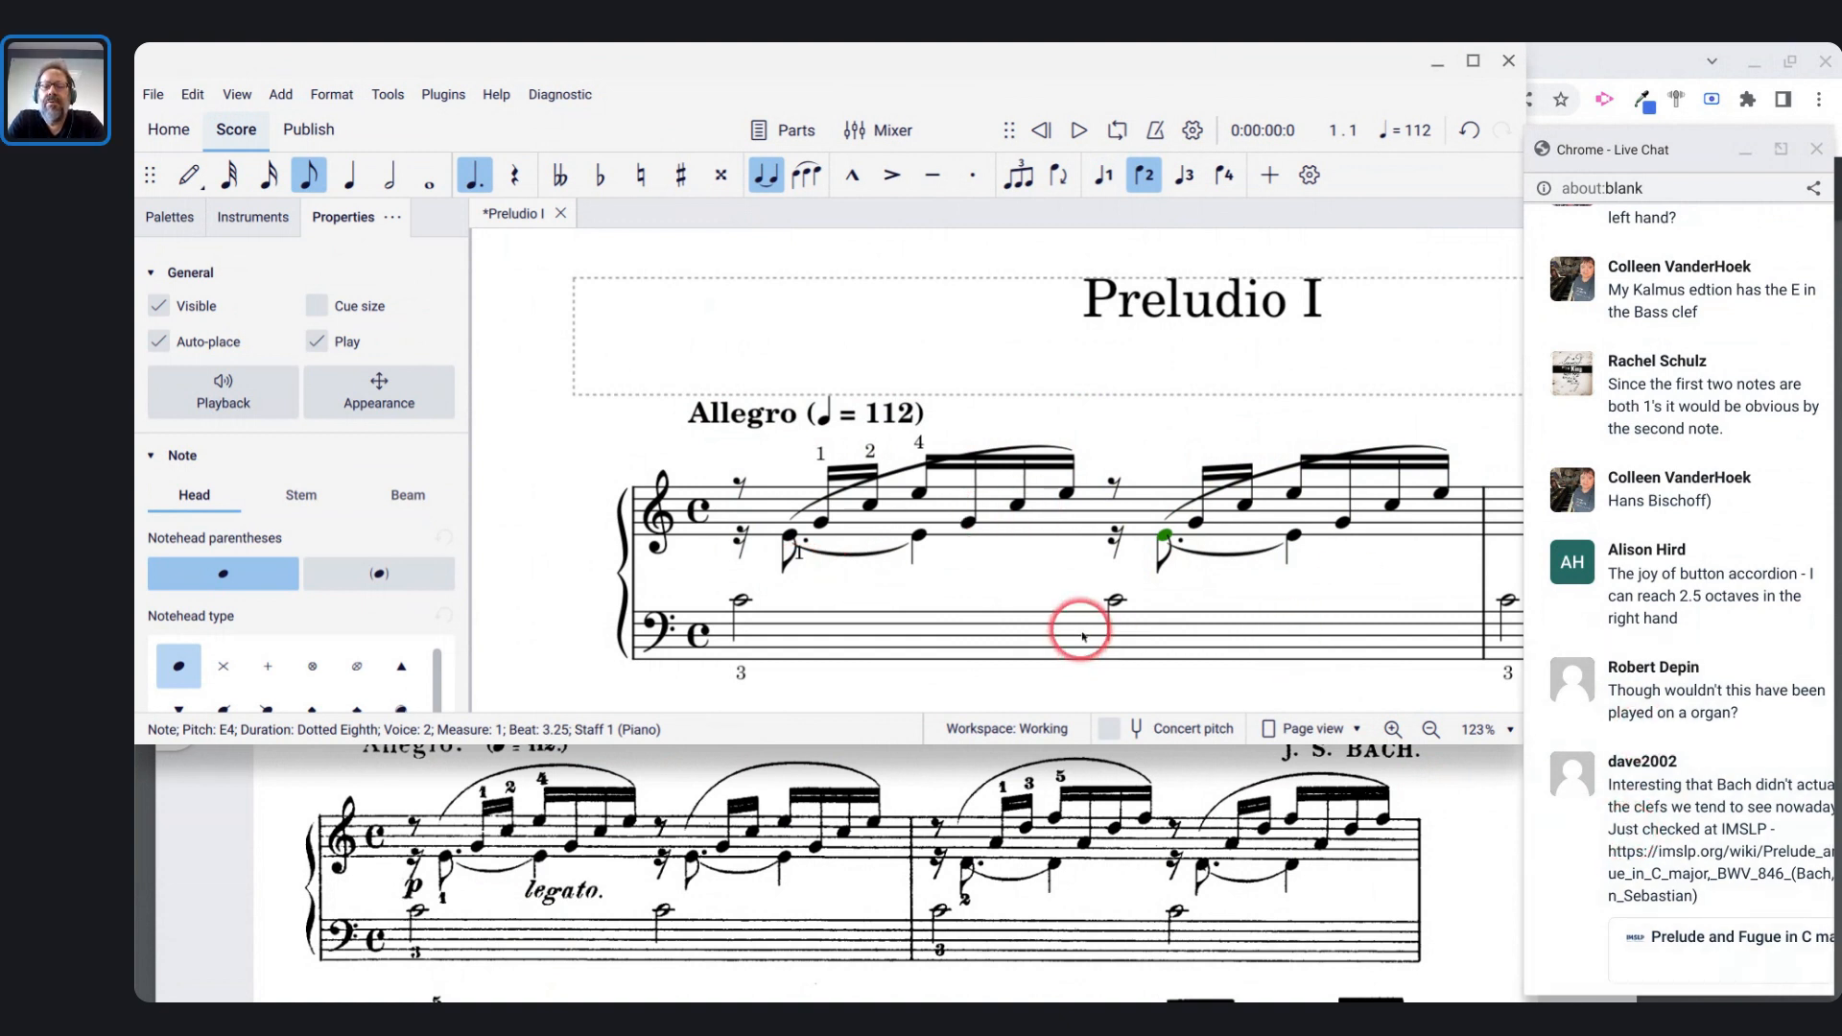
pyautogui.scroll(-2, 1079, 641)
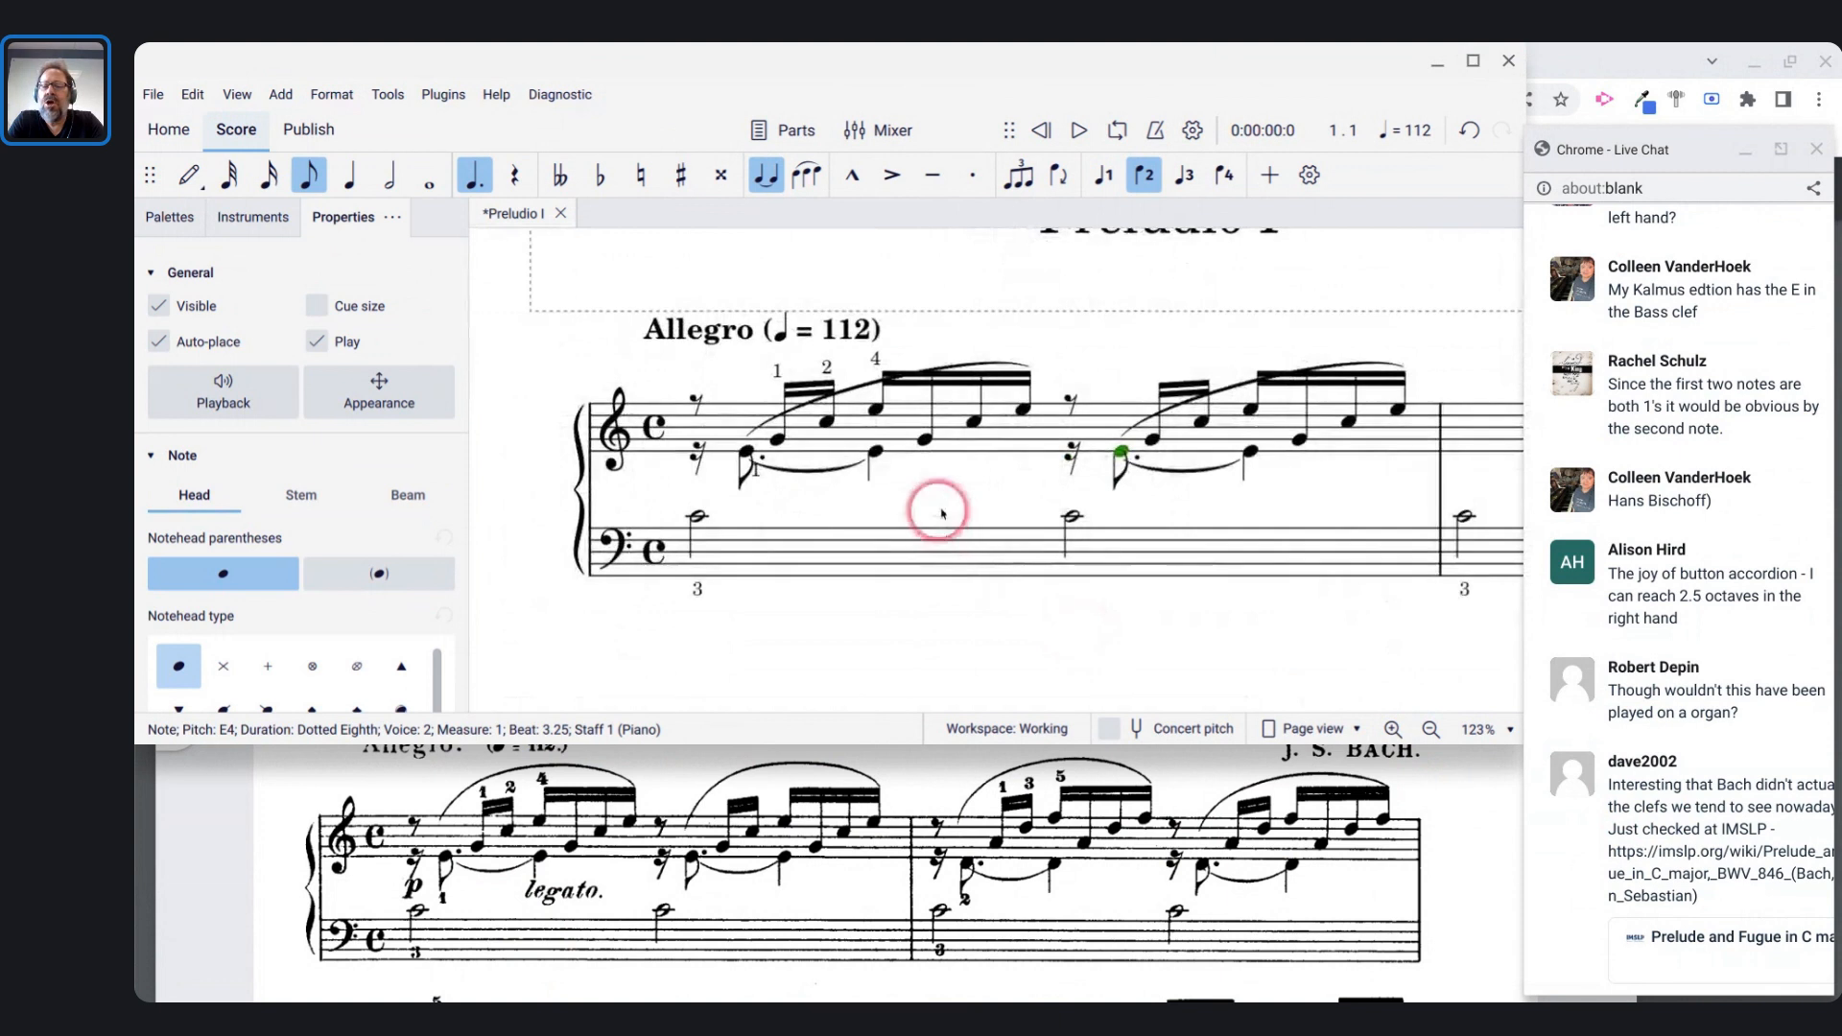
# - Try to arch the first upper slur of measure 1 over fingerings 1, 2 and 4 by repositioning its curve handles
pyautogui.click(858, 393)
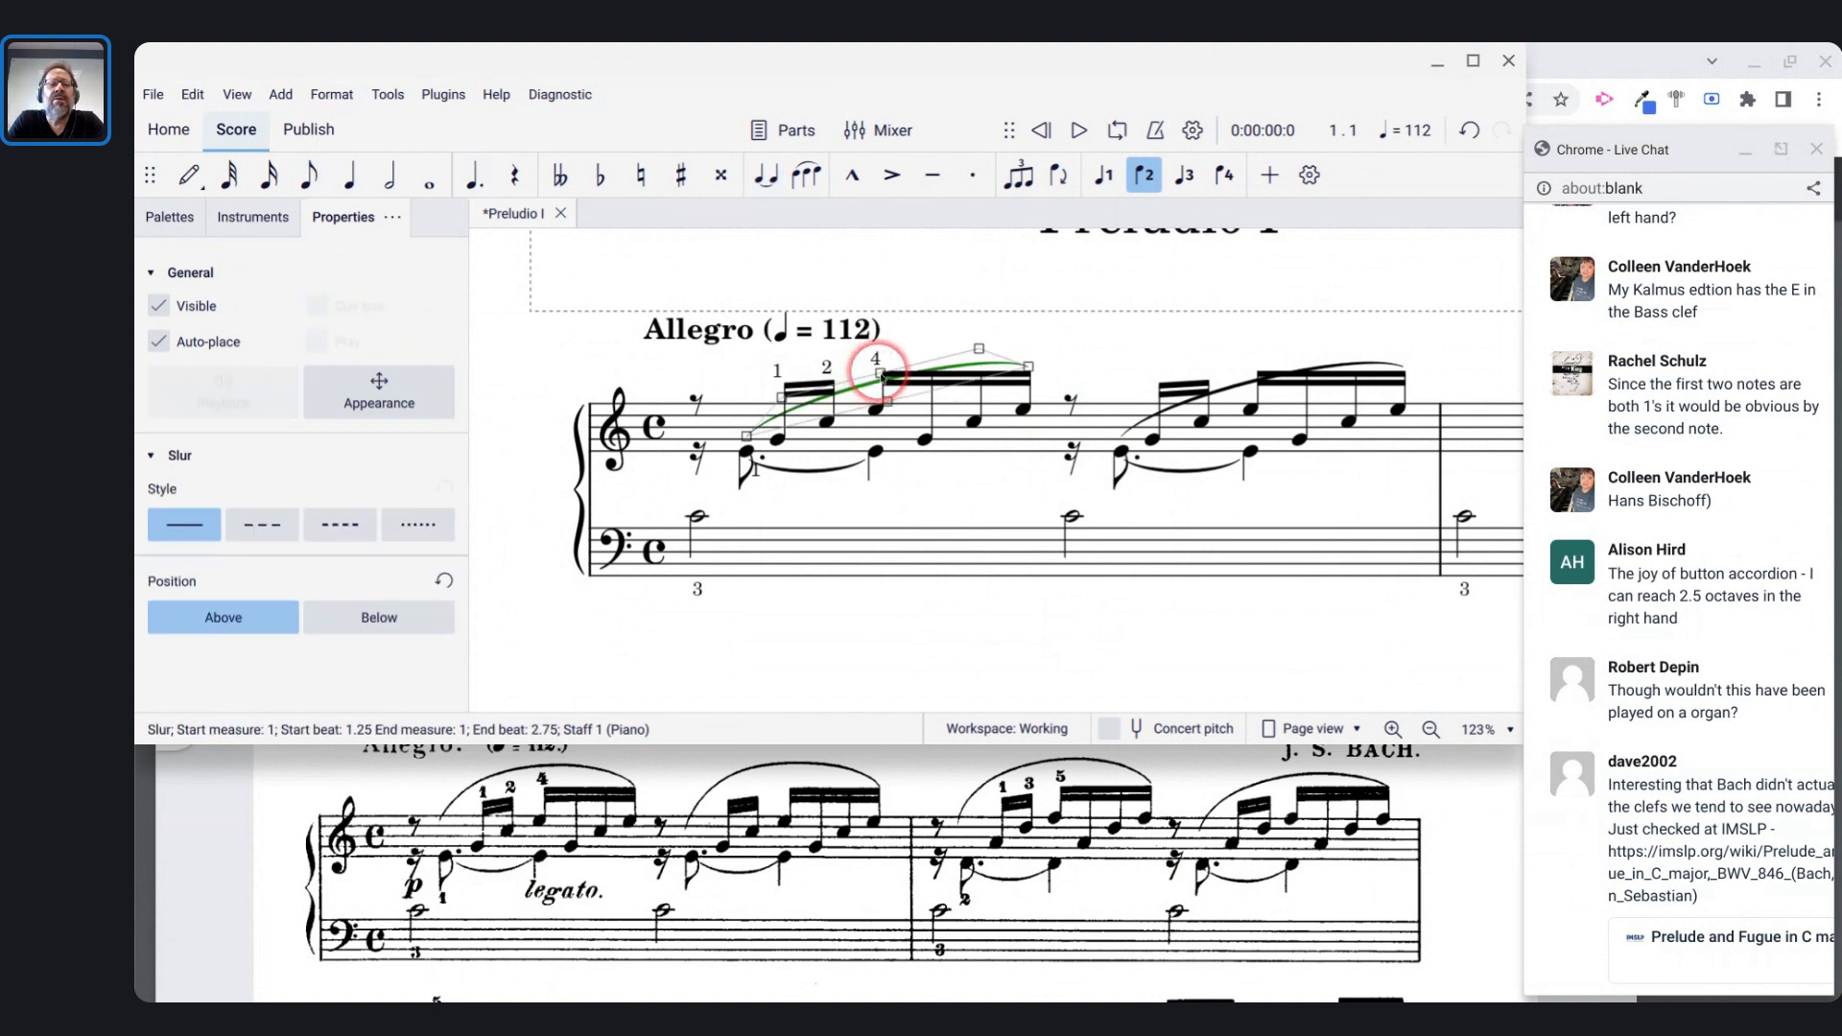
pyautogui.scroll(7, 881, 372)
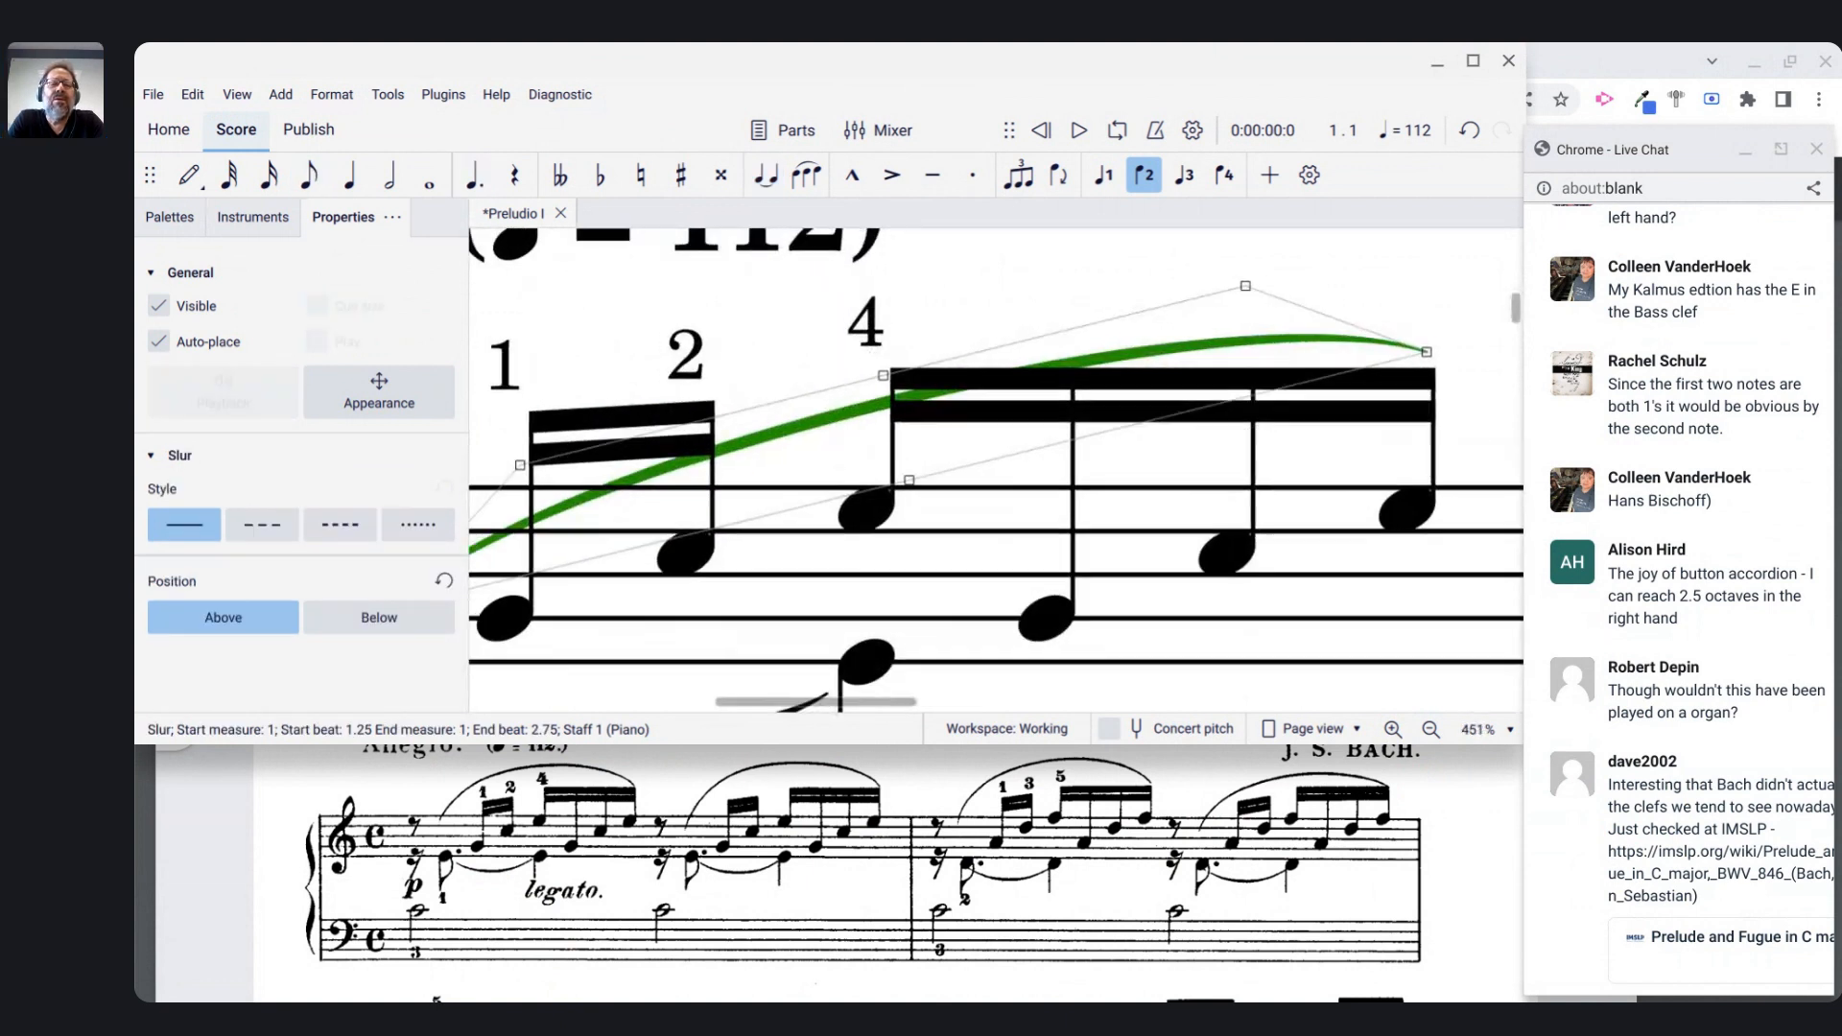
pyautogui.scroll(-4, 881, 372)
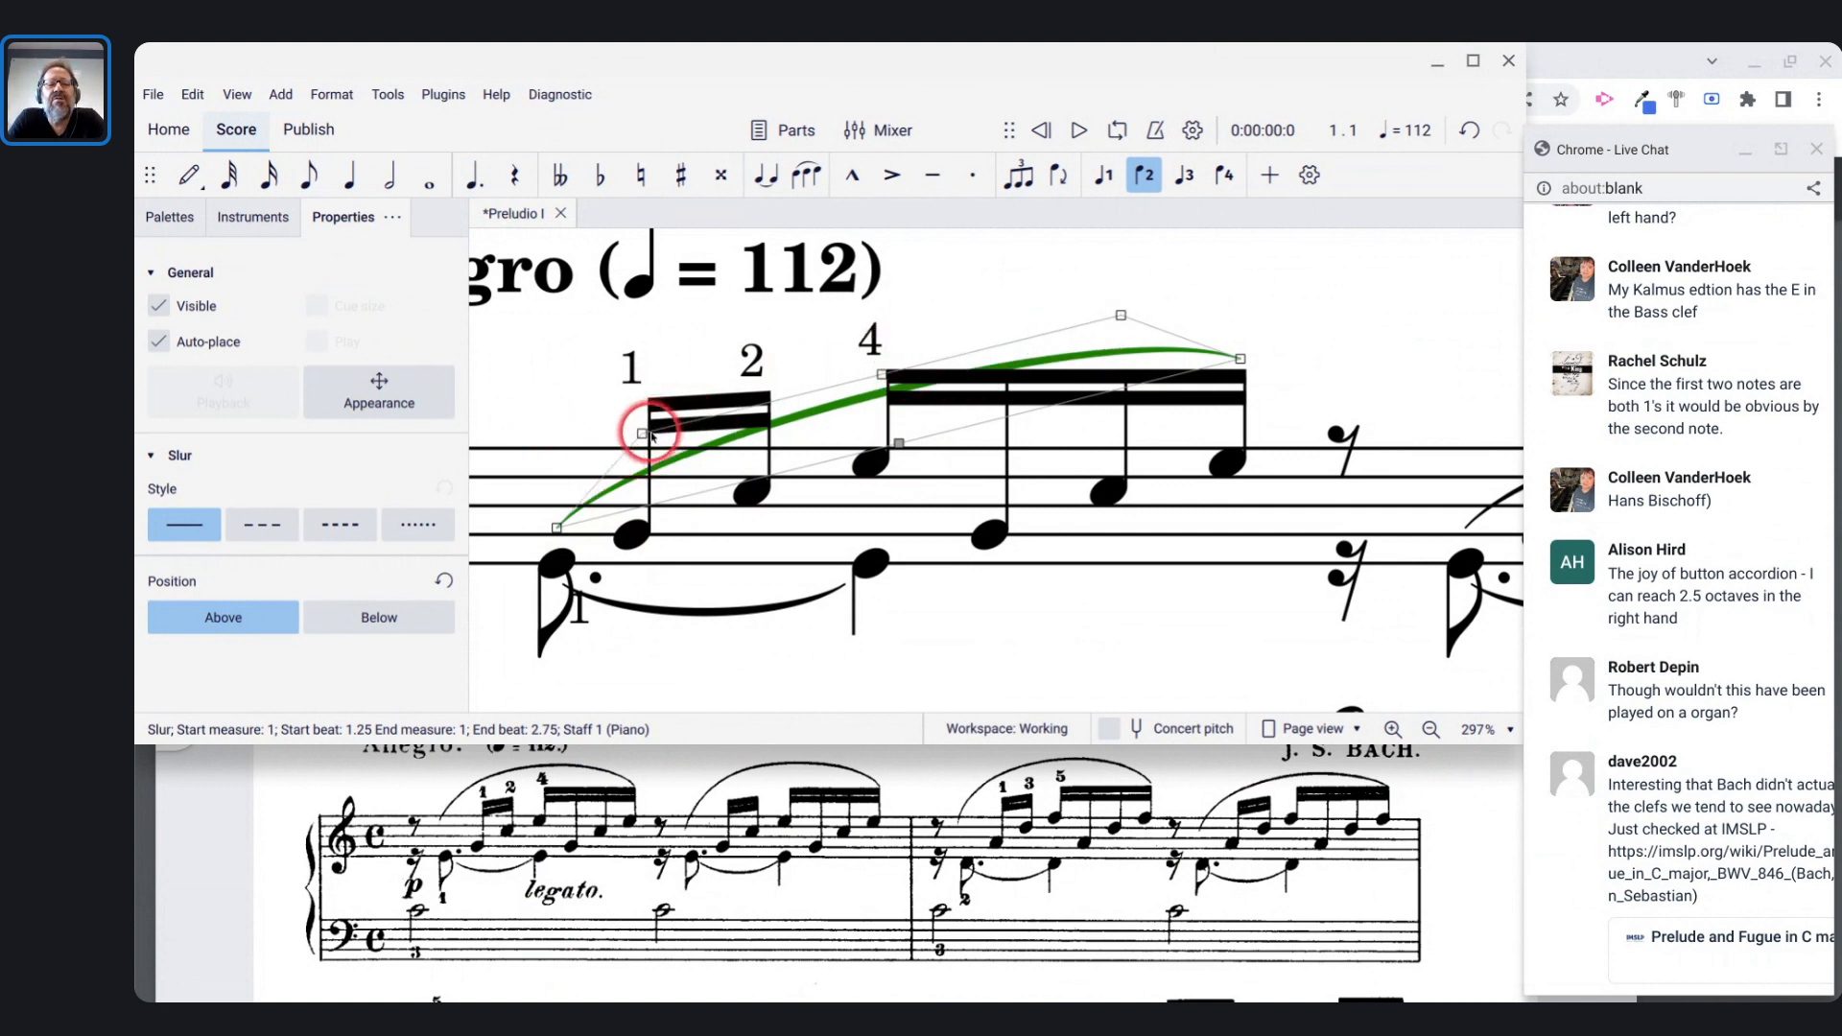
pyautogui.moveTo(637, 428); pyautogui.dragTo(523, 353)
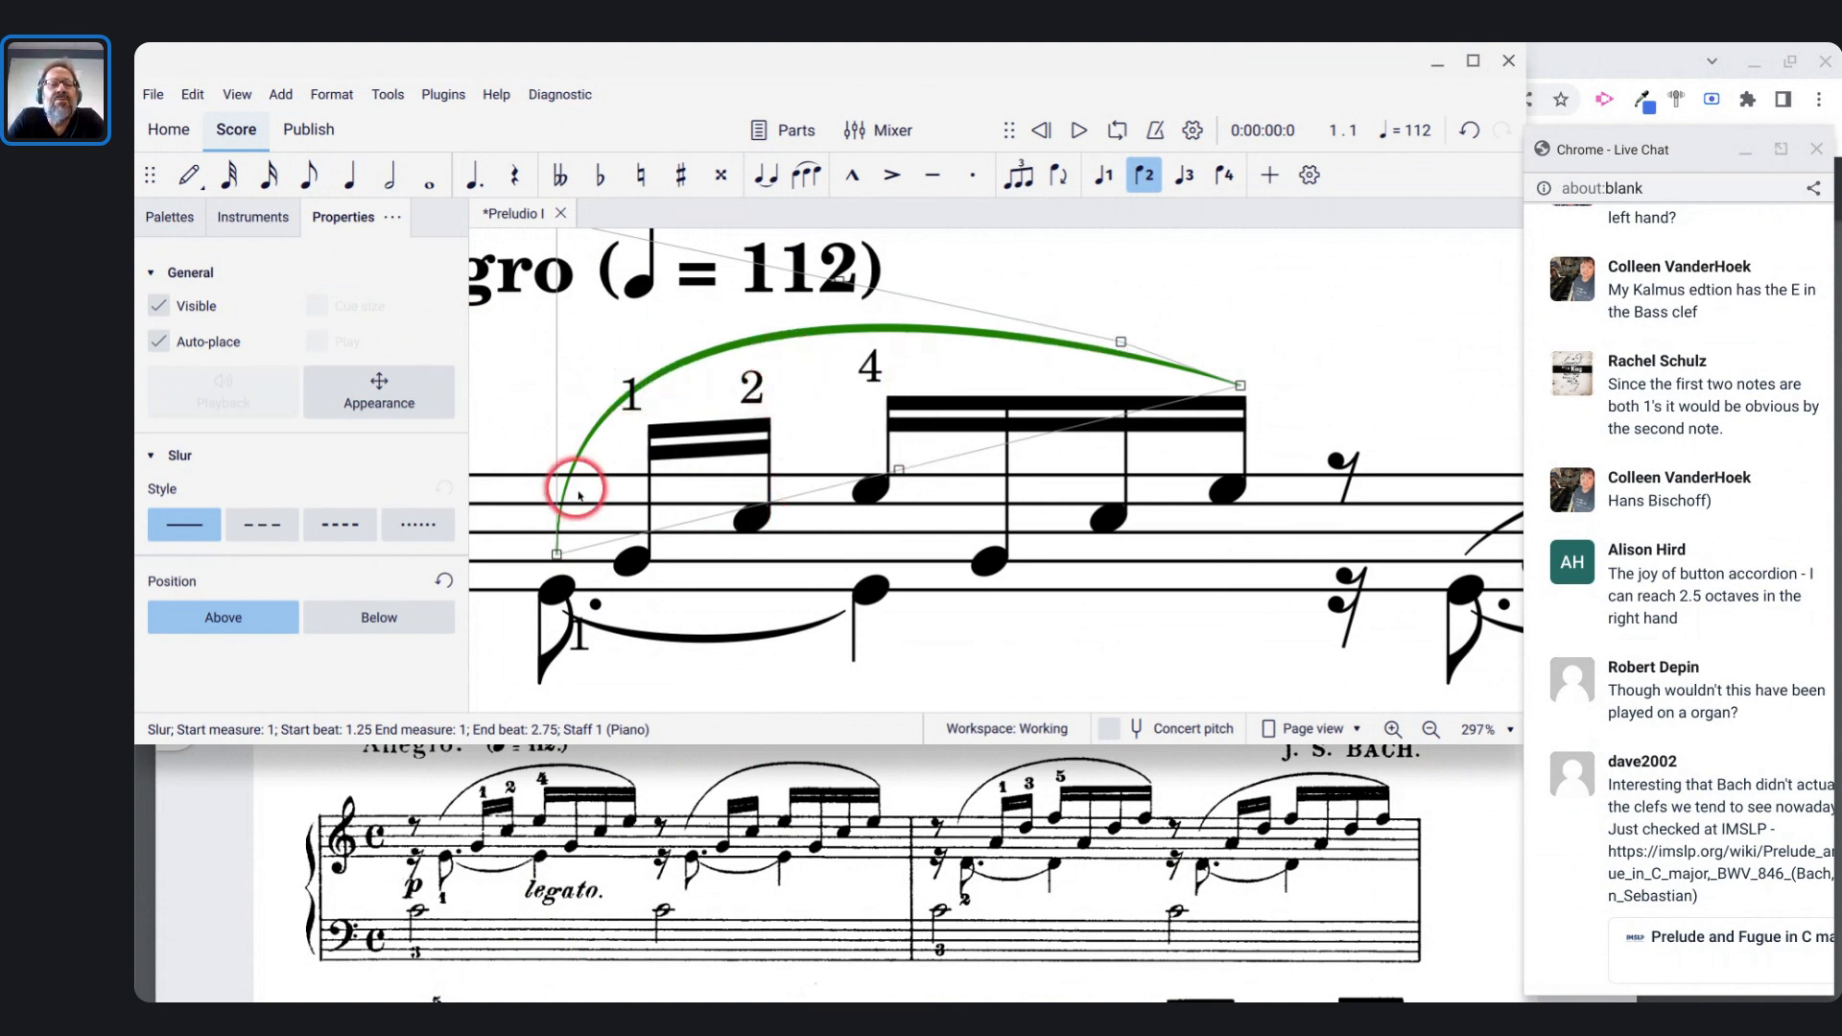
pyautogui.scroll(3, 580, 298)
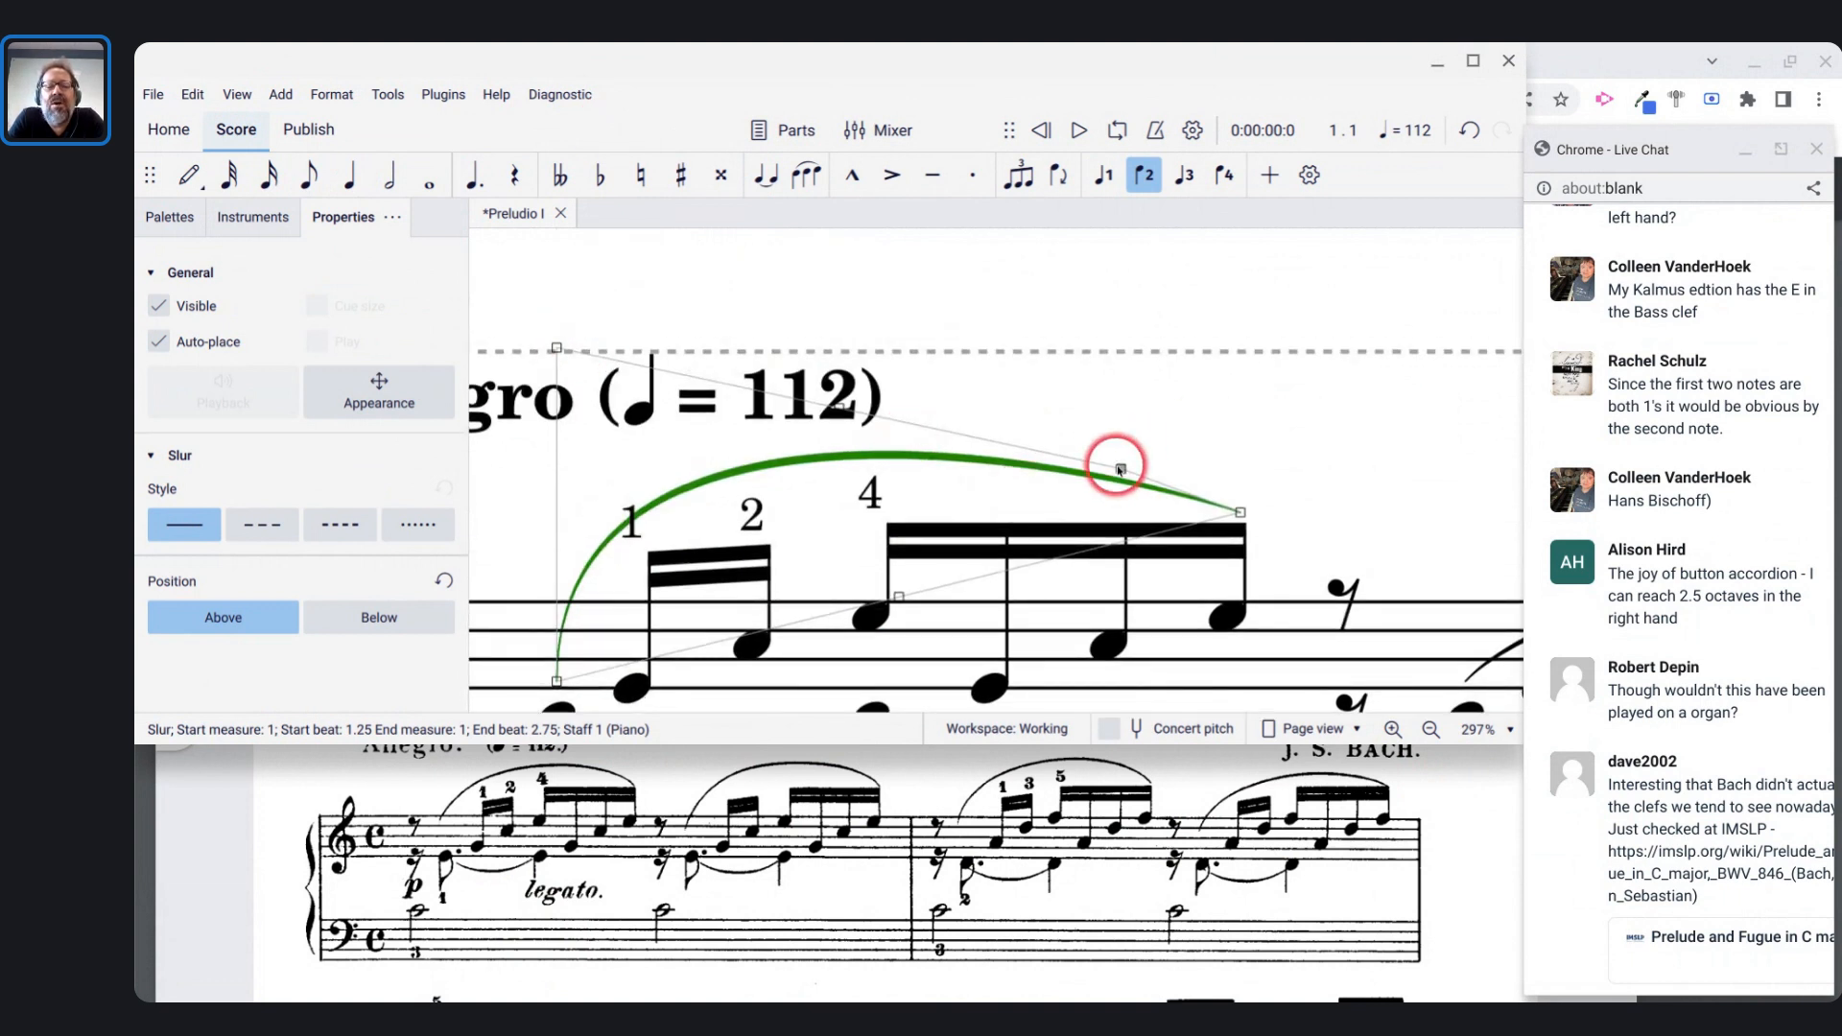
pyautogui.moveTo(1116, 468); pyautogui.dragTo(861, 470)
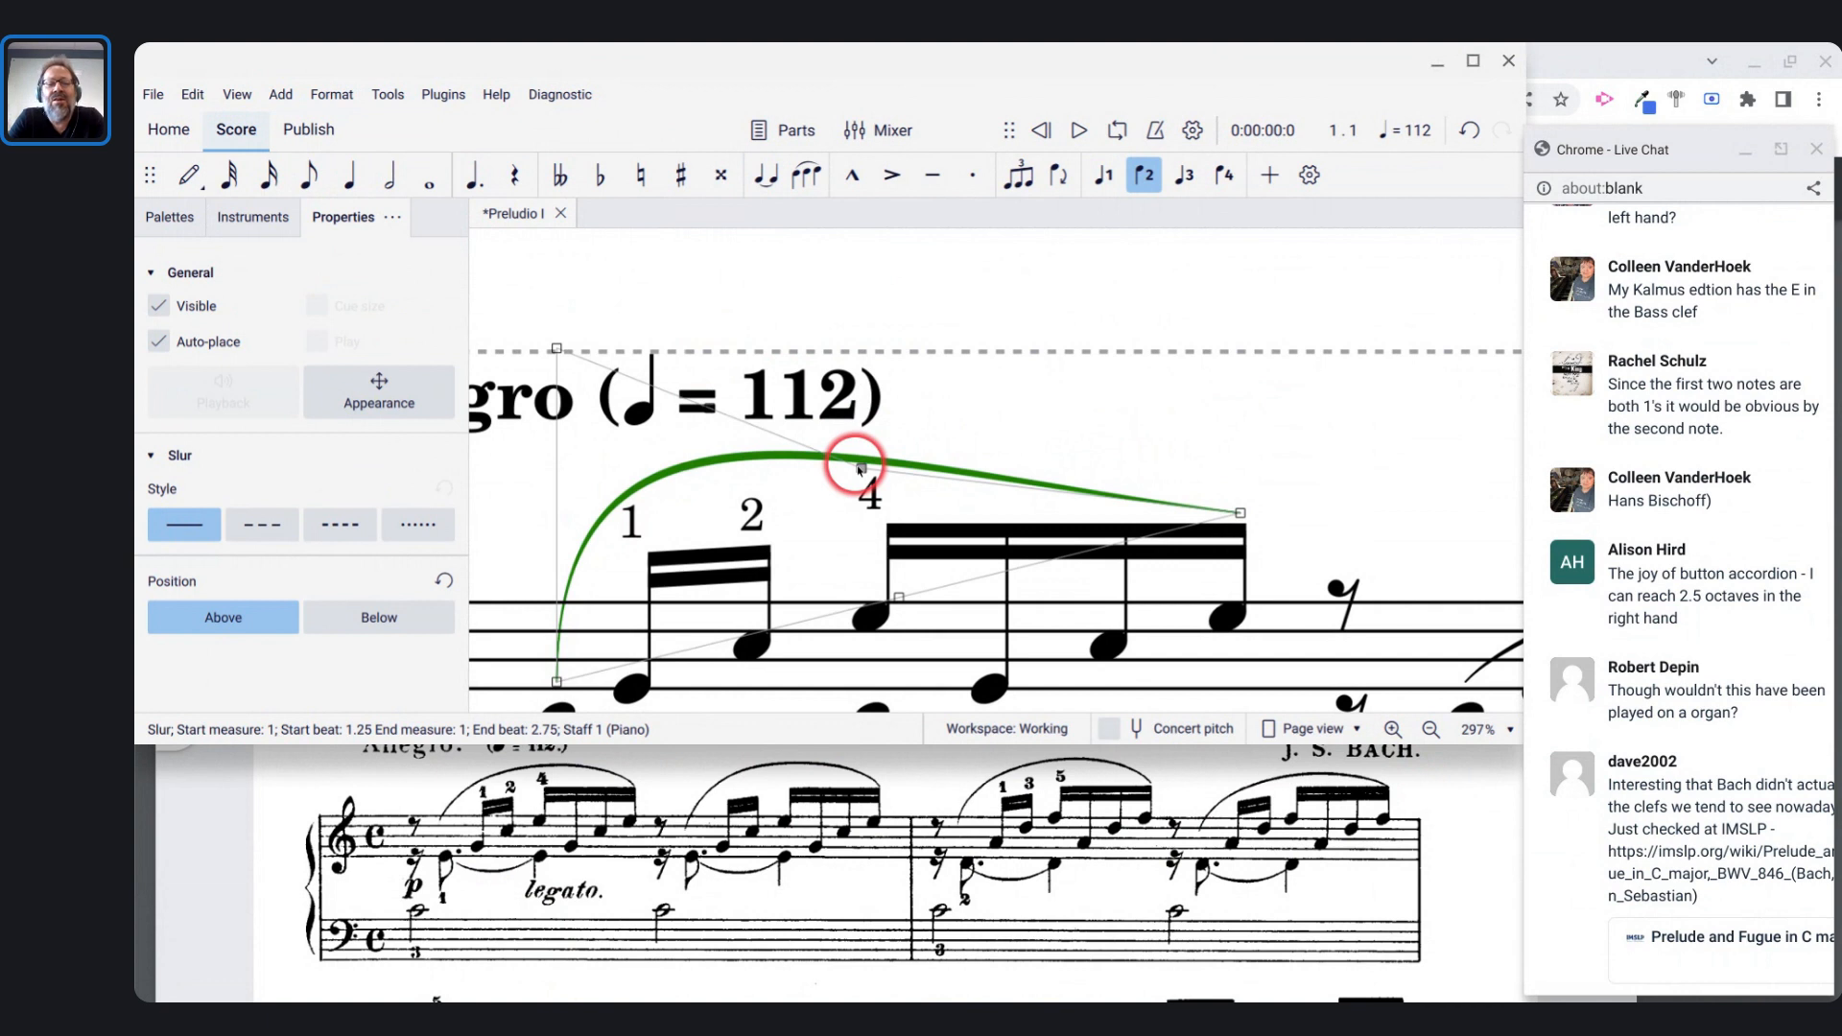
pyautogui.scroll(-2, 858, 468)
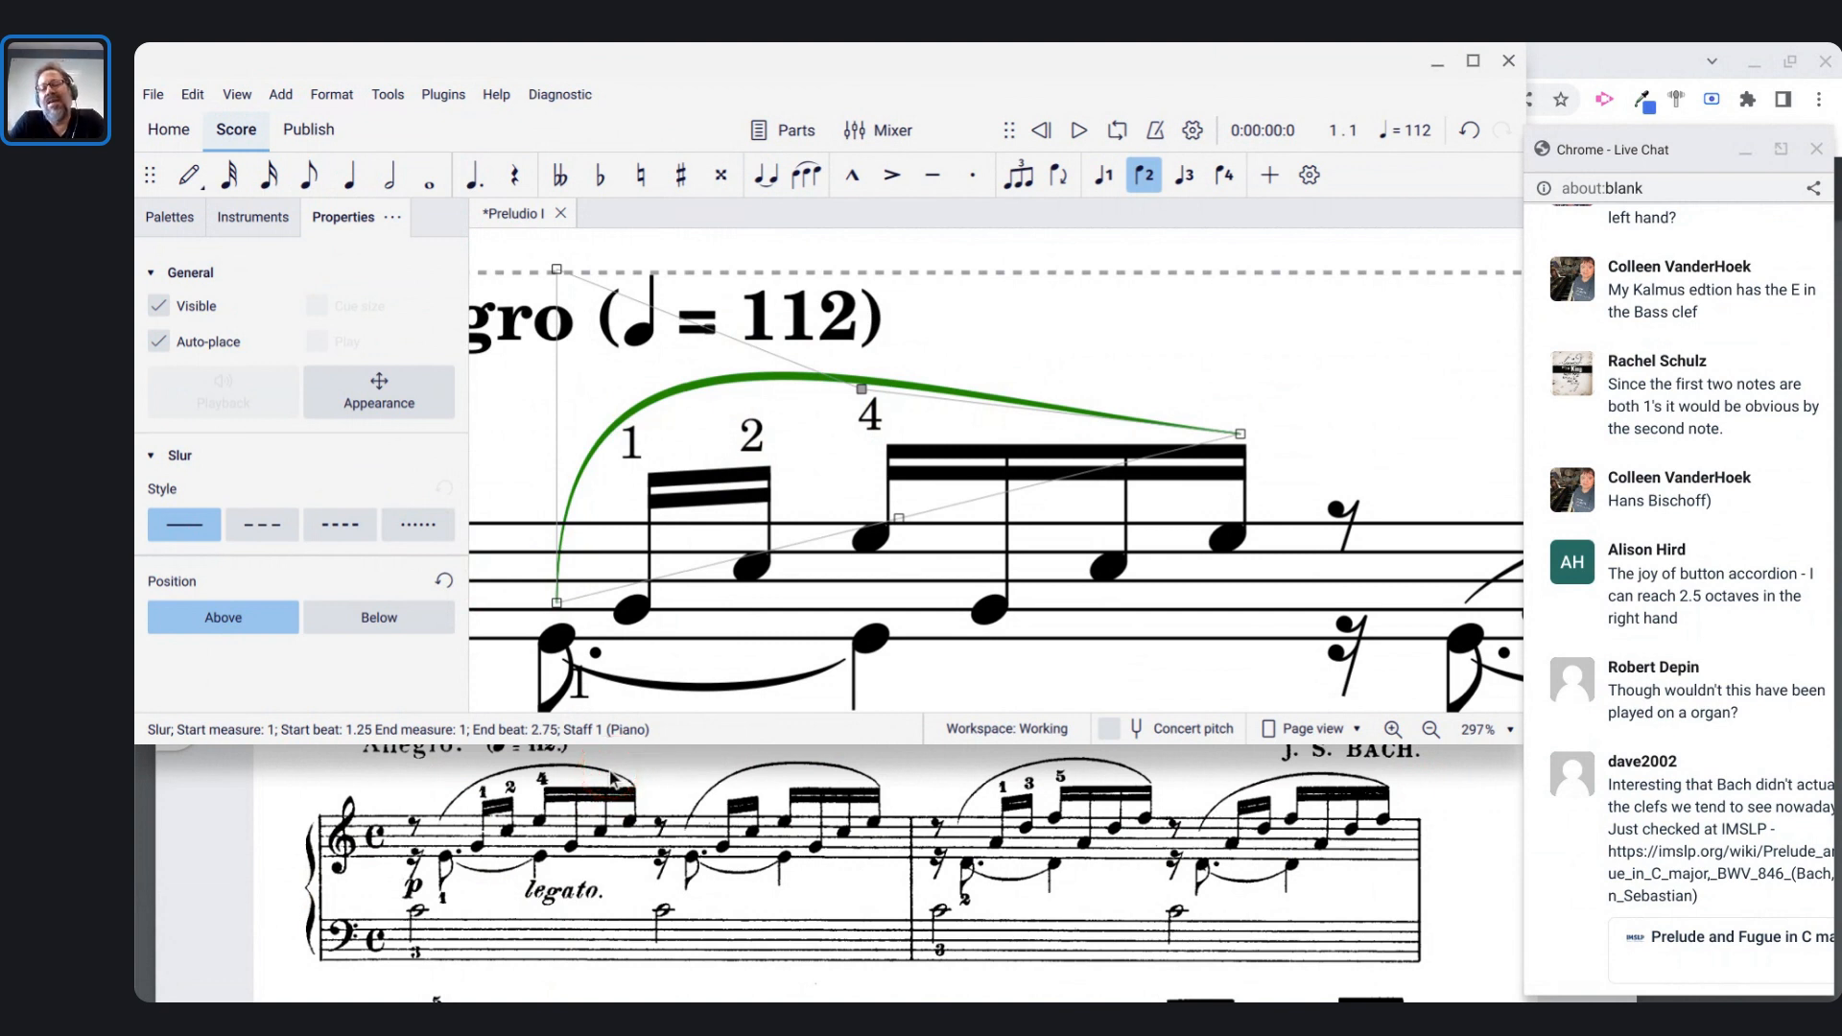
pyautogui.scroll(-1, 610, 777)
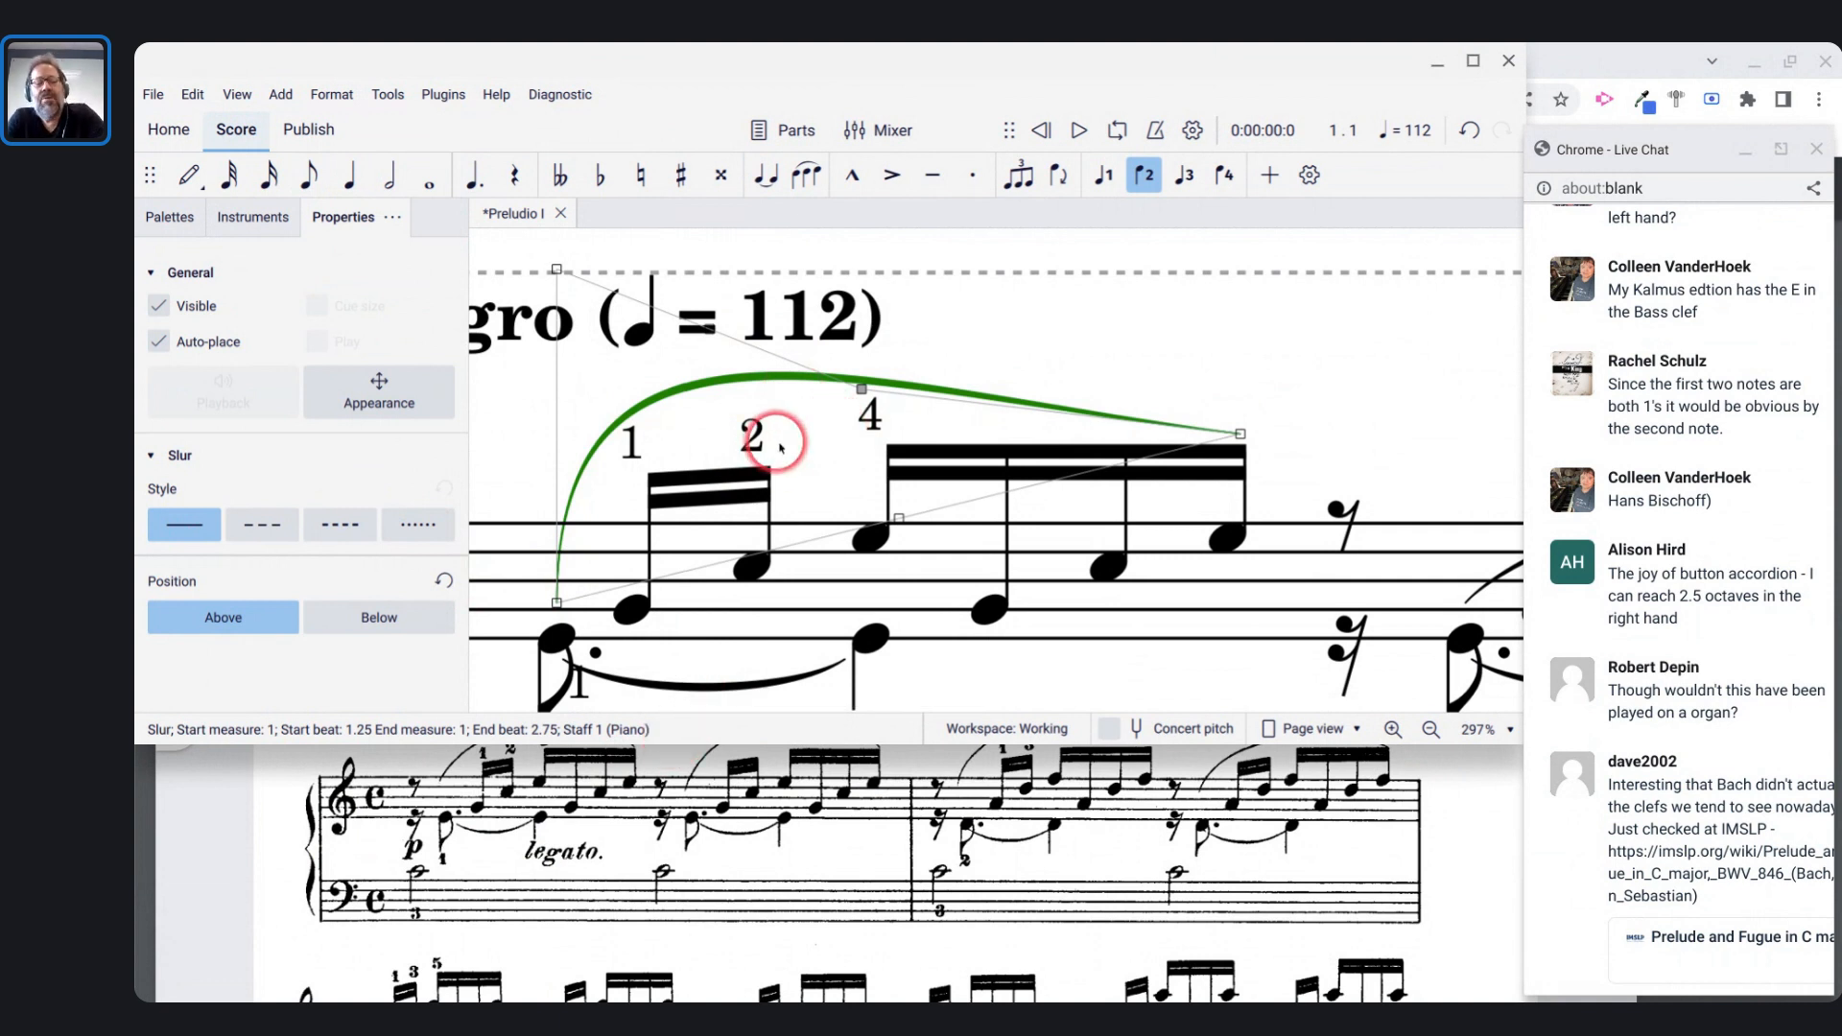
# - Reset the slur to its default shape and flip it back above the notes
pyautogui.hotkey('ctrl', 'r')
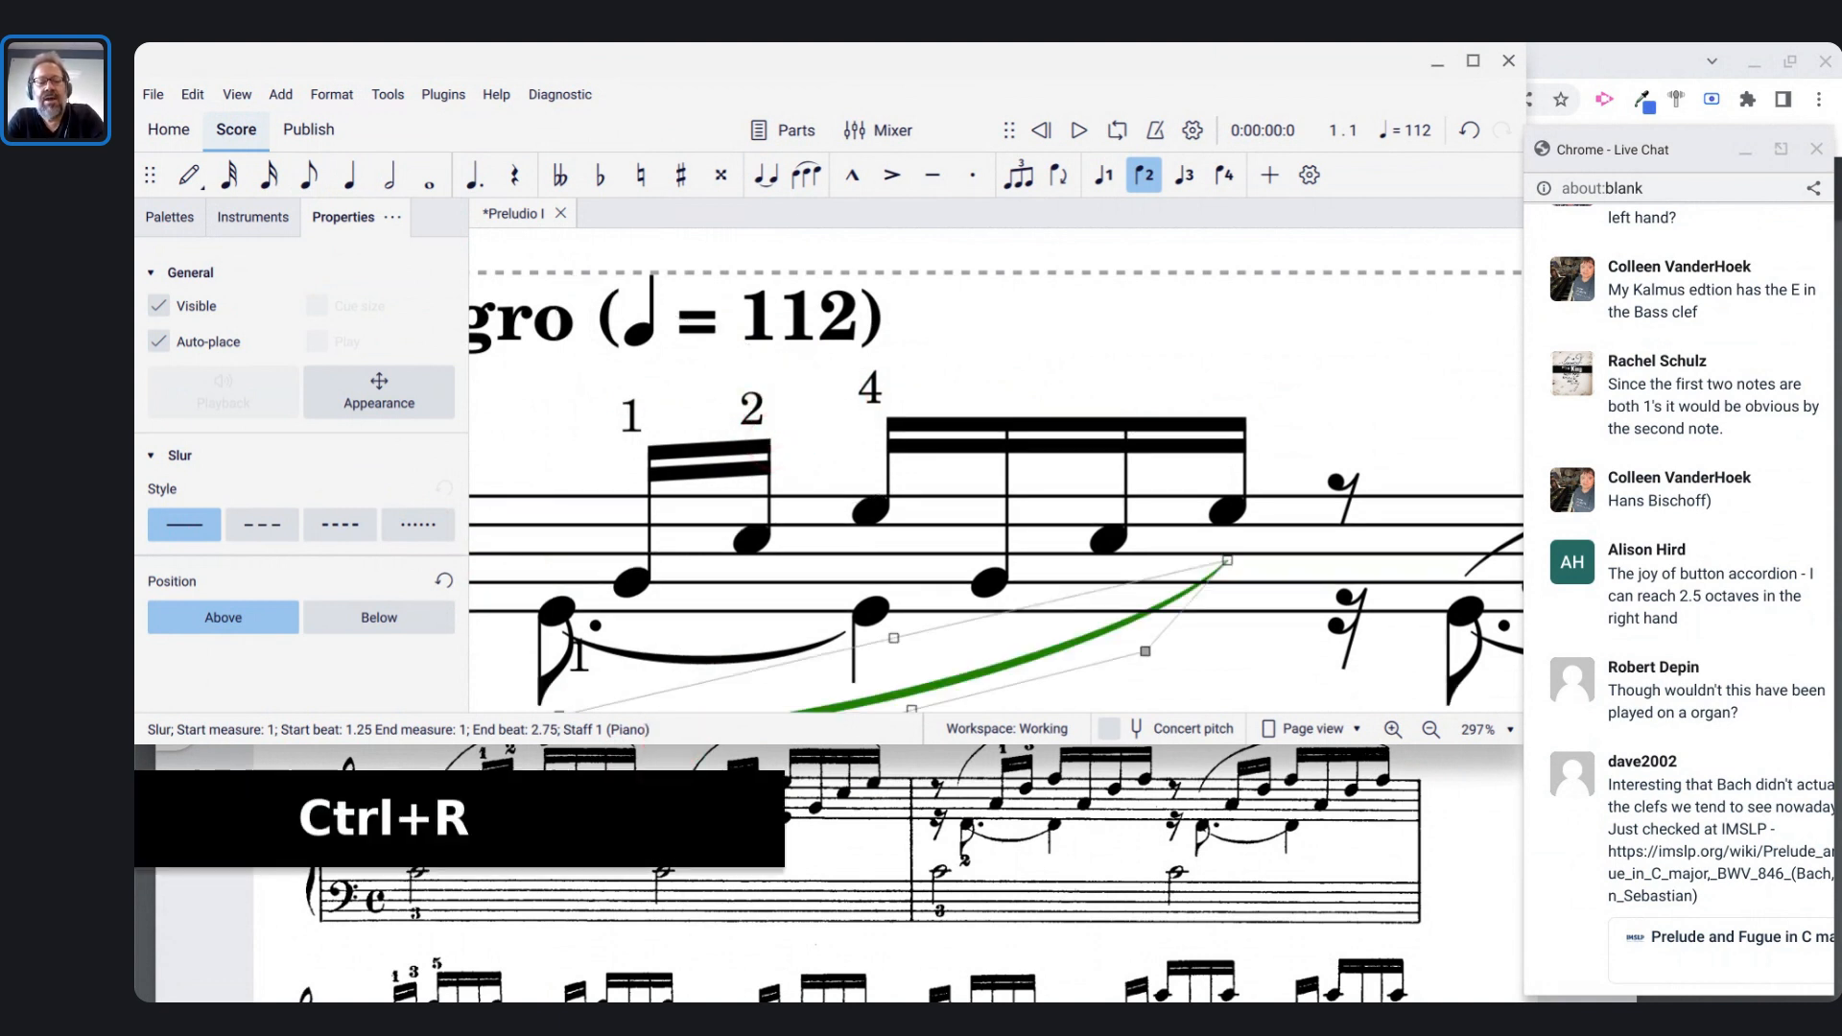
pyautogui.press('x')
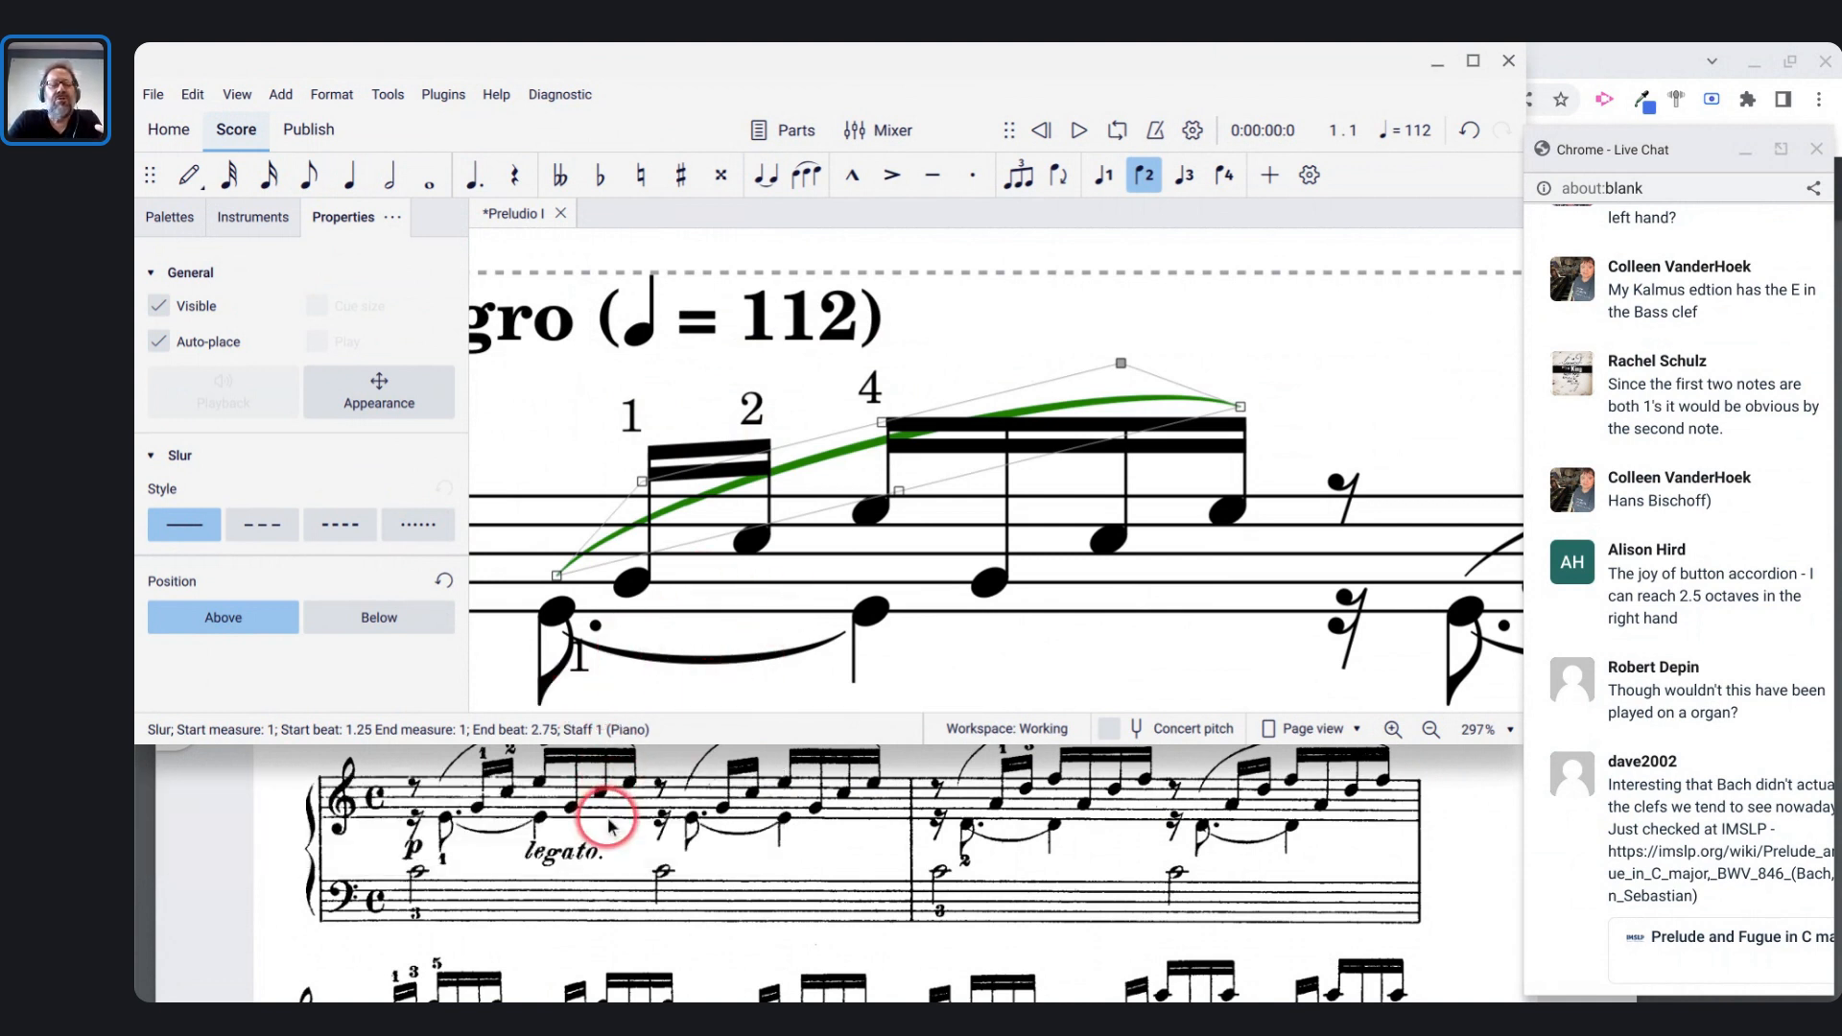
# - Turn off automatic placement for the first upper slur and raise its start point about two staff spaces
pyautogui.scroll(3, 608, 823)
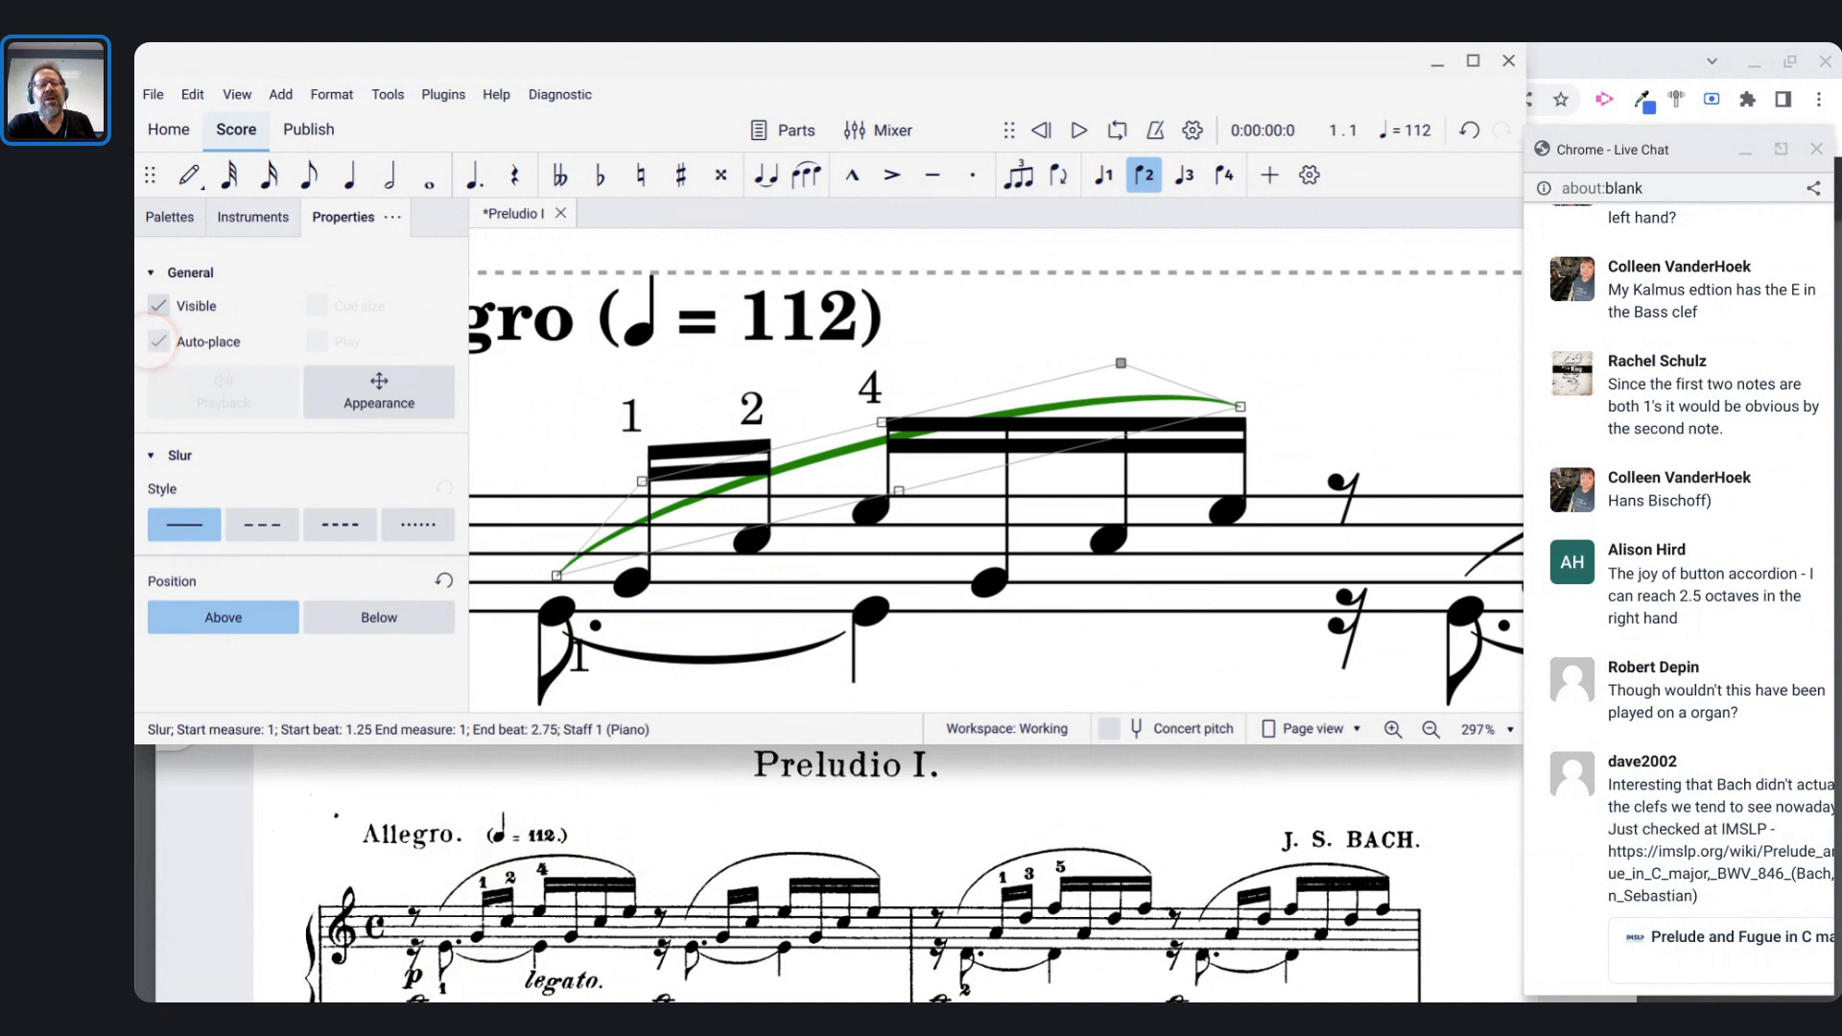
pyautogui.click(158, 343)
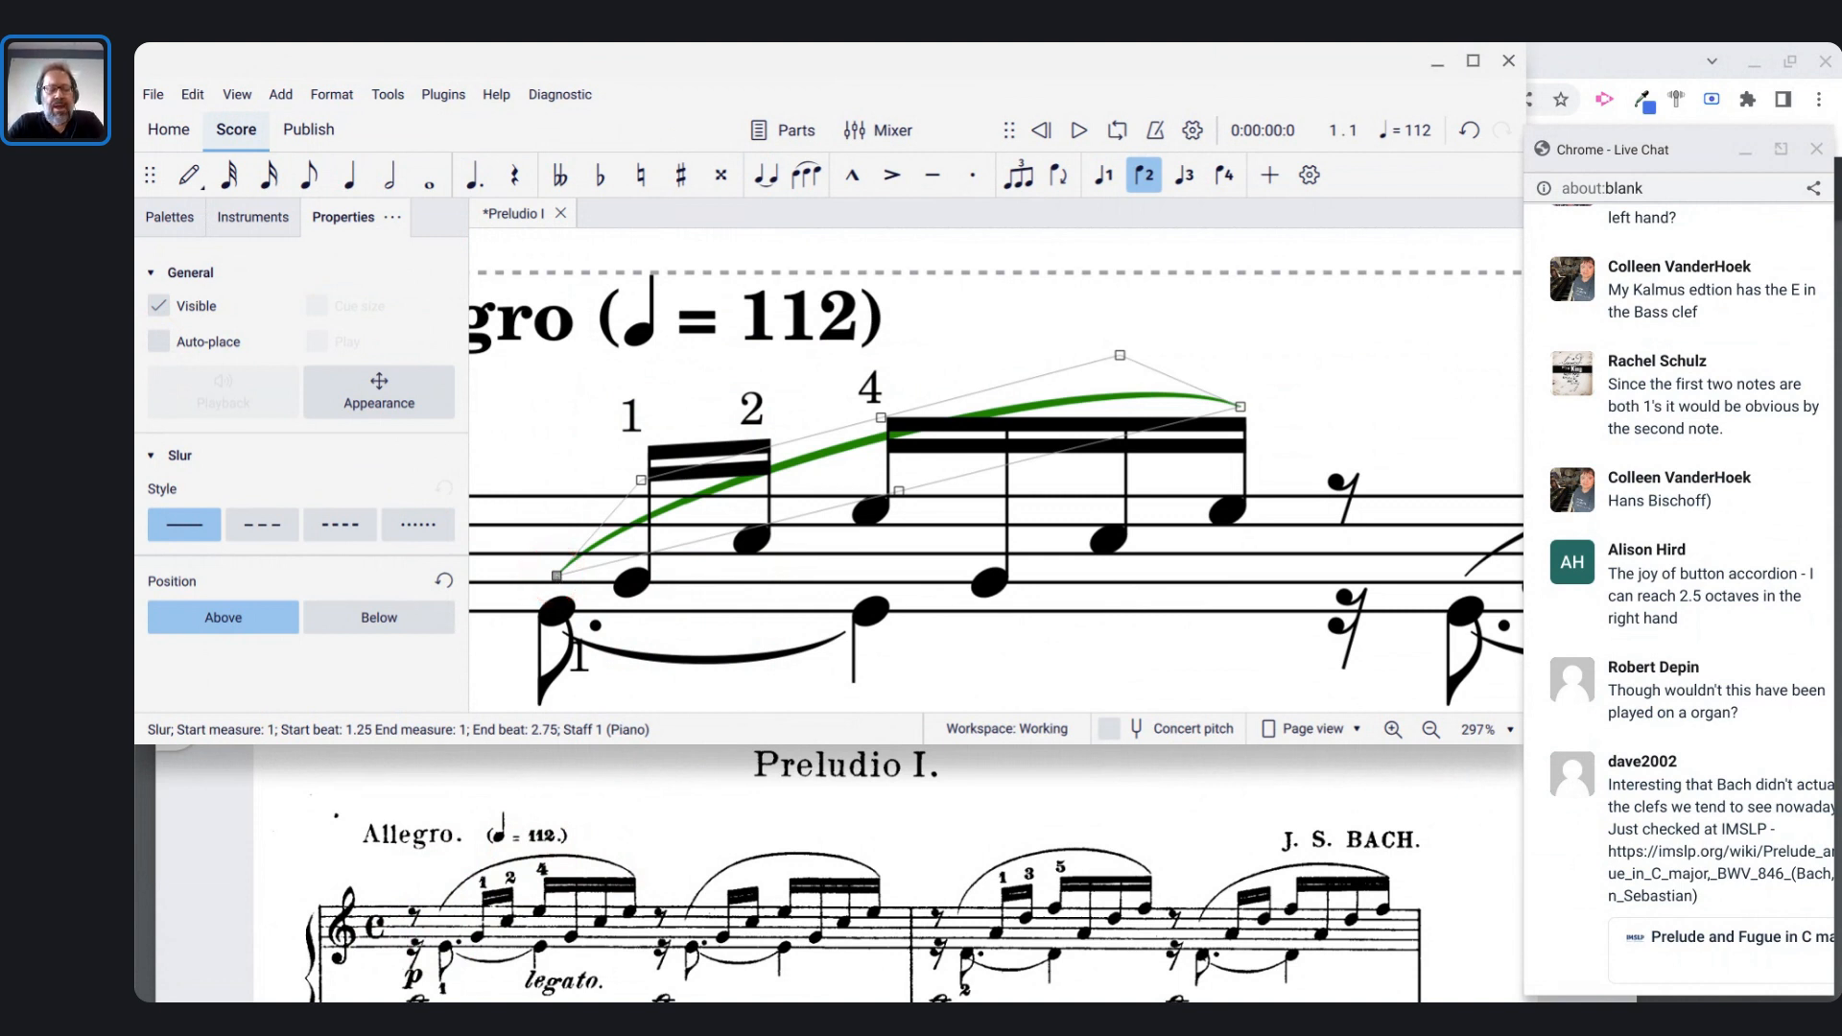
pyautogui.hotkey('ctrl', 'Up')
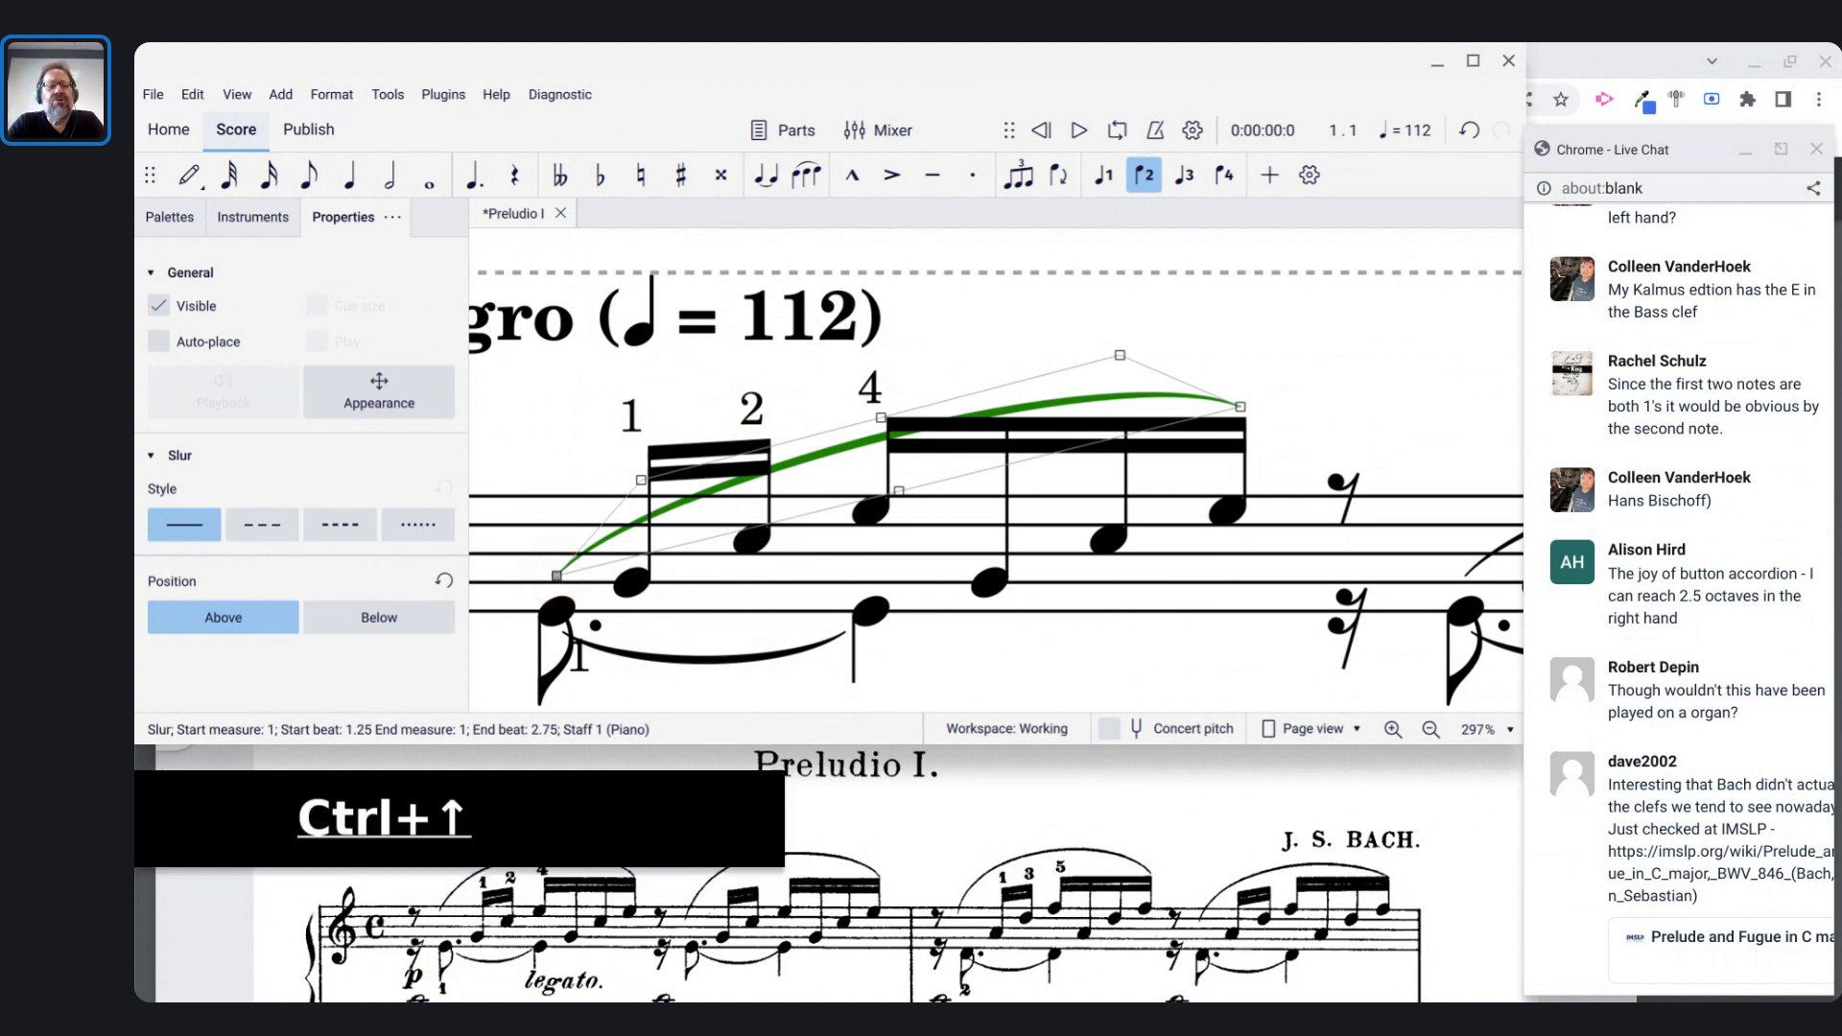
pyautogui.press('Up')
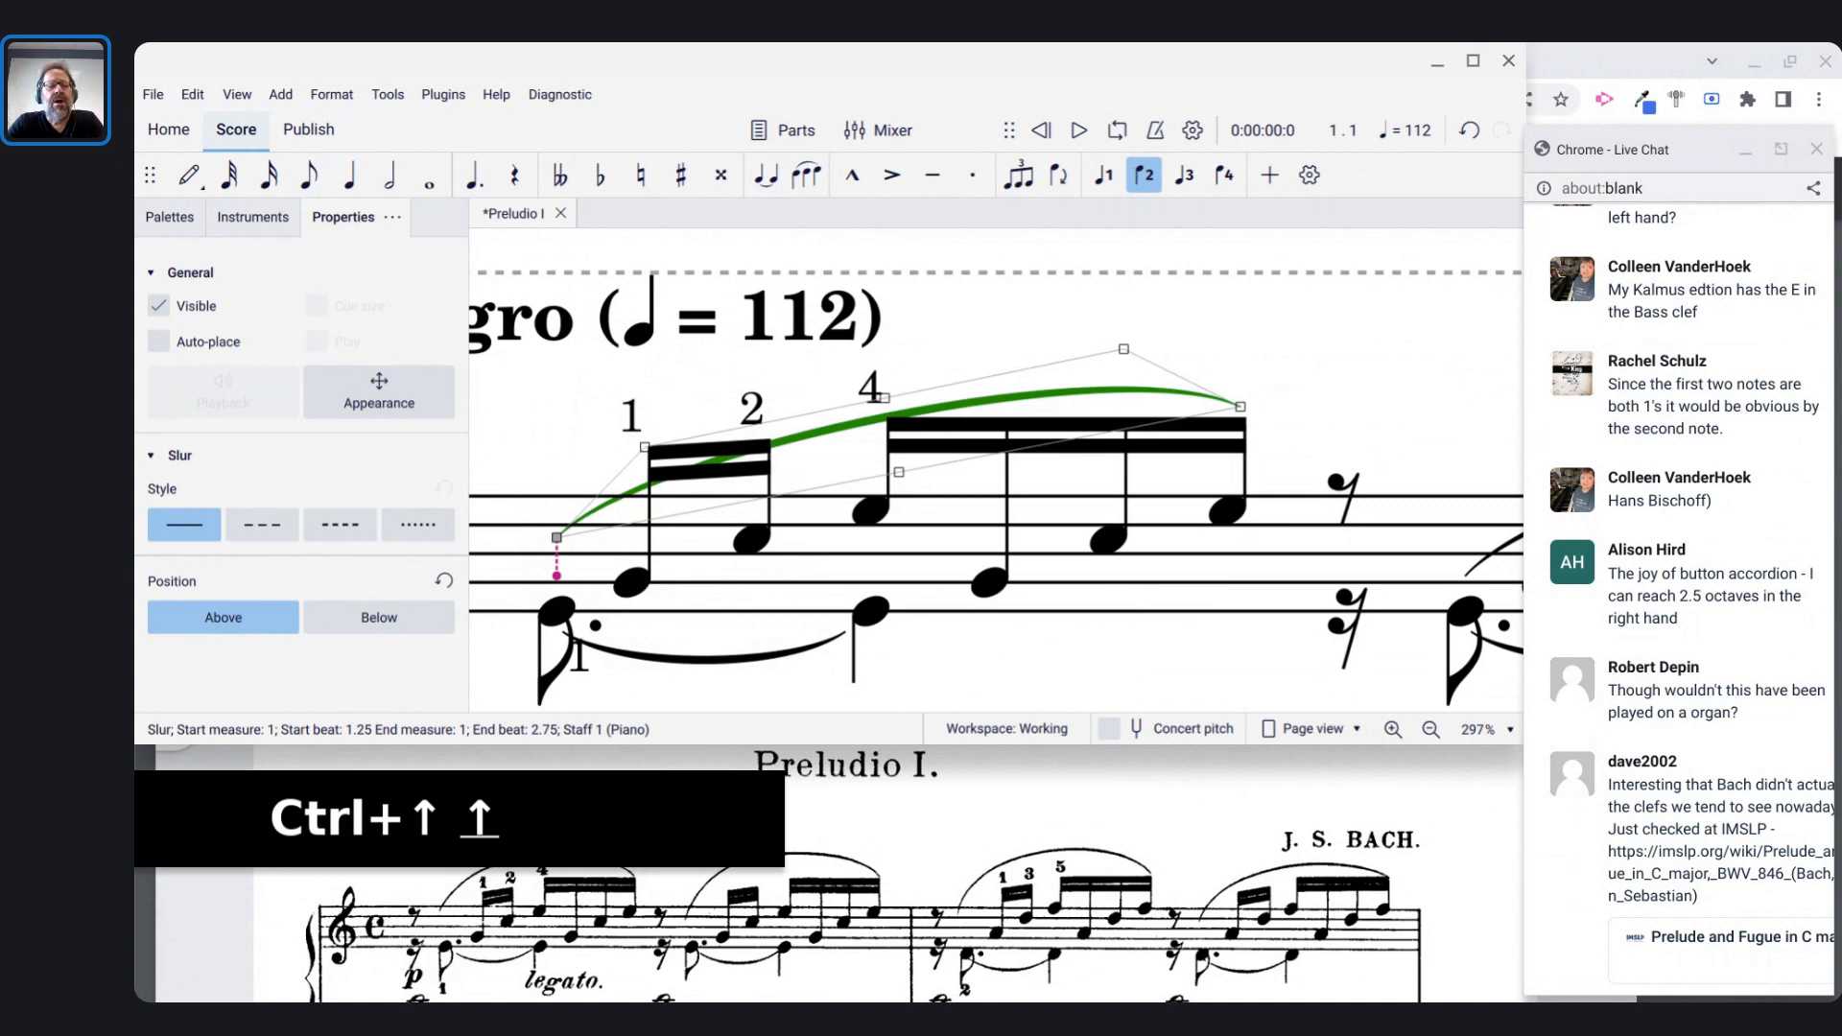
pyautogui.press('Down')
pyautogui.press('Down')
pyautogui.press('Up')
pyautogui.press('Up')
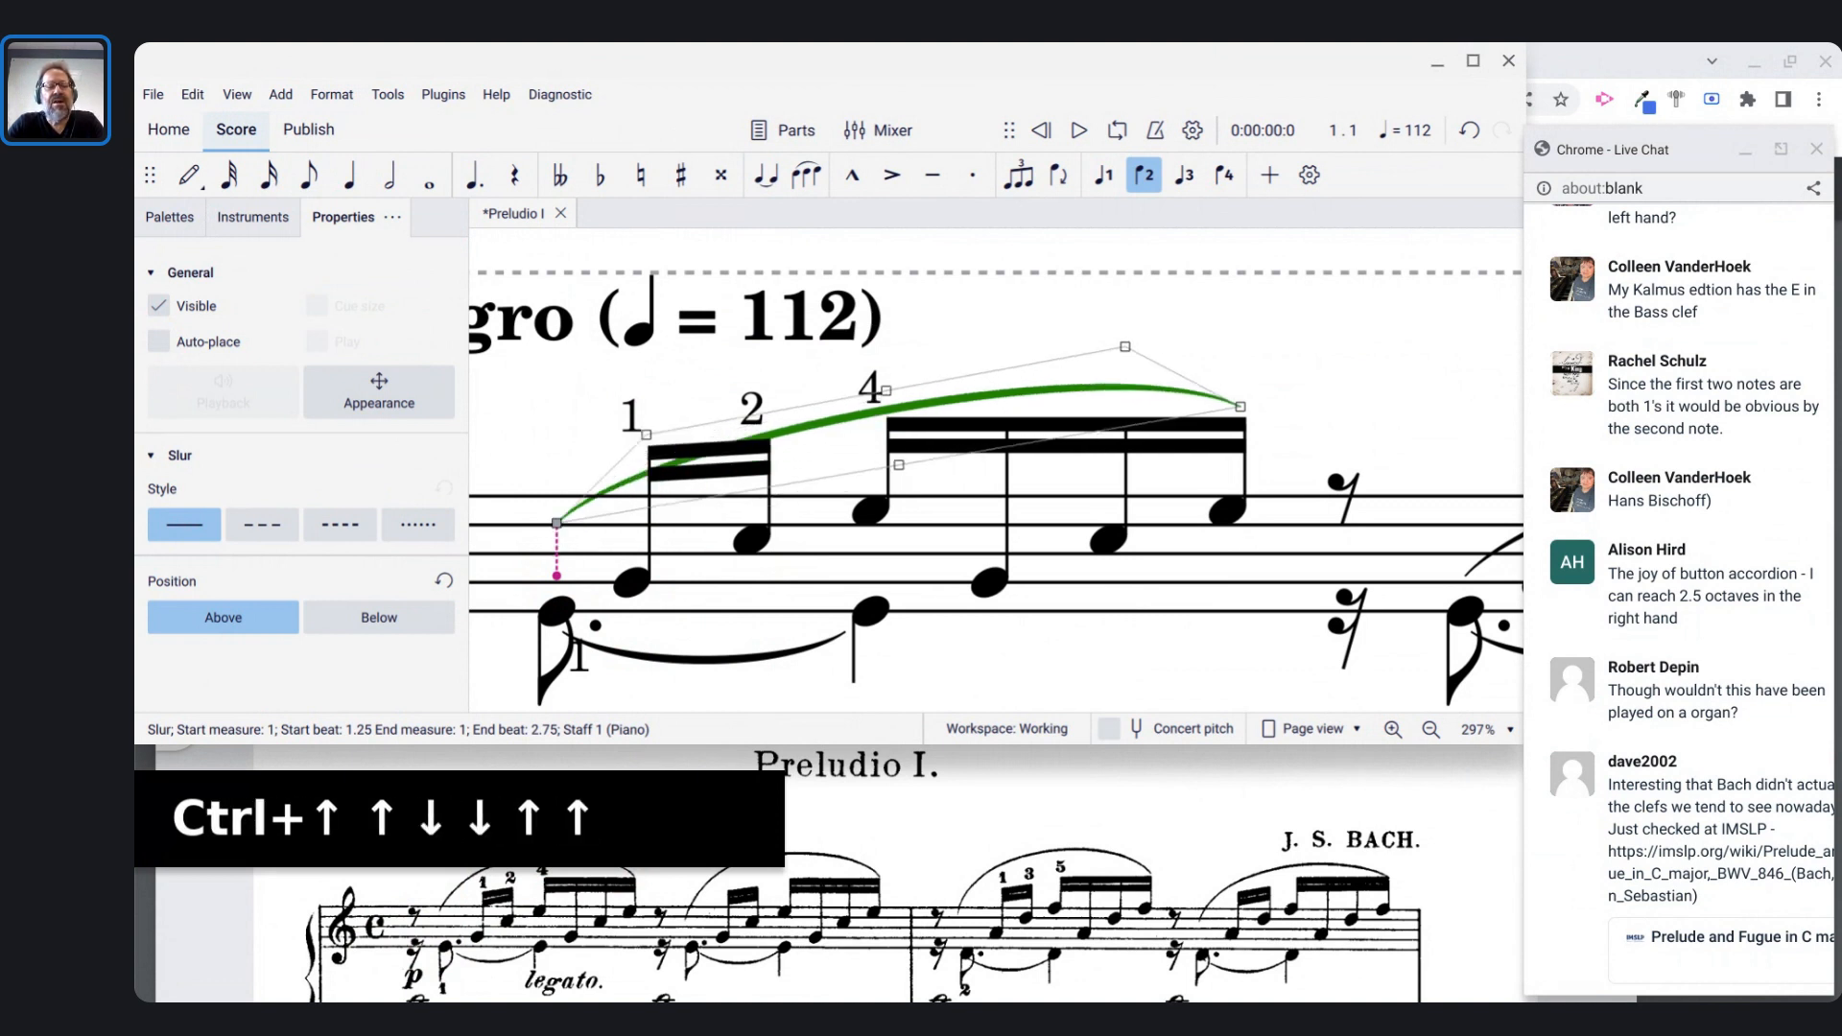
pyautogui.hotkey('ctrl', 'Up')
pyautogui.hotkey('ctrl', 'Down')
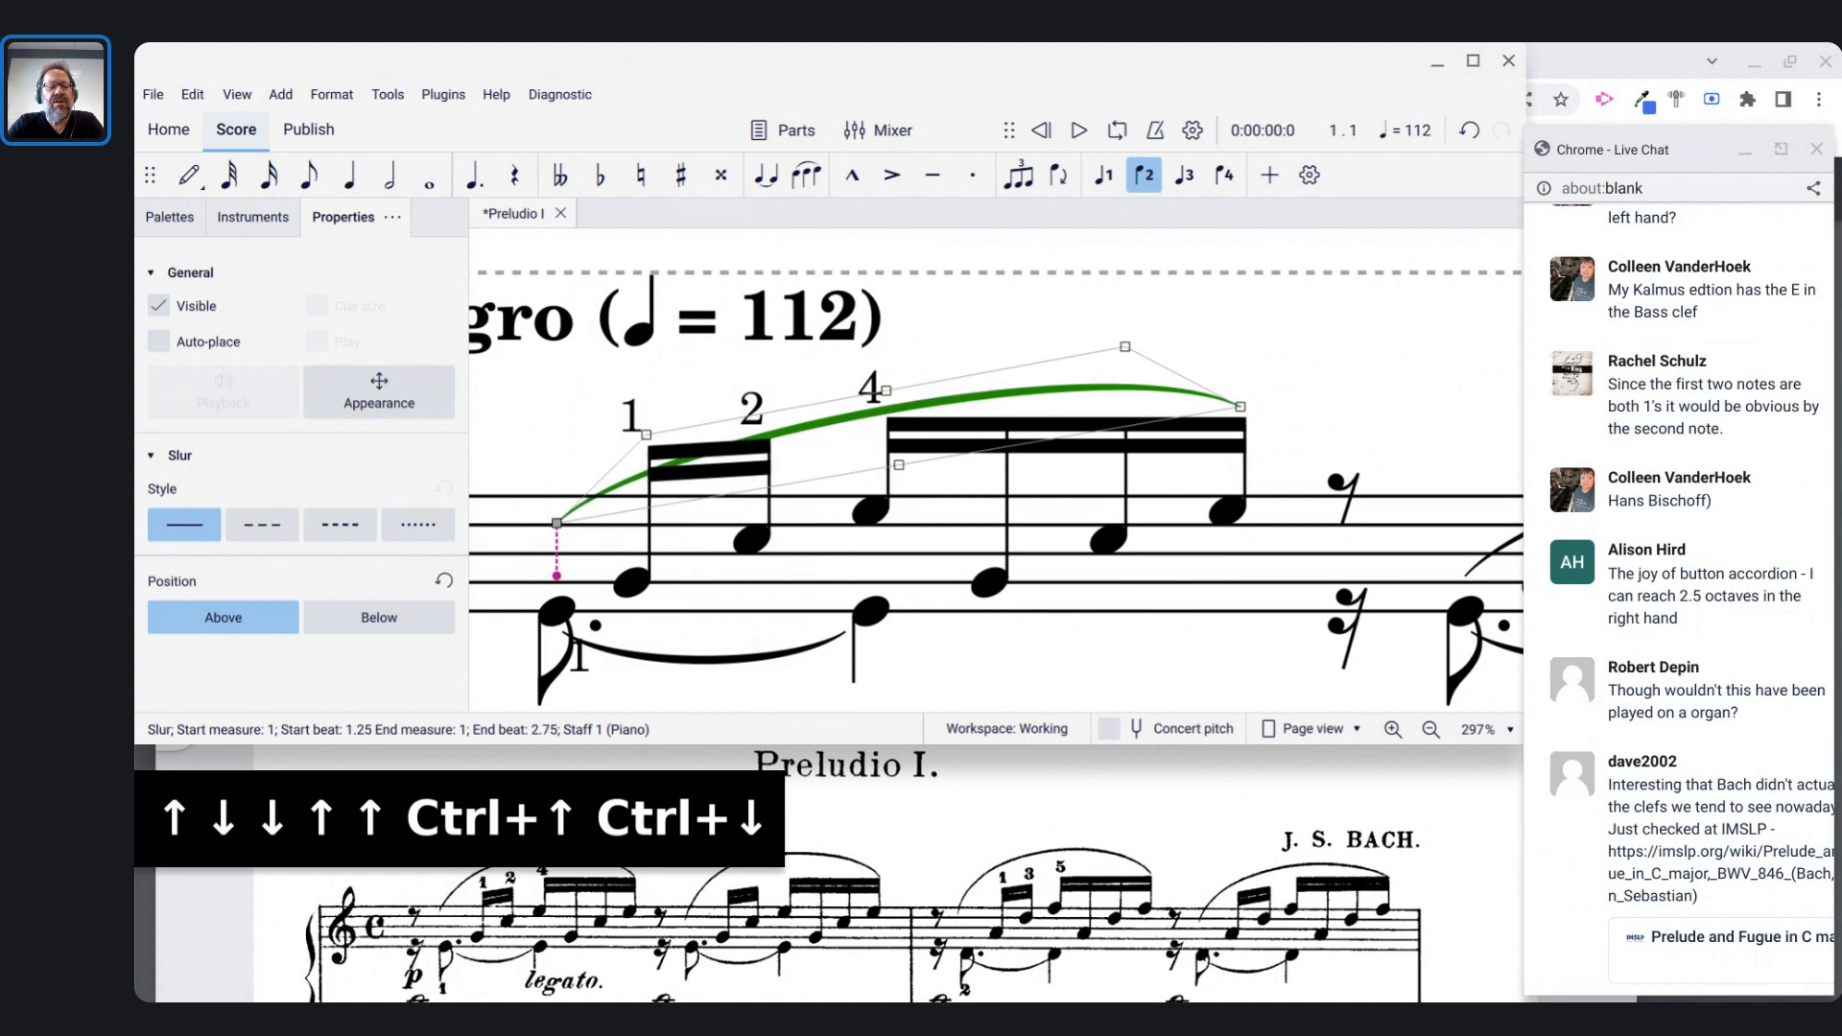
pyautogui.hotkey('ctrl', 'Up')
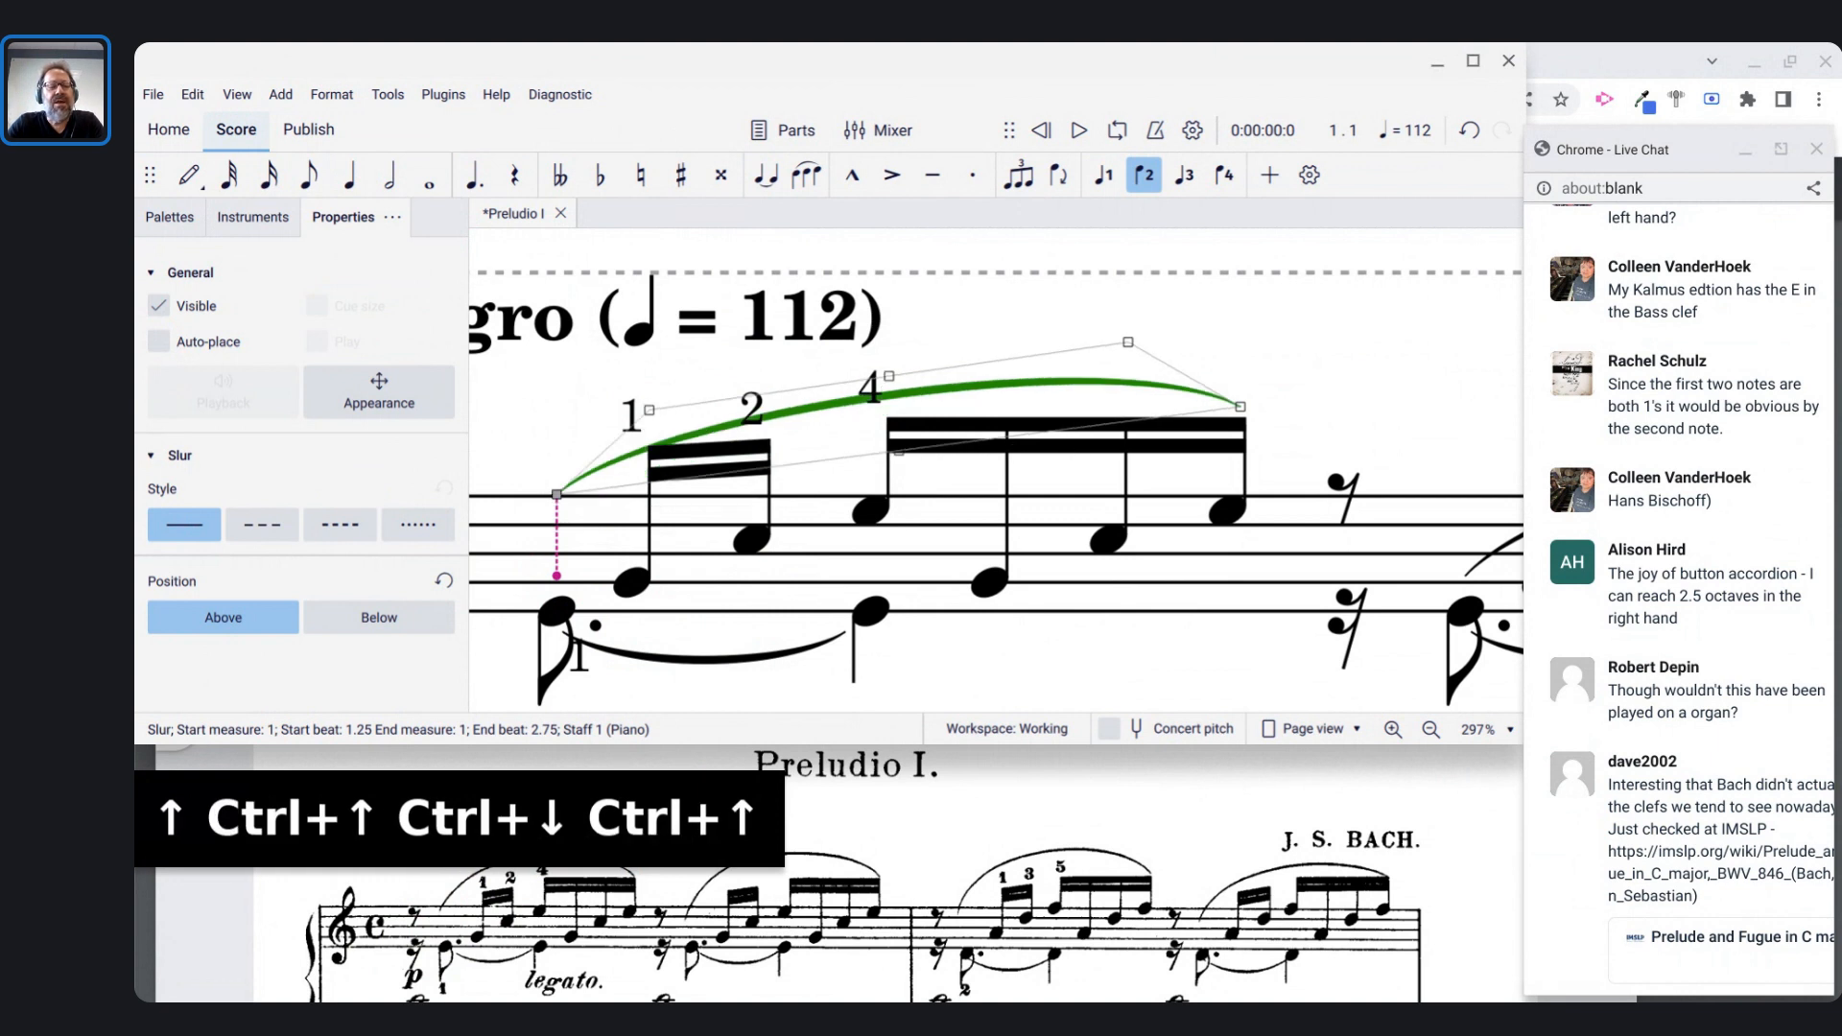
pyautogui.press('Down')
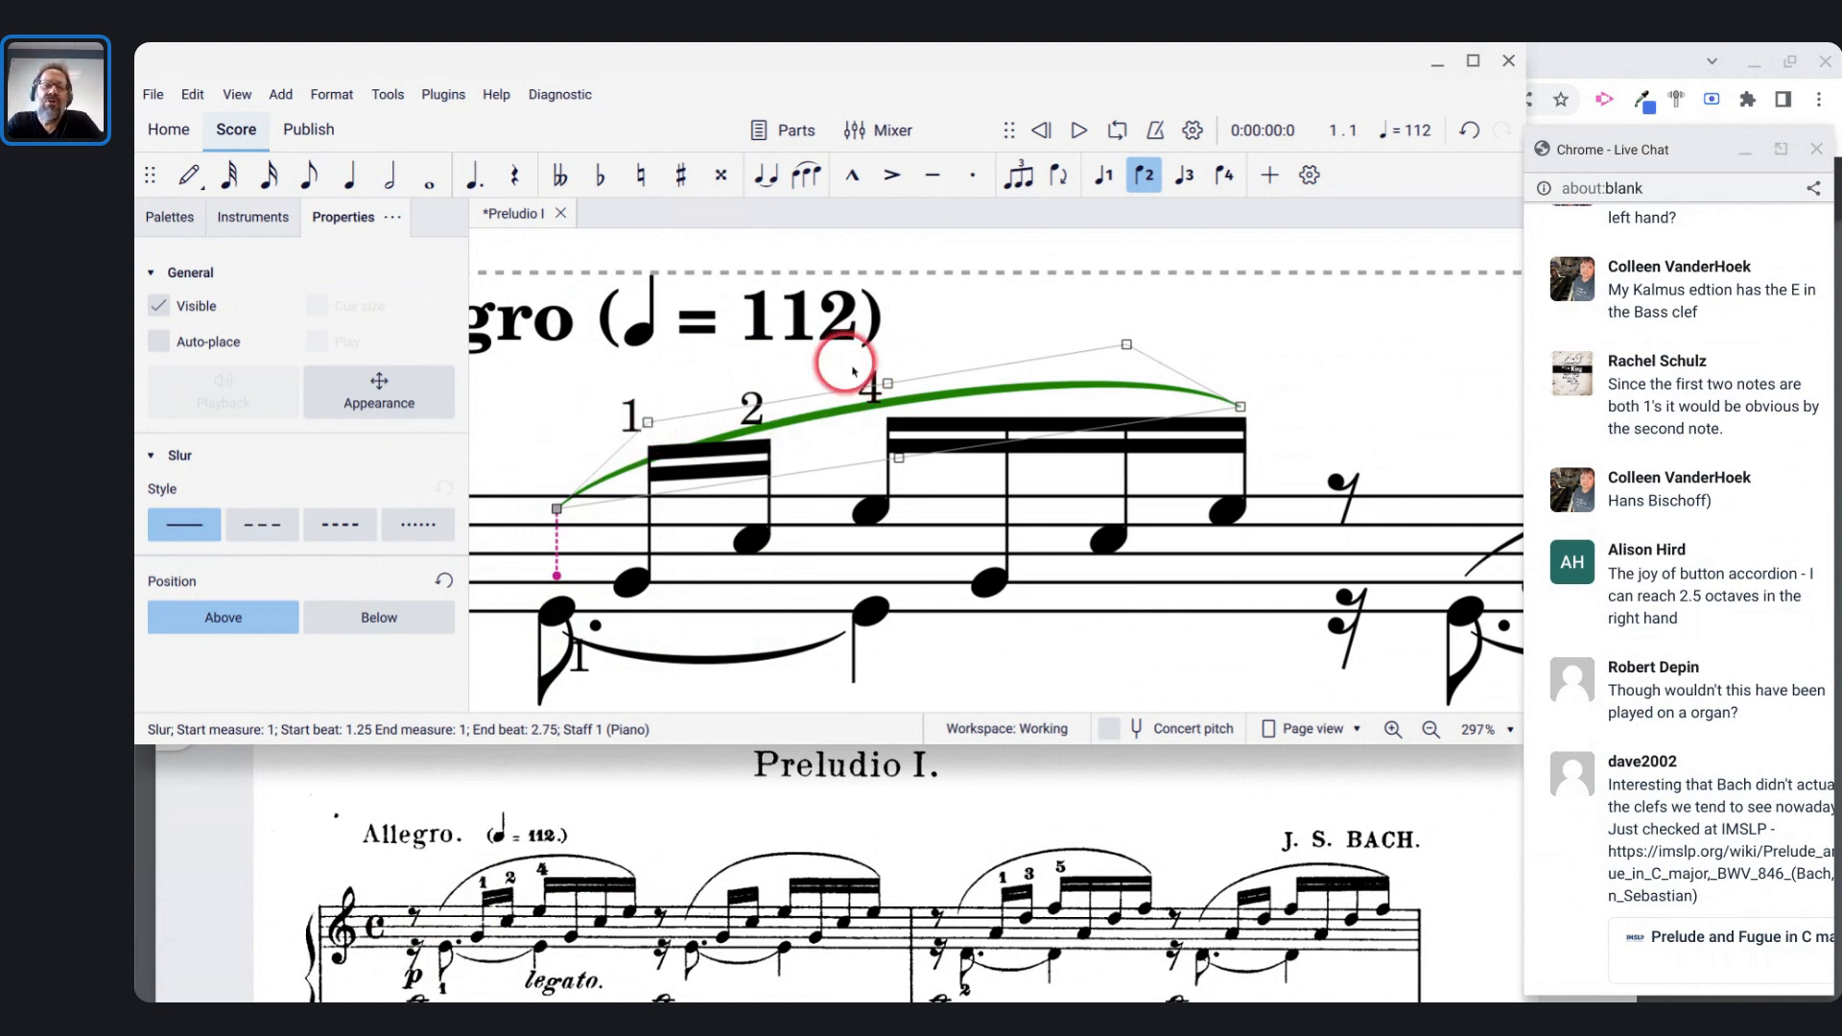
# - Raise the slur's whole arch about two staff spaces while keeping both endpoints in place
pyautogui.click(887, 384)
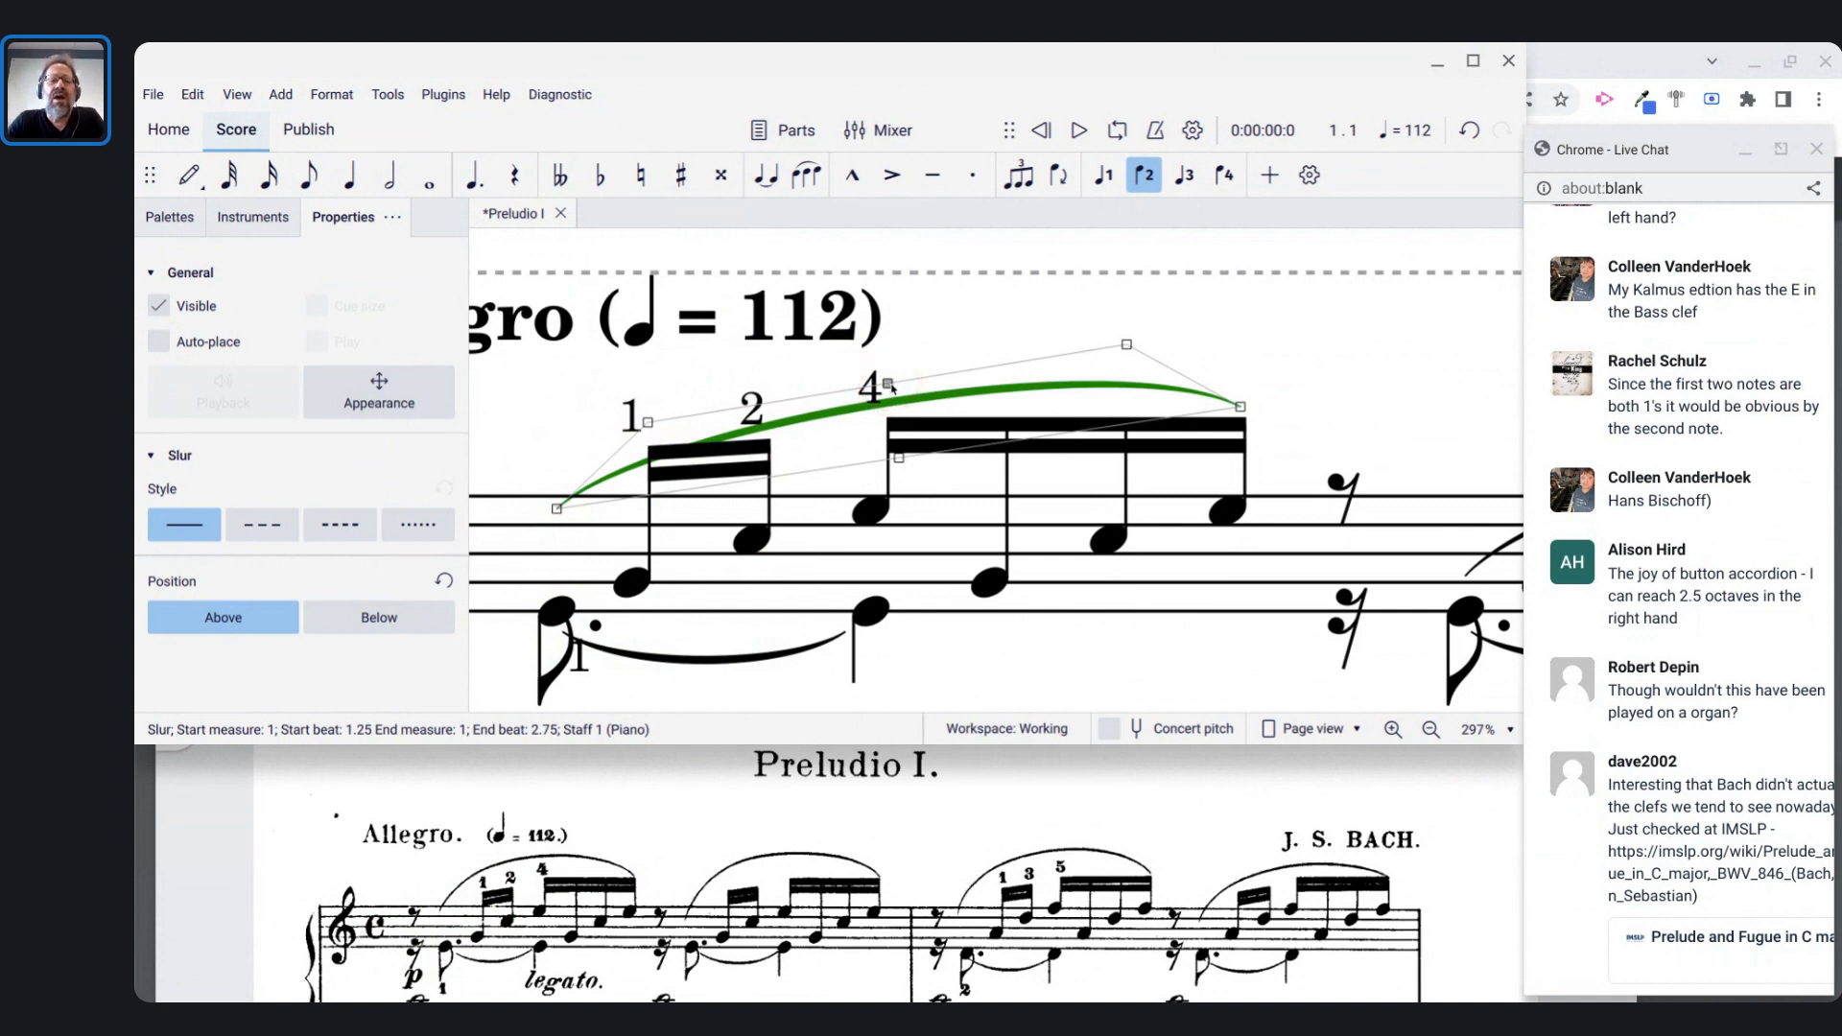
pyautogui.hotkey('ctrl', 'Up')
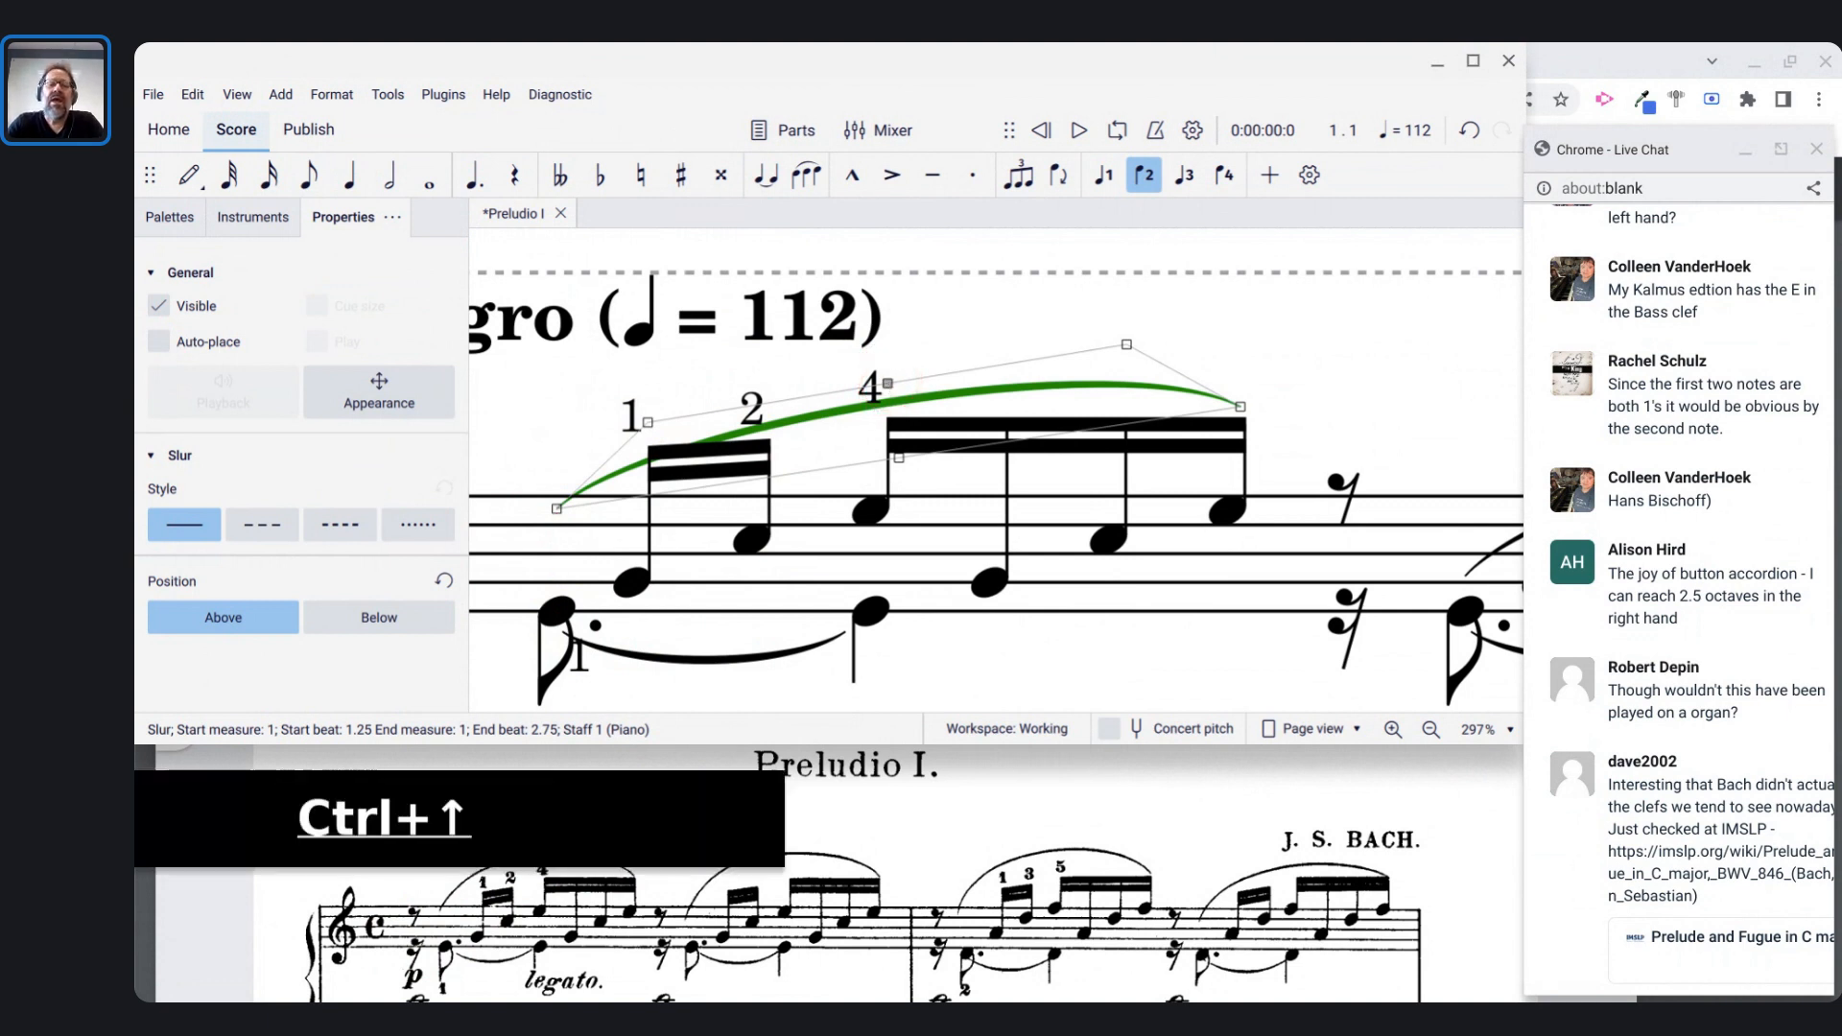
pyautogui.hotkey('ctrl', 'Up')
pyautogui.hotkey('ctrl', 'Up')
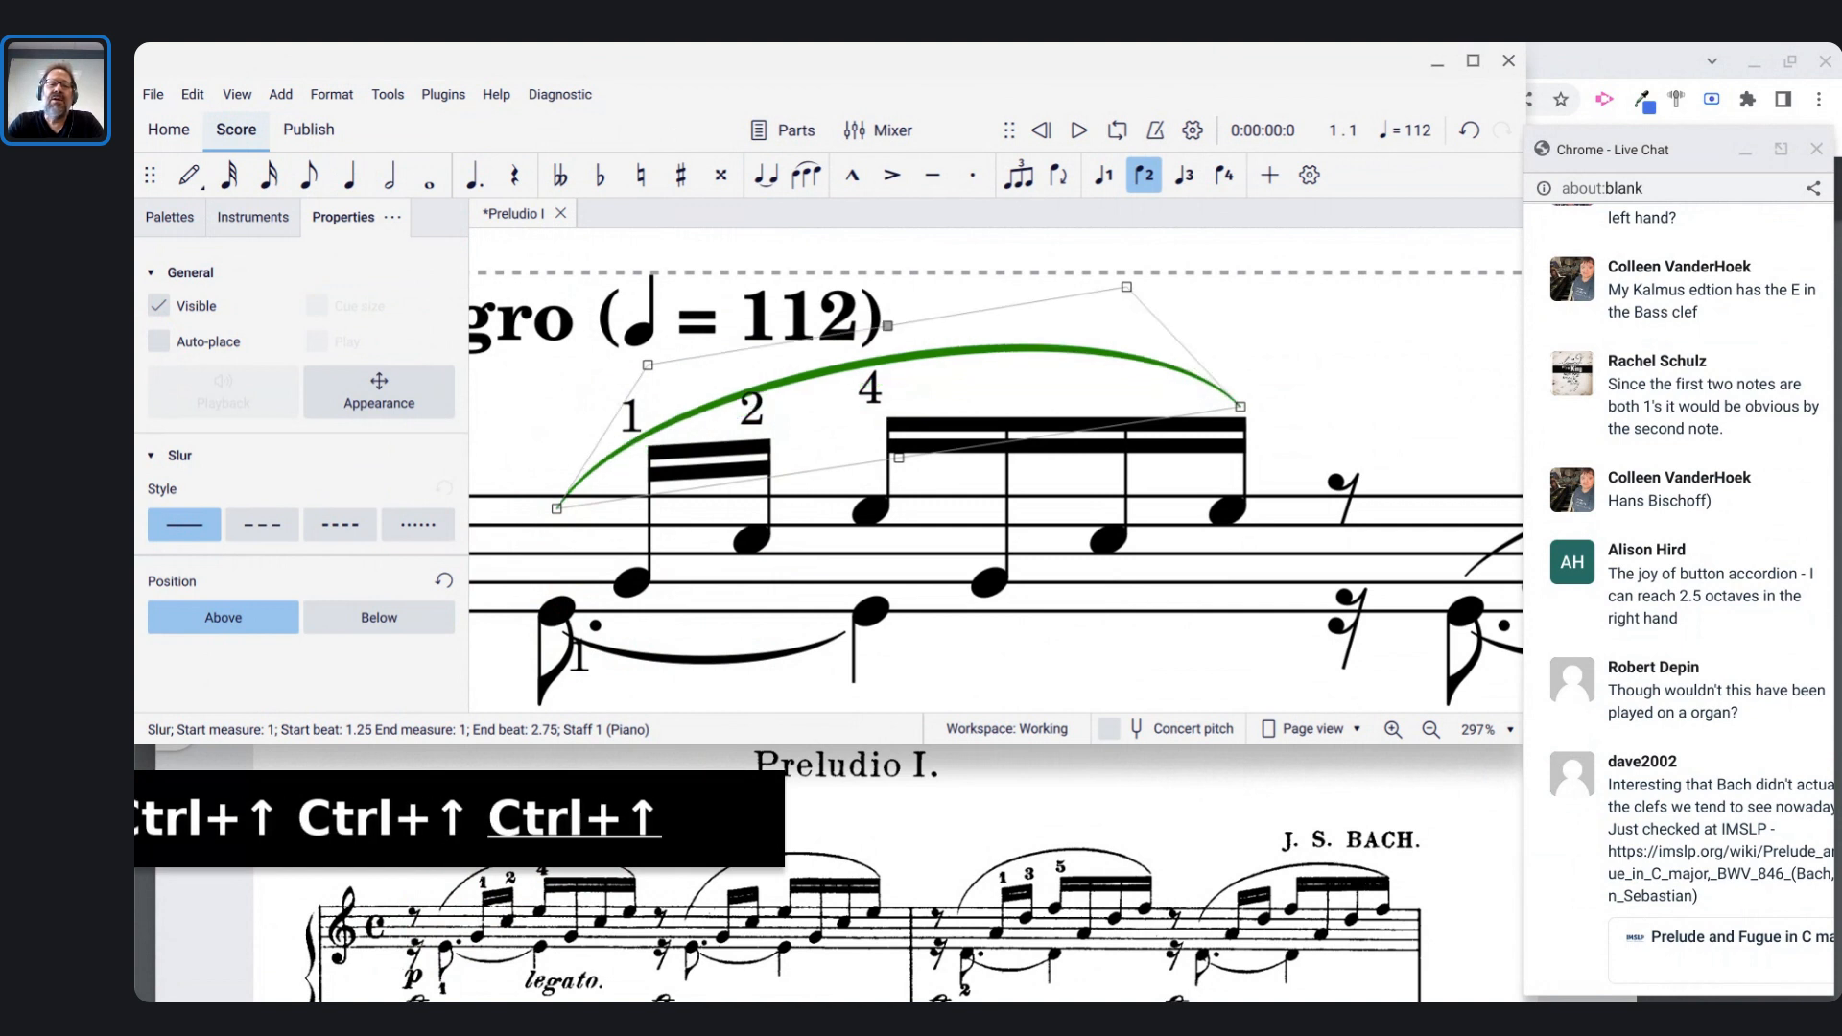
pyautogui.hotkey('ctrl', 'Up')
pyautogui.hotkey('ctrl', 'Down')
pyautogui.hotkey('ctrl', 'Down')
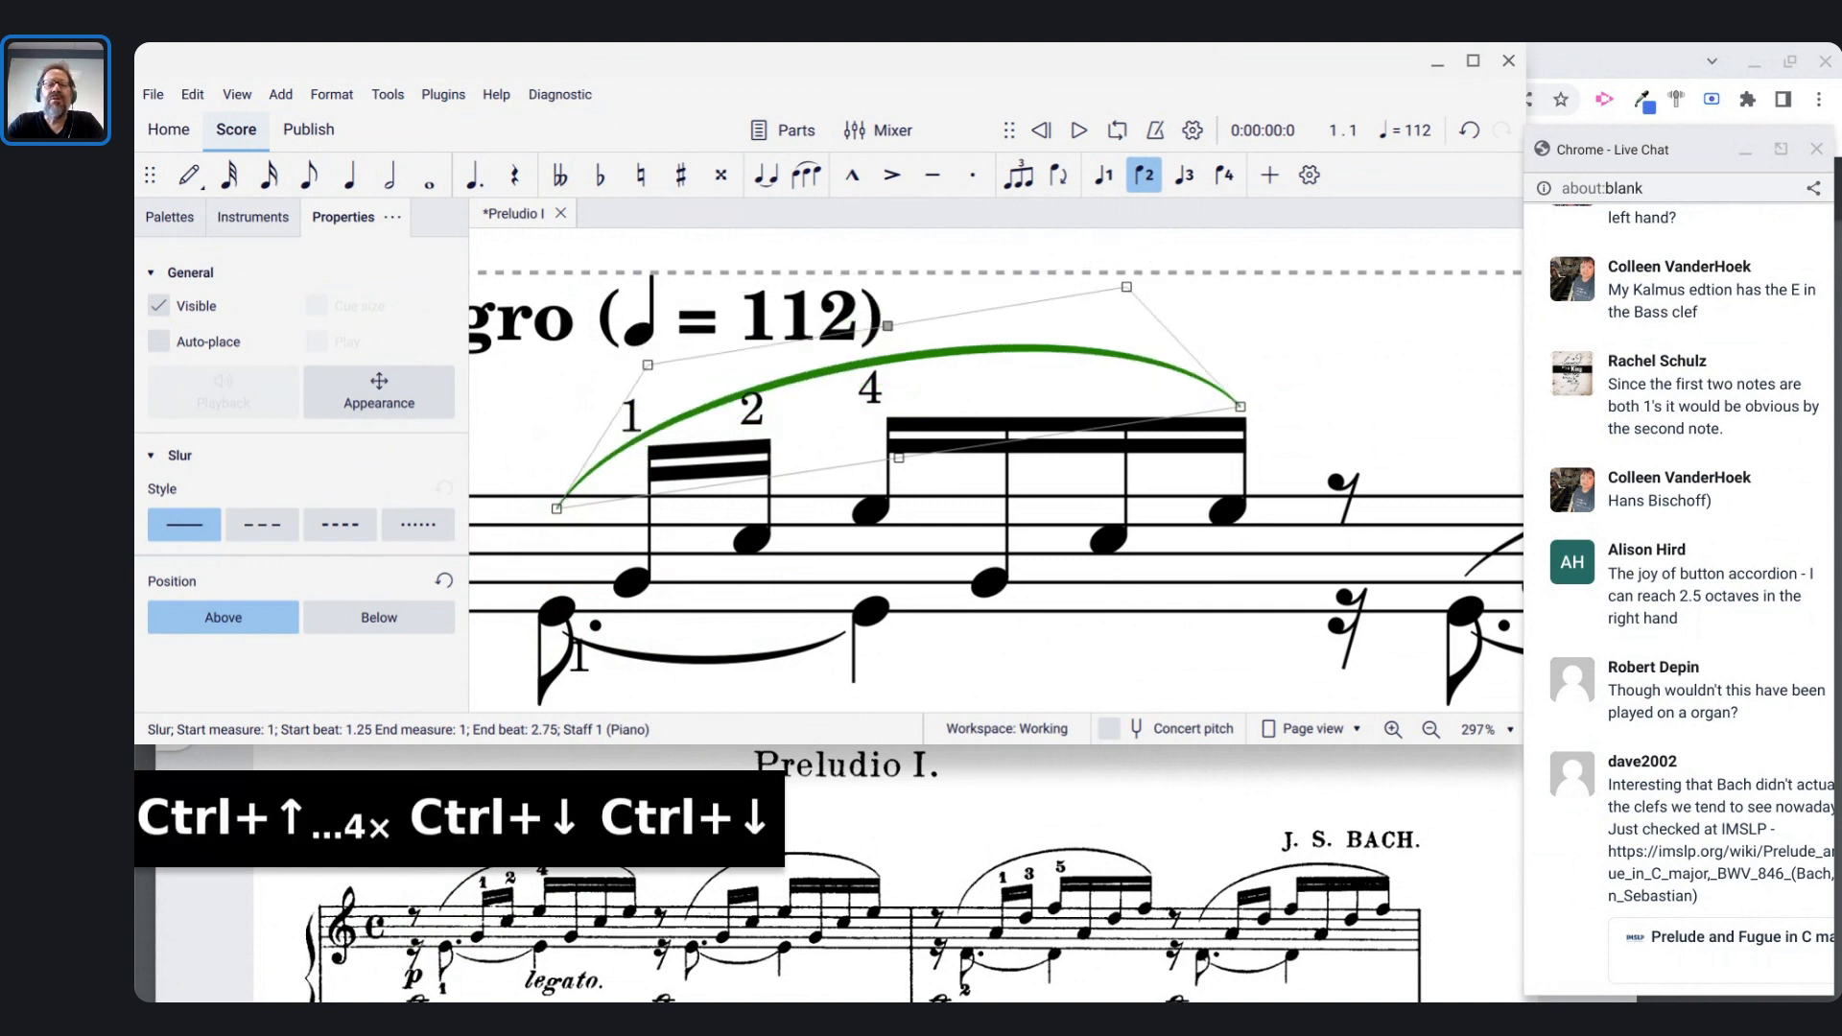
# - Shift the slur's arch about two staff spaces left and move its left curve handle one further space left and up
pyautogui.hotkey('ctrl', 'Left')
pyautogui.hotkey('ctrl', 'Left')
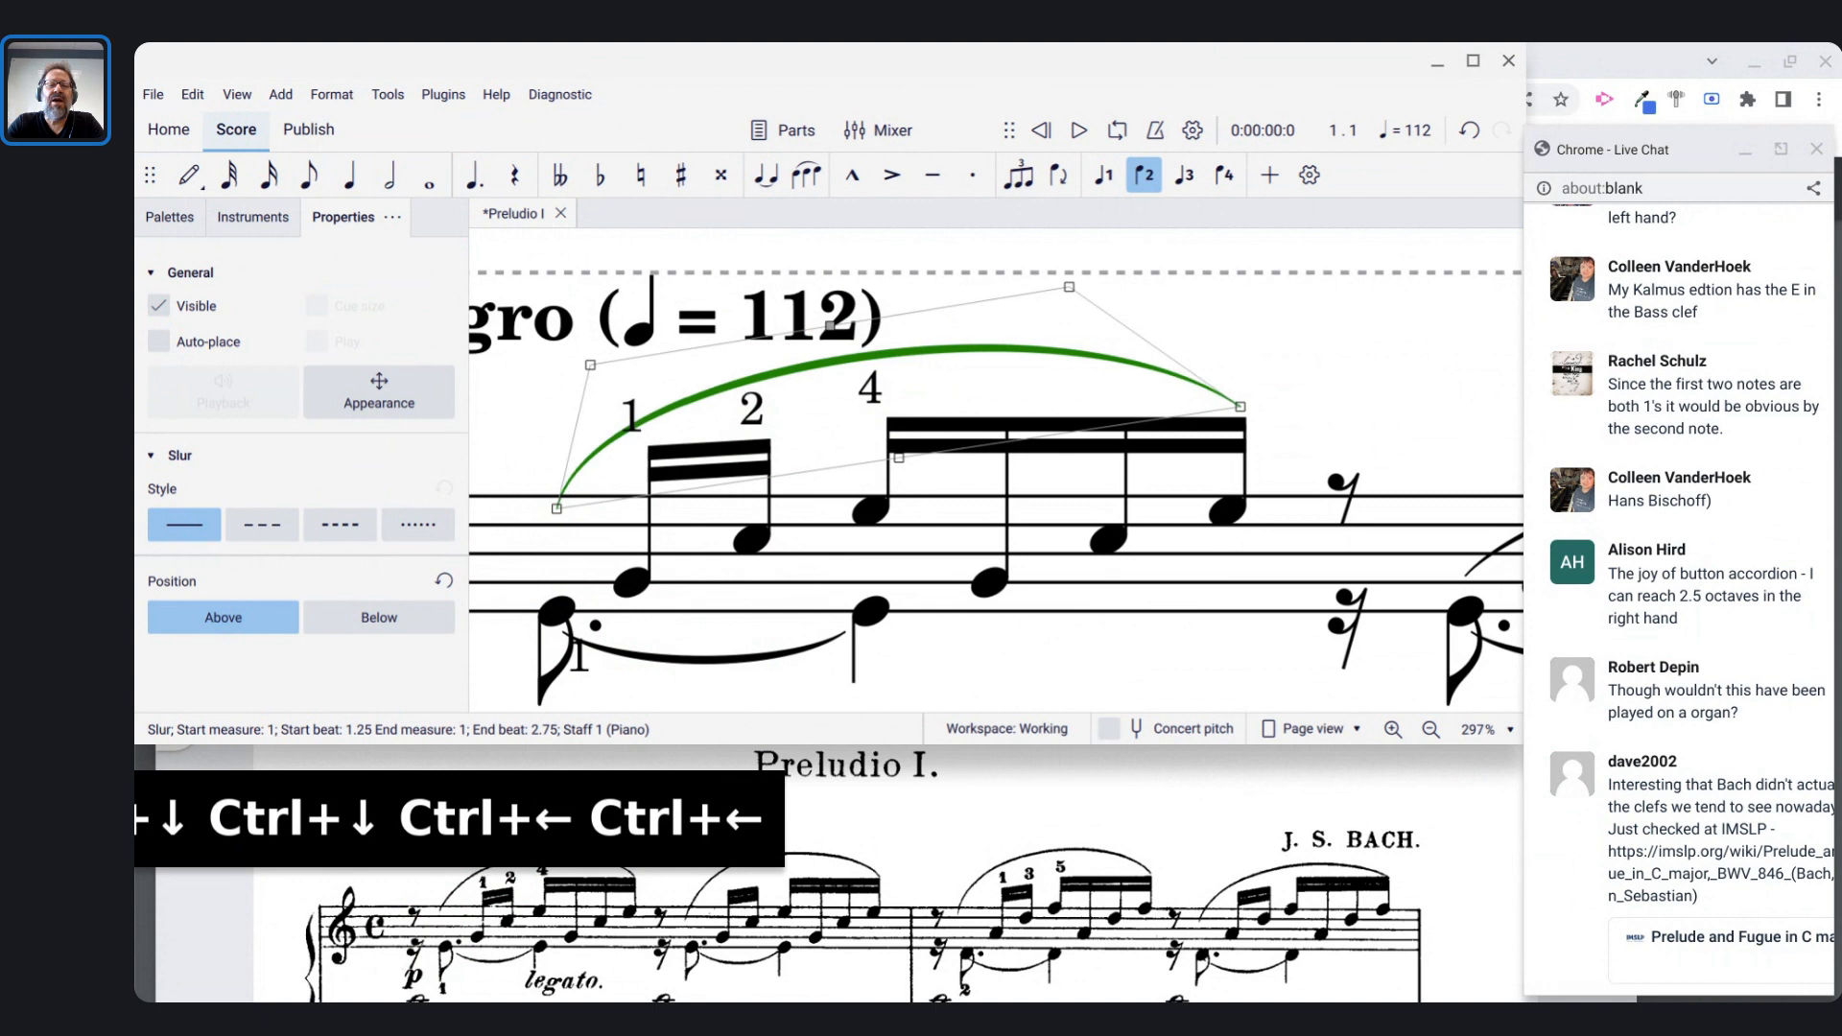
pyautogui.hotkey('ctrl', 'Up')
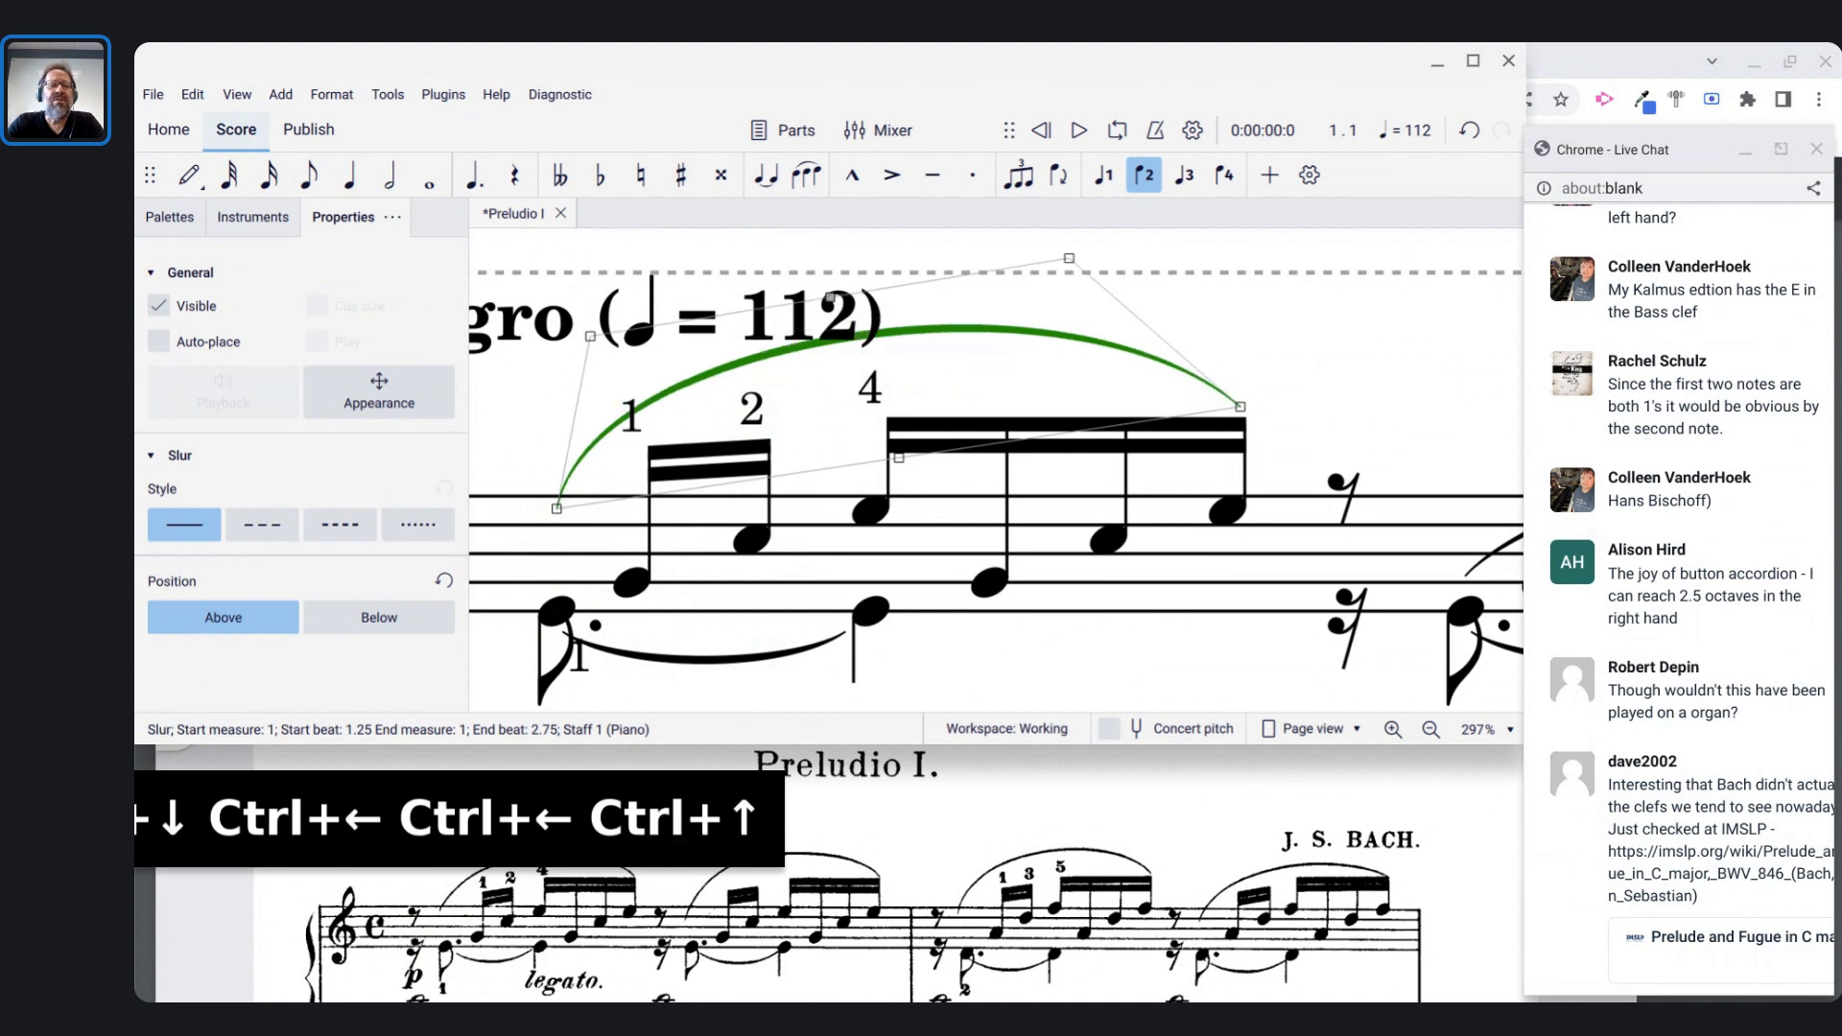
pyautogui.hotkey('ctrl', 'Down')
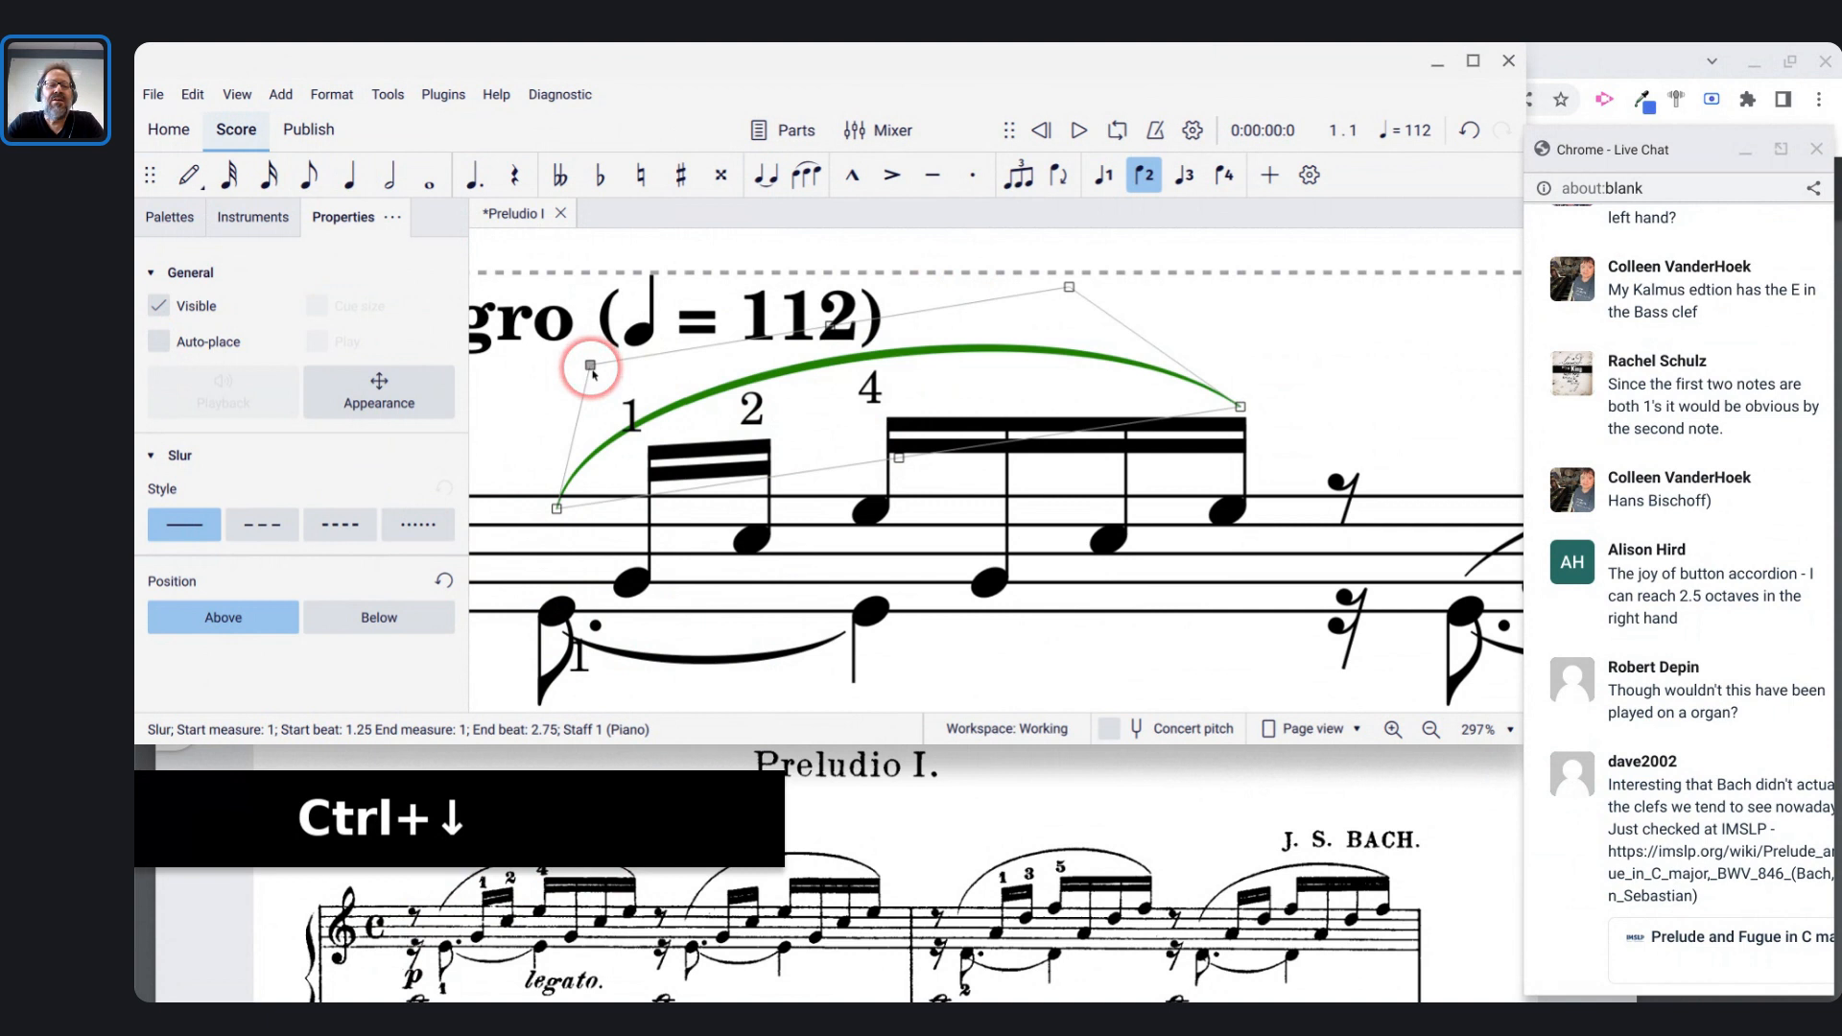
pyautogui.hotkey('ctrl', 'Left')
pyautogui.hotkey('ctrl', 'Up')
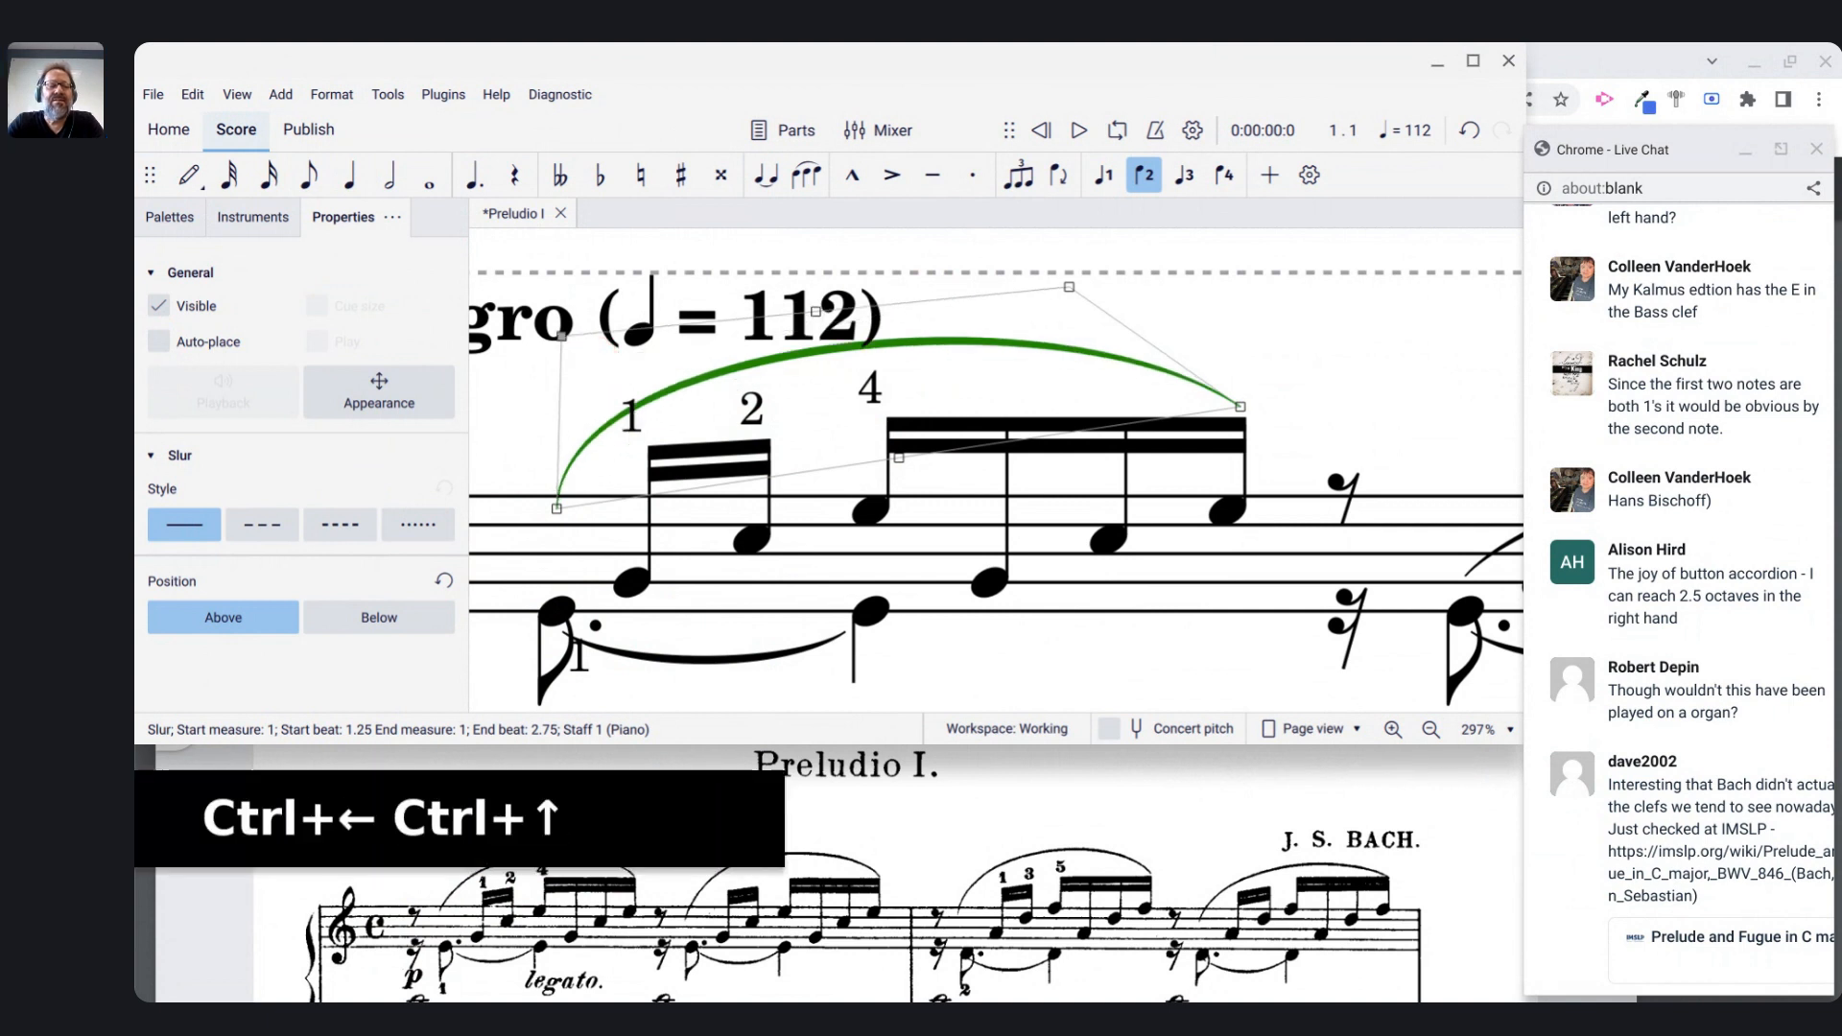
# - Move fingering 1 above the first voice 1 sixteenth note about one staff space right and slightly down, inside the slur
pyautogui.click(633, 421)
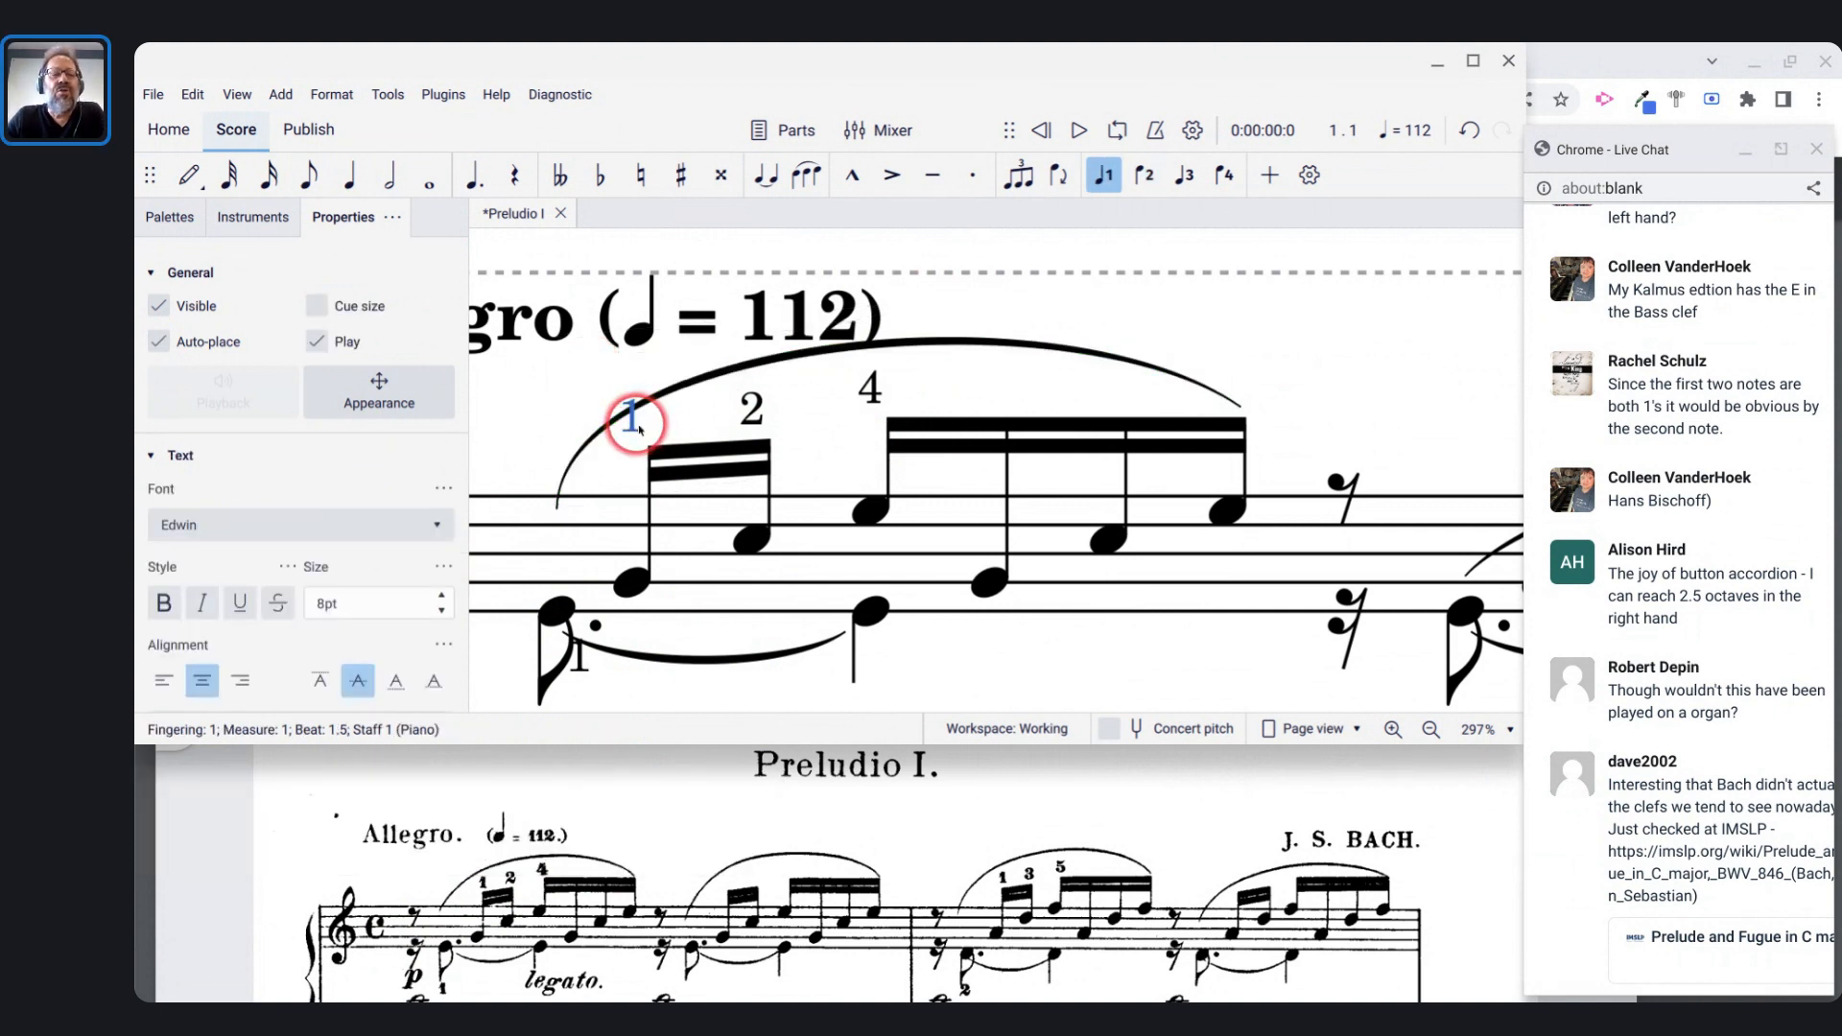
pyautogui.hotkey('ctrl', 'Right')
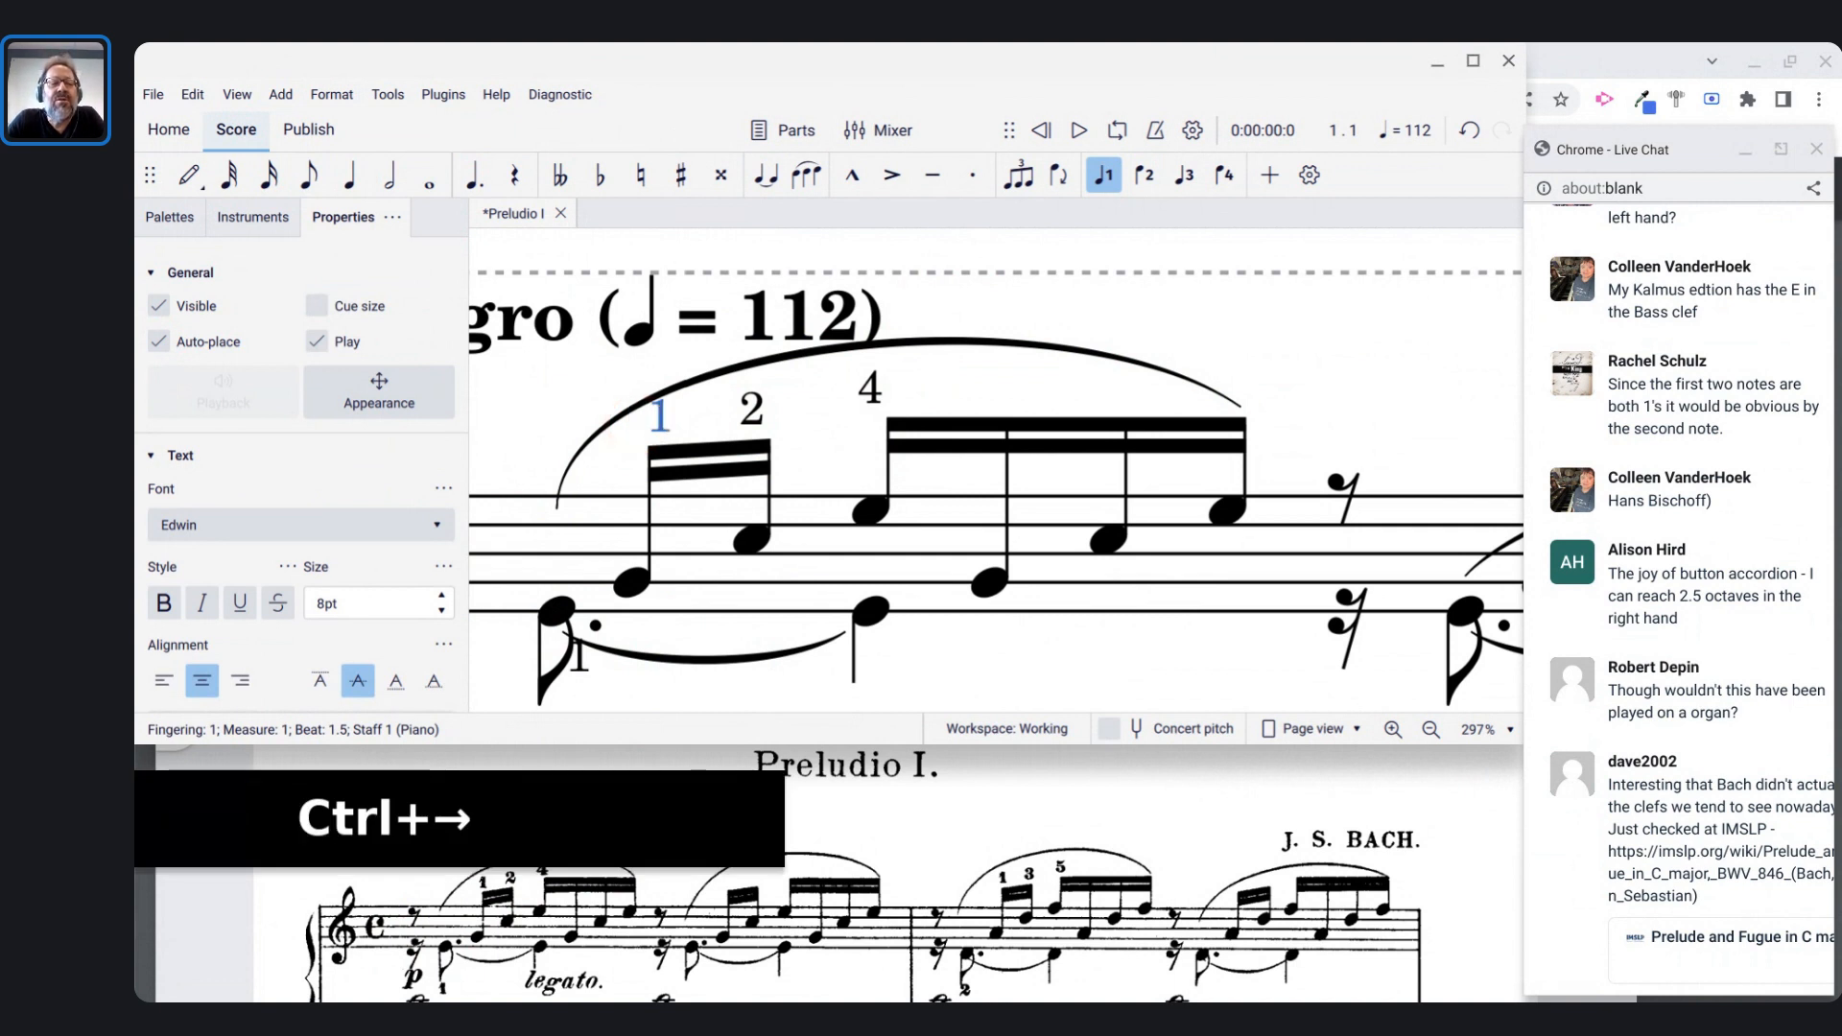
pyautogui.hotkey('ctrl', 'Down')
pyautogui.hotkey('ctrl', 'Up')
pyautogui.press('Down')
pyautogui.press('Down')
pyautogui.press('Down')
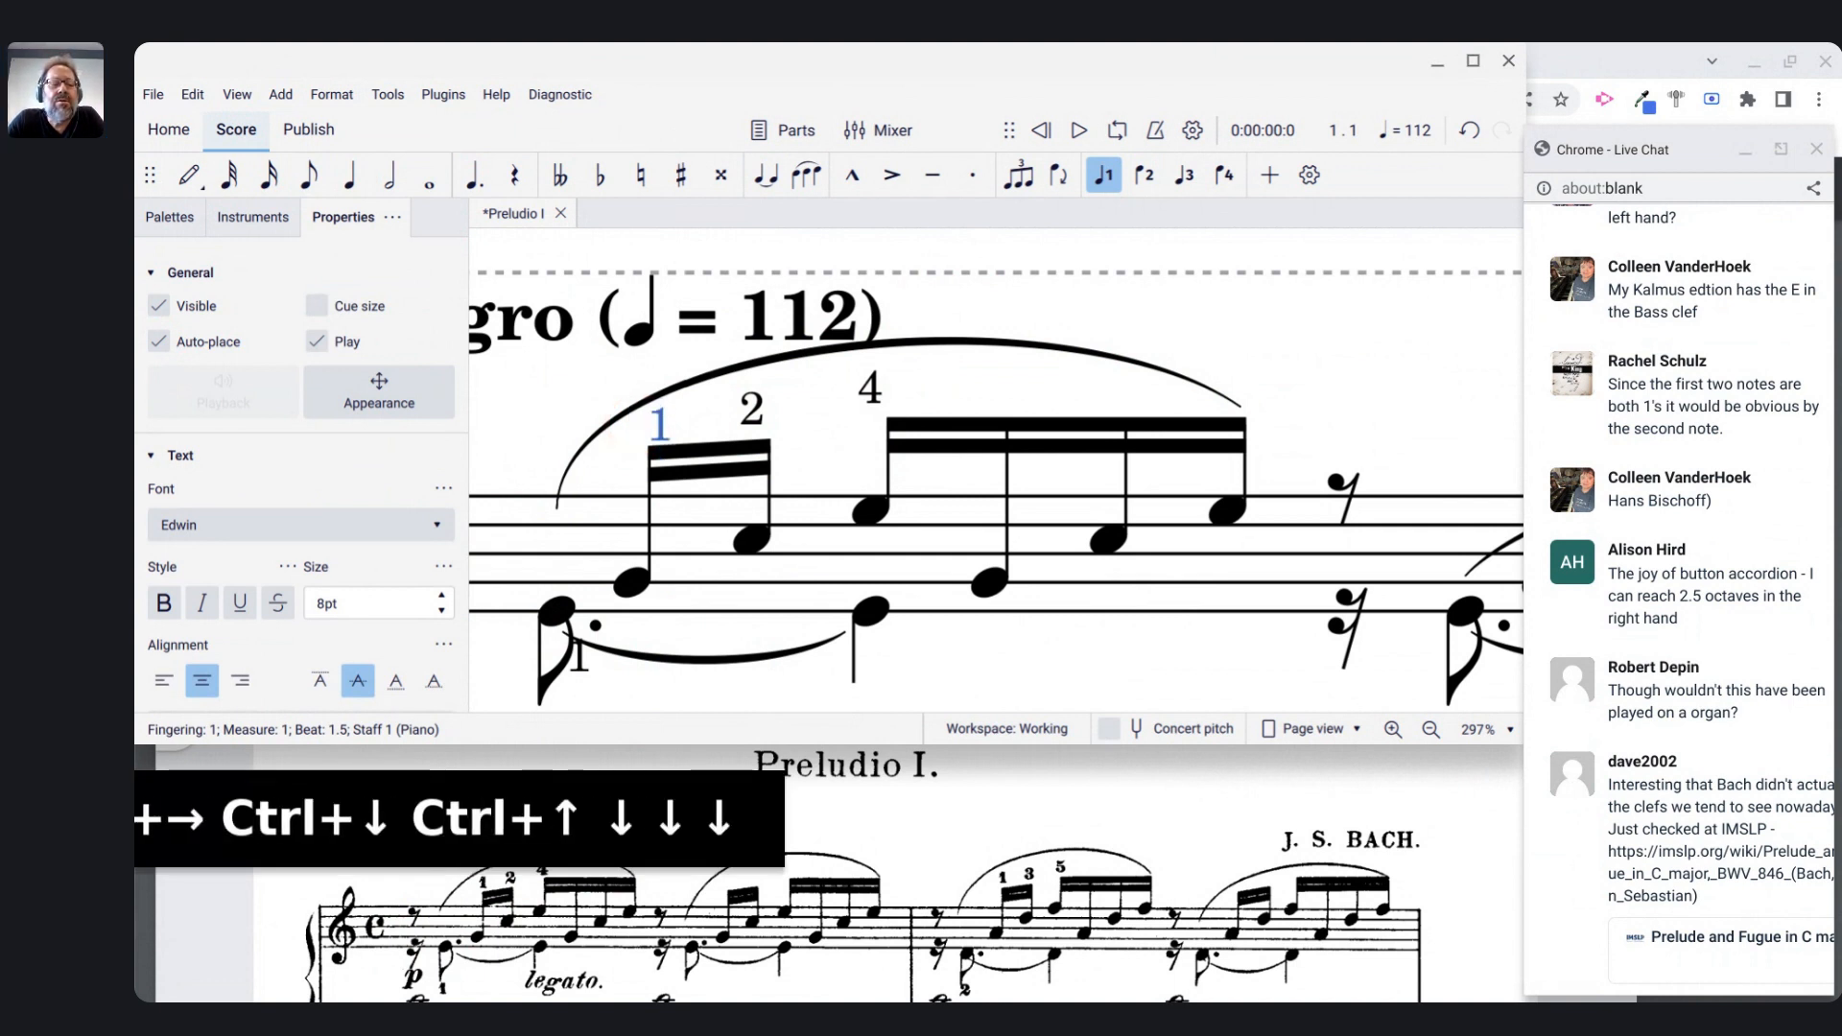
pyautogui.press('Up')
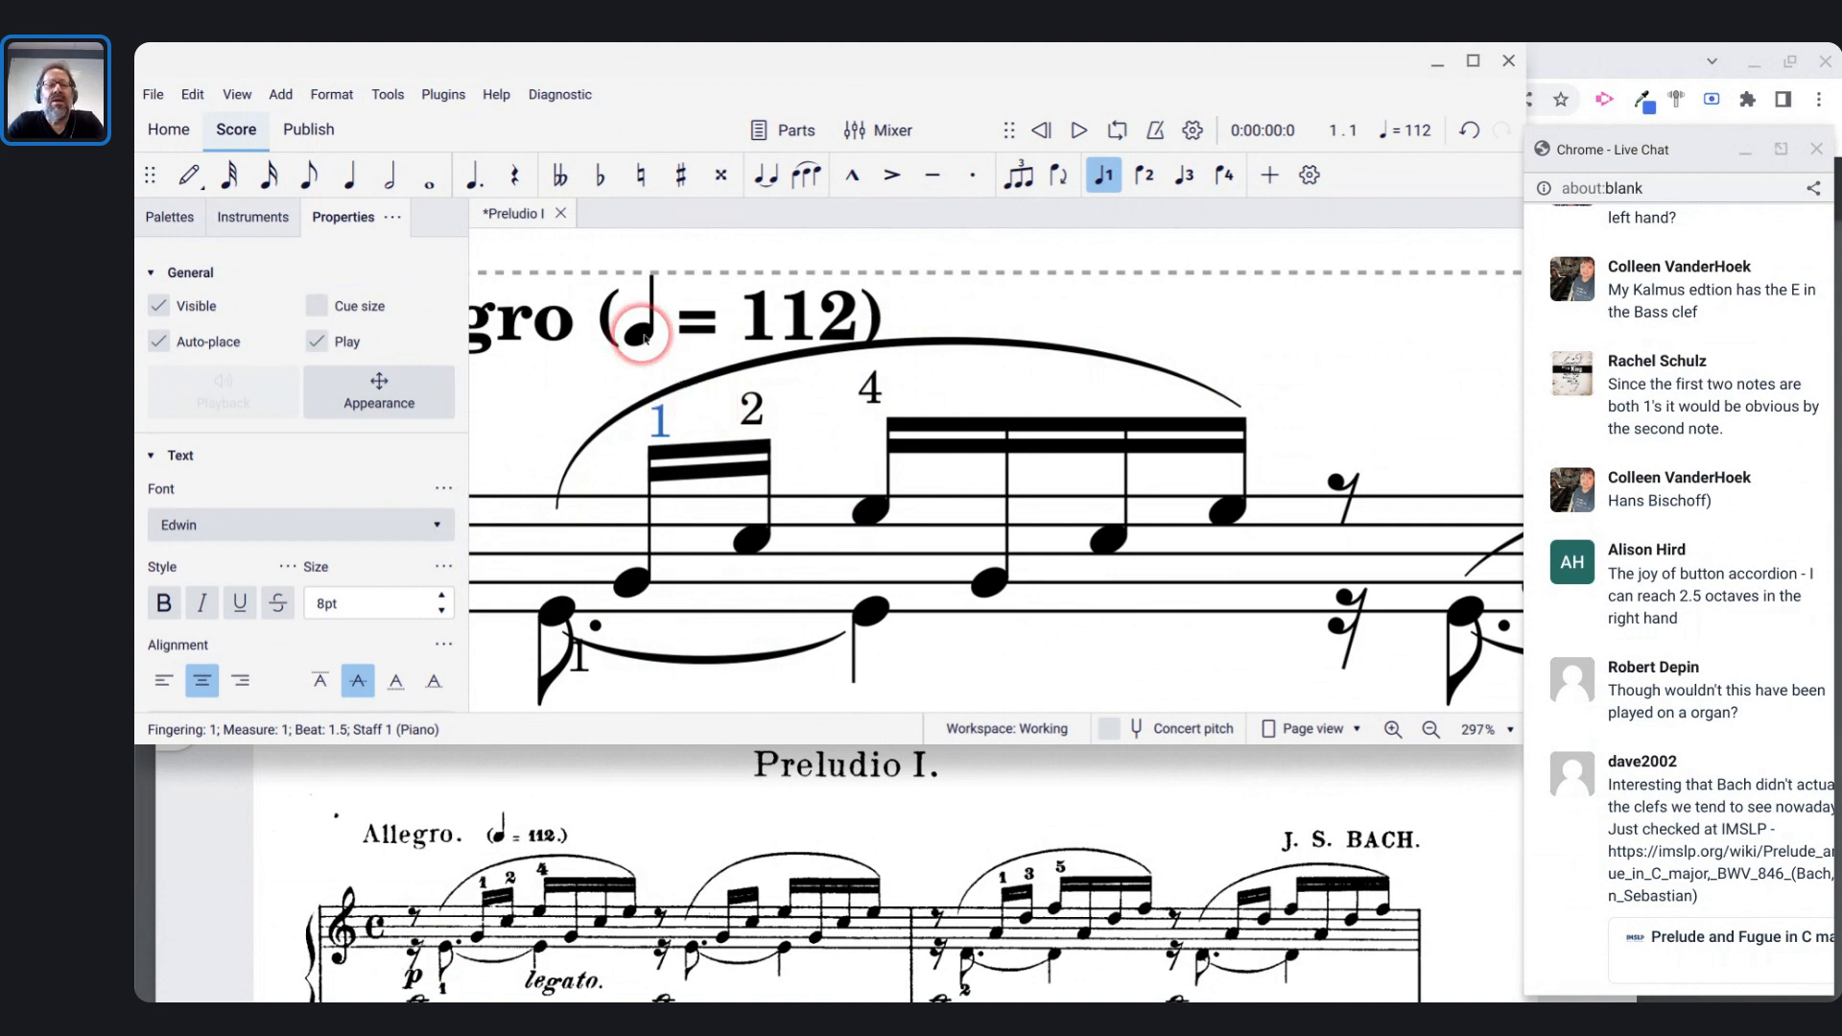
# - Raise the Allegro tempo marking about one staff space to clear the slur
pyautogui.scroll(-4, 645, 337)
pyautogui.scroll(-2, 646, 338)
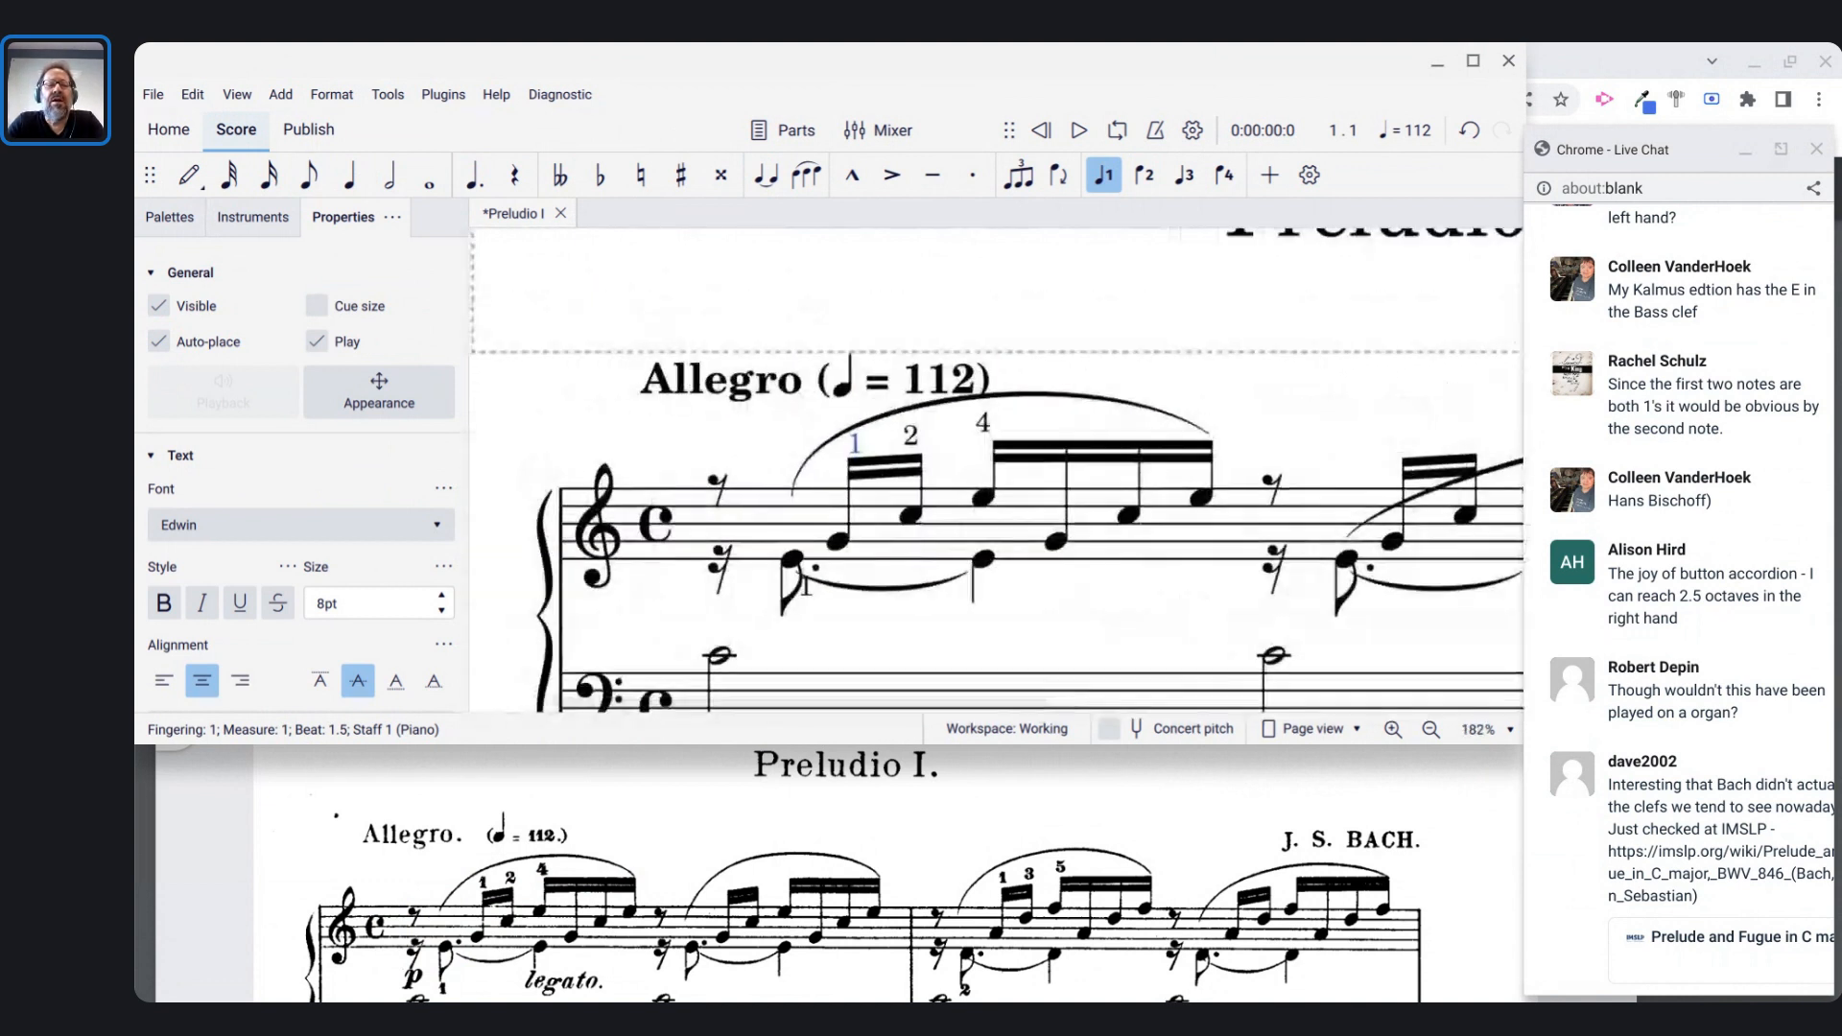
pyautogui.click(780, 386)
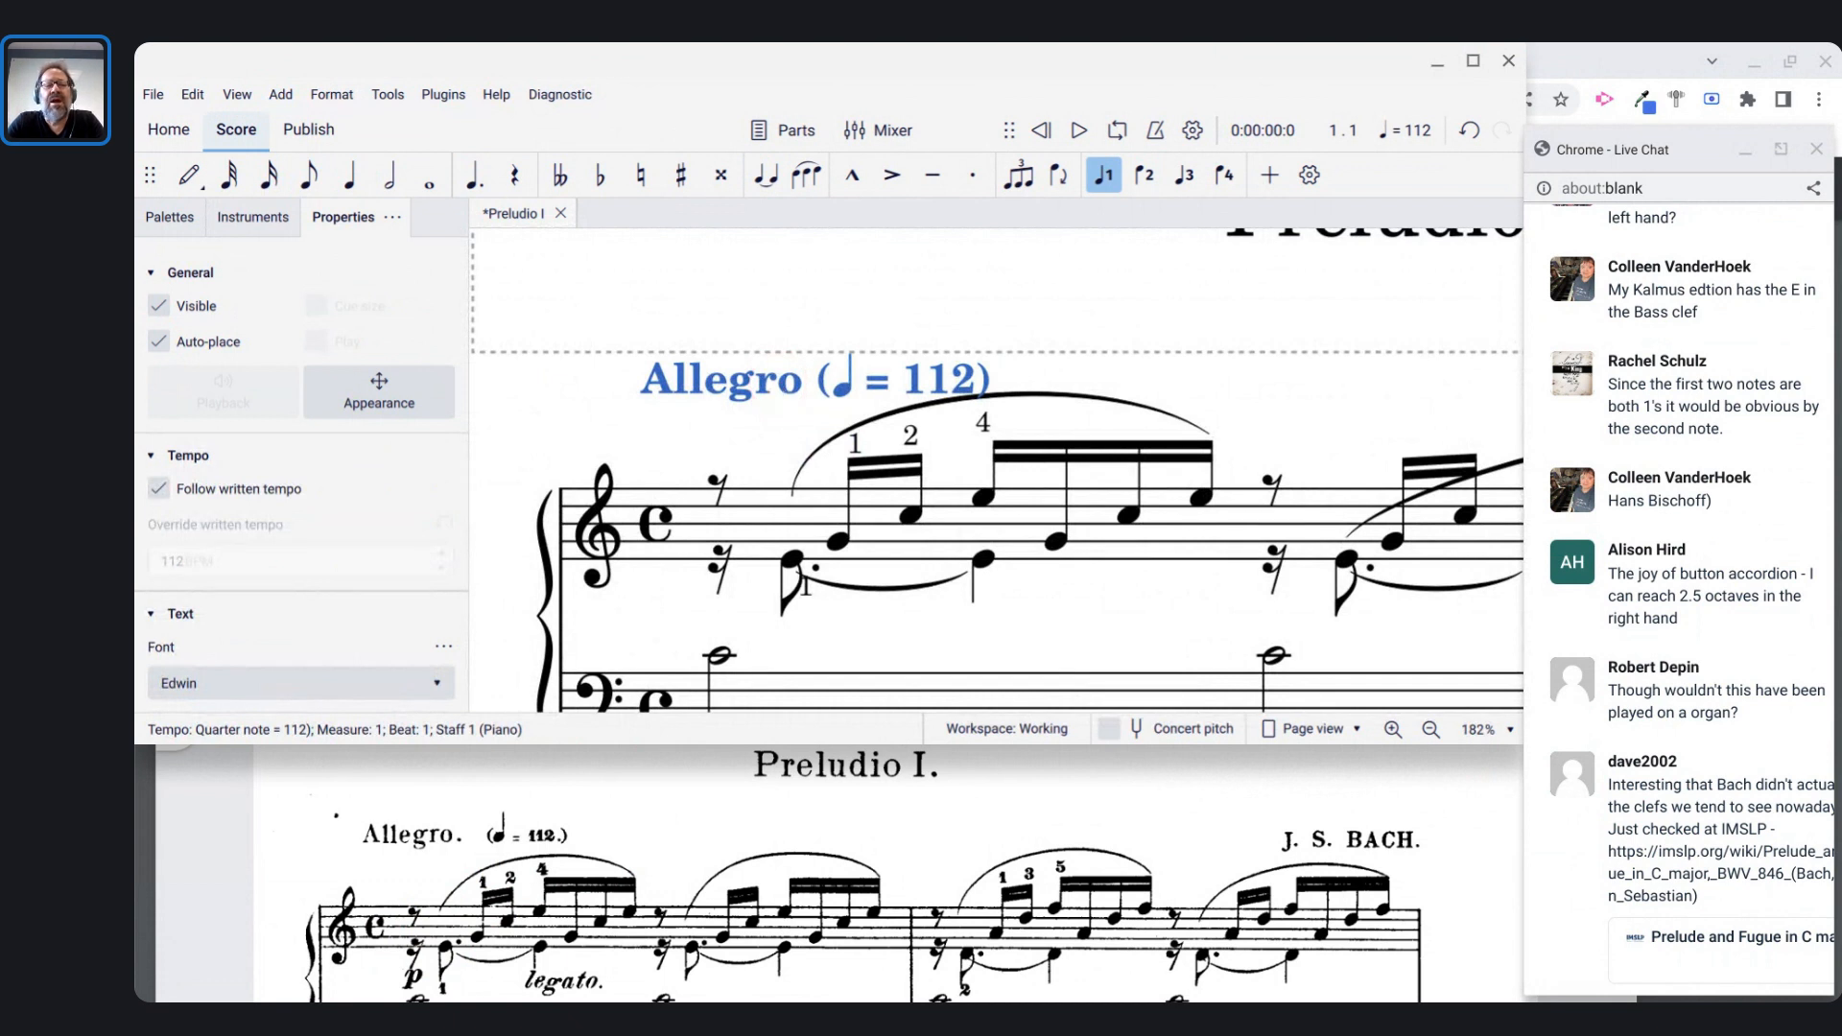
pyautogui.press('Up')
pyautogui.press('Down')
pyautogui.hotkey('ctrl', 'Up')
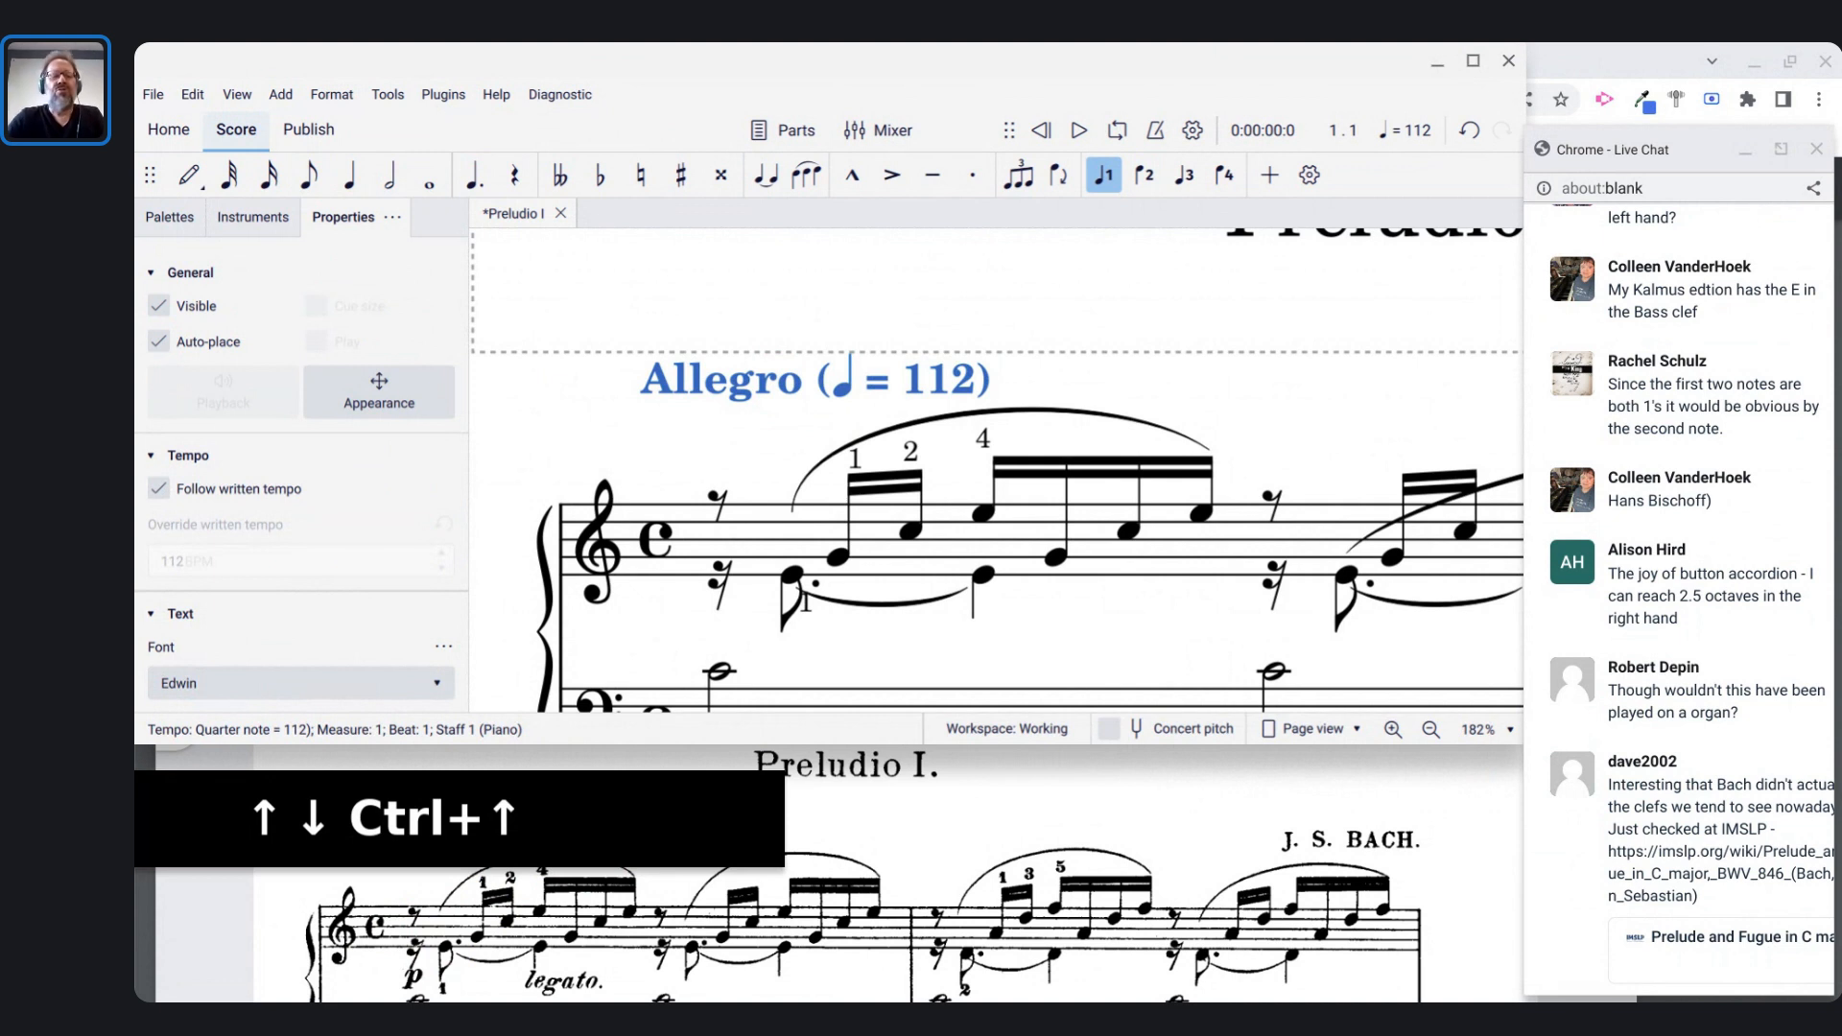
pyautogui.click(806, 363)
pyautogui.hotkey('ctrl', 'Up')
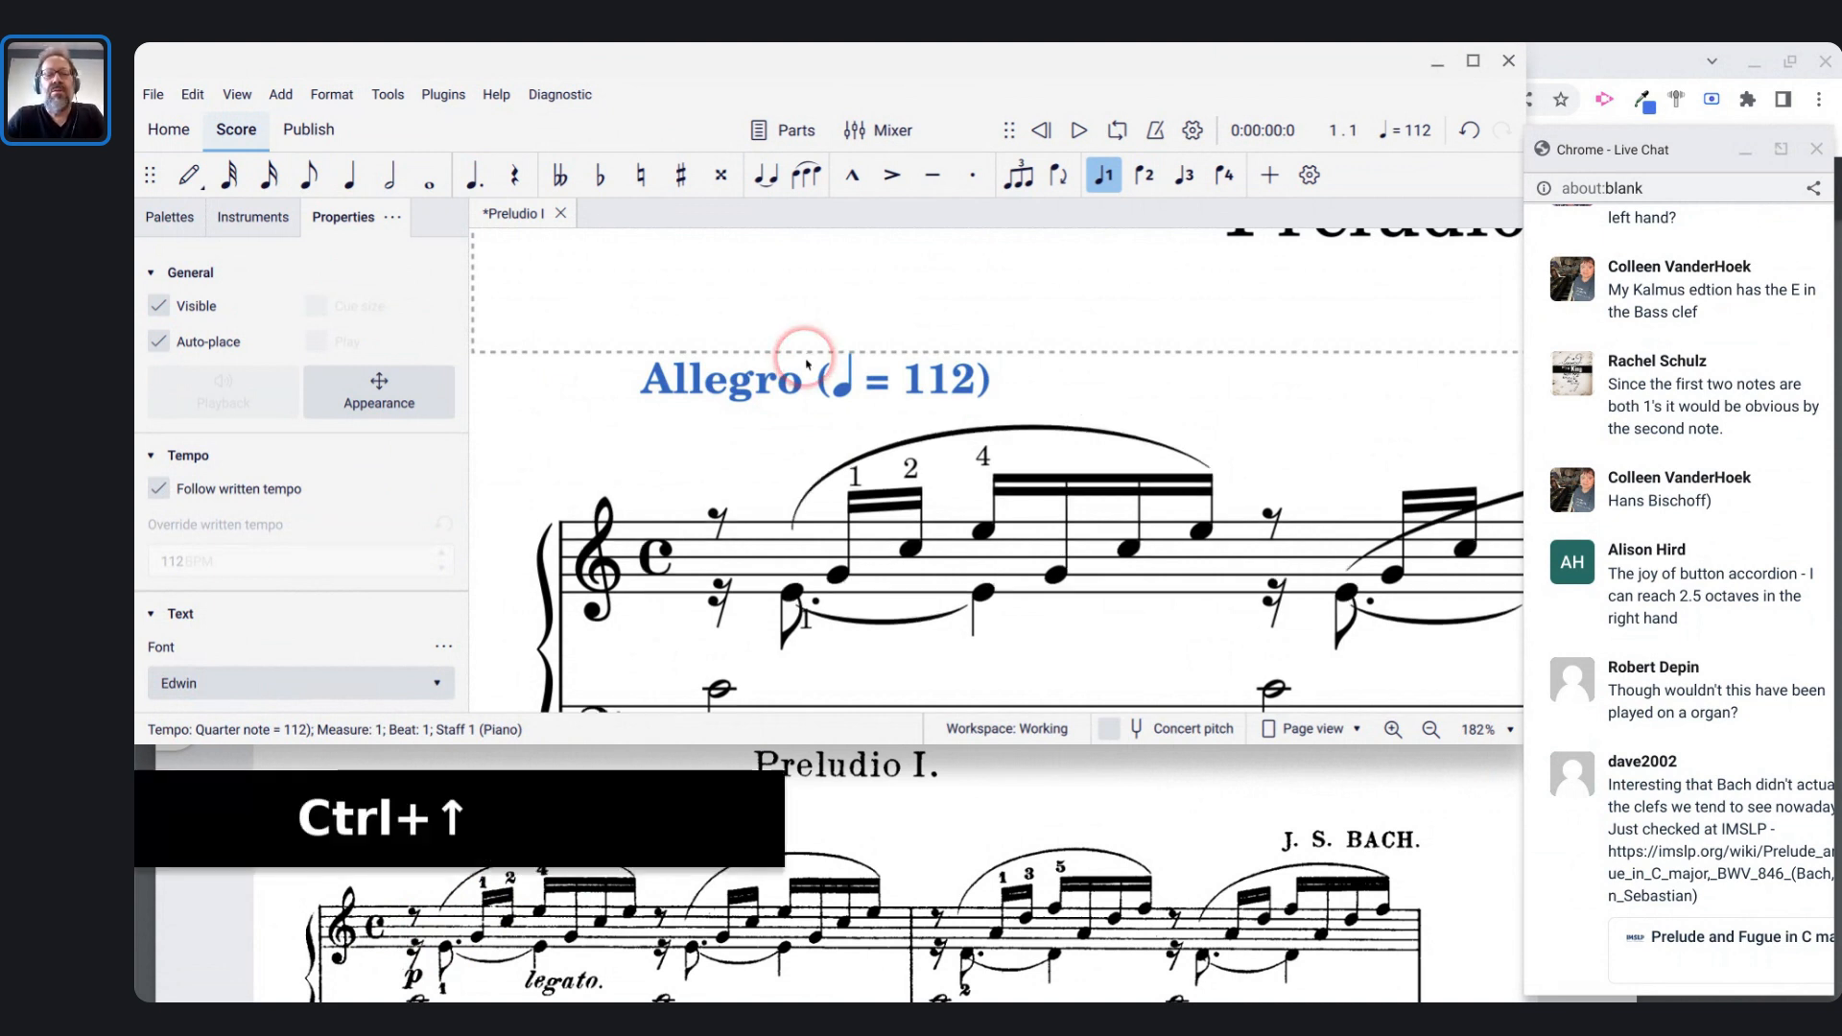
pyautogui.hotkey('ctrl', 'Down')
pyautogui.click(977, 620)
pyautogui.scroll(-4, 978, 622)
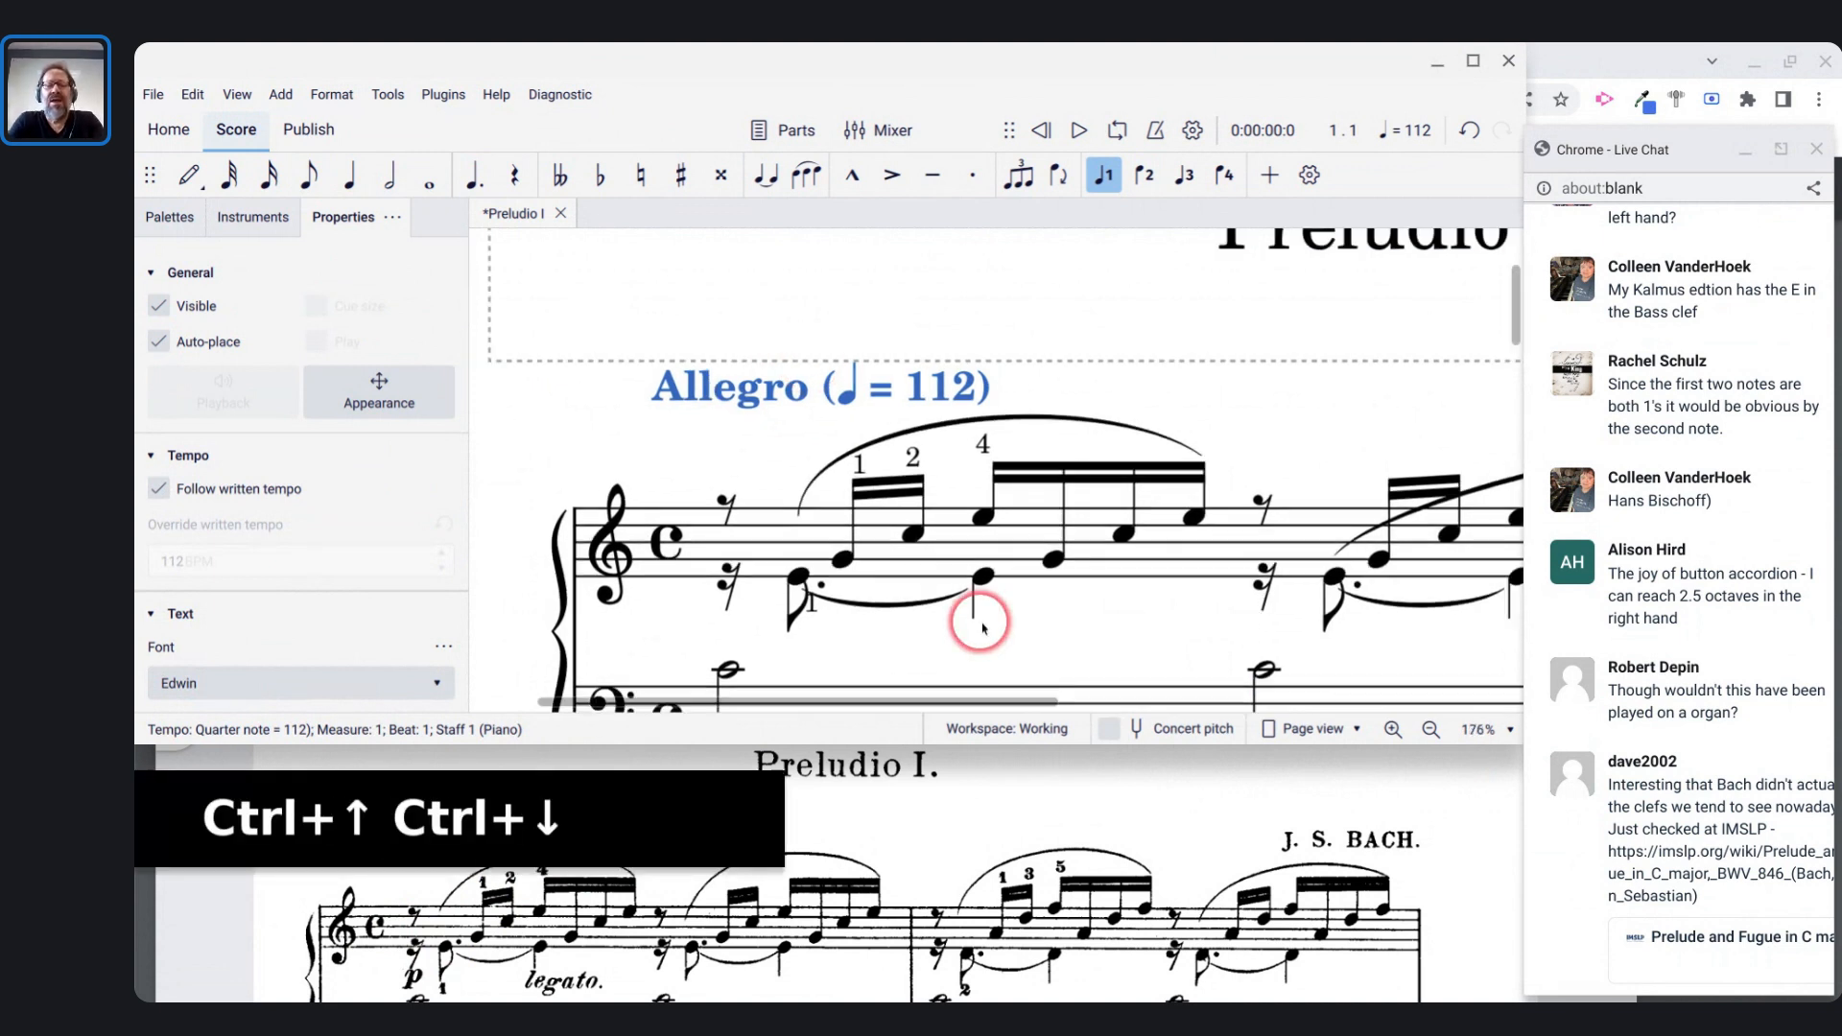
# - Move fingering 1 under the second voice's dotted eighth note in measure 1 down about one staff space, clear of the tie
pyautogui.scroll(-2, 982, 628)
pyautogui.hscroll(3, 981, 628)
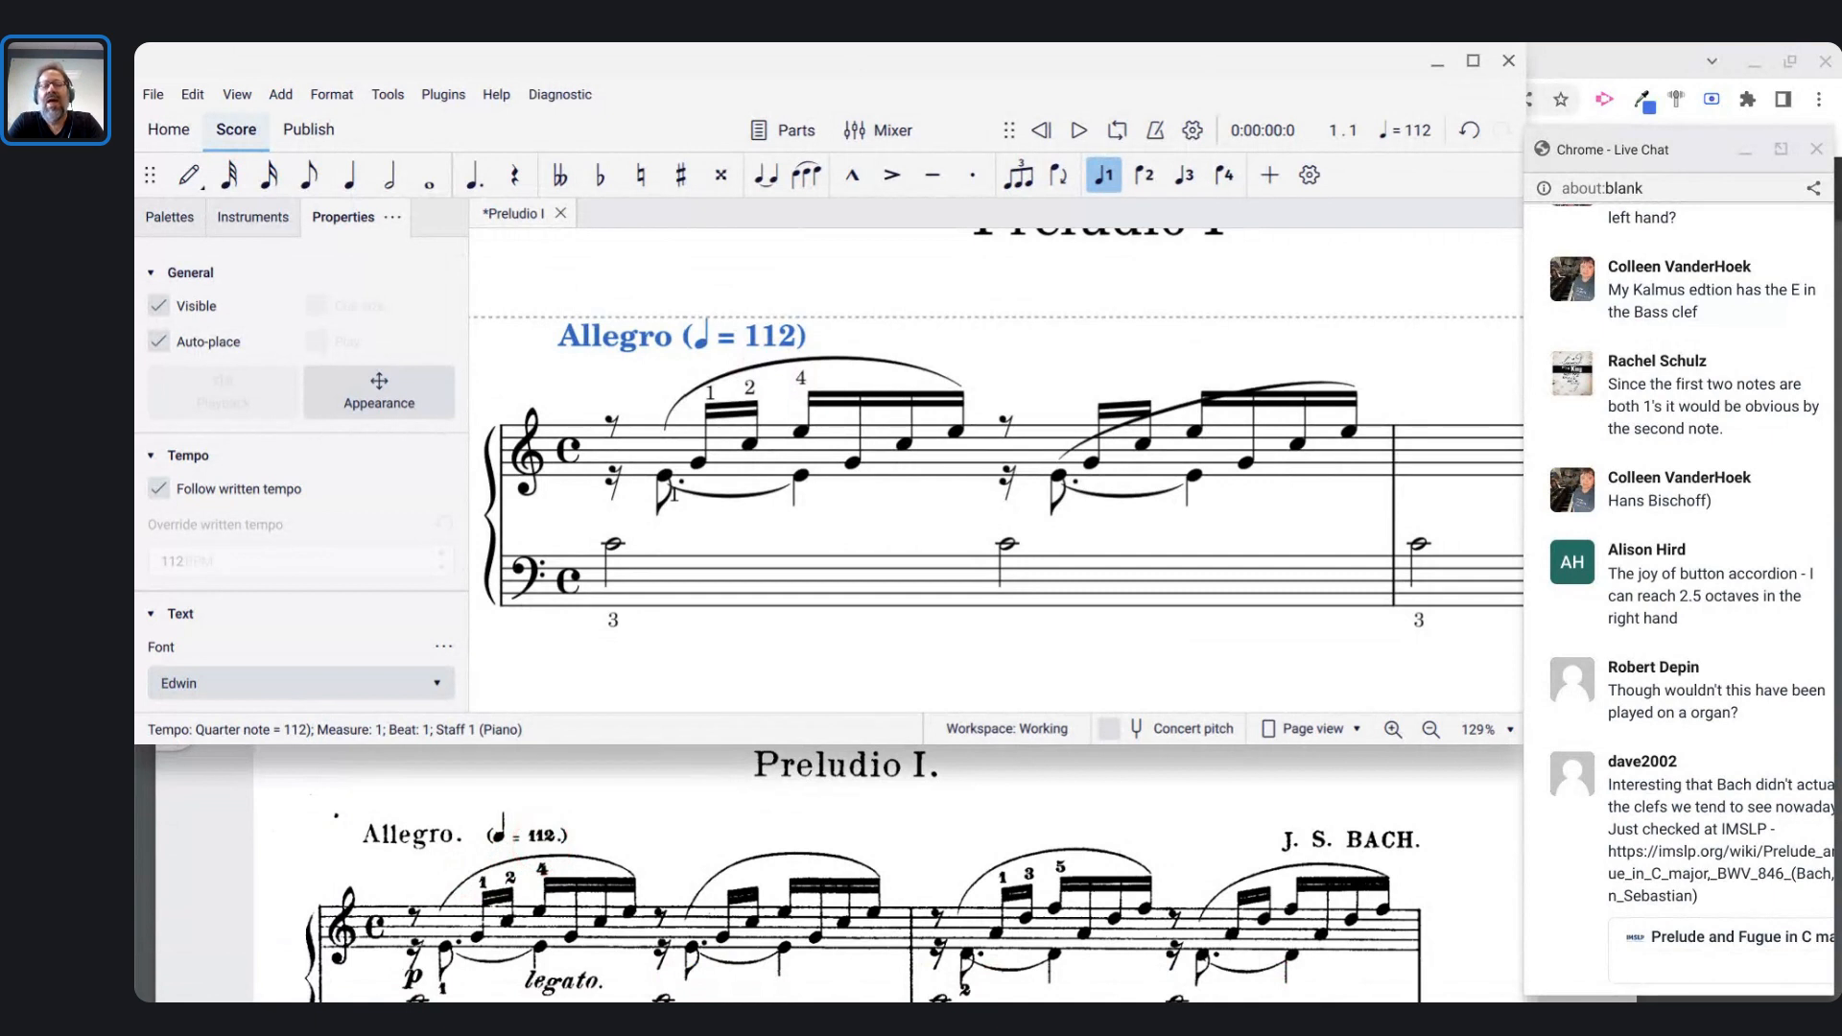
pyautogui.click(654, 816)
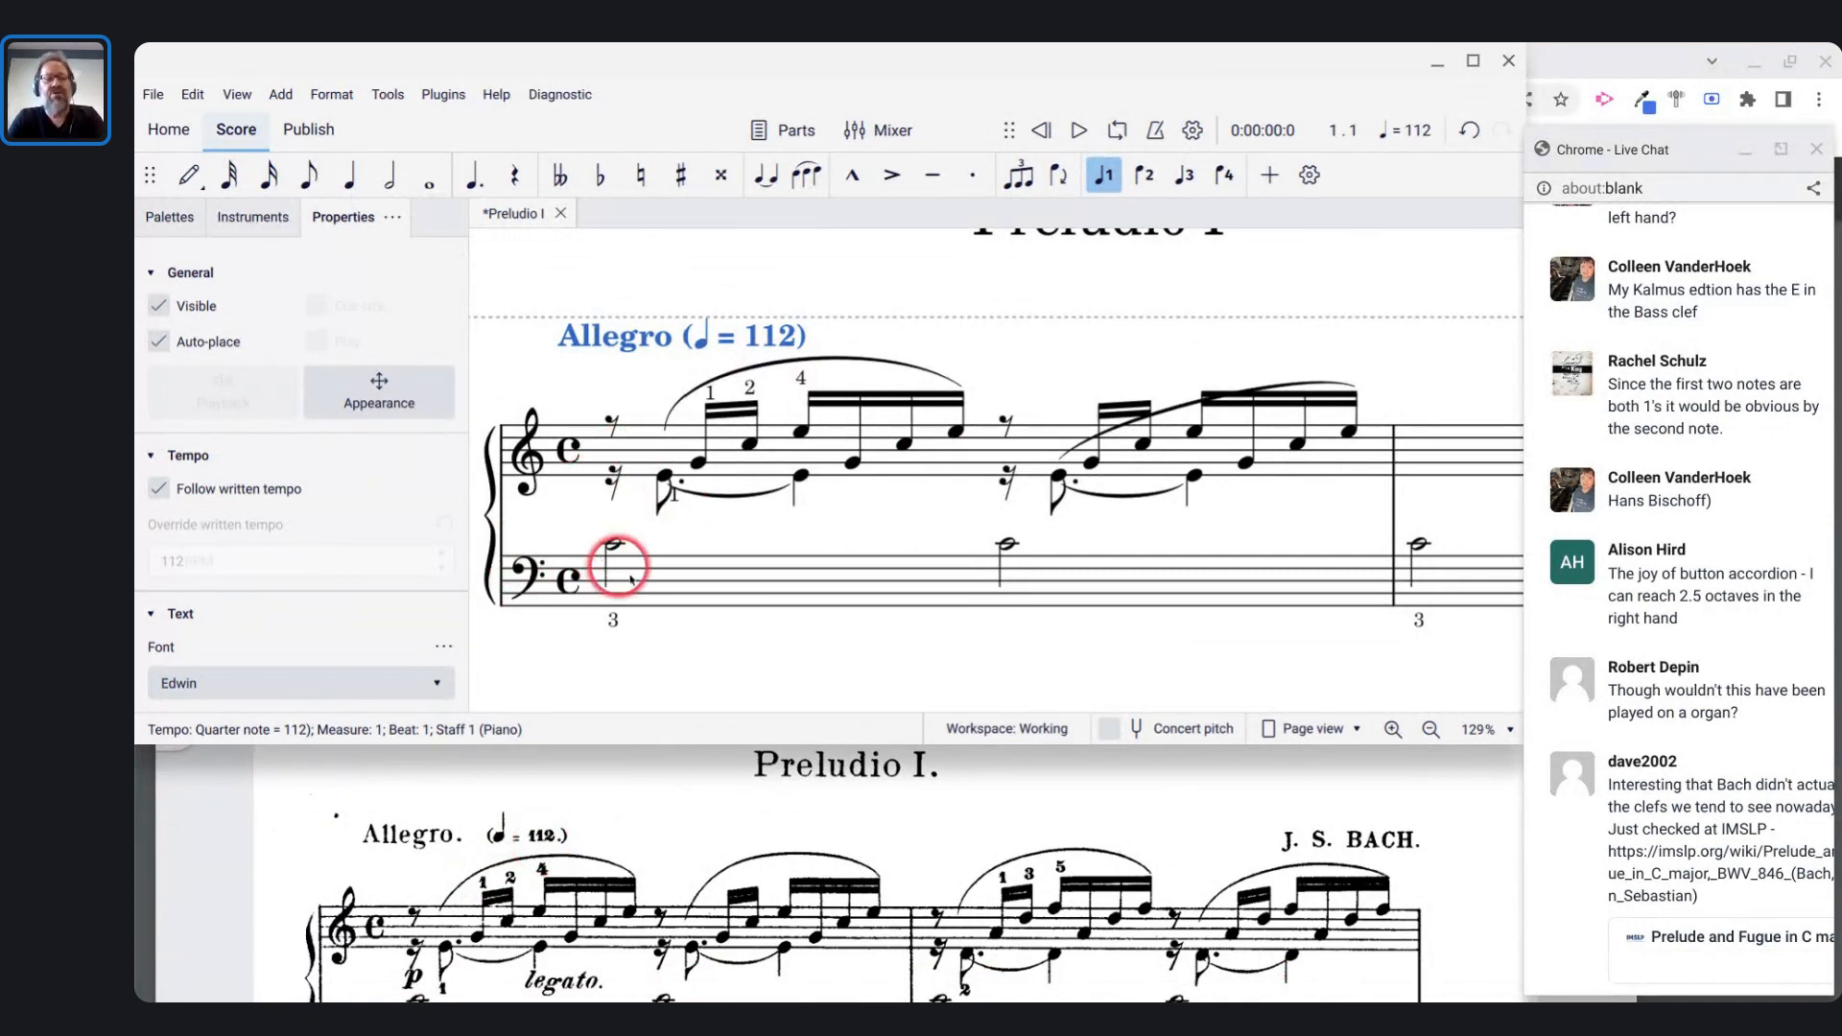
pyautogui.scroll(3, 682, 537)
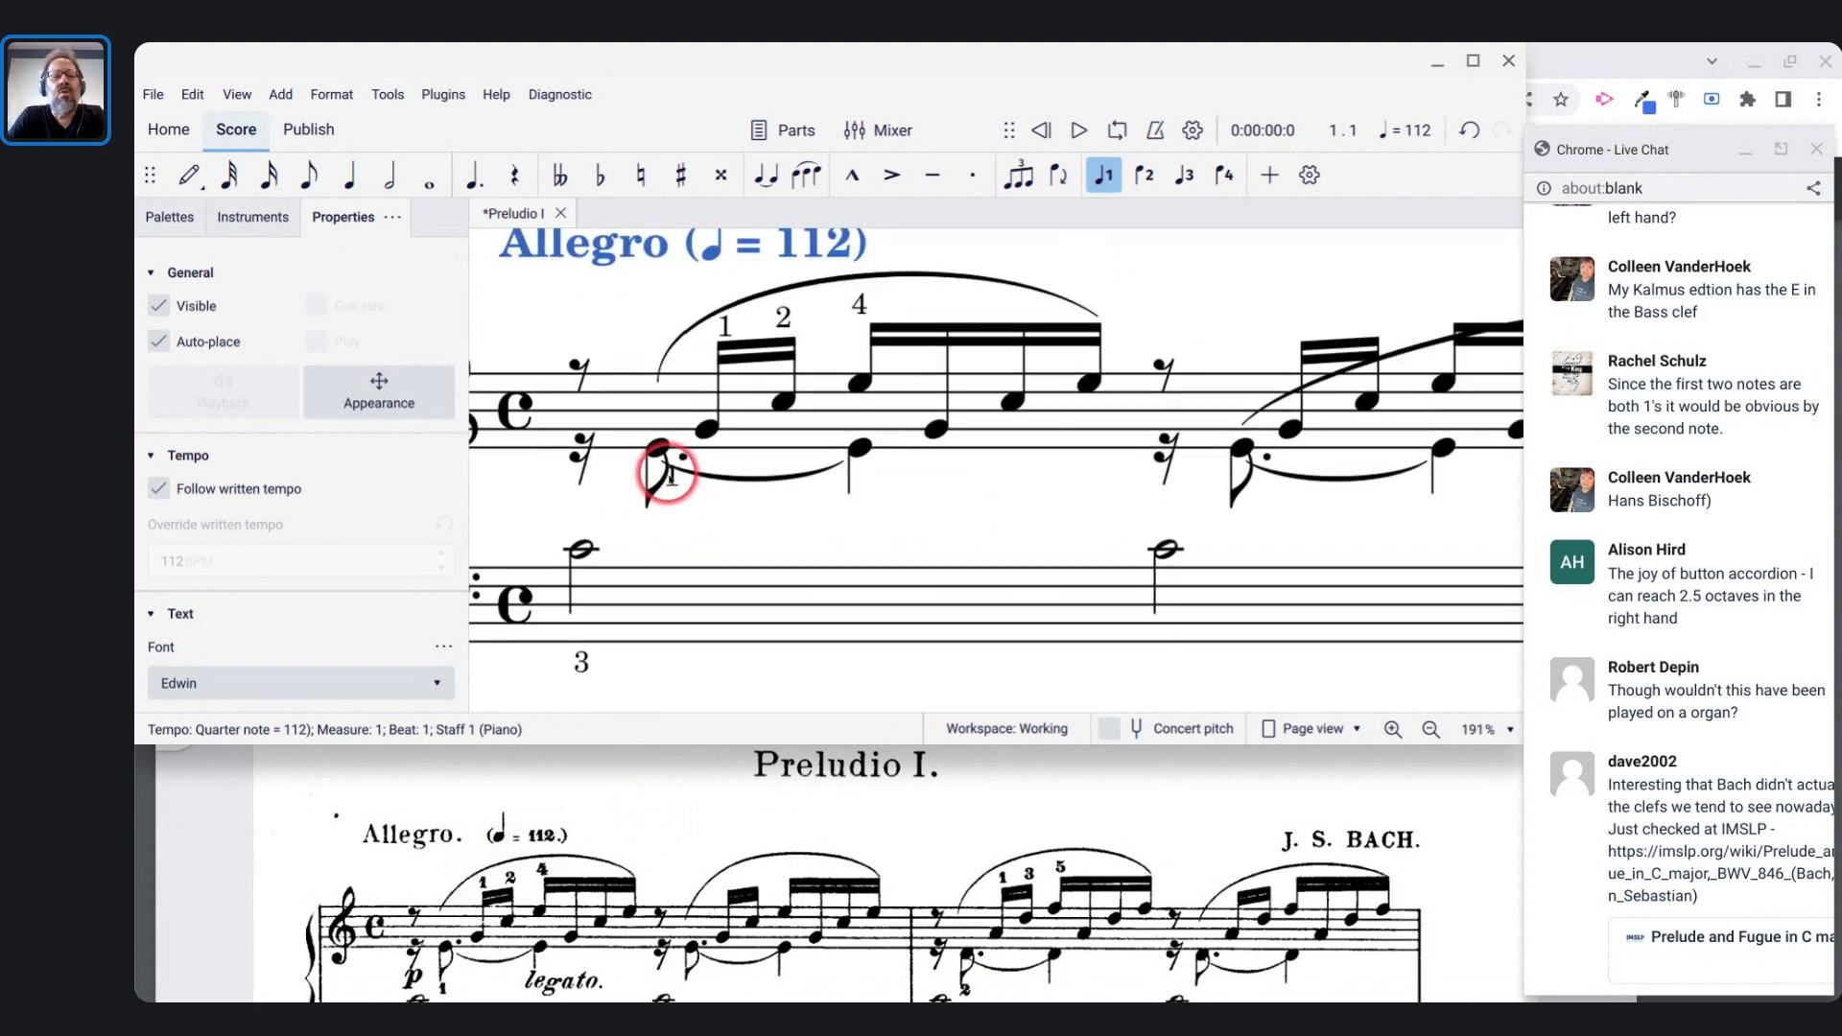
pyautogui.press('Escape')
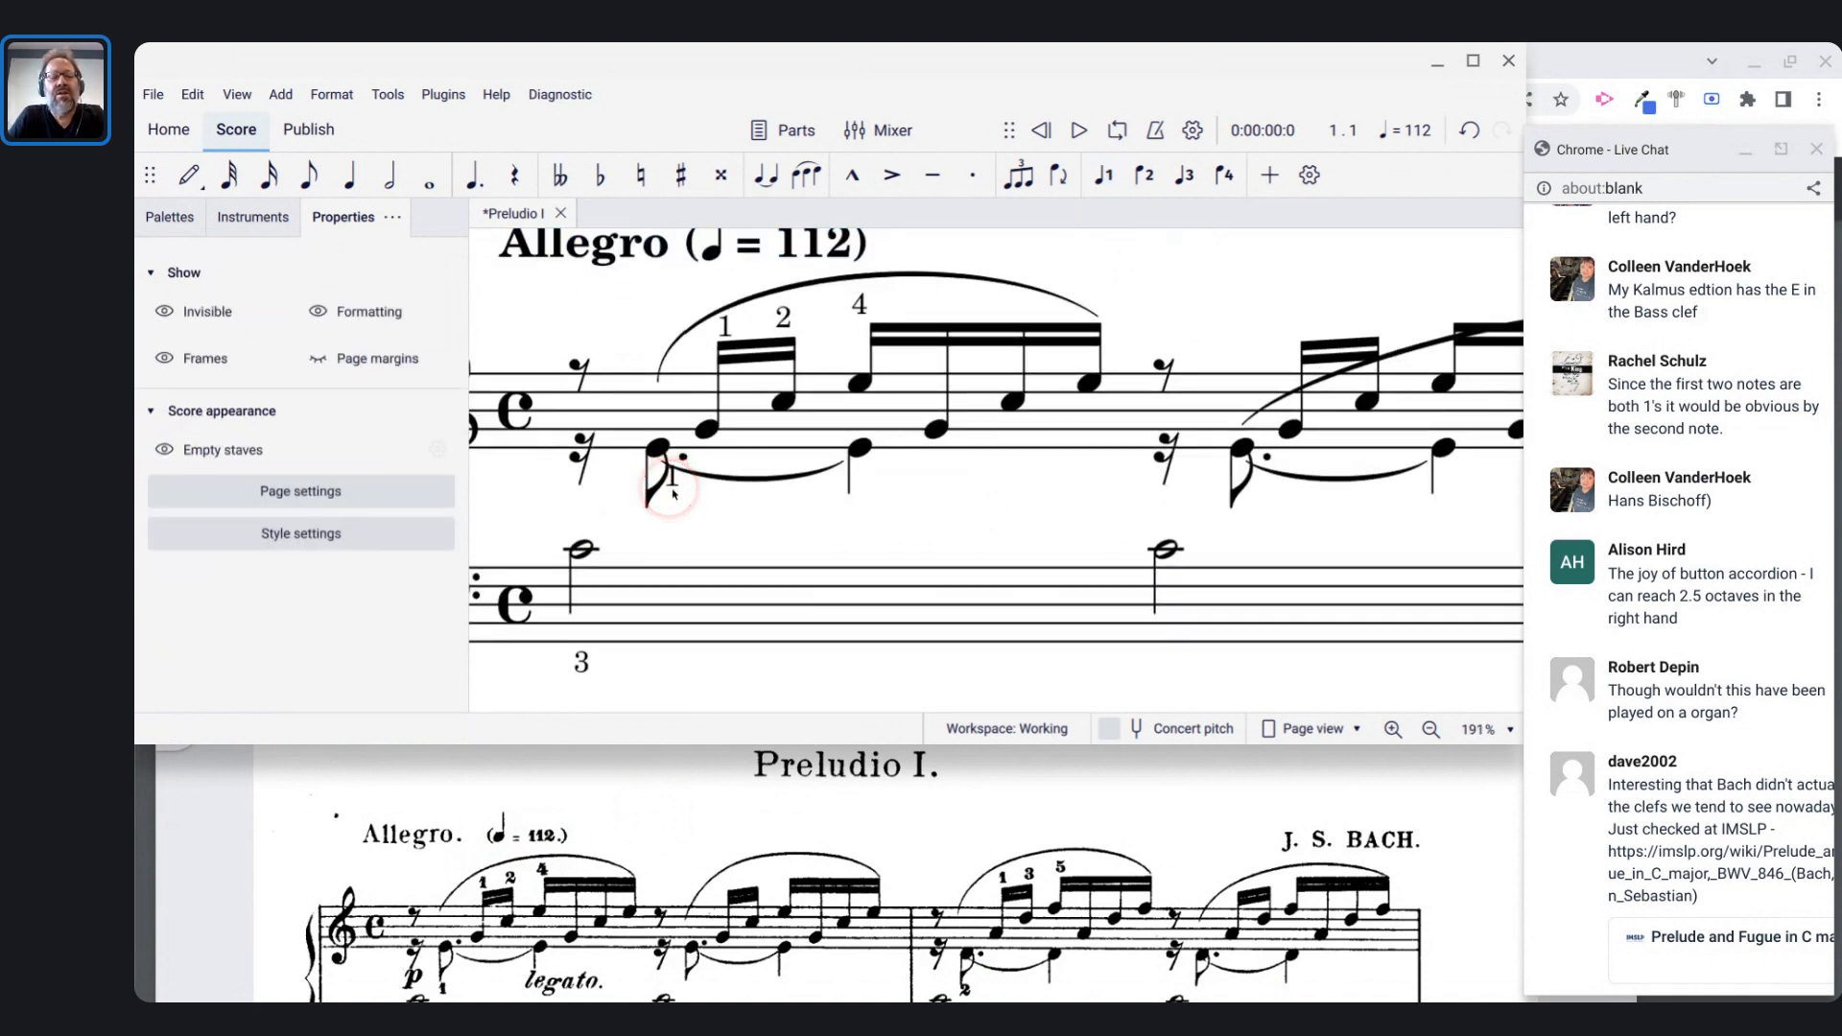
pyautogui.hotkey('ctrl', 'Down')
pyautogui.click(784, 462)
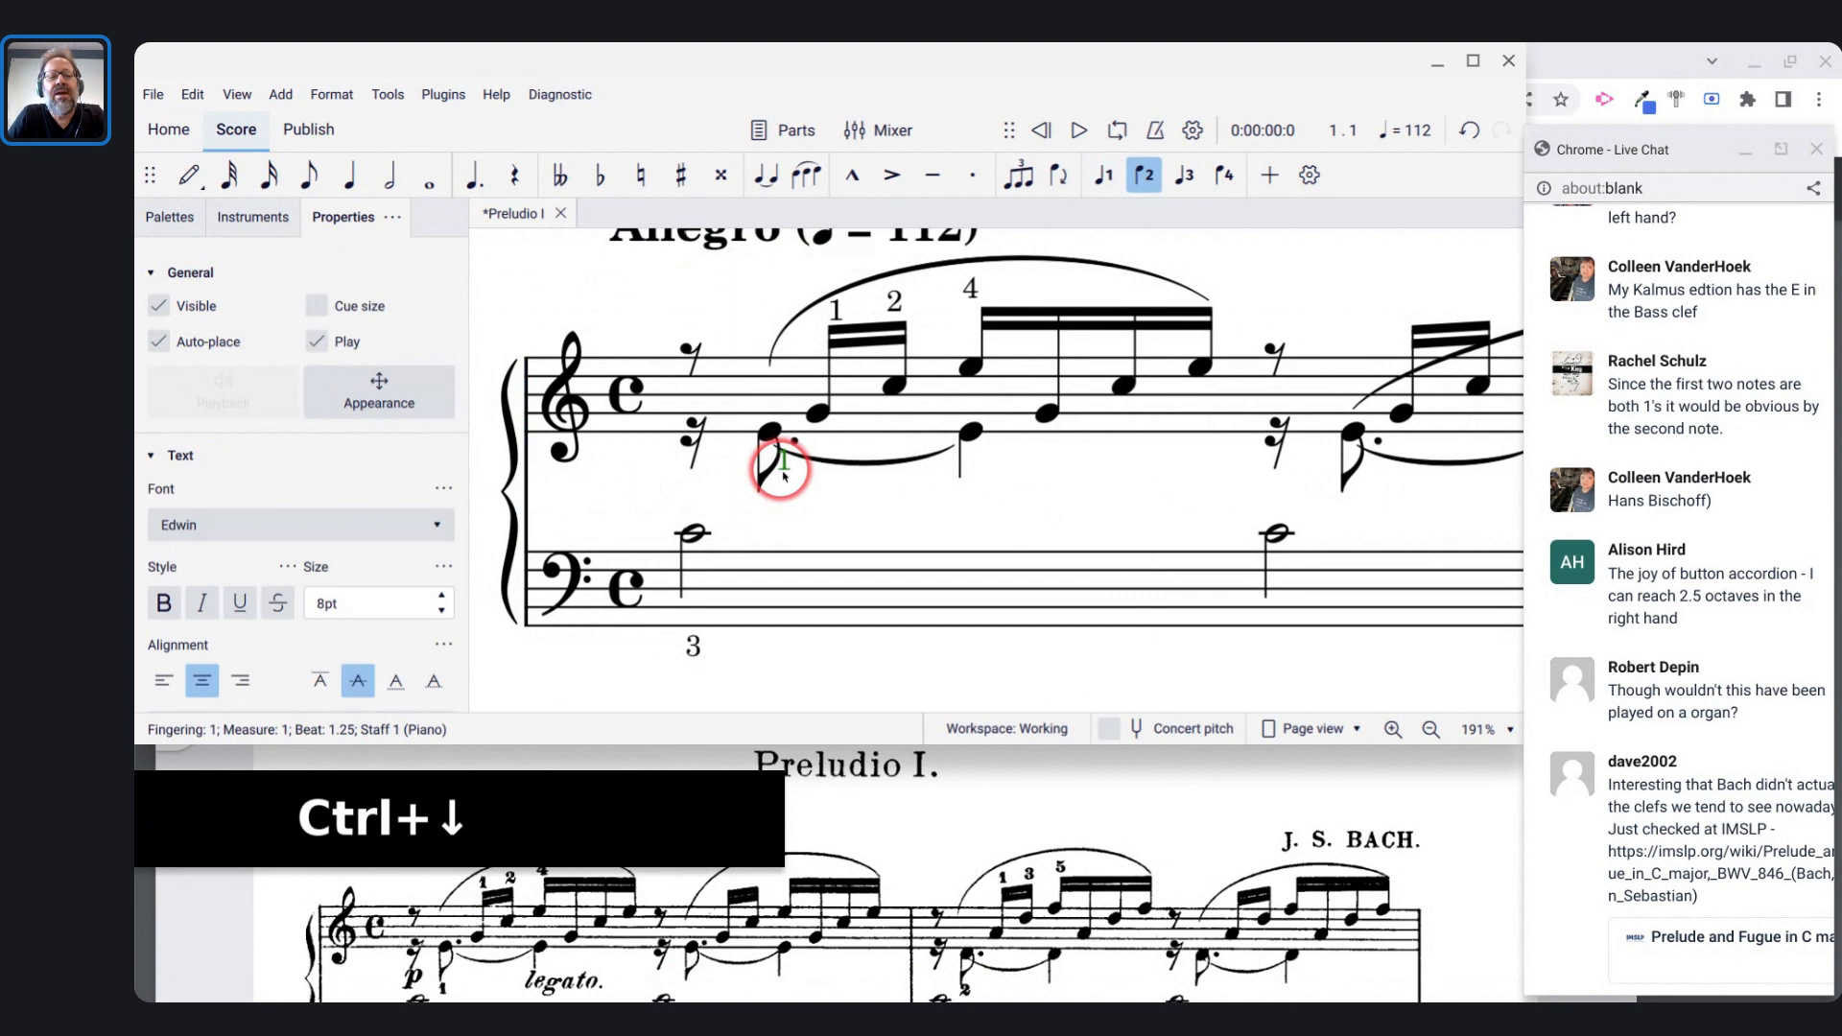
pyautogui.press('Down')
pyautogui.hotkey('ctrl', 'Down')
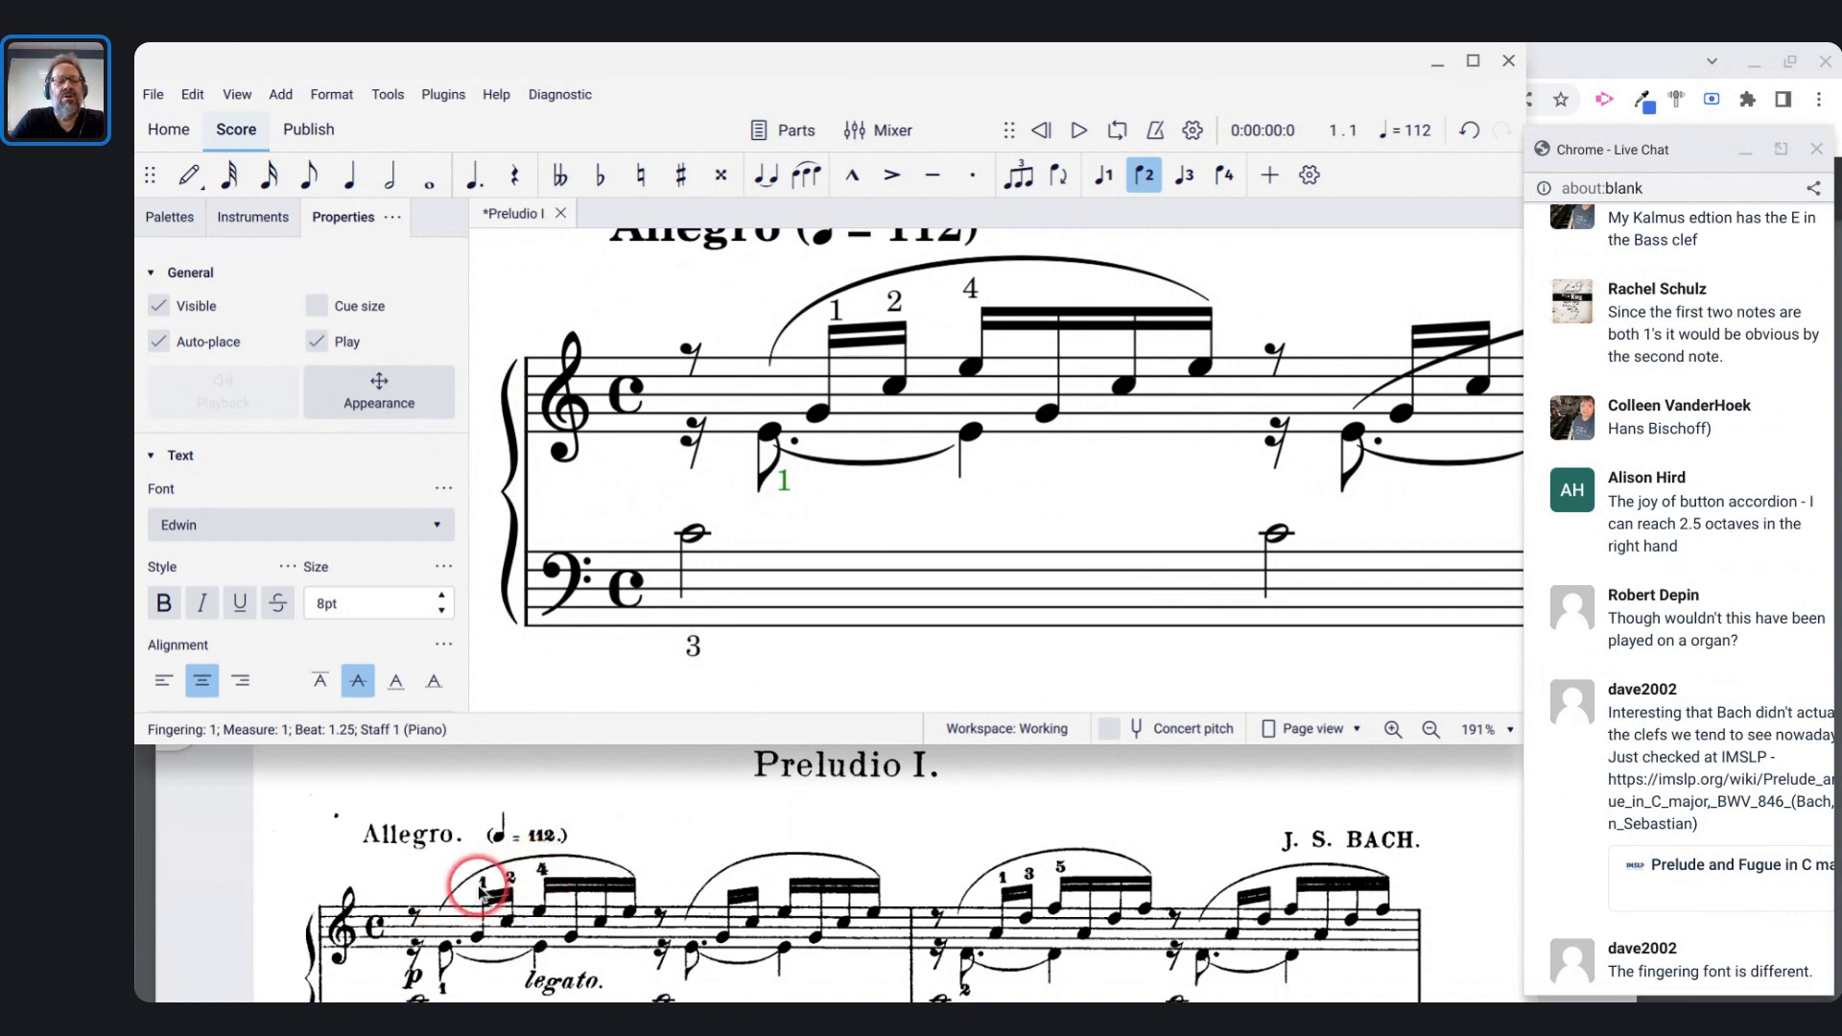
# - Nudge fingering 2 slightly down and lower fingering 4 about half a staff space, bringing both closer to the beams in measure 1
pyautogui.press('`')
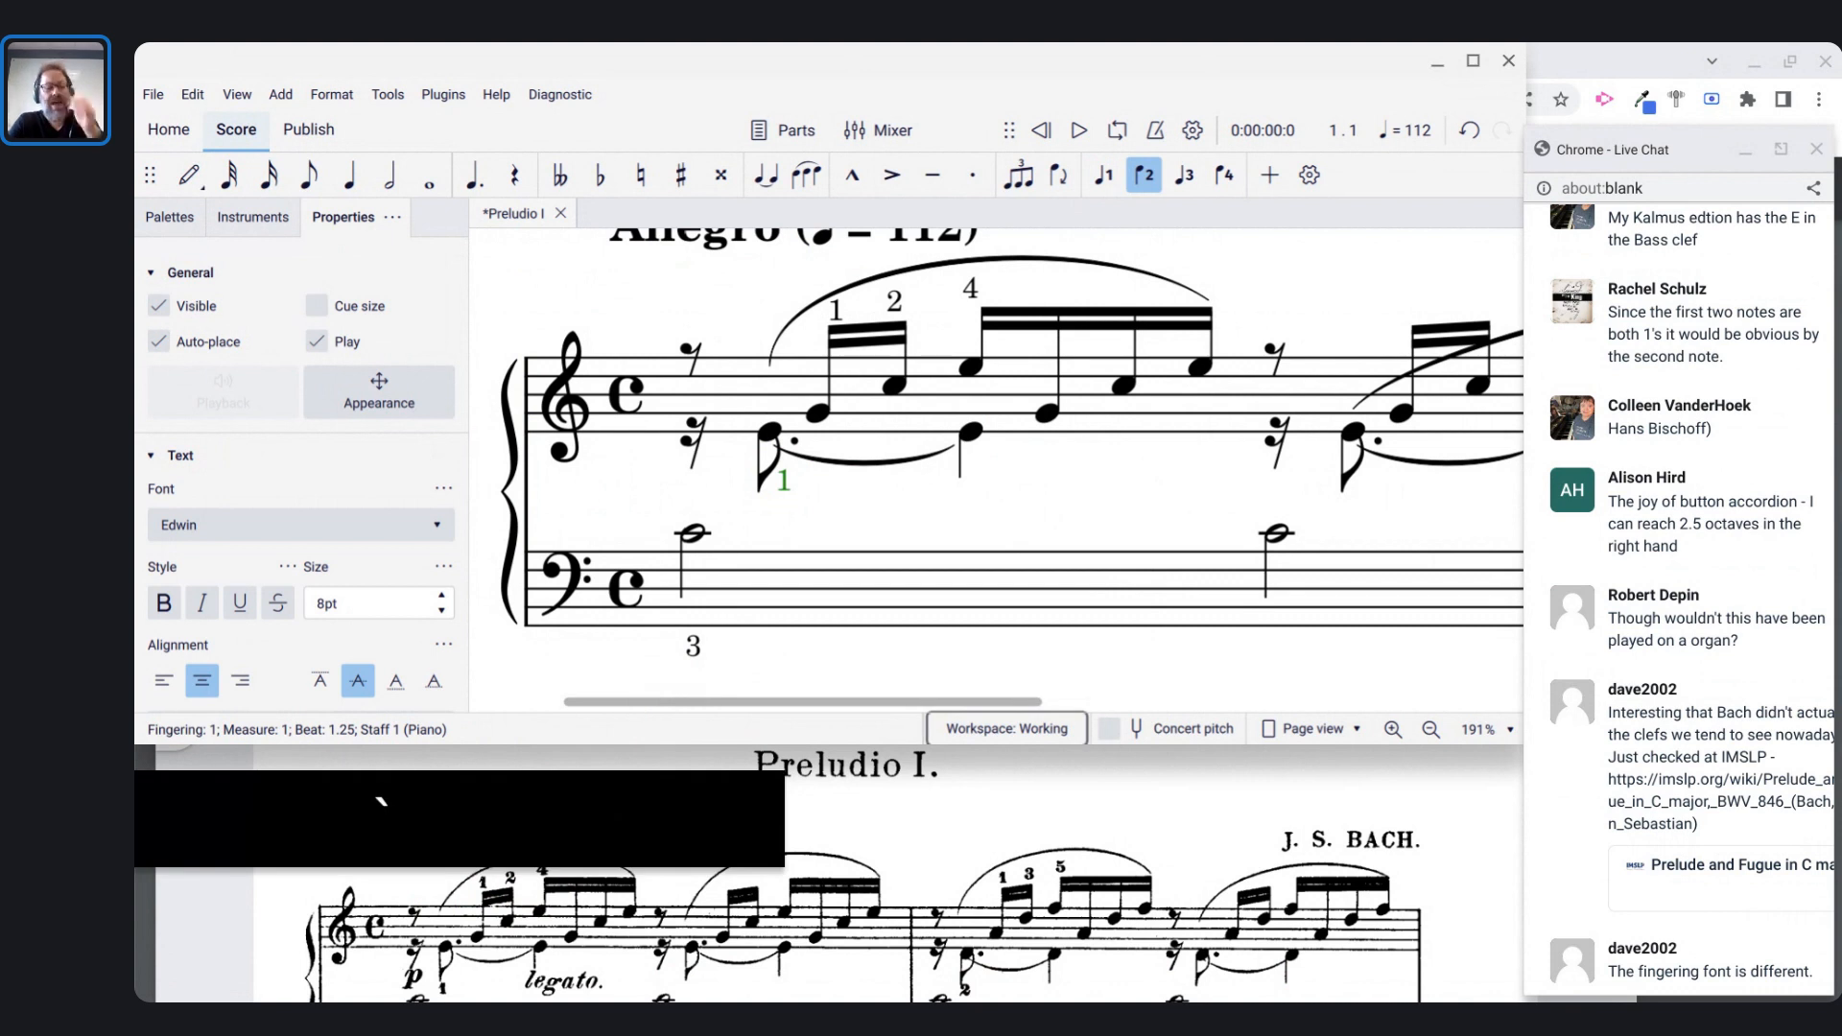
pyautogui.scroll(-1, 997, 470)
pyautogui.moveTo(816, 1000)
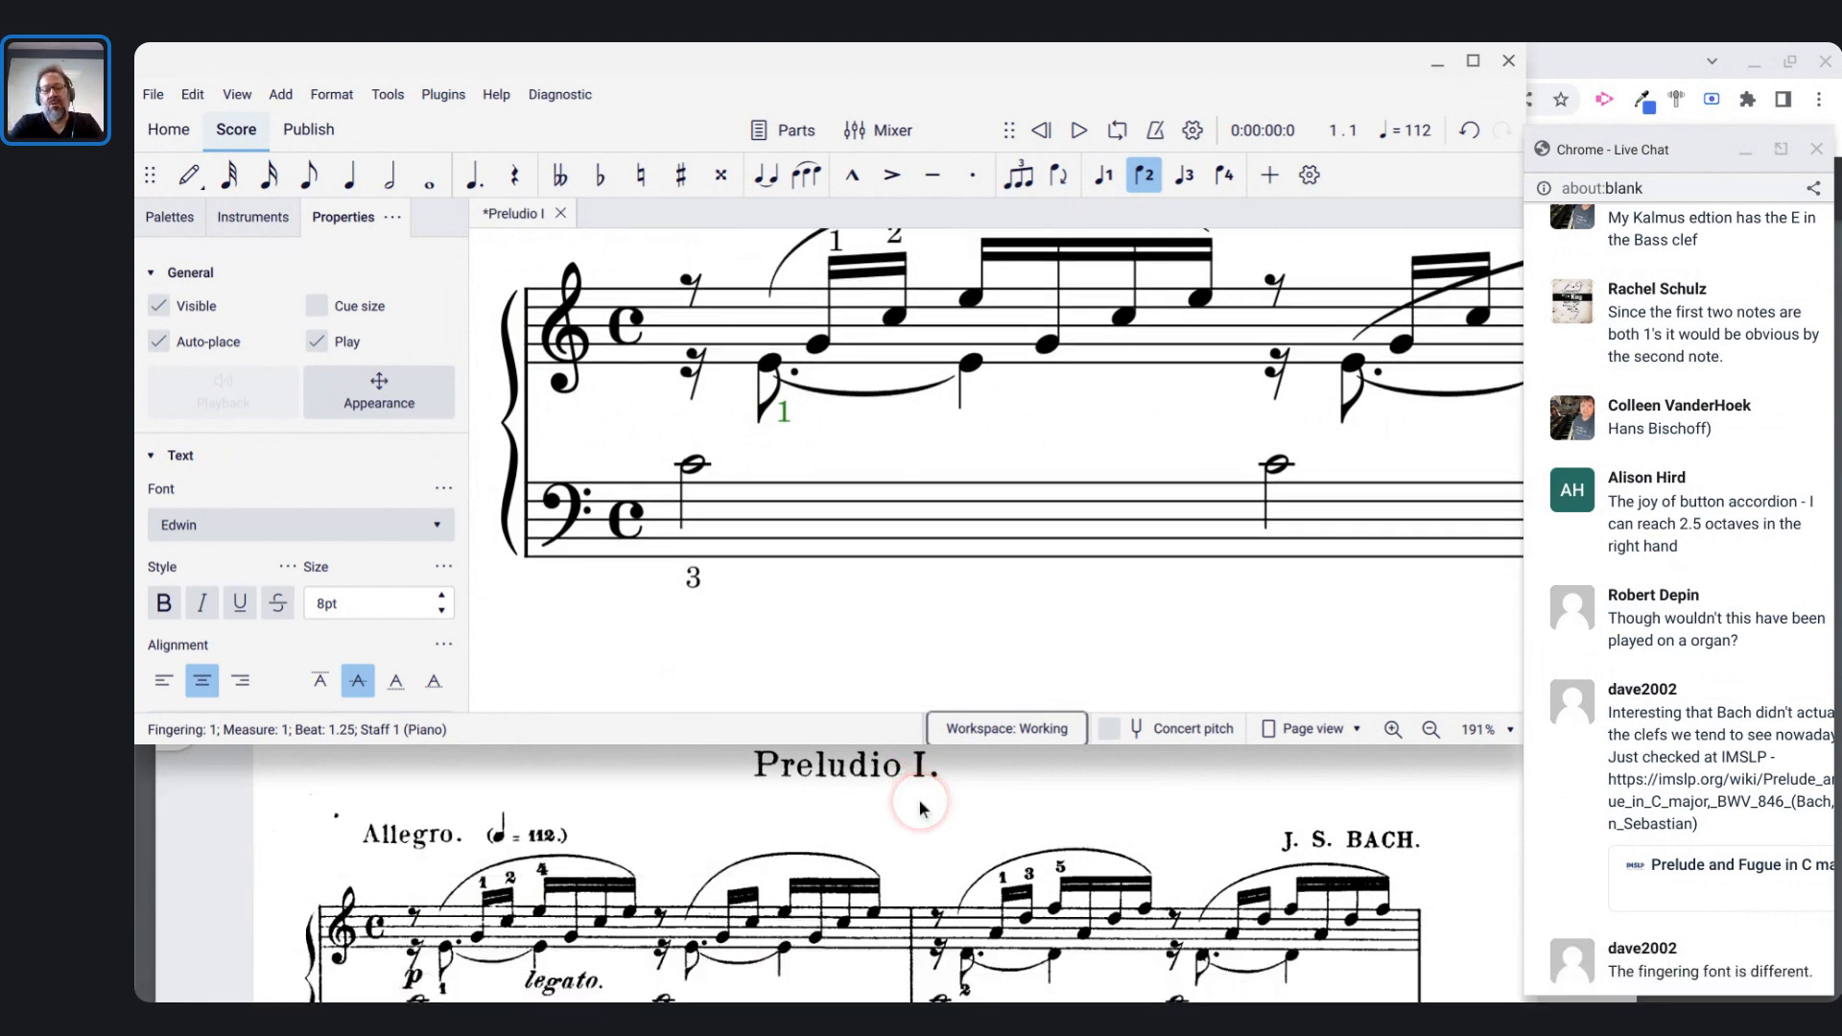
pyautogui.scroll(-2, 919, 808)
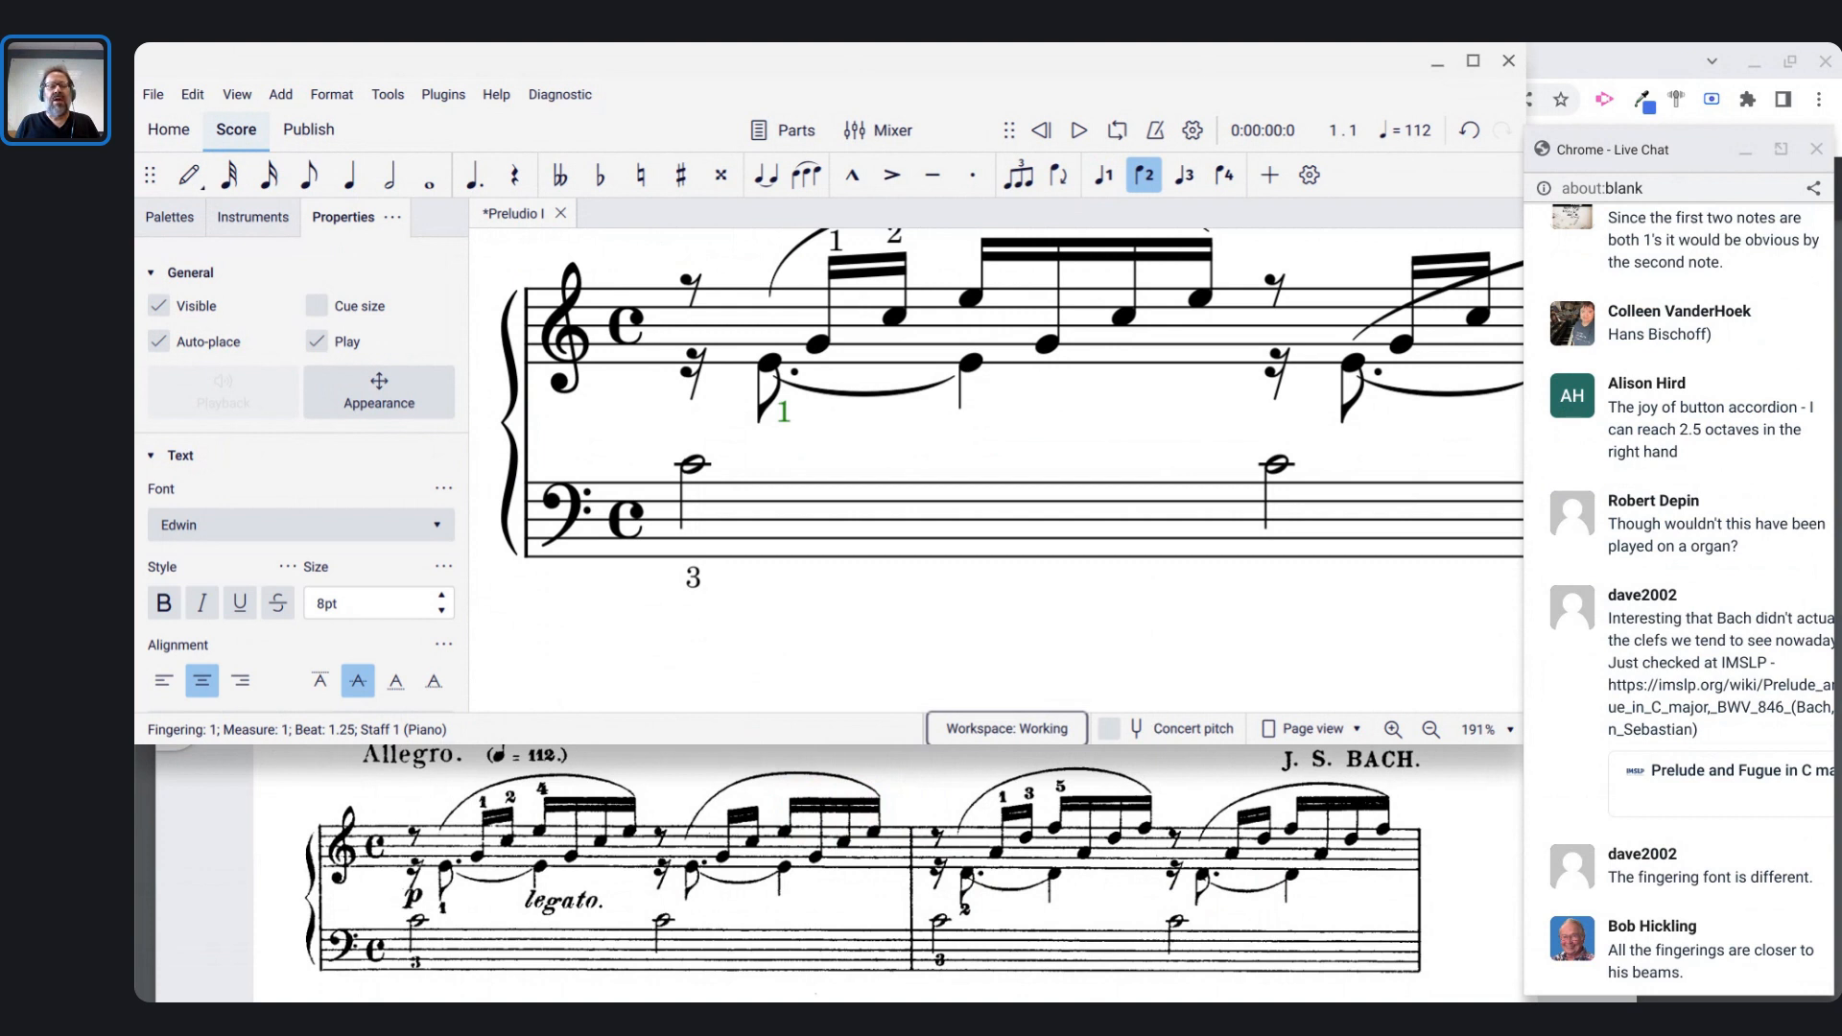
pyautogui.scroll(1, 843, 637)
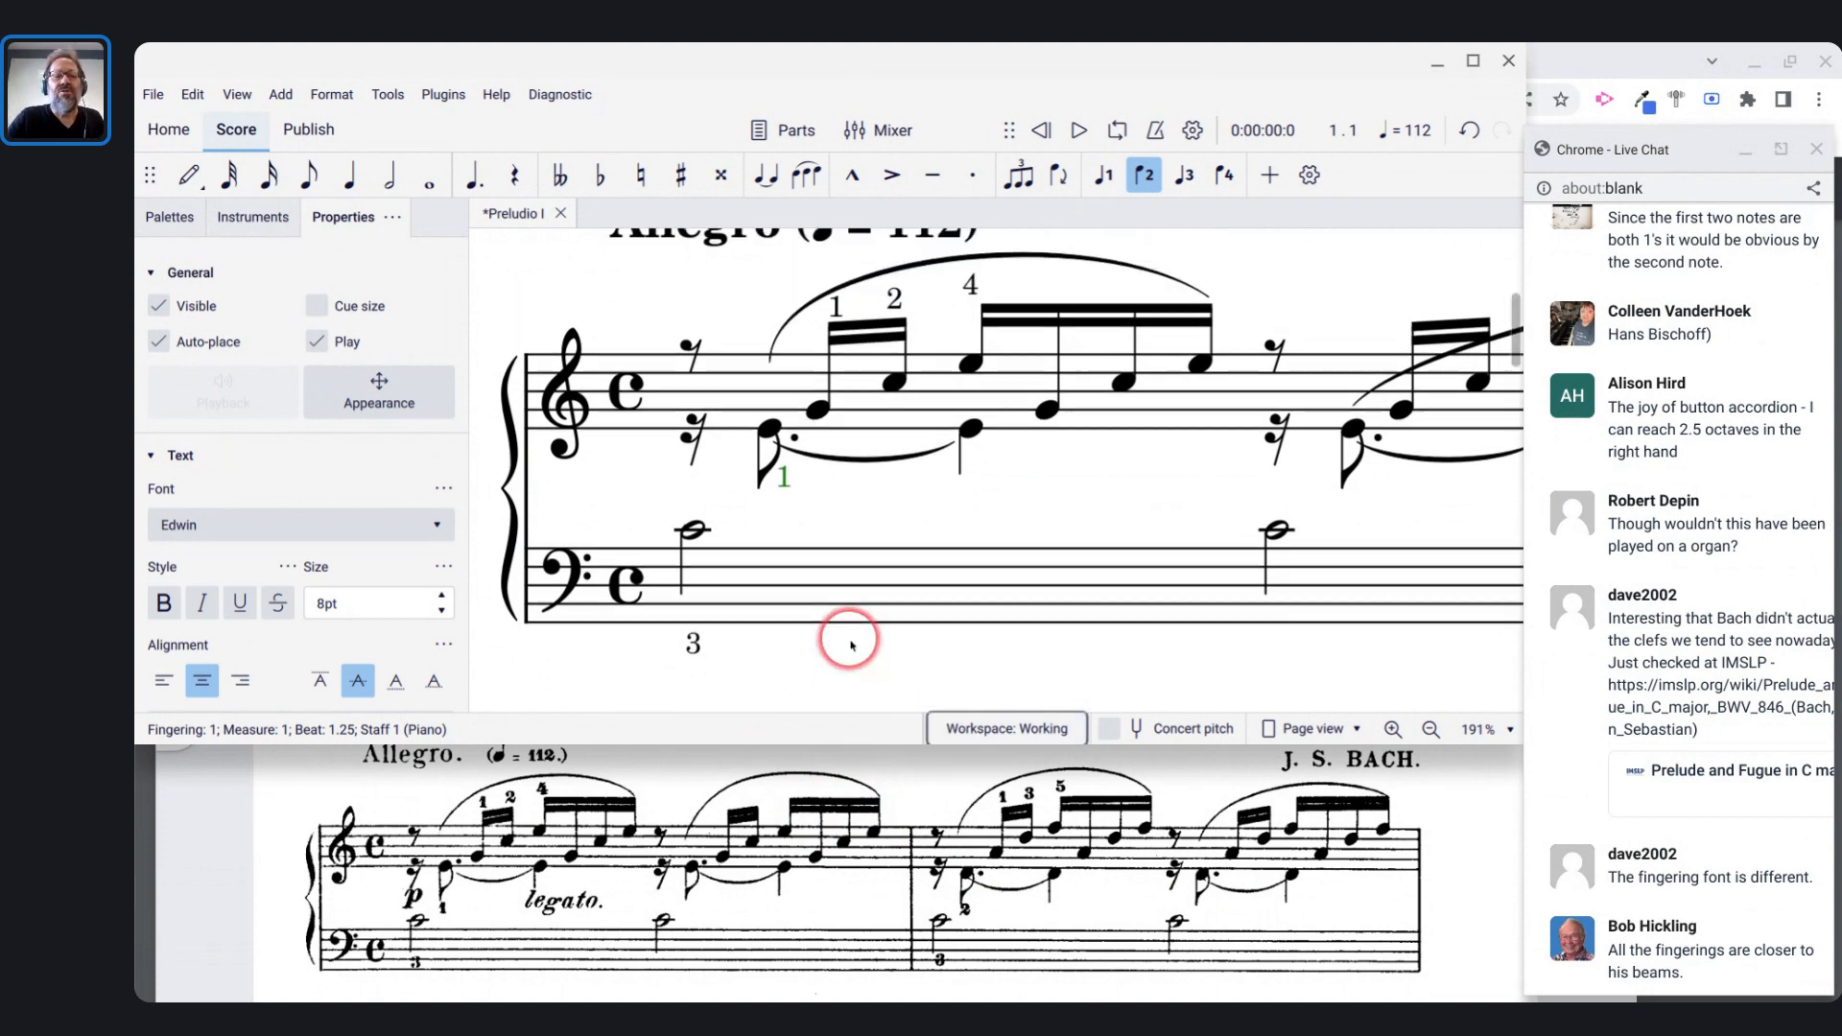
pyautogui.click(895, 303)
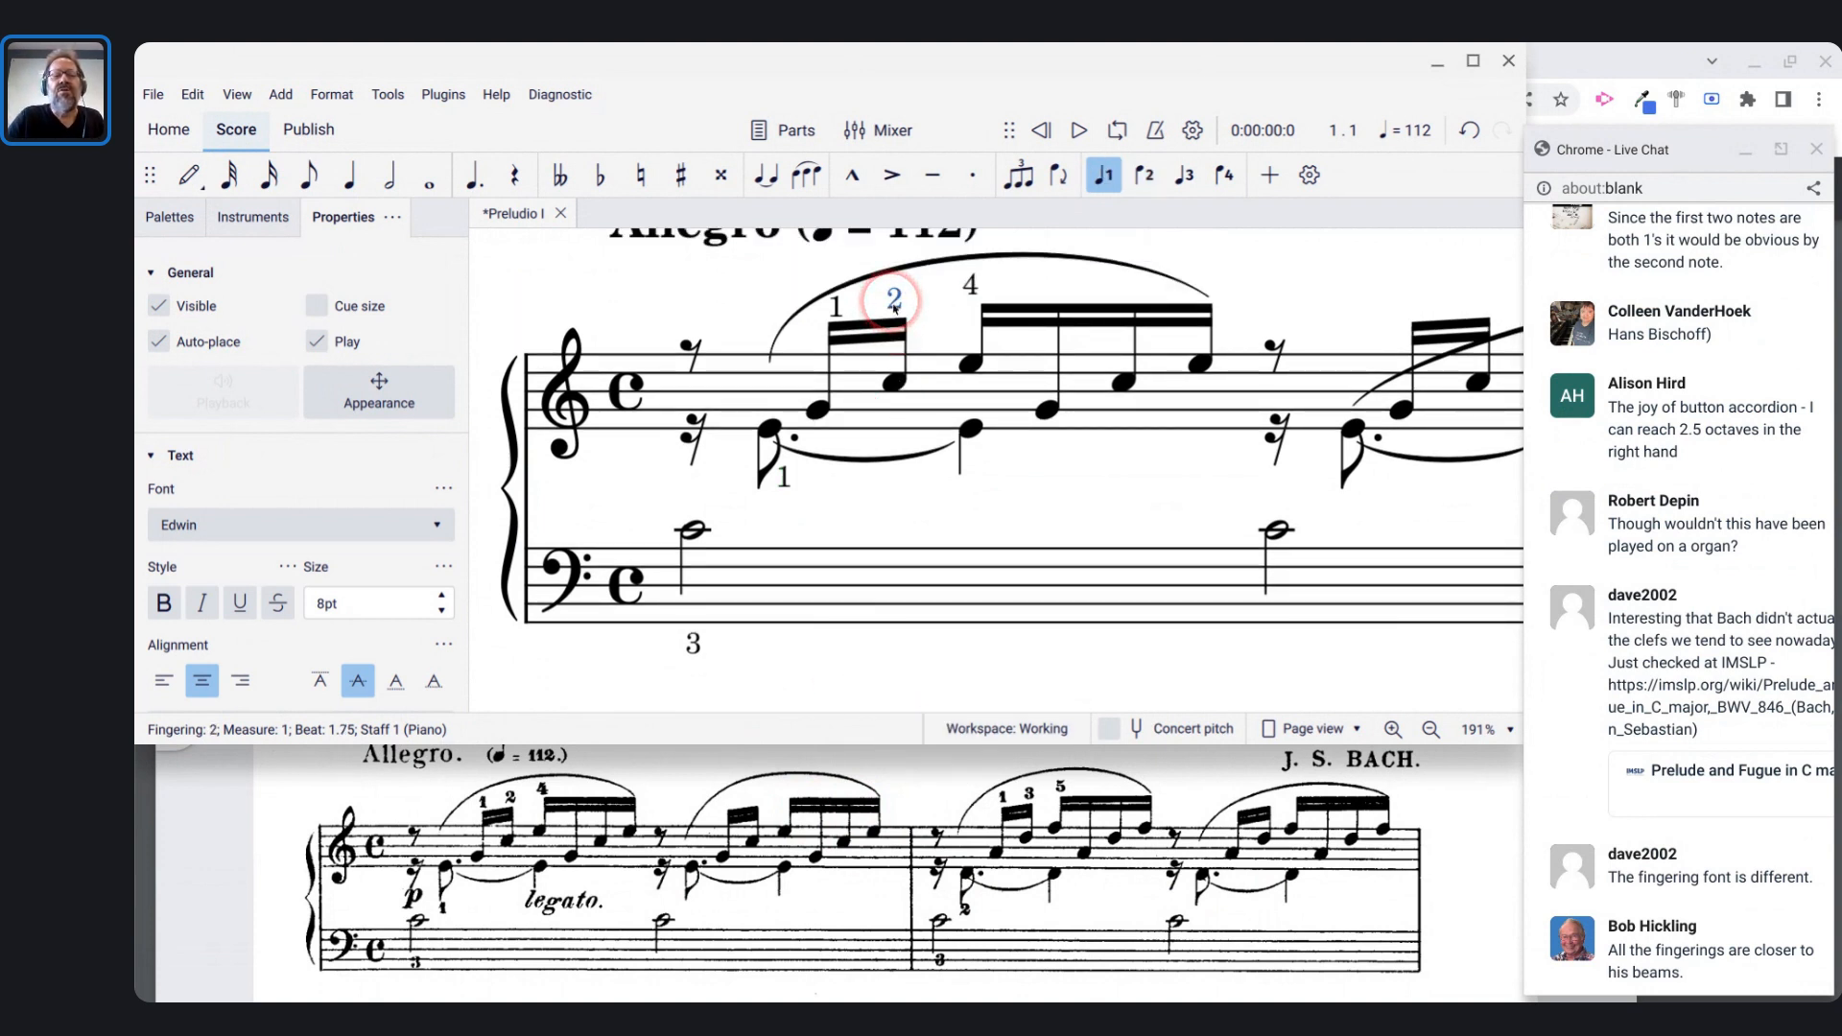
pyautogui.press('Down')
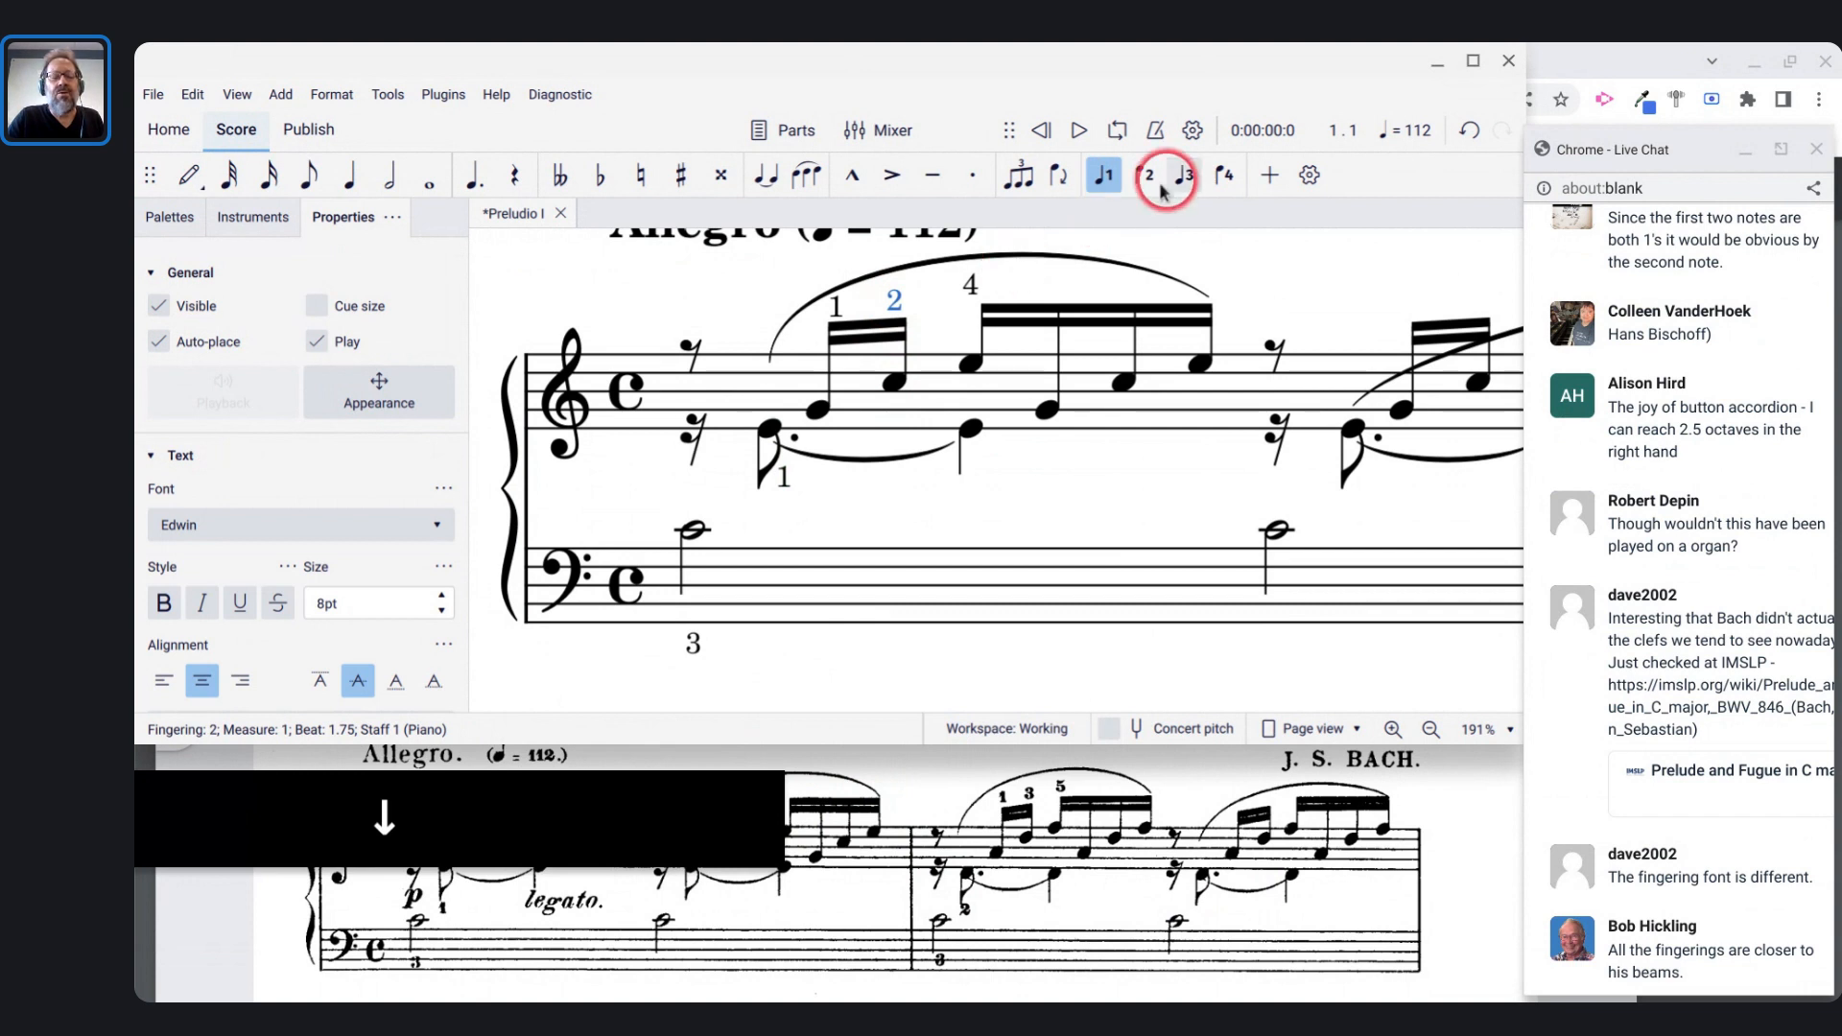
pyautogui.click(972, 291)
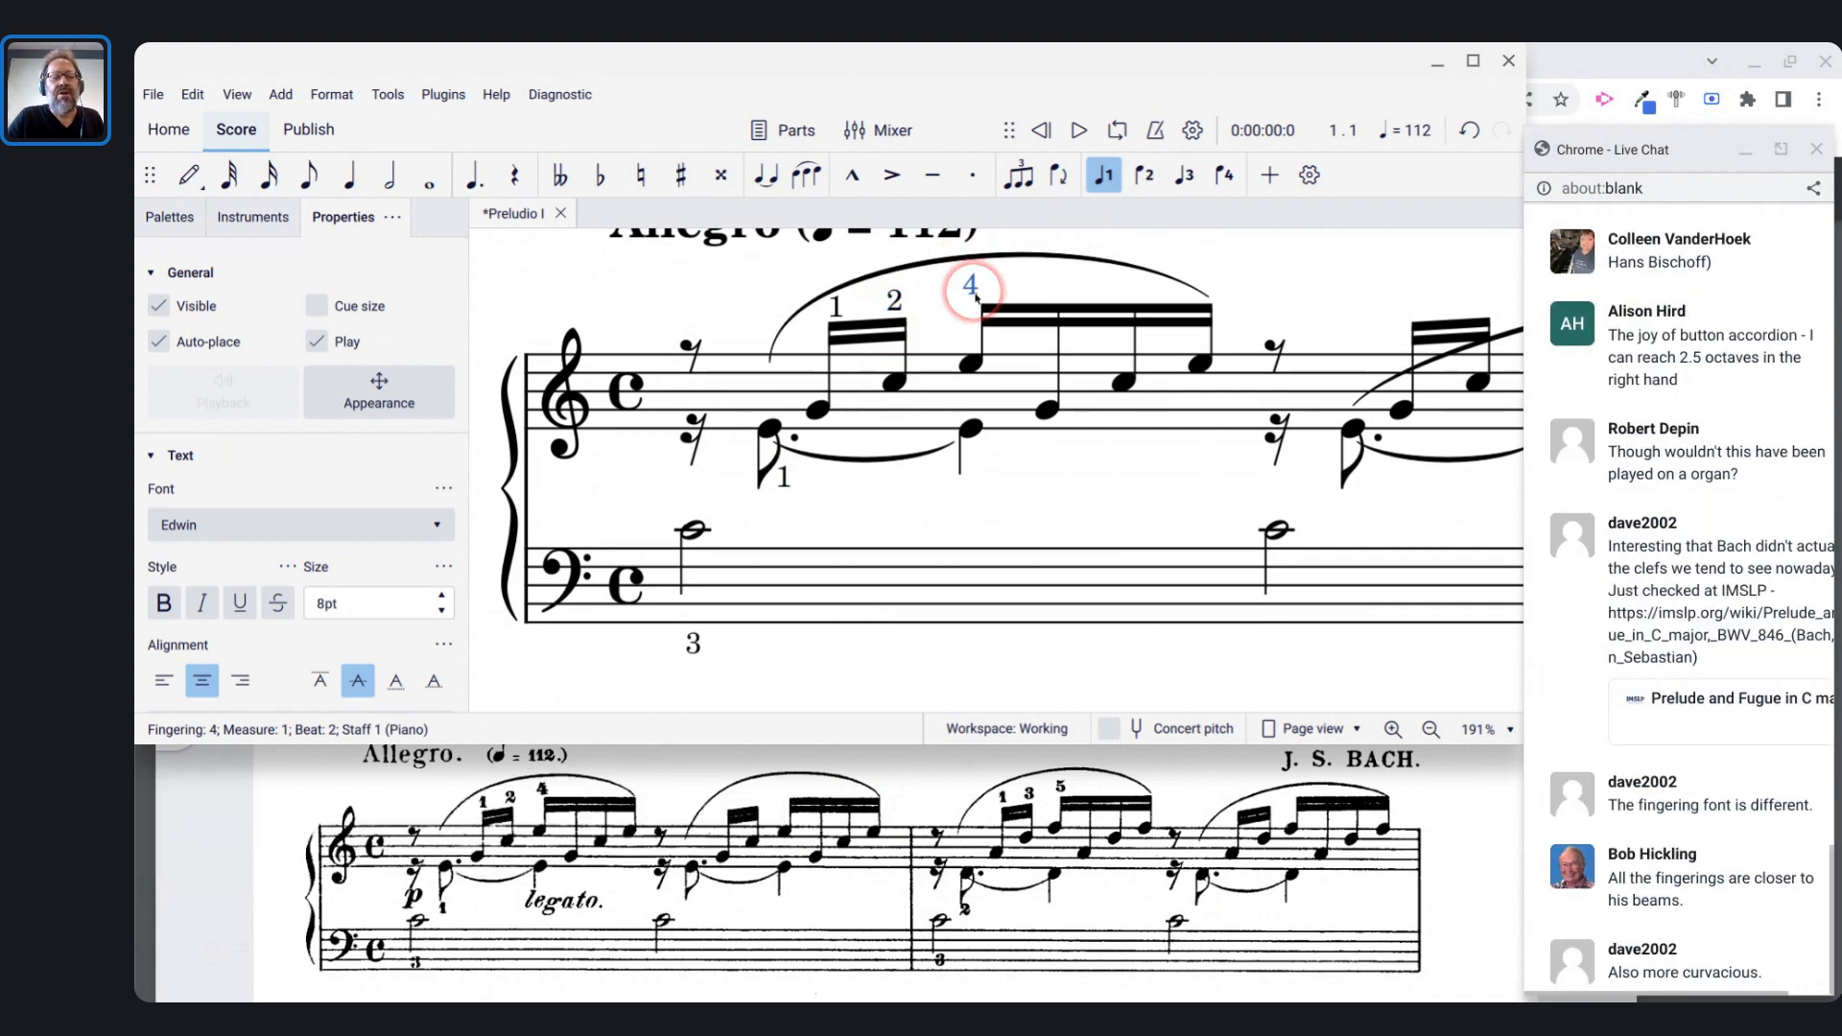
pyautogui.press('Down')
pyautogui.press('Down')
pyautogui.press('Down')
pyautogui.press('Down')
pyautogui.press('Down')
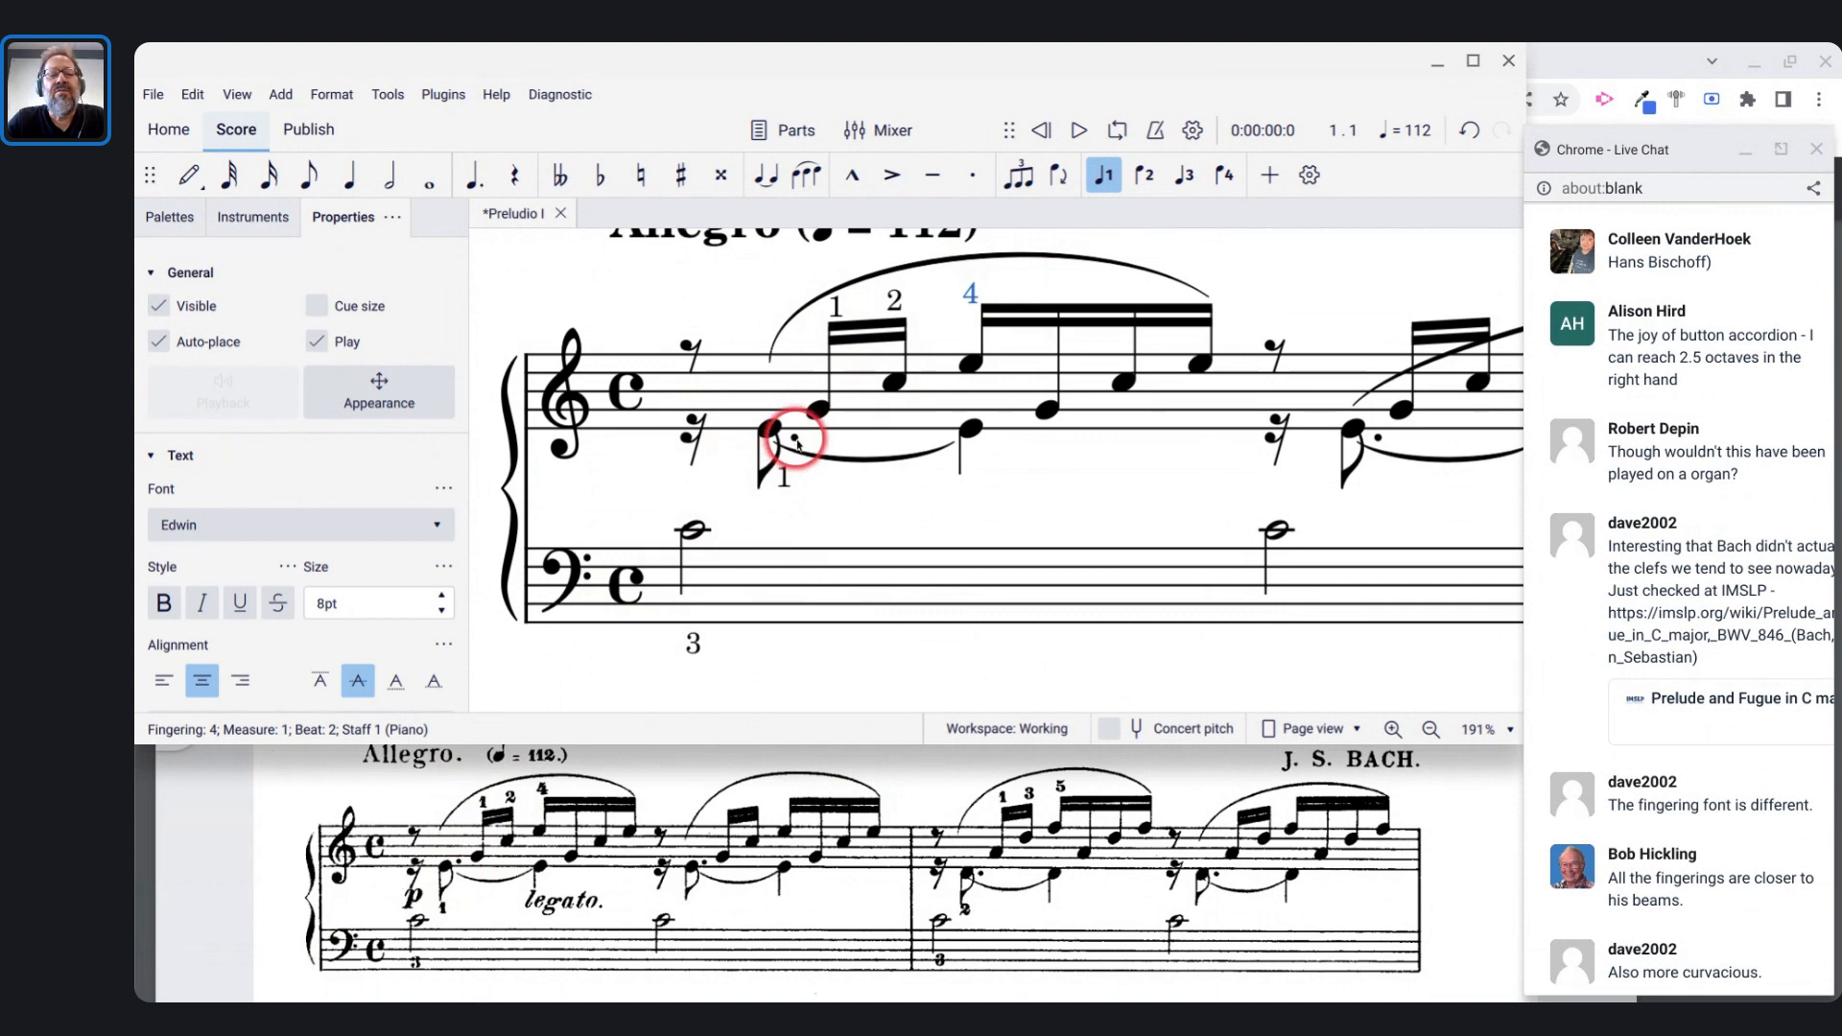
pyautogui.press('Escape')
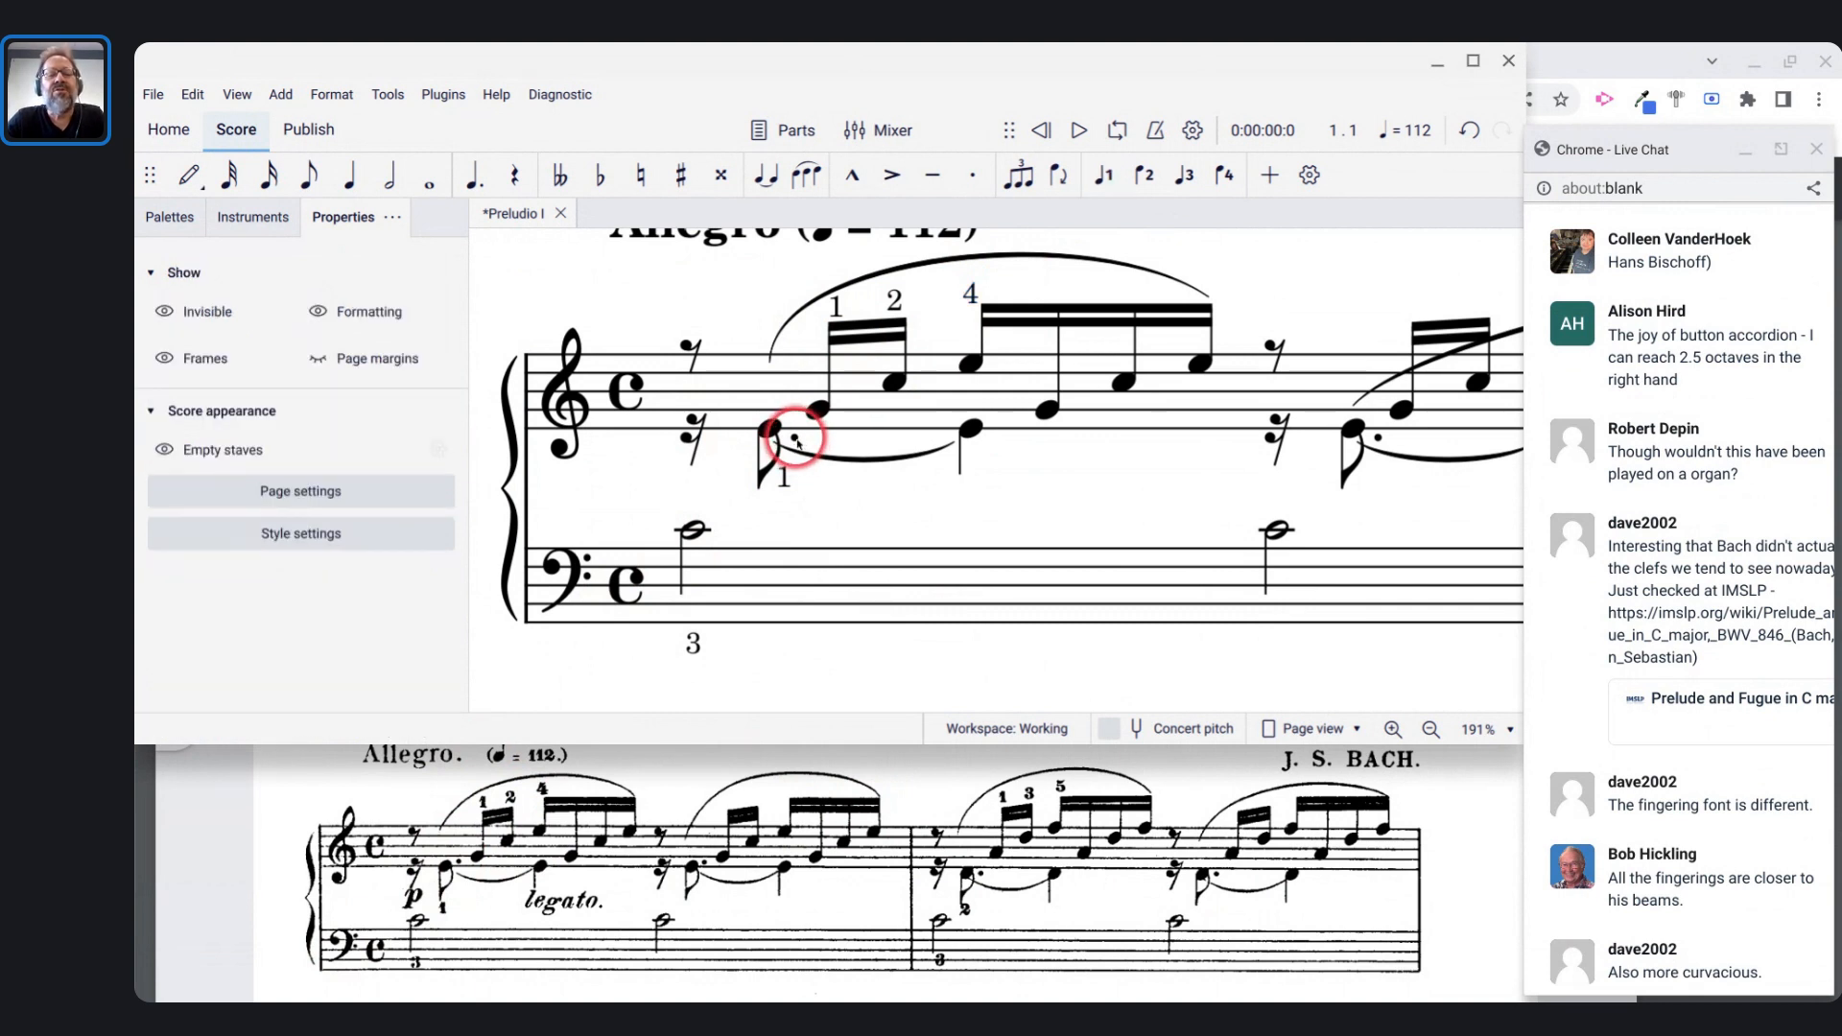
# - Flip the augmentation dot of the second voice's first note in measure 1 into the space above its line
pyautogui.scroll(6, 797, 443)
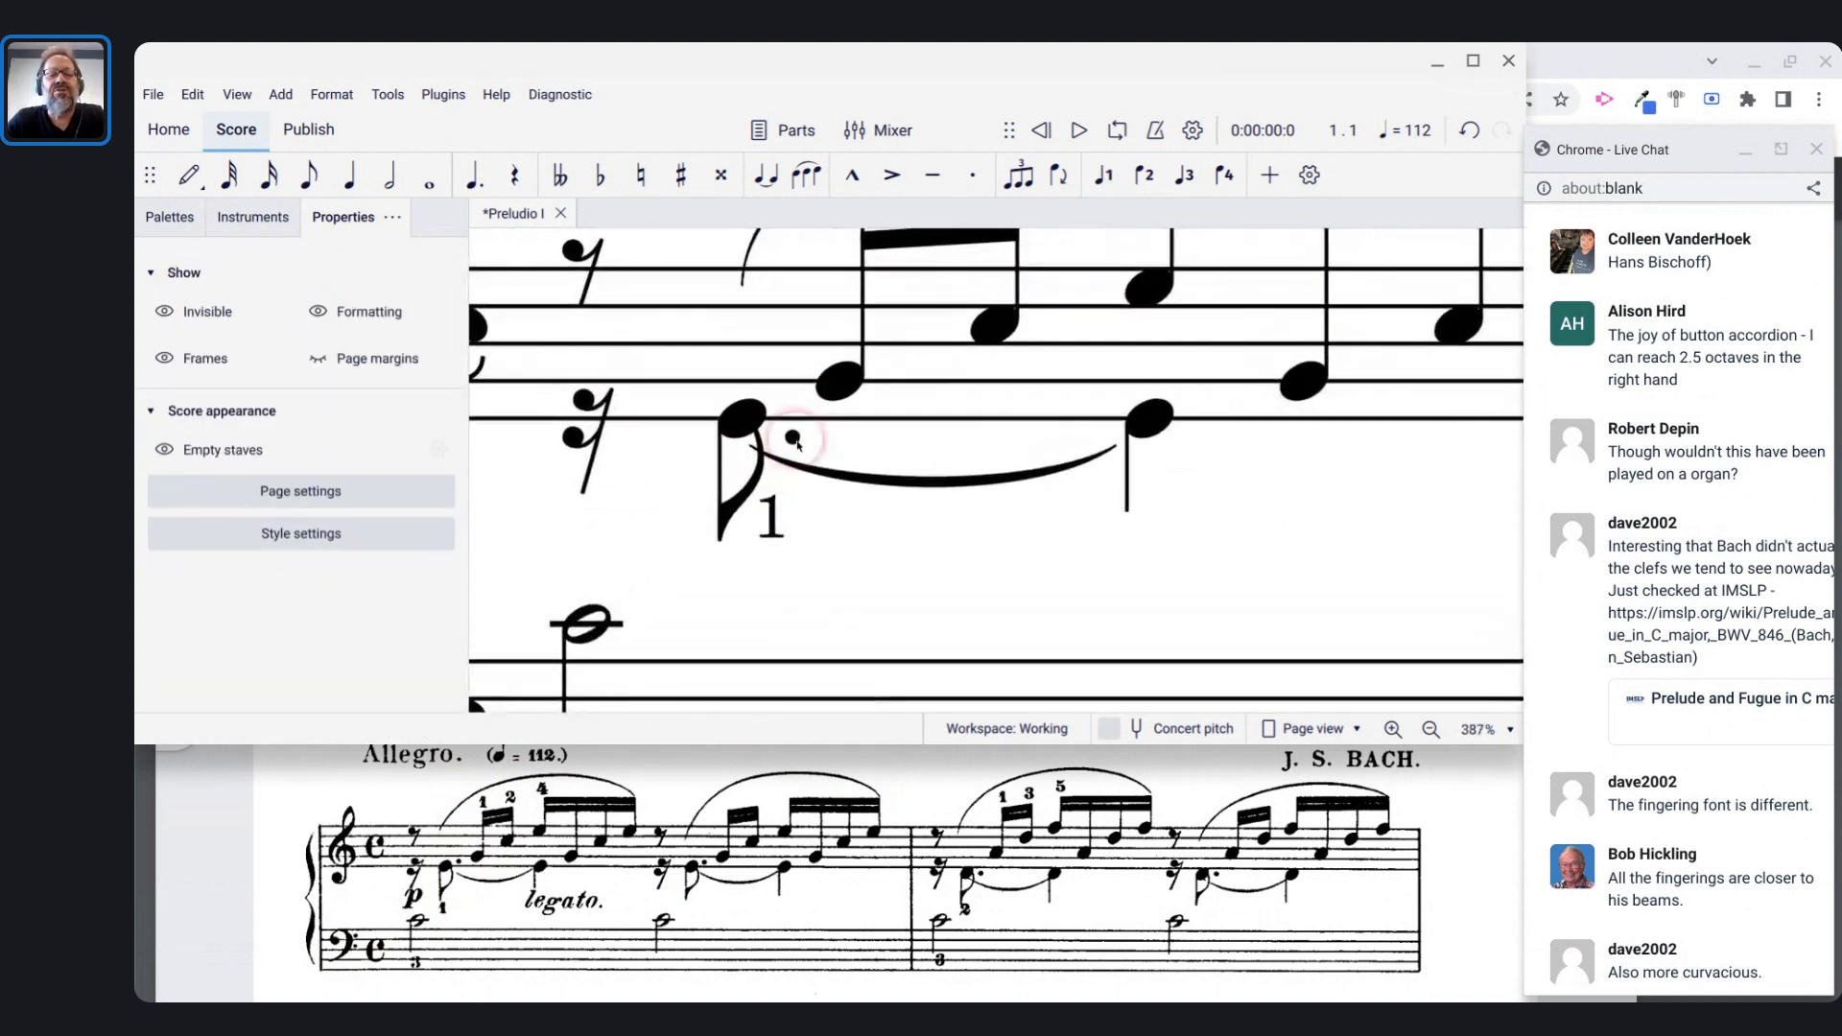
pyautogui.click(795, 441)
pyautogui.press('x')
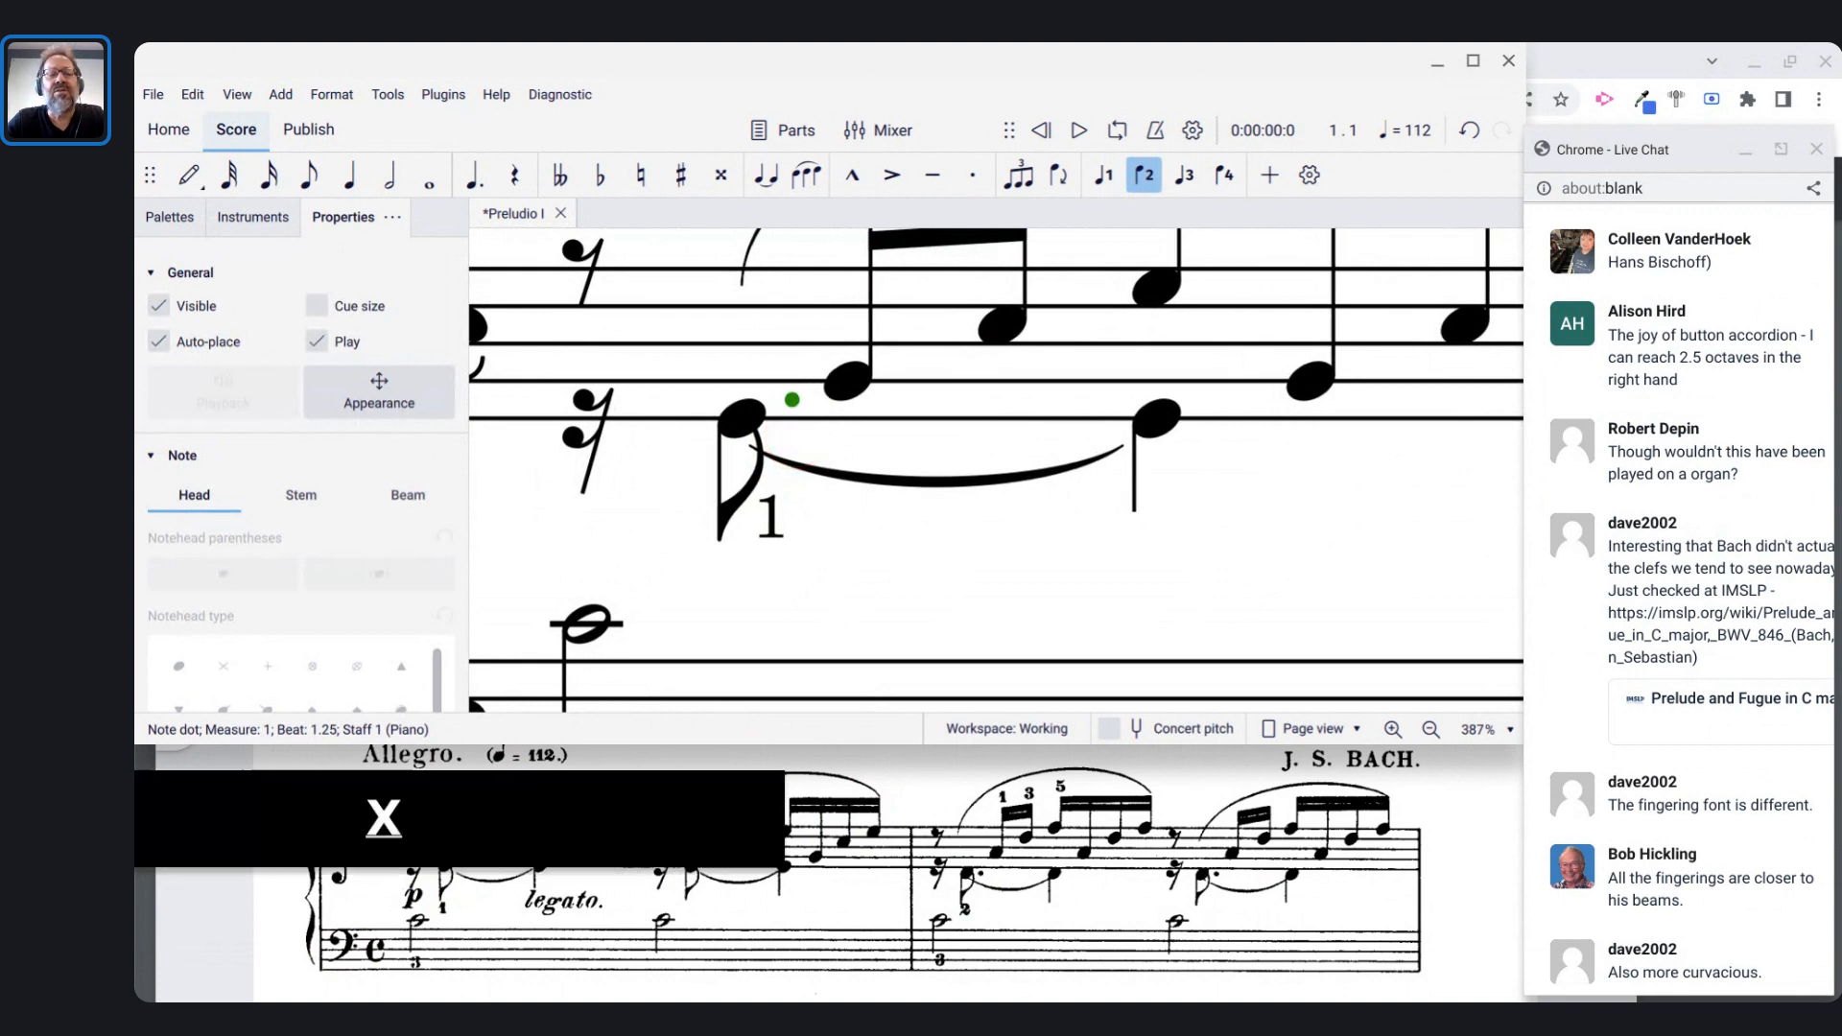
pyautogui.press('x')
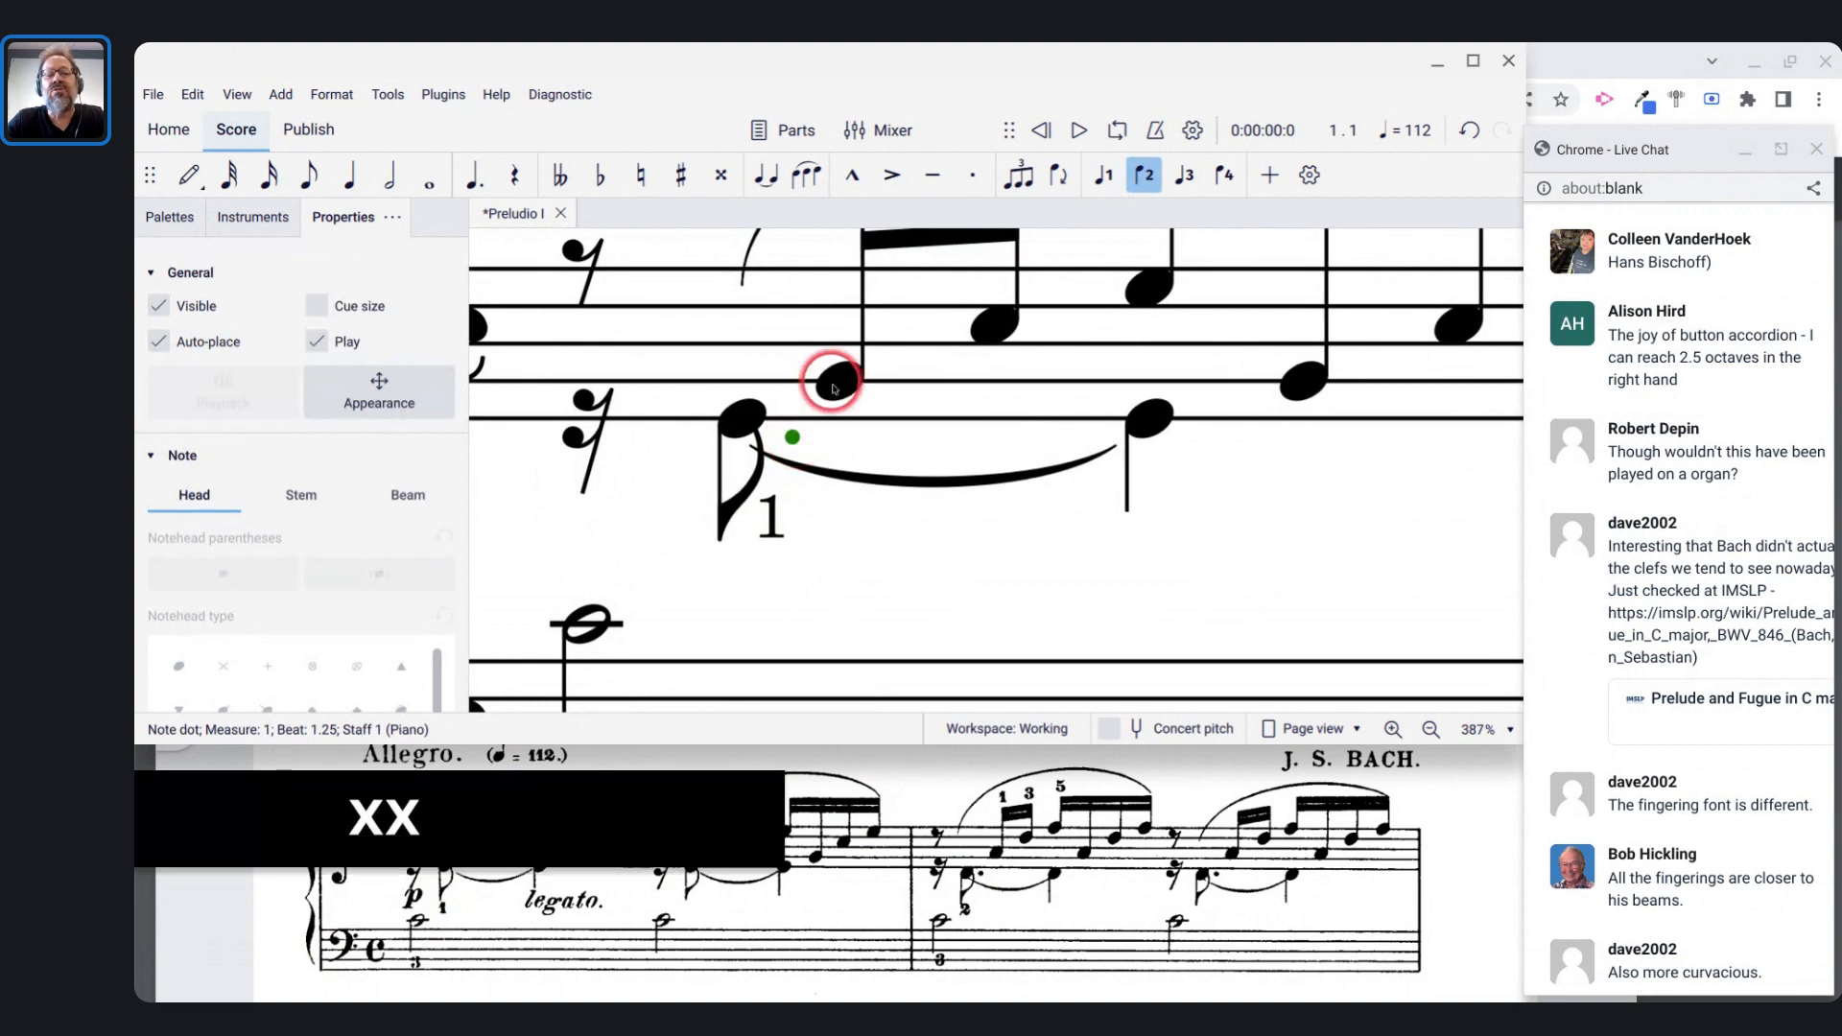
pyautogui.press('x')
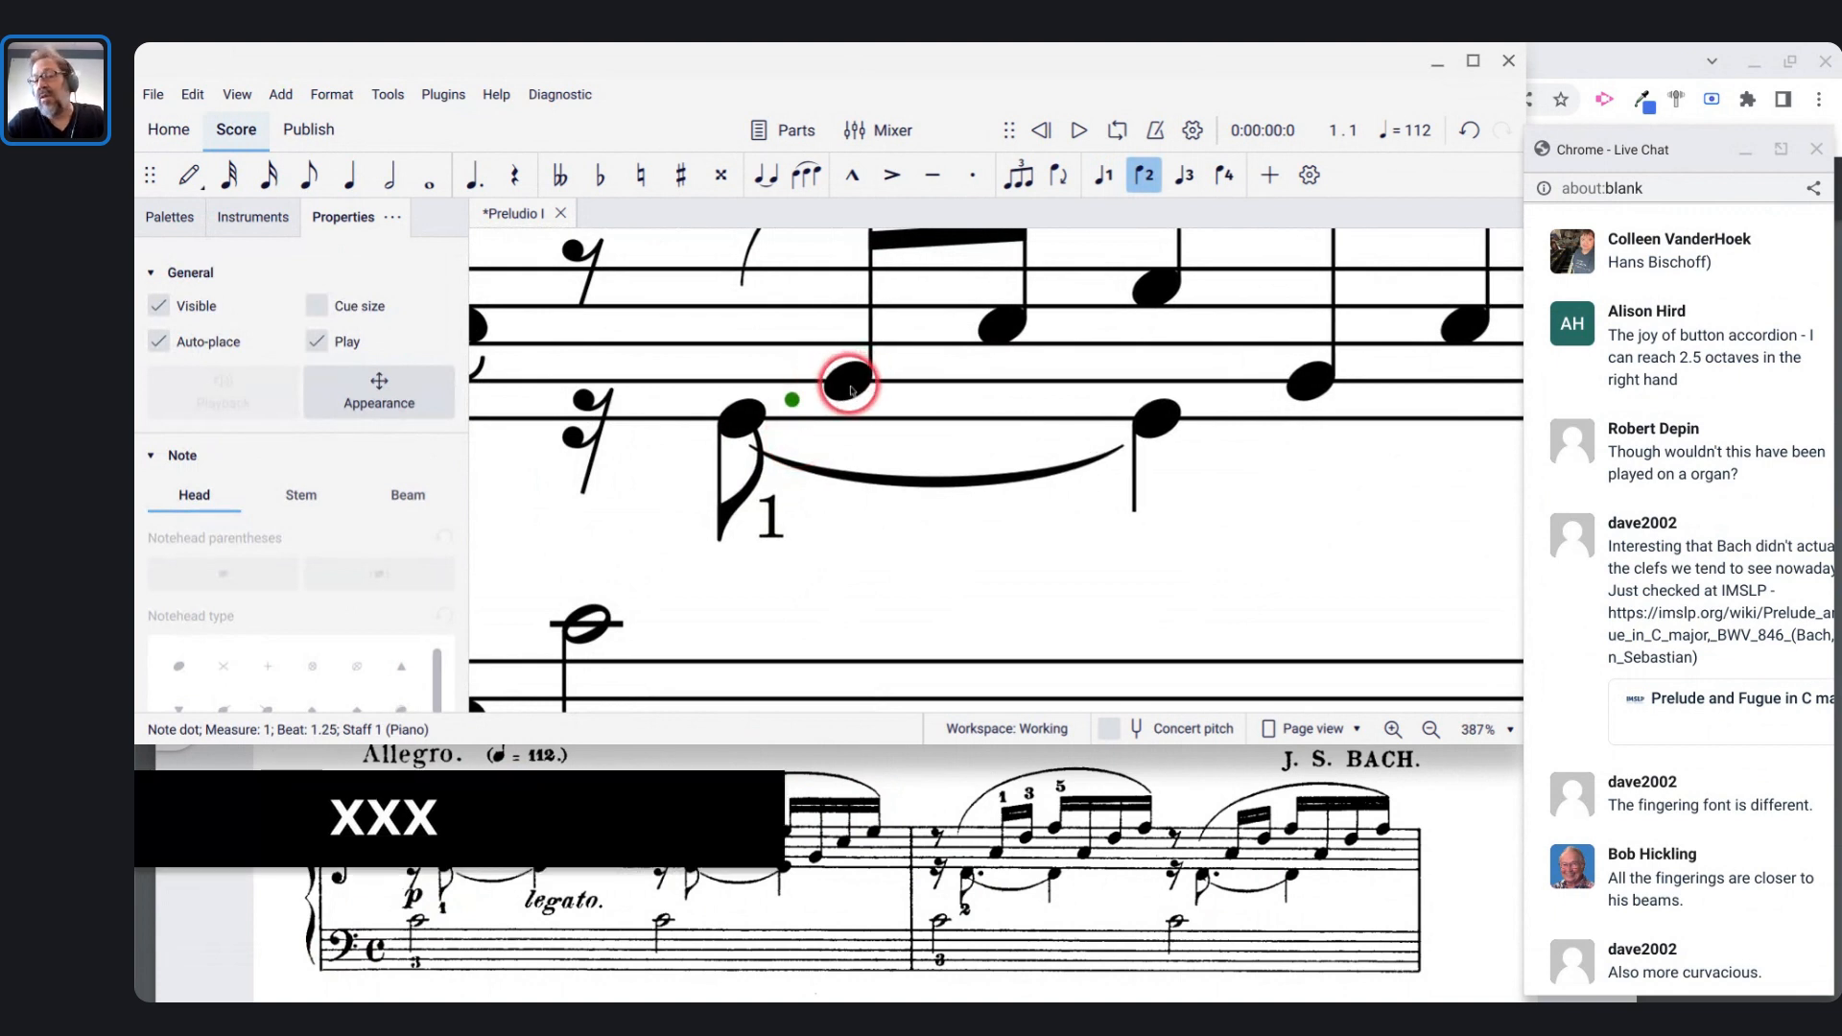
# - Try to reset the duration dot of the first lower-voice dotted eighth note in measure 1 to its default position
pyautogui.scroll(-5, 850, 390)
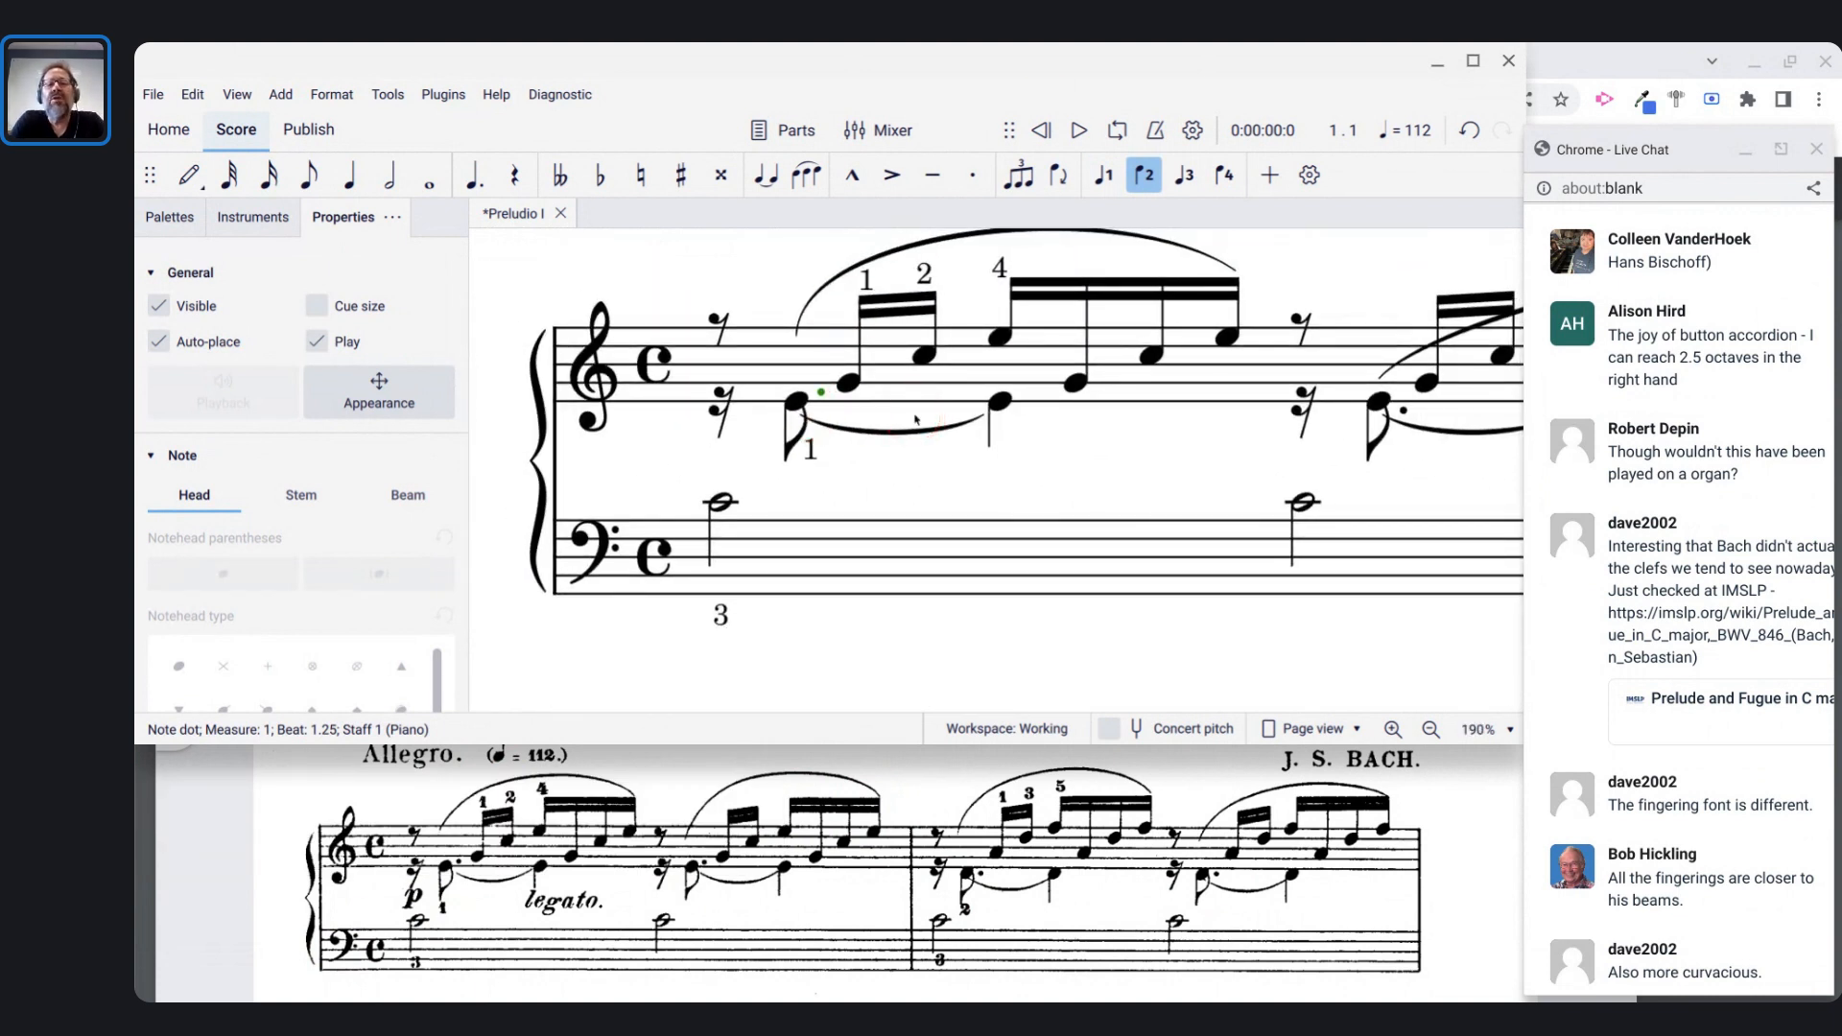
pyautogui.scroll(-2, 916, 420)
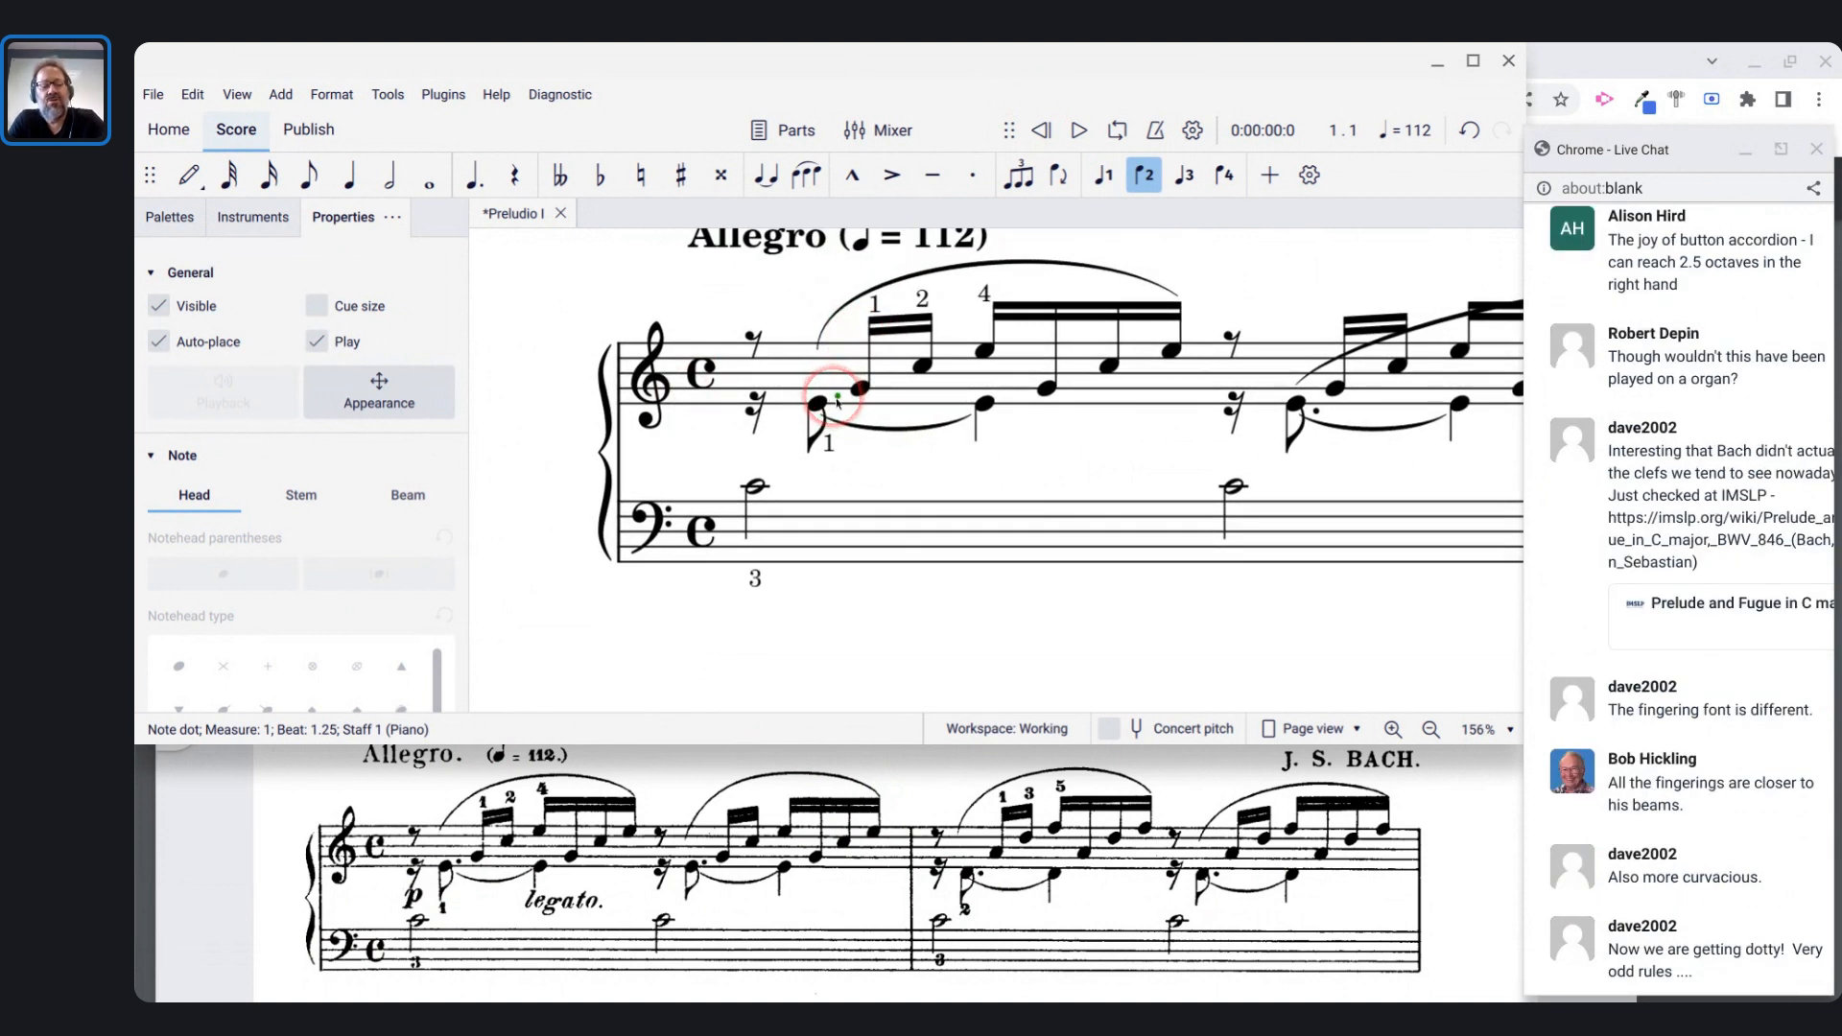
pyautogui.hotkey('ctrl', 'r')
pyautogui.scroll(10, 838, 396)
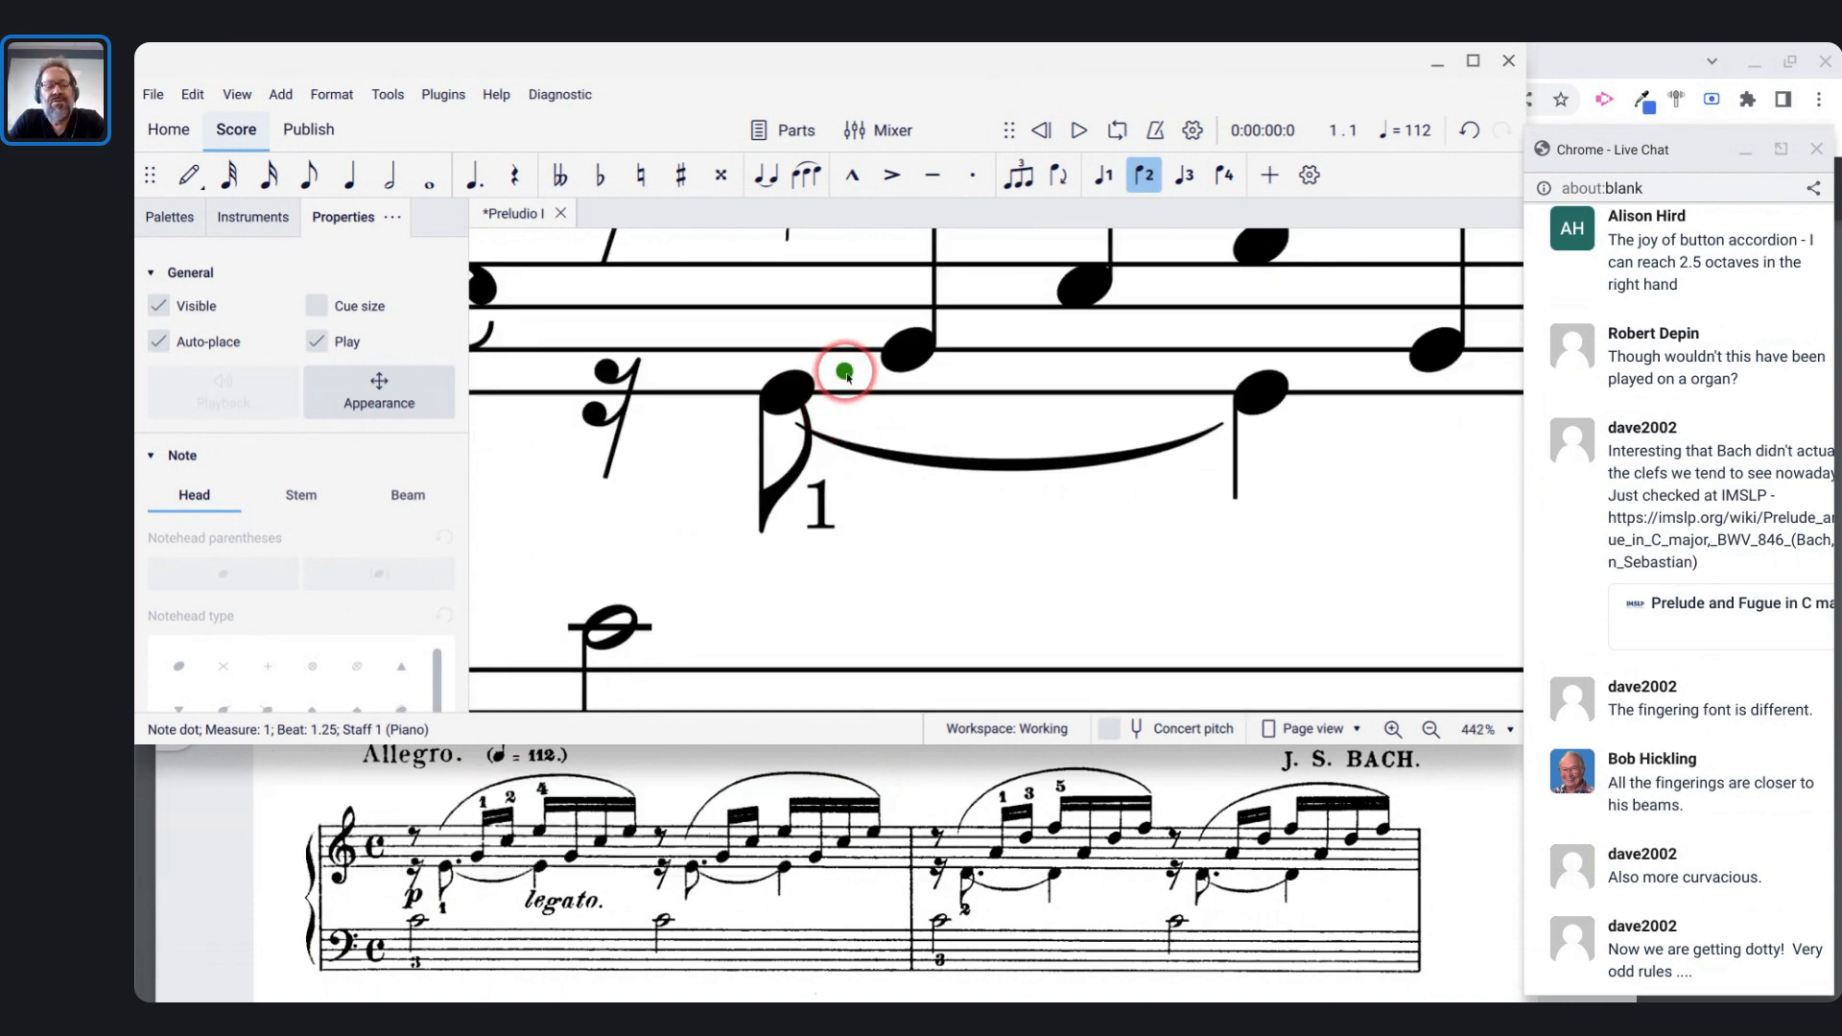
pyautogui.hotkey('ctrl', 'r')
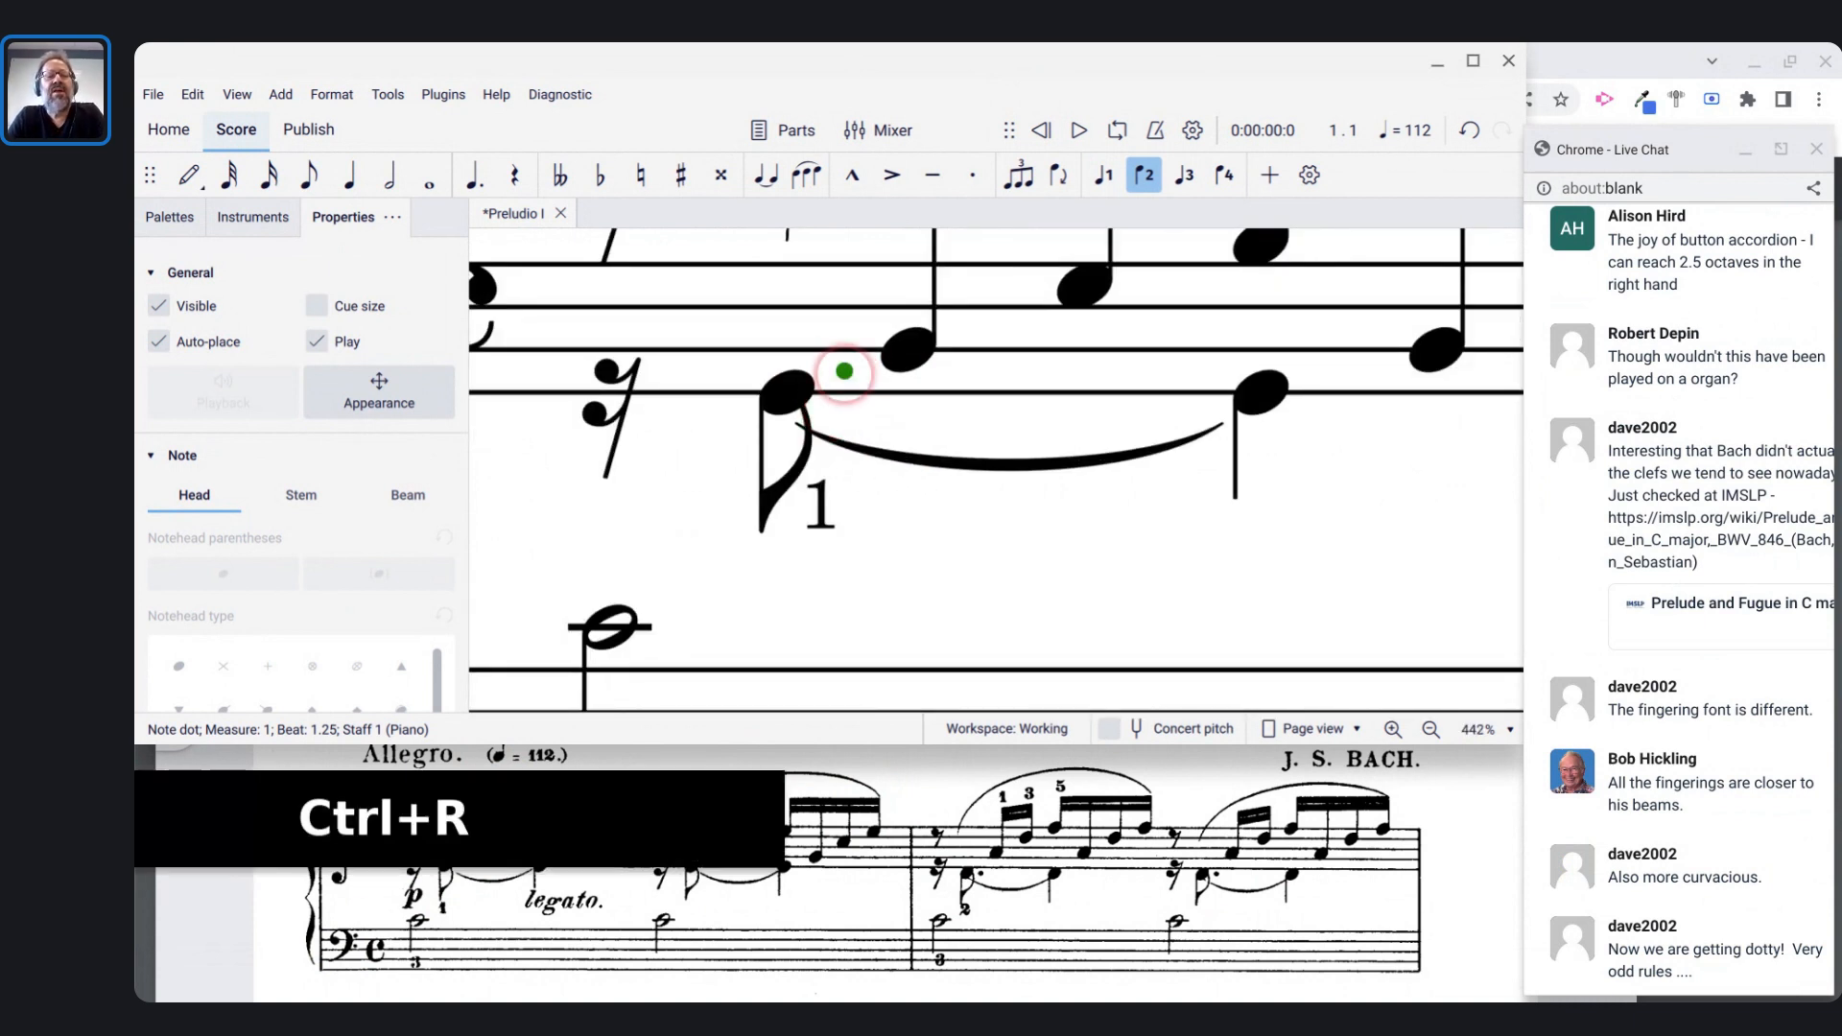
pyautogui.click(639, 337)
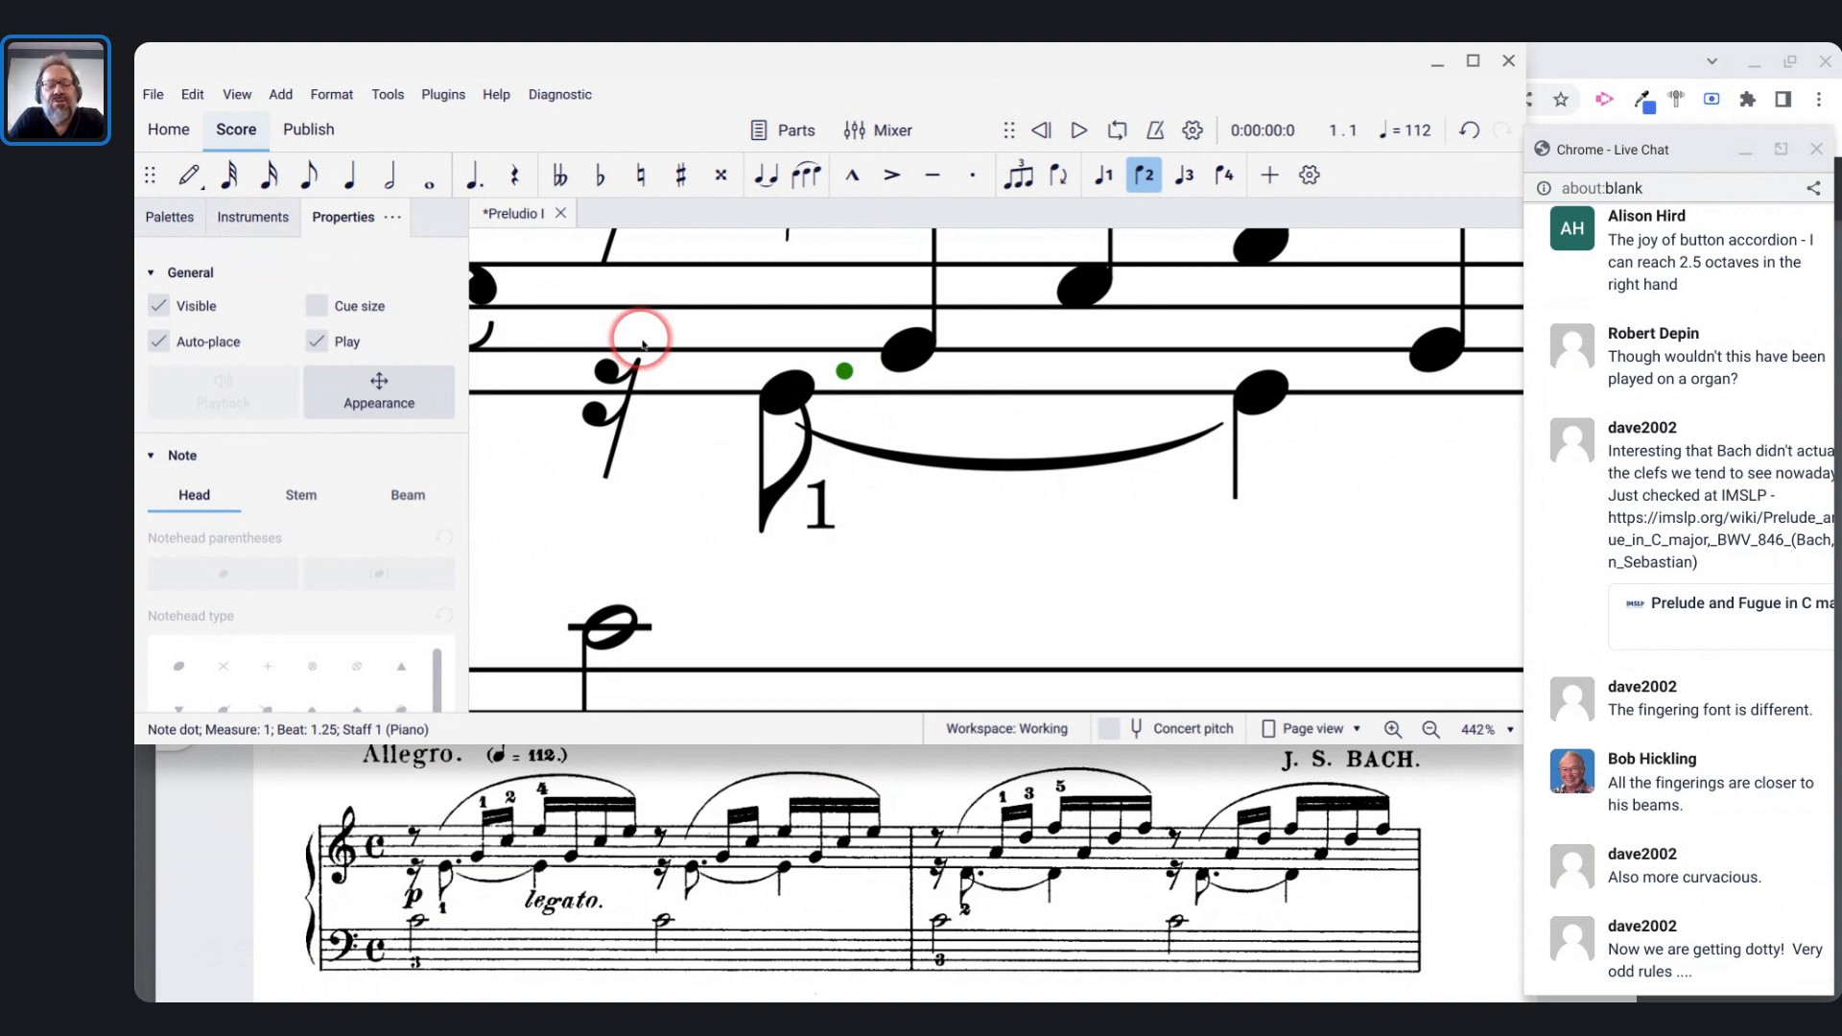
pyautogui.hotkey('ctrl', 'r')
# - Reset the duration dot position of the first lower-voice E4 in measure 1 to Auto
pyautogui.click(779, 393)
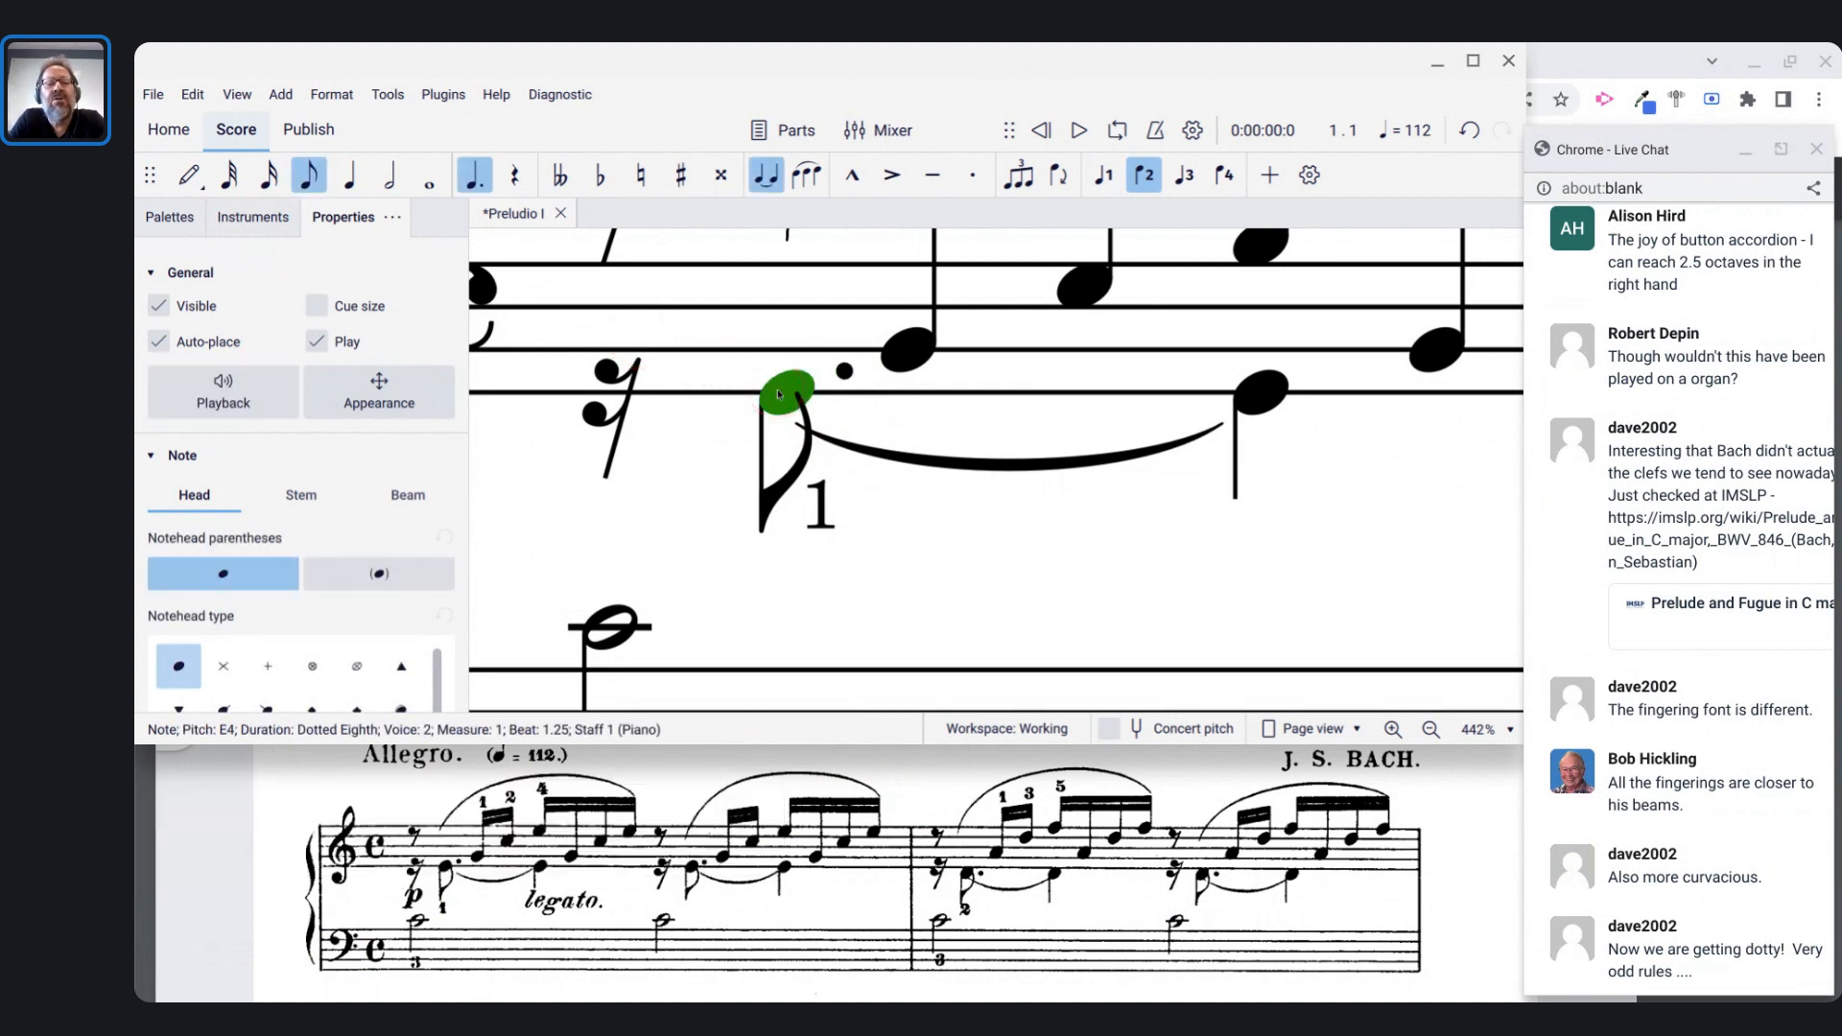
pyautogui.hotkey('ctrl', 'r')
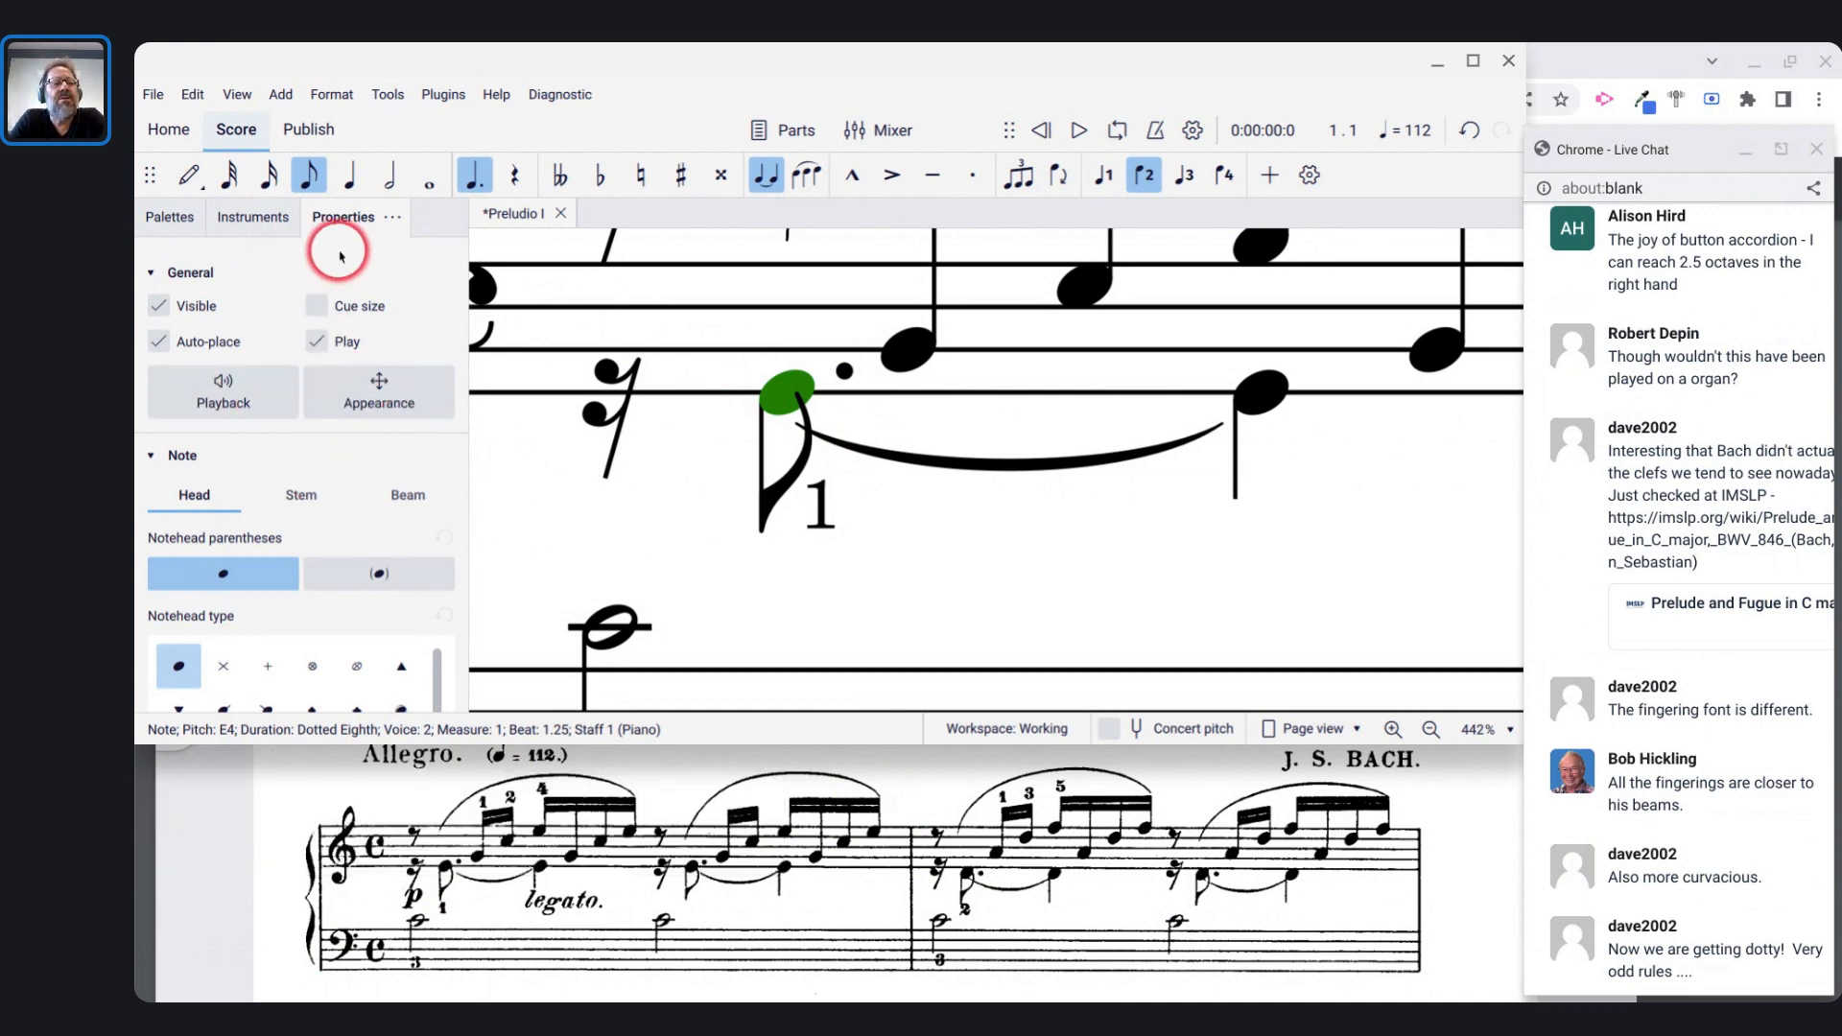
pyautogui.scroll(-5, 290, 449)
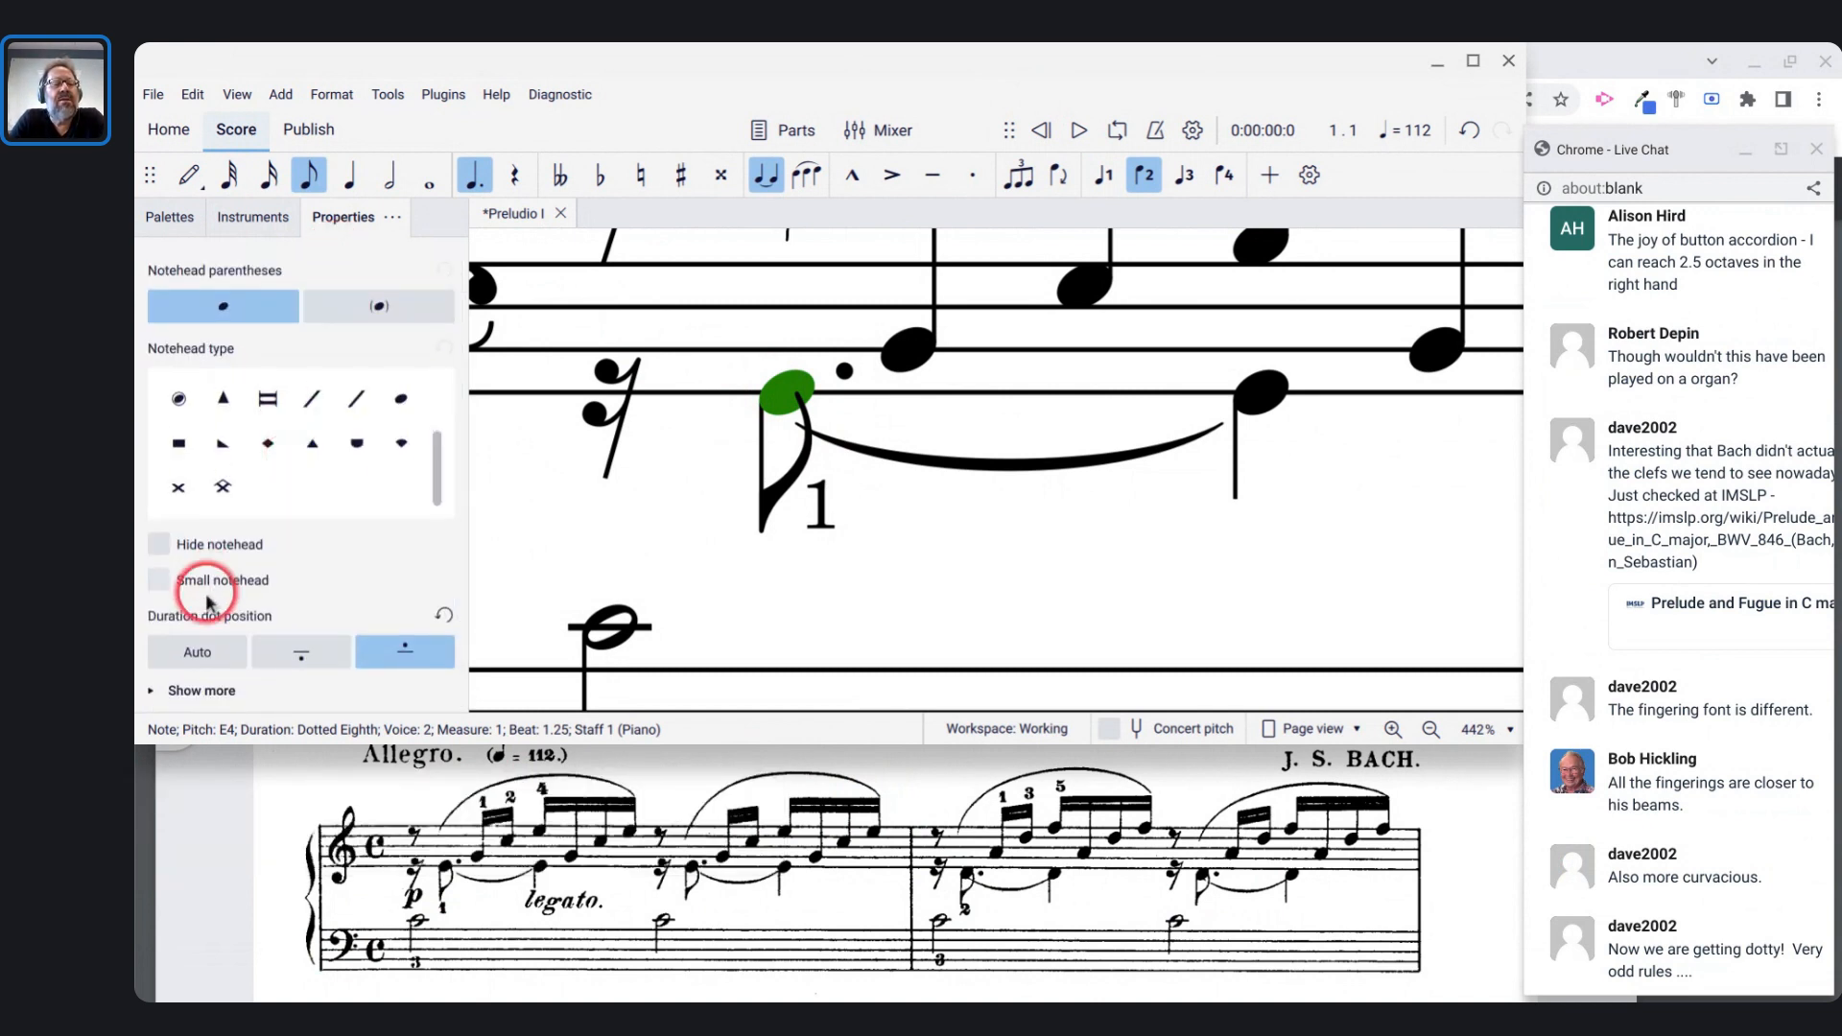
pyautogui.click(444, 619)
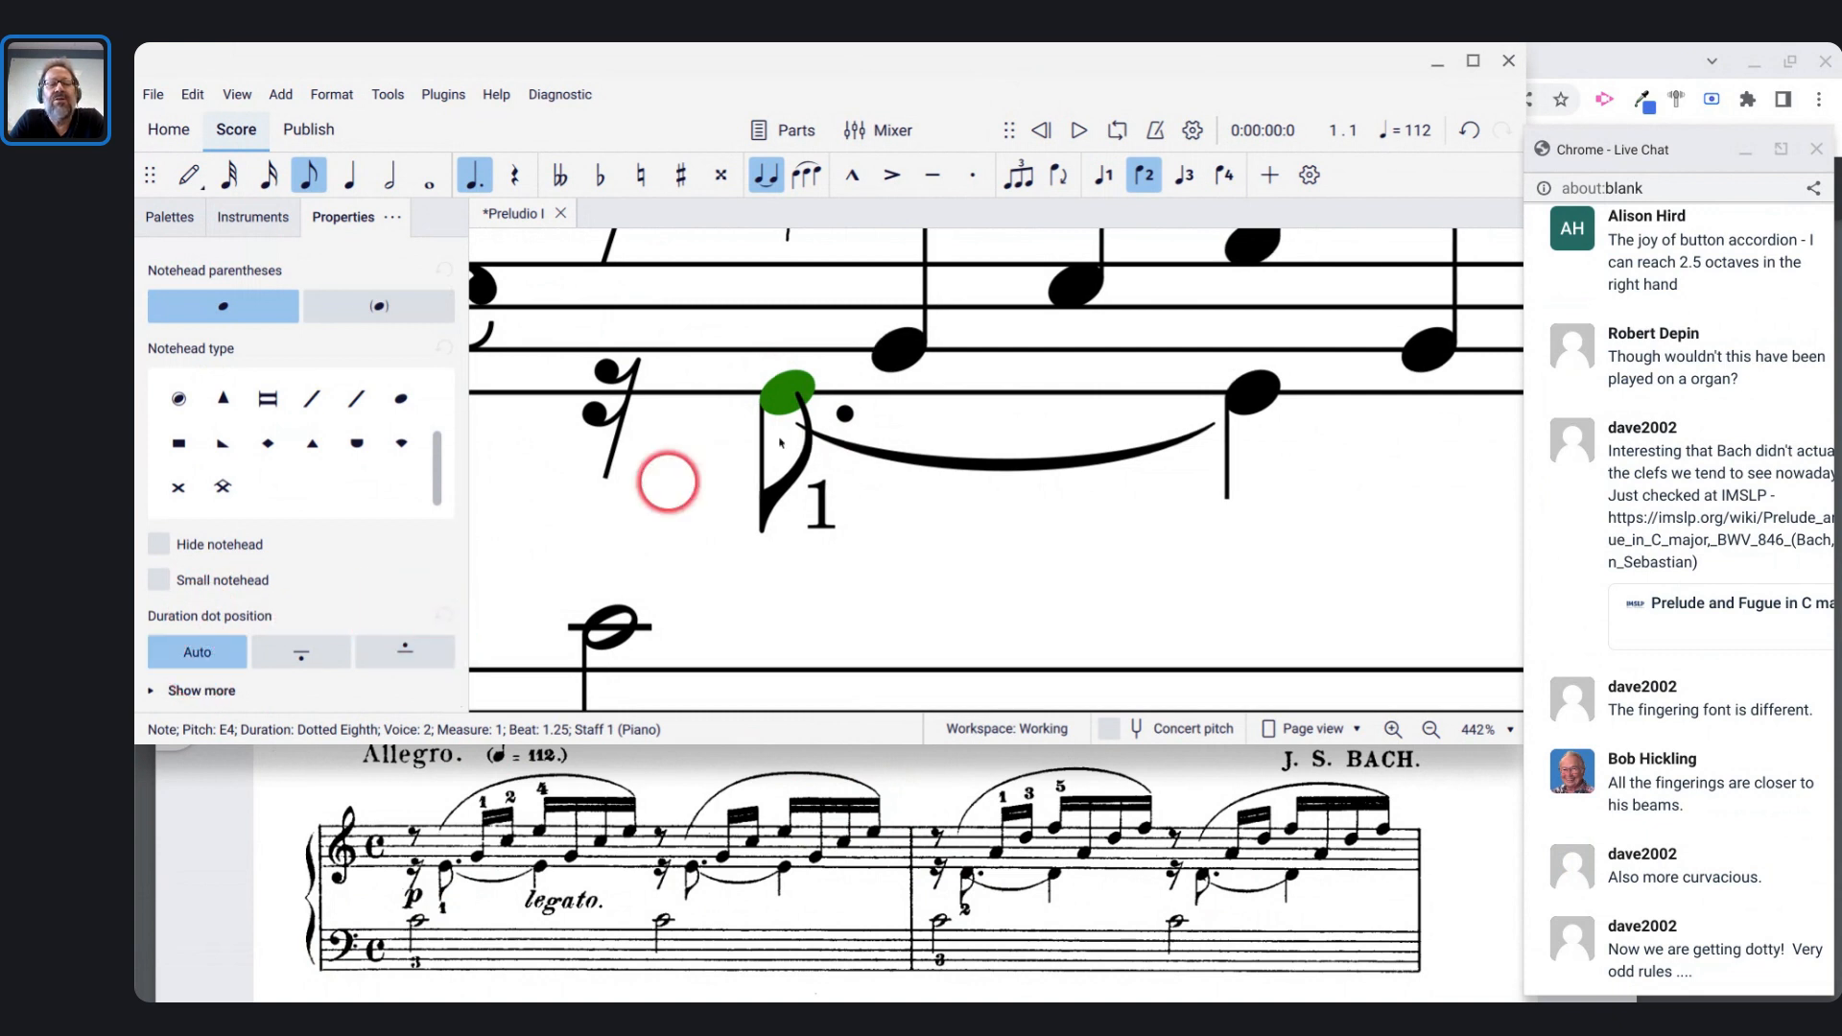
# - Delete the slur over the second half of measure 1 in the upper staff
pyautogui.scroll(-1, 863, 412)
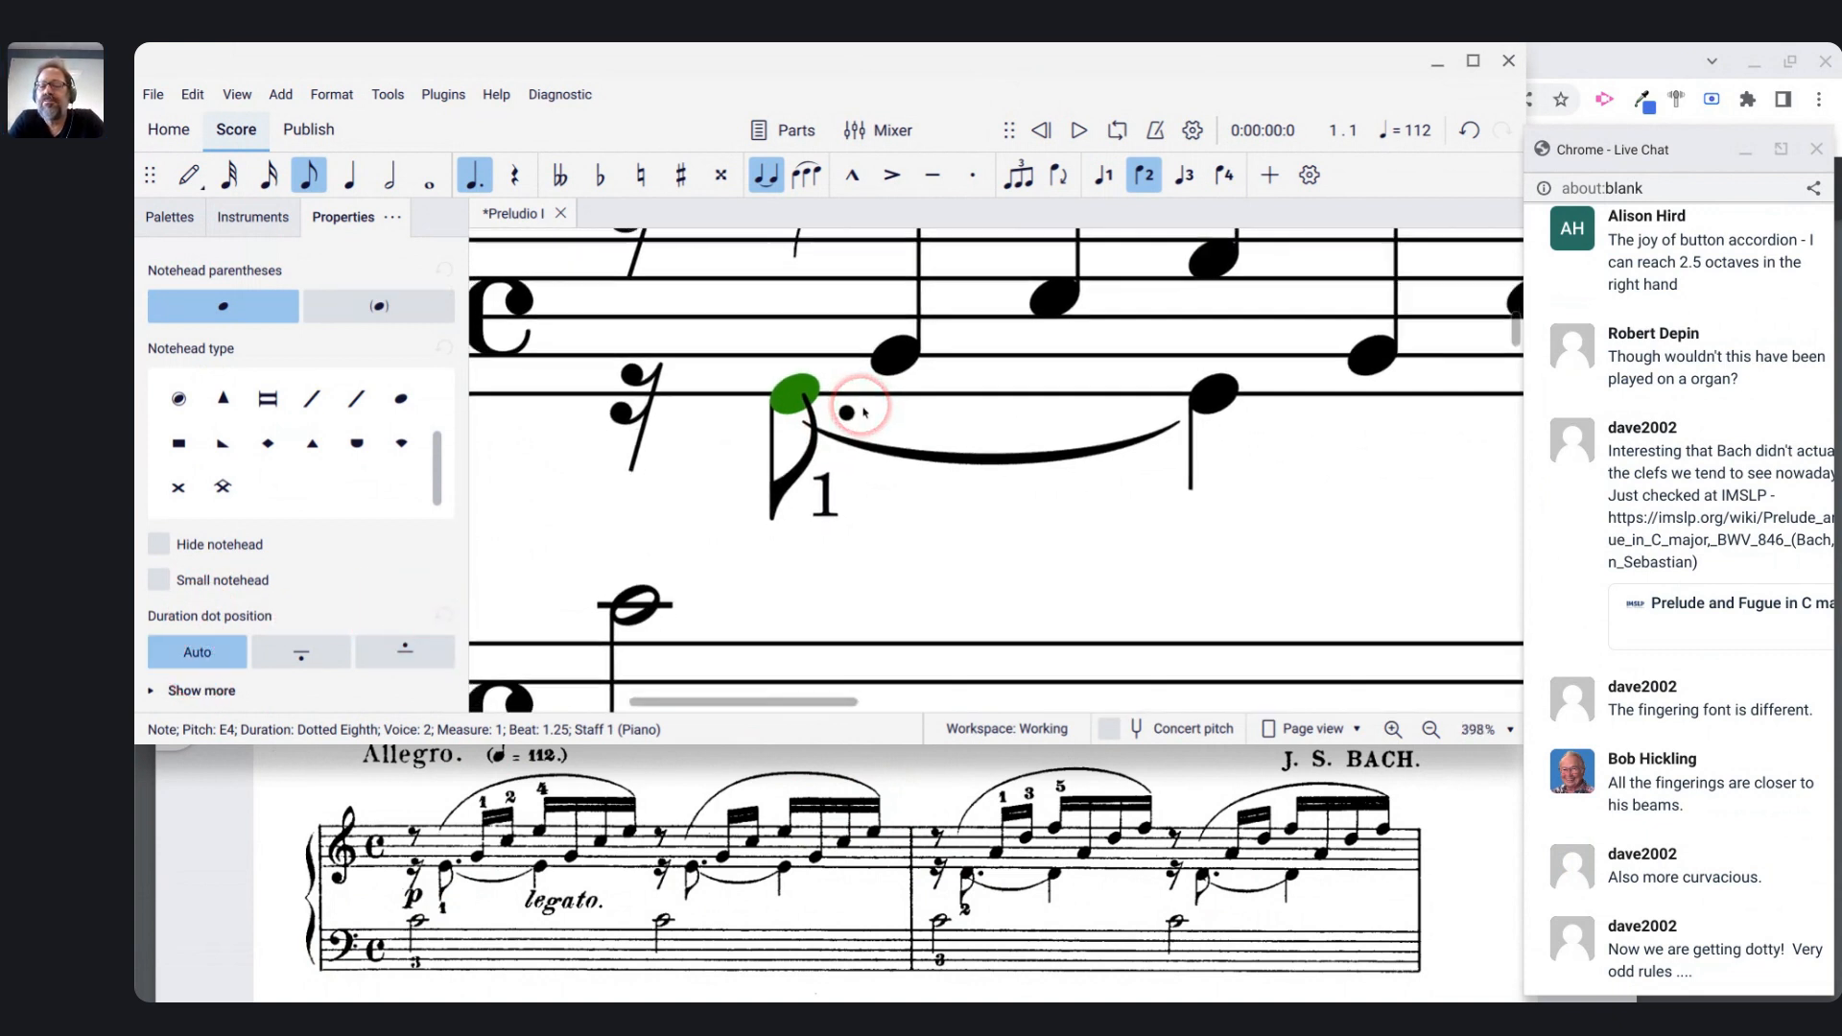
pyautogui.scroll(-1, 862, 413)
pyautogui.scroll(-15, 863, 413)
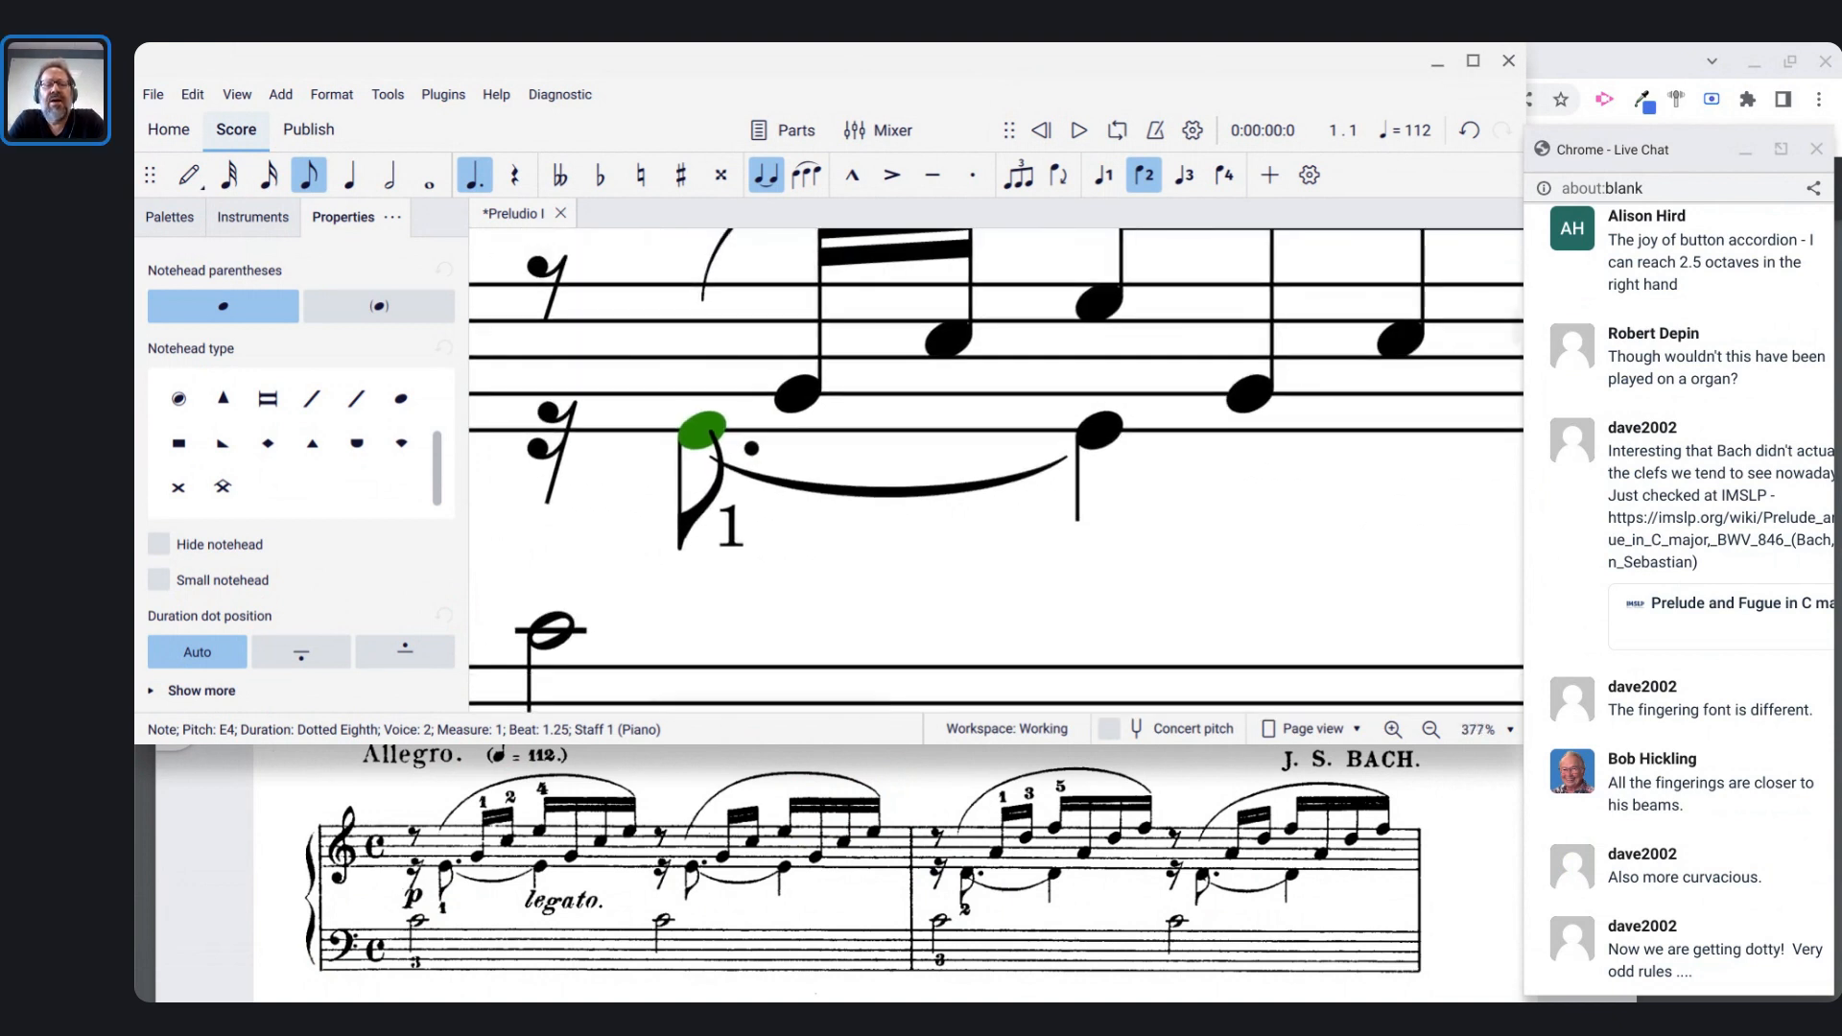
pyautogui.scroll(2, 1008, 451)
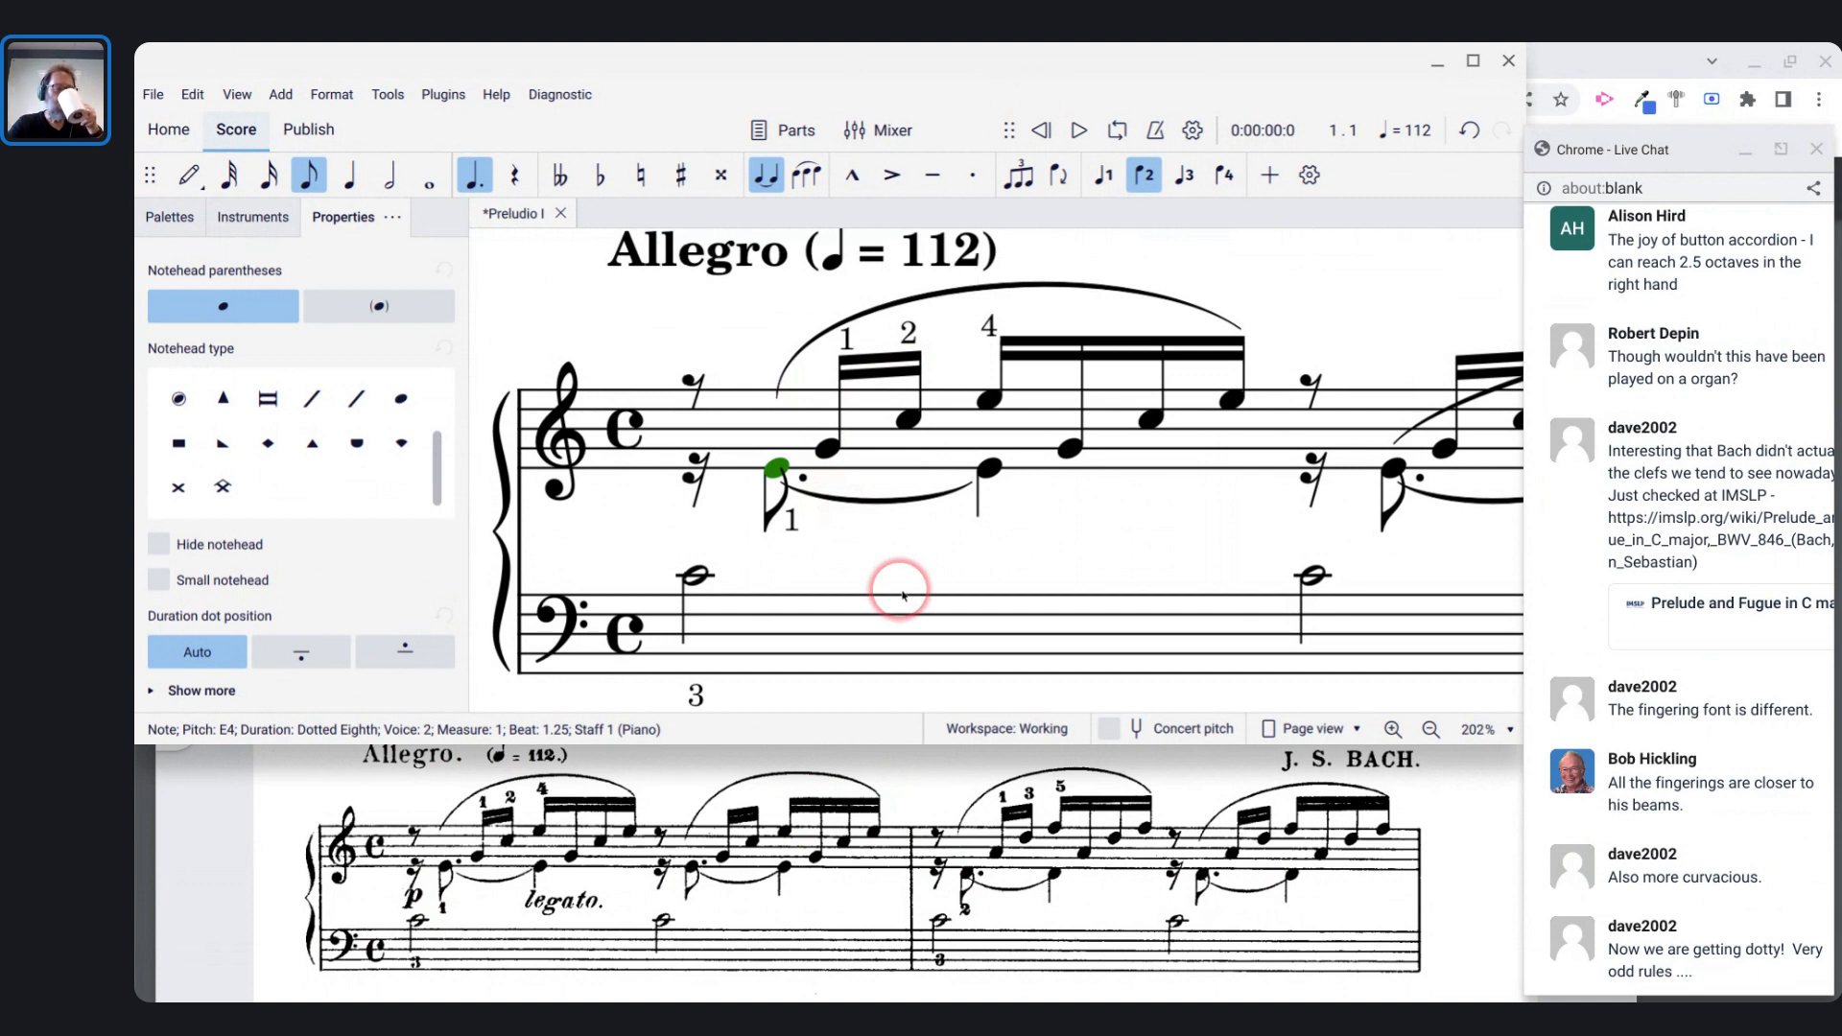
pyautogui.hscroll(3, 902, 595)
pyautogui.scroll(-1, 901, 595)
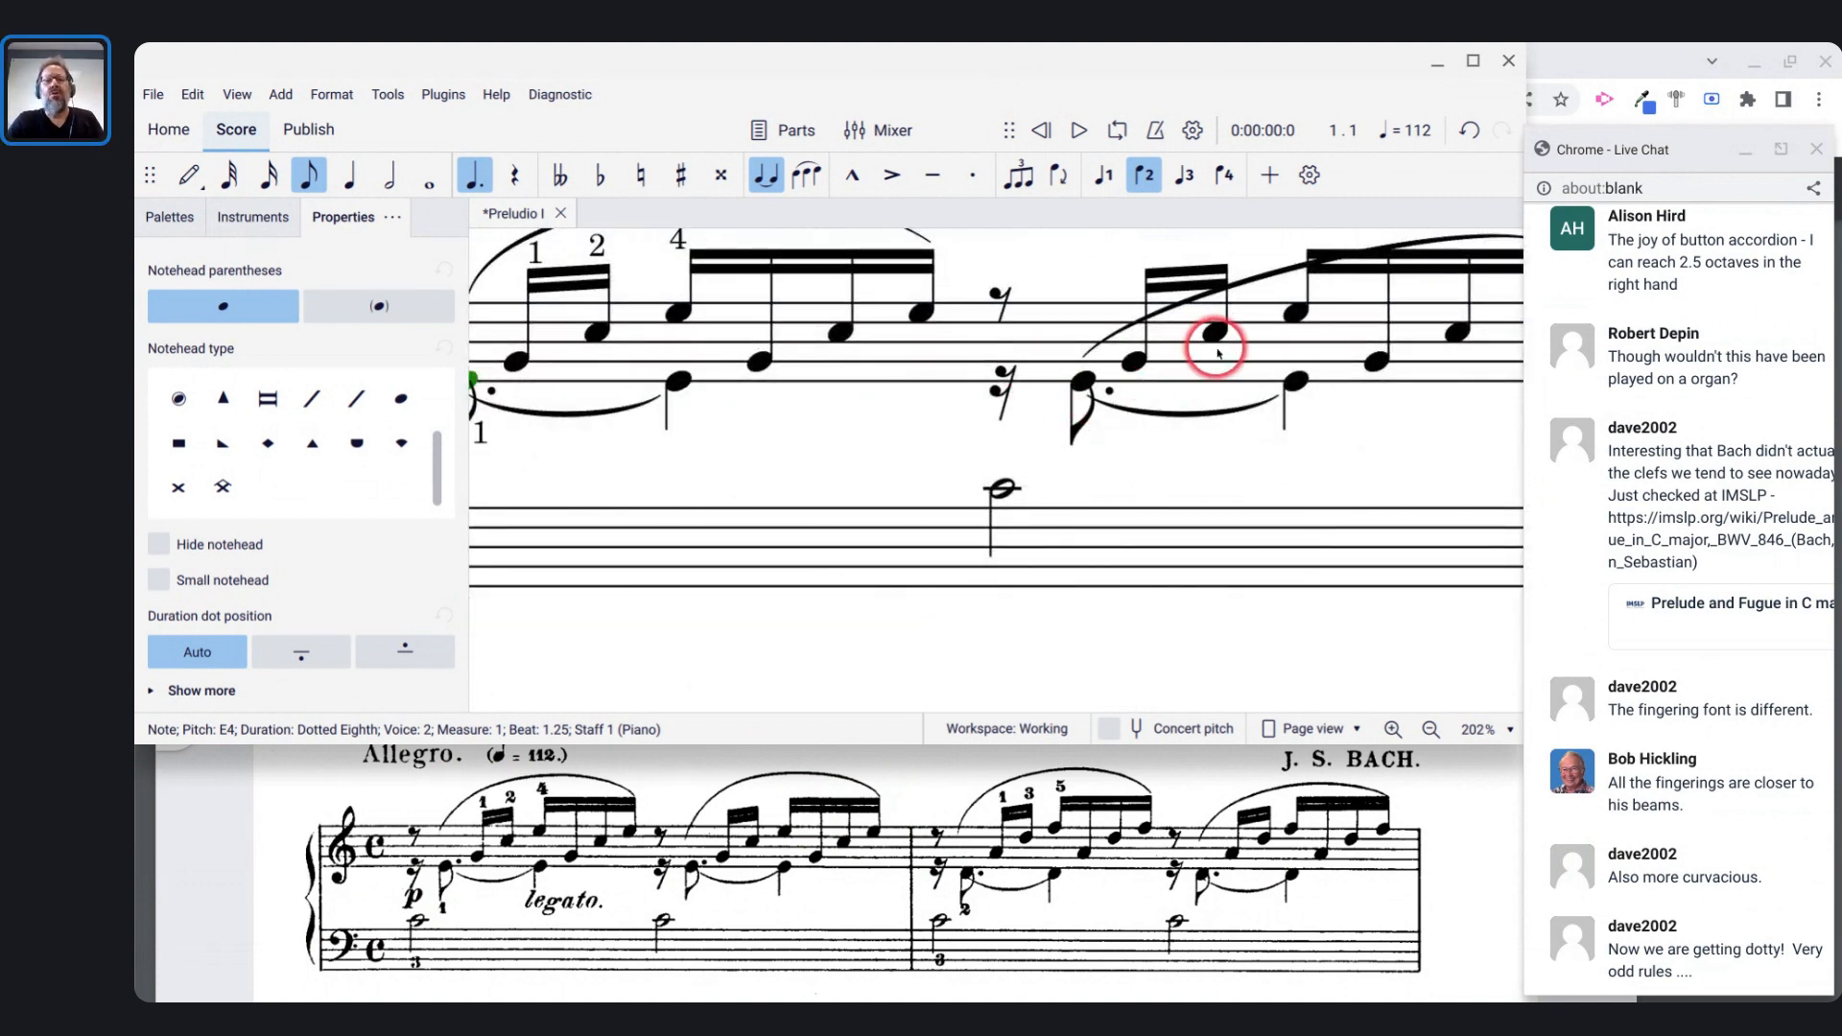
pyautogui.scroll(-5, 1263, 273)
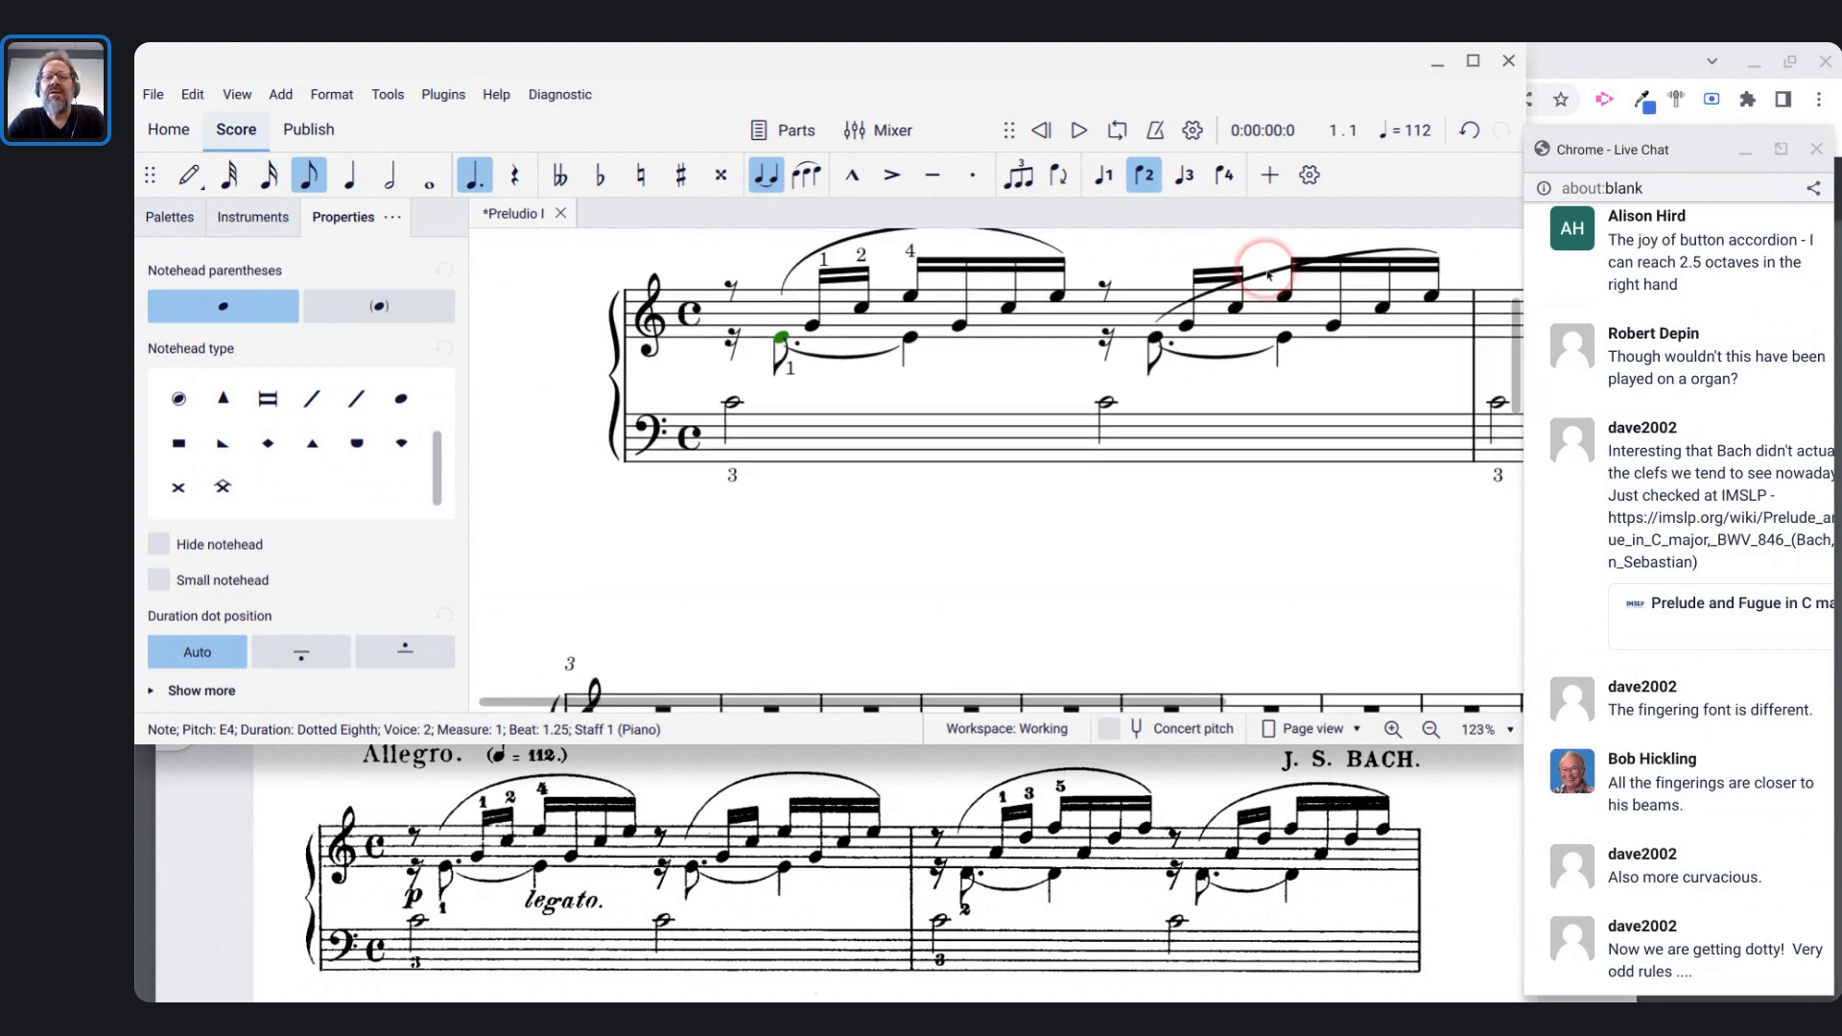
pyautogui.scroll(-2, 1267, 274)
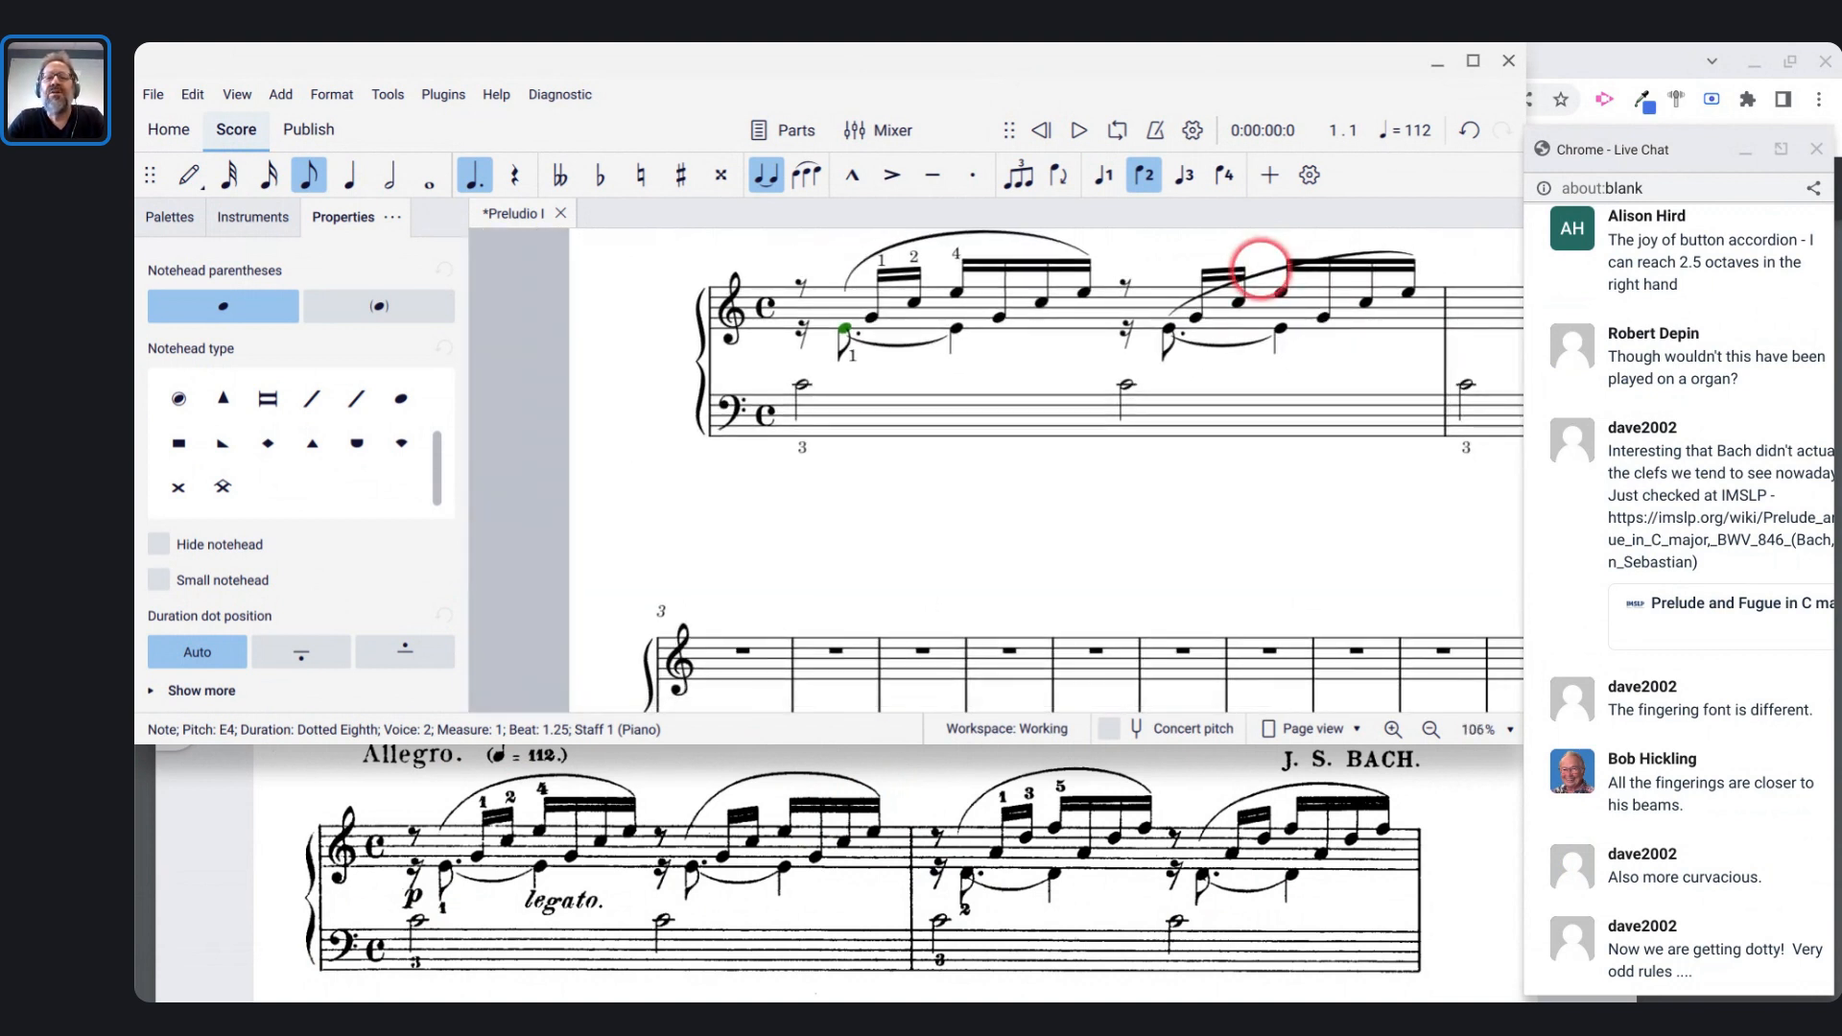
pyautogui.click(1263, 273)
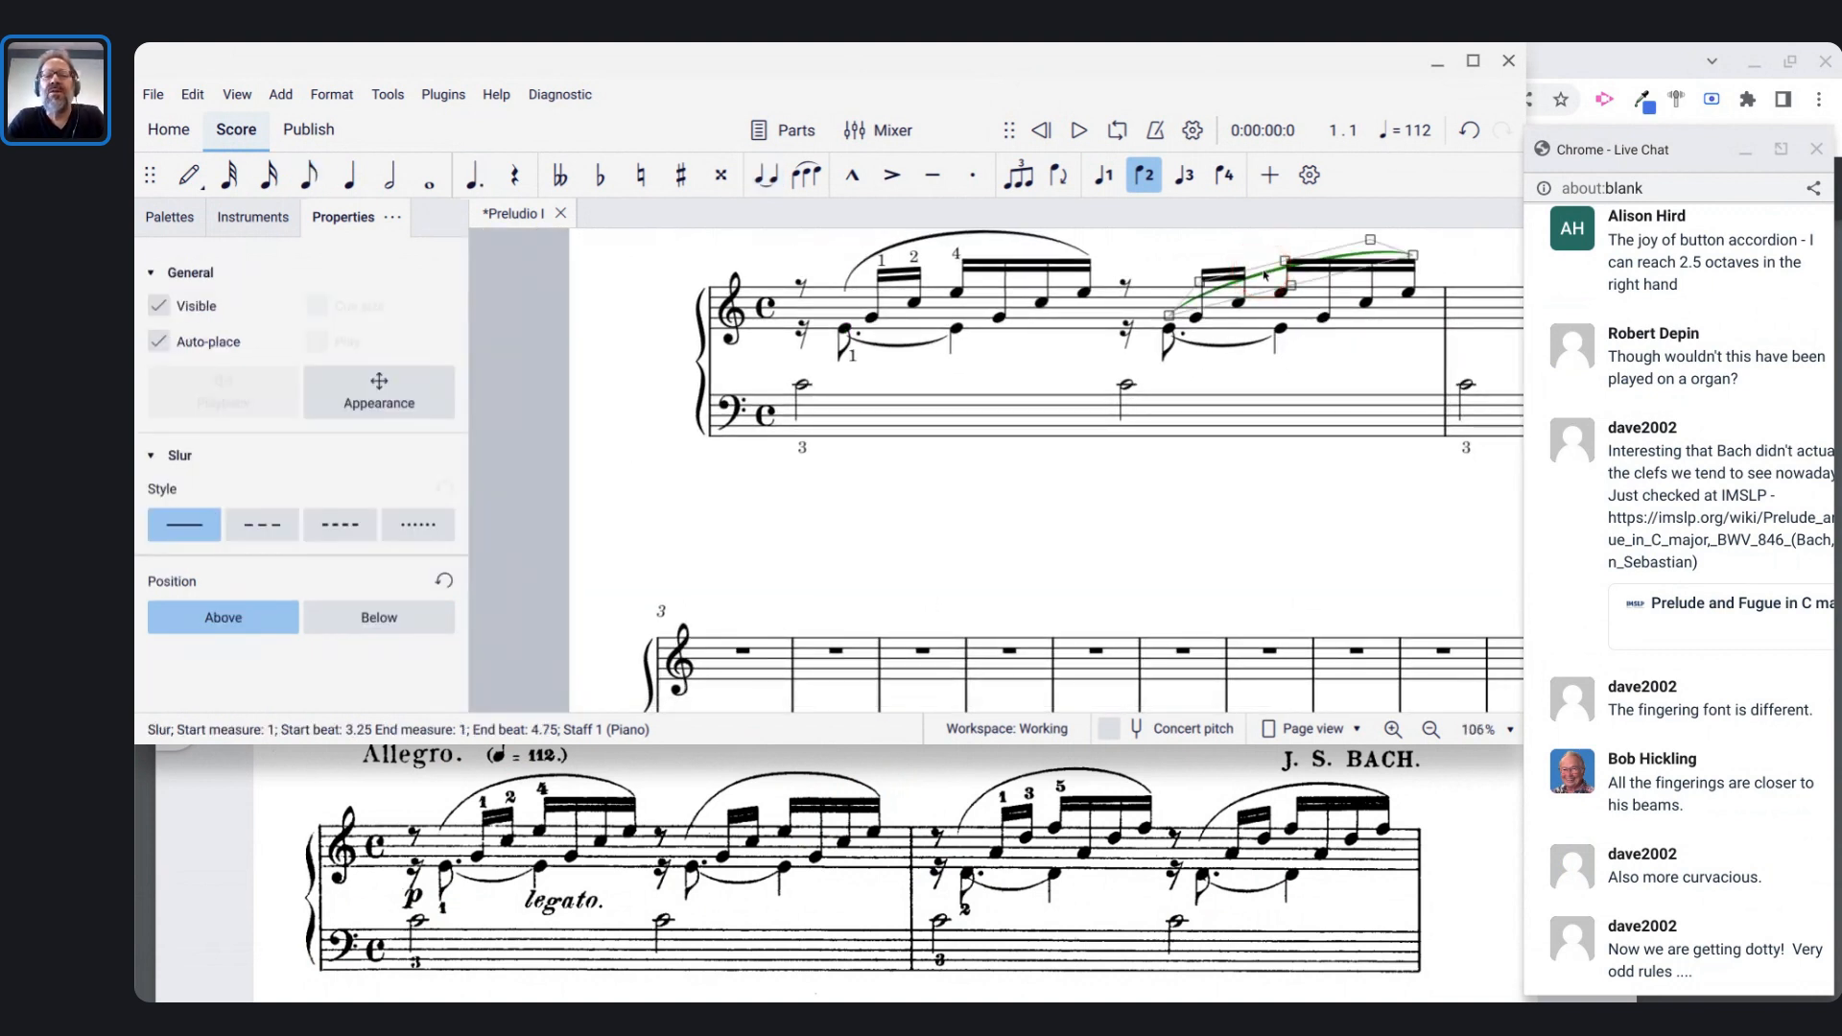
pyautogui.press('BackSpace')
# - Try to copy the slur from the first half of measure 1 and paste it at the dotted eighth E4 on beat 3.25
pyautogui.scroll(1, 1017, 434)
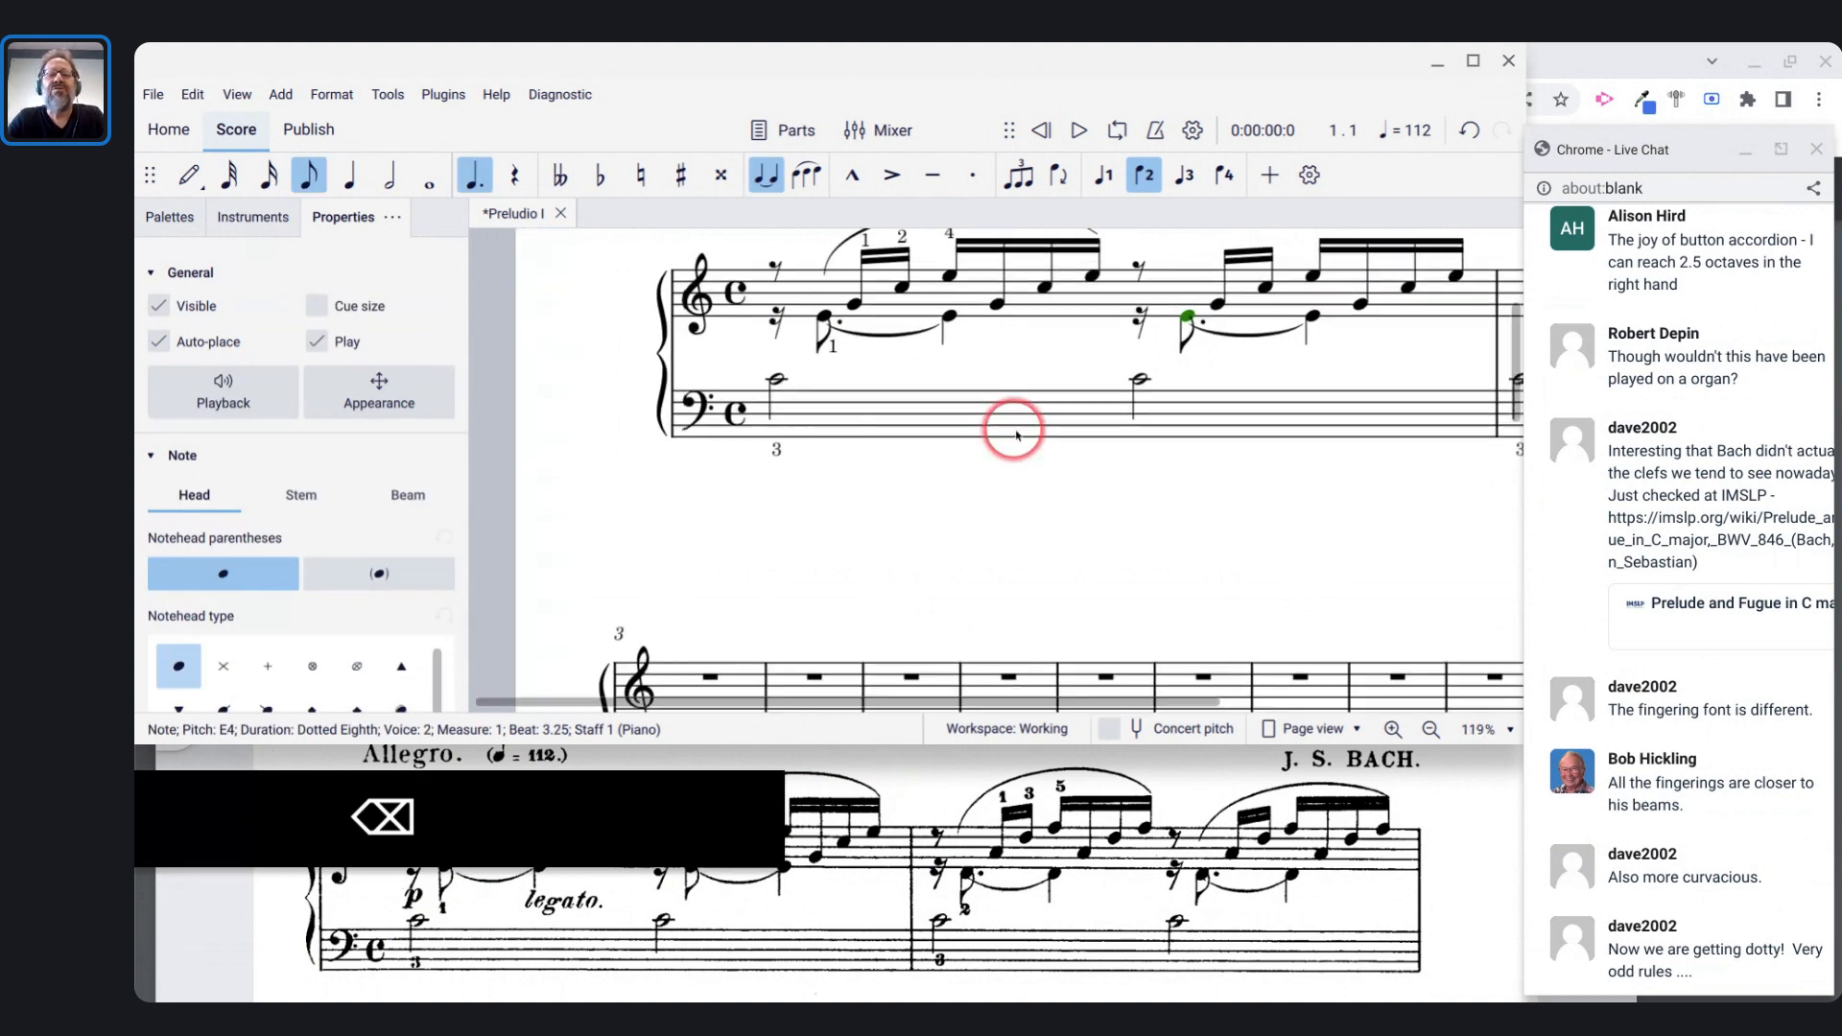
pyautogui.scroll(-3, 1017, 435)
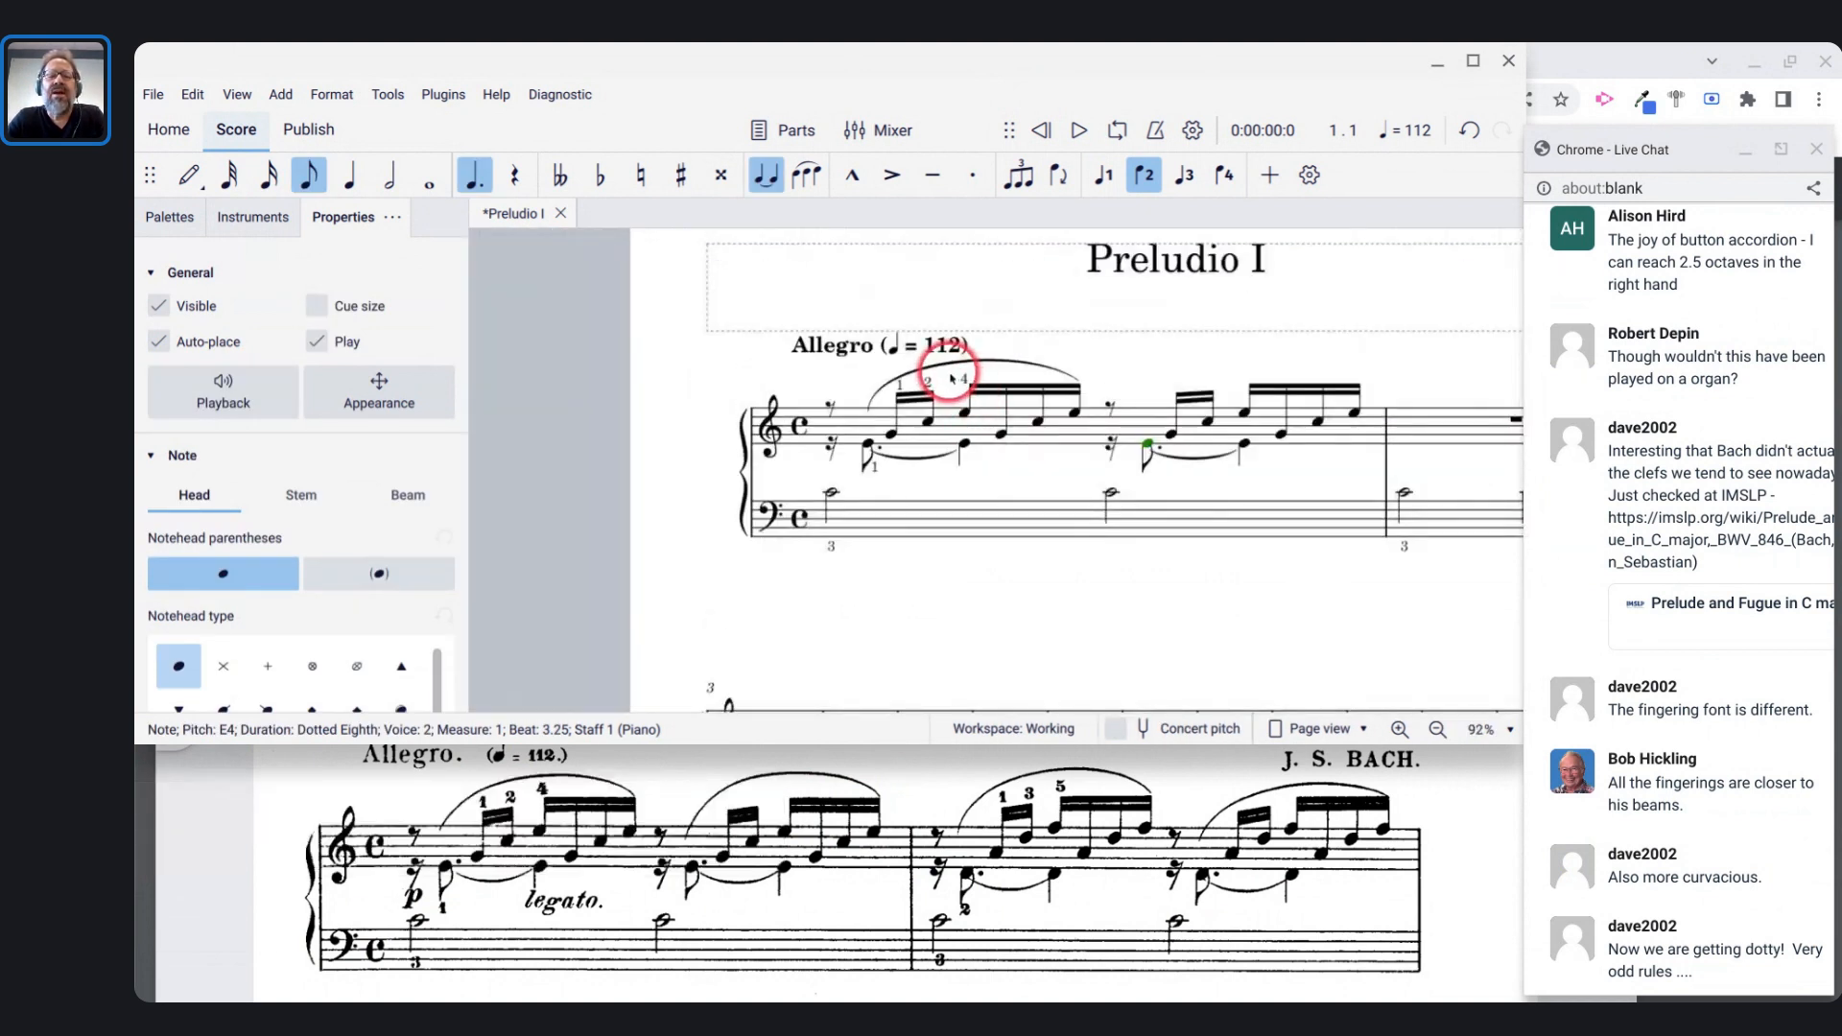
pyautogui.click(945, 371)
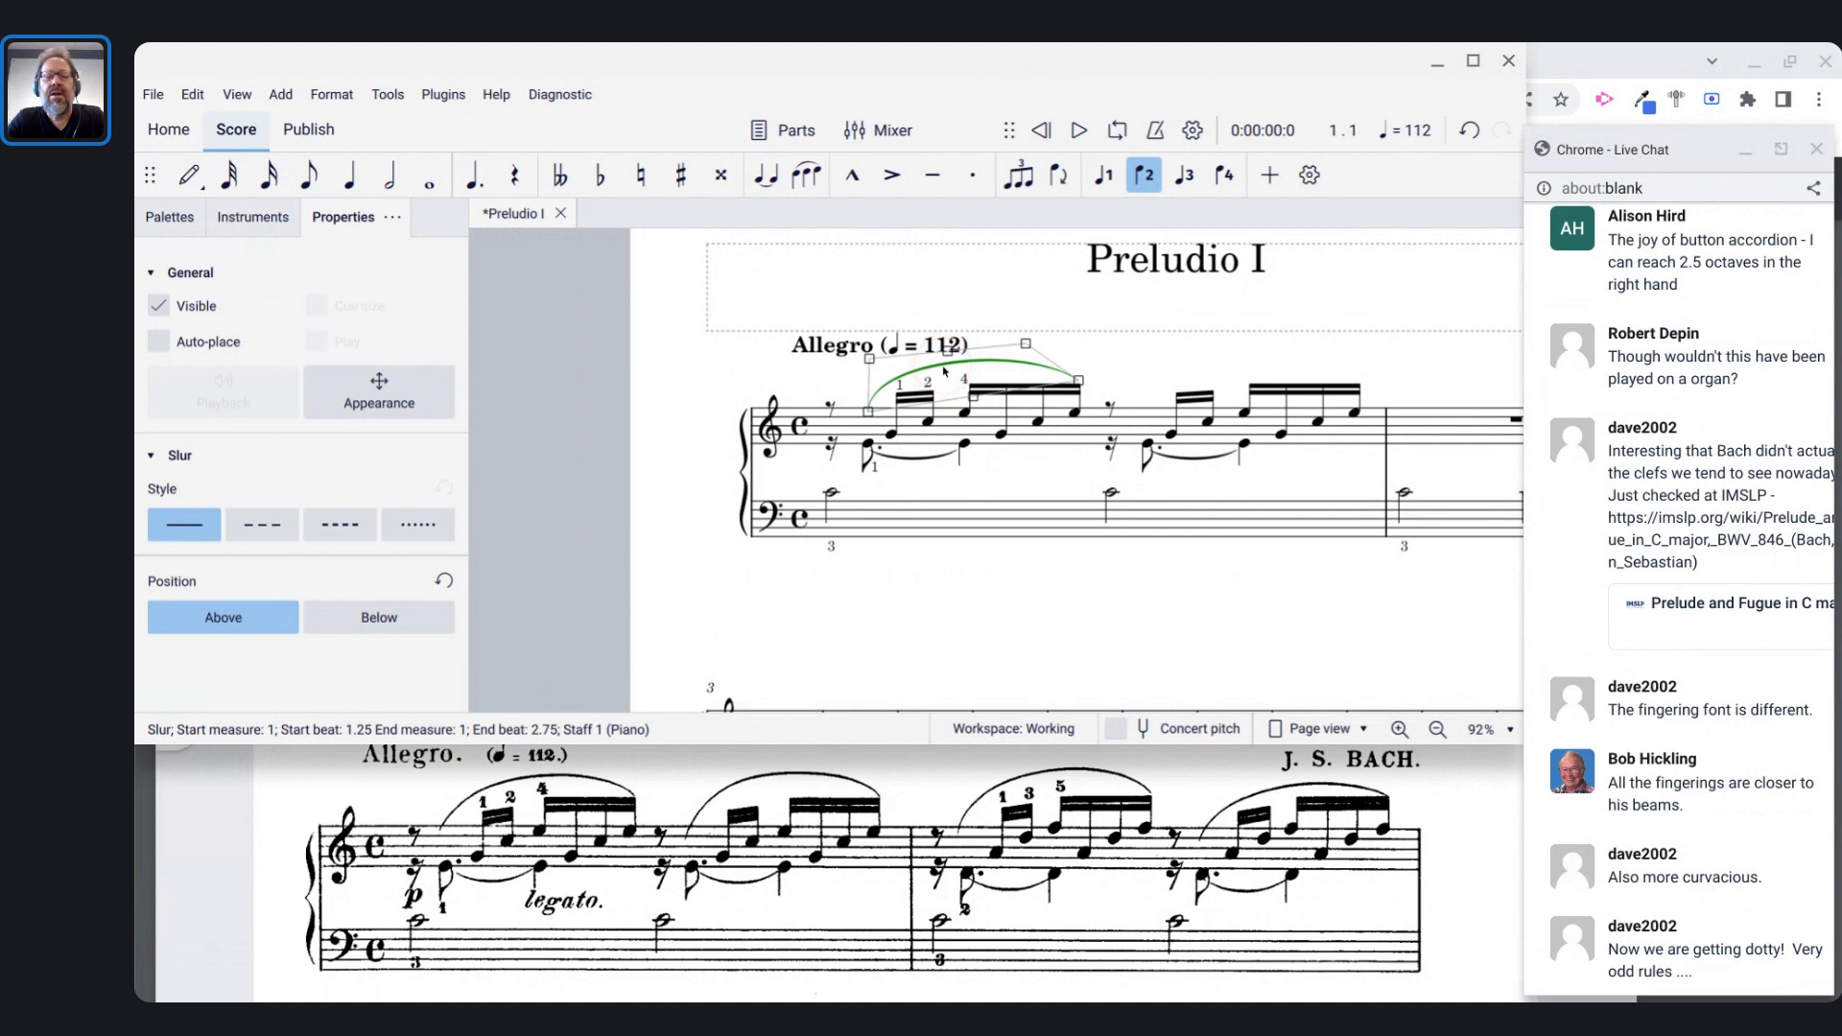
pyautogui.hotkey('ctrl', 'c')
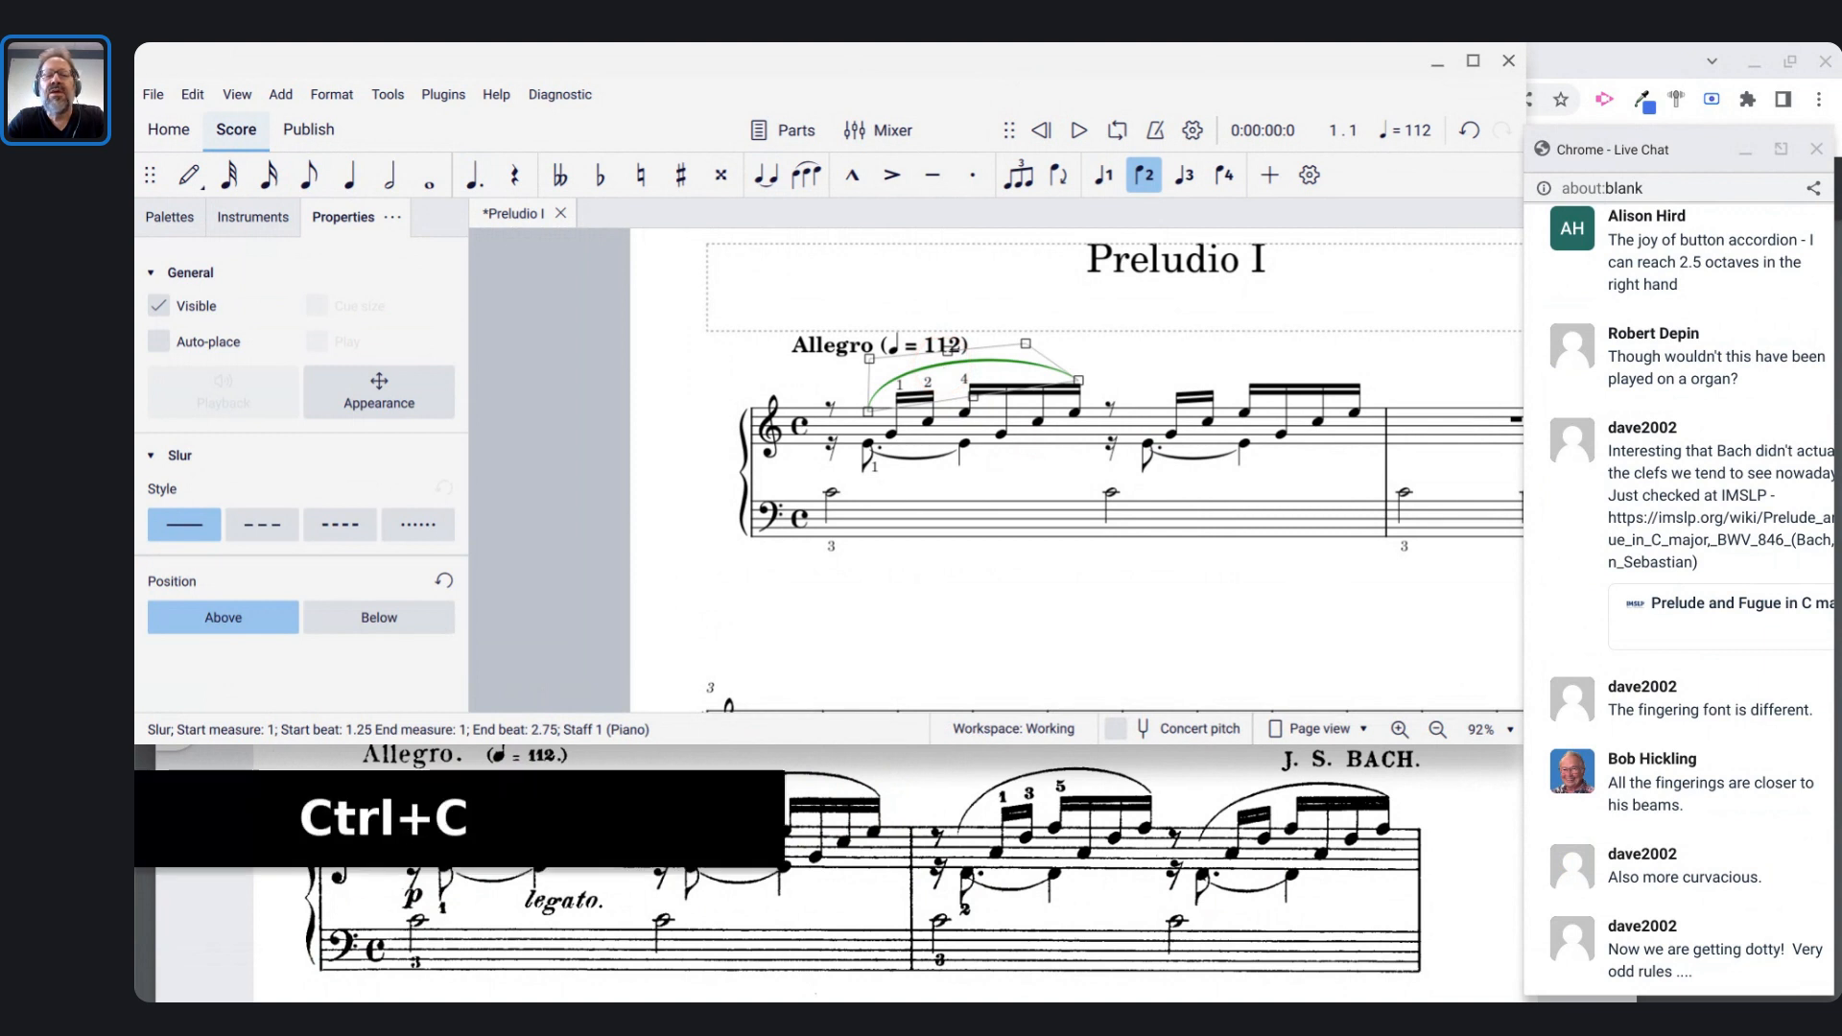
pyautogui.click(1148, 447)
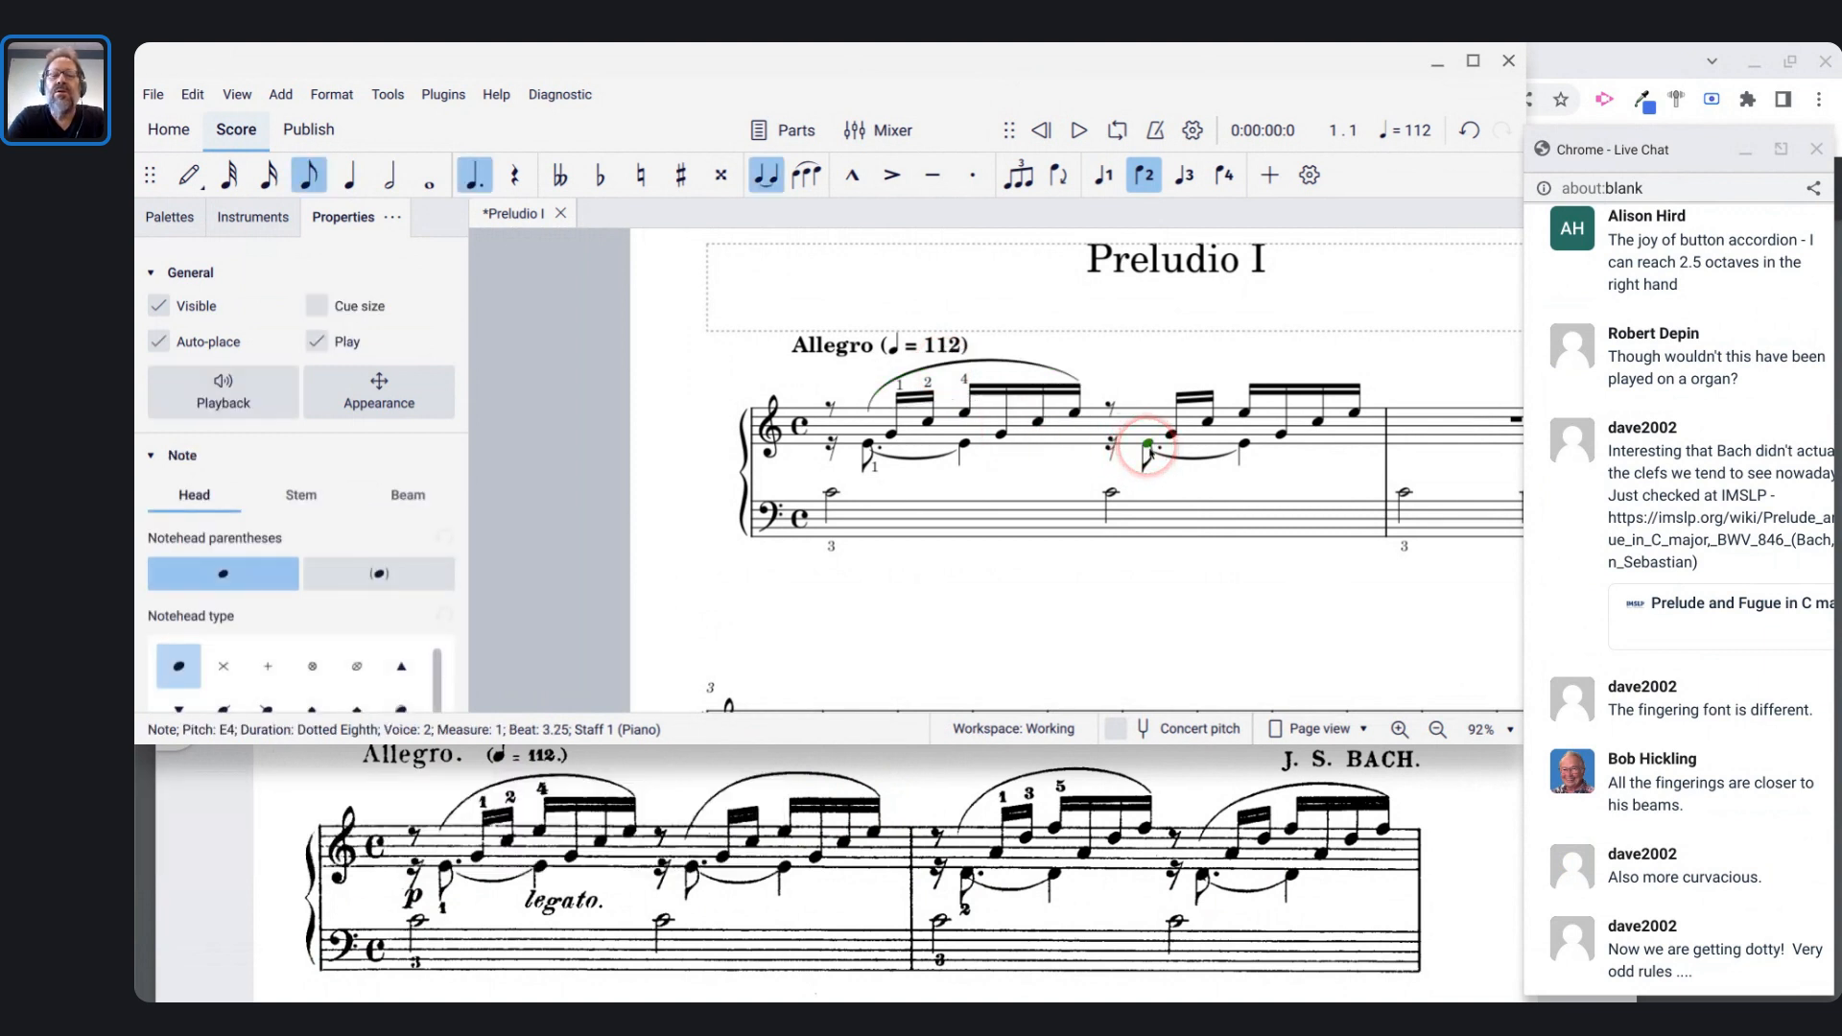
pyautogui.hotkey('ctrl', 'v')
pyautogui.click(1149, 448)
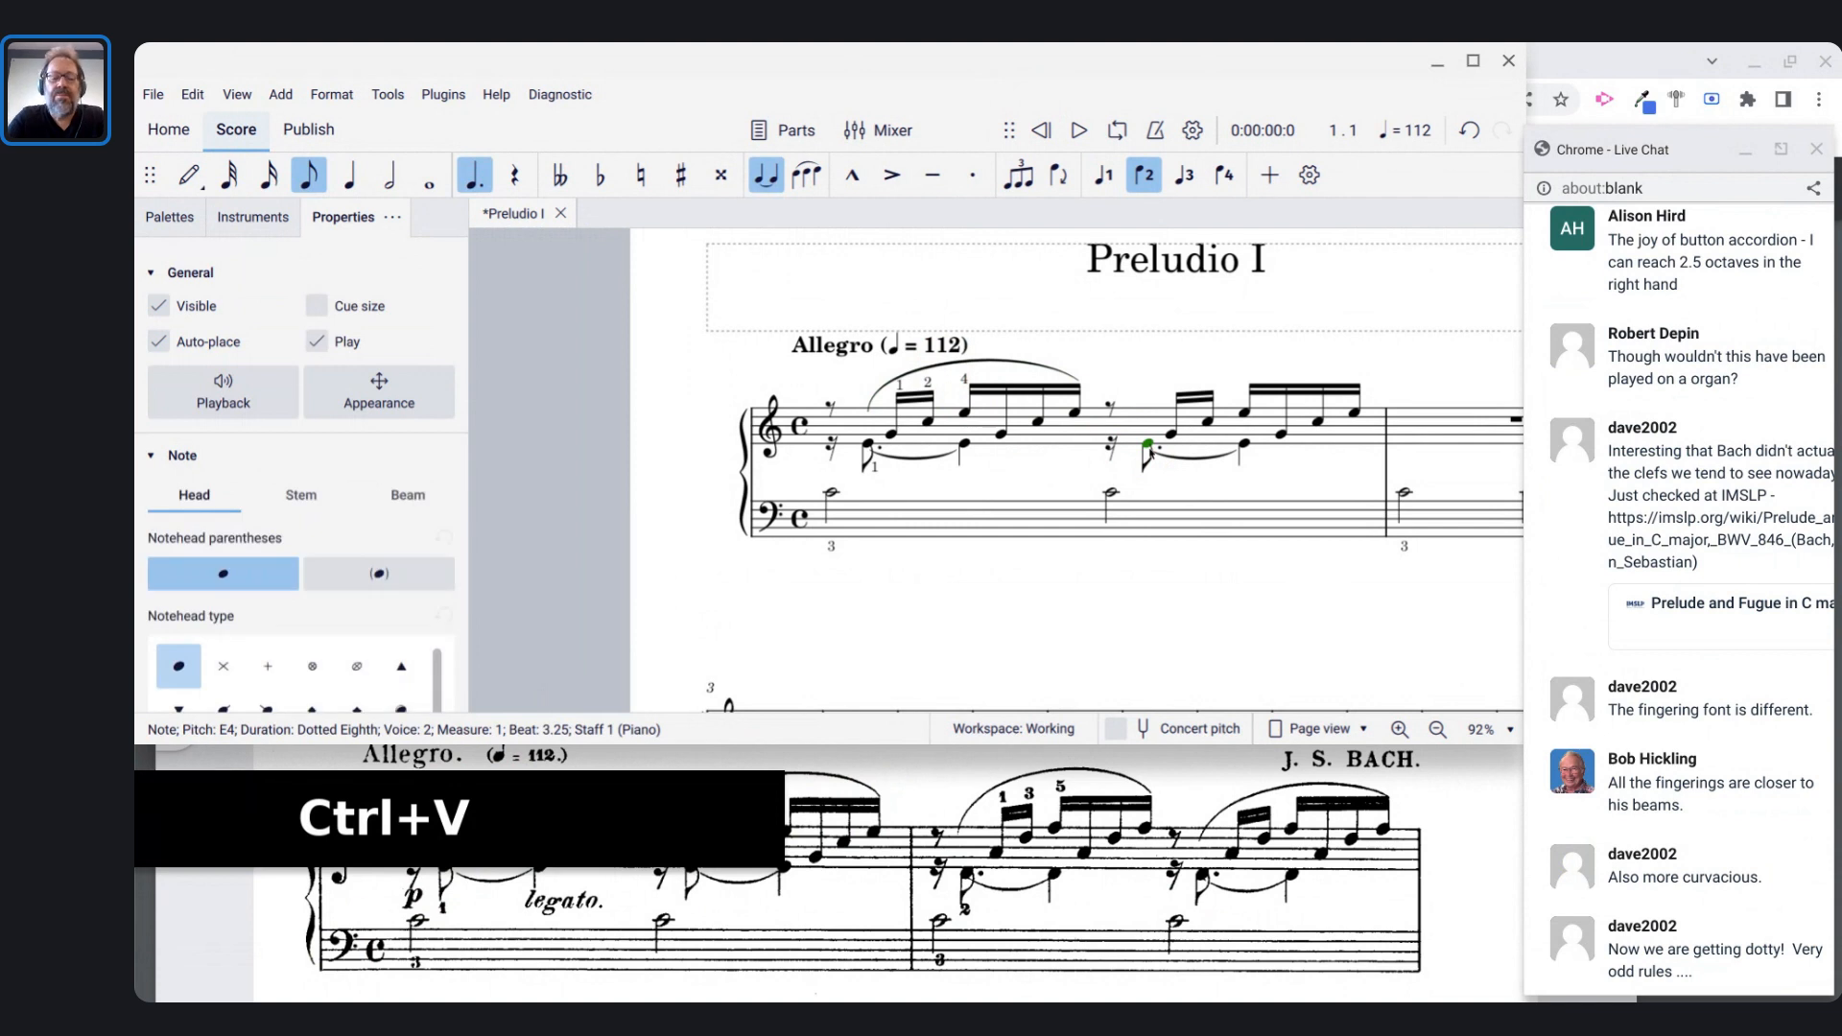
pyautogui.hotkey('ctrl', 'v')
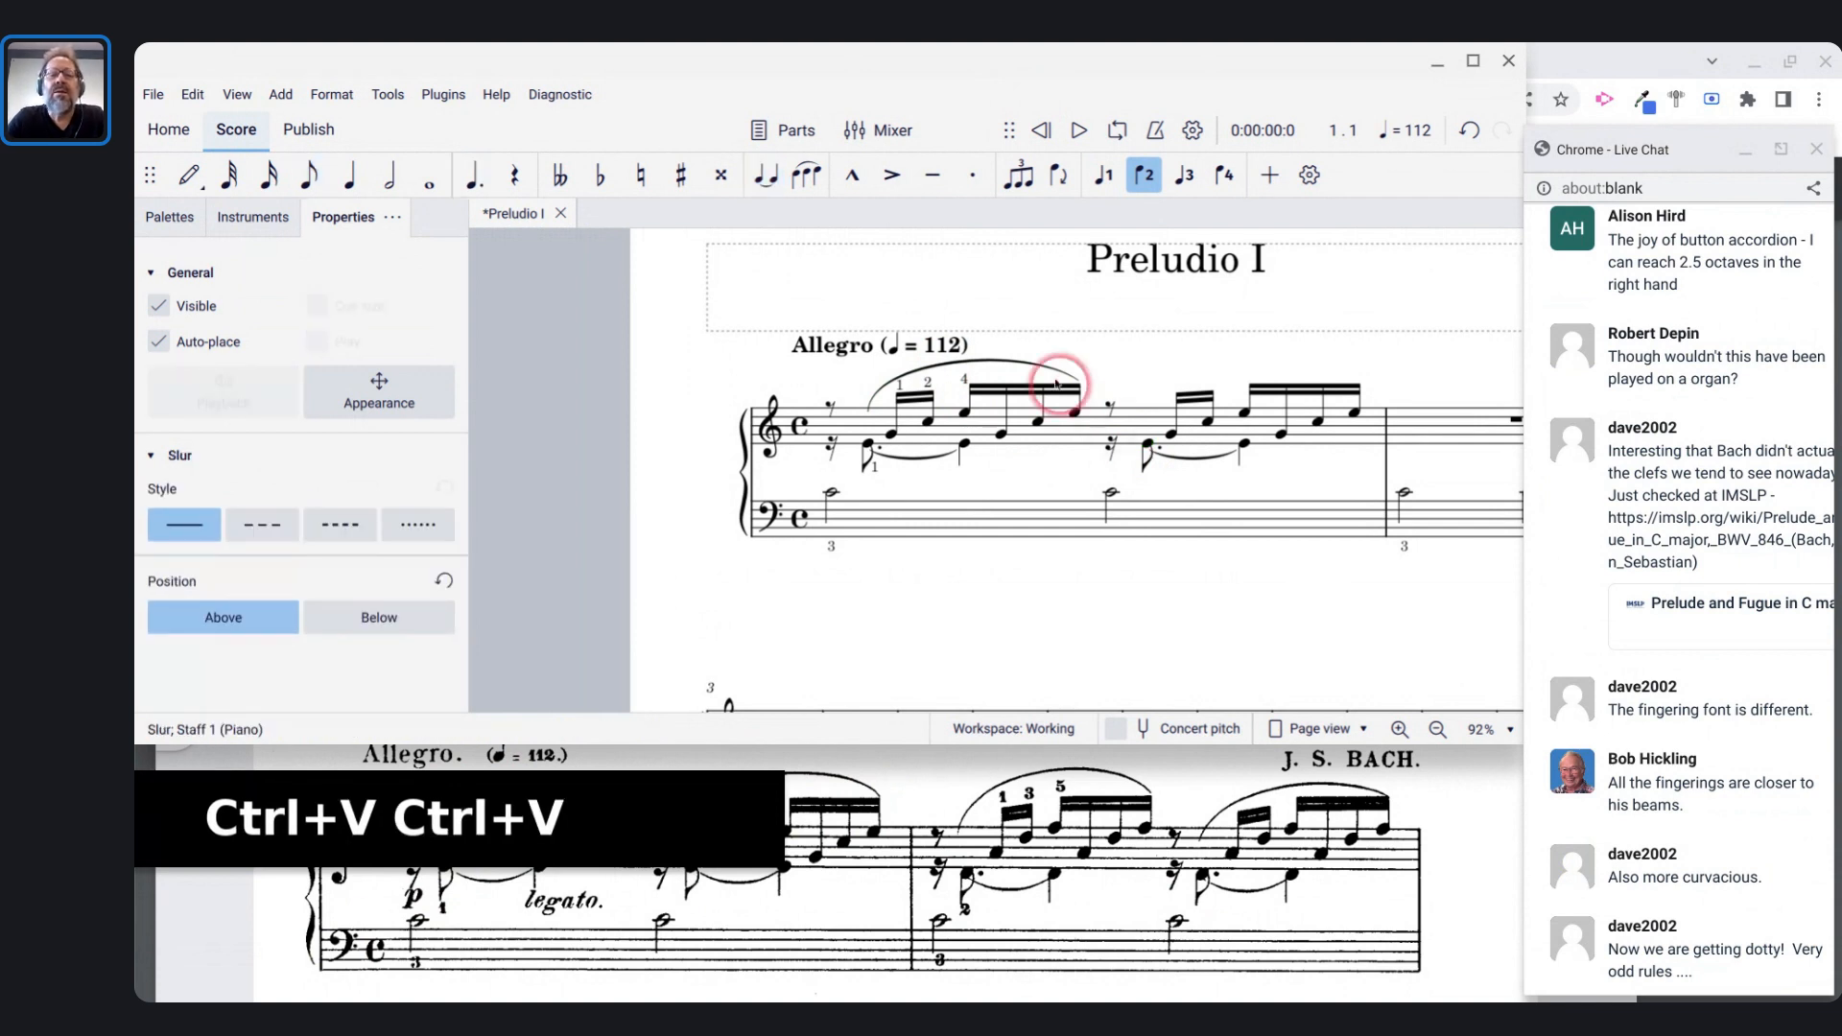
# - Try to duplicate the first slur directly onto the dotted eighth E4 at beat 3.25, and delete the copy
pyautogui.click(933, 369)
pyautogui.moveTo(933, 369); pyautogui.dragTo(1154, 450)
pyautogui.press('Escape')
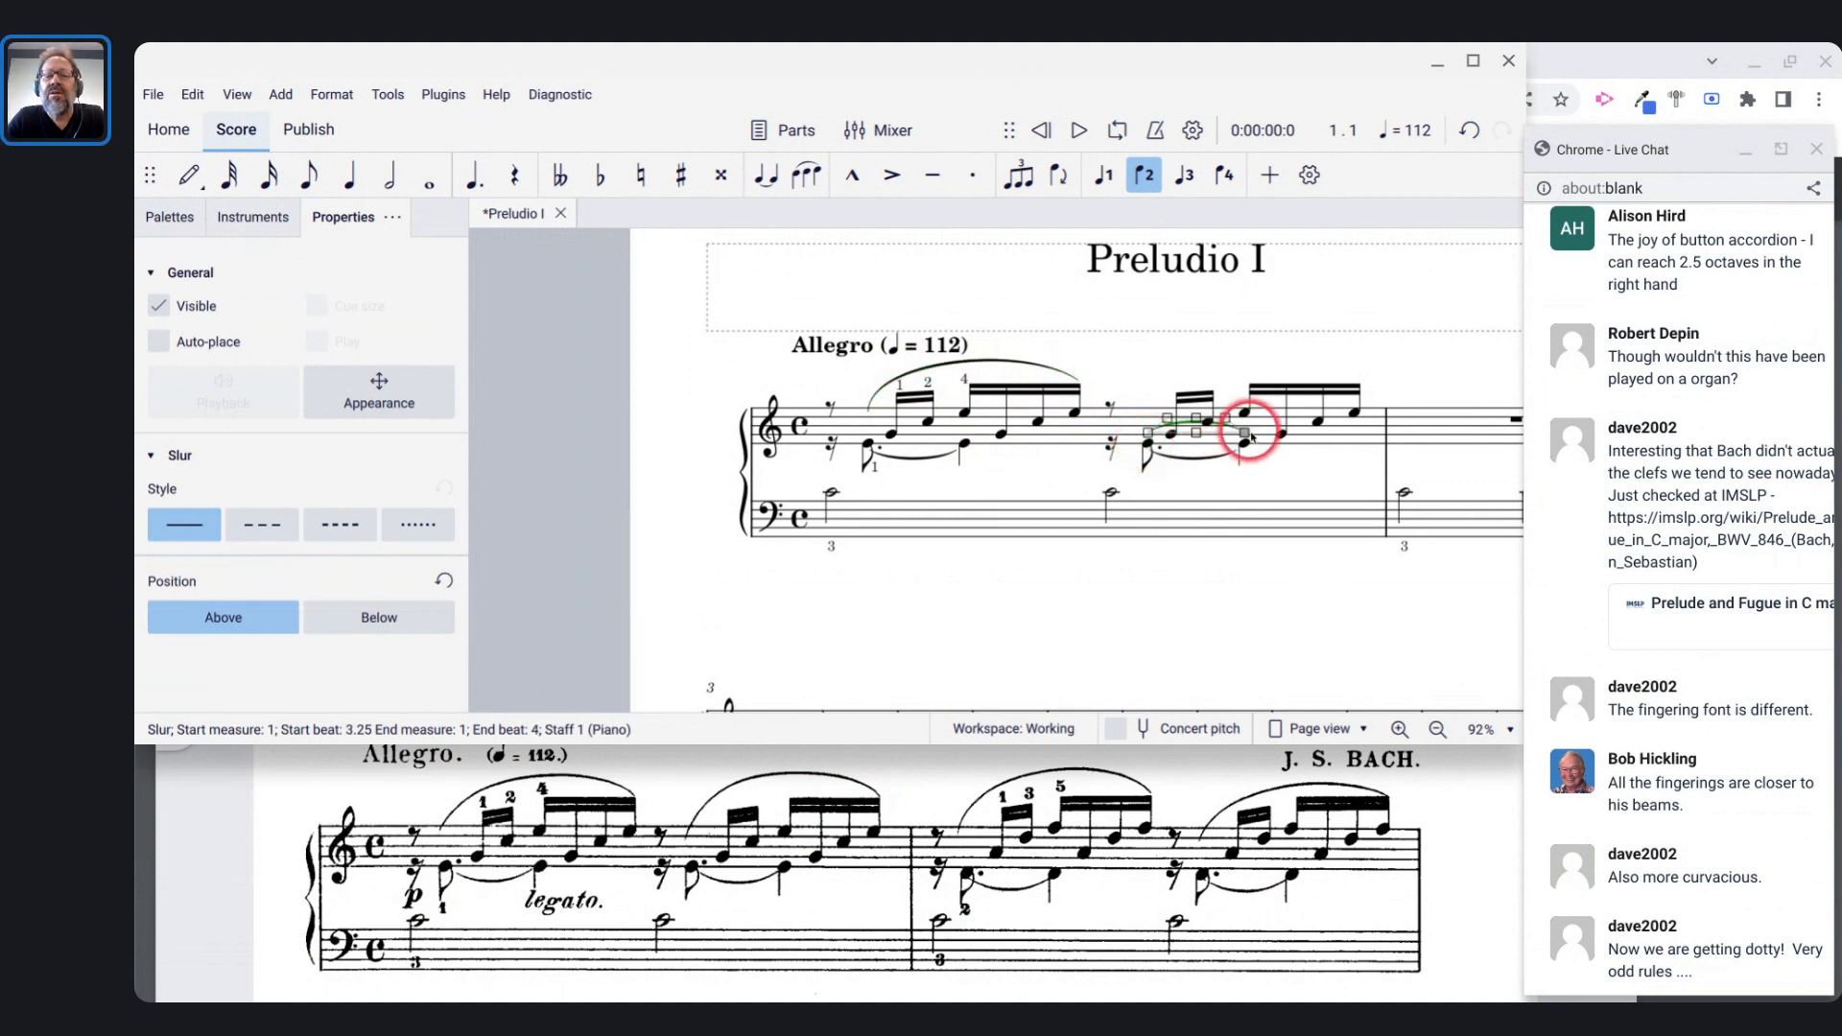
pyautogui.press('BackSpace')
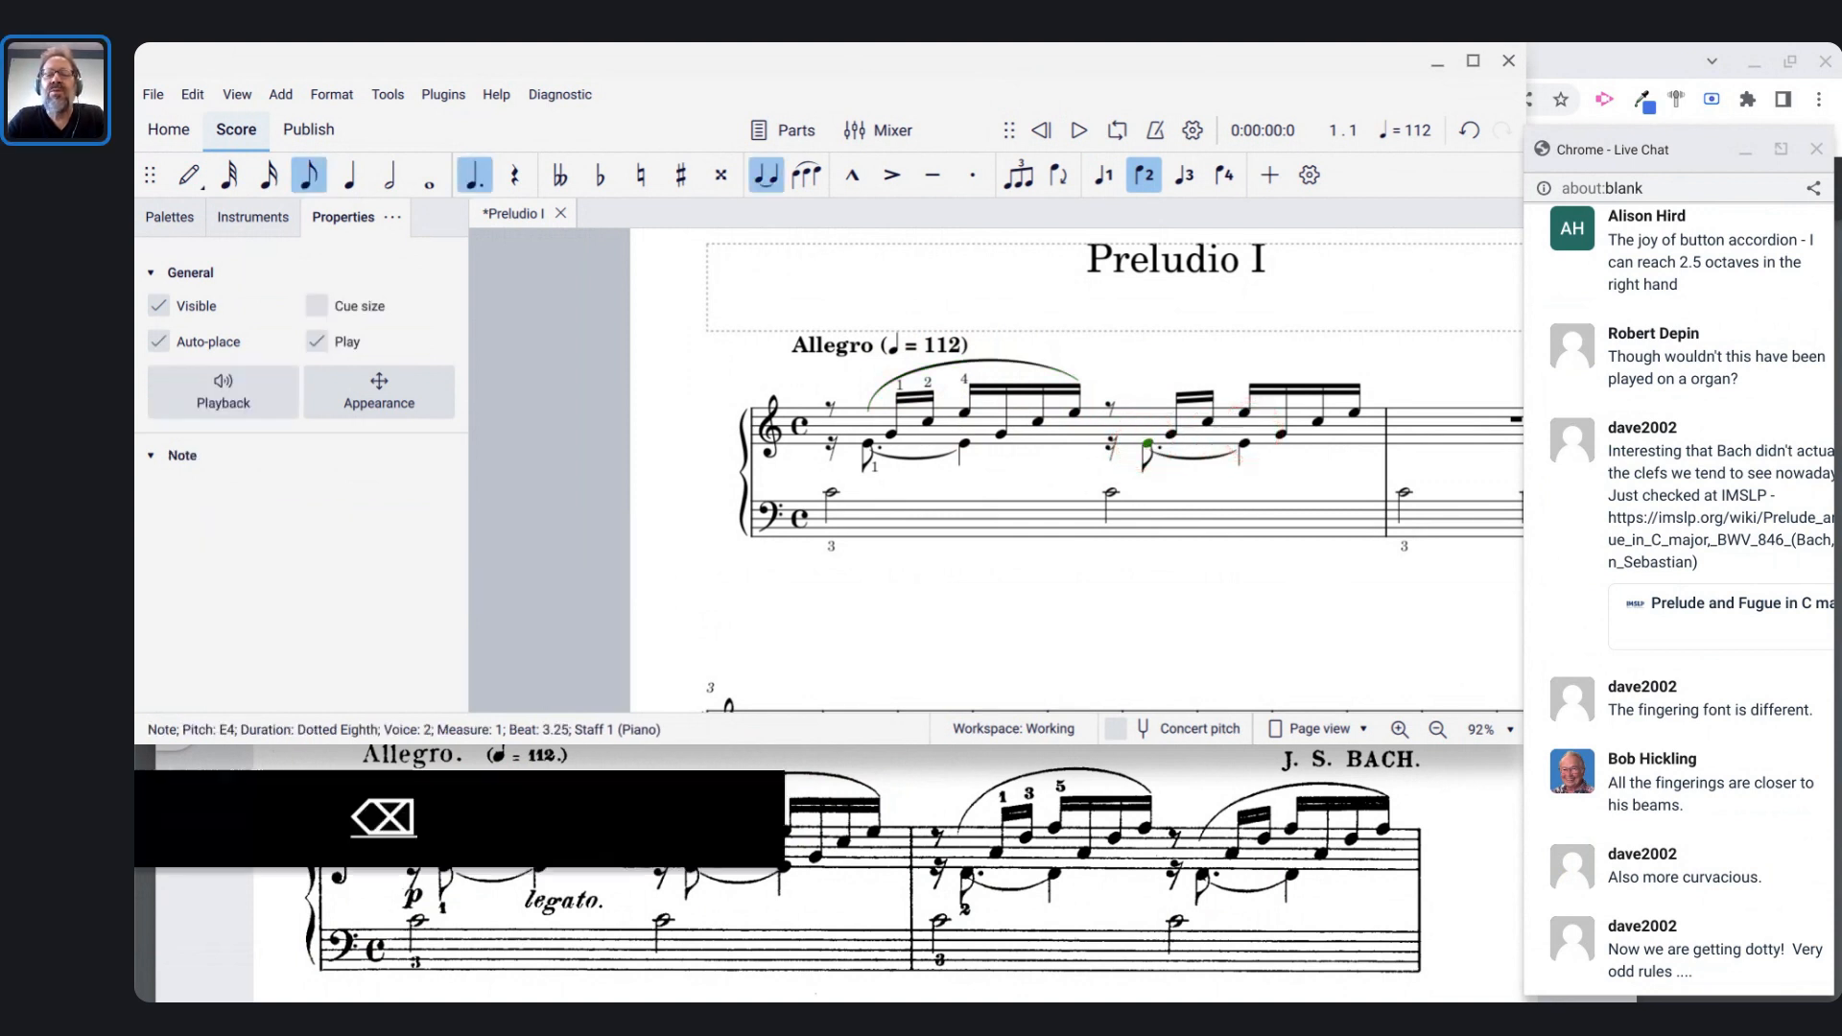
pyautogui.keyDown('shift'); pyautogui.click(1357, 413); pyautogui.keyUp('shift')
# - Undo the slur copying and deletion edits, back to the original slur over the second half of measure 1
pyautogui.hotkey('ctrl', 'z')
pyautogui.hotkey('ctrl', 'z')
pyautogui.hotkey('ctrl', 'z')
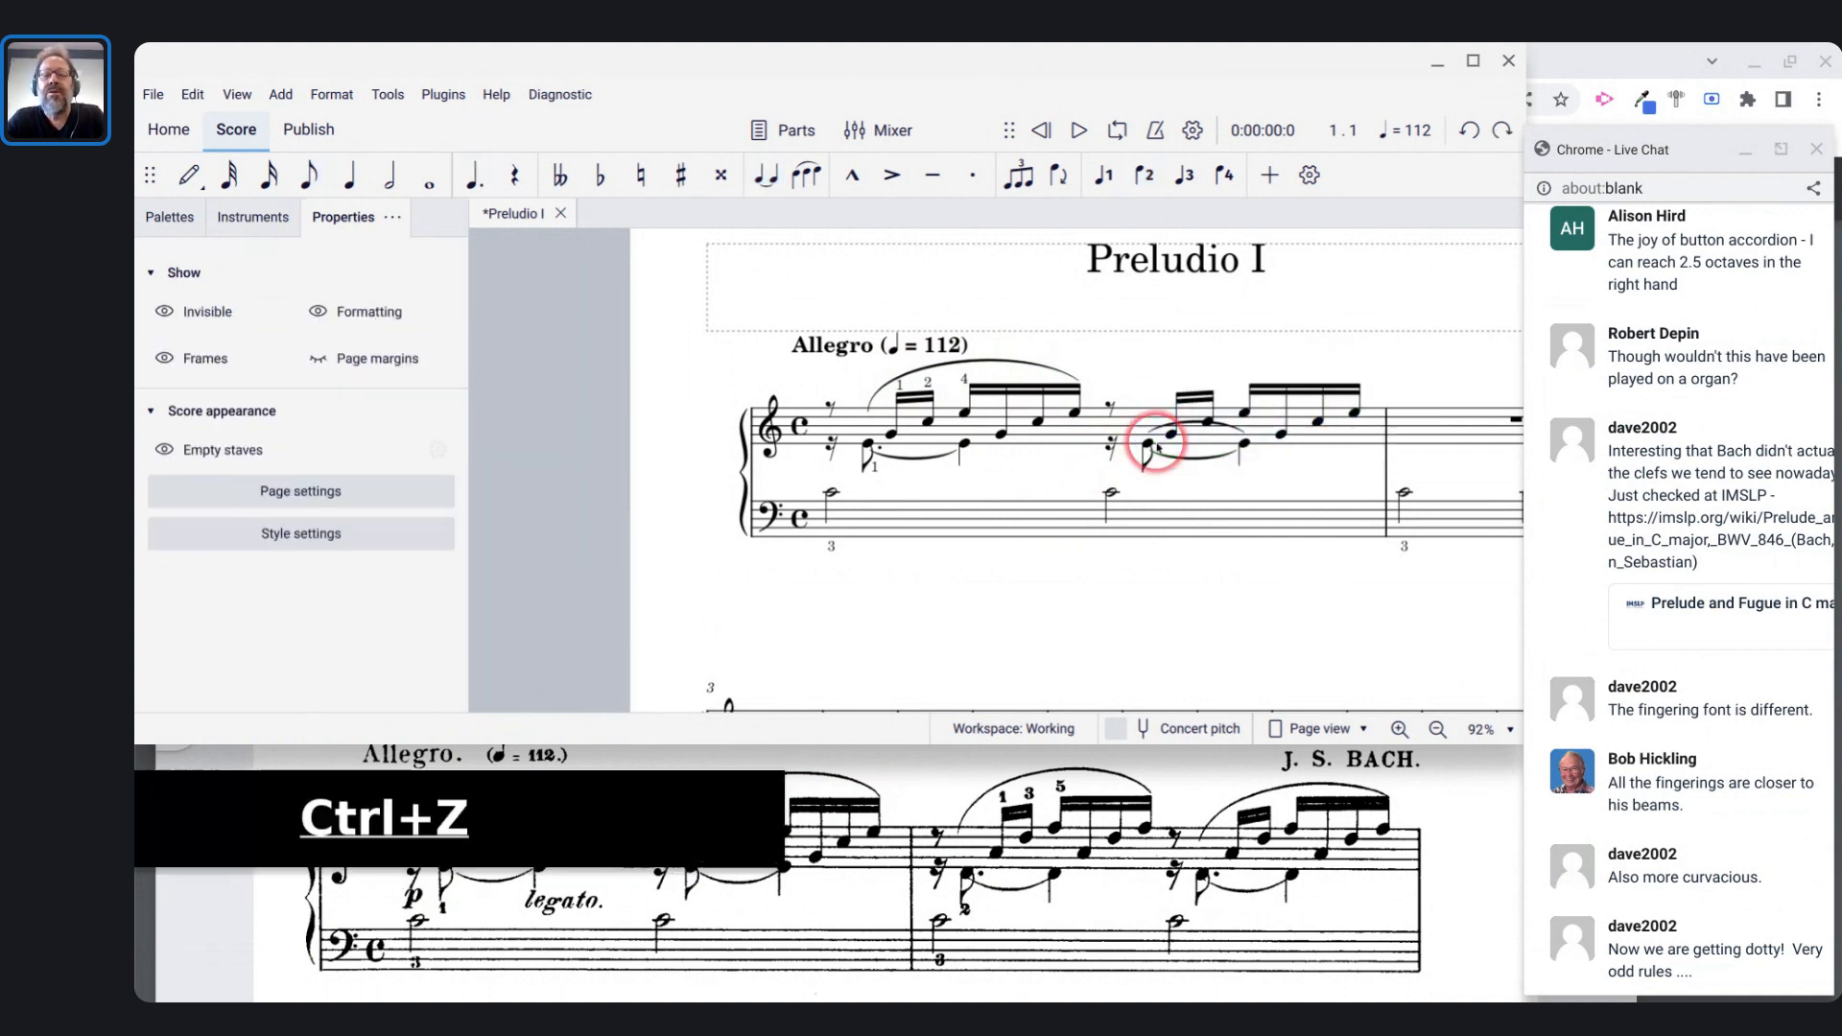
pyautogui.hotkey('ctrl', 'z')
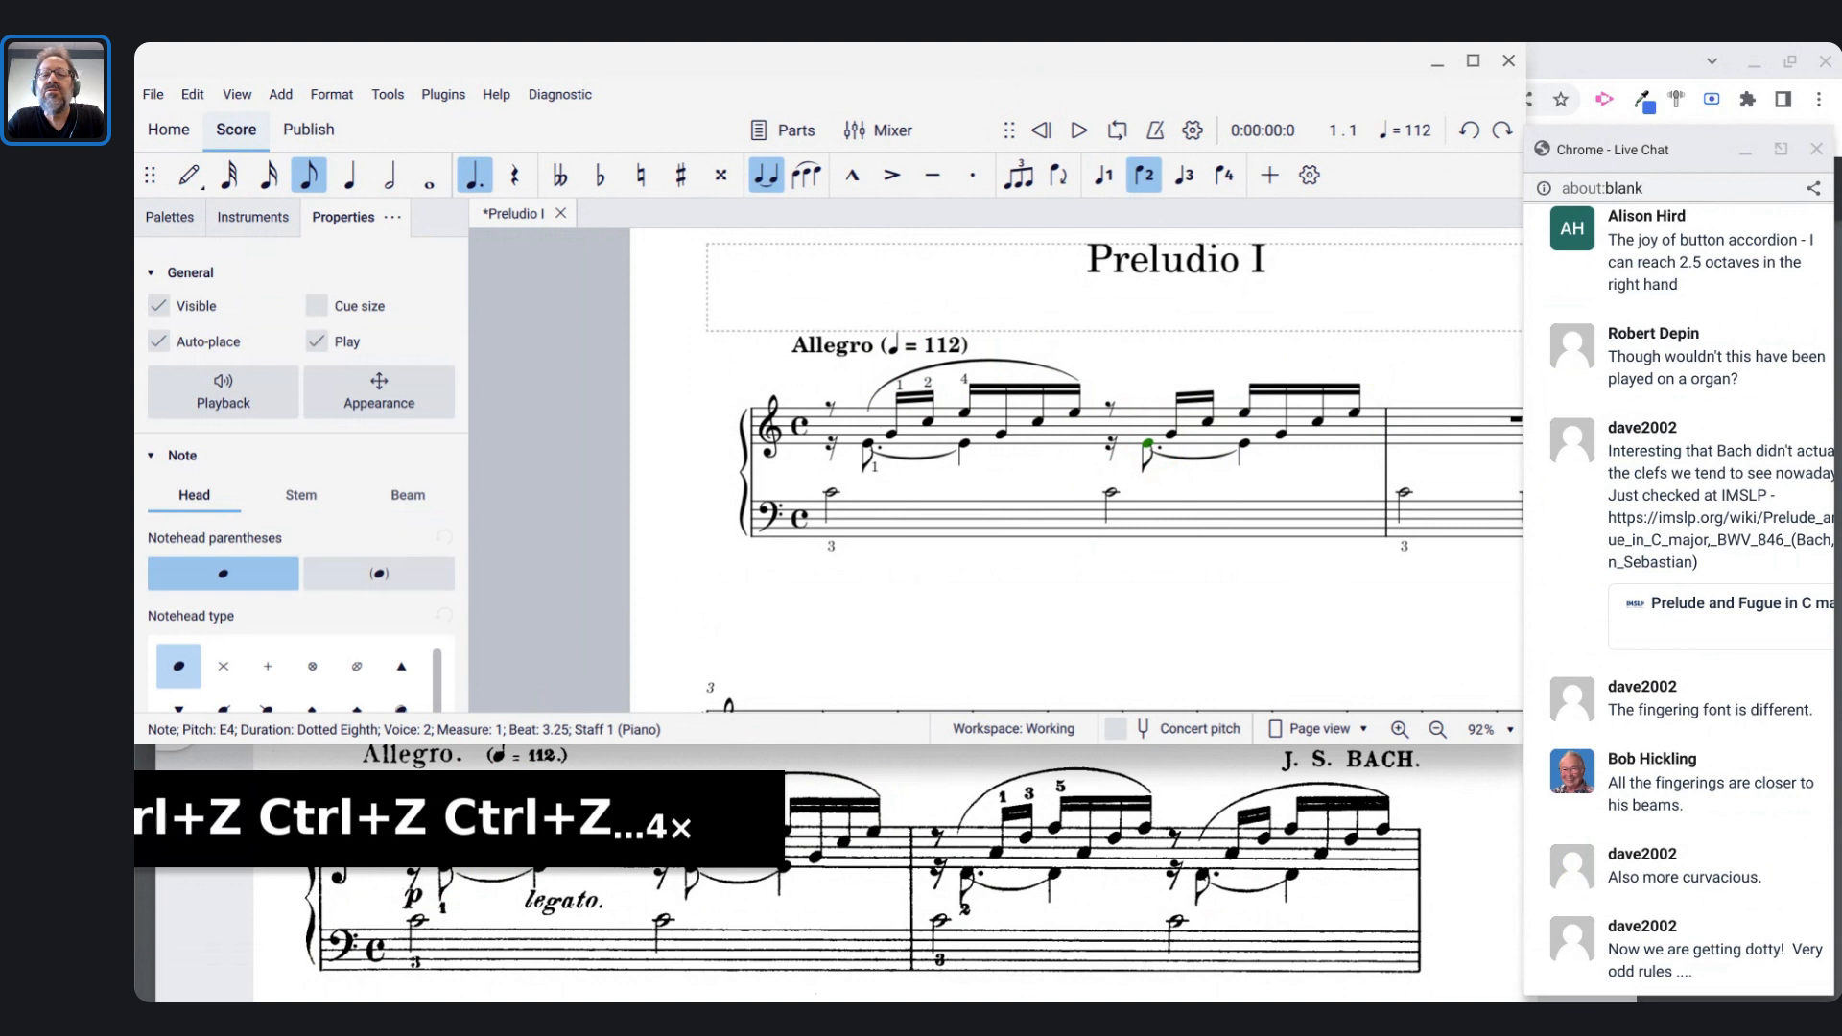
pyautogui.hotkey('ctrl', 'z')
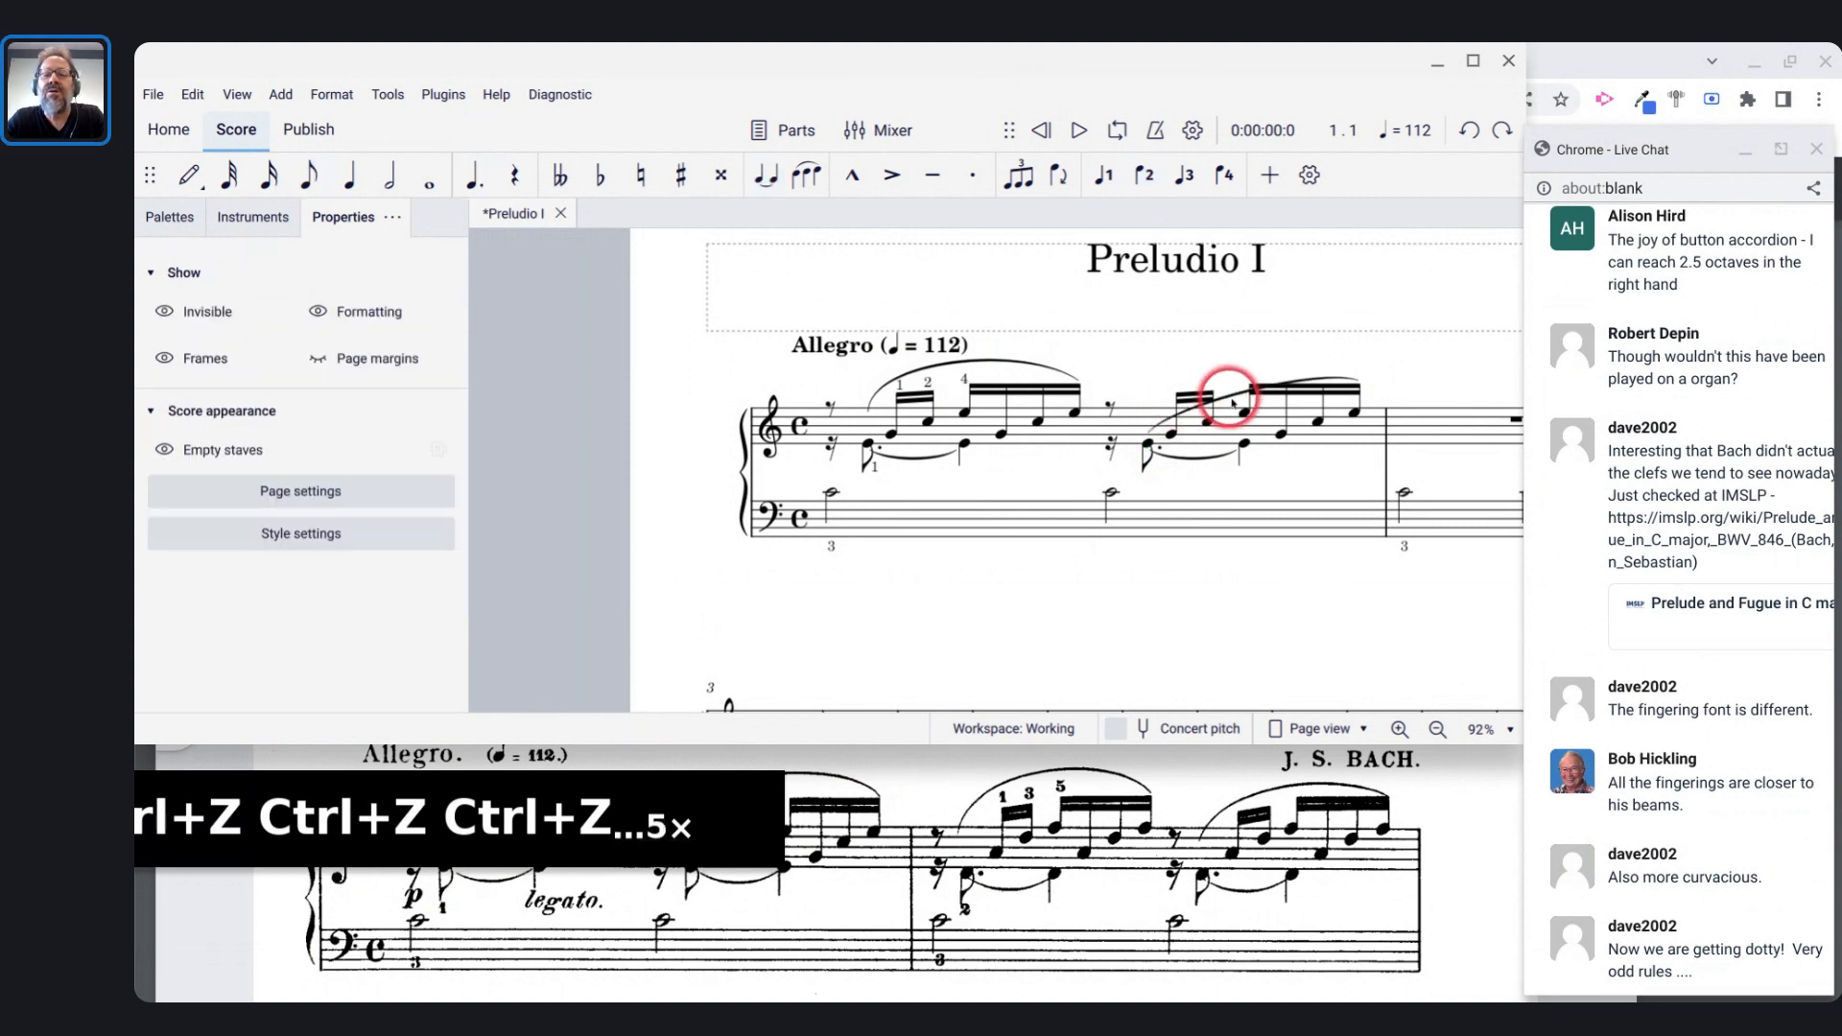
# - Nudge the starting end point of the slur over the first half of measure 1 slightly to the left
pyautogui.click(1232, 383)
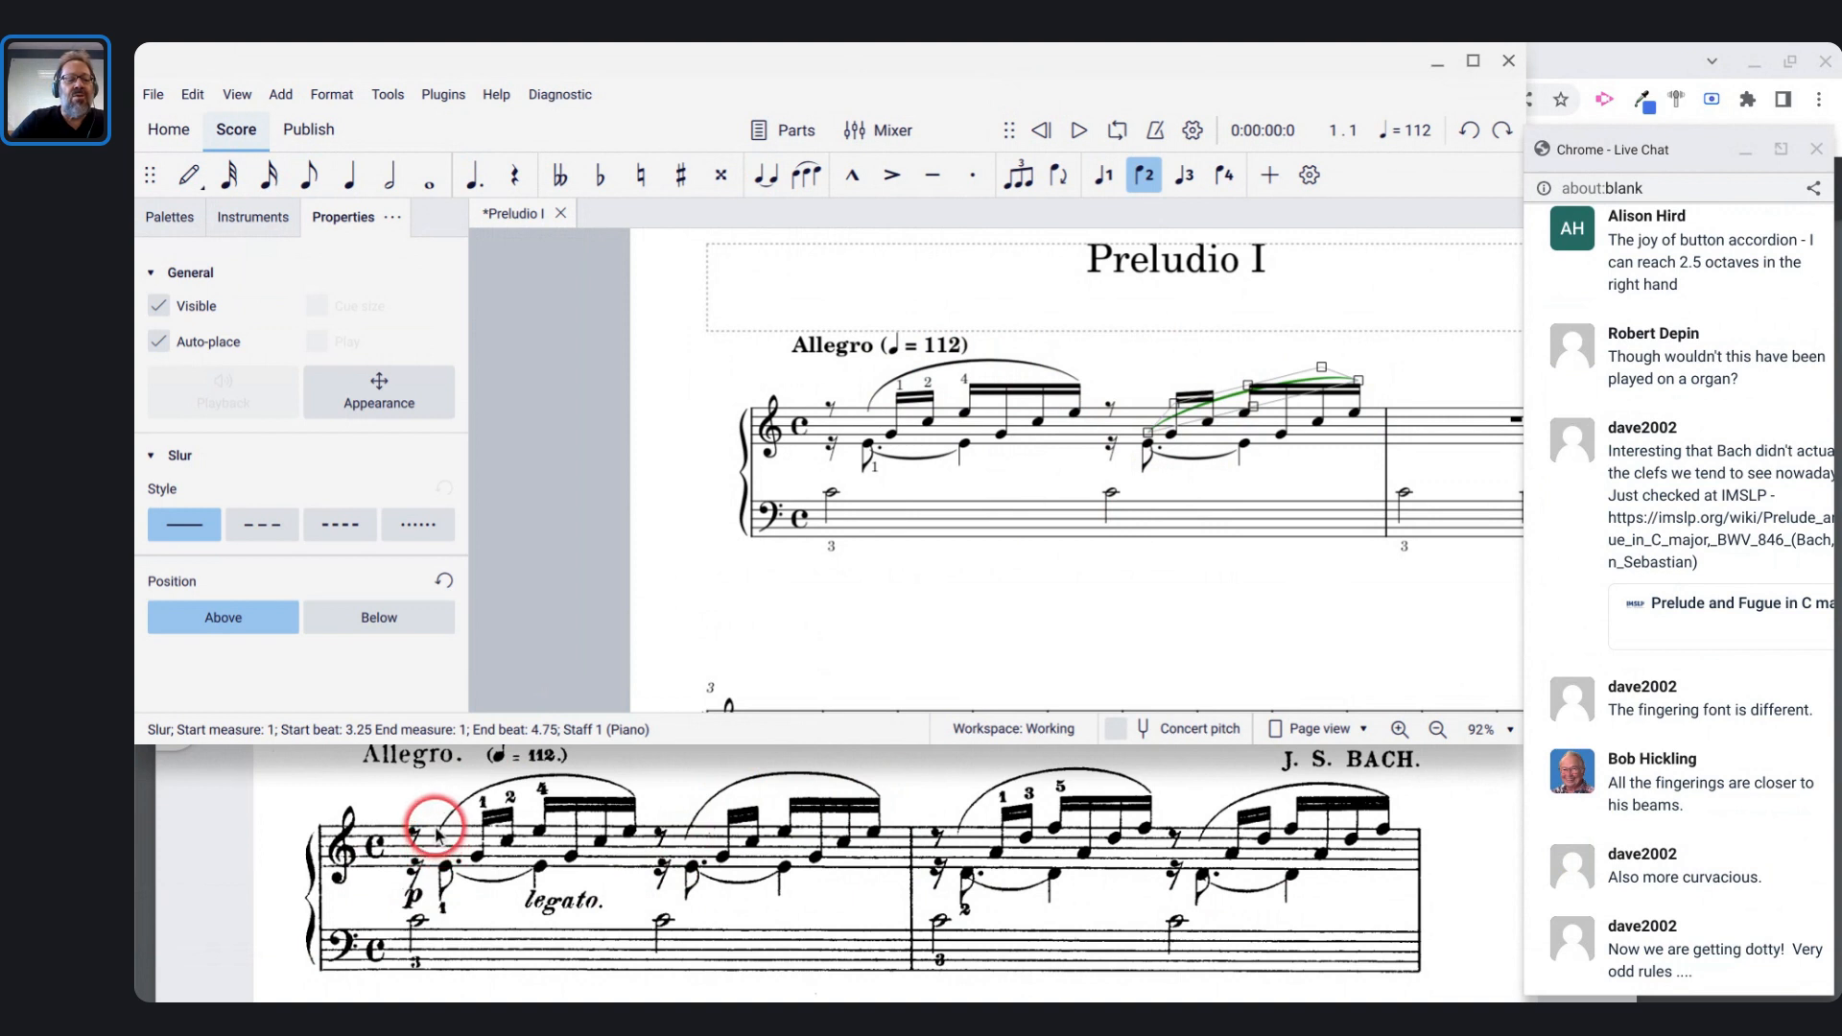
pyautogui.scroll(5, 765, 601)
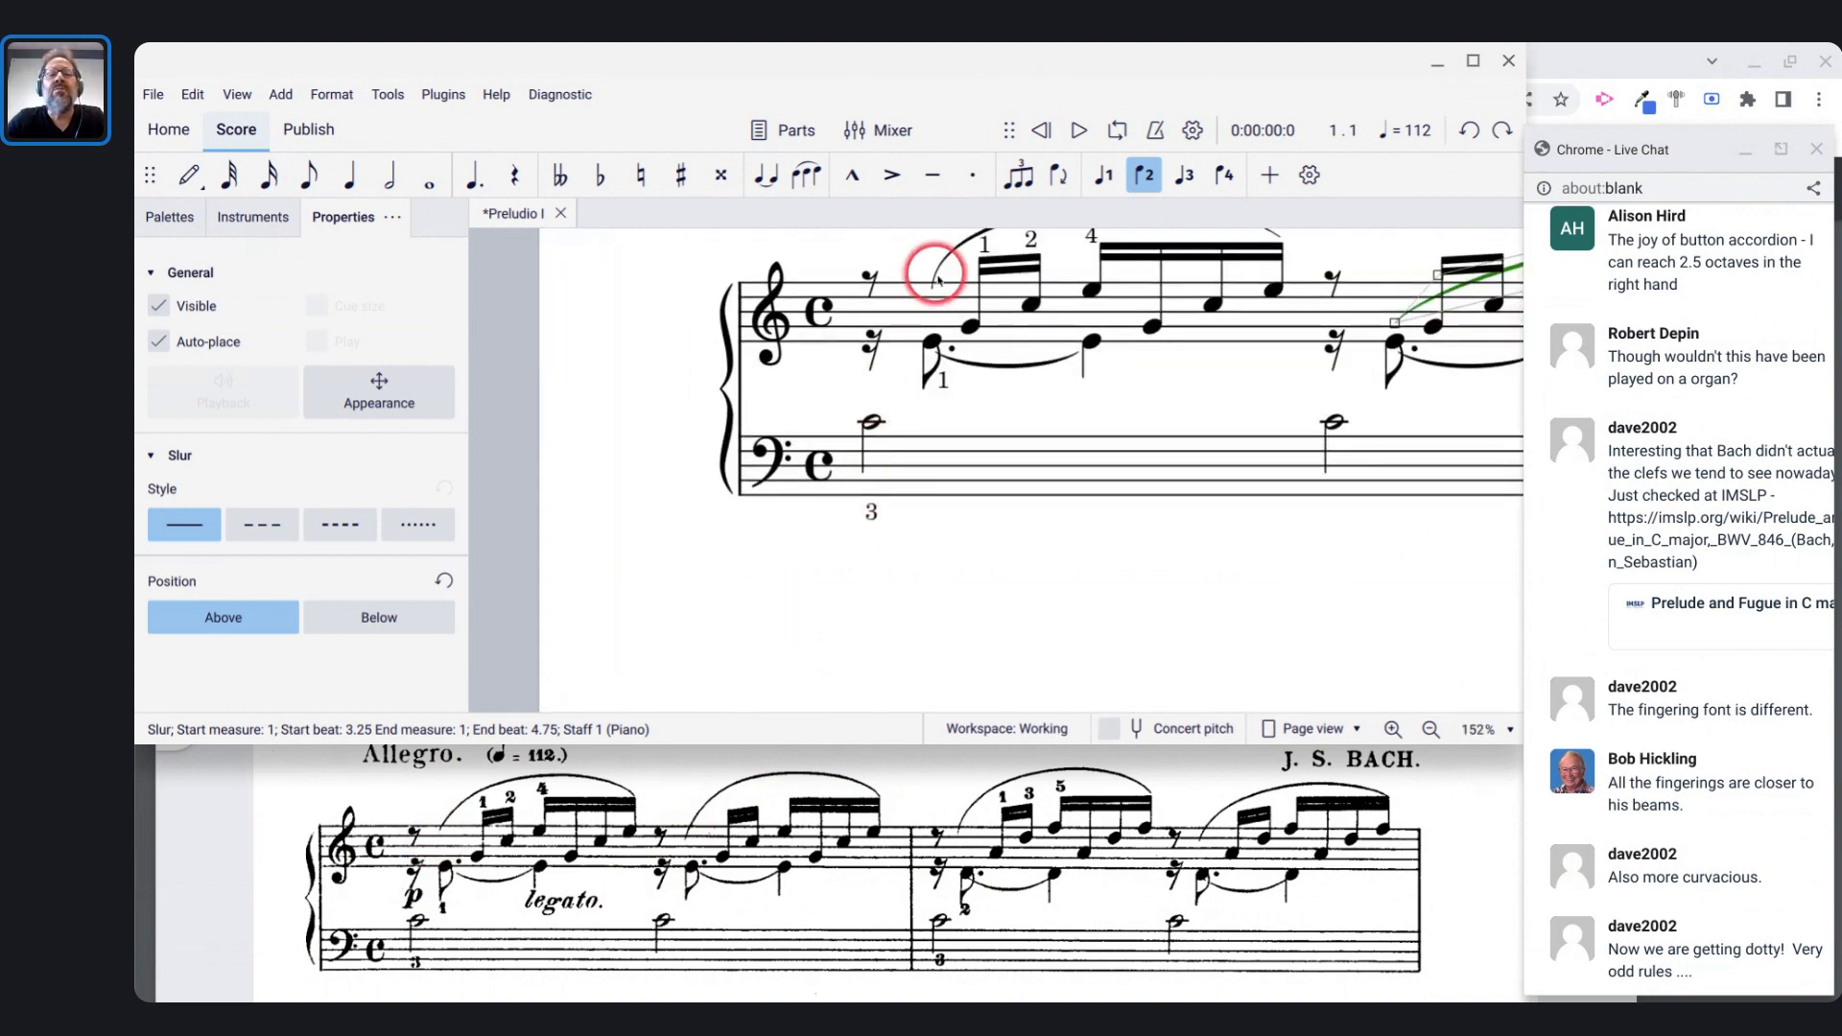
pyautogui.click(935, 286)
pyautogui.moveTo(936, 285); pyautogui.dragTo(933, 296)
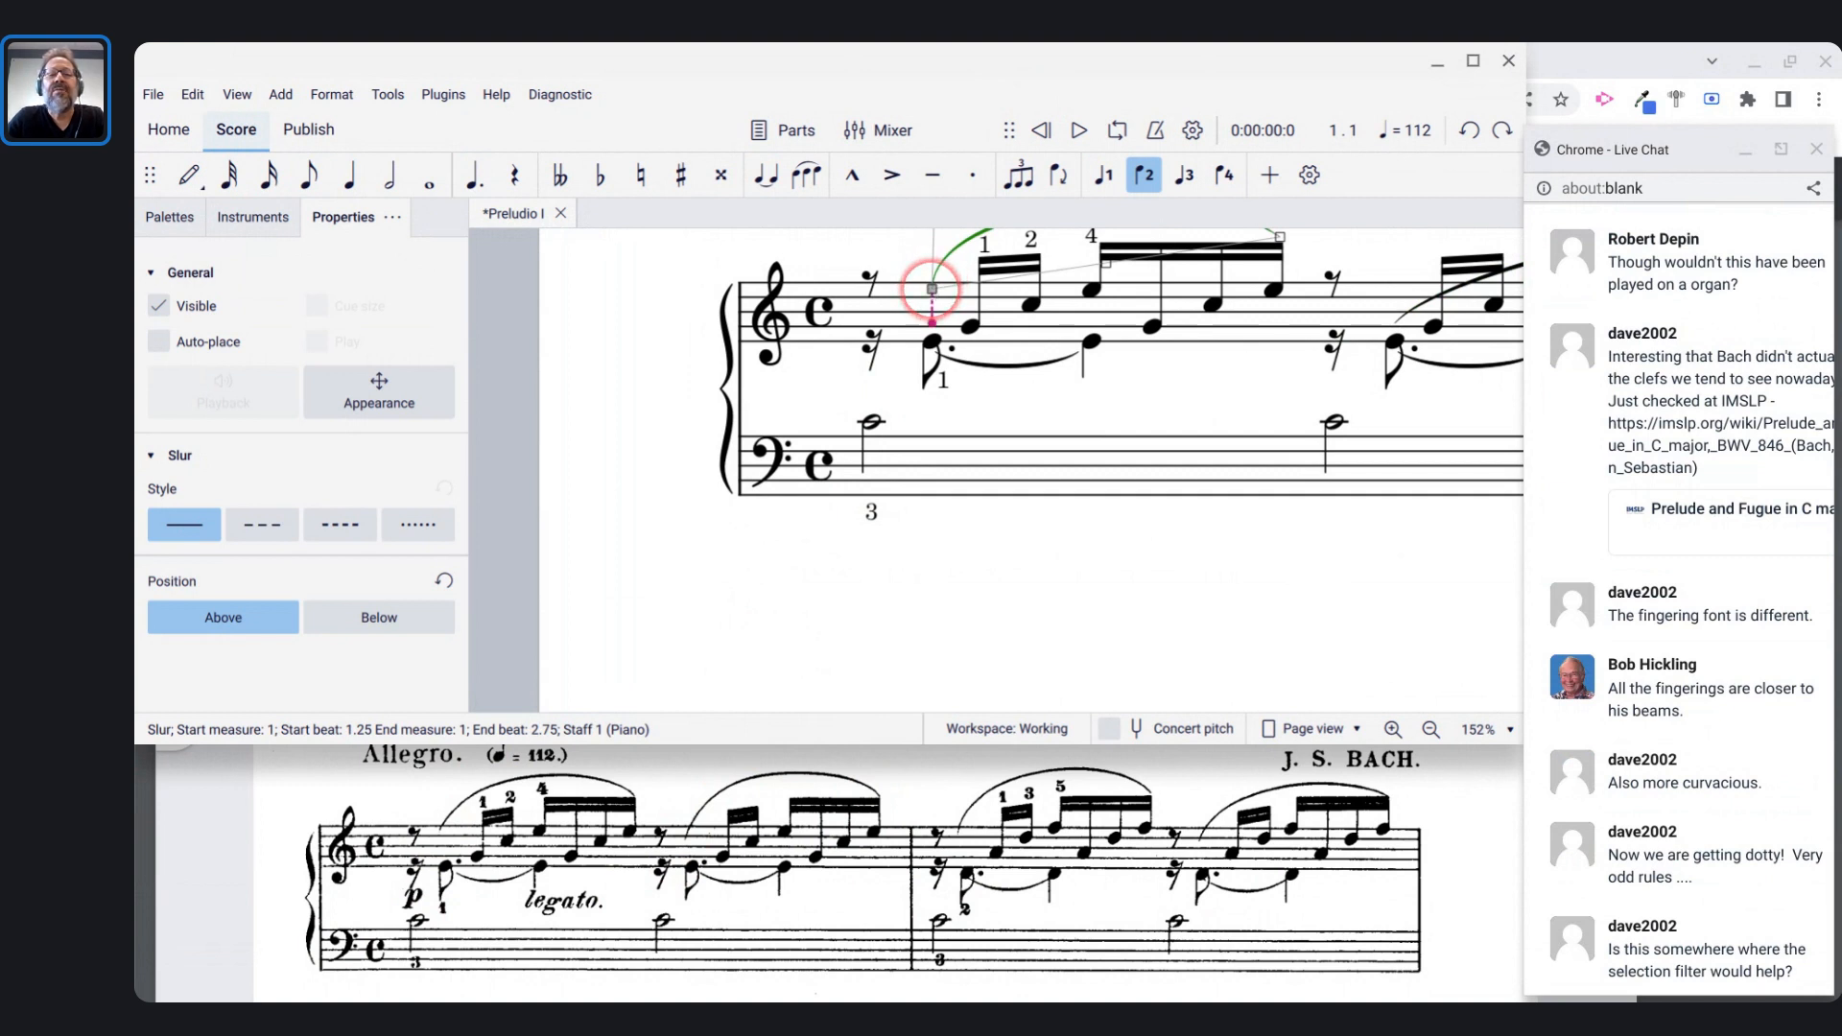
pyautogui.press('Left')
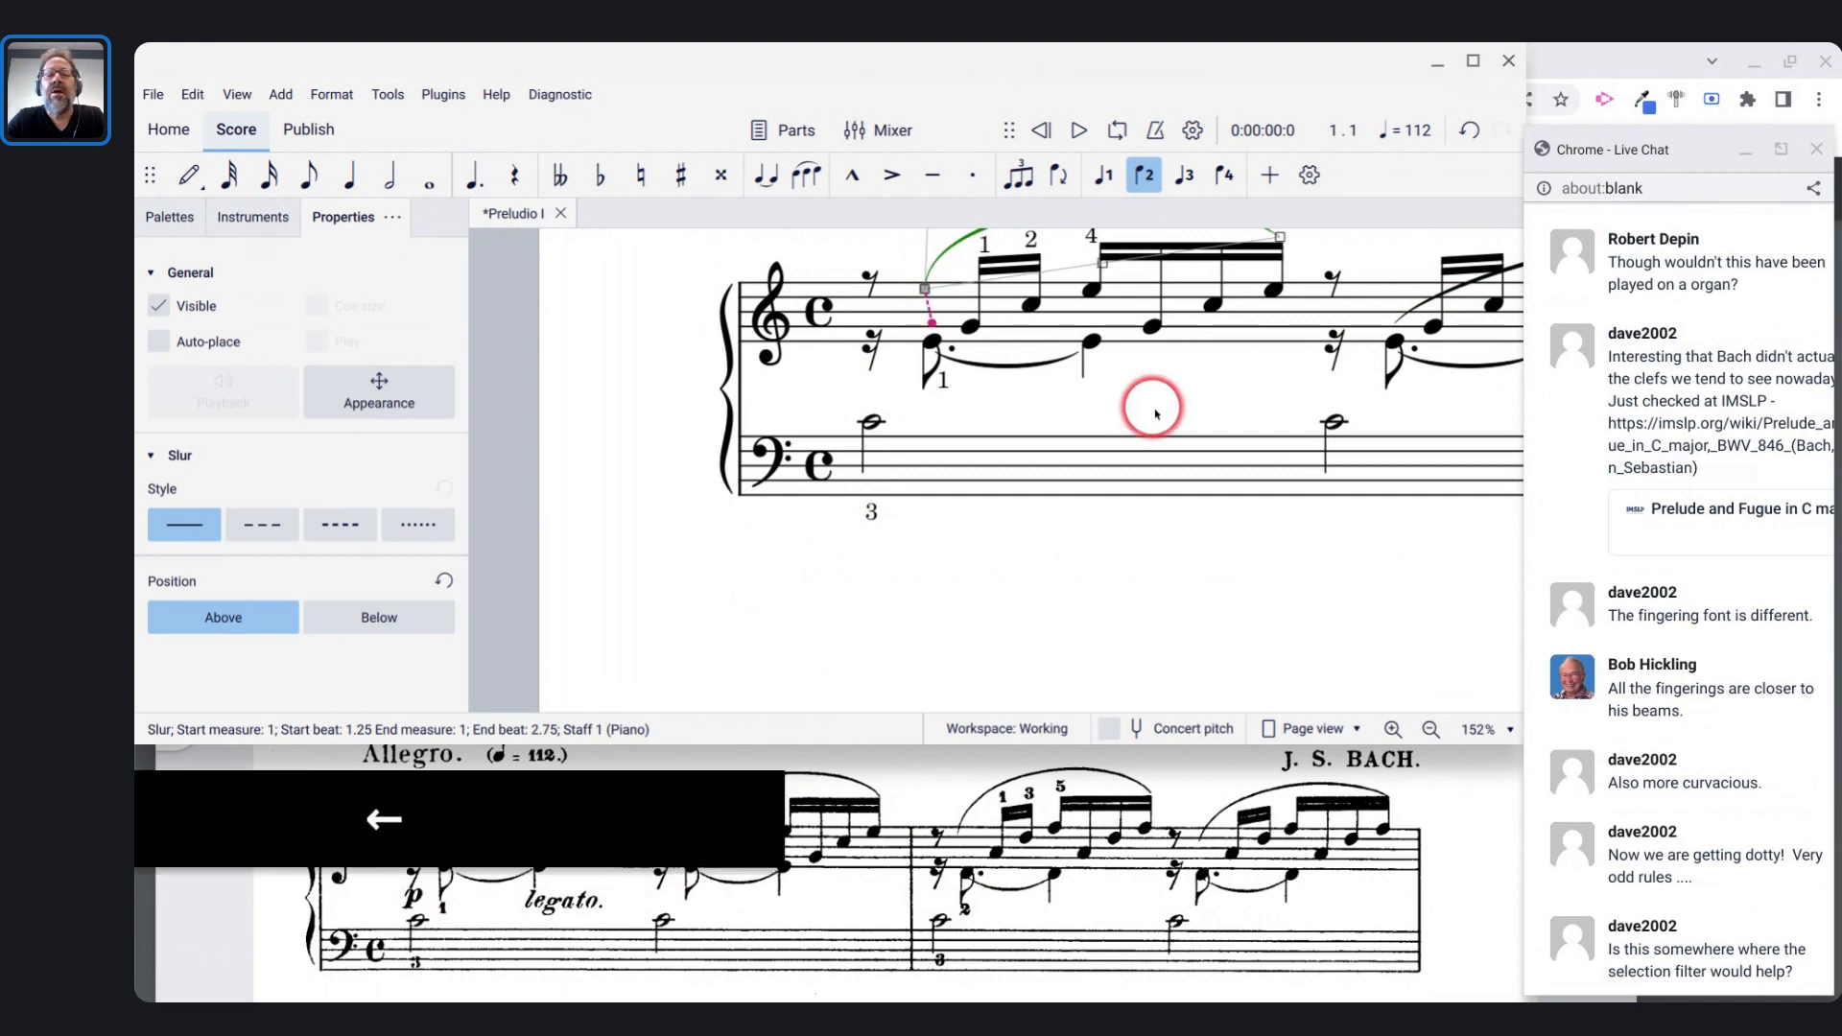
# - Raise the starting end point of the slur over the second half of measure 1 and nudge it slightly to the left
pyautogui.scroll(-1, 1151, 403)
pyautogui.scroll(2, 1151, 403)
pyautogui.scroll(-1, 1155, 413)
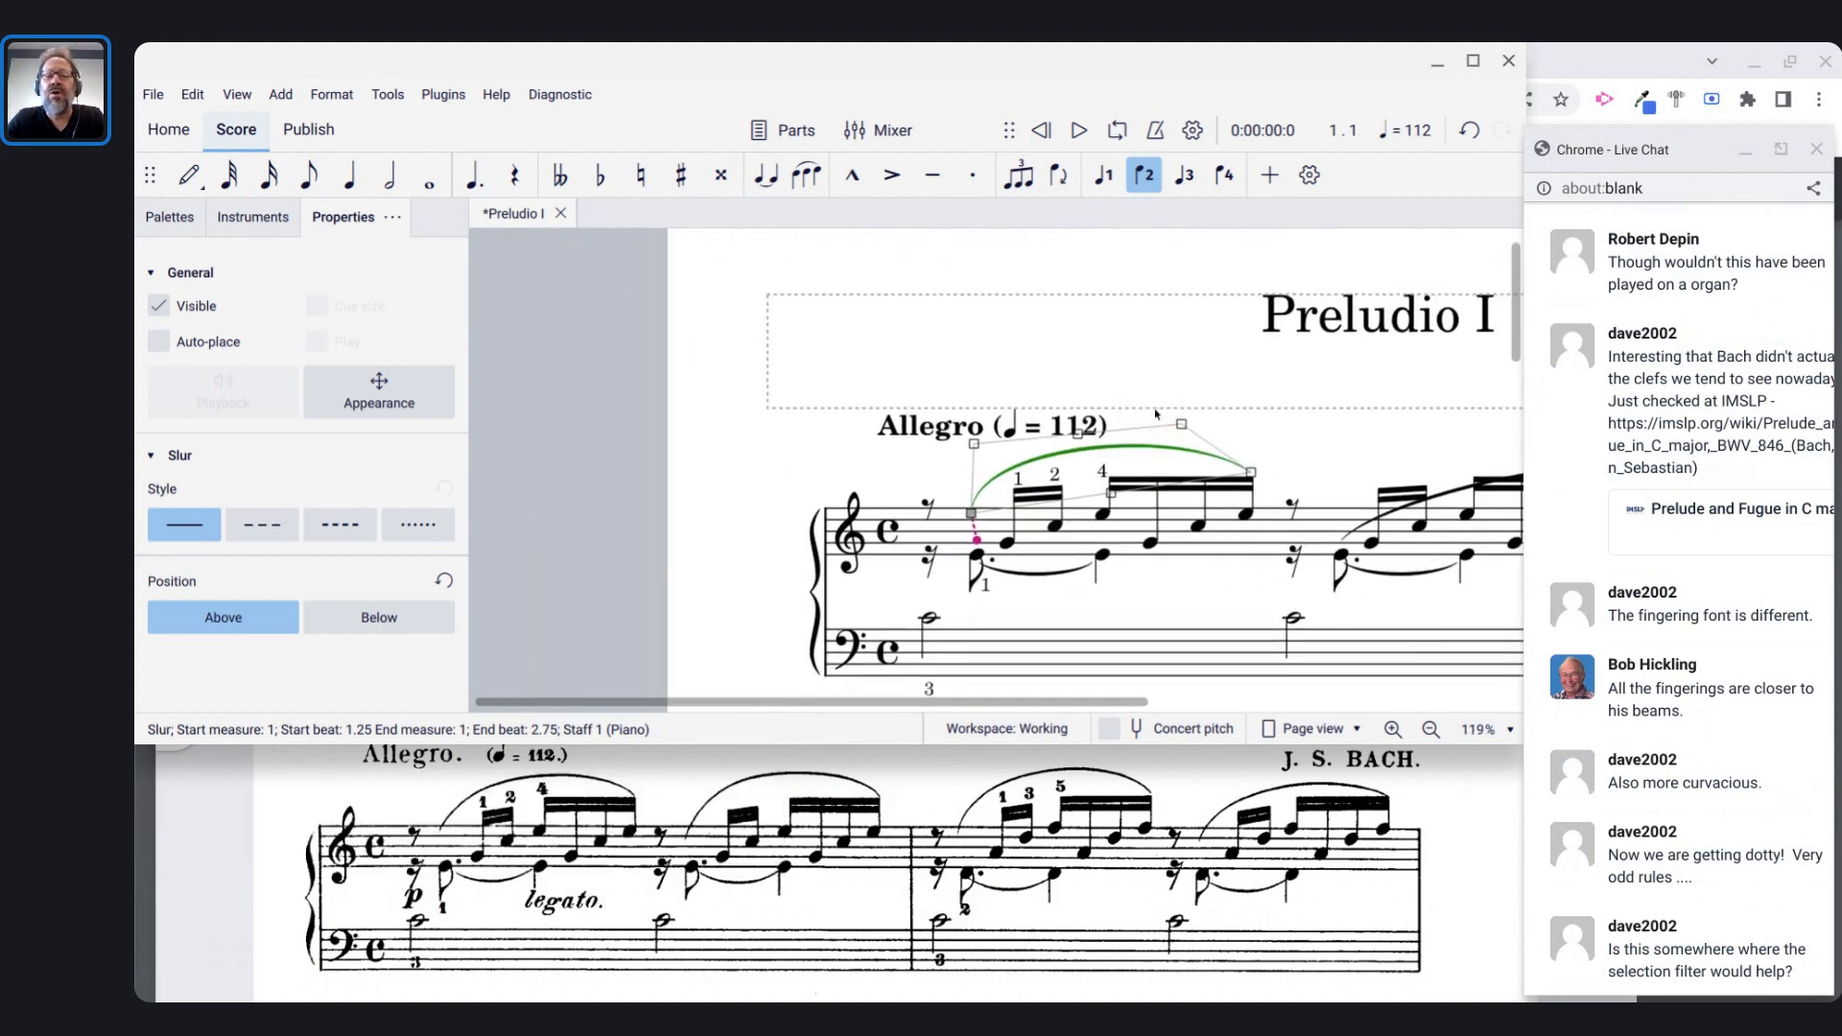
pyautogui.hscroll(3, 1155, 412)
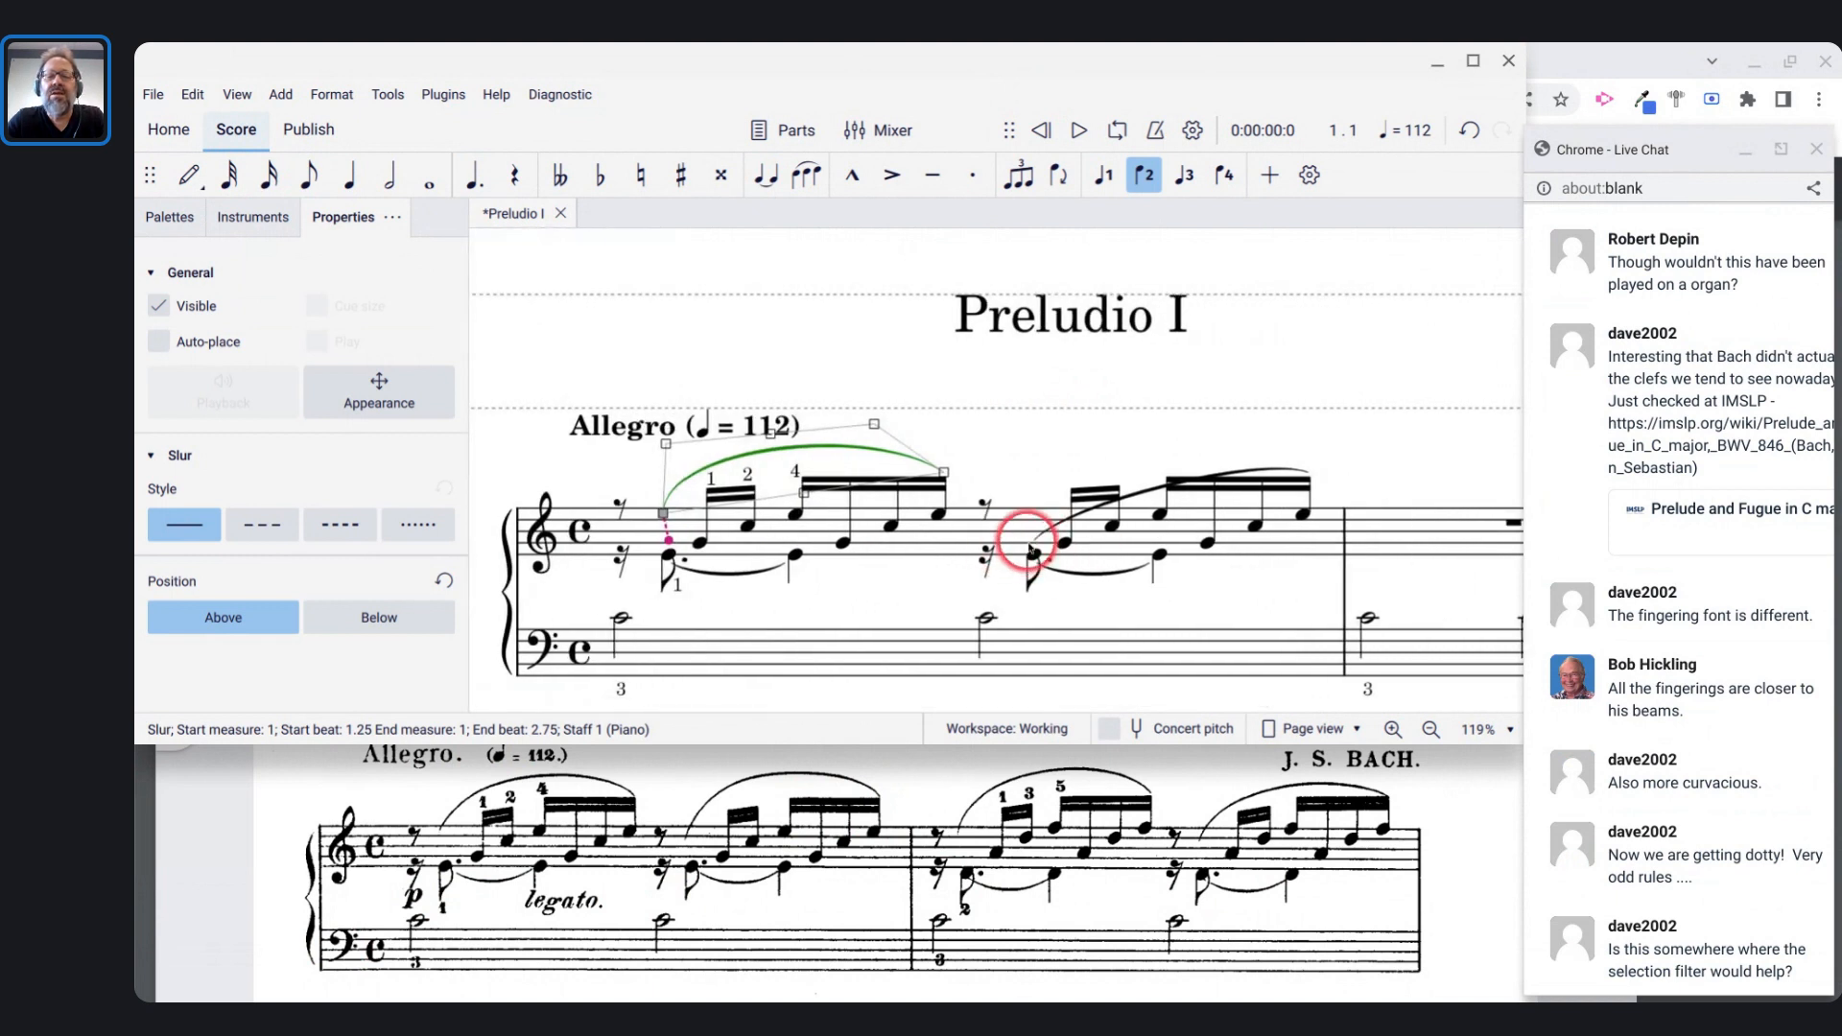
pyautogui.click(1028, 540)
pyautogui.click(1034, 540)
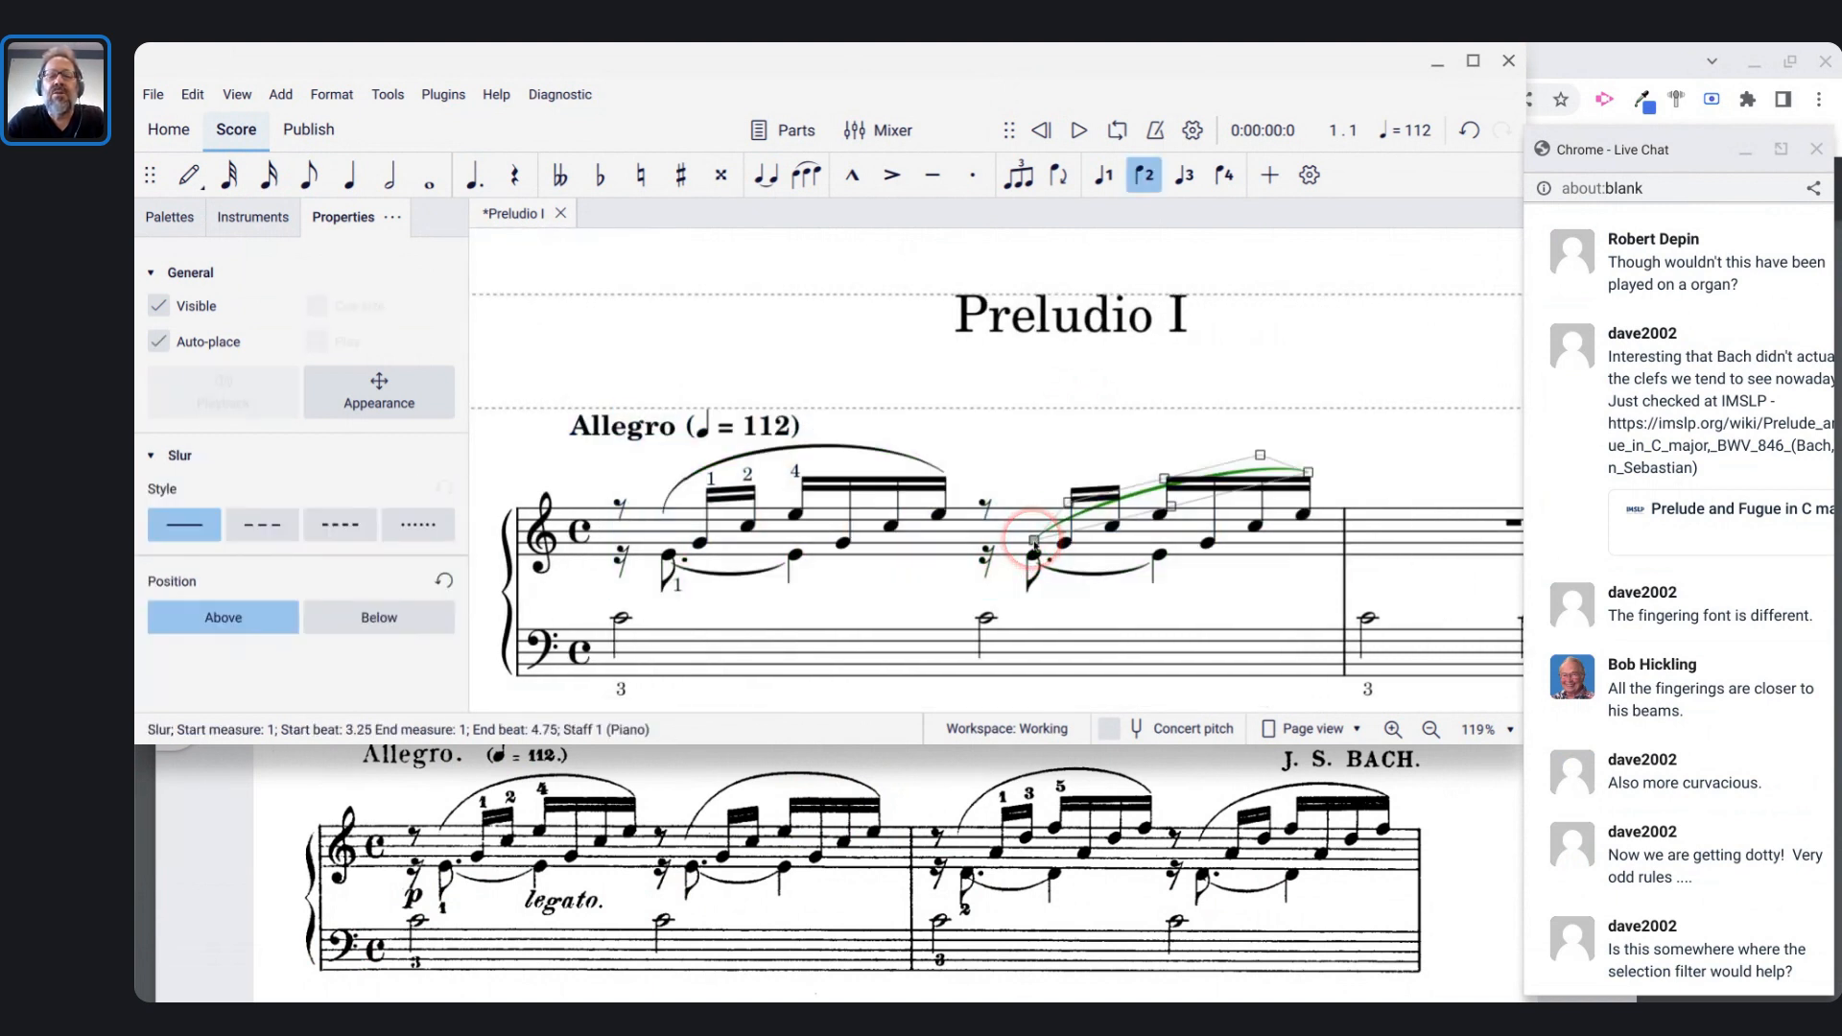
pyautogui.hotkey('ctrl', 'Up')
pyautogui.hotkey('ctrl', 'Up')
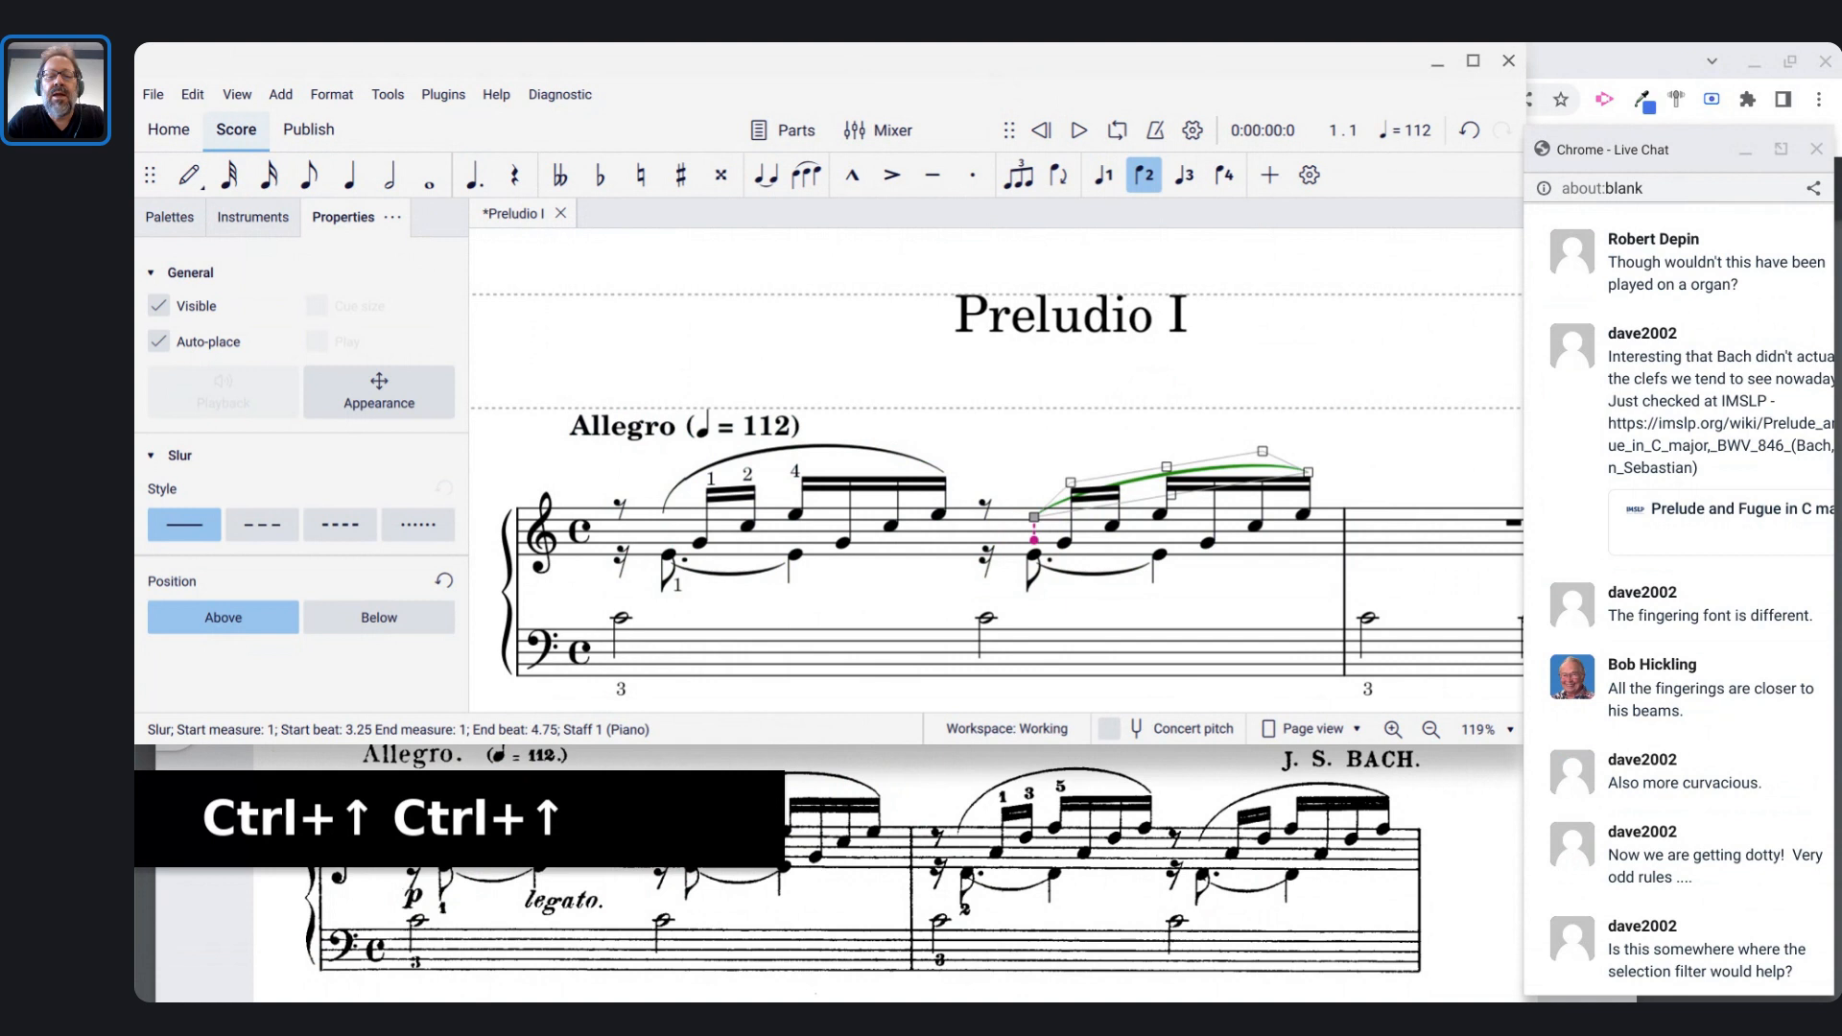
pyautogui.press('Left')
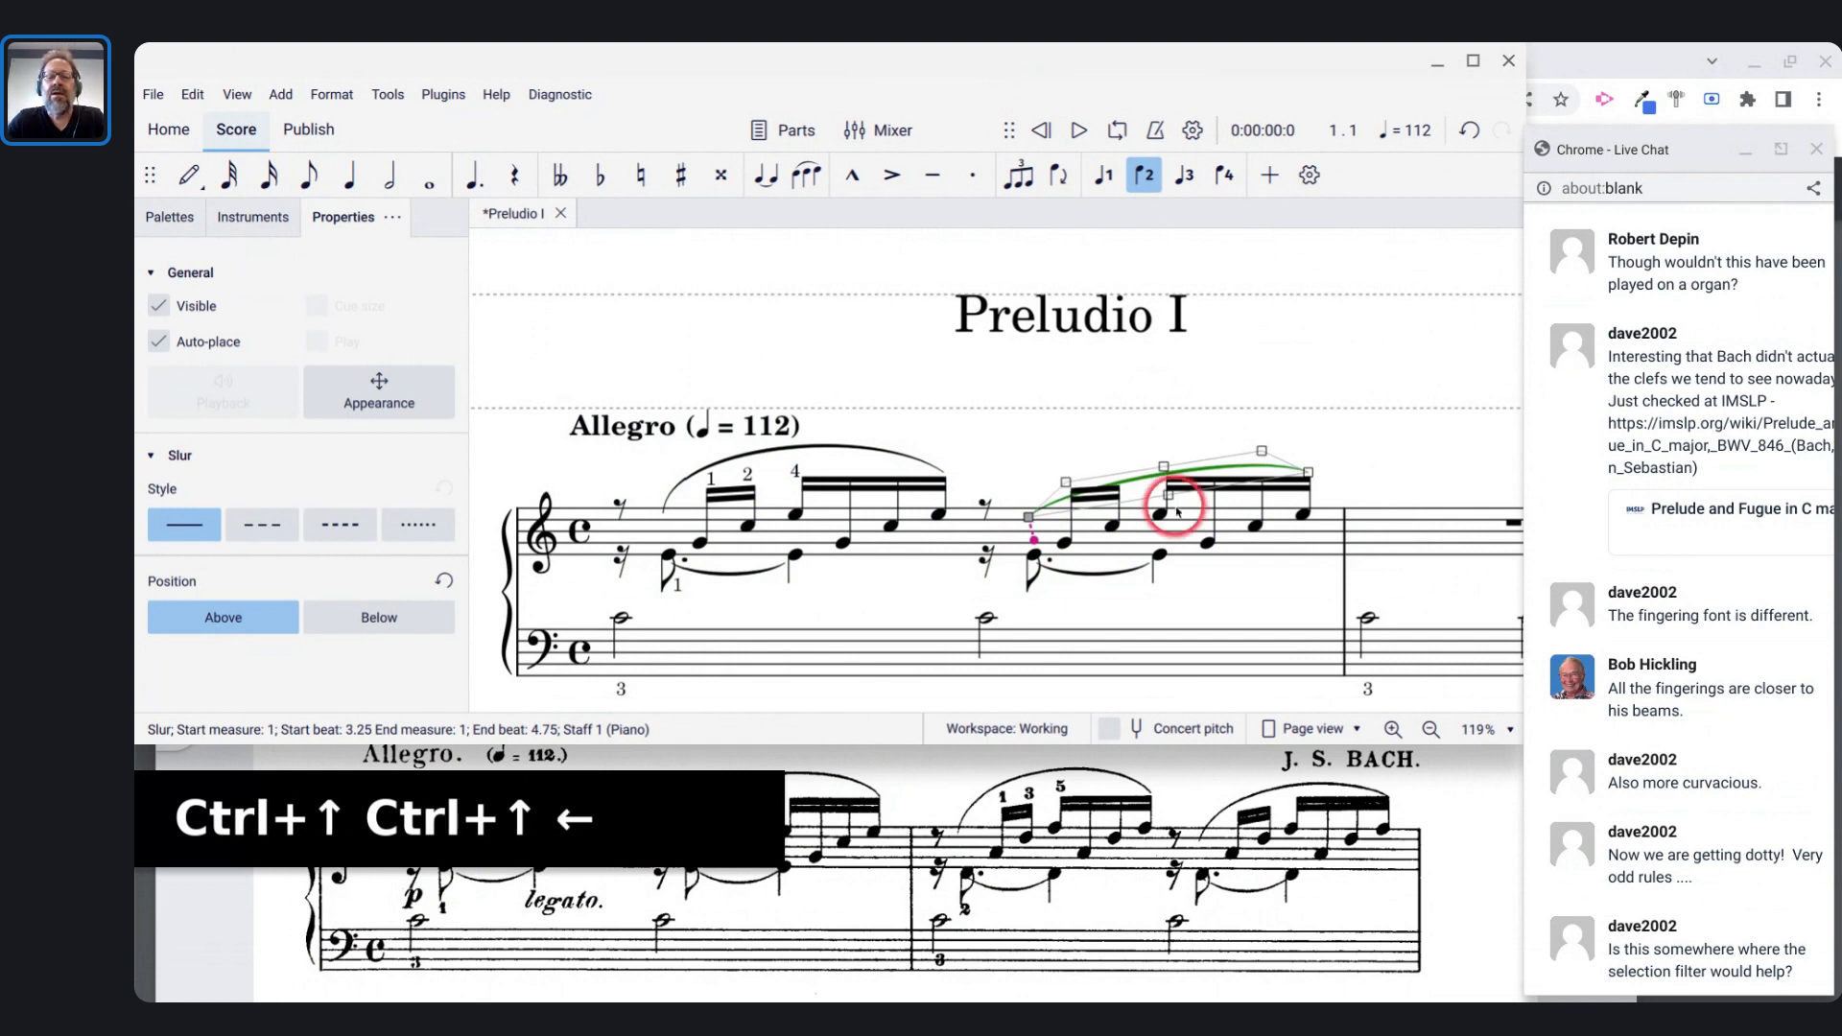
# - Reshape the slur over the second half of measure 1 by moving its middle curve handle up and to the left
pyautogui.click(1163, 467)
pyautogui.hotkey('ctrl', 'Up')
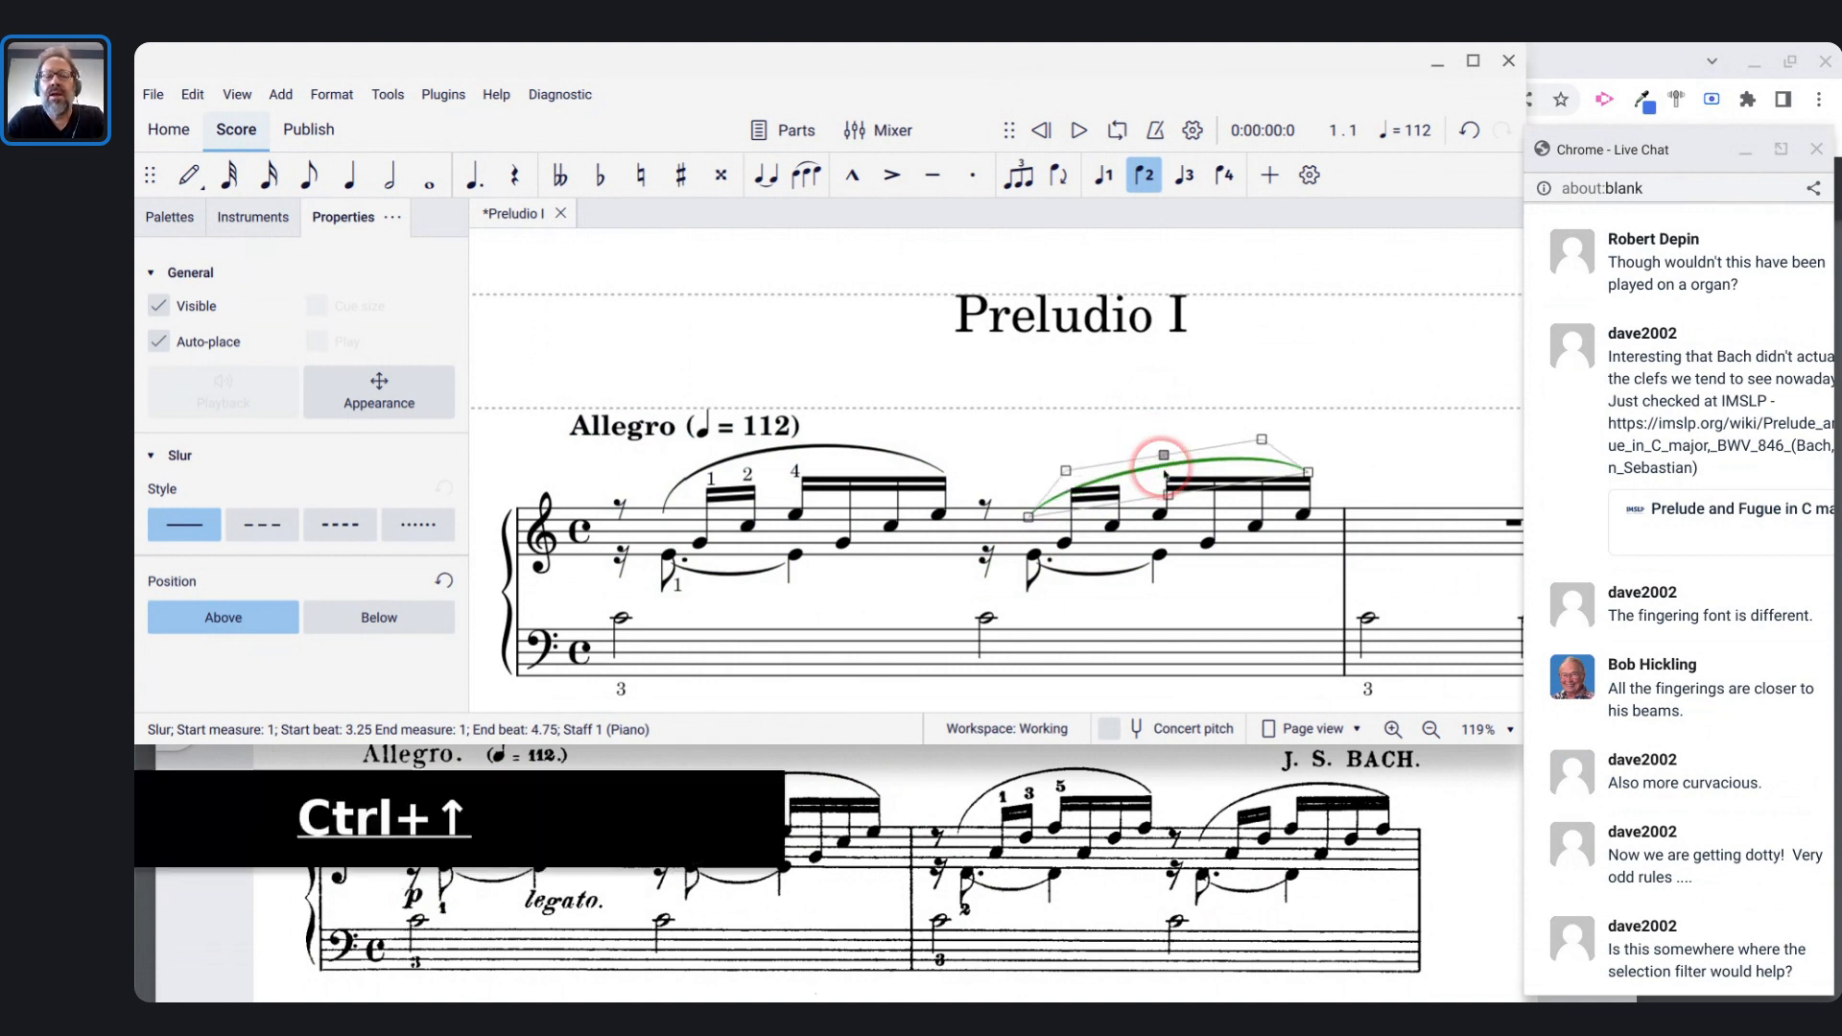
pyautogui.hotkey('ctrl', 'Left')
pyautogui.hotkey('ctrl', 'Up')
pyautogui.hotkey('ctrl', 'Left')
pyautogui.hotkey('ctrl', 'Left')
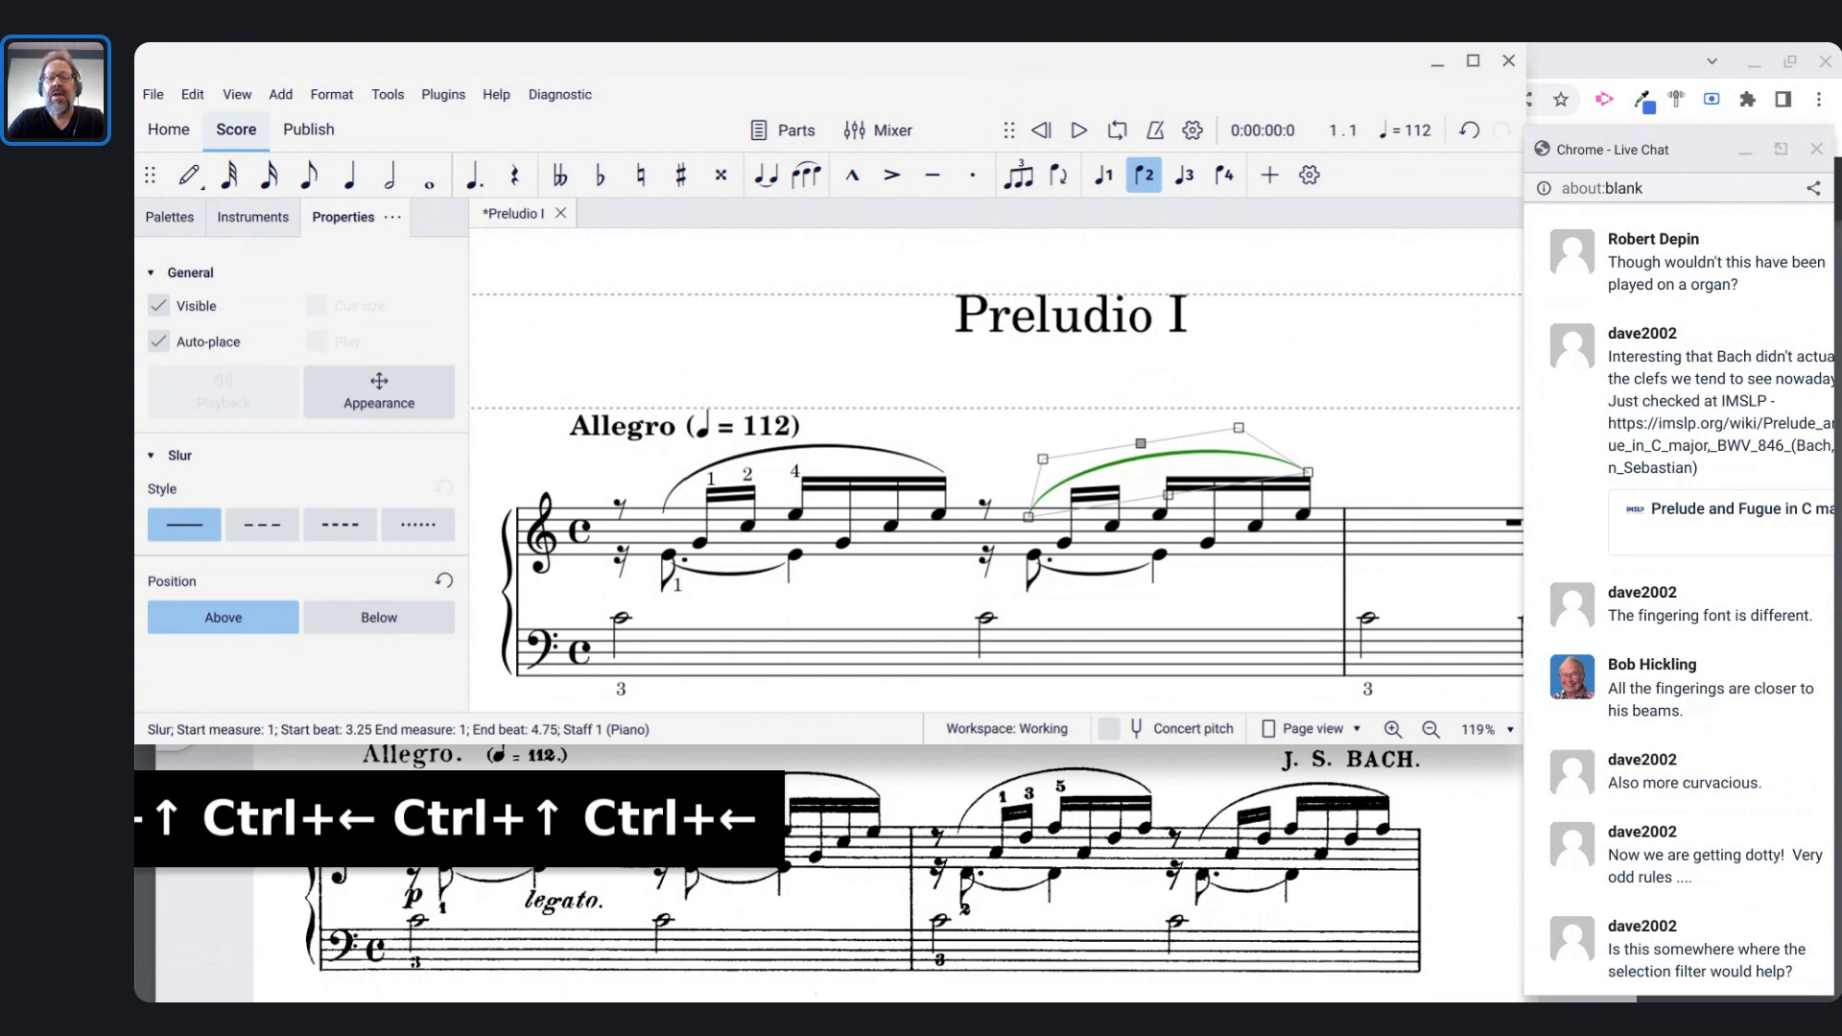
pyautogui.press('Escape')
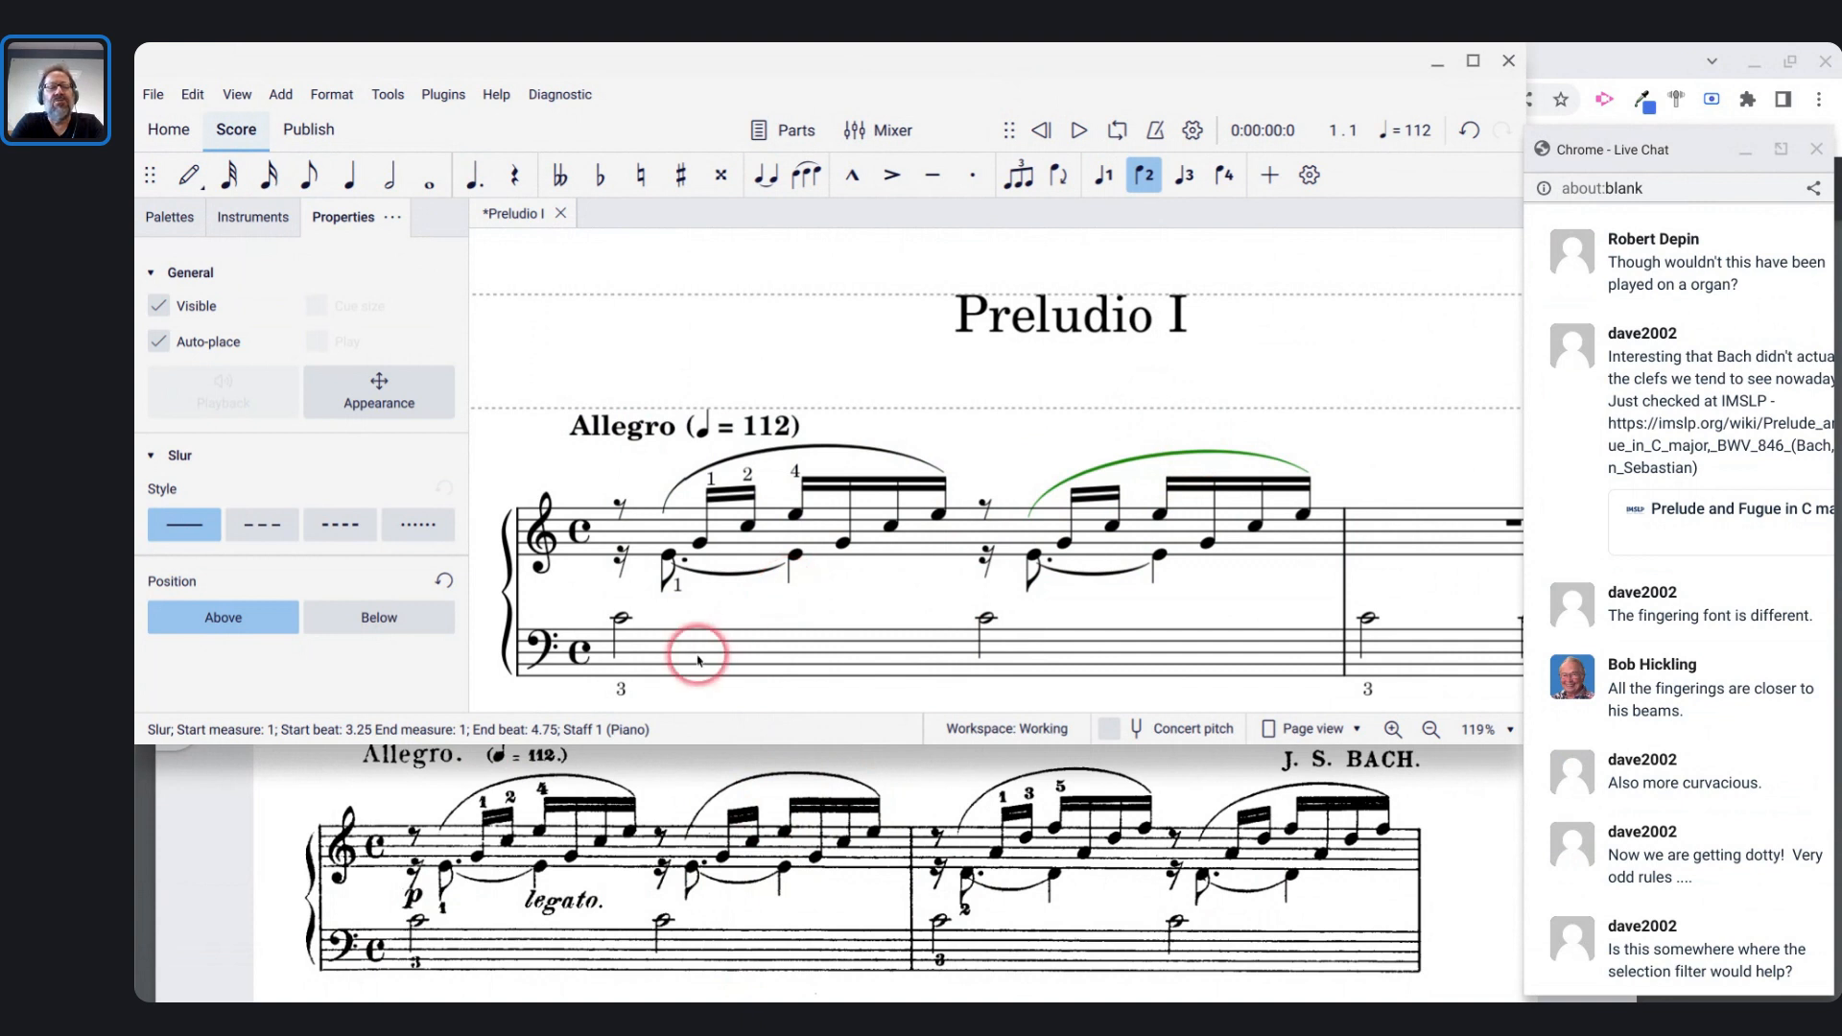
# - Try repeating the upper staff of measure 1 into measure 2 with fingerings excluded through the selection filter
pyautogui.scroll(-1, 753, 679)
pyautogui.scroll(-2, 753, 679)
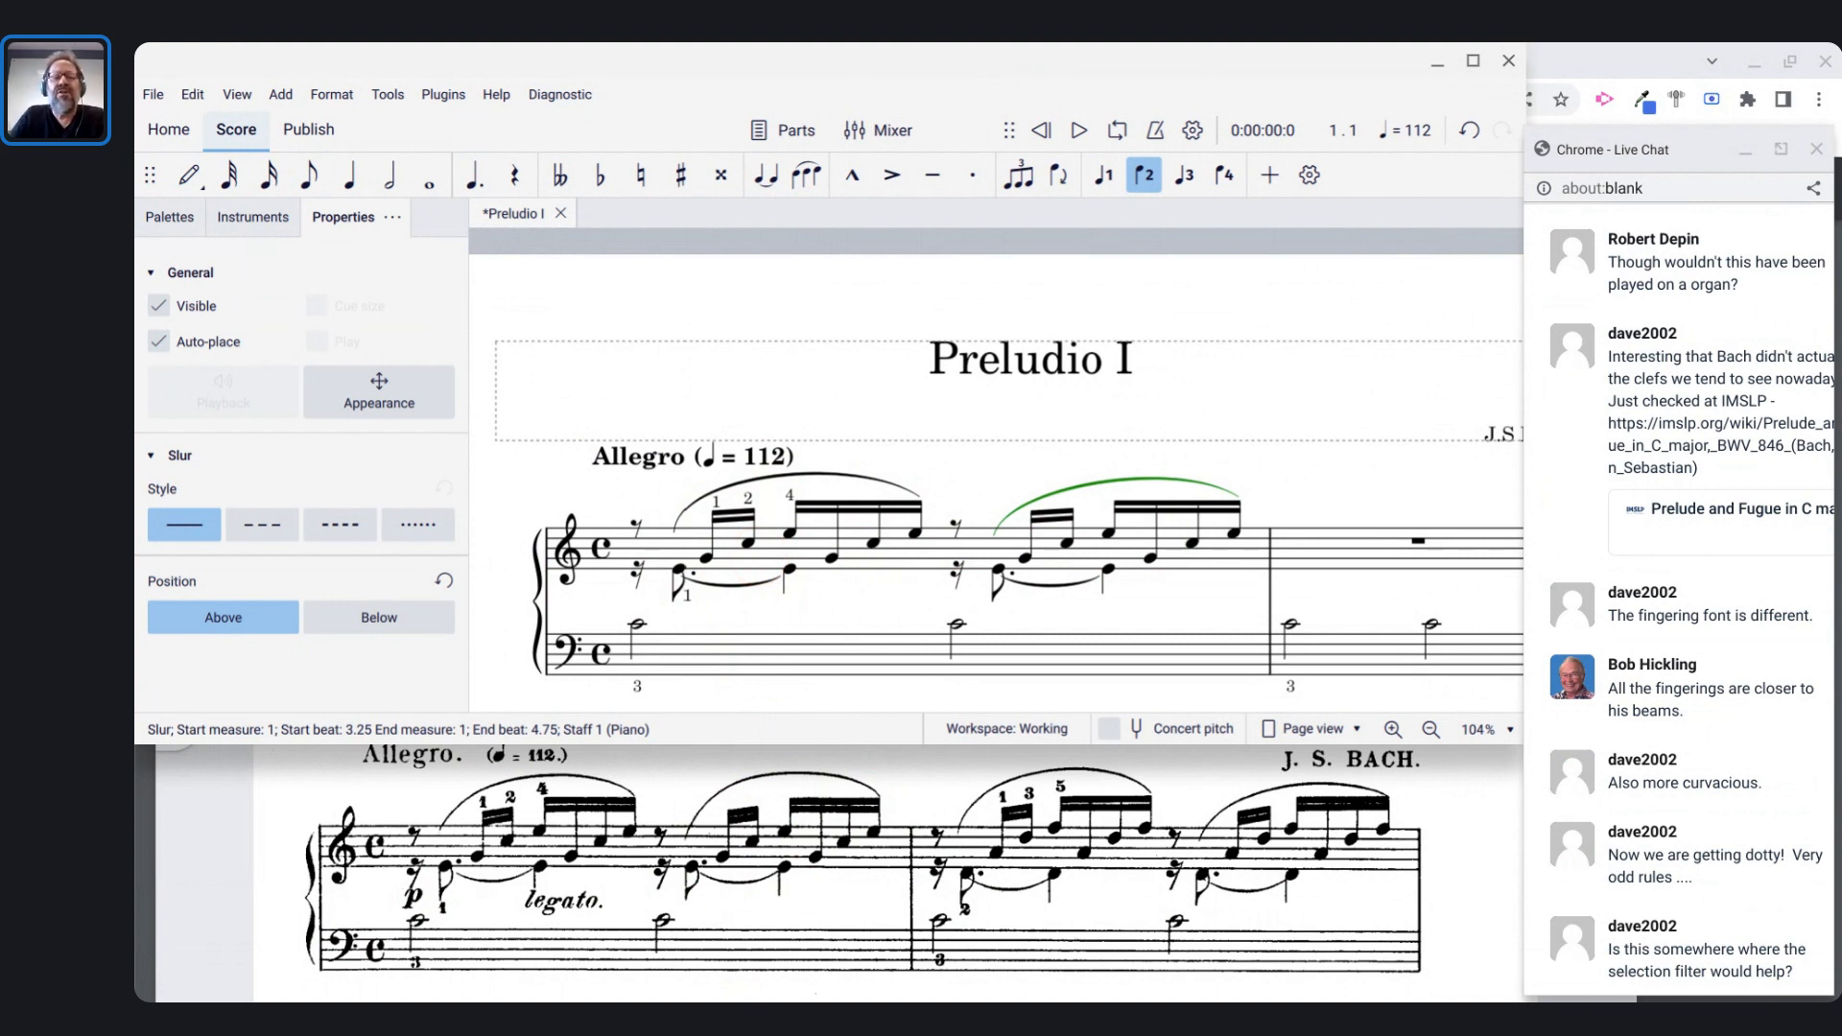
pyautogui.click(240, 95)
pyautogui.click(326, 309)
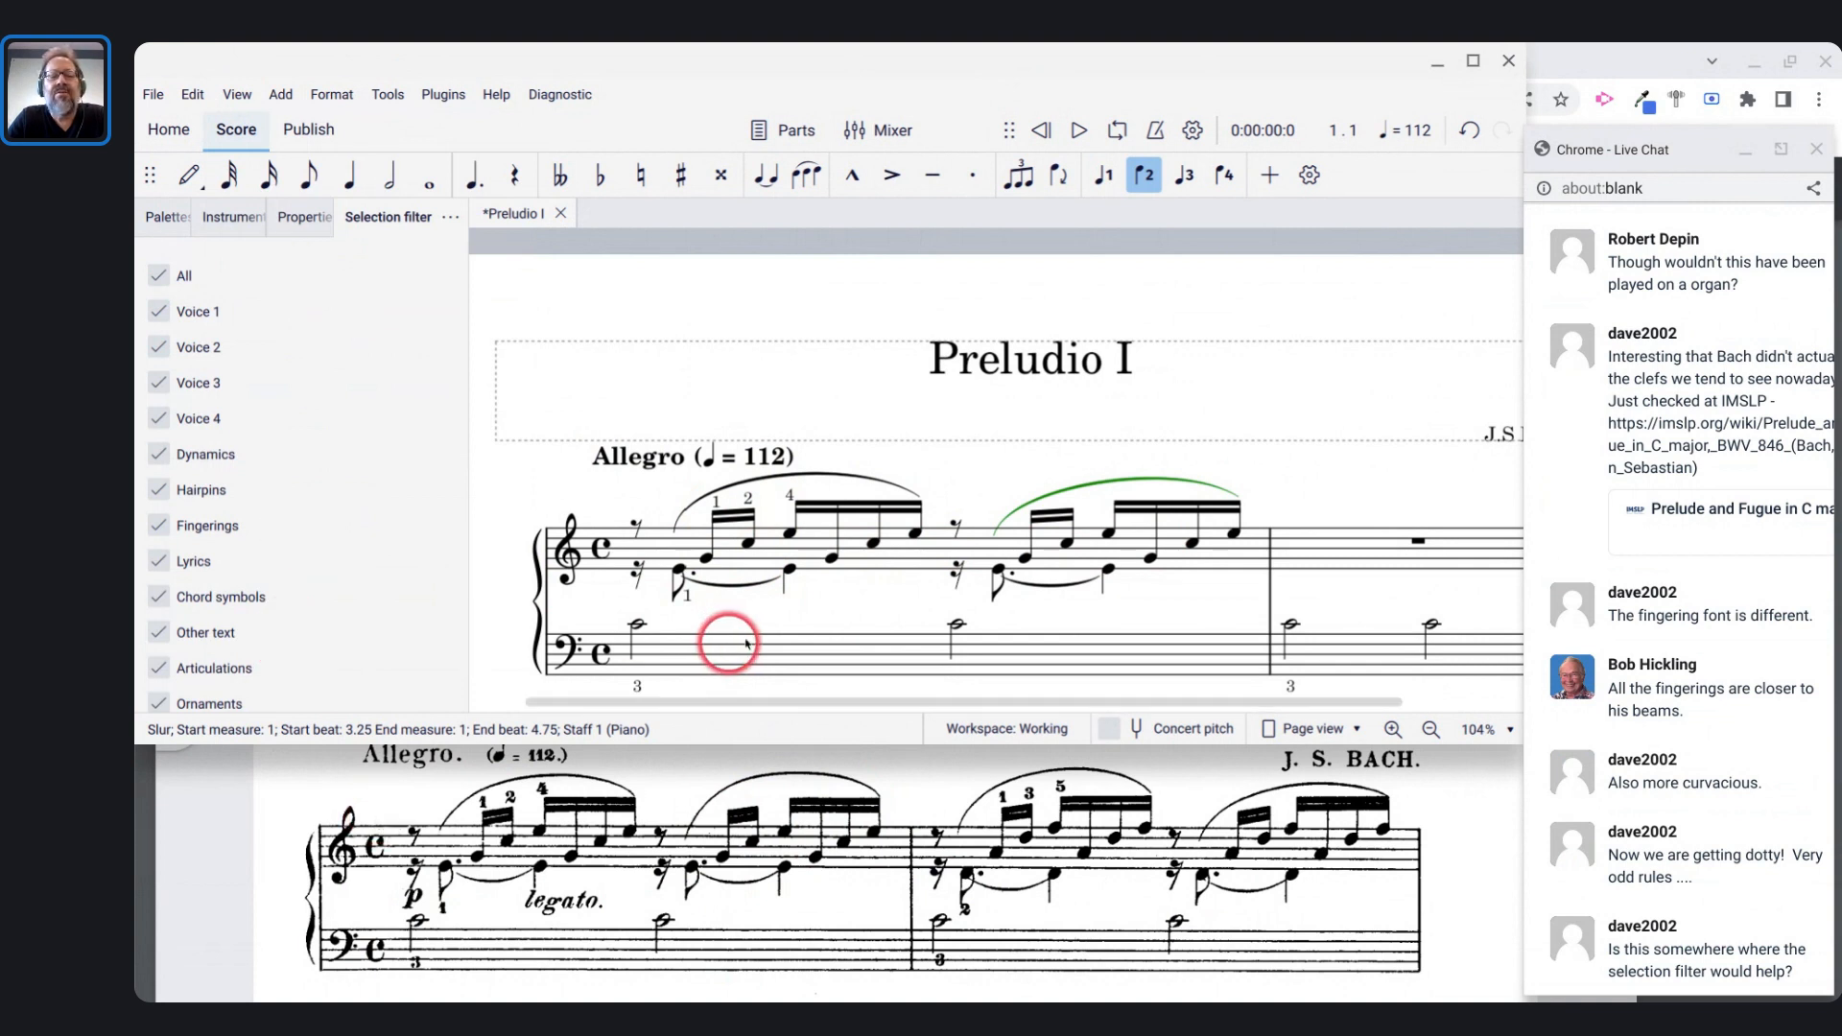
pyautogui.click(941, 559)
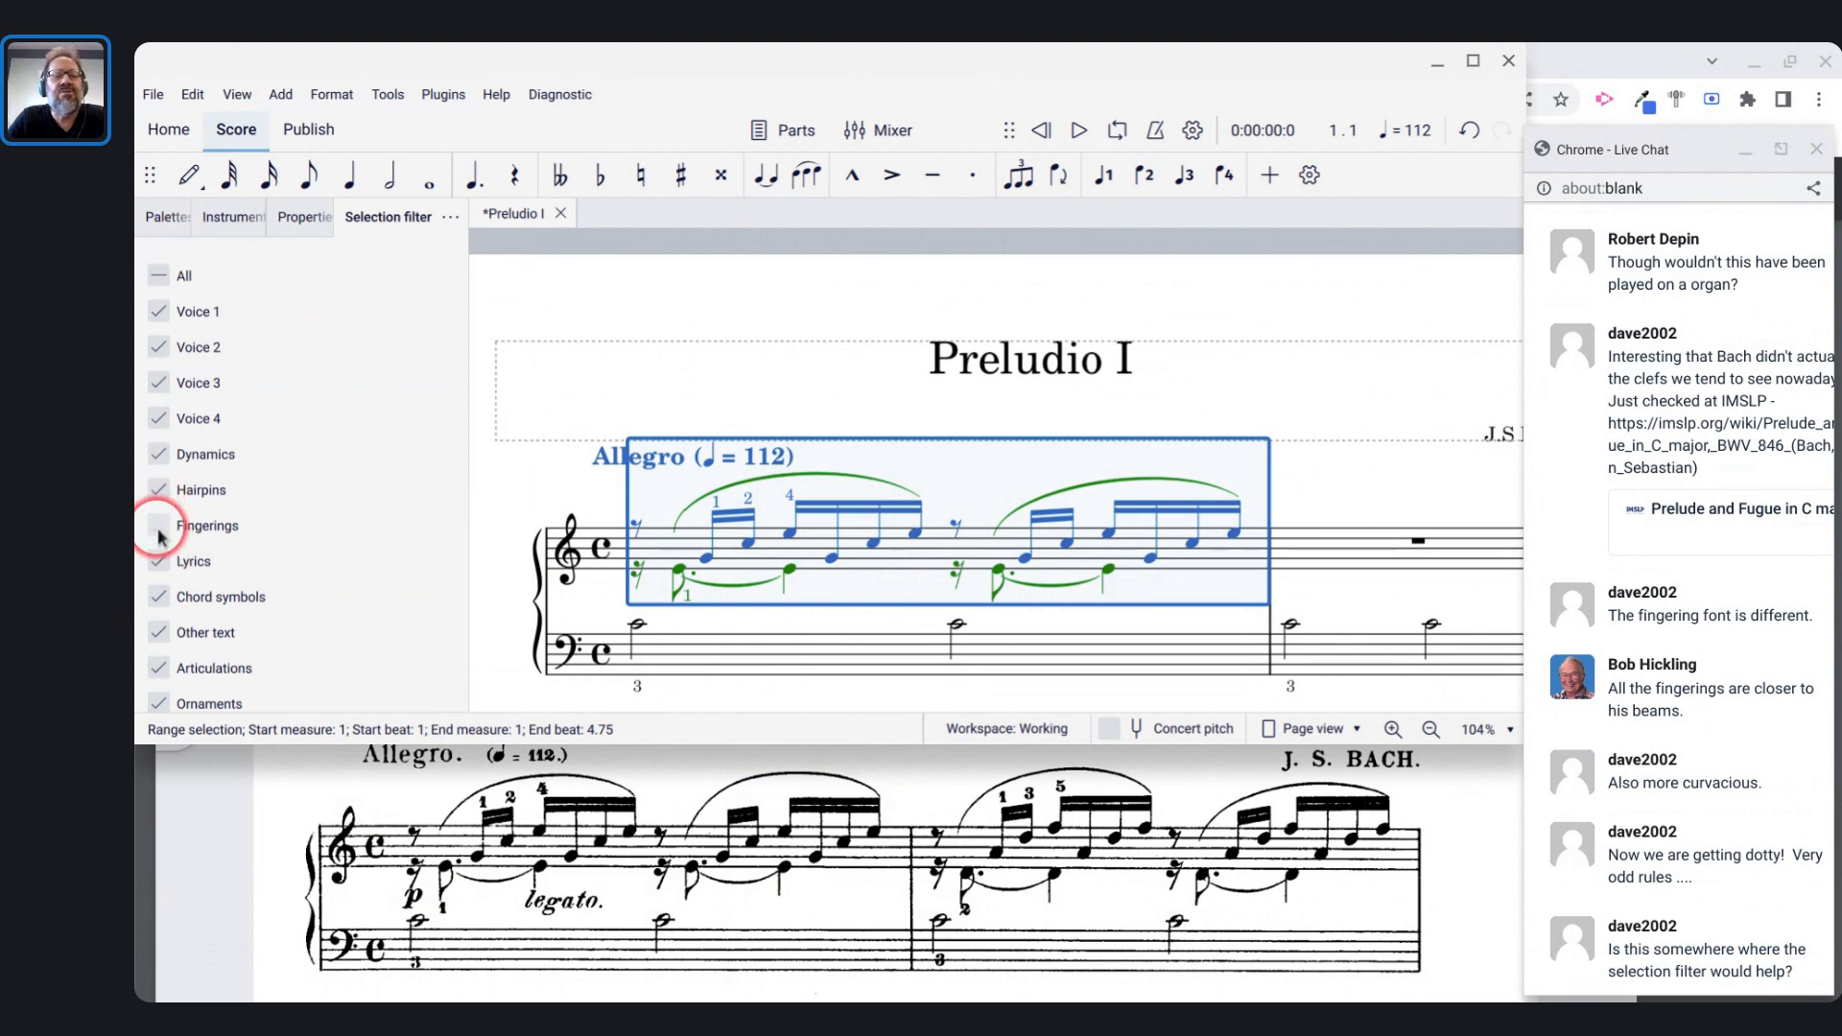
pyautogui.press('r')
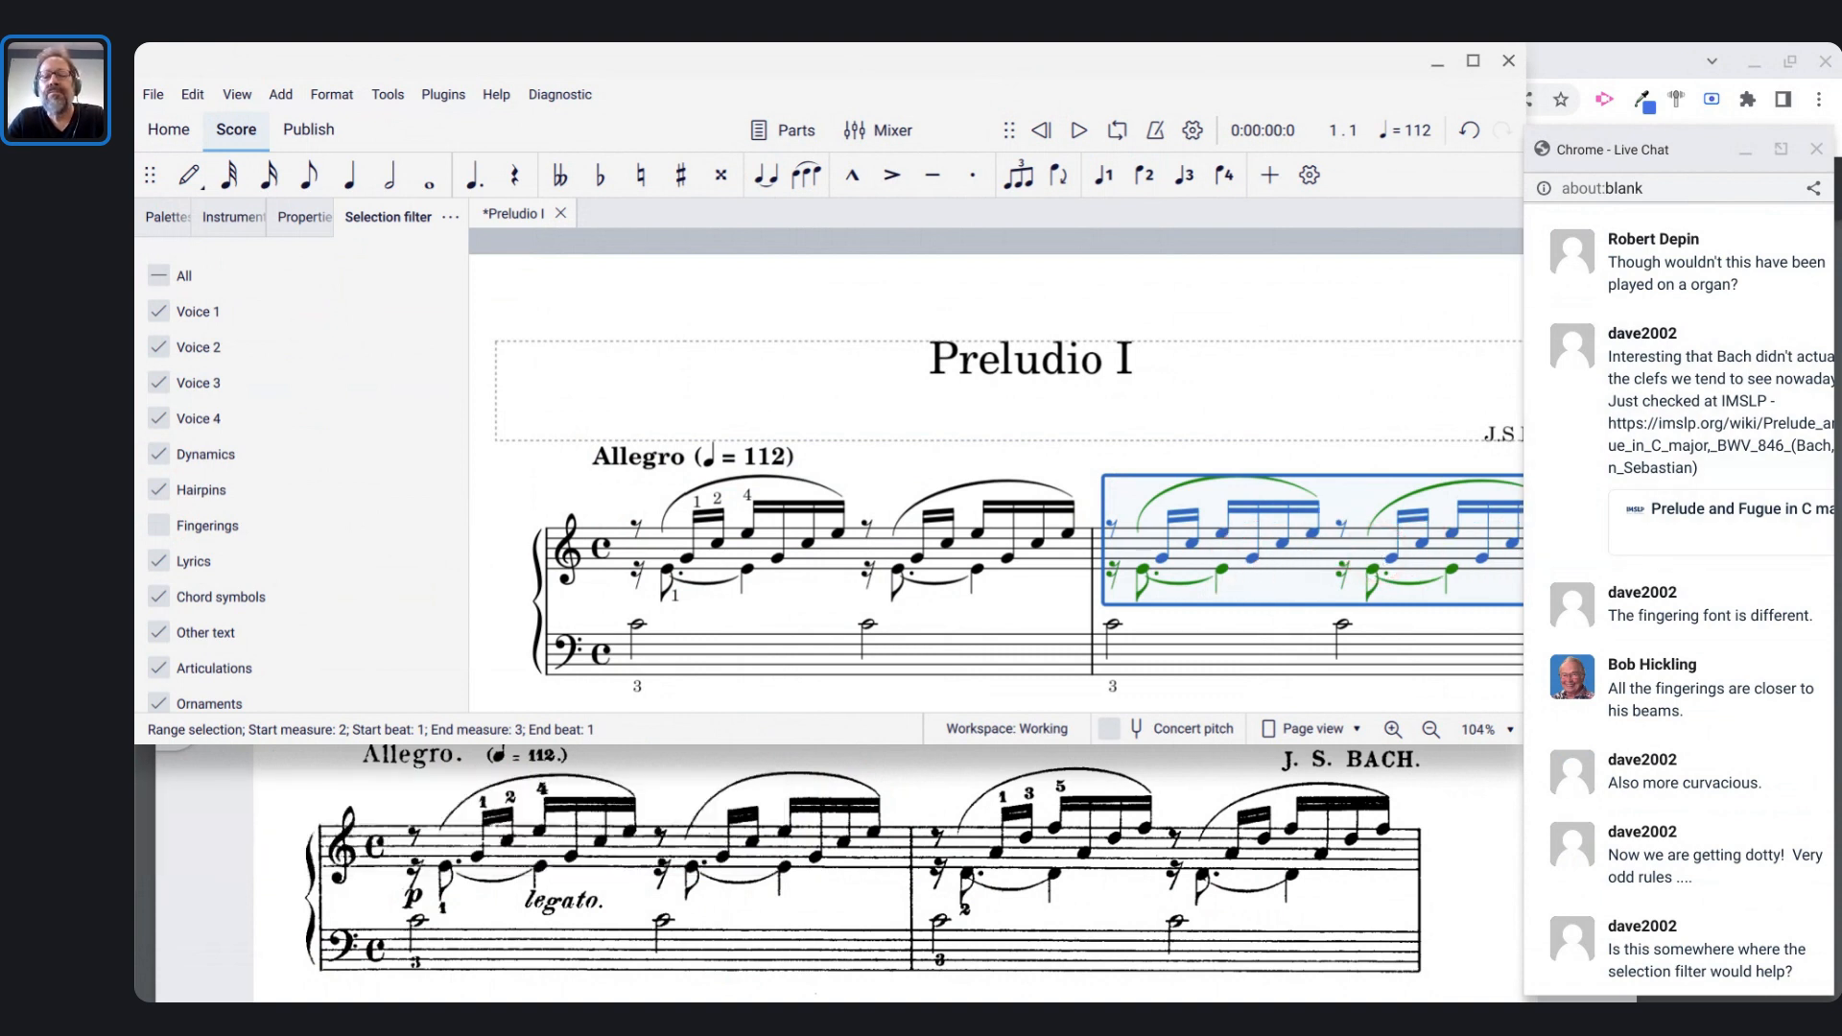
# - Undo the repeat of measure 1 and include fingerings in the selection filter again
pyautogui.hotkey('ctrl', 'z')
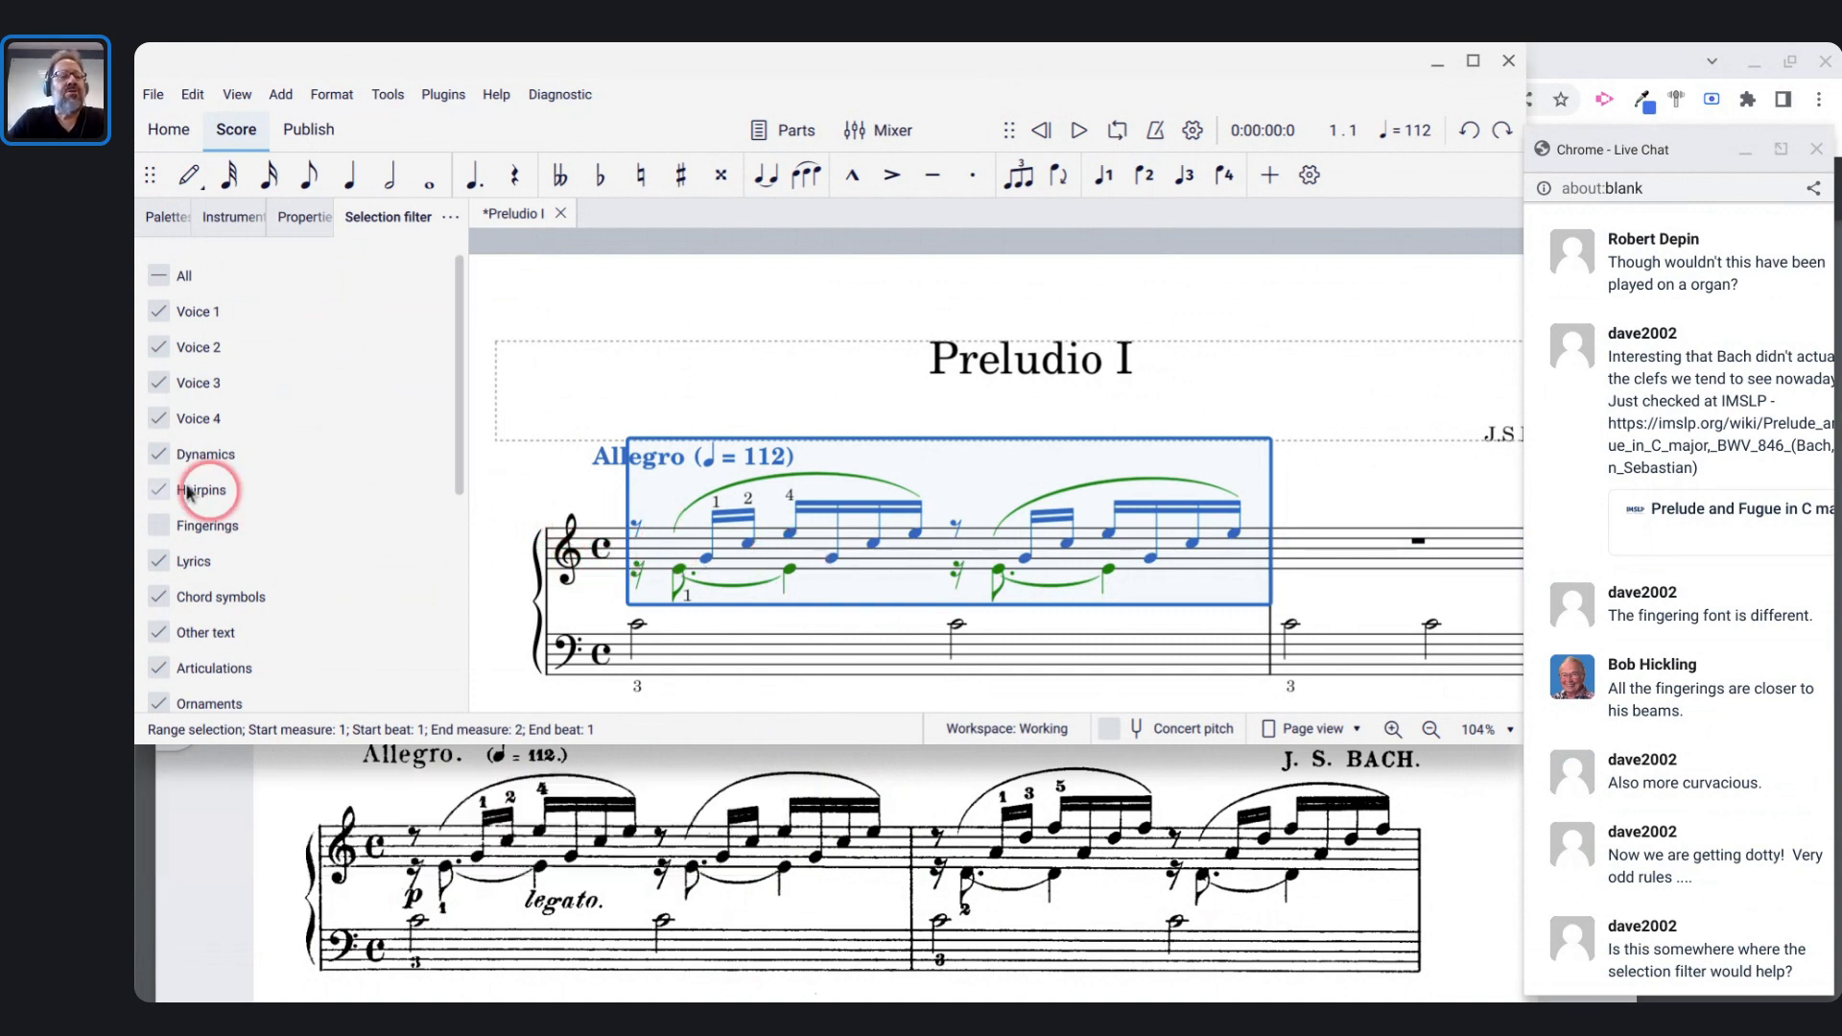
pyautogui.click(156, 525)
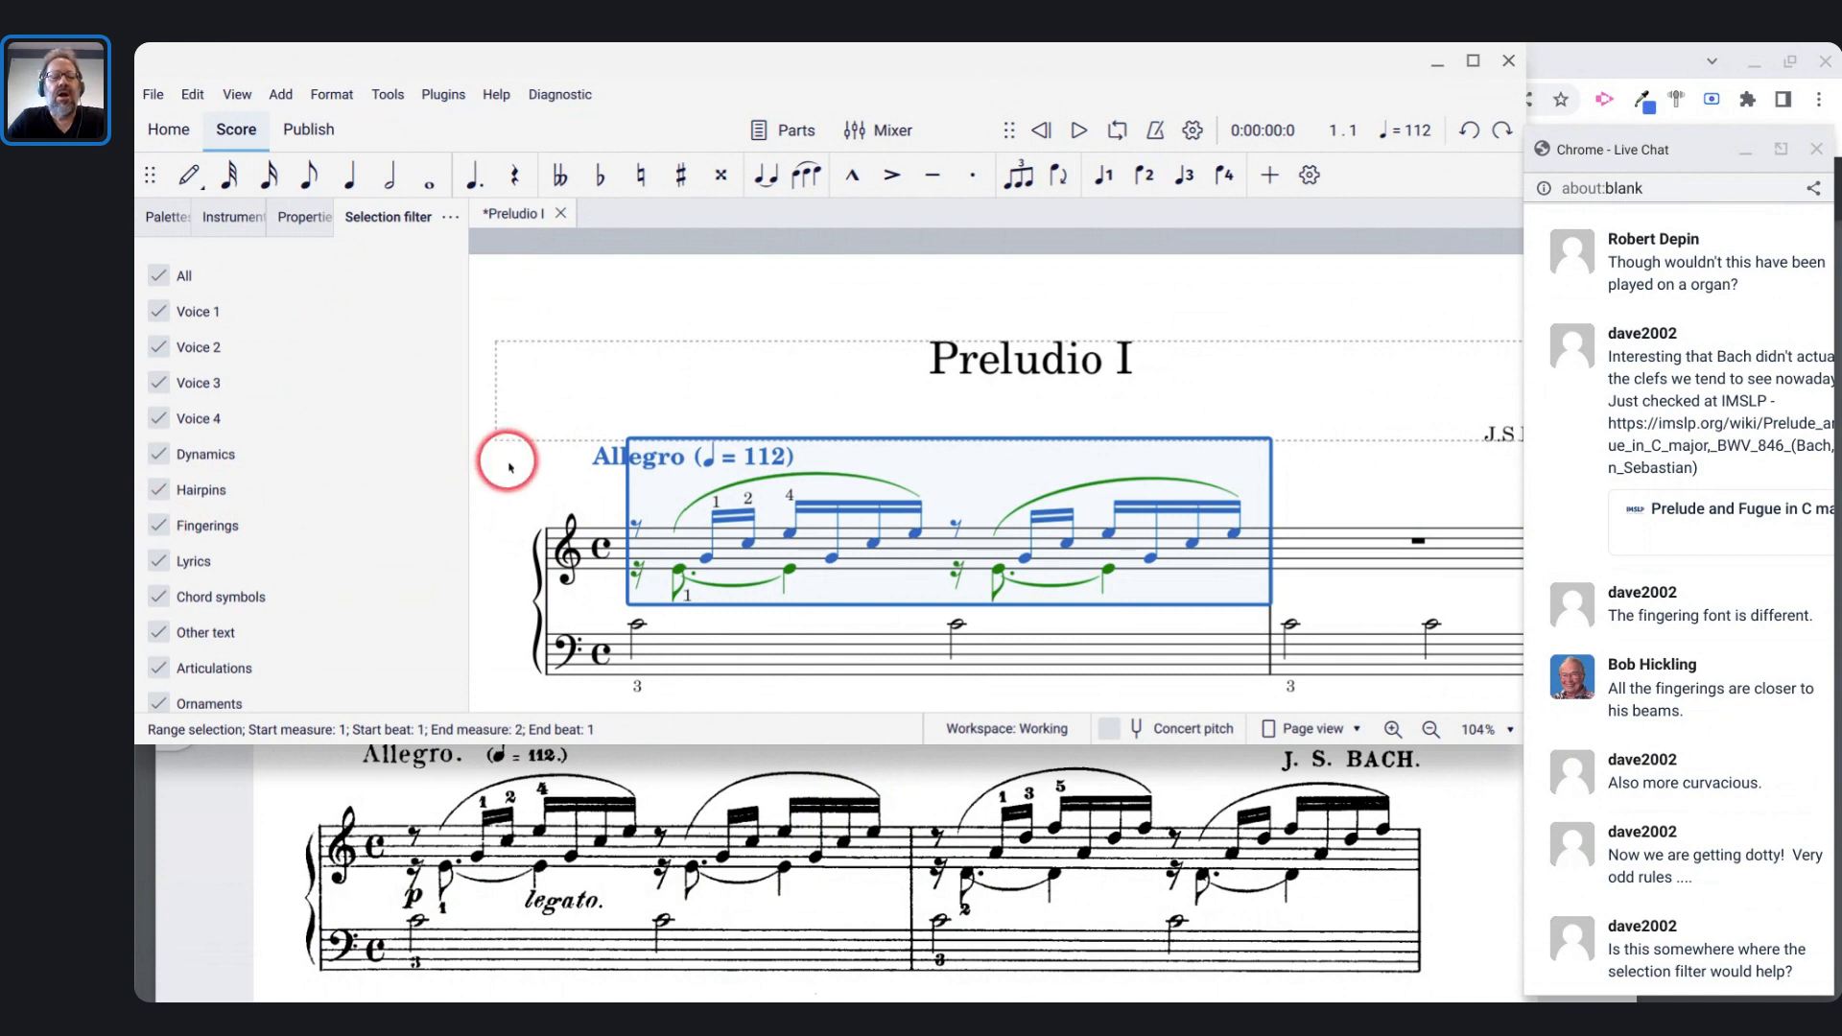
pyautogui.click(477, 460)
# - Move the second curve handle of the slur over the first half of measure 1 further to the right
pyautogui.scroll(-1, 641, 600)
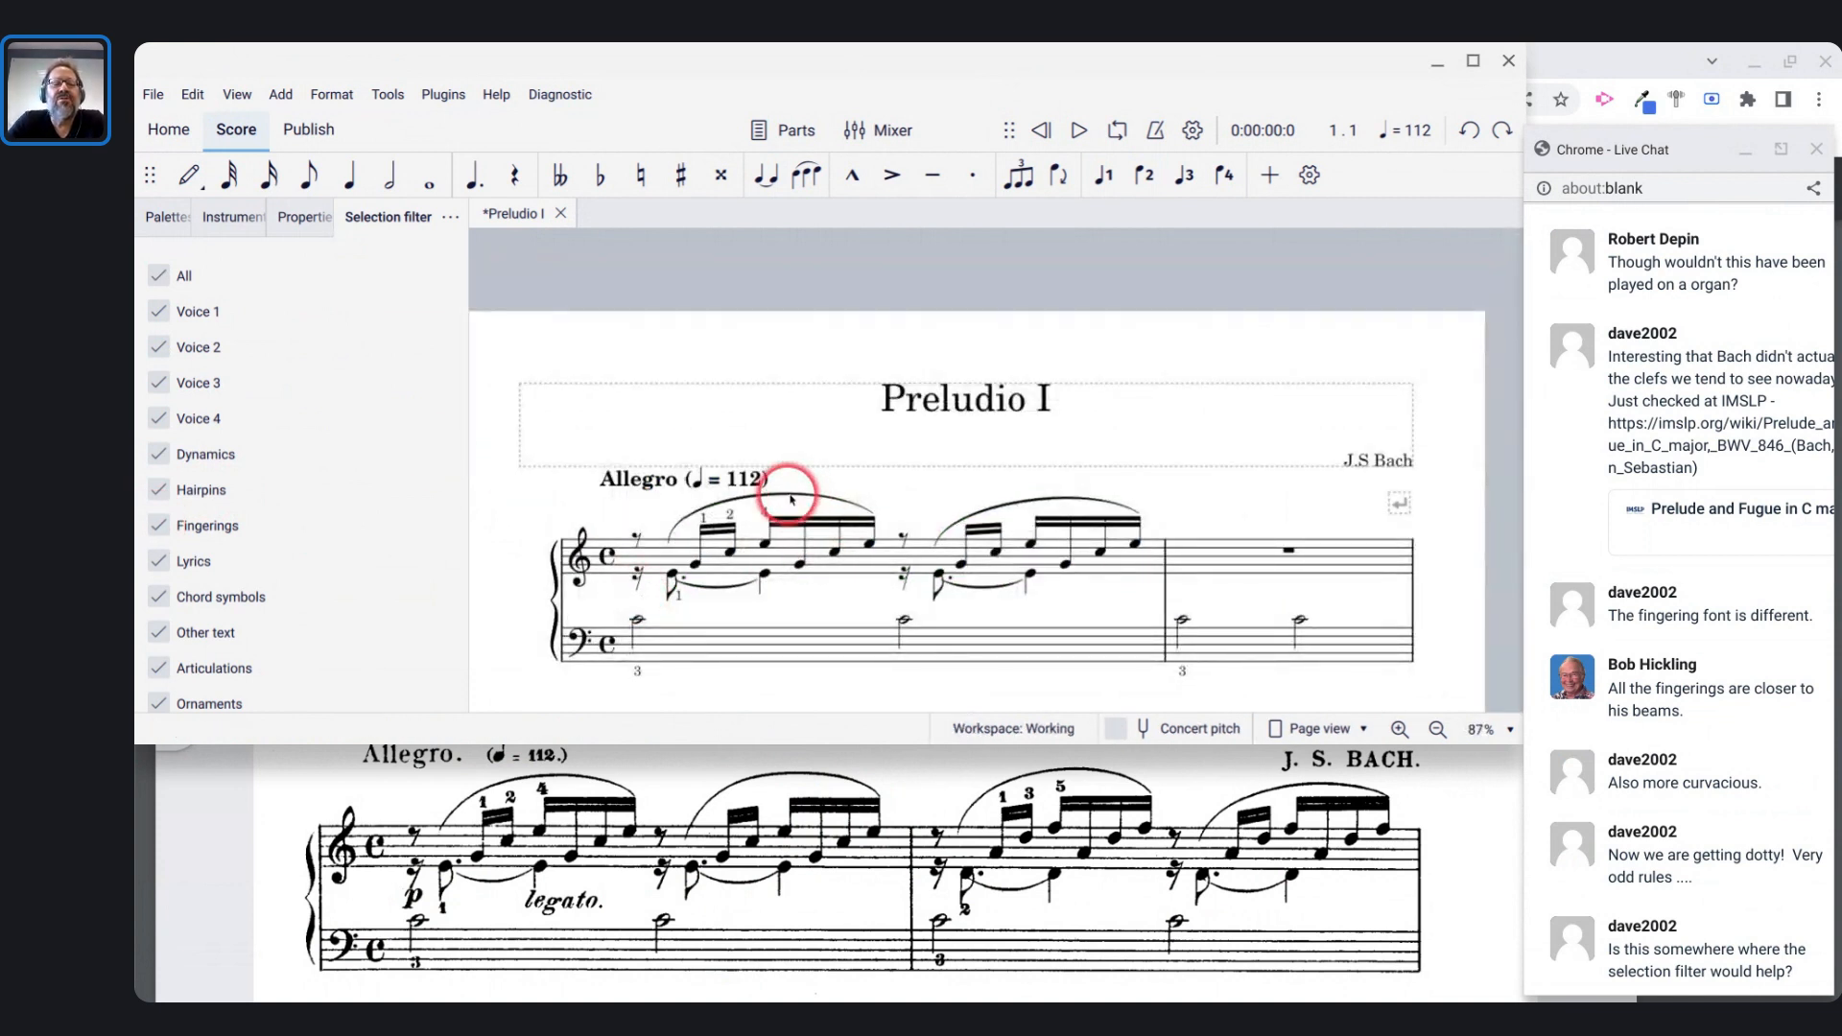
pyautogui.scroll(5, 795, 501)
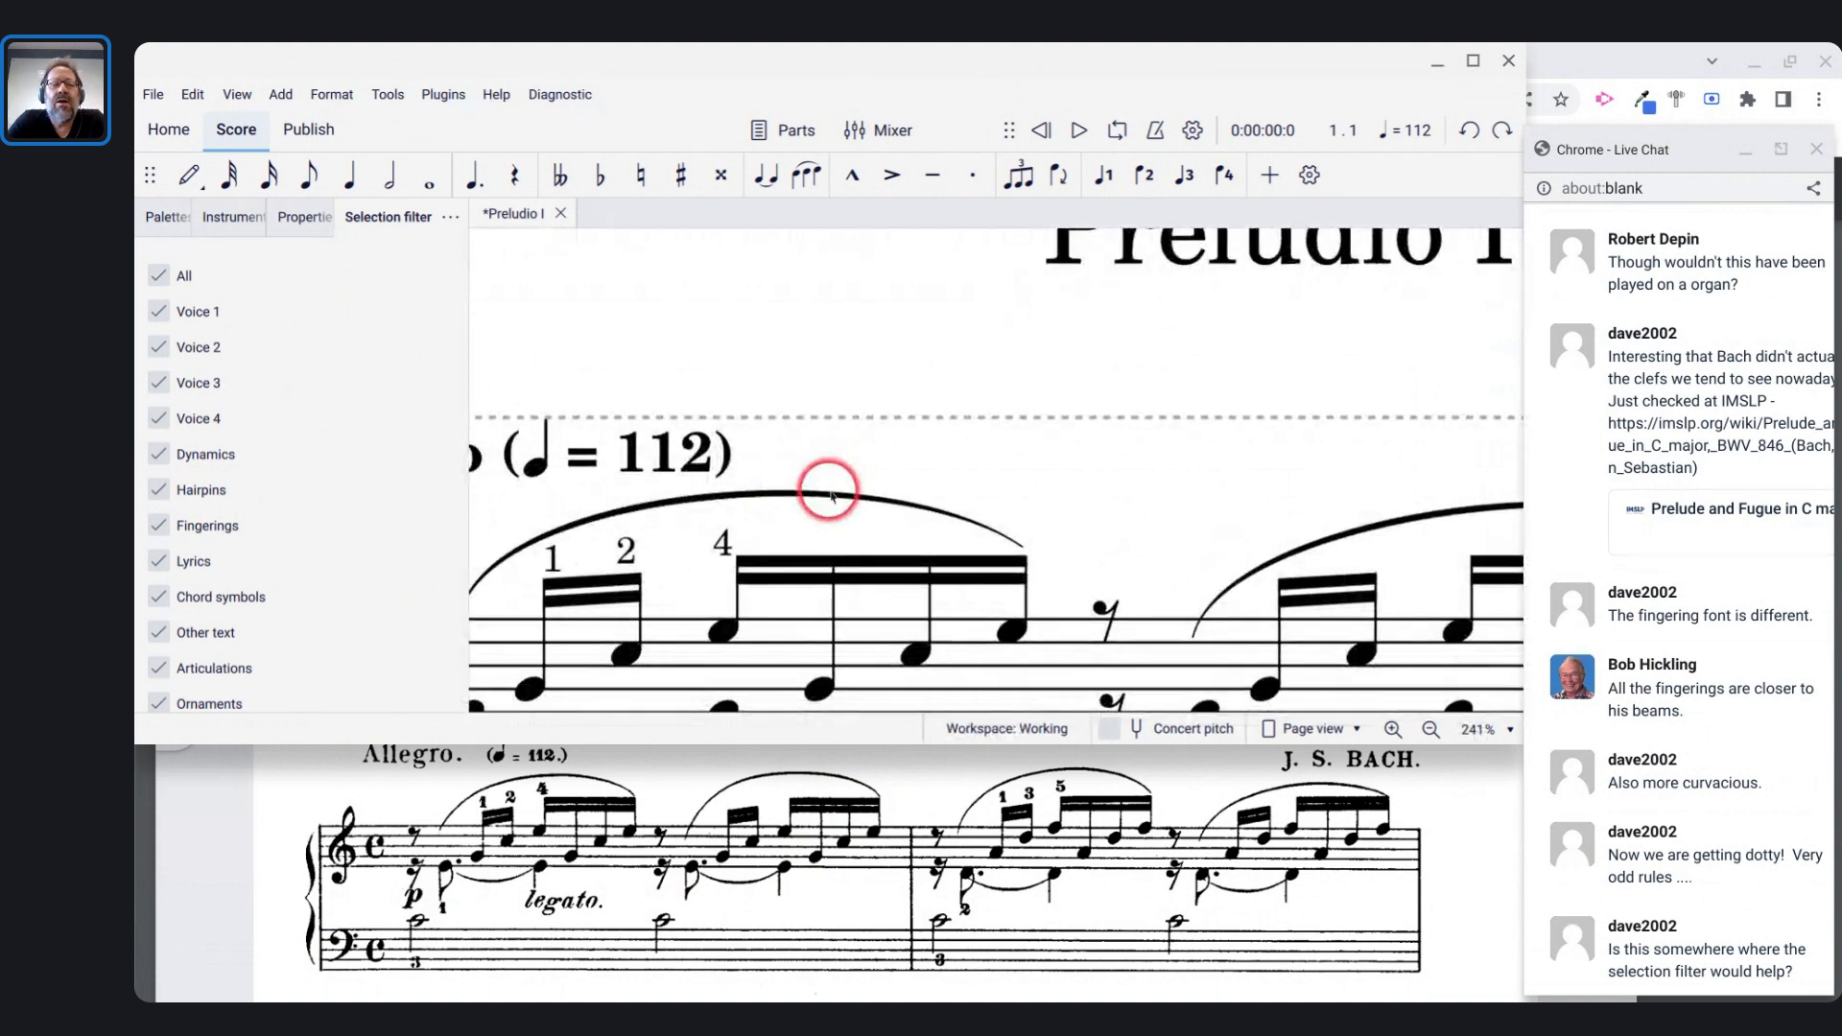
pyautogui.click(831, 493)
pyautogui.hotkey('ctrl', 'Right')
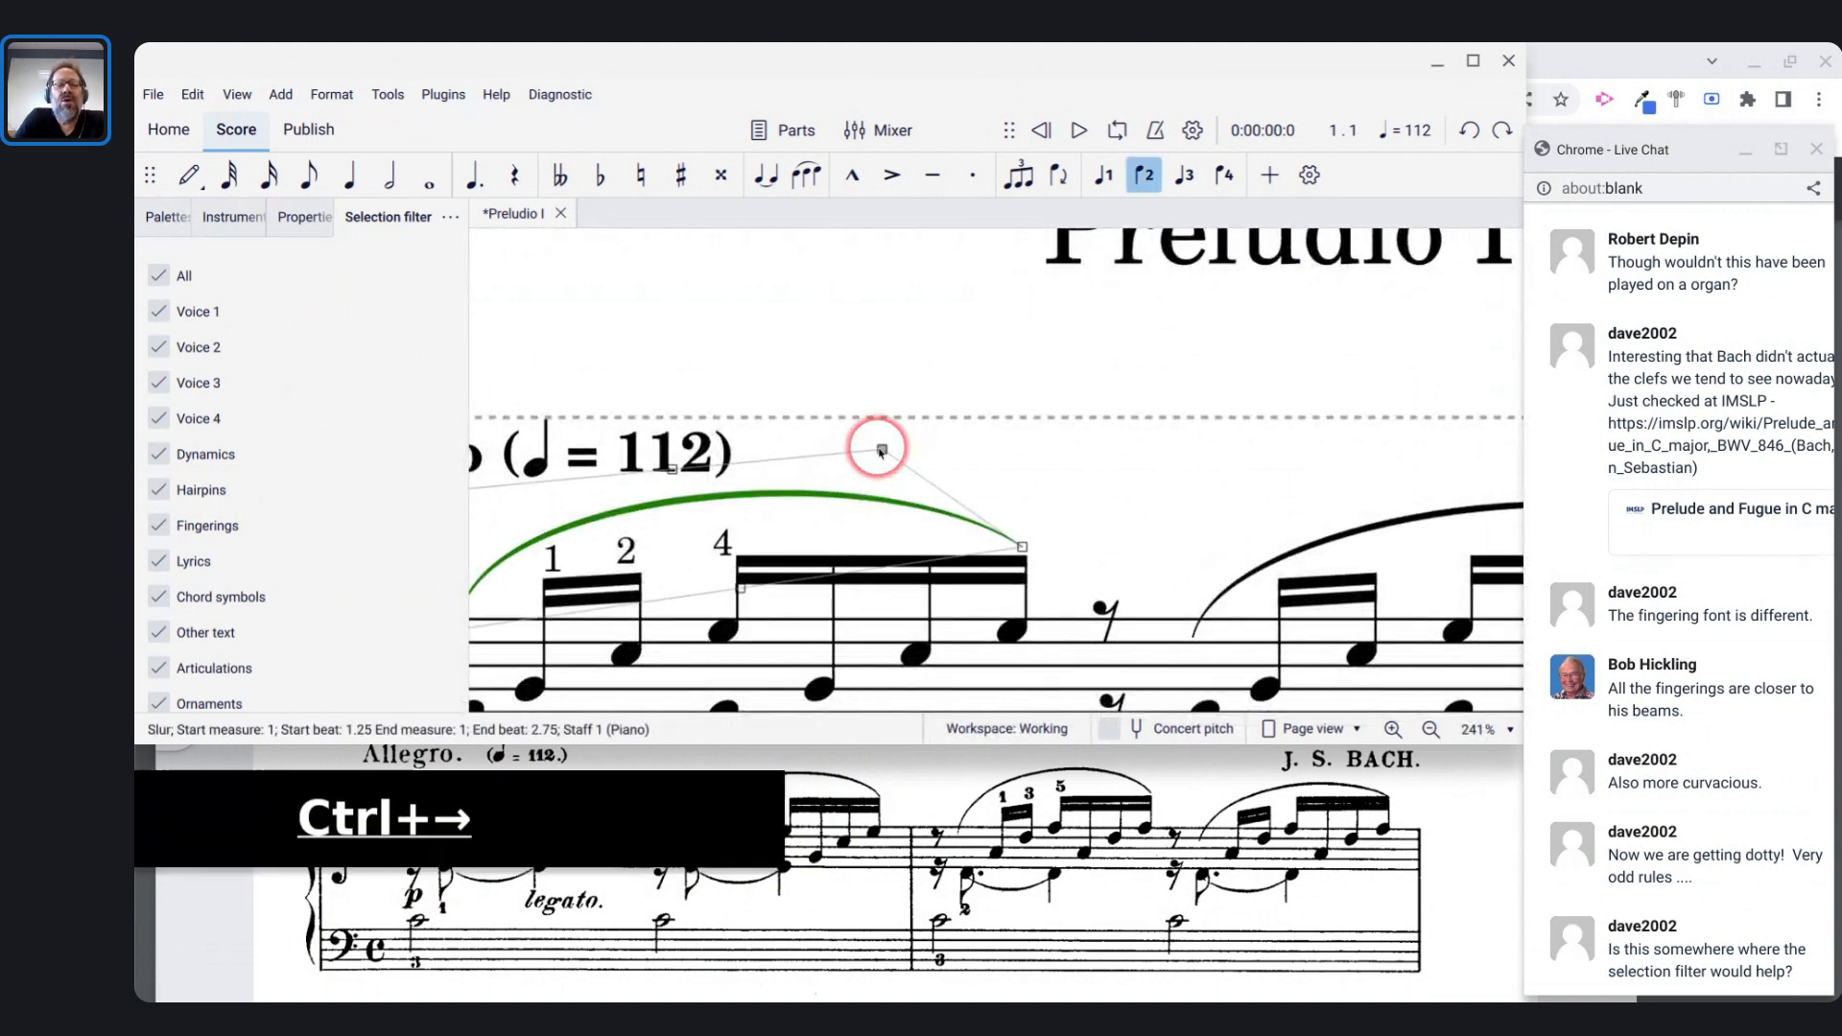
pyautogui.scroll(-5, 880, 453)
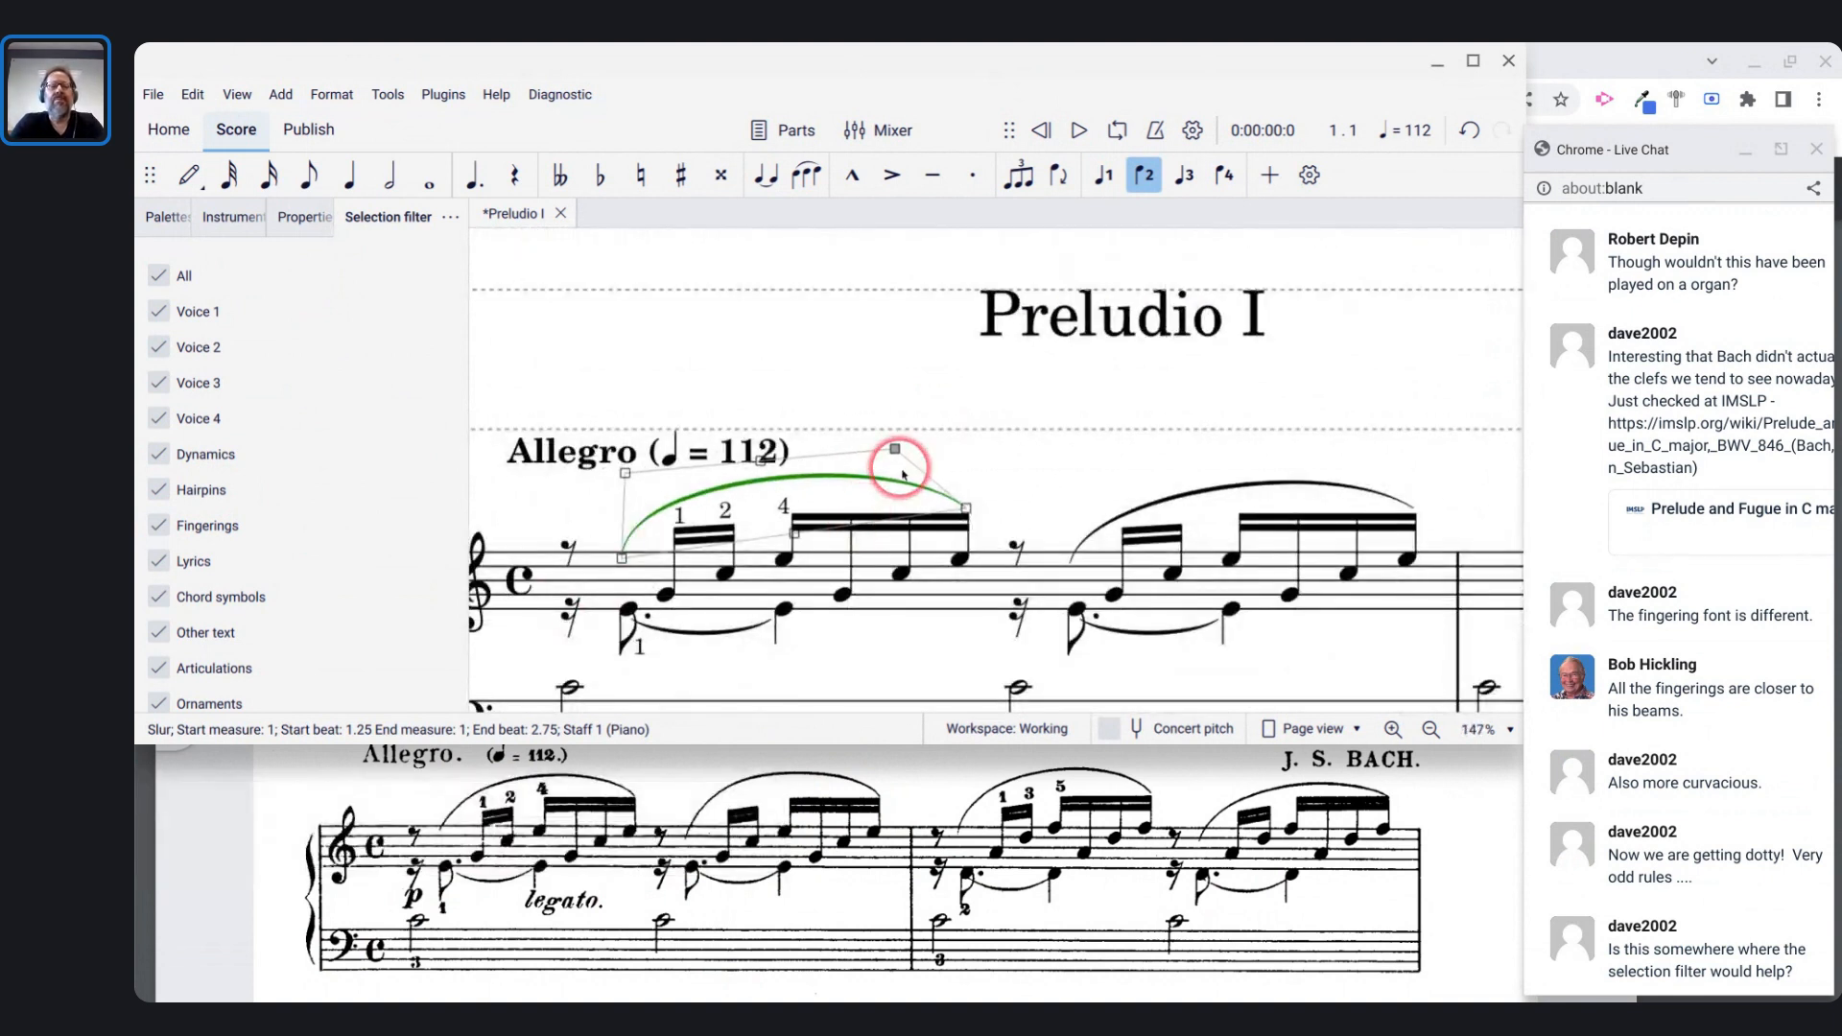
pyautogui.hotkey('ctrl', 'Right')
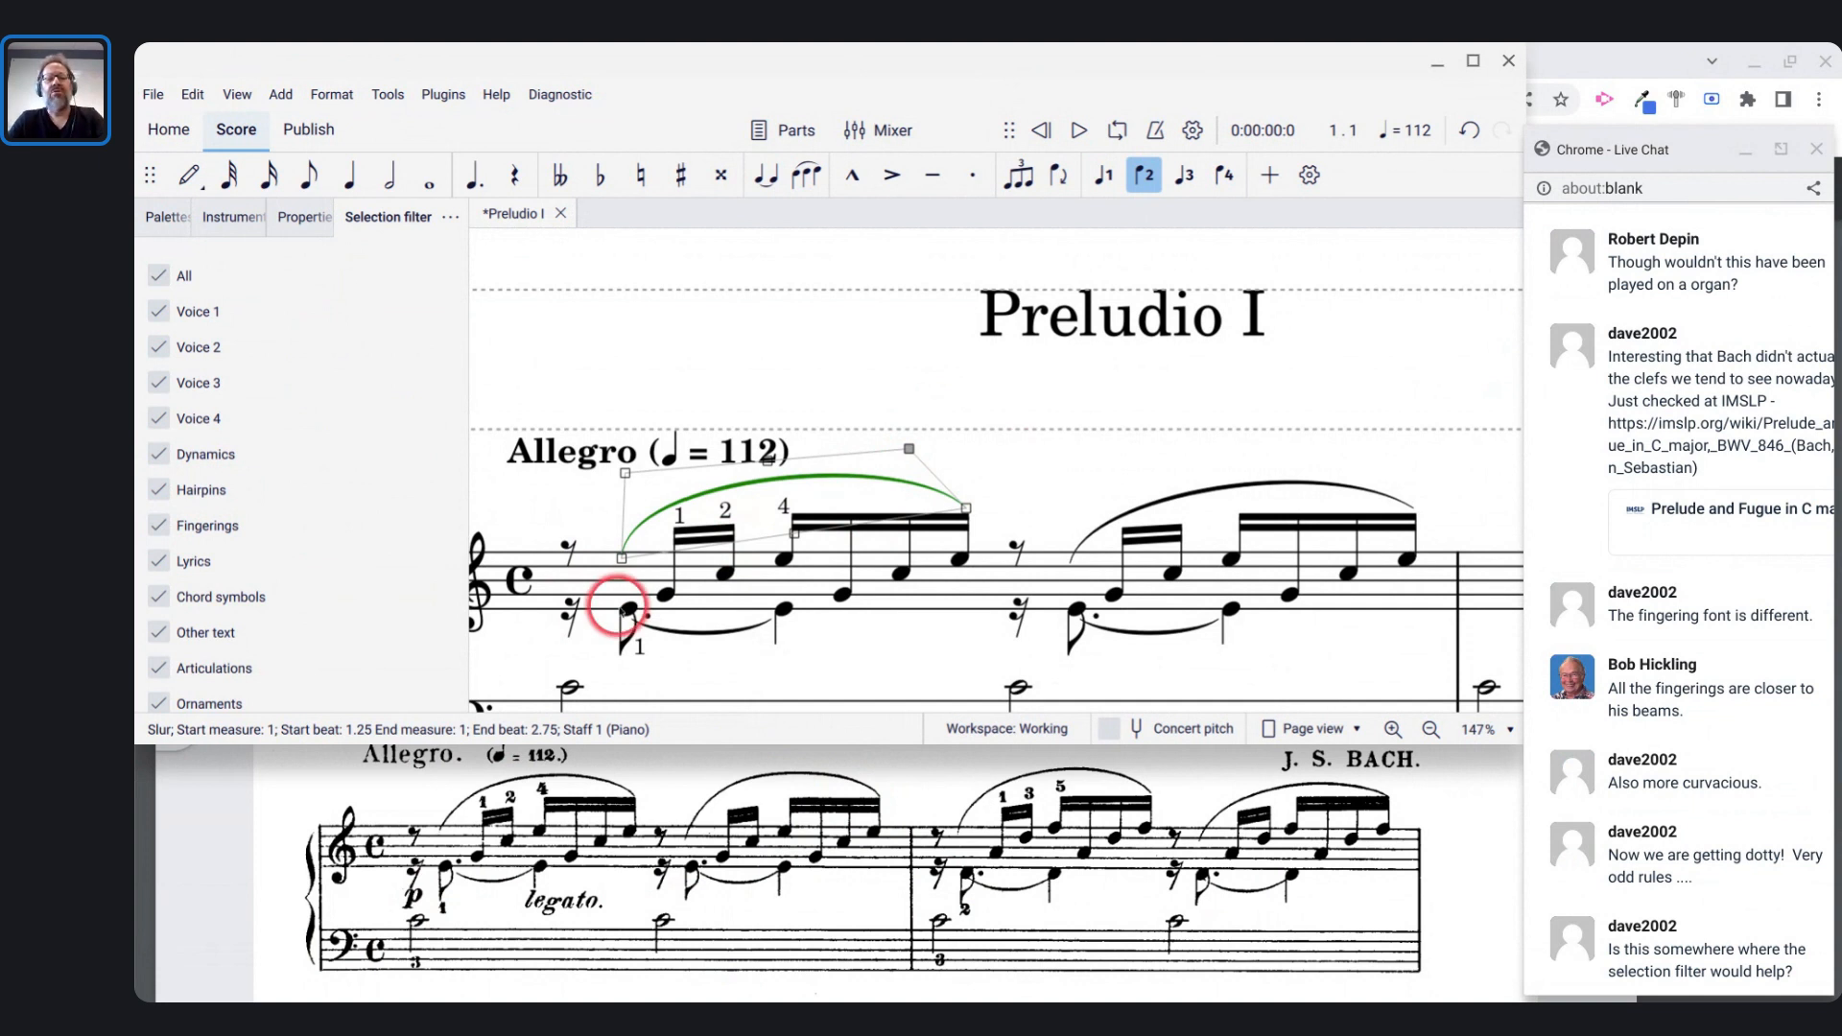
pyautogui.press('Escape')
# - Add a p dynamic at the voice 1 eighth rest on beat 1 of measure 1
pyautogui.scroll(-2, 810, 566)
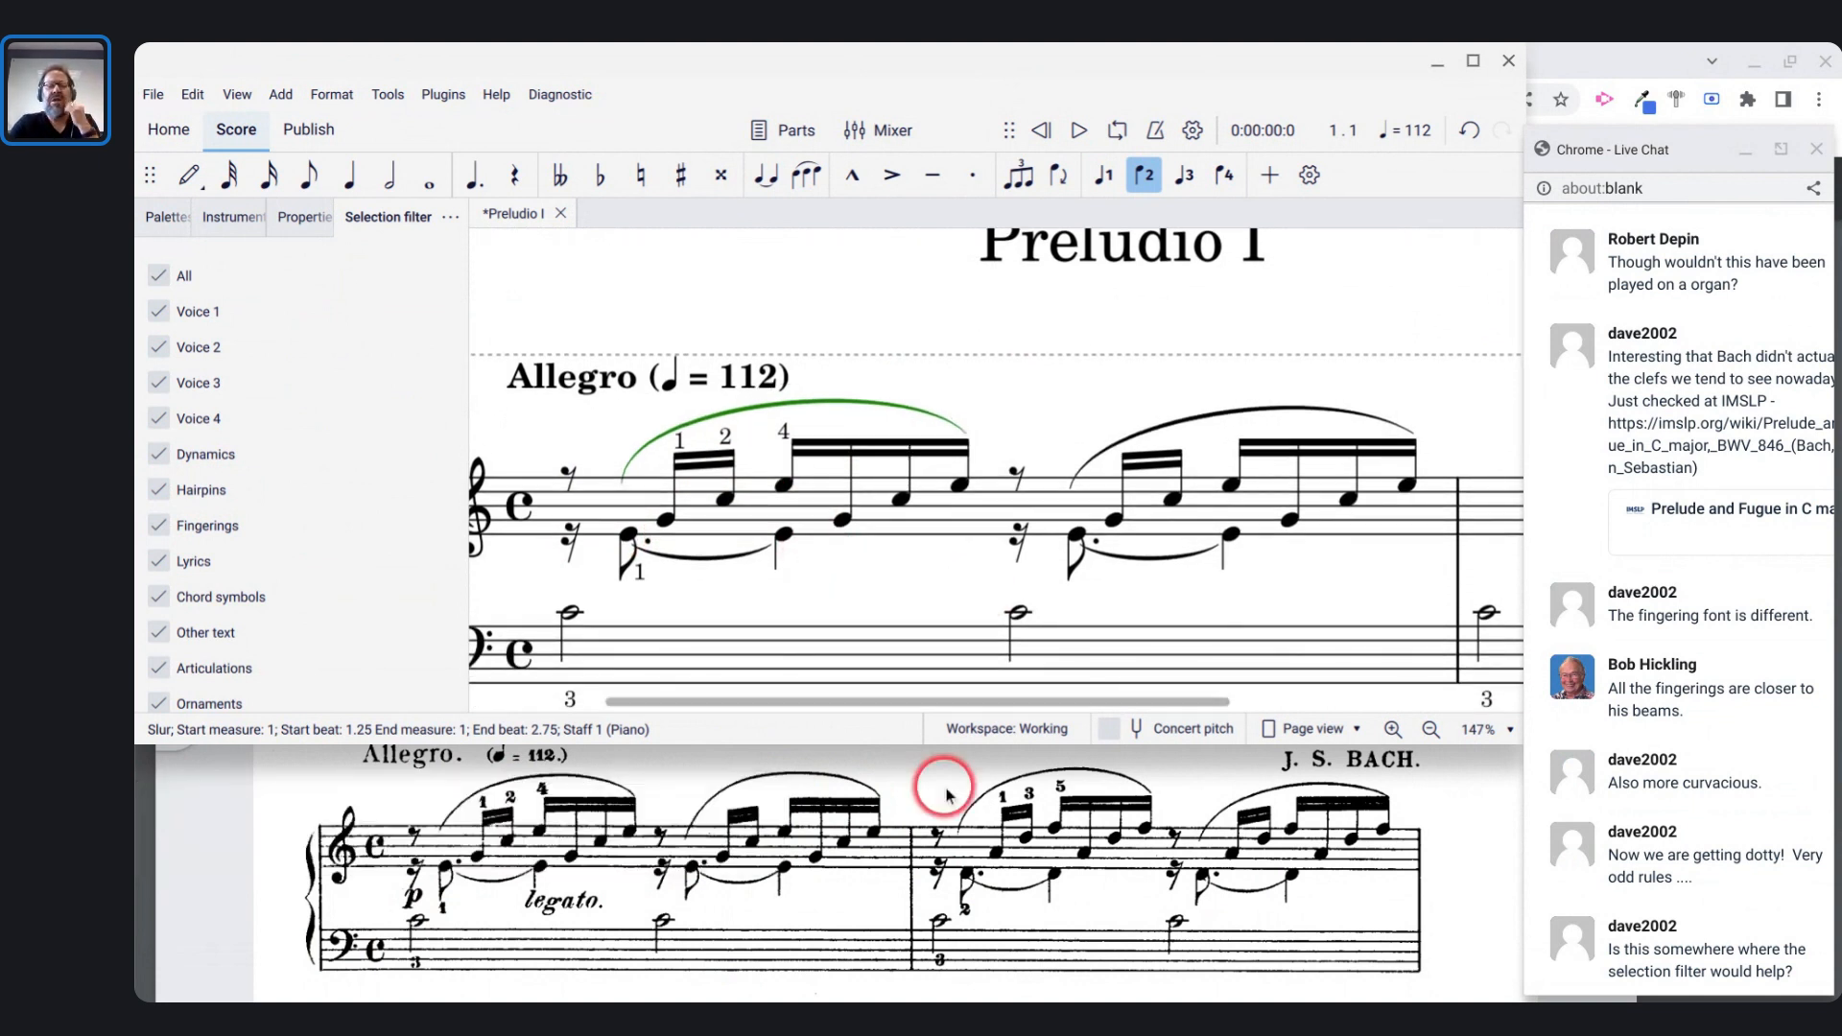
pyautogui.scroll(-1, 945, 795)
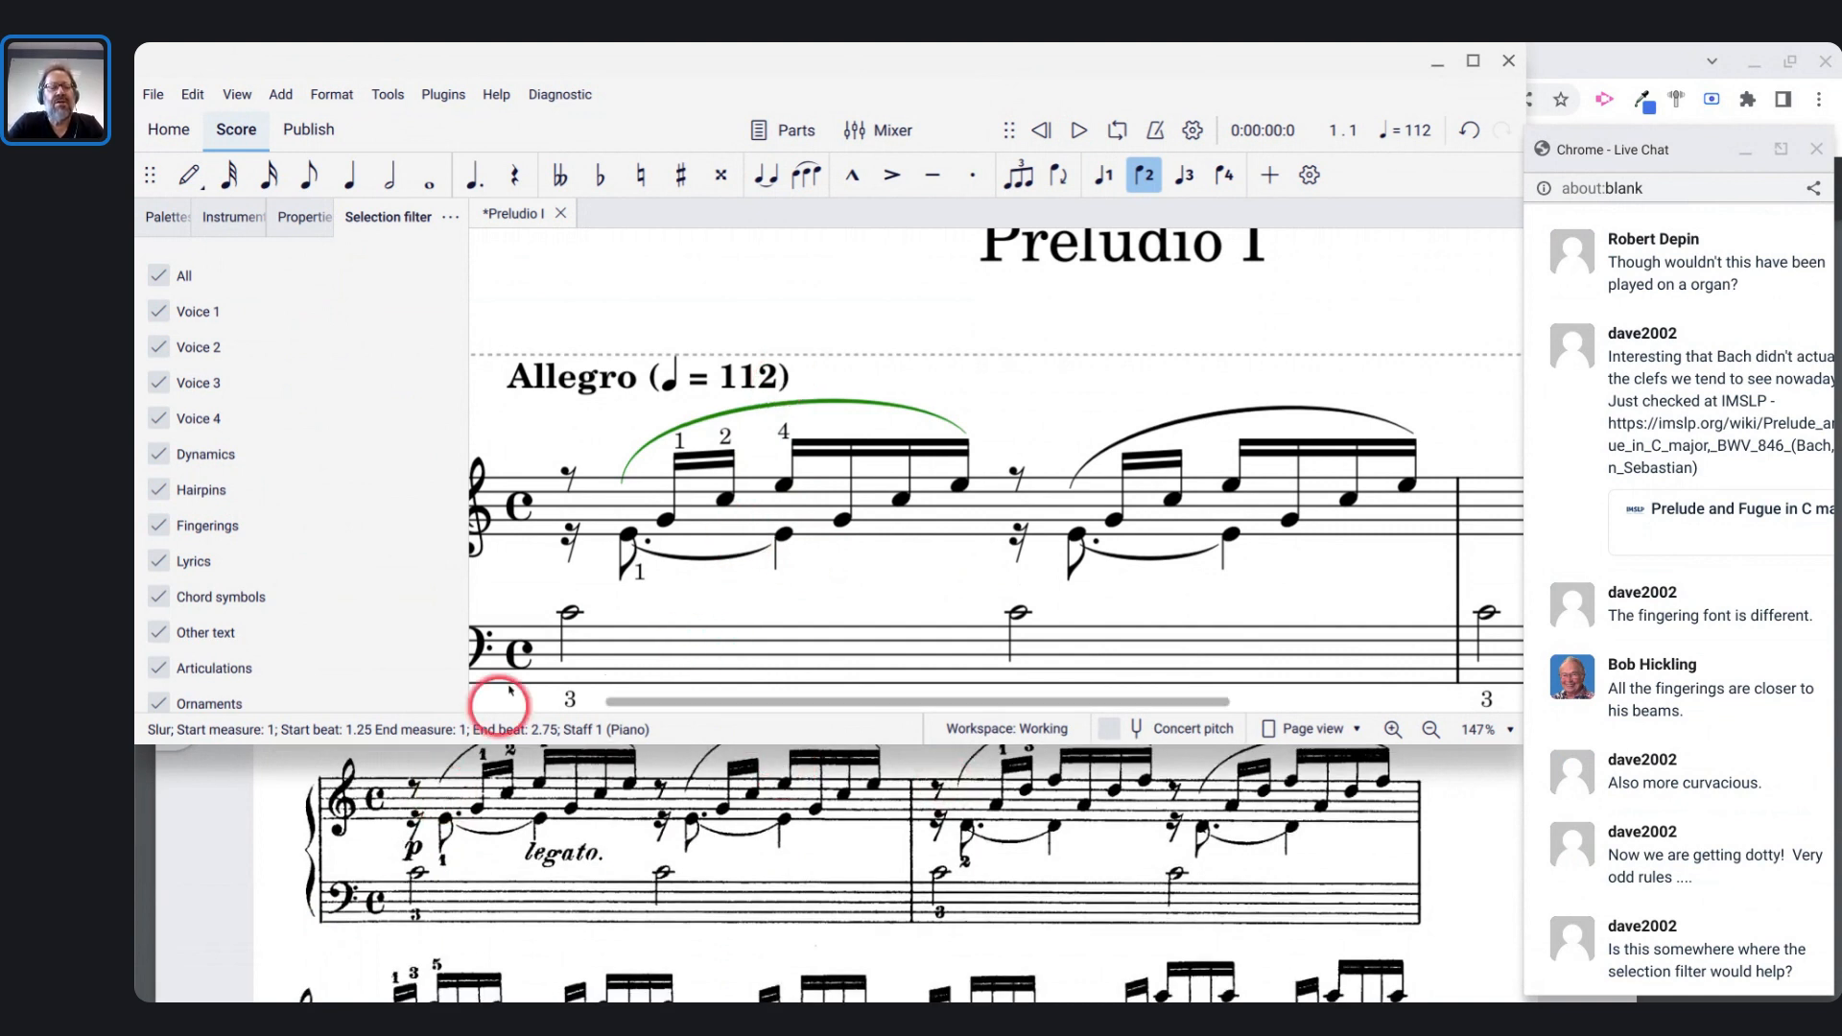
pyautogui.click(575, 533)
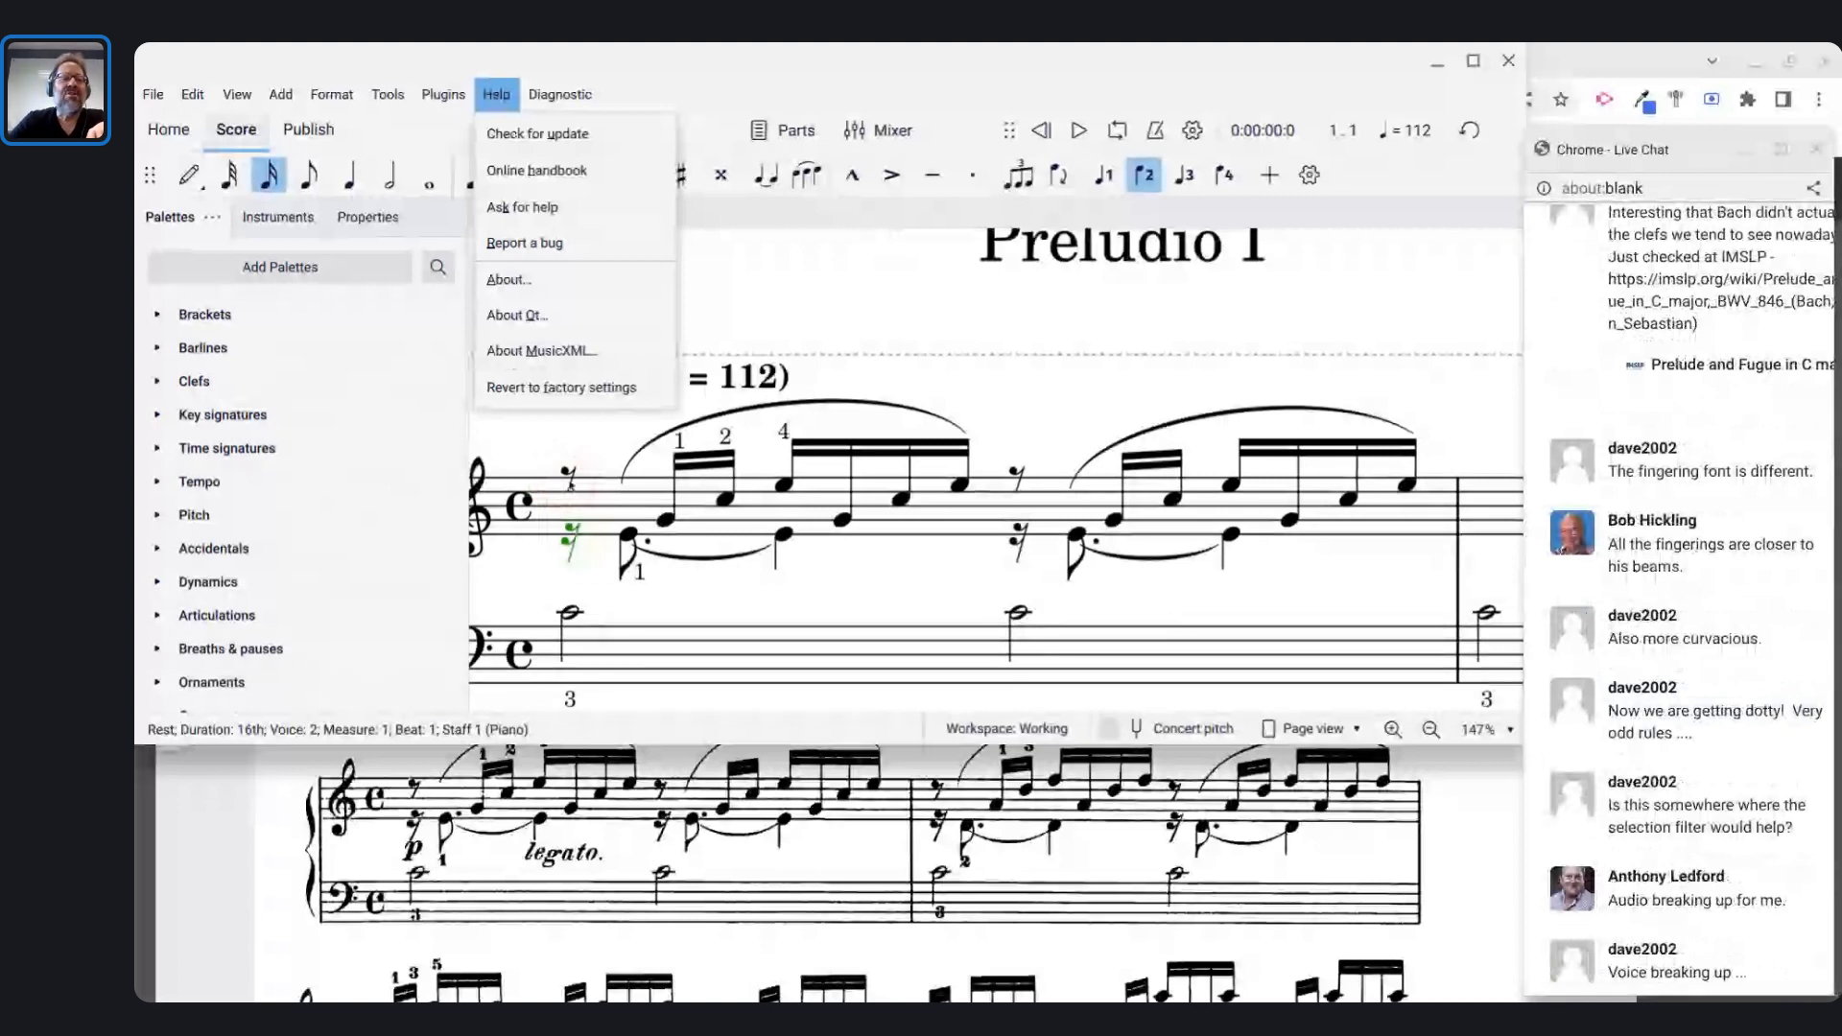
pyautogui.click(570, 477)
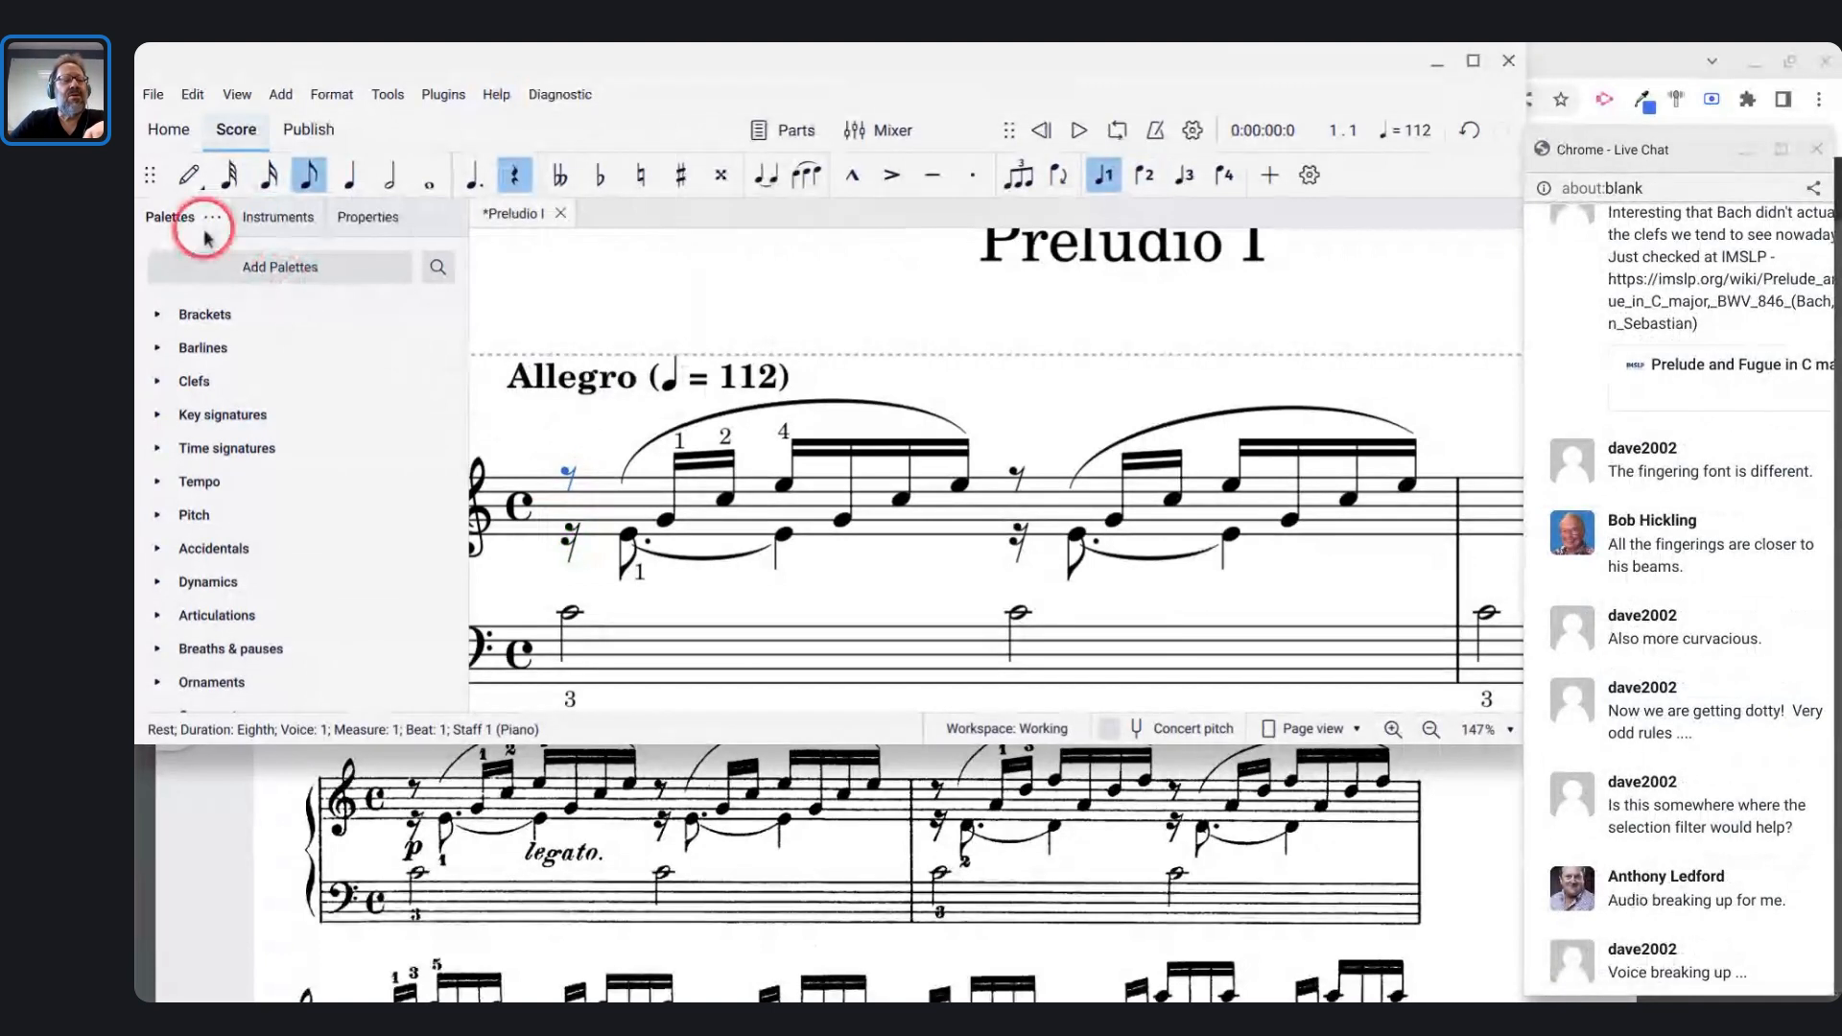
pyautogui.click(161, 585)
pyautogui.click(301, 564)
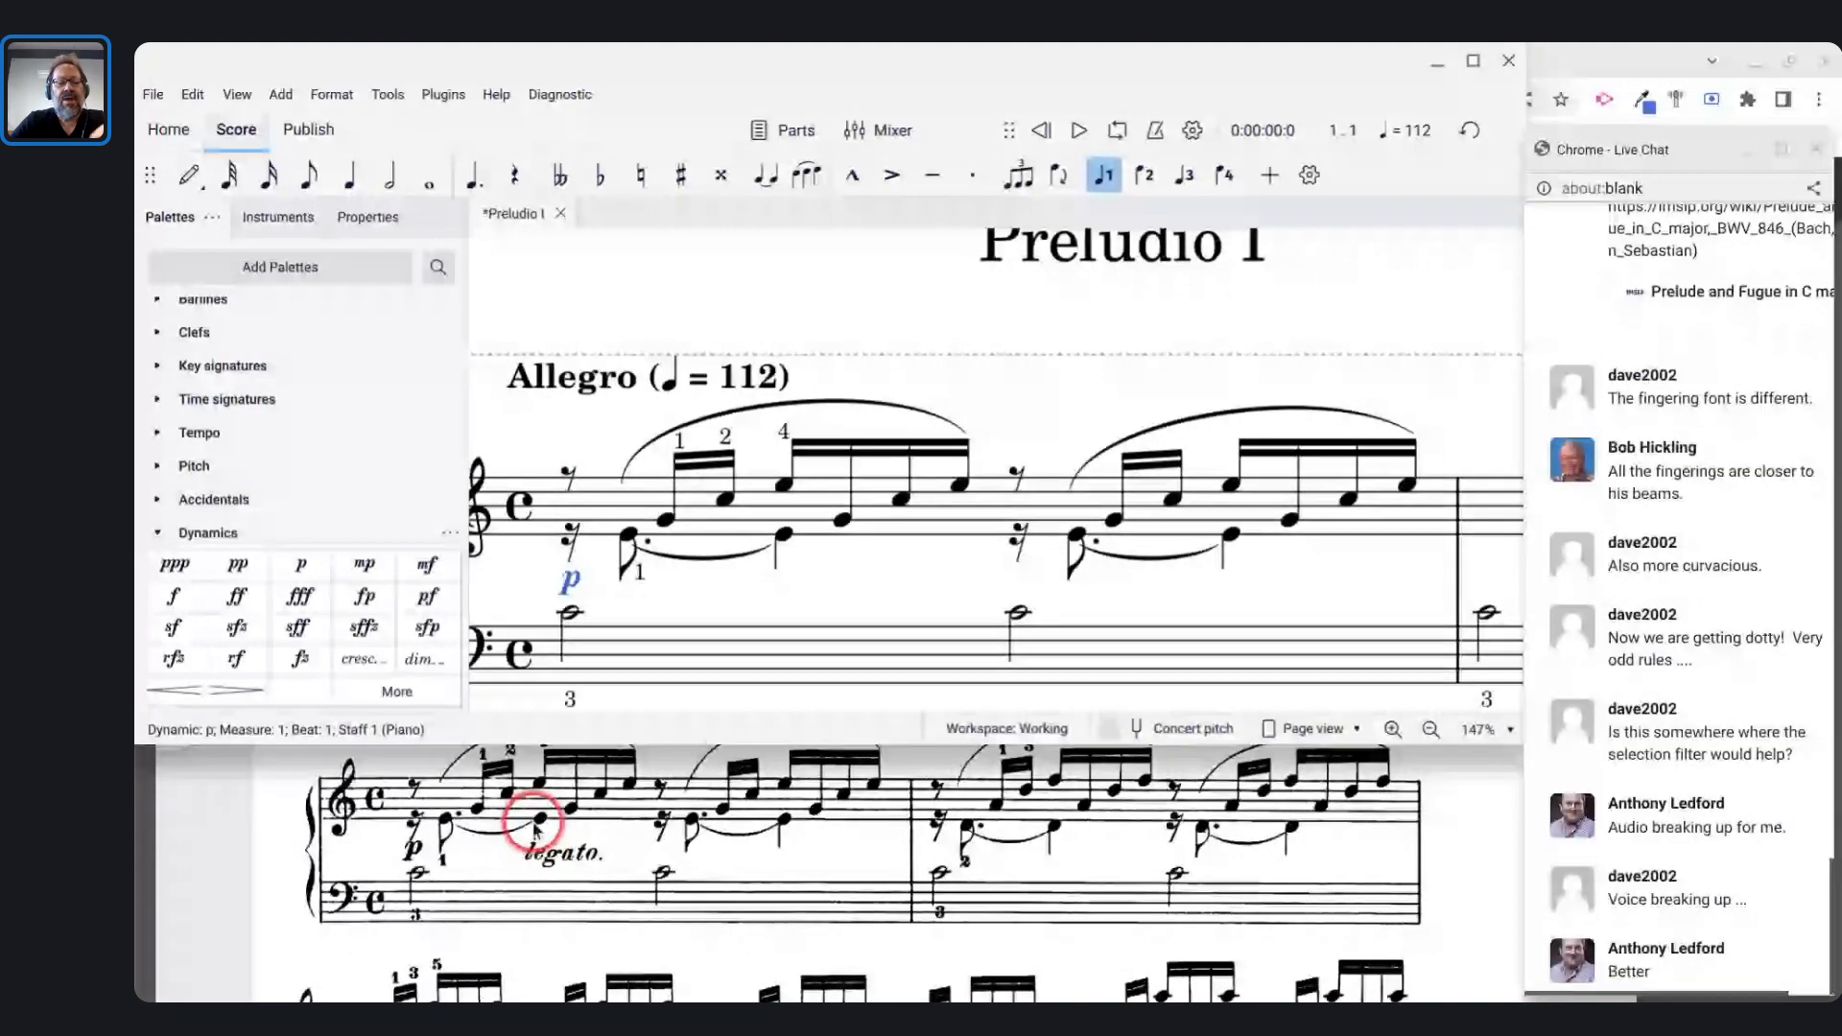
# - Add the staff text "legato" at the E5 sixteenth note on beat 2 of measure 1
pyautogui.click(783, 485)
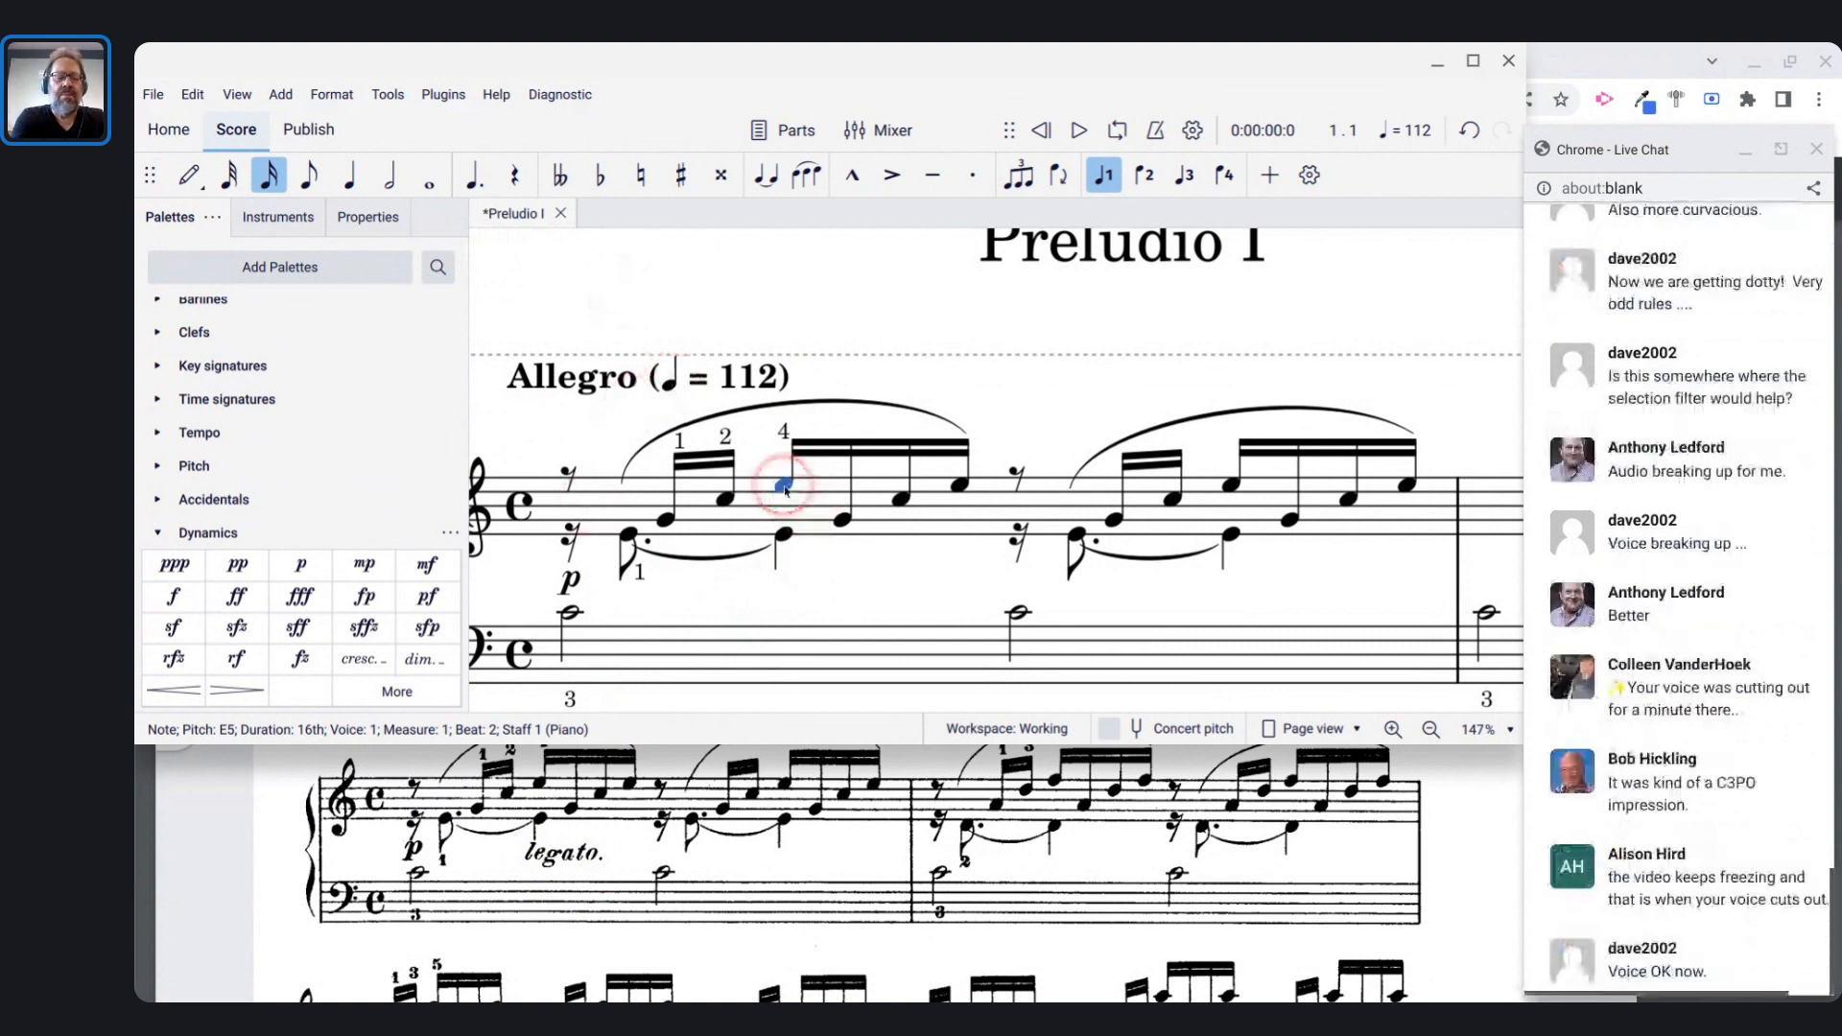
pyautogui.hotkey('ctrl', 'e')
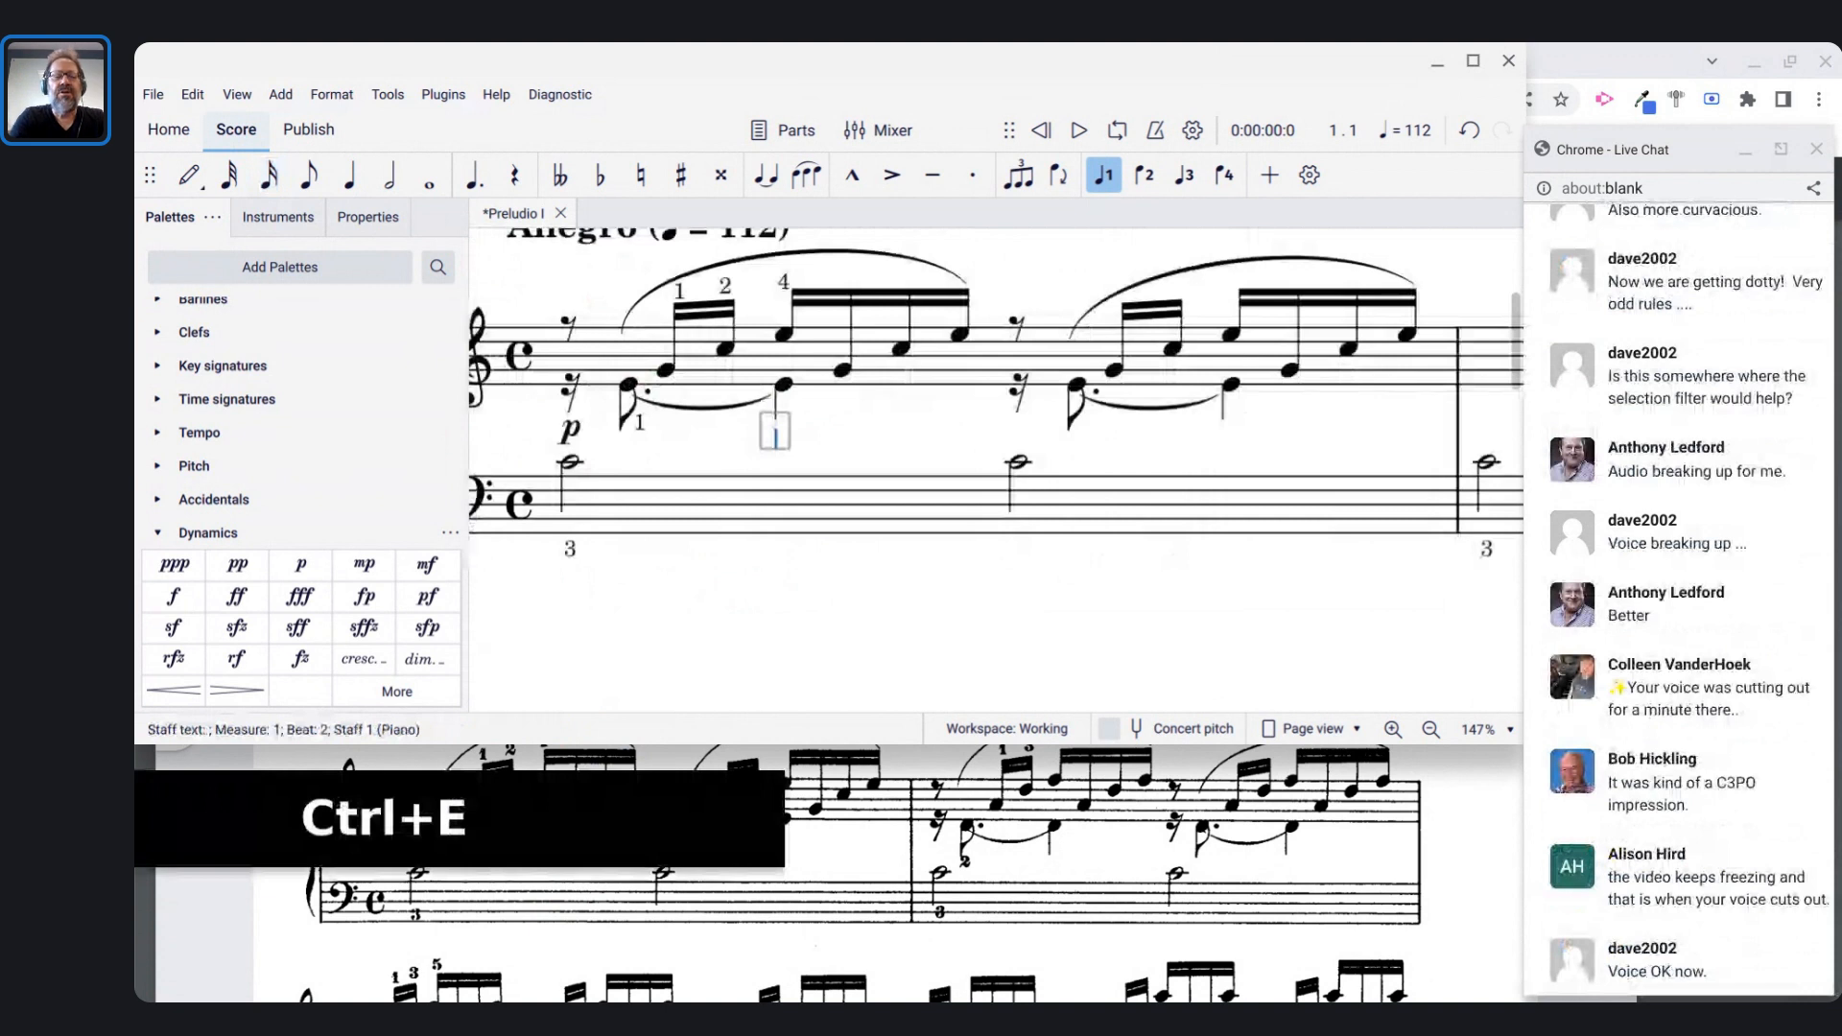
pyautogui.write('legato')
pyautogui.press('Escape')
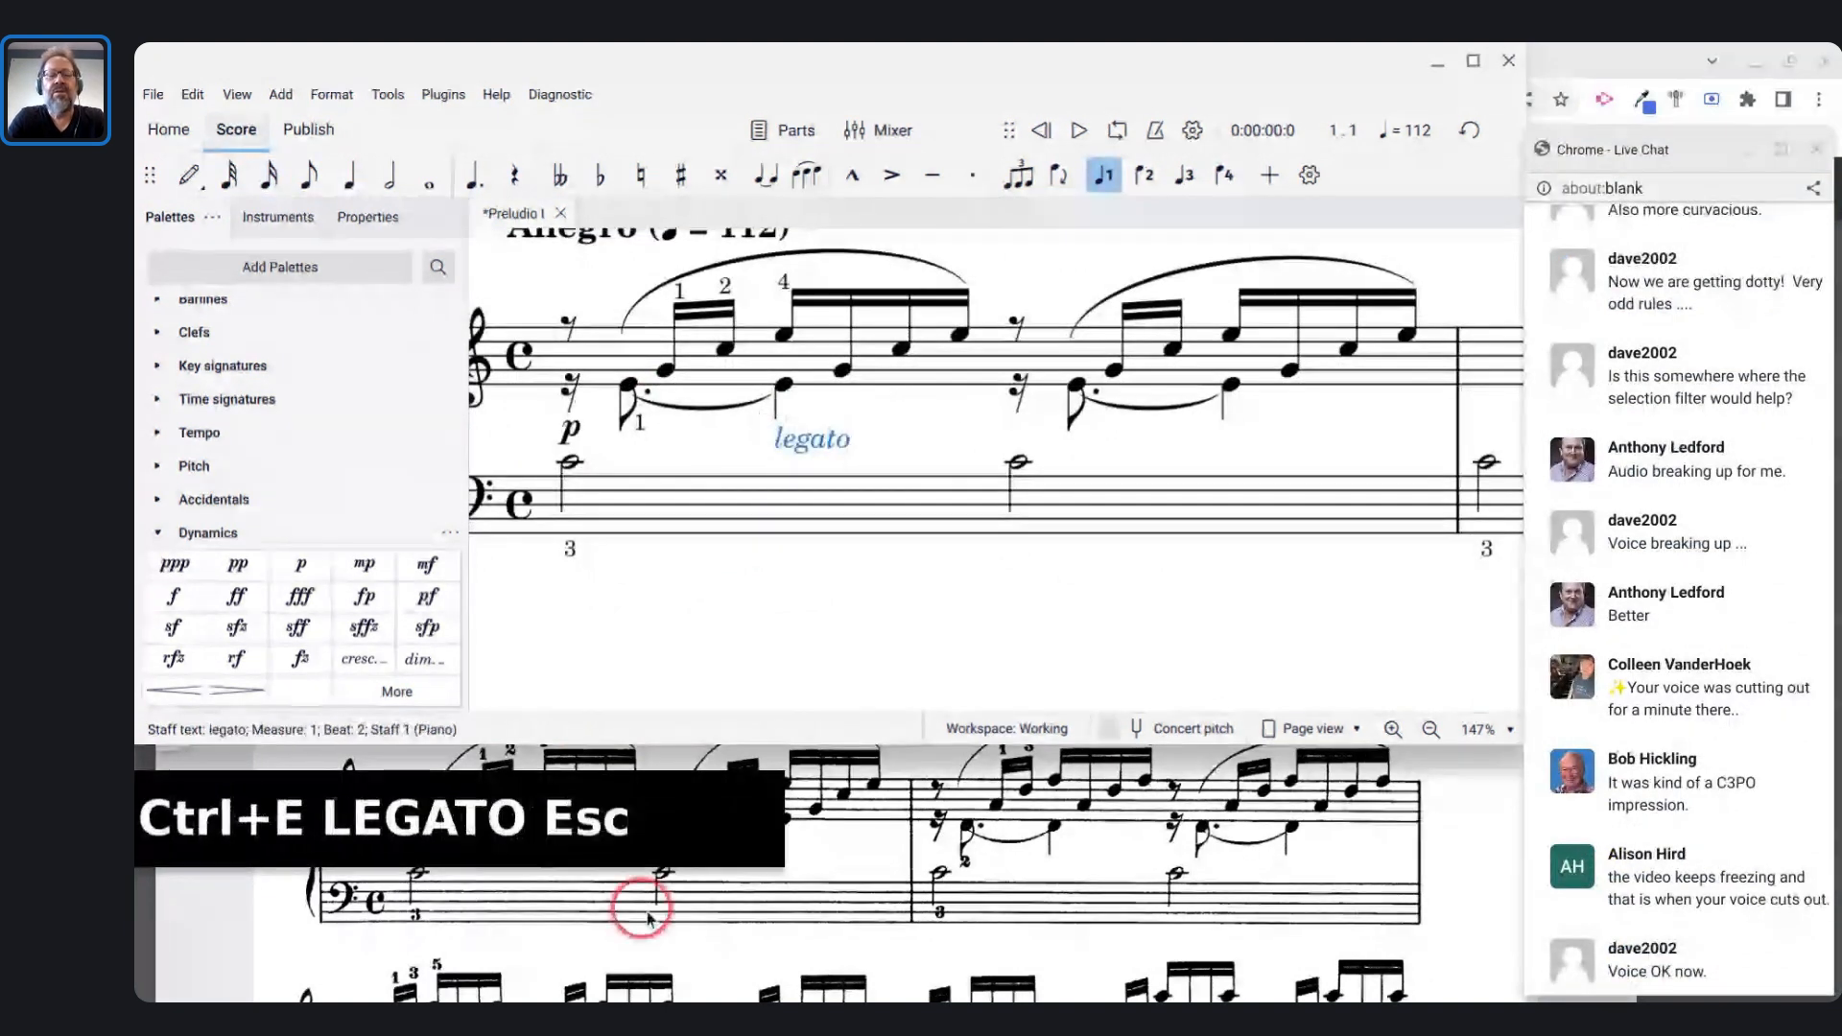
# - Compare with the printed edition and repeat measure 1 of both staves into measure 2
pyautogui.click(933, 907)
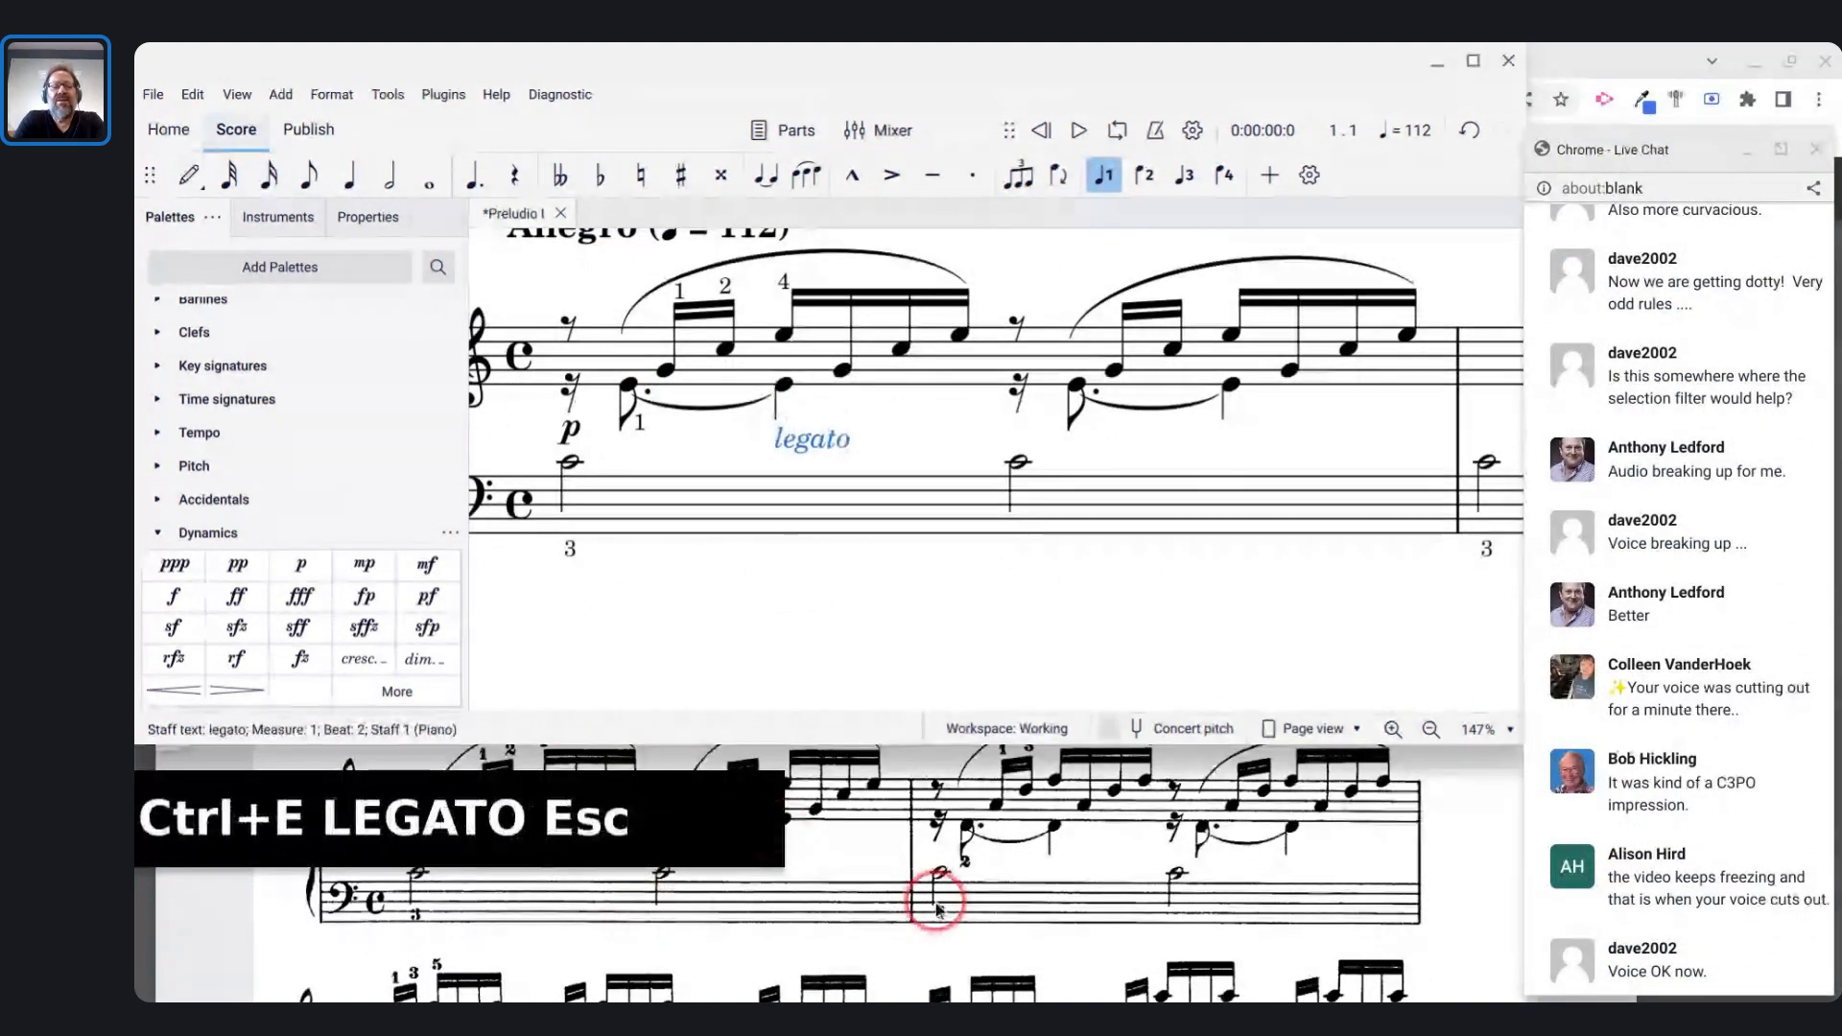
pyautogui.scroll(3, 937, 909)
pyautogui.scroll(1, 937, 909)
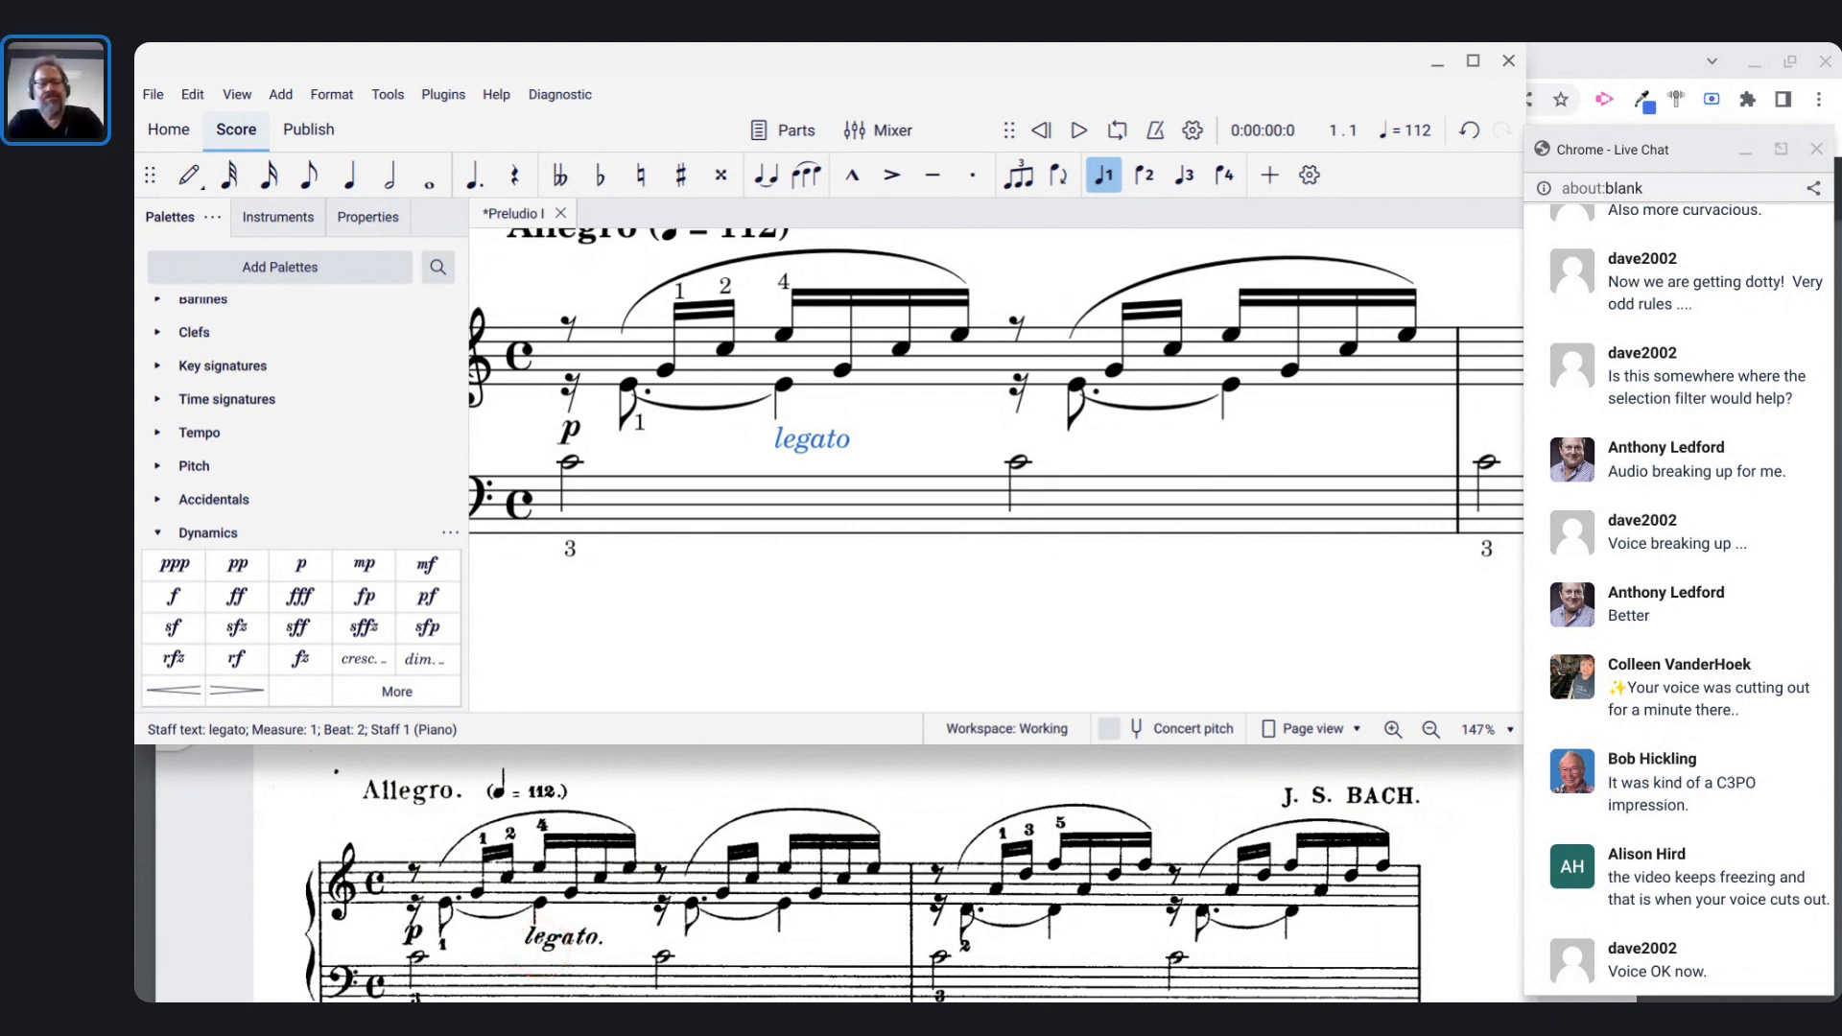
pyautogui.scroll(-2, 551, 945)
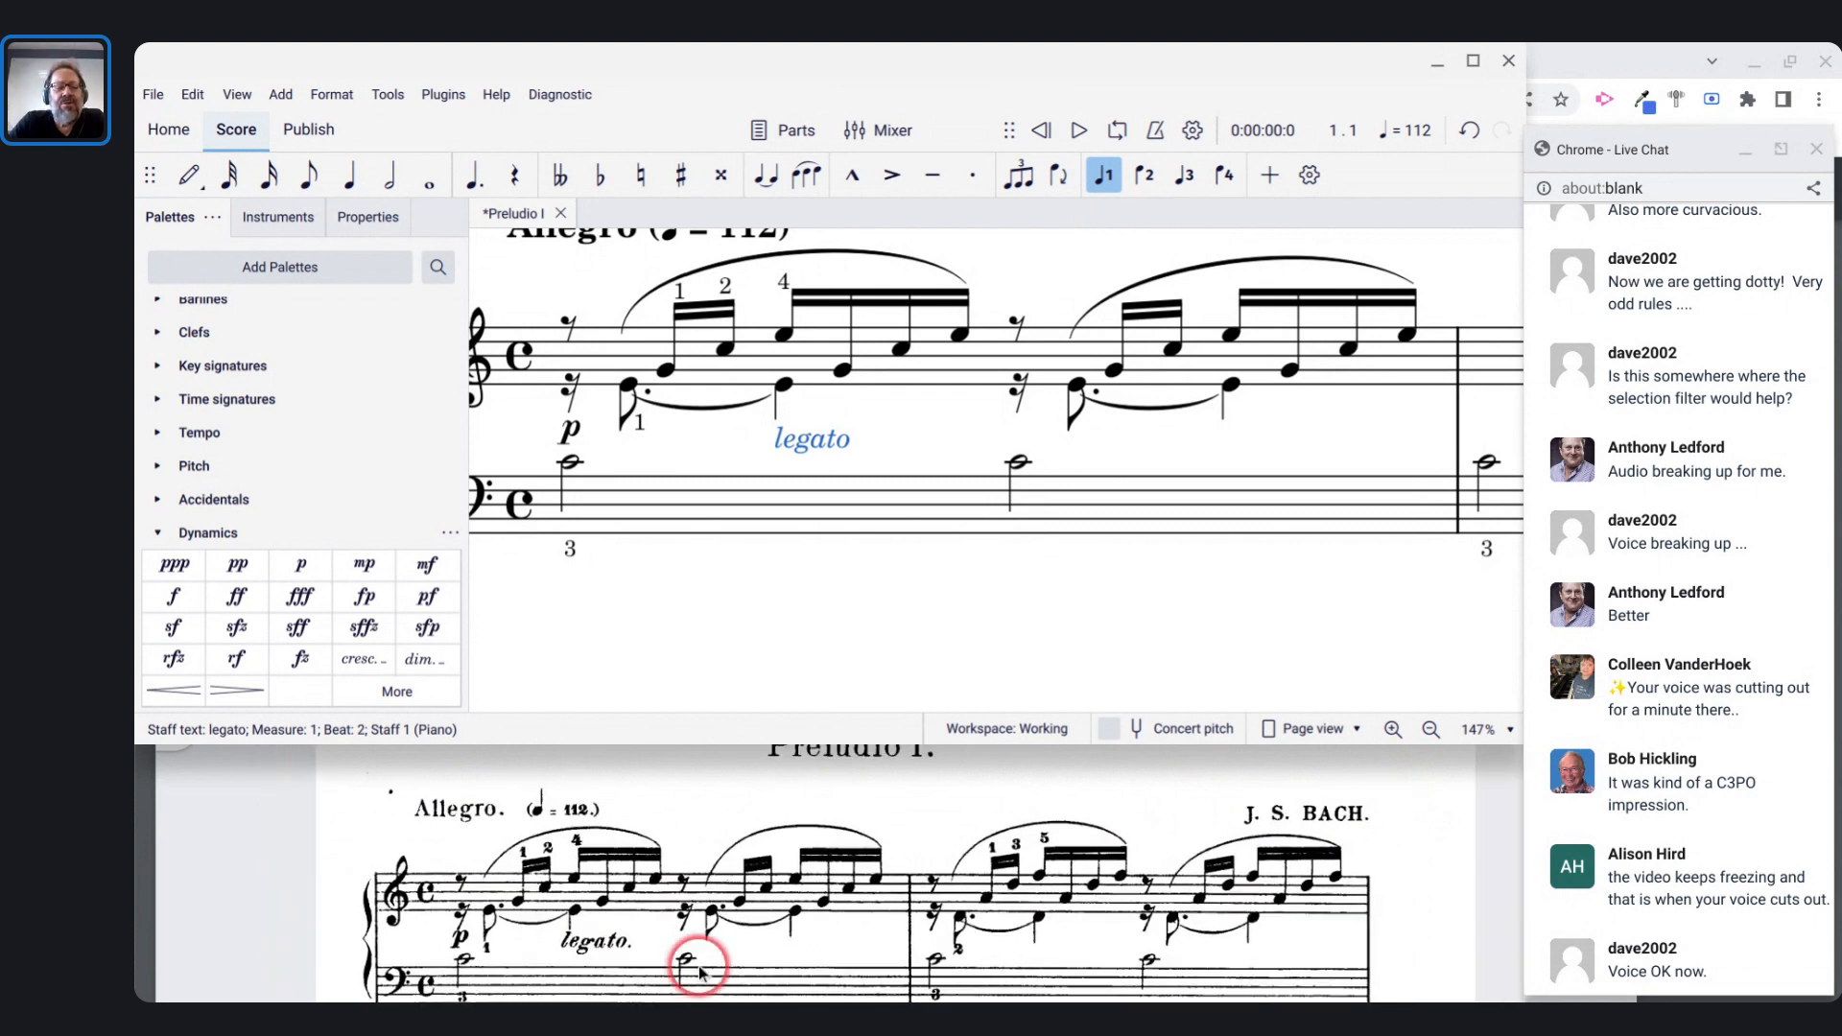
pyautogui.scroll(-3, 693, 969)
pyautogui.scroll(2, 700, 974)
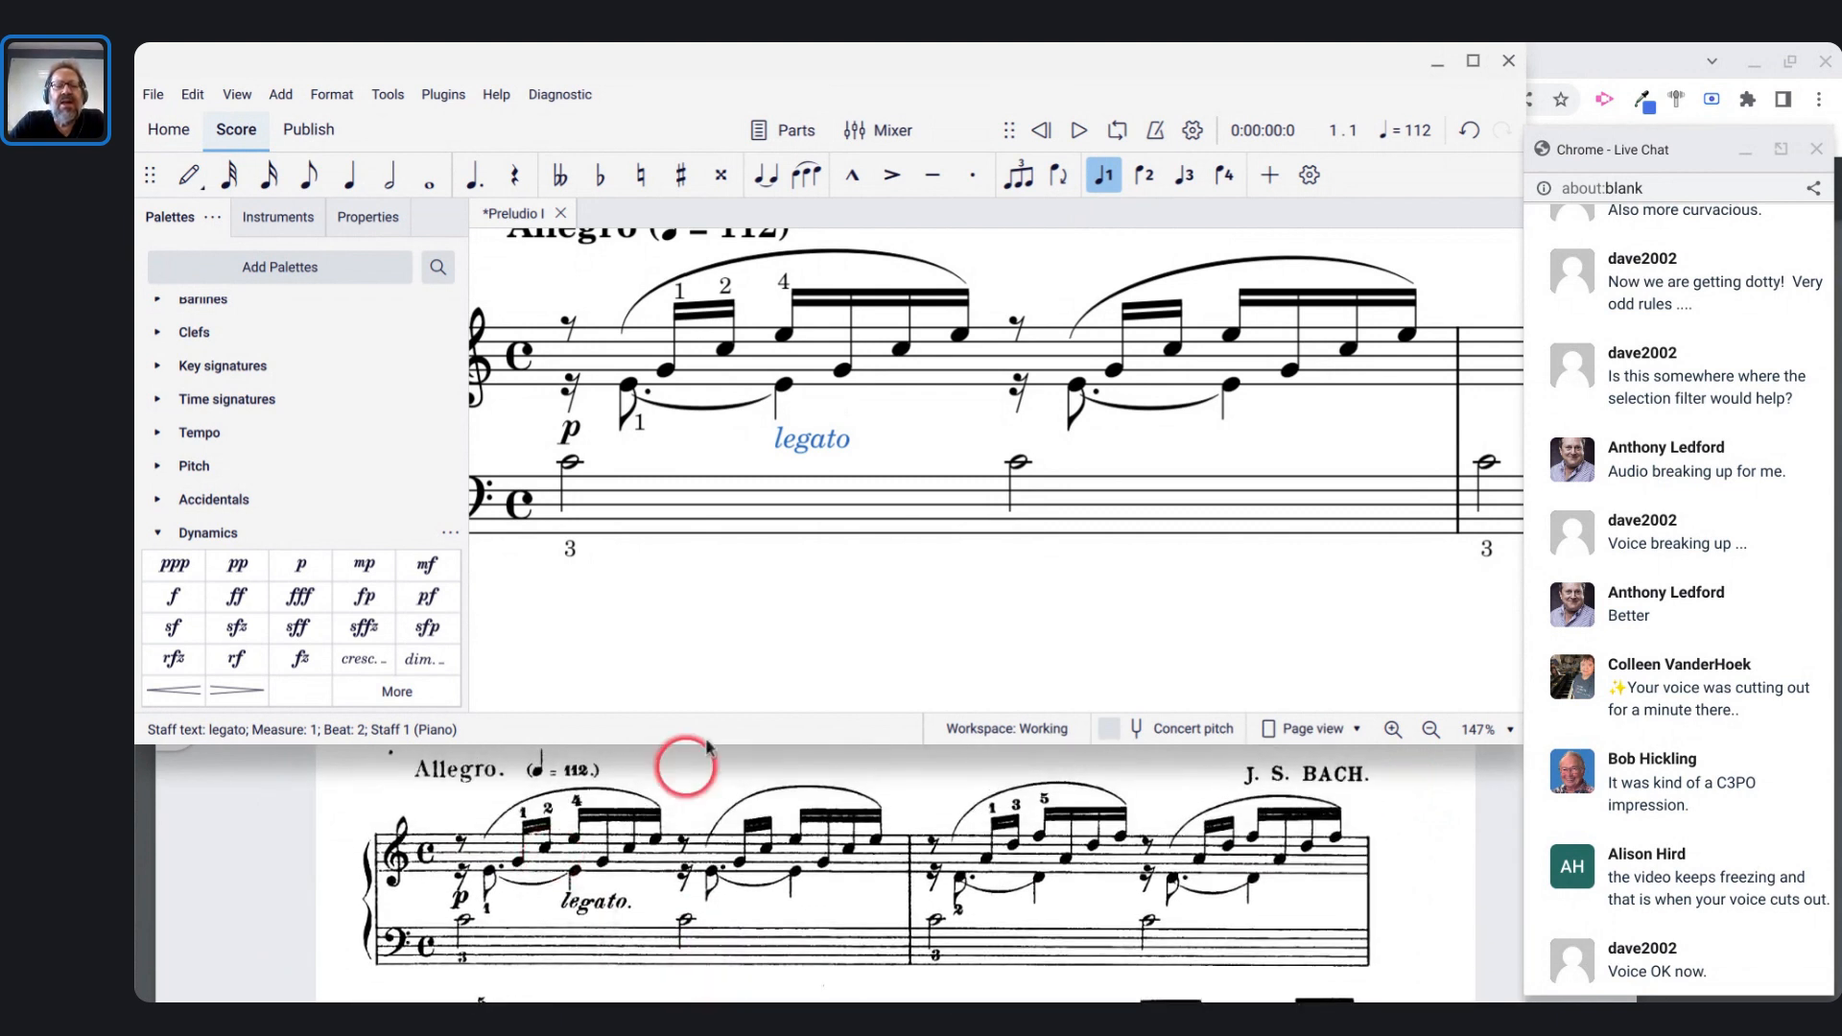
pyautogui.scroll(-3, 812, 618)
pyautogui.scroll(-1, 814, 621)
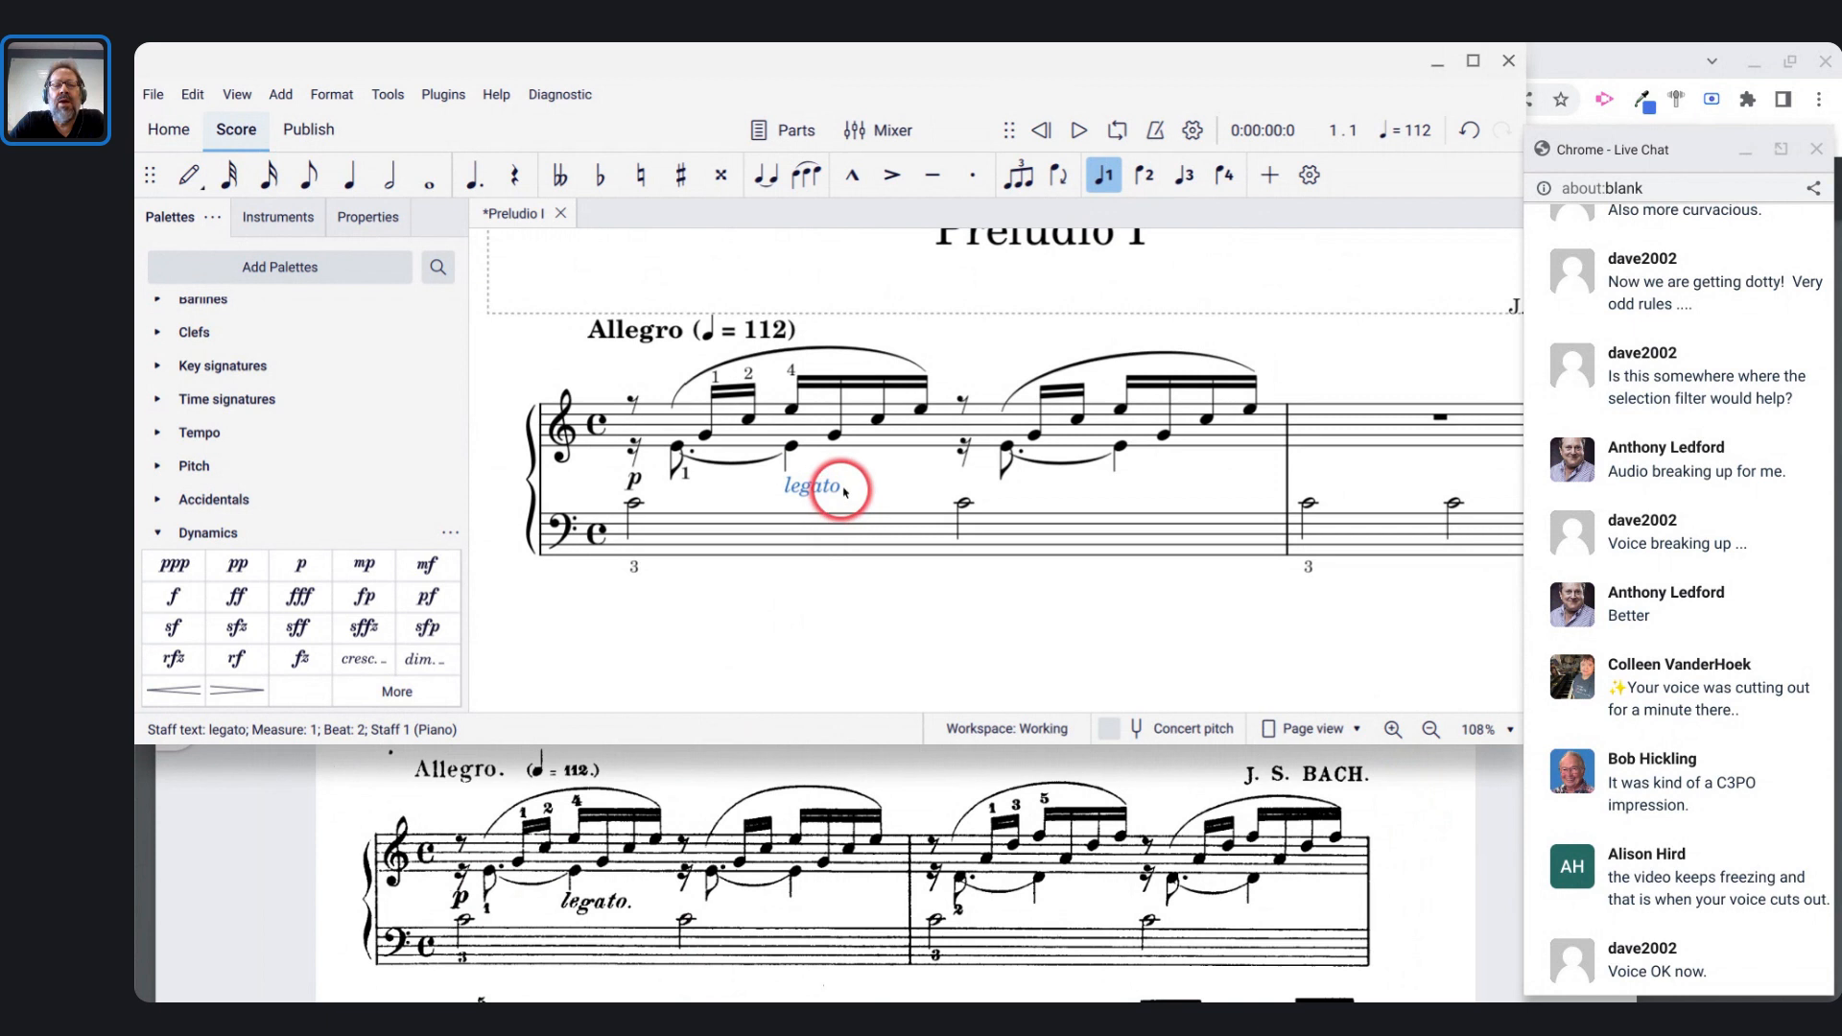
pyautogui.click(900, 434)
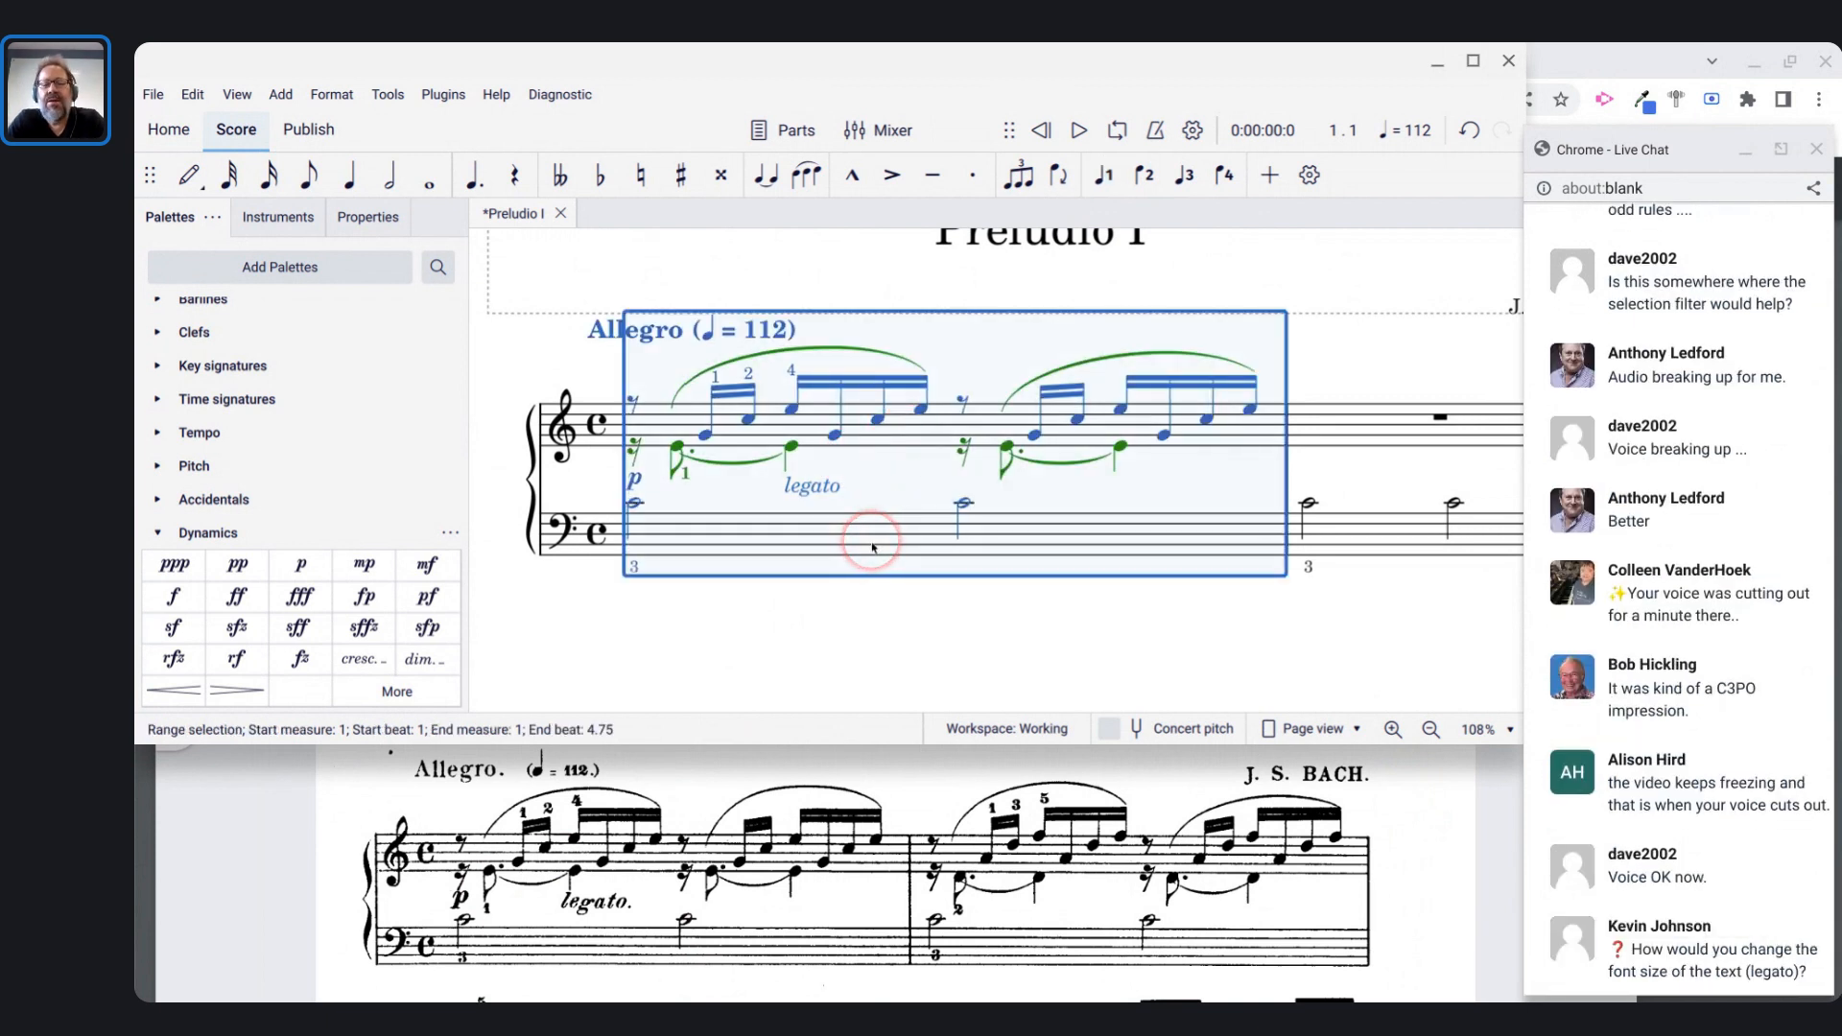
pyautogui.press('r')
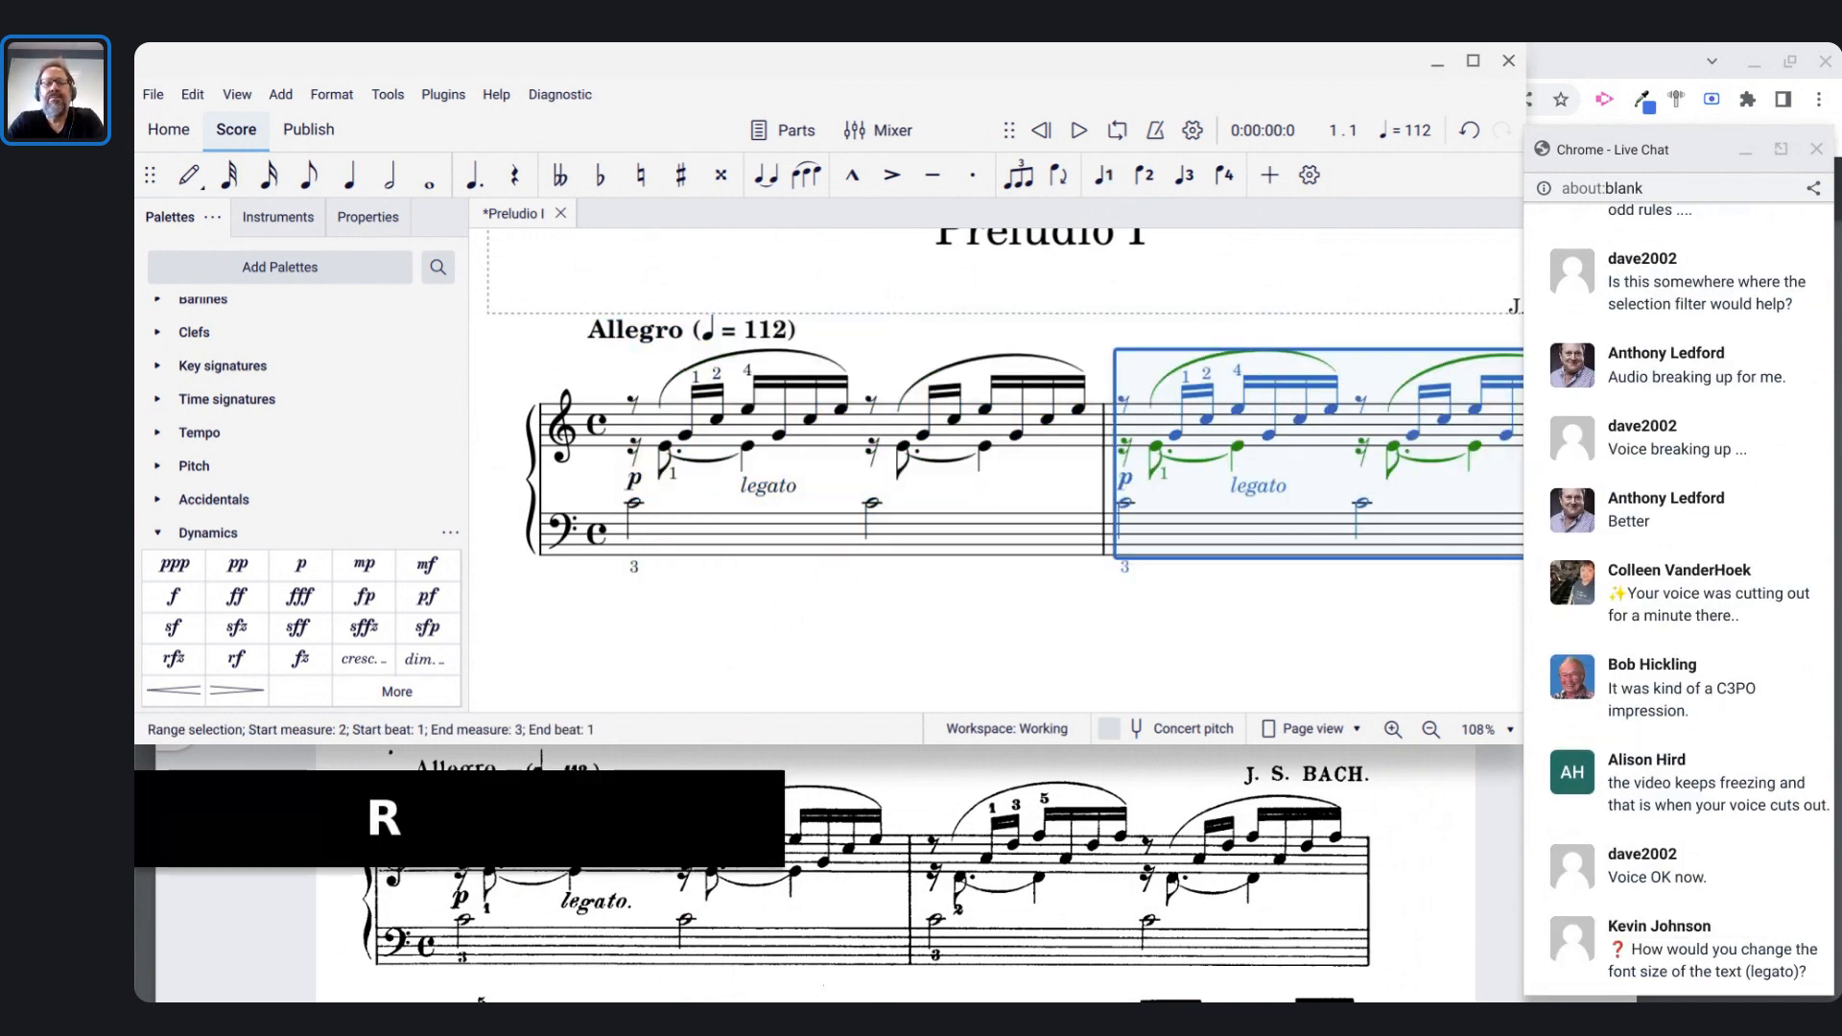
# - Delete the p dynamic and the "legato" staff text from measure 2
pyautogui.click(1126, 479)
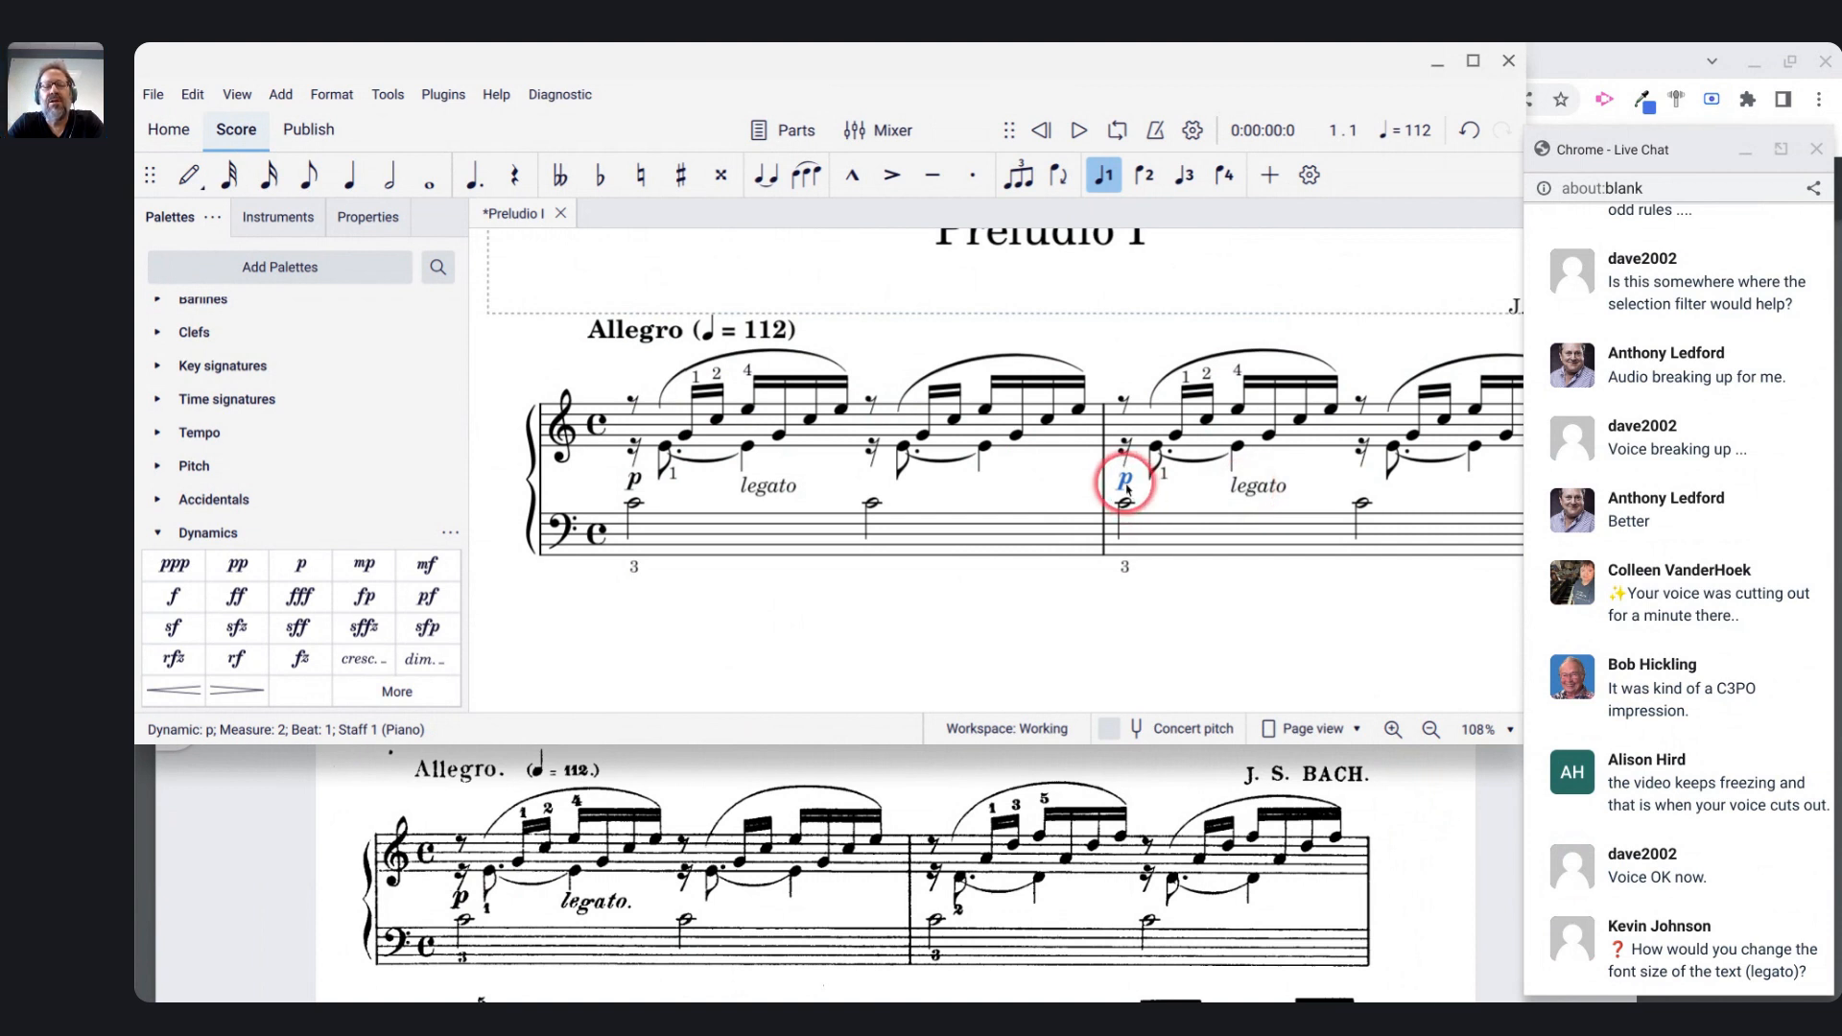
pyautogui.keyDown('ctrl'); pyautogui.click(1258, 485); pyautogui.keyUp('ctrl')
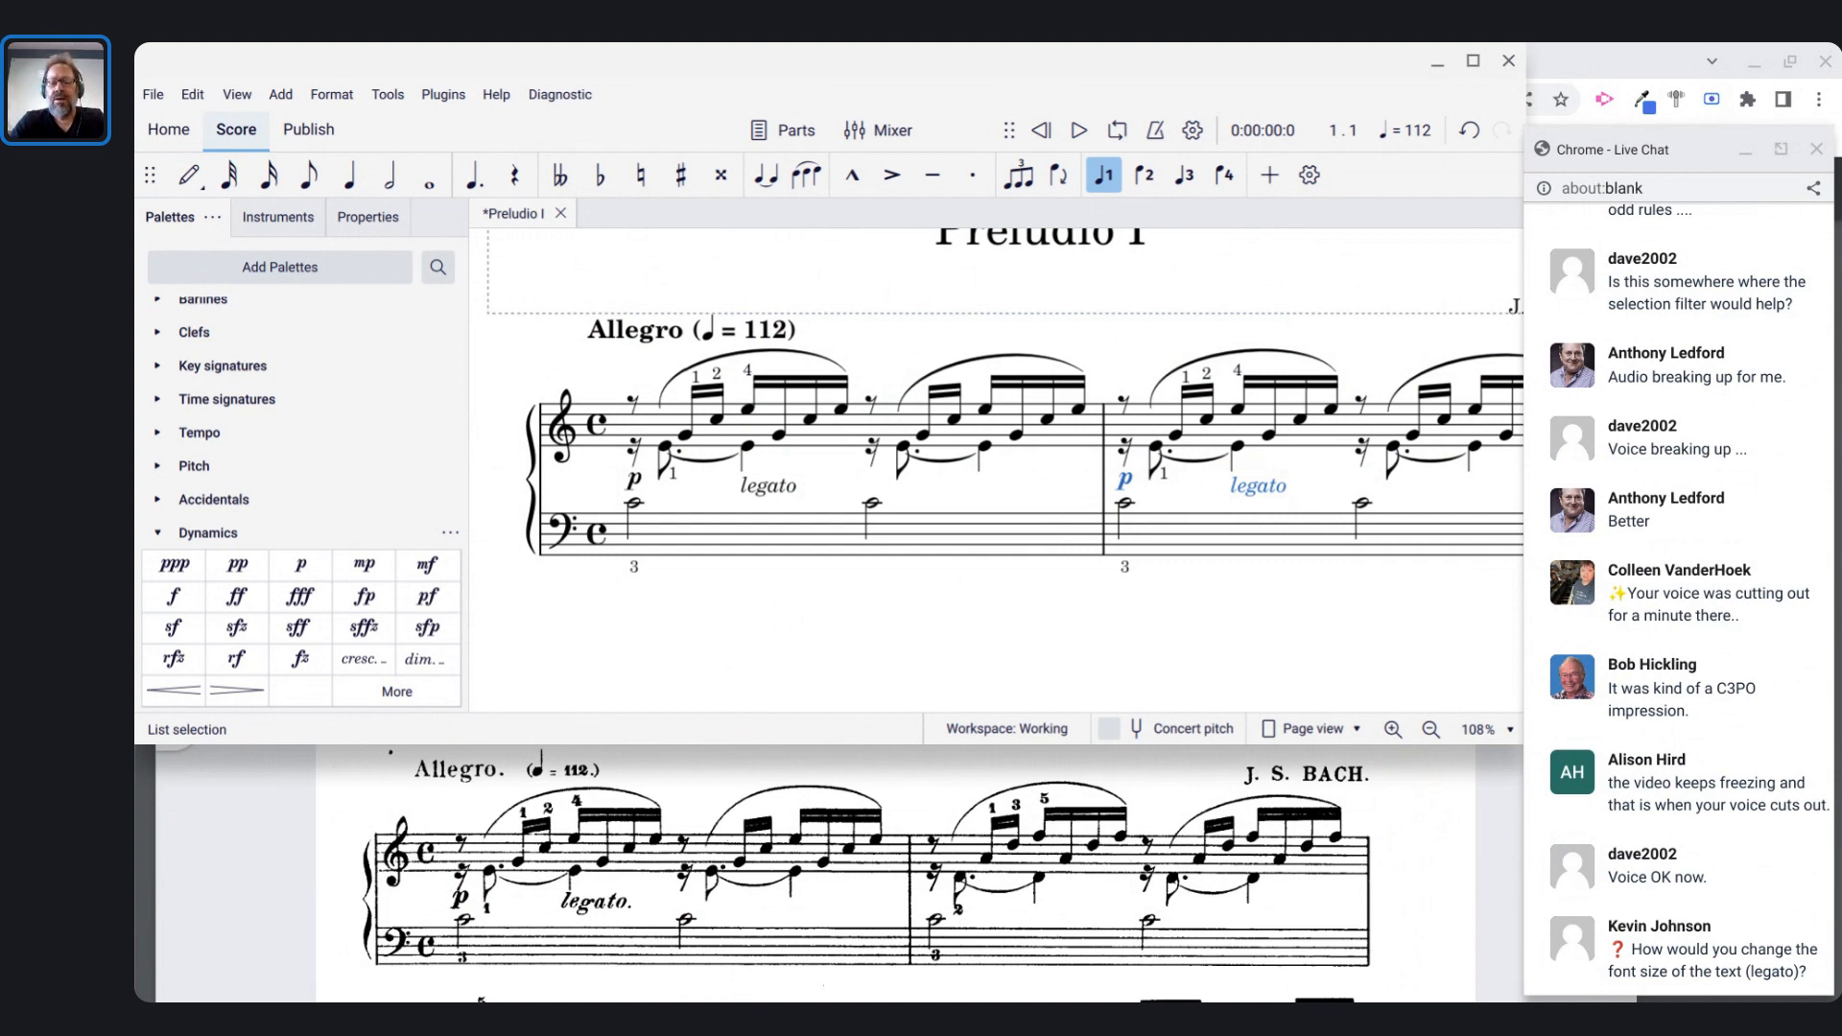
pyautogui.press('BackSpace')
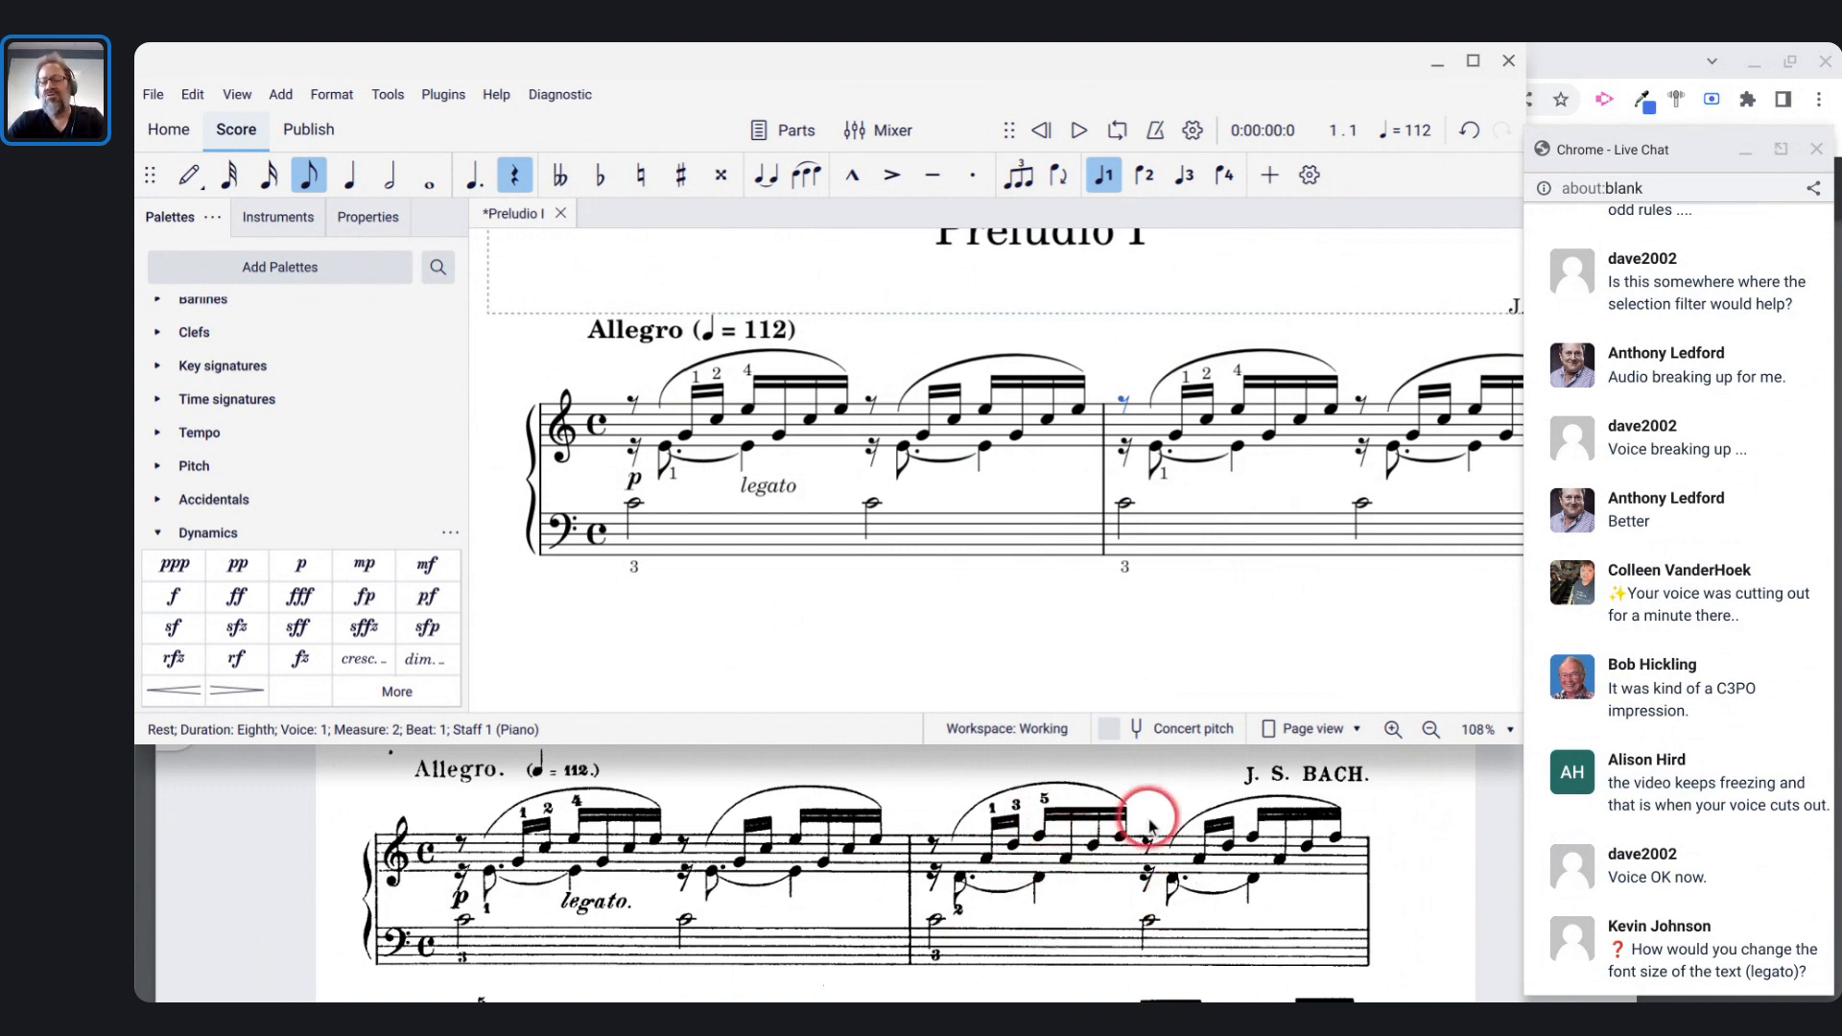
# - Try larger and smaller font sizes on the "legato" text in measure 1, finishing at 10 pt
pyautogui.hscroll(3, 1141, 499)
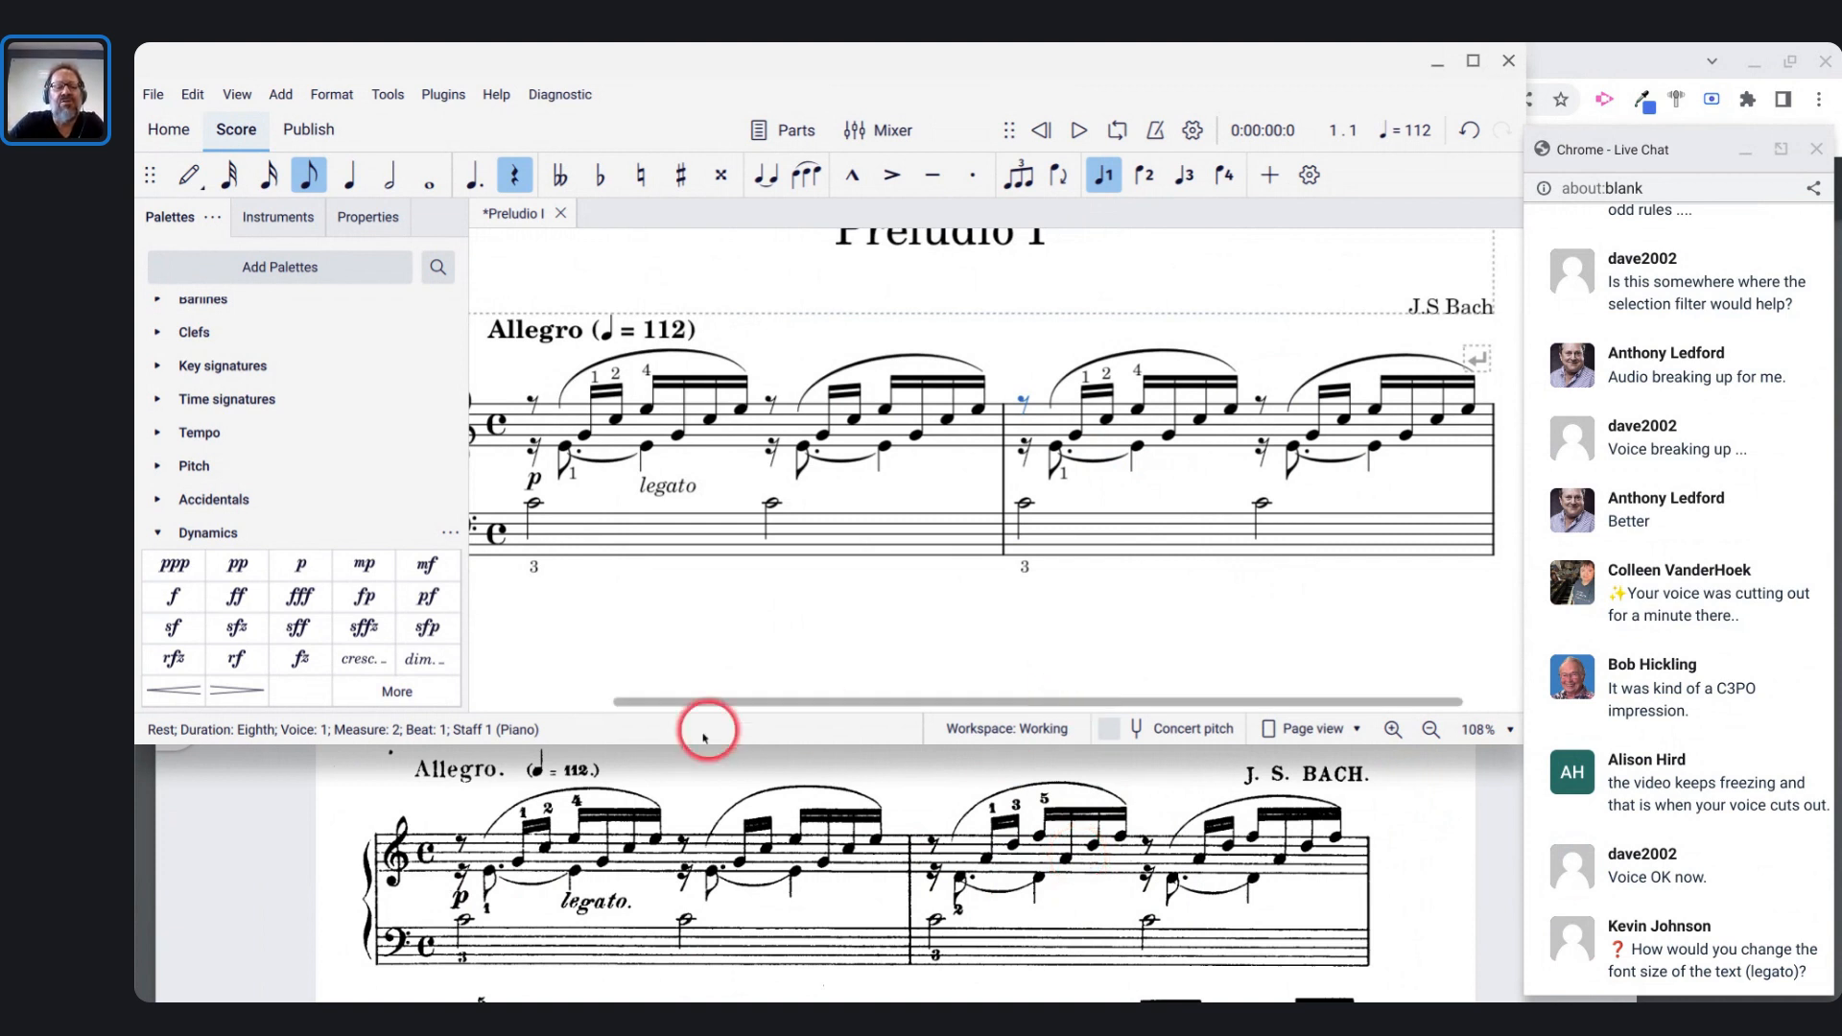
pyautogui.click(662, 488)
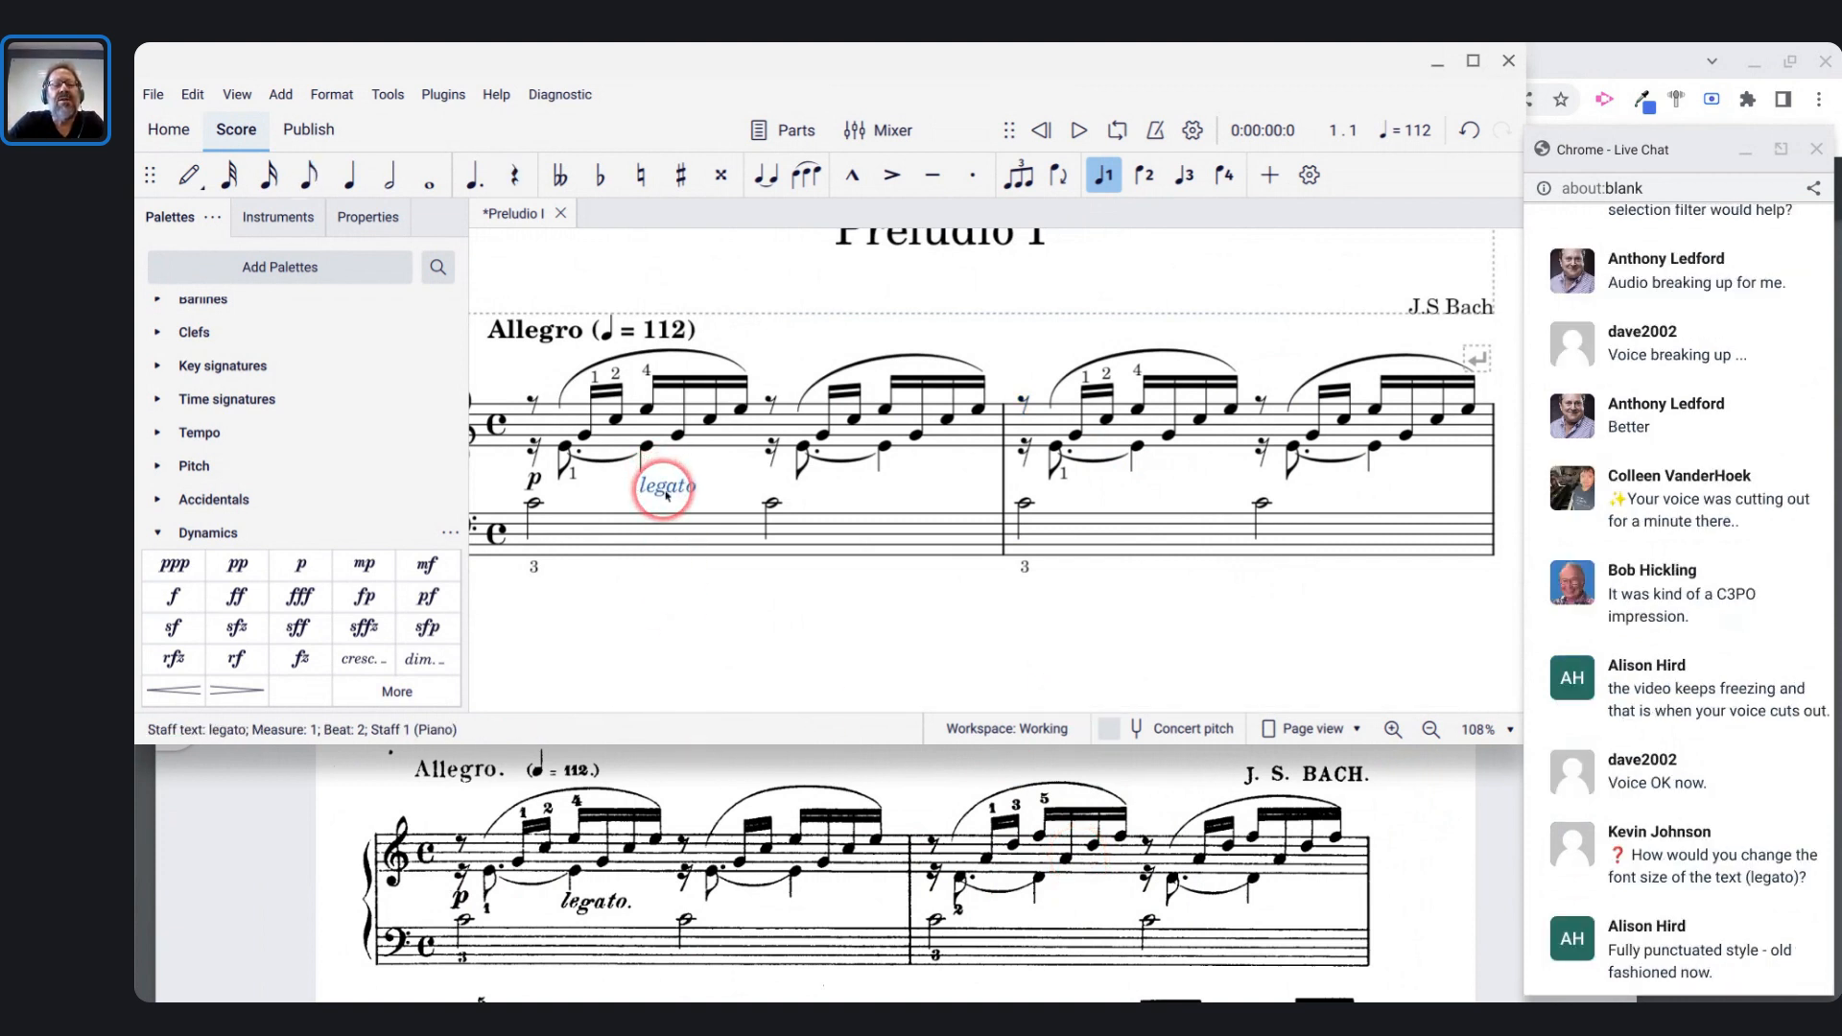
pyautogui.click(368, 215)
pyautogui.click(314, 597)
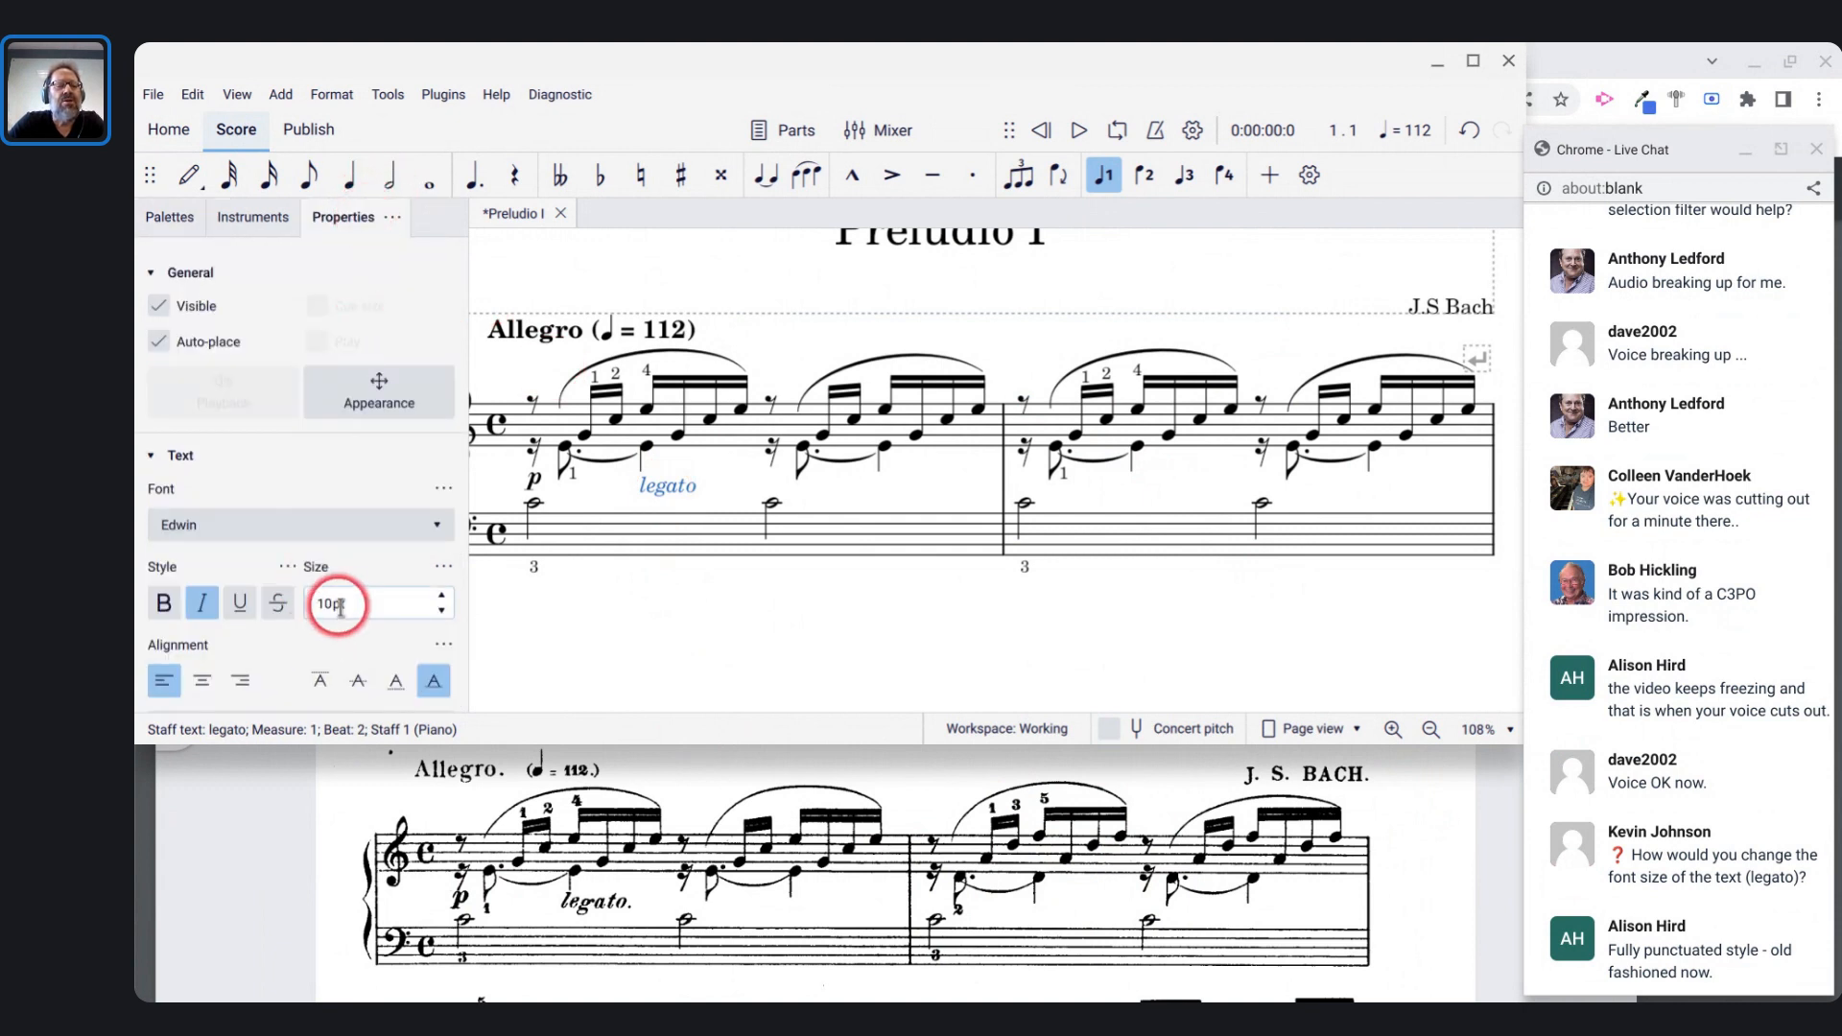
pyautogui.click(342, 604)
pyautogui.press('Up')
pyautogui.press('Up')
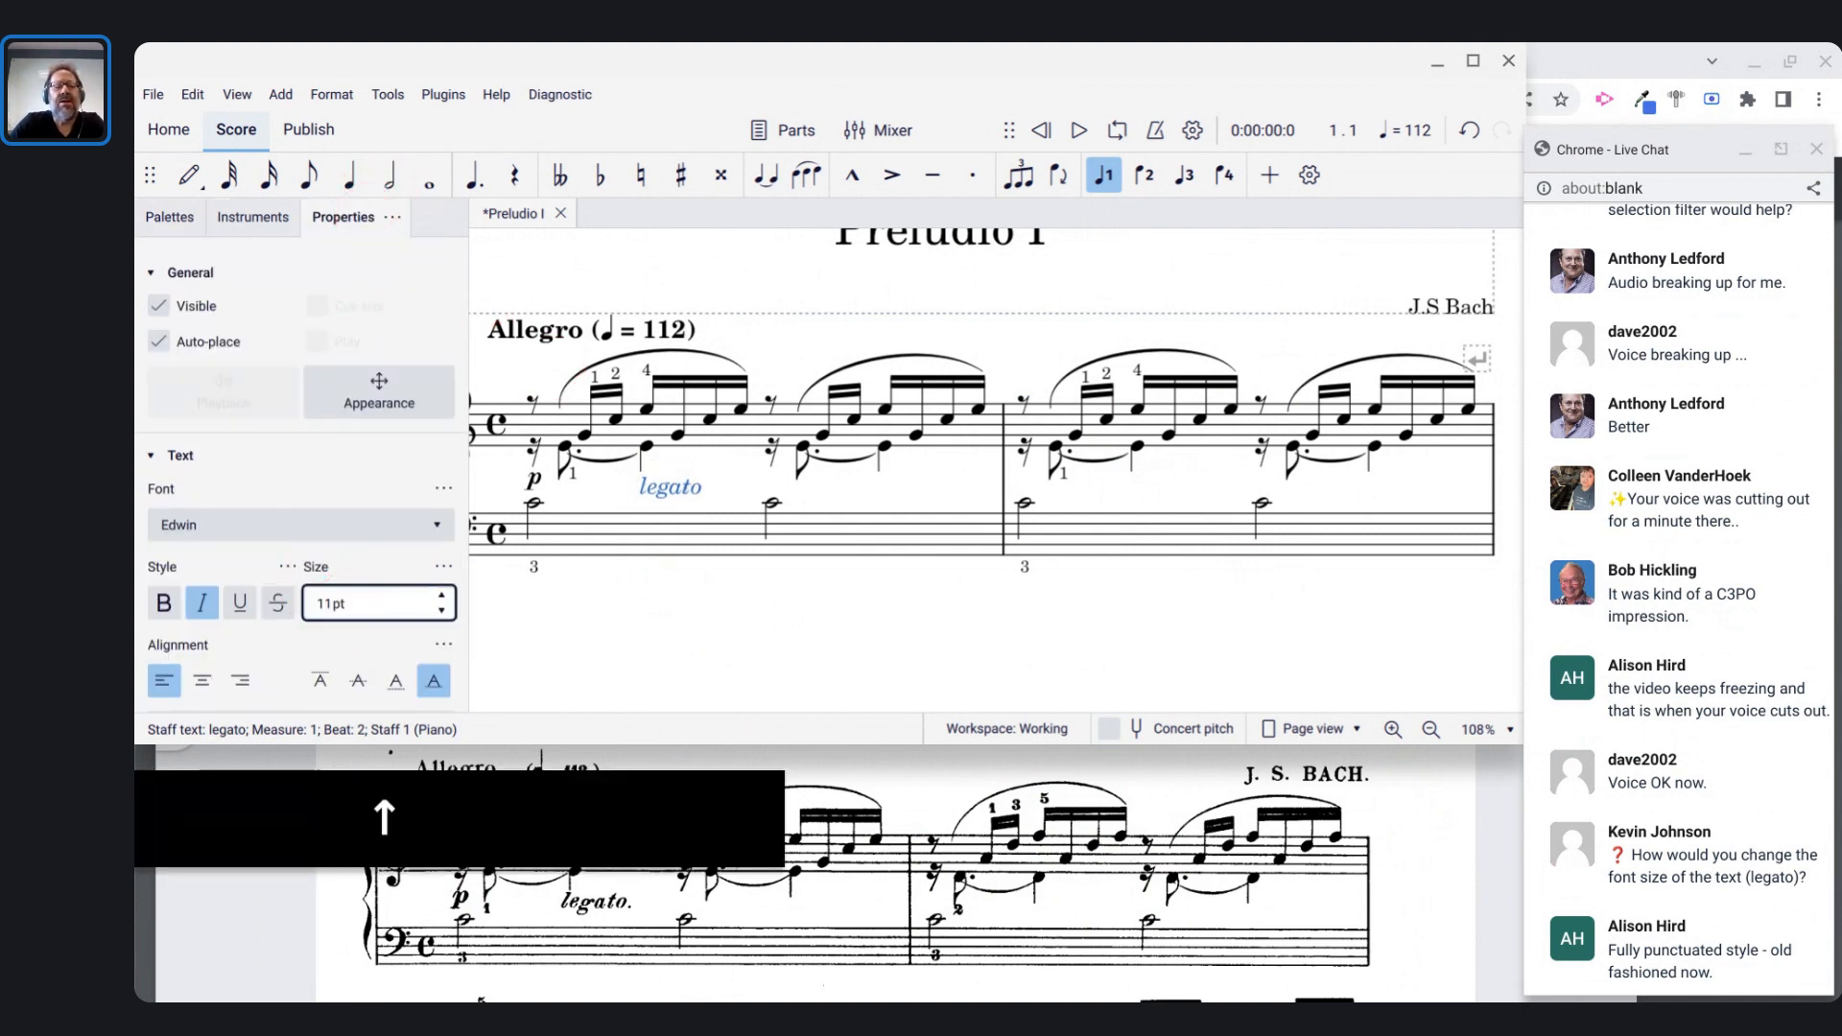
pyautogui.press('Return')
pyautogui.press('Down')
pyautogui.press('Down')
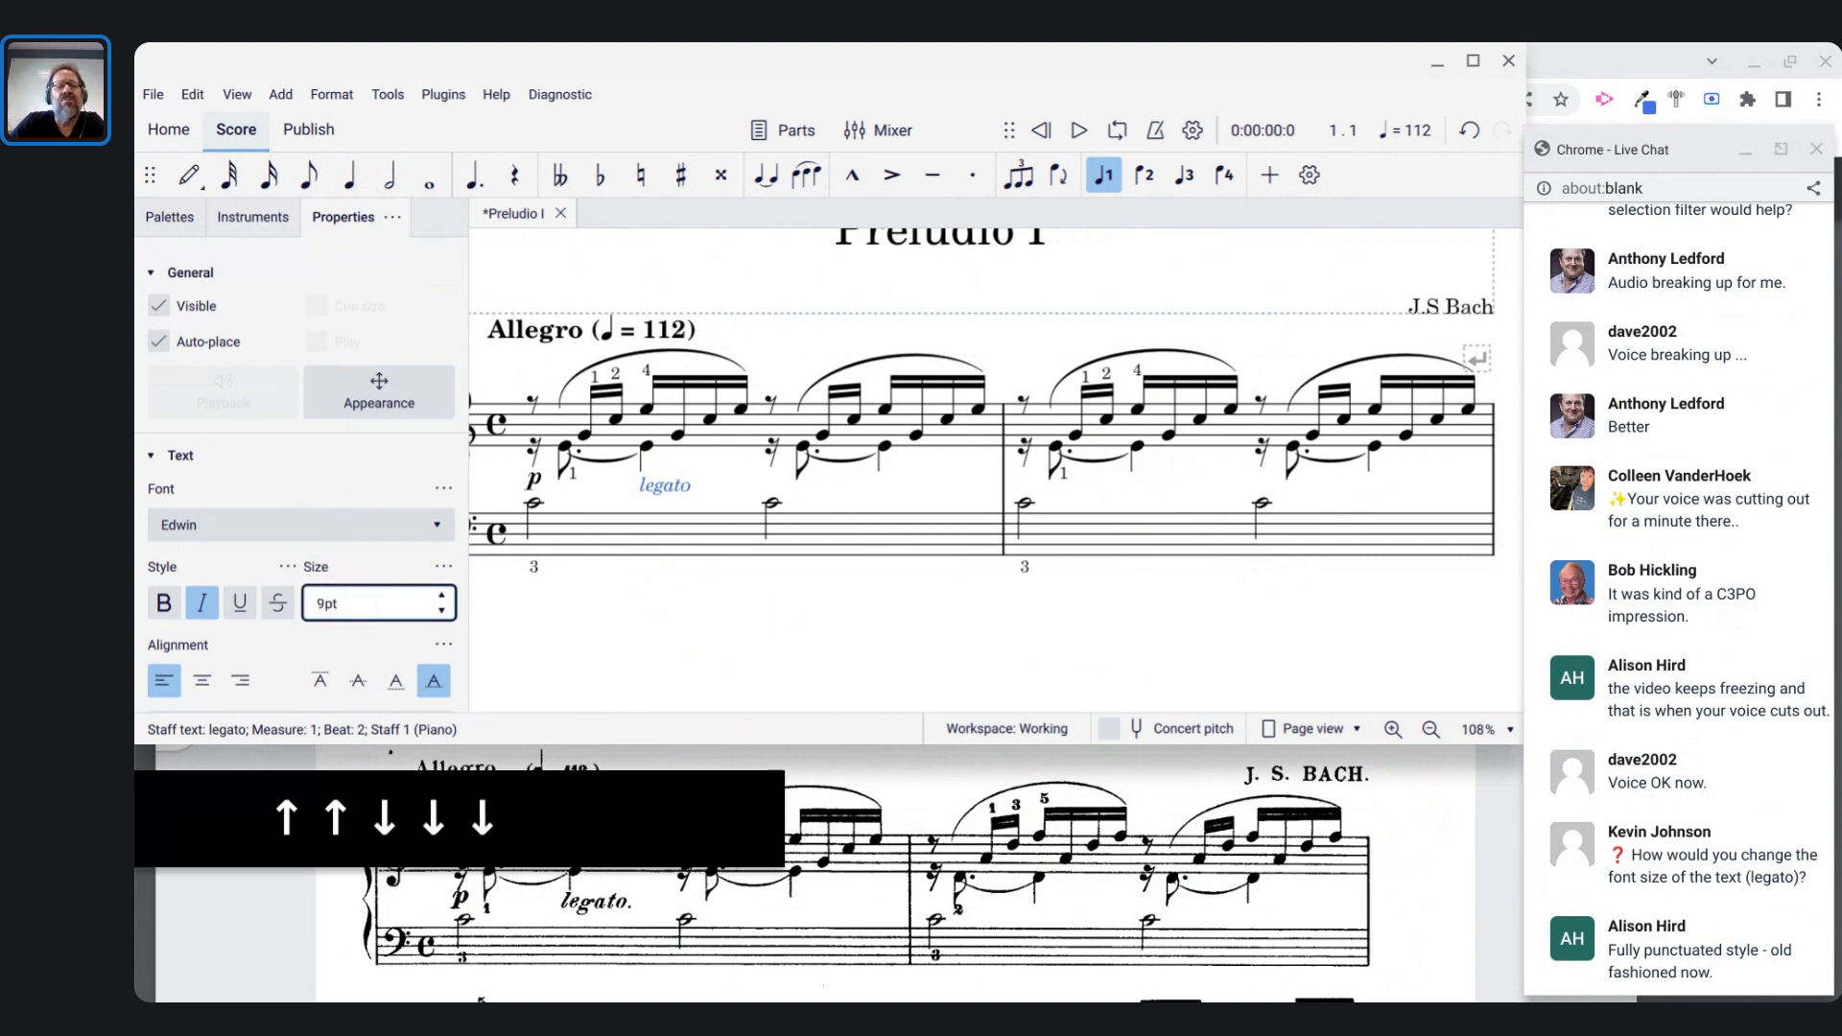
pyautogui.press('Up')
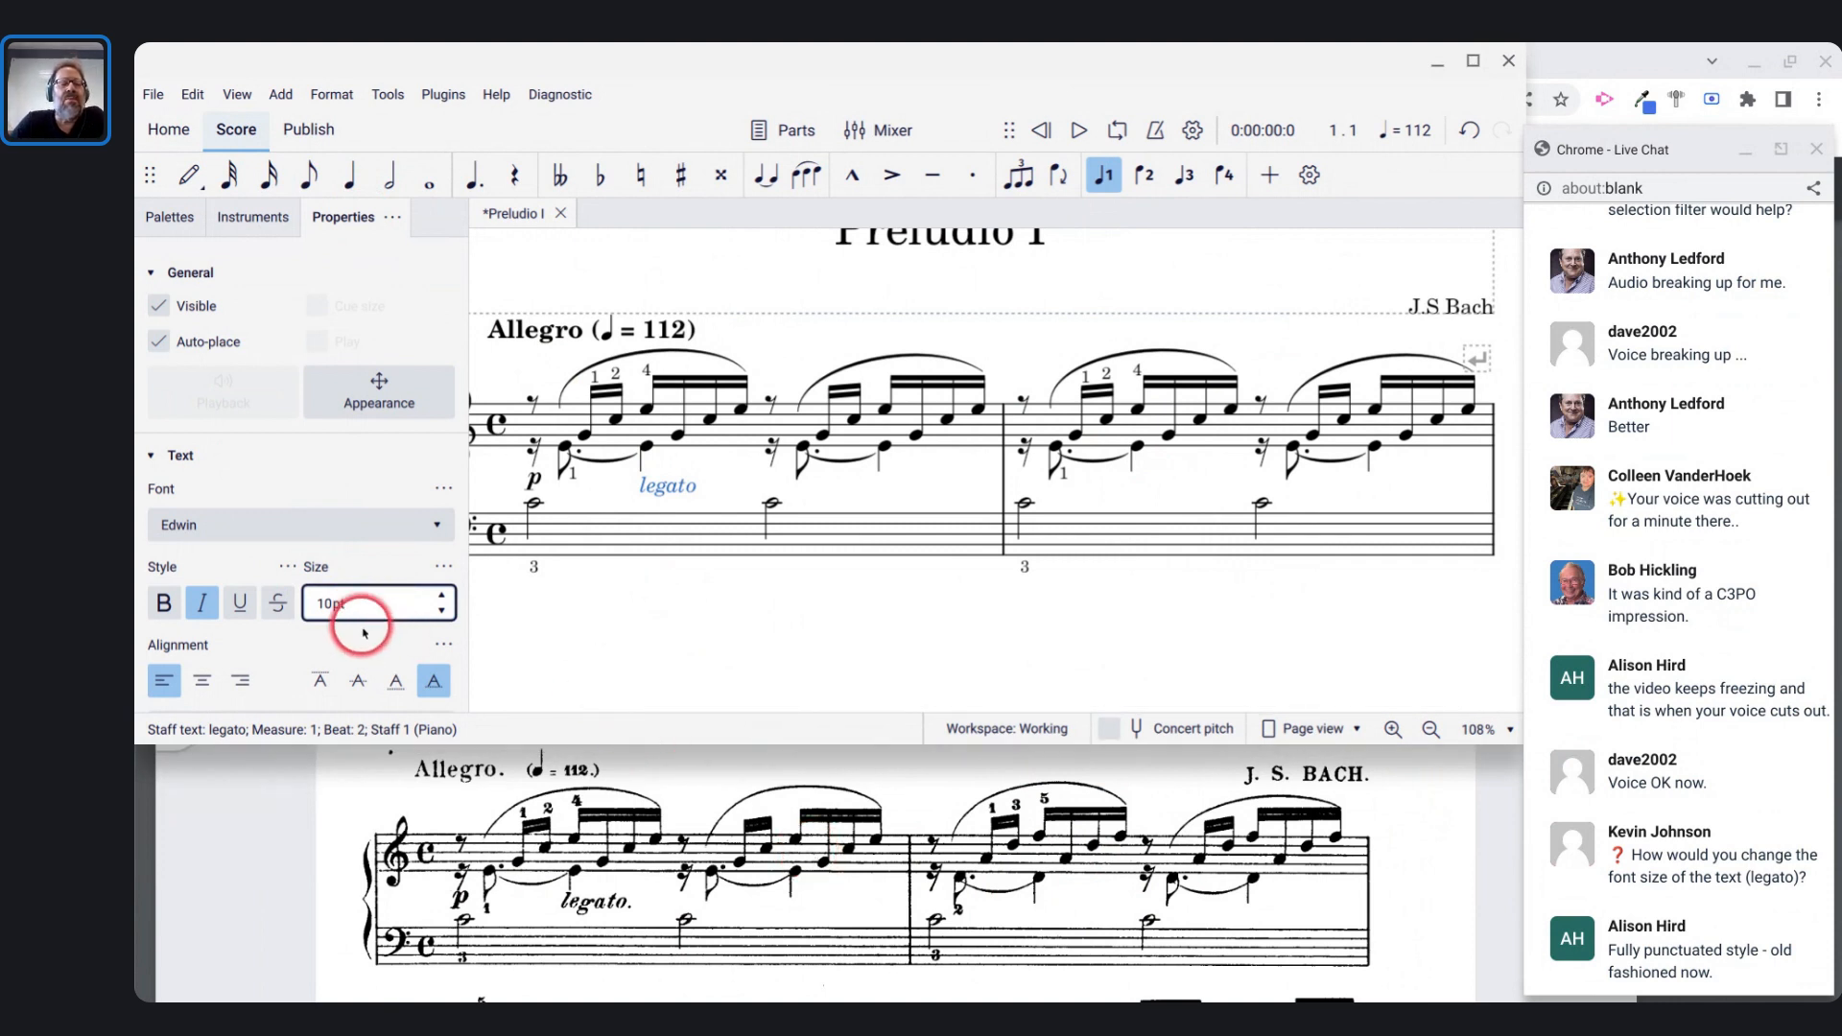
# - Set the "legato" text in measure 1 to 14 pt and save that size as the default style for this score
pyautogui.press('Up')
pyautogui.press('Up')
pyautogui.press('Up')
pyautogui.press('Up')
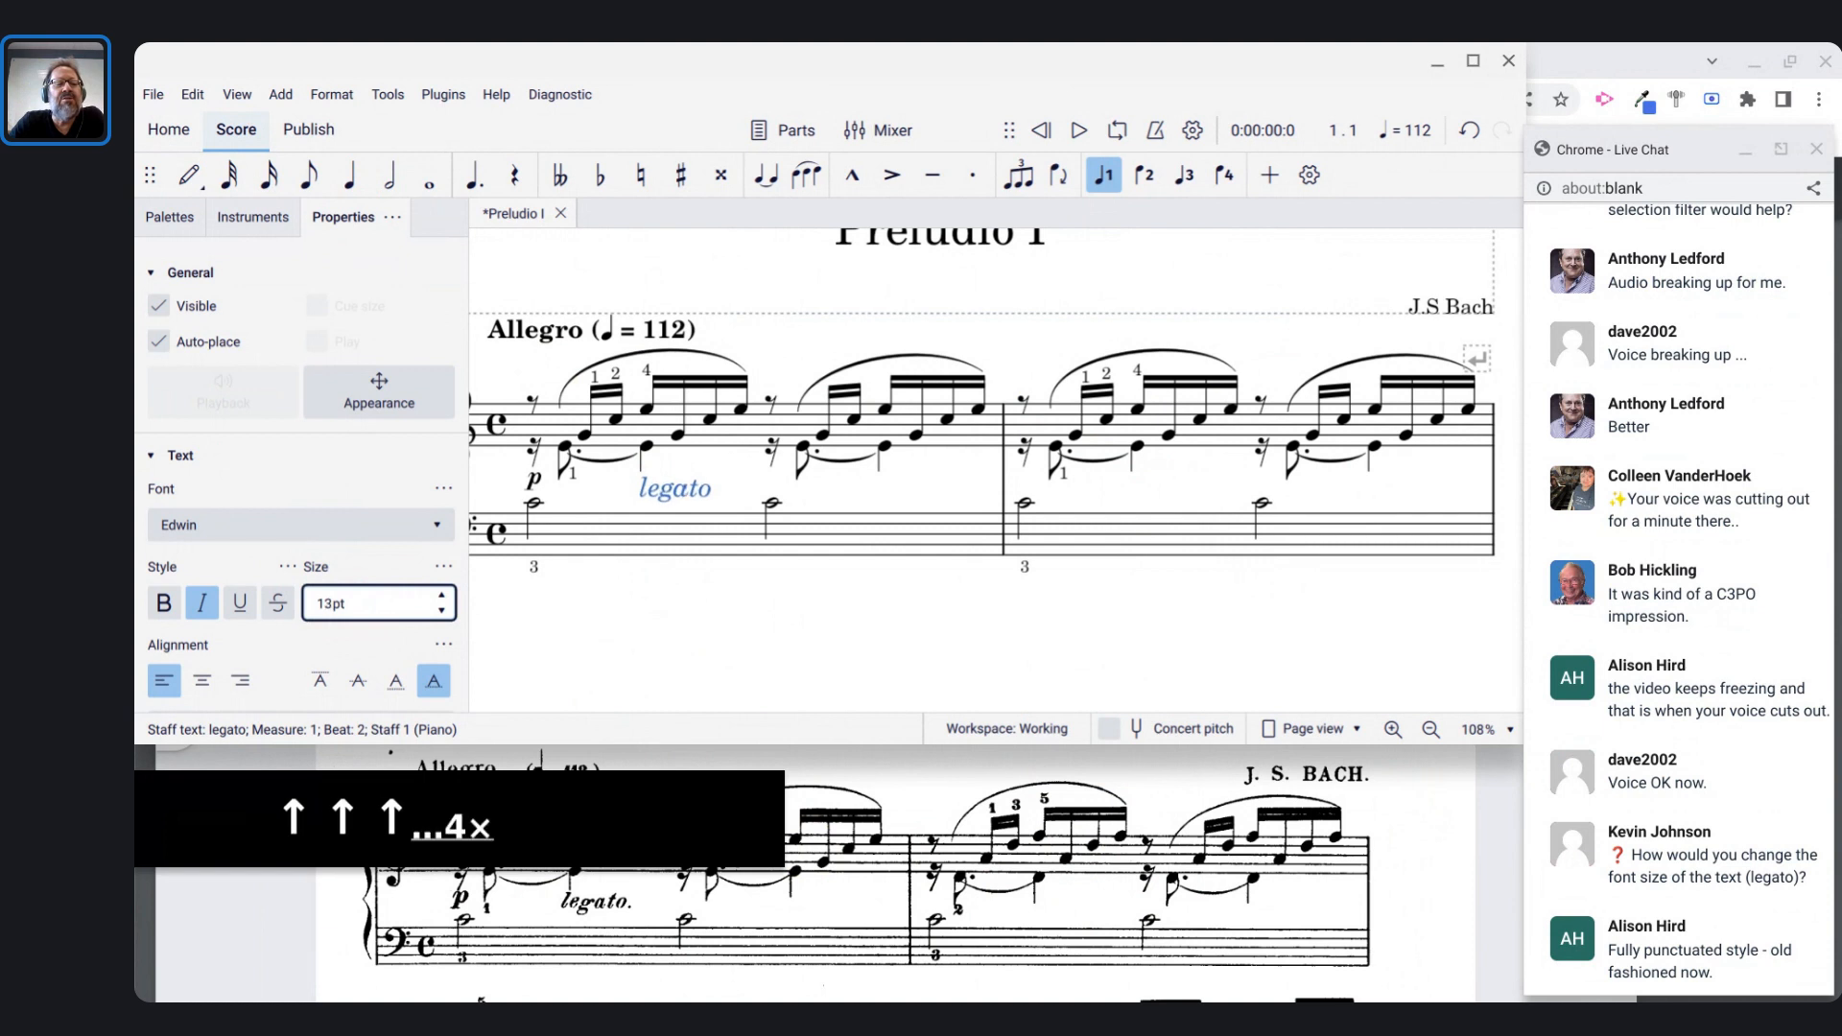
pyautogui.click(443, 566)
pyautogui.click(513, 650)
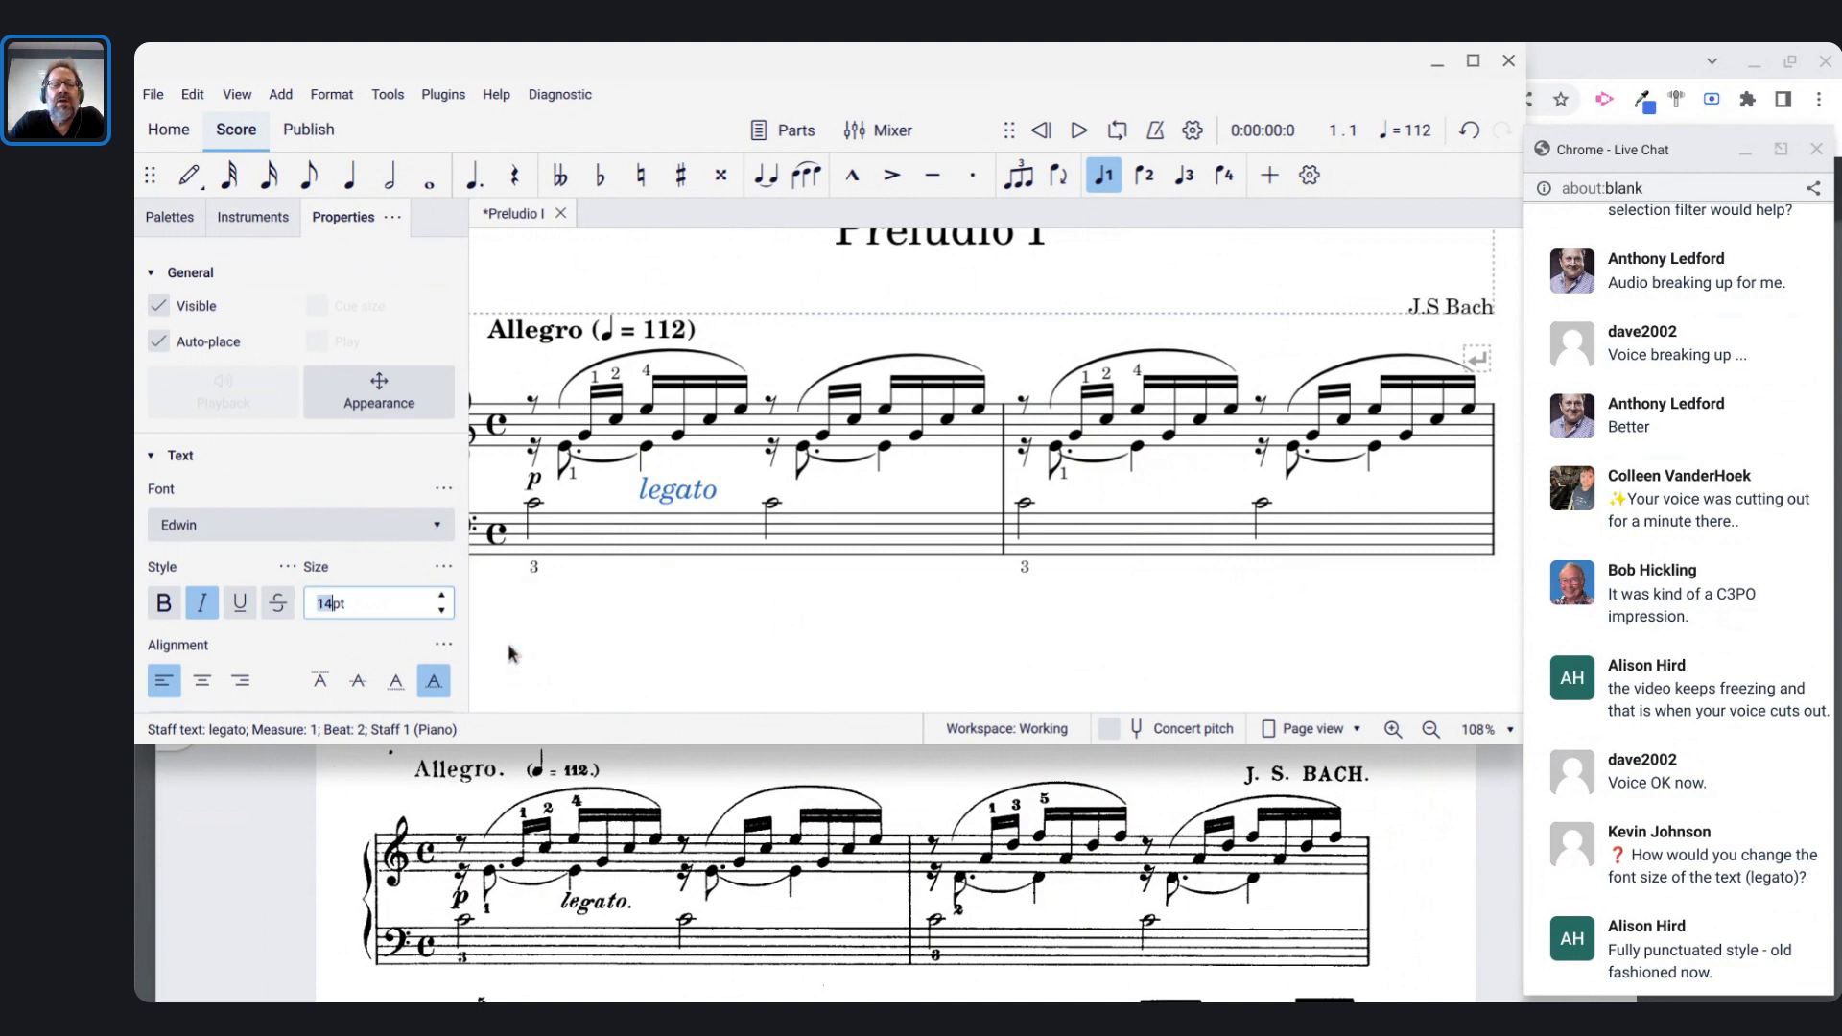
# - Add the staff text "another" at the voice 1 E5 sixteenth note on beat 2 of measure 2
pyautogui.click(1139, 411)
pyautogui.hotkey('ctrl', 'e')
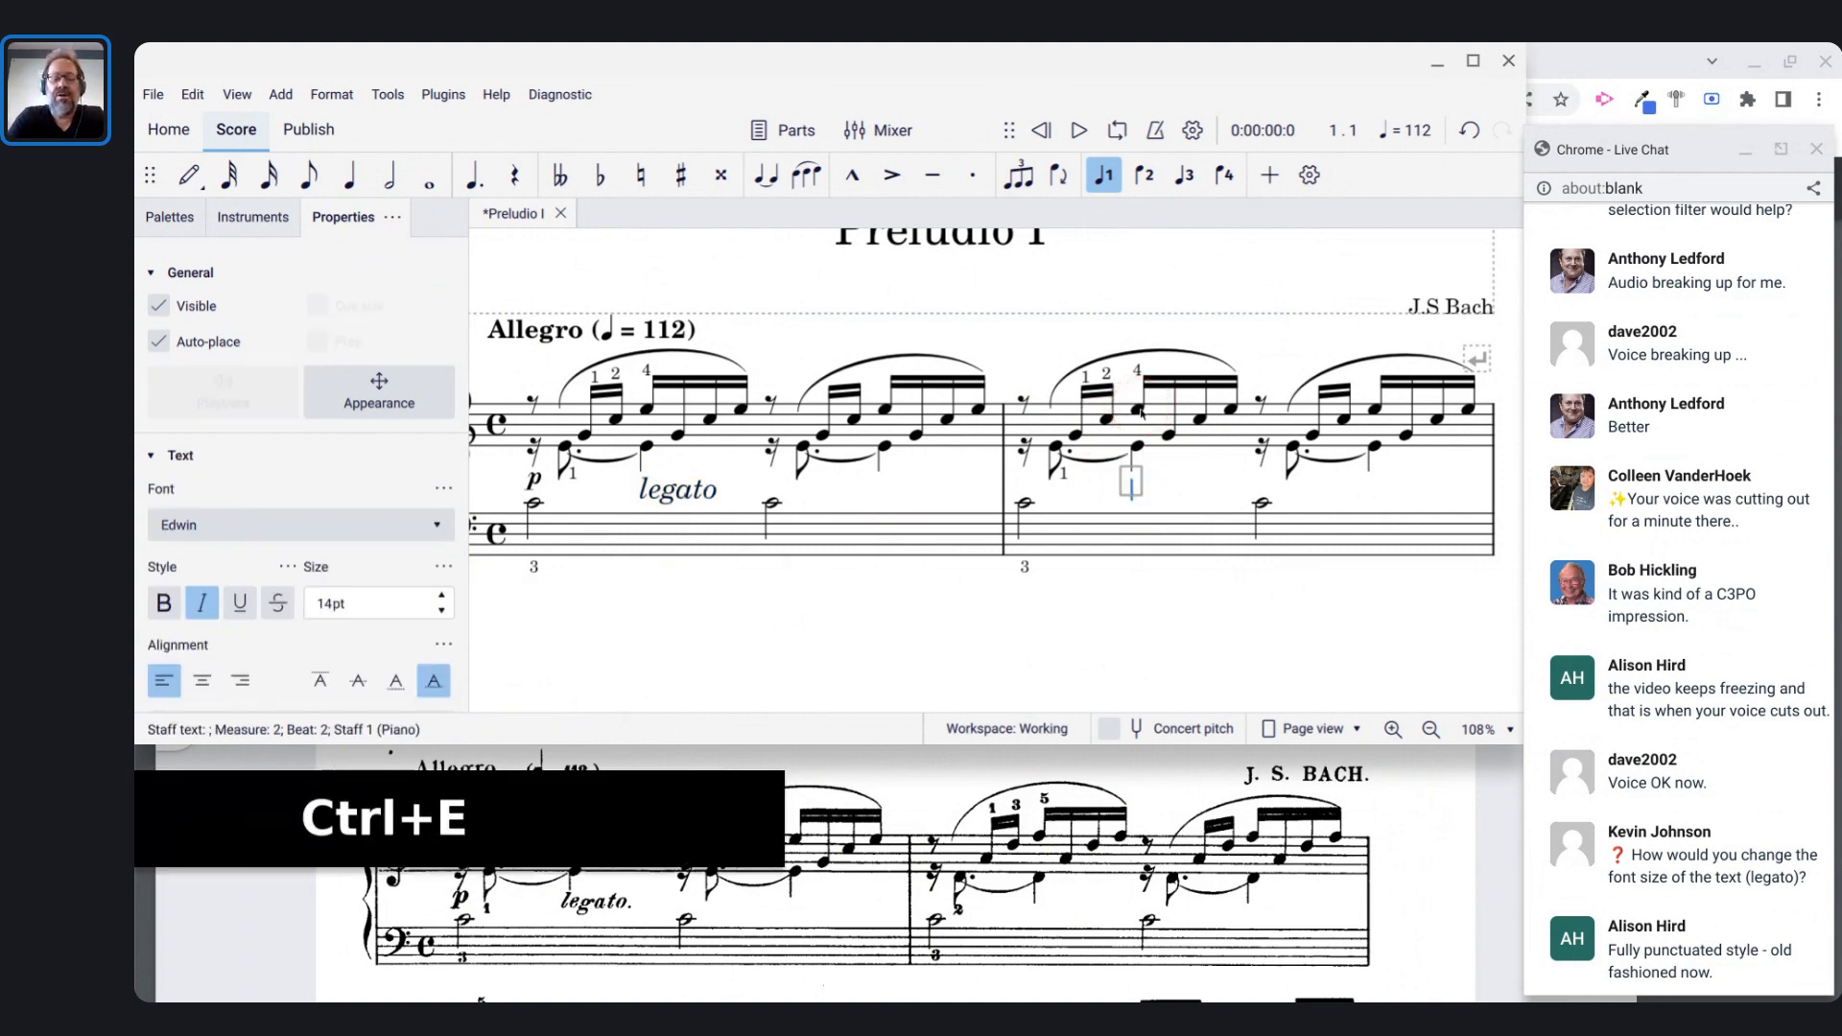
pyautogui.write('another')
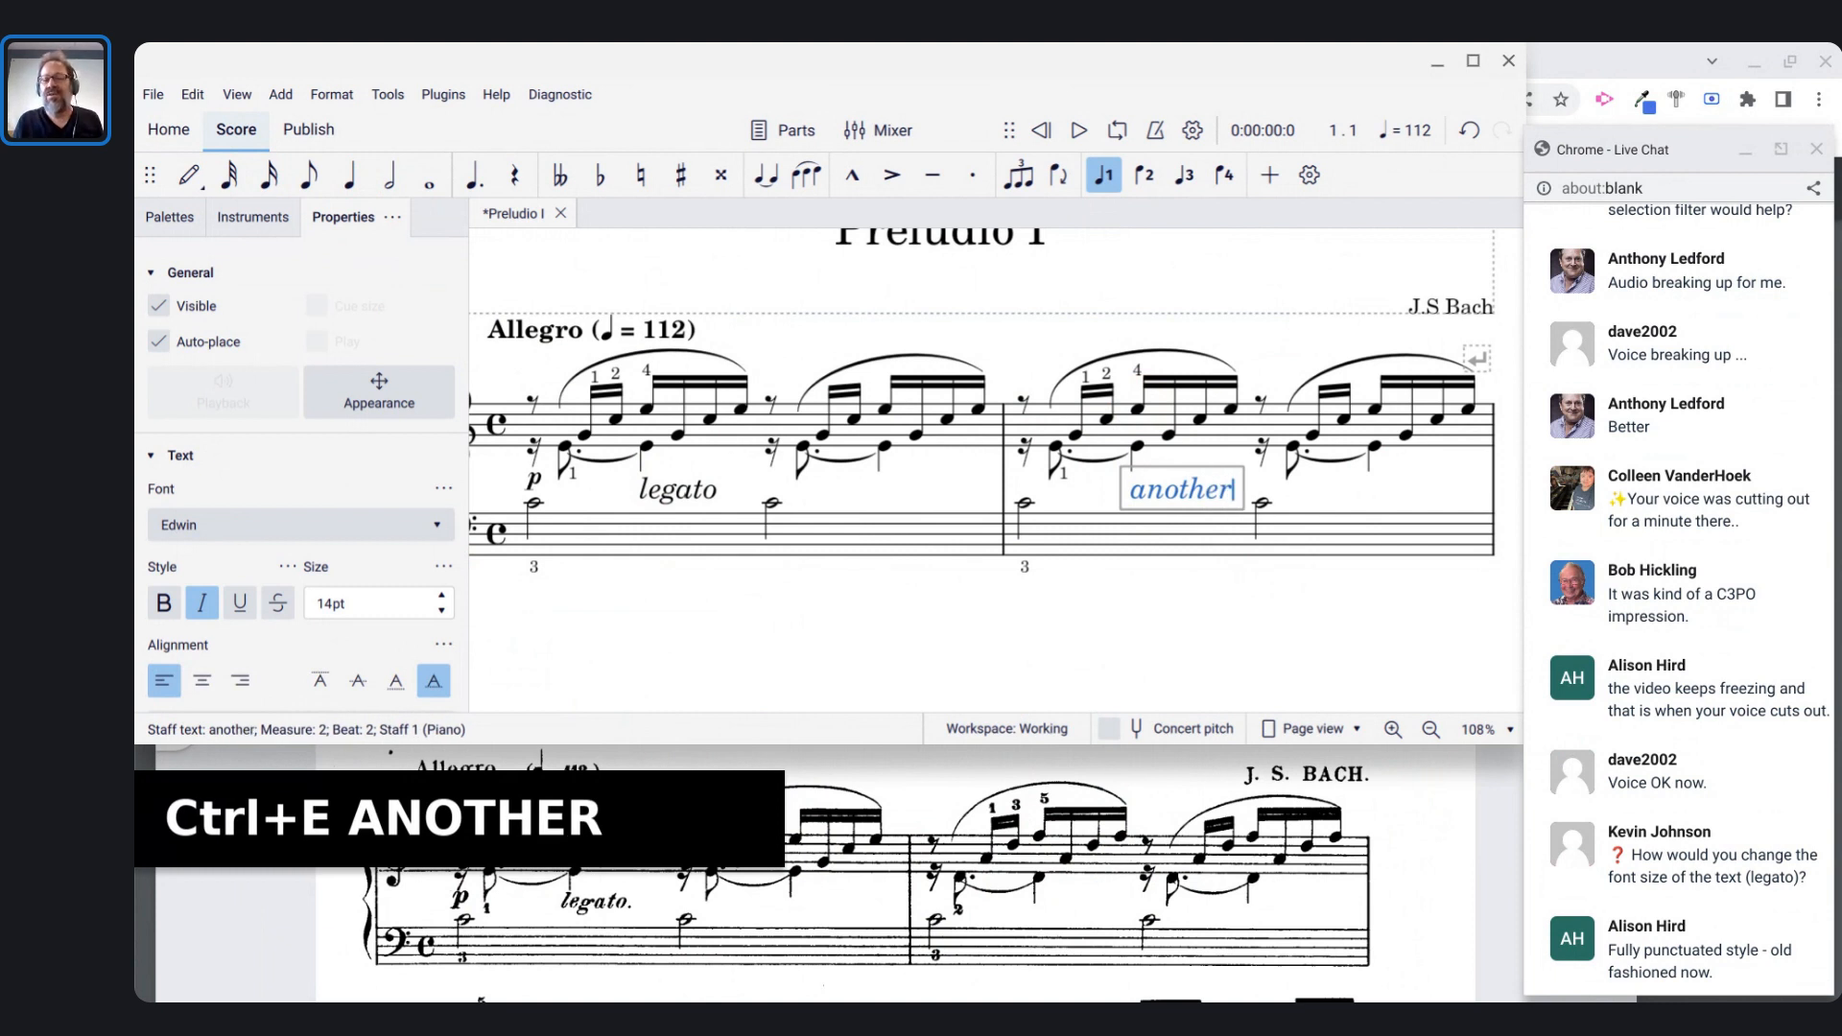
pyautogui.press('Escape')
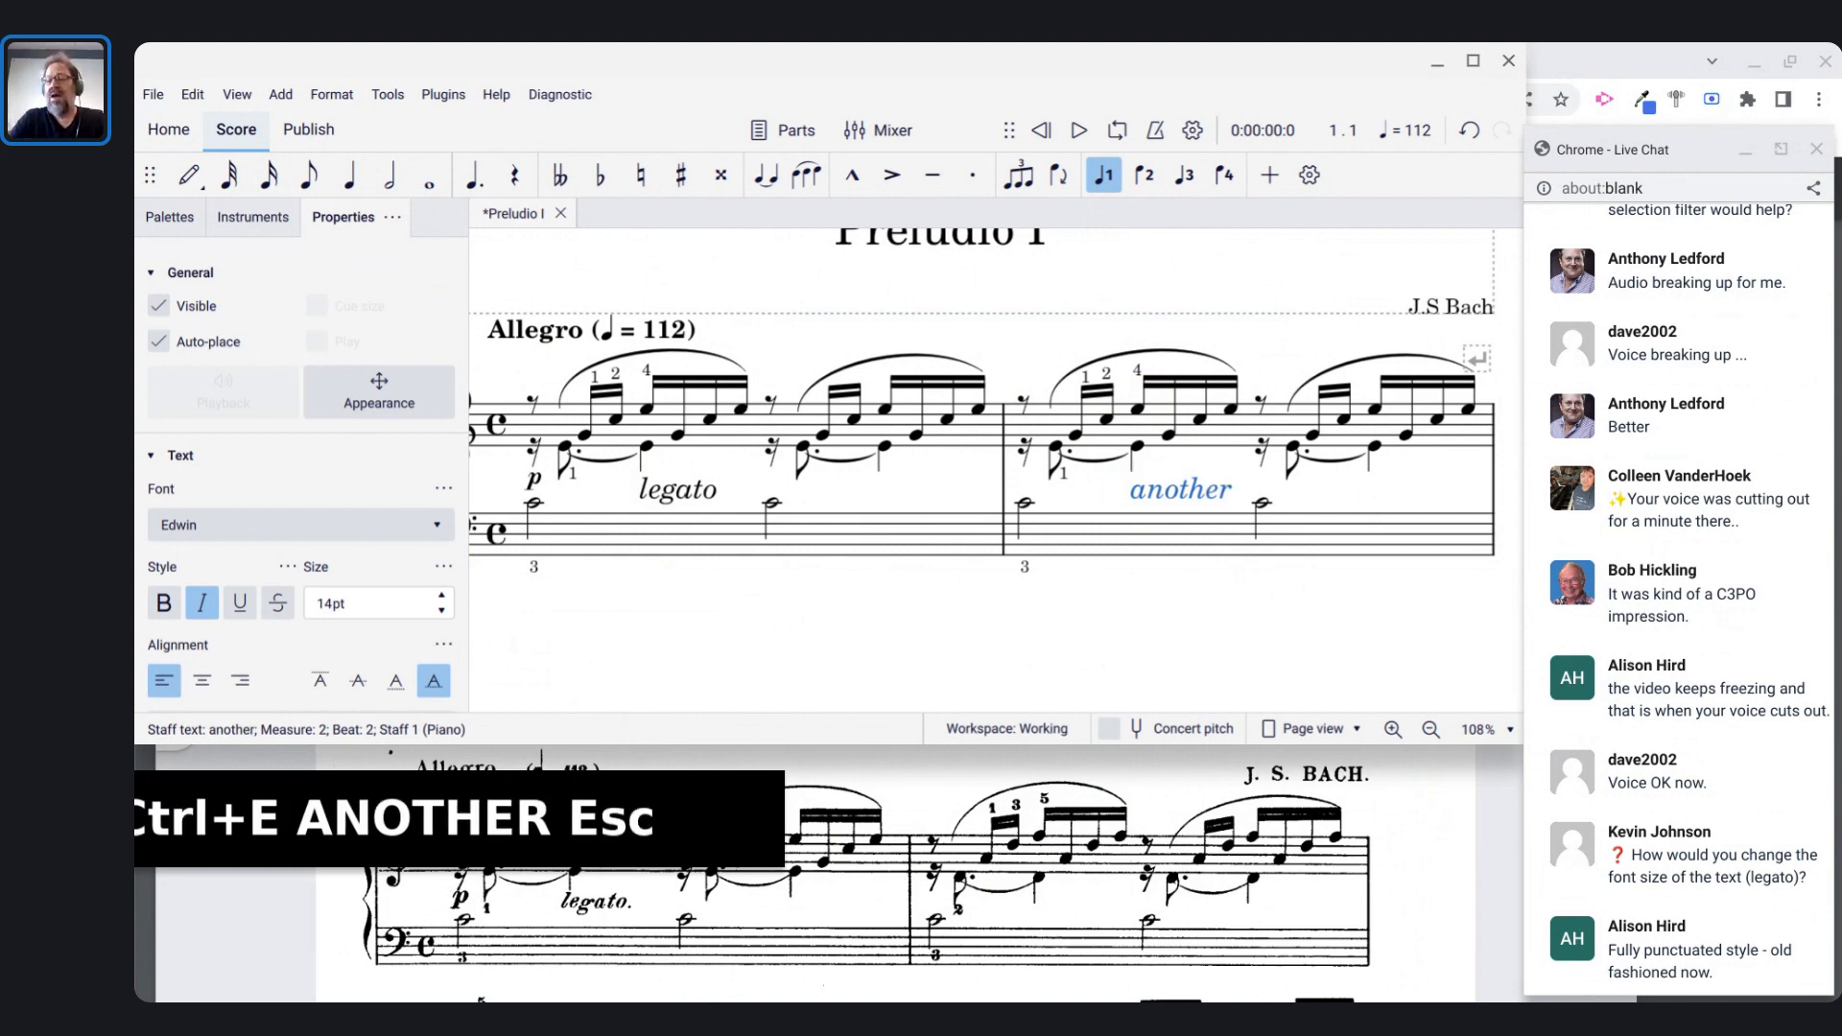
# - Undo the "another" staff text, the saved default text size and the latest size increases of the "legato" text
pyautogui.hotkey('ctrl', 'z')
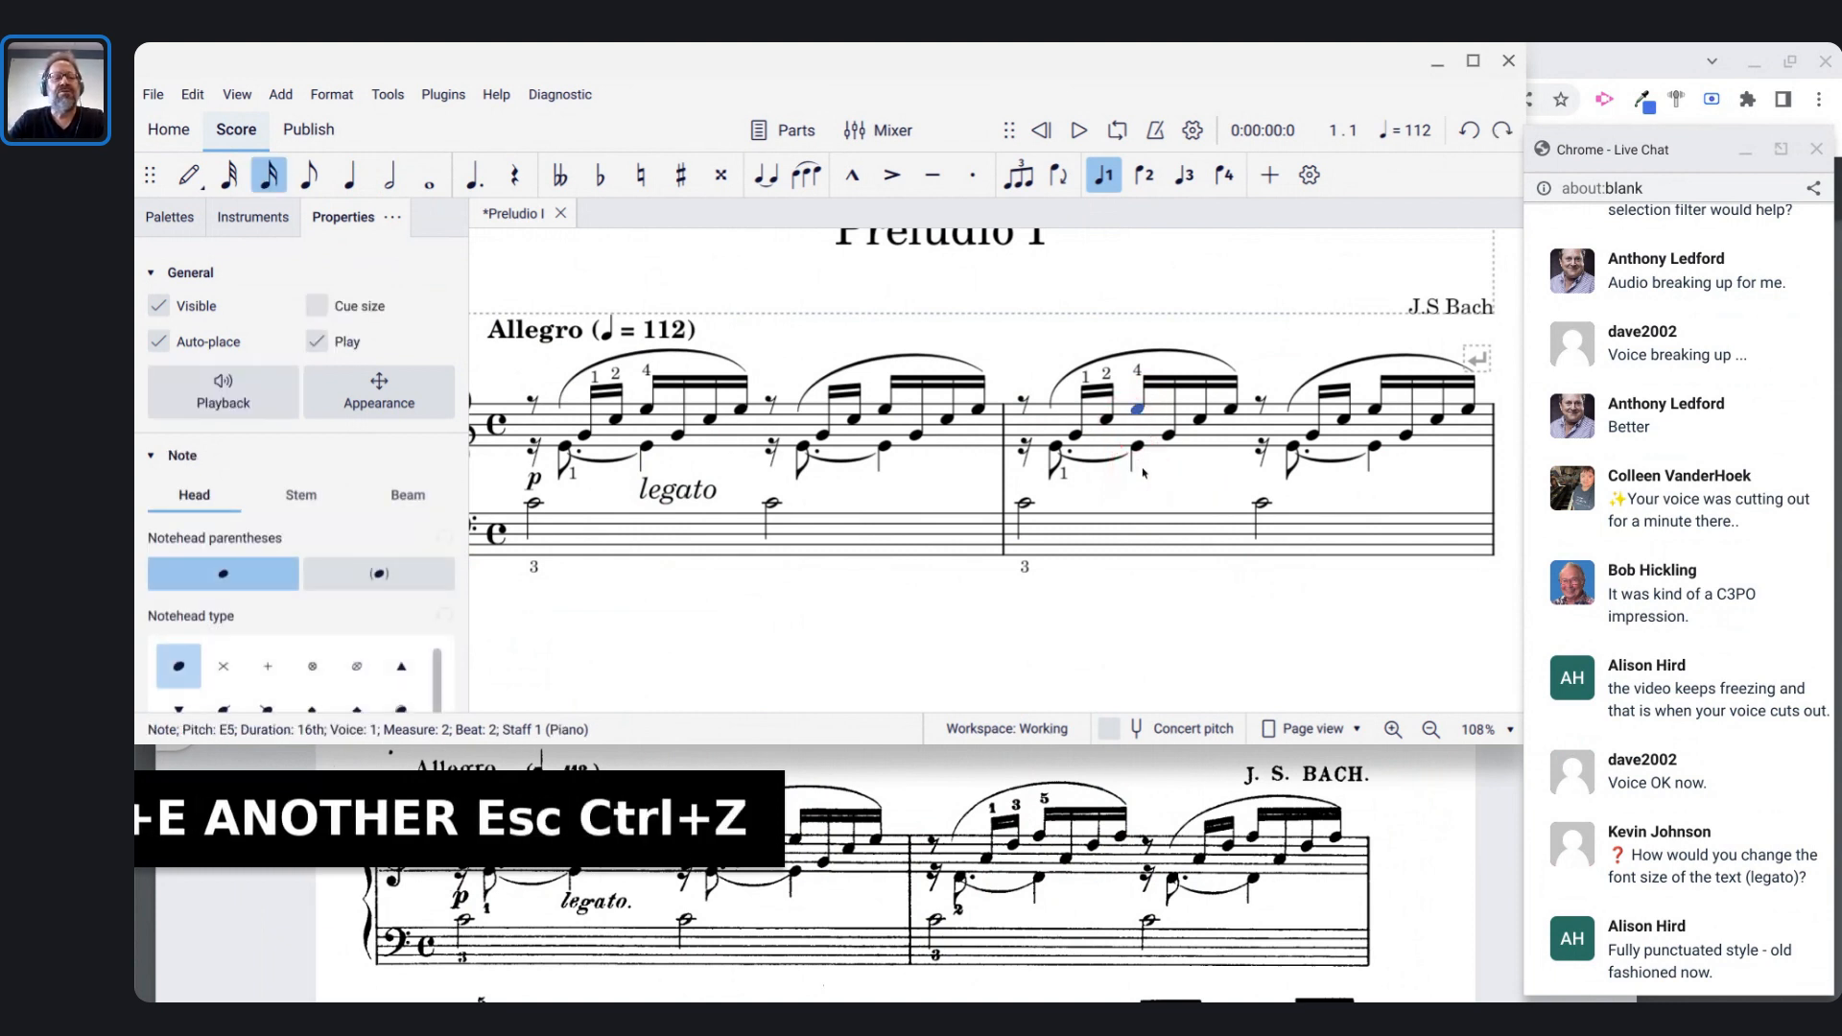
pyautogui.hotkey('ctrl', 'z')
pyautogui.hotkey('ctrl', 'z')
pyautogui.hotkey('ctrl', 'z')
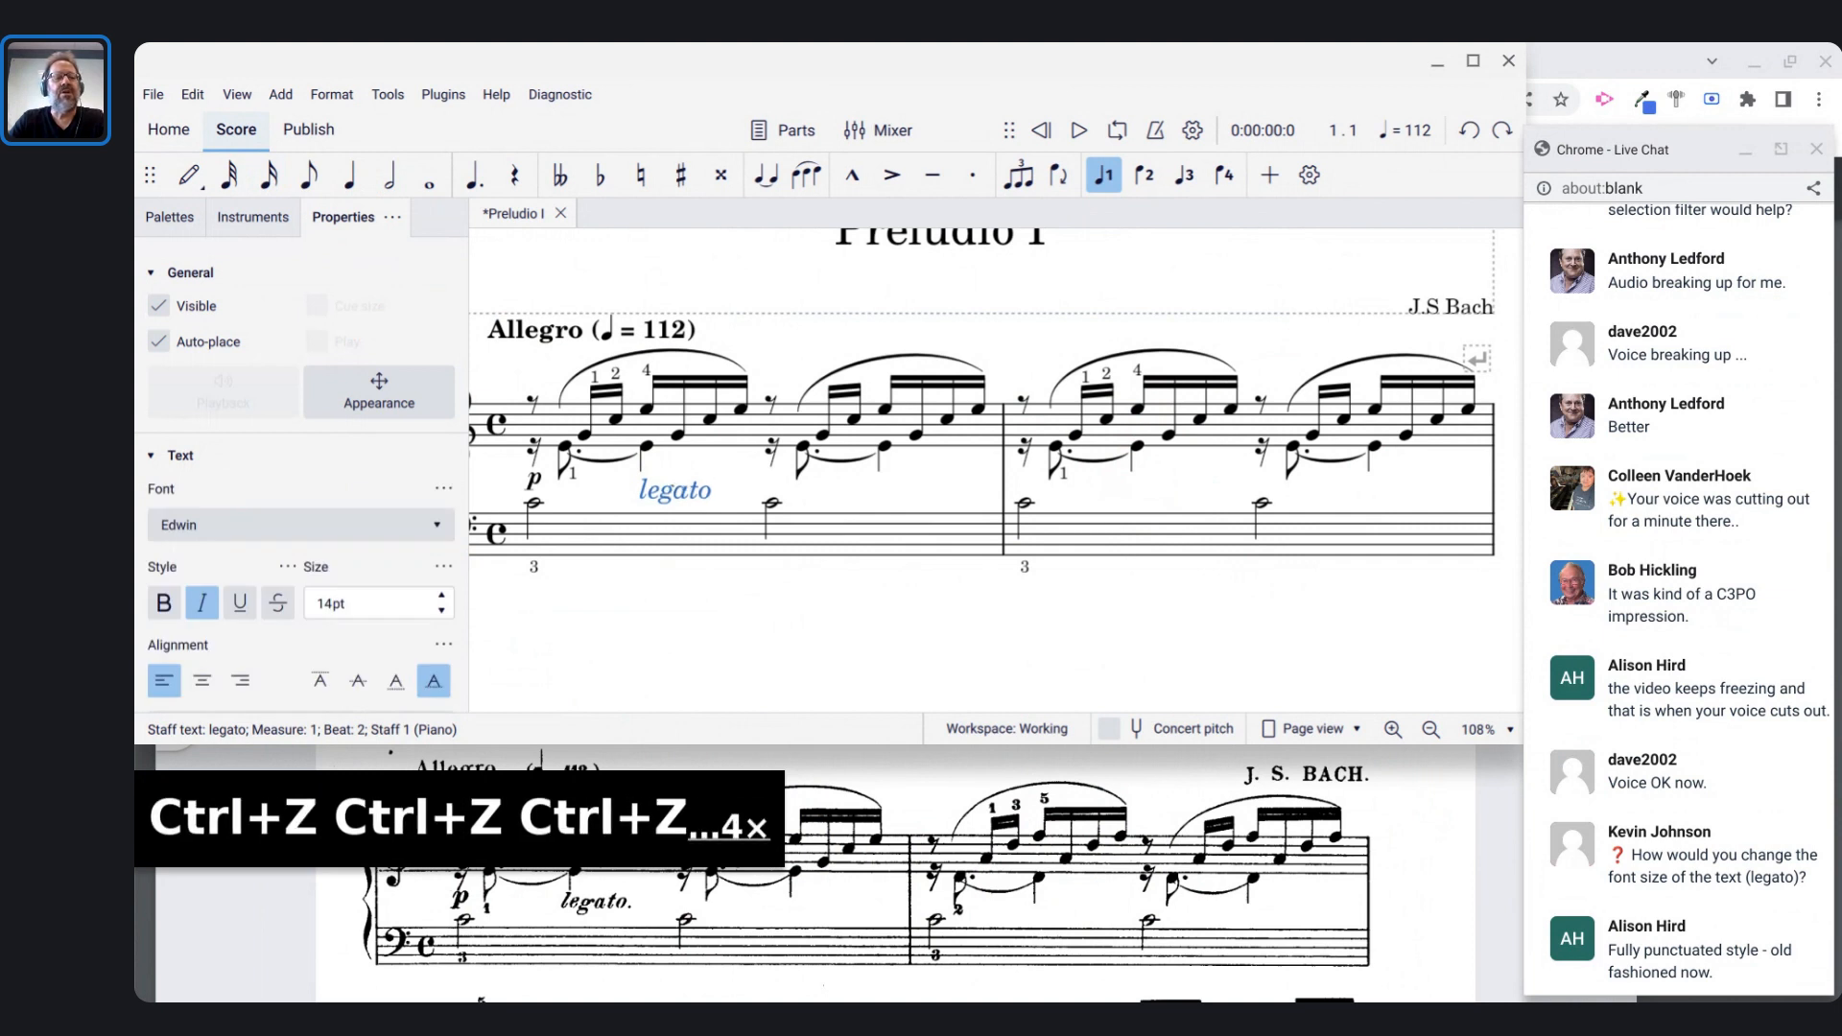
pyautogui.hotkey('ctrl', 'z')
# - Reset the font size of the "legato" text in measure 1 to its default
pyautogui.click(681, 494)
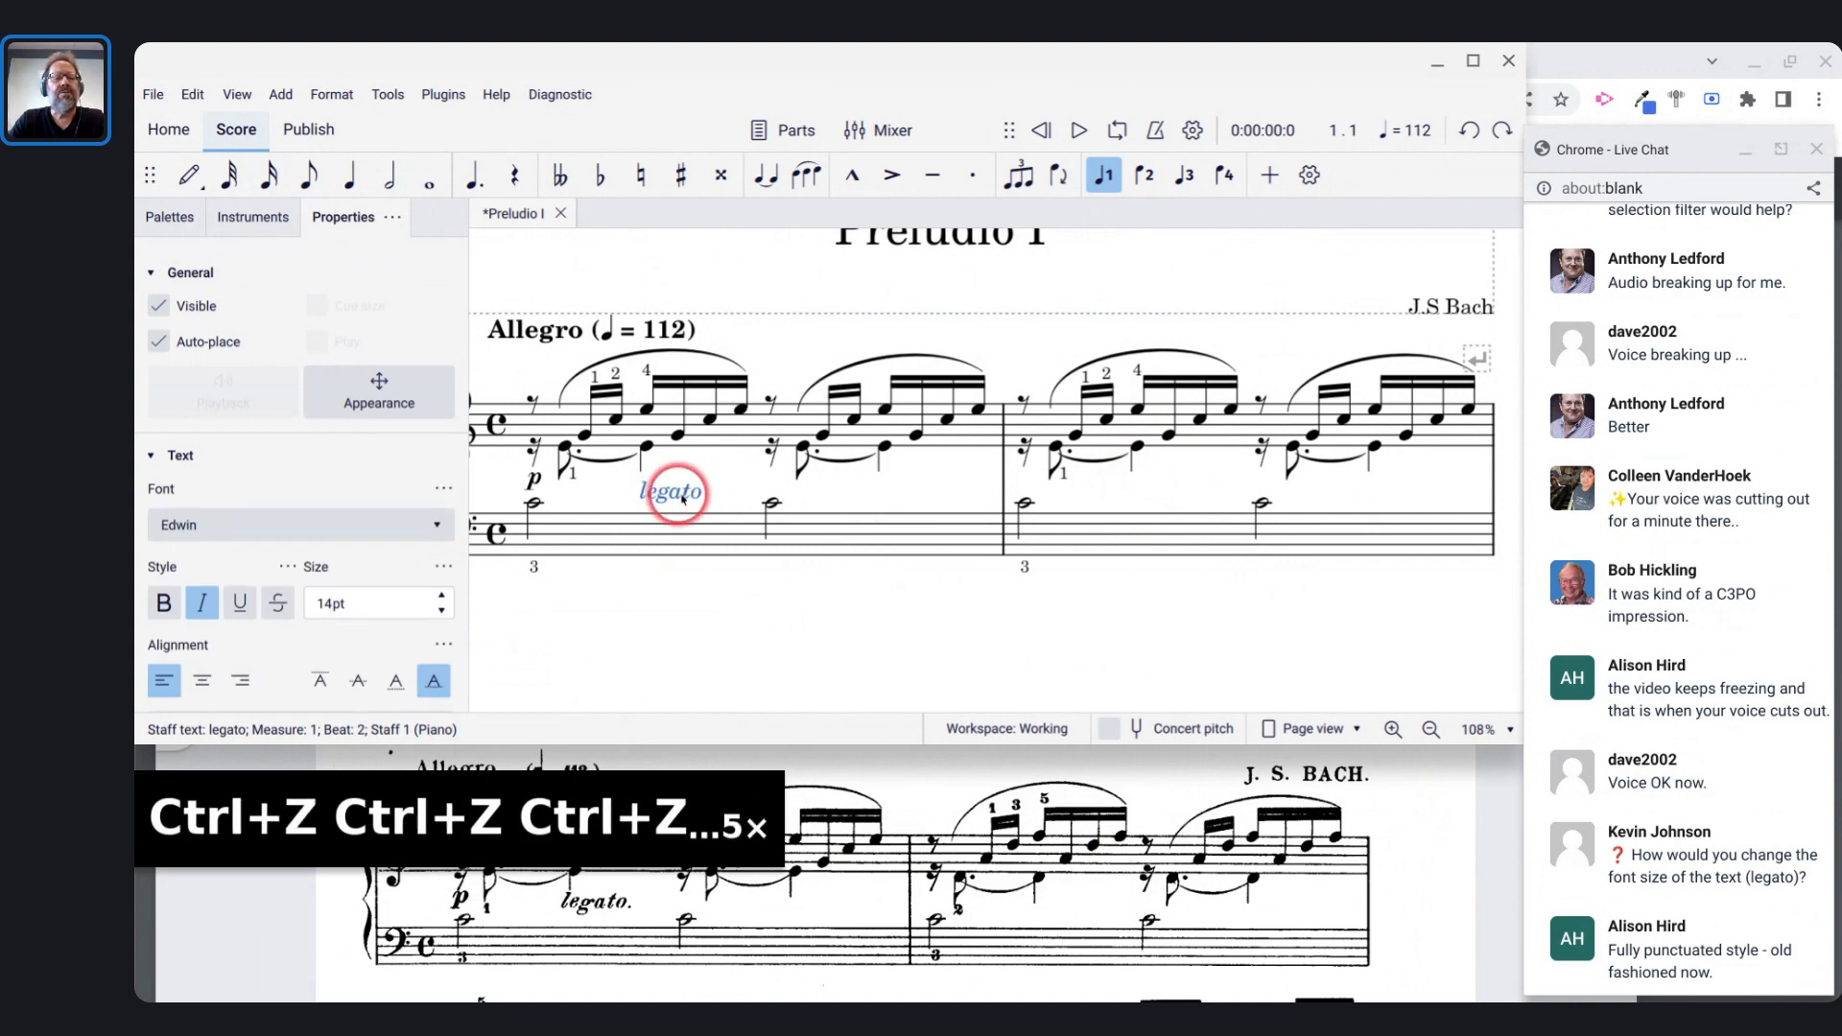
pyautogui.click(443, 566)
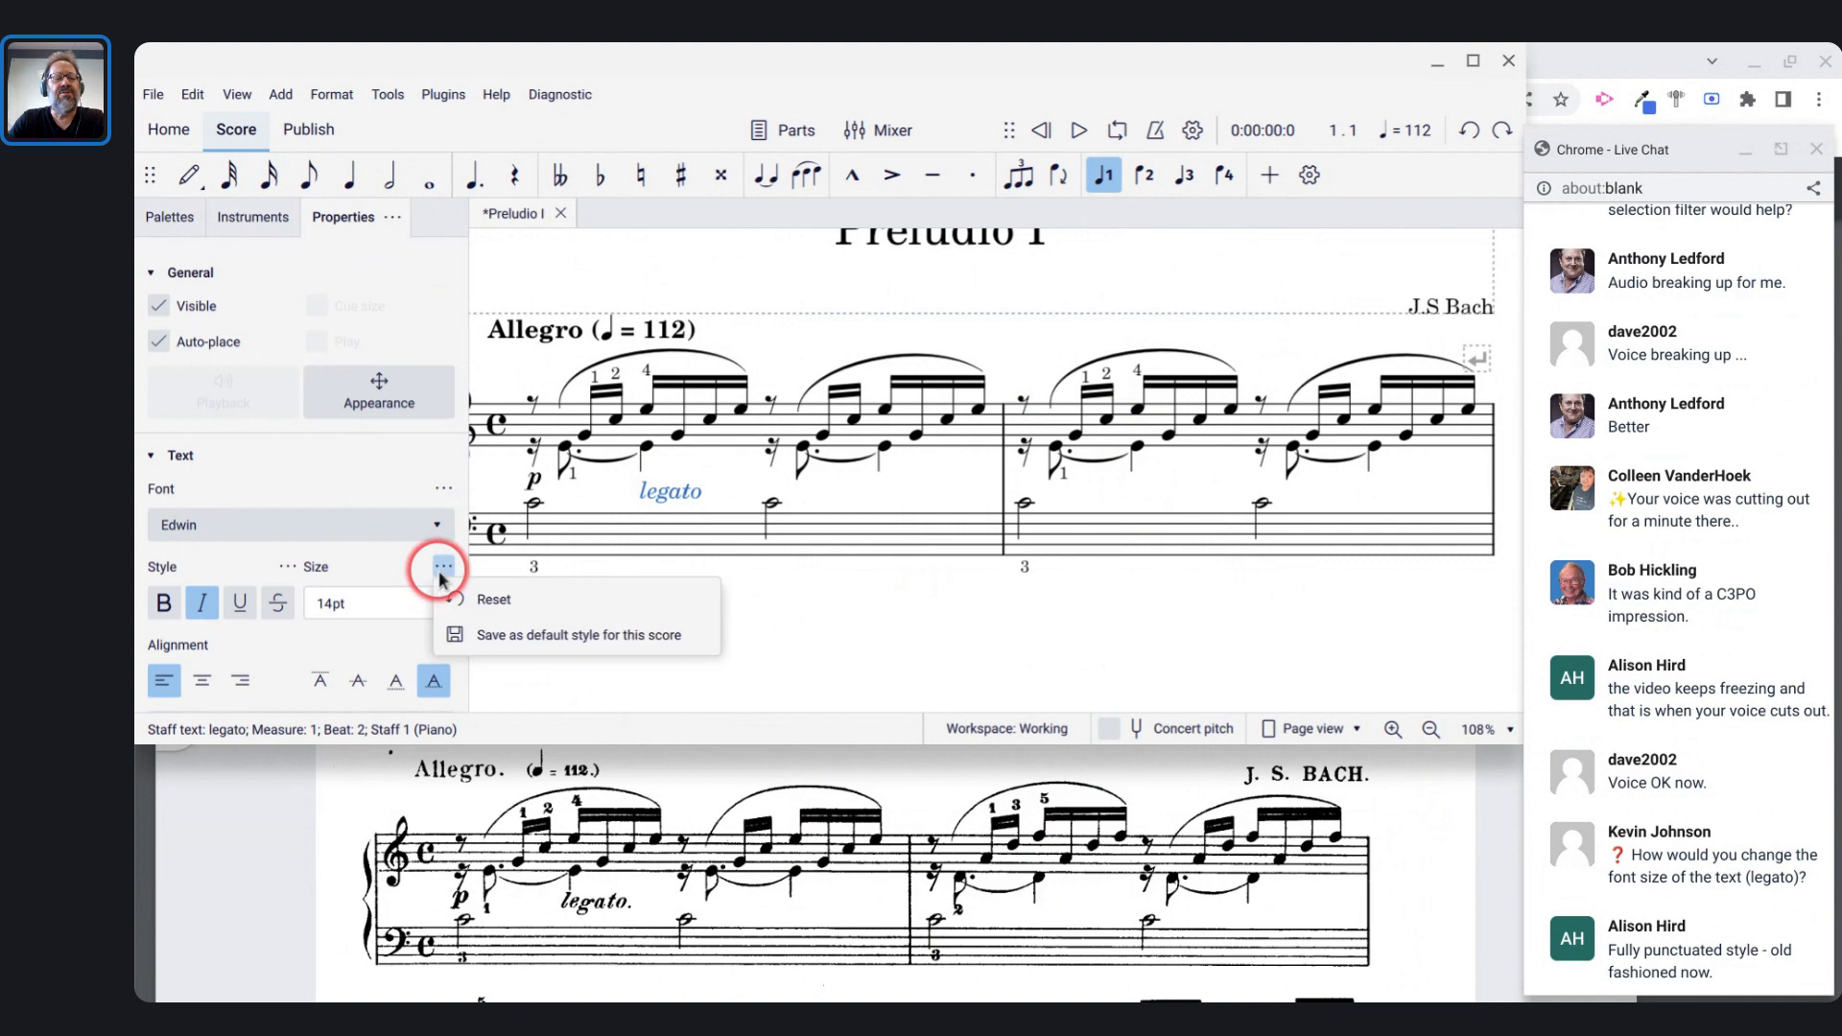
pyautogui.click(470, 600)
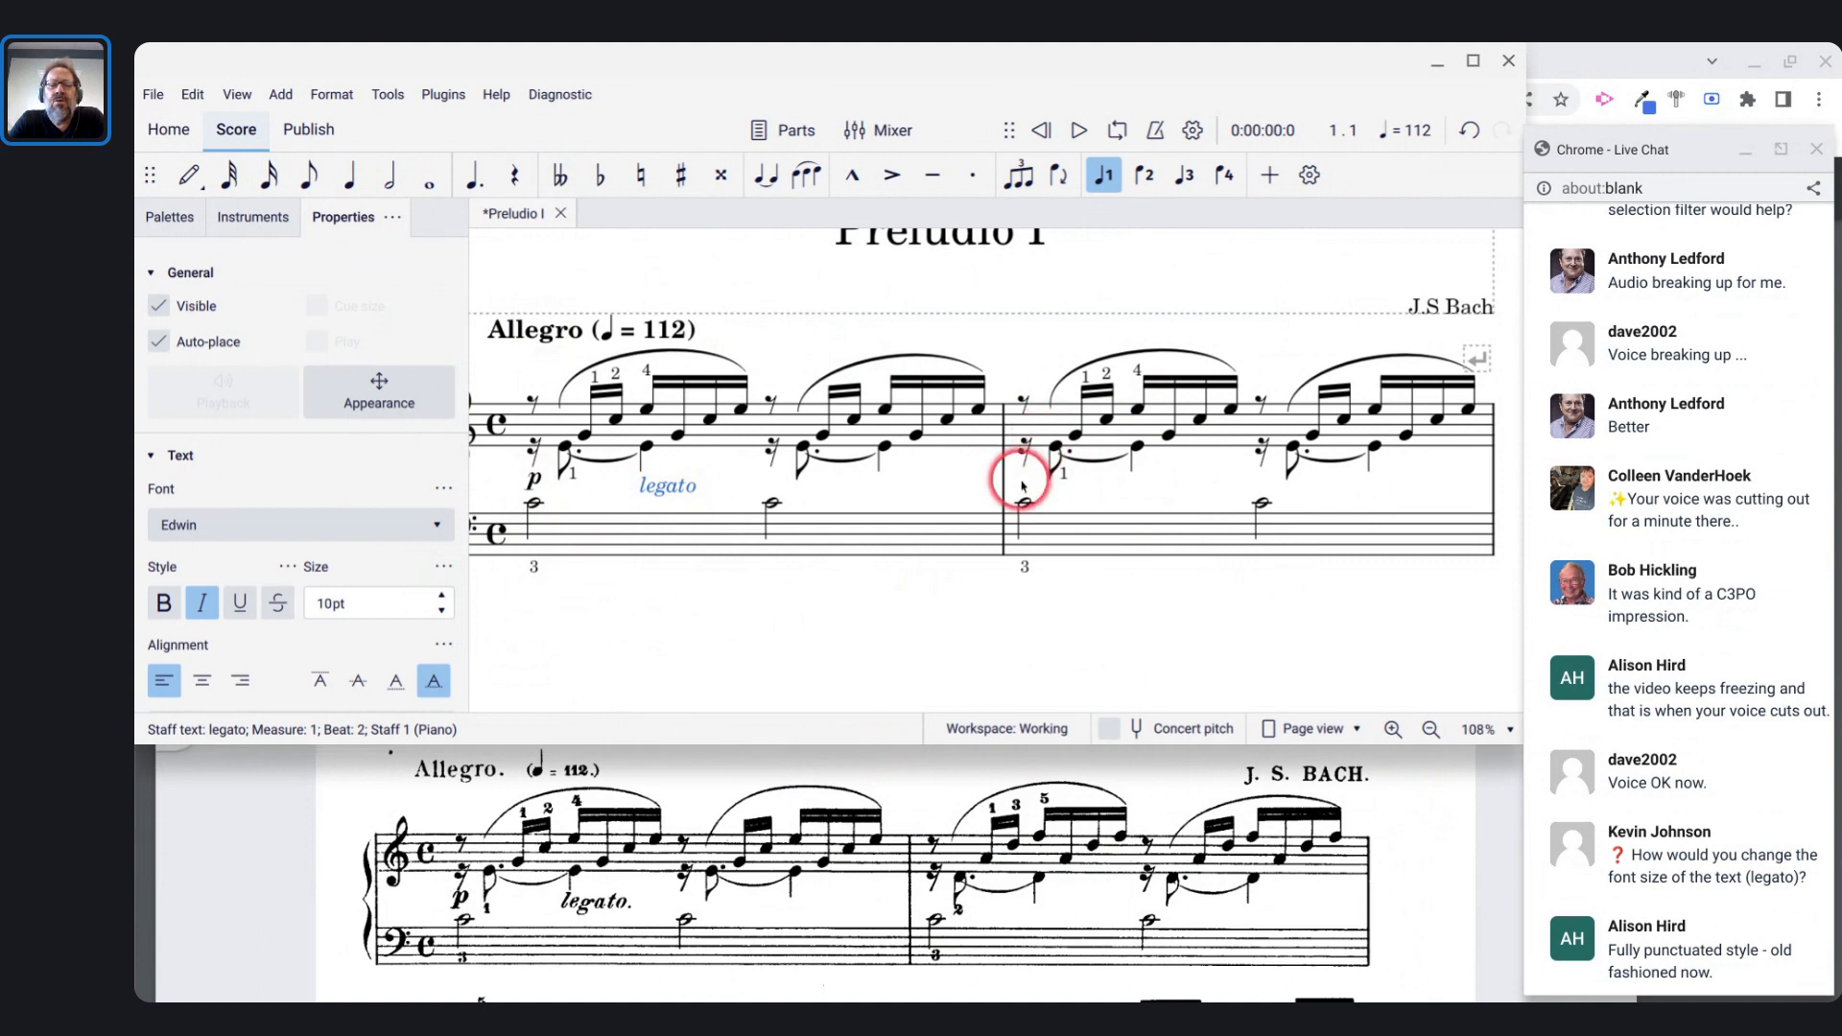
# - Re-pitch the existing voice 1 sixteenths in the first half of measure 2's upper staff to A4, D5, F5, A4, D5, F5
pyautogui.scroll(-1, 1022, 484)
pyautogui.scroll(-2, 1022, 485)
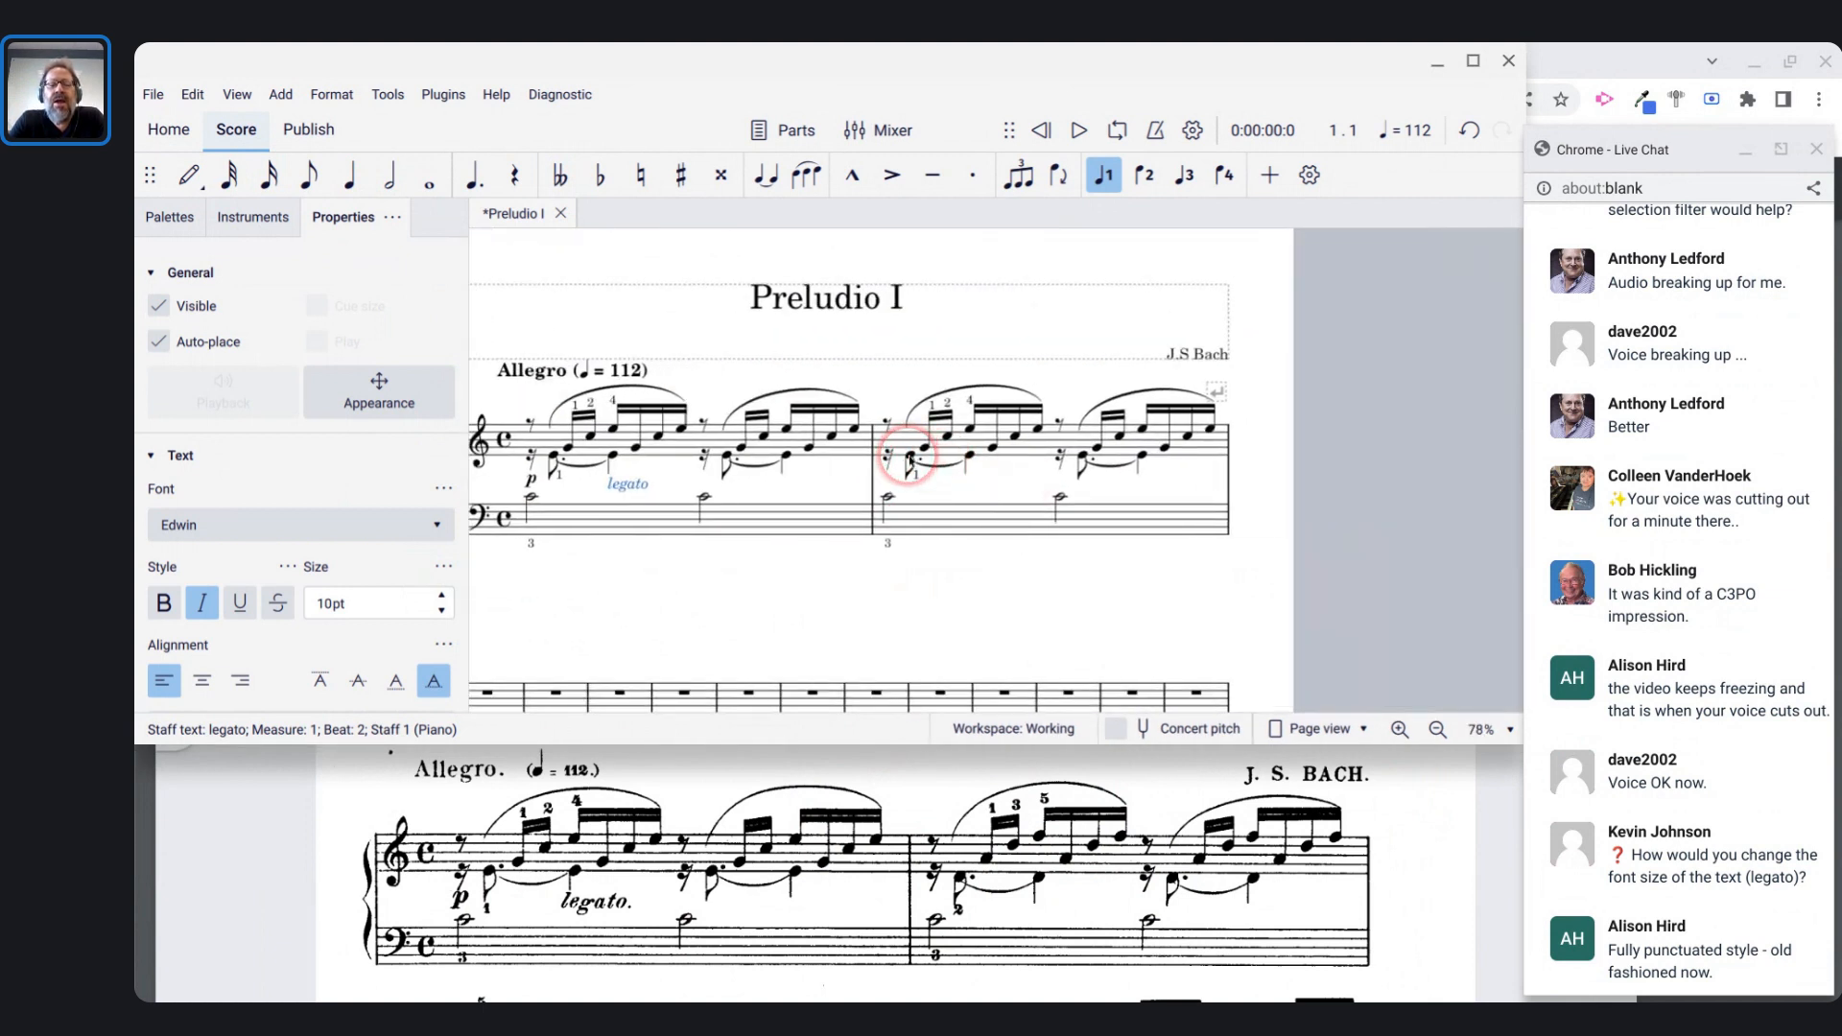
pyautogui.click(892, 444)
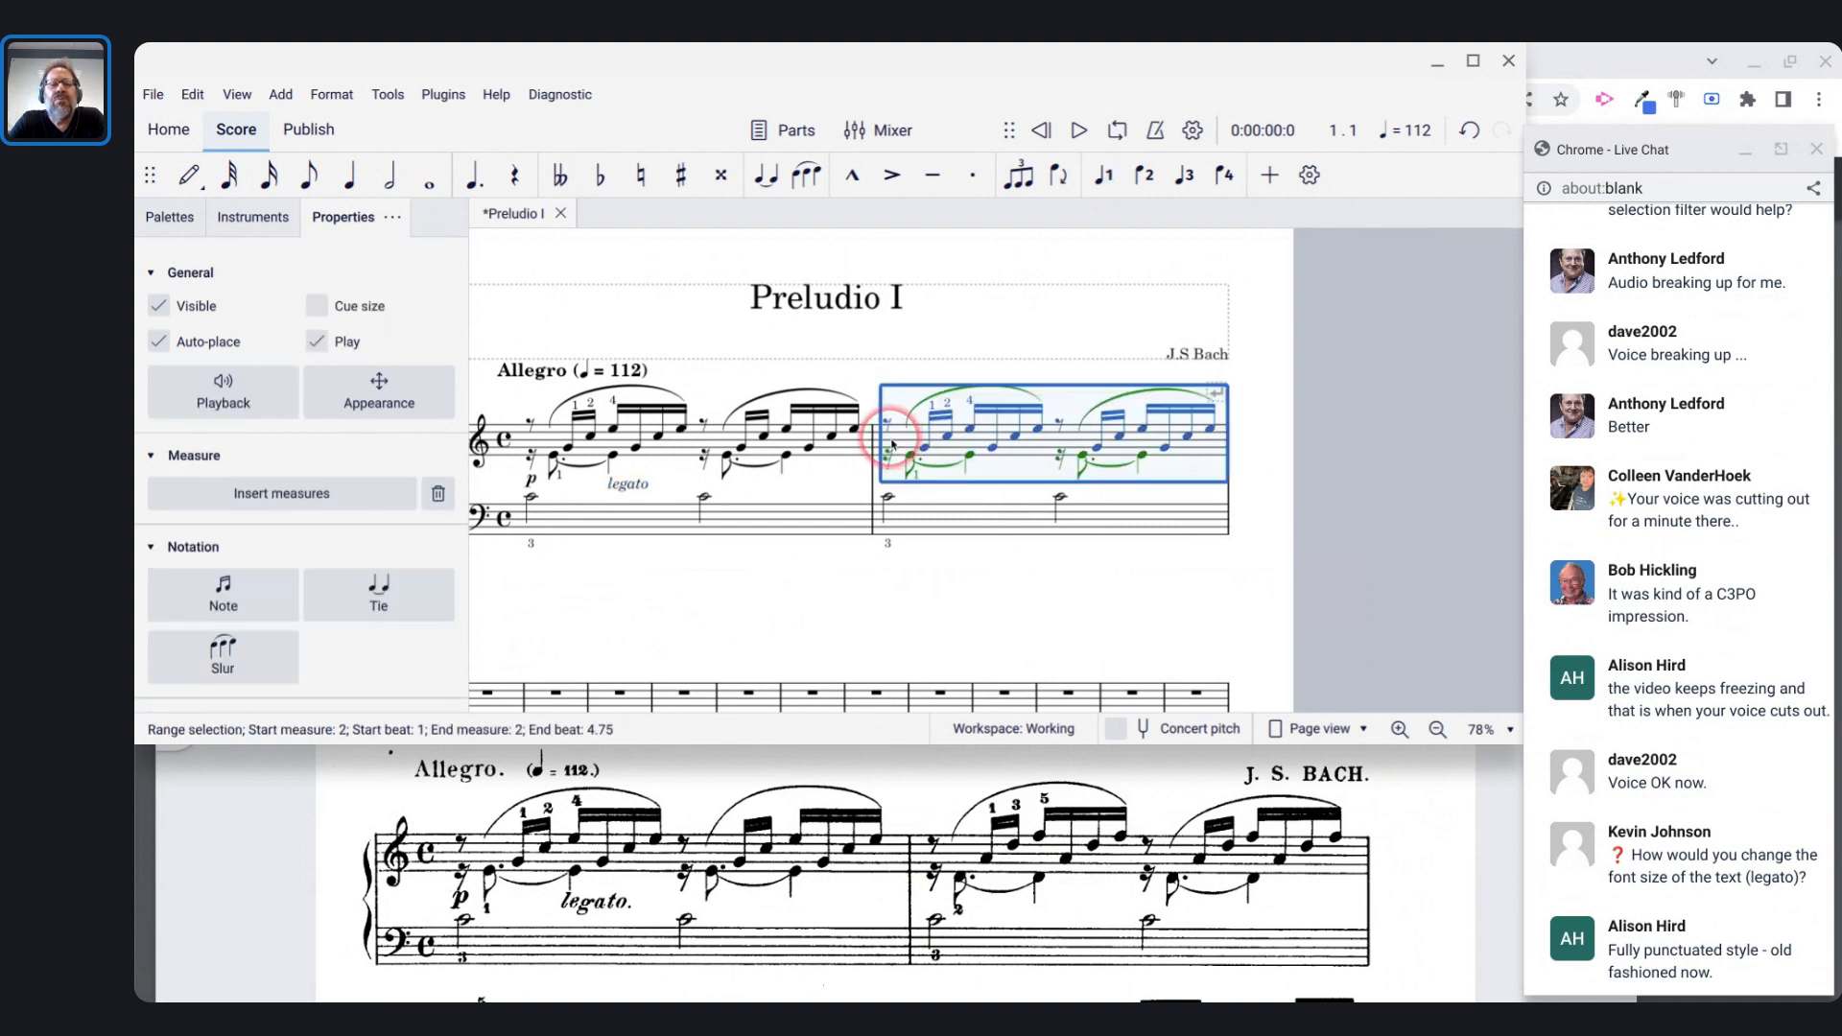
pyautogui.click(186, 190)
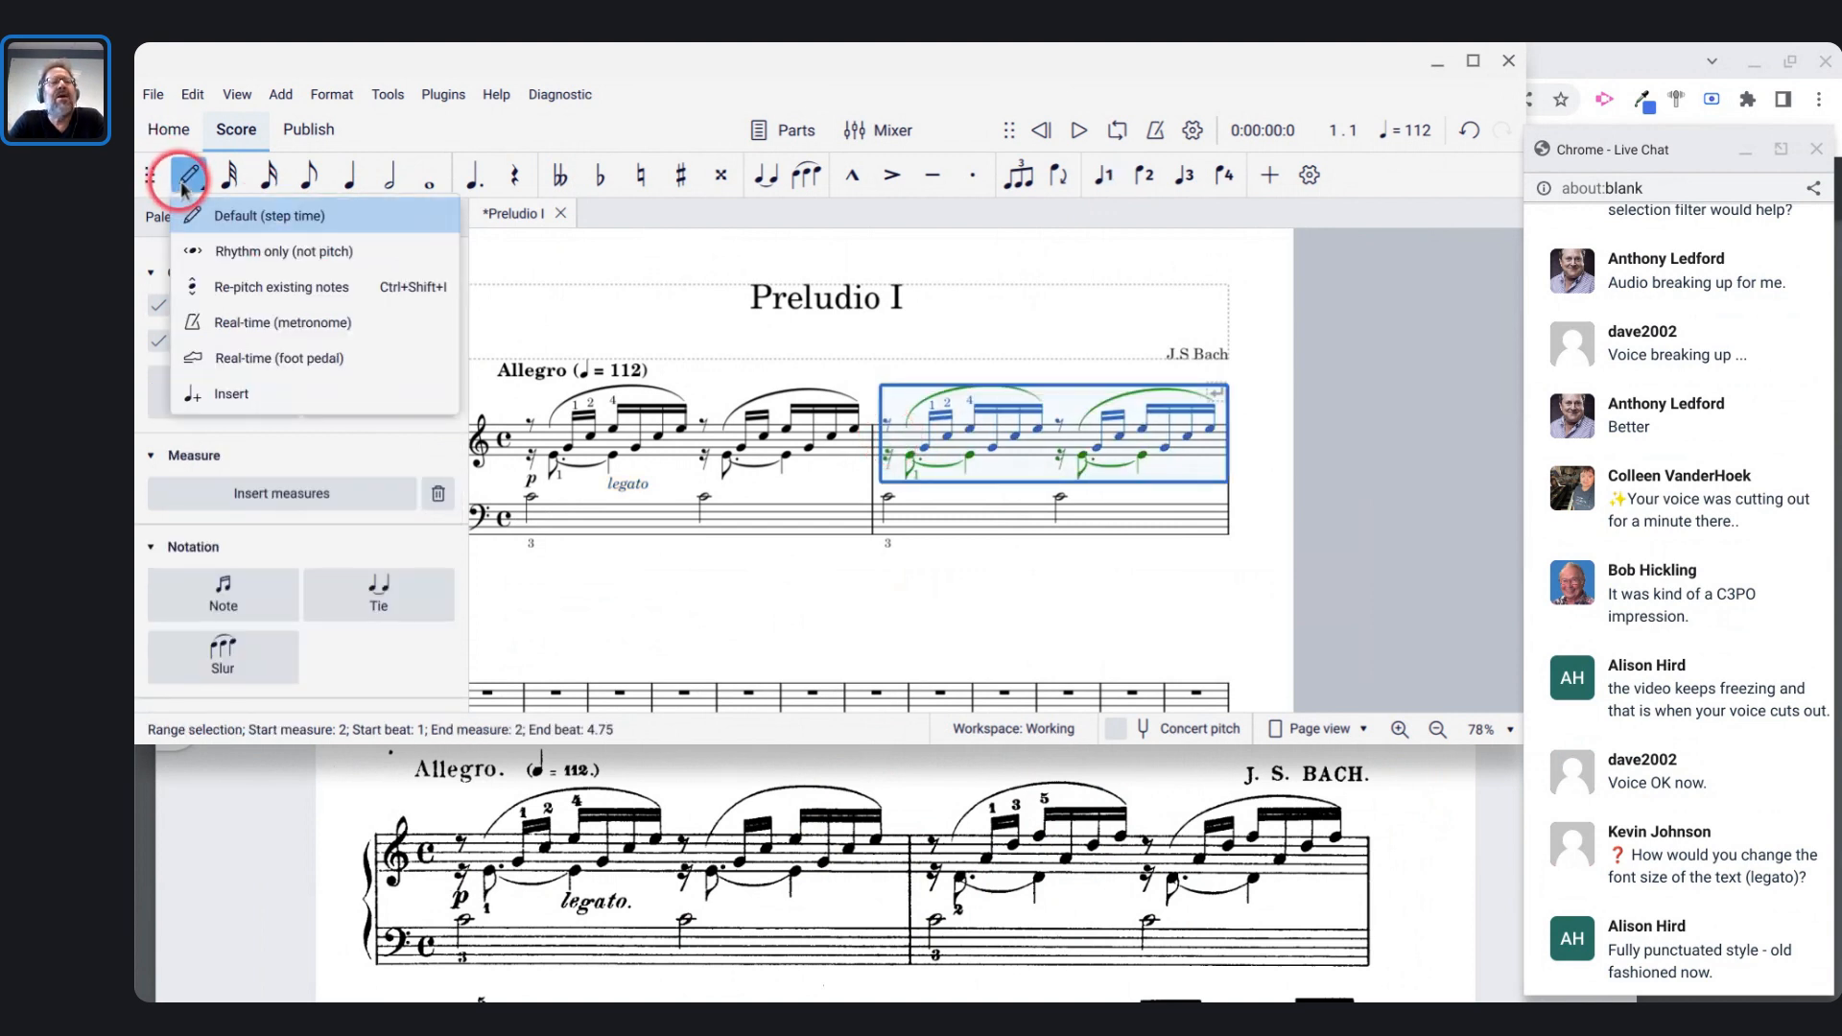
pyautogui.click(236, 288)
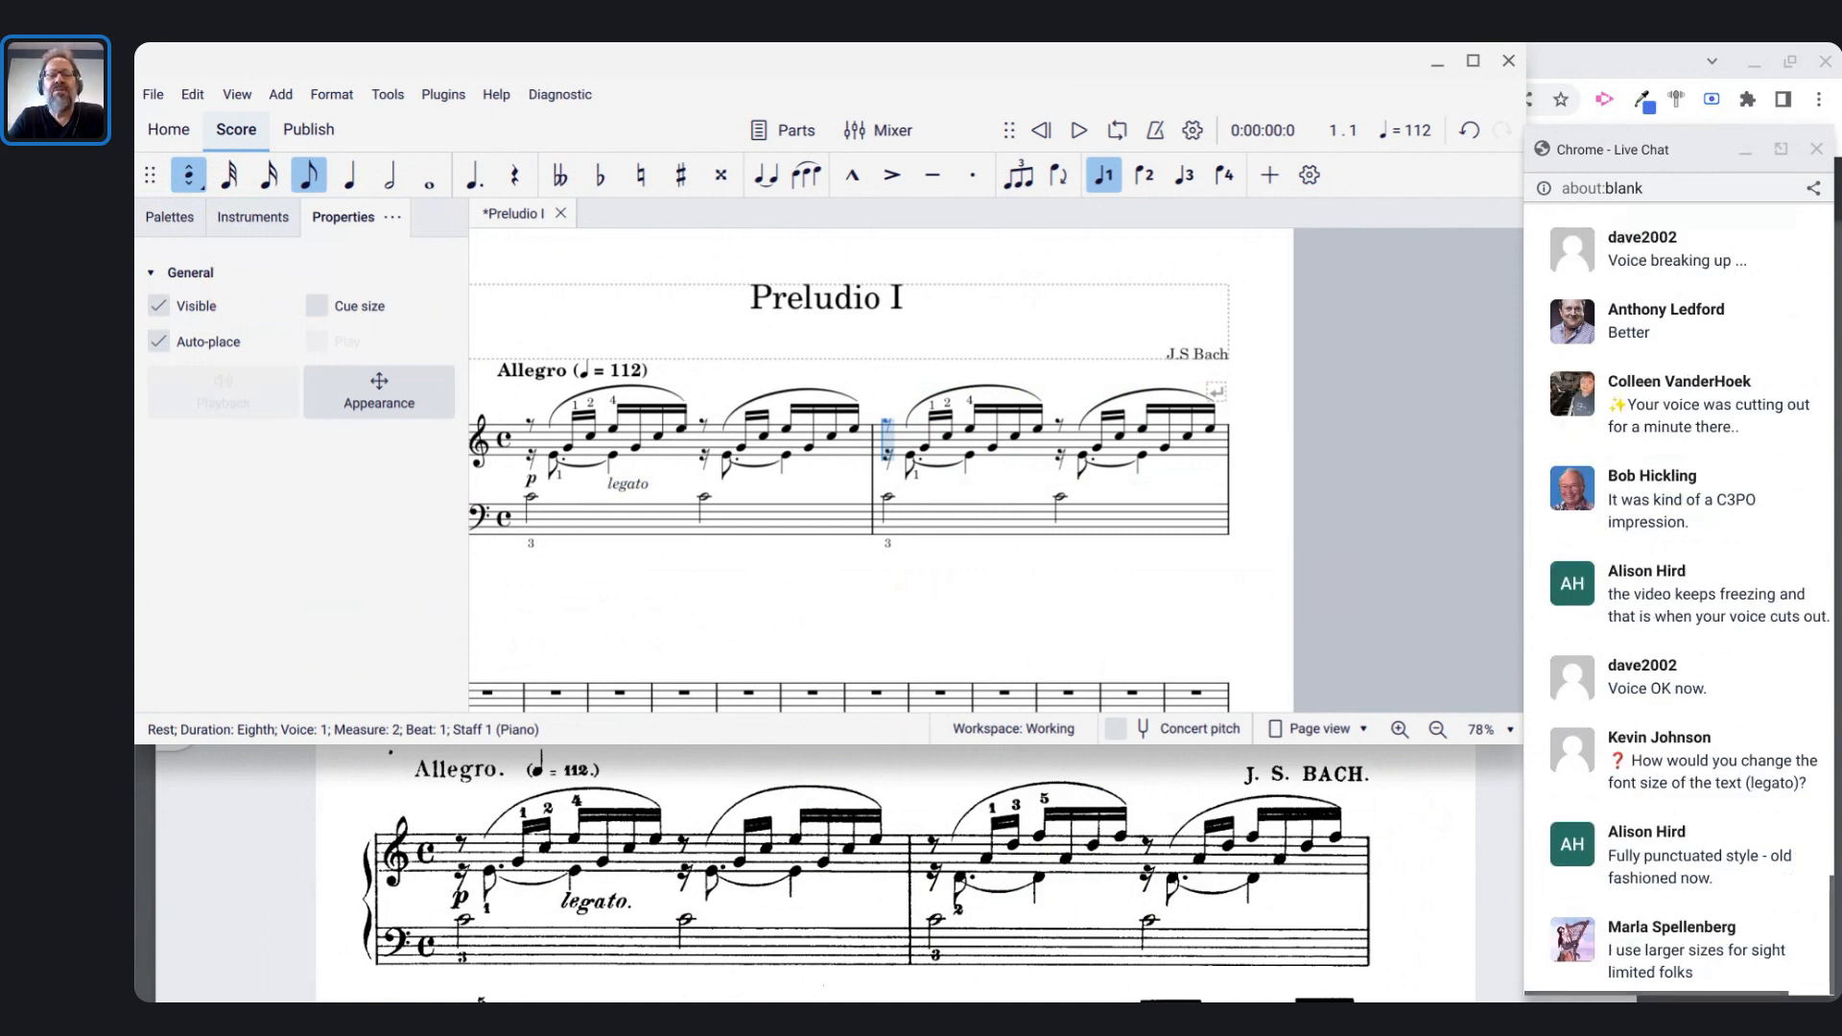
pyautogui.press('a')
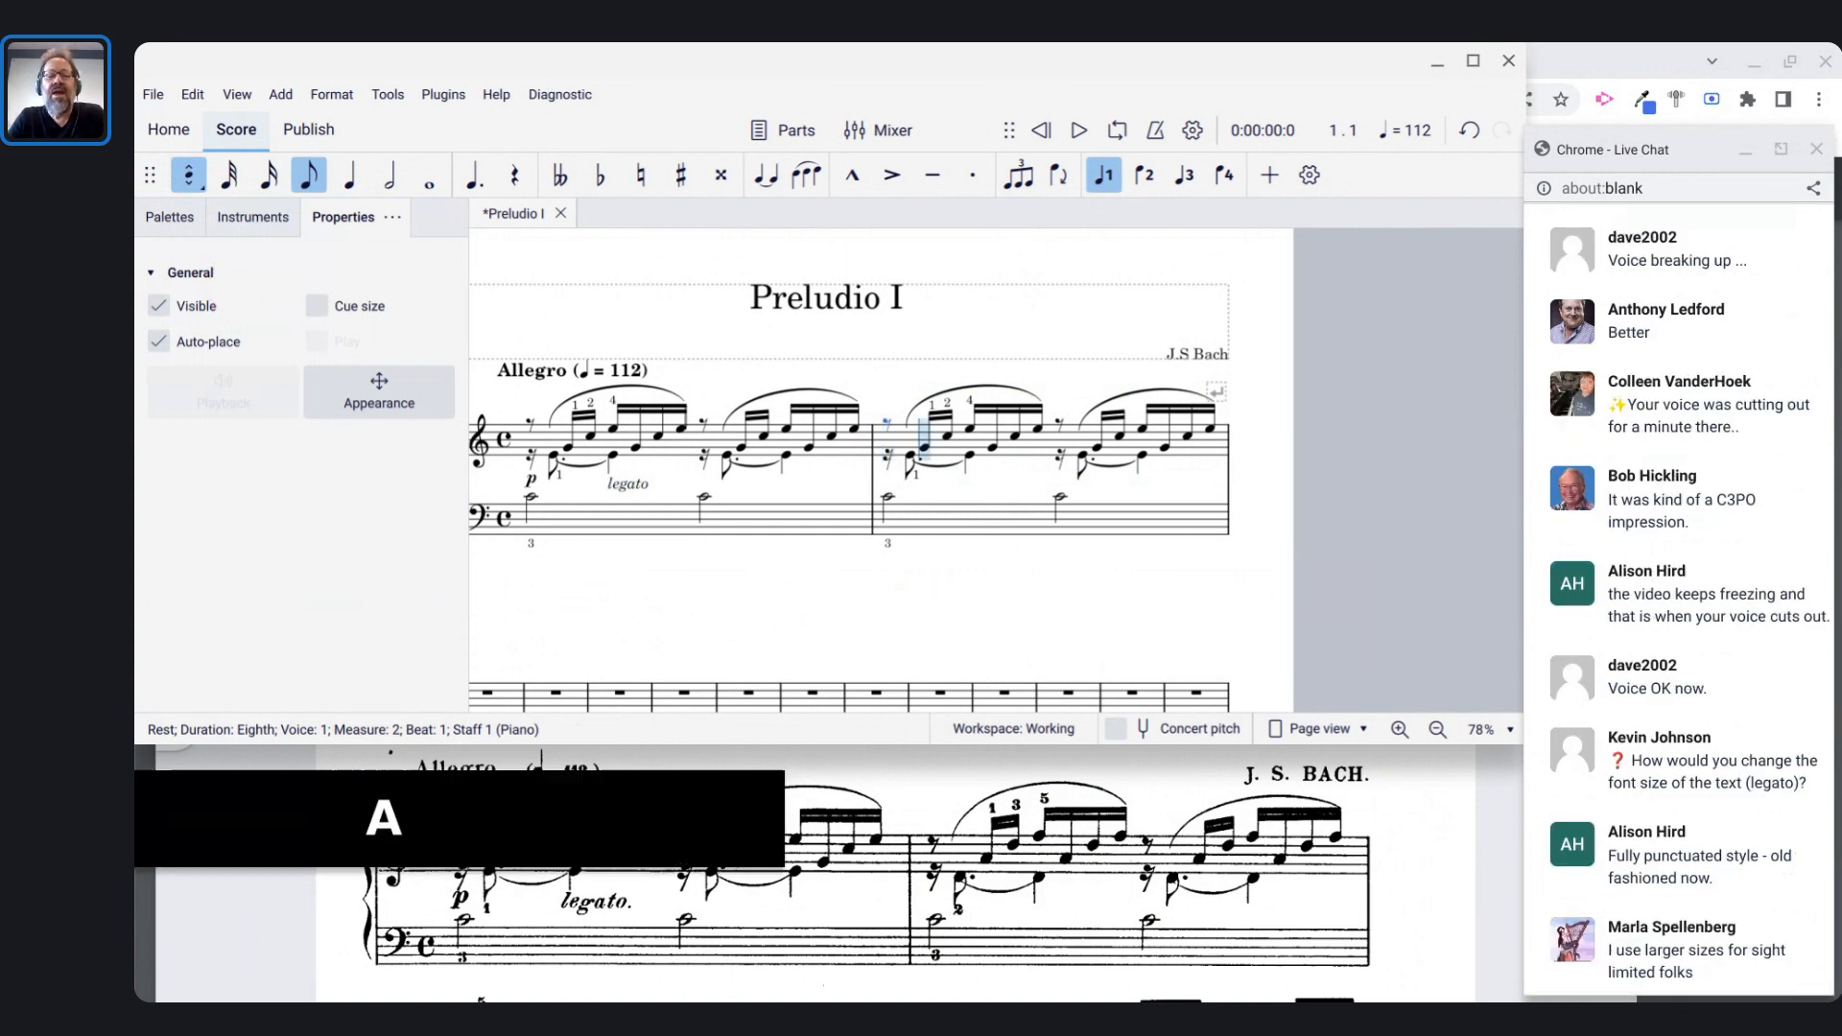
pyautogui.press('a')
pyautogui.hotkey('ctrl', 'Down')
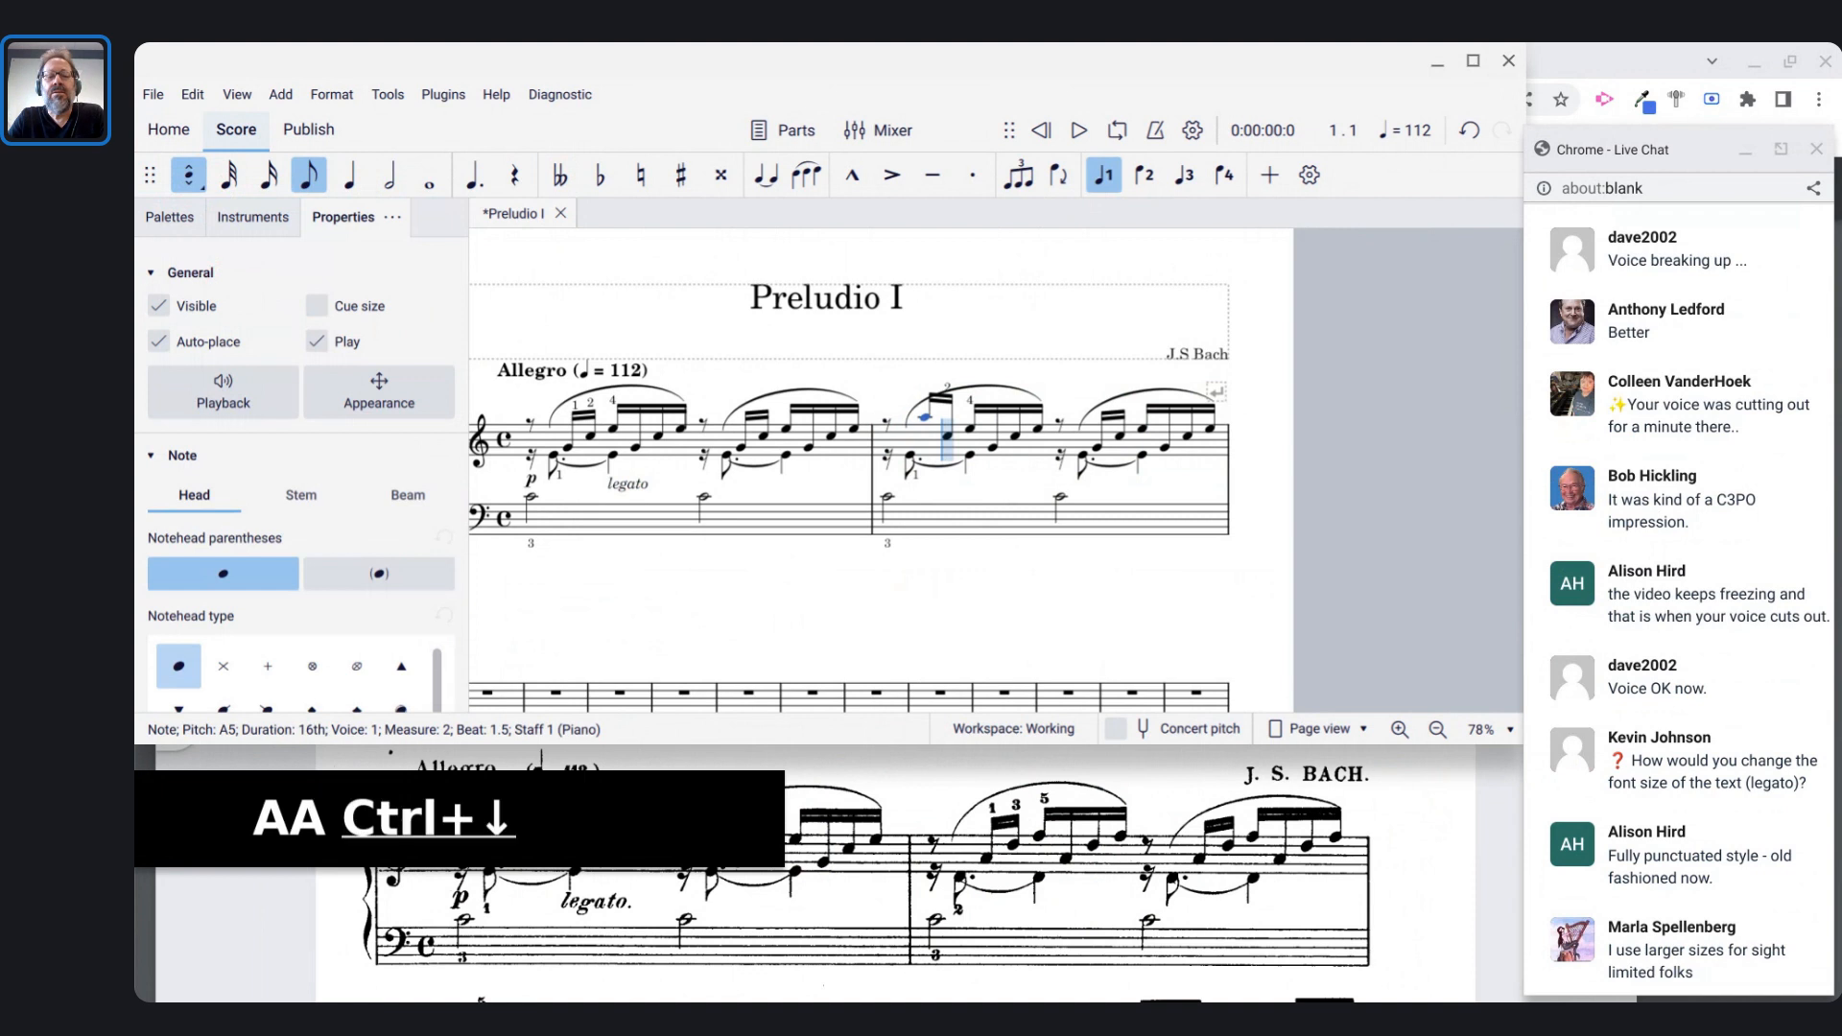
pyautogui.press('d')
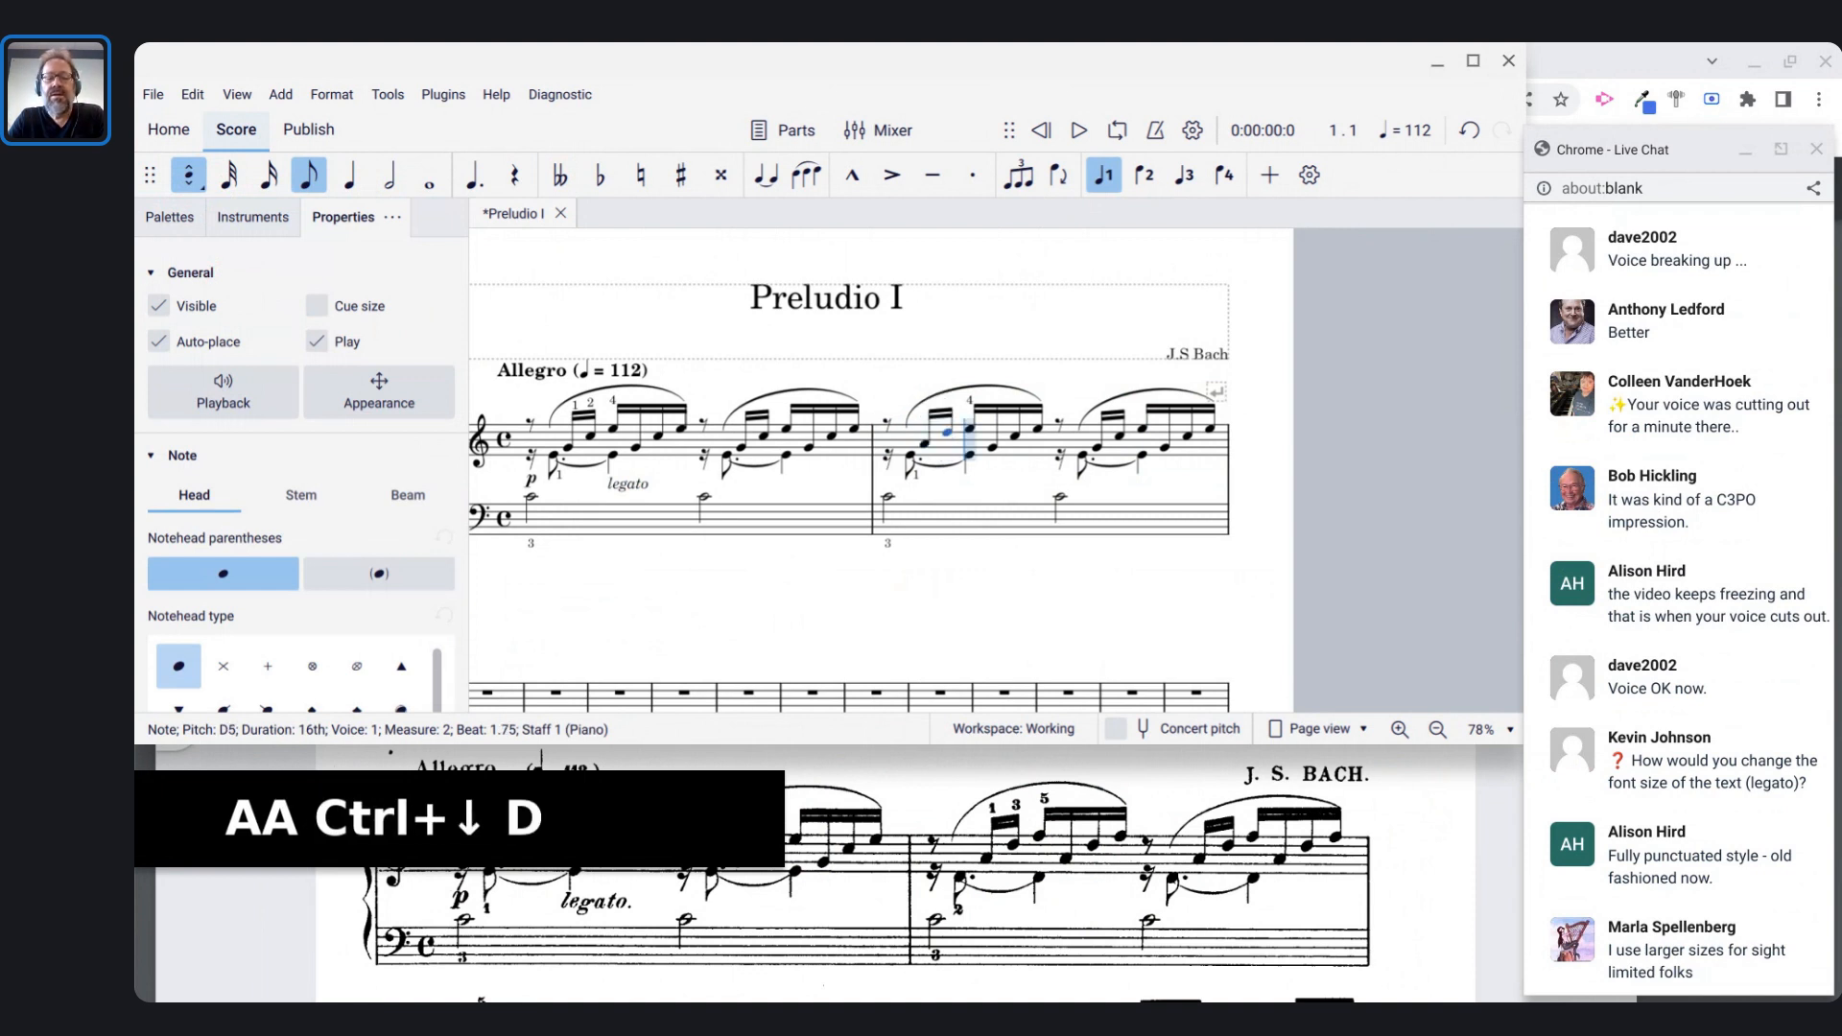
pyautogui.press('f')
pyautogui.press('a')
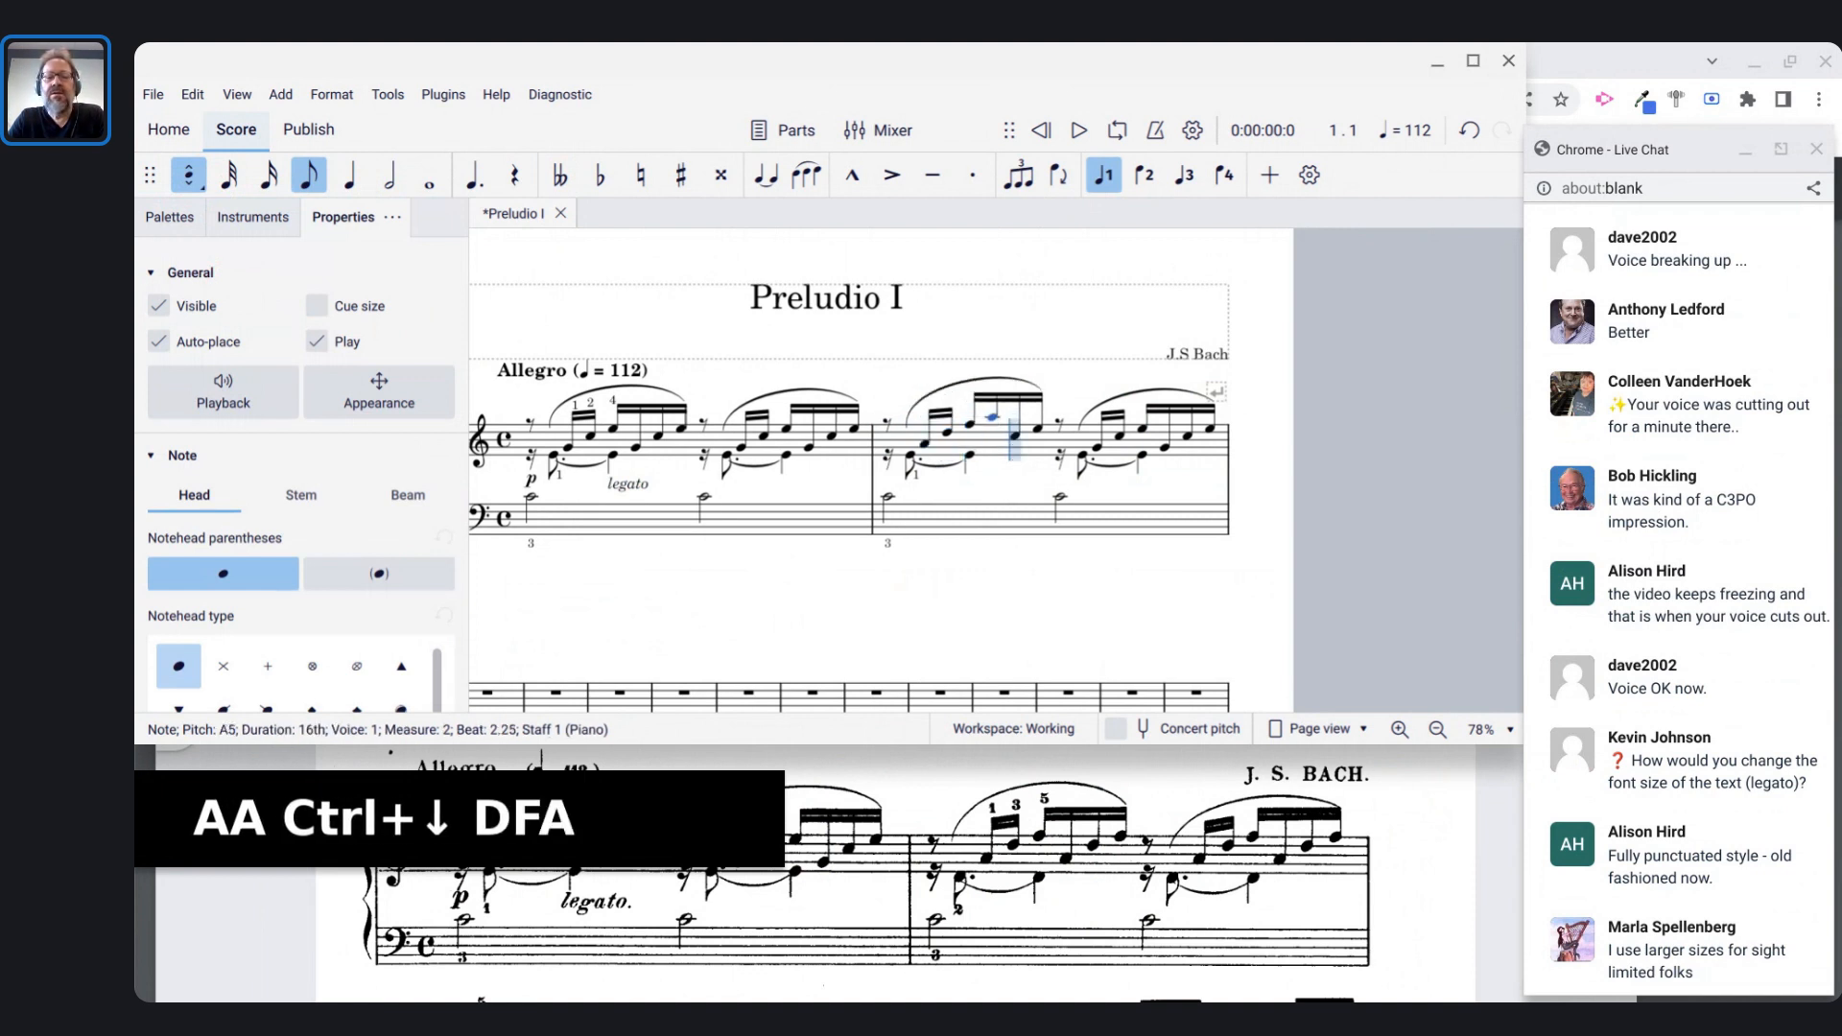
pyautogui.hotkey('ctrl', 'Down')
pyautogui.press('d')
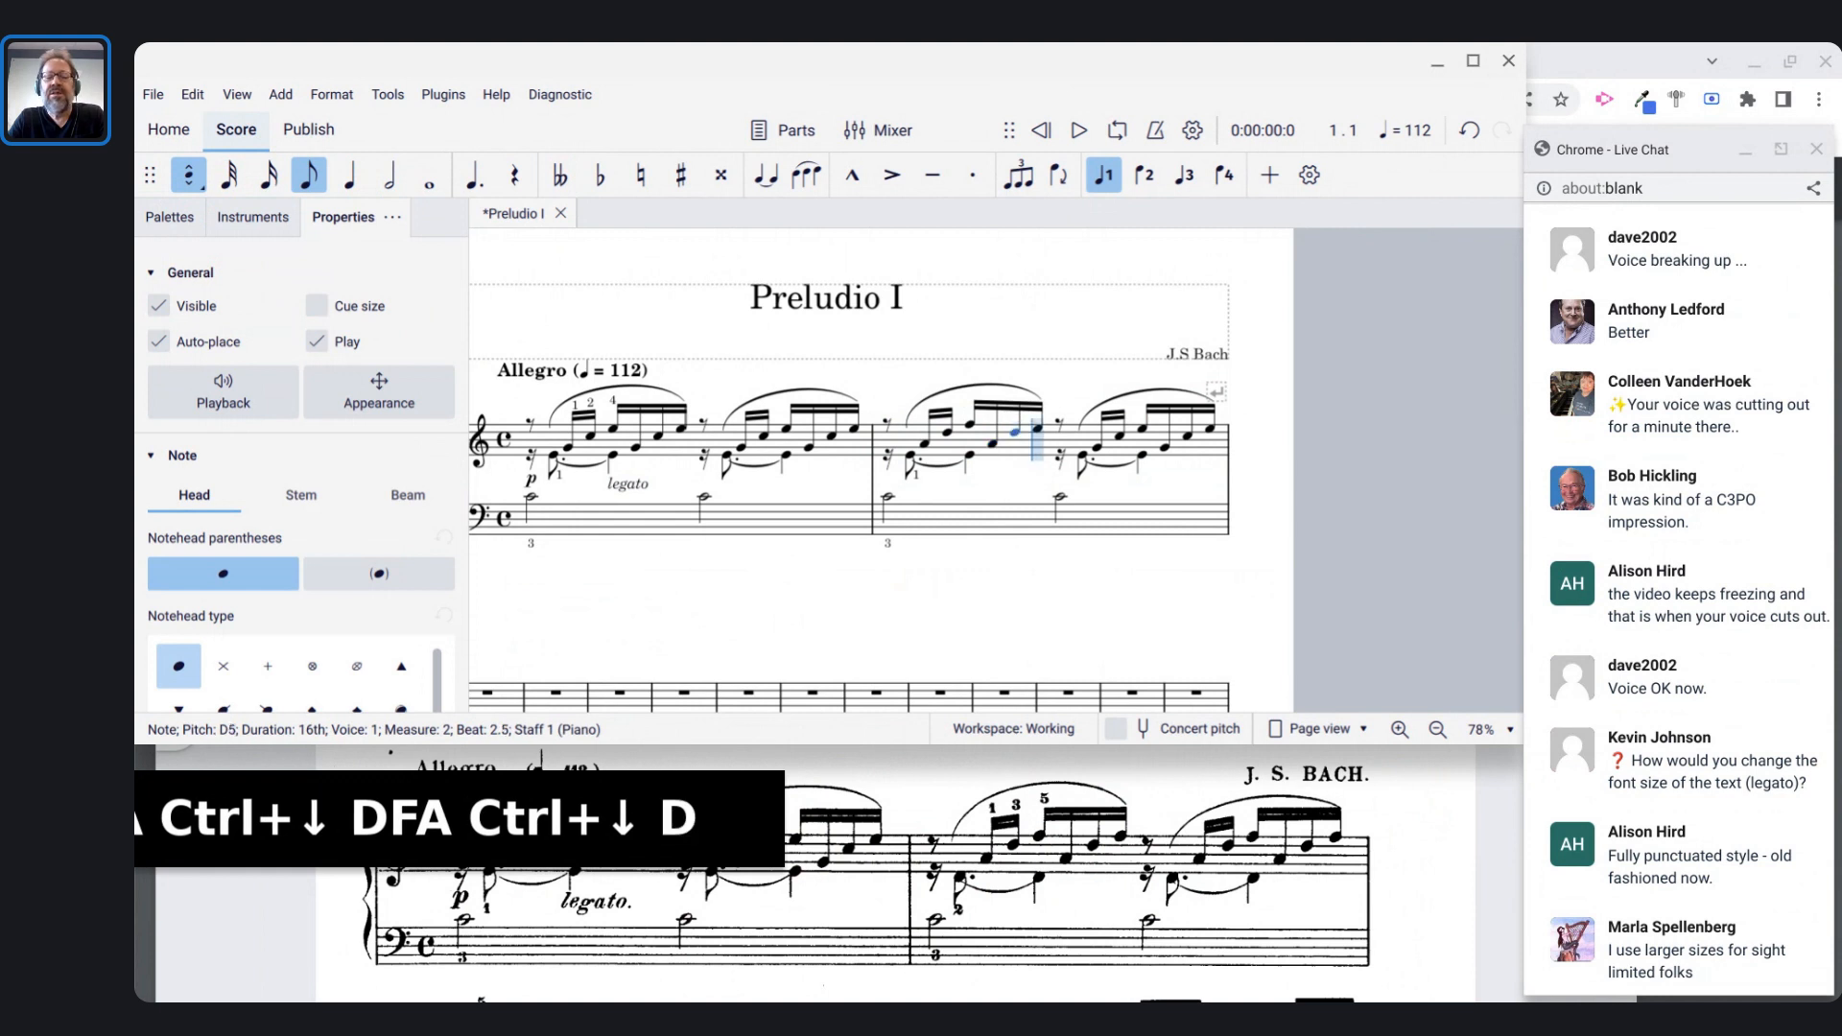
pyautogui.press('f')
# - Re-pitch the voice 1 sixteenths in the second half of measure 2 to A4, D5, F5, A4, D5, F5
pyautogui.press('a')
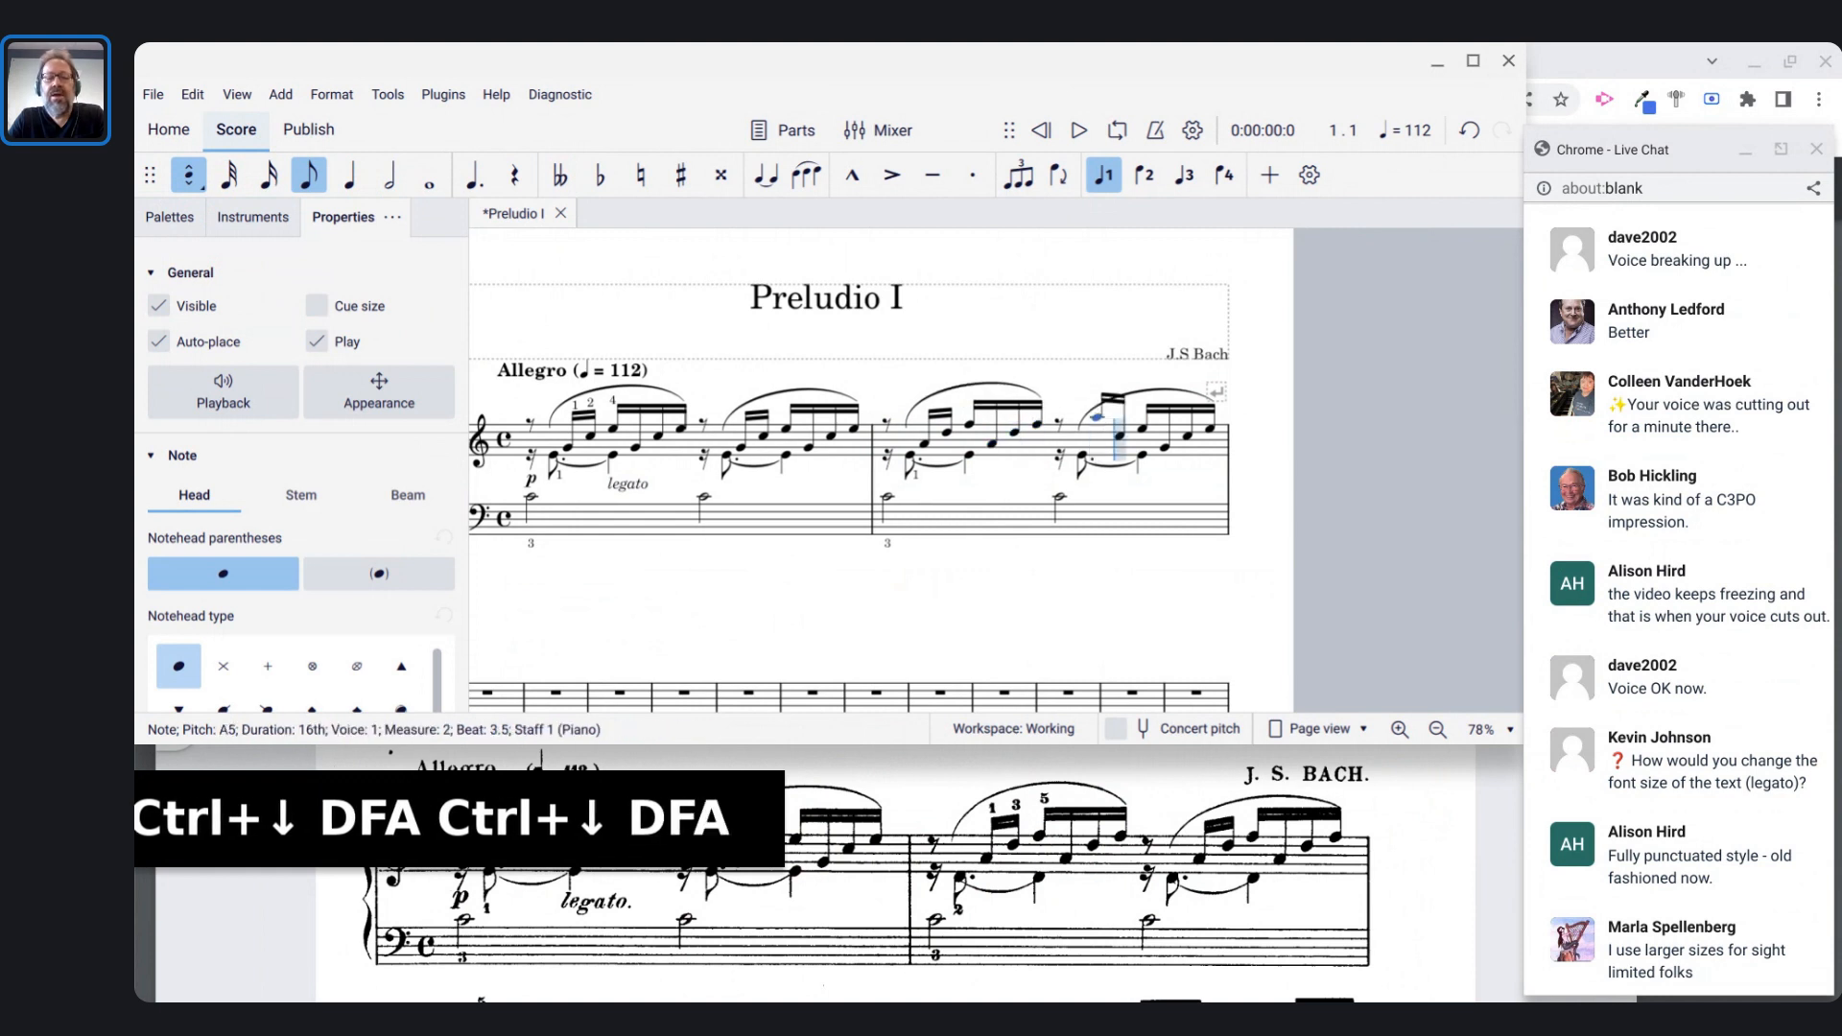
pyautogui.hotkey('ctrl', 'Down')
pyautogui.press('d')
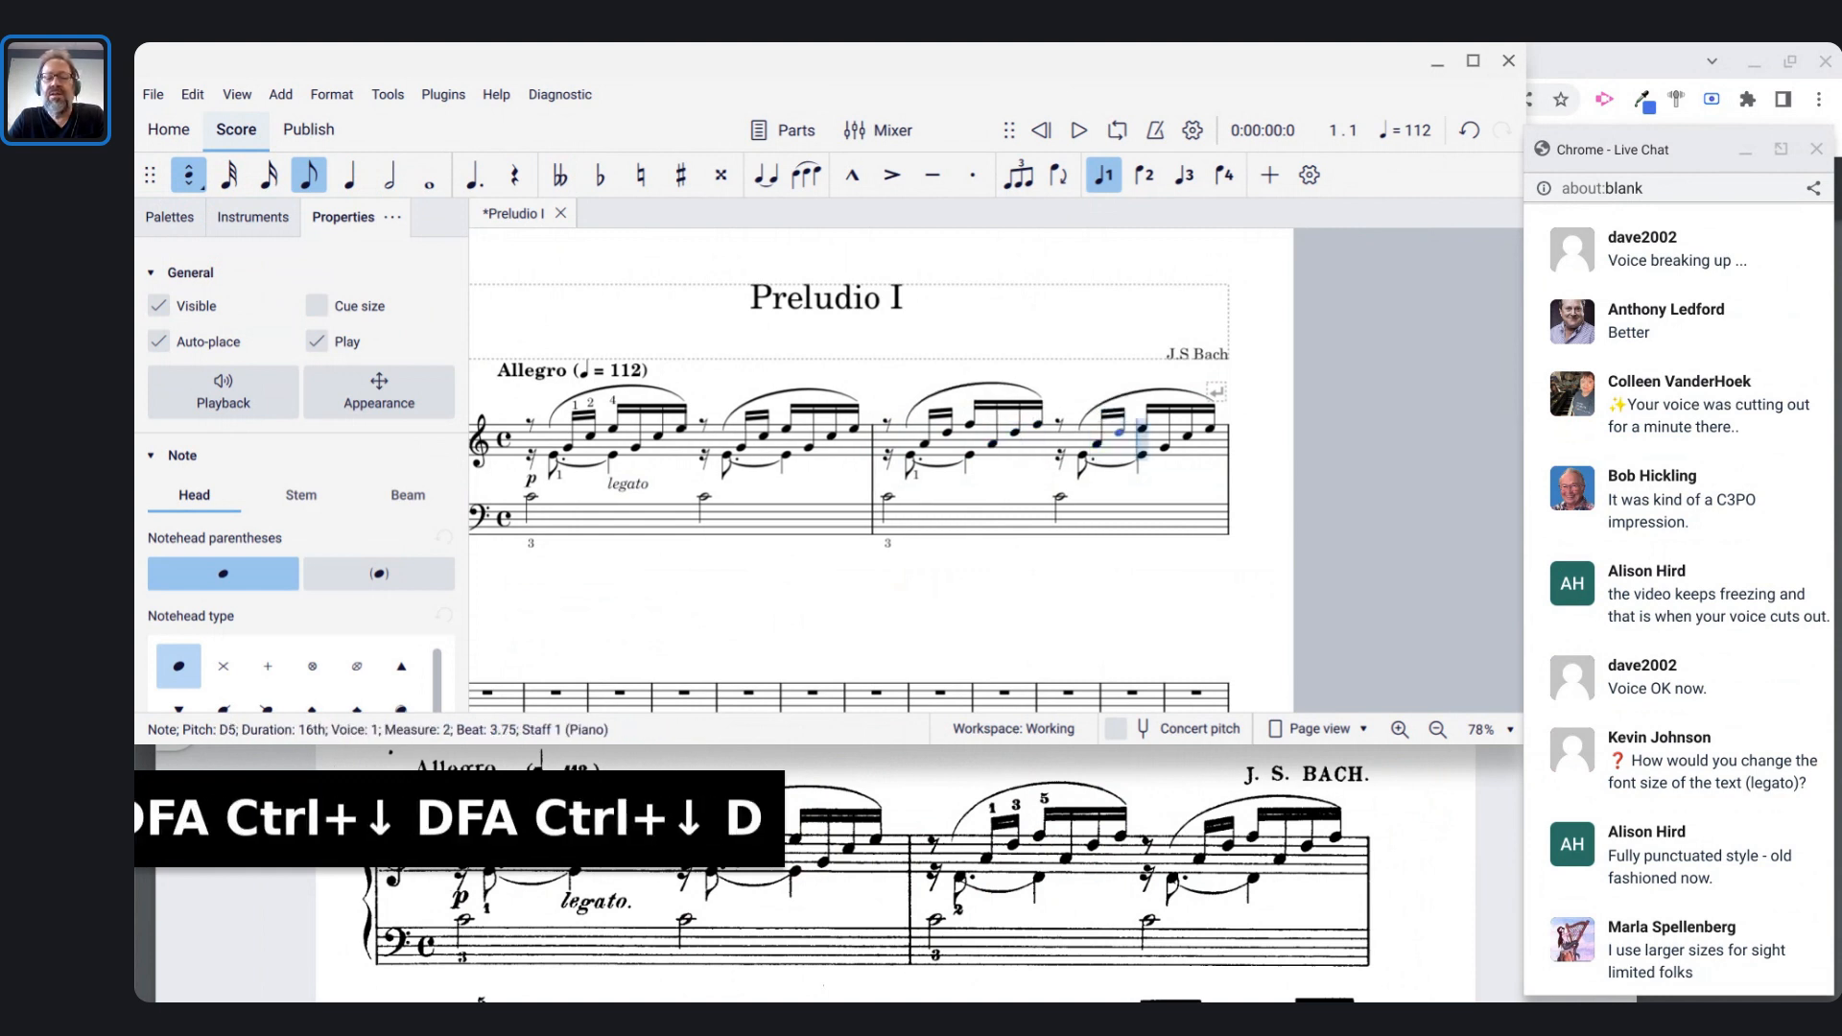
pyautogui.press('f')
pyautogui.press('a')
pyautogui.hotkey('ctrl', 'Down')
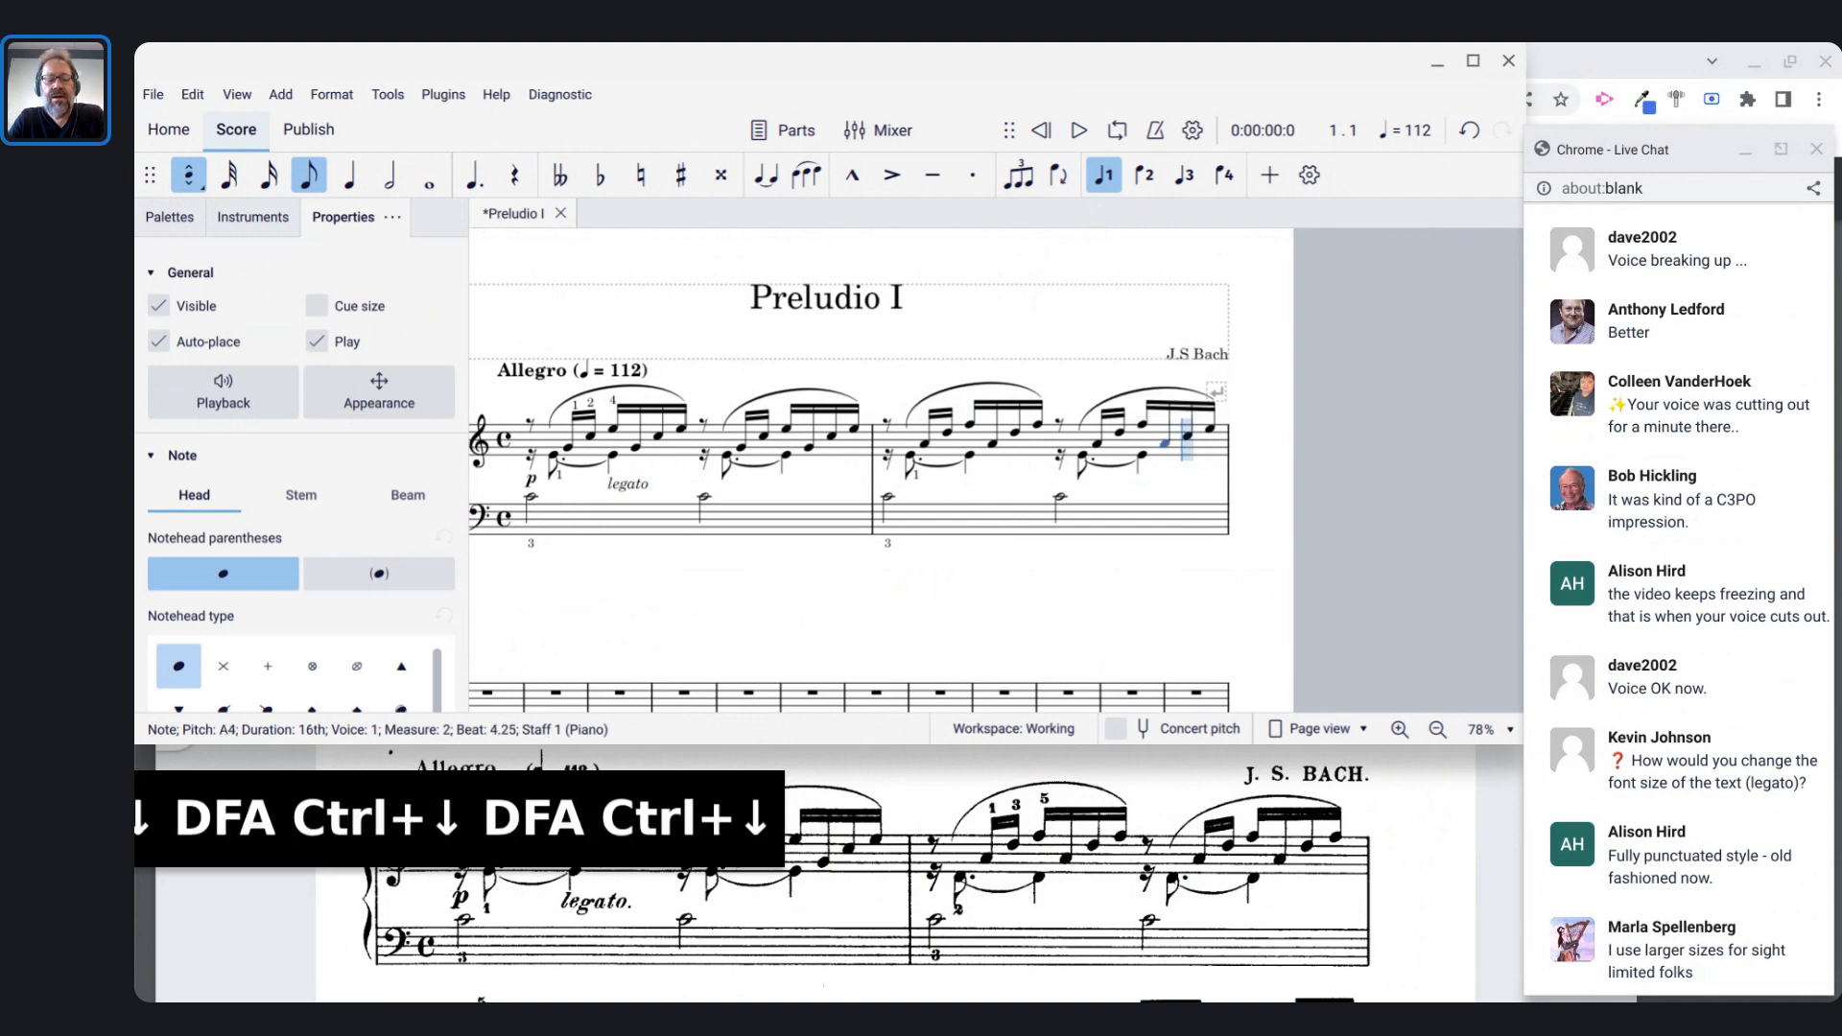
pyautogui.press('d')
pyautogui.press('f')
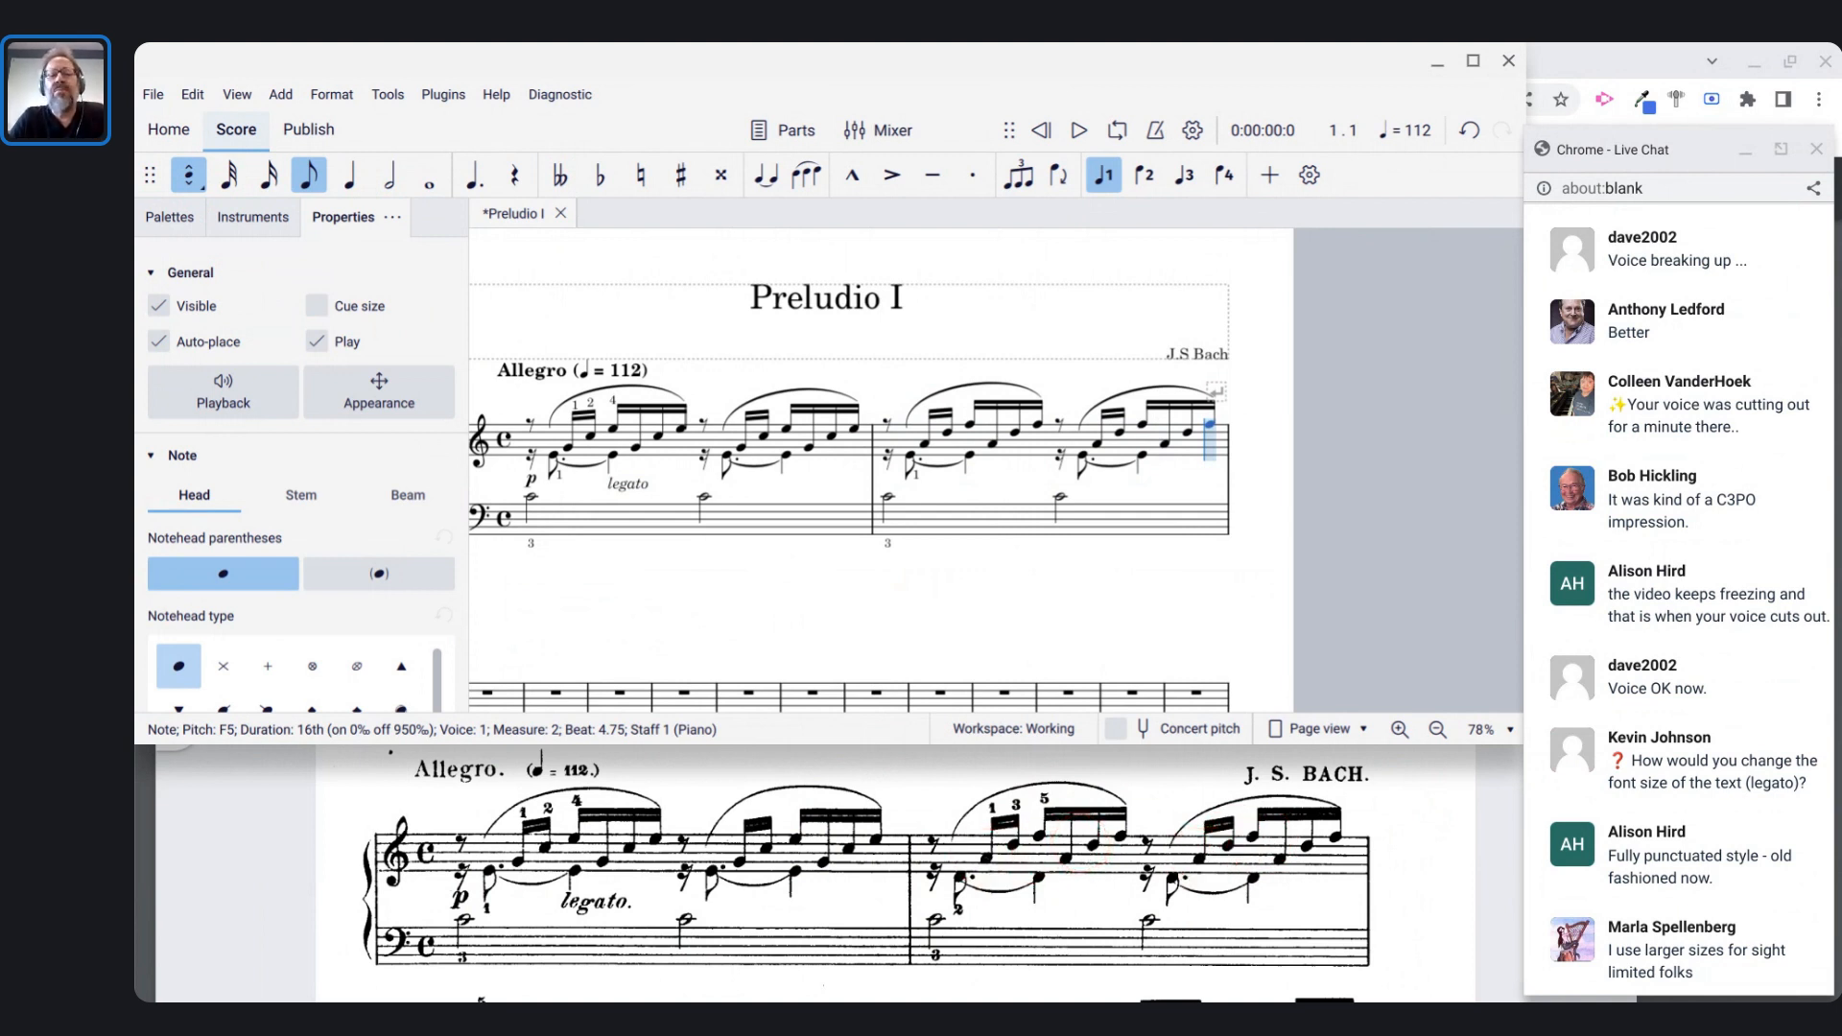
# - Re-pitch the voice 2 notes in both halves of measure 2's upper staff to D4 and leave note input
pyautogui.hotkey('ctrl', 'alt', '2')
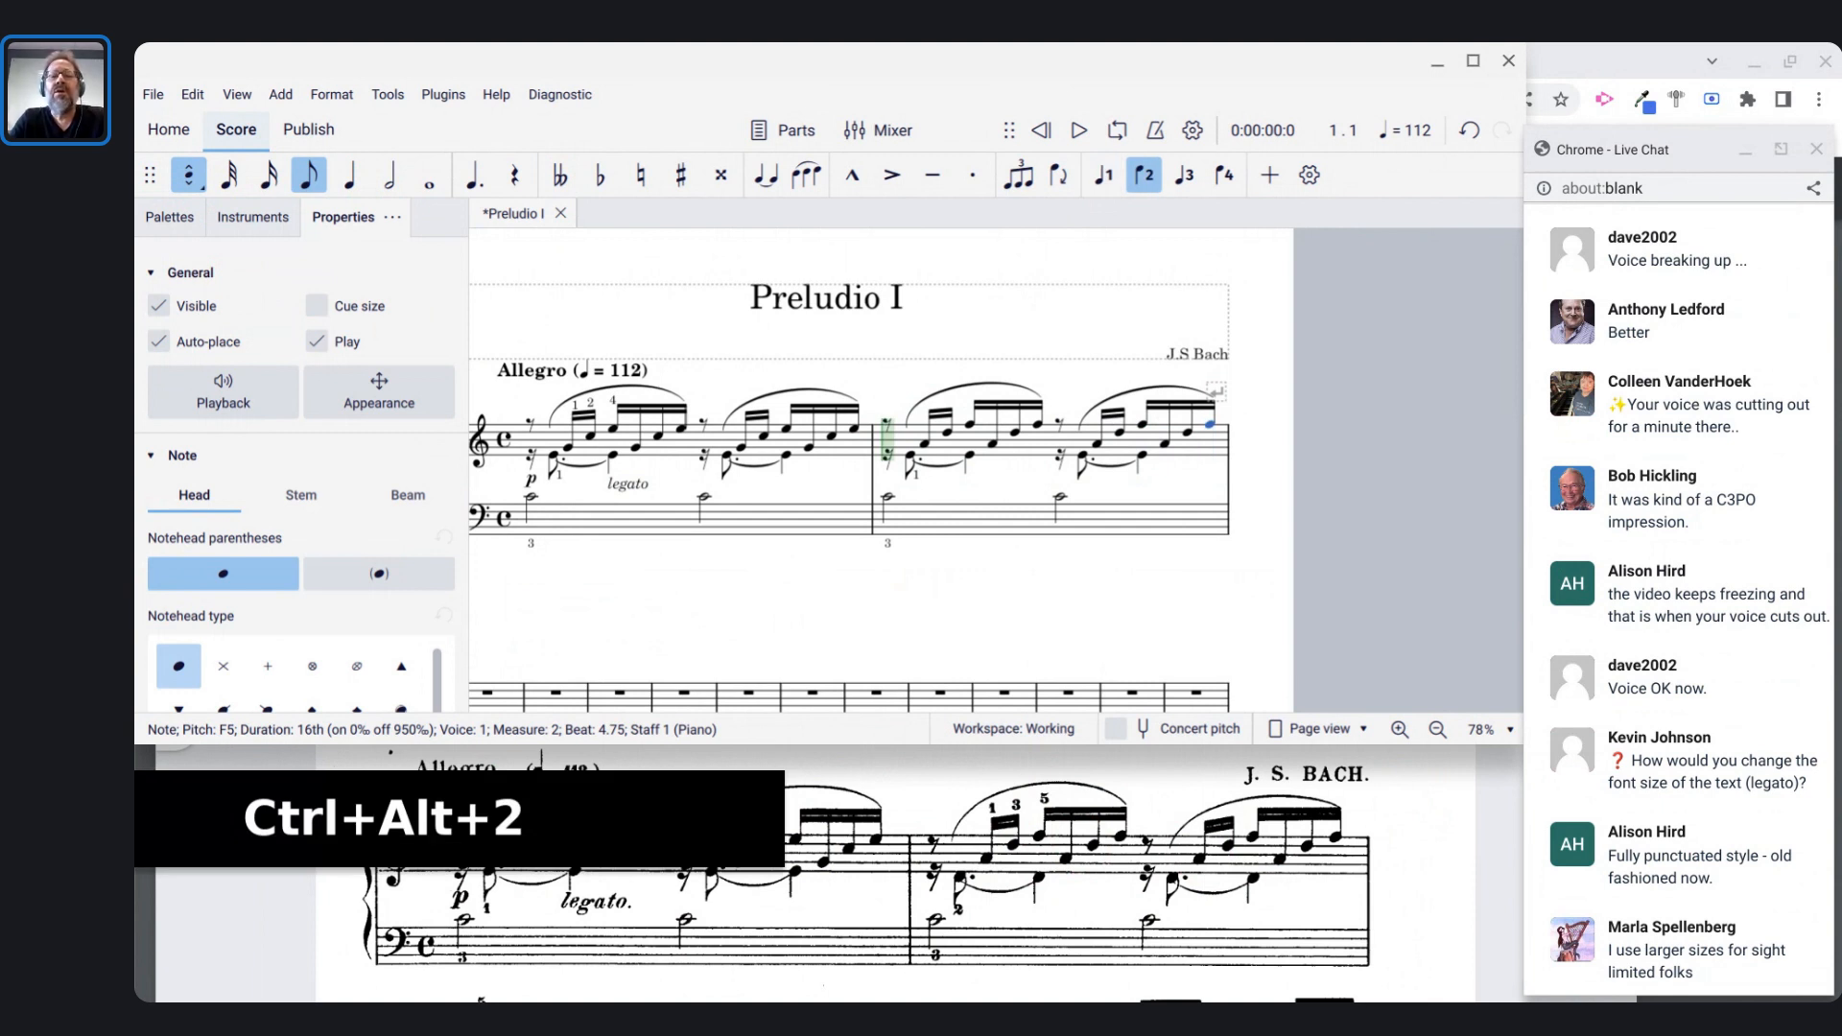
pyautogui.press('Right')
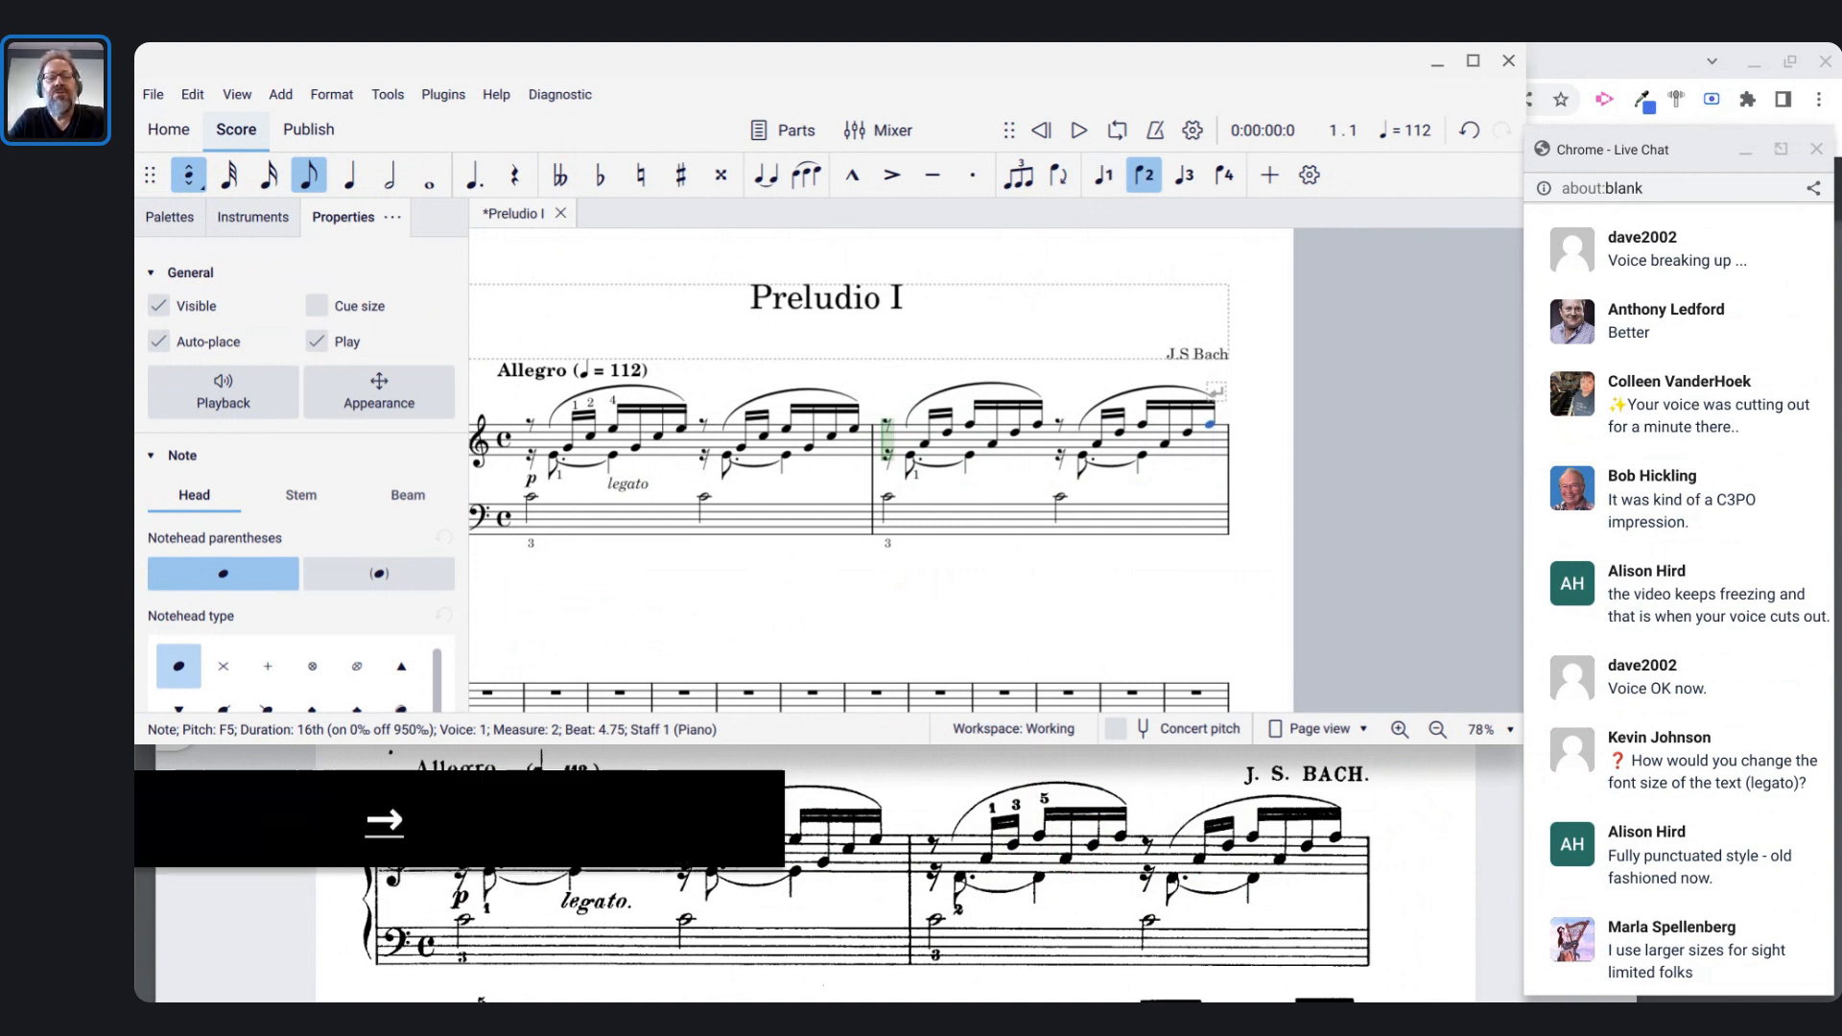
pyautogui.press('Left')
pyautogui.hotkey('ctrl', 'alt', '2')
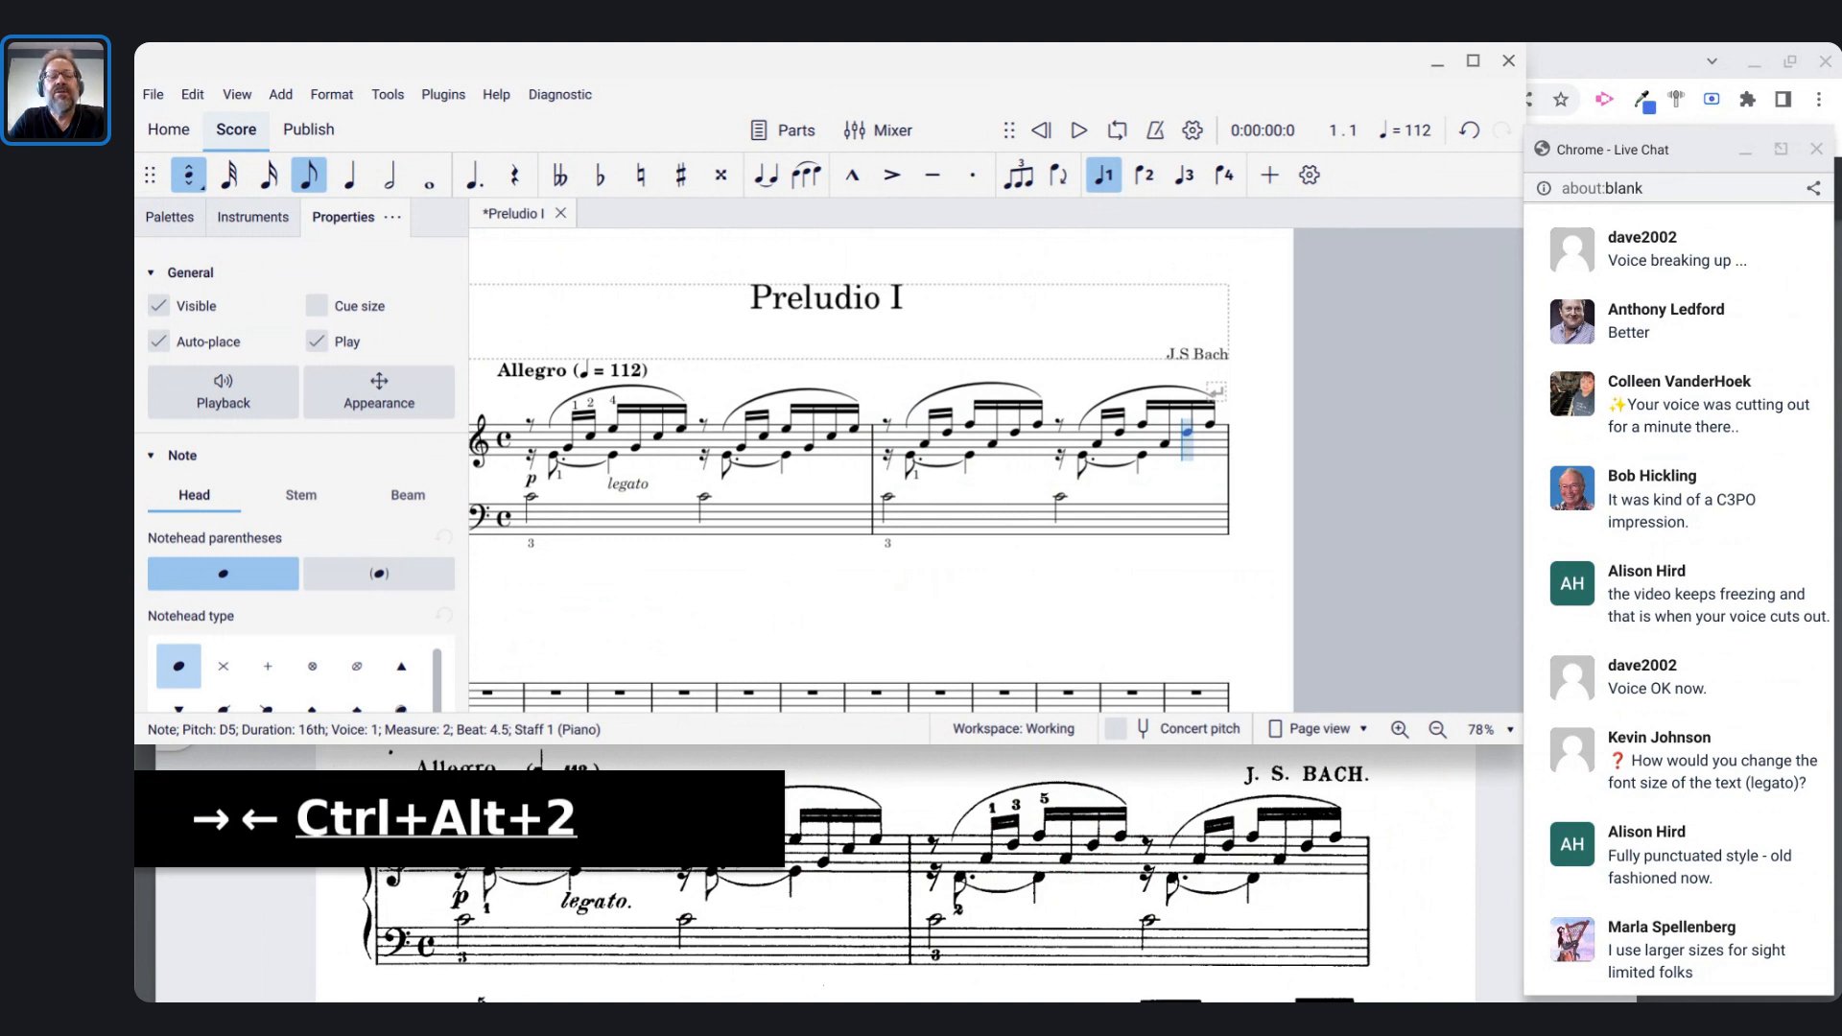
pyautogui.press('e')
pyautogui.press('e')
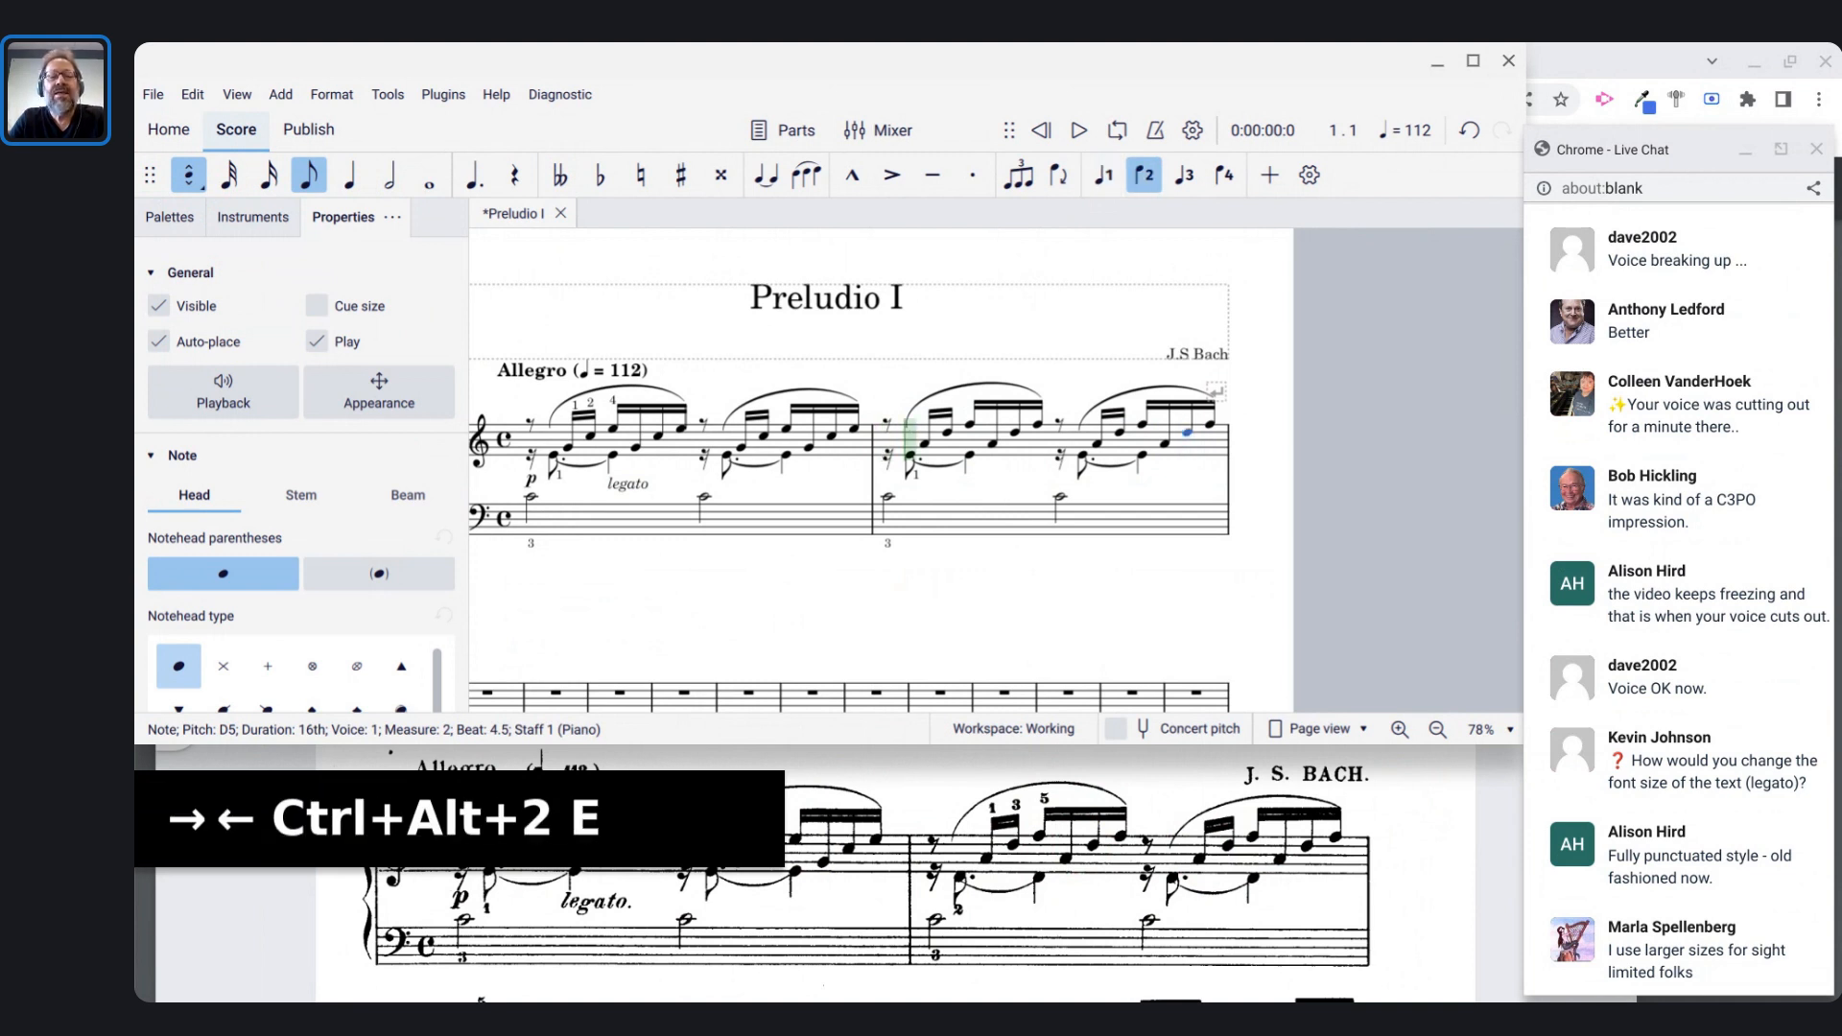
pyautogui.press('Left')
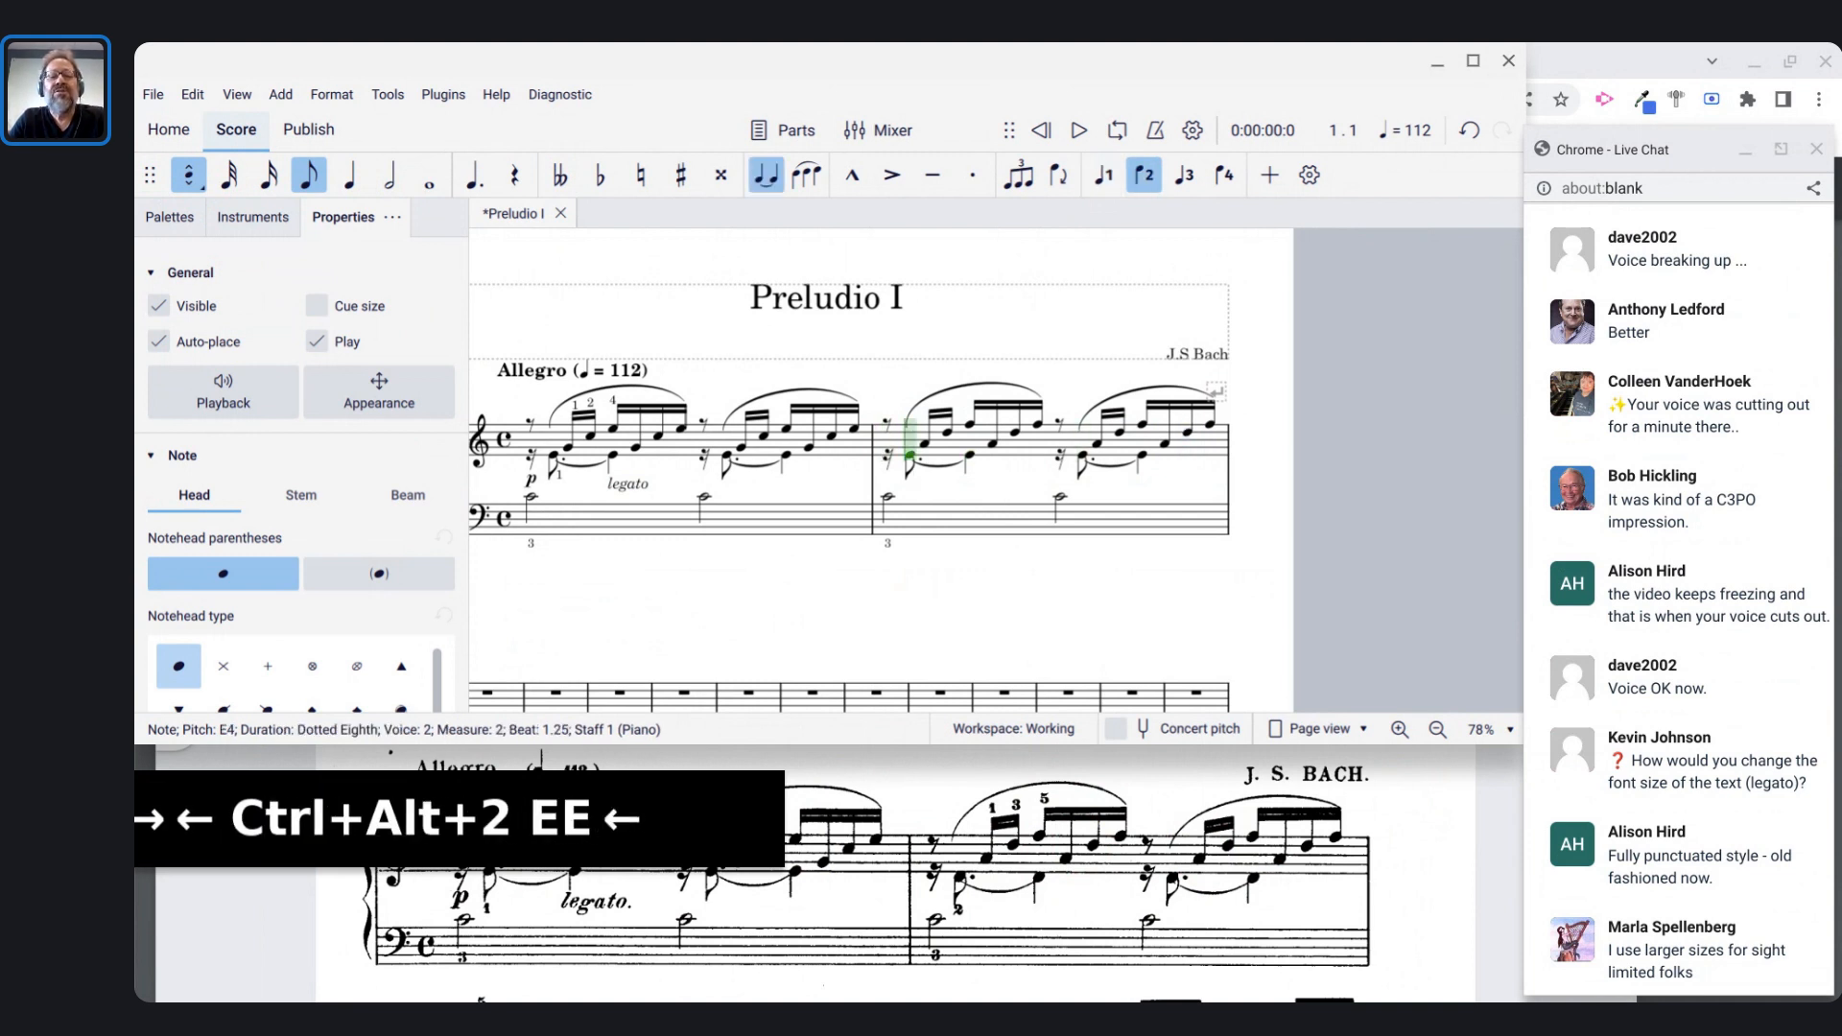
pyautogui.press('d')
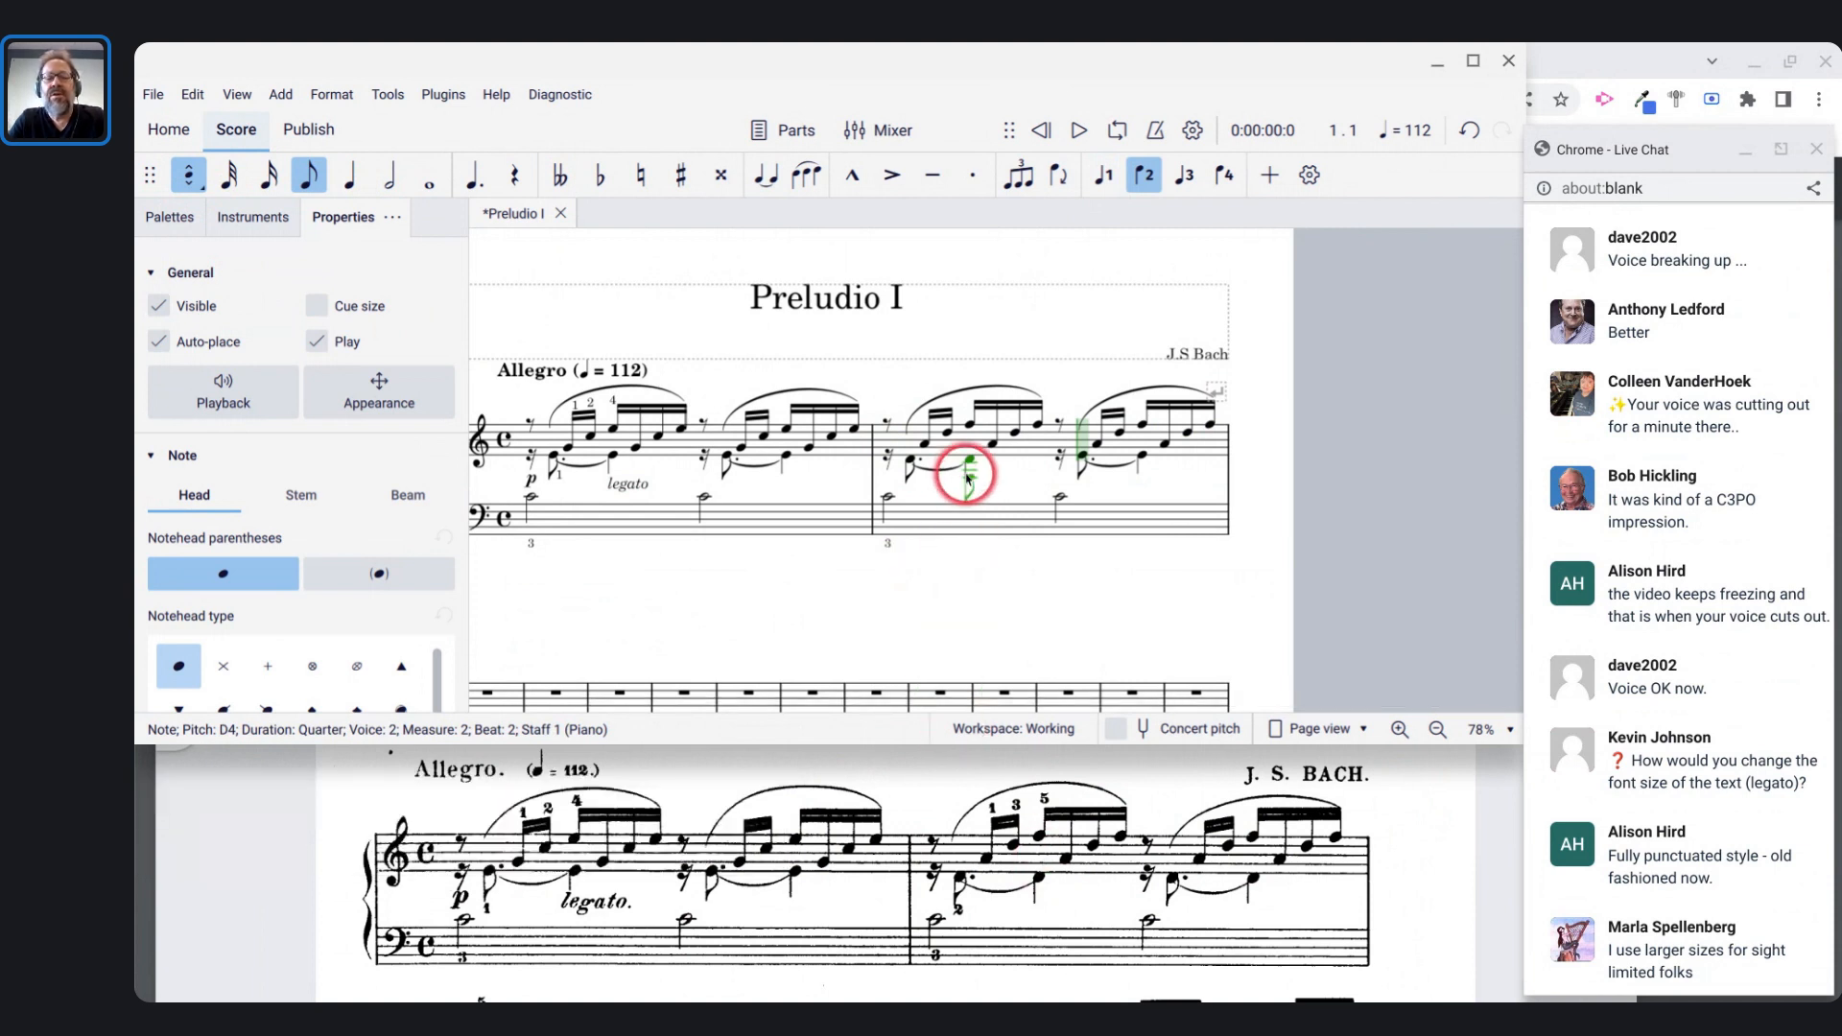
pyautogui.press('d')
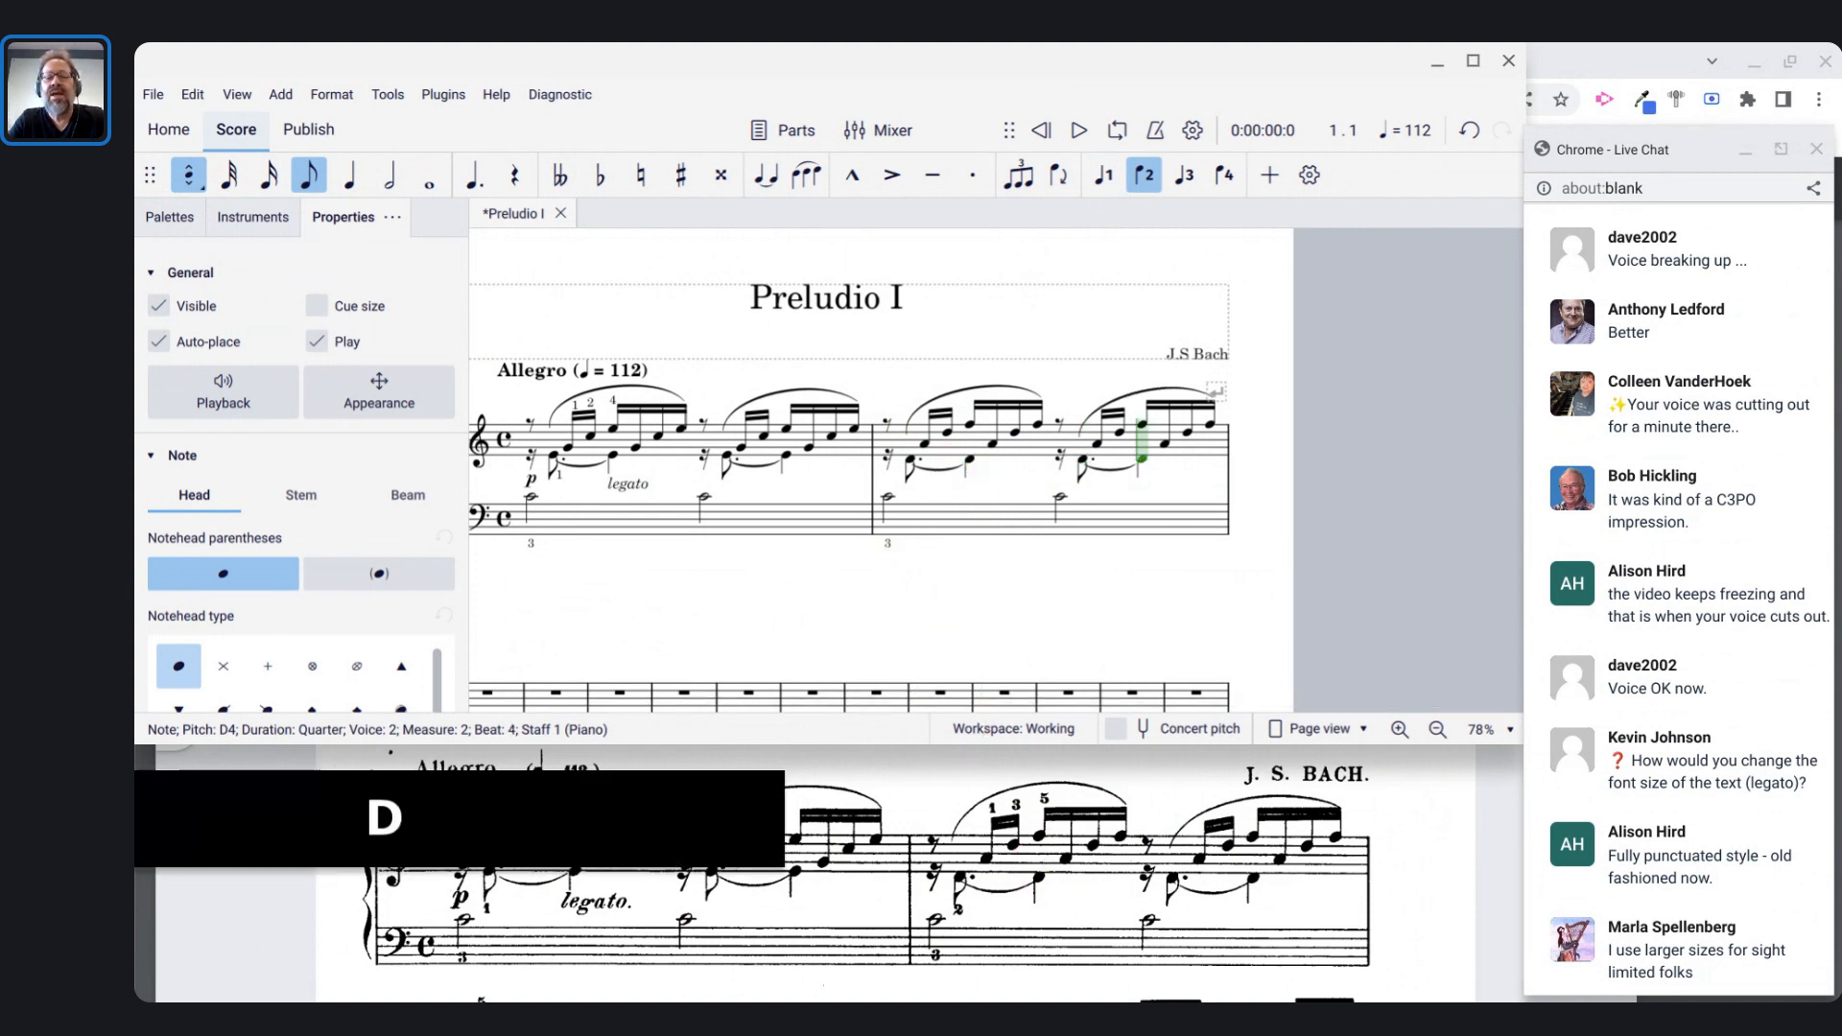
pyautogui.press('Escape')
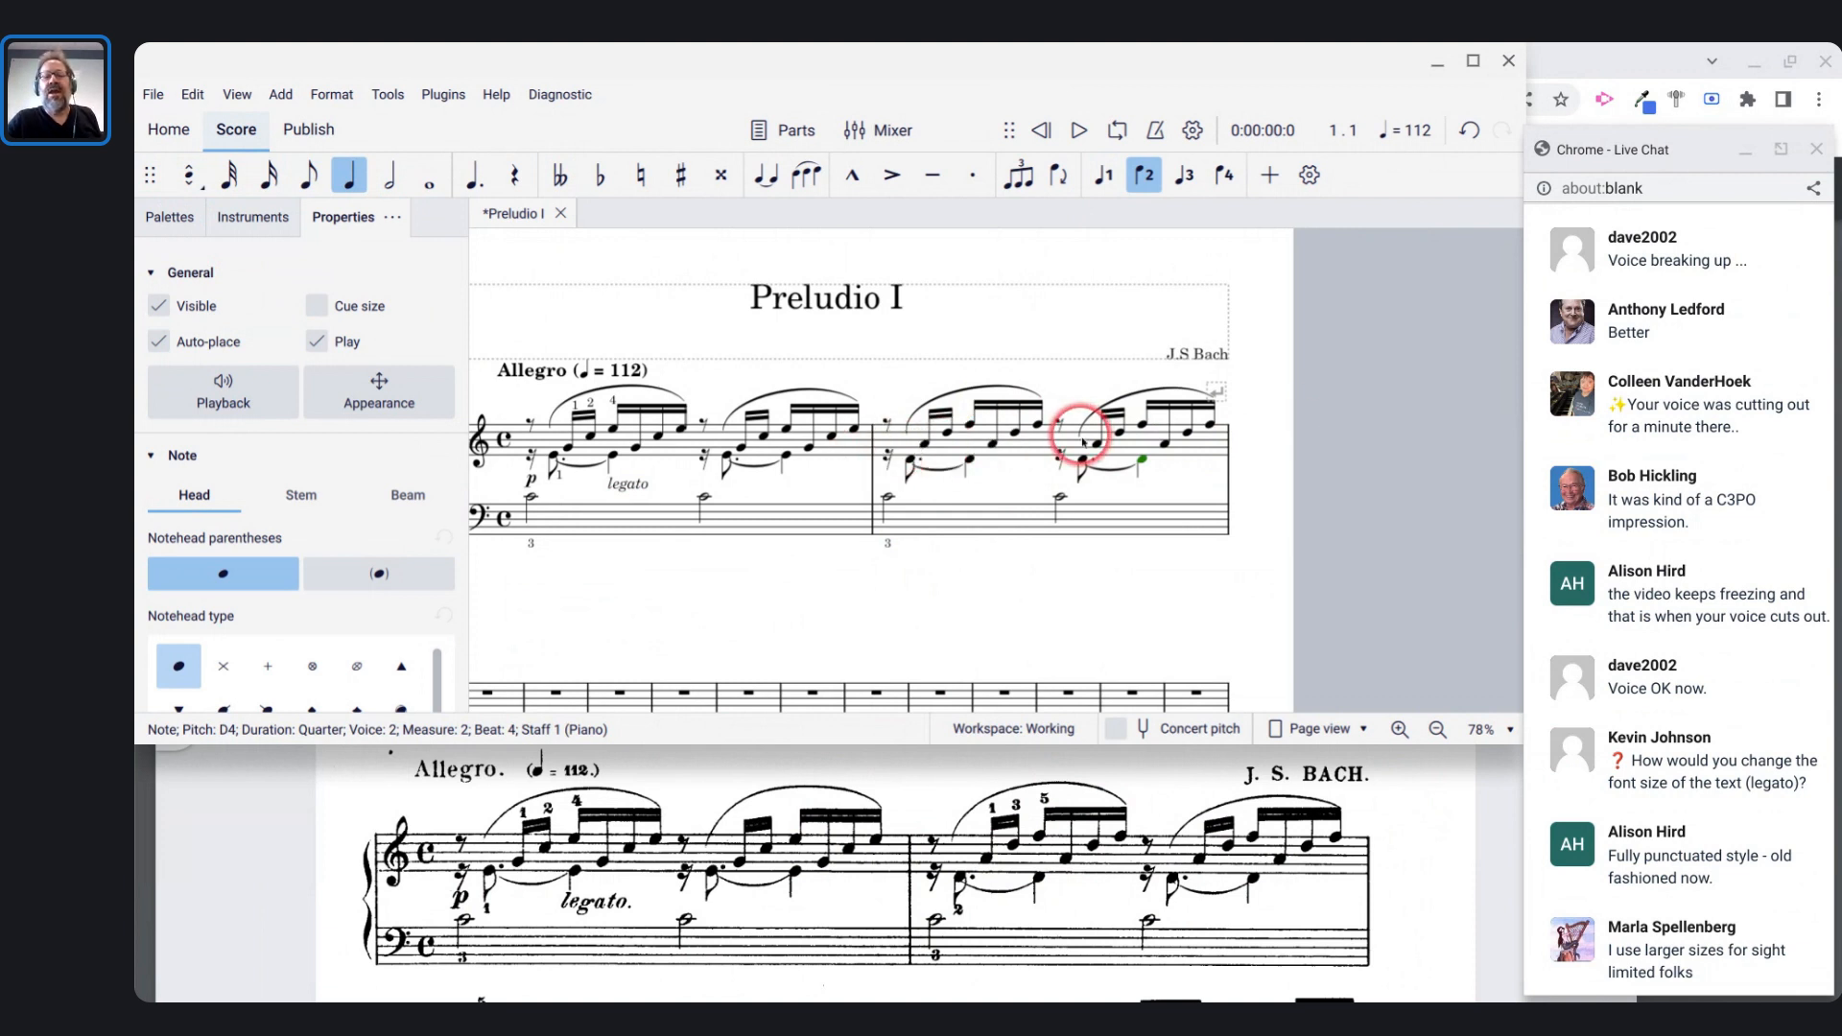
# - Set the note input mode back to Default (step time) and leave note input
pyautogui.click(203, 186)
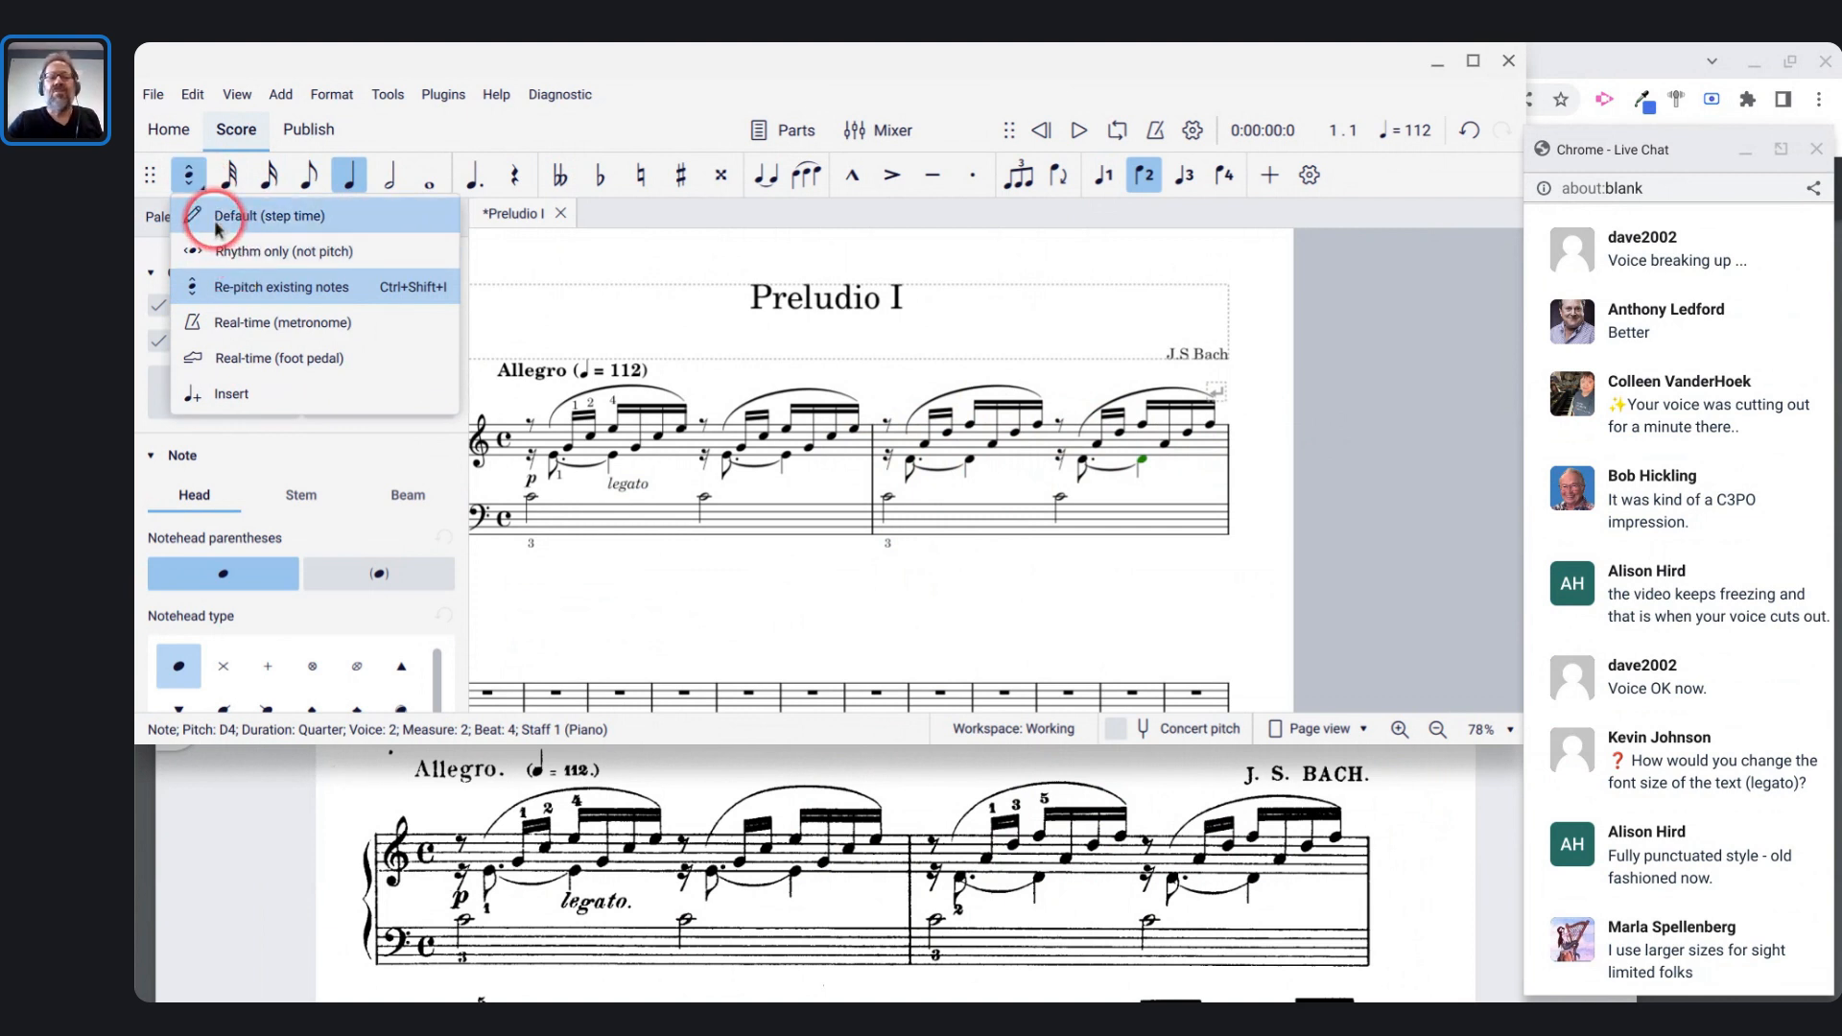
pyautogui.click(217, 222)
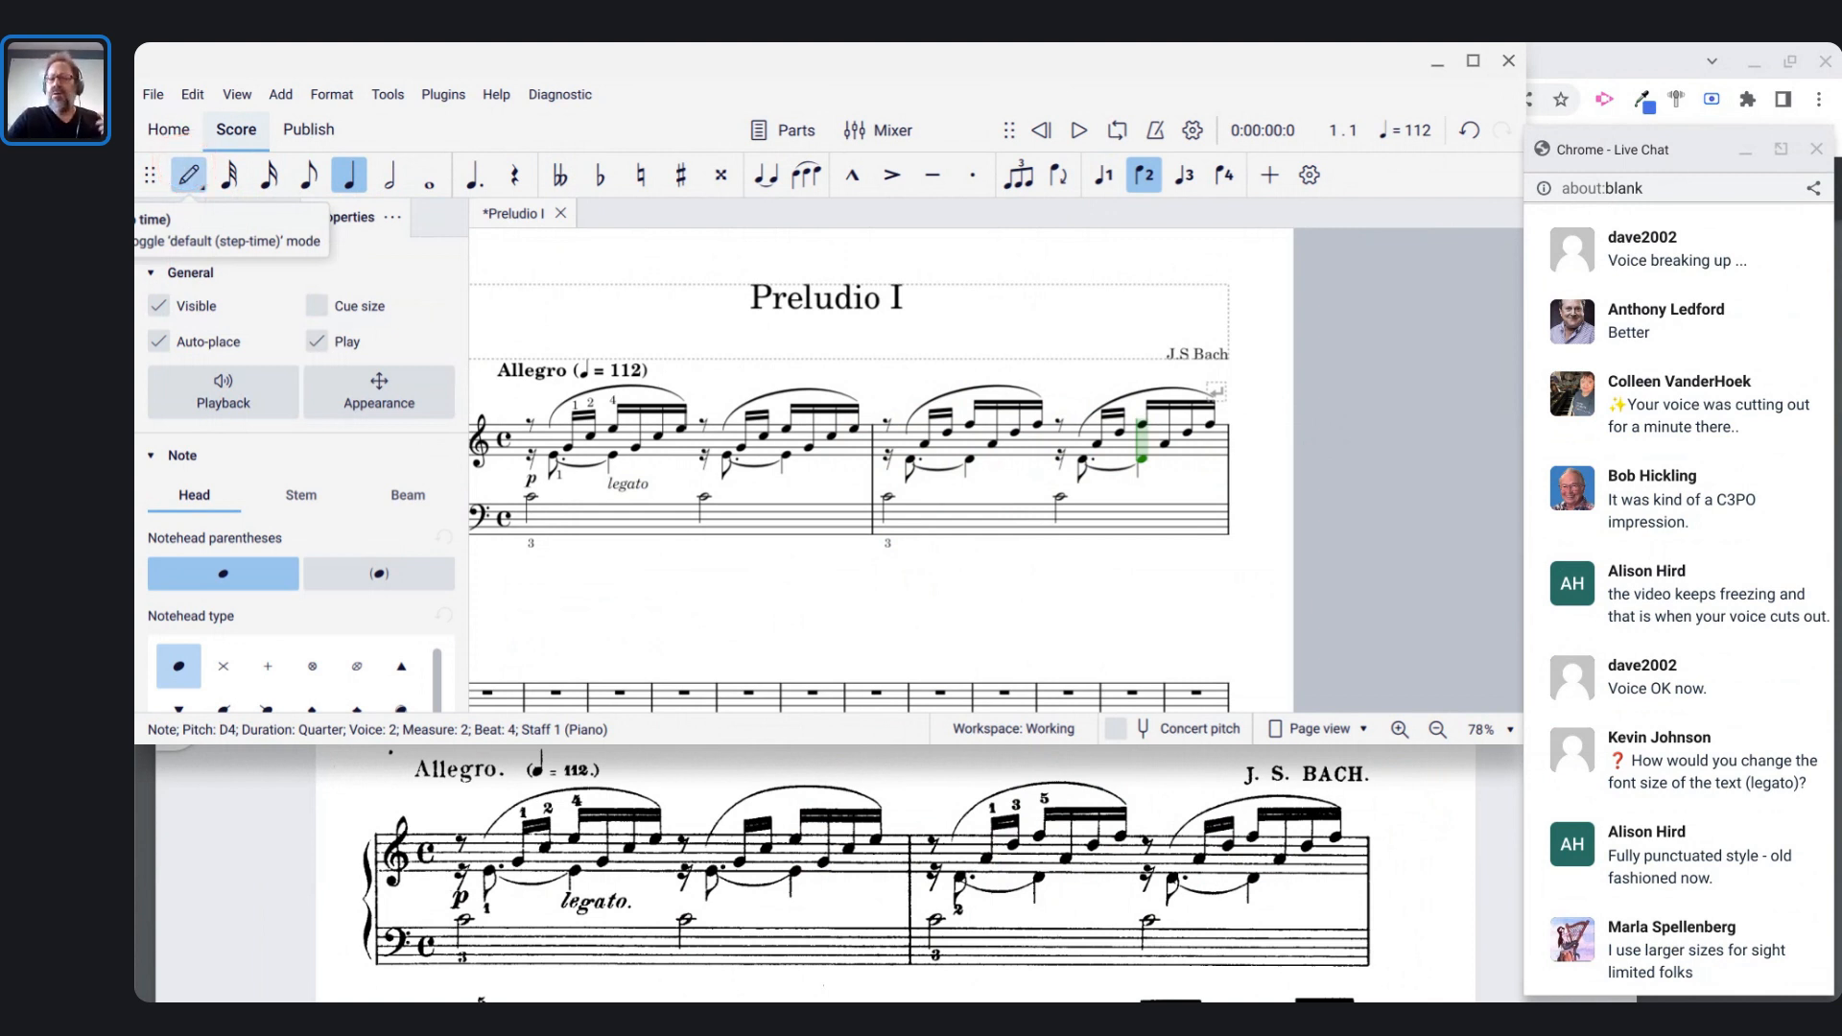
pyautogui.press('Escape')
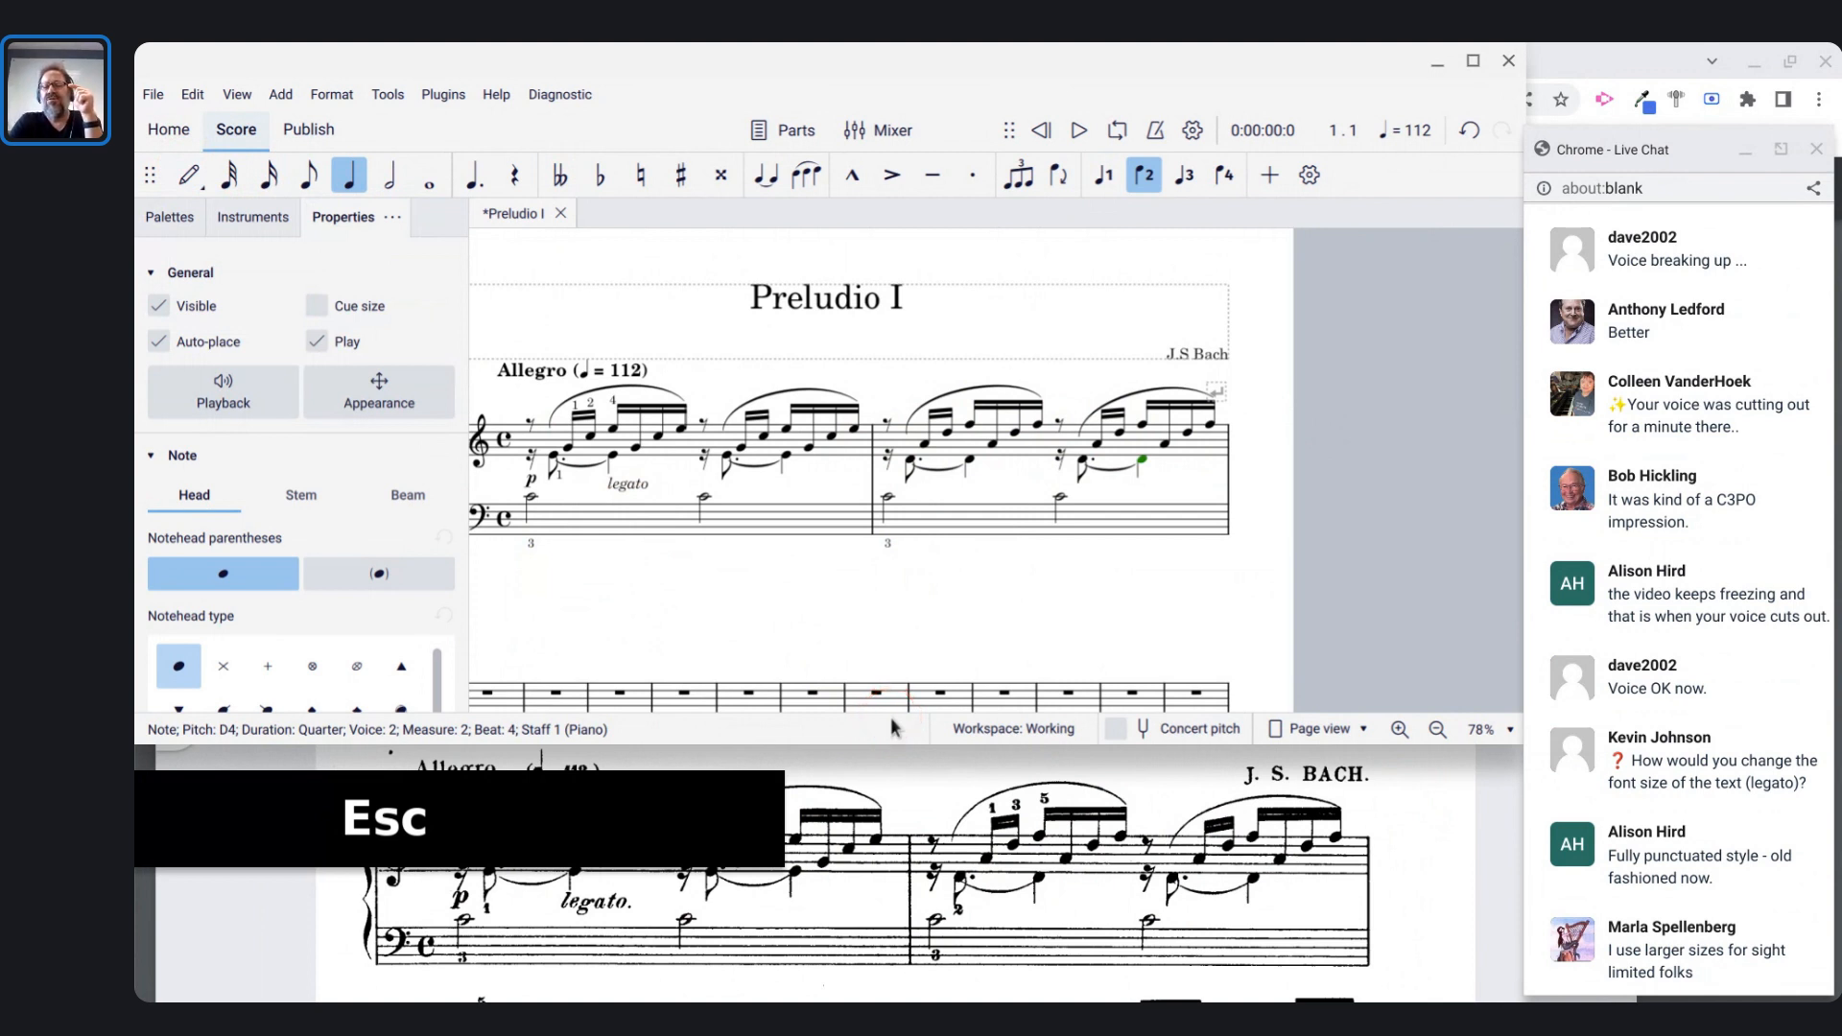
# - Try a staff space of 2.550 mm in the page settings and undo the change
pyautogui.moveTo(934, 593); pyautogui.dragTo(943, 592)
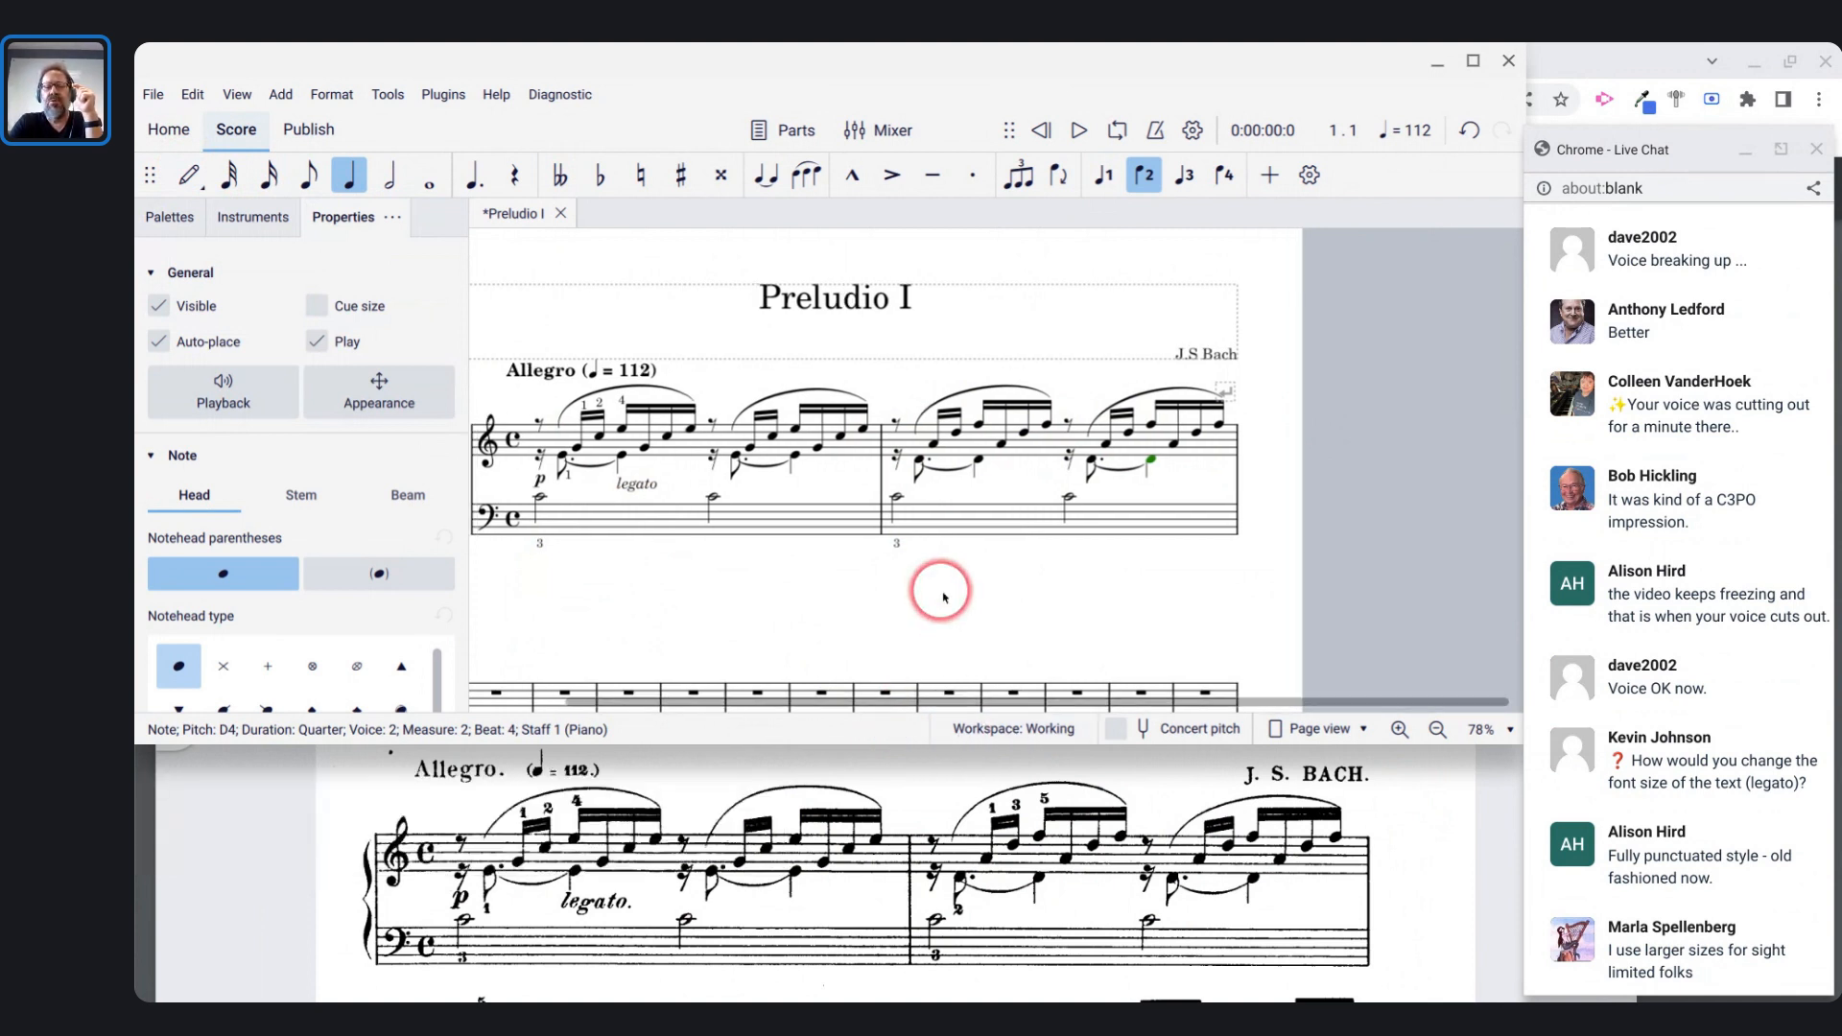
pyautogui.hscroll(-3, 943, 596)
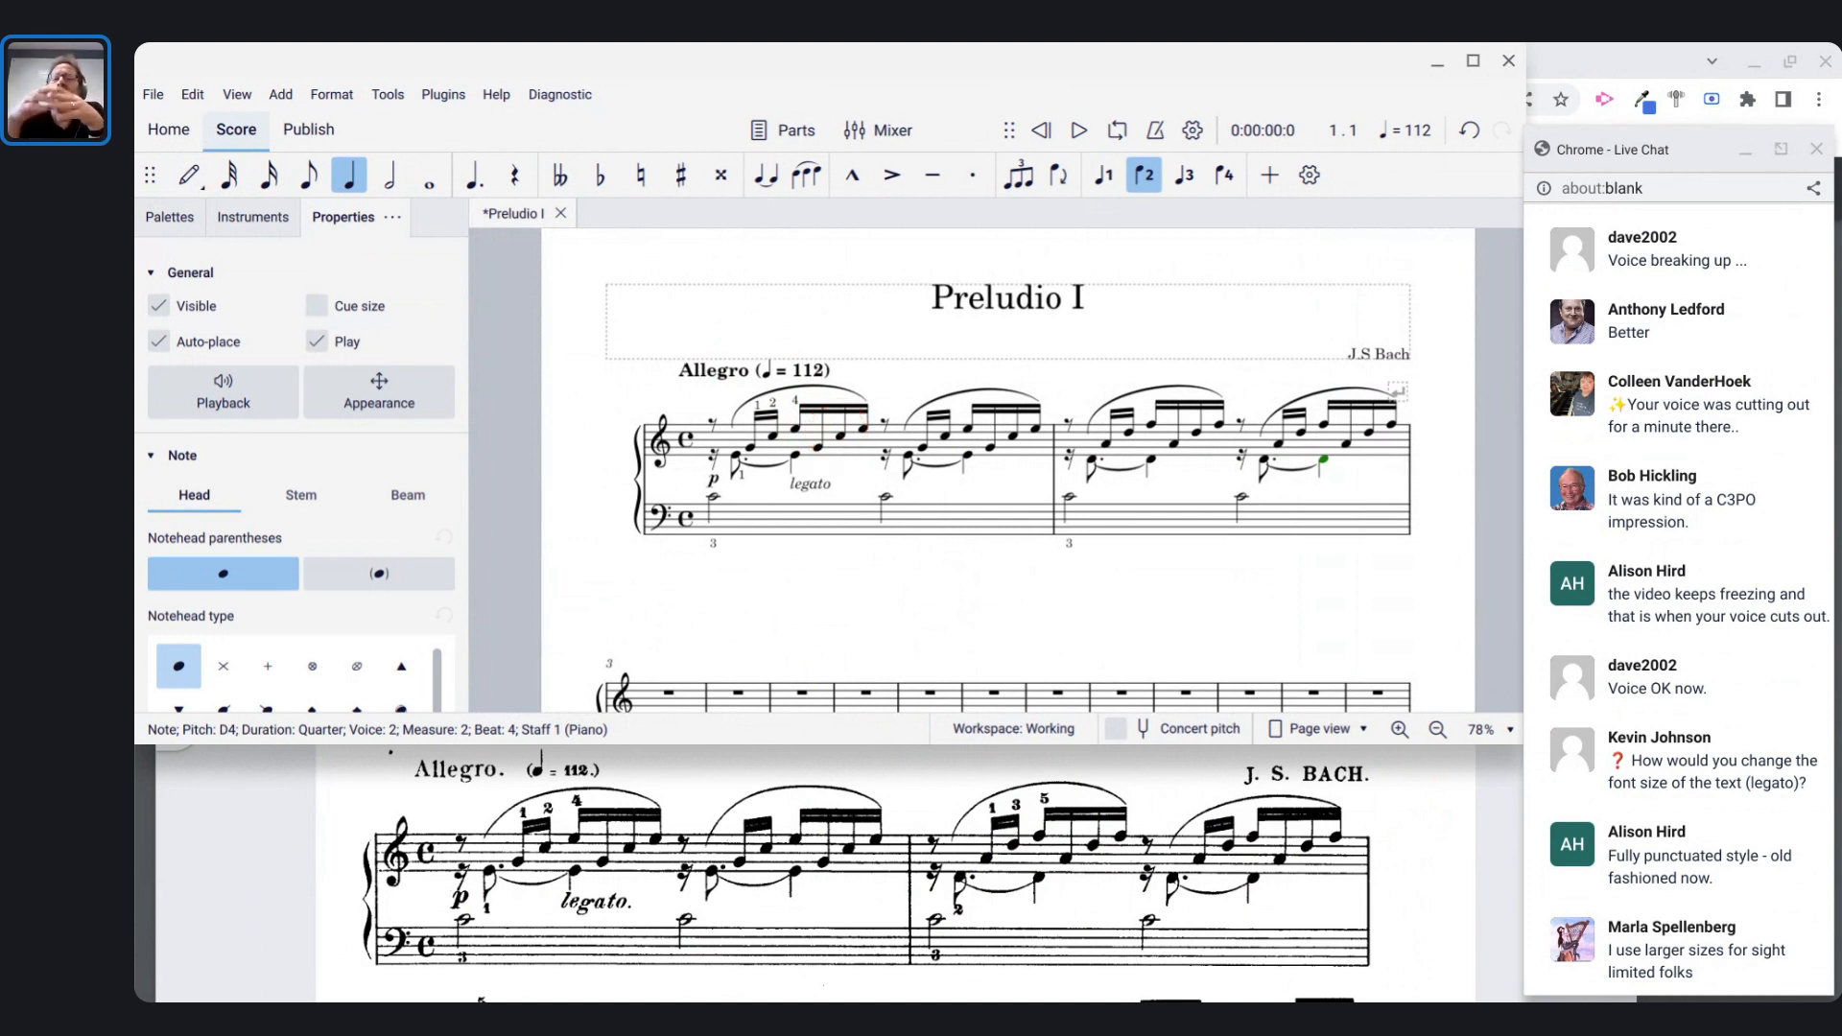
pyautogui.click(326, 94)
pyautogui.click(346, 172)
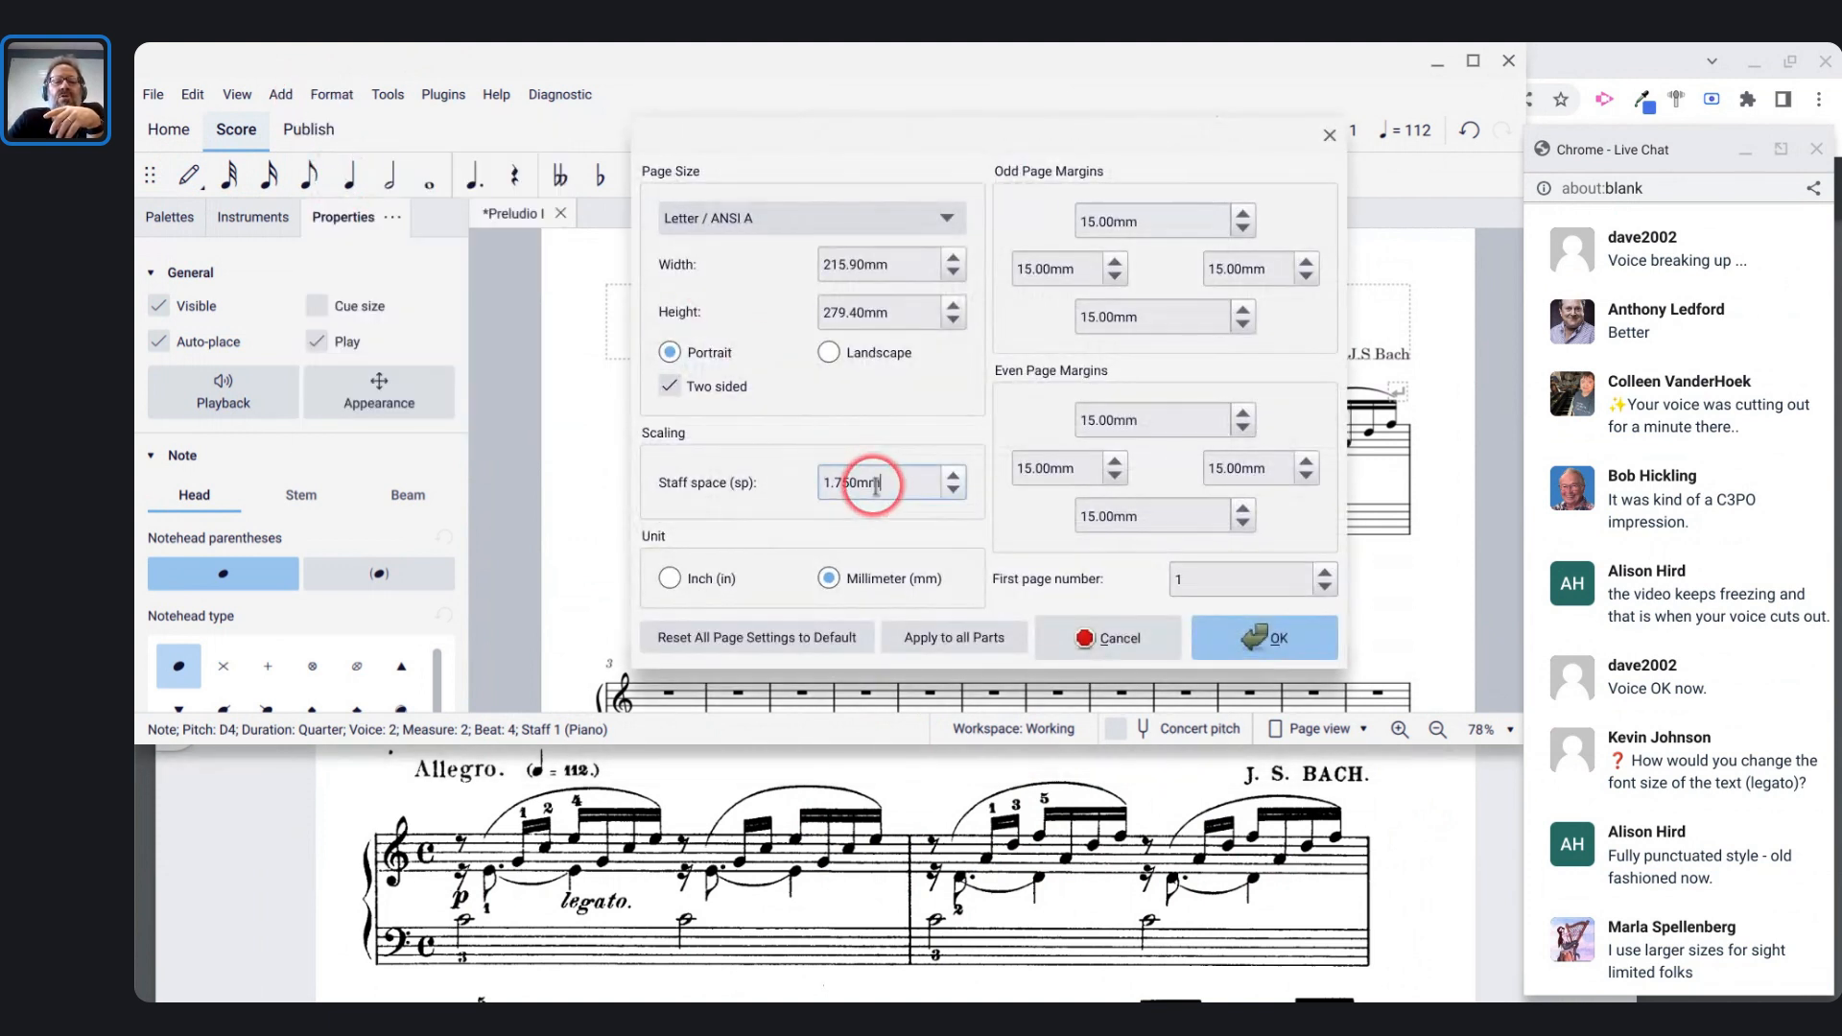
pyautogui.press('Up')
pyautogui.press('Up')
pyautogui.press('Up')
pyautogui.press('Up')
pyautogui.click(990, 508)
pyautogui.click(1242, 638)
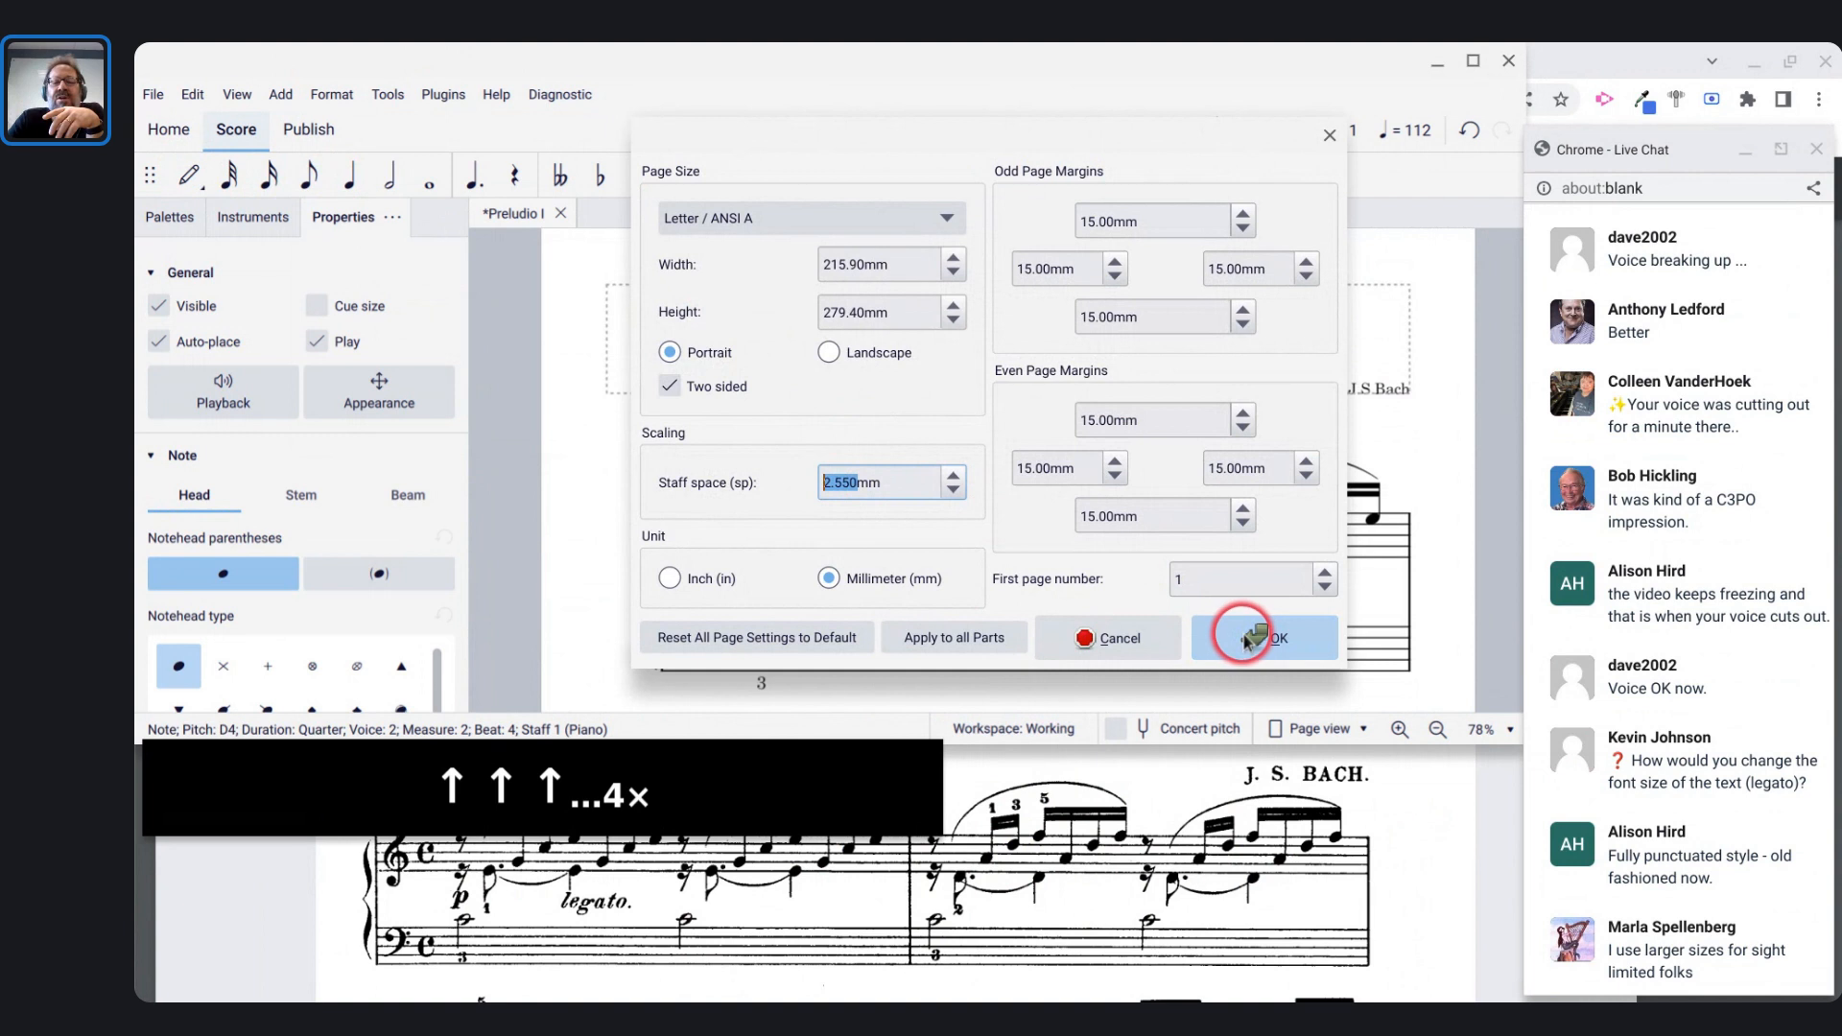
pyautogui.click(772, 560)
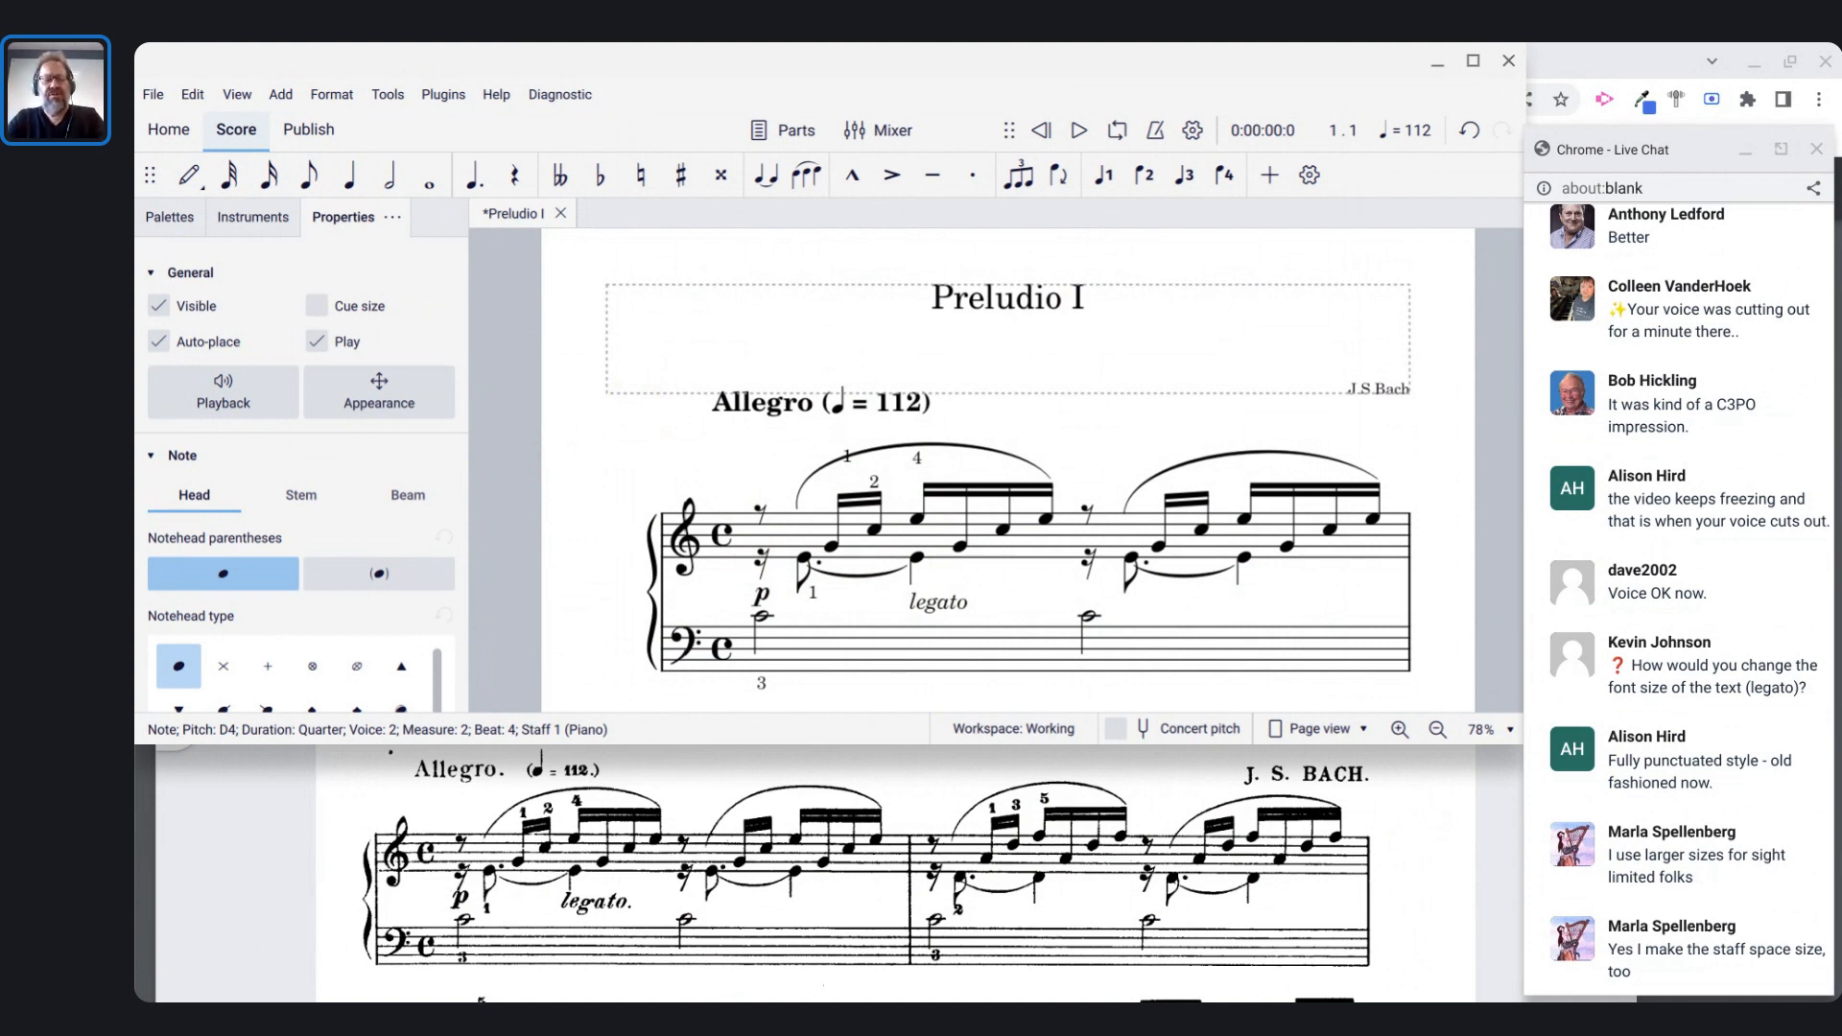
pyautogui.hotkey('ctrl', 'z')
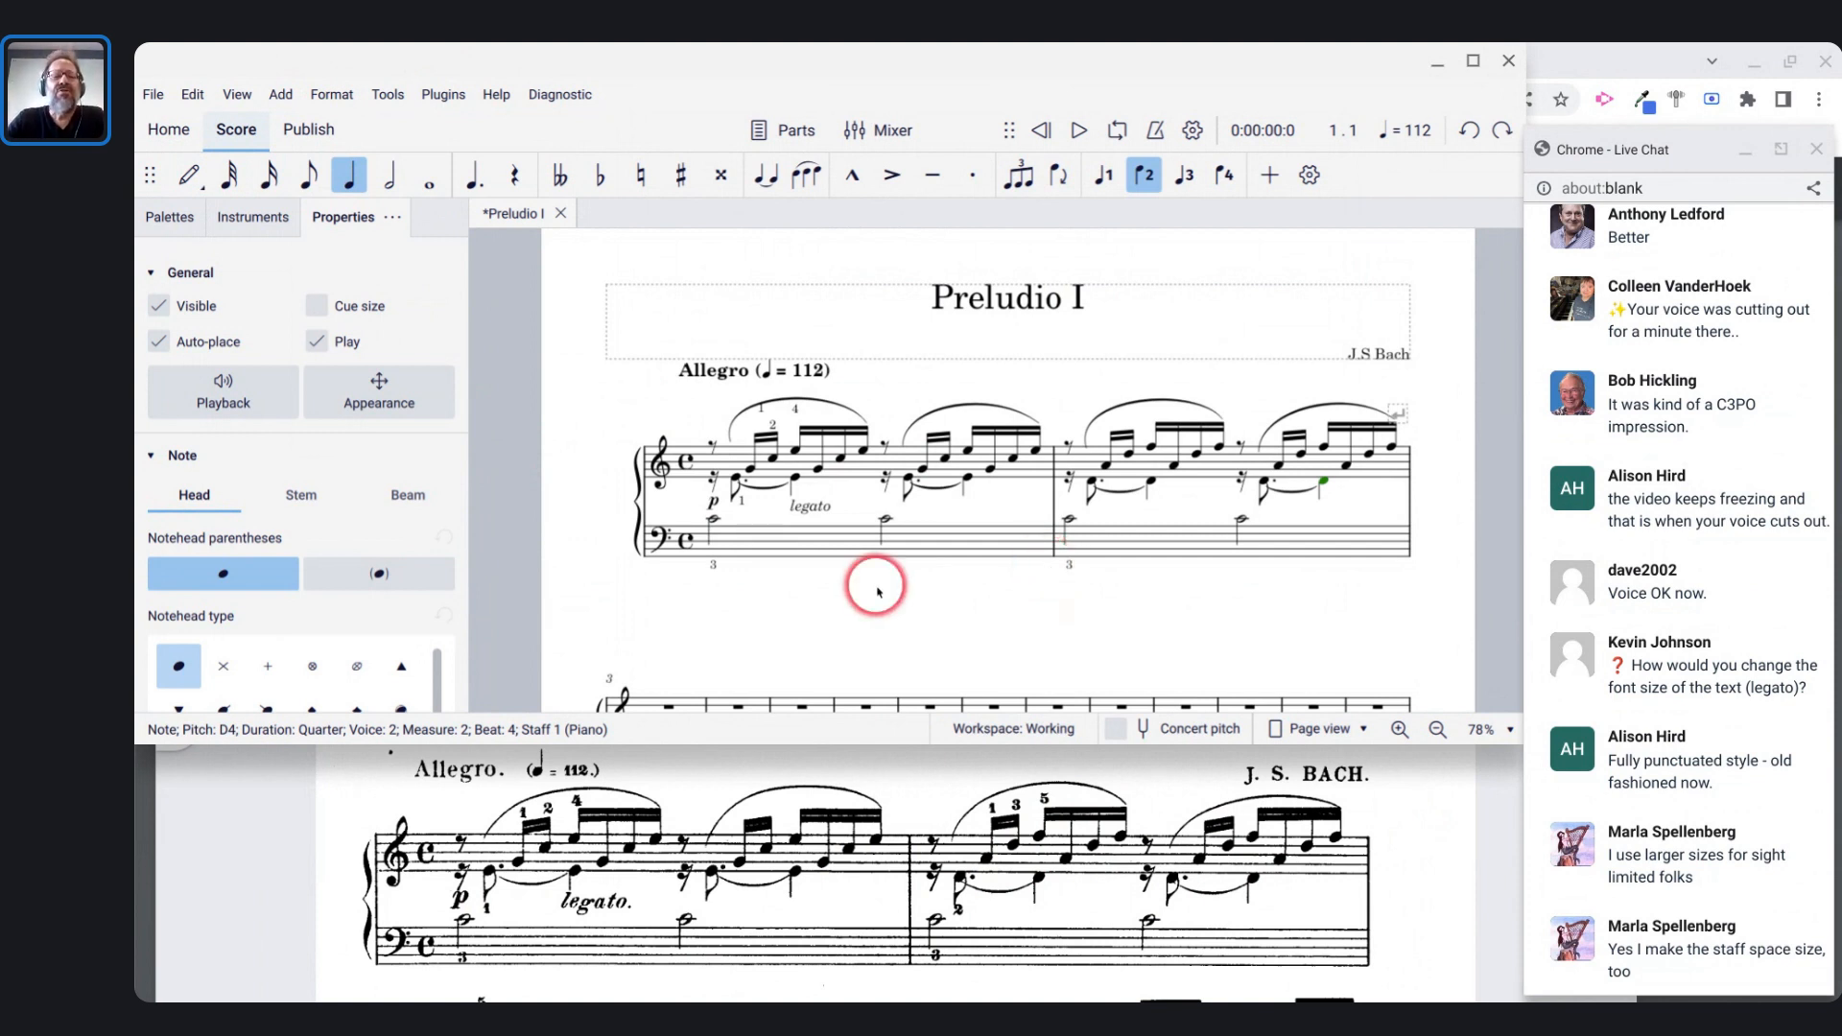
# - Move the upper-staff fingering 1 in measure 1 down from the slur to just above the beam
pyautogui.scroll(5, 877, 591)
pyautogui.scroll(2, 877, 592)
pyautogui.hscroll(-3, 877, 592)
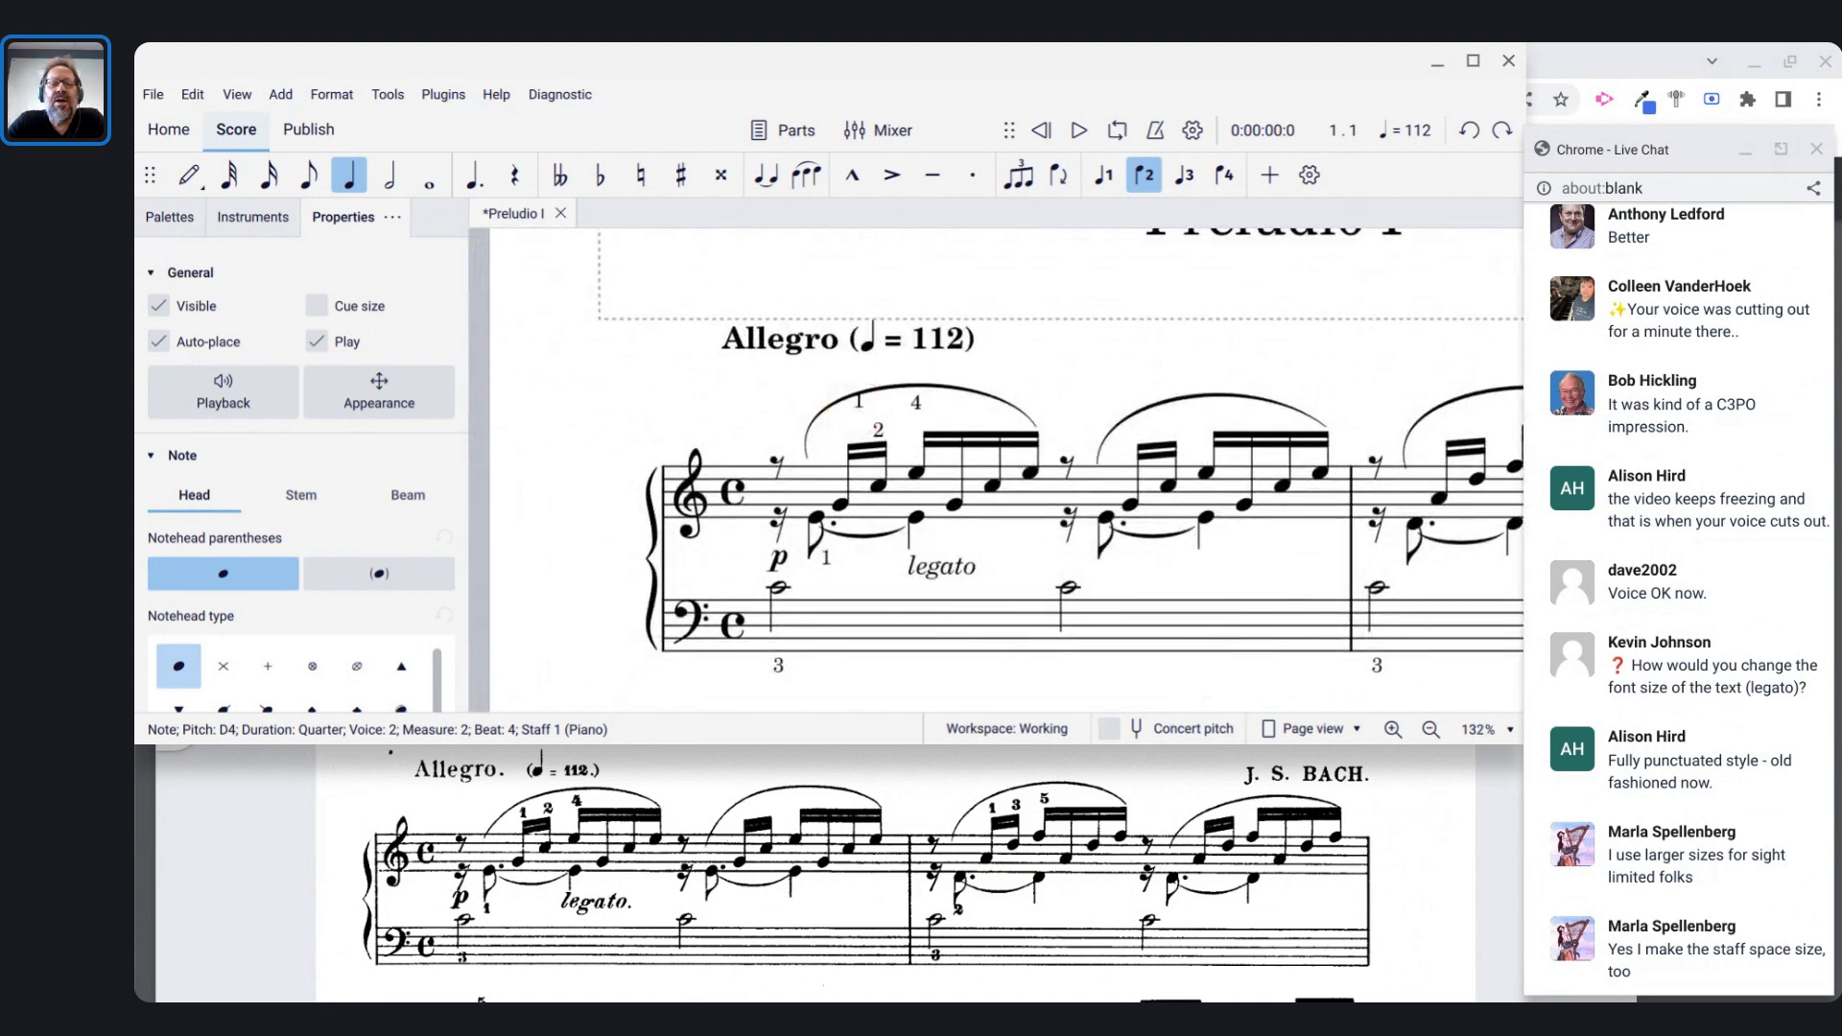
pyautogui.click(856, 405)
pyautogui.moveTo(856, 405); pyautogui.dragTo(850, 449)
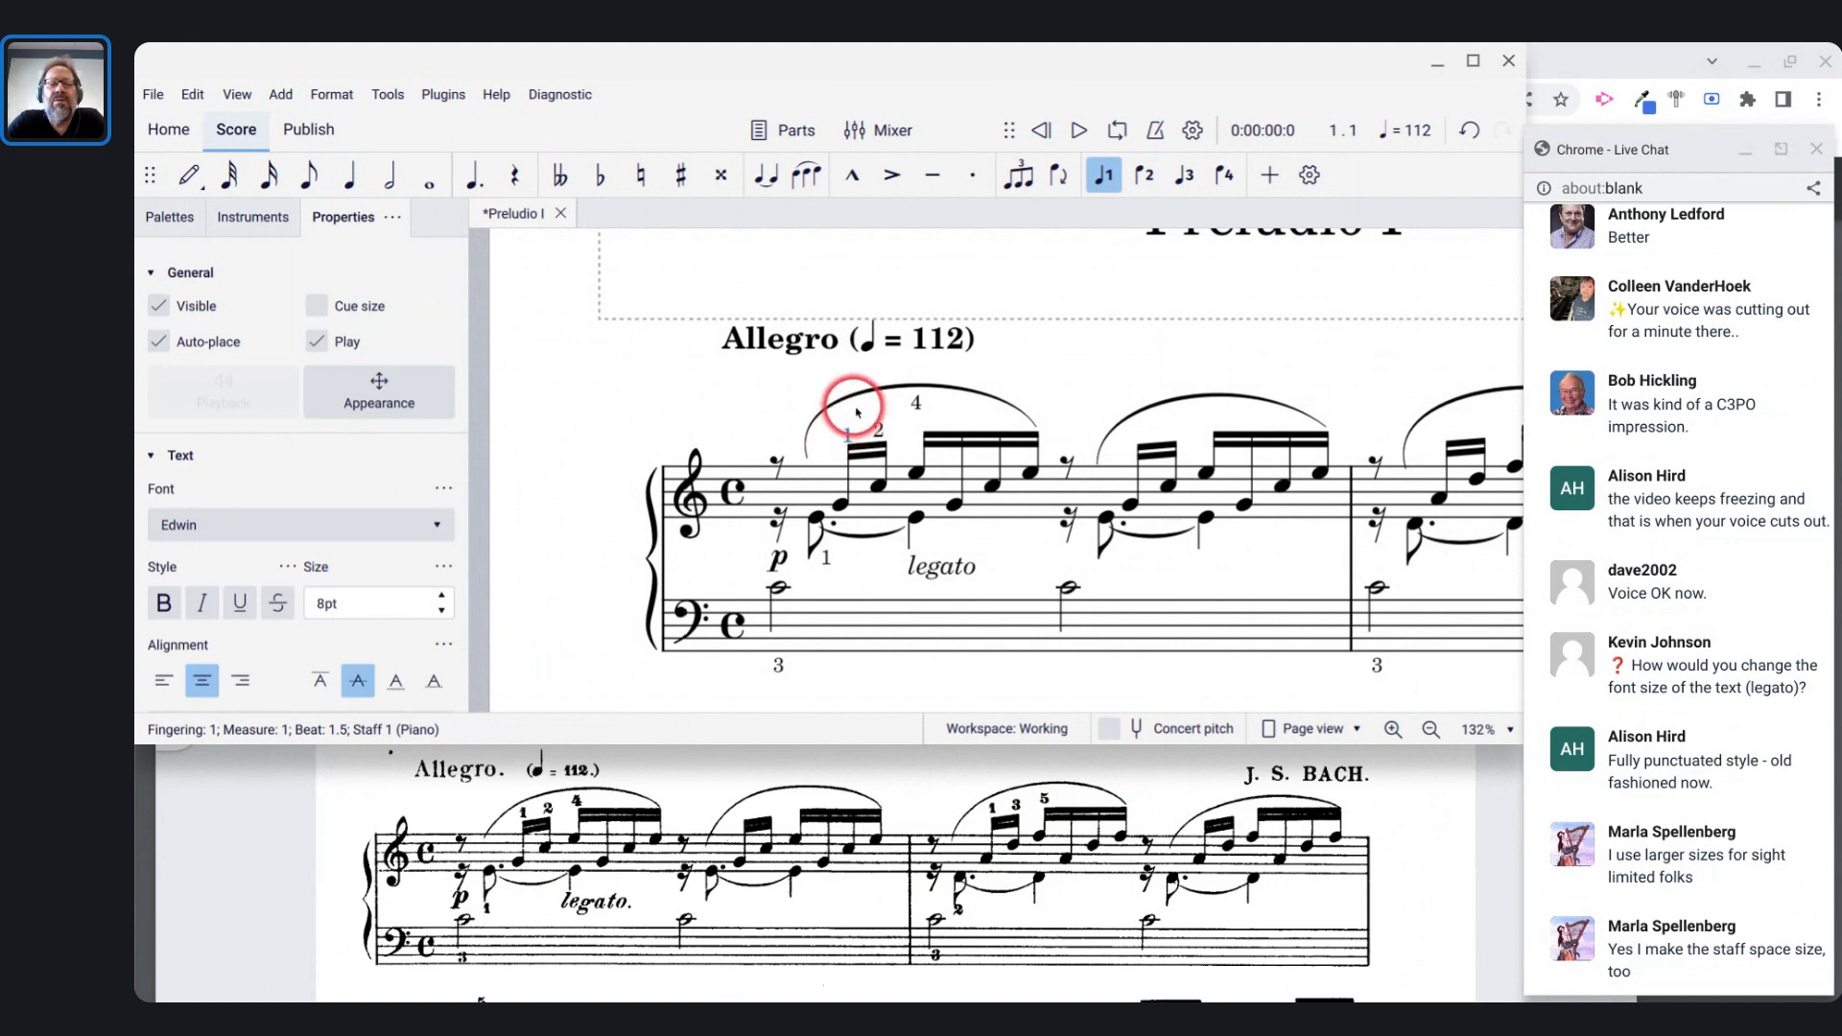
# - Flatten the starting curve of measure 1's first upper slur and bring fingering 4 closer to the beam
pyautogui.click(855, 403)
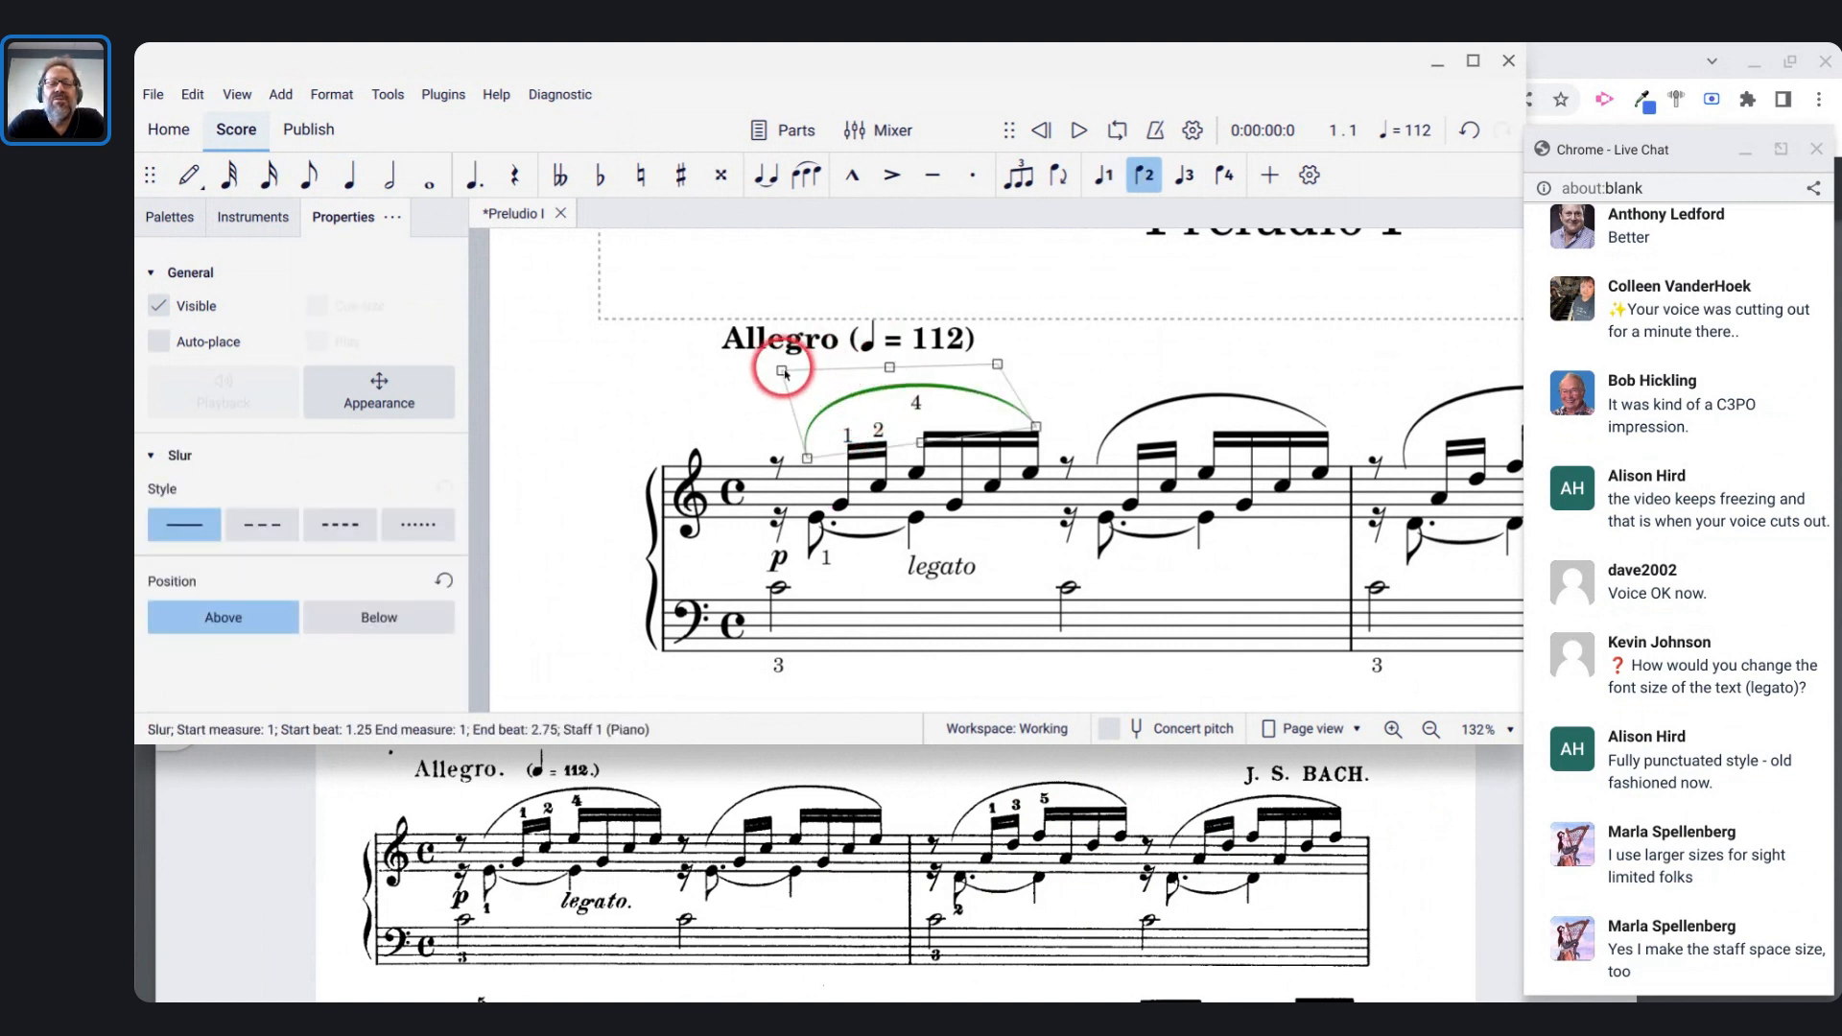
pyautogui.moveTo(782, 370); pyautogui.dragTo(920, 426)
pyautogui.click(916, 405)
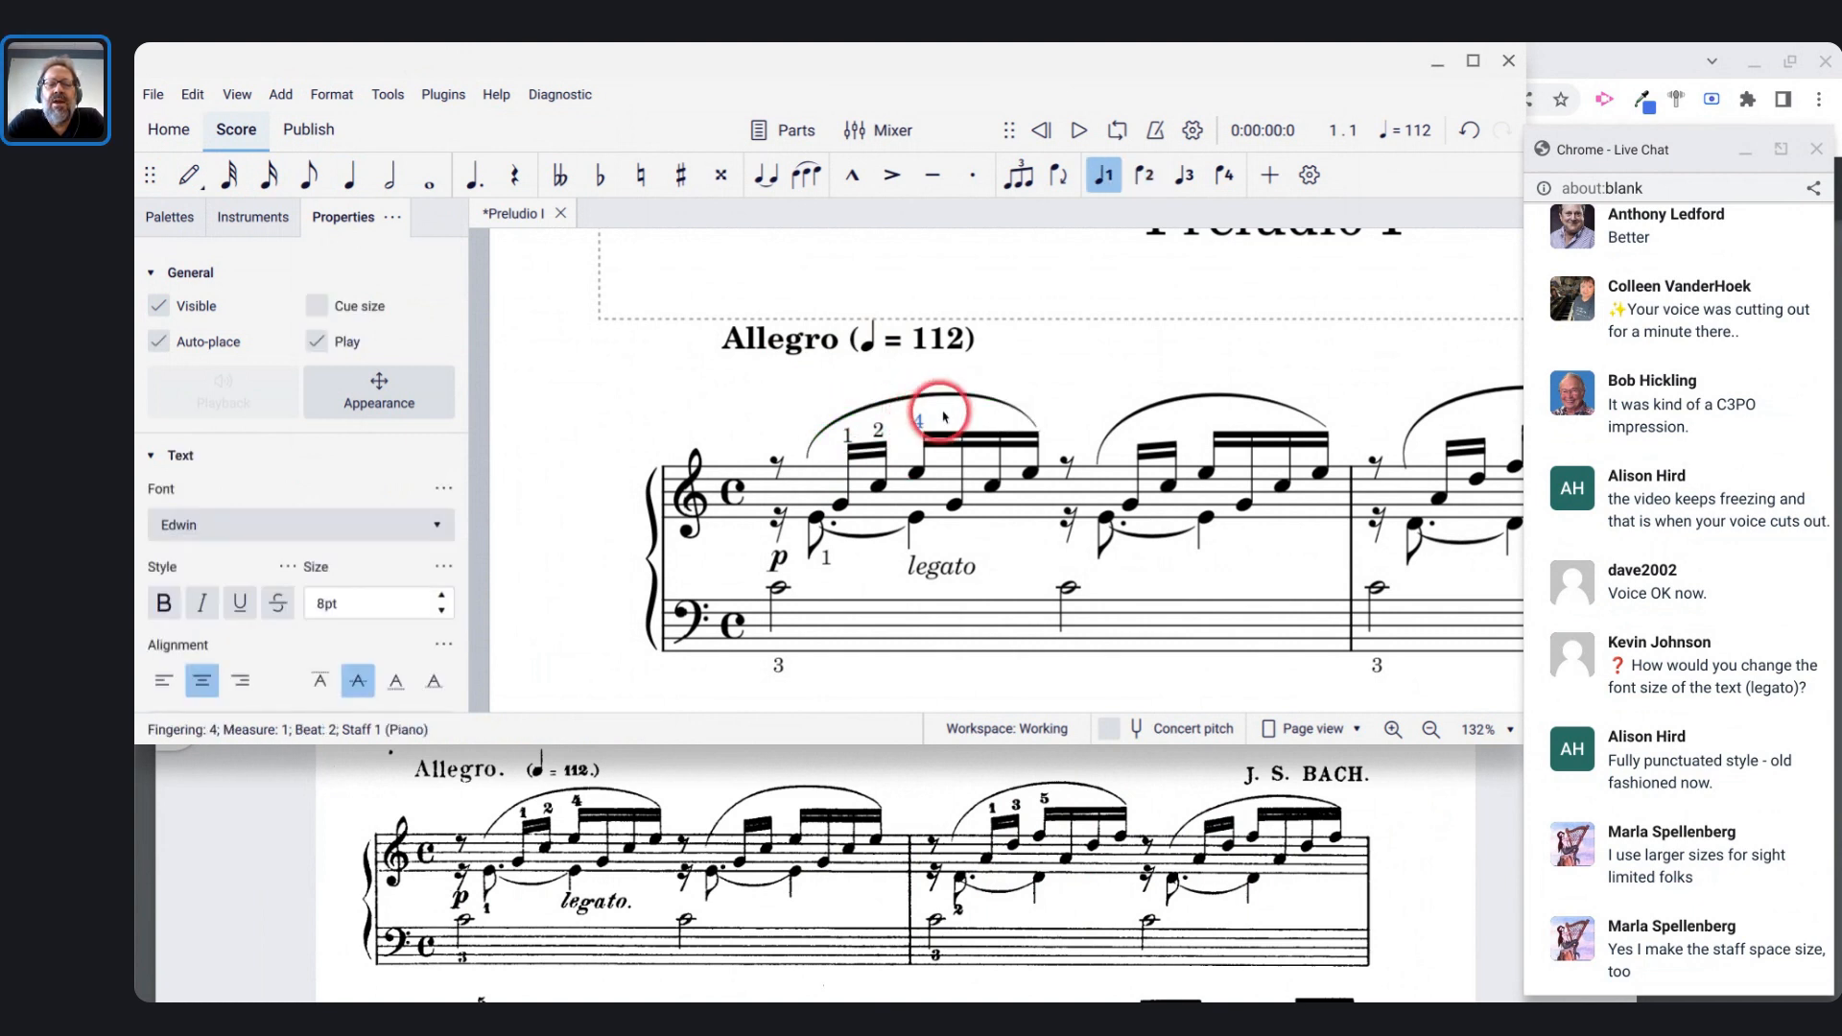
# - Lower the start points of both upper slurs in measure 1
pyautogui.click(1215, 404)
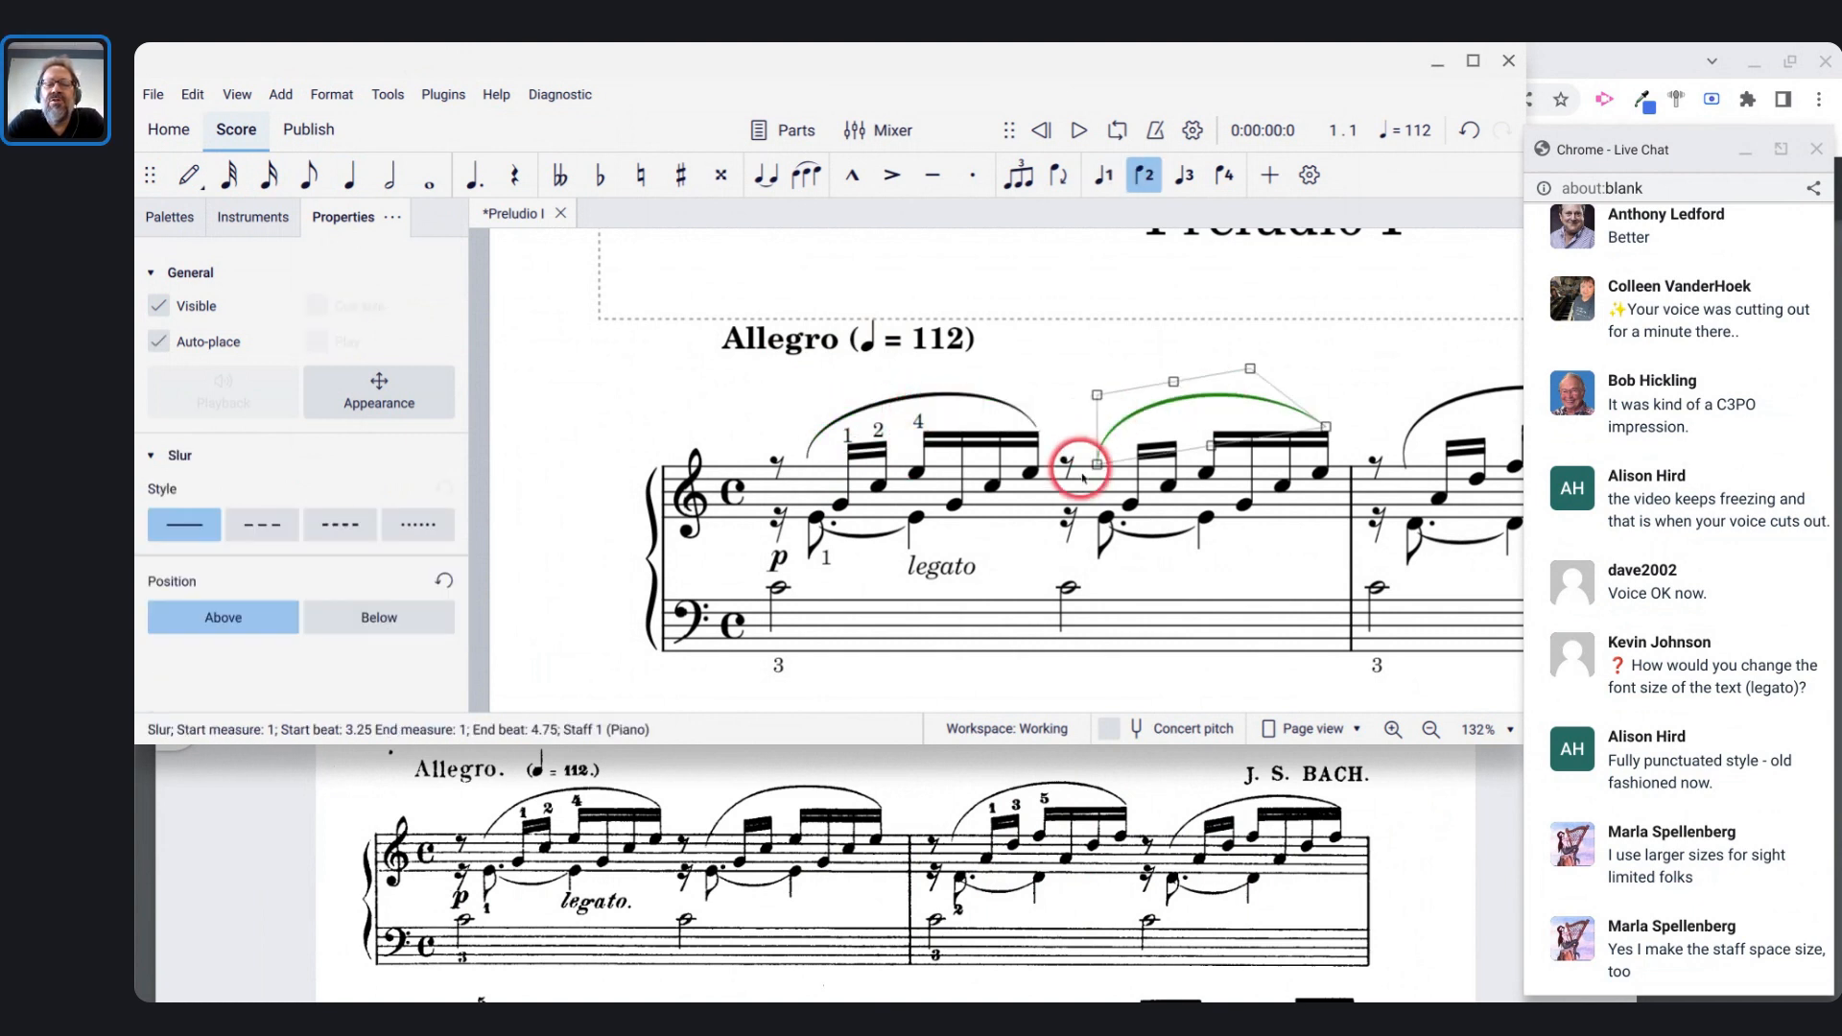
pyautogui.moveTo(1096, 464); pyautogui.dragTo(1101, 477)
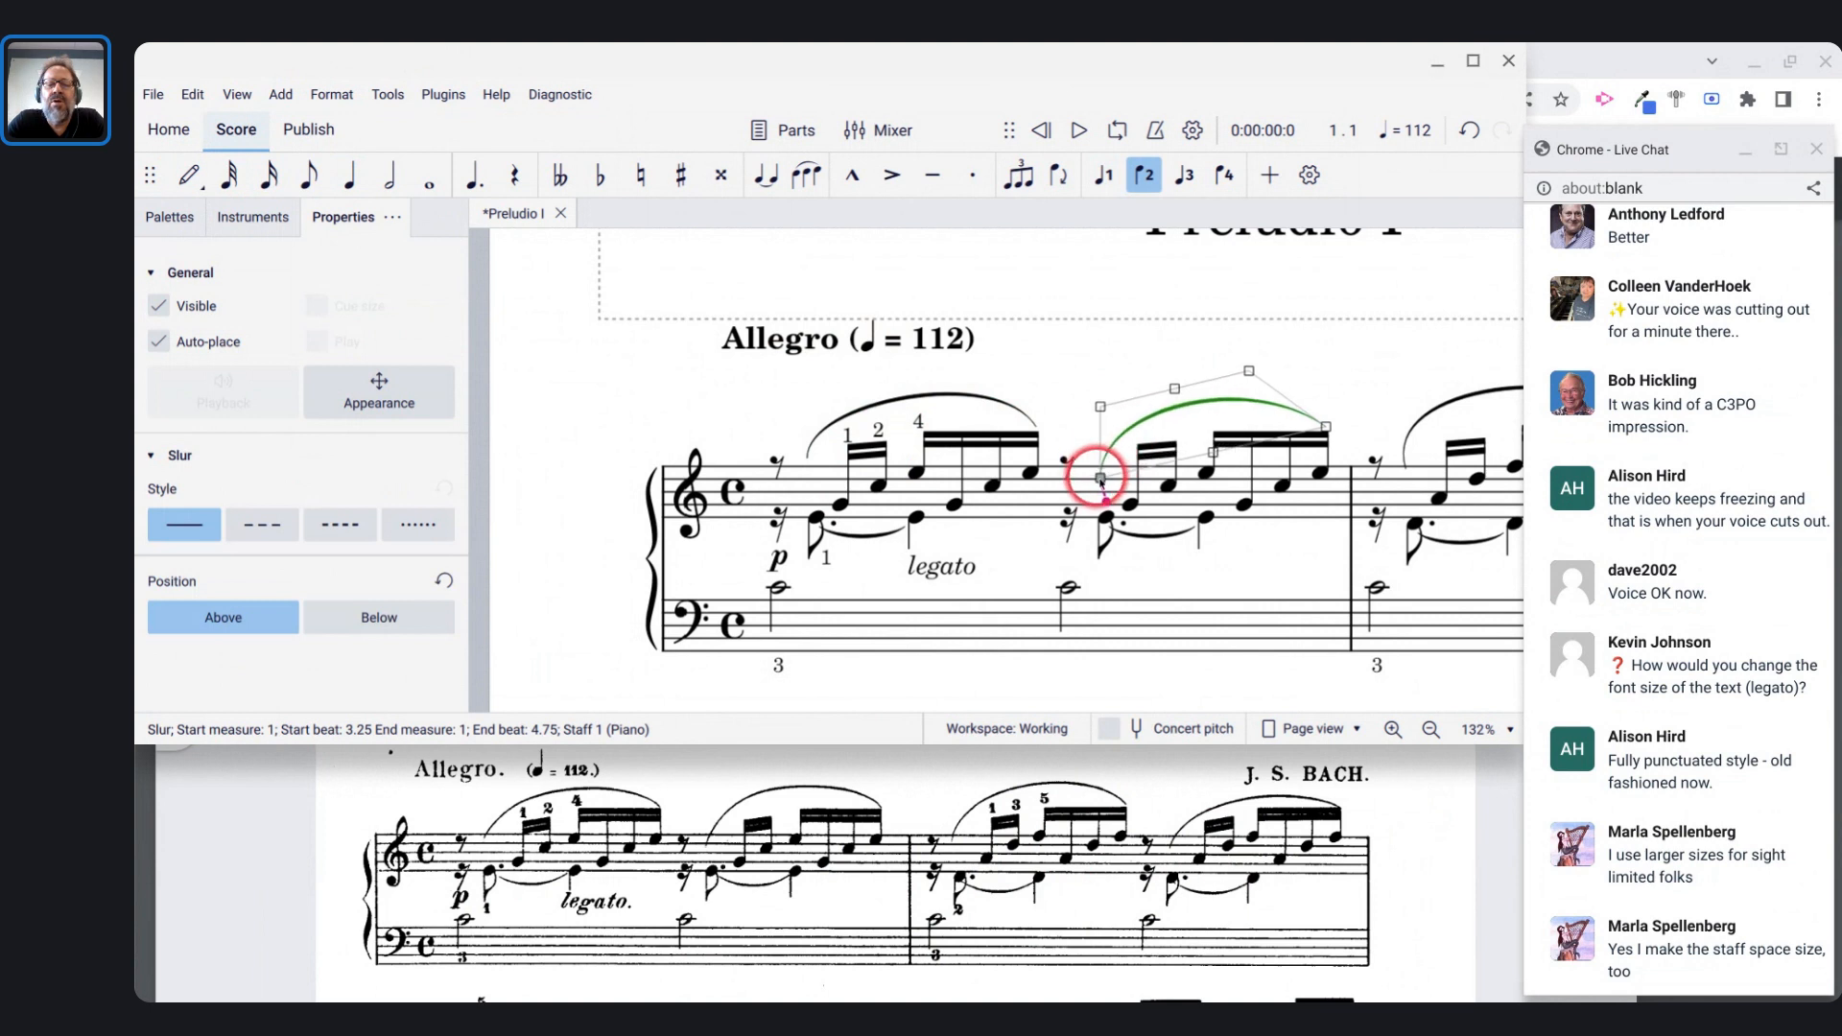
pyautogui.click(808, 456)
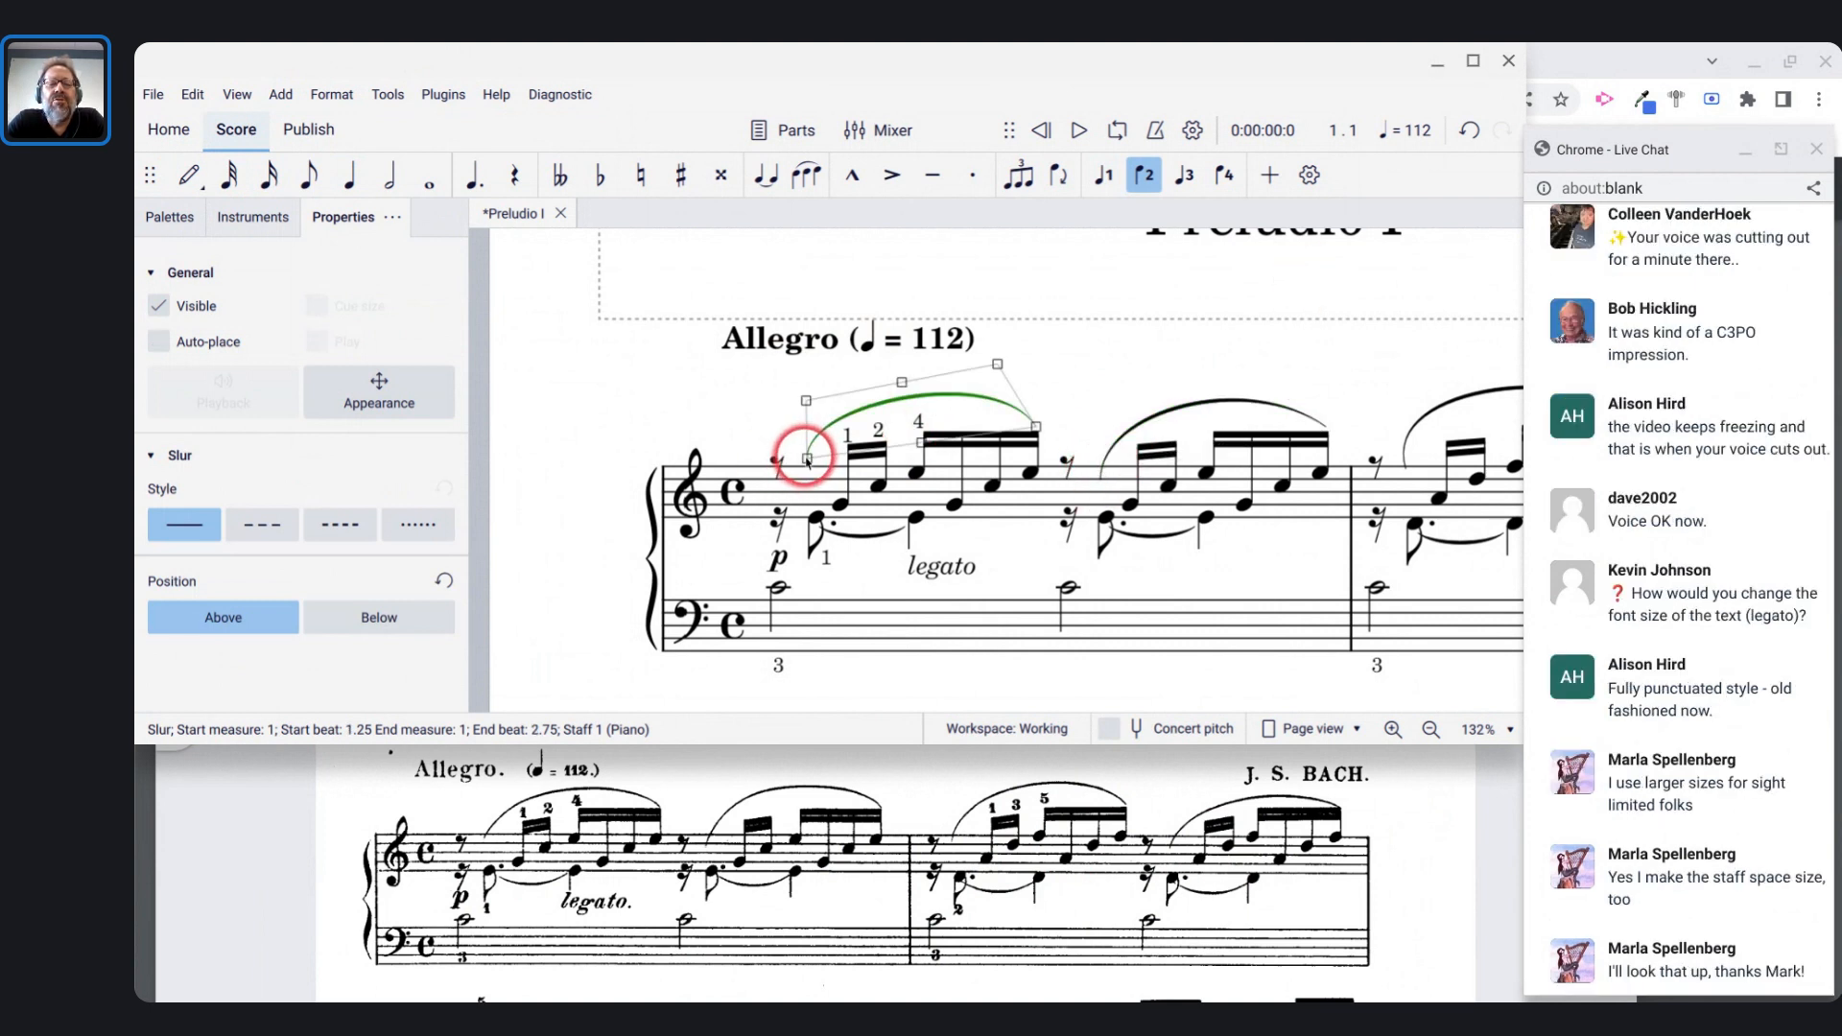
pyautogui.moveTo(806, 458); pyautogui.dragTo(804, 473)
pyautogui.click(1040, 540)
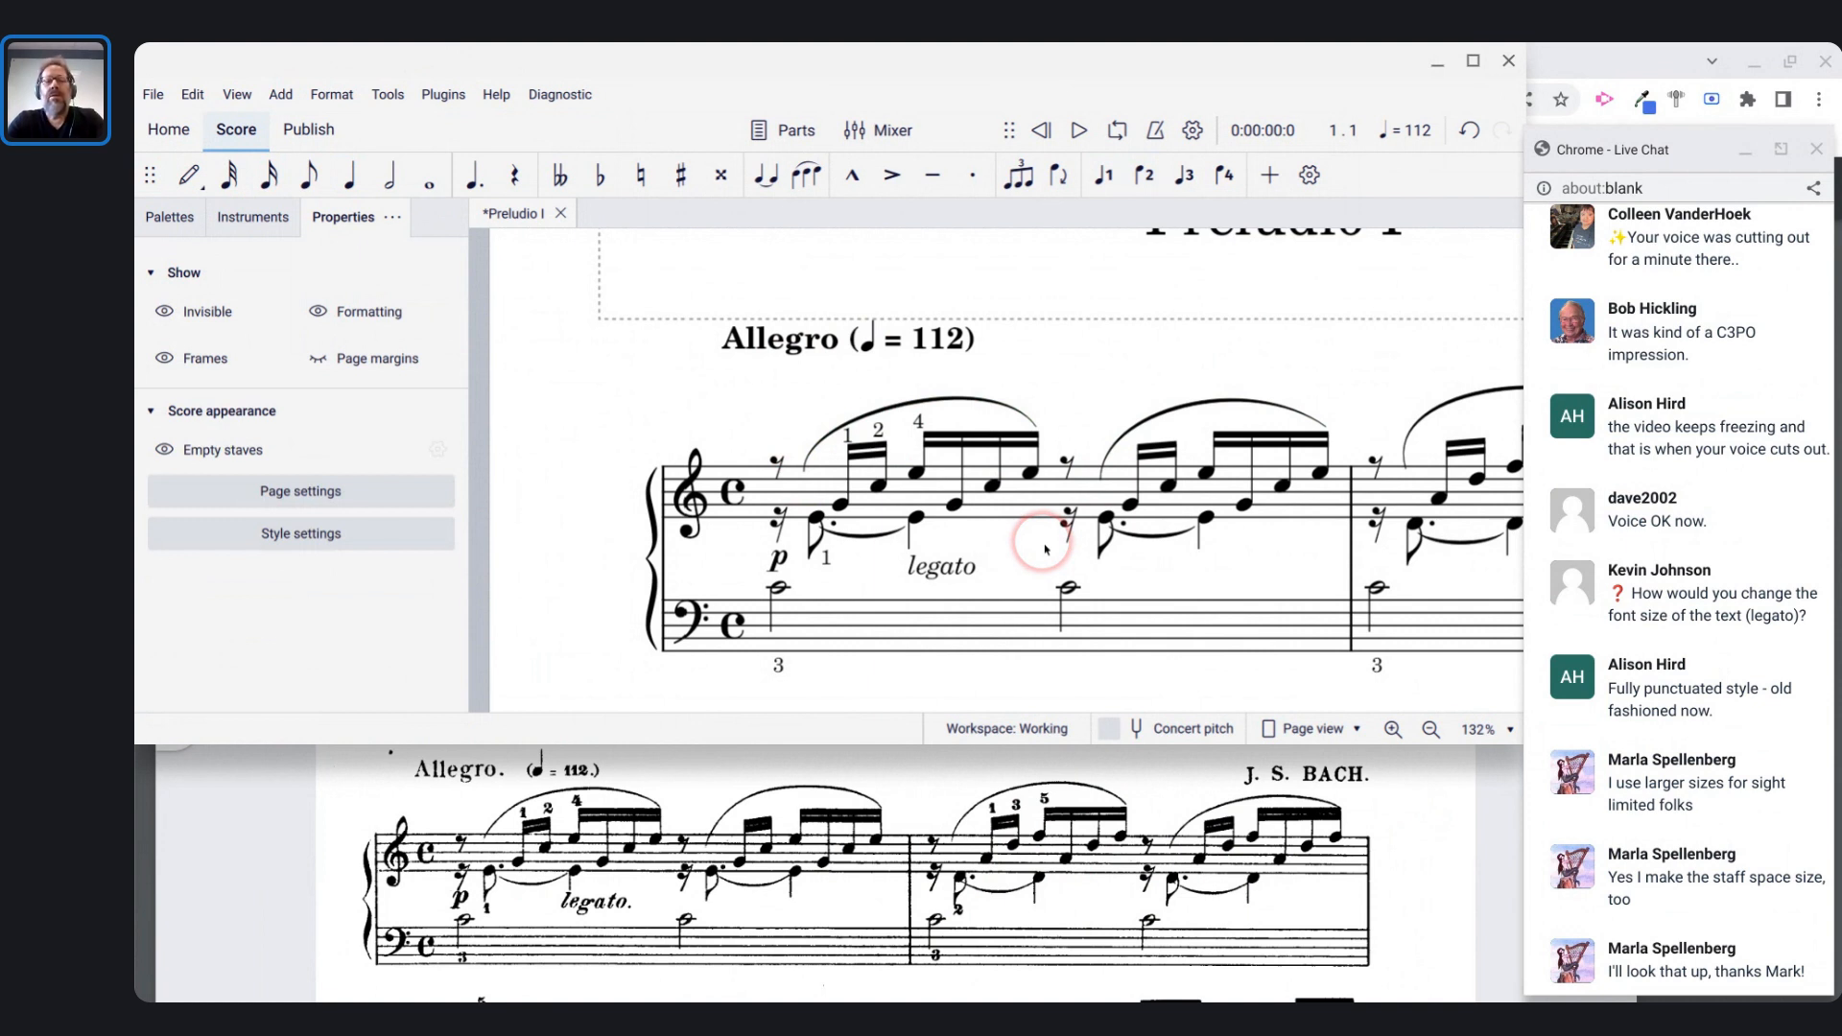
# - Reset the first upper slur in measure 2 and reshape its arc and start point to clear the notes
pyautogui.scroll(-4, 1046, 549)
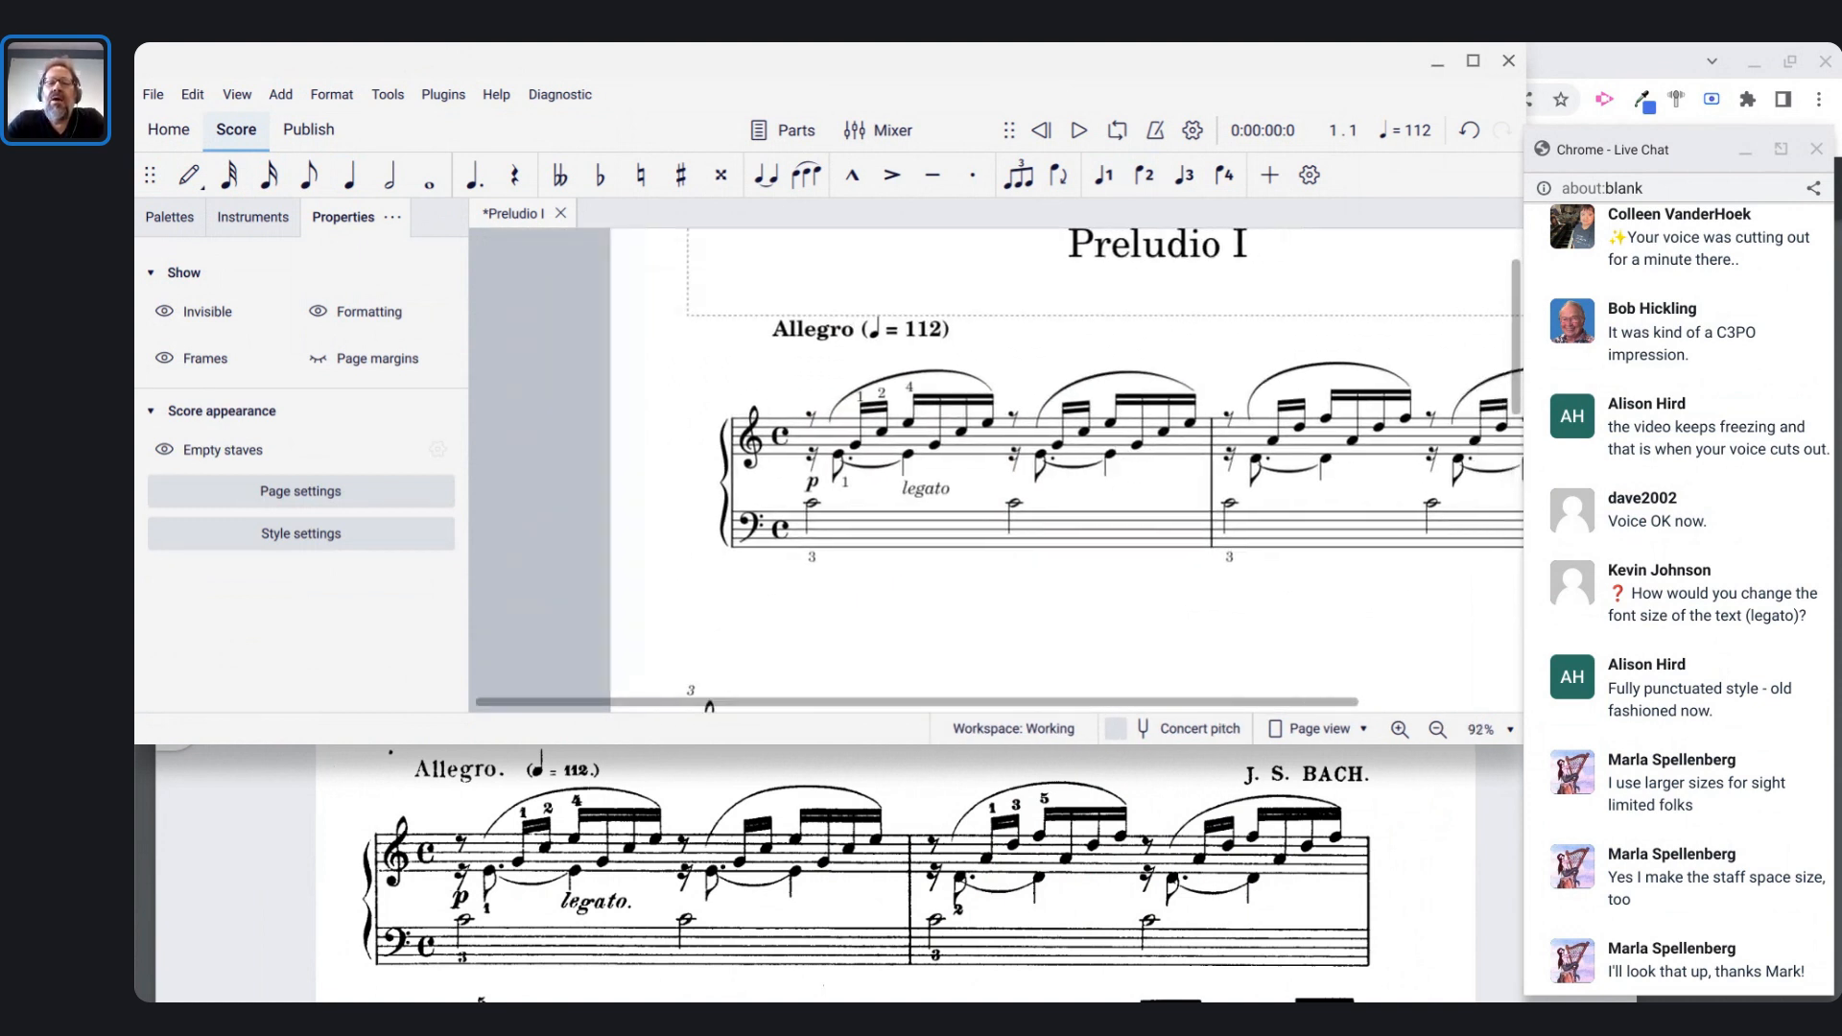
pyautogui.moveTo(1188, 614); pyautogui.dragTo(1113, 562)
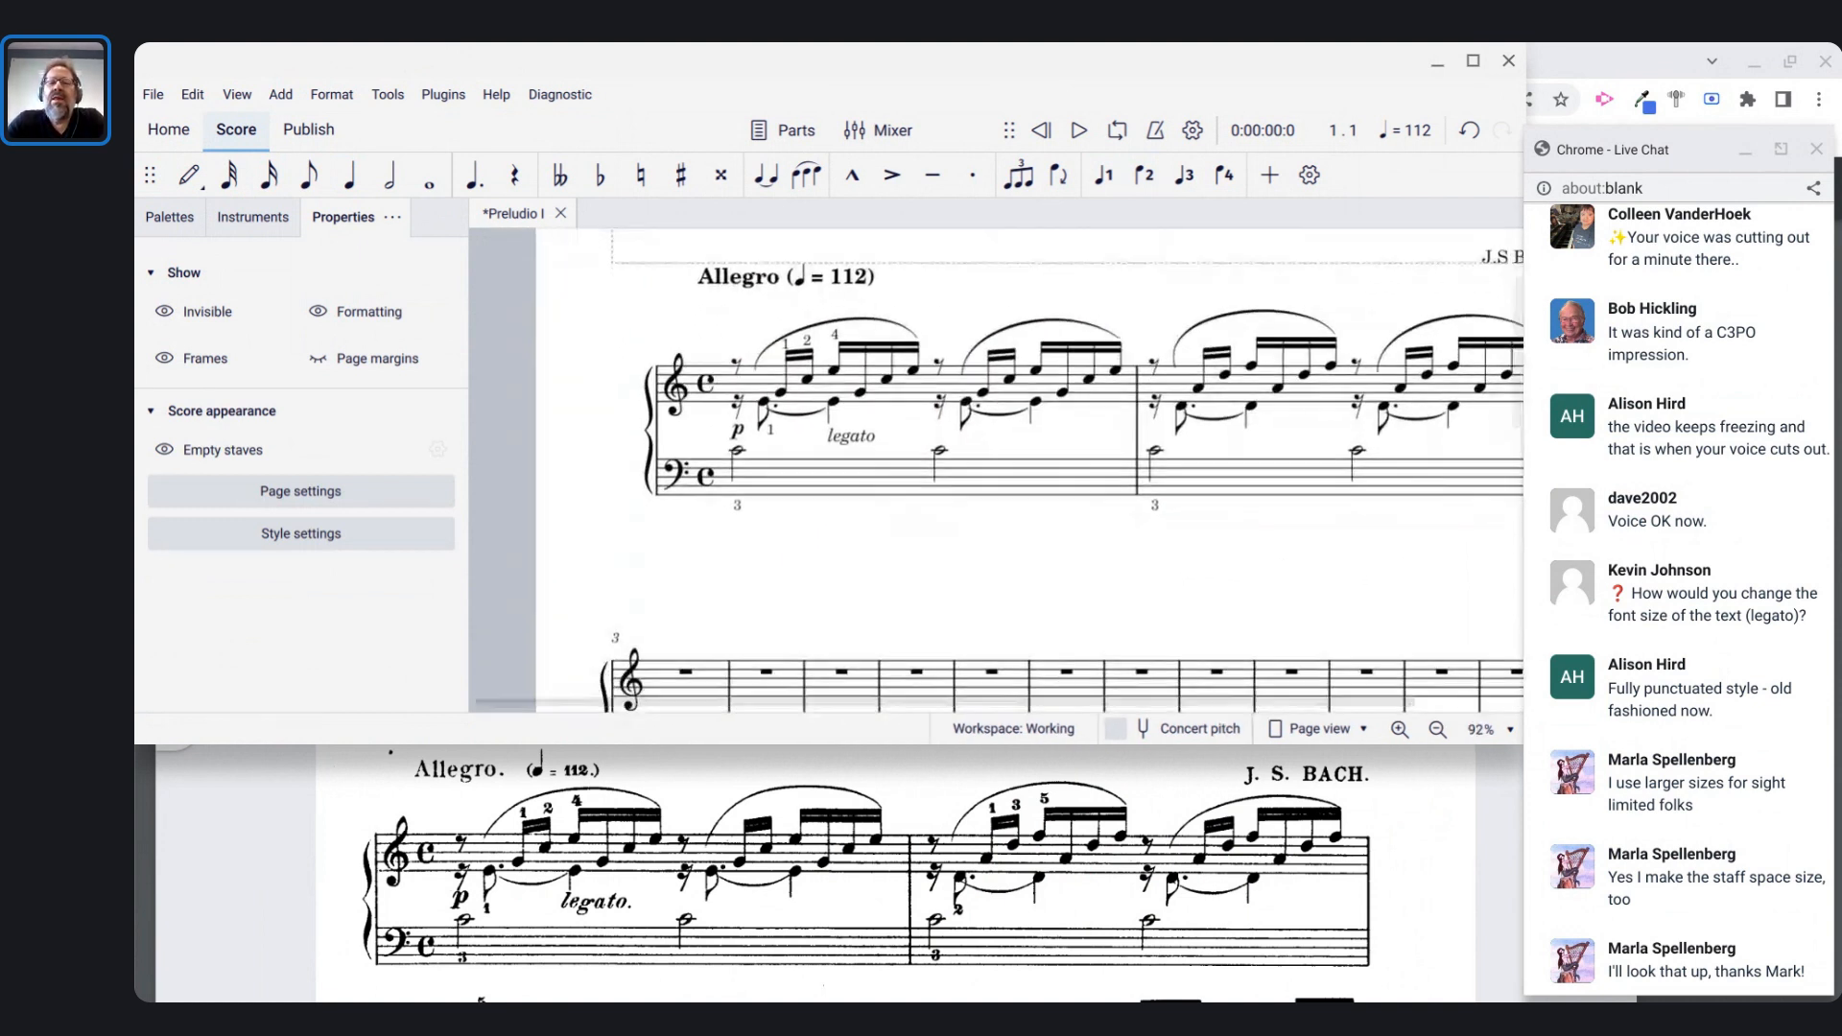
pyautogui.click(1186, 331)
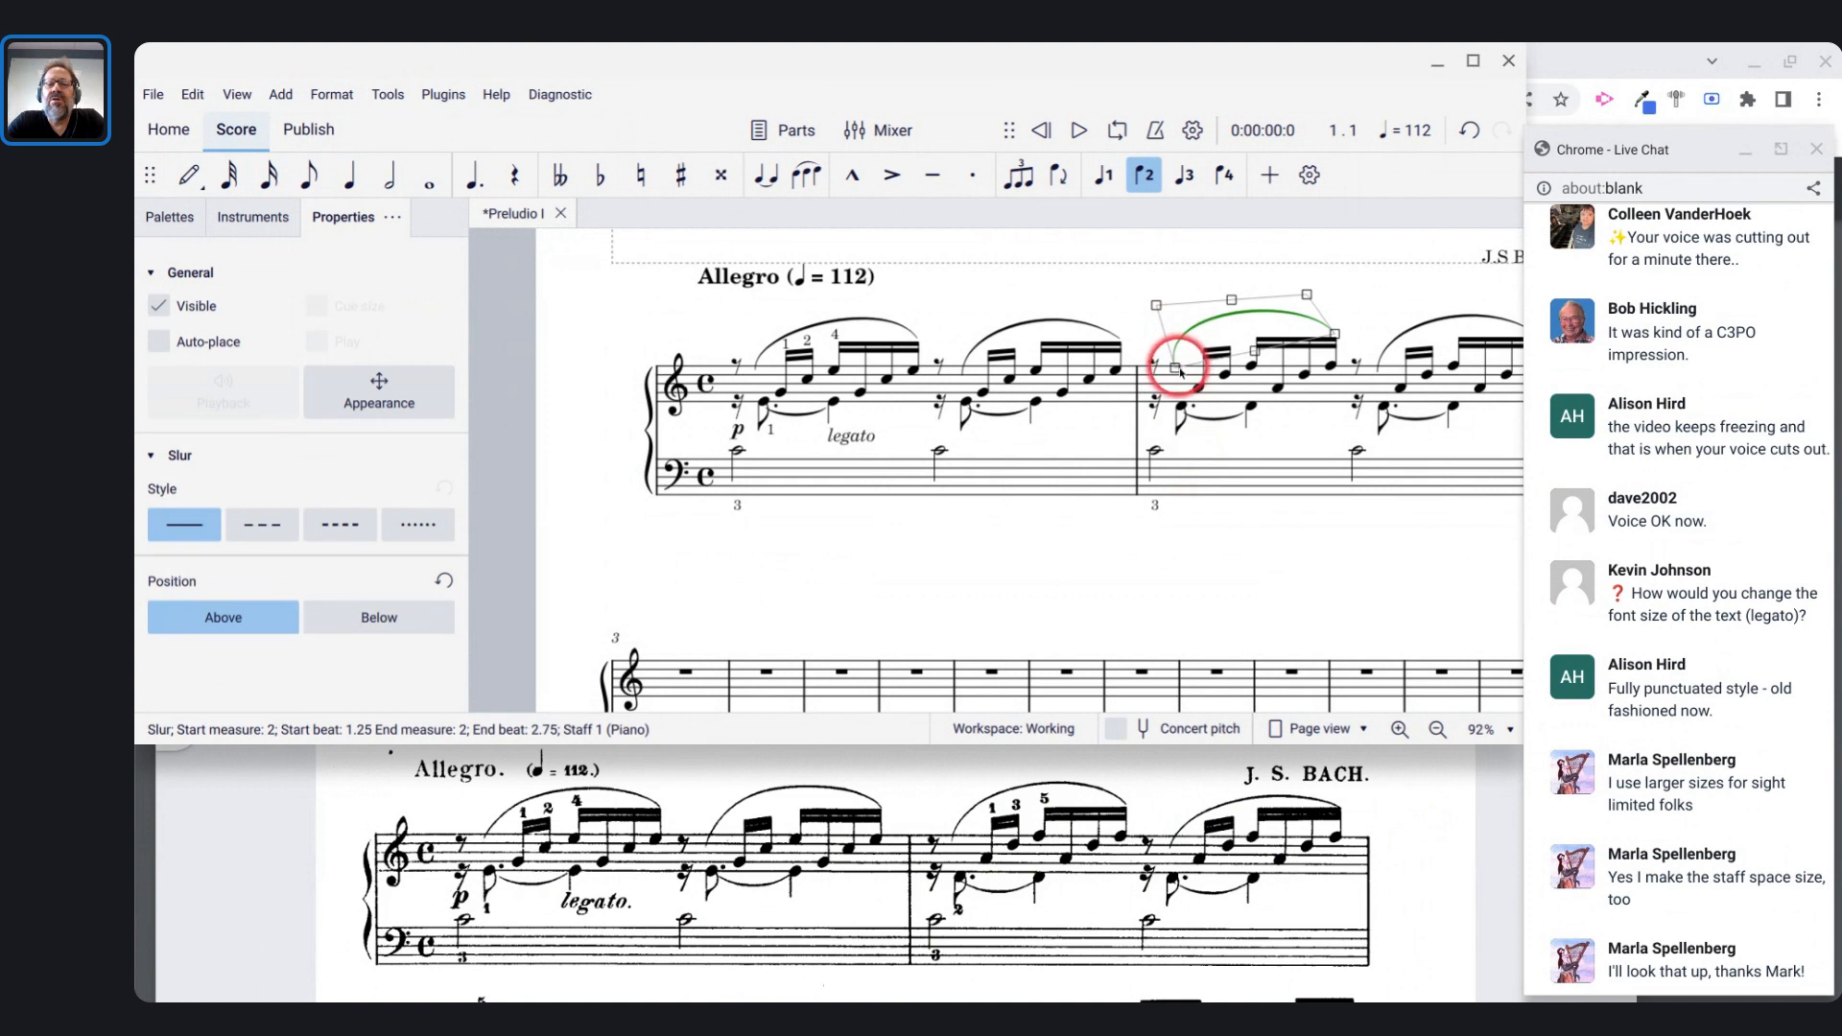
pyautogui.moveTo(1176, 368); pyautogui.dragTo(1180, 377)
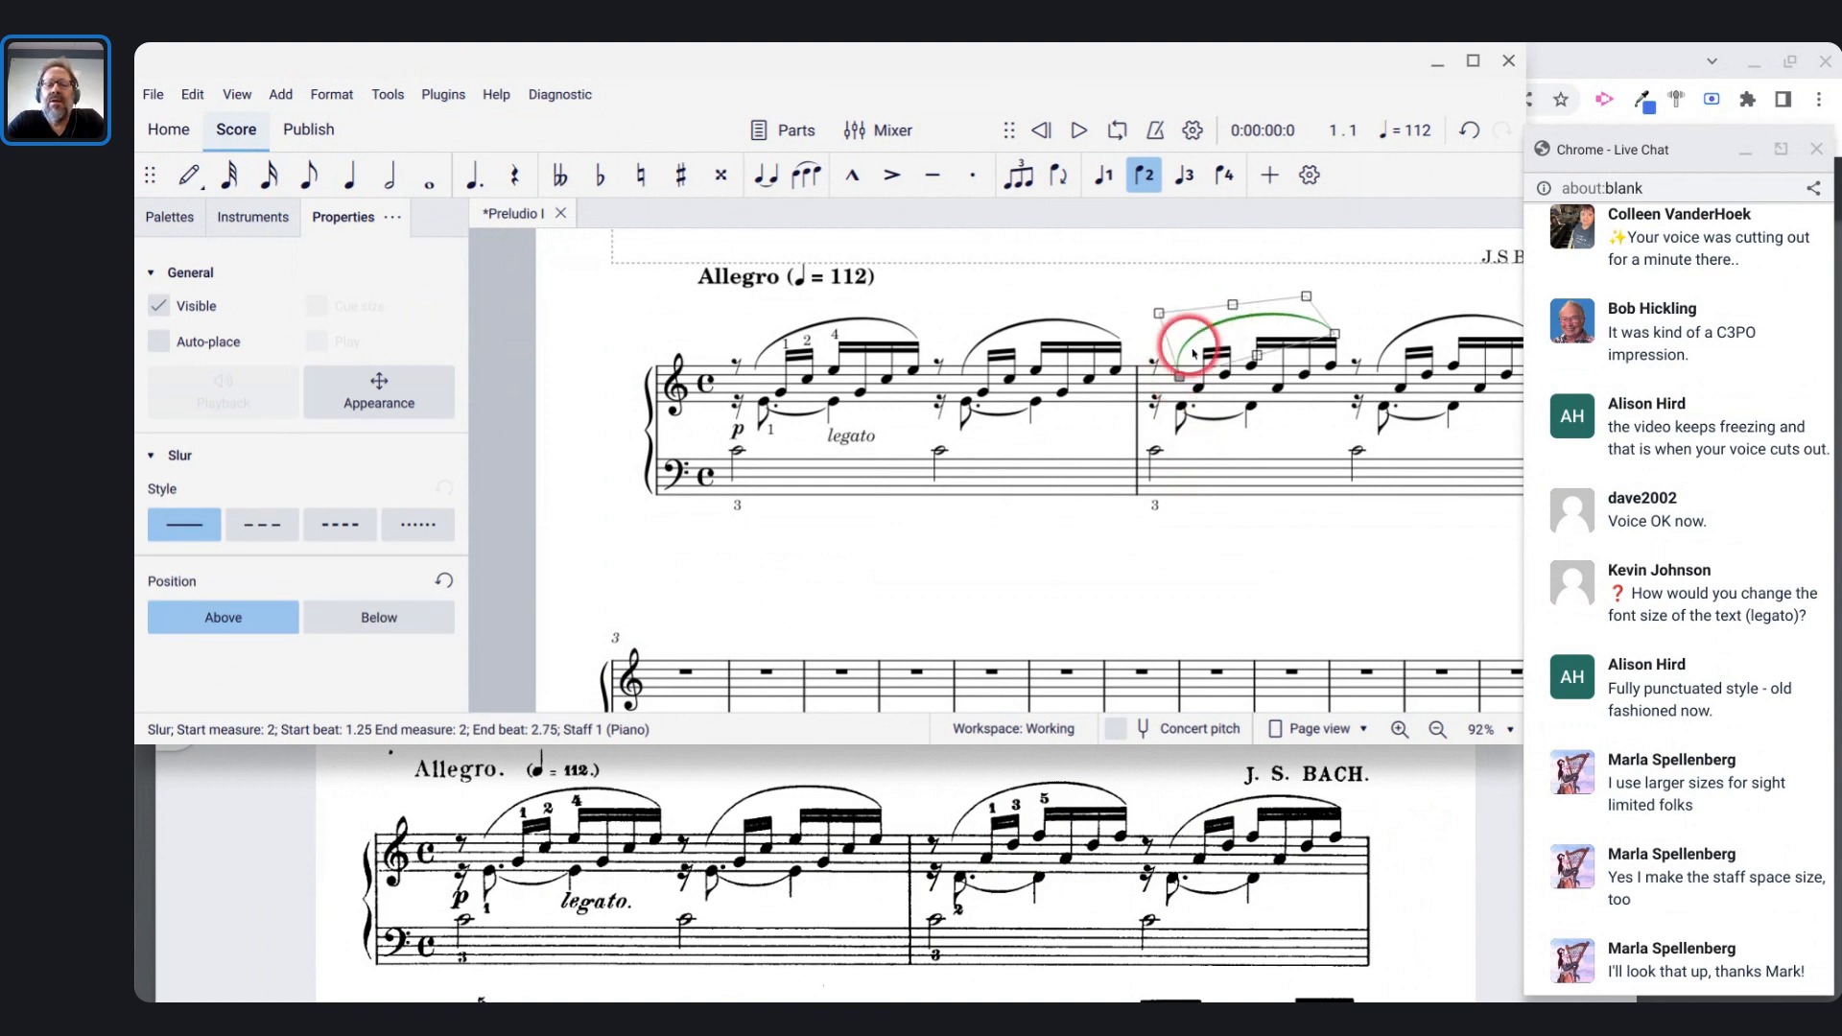
pyautogui.hotkey('ctrl', 'r')
pyautogui.press('x')
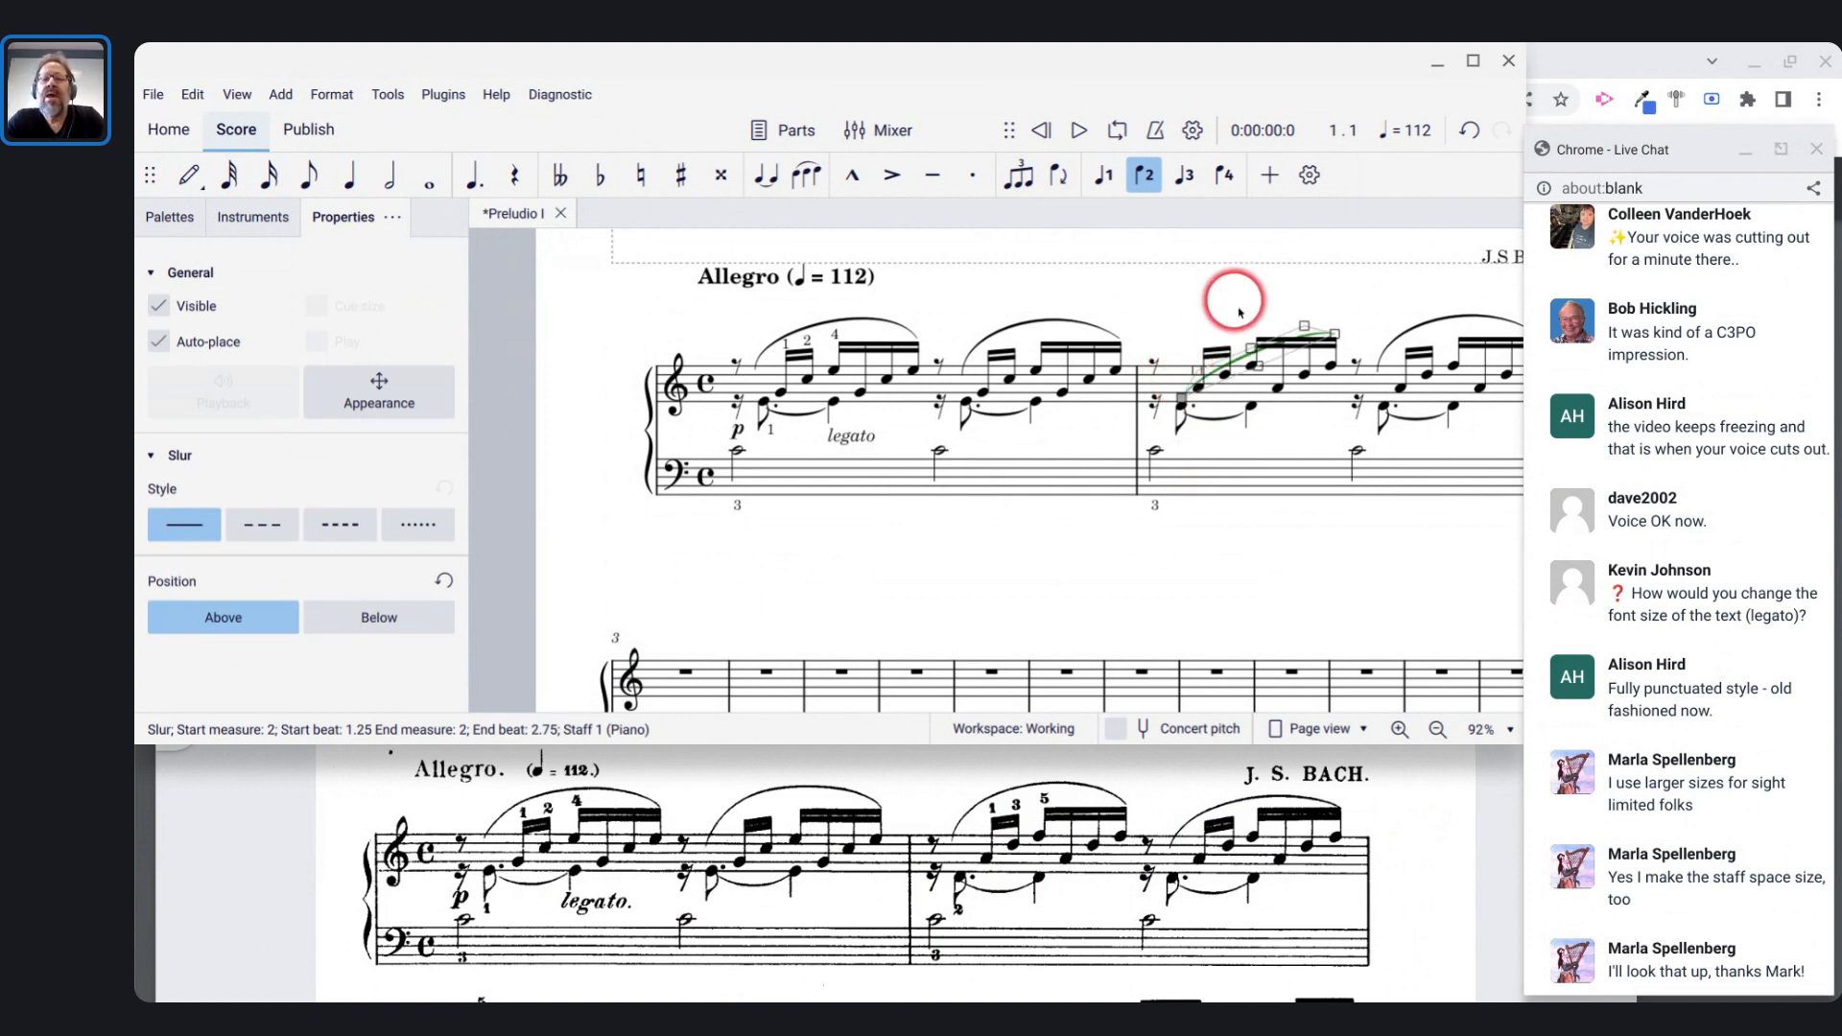
pyautogui.moveTo(1250, 347)
pyautogui.mouseDown()
pyautogui.moveTo(1213, 314)
pyautogui.moveTo(1225, 328)
pyautogui.mouseUp()
pyautogui.moveTo(1182, 398); pyautogui.dragTo(1178, 370)
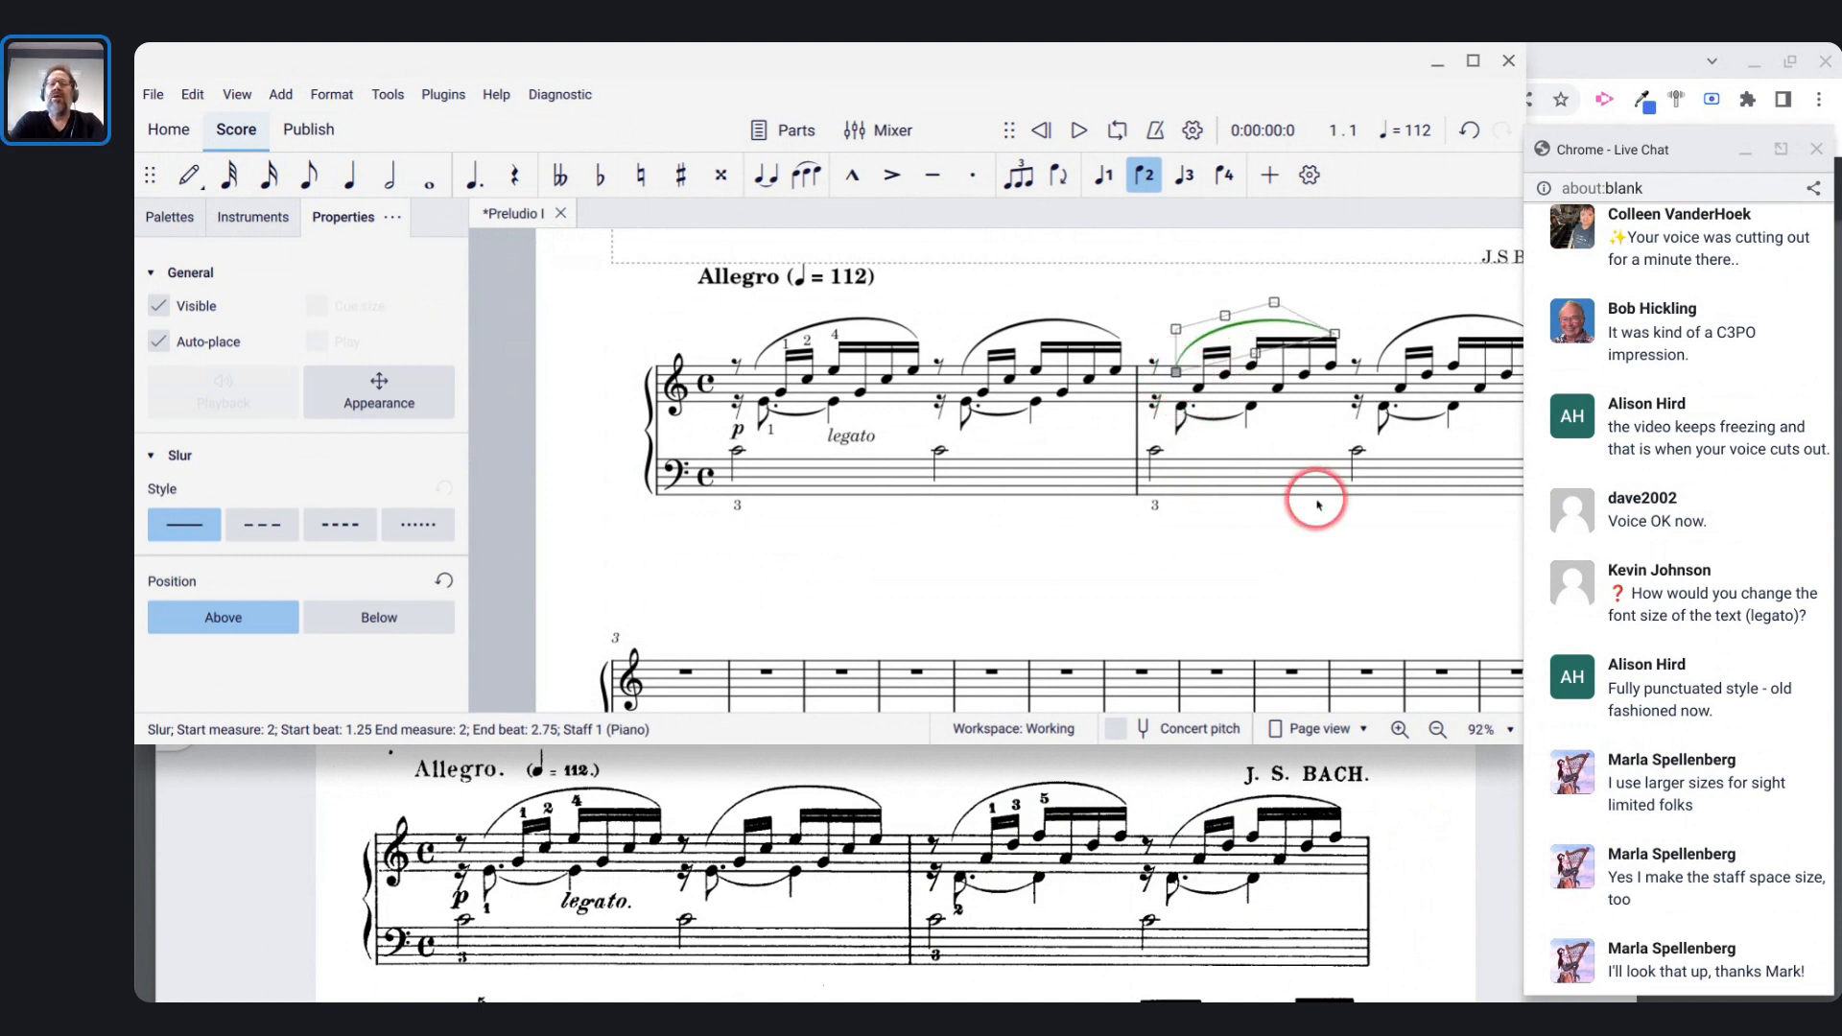
# - Repeat both staves of measure 2 into measure 3
pyautogui.keyDown('ctrl'); pyautogui.scroll(-1, 1317, 506); pyautogui.keyUp('ctrl')
pyautogui.keyDown('ctrl'); pyautogui.scroll(-1, 1317, 506); pyautogui.keyUp('ctrl')
pyautogui.keyDown('ctrl'); pyautogui.scroll(-2, 1120, 441); pyautogui.keyUp('ctrl')
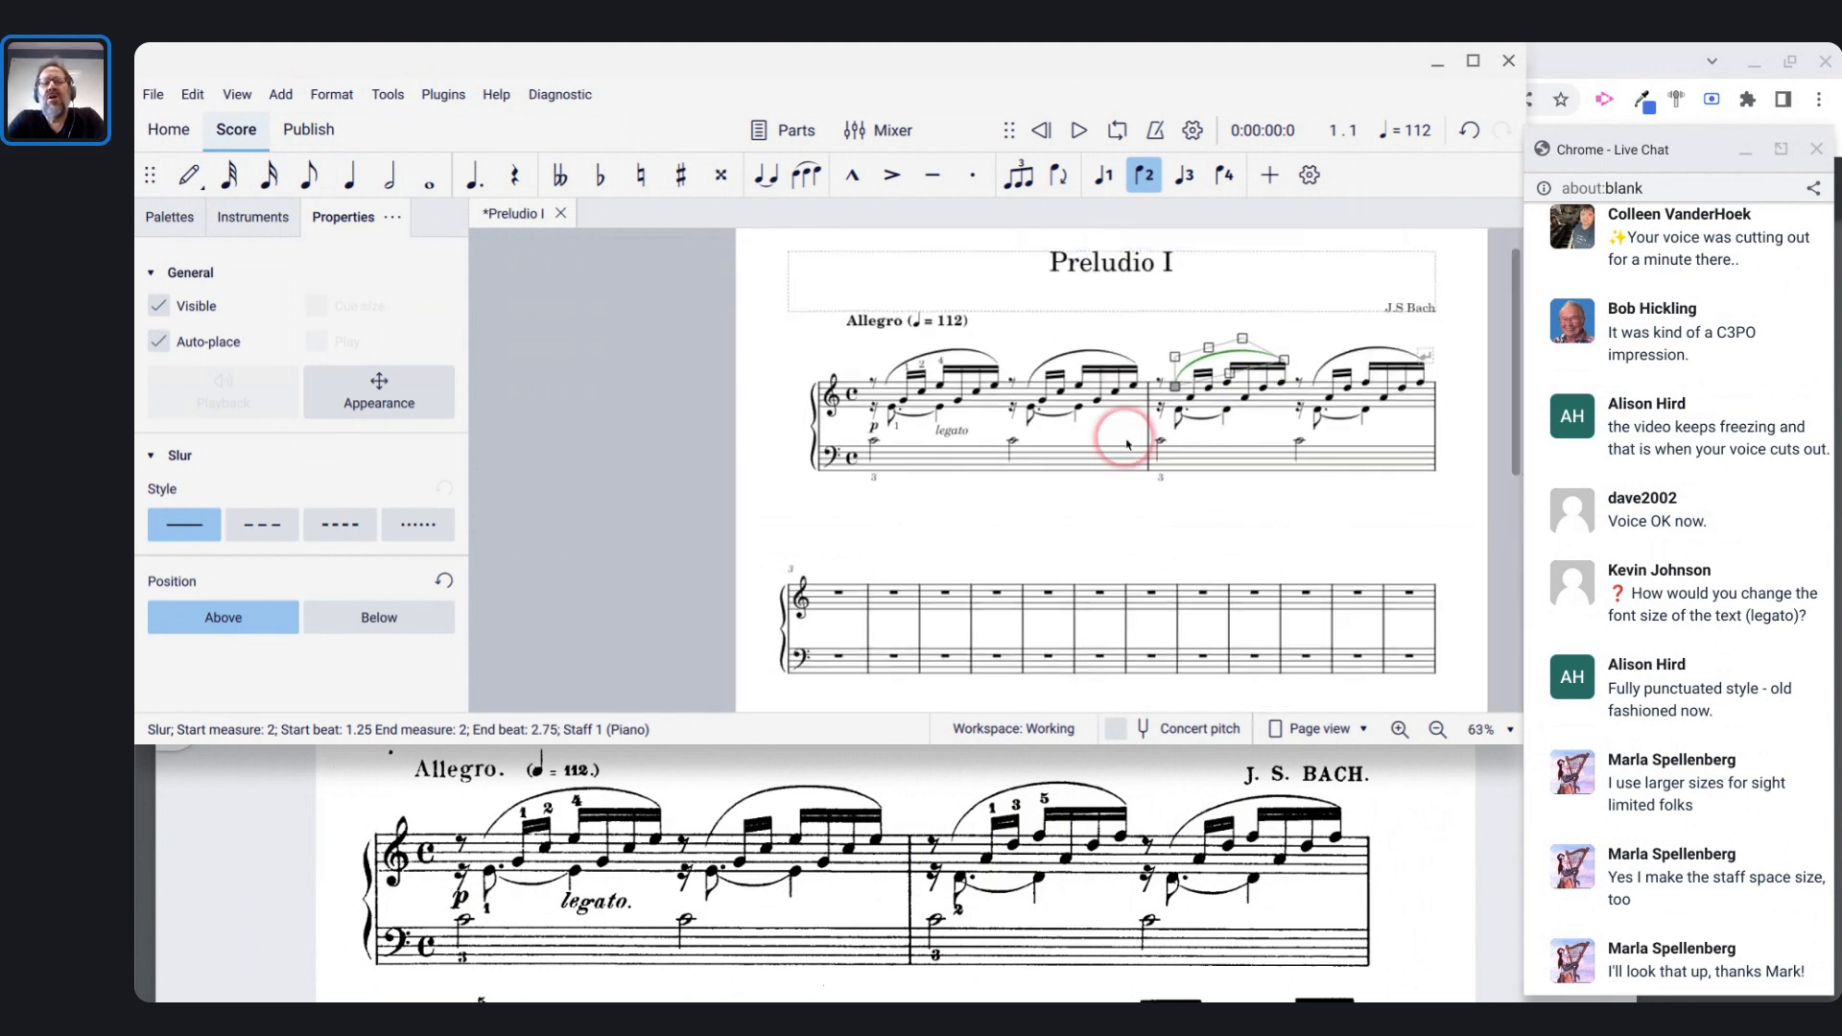
pyautogui.click(1234, 401)
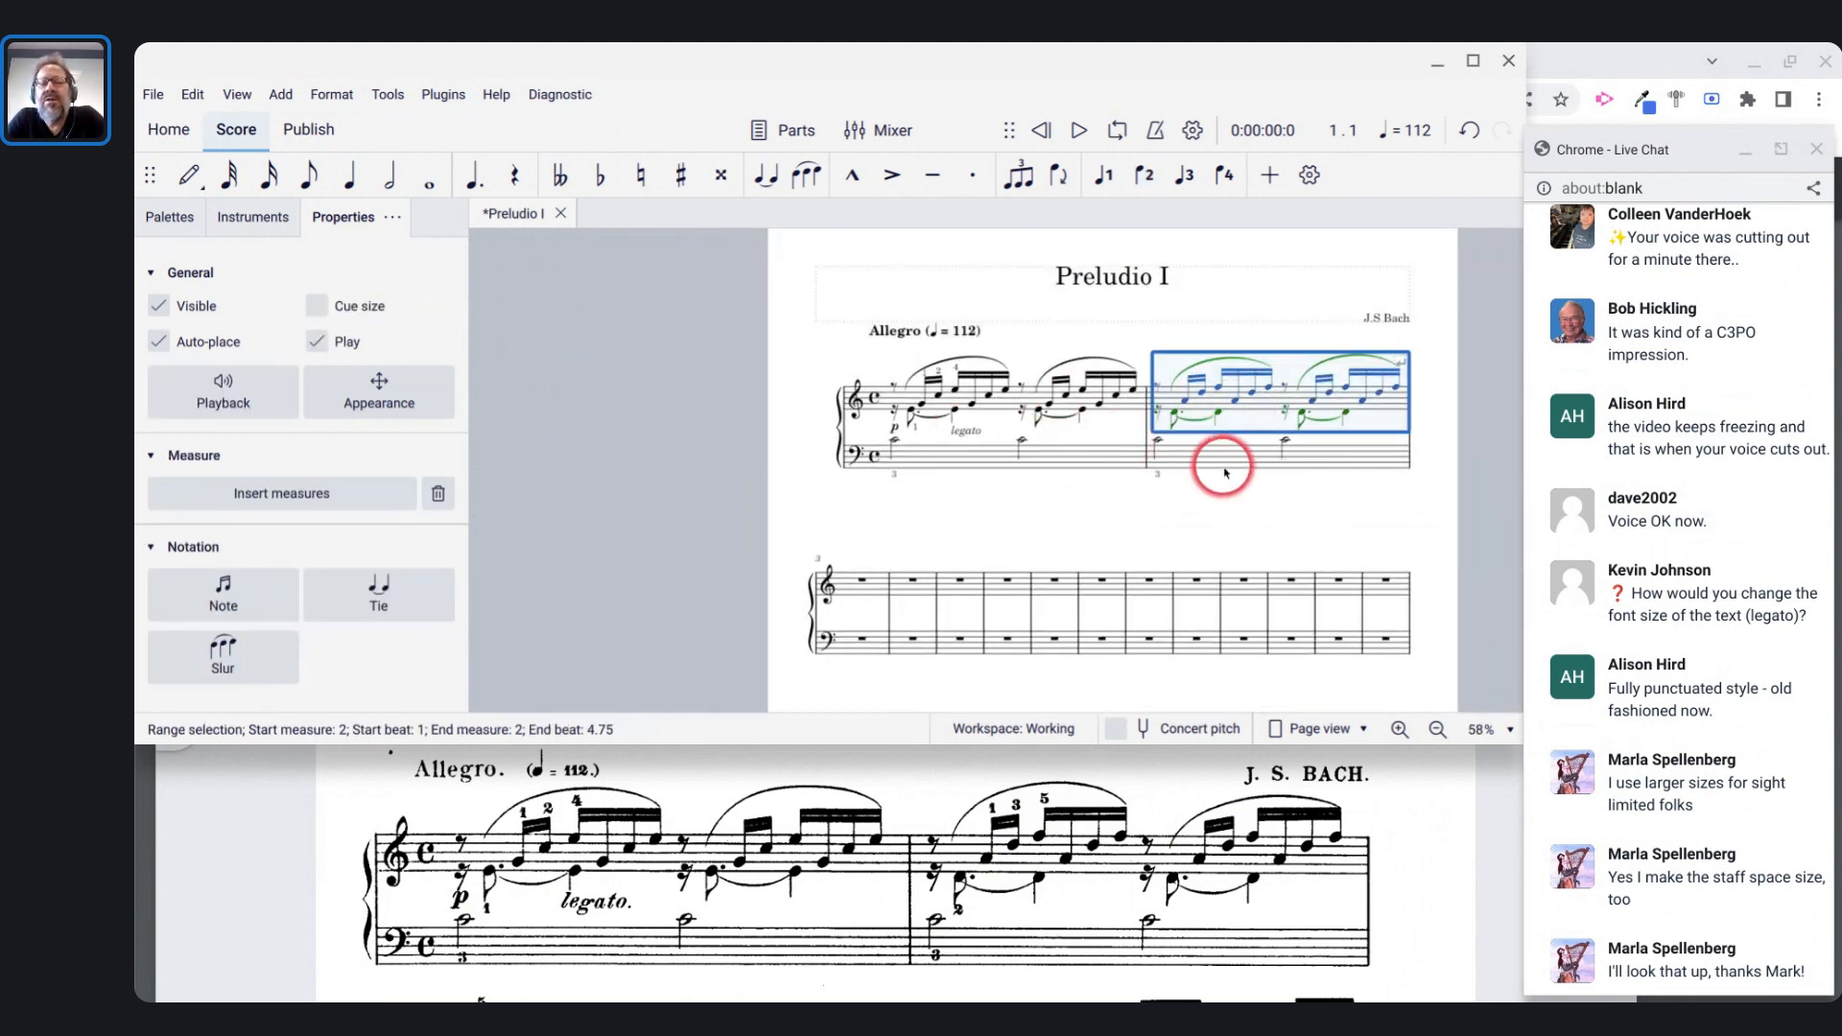
pyautogui.press('r')
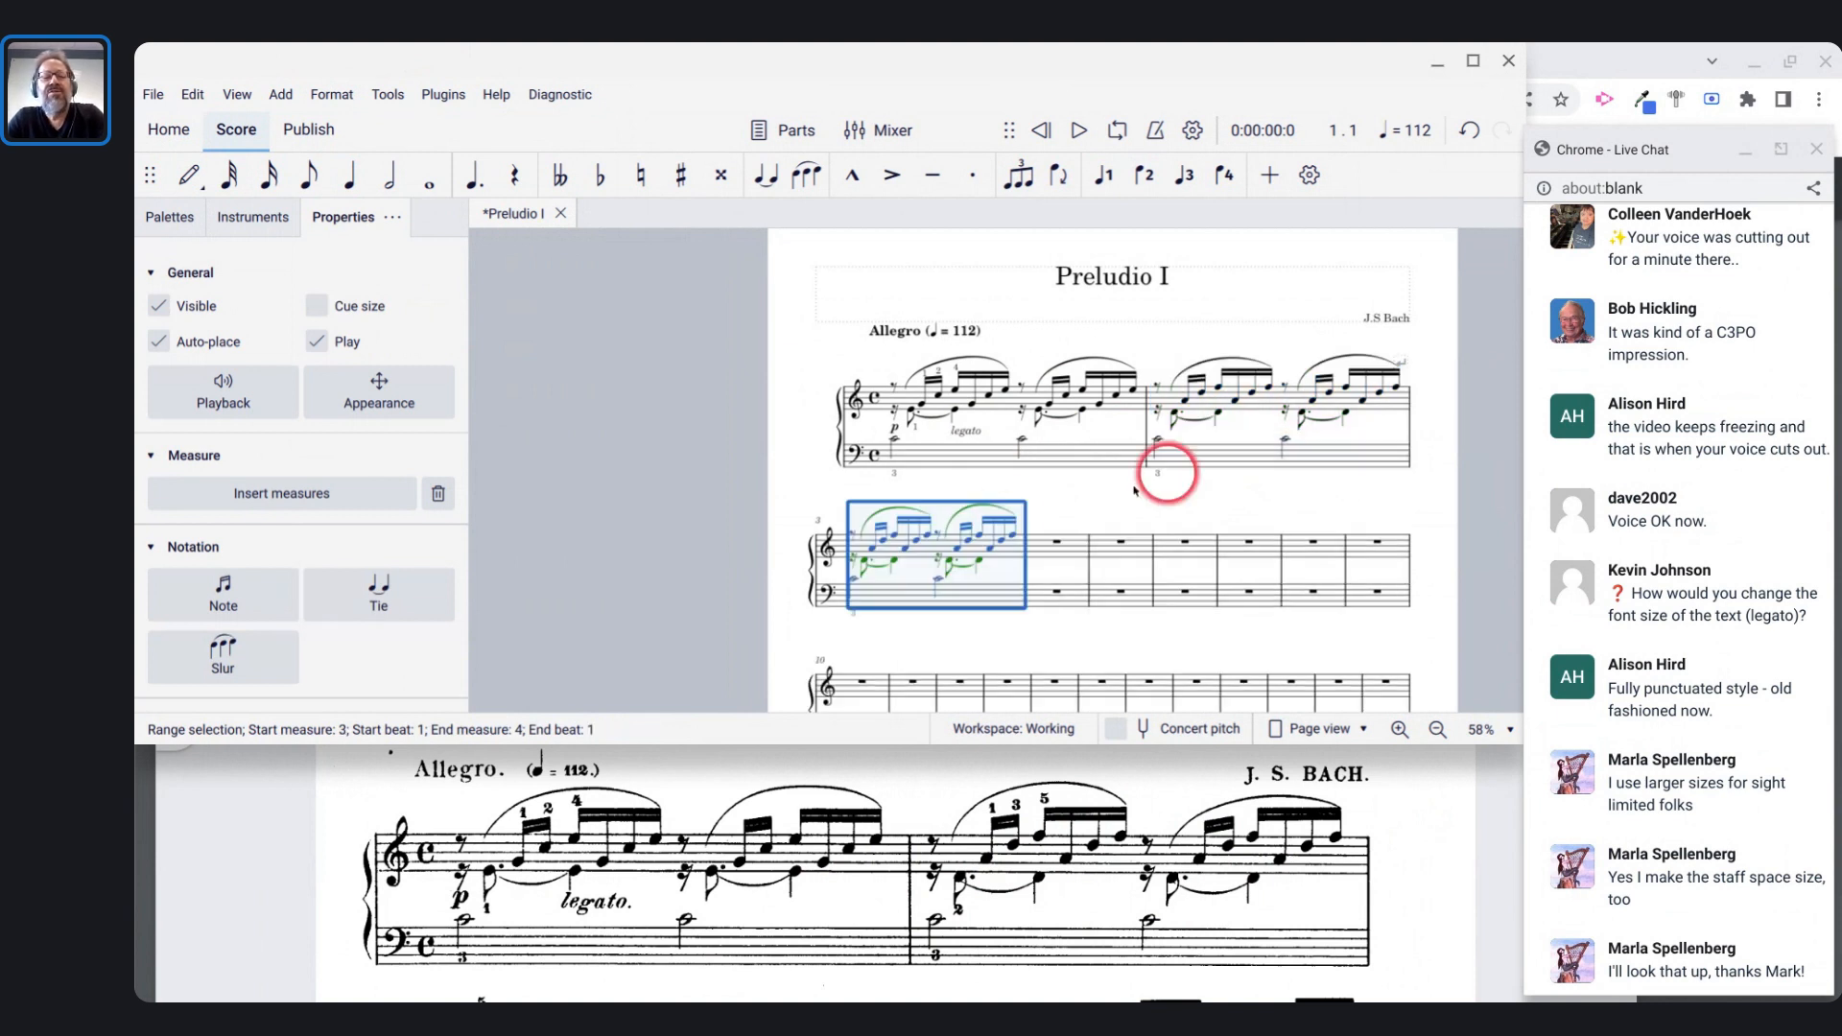
# - Delete both upper slurs from measure 3
pyautogui.click(896, 515)
pyautogui.press('Delete')
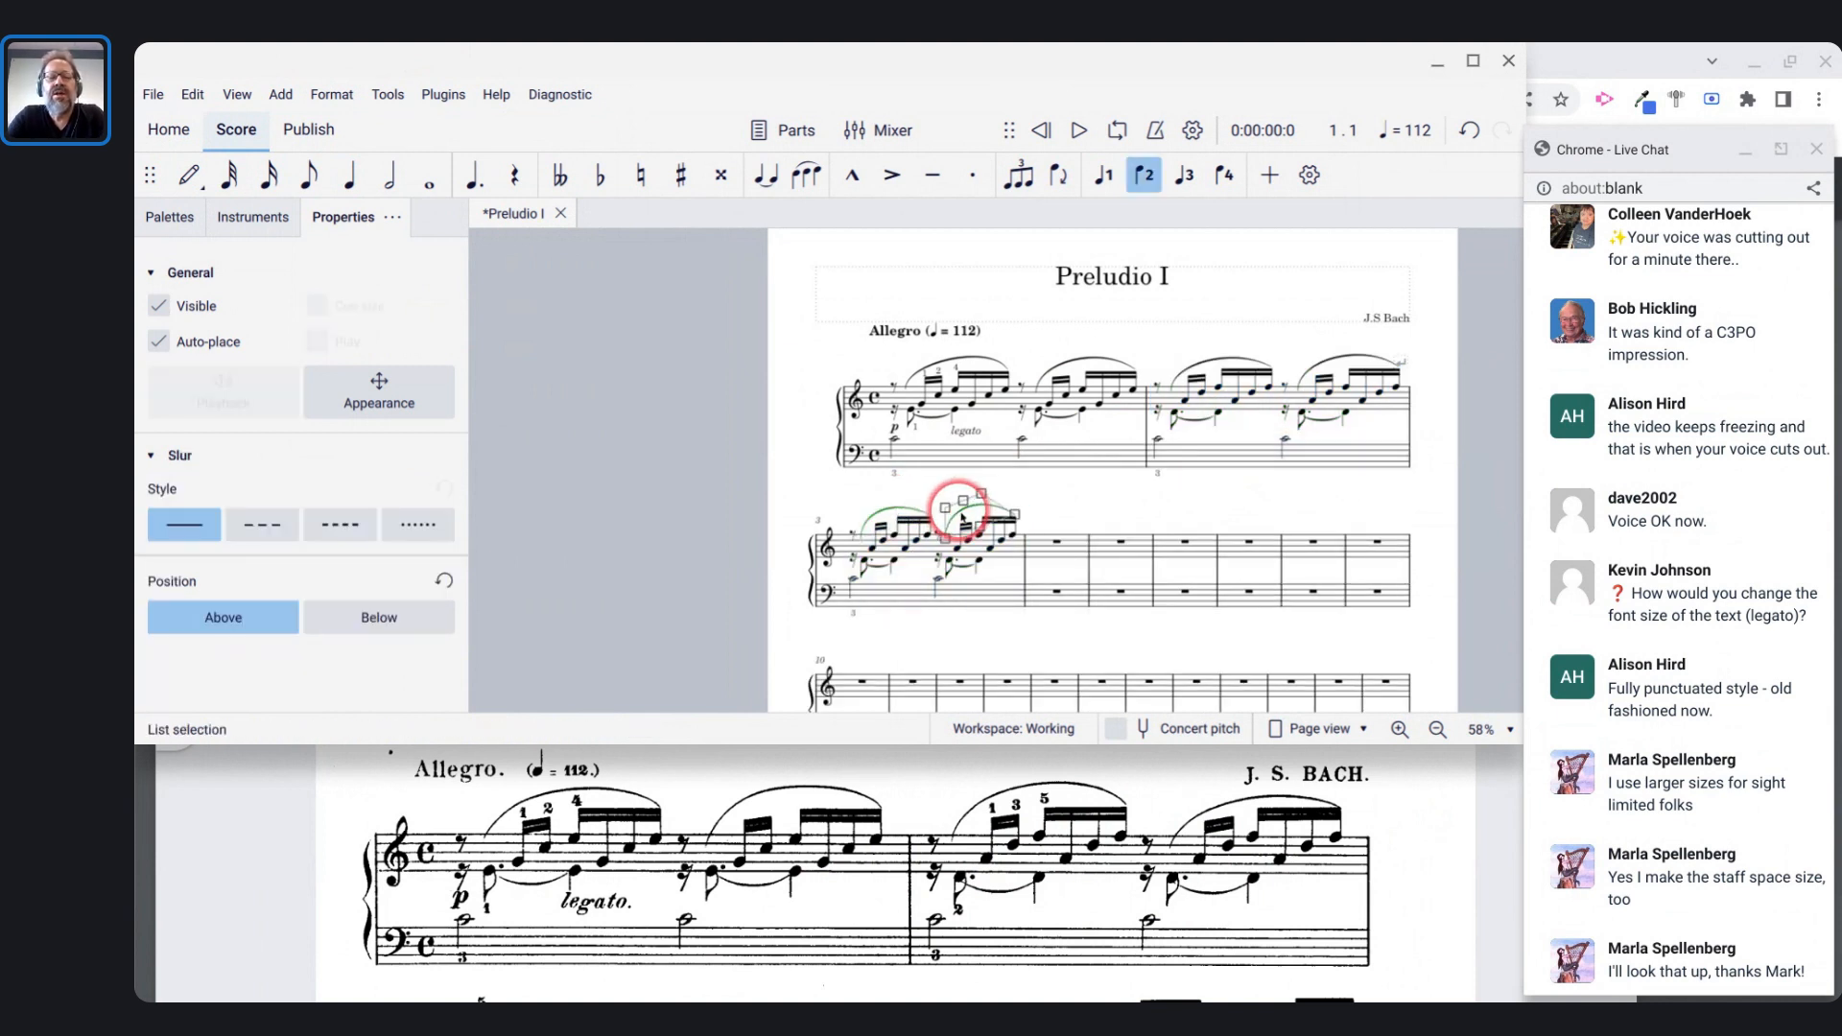
pyautogui.scroll(3, 962, 511)
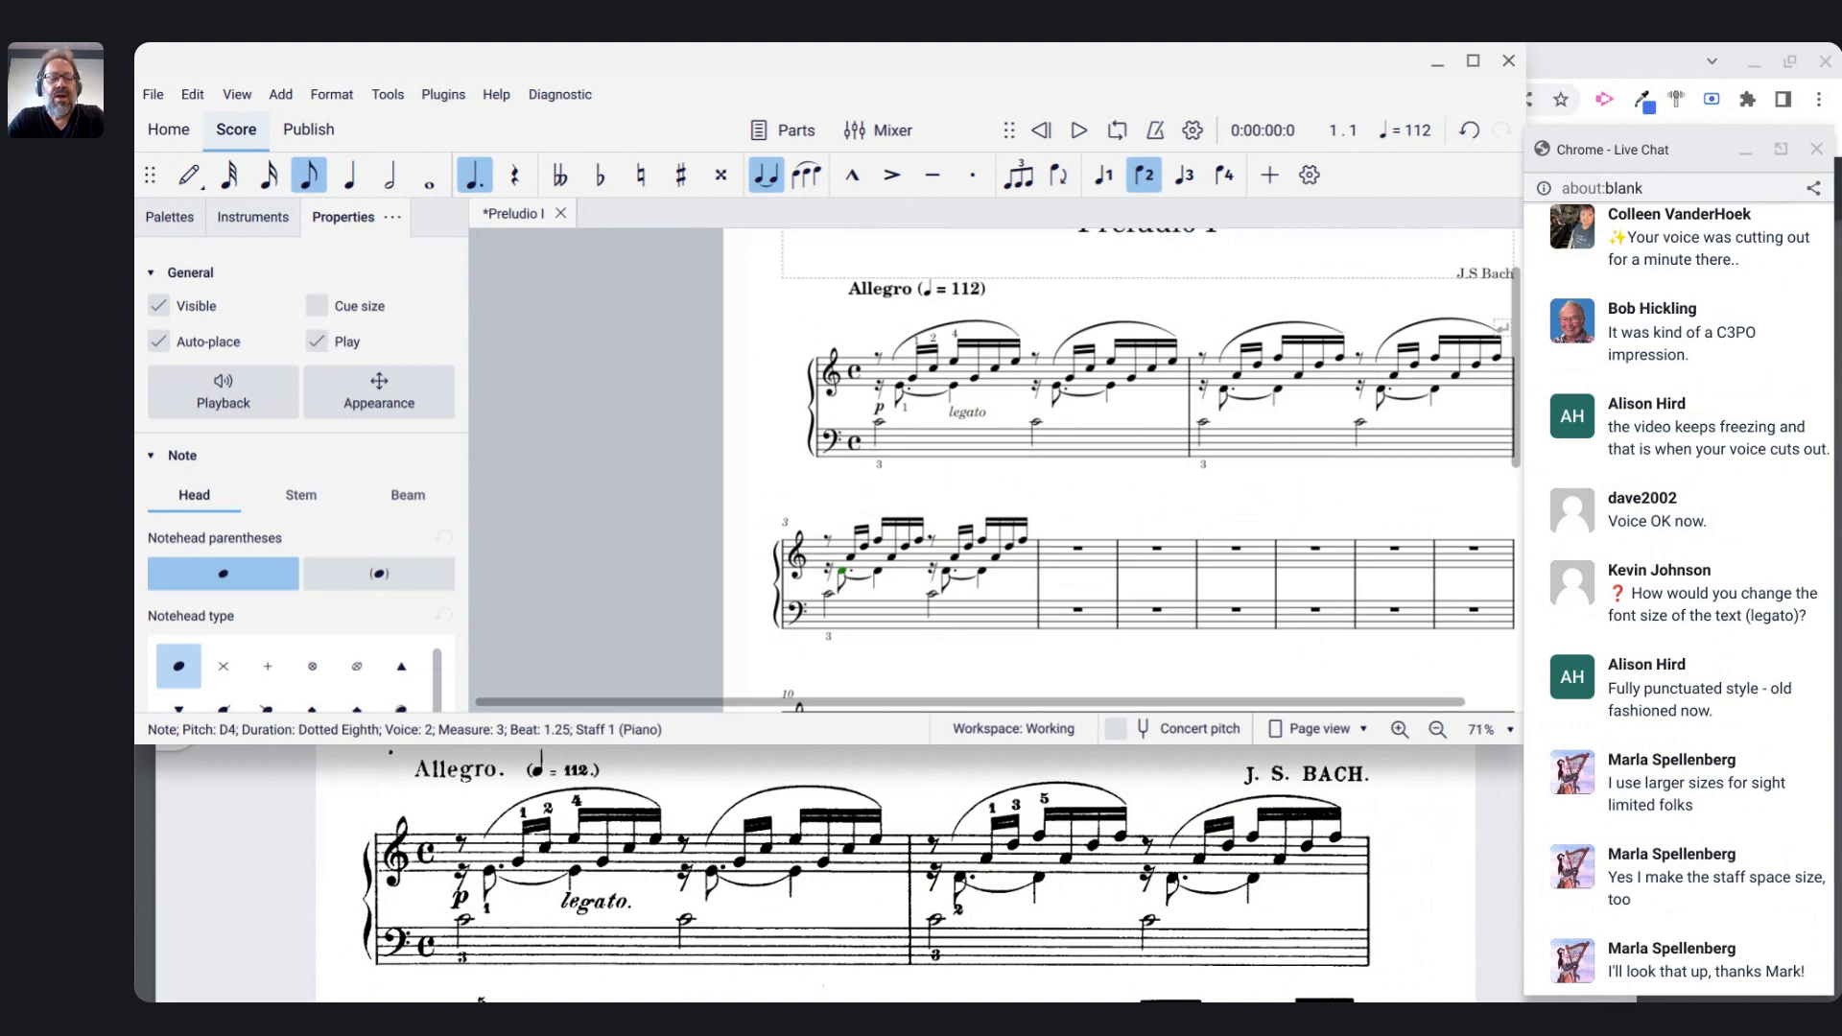
pyautogui.scroll(-2, 508, 892)
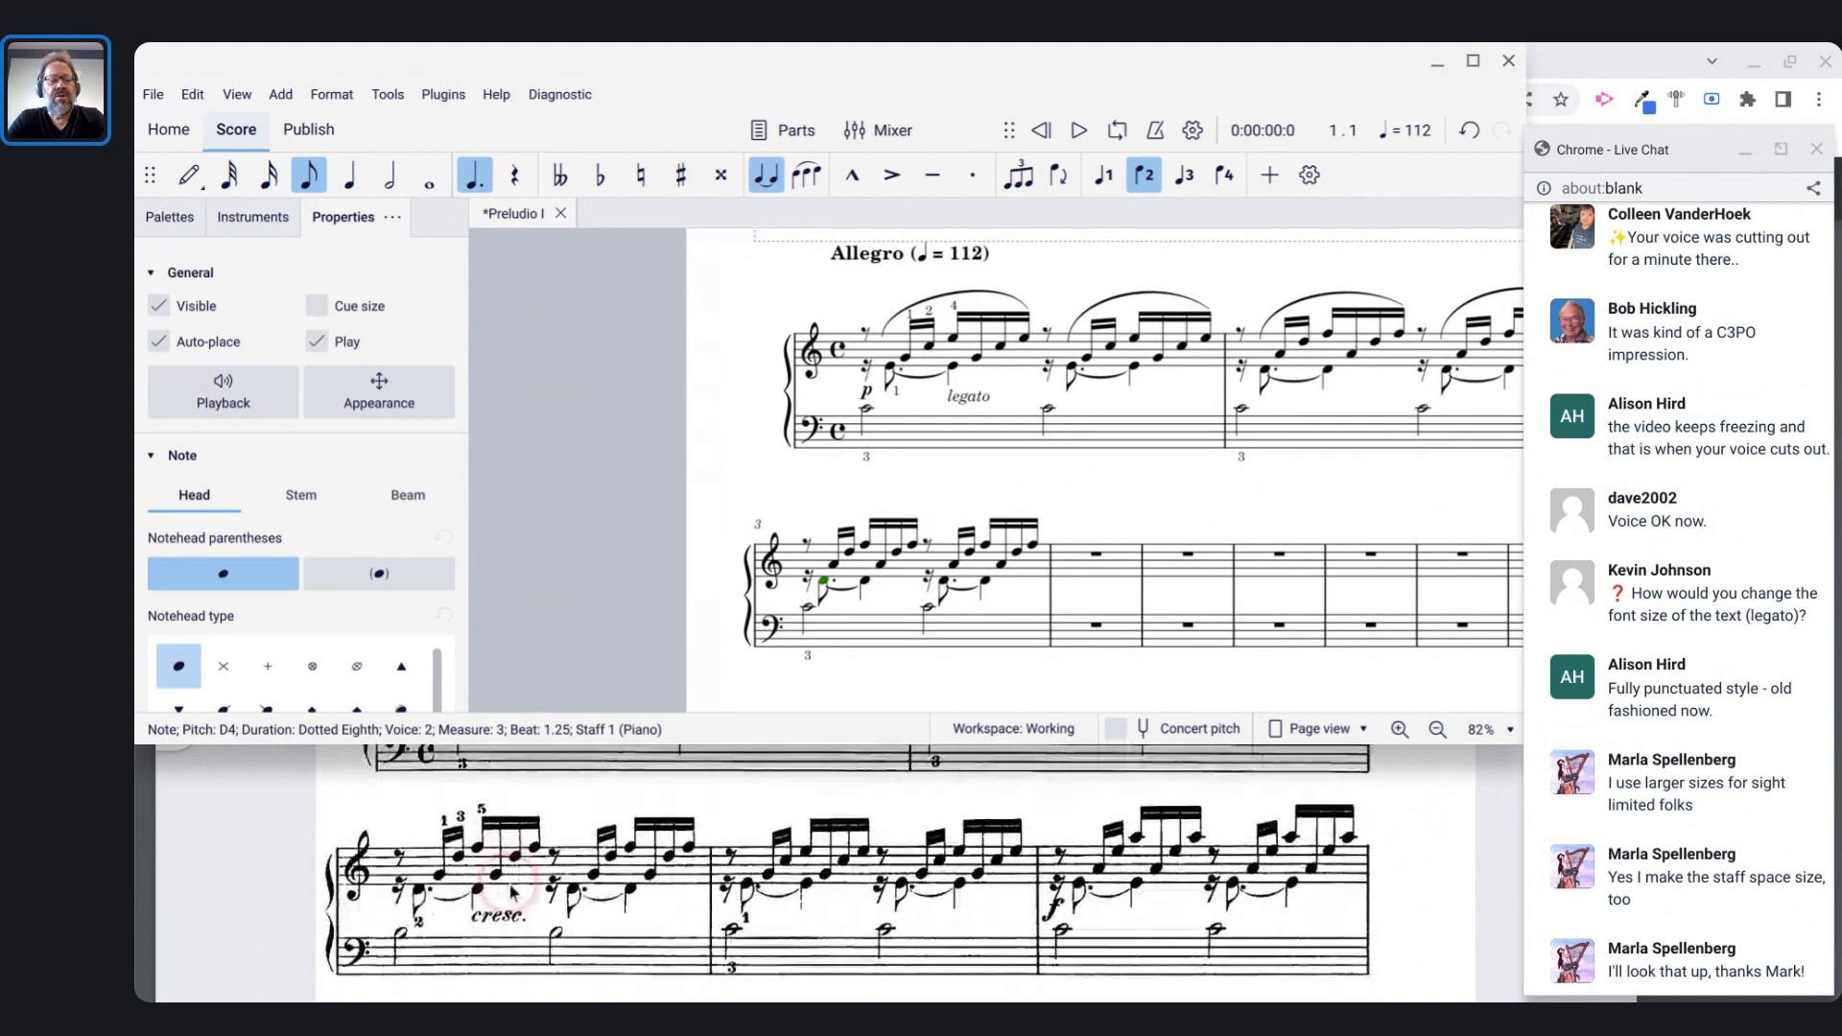
# - Select both staves of measure 3 and repeat their content through measure 35
pyautogui.click(1026, 577)
pyautogui.keyDown('shift'); pyautogui.click(1026, 632); pyautogui.keyUp('shift')
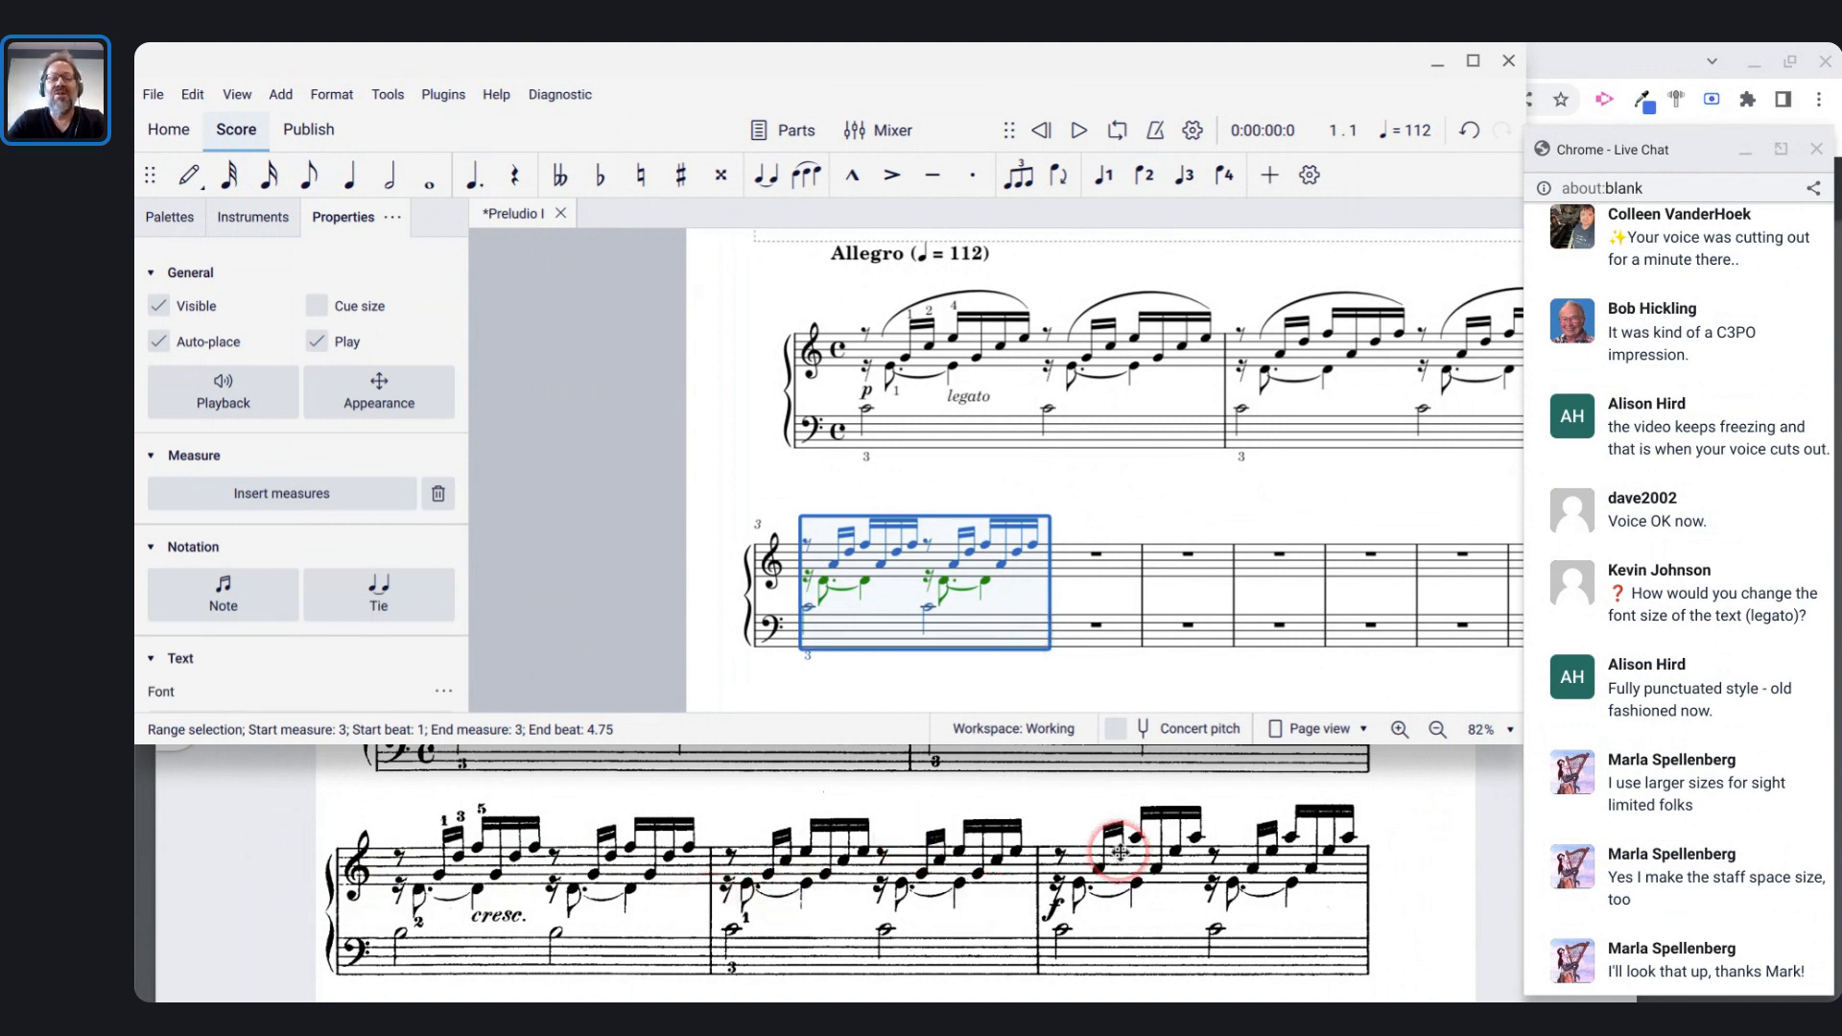
pyautogui.scroll(-1, 1012, 816)
pyautogui.press('r')
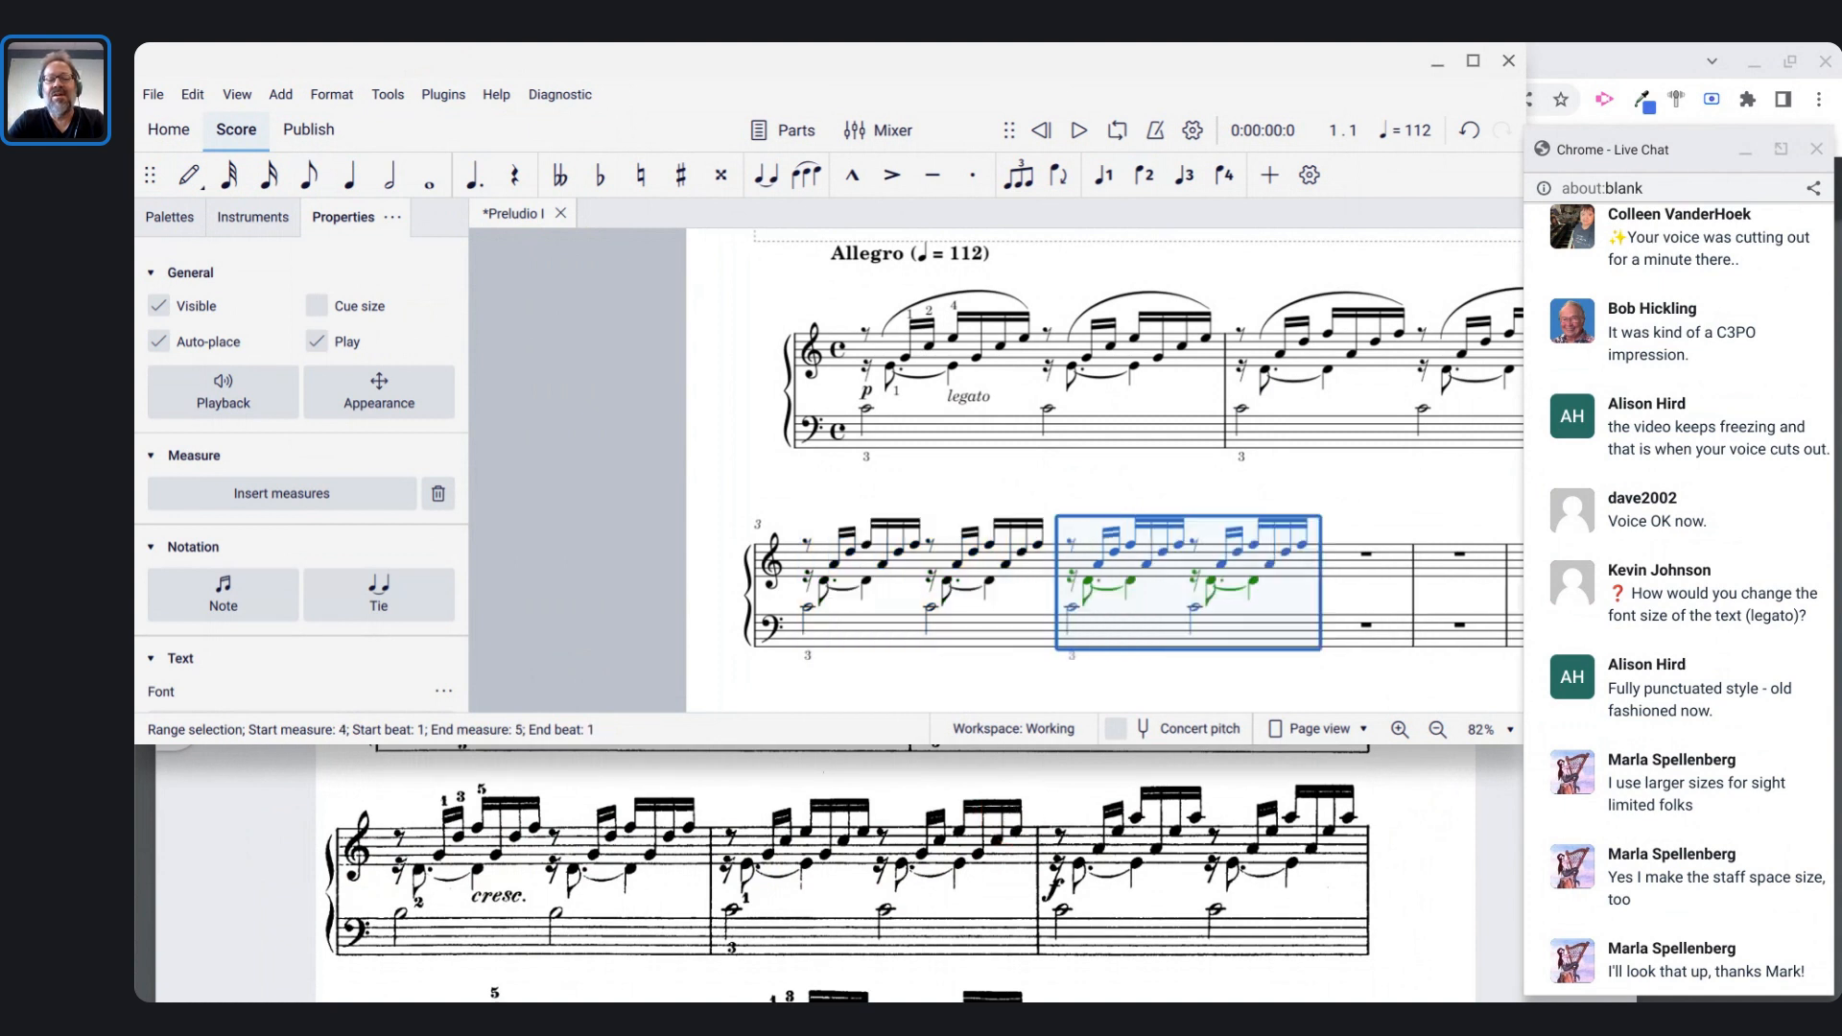
pyautogui.press('r')
pyautogui.press('r')
pyautogui.press('r')
pyautogui.press('r')
pyautogui.press('r')
pyautogui.press('r')
pyautogui.press('r')
pyautogui.press('r')
pyautogui.press('r')
pyautogui.press('r')
pyautogui.press('r')
pyautogui.press('r')
pyautogui.press('r')
pyautogui.press('r')
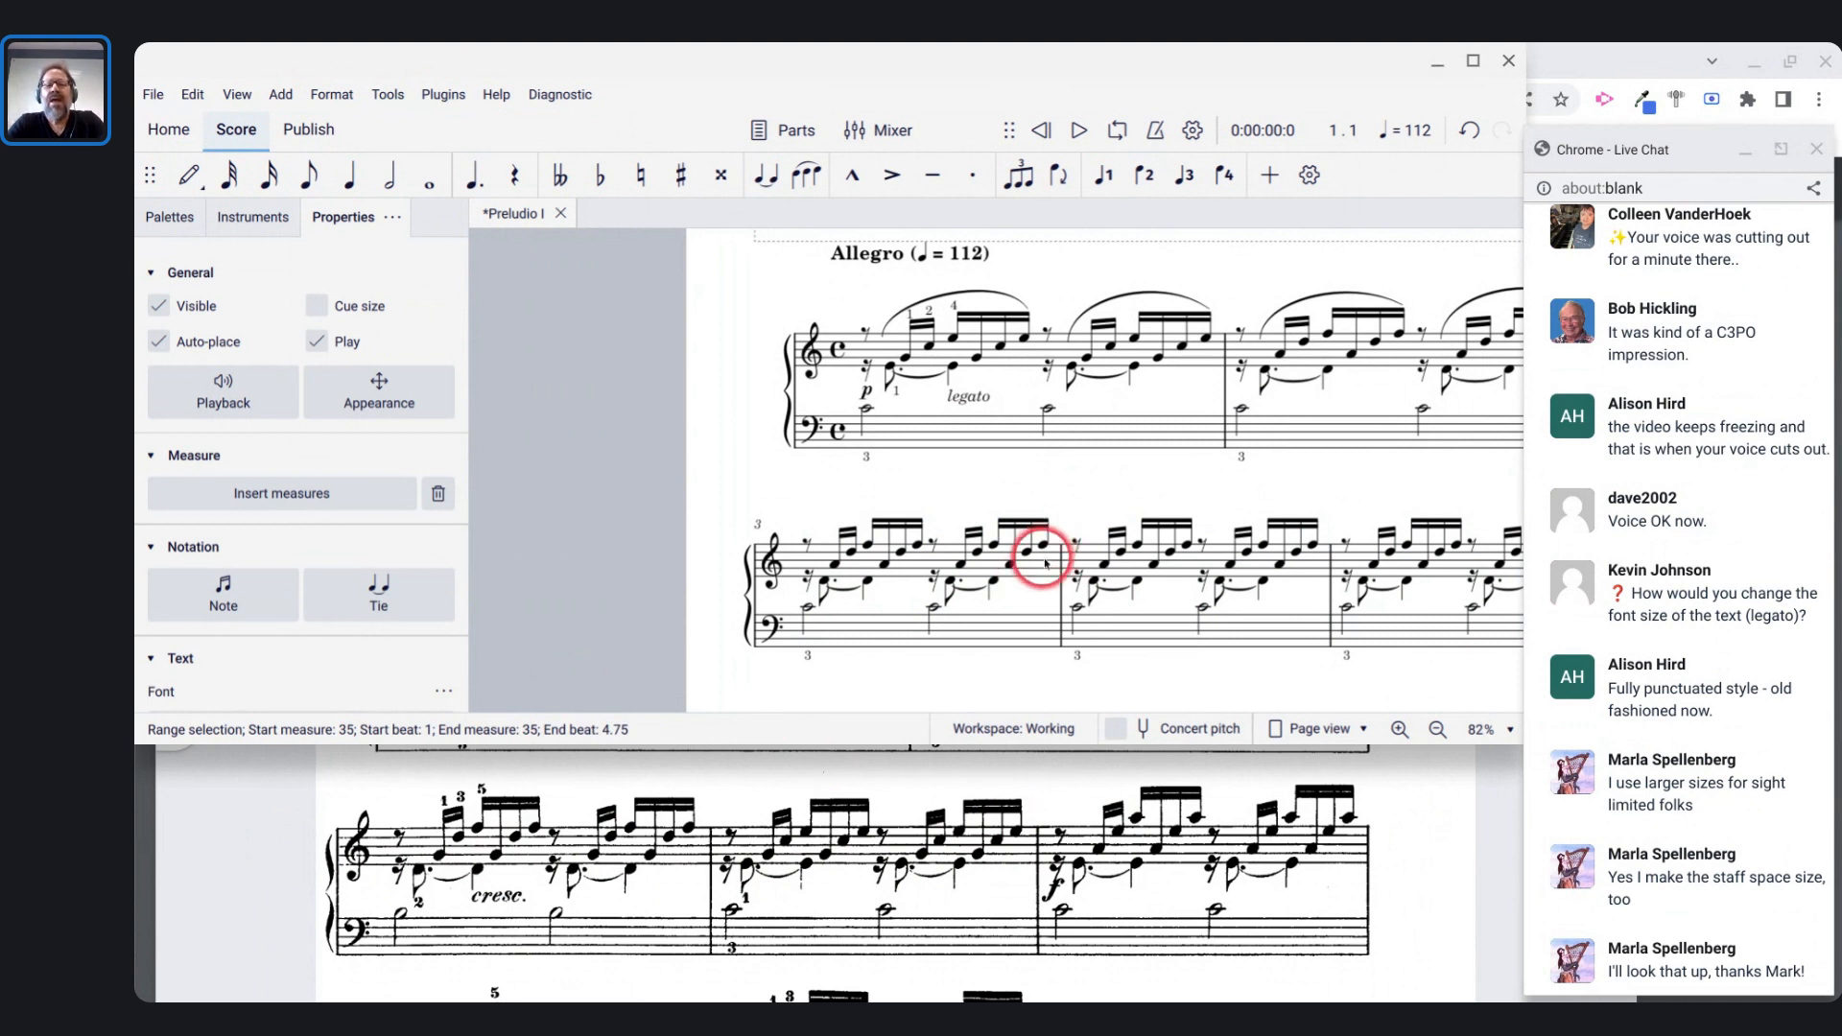
# - Select measures 3 to 35 and add system breaks every 3 measures
pyautogui.scroll(-4, 928, 863)
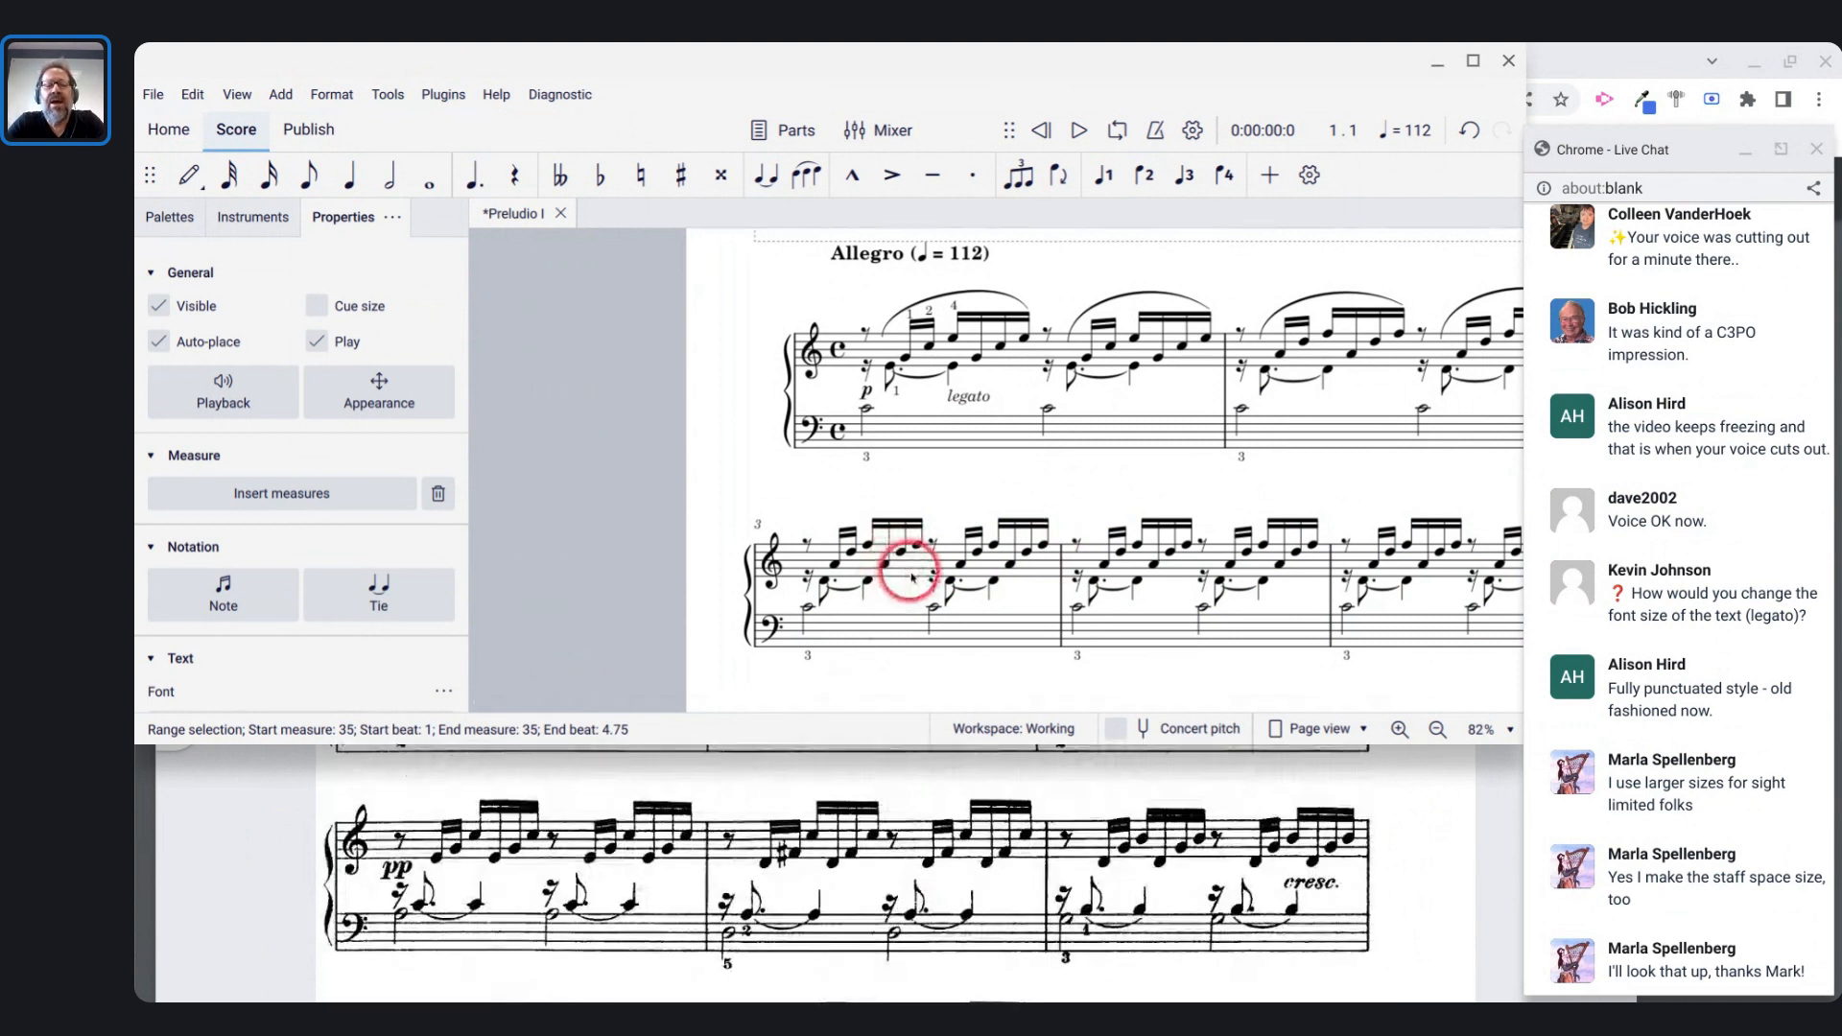
pyautogui.click(907, 572)
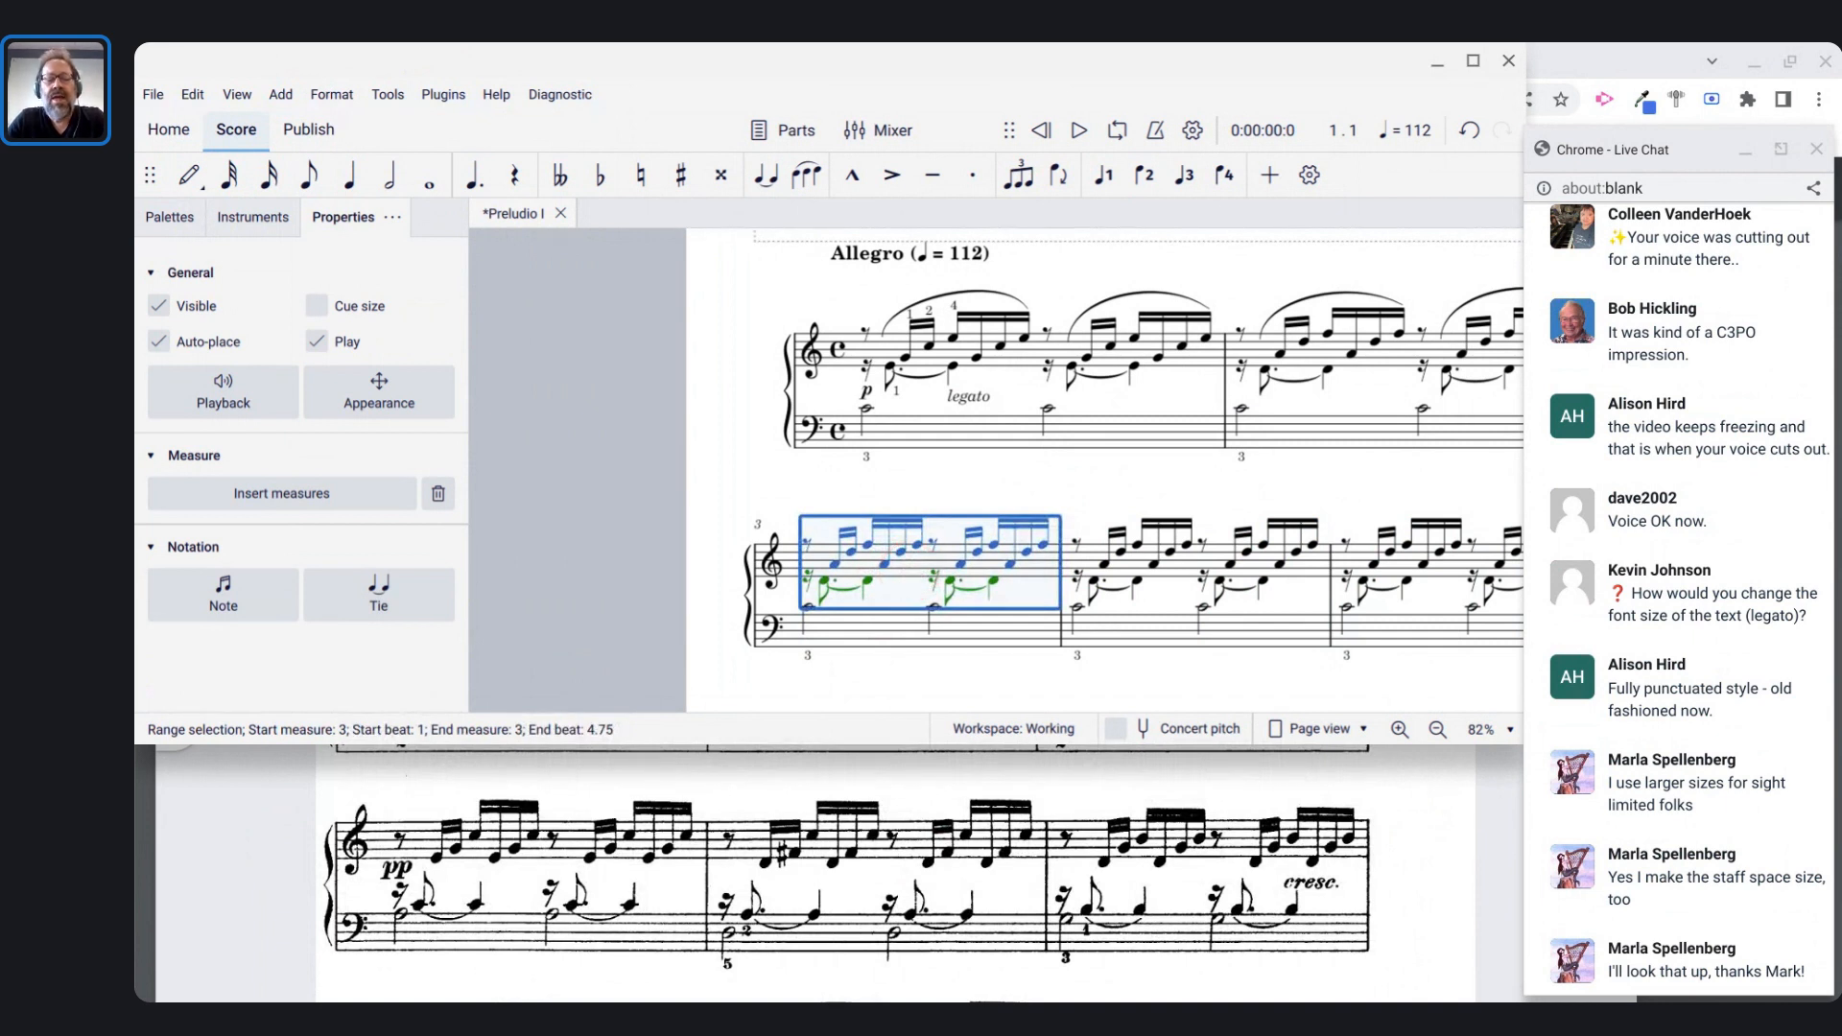
pyautogui.hotkey('ctrl', 'shift', 'End')
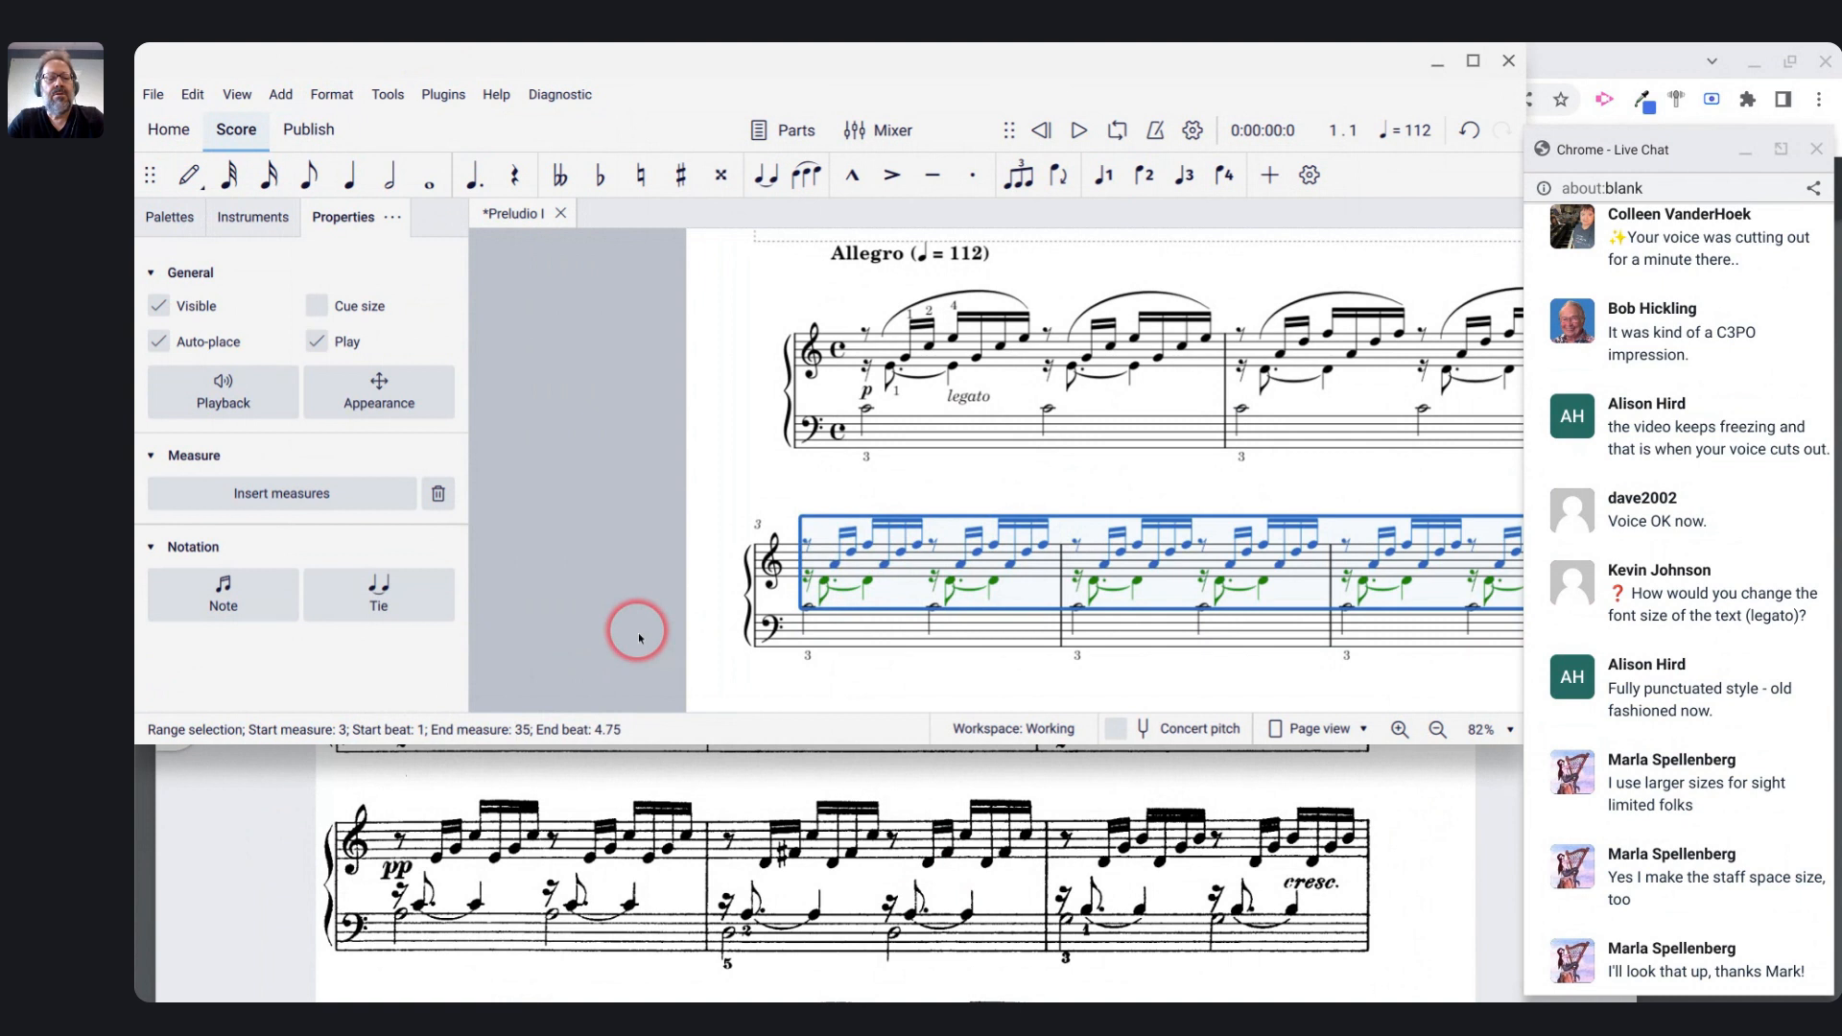
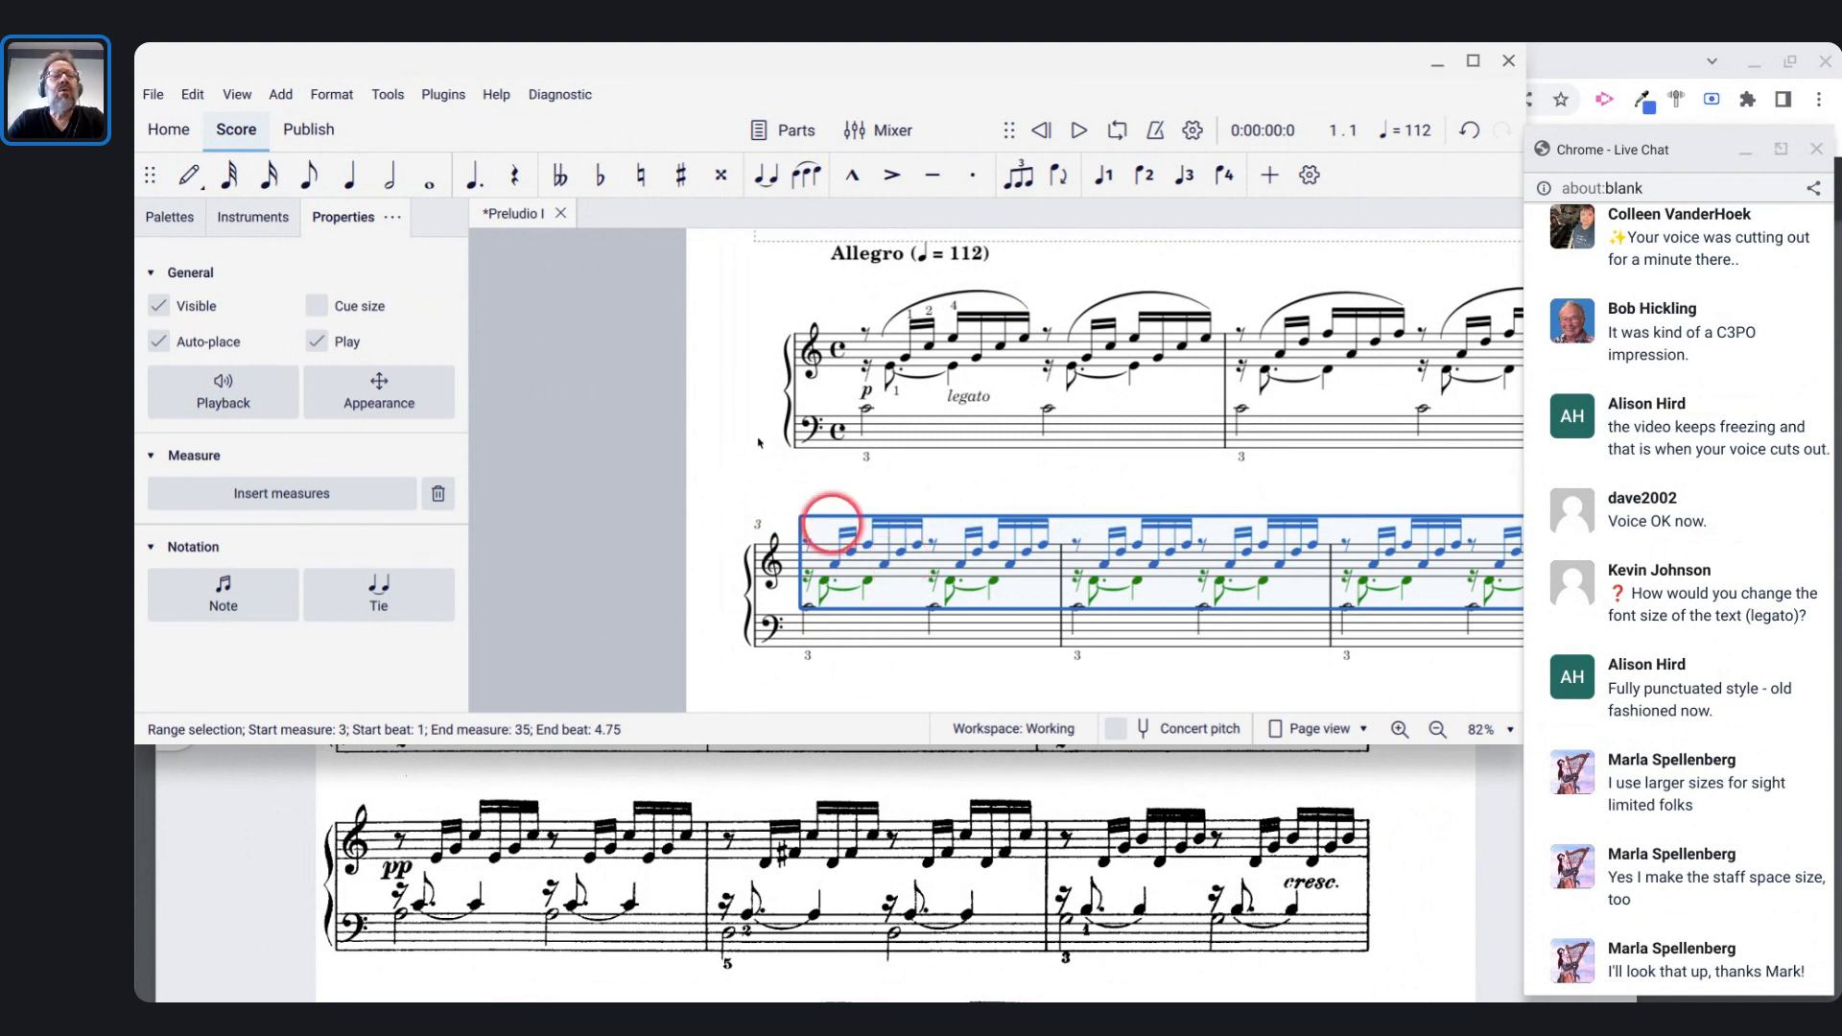
pyautogui.click(345, 105)
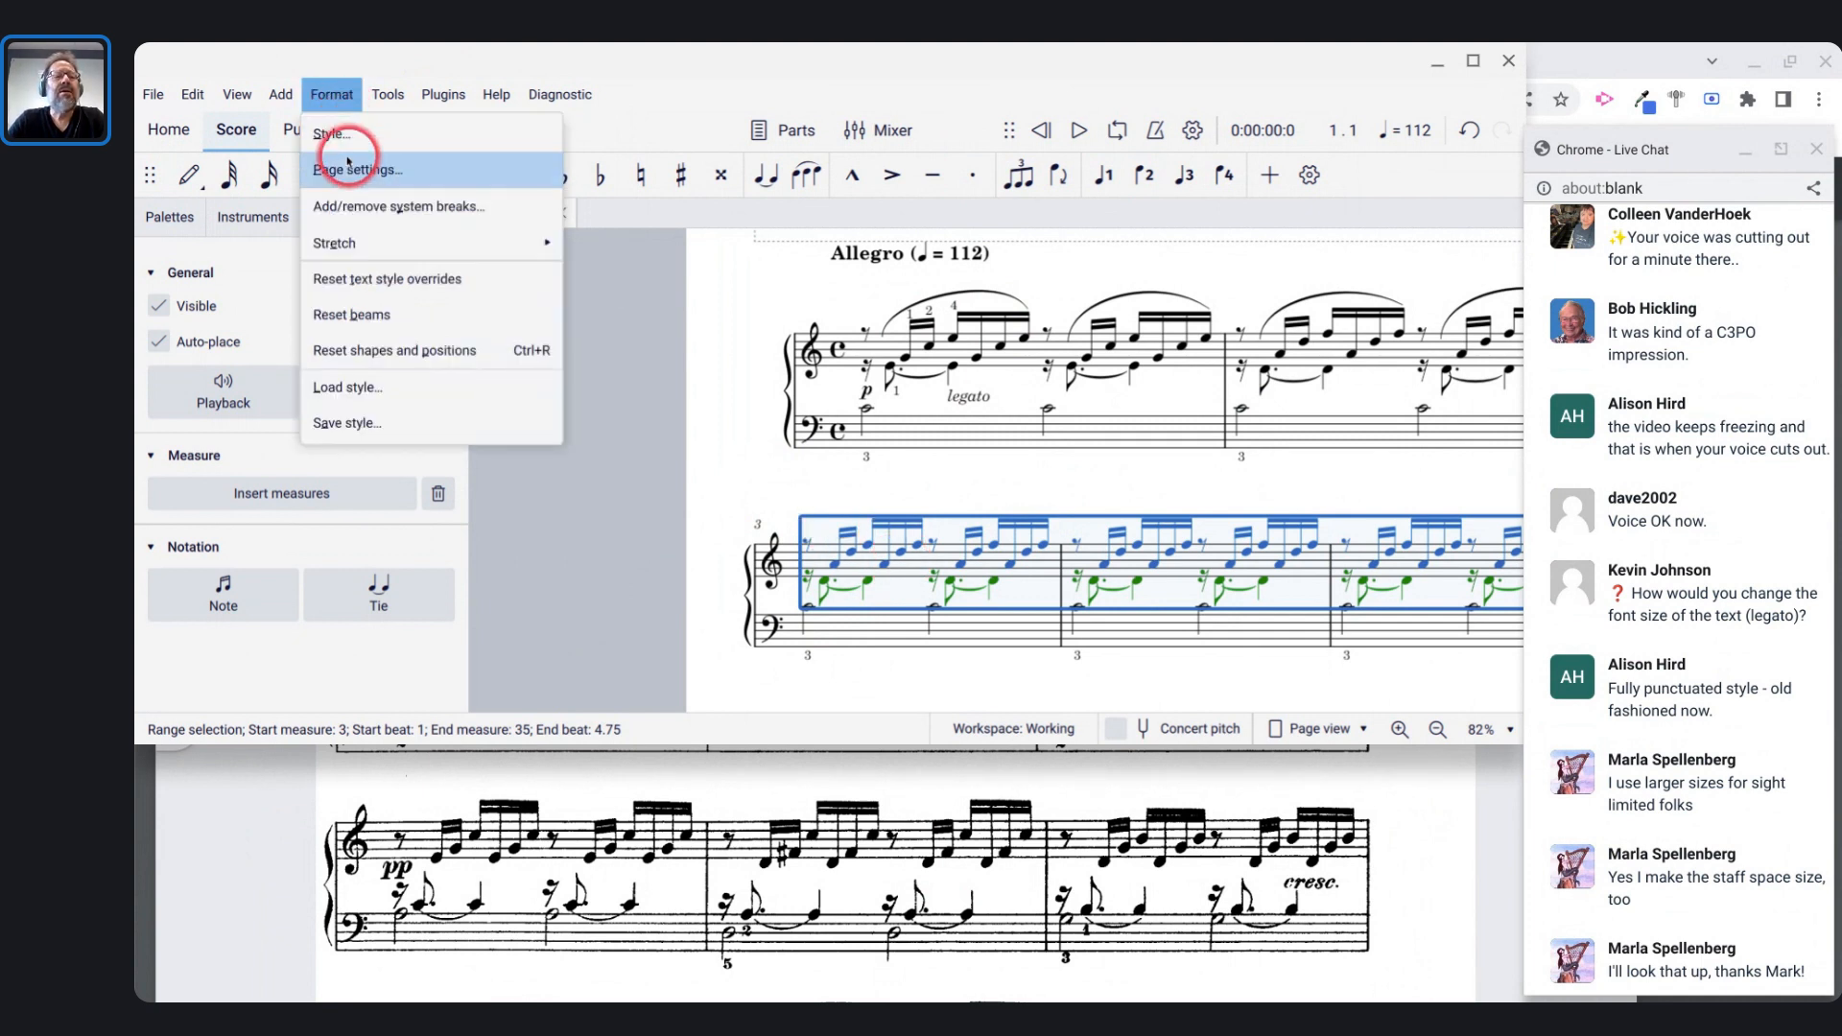
pyautogui.click(347, 204)
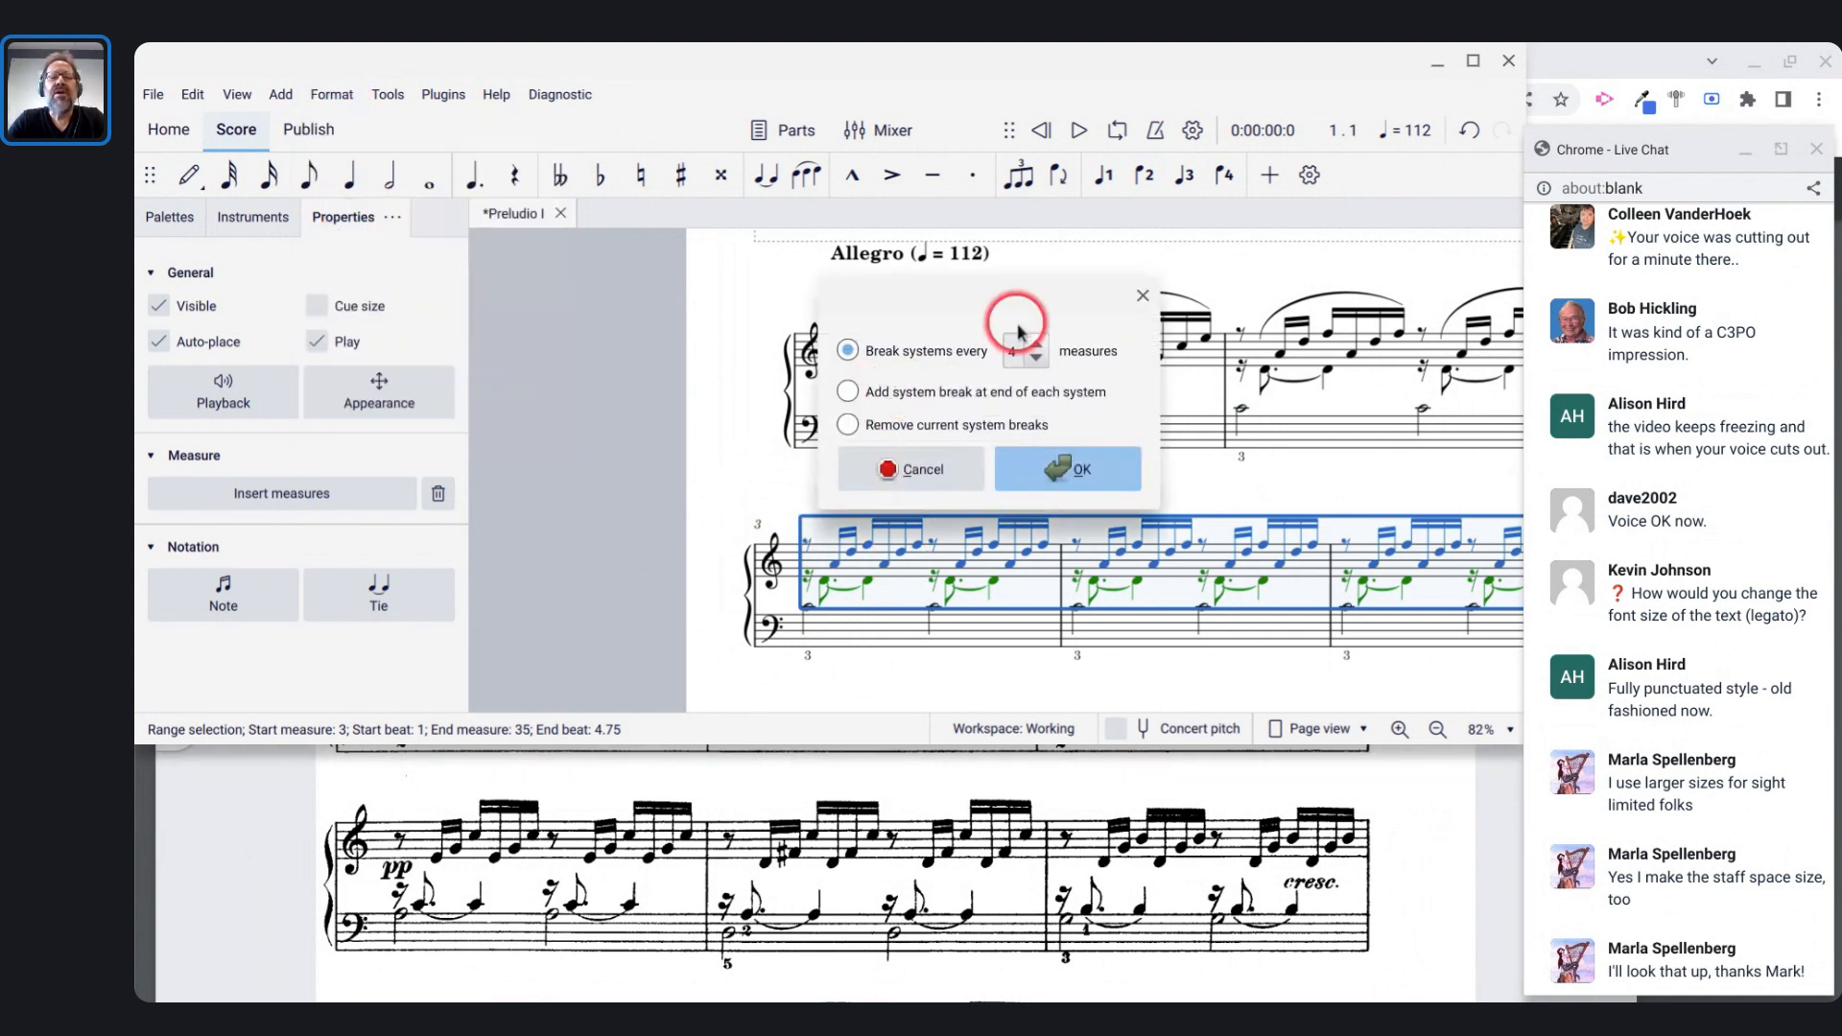
pyautogui.write('3')
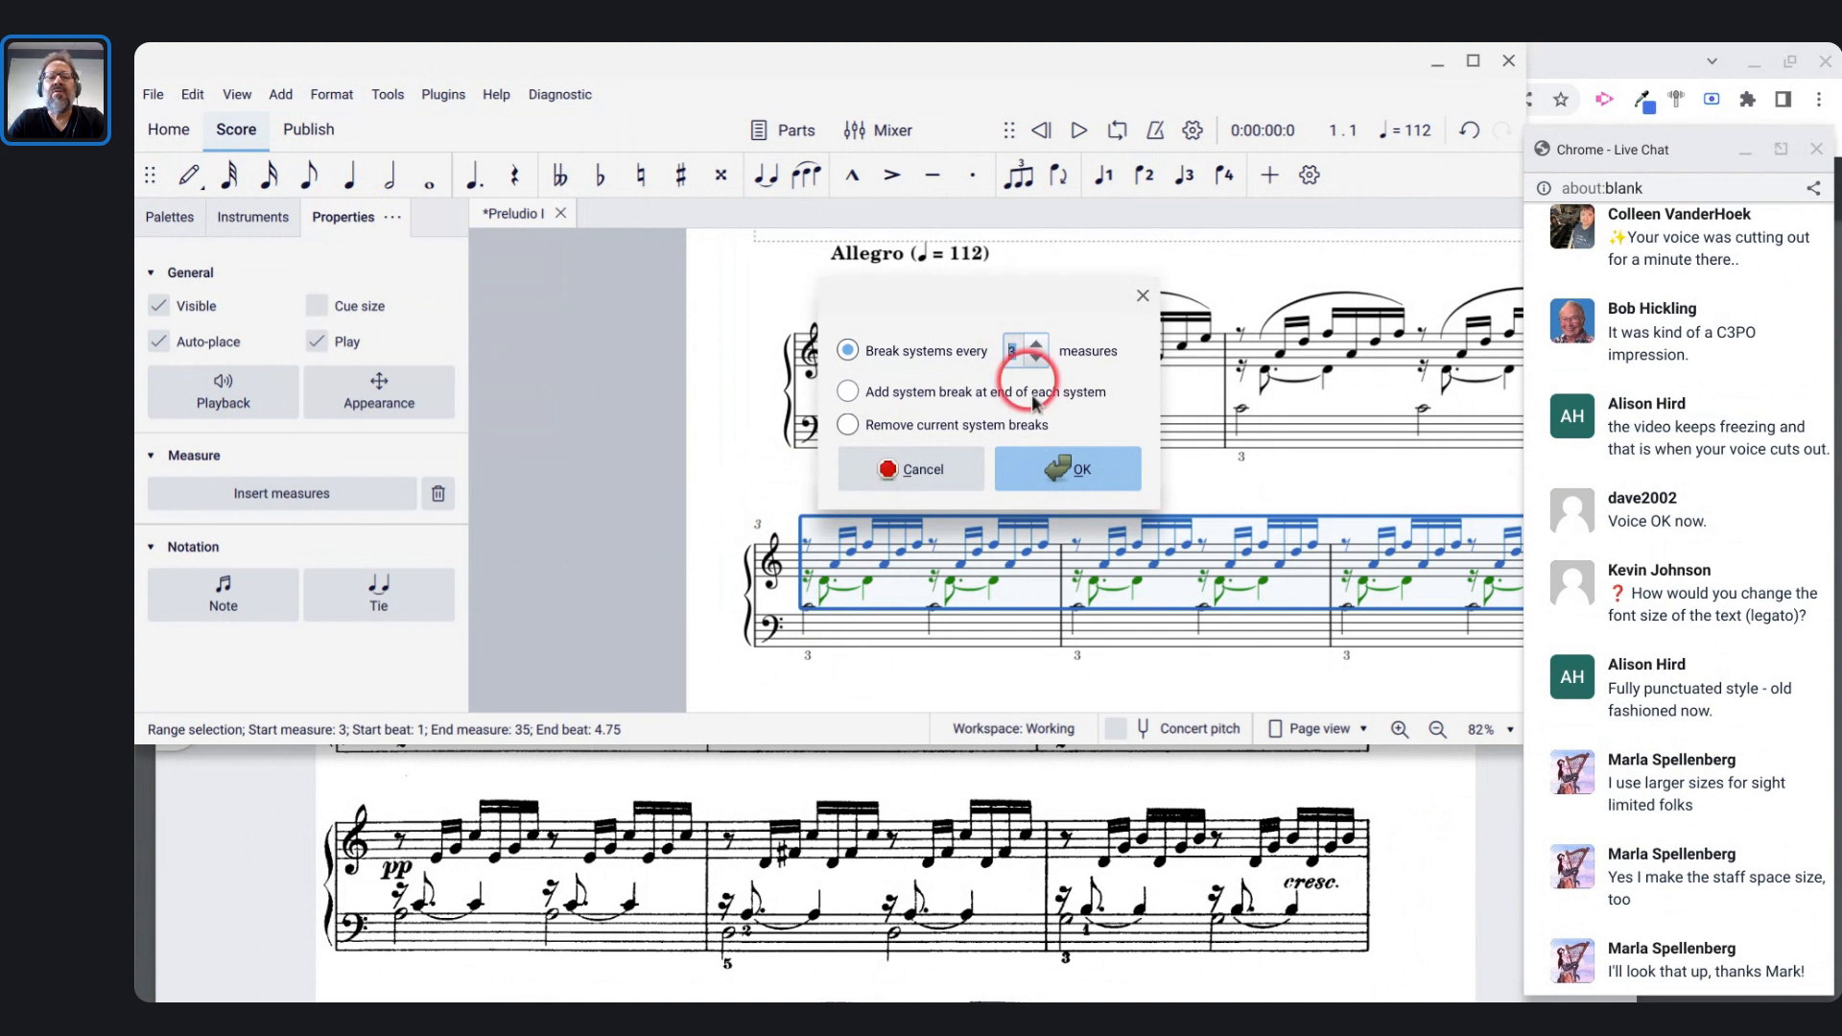
pyautogui.click(1055, 467)
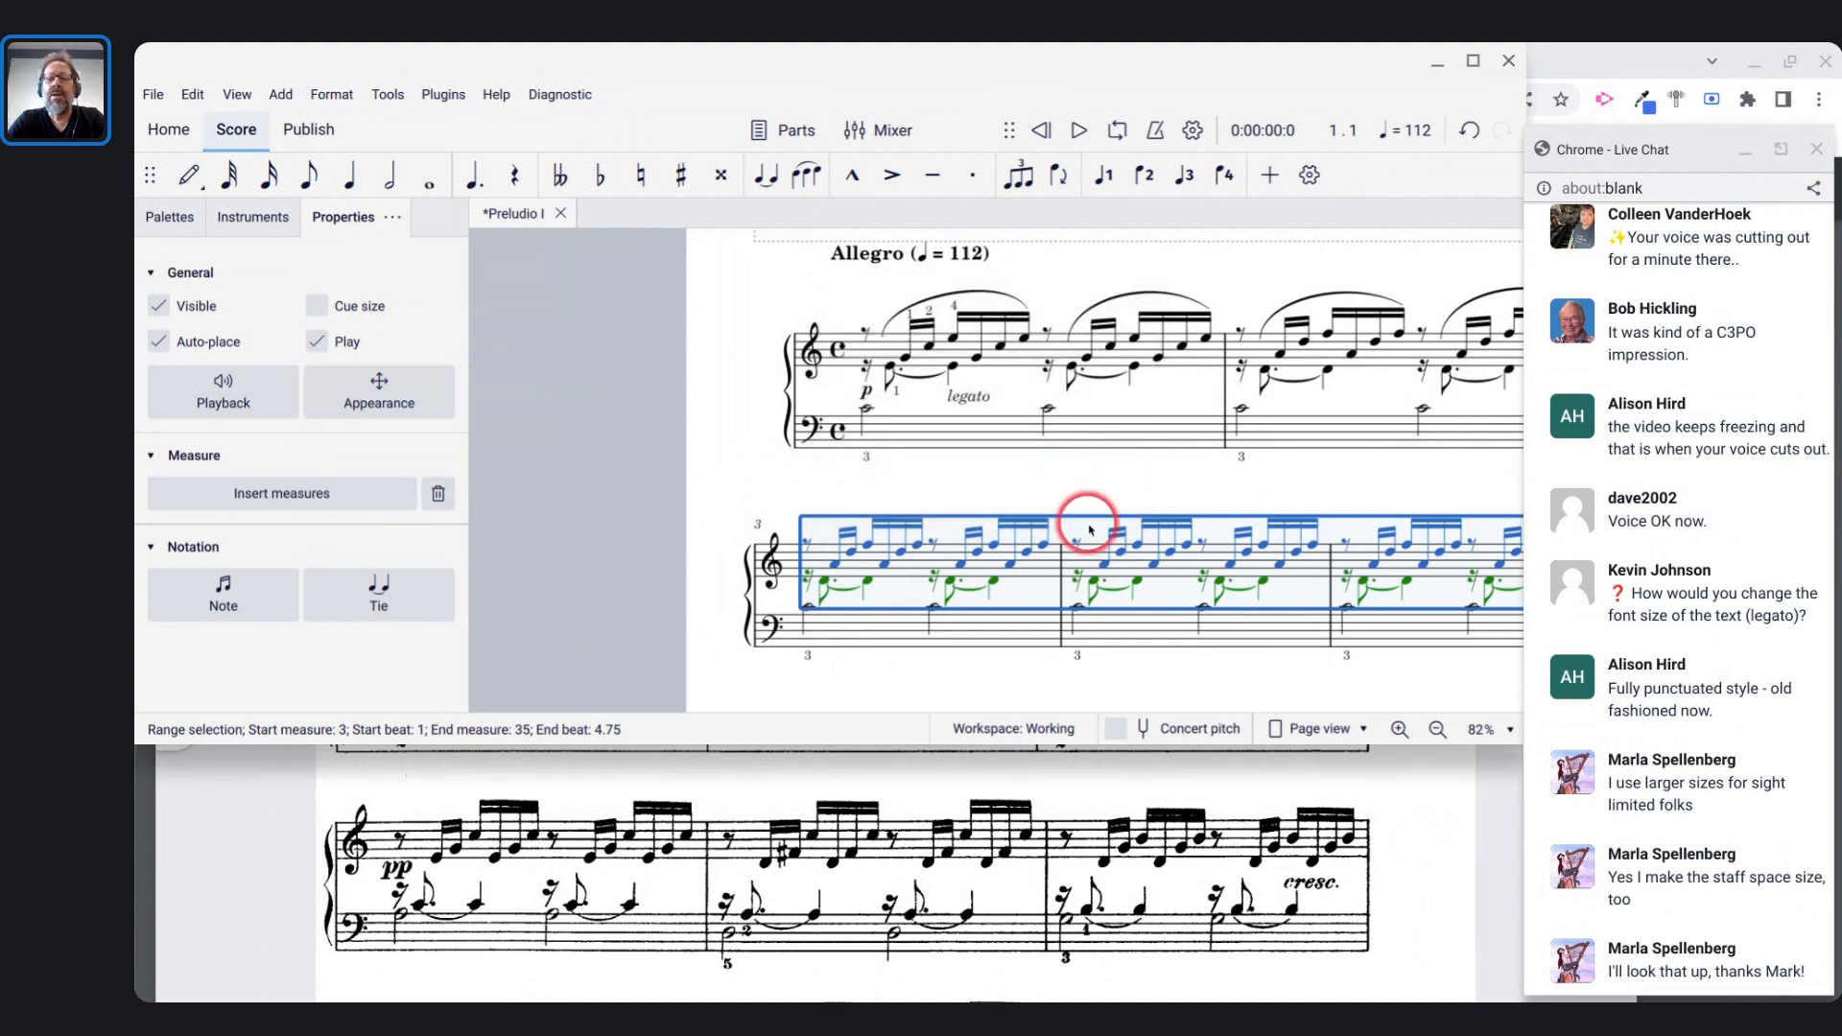
# - Review the system layout across all pages of the score
pyautogui.scroll(-5, 1090, 529)
pyautogui.scroll(-5, 1085, 521)
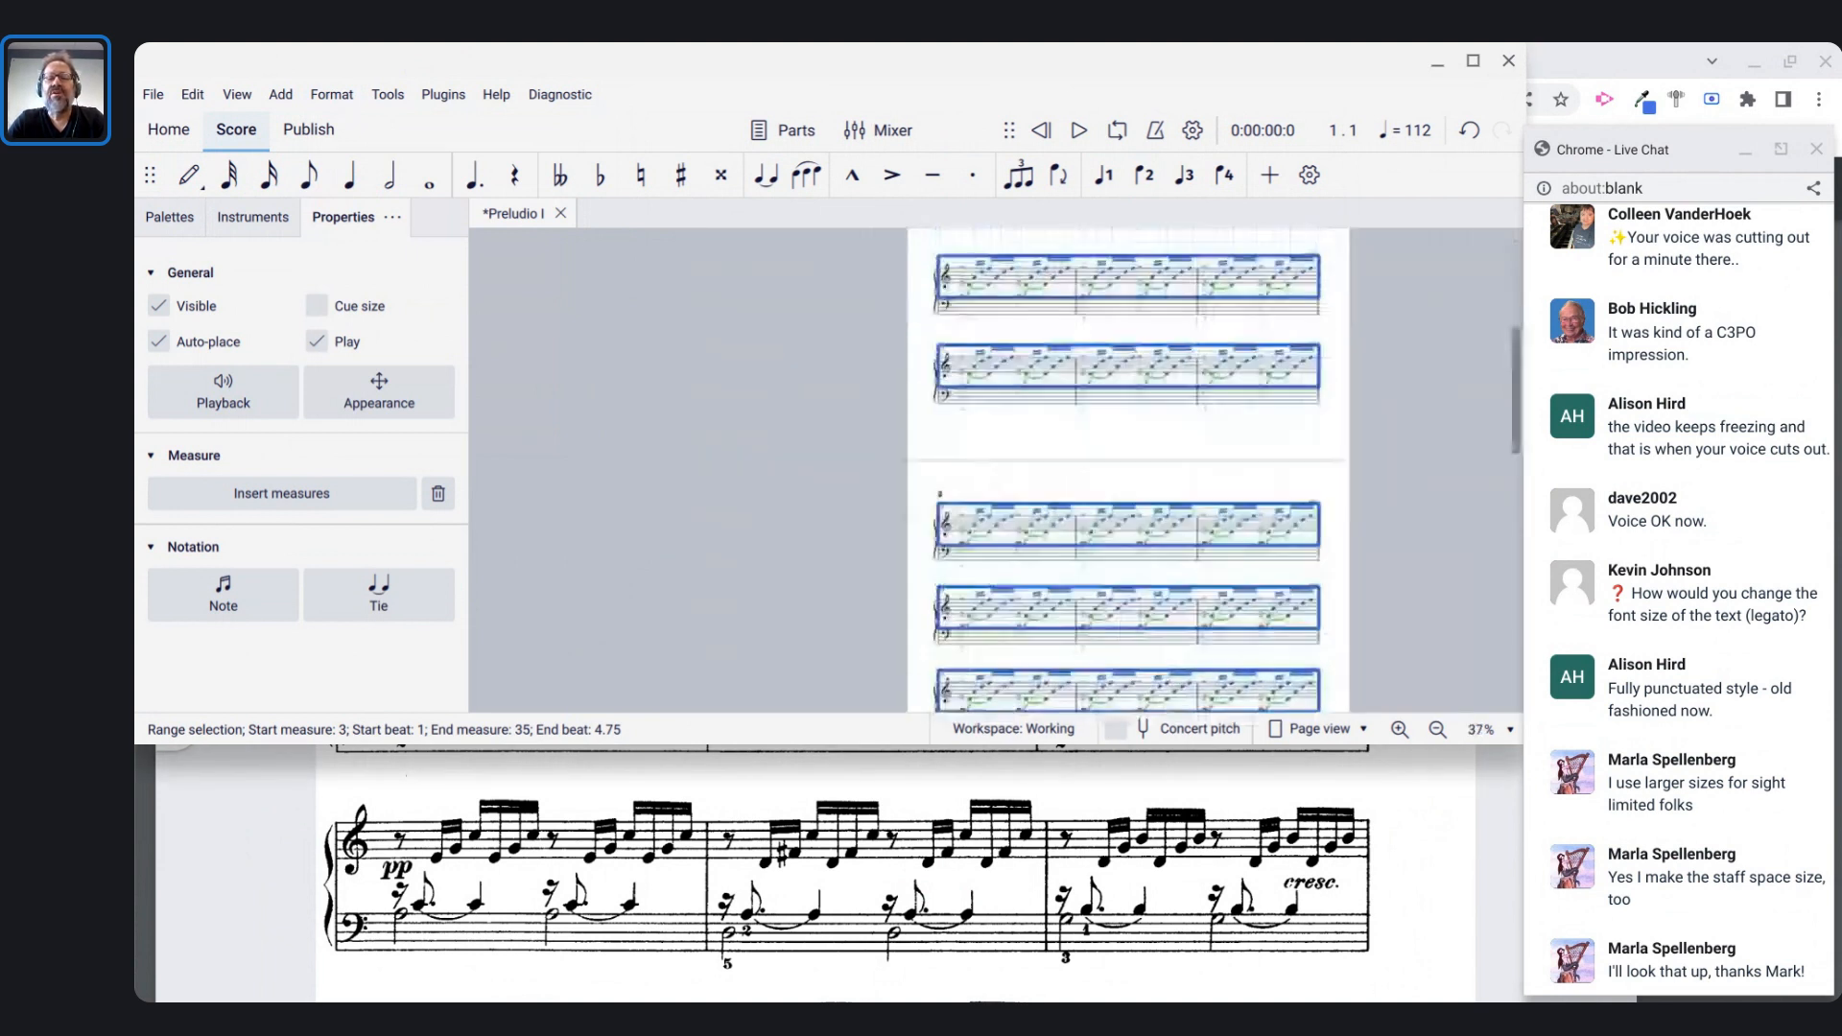
pyautogui.scroll(-6, 1127, 470)
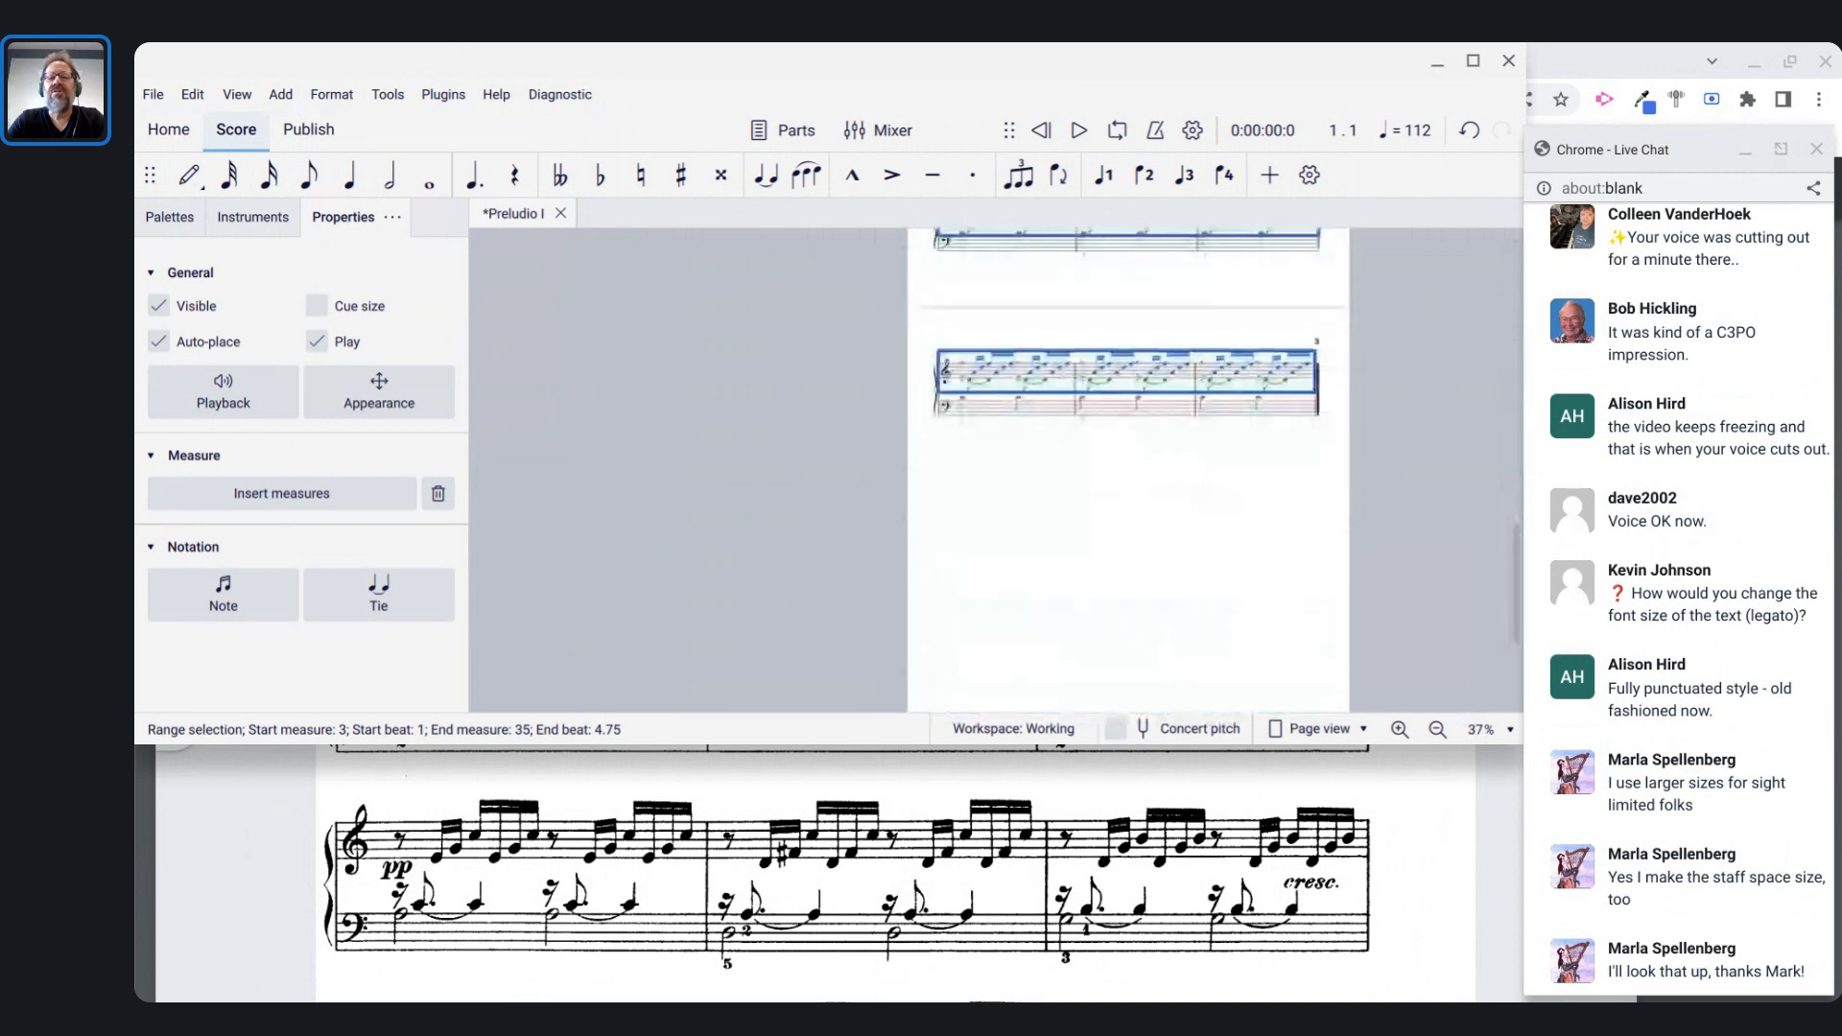
pyautogui.scroll(8, 1127, 470)
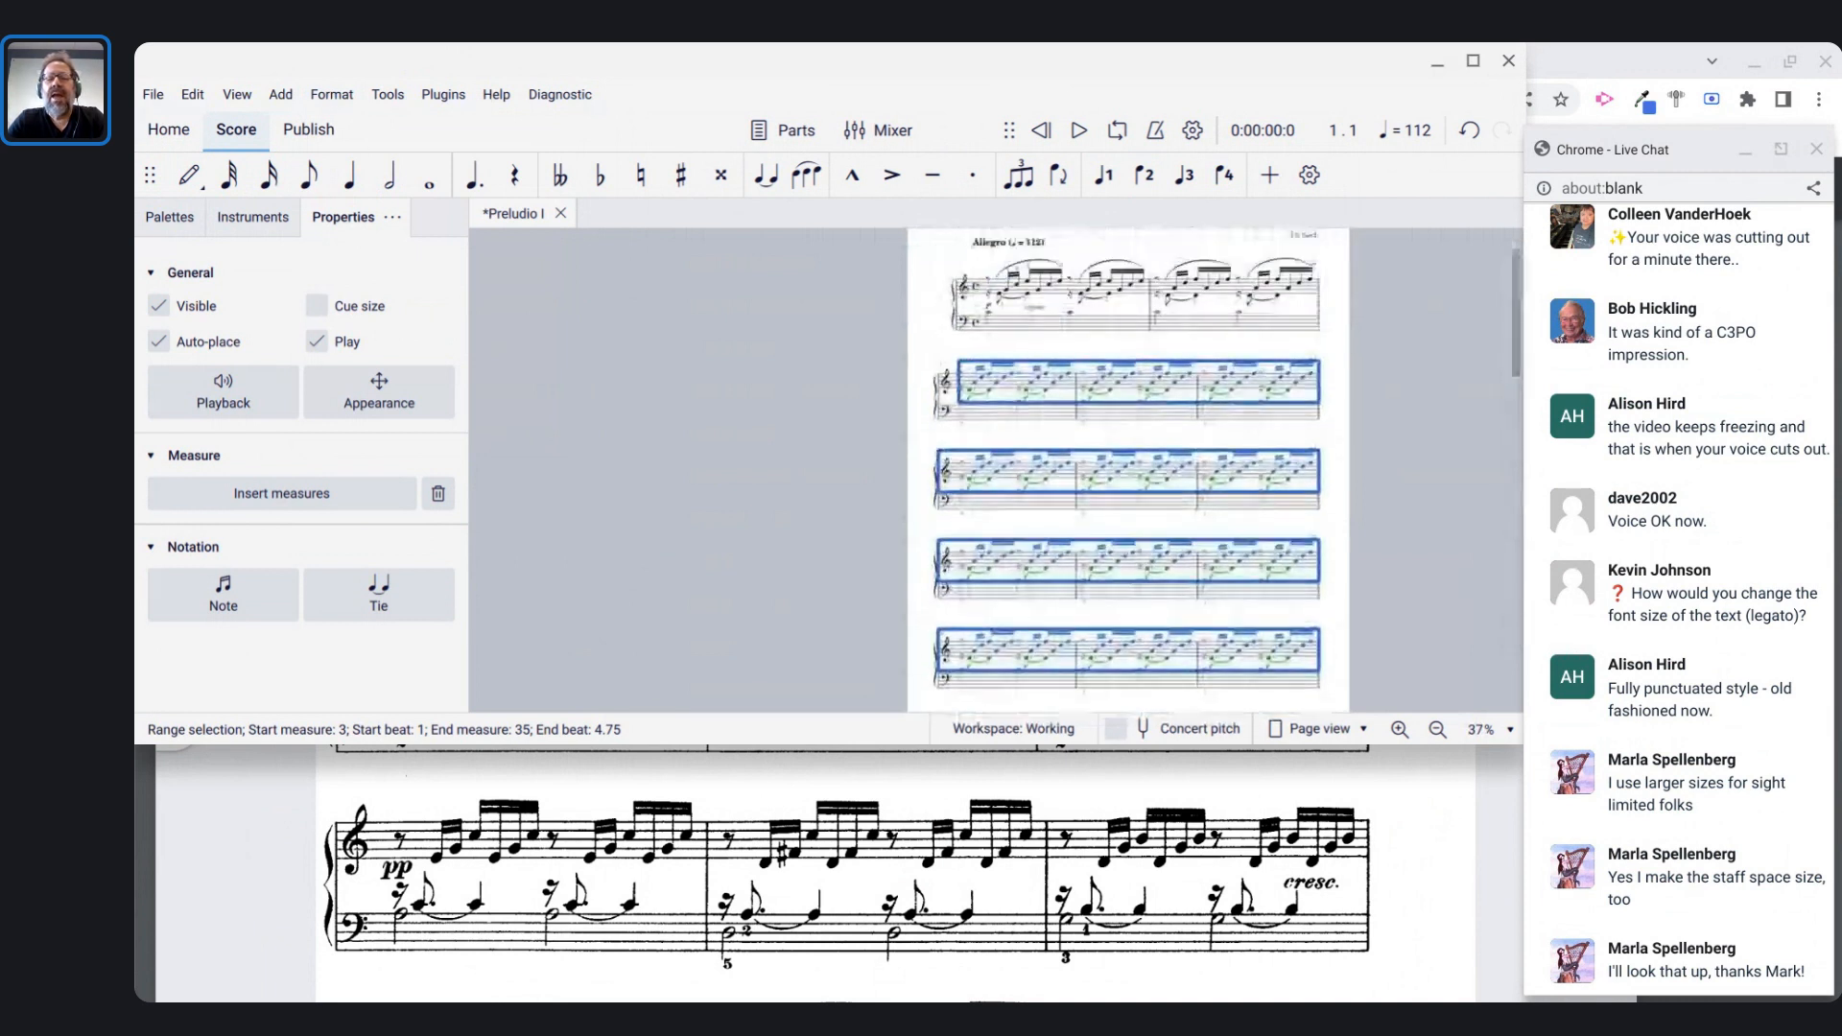
pyautogui.scroll(2, 1127, 470)
pyautogui.scroll(-3, 1127, 470)
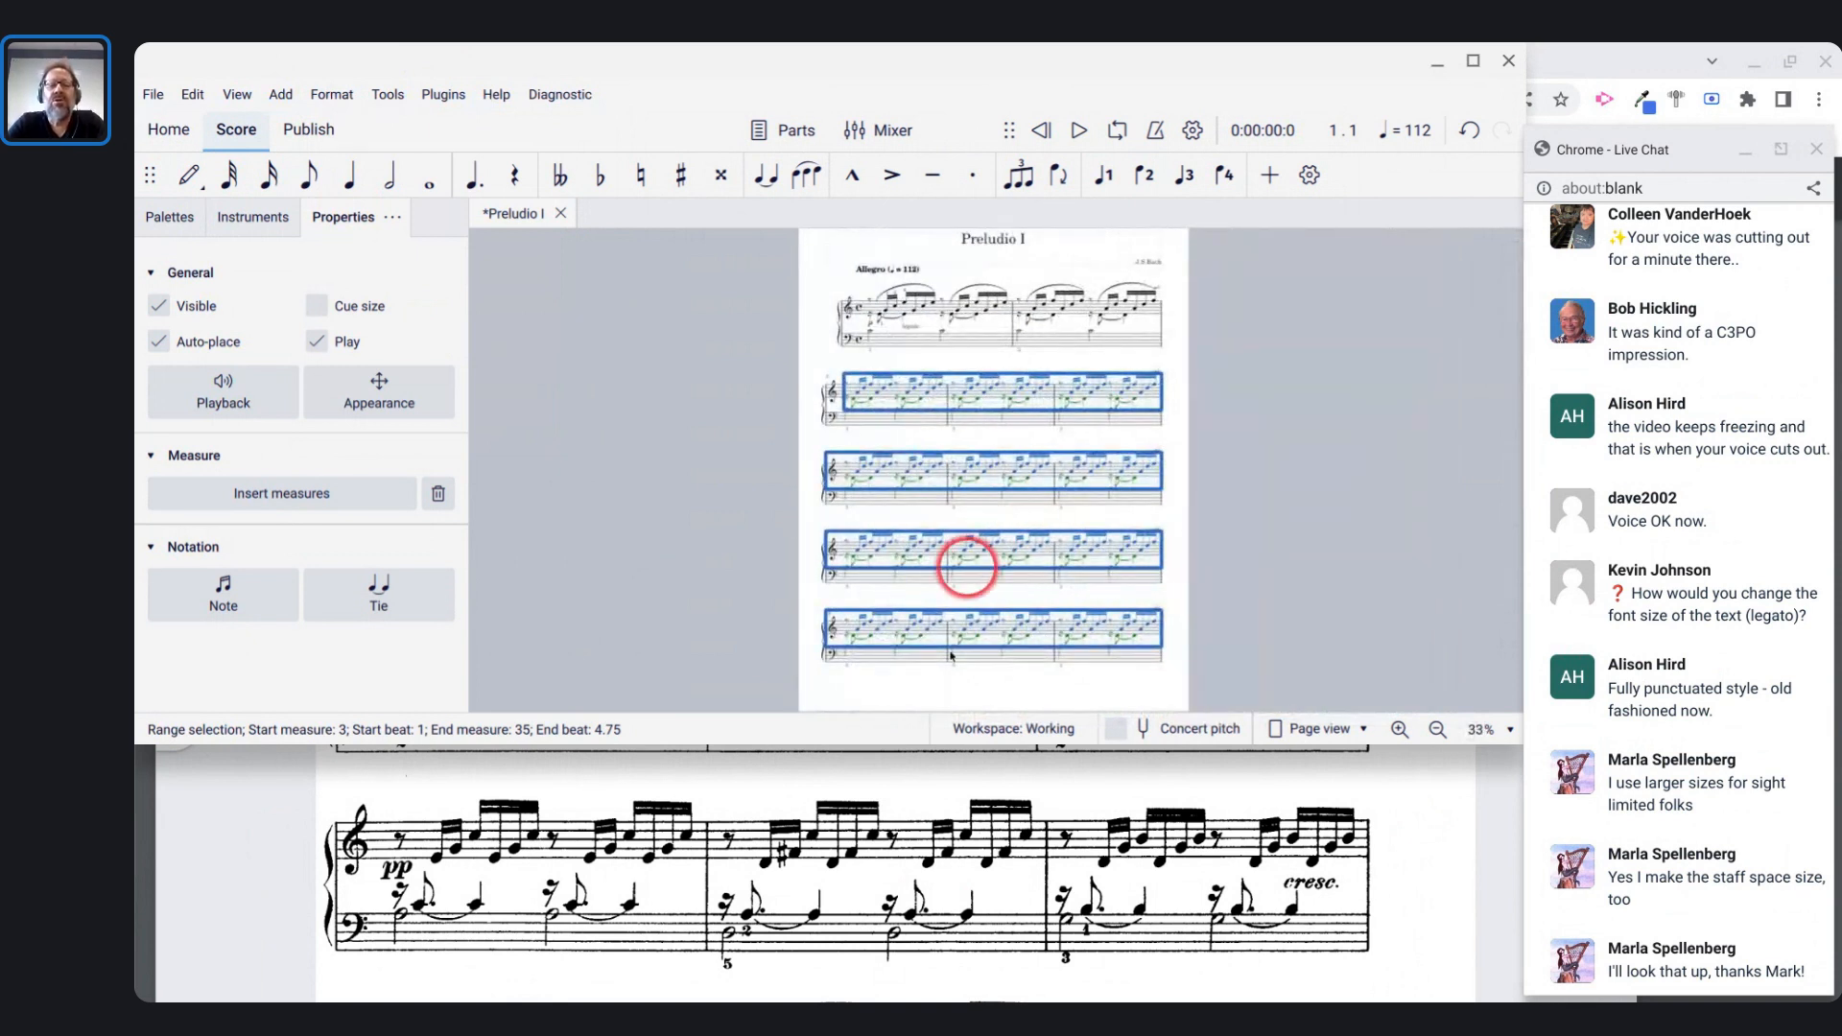
# - Switch to the browser and examine the printed edition's systems and the two-column fingering note below the music on page 1
pyautogui.hotkey('alt', 'Tab')
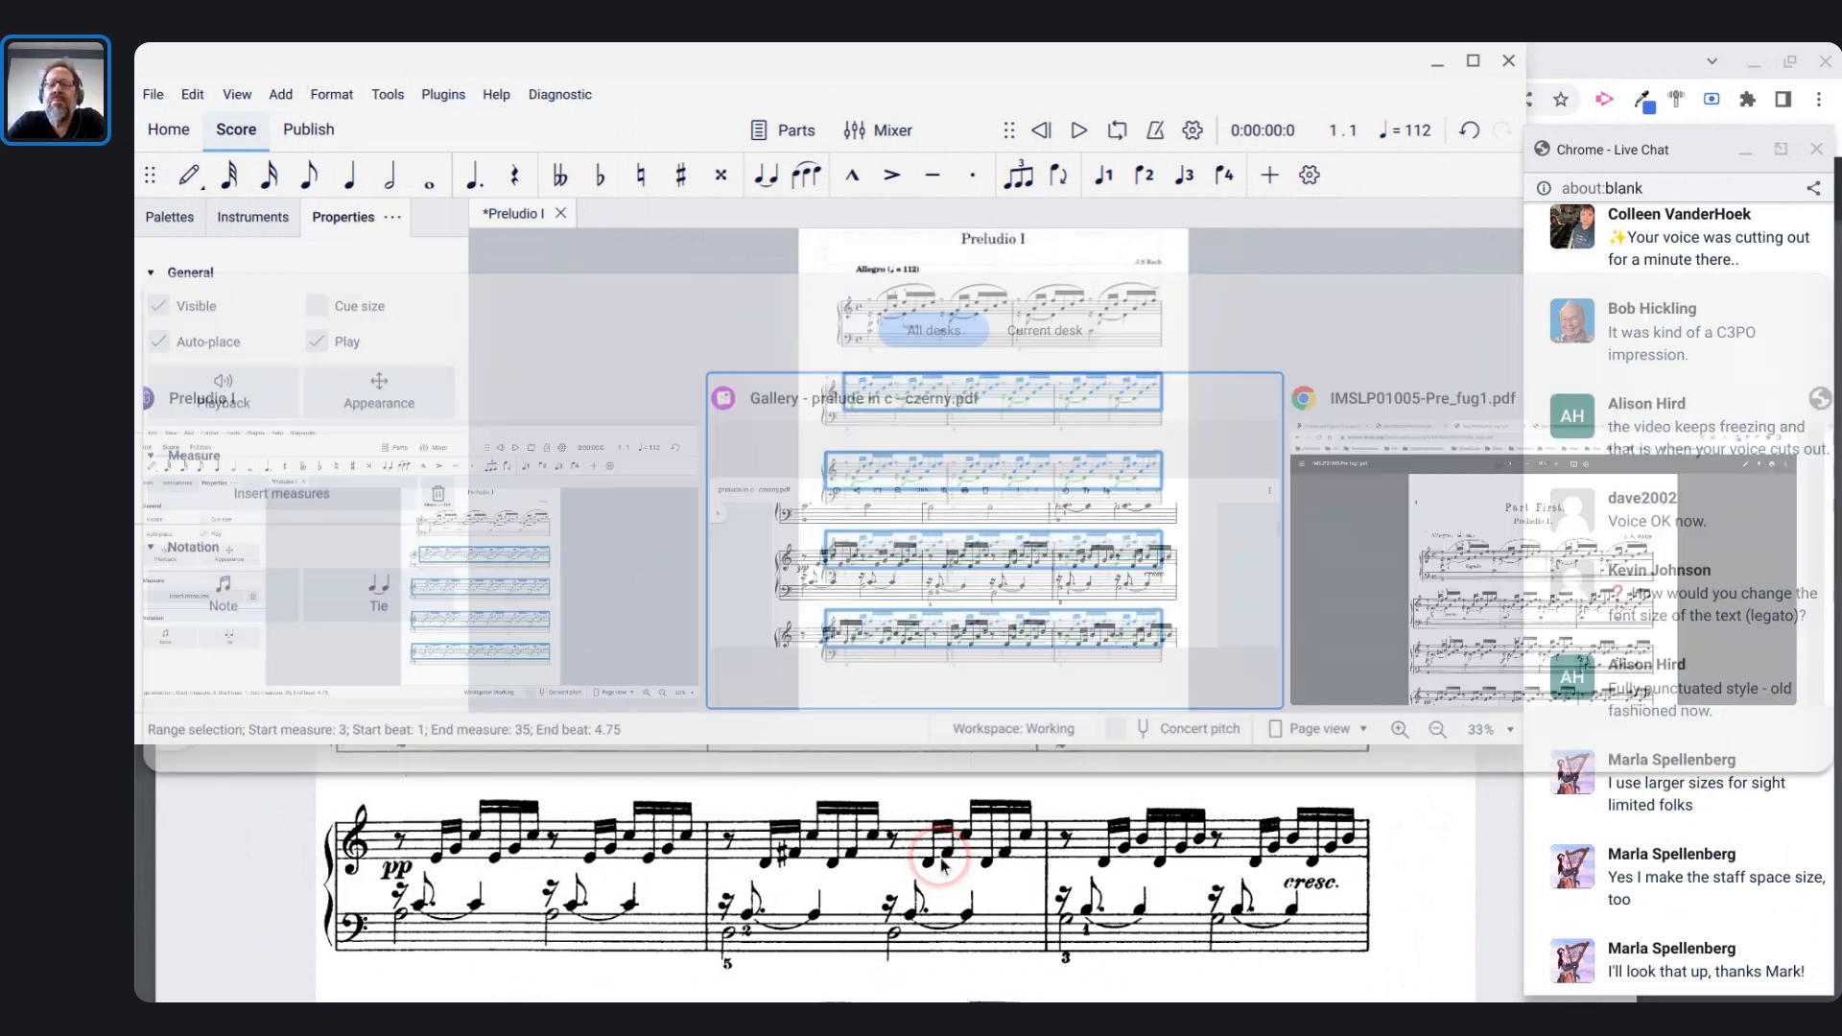
pyautogui.scroll(-6, 873, 964)
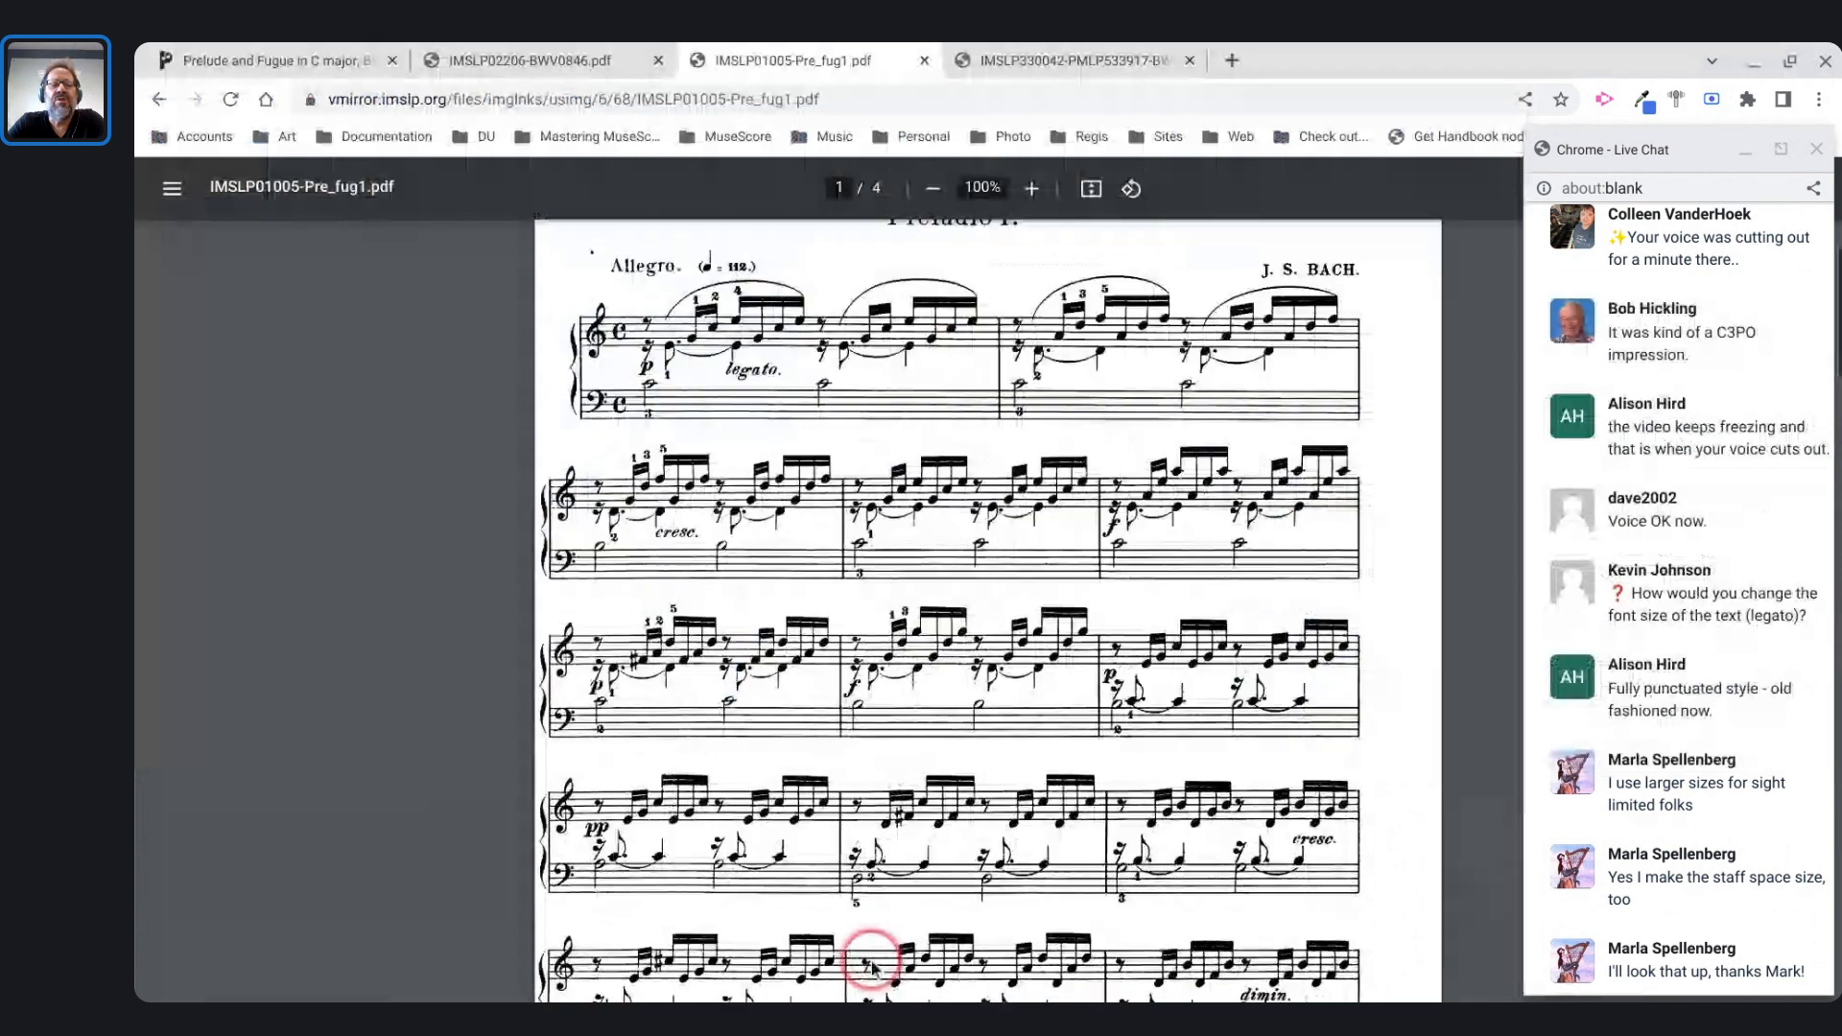
pyautogui.scroll(-2, 873, 964)
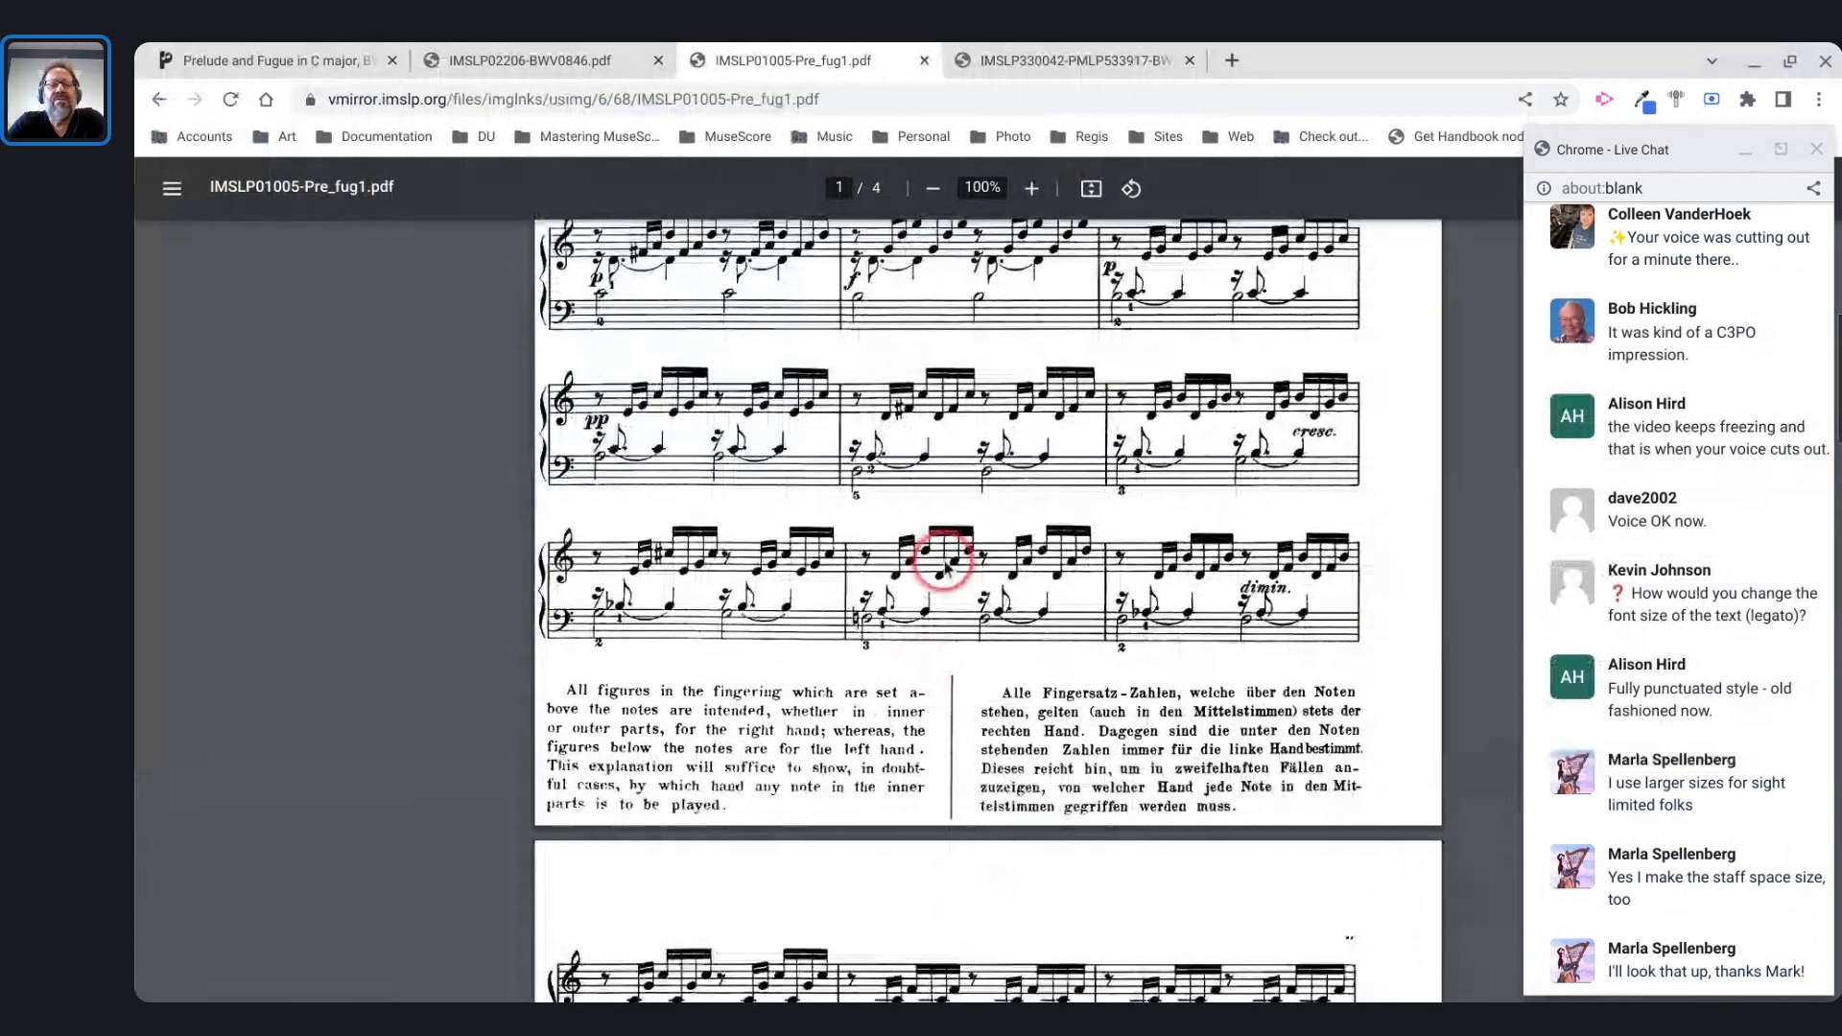
pyautogui.scroll(4, 605, 488)
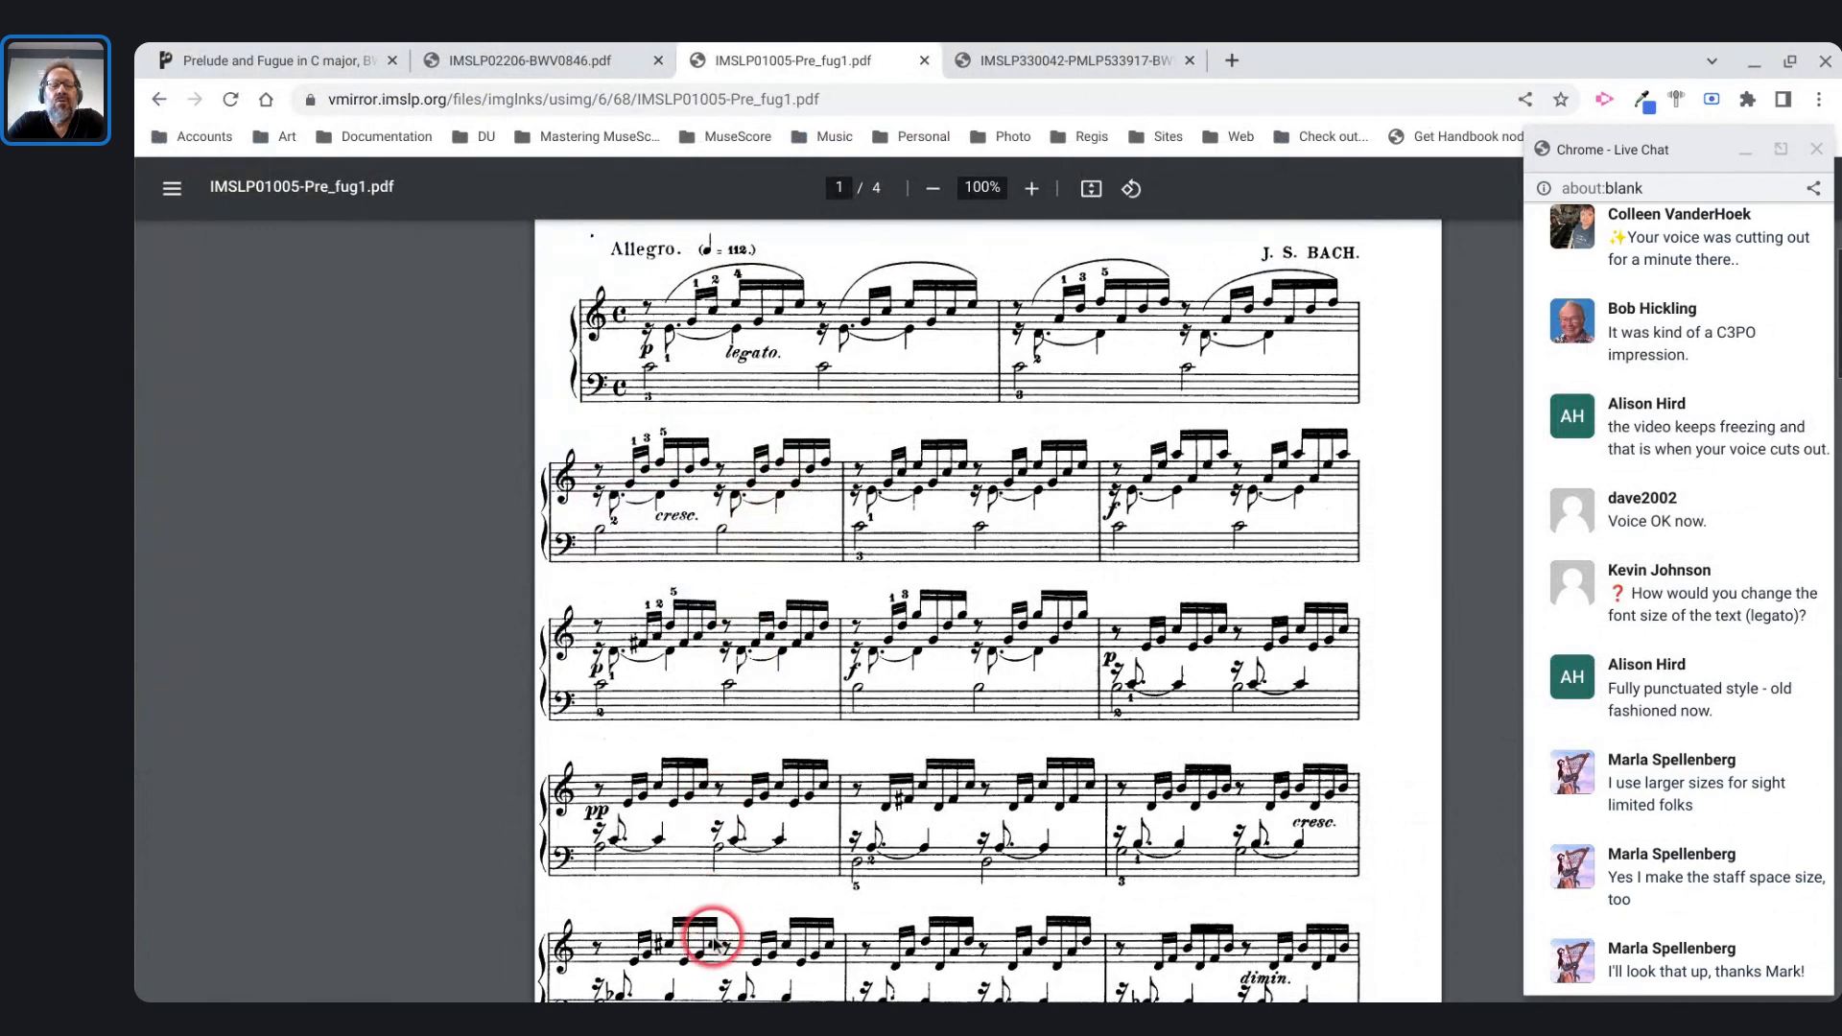
pyautogui.scroll(-3, 713, 939)
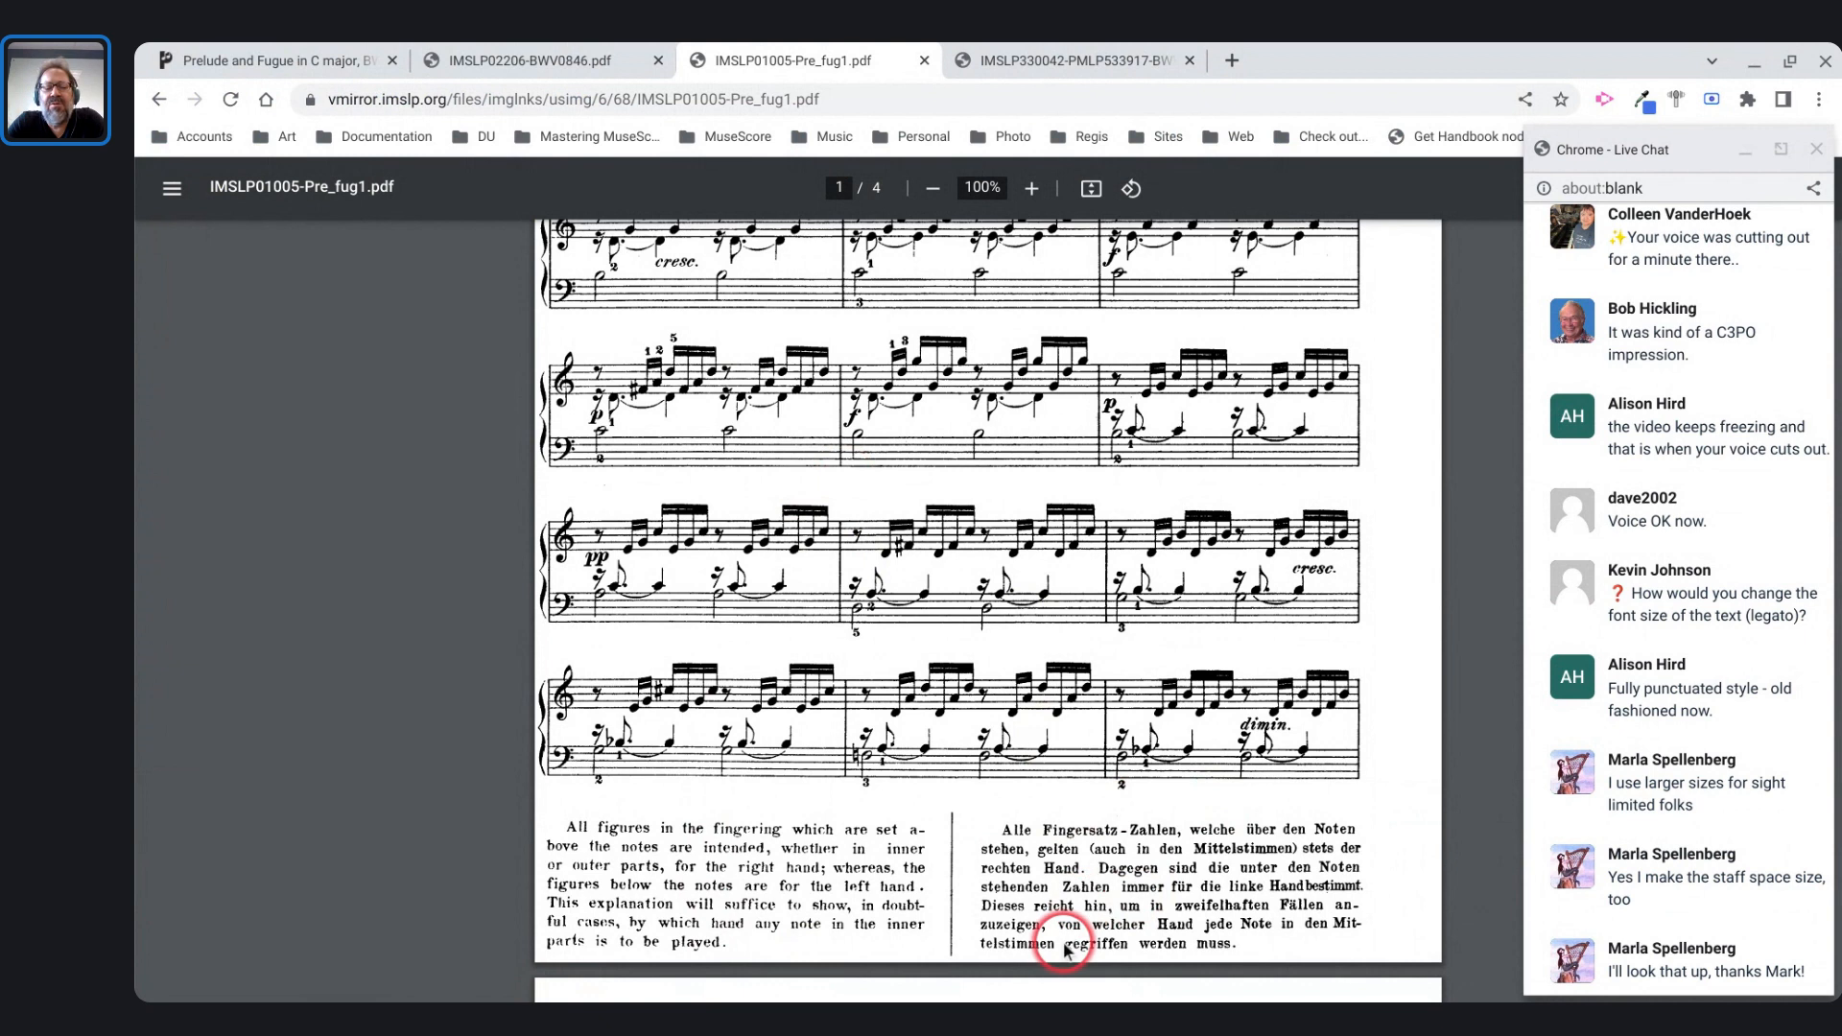
pyautogui.scroll(-2, 1065, 950)
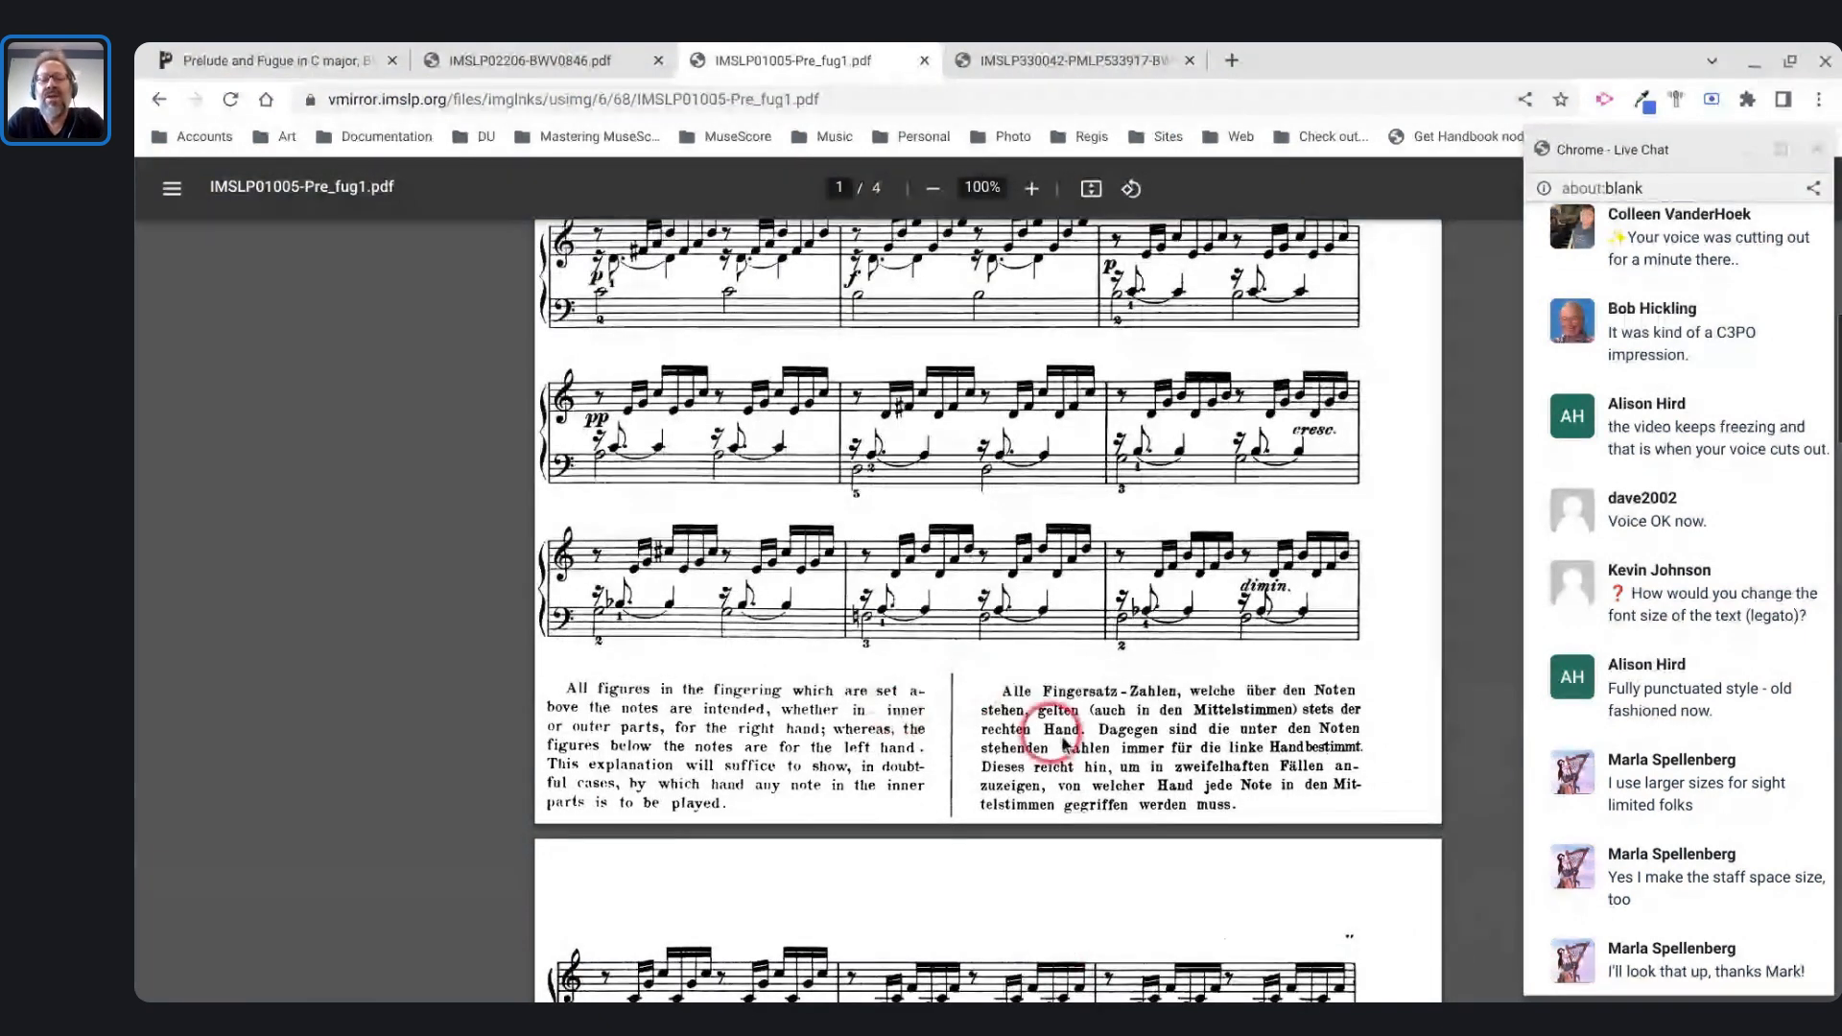
pyautogui.scroll(-2, 1078, 746)
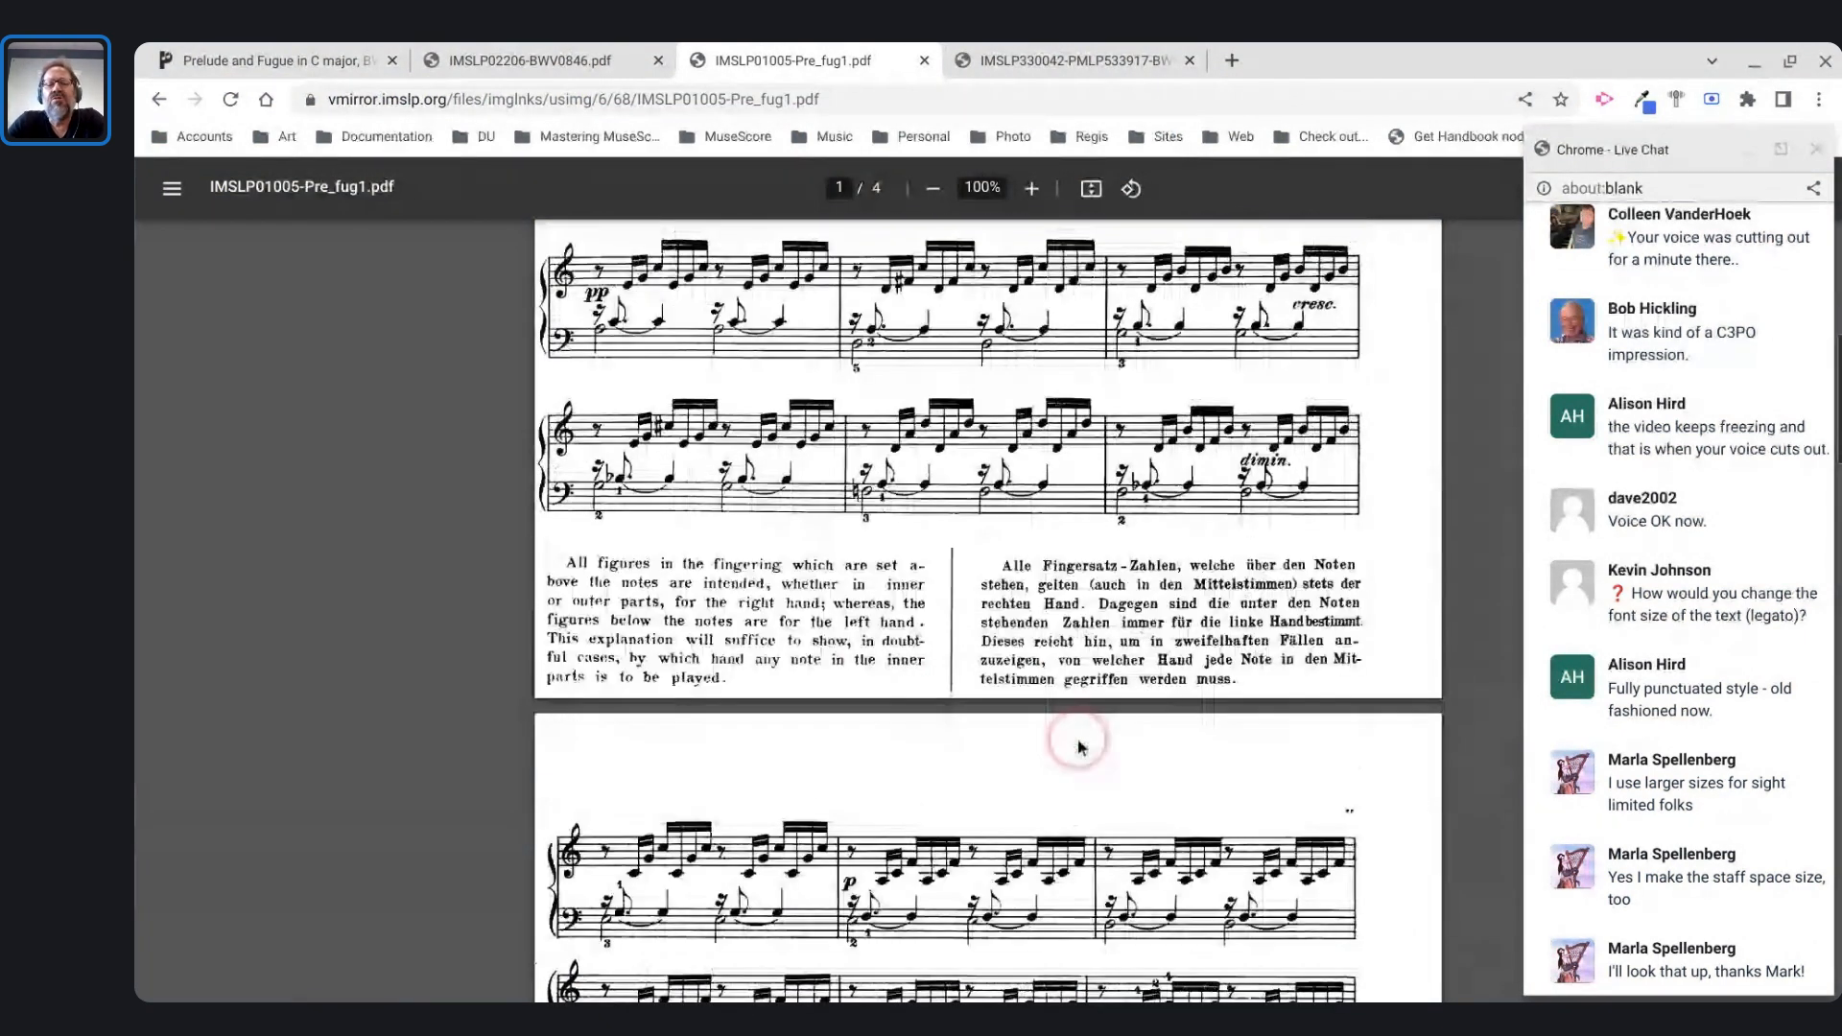
pyautogui.scroll(4, 822, 462)
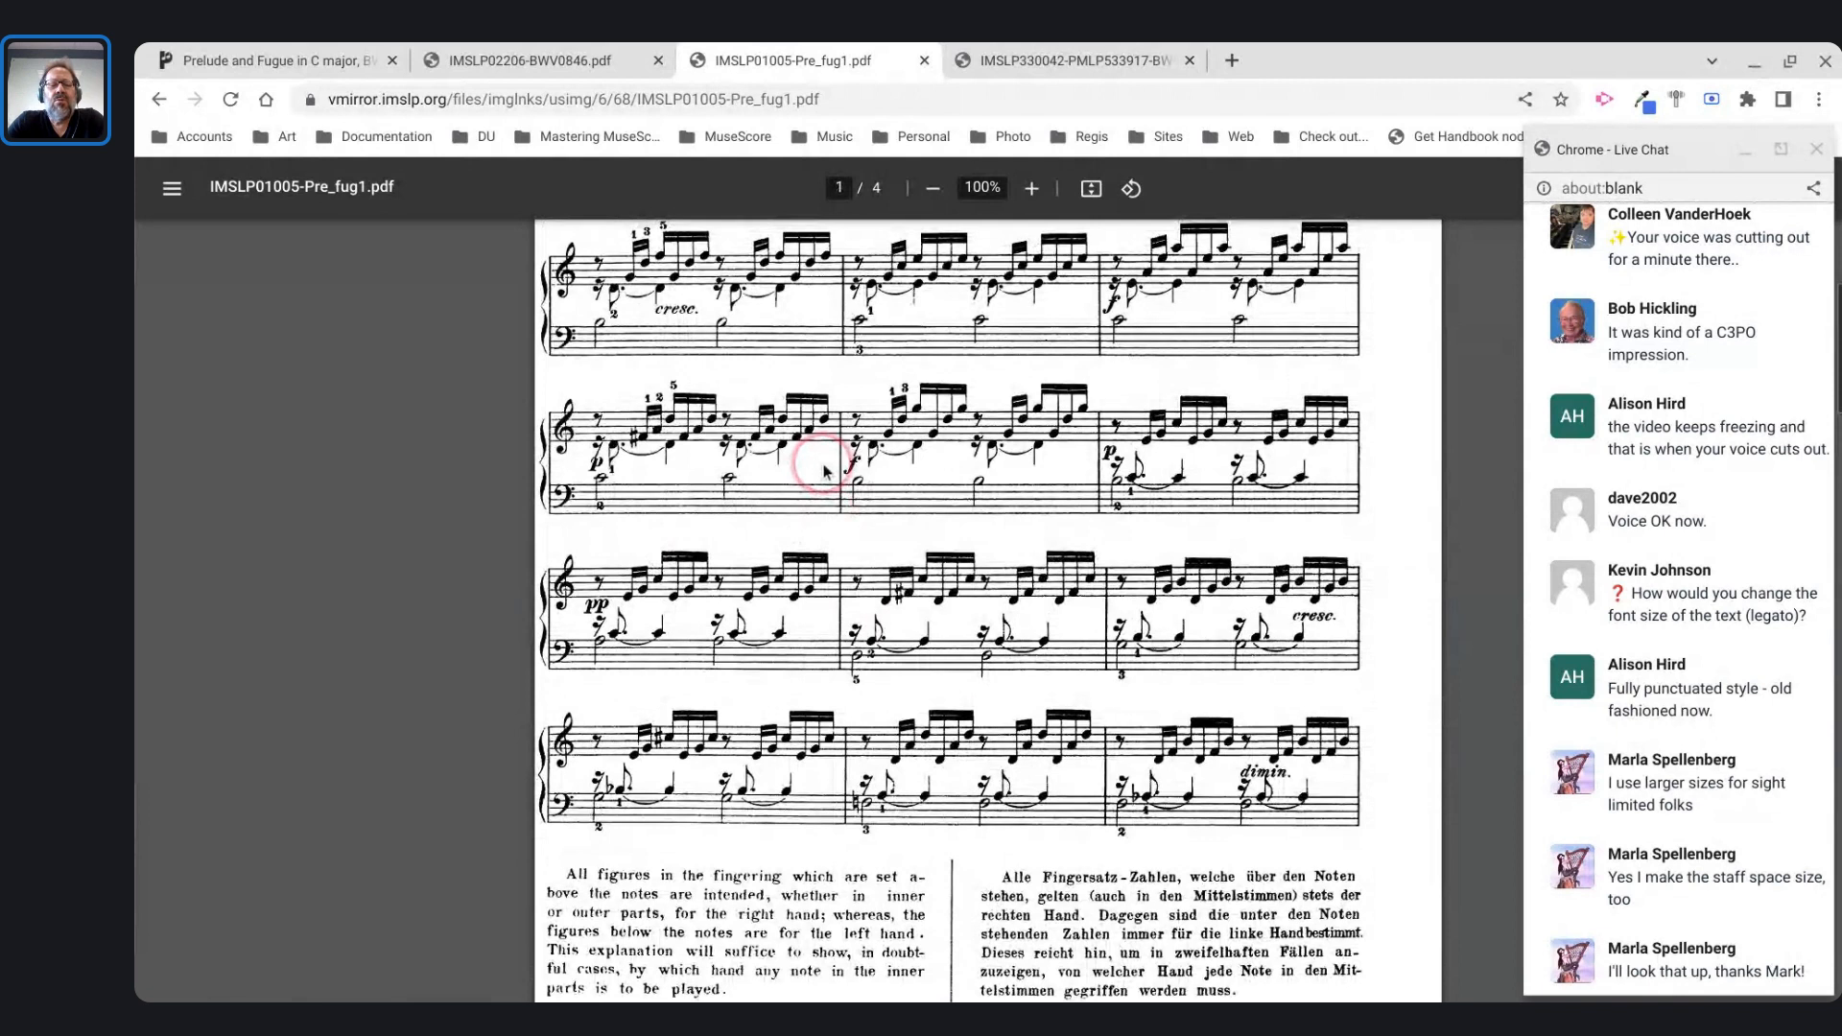
pyautogui.scroll(1, 823, 470)
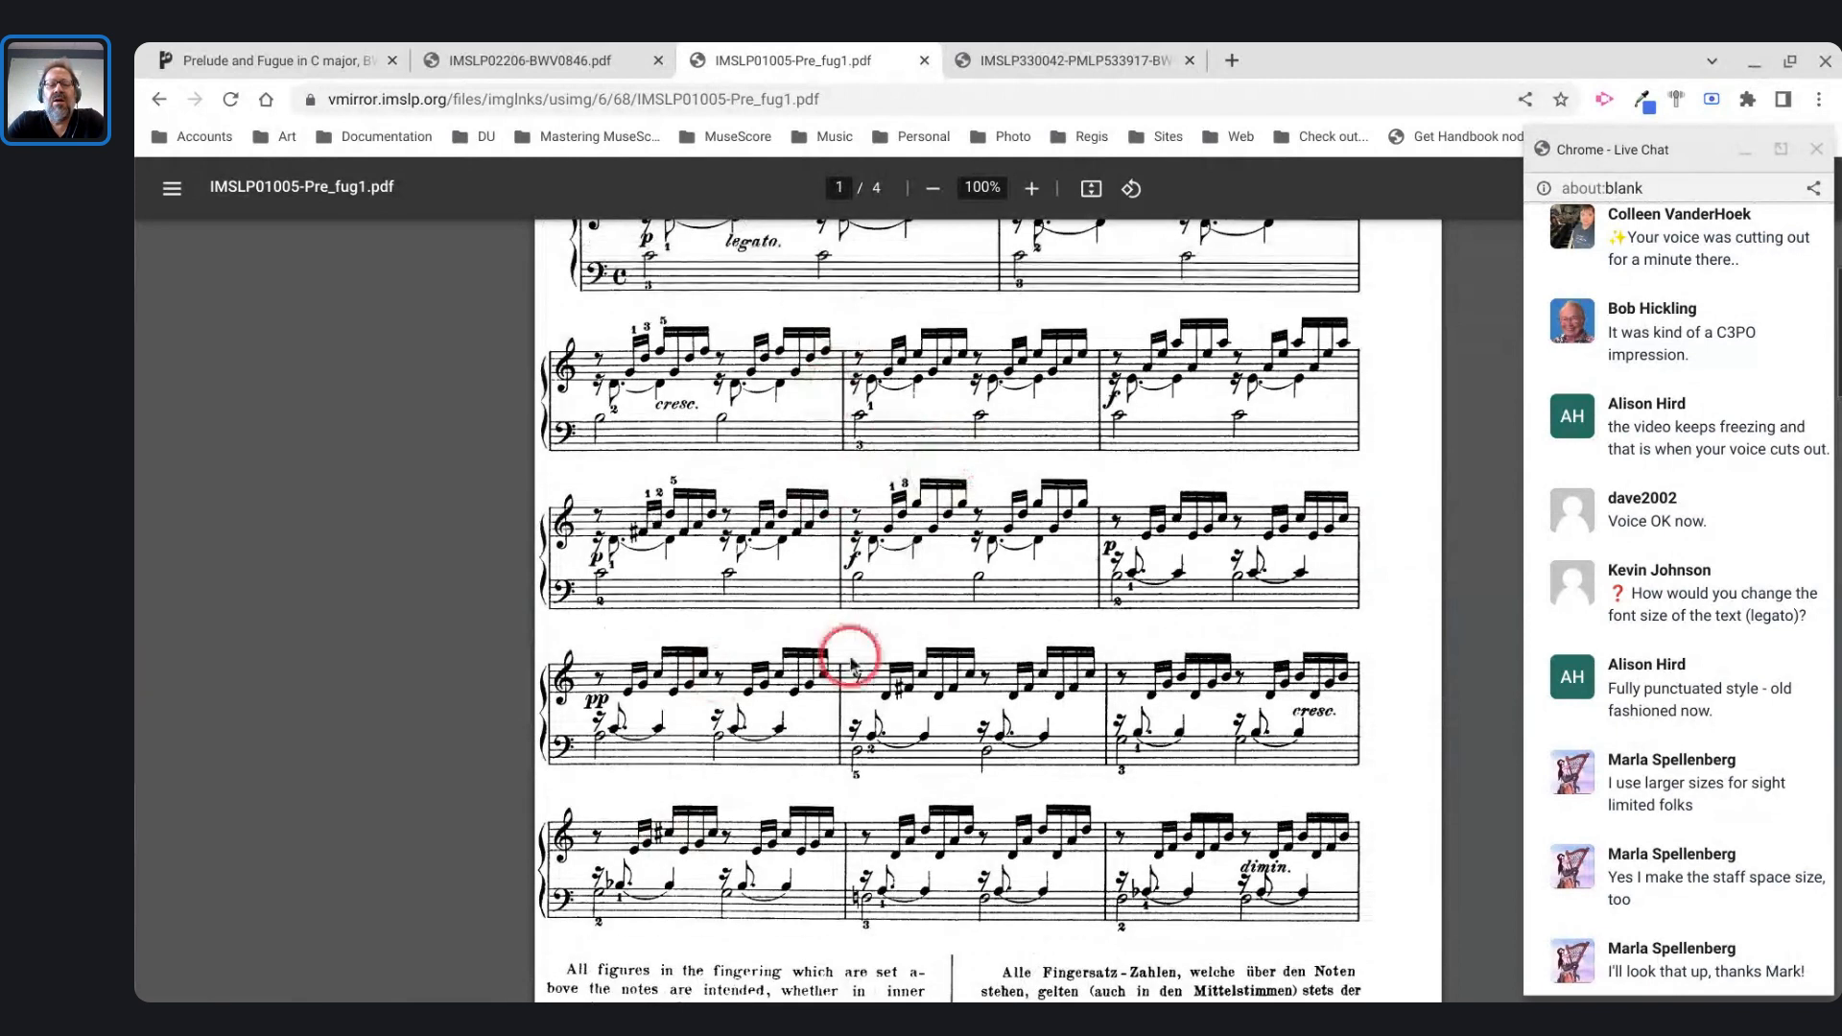
pyautogui.scroll(-2, 773, 900)
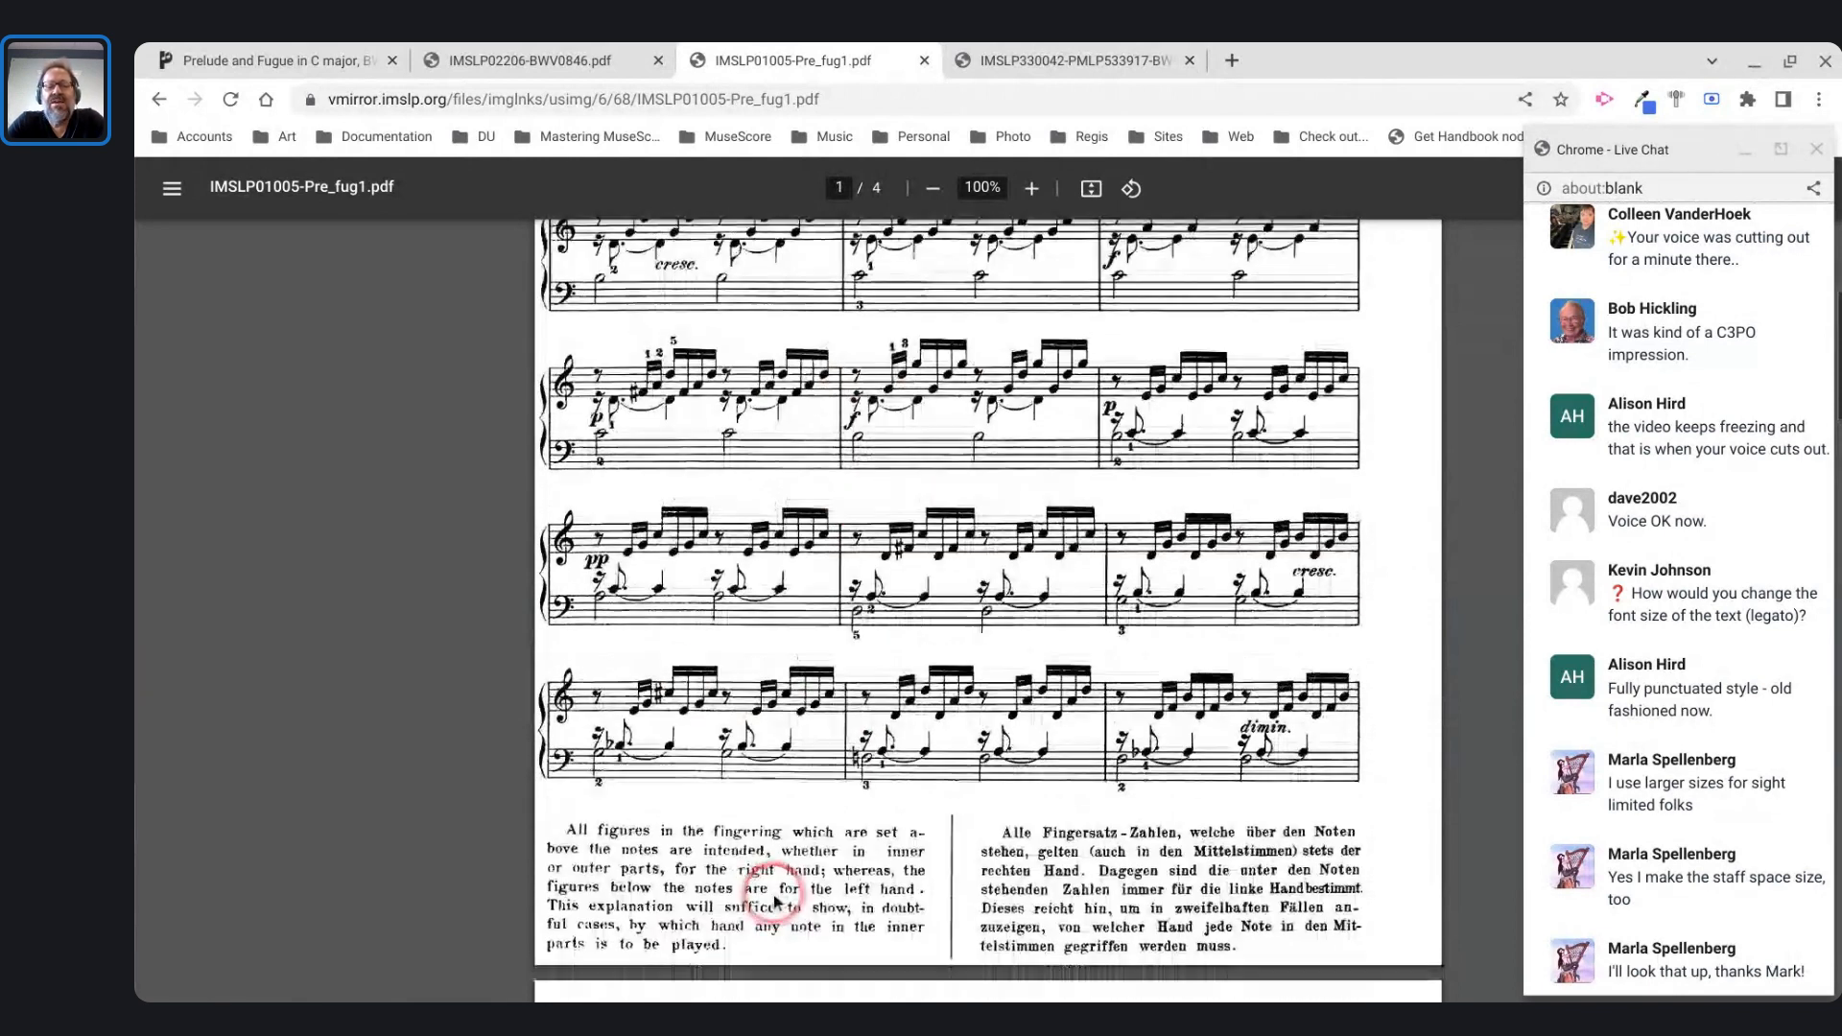
# - Switch back to MuseScore and view the boundary between pages 1 and 2 of the score
pyautogui.hotkey('alt', 'Tab')
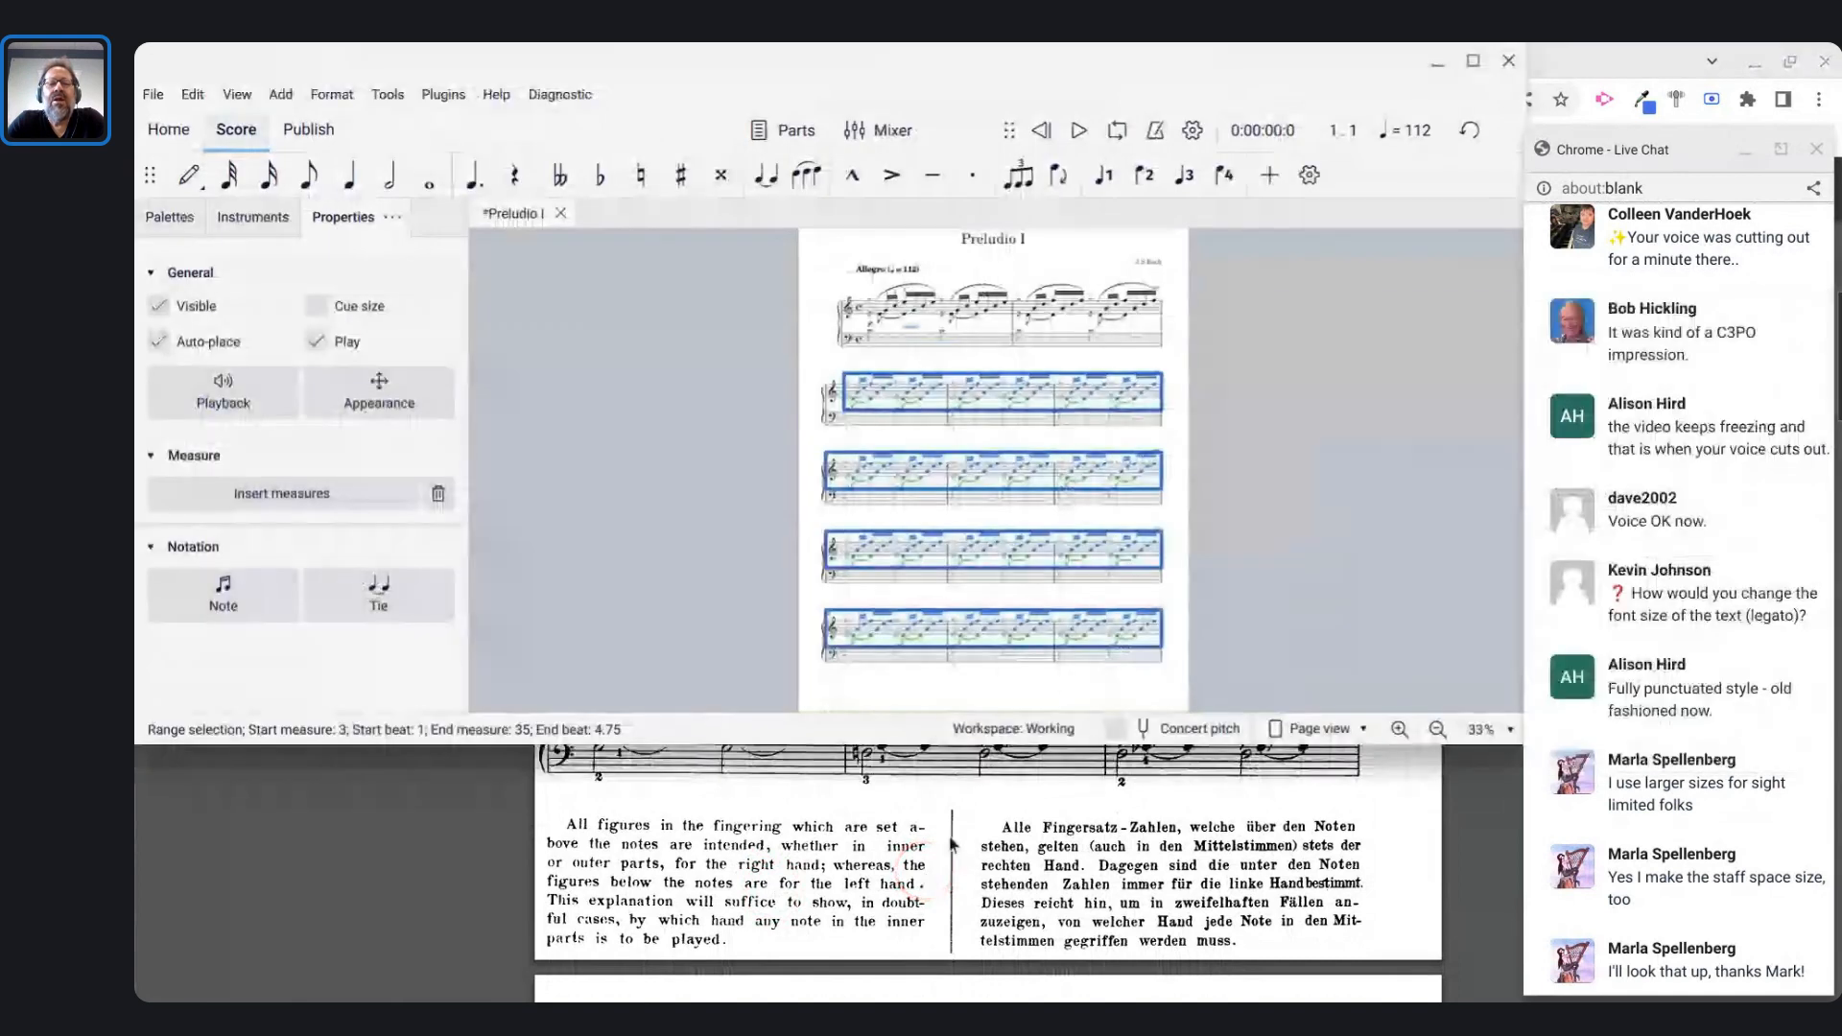
pyautogui.scroll(-2, 1040, 637)
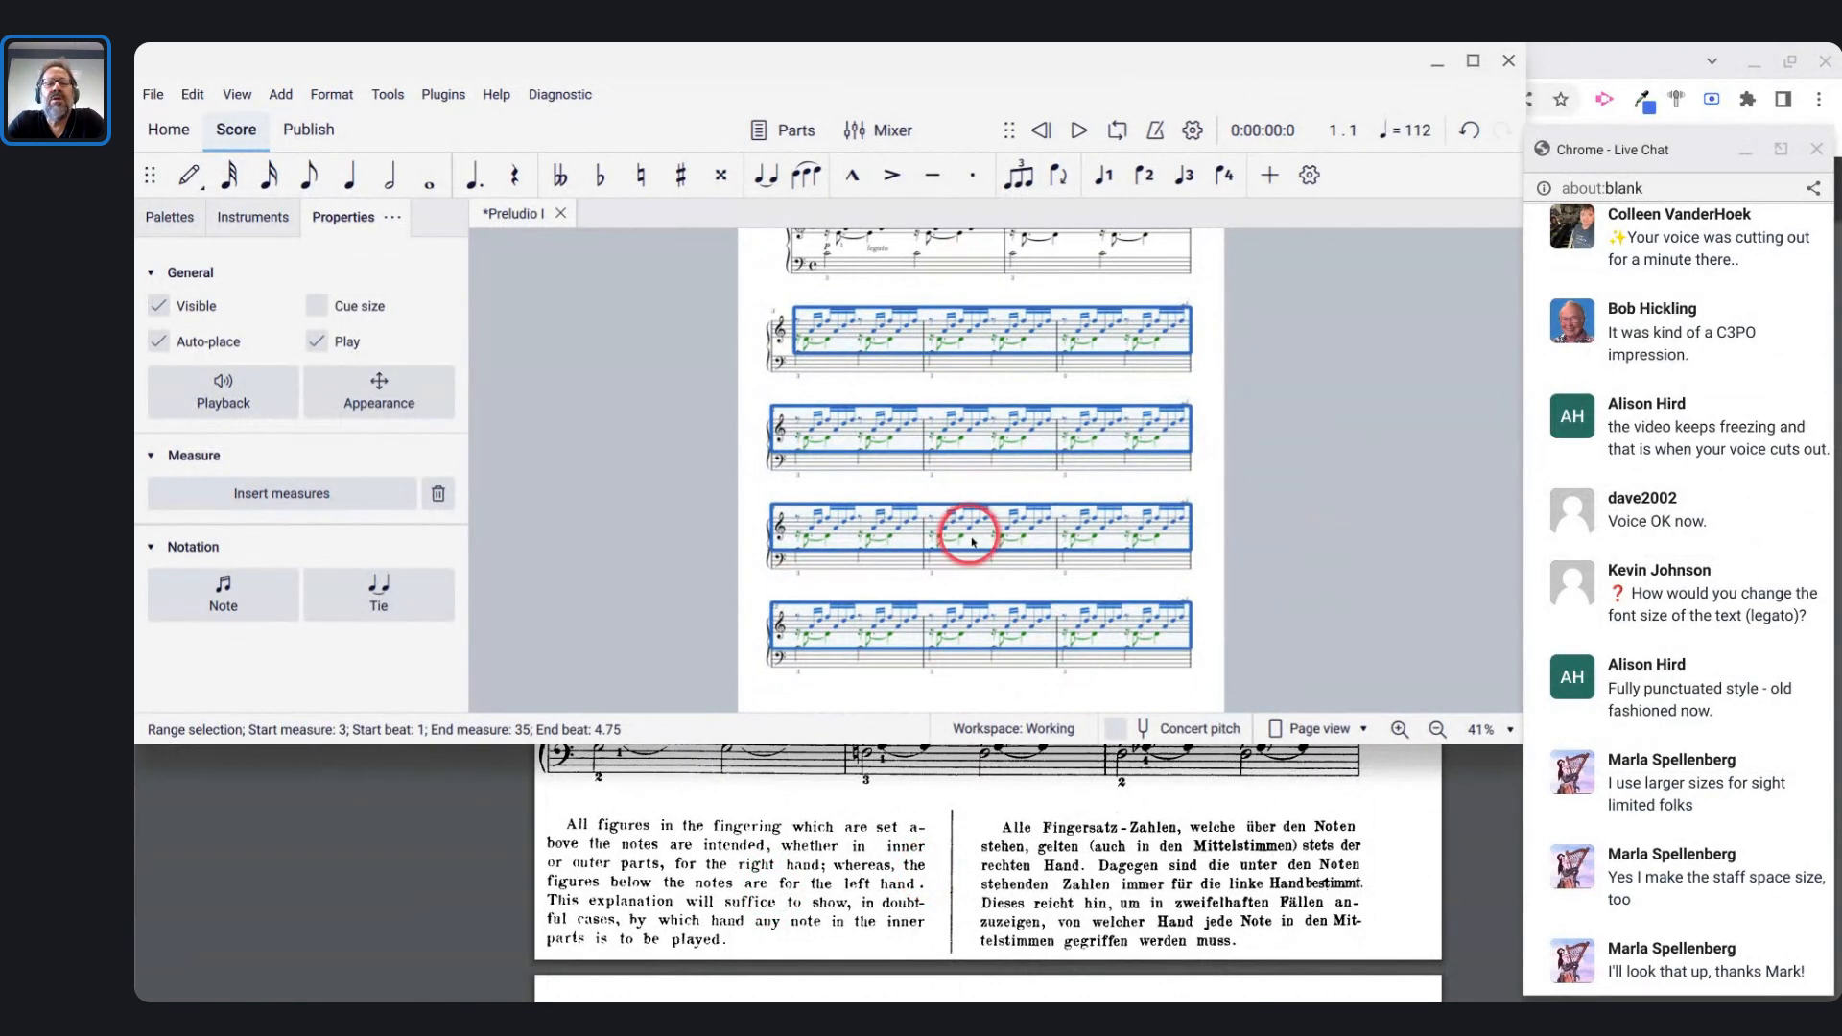
pyautogui.scroll(-2, 989, 610)
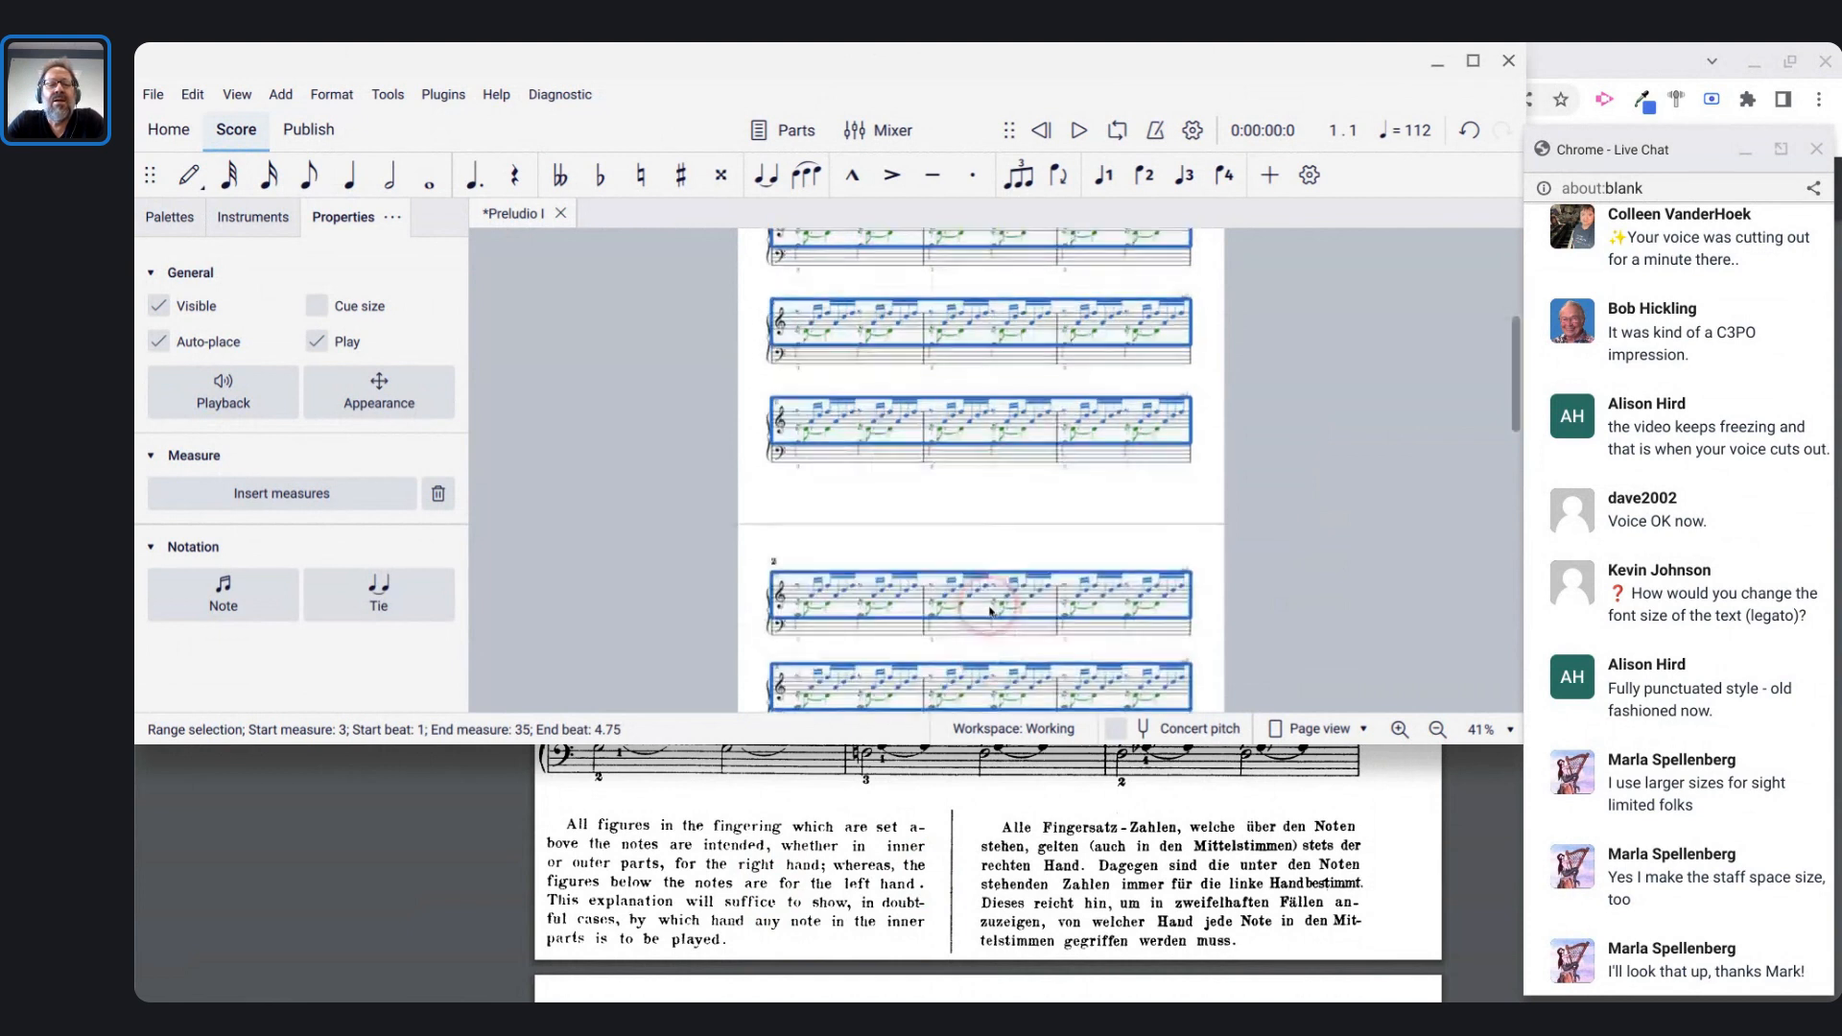
pyautogui.scroll(2, 797, 597)
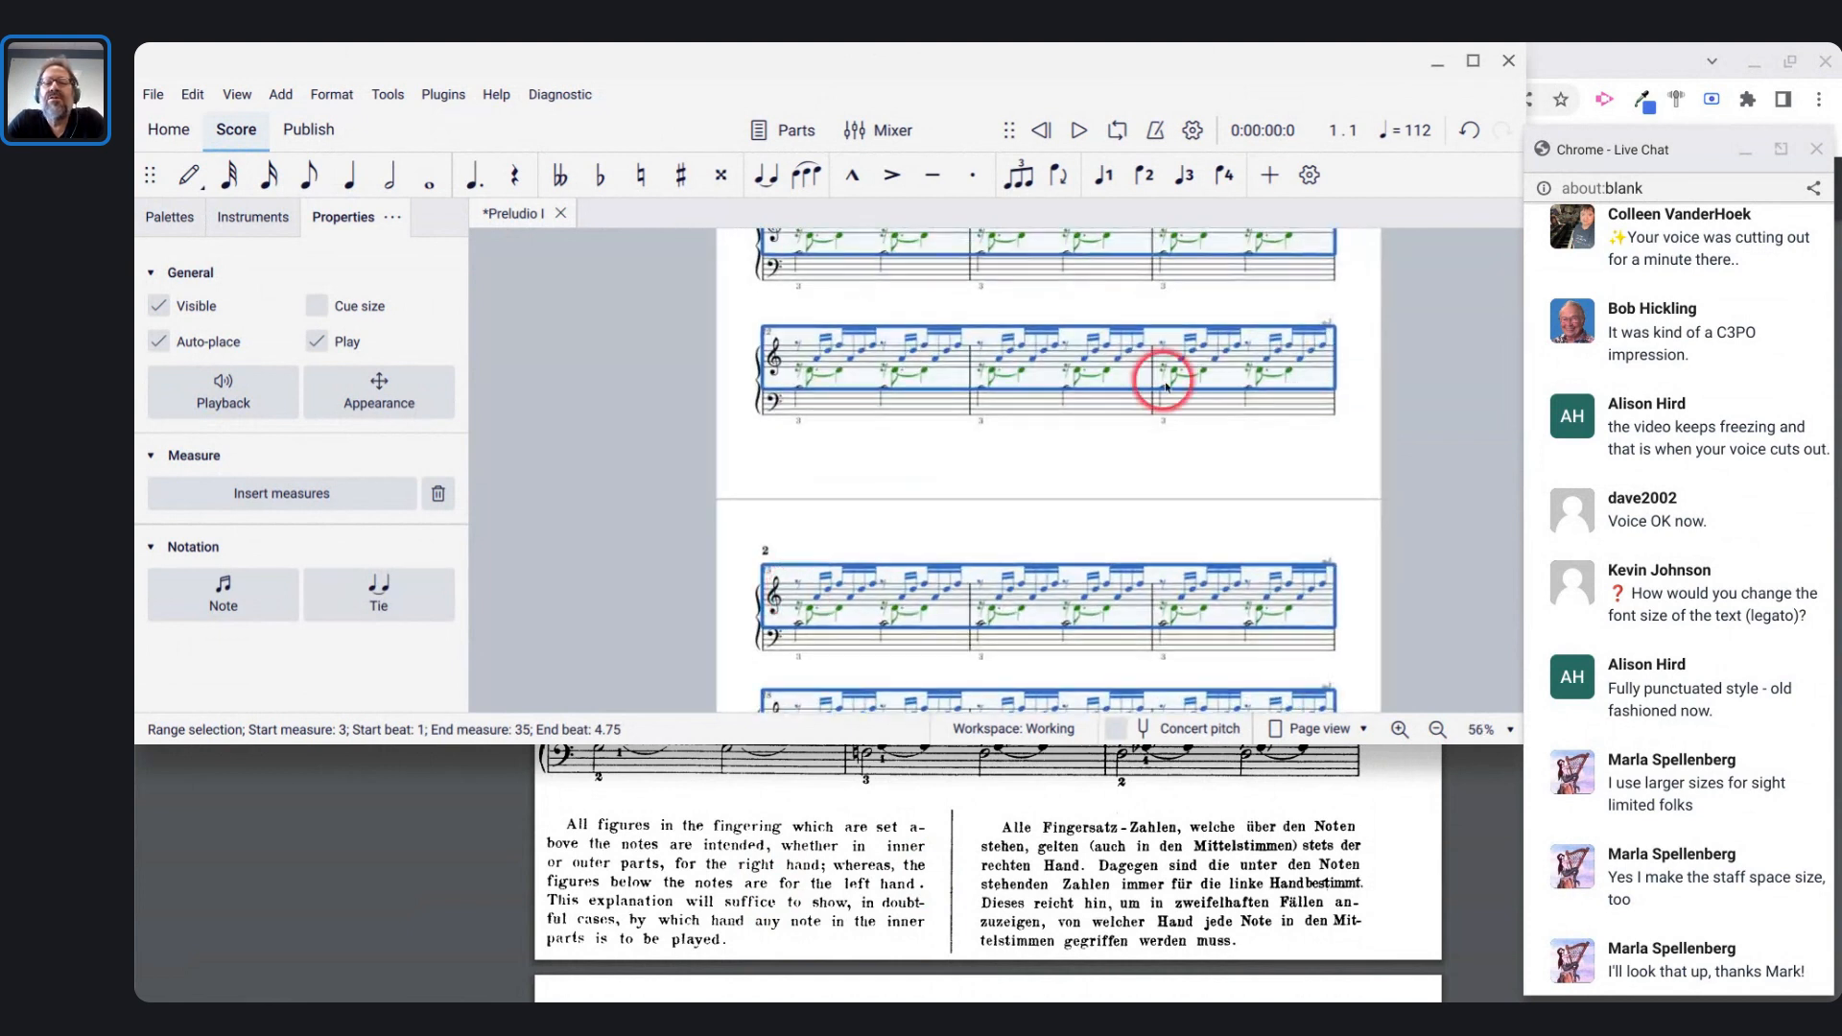
pyautogui.click(1285, 412)
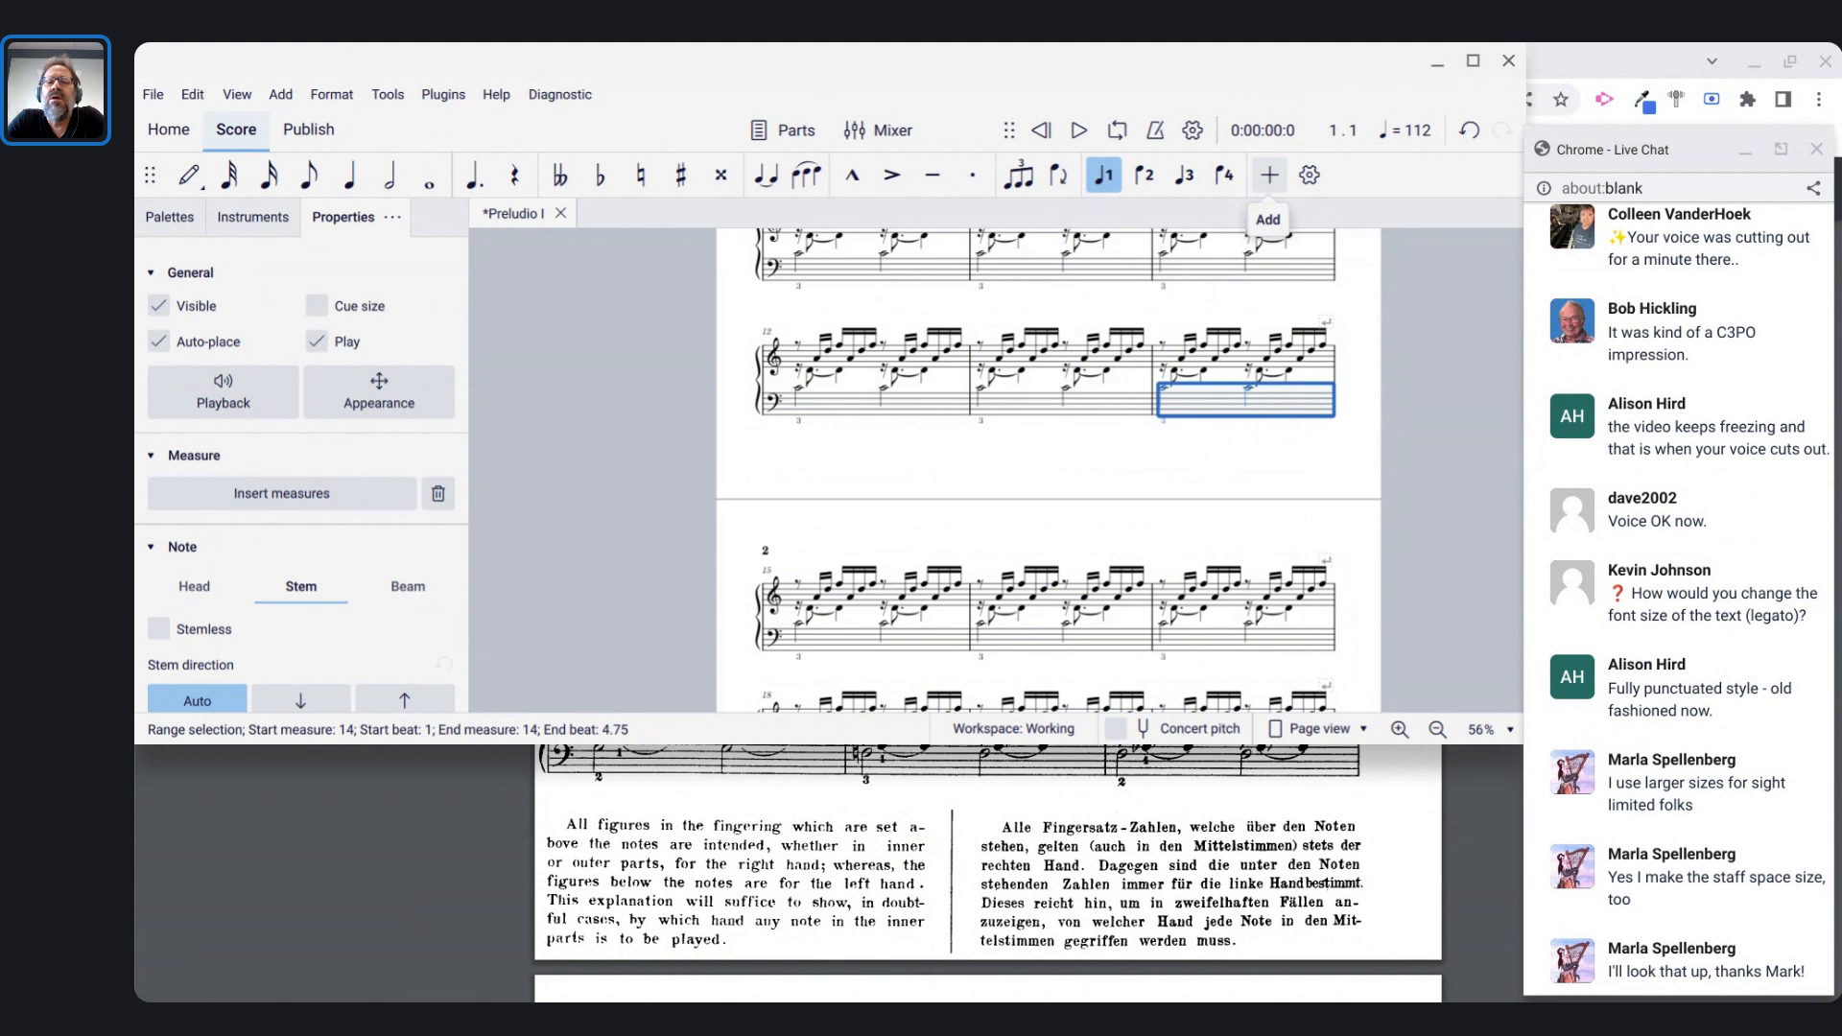
pyautogui.click(1267, 180)
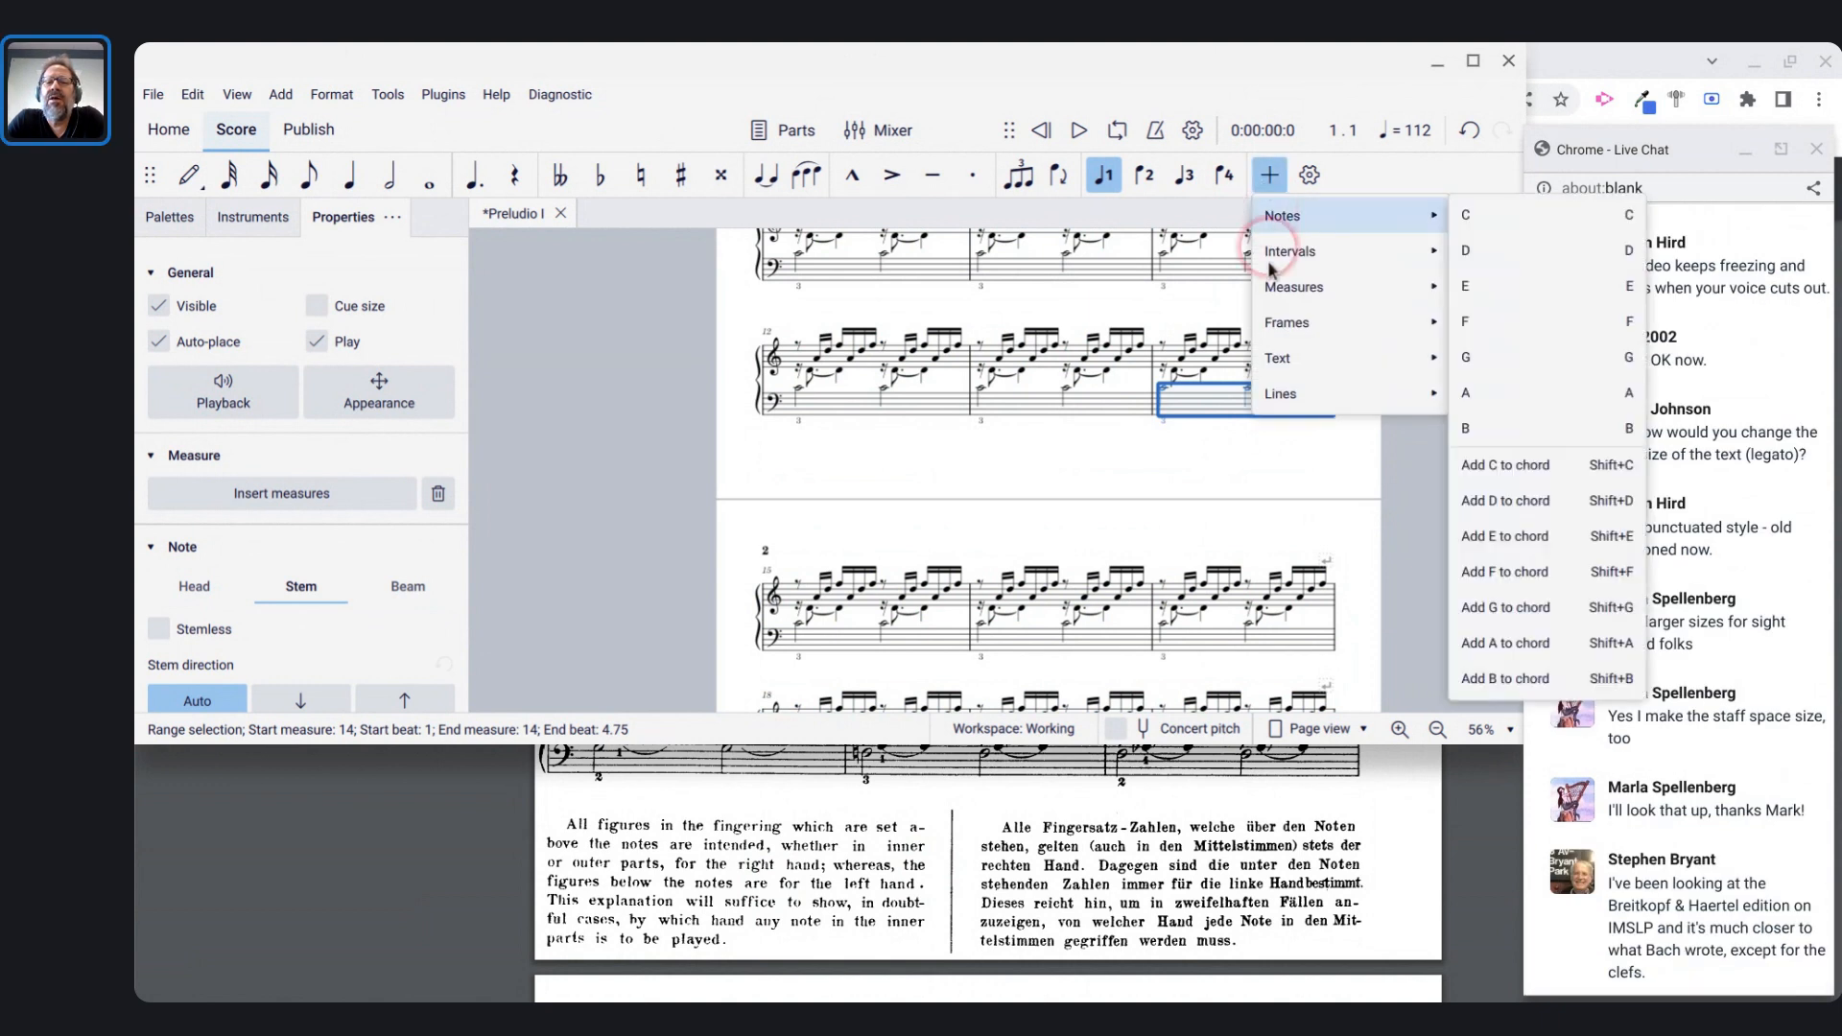
pyautogui.click(1276, 326)
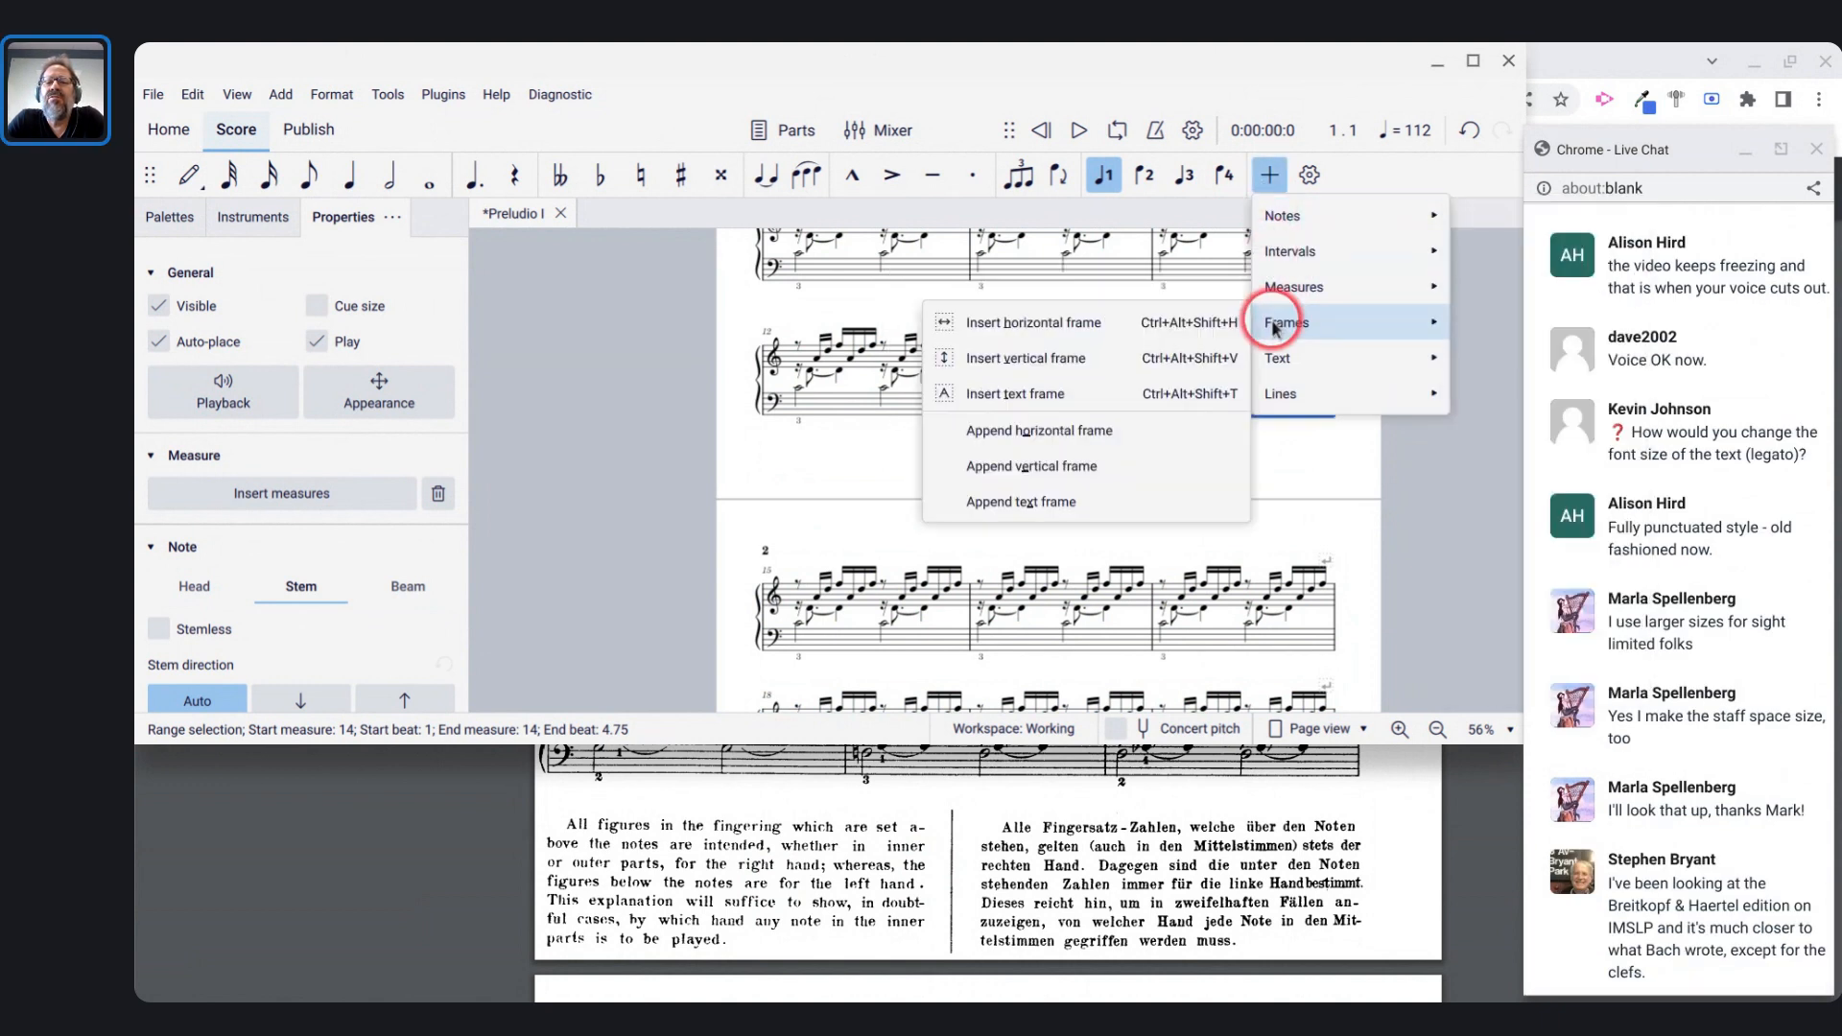
pyautogui.click(1017, 472)
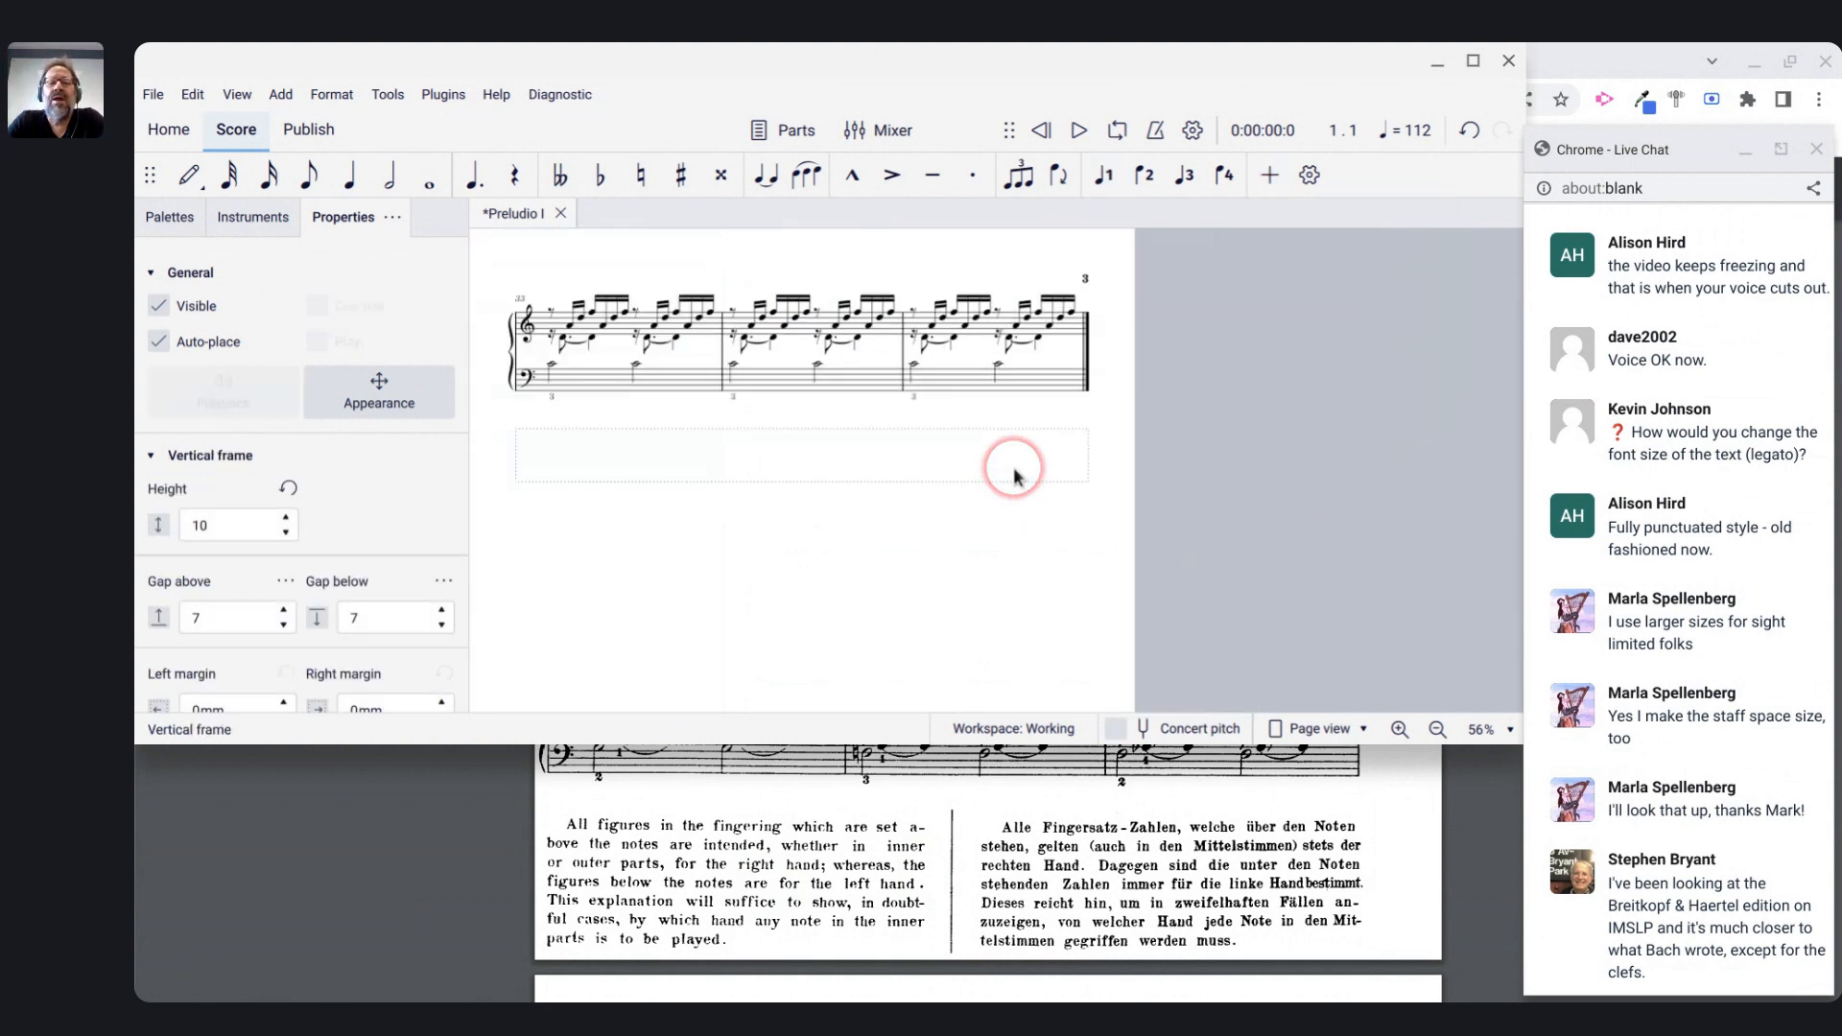
pyautogui.press('Delete')
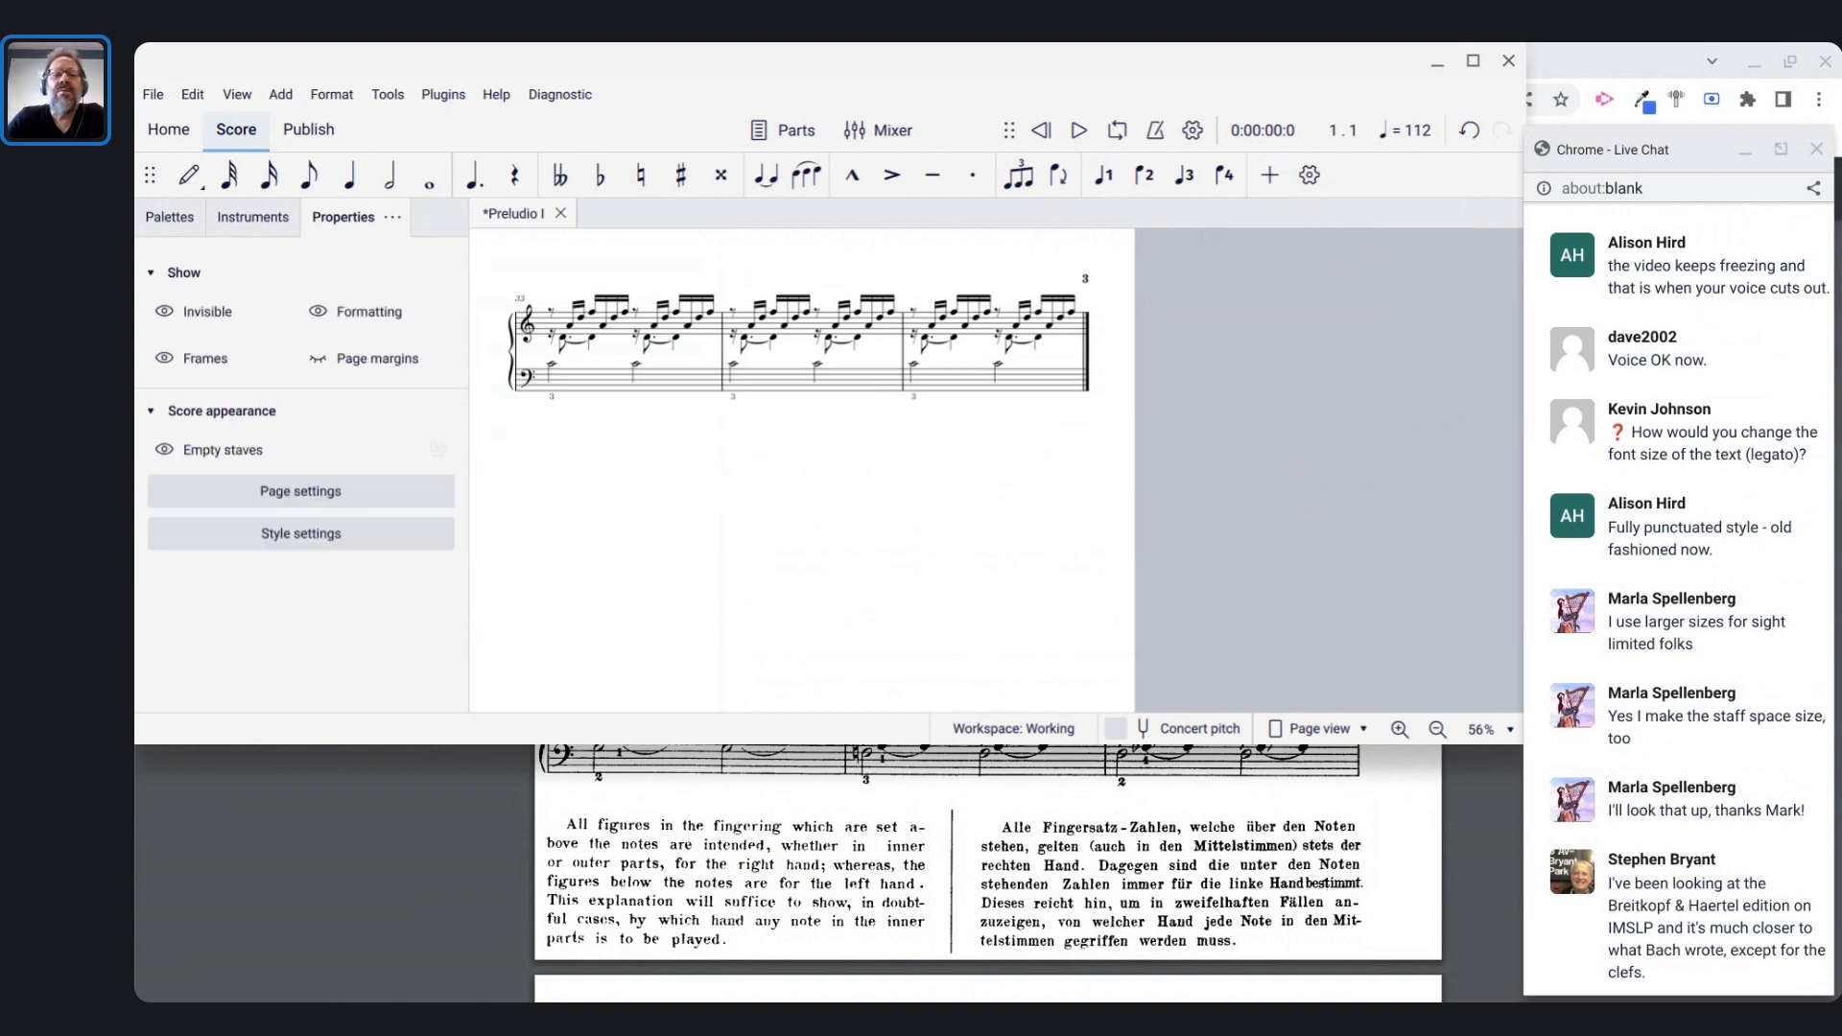
# - Insert a vertical frame before measure 15, the first measure on page 2
pyautogui.scroll(3, 1017, 477)
pyautogui.scroll(5, 1018, 477)
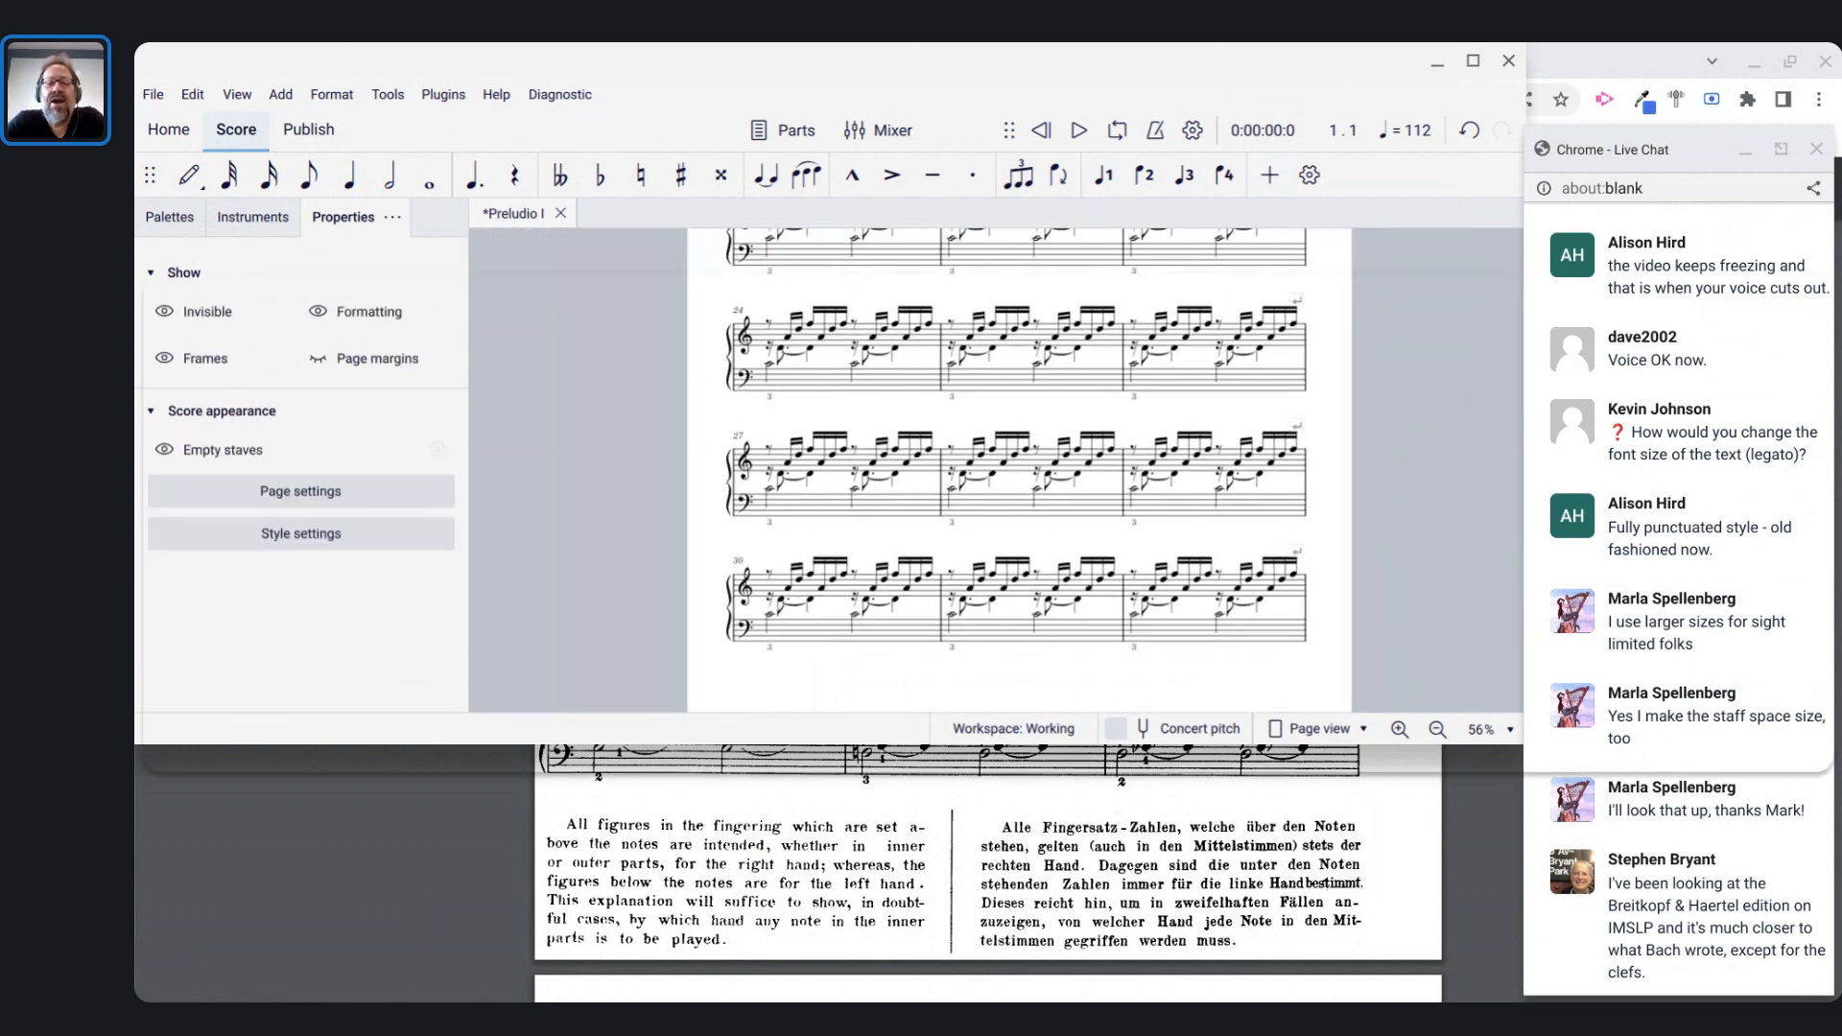
pyautogui.hotkey('alt', 'Tab')
pyautogui.press('Escape')
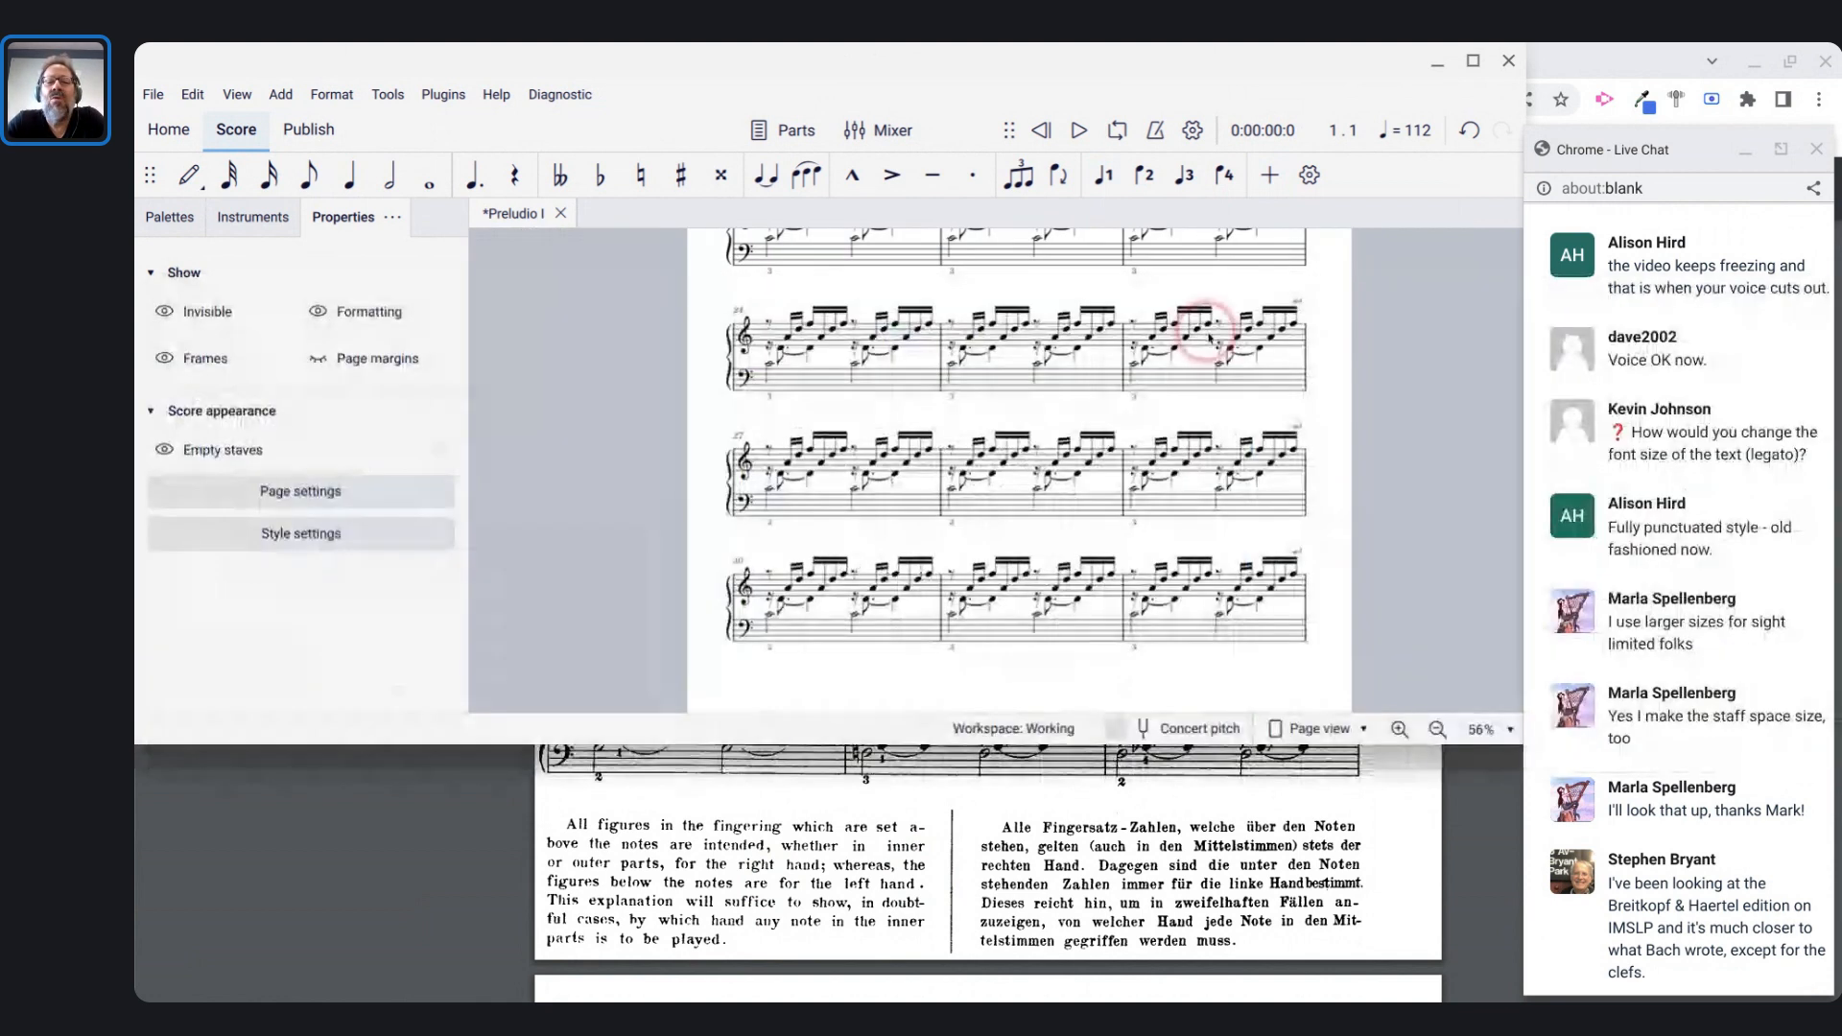
pyautogui.scroll(5, 1206, 334)
pyautogui.scroll(5, 1208, 338)
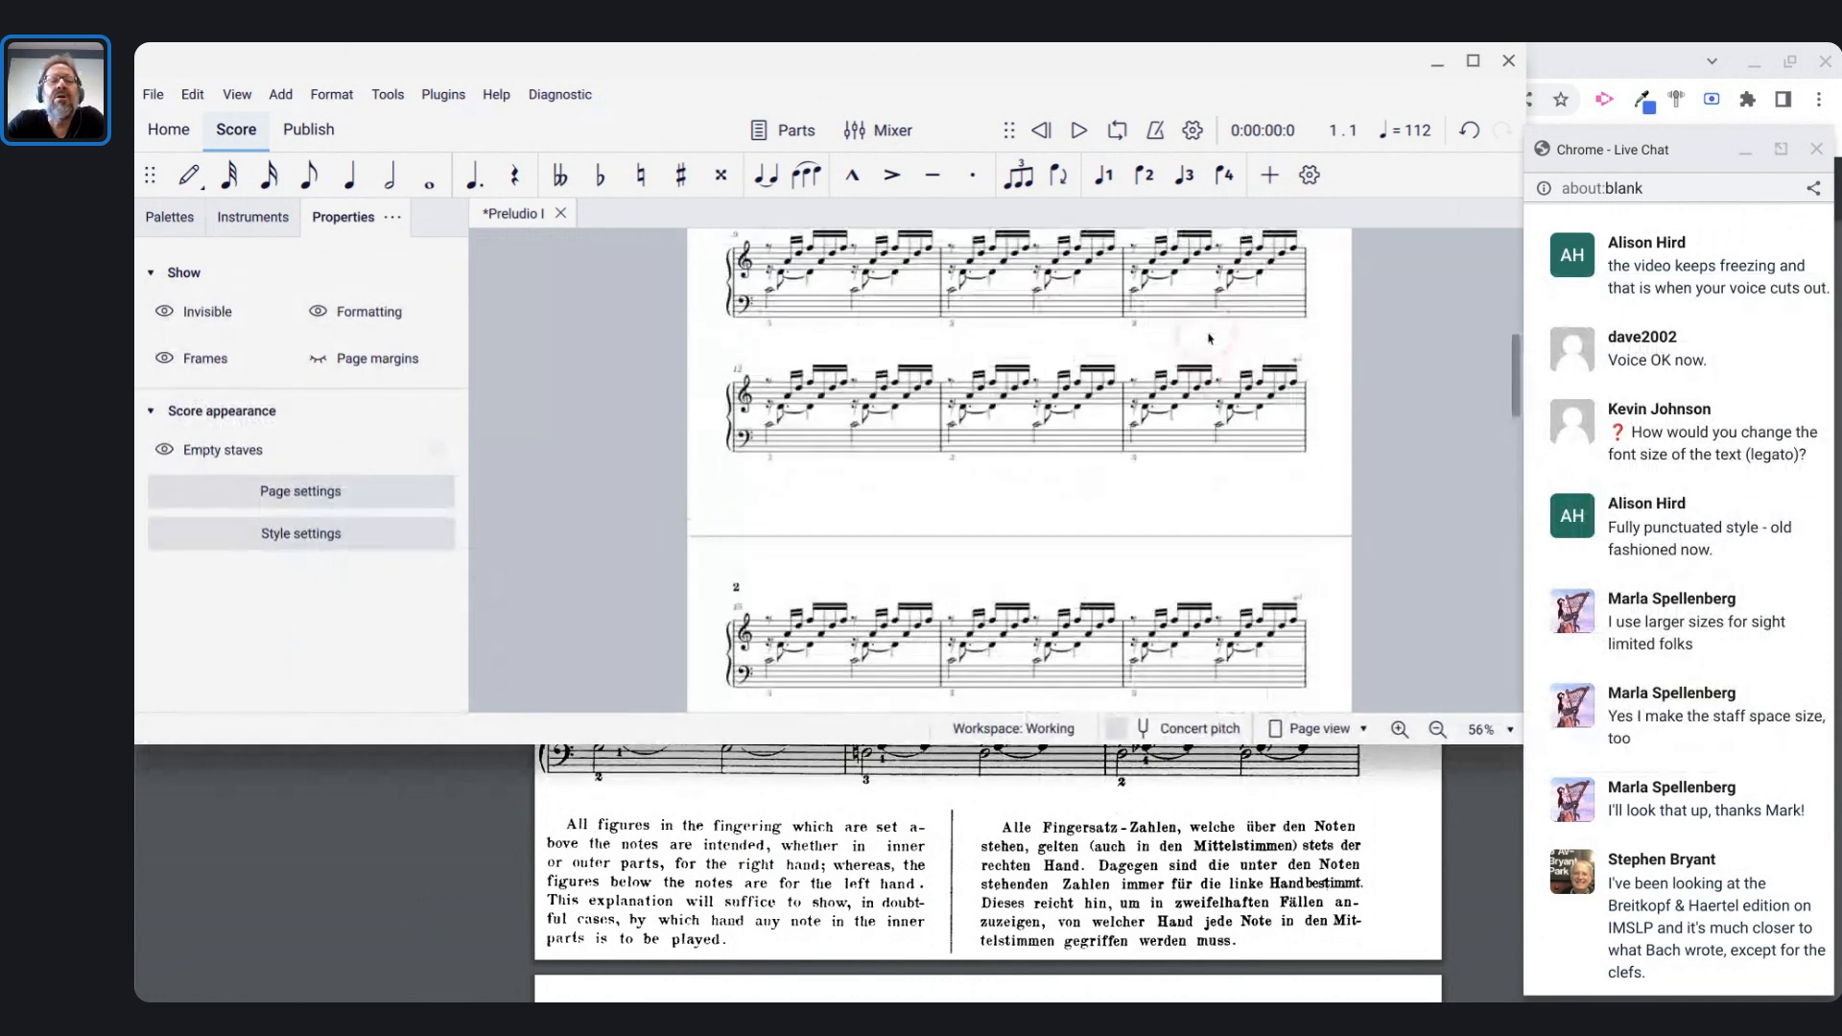
pyautogui.scroll(-5, 1209, 338)
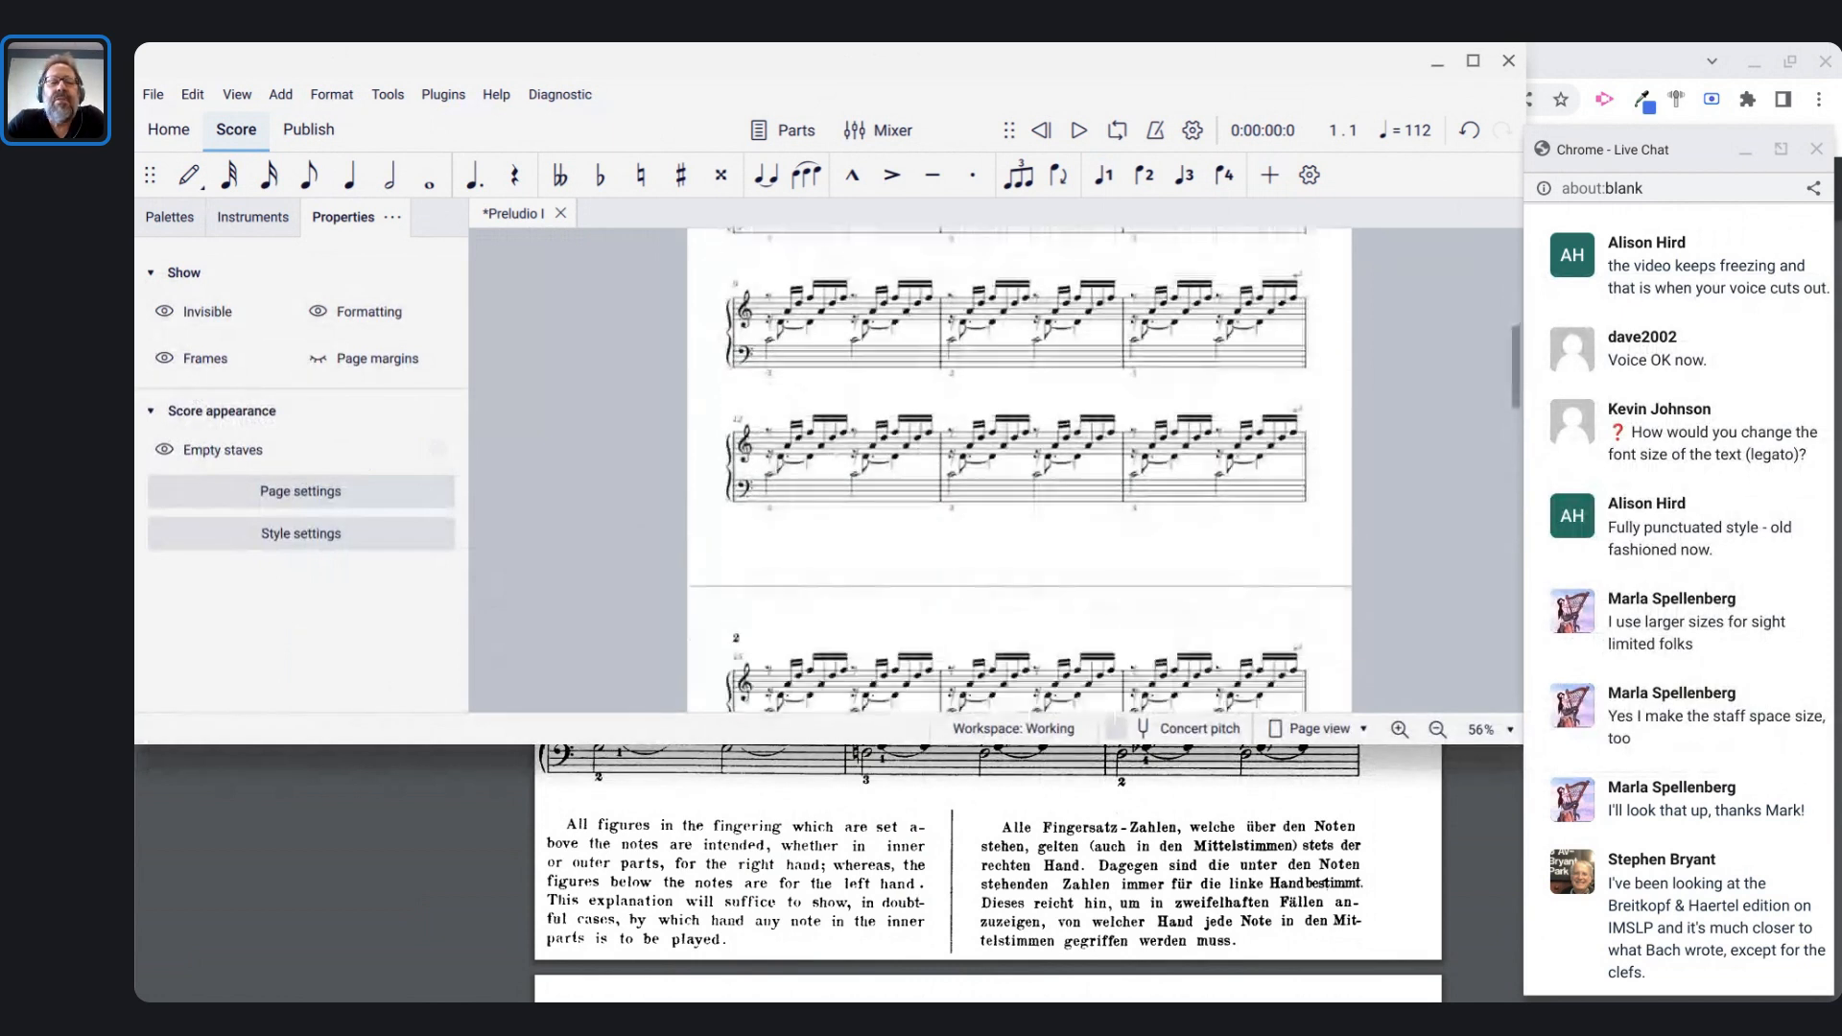
pyautogui.click(784, 500)
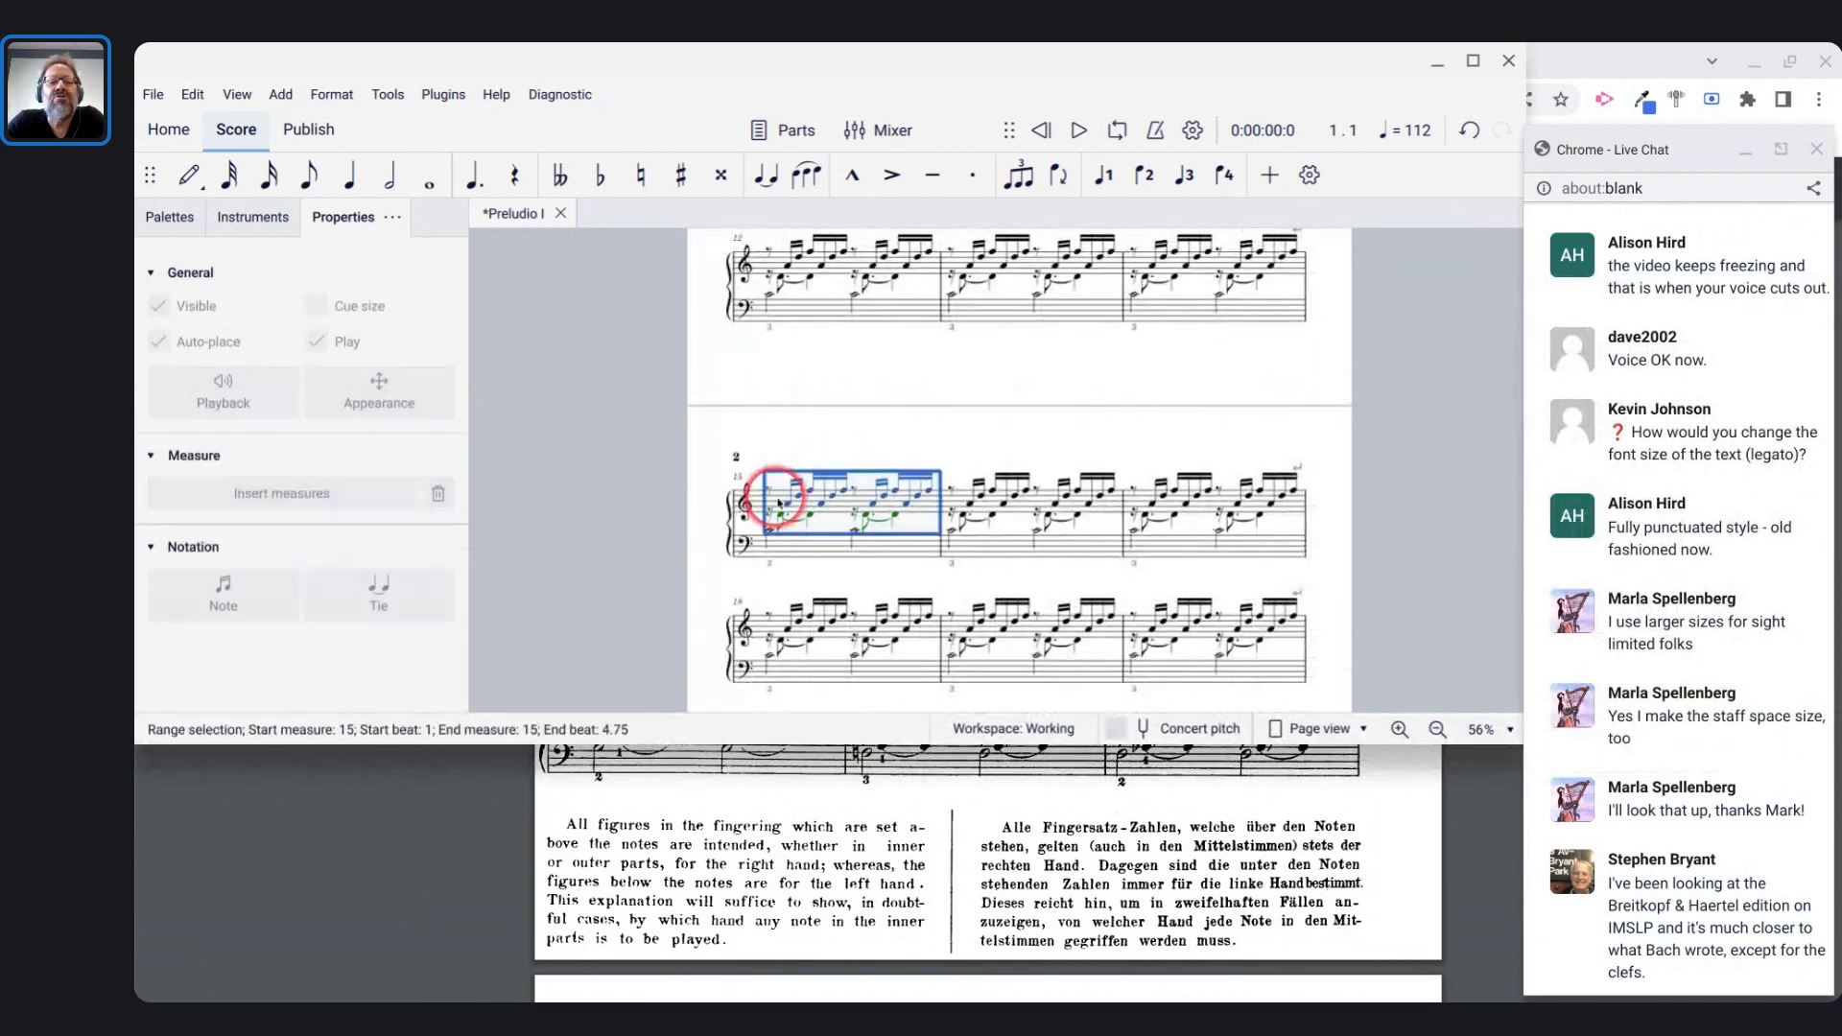
pyautogui.click(1269, 175)
pyautogui.moveTo(1310, 342)
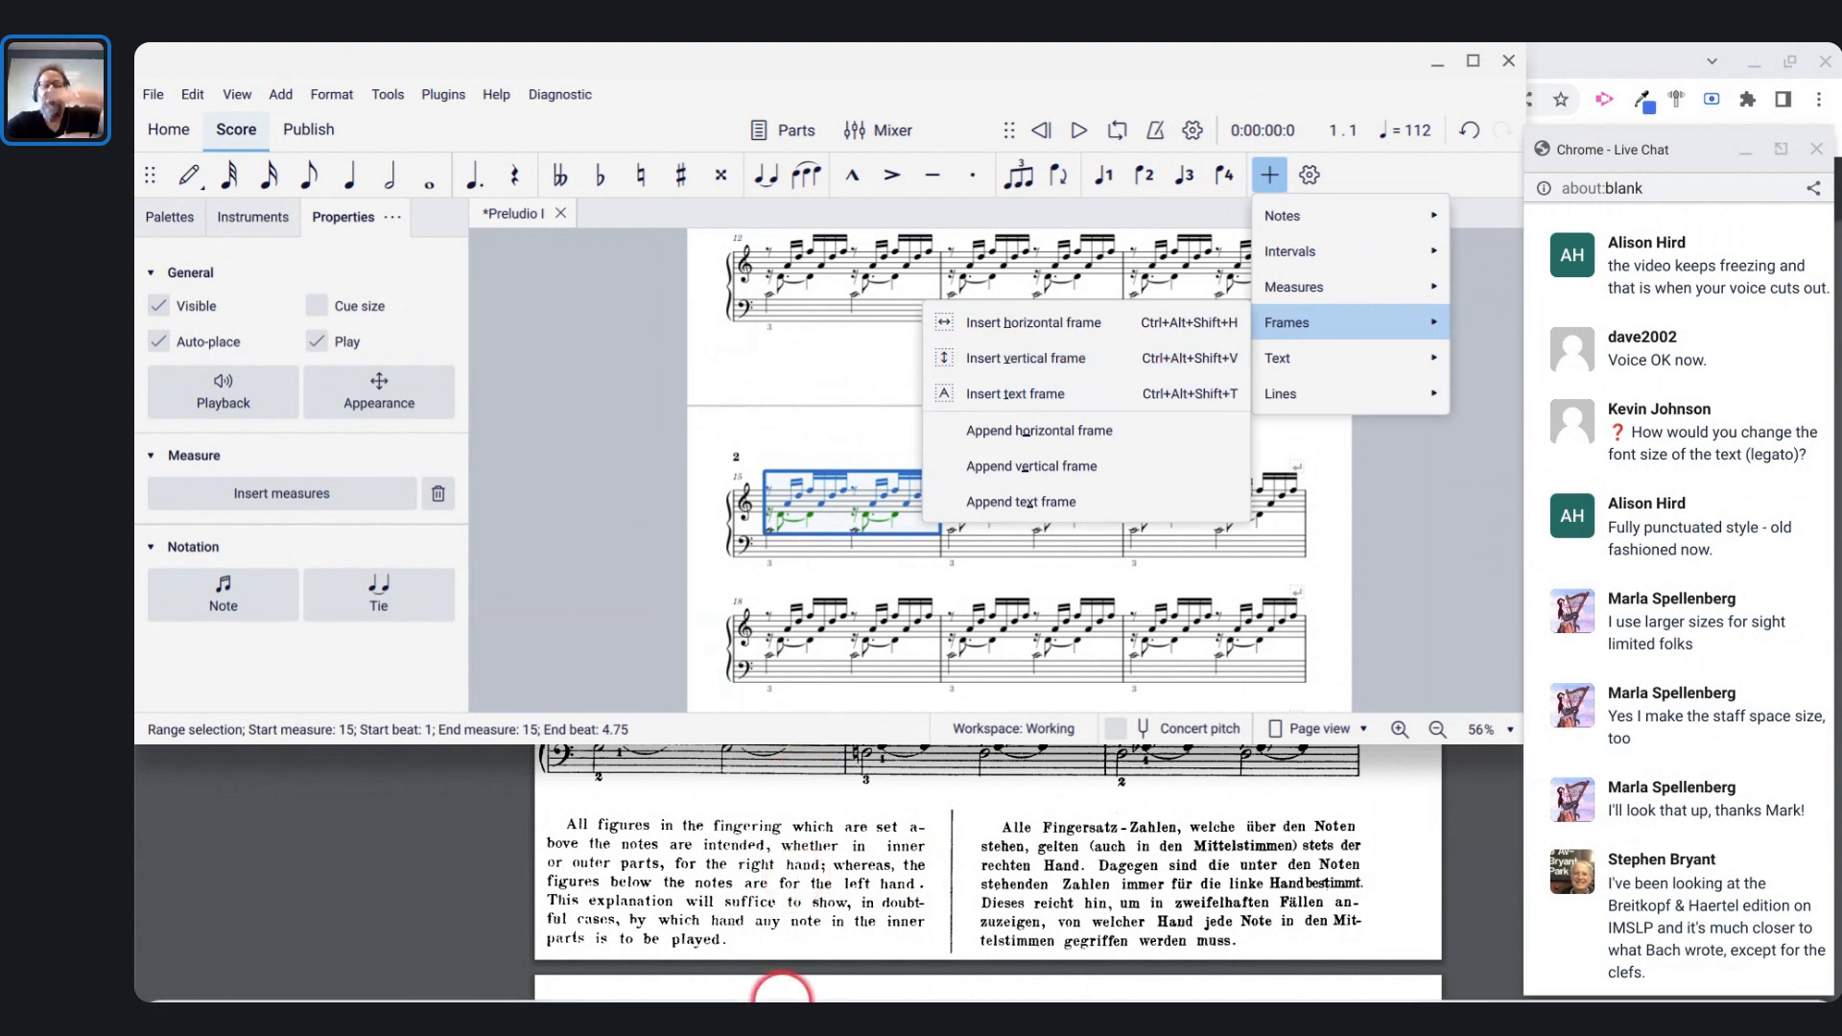
pyautogui.moveTo(798, 986)
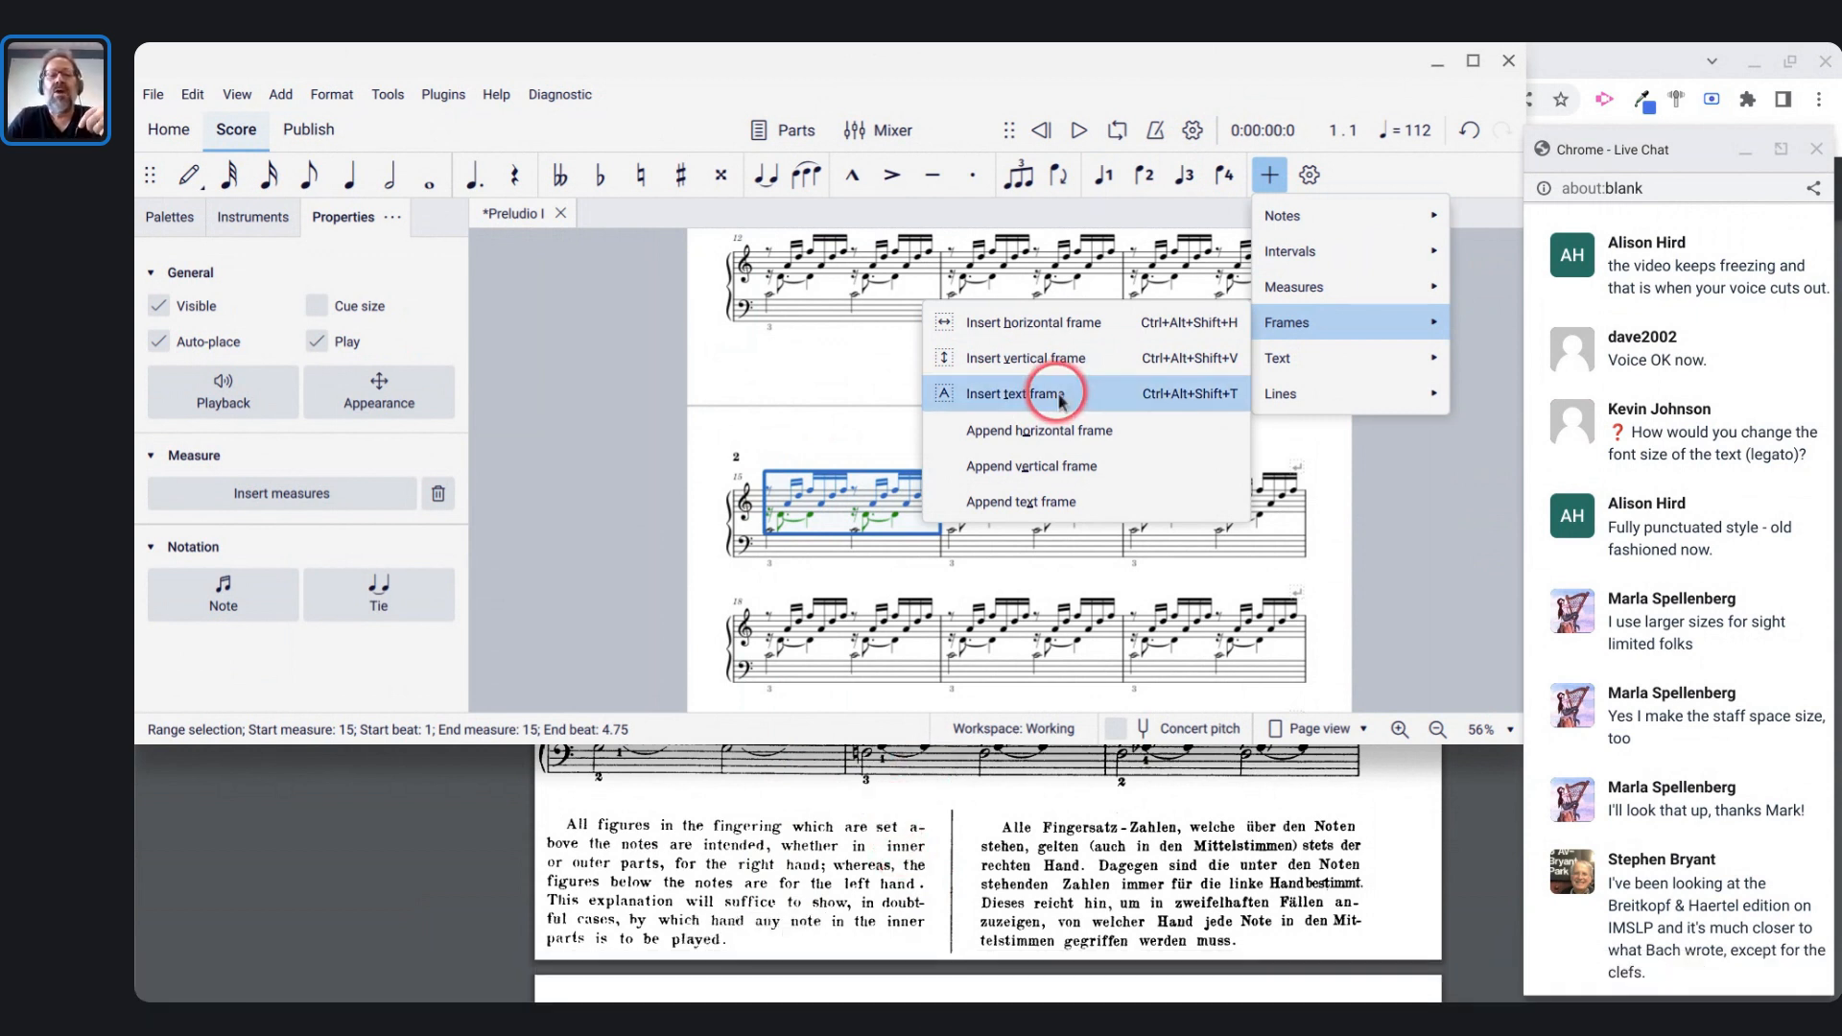
pyautogui.click(1026, 360)
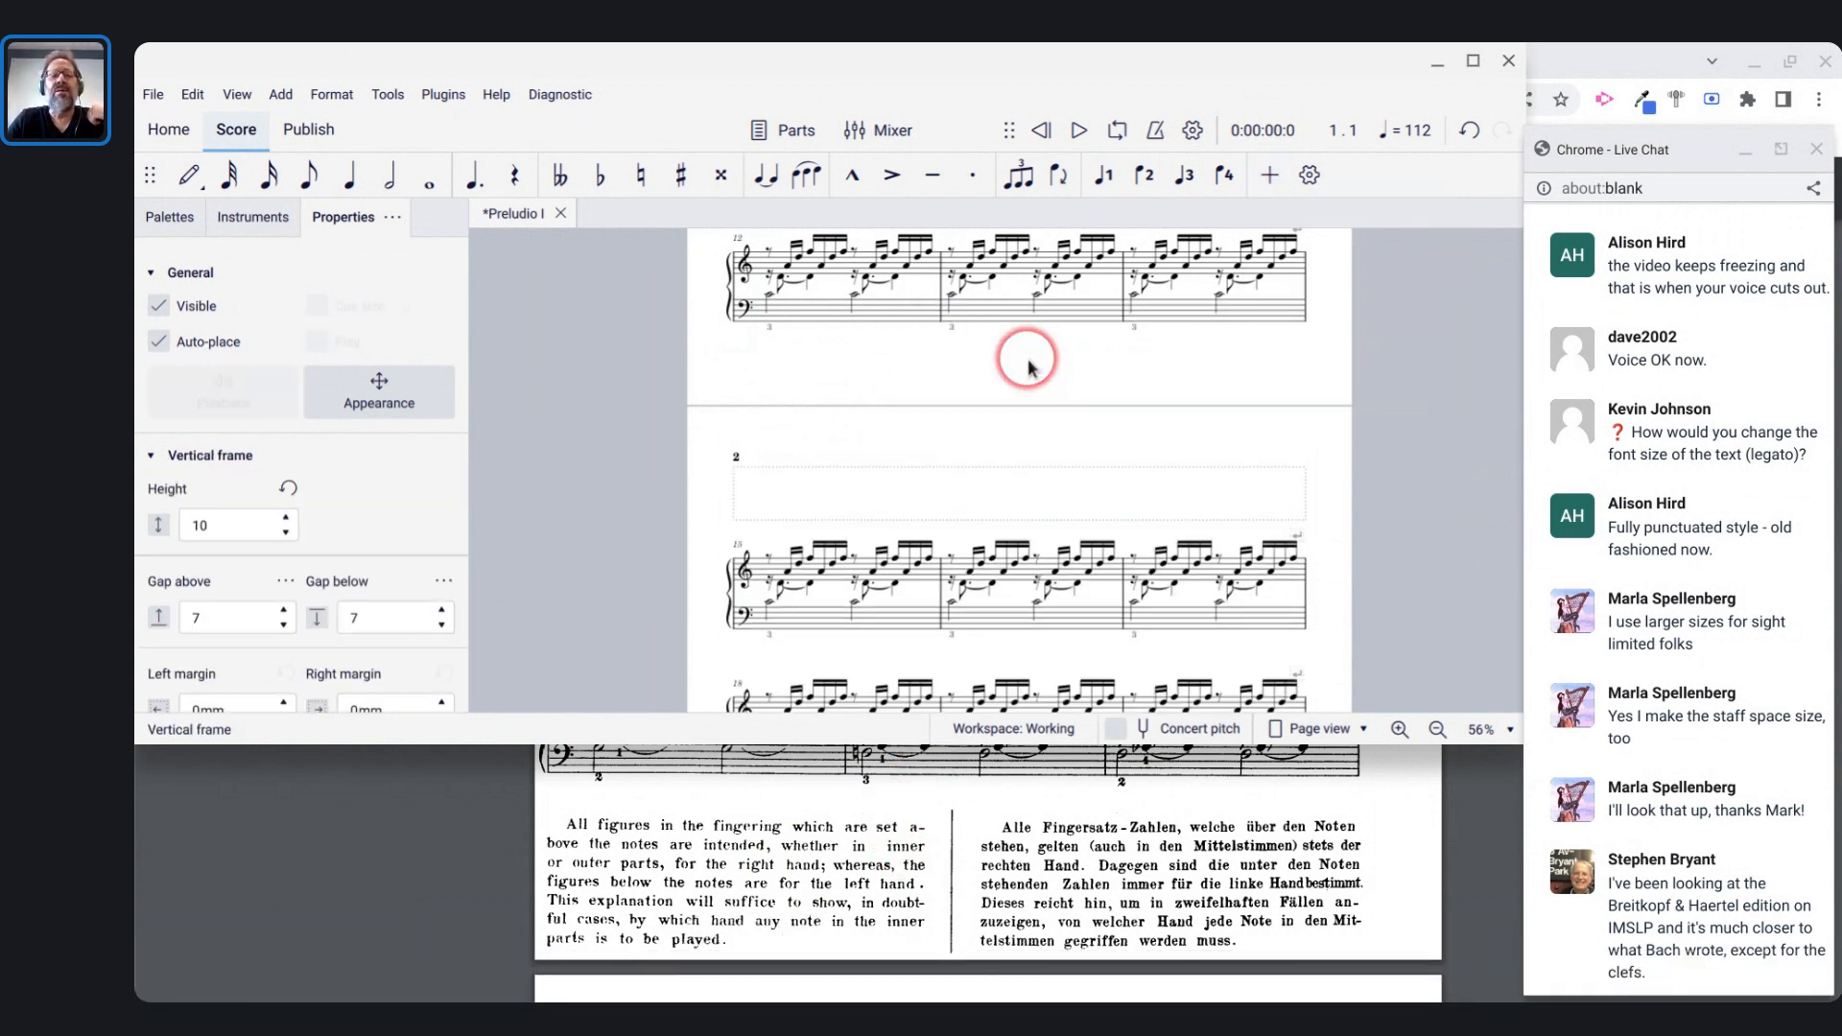
# - Compare the score's page 1 systems and page break with the printed edition and its two-column fingering note
pyautogui.scroll(1, 964, 521)
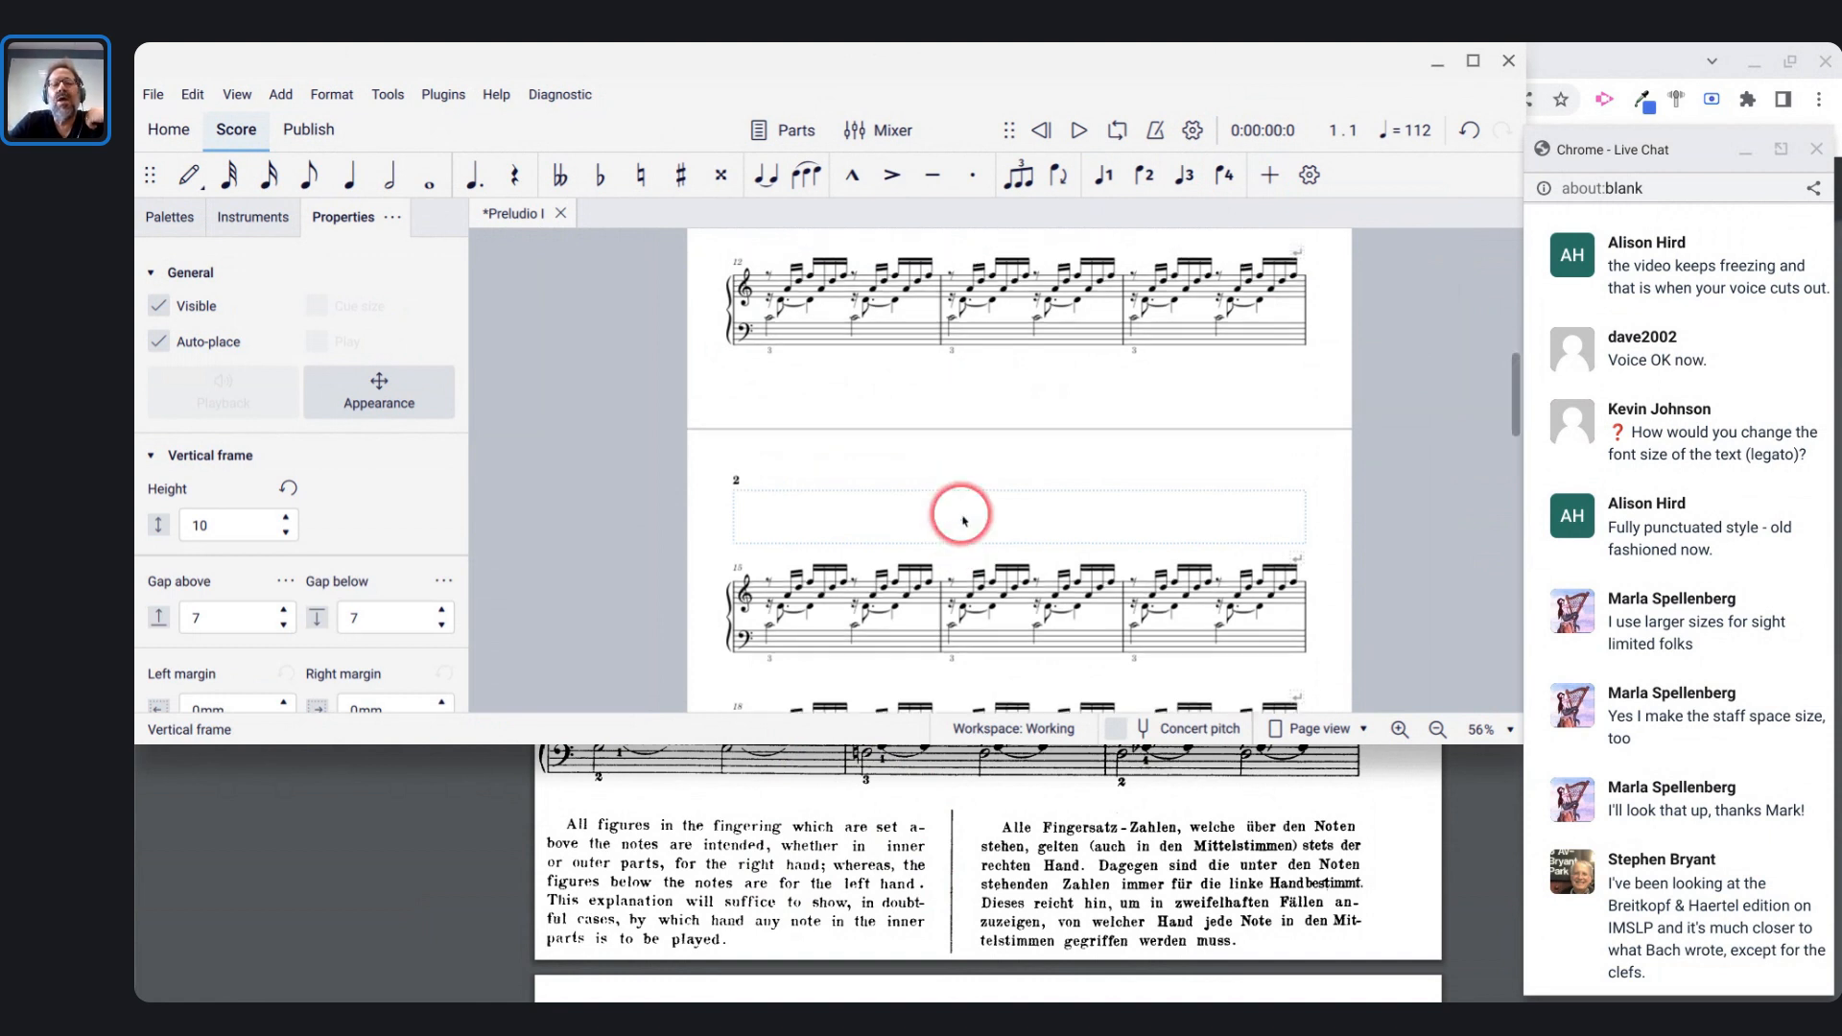
pyautogui.scroll(2, 964, 521)
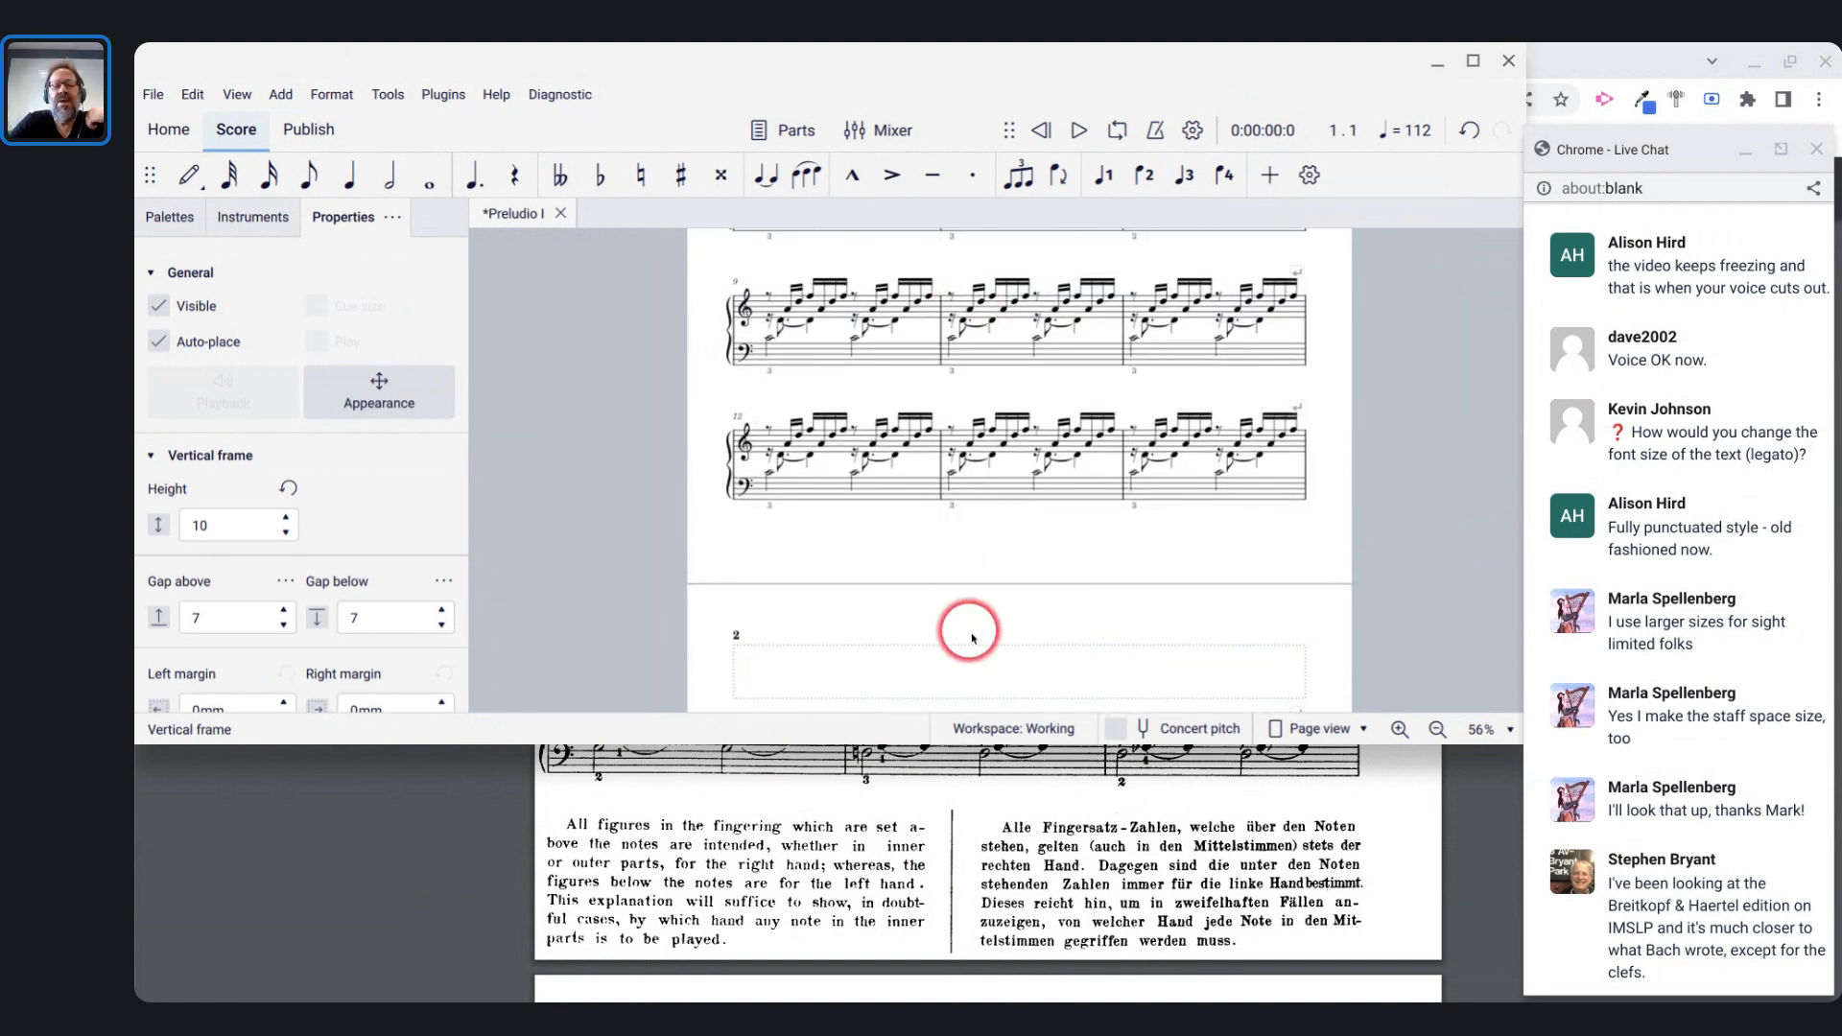
pyautogui.scroll(3, 938, 916)
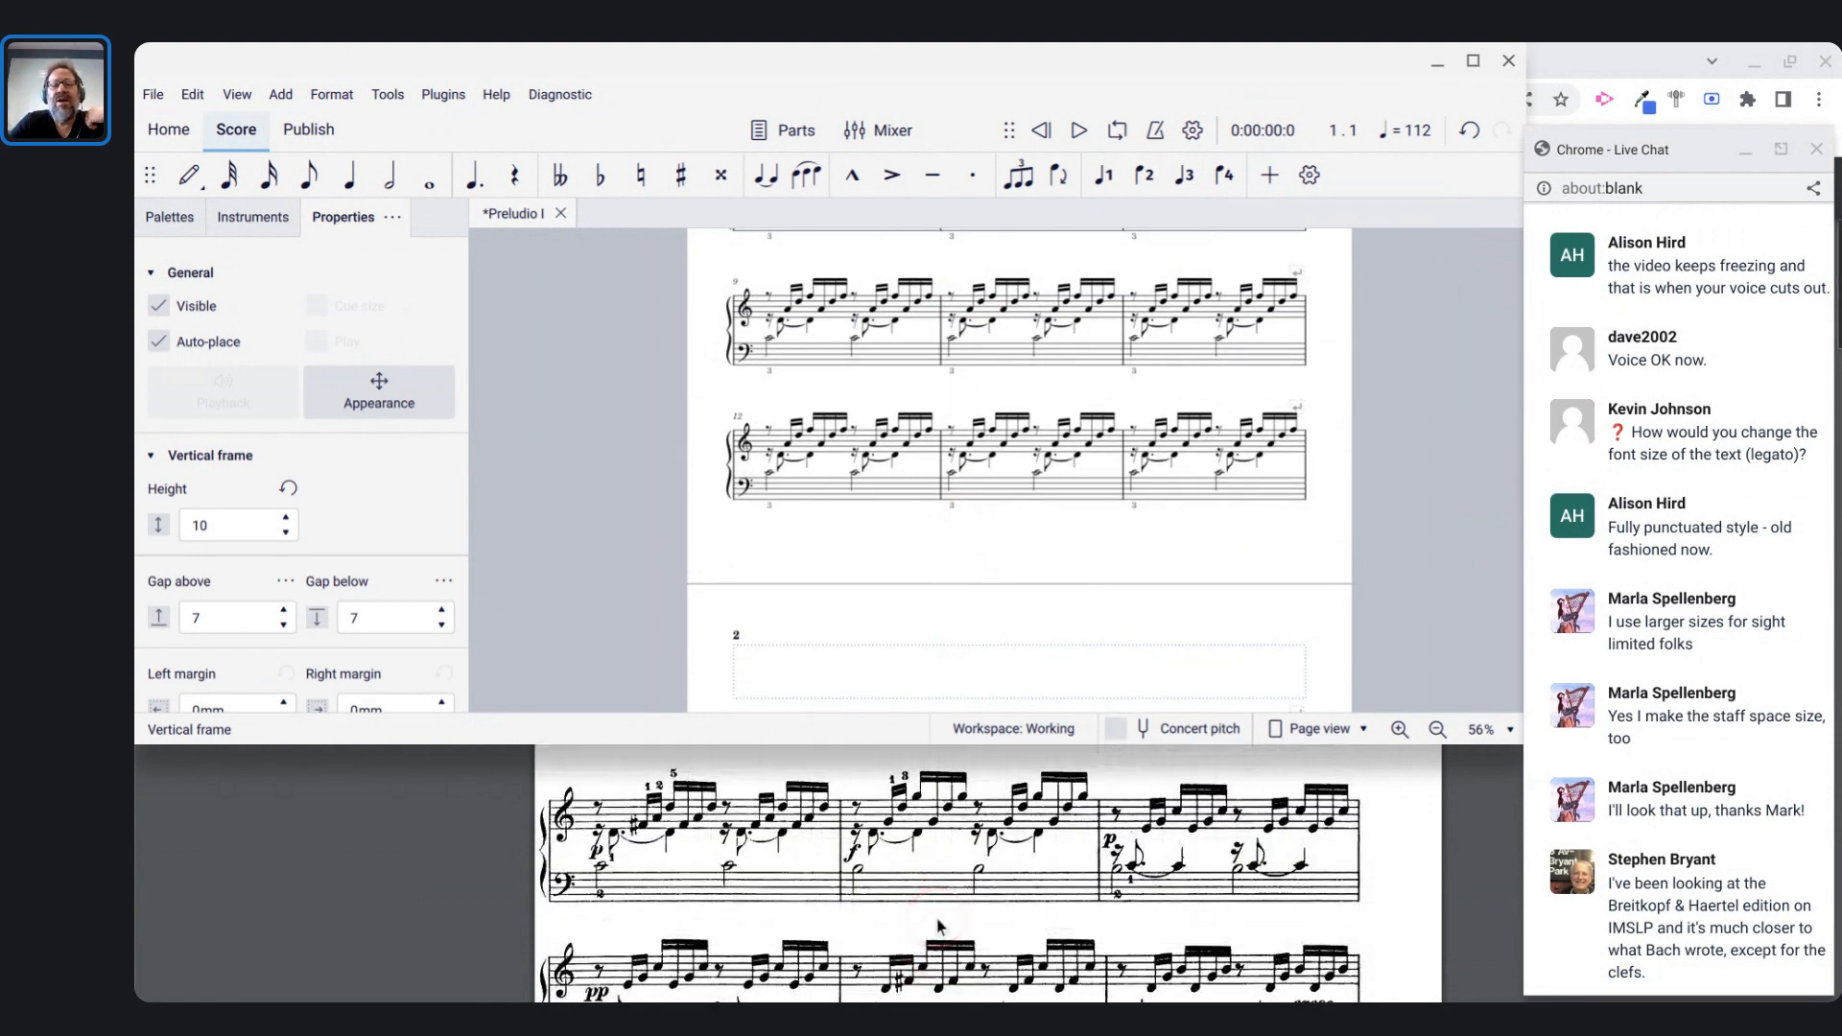
pyautogui.scroll(3, 958, 470)
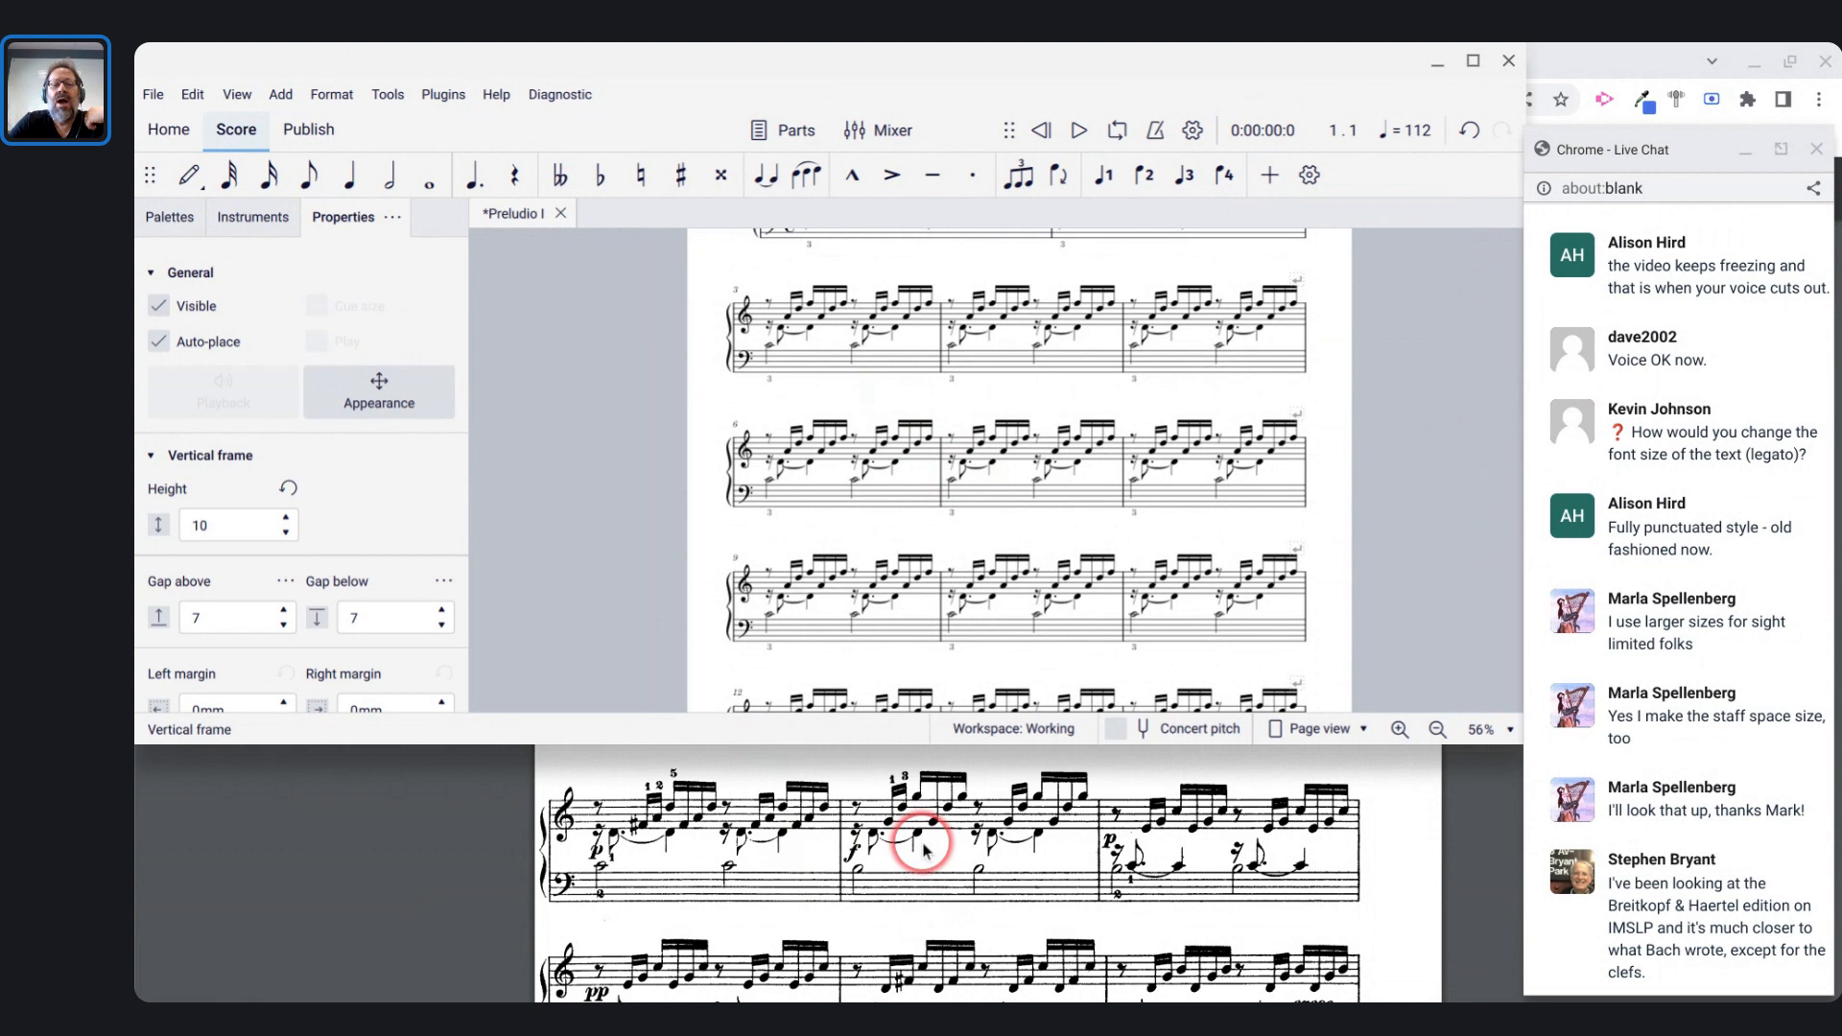
pyautogui.scroll(-5, 927, 446)
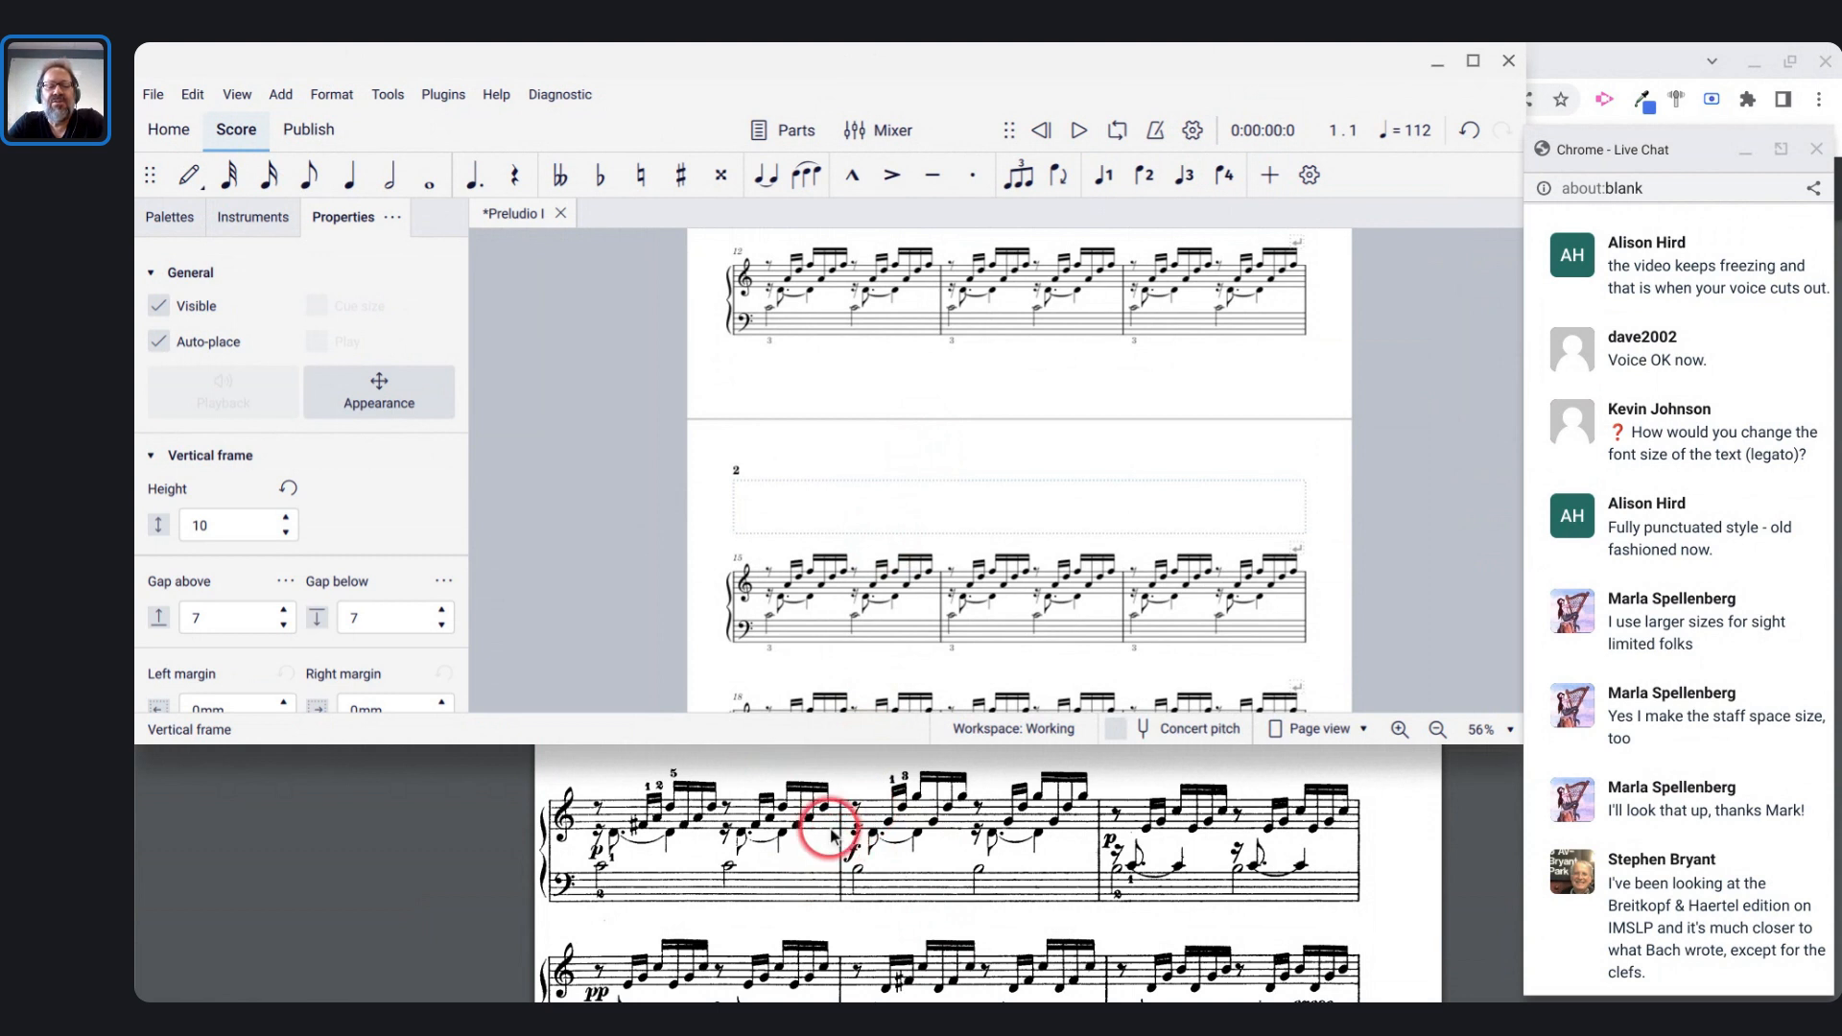
pyautogui.scroll(-5, 833, 835)
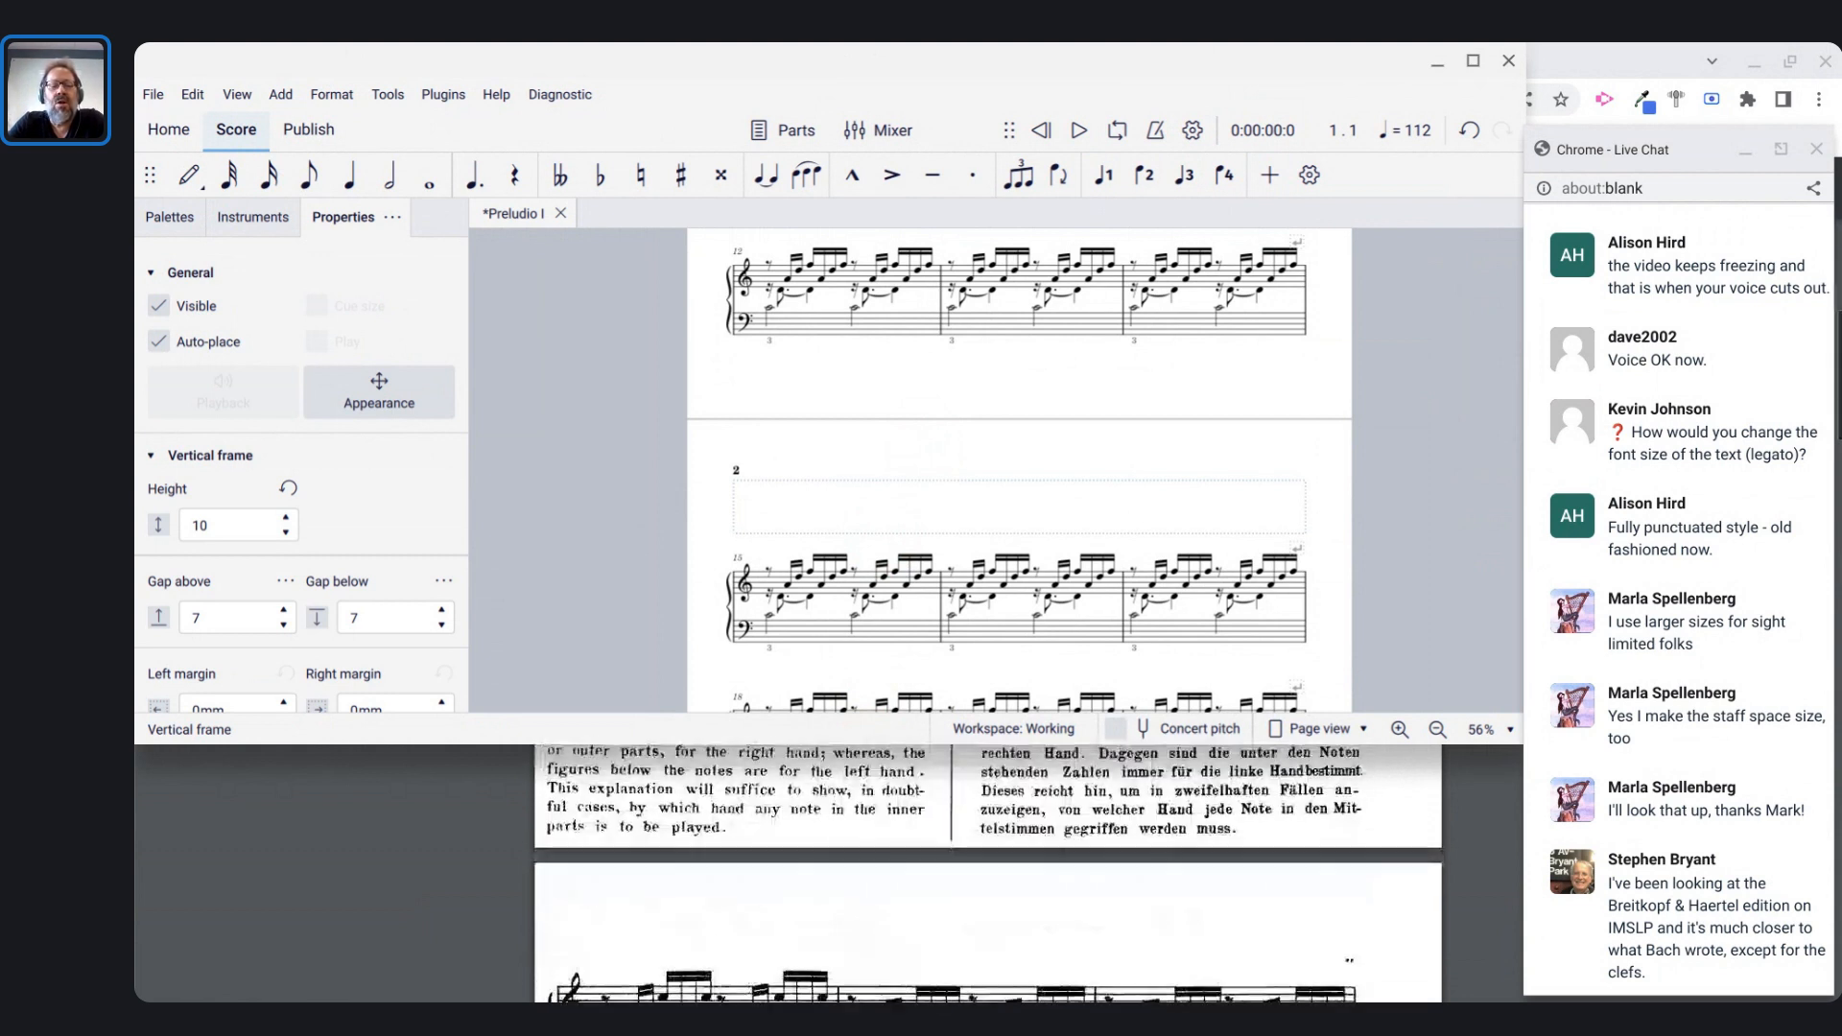
pyautogui.scroll(1, 1154, 923)
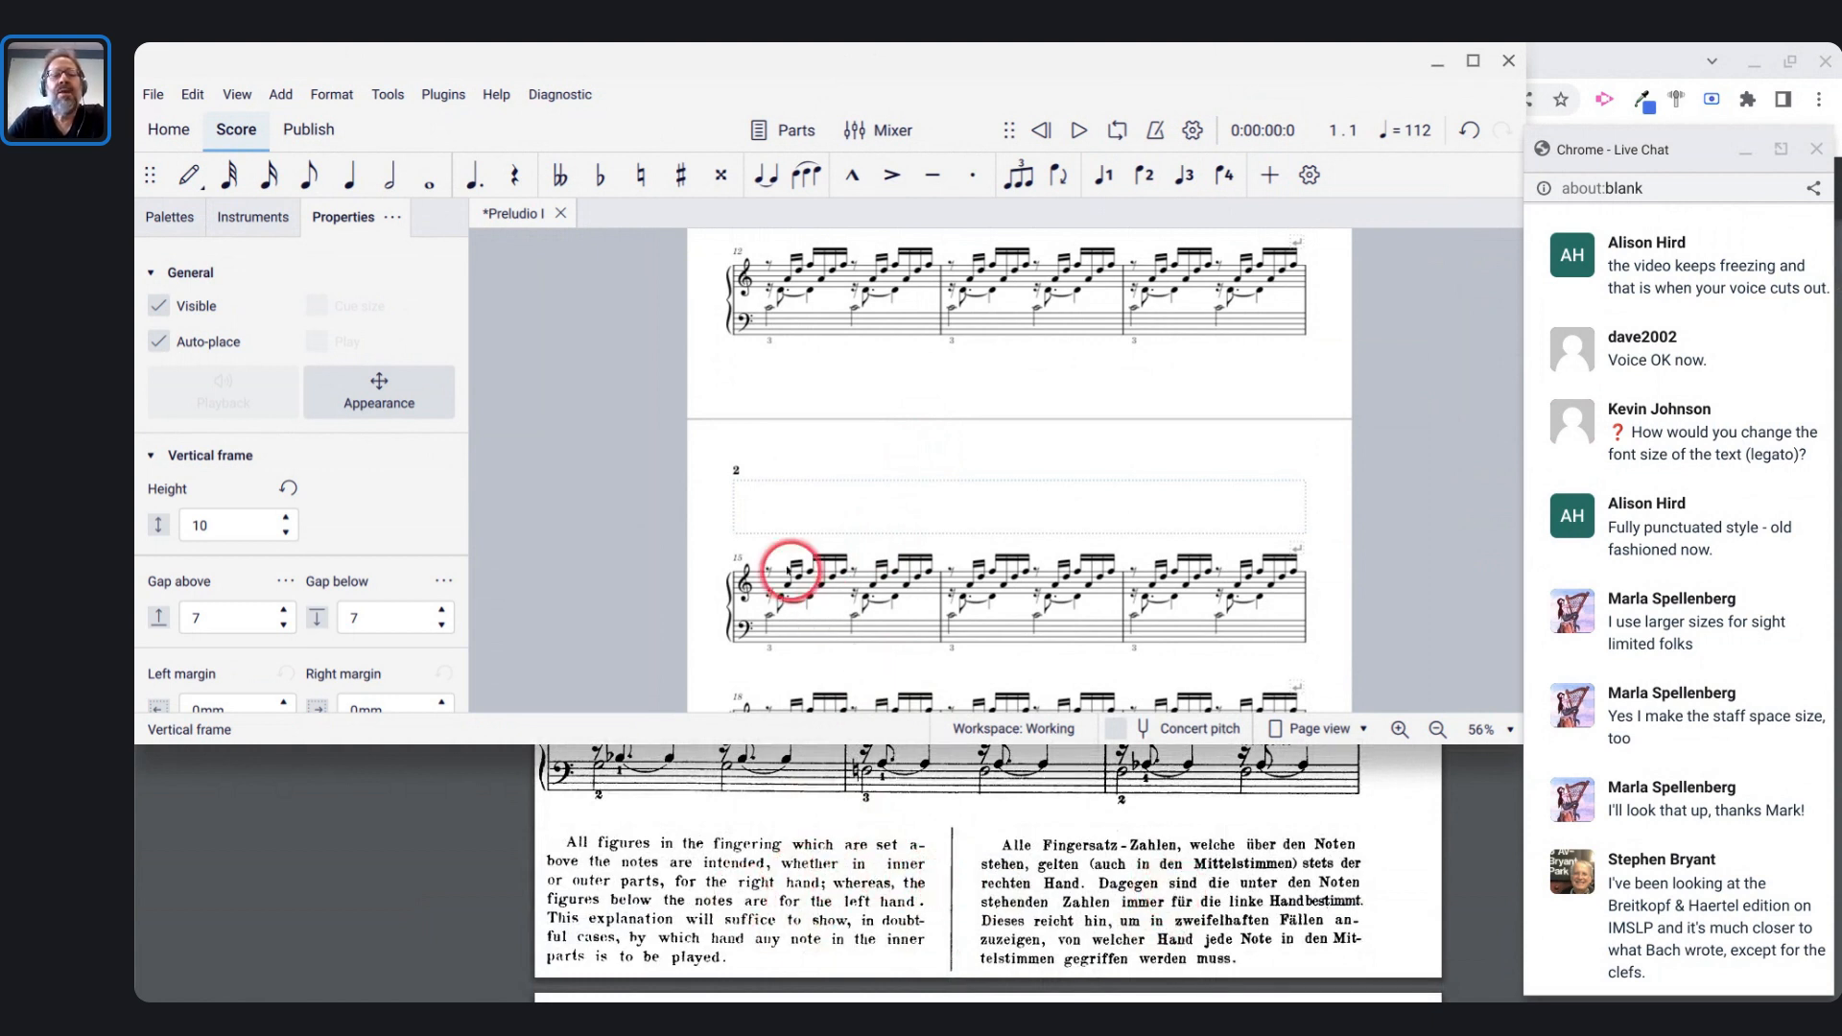
# - Add a text element reading "German text" to the vertical frame above measure 15
pyautogui.keyDown('ctrl'); pyautogui.scroll(6, 764, 522); pyautogui.keyUp('ctrl')
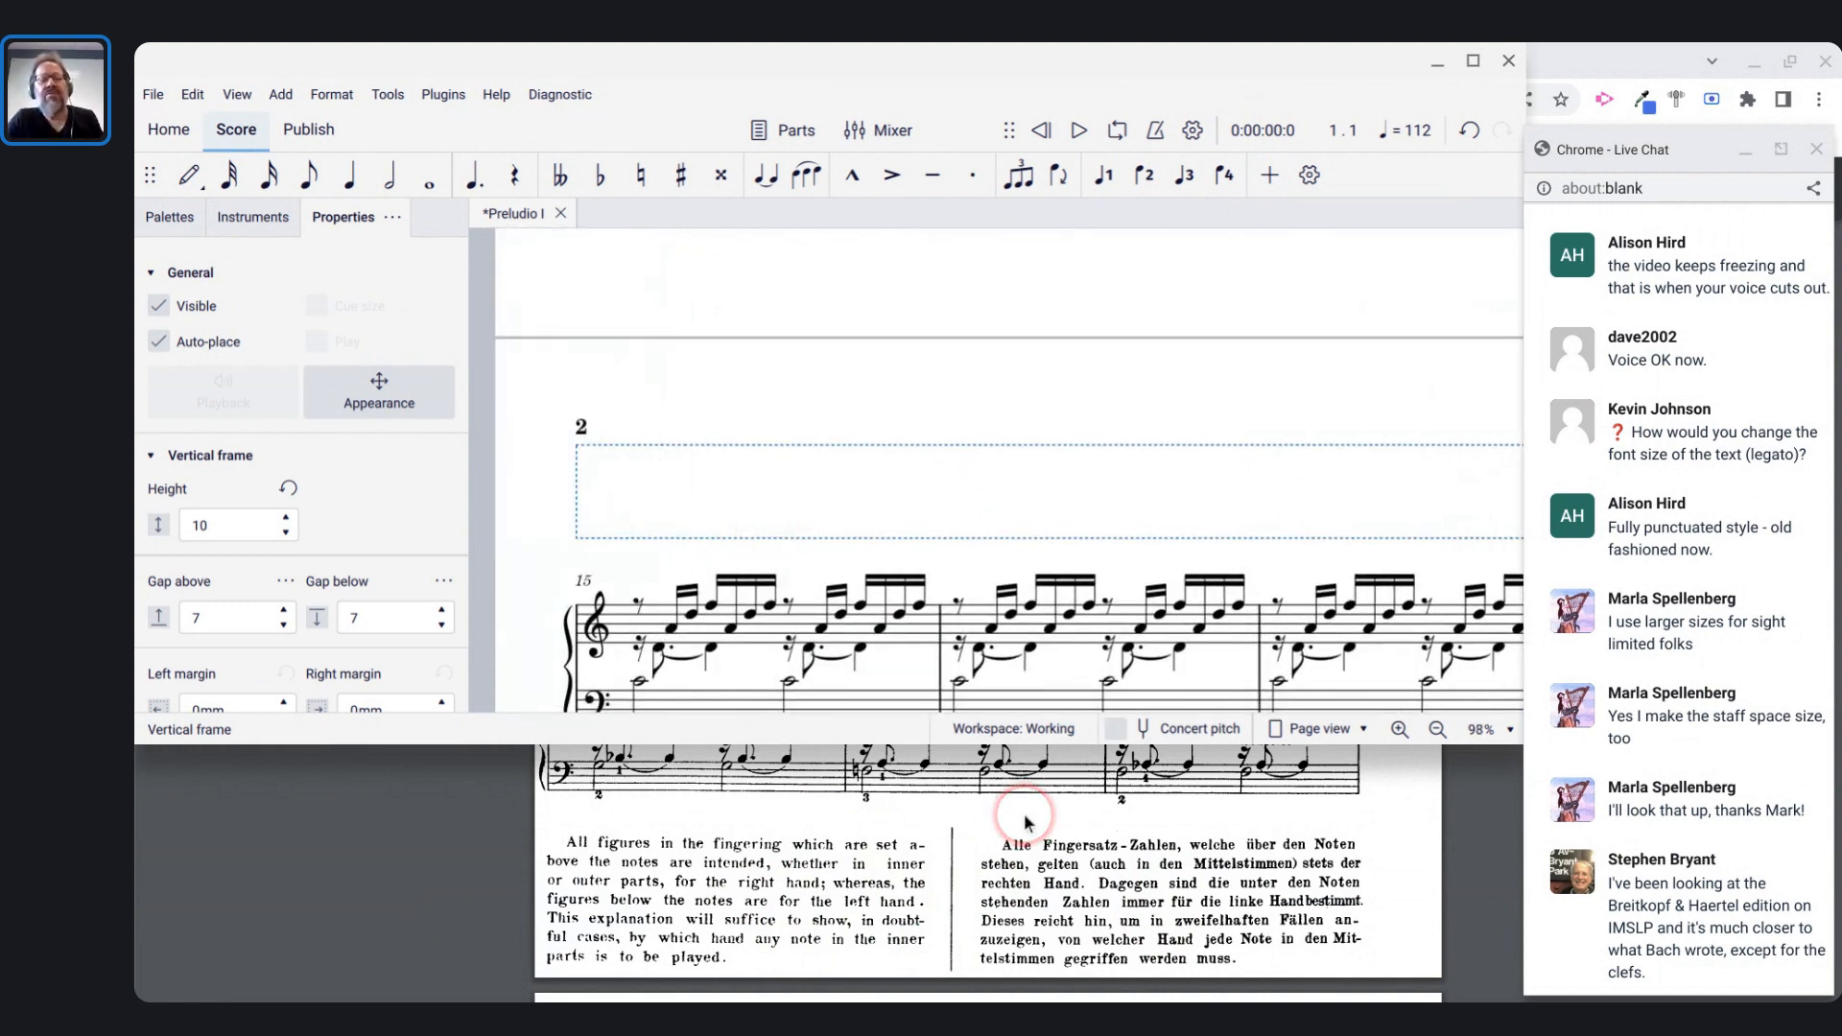
pyautogui.rightClick(710, 473)
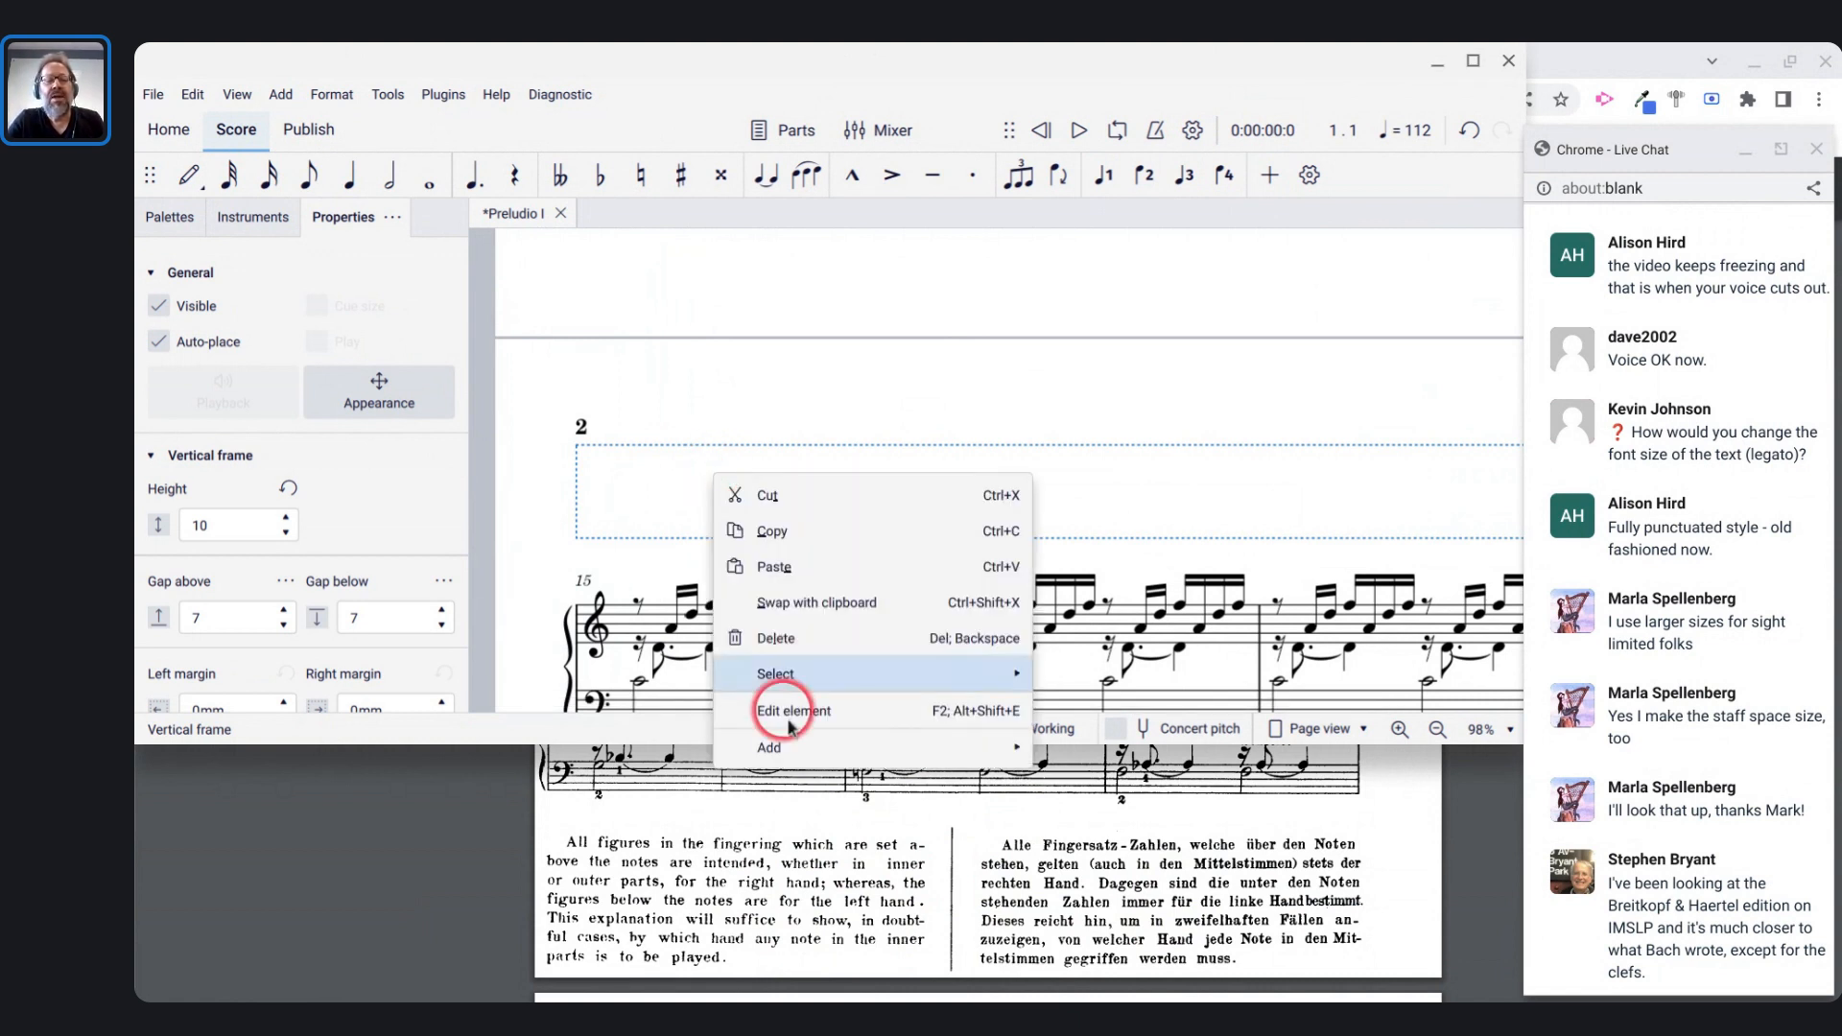
pyautogui.moveTo(793, 747)
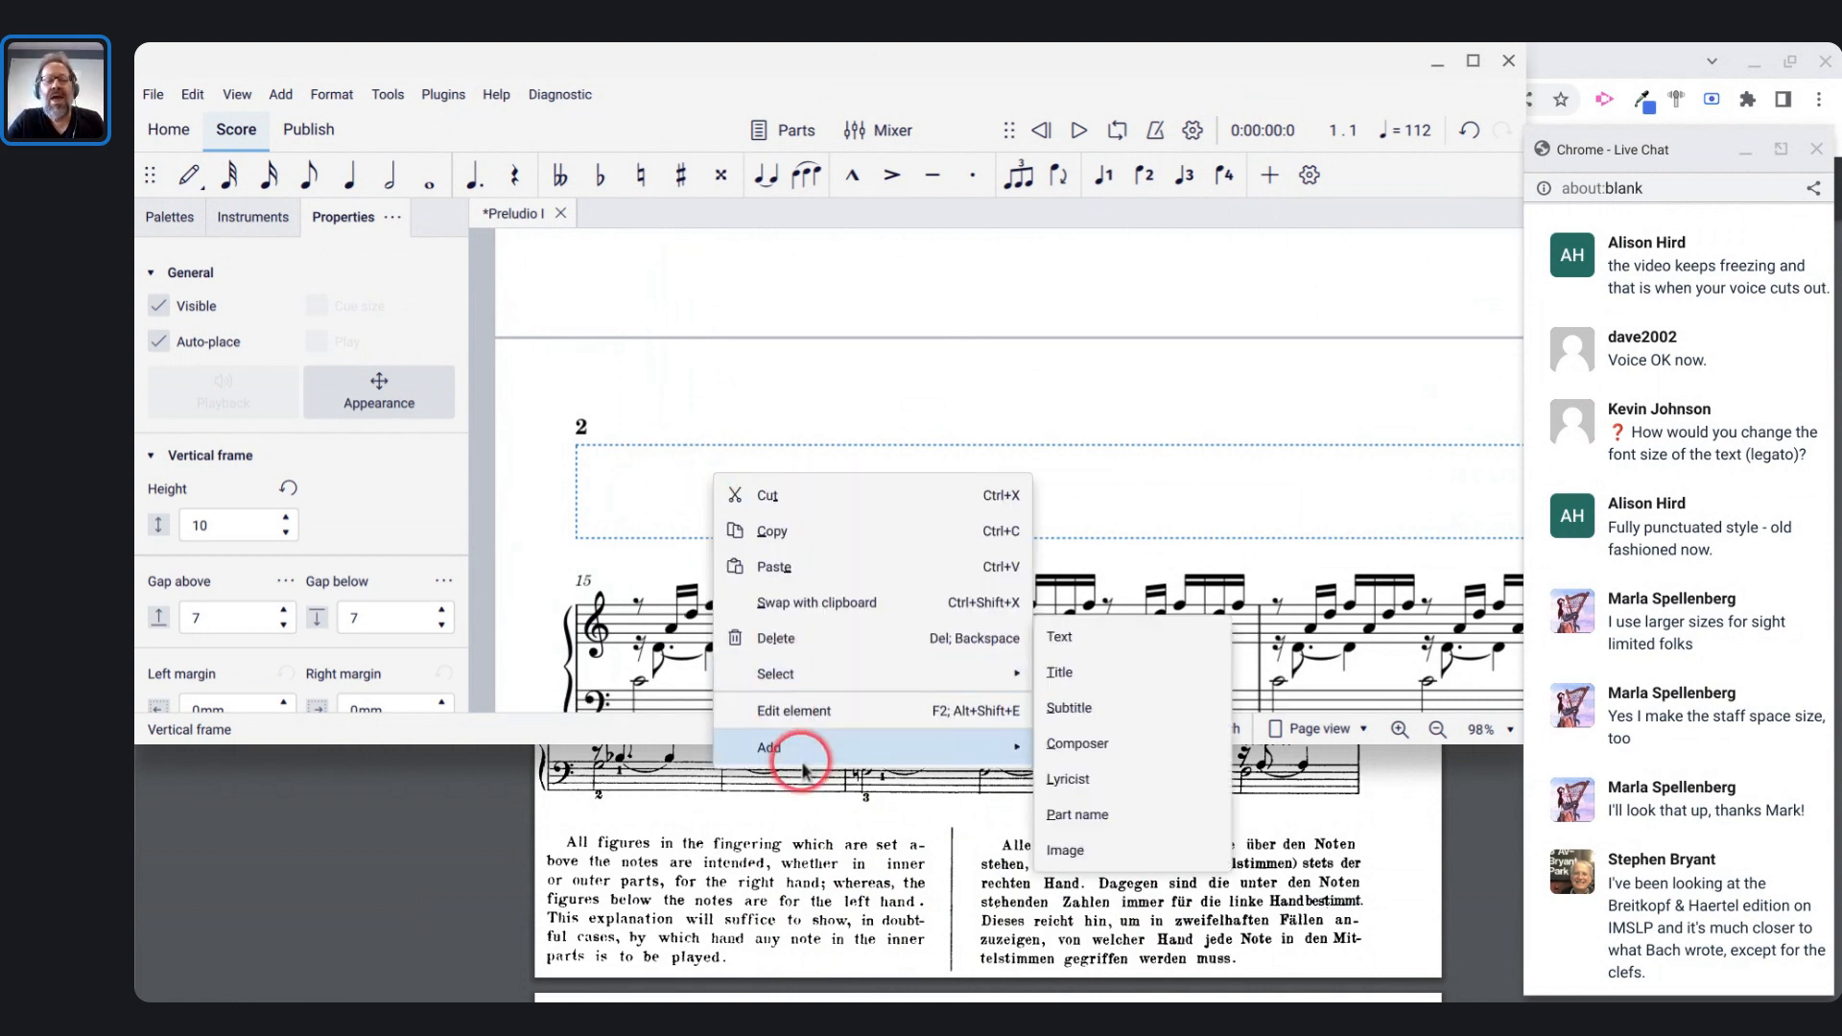
pyautogui.click(1098, 638)
pyautogui.write('German text')
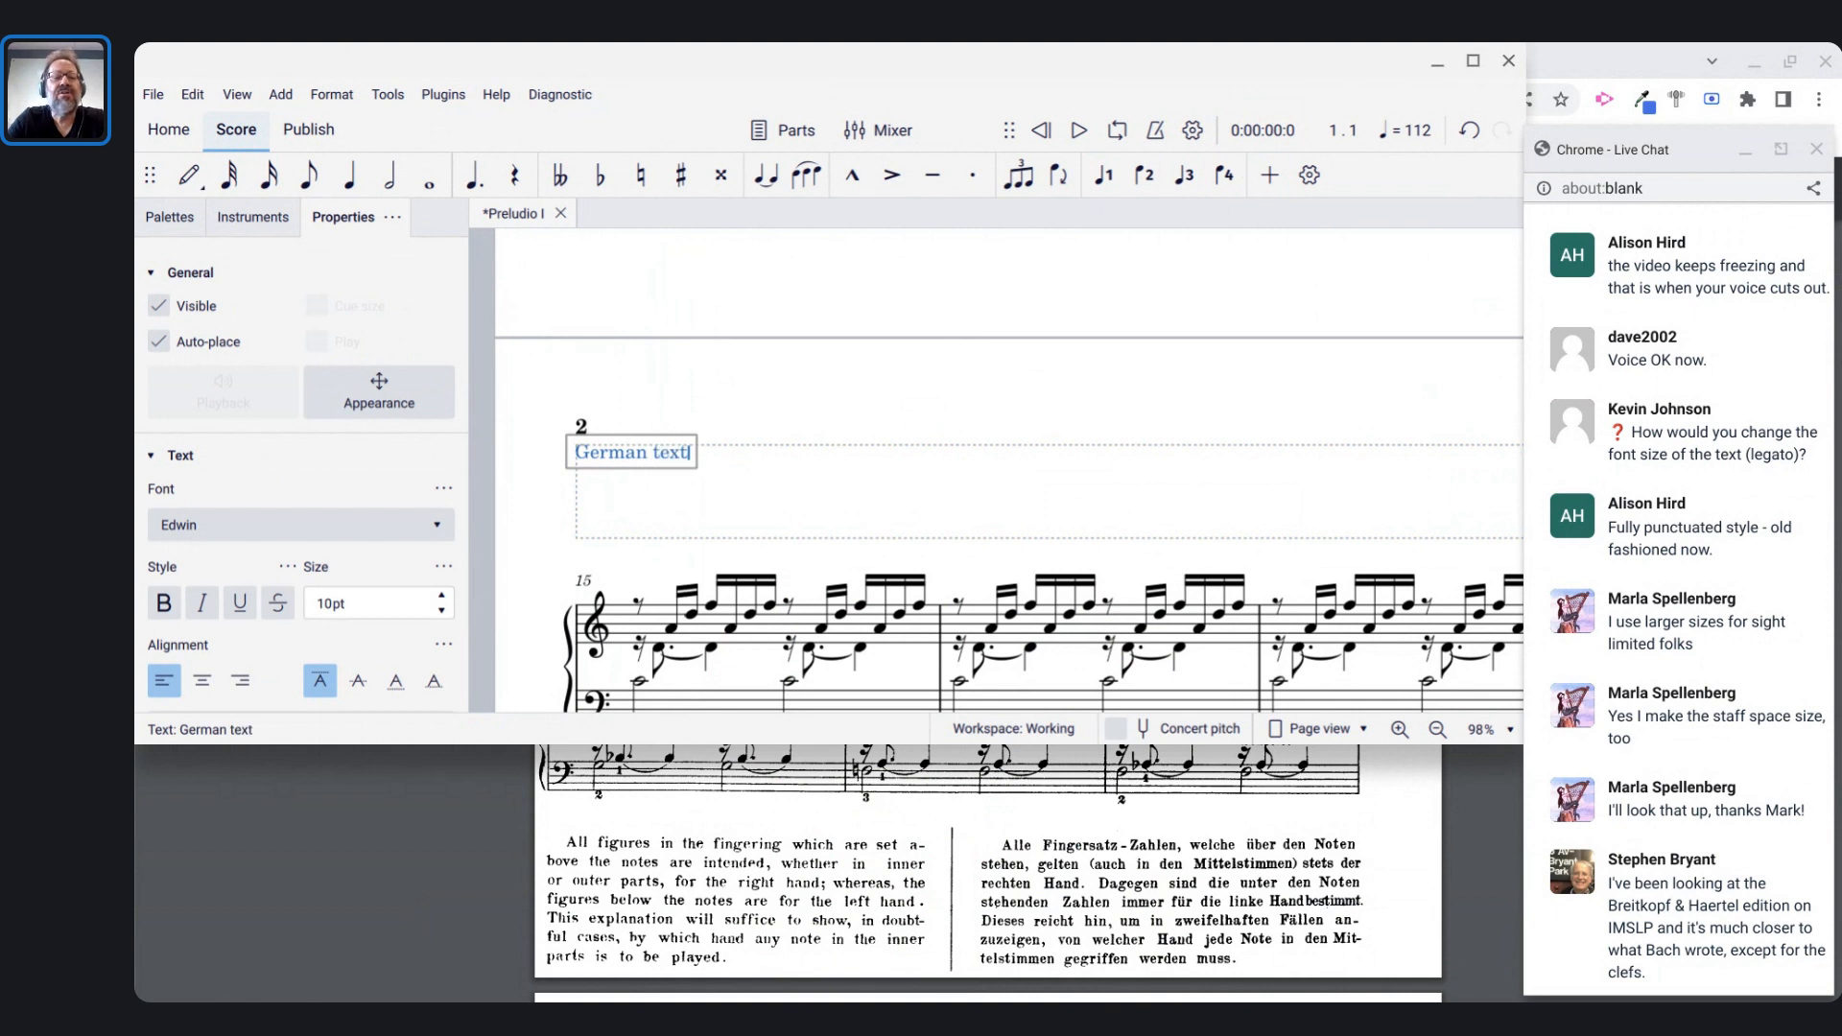
pyautogui.press('Escape')
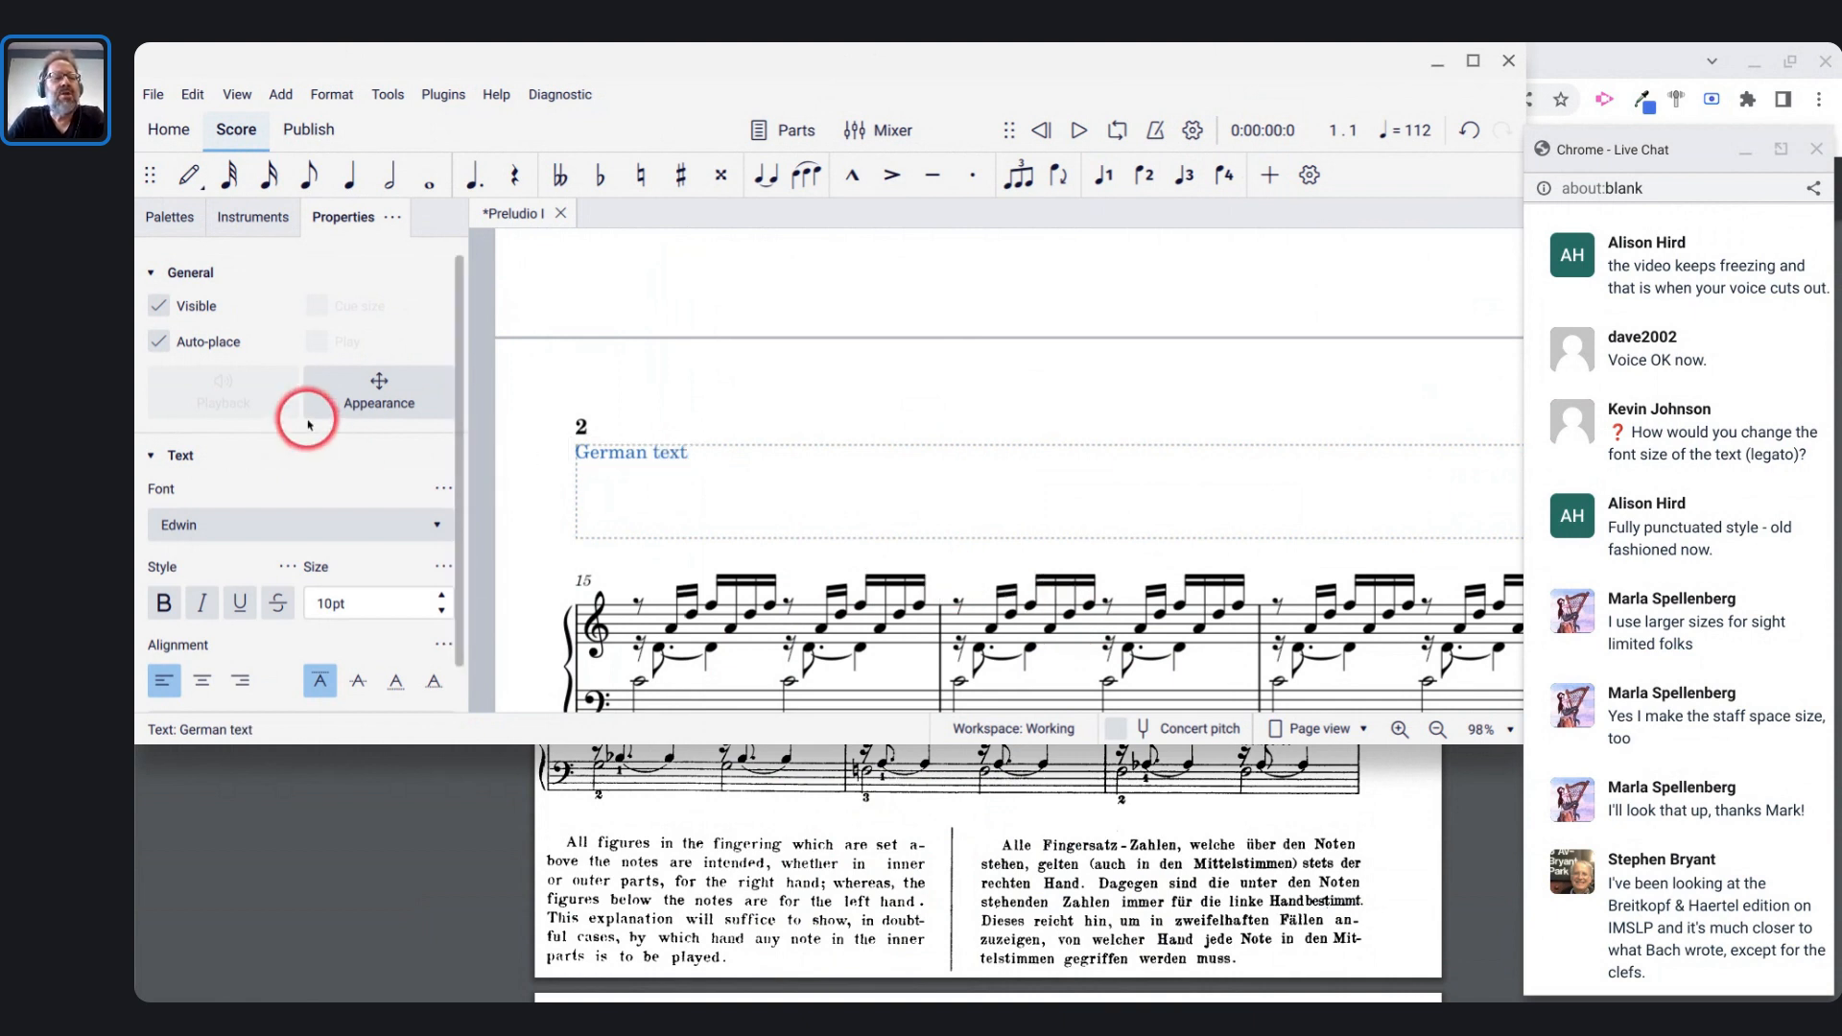
# - Increase the horizontal offset of the "German text" element to 18.5
pyautogui.click(351, 404)
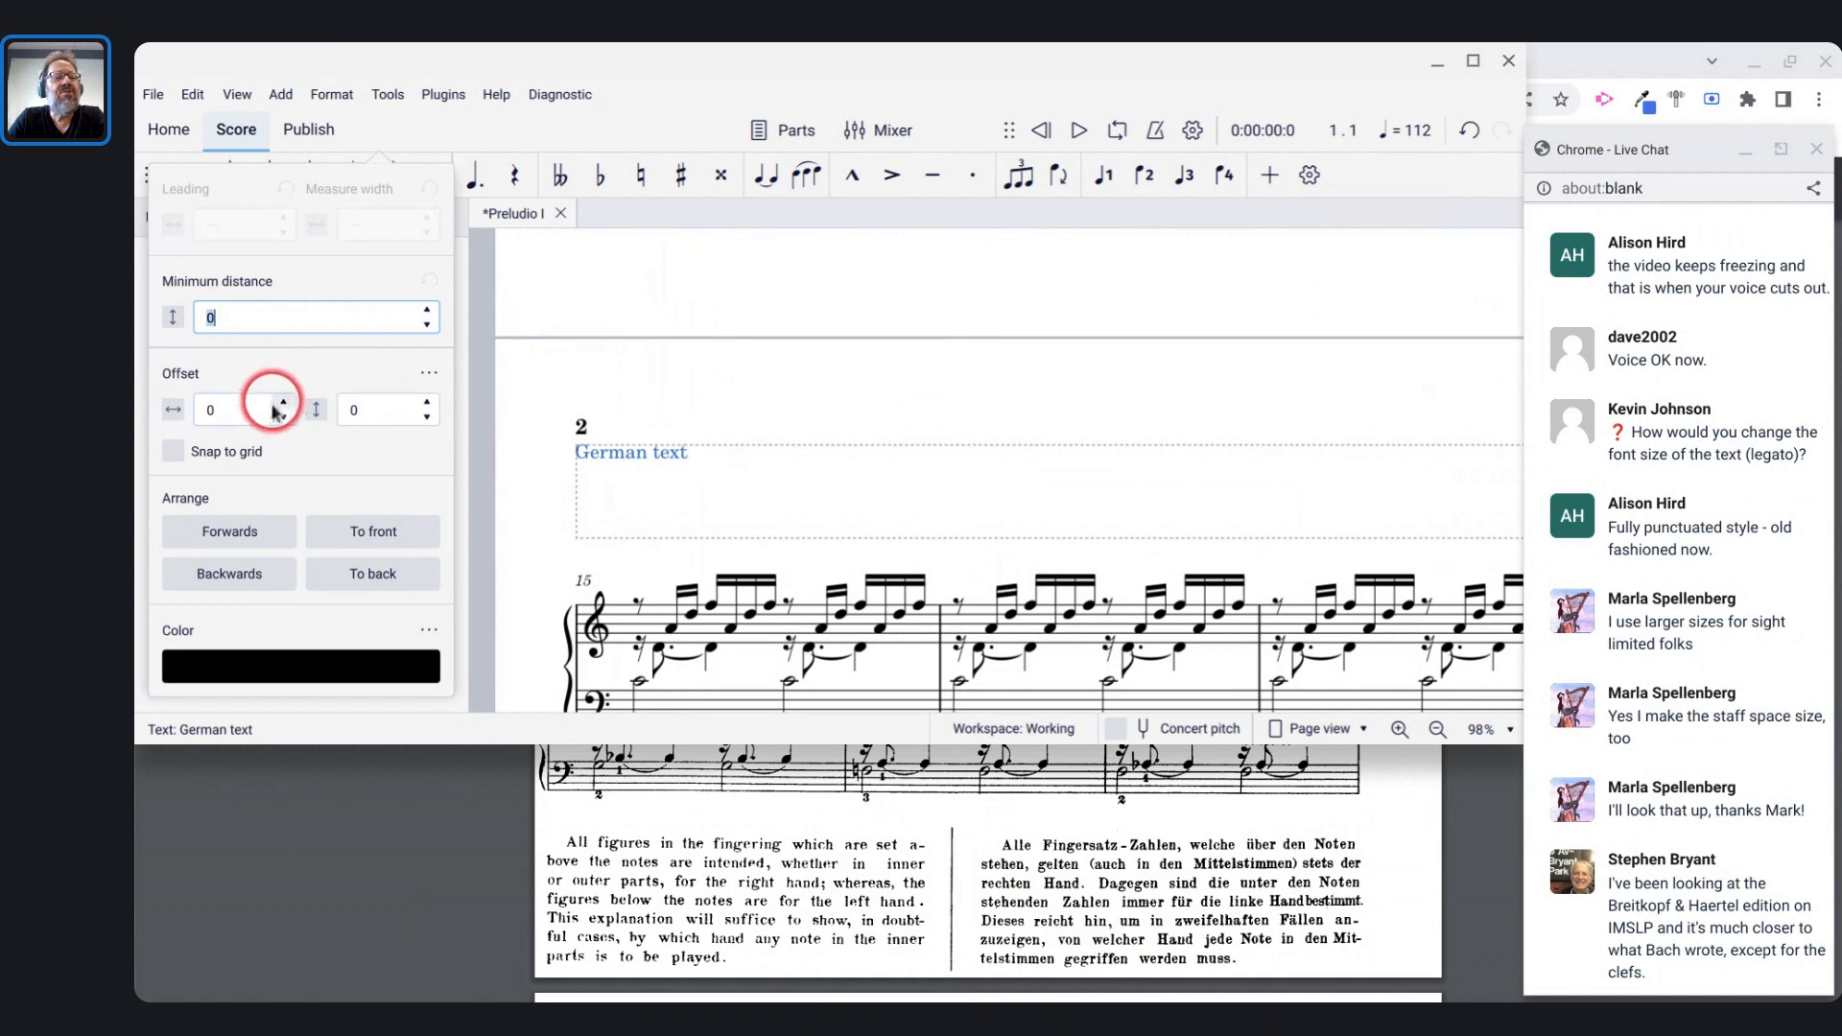
pyautogui.click(260, 419)
pyautogui.press('Up')
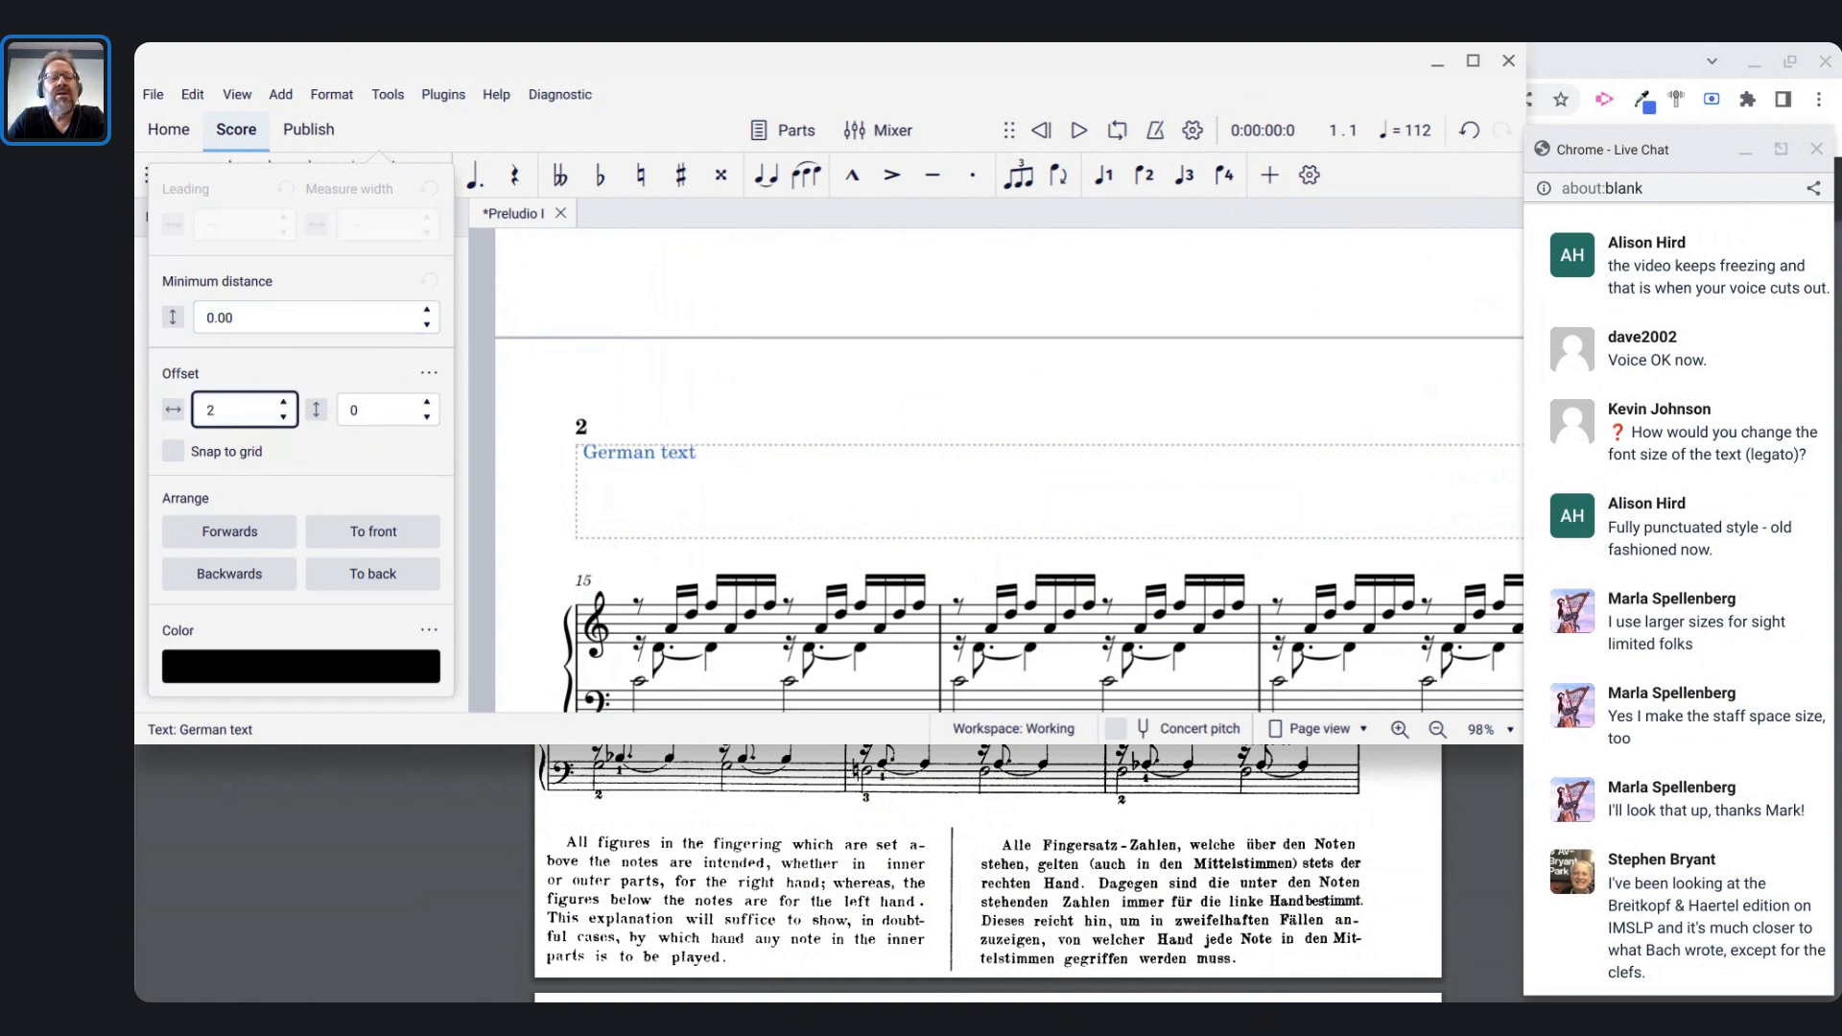
pyautogui.press('Up')
pyautogui.press('Up')
pyautogui.press('Up')
pyautogui.press('Up')
pyautogui.press('Up')
pyautogui.press('Up')
pyautogui.press('Up')
pyautogui.press('Up')
pyautogui.press('Up')
pyautogui.press('Up')
pyautogui.press('Up')
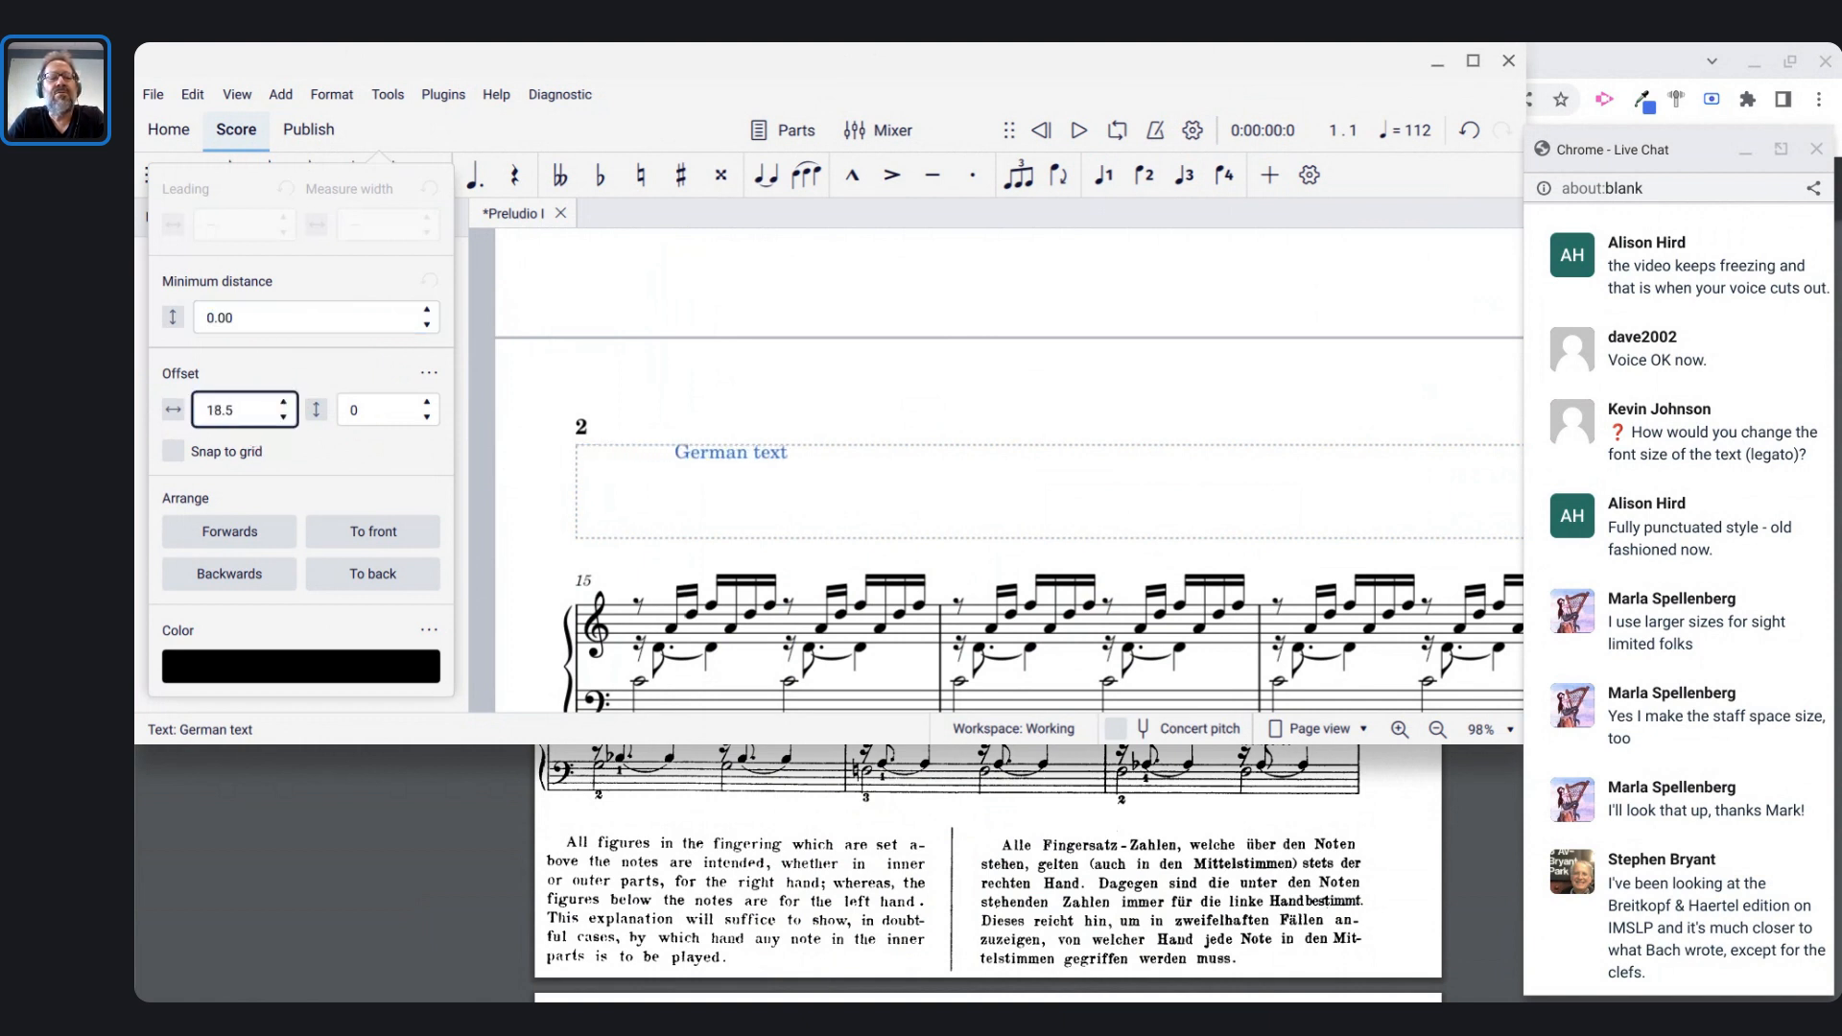
# - Set the horizontal offset of the "German text" element to 50
pyautogui.doubleClick(231, 409)
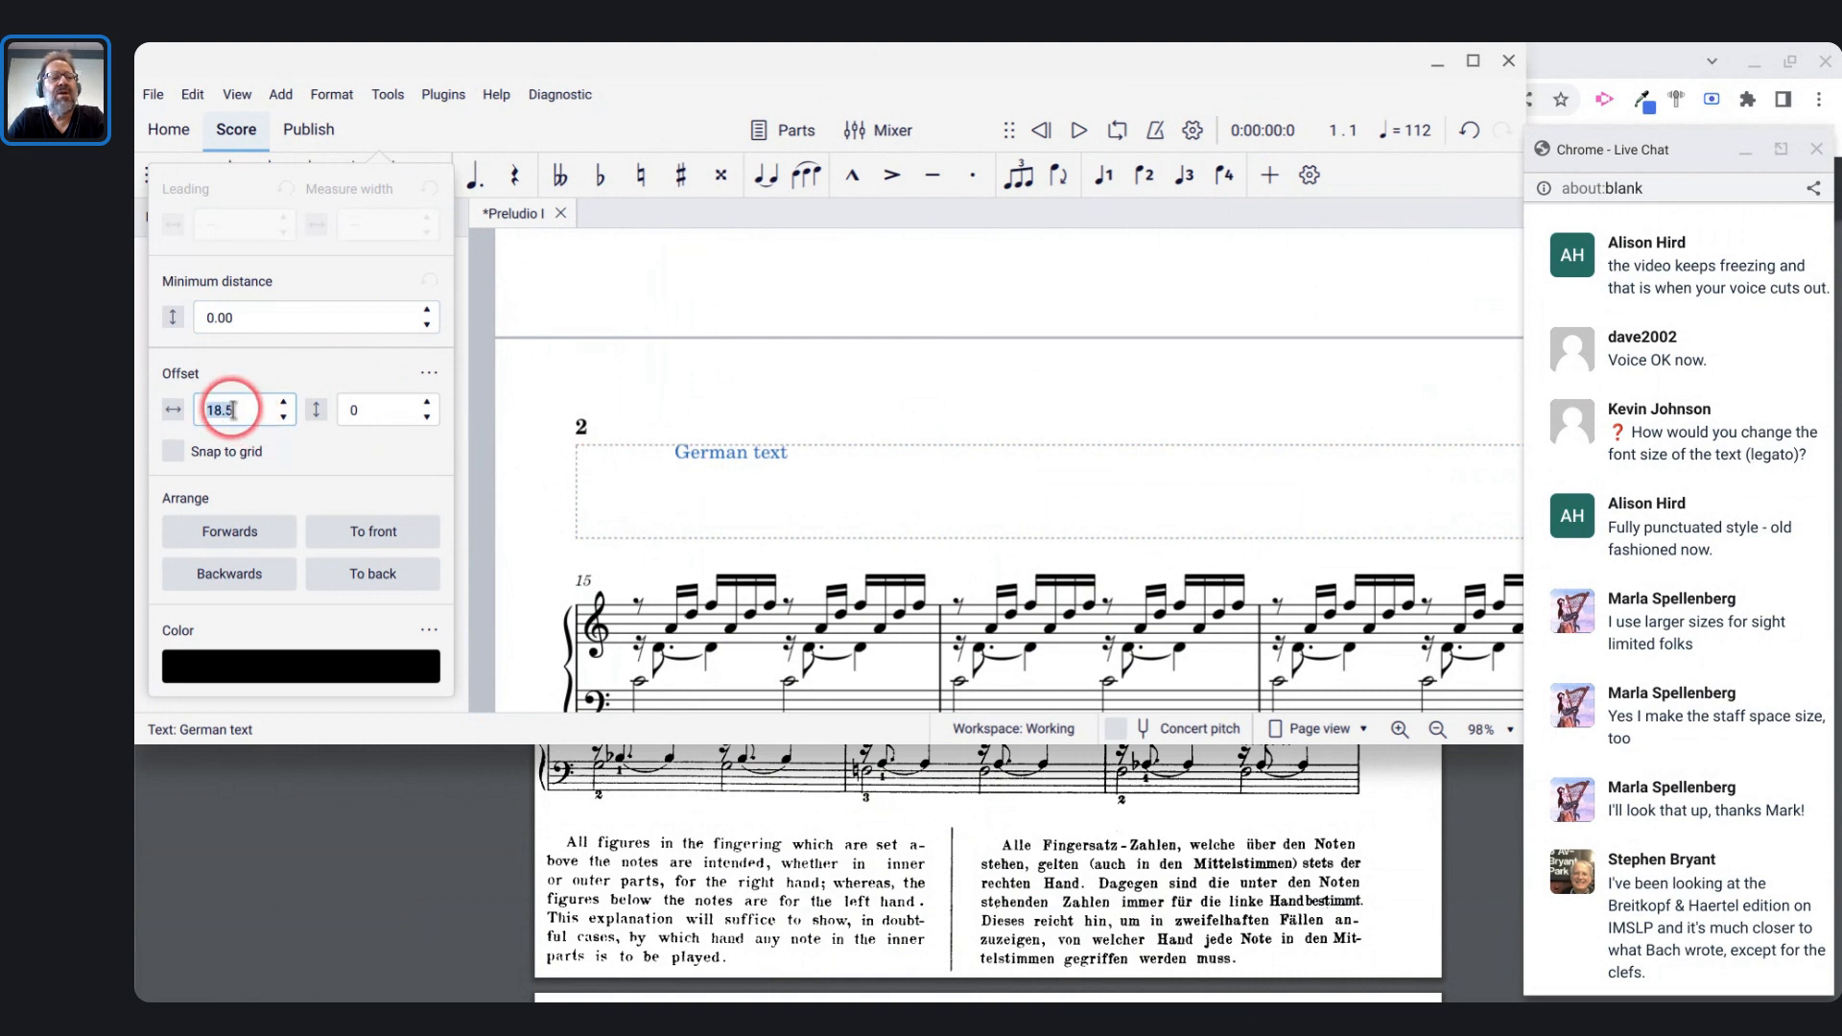
pyautogui.write('50')
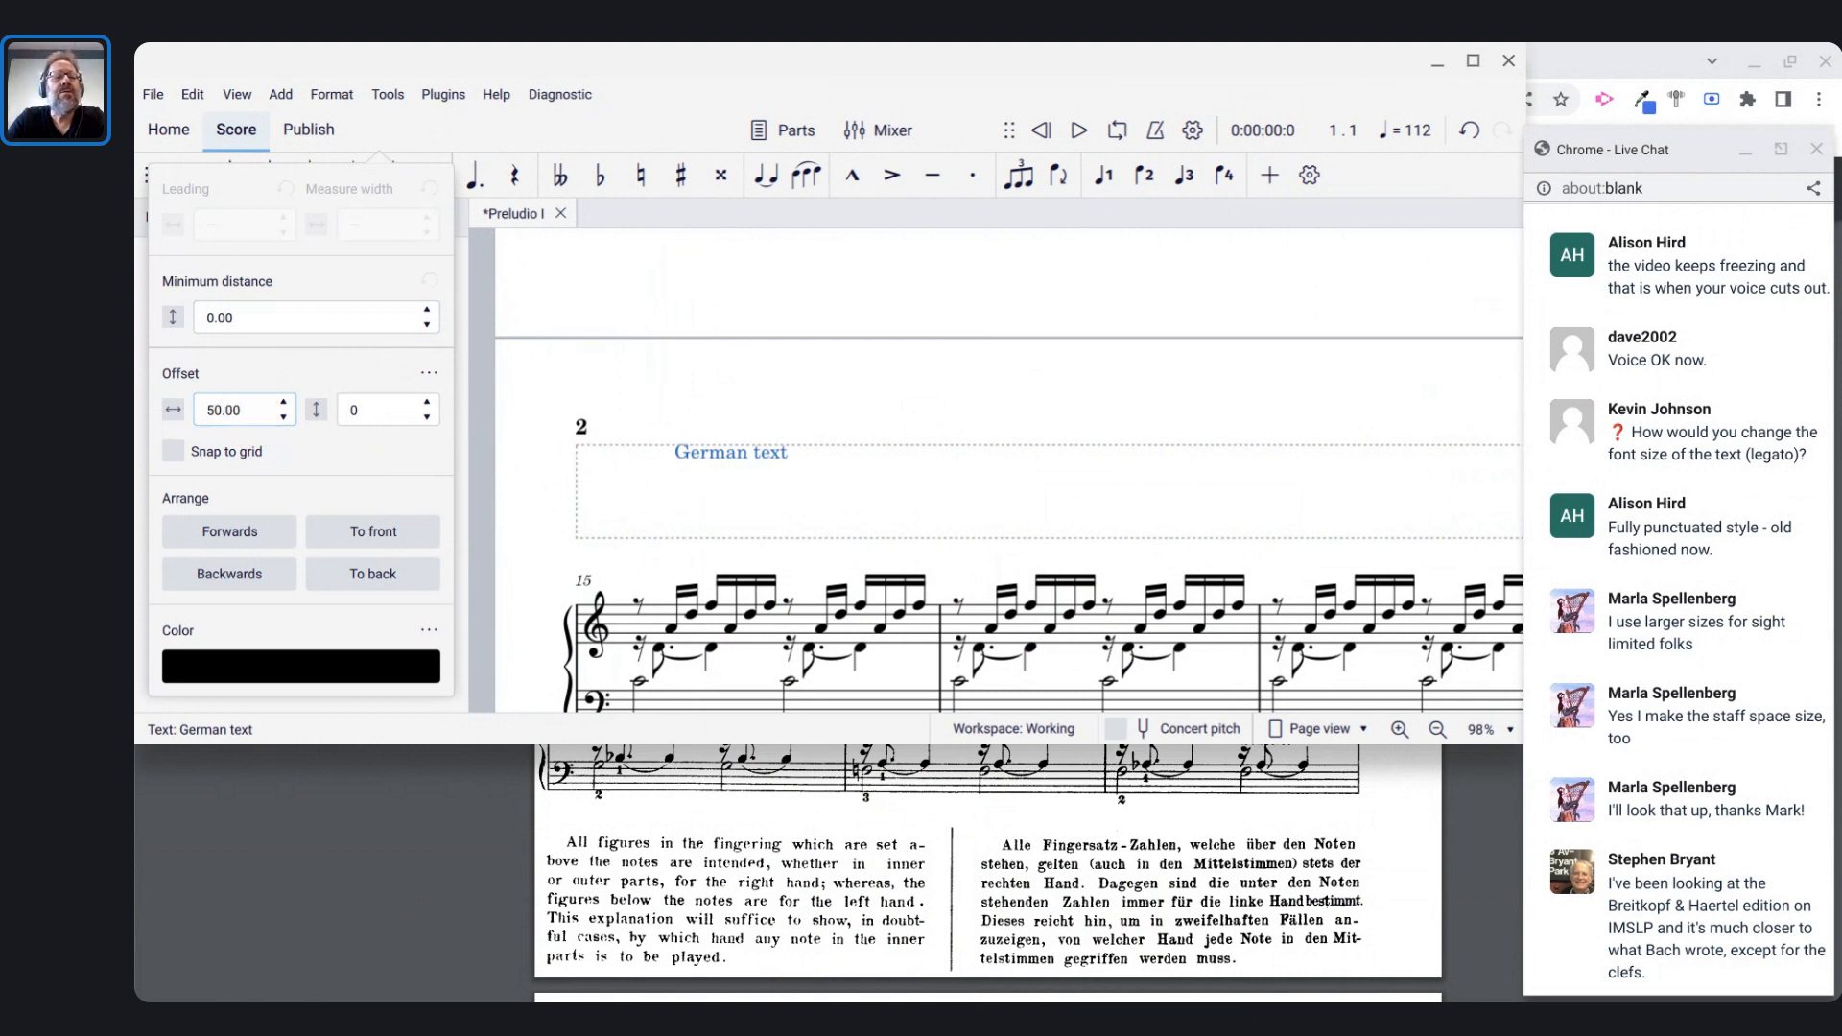
pyautogui.click(233, 410)
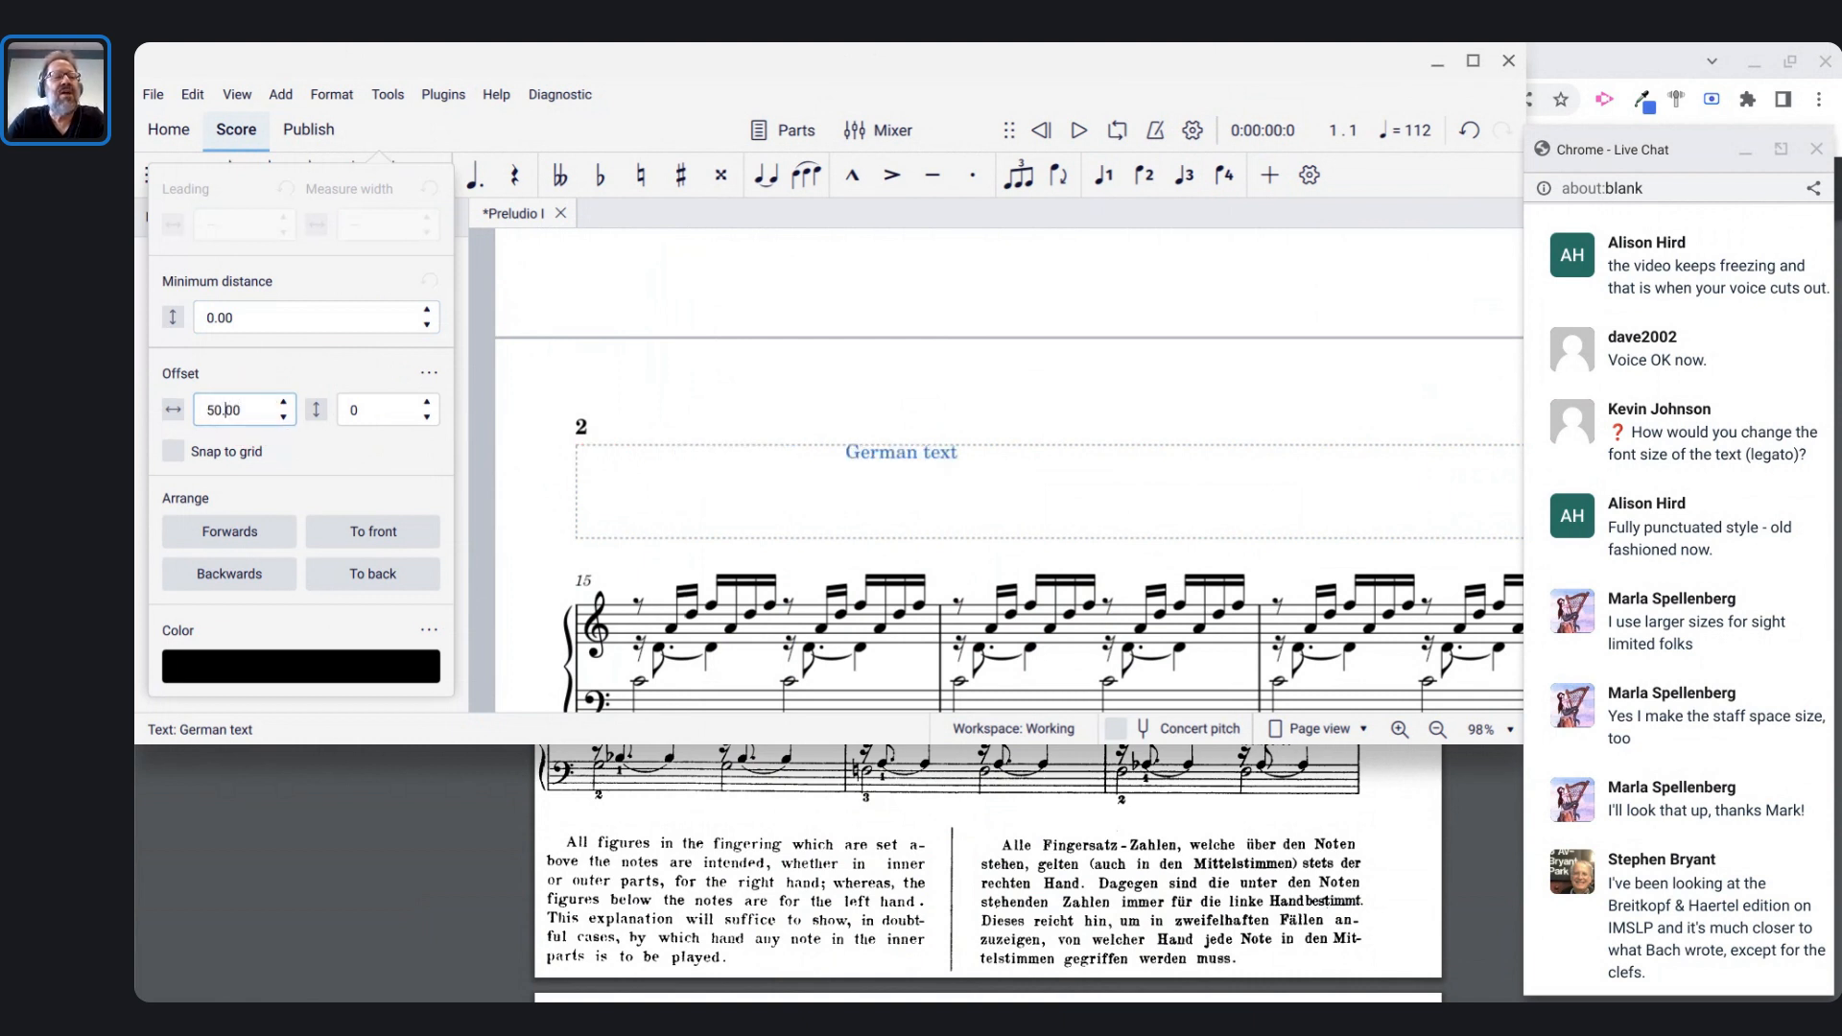
# - Set the horizontal offset of the "German text" element to 150
pyautogui.write('100')
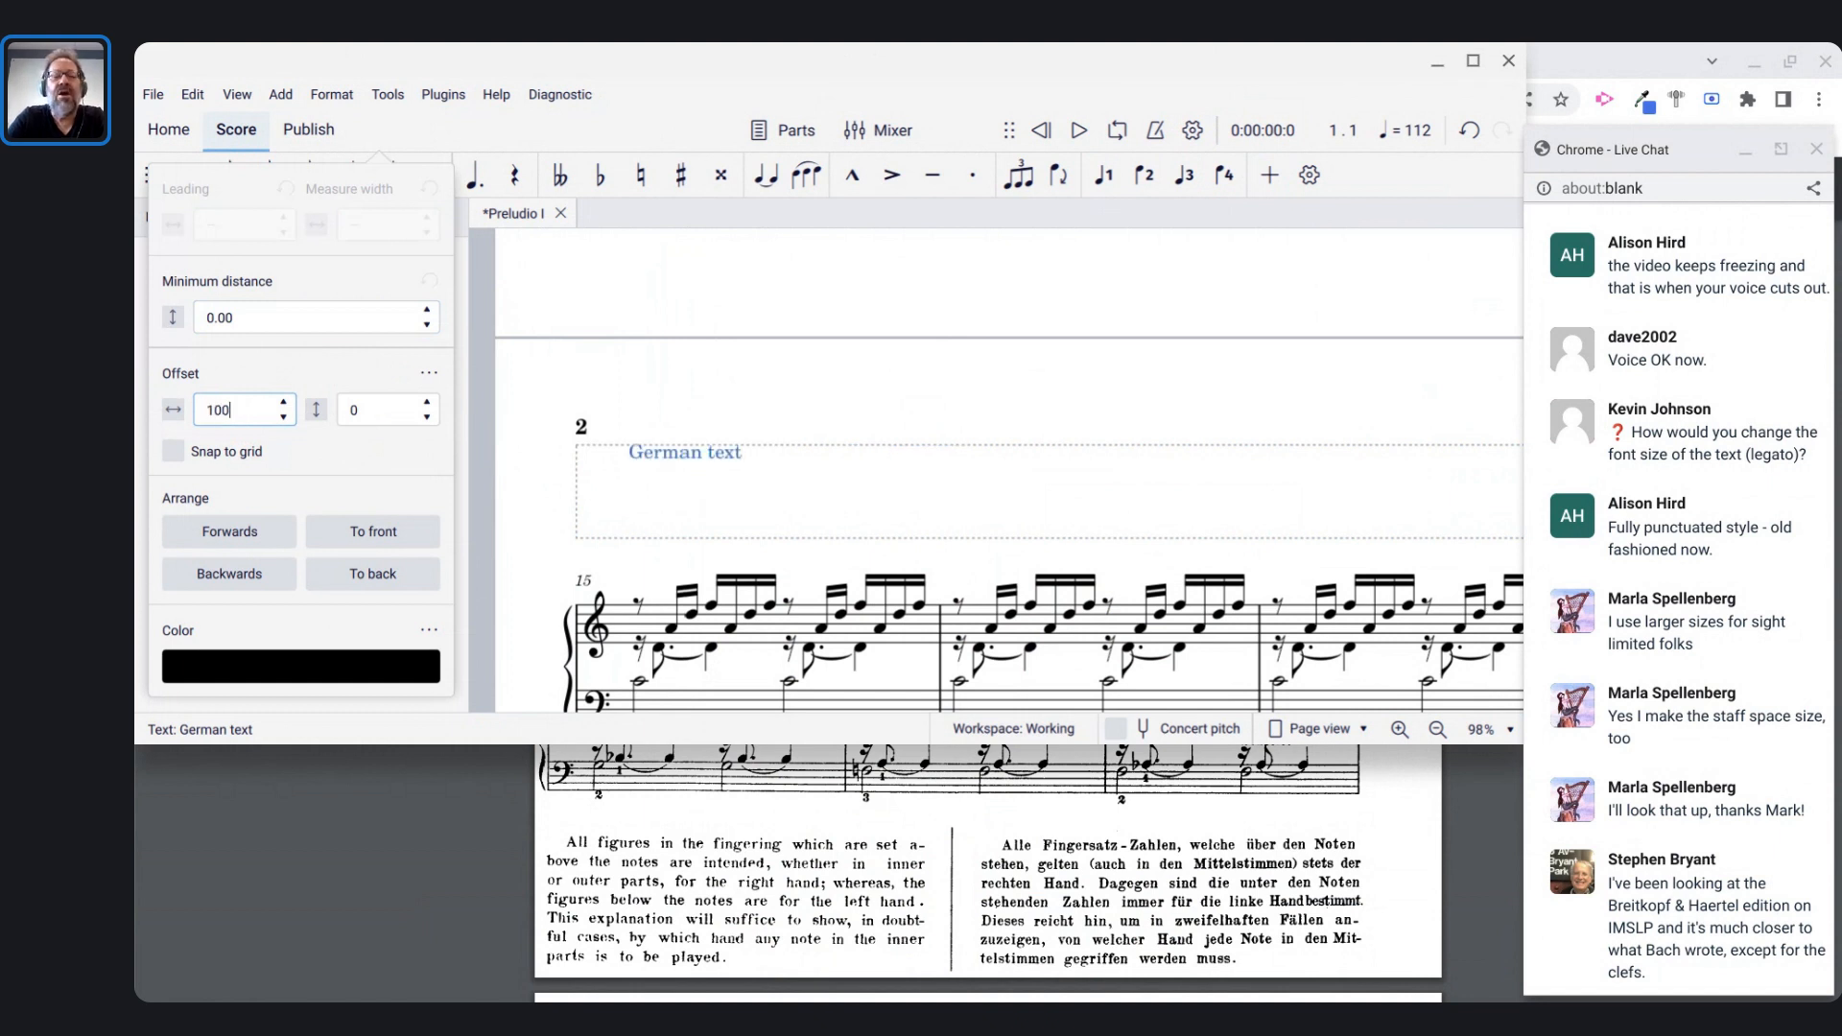
pyautogui.hotkey('shift', 'Tab')
pyautogui.click(241, 423)
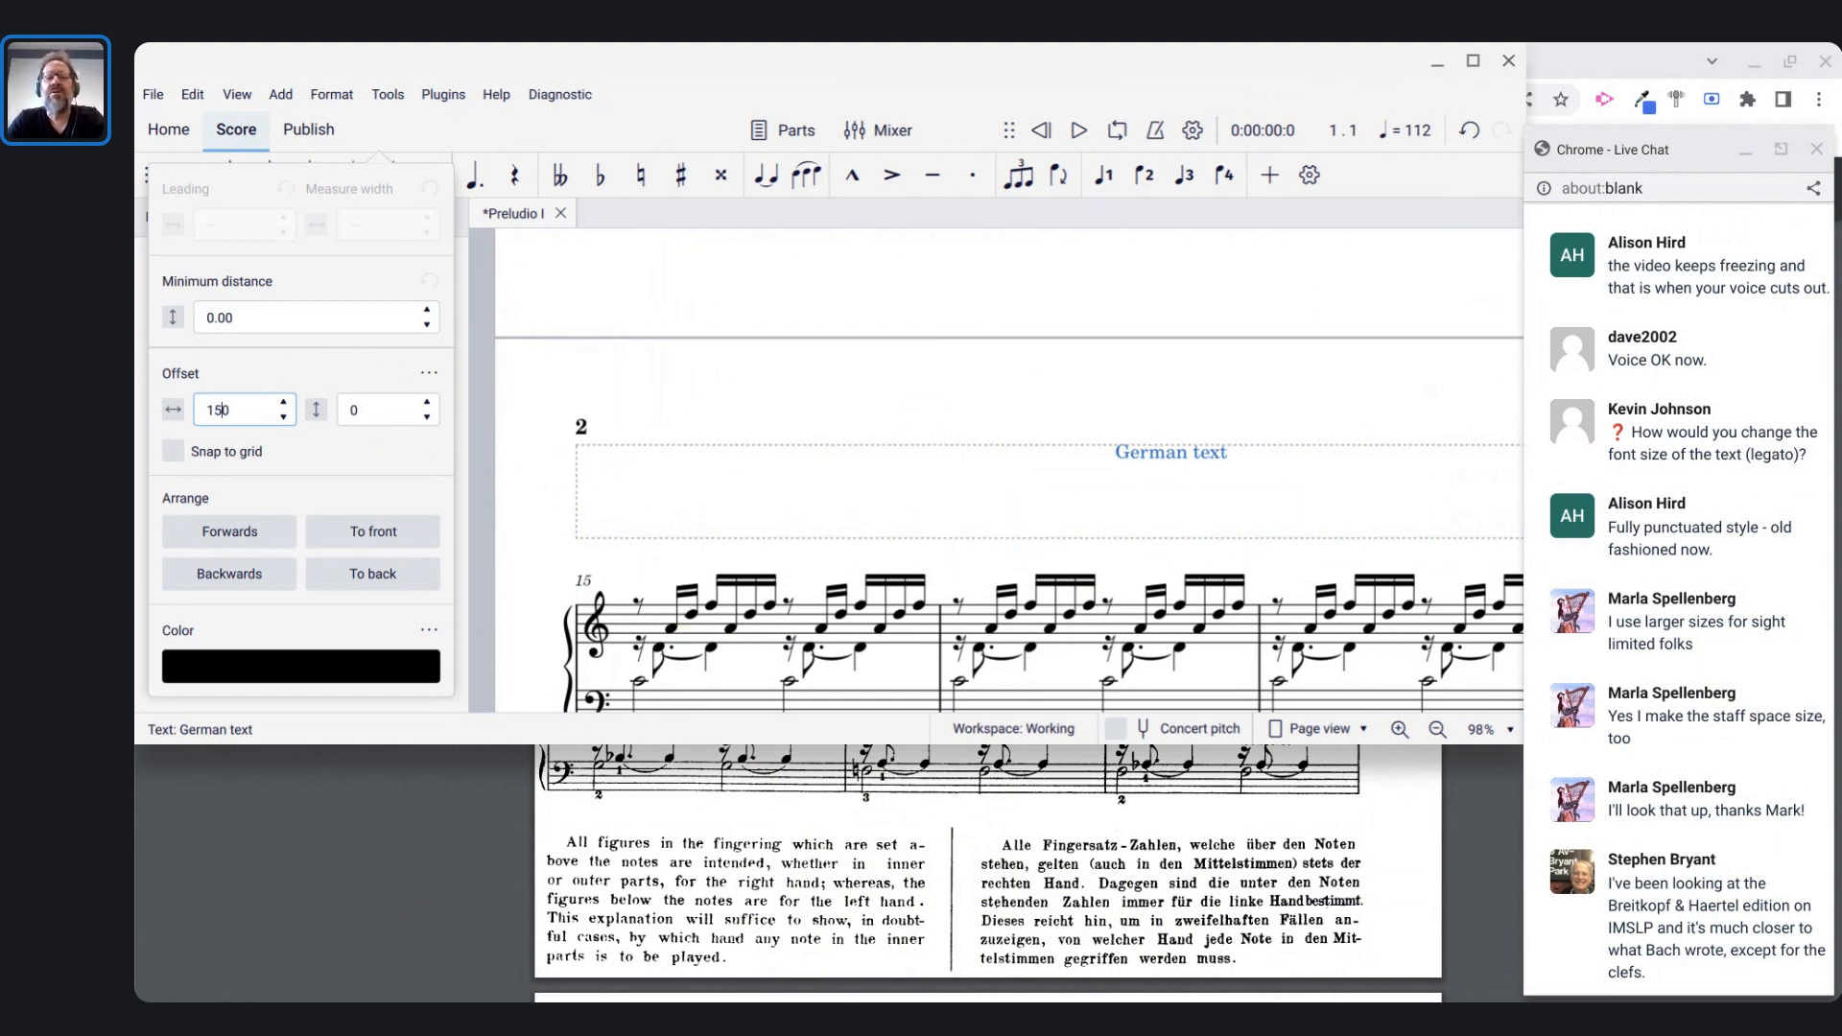
pyautogui.click(370, 417)
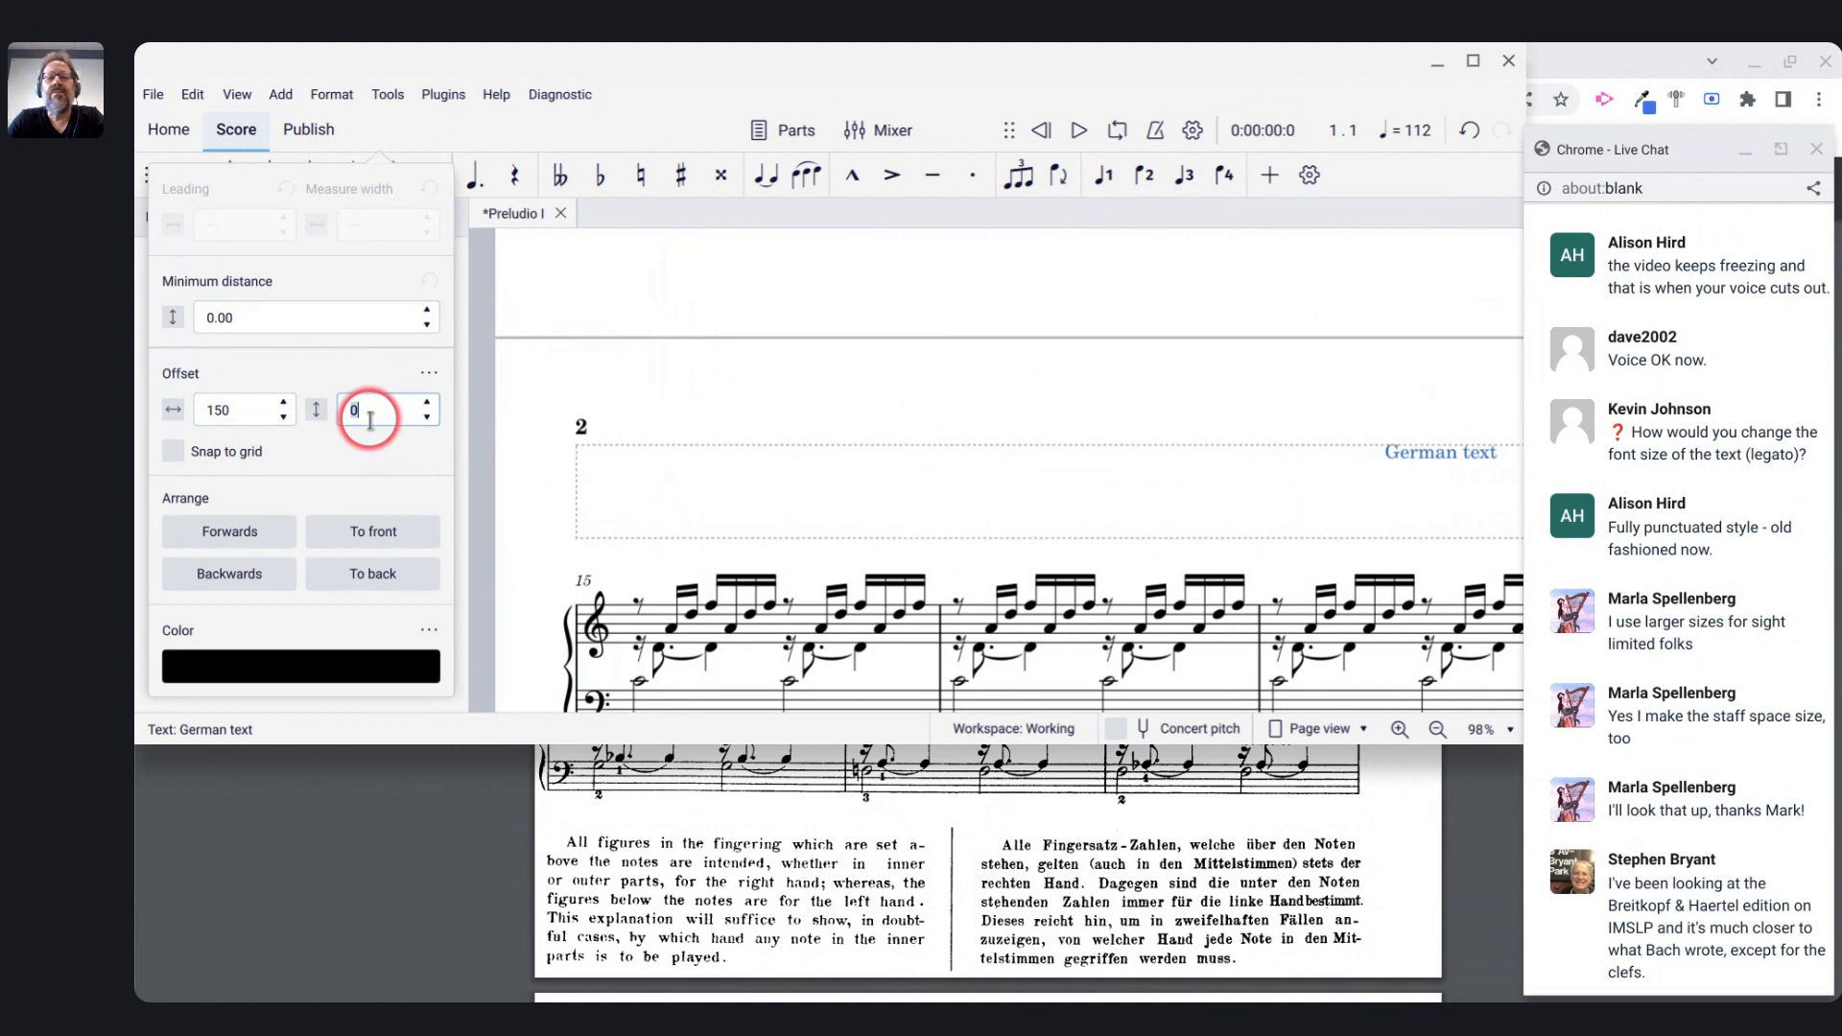
pyautogui.scroll(-4, 970, 650)
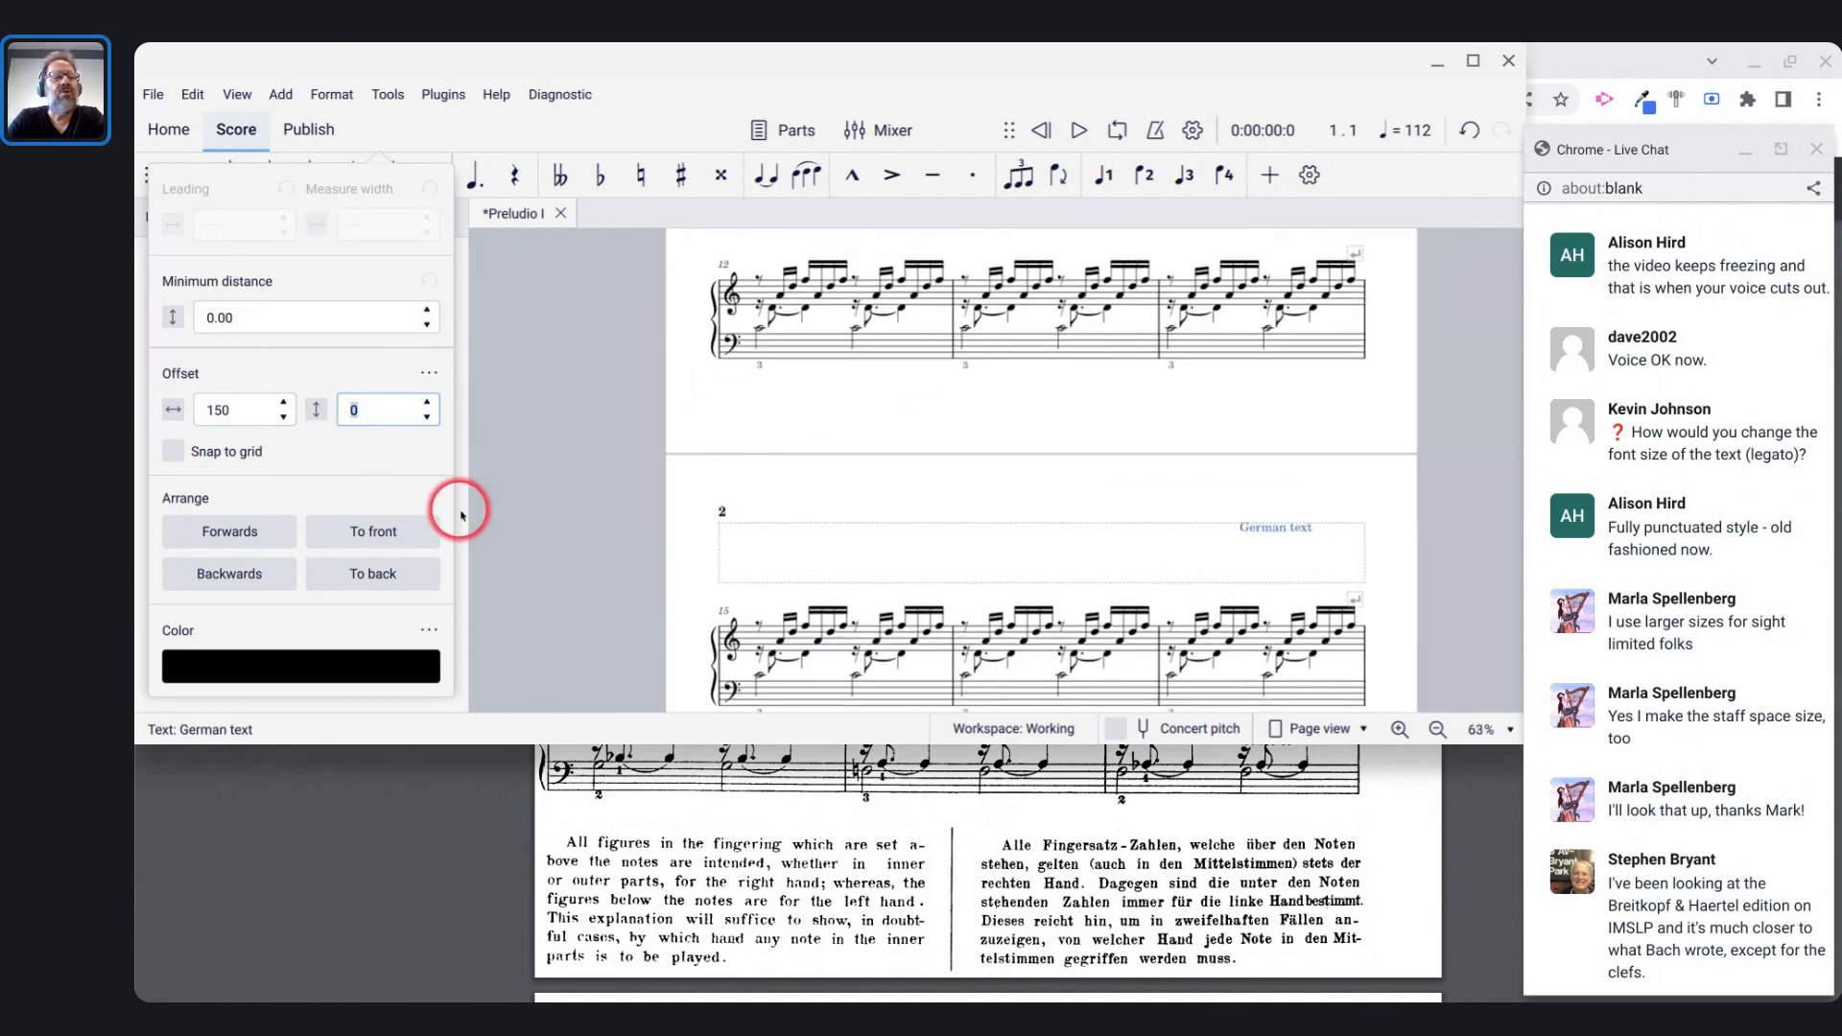
# - Change the horizontal offset of the "German text" element to 125
pyautogui.click(213, 410)
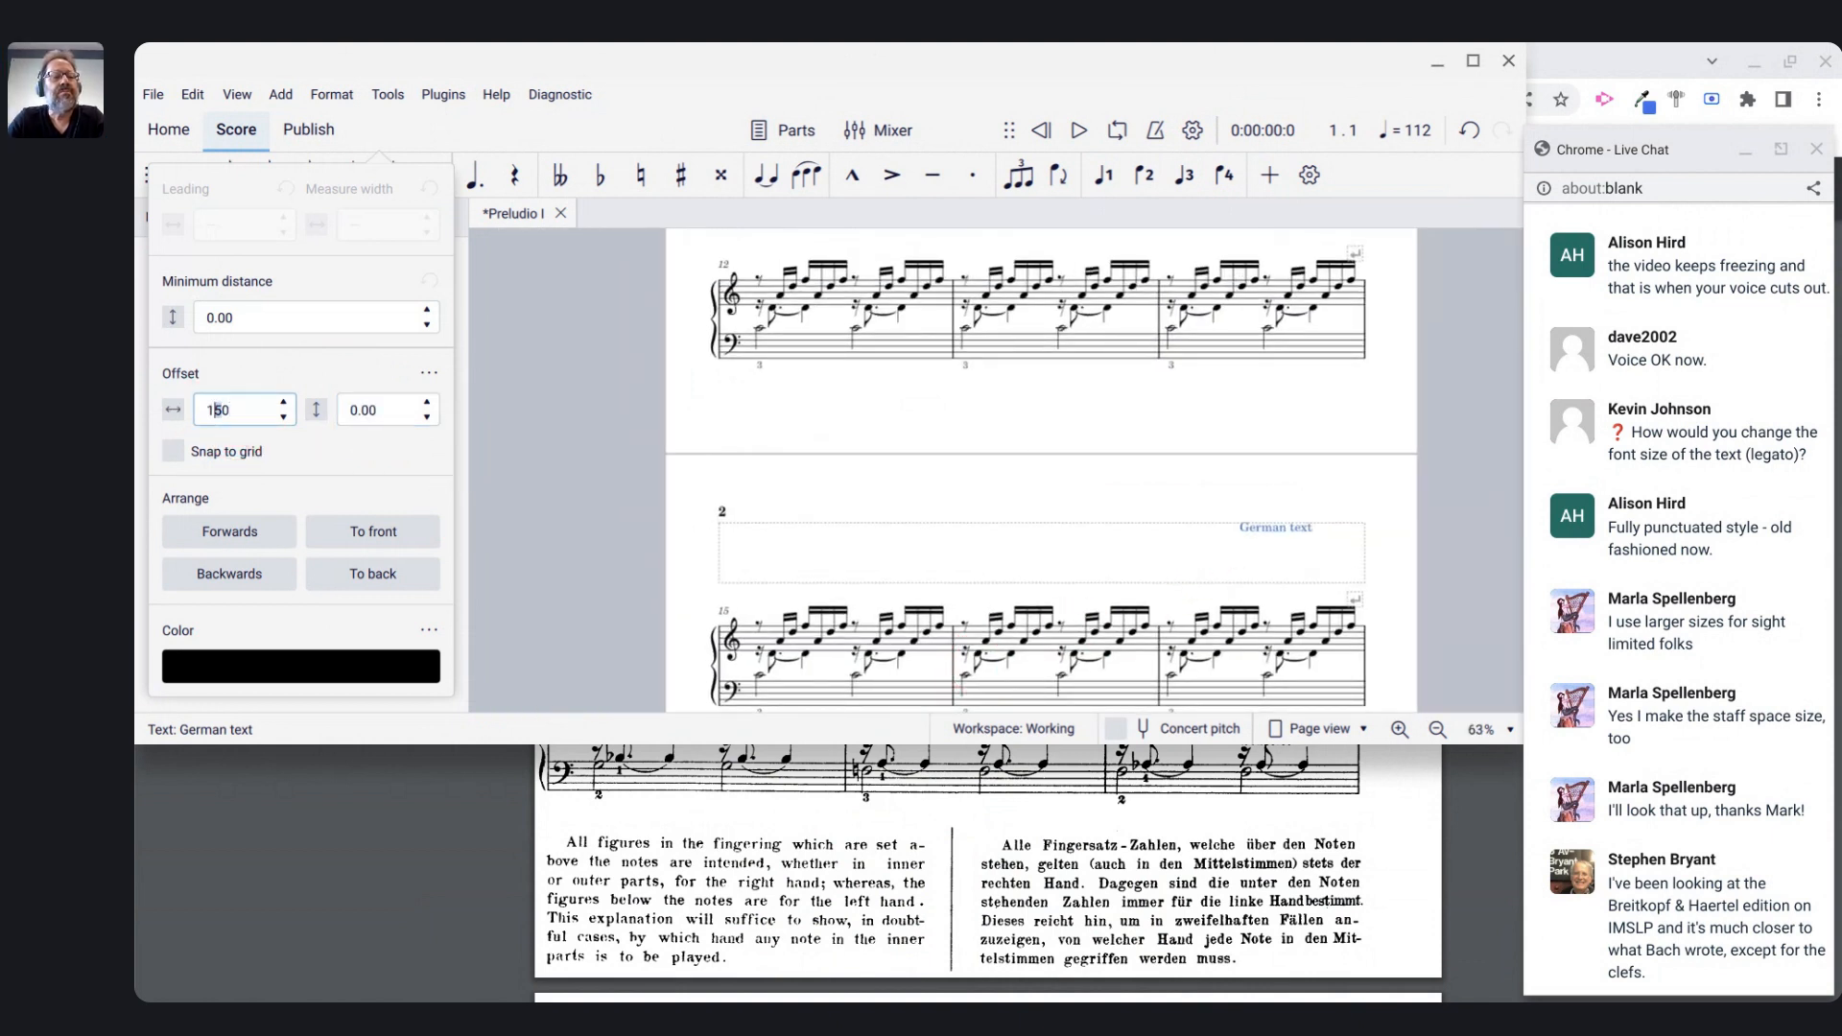
pyautogui.press('BackSpace')
pyautogui.write('5')
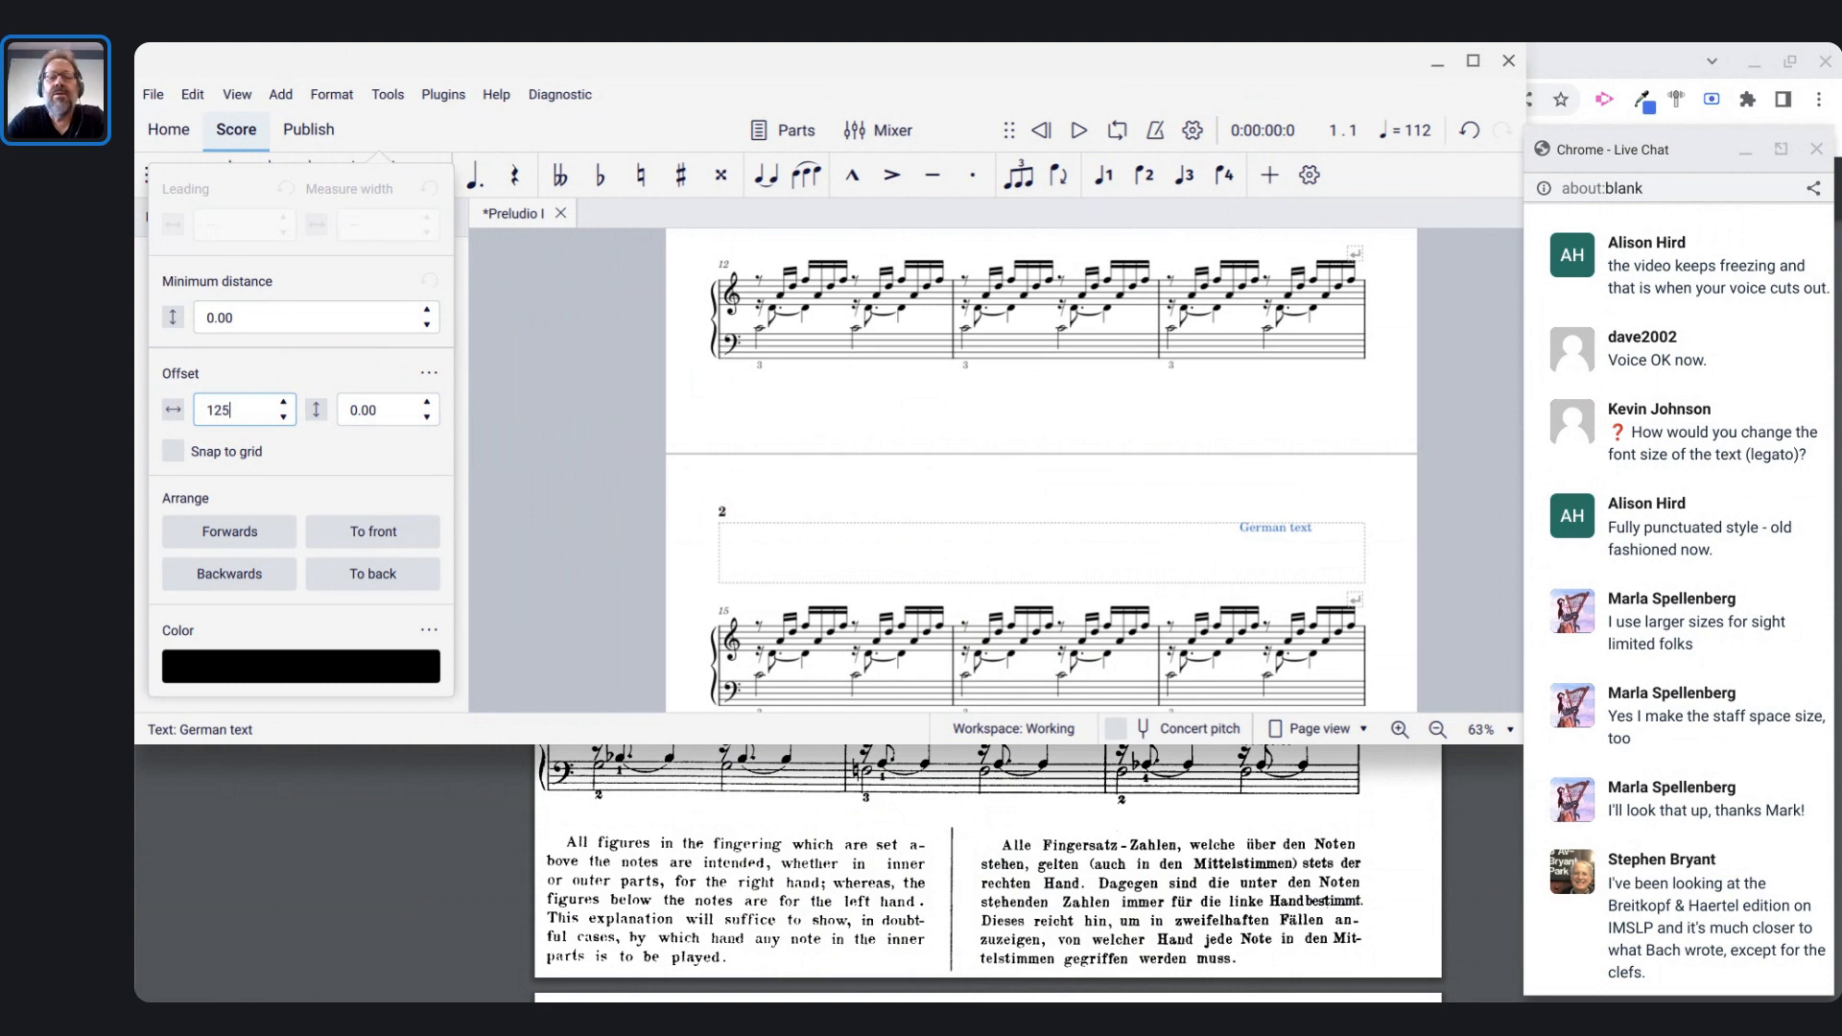
pyautogui.press('Tab')
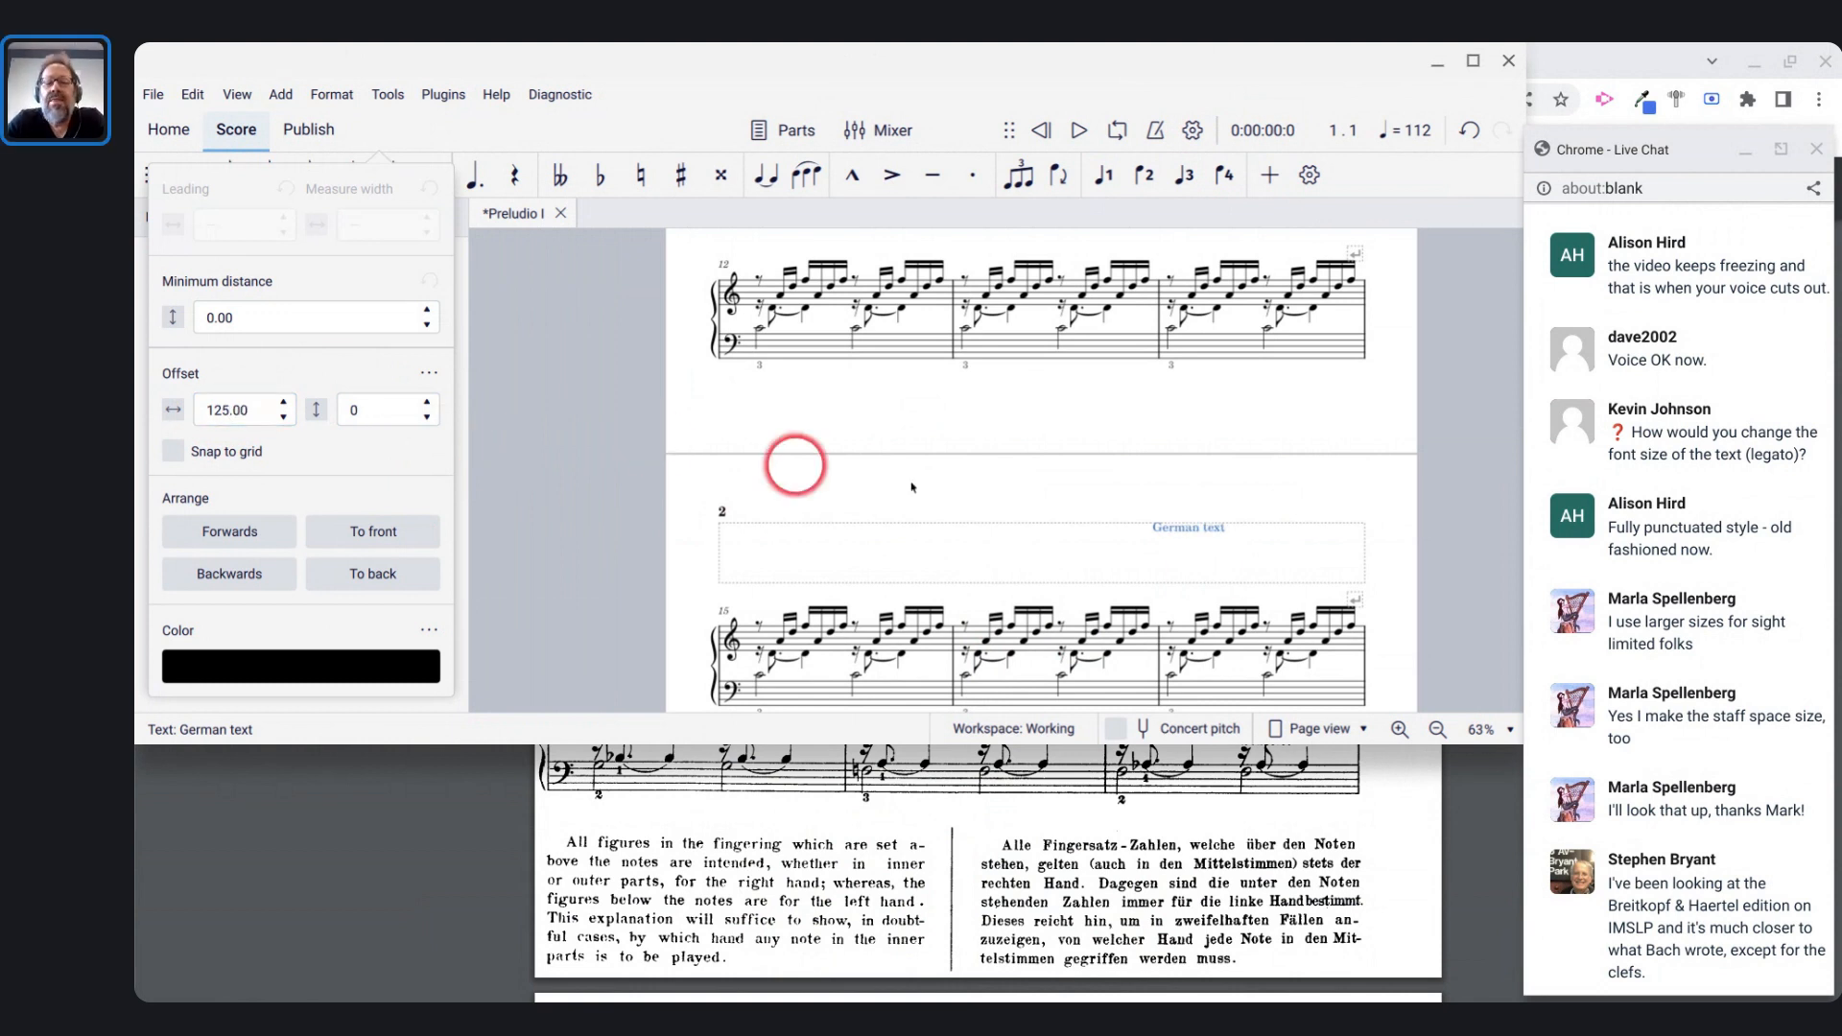
# - Nudge the "German text" element leftward in large increments to a horizontal offset of 105.75
pyautogui.click(1178, 542)
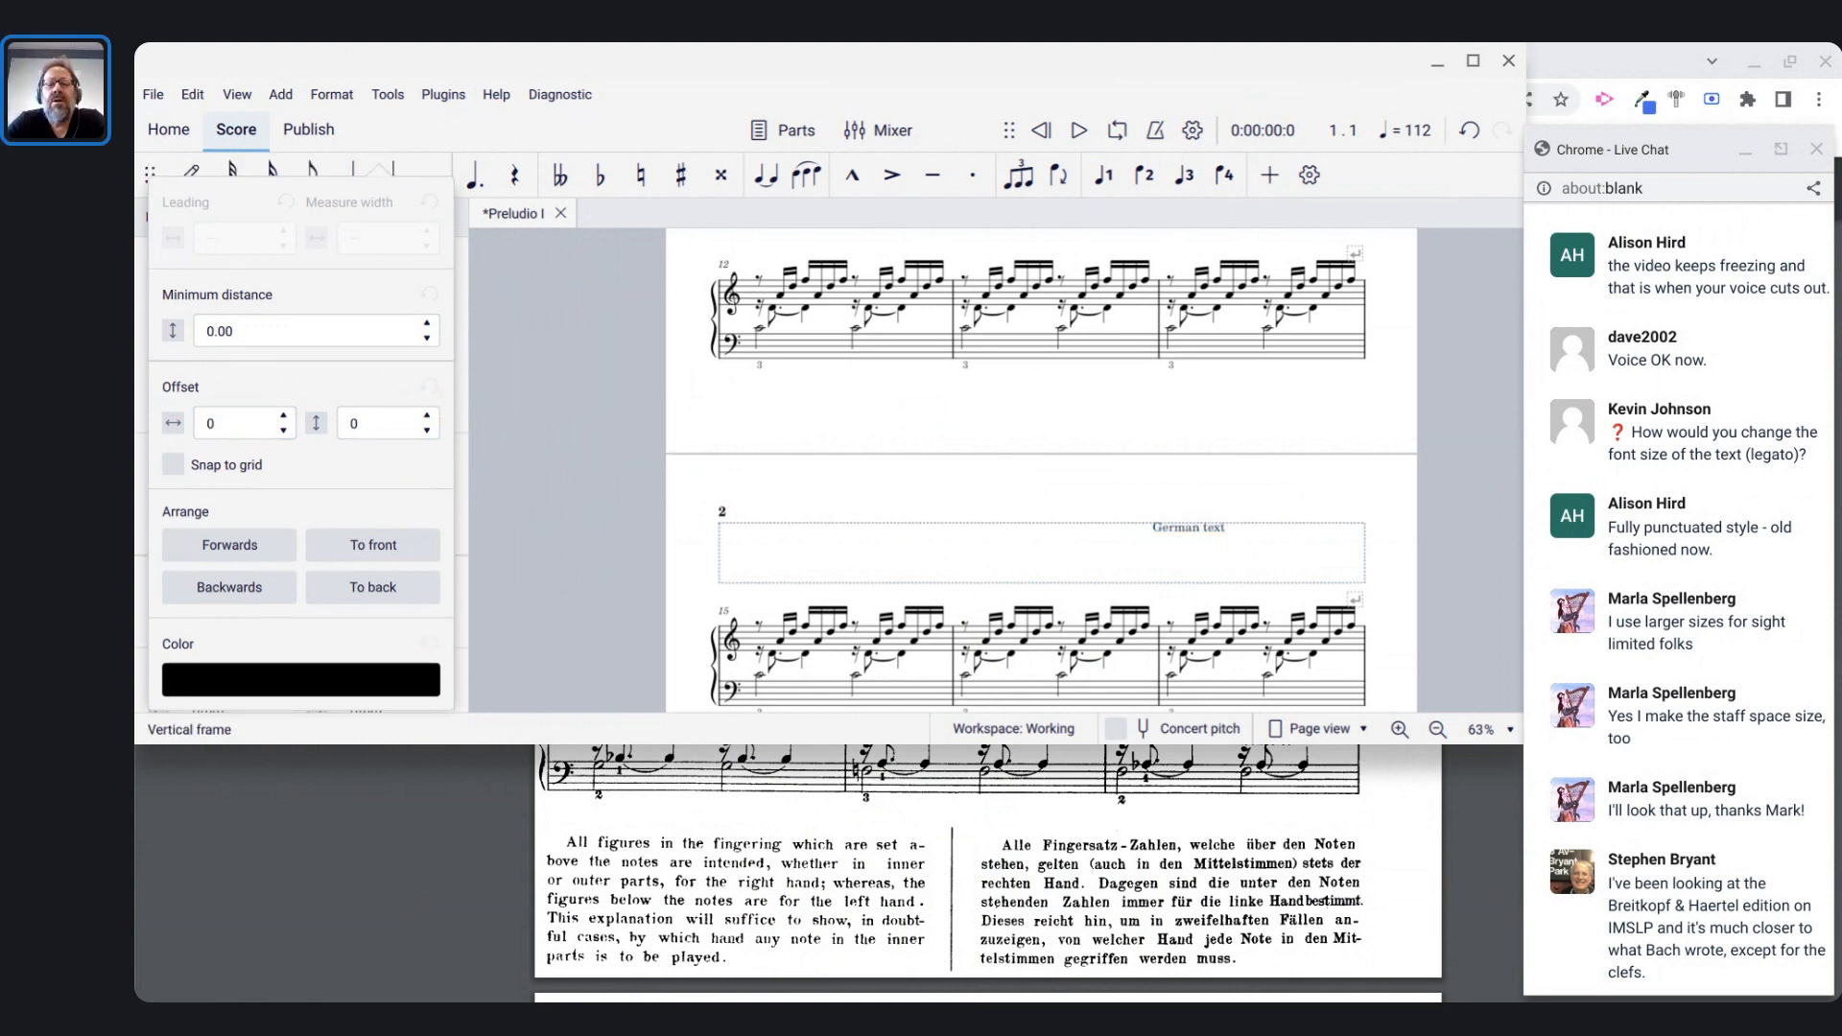
pyautogui.click(1164, 533)
pyautogui.hotkey('ctrl', 'Left')
pyautogui.hotkey('ctrl', 'Left')
pyautogui.hotkey('ctrl', 'Left')
pyautogui.hotkey('ctrl', 'Left')
pyautogui.hotkey('ctrl', 'Left')
pyautogui.hotkey('ctrl', 'Left')
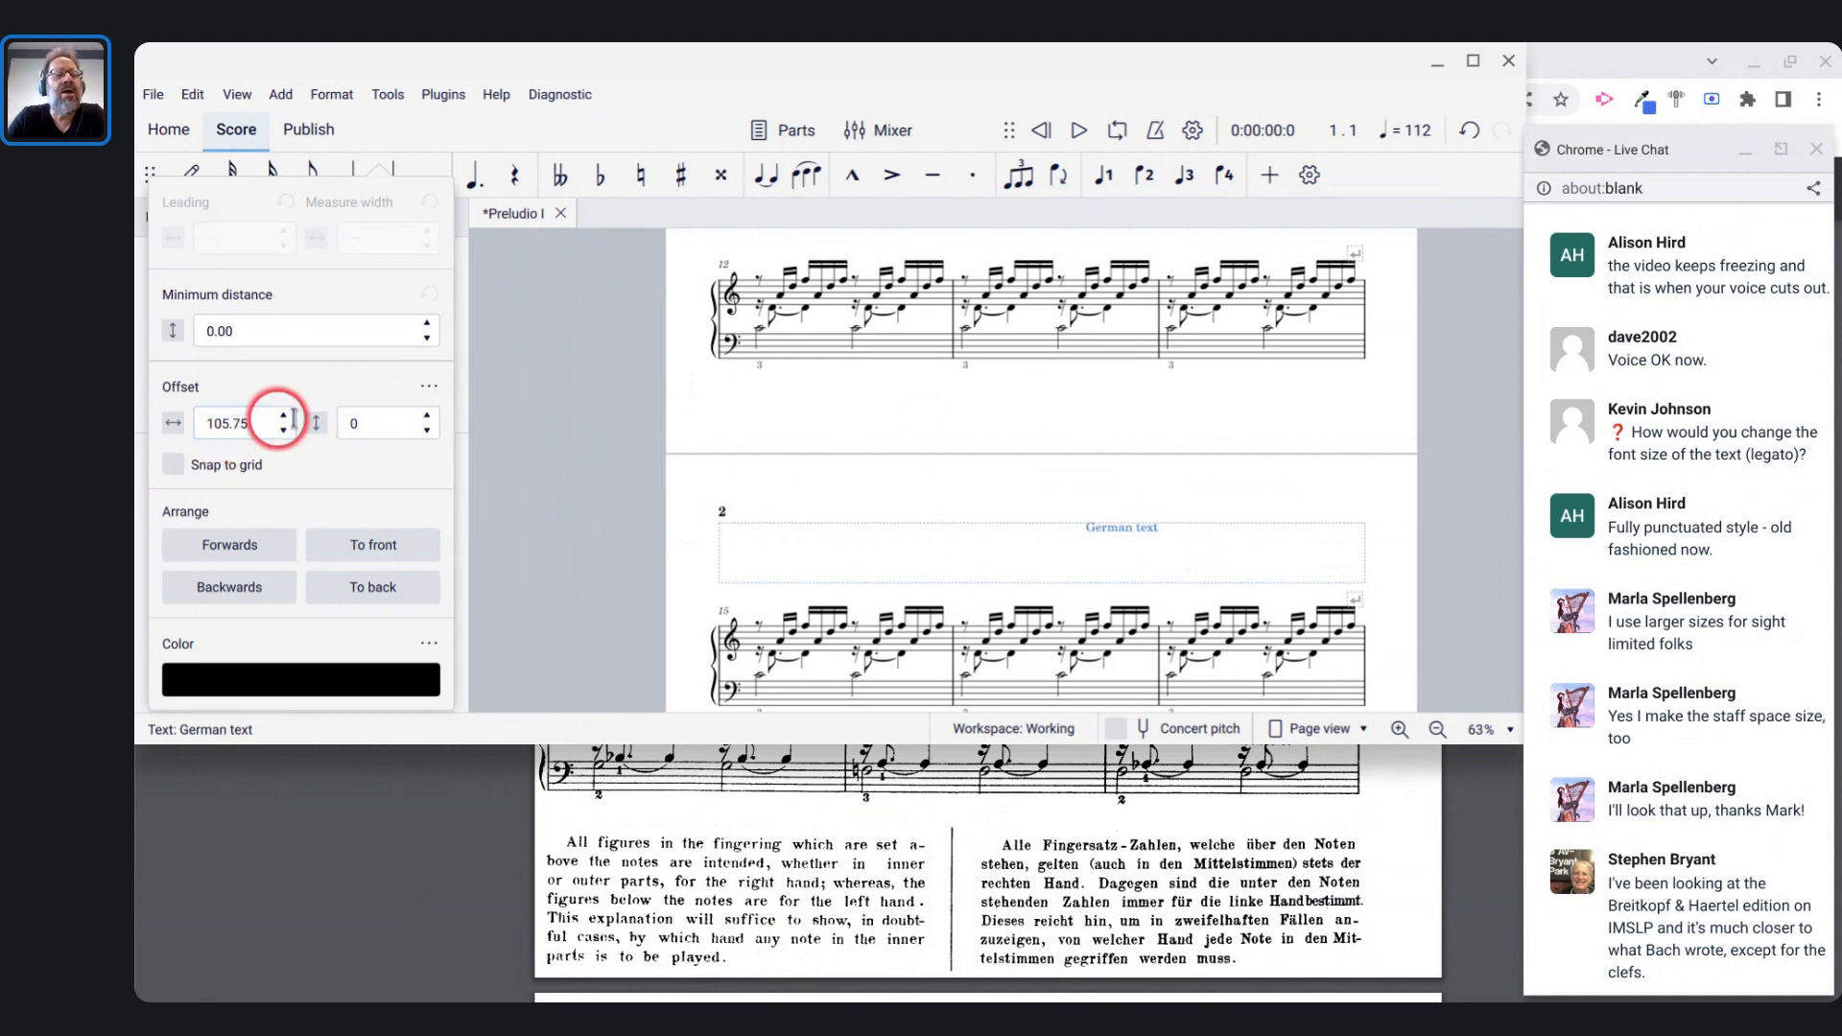
# - Reselect the "German text" element in the vertical frame and set its horizontal offset to 100
pyautogui.click(1094, 480)
pyautogui.click(1095, 479)
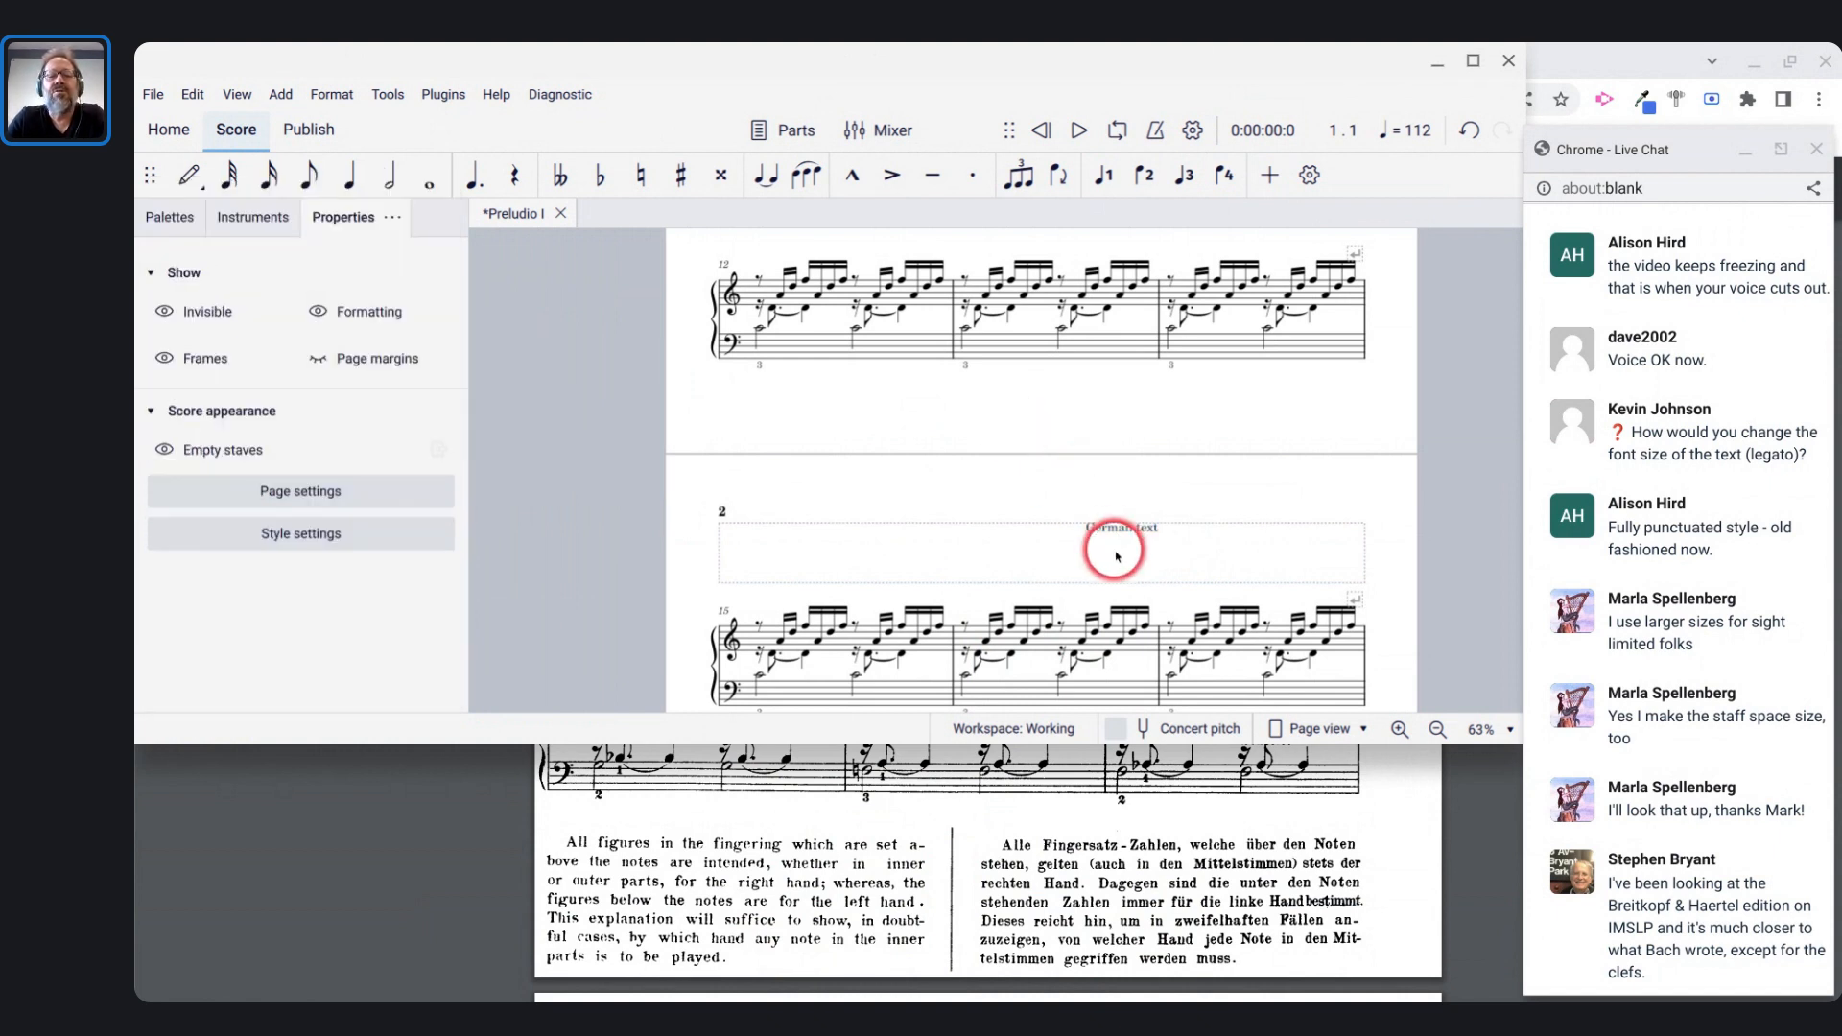
pyautogui.click(1101, 532)
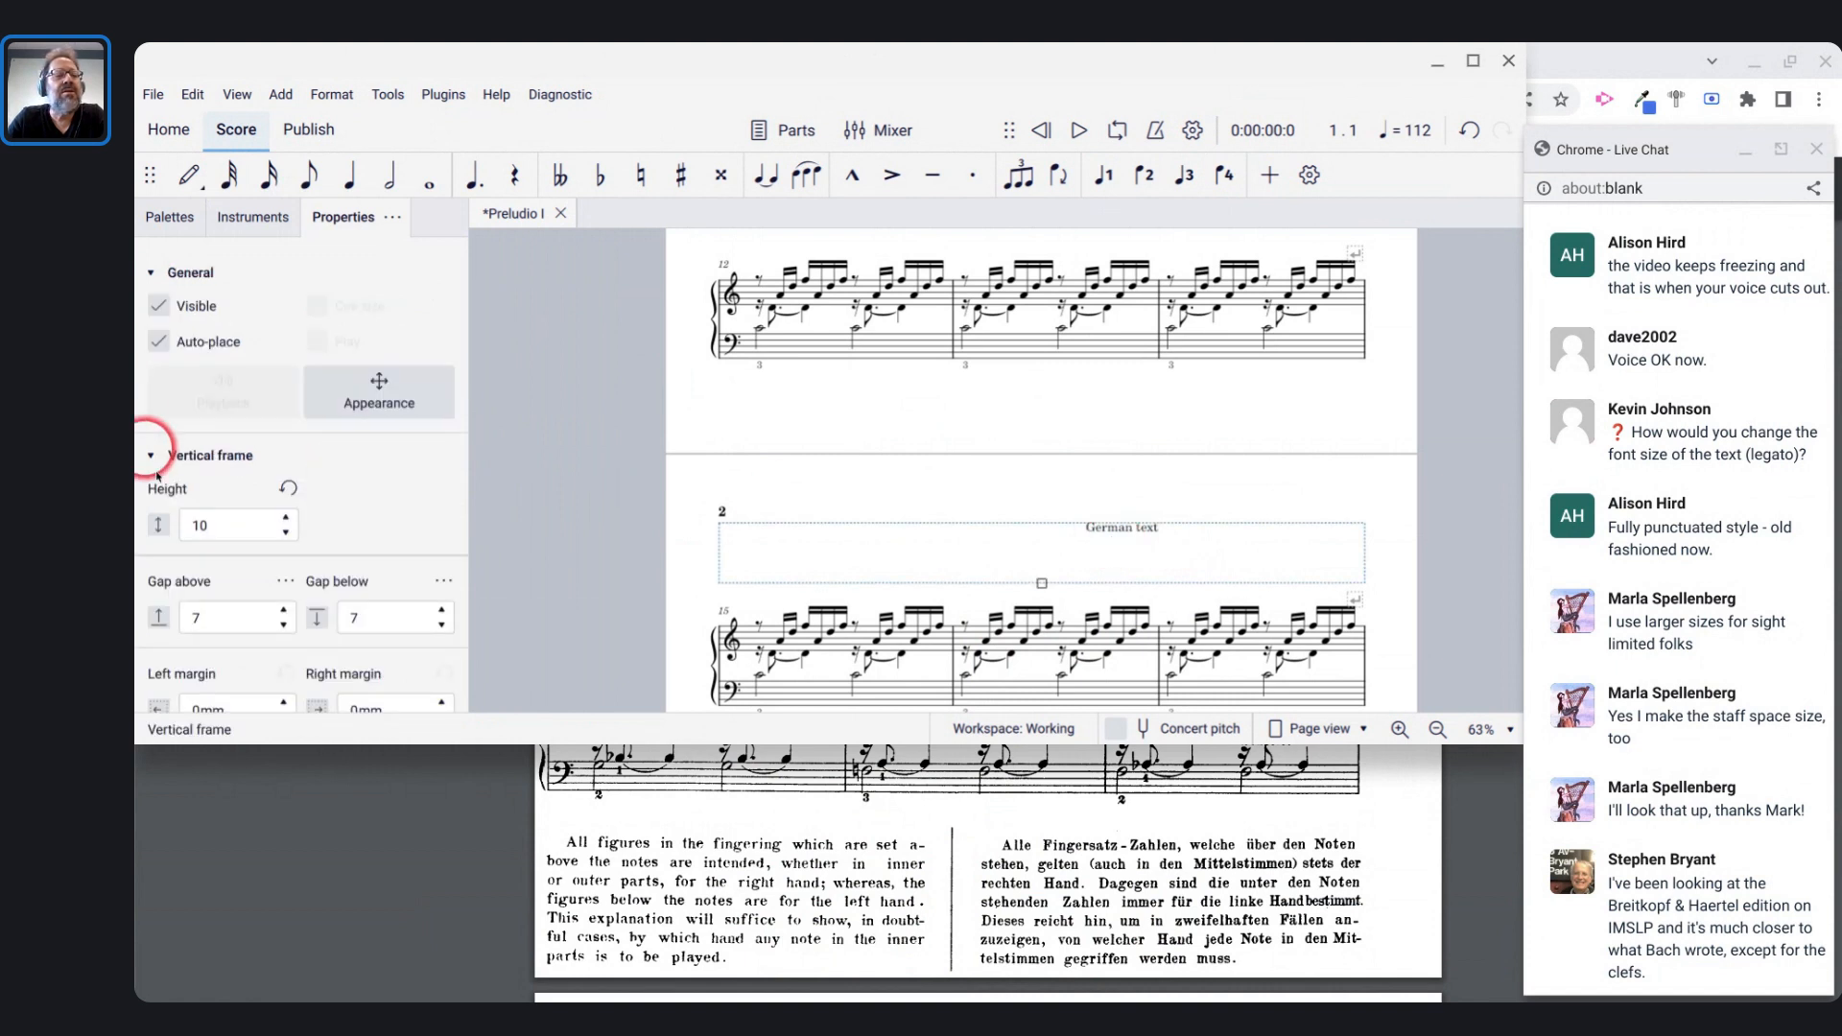
pyautogui.click(370, 399)
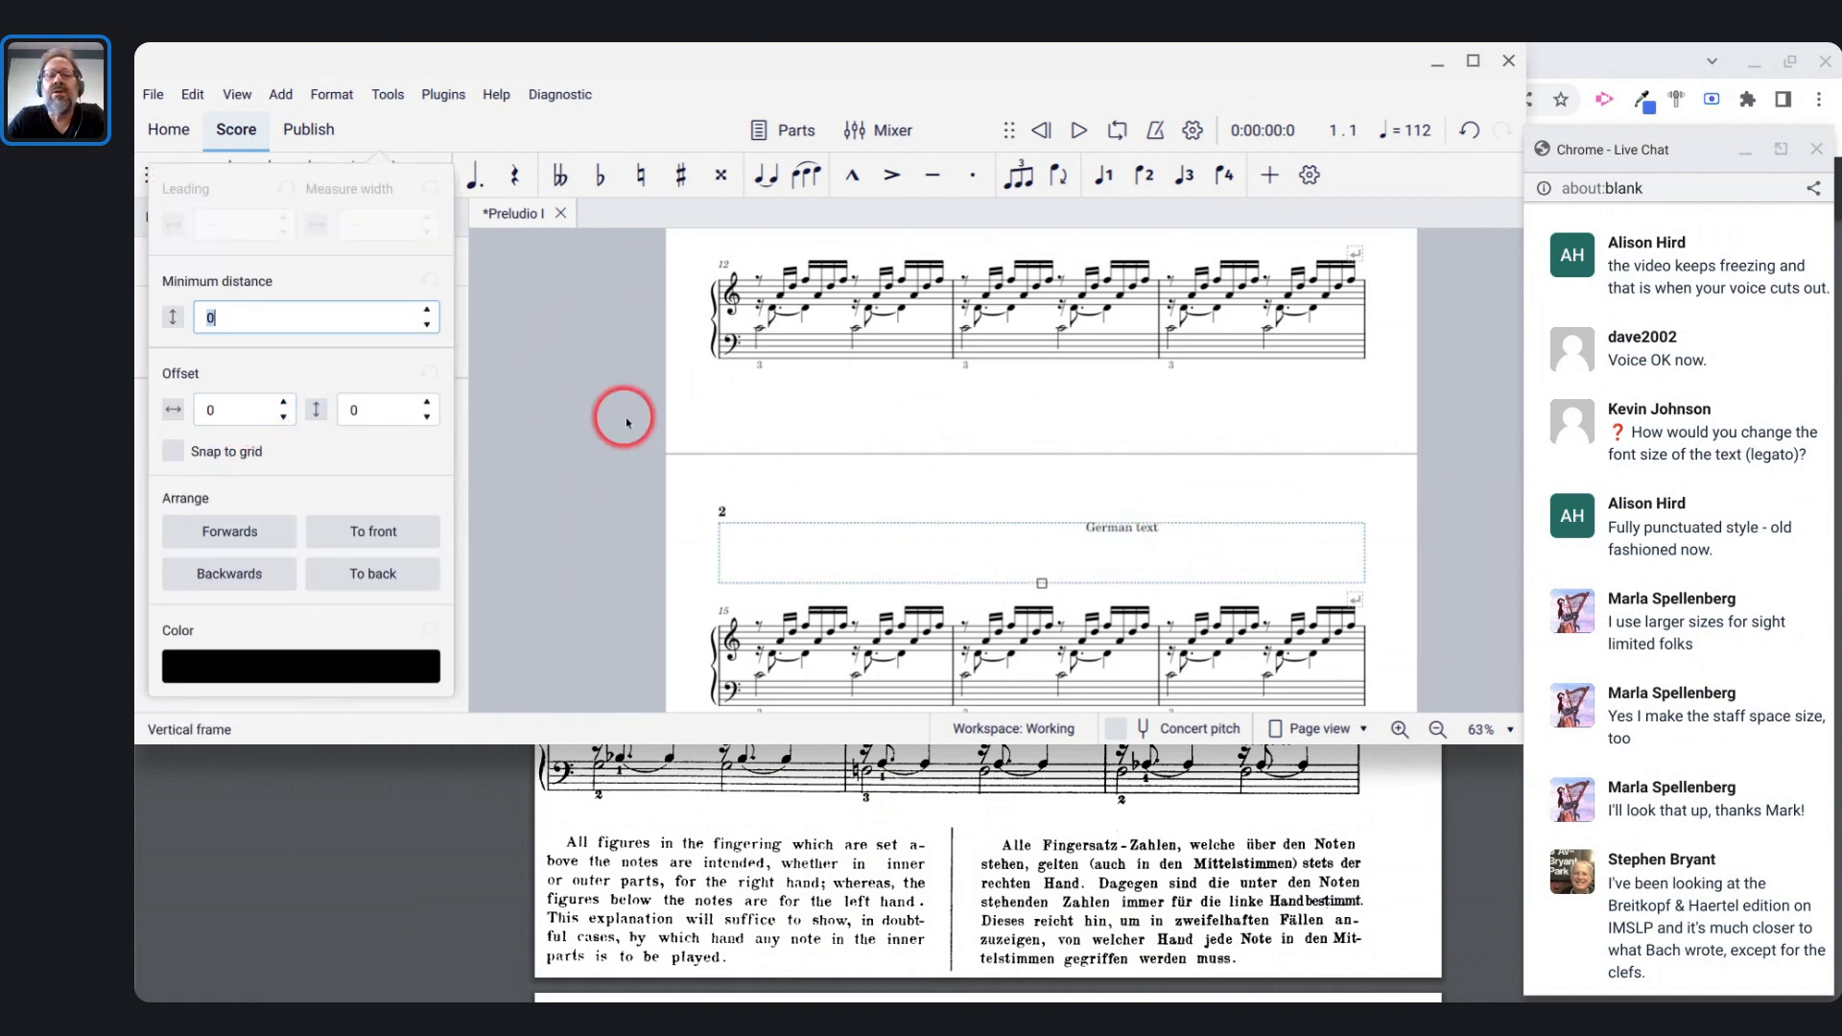
pyautogui.click(1130, 536)
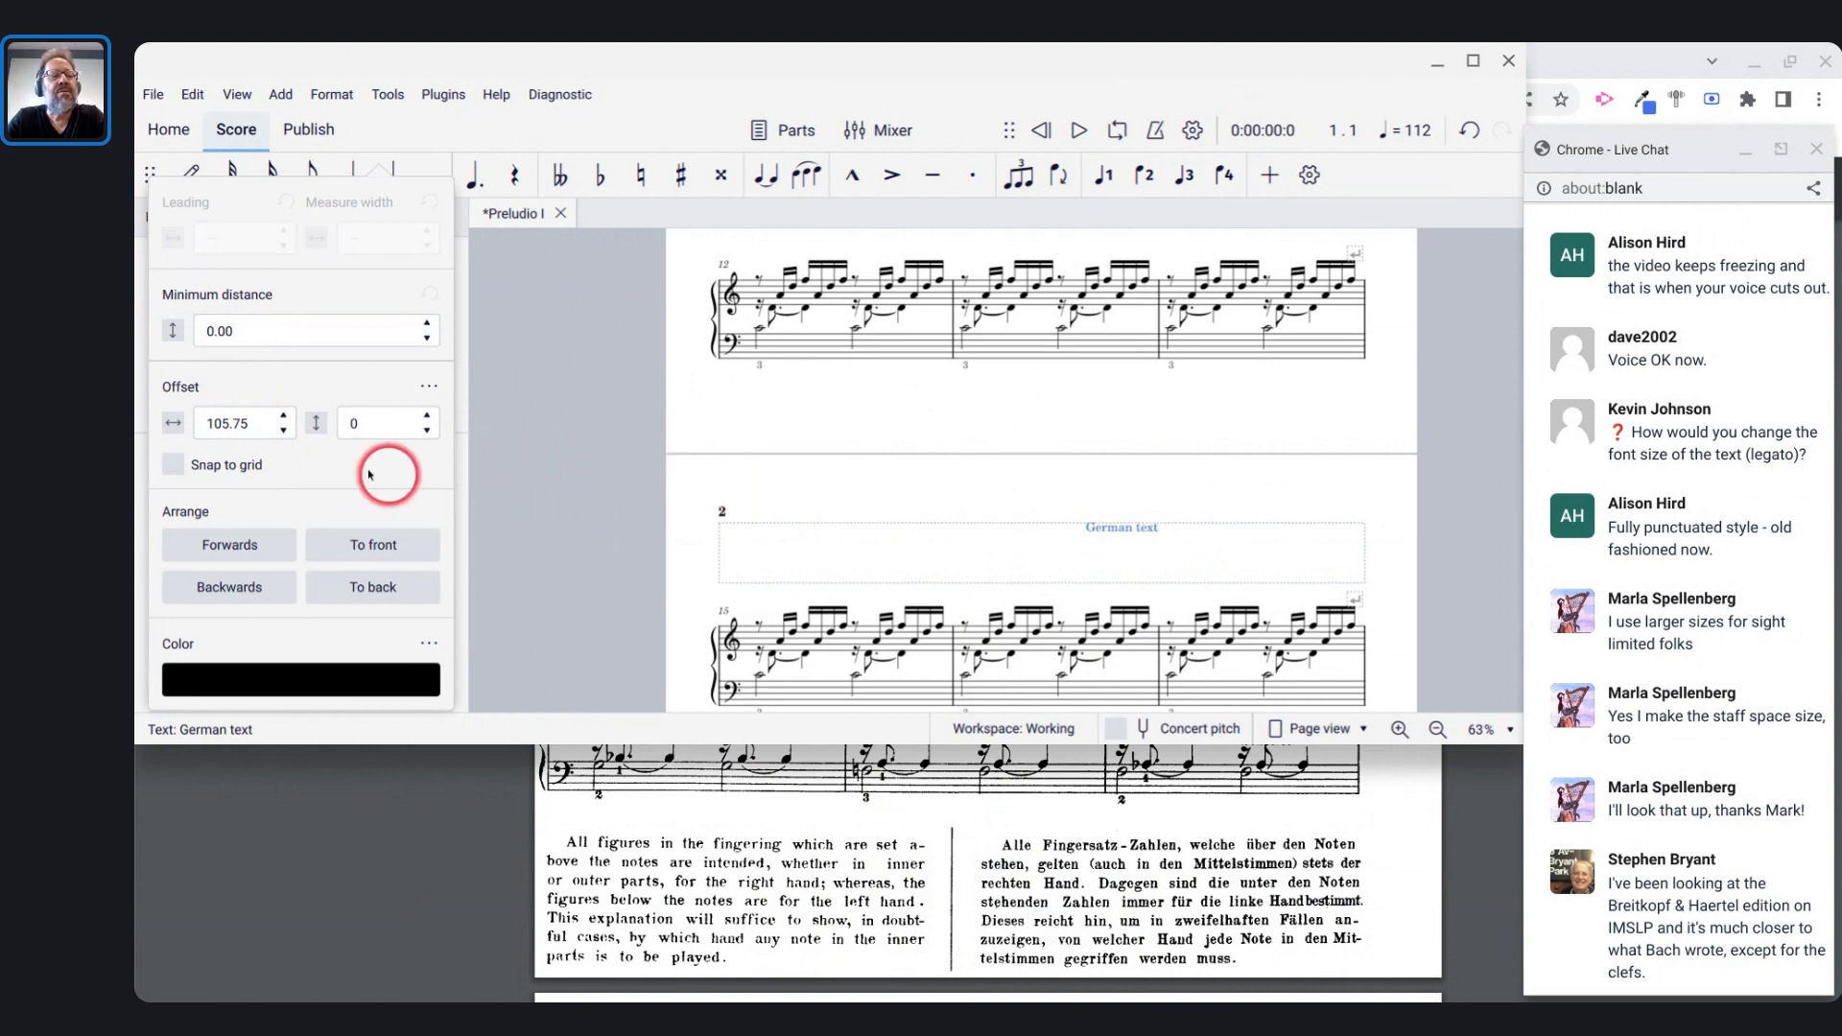
pyautogui.click(283, 432)
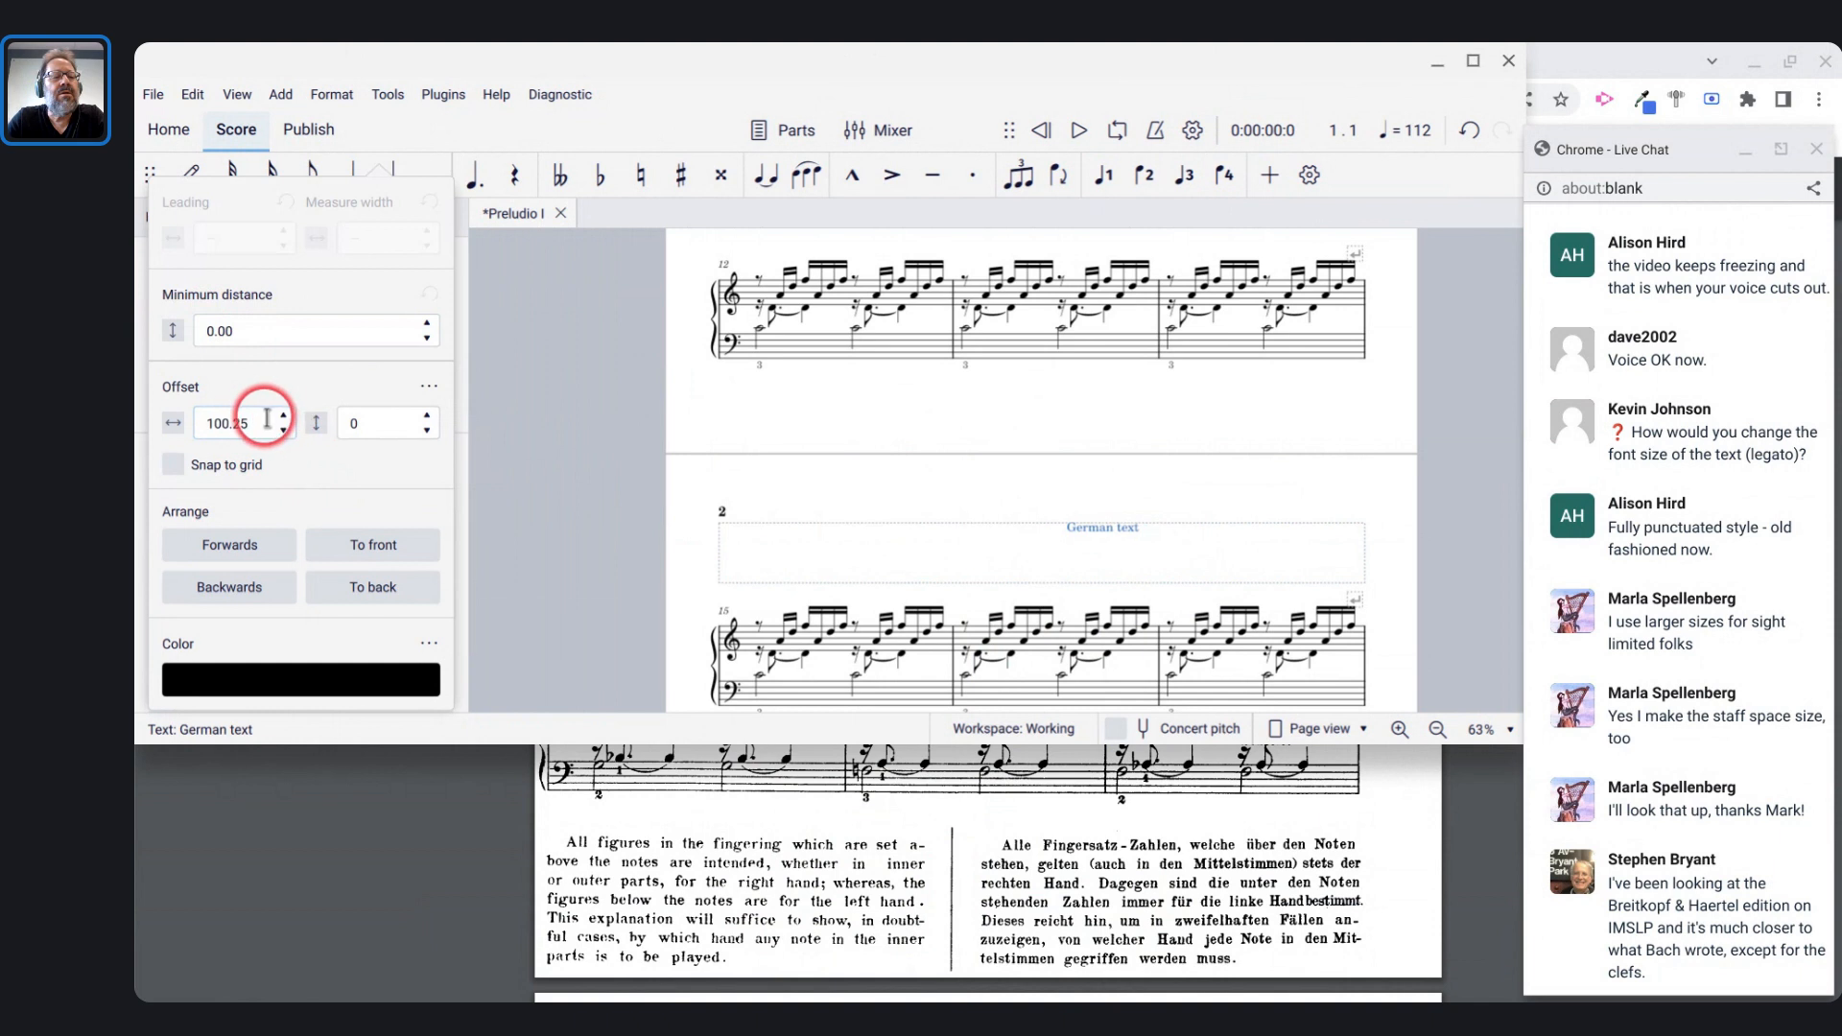
pyautogui.click(1062, 527)
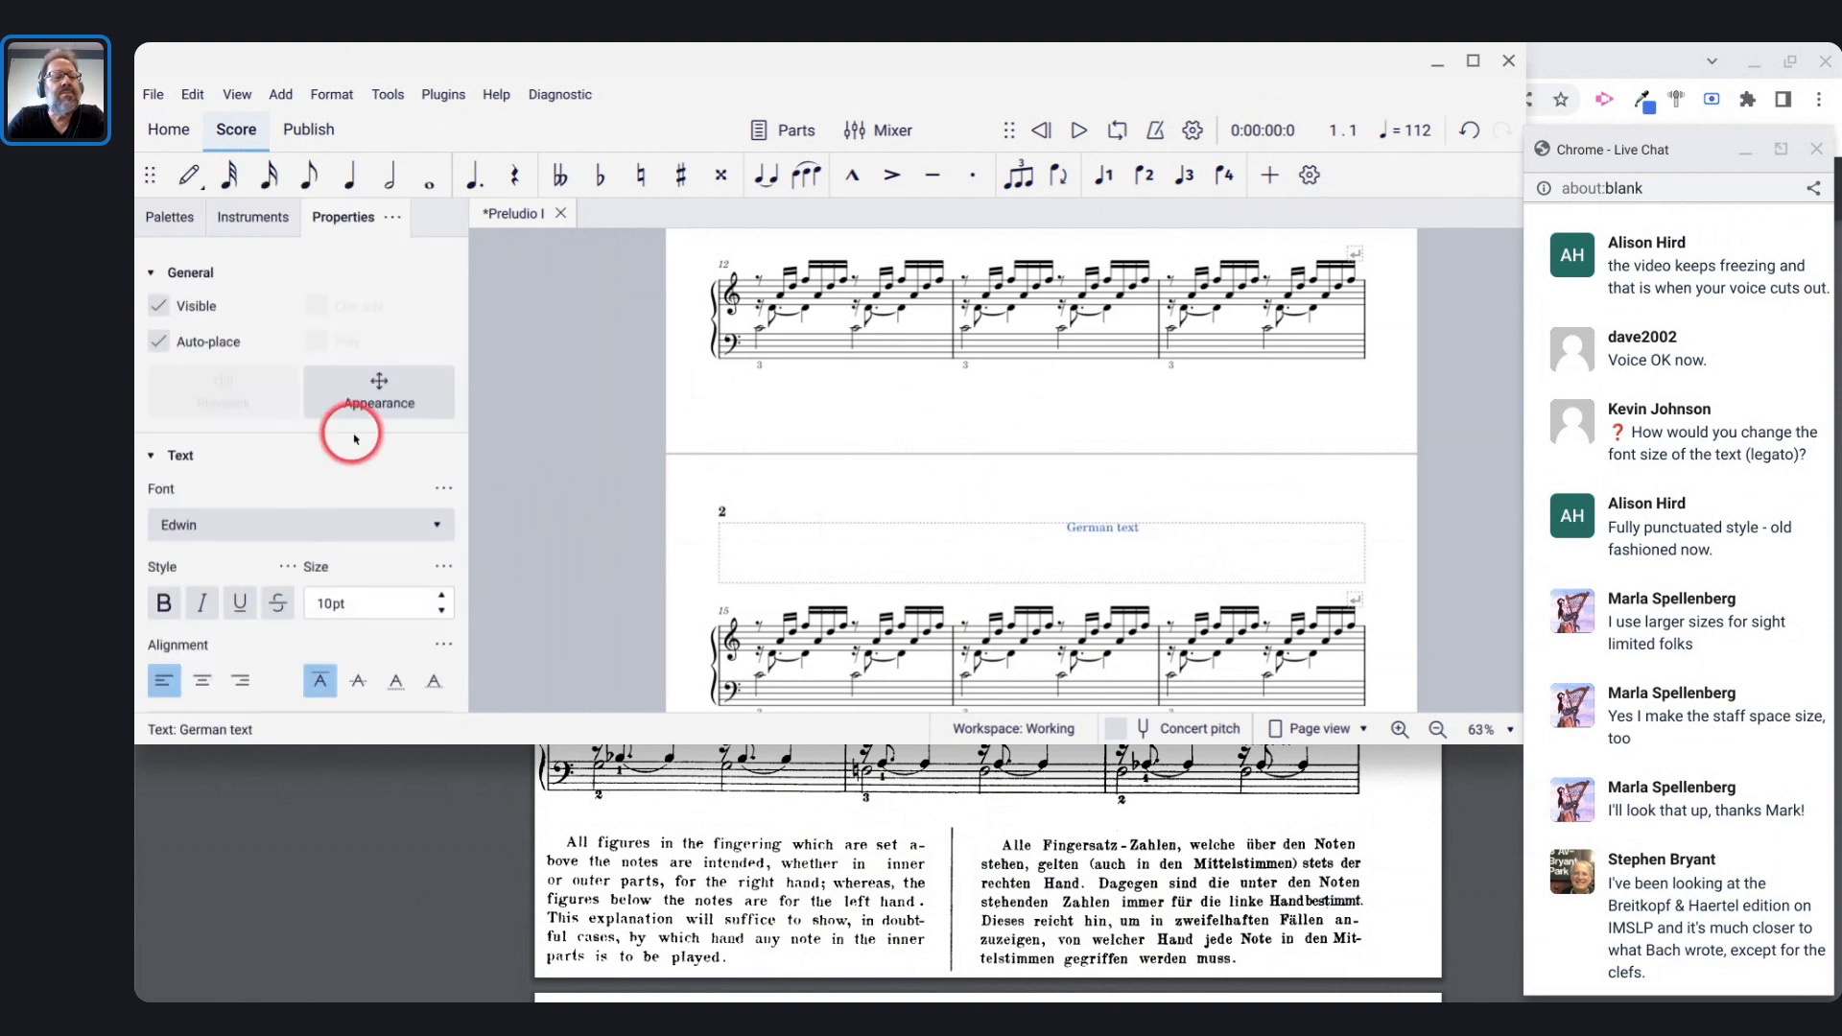
pyautogui.click(378, 394)
pyautogui.click(254, 410)
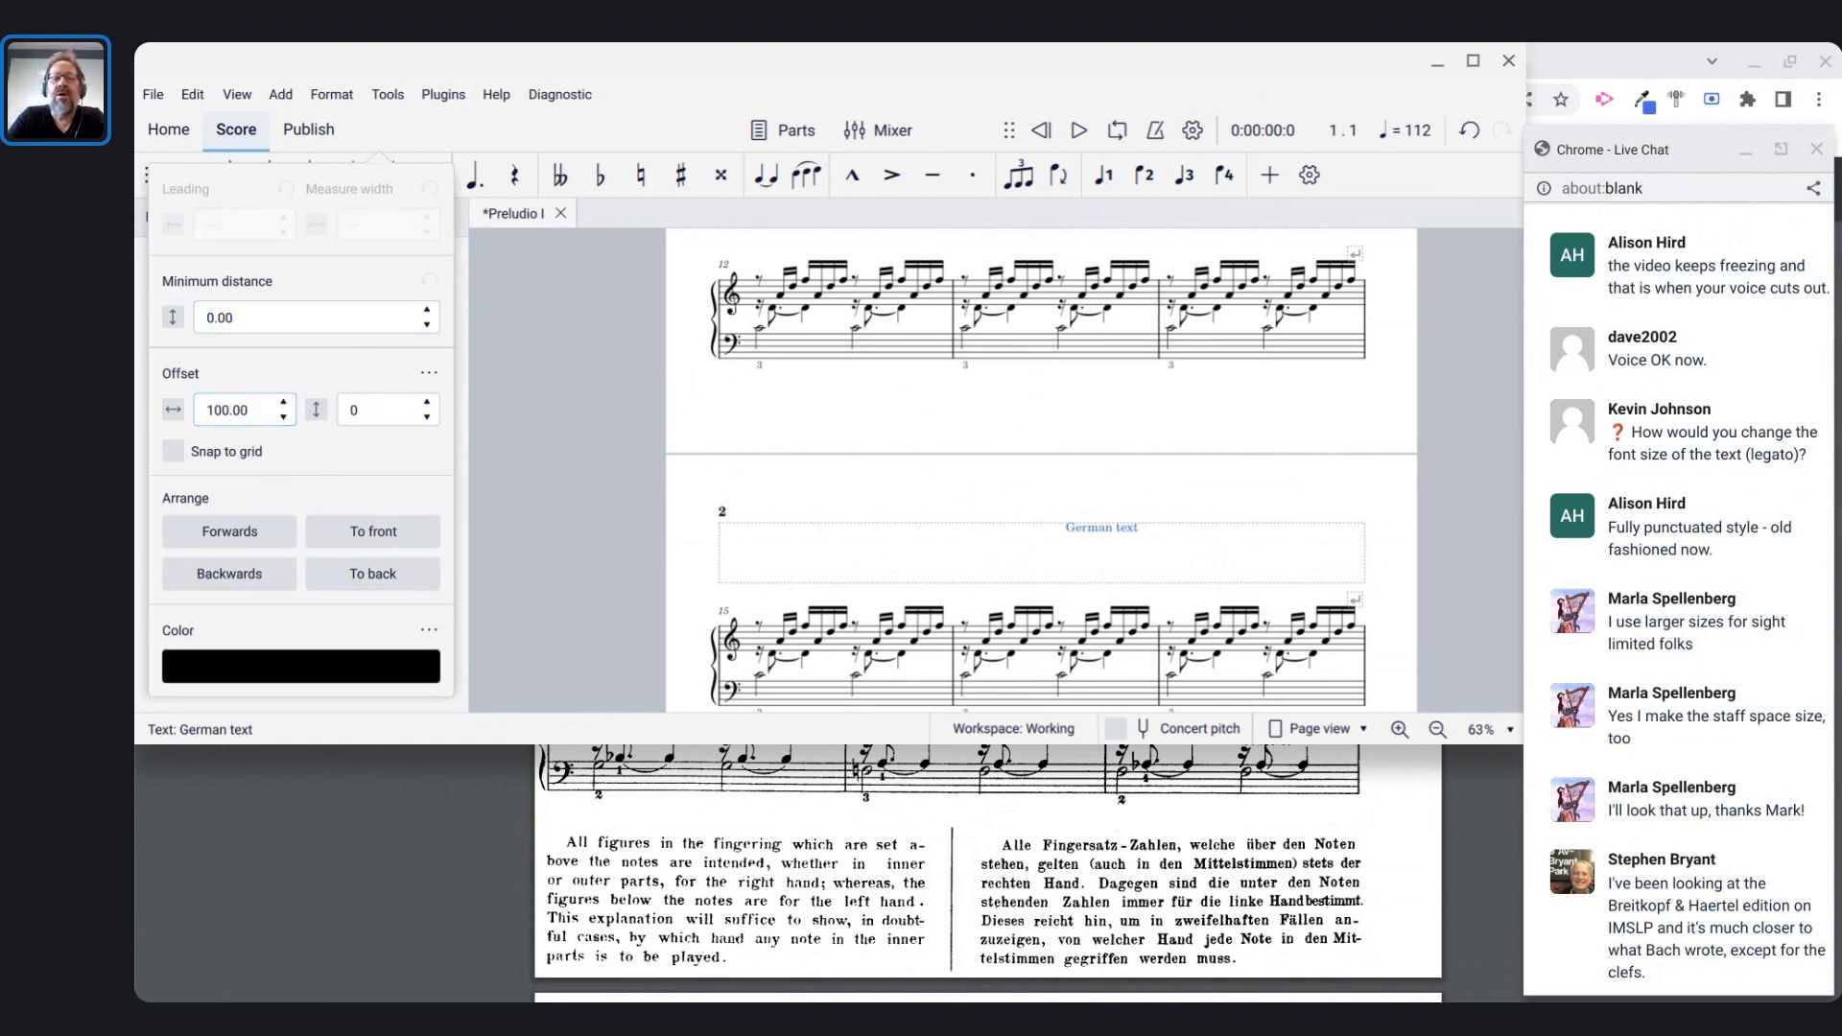
# - Add a second text element reading "English text" to the vertical frame above measure 15
pyautogui.keyDown('ctrl'); pyautogui.scroll(5, 683, 486); pyautogui.keyUp('ctrl')
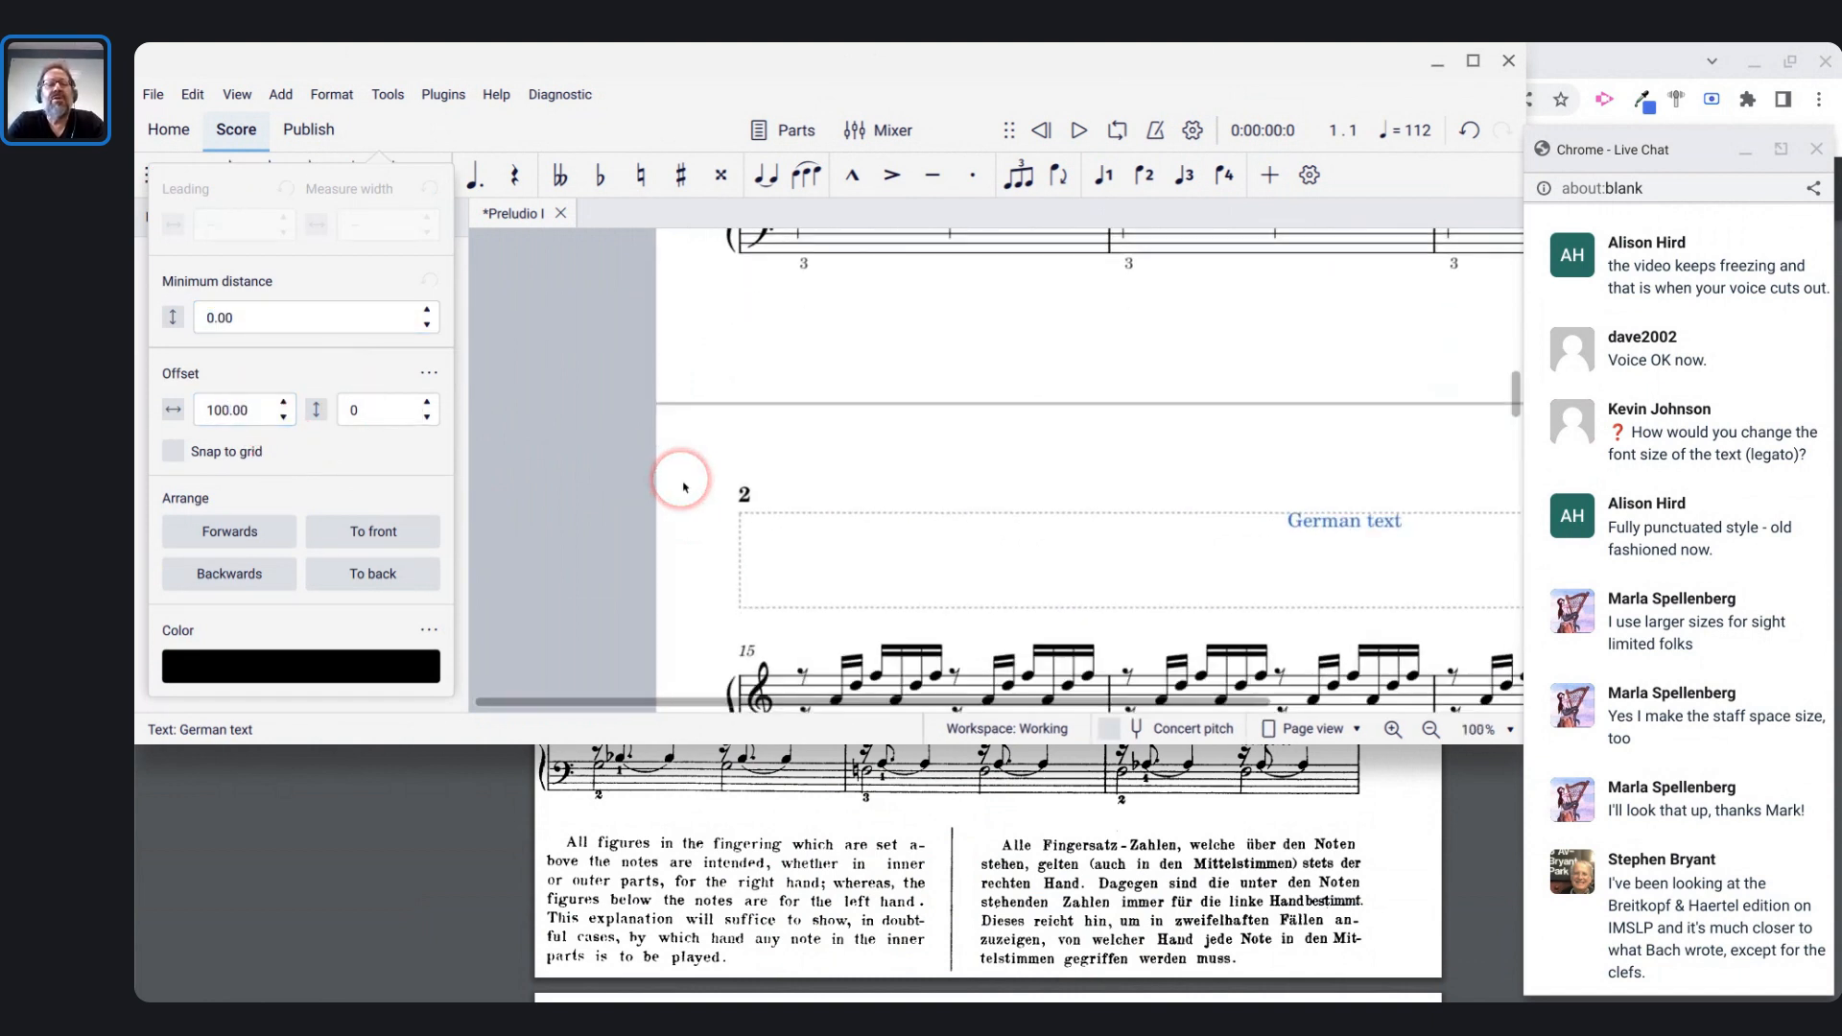
pyautogui.rightClick(756, 510)
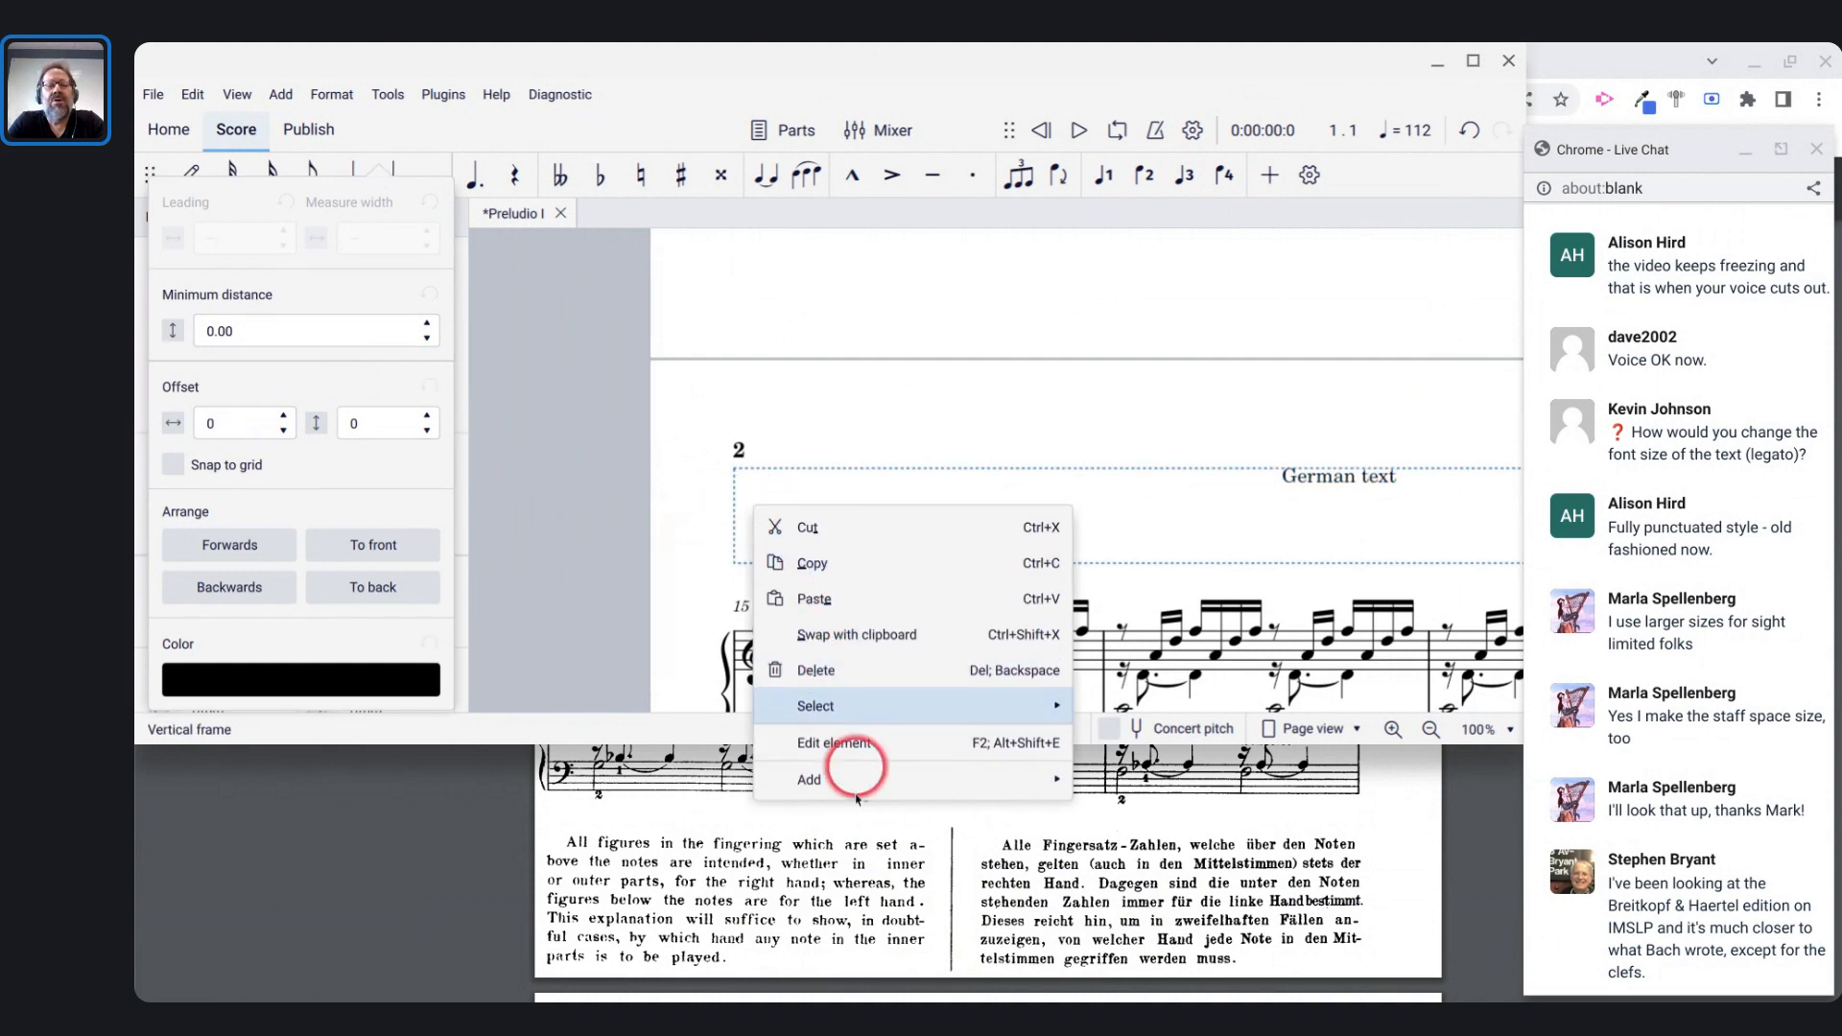
pyautogui.moveTo(900, 788)
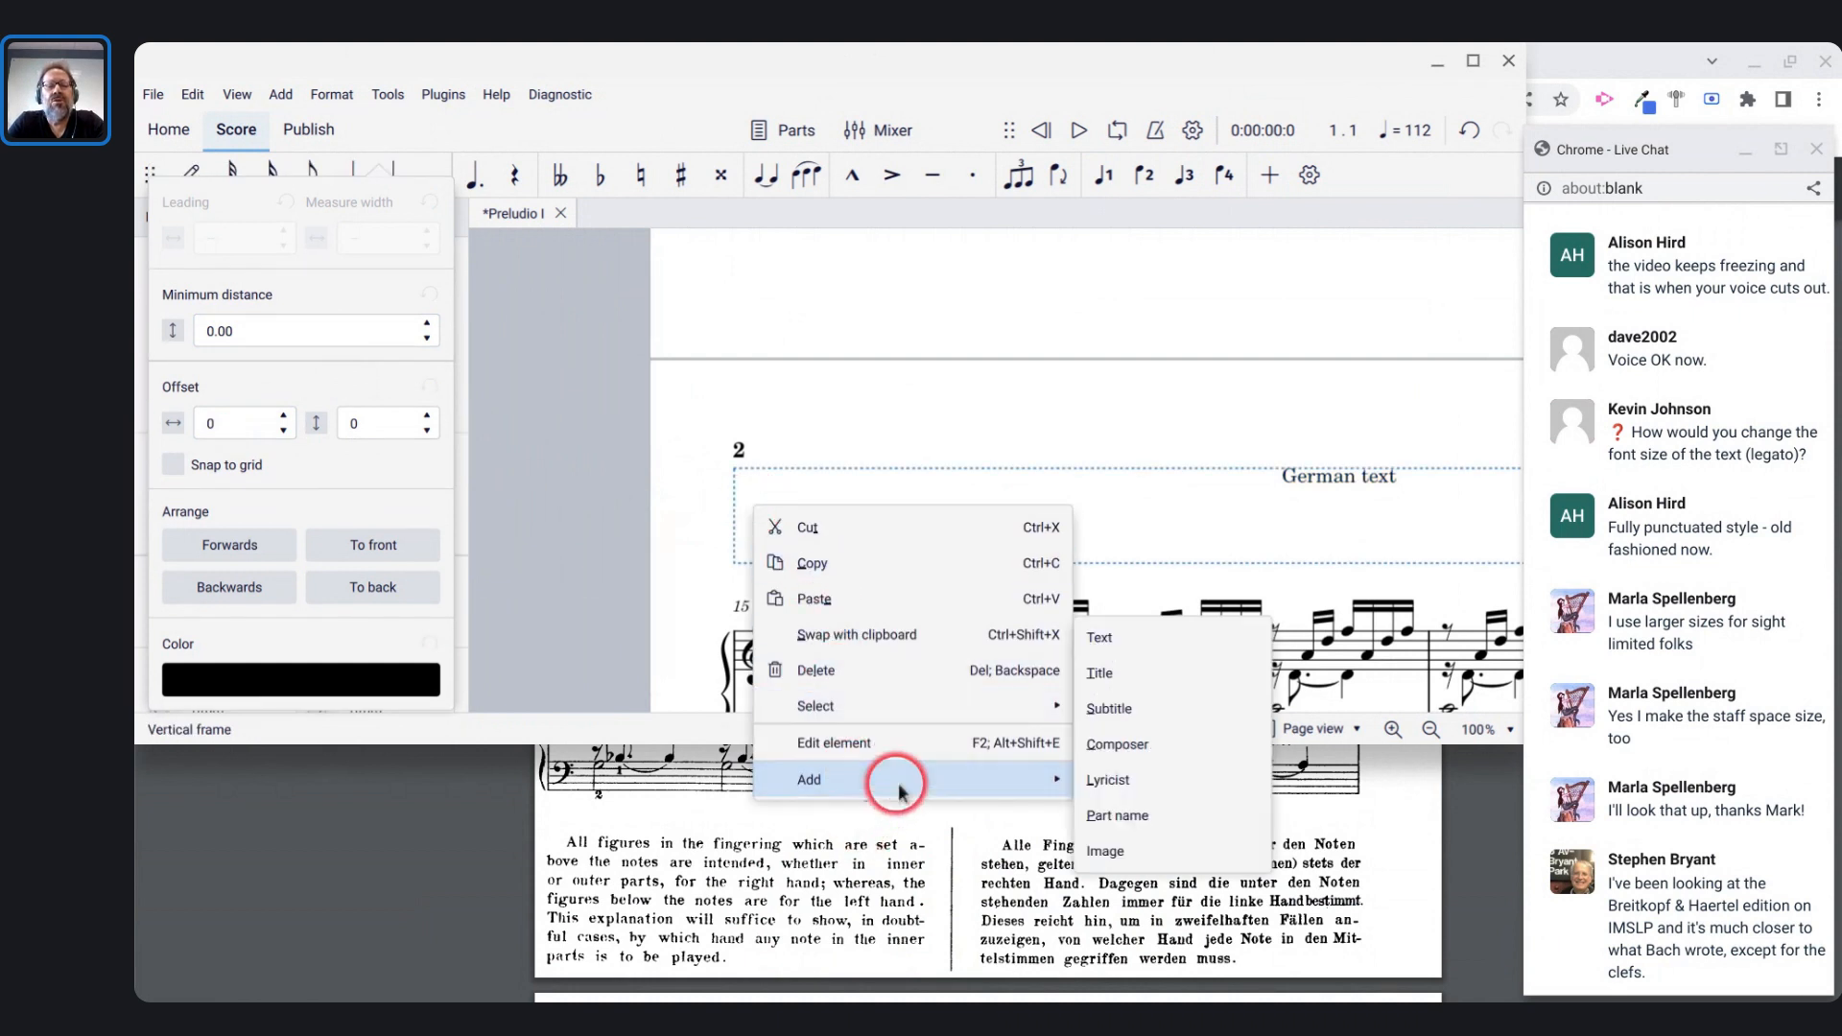
pyautogui.click(1163, 641)
pyautogui.write('English text')
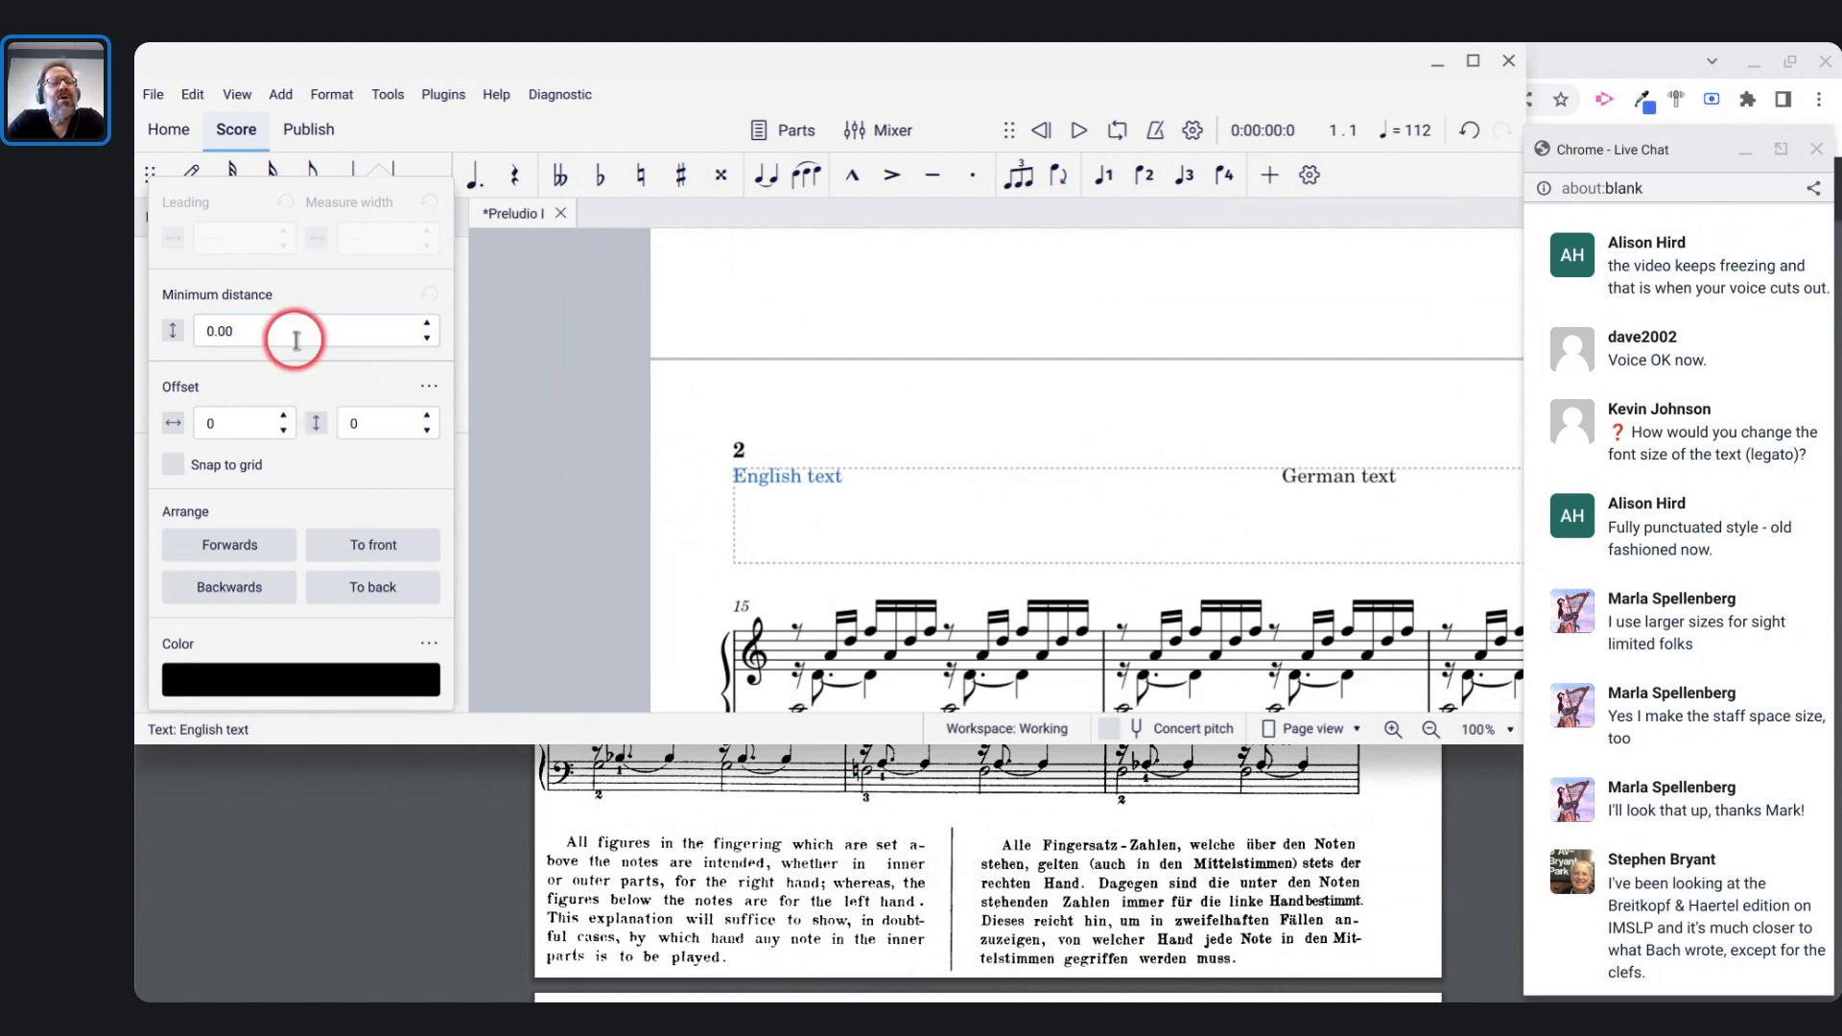
# - Add a text element of four "|" characters stacked on separate lines to the vertical frame as a column divider
pyautogui.rightClick(1024, 498)
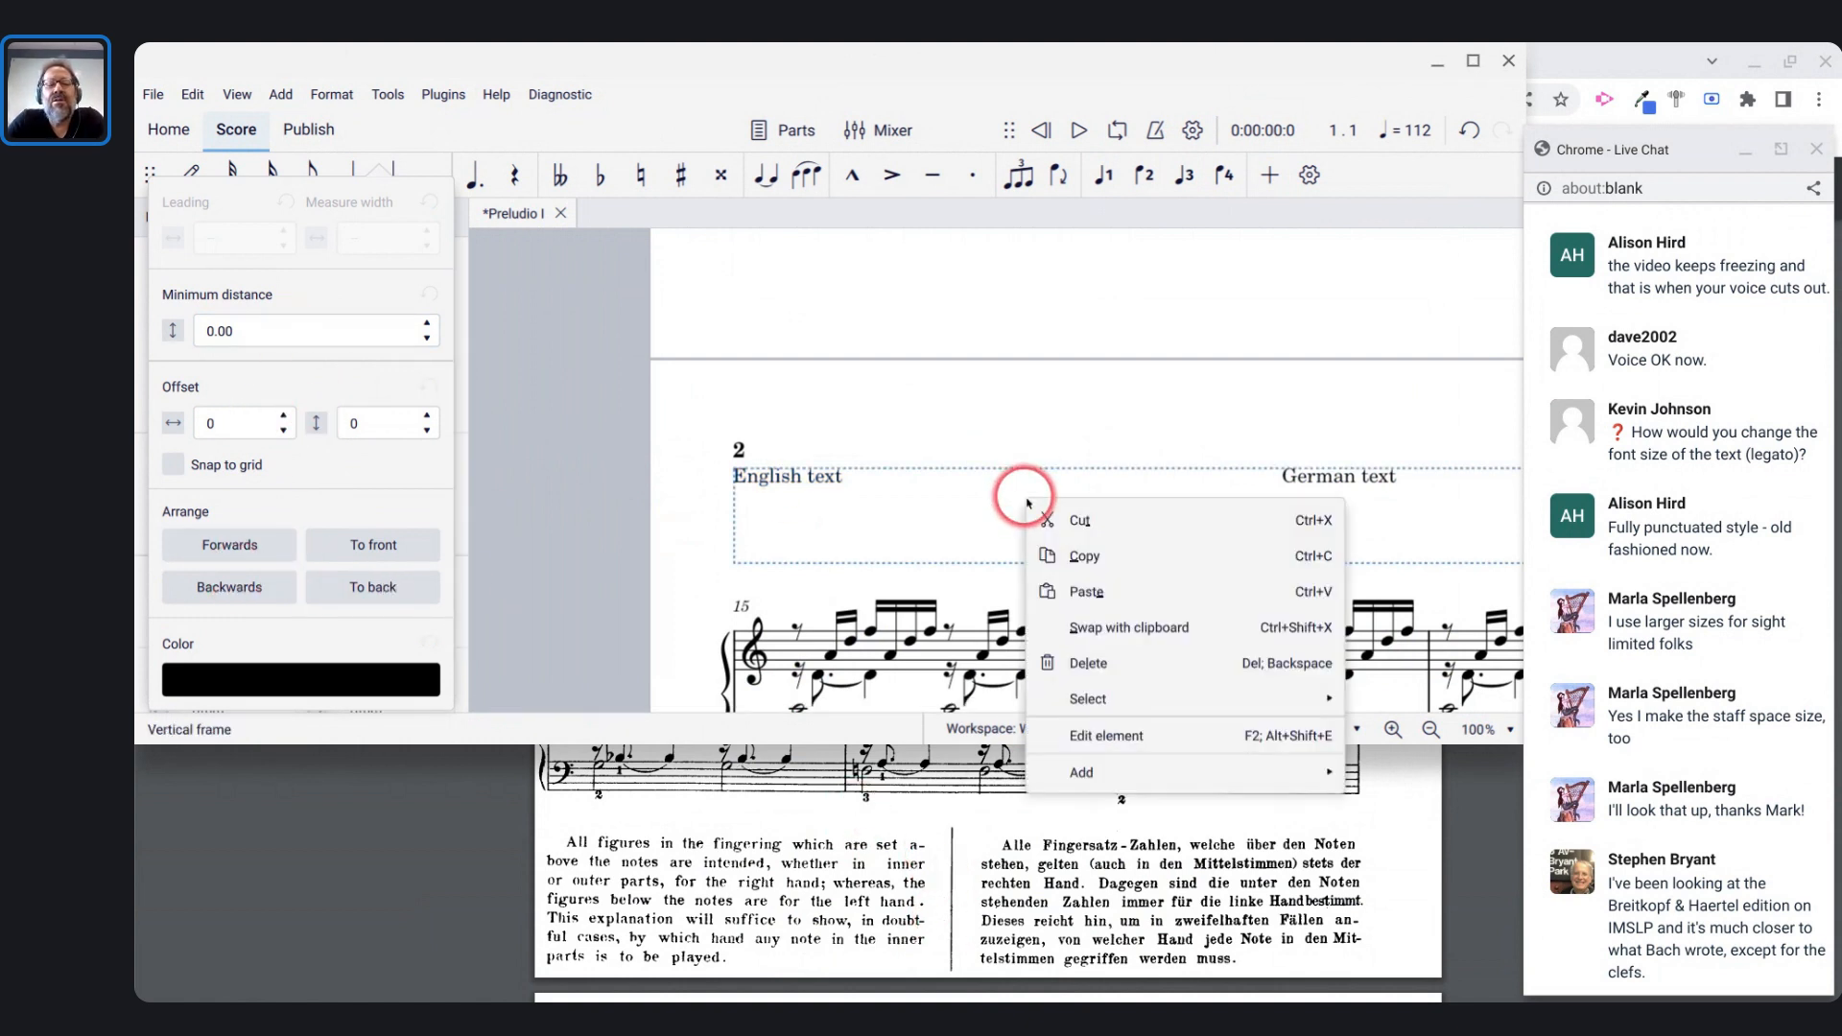
pyautogui.moveTo(1132, 774)
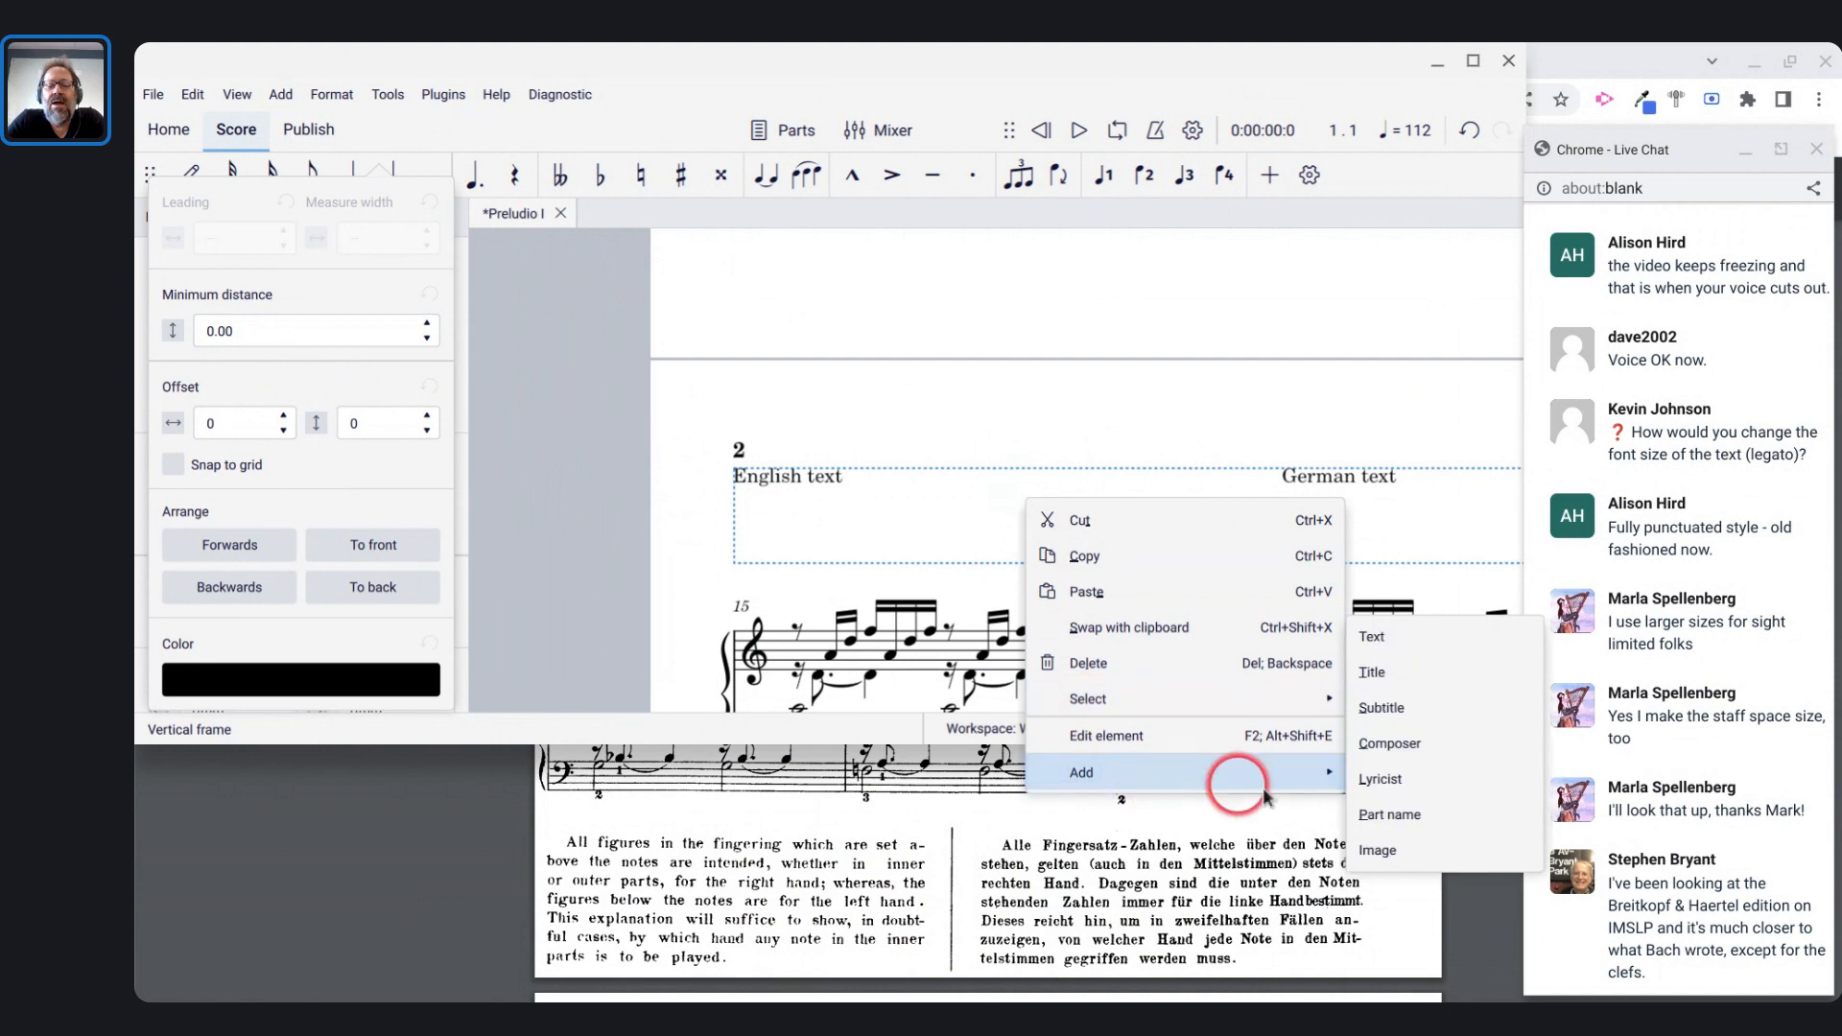
pyautogui.click(1395, 637)
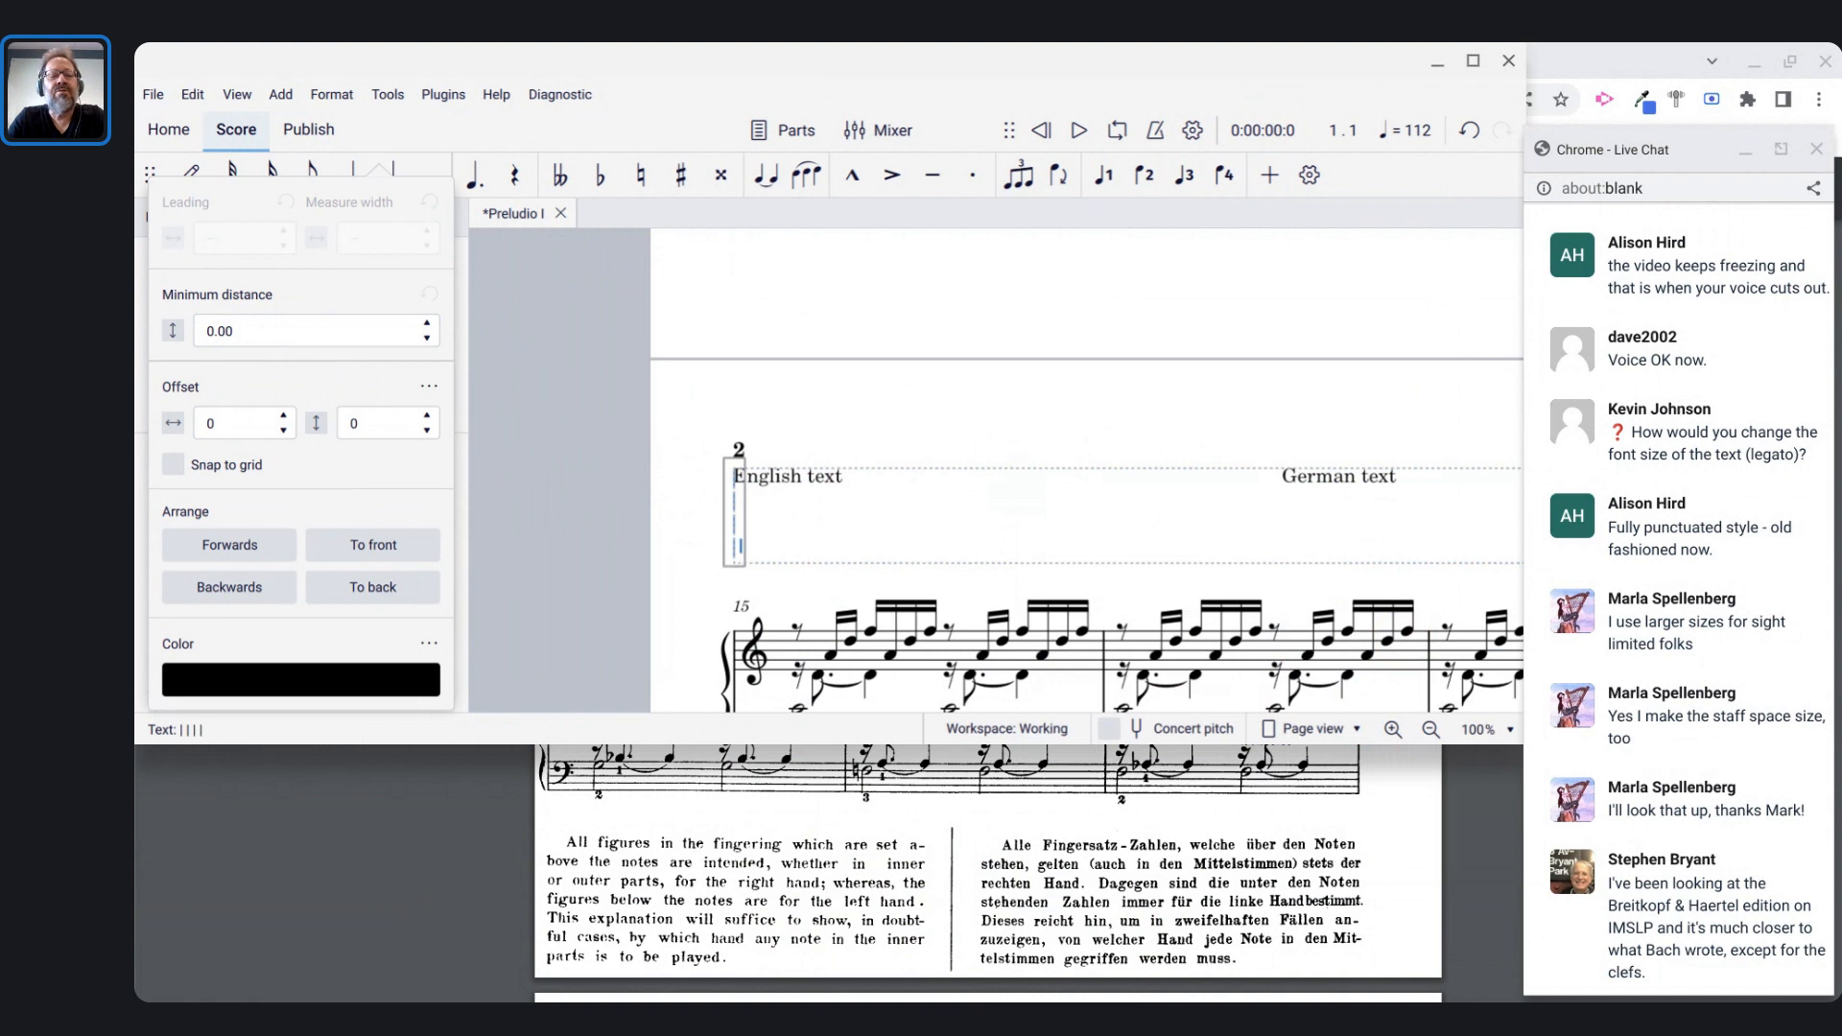
pyautogui.click(737, 534)
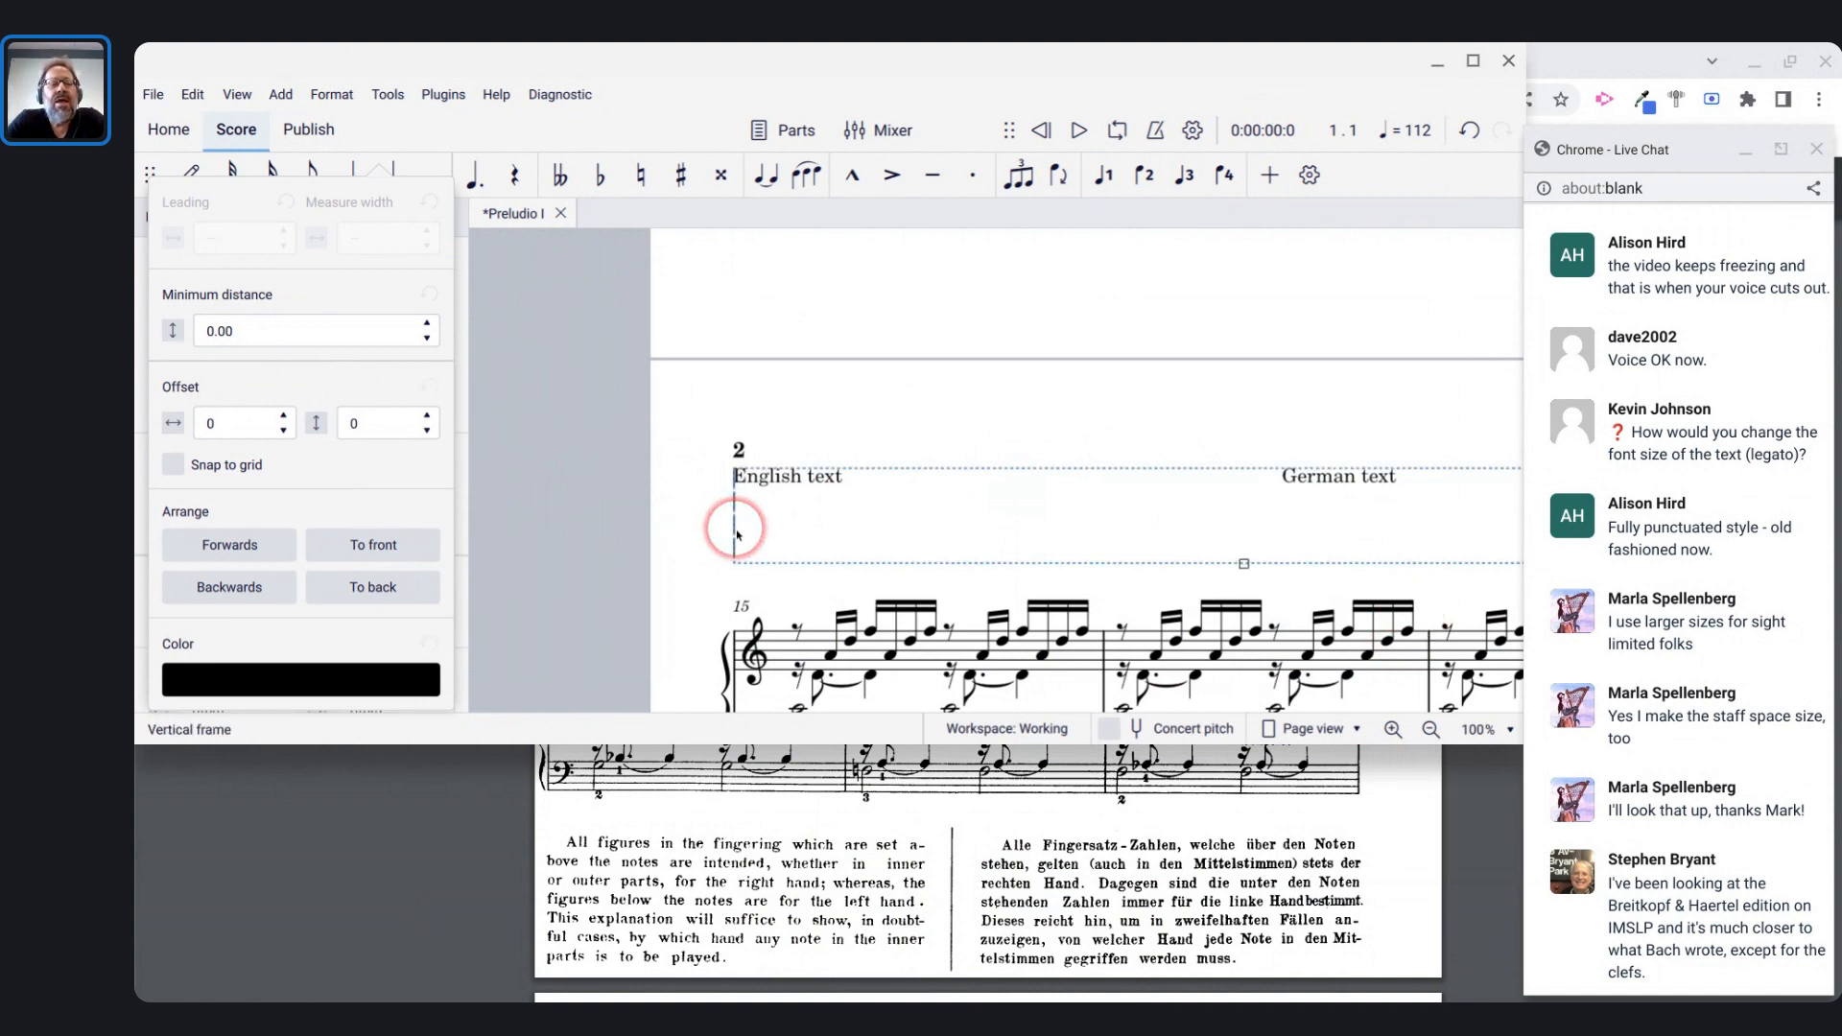
# - Set the horizontal offset of the stacked-bar divider text to 90, placing it between the English and German texts
pyautogui.scroll(10, 737, 534)
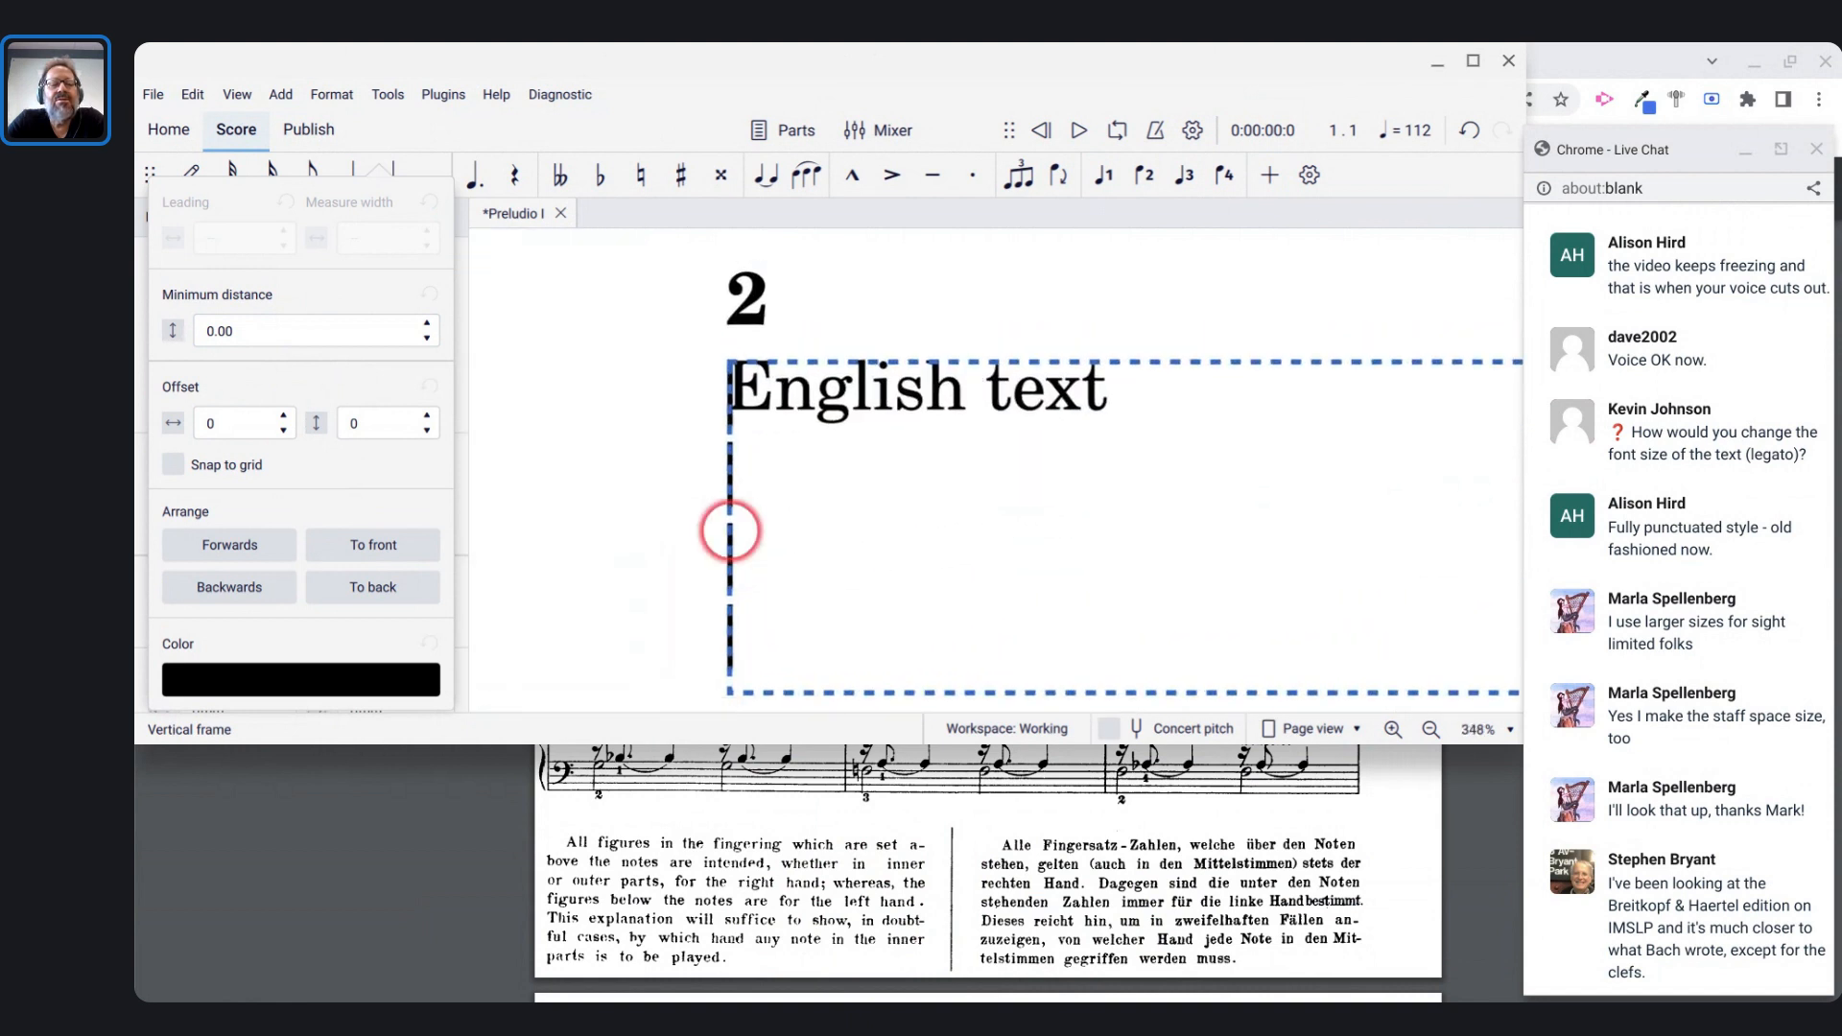
pyautogui.click(730, 530)
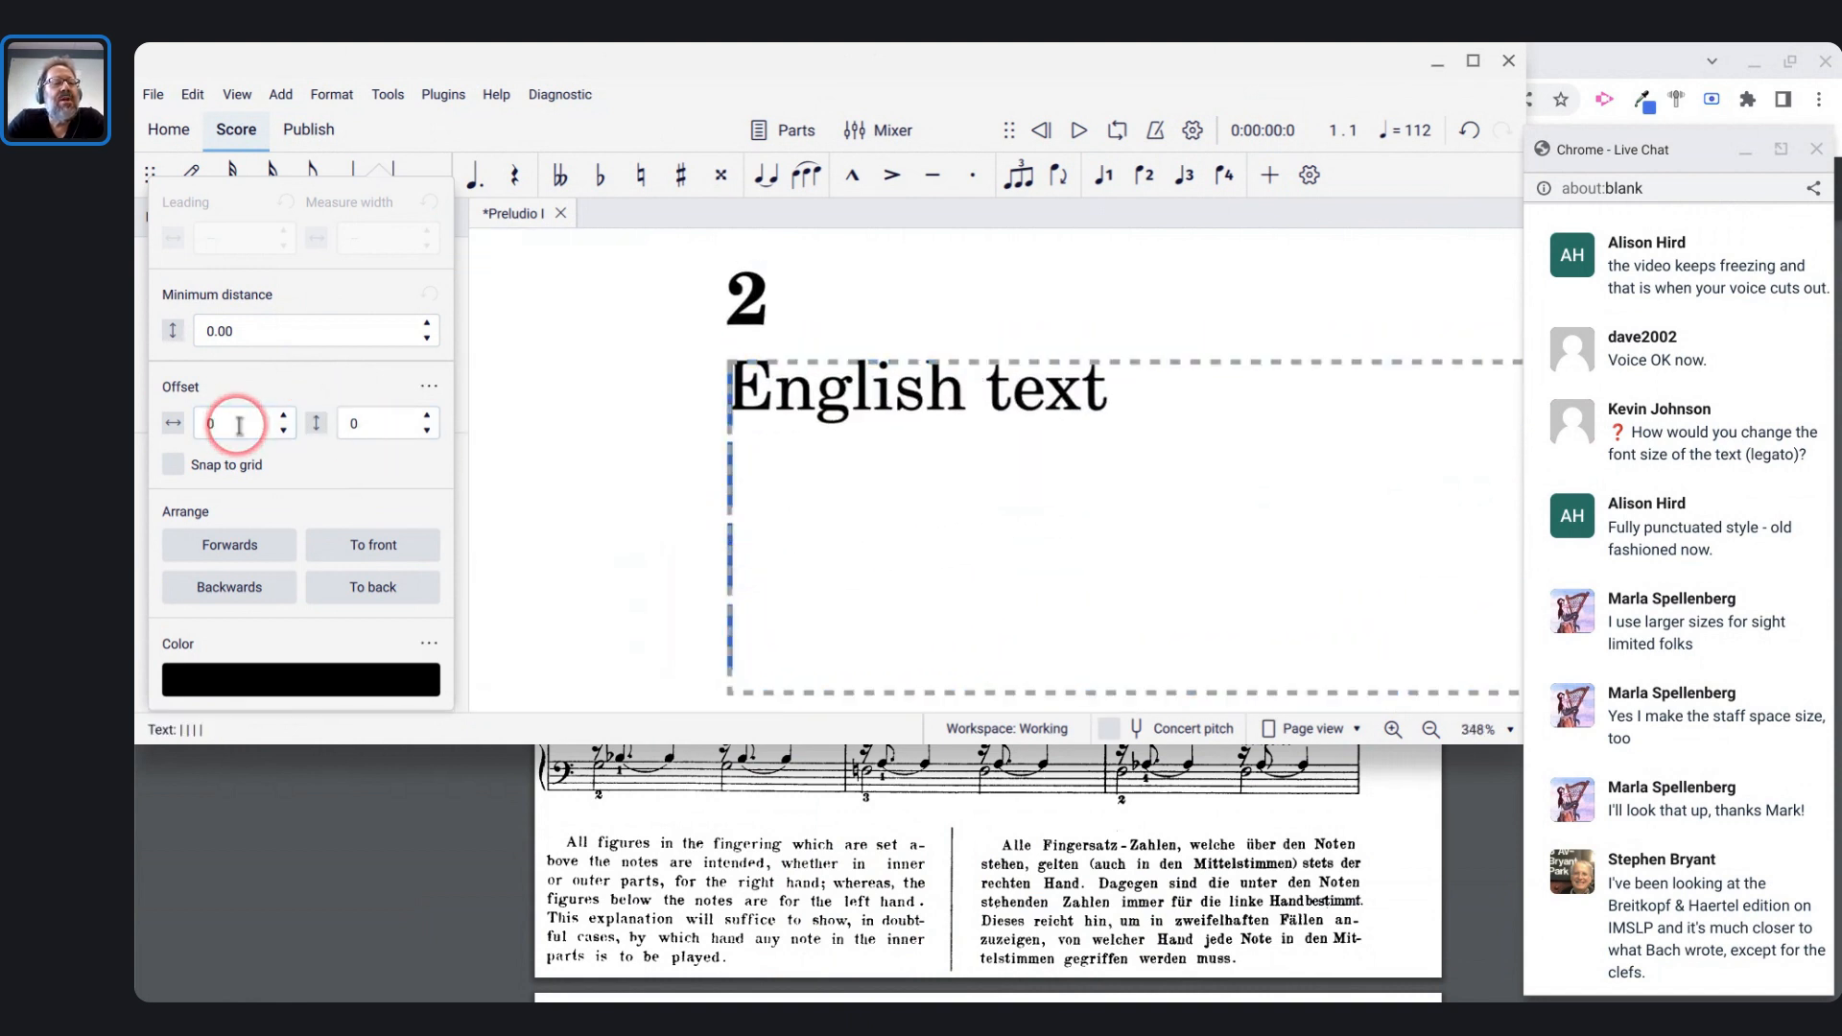
pyautogui.scroll(6, 542, 498)
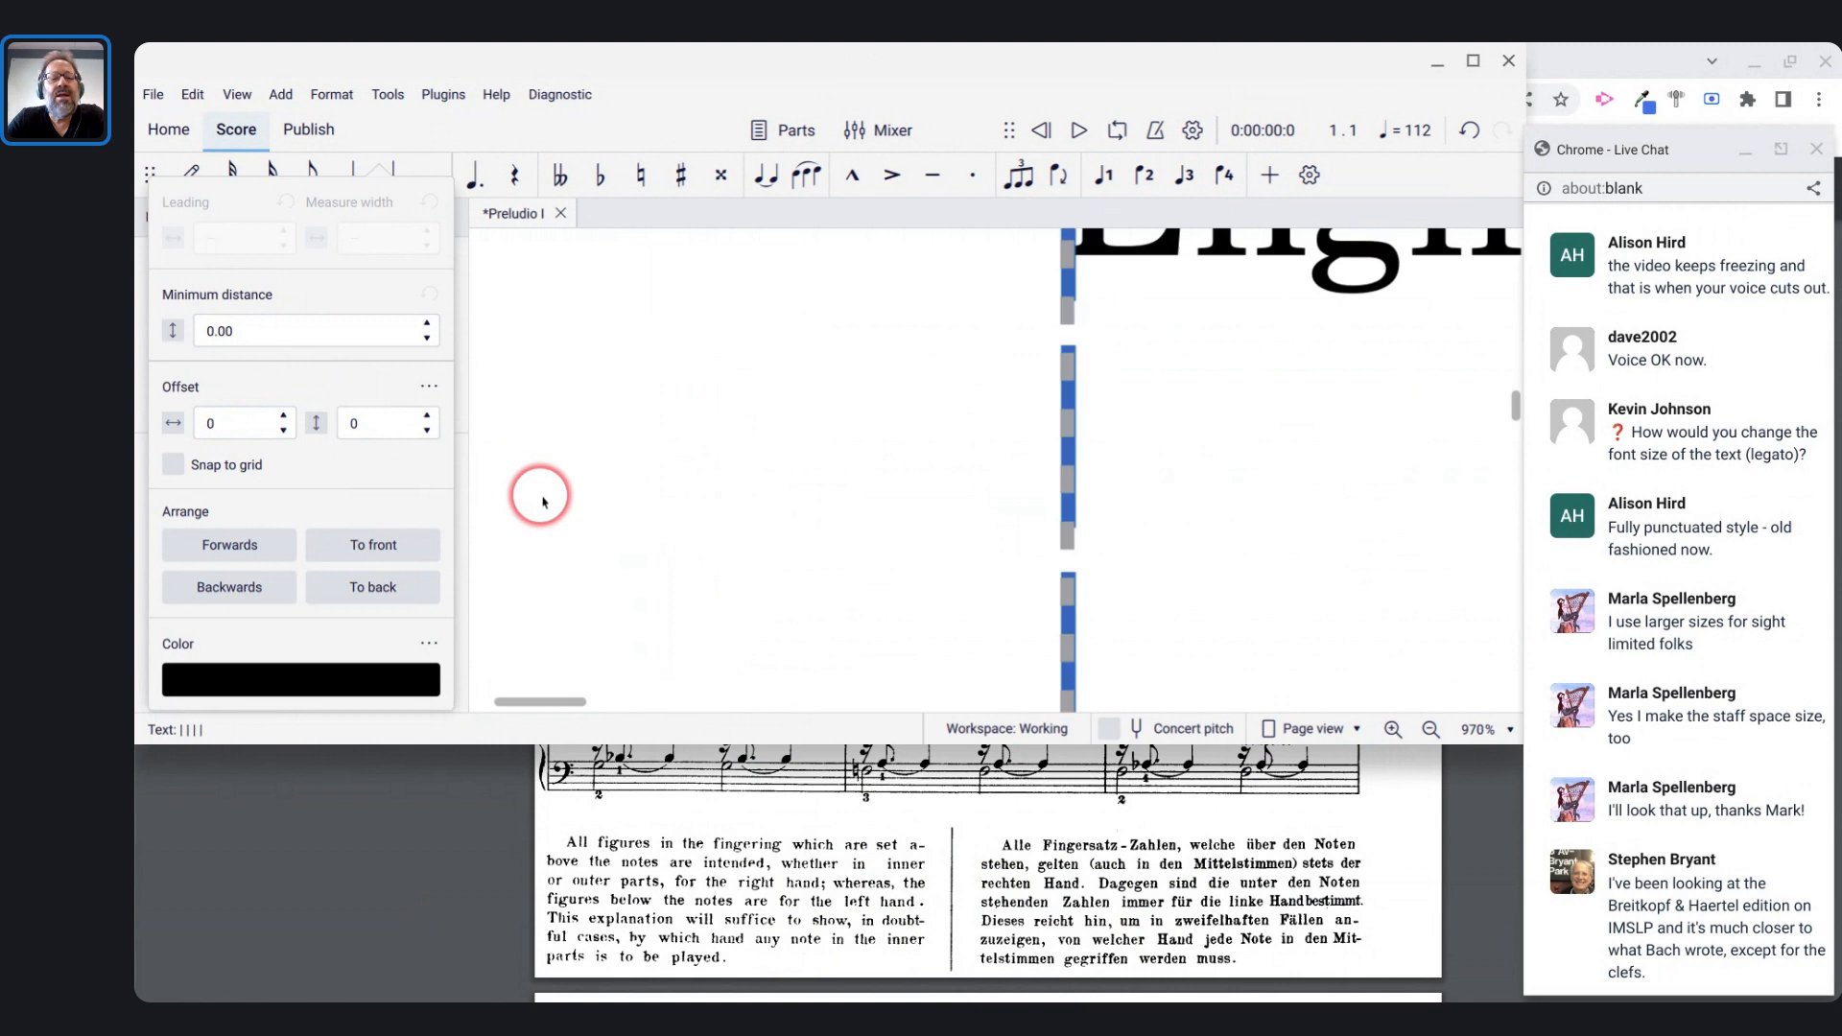
pyautogui.click(715, 433)
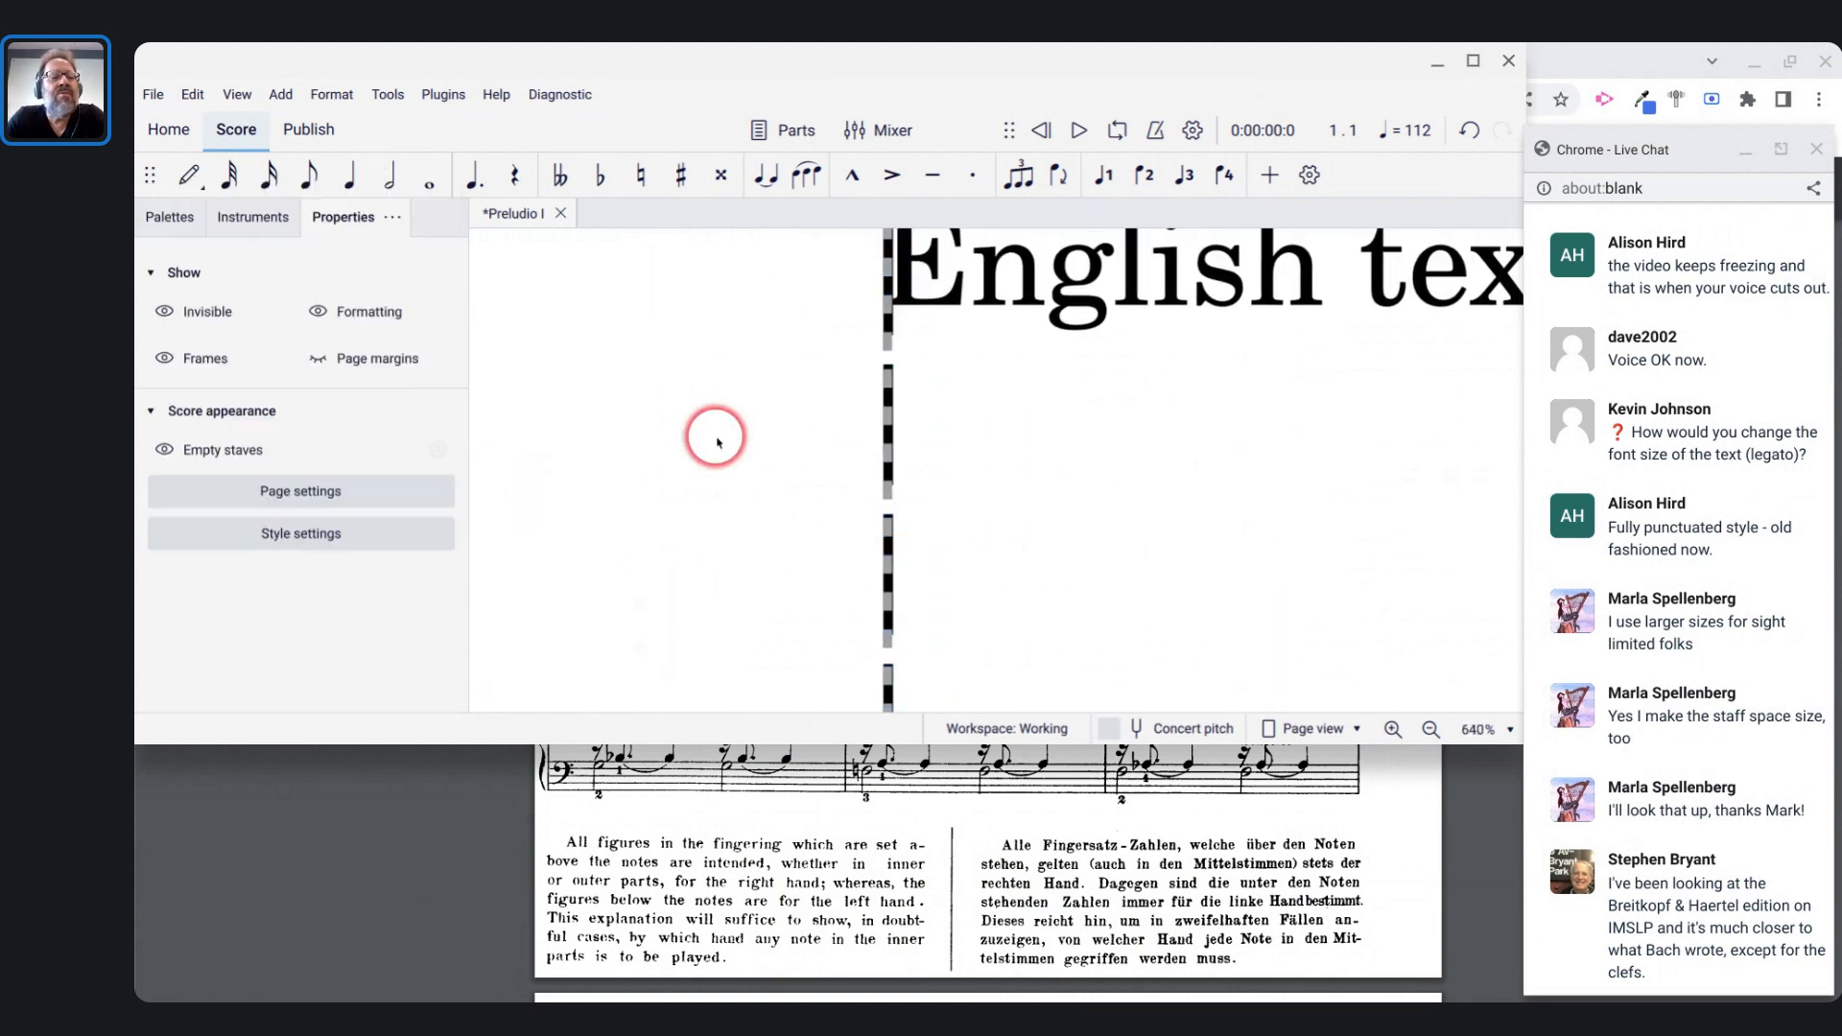
pyautogui.click(890, 422)
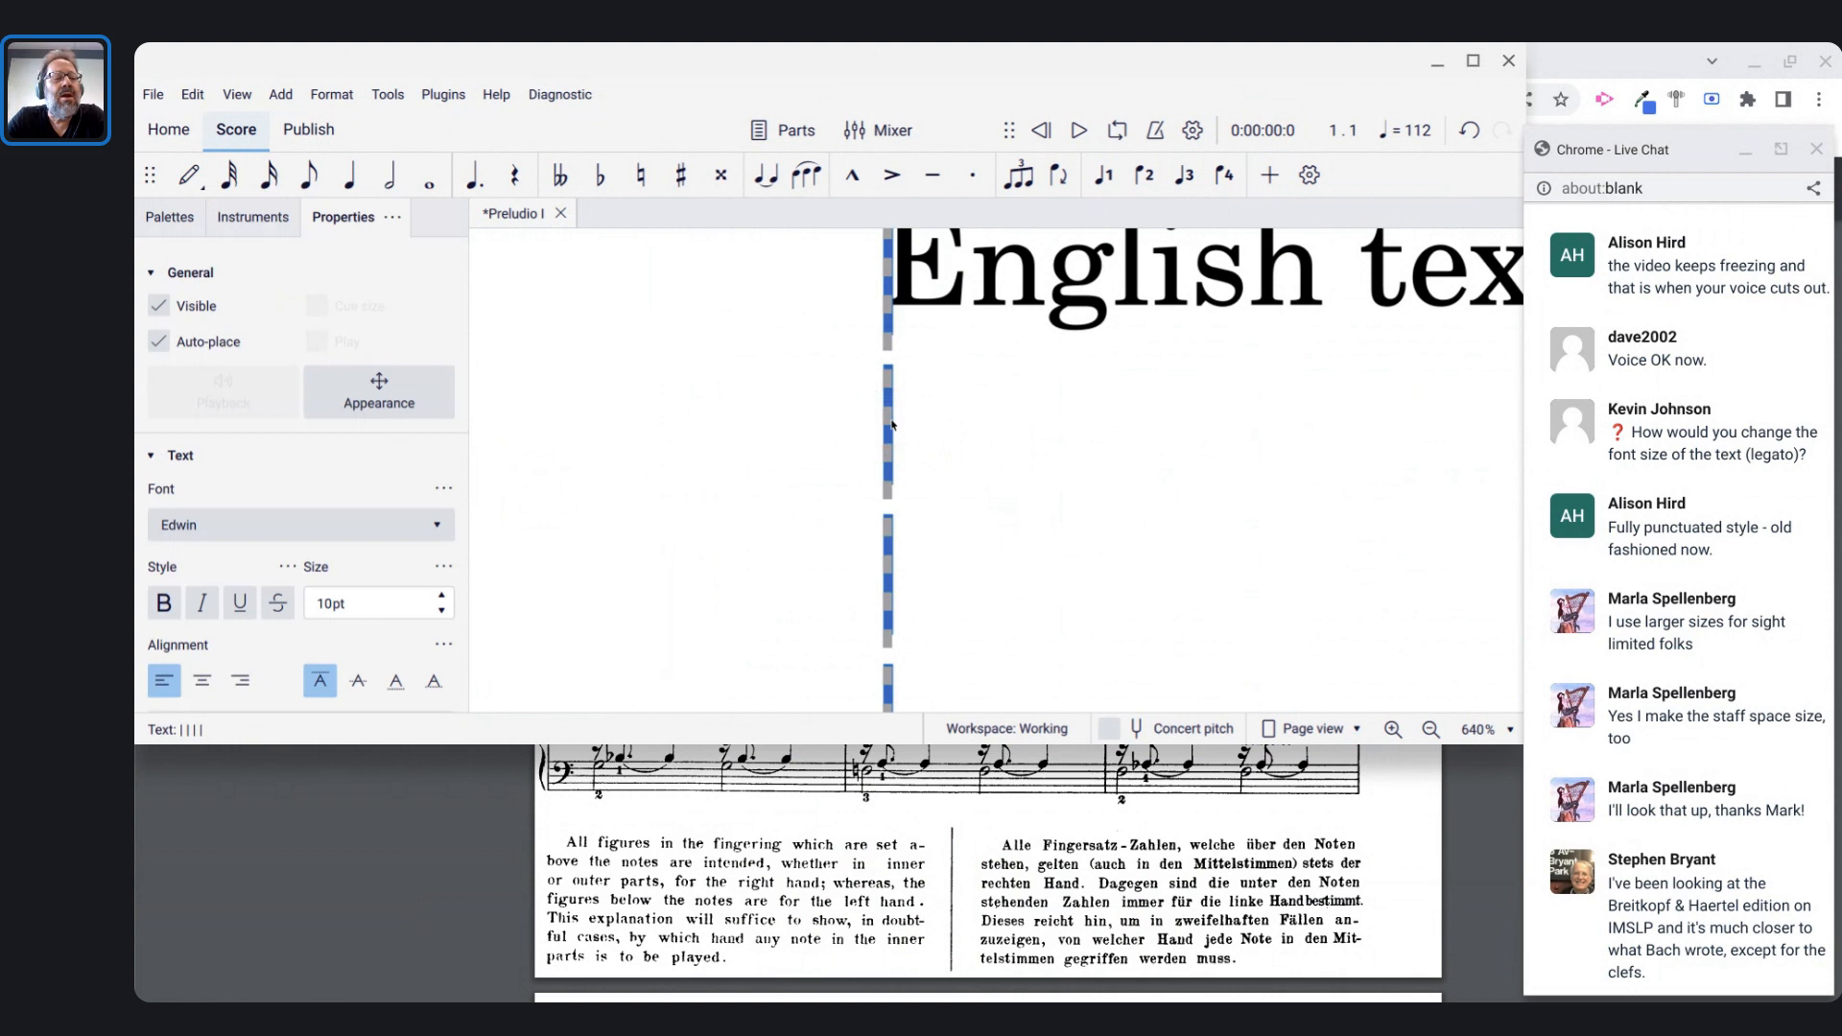
pyautogui.click(379, 394)
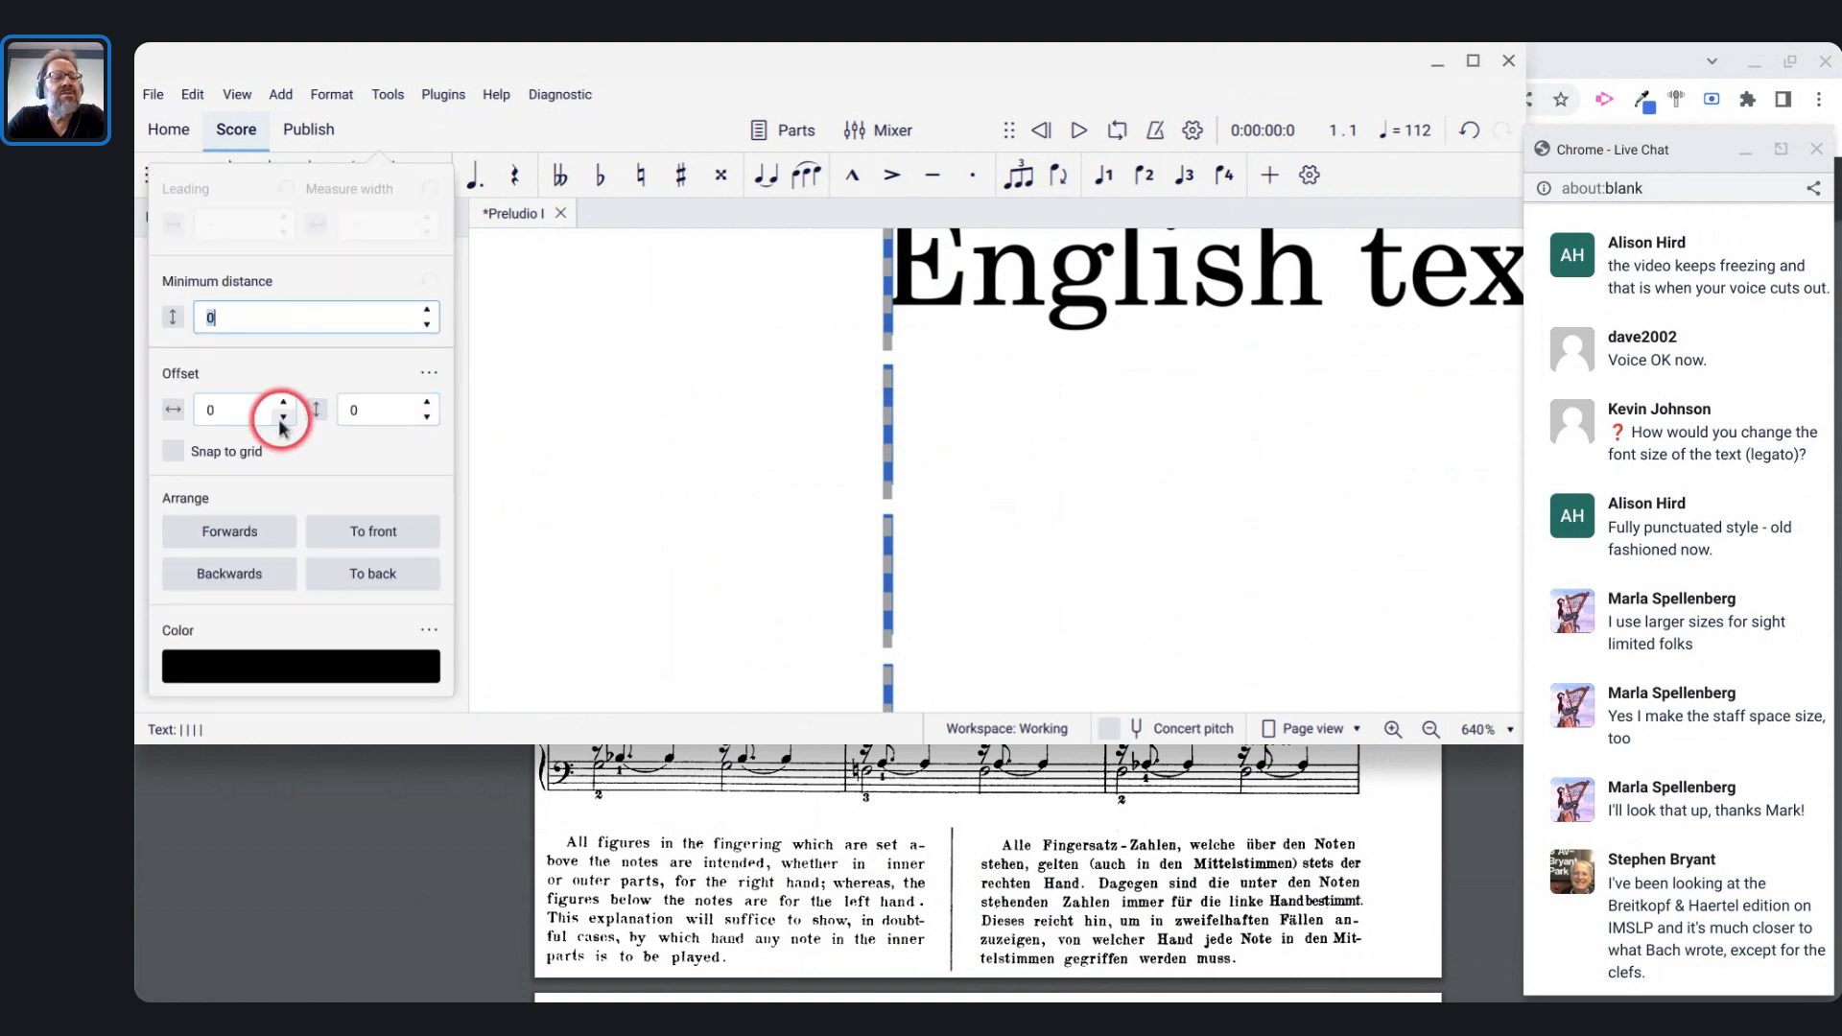
pyautogui.click(247, 415)
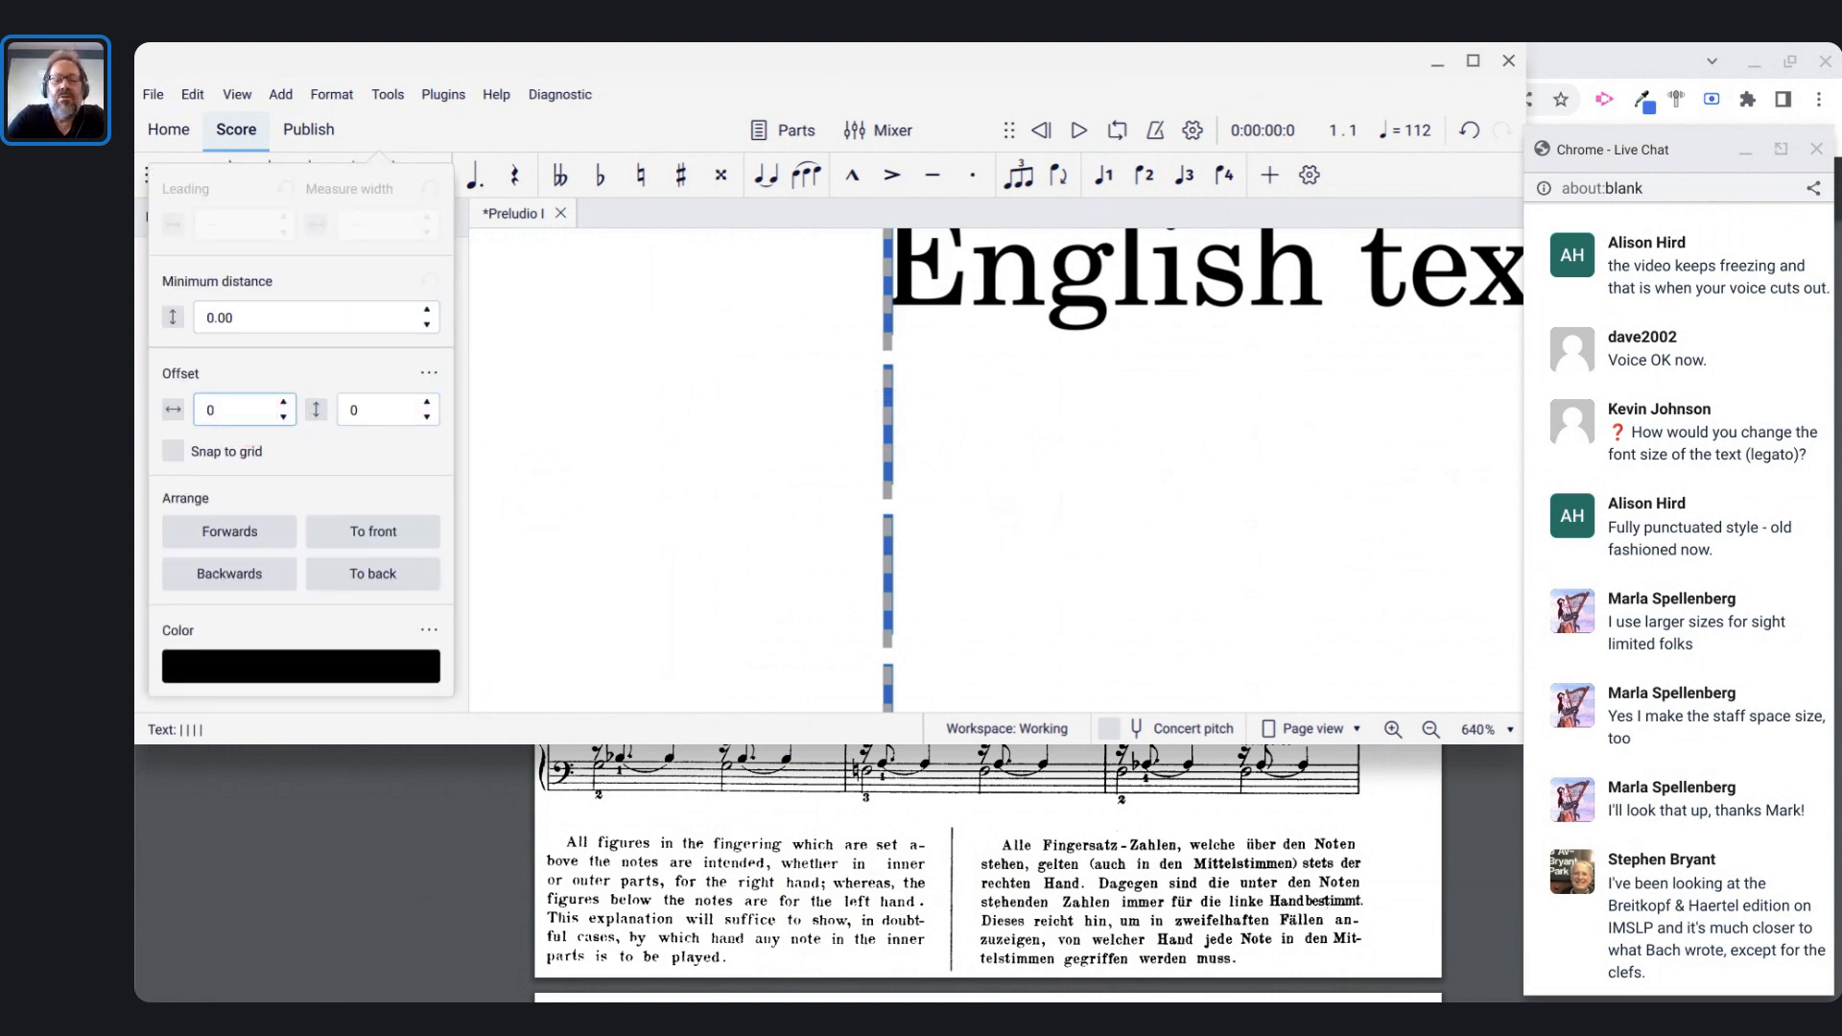
pyautogui.click(573, 464)
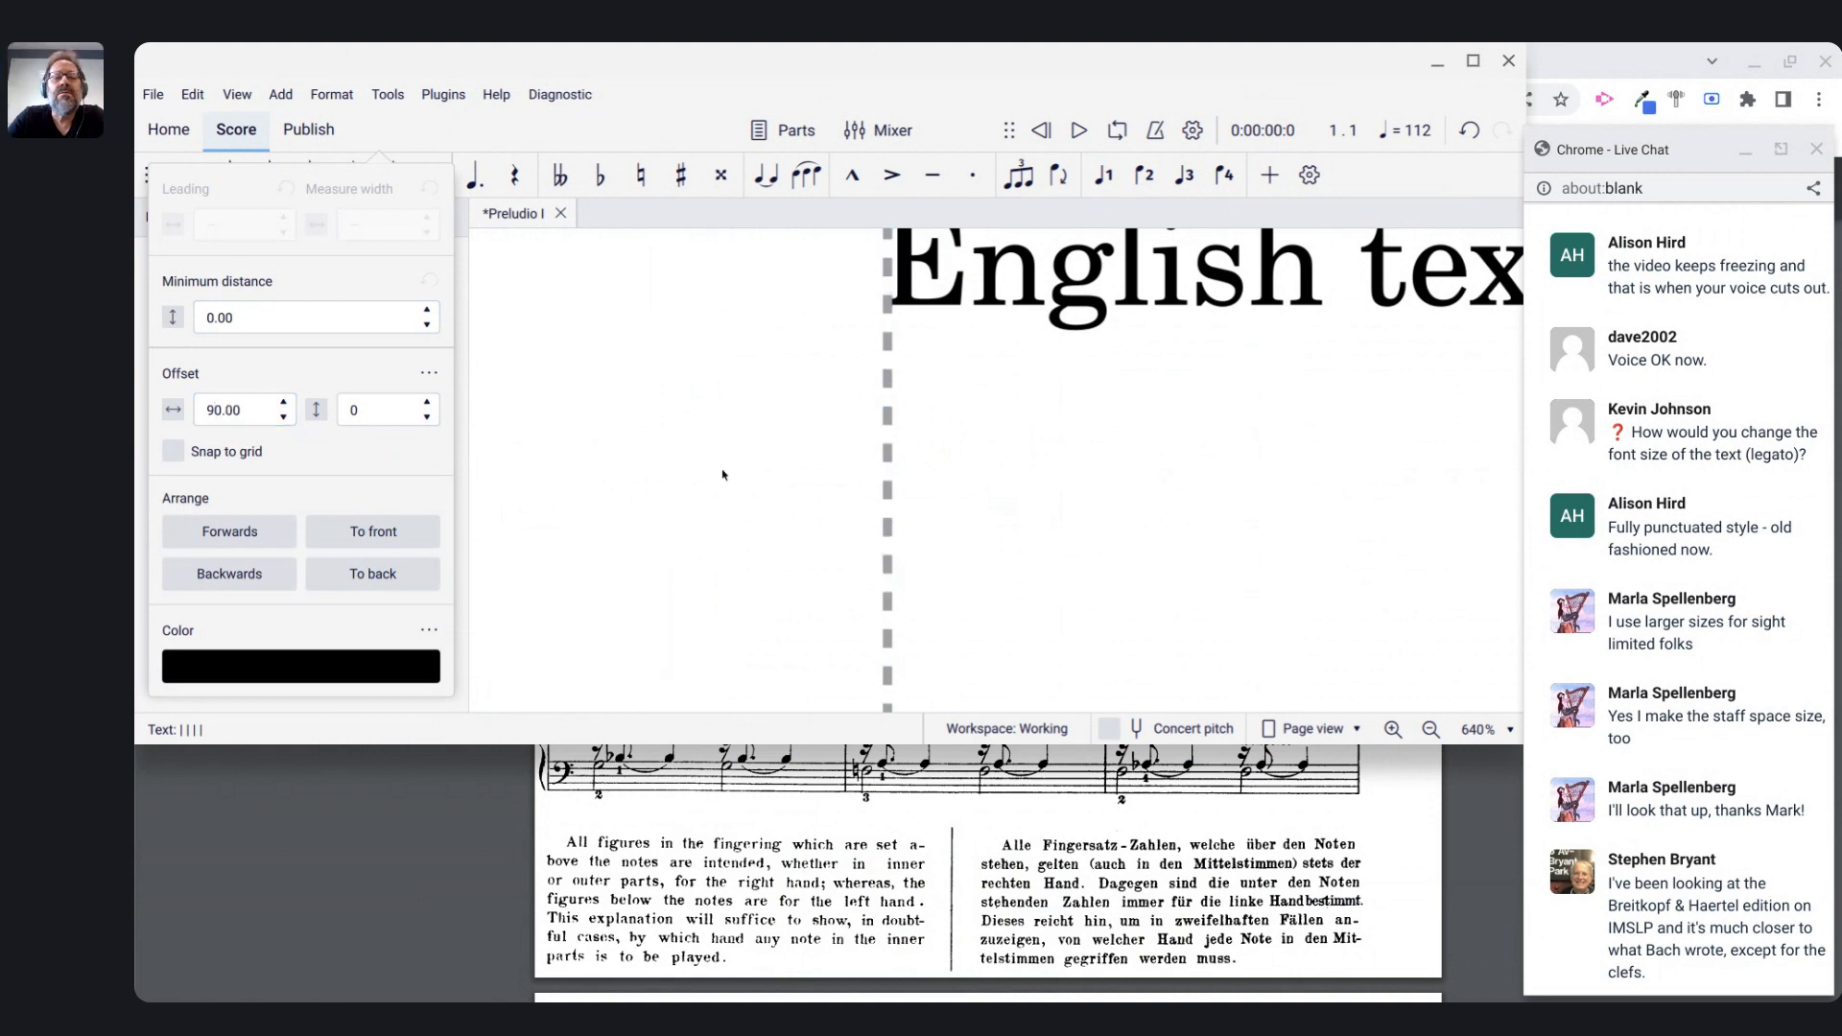
pyautogui.scroll(-5, 1022, 533)
pyautogui.hscroll(5, 1021, 528)
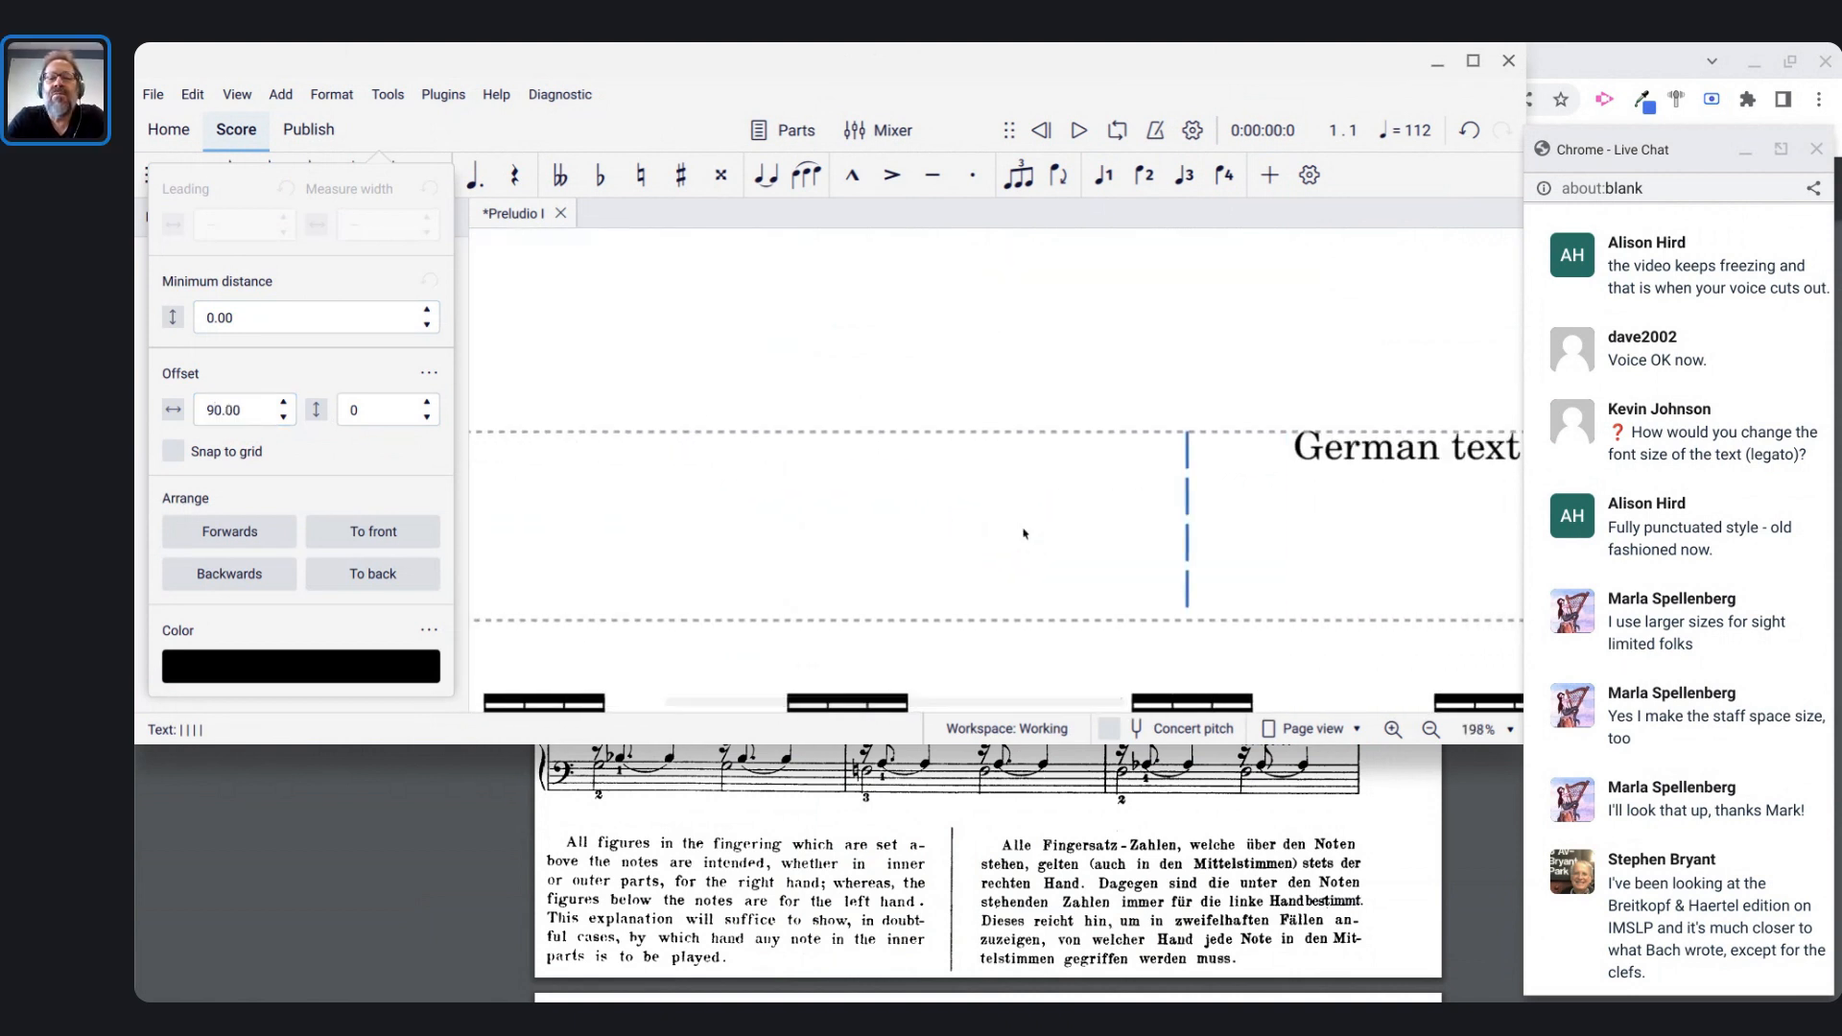
pyautogui.scroll(-2, 1021, 525)
pyautogui.click(1118, 517)
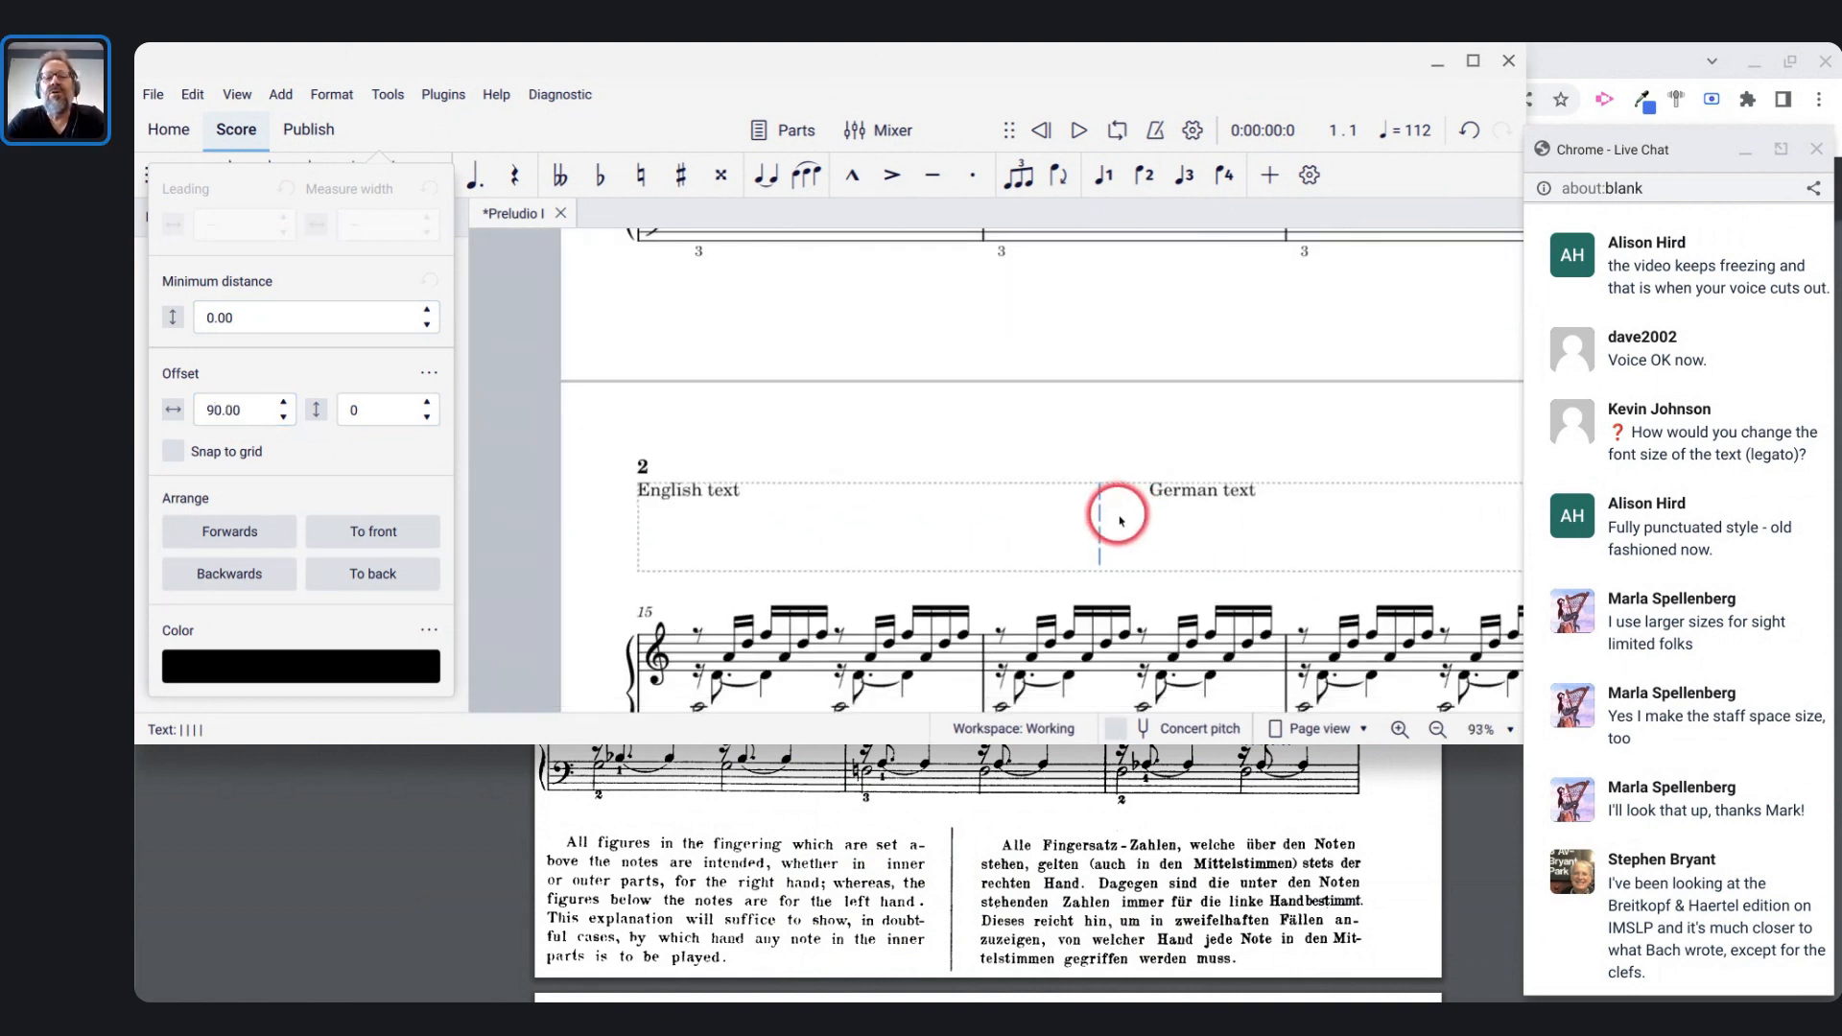
pyautogui.scroll(3, 1118, 517)
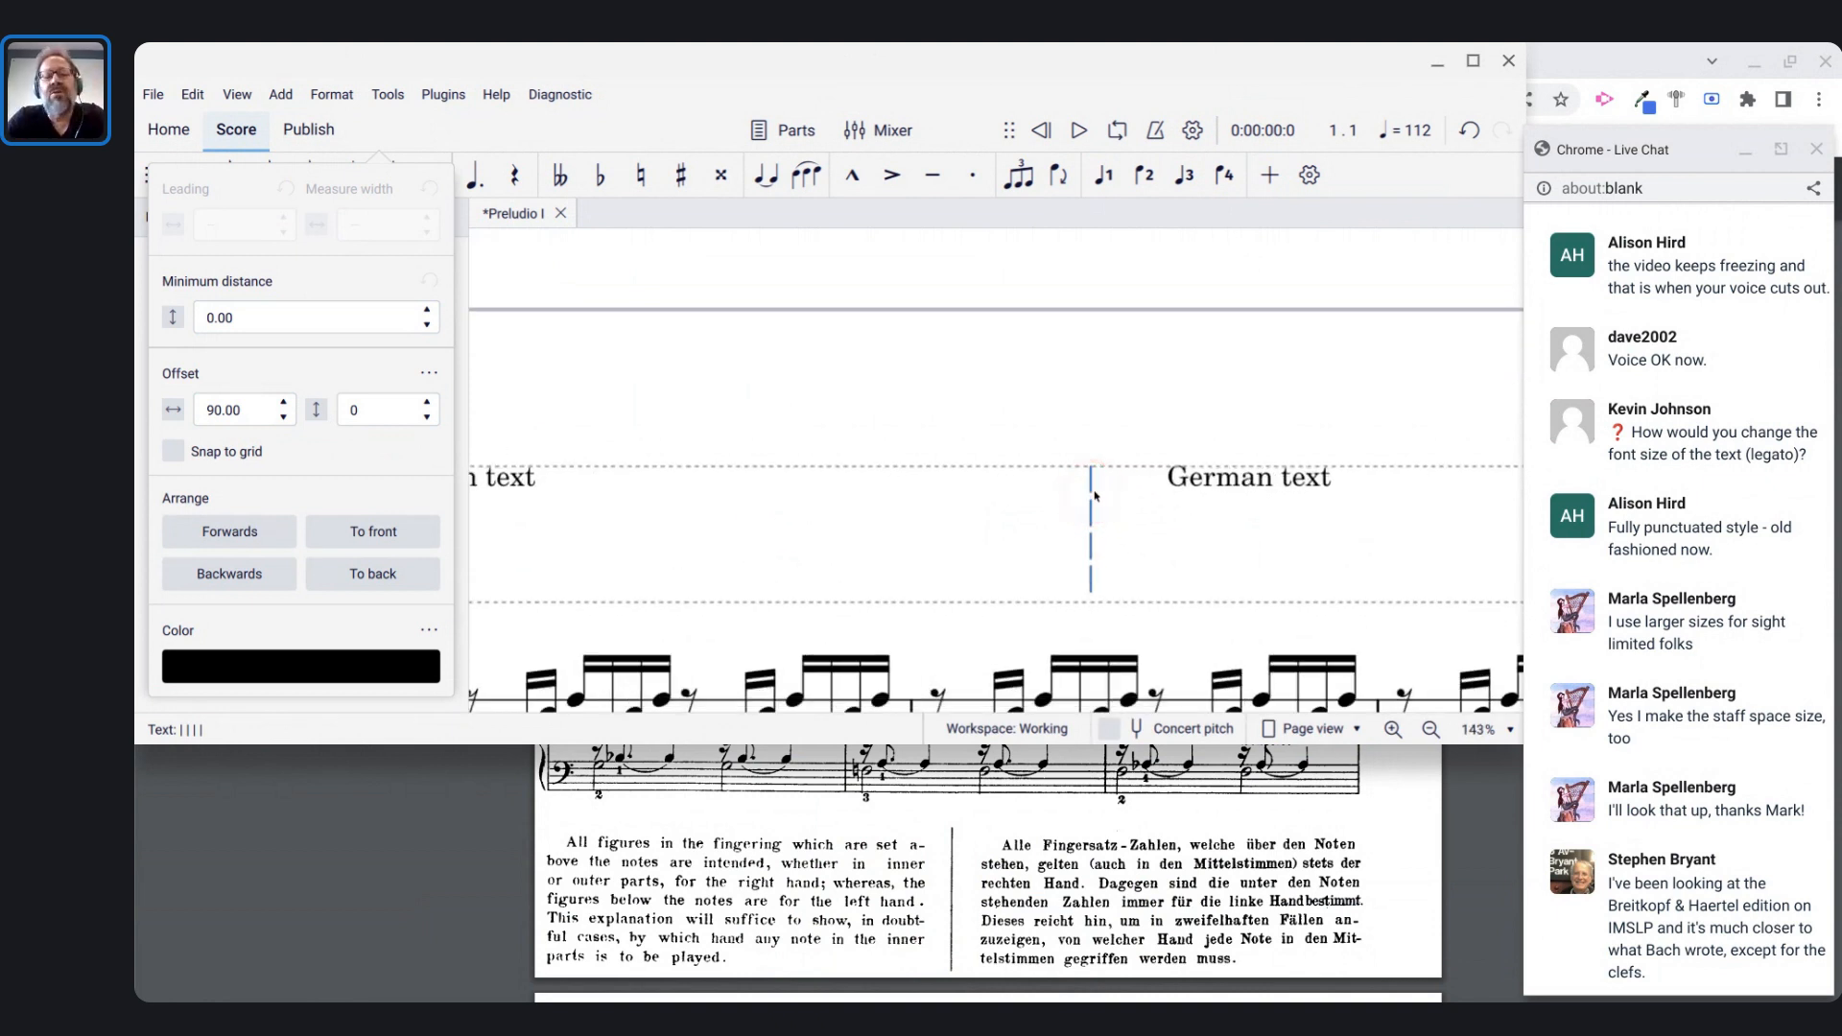
pyautogui.click(1092, 493)
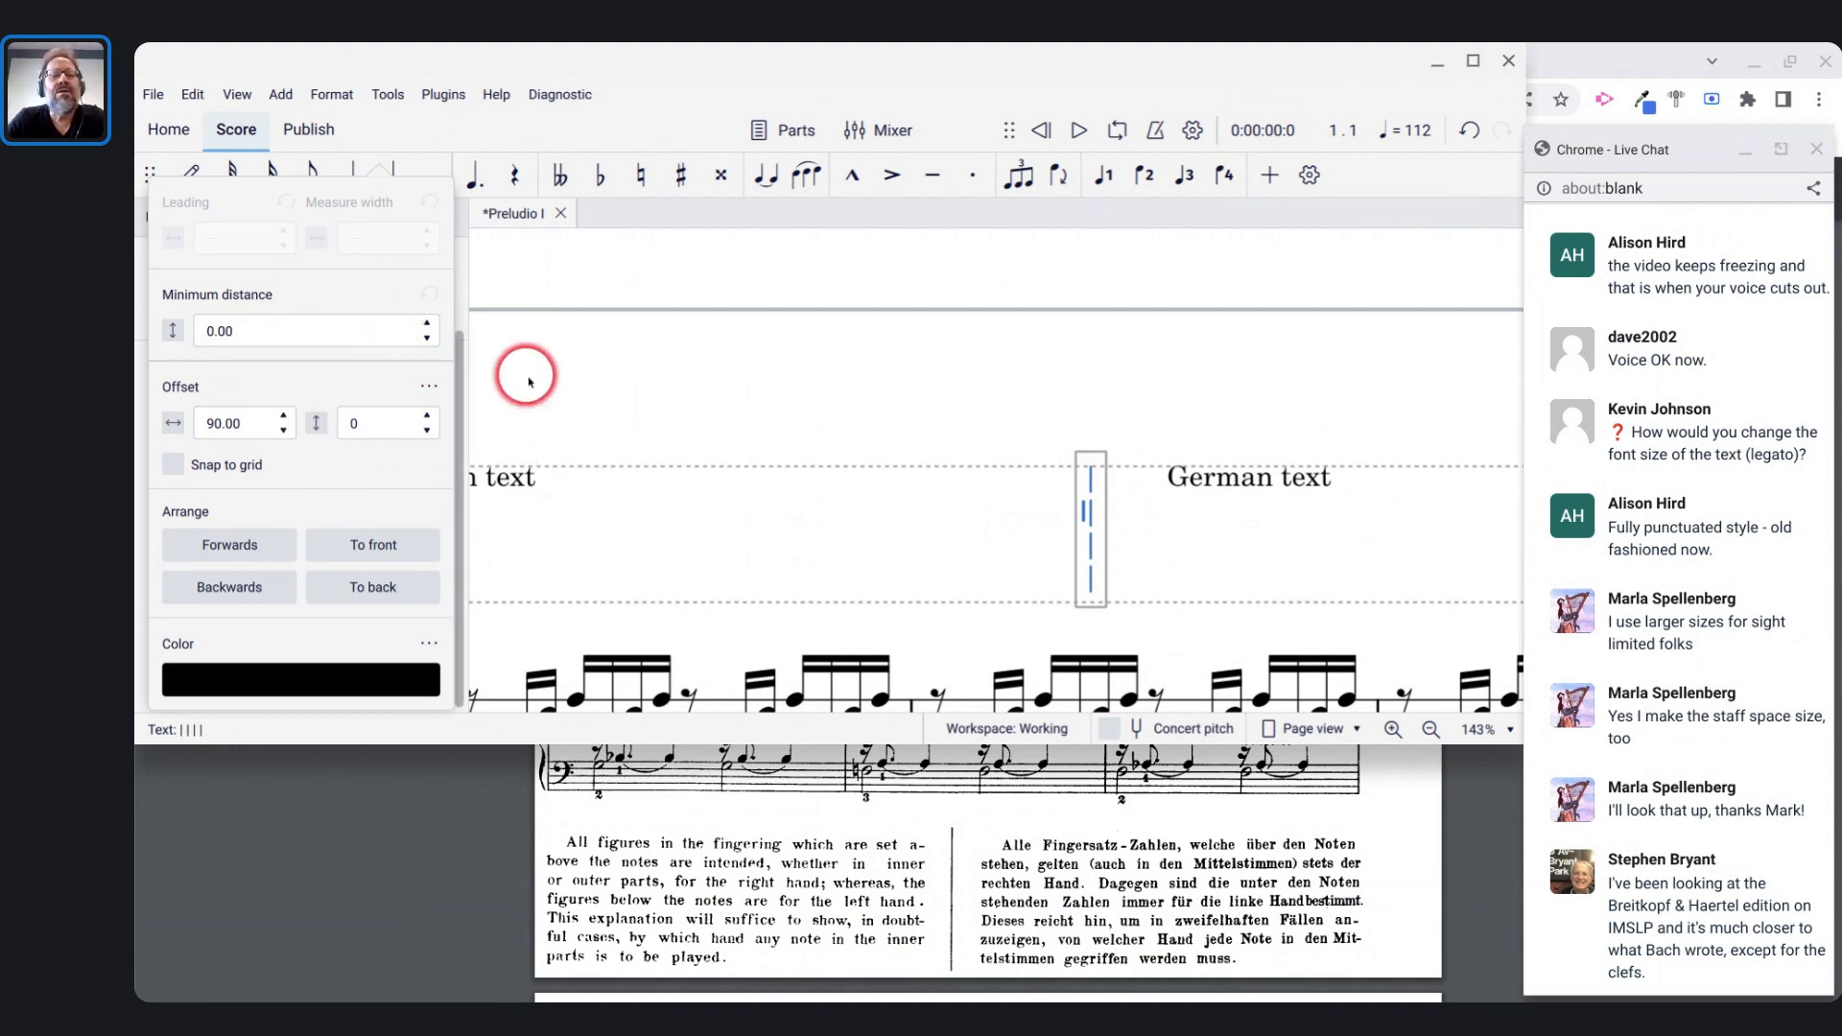
pyautogui.press('Escape')
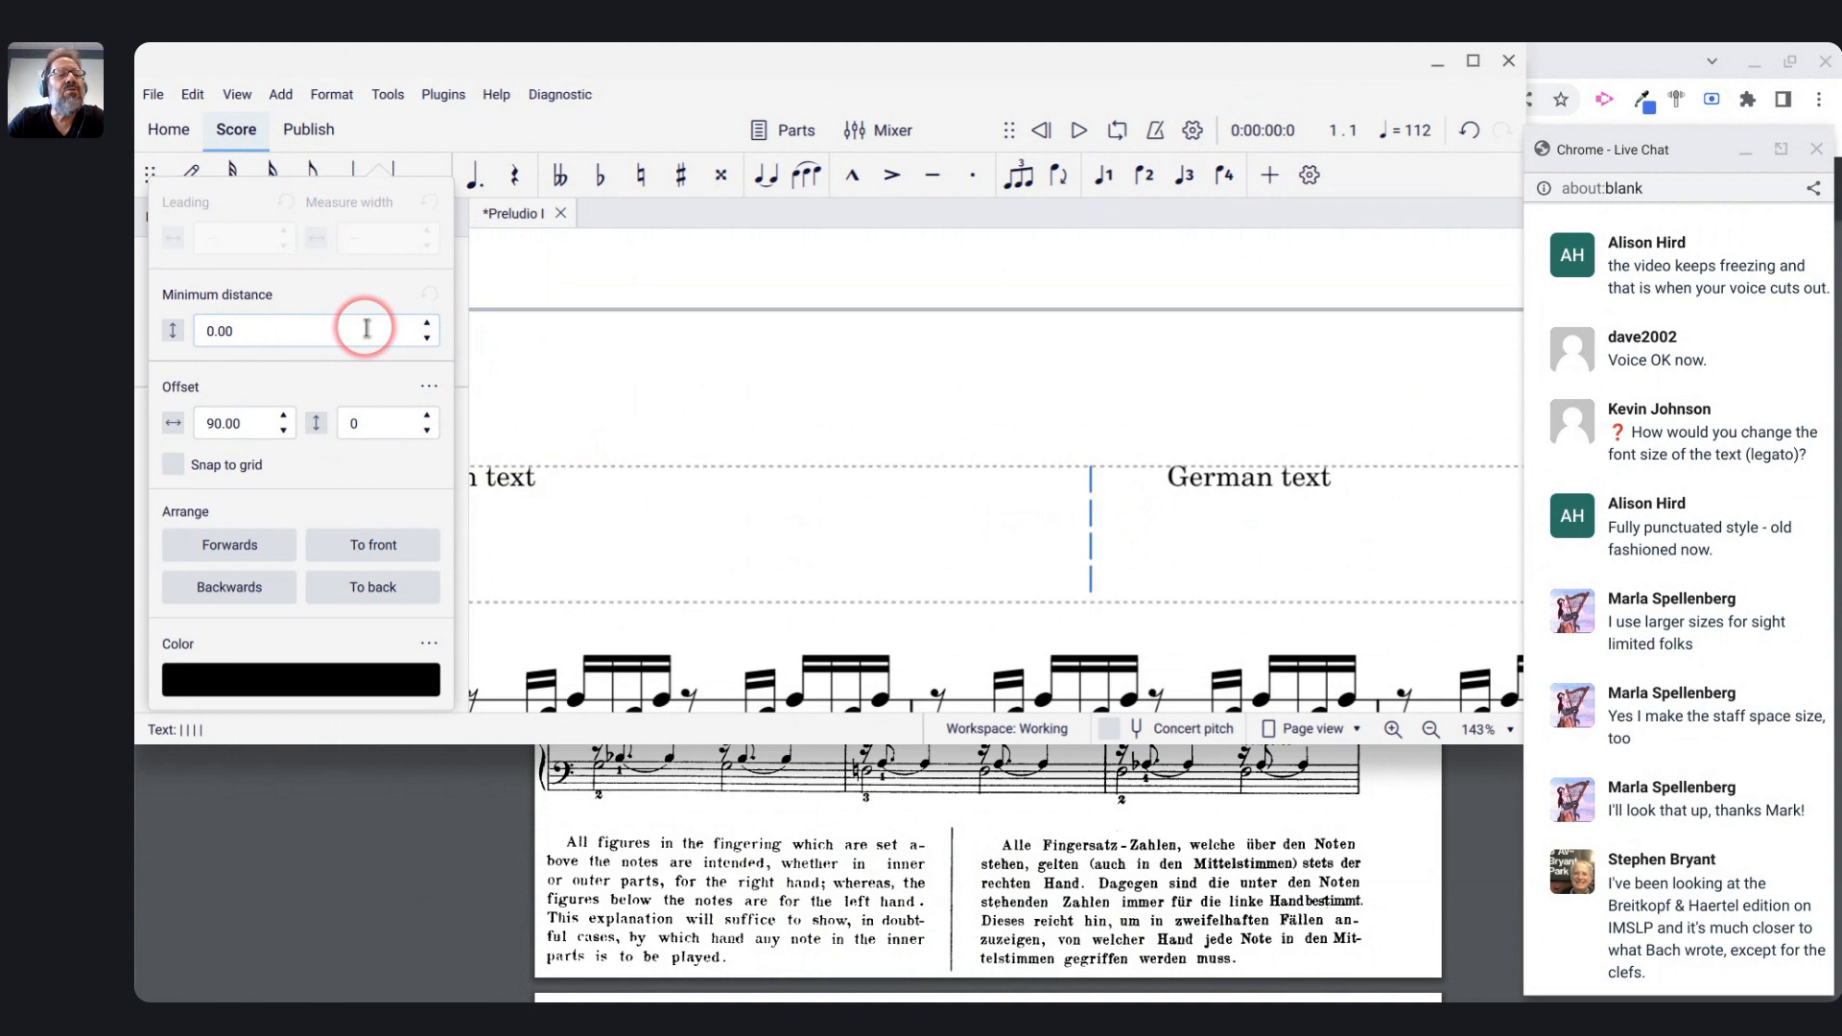
pyautogui.click(689, 284)
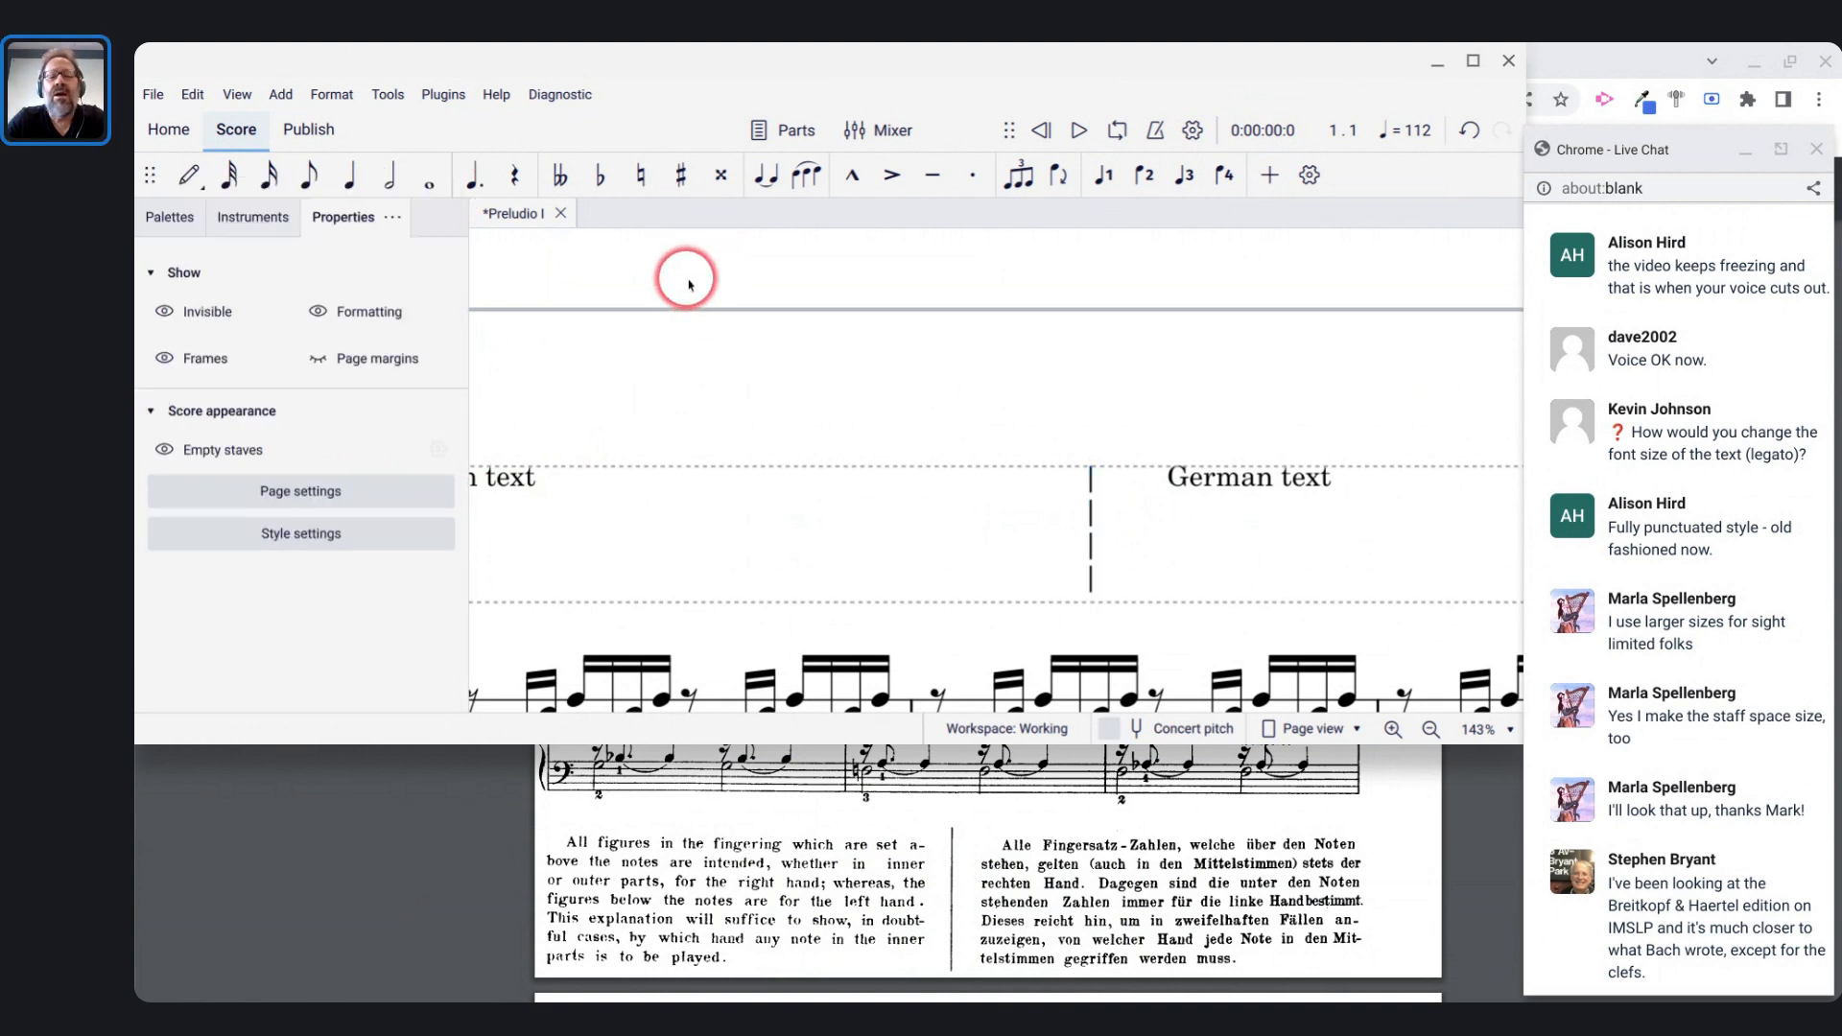
# - Set the line spacing of the stacked-bar divider text to 0.8 and append a fifth "|" line to it
pyautogui.click(1093, 519)
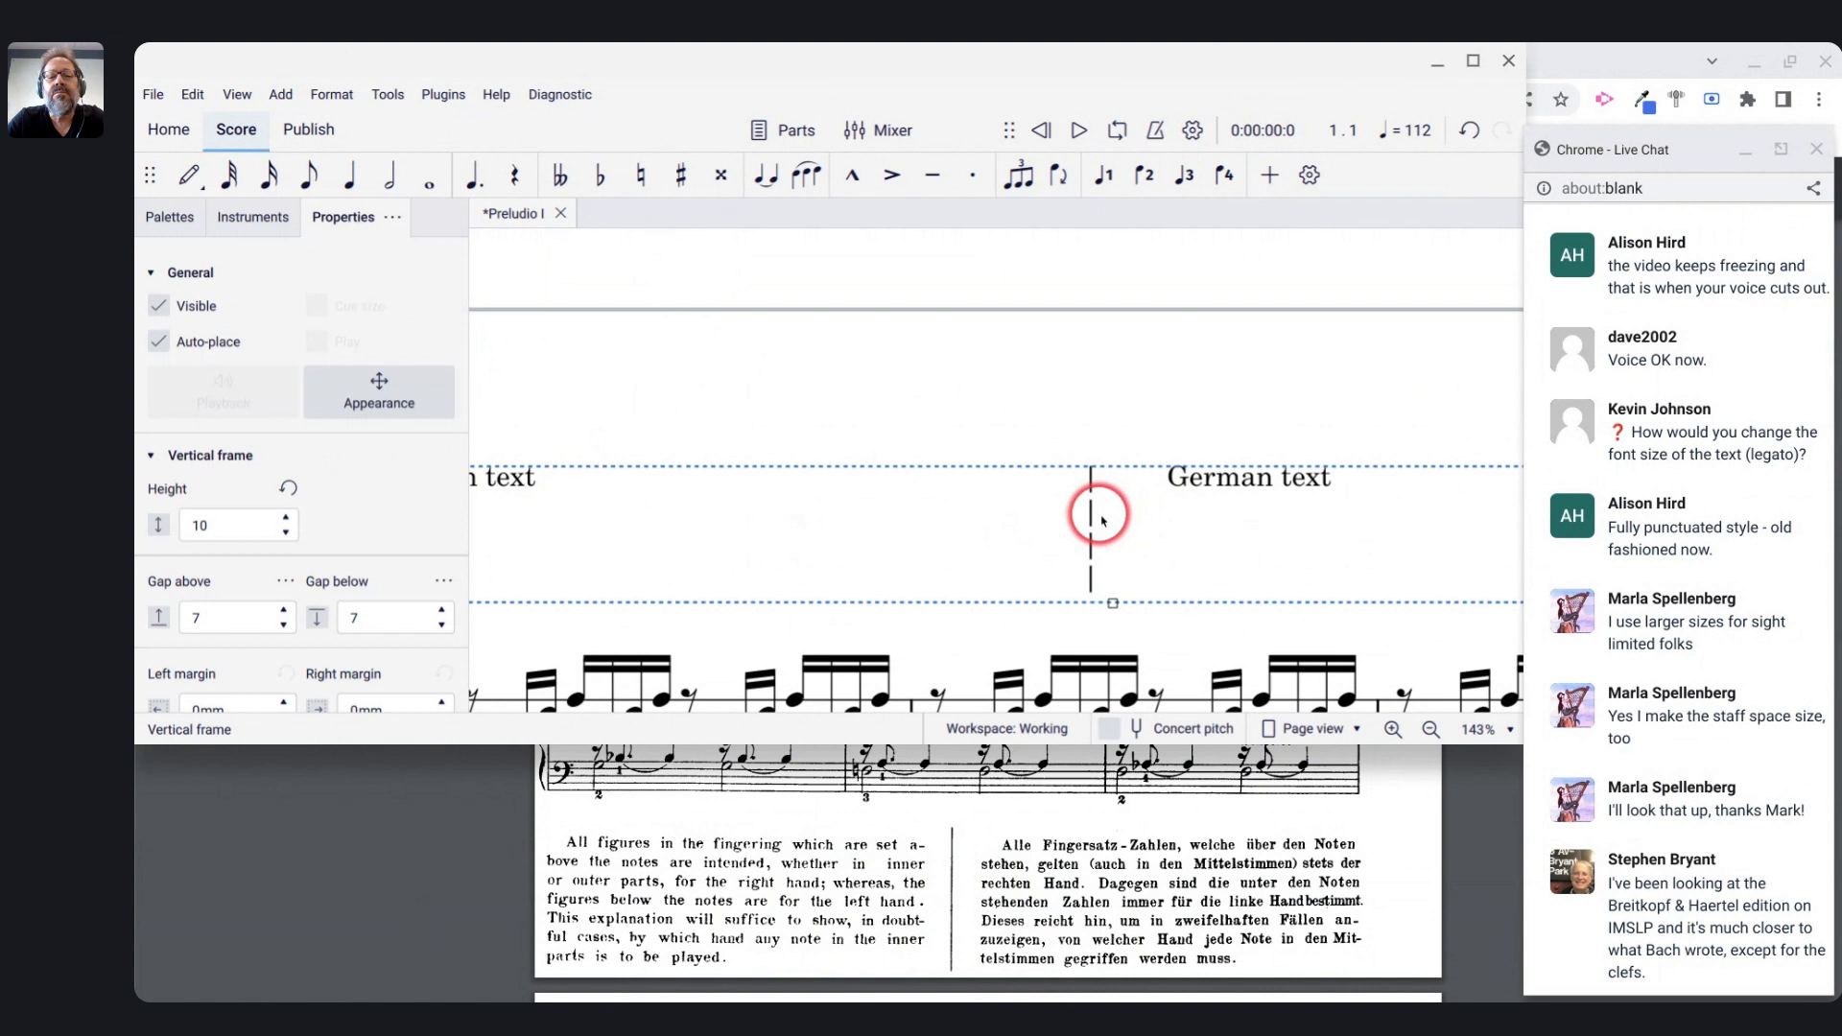
pyautogui.click(1098, 519)
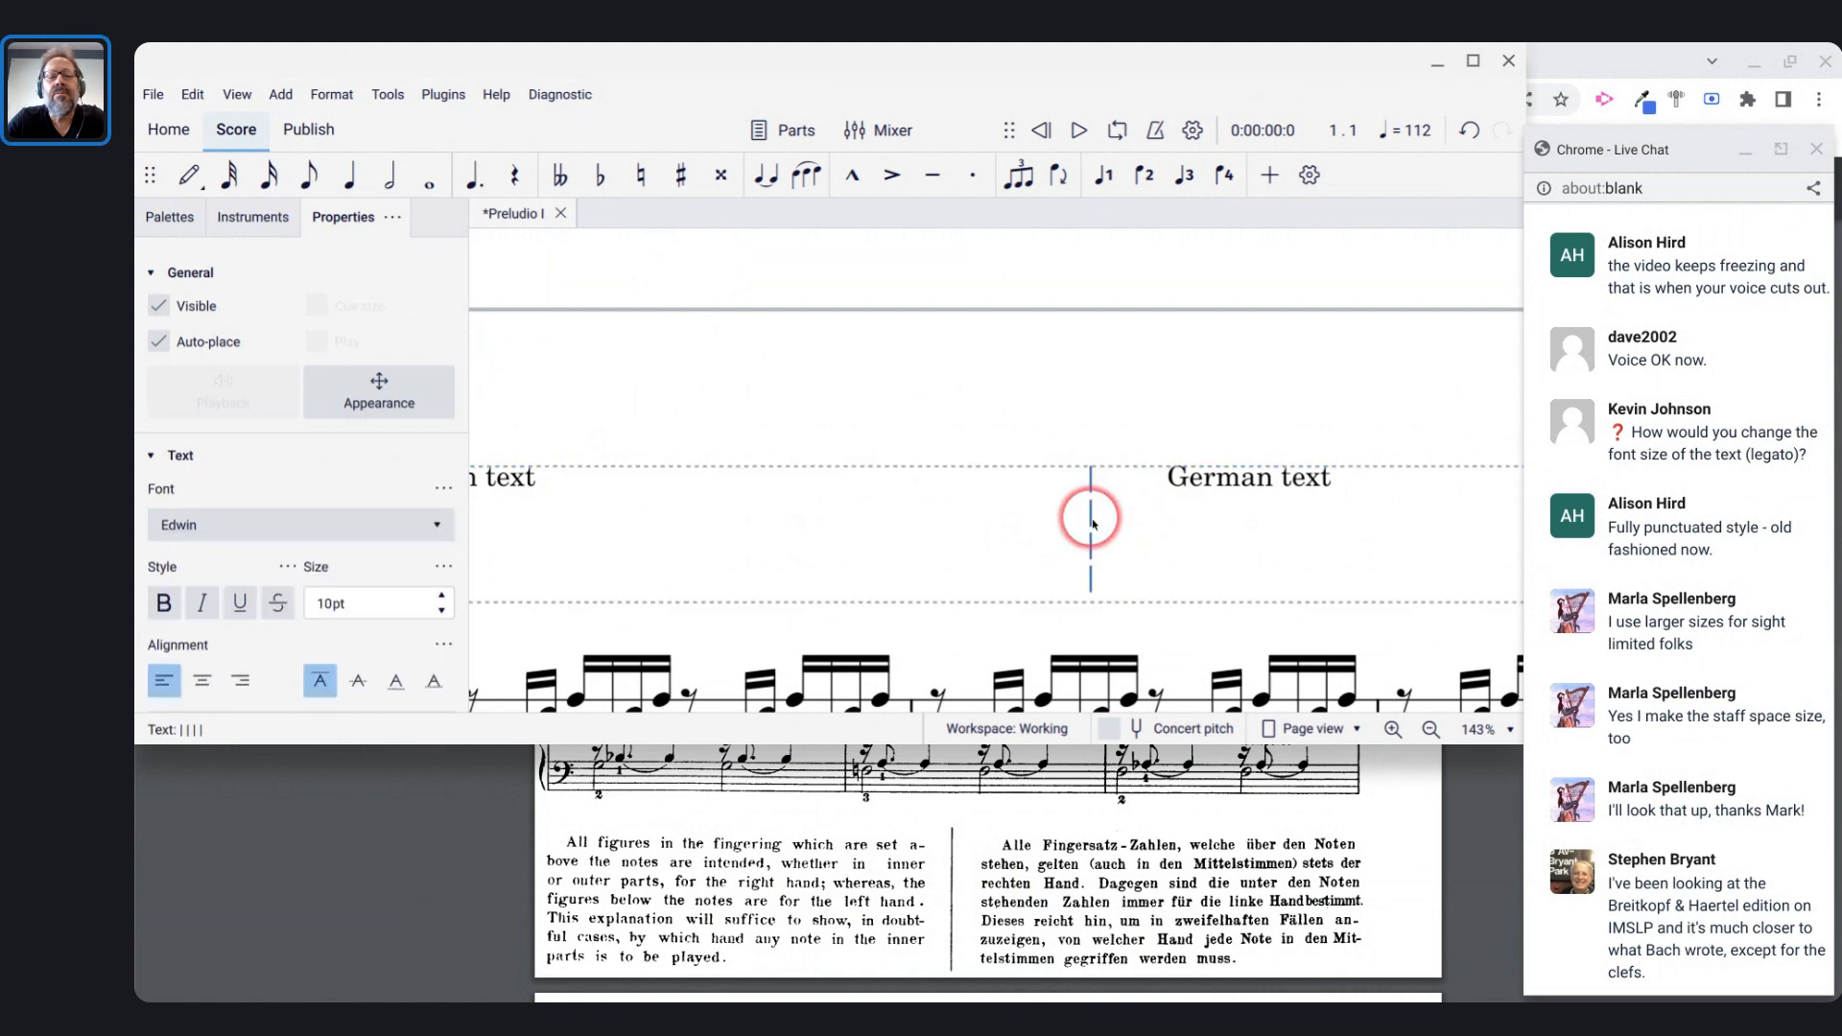
pyautogui.click(353, 614)
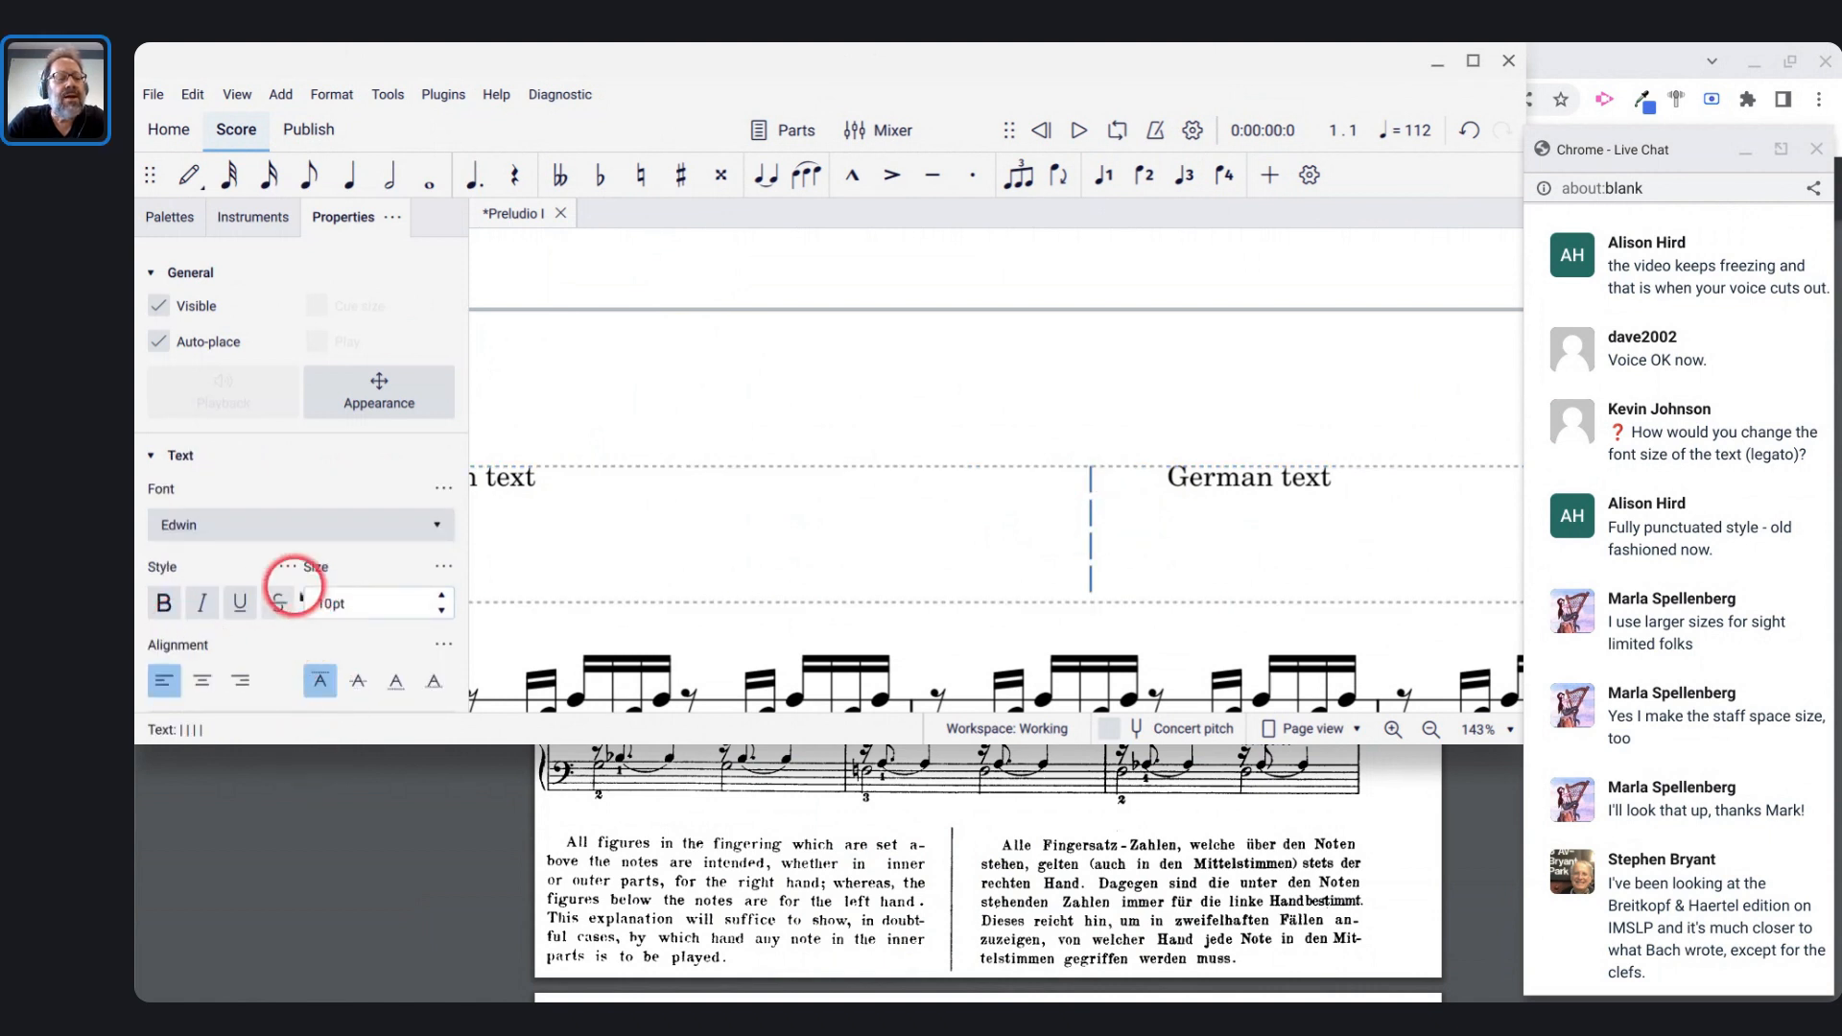
pyautogui.scroll(-1, 293, 588)
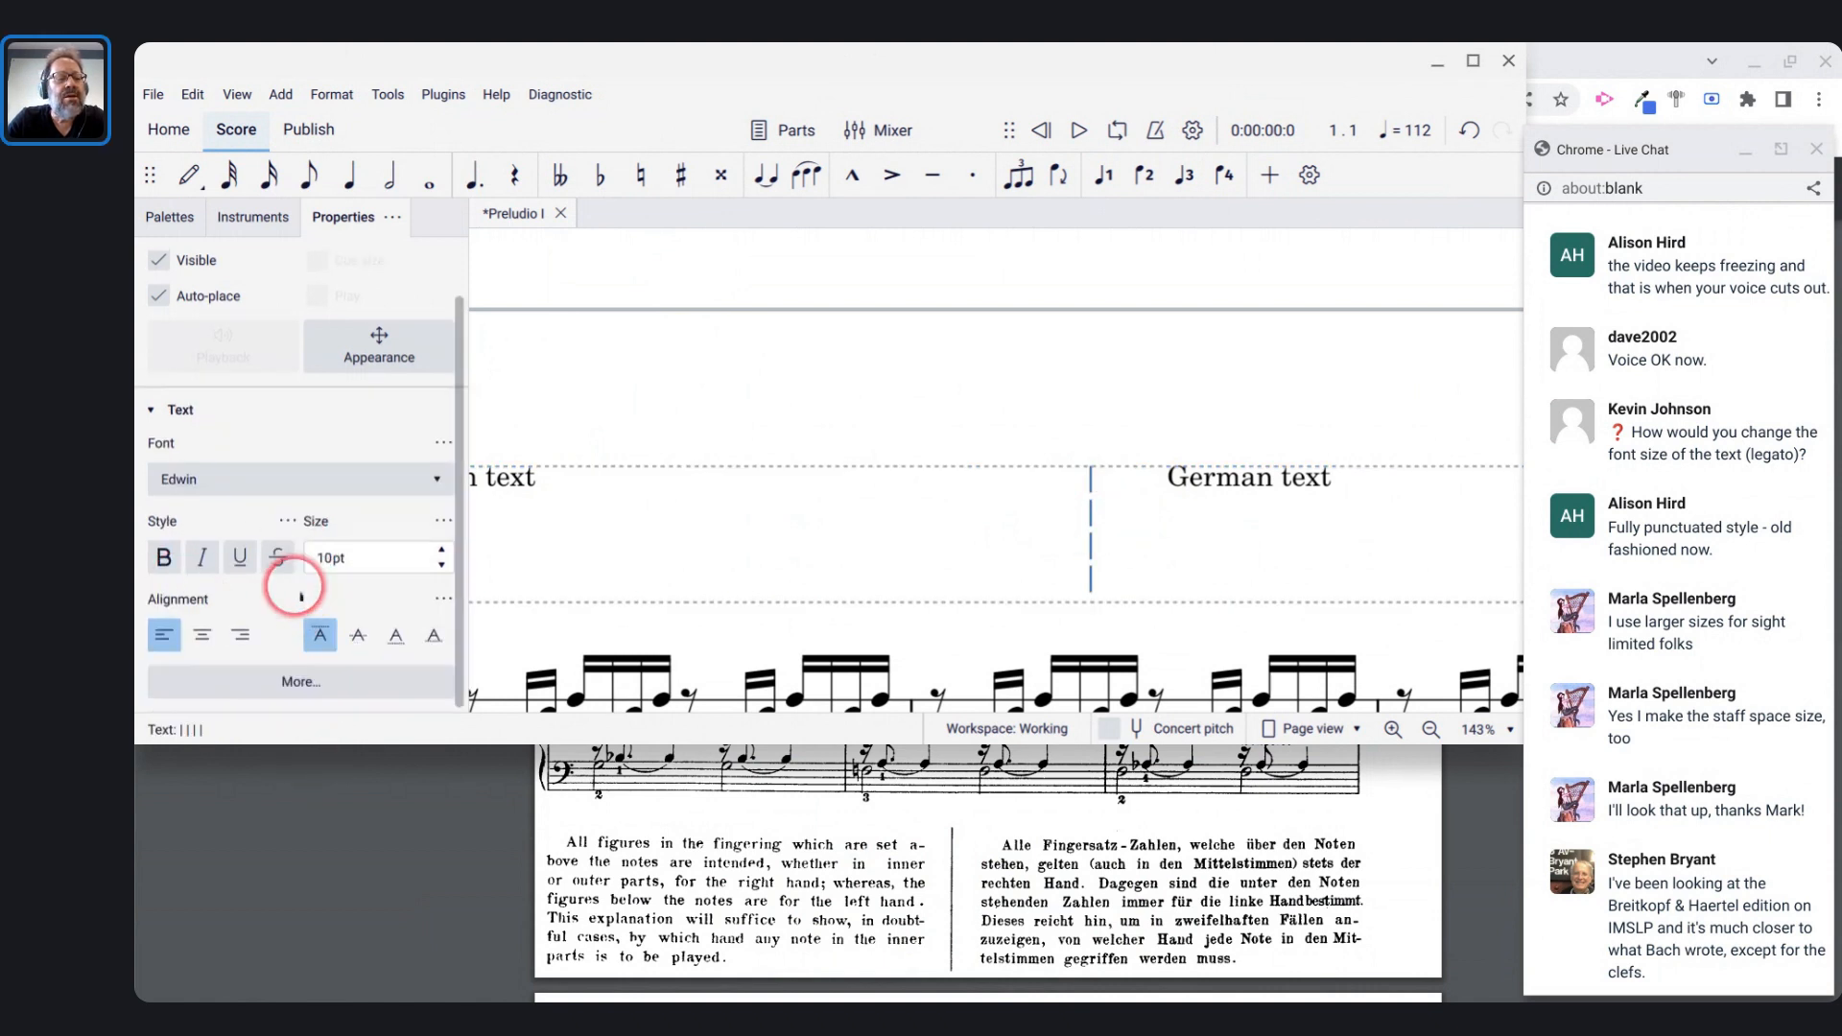
pyautogui.click(288, 680)
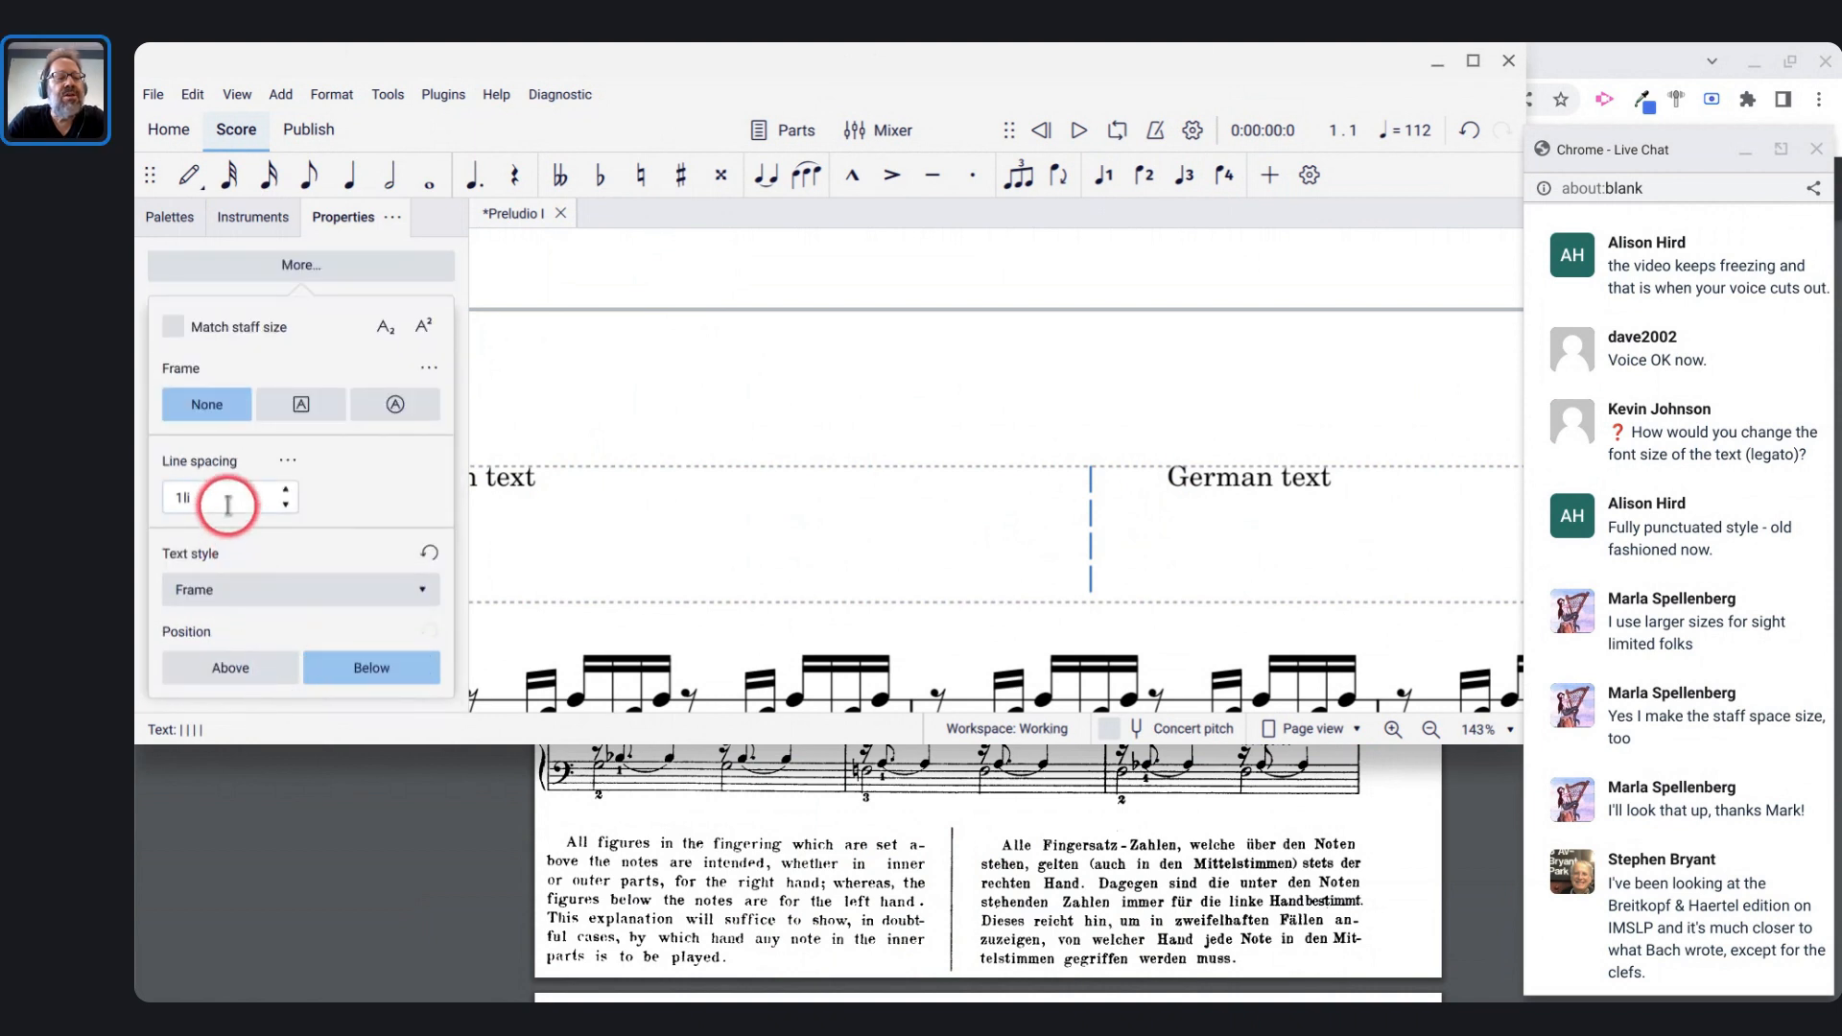
pyautogui.write('0.9')
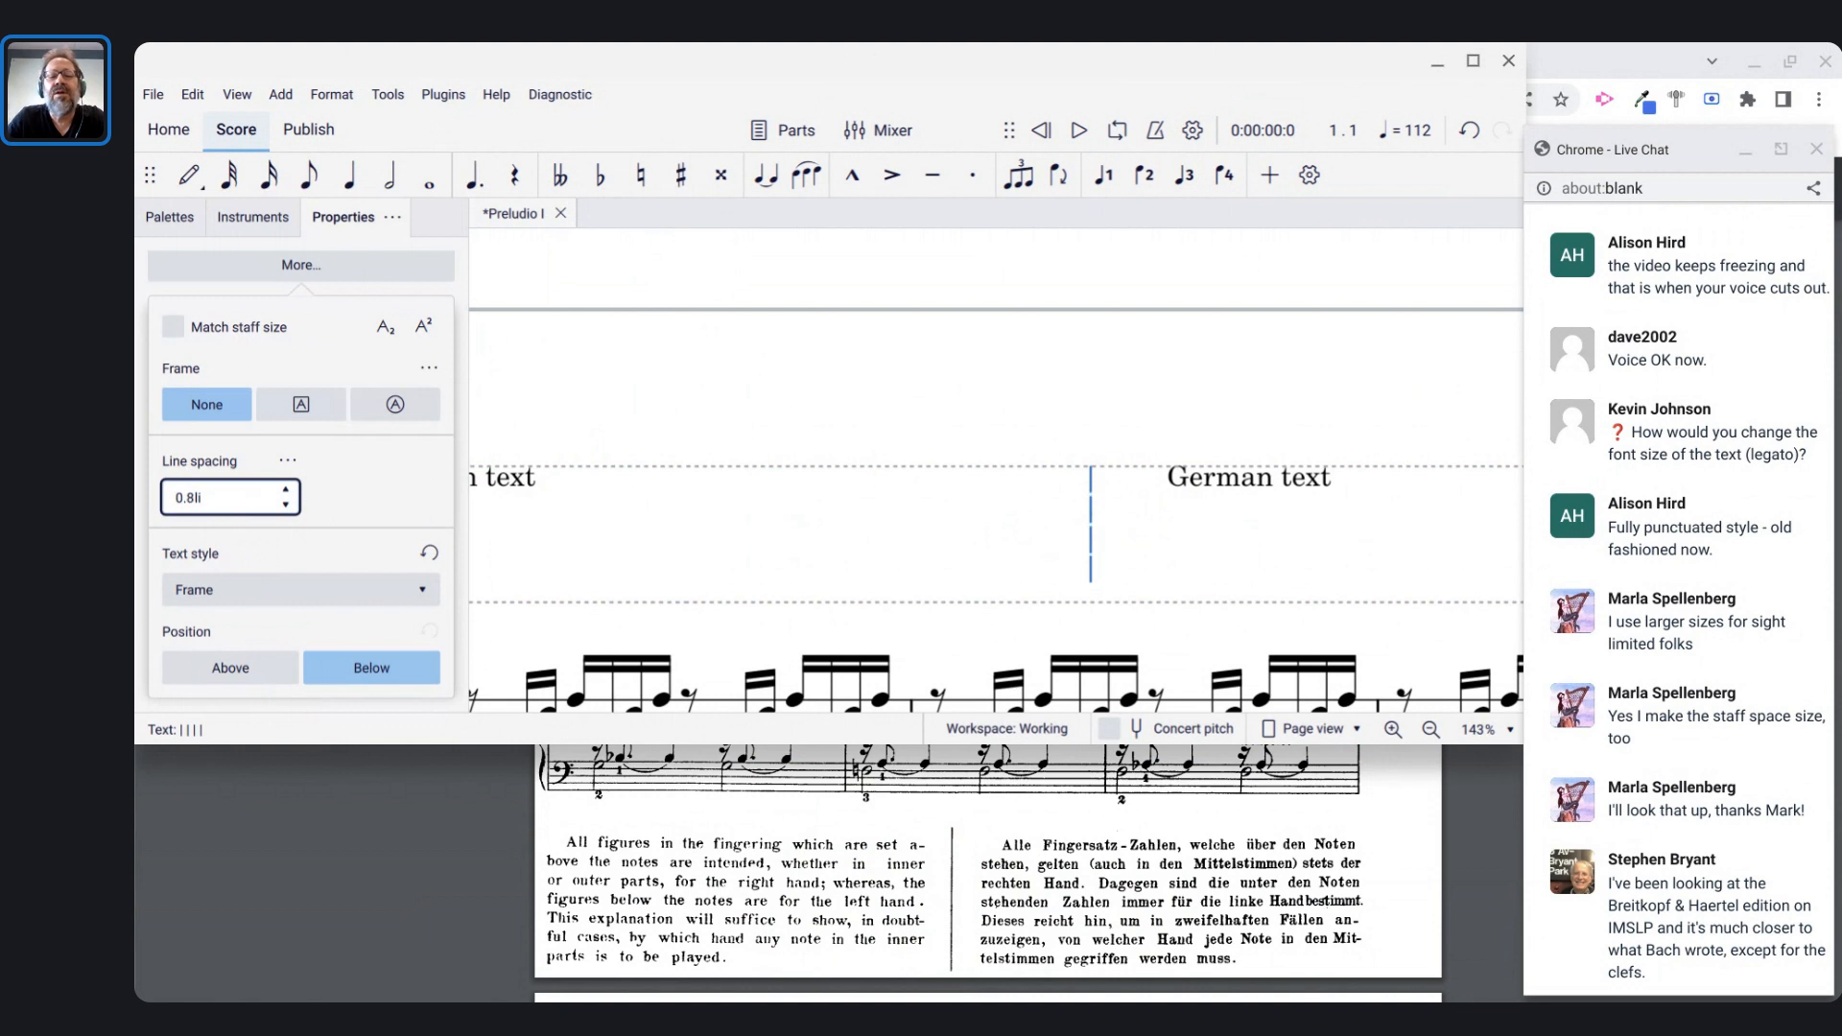
pyautogui.click(1090, 501)
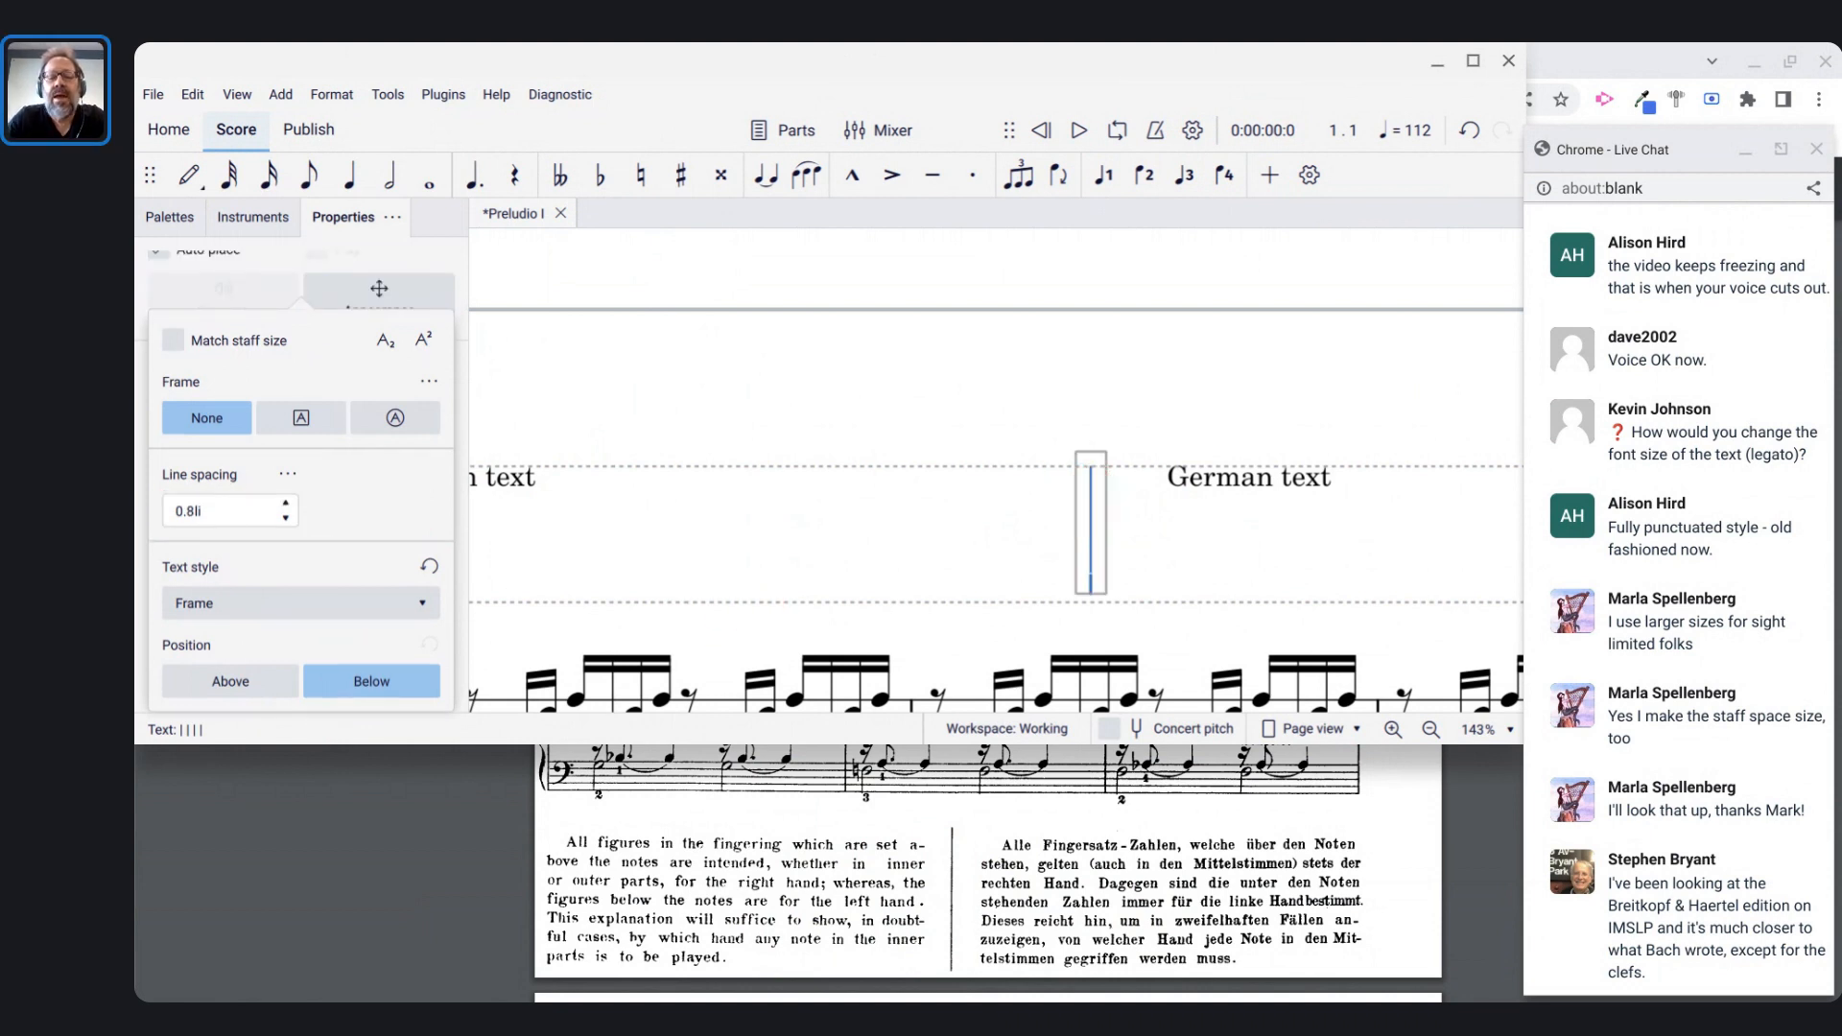
pyautogui.press('Escape')
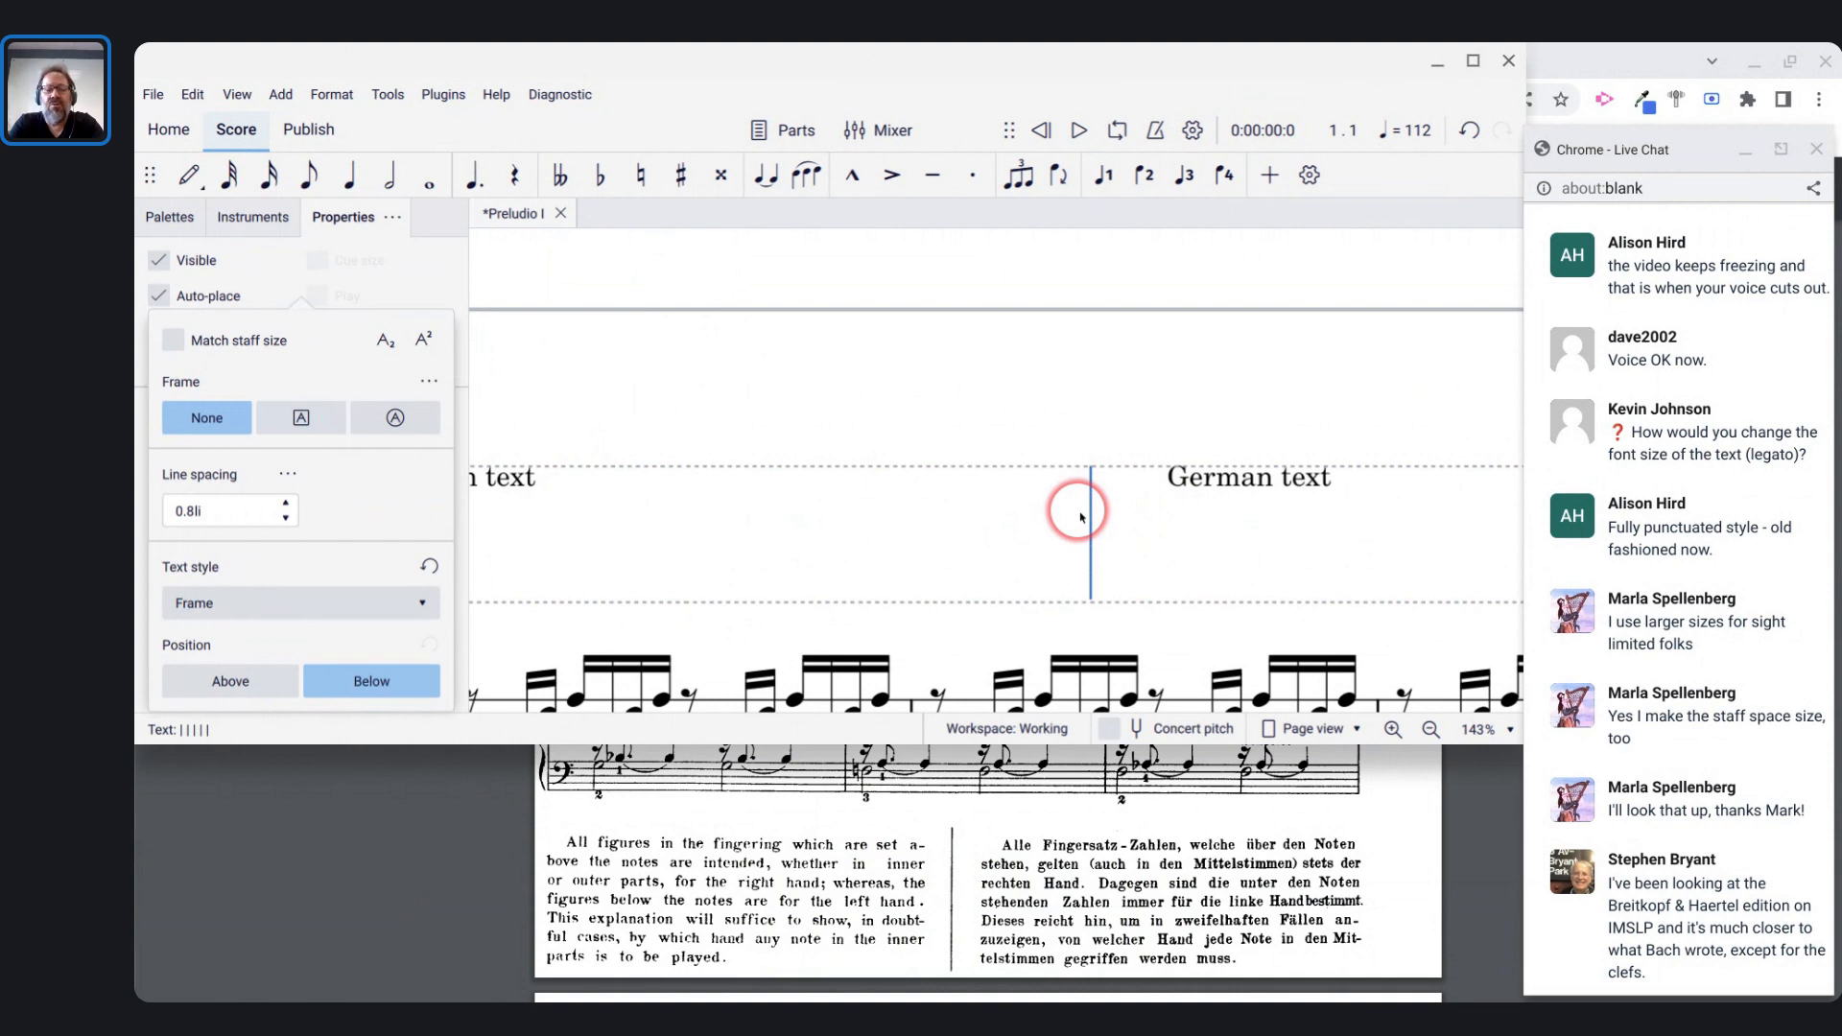
# - Review the layout of the first two pages and compare it with the first page of the printed edition's PDF in the browser
pyautogui.scroll(-5, 1081, 518)
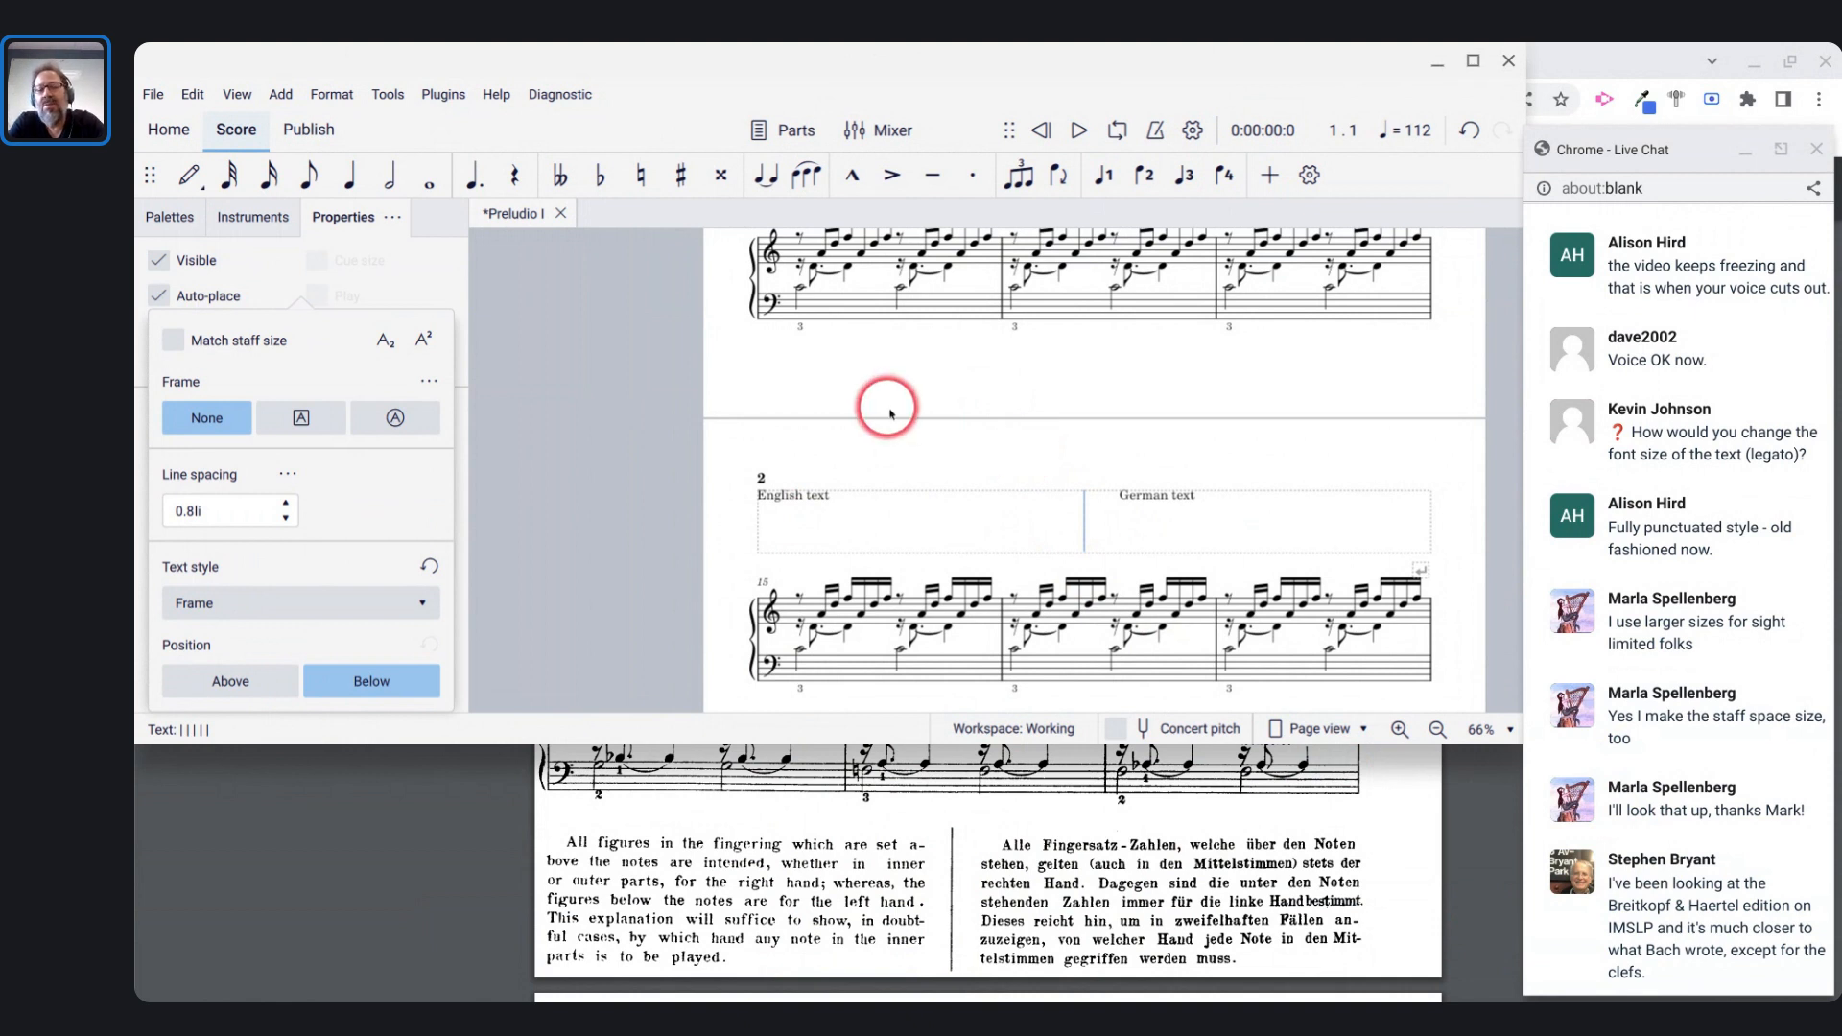
pyautogui.scroll(3, 883, 411)
pyautogui.scroll(-3, 890, 414)
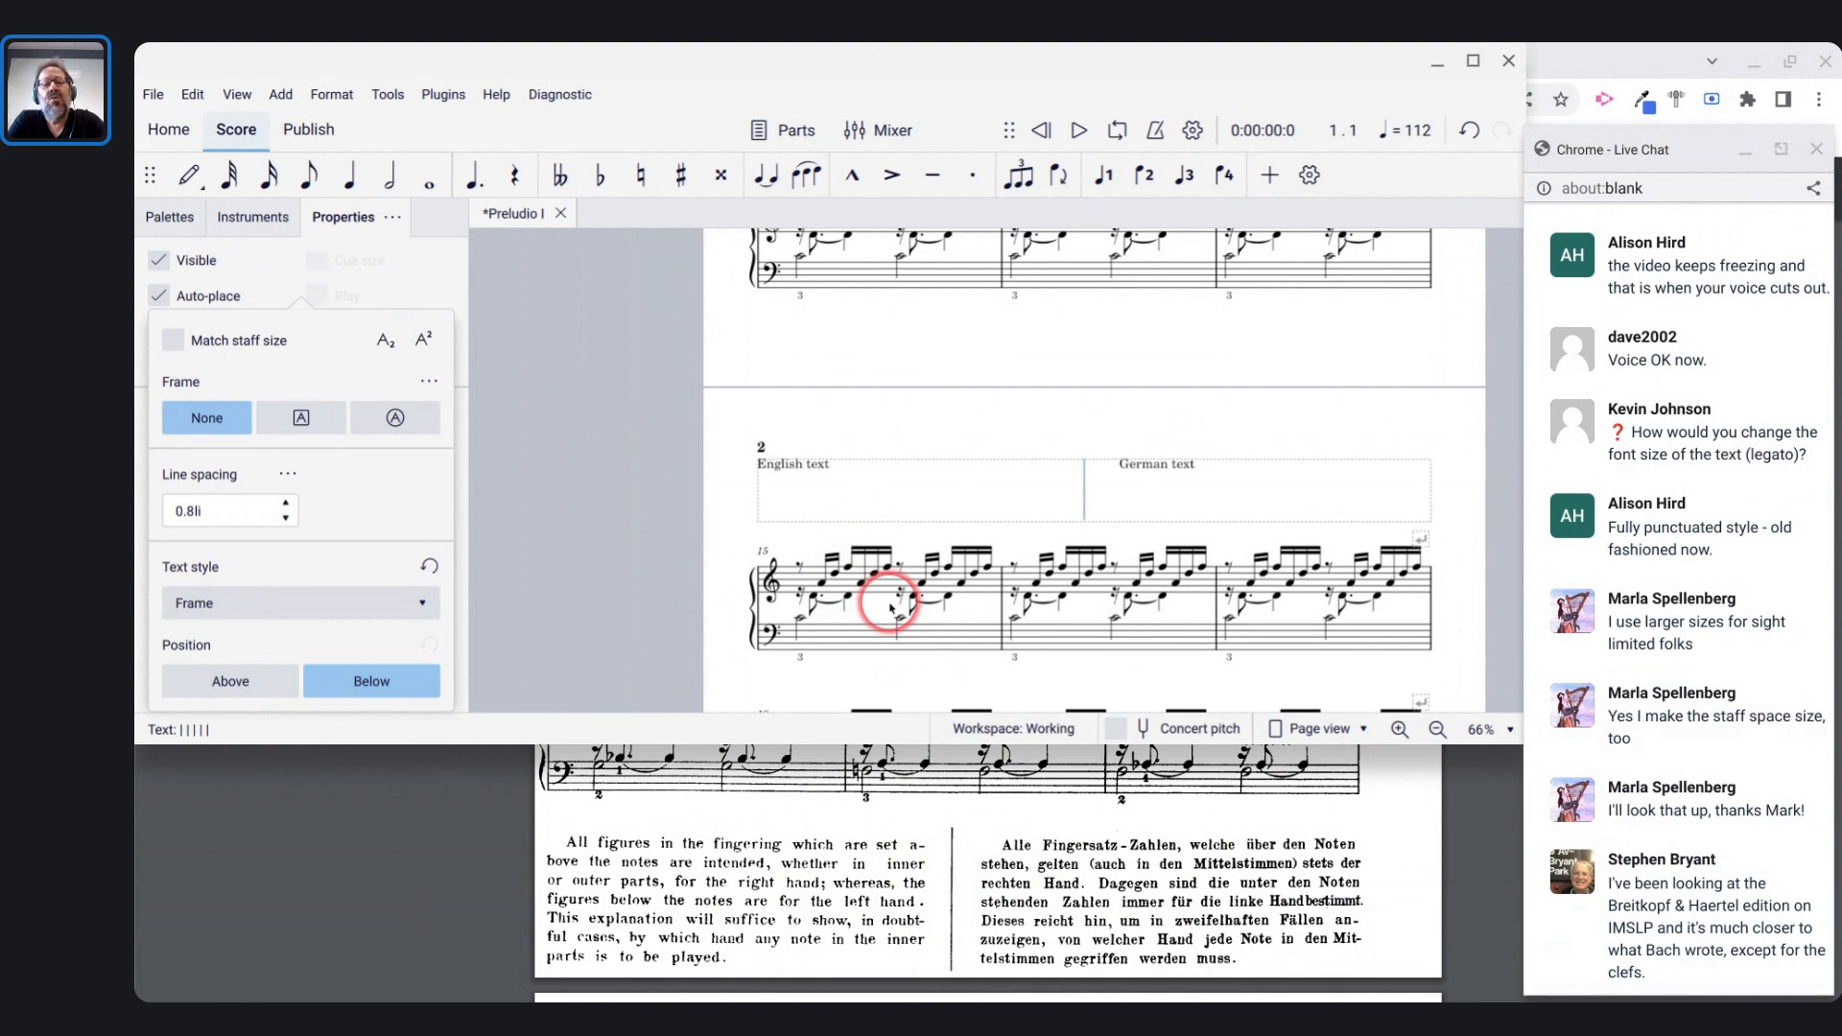
pyautogui.scroll(4, 887, 602)
pyautogui.scroll(-4, 890, 606)
pyautogui.scroll(5, 890, 607)
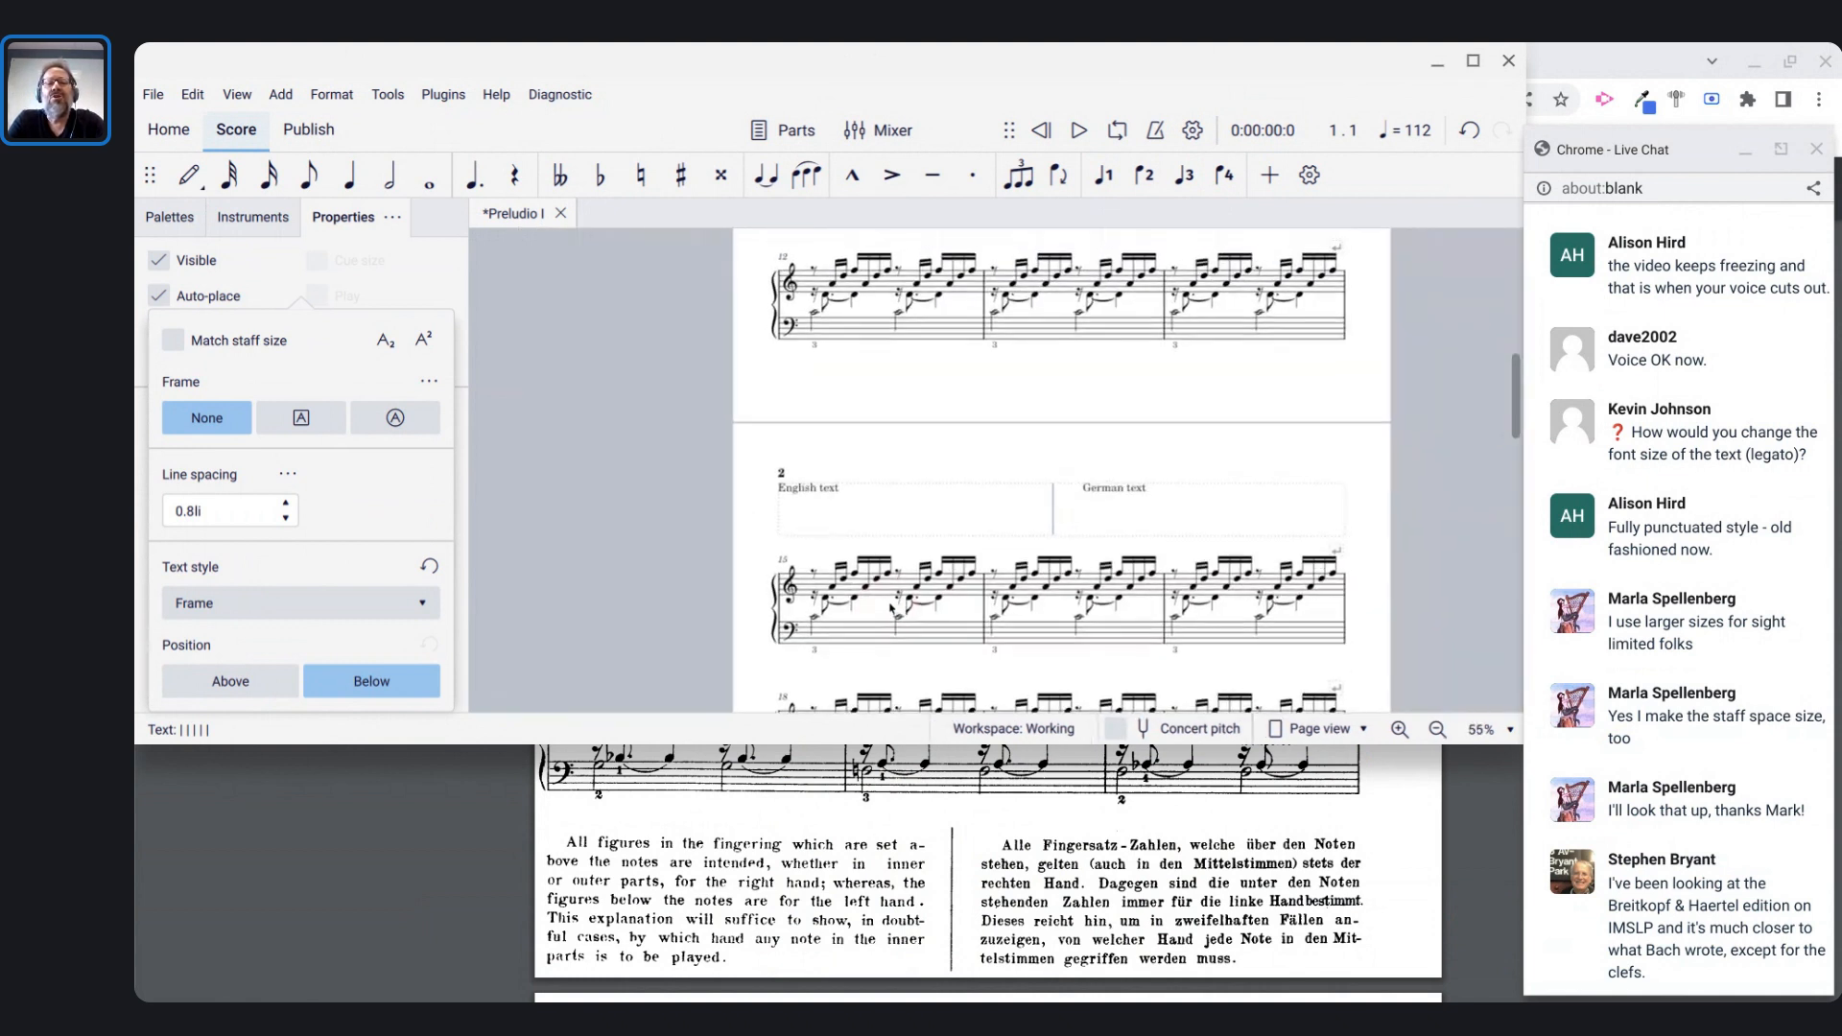
pyautogui.scroll(2, 890, 606)
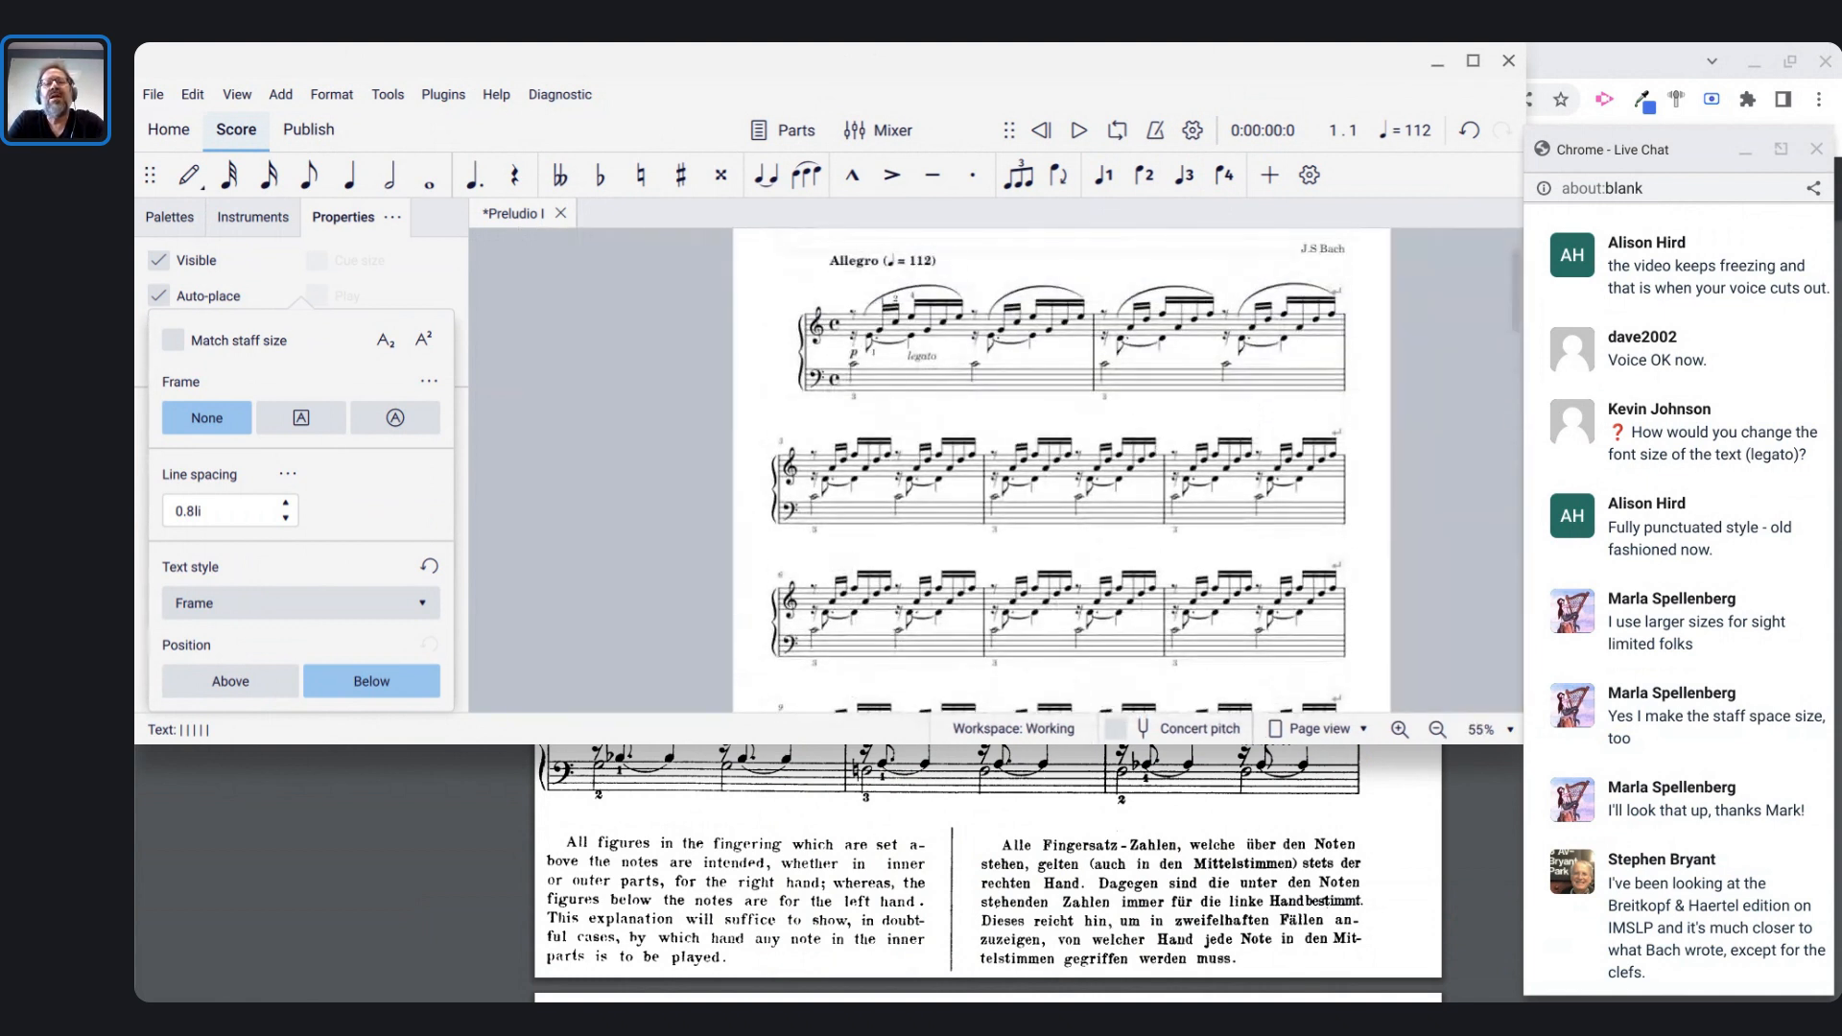
pyautogui.scroll(-2, 933, 281)
pyautogui.scroll(2, 931, 278)
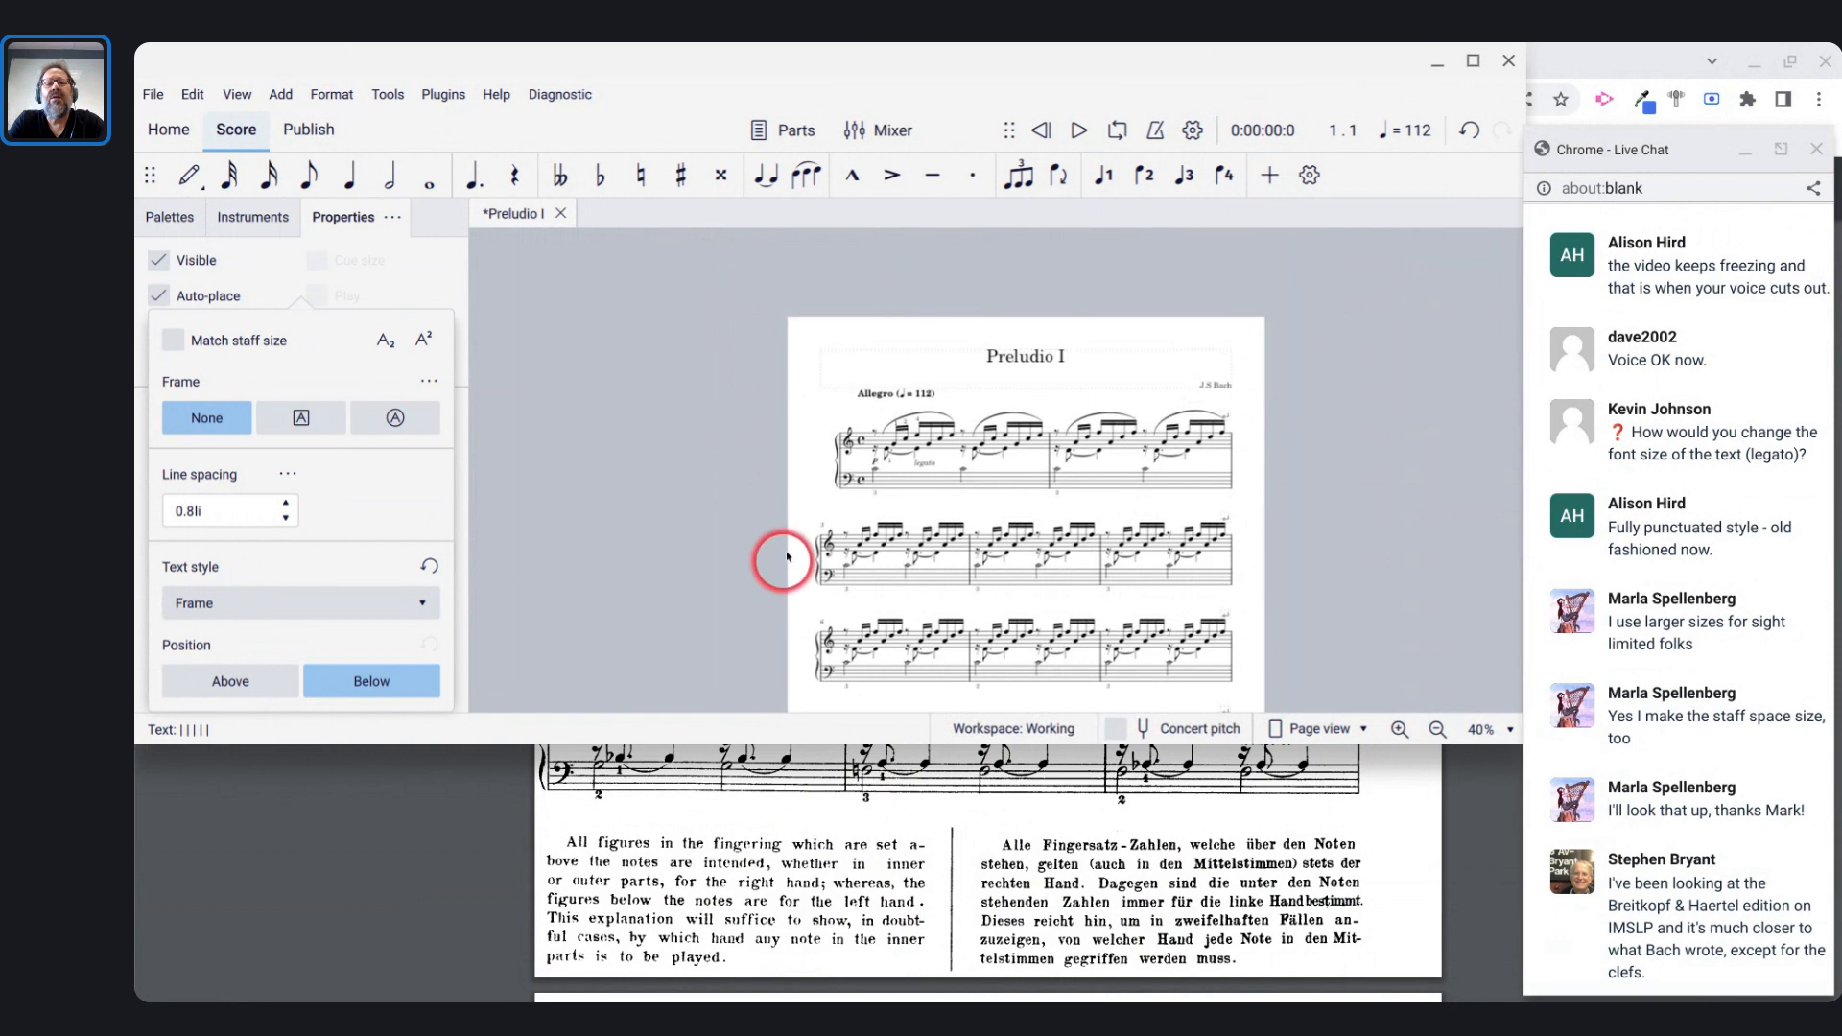
pyautogui.scroll(2, 881, 827)
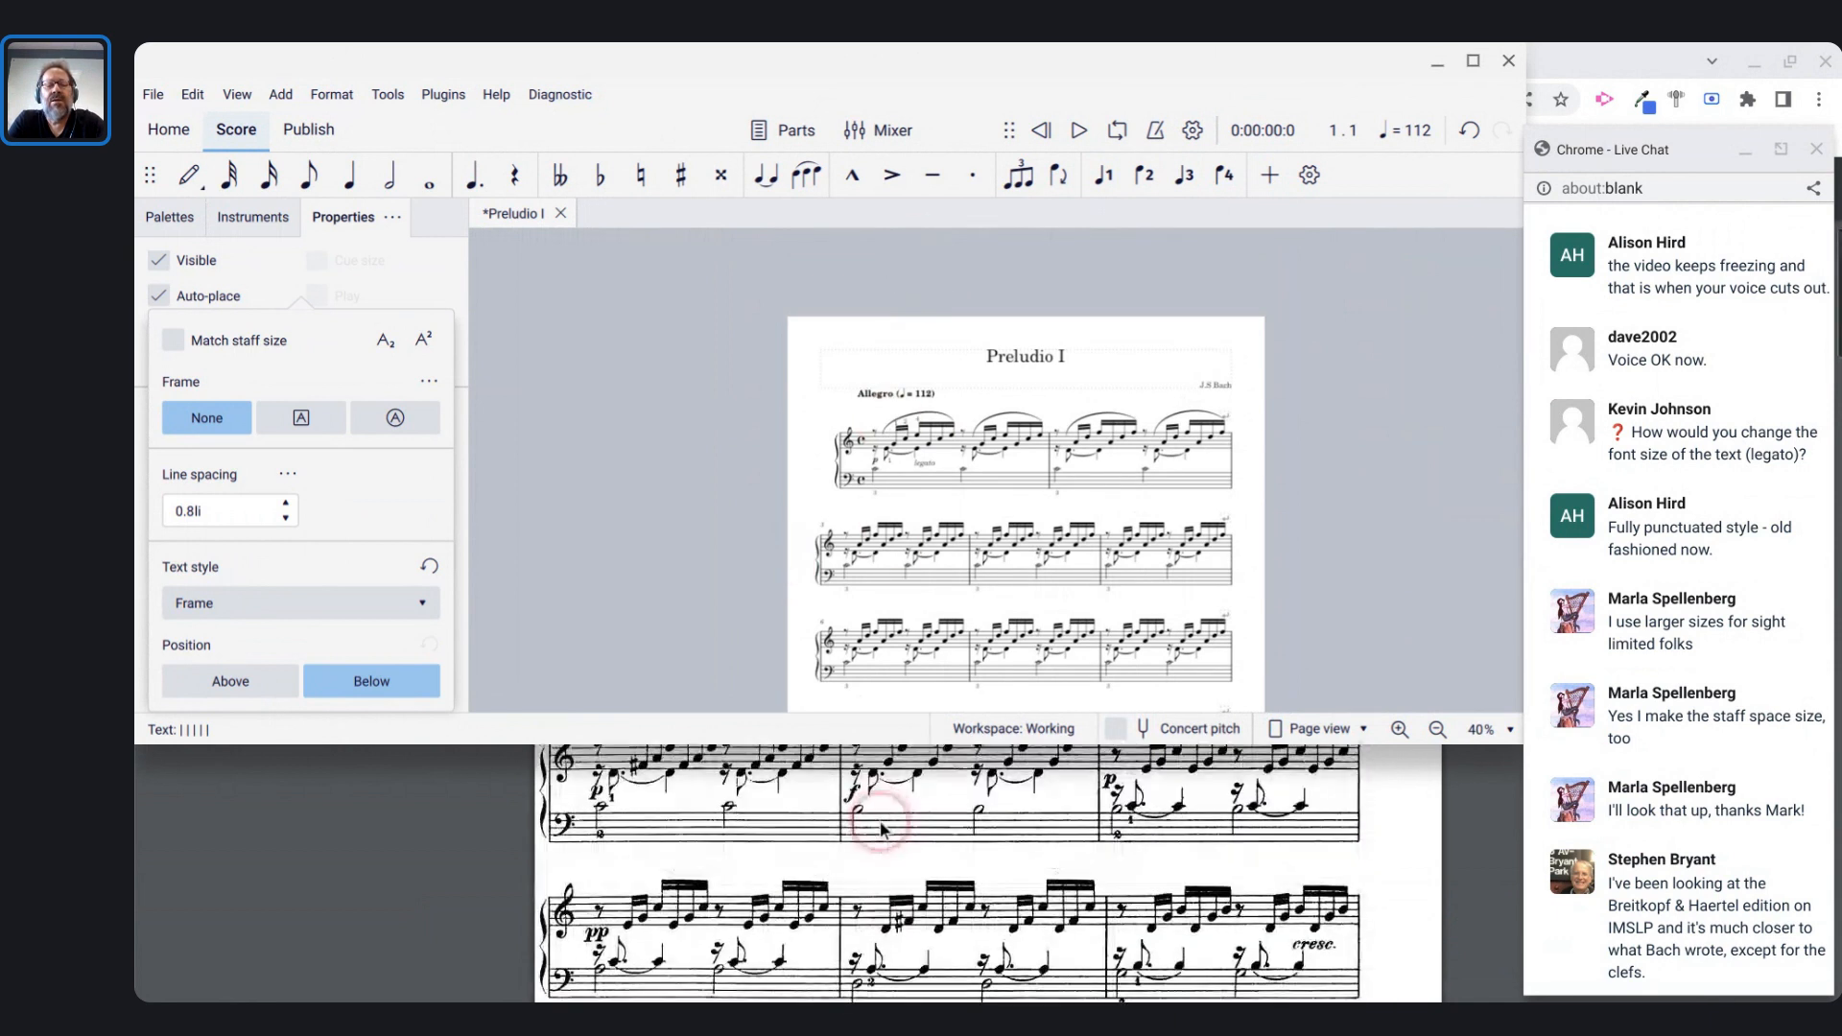
pyautogui.hotkey('alt', 'Tab')
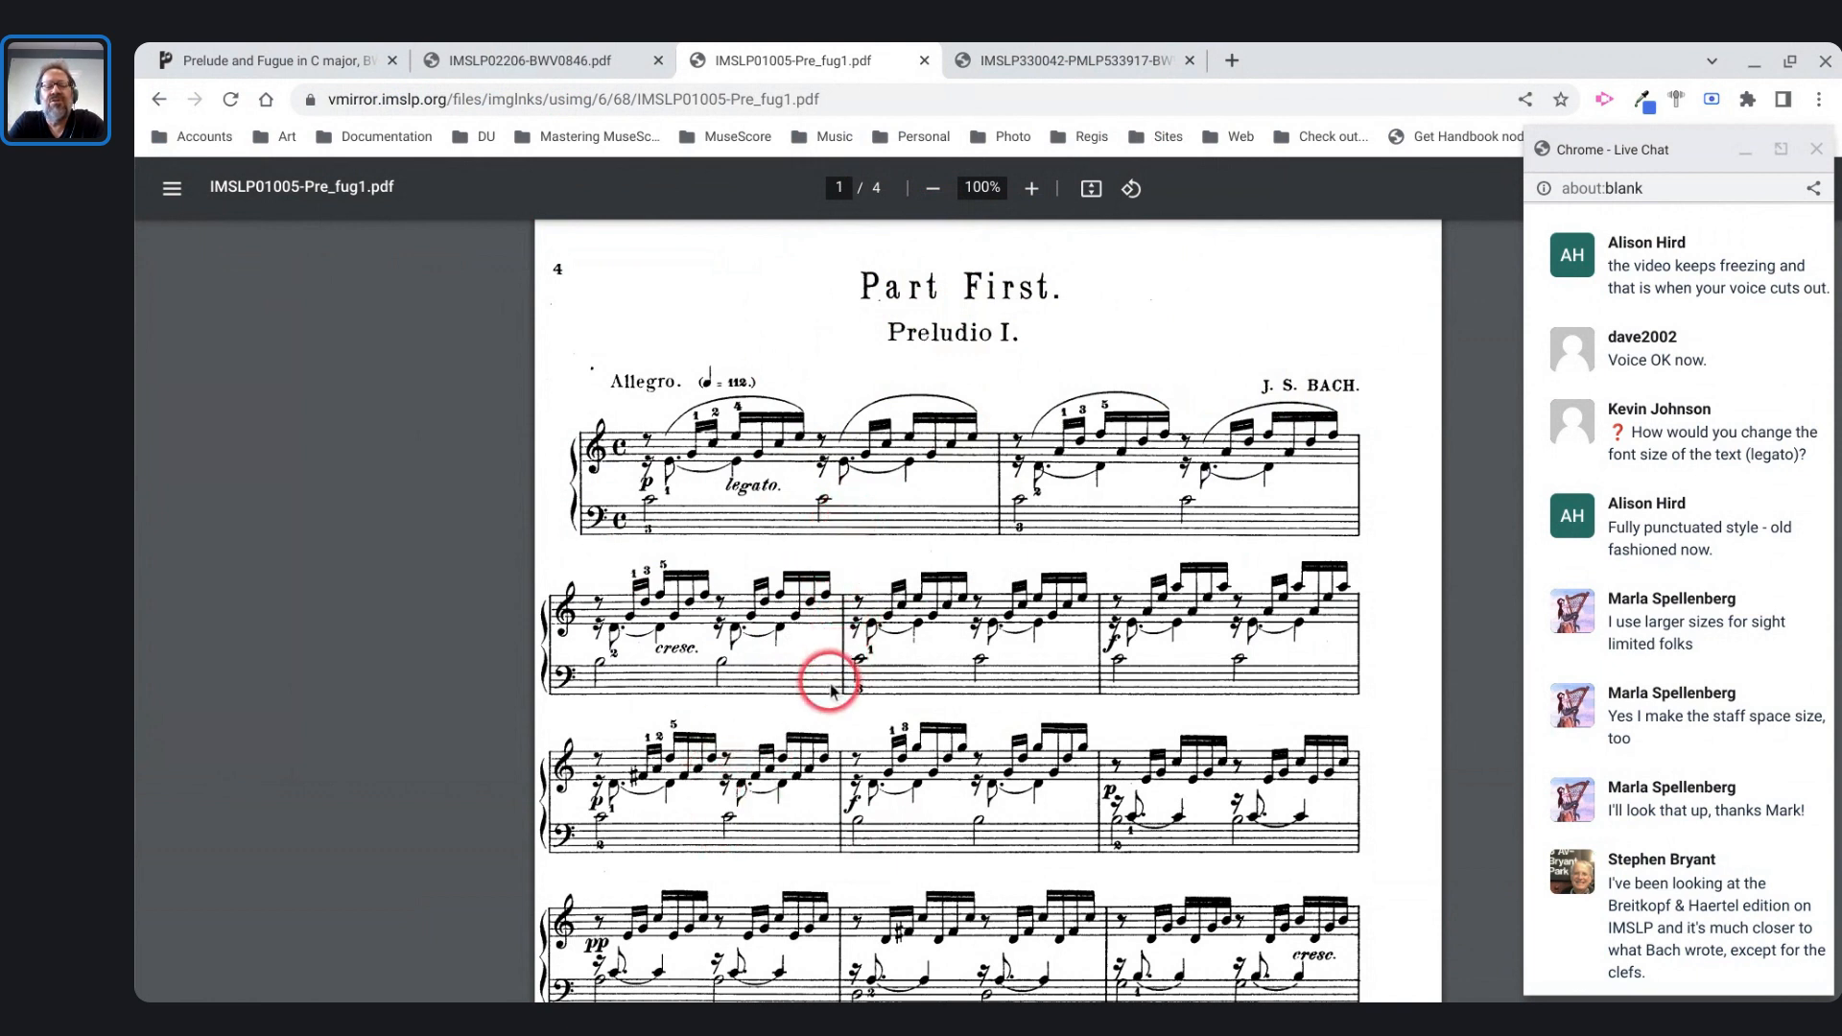
pyautogui.hotkey('alt', 'Tab')
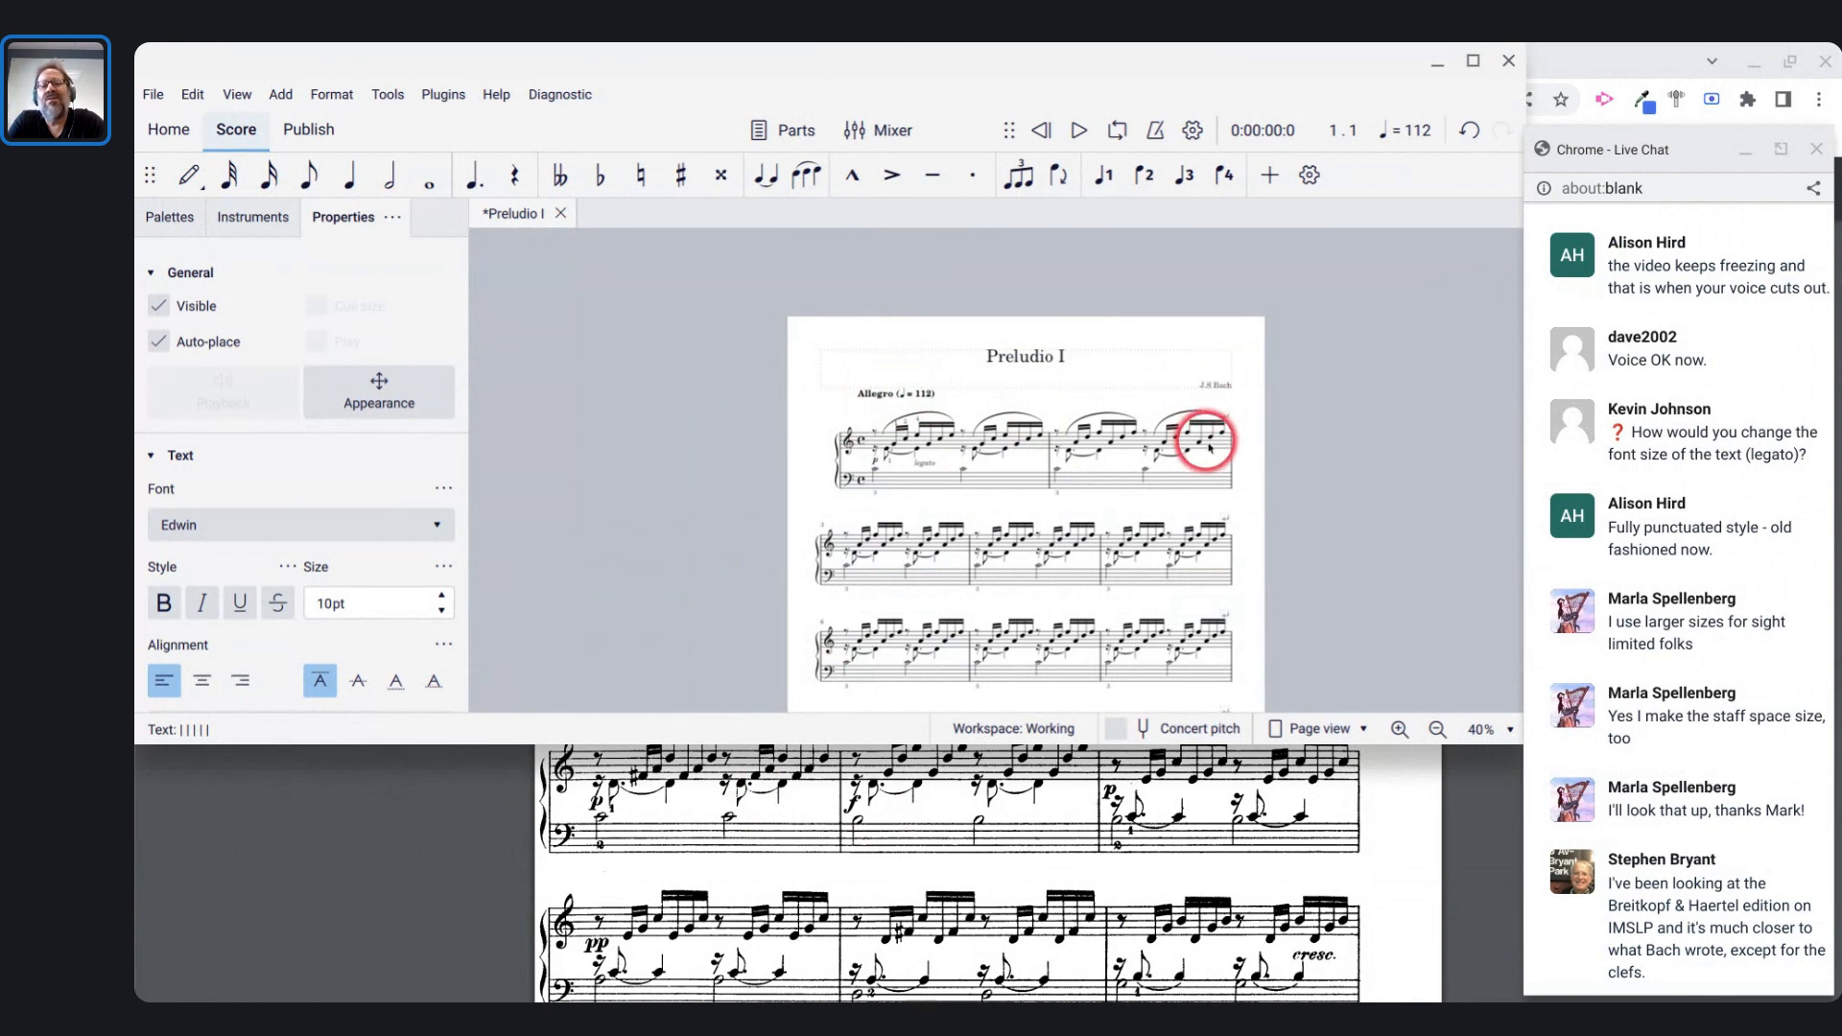
# - Nudge the "Allegro (♩ = 112)" tempo marking down toward the first system to tighten page 1's vertical spacing
pyautogui.click(877, 402)
pyautogui.hotkey('ctrl', 'Down')
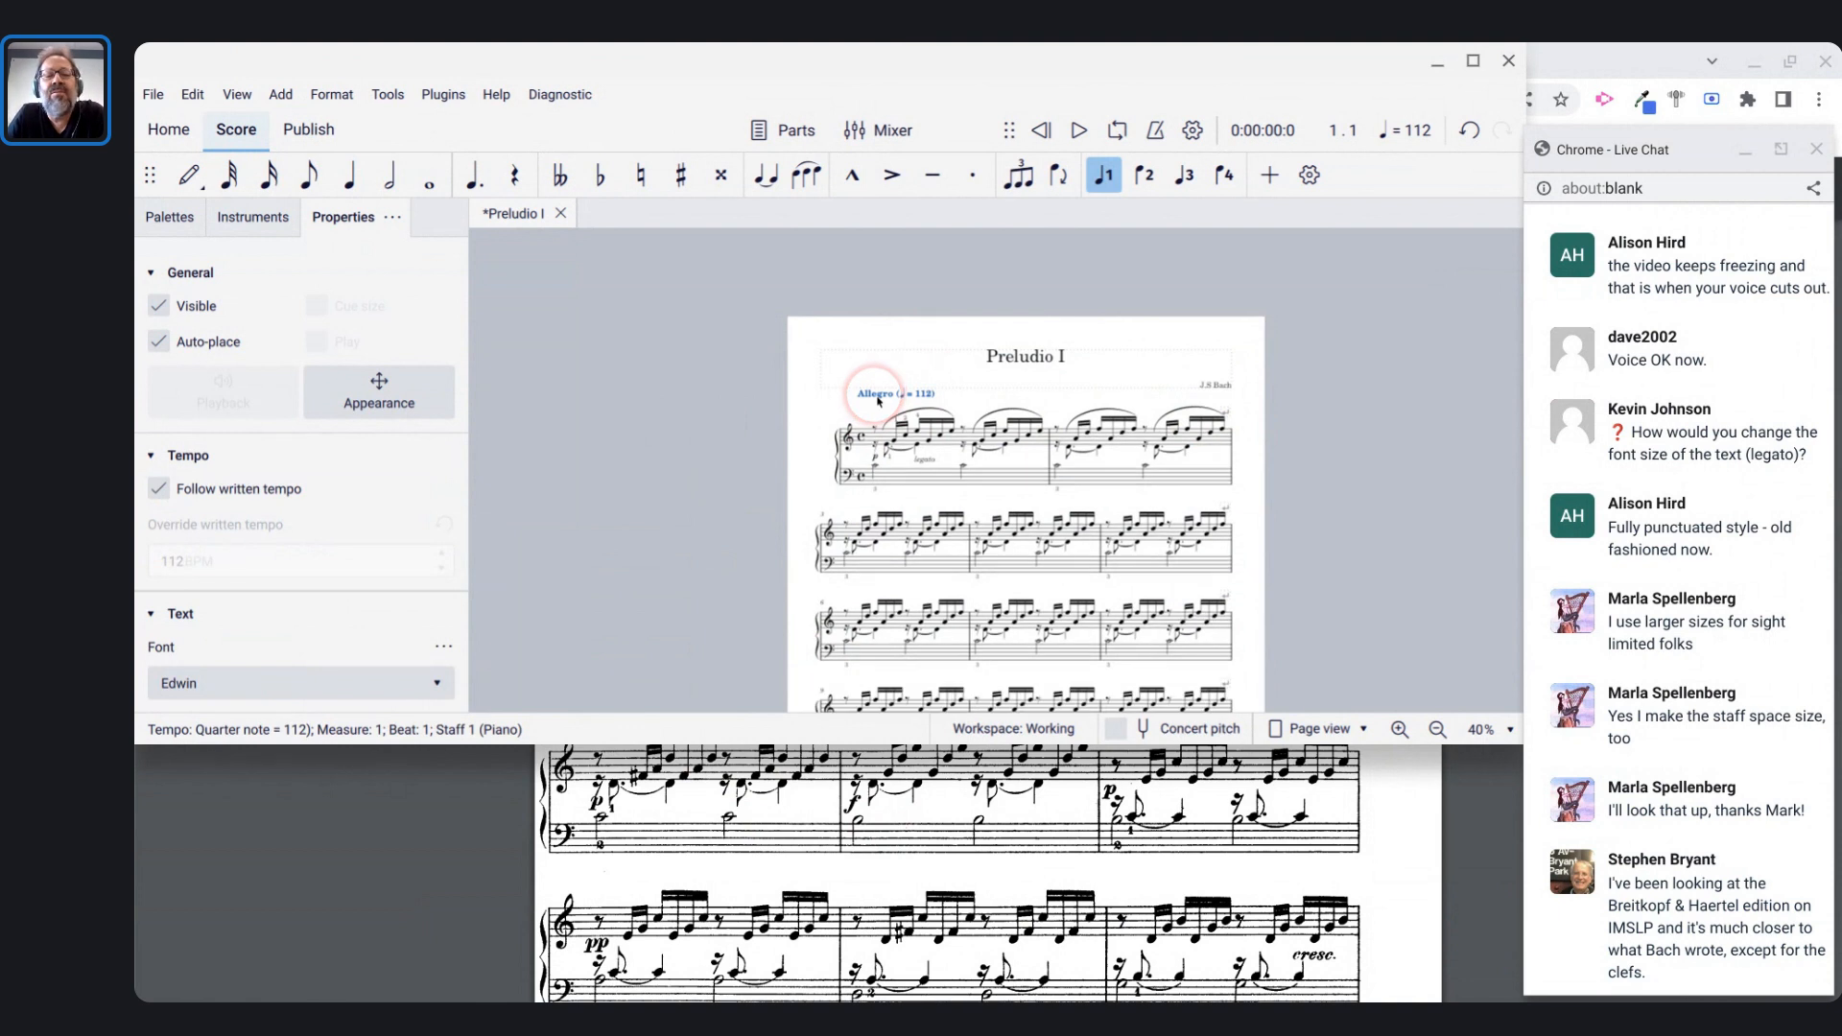
pyautogui.hotkey('ctrl', 'Down')
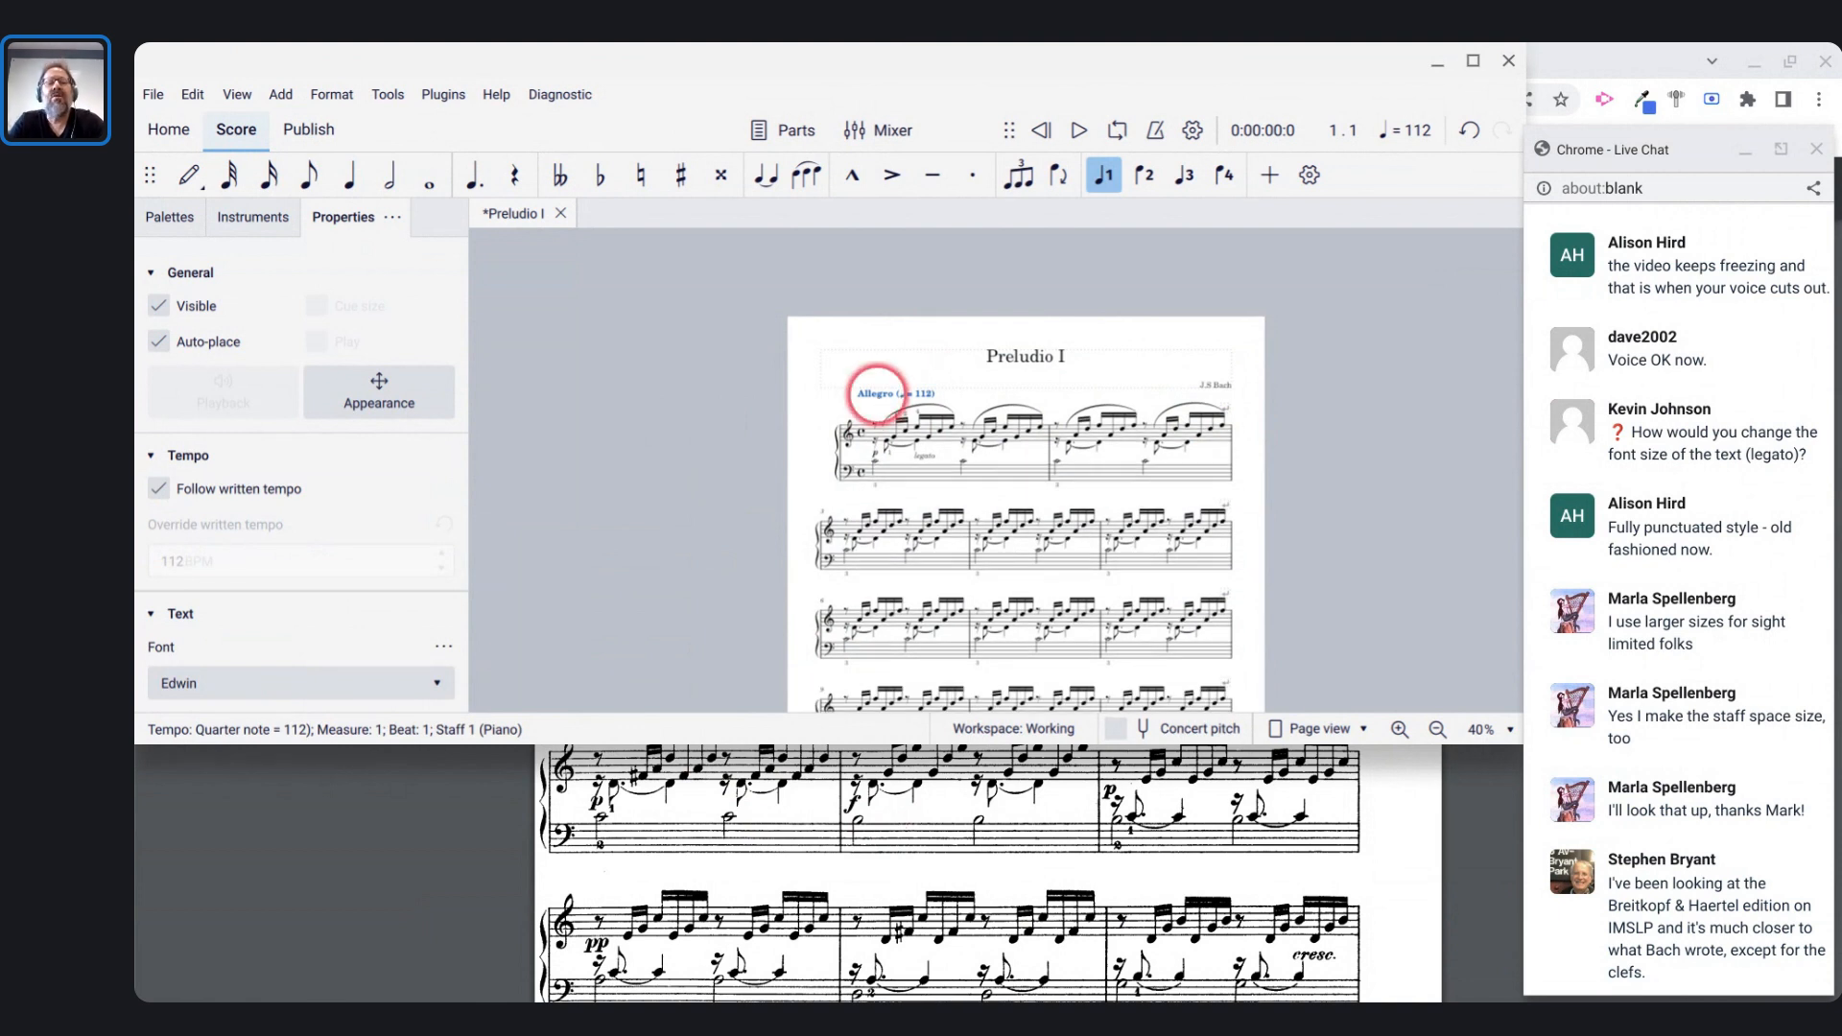
# - Examine page 1 from the tempo marking down to the English and German text frame to check how the systems and frame fit
pyautogui.keyDown('ctrl'); pyautogui.scroll(-4, 876, 394); pyautogui.keyUp('ctrl')
pyautogui.scroll(-2, 900, 508)
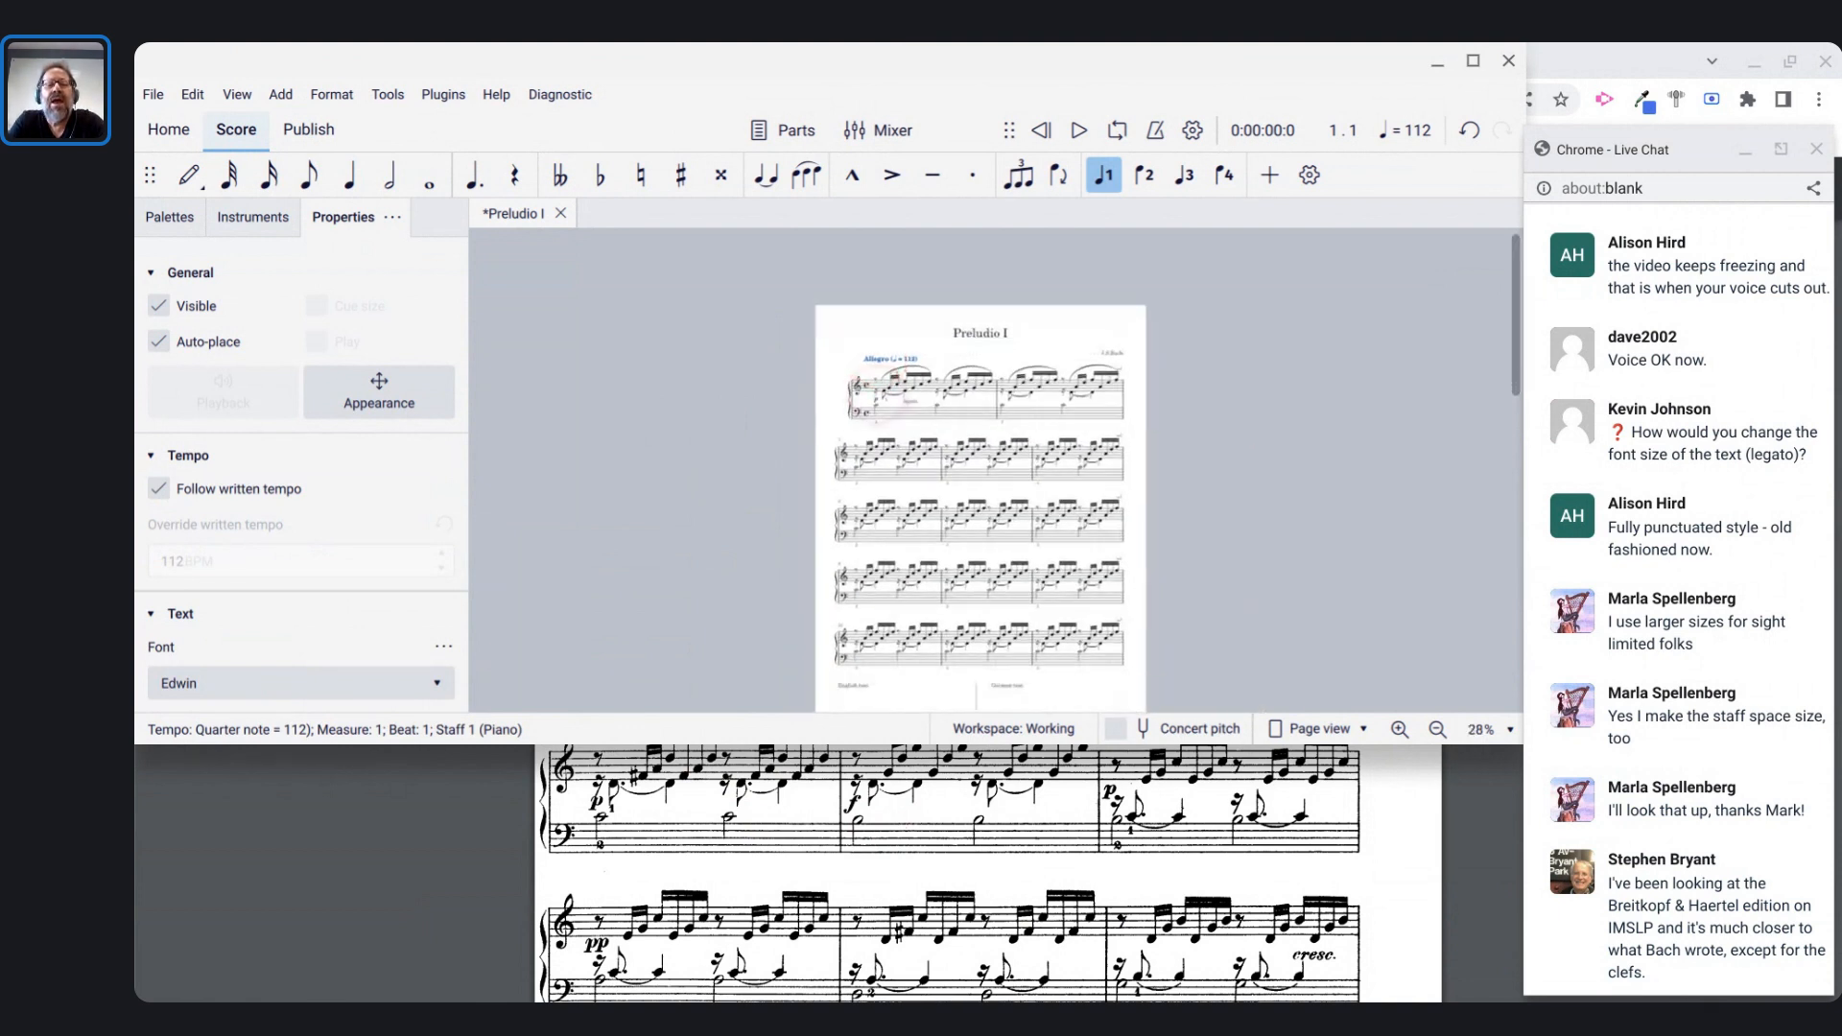
pyautogui.keyDown('ctrl'); pyautogui.scroll(3, 900, 508); pyautogui.keyUp('ctrl')
pyautogui.scroll(3, 893, 432)
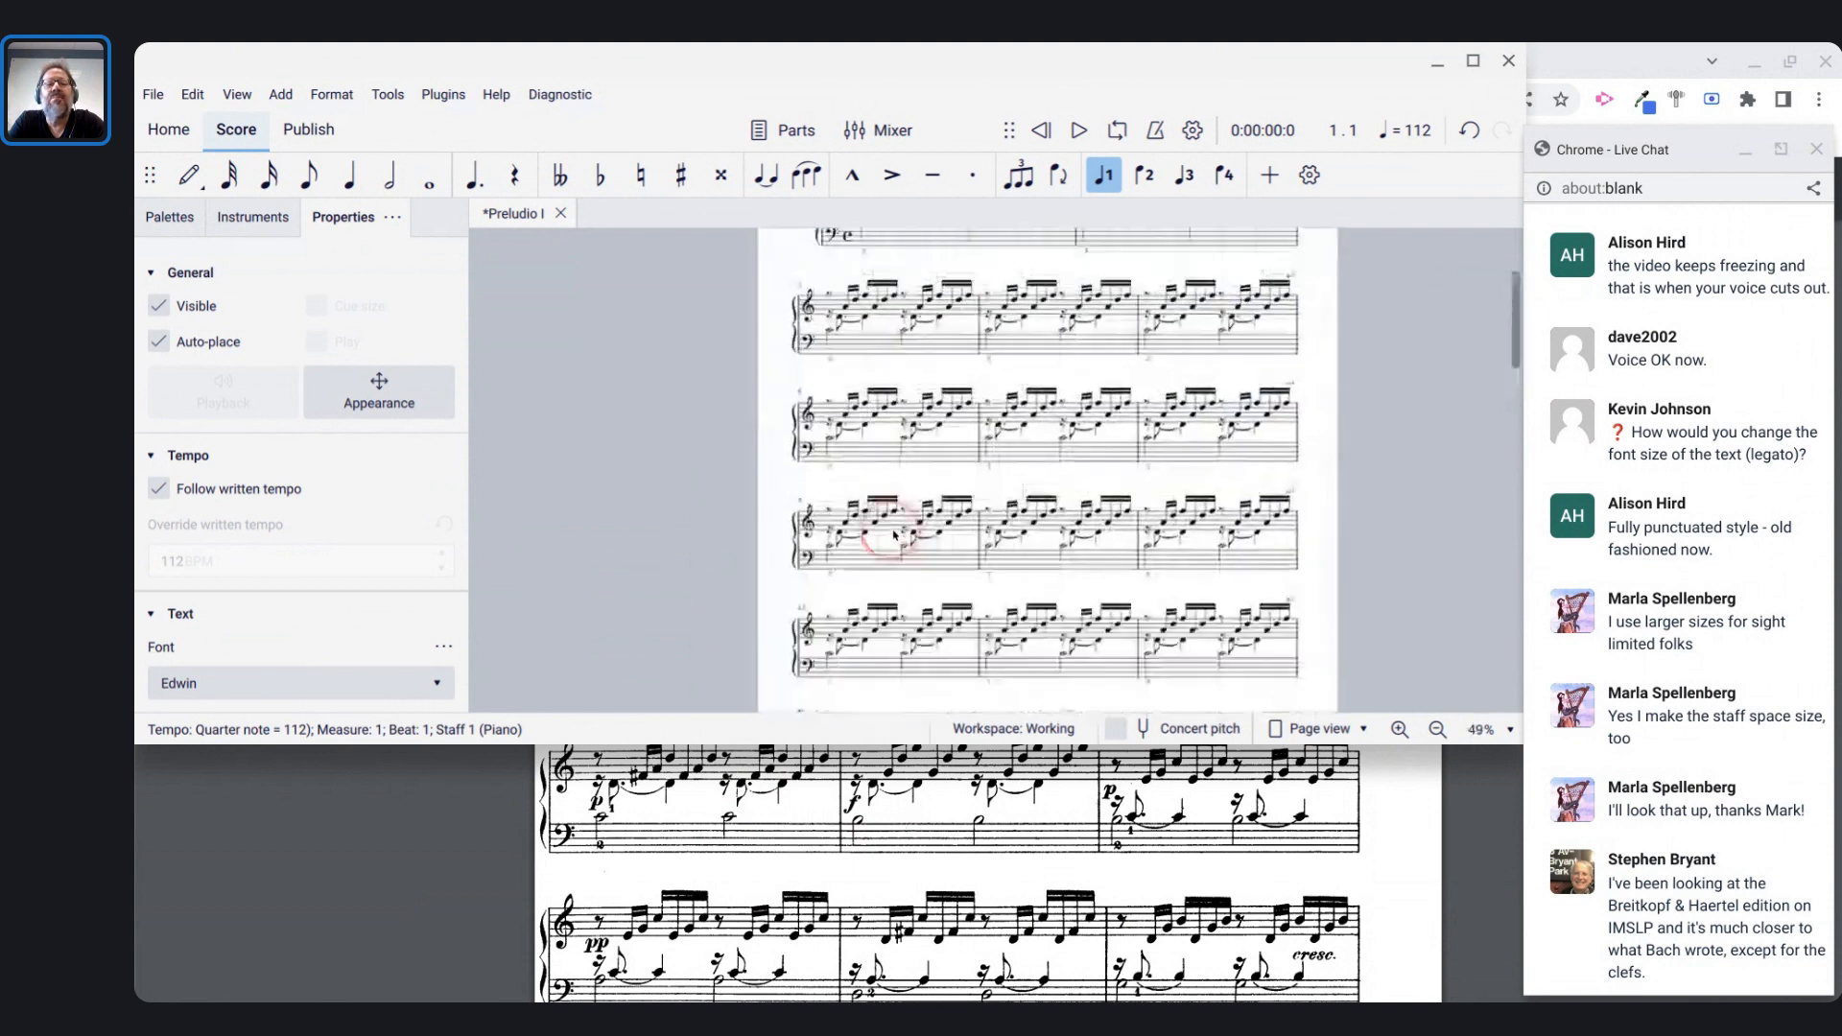
pyautogui.click(857, 260)
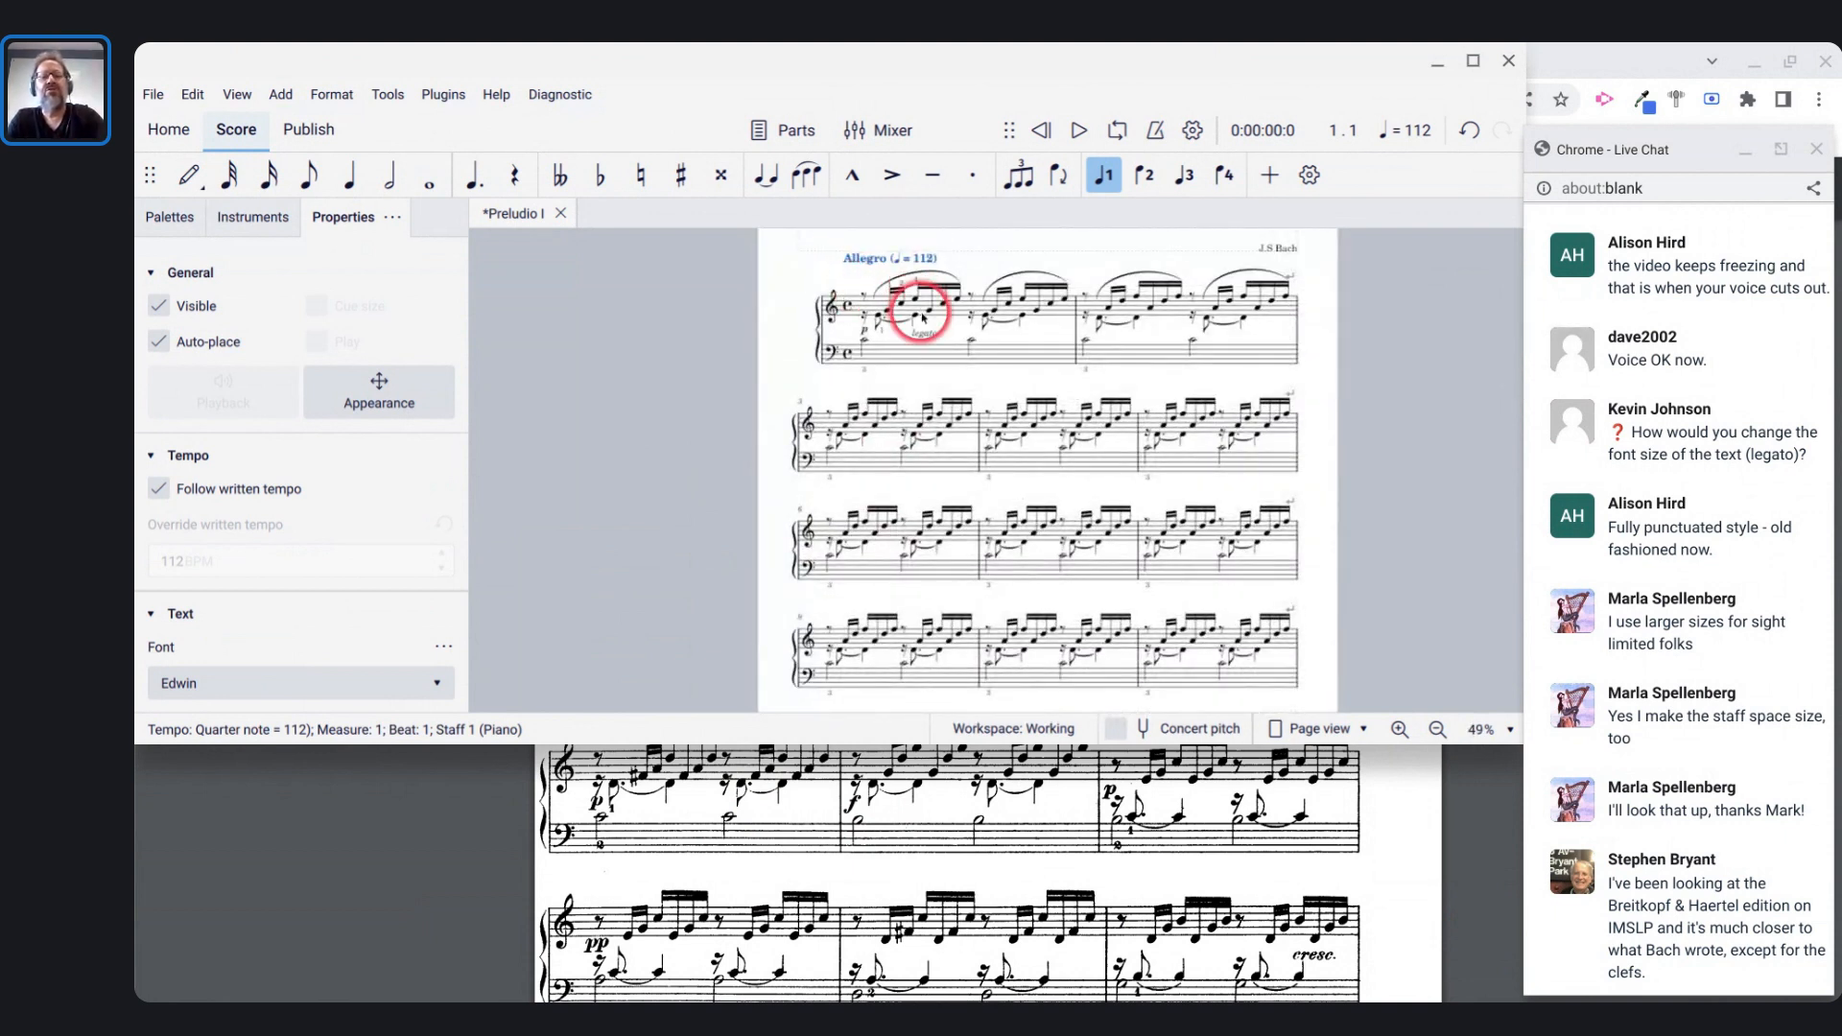
pyautogui.scroll(-4, 921, 317)
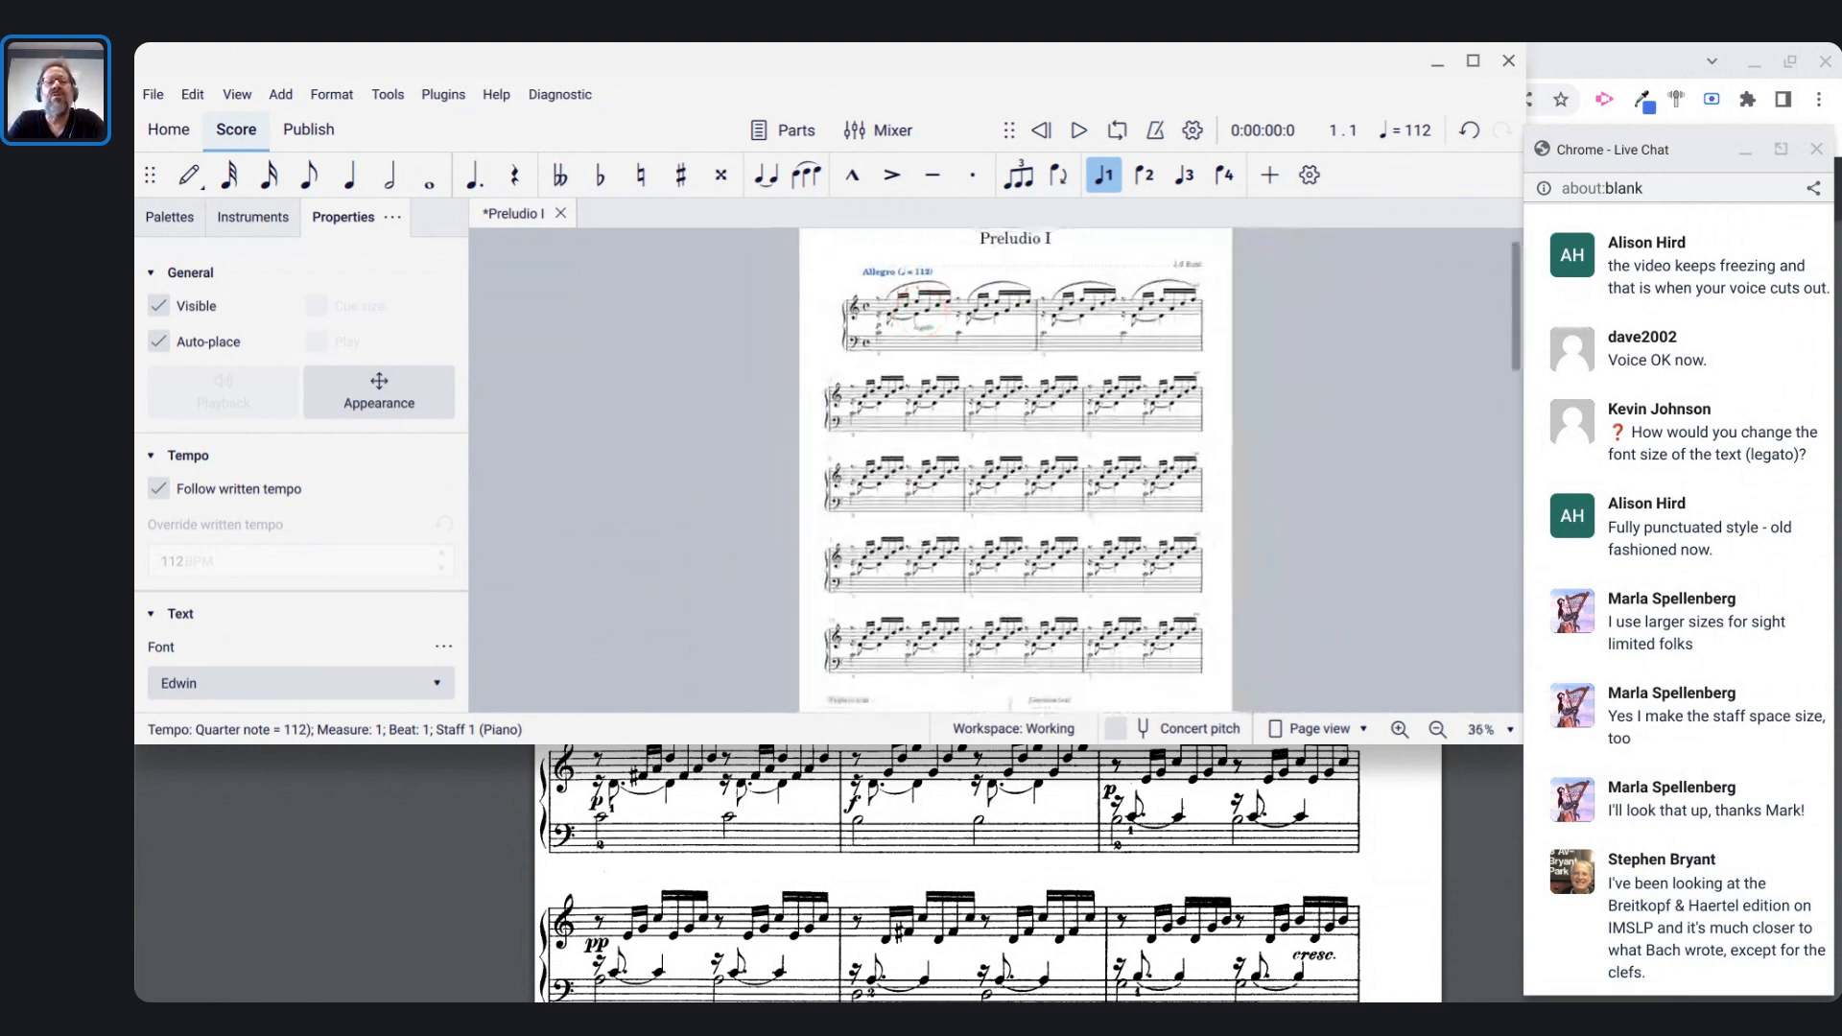
pyautogui.scroll(-1, 921, 317)
pyautogui.scroll(4, 921, 316)
pyautogui.scroll(-4, 921, 316)
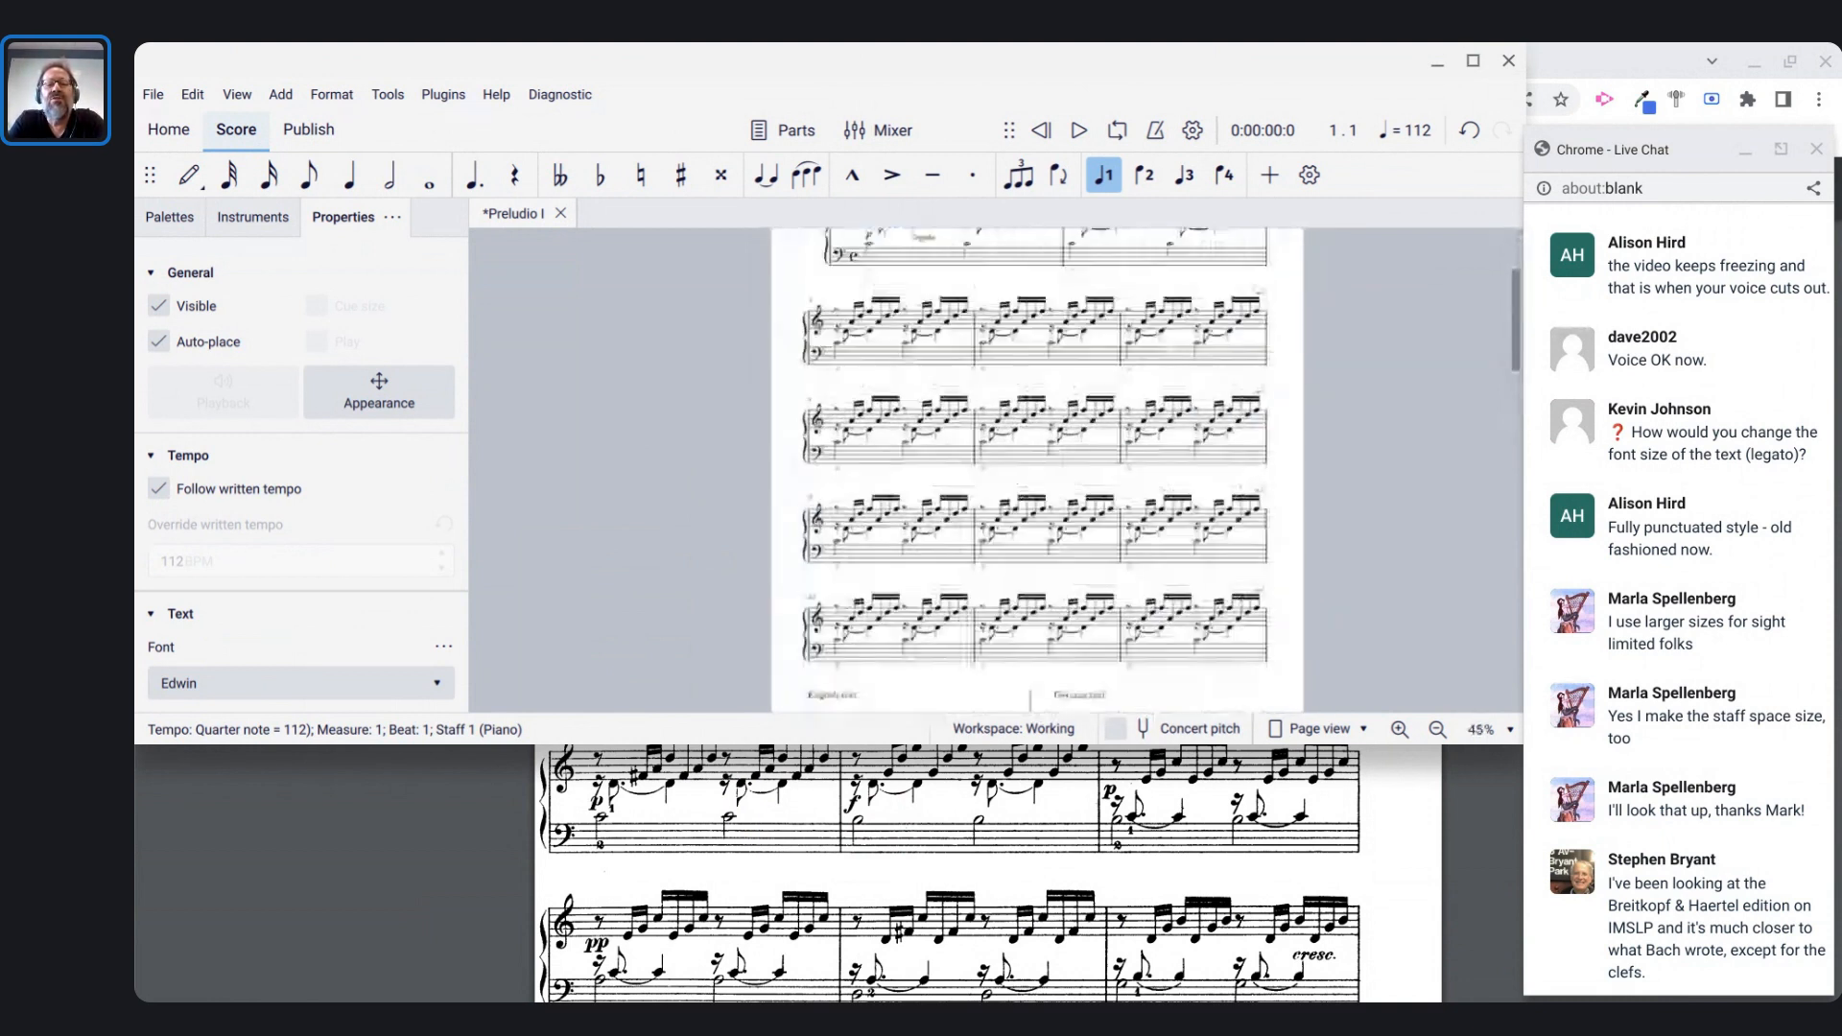
pyautogui.scroll(4, 916, 308)
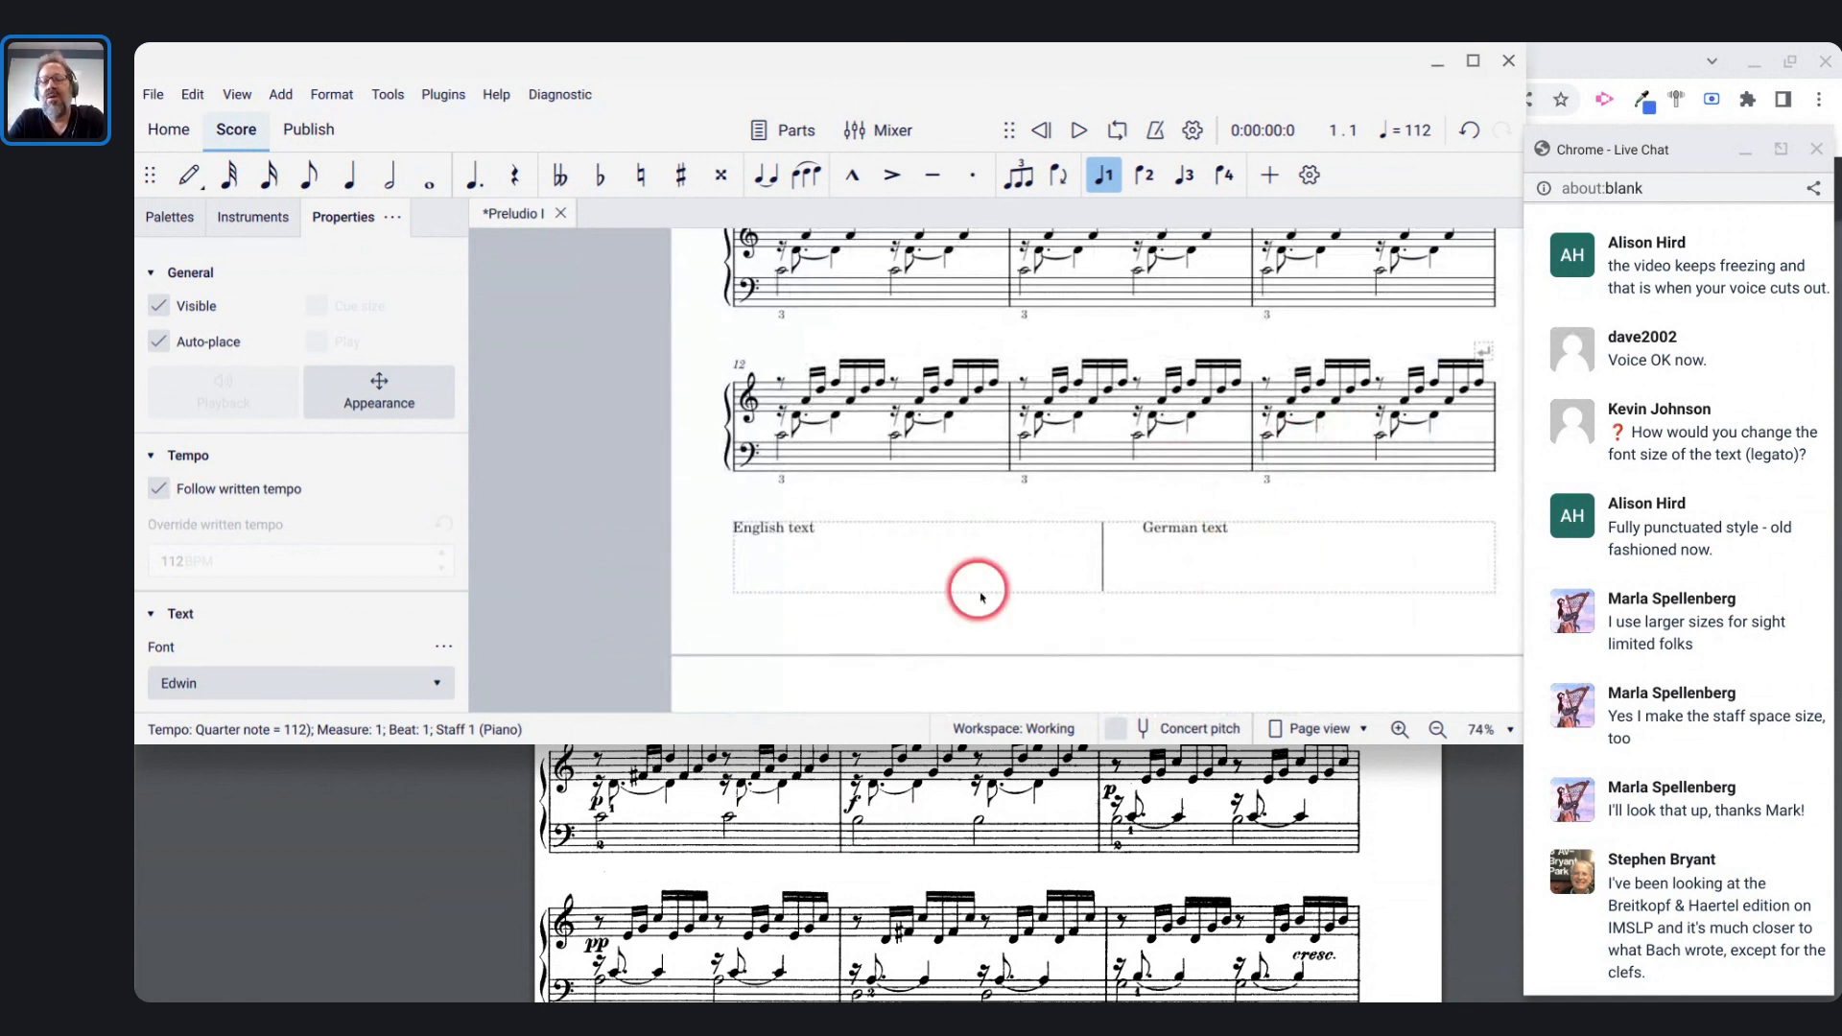
# - Add placeholder lines "sdfsdf", "sdf", "sdf", "sdf" and "s" below "German text" in the vertical frame and finish editing
pyautogui.click(1277, 567)
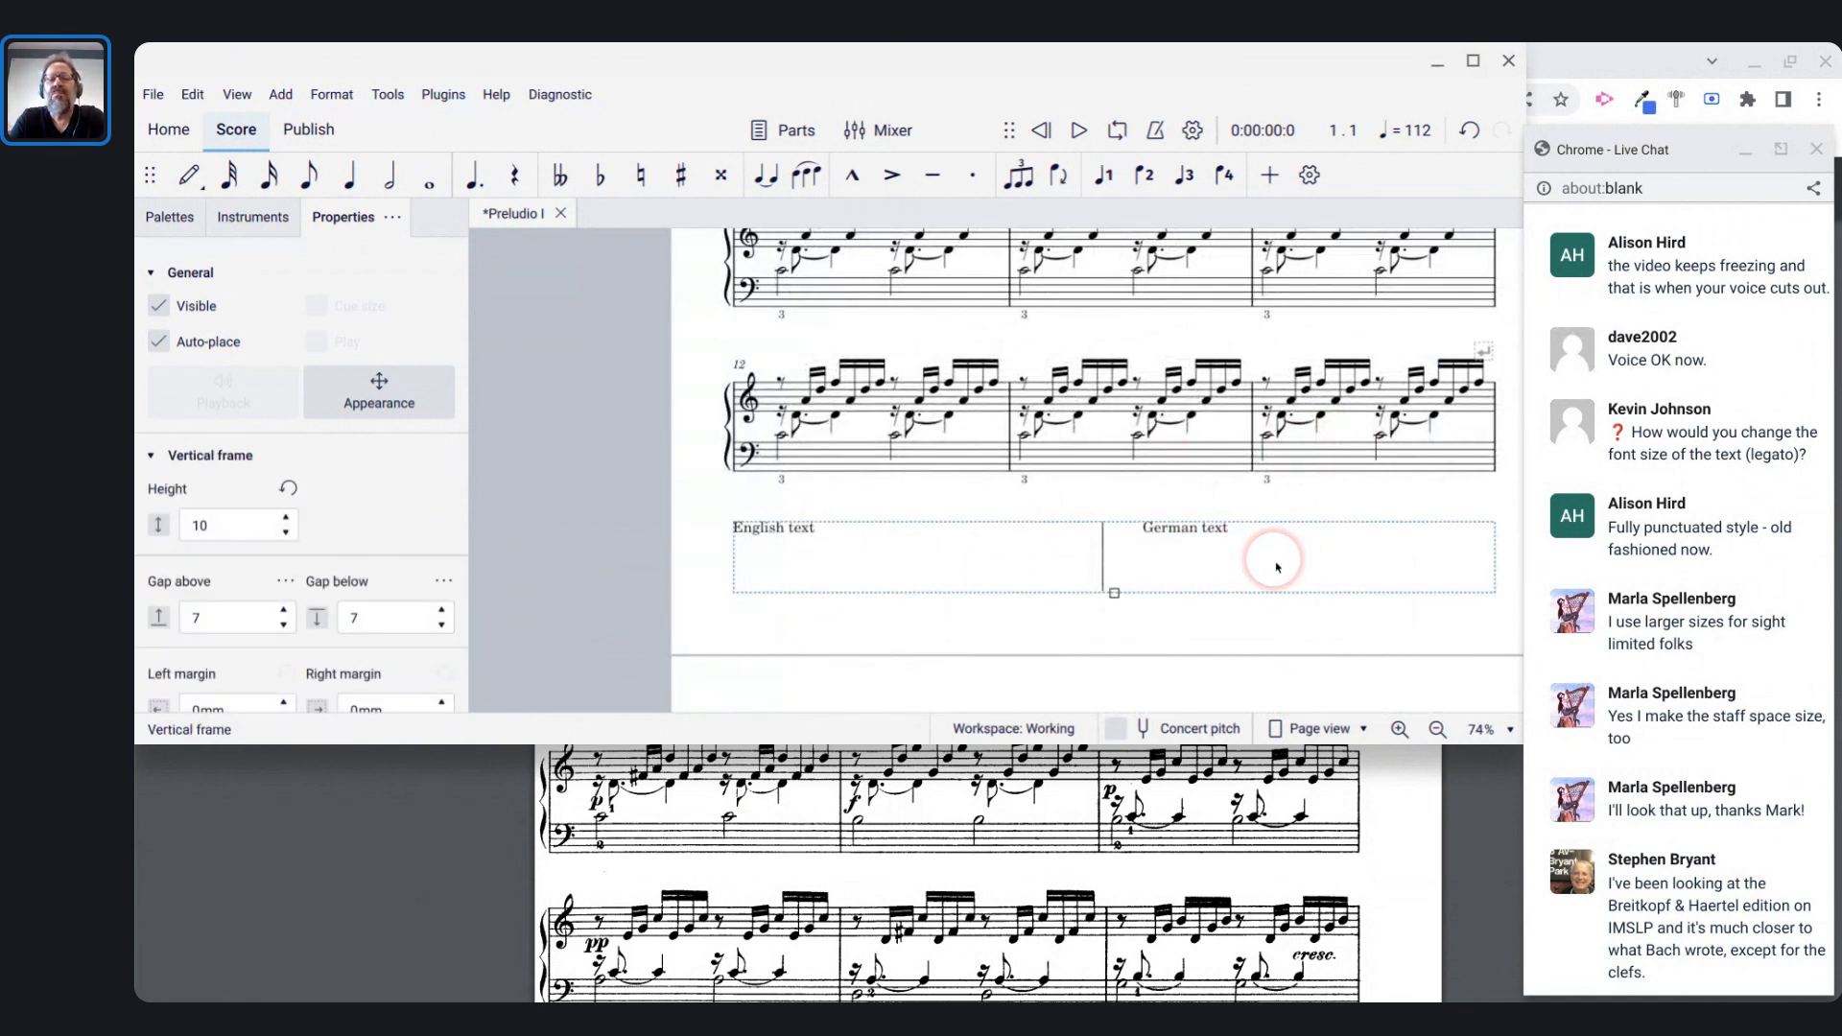
pyautogui.click(1200, 536)
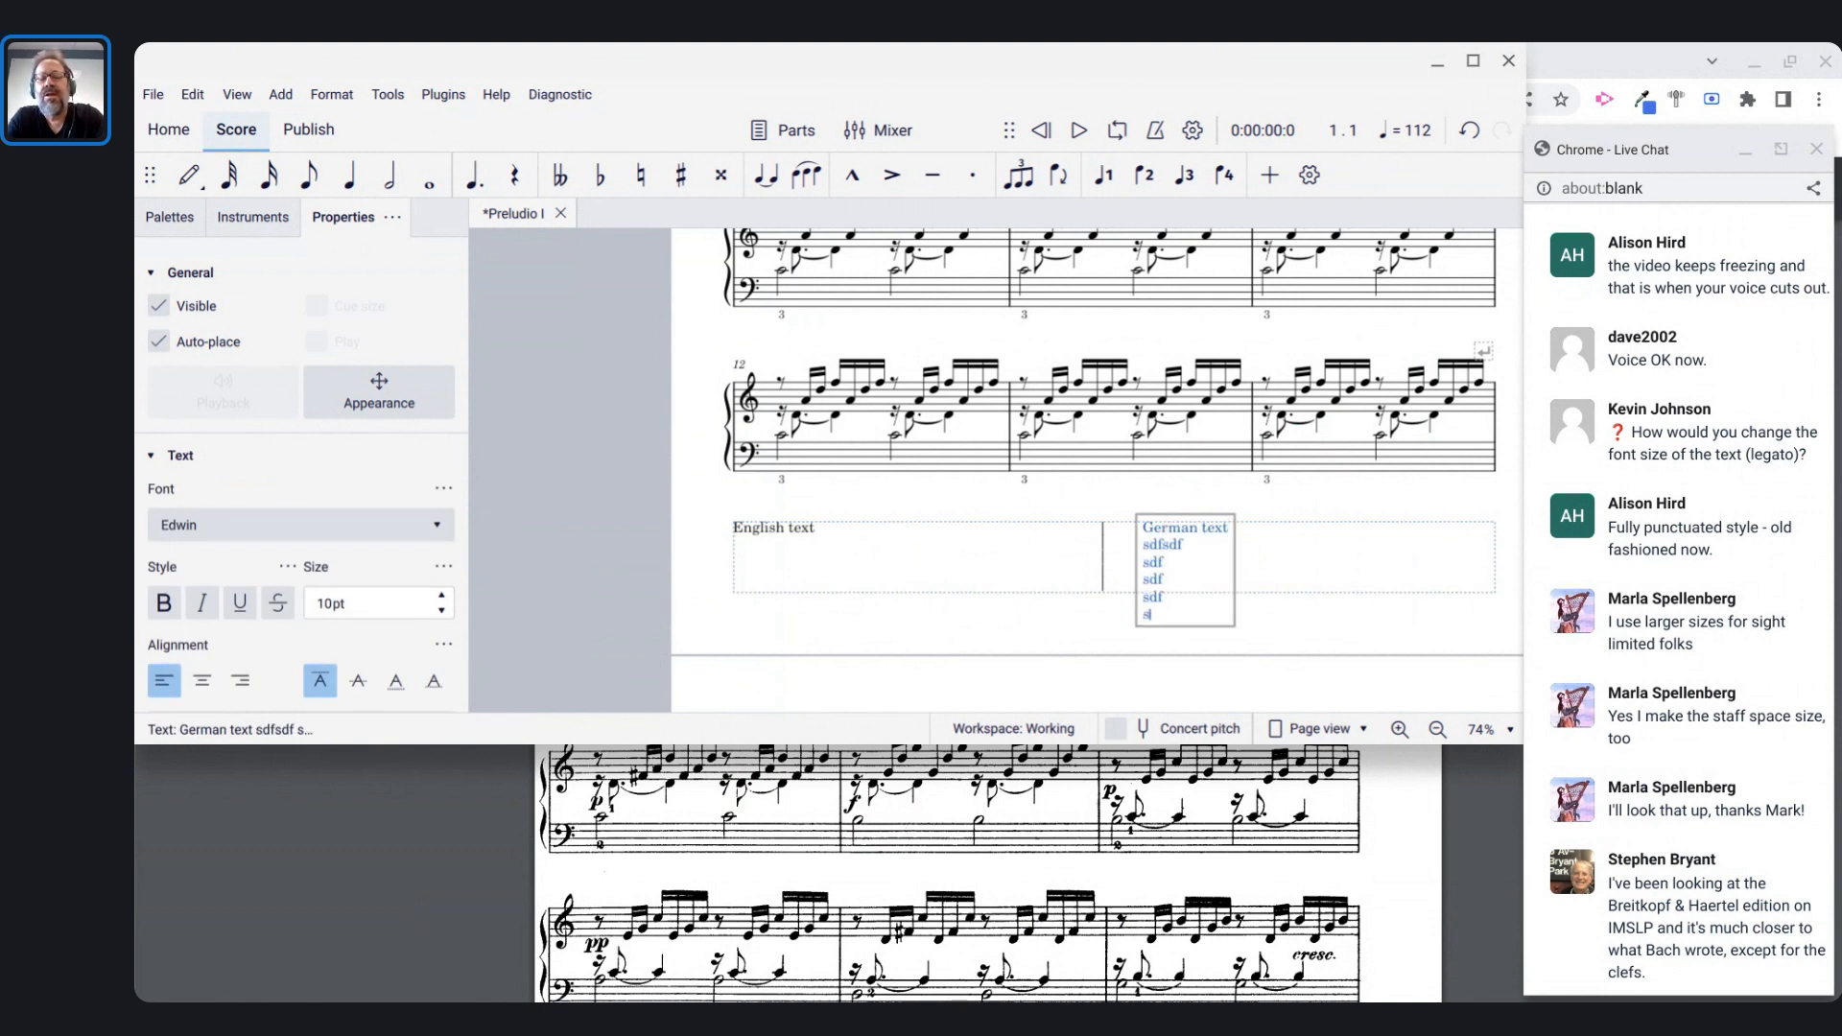
pyautogui.click(1249, 581)
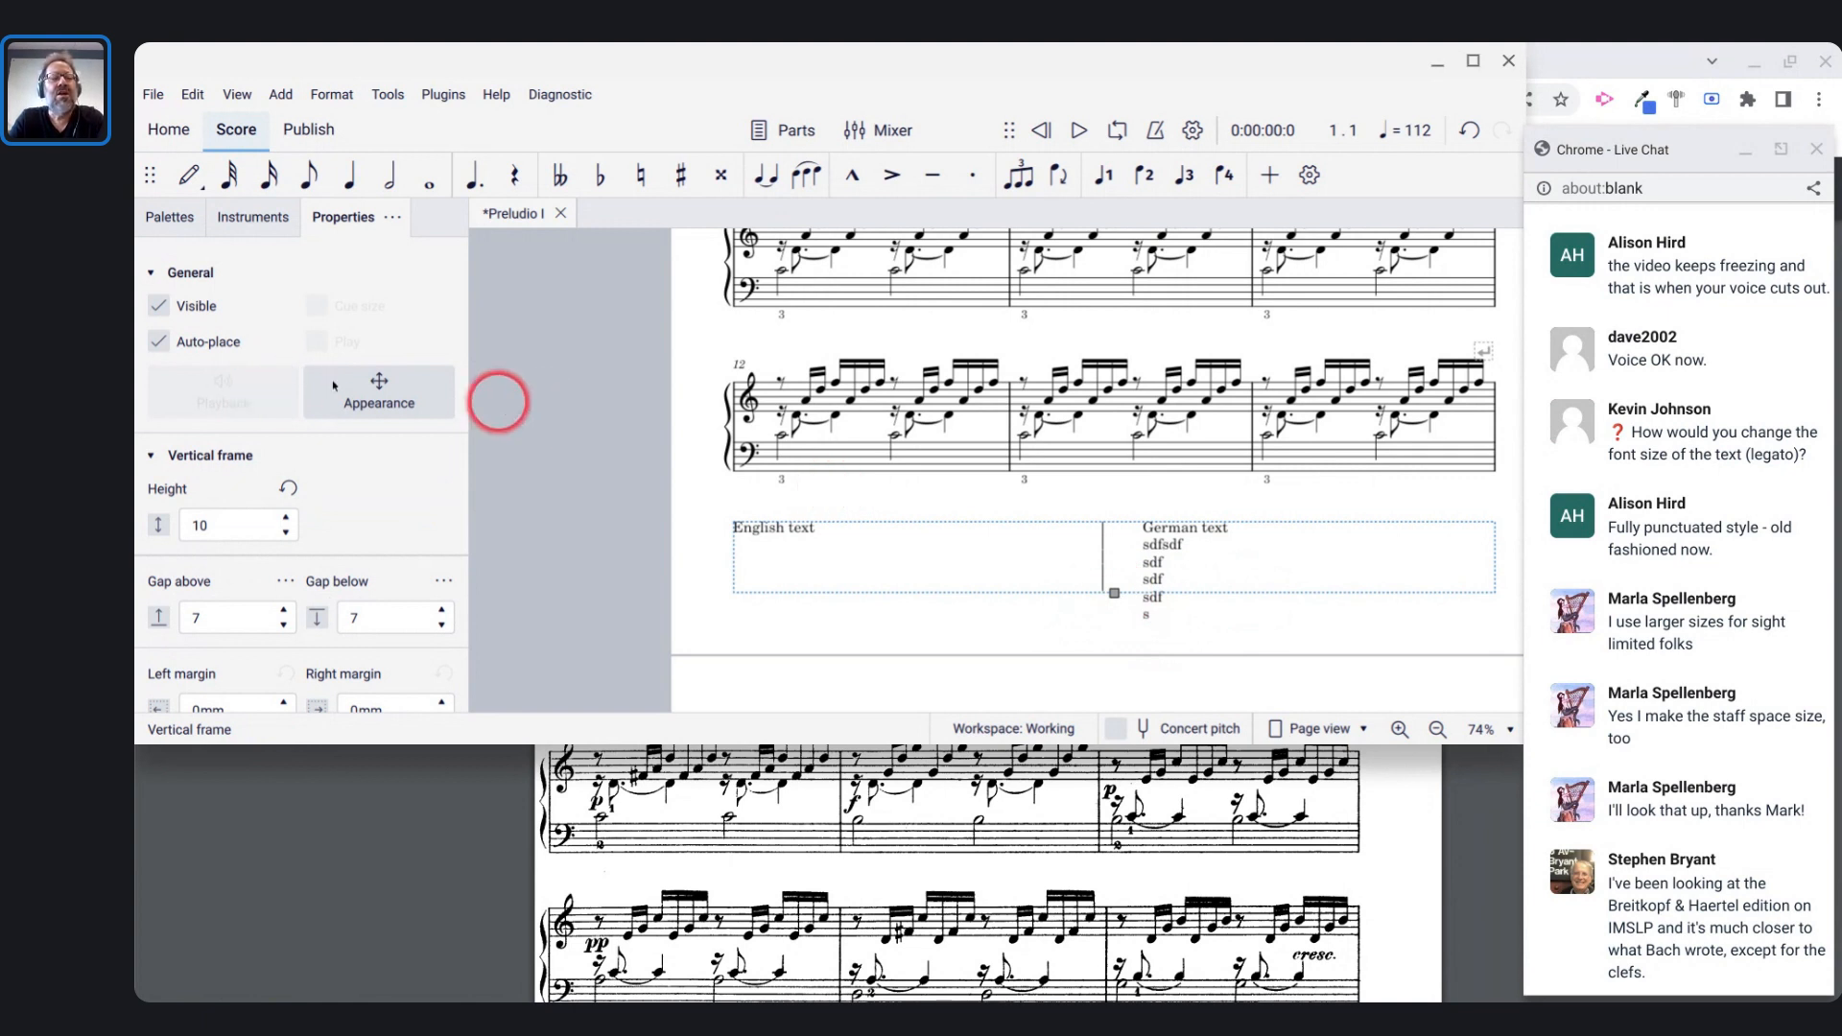
# - Increase the height of the vertical frame holding the English and German texts to 11.5 and check its placement across the pages
pyautogui.click(235, 520)
pyautogui.press('Up')
pyautogui.press('Up')
pyautogui.press('Up')
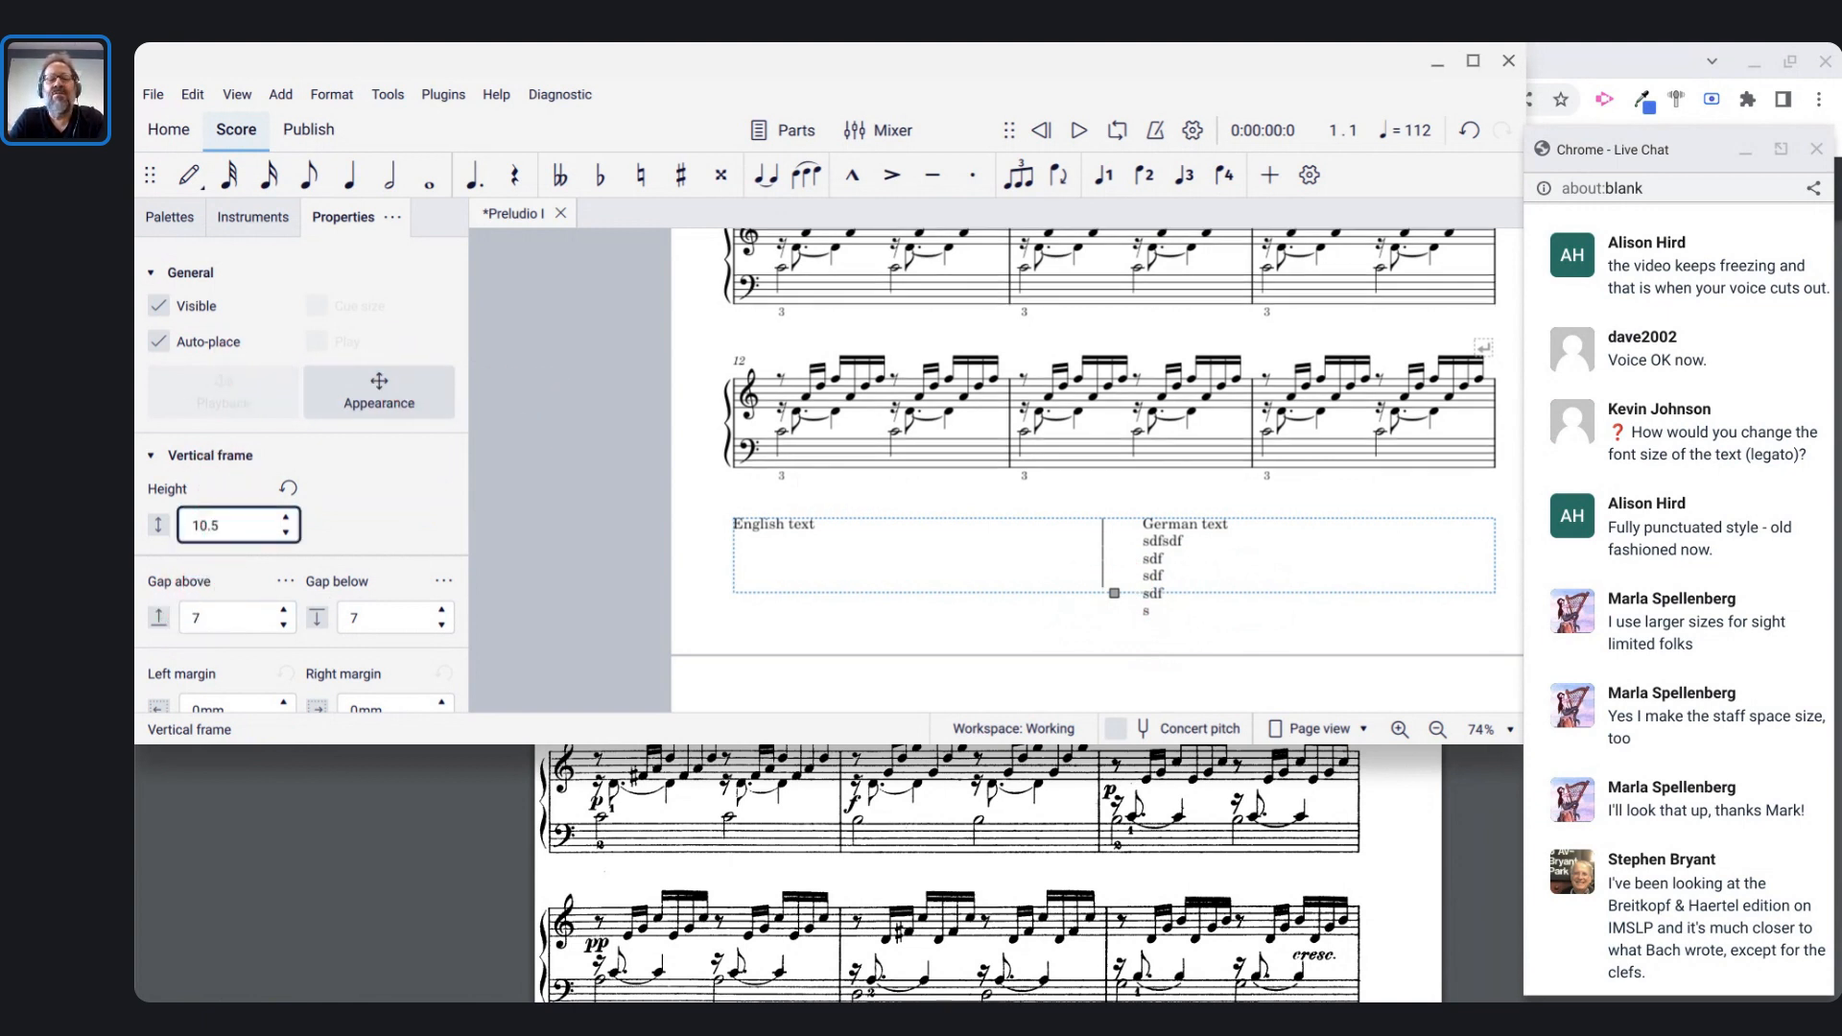
pyautogui.scroll(-2, 288, 537)
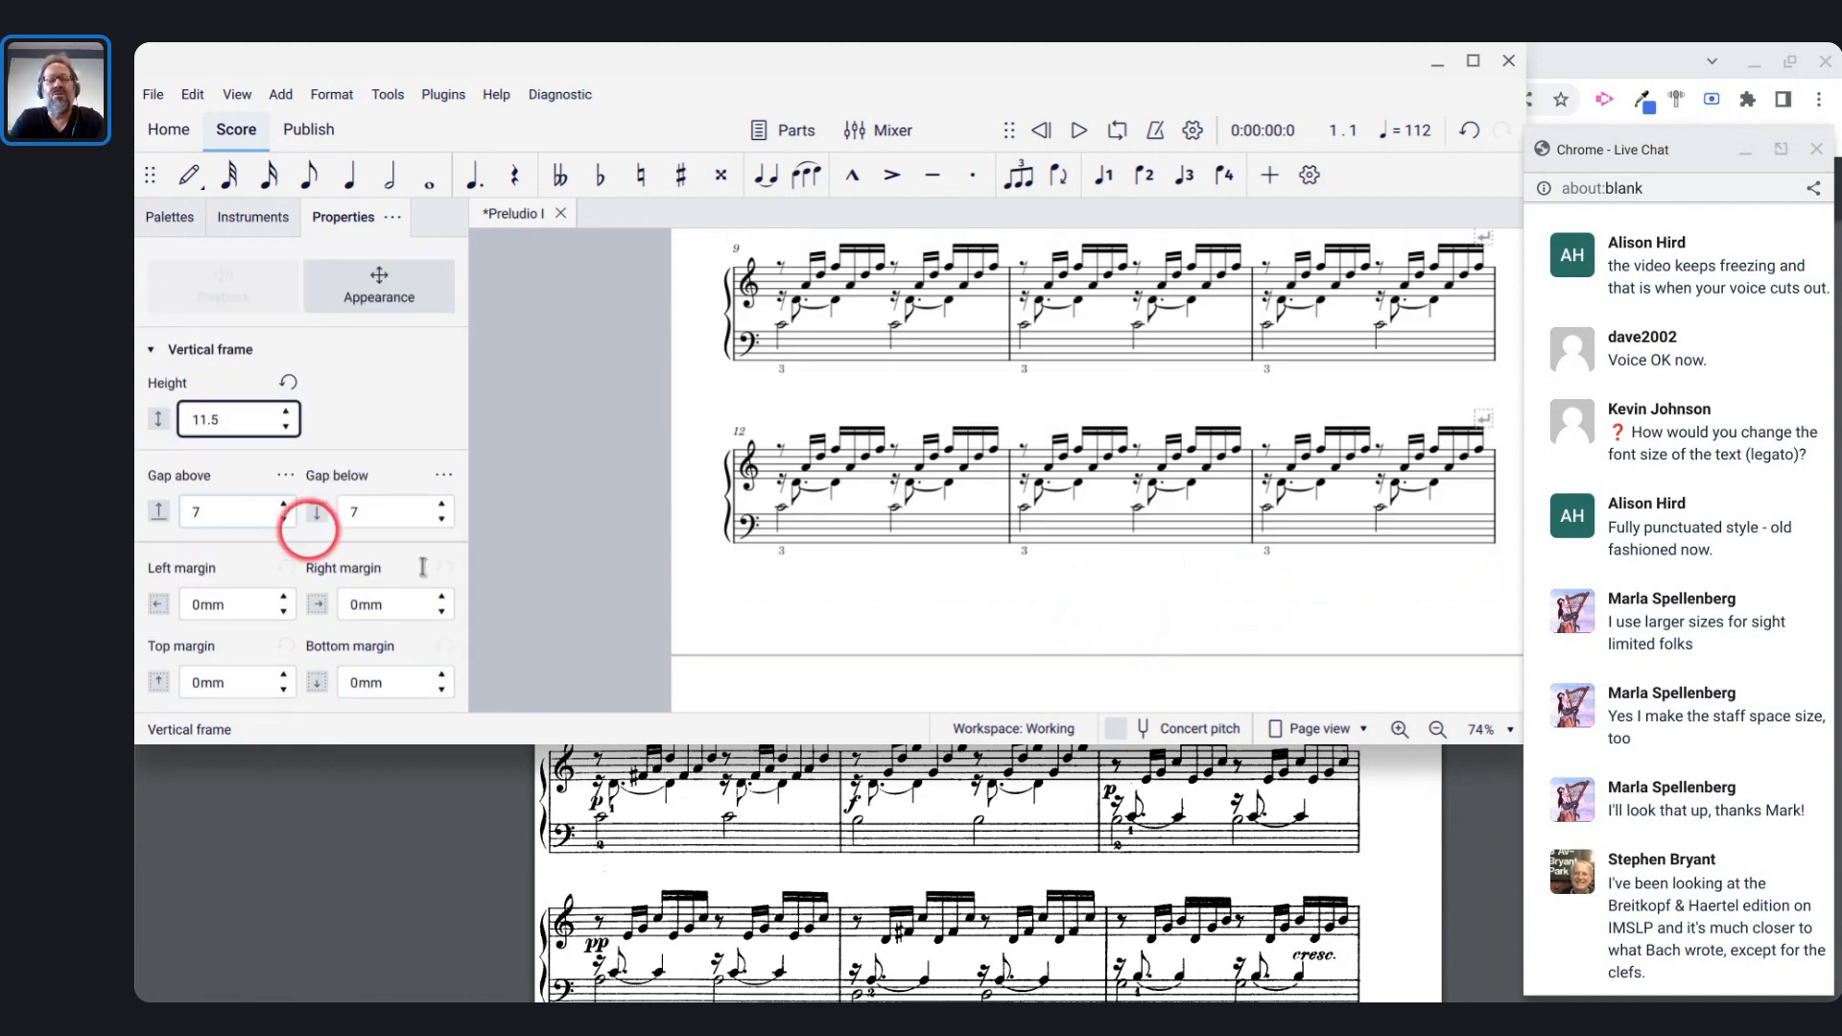
pyautogui.scroll(-5, 866, 464)
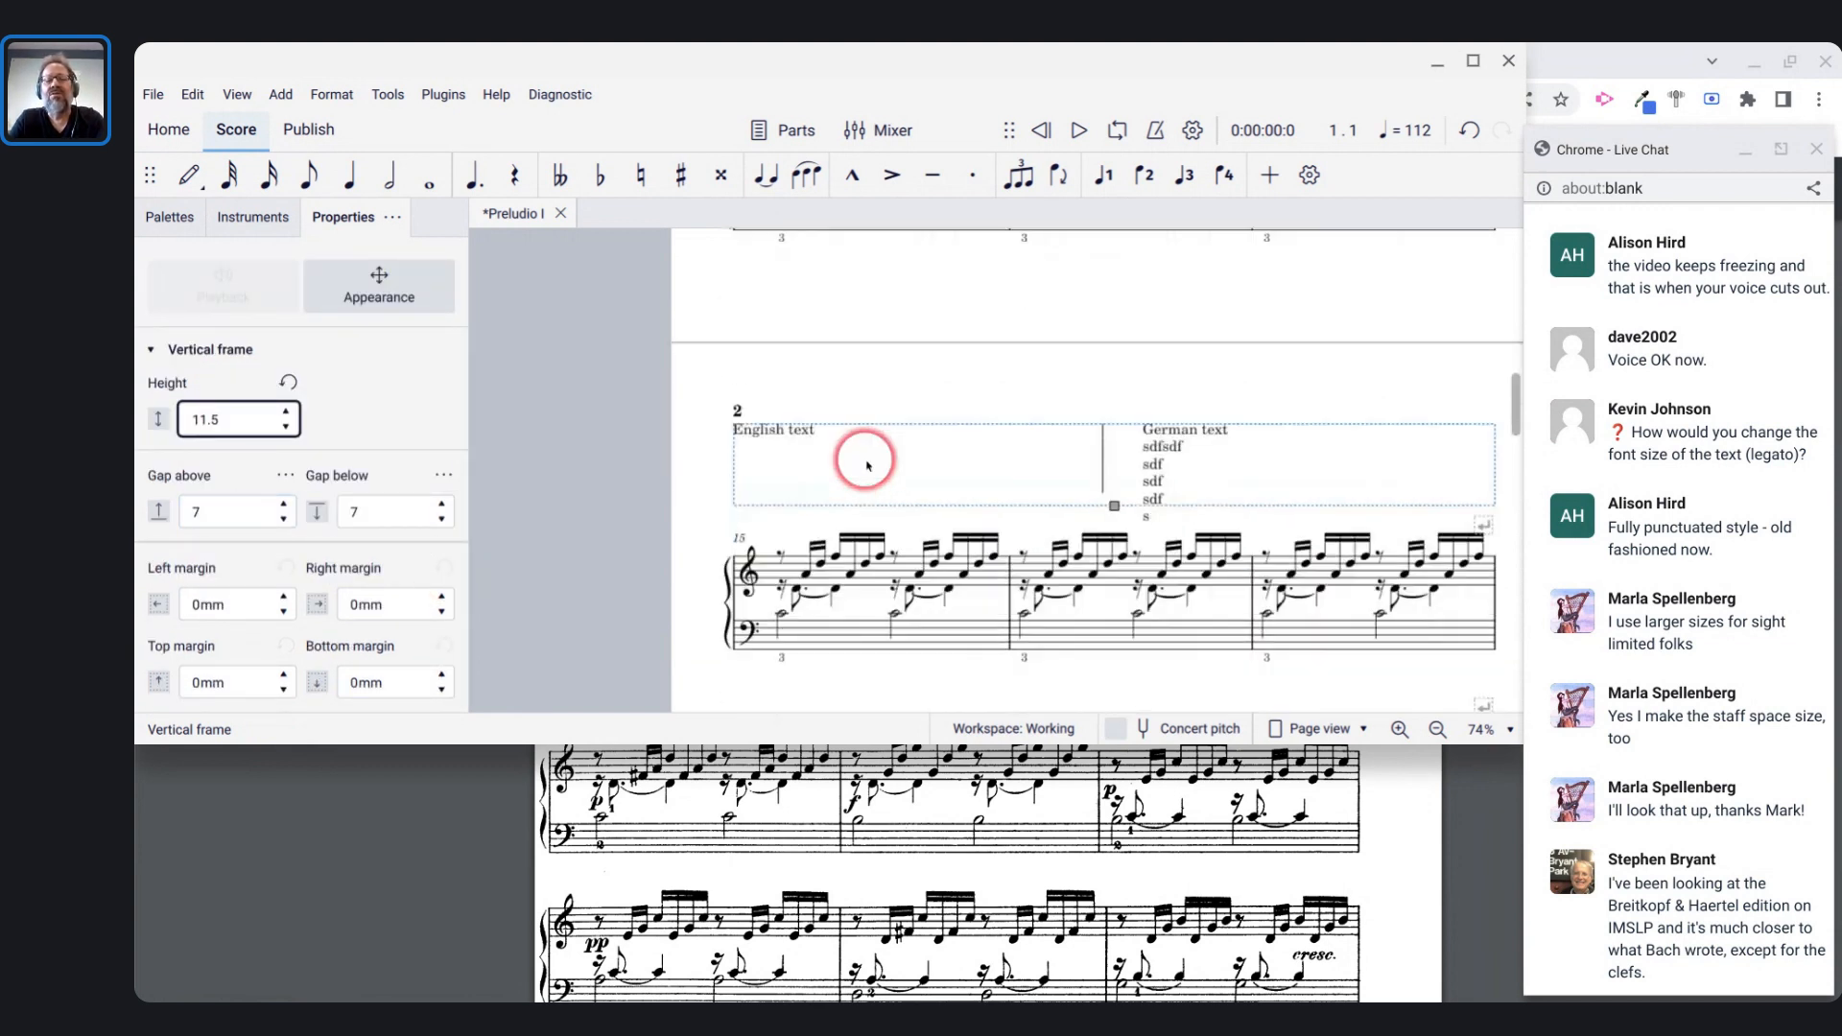
pyautogui.click(890, 427)
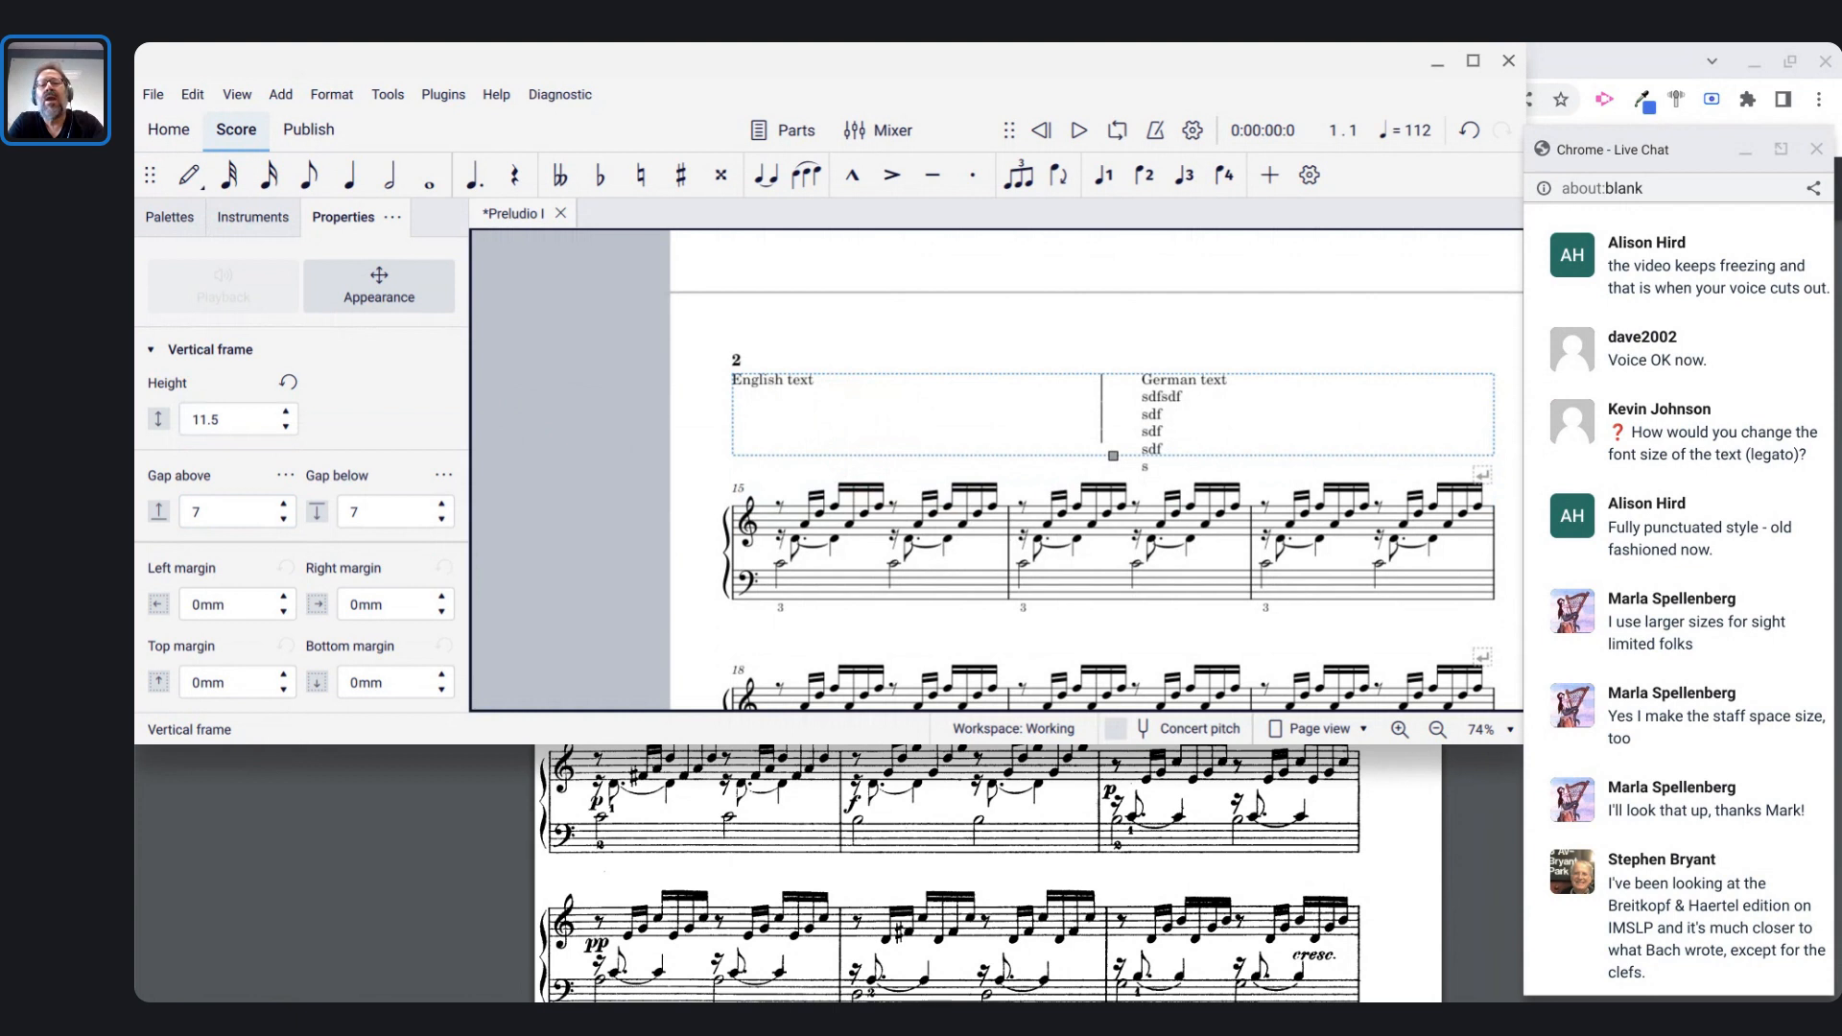
pyautogui.scroll(2, 1028, 489)
pyautogui.scroll(10, 1027, 489)
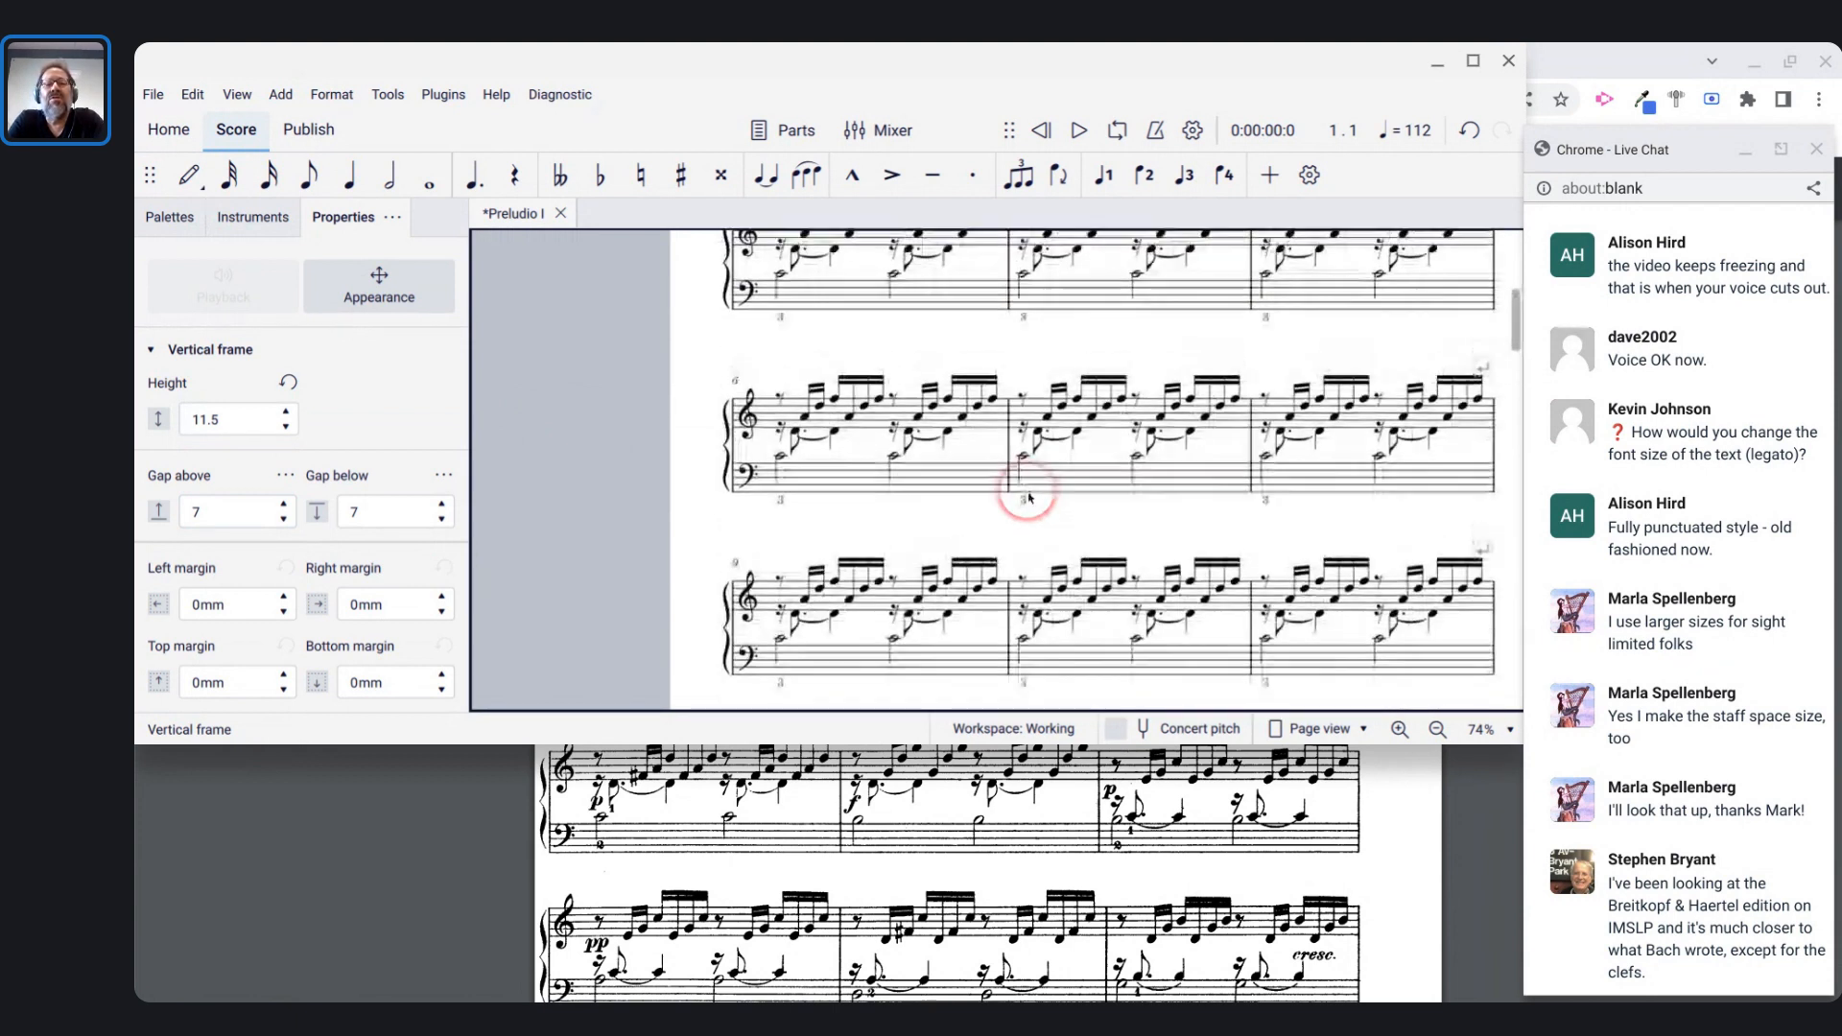
# - Reduce the staff space to 1.650 mm in the page settings and apply the change
pyautogui.click(331, 94)
pyautogui.click(370, 169)
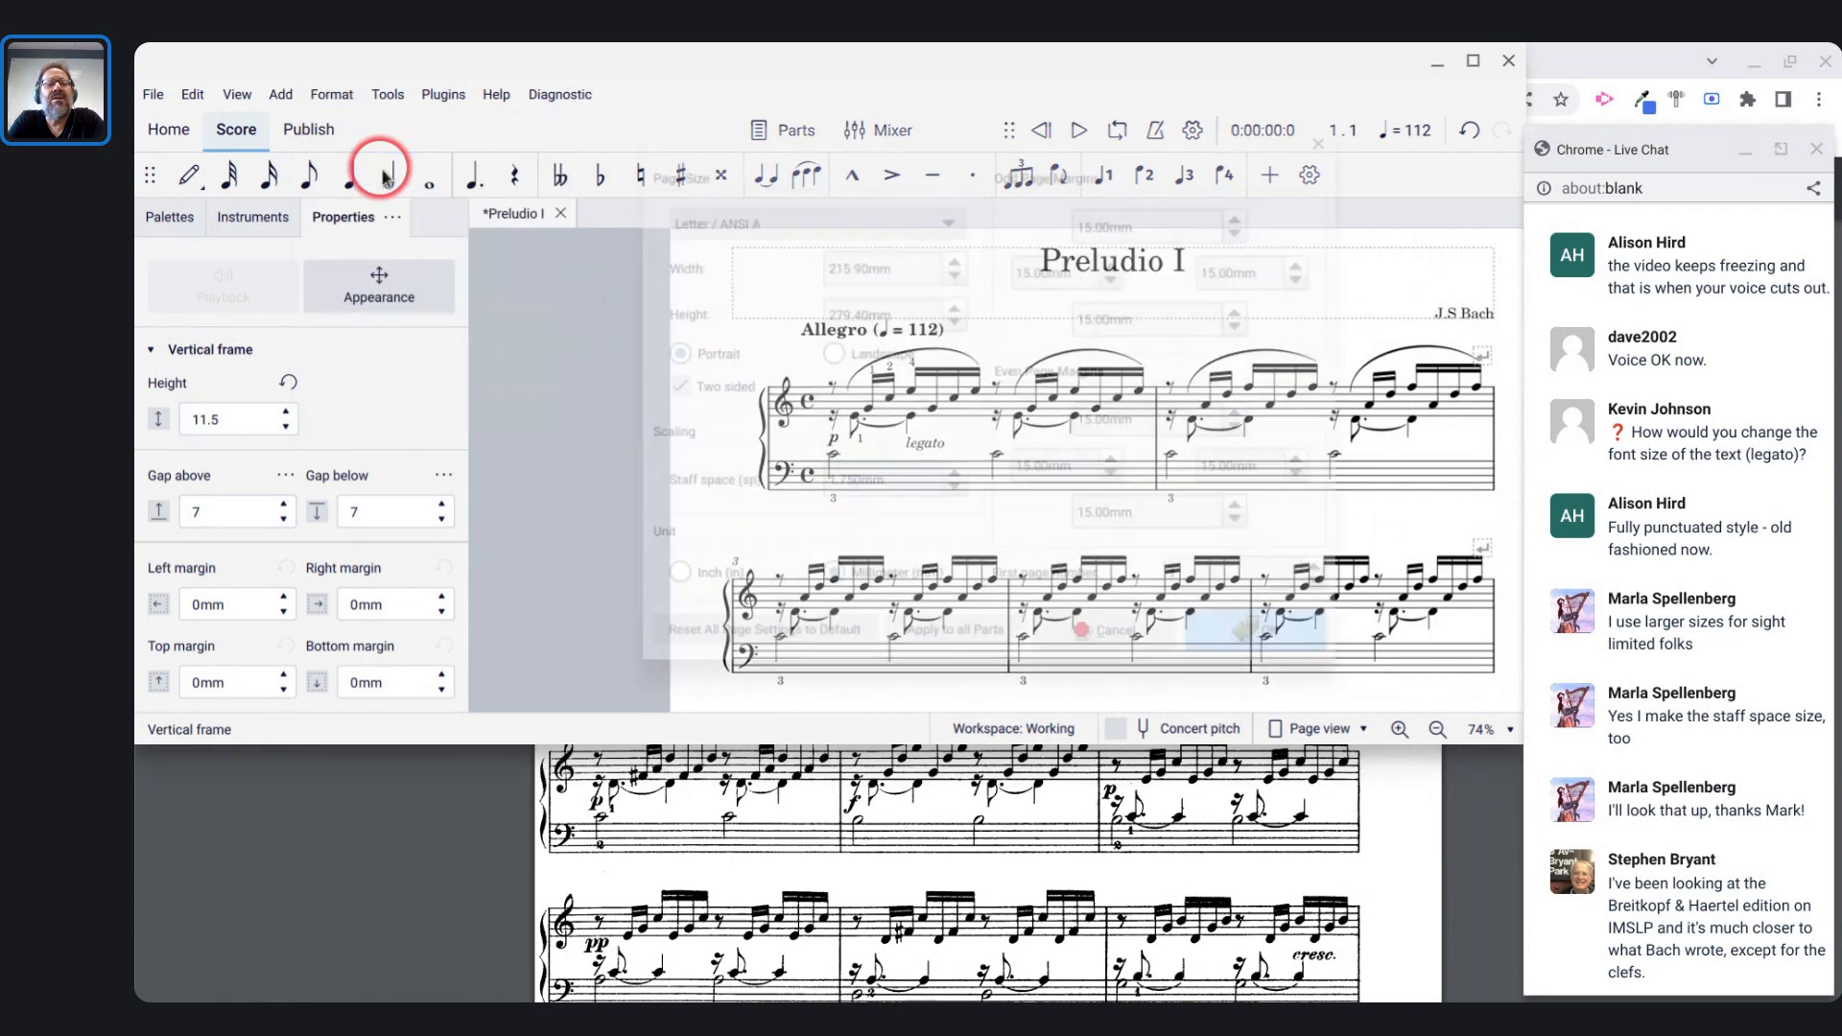
pyautogui.click(881, 484)
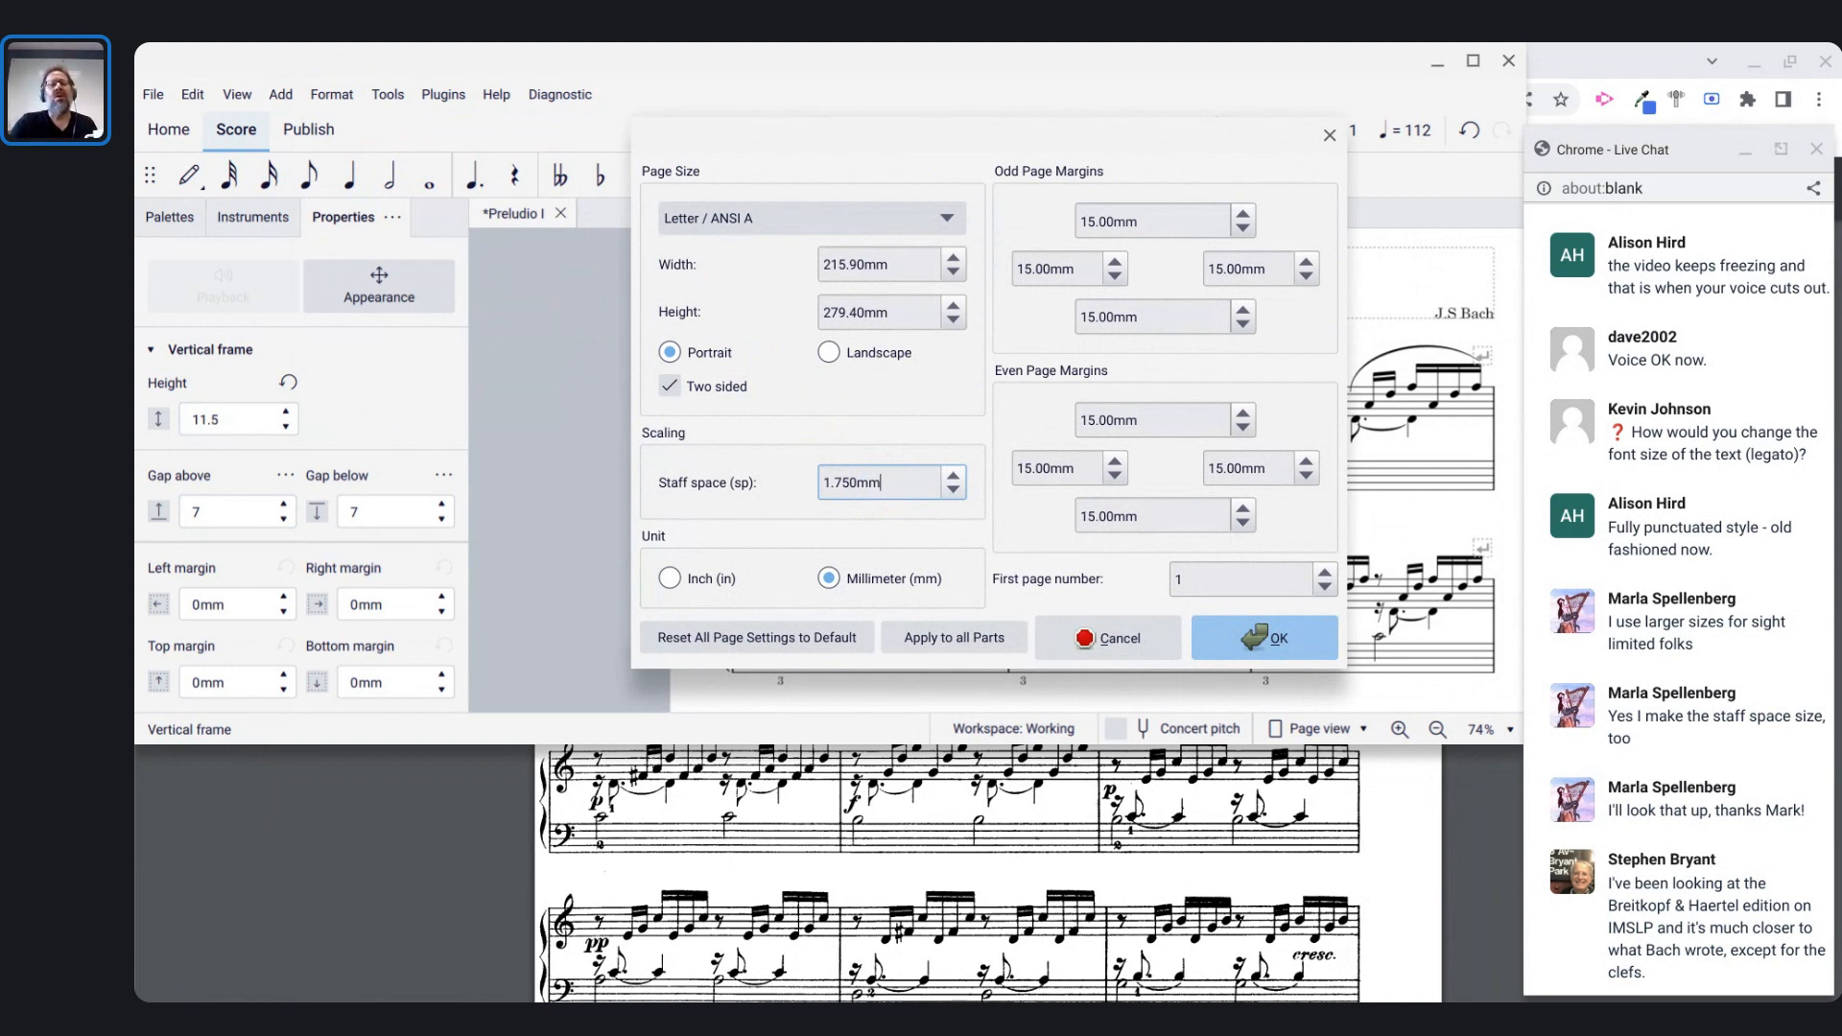
pyautogui.click(845, 484)
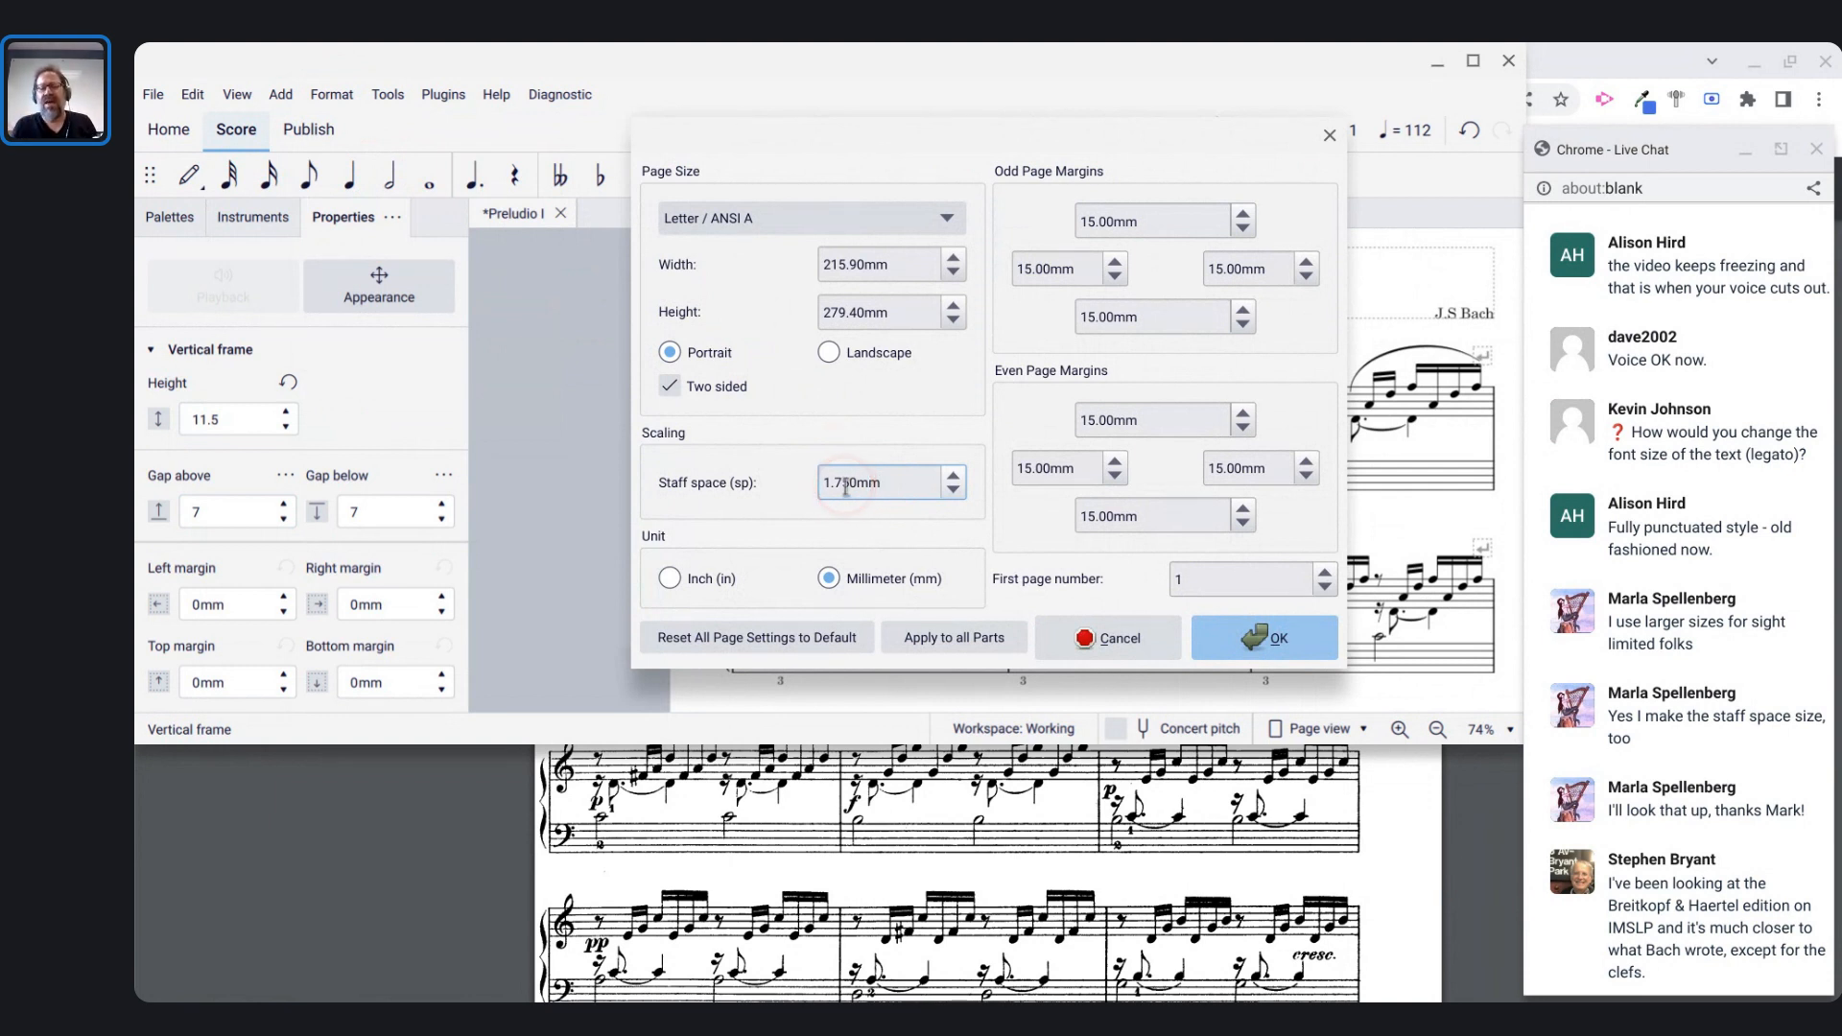
pyautogui.press('End')
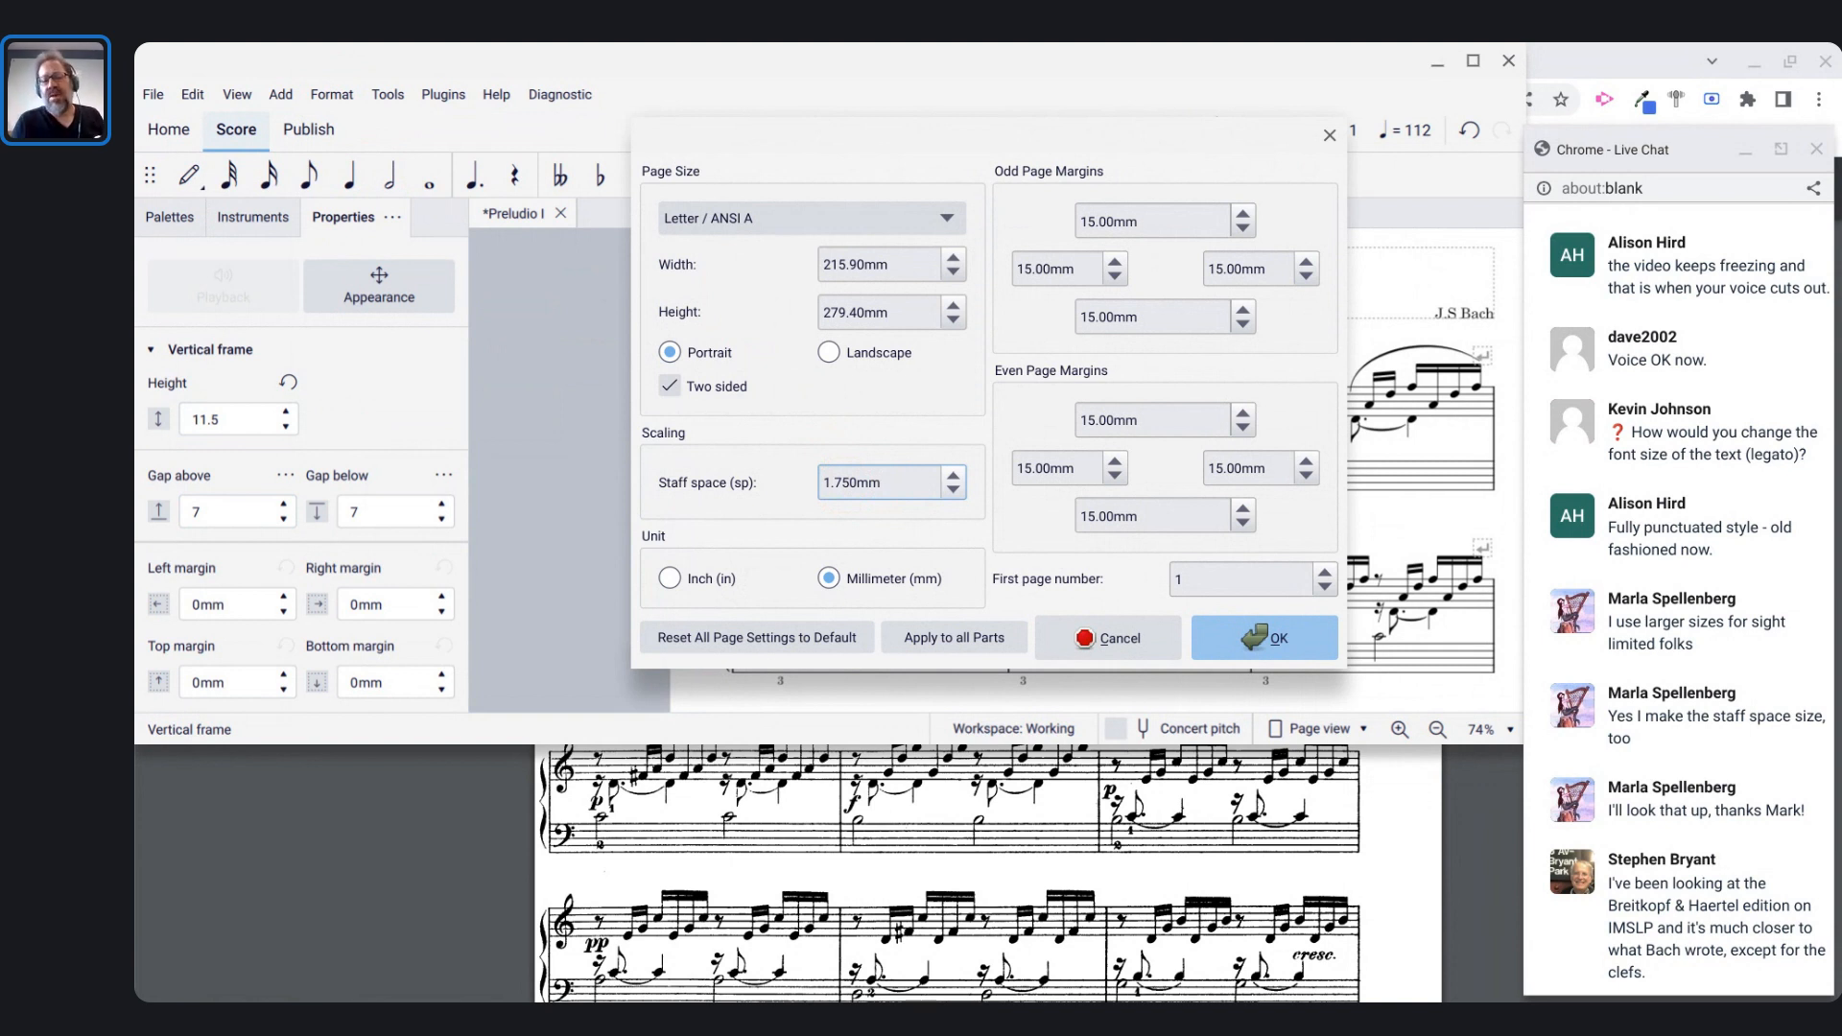
pyautogui.click(841, 484)
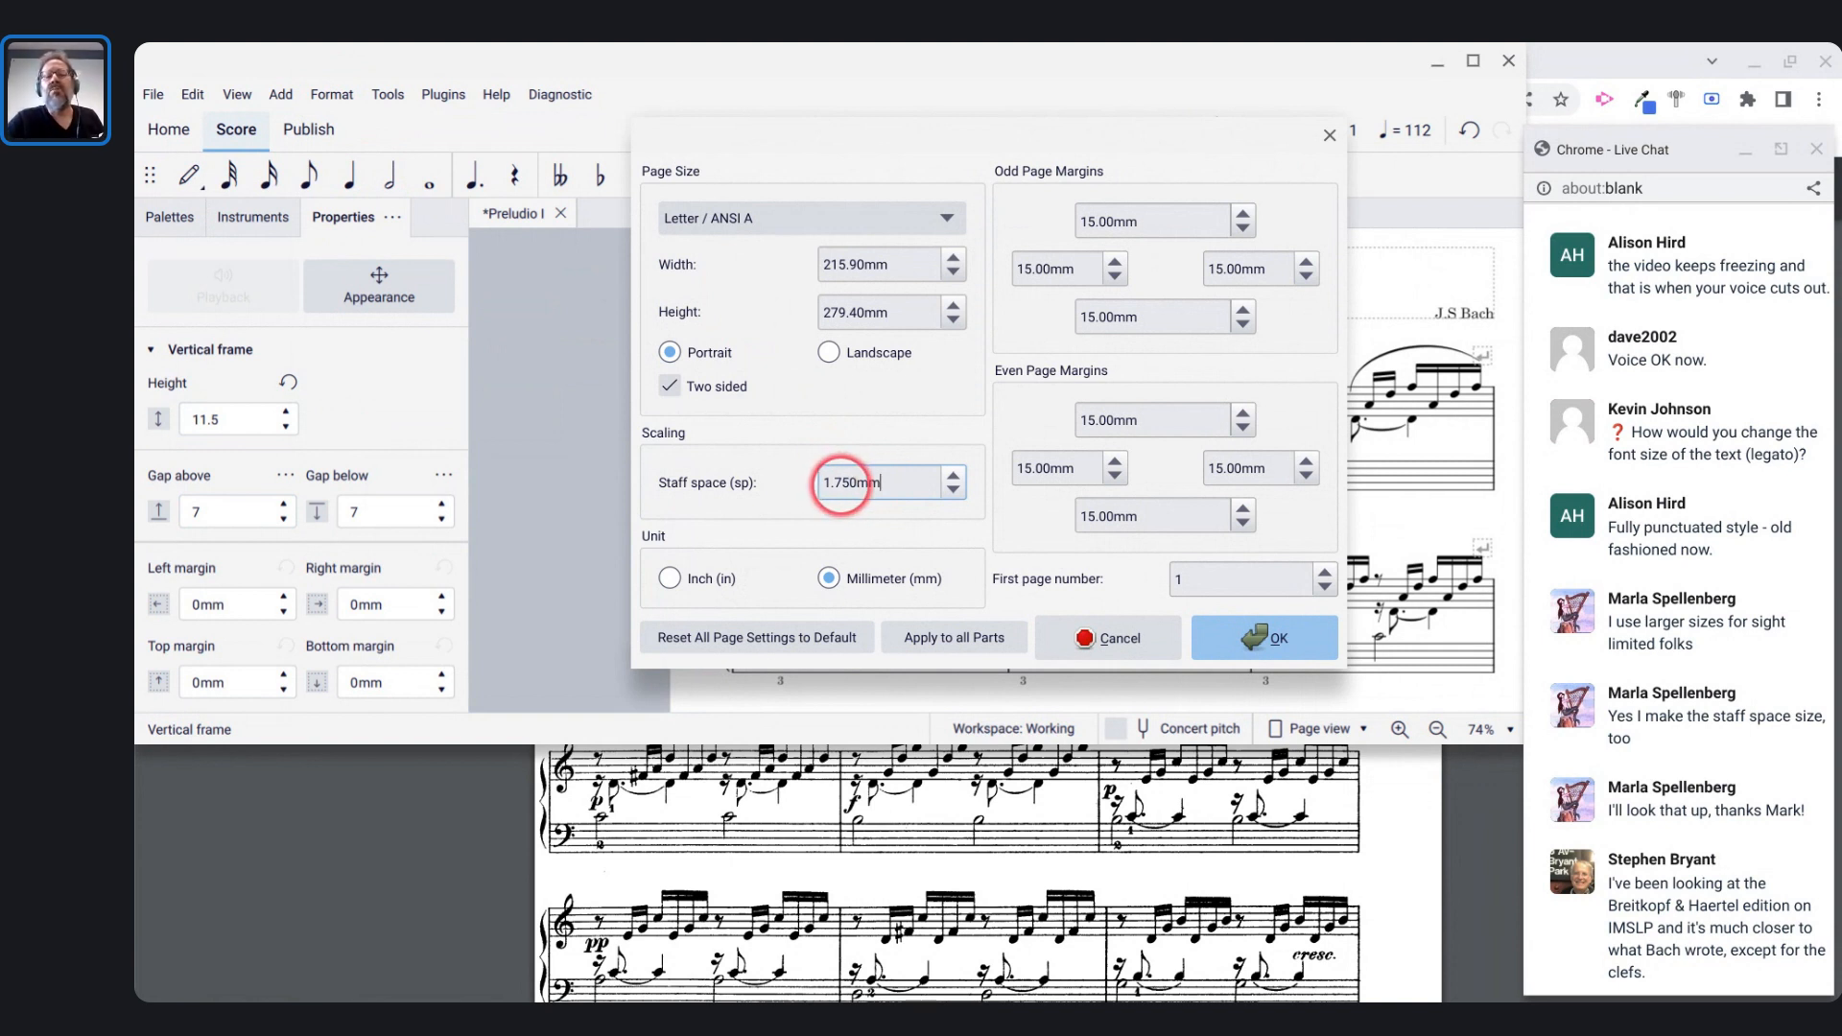
pyautogui.click(876, 484)
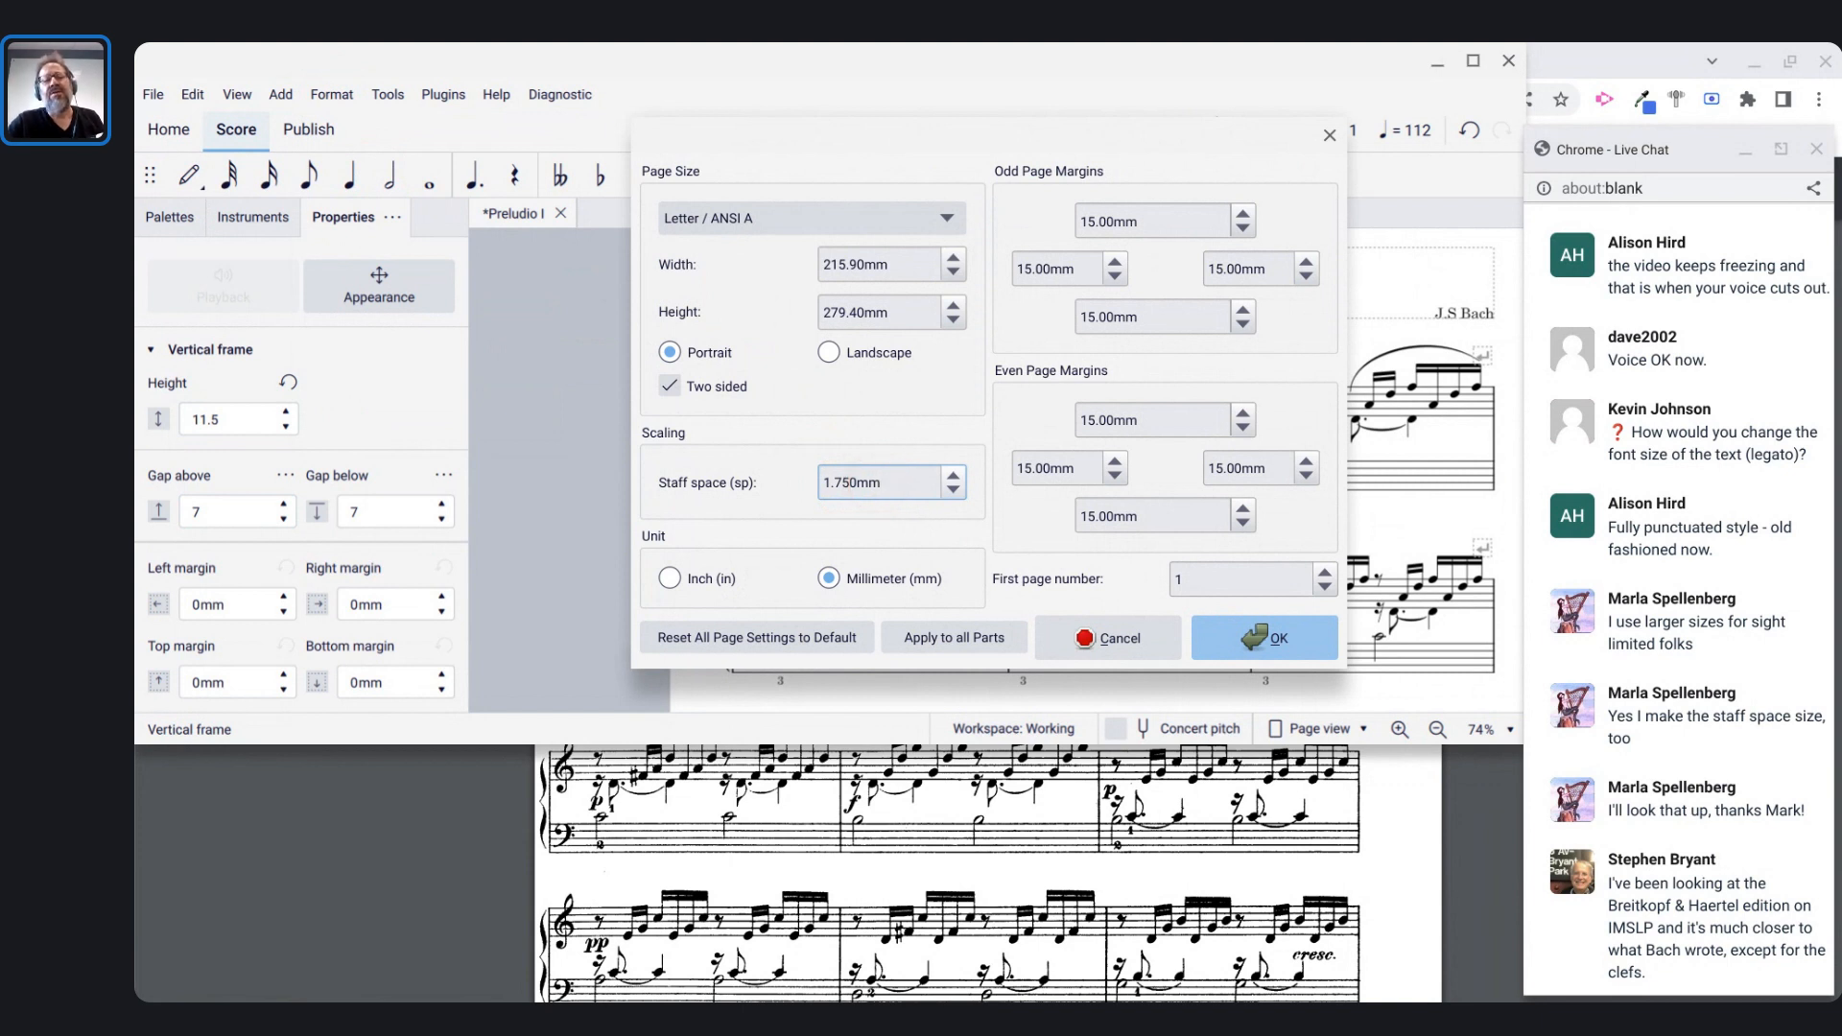
pyautogui.click(878, 482)
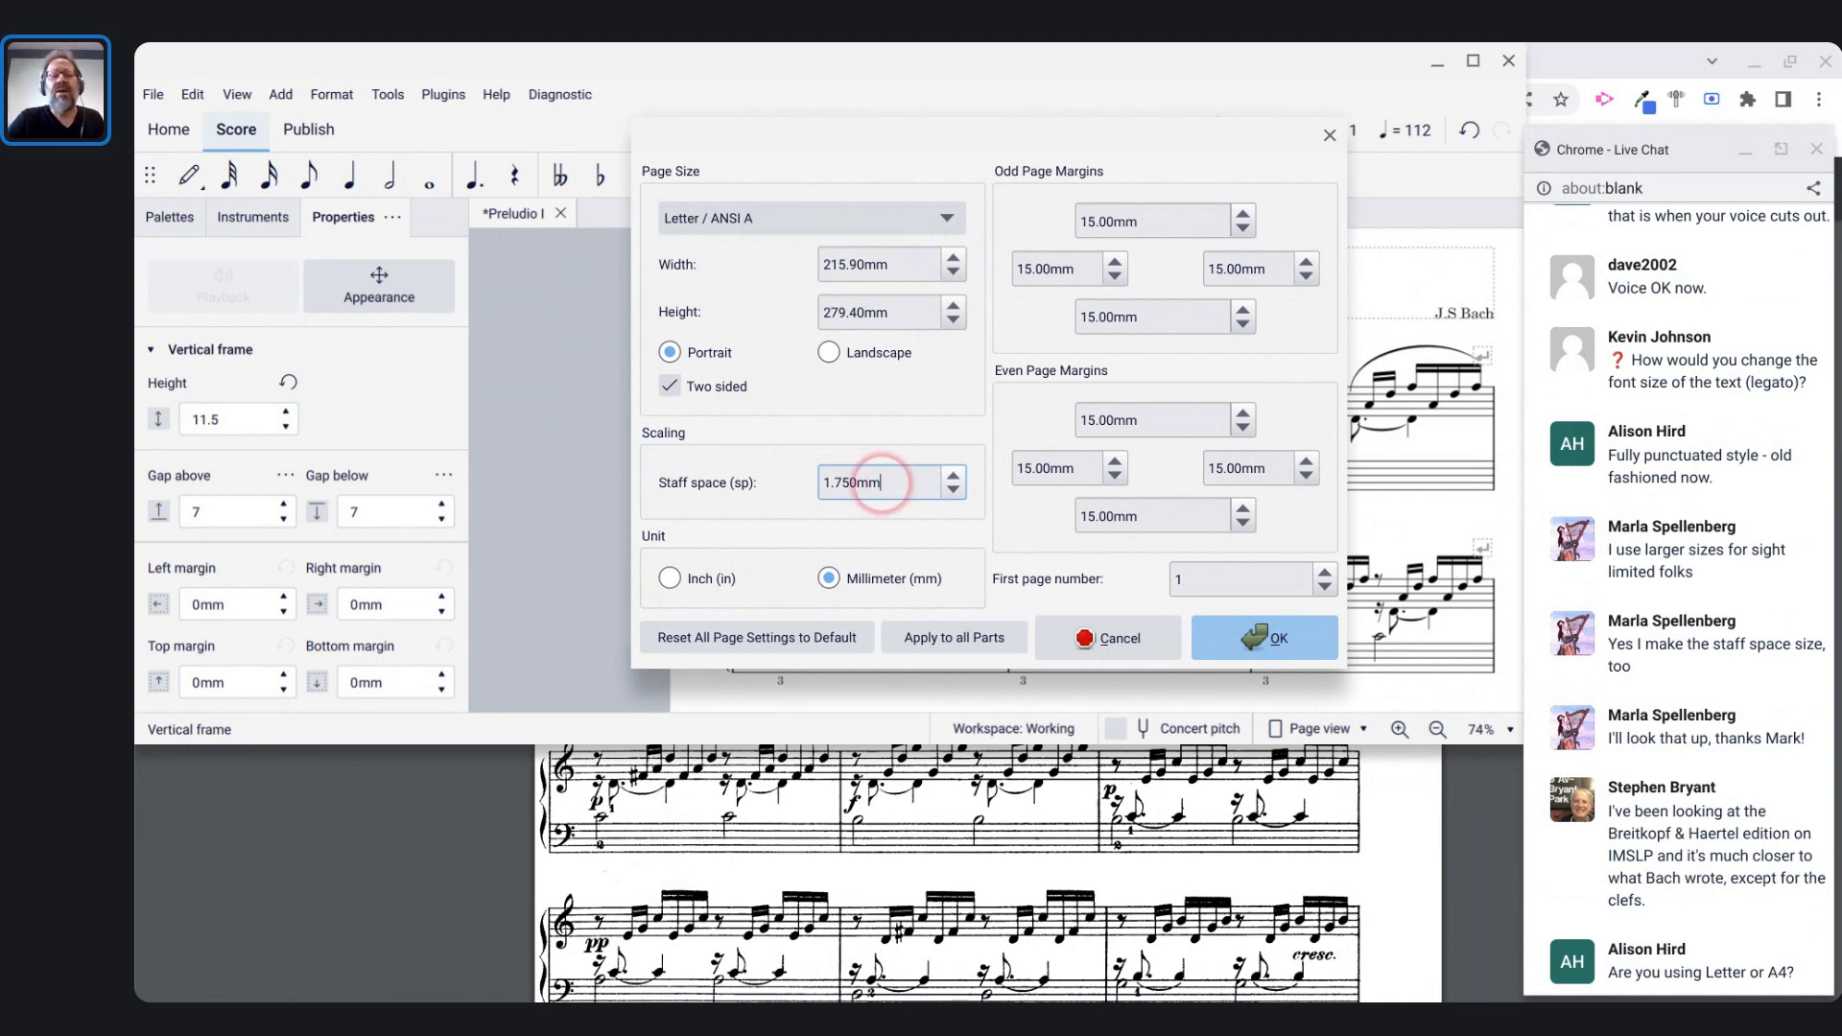
pyautogui.press('Down')
pyautogui.press('Down')
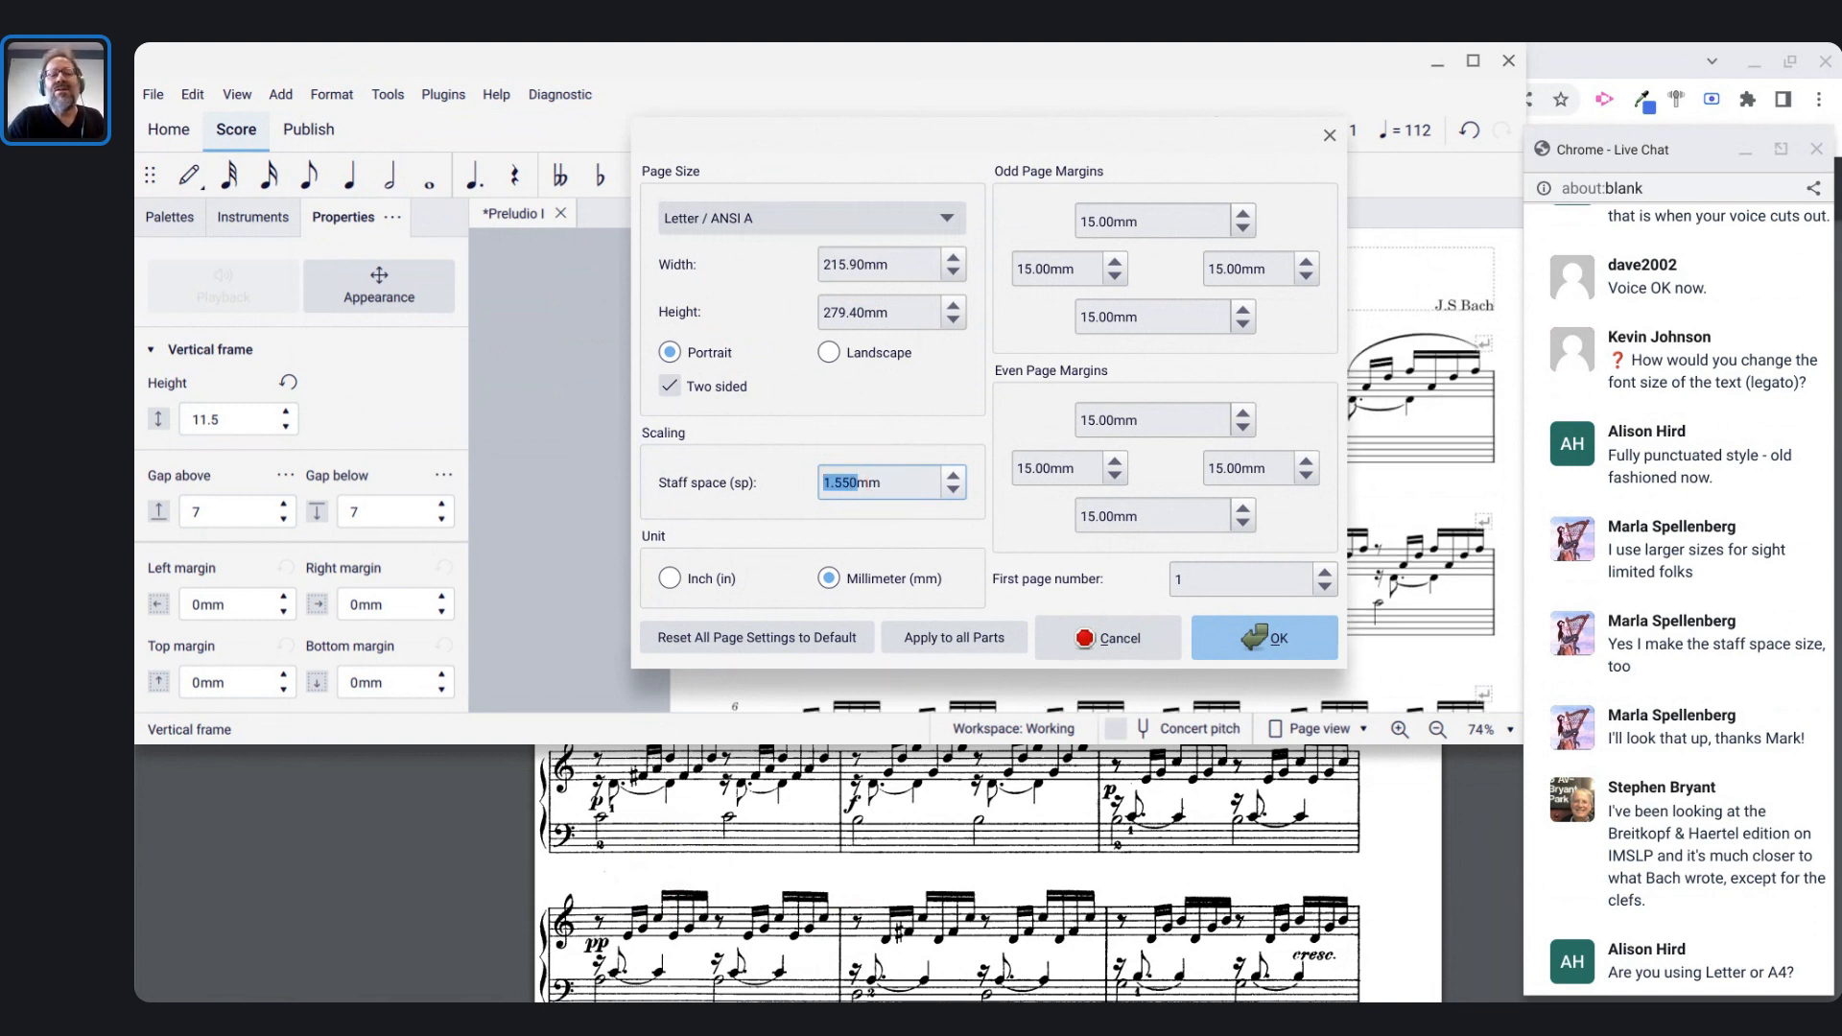
pyautogui.click(878, 485)
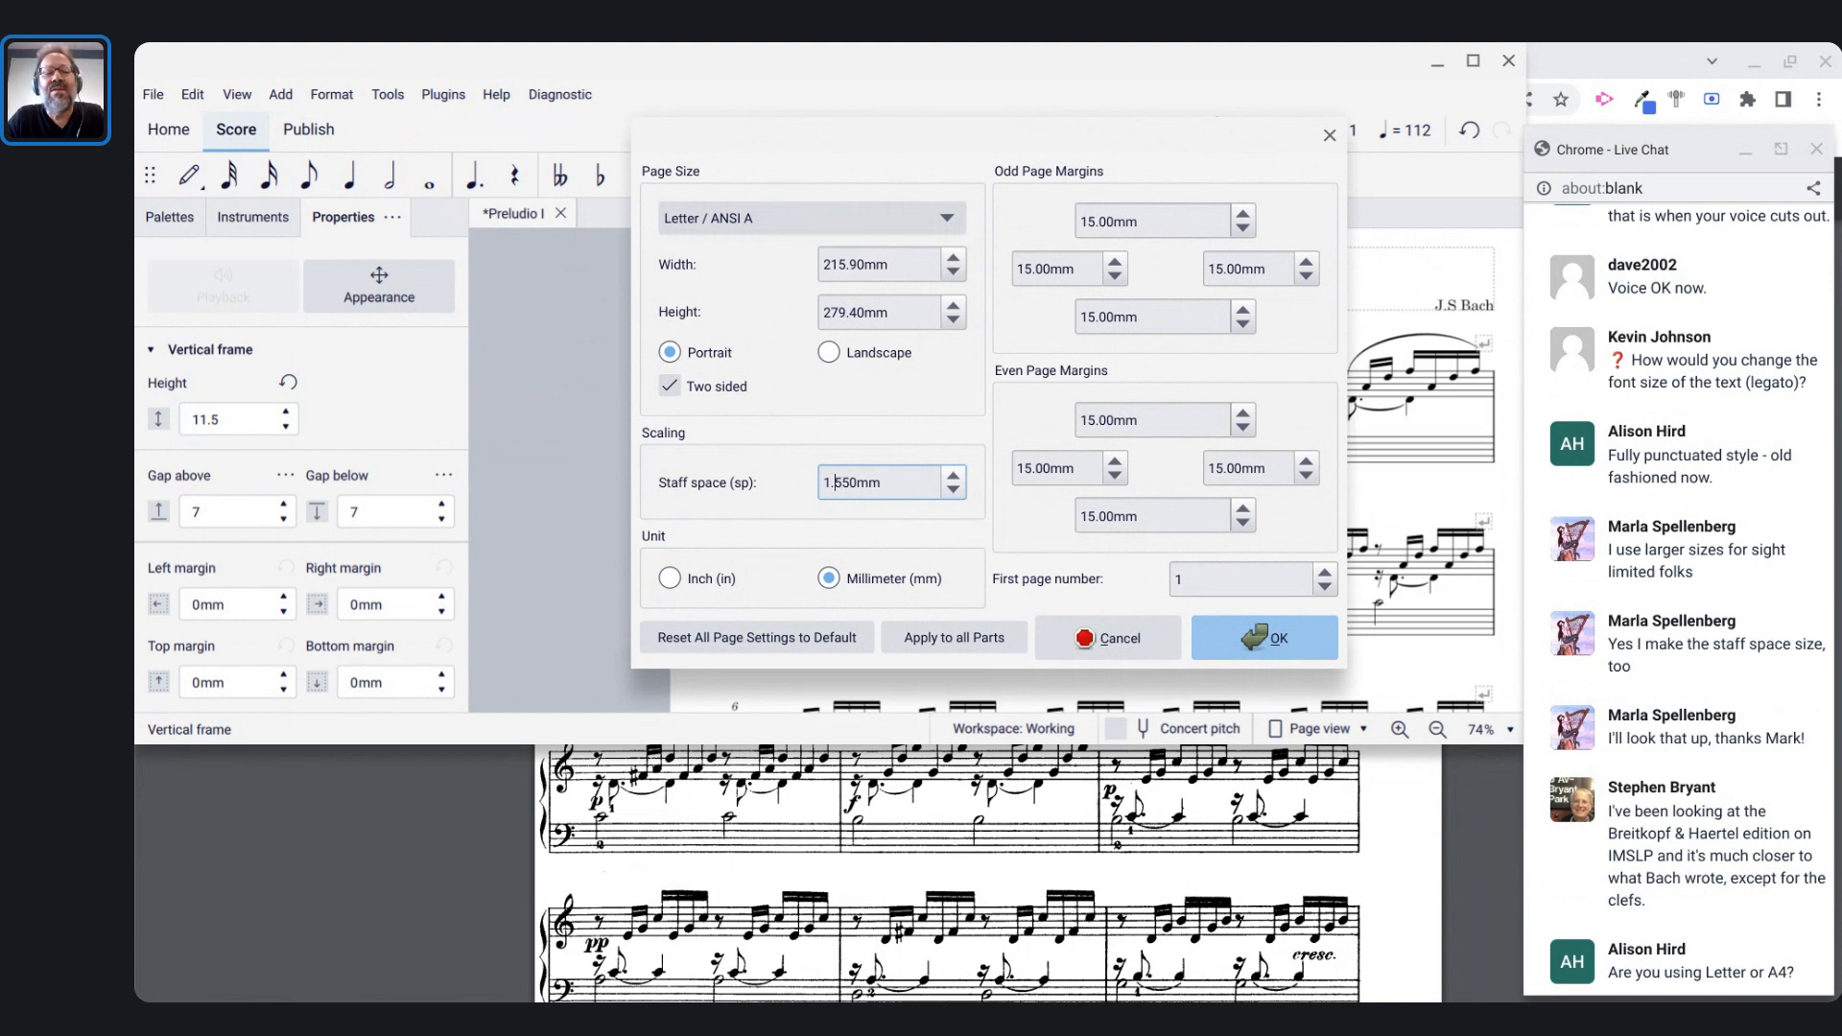
pyautogui.moveTo(832, 483); pyautogui.dragTo(842, 482)
pyautogui.write('6')
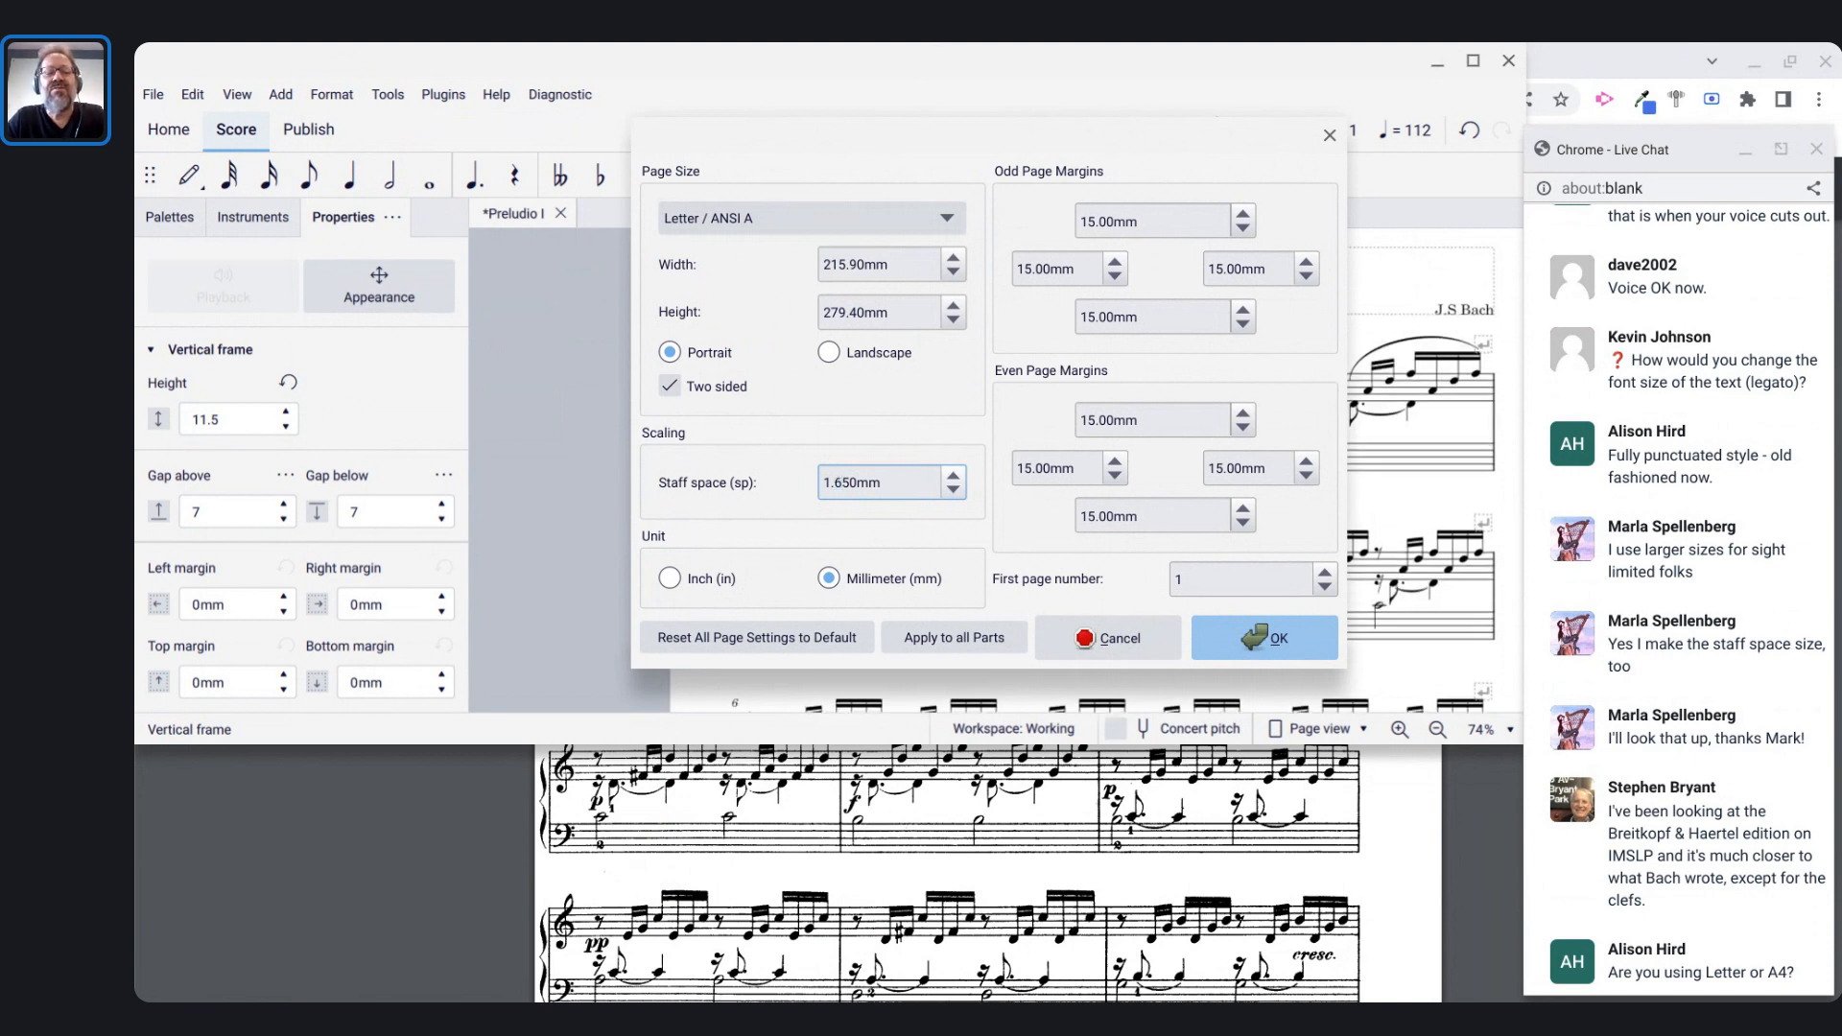
pyautogui.click(1256, 642)
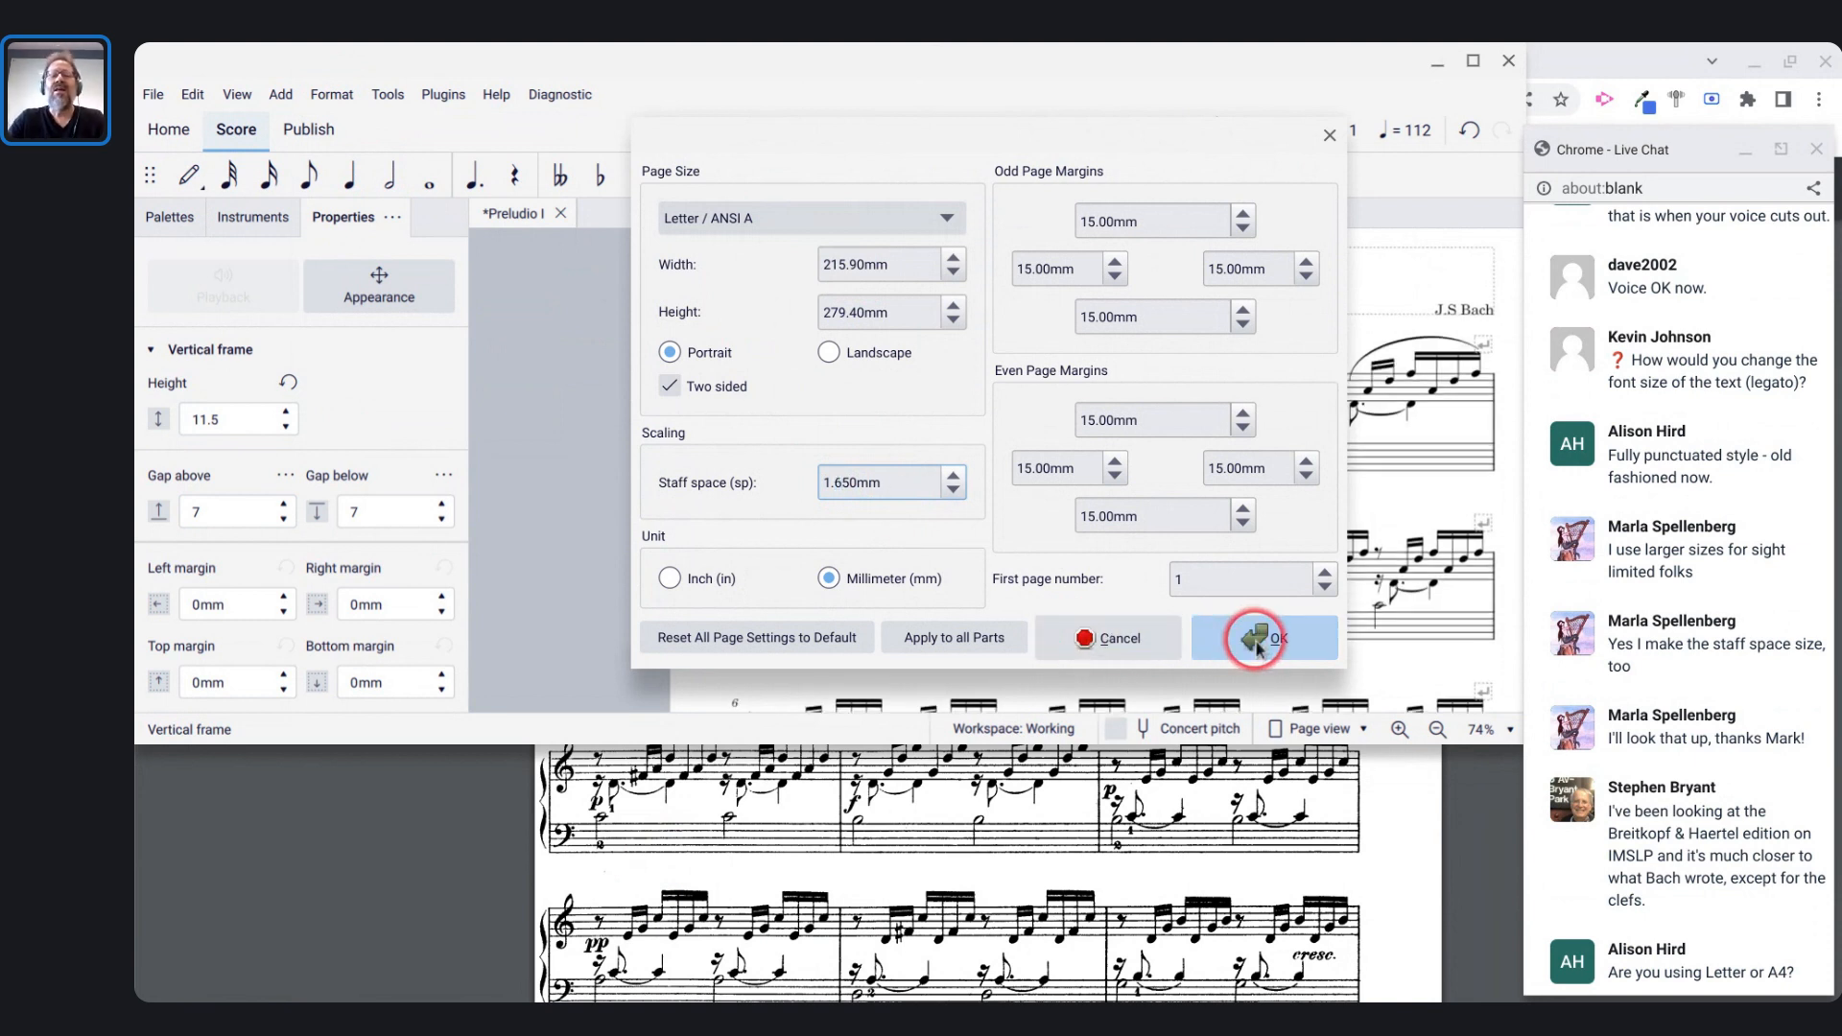
# - Examine the lower part of page 1 to check how the last system and the English and German text frame fit
pyautogui.scroll(-5, 1120, 554)
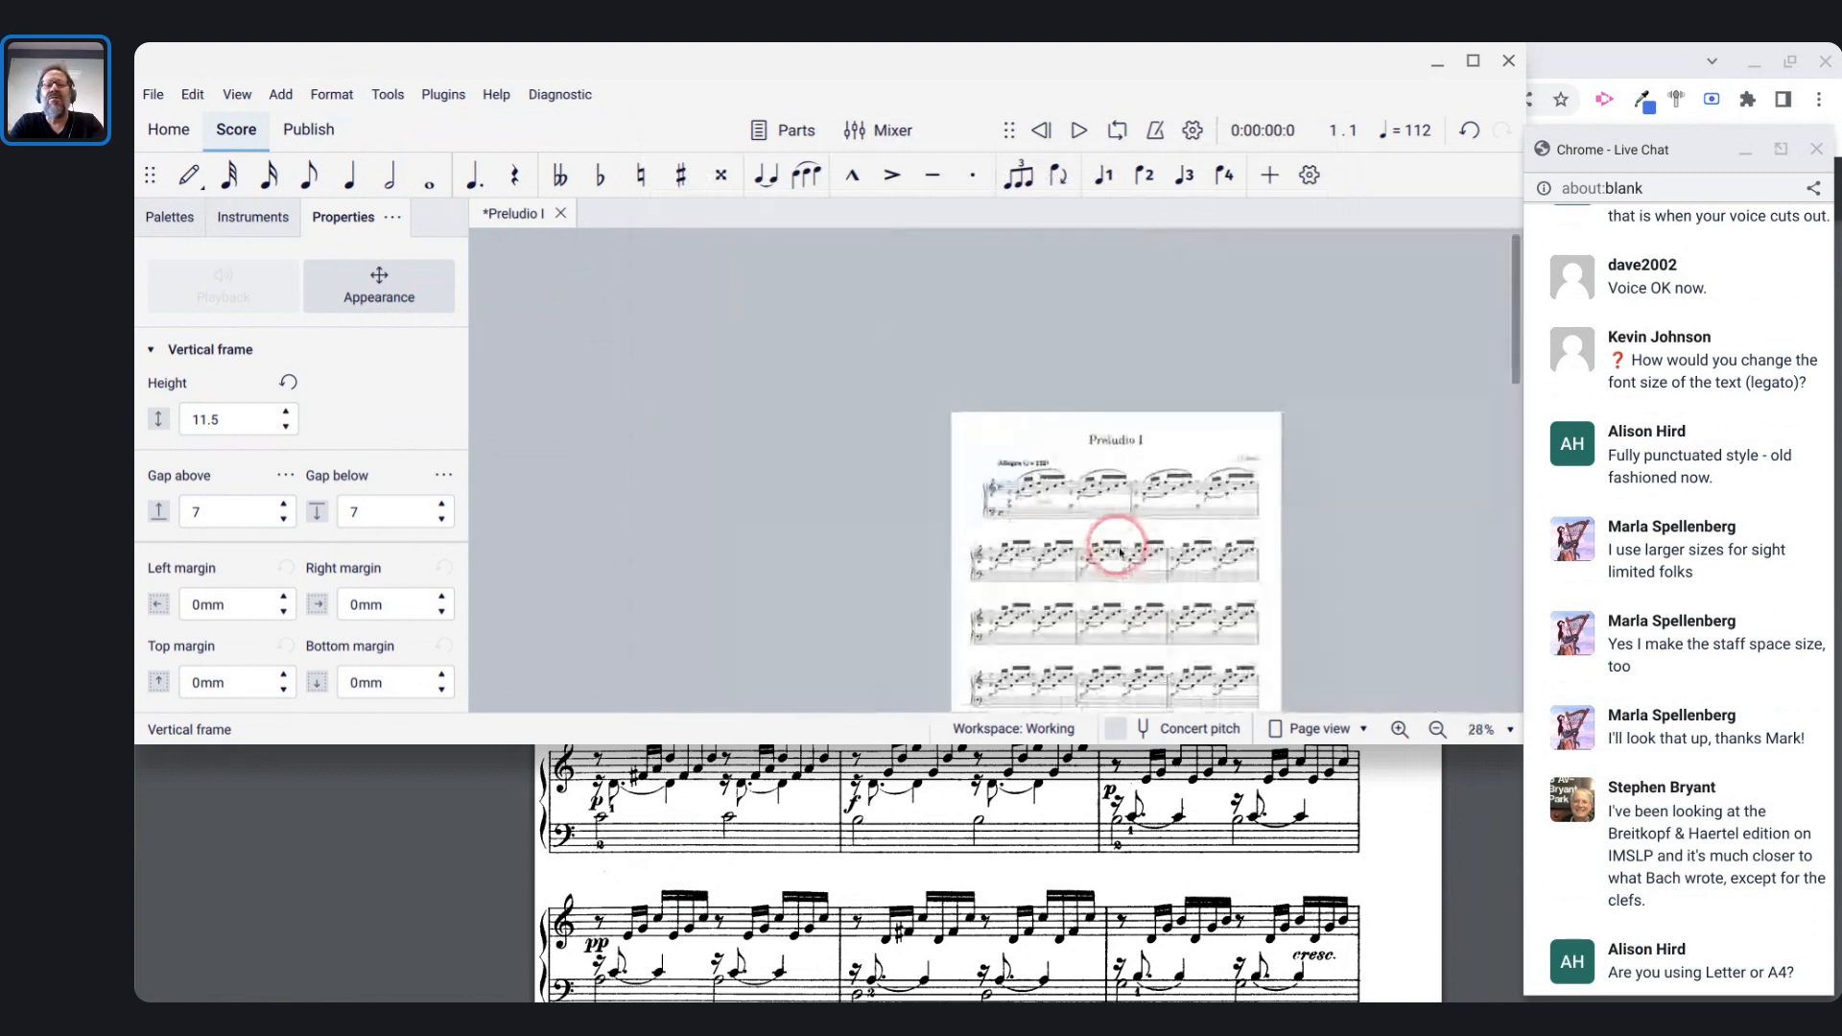
pyautogui.scroll(3, 1119, 554)
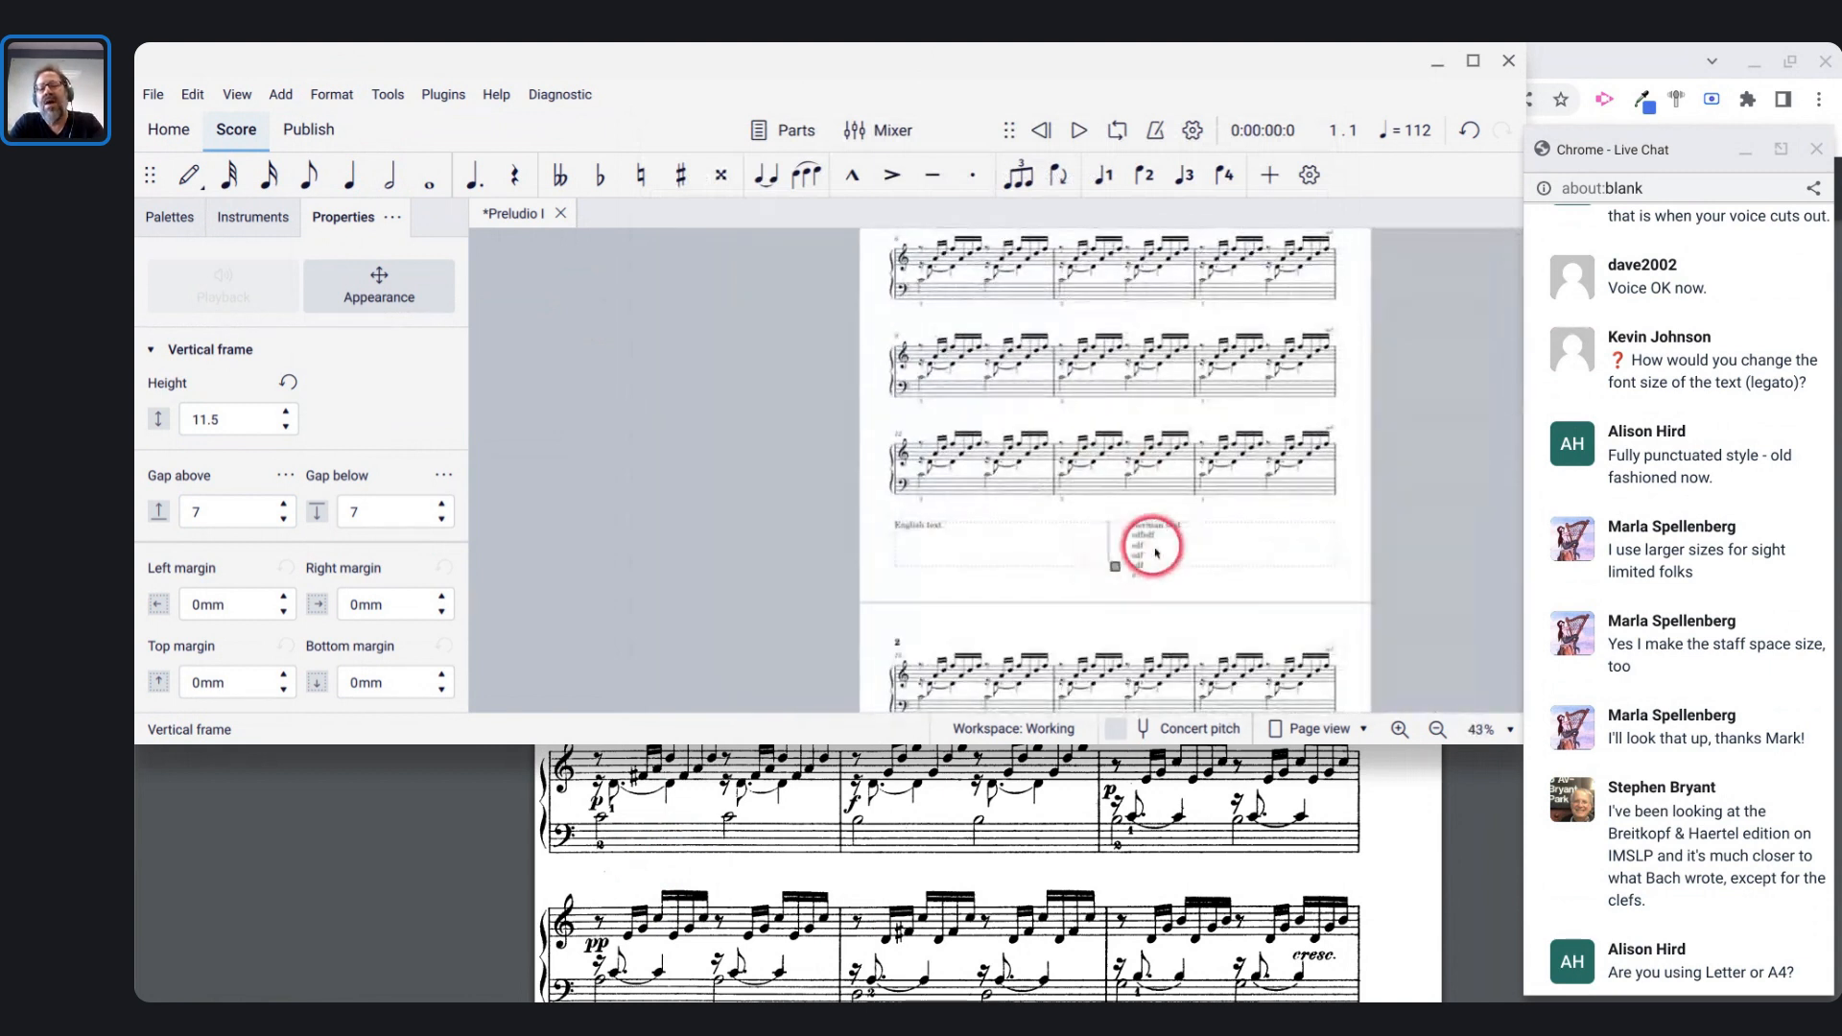
pyautogui.keyDown('ctrl'); pyautogui.click(1259, 446); pyautogui.keyUp('ctrl')
pyautogui.scroll(5, 1261, 447)
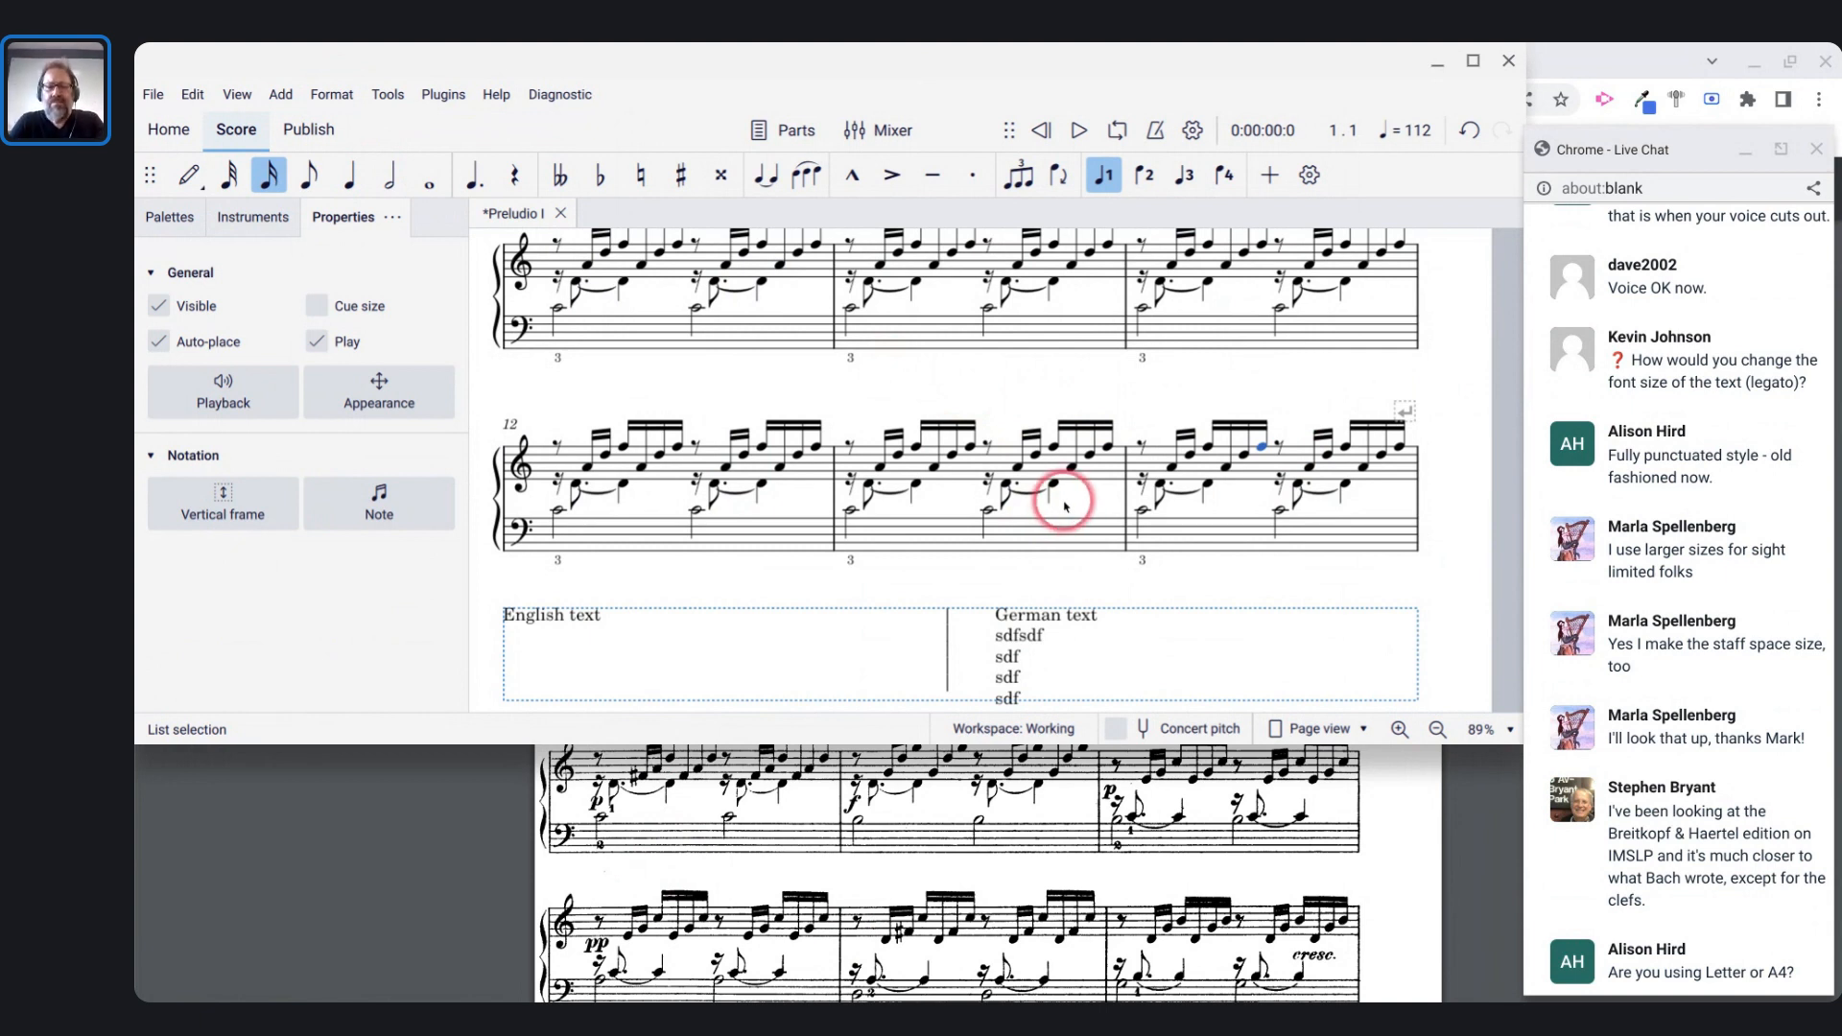
pyautogui.scroll(-2, 1060, 500)
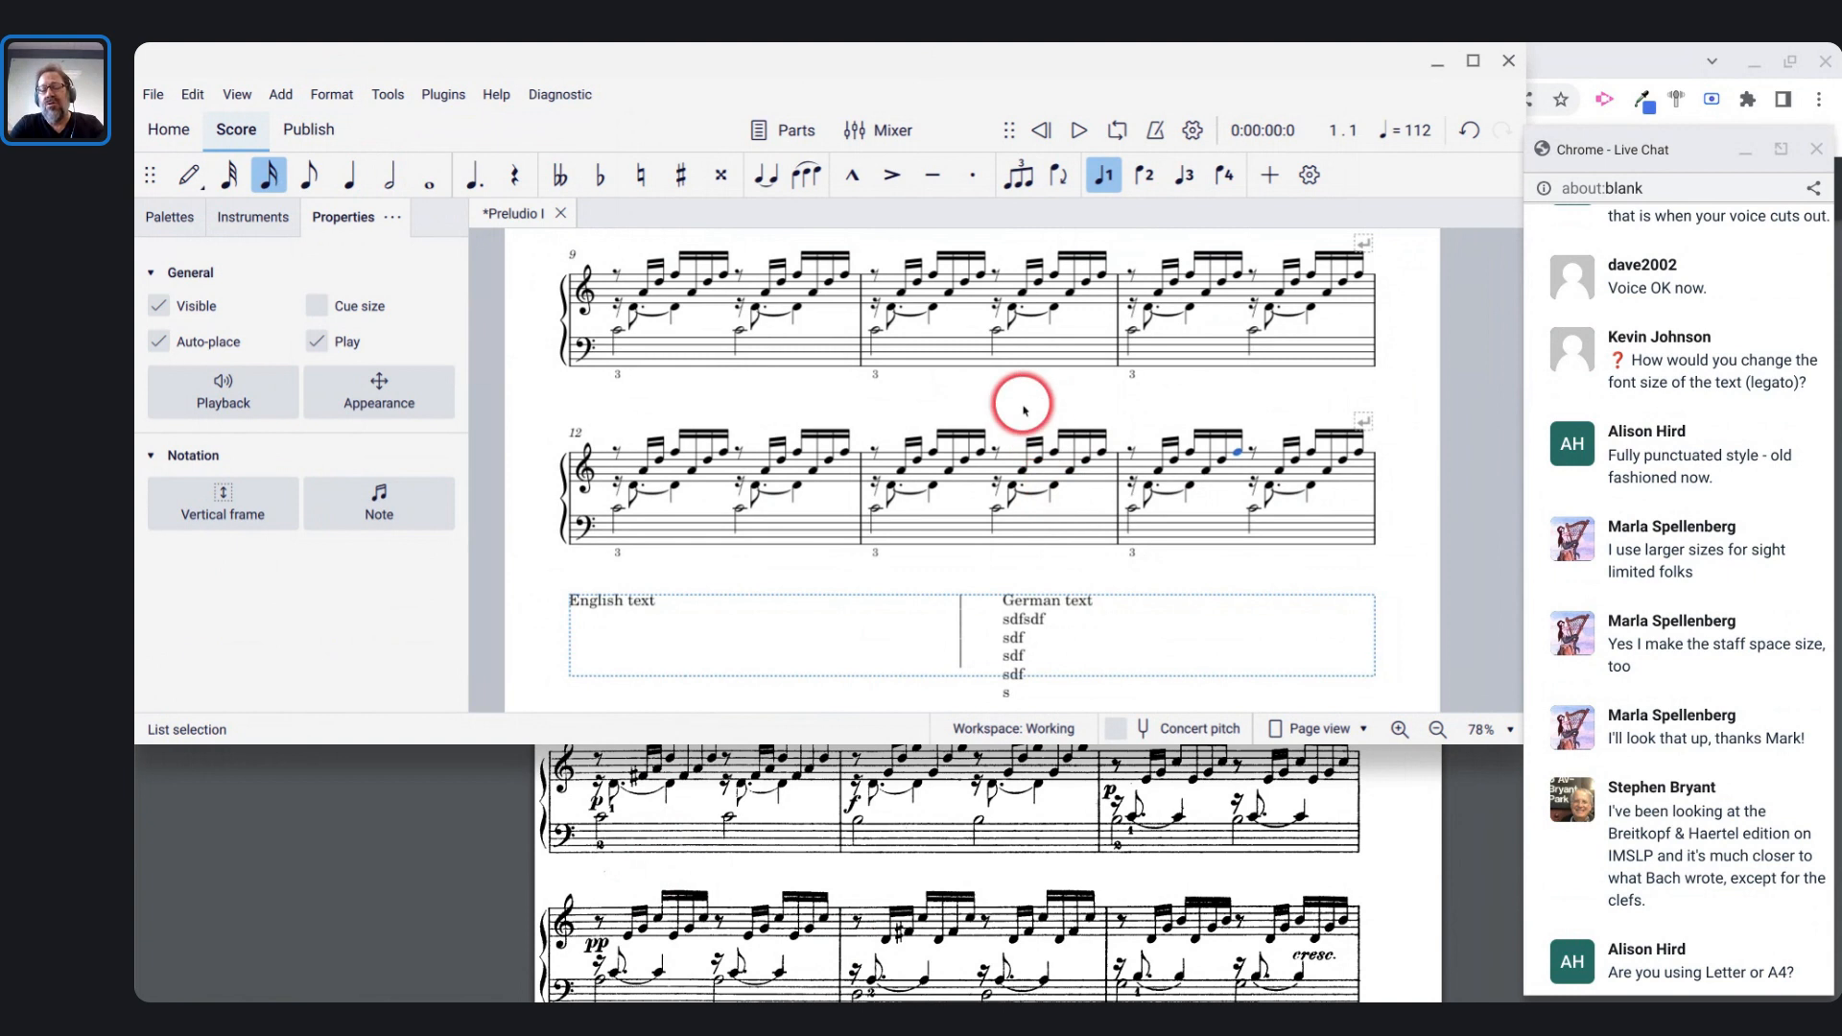
pyautogui.scroll(-2, 1025, 411)
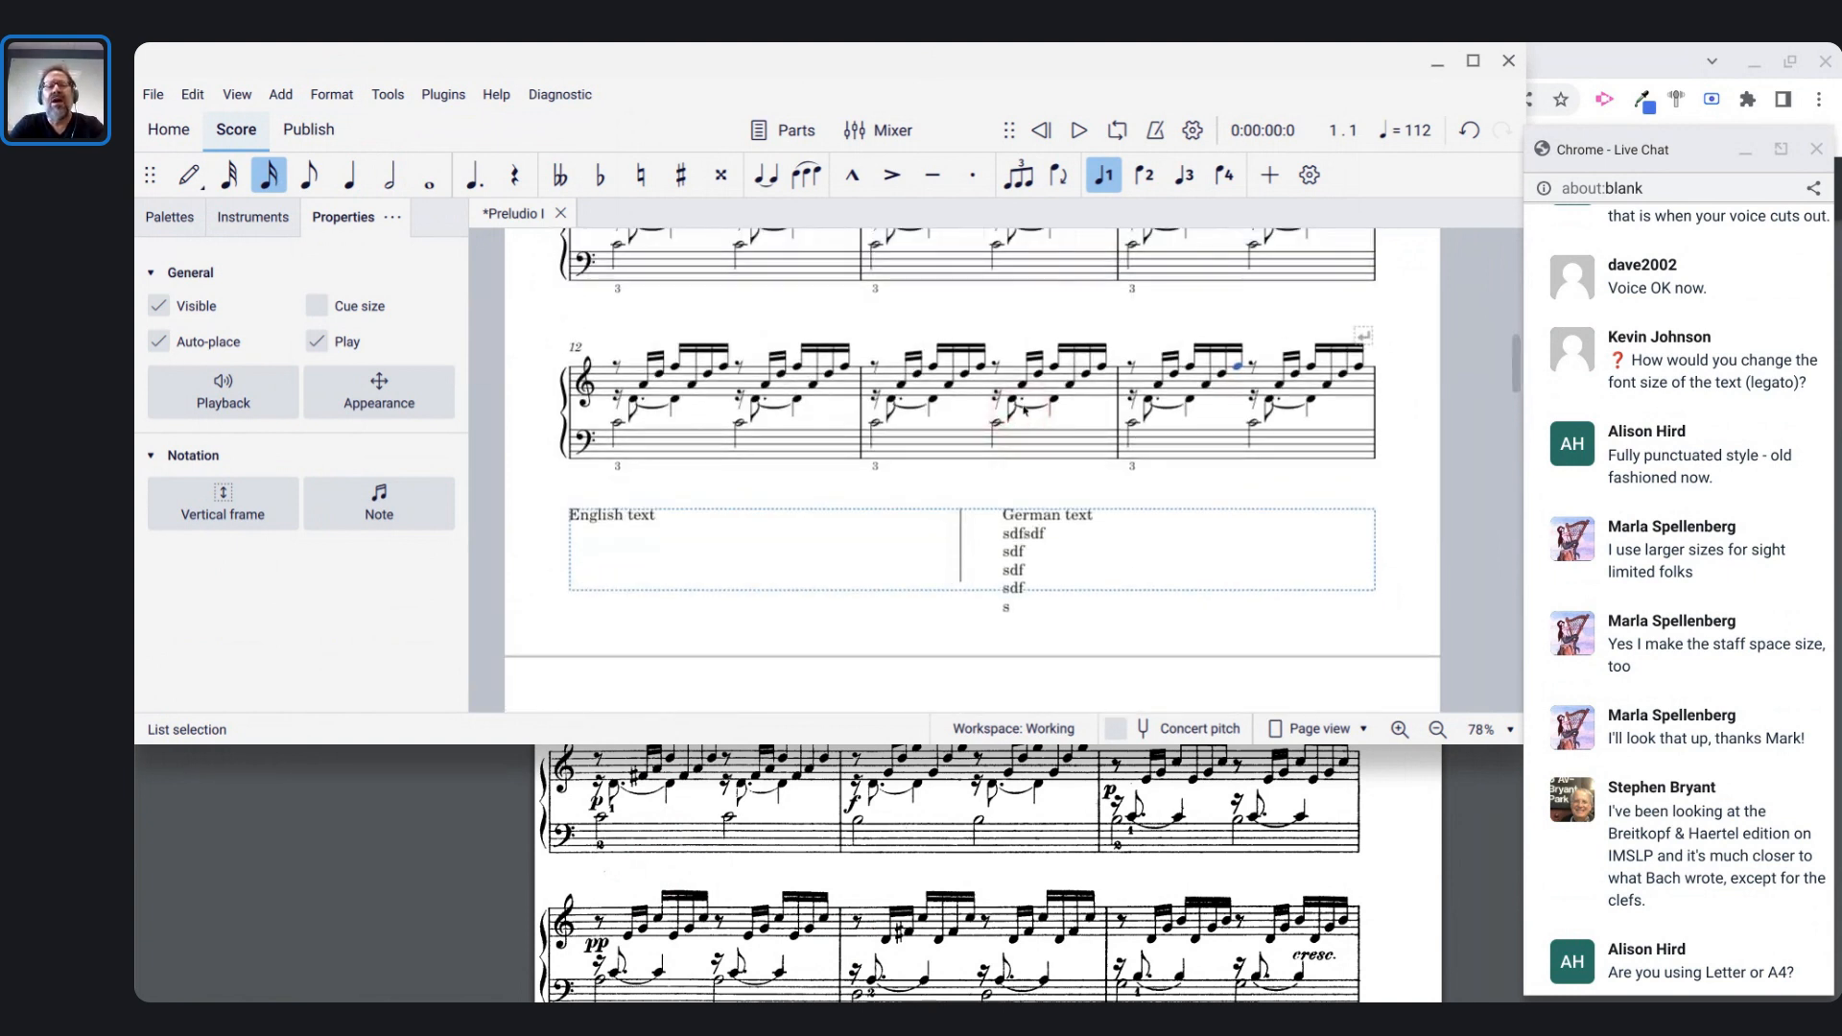
pyautogui.press('Escape')
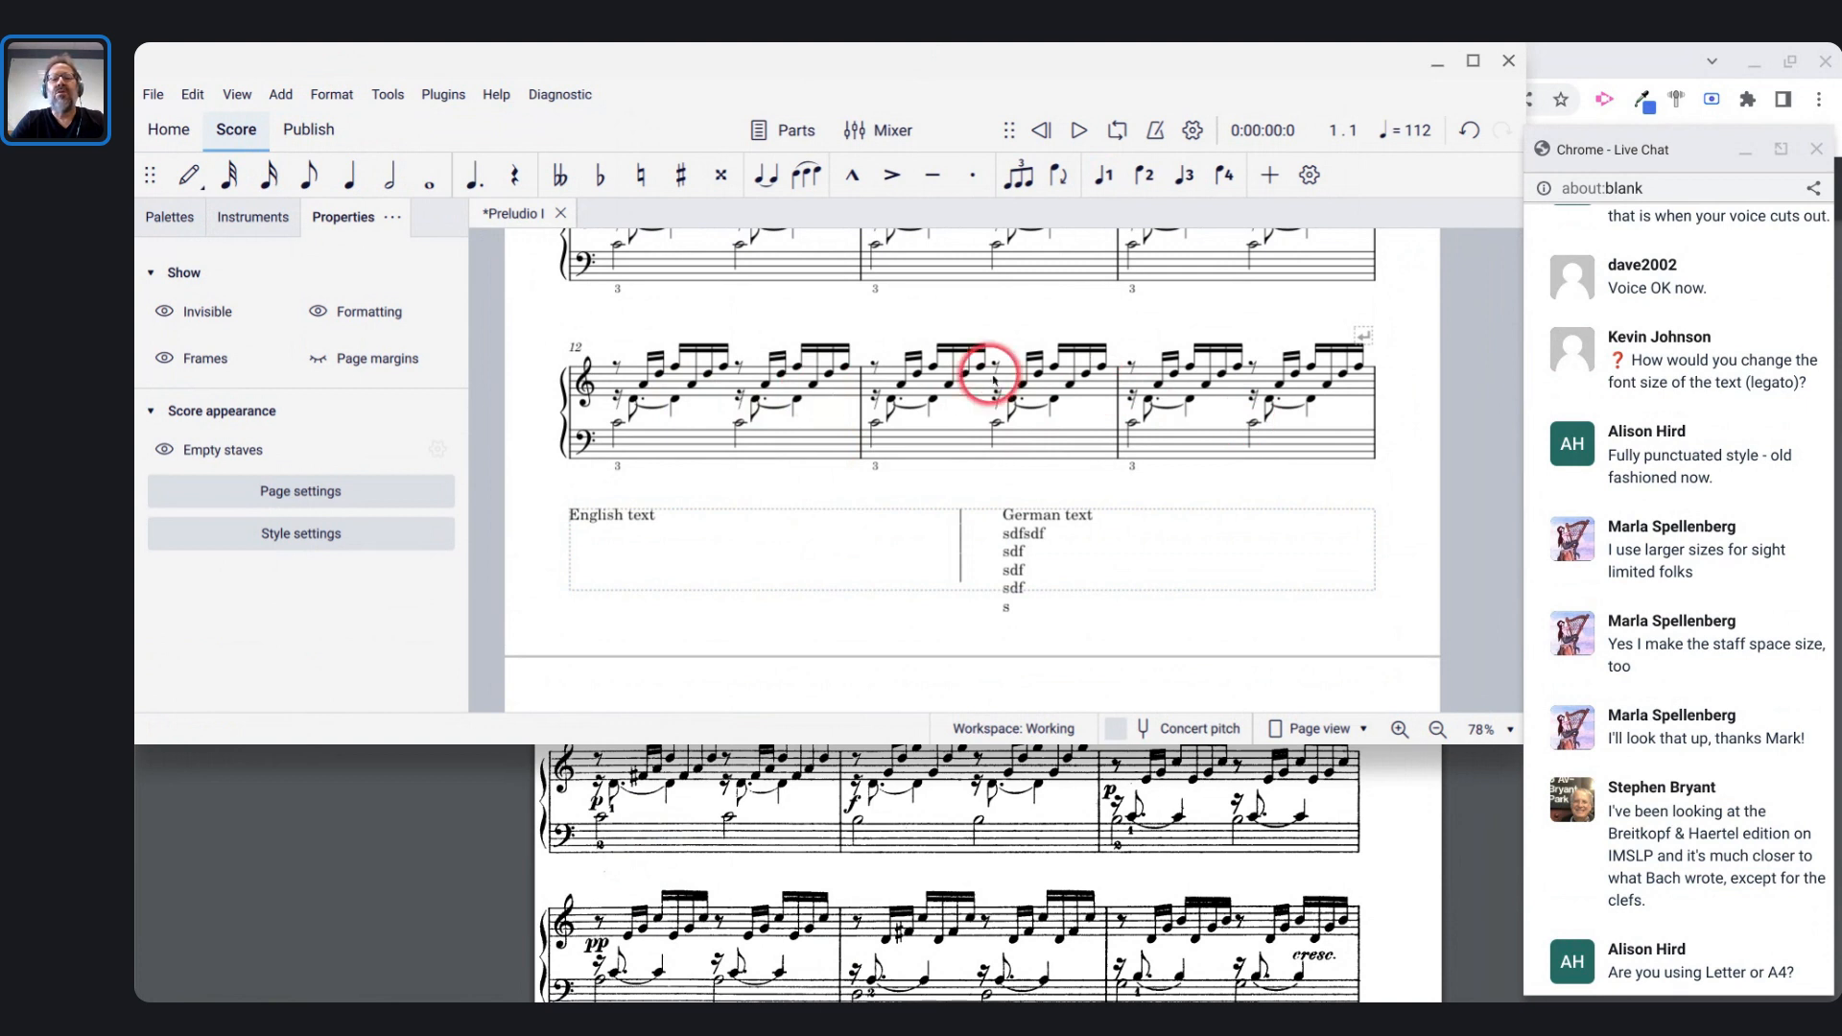
# - Delete measures 12 to 14 across both staves, the last system above the English and German text frame
pyautogui.scroll(-8, 994, 379)
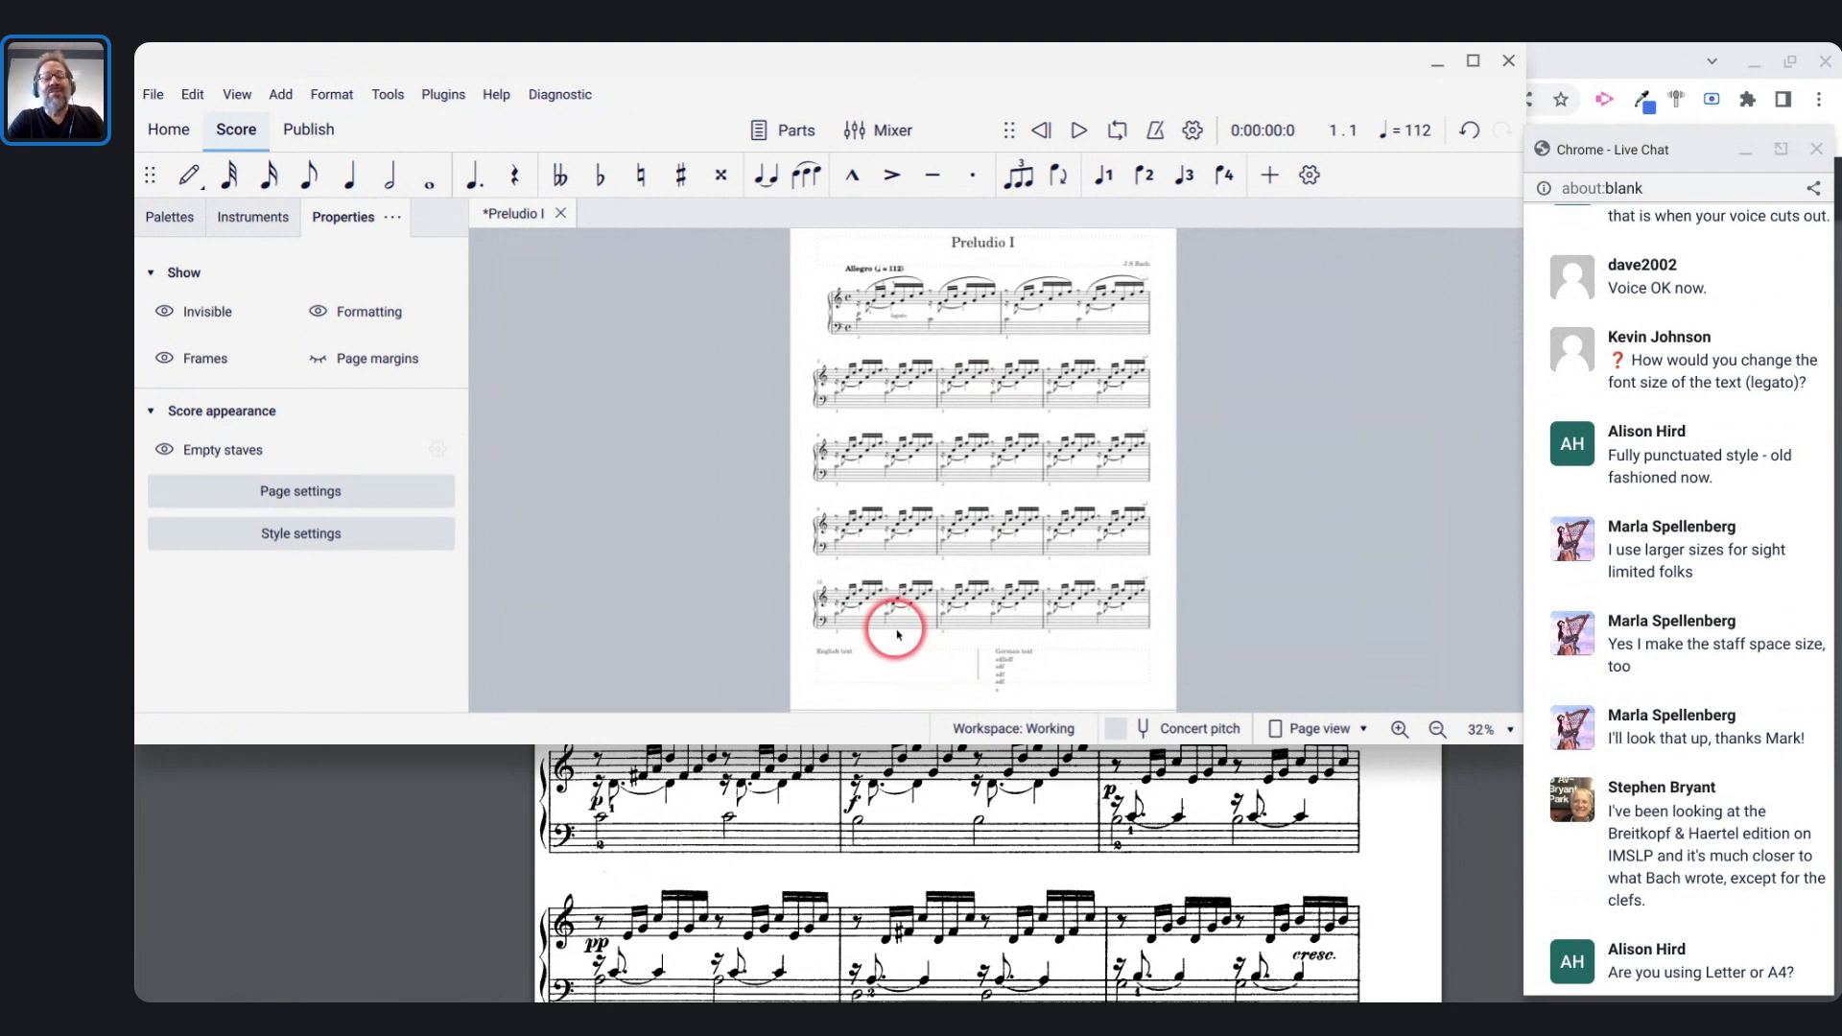
pyautogui.scroll(5, 897, 633)
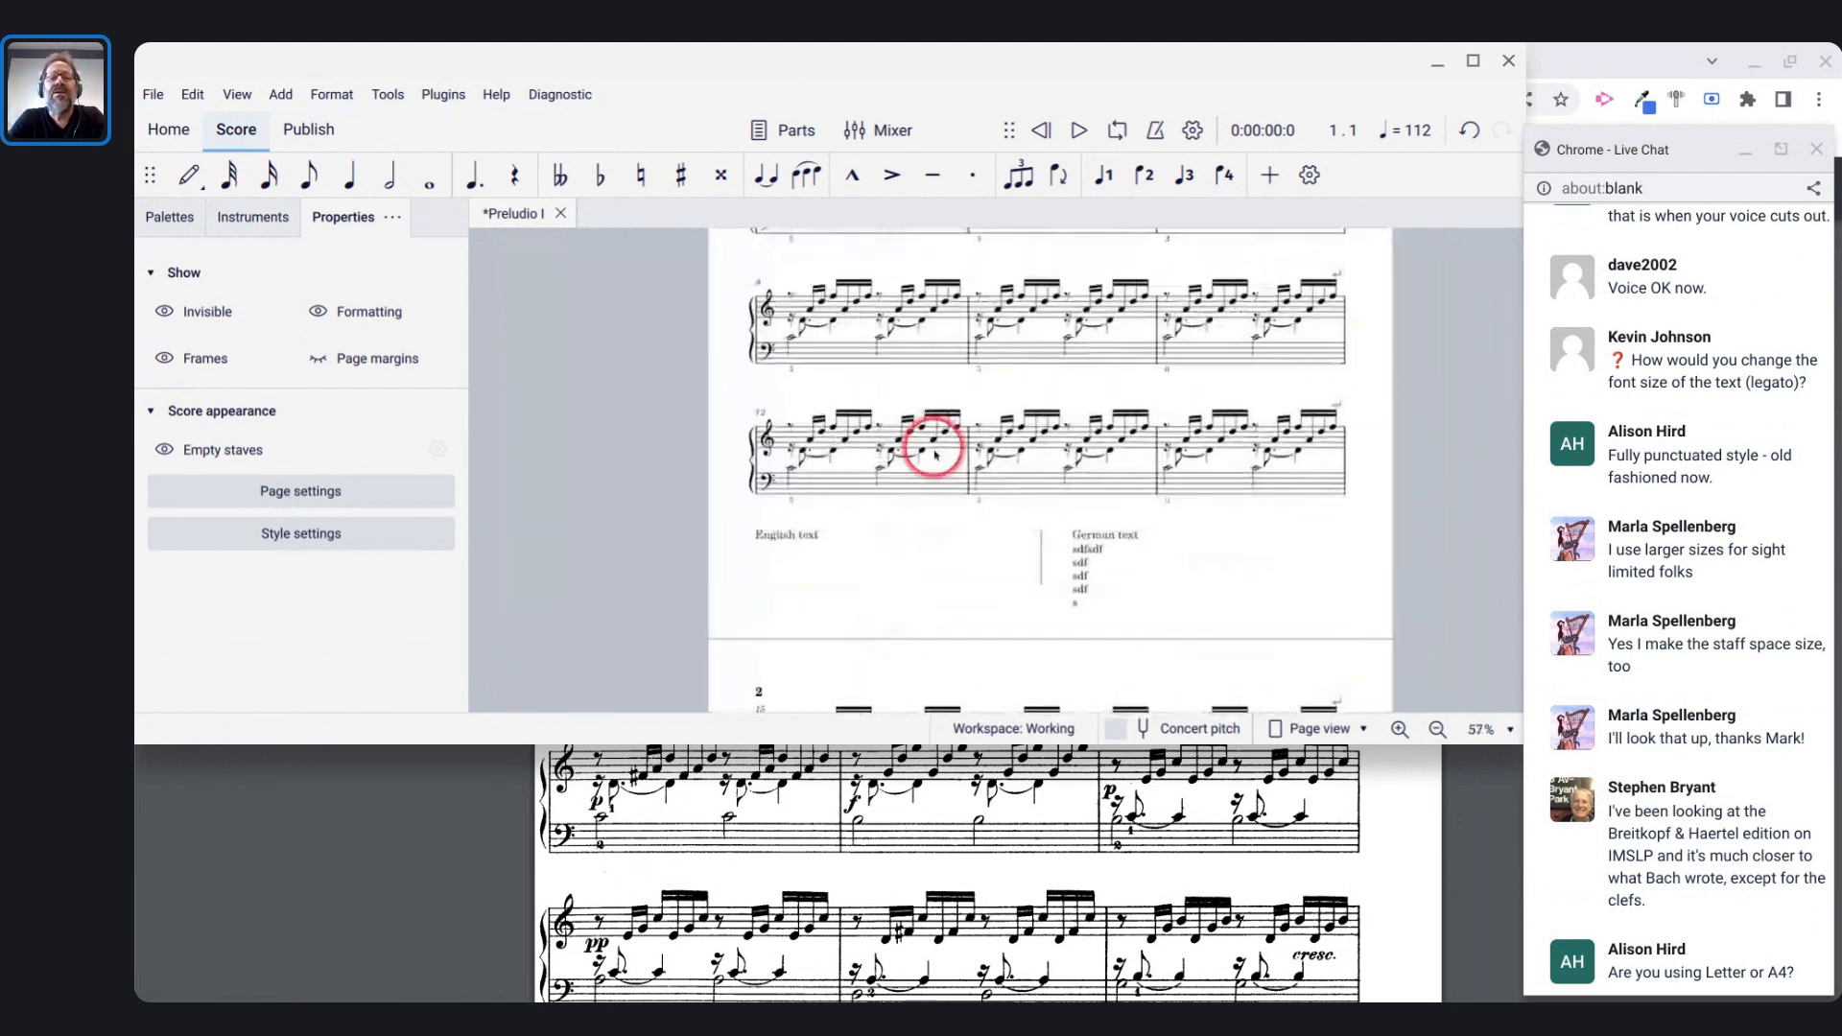
pyautogui.click(933, 480)
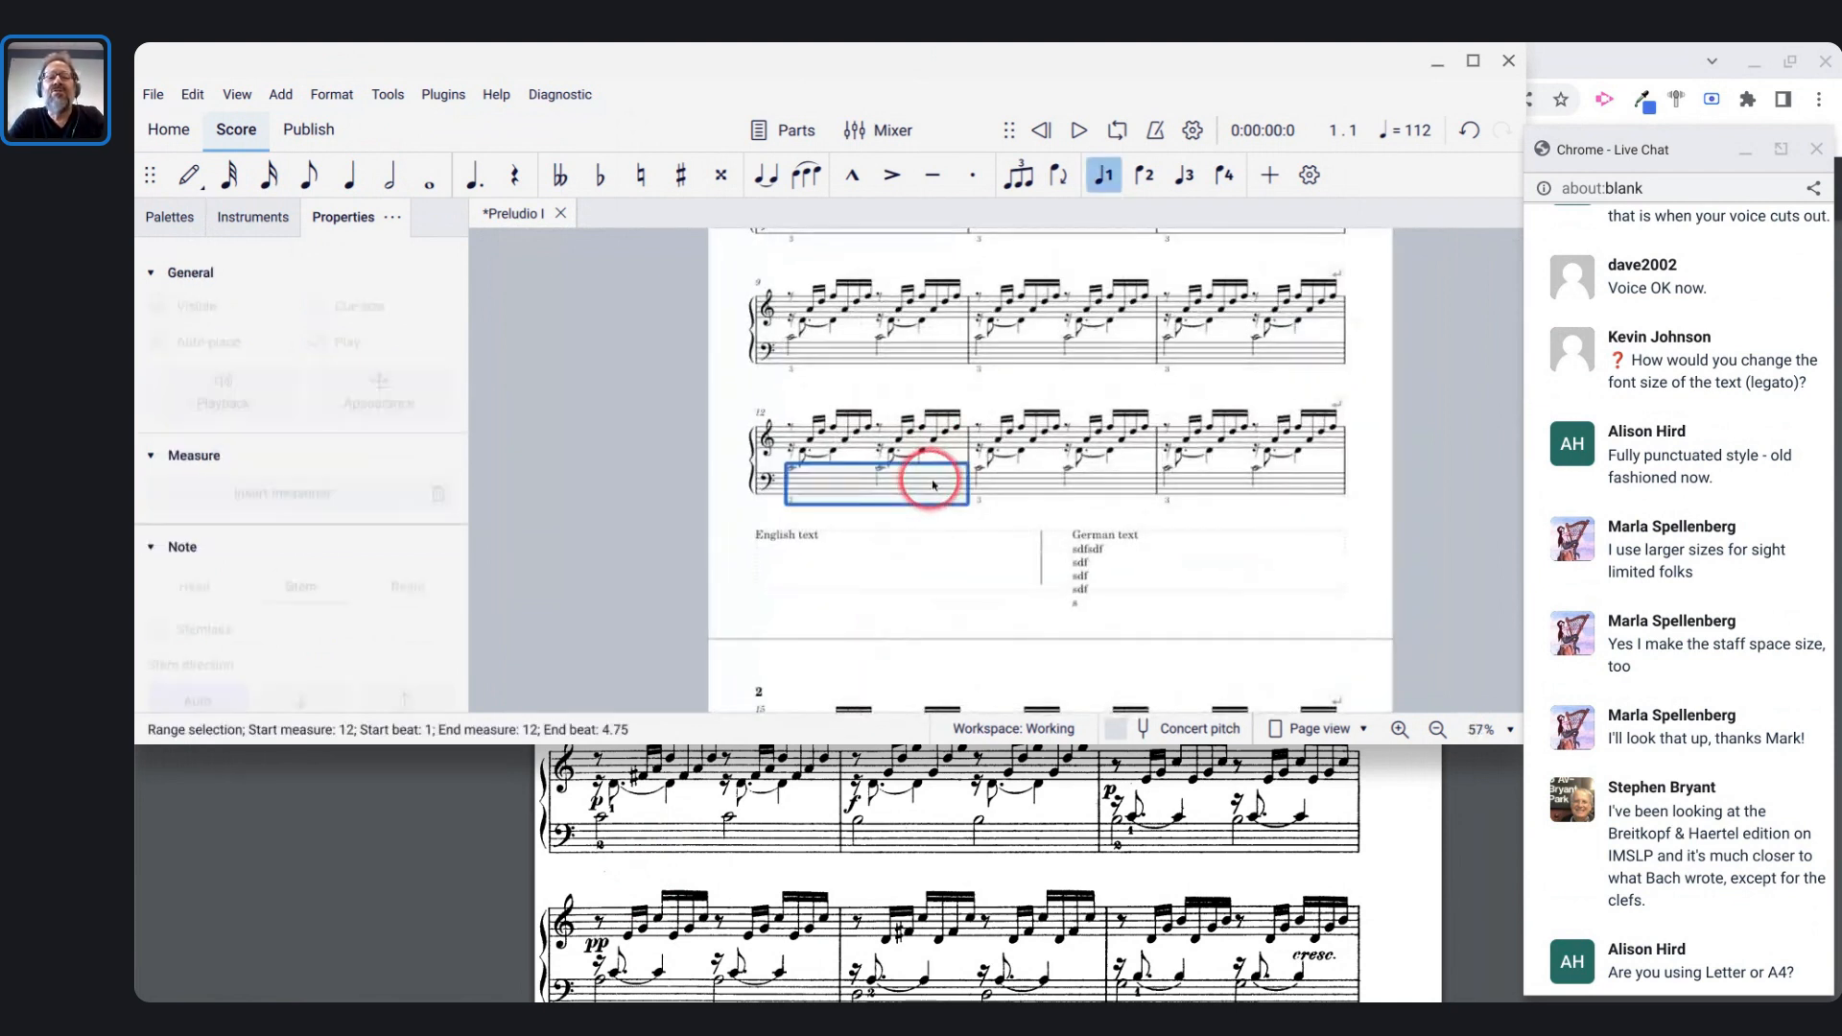
pyautogui.keyDown('shift'); pyautogui.click(1214, 491); pyautogui.keyUp('shift')
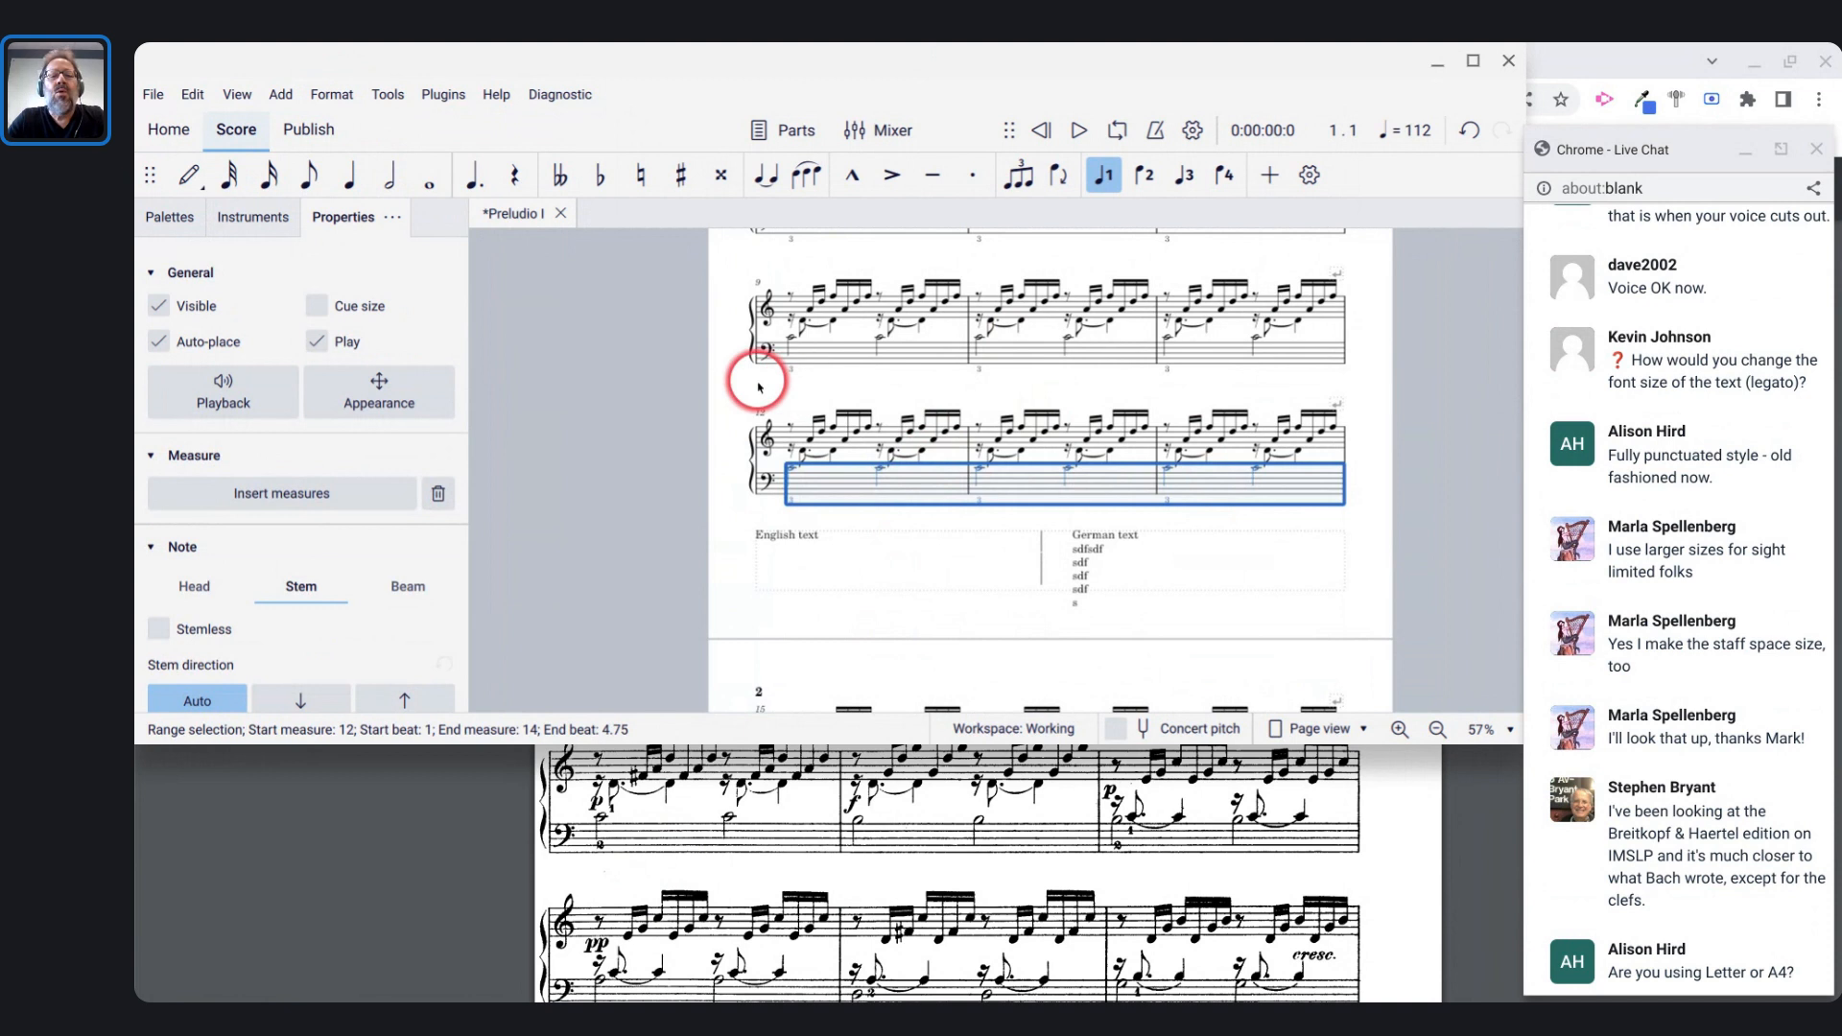
pyautogui.keyDown('shift'); pyautogui.click(788, 436); pyautogui.keyUp('shift')
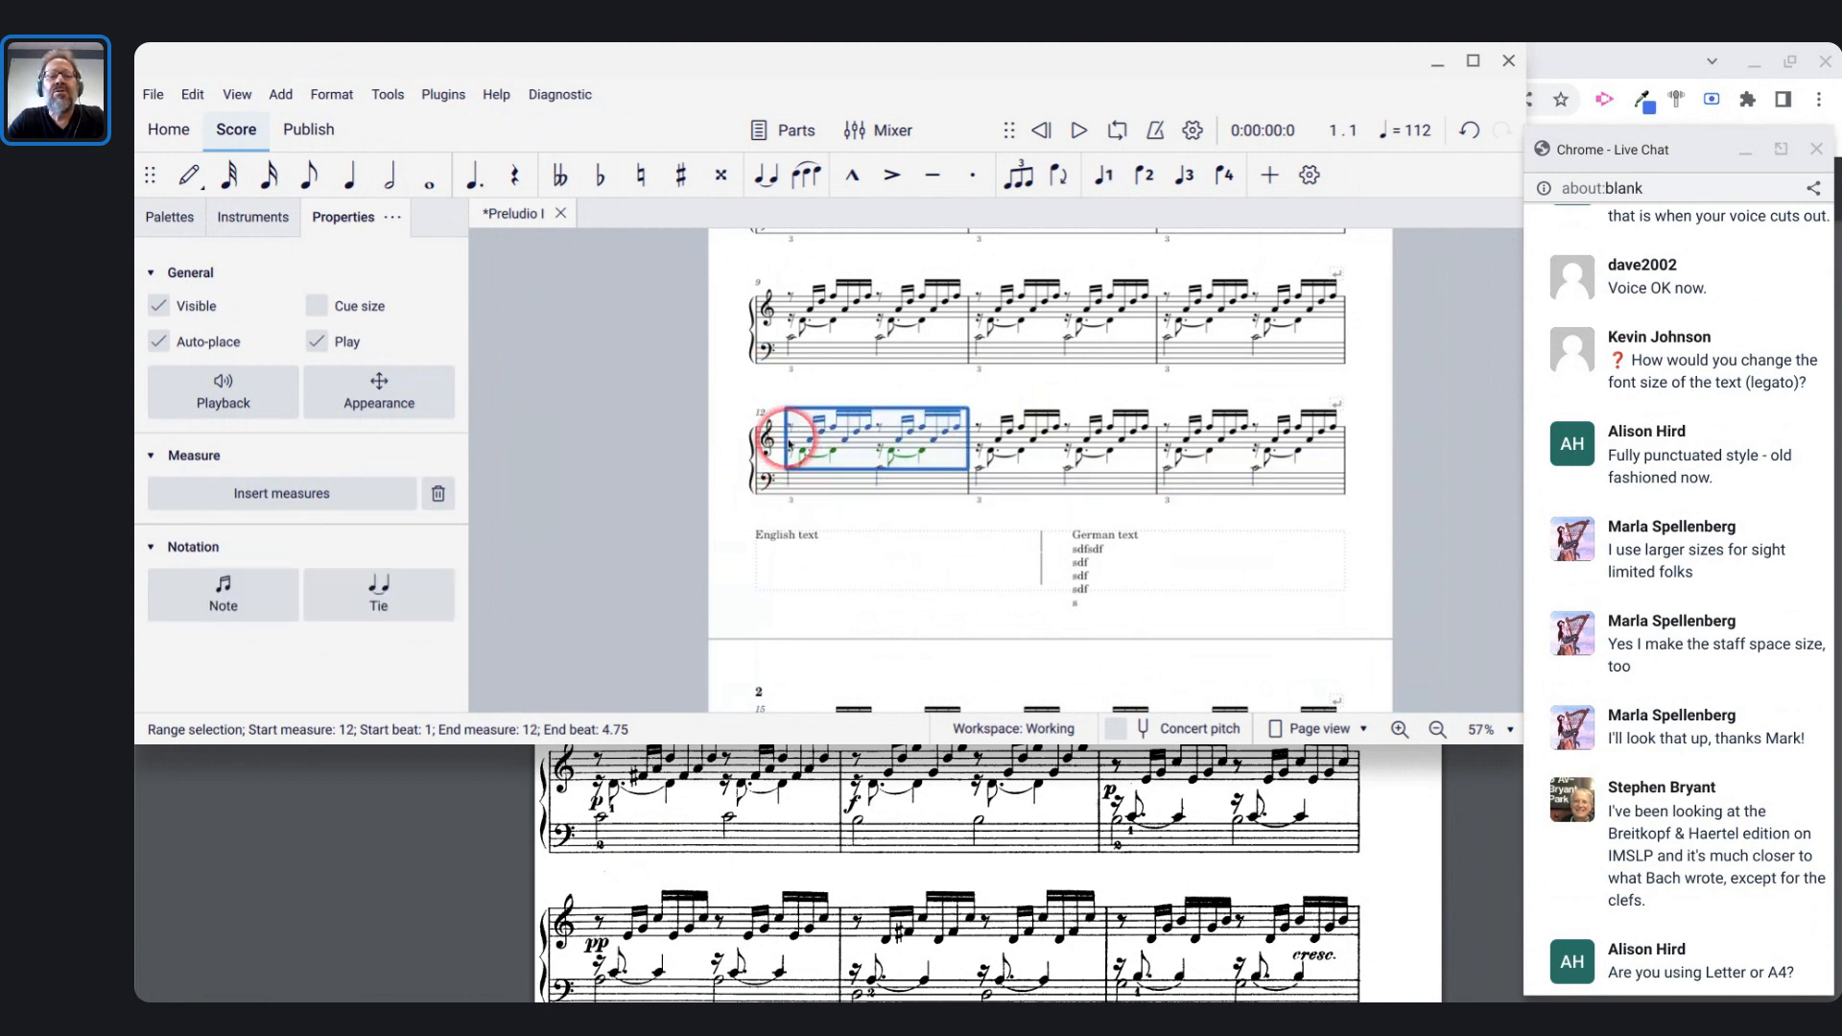
pyautogui.keyDown('shift'); pyautogui.click(1214, 488); pyautogui.keyUp('shift')
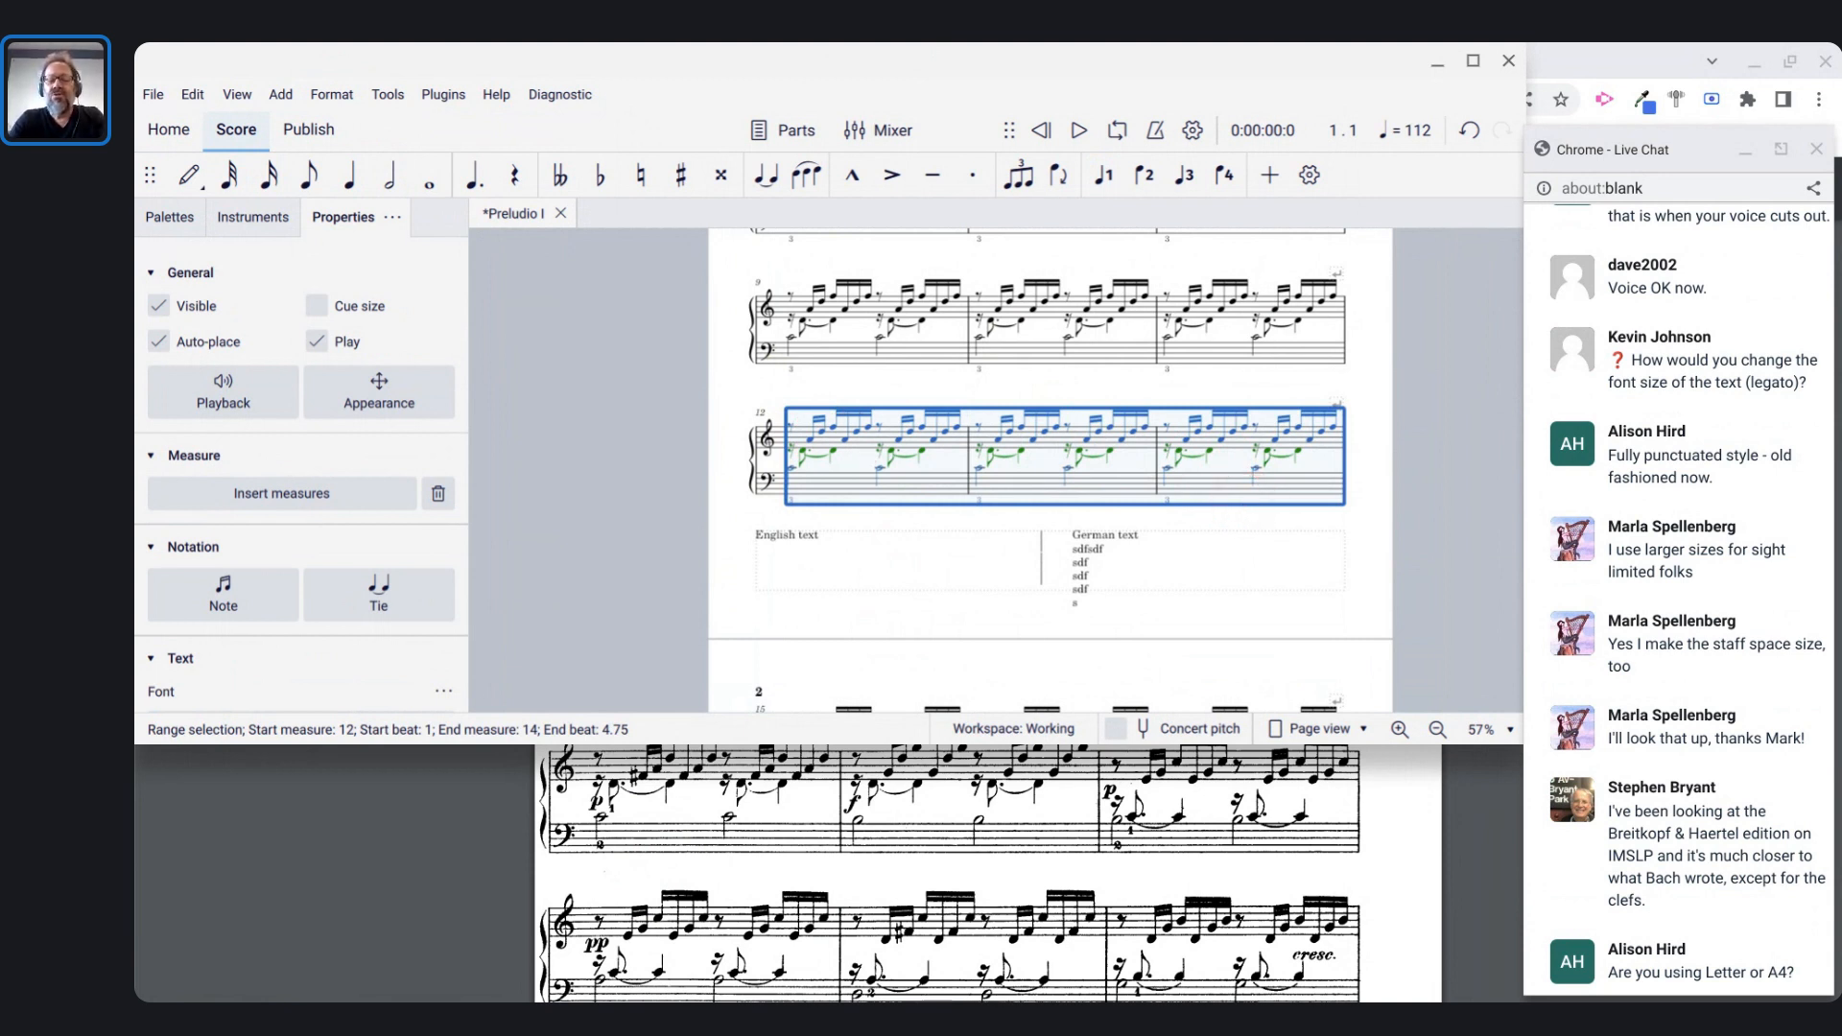
pyautogui.hotkey('ctrl', 'Delete')
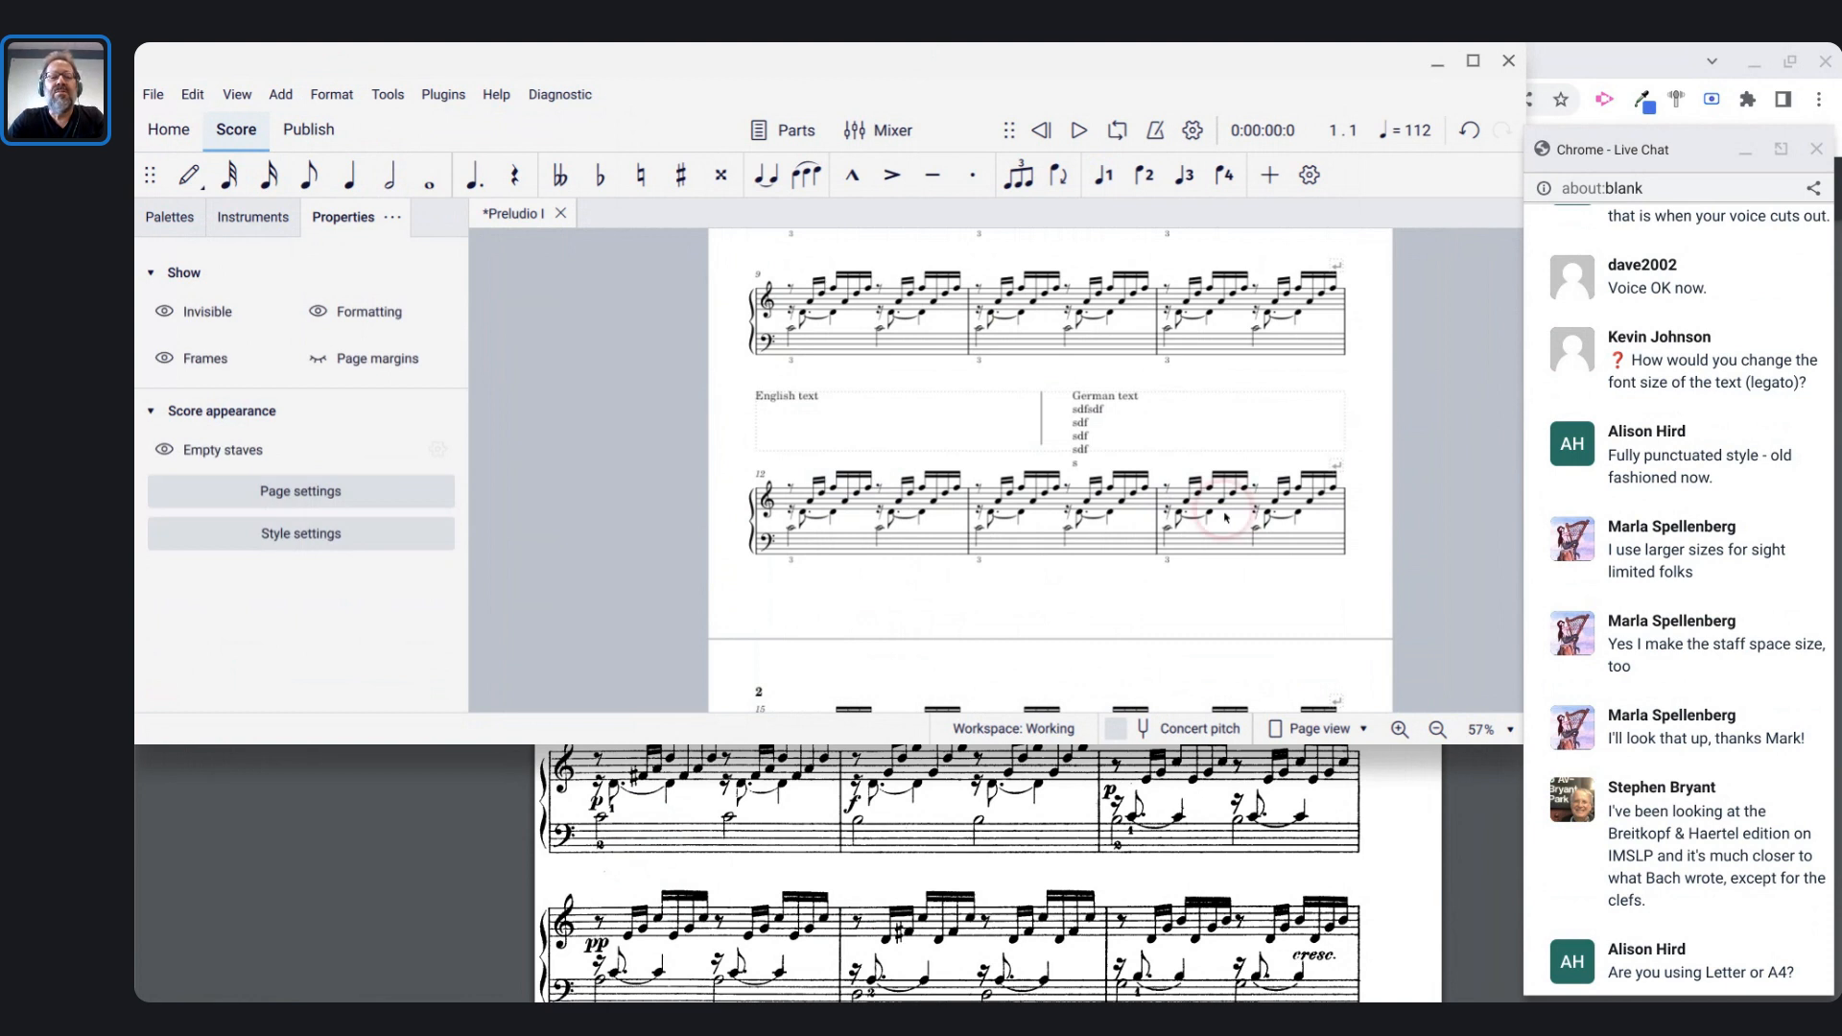
# - Try inserting 3 empty measures before measure 12, directly after the text frame, and undo the insertion
pyautogui.click(874, 512)
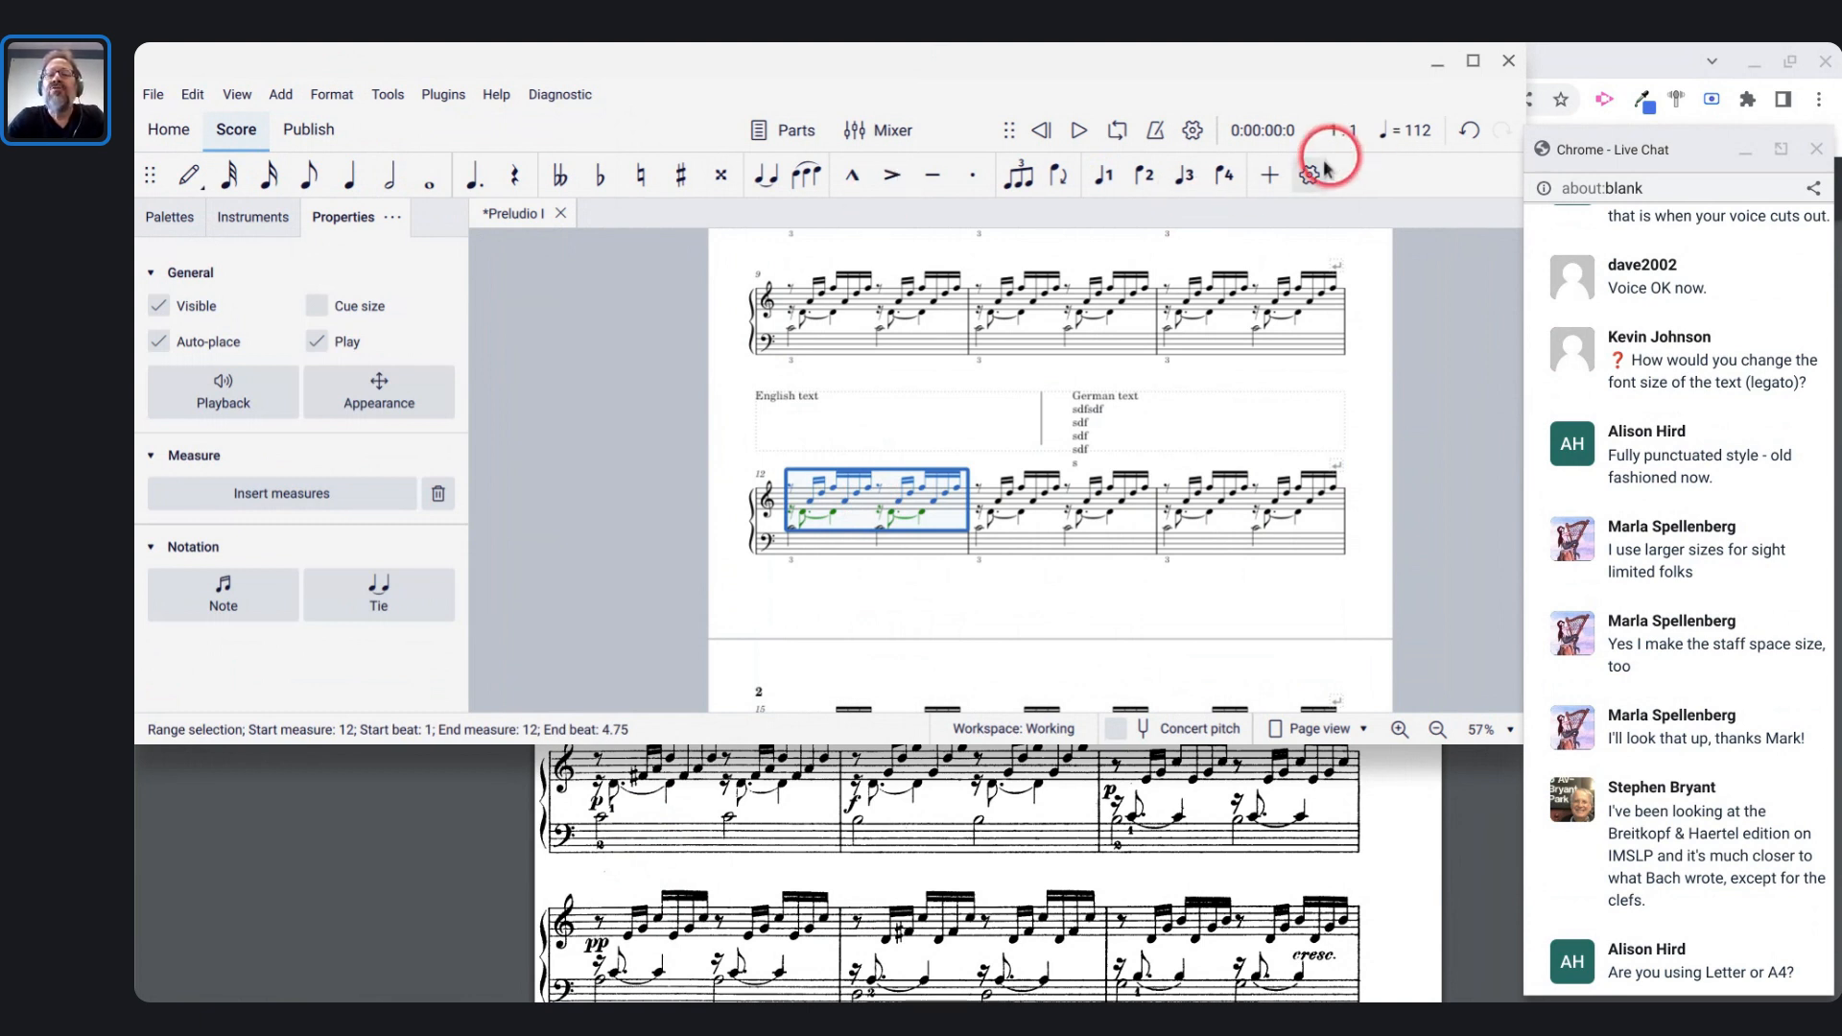
pyautogui.click(1272, 176)
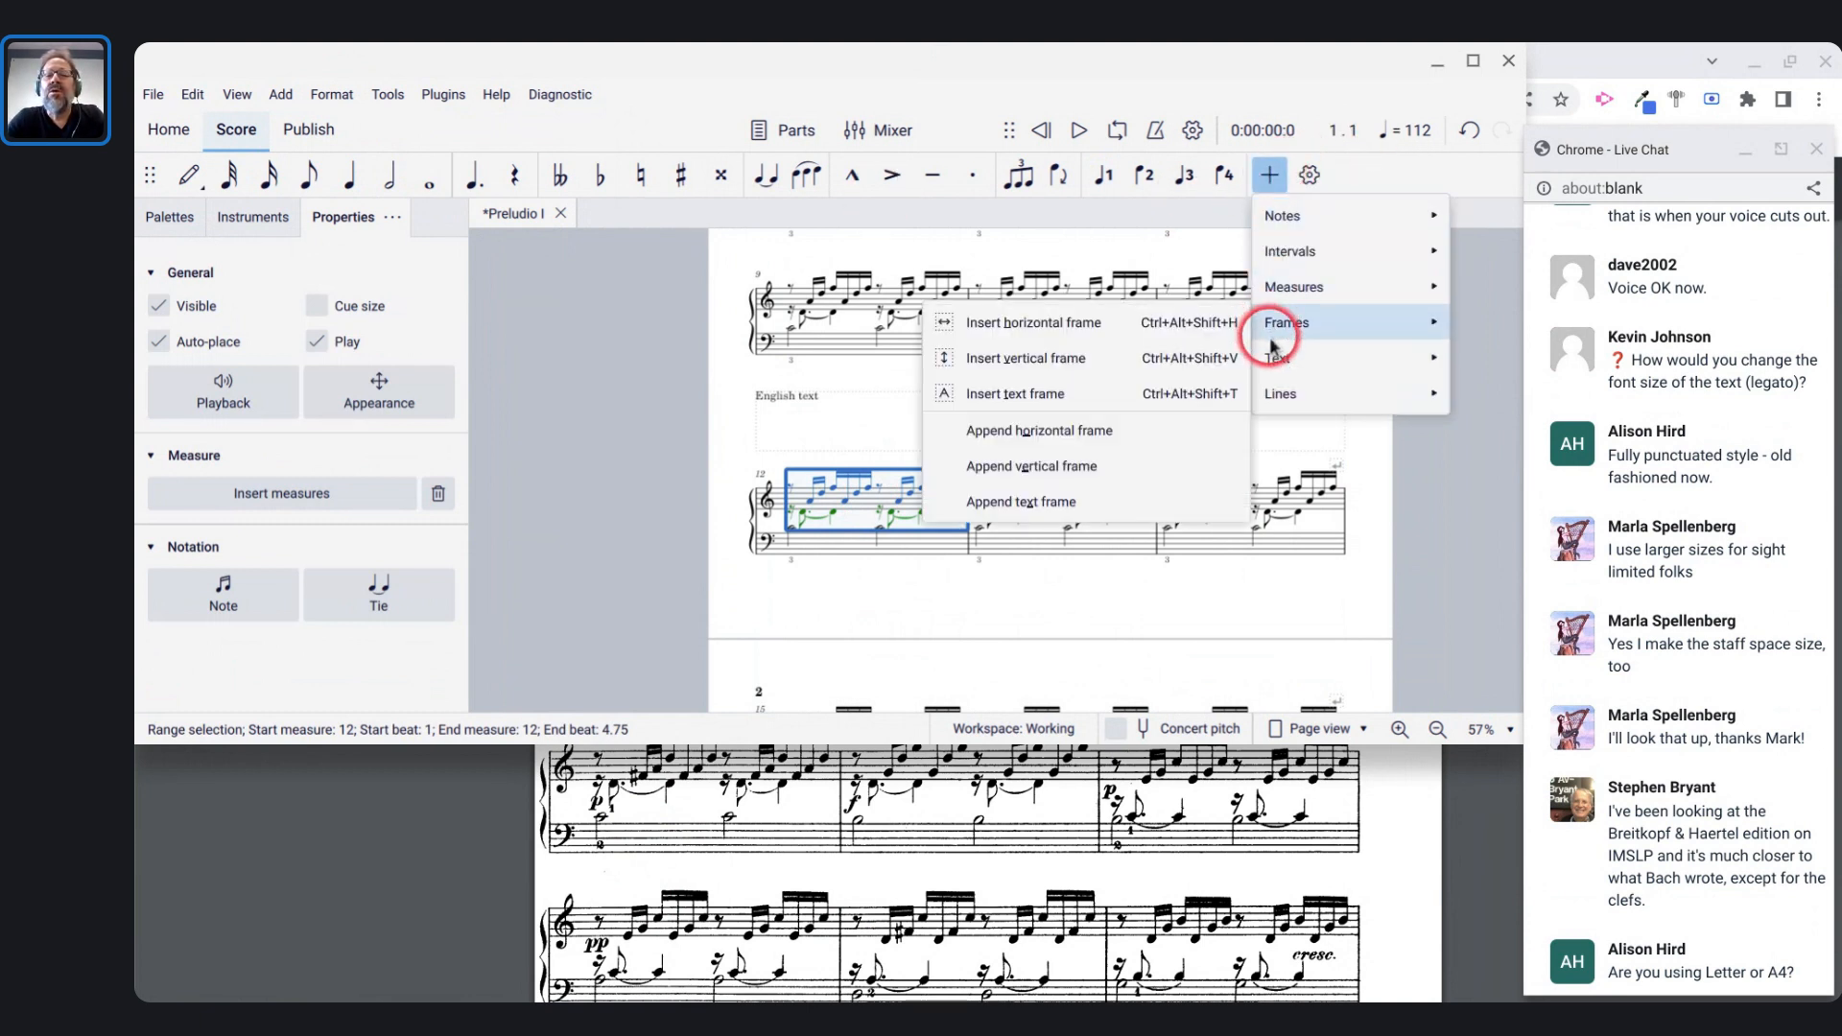
pyautogui.moveTo(1302, 229)
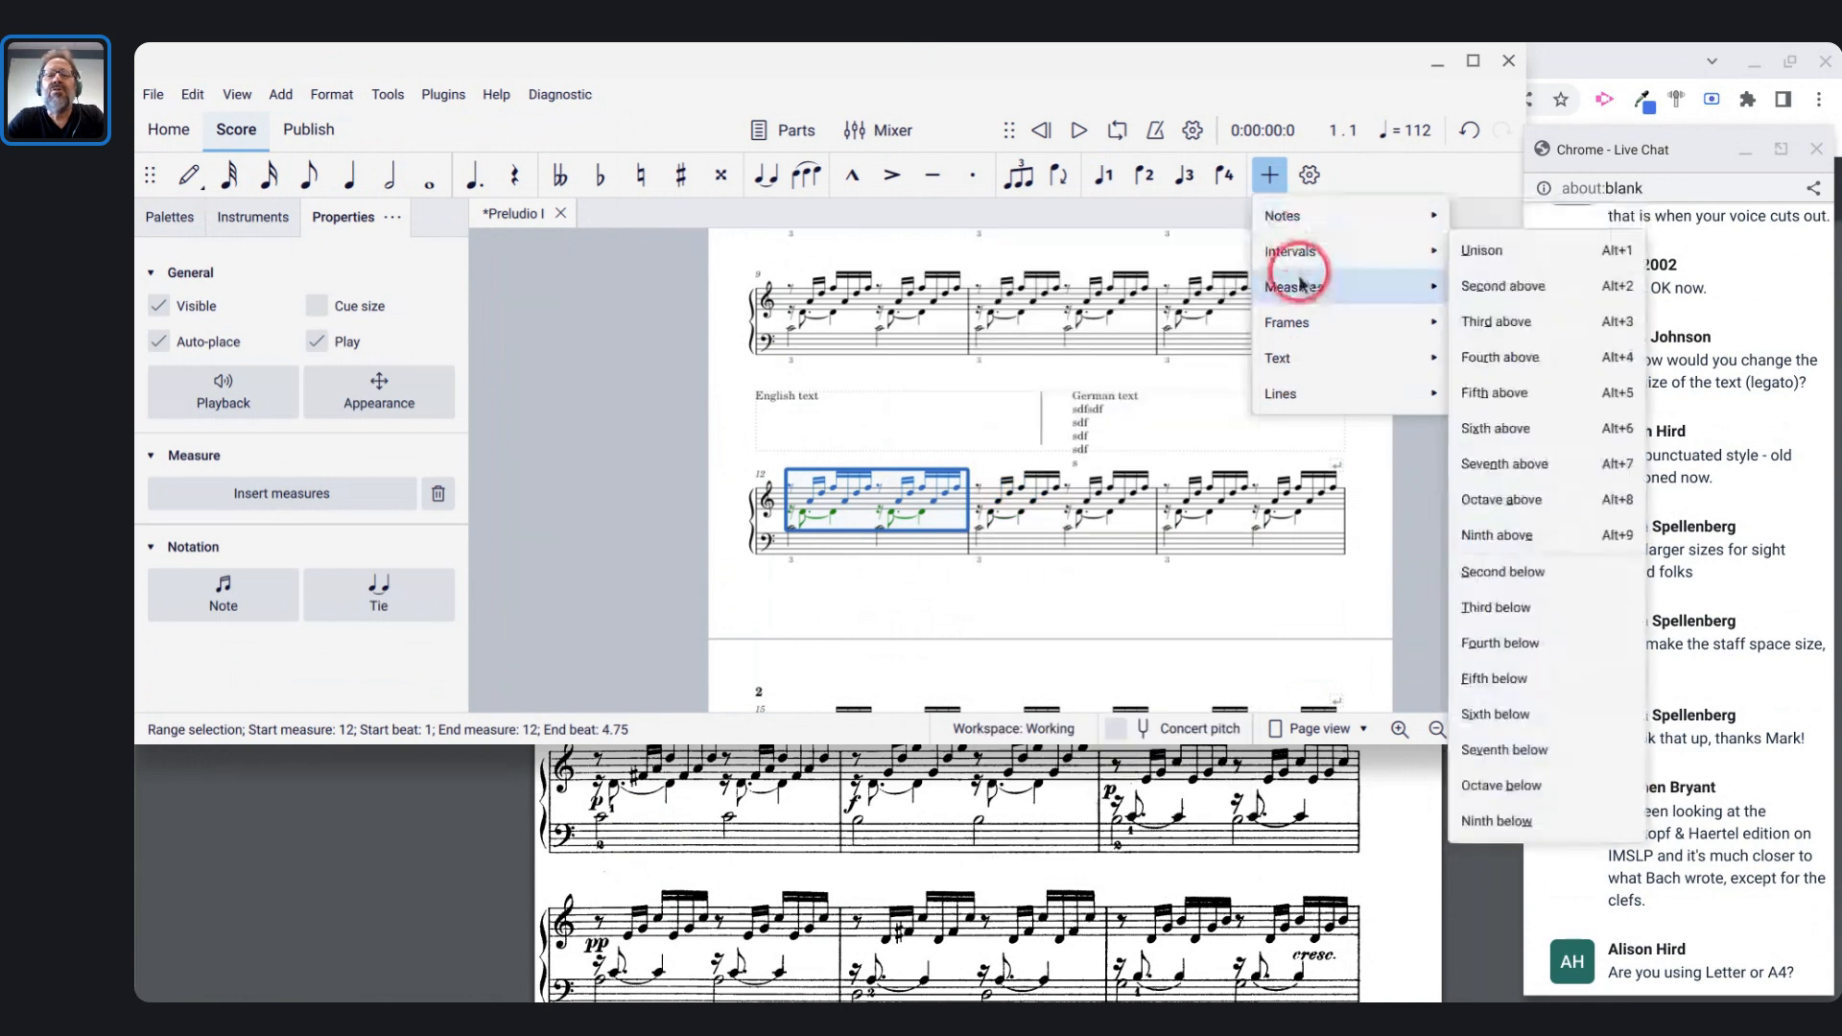
pyautogui.moveTo(1295, 286)
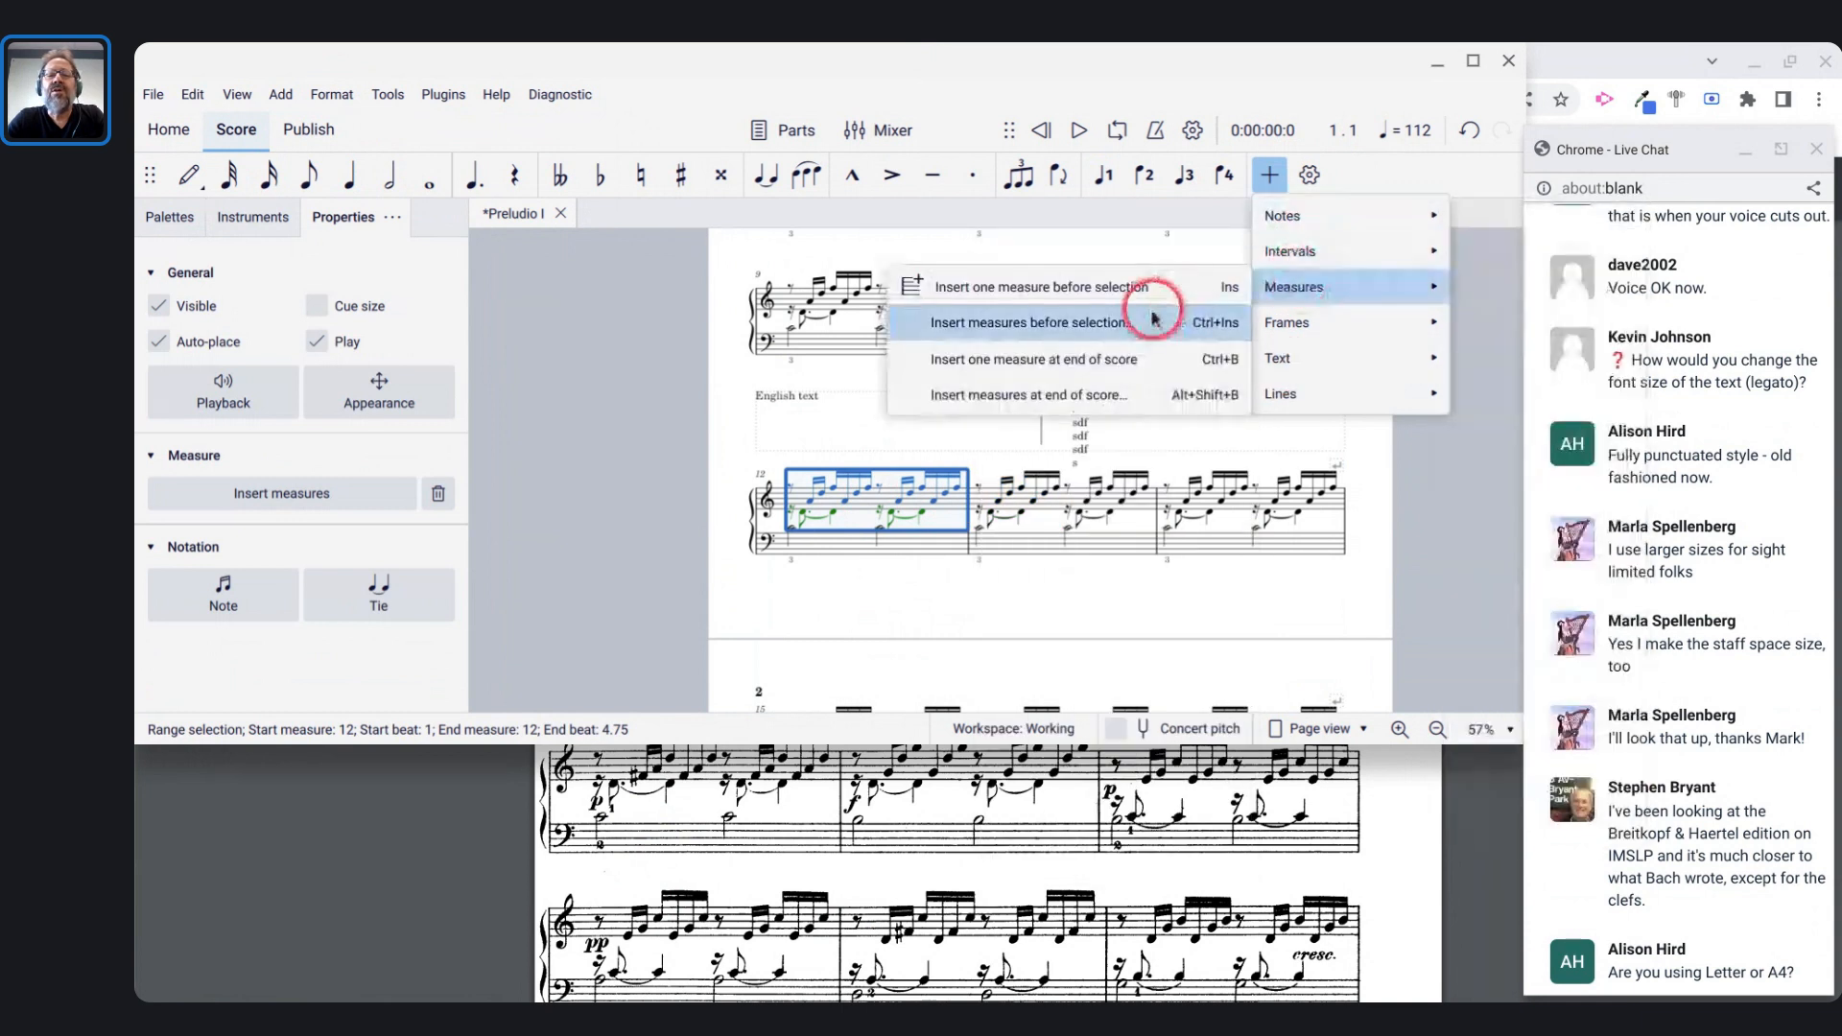
pyautogui.click(1020, 324)
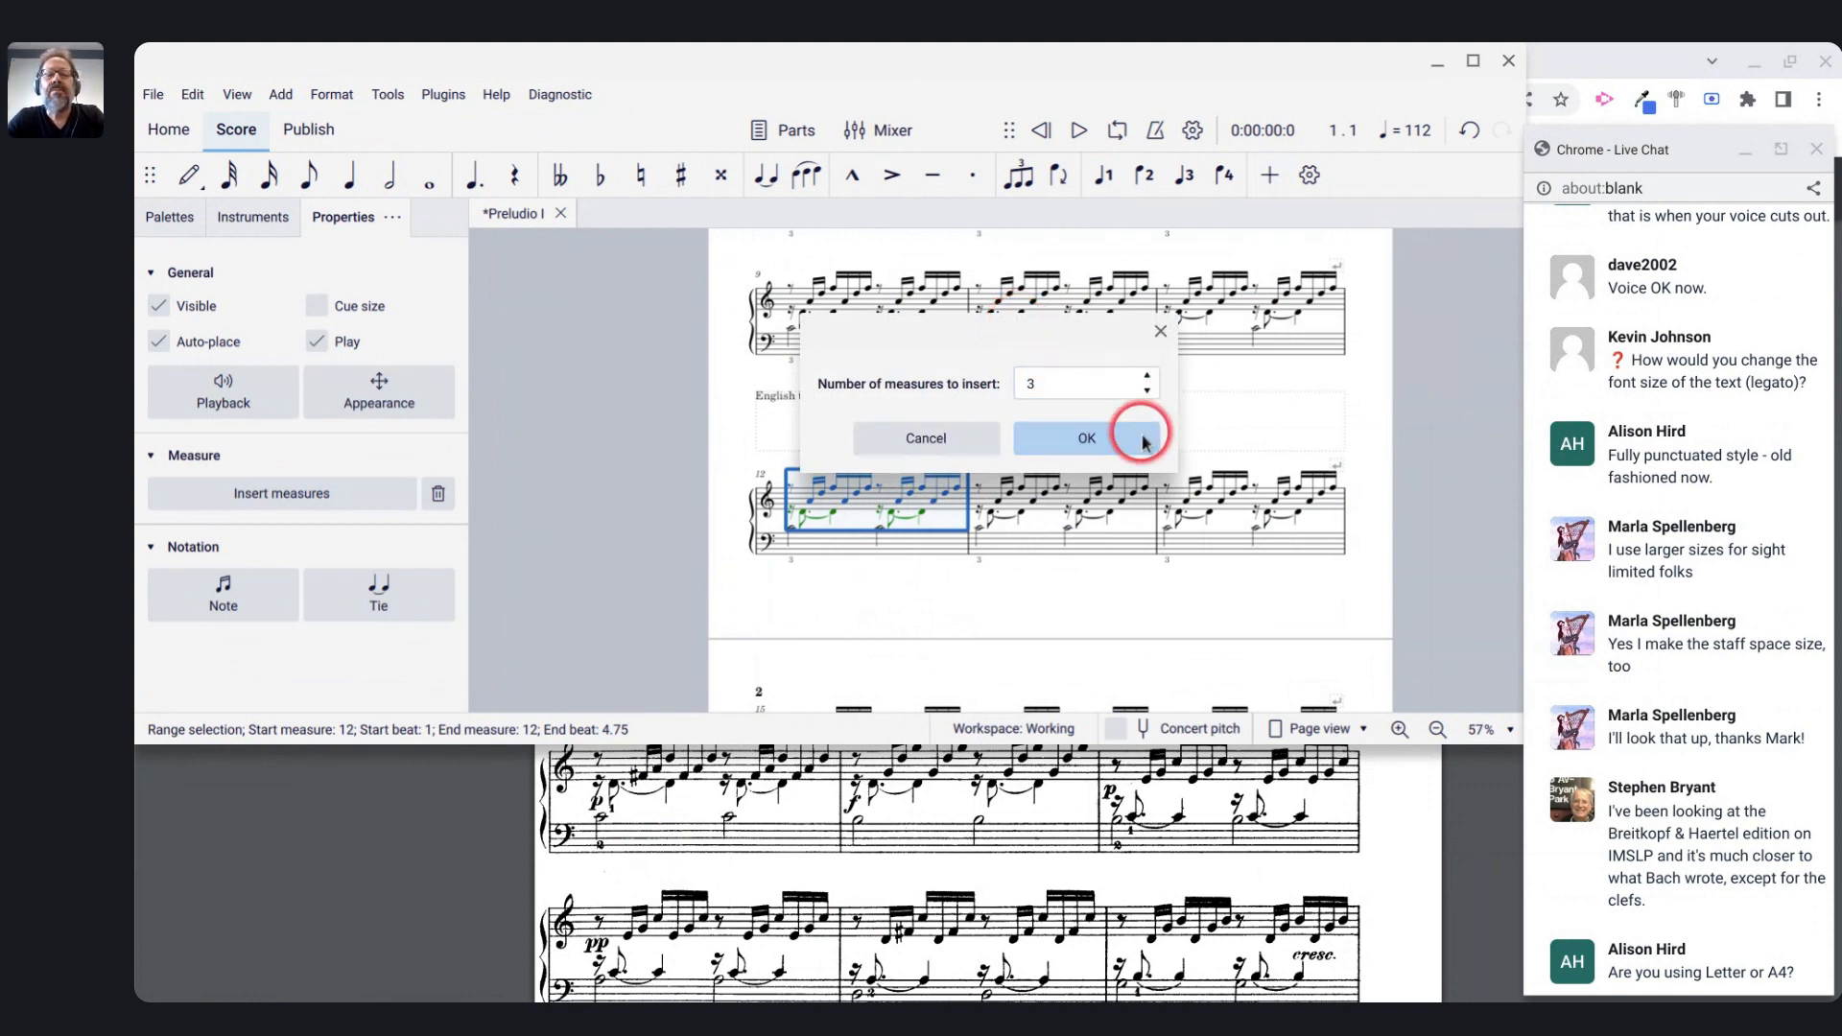
pyautogui.click(1120, 438)
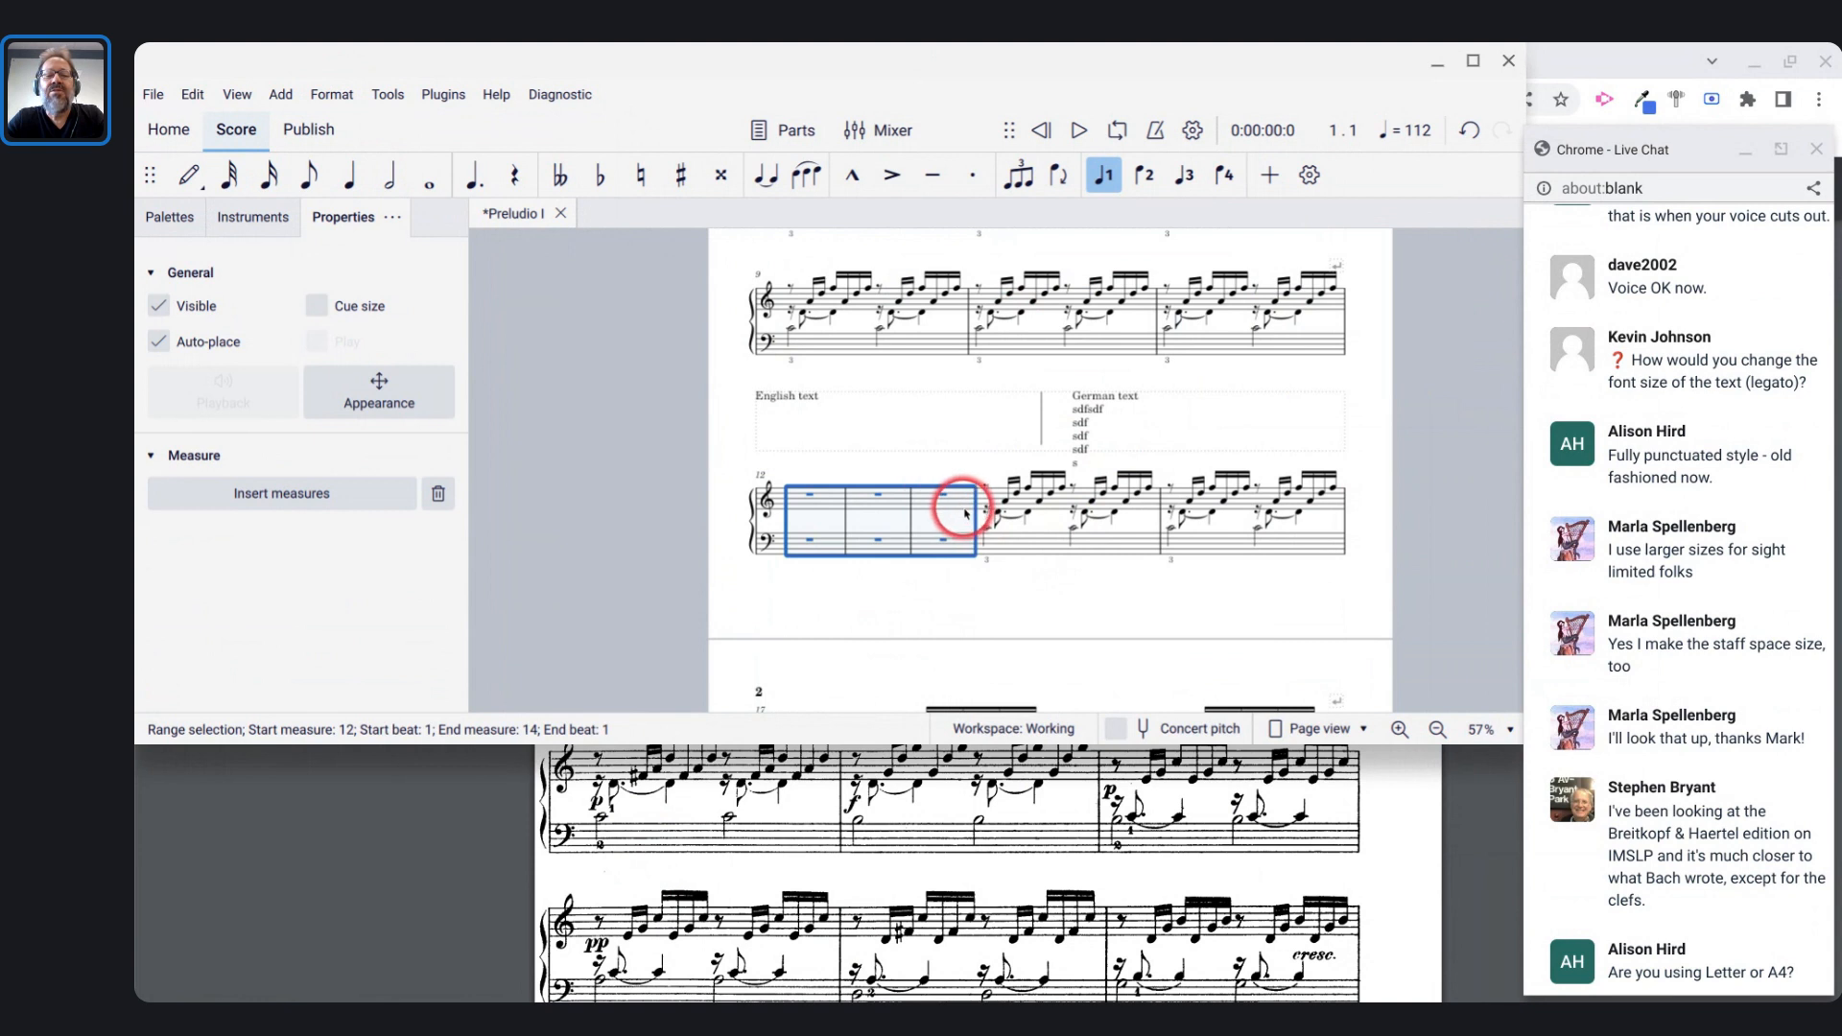
pyautogui.scroll(5, 956, 508)
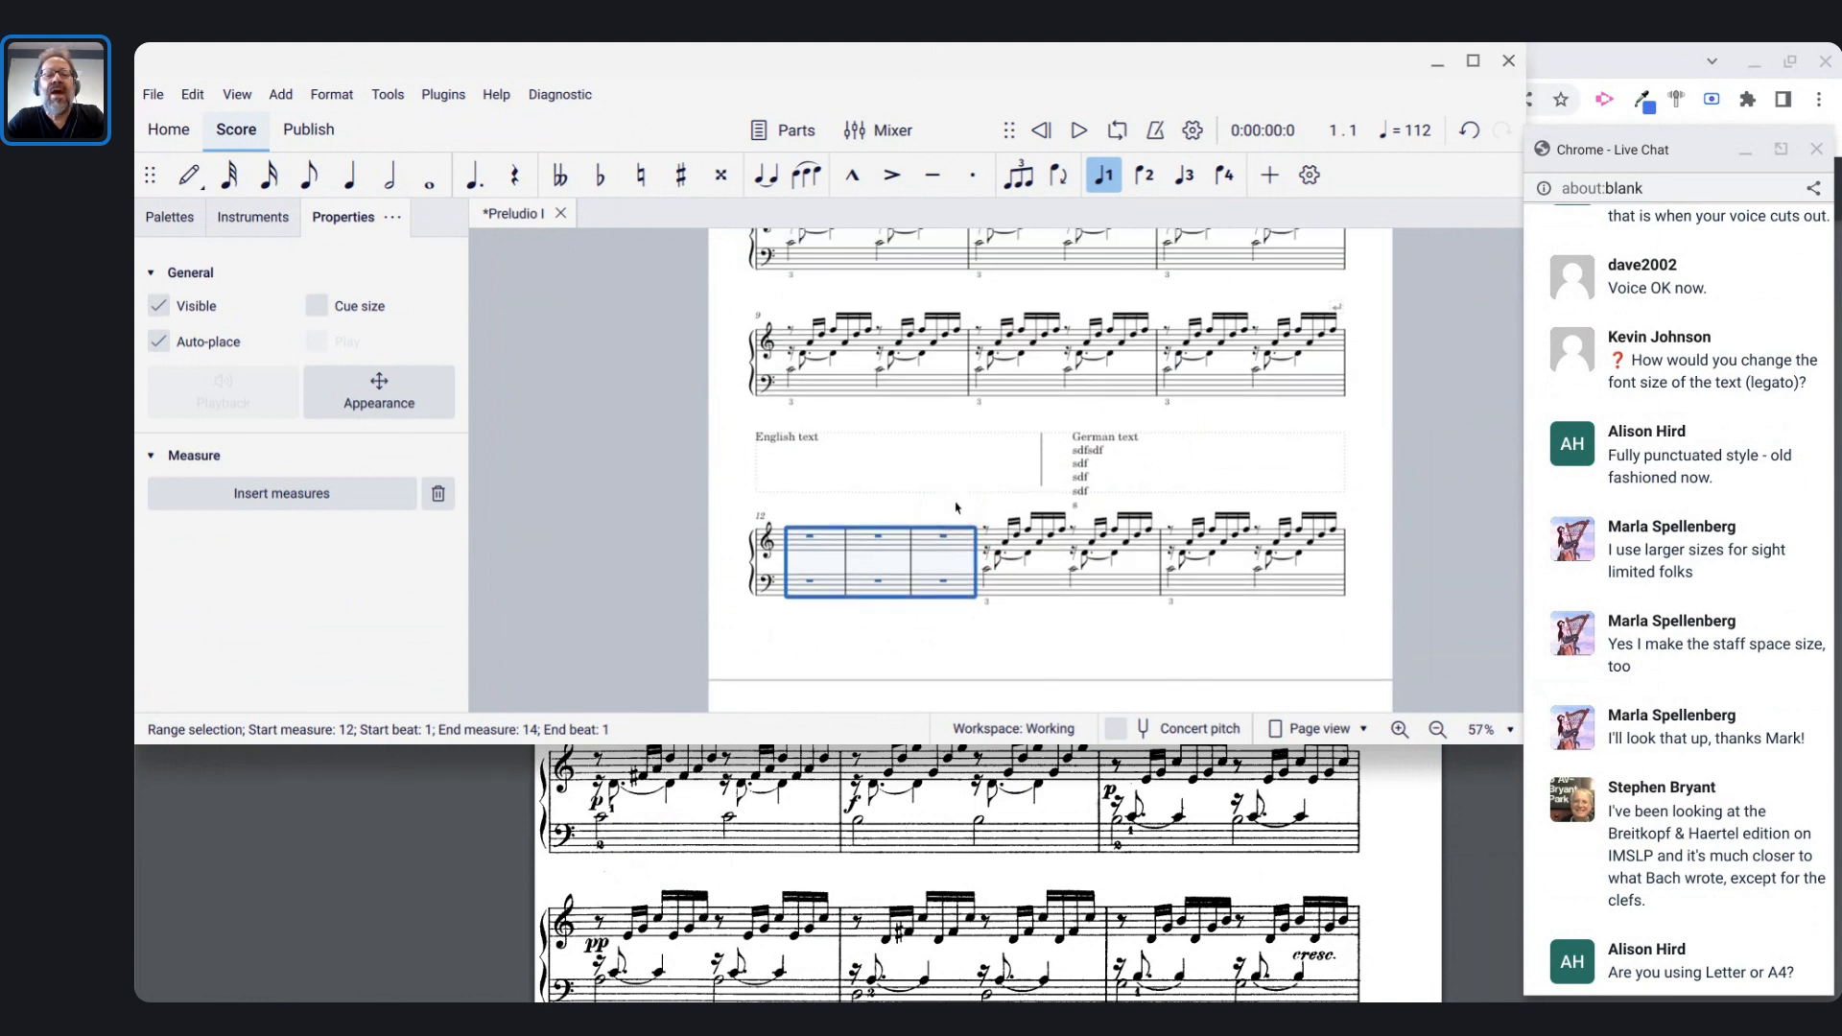
pyautogui.scroll(-3, 1045, 460)
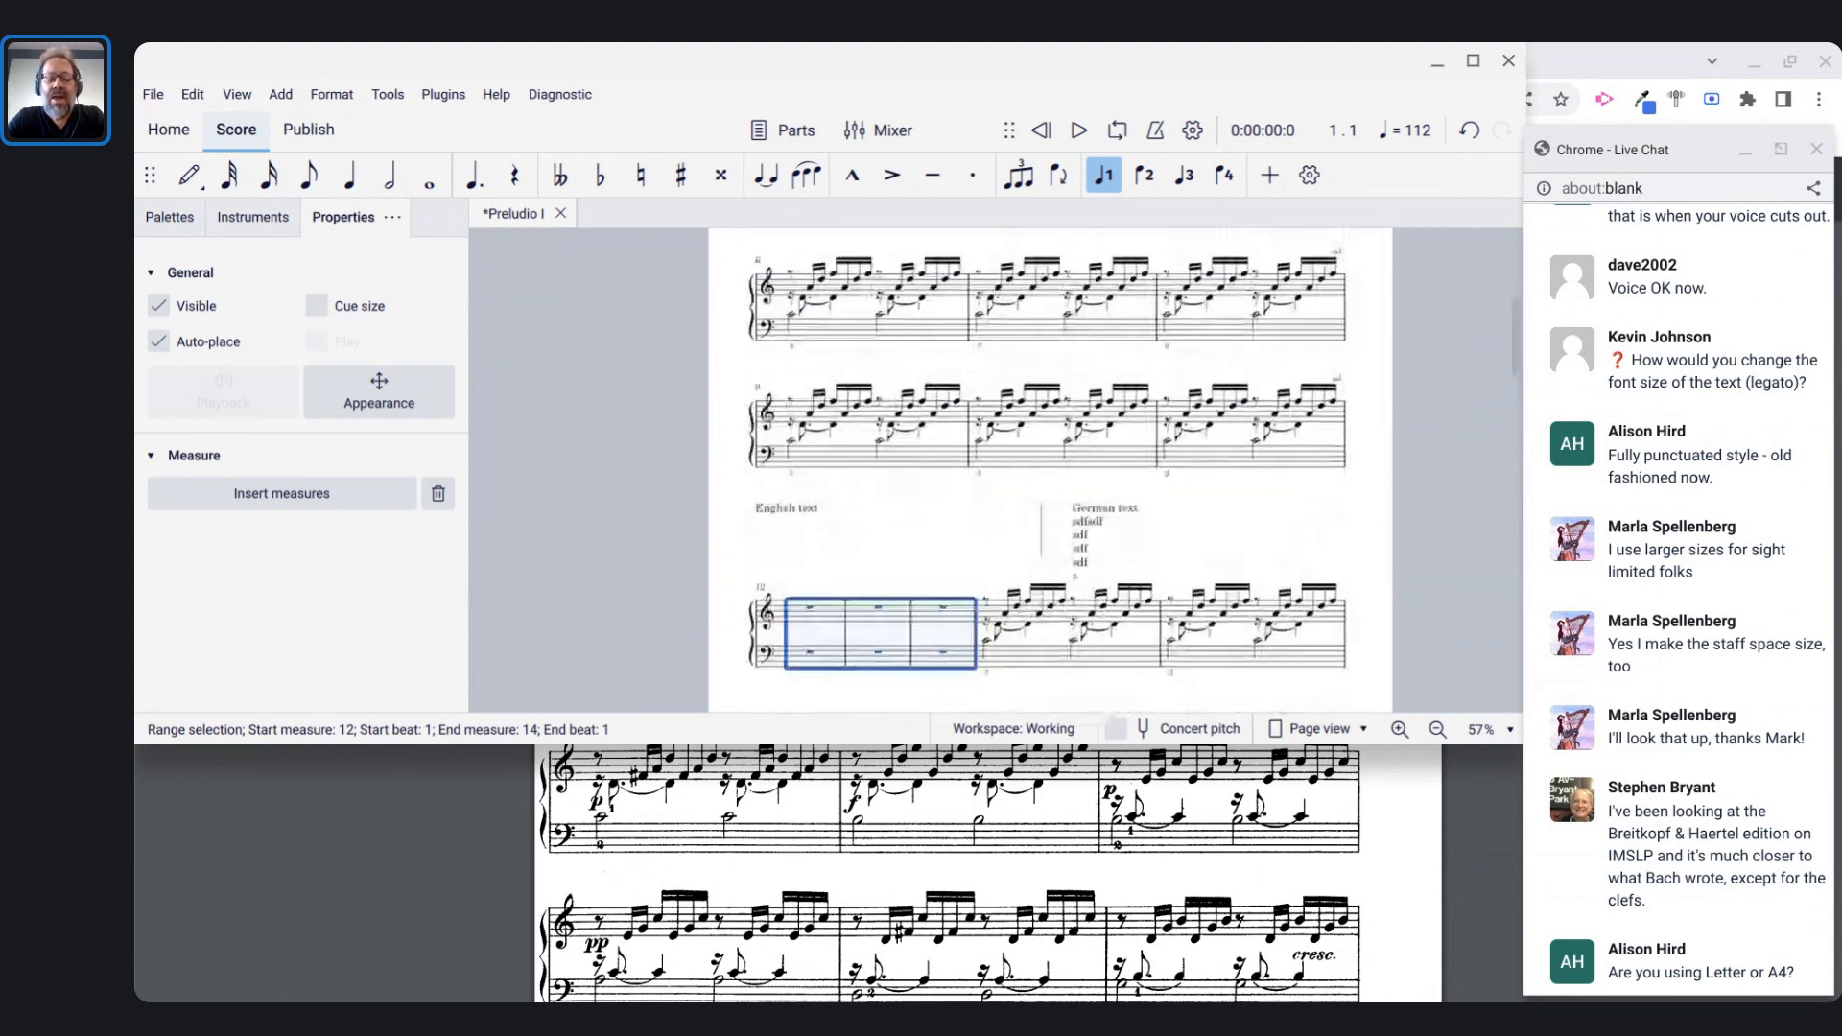
pyautogui.hotkey('ctrl', 'z')
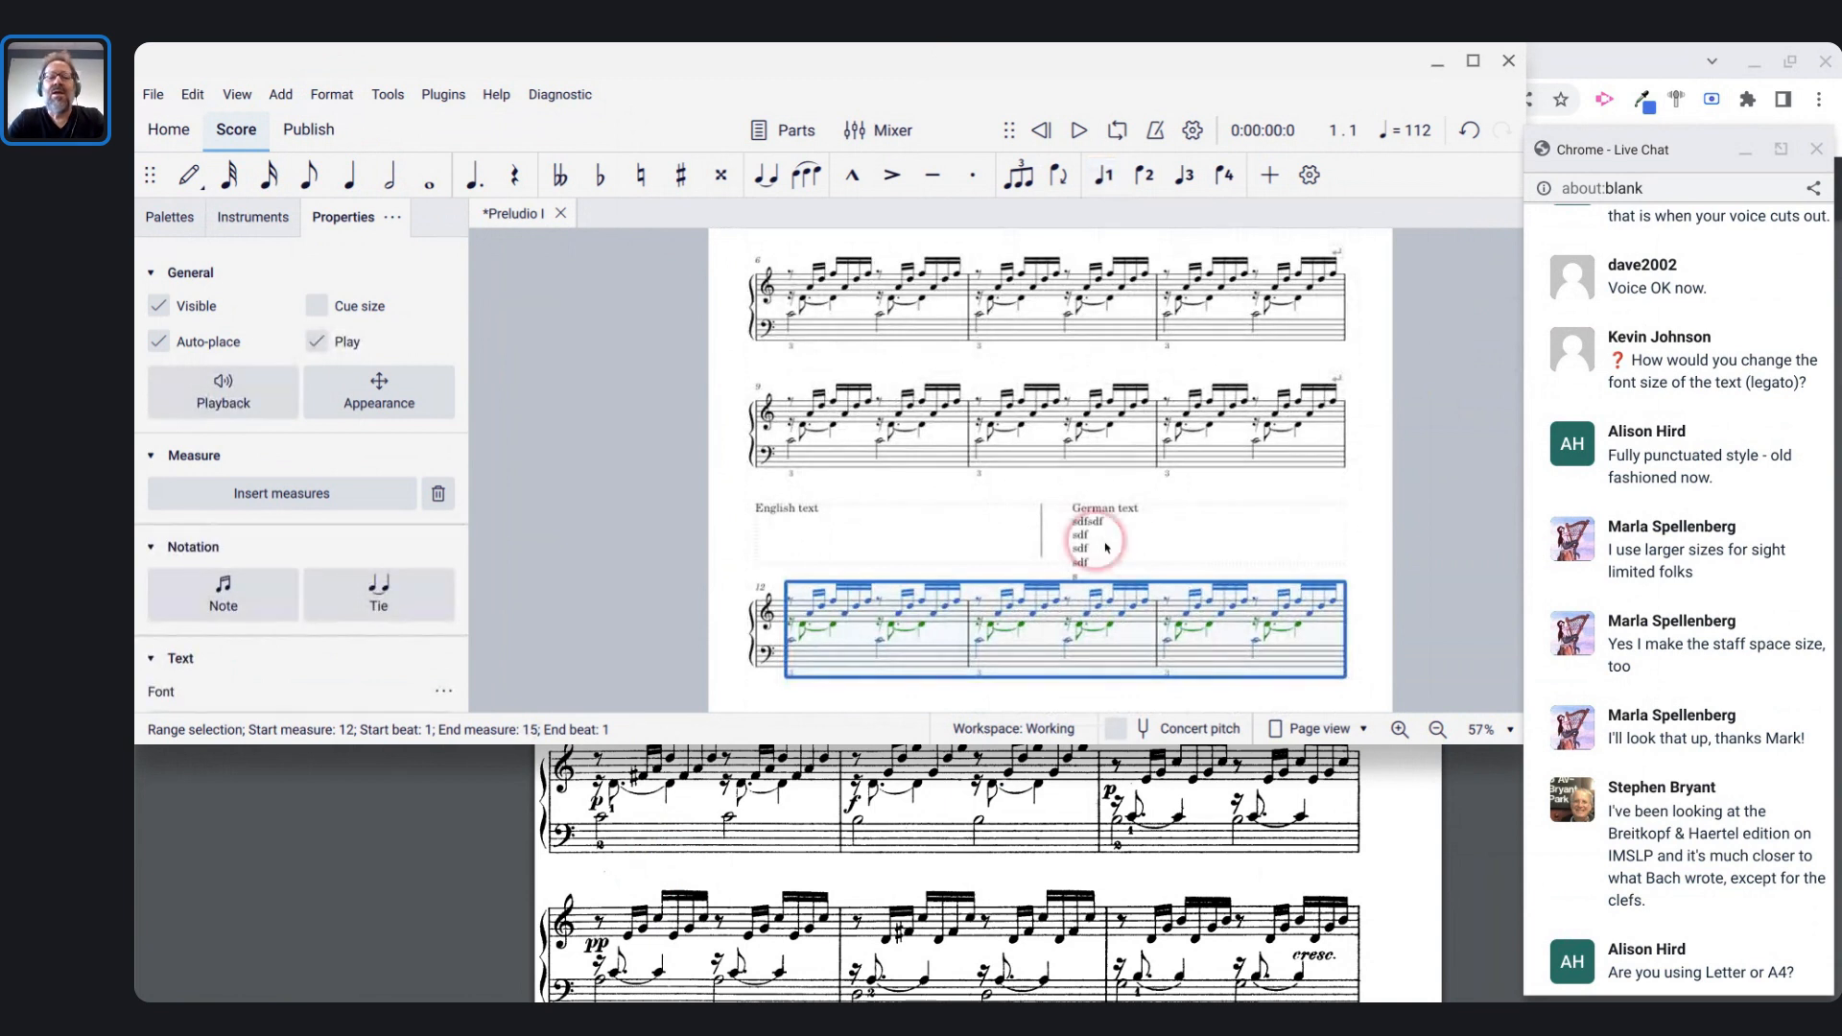
# - Add a page break to the English and German text frame so page 1 ends after it
pyautogui.click(1301, 551)
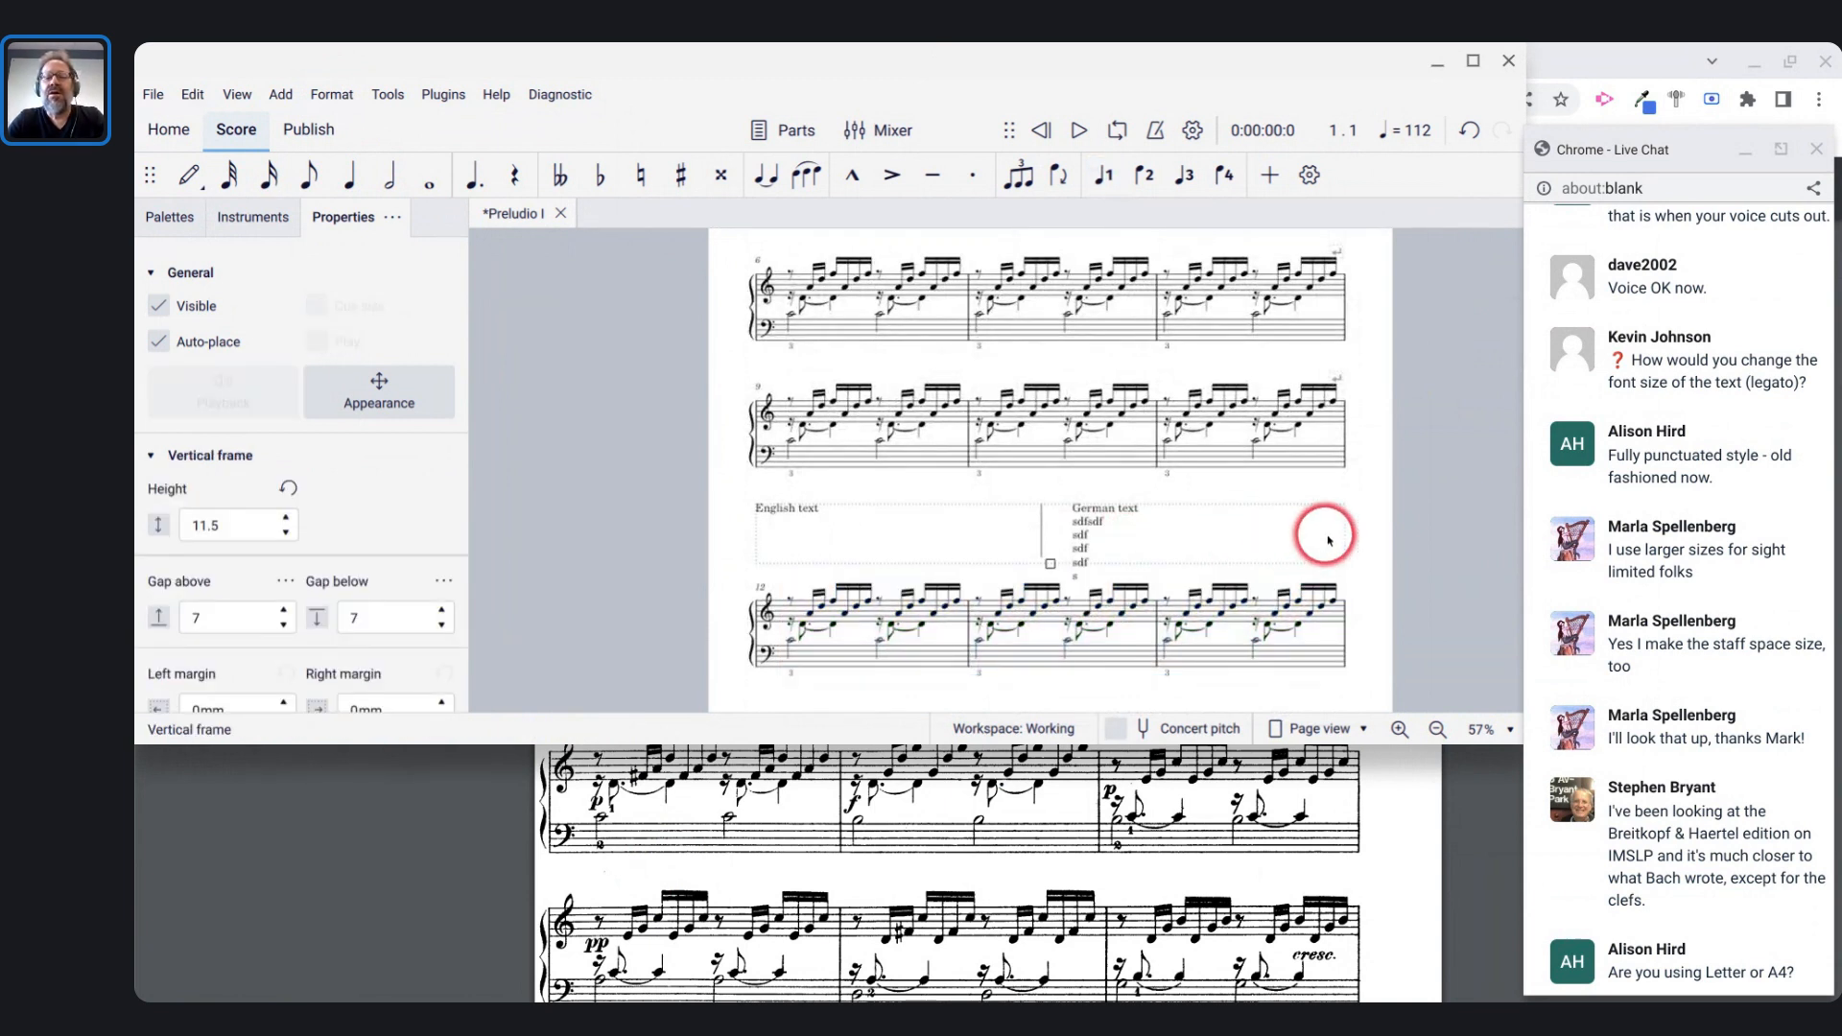
pyautogui.scroll(5, 1329, 539)
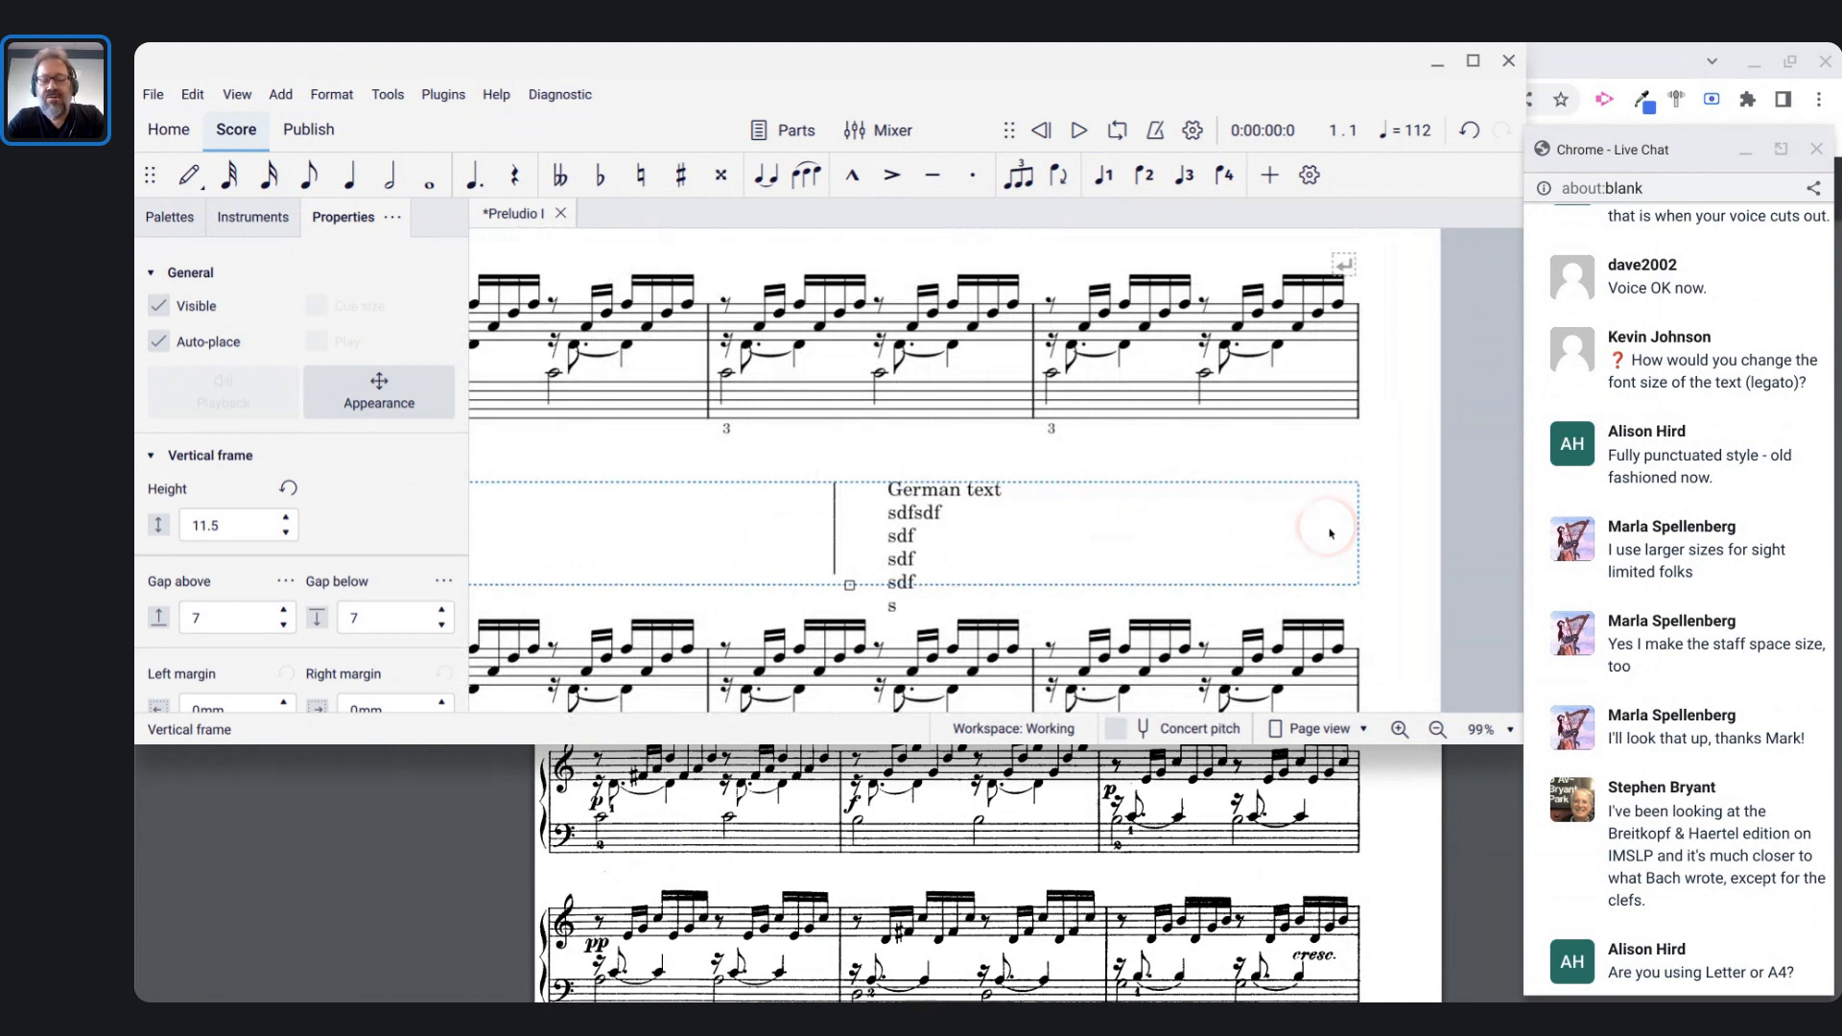
pyautogui.scroll(-5, 1329, 533)
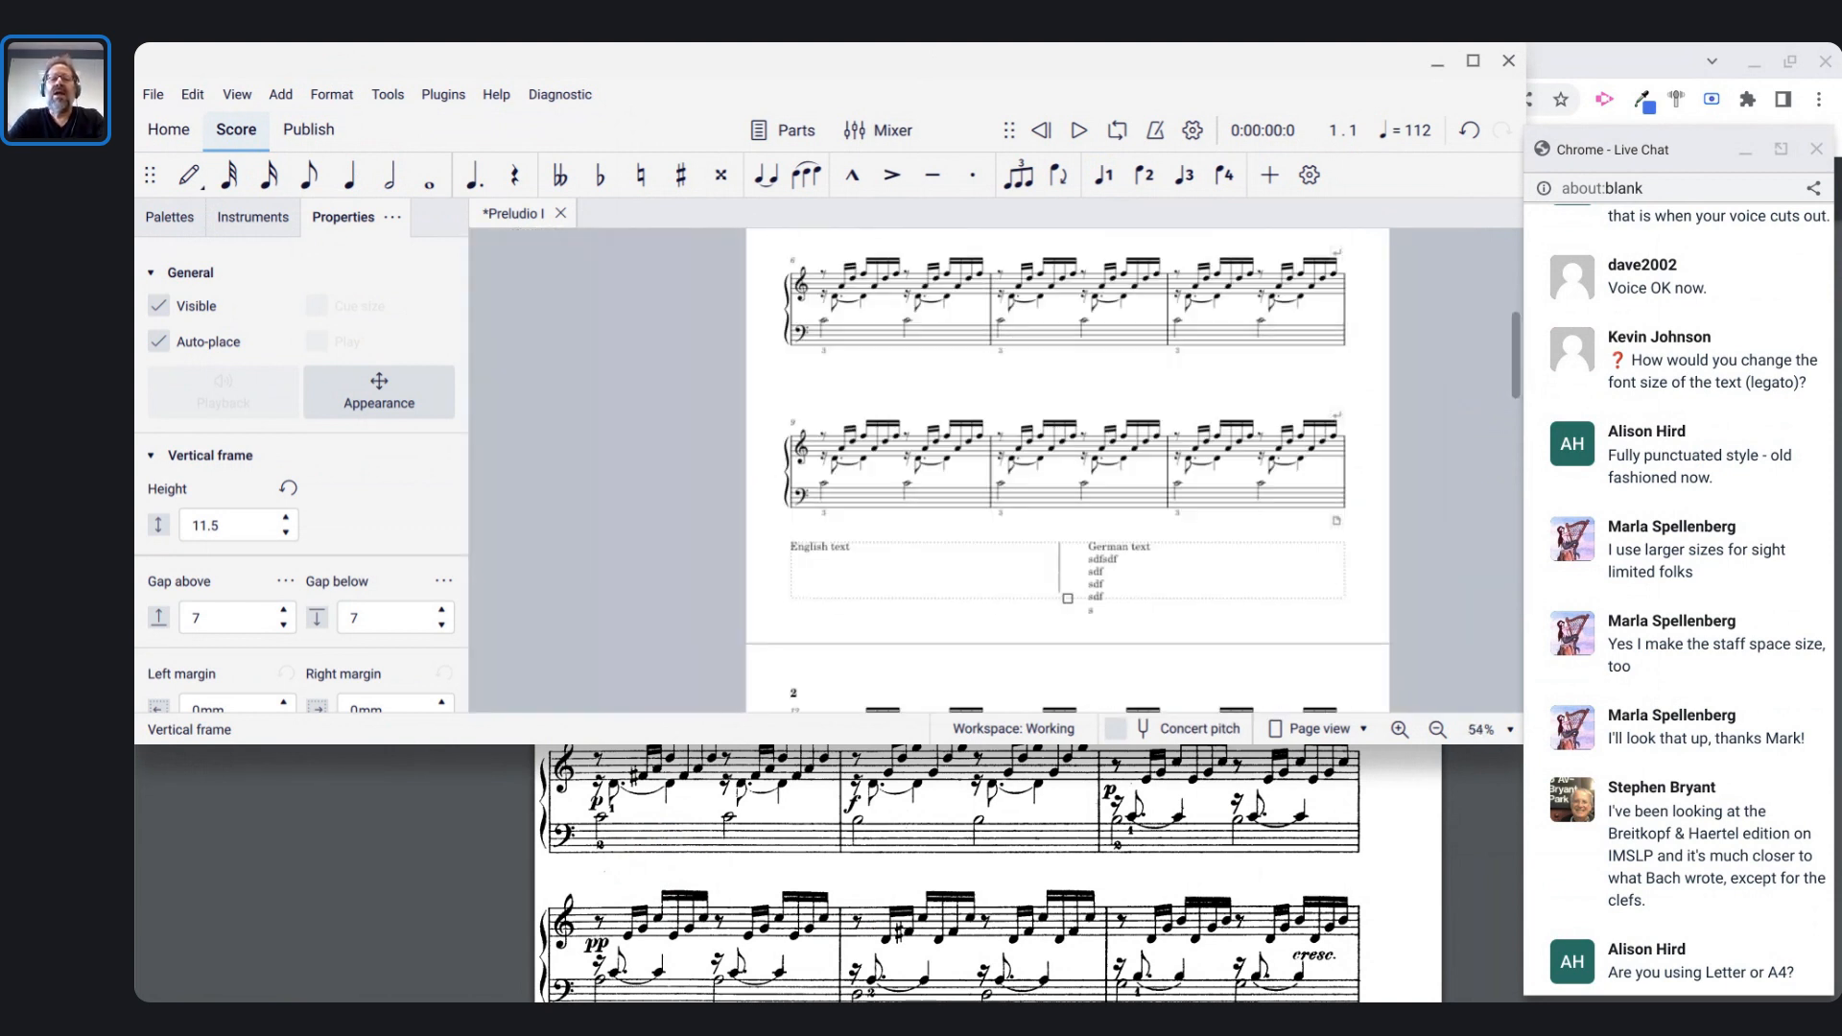
# - Examine the layout of all three pages, checking how the systems are distributed and how each page ends
pyautogui.scroll(-2, 1328, 533)
pyautogui.scroll(5, 1329, 534)
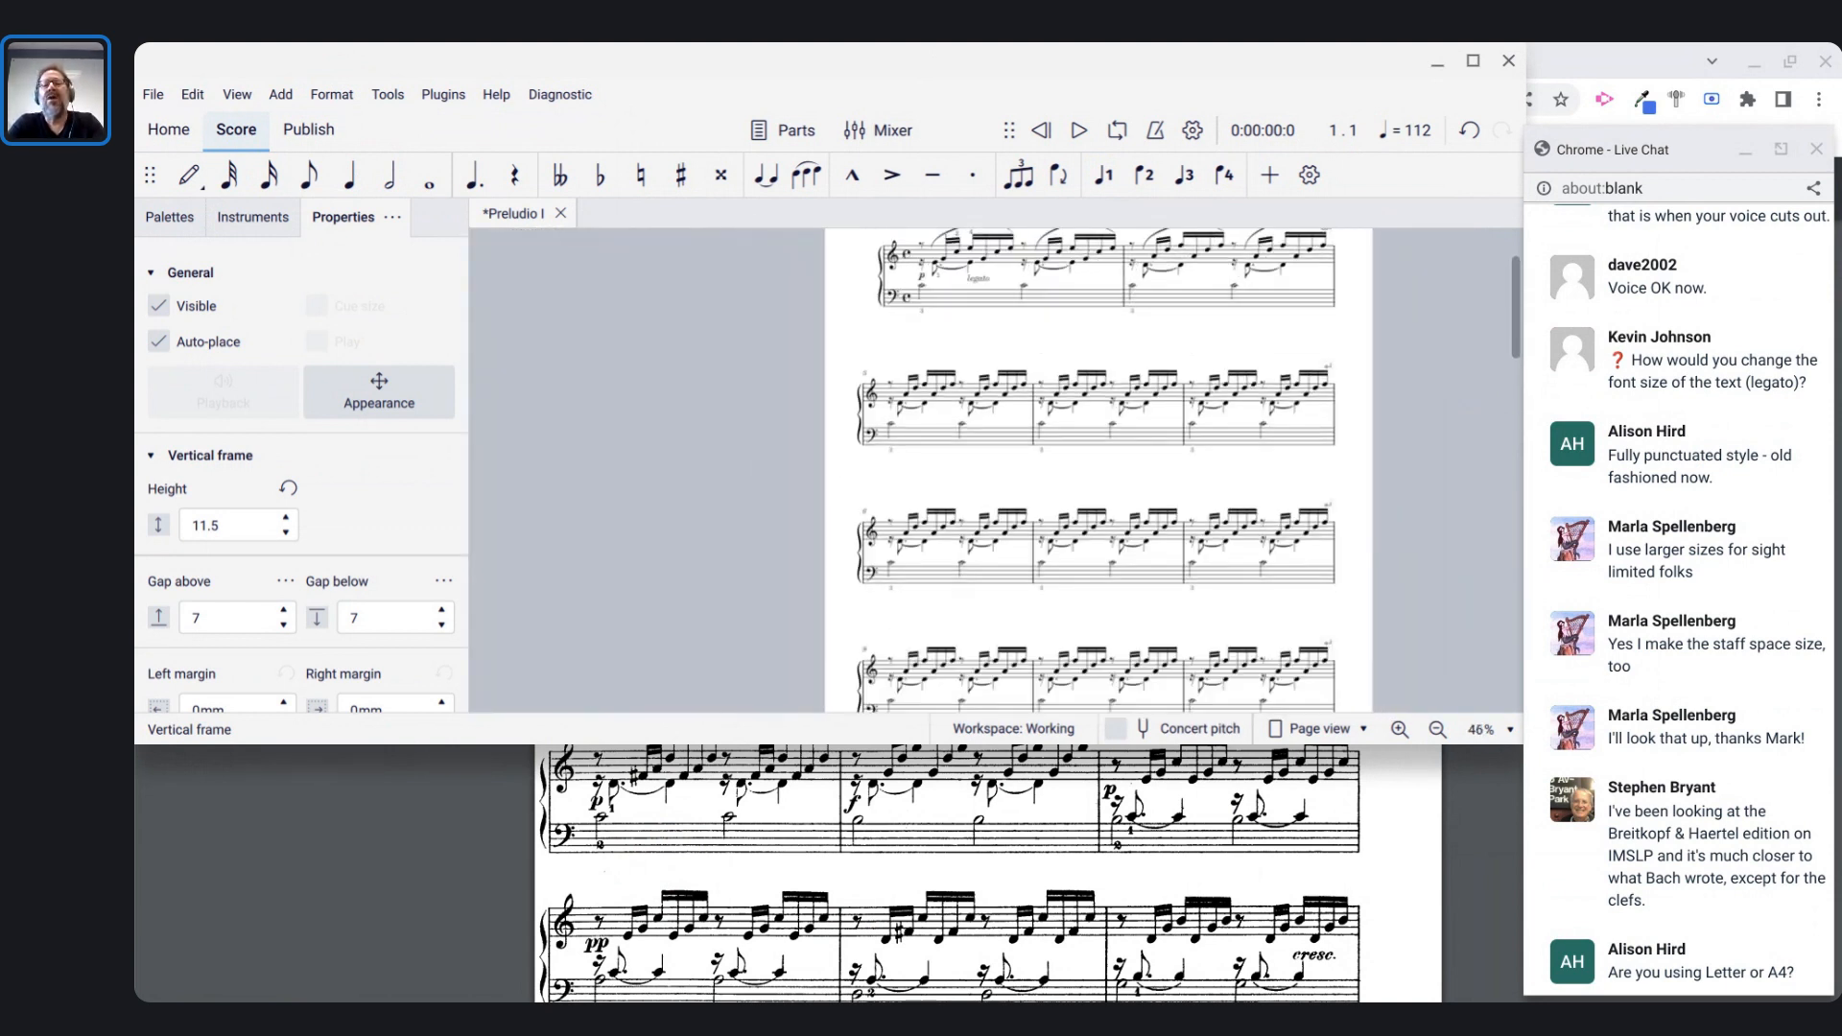
pyautogui.scroll(-3, 1328, 533)
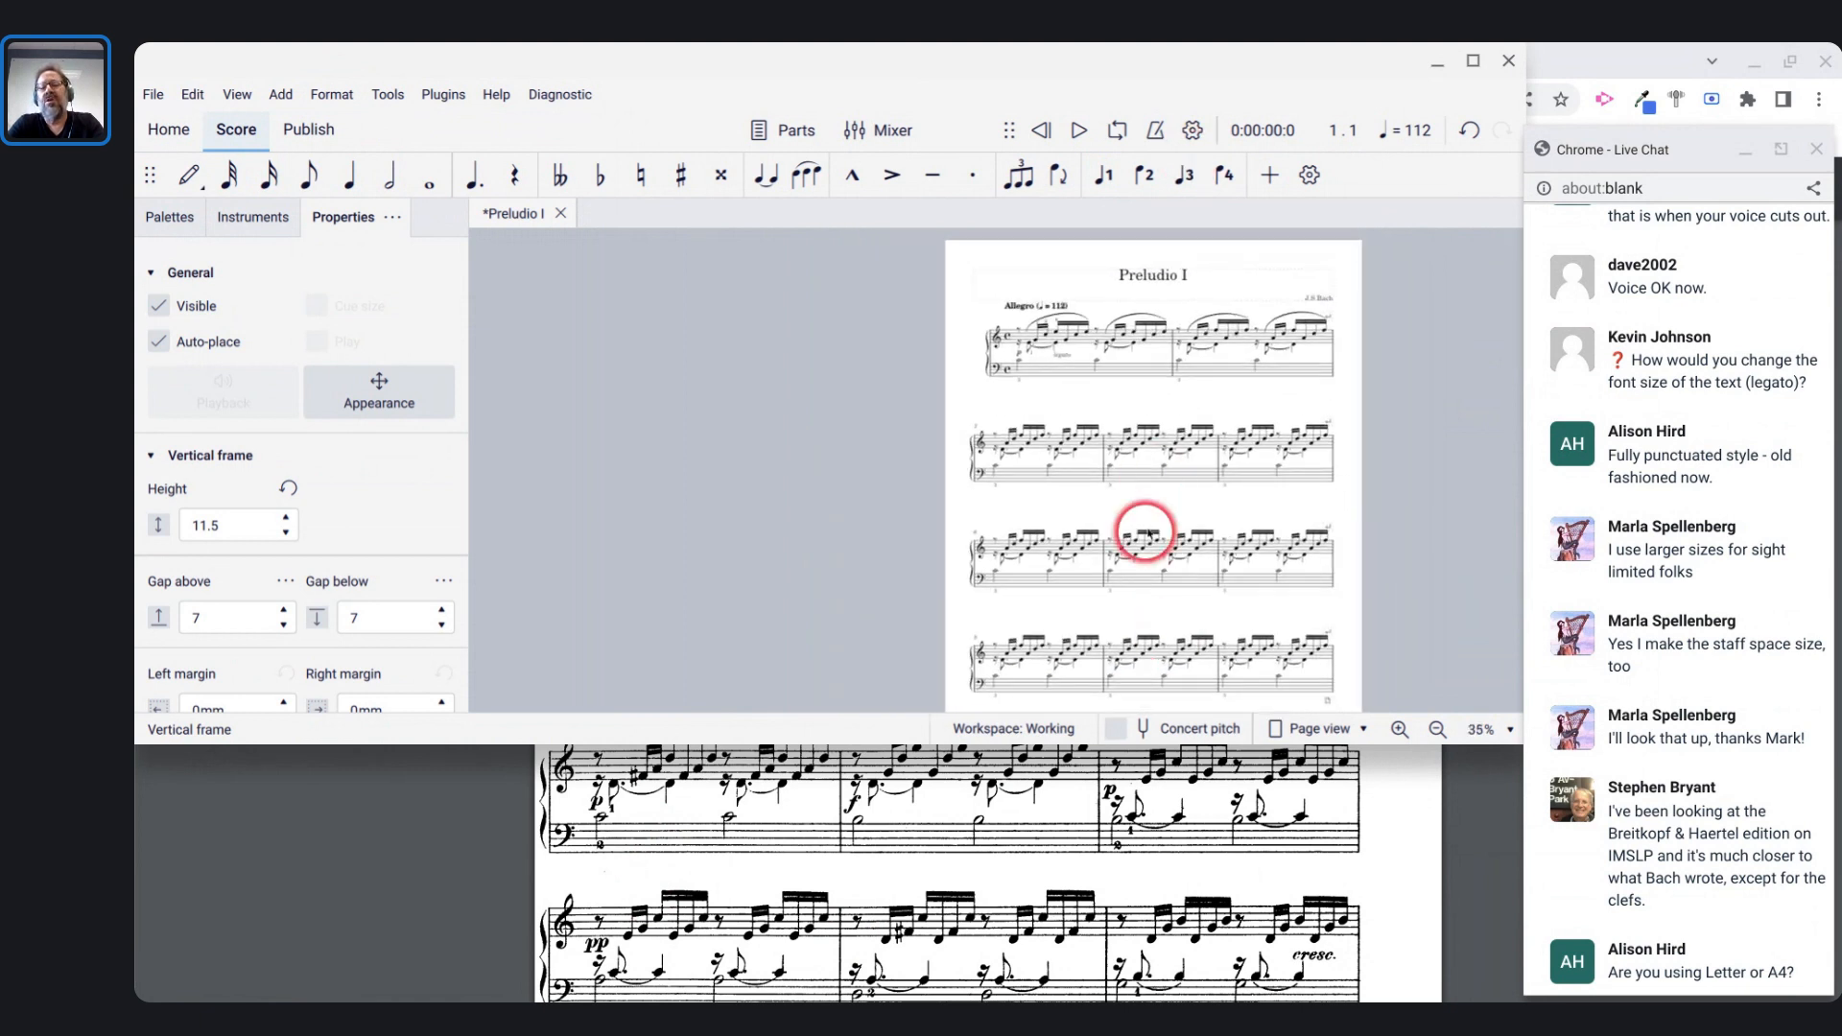
pyautogui.scroll(-3, 1153, 650)
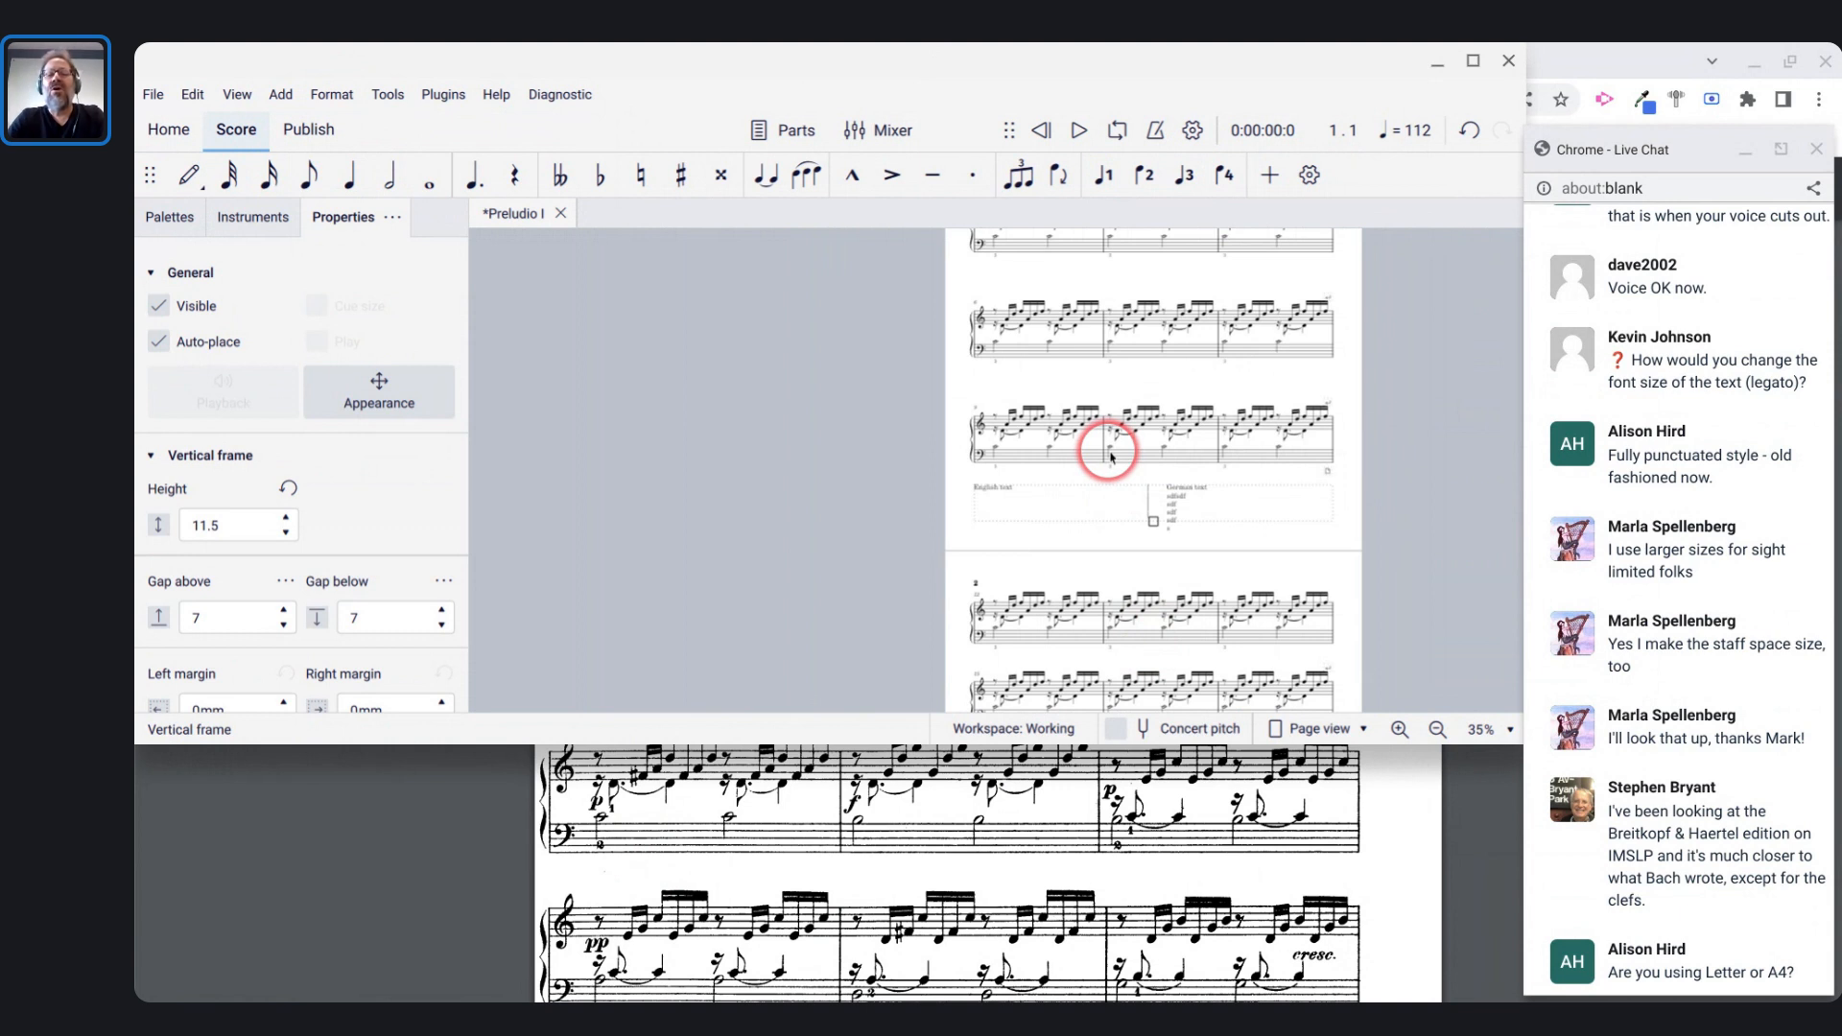
pyautogui.scroll(-3, 1111, 456)
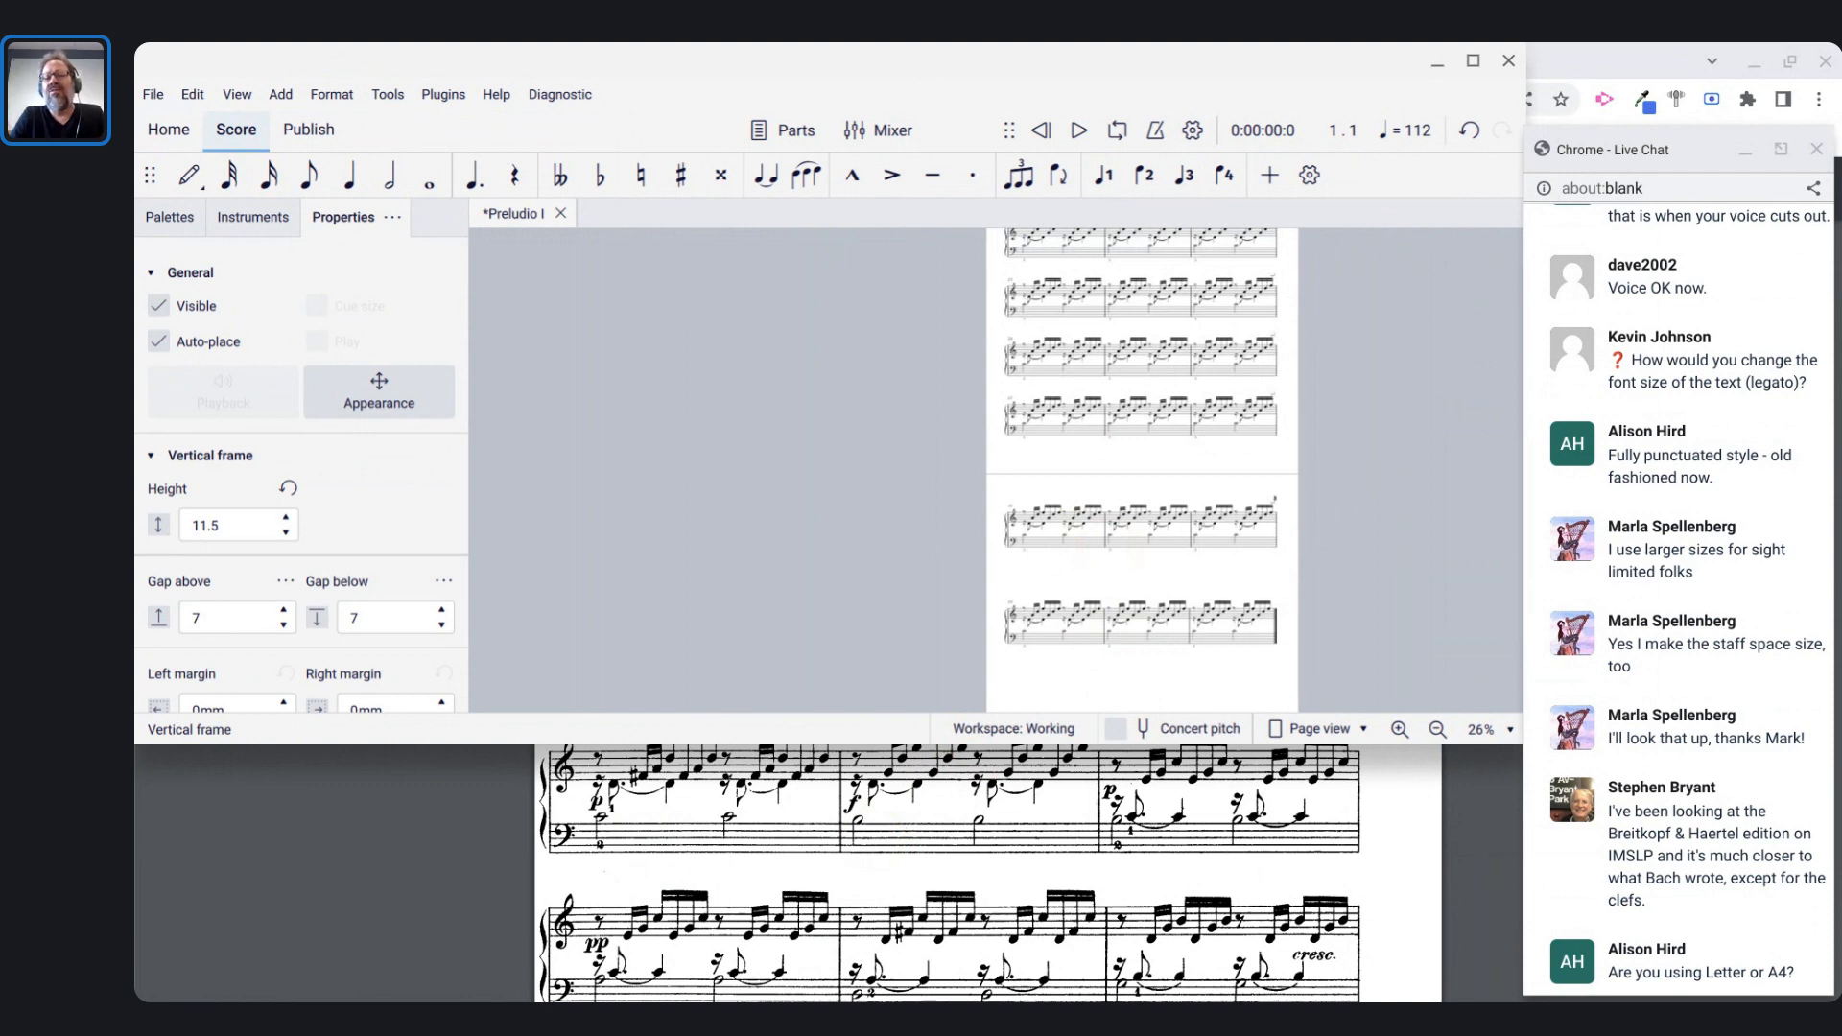
pyautogui.scroll(9, 1136, 505)
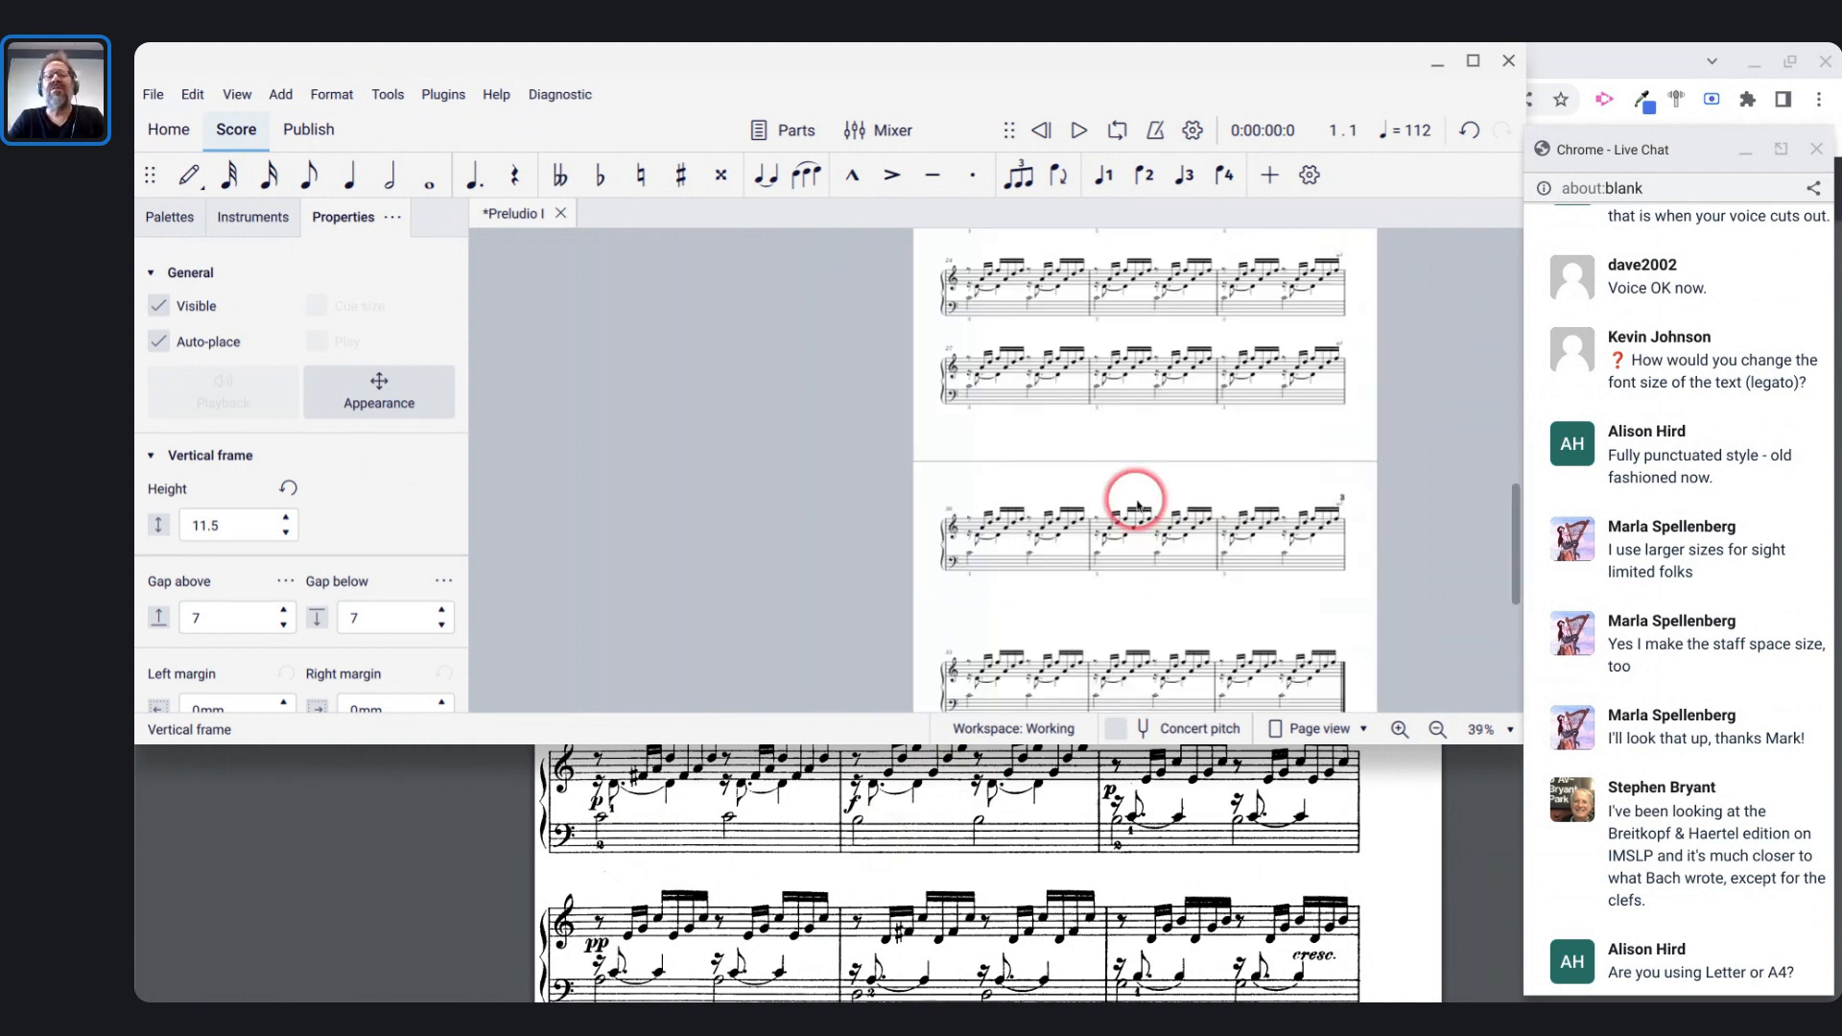
pyautogui.scroll(7, 1137, 506)
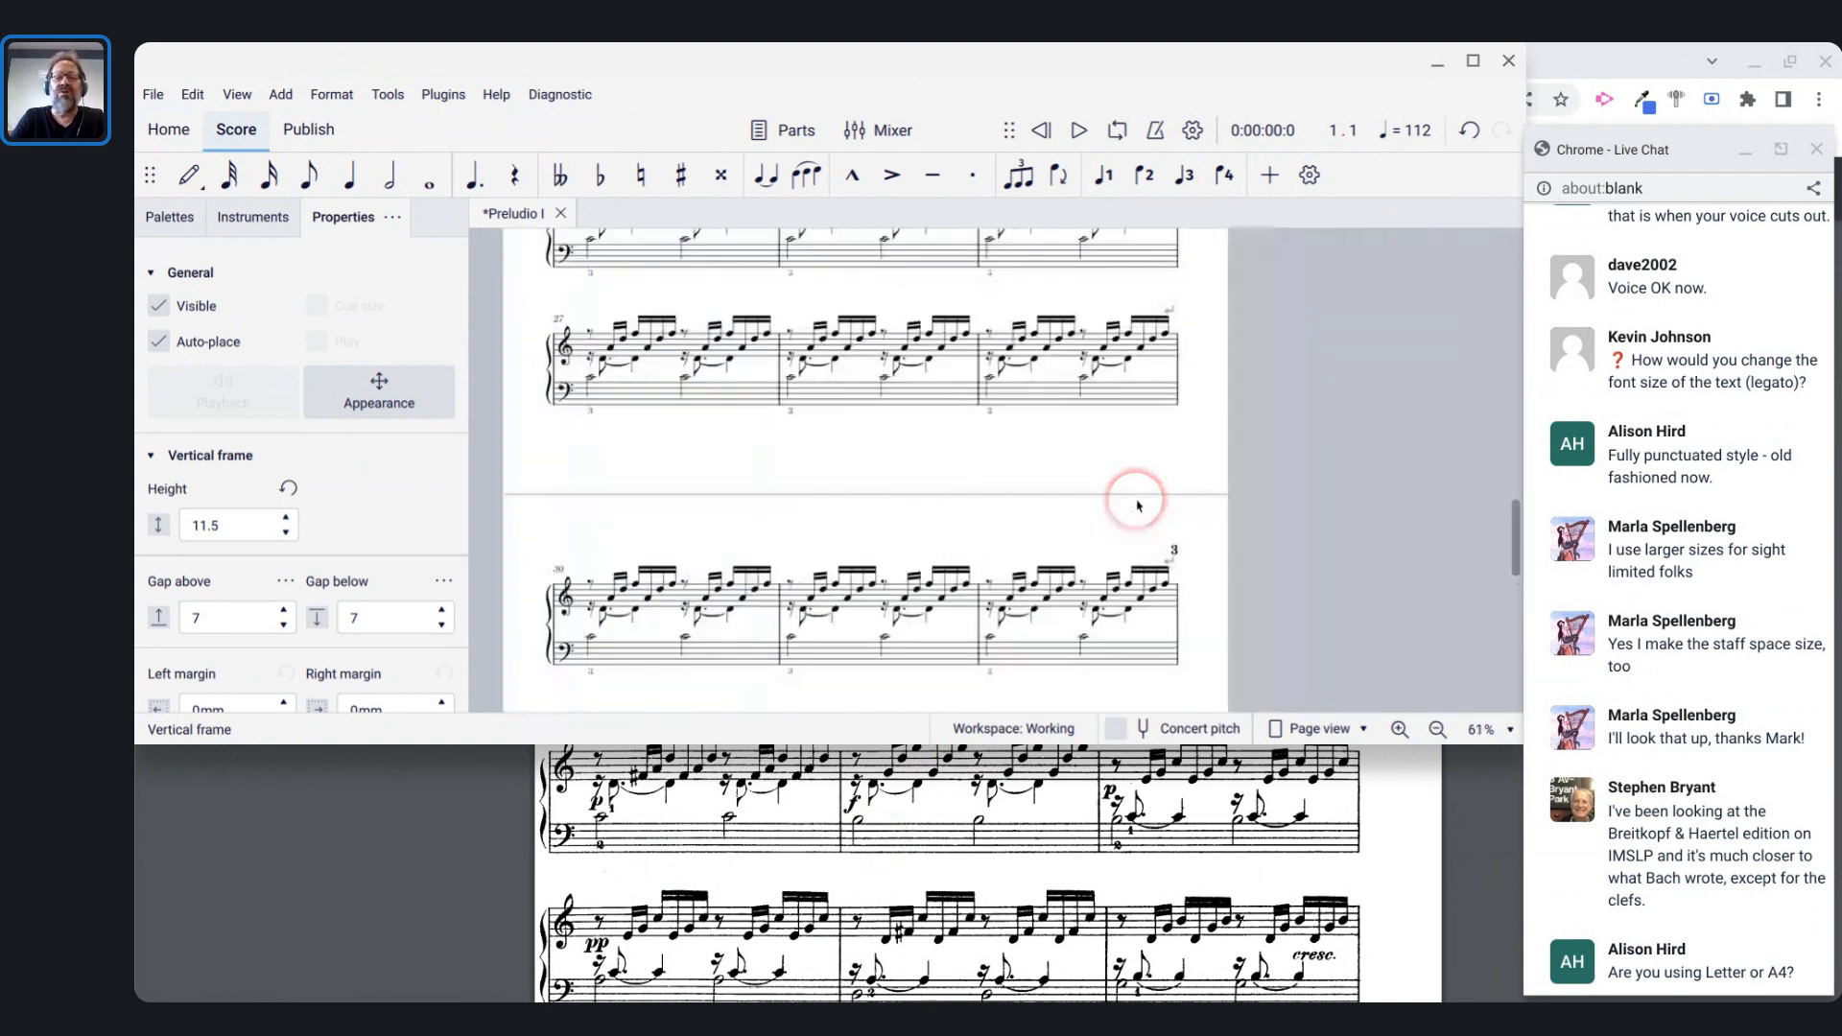
pyautogui.hscroll(-6, 827, 453)
pyautogui.scroll(6, 825, 475)
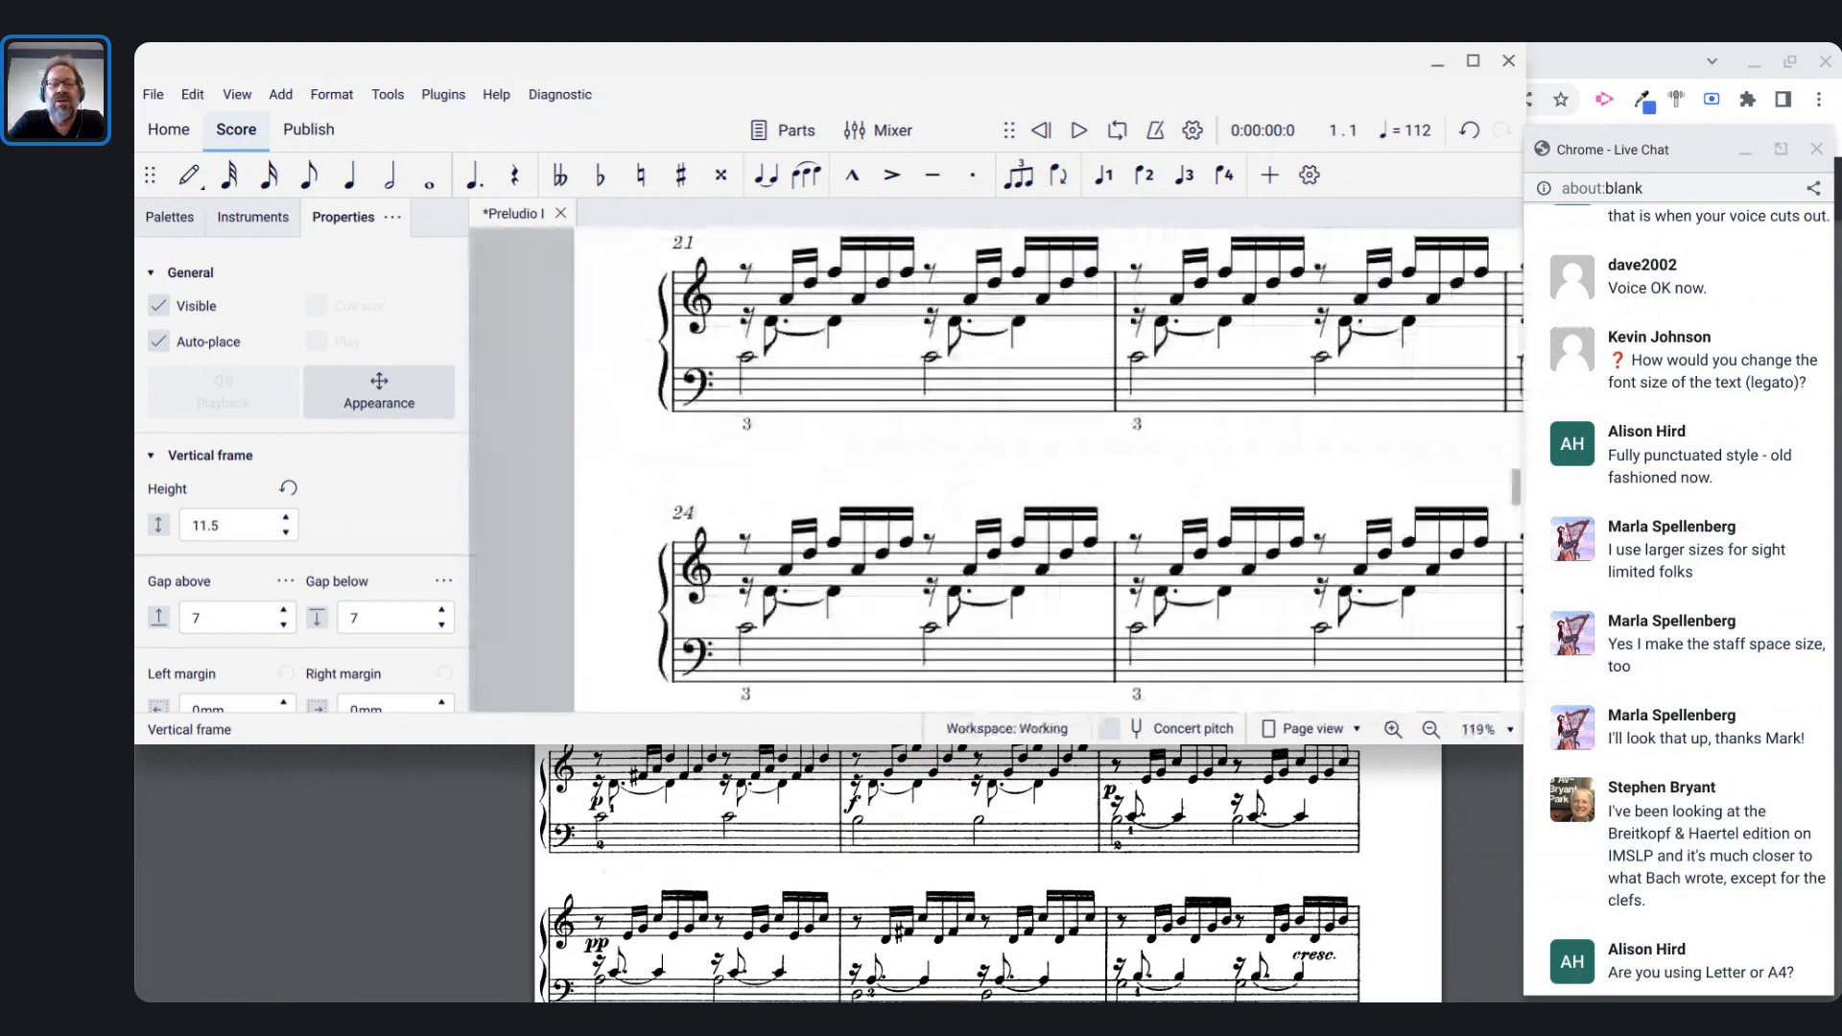
pyautogui.scroll(-4, 825, 475)
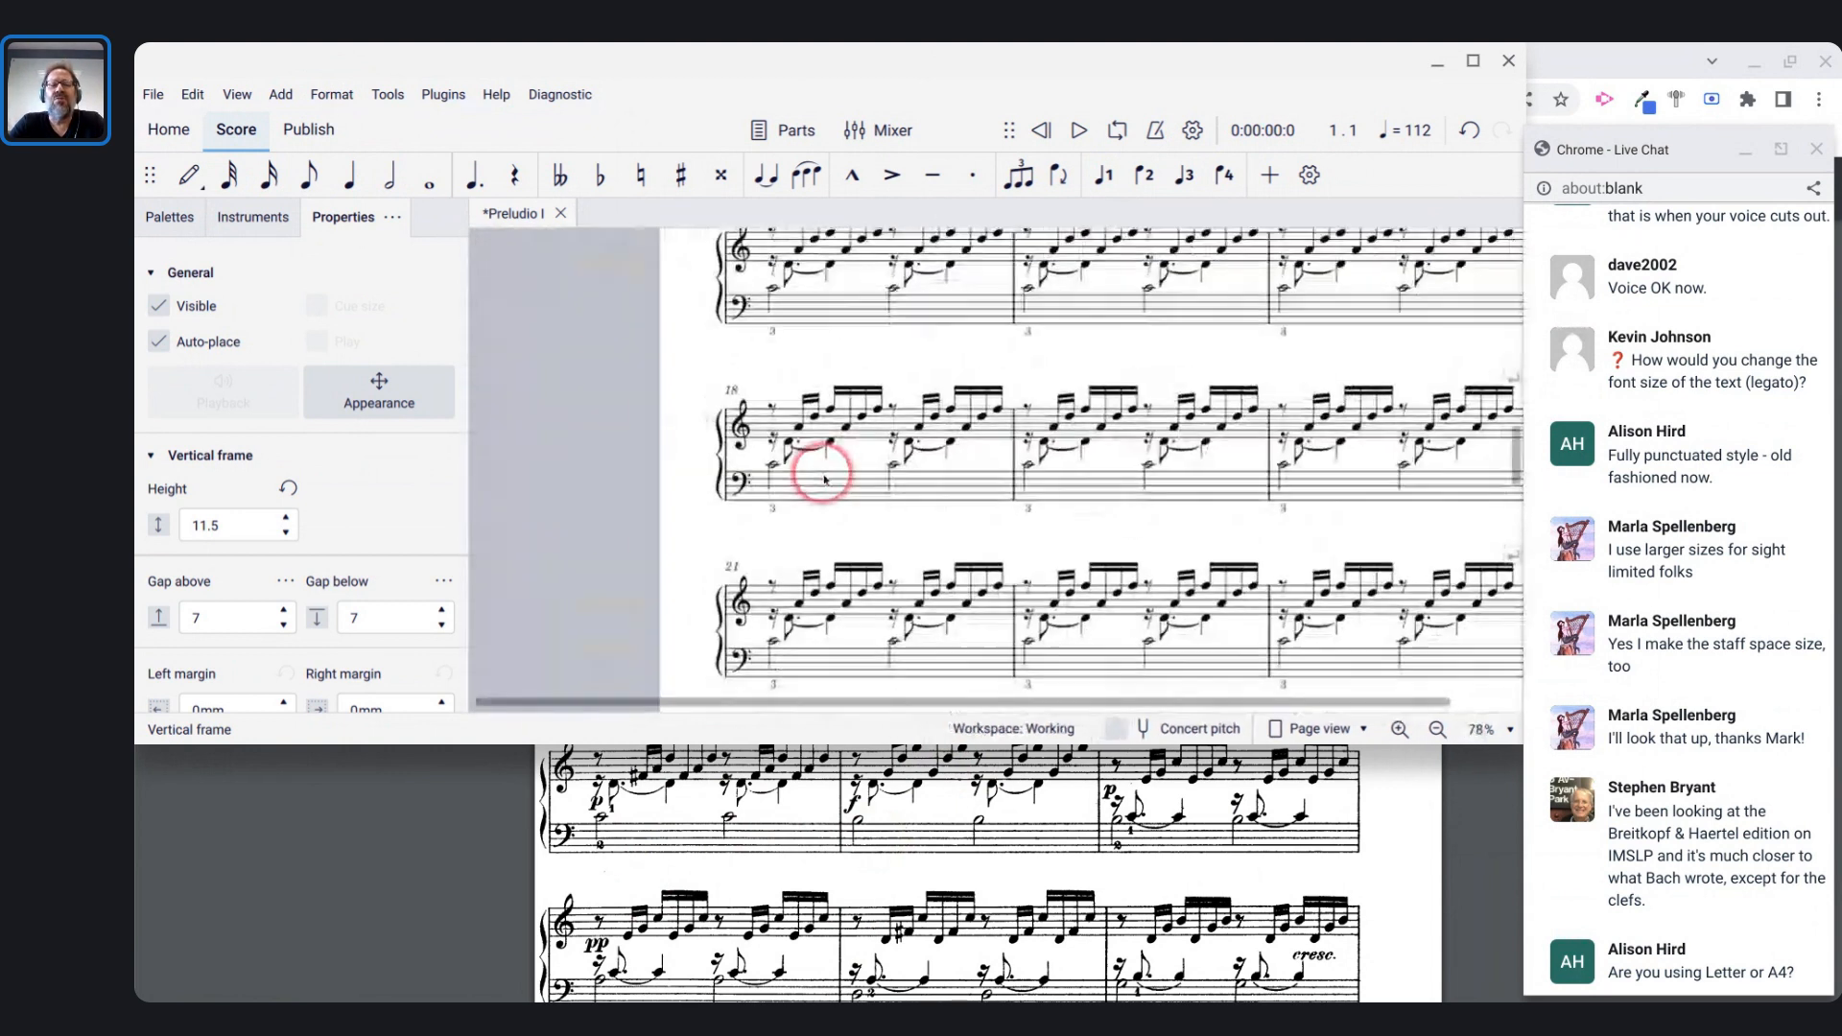
pyautogui.scroll(-5, 854, 599)
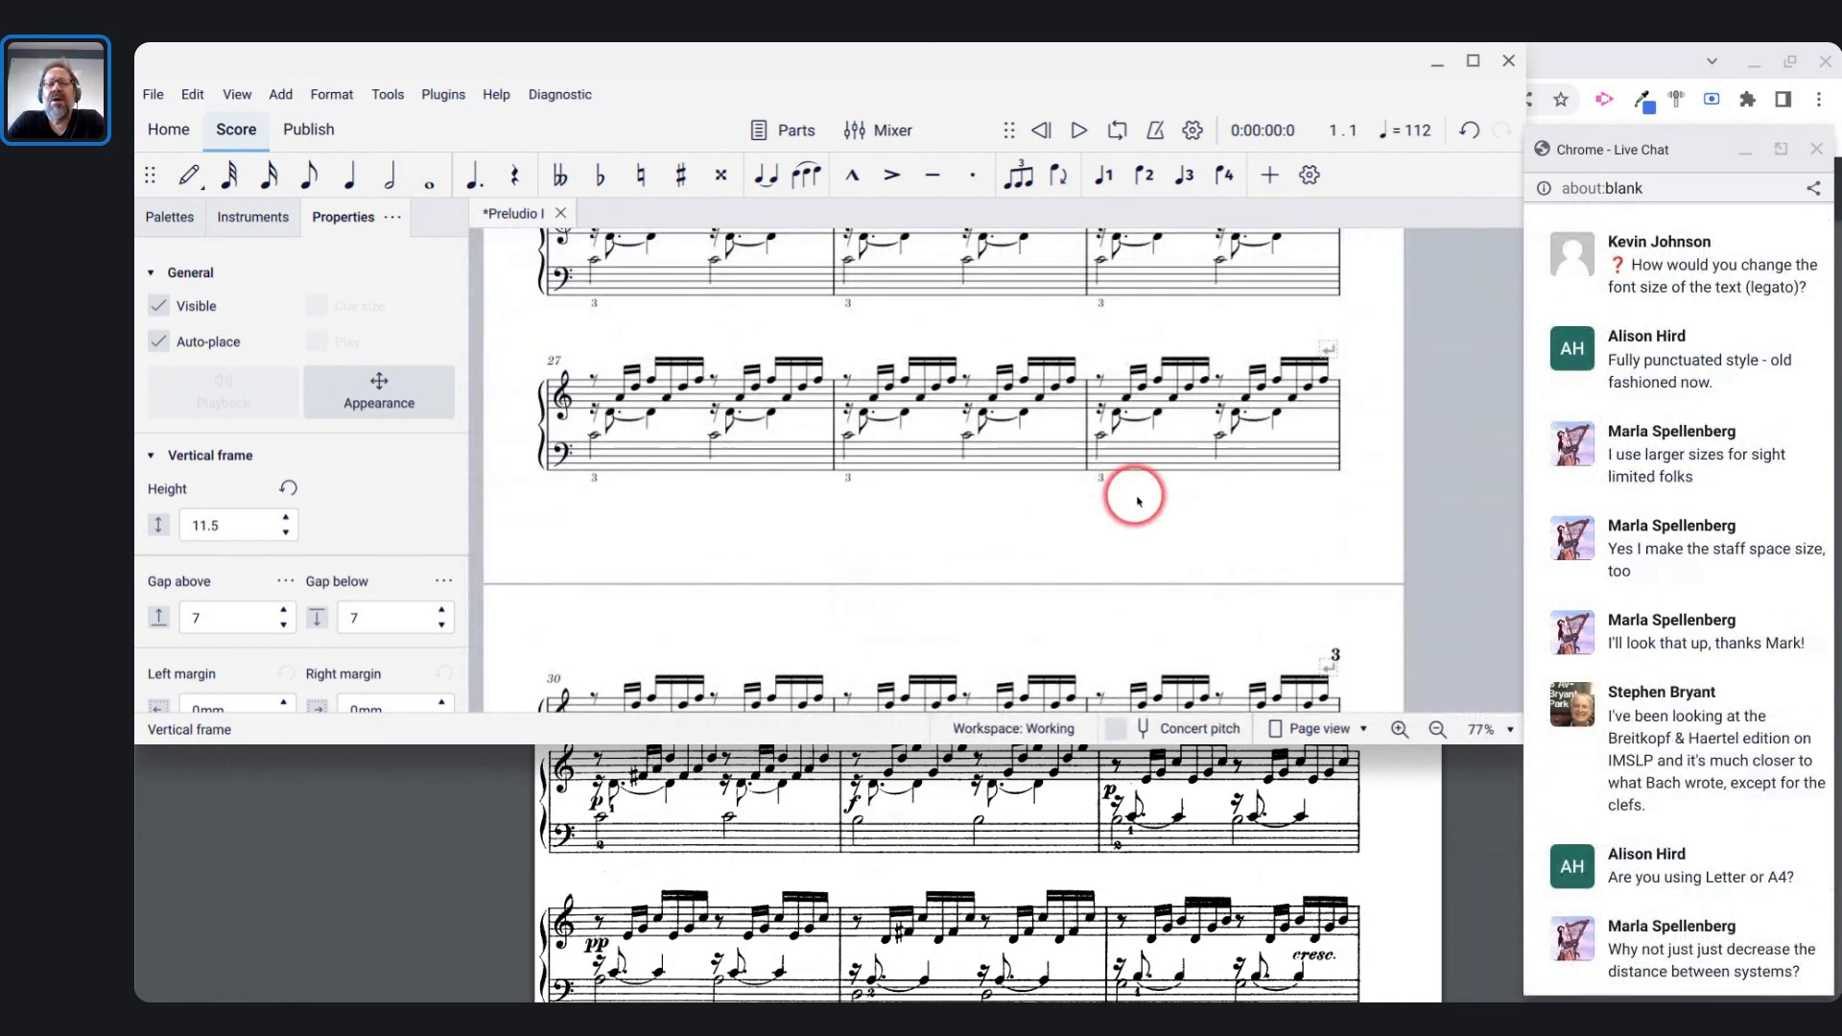
pyautogui.scroll(-5, 1137, 499)
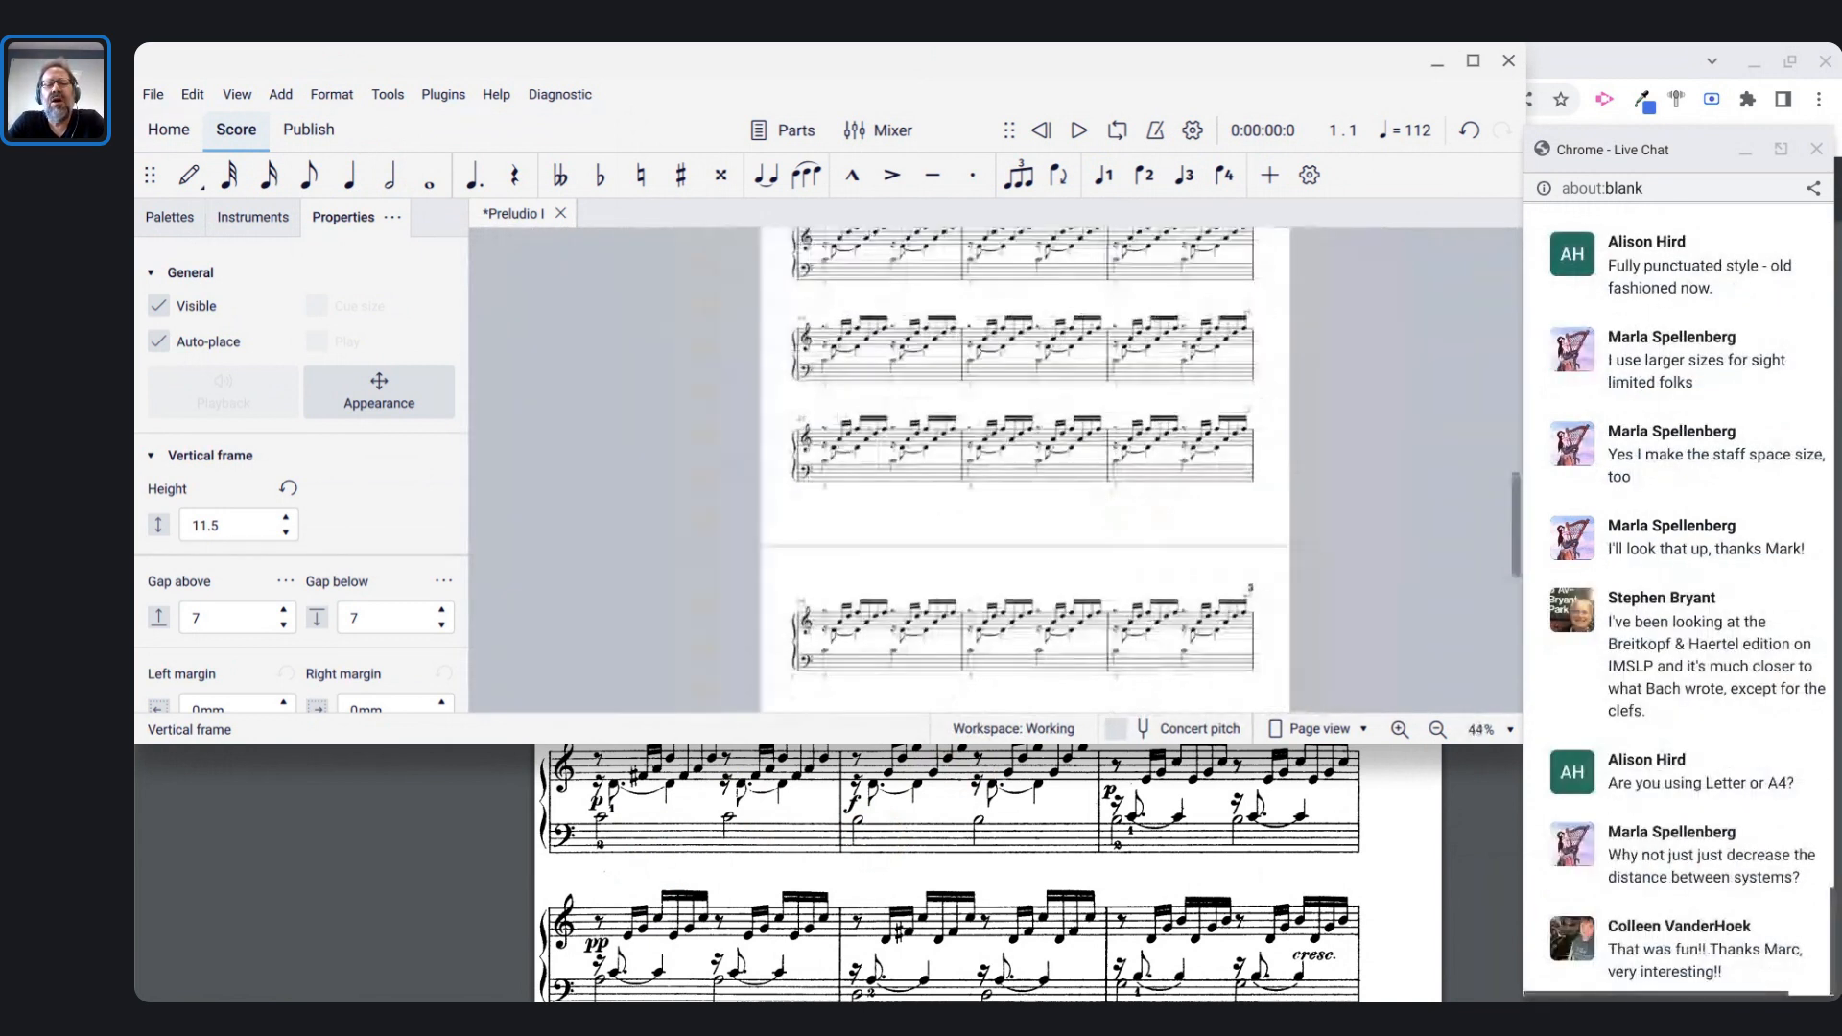
# - Review the minimum system distance in the score's page style settings and close the style settings
pyautogui.click(329, 96)
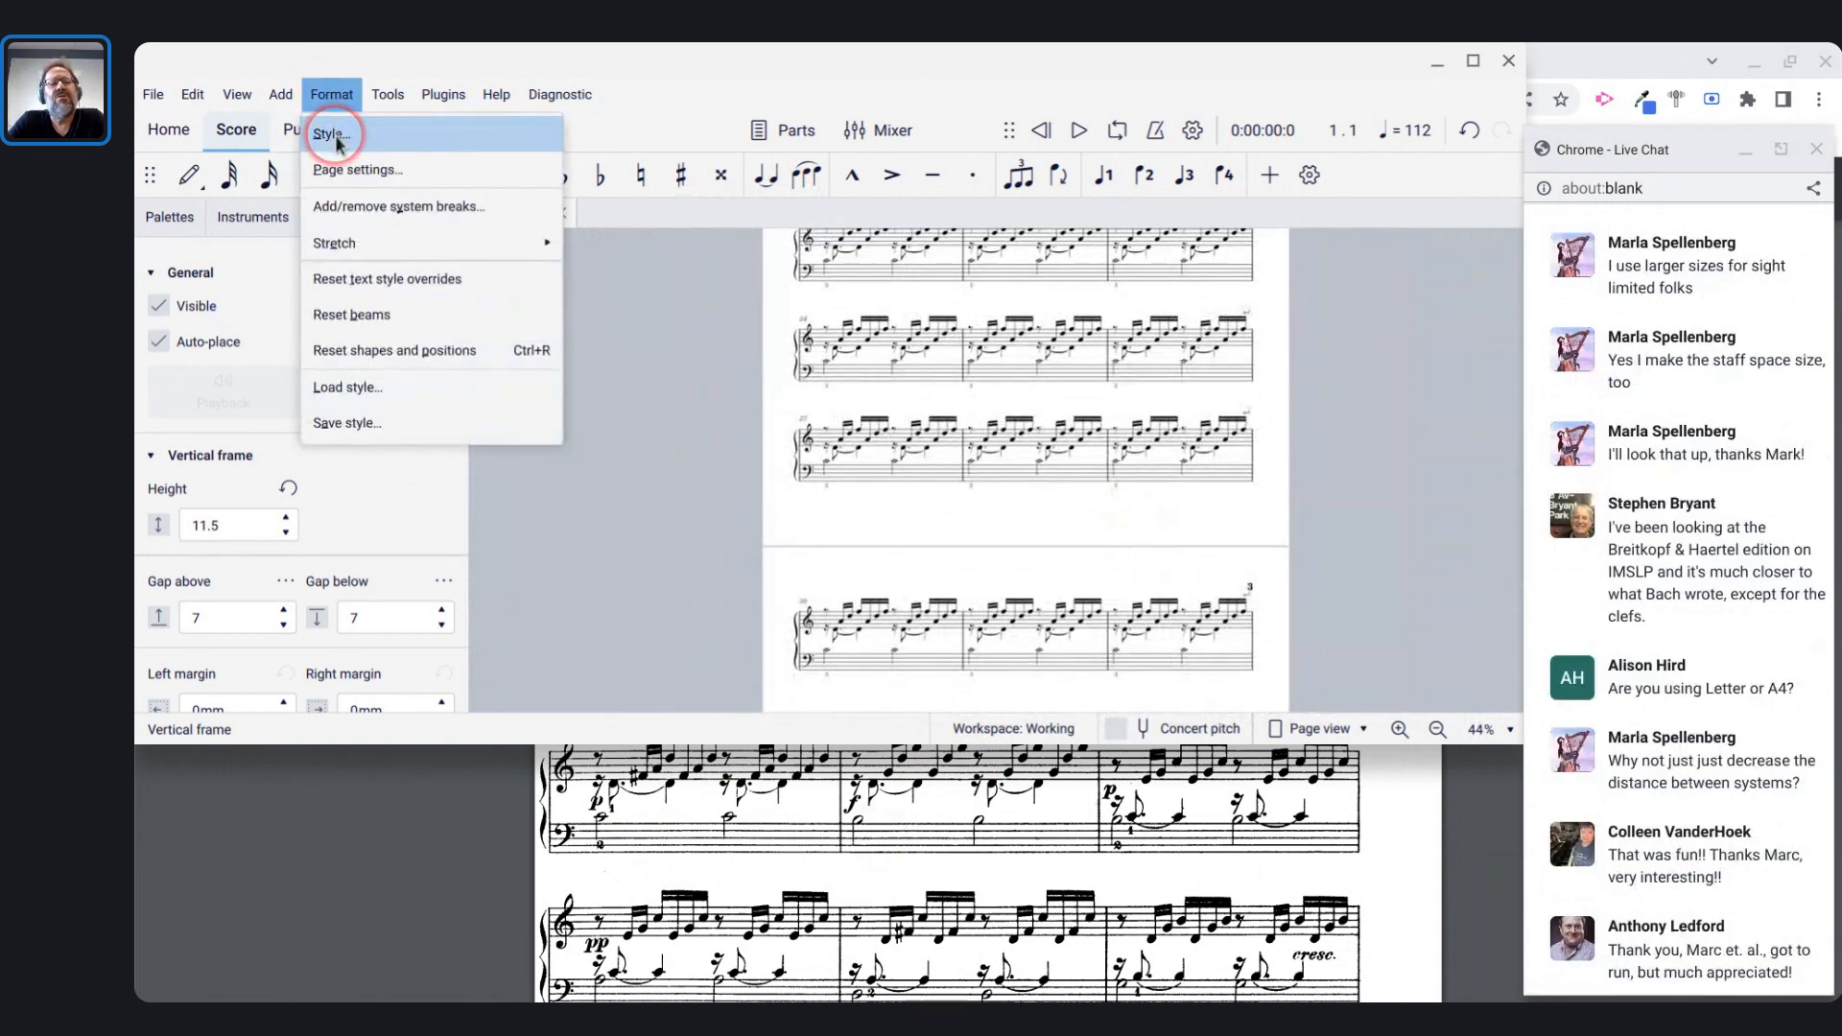
pyautogui.click(334, 136)
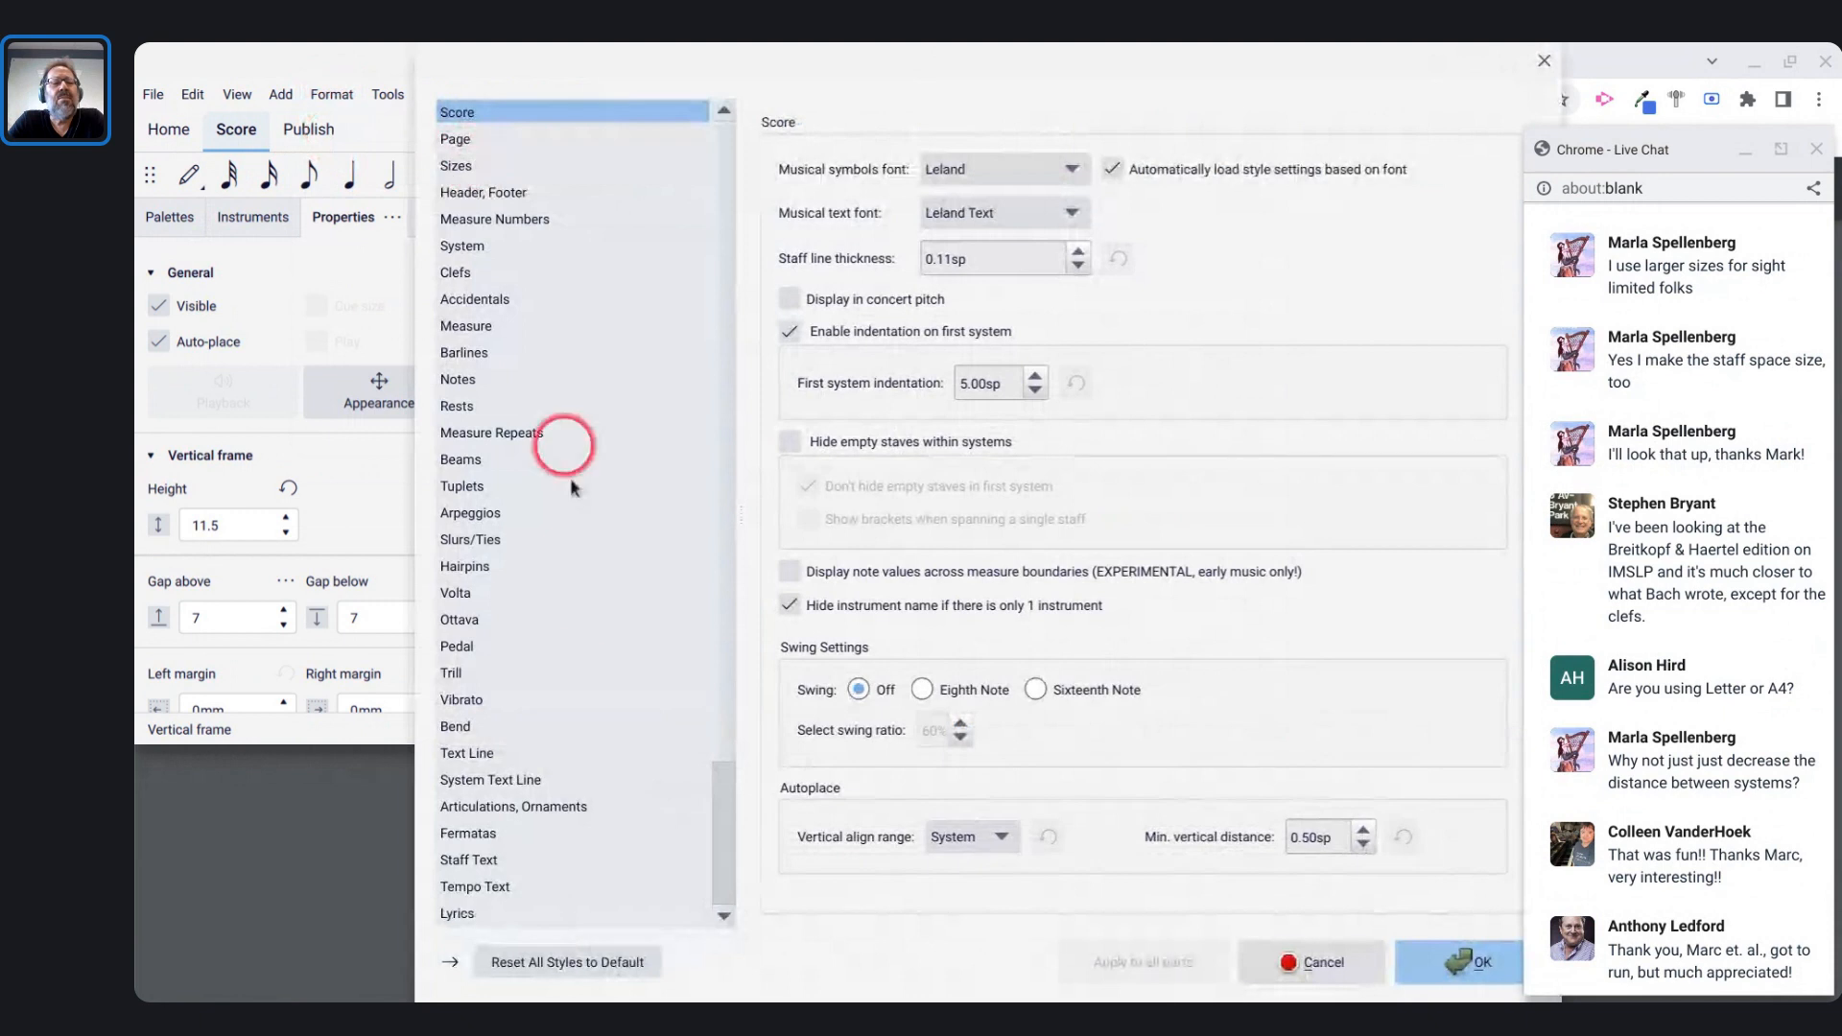
pyautogui.click(496, 146)
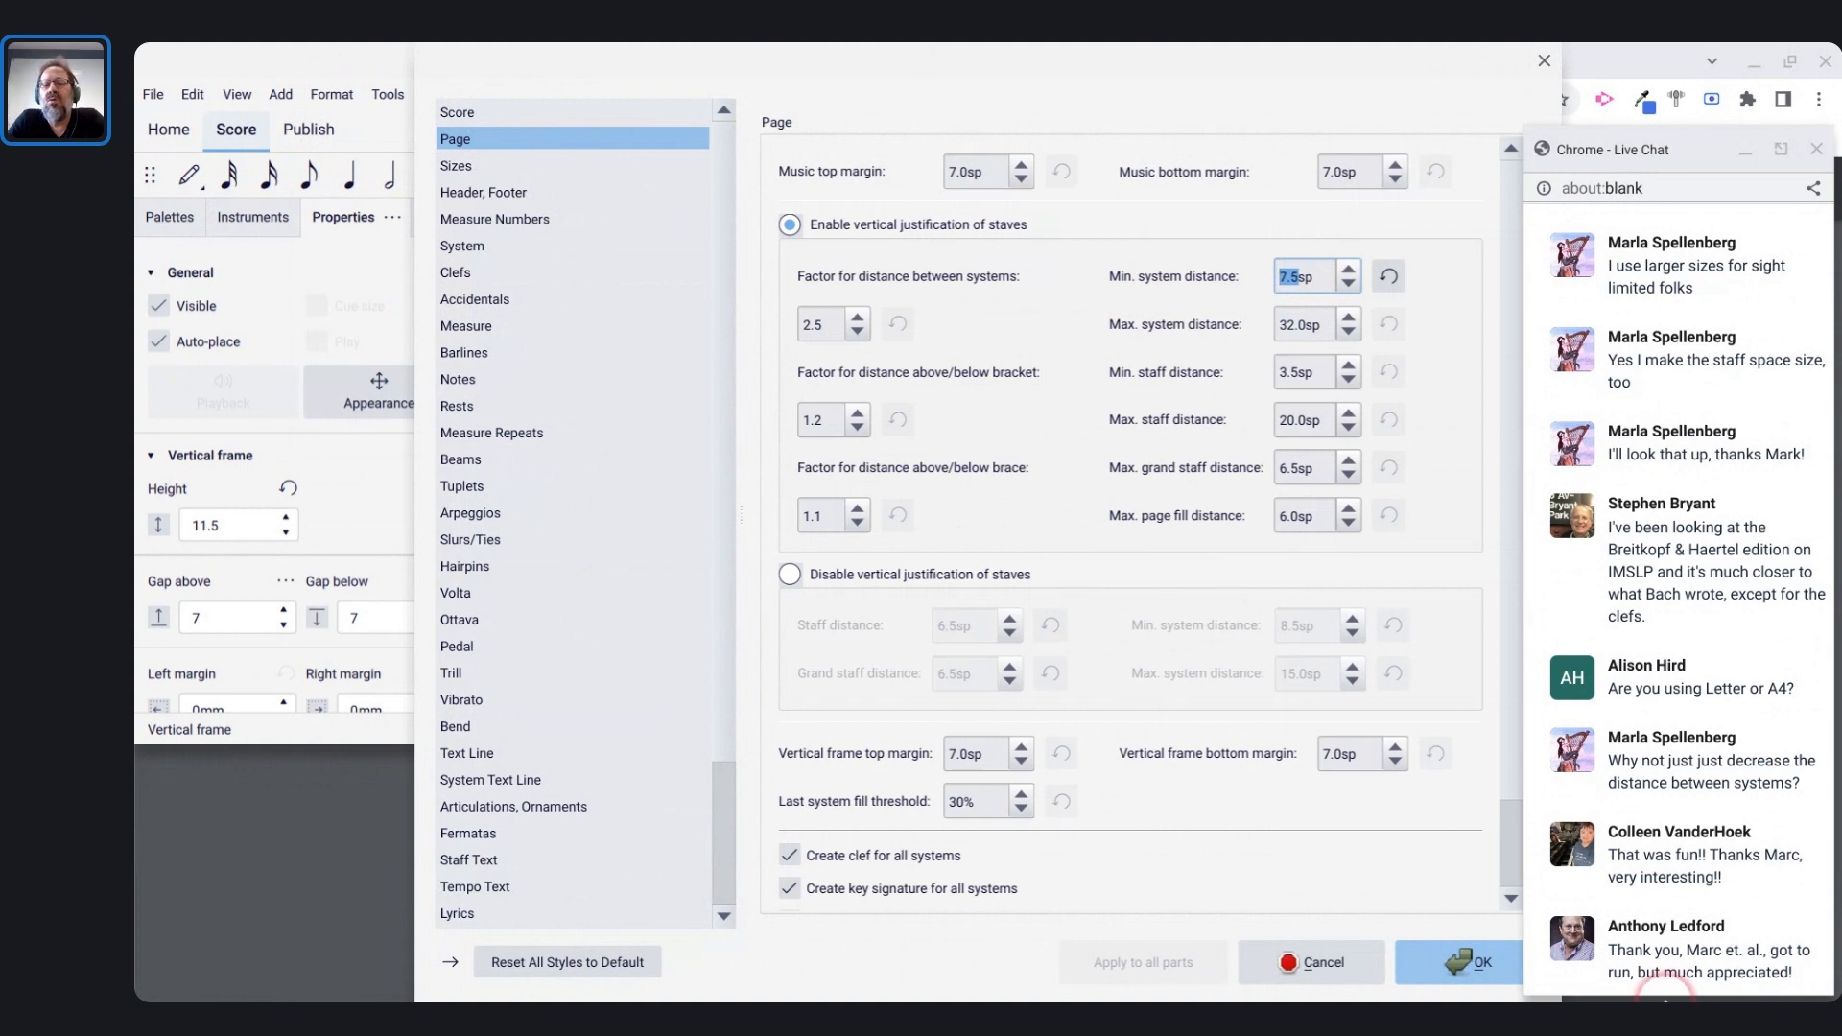
pyautogui.moveTo(1438, 988)
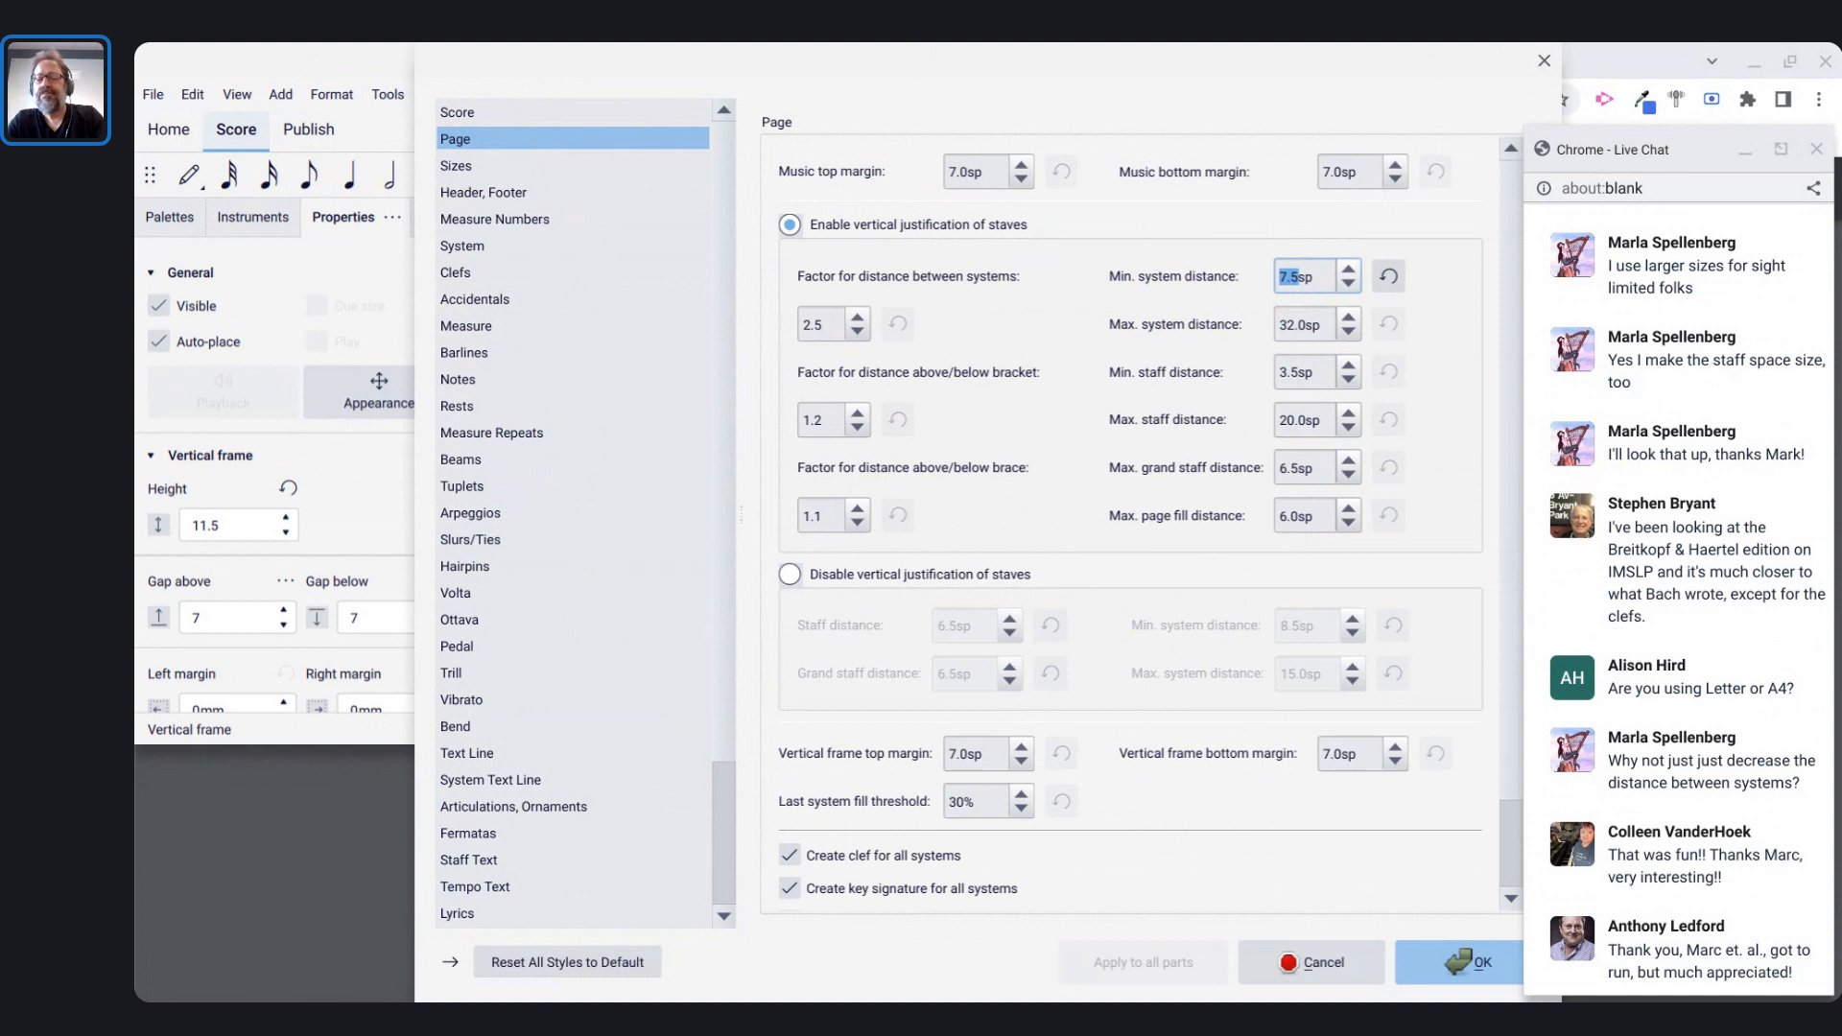
pyautogui.click(1460, 963)
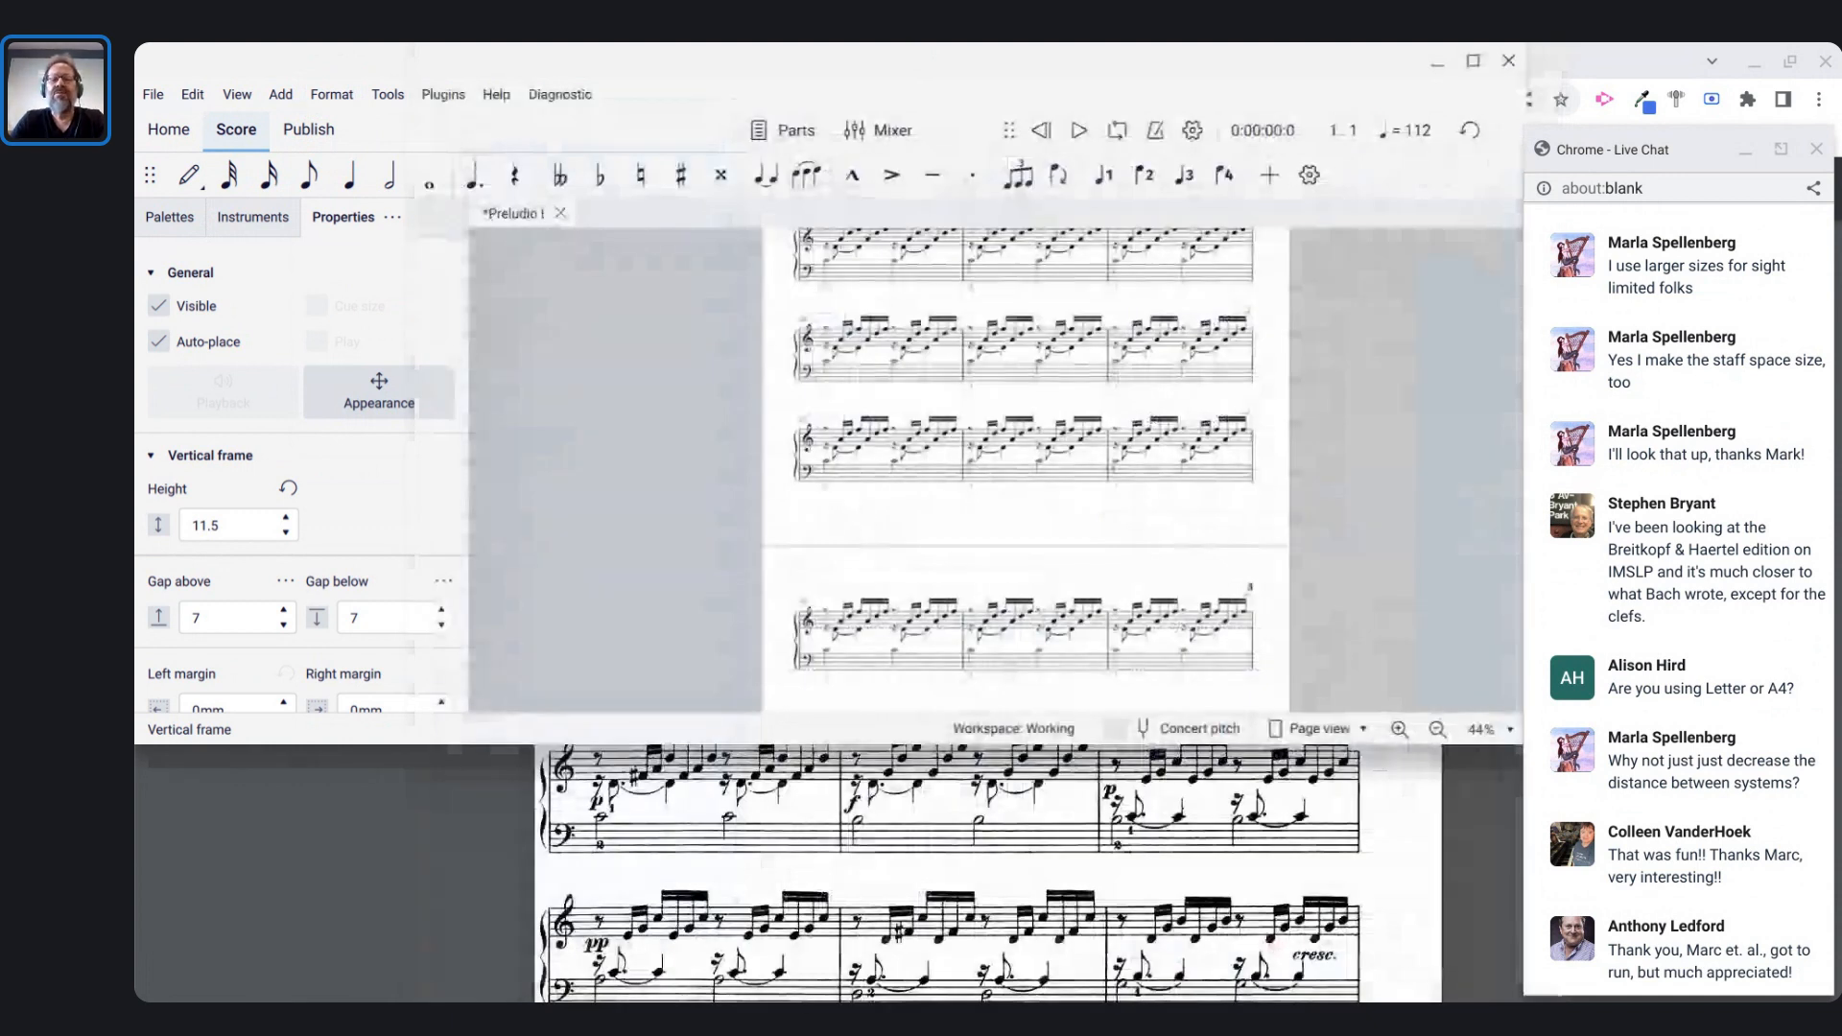
# - Switch to the MuseScore Cafe score, play it back and adjust the system sound volume
pyautogui.hotkey('alt', 'Tab')
pyautogui.hotkey('alt', 'Tab')
pyautogui.hotkey('alt', 'Tab')
pyautogui.hotkey('alt', 'Tab')
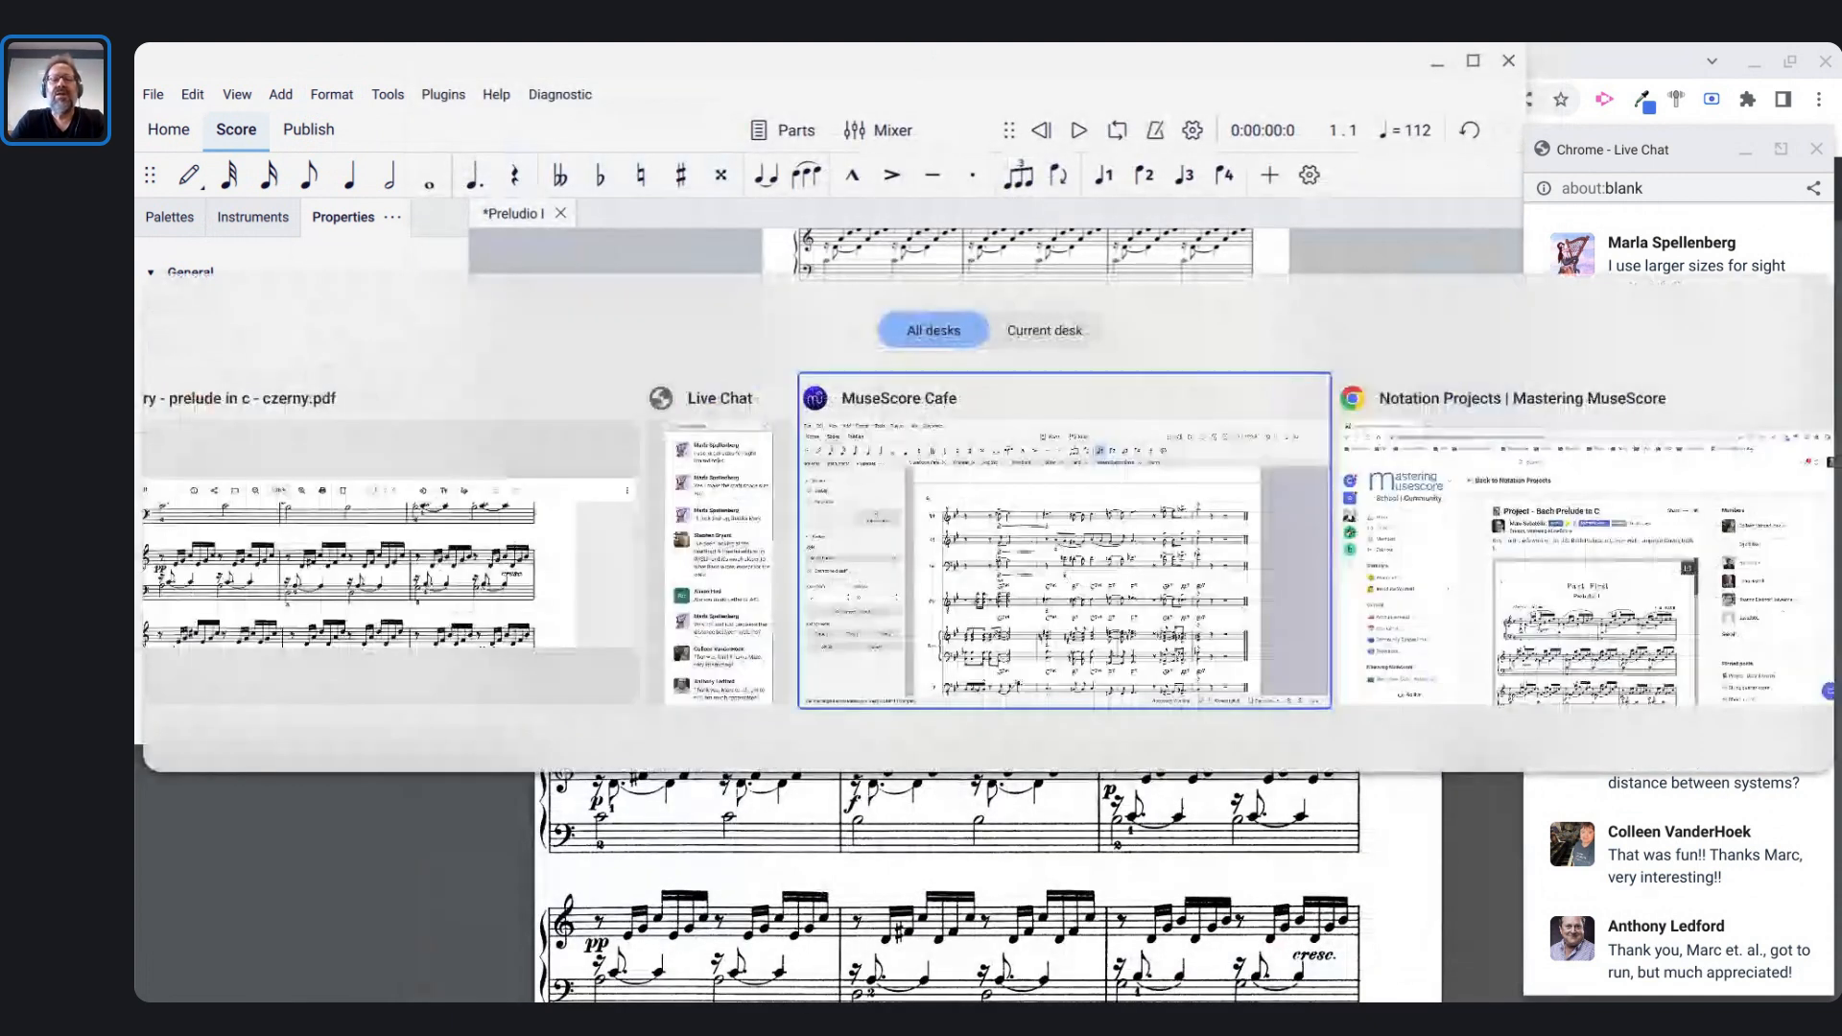
pyautogui.press('space')
pyautogui.press('XF86AudioRaiseVolume')
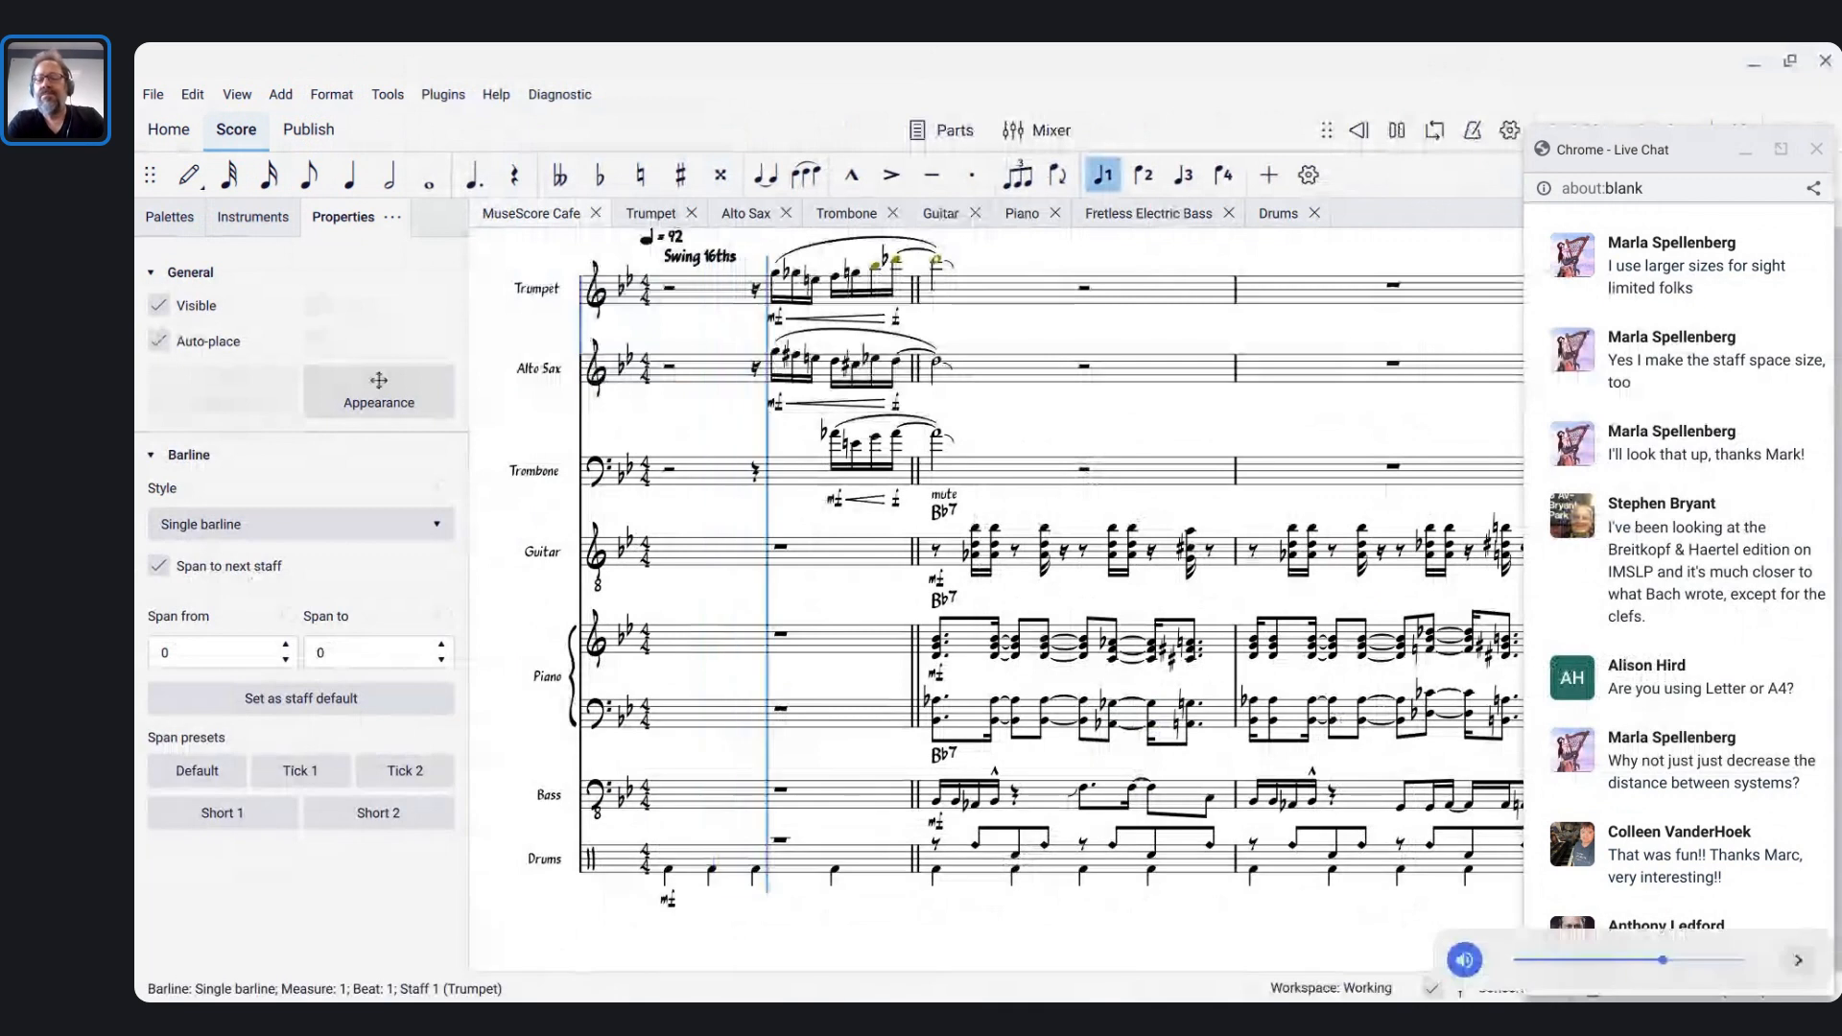
pyautogui.press('XF86AudioLowerVolume')
pyautogui.press('XF86AudioLowerVolume')
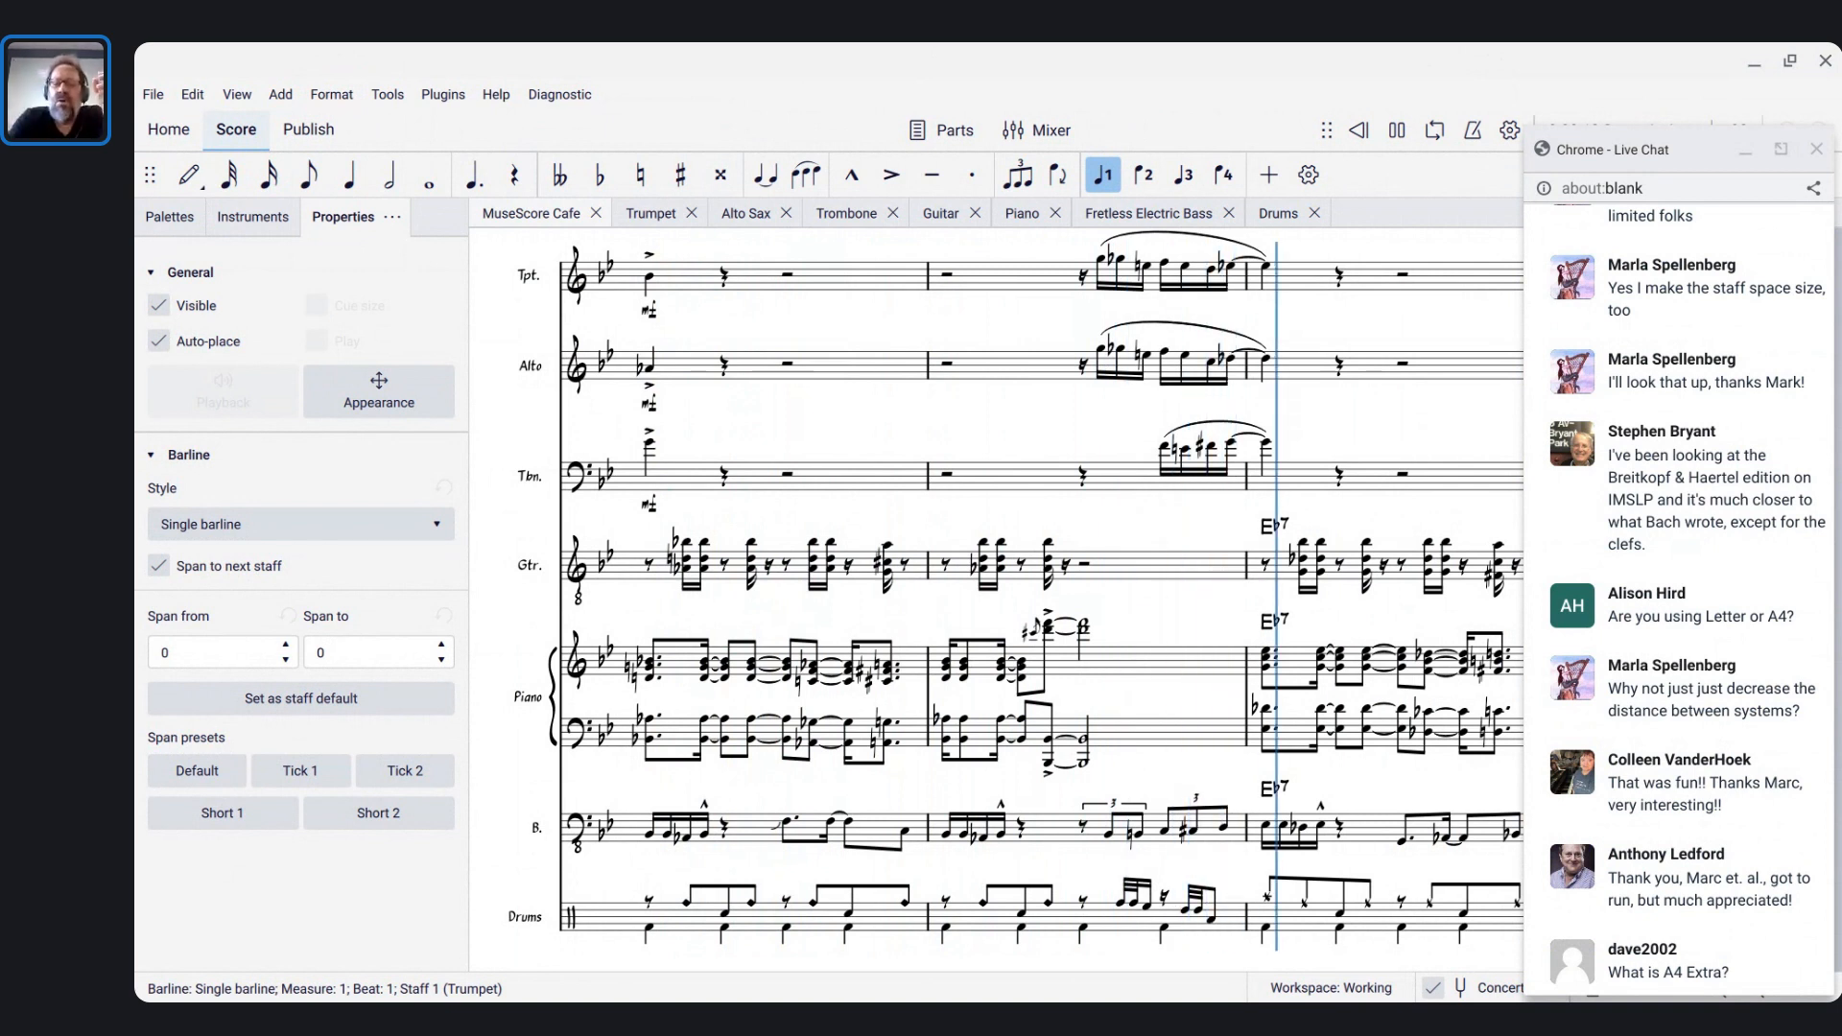
pyautogui.press('XF86AudioRaiseVolume')
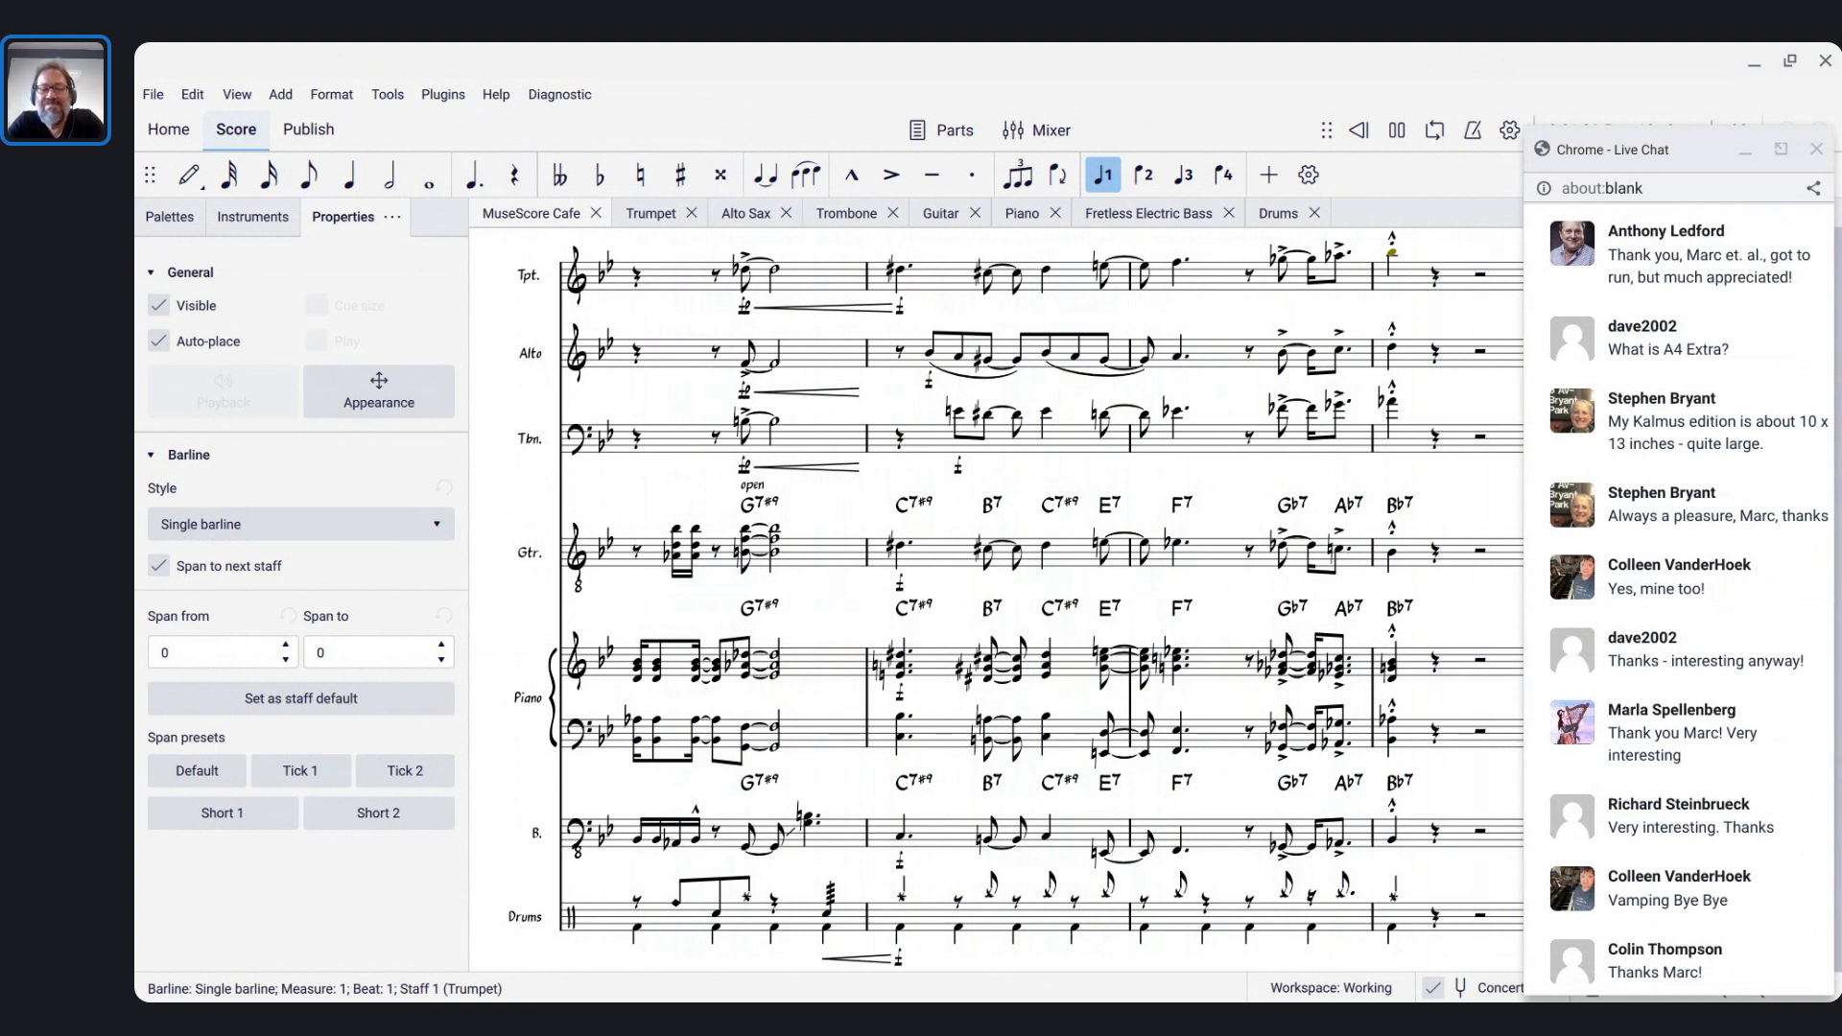
# - Switch to the MuseScore Café live event page in Chrome and end the stream, confirming the request
pyautogui.hotkey('alt', 'Tab')
pyautogui.hotkey('alt', 'Tab')
pyautogui.hotkey('alt', 'Tab')
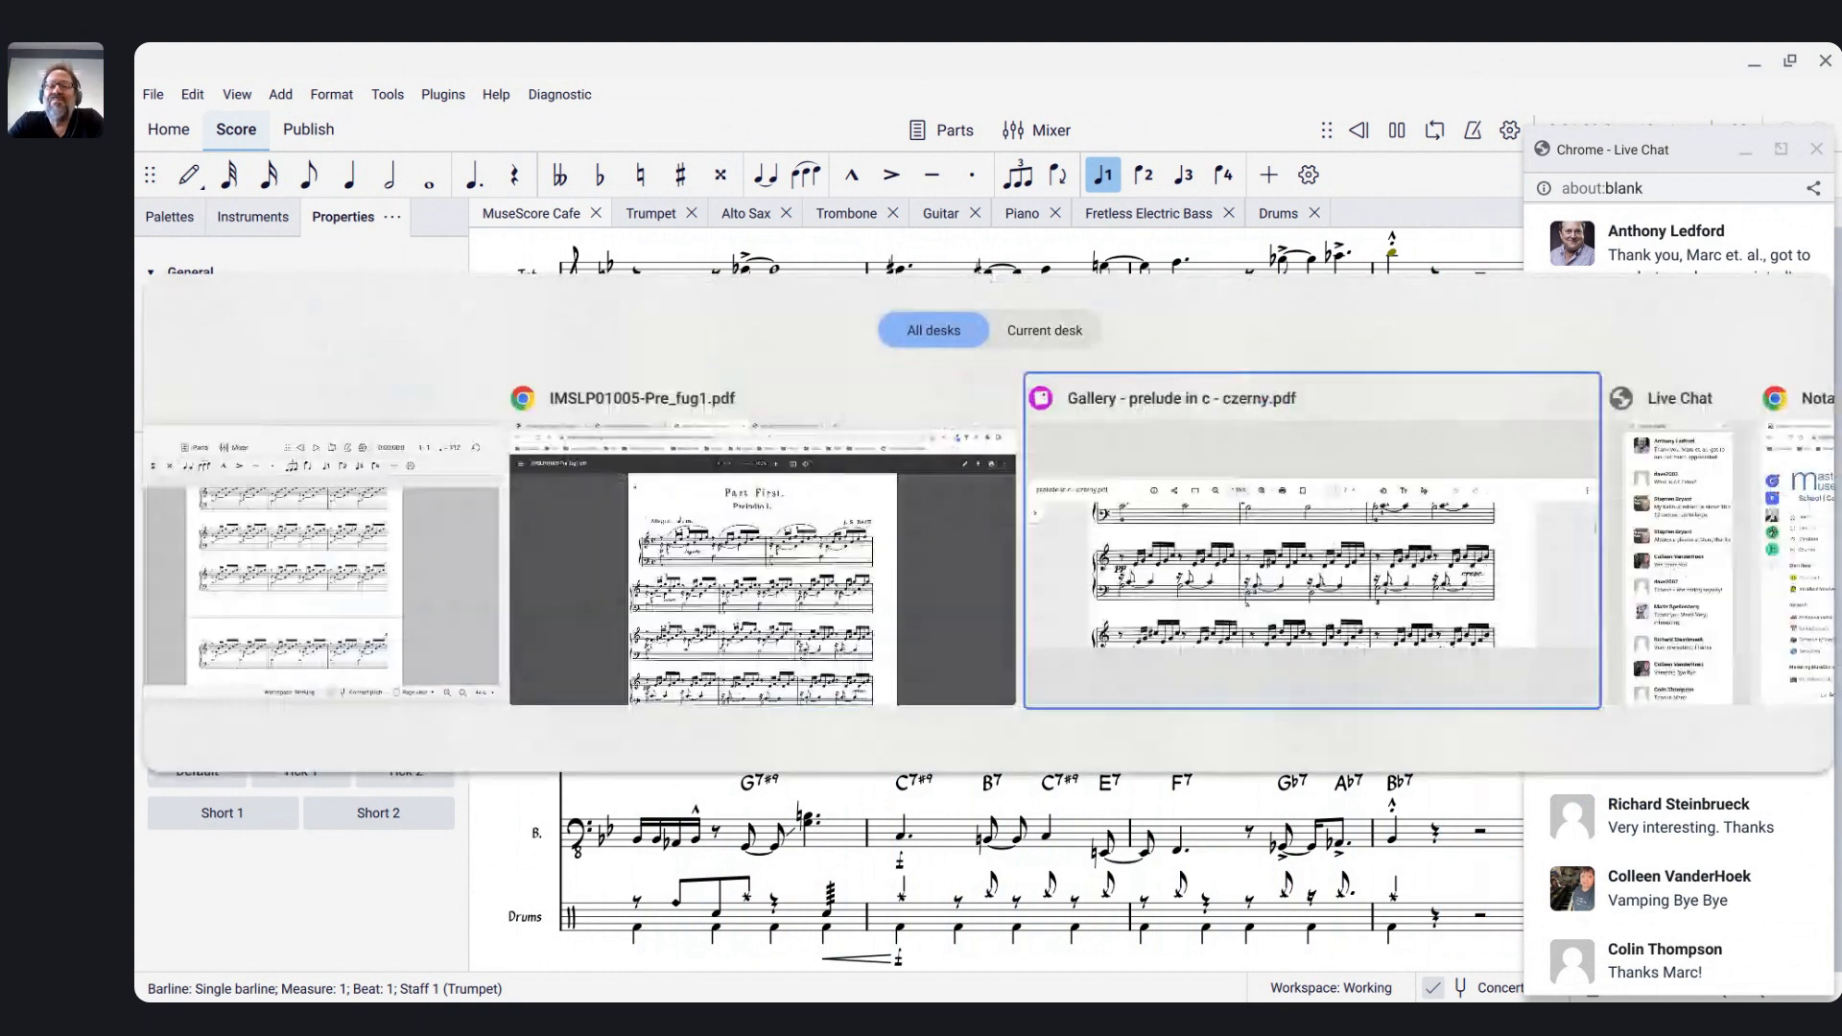
pyautogui.hotkey('alt', 'shift', 'Tab')
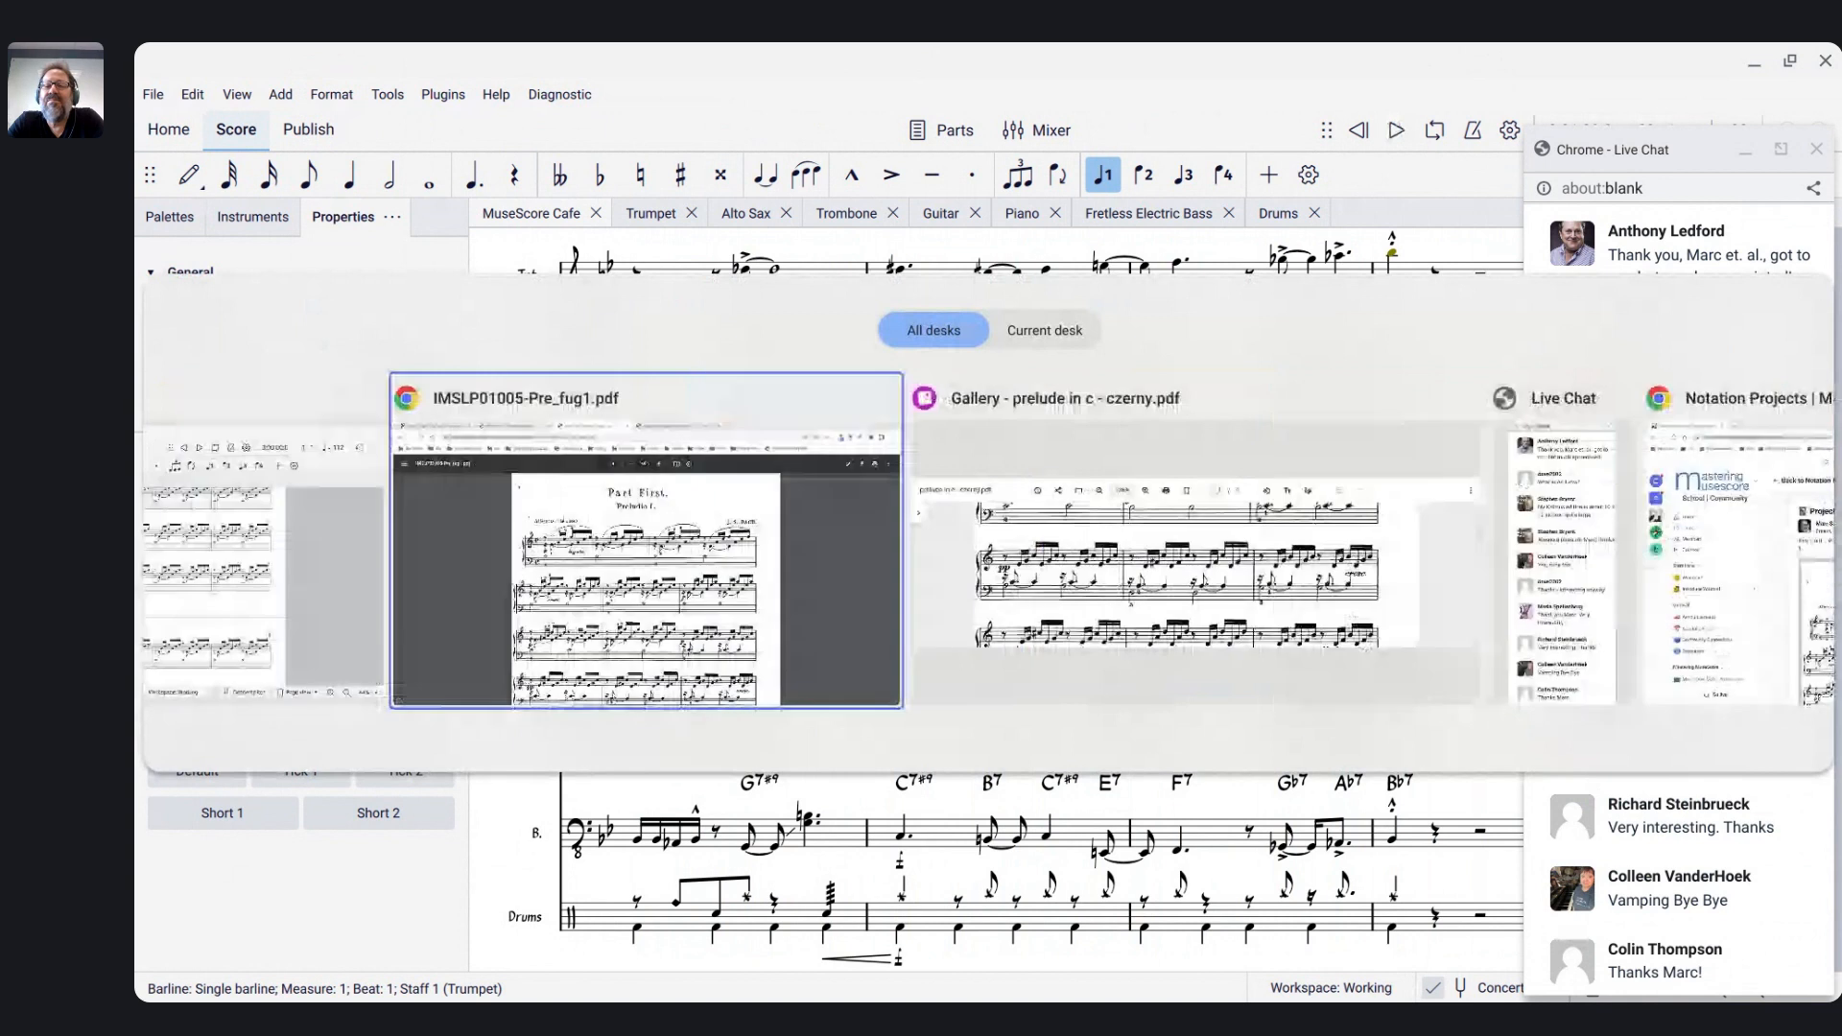
pyautogui.hotkey('alt', 'Tab')
pyautogui.hotkey('alt', 'Tab')
pyautogui.hotkey('alt', 'Tab')
pyautogui.hotkey('alt', 'Tab')
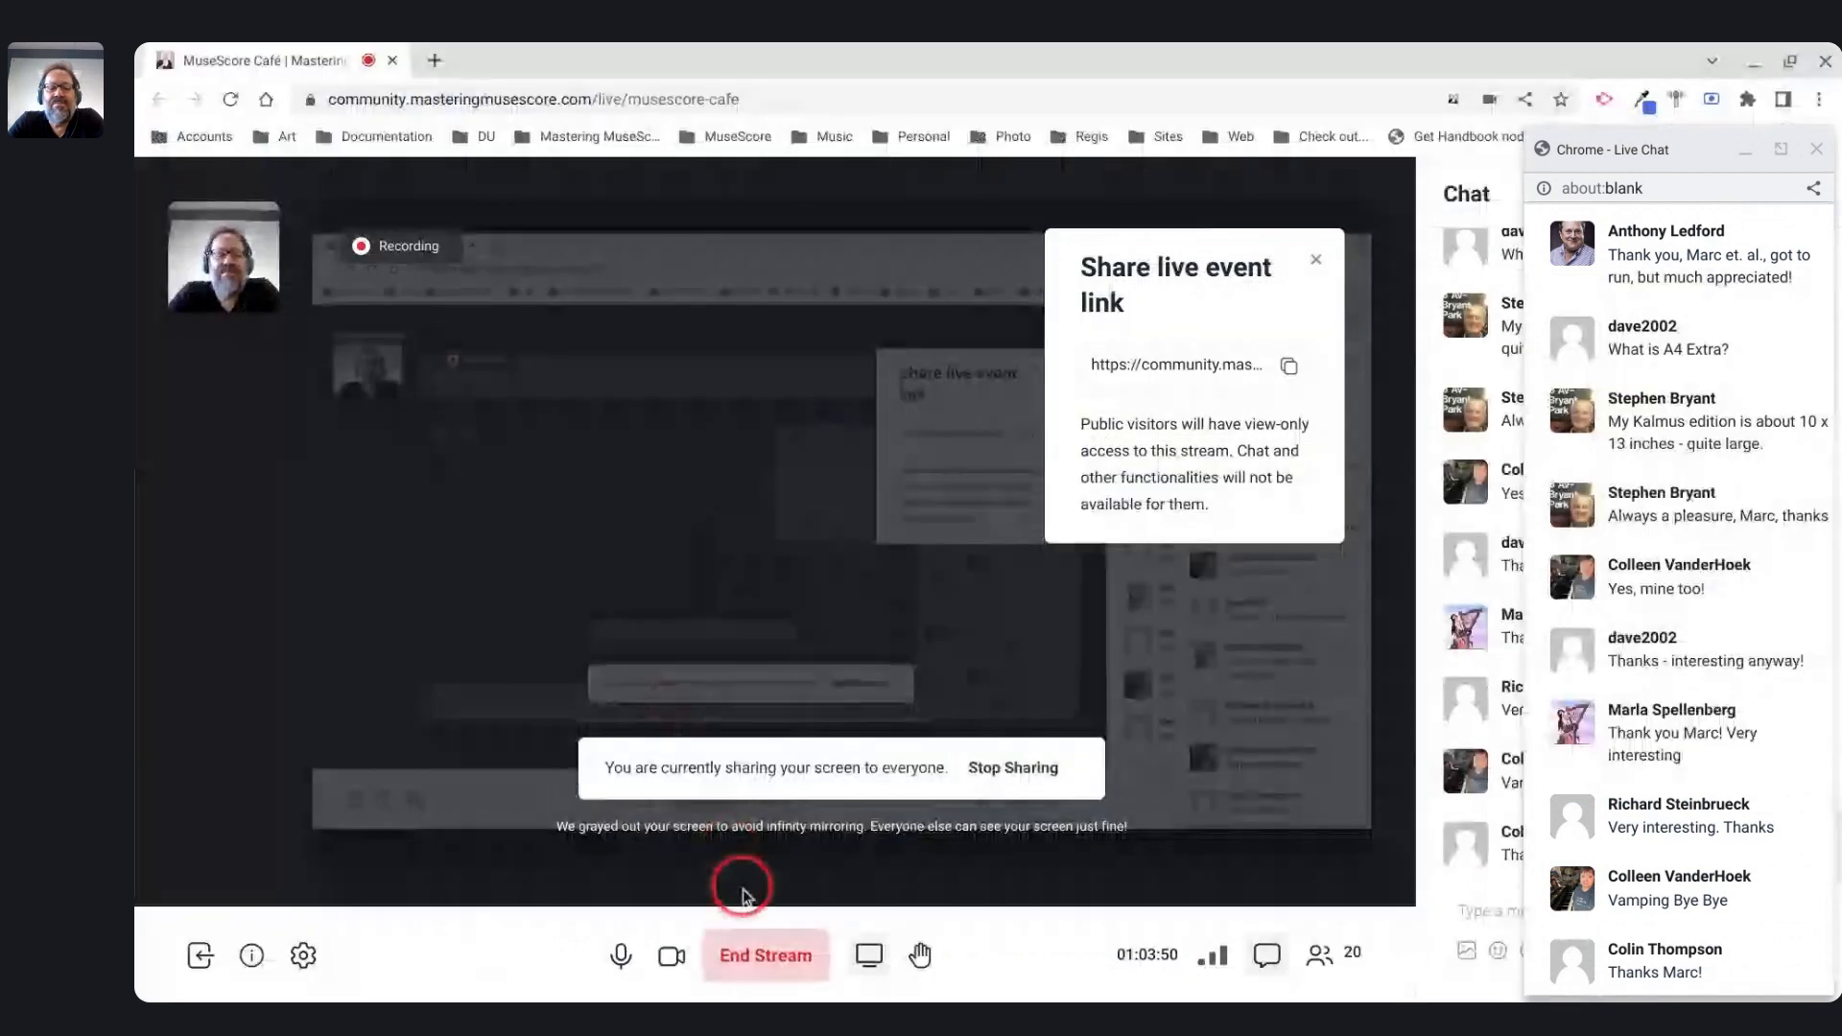
pyautogui.click(754, 961)
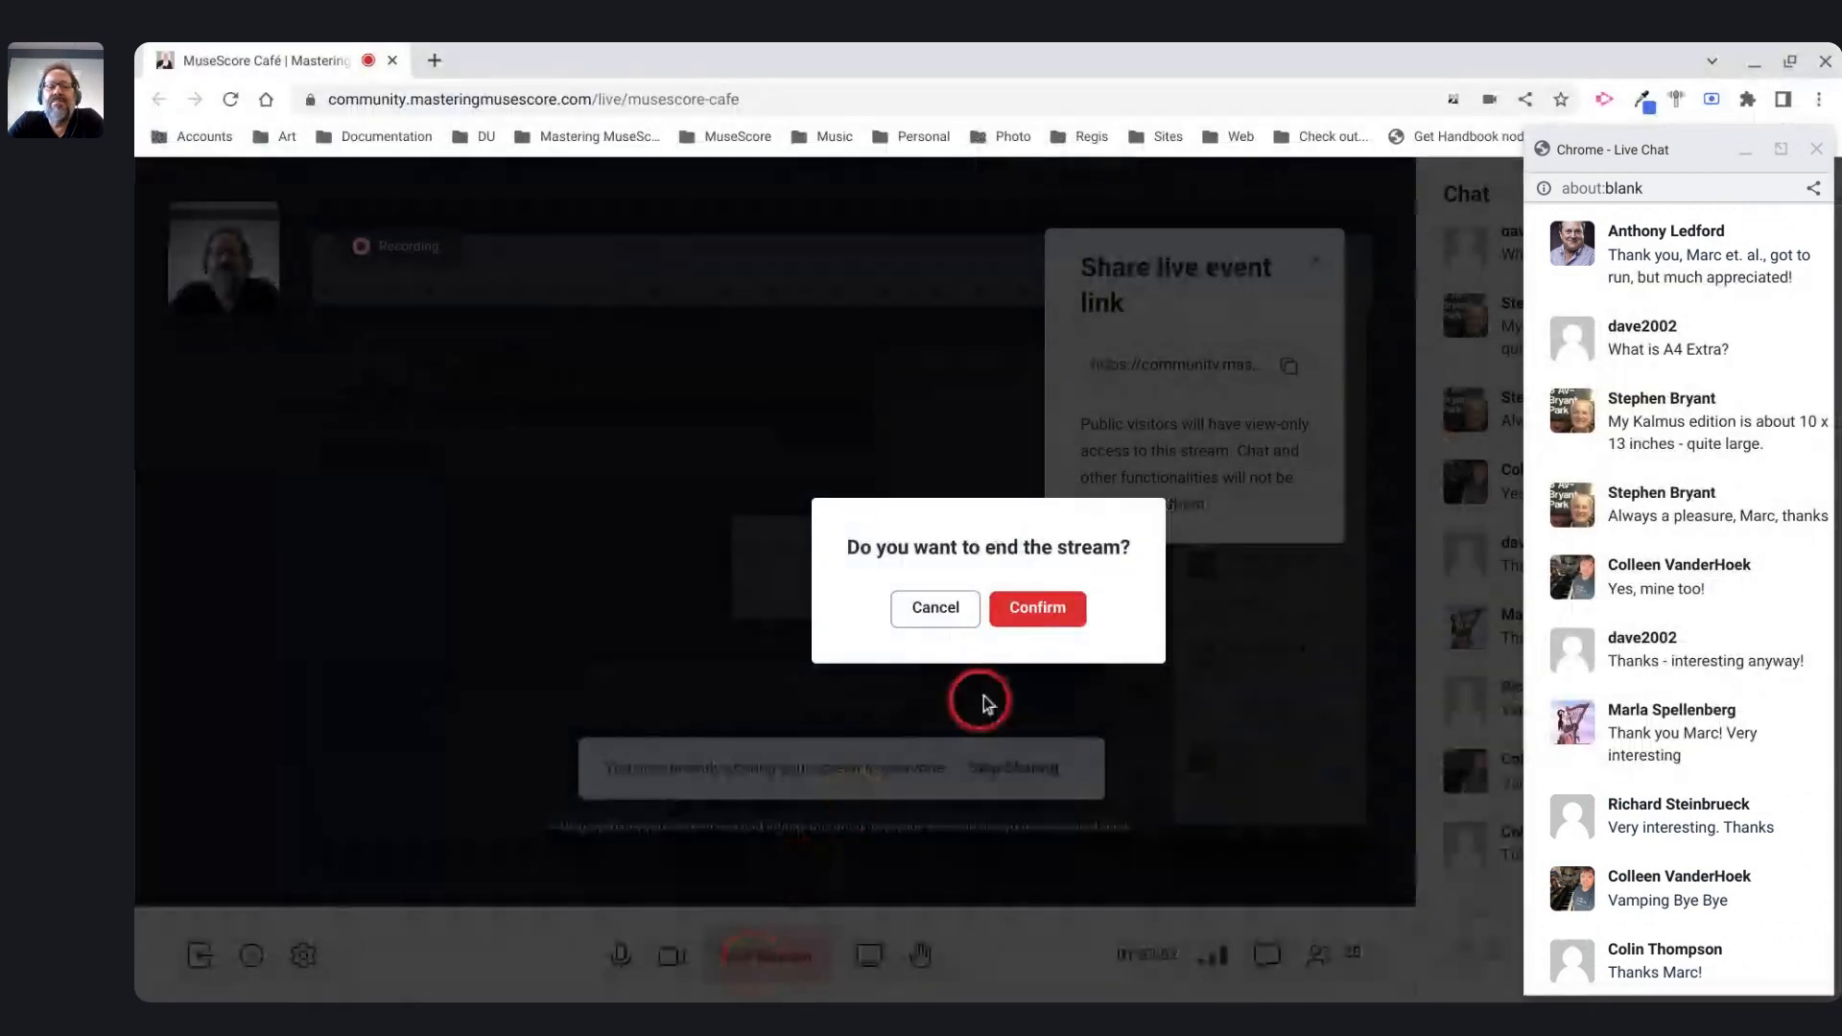
pyautogui.click(1015, 611)
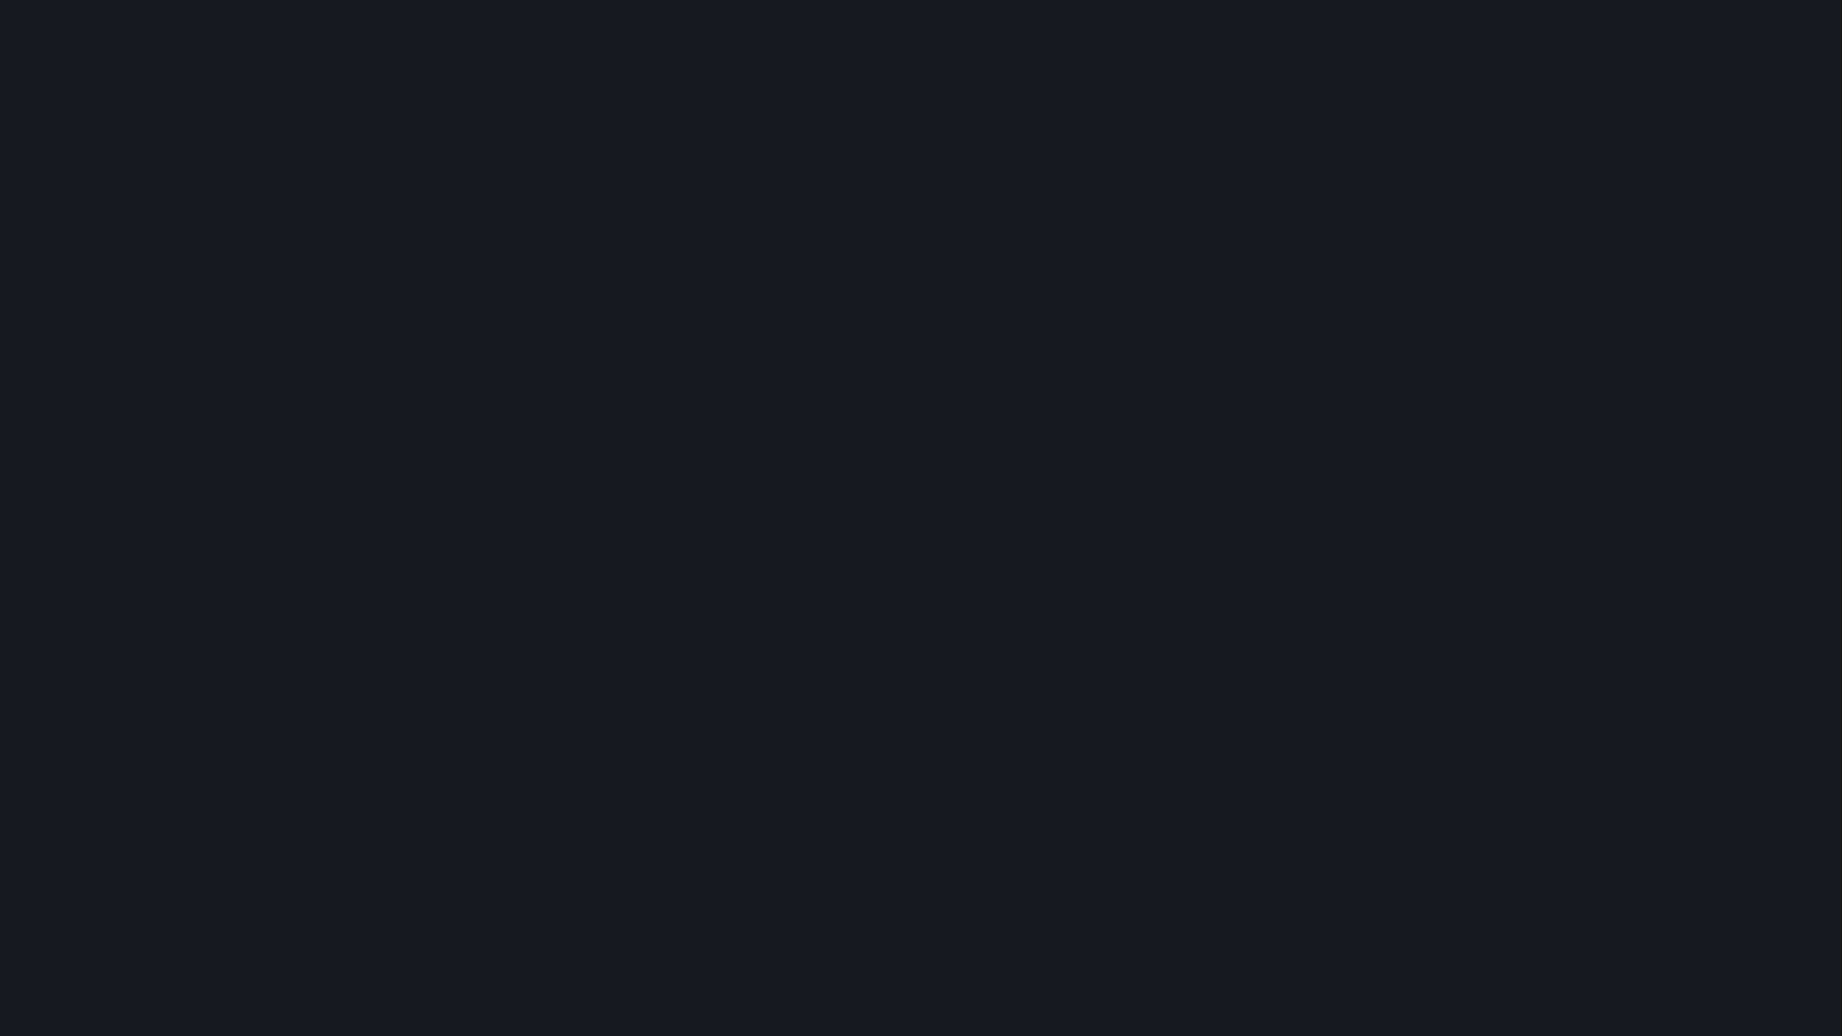